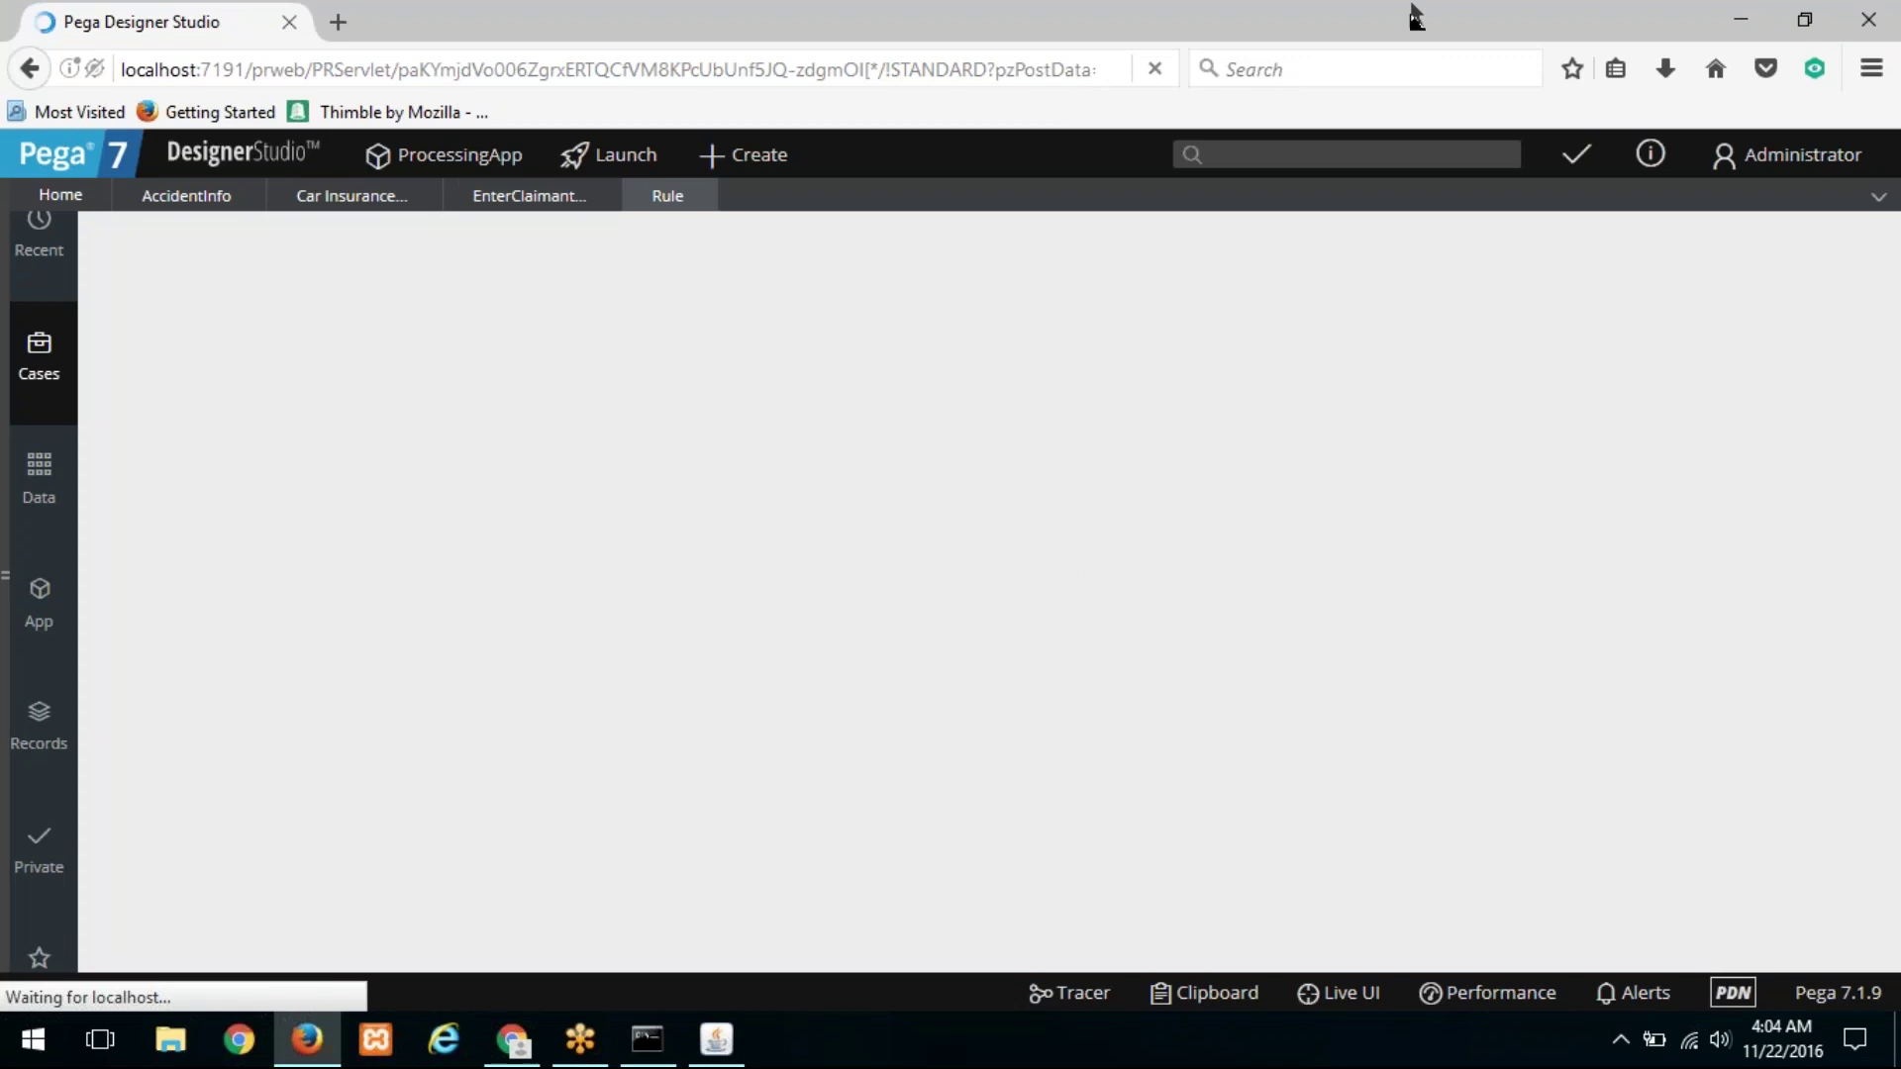
Step: Save the Enter Claim Information flow and switch to the EnterAccidentInformation flow action
{"action": "left_click", "coordinate": [503, 195]}
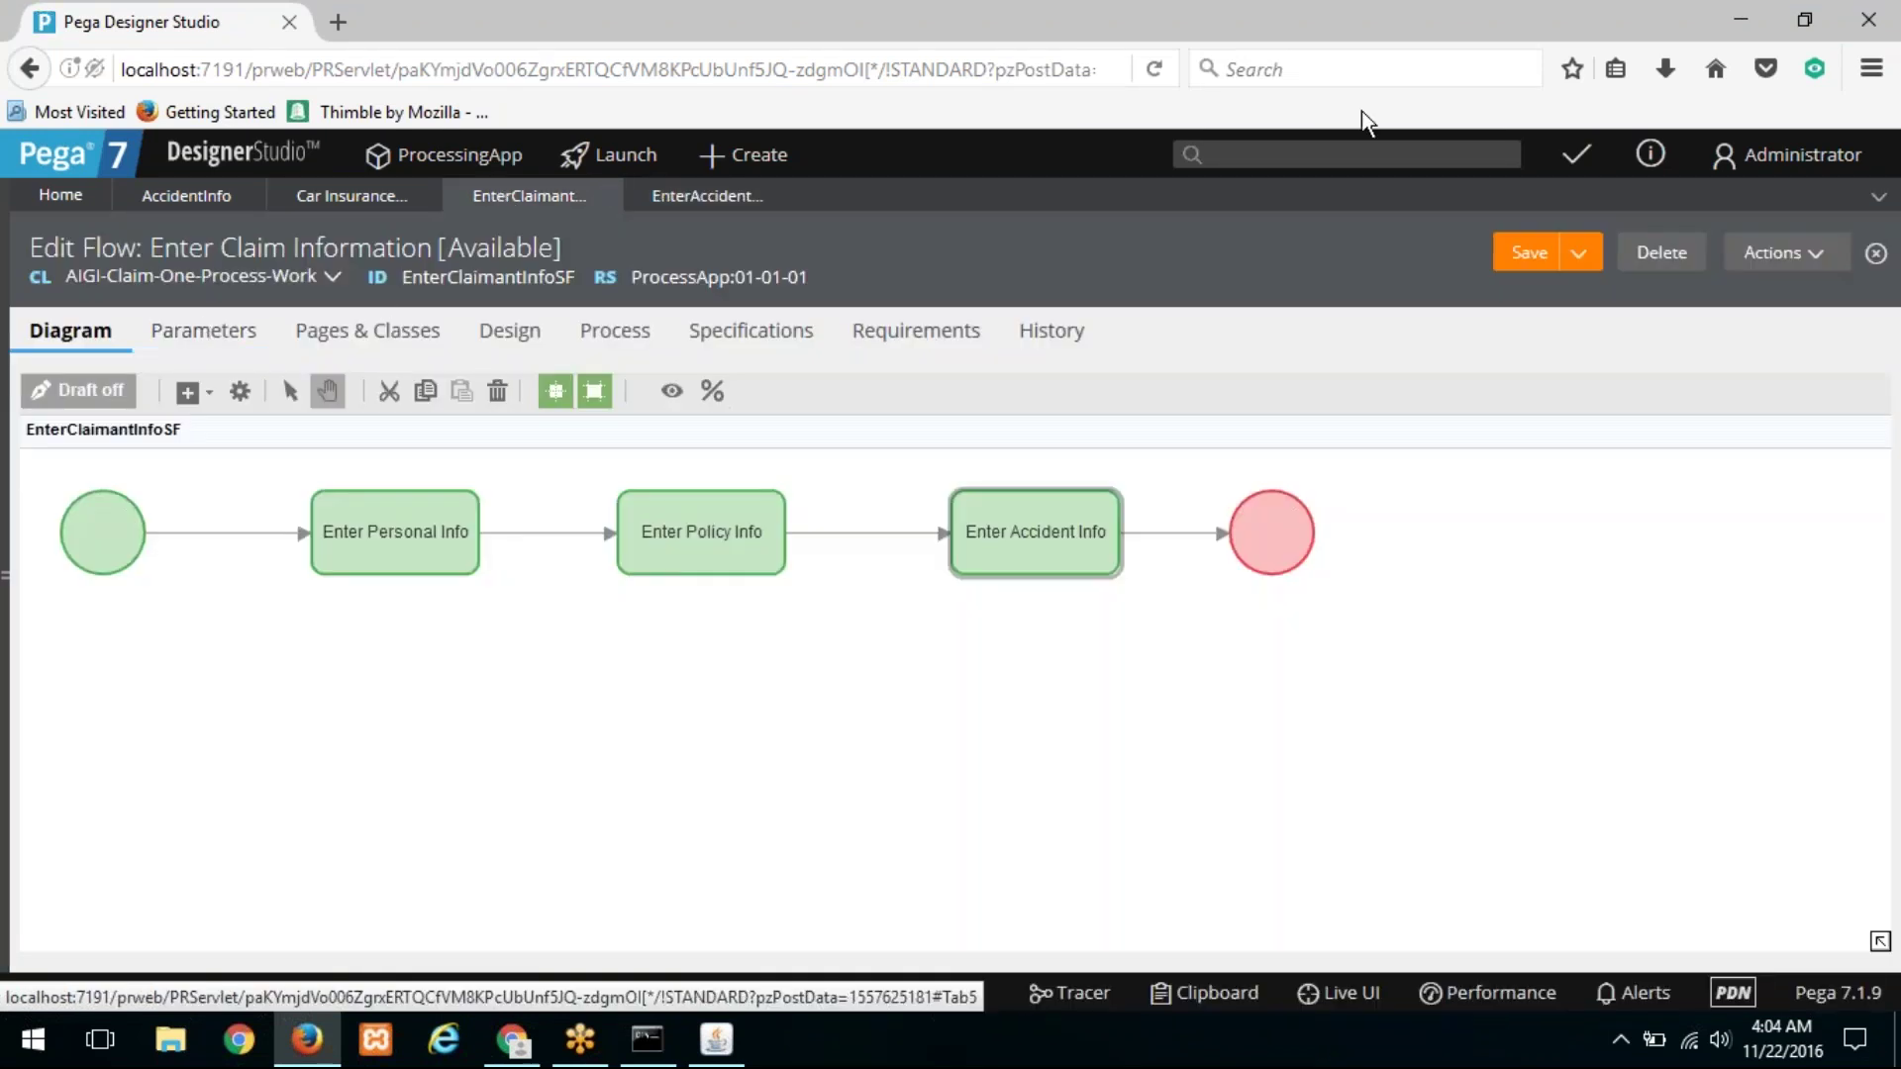
{"action": "left_click", "coordinate": [1556, 263]}
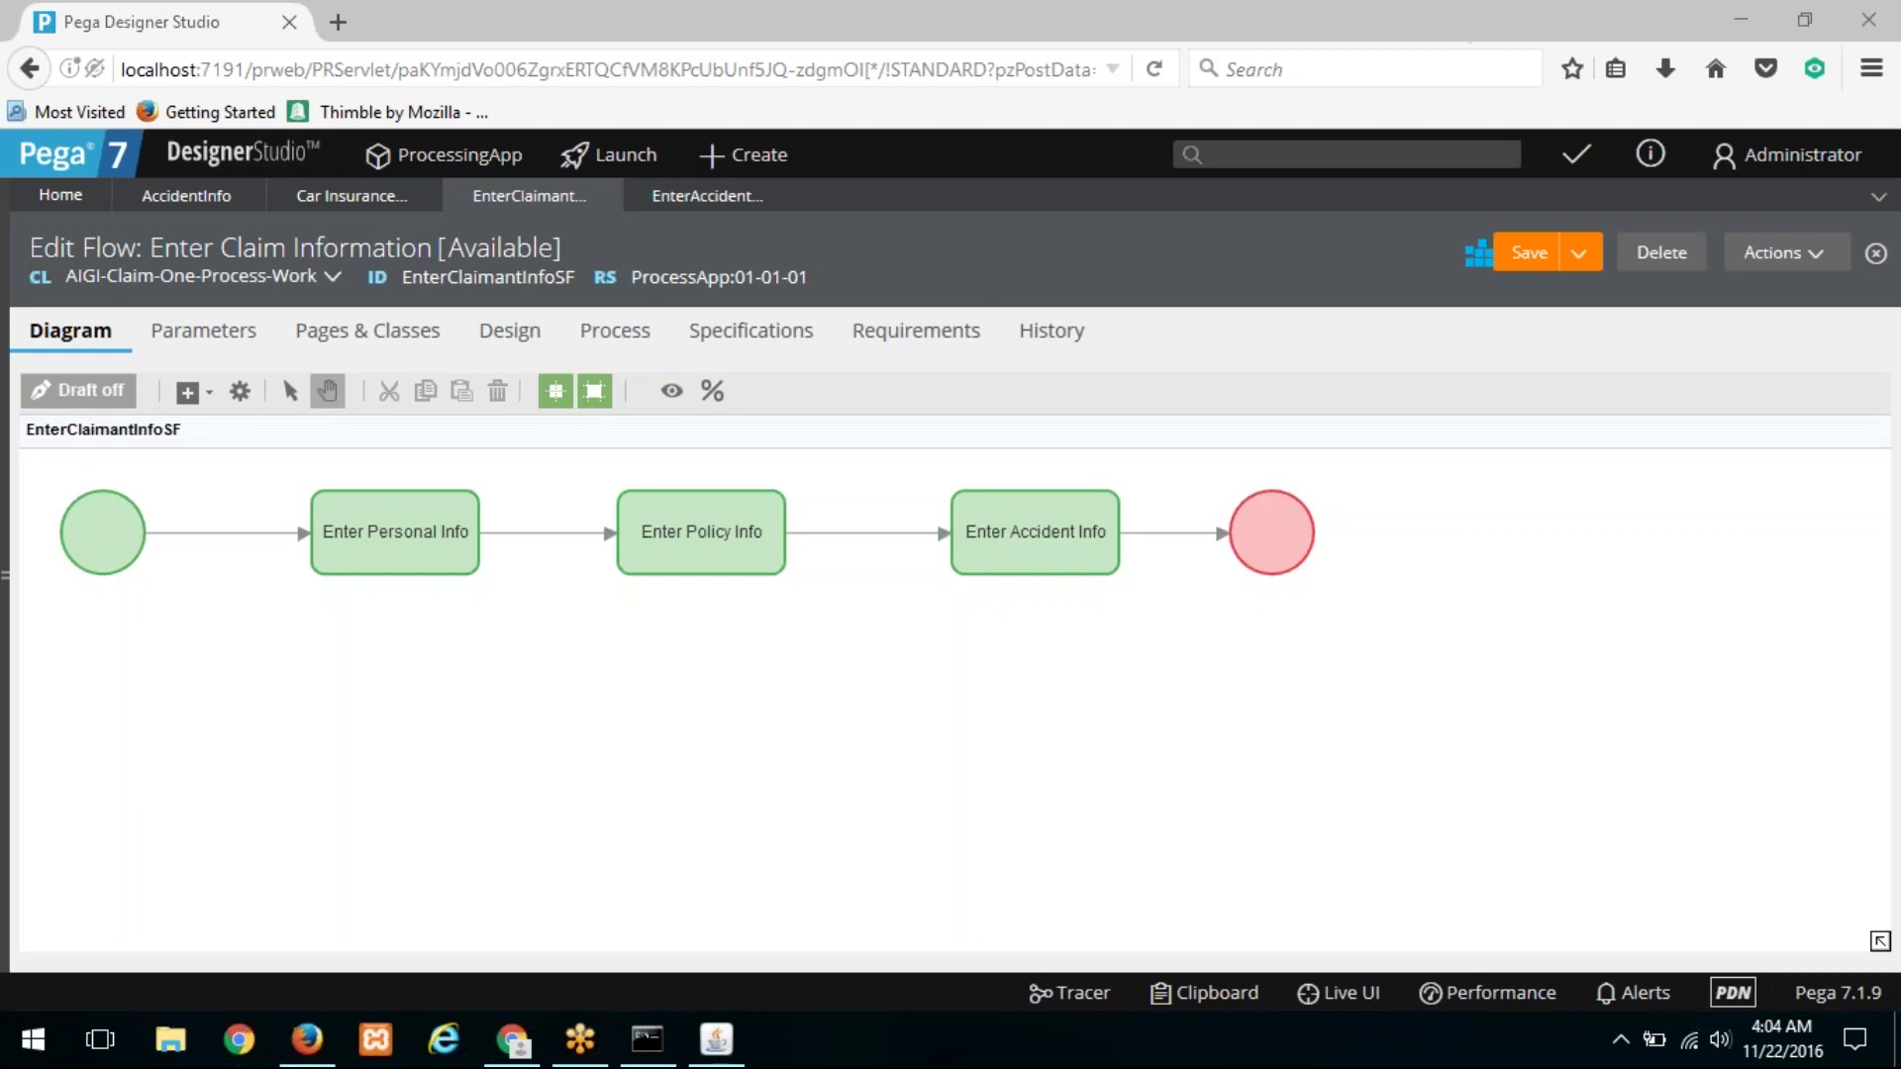
{"action": "left_click", "coordinate": [707, 198]}
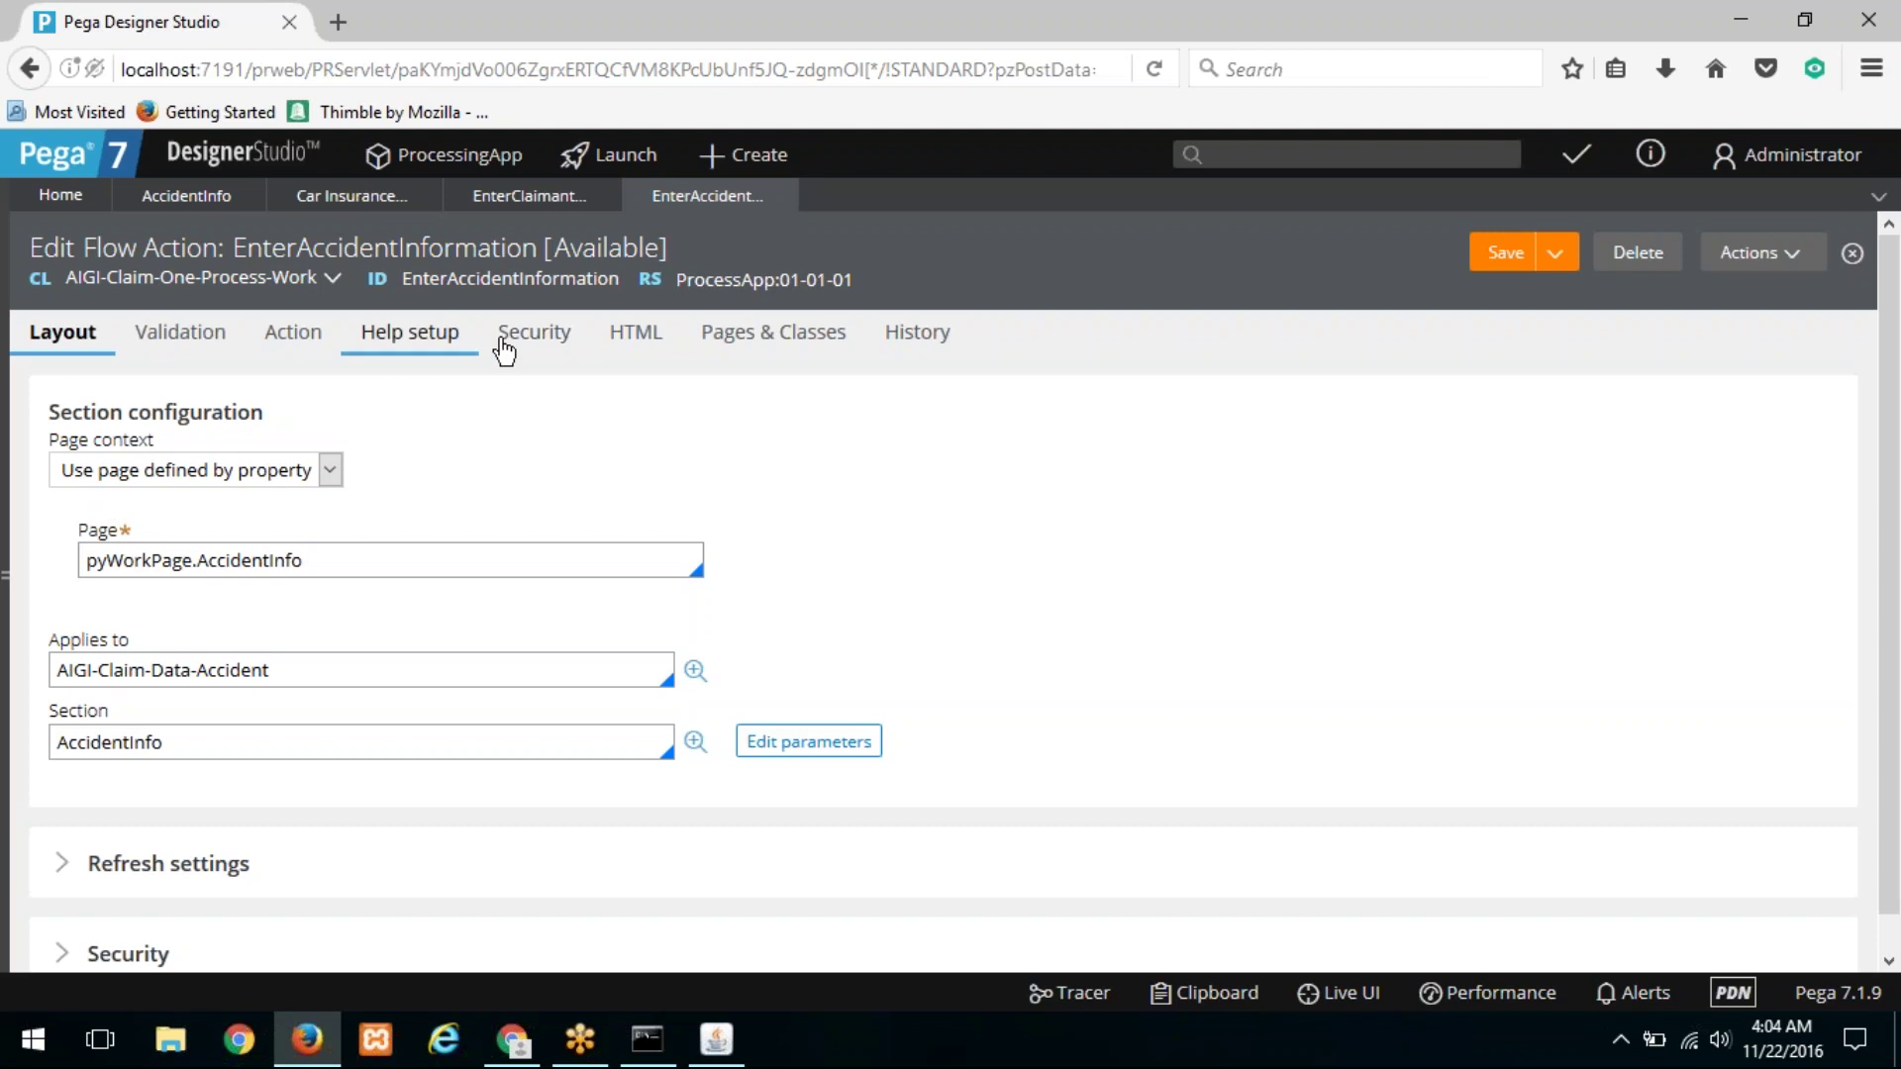
Step: Review the Pages & Classes: pyWorkPage and pyWorkPage.AccidentInfo of class AIGI-Claim-Data-Accident
{"action": "left_click", "coordinate": [735, 337]}
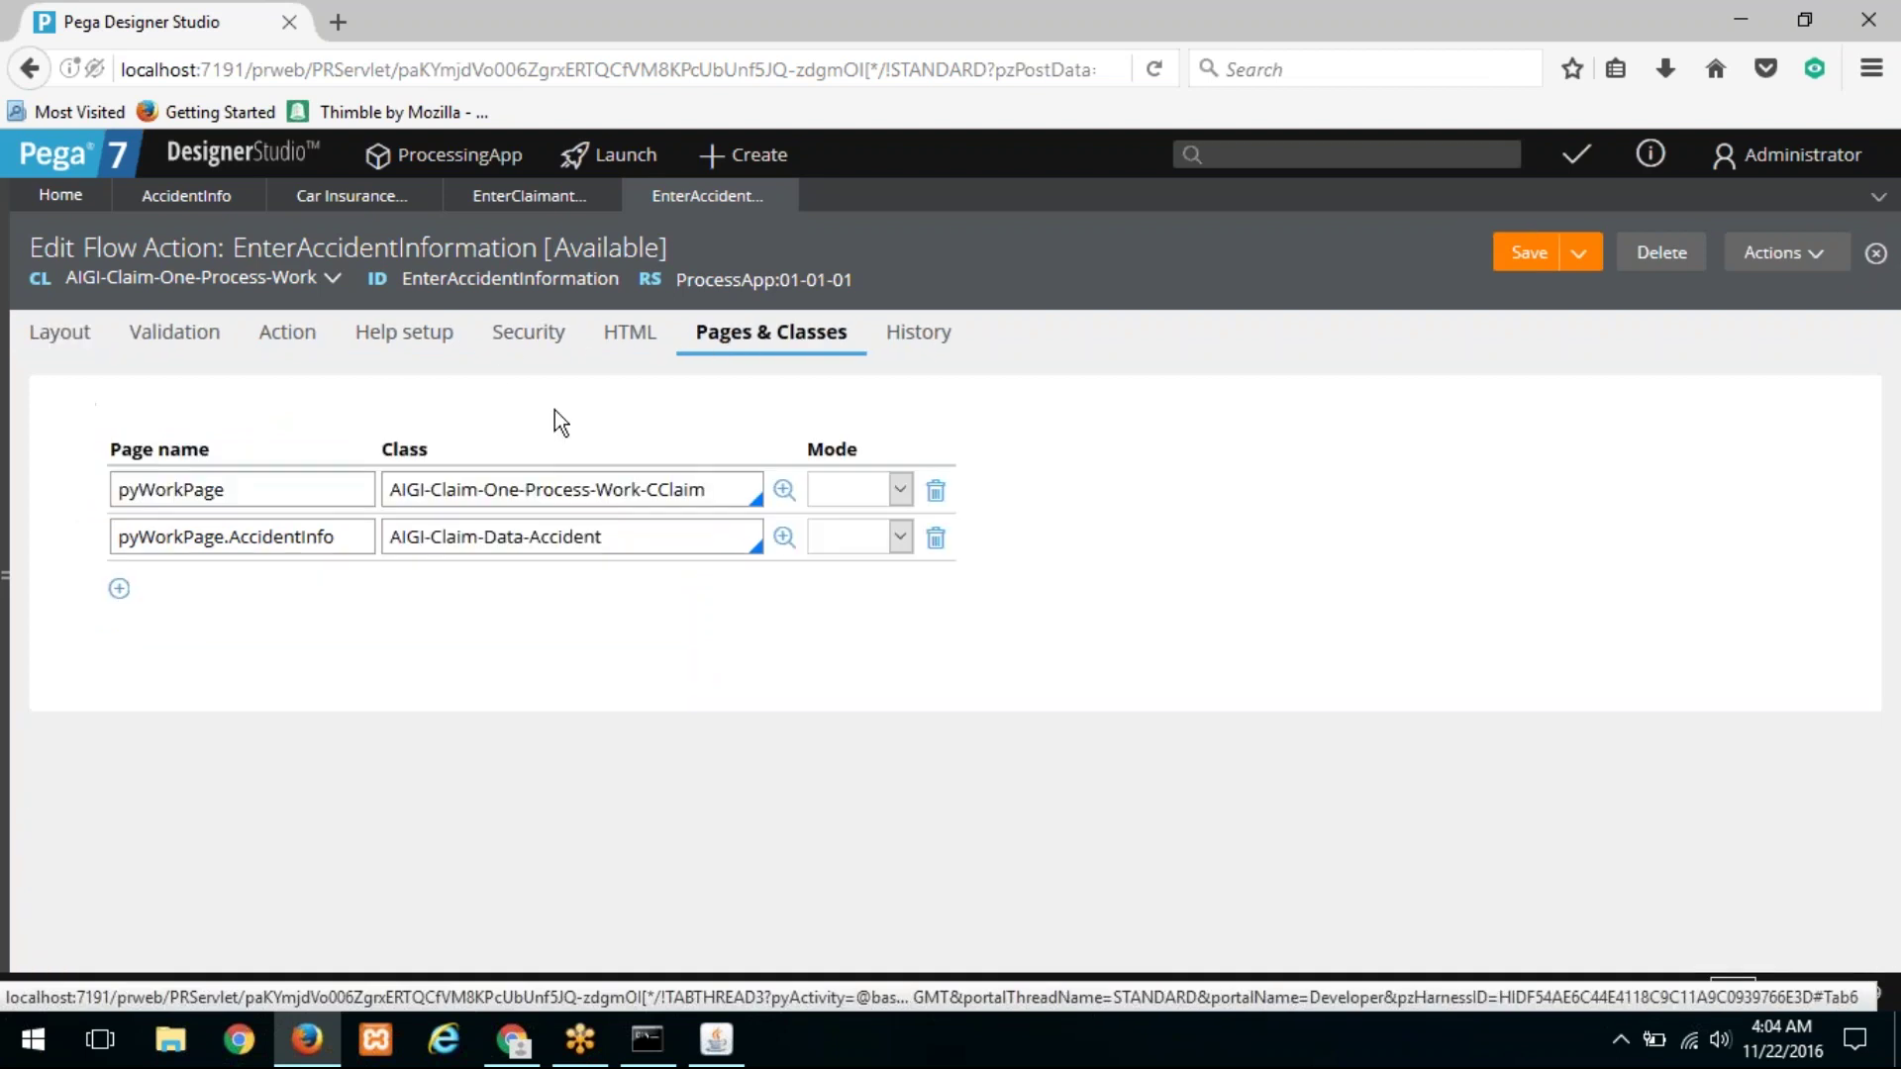
{"action": "left_click", "coordinate": [236, 487]}
{"action": "left_click_drag", "start_coordinate": [250, 492], "coordinate": [54, 492]}
{"action": "left_click_drag", "start_coordinate": [739, 487], "coordinate": [386, 487]}
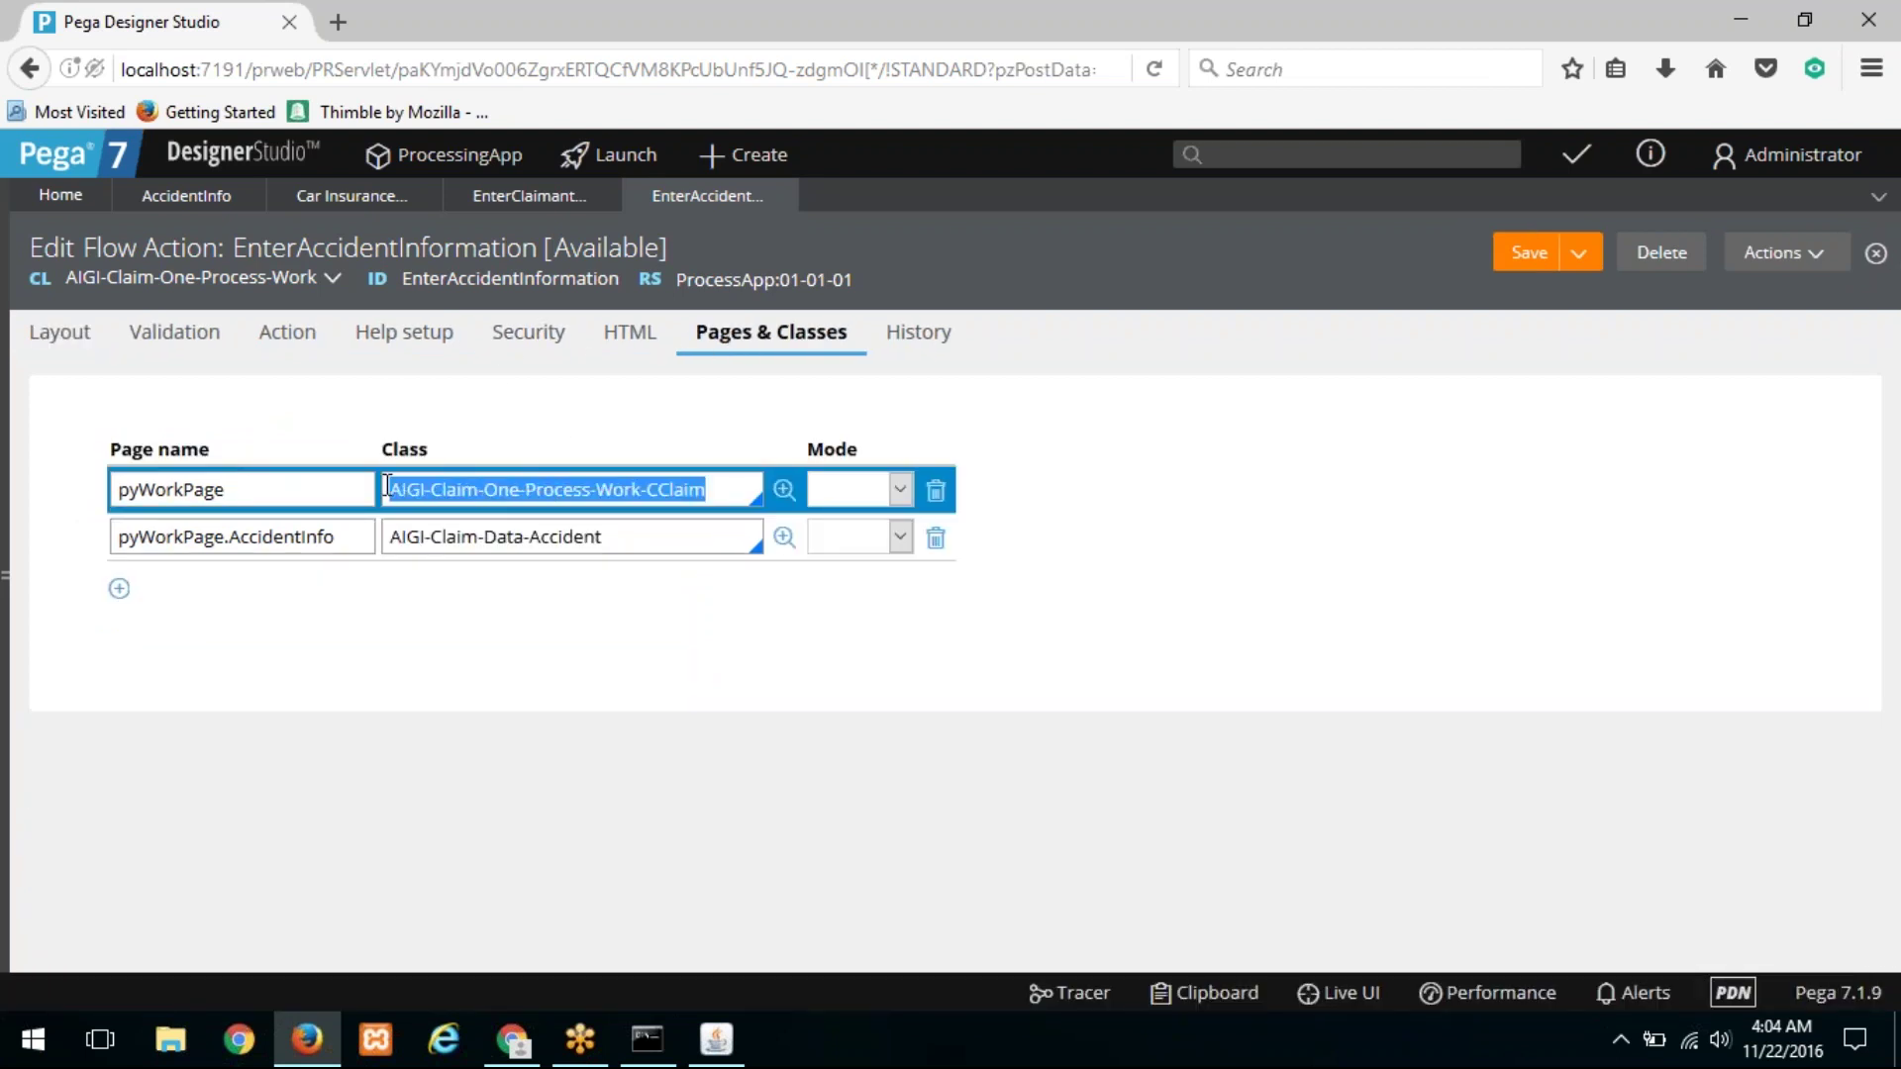
{"action": "left_click", "coordinate": [361, 540]}
{"action": "left_click_drag", "start_coordinate": [360, 540], "coordinate": [98, 552]}
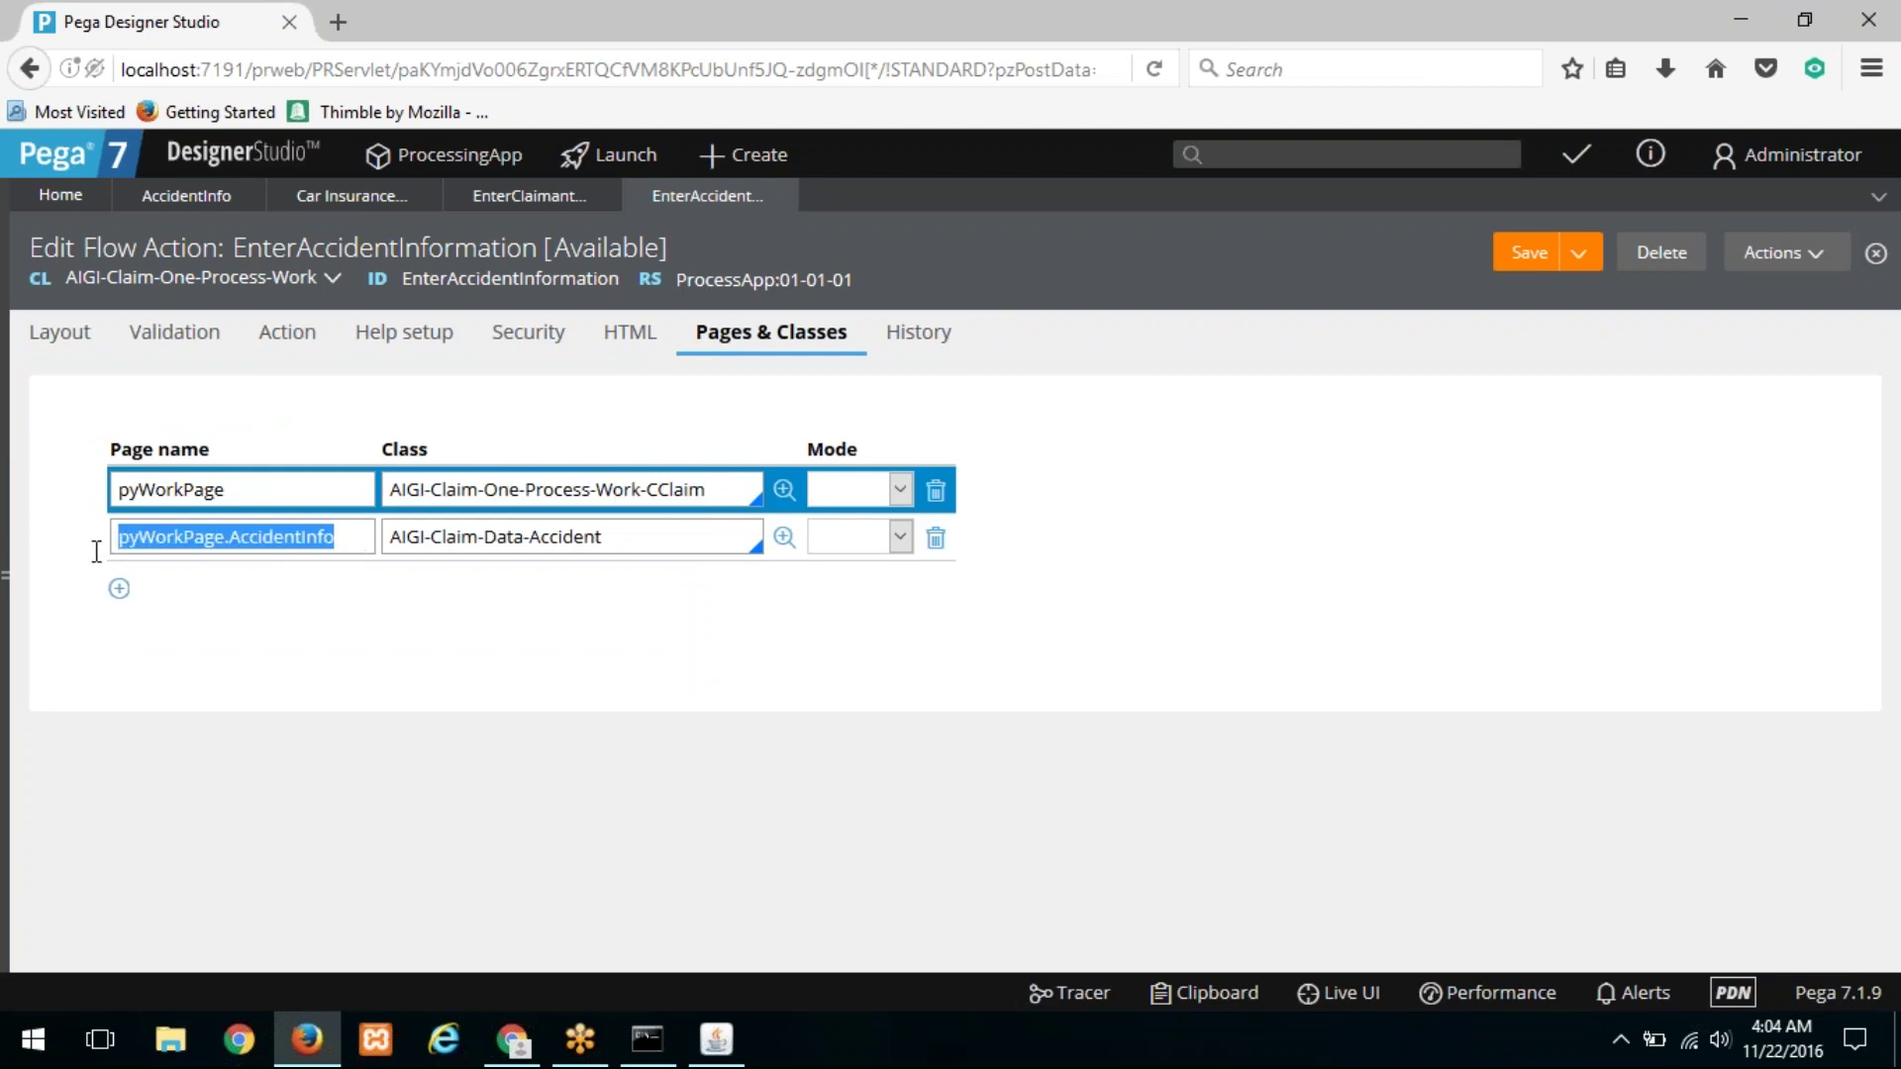
{"action": "left_click_drag", "start_coordinate": [628, 542], "coordinate": [369, 544]}
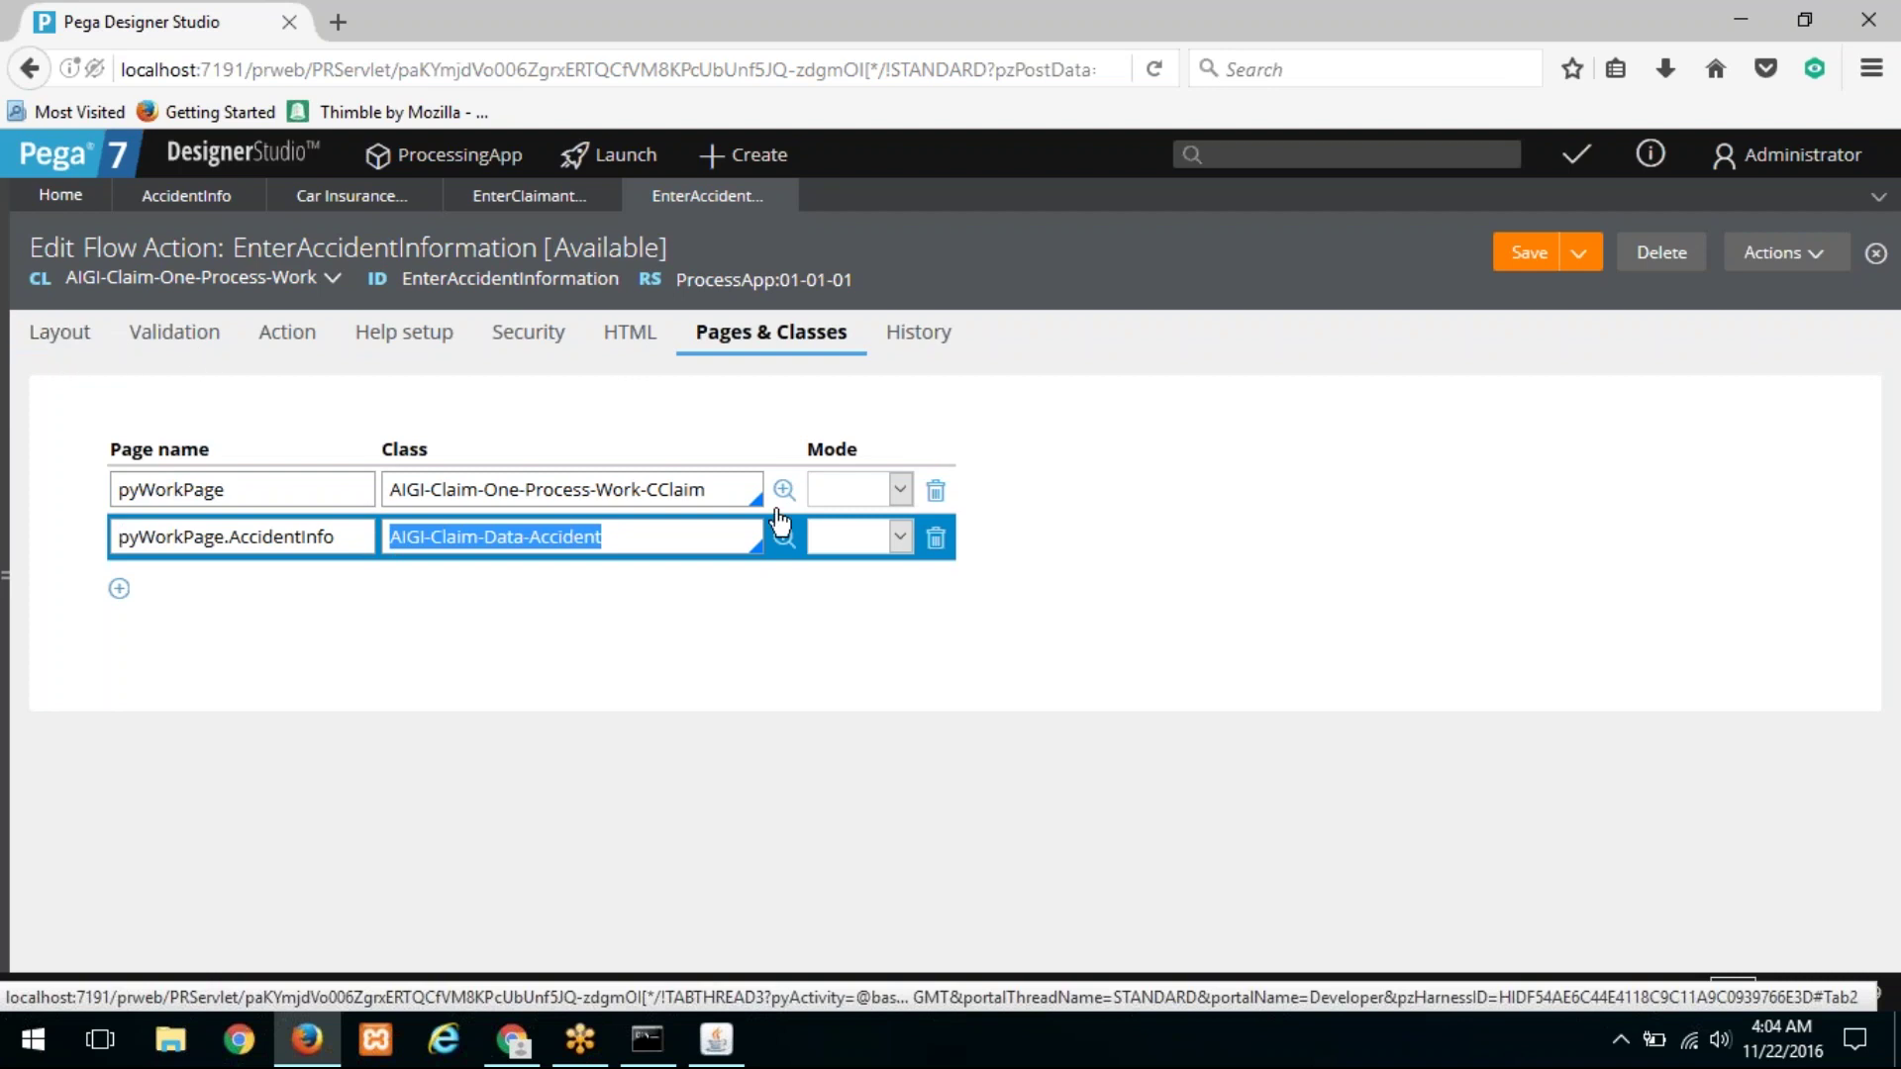
Step: Check the section's page context and applies-to class, then open the AccidentInfo section
{"action": "left_click", "coordinate": [79, 348]}
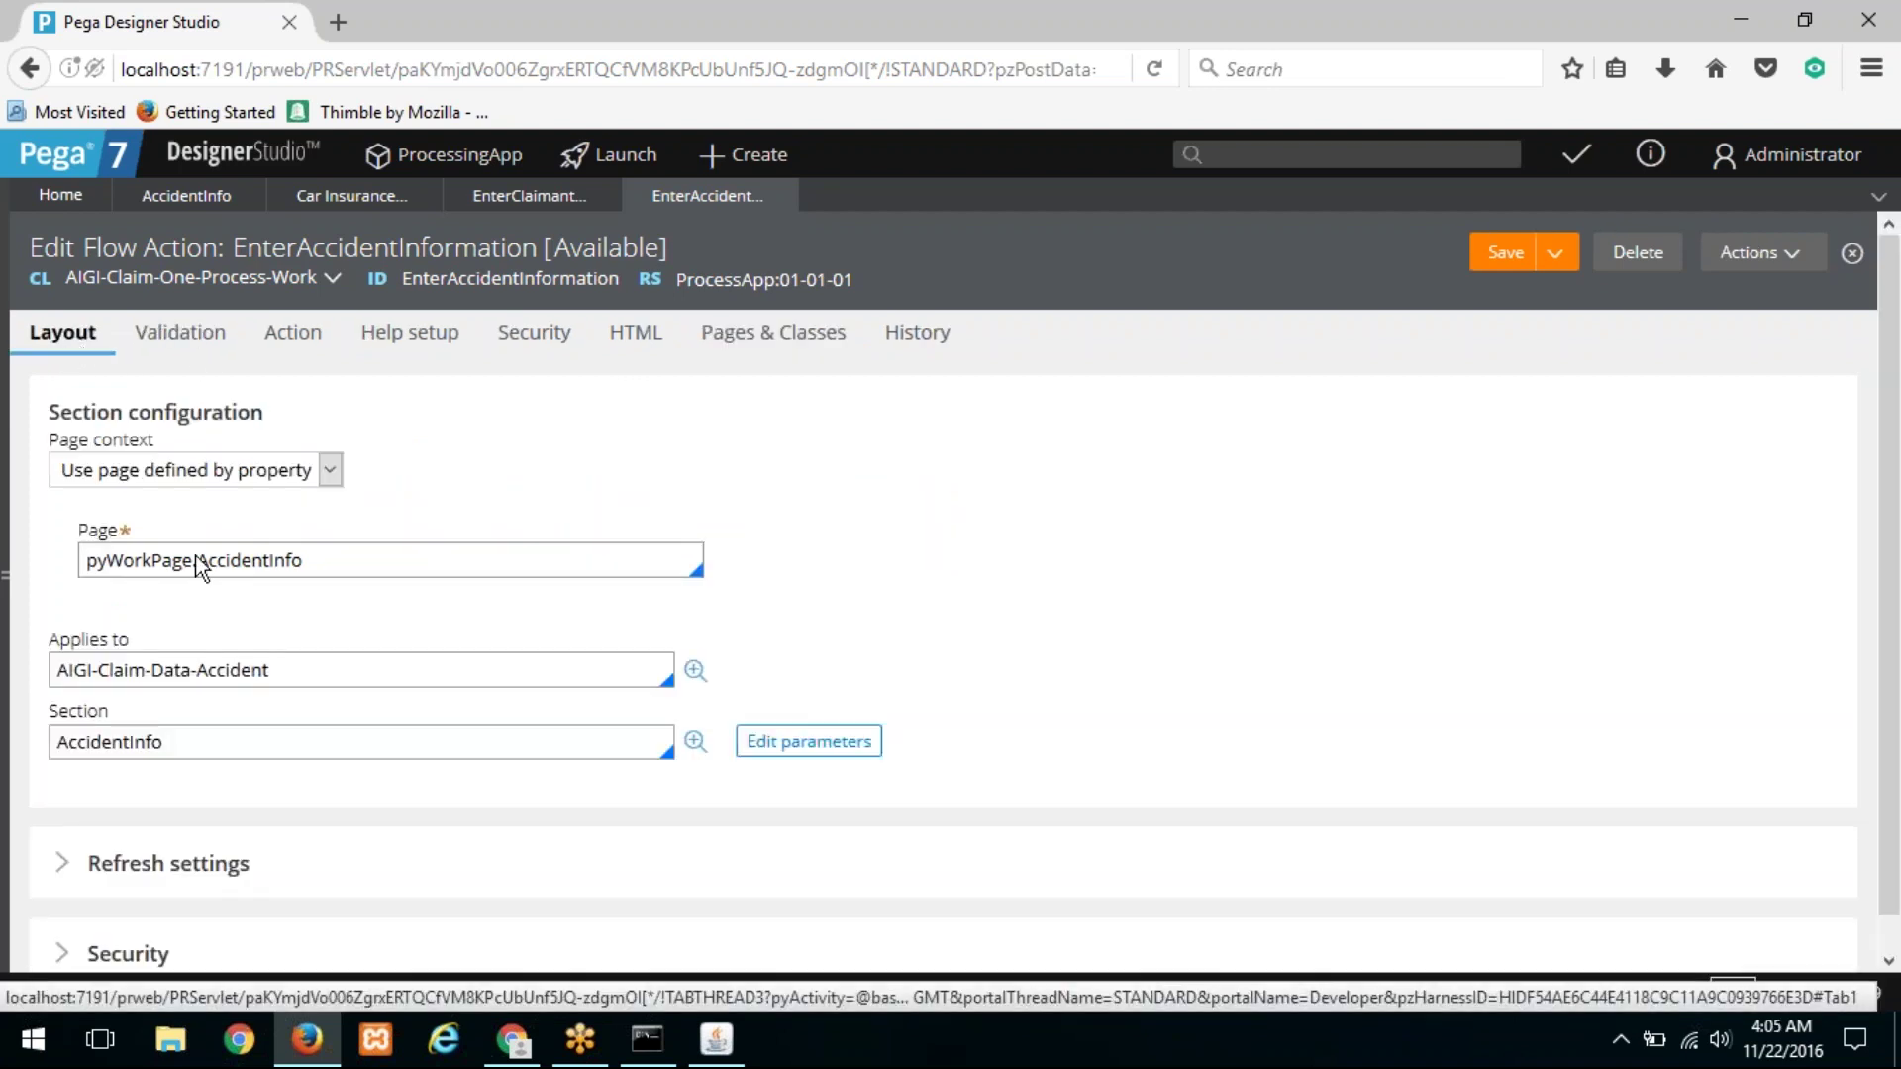
{"action": "left_click", "coordinate": [221, 478]}
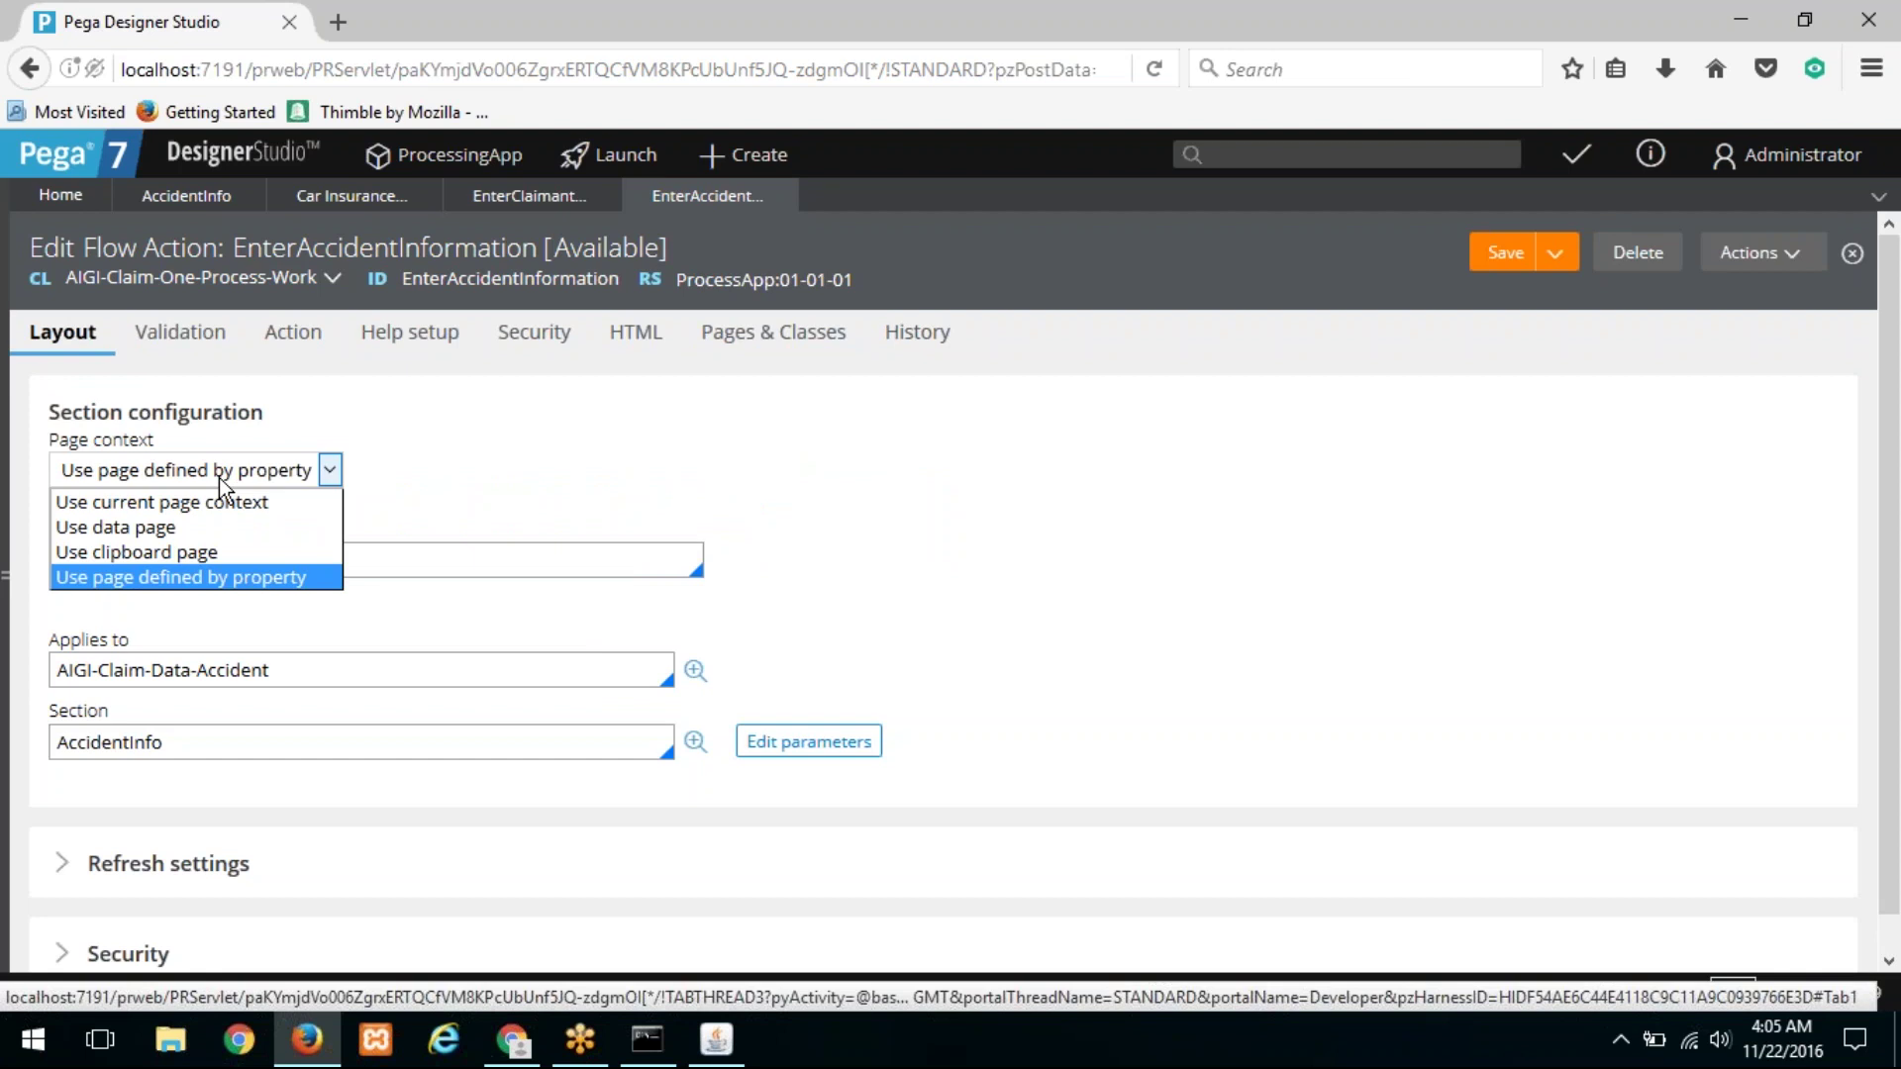
{"action": "left_click", "coordinate": [220, 479]}
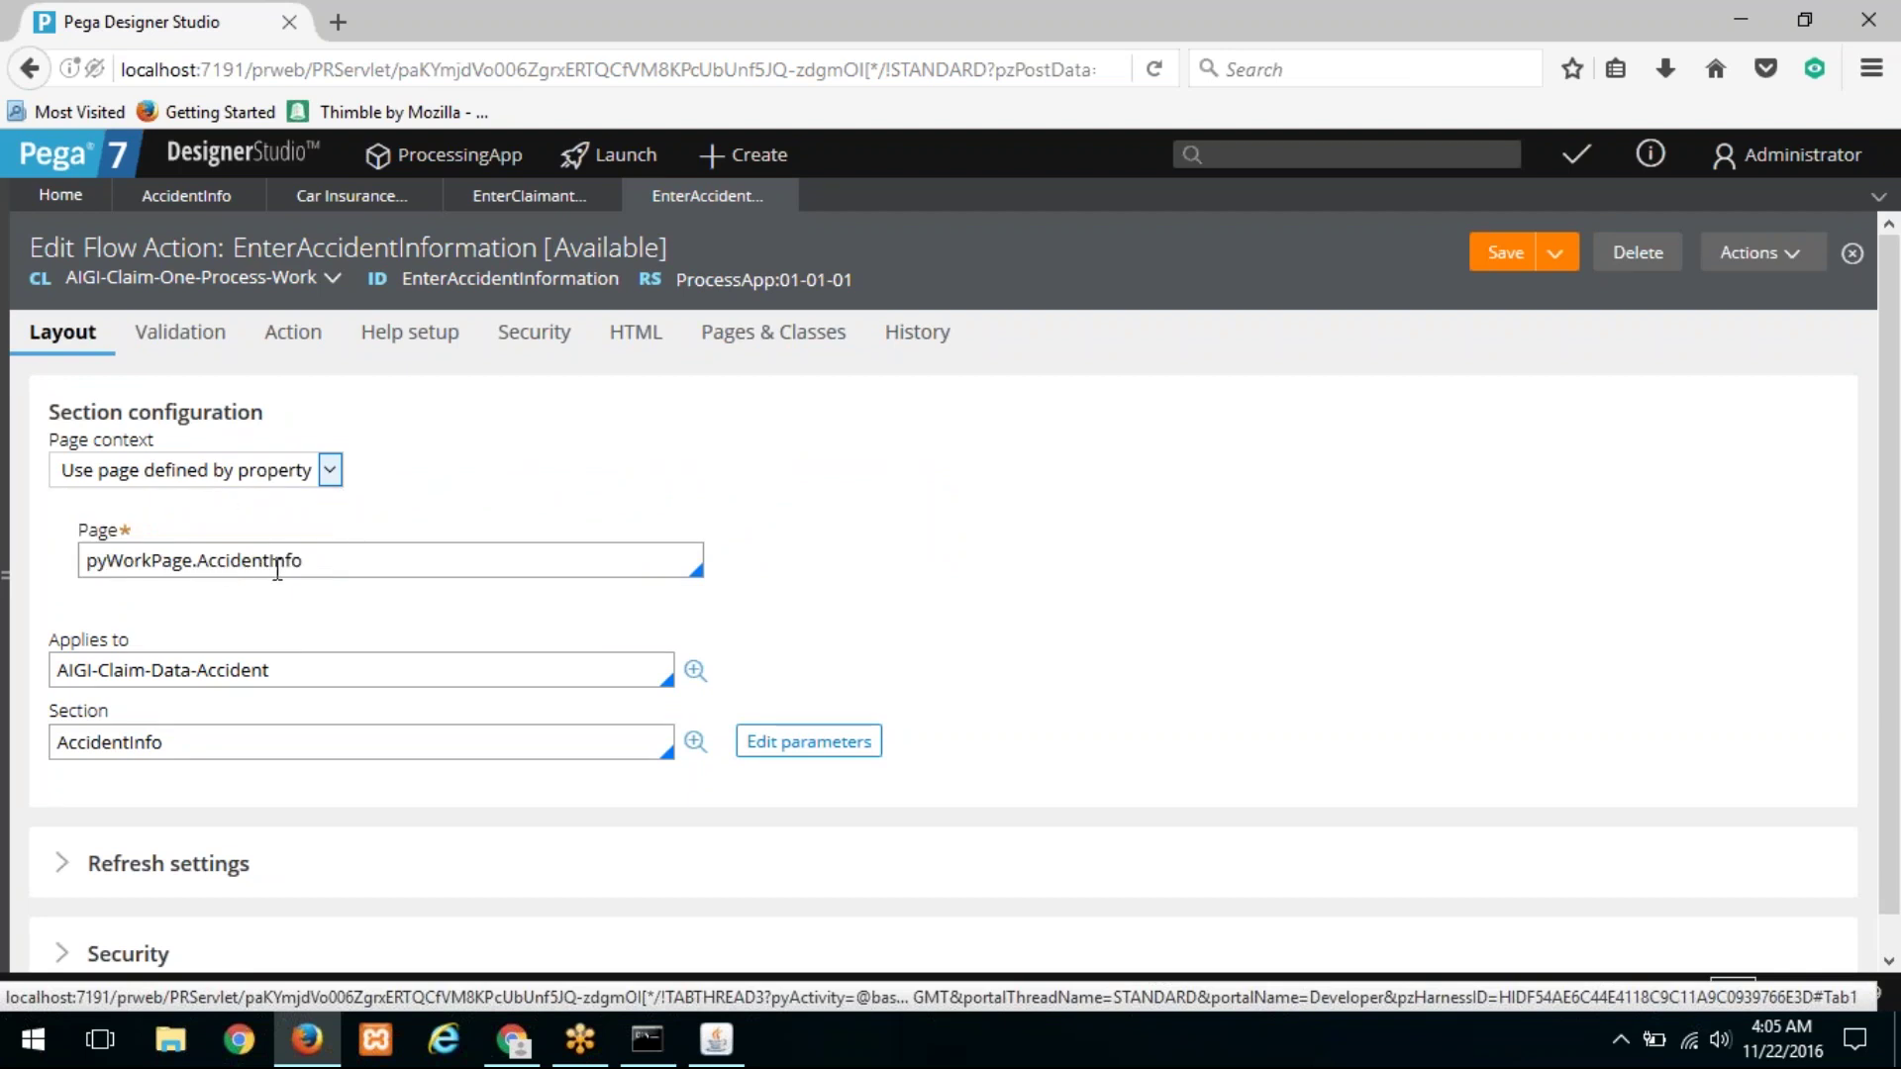
{"action": "left_click_drag", "start_coordinate": [325, 557], "coordinate": [43, 536]}
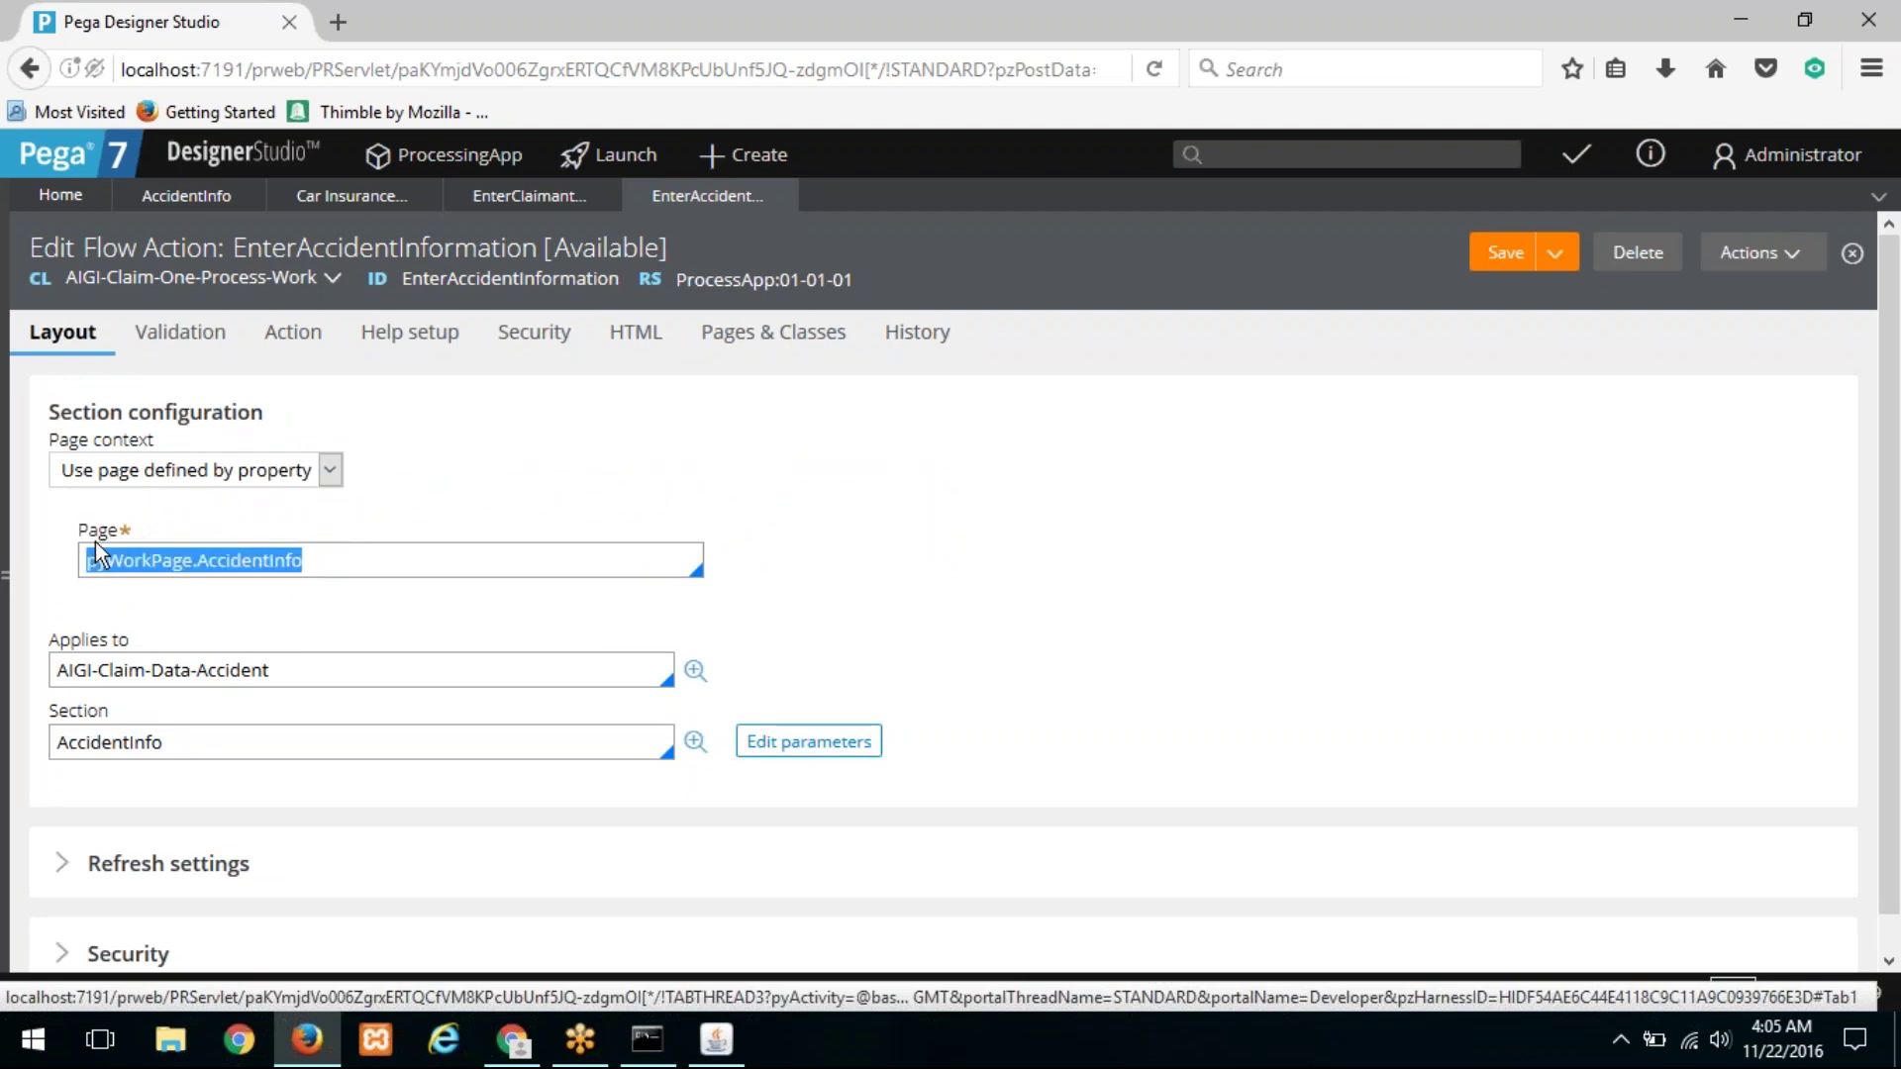
{"action": "left_click_drag", "start_coordinate": [277, 671], "coordinate": [27, 671]}
{"action": "double_click", "coordinate": [120, 741]}
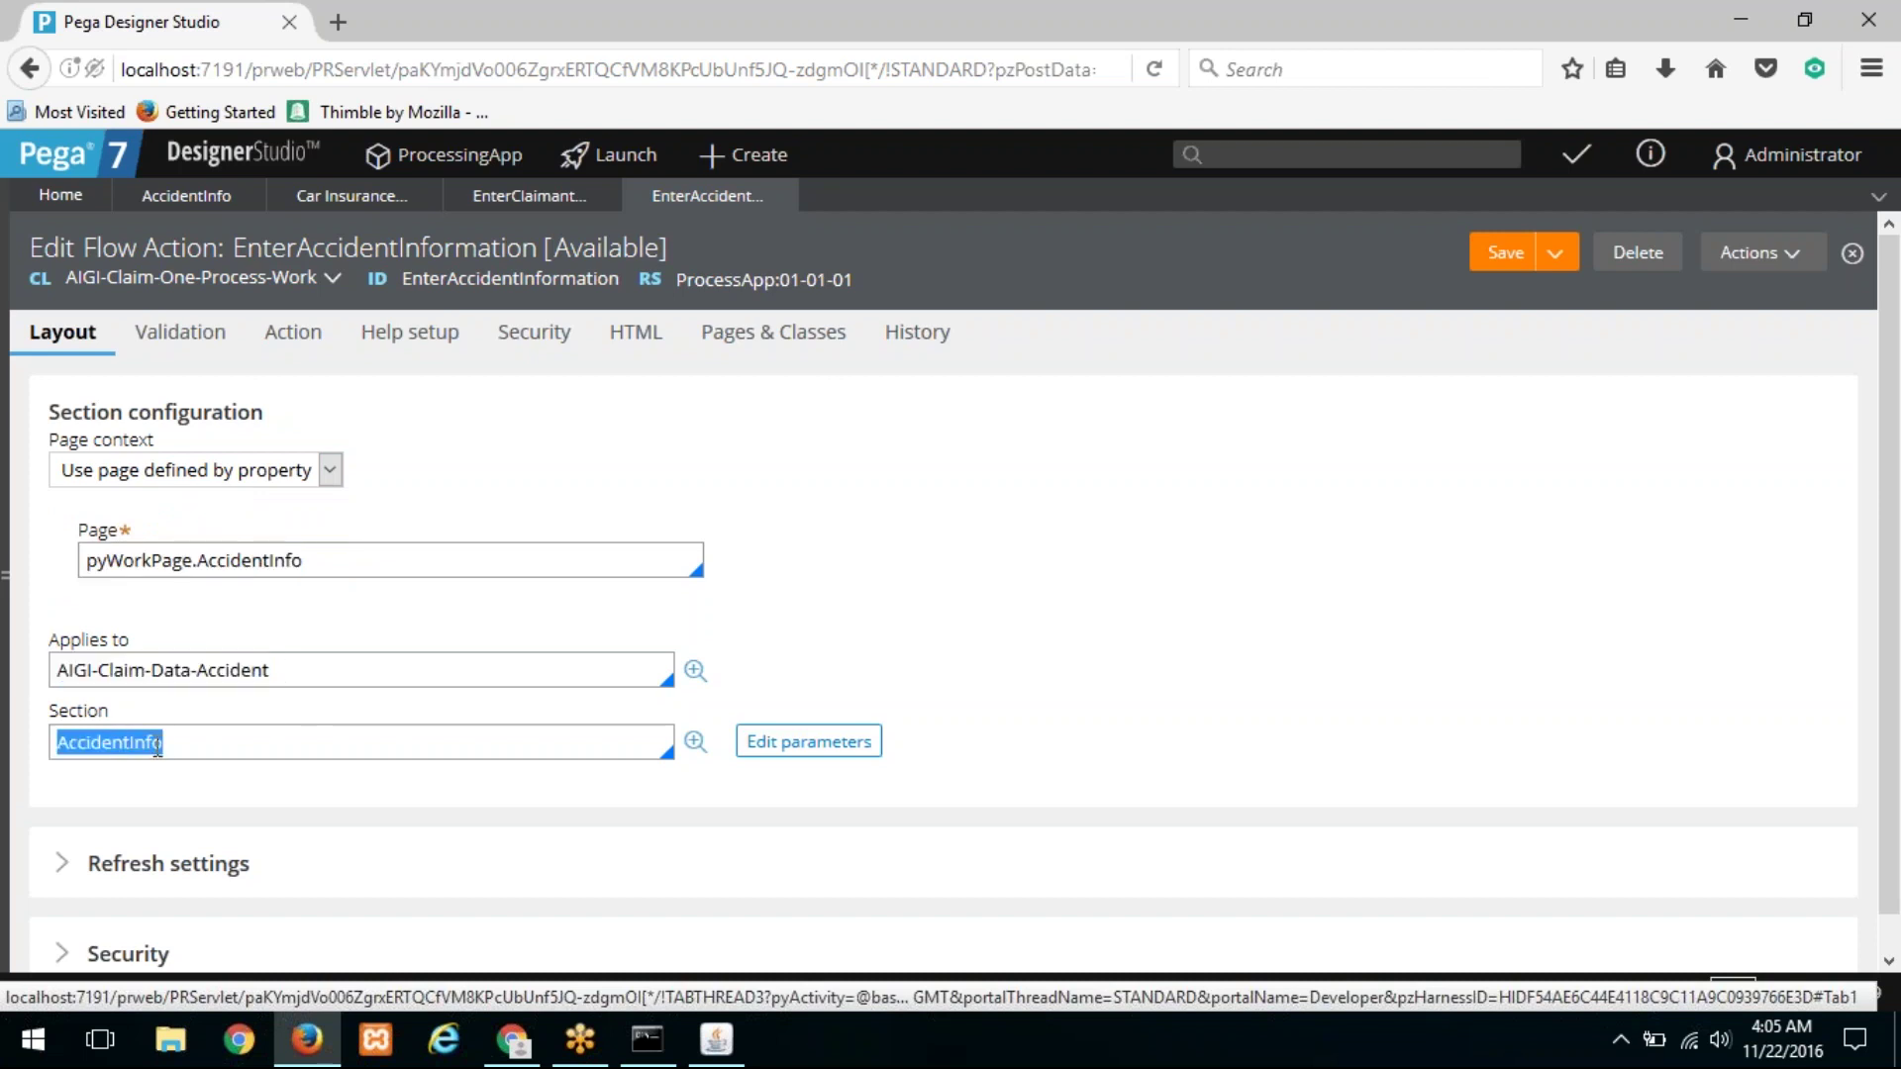
{"action": "left_click", "coordinate": [697, 743]}
{"action": "left_click", "coordinate": [699, 751]}
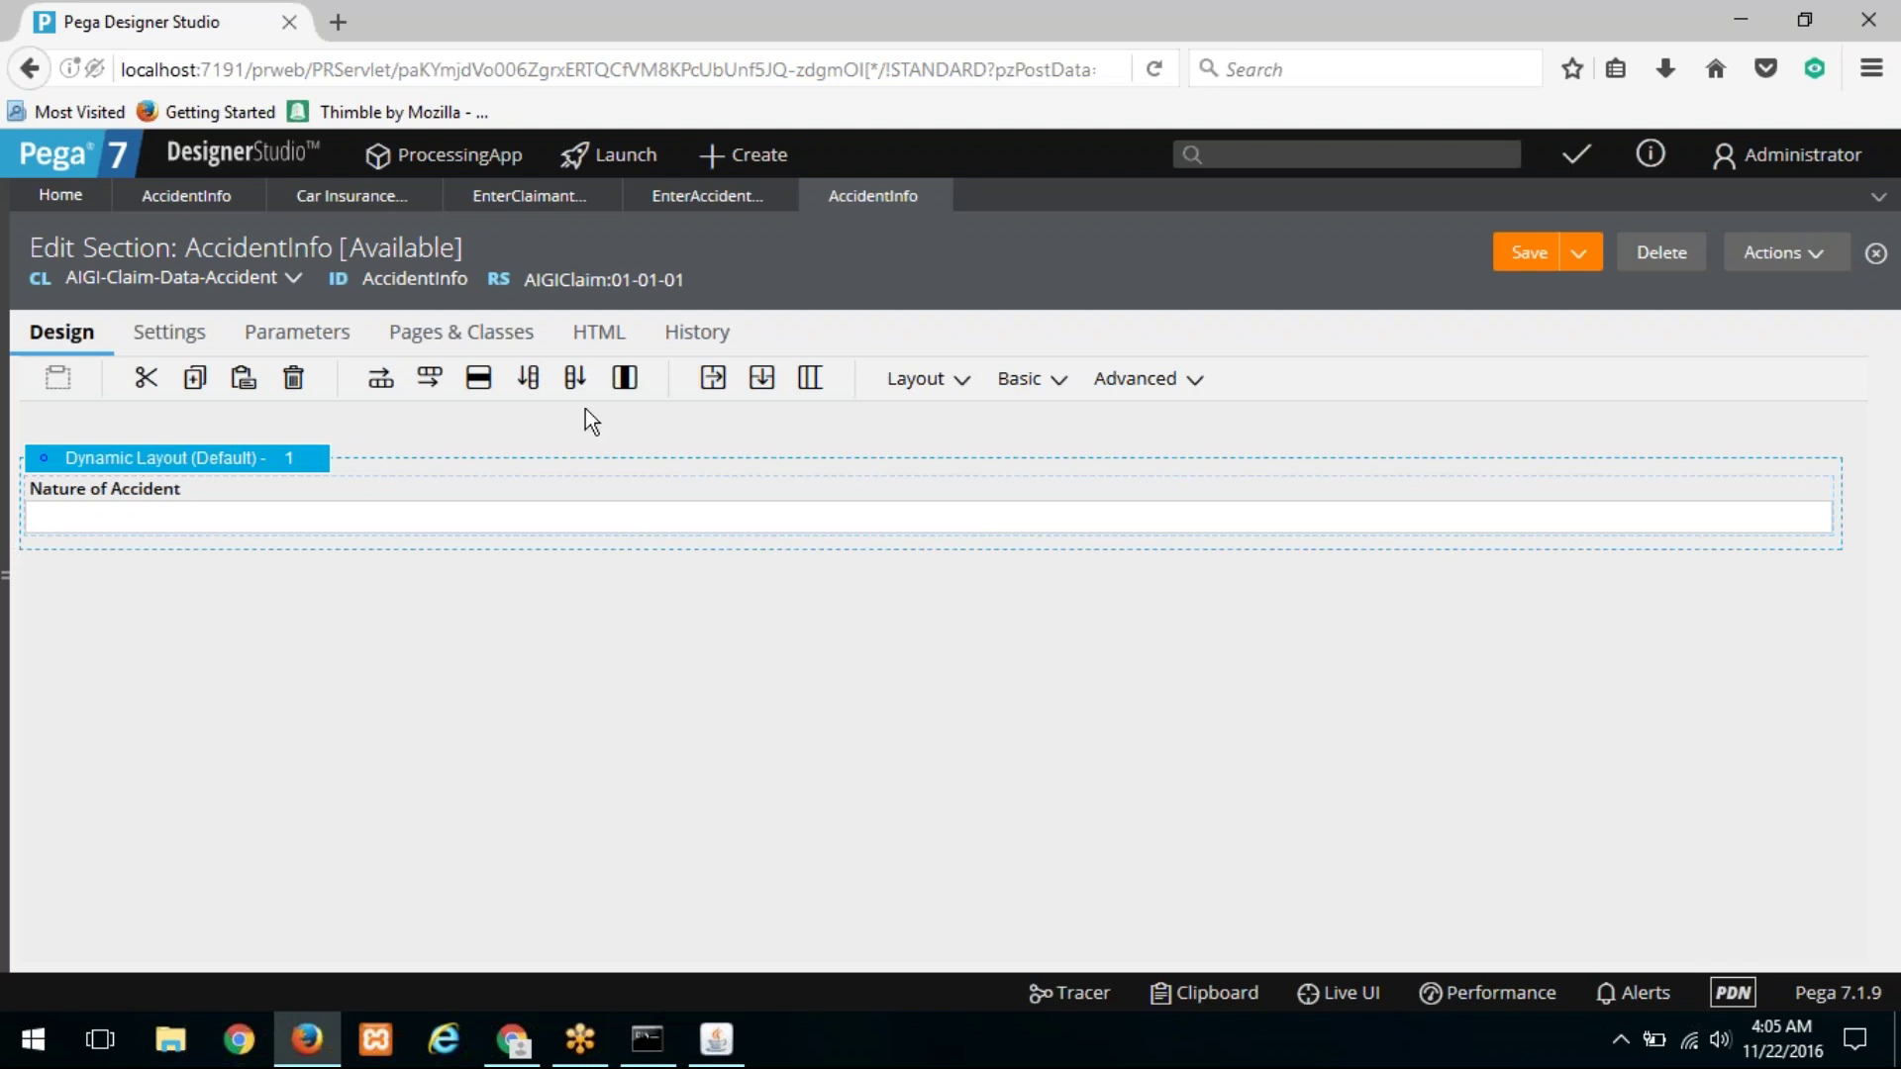
Step: Add a Date & Time control from the Basic controls to the layout
{"action": "left_click", "coordinate": [920, 391]}
{"action": "left_click", "coordinate": [1042, 394]}
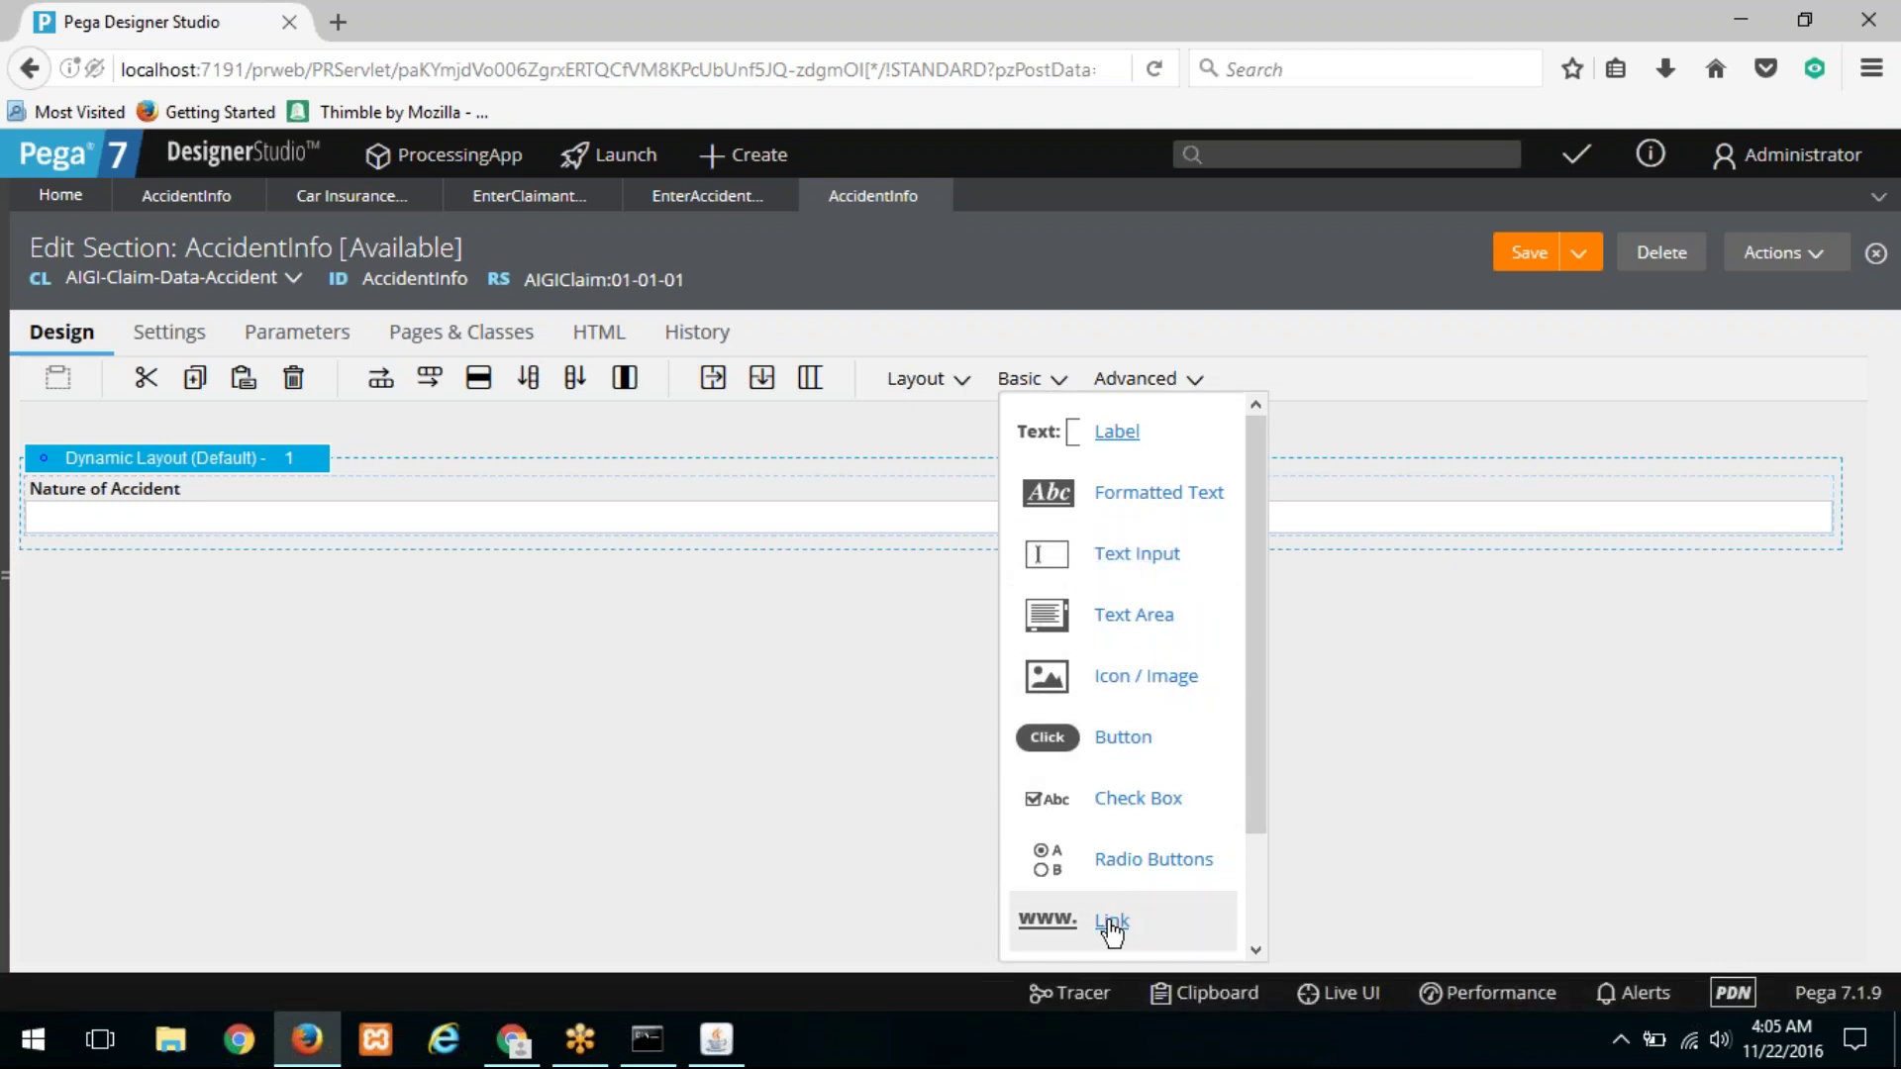
{"action": "scroll", "coordinate": [1126, 753], "scroll_direction": "down", "scroll_amount": 2}
{"action": "left_click_drag", "start_coordinate": [1124, 870], "coordinate": [458, 566]}
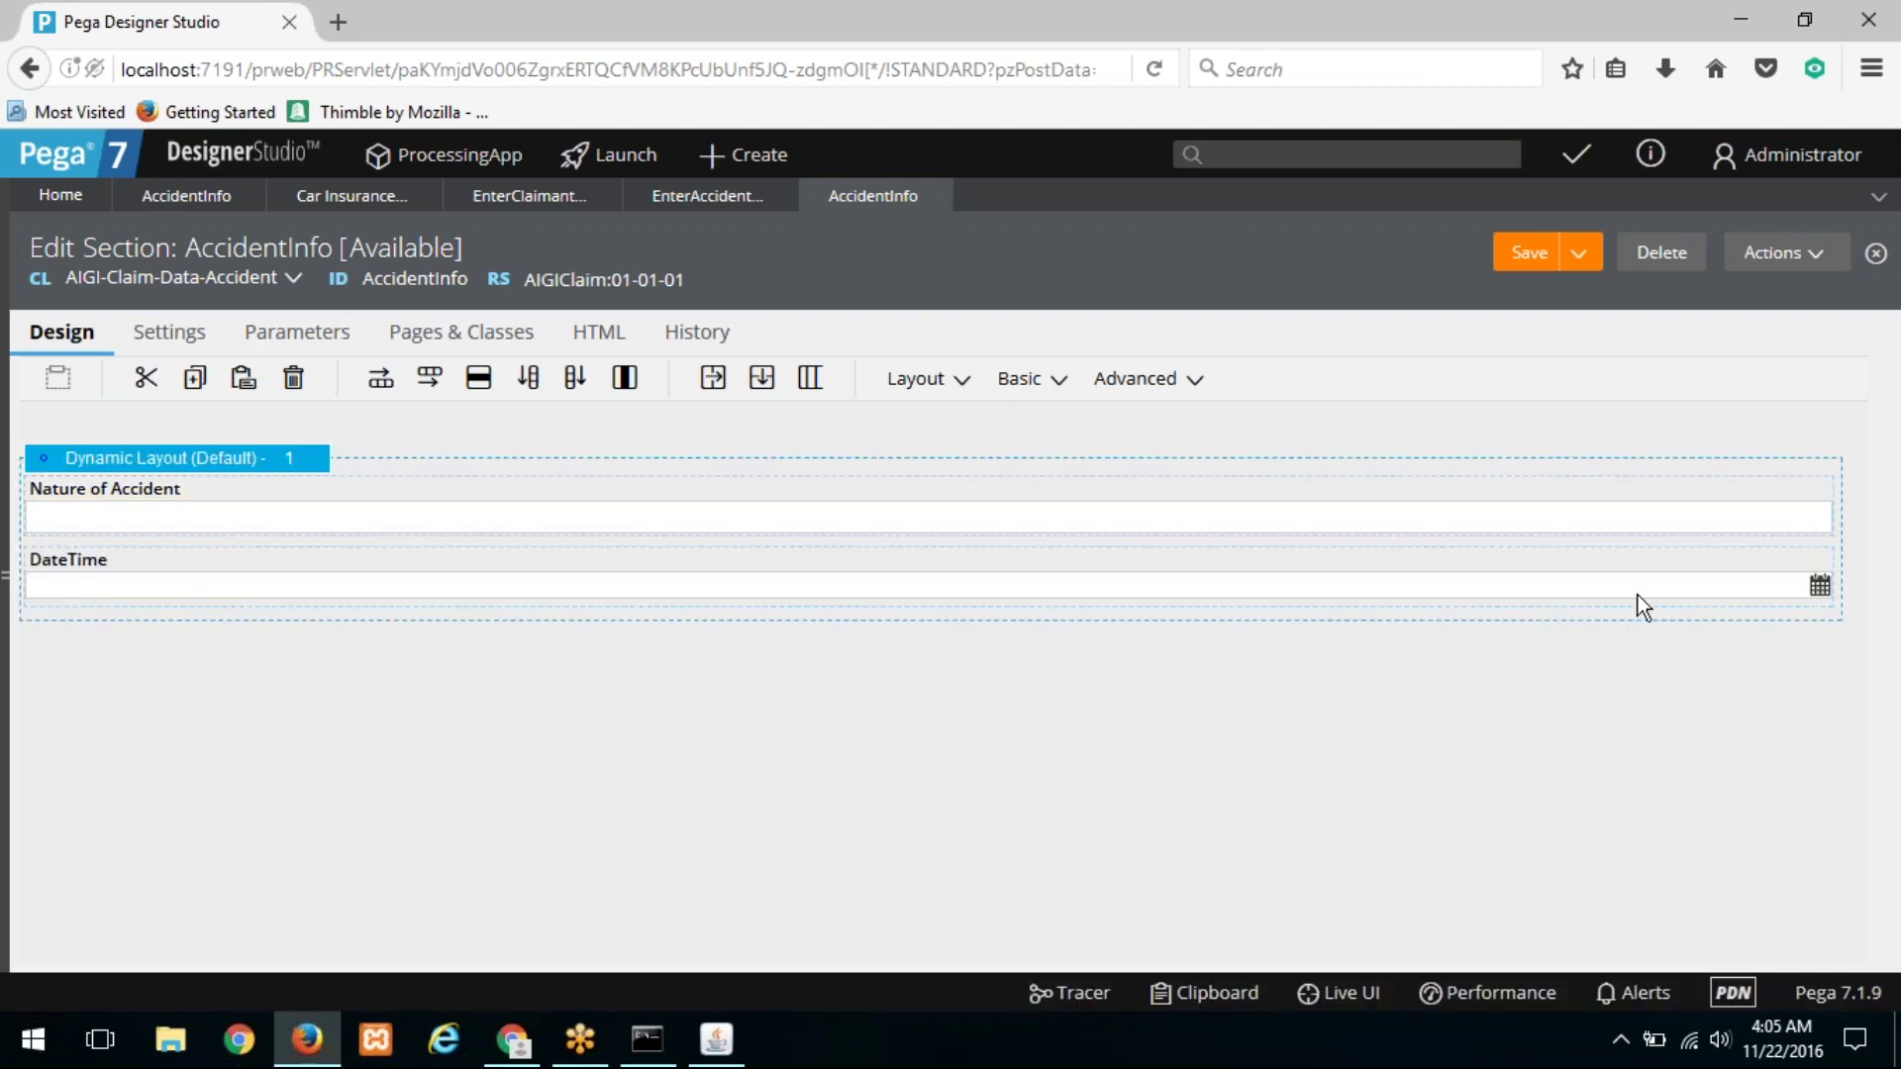
{"action": "left_click", "coordinate": [1815, 562]}
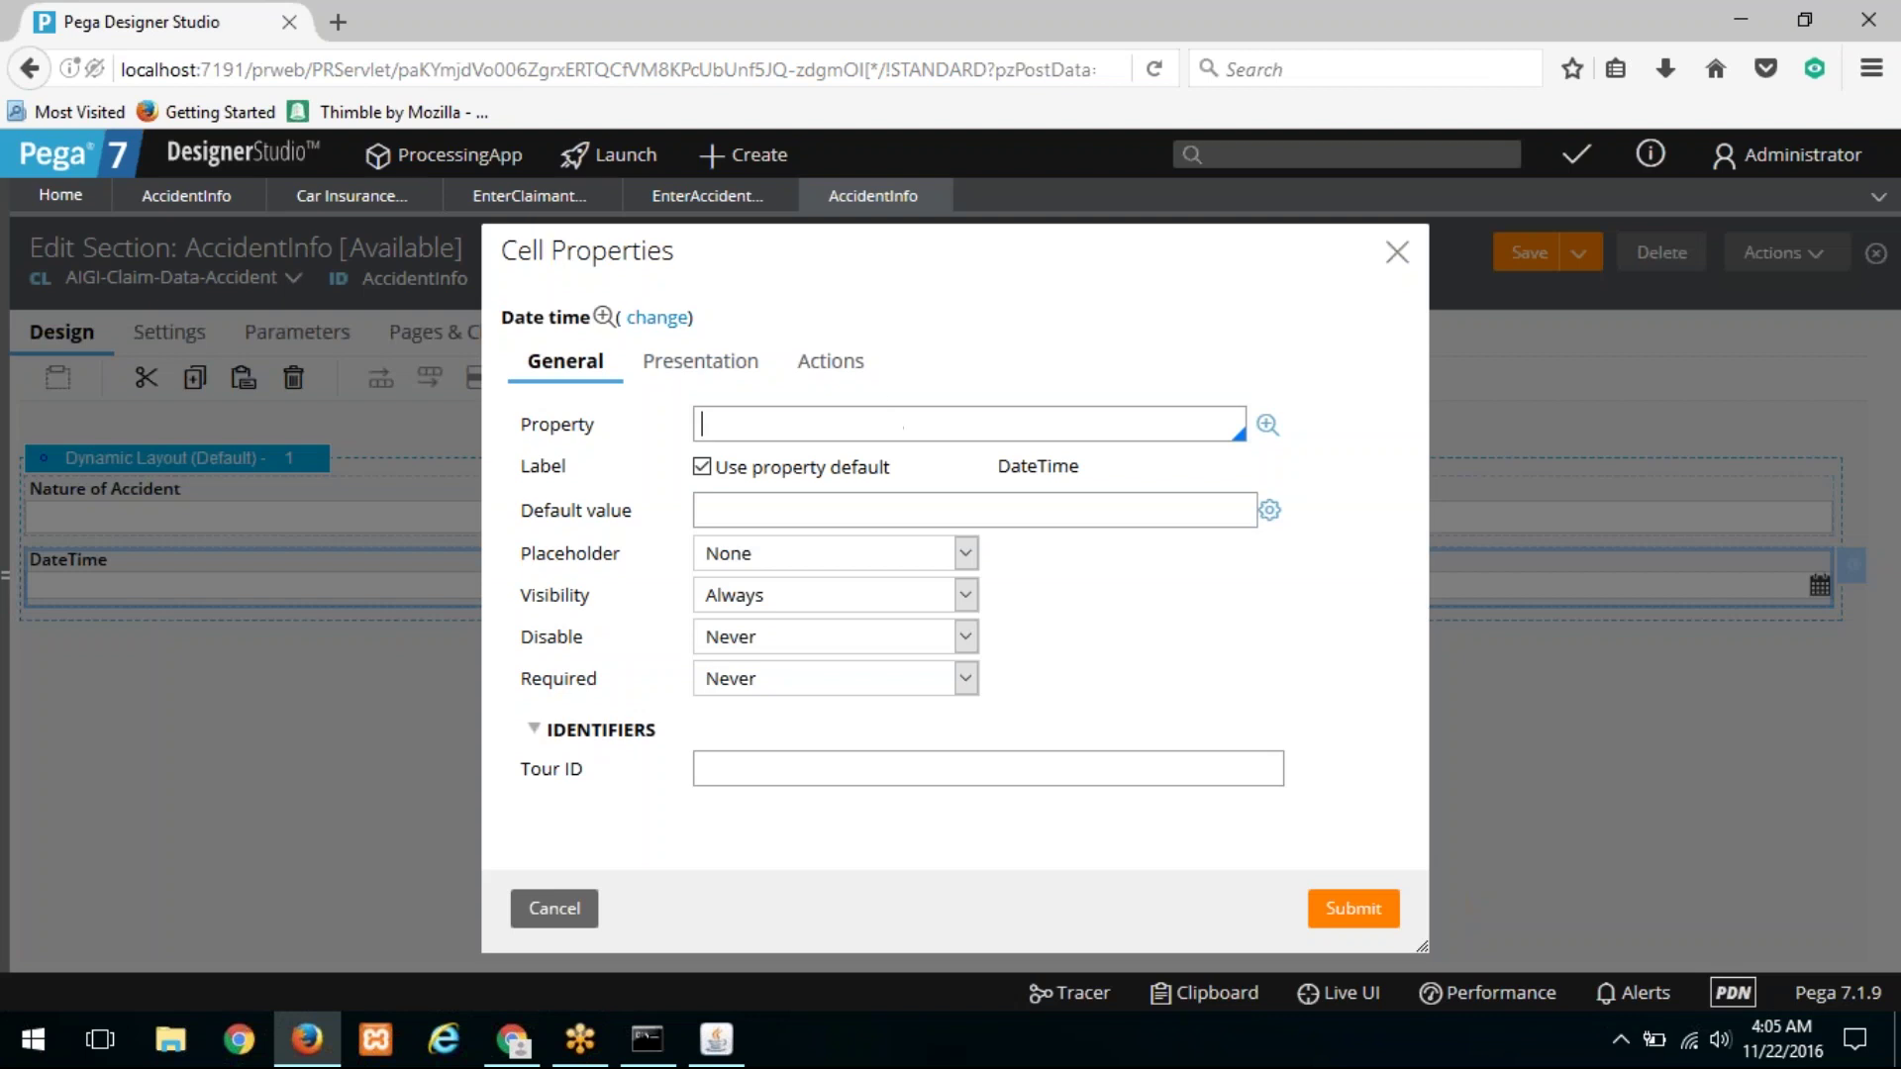
Step: Bind the date field to the .DateOfAccident property, replacing an accidental NatureOfAccident binding
{"action": "left_click", "coordinate": [884, 413]}
{"action": "key", "text": "Down"}
{"action": "key", "text": "Down"}
{"action": "key", "text": "Down"}
{"action": "key", "text": "Return"}
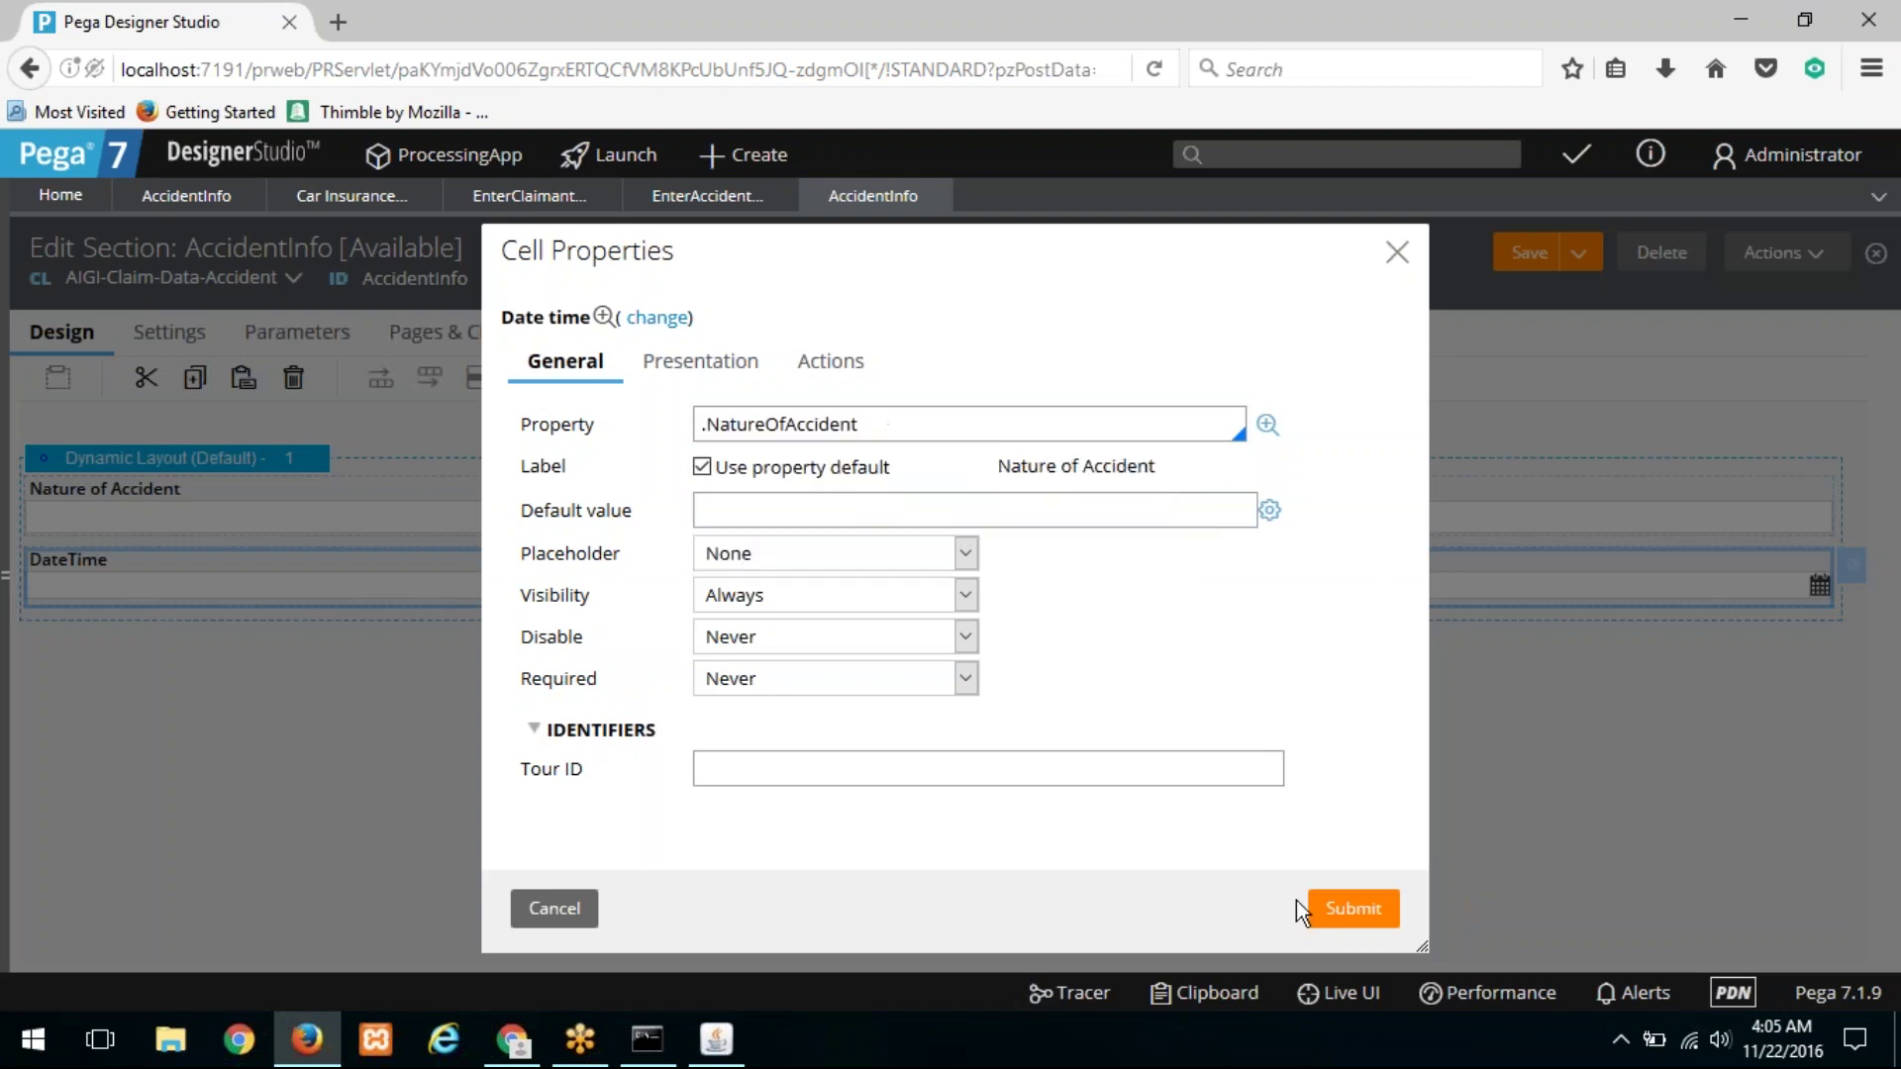
{"action": "left_click", "coordinate": [1344, 912]}
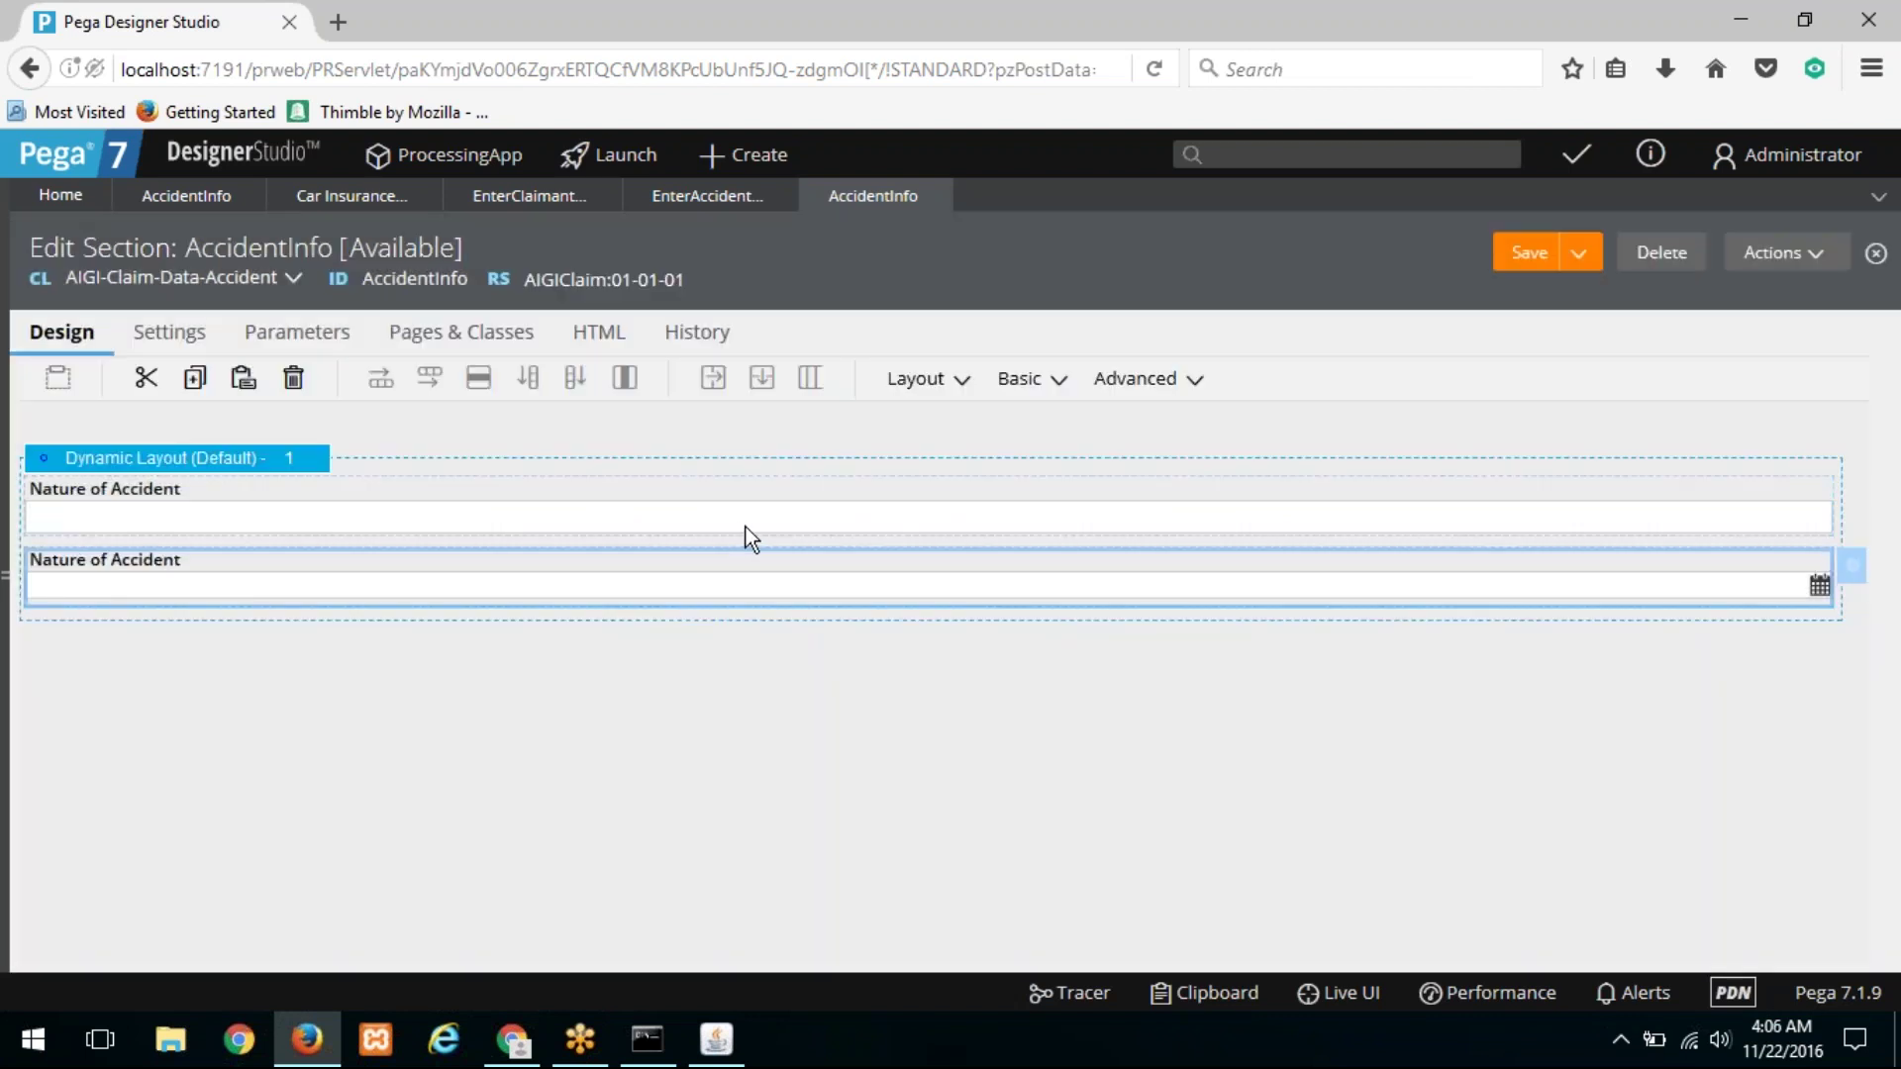
{"action": "left_click", "coordinate": [1852, 566]}
{"action": "triple_click", "coordinate": [927, 421]}
{"action": "key", "text": "BackSpace"}
{"action": "type", "text": ".date"}
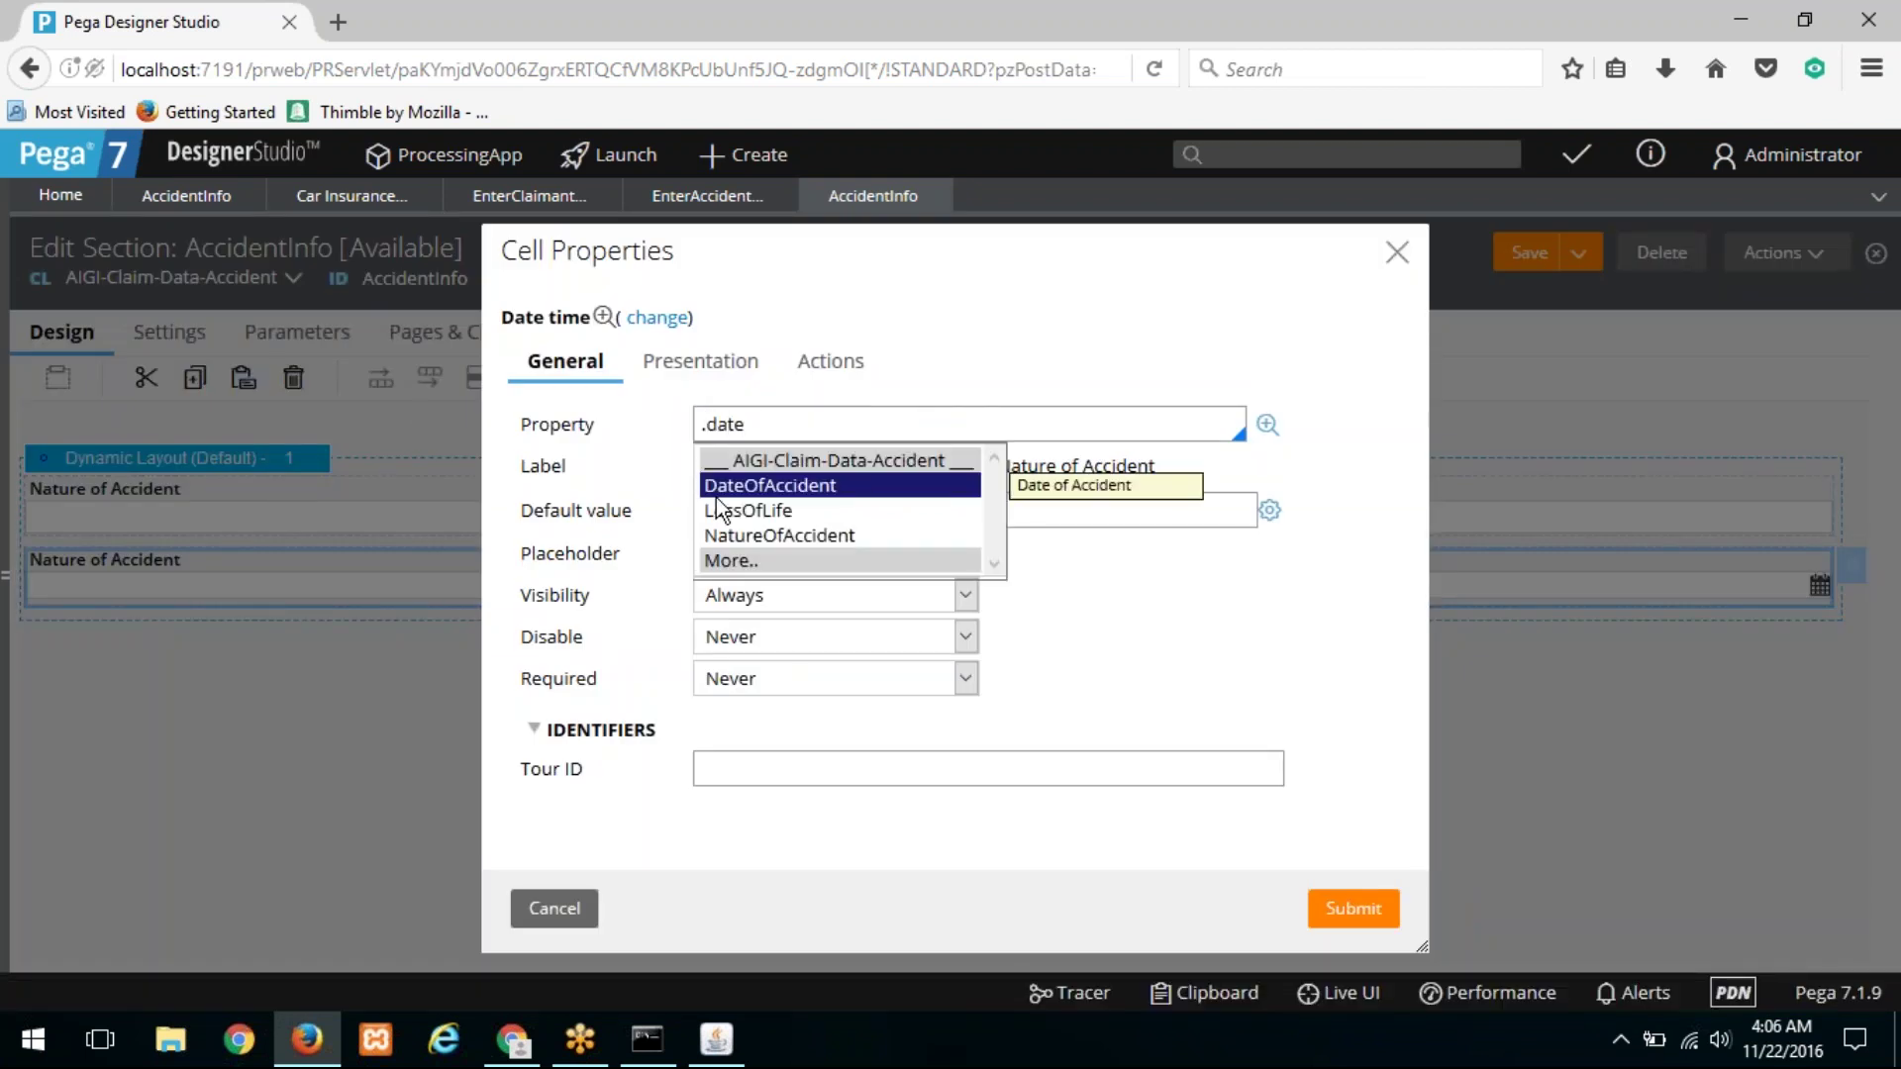
{"action": "left_click", "coordinate": [718, 485]}
{"action": "left_click", "coordinate": [1348, 911]}
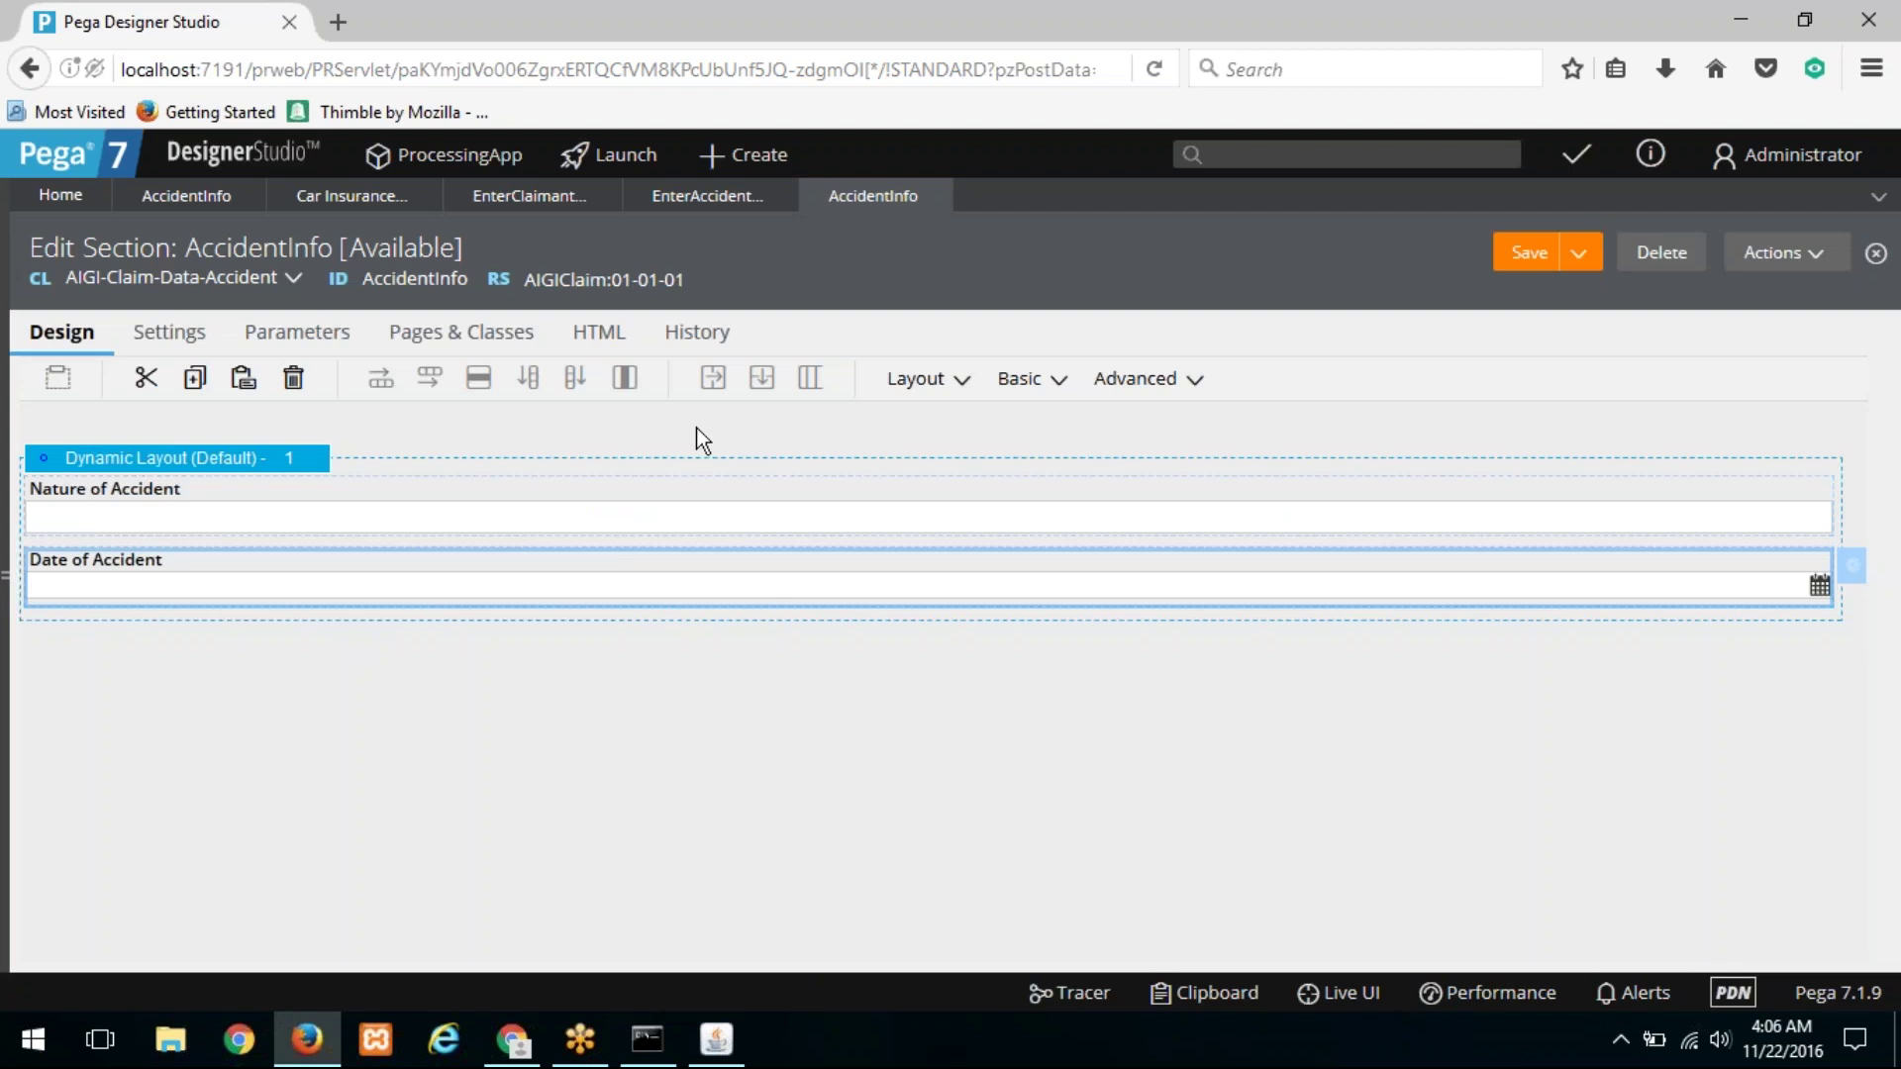
Step: Add a Check Box control below the date field
{"action": "left_click", "coordinate": [903, 382]}
{"action": "left_click", "coordinate": [1015, 384]}
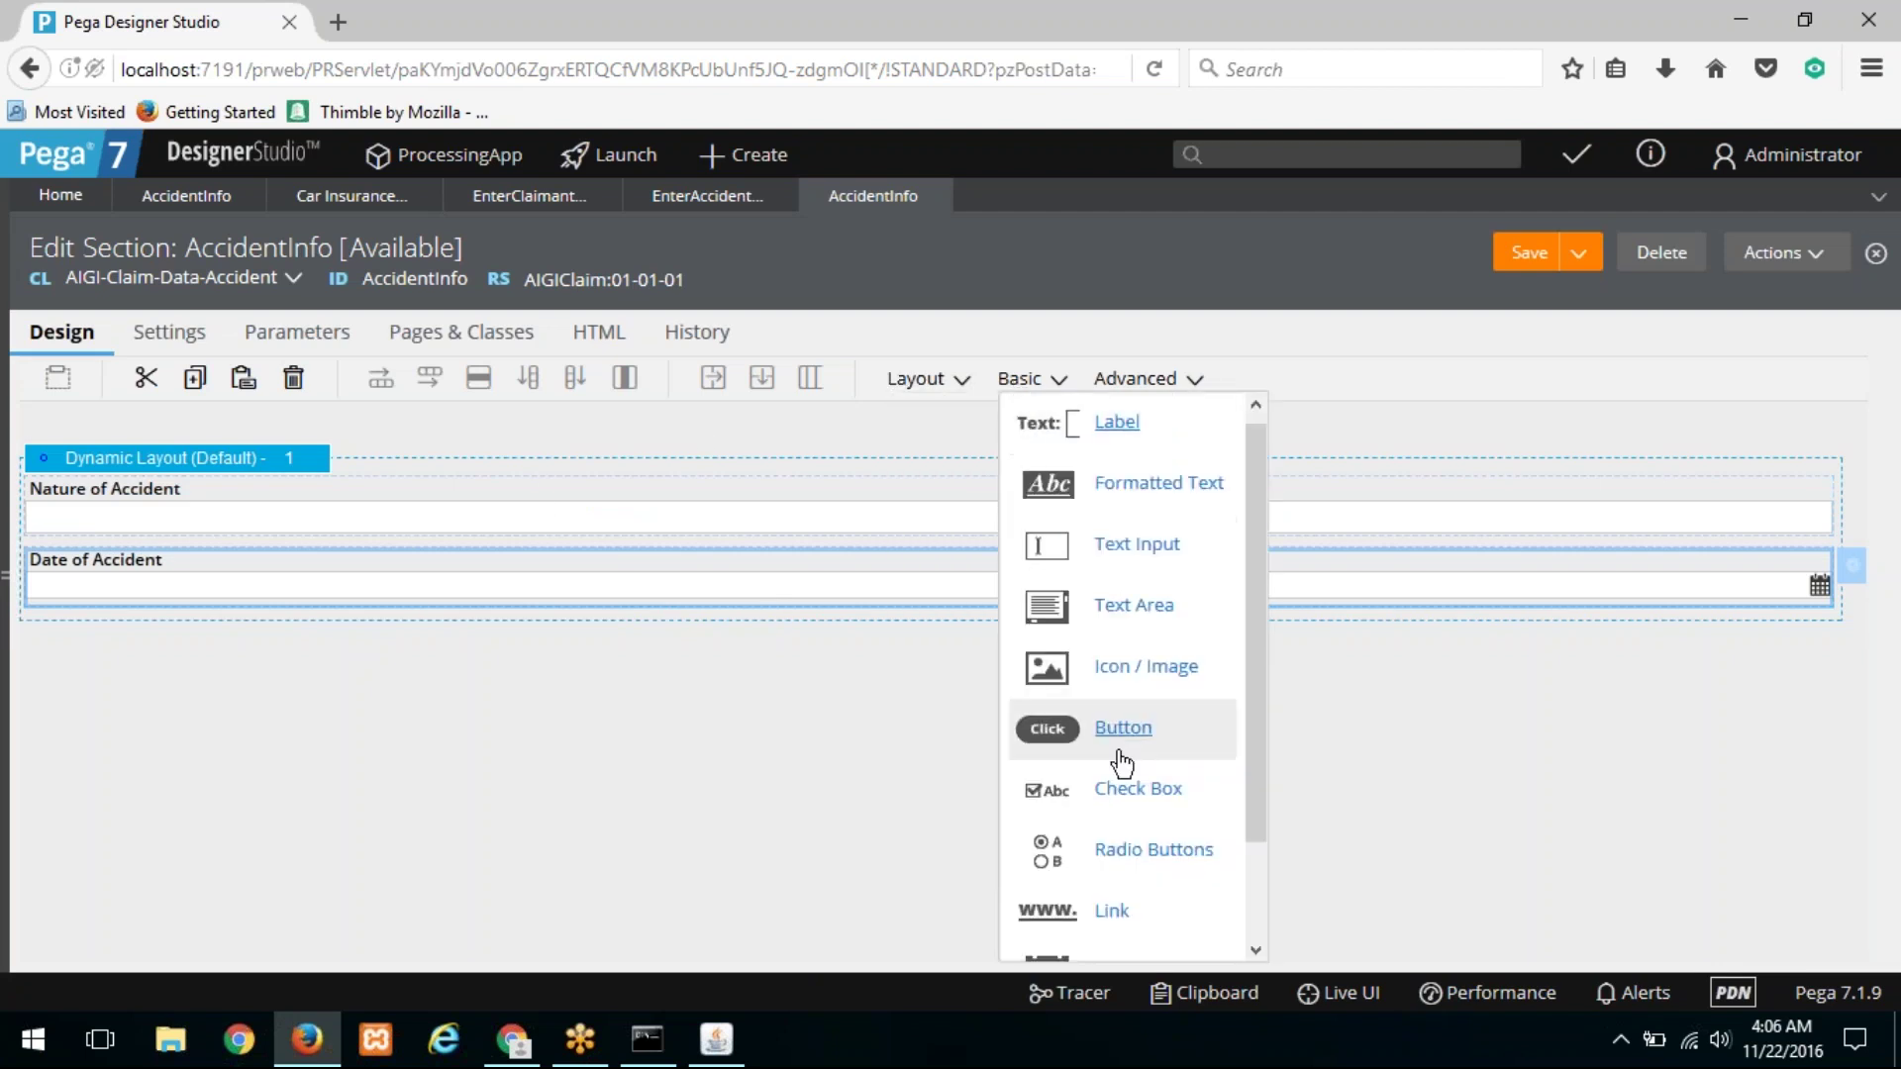
{"action": "scroll", "coordinate": [1096, 696], "scroll_direction": "down", "scroll_amount": 2}
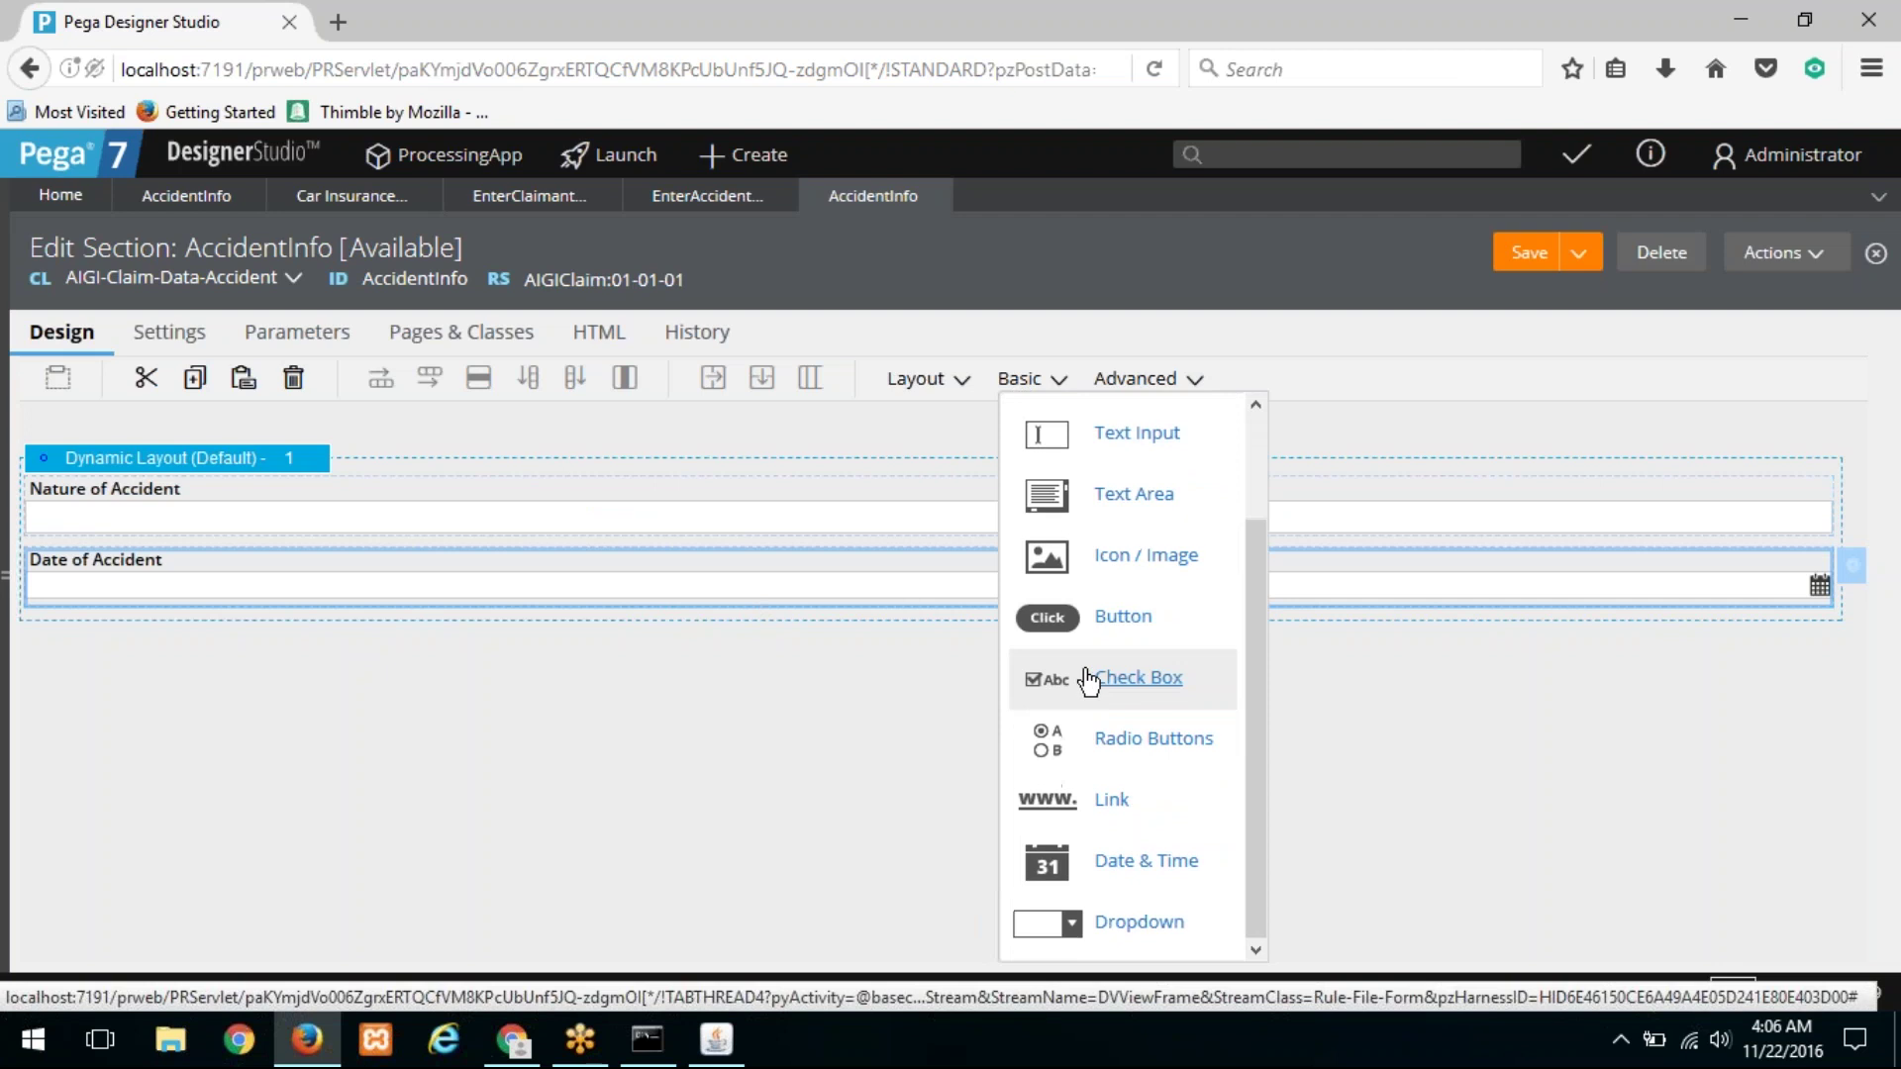
{"action": "left_click_drag", "start_coordinate": [1082, 679], "coordinate": [477, 646]}
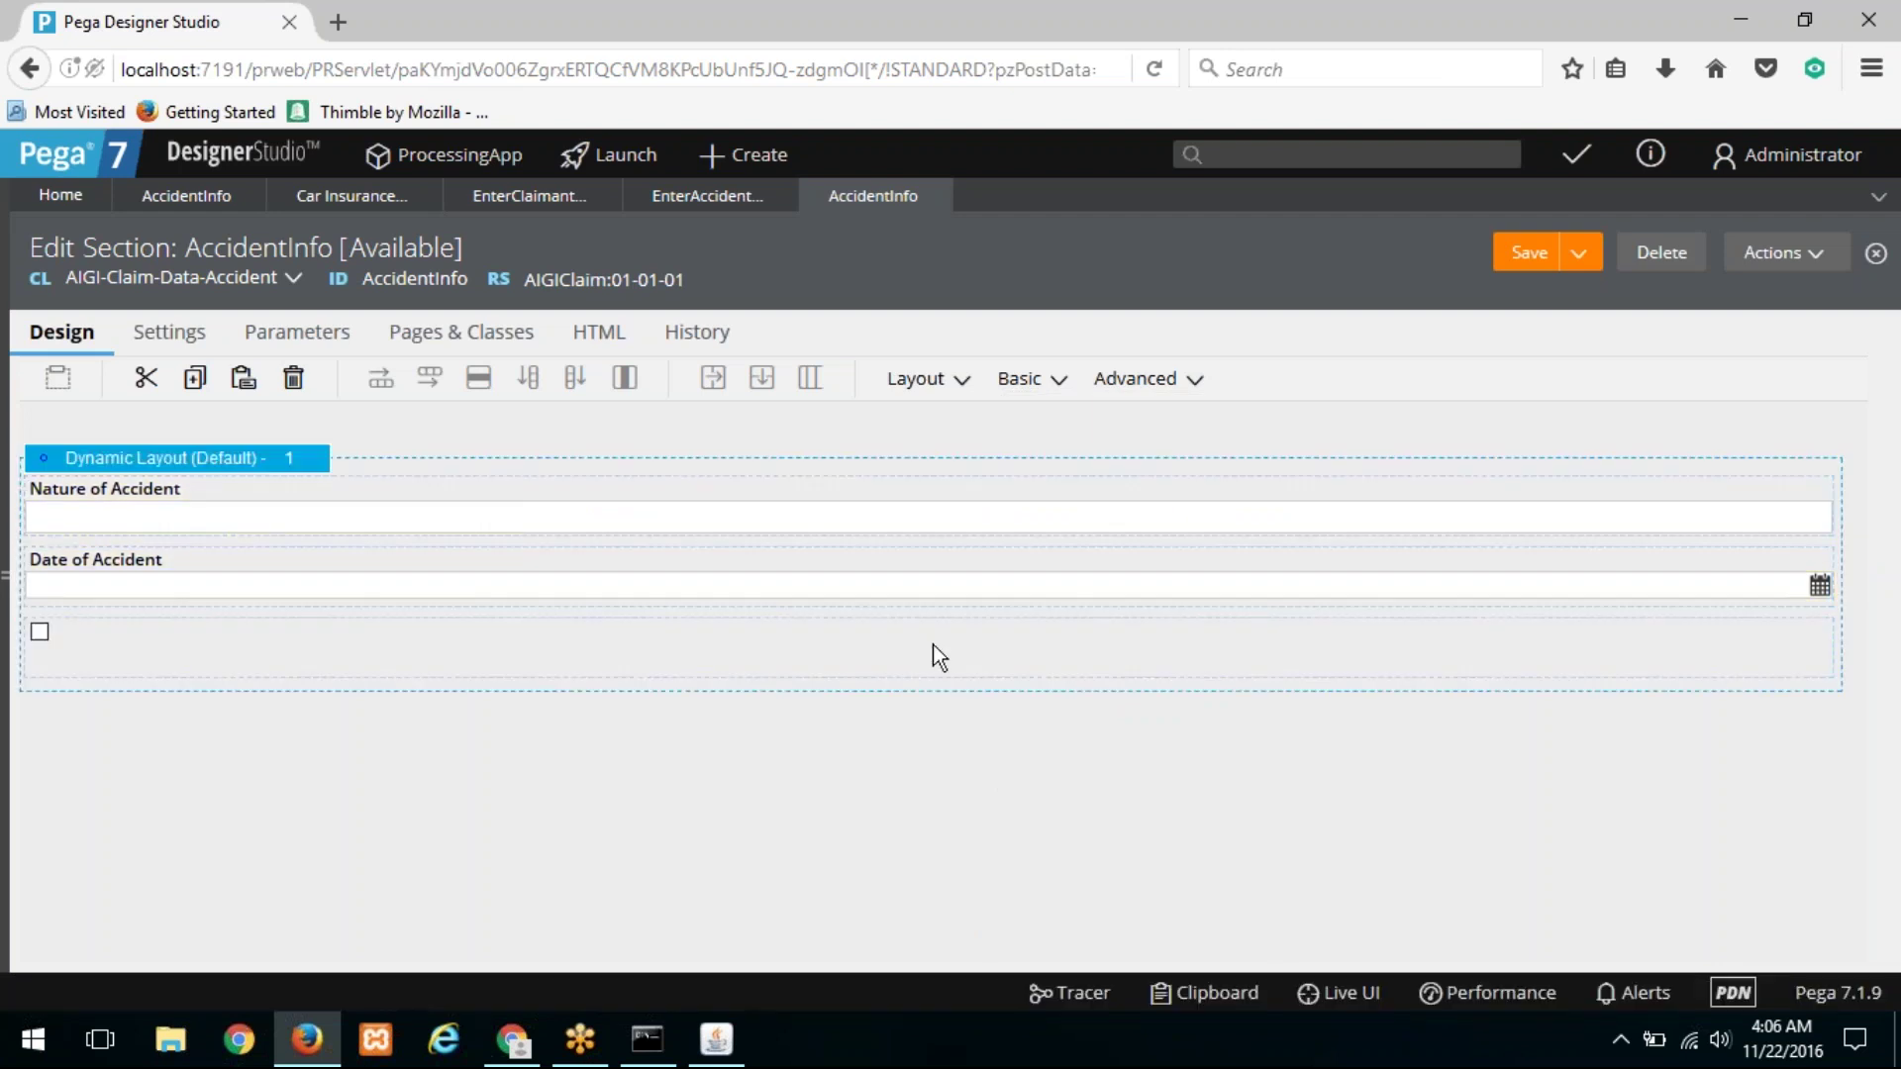
Step: Bind the checkbox to .LossOfLife with the caption 'Was there any casualty ?'
{"action": "left_click", "coordinate": [1855, 646]}
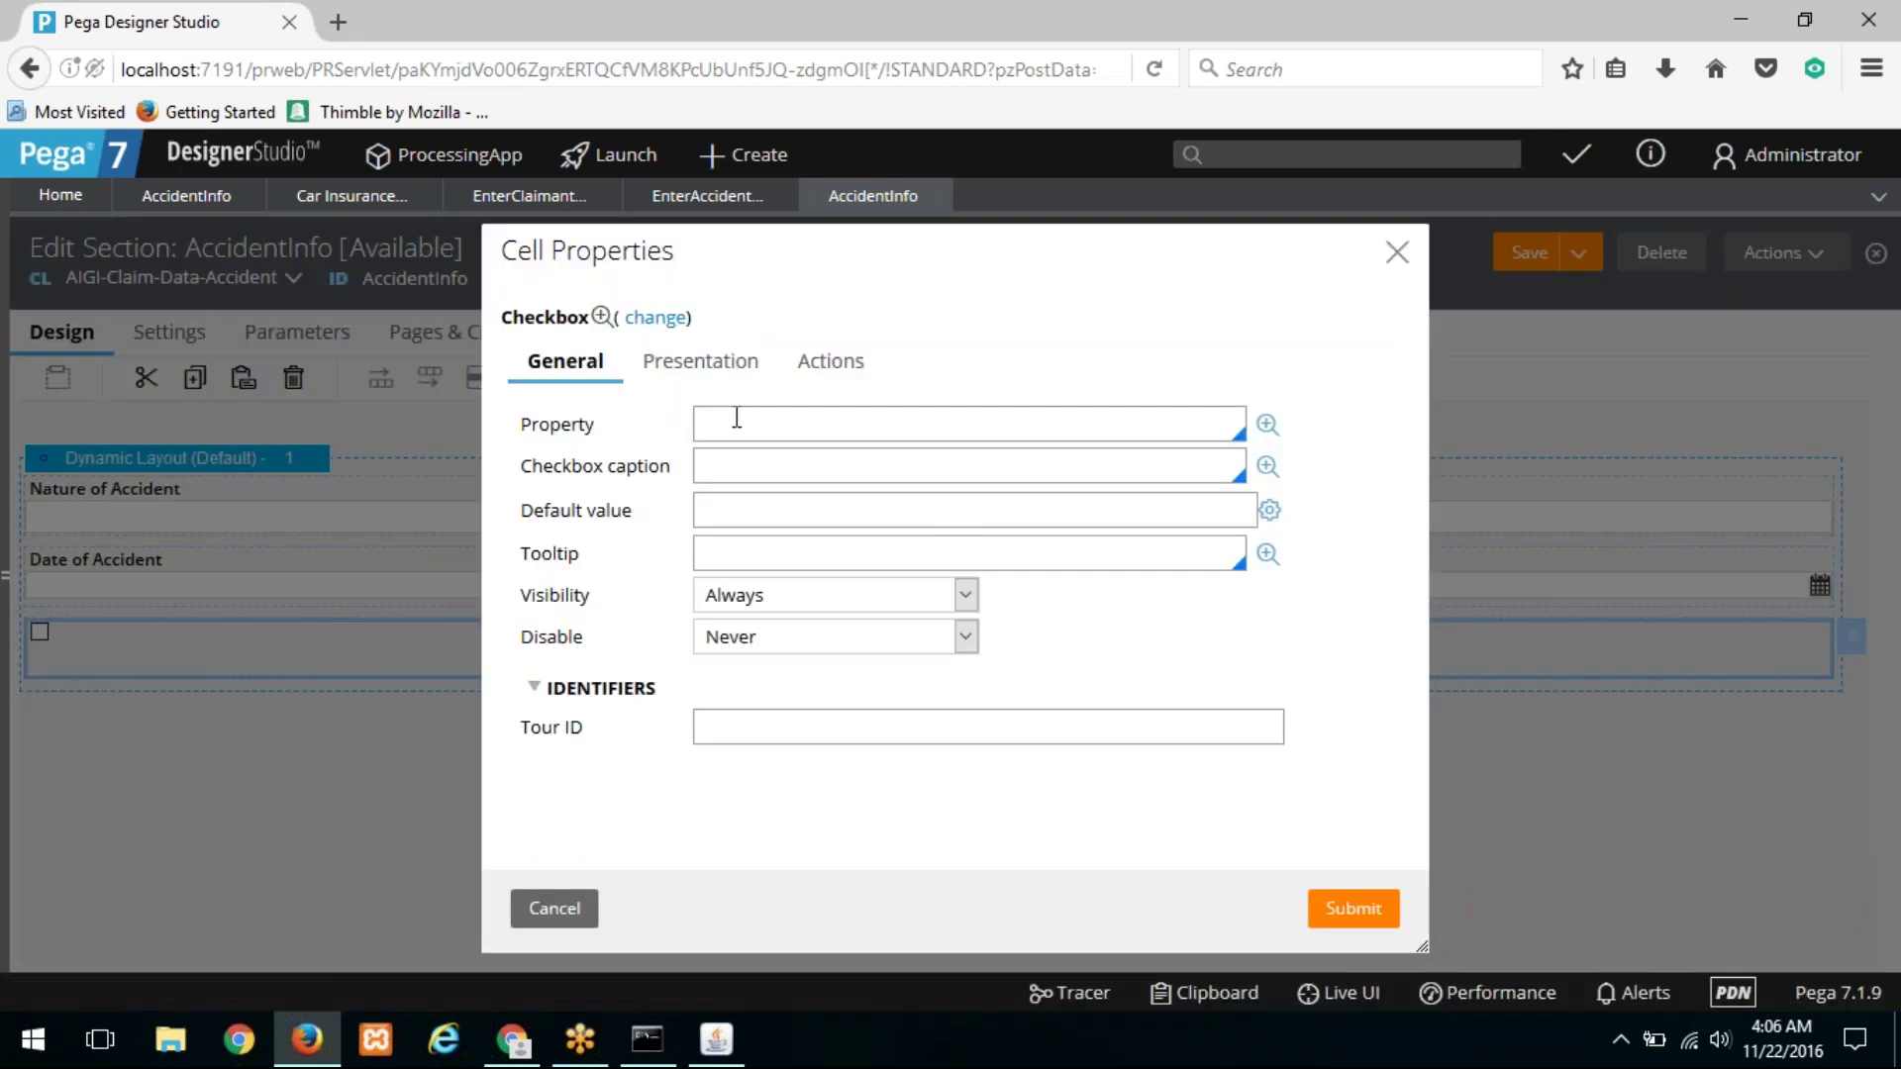
{"action": "type", "text": "."}
{"action": "key", "text": "Down"}
{"action": "key", "text": "Down"}
{"action": "key", "text": "Return"}
{"action": "left_click", "coordinate": [748, 460]}
{"action": "type", "text": "Was teh"}
{"action": "key", "text": "BackSpace"}
{"action": "key", "text": "BackSpace"}
{"action": "type", "text": "here any loss of li"}
{"action": "key", "text": "BackSpace"}
{"action": "key", "text": "BackSpace"}
{"action": "key", "text": "BackSpace"}
{"action": "key", "text": "BackSpace"}
{"action": "key", "text": "BackSpace"}
{"action": "key", "text": "BackSpace"}
{"action": "key", "text": "BackSpace"}
{"action": "key", "text": "BackSpace"}
{"action": "key", "text": "BackSpace"}
{"action": "key", "text": "BackSpace"}
{"action": "type", "text": "casualty ?"}
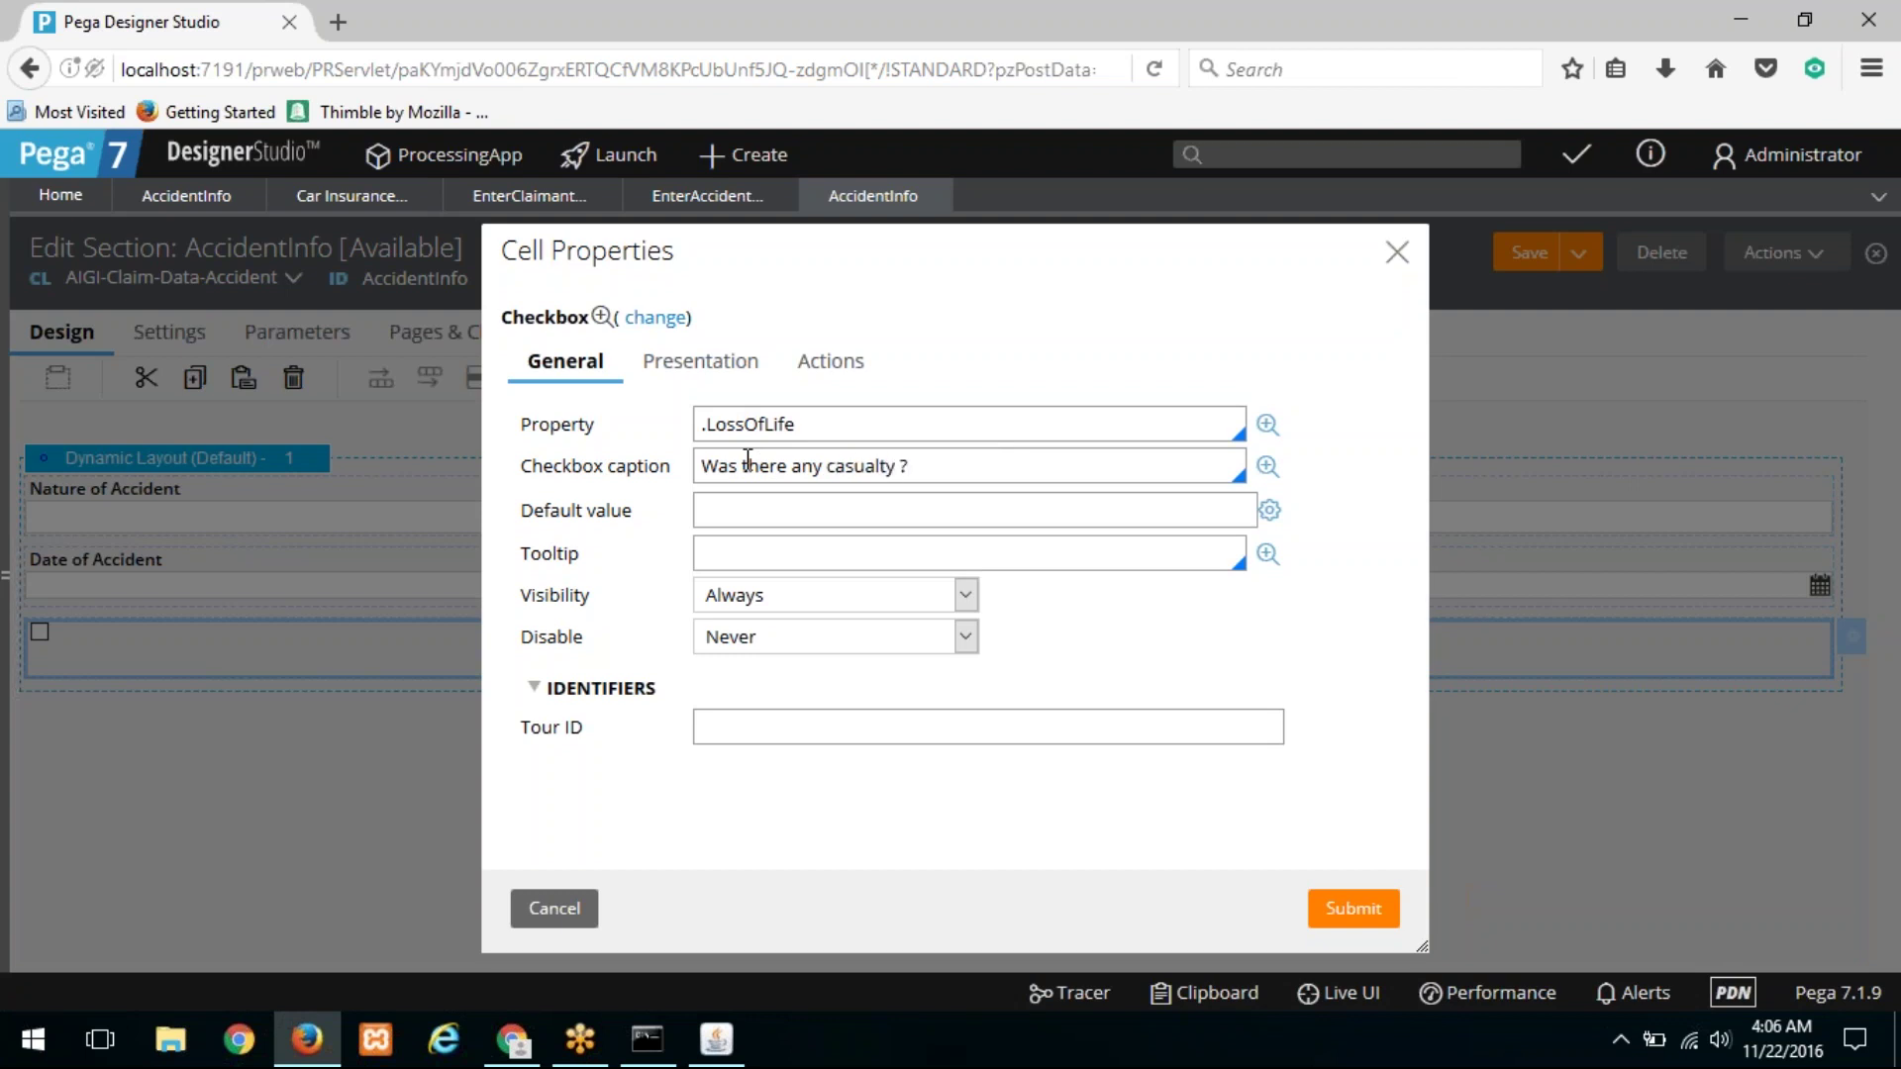
Step: Place the caption left of the checkbox, submit, and return to the EnterAccidentInformation flow action
{"action": "left_click", "coordinate": [694, 364]}
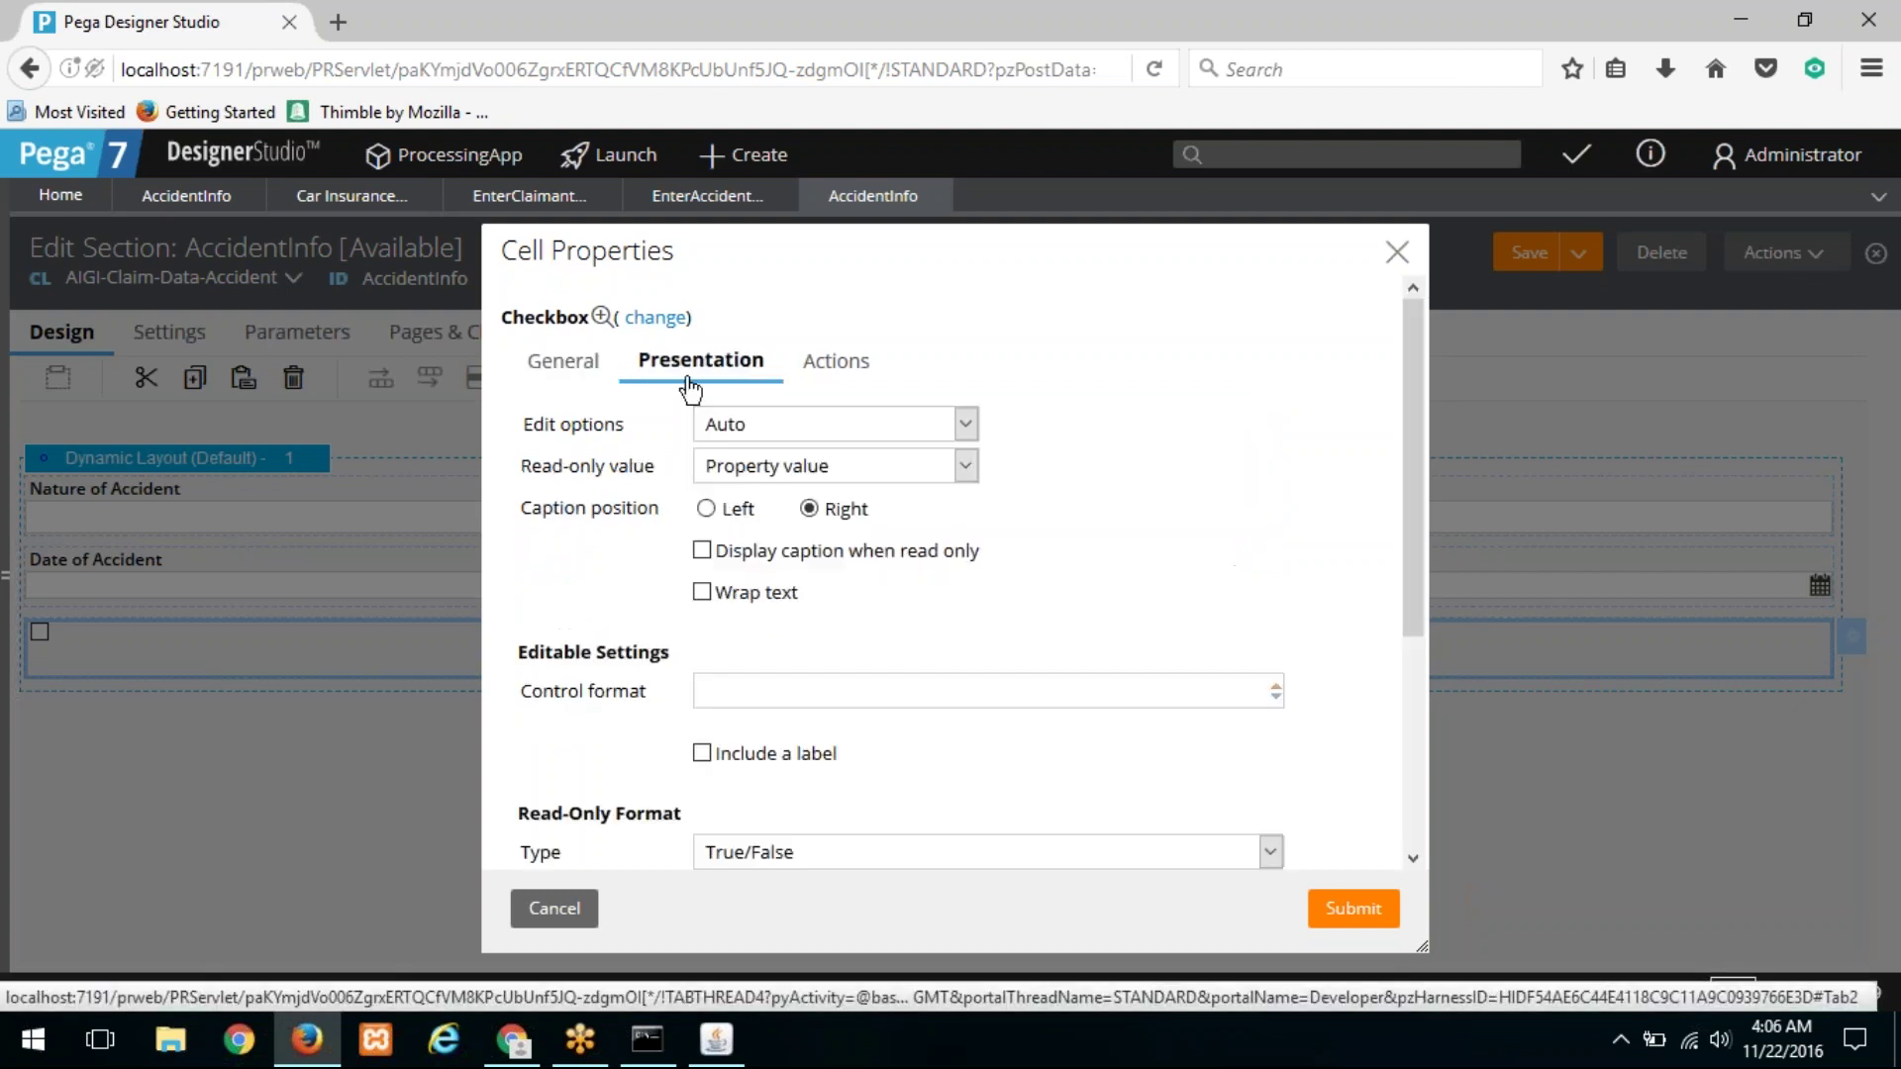
{"action": "left_click", "coordinate": [705, 508]}
{"action": "left_click", "coordinate": [1363, 903]}
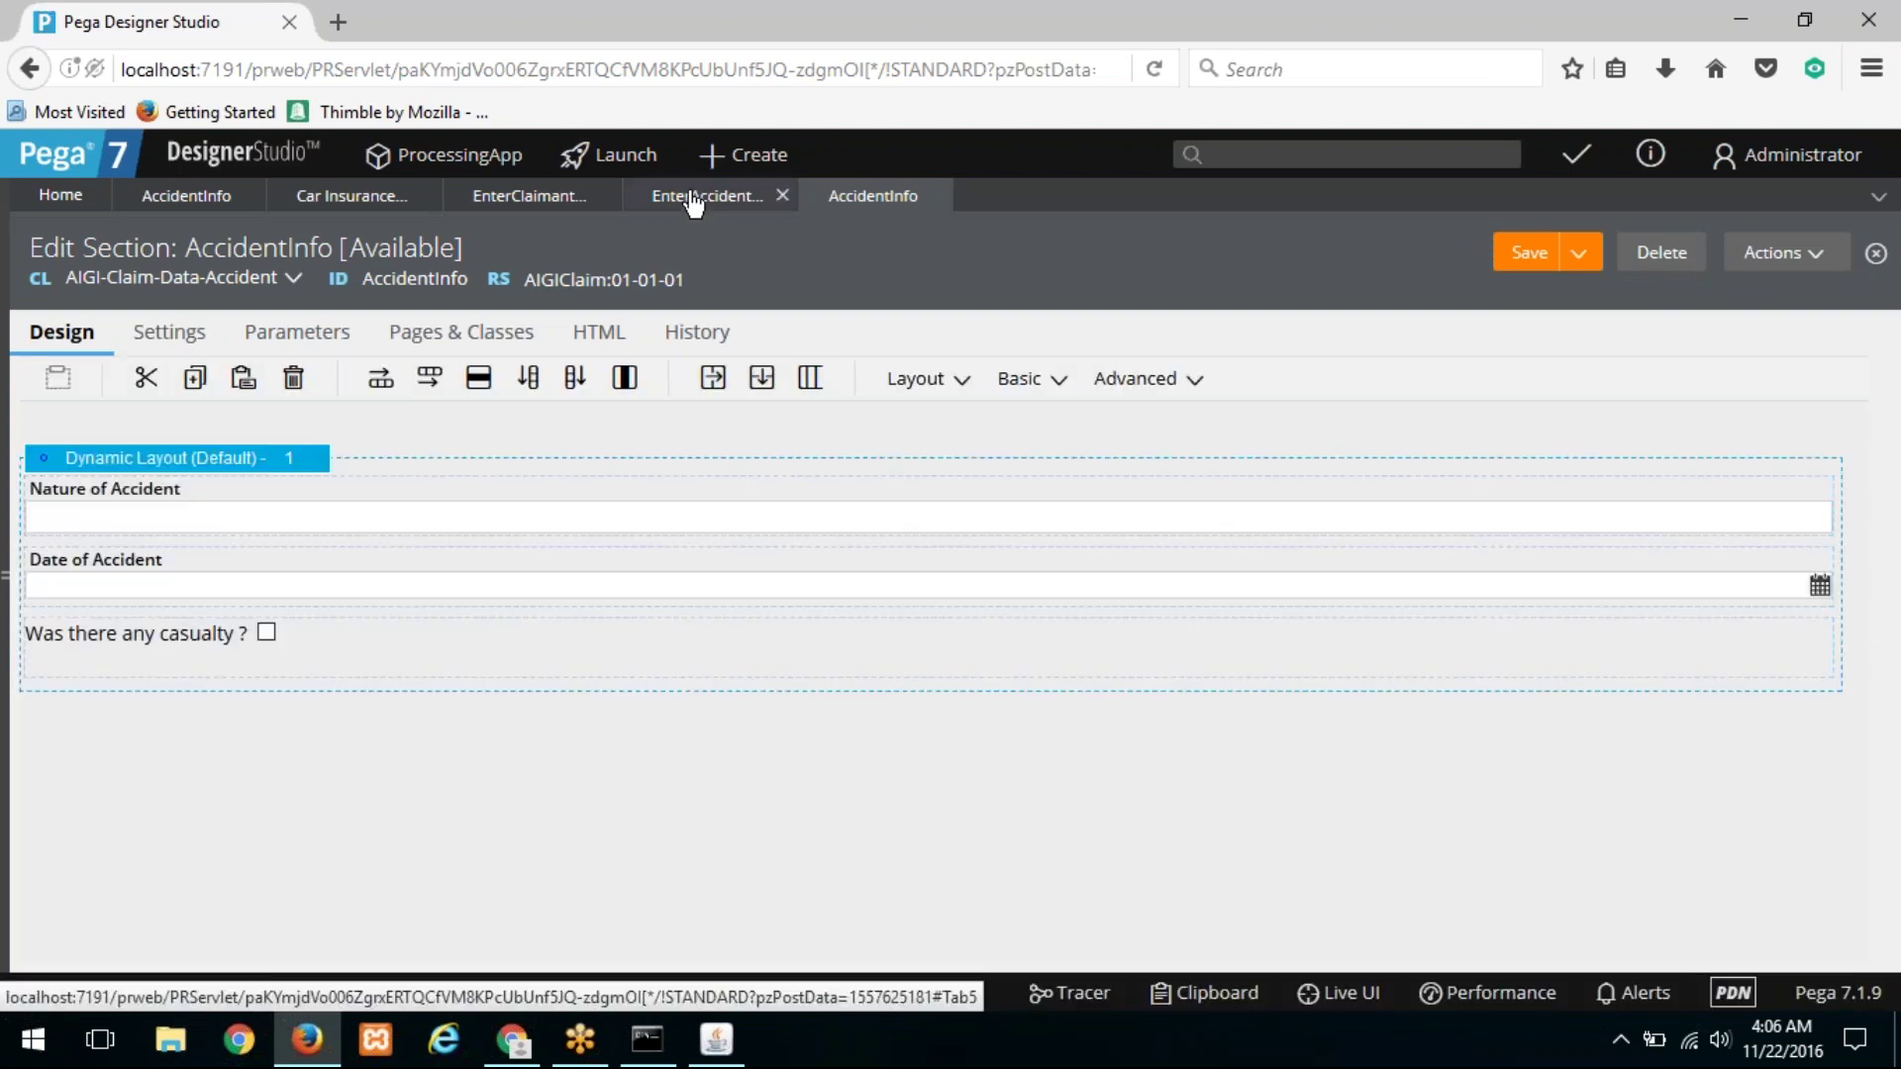
{"action": "left_click", "coordinate": [693, 201]}
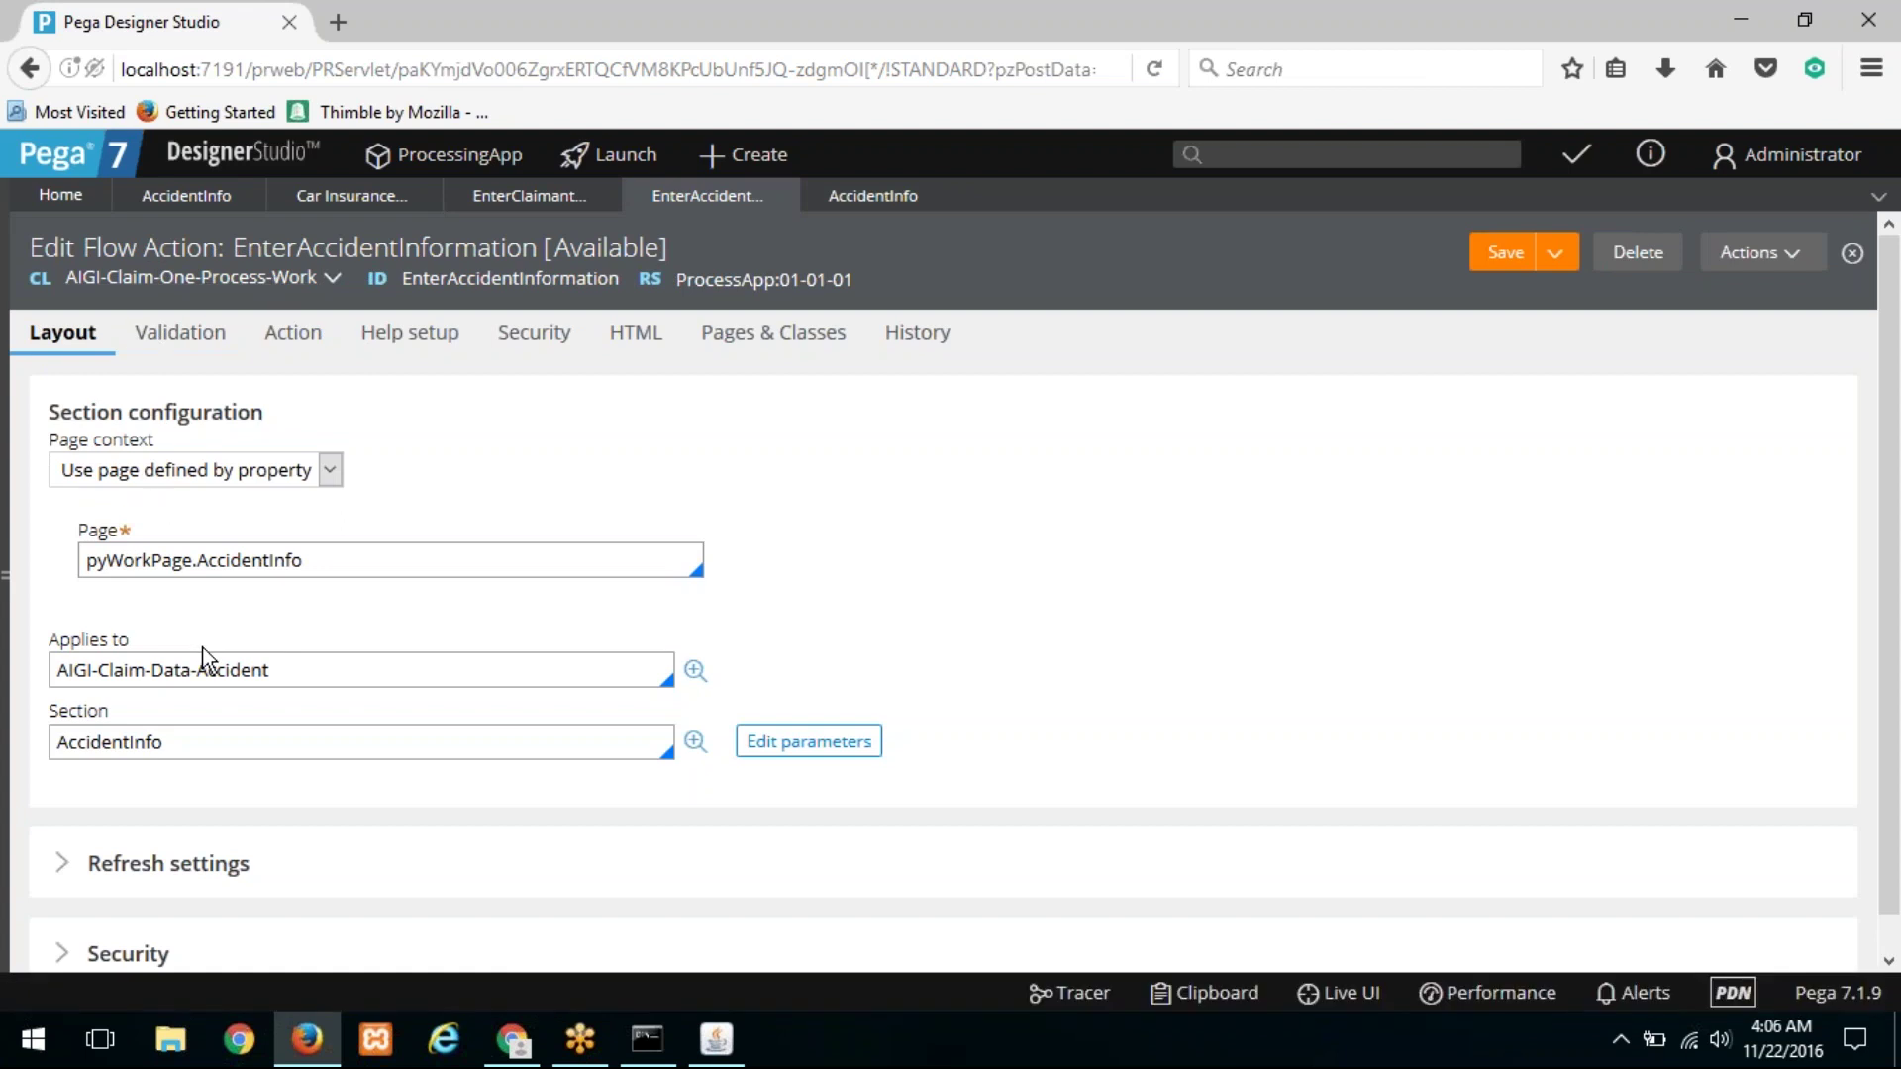
Step: Review the section's pyWorkPage.AccidentInfo page context and AIGI-Claim-Data-Accident class
{"action": "left_click_drag", "start_coordinate": [297, 672], "coordinate": [14, 626]}
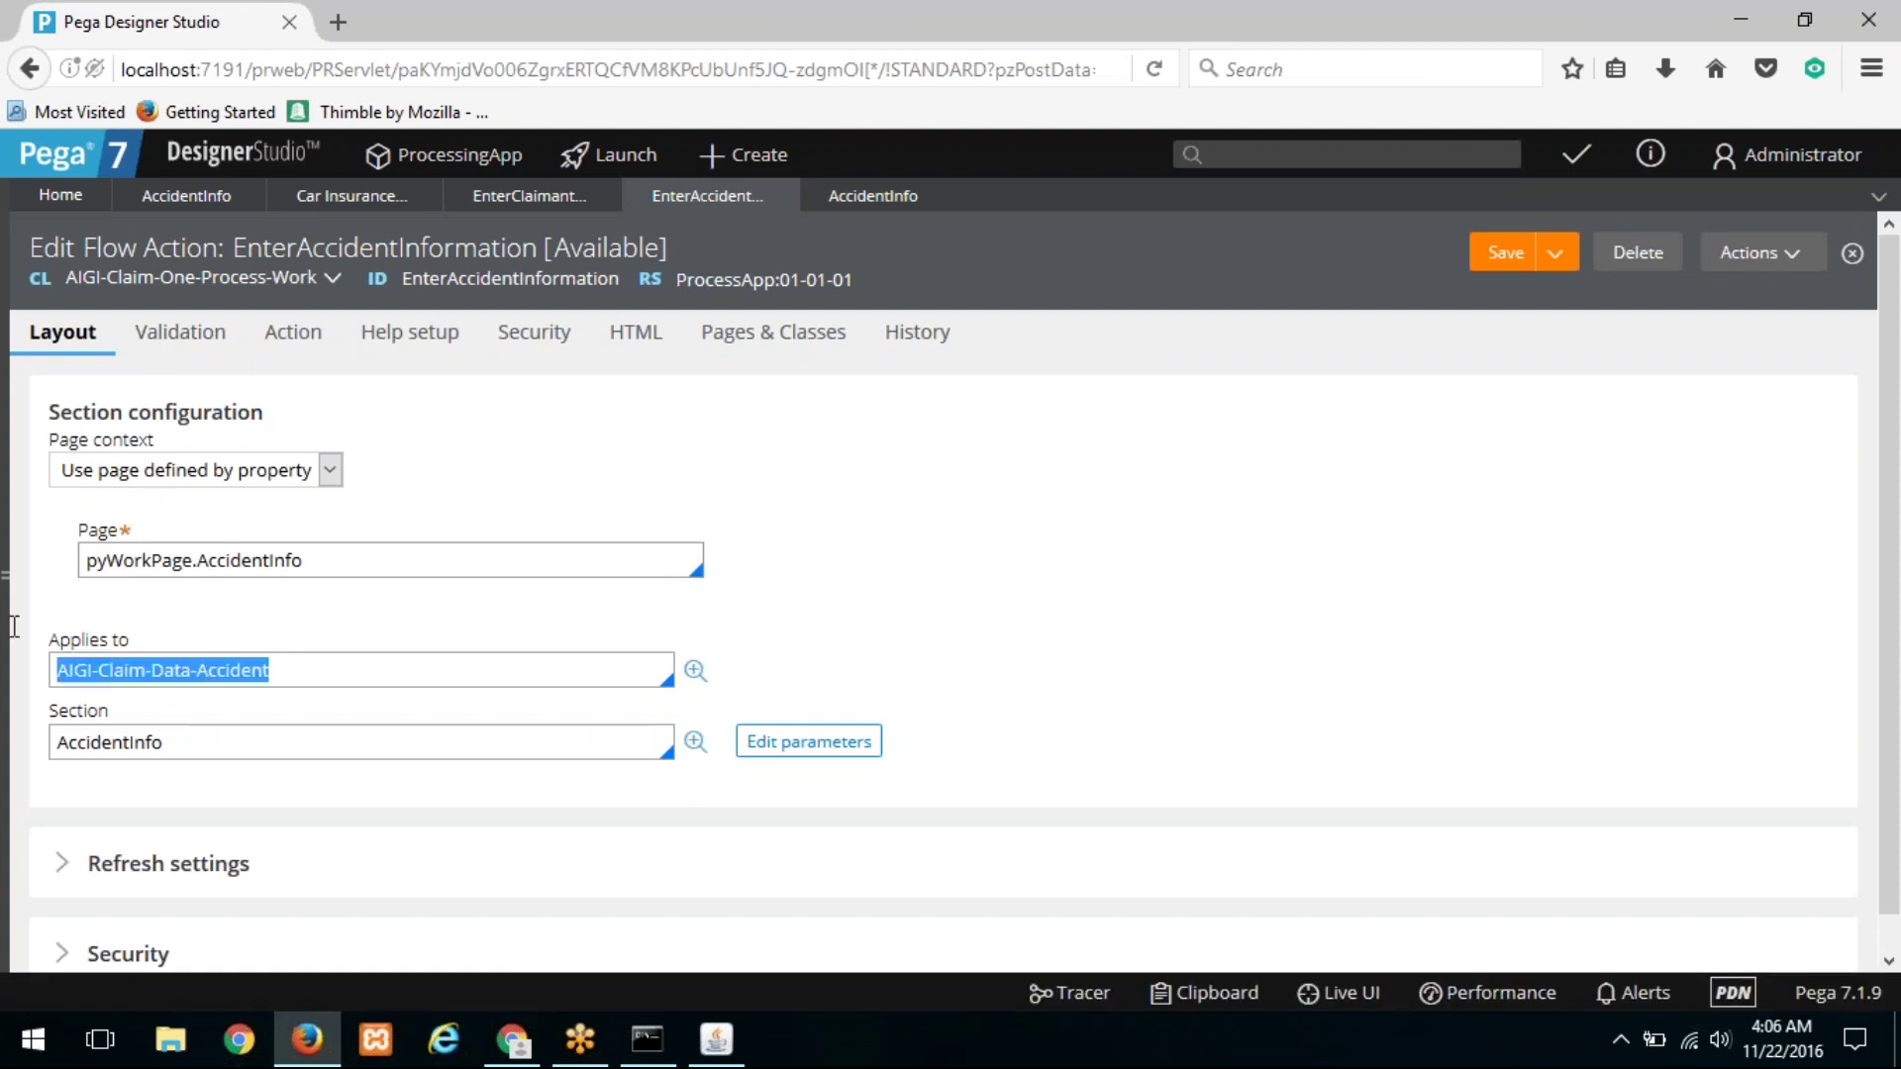
{"action": "left_click_drag", "start_coordinate": [340, 556], "coordinate": [17, 535]}
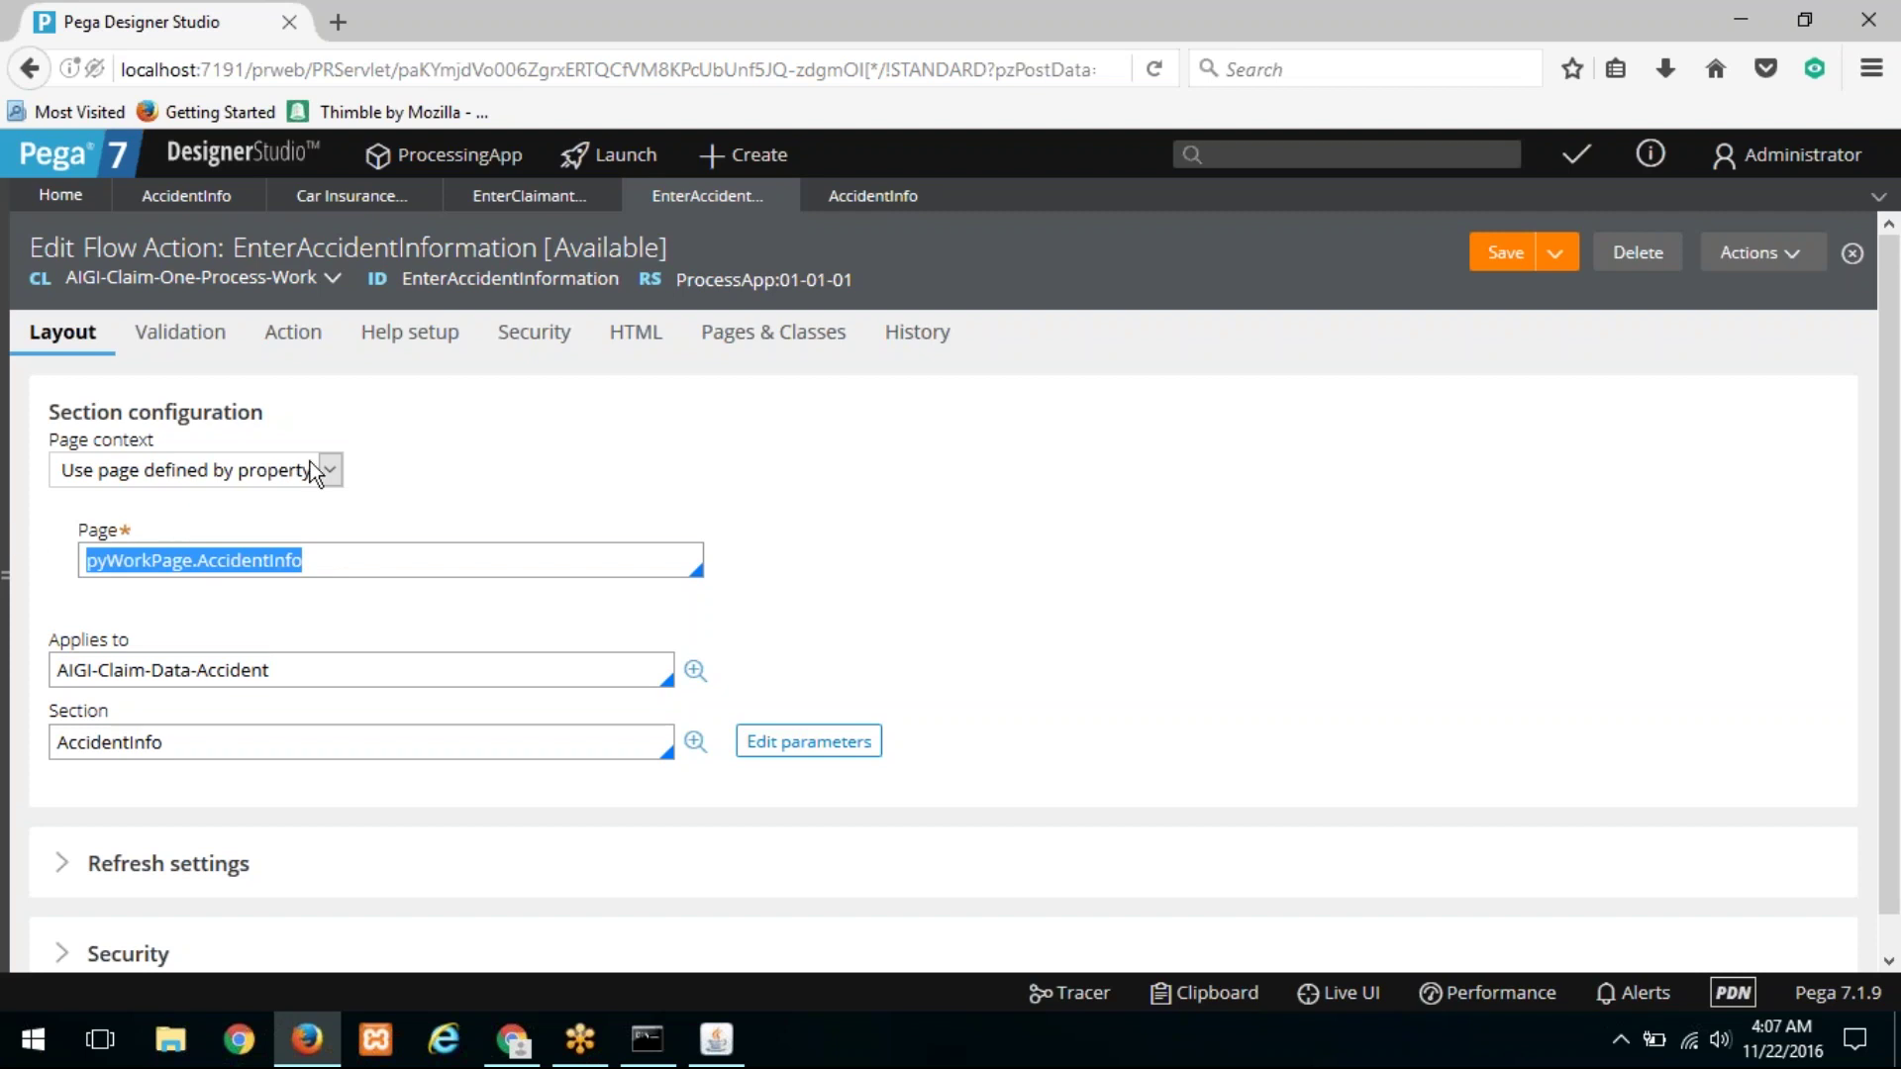
{"action": "left_click", "coordinate": [782, 332]}
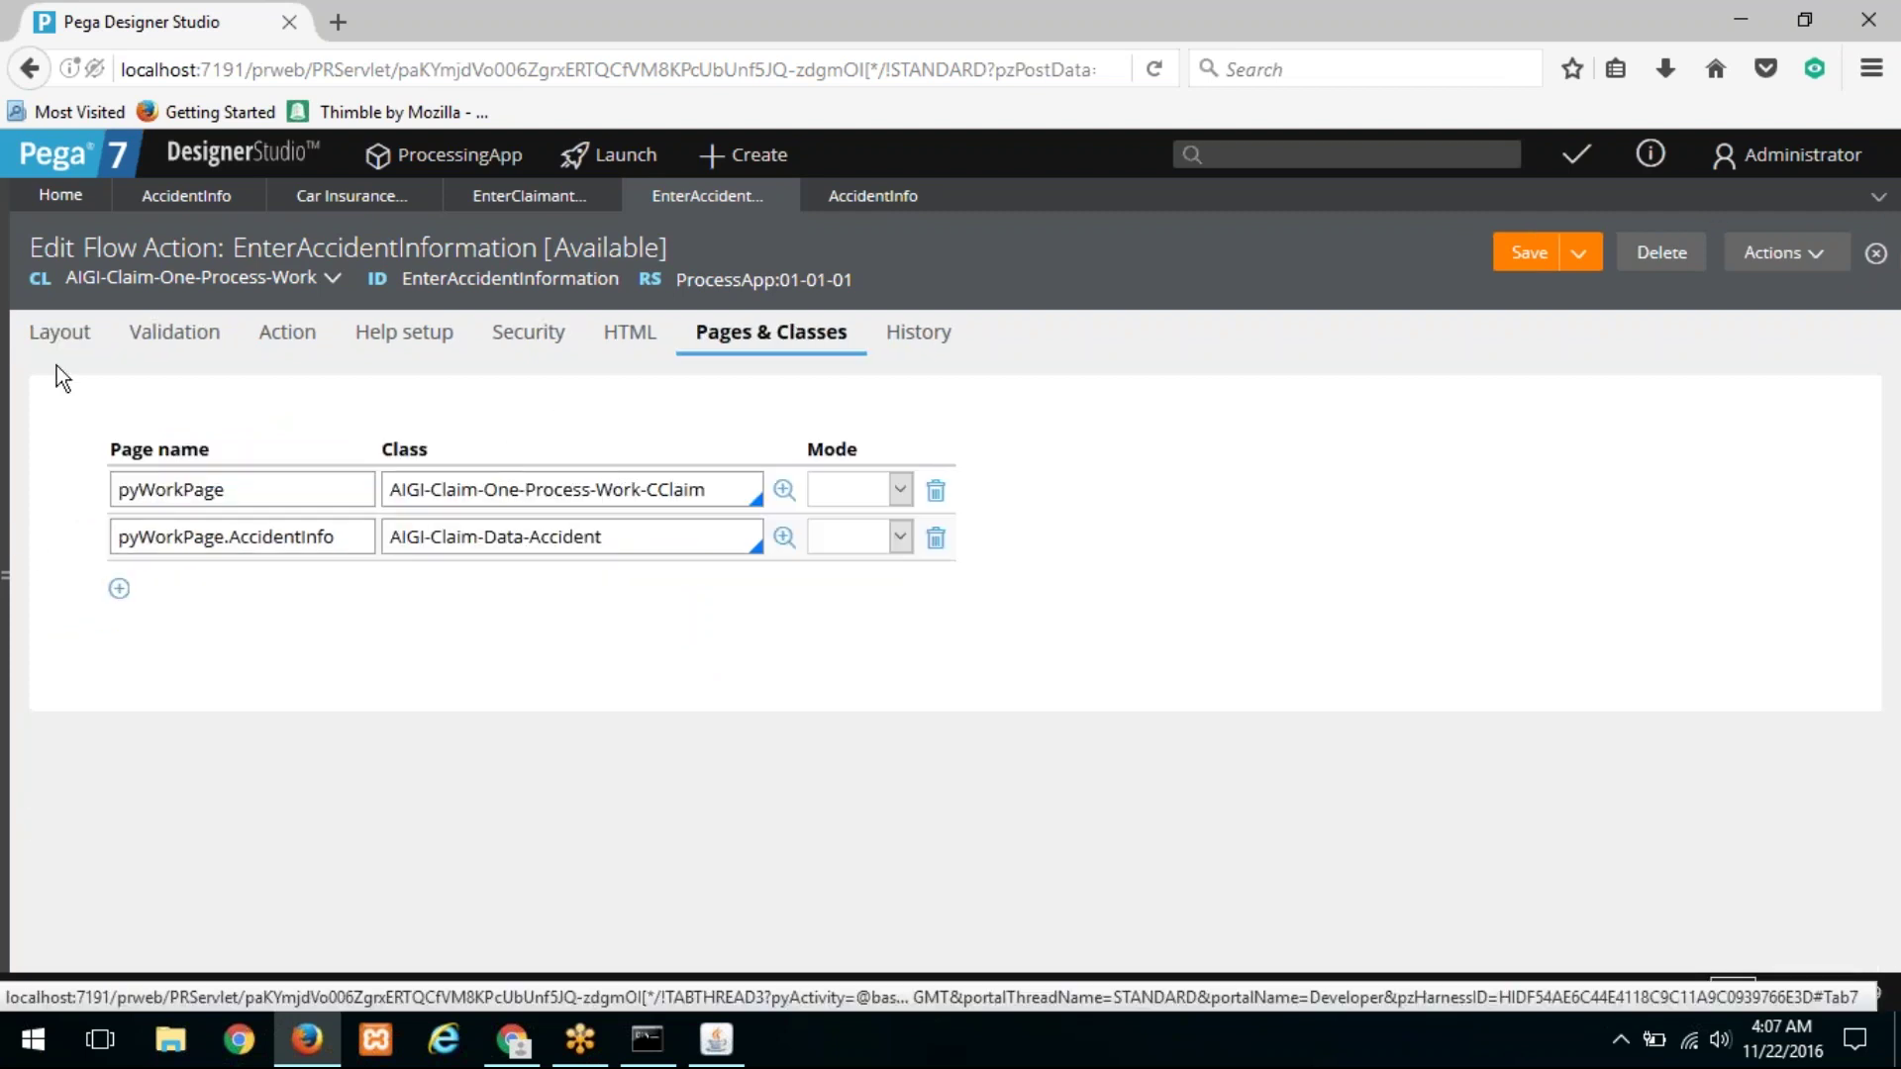
{"action": "left_click", "coordinate": [59, 336]}
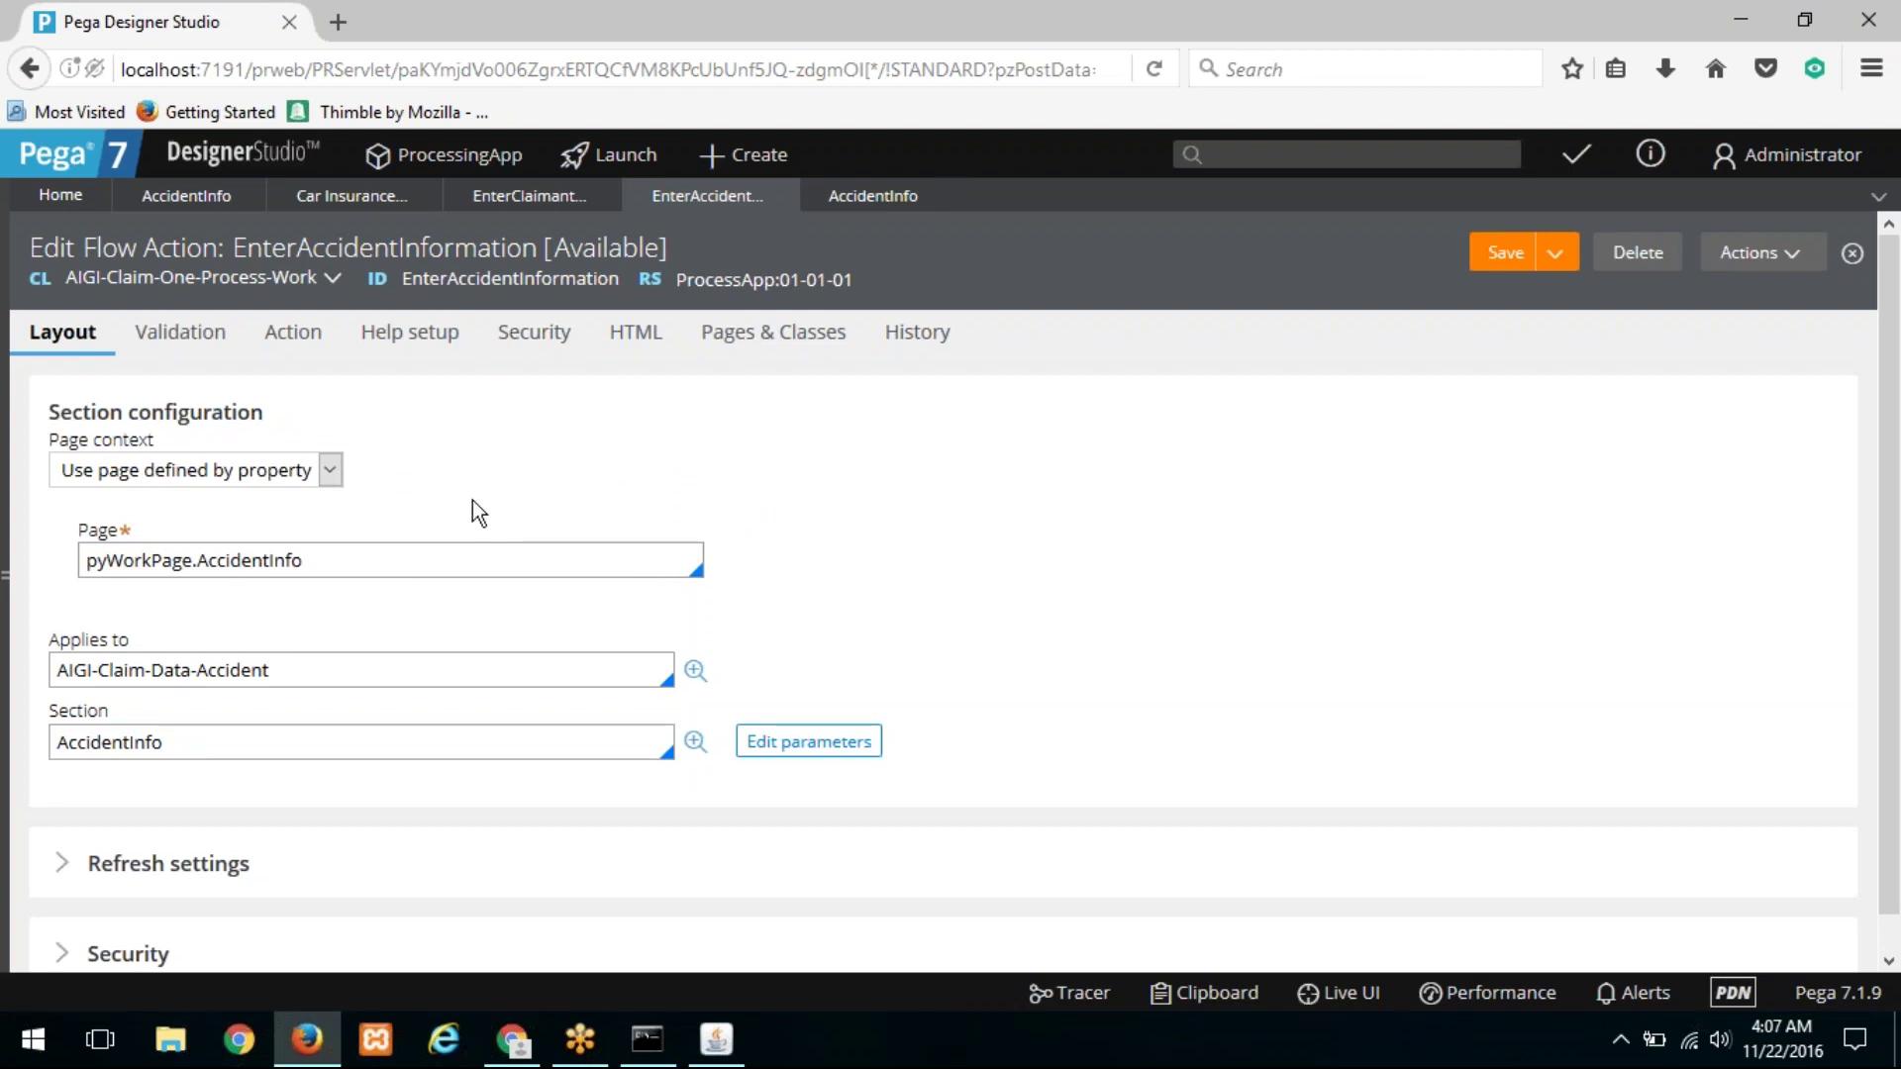
{"action": "left_click", "coordinate": [343, 556]}
{"action": "left_click_drag", "start_coordinate": [342, 555], "coordinate": [68, 555]}
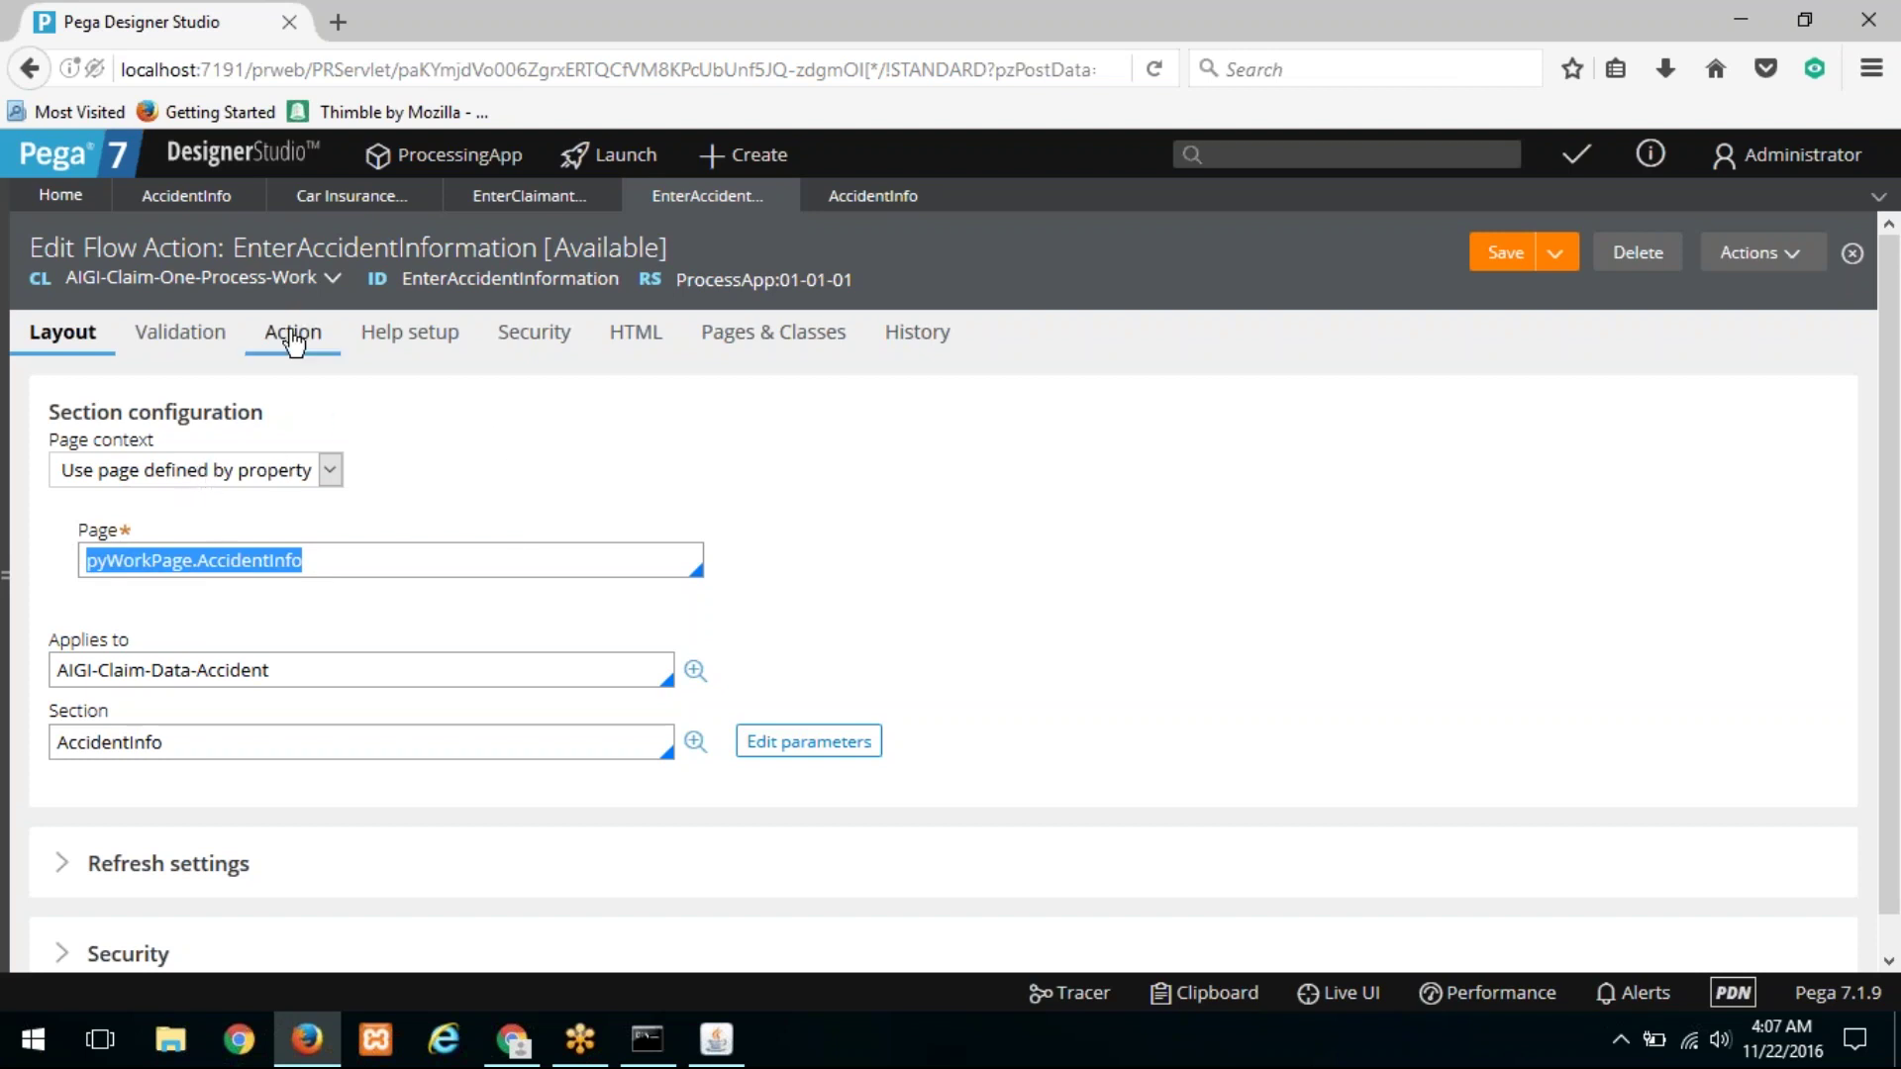
Step: Find the InitAccidentInfo pre-processing data transform and open it
{"action": "left_click", "coordinate": [288, 346]}
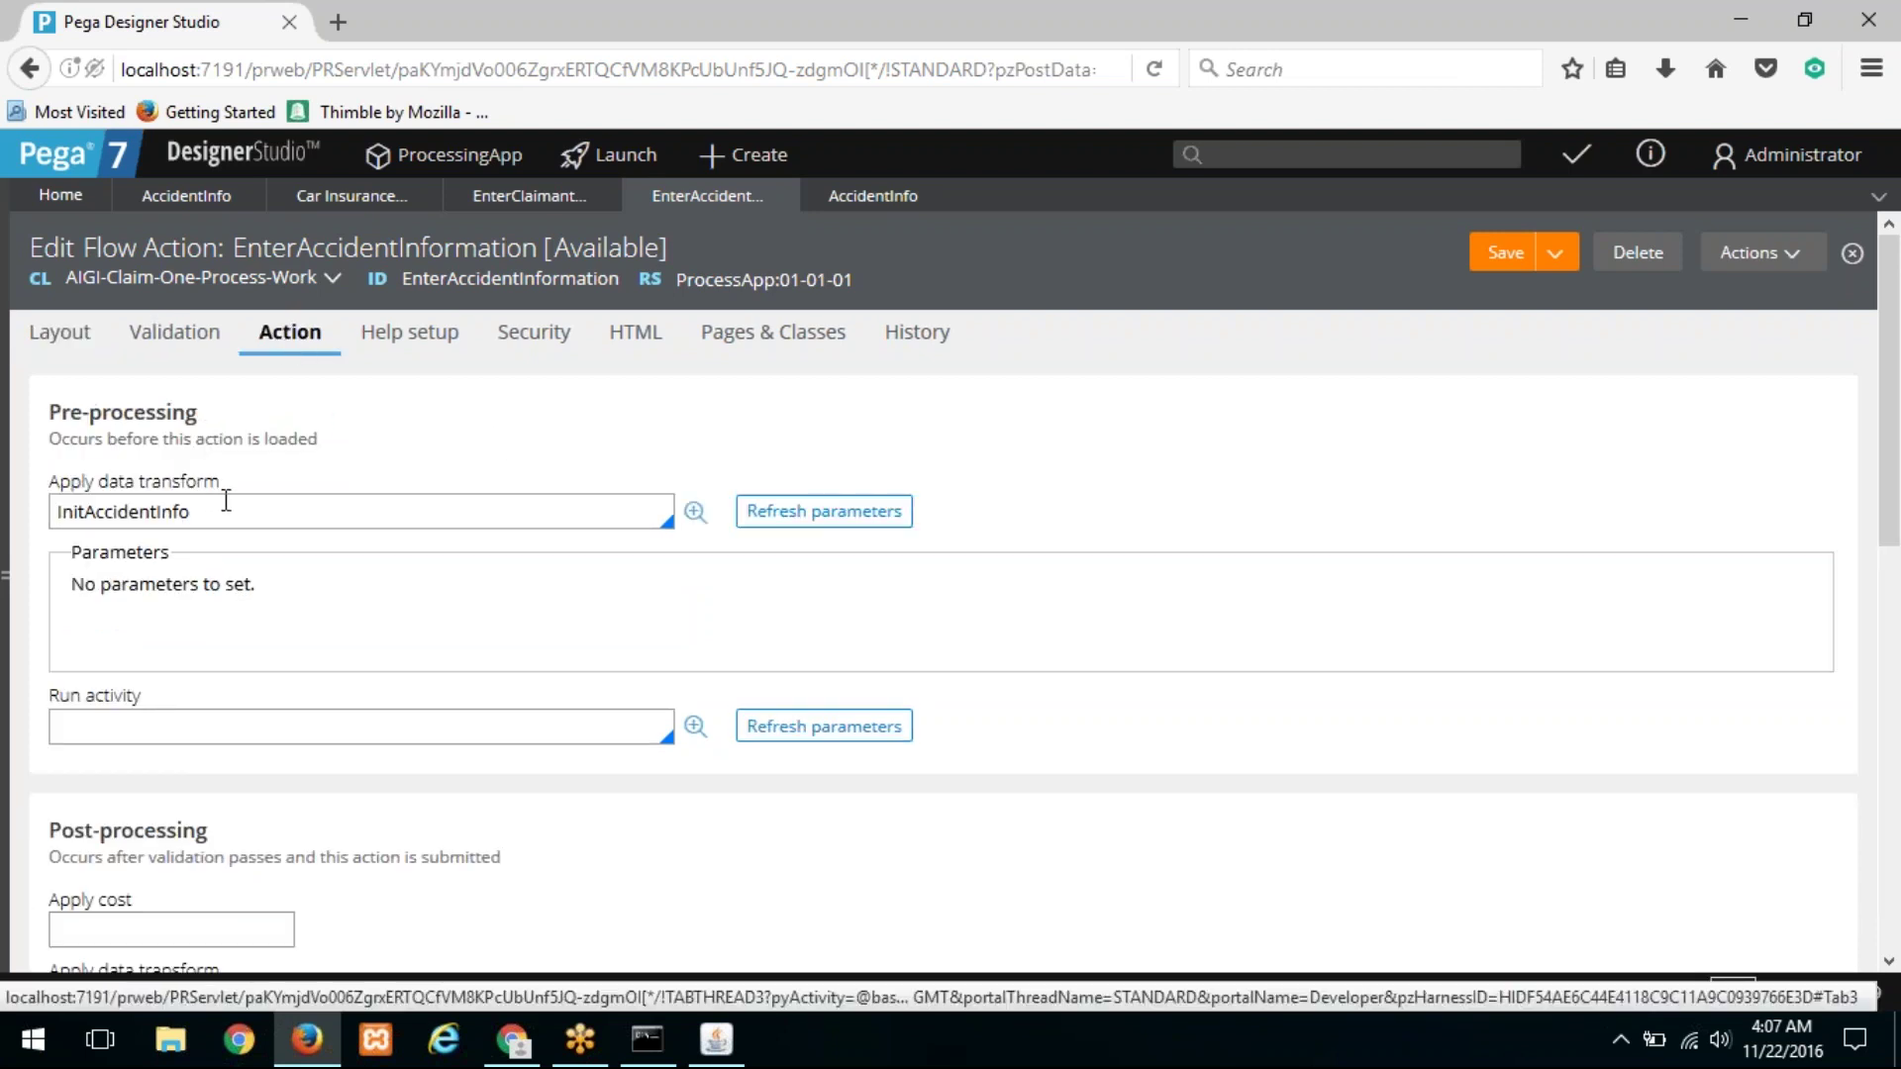
{"action": "left_click_drag", "start_coordinate": [201, 511], "coordinate": [42, 486]}
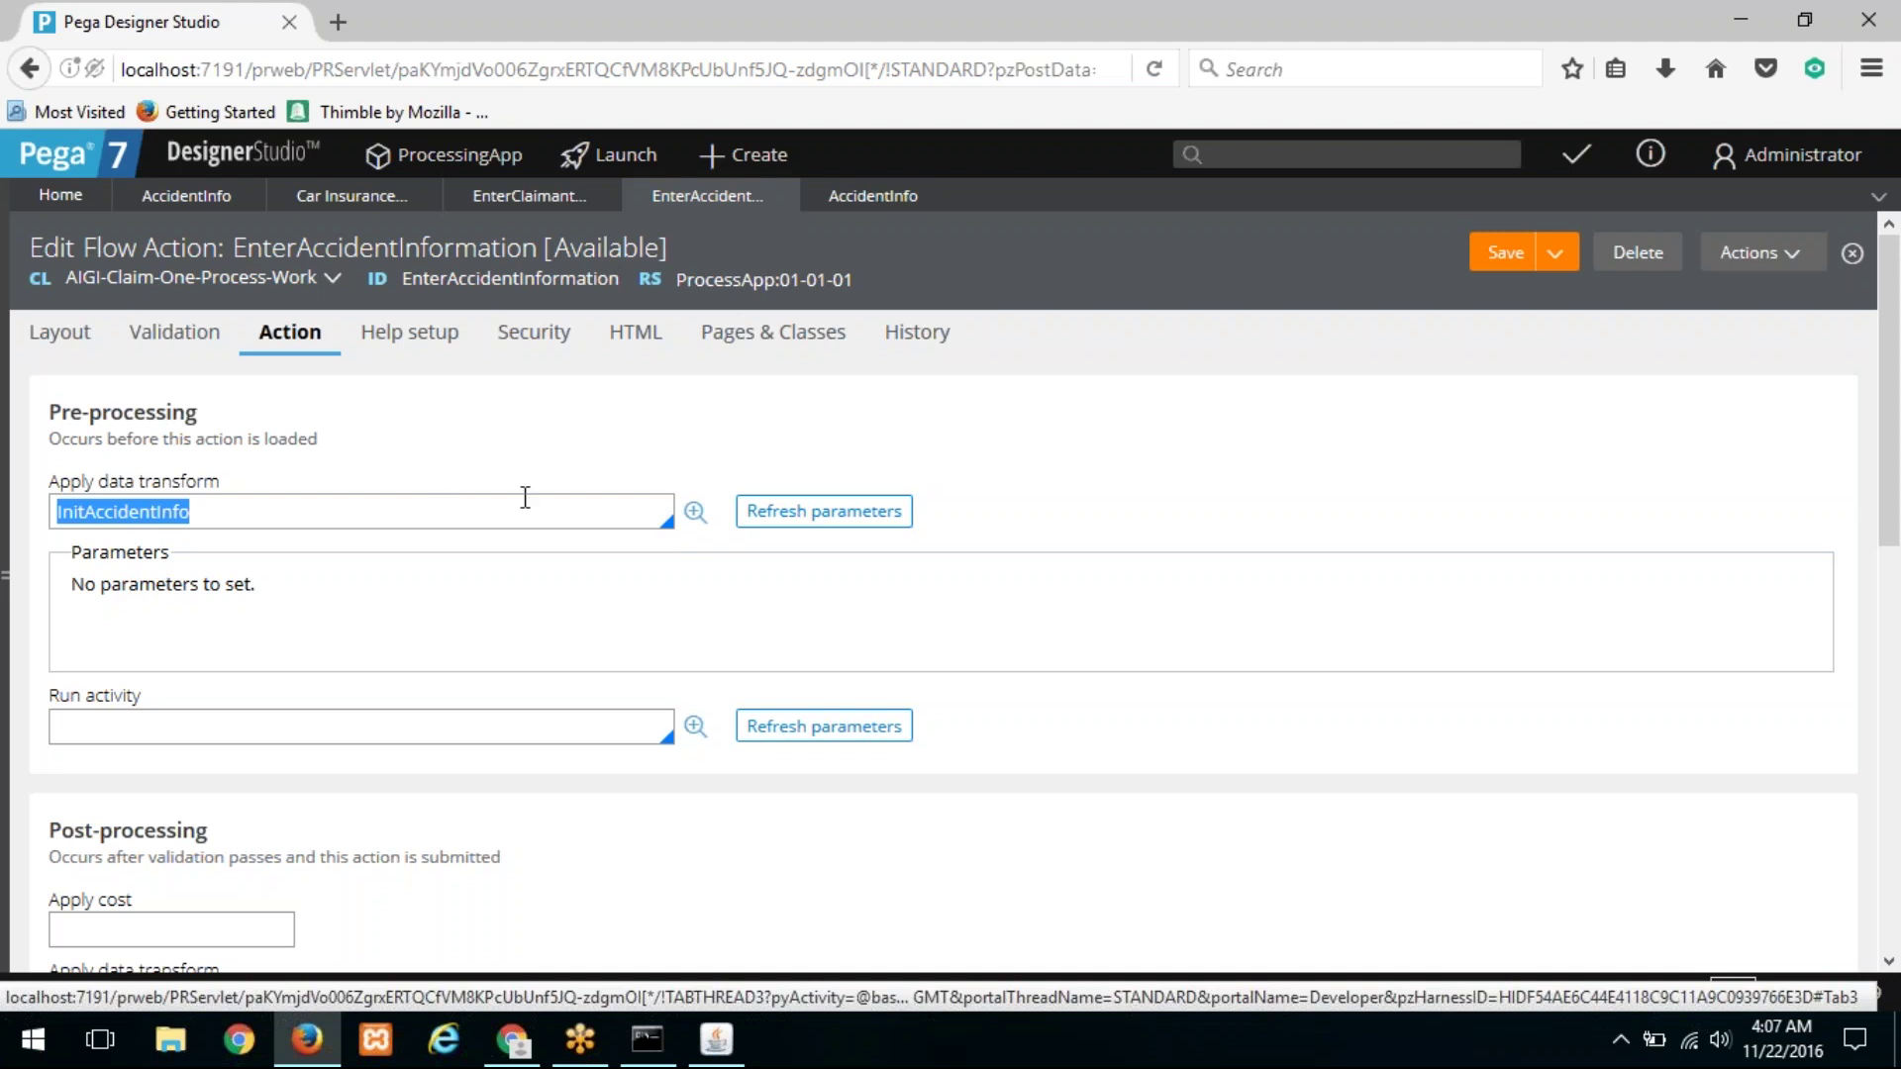
{"action": "left_click", "coordinate": [697, 513]}
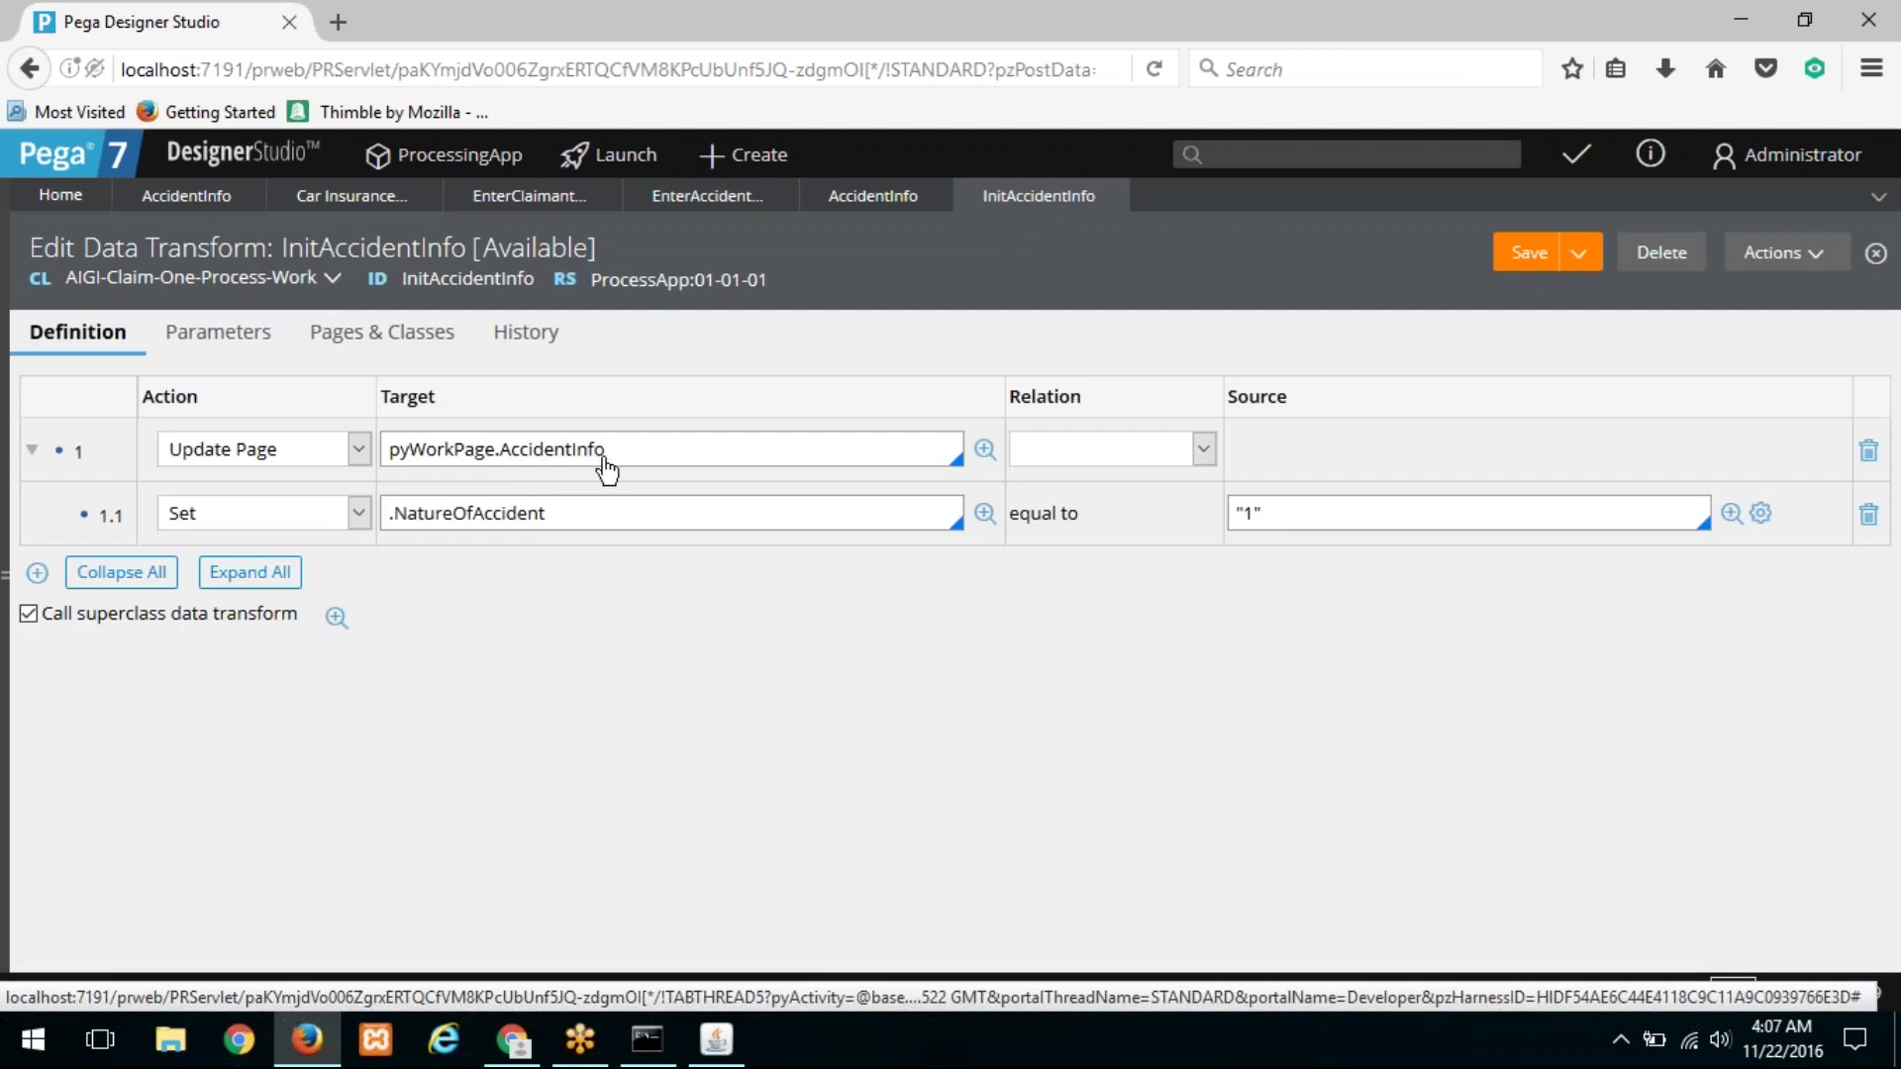
Step: Review the data transform's pyWorkPage.AccidentInfo target and its pages and classes
{"action": "left_click_drag", "start_coordinate": [606, 449], "coordinate": [366, 433]}
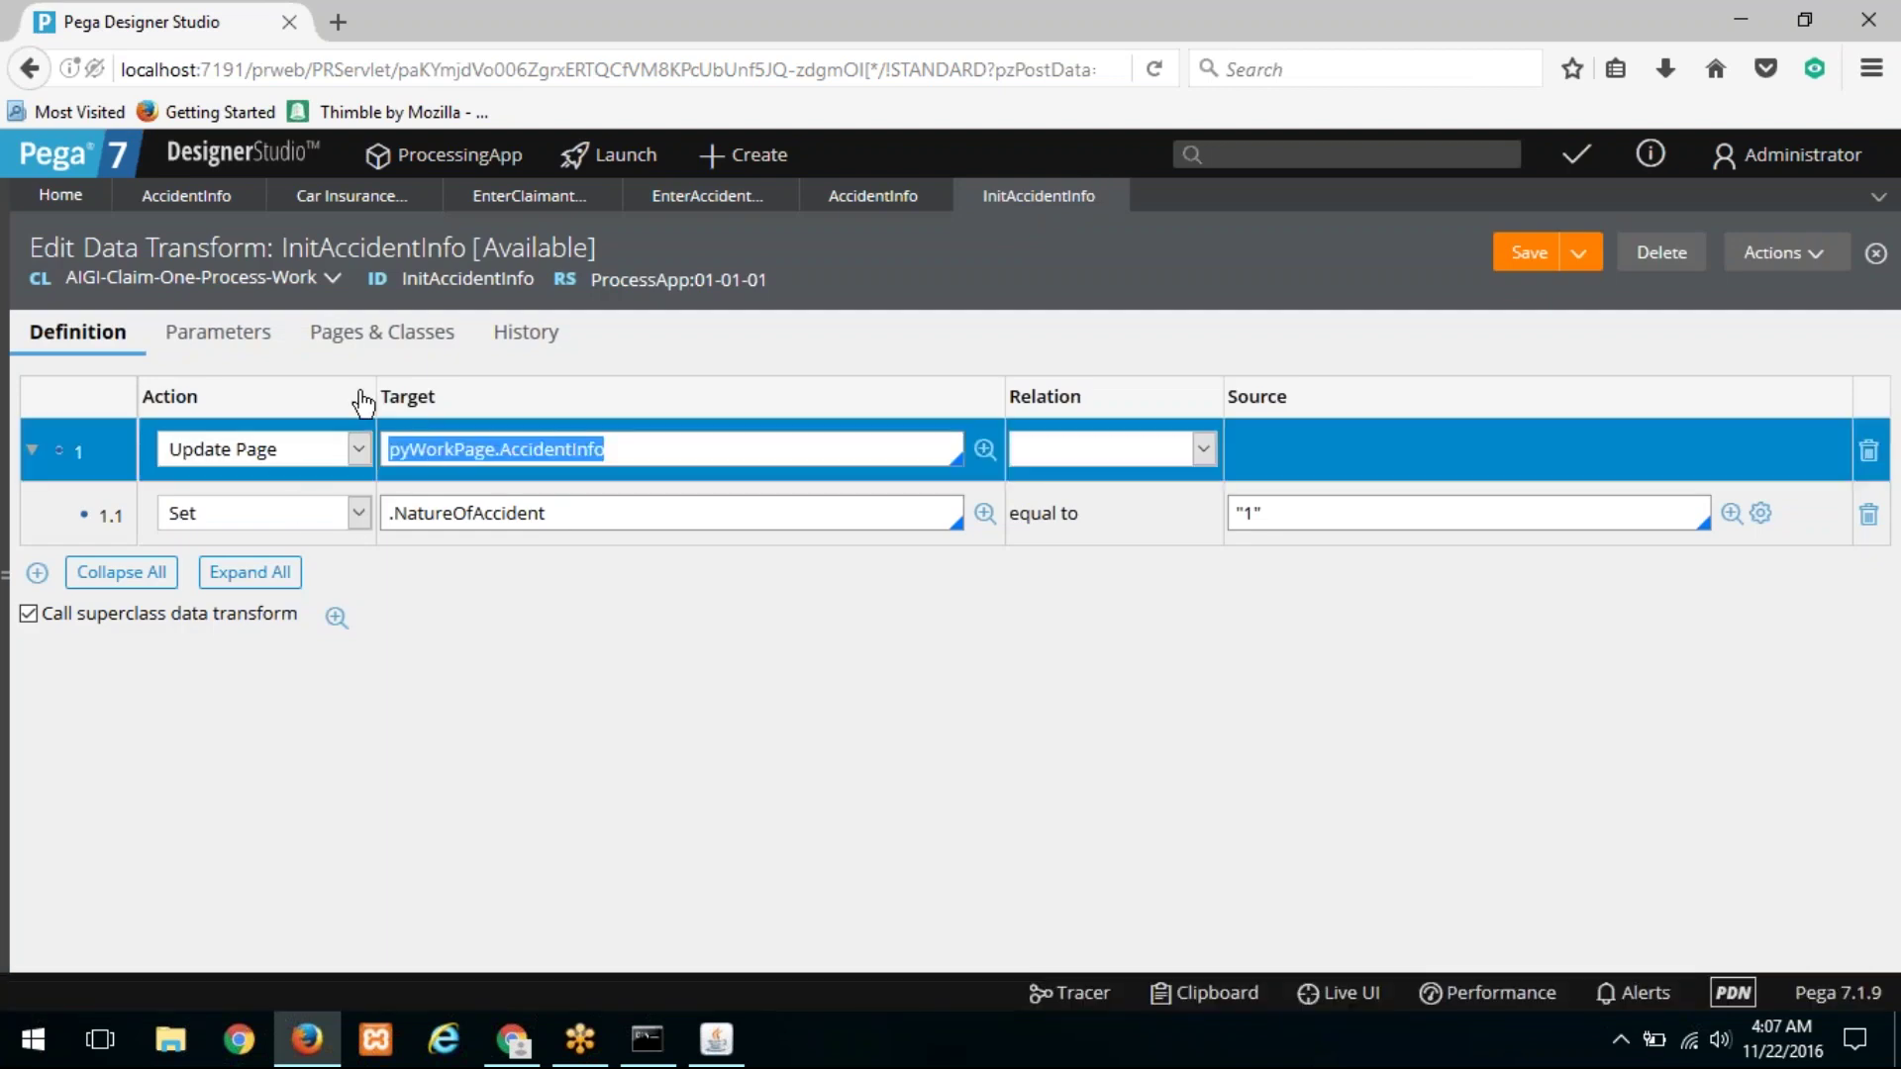
{"action": "left_click", "coordinate": [382, 334]}
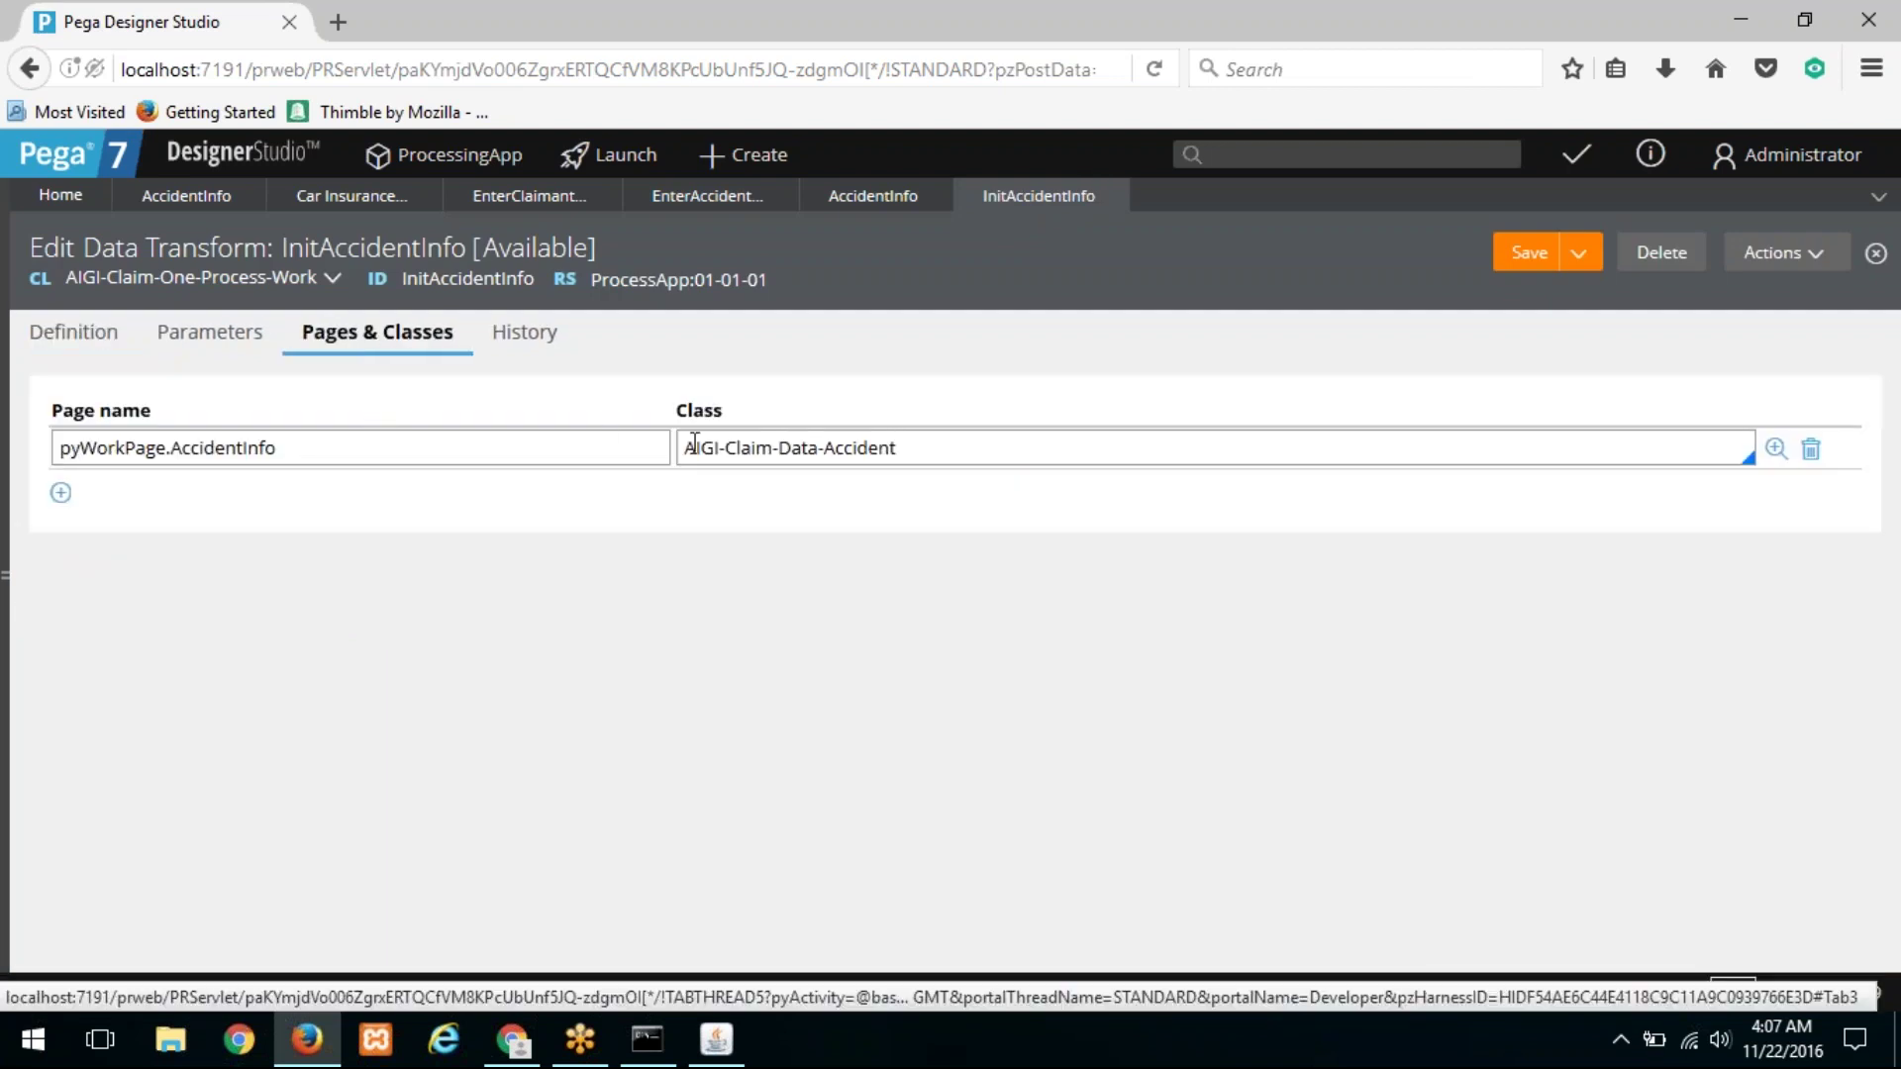
{"action": "left_click", "coordinate": [80, 341]}
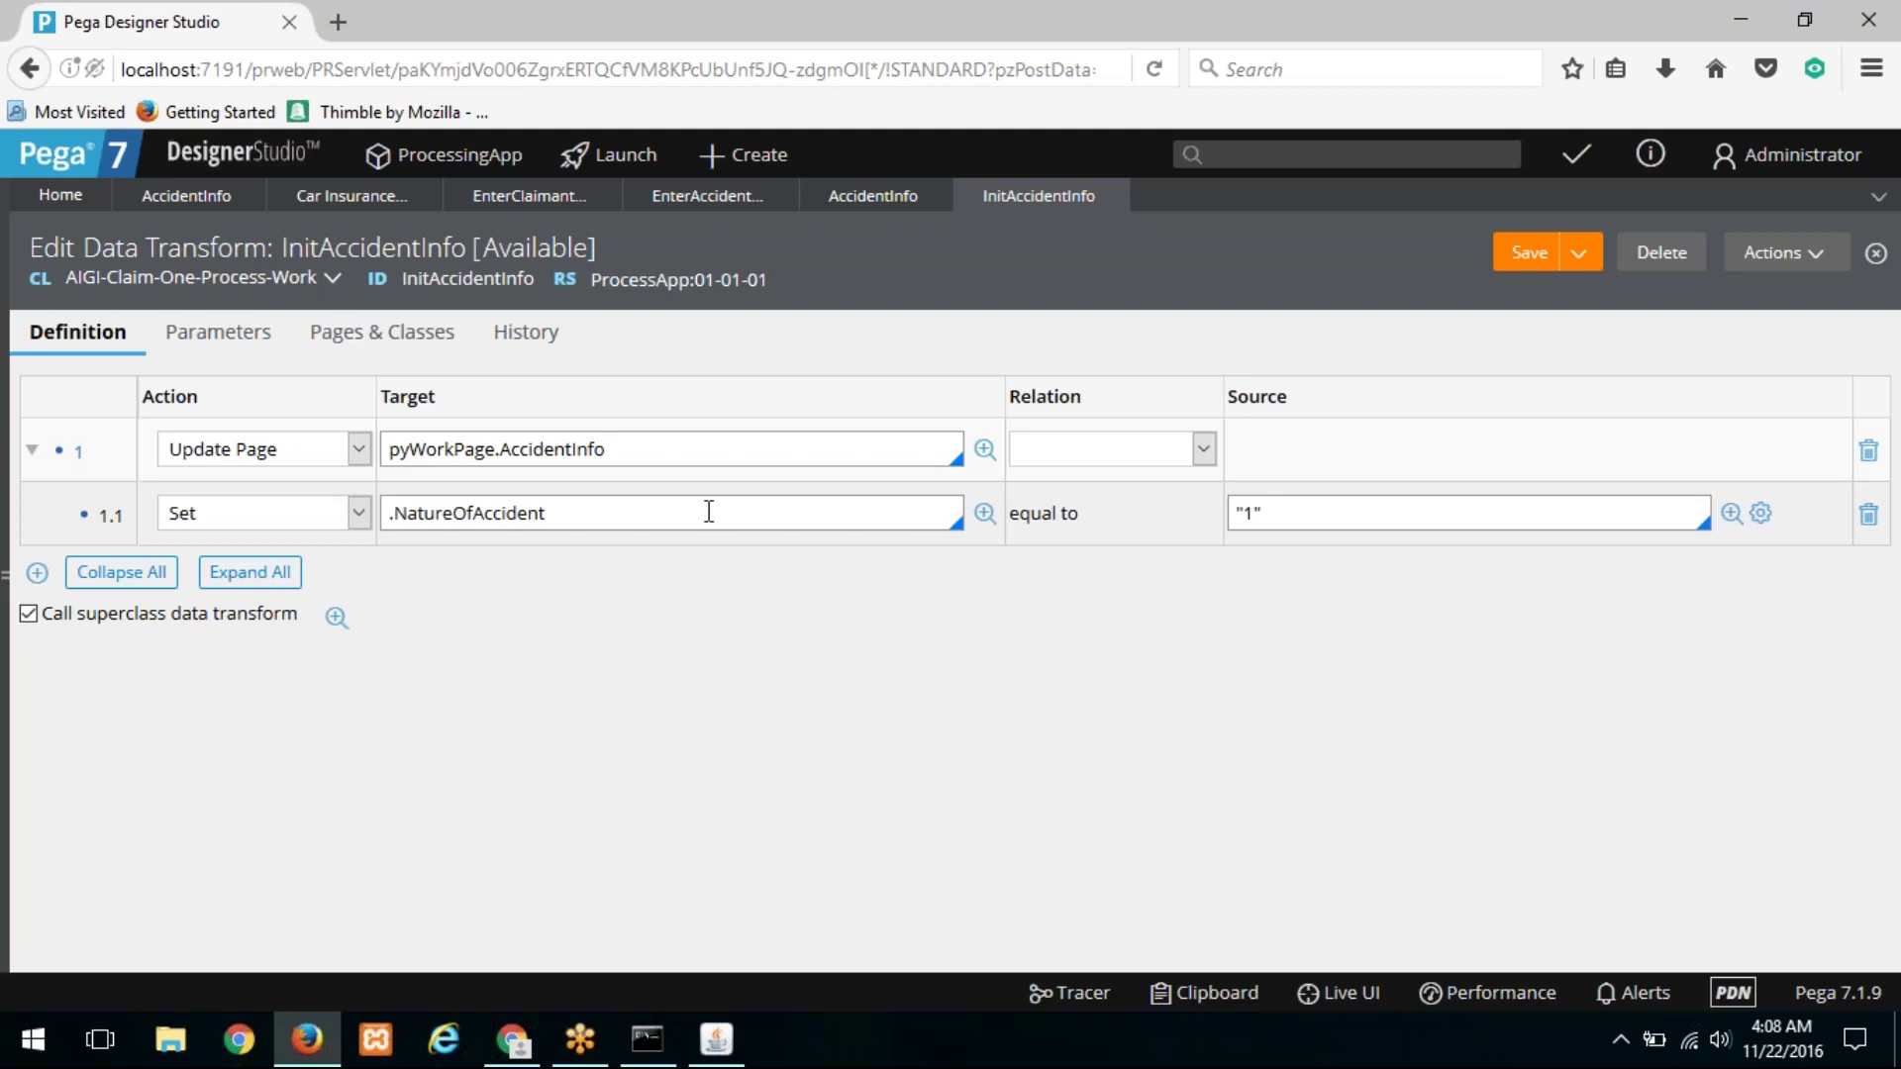
Step: Replace the .NatureOfAccident target with .LossOfLife set to true, then open the AccidentInfo property
{"action": "left_click_drag", "start_coordinate": [709, 512], "coordinate": [324, 489]}
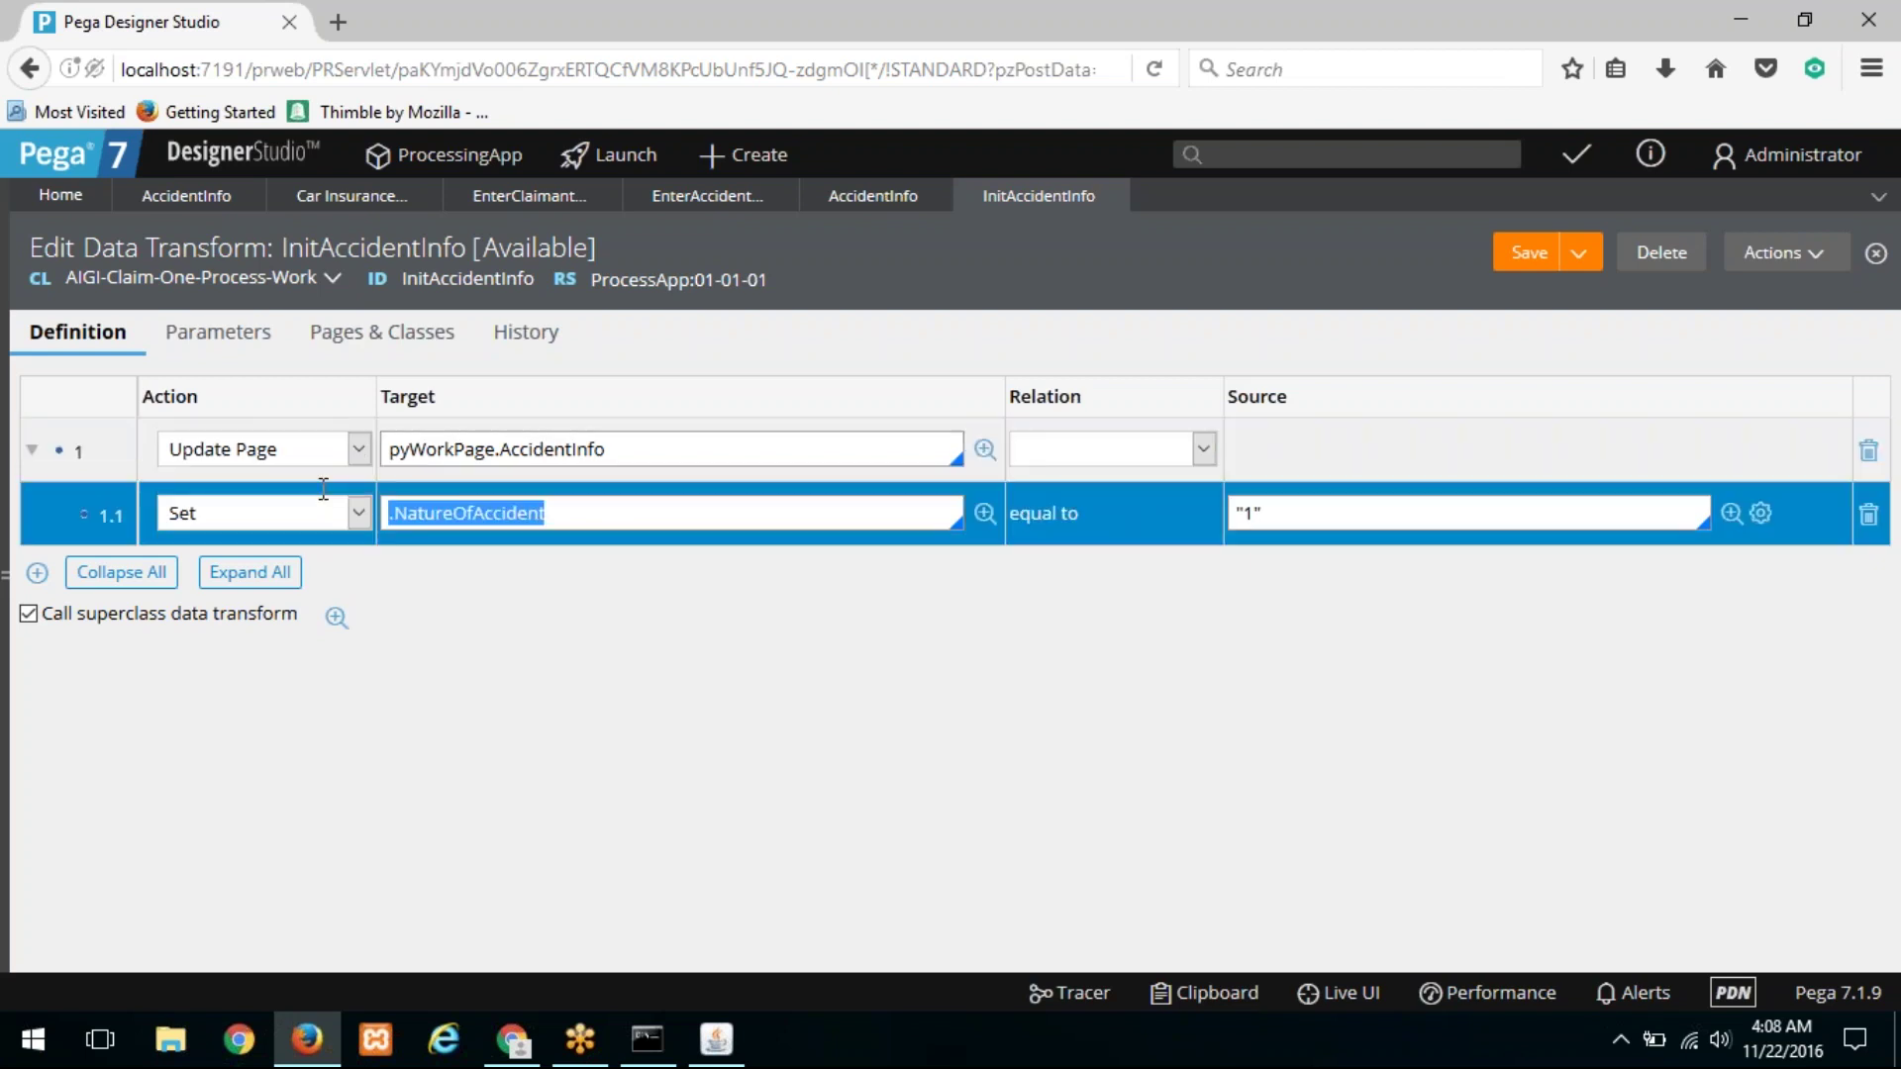
{"action": "type", "text": "."}
{"action": "key", "text": "Down"}
{"action": "key", "text": "Down"}
{"action": "key", "text": "Return"}
{"action": "key", "text": "Tab"}
{"action": "key", "text": "Tab"}
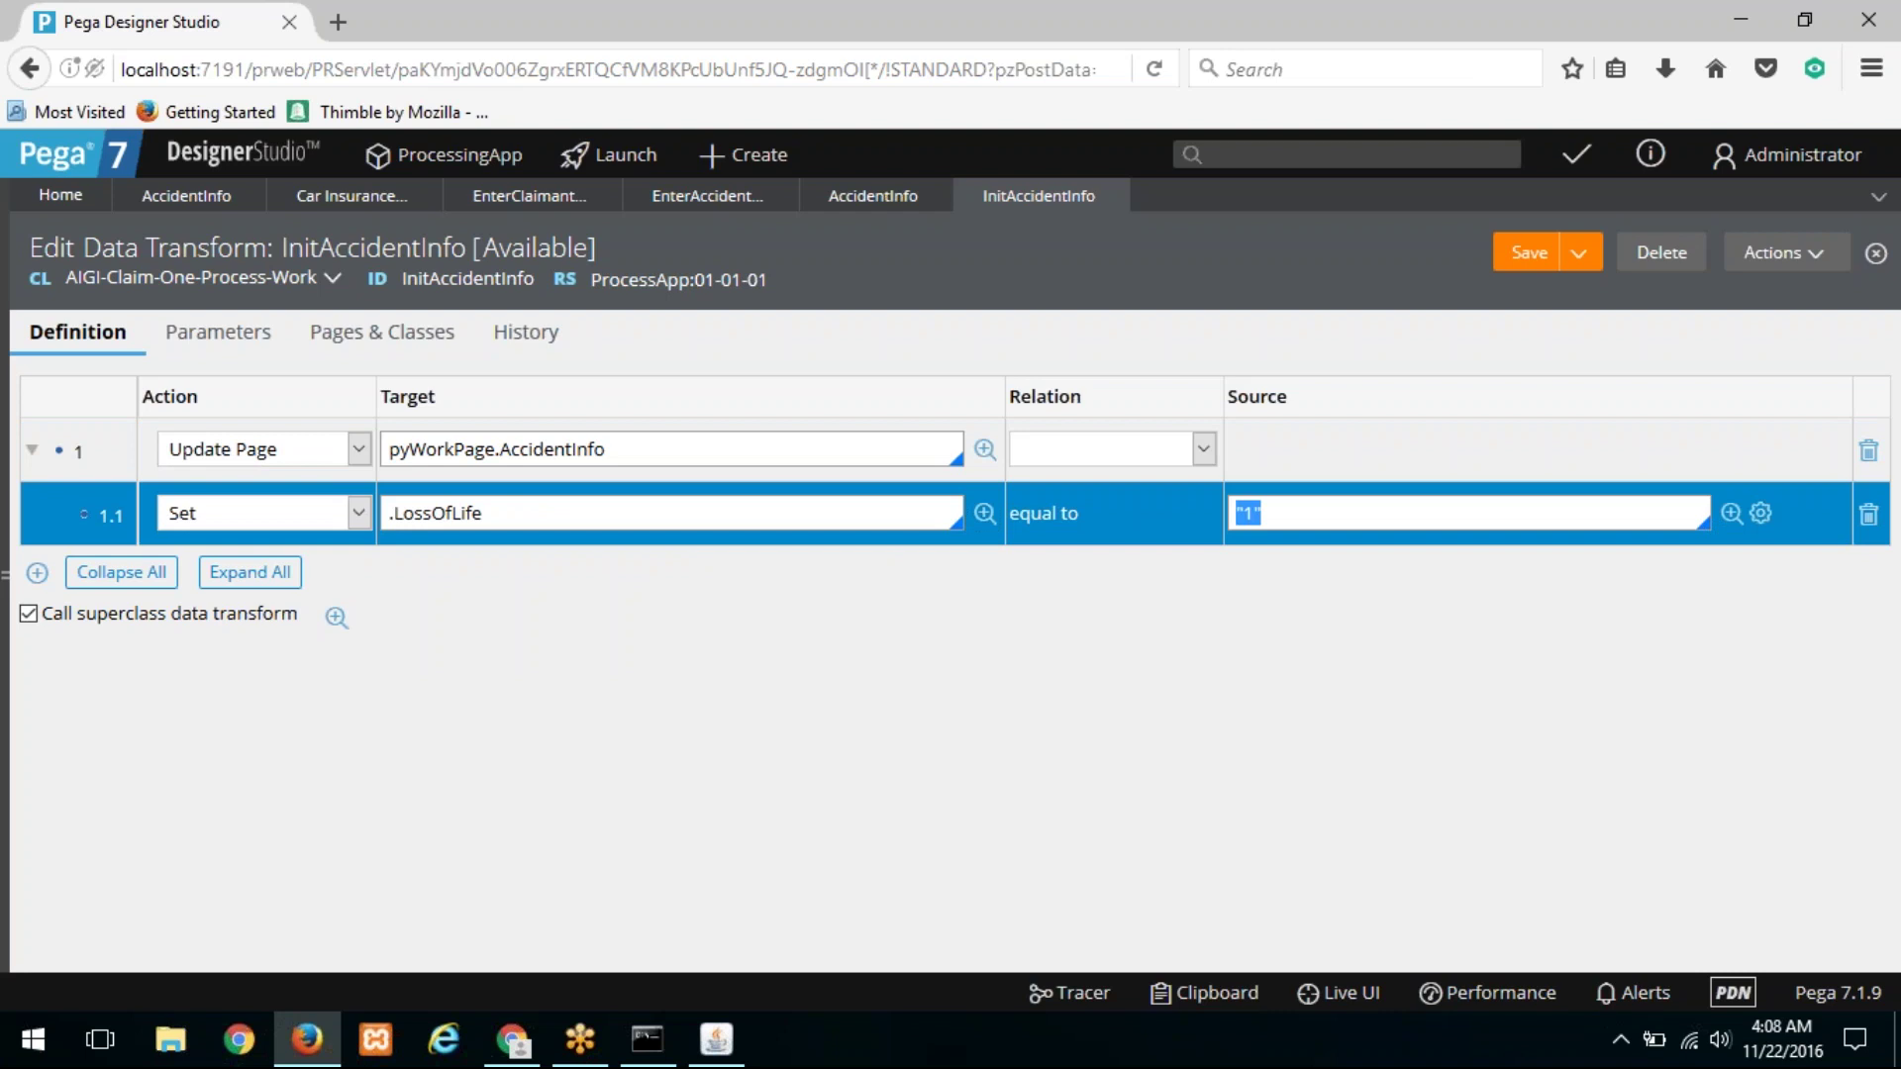
{"action": "type", "text": "true"}
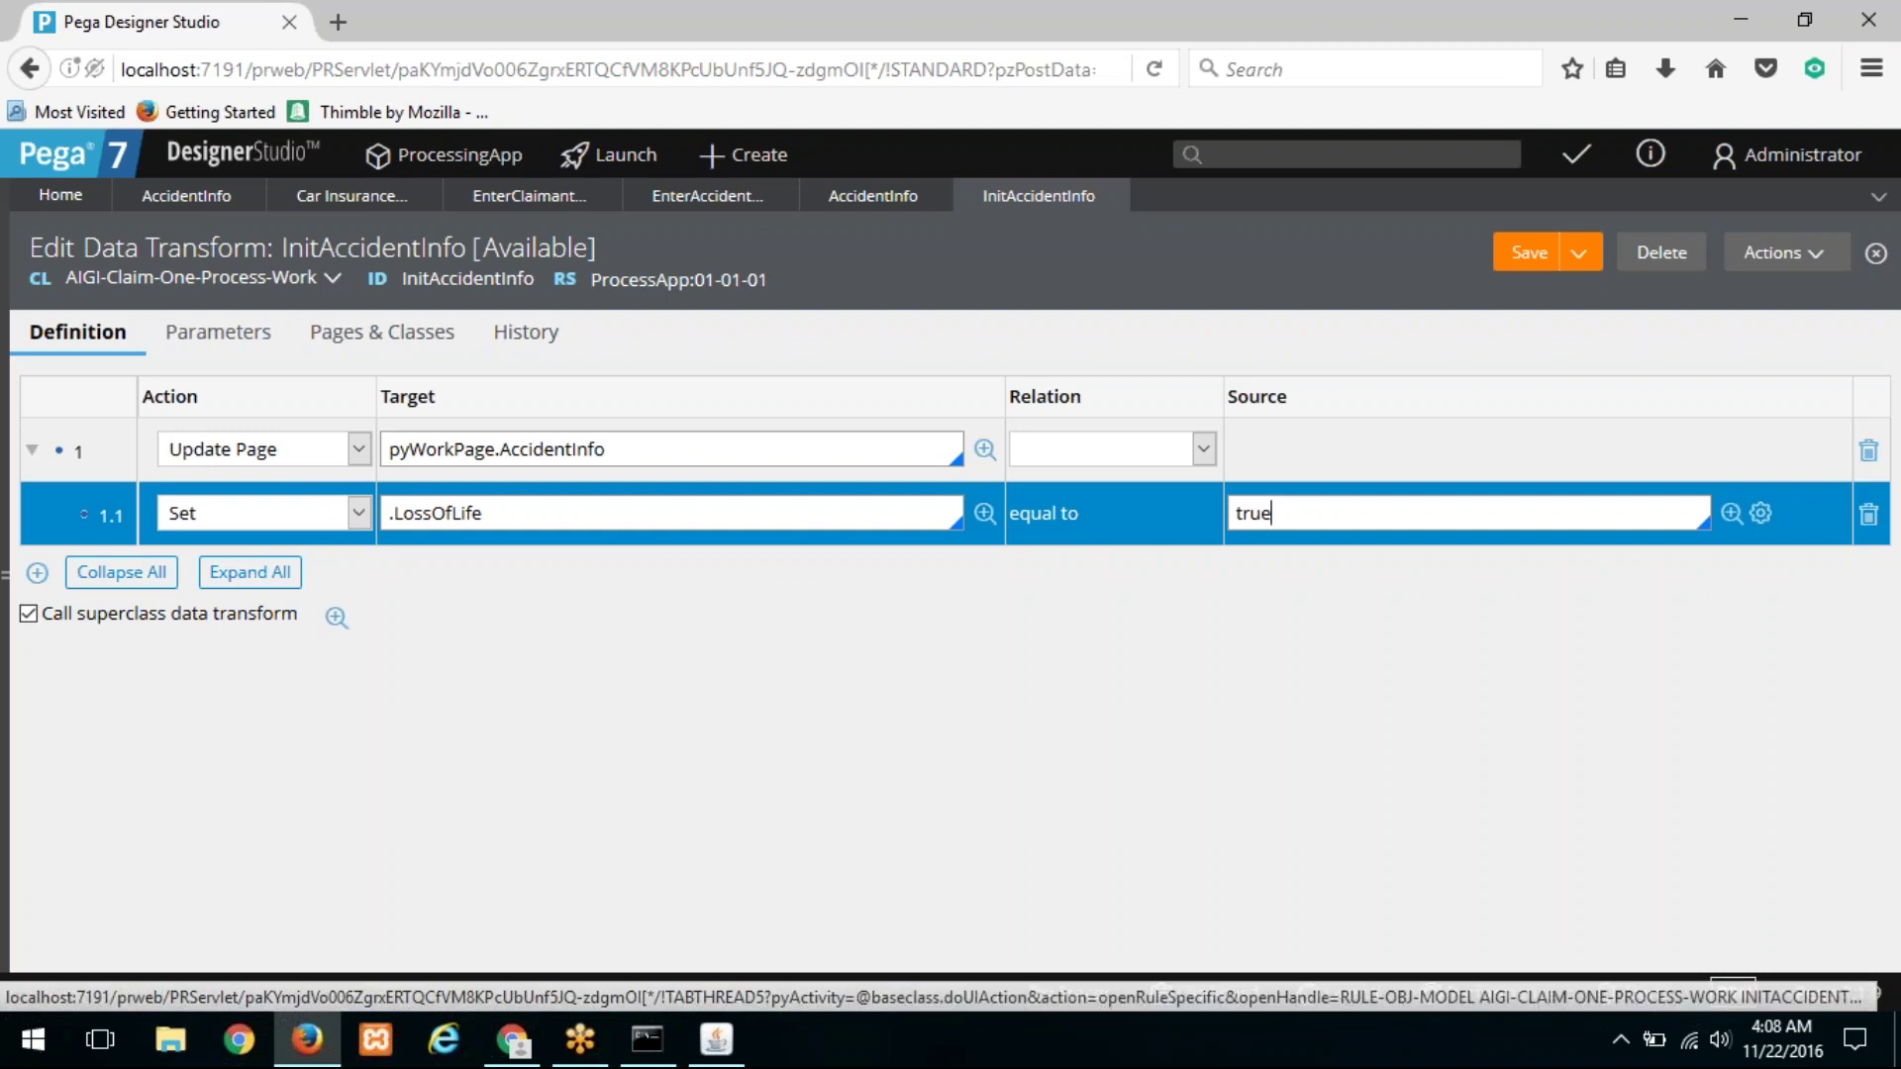
{"action": "left_click", "coordinate": [193, 201]}
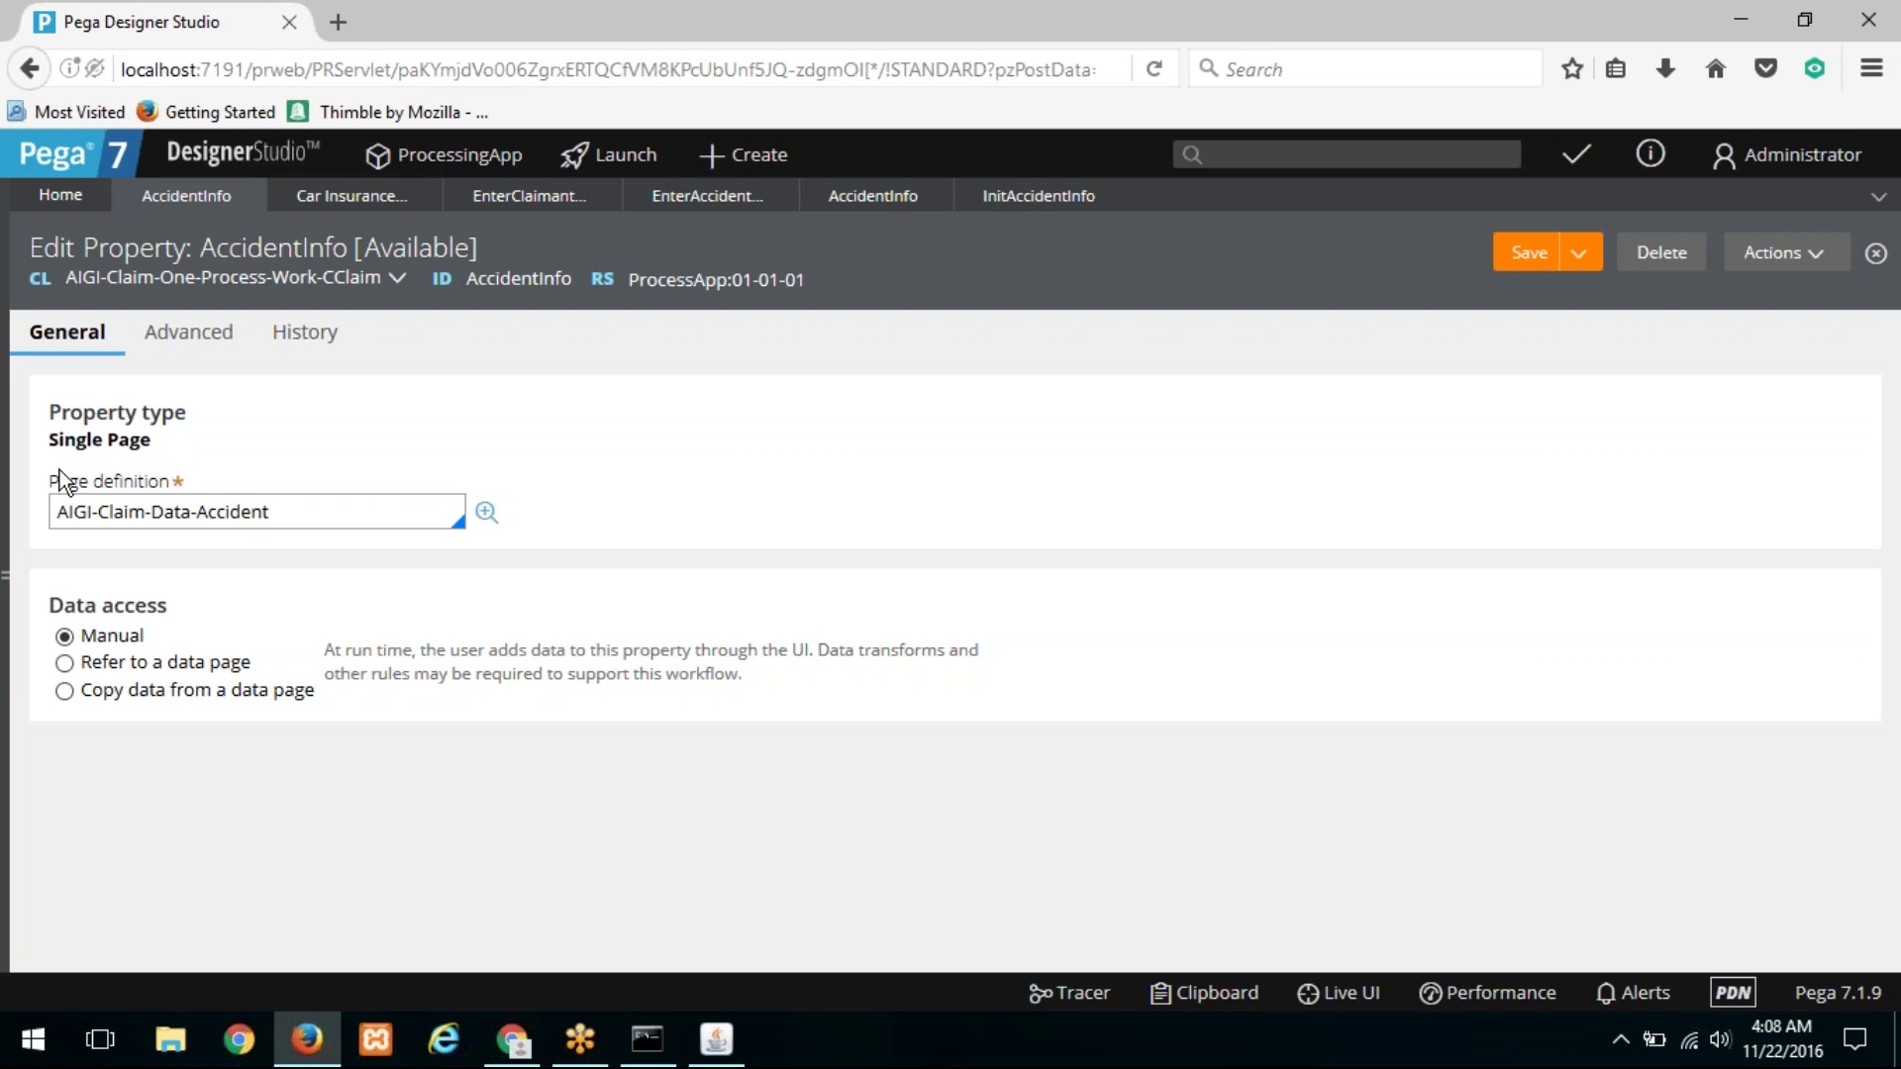
Step: Recheck the flow diagram and the flow action's section page context, data transform and class
{"action": "left_click", "coordinate": [696, 196]}
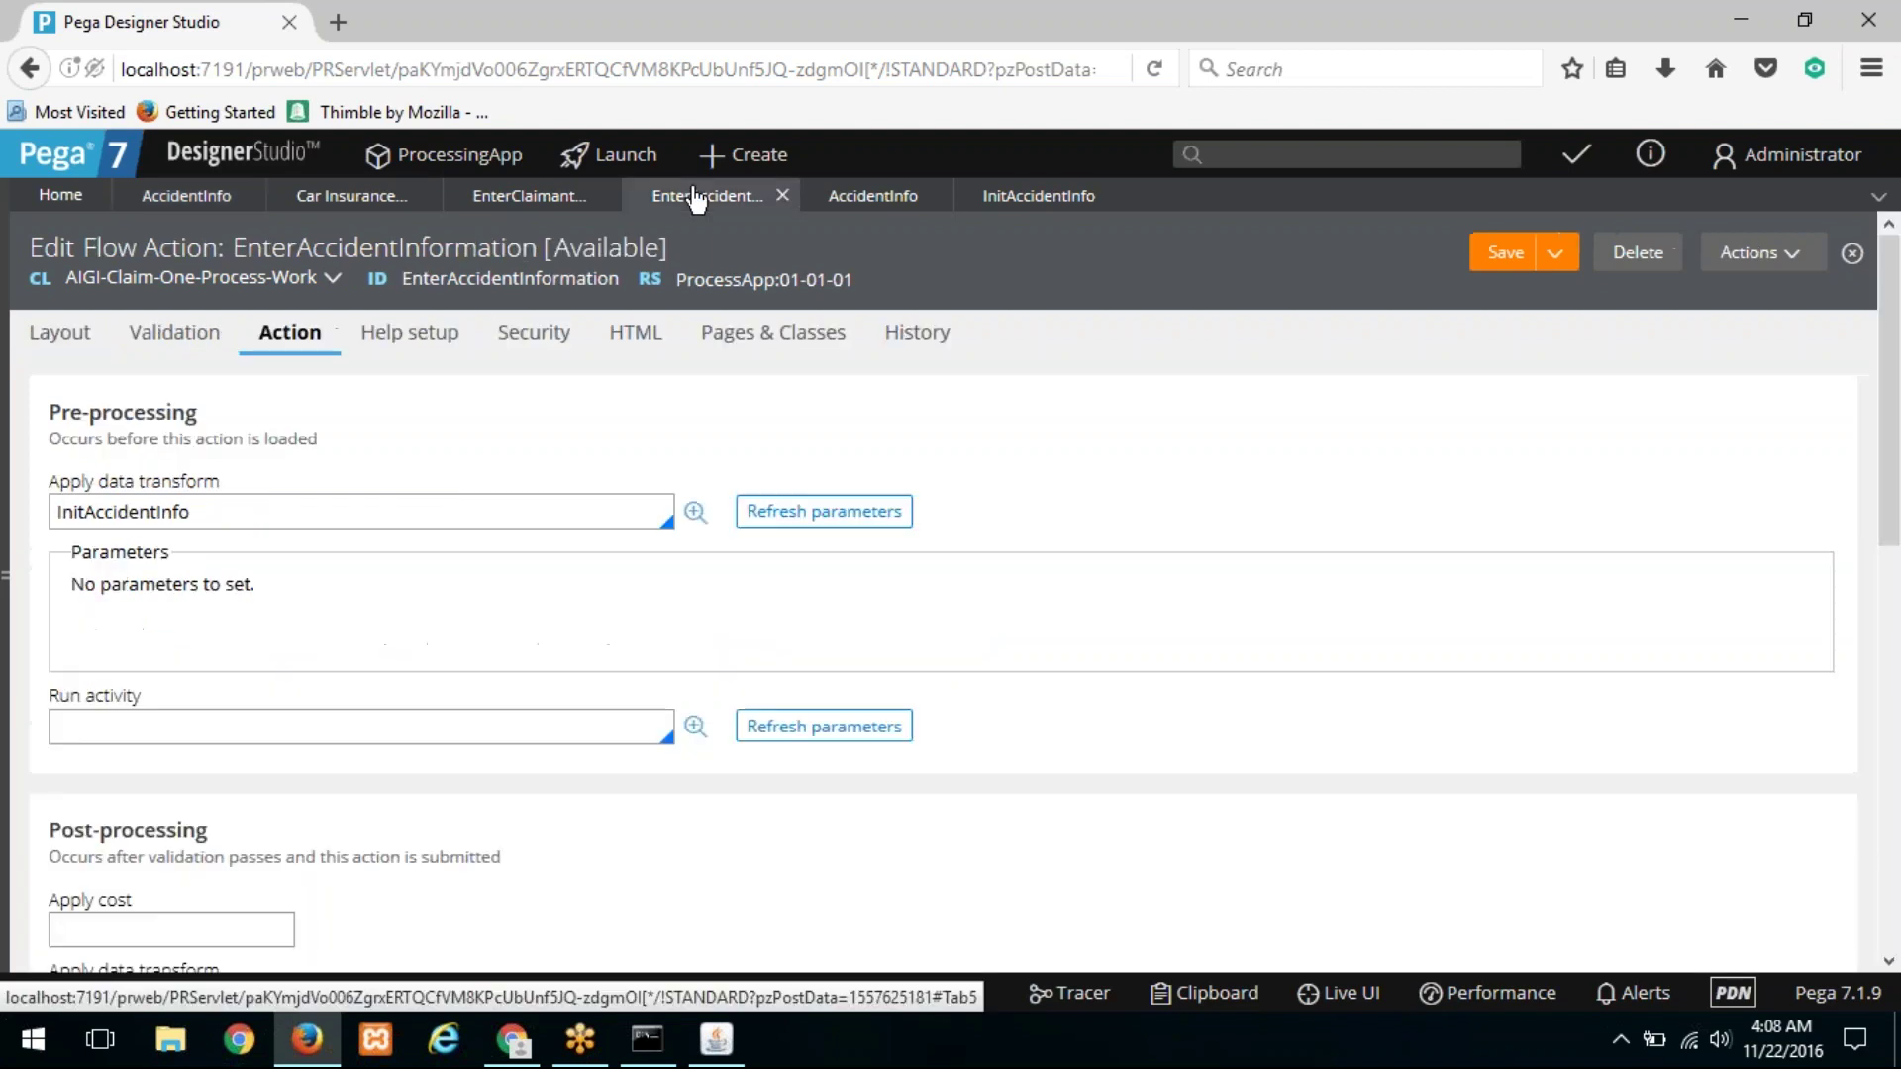
{"action": "left_click", "coordinate": [532, 197]}
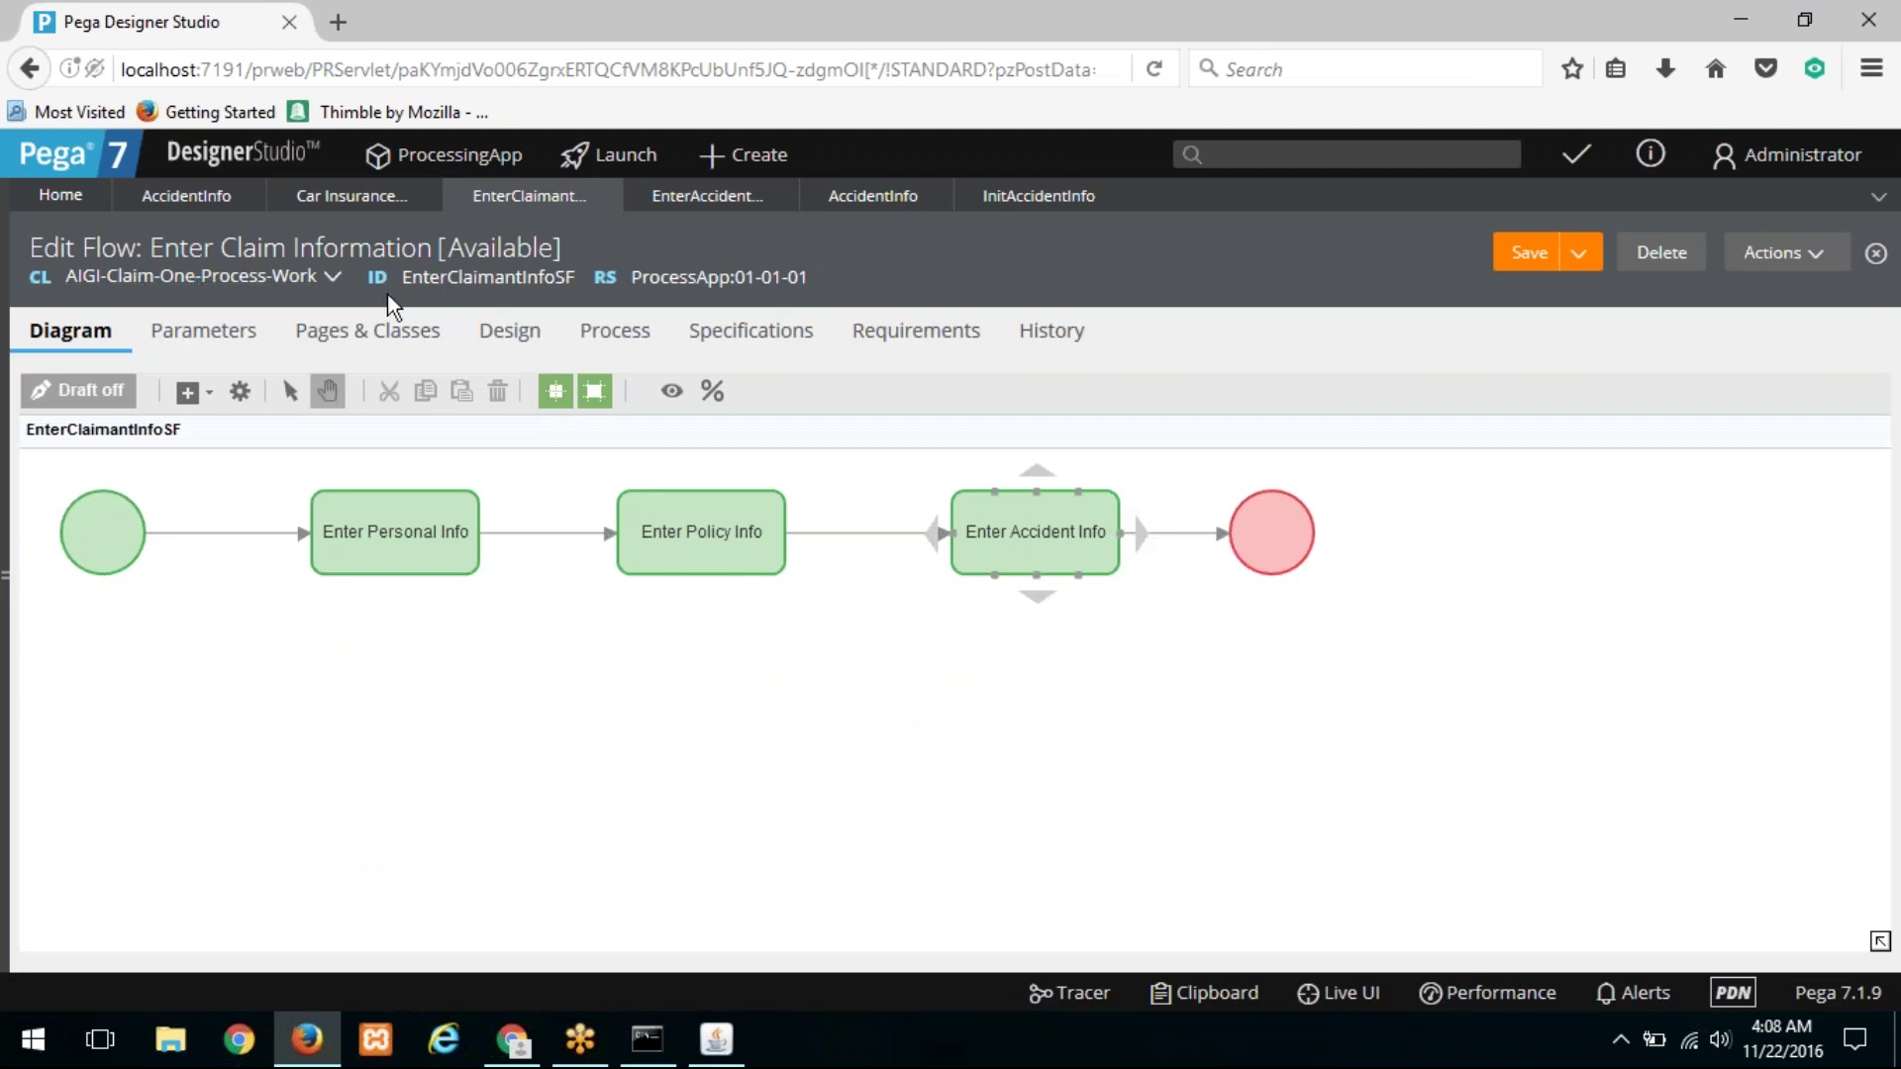
{"action": "left_click", "coordinate": [684, 203]}
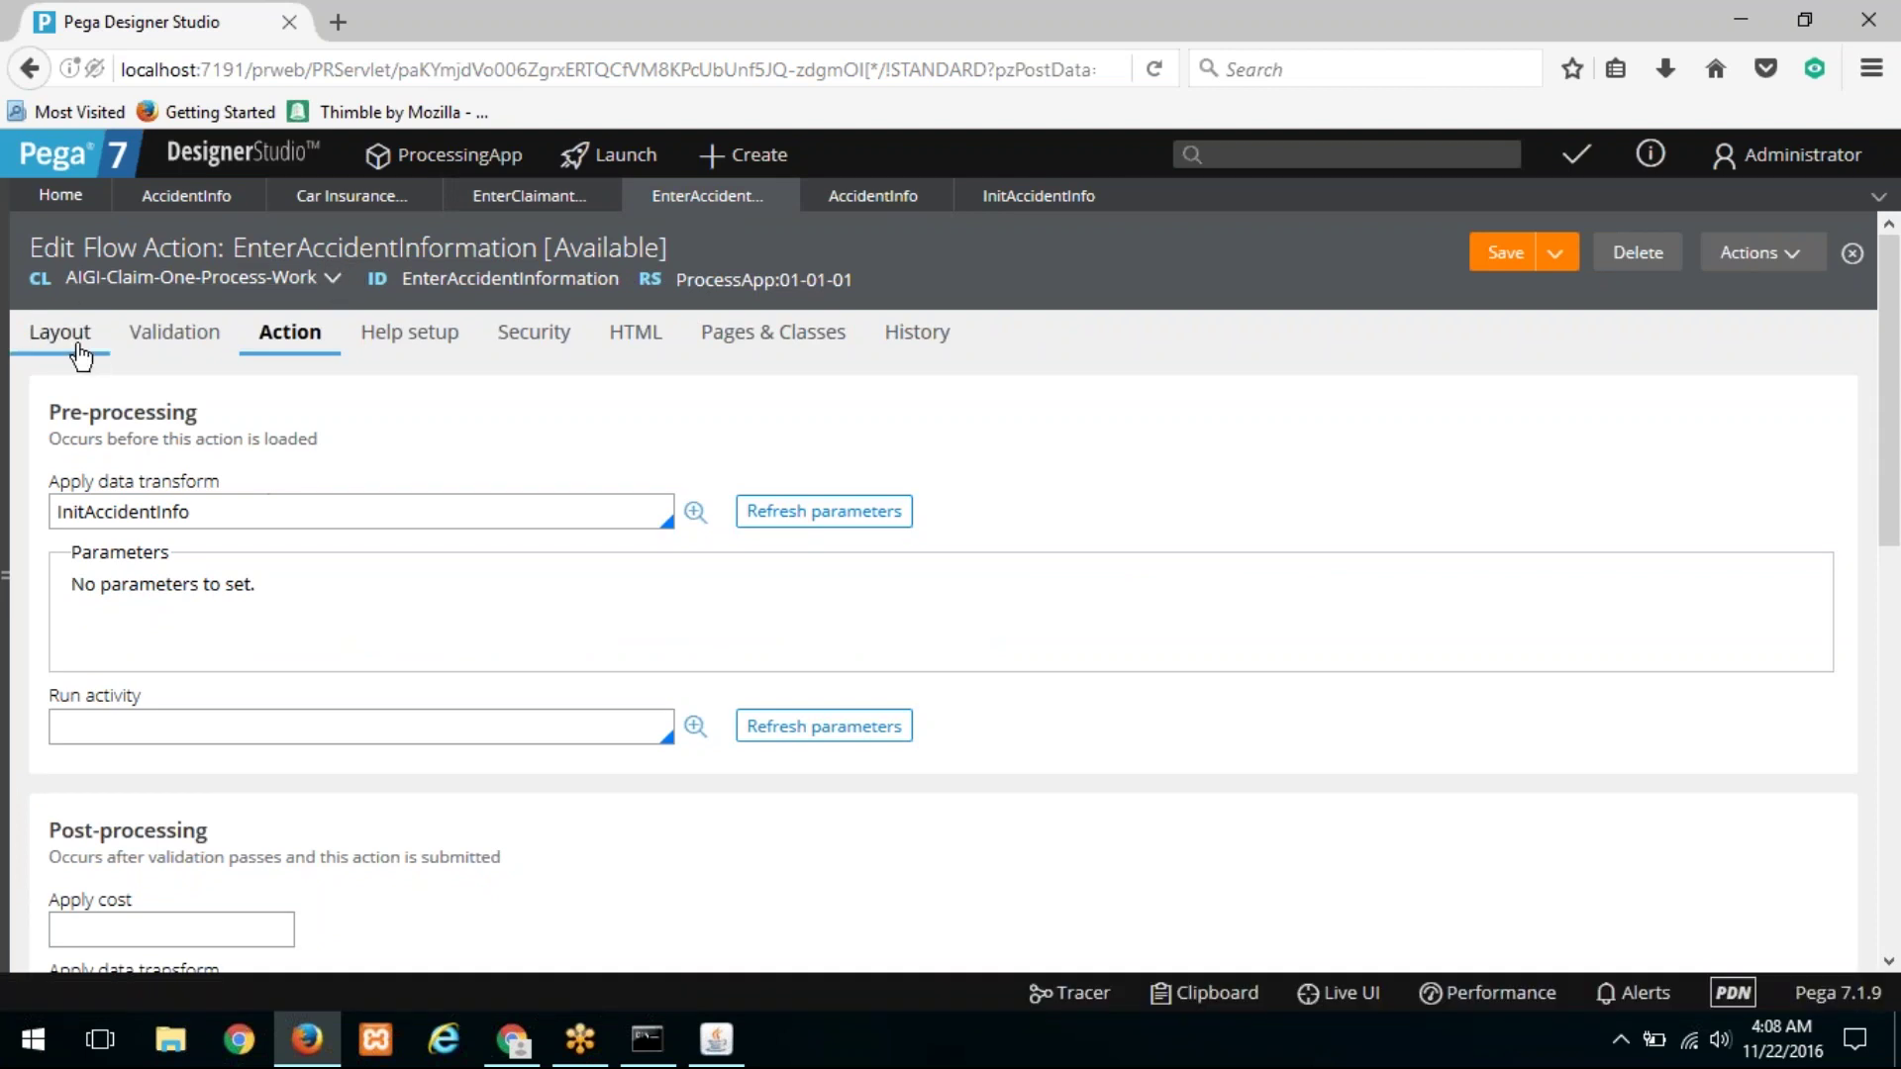
{"action": "left_click", "coordinate": [59, 337]}
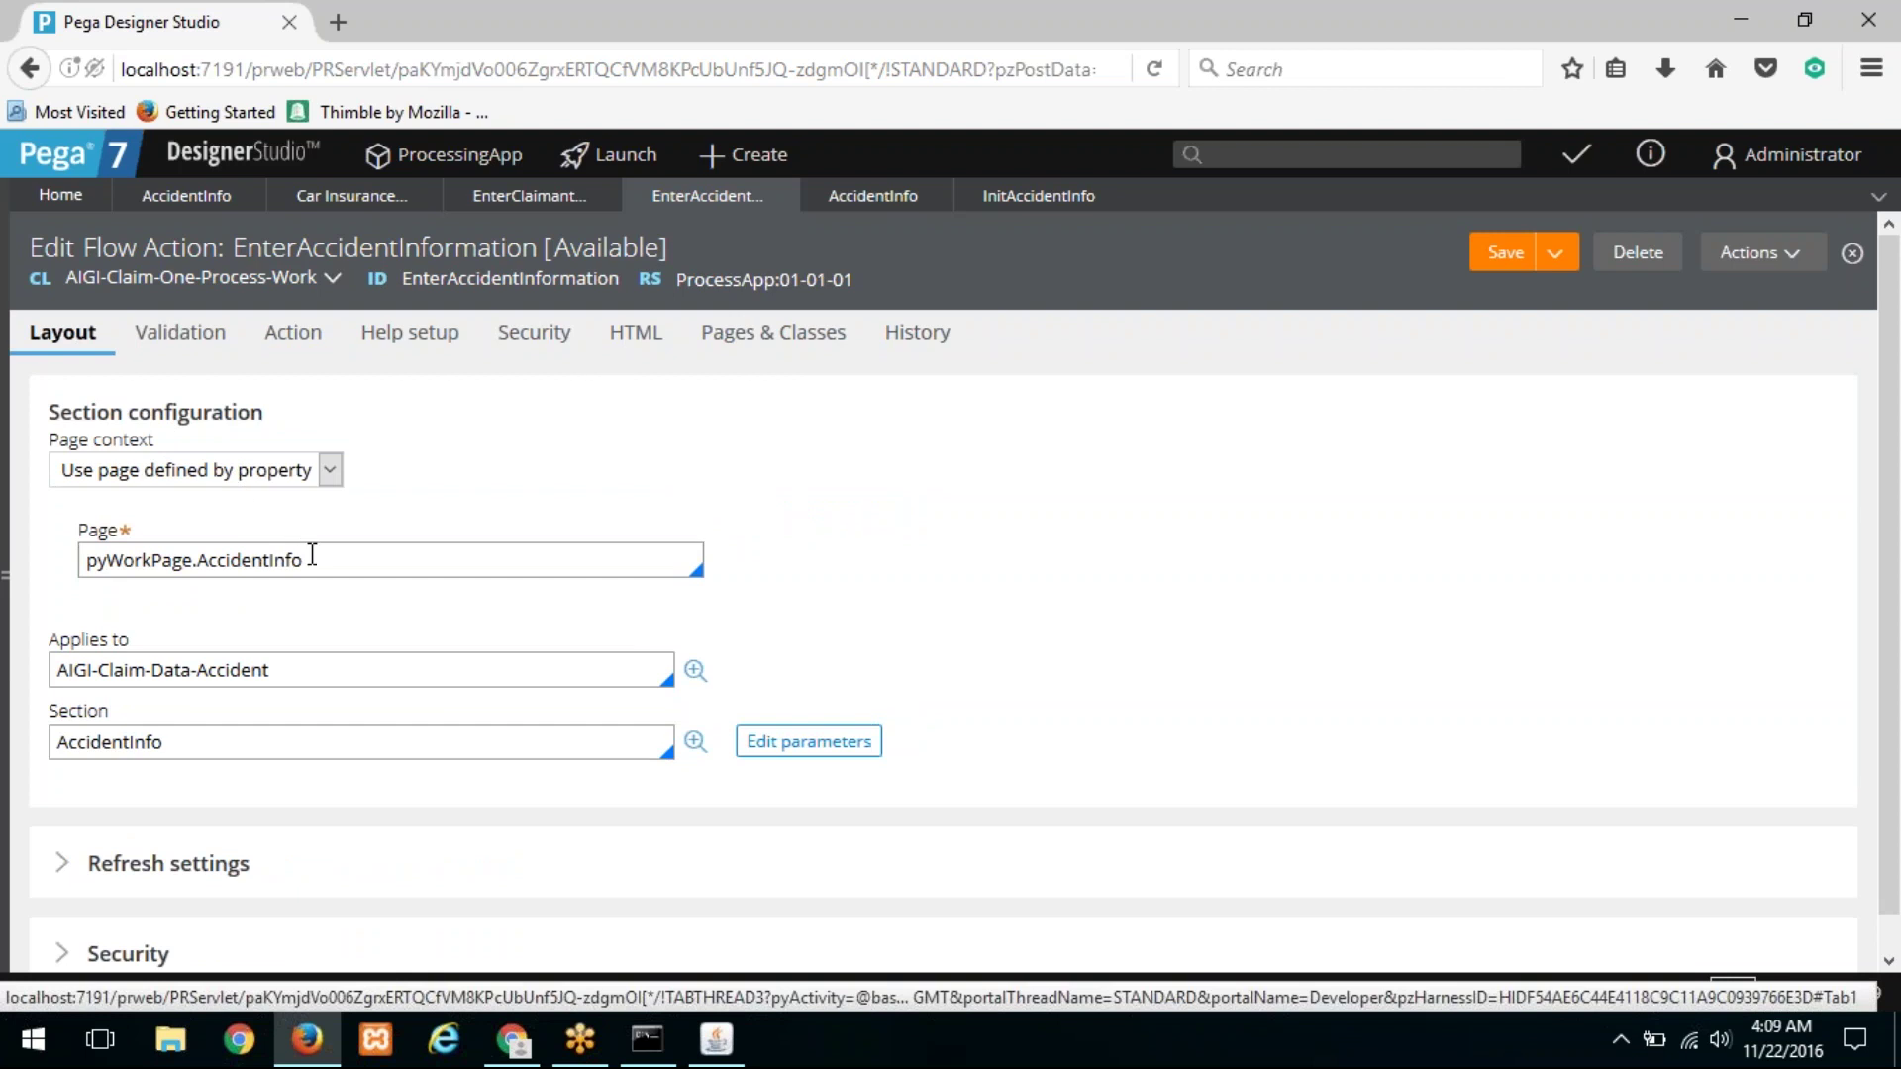
{"action": "left_click_drag", "start_coordinate": [318, 565], "coordinate": [75, 565]}
{"action": "left_click", "coordinate": [302, 339]}
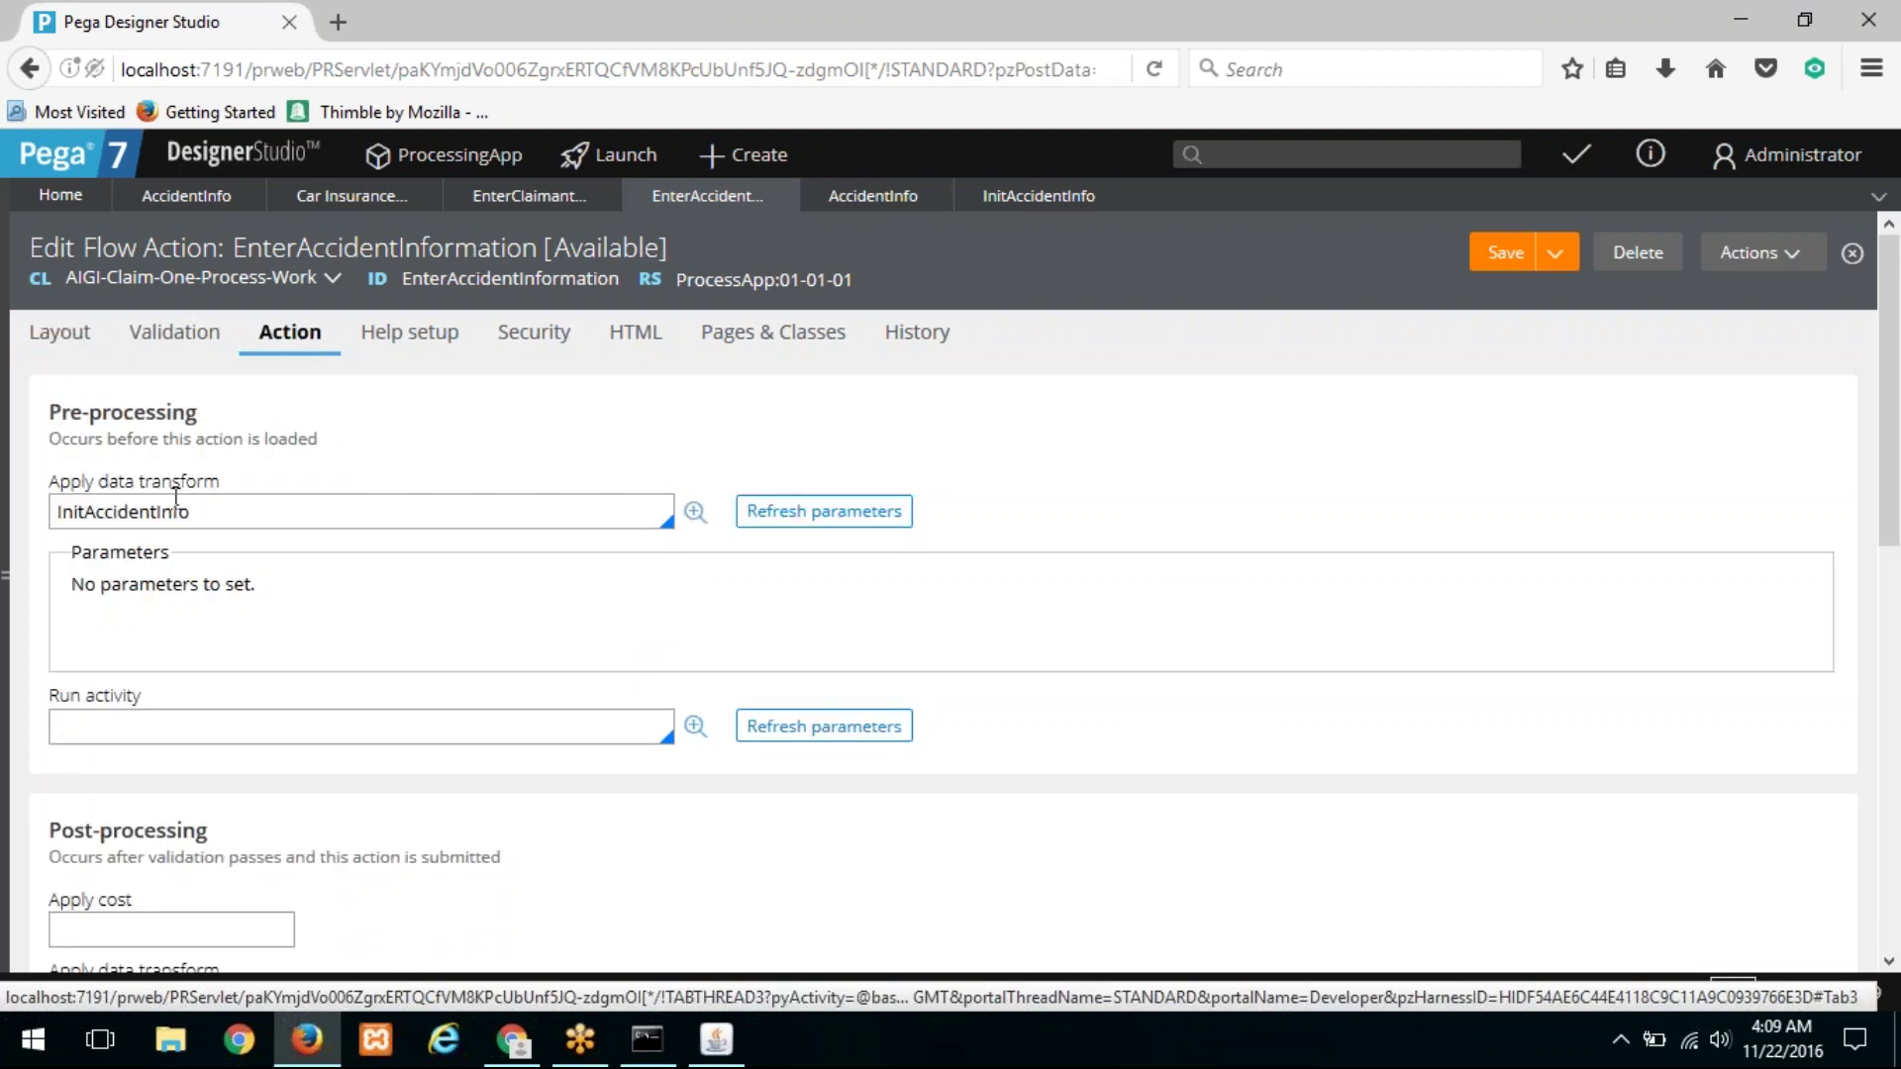
{"action": "left_click", "coordinate": [44, 341]}
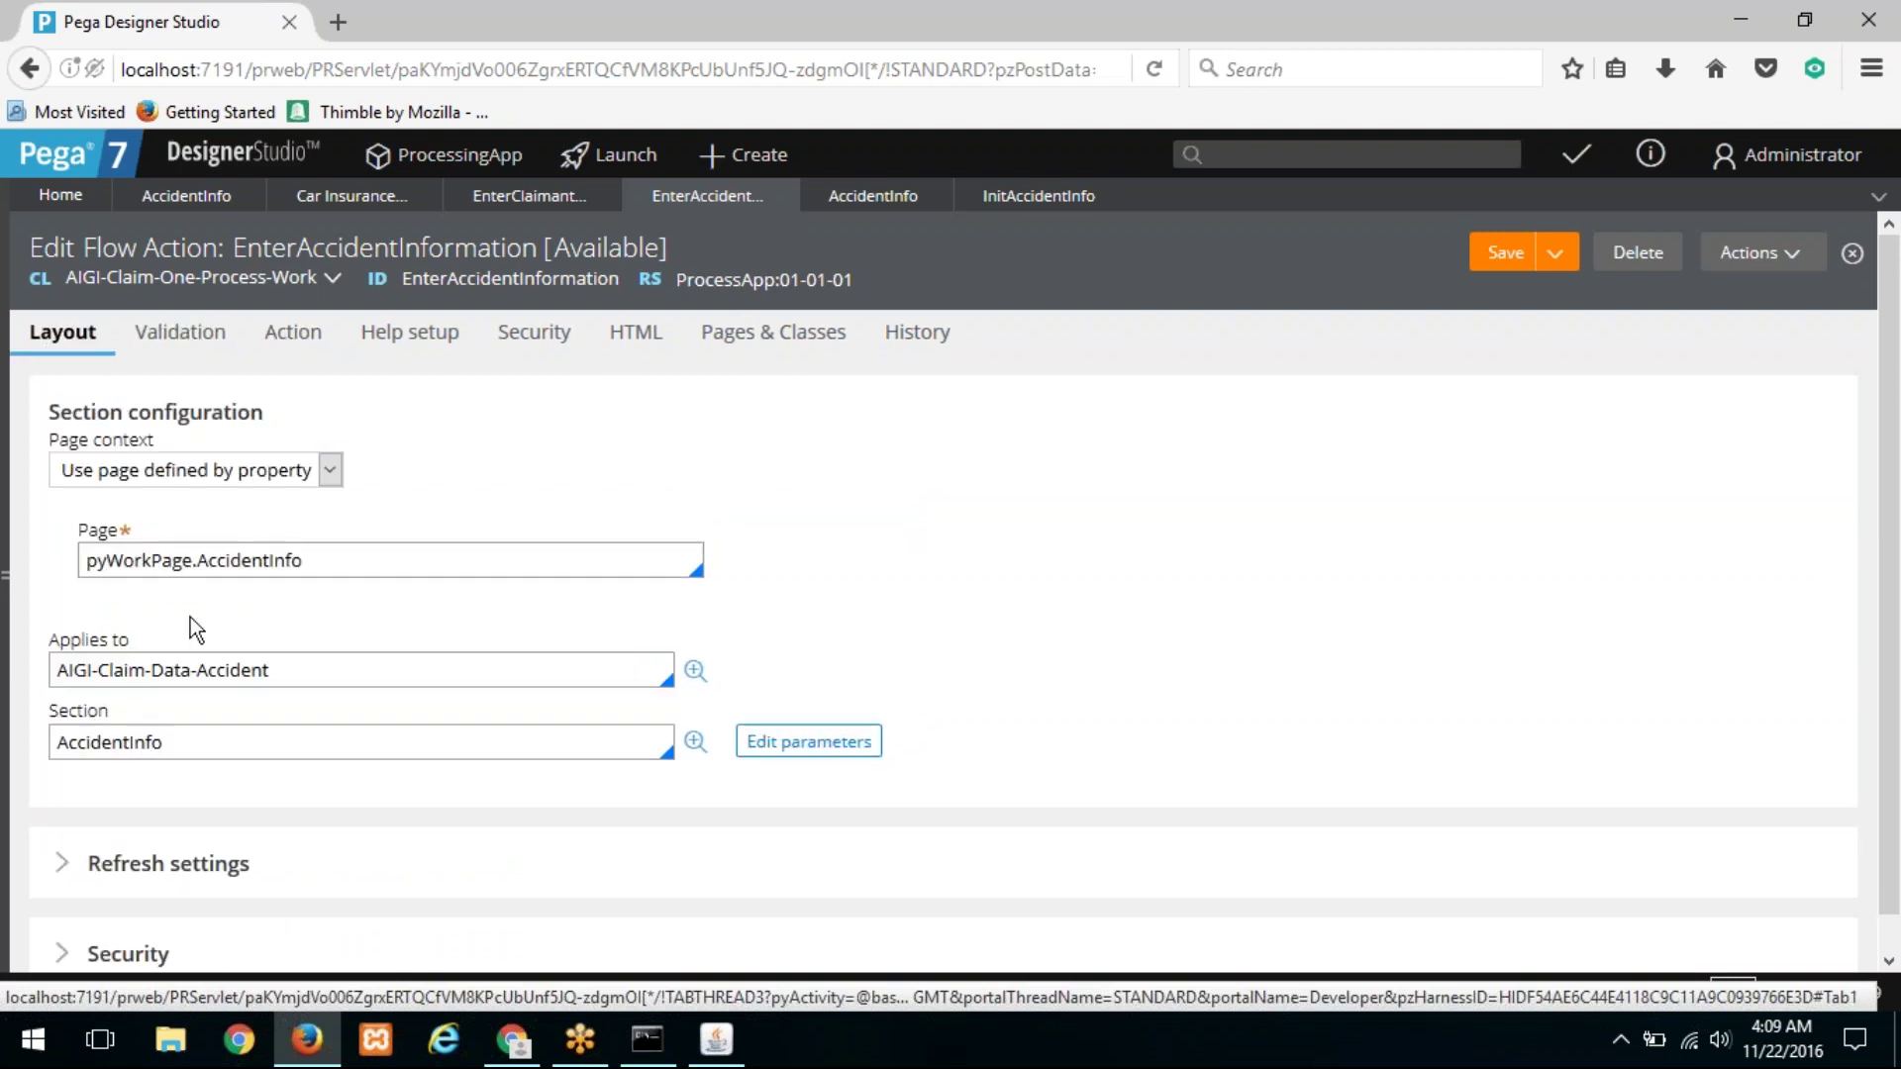
{"action": "left_click_drag", "start_coordinate": [288, 667], "coordinate": [13, 662]}
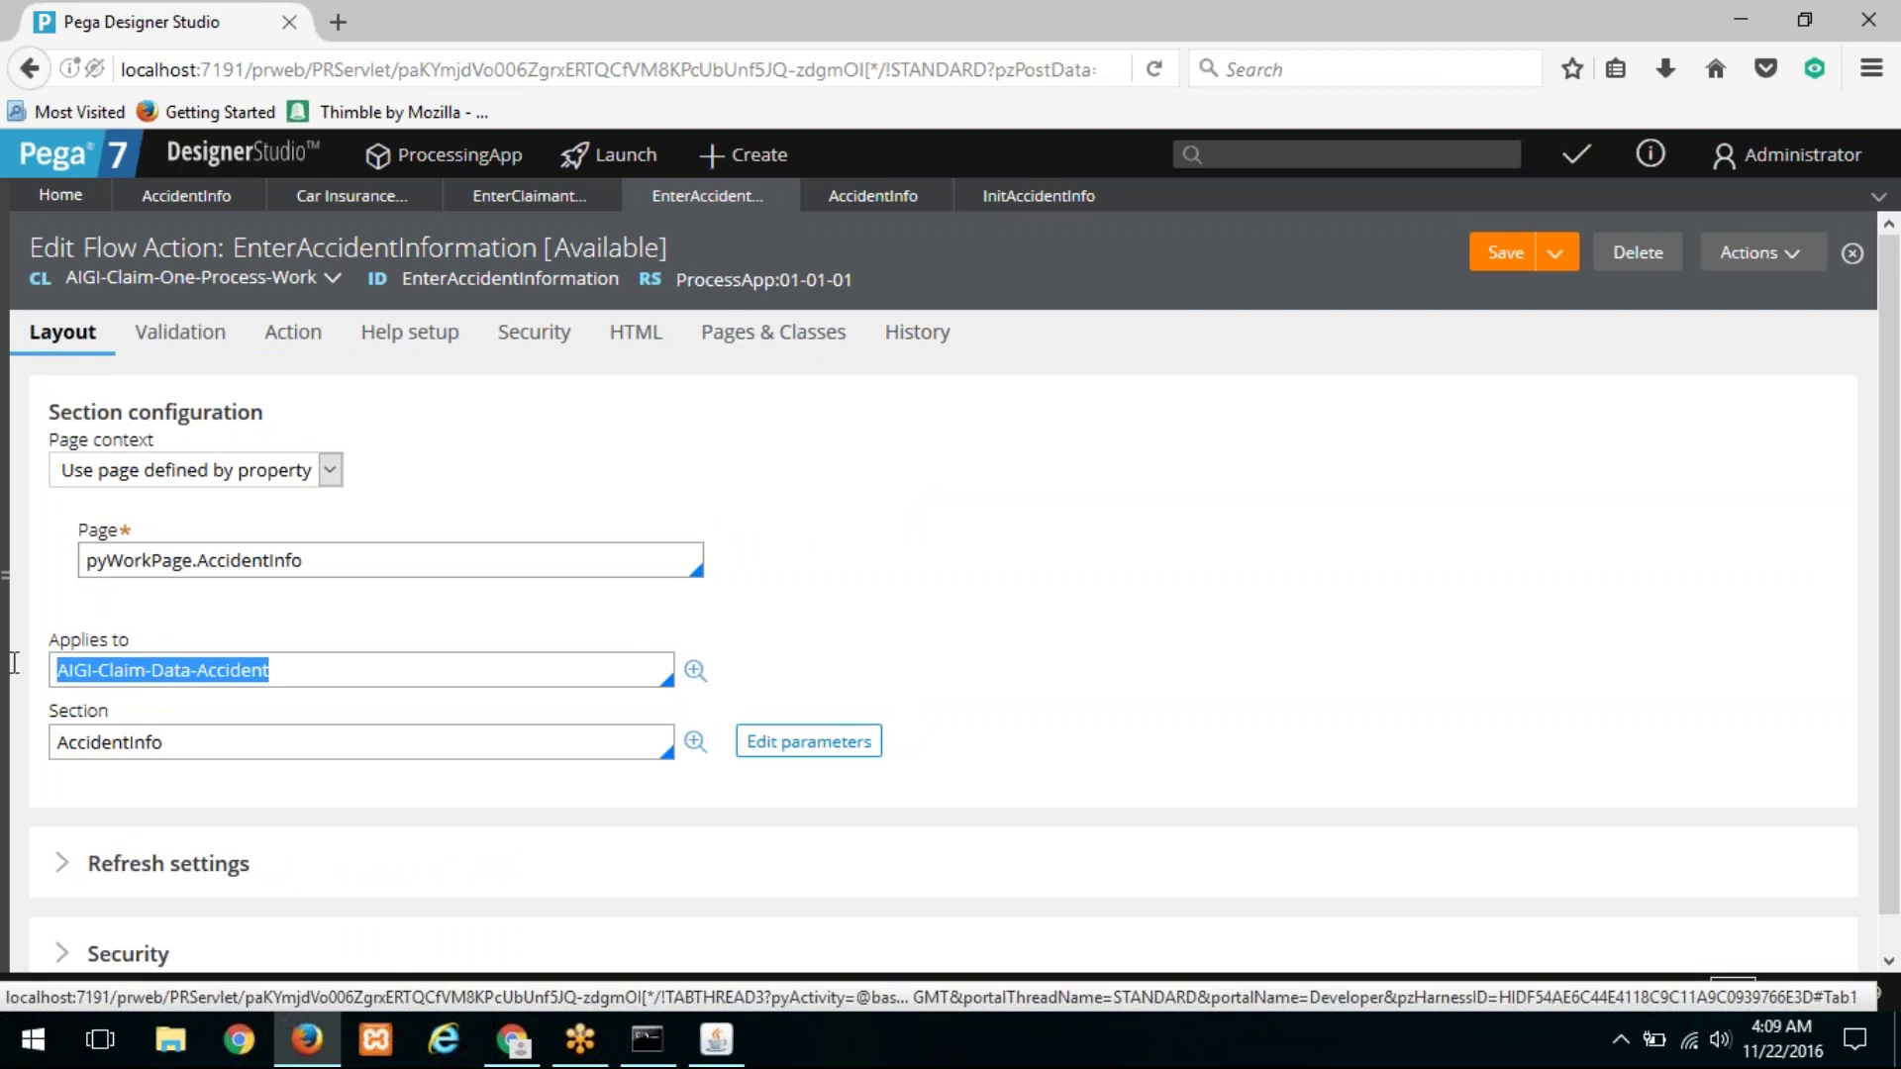
Step: Open the AccidentInfo section rule and bring up the Create menu
{"action": "left_click", "coordinate": [212, 749]}
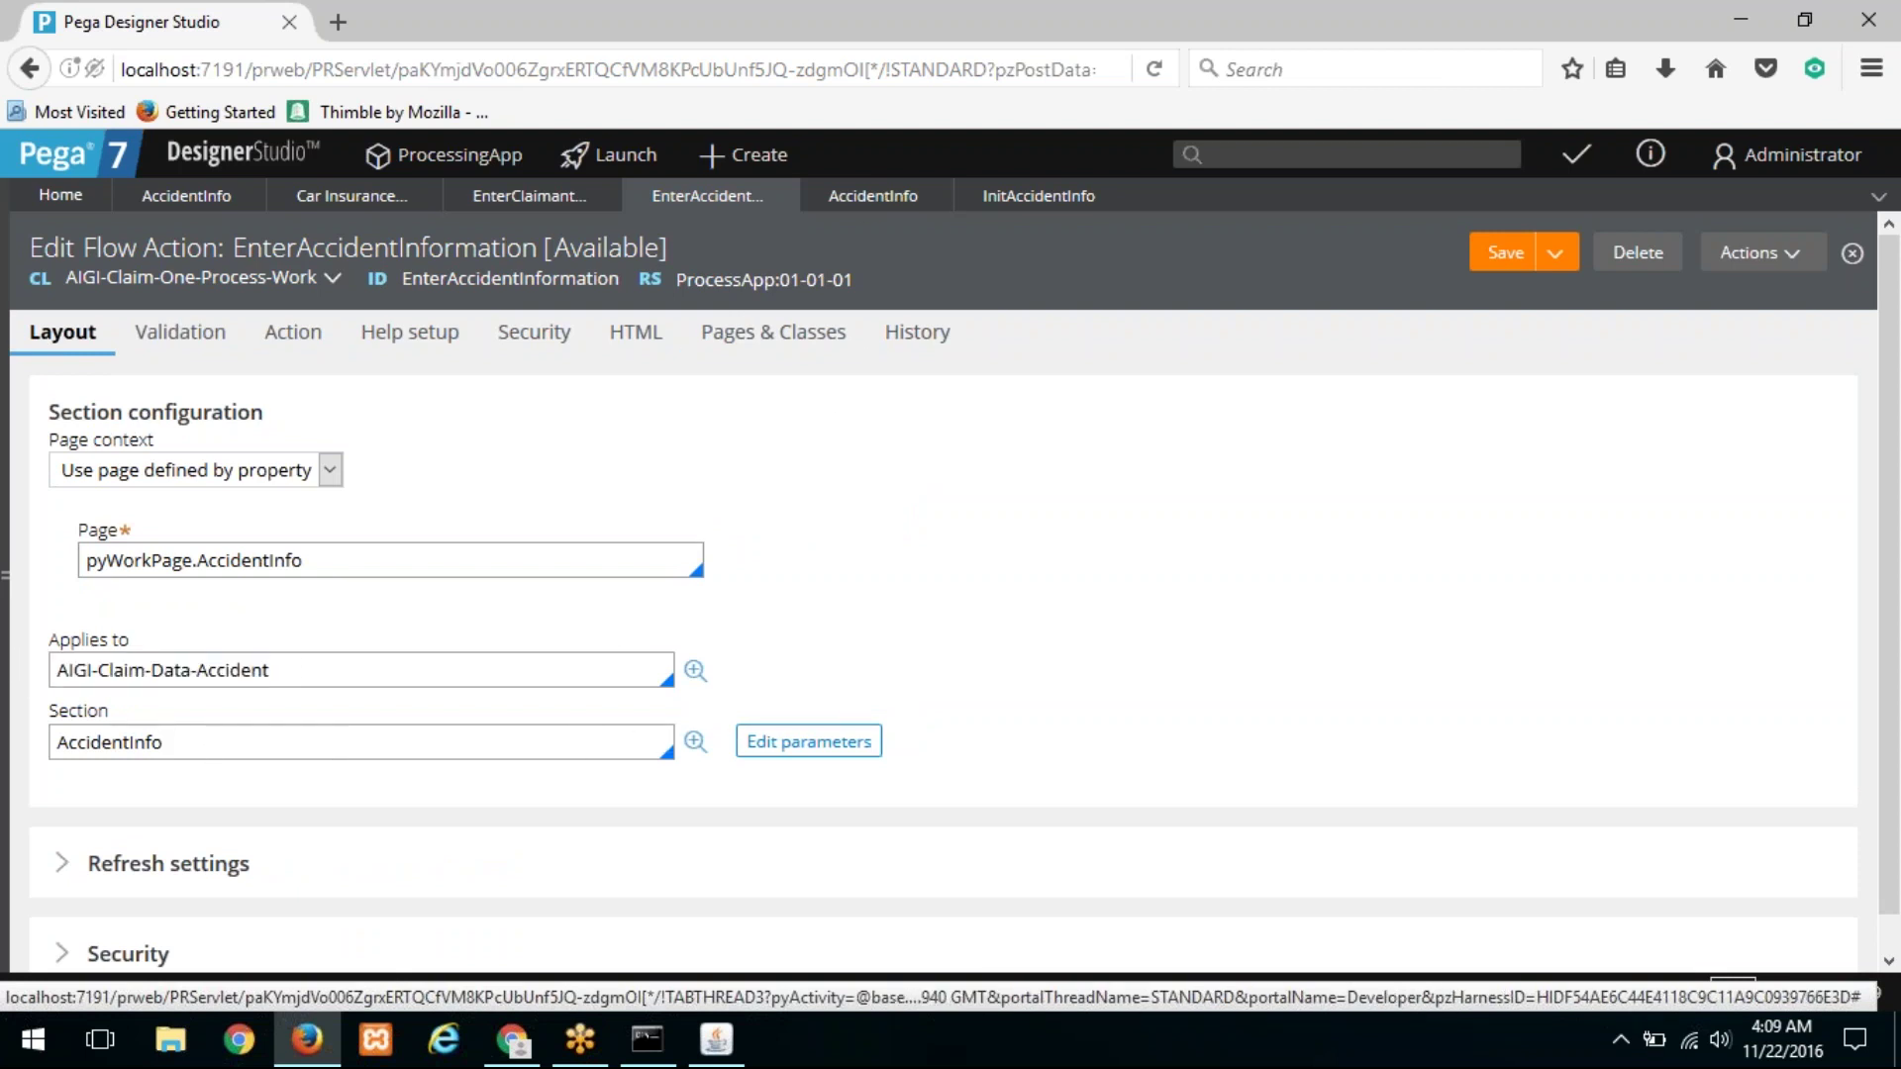
{"action": "left_click", "coordinate": [696, 742]}
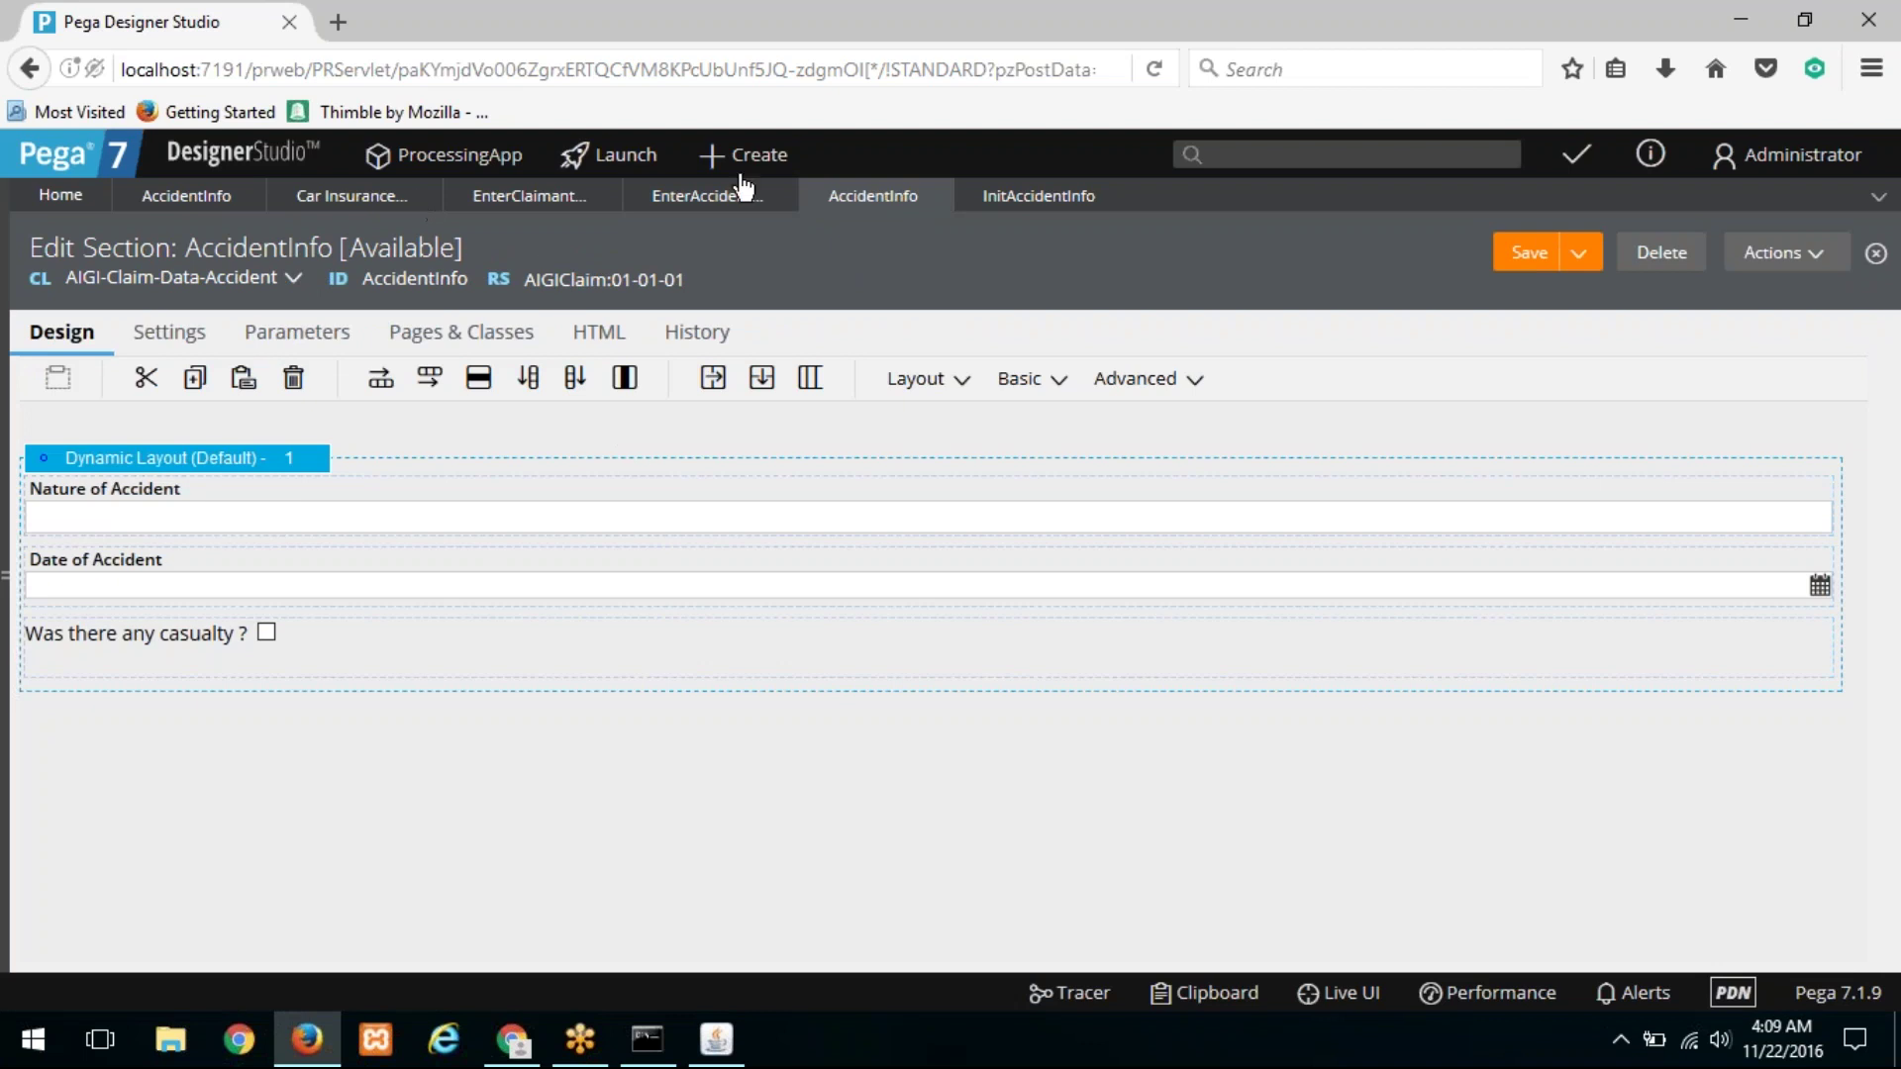
{"action": "left_click", "coordinate": [768, 161]}
{"action": "left_click", "coordinate": [750, 170]}
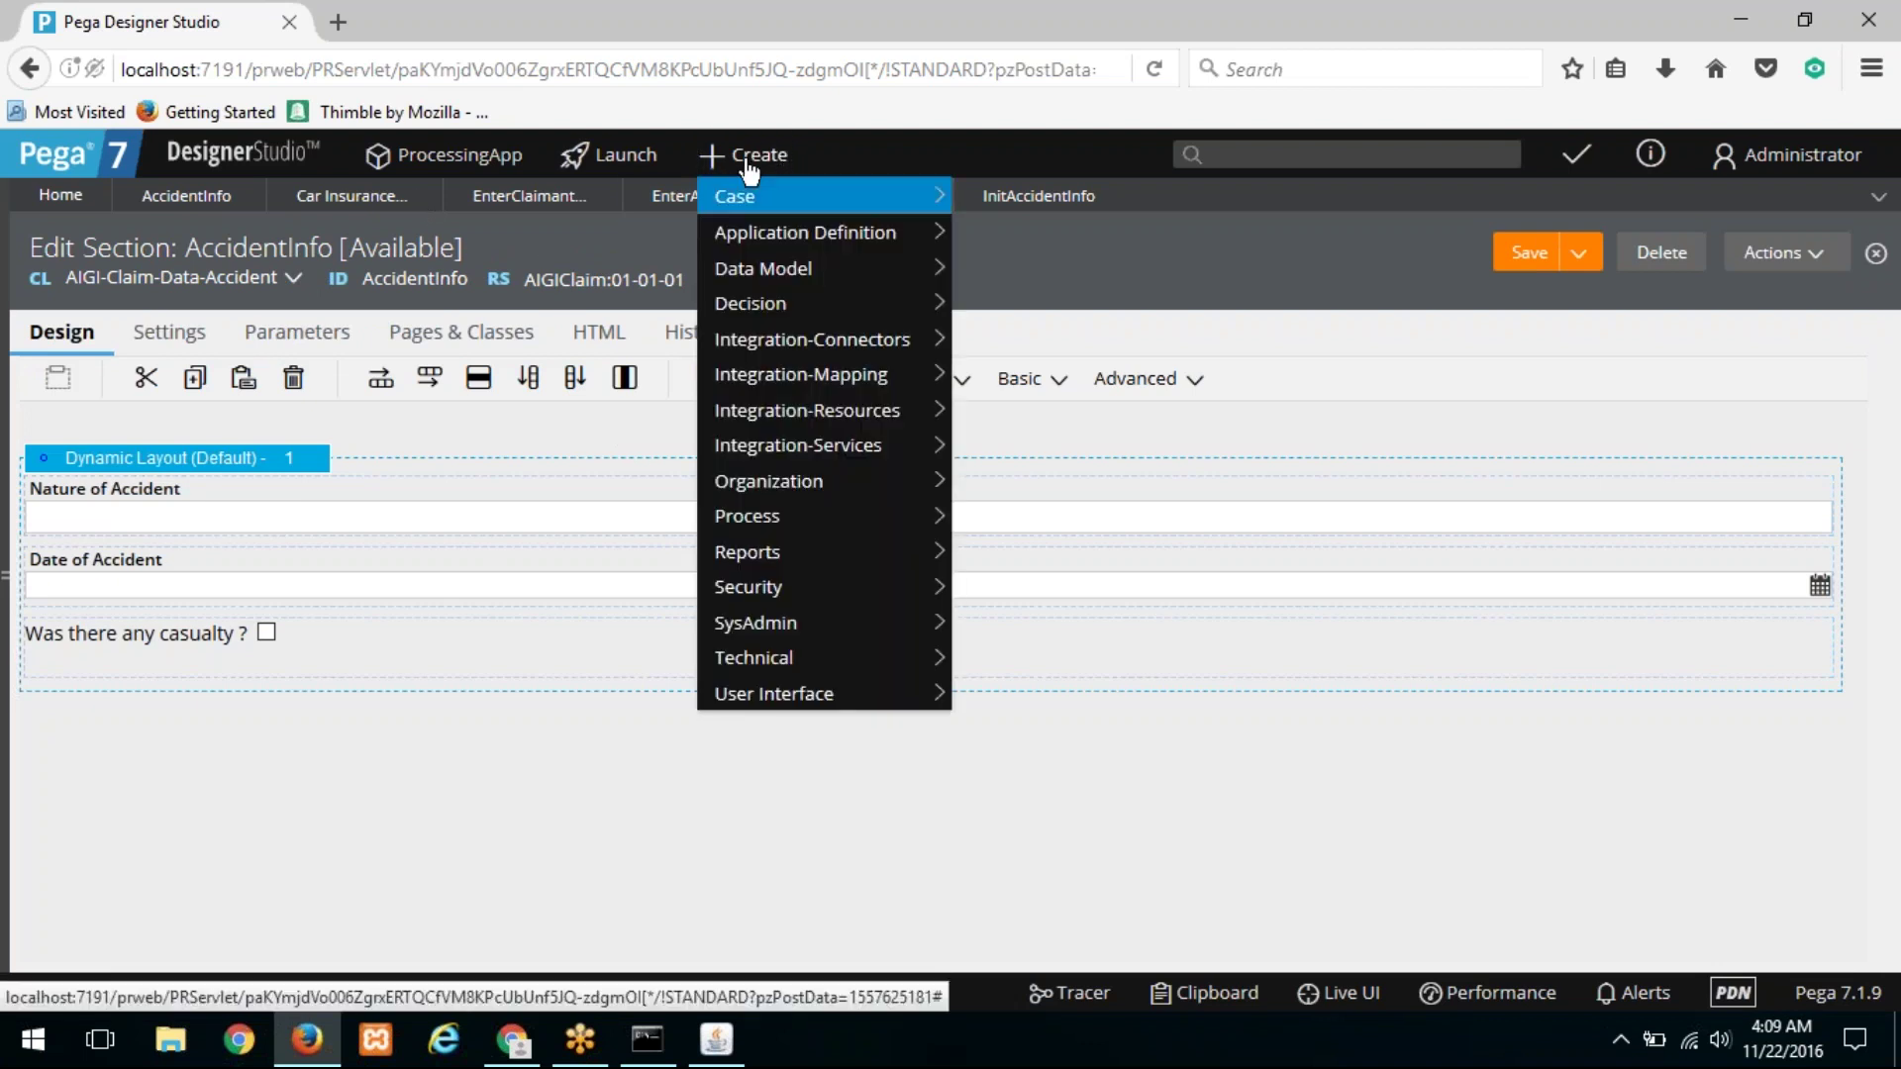
Step: Start a new CClaim case with first and last name, birth date 11/15/2016 and social security number
{"action": "mouse_move", "coordinate": [752, 196]}
{"action": "left_click", "coordinate": [989, 202]}
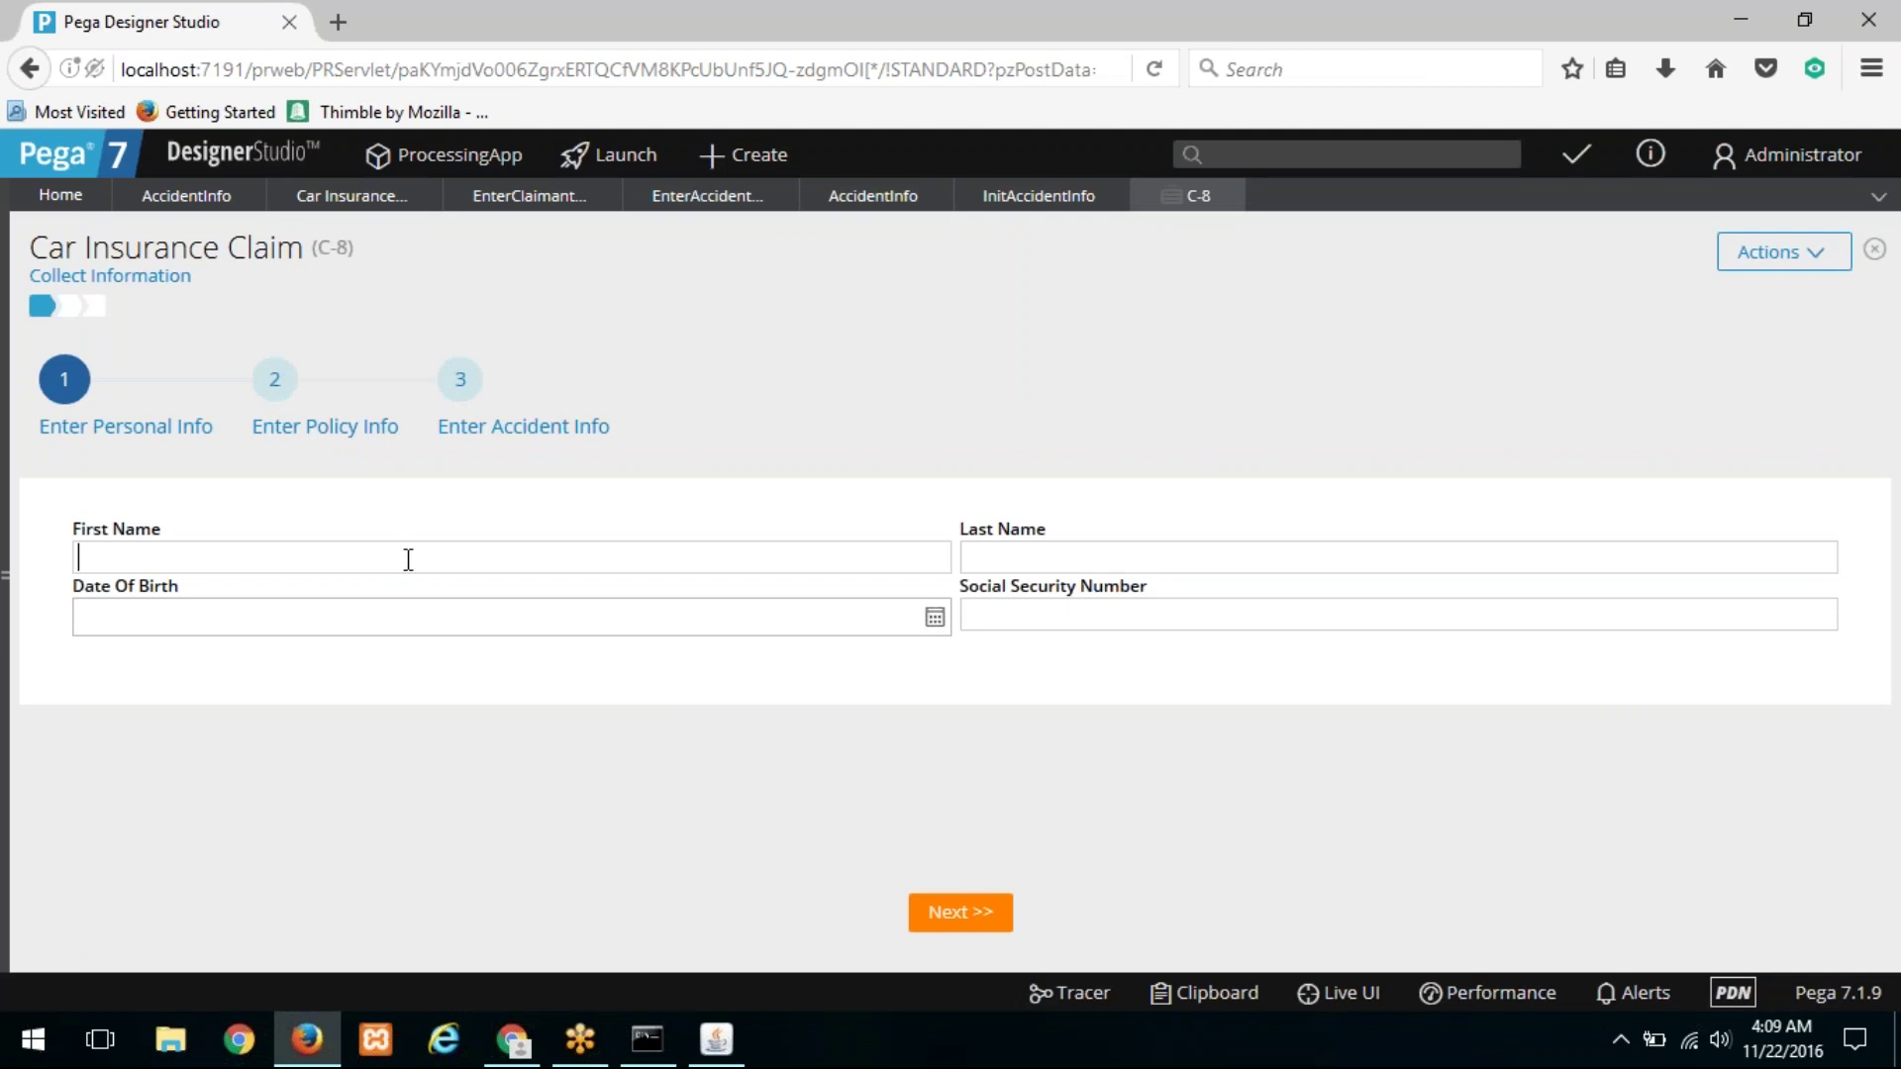
{"action": "type", "text": "a"}
{"action": "key", "text": "Tab"}
{"action": "type", "text": "a"}
{"action": "key", "text": "Tab"}
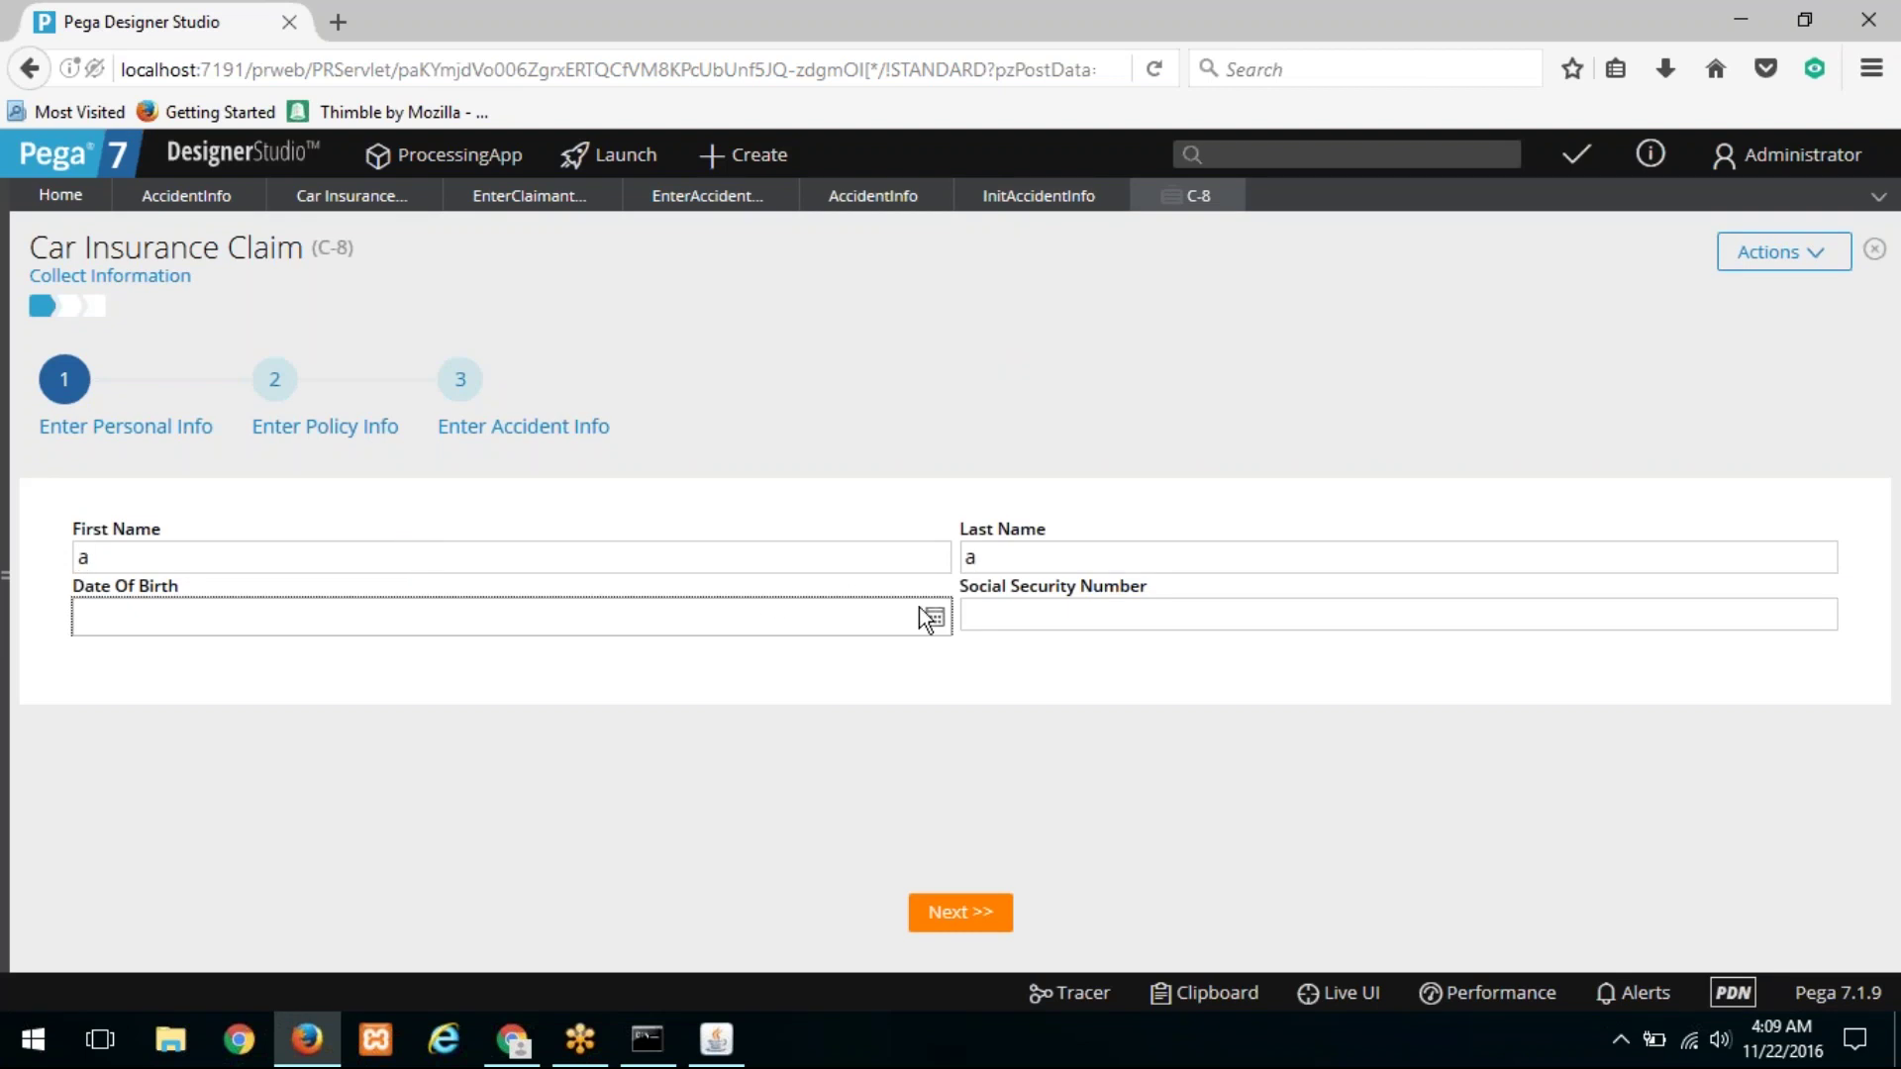
{"action": "left_click", "coordinate": [935, 618]}
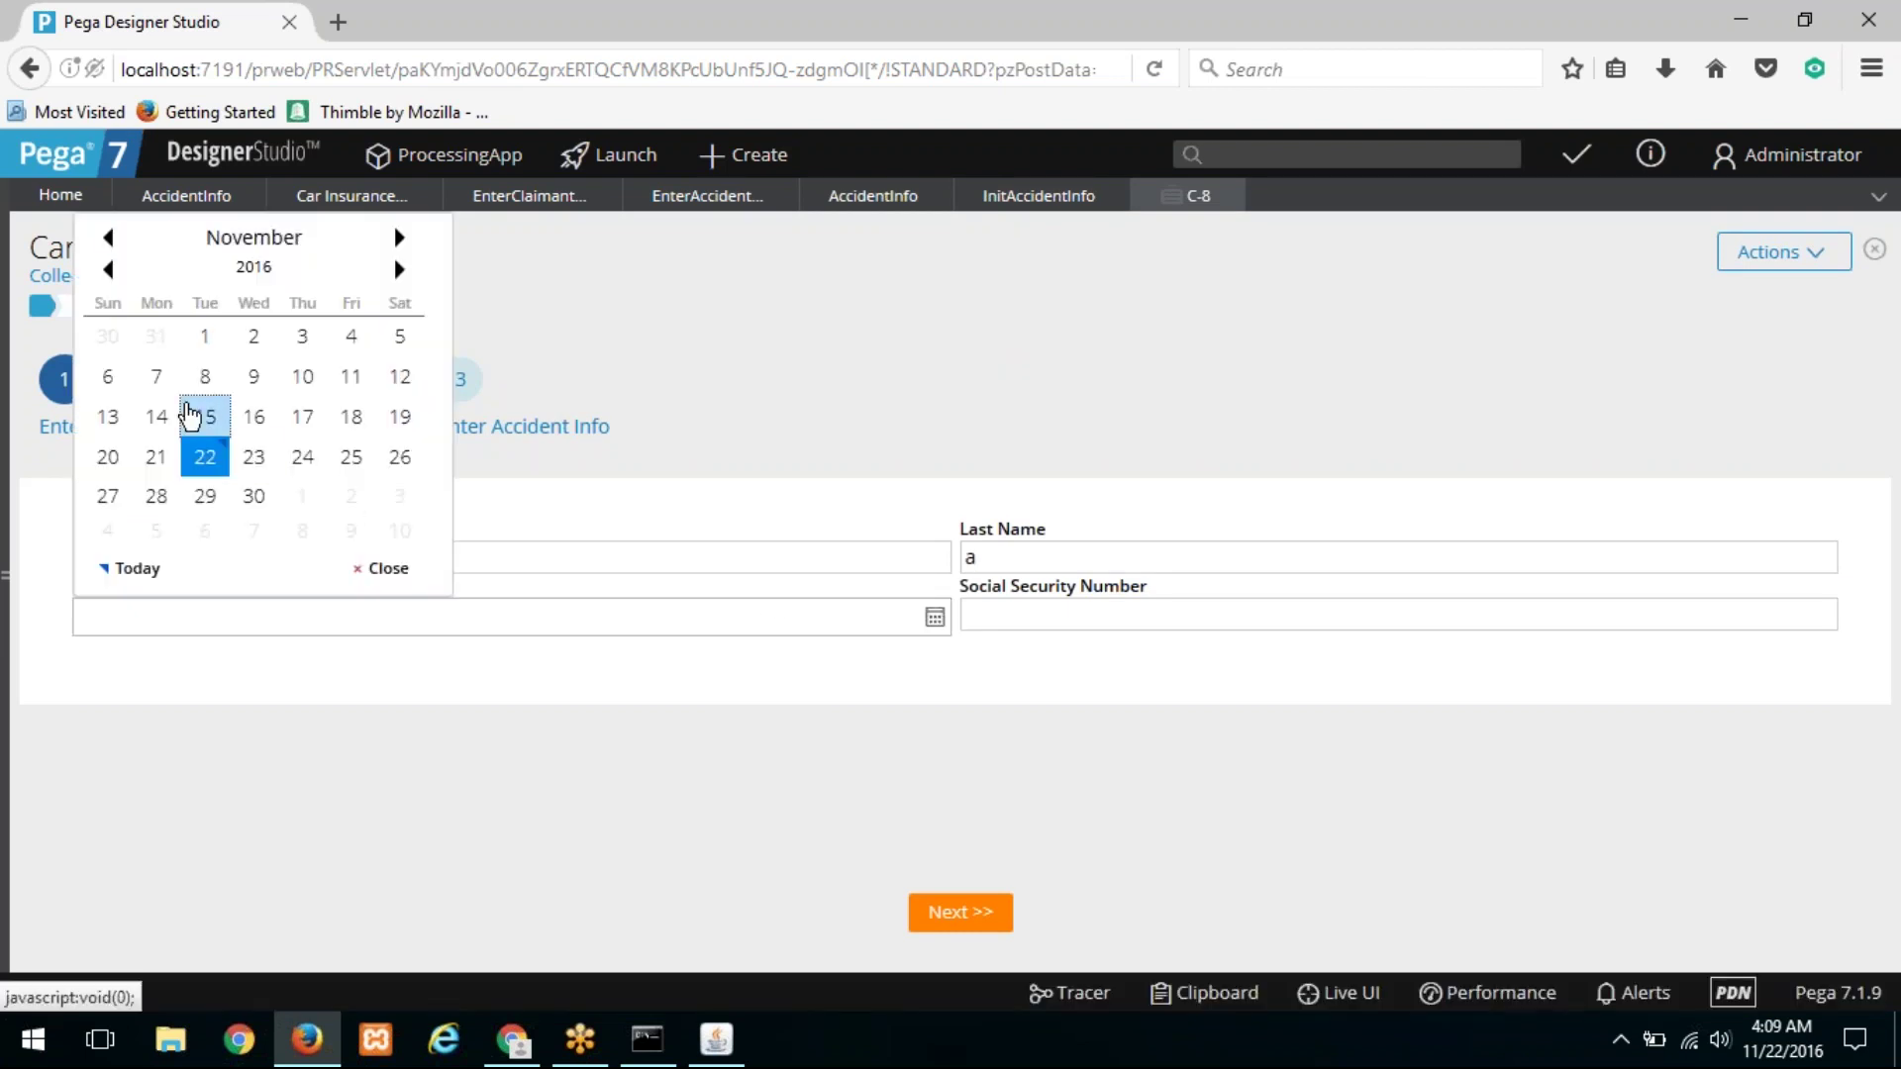
{"action": "left_click", "coordinate": [203, 411]}
{"action": "type", "text": "123"}
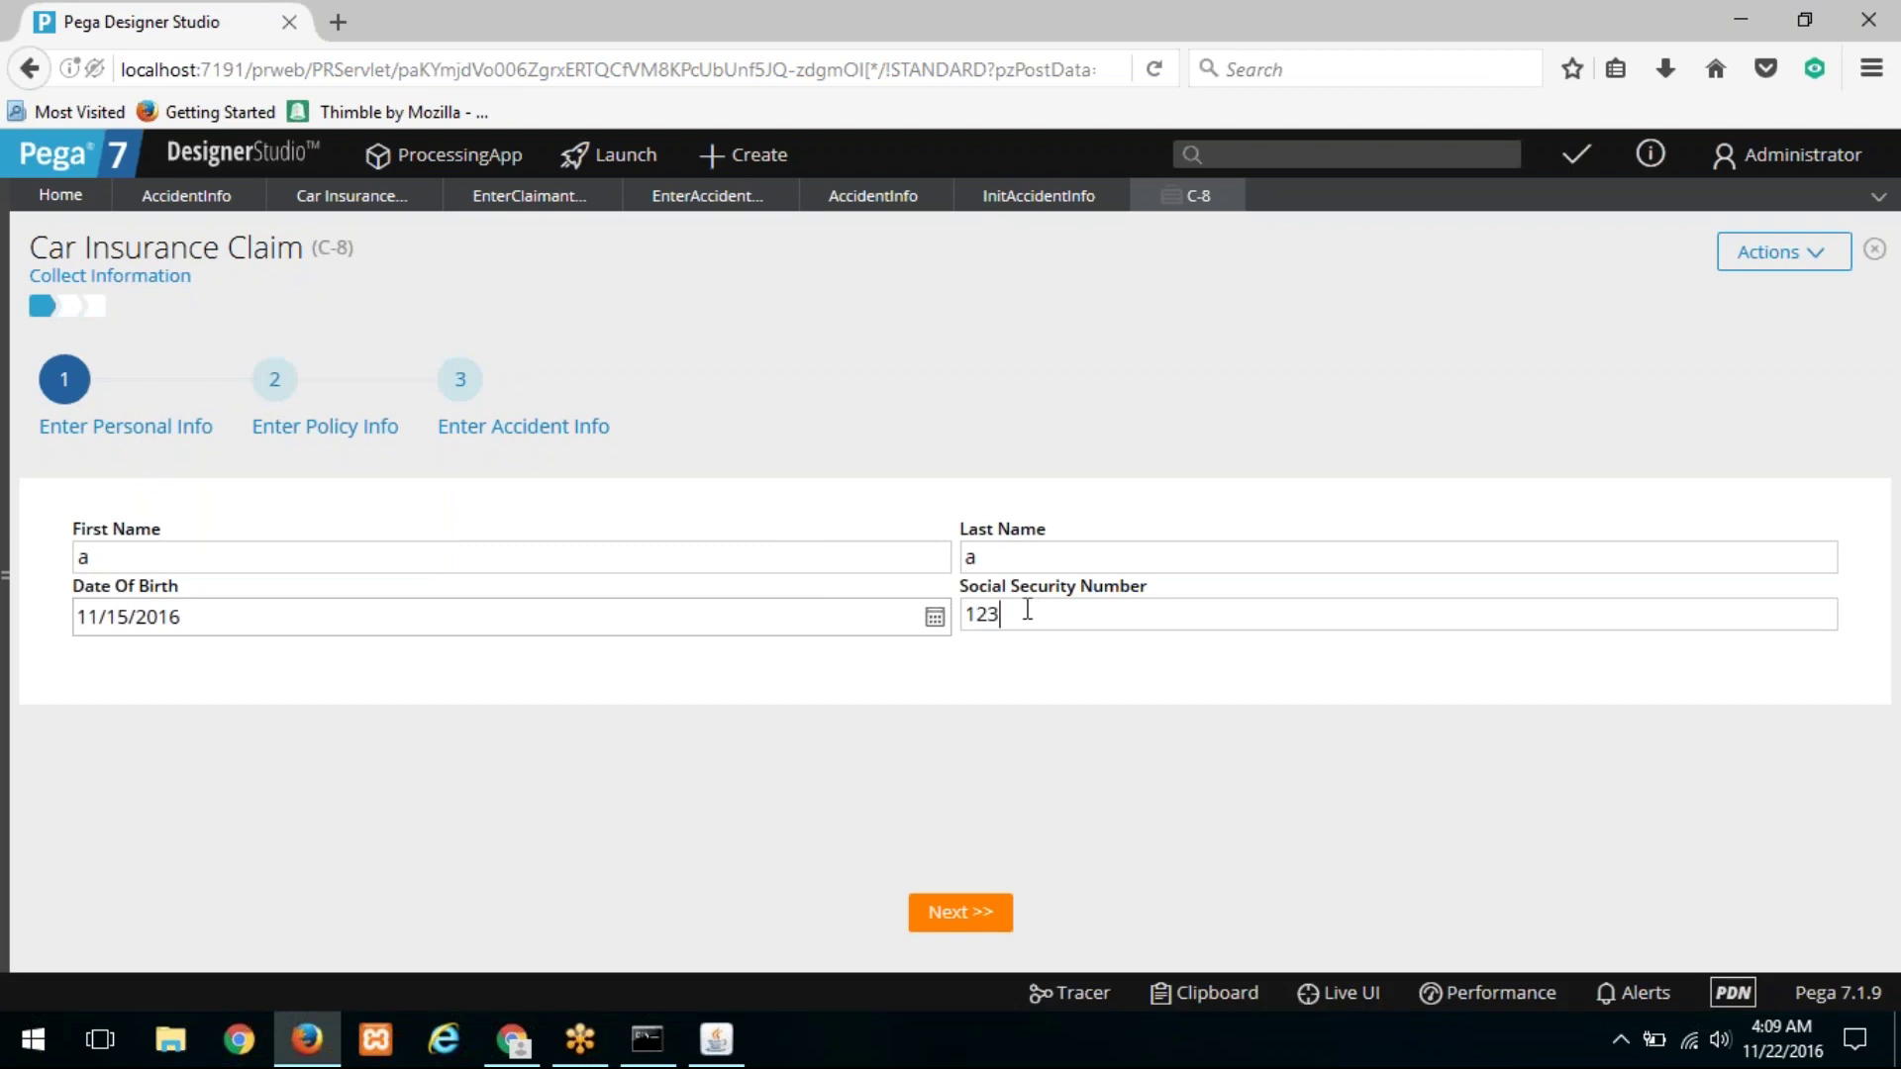
{"action": "type", "text": "-345-6666"}
Step: Fix the flagged social security number by deleting its extra digit and advance to policy info
{"action": "left_click", "coordinate": [956, 905]}
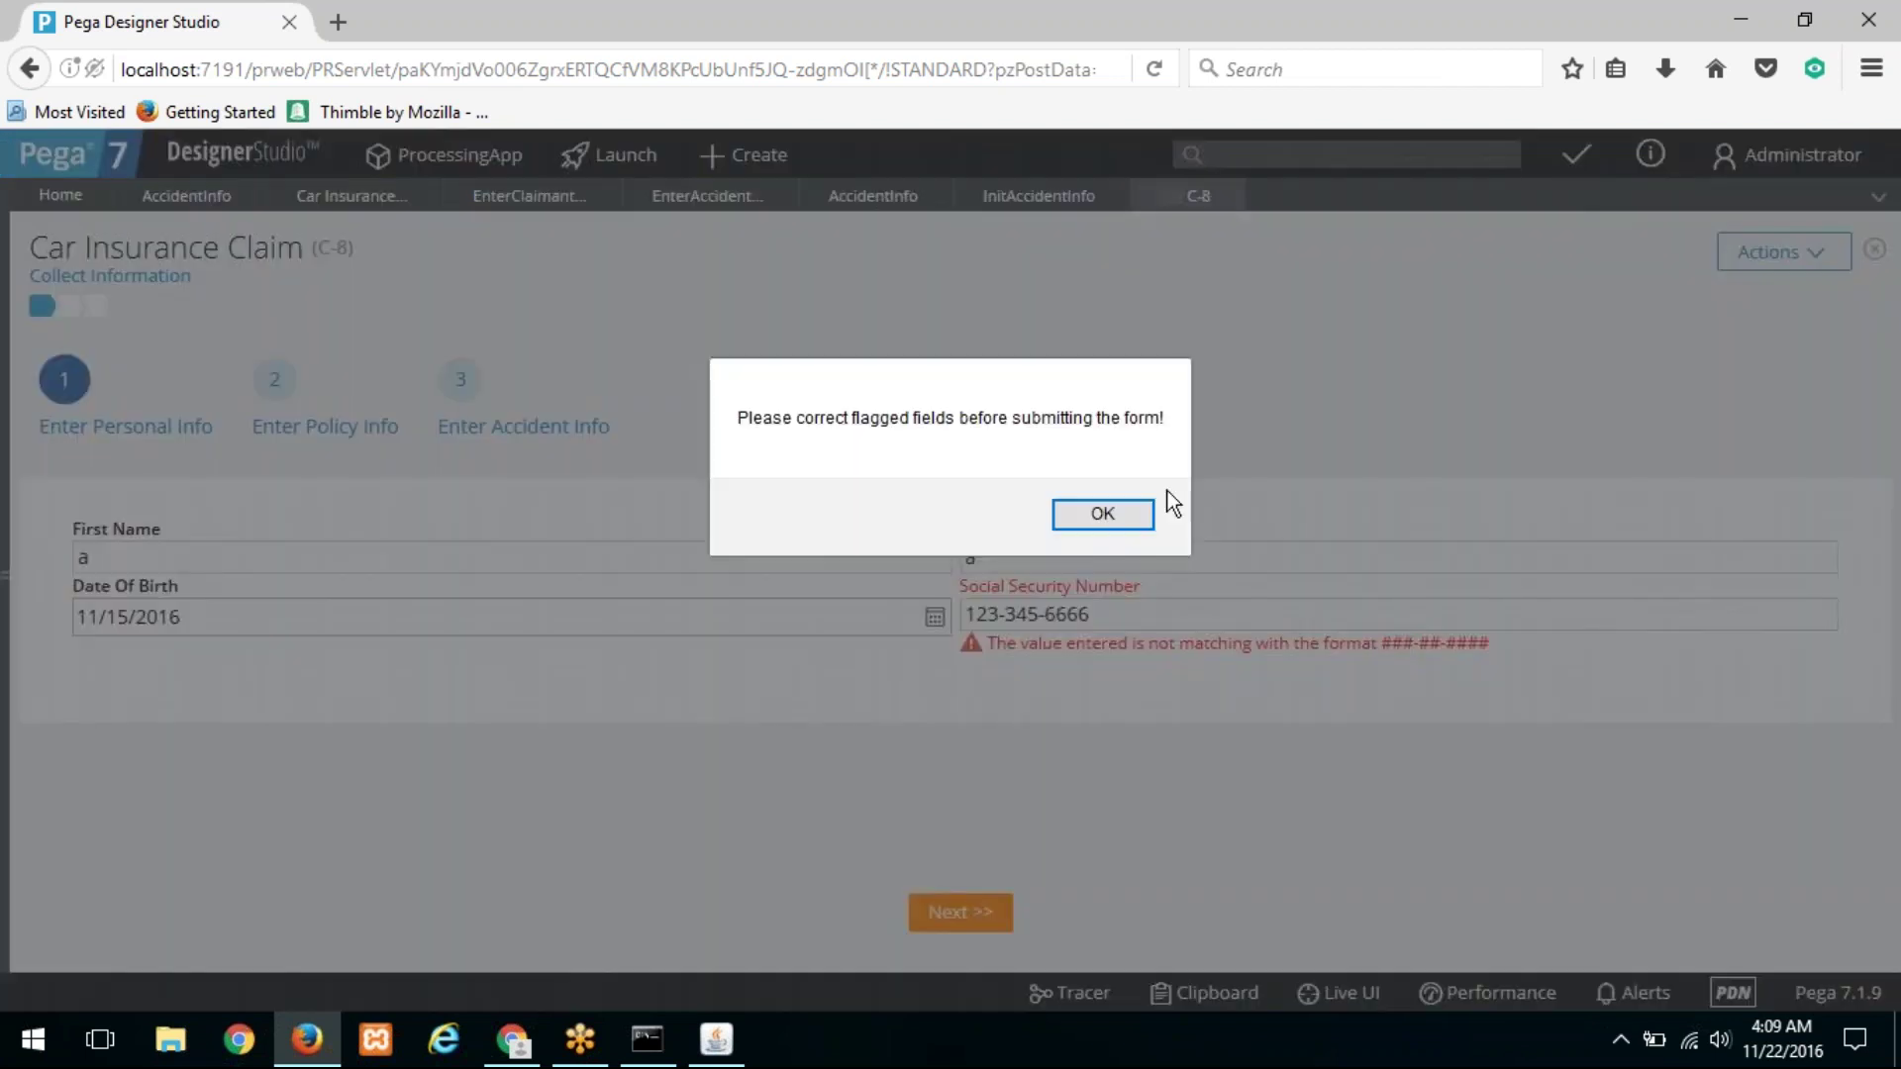
{"action": "left_click", "coordinate": [1101, 525]}
{"action": "left_click", "coordinate": [1039, 615]}
{"action": "key", "text": "BackSpace"}
{"action": "left_click", "coordinate": [966, 903]}
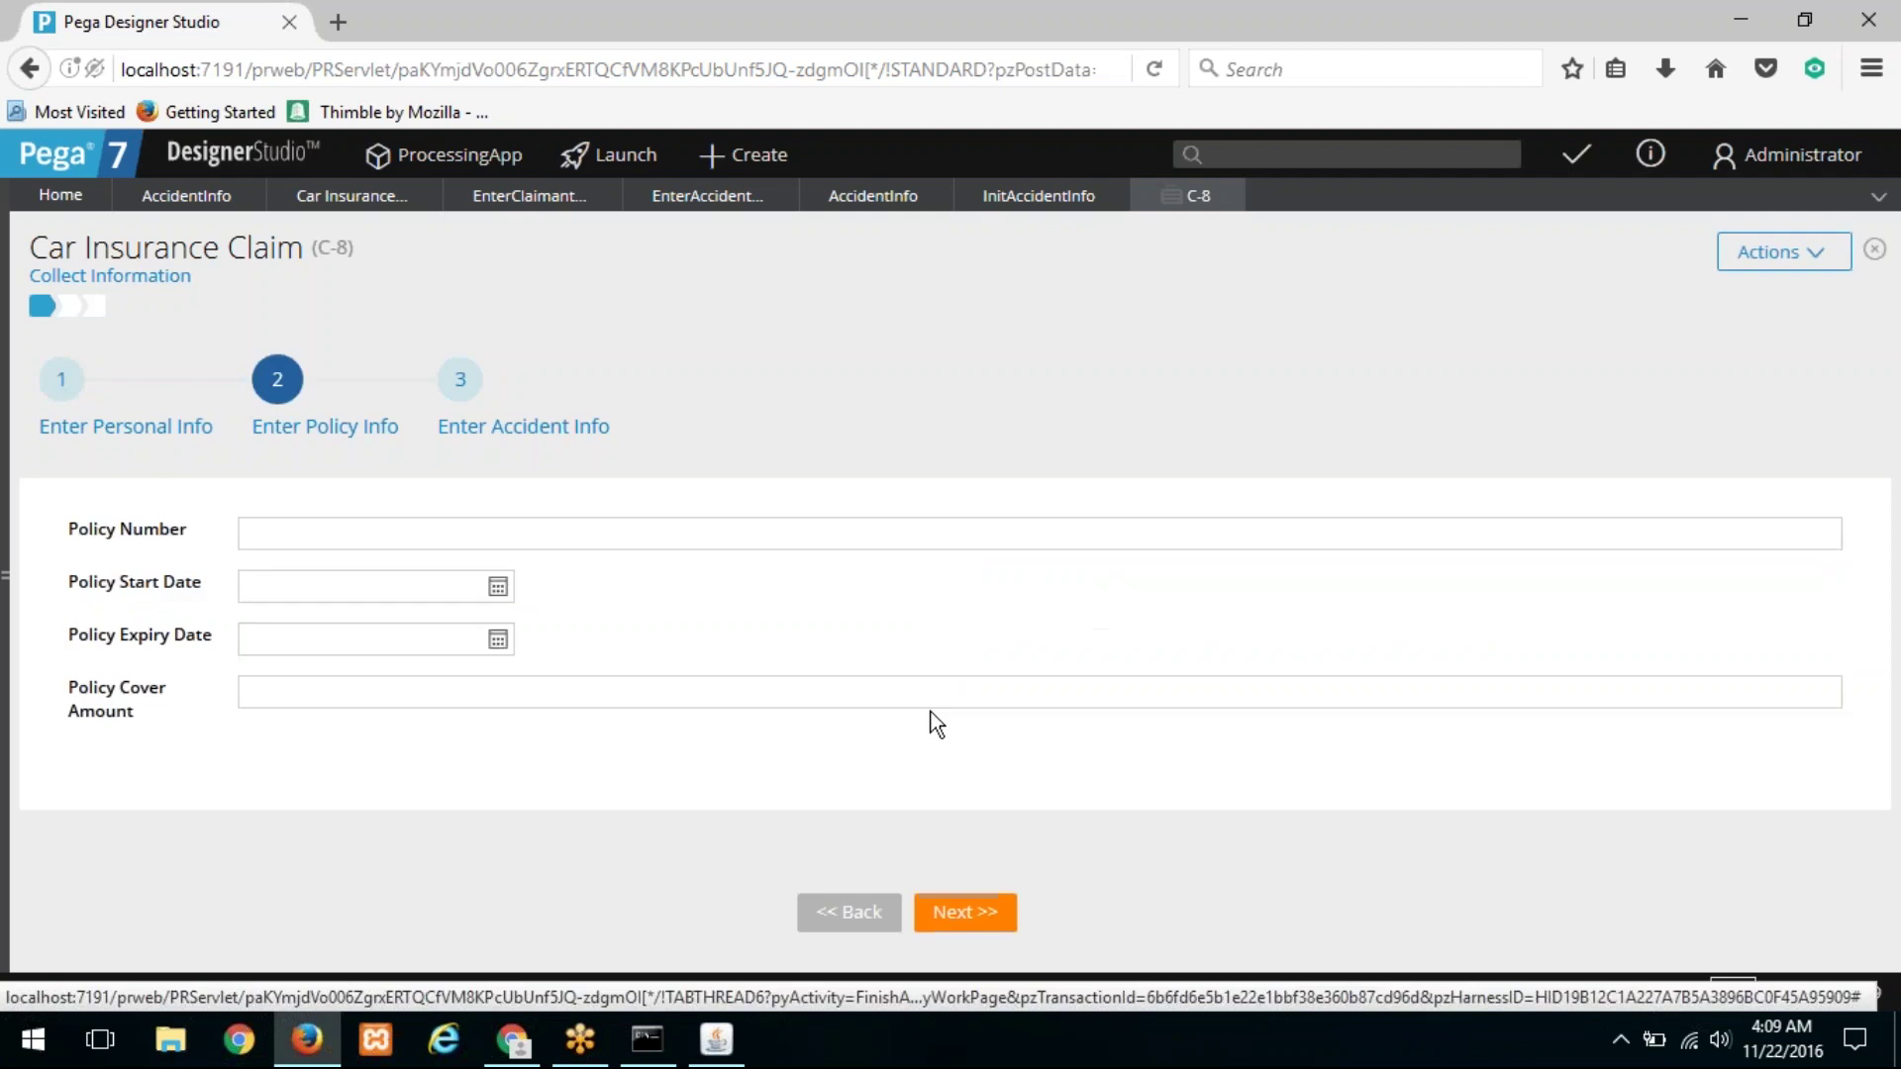
Step: Enter the policy number and advance to the accident information step
{"action": "left_click", "coordinate": [484, 522]}
{"action": "type", "text": "123"}
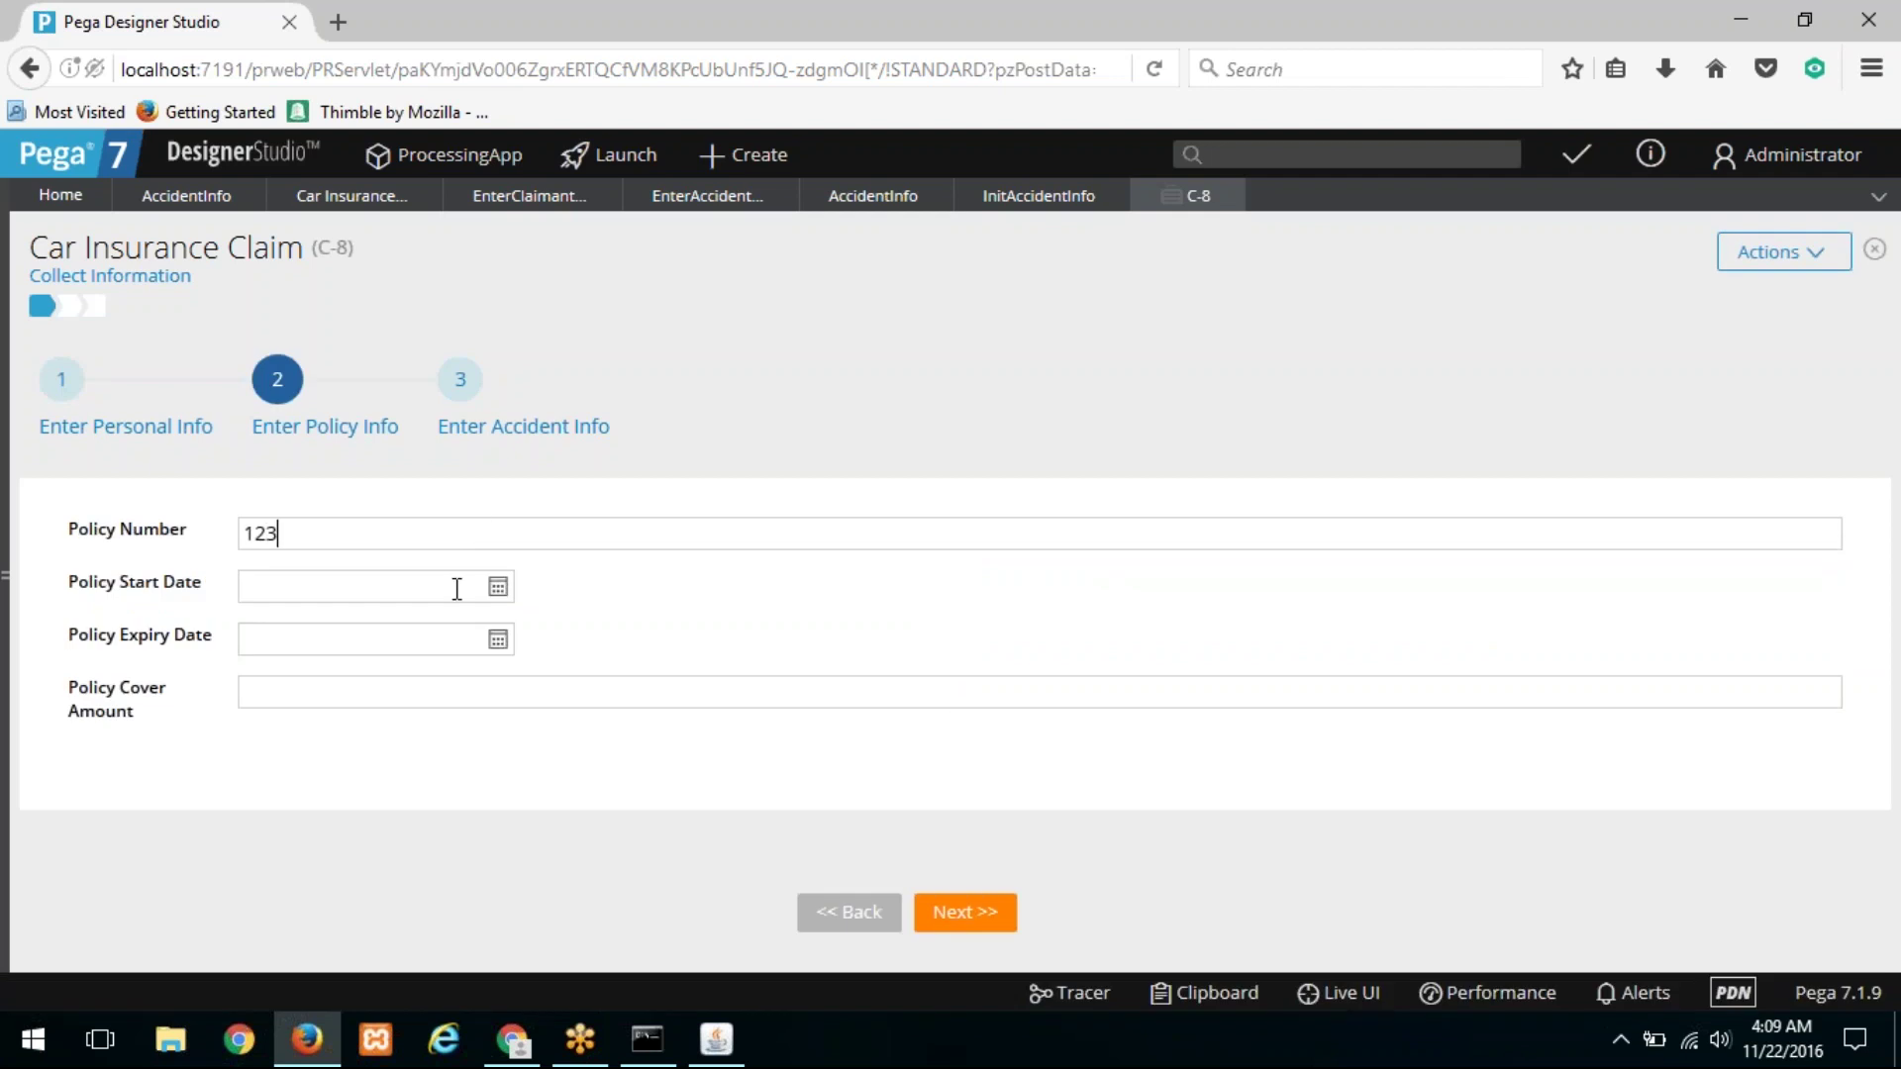
{"action": "left_click", "coordinate": [968, 921]}
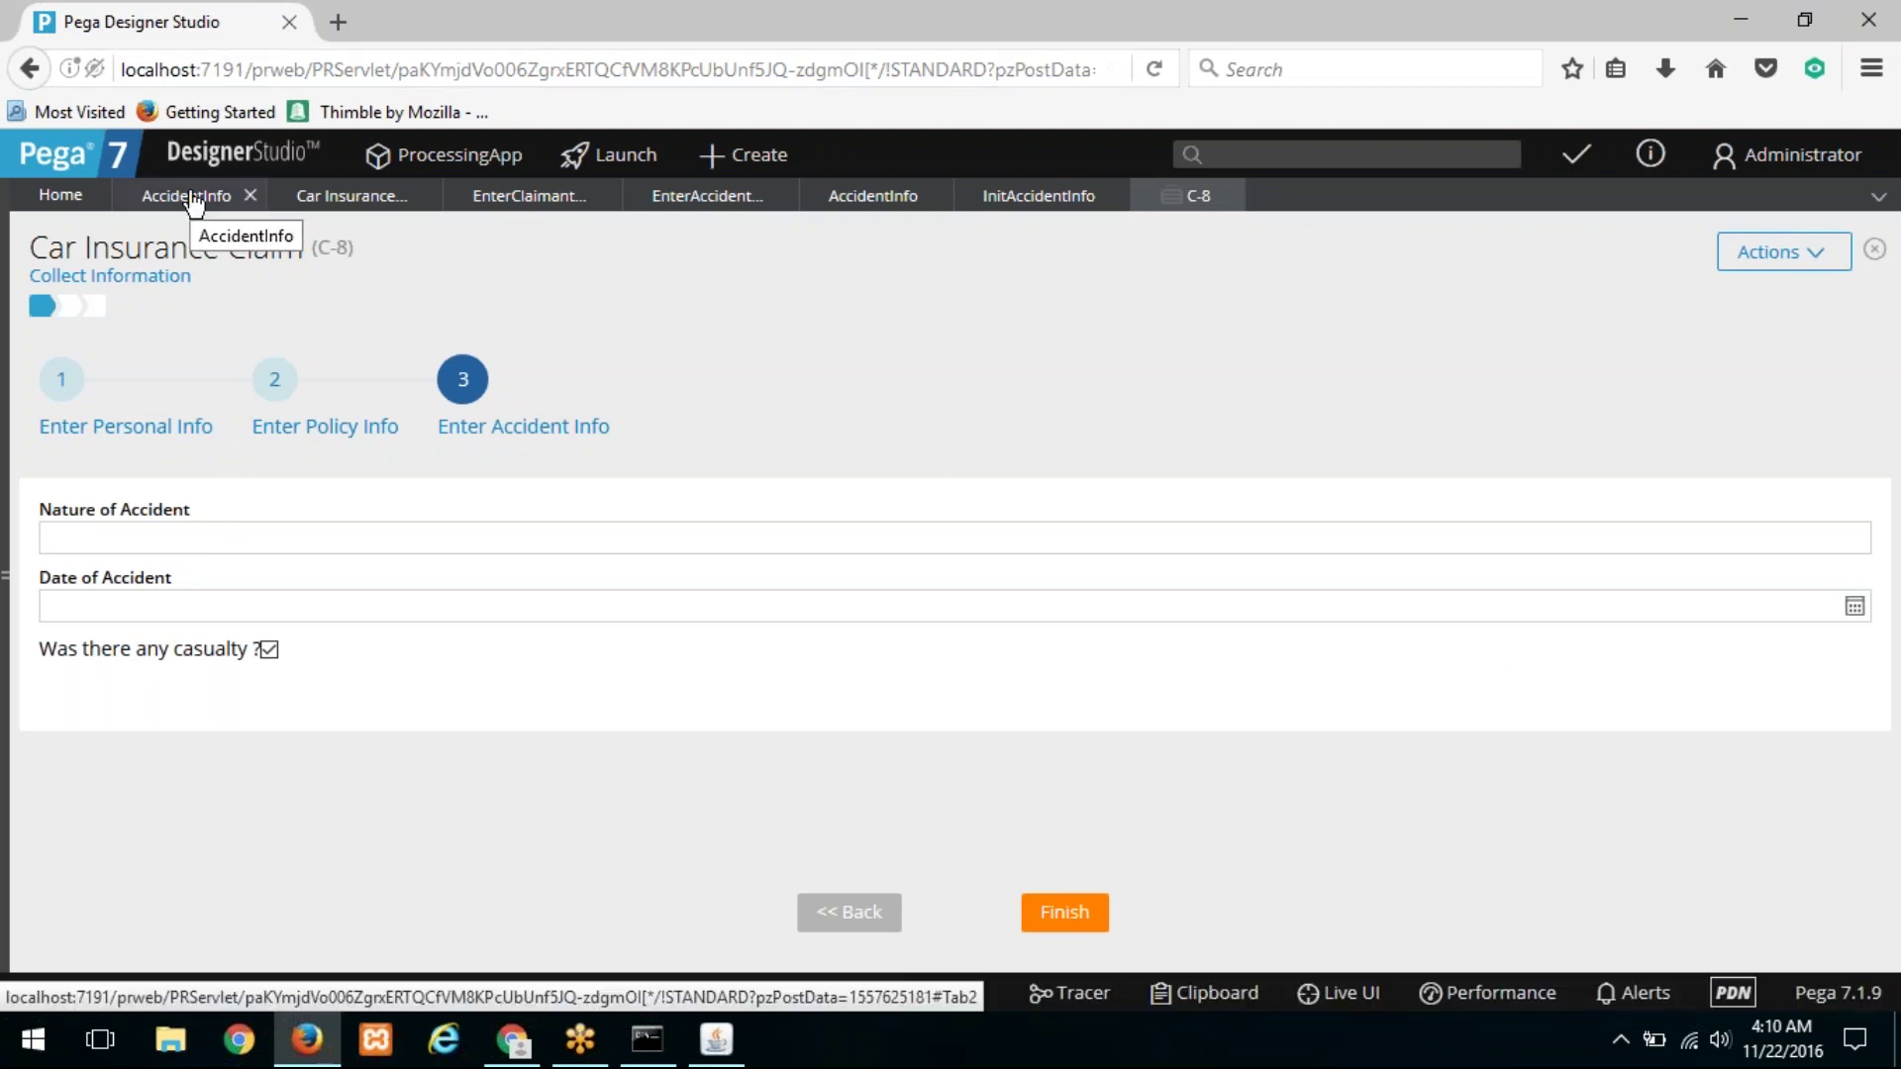
Step: Browse the AccidentInfo section, flow action, case type and Enter Claim Information flow tabs
{"action": "left_click", "coordinate": [858, 204]}
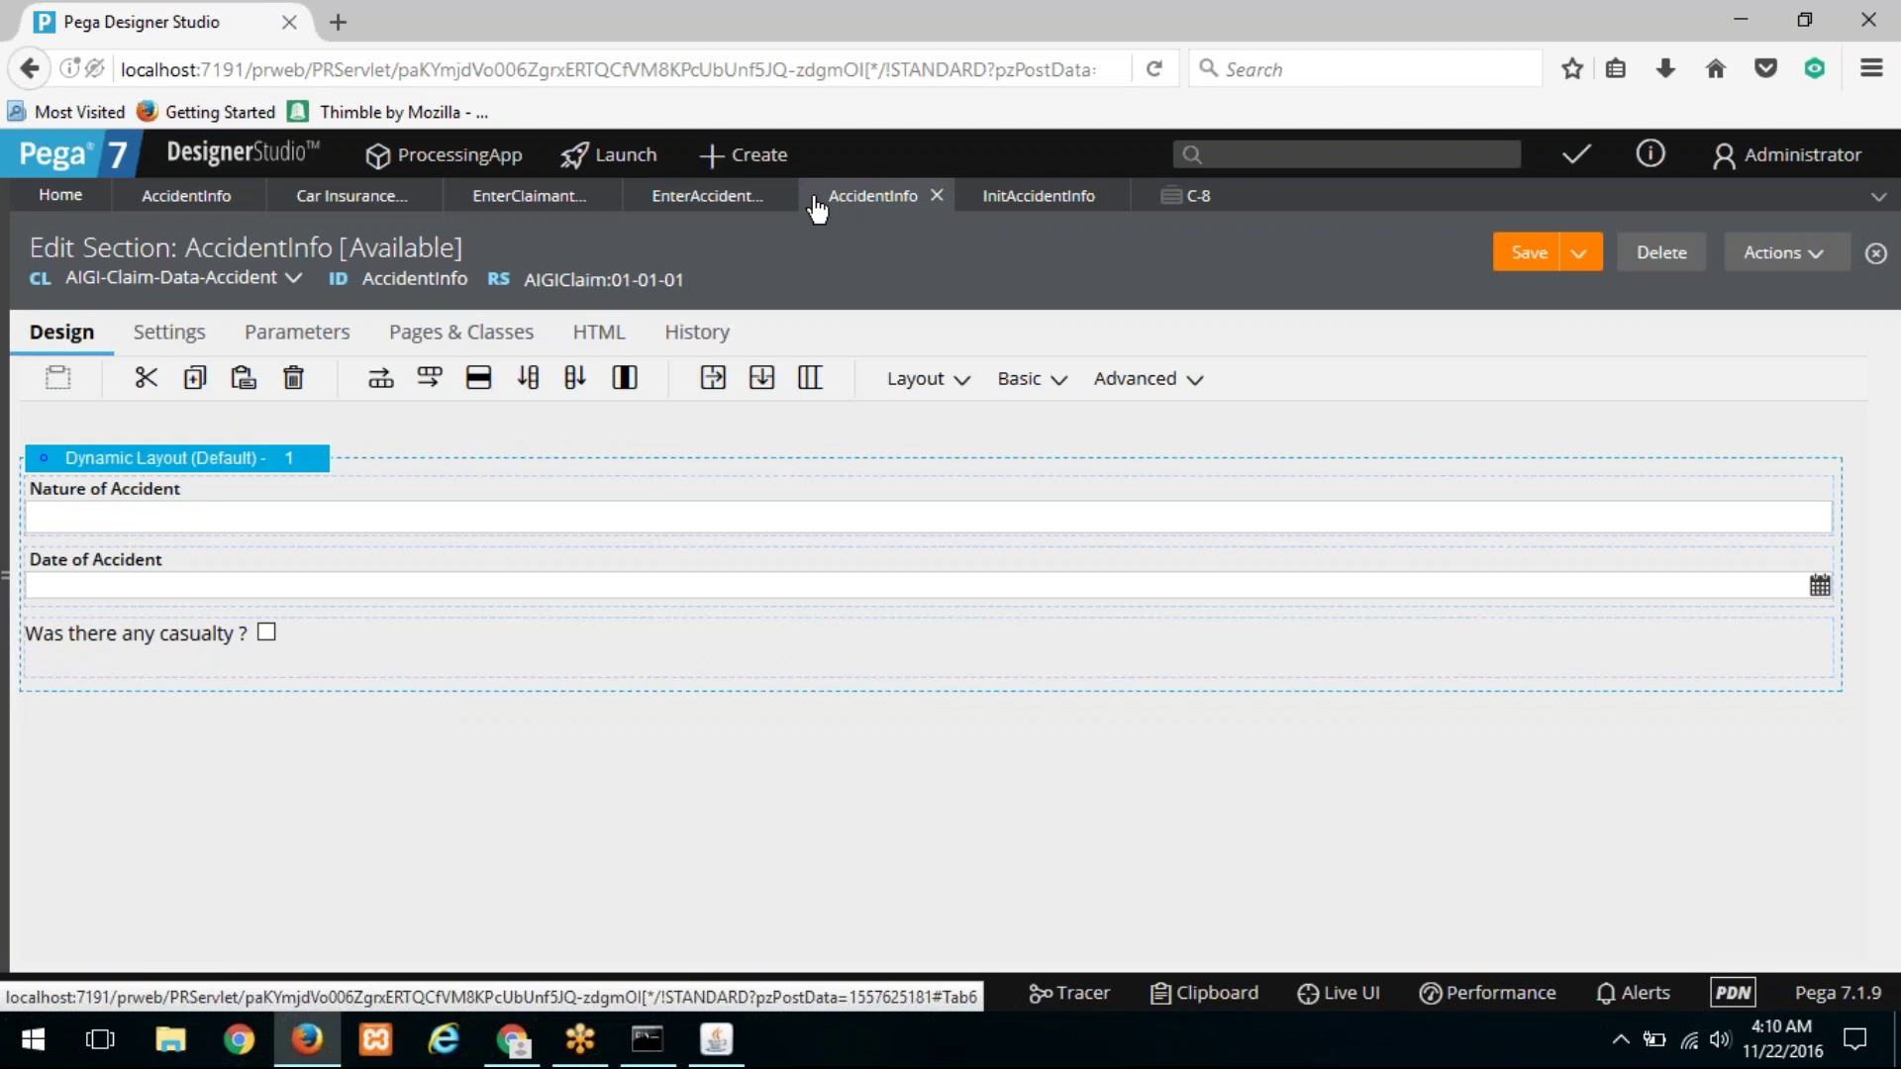
{"action": "left_click", "coordinate": [738, 203]}
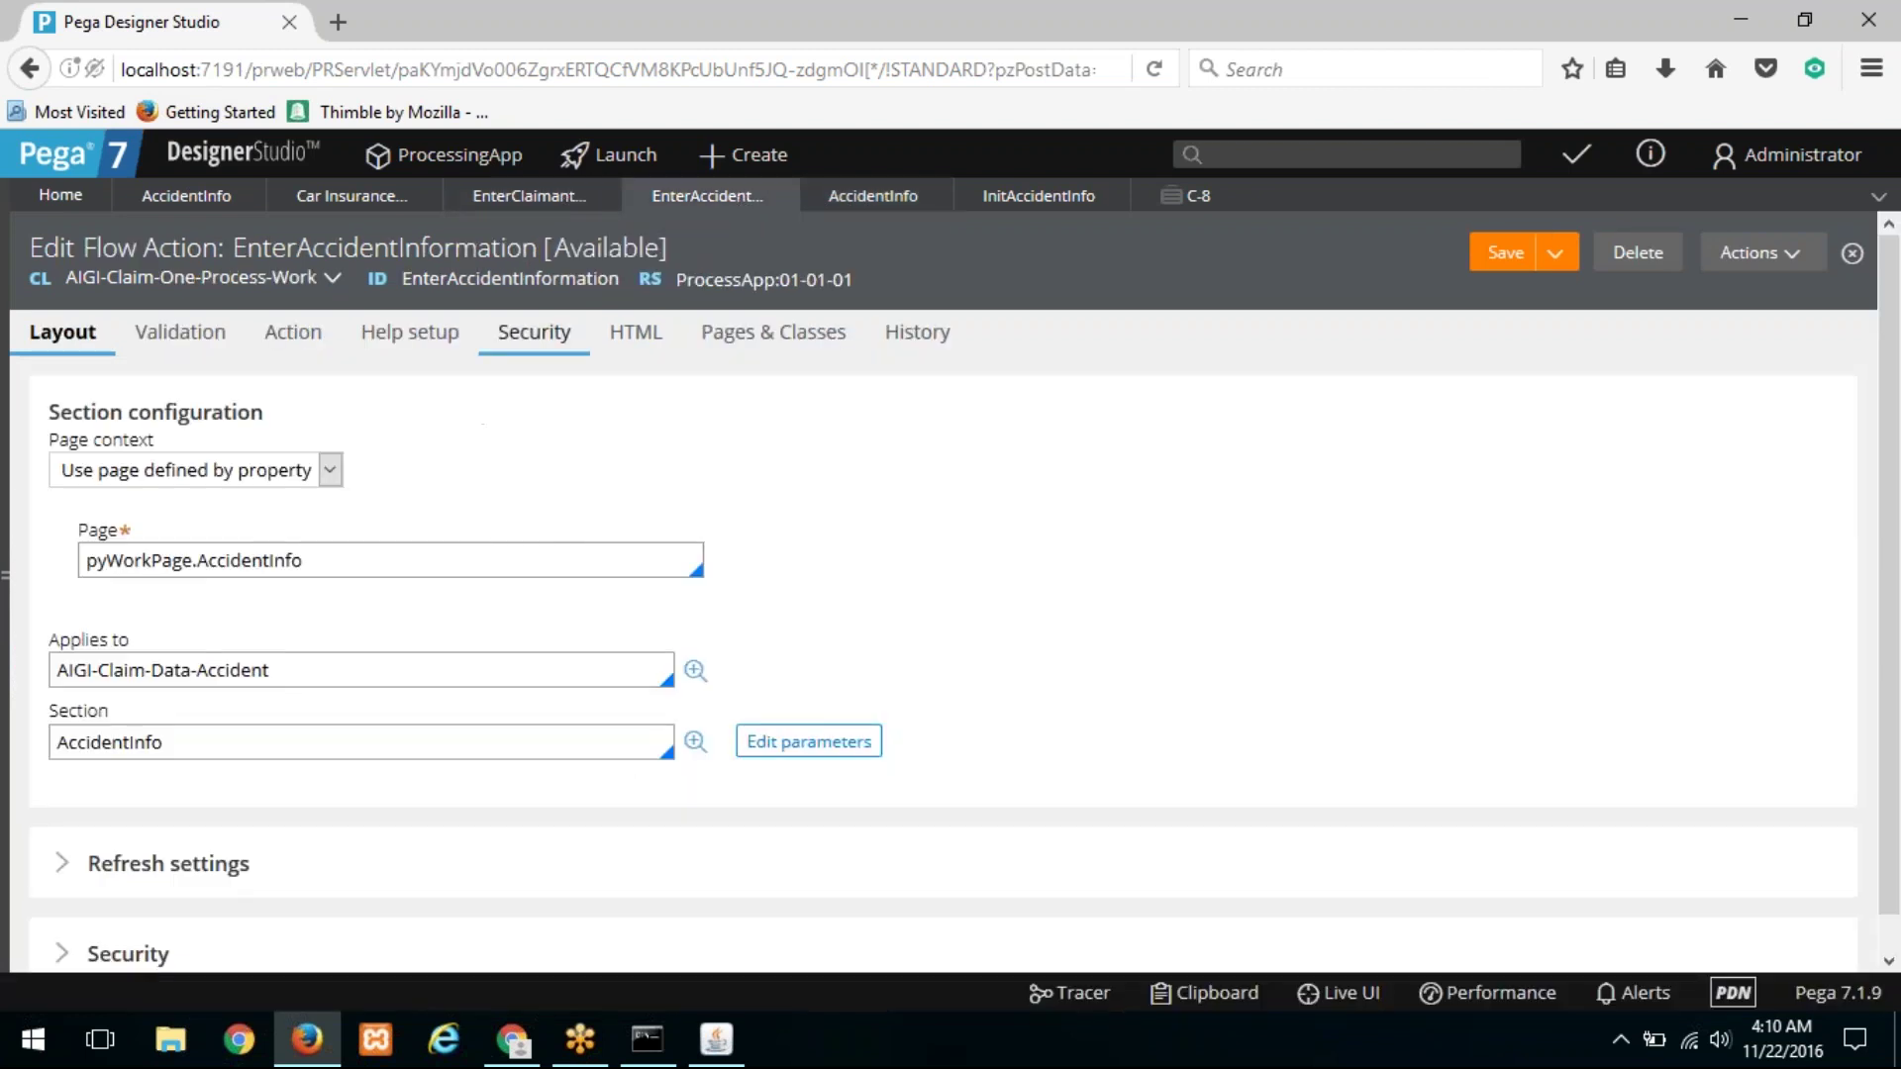
{"action": "left_click", "coordinate": [322, 203]}
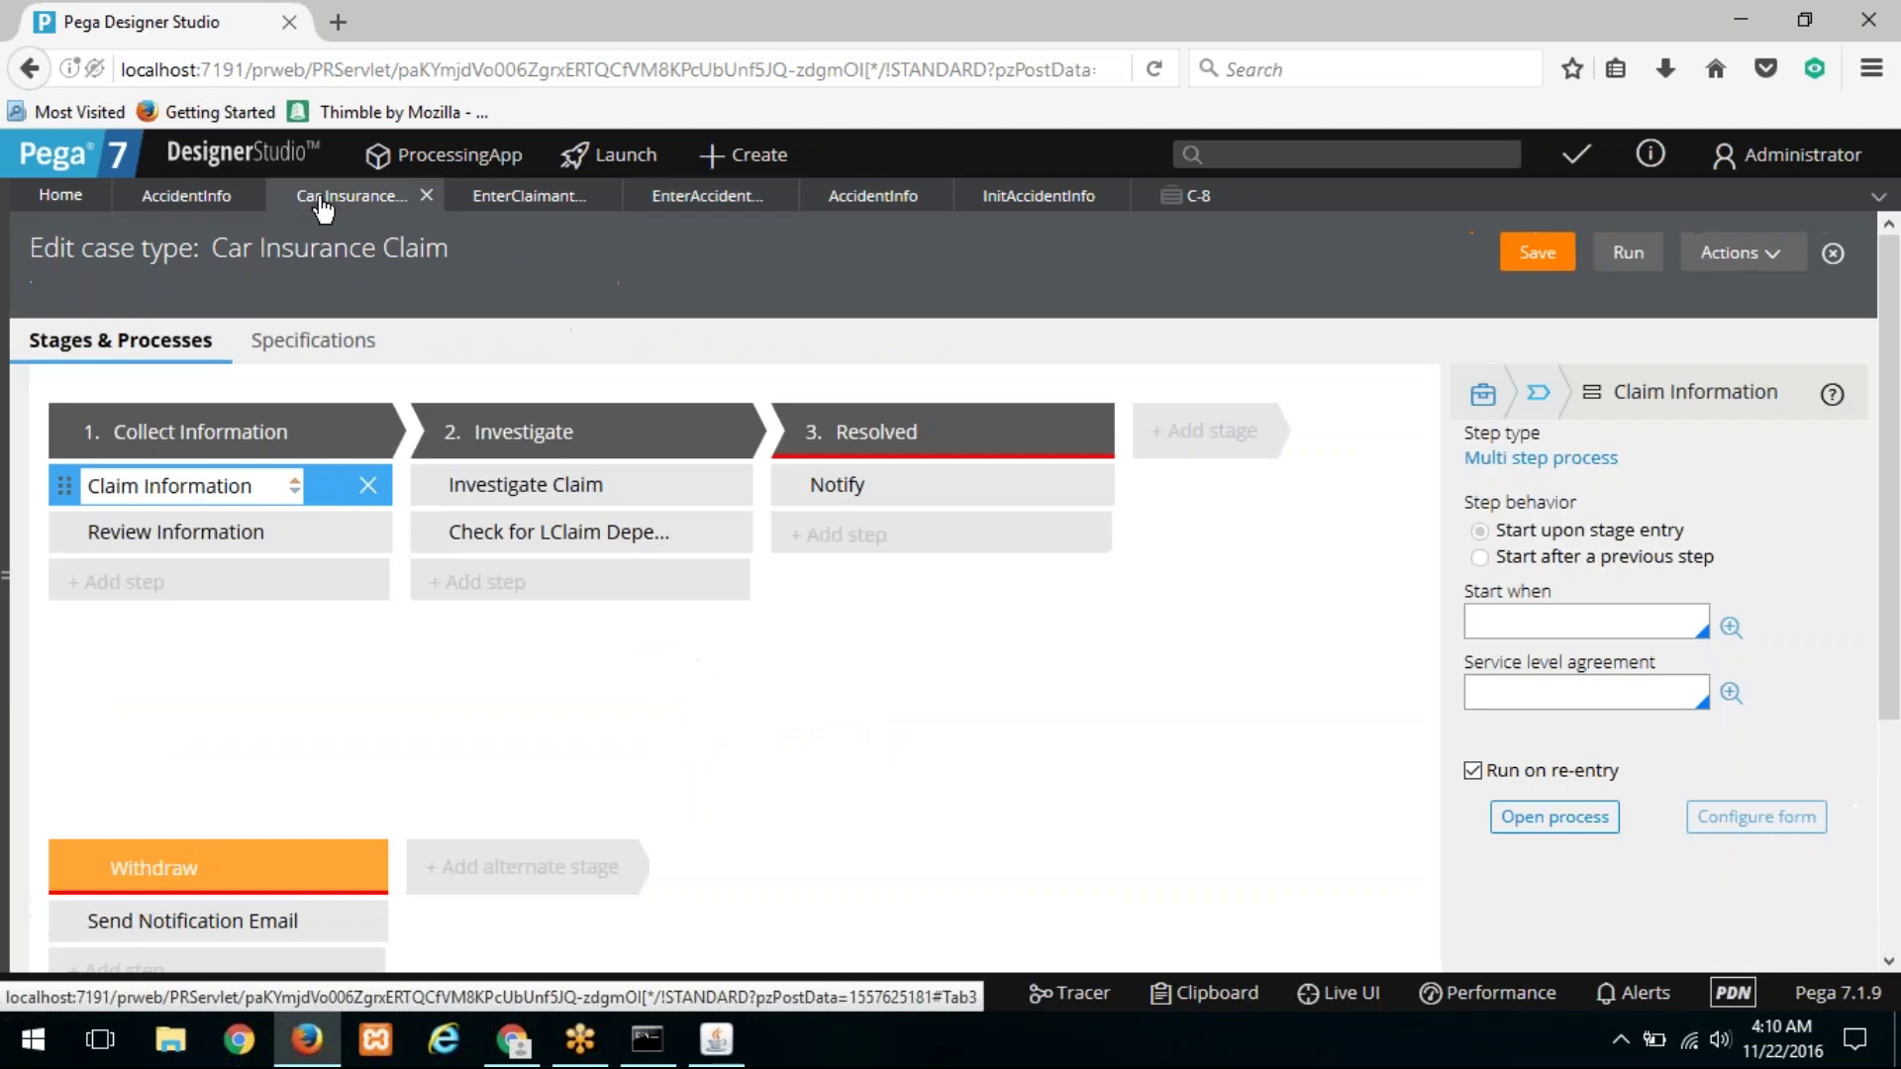
{"action": "left_click", "coordinate": [515, 198]}
Step: Inspect the Enter Personal Info and Enter Policy Info shapes, then switch to case C-8
{"action": "left_click", "coordinate": [416, 535]}
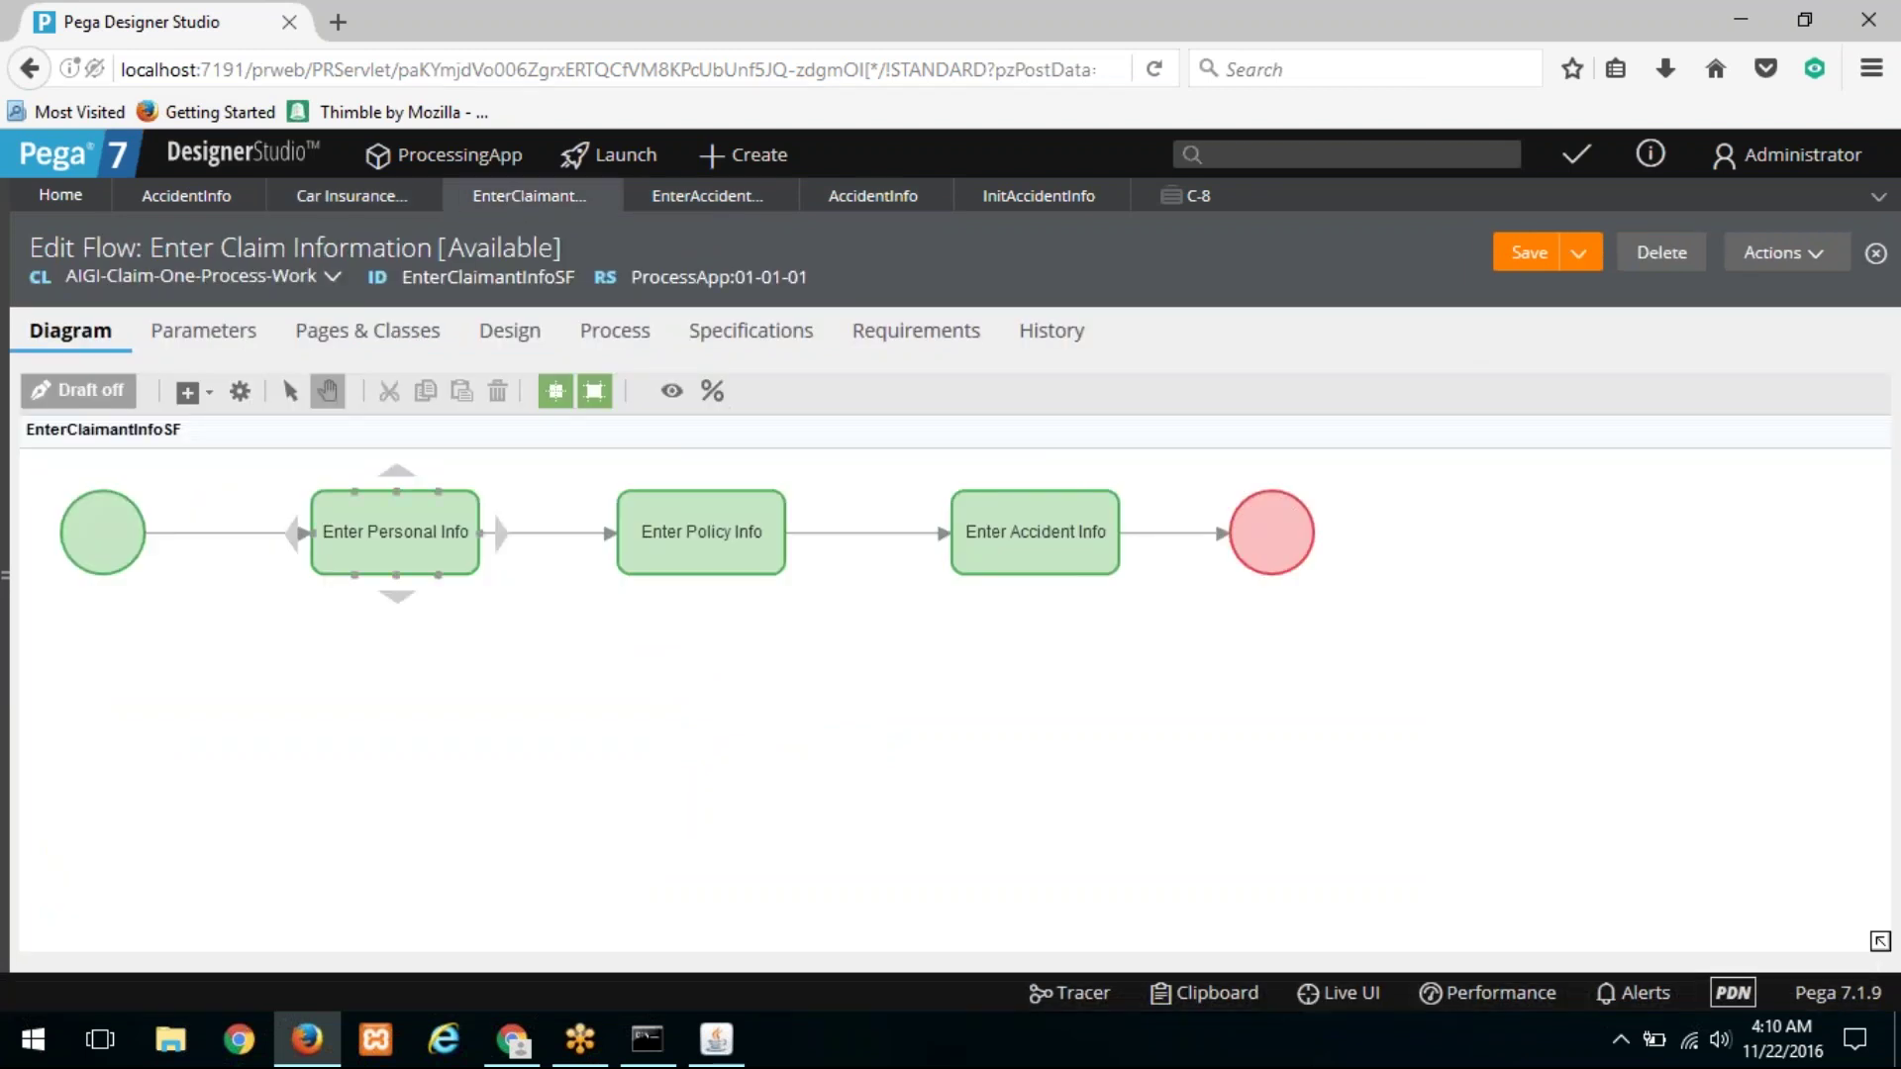
{"action": "left_click", "coordinate": [702, 532]}
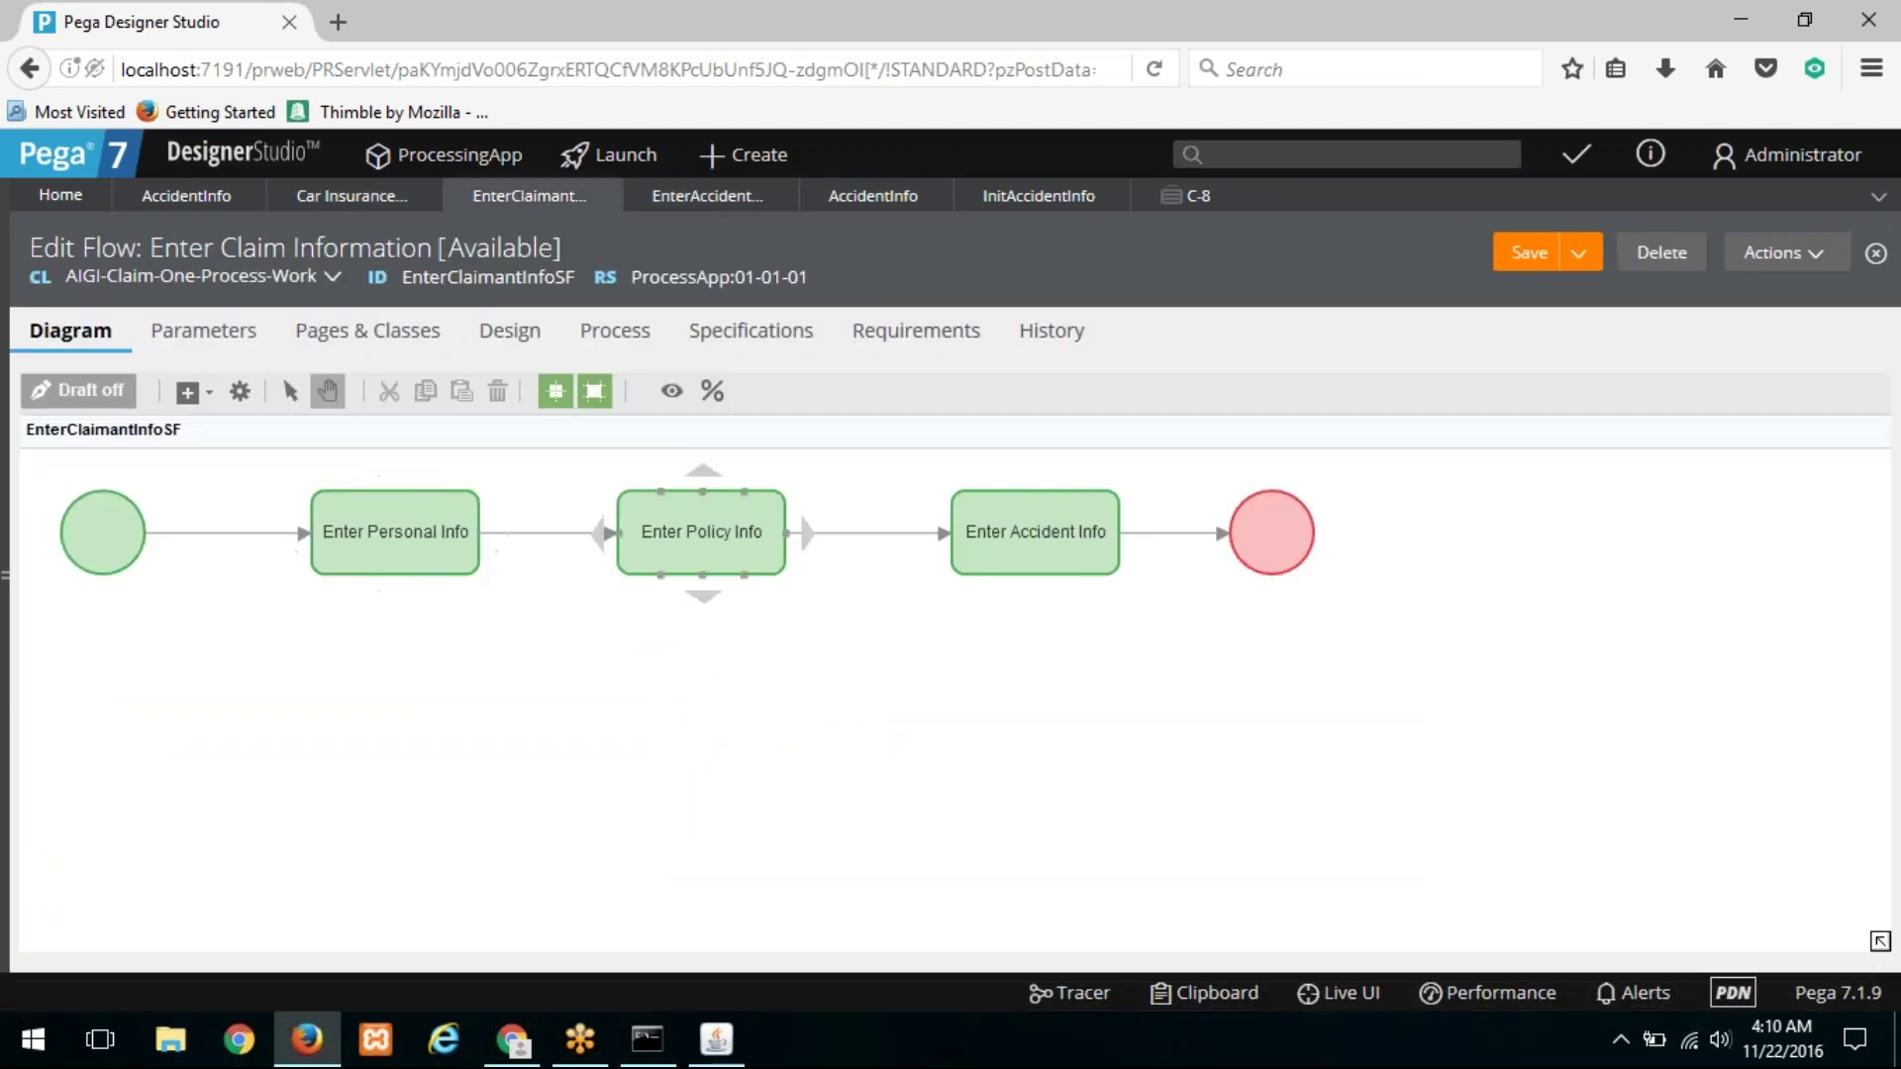
{"action": "right_click", "coordinate": [427, 545]}
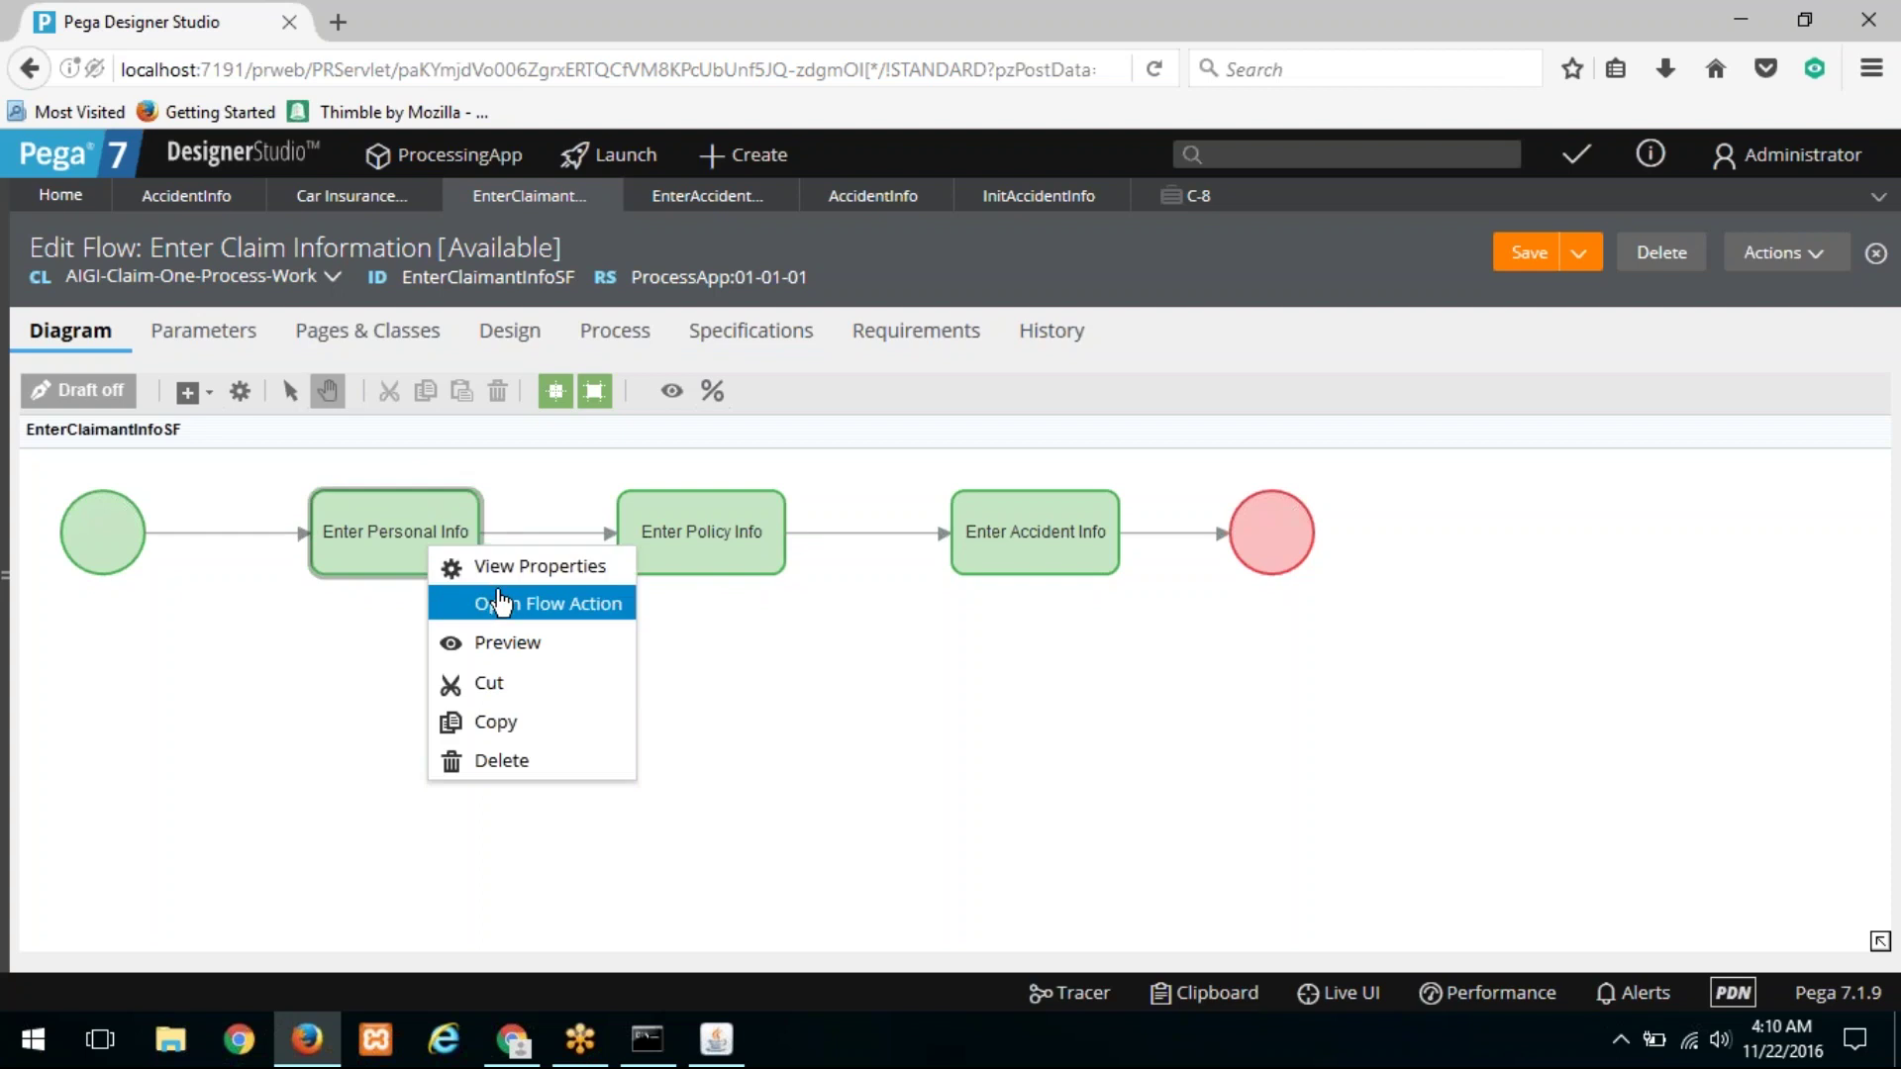
{"action": "left_click", "coordinate": [500, 603]}
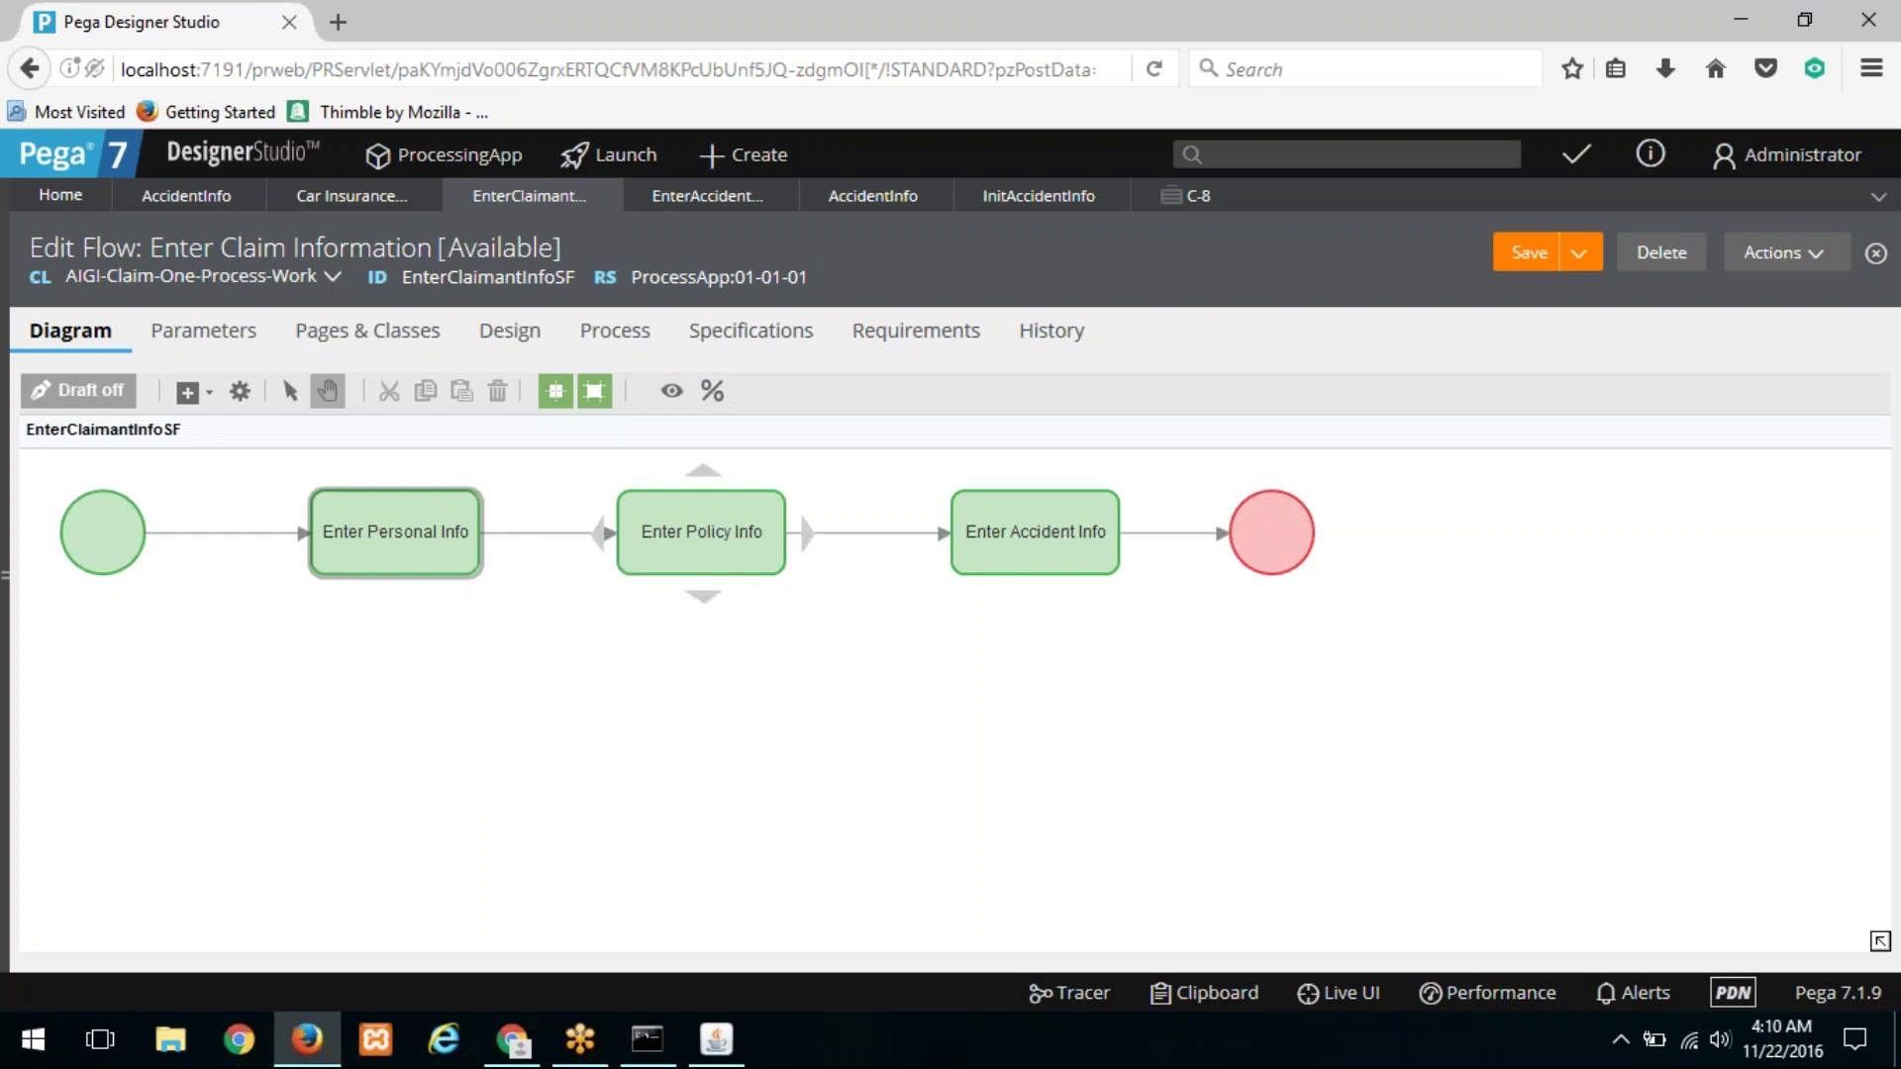
{"action": "left_click", "coordinate": [1191, 209]}
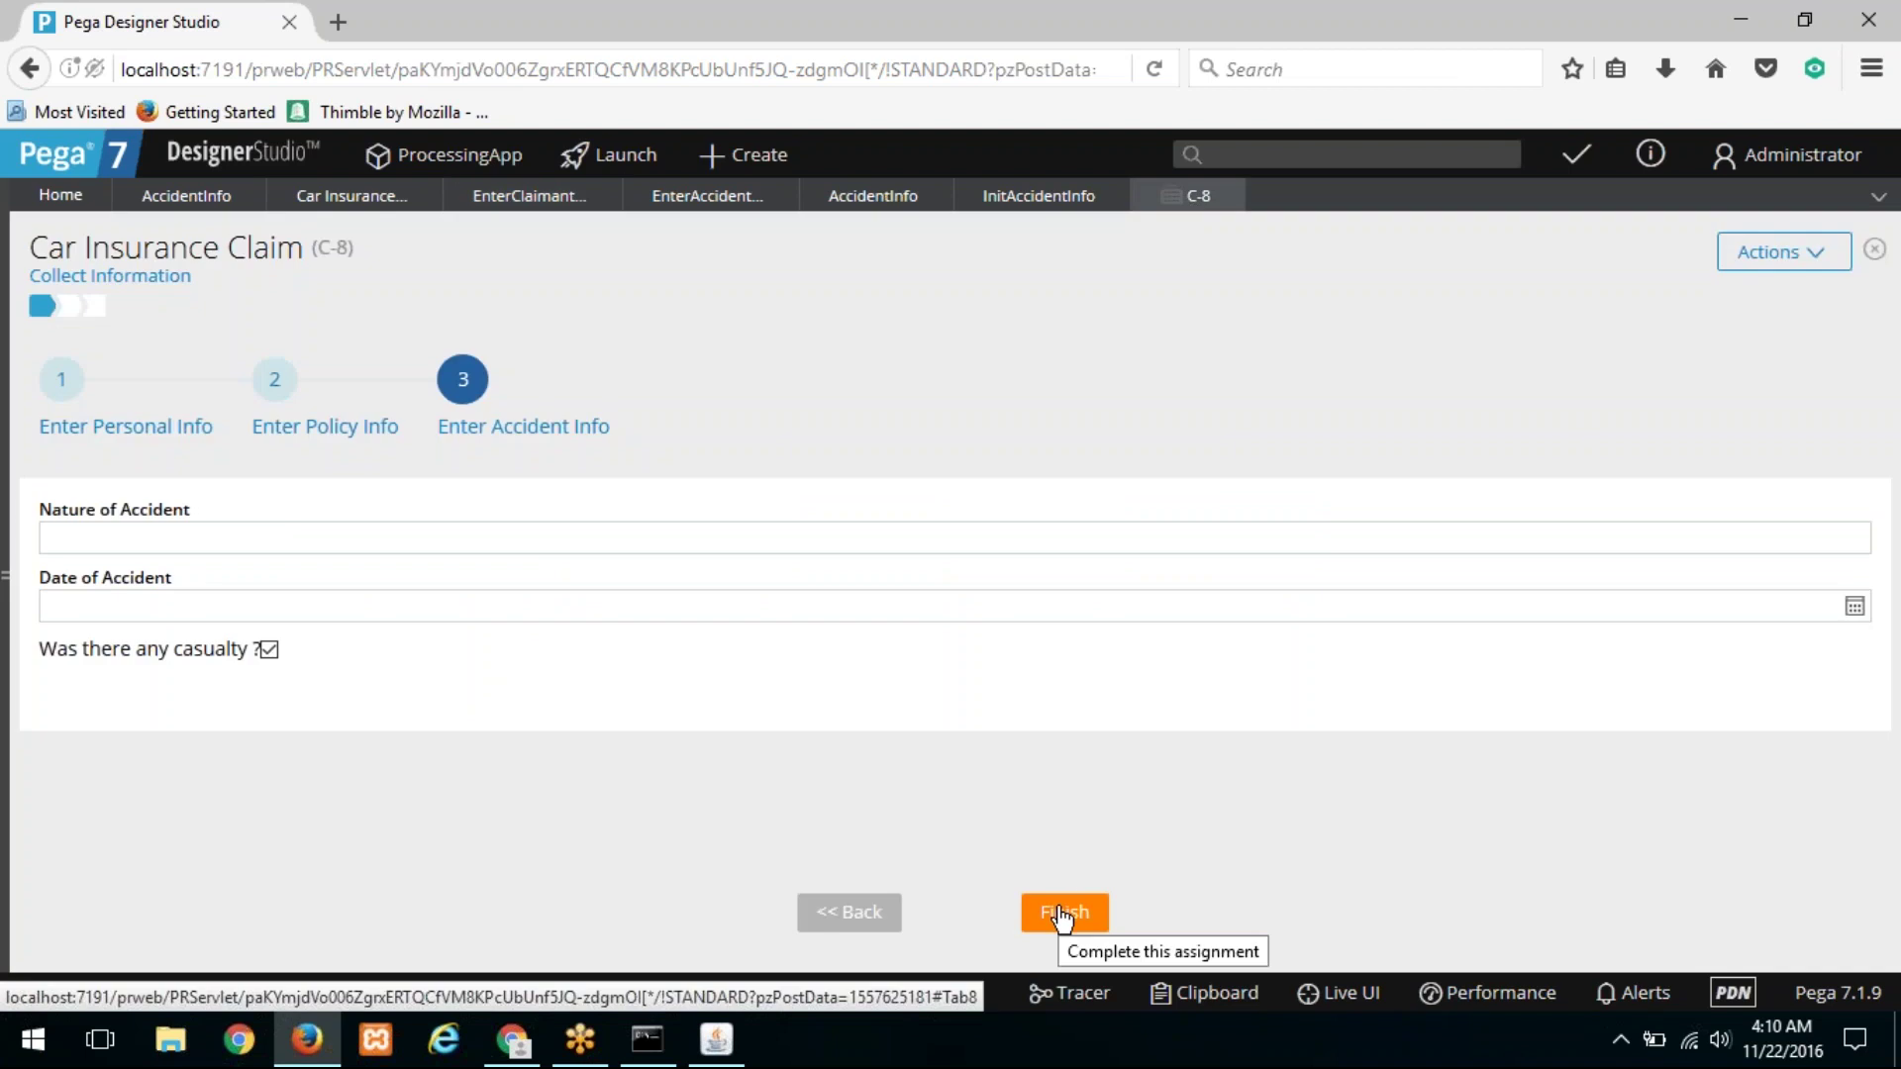
Step: Enter 'car' as the Nature of Accident, replacing the initially typed 'head on collision'
{"action": "left_click", "coordinate": [166, 539]}
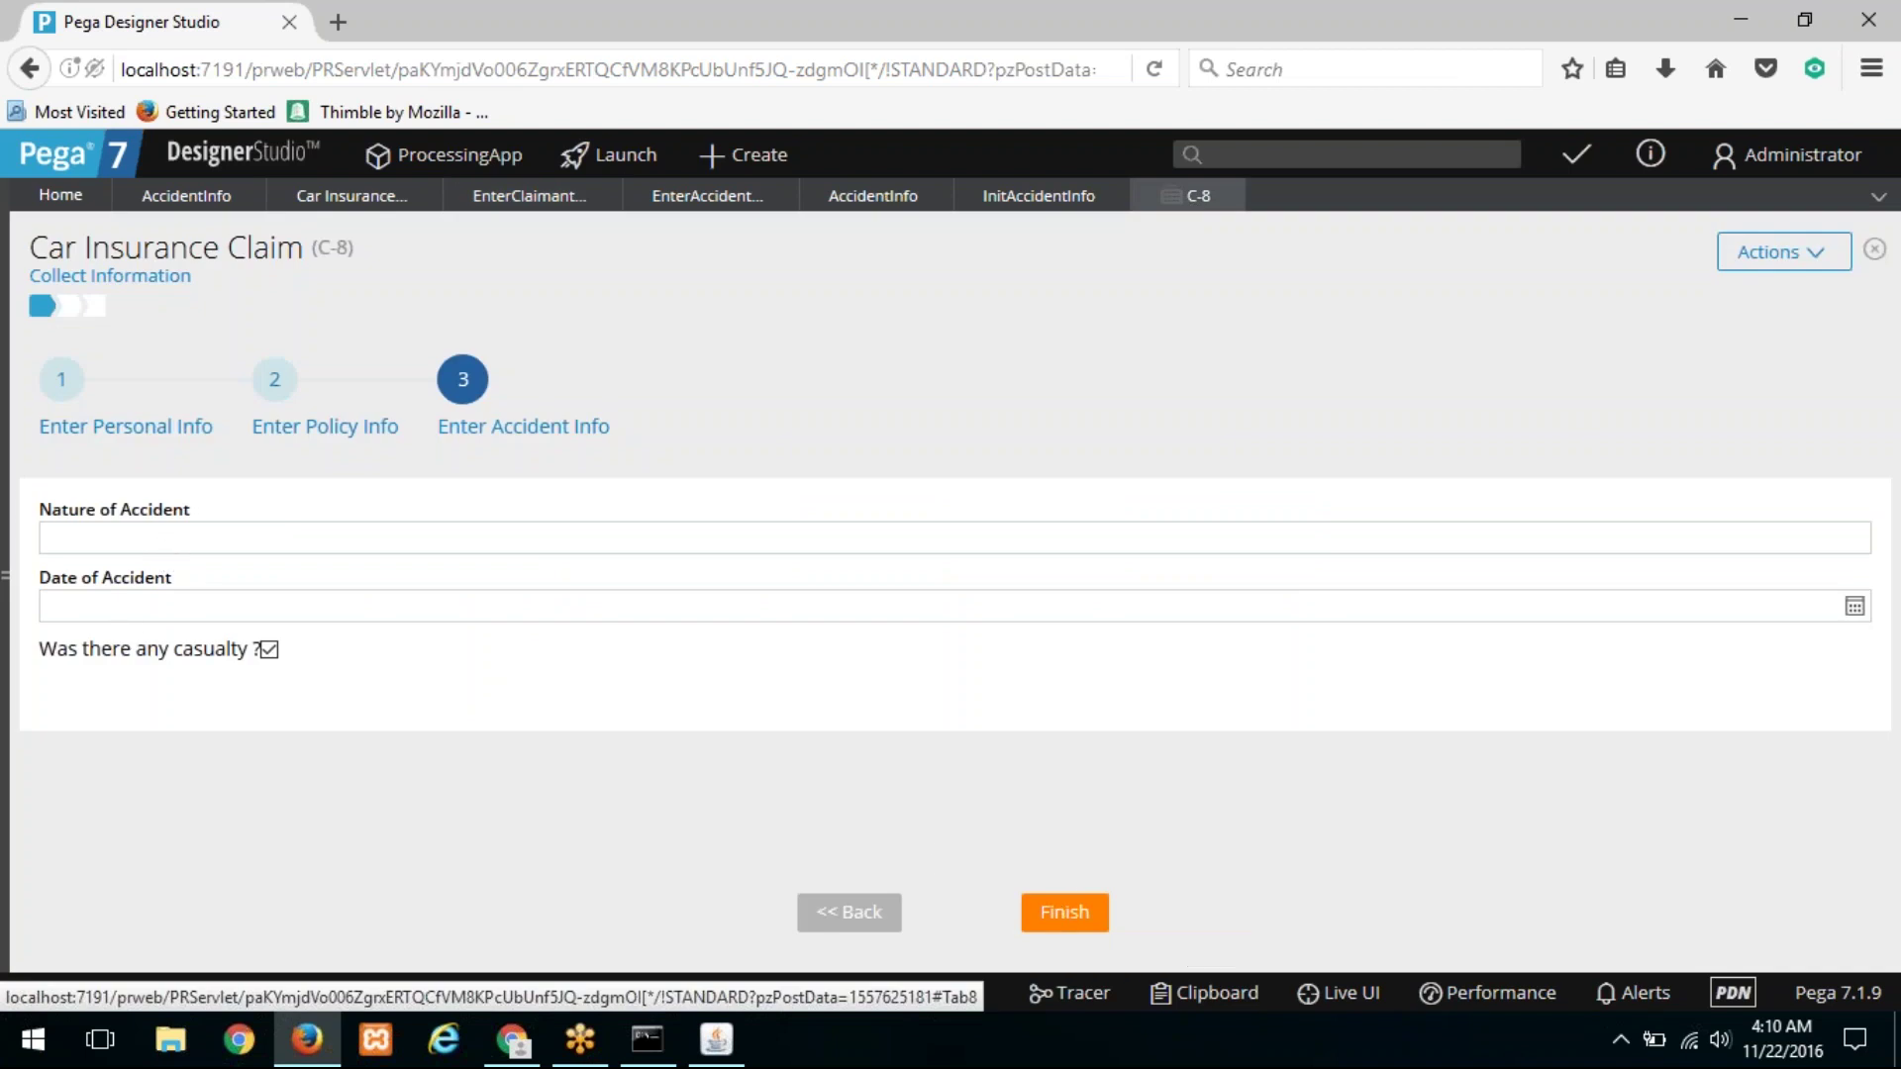
{"action": "type", "text": "head on collision"}
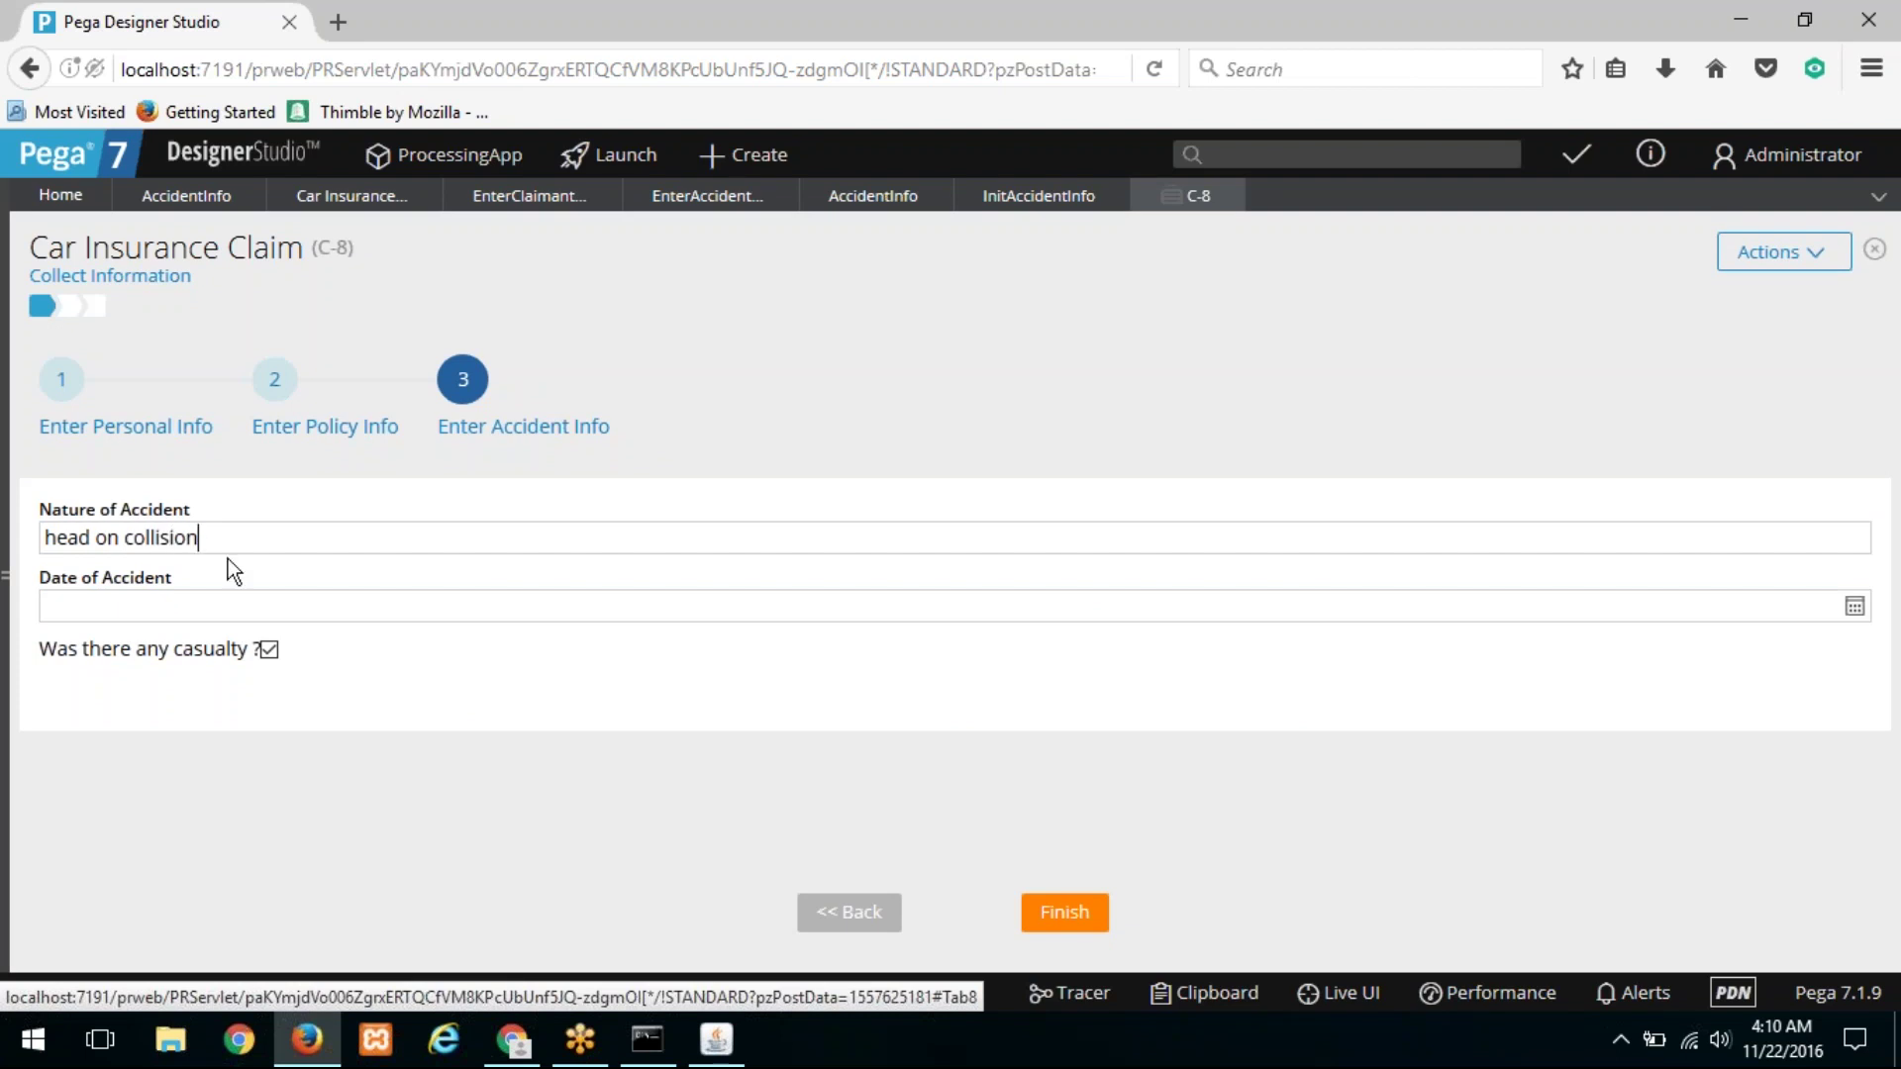
{"action": "key", "text": "ctrl+a"}
{"action": "type", "text": "car"}
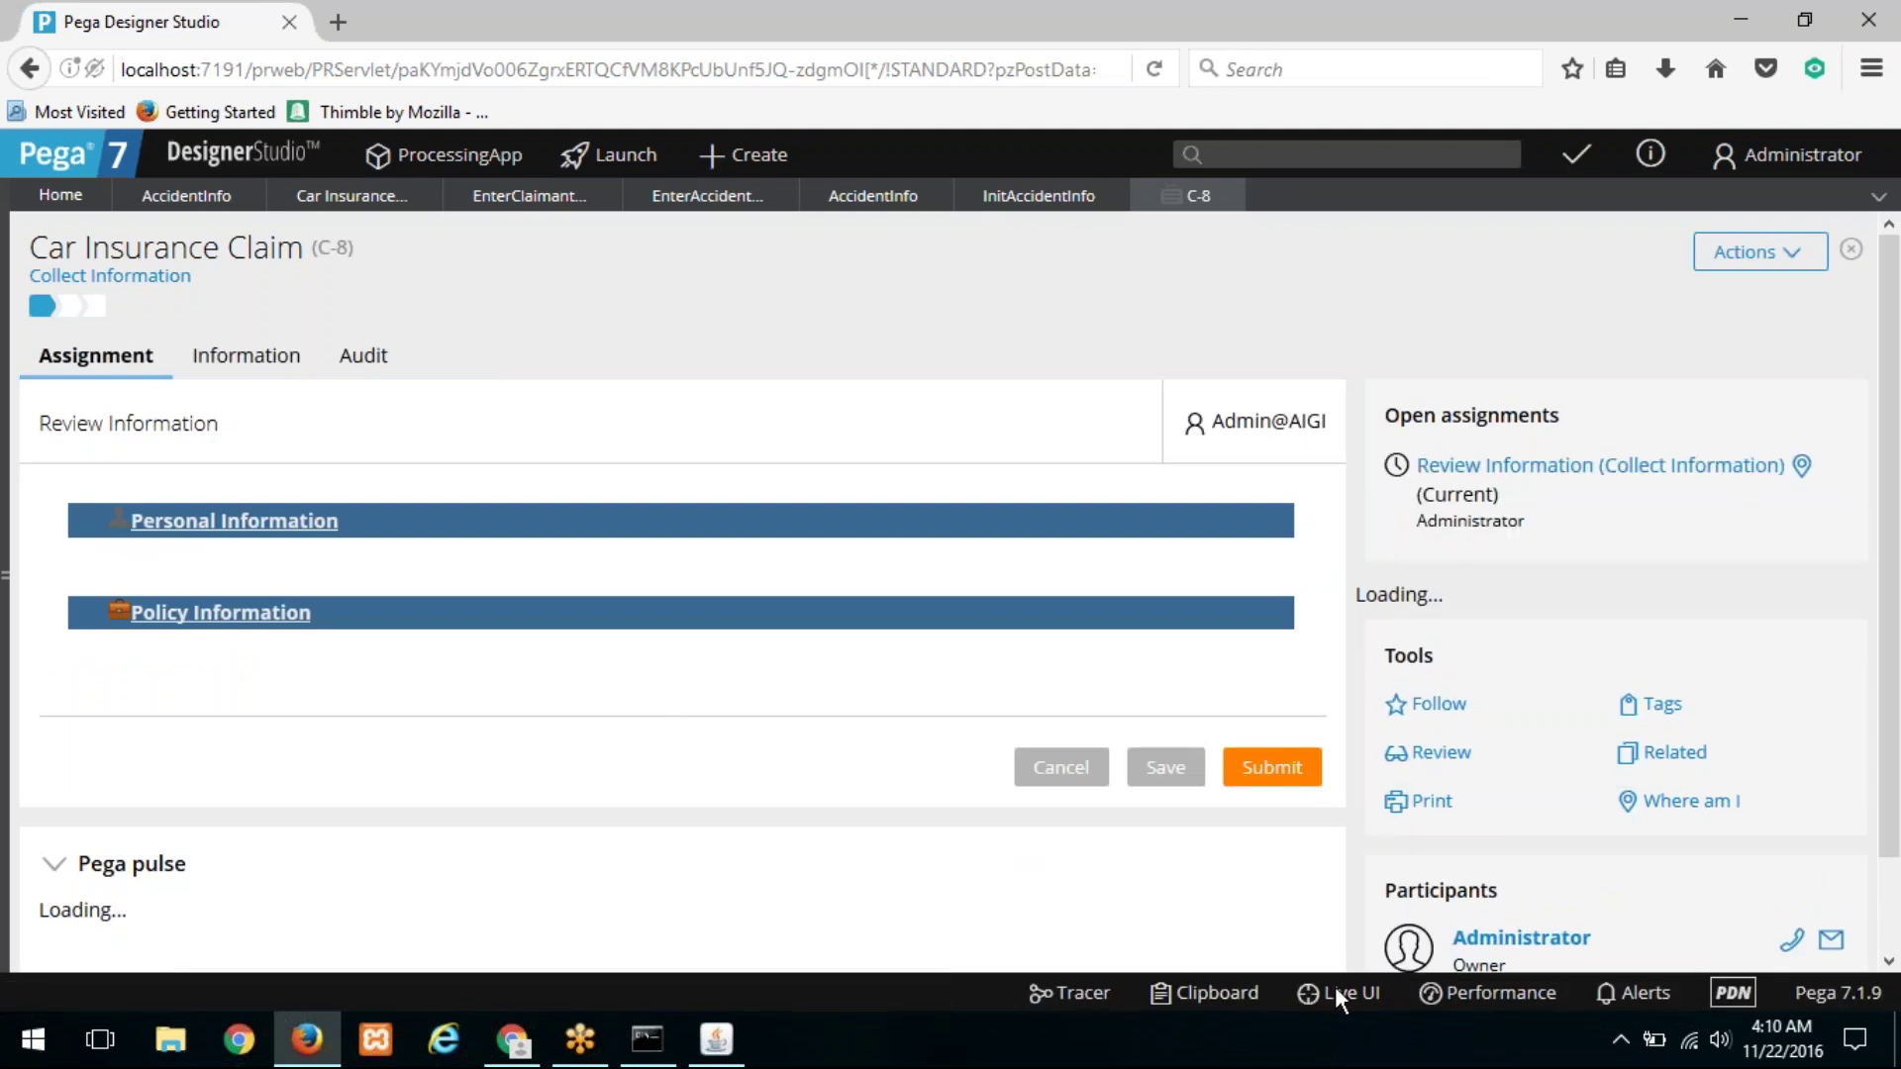
{"action": "left_click", "coordinate": [1223, 1003]}
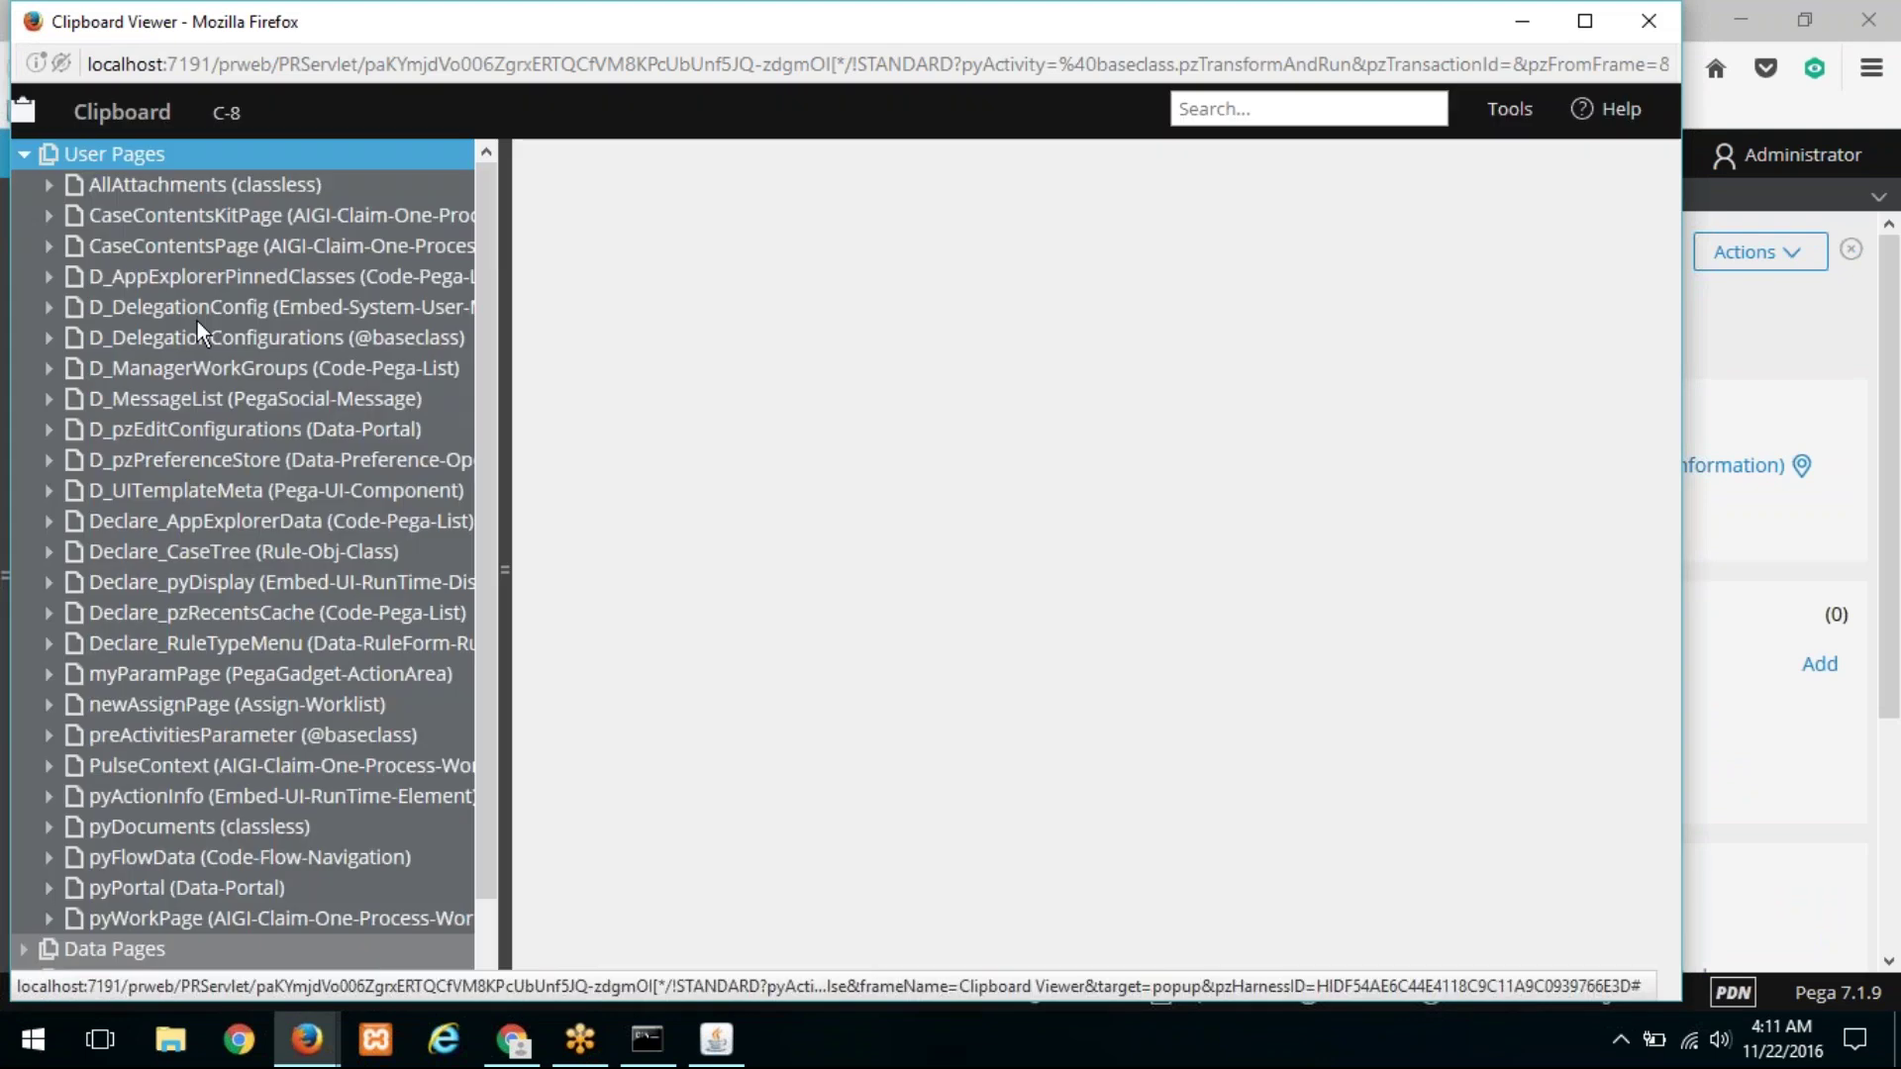
{"action": "scroll", "coordinate": [61, 822], "scroll_direction": "down", "scroll_amount": 2}
{"action": "left_click", "coordinate": [49, 836]}
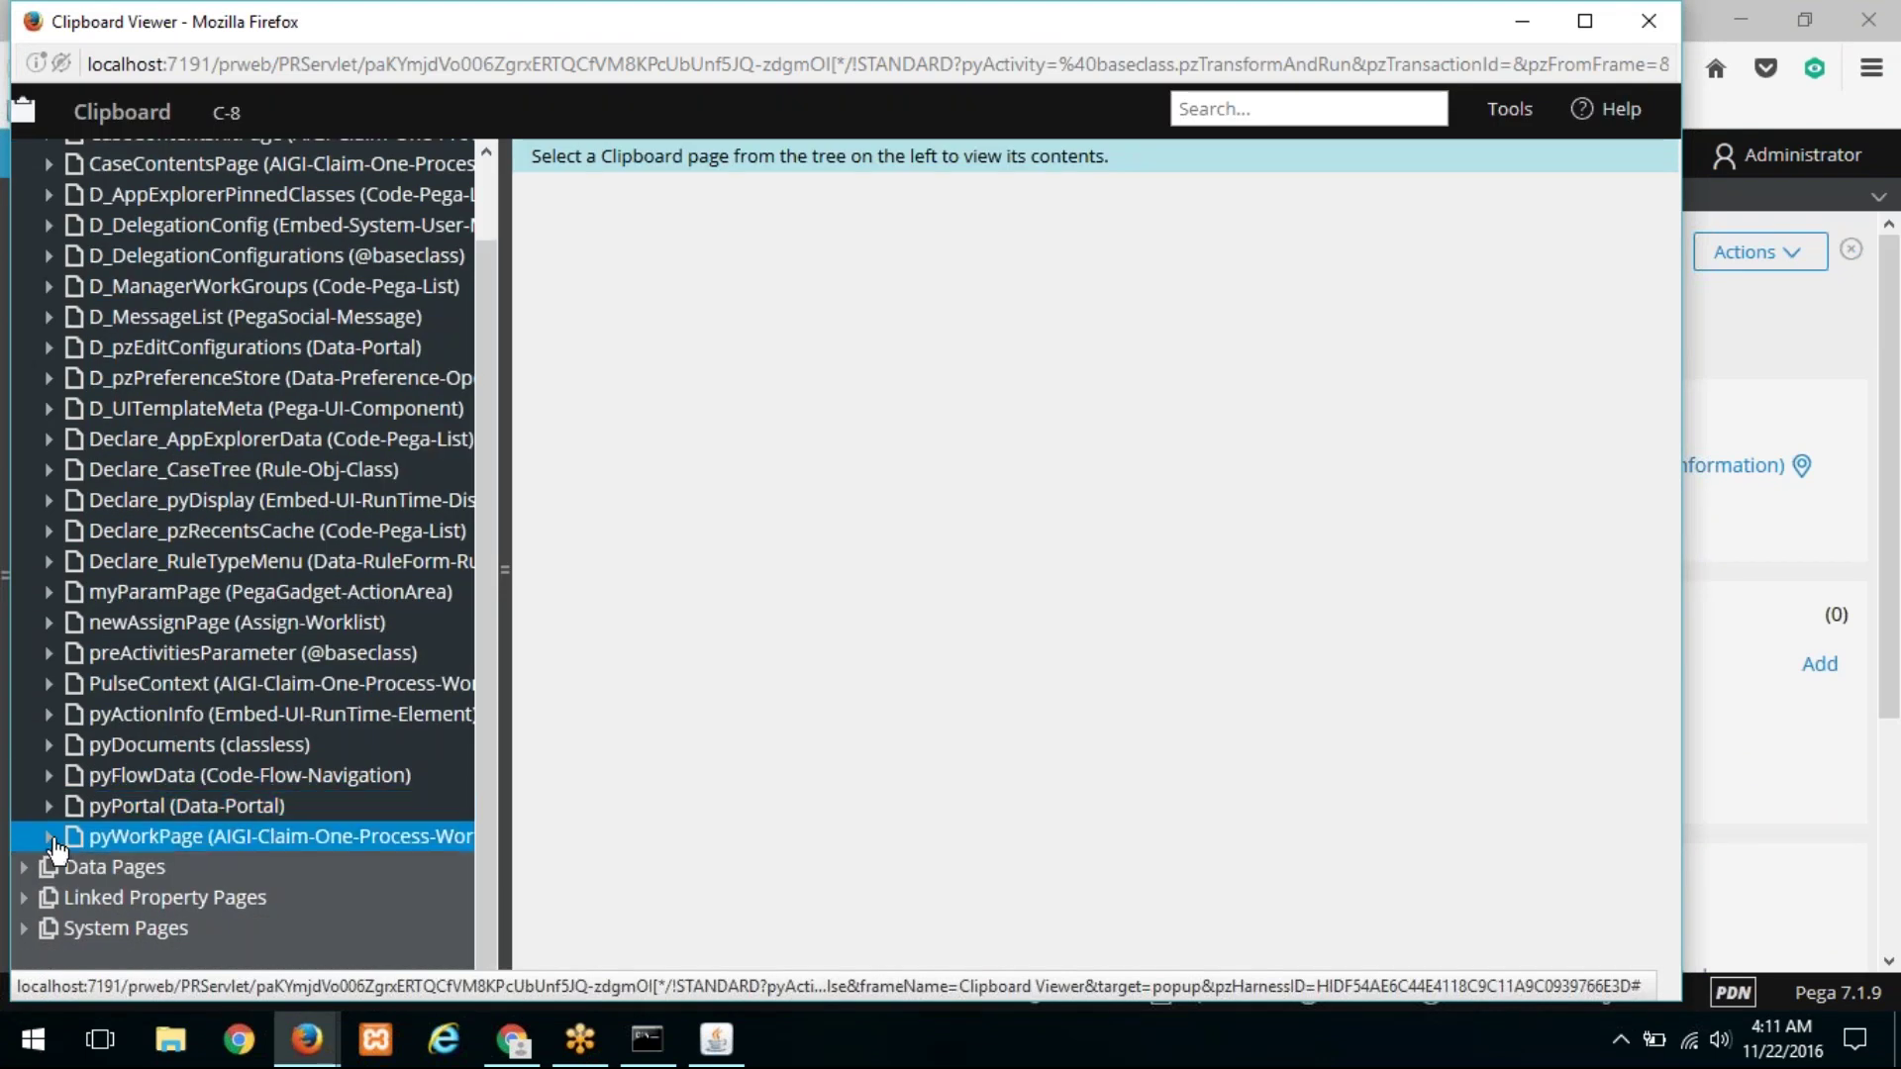
{"action": "scroll", "coordinate": [267, 584], "scroll_direction": "down", "scroll_amount": 5}
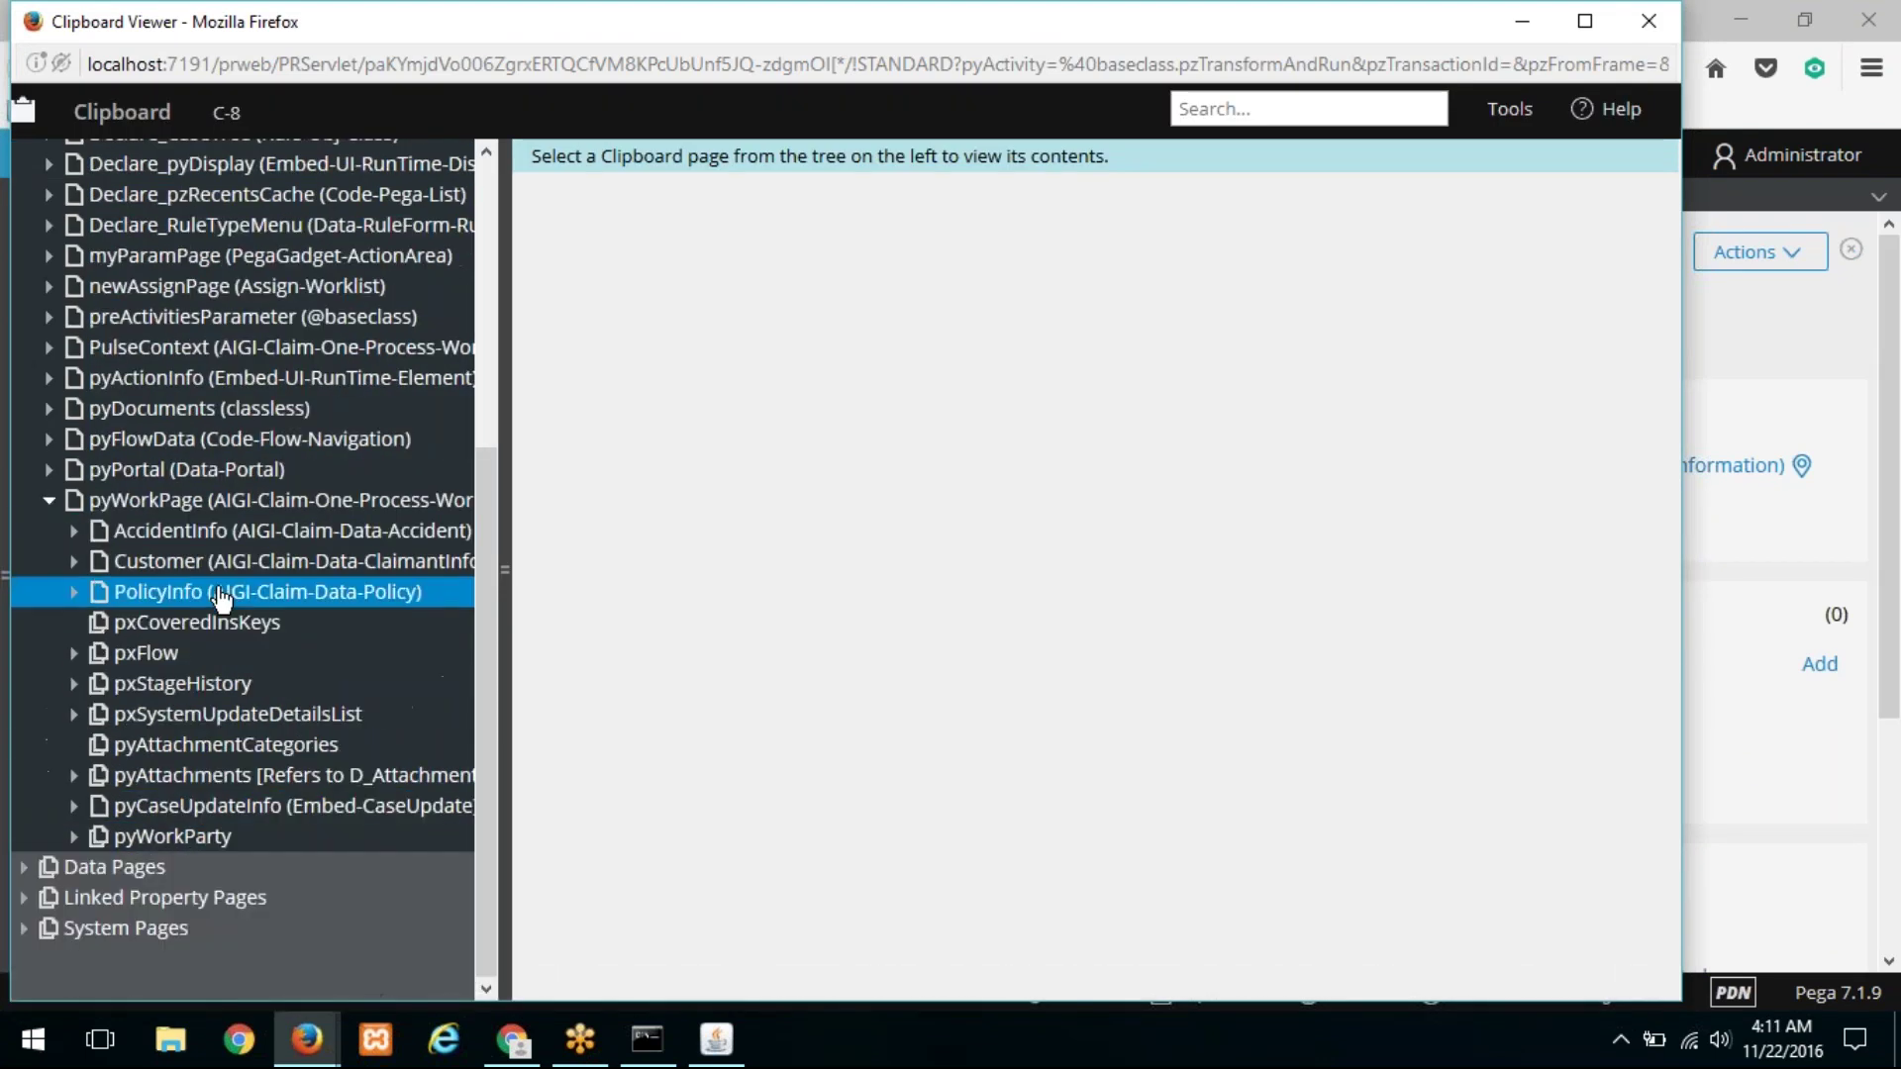
{"action": "left_click", "coordinate": [235, 532]}
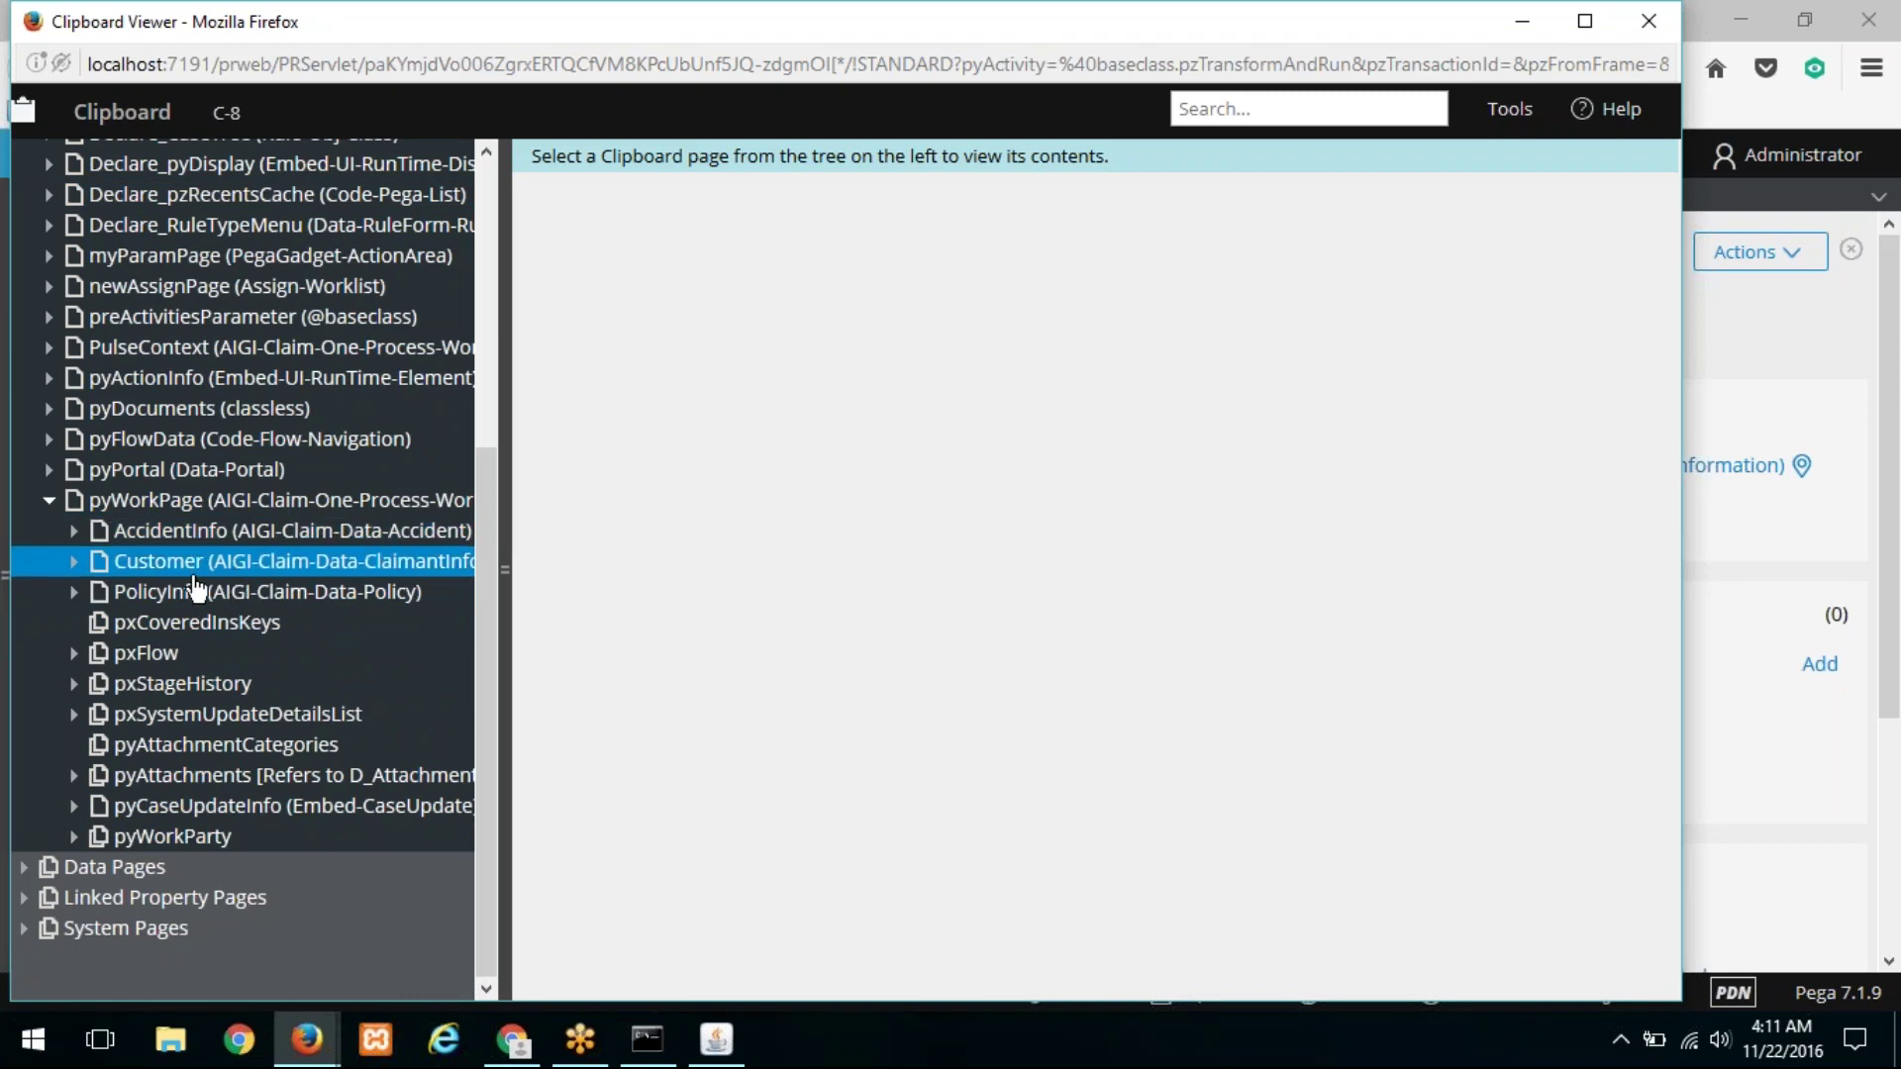
{"action": "left_click", "coordinate": [190, 534]}
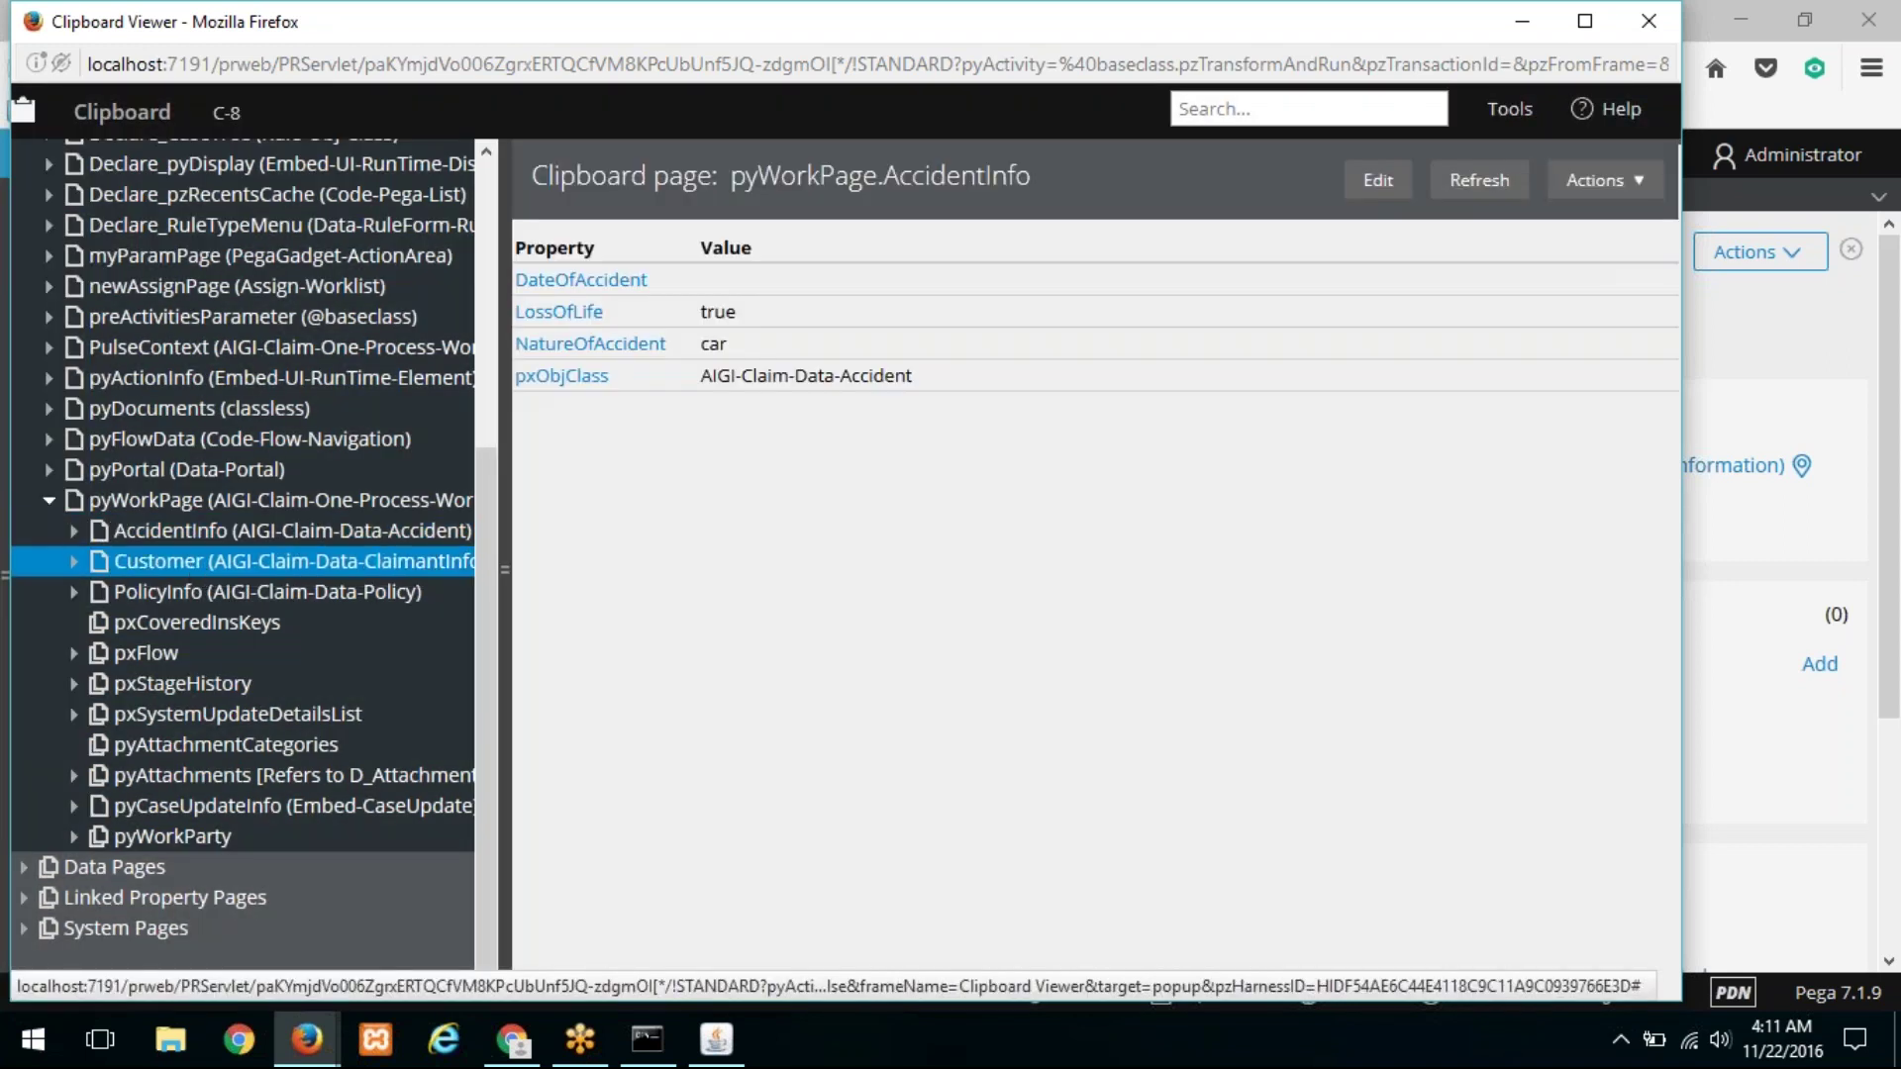
{"action": "left_click", "coordinate": [198, 562]}
{"action": "left_click", "coordinate": [205, 597]}
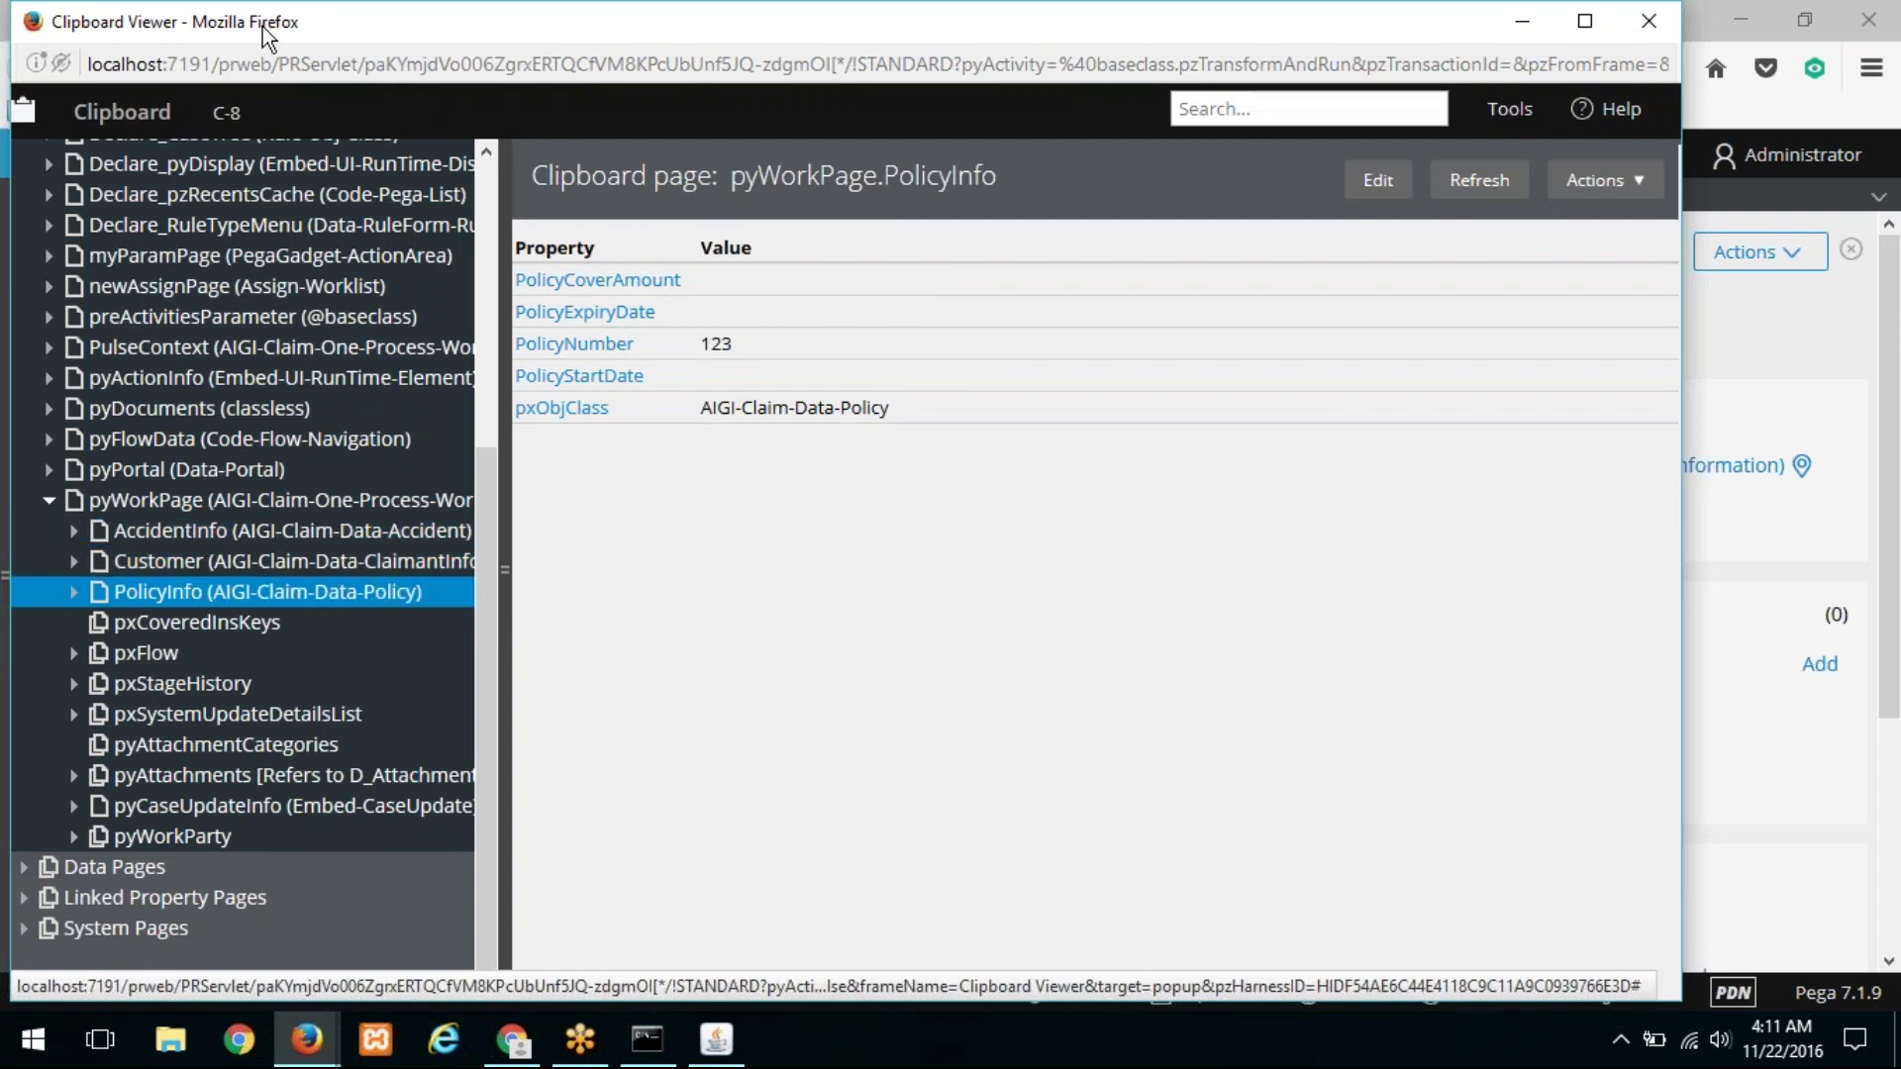
{"action": "key", "text": "super+Down"}
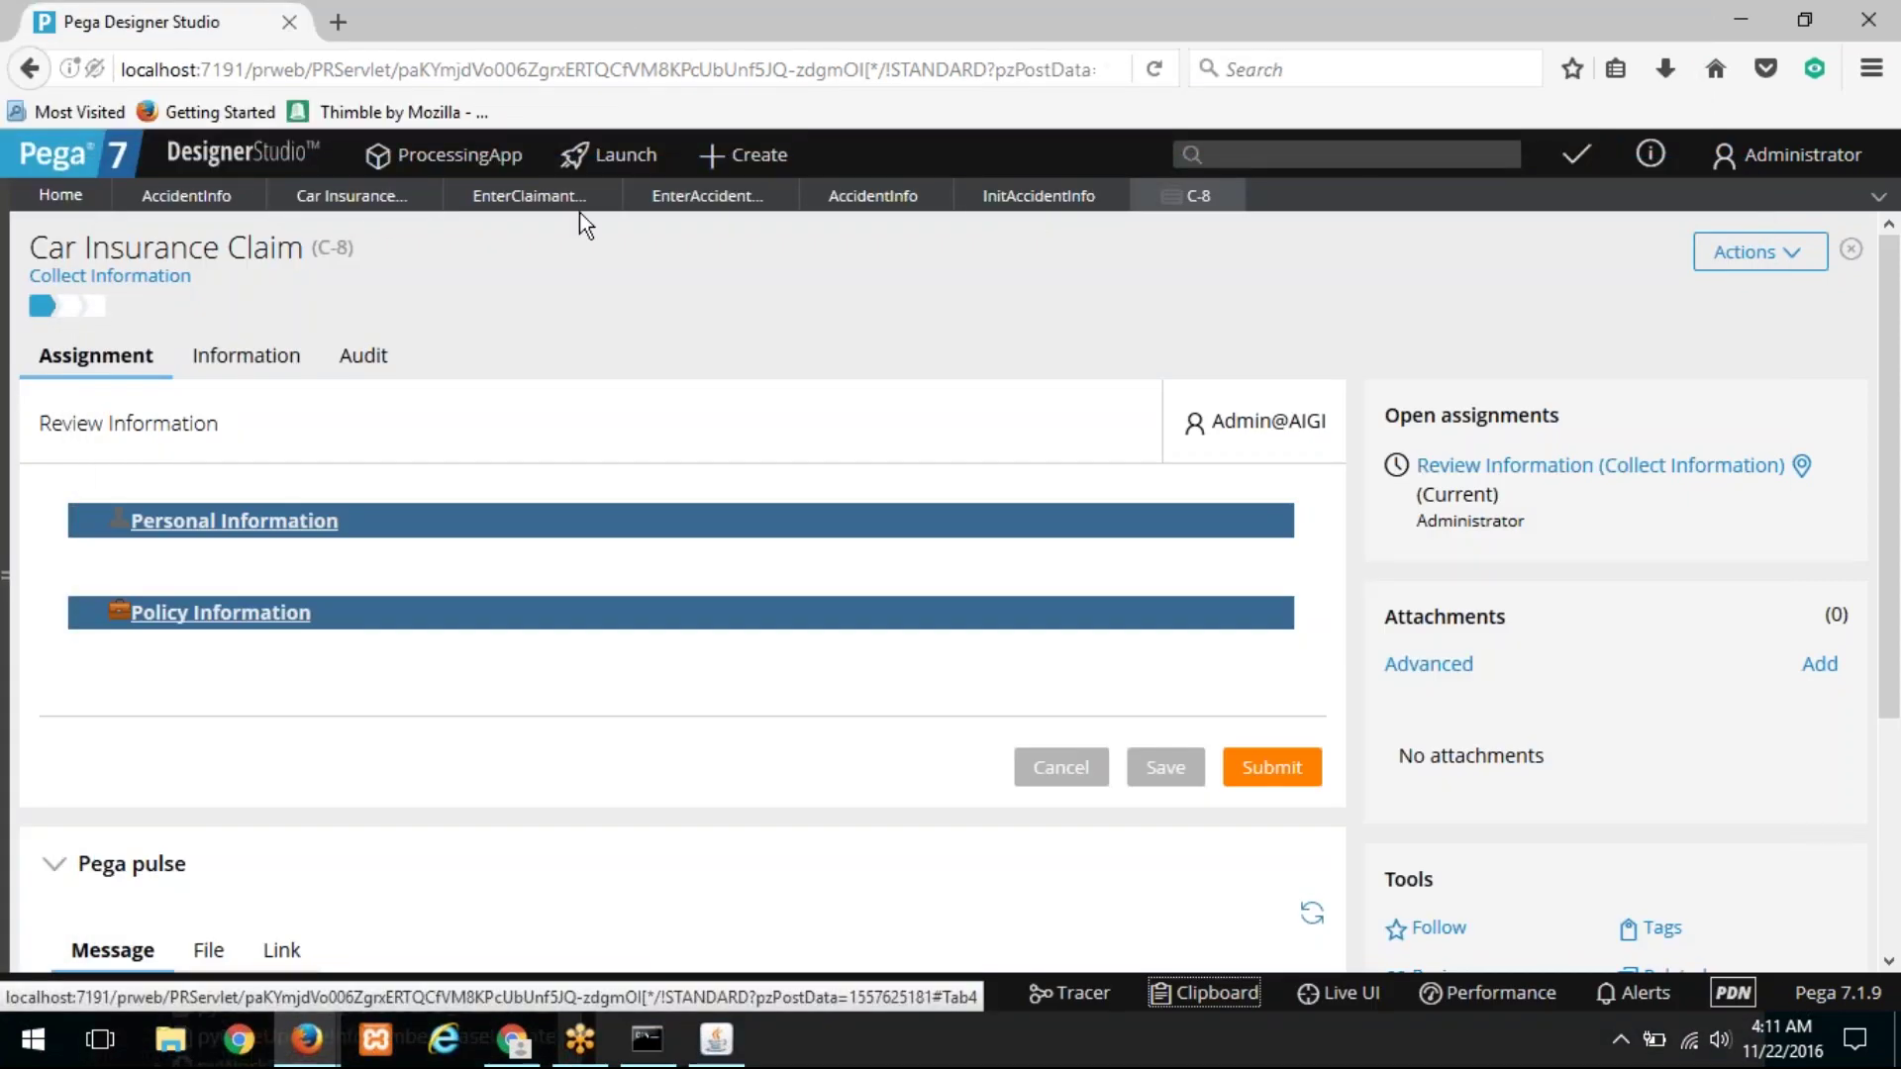
Step: From the Enter Claim Information flow, open Enter Policy Info's flow action and switch to AccidentInfo
{"action": "left_click", "coordinate": [539, 202]}
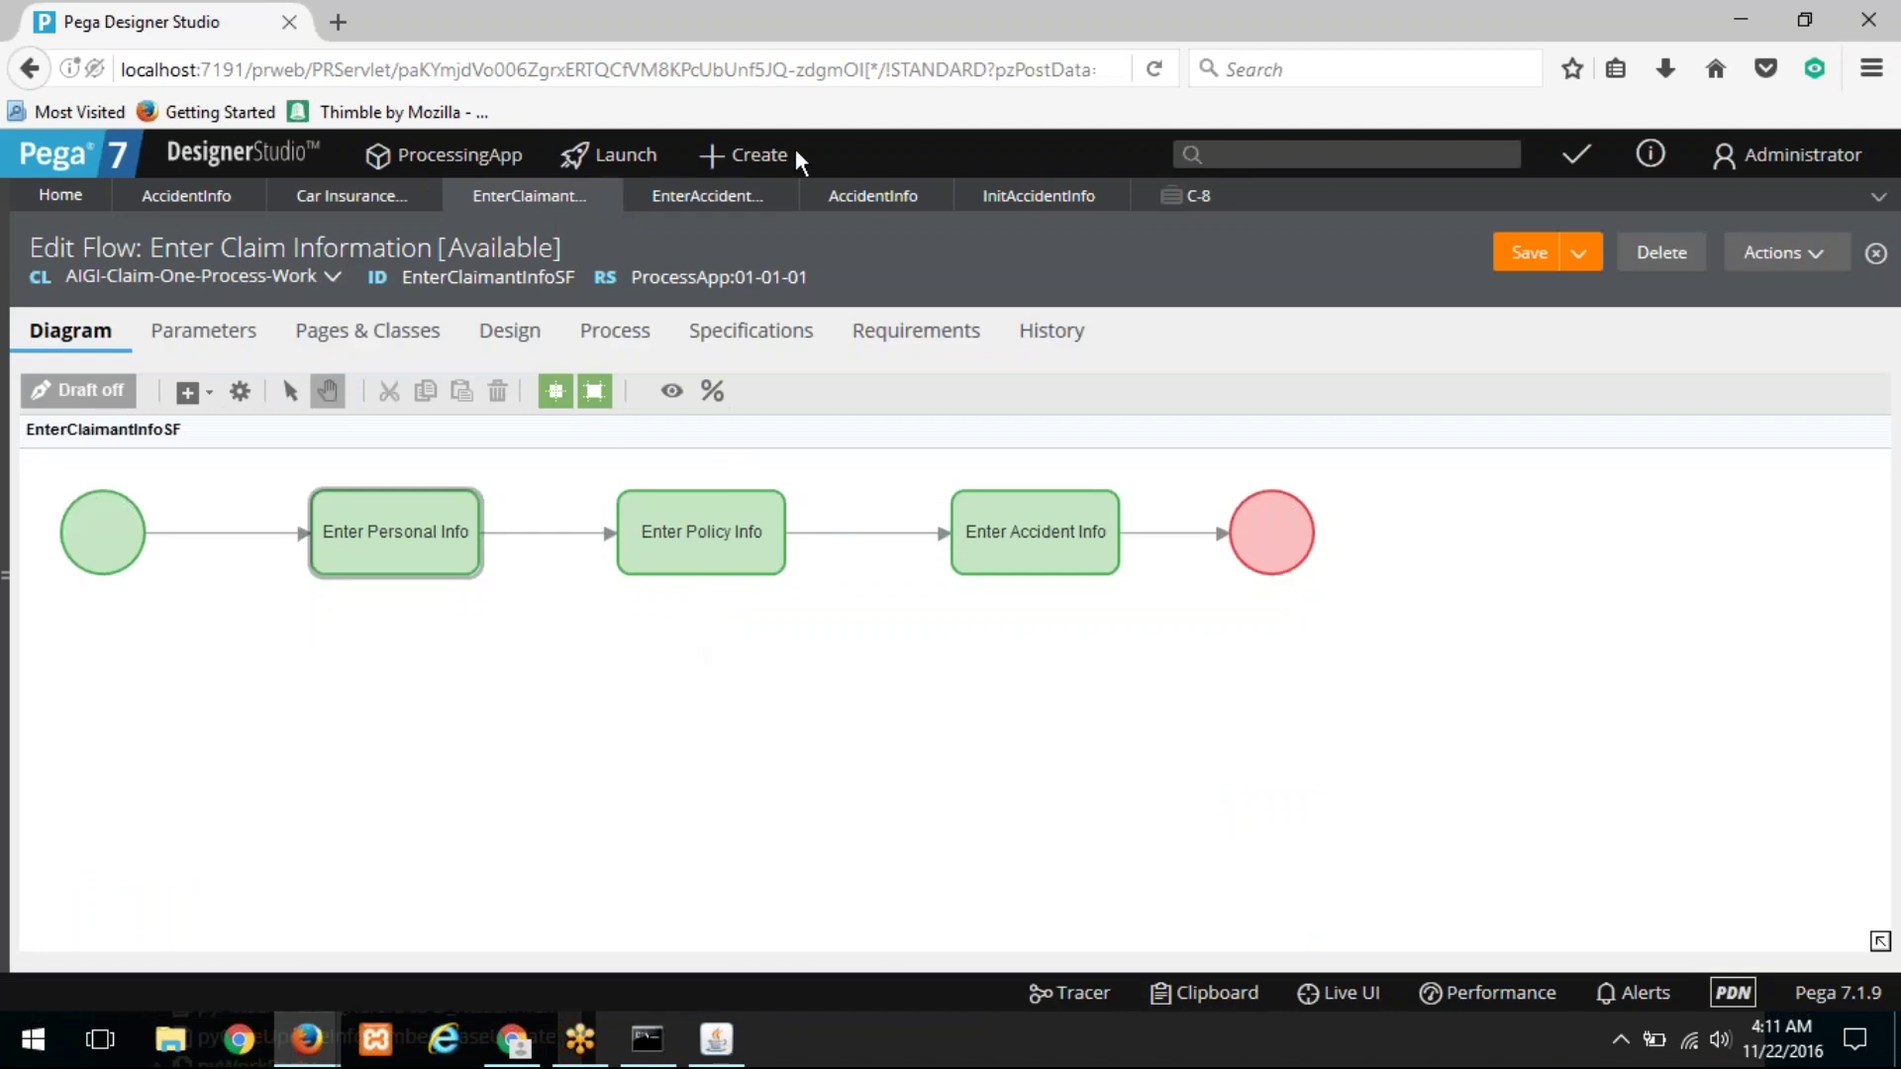
{"action": "left_click", "coordinate": [717, 204]}
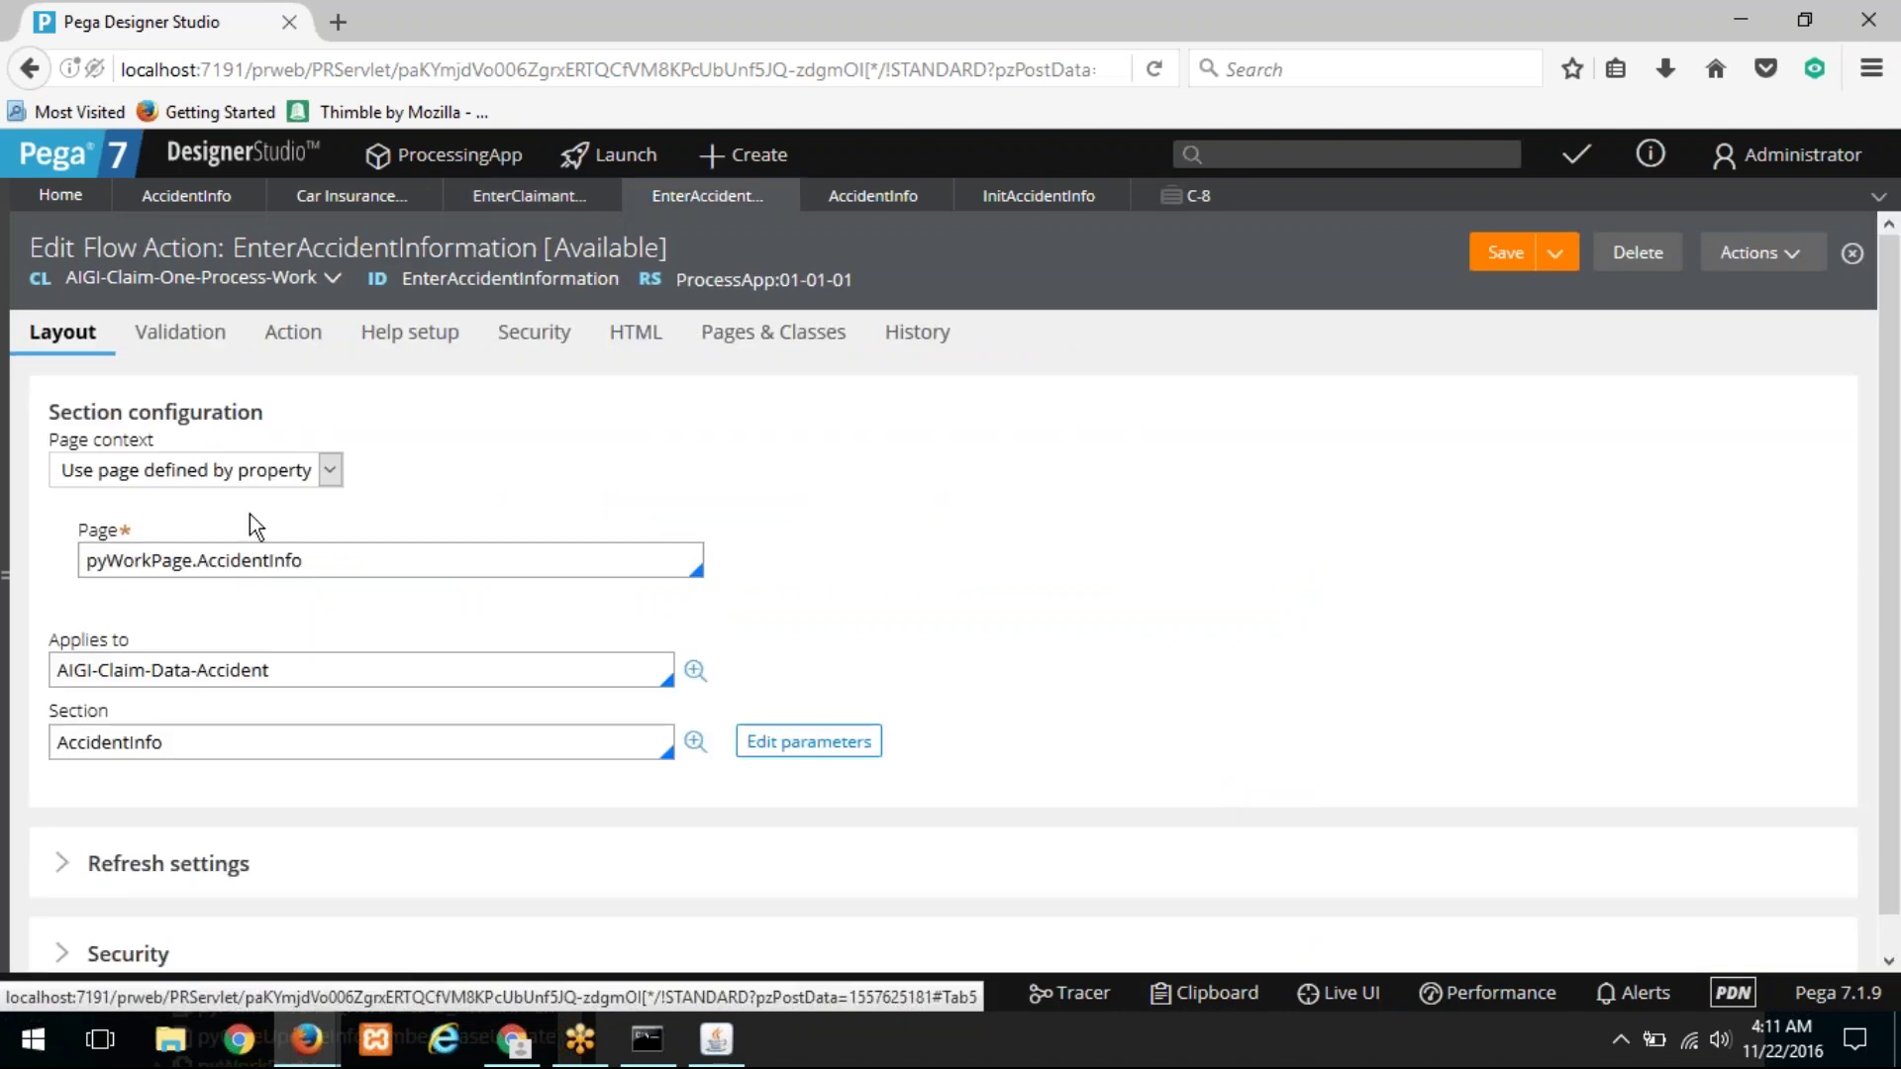
{"action": "left_click", "coordinate": [500, 197]}
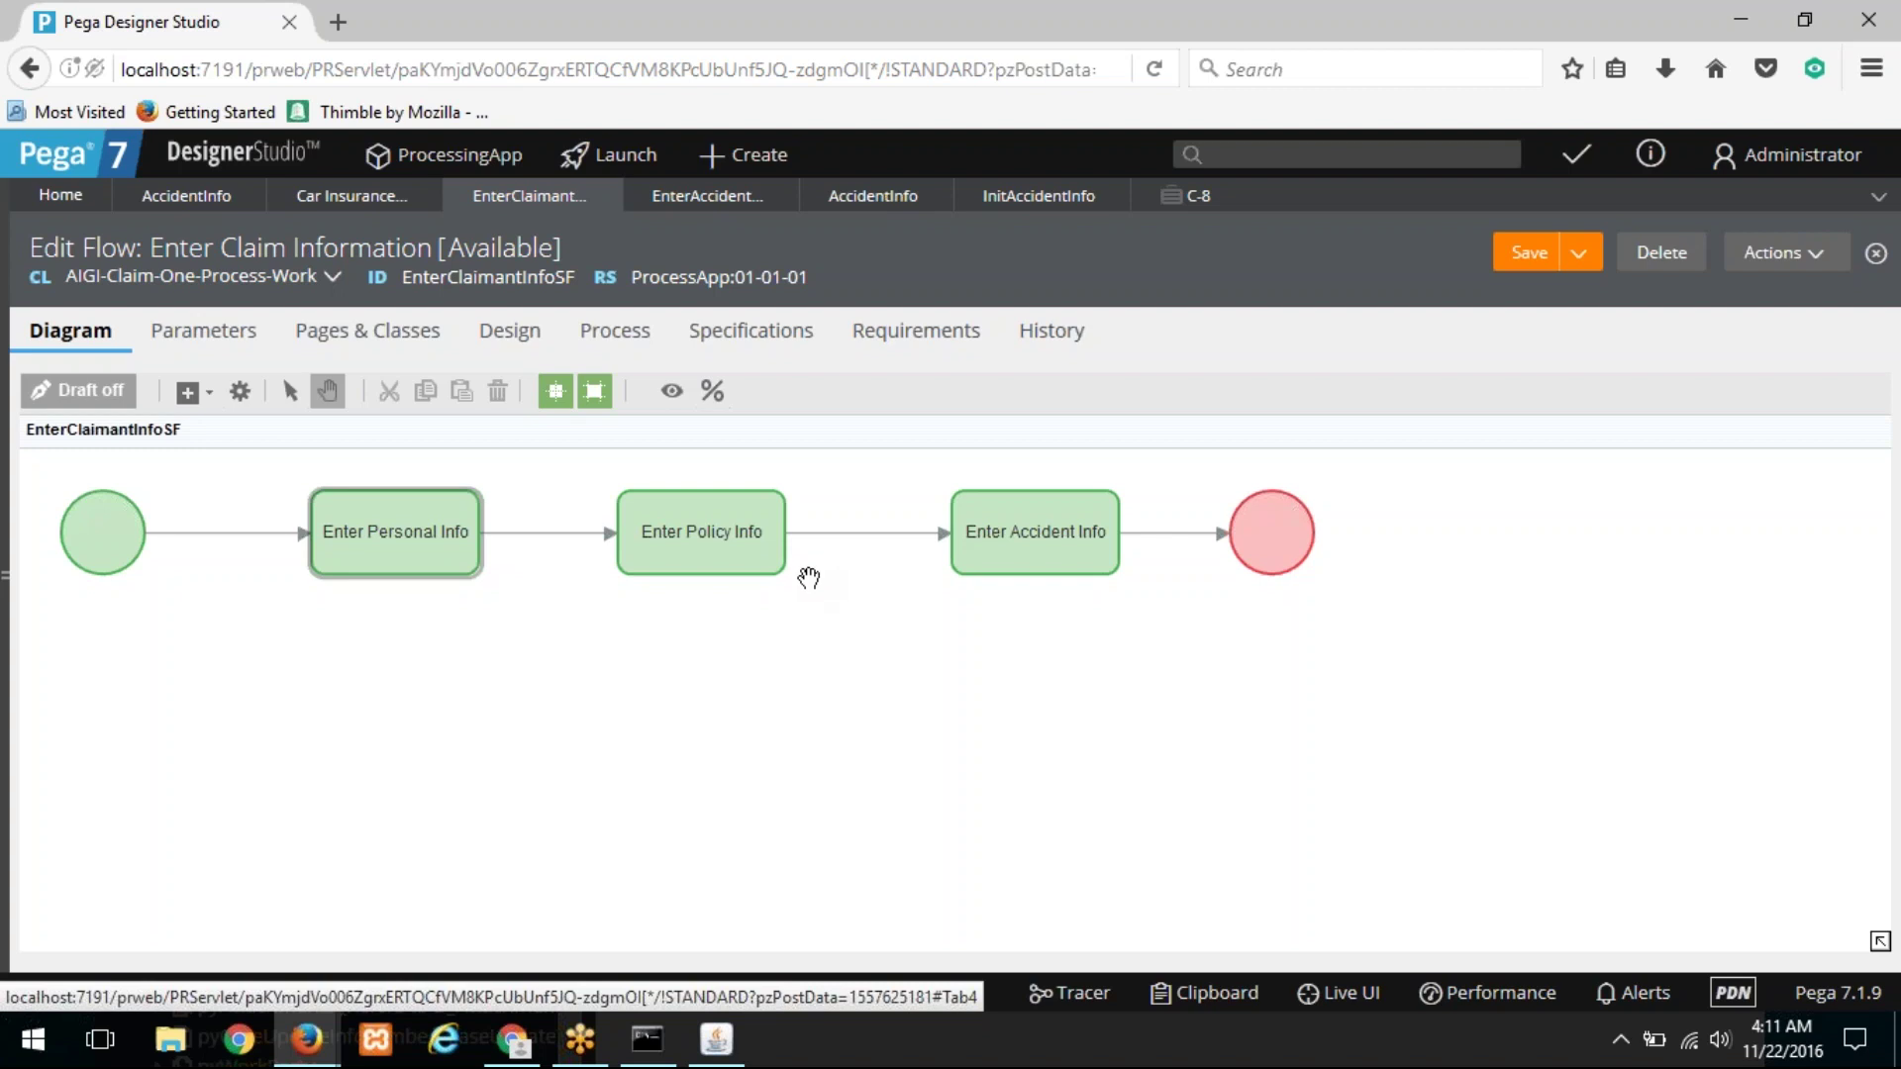
{"action": "right_click", "coordinate": [734, 543]}
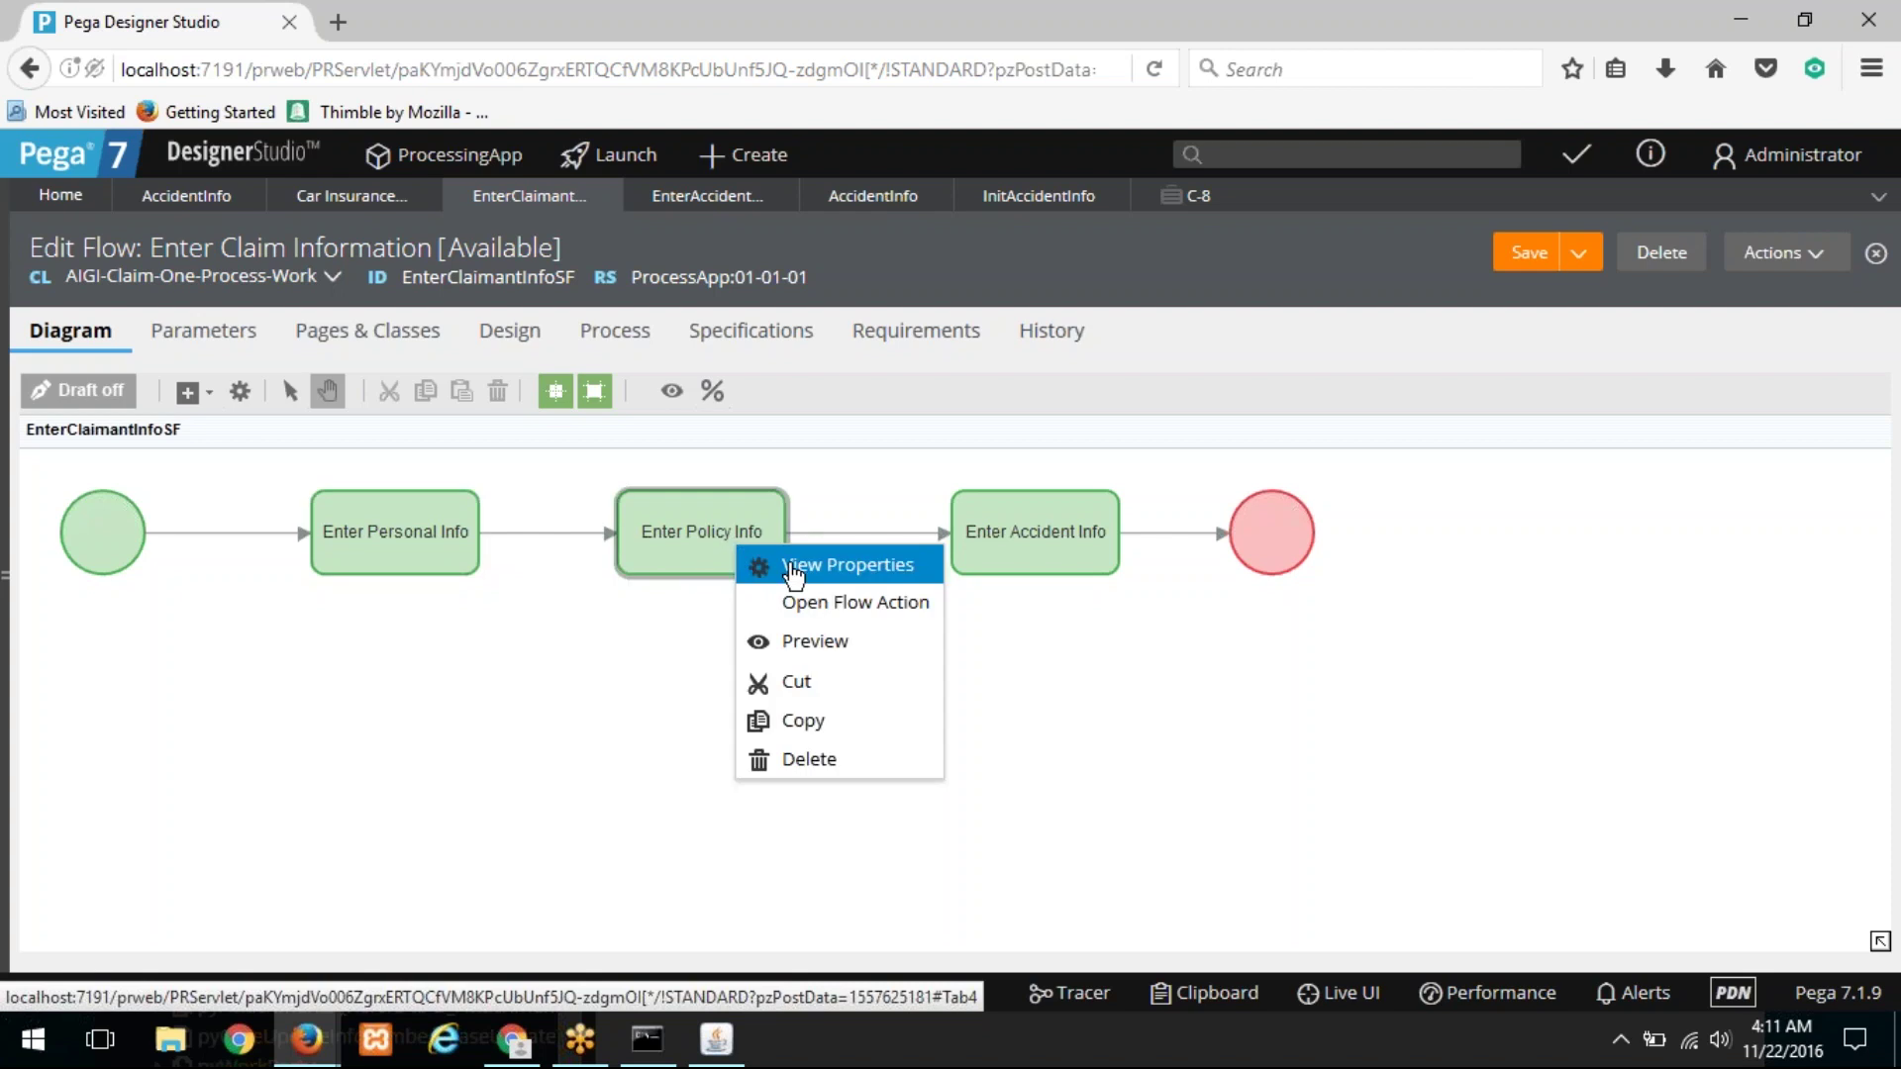
{"action": "left_click", "coordinate": [818, 606]}
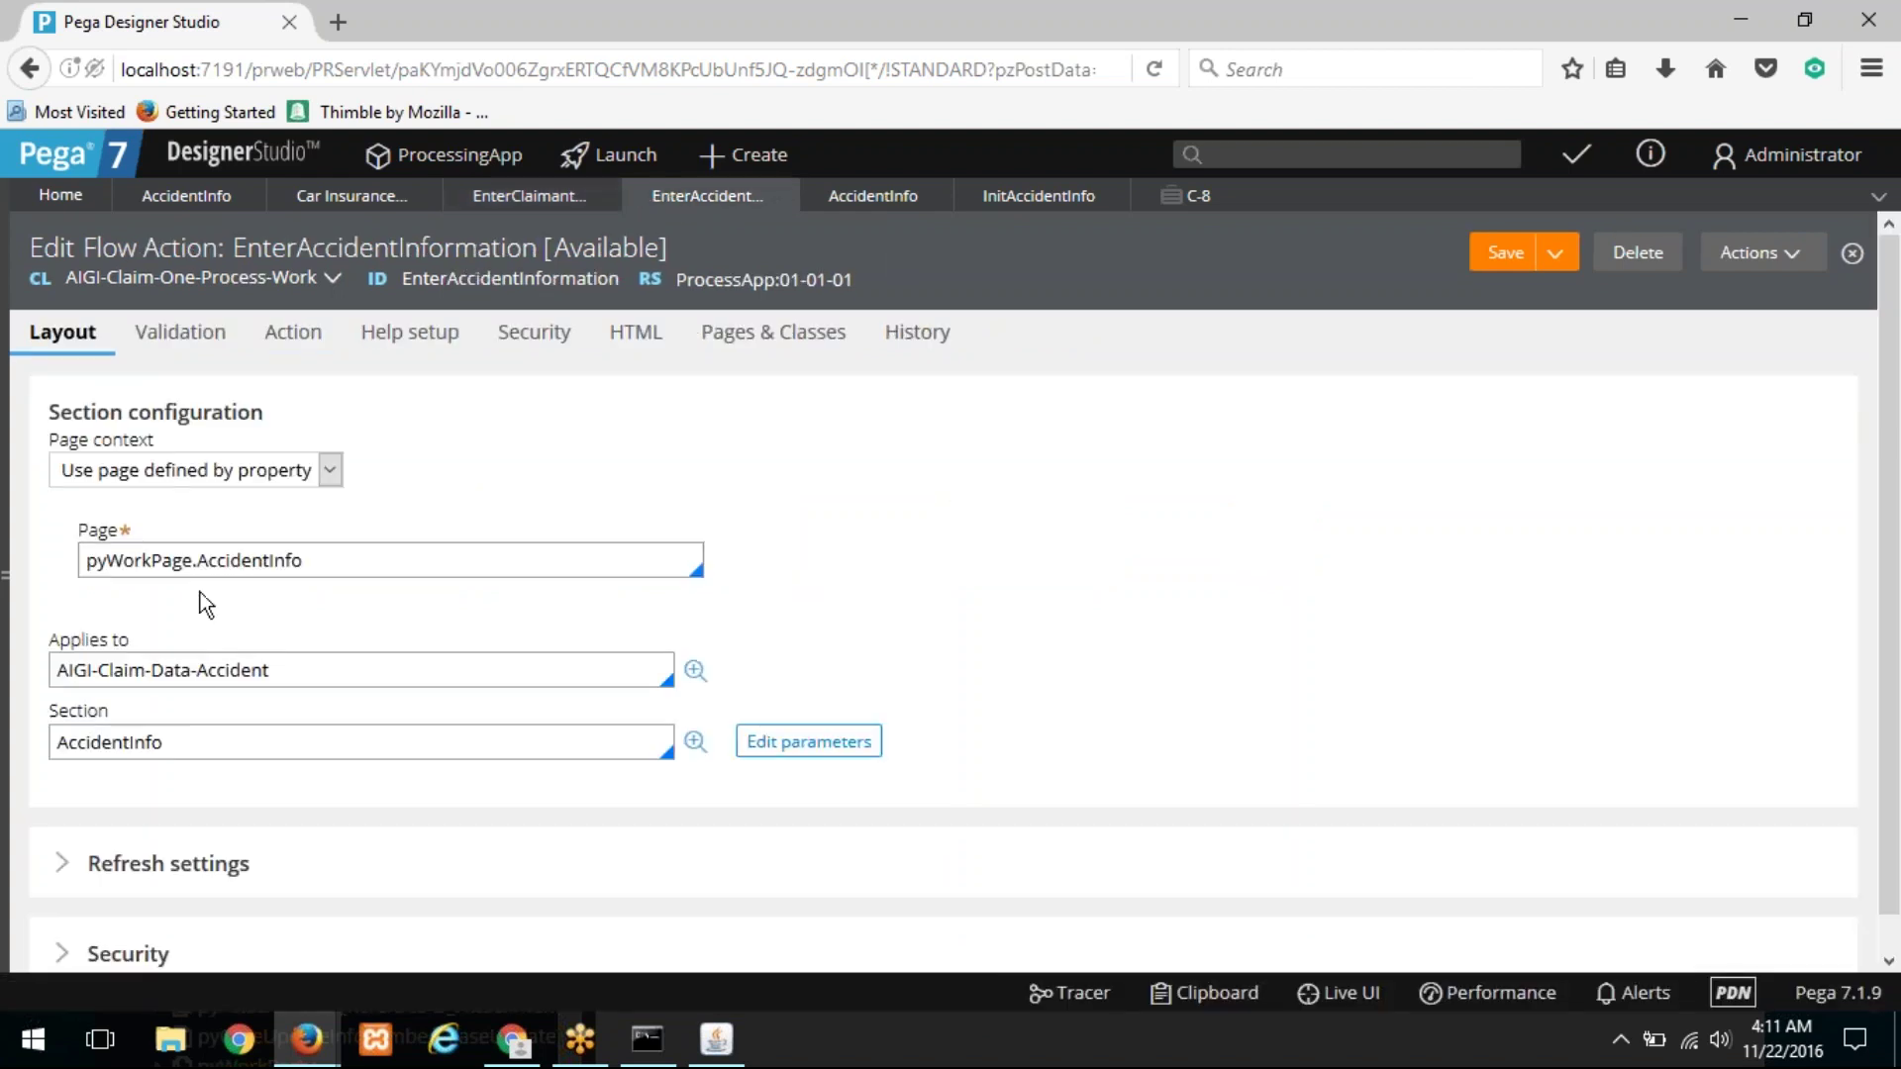
{"action": "left_click", "coordinate": [891, 198]}
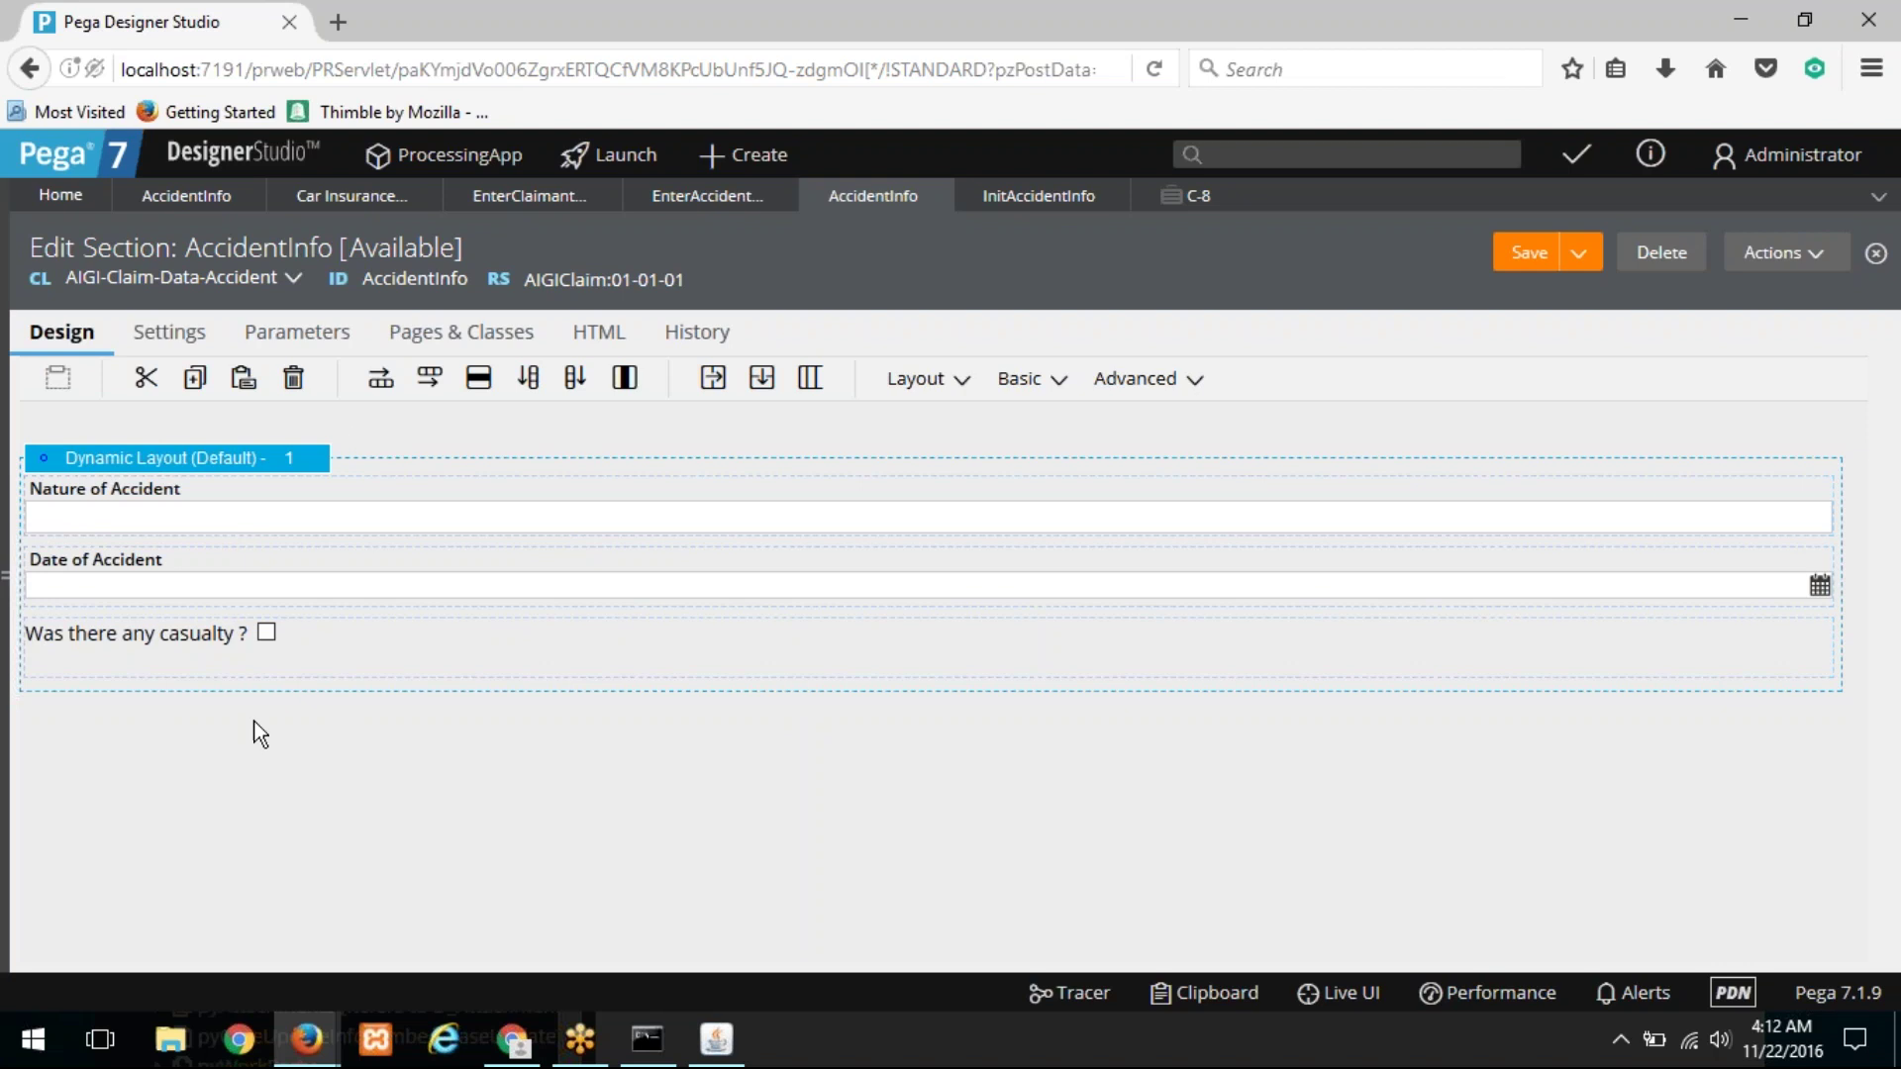
Step: Select the AccidentInfo rule ID, show the application explorer, and collapse the CClaim class tree
{"action": "double_click", "coordinate": [421, 280]}
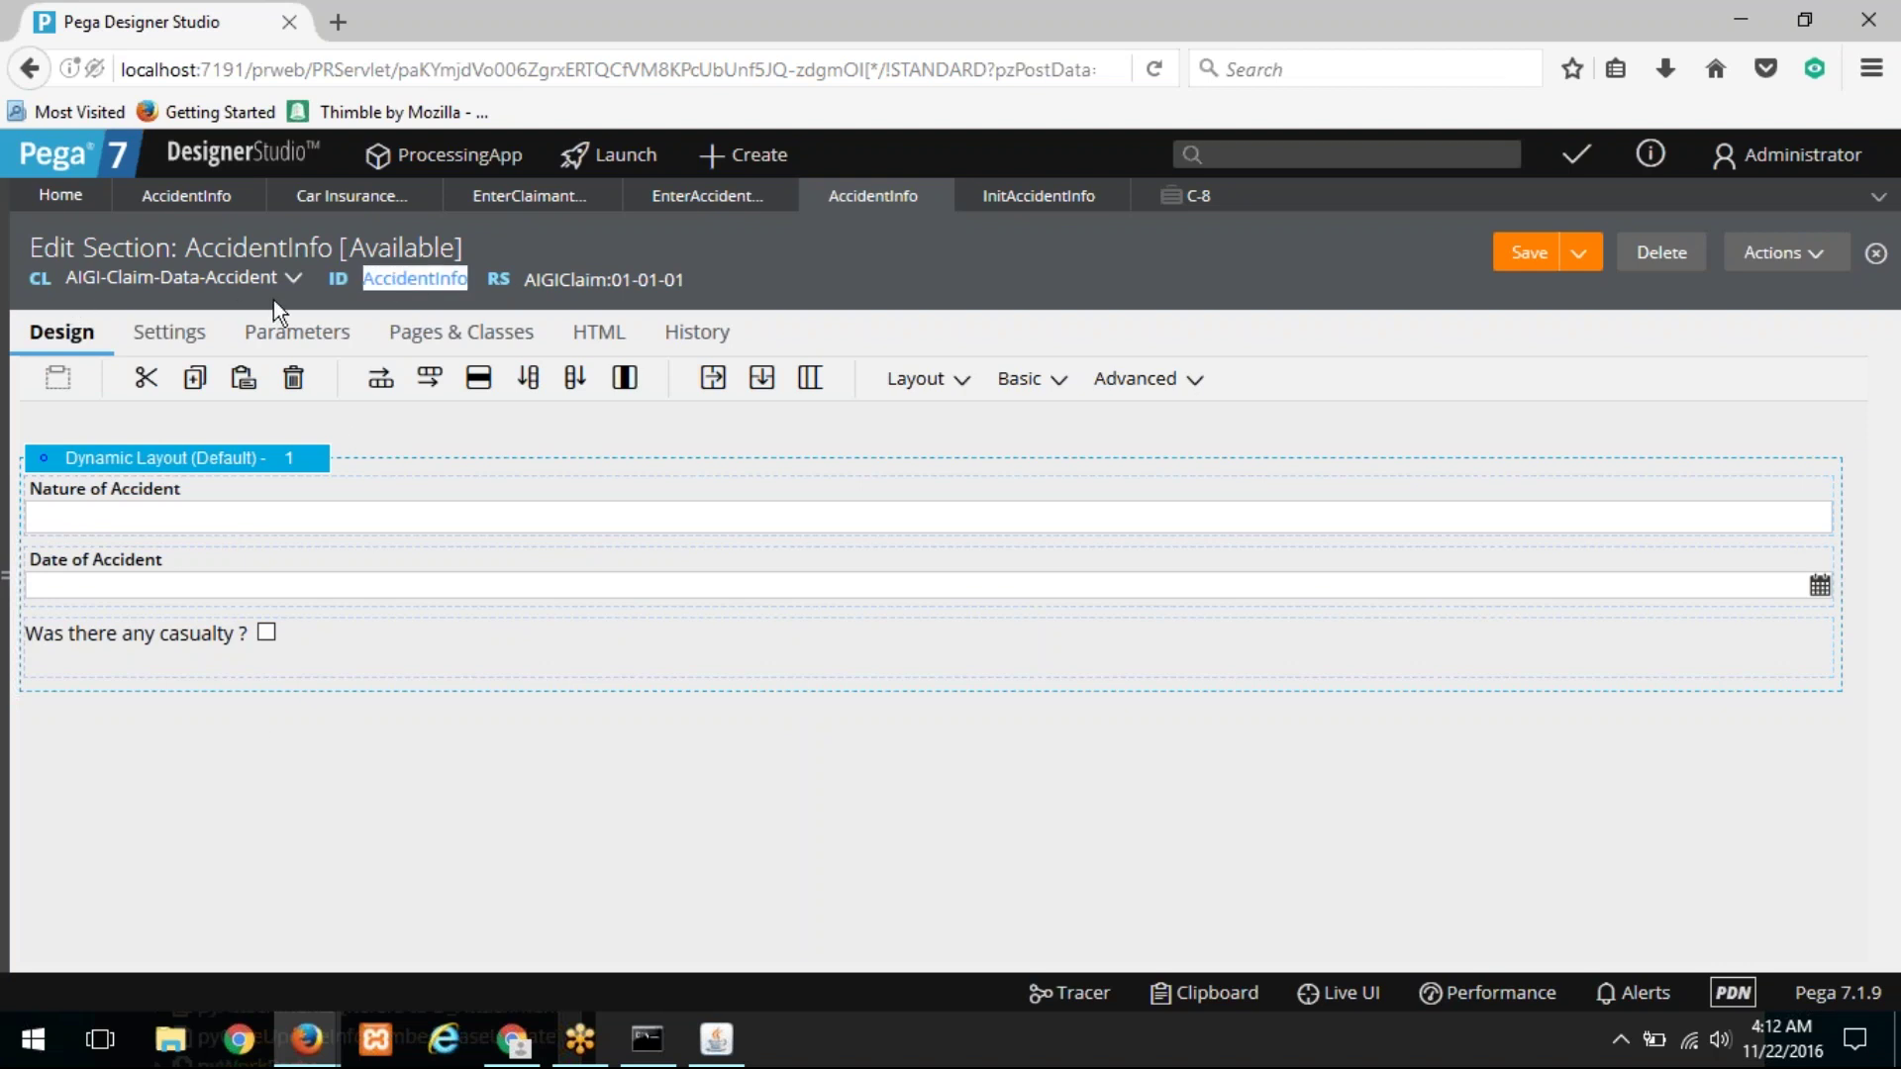
{"action": "left_click", "coordinate": [5, 575]}
{"action": "left_click", "coordinate": [39, 604]}
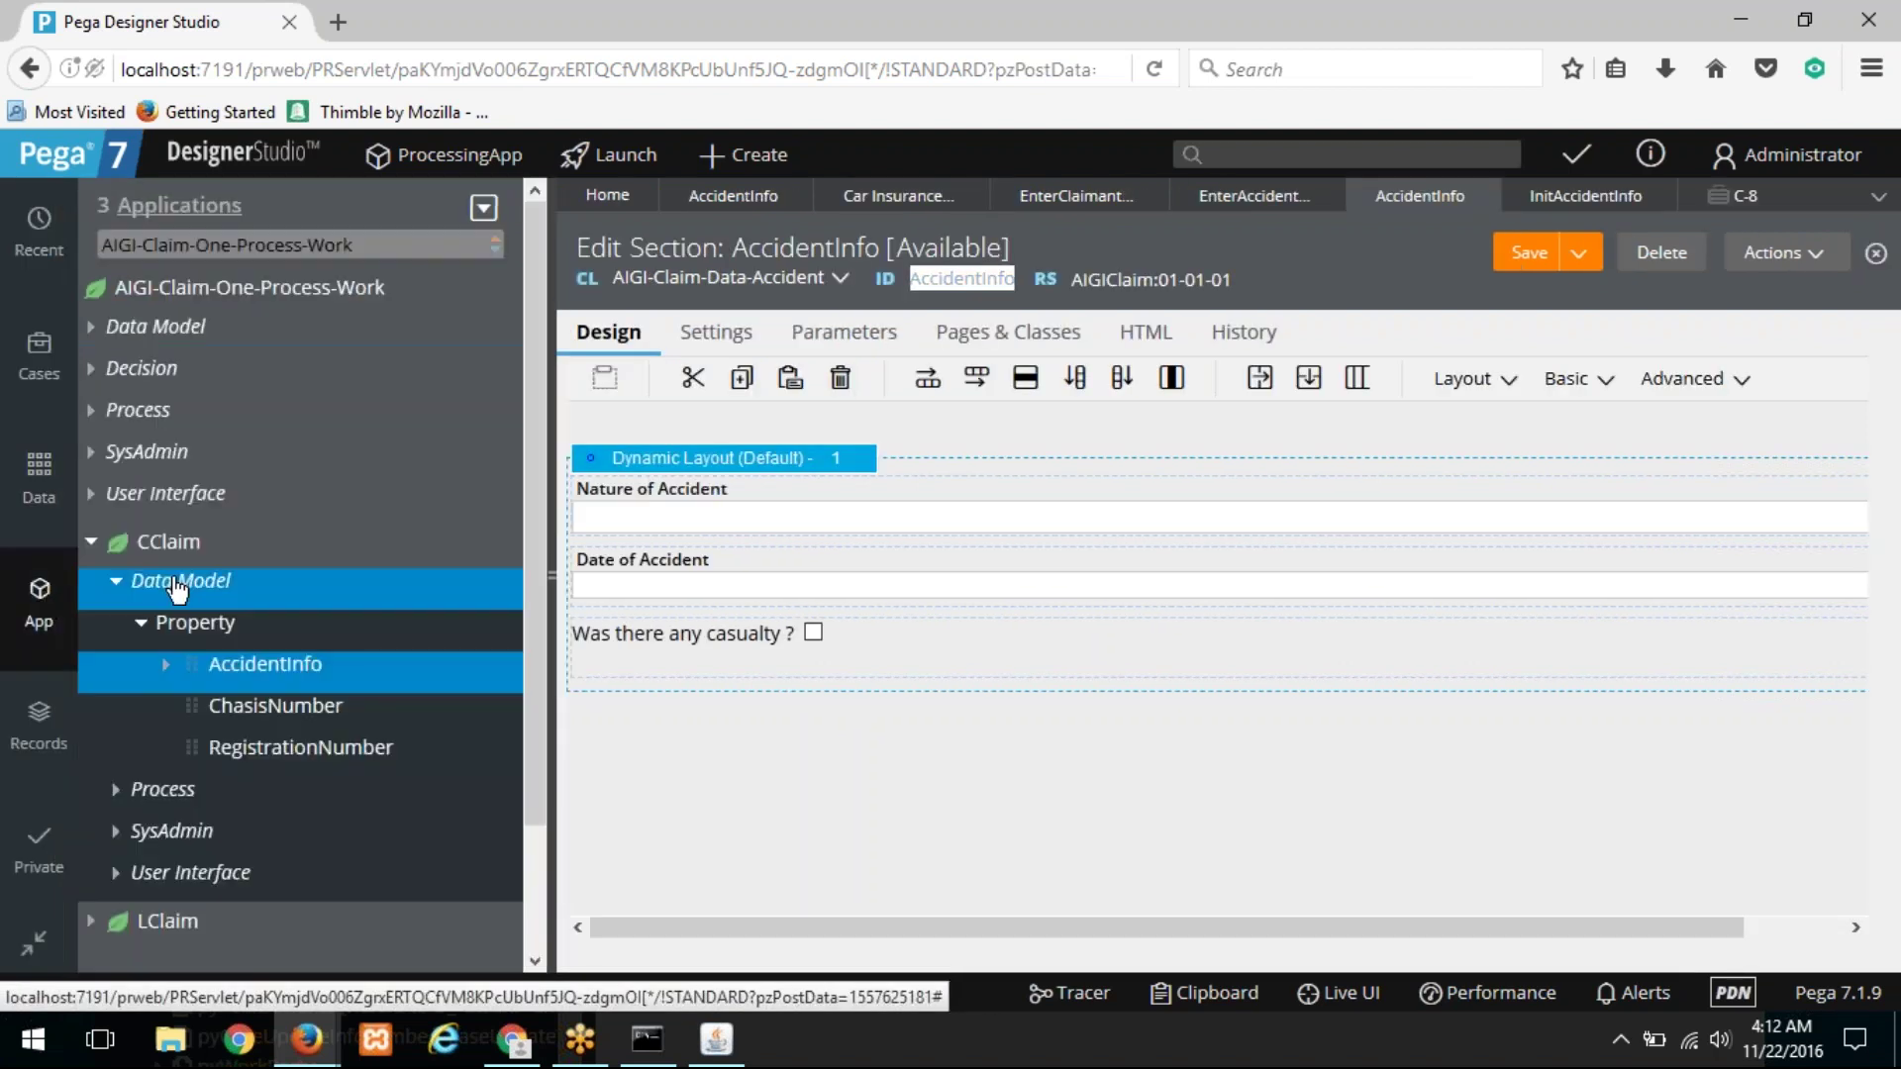
{"action": "left_click", "coordinate": [99, 545]}
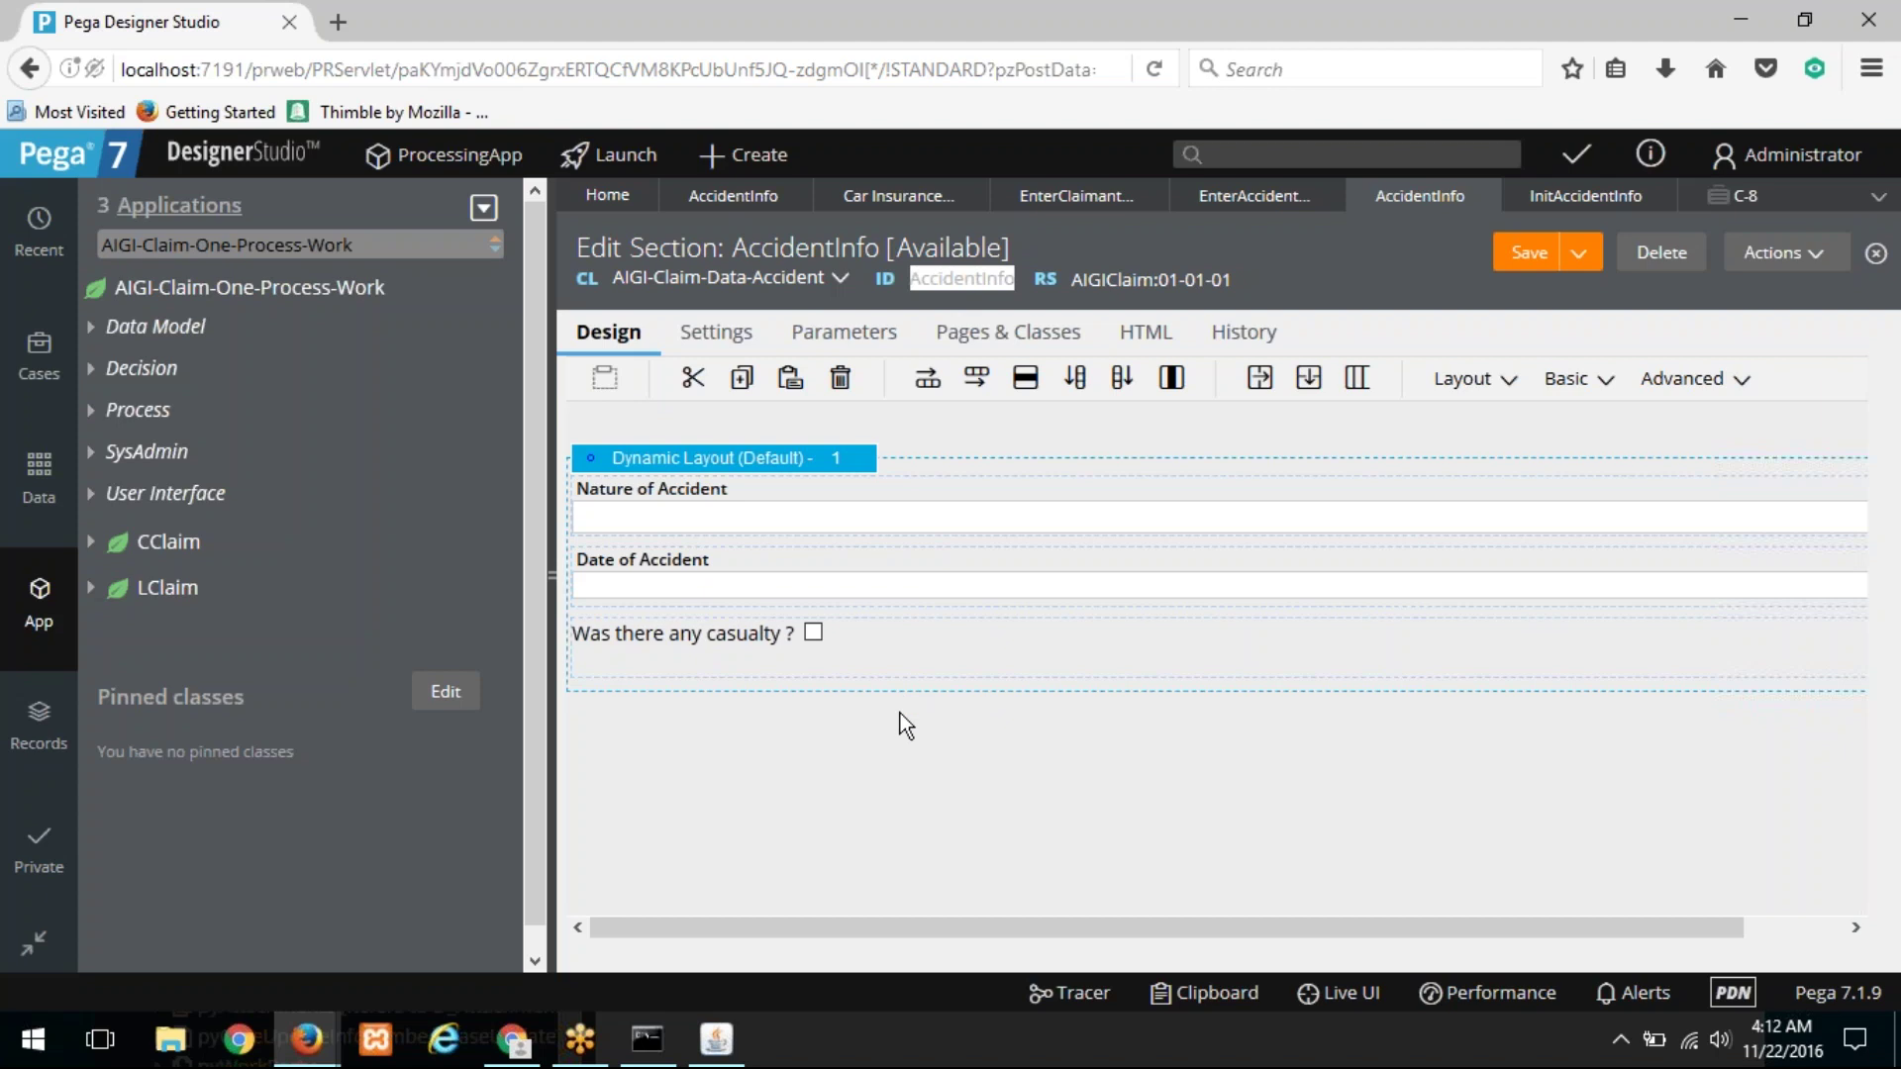
Step: Search rules for 'old:addworkparty', then refine the search term to find AddParty rules
{"action": "left_click", "coordinate": [1246, 156]}
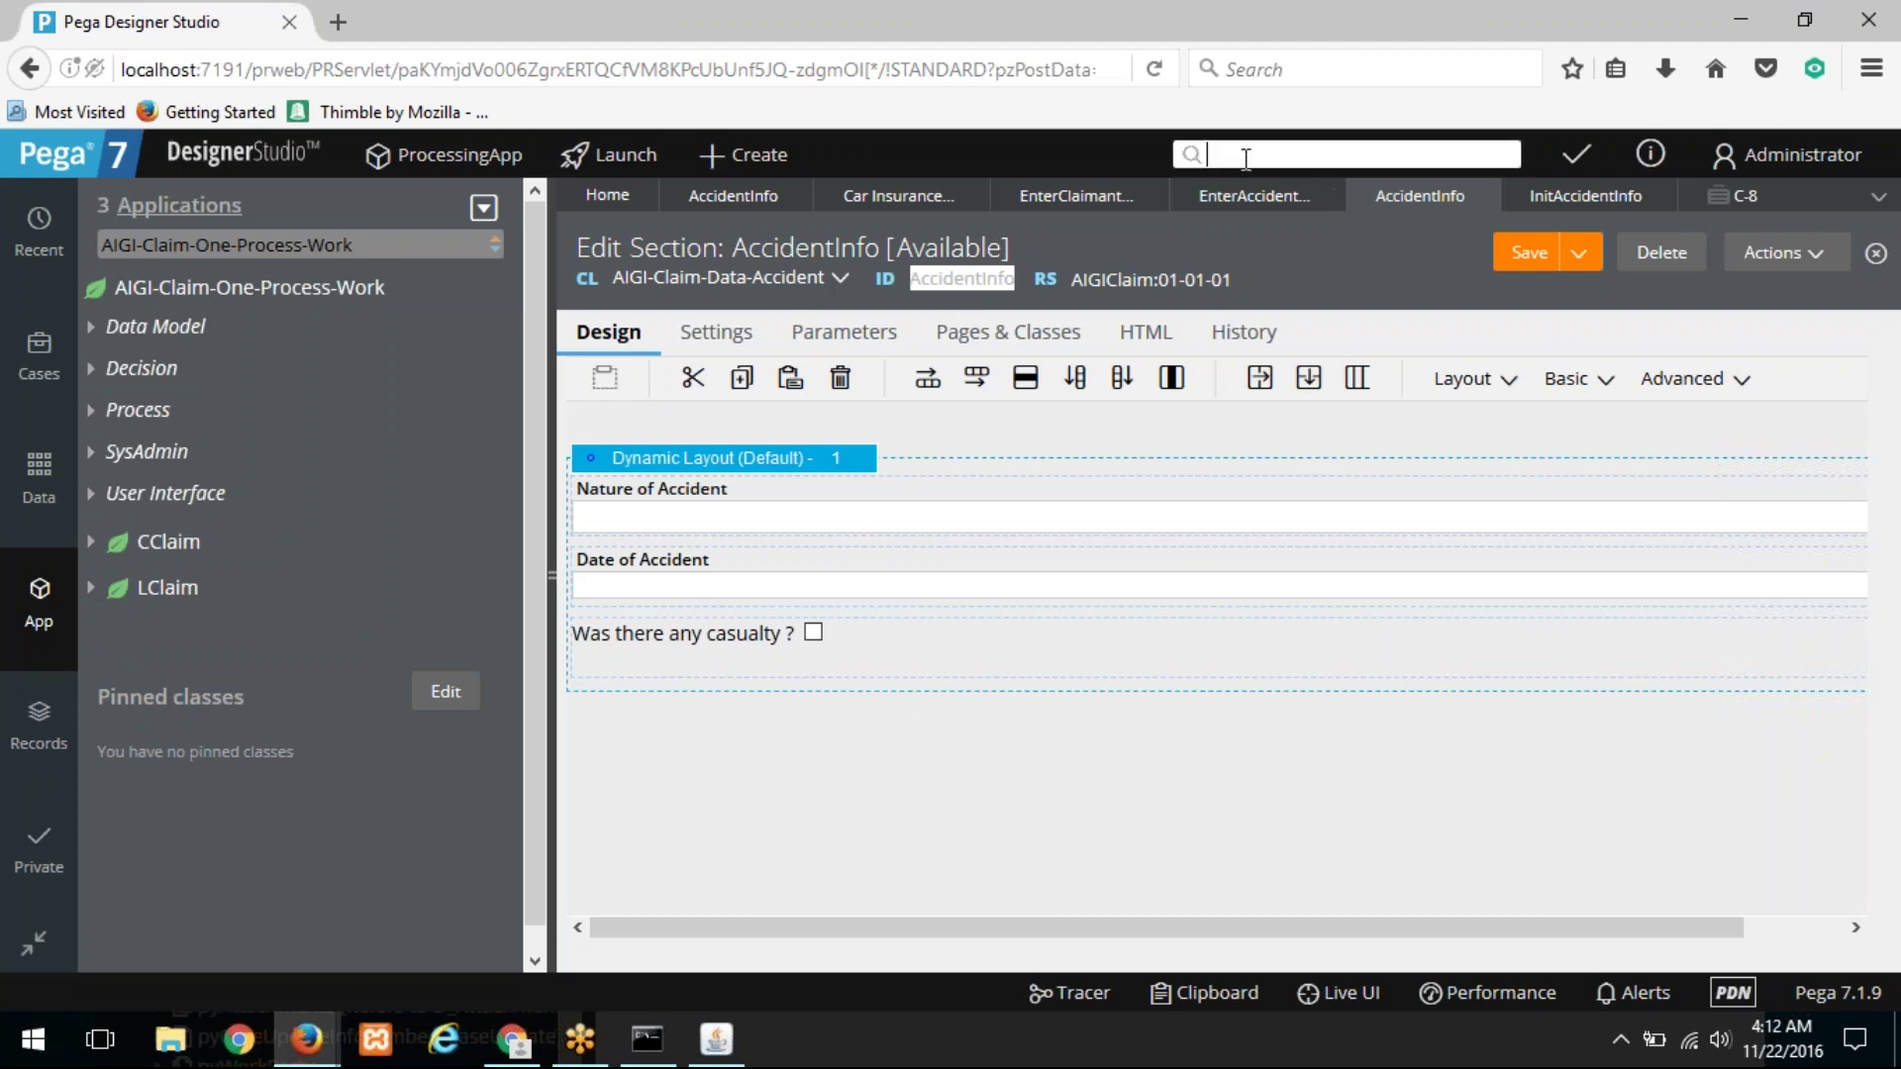
{"action": "type", "text": "old:addworkparty"}
{"action": "key", "text": "Return"}
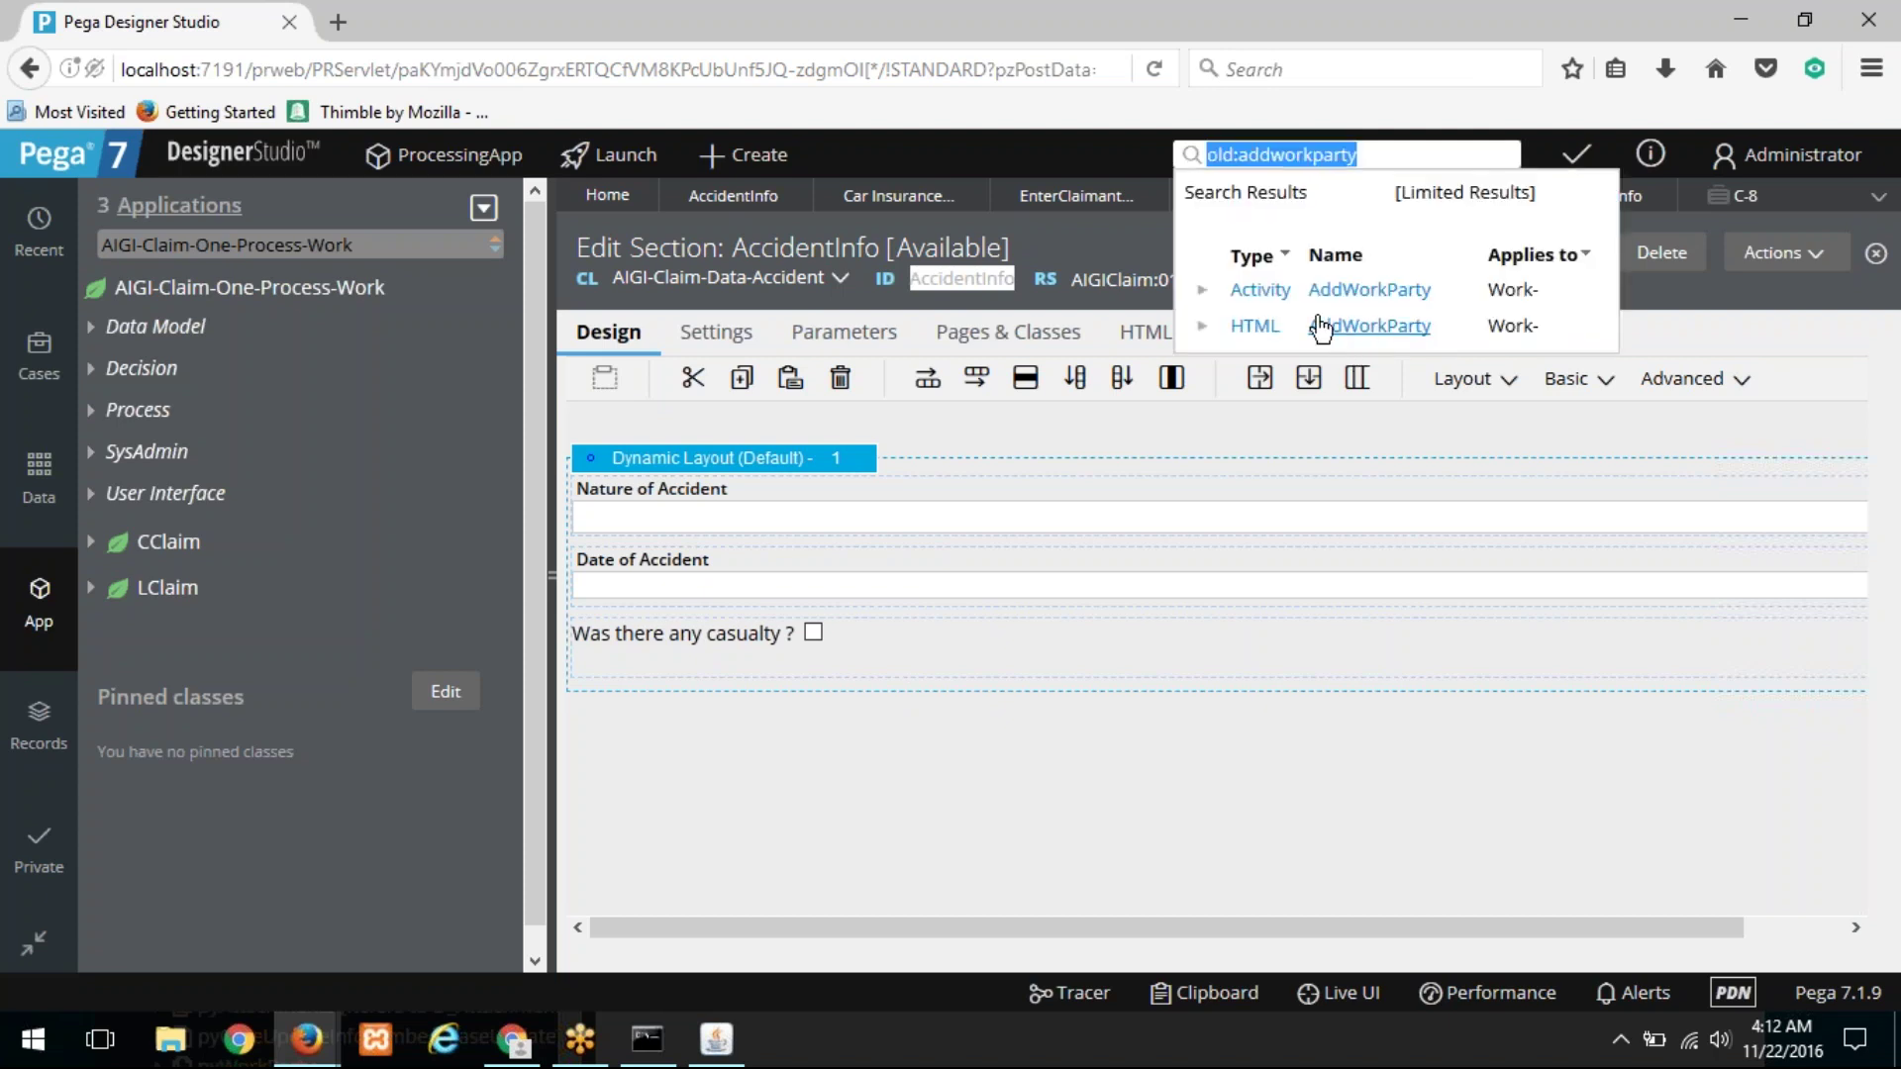
{"action": "left_click", "coordinate": [1298, 154]}
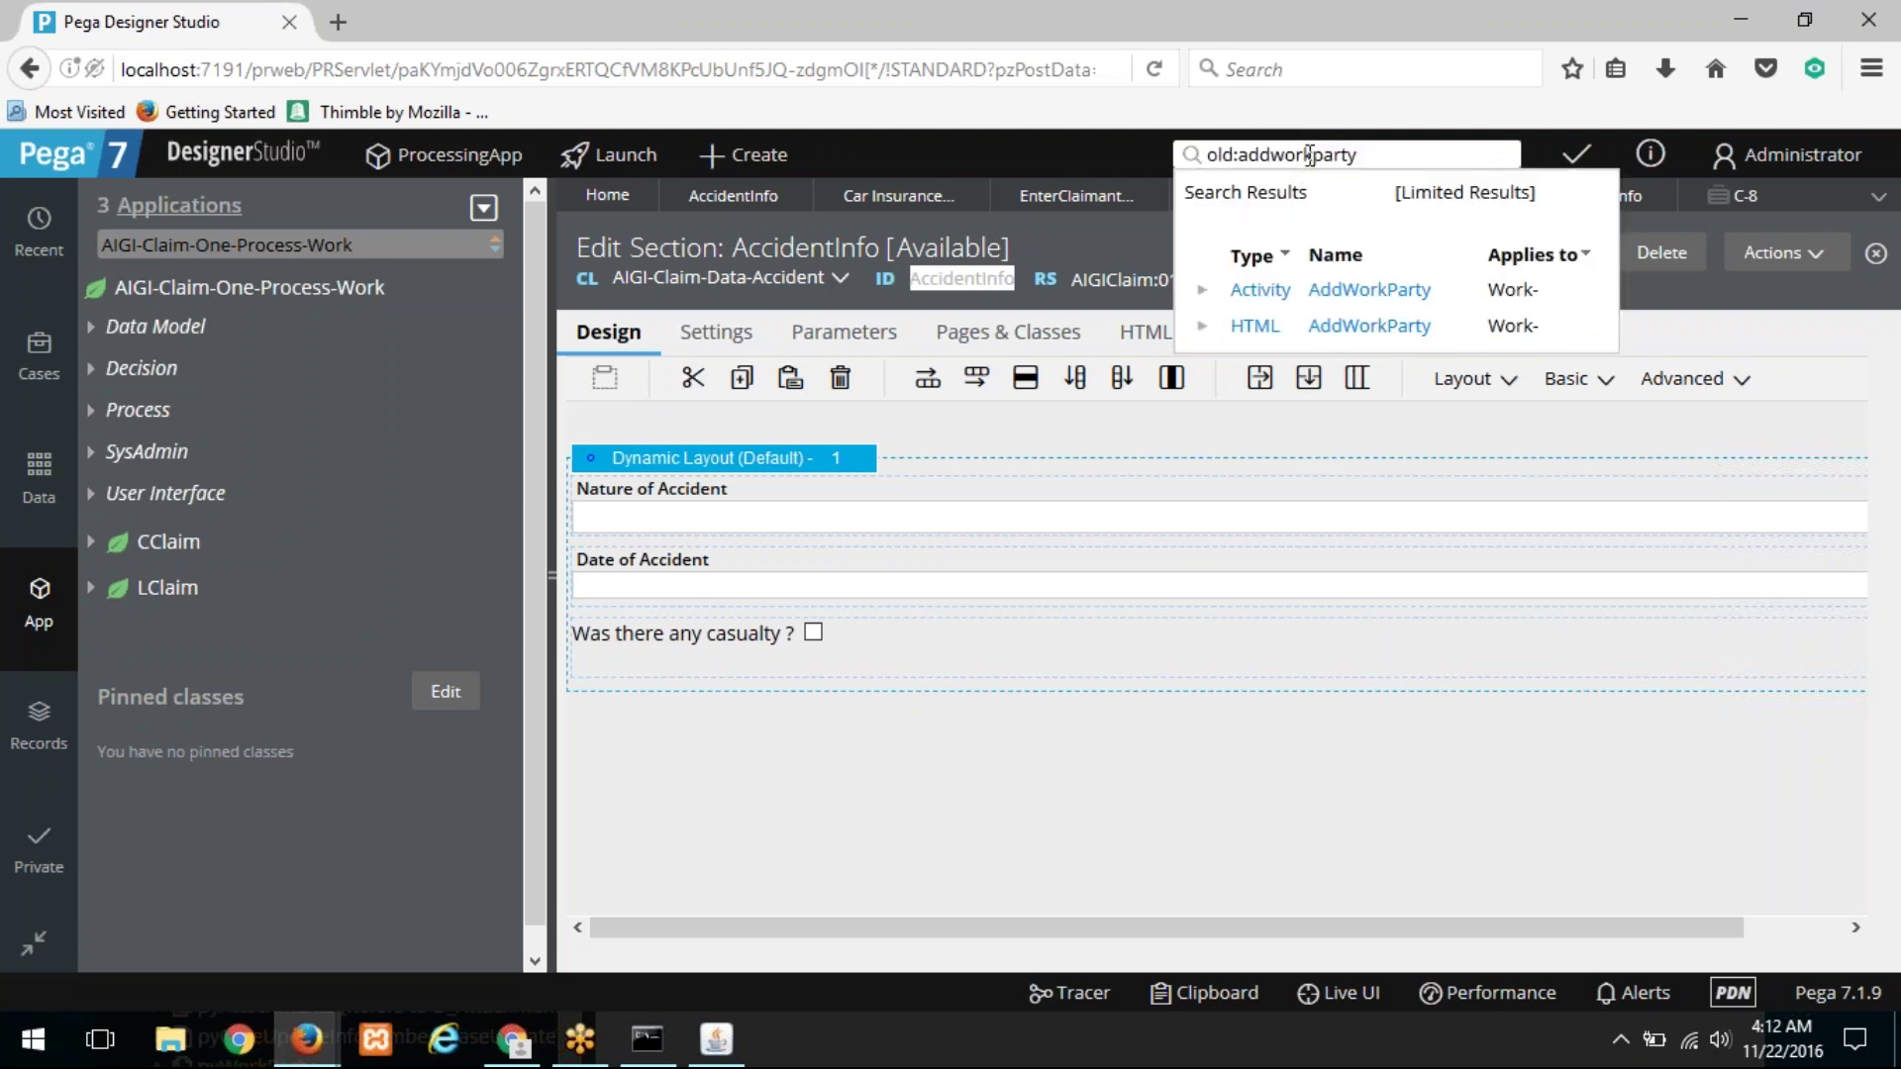
{"action": "left_click", "coordinate": [1275, 154]}
{"action": "key", "text": "Delete"}
{"action": "key", "text": "Delete"}
{"action": "key", "text": "Delete"}
{"action": "key", "text": "Delete"}
{"action": "key", "text": "Return"}
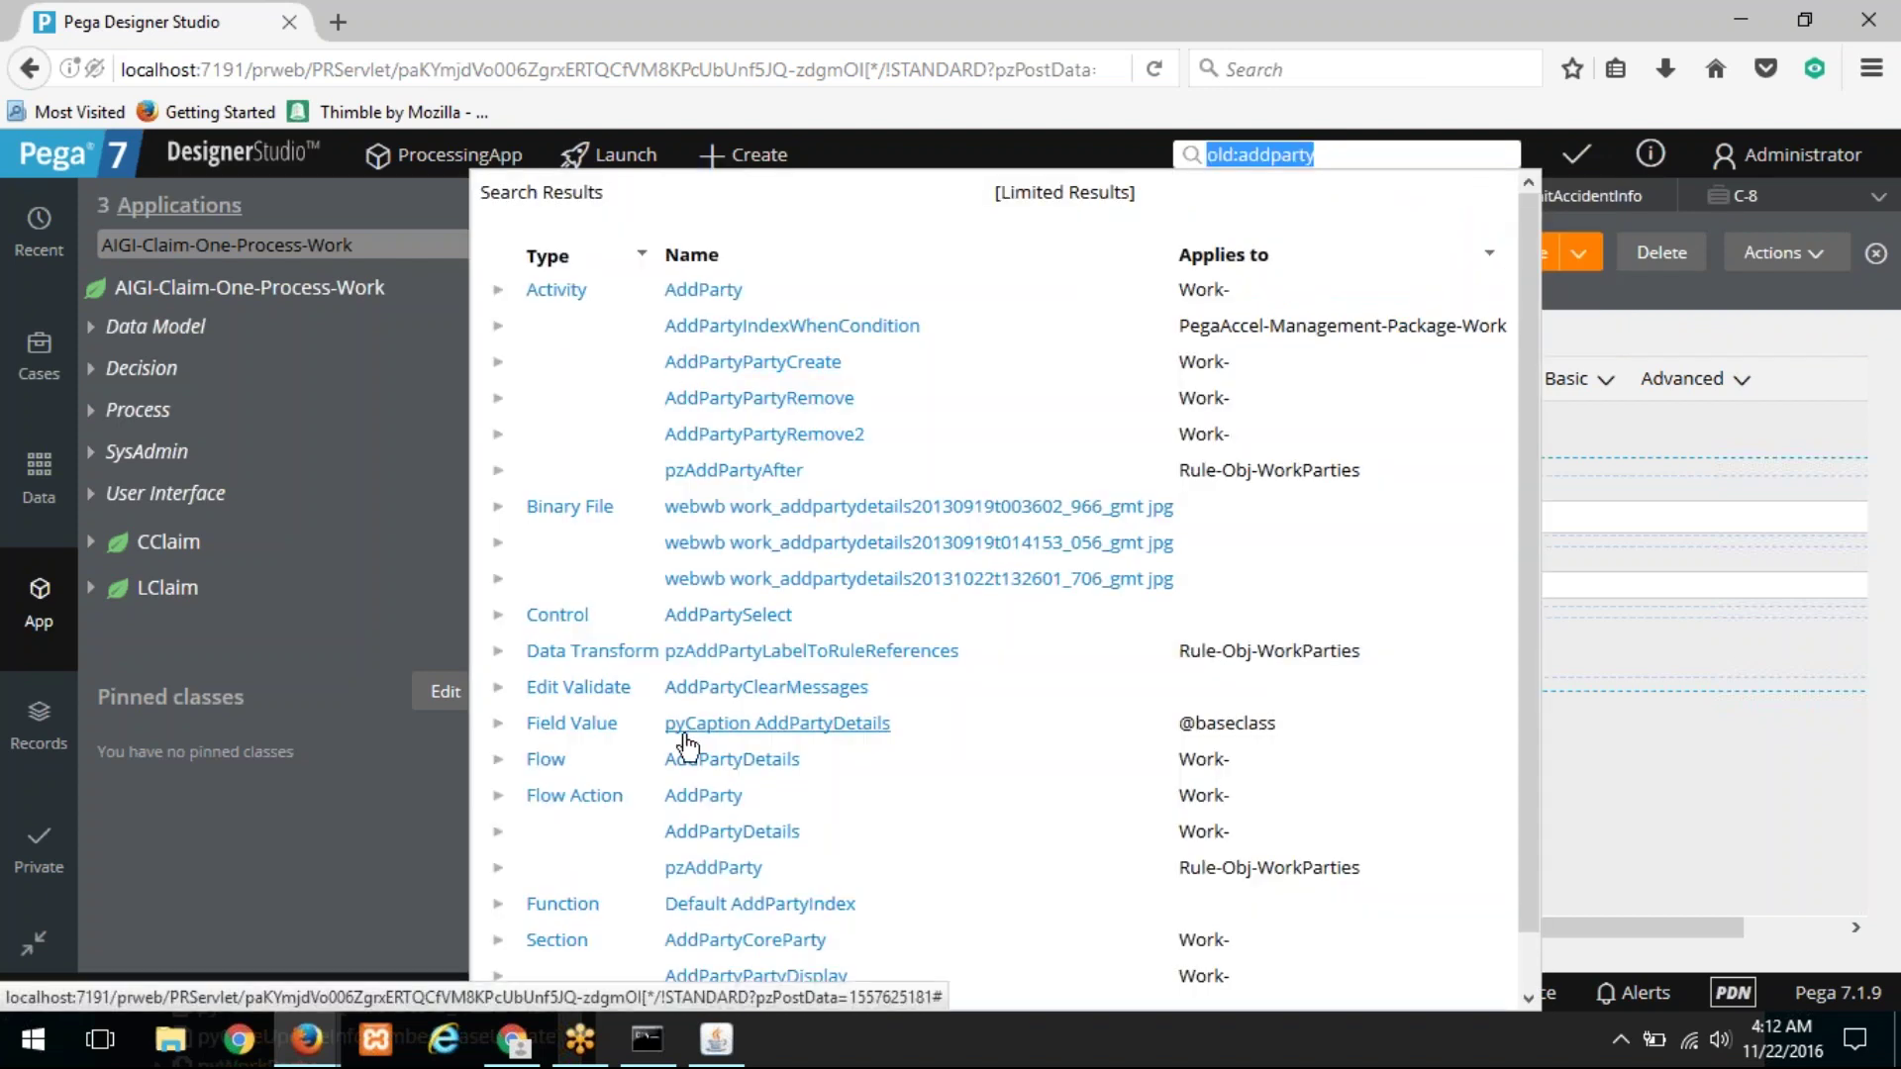
Step: Open the AddParty flow action and its pyNewWorkPartyDetail section, then close both tabs
{"action": "left_click", "coordinate": [721, 798]}
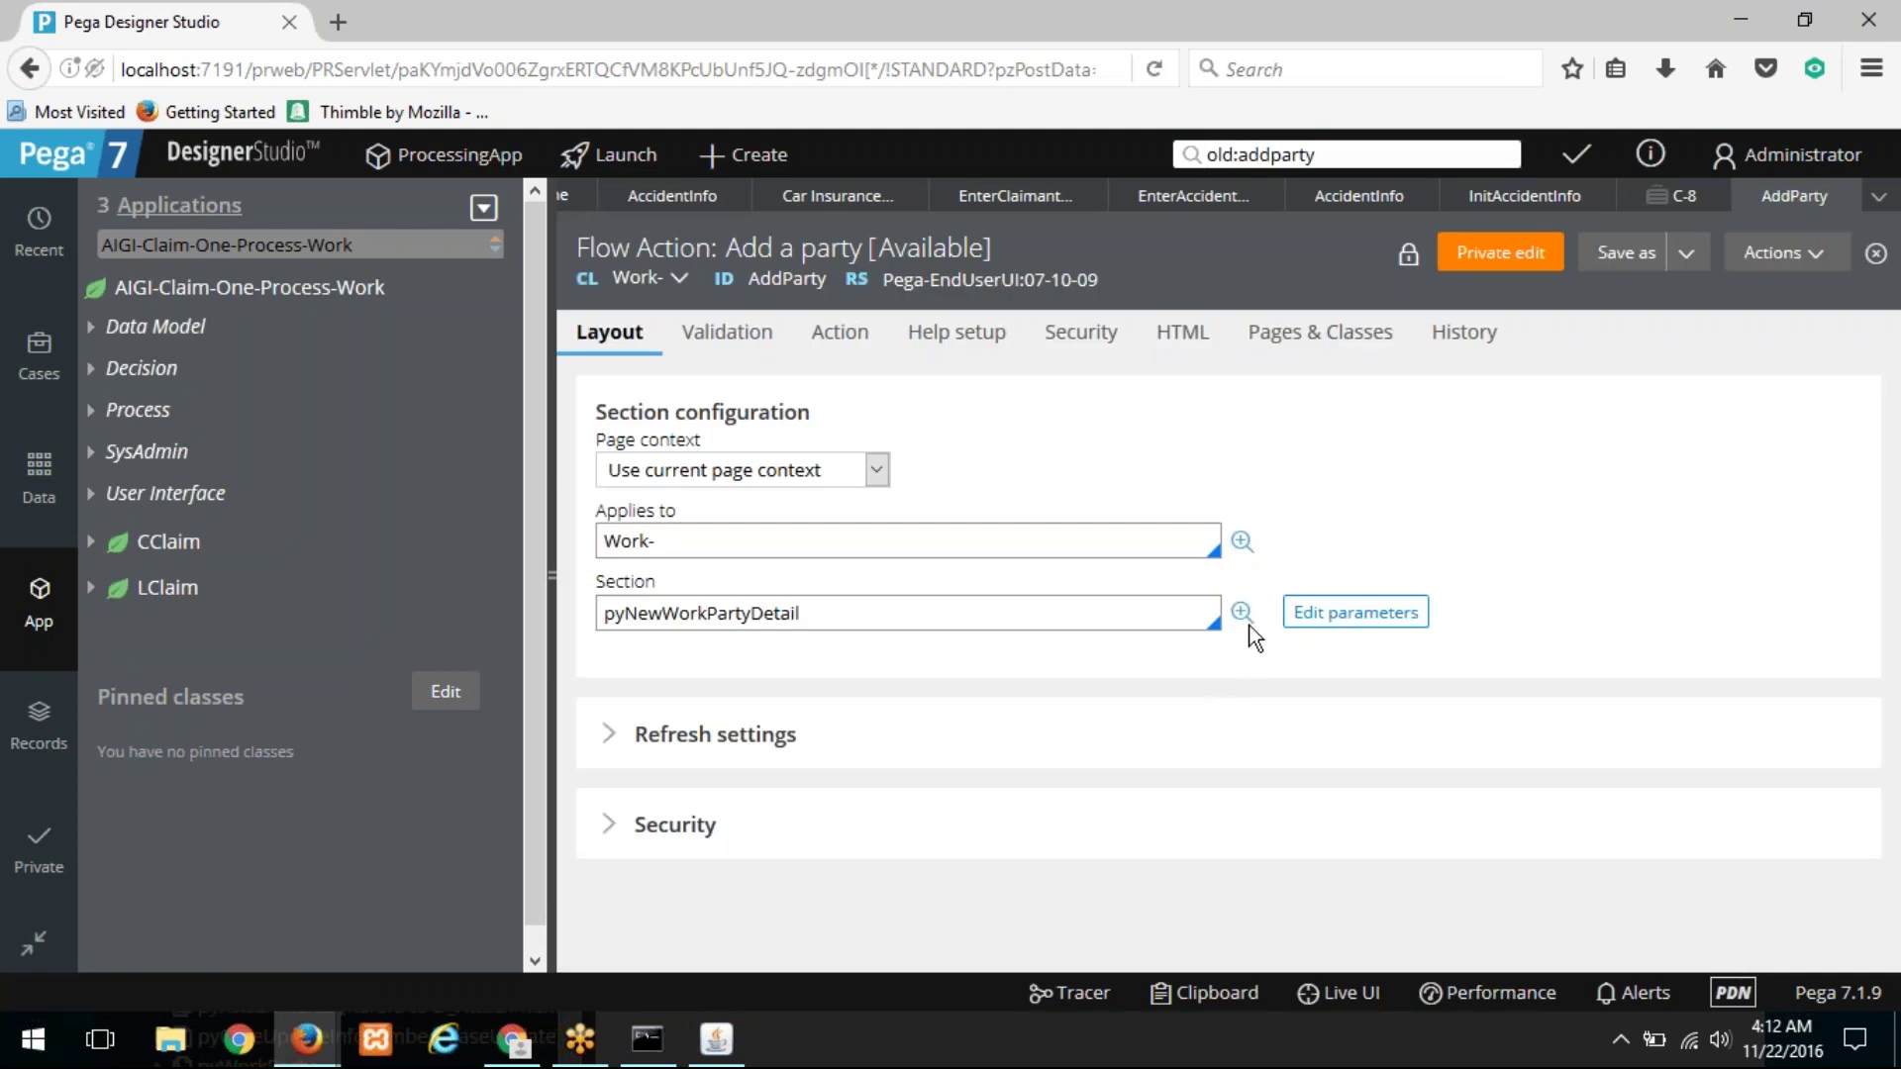
{"action": "left_click", "coordinate": [1241, 612]}
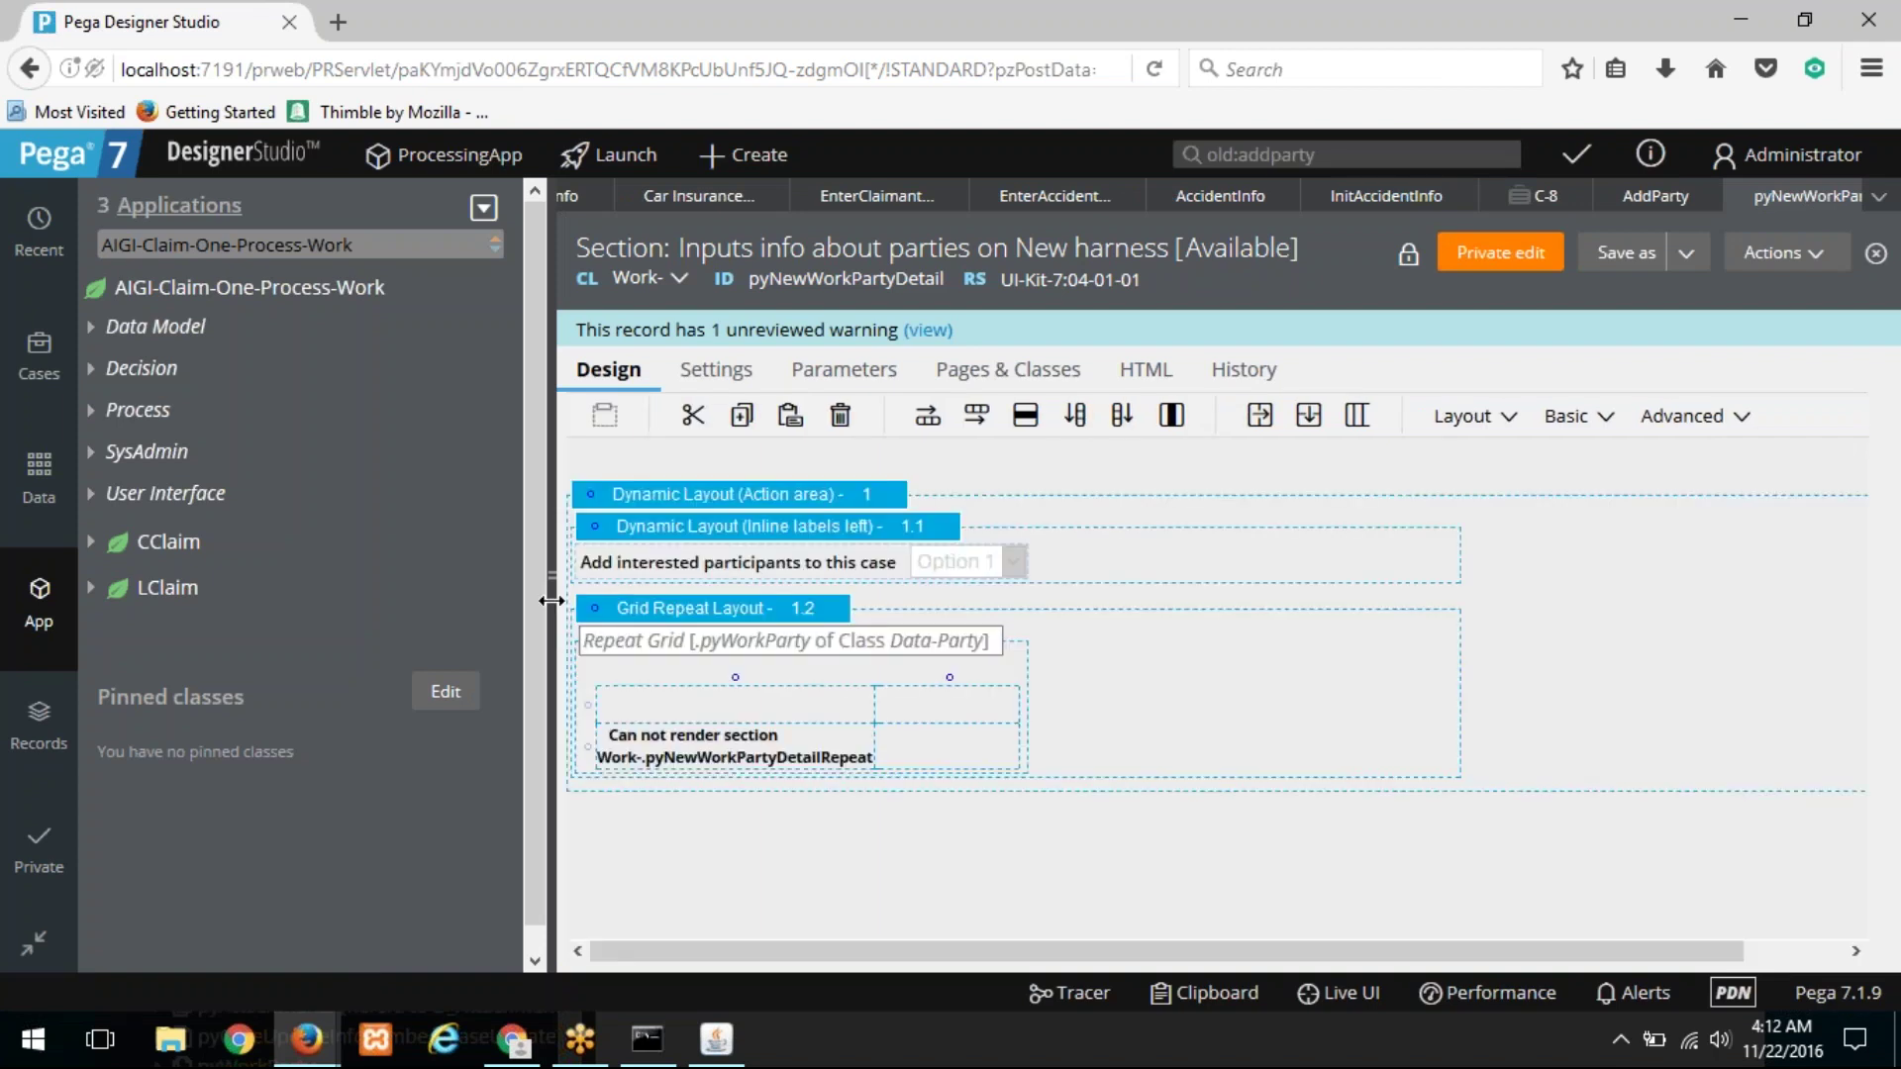
{"action": "right_click", "coordinate": [1670, 305]}
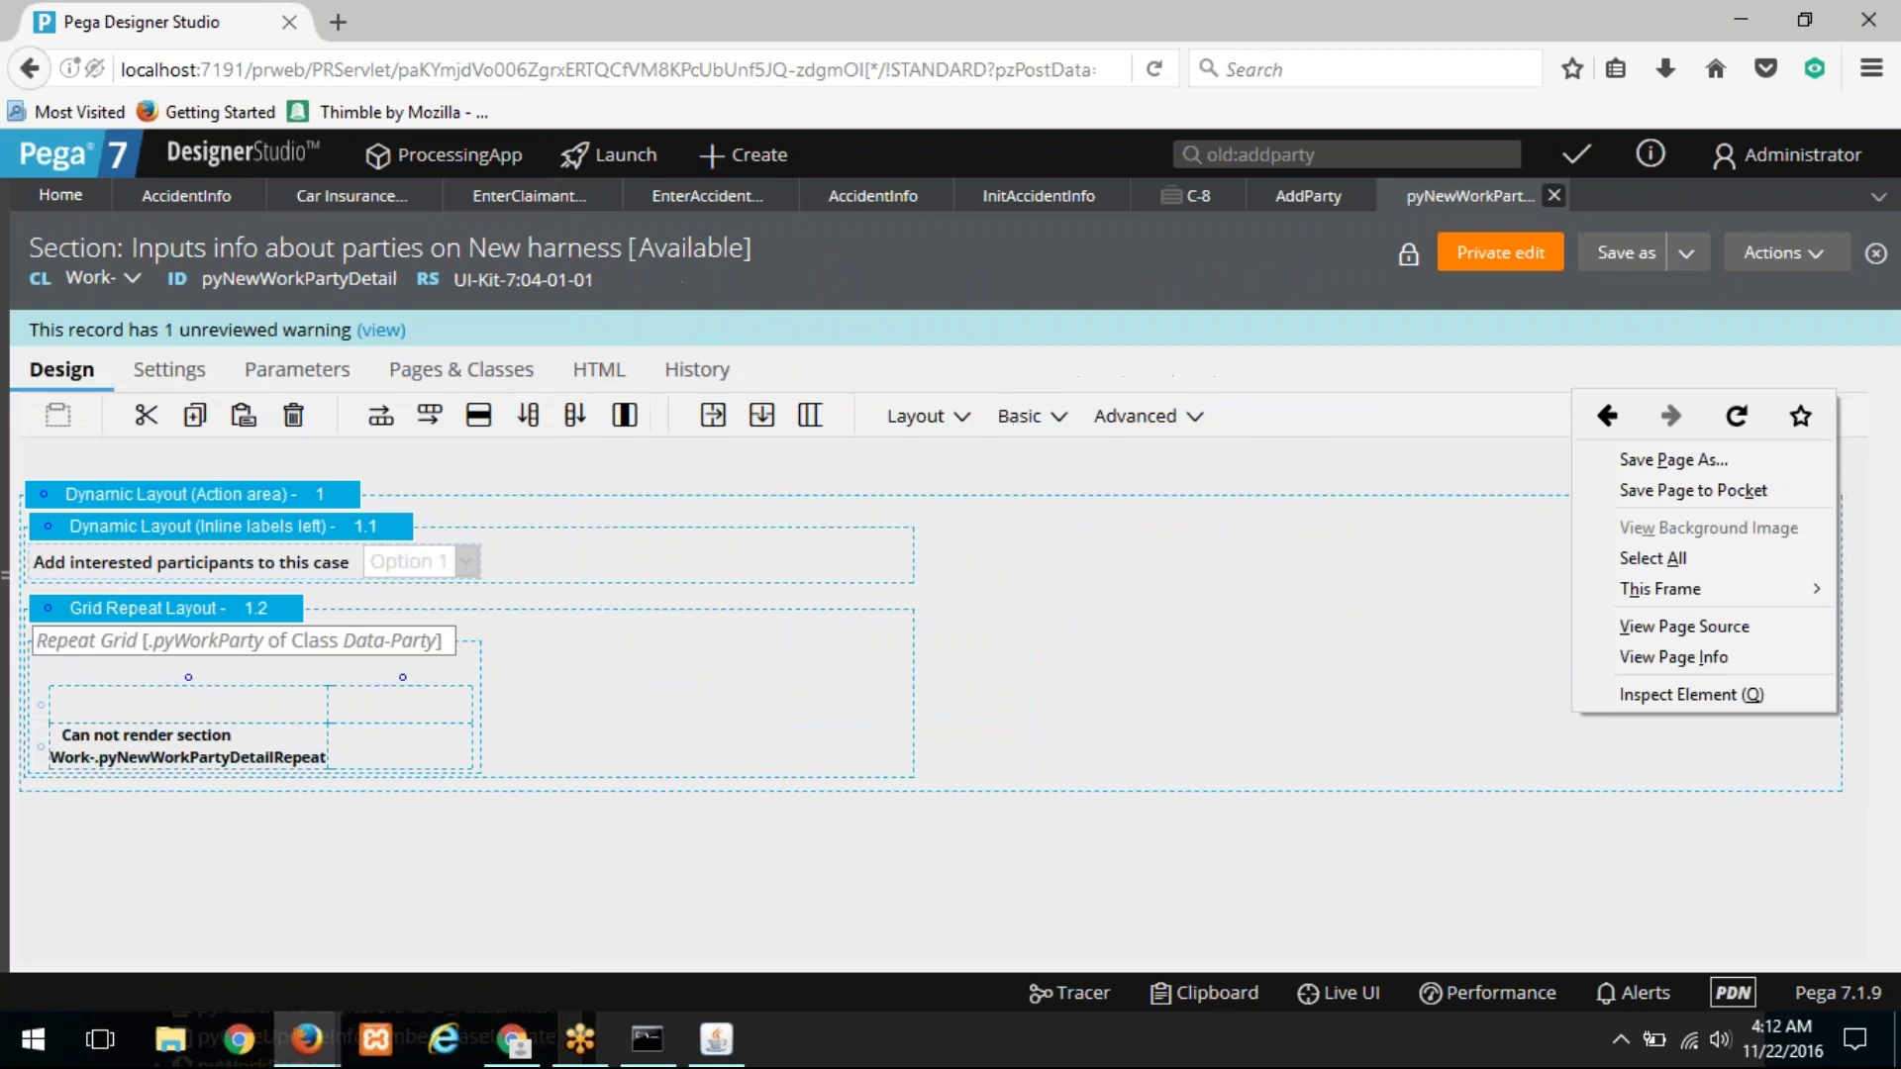
{"action": "left_click", "coordinate": [1562, 197]}
{"action": "left_click", "coordinate": [1561, 197]}
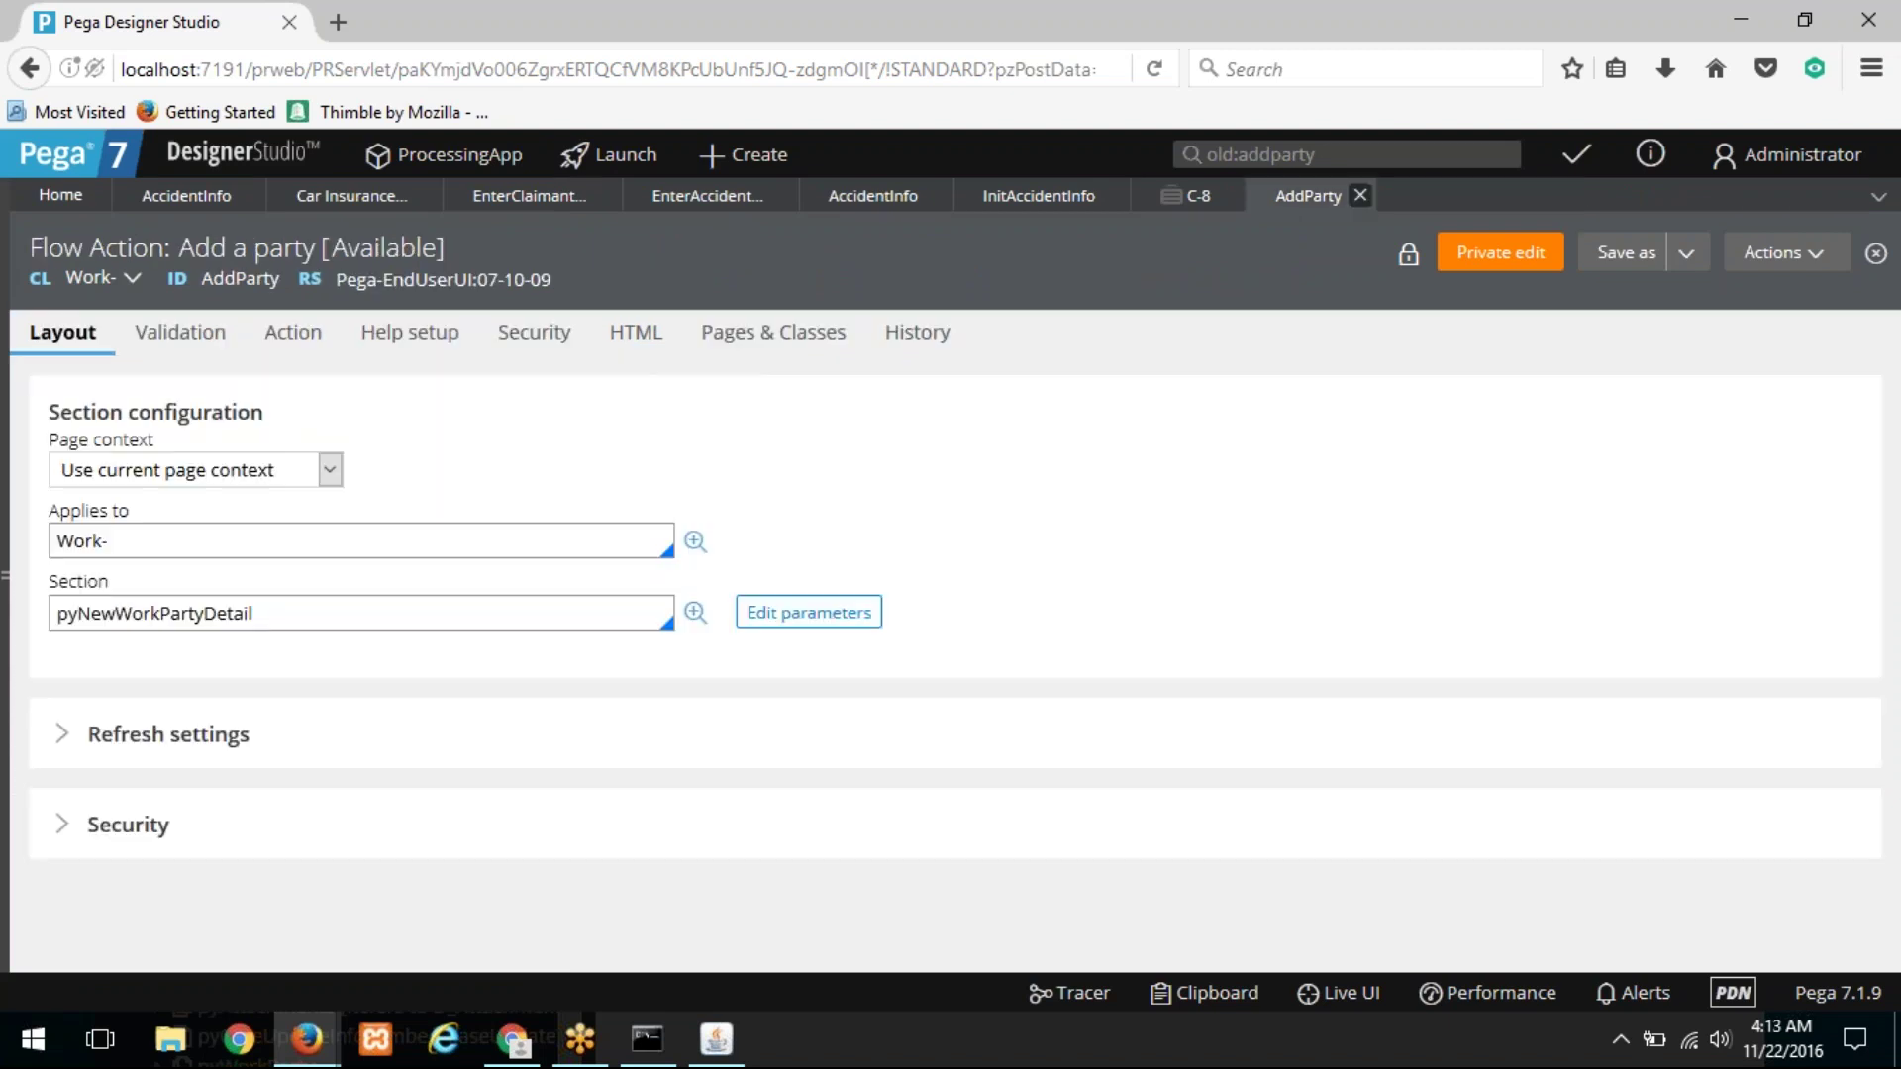
{"action": "left_click", "coordinate": [1361, 196]}
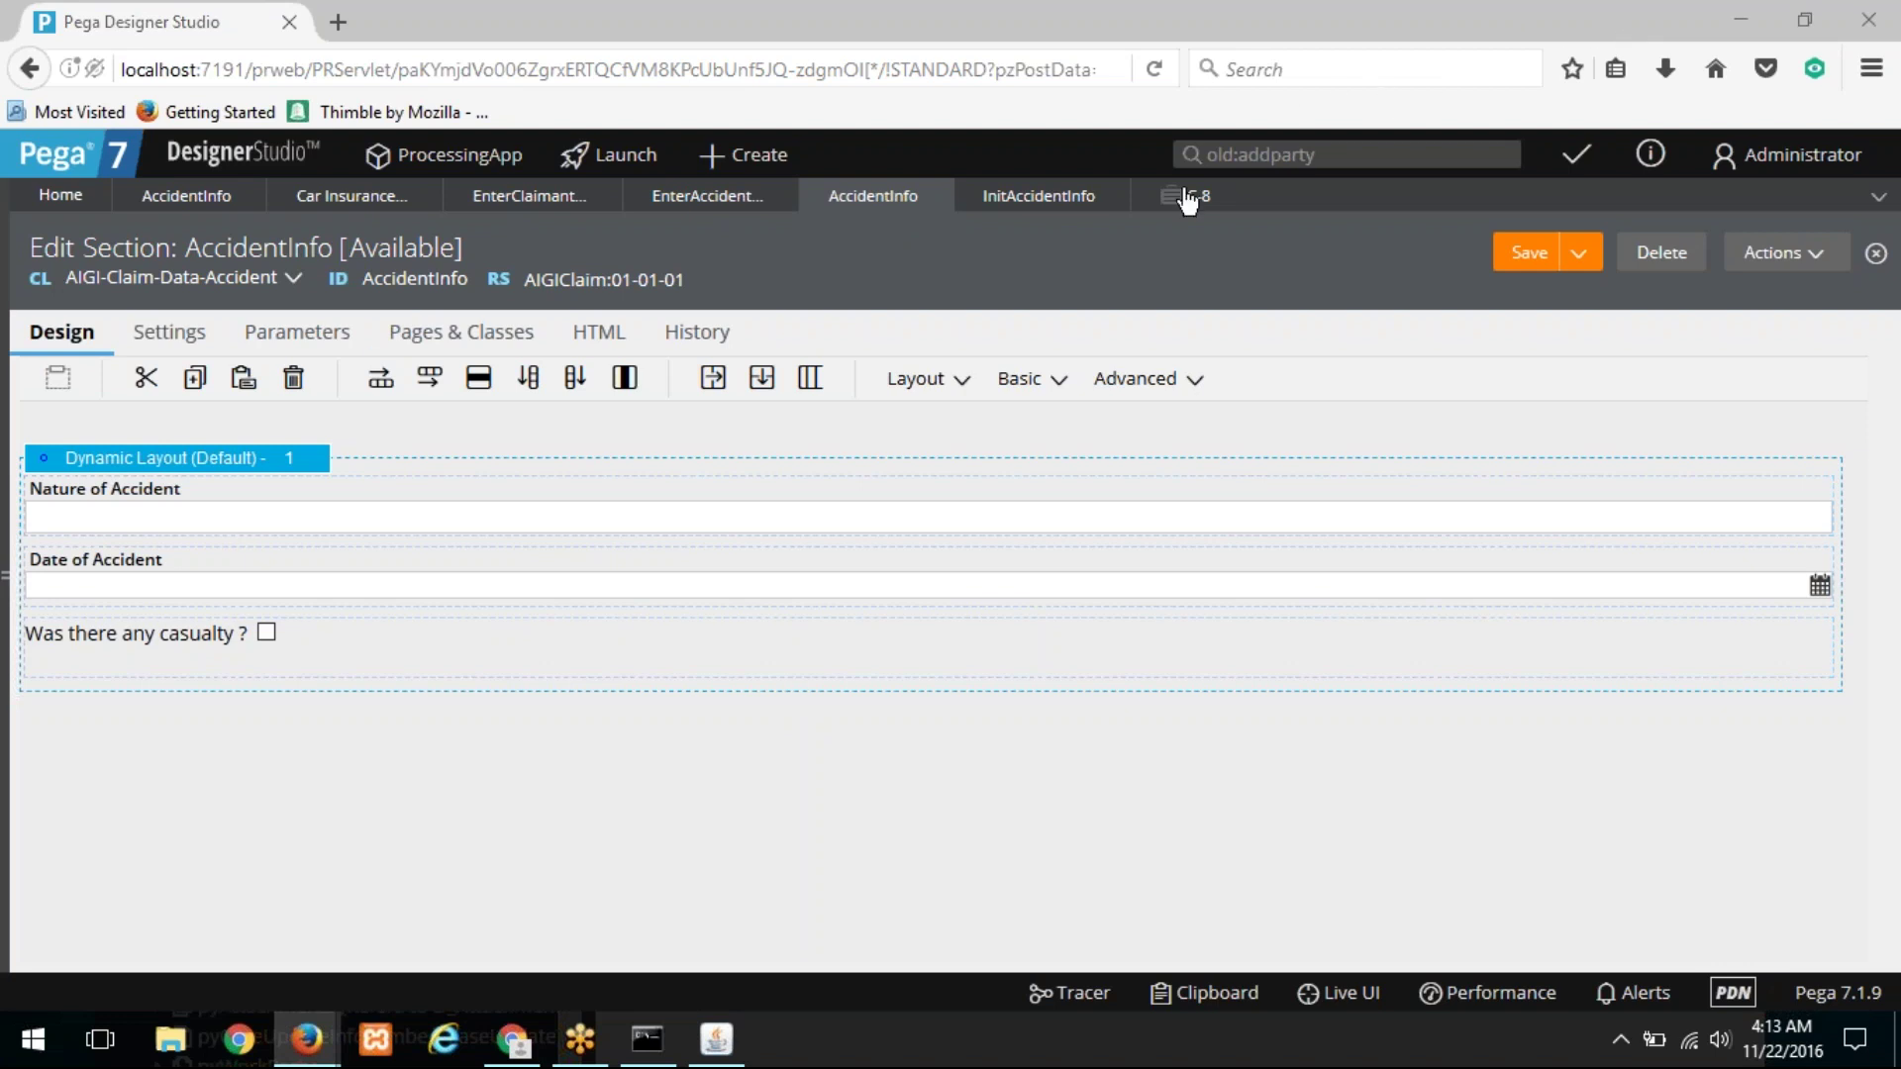
{"action": "key", "text": "ctrl+2"}
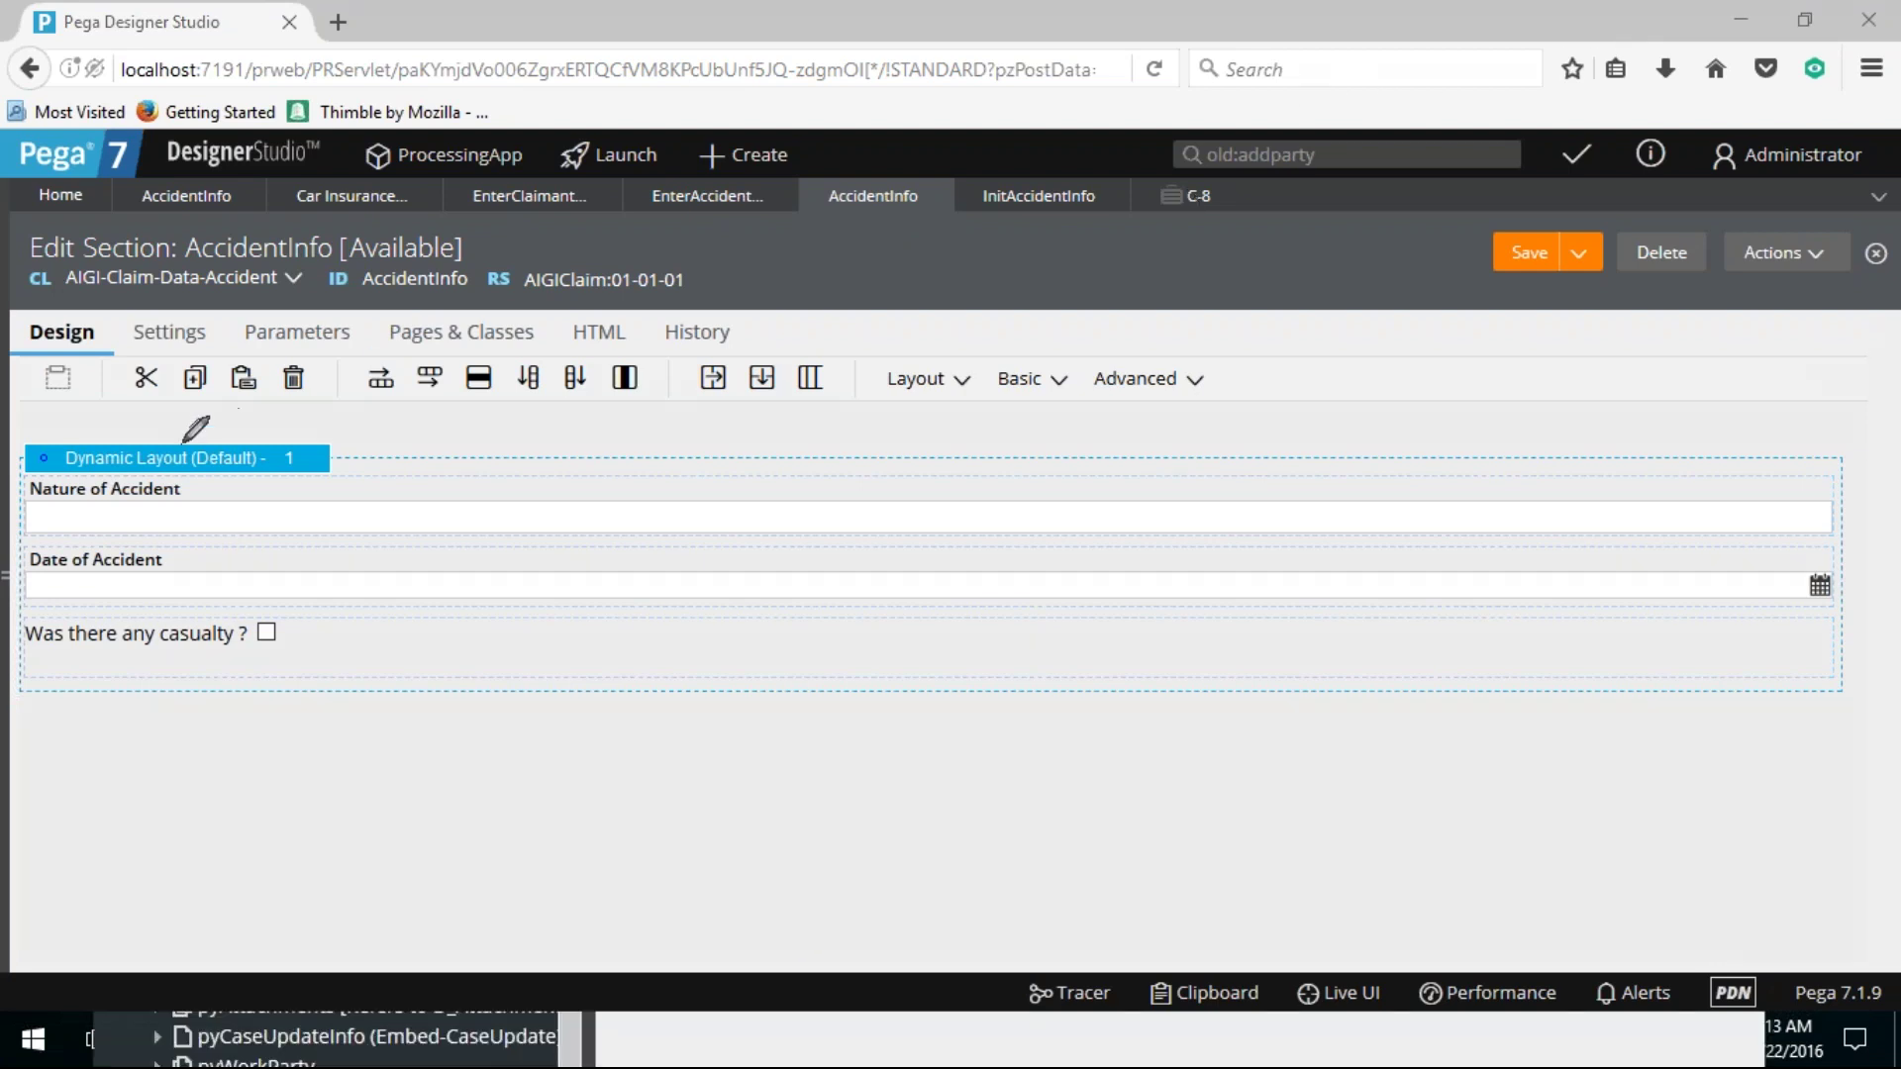
{"action": "mouse_move", "coordinate": [87, 426]}
{"action": "left_mouse_down"}
{"action": "mouse_move", "coordinate": [33, 440]}
{"action": "mouse_move", "coordinate": [341, 729]}
{"action": "mouse_move", "coordinate": [278, 377]}
{"action": "mouse_move", "coordinate": [63, 412]}
{"action": "left_mouse_up"}
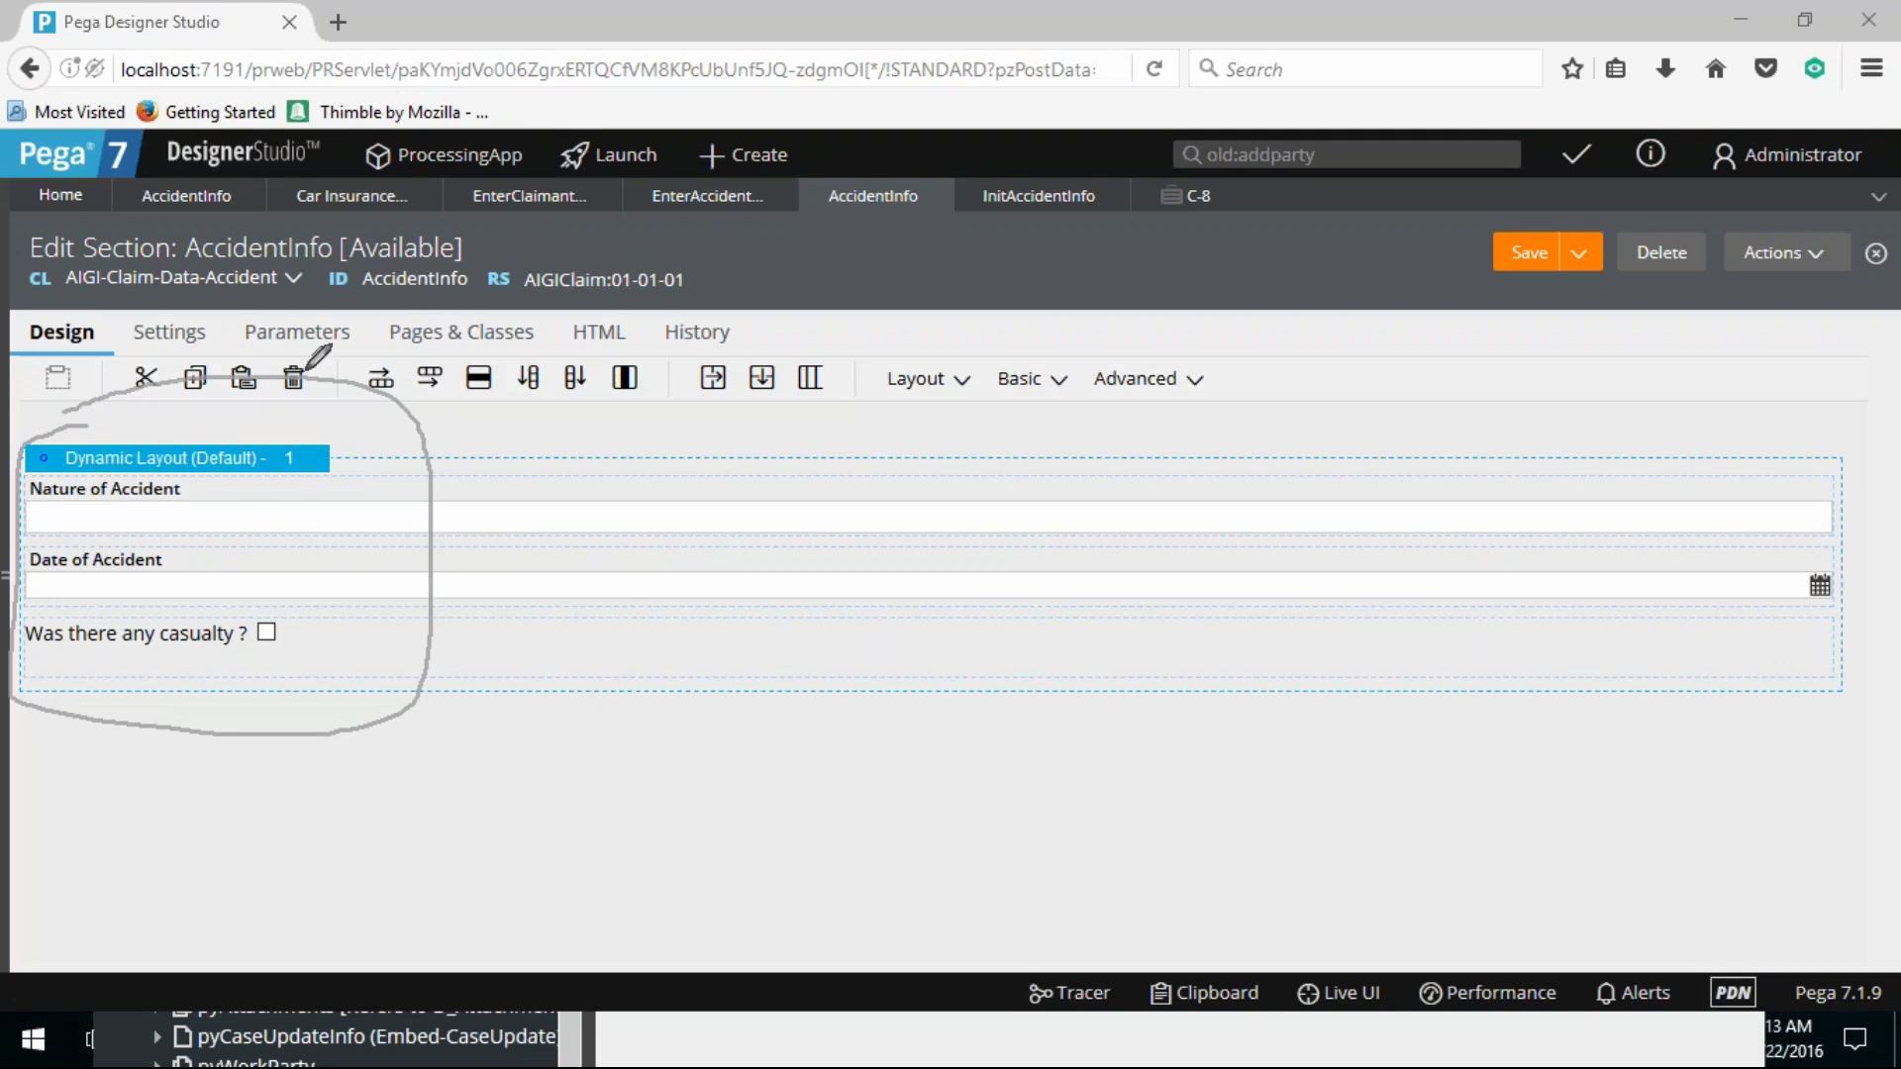
{"action": "mouse_move", "coordinate": [248, 293]}
{"action": "left_mouse_down"}
{"action": "mouse_move", "coordinate": [246, 342]}
{"action": "mouse_move", "coordinate": [226, 346]}
{"action": "mouse_move", "coordinate": [245, 362]}
{"action": "left_mouse_up"}
{"action": "mouse_move", "coordinate": [311, 287]}
{"action": "left_mouse_down"}
{"action": "mouse_move", "coordinate": [193, 243]}
{"action": "mouse_move", "coordinate": [47, 273]}
{"action": "mouse_move", "coordinate": [119, 297]}
{"action": "mouse_move", "coordinate": [344, 267]}
{"action": "left_mouse_up"}
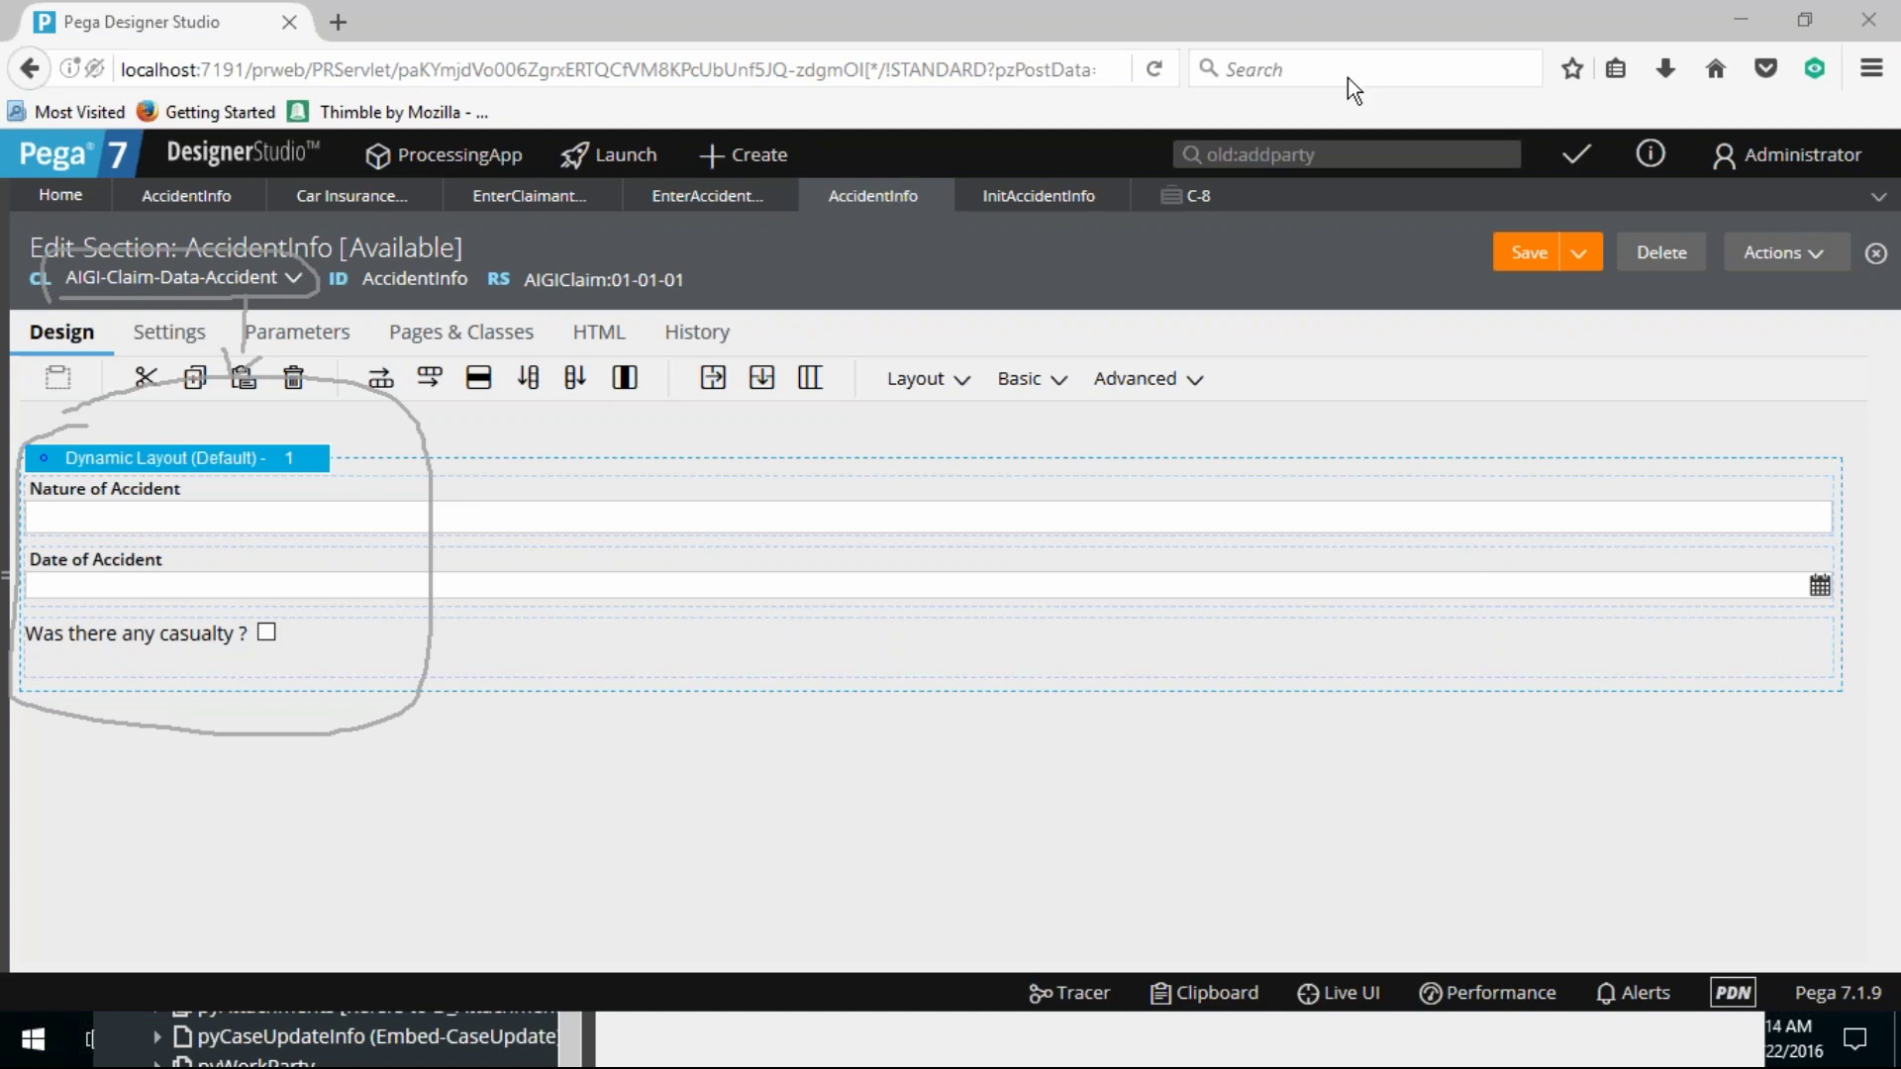
{"action": "key", "text": "Escape"}
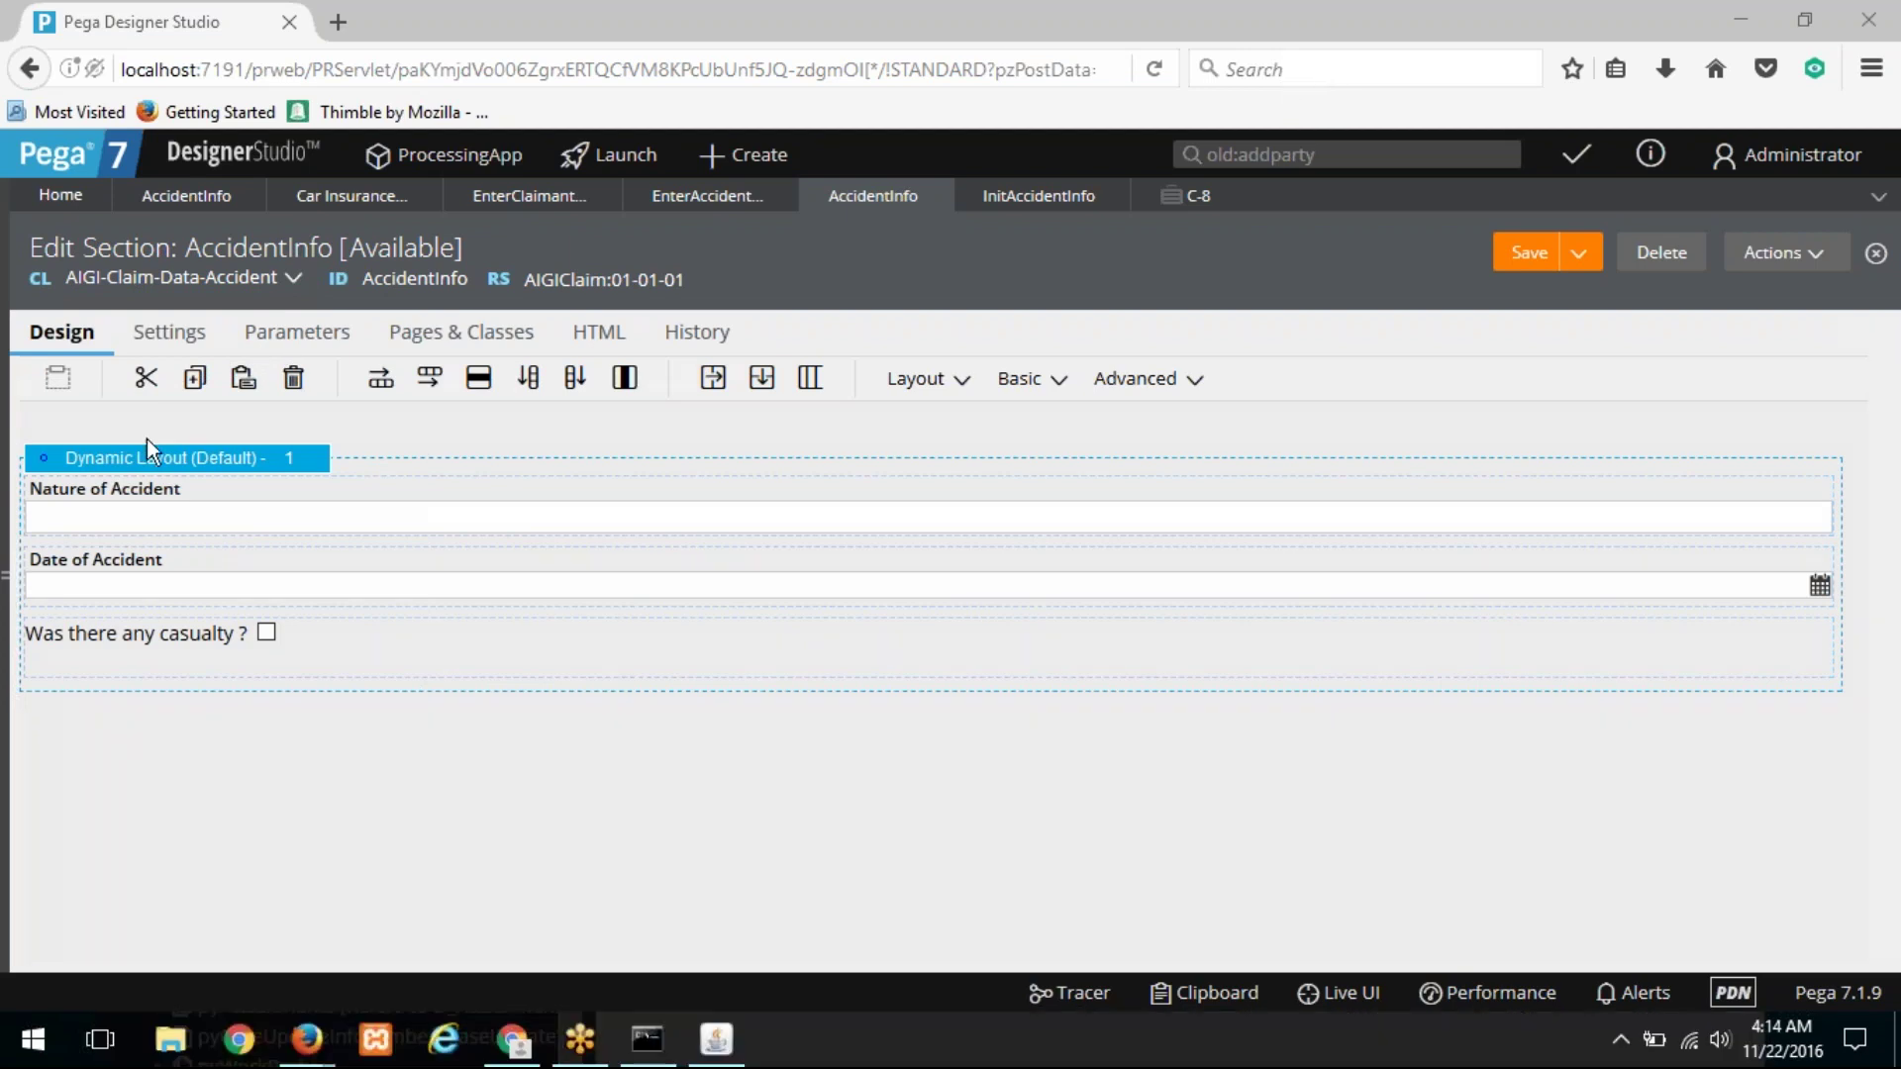
Step: Show the application explorer, pen-annotate the application name and CClaim, then clear the marks
{"action": "left_click", "coordinate": [12, 486]}
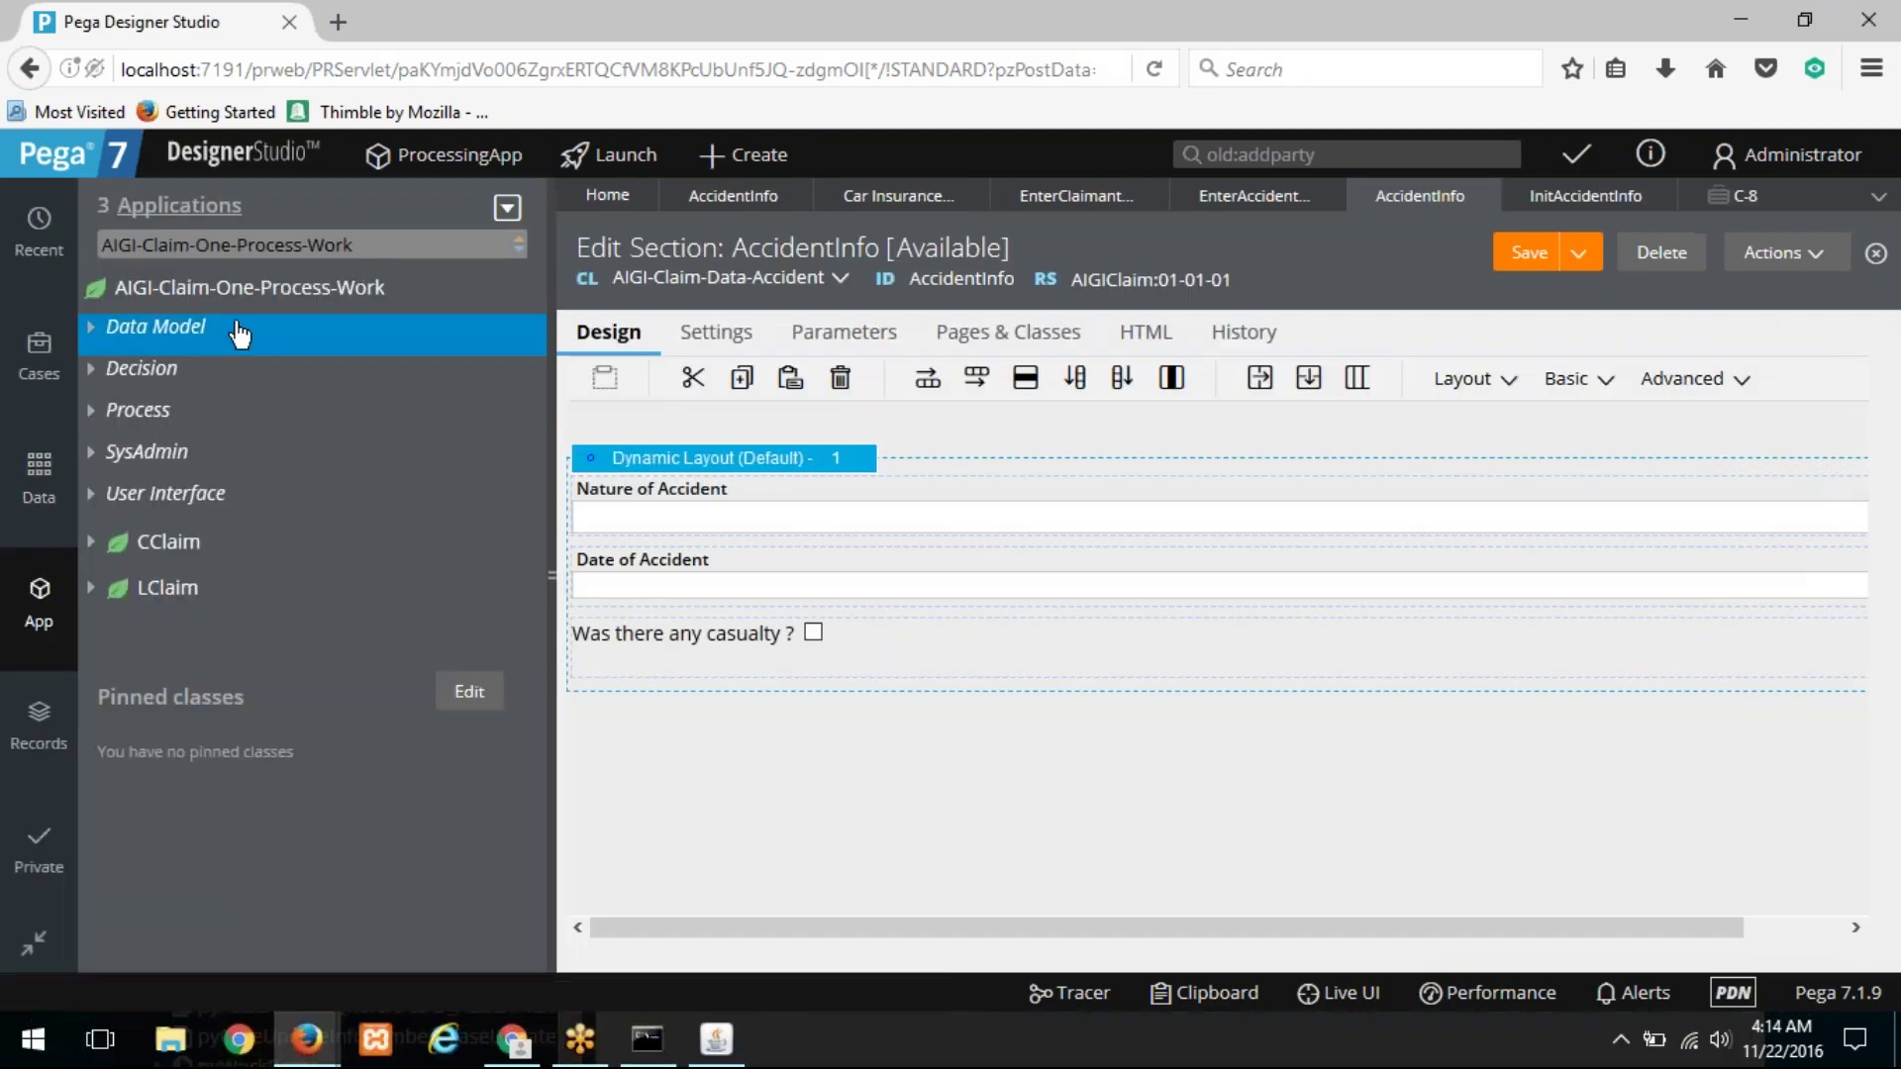
{"action": "mouse_move", "coordinate": [101, 297]}
{"action": "left_mouse_down"}
{"action": "mouse_move", "coordinate": [317, 310]}
{"action": "mouse_move", "coordinate": [426, 245]}
{"action": "mouse_move", "coordinate": [119, 260]}
{"action": "mouse_move", "coordinate": [97, 293]}
{"action": "left_mouse_up"}
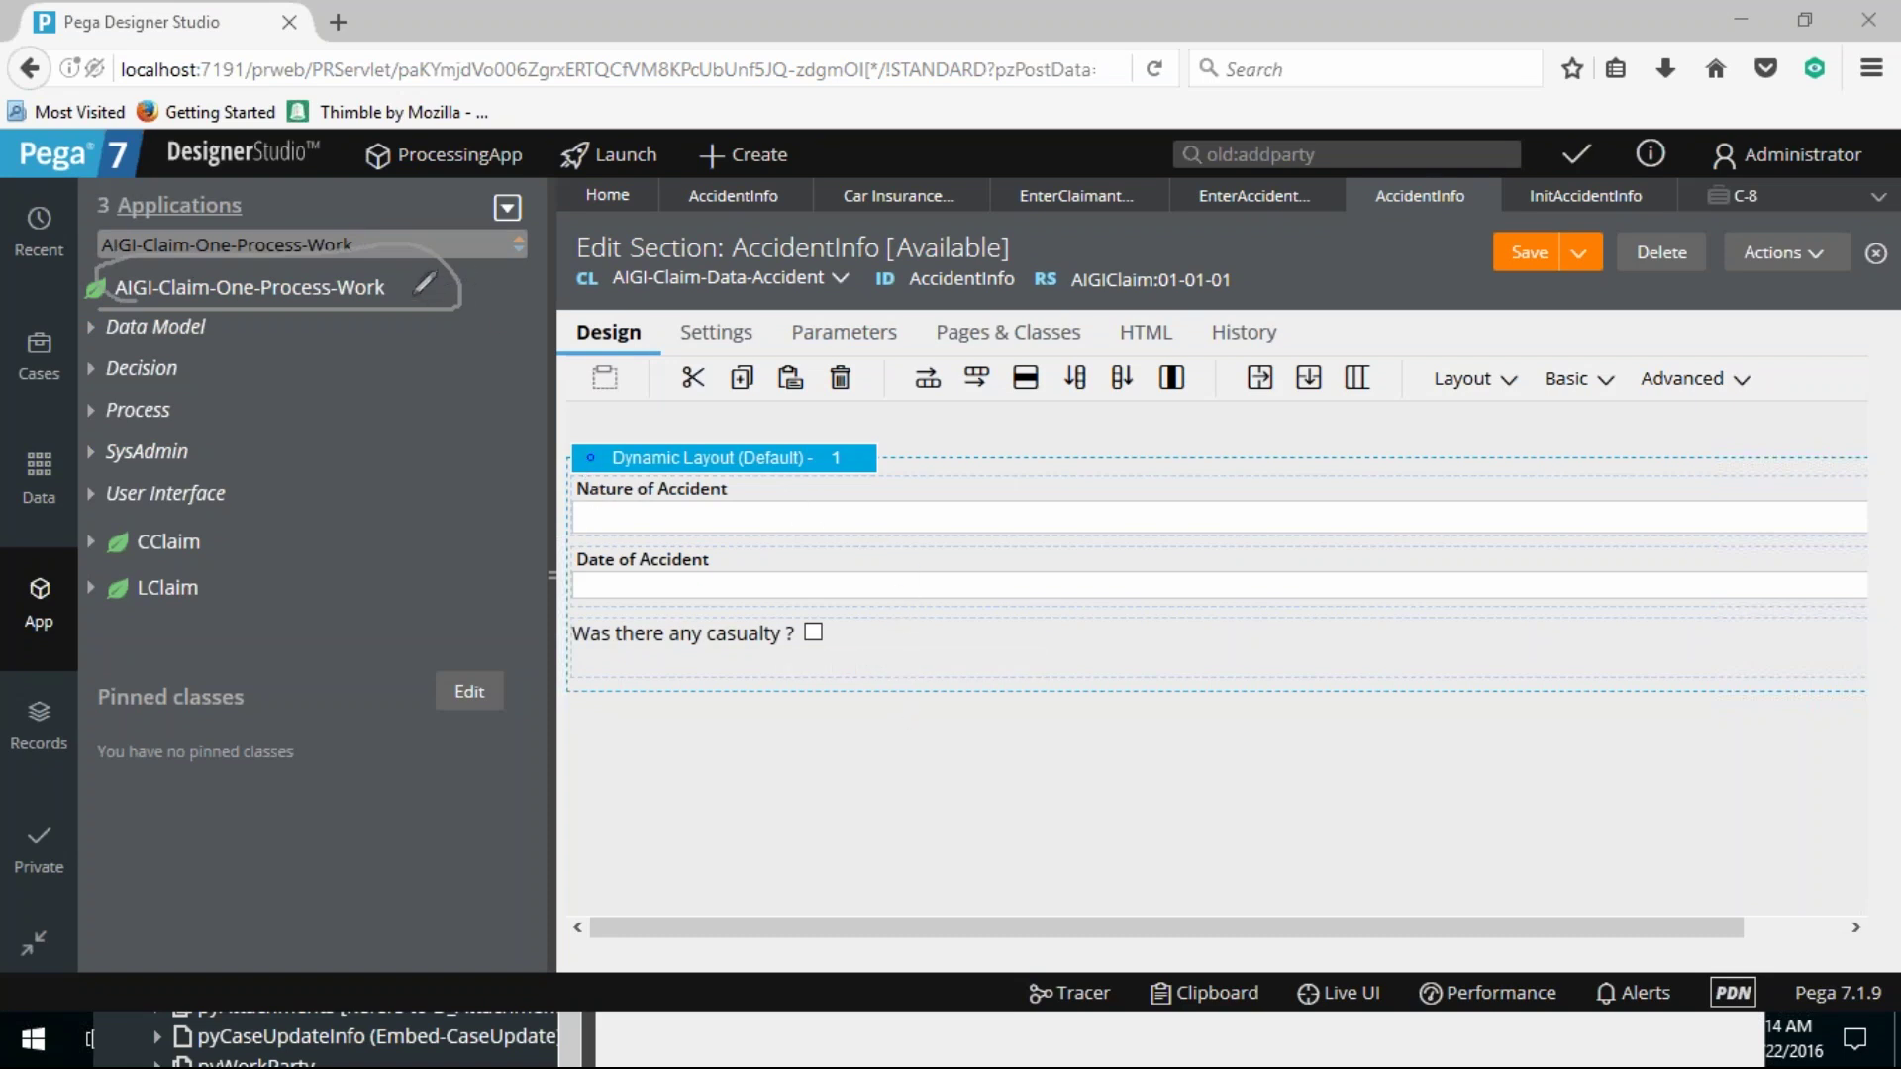
{"action": "left_click_drag", "start_coordinate": [232, 300], "coordinate": [386, 308]}
{"action": "mouse_move", "coordinate": [220, 527]}
{"action": "left_mouse_down"}
{"action": "mouse_move", "coordinate": [91, 532]}
{"action": "mouse_move", "coordinate": [92, 564]}
{"action": "mouse_move", "coordinate": [222, 555]}
{"action": "mouse_move", "coordinate": [228, 535]}
{"action": "left_mouse_up"}
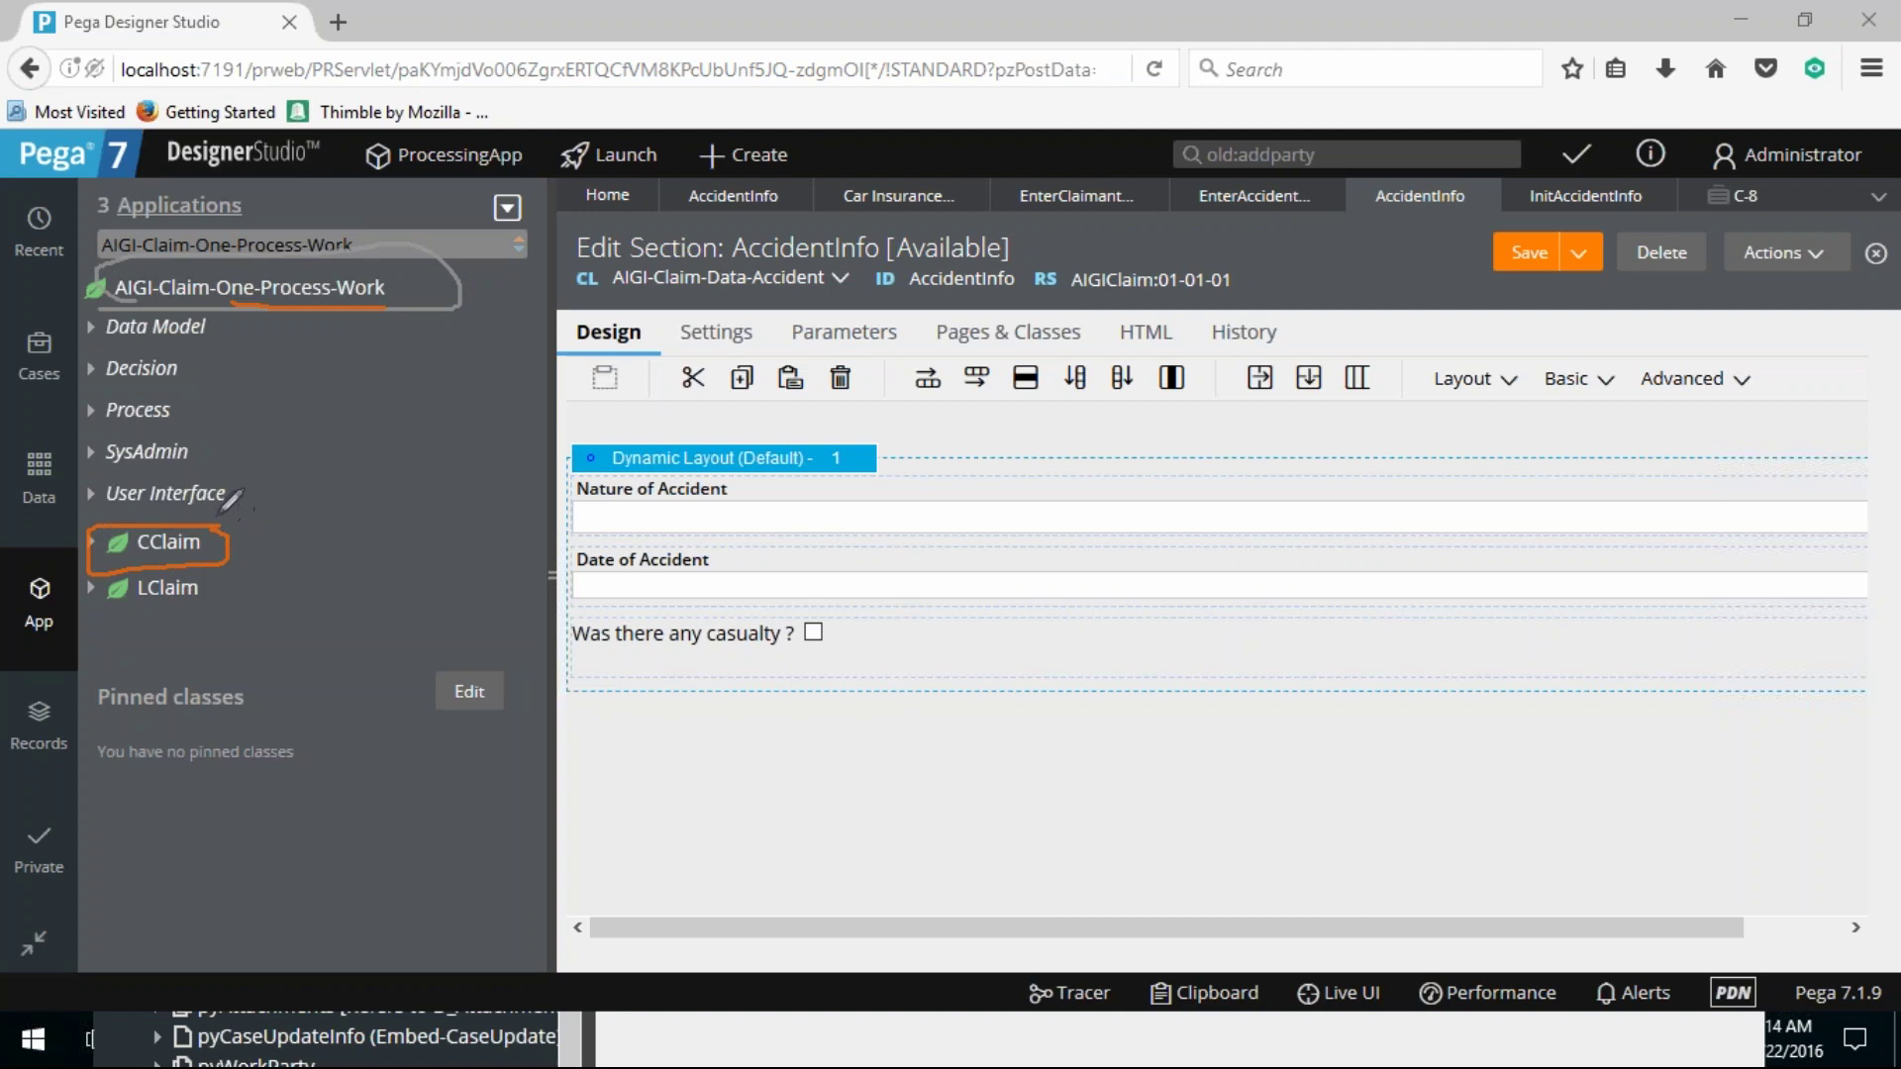
{"action": "mouse_move", "coordinate": [318, 318]}
{"action": "left_mouse_down"}
{"action": "mouse_move", "coordinate": [259, 495]}
{"action": "mouse_move", "coordinate": [210, 525]}
{"action": "mouse_move", "coordinate": [283, 527]}
{"action": "left_mouse_up"}
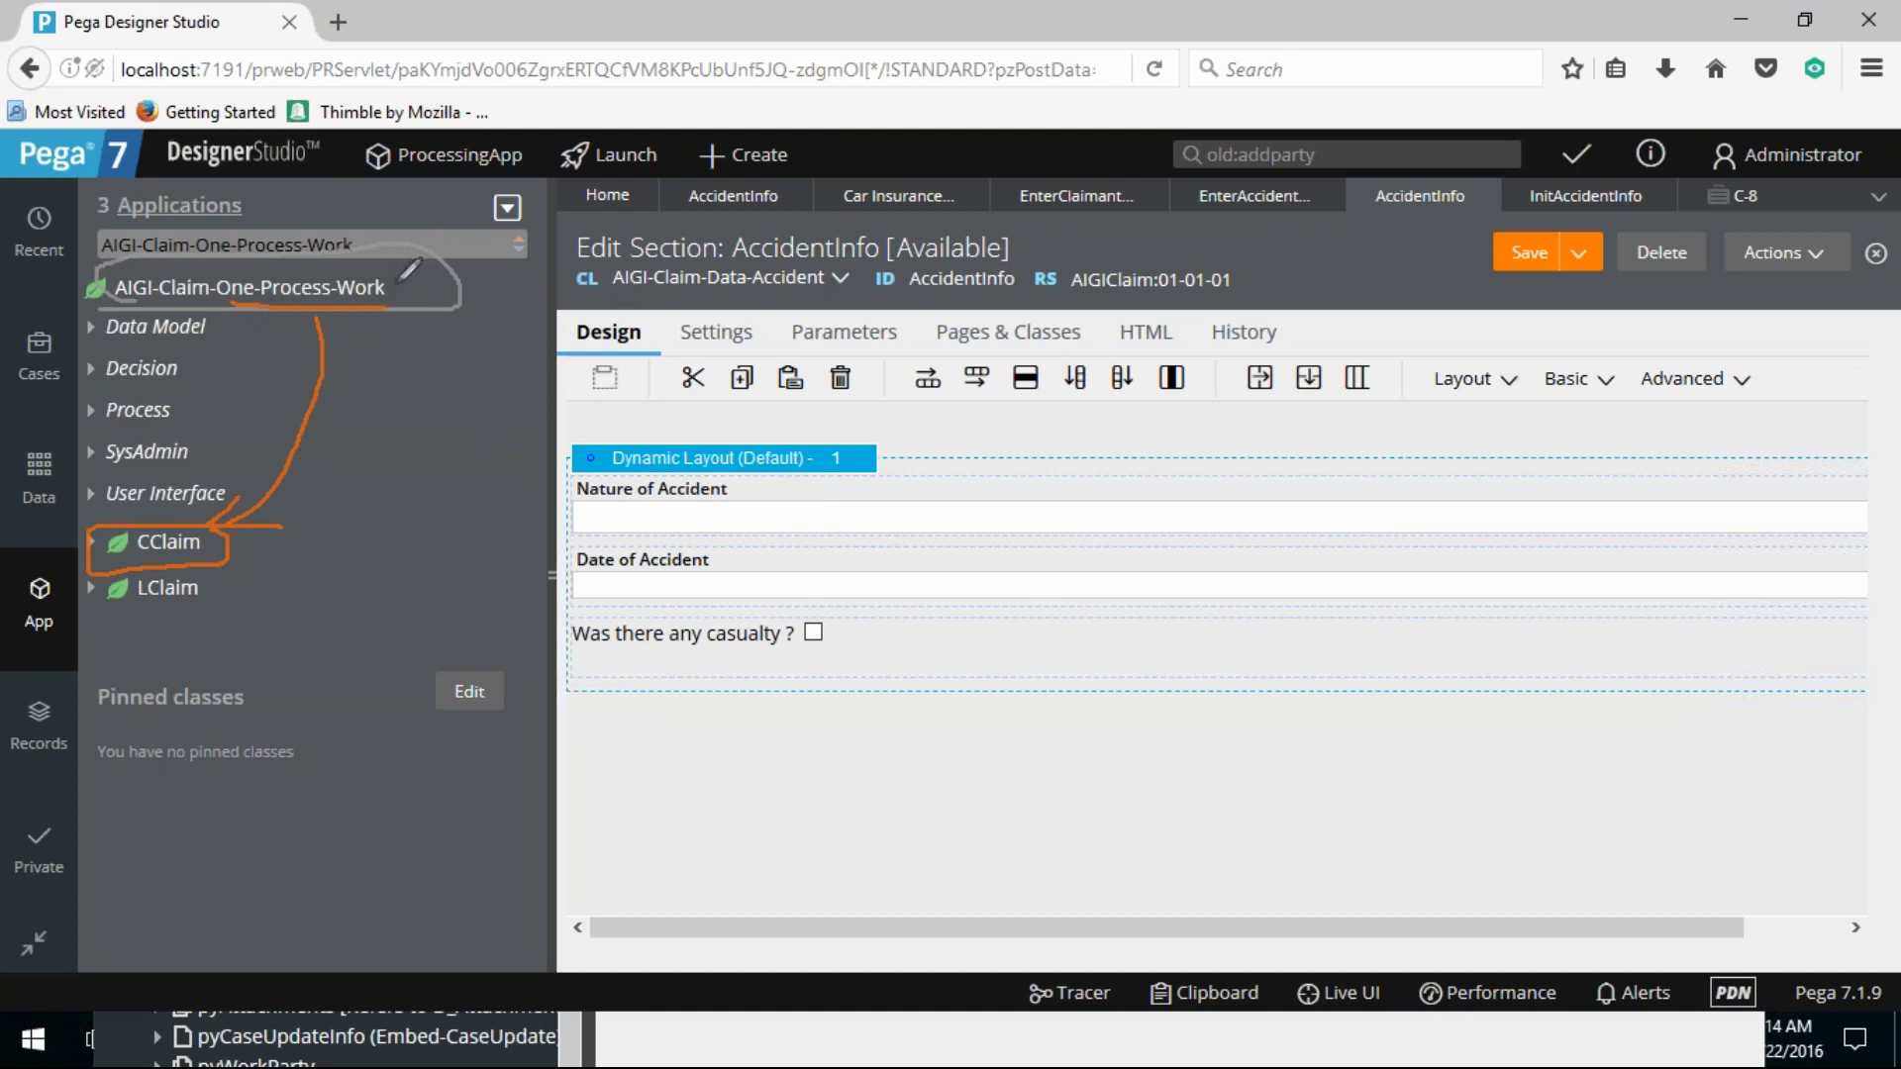
{"action": "left_click_drag", "start_coordinate": [396, 290], "coordinate": [465, 254]}
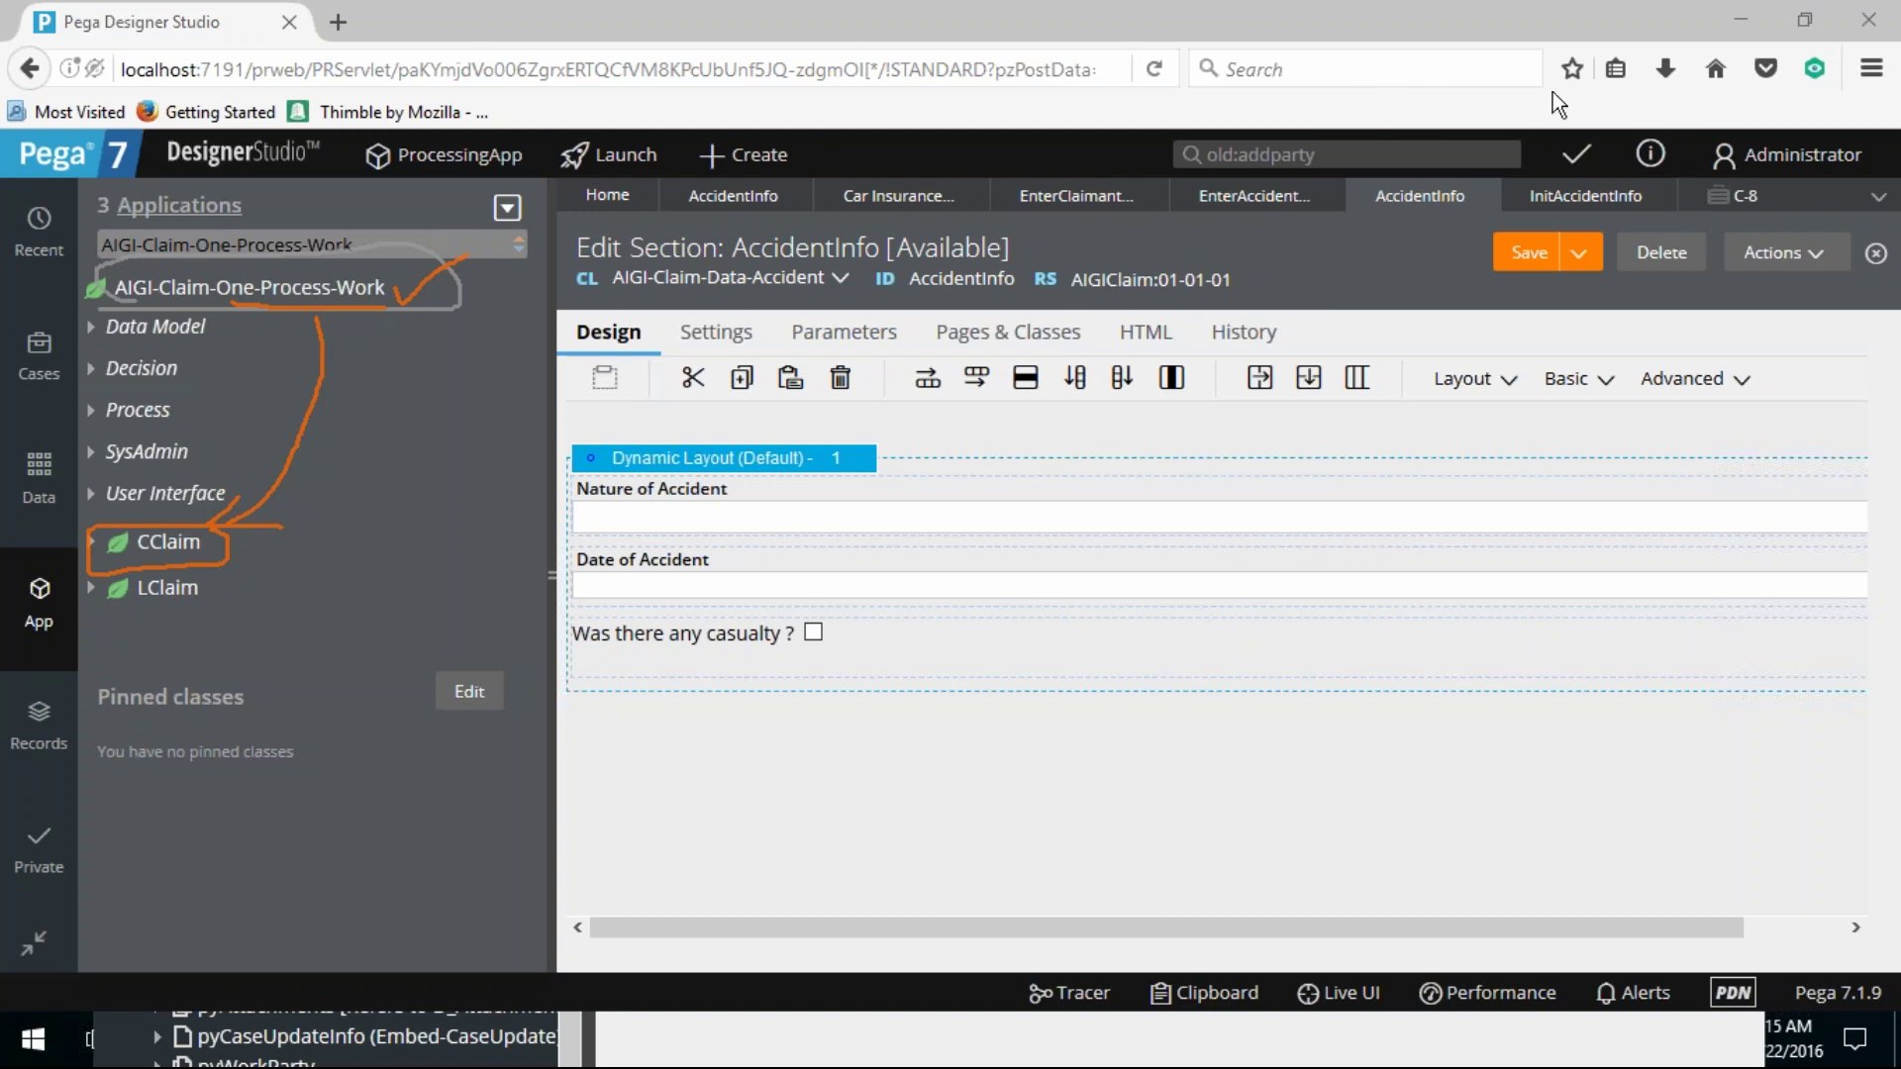
{"action": "key", "text": "Escape"}
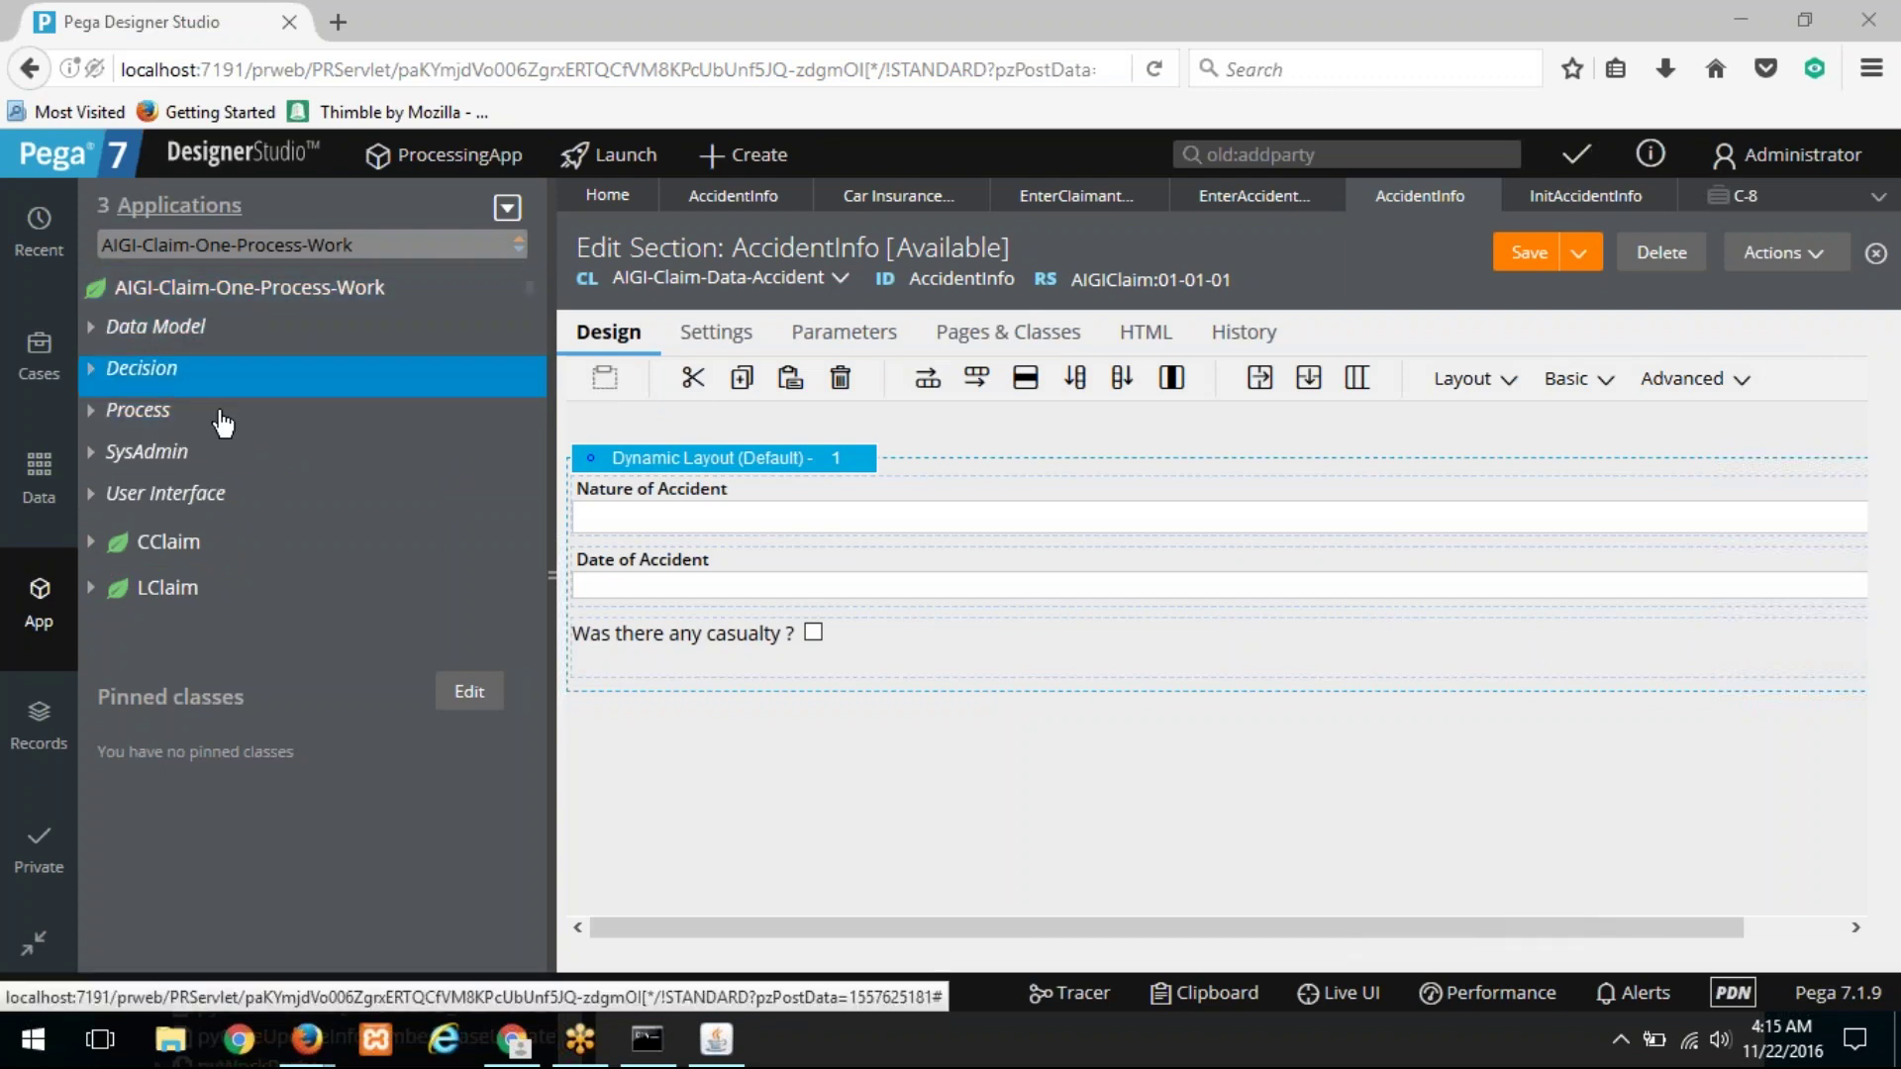
Step: Compare EnterAccidentInformation's Applies to class with the AccidentInfo section, then go to Enter Claim Information
{"action": "left_click", "coordinate": [1208, 203]}
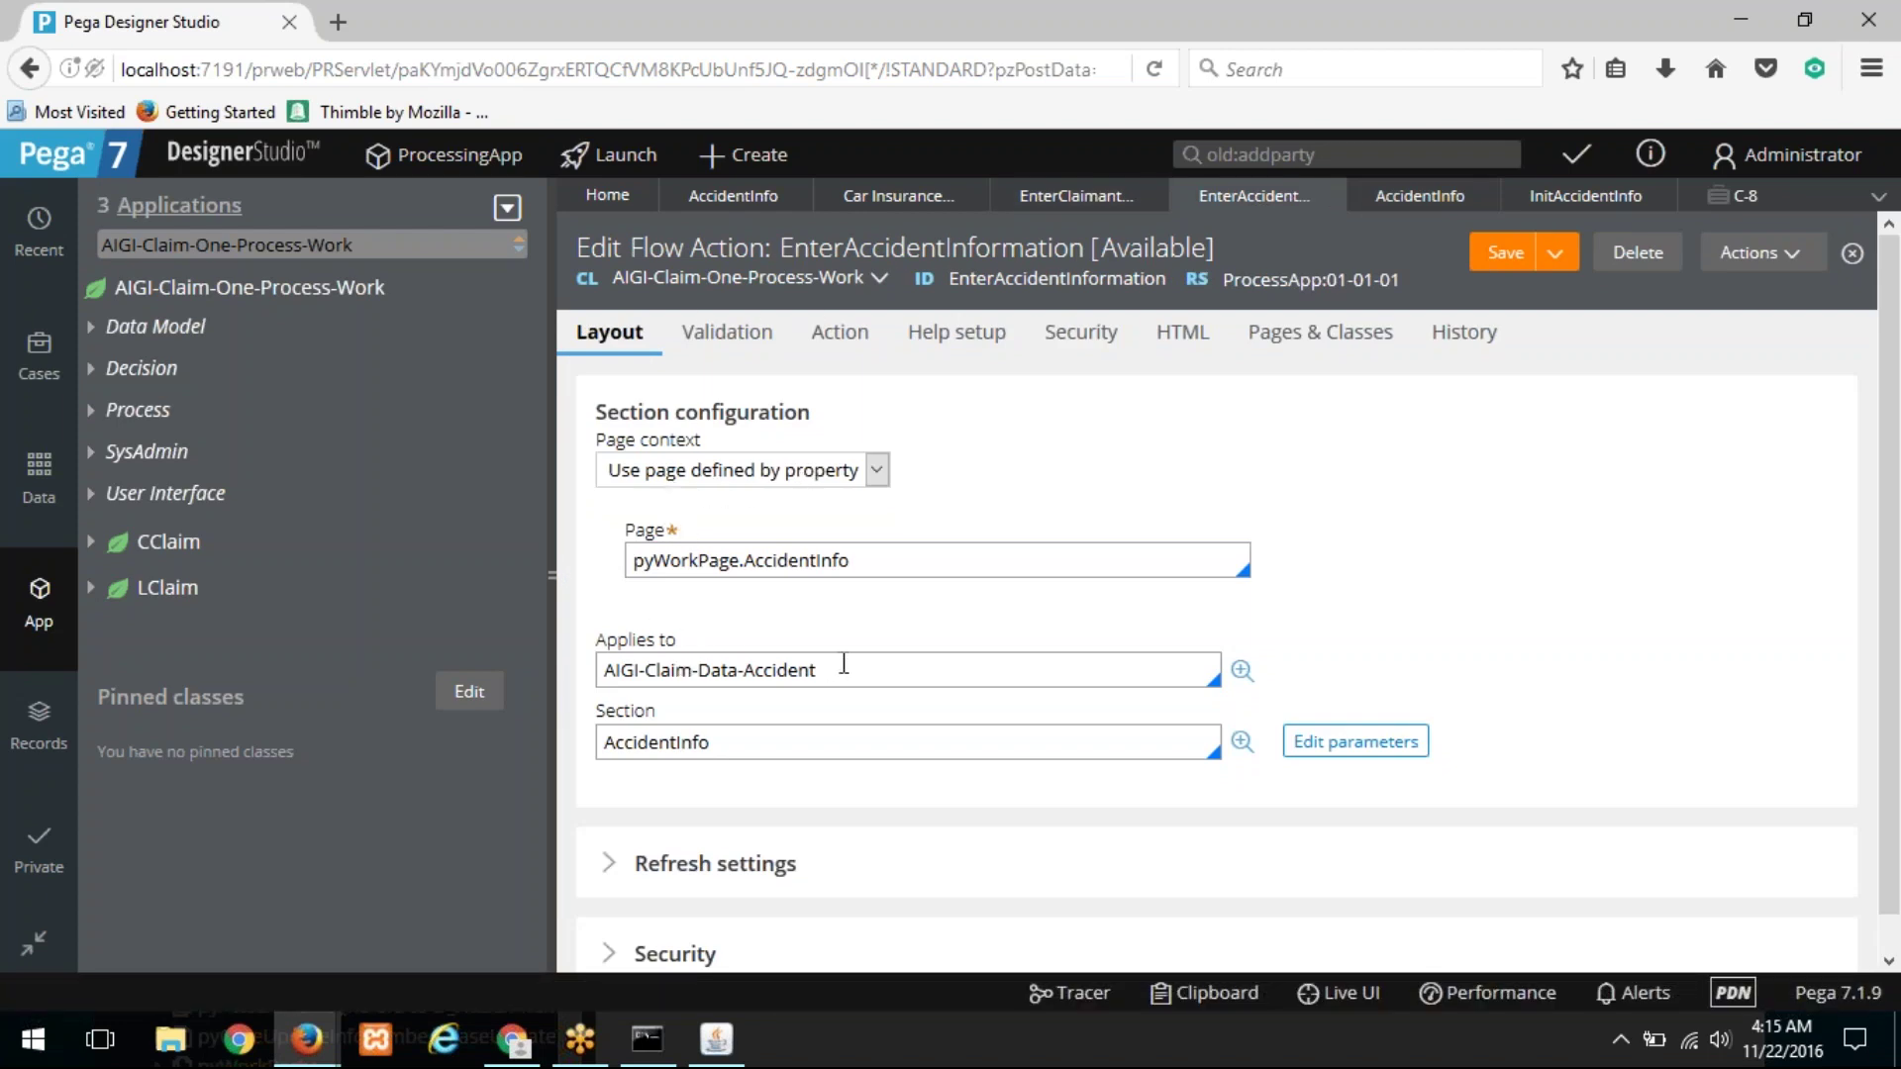
{"action": "triple_click", "coordinate": [725, 669]}
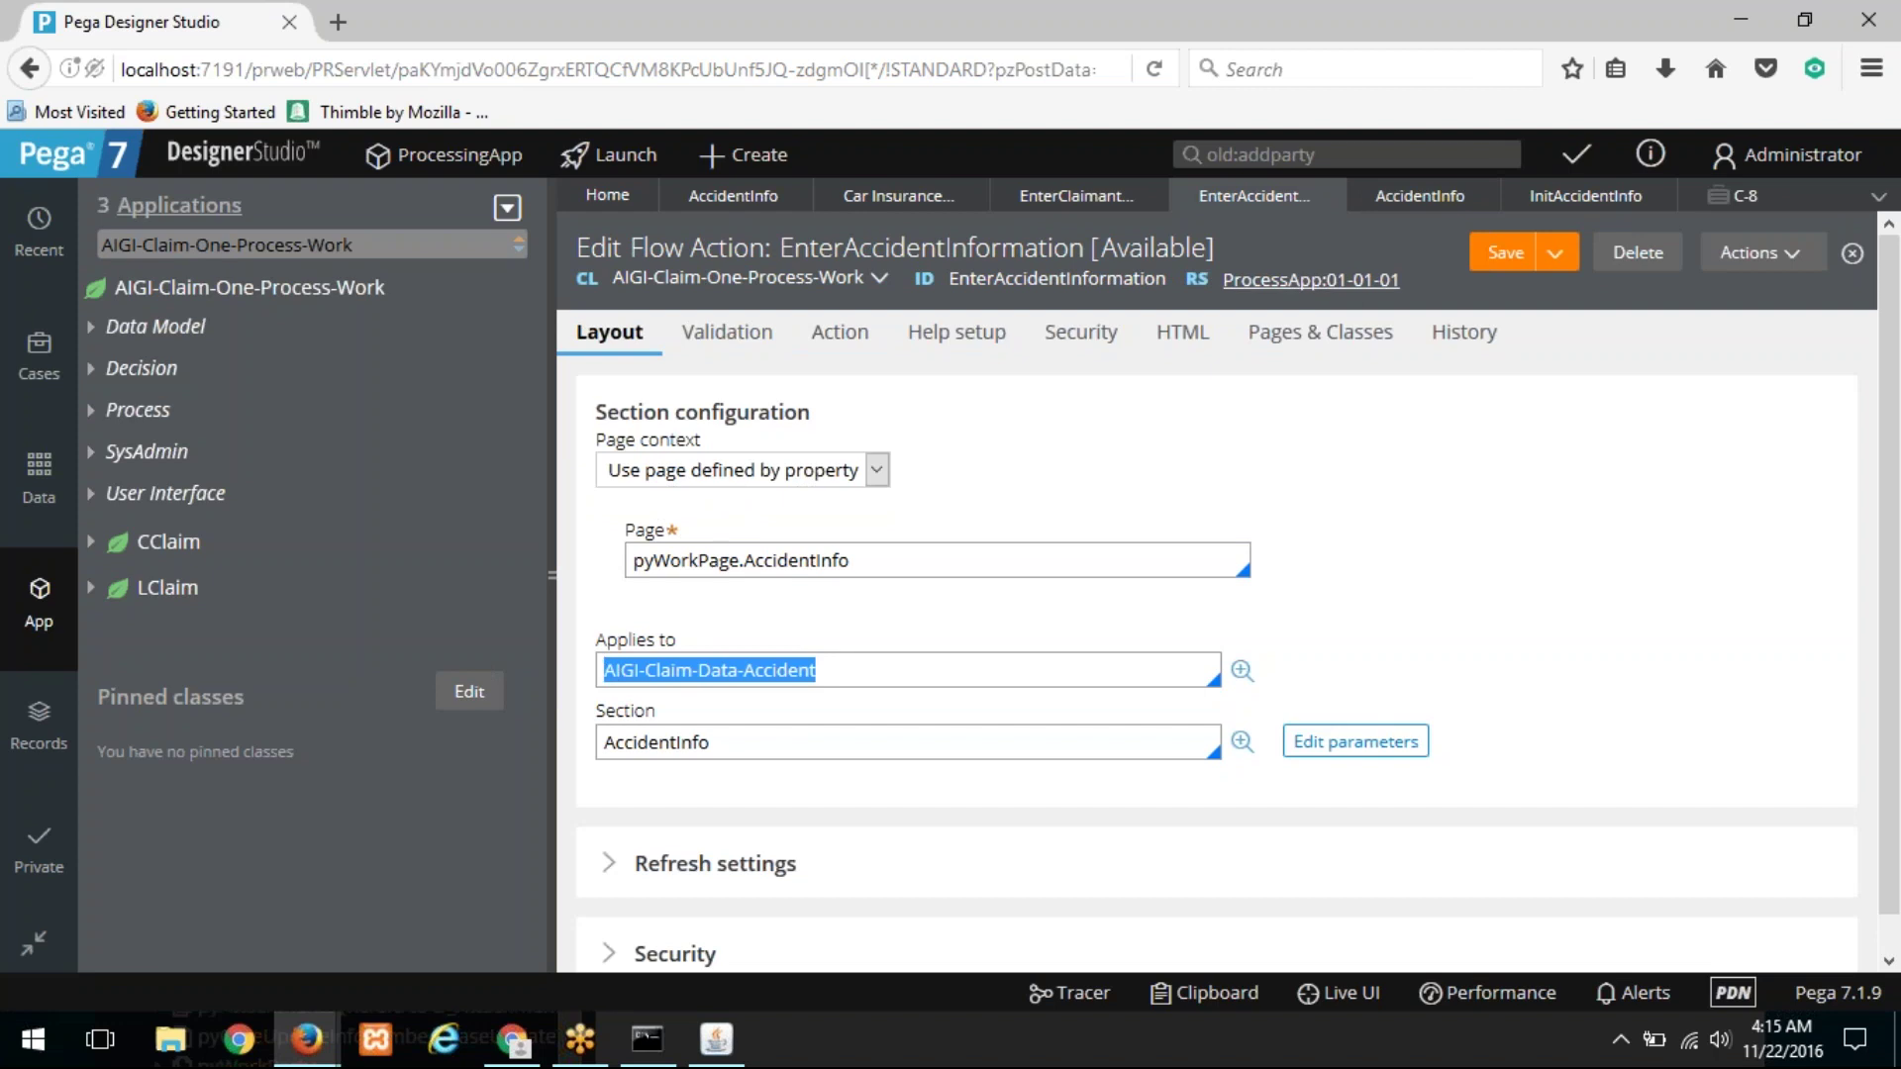
{"action": "left_click", "coordinate": [1387, 208]}
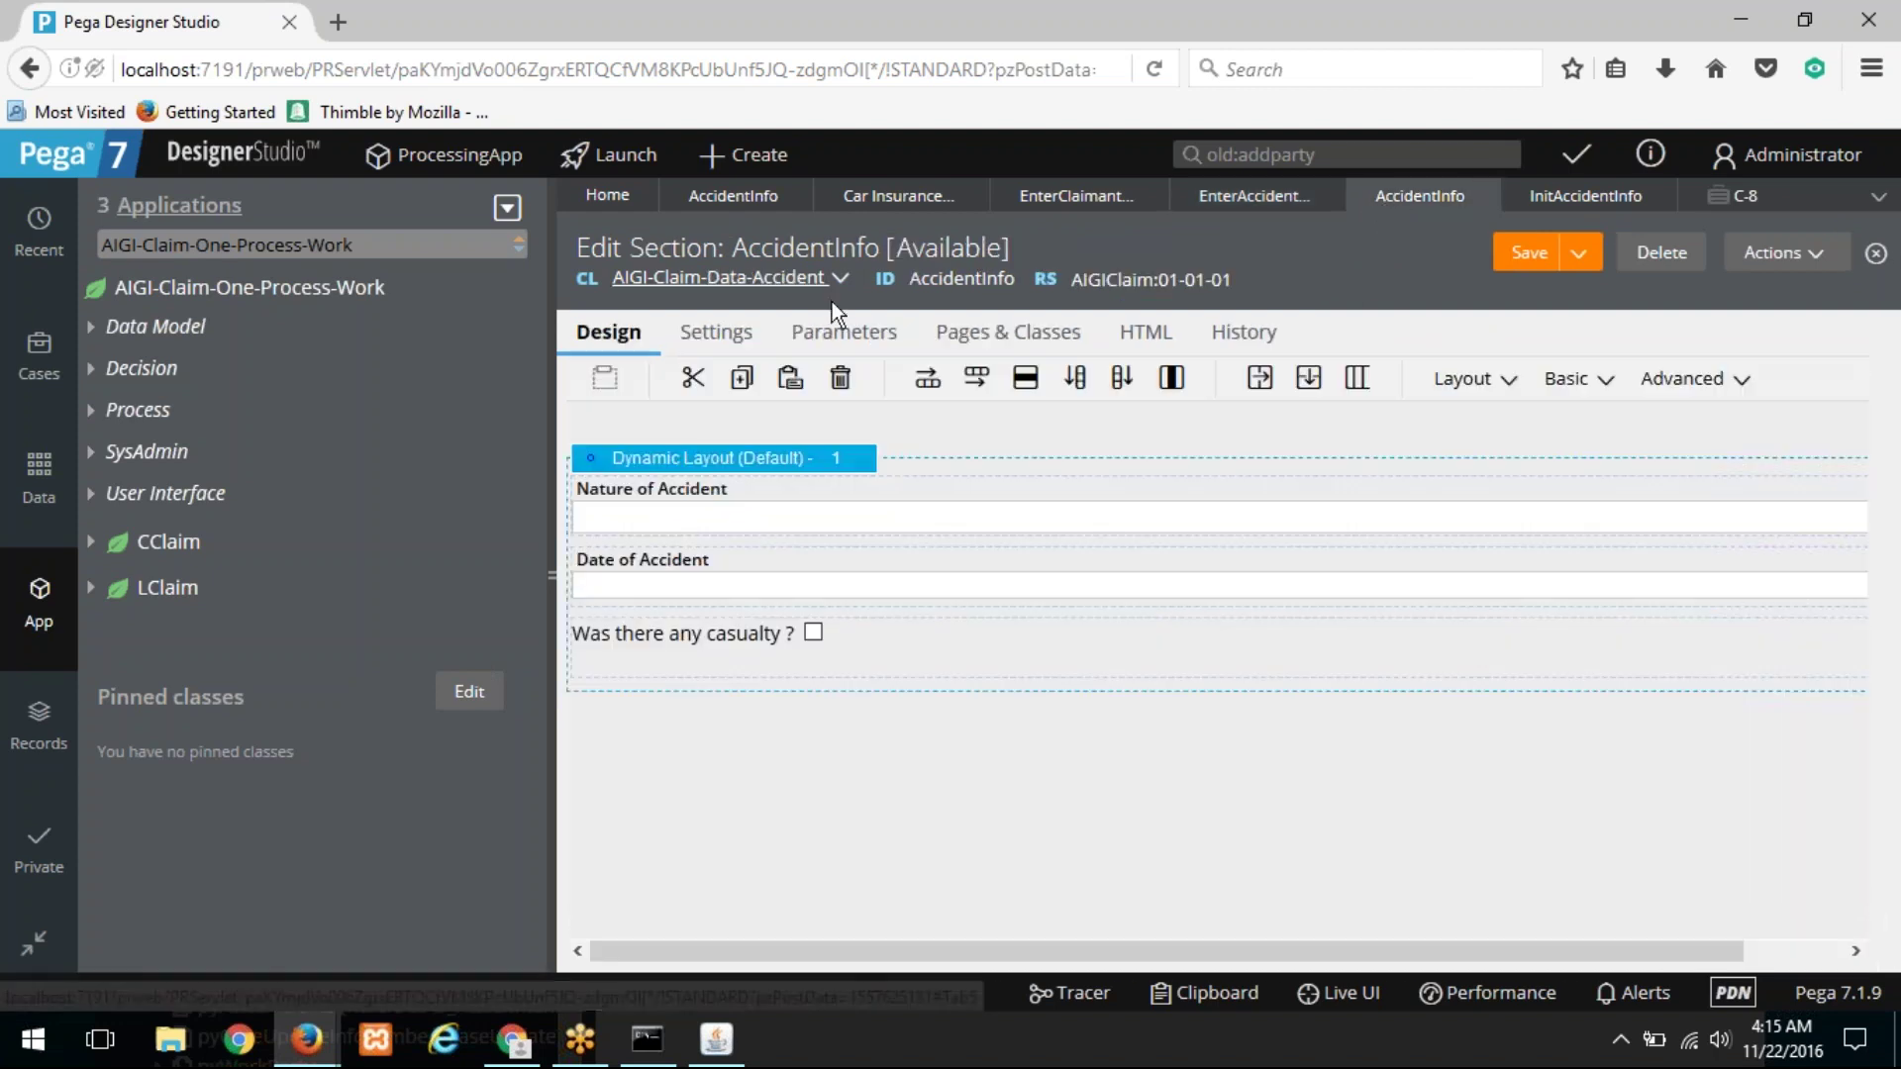
{"action": "left_click", "coordinate": [1243, 203]}
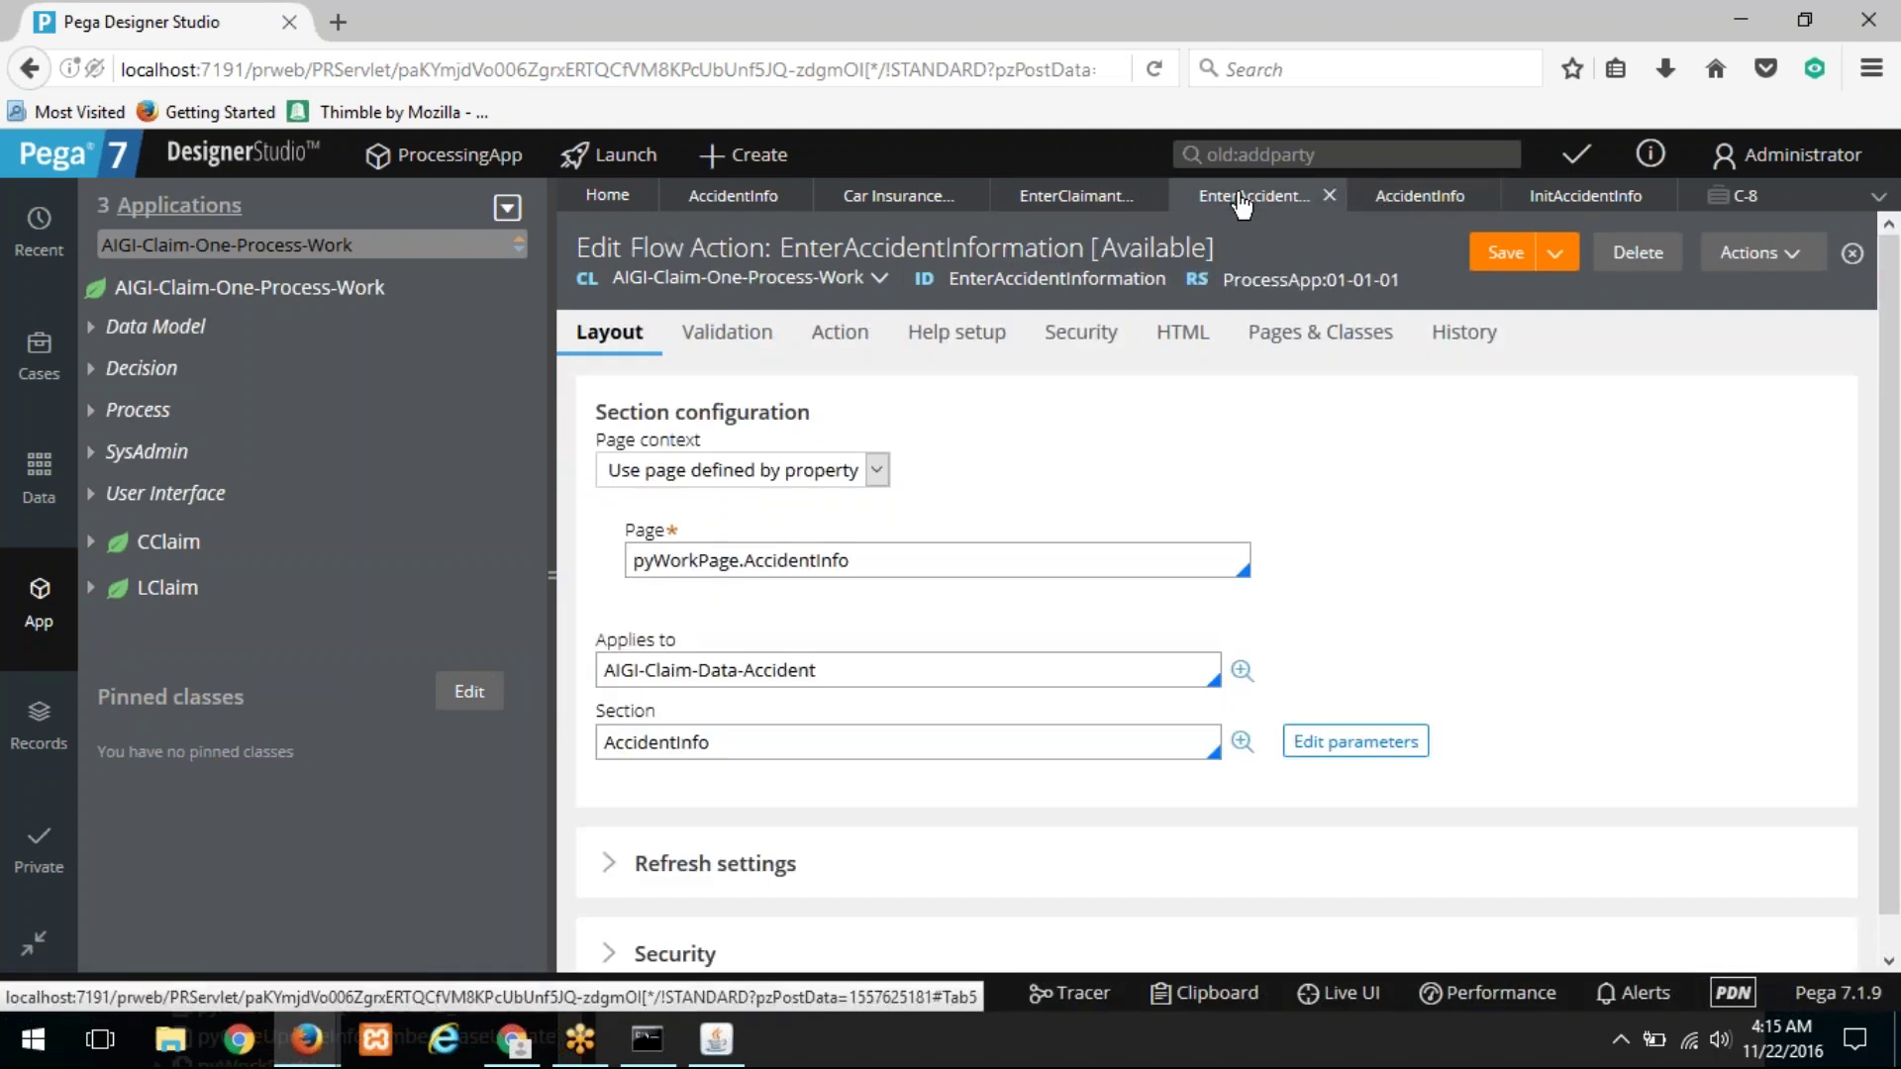
{"action": "left_click", "coordinate": [555, 420]}
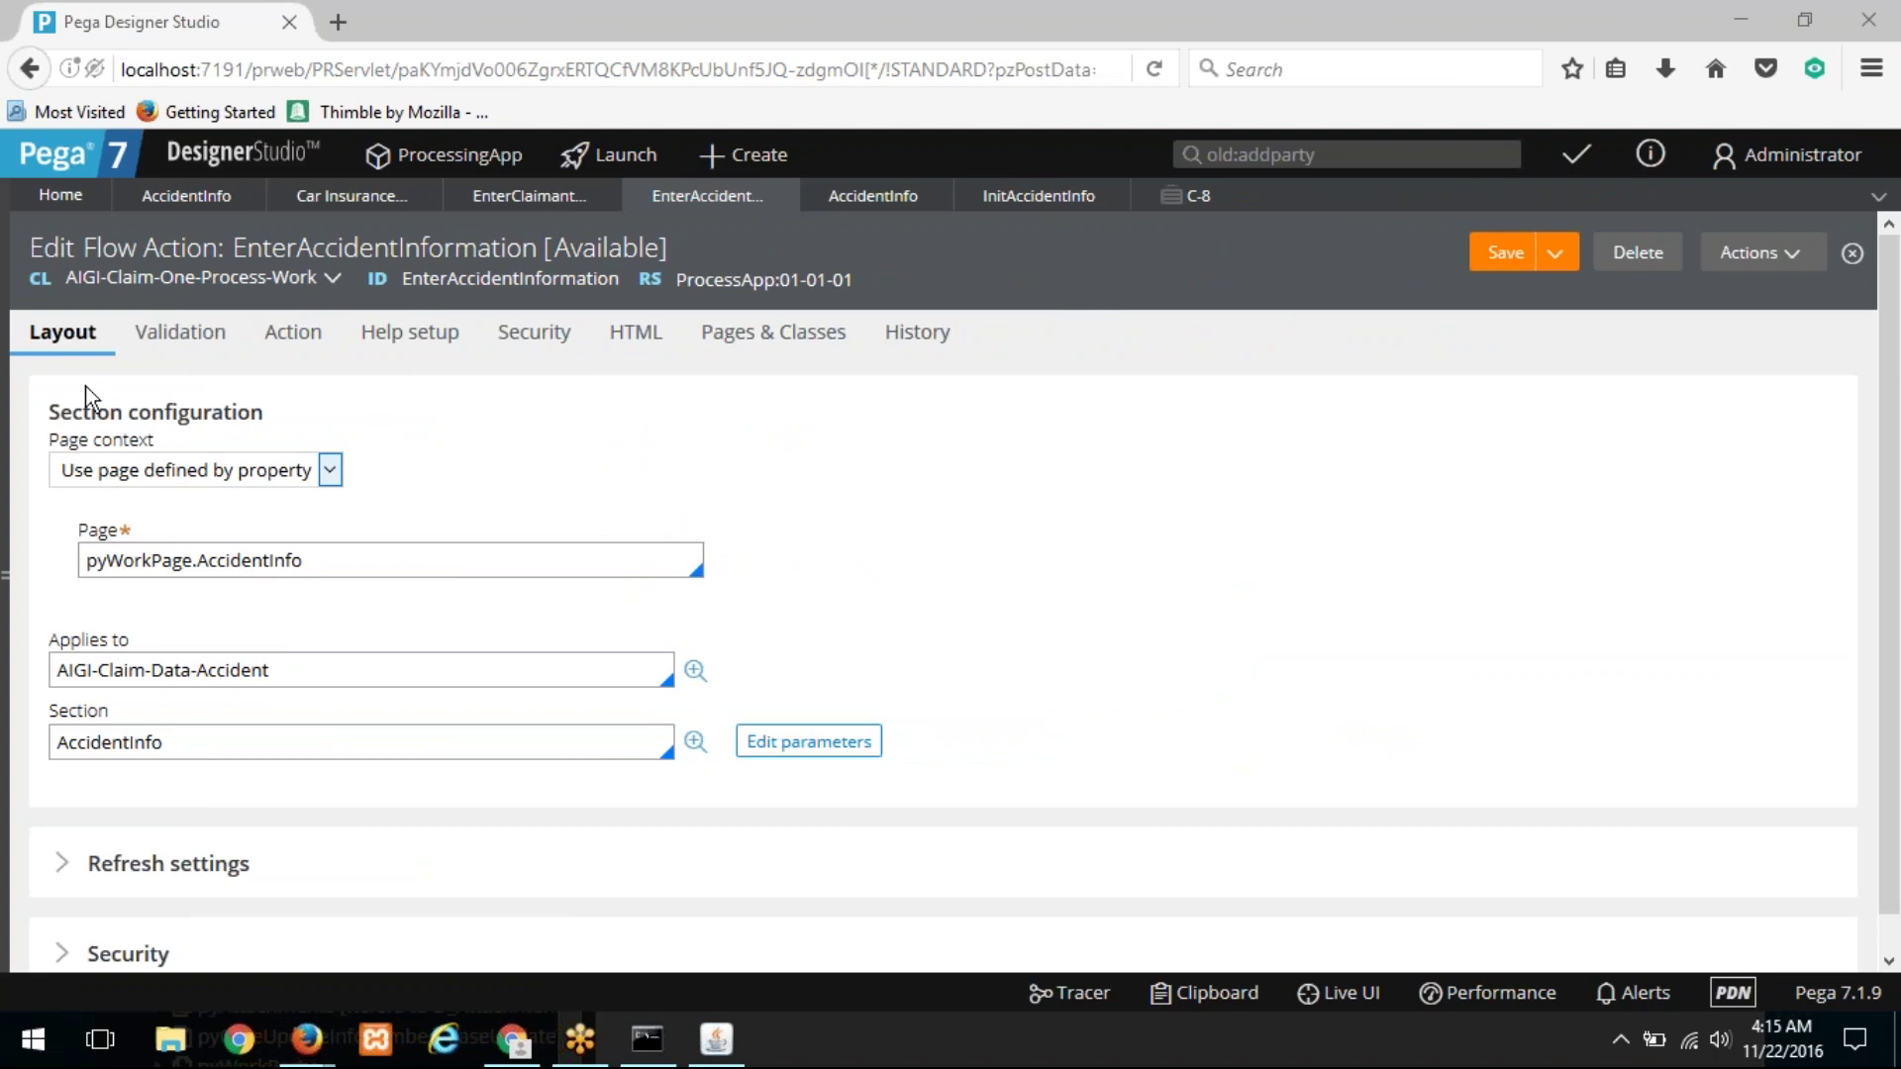
{"action": "left_click", "coordinate": [529, 196]}
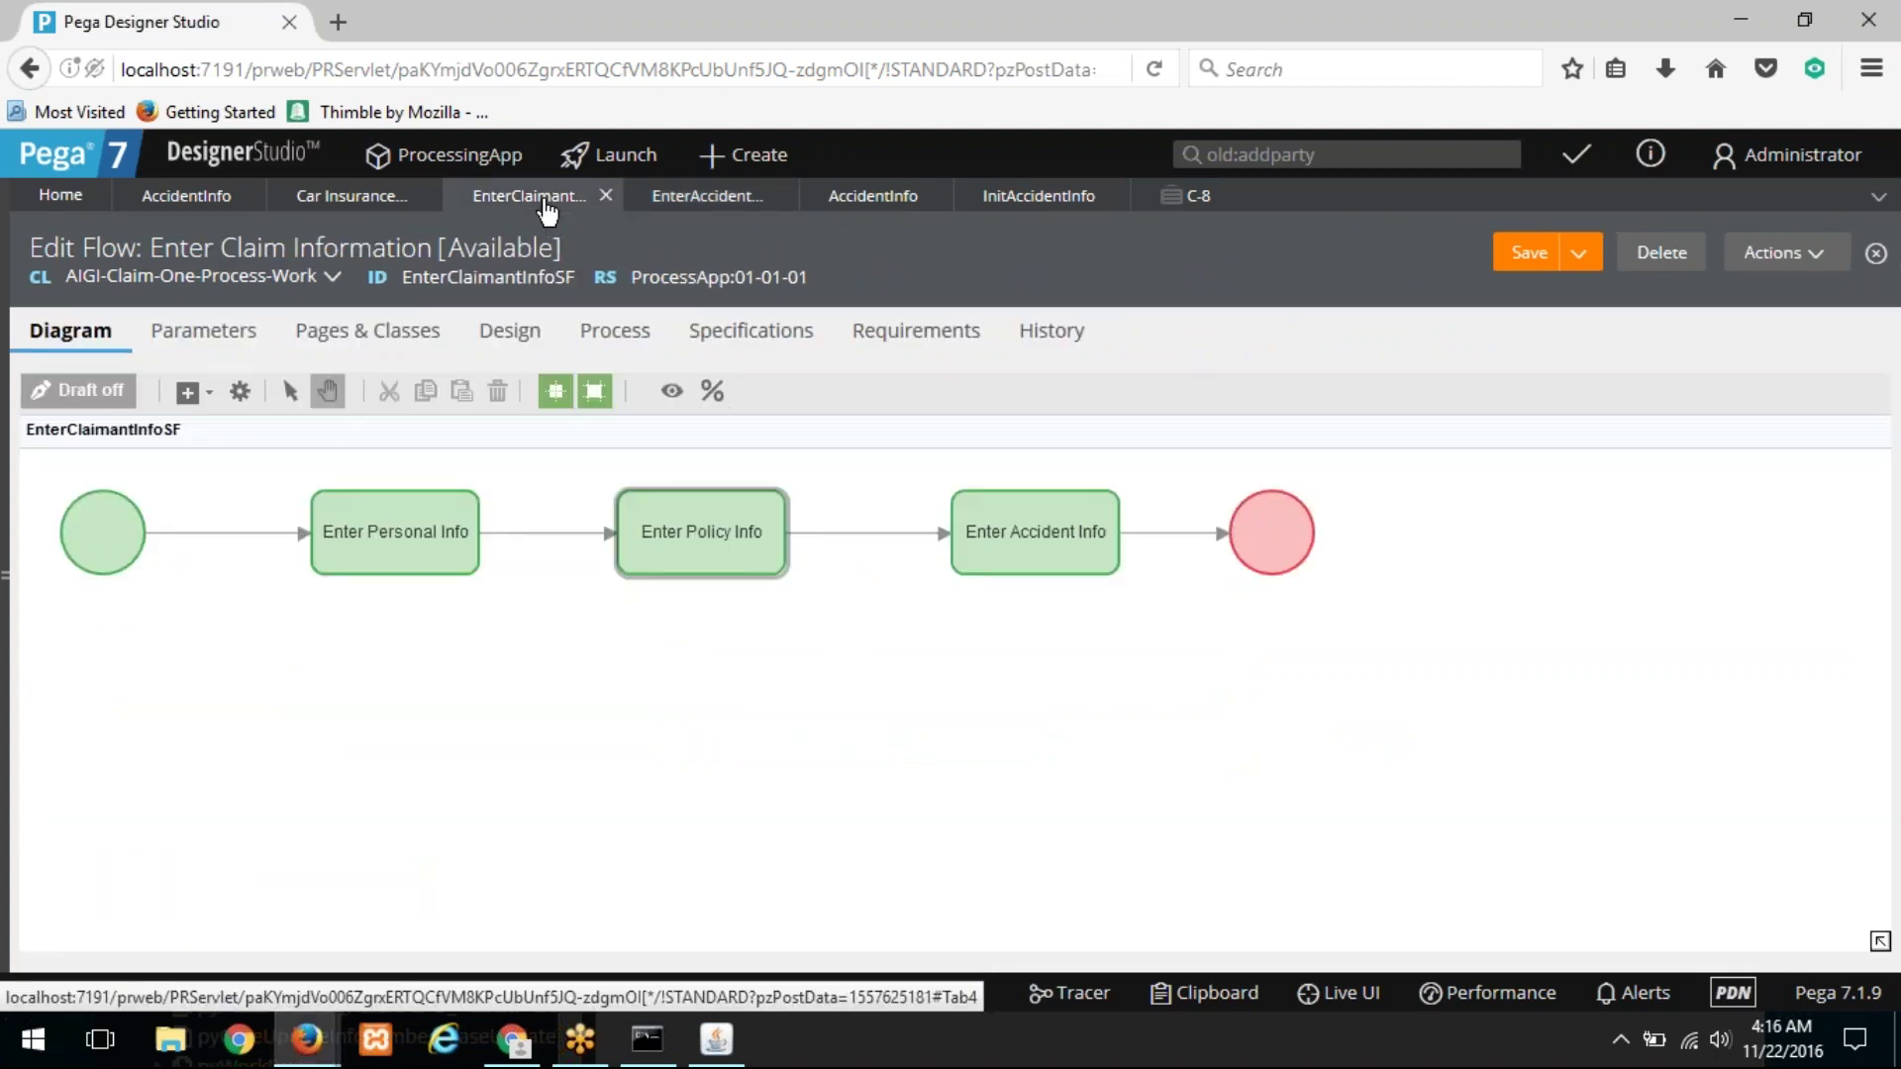
Step: Request the flow action behind the Enter Policy Info step from its shape menu
{"action": "right_click", "coordinate": [736, 508]}
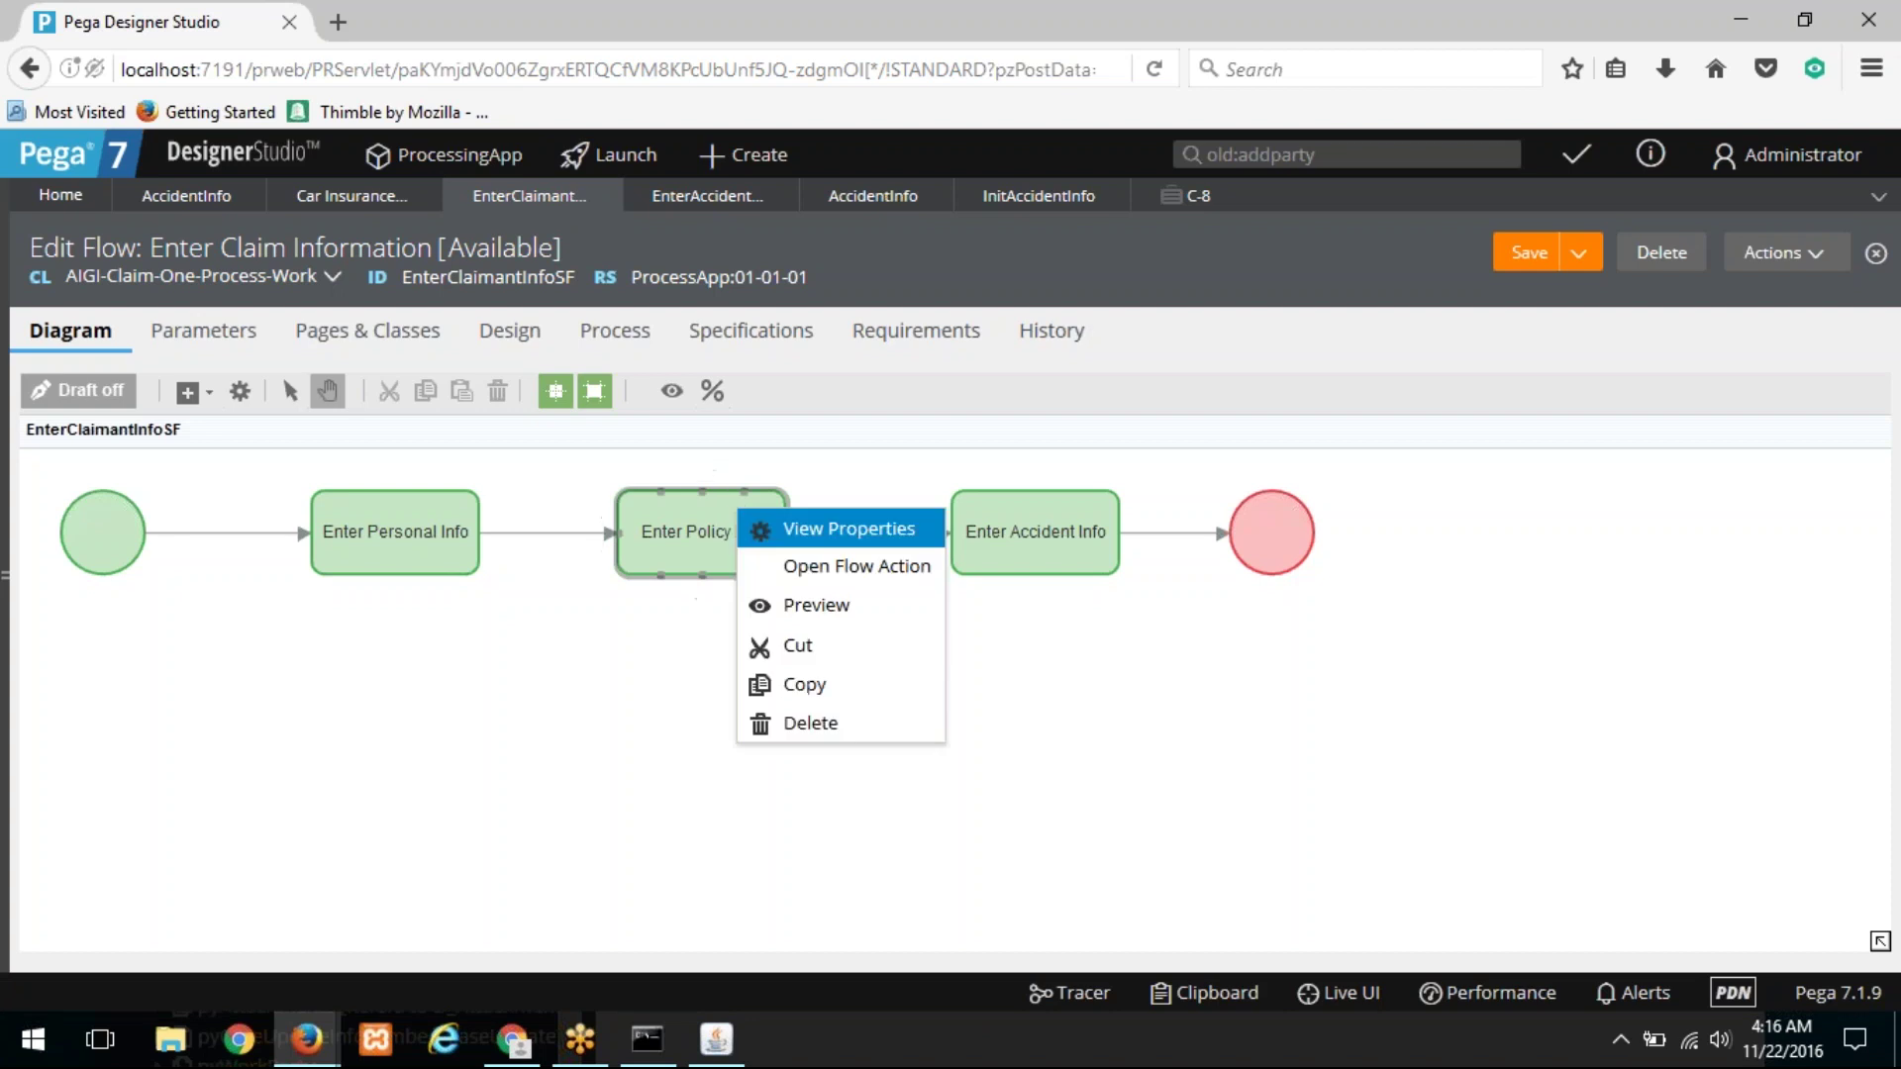
{"action": "left_click", "coordinate": [772, 564]}
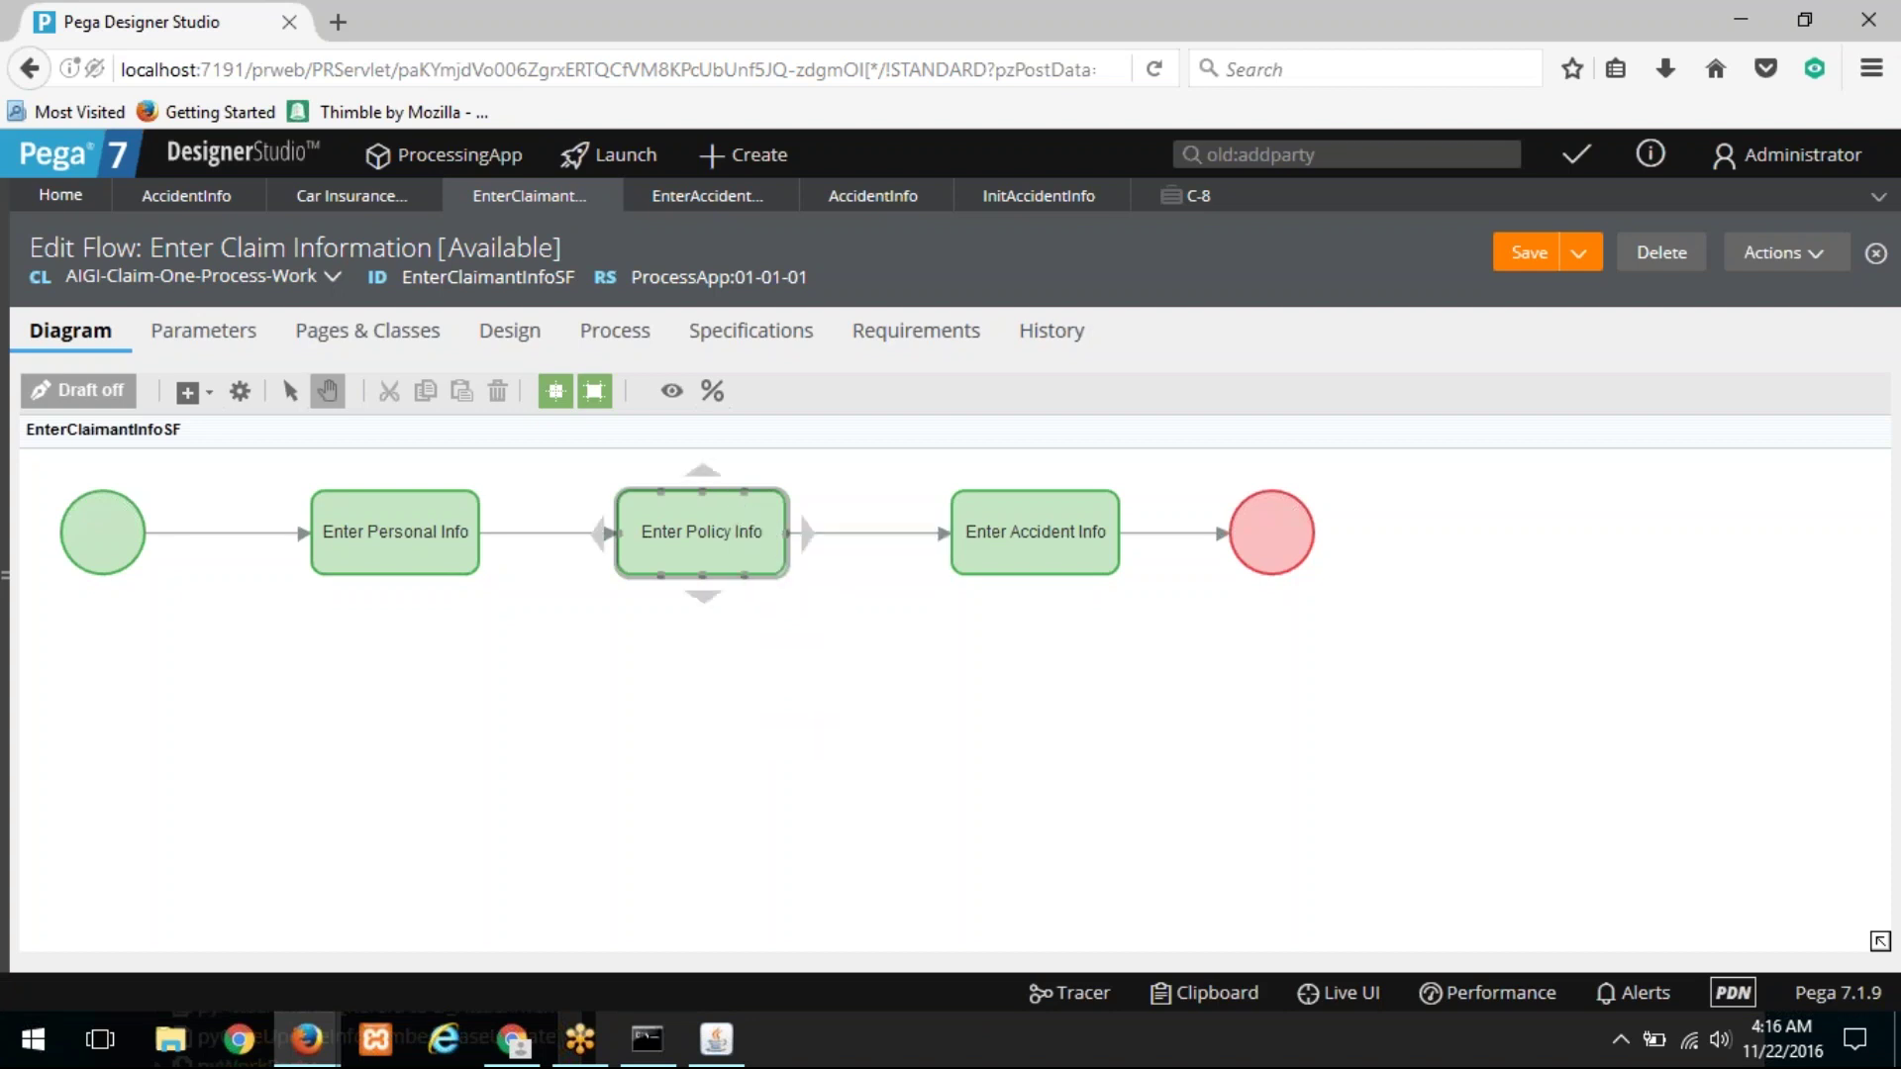
{"action": "right_click", "coordinate": [748, 535]}
{"action": "left_click", "coordinate": [807, 590]}
{"action": "double_click", "coordinate": [749, 533]}
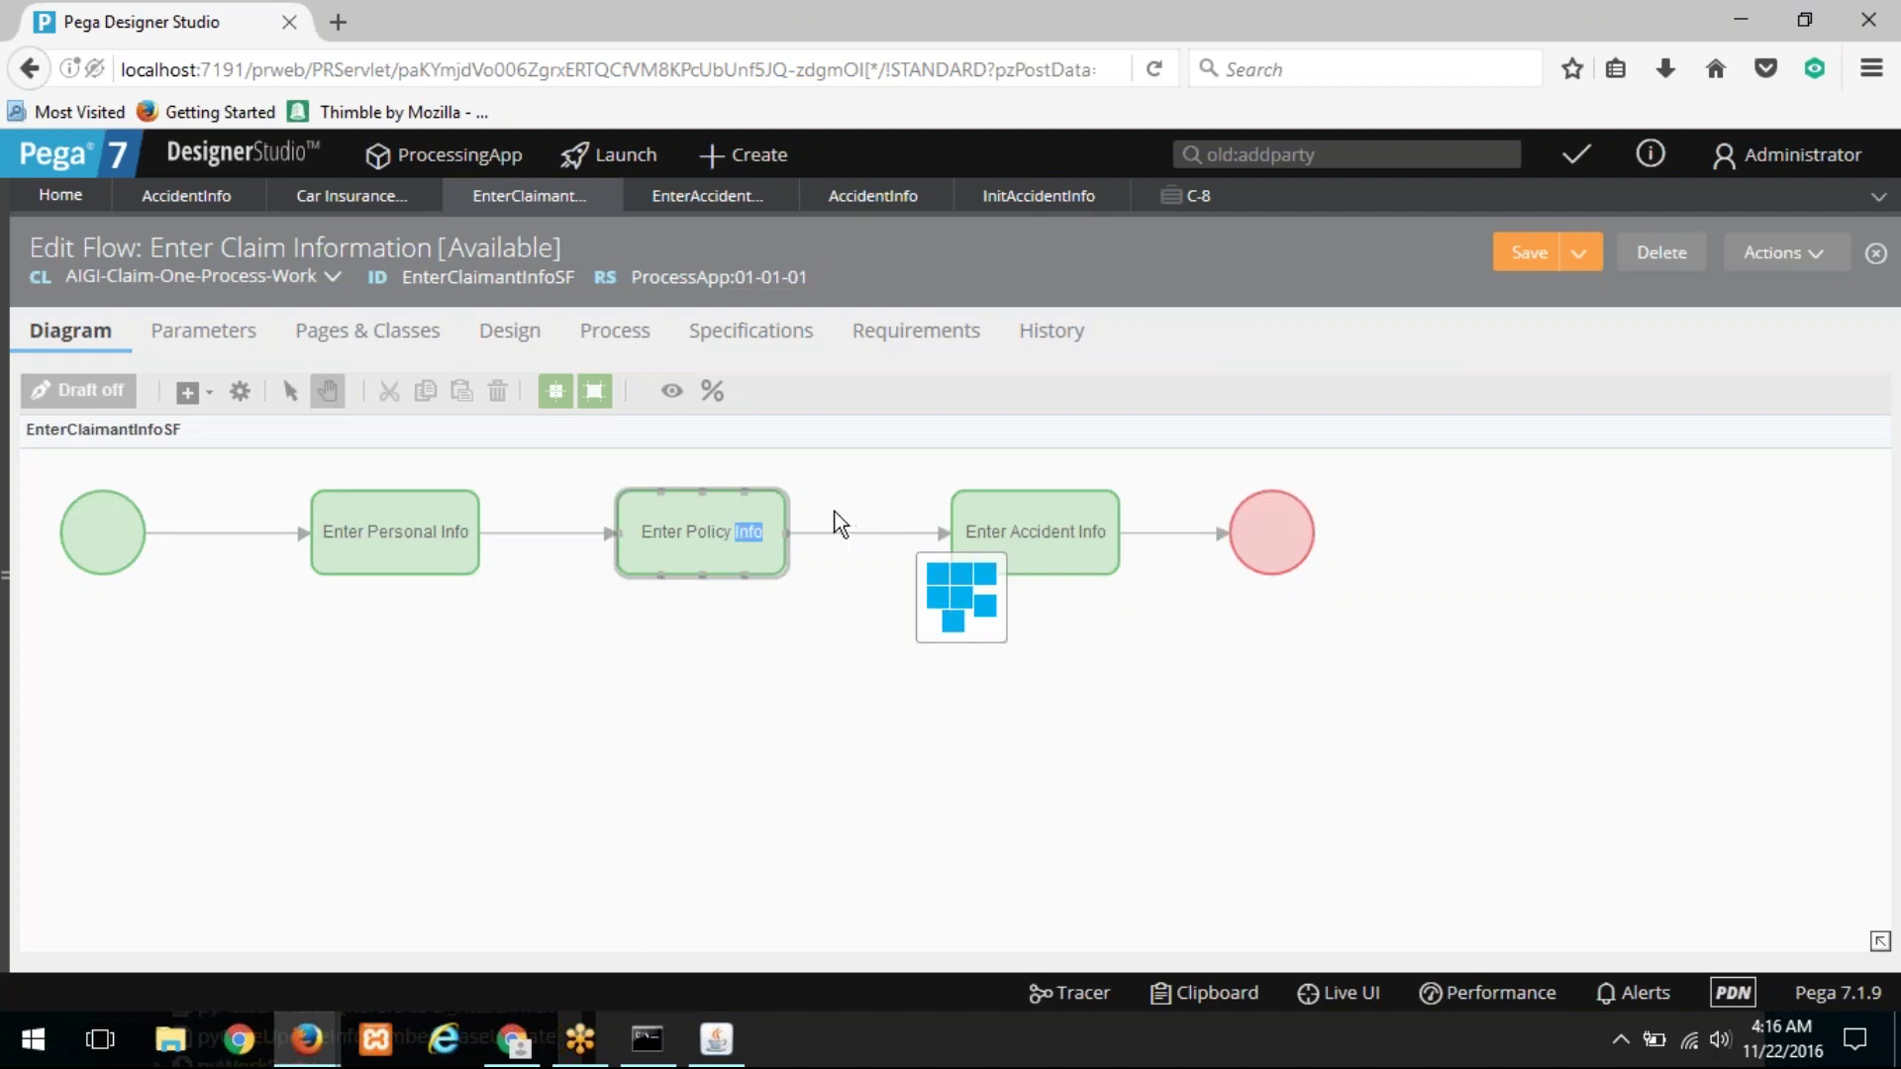
Step: Bring the PRPC 719 Personal Edition server console to the front
{"action": "left_click", "coordinate": [10, 445]}
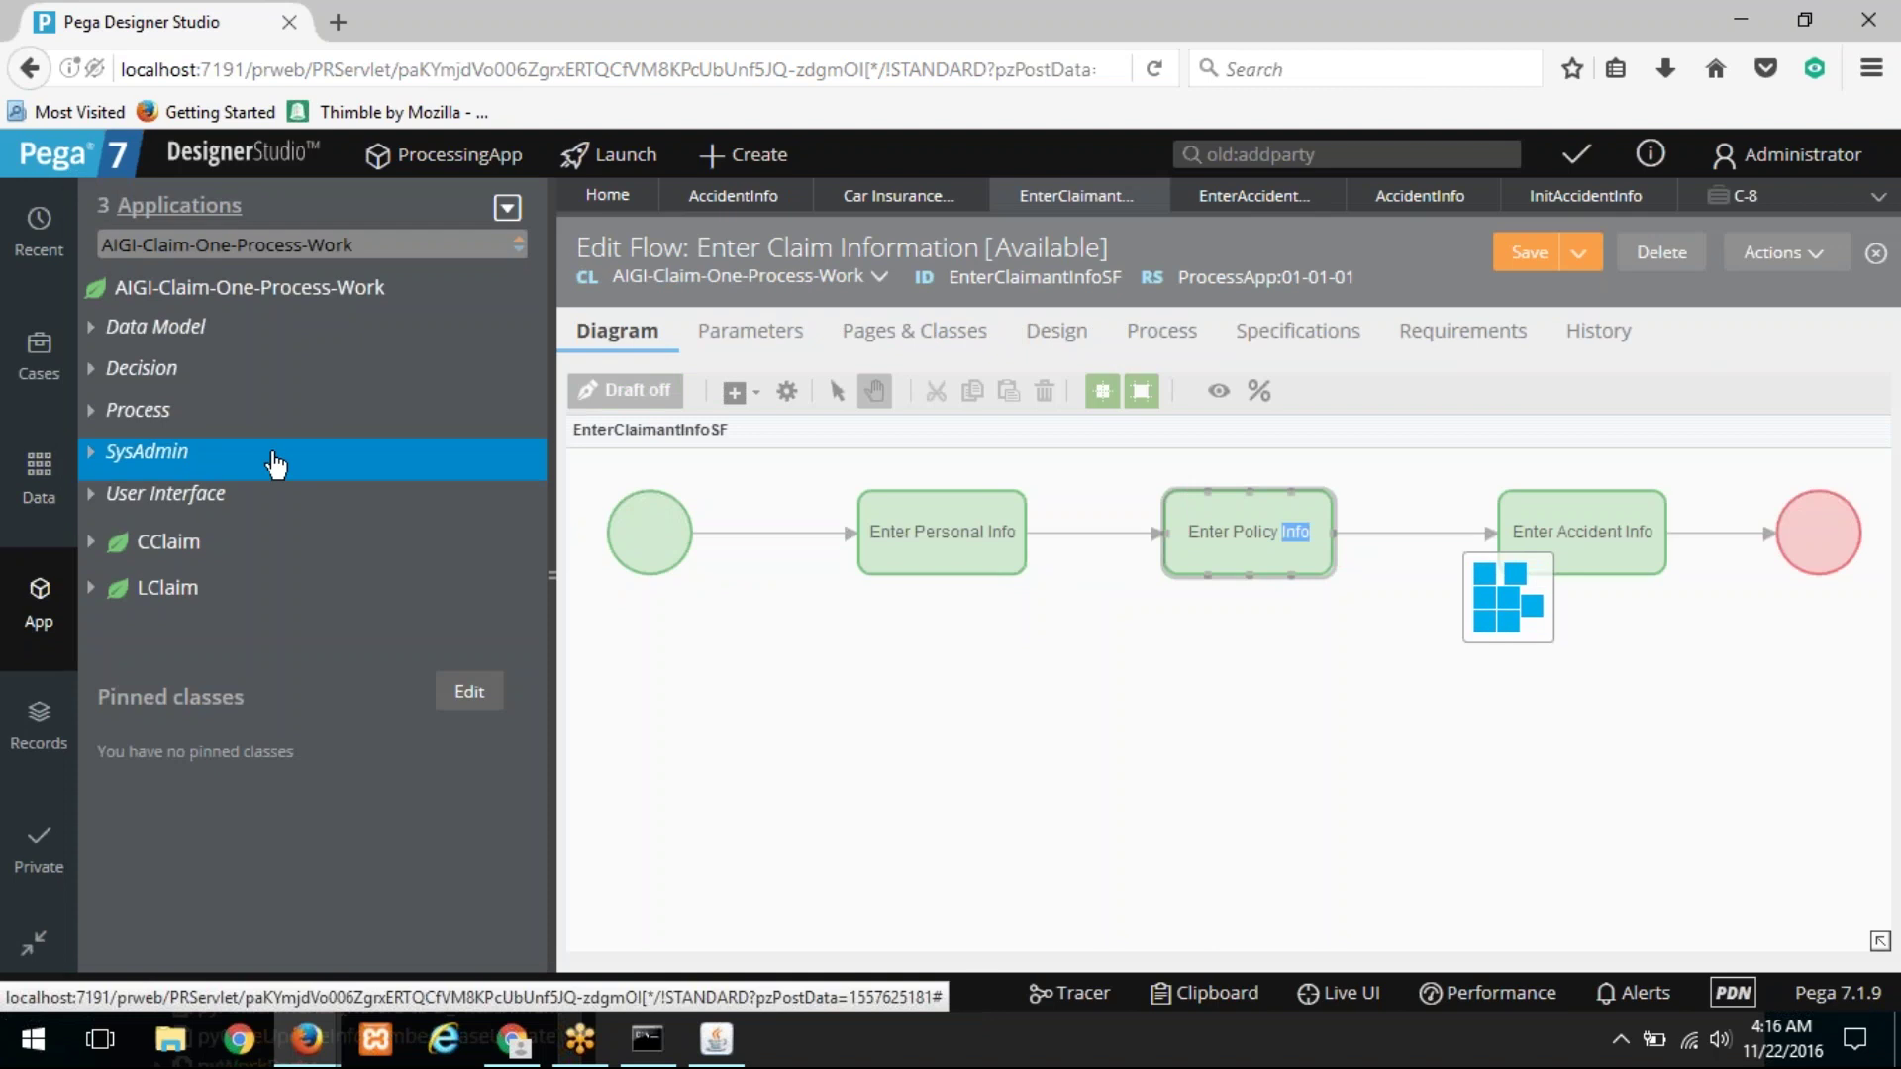
{"action": "left_click", "coordinate": [551, 407]}
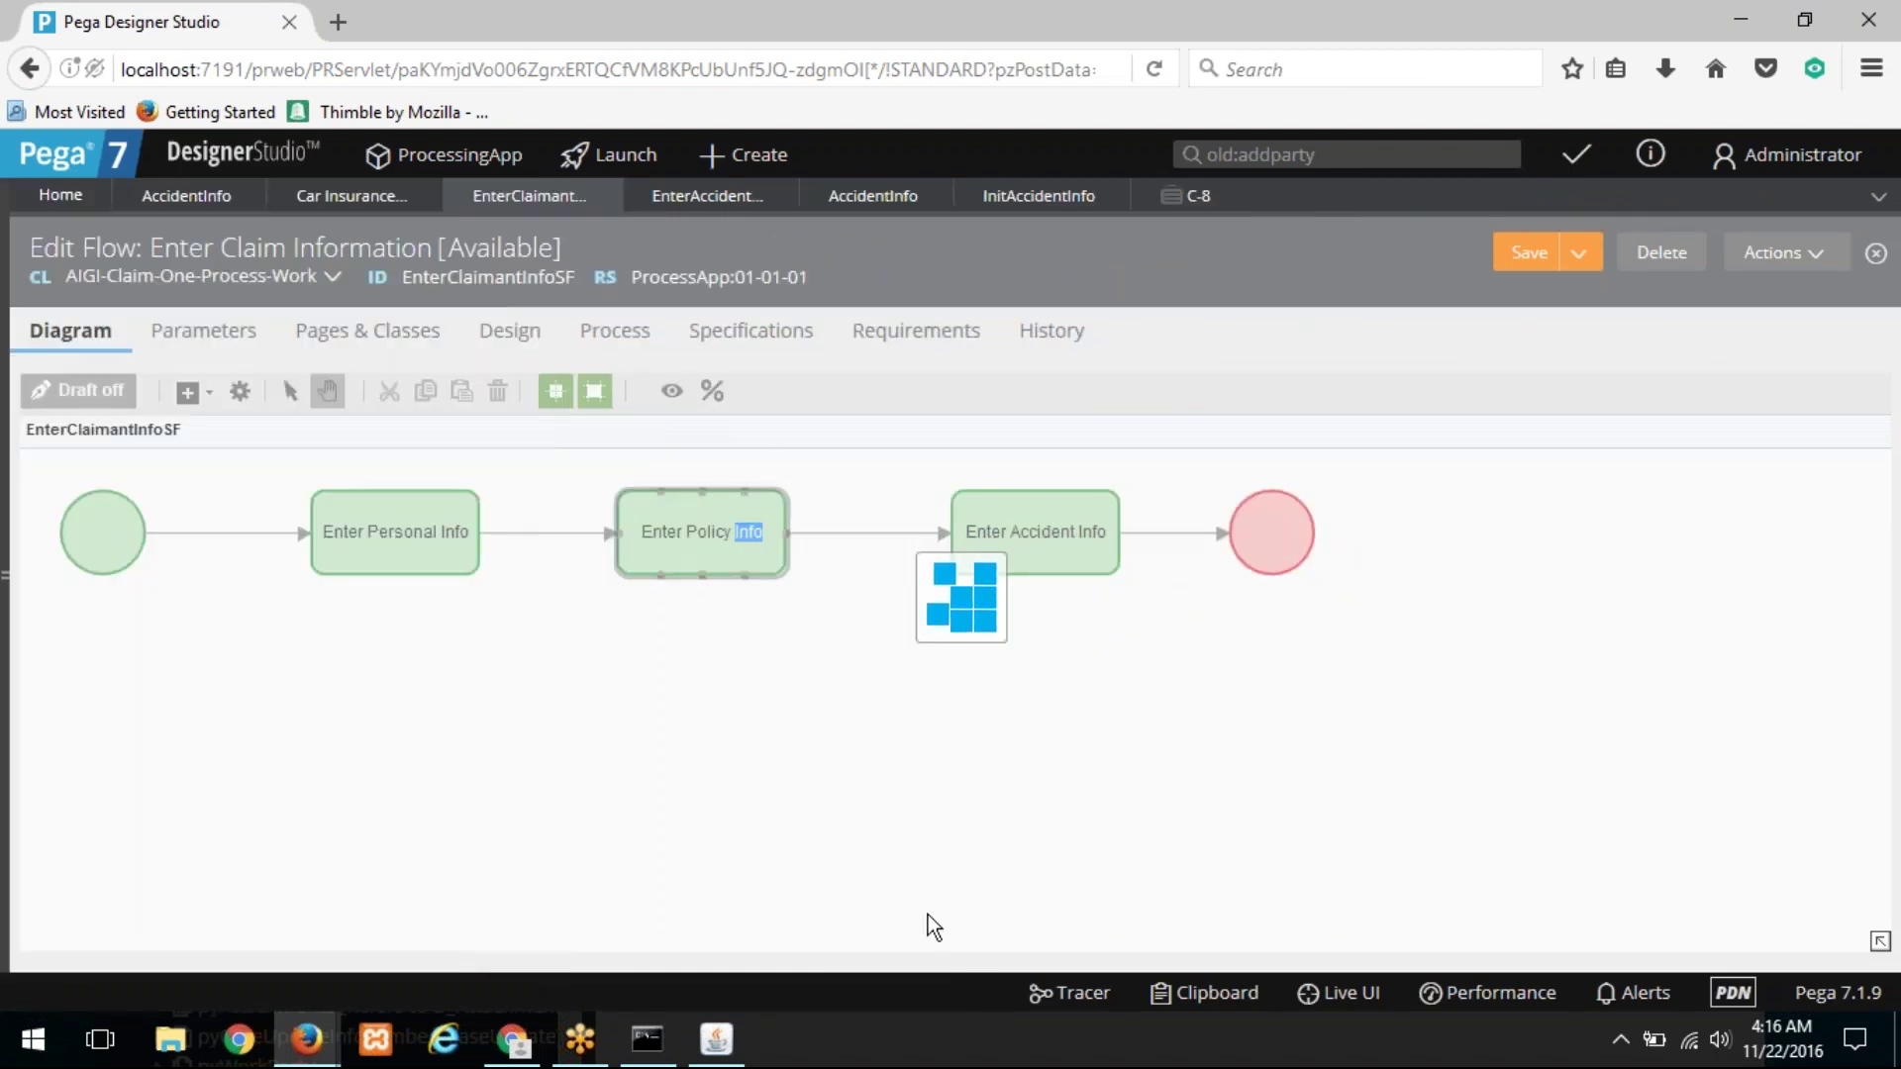
{"action": "left_click", "coordinate": [741, 1042]}
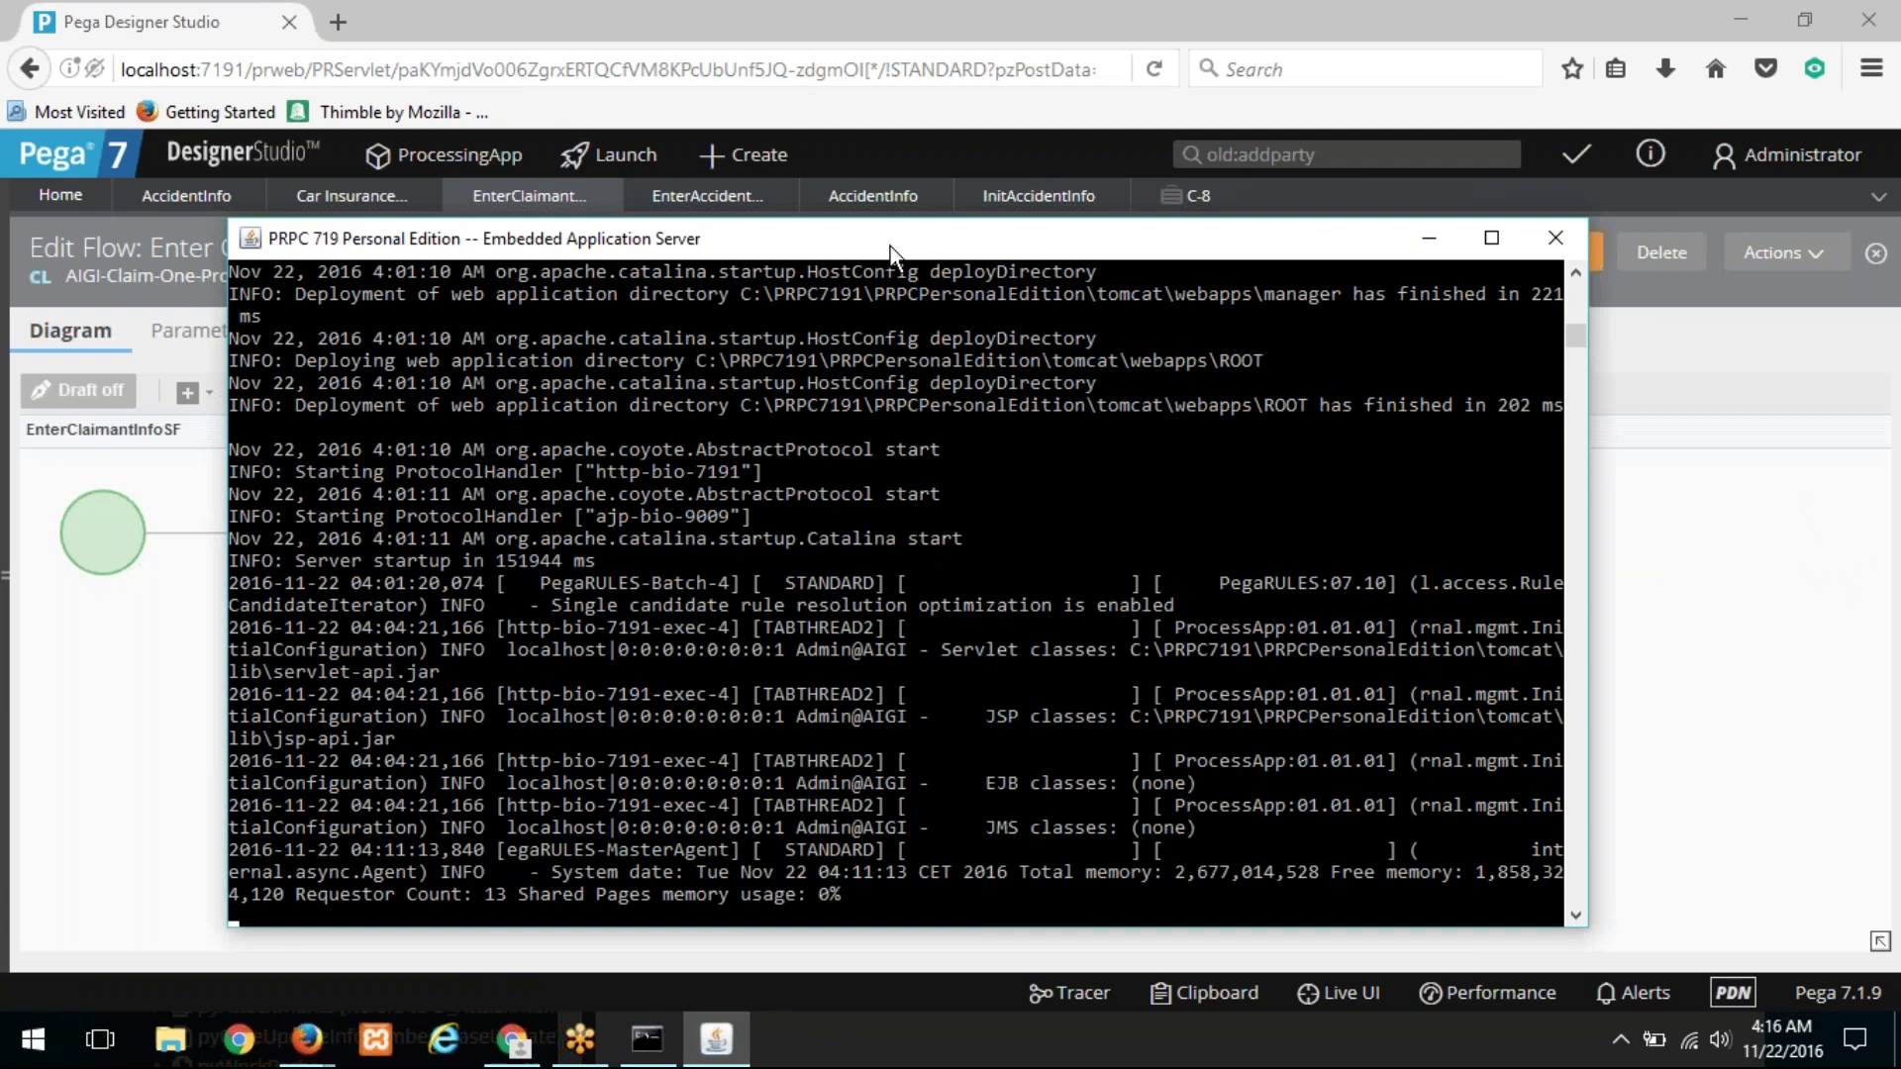
Step: Move and minimise the server console, then reload the Designer Studio page in Firefox
{"action": "left_click_drag", "start_coordinate": [891, 252], "coordinate": [675, 85]}
{"action": "left_click", "coordinate": [717, 1041]}
{"action": "left_click", "coordinate": [697, 61]}
{"action": "key", "text": "Return"}
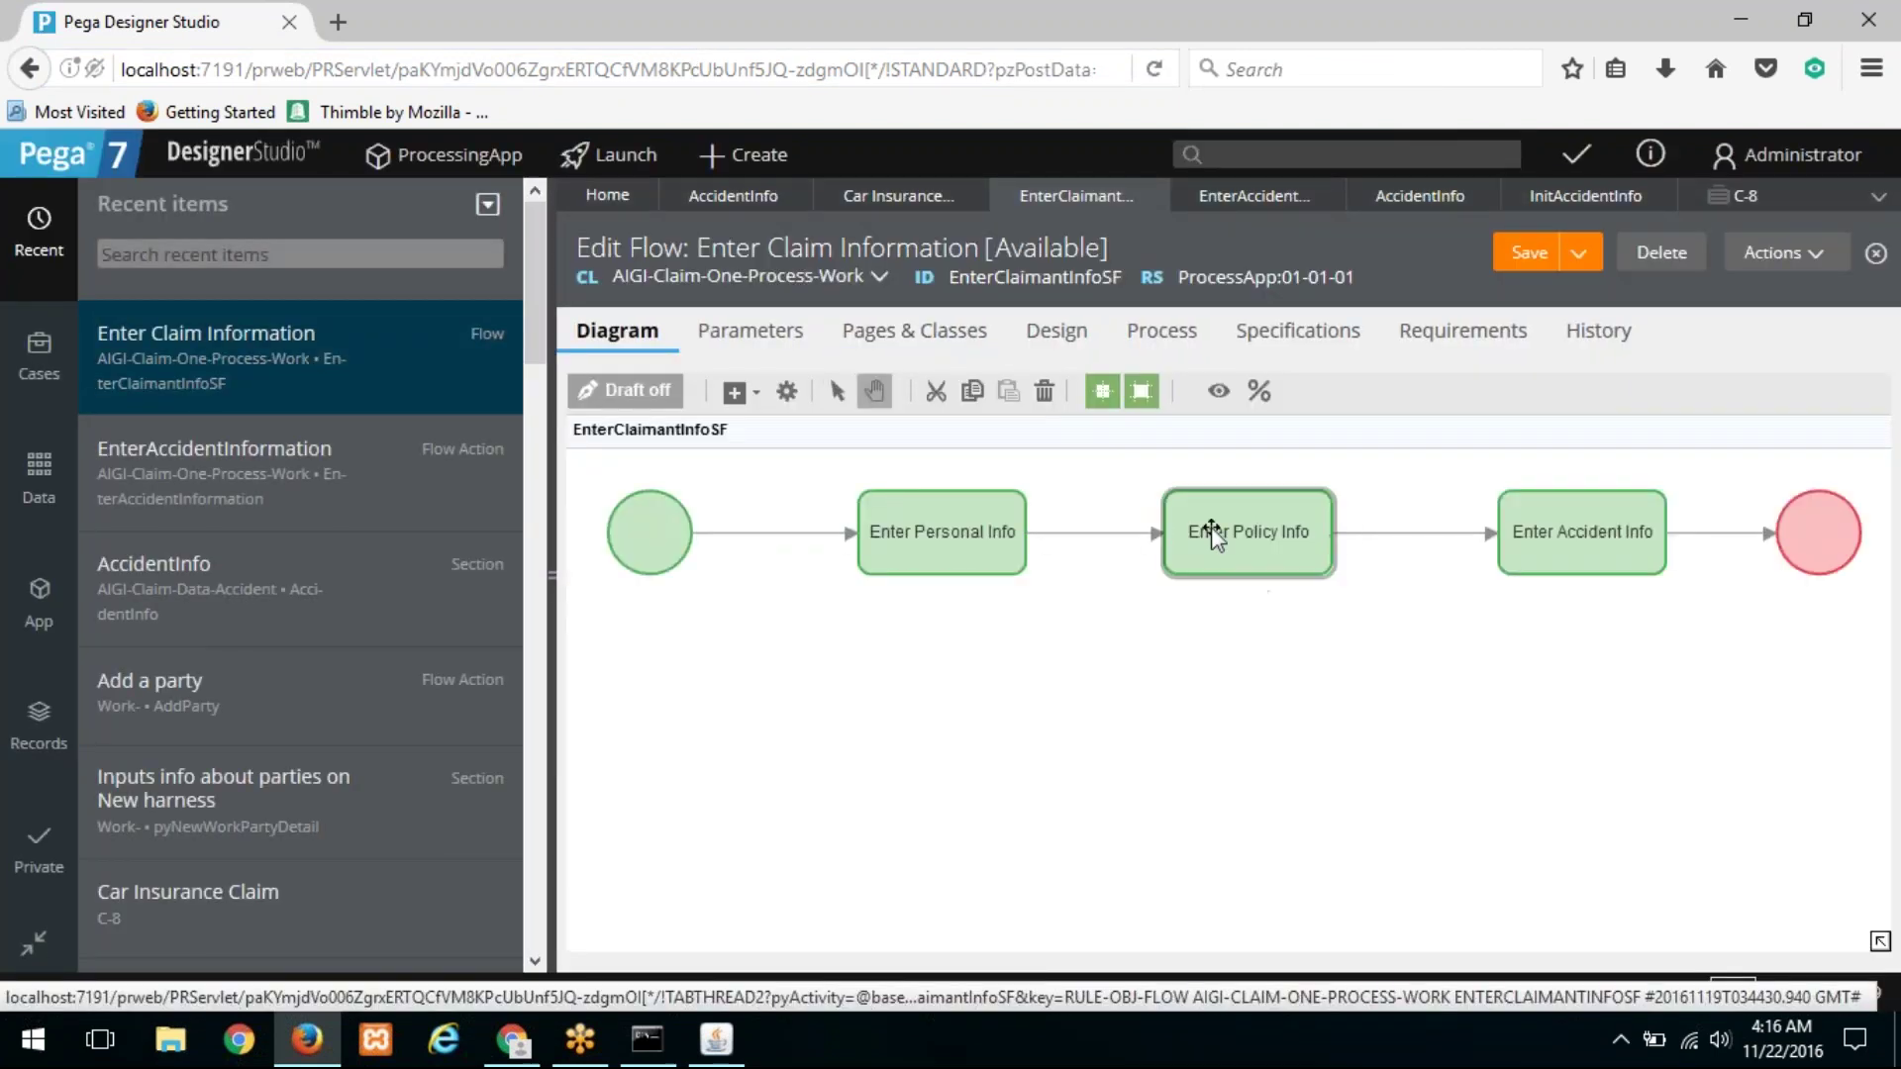
Step: Open the Enter Policy Information flow action and its EnterPolicyInformation section
{"action": "right_click", "coordinate": [1210, 527]}
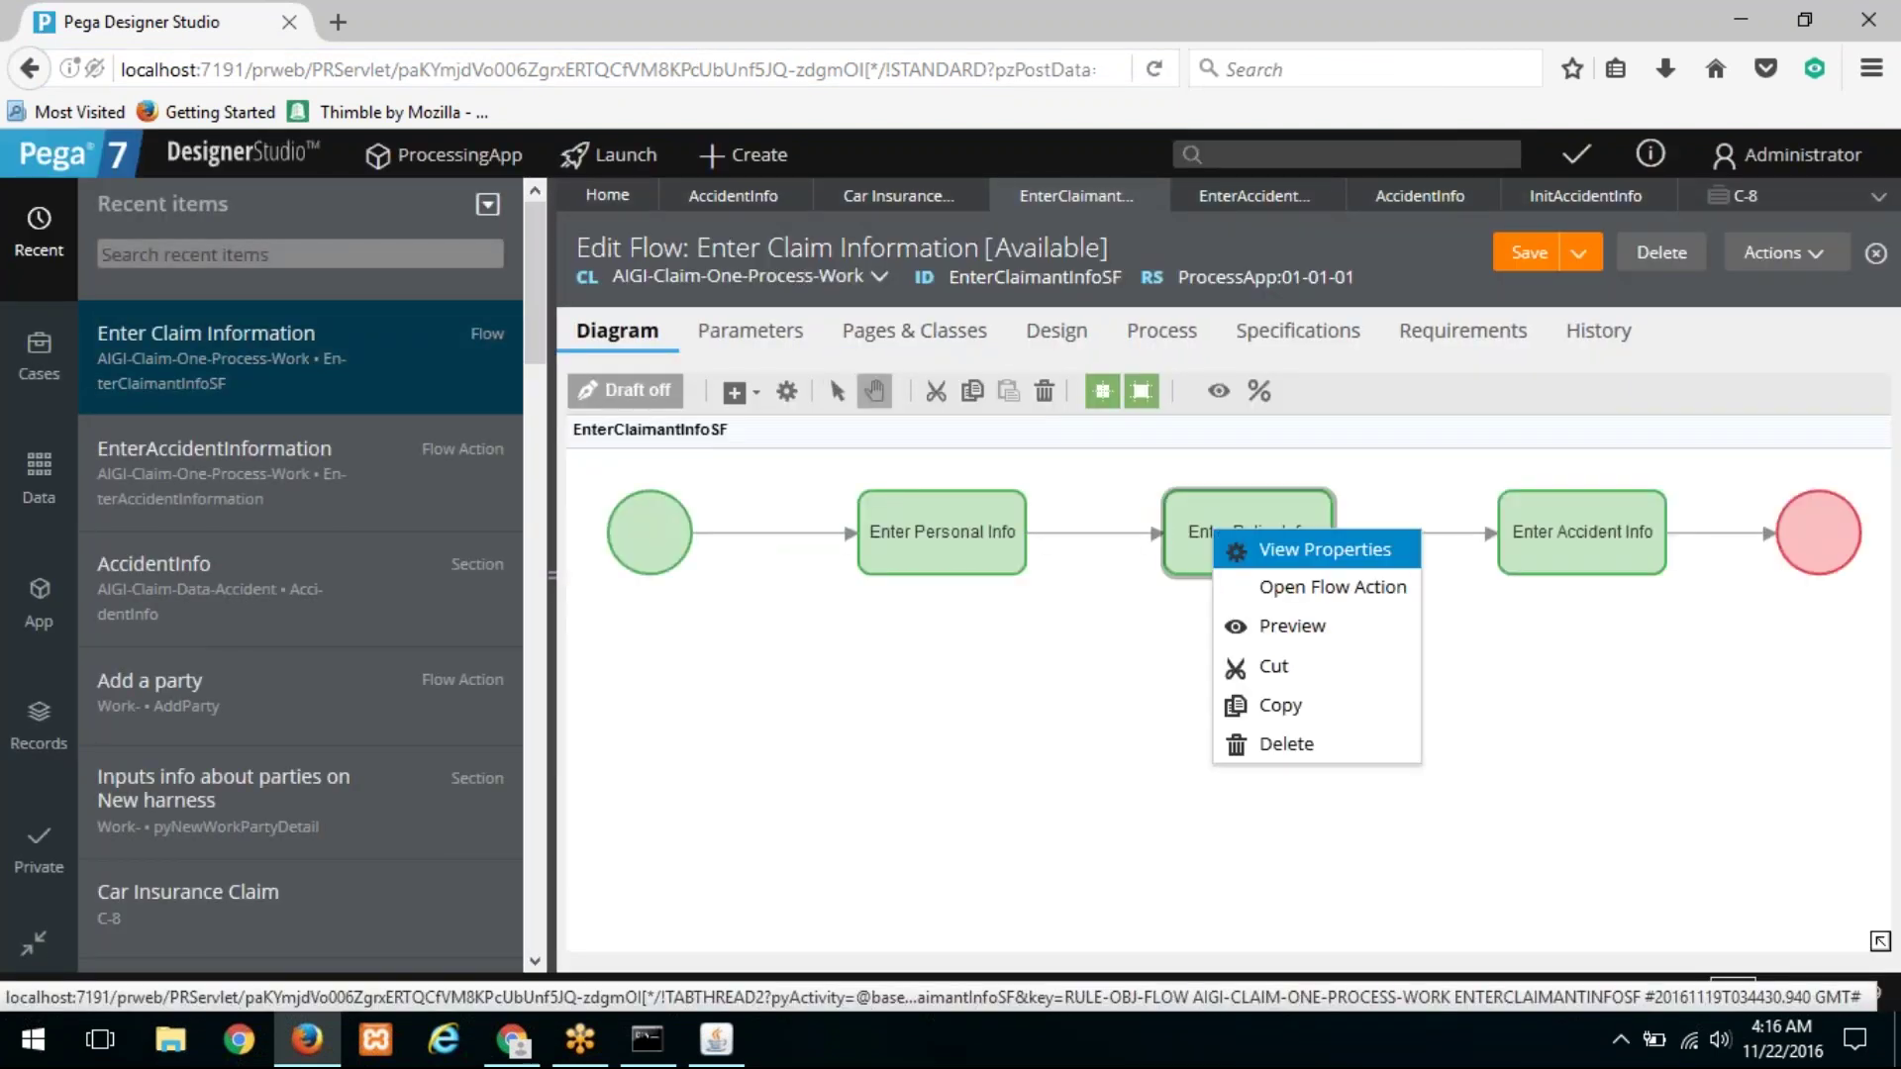
{"action": "left_click", "coordinate": [1288, 587]}
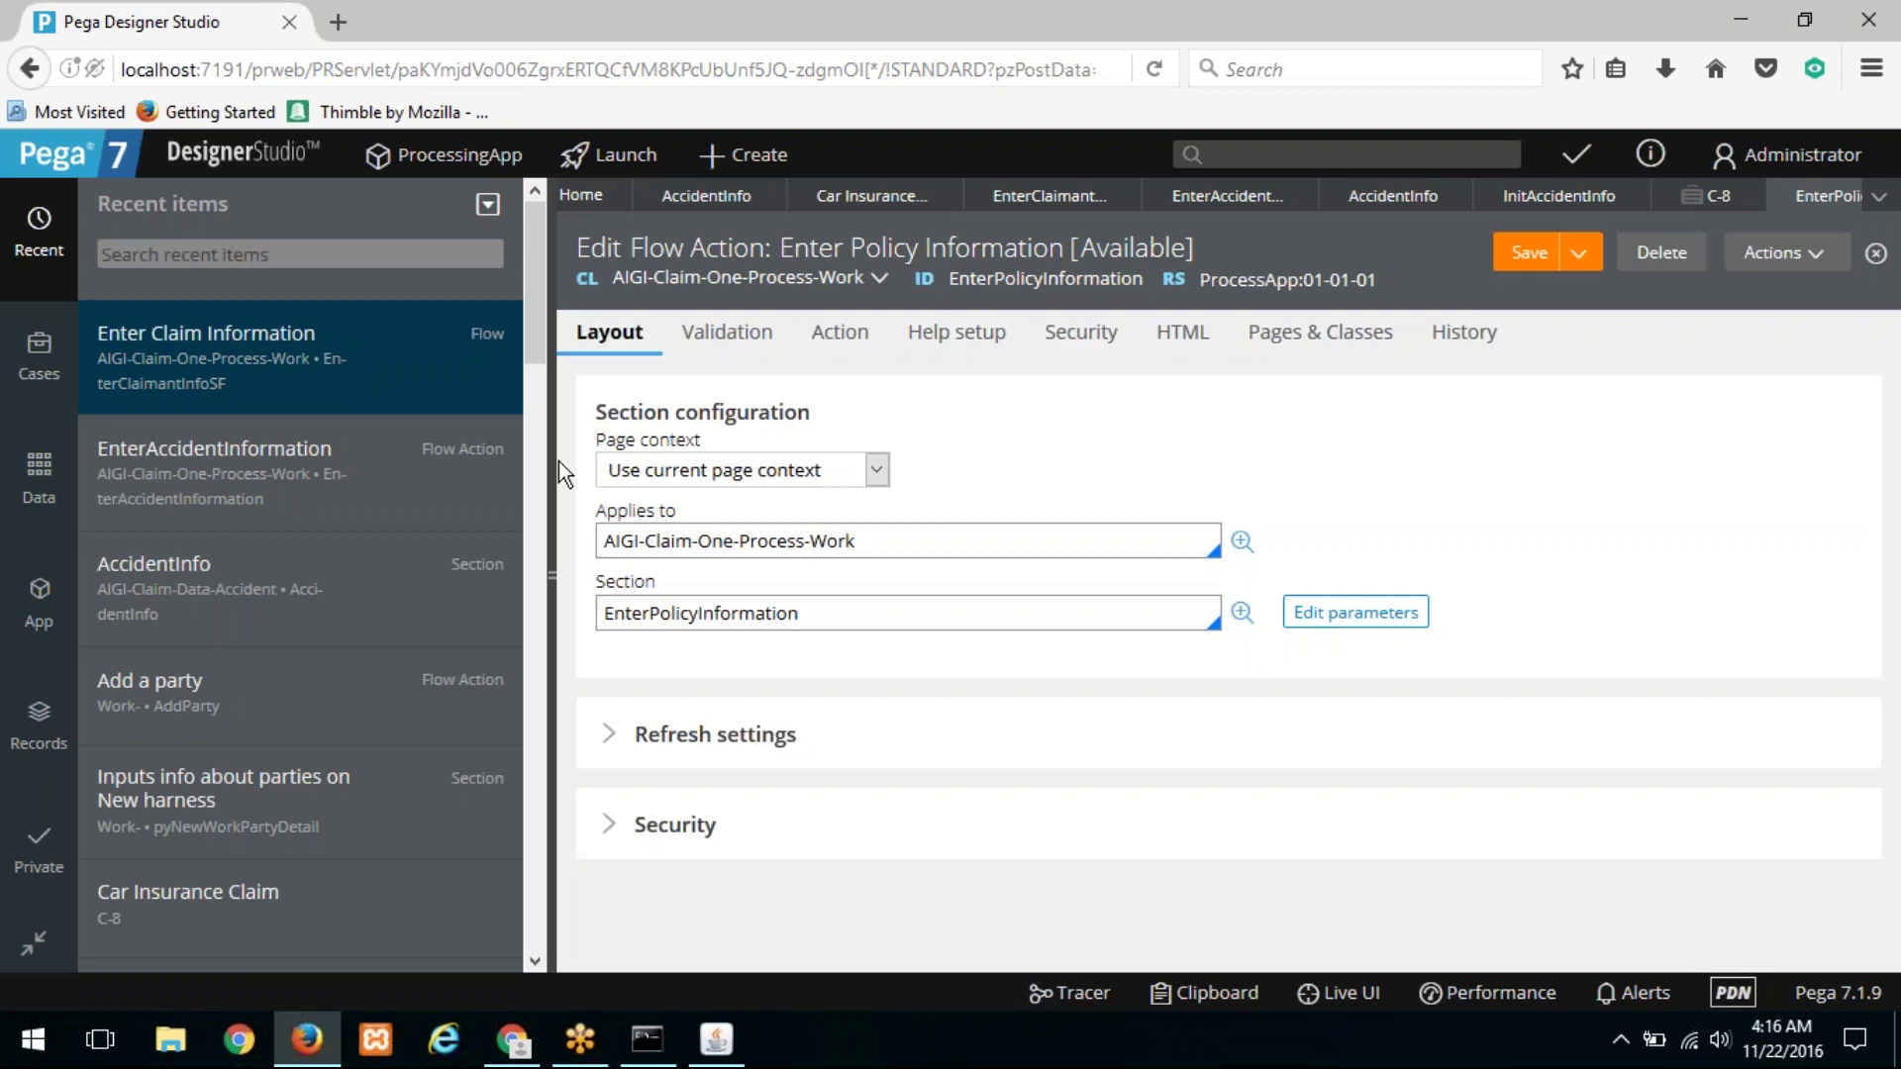
{"action": "left_click", "coordinate": [542, 471]}
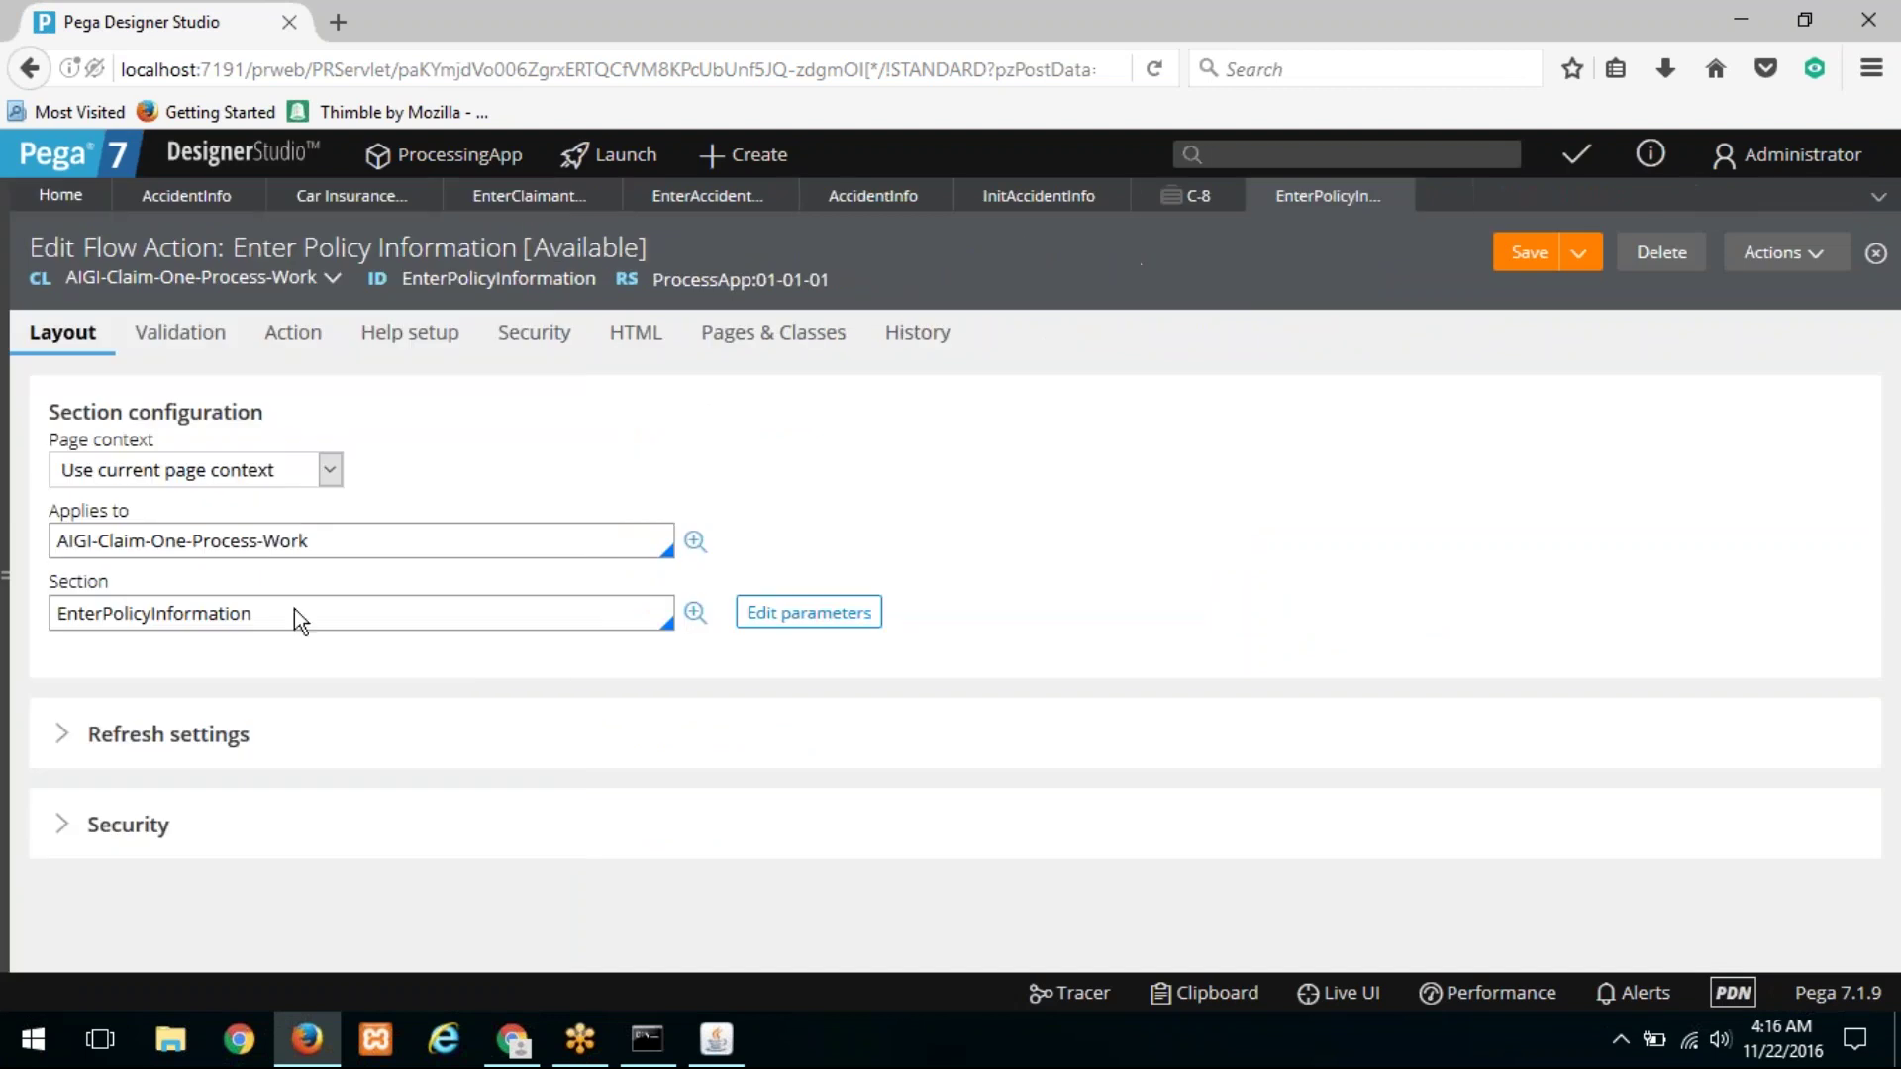
{"action": "left_click_drag", "start_coordinate": [306, 540], "coordinate": [45, 540]}
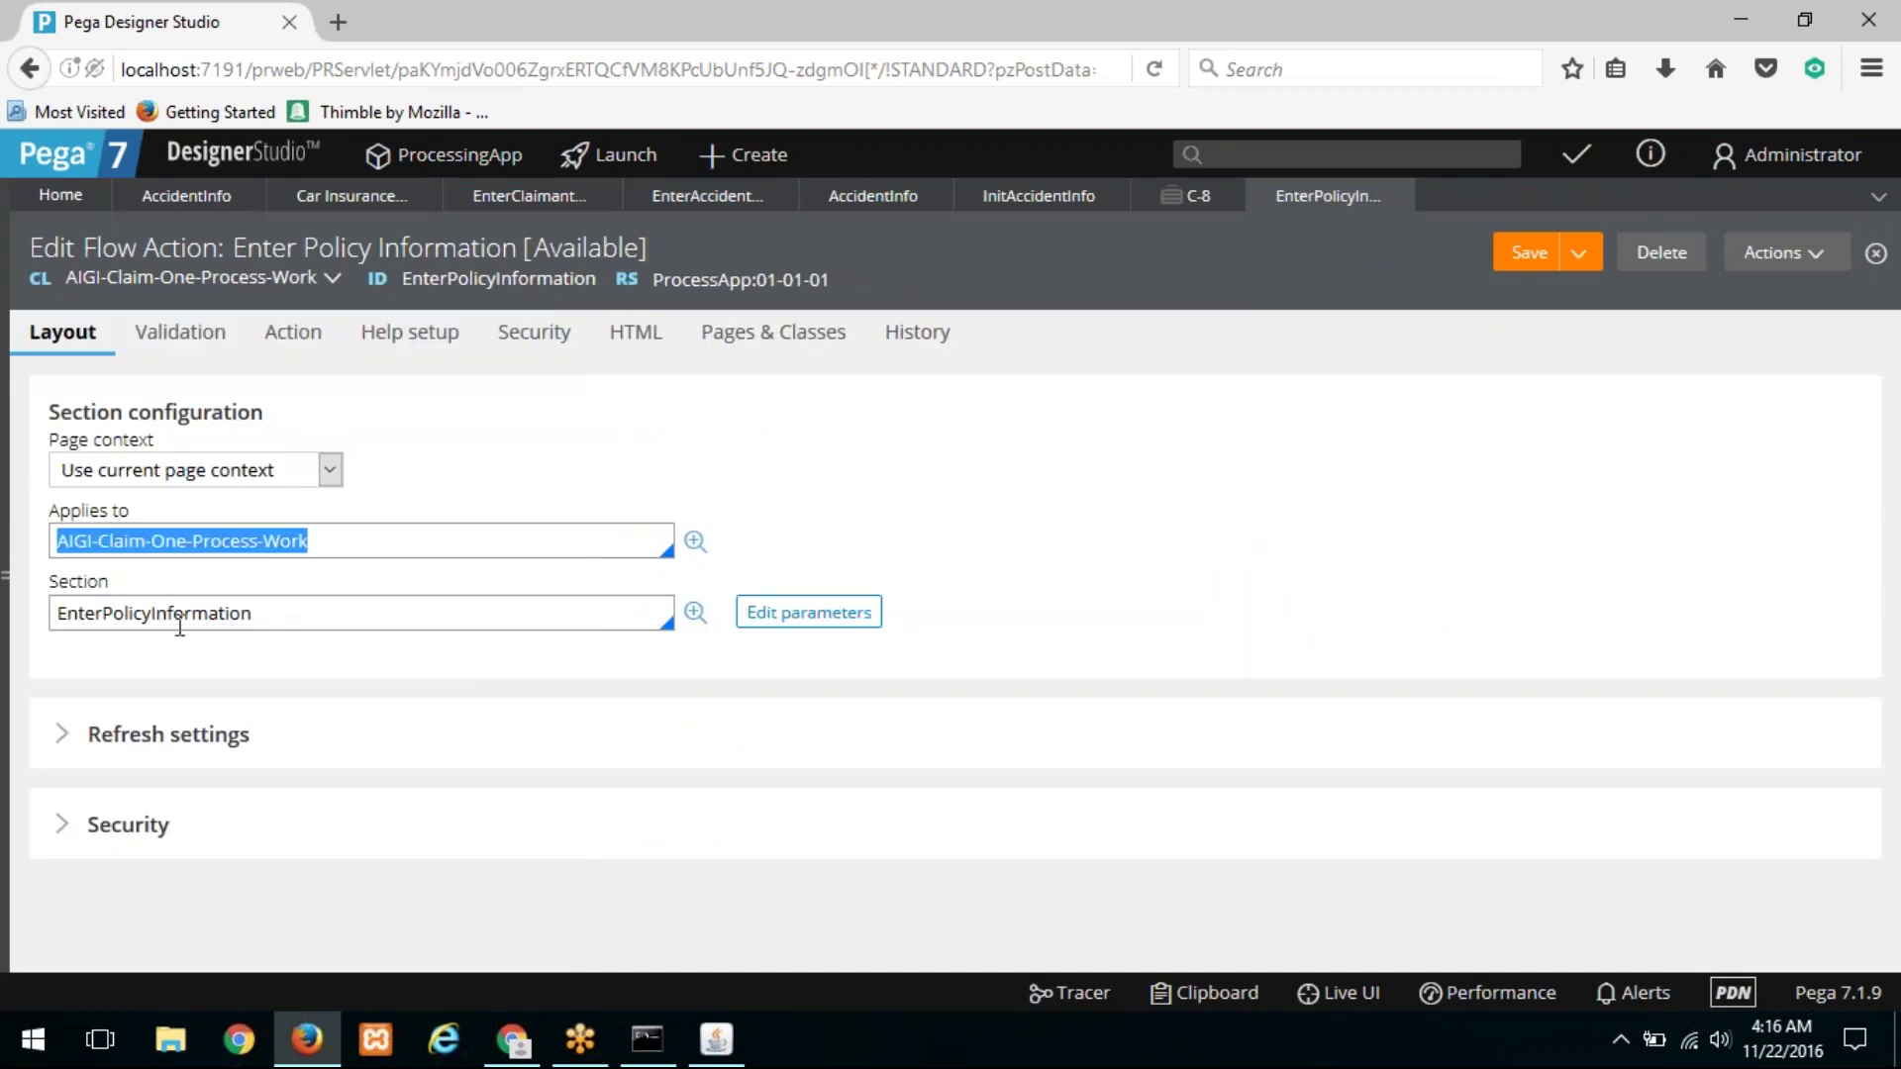
{"action": "left_click", "coordinate": [690, 617]}
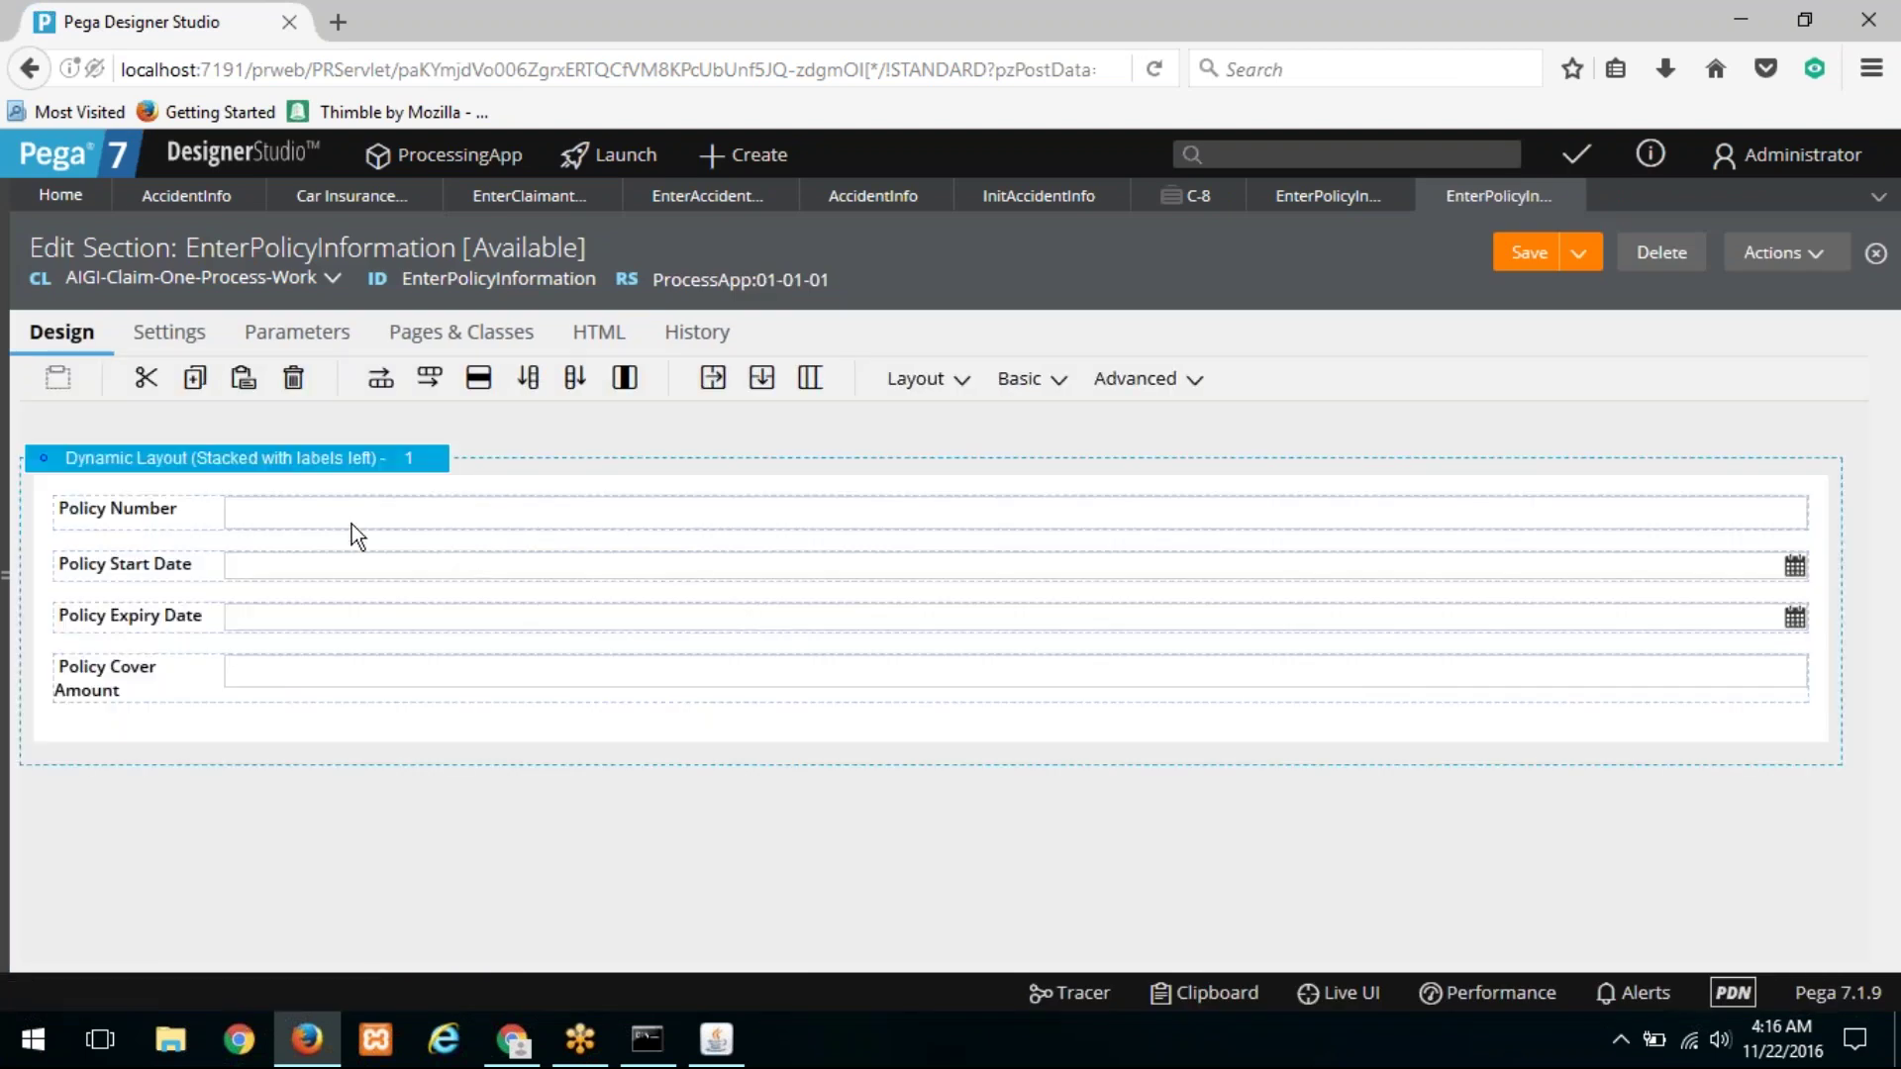
Step: Inspect the Policy Number cell's PolicyInfo.PolicyNumber property, then return to AccidentInfo
{"action": "left_click", "coordinate": [1800, 513]}
{"action": "left_click", "coordinate": [1828, 514]}
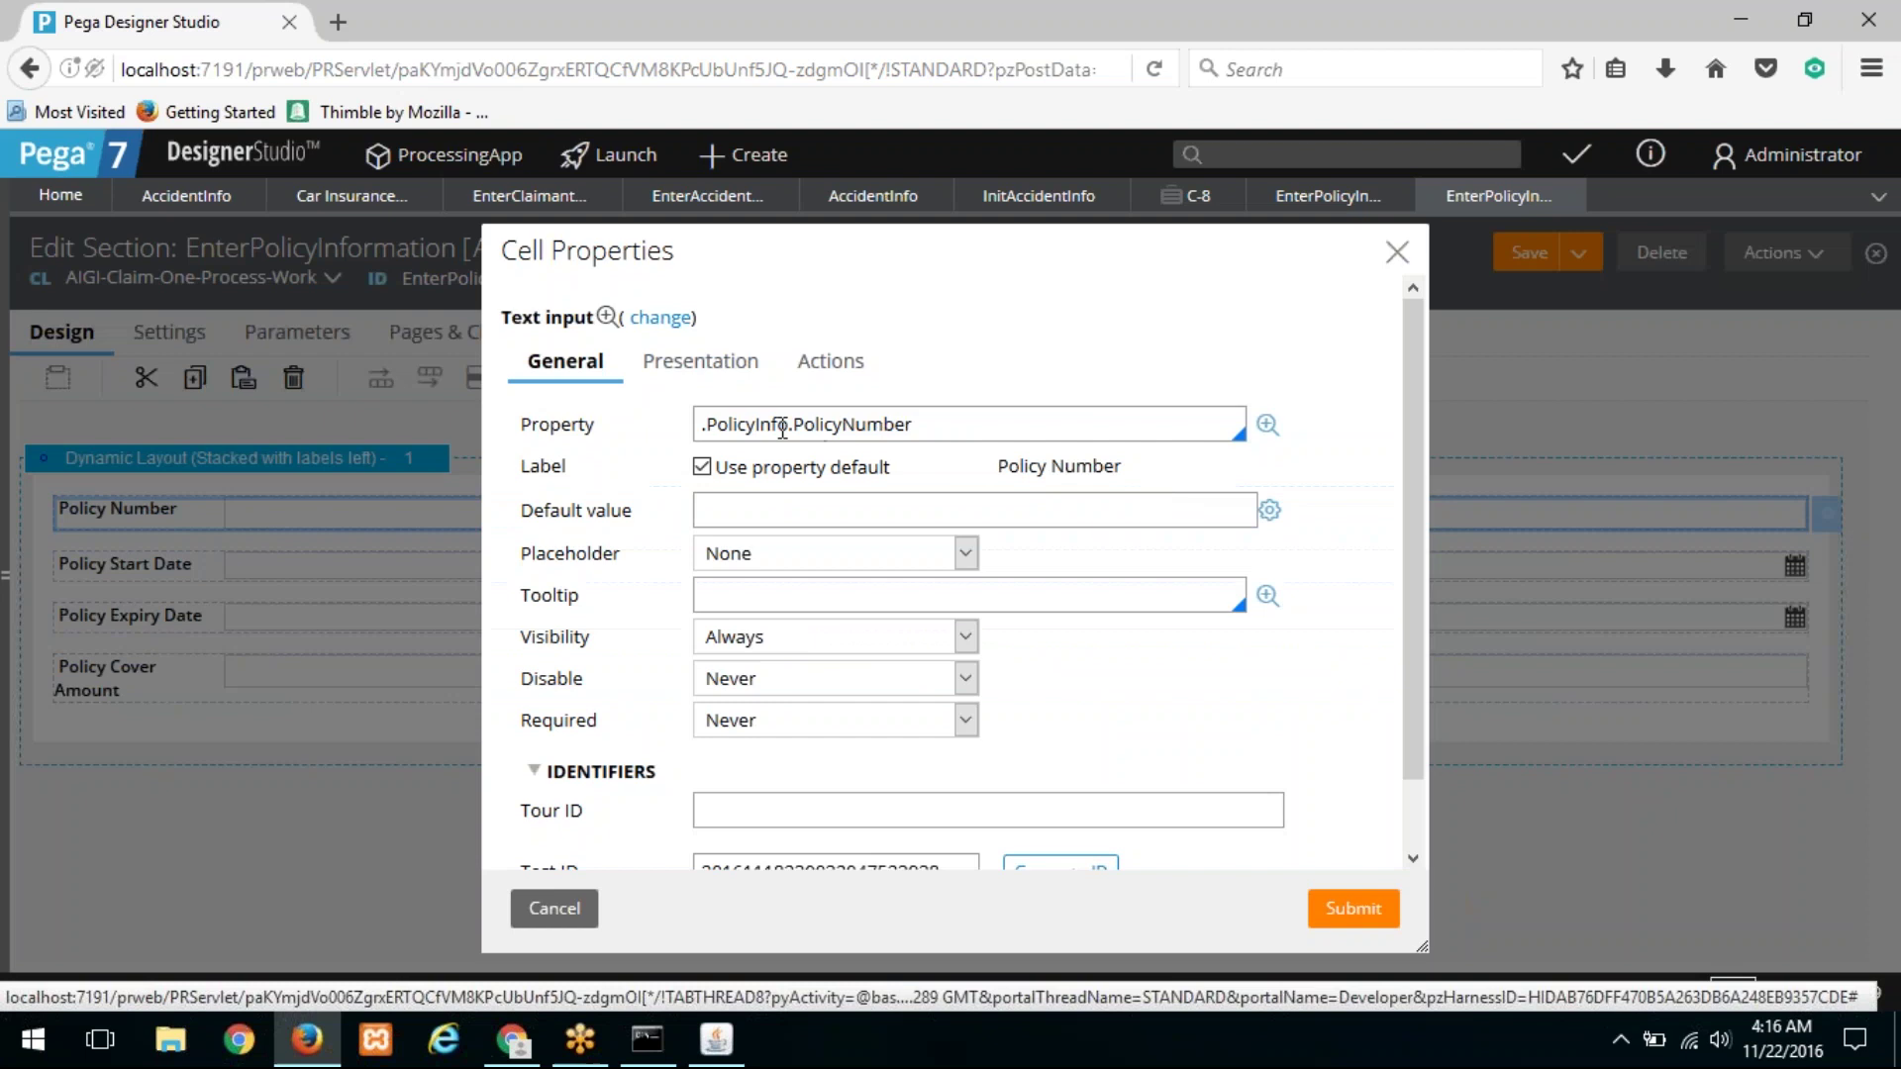
{"action": "double_click", "coordinate": [775, 426]}
{"action": "double_click", "coordinate": [821, 426]}
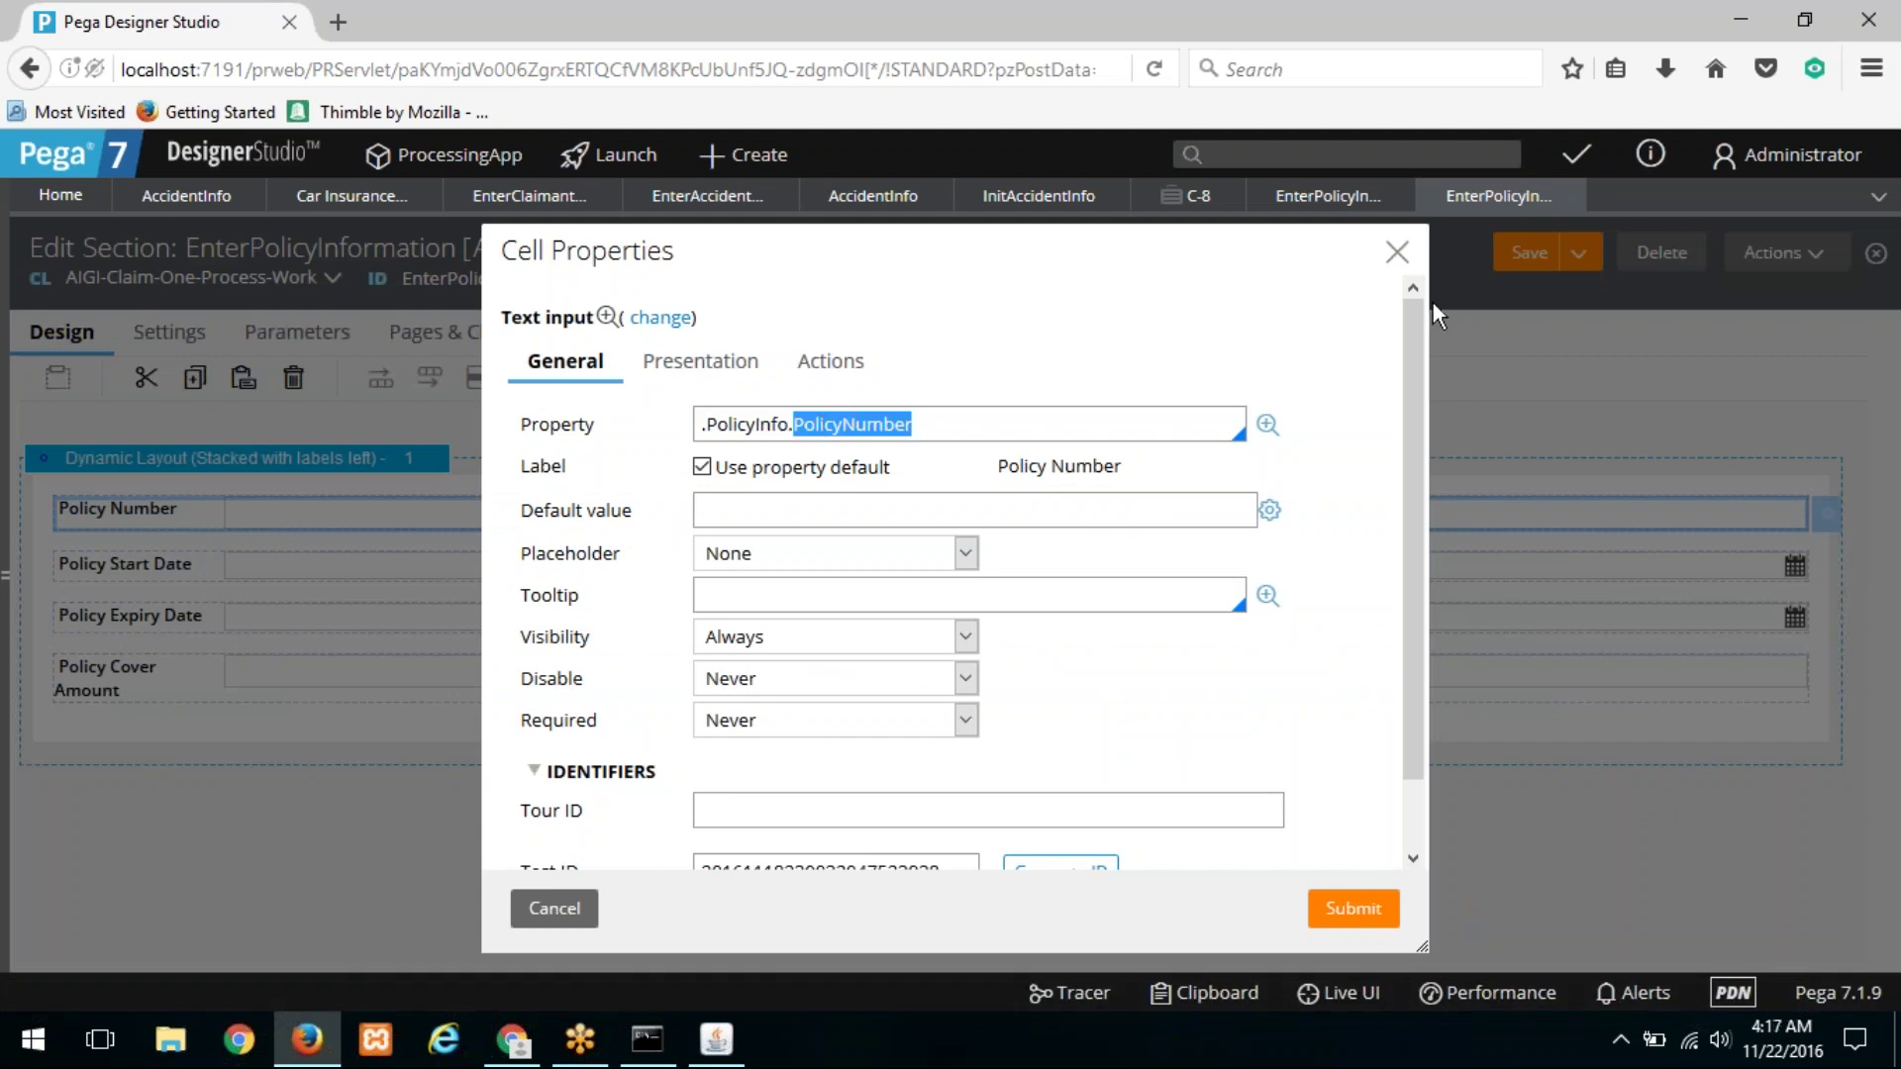
{"action": "left_click", "coordinate": [878, 197]}
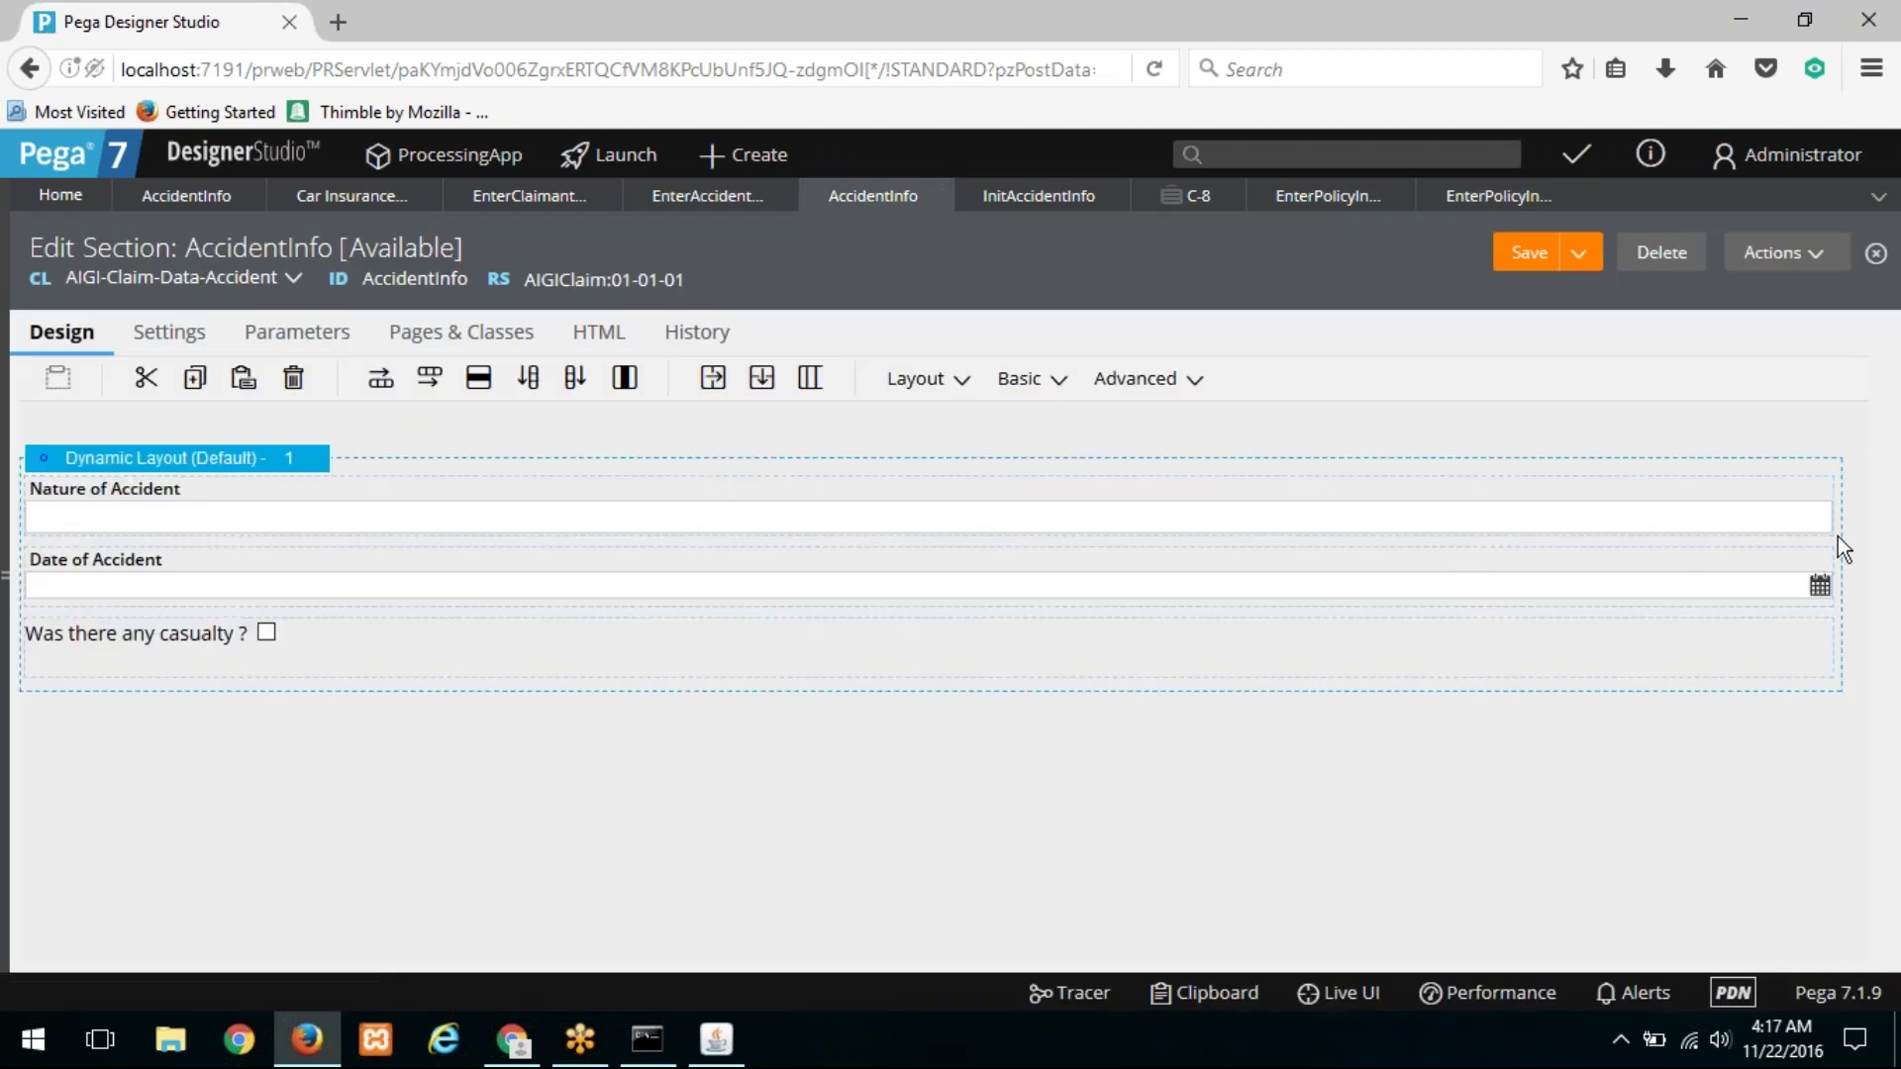
Step: Confirm Nature of Accident is bound to .NatureOfAccident, cancel, and switch to EnterAccidentInformation
{"action": "left_click", "coordinate": [1857, 503]}
{"action": "left_click", "coordinate": [1858, 502]}
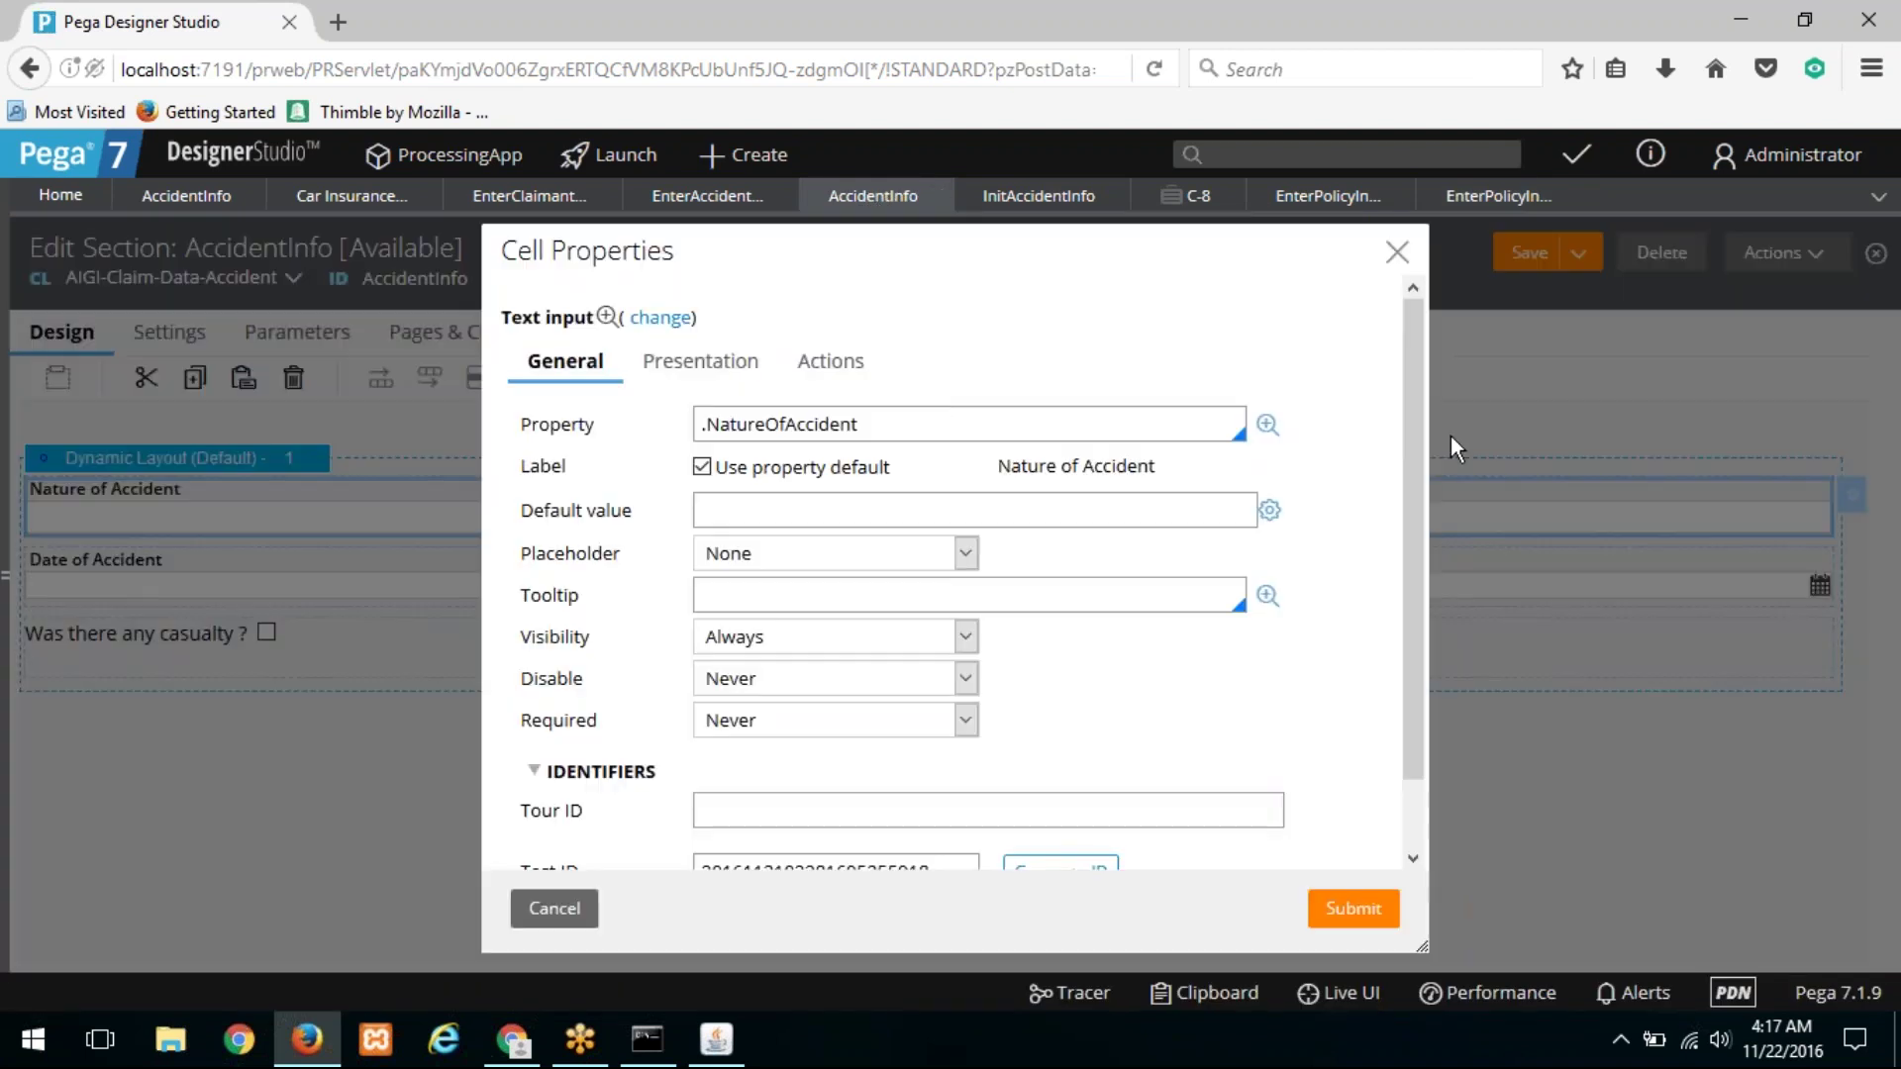
{"action": "left_click_drag", "start_coordinate": [908, 428], "coordinate": [699, 424]}
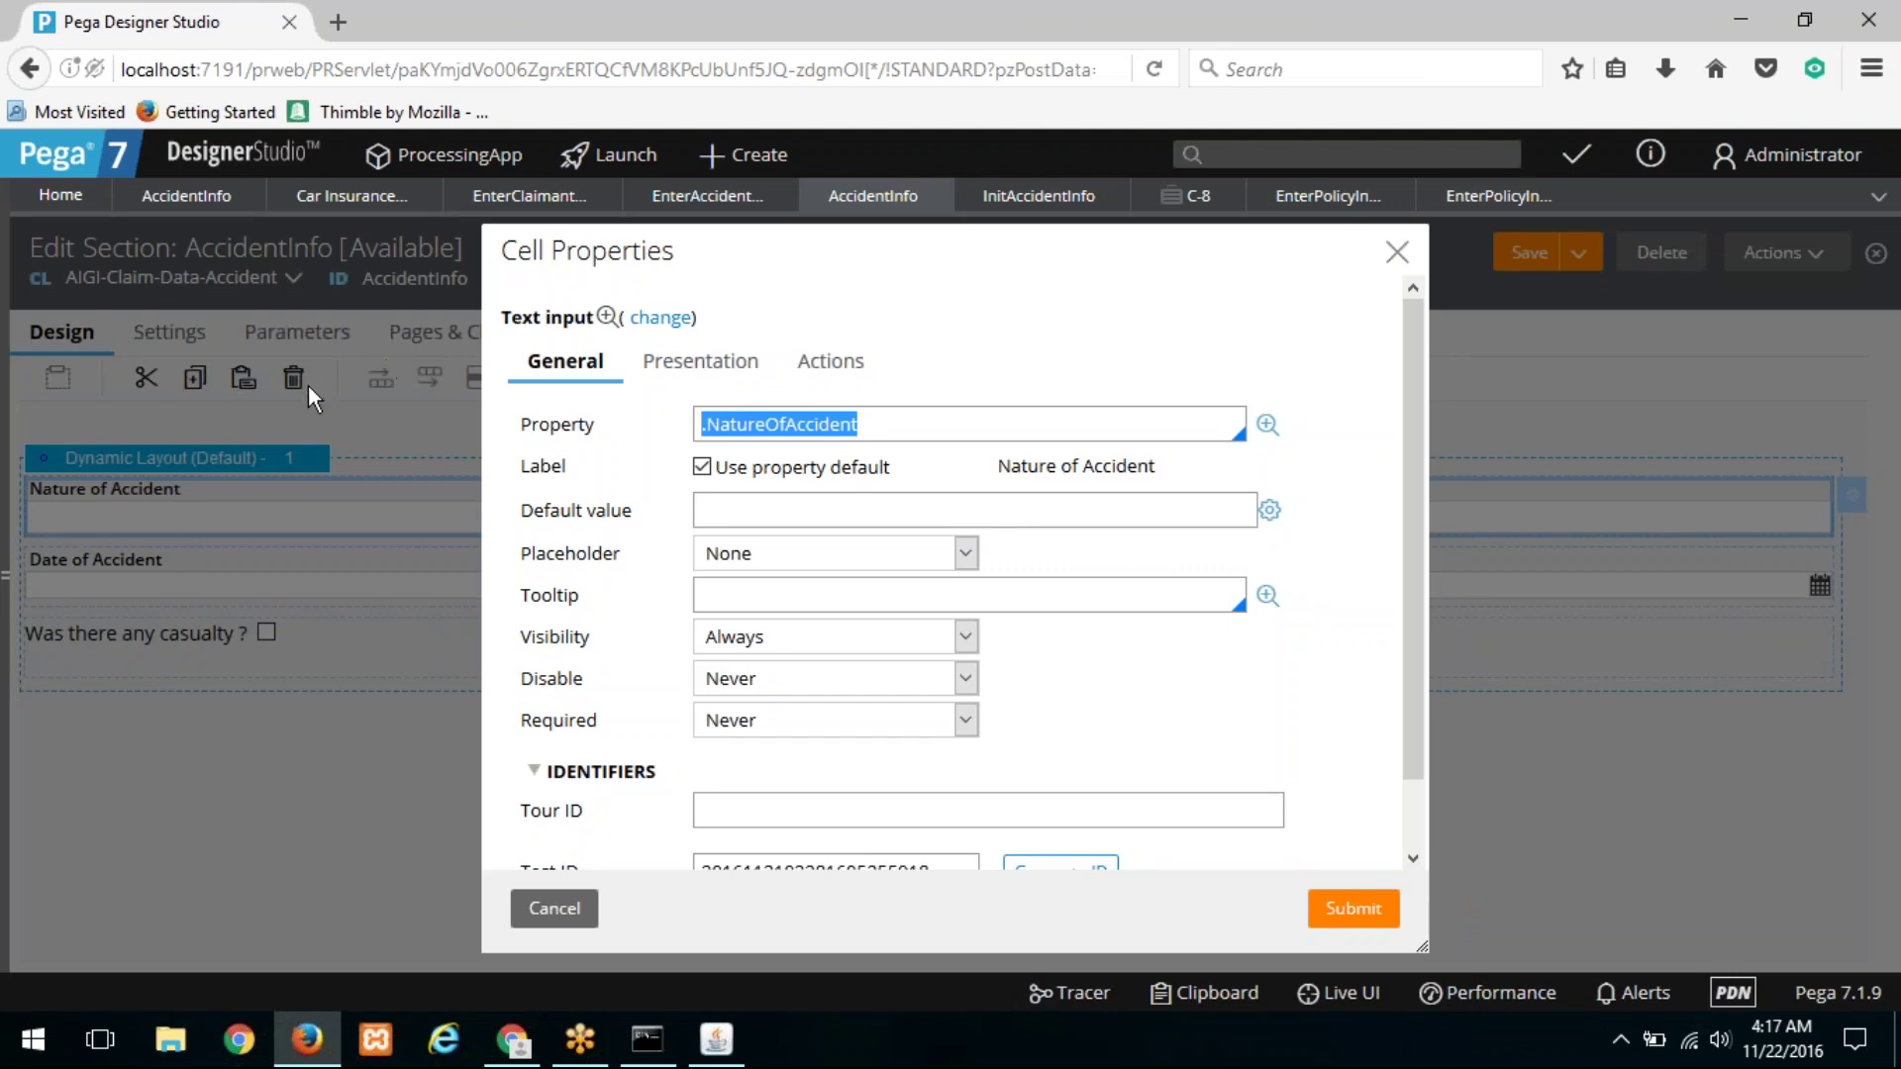
{"action": "left_click", "coordinate": [555, 909]}
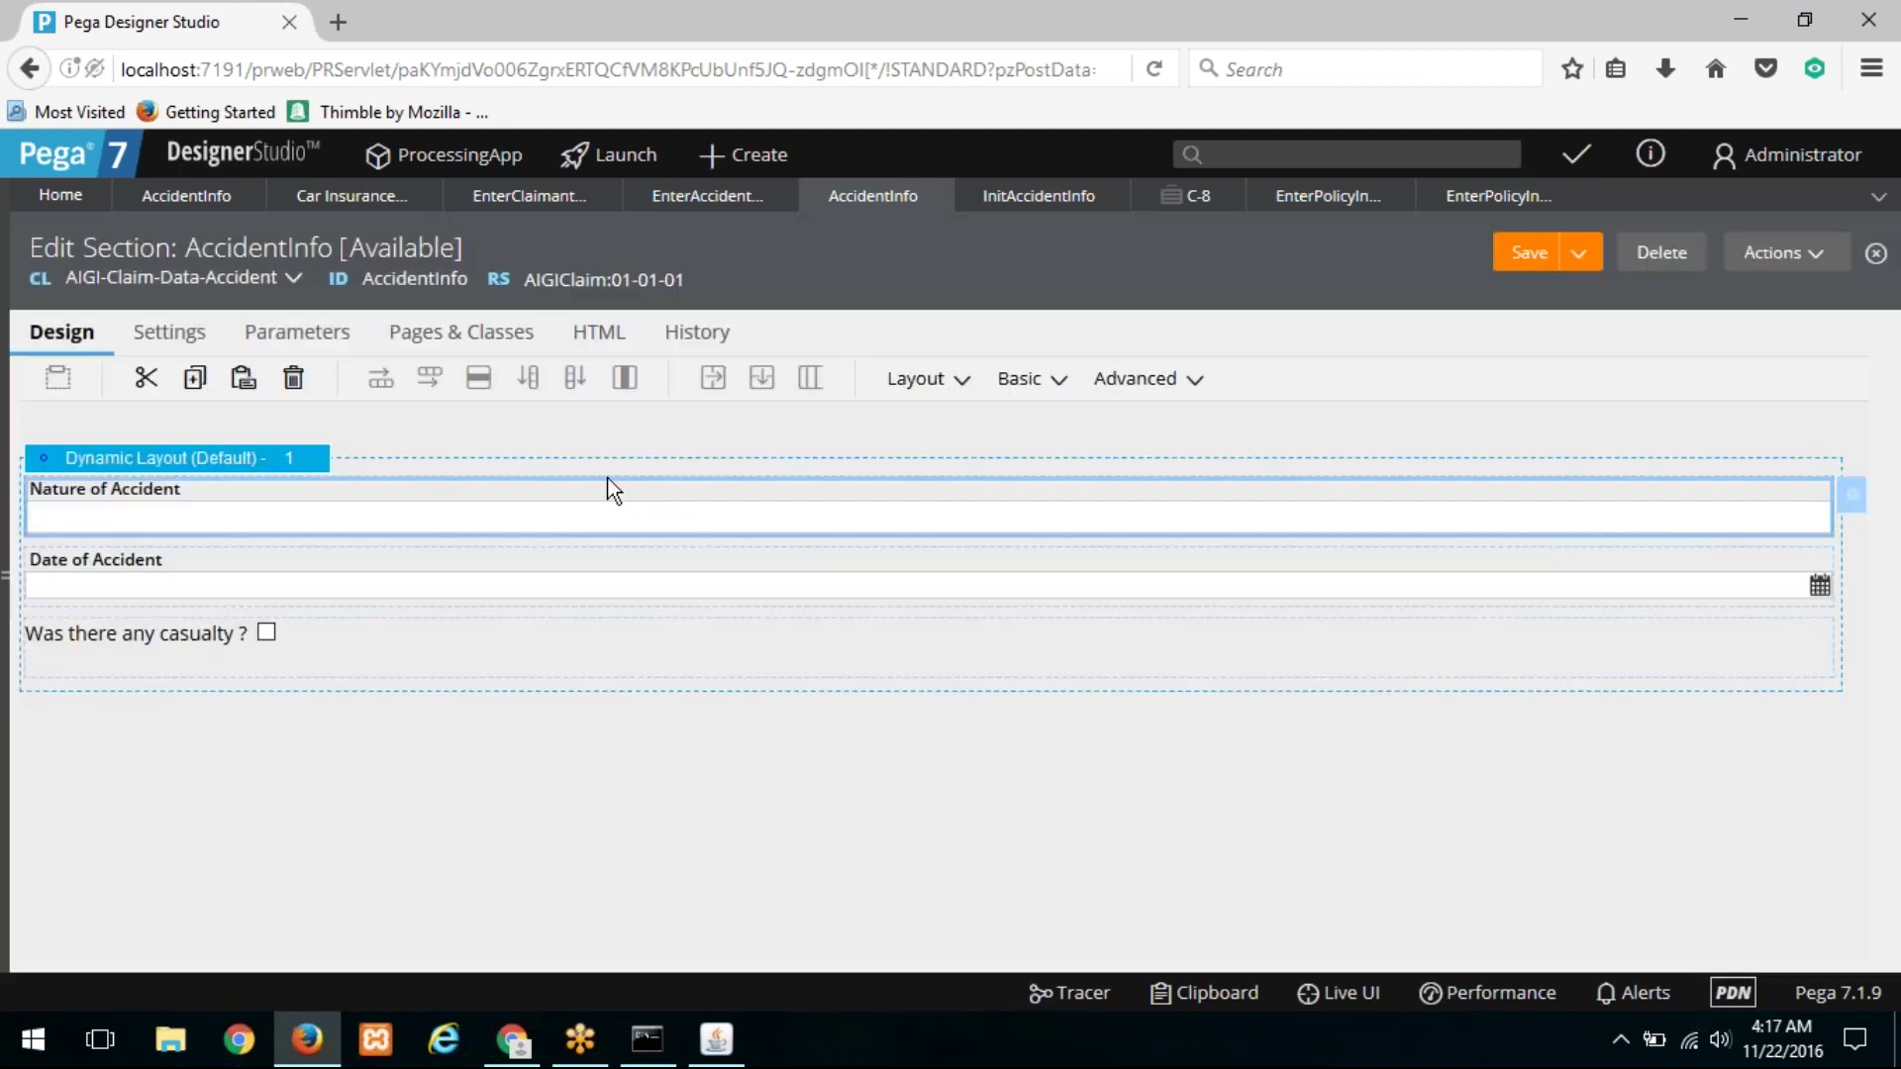
{"action": "left_click", "coordinate": [708, 197]}
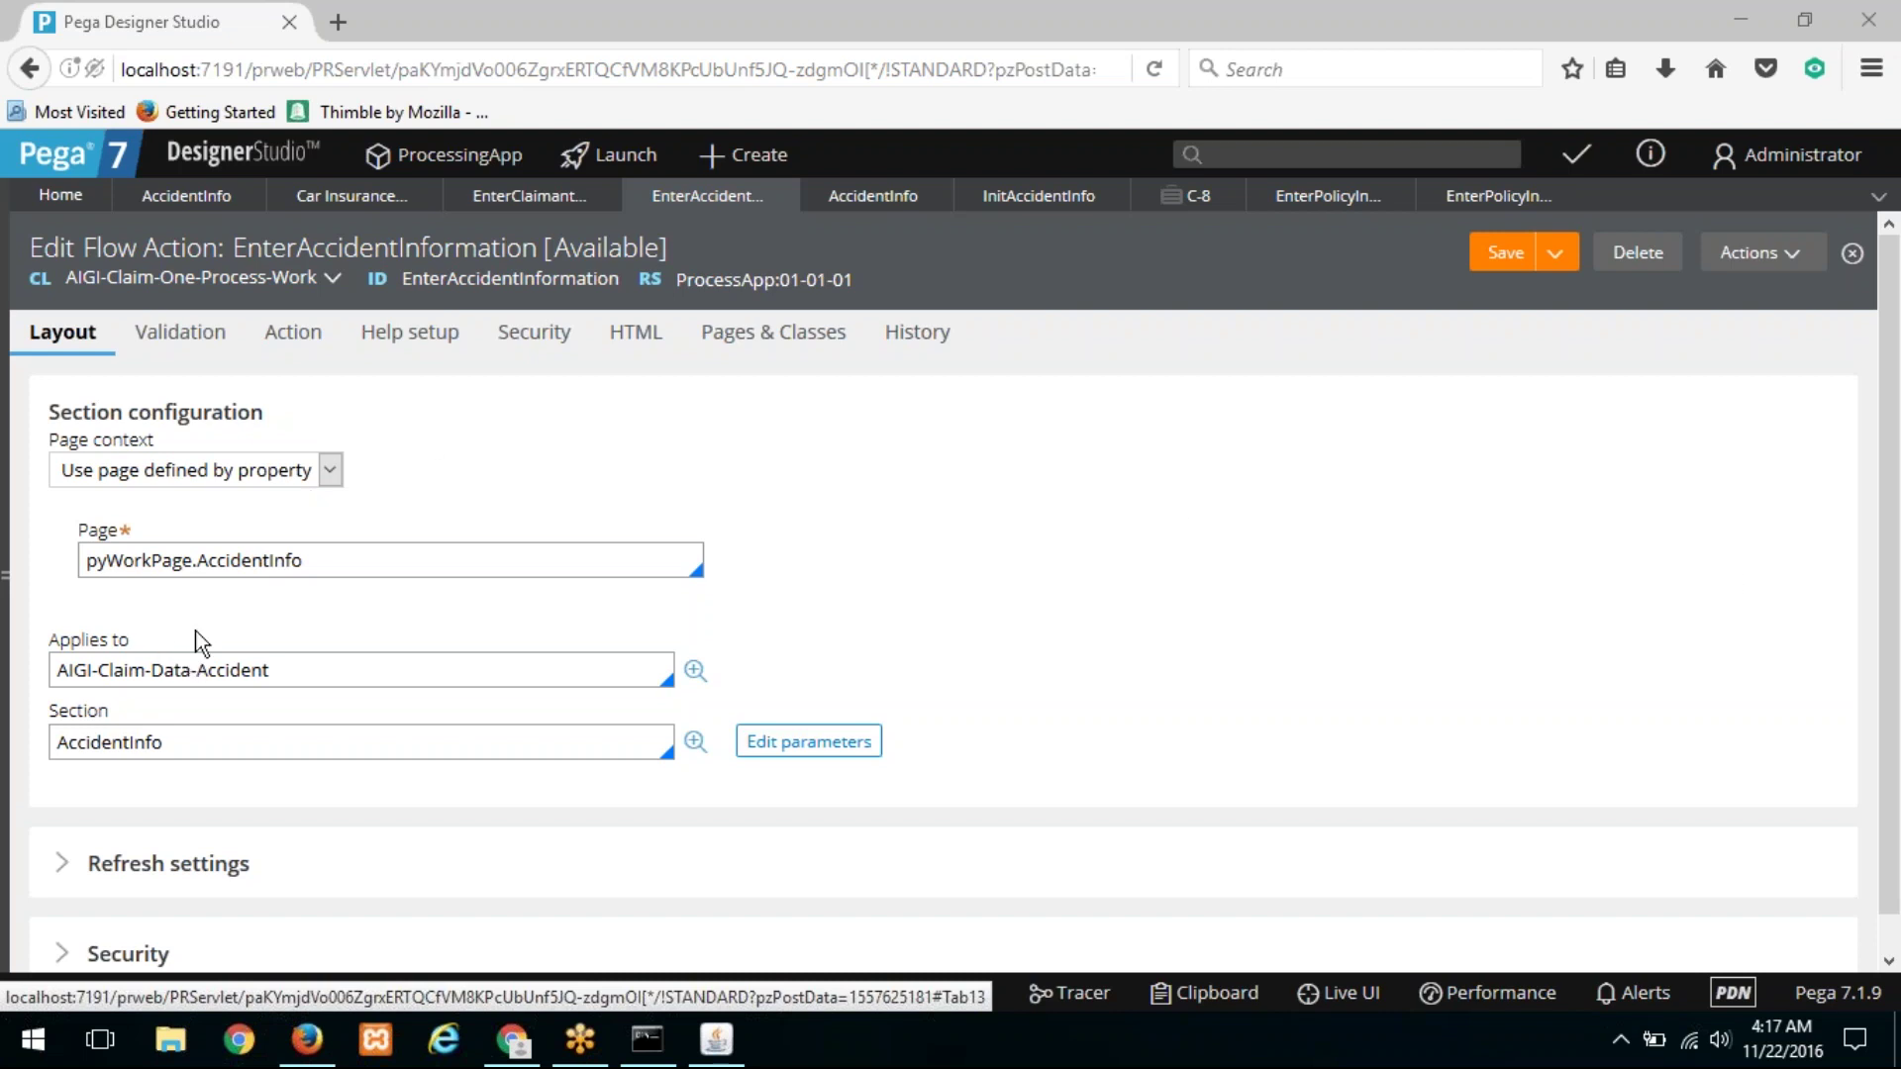
Step: Open the AccidentInfo section named in EnterAccidentInformation's Section field
{"action": "double_click", "coordinate": [496, 281]}
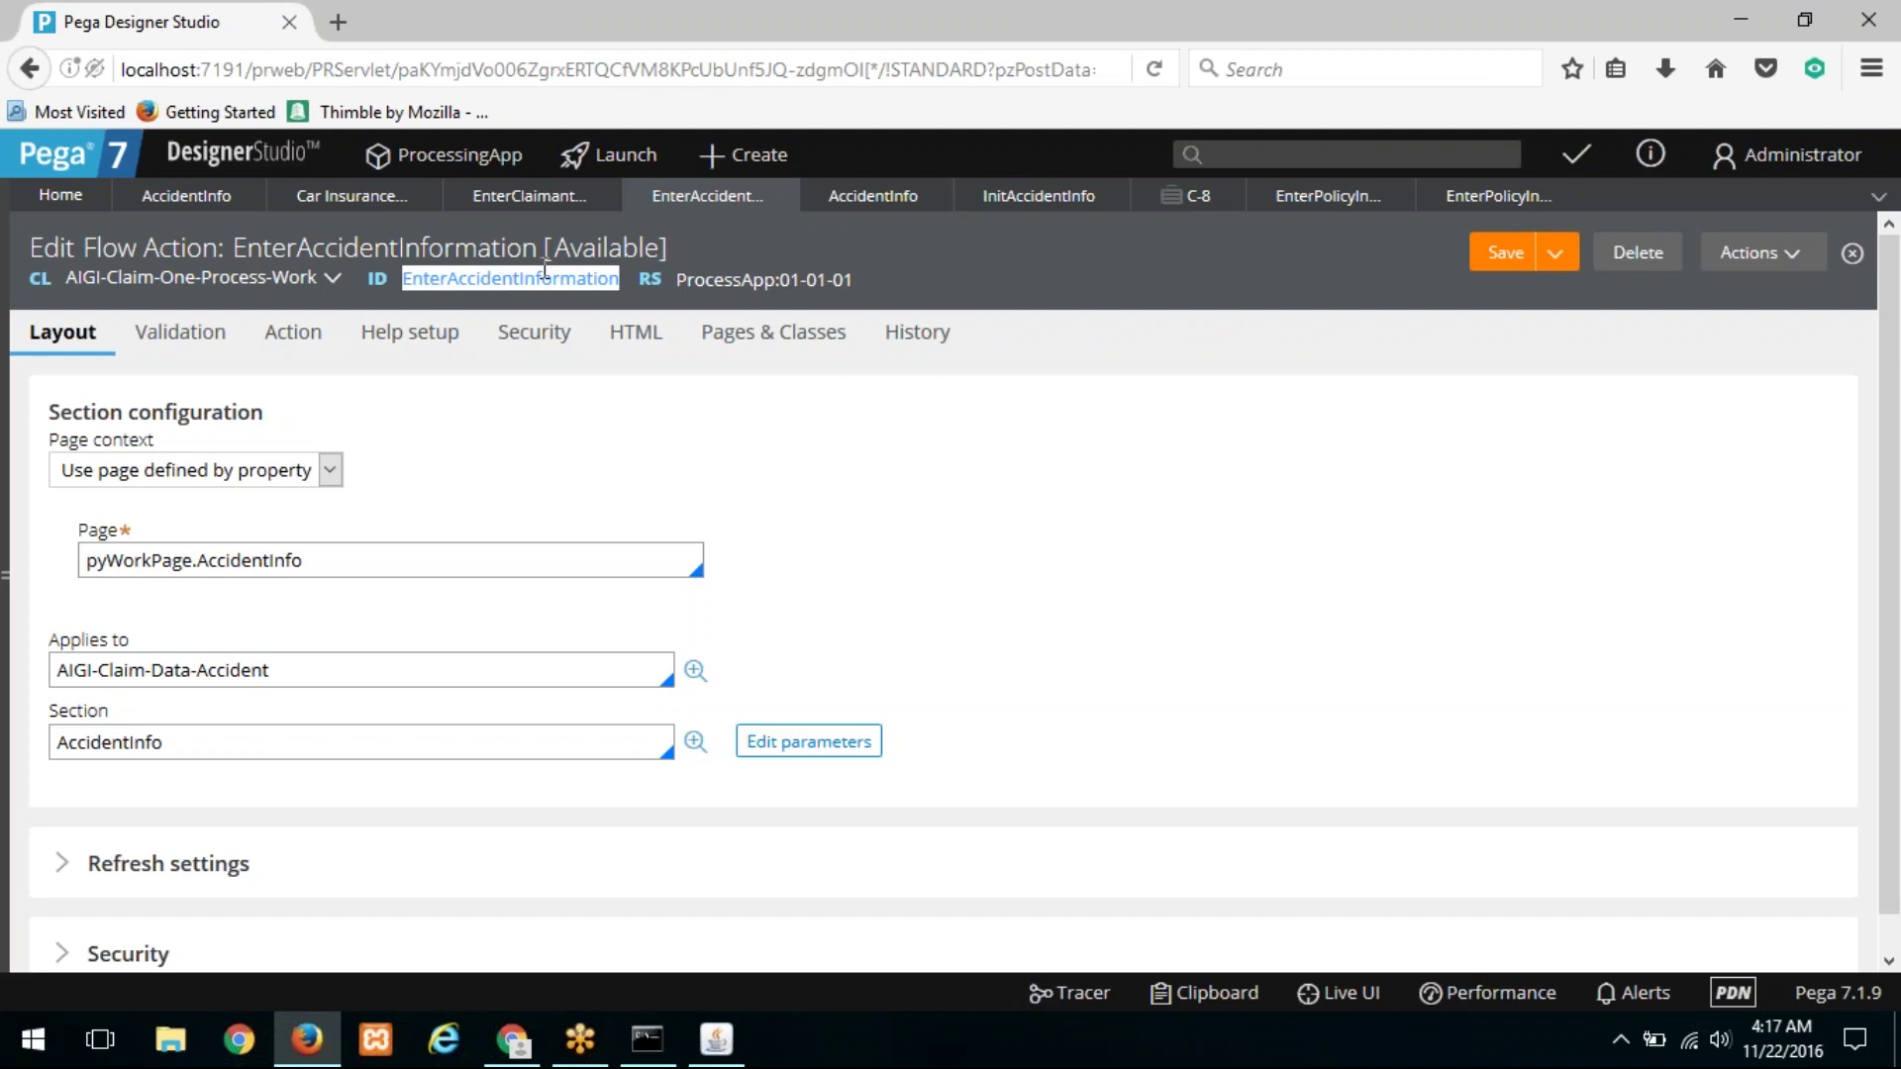
{"action": "double_click", "coordinate": [111, 745]}
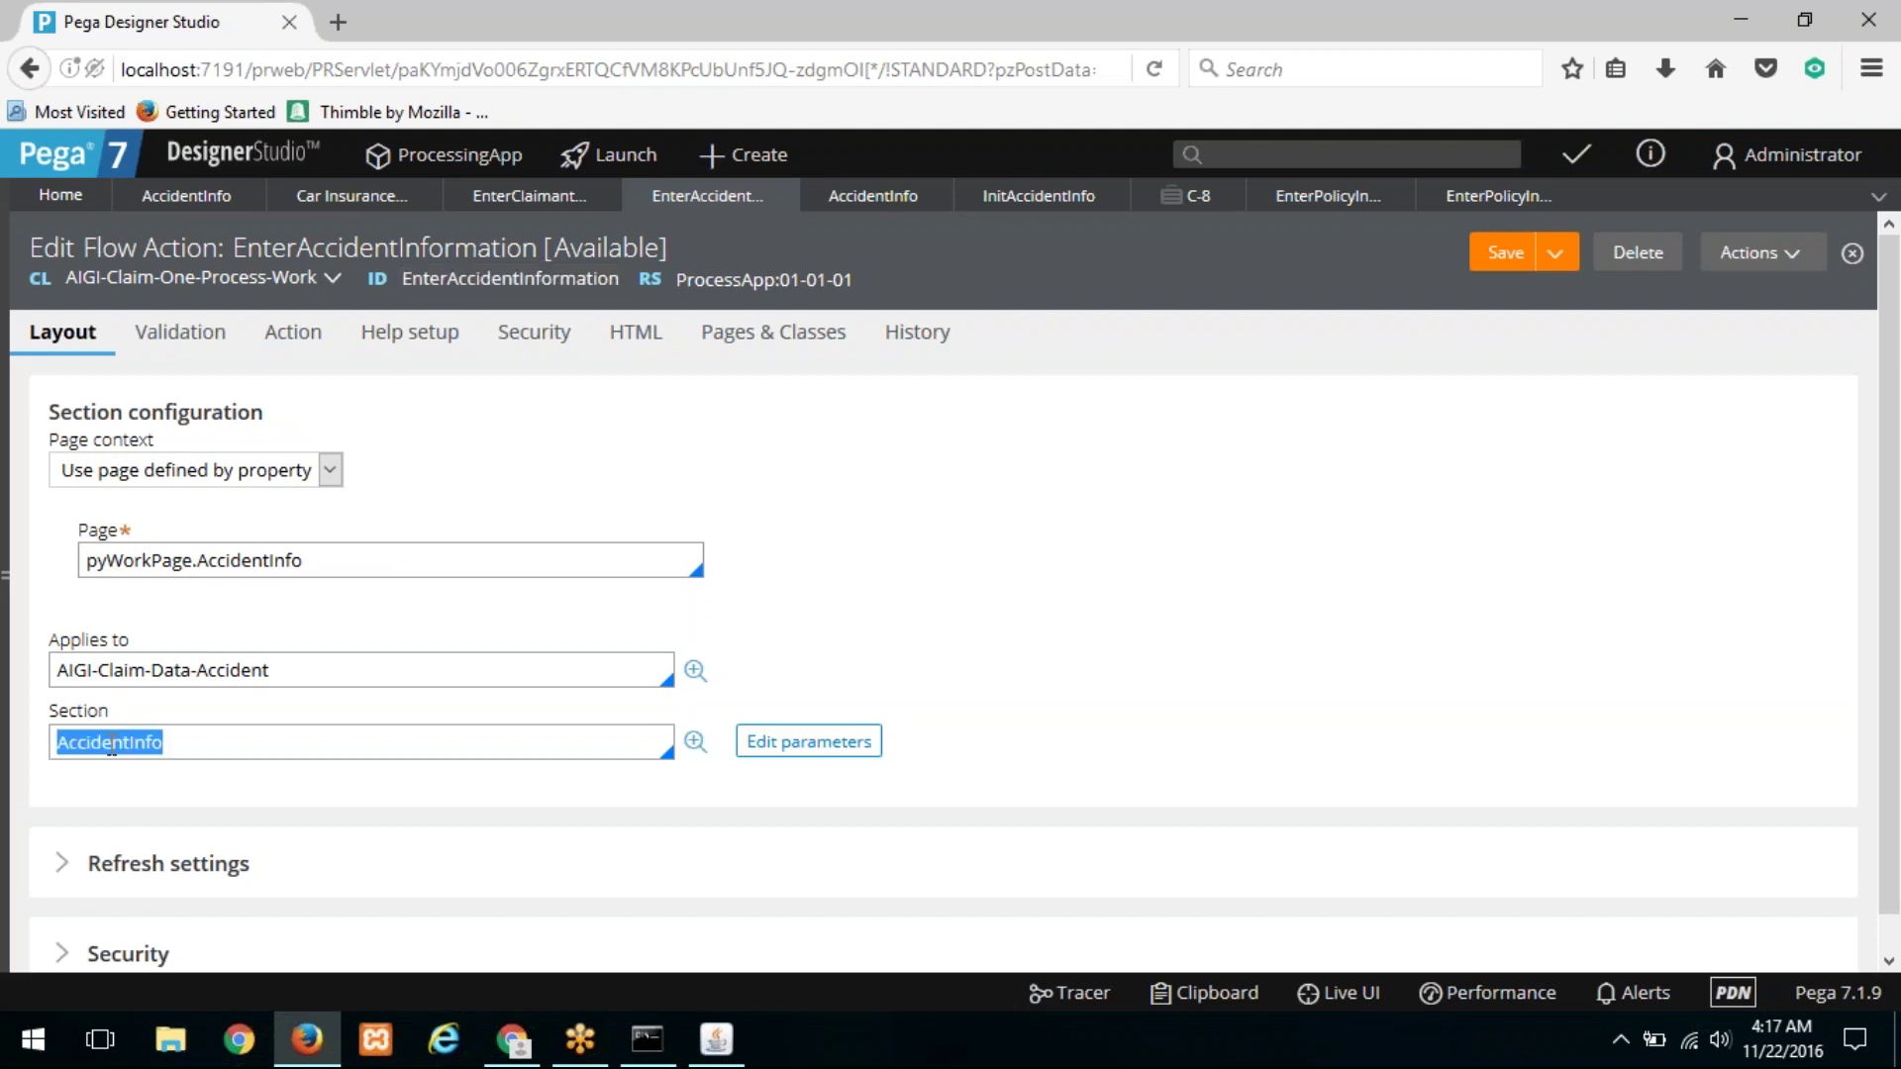
{"action": "left_click", "coordinate": [695, 742]}
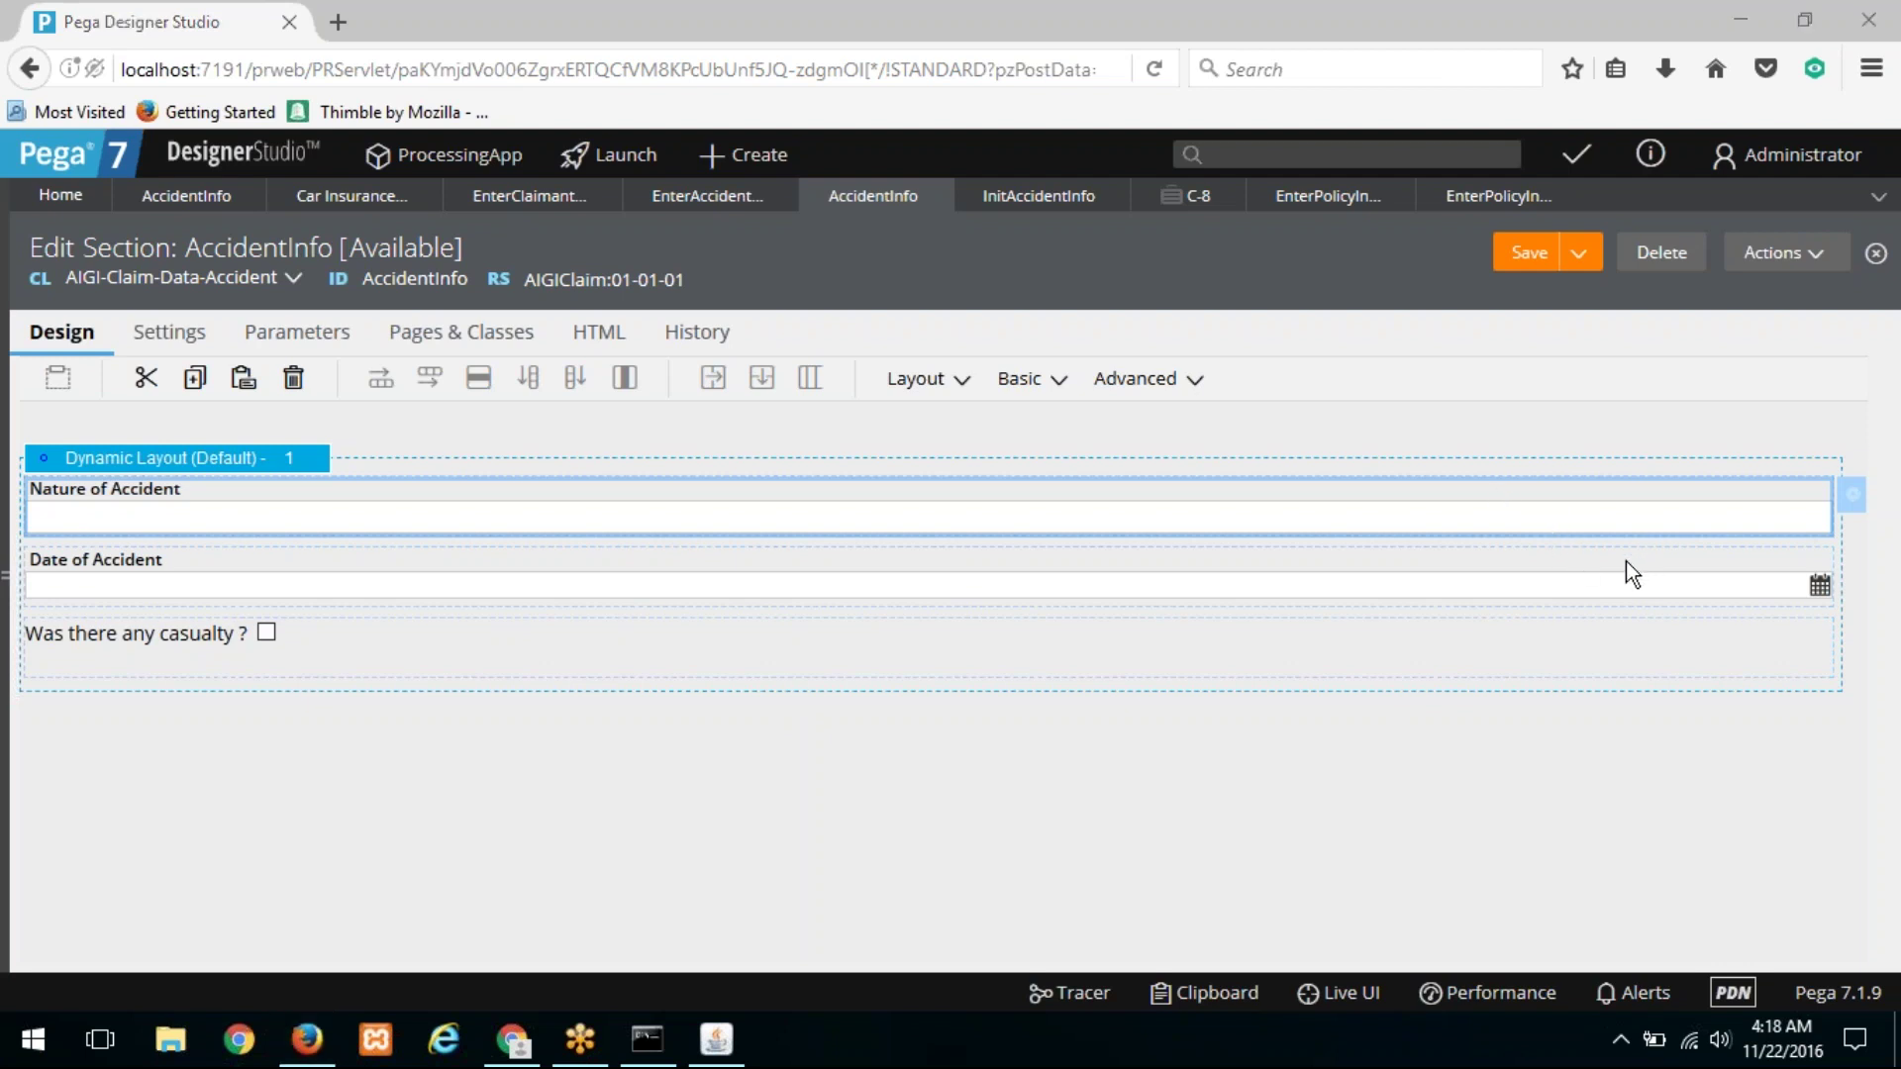
Step: Keep EnterAccidentInformation's page context as 'Use page defined by property', then bring up case C-8
{"action": "left_click", "coordinate": [666, 203]}
{"action": "left_click", "coordinate": [290, 473]}
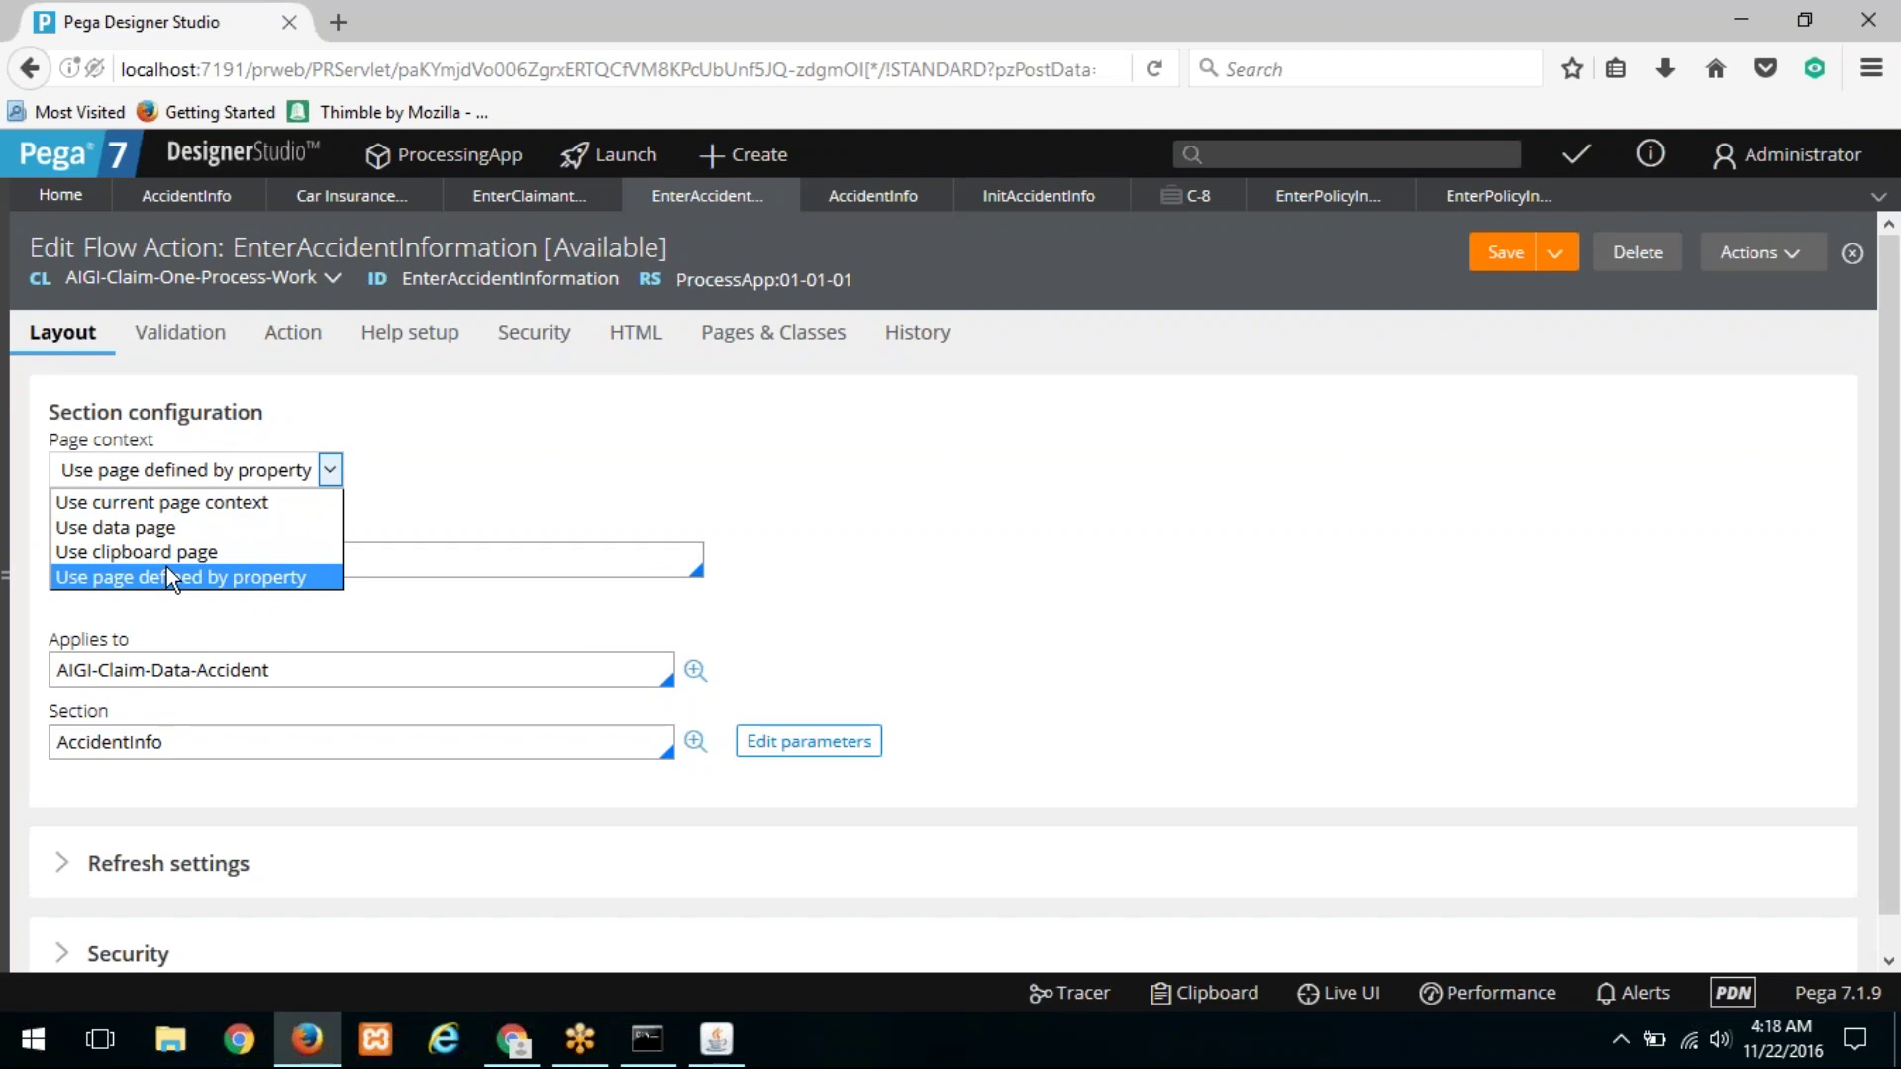
{"action": "left_click", "coordinate": [166, 568]}
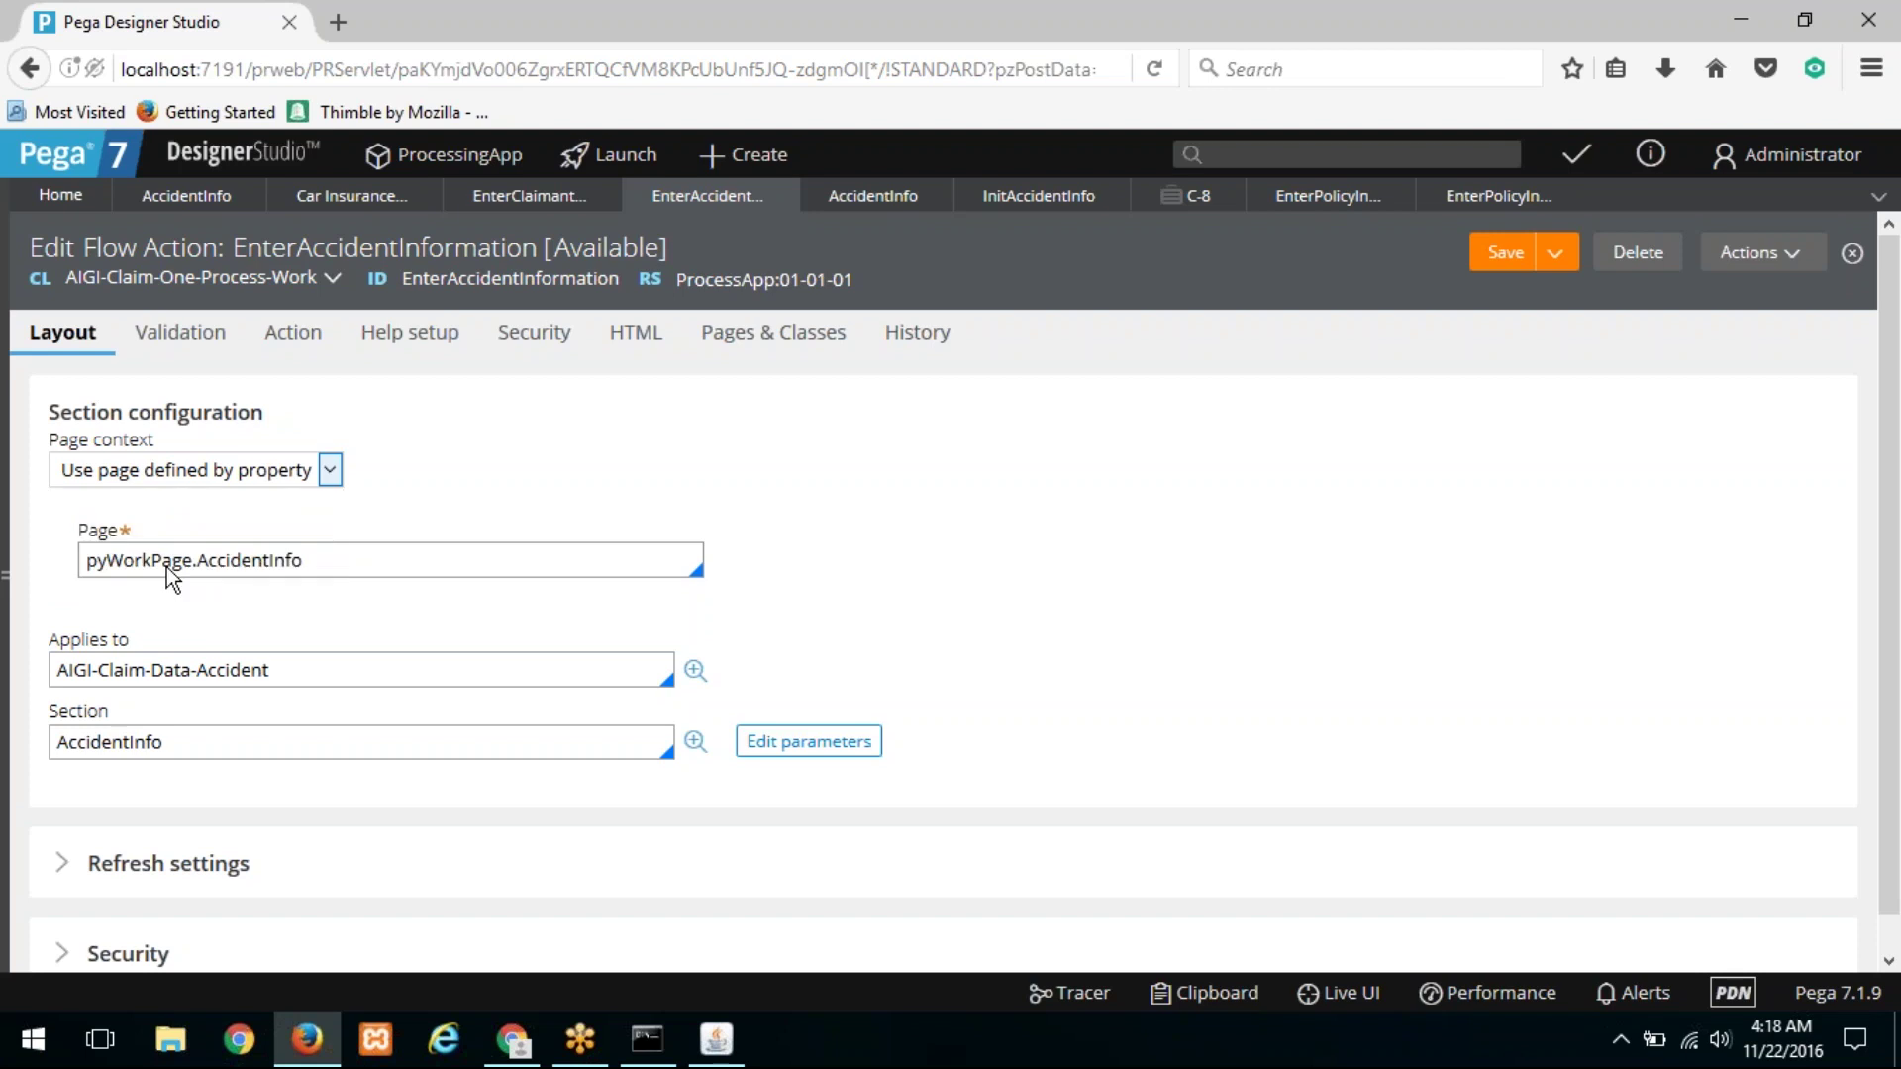
{"action": "left_click", "coordinate": [1171, 198]}
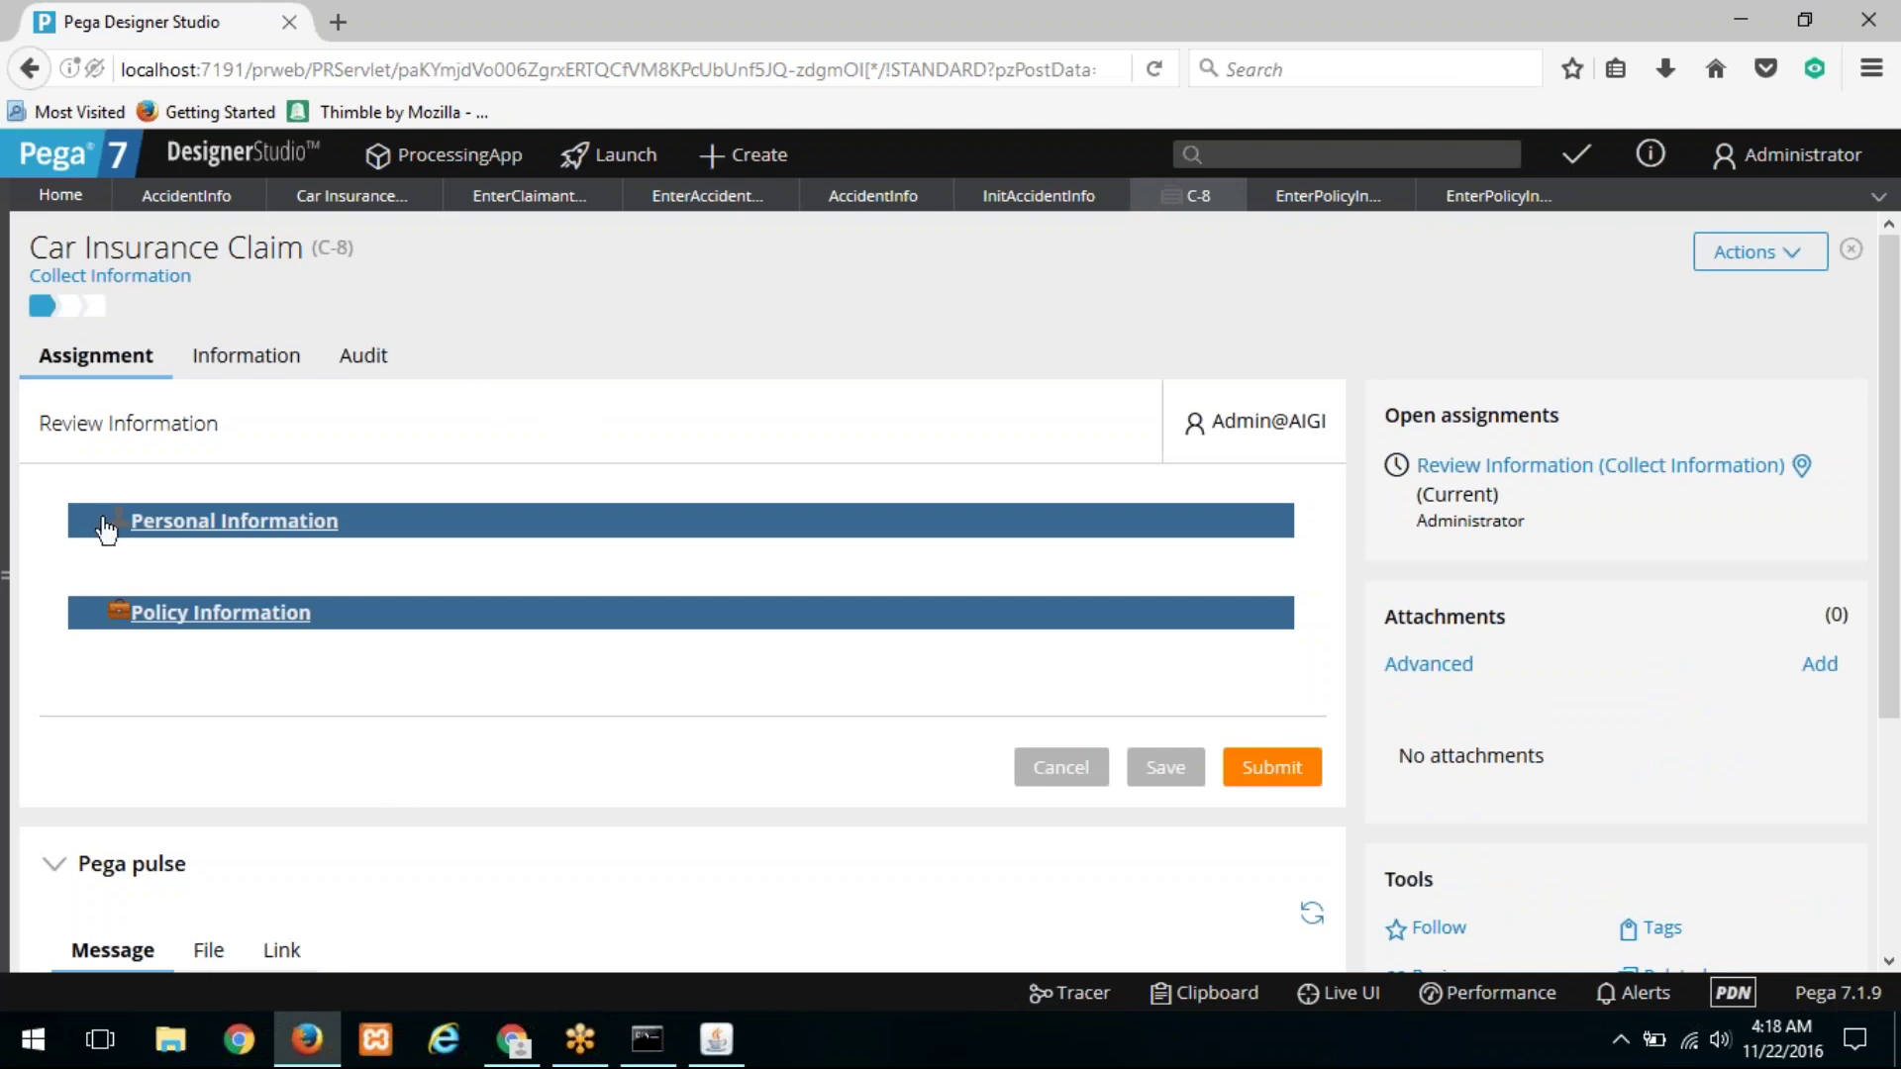
Step: Close all work tabs, search Recent for 'confi', and open Confidential and ConfidentialTest
{"action": "left_click", "coordinate": [1878, 197]}
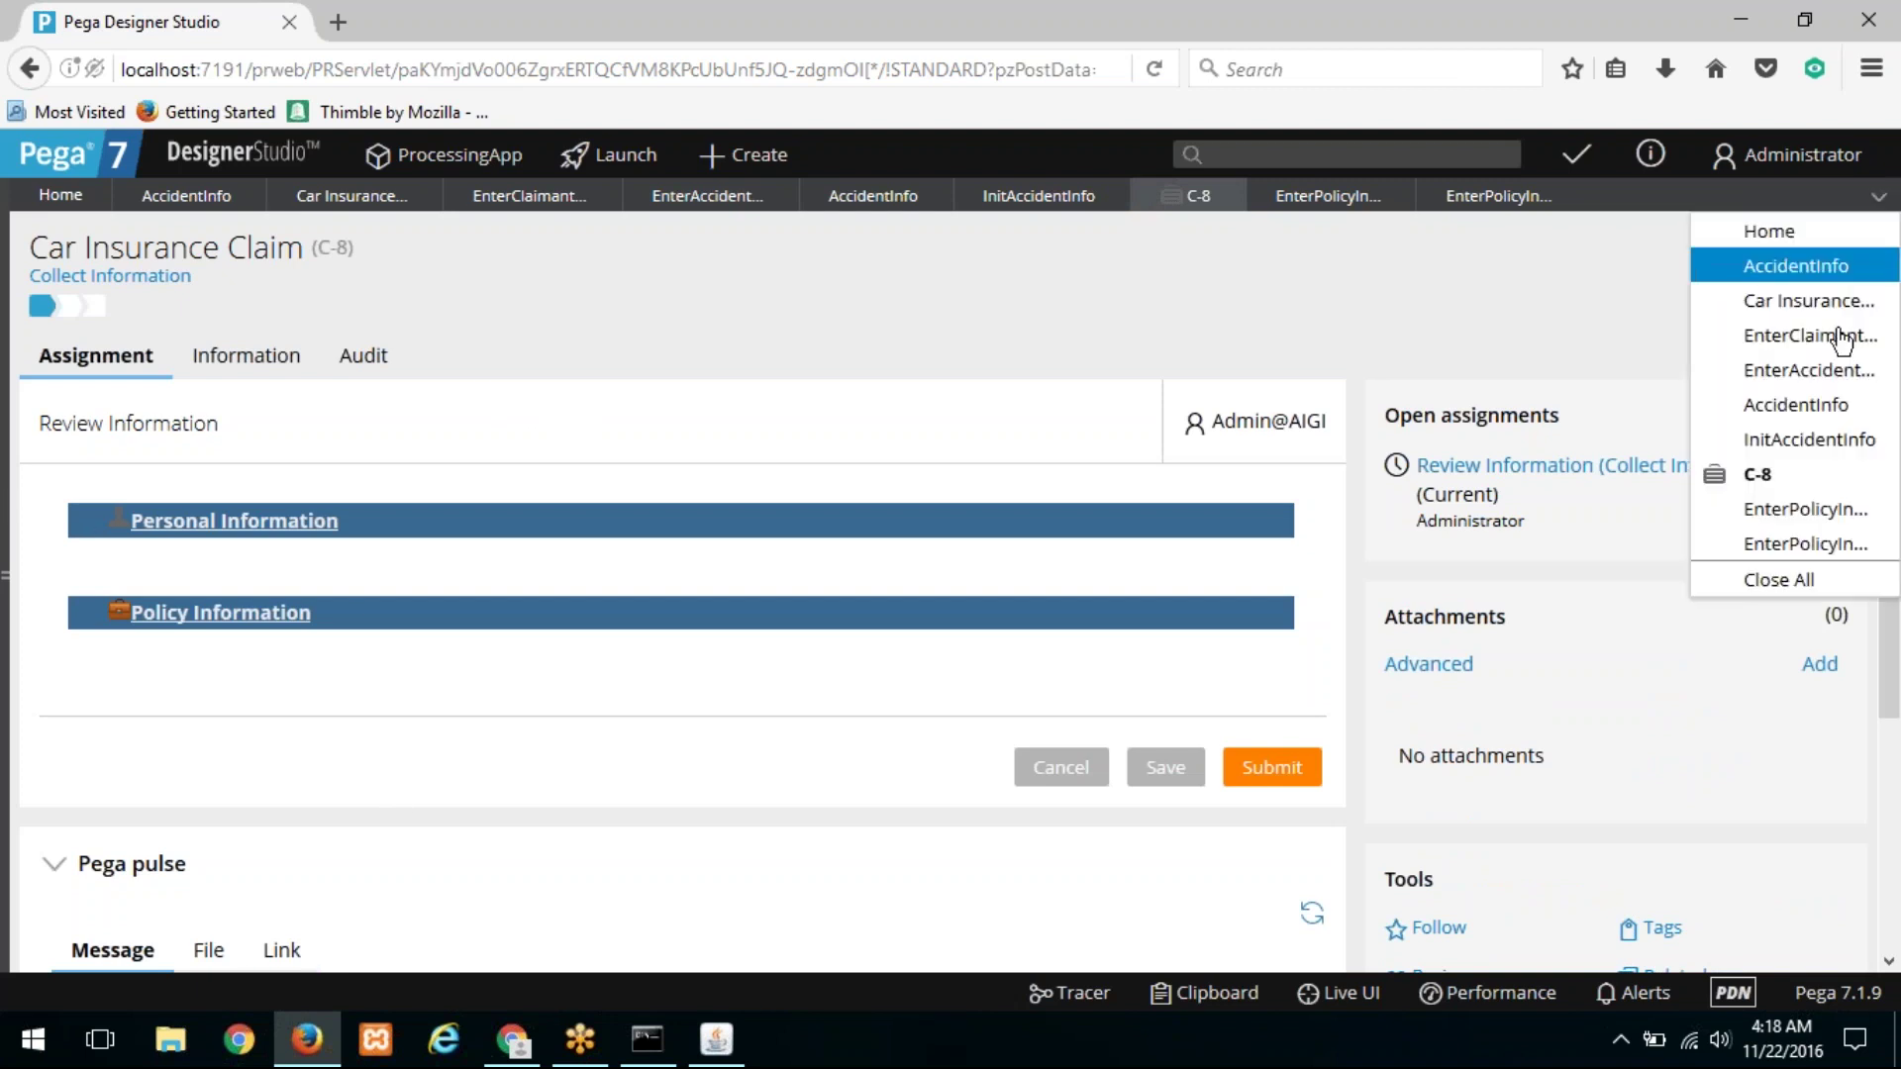
{"action": "left_click", "coordinate": [1848, 591]}
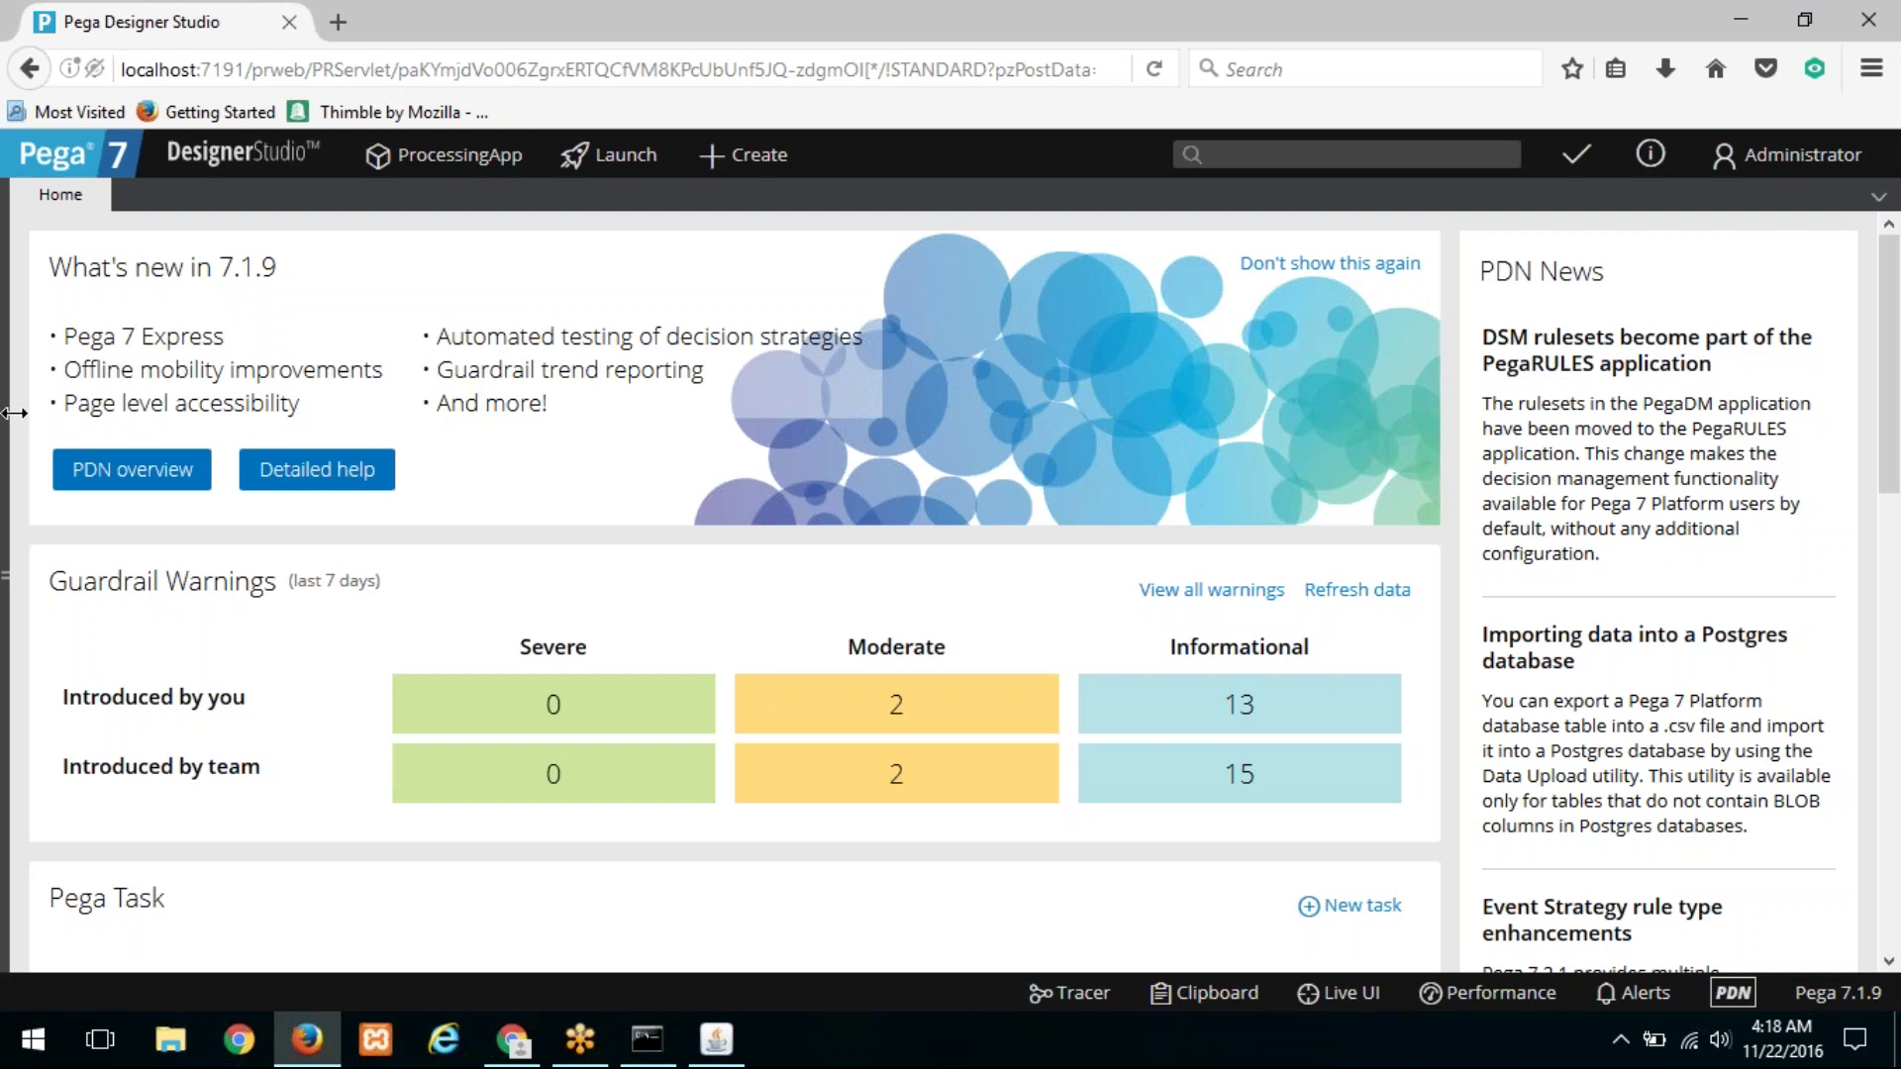
{"action": "left_click", "coordinate": [14, 413]}
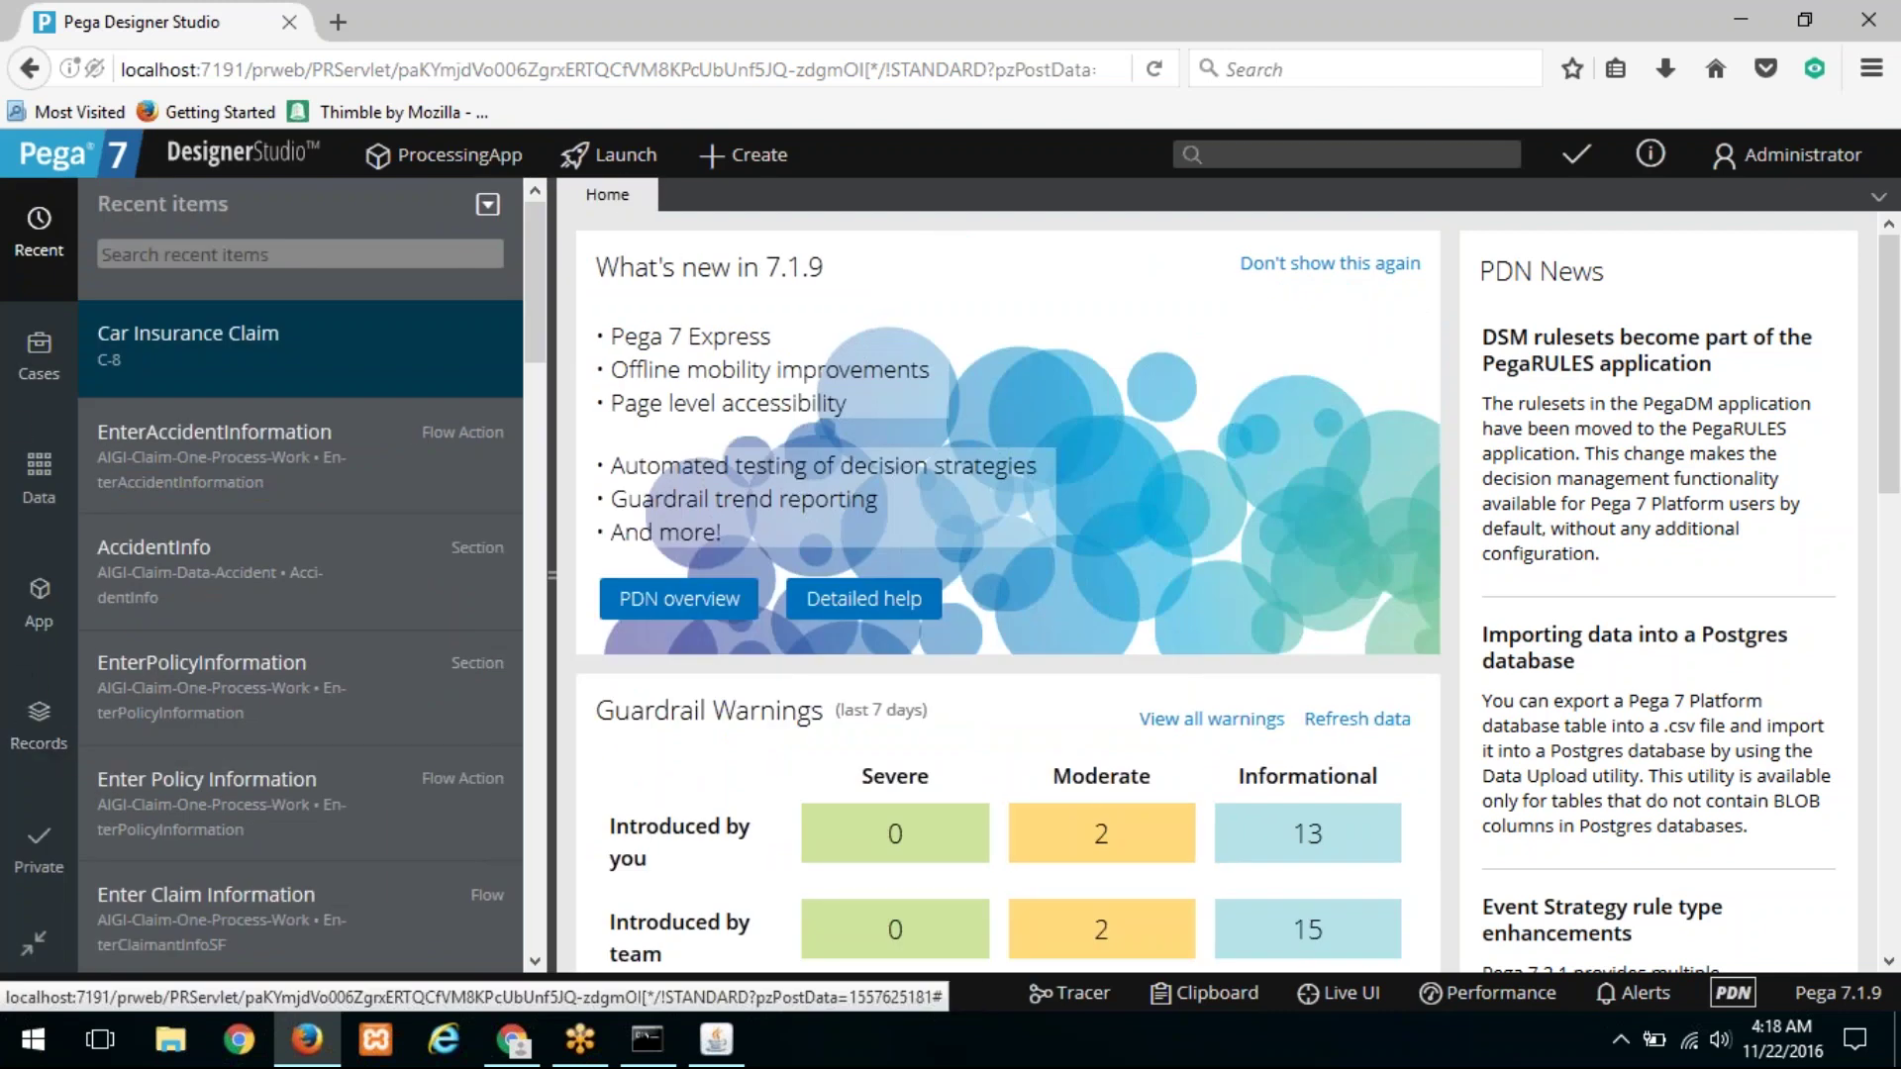
{"action": "left_click", "coordinate": [168, 257]}
{"action": "type", "text": "confi"}
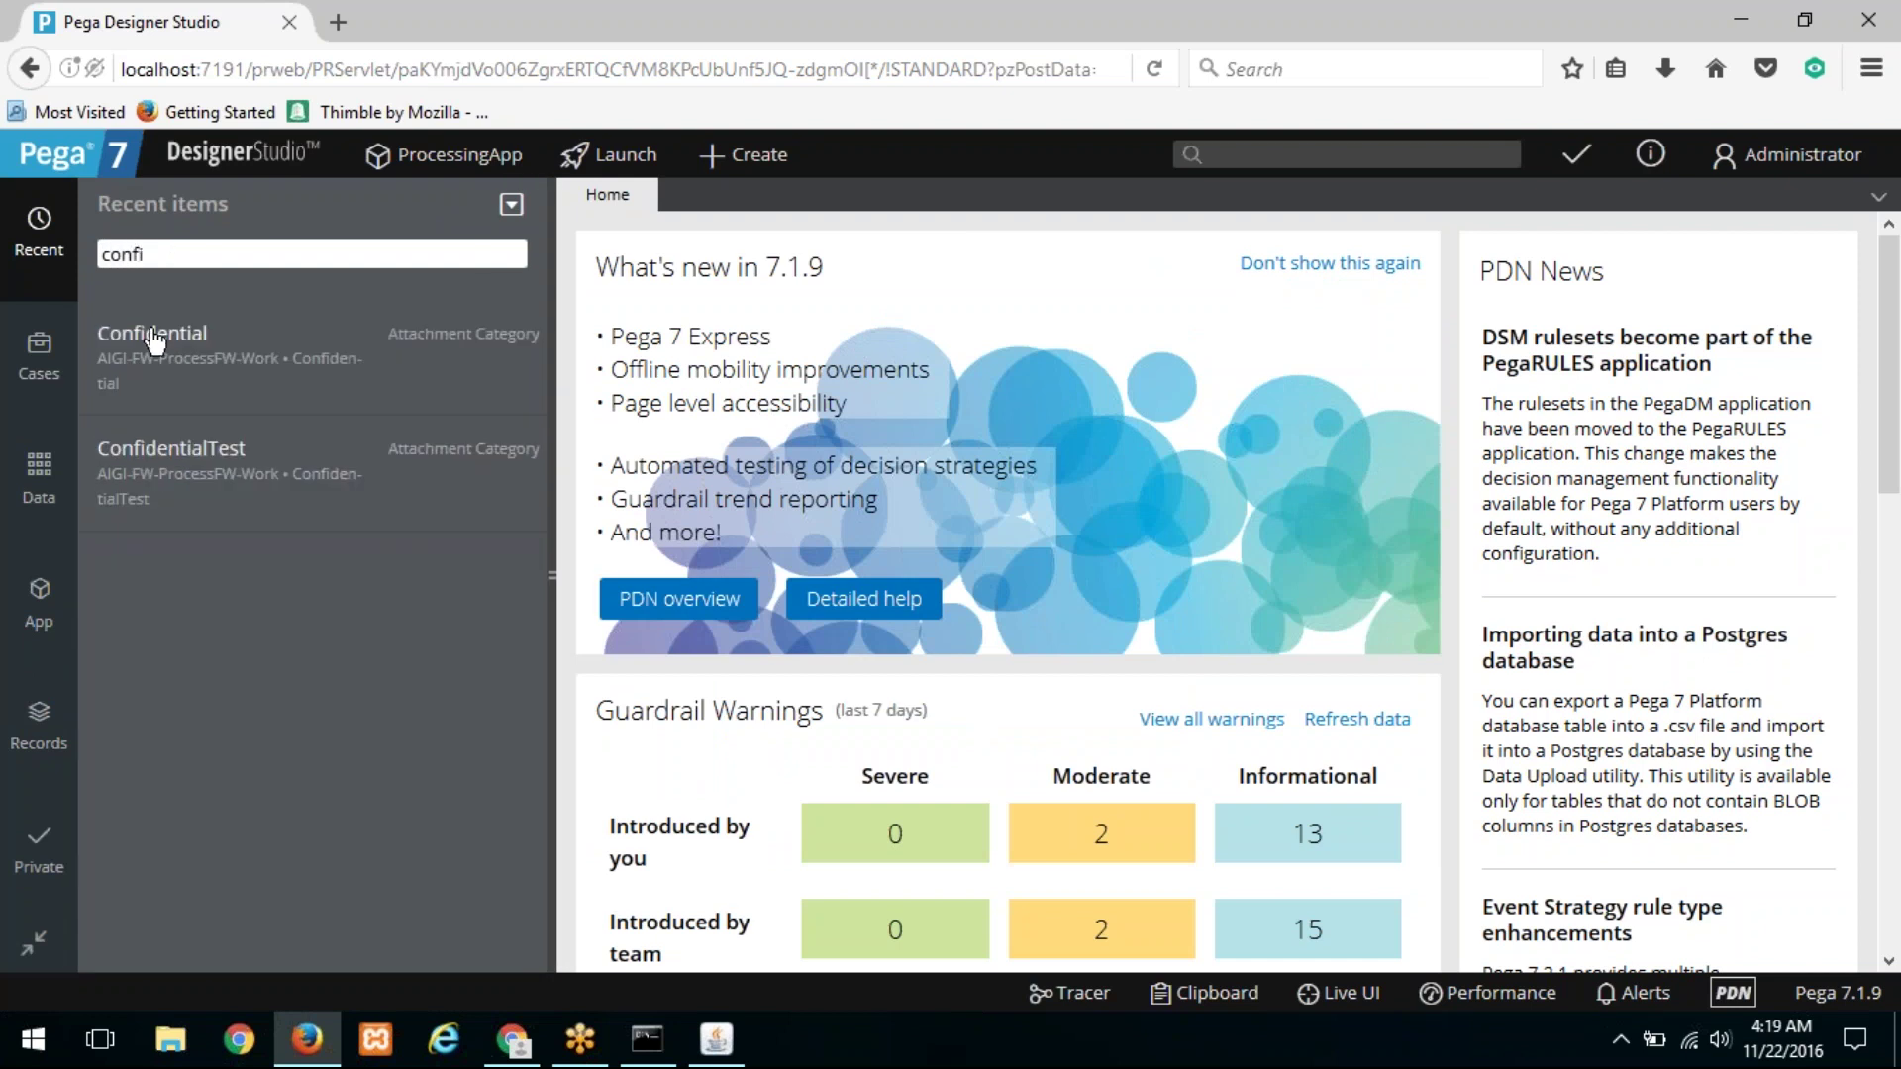
{"action": "left_click", "coordinate": [150, 334]}
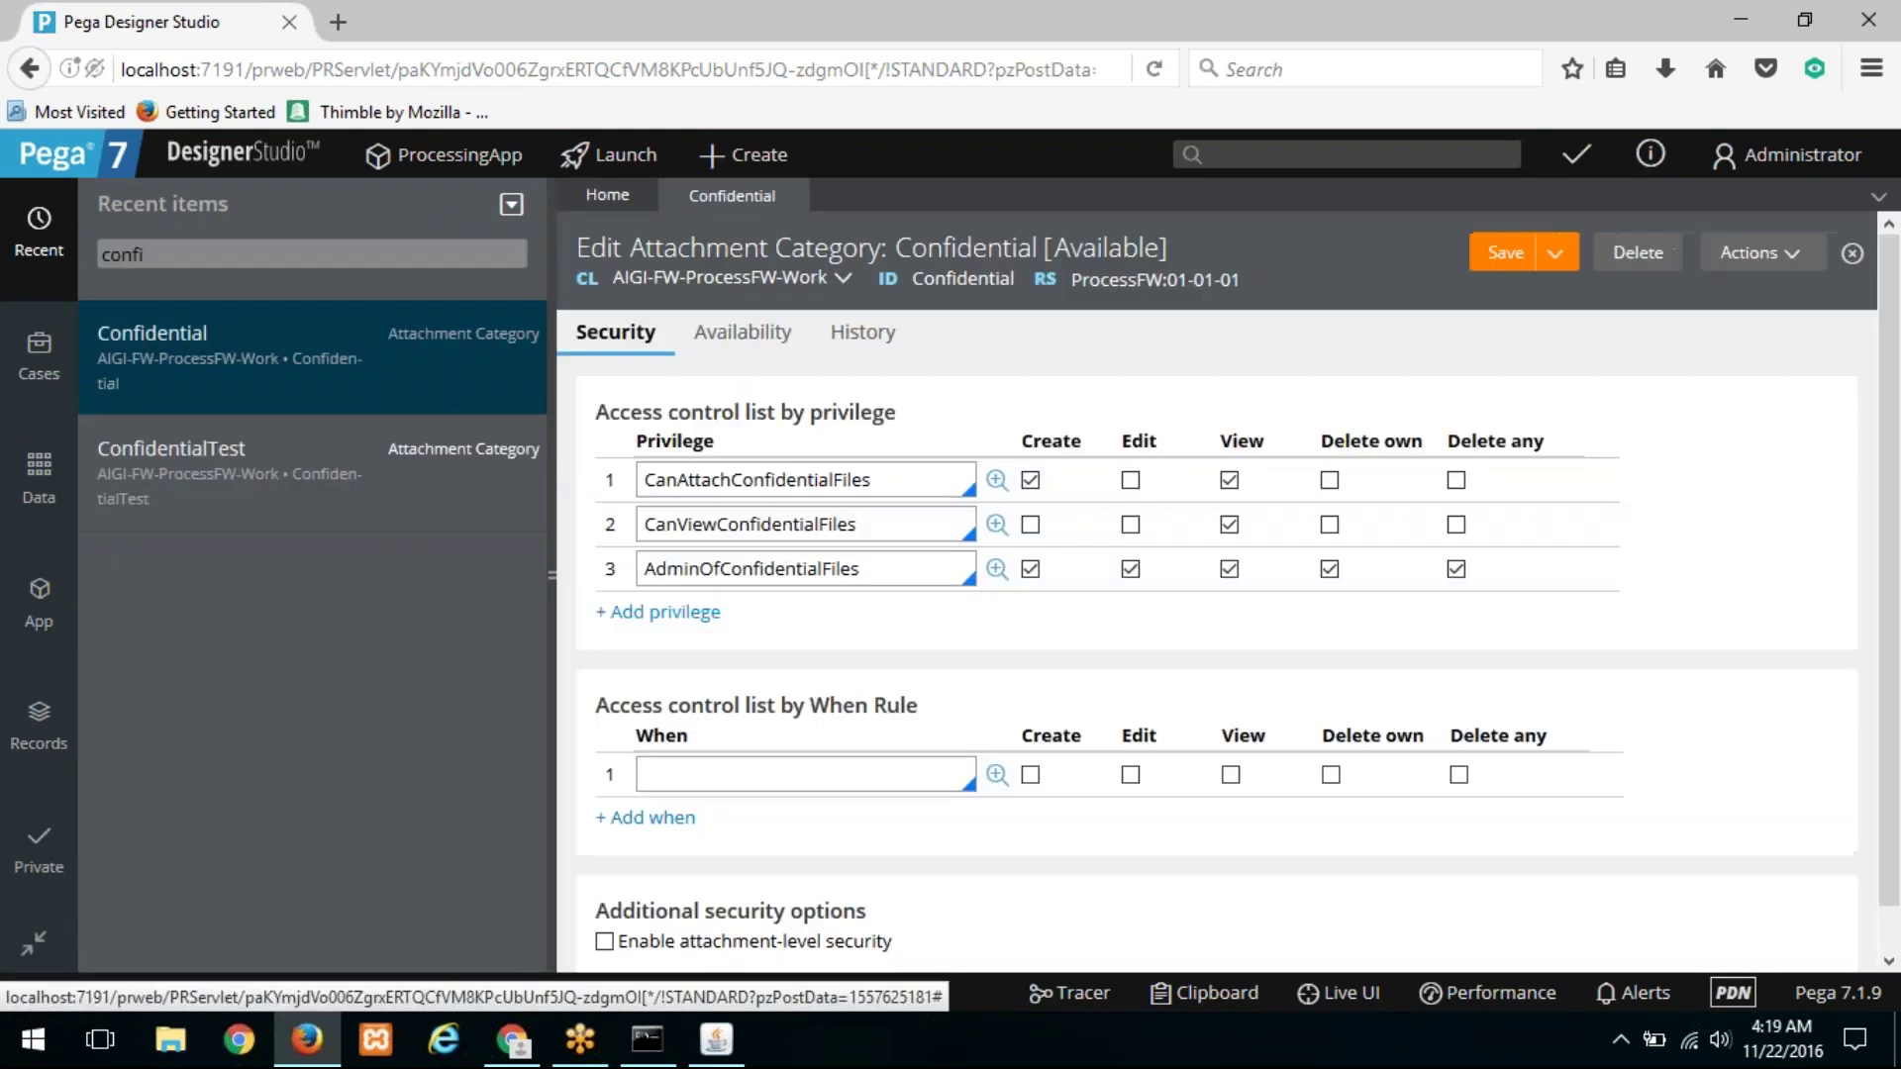
{"action": "left_click", "coordinate": [545, 381]}
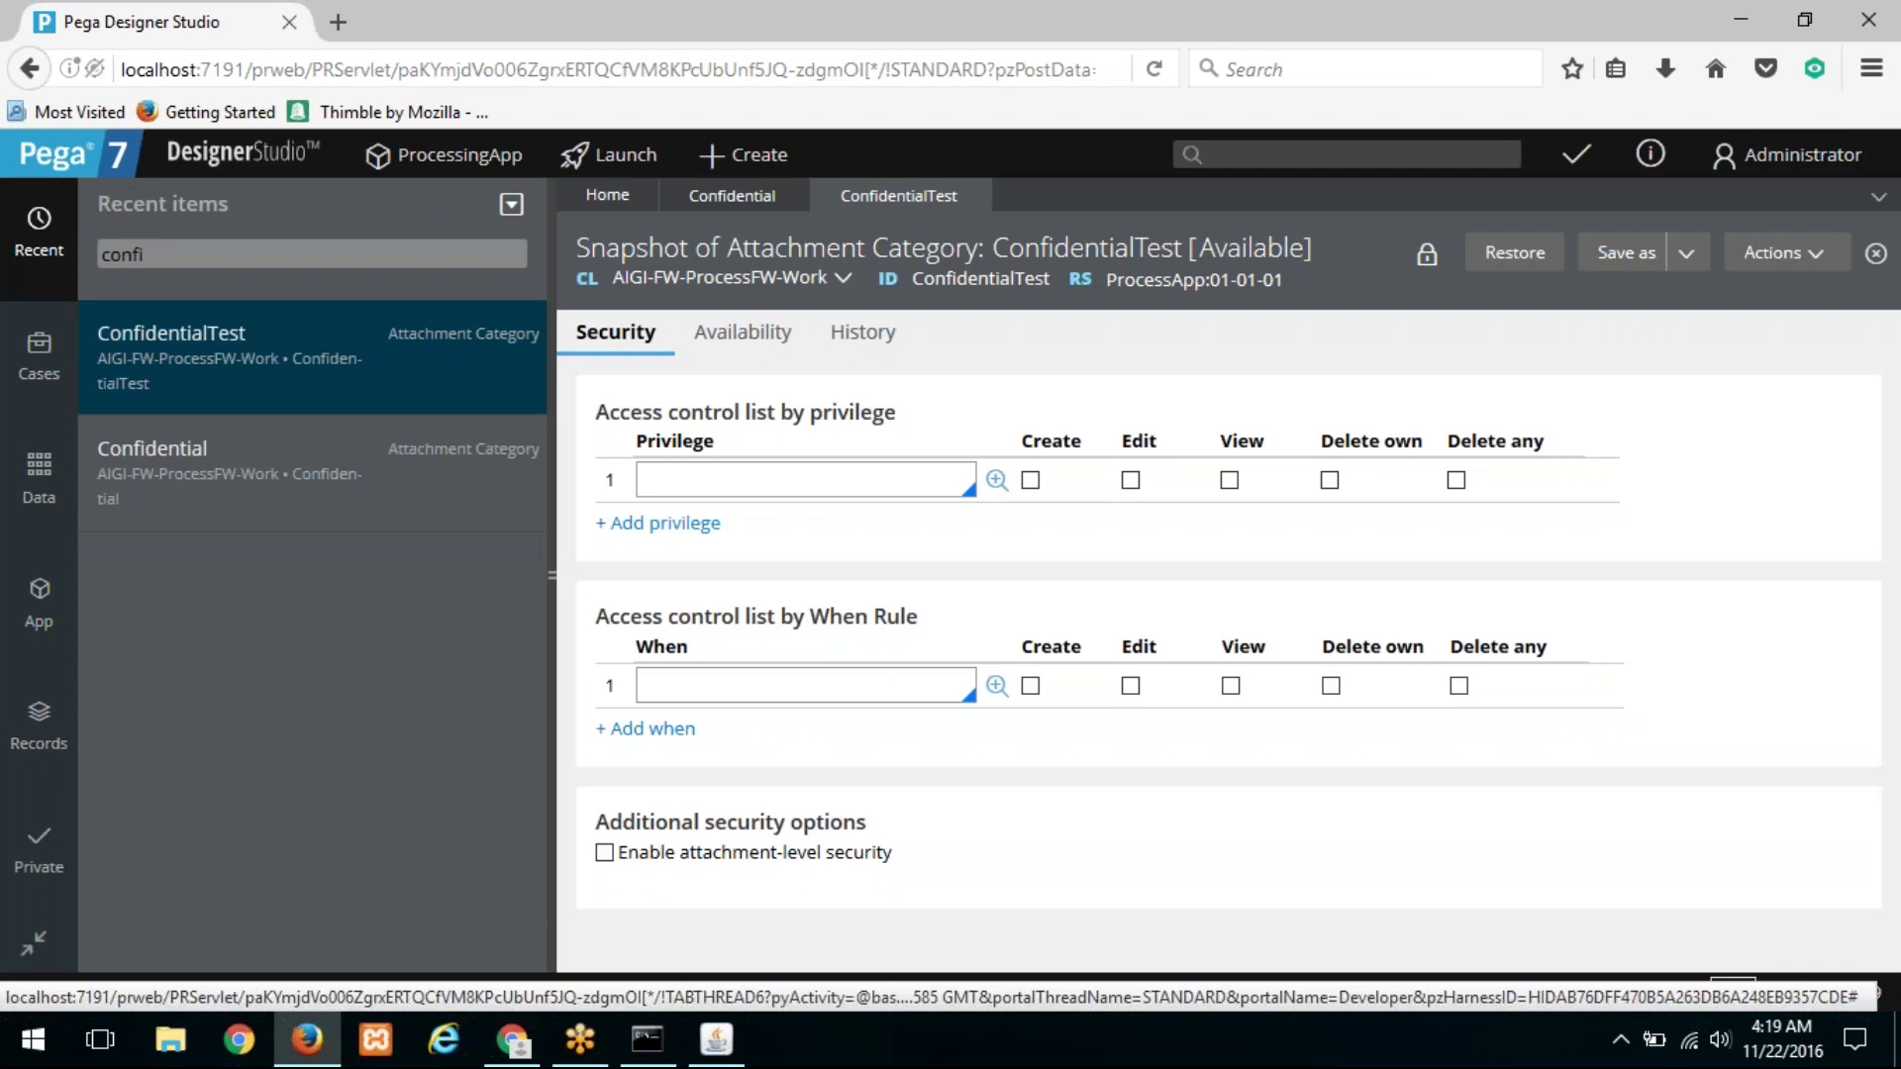
{"action": "left_click", "coordinate": [549, 351]}
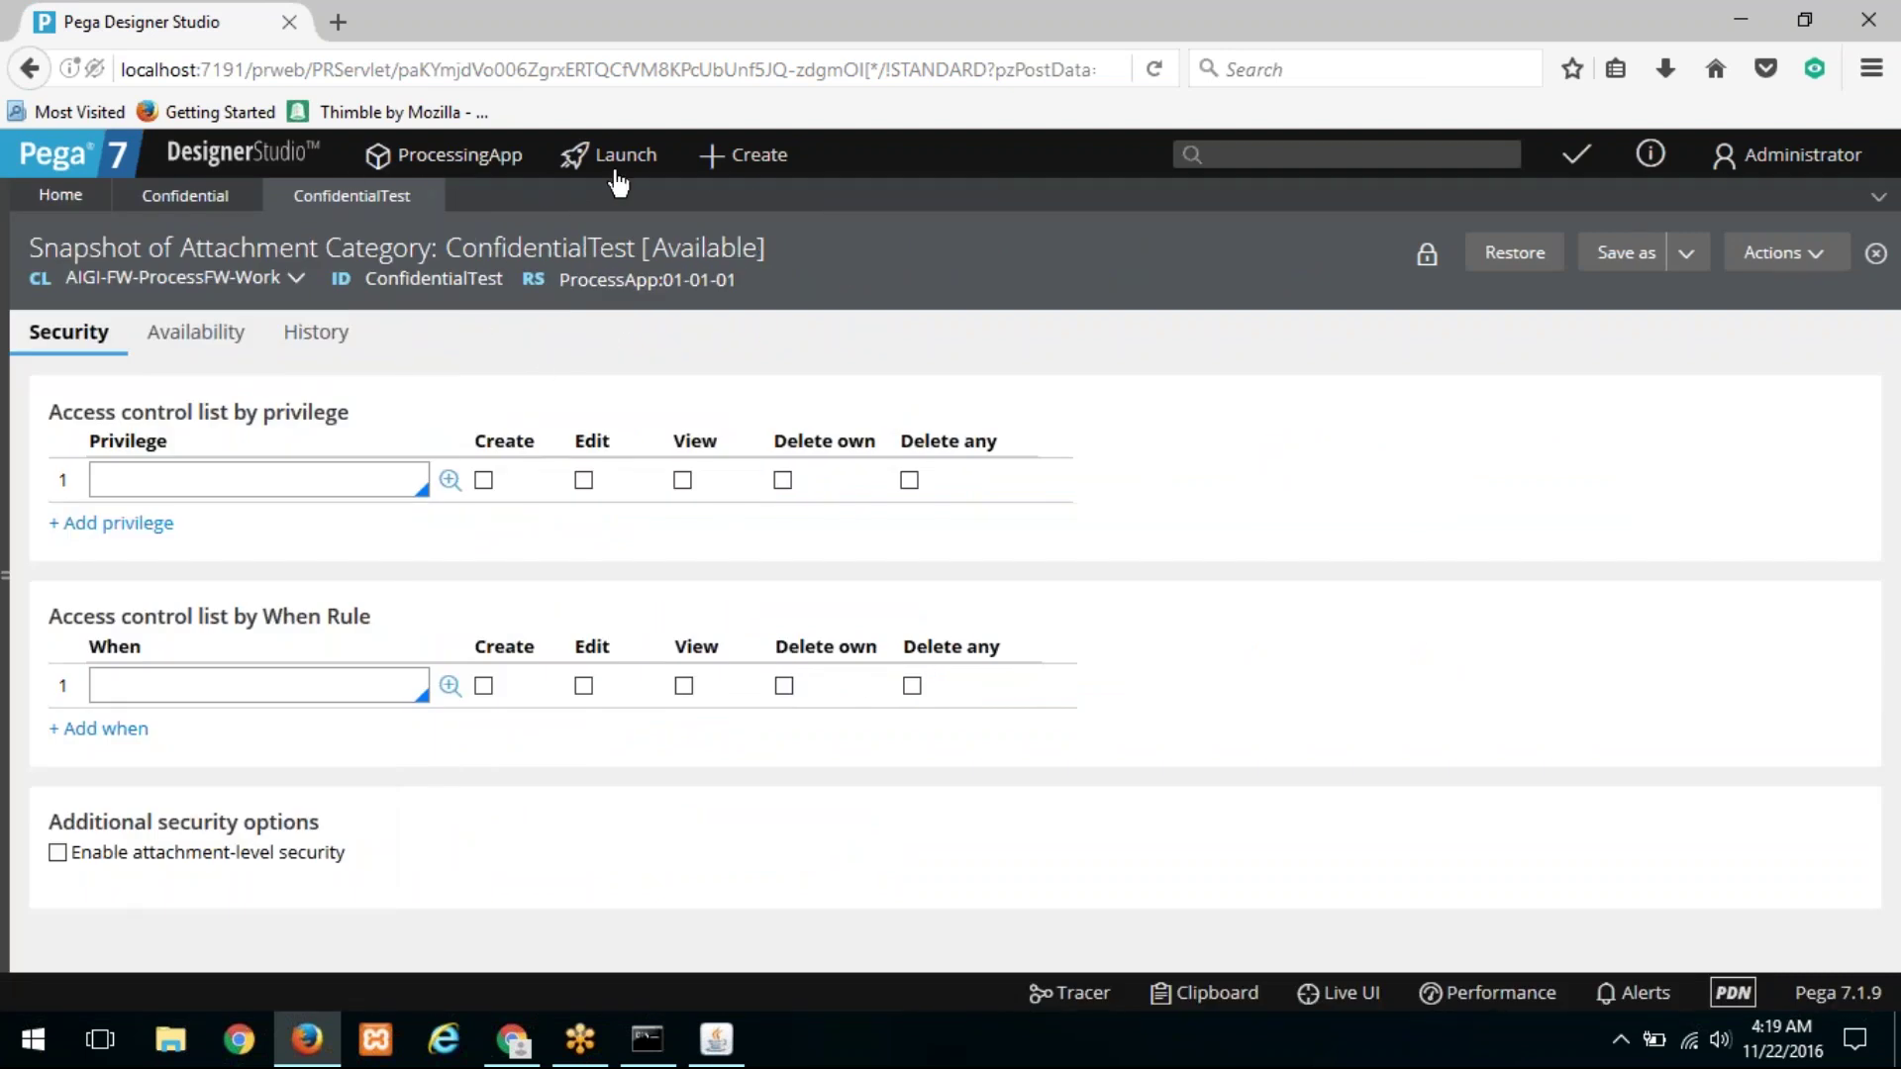
{"action": "left_click", "coordinate": [740, 165]}
Step: Create CClaim case C-9 and advance it through policy and accident info to Review Information
{"action": "mouse_move", "coordinate": [878, 196]}
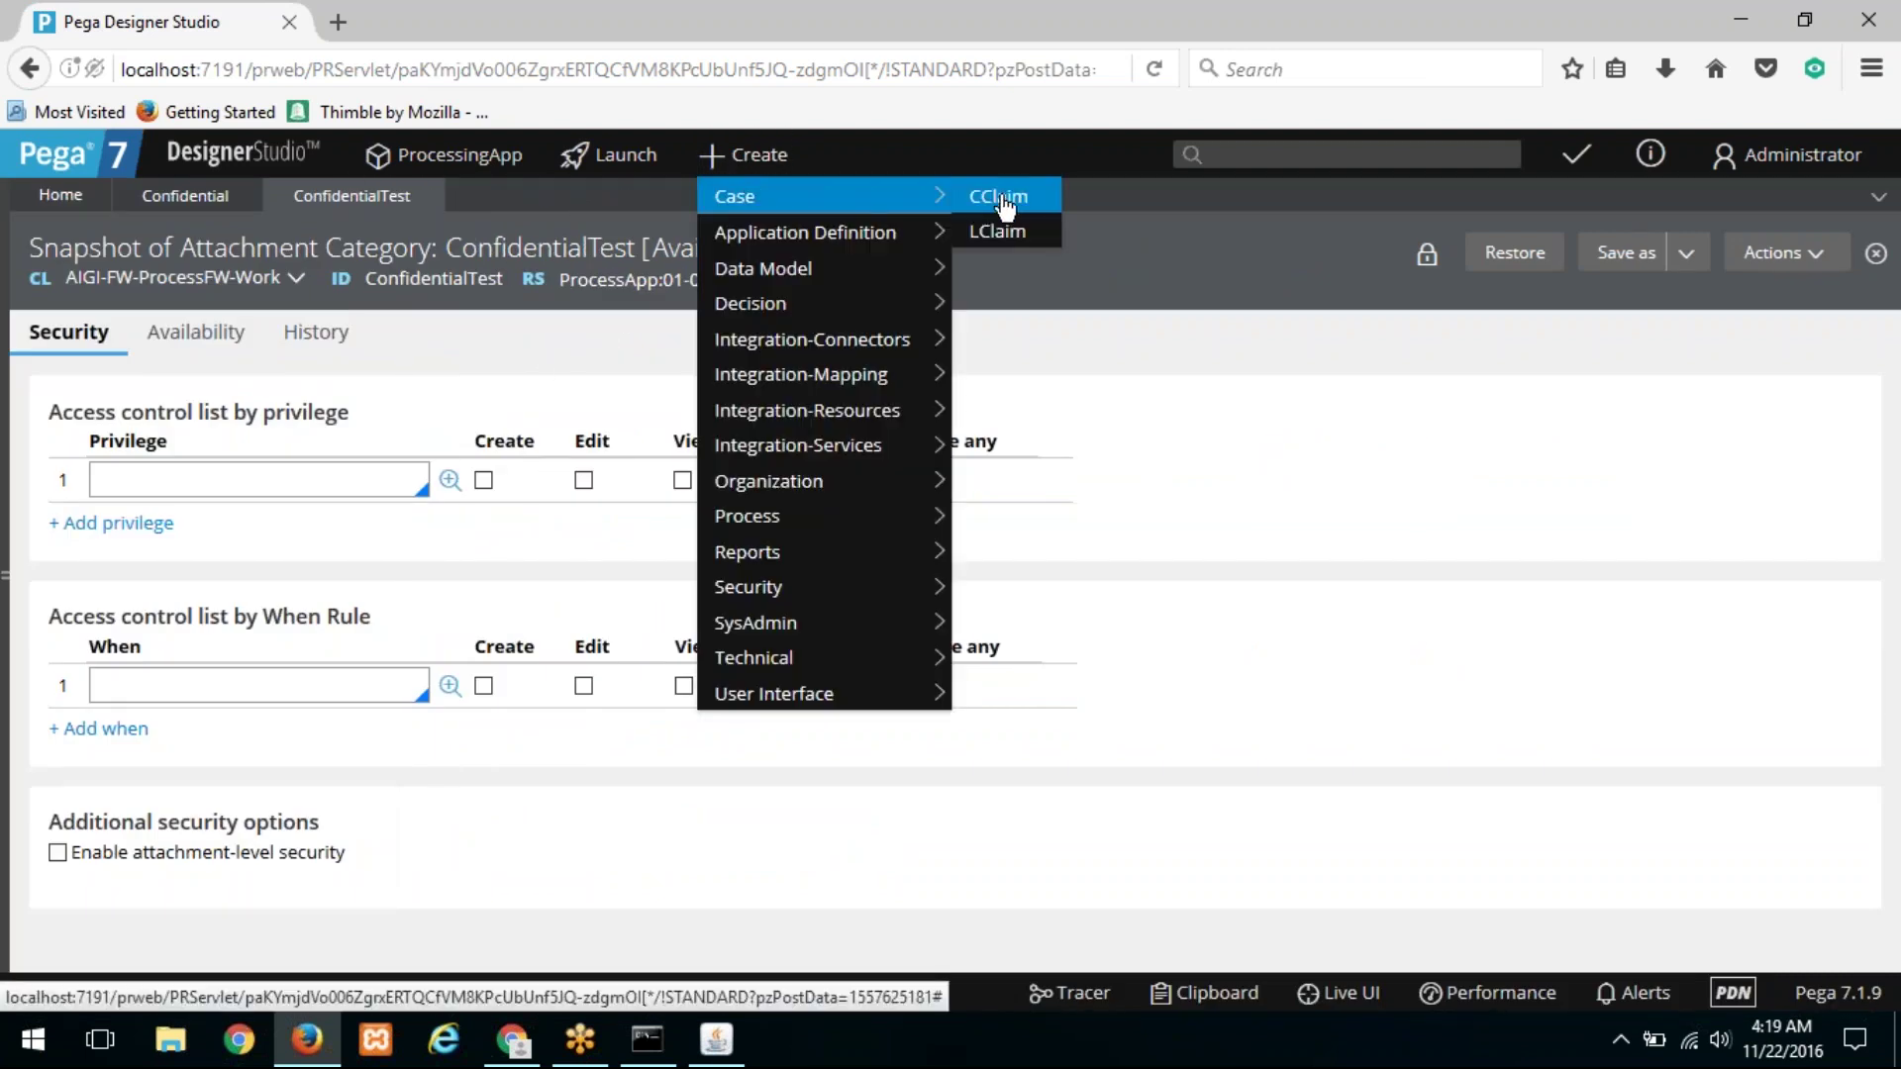
{"action": "left_click", "coordinate": [994, 196]}
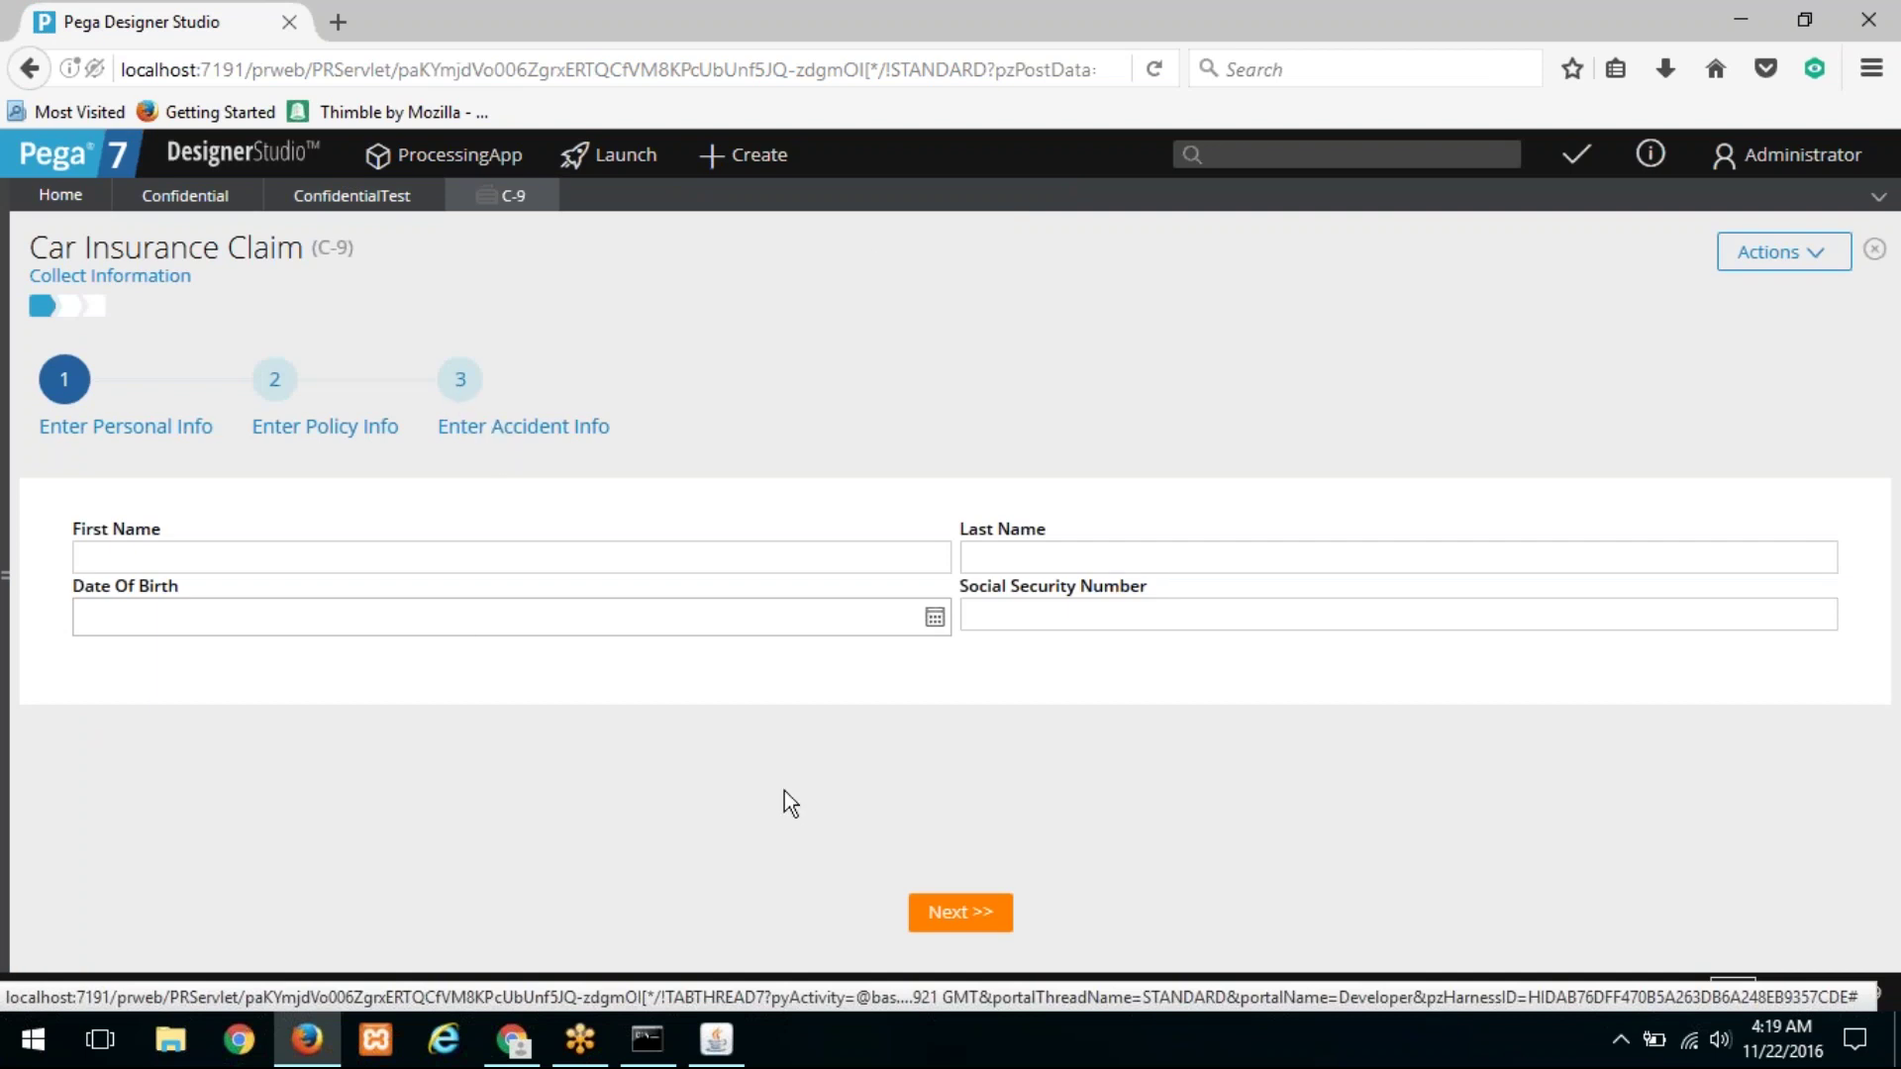
{"action": "left_click", "coordinate": [983, 913]}
{"action": "left_click", "coordinate": [987, 914]}
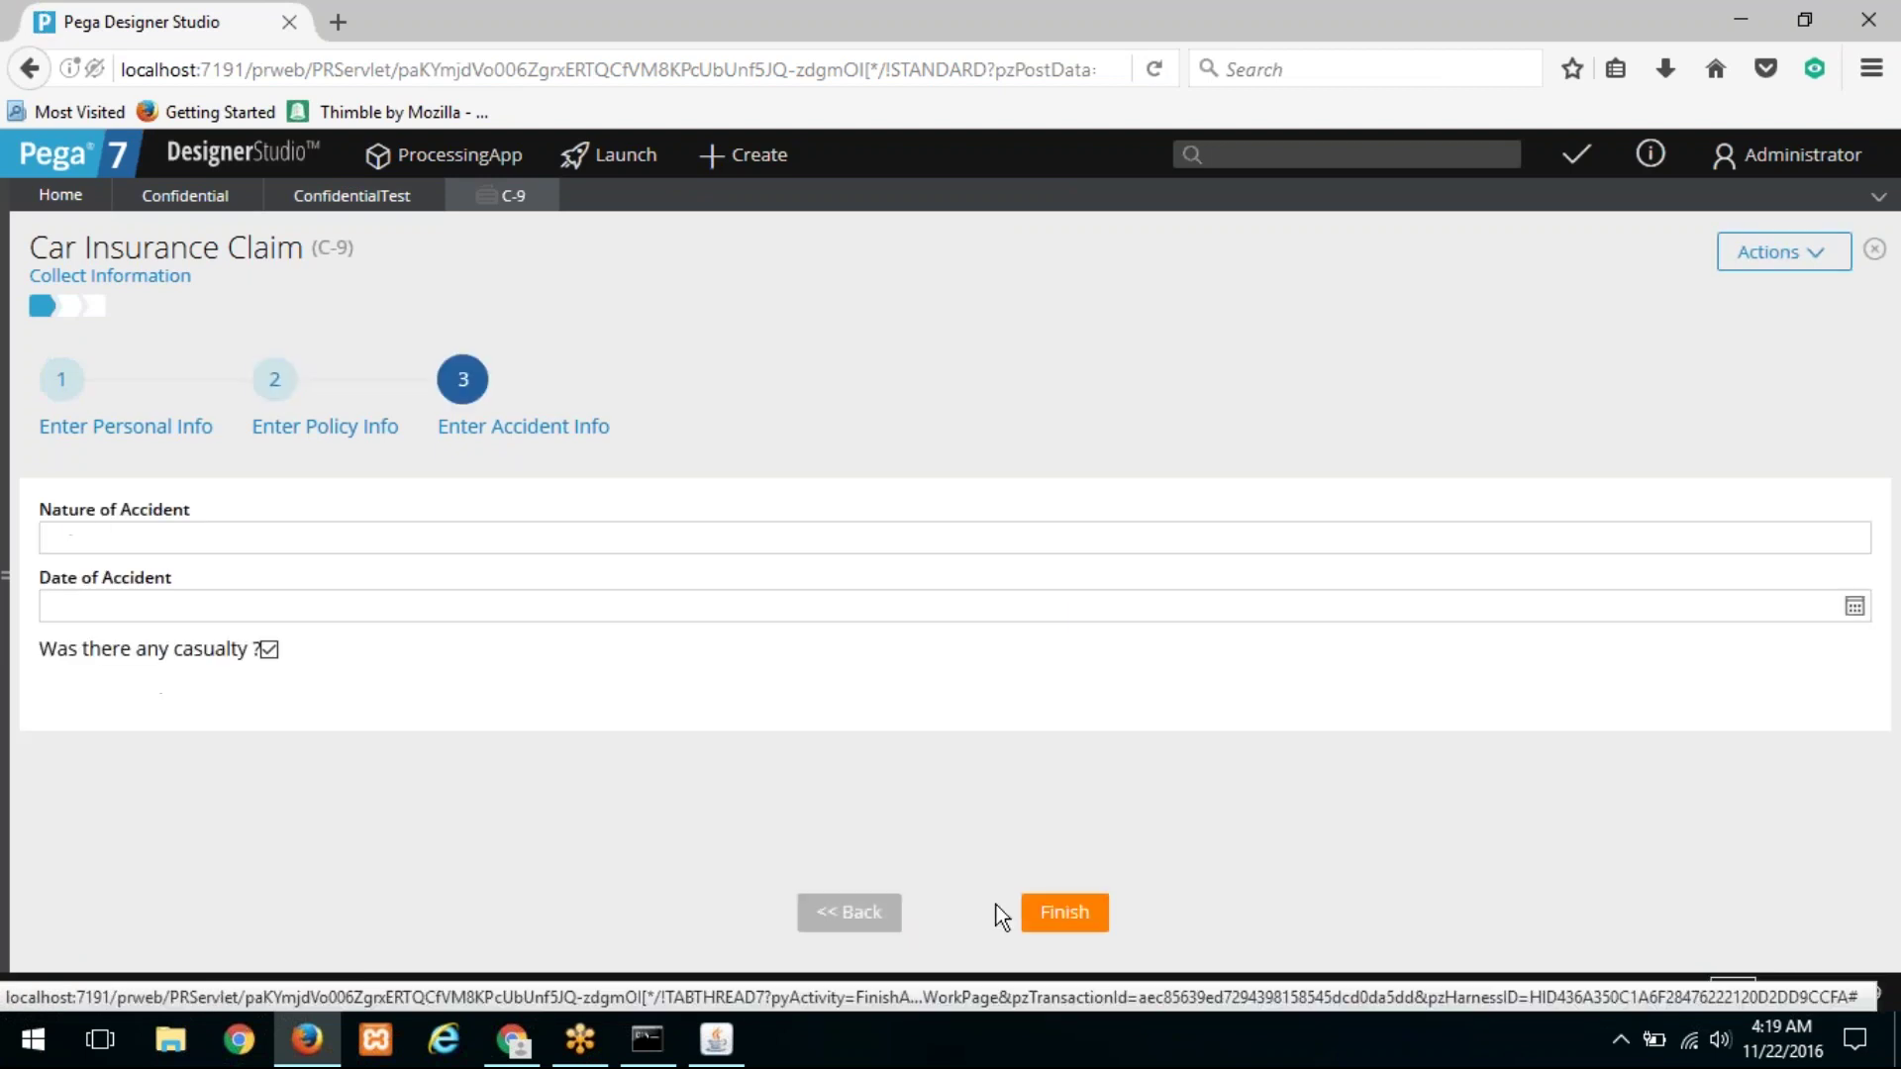
{"action": "left_click", "coordinate": [1057, 916]}
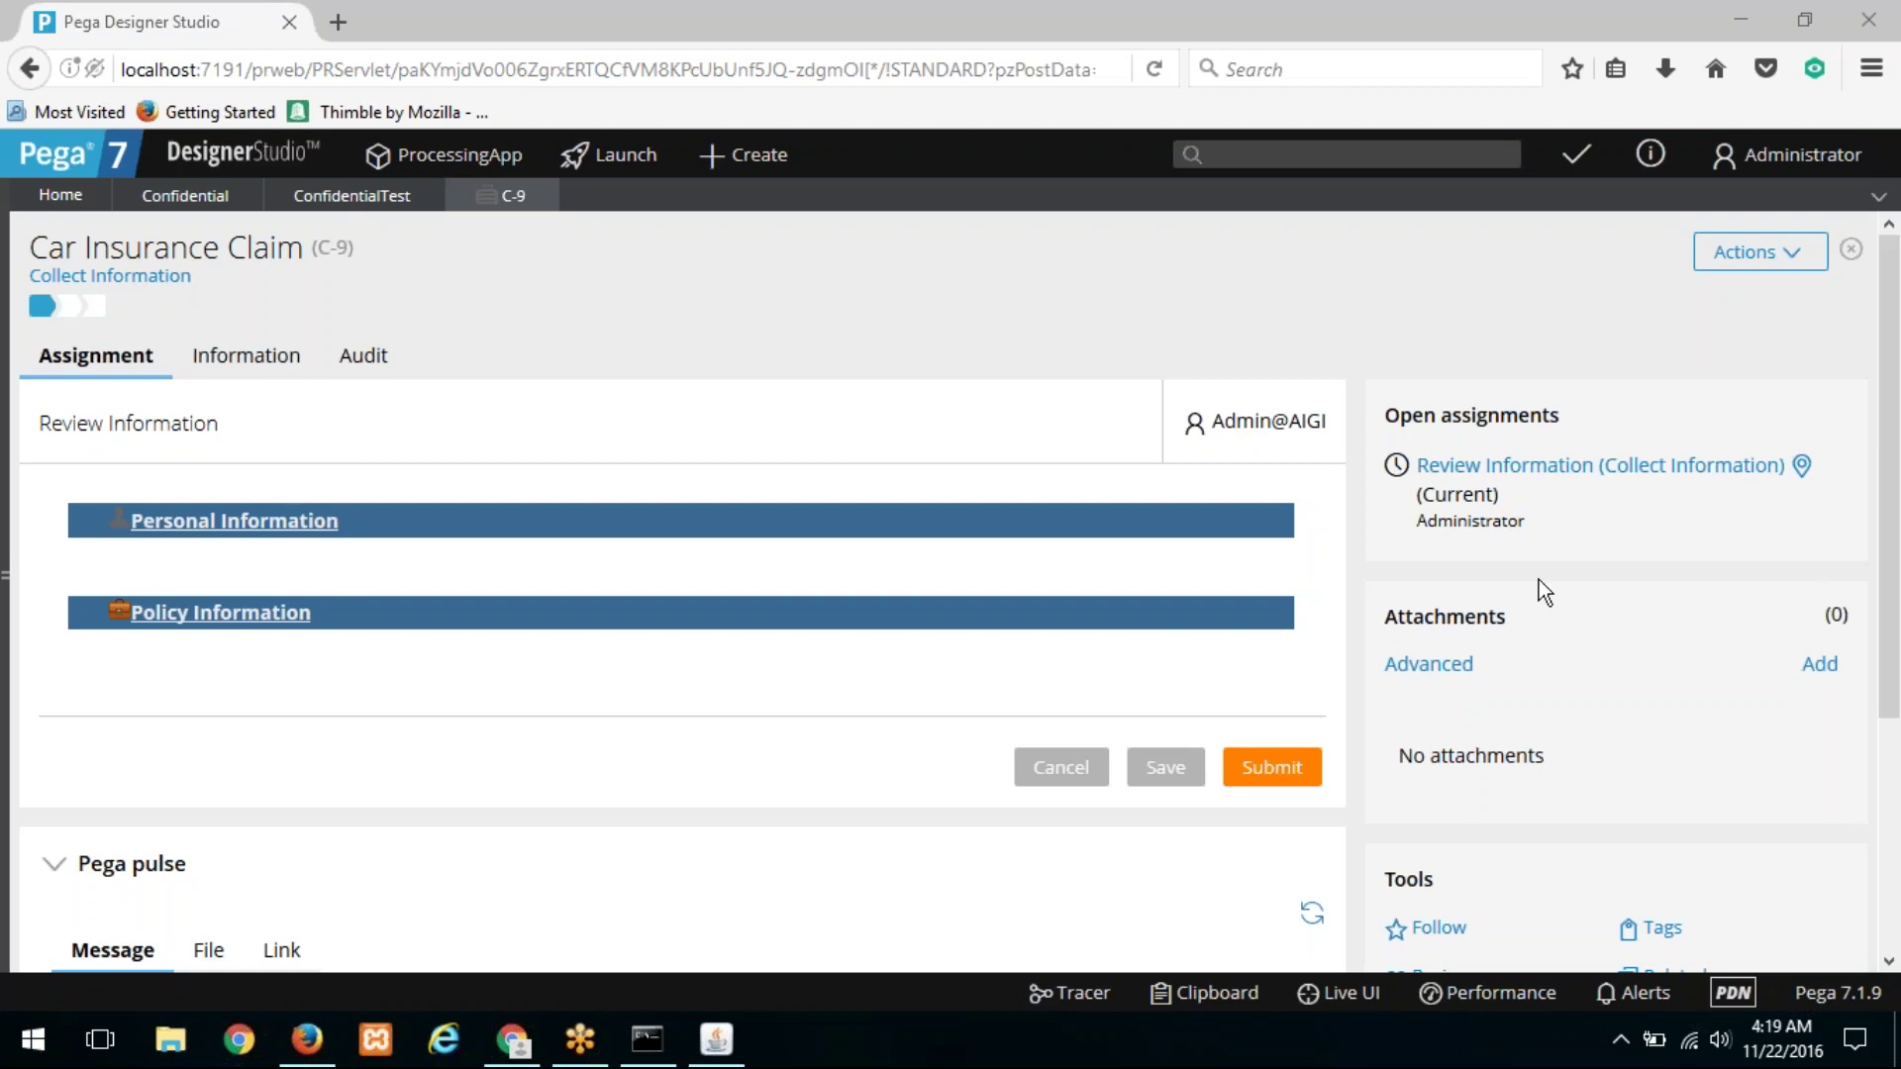
Step: Start a note attachment on C-9 and confirm Note is the only attachment category offered
{"action": "left_click", "coordinate": [1448, 667]}
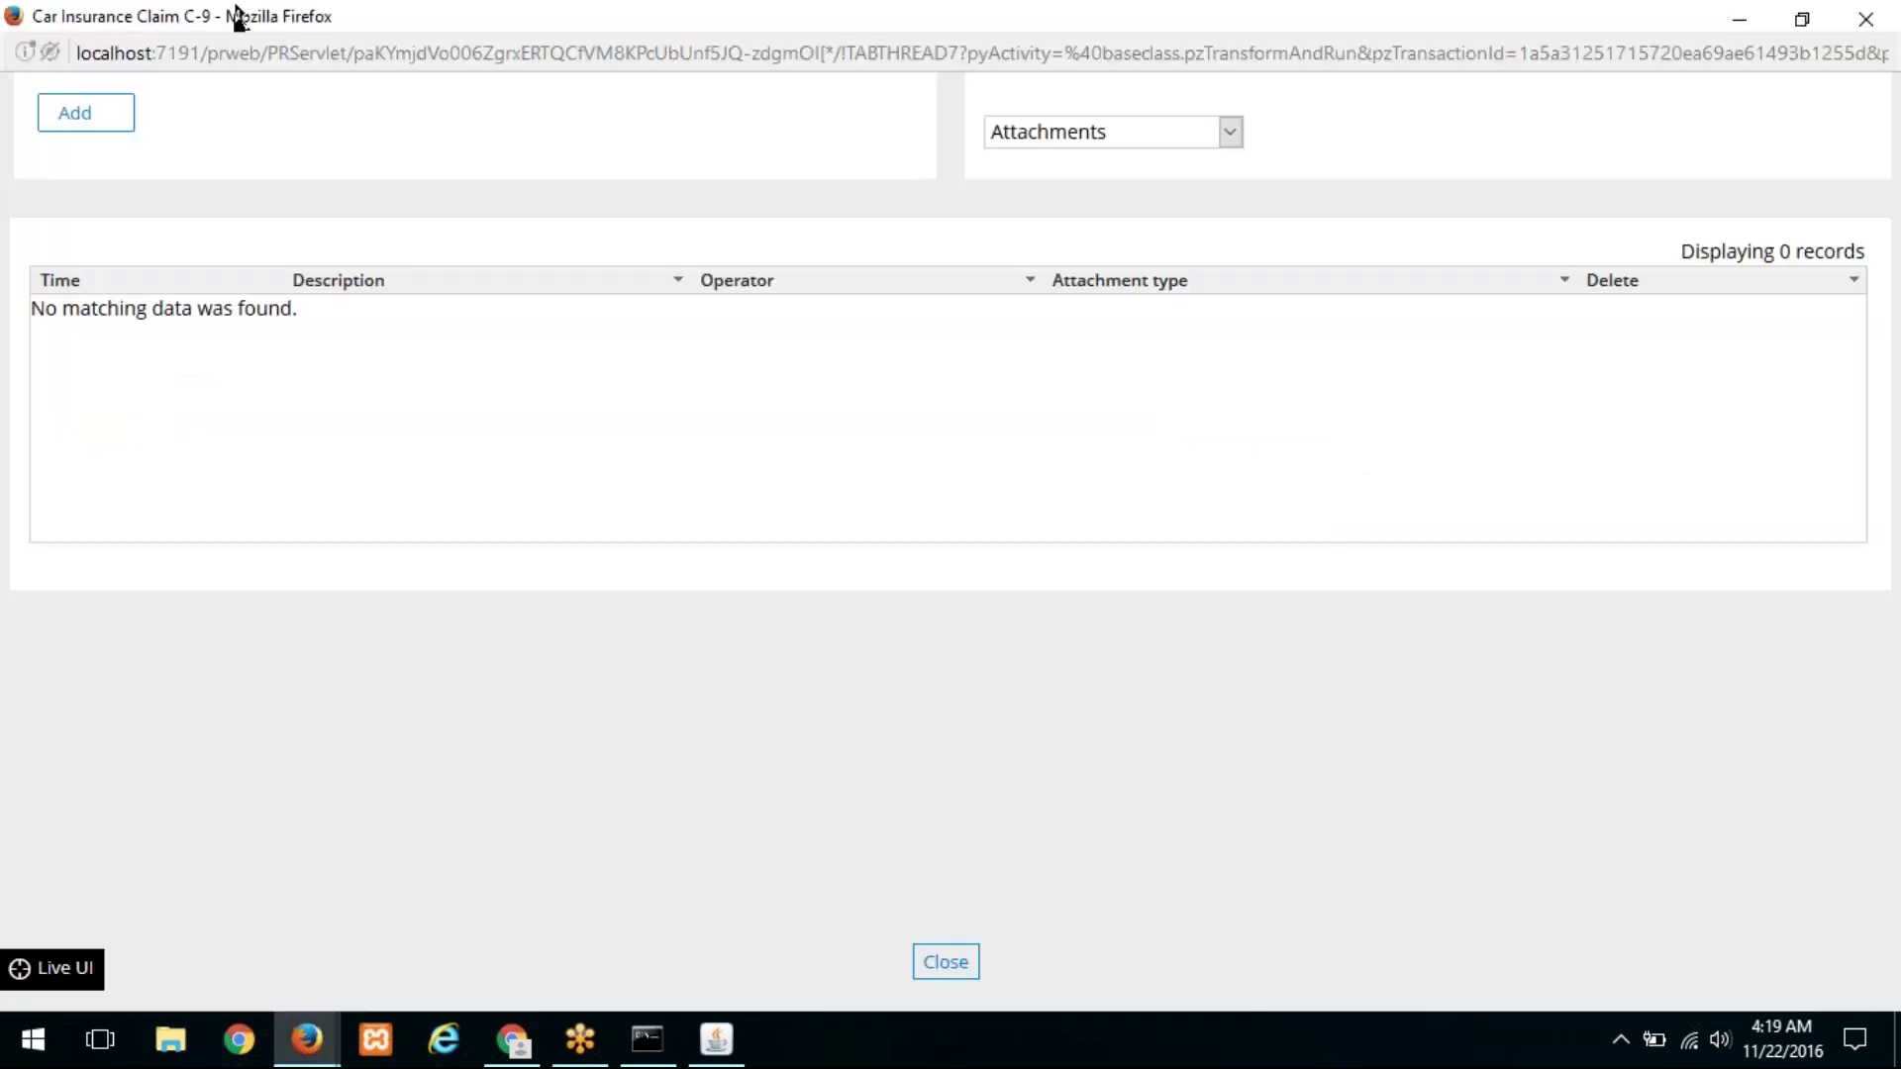
{"action": "left_click_drag", "start_coordinate": [224, 13], "coordinate": [269, 45]}
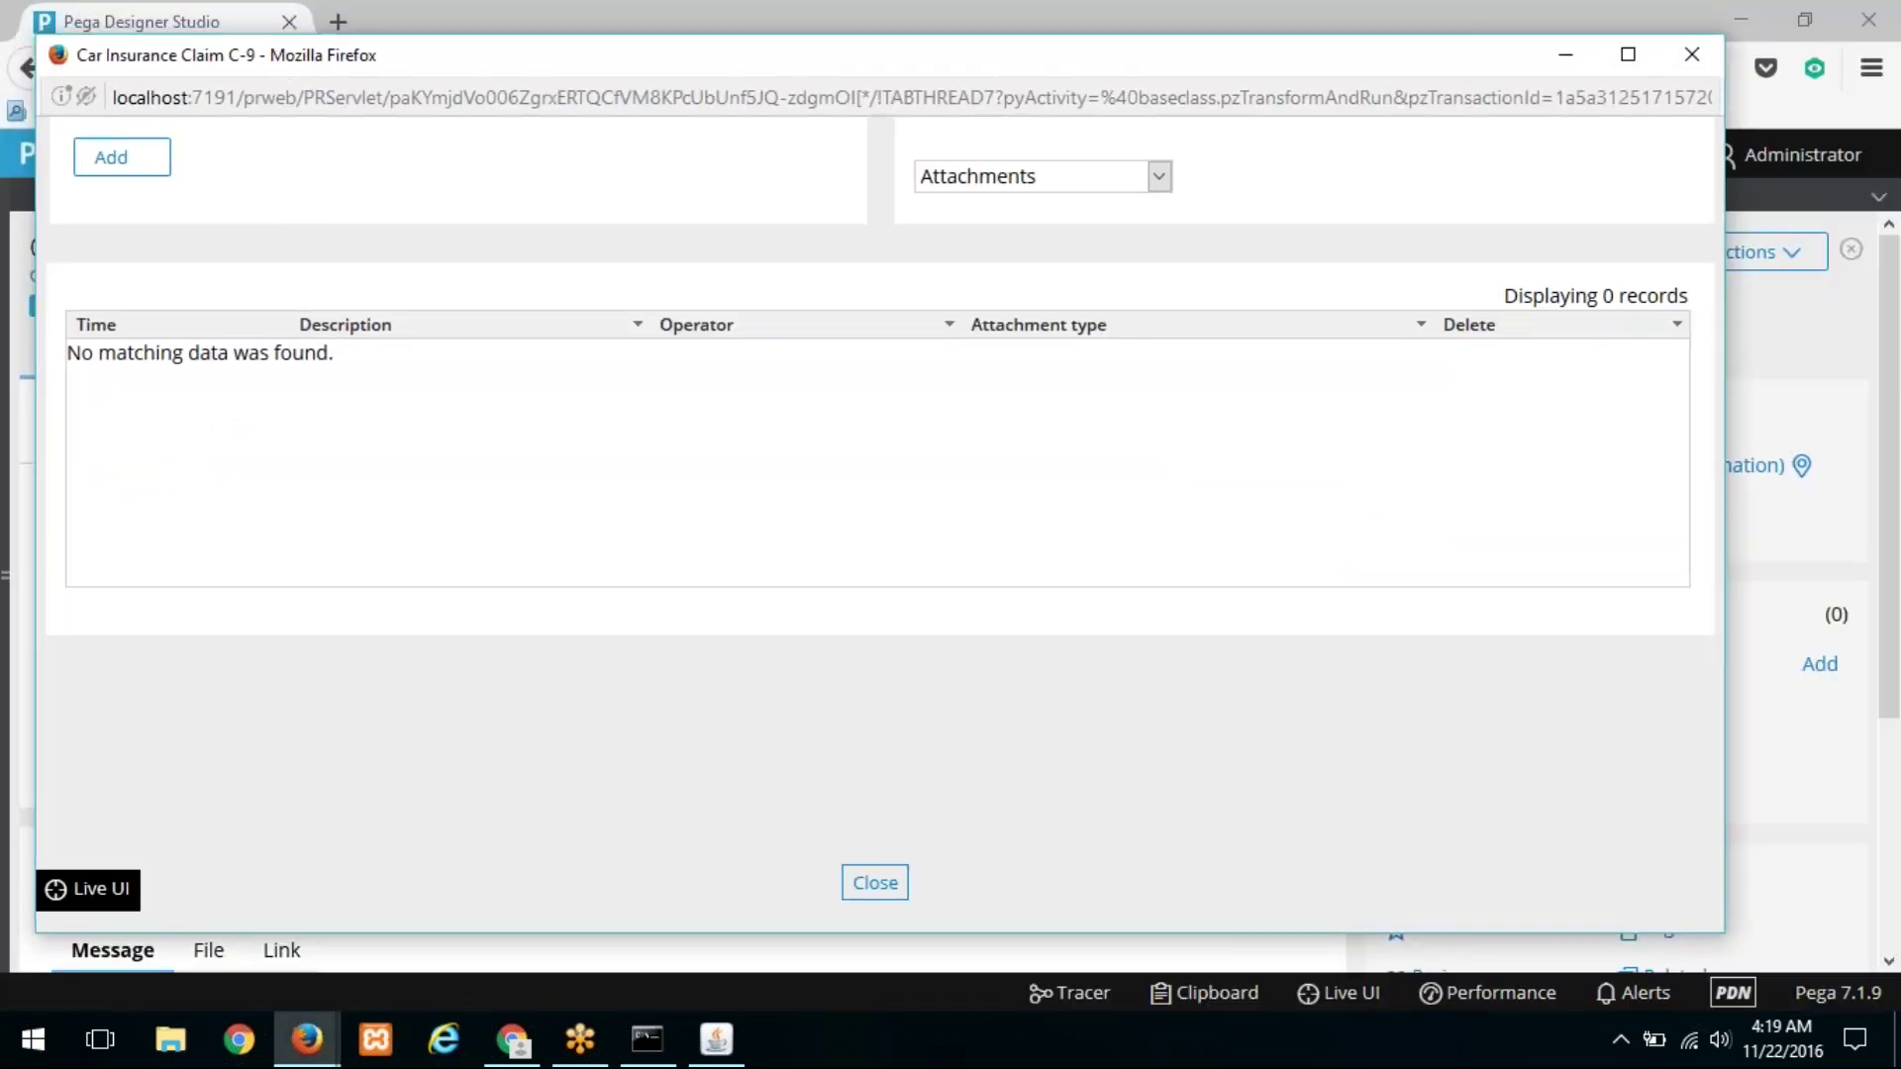
{"action": "left_click", "coordinate": [120, 178]}
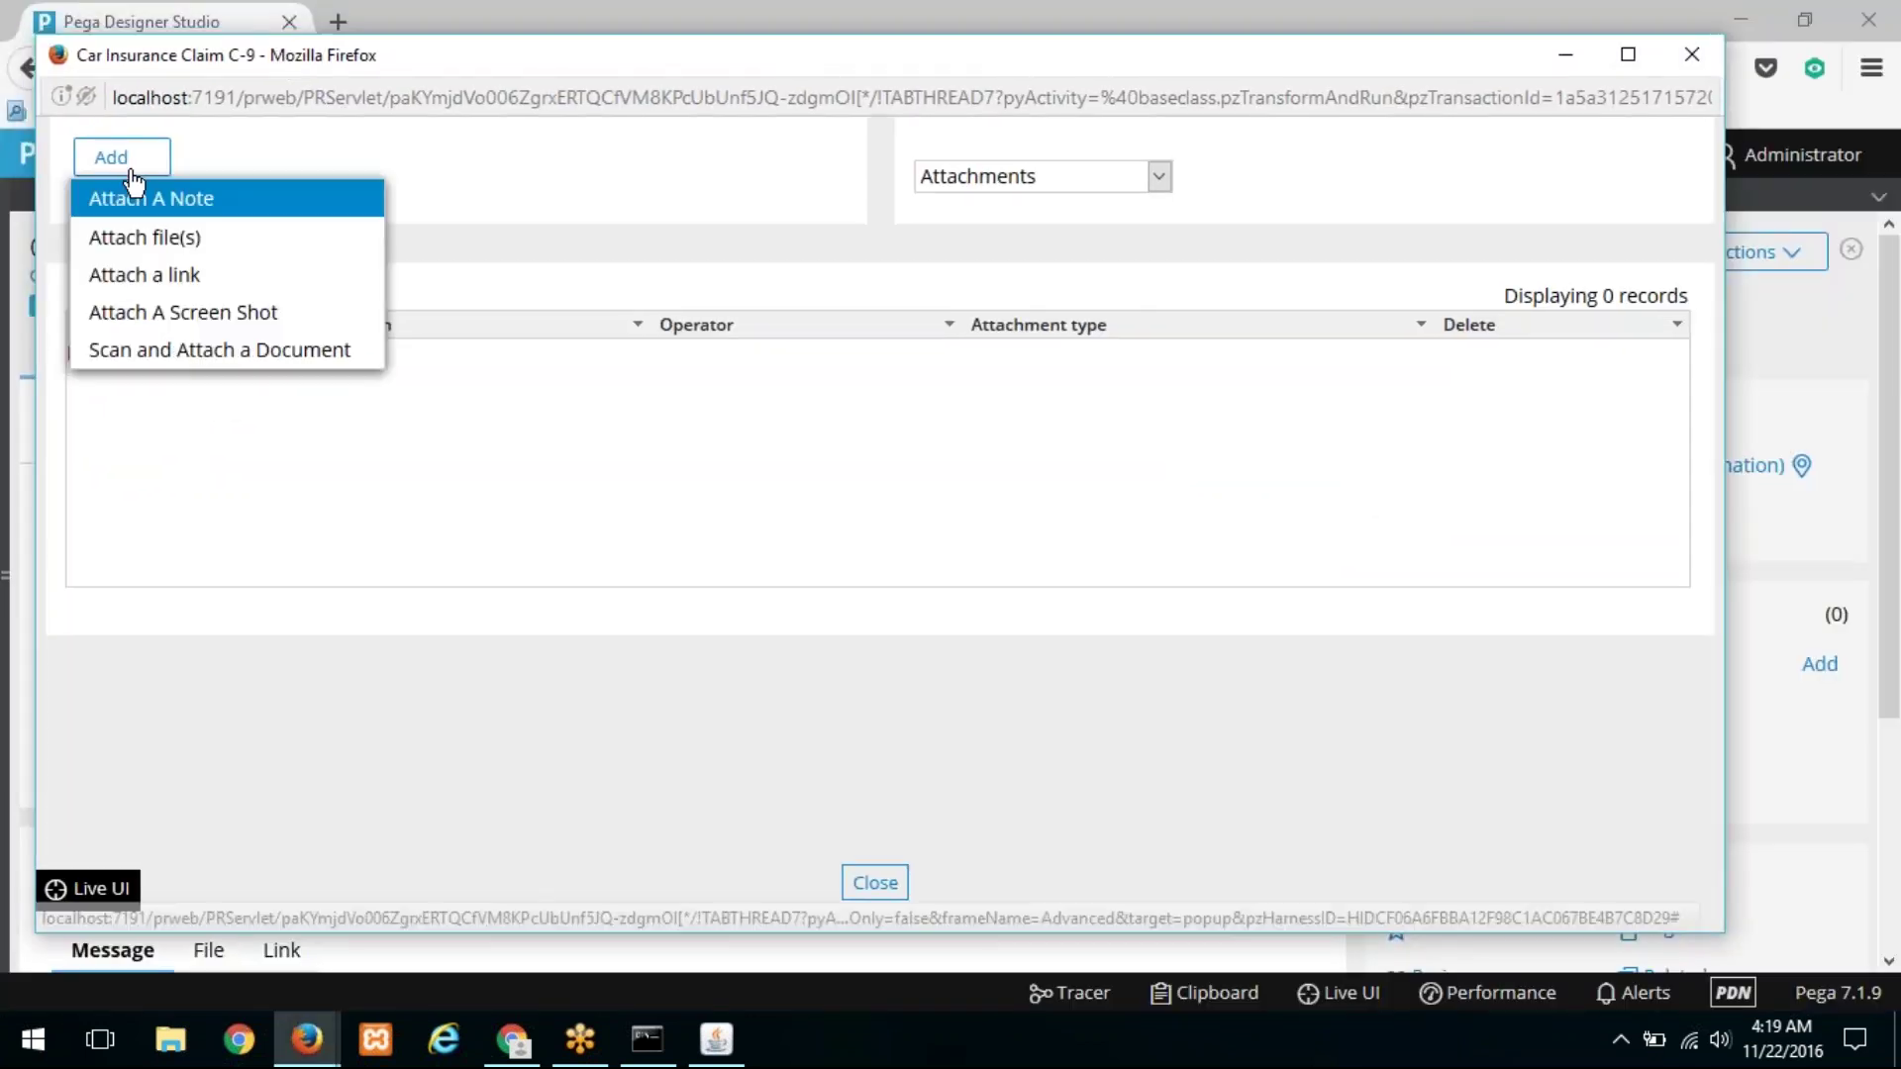
{"action": "left_click", "coordinate": [191, 199]}
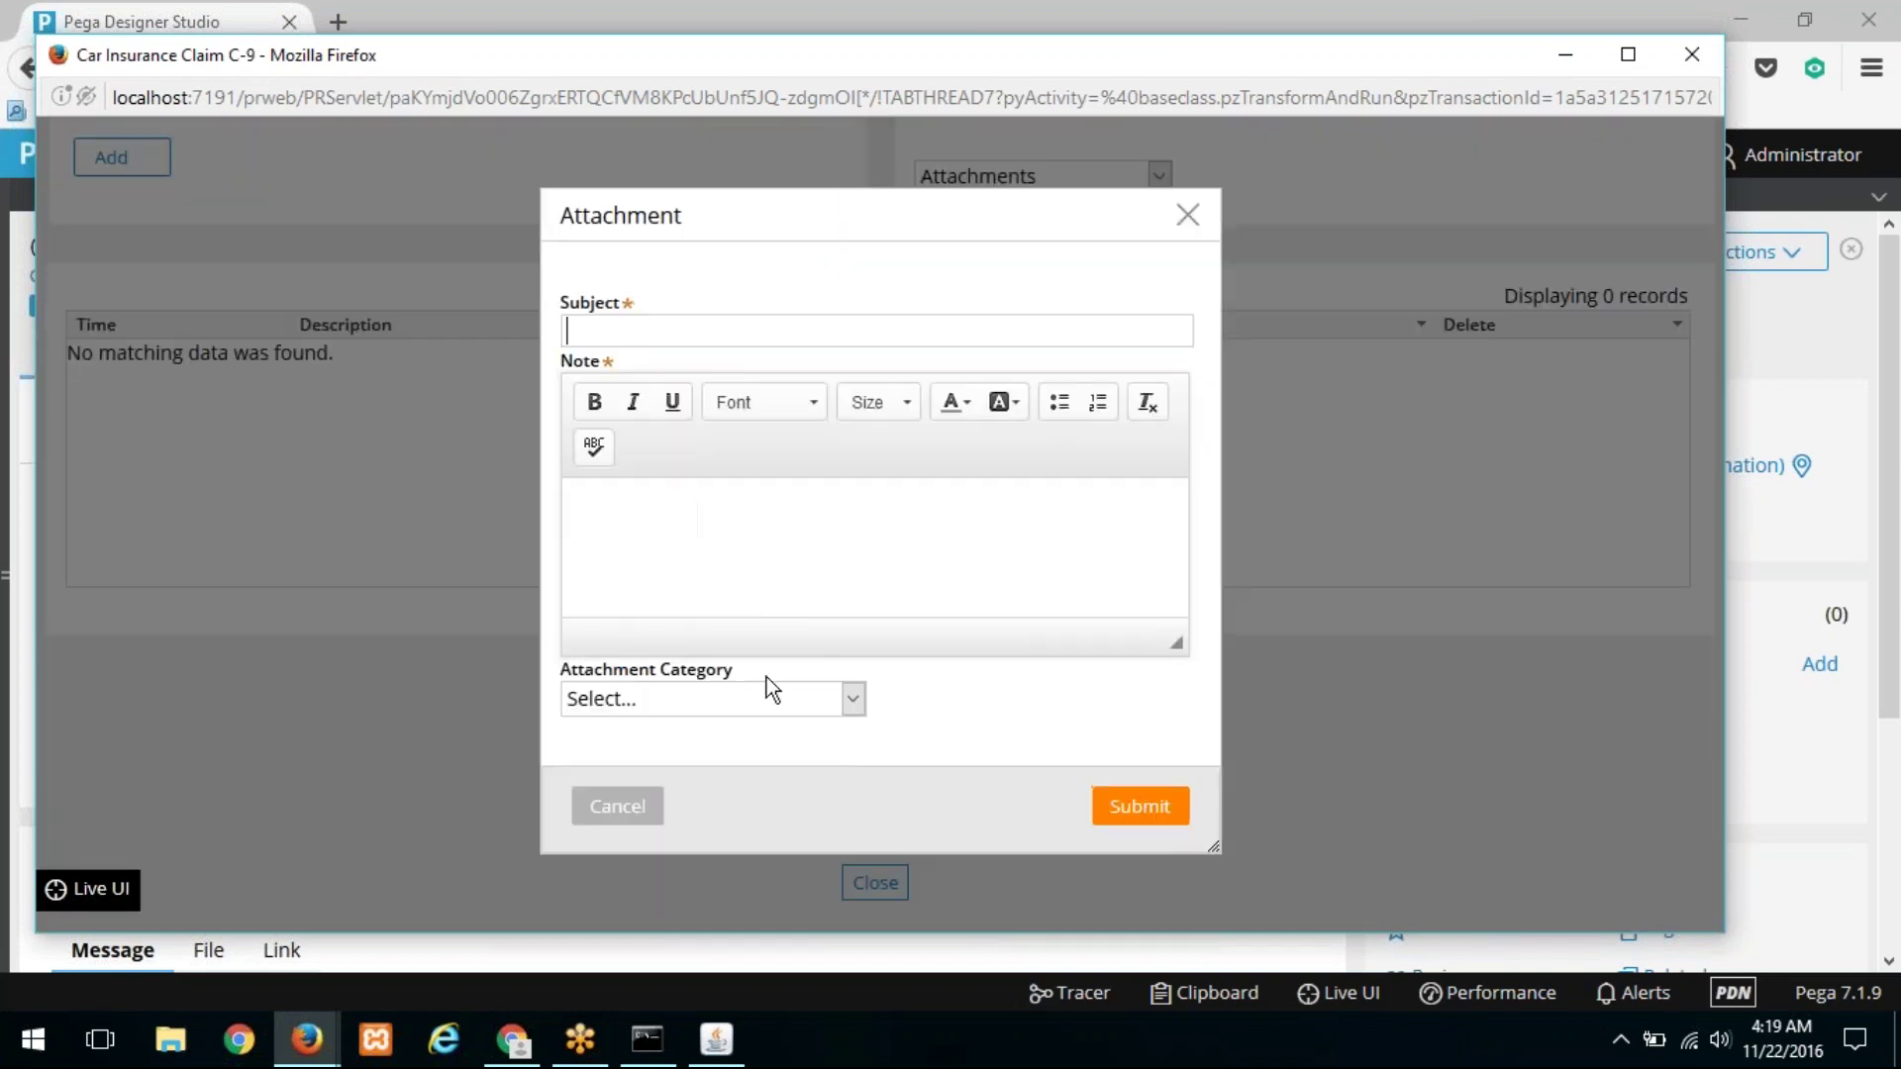
{"action": "left_click", "coordinate": [783, 697]}
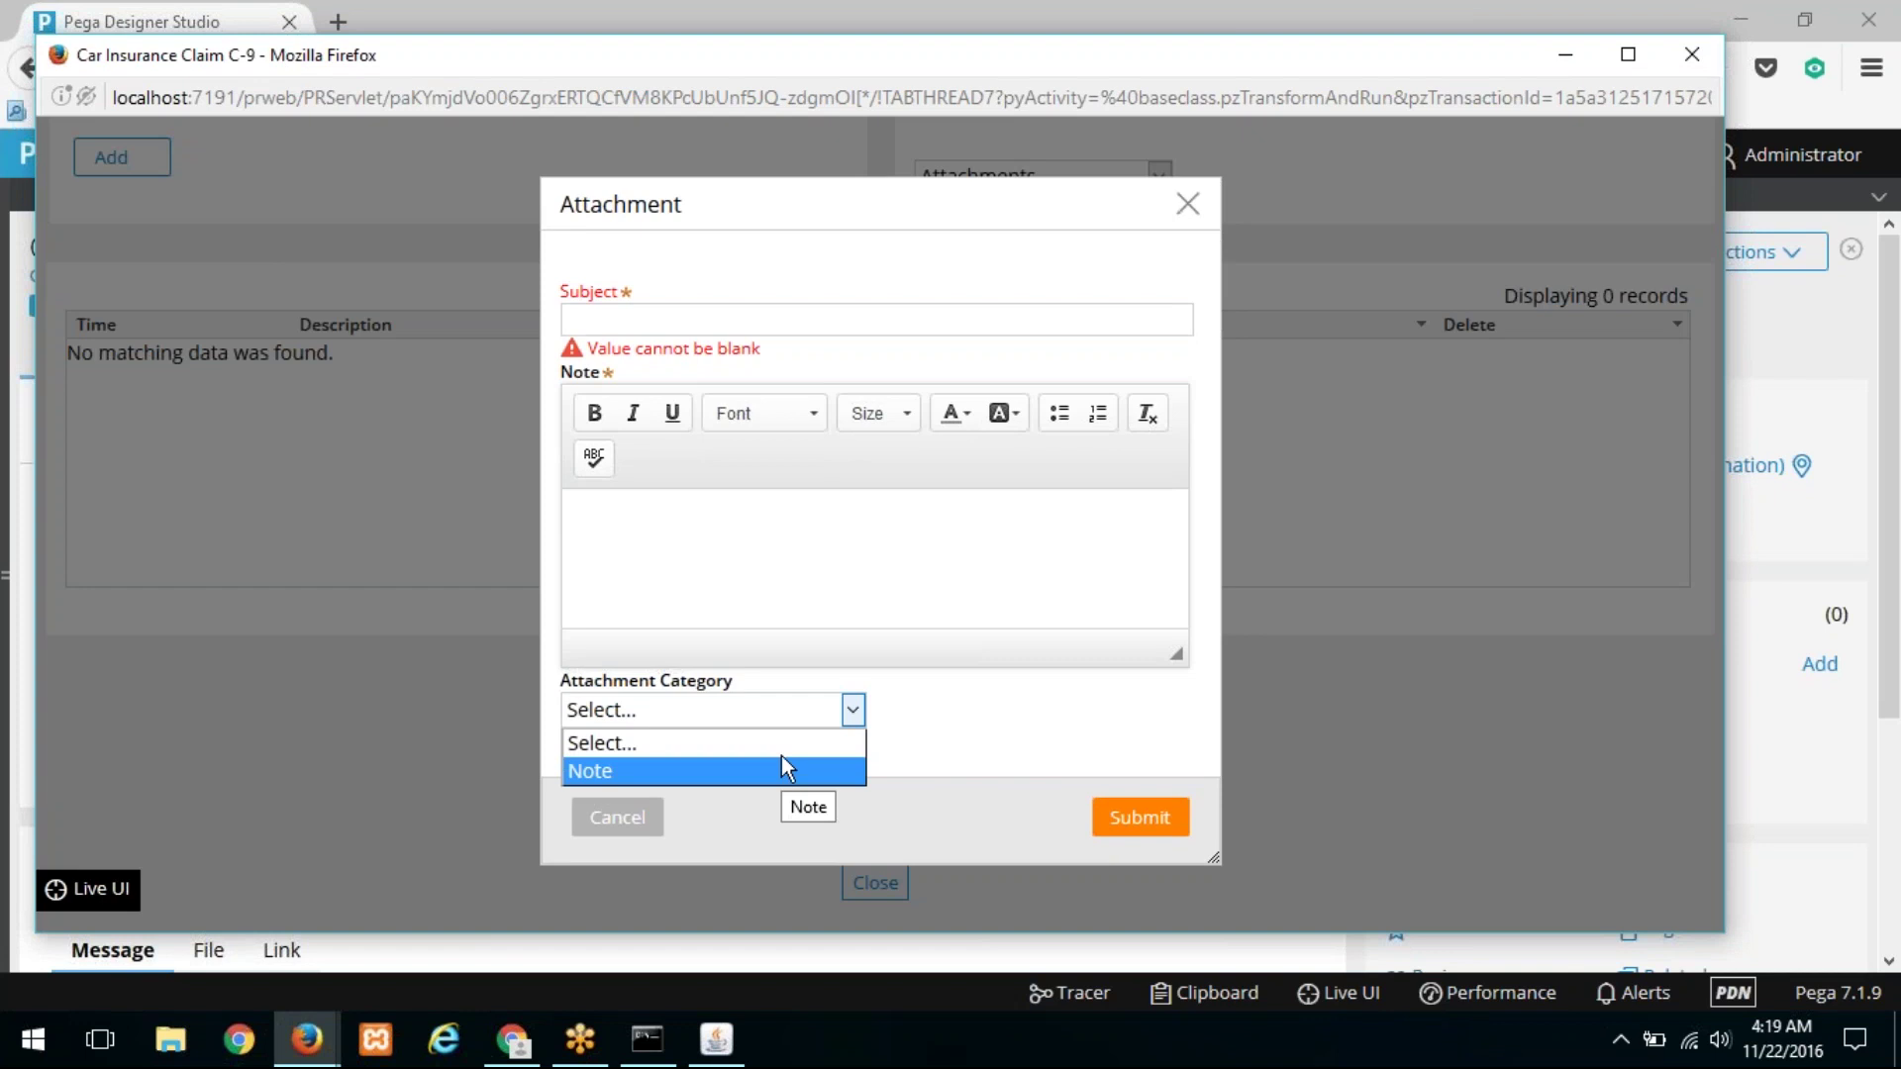
{"action": "left_click_drag", "start_coordinate": [489, 83], "coordinate": [548, 286]}
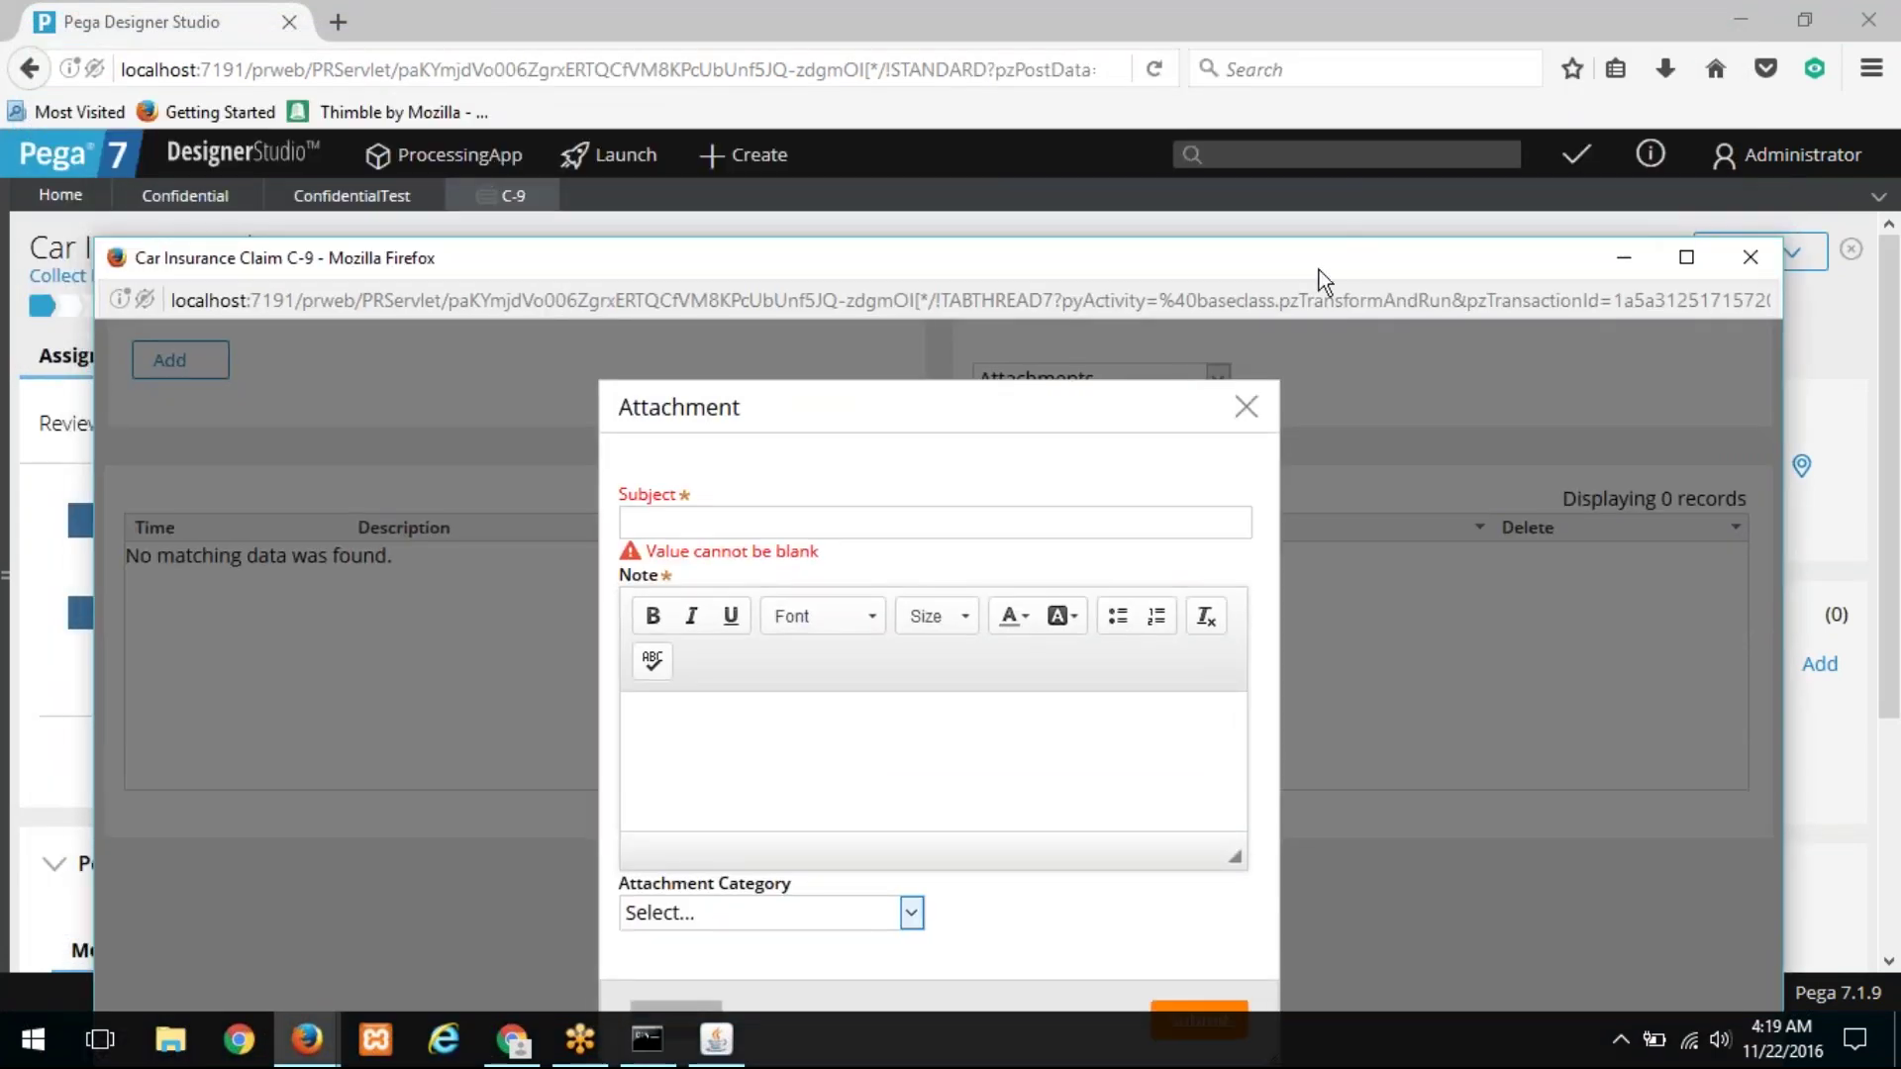
{"action": "left_click_drag", "start_coordinate": [1319, 269], "coordinate": [1271, 33]}
{"action": "left_click", "coordinate": [713, 677]}
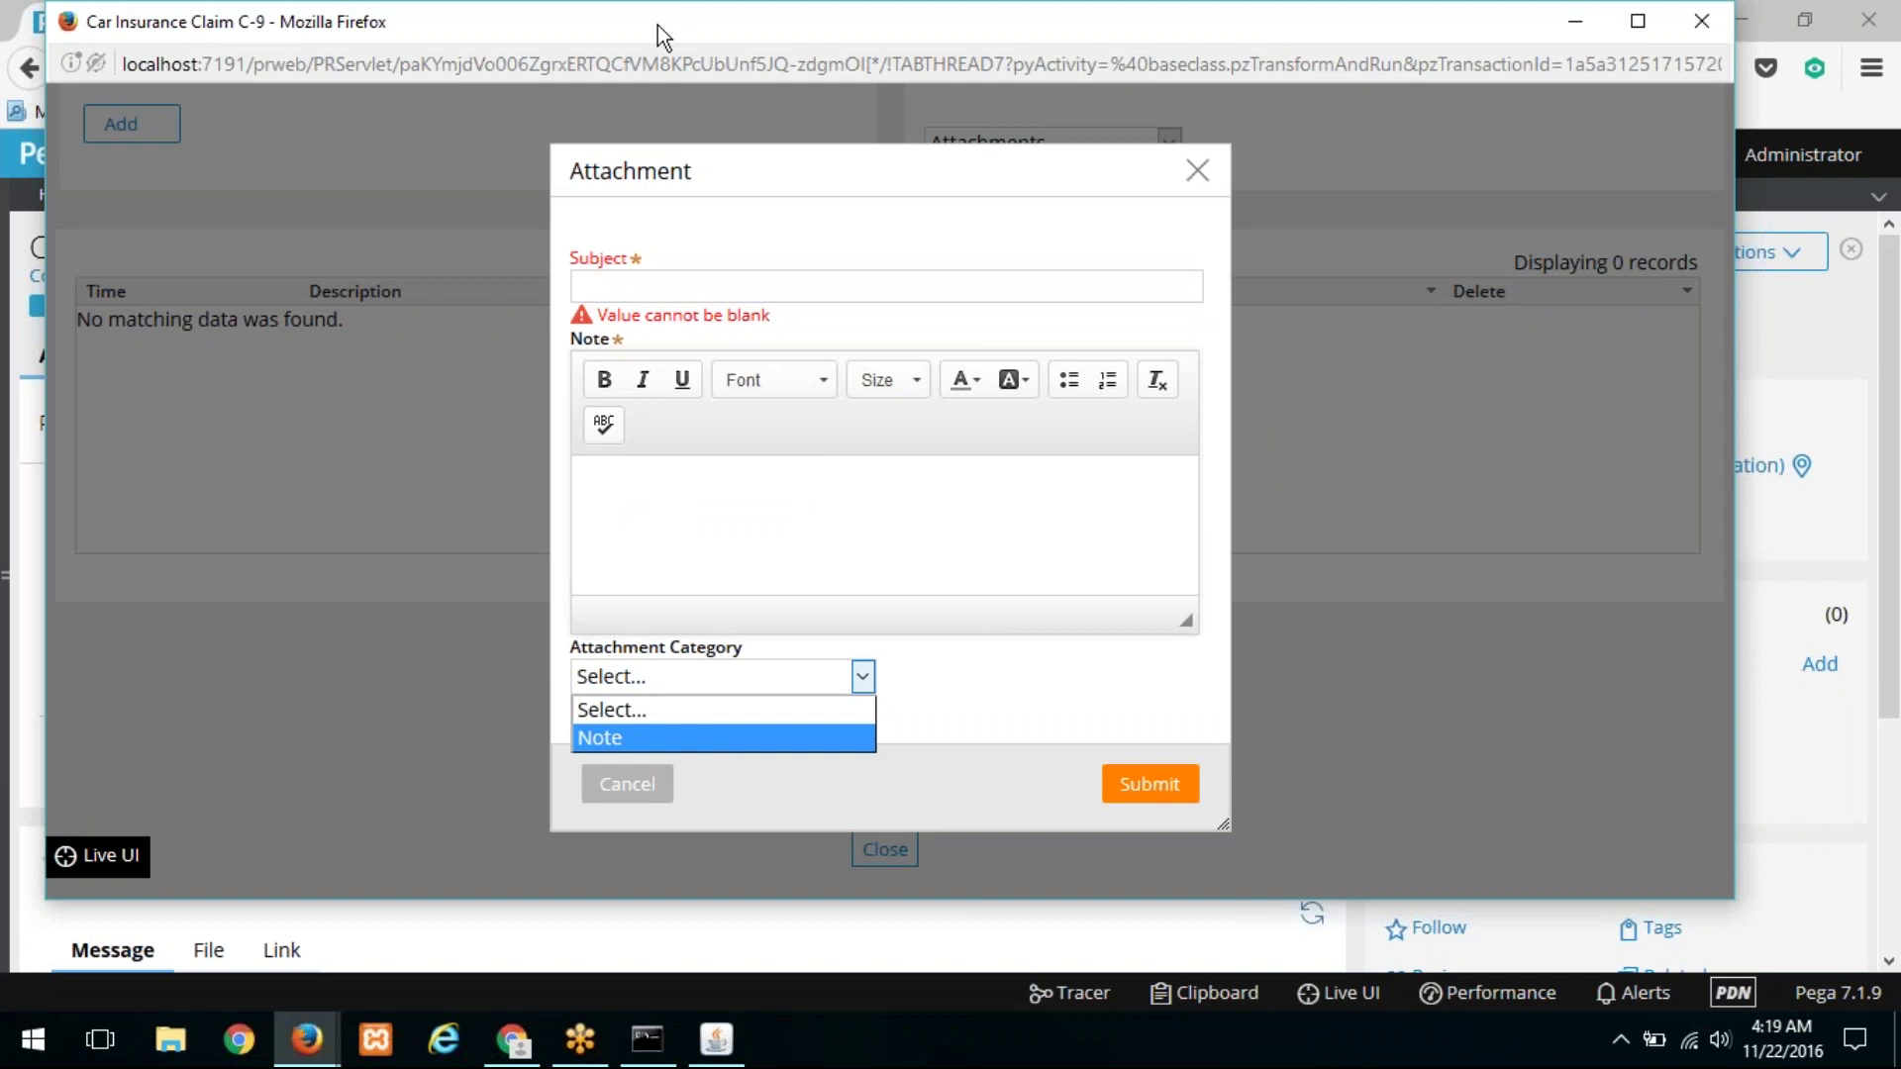
Step: Return to the main studio window and bring up the ConfidentialTest attachment category rule
{"action": "left_click_drag", "start_coordinate": [658, 26], "coordinate": [680, 271]}
{"action": "left_click", "coordinate": [582, 91]}
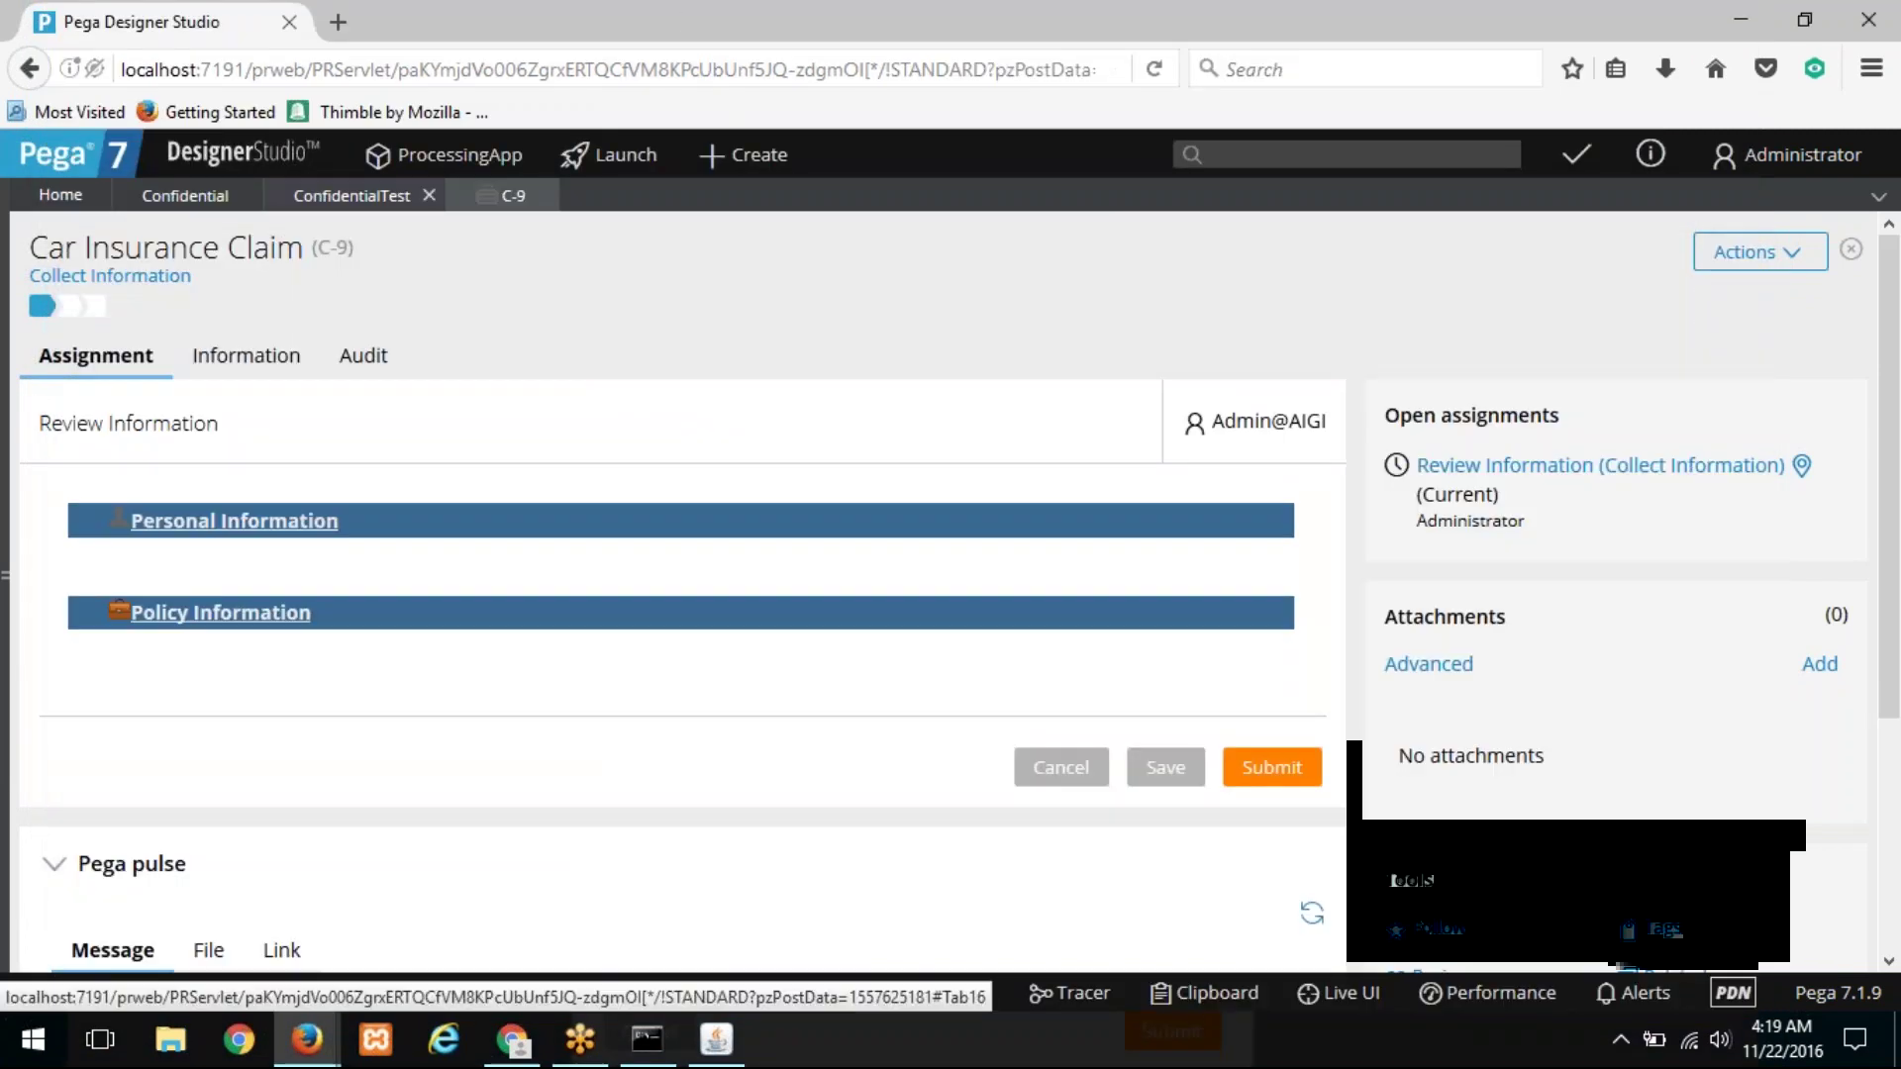
{"action": "left_click", "coordinate": [352, 195]}
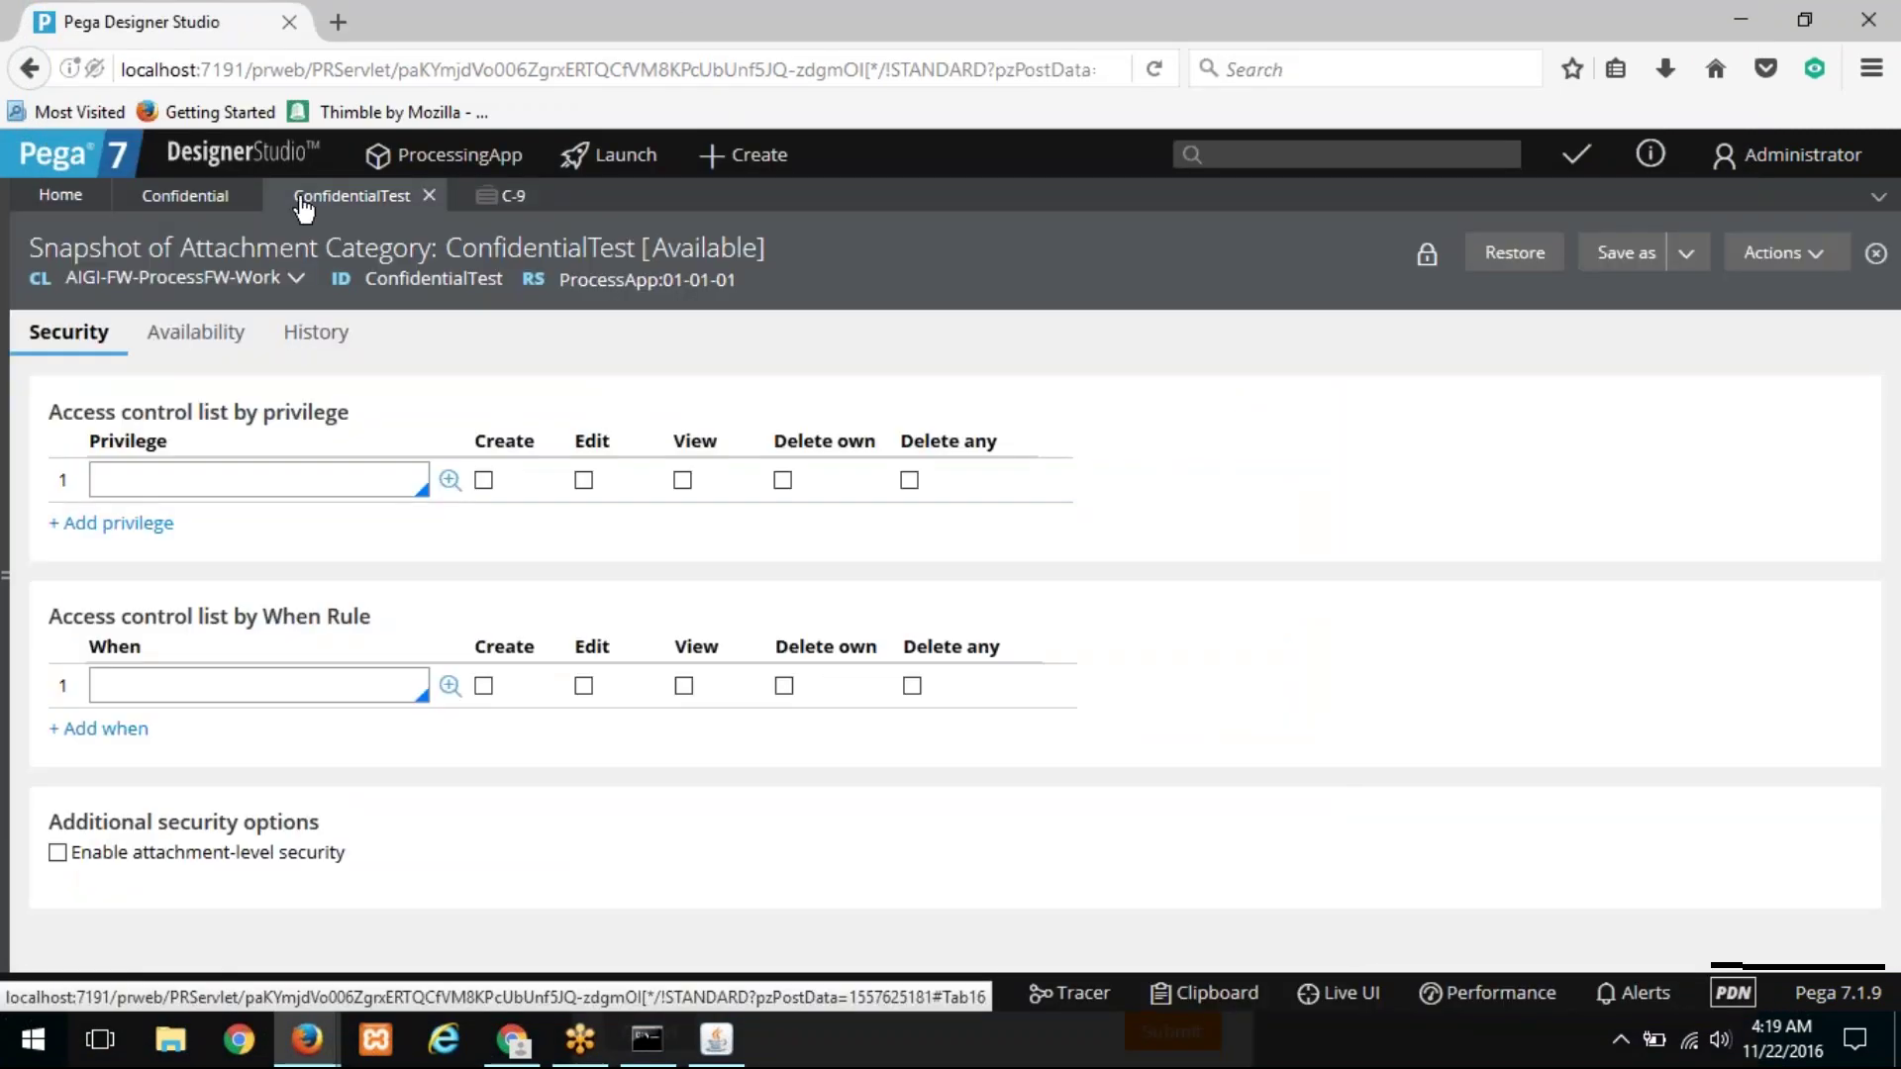
Step: Open the AdminOfConfidentialFiles privilege listed in the Confidential category's third row
{"action": "left_click", "coordinate": [185, 195]}
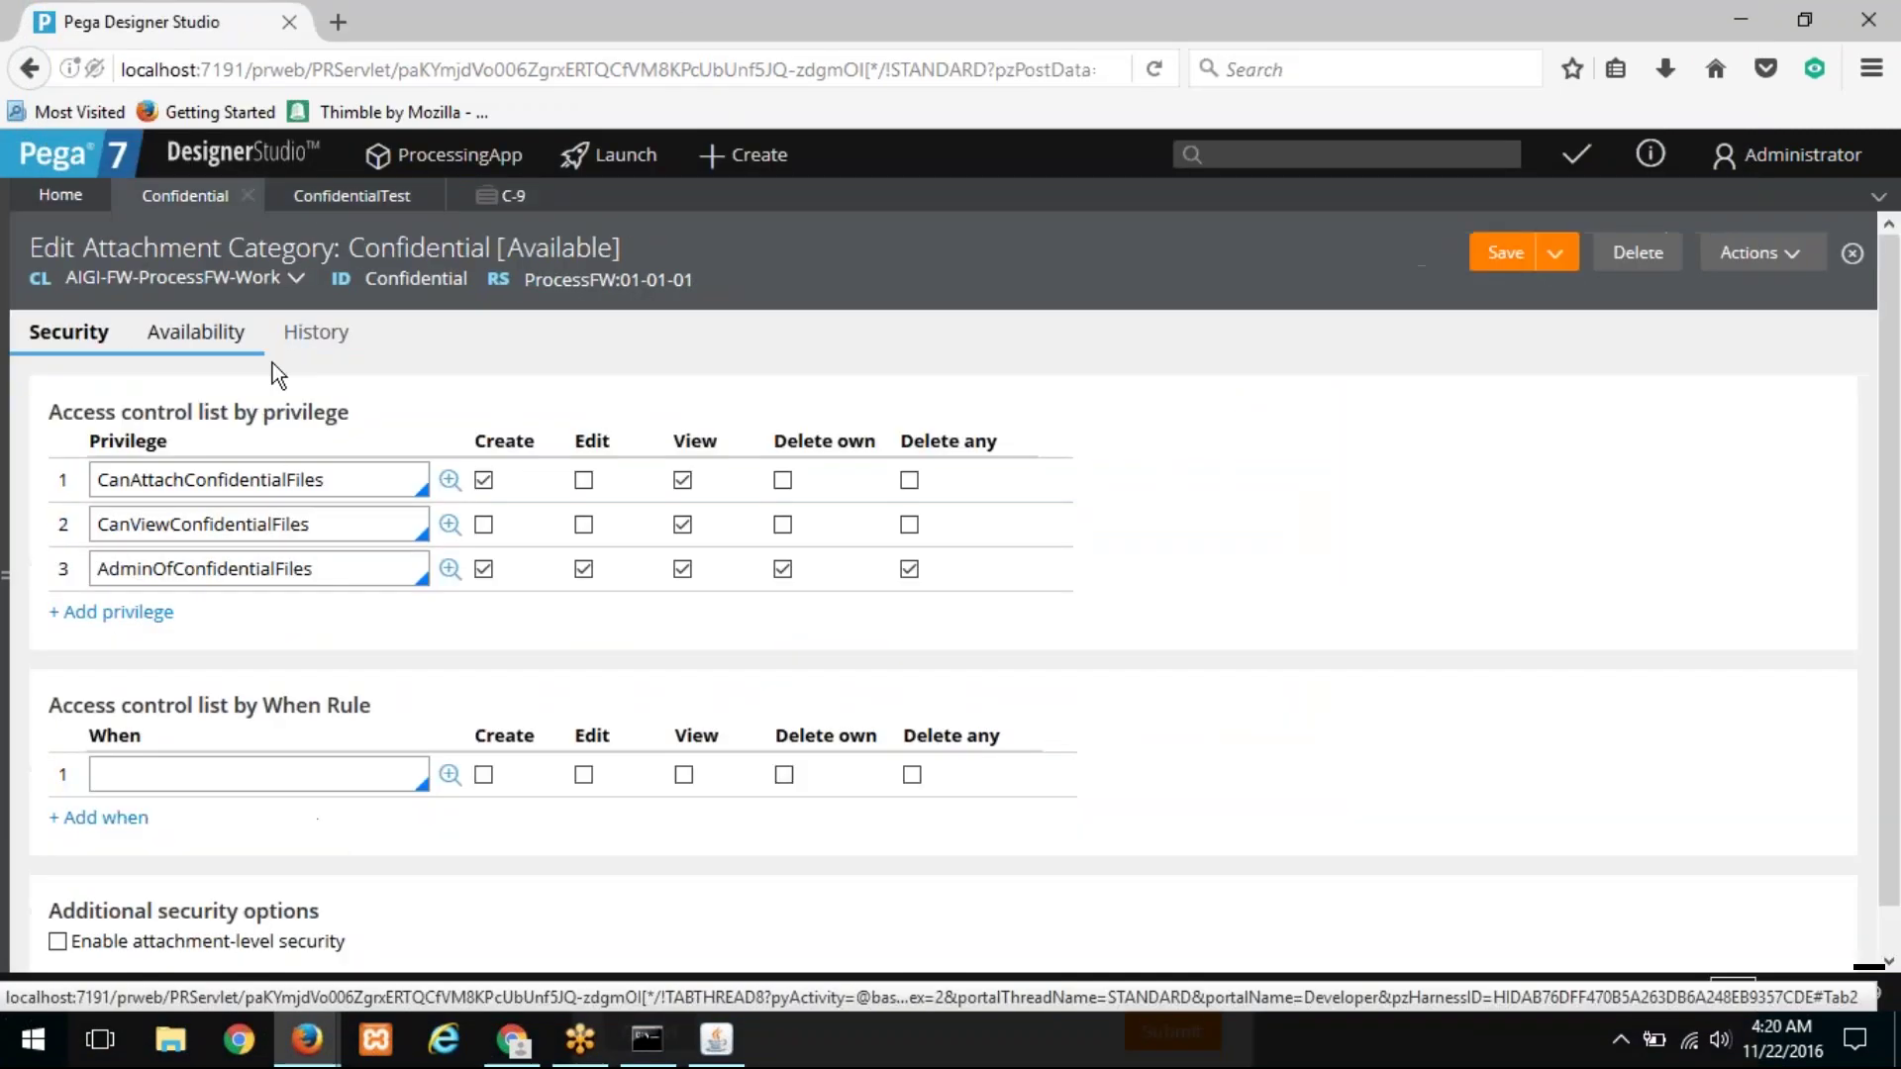
{"action": "double_click", "coordinate": [435, 281]}
{"action": "left_click", "coordinate": [435, 280]}
{"action": "left_click", "coordinate": [354, 570]}
{"action": "left_click_drag", "start_coordinate": [309, 569], "coordinate": [66, 559]}
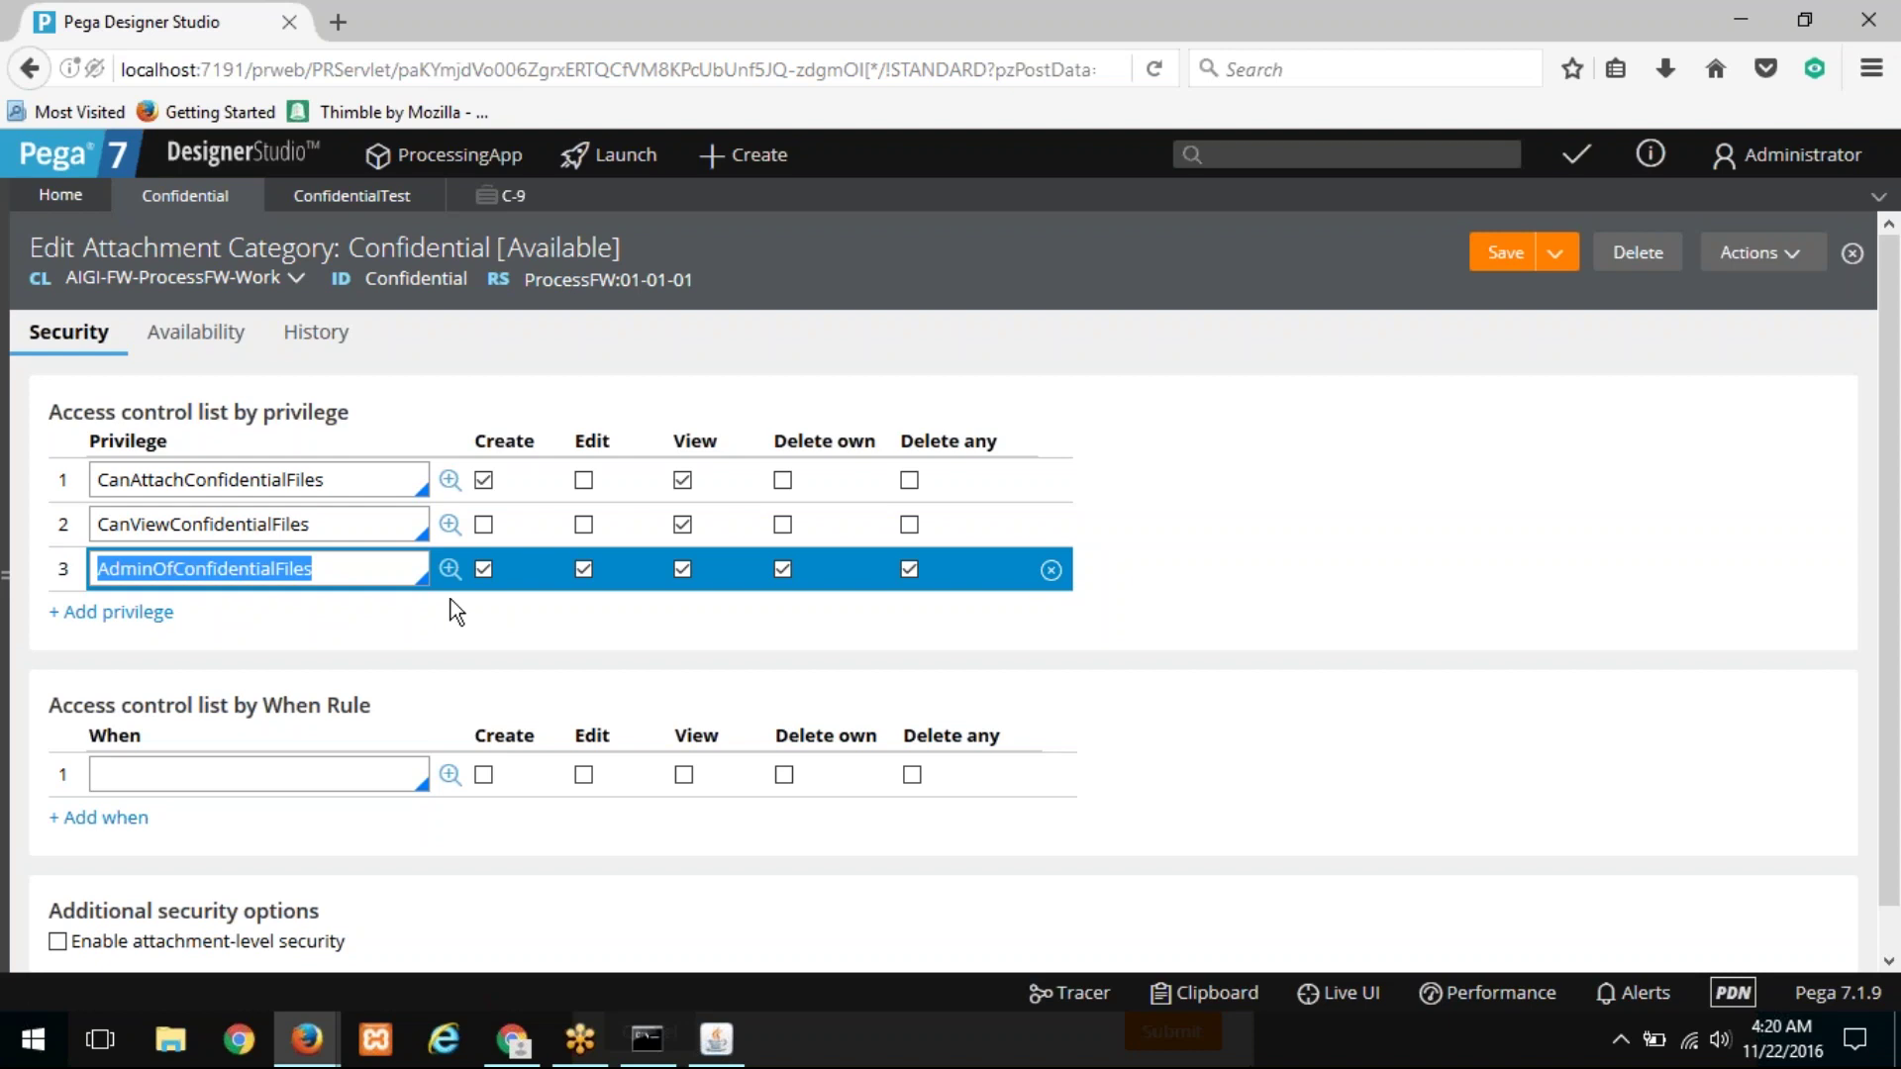
{"action": "left_click", "coordinate": [449, 568]}
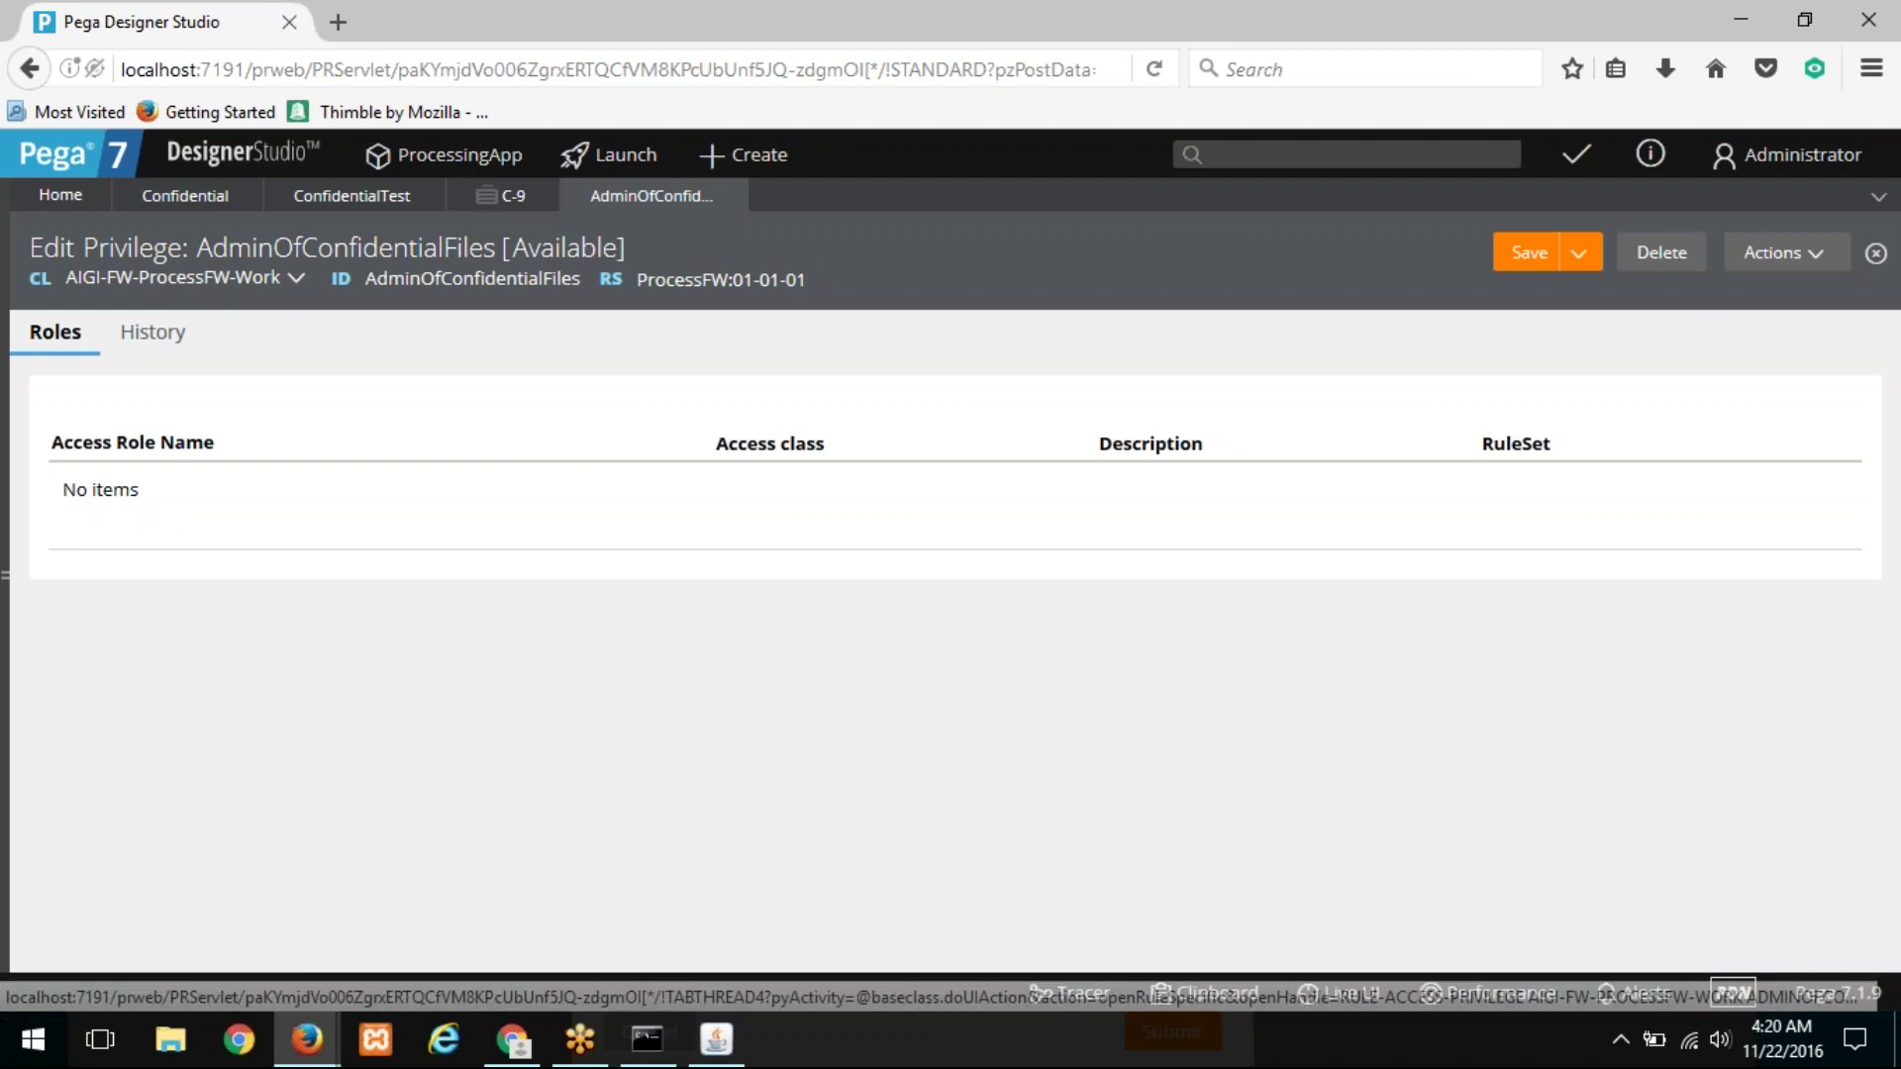
Step: Go to DesignerStudio > Org & Security > Access Manager > Work & Process for ProcessApp:Administrators
{"action": "left_click", "coordinate": [231, 161]}
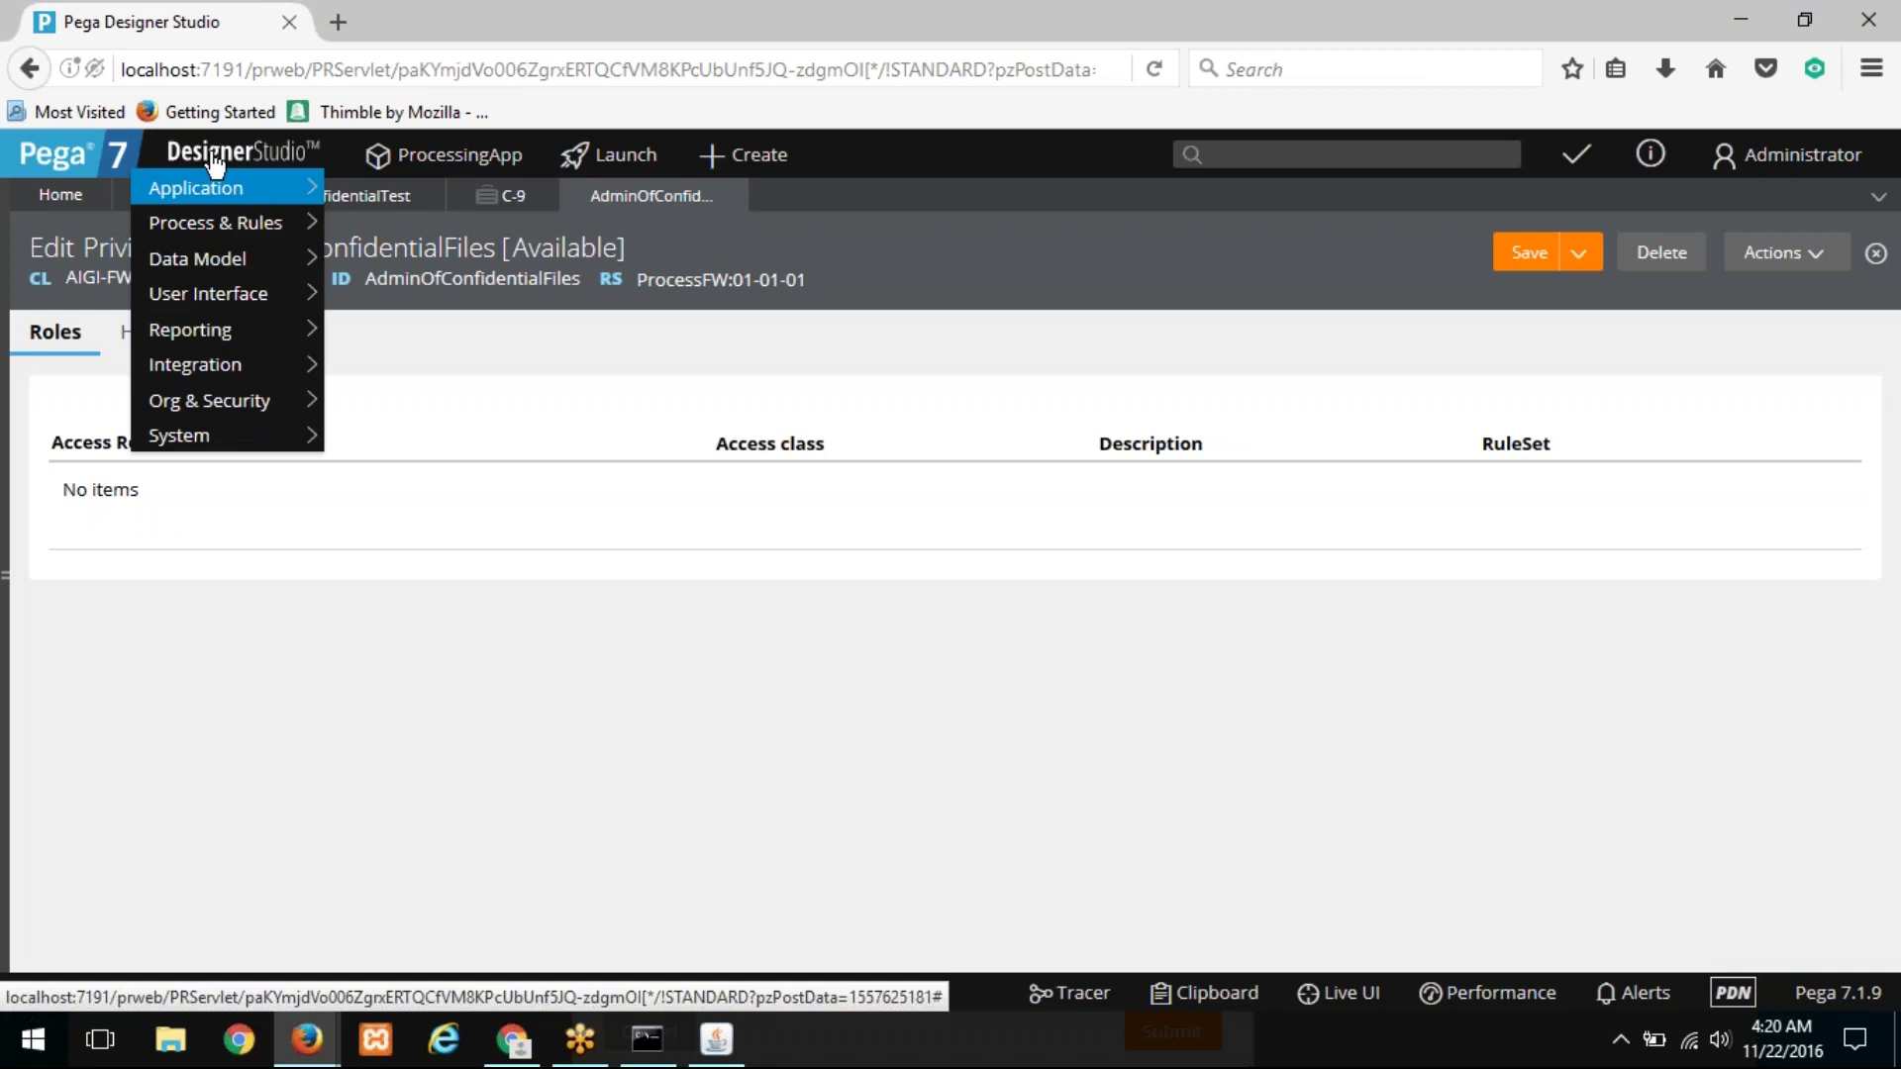
{"action": "mouse_move", "coordinate": [220, 406]}
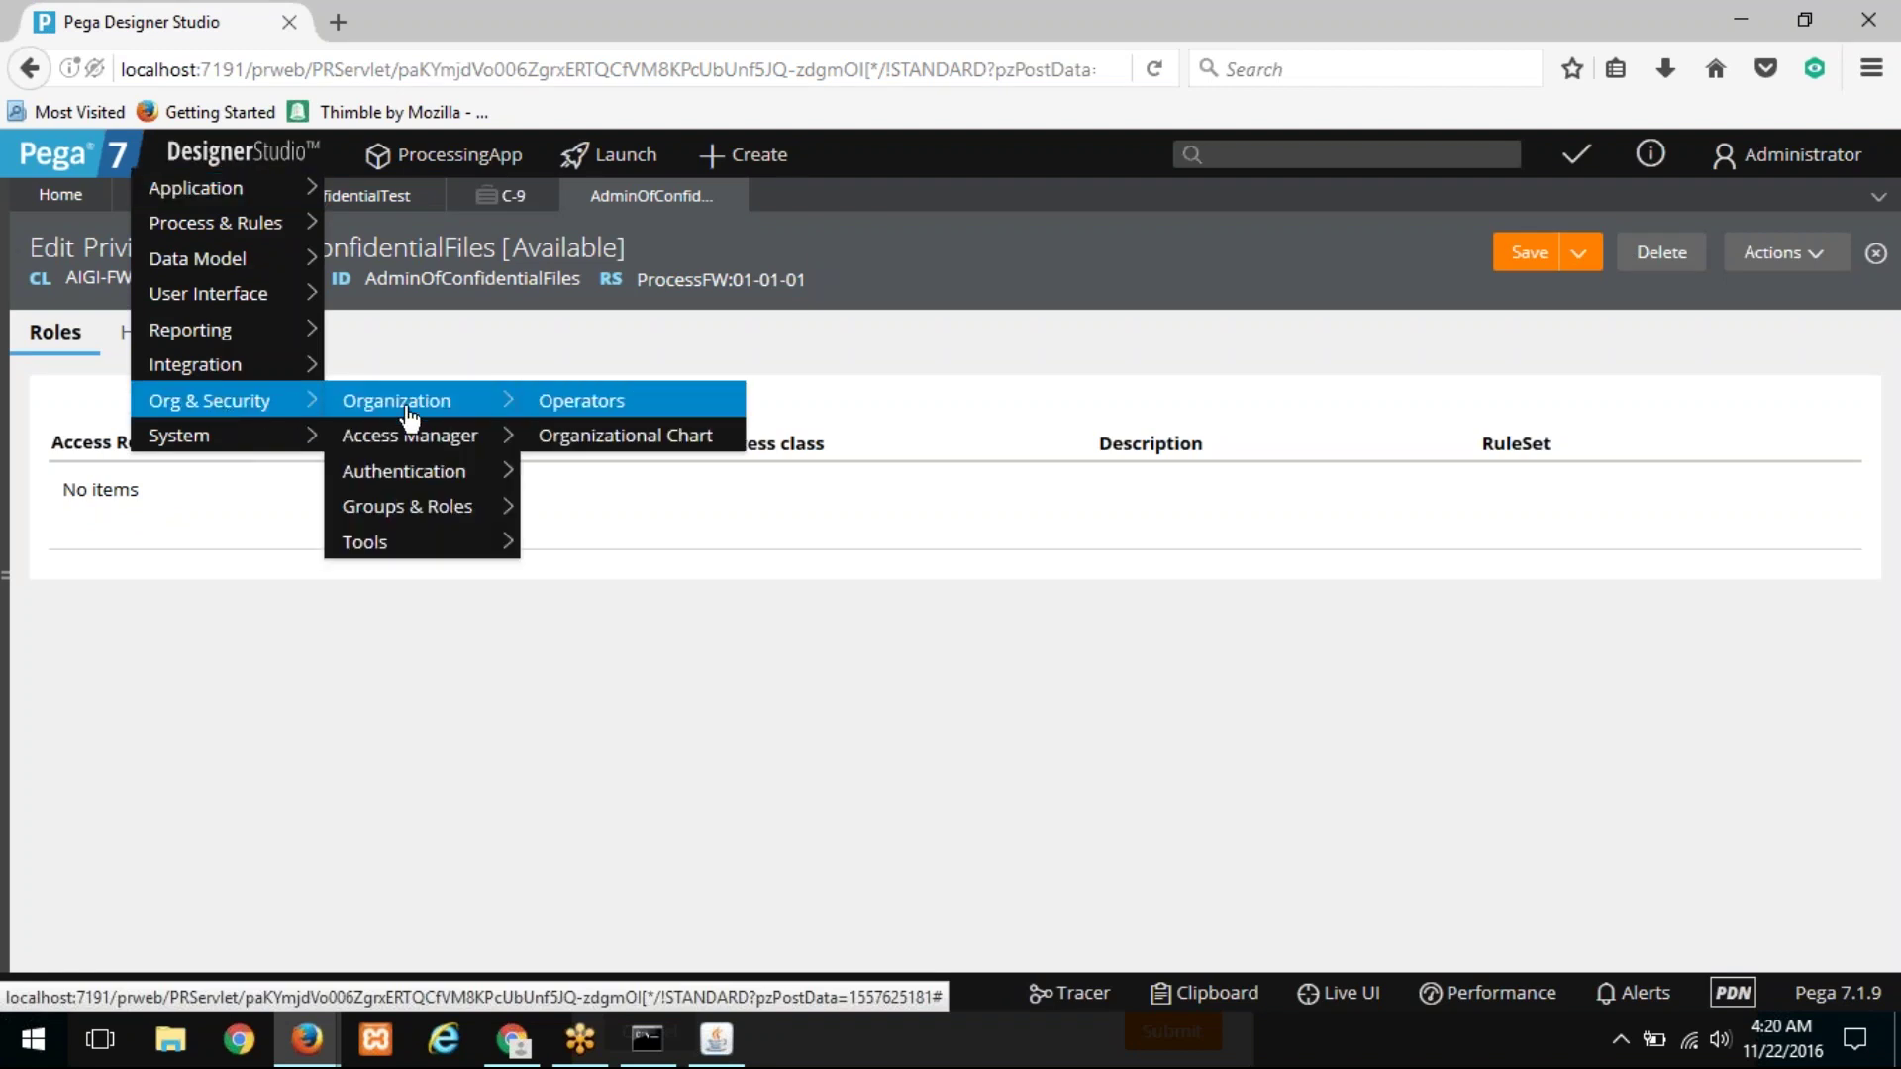
{"action": "mouse_move", "coordinate": [406, 437]}
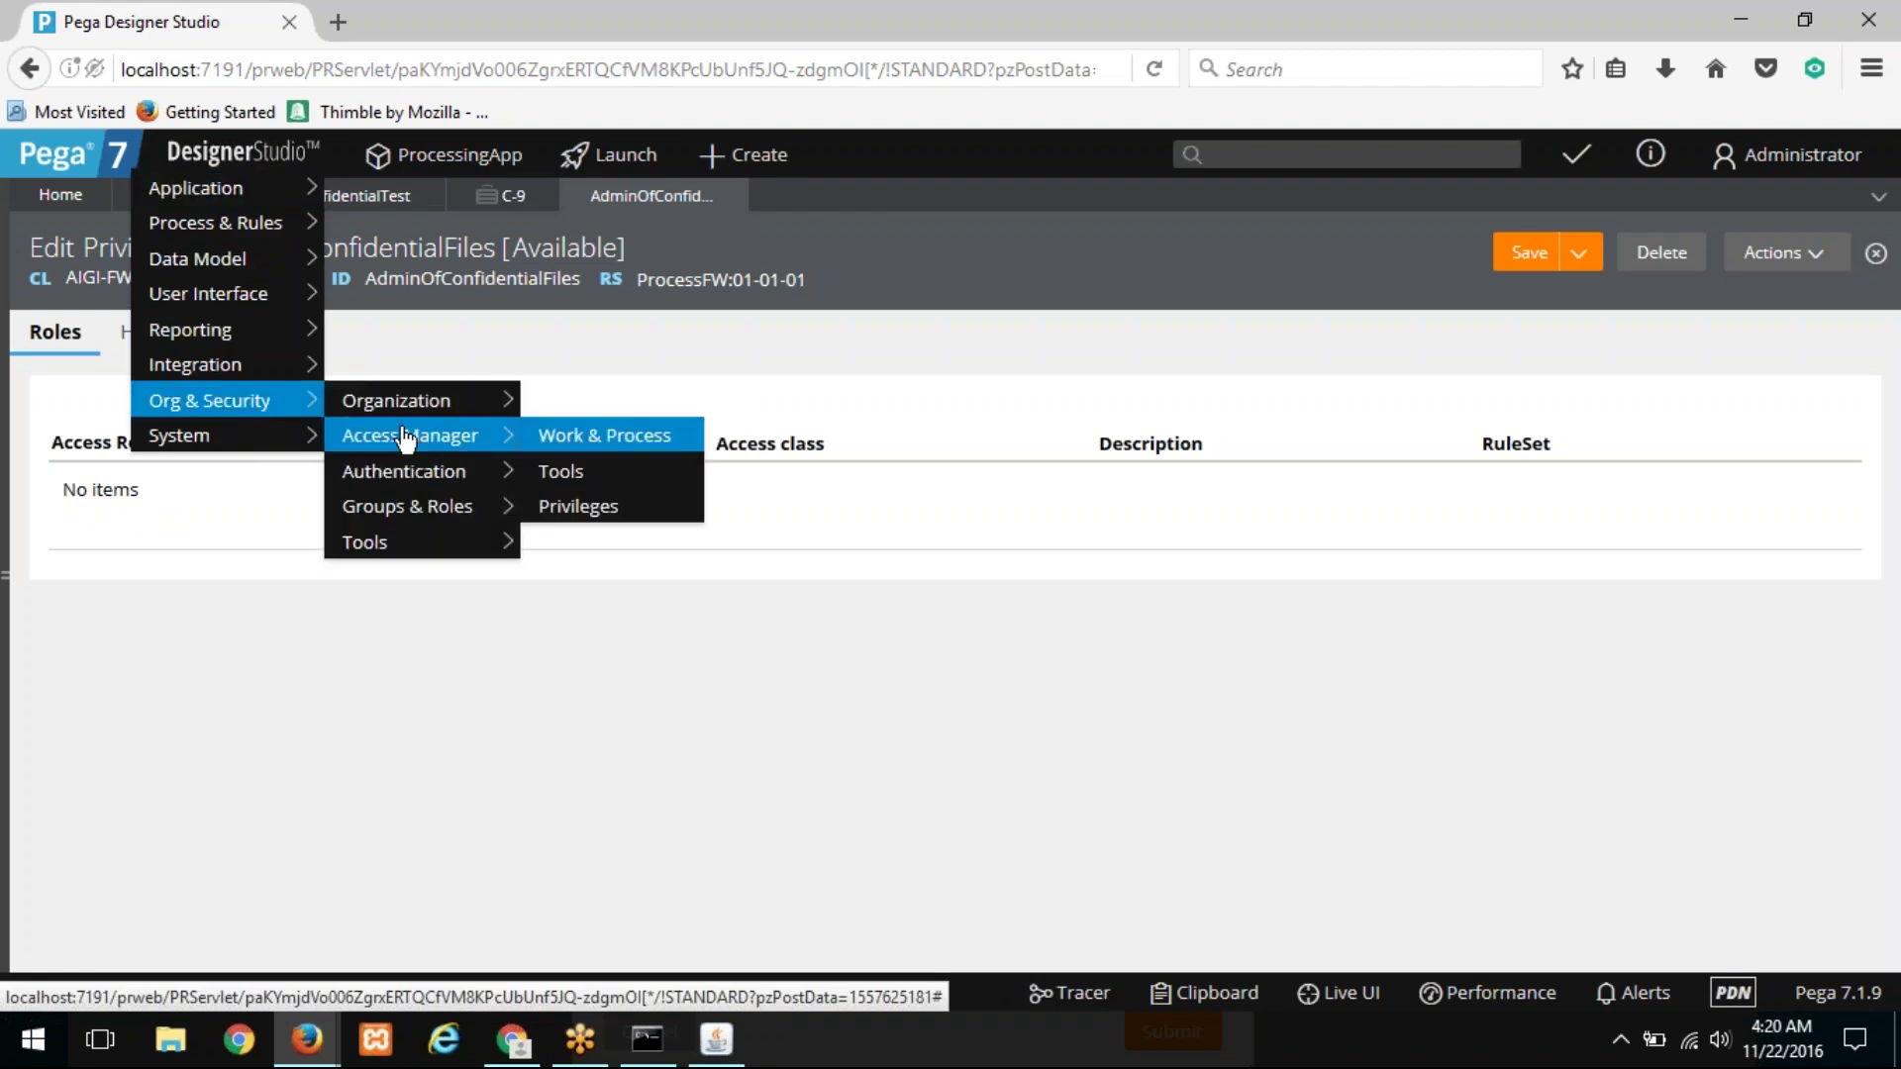
{"action": "left_click", "coordinate": [602, 436]}
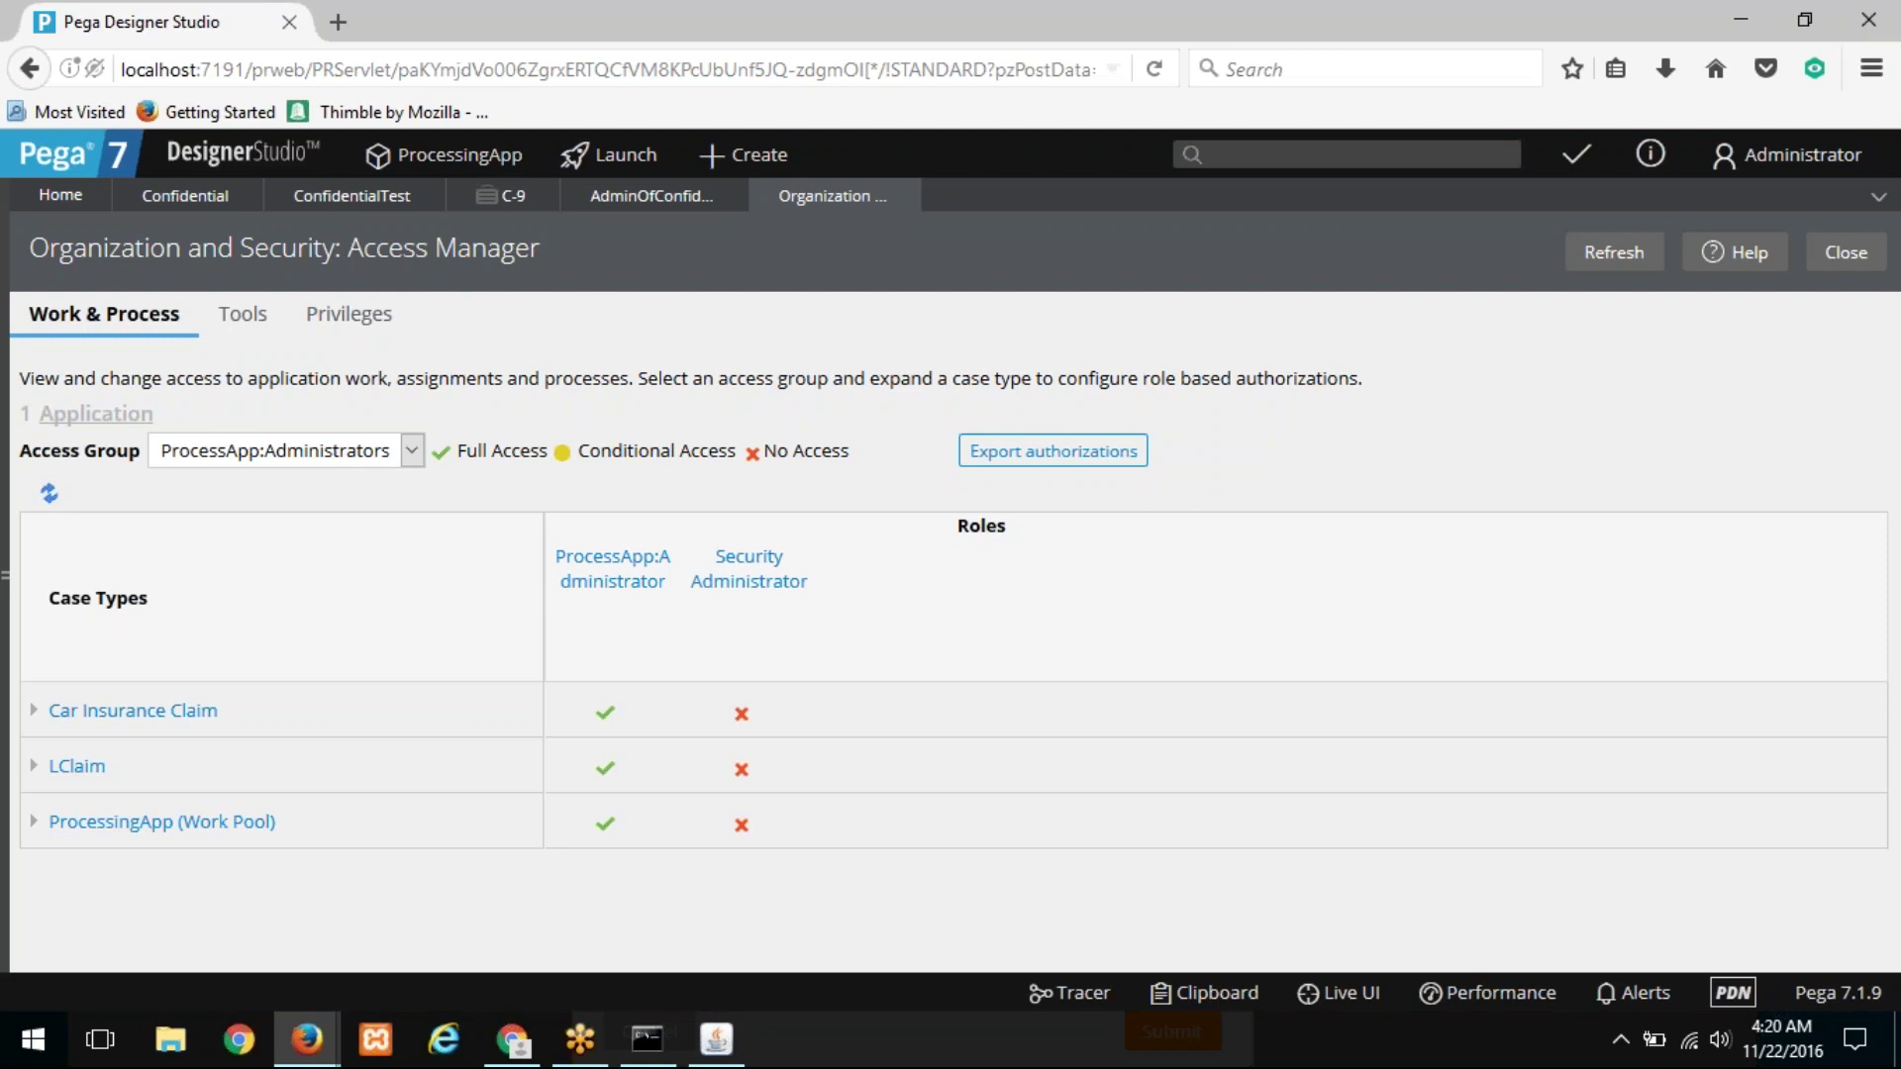
{"action": "left_click", "coordinate": [1820, 151]}
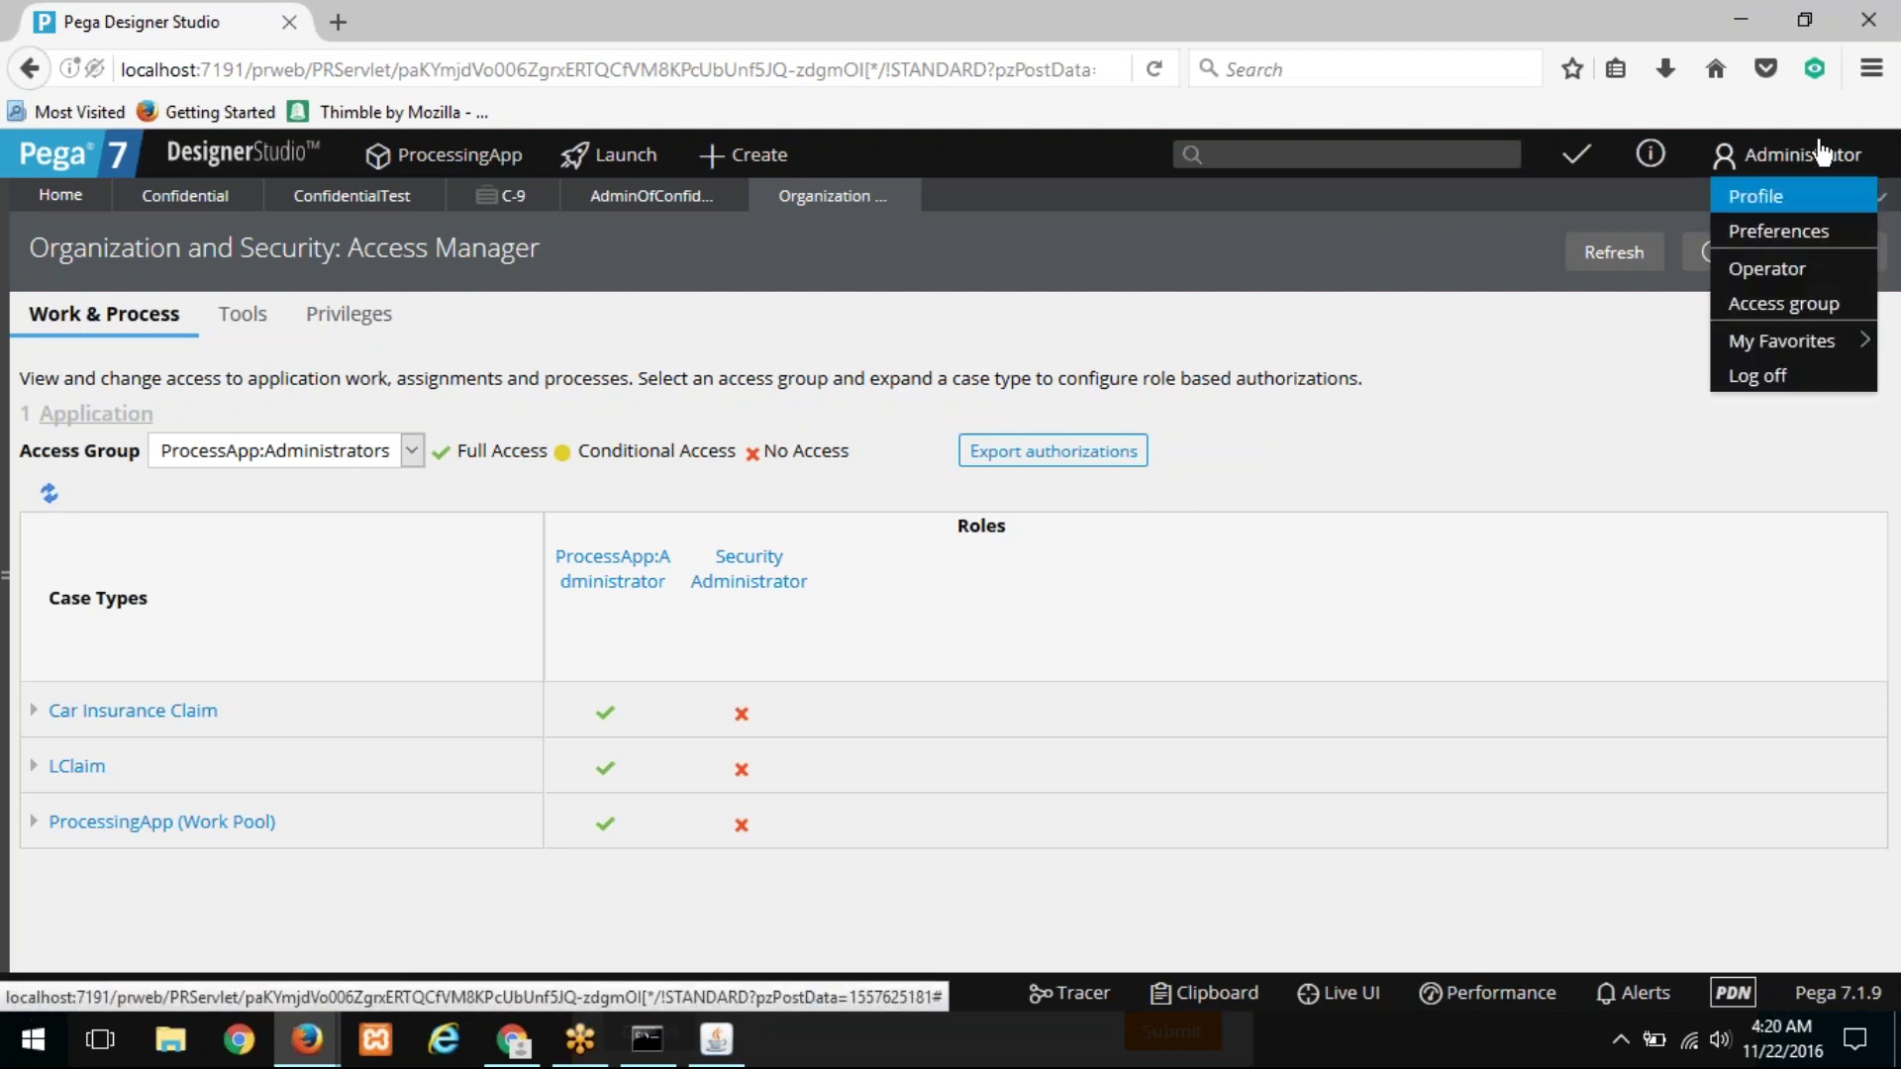
Step: Check the Administrator operator's default access group, ProcessApp:Administrators, then return to Access Manager
{"action": "left_click", "coordinate": [1788, 271]}
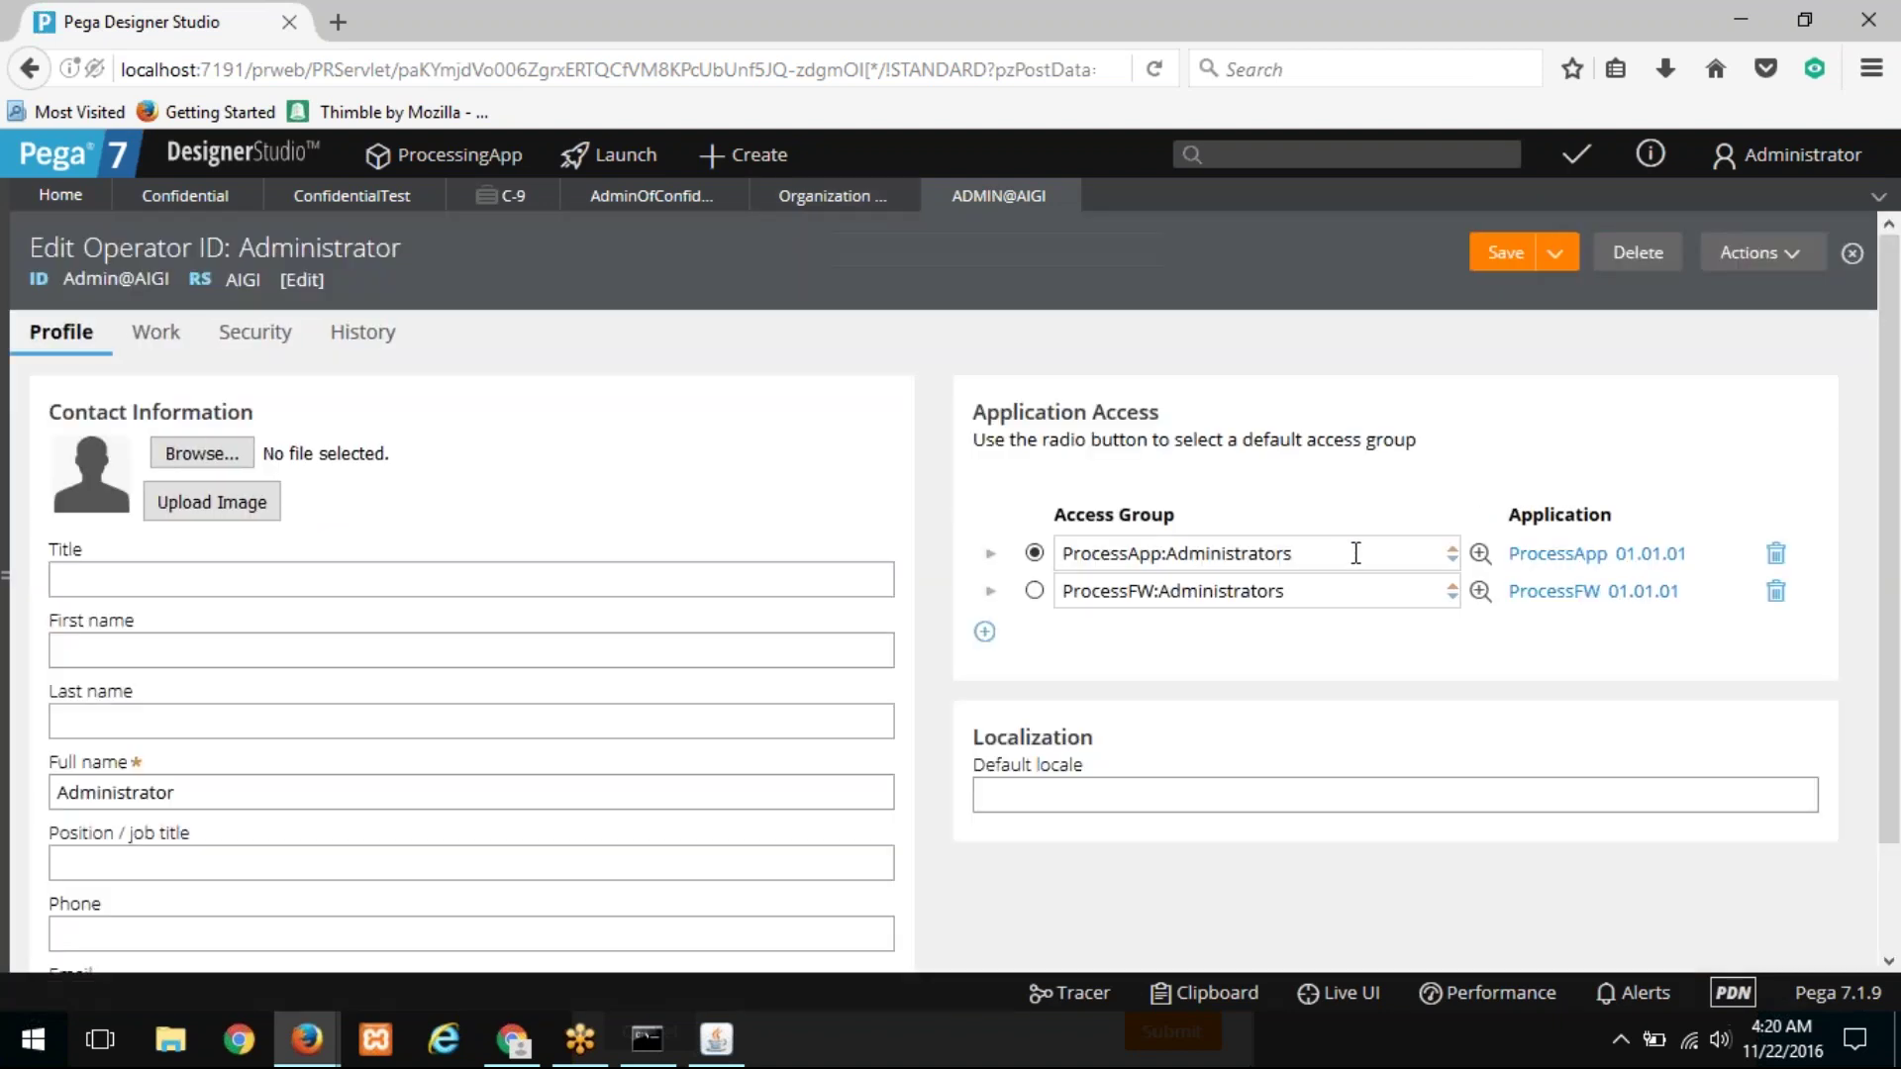
{"action": "left_click_drag", "start_coordinate": [1354, 551], "coordinate": [1002, 528]}
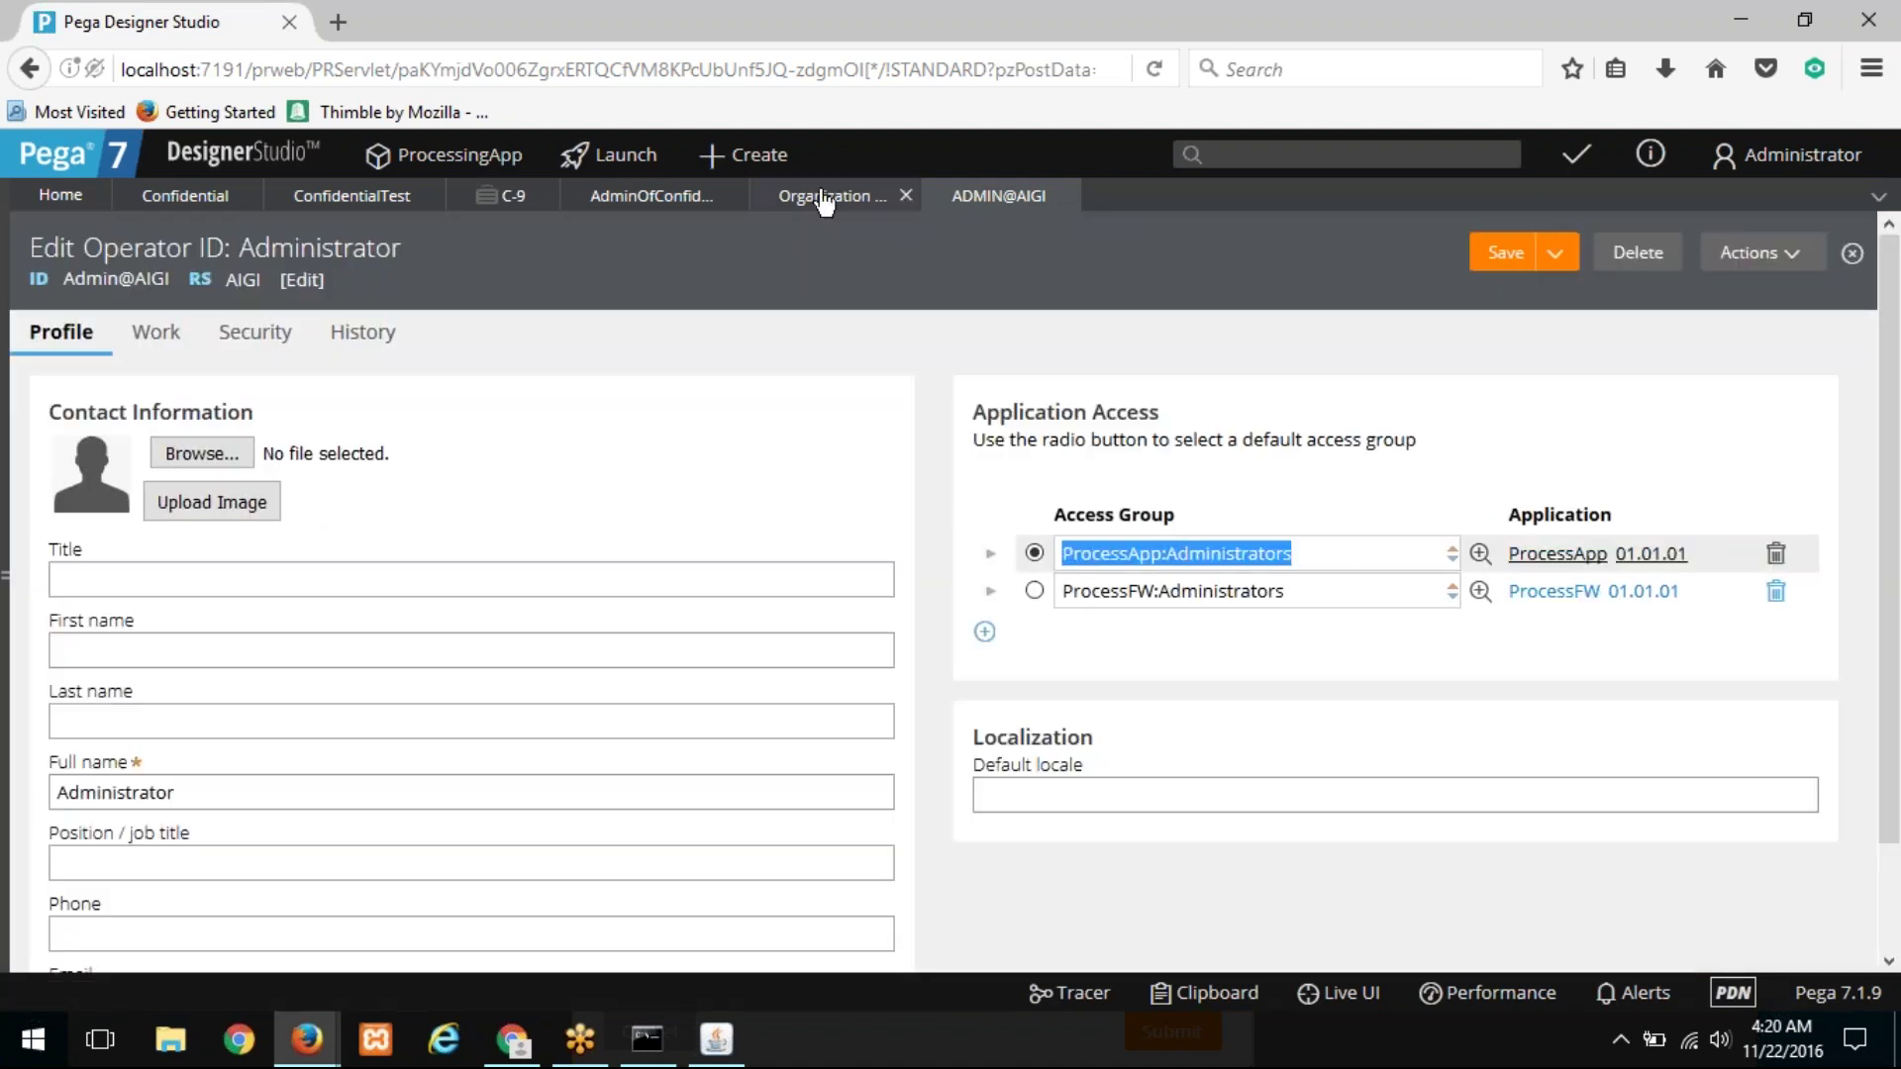
{"action": "left_click", "coordinate": [823, 198]}
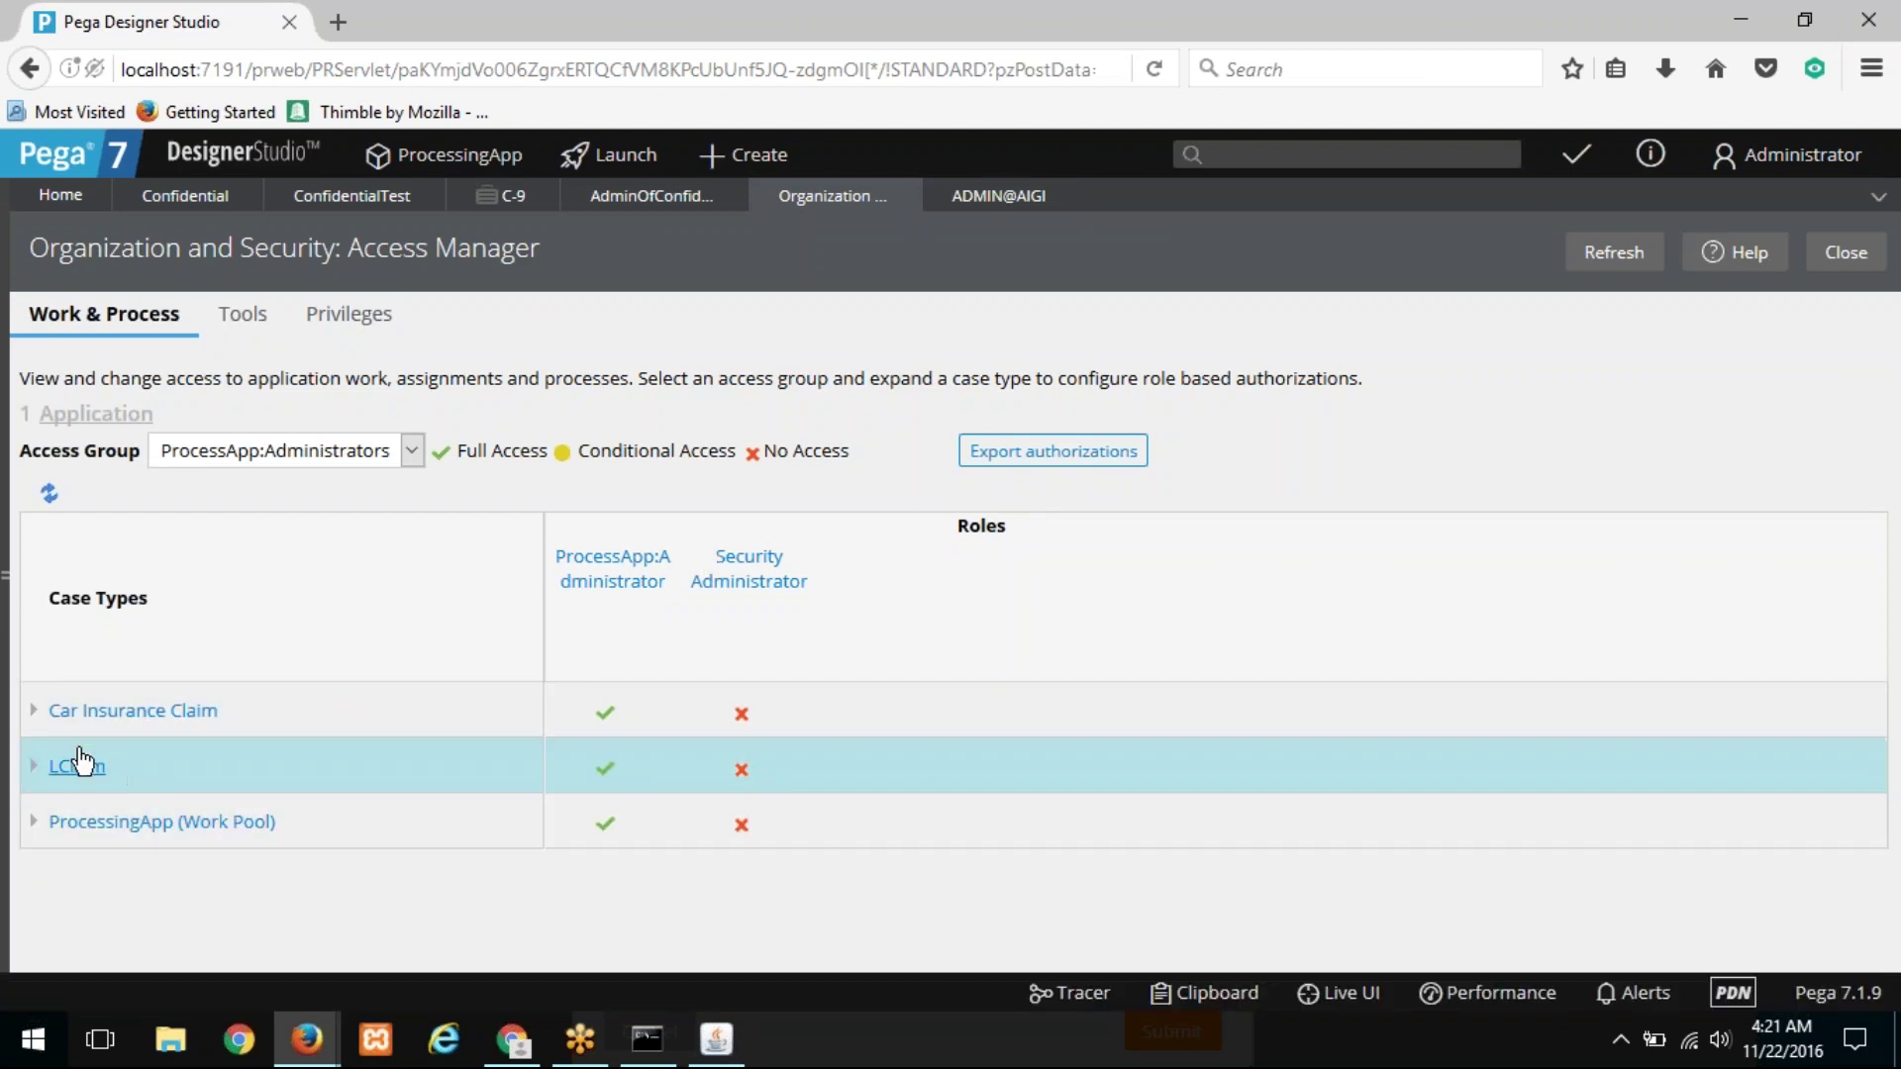
Step: Expand and review the ProcessingApp (Work Pool) permissions, then collapse them
{"action": "left_click", "coordinate": [35, 834]}
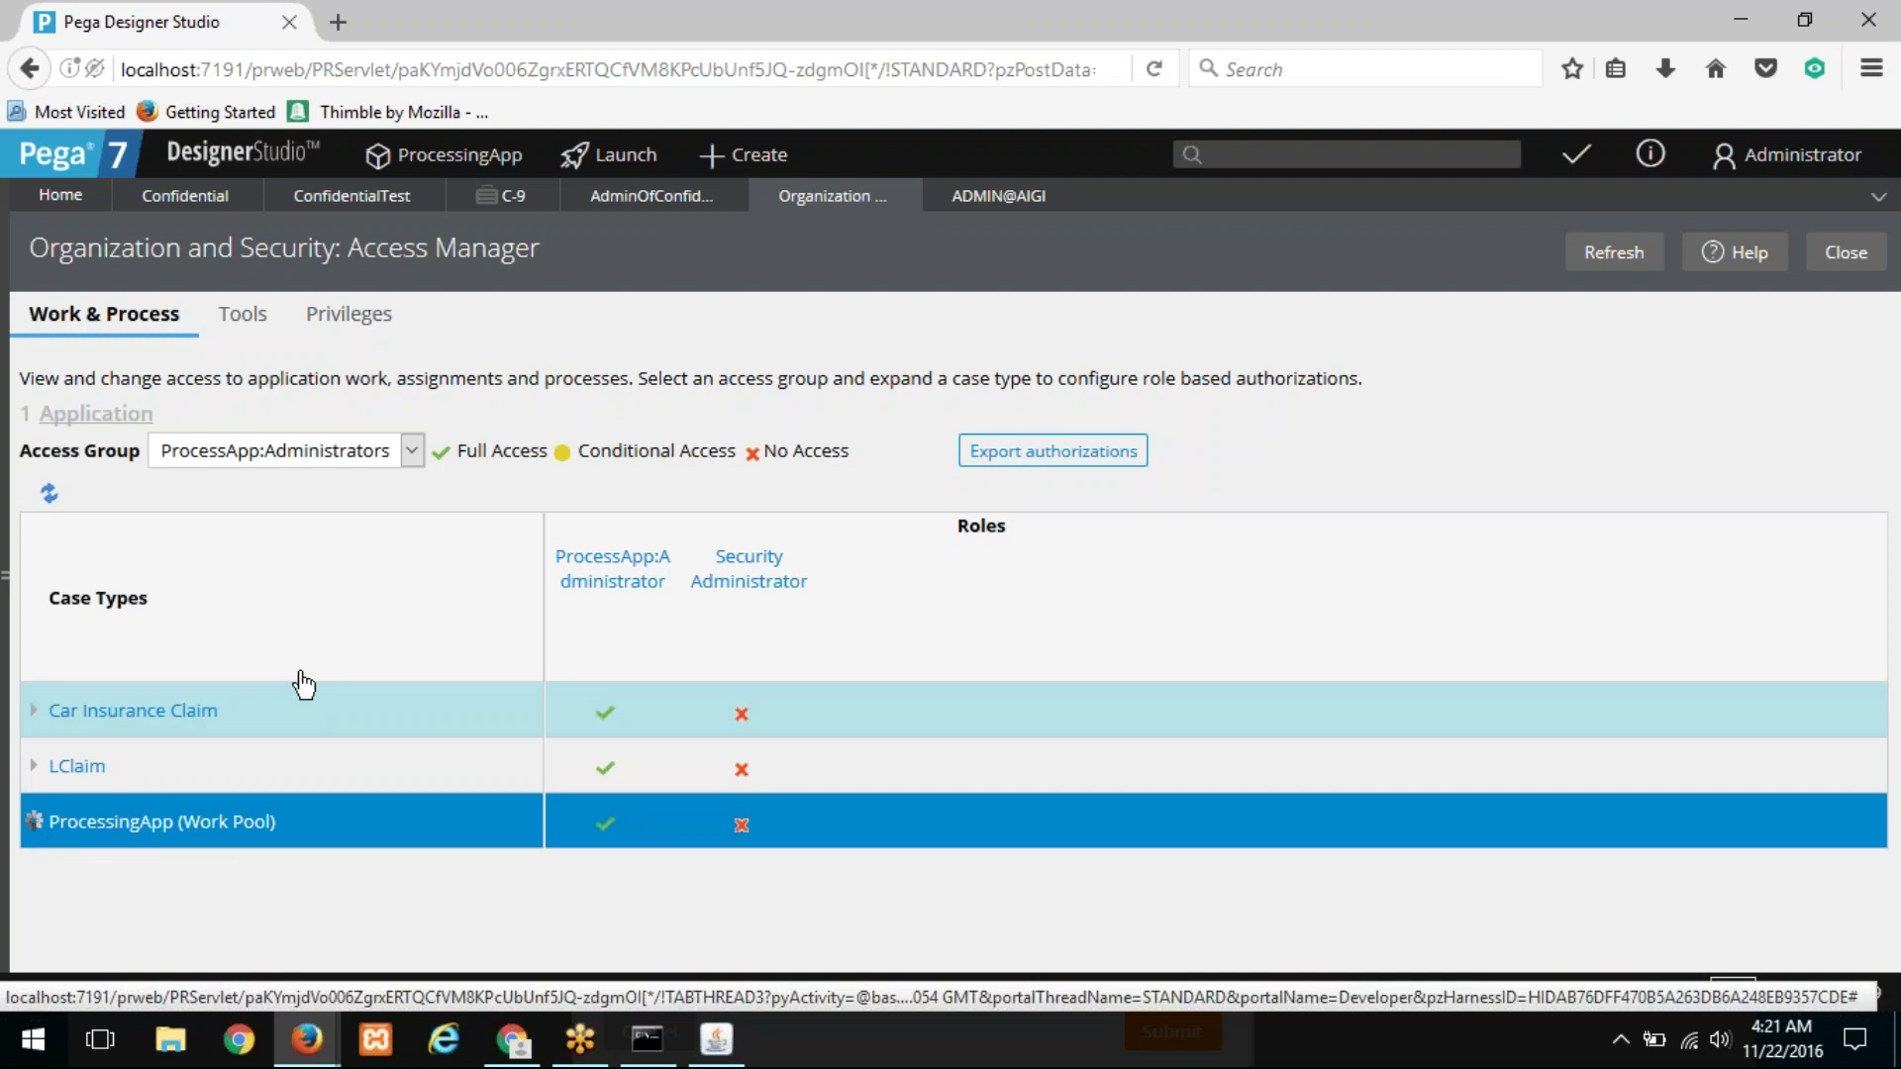
{"action": "scroll", "coordinate": [335, 667], "scroll_direction": "down", "scroll_amount": 3}
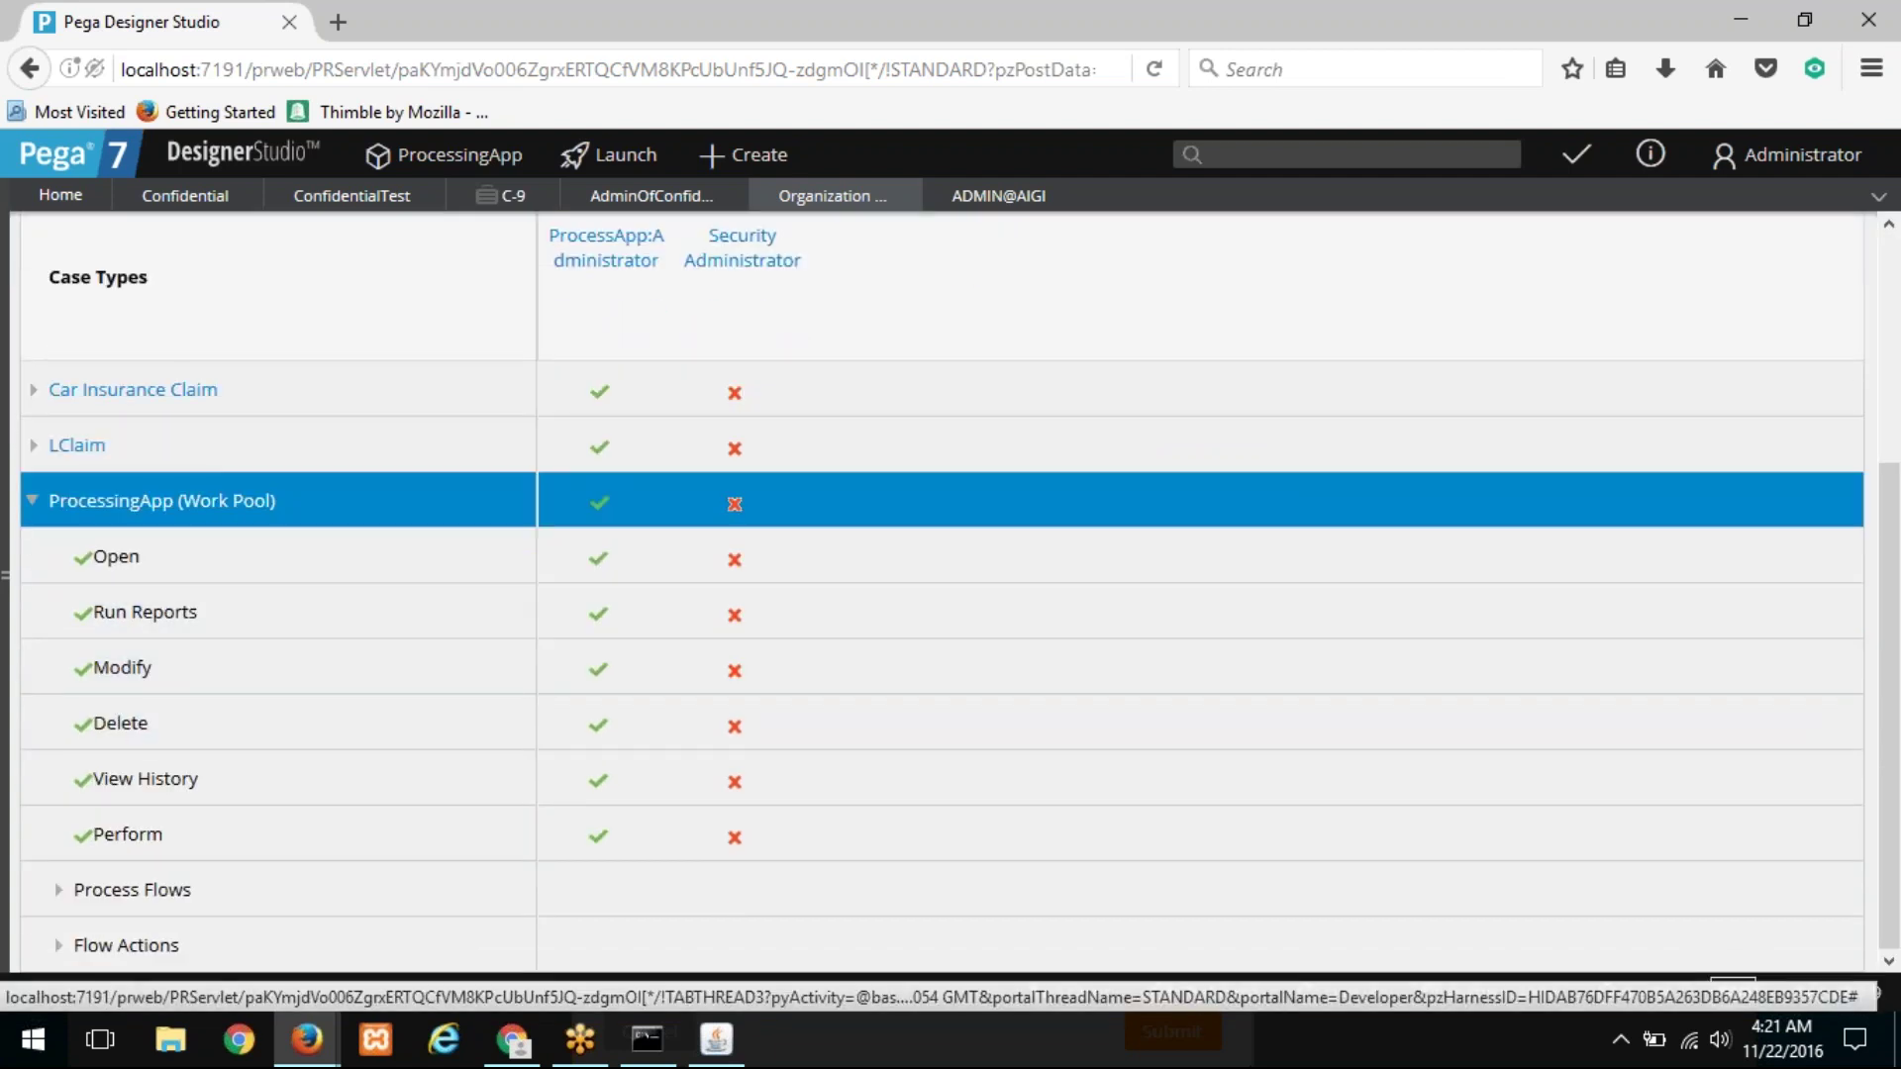
{"action": "left_click", "coordinate": [33, 502]}
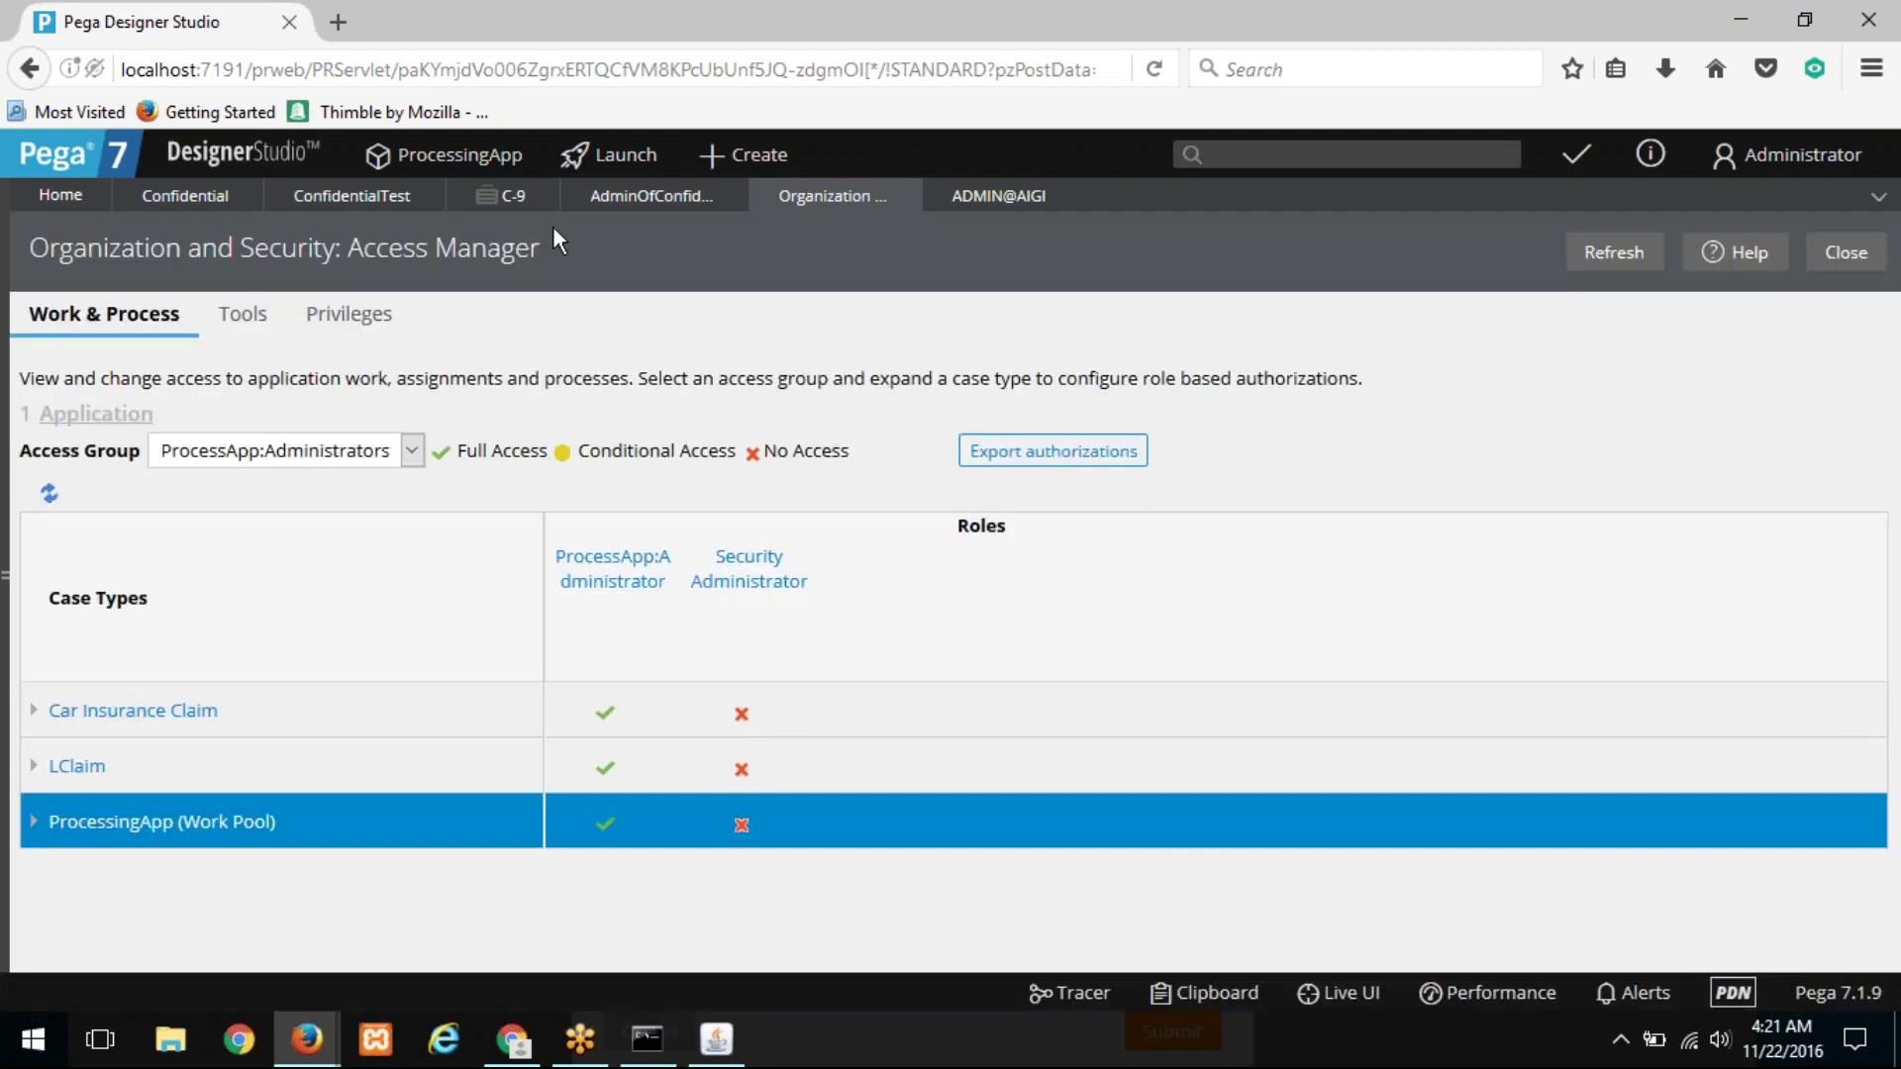
Step: Show the Access Manager privileges view, then open the ProcessApp:Administrators access group rule
{"action": "left_click", "coordinate": [623, 198]}
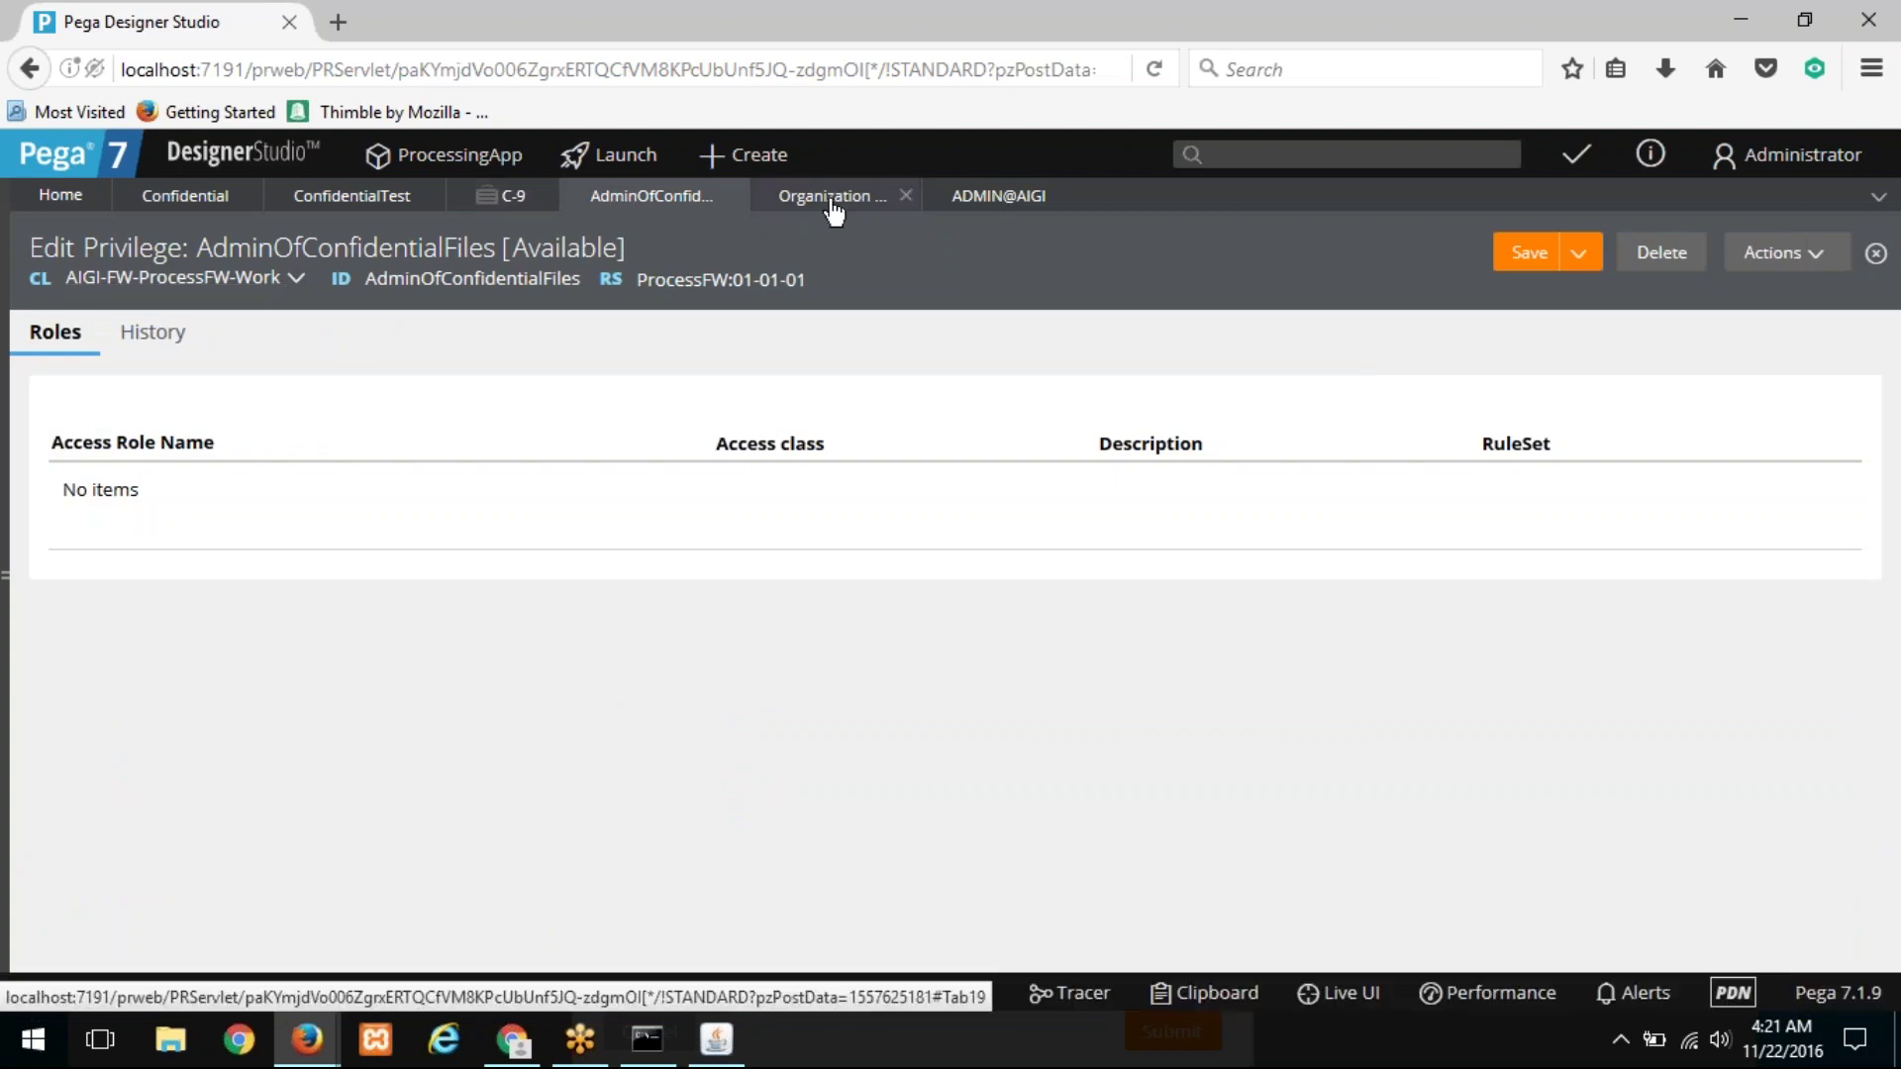
{"action": "left_click", "coordinate": [830, 198]}
{"action": "left_click", "coordinate": [321, 324]}
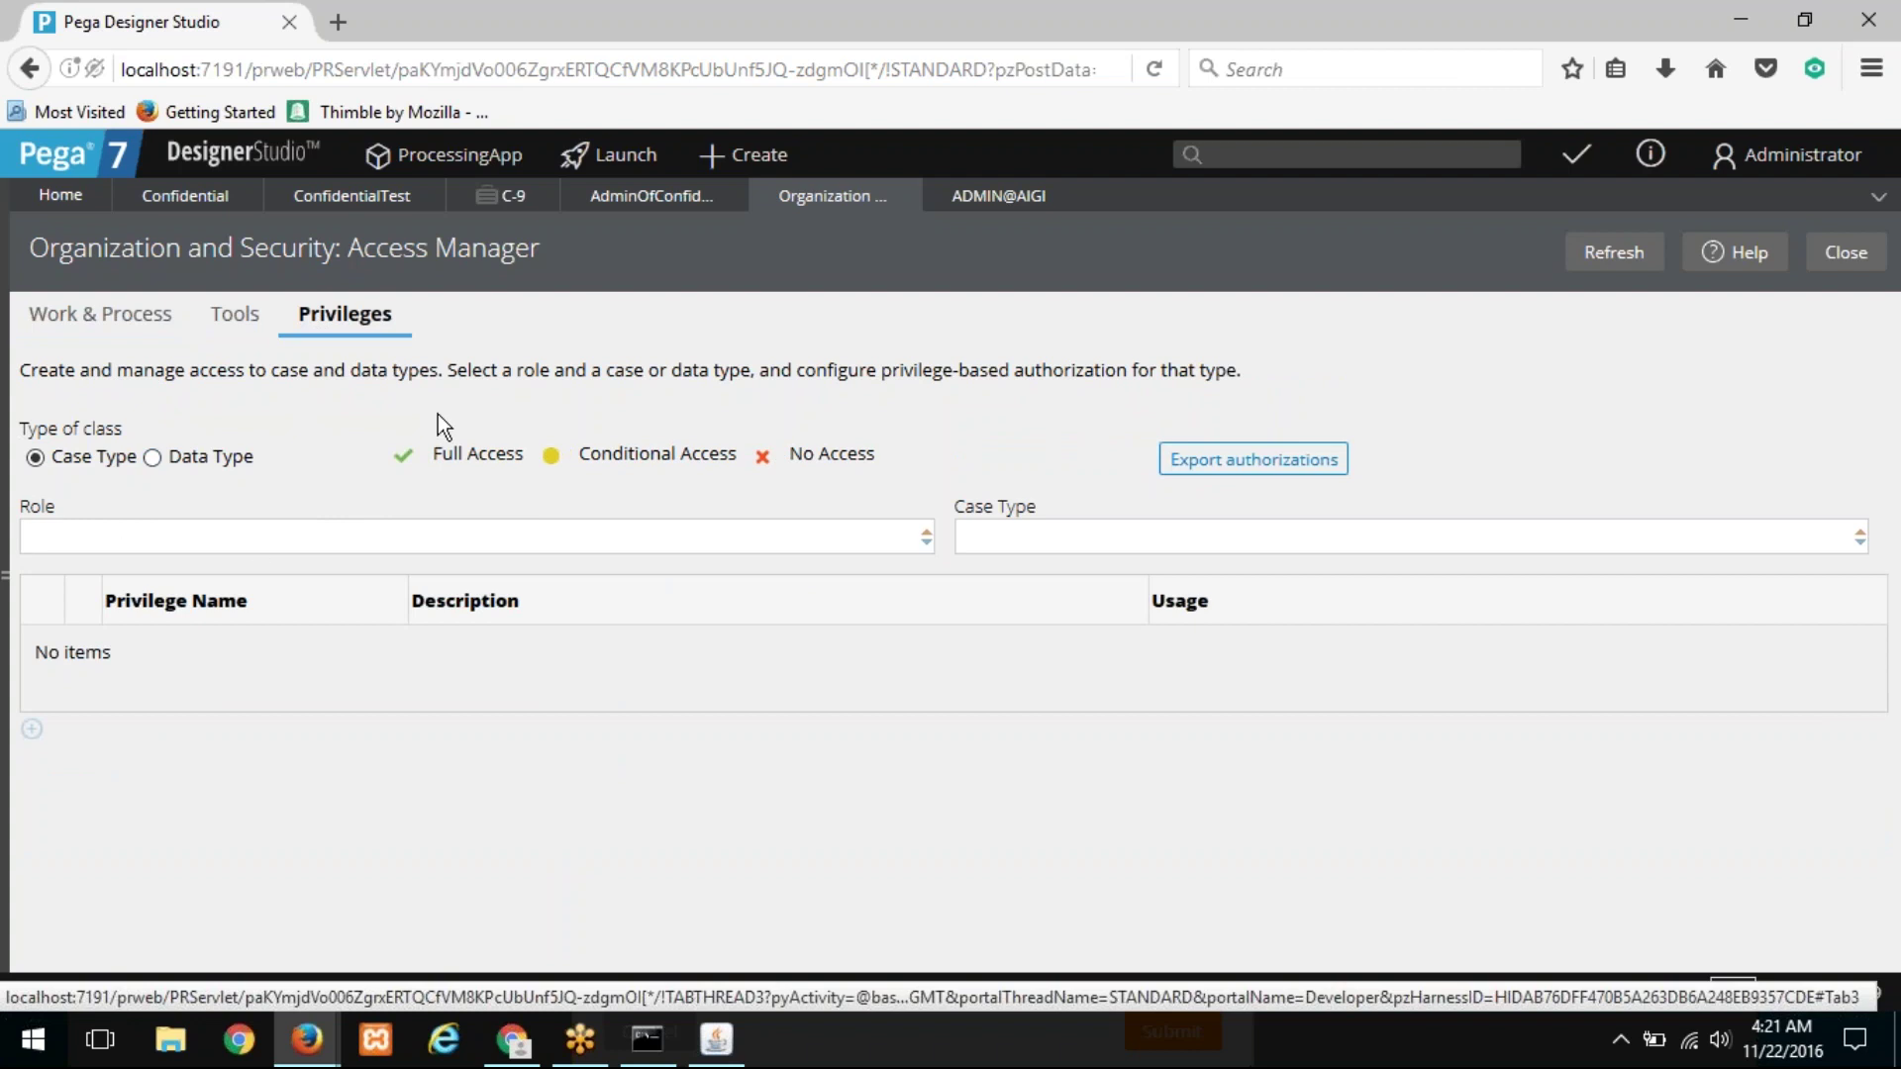
{"action": "left_click", "coordinate": [970, 198]}
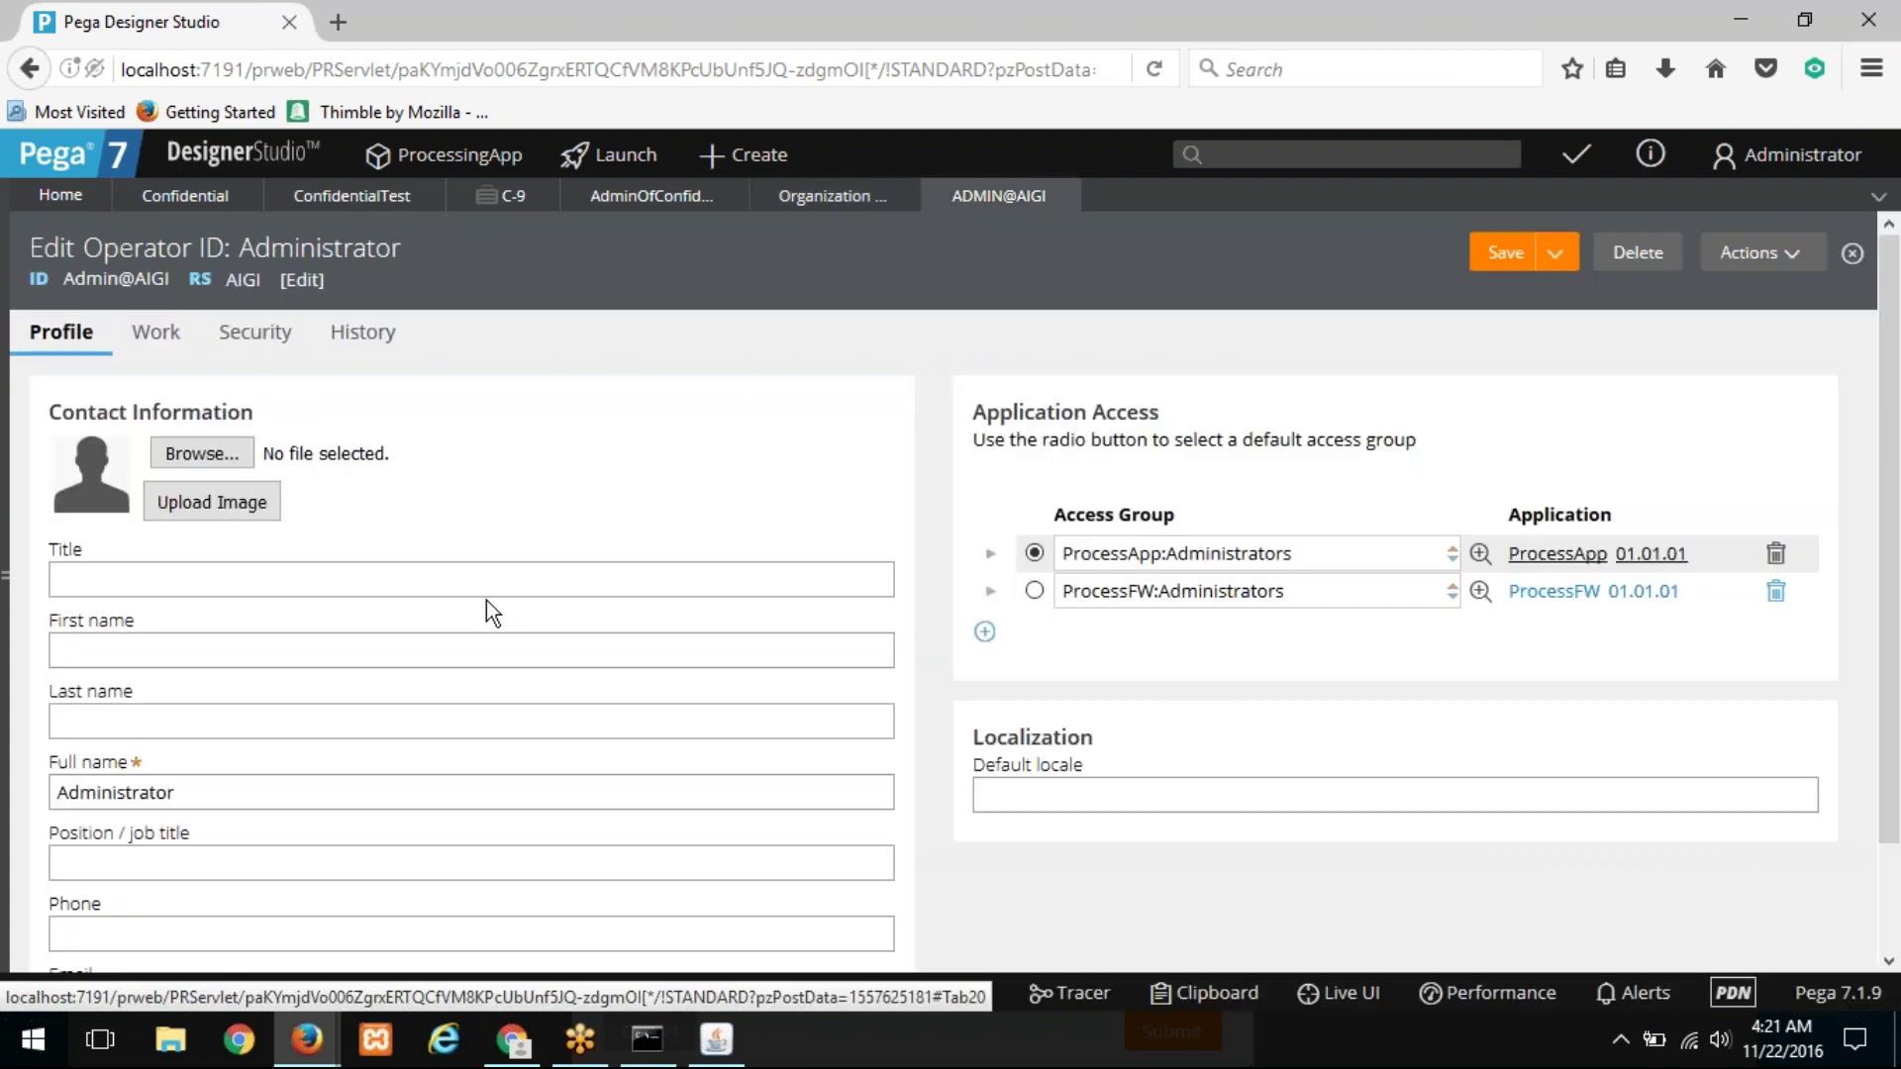
{"action": "left_click", "coordinate": [1481, 554]}
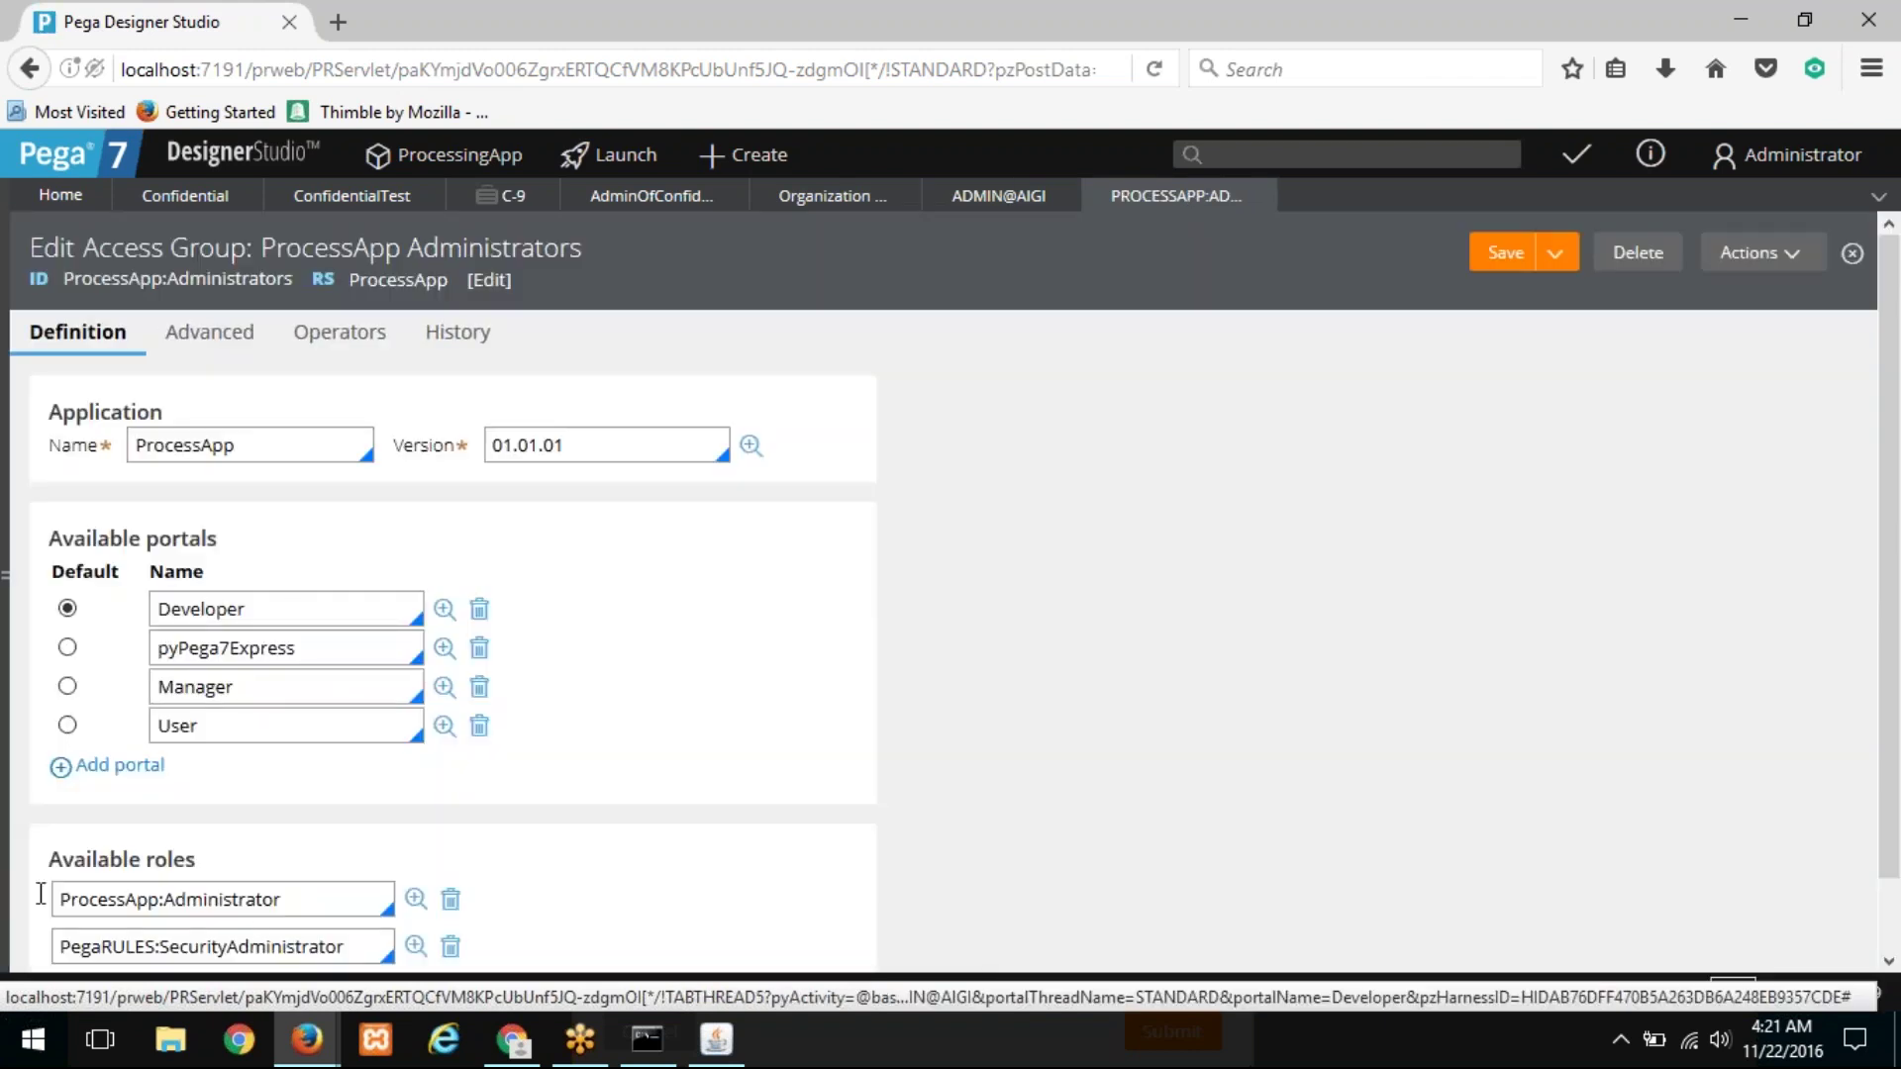
Step: Inspect the available roles ProcessApp:Administrator and PegaRULES:SecurityAdministrator in the access group
{"action": "left_click", "coordinate": [96, 889]}
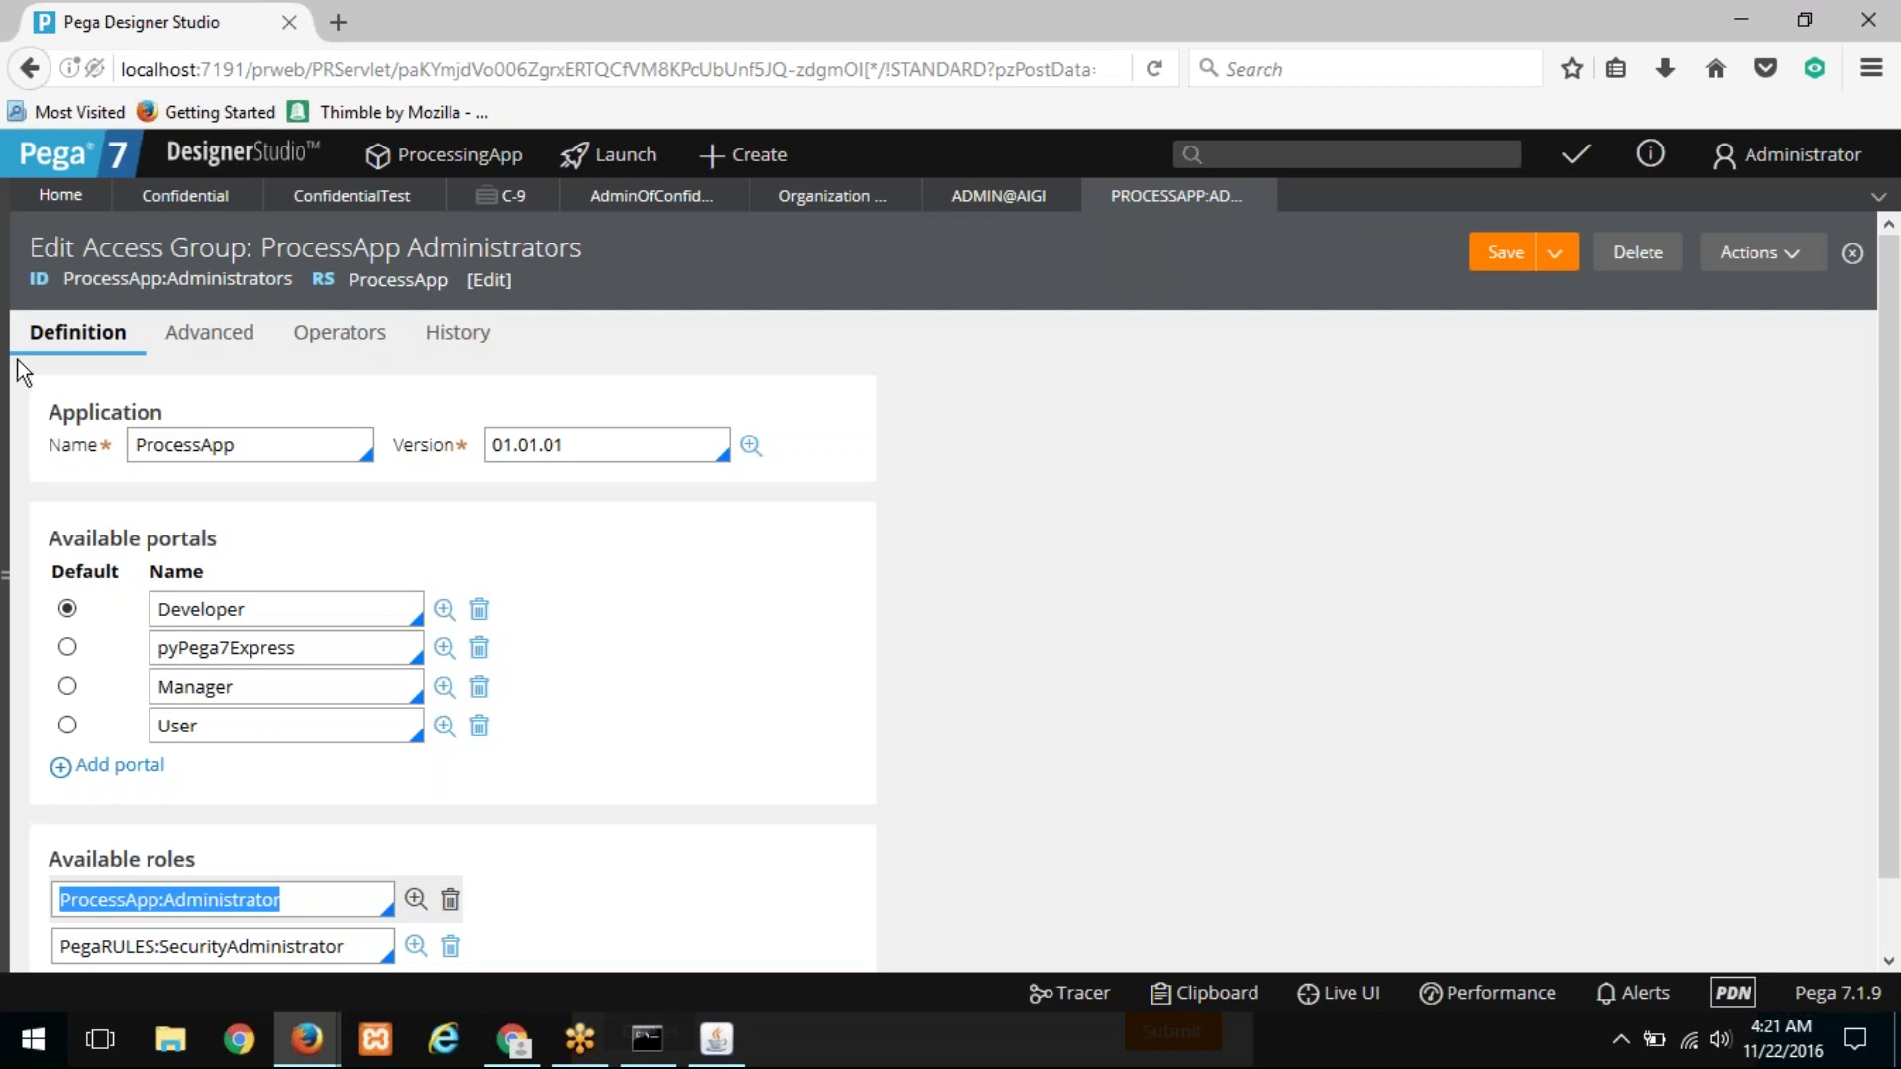
{"action": "left_click", "coordinate": [1058, 191]}
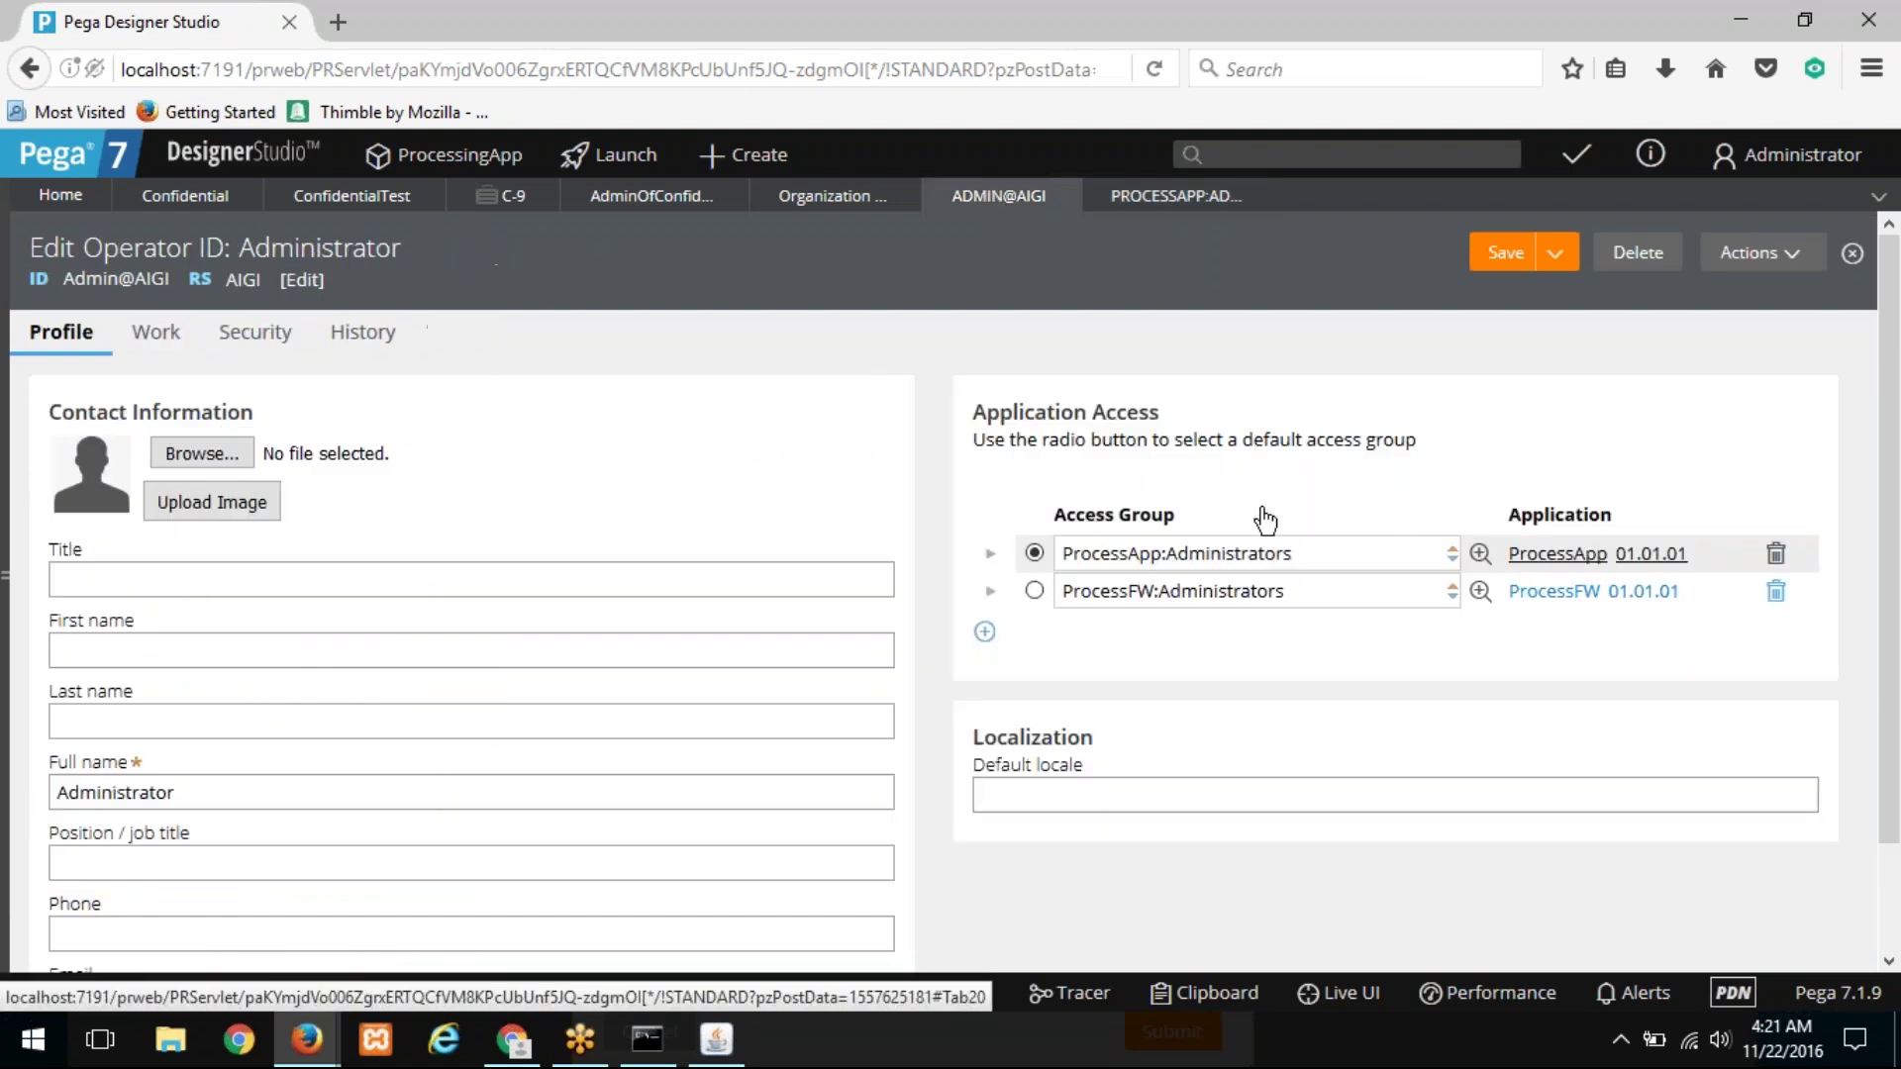
{"action": "left_click", "coordinate": [1179, 195]}
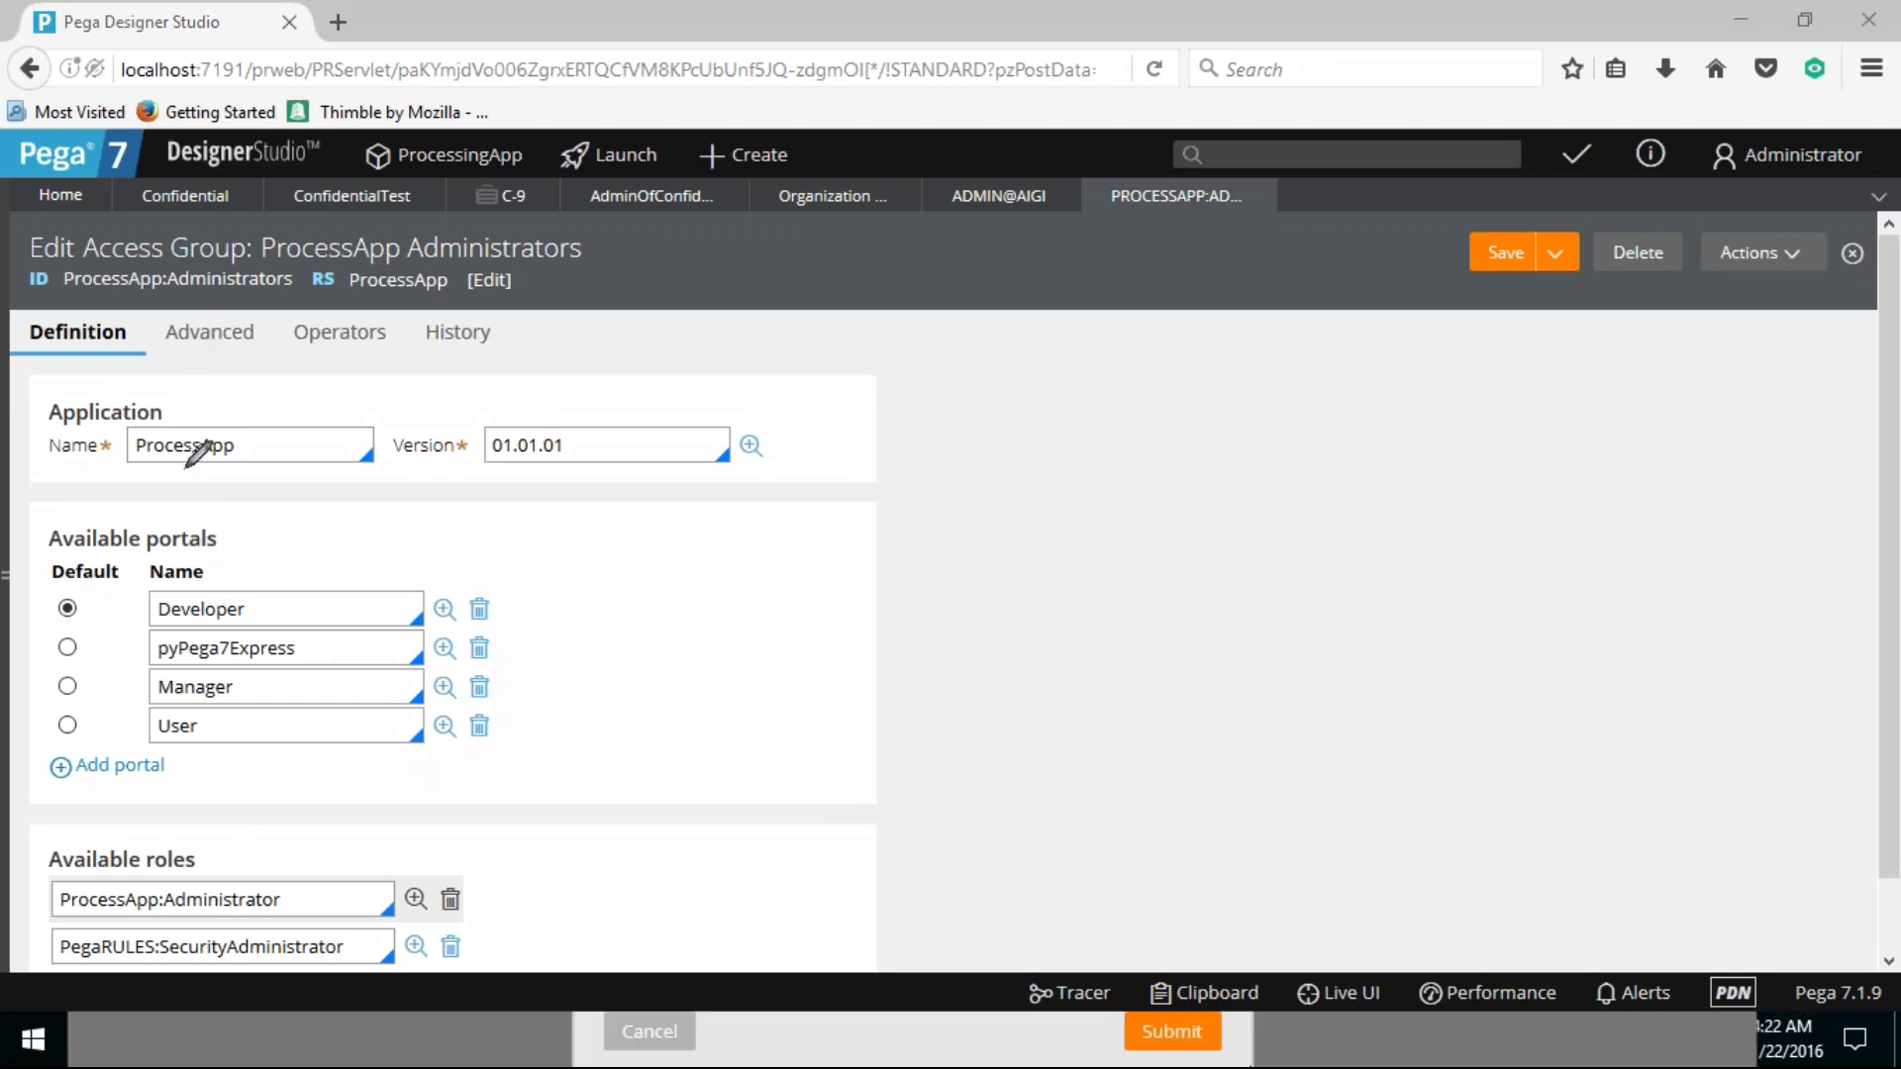
{"action": "mouse_move", "coordinate": [57, 265]}
{"action": "left_mouse_down"}
{"action": "mouse_move", "coordinate": [266, 250]}
{"action": "mouse_move", "coordinate": [134, 212]}
{"action": "mouse_move", "coordinate": [54, 263]}
{"action": "left_mouse_up"}
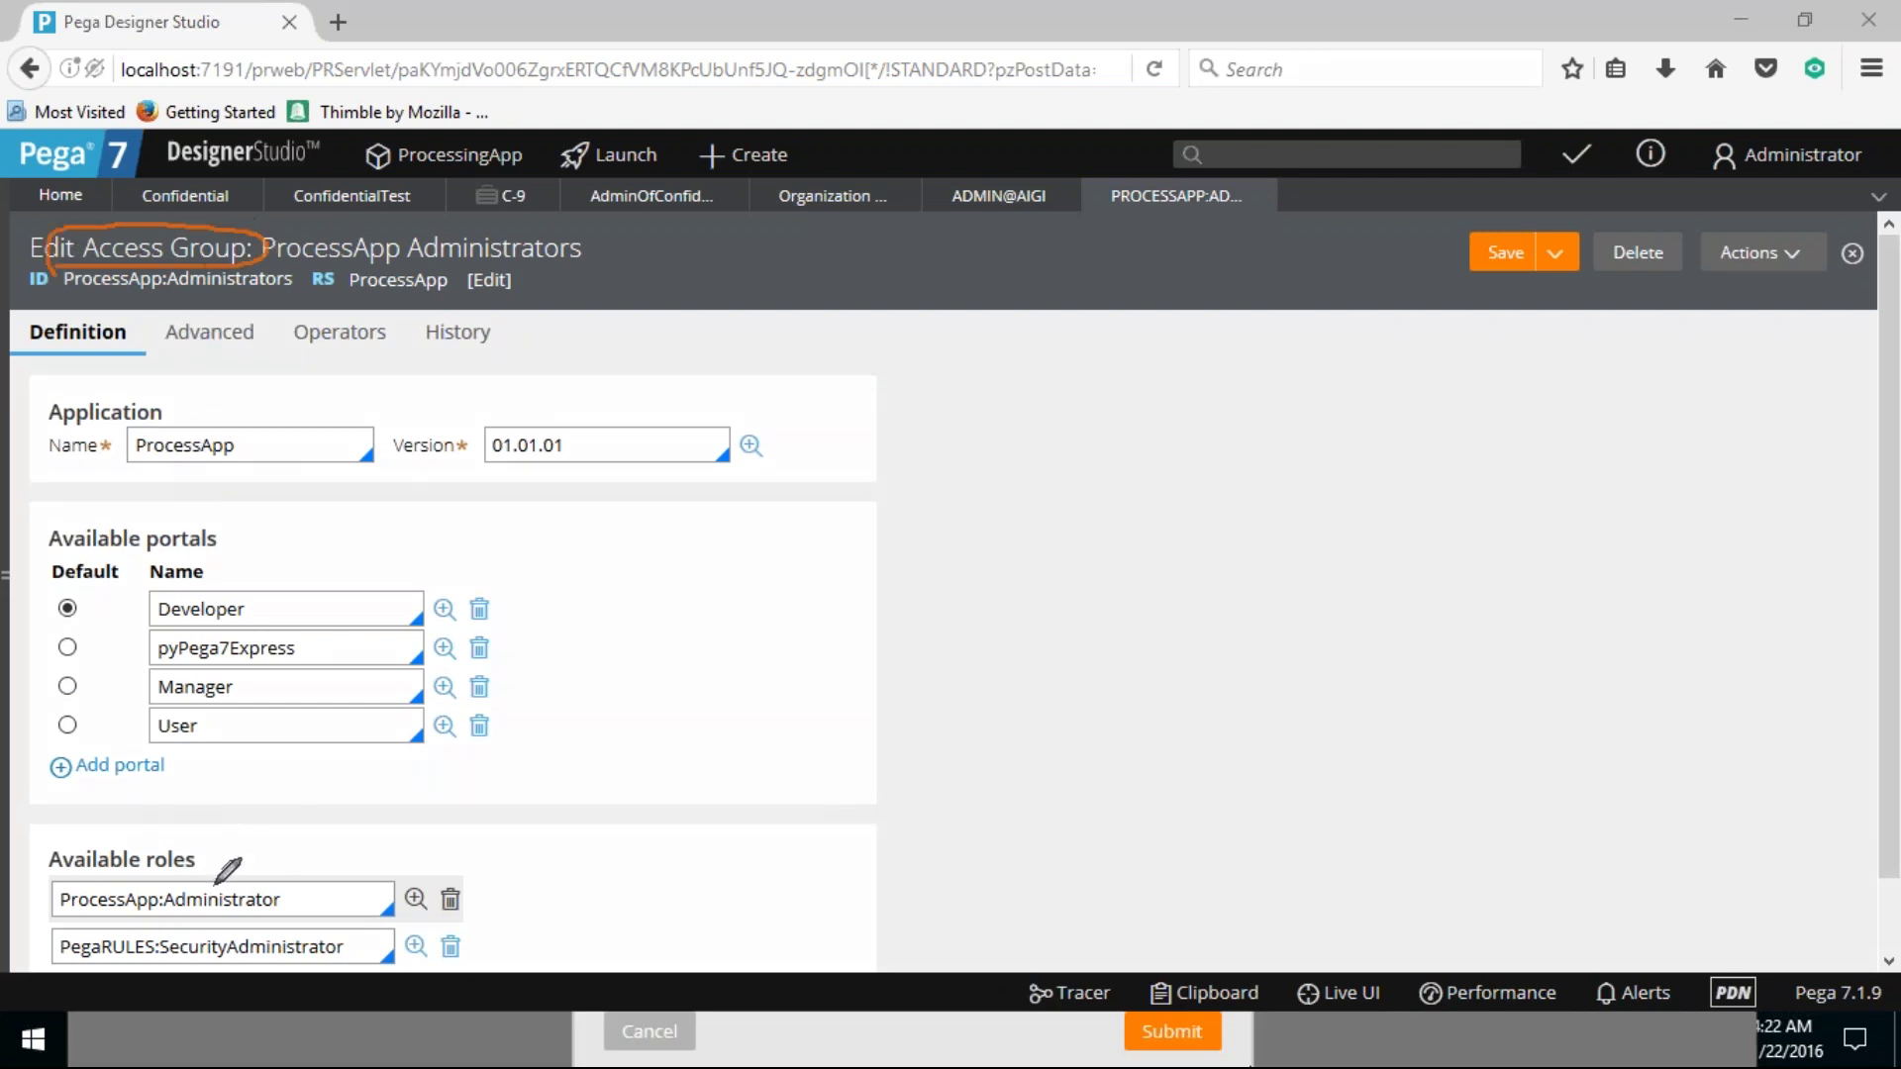
{"action": "mouse_move", "coordinate": [349, 884]}
{"action": "left_mouse_down"}
{"action": "mouse_move", "coordinate": [361, 896]}
{"action": "mouse_move", "coordinate": [446, 834]}
{"action": "left_mouse_up"}
{"action": "left_click_drag", "start_coordinate": [374, 948], "coordinate": [482, 890]}
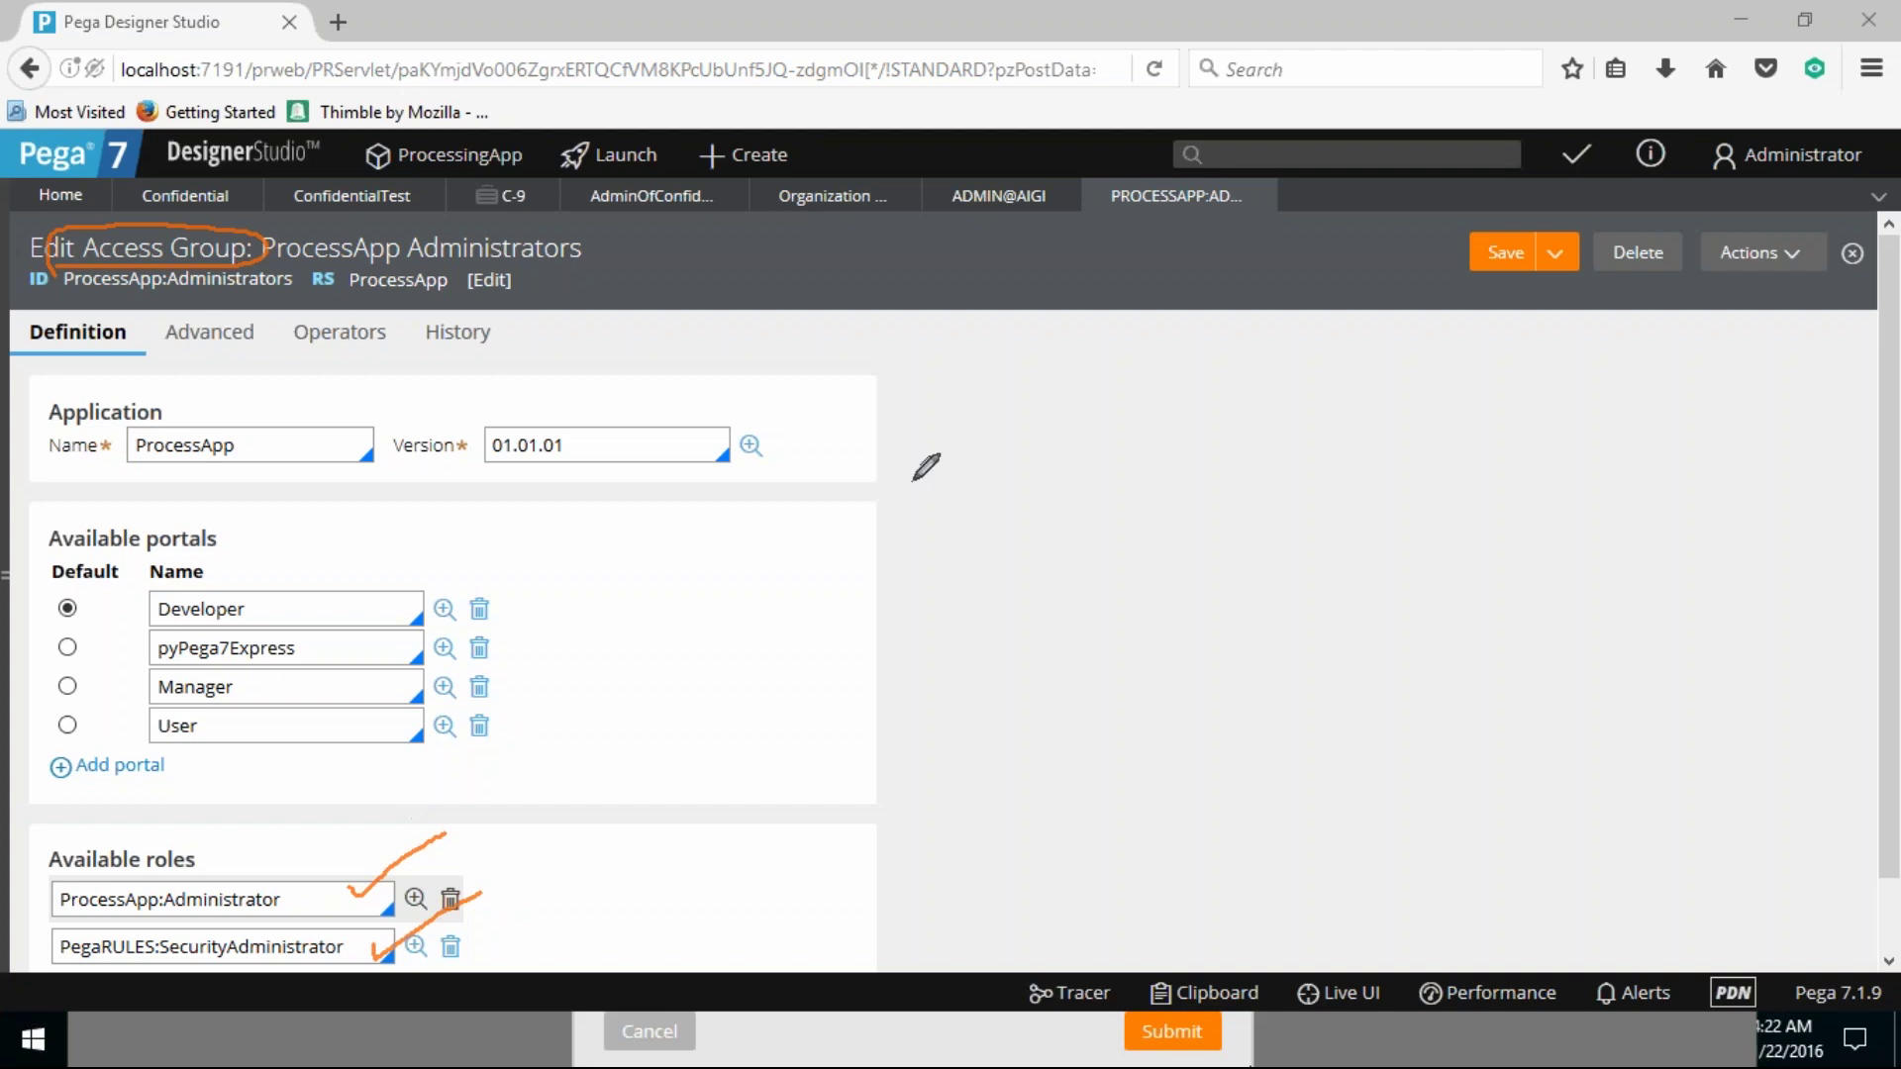
{"action": "mouse_move", "coordinate": [976, 531]}
{"action": "left_mouse_down"}
{"action": "mouse_move", "coordinate": [1002, 580]}
{"action": "mouse_move", "coordinate": [991, 532]}
{"action": "mouse_move", "coordinate": [1183, 547]}
{"action": "mouse_move", "coordinate": [1133, 576]}
{"action": "left_mouse_up"}
{"action": "mouse_move", "coordinate": [1226, 515]}
{"action": "left_mouse_down"}
{"action": "mouse_move", "coordinate": [1221, 562]}
{"action": "mouse_move", "coordinate": [1256, 562]}
{"action": "left_mouse_up"}
{"action": "mouse_move", "coordinate": [1224, 542]}
{"action": "left_mouse_down"}
{"action": "mouse_move", "coordinate": [1309, 559]}
{"action": "mouse_move", "coordinate": [1313, 589]}
{"action": "mouse_move", "coordinate": [1405, 536]}
{"action": "mouse_move", "coordinate": [1382, 558]}
{"action": "left_mouse_up"}
{"action": "mouse_move", "coordinate": [1452, 507]}
{"action": "left_mouse_down"}
{"action": "mouse_move", "coordinate": [1452, 562]}
{"action": "mouse_move", "coordinate": [1477, 511]}
{"action": "mouse_move", "coordinate": [1455, 536]}
{"action": "mouse_move", "coordinate": [1488, 559]}
{"action": "mouse_move", "coordinate": [1465, 634]}
{"action": "mouse_move", "coordinate": [1463, 602]}
{"action": "mouse_move", "coordinate": [1498, 612]}
{"action": "left_mouse_up"}
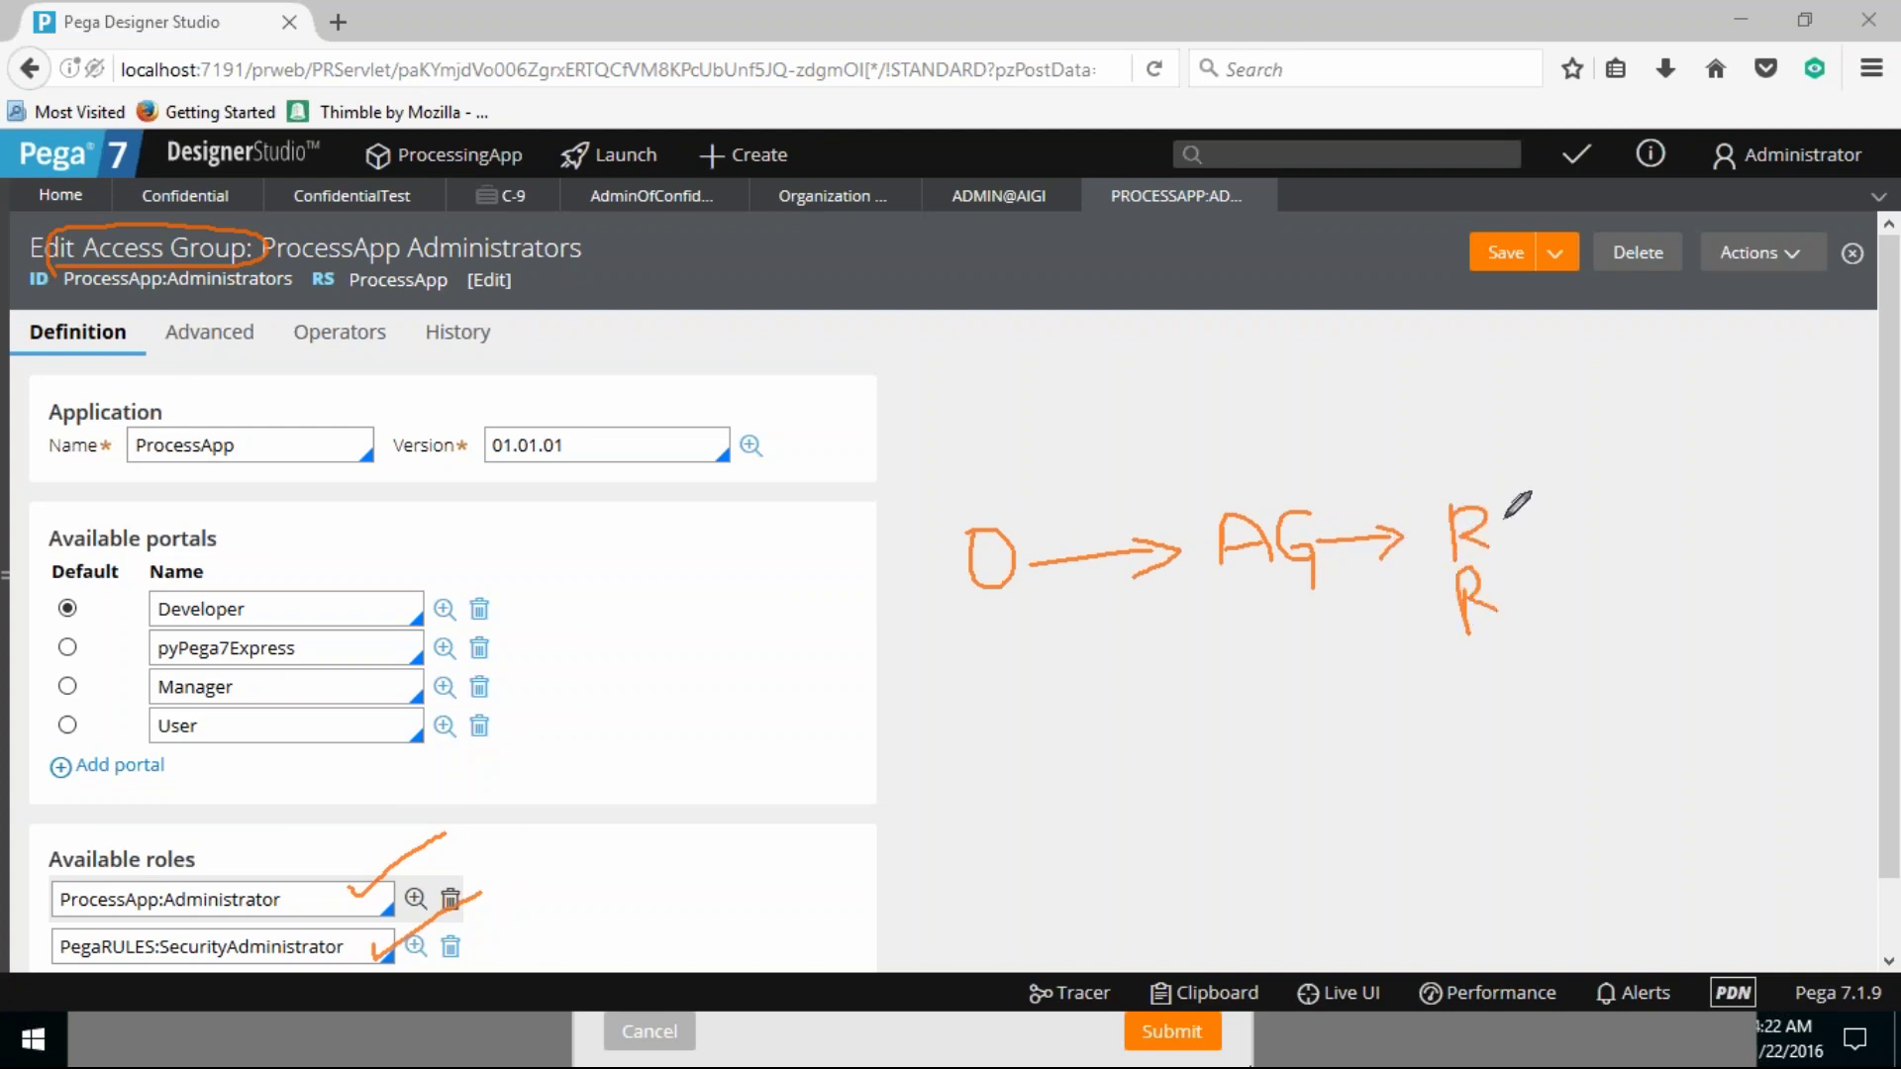
{"action": "left_click_drag", "start_coordinate": [1506, 517], "coordinate": [1525, 604]}
{"action": "mouse_move", "coordinate": [1546, 531]}
{"action": "left_mouse_down"}
{"action": "mouse_move", "coordinate": [1641, 531]}
{"action": "mouse_move", "coordinate": [1609, 555]}
{"action": "left_mouse_up"}
{"action": "mouse_move", "coordinate": [1678, 501]}
{"action": "left_mouse_down"}
{"action": "mouse_move", "coordinate": [1686, 553]}
{"action": "mouse_move", "coordinate": [1706, 507]}
{"action": "mouse_move", "coordinate": [1690, 527]}
{"action": "mouse_move", "coordinate": [1710, 551]}
{"action": "mouse_move", "coordinate": [1744, 550]}
{"action": "mouse_move", "coordinate": [1749, 527]}
{"action": "mouse_move", "coordinate": [1802, 539]}
{"action": "left_mouse_up"}
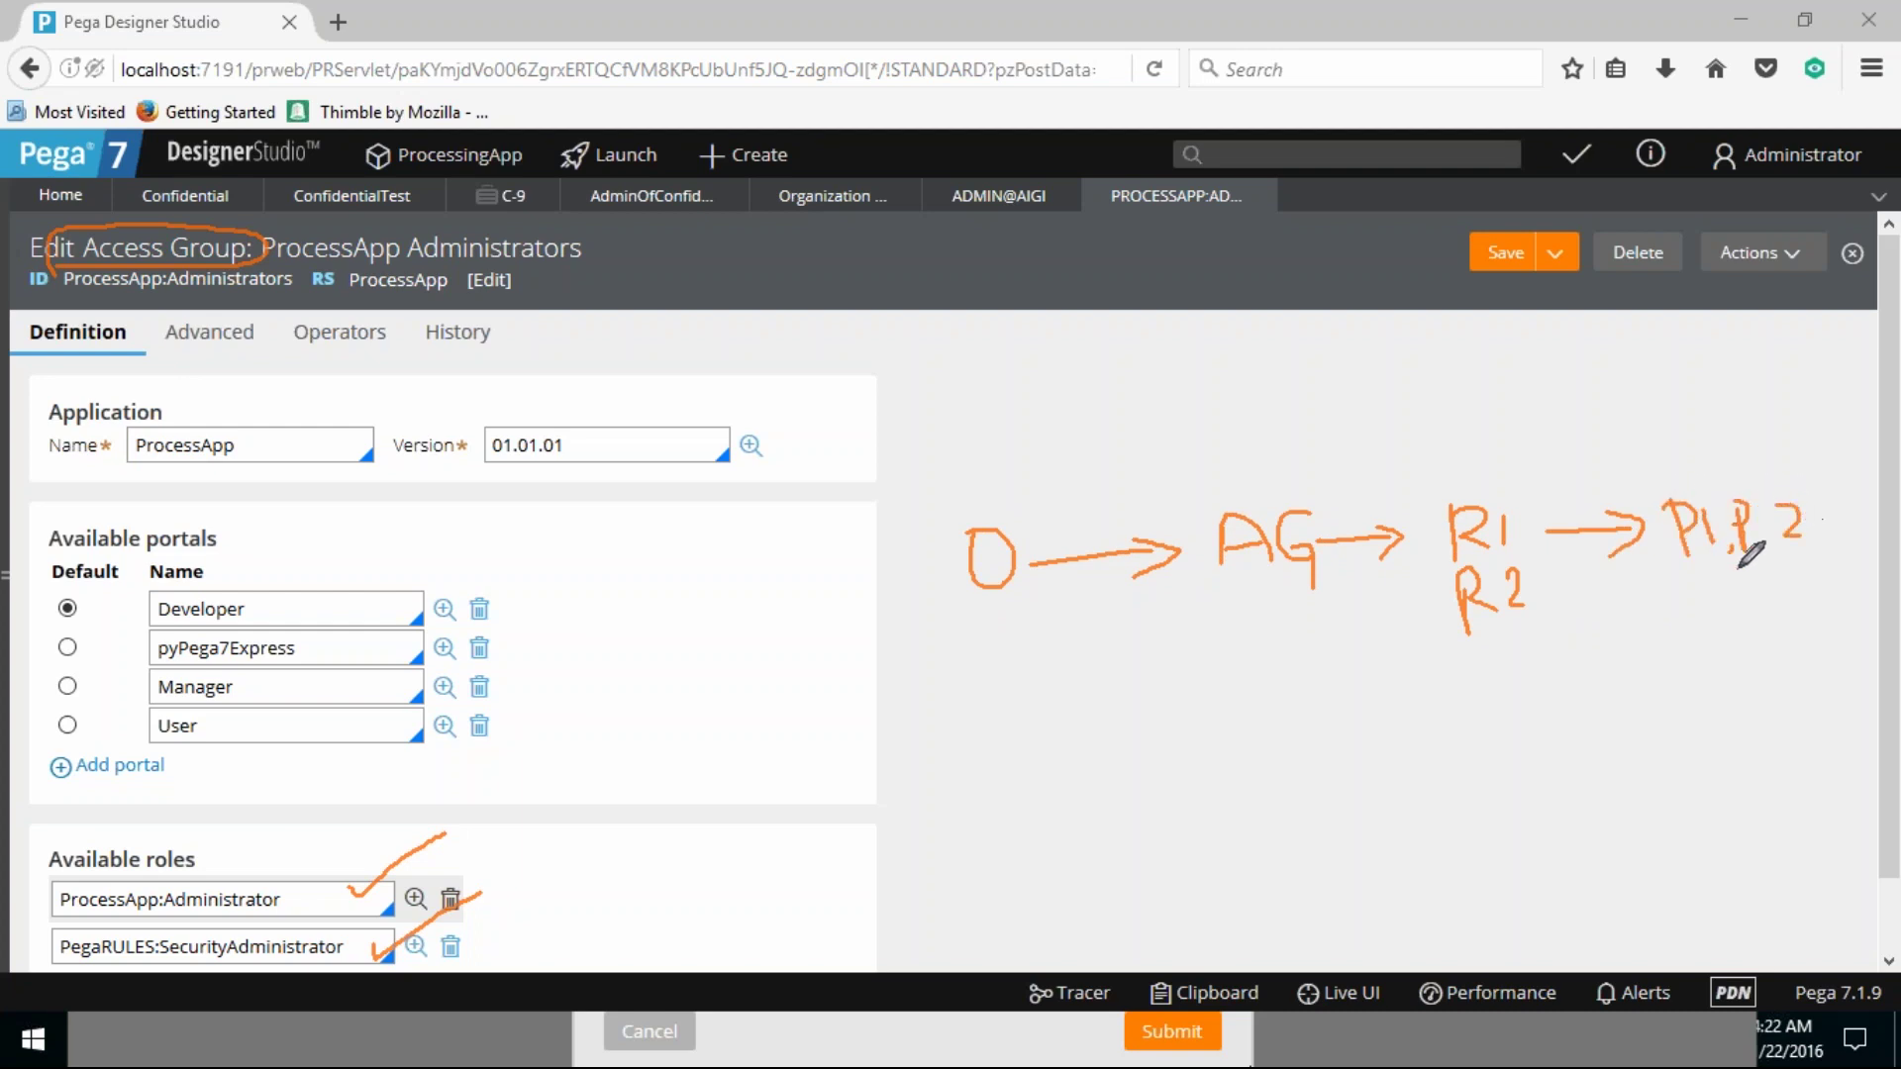
{"action": "left_click_drag", "start_coordinate": [1565, 608], "coordinate": [1790, 599]}
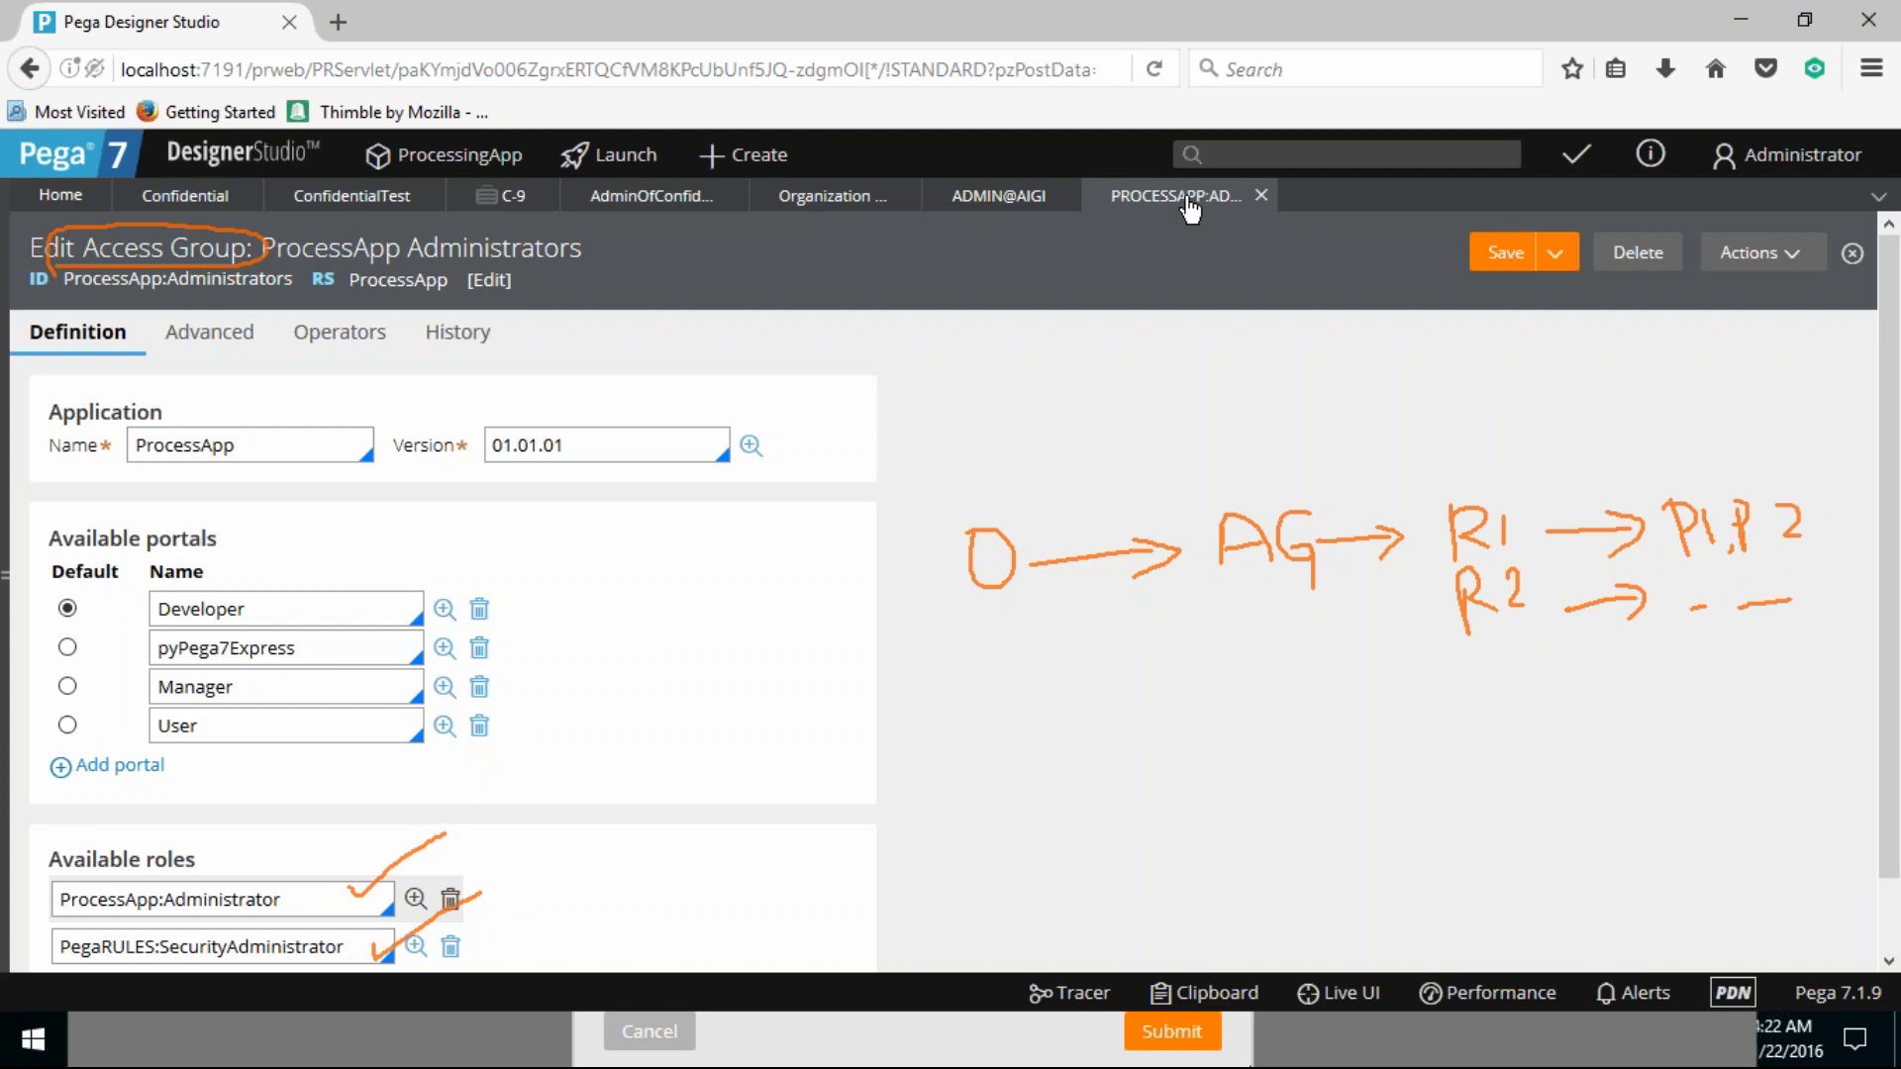
Step: In the Access Manager privileges view, enter ProcessApp:Administrator as the role
{"action": "left_click", "coordinate": [1001, 208]}
{"action": "left_click", "coordinate": [815, 210]}
{"action": "left_click", "coordinate": [651, 198]}
{"action": "left_click", "coordinate": [779, 208]}
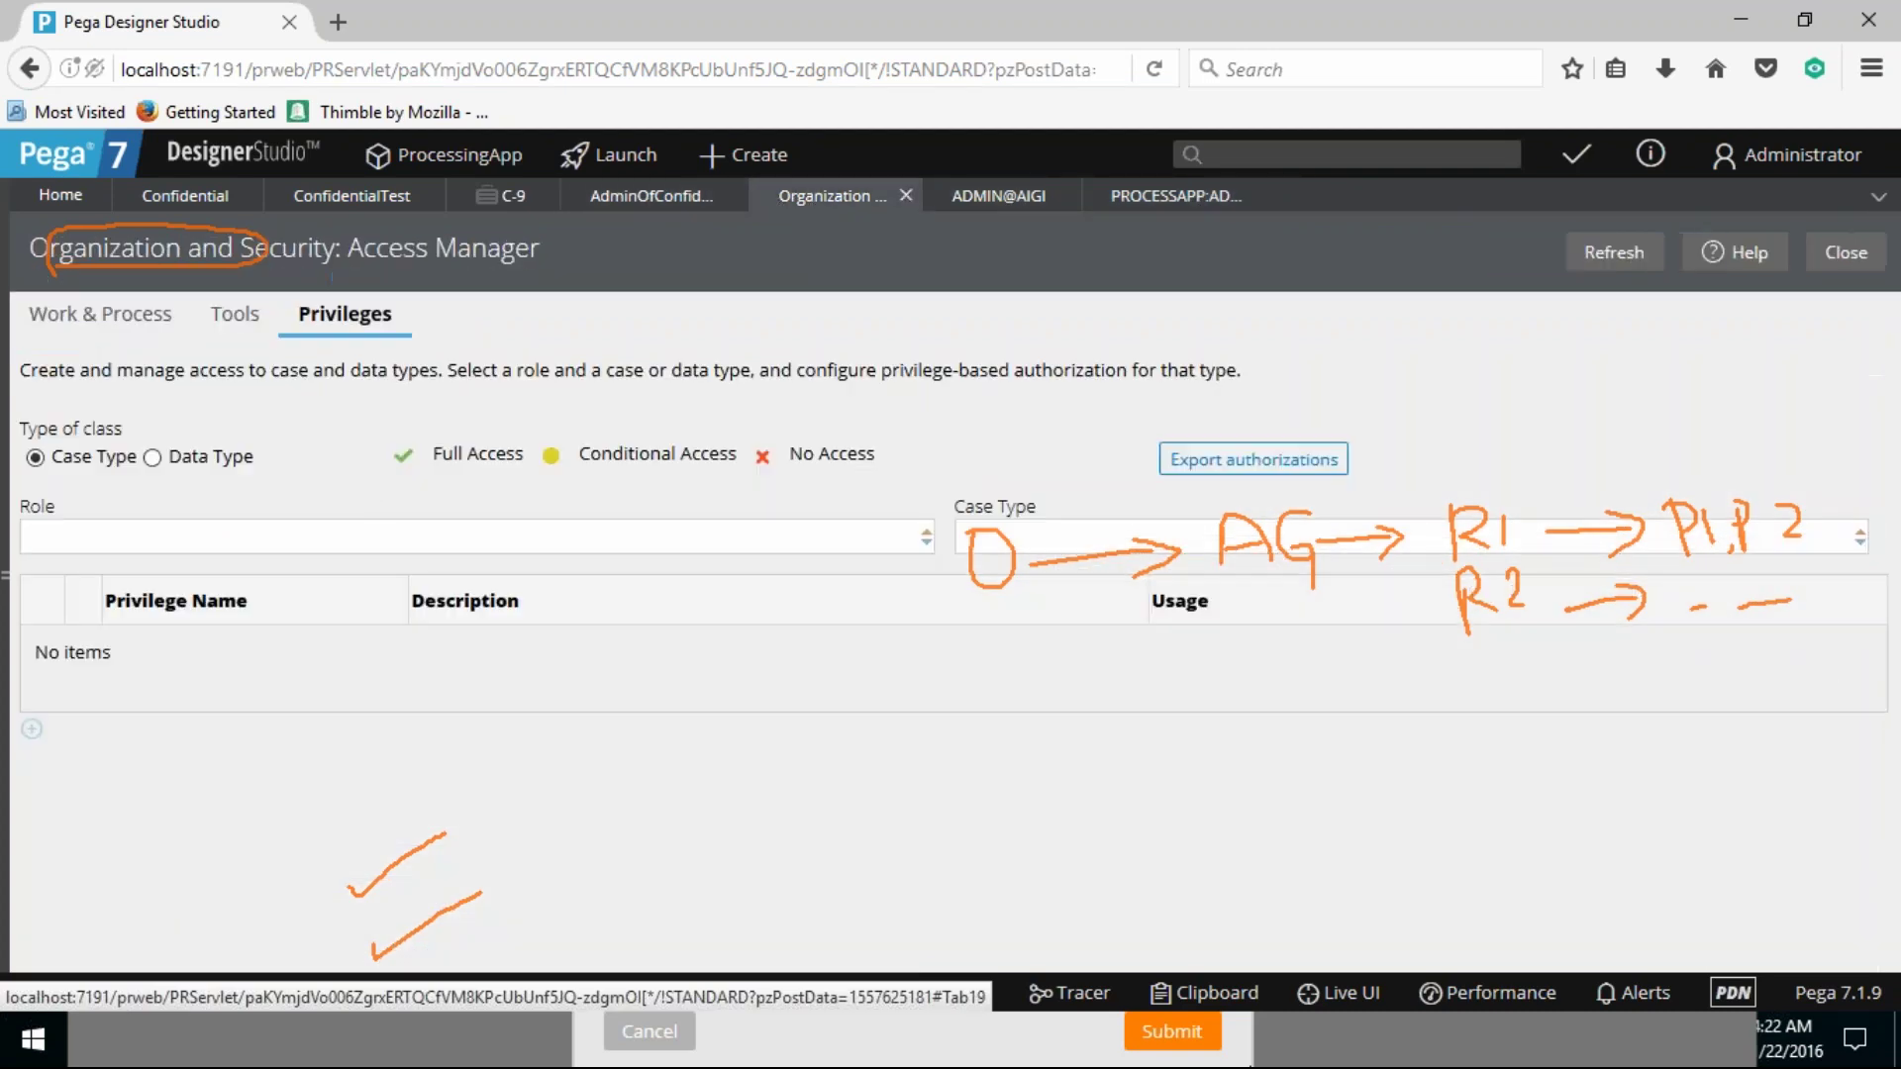
{"action": "left_click", "coordinate": [305, 543]}
{"action": "type", "text": "Process"}
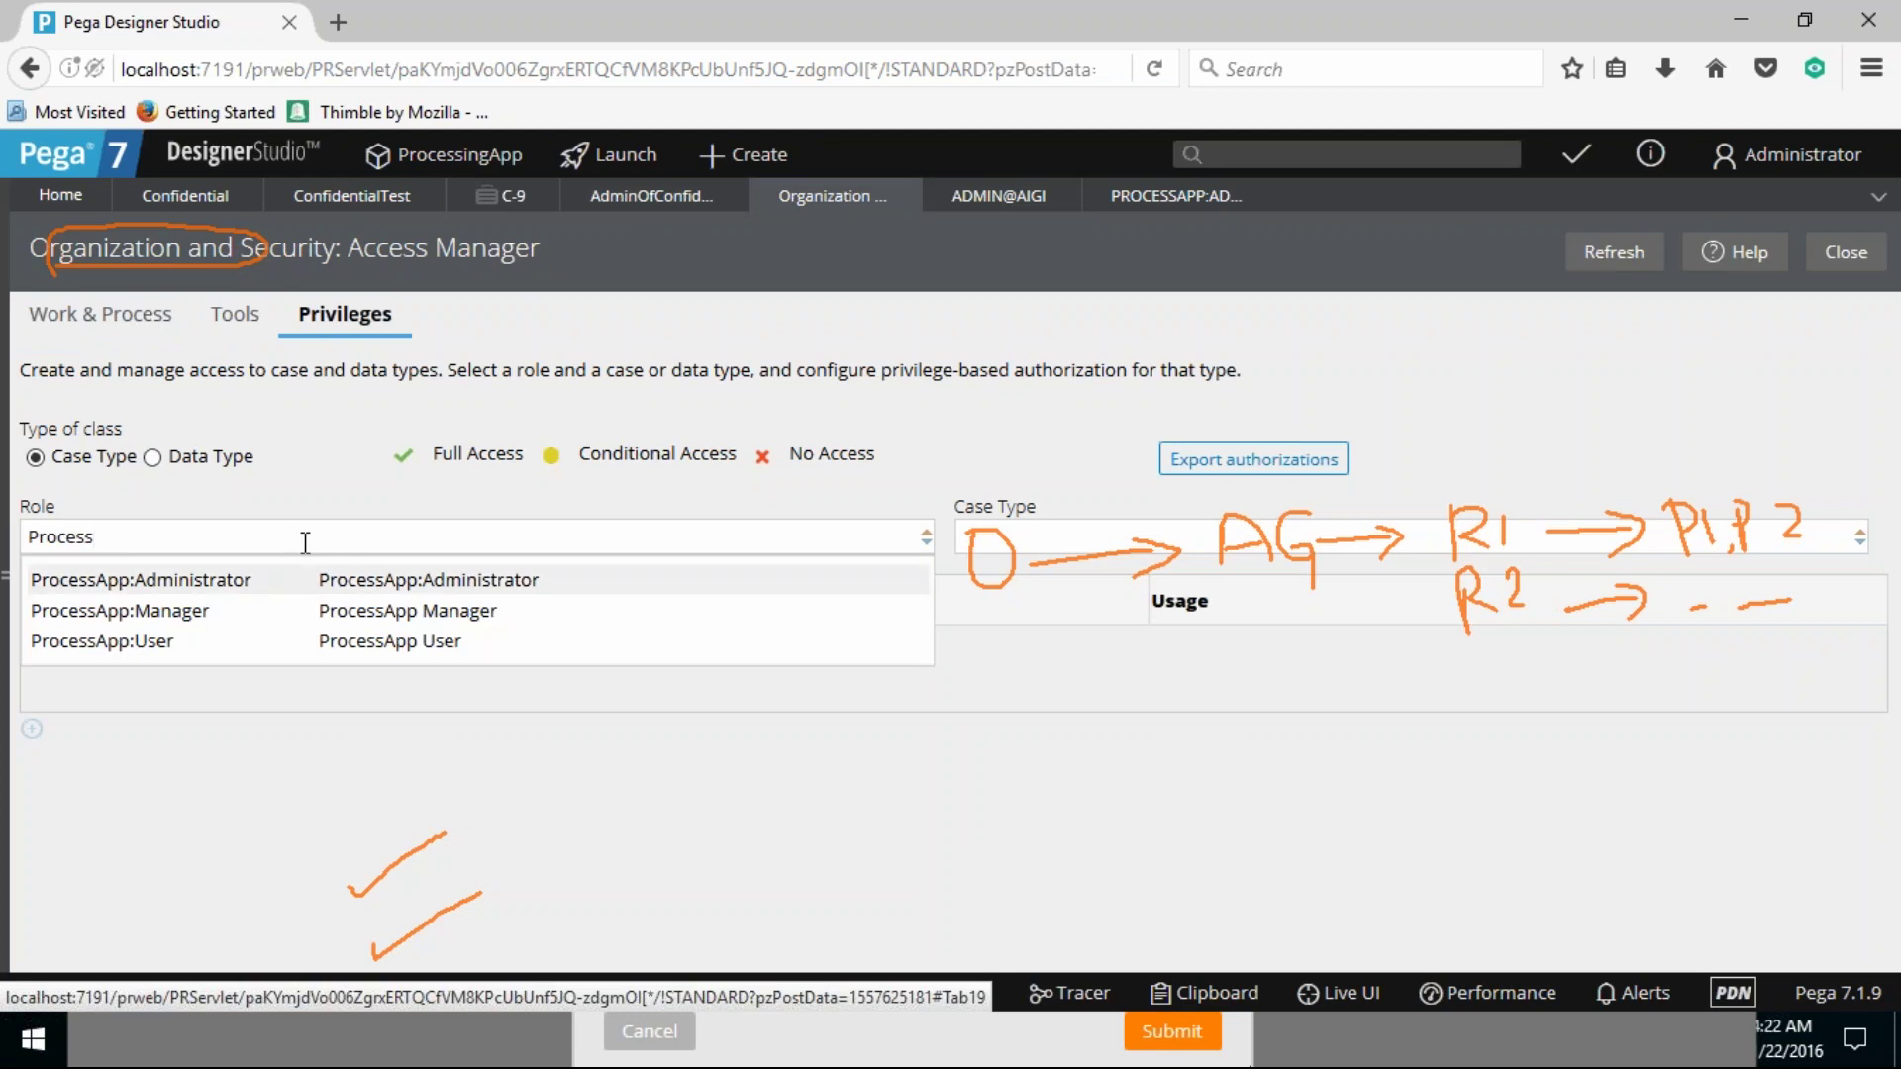
{"action": "key", "text": "Tab"}
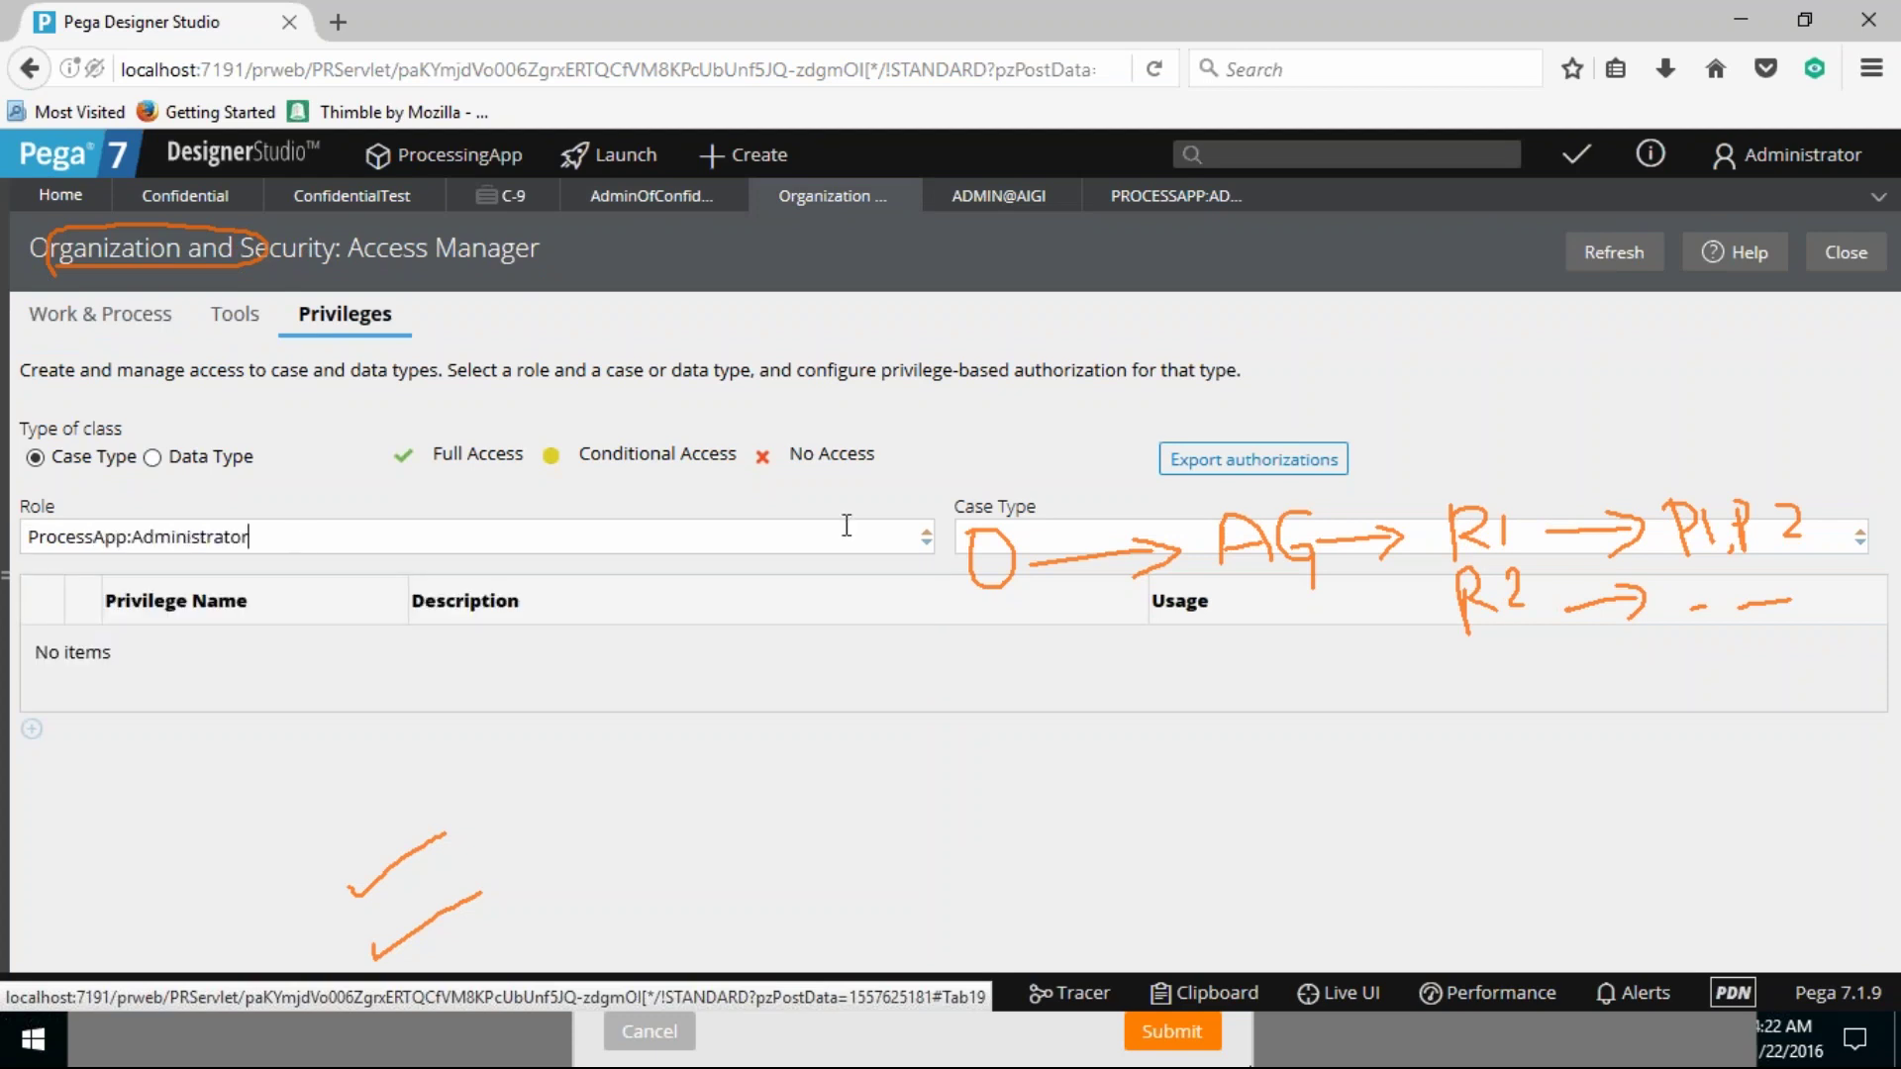
Step: Choose AIGI-FW as the case type
{"action": "left_click", "coordinate": [1044, 538]}
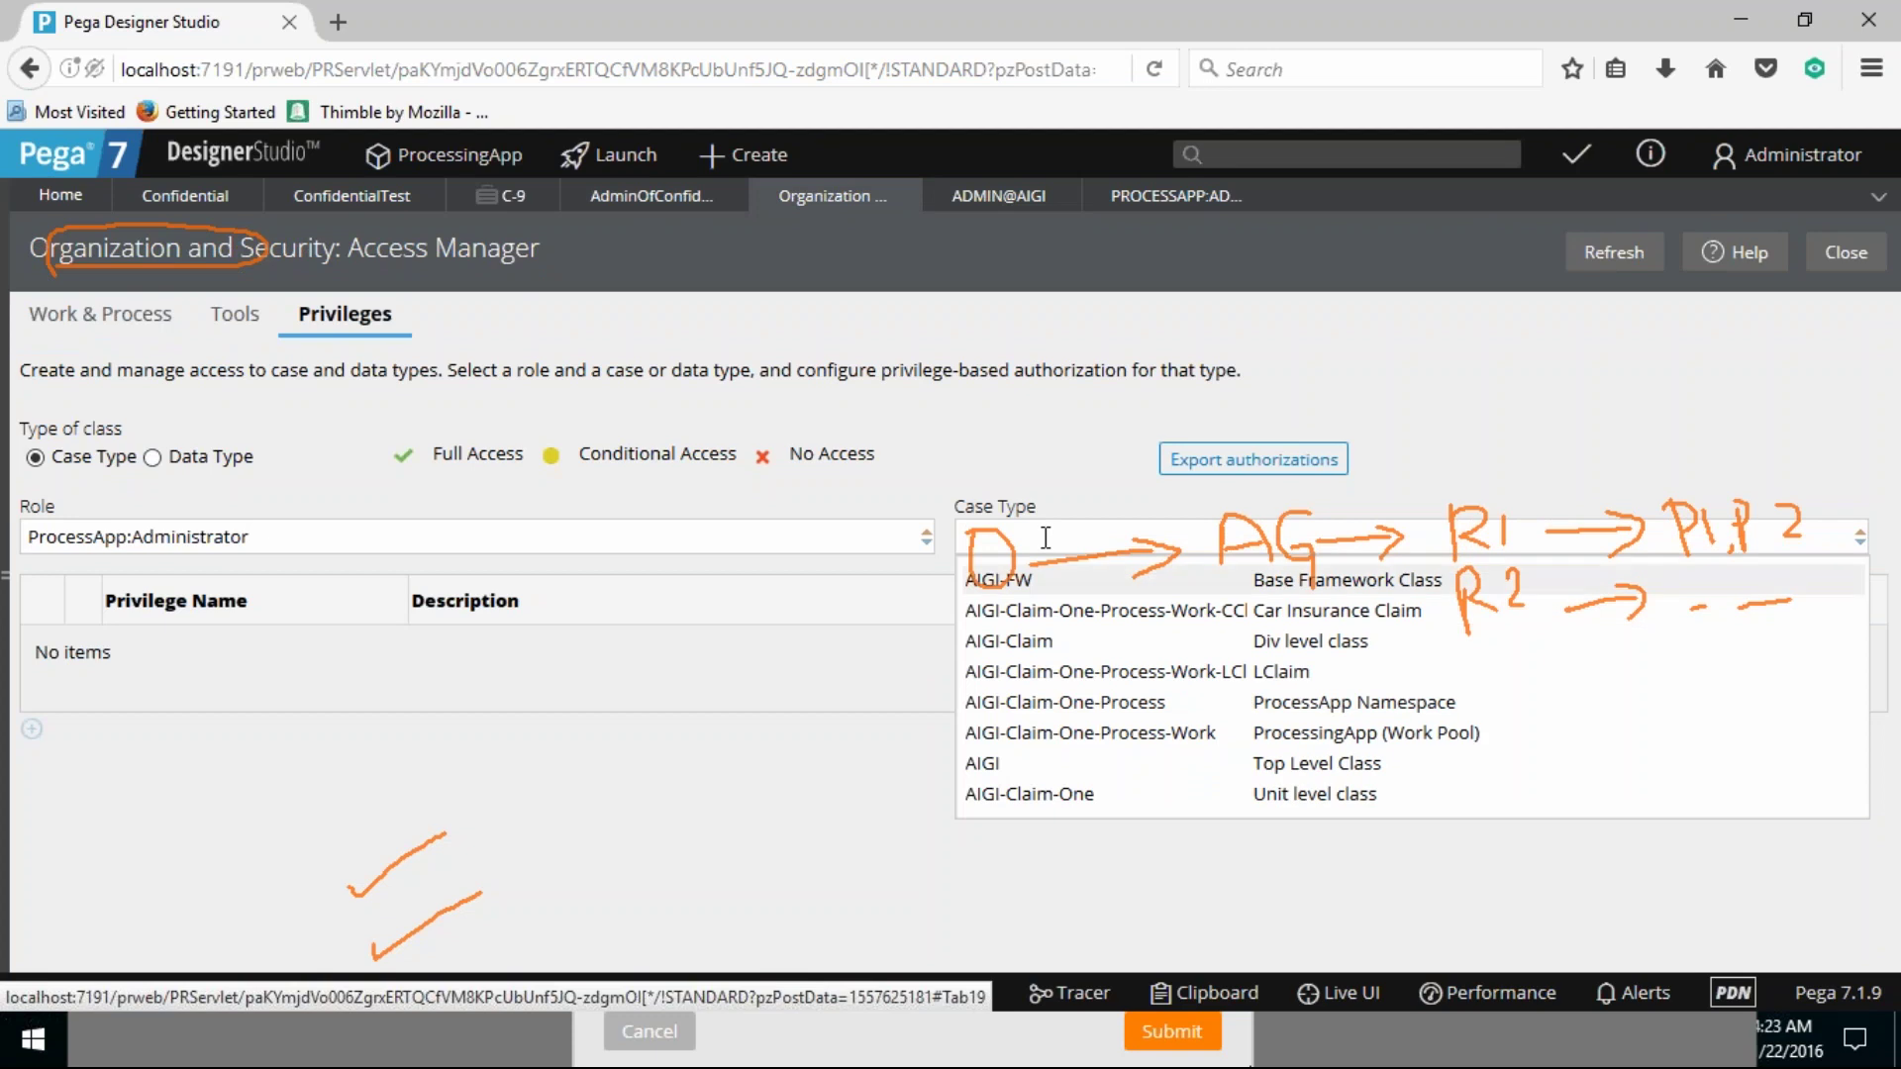
{"action": "key", "text": "Down"}
{"action": "key", "text": "Down"}
{"action": "key", "text": "Down"}
{"action": "key", "text": "Down"}
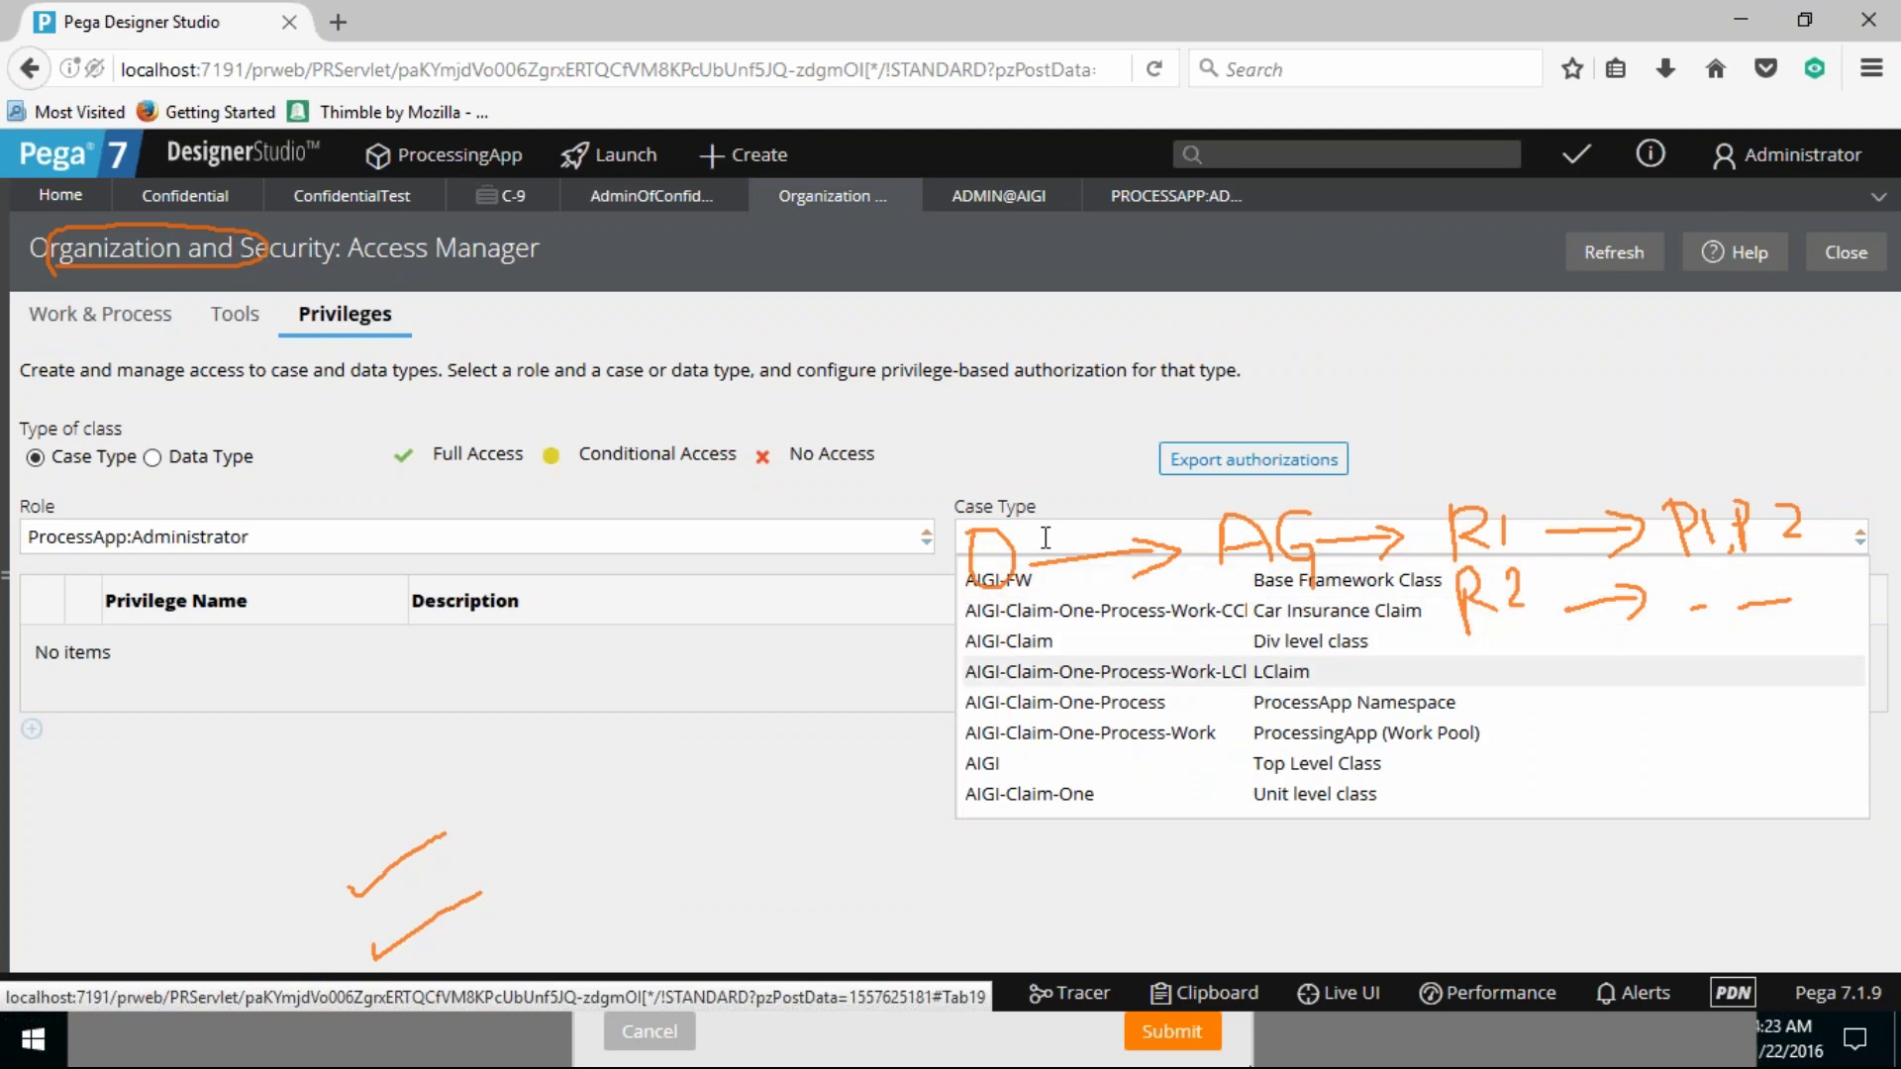
{"action": "key", "text": "Down"}
{"action": "key", "text": "Down"}
{"action": "key", "text": "Up"}
{"action": "key", "text": "Up"}
{"action": "key", "text": "Up"}
{"action": "key", "text": "Up"}
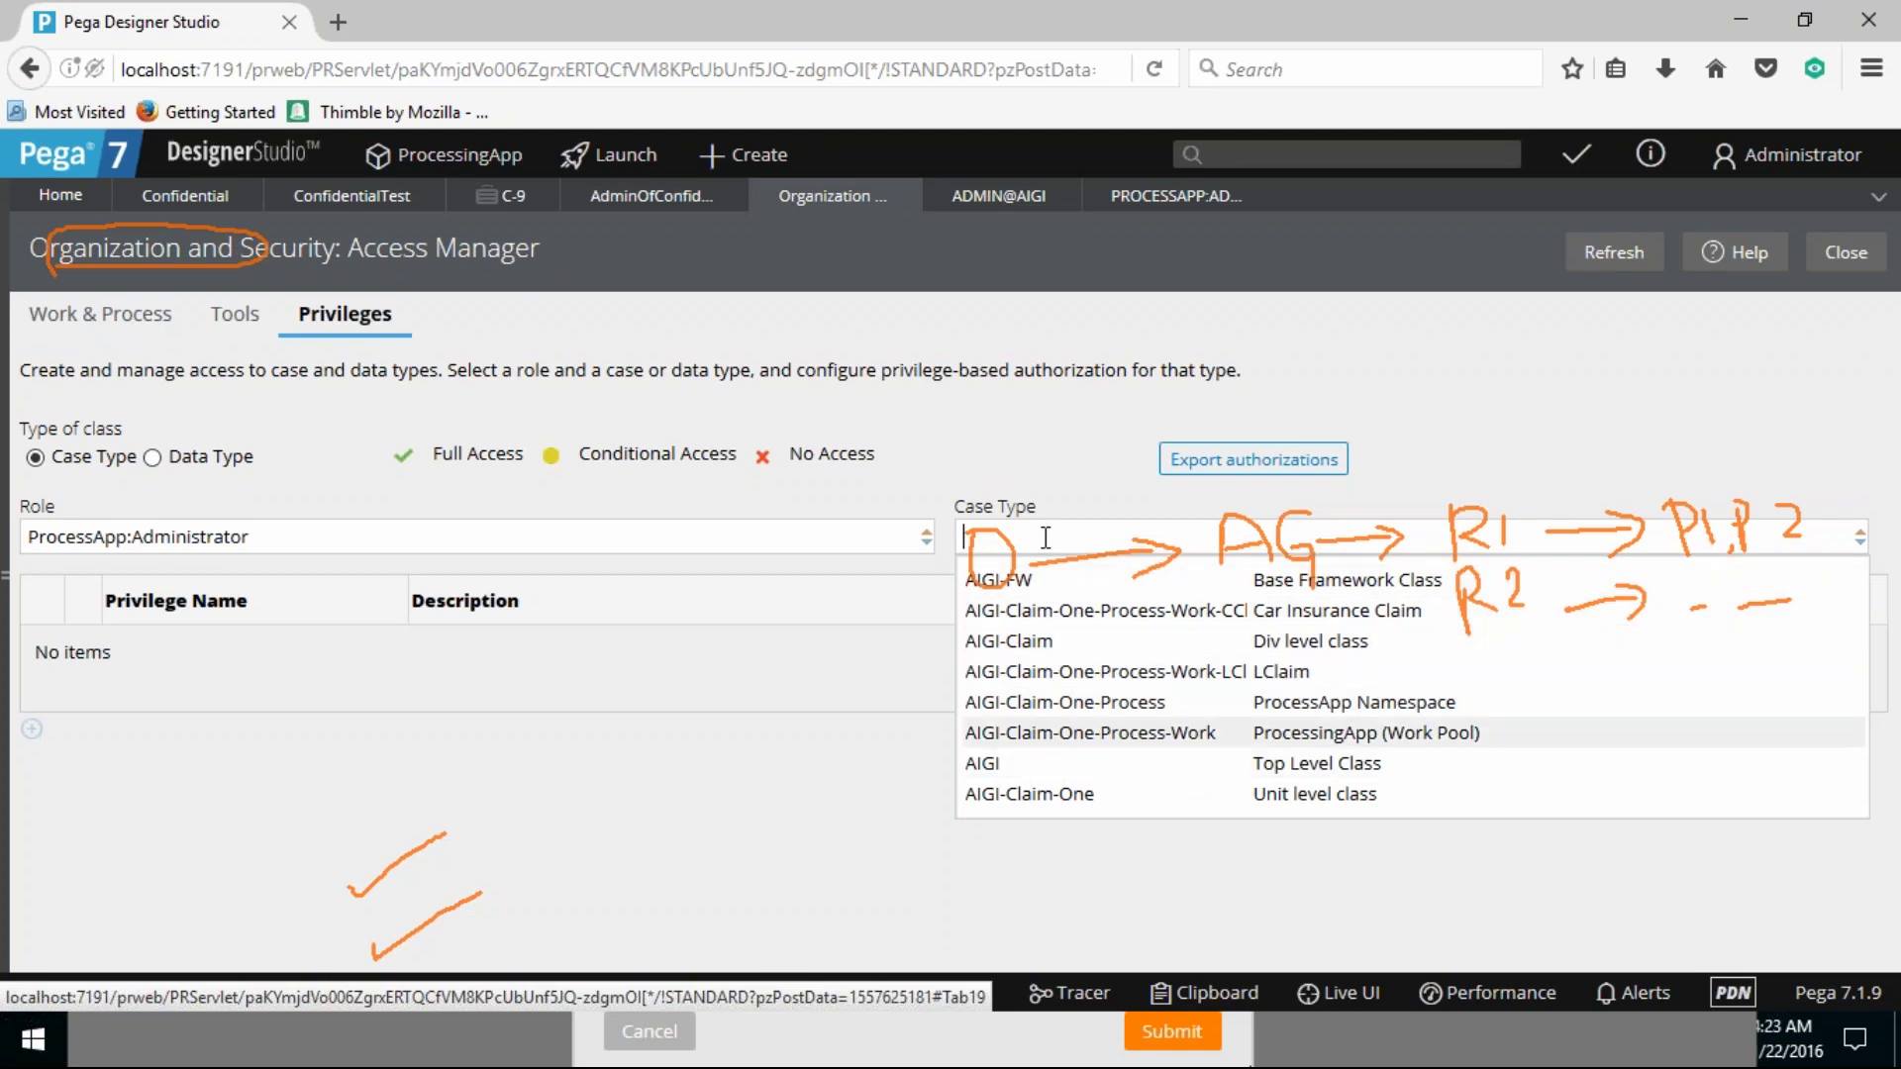
{"action": "key", "text": "Up"}
{"action": "key", "text": "Up"}
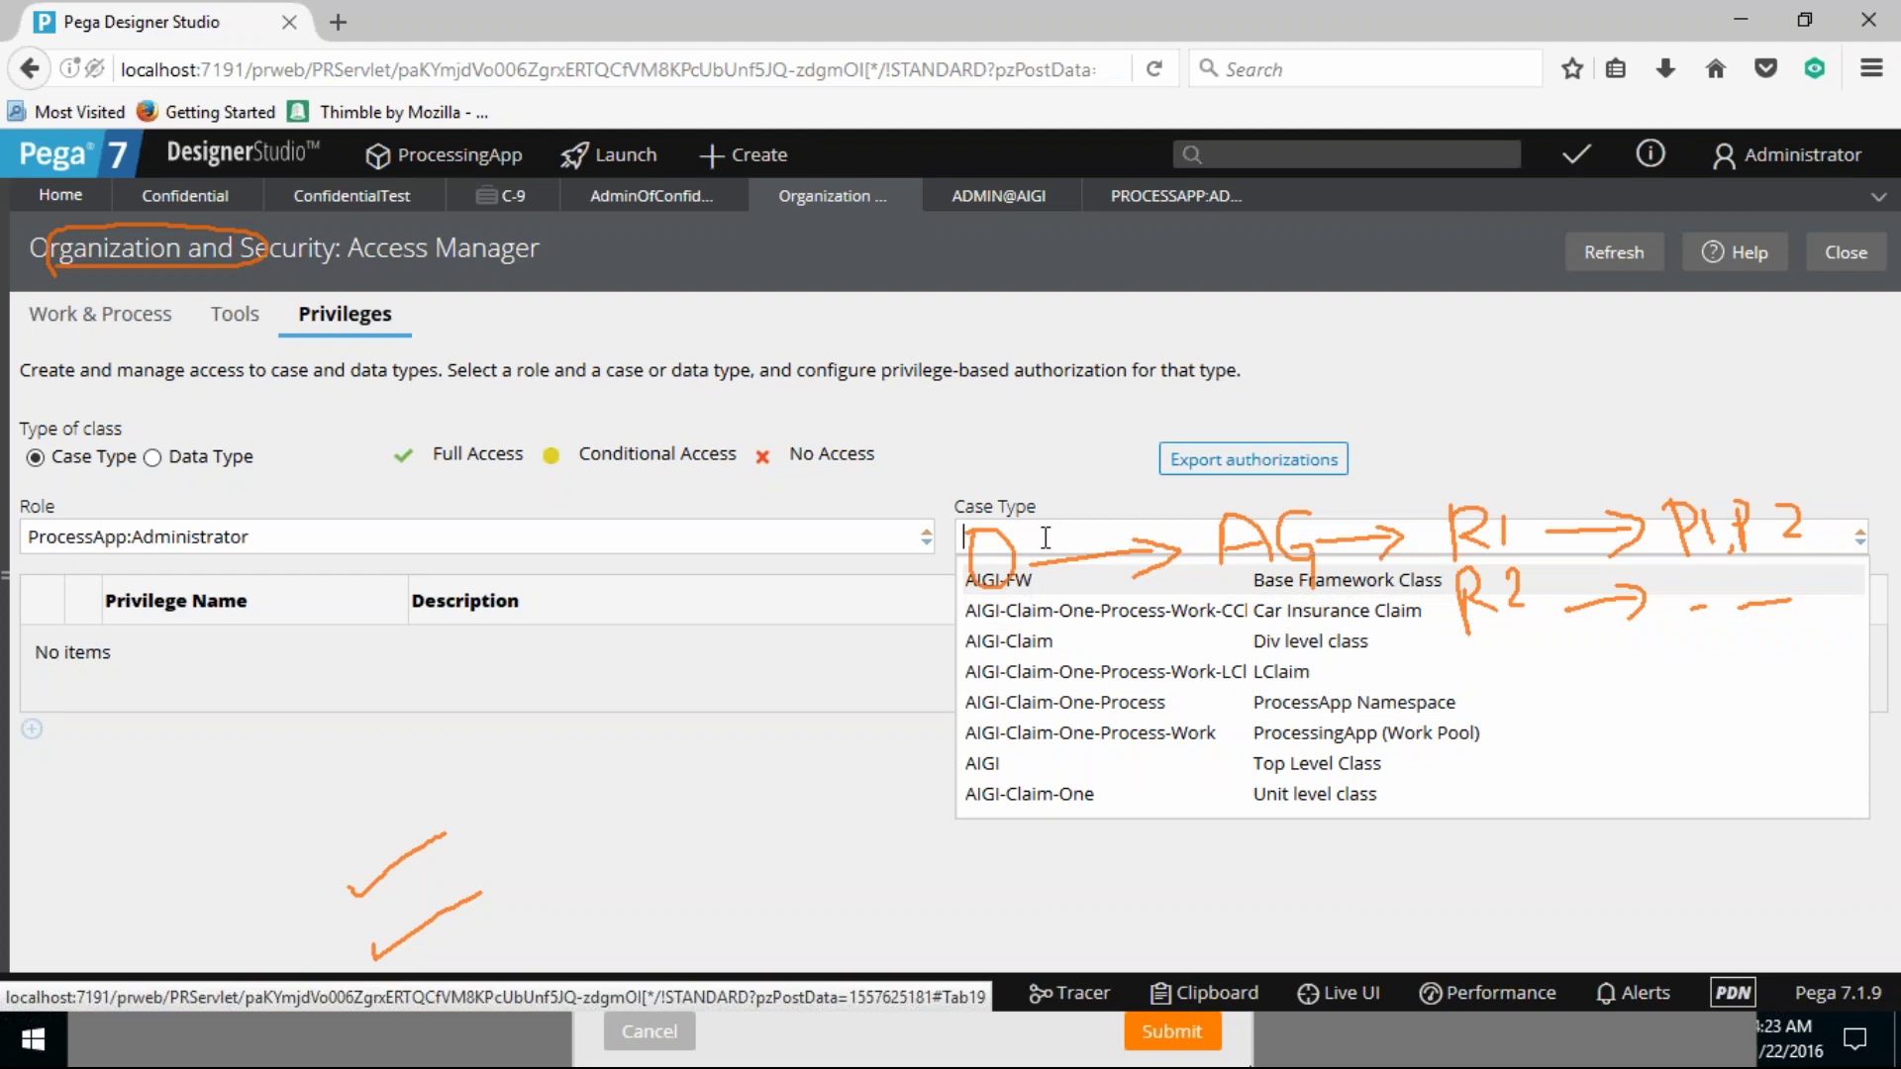
{"action": "key", "text": "Return"}
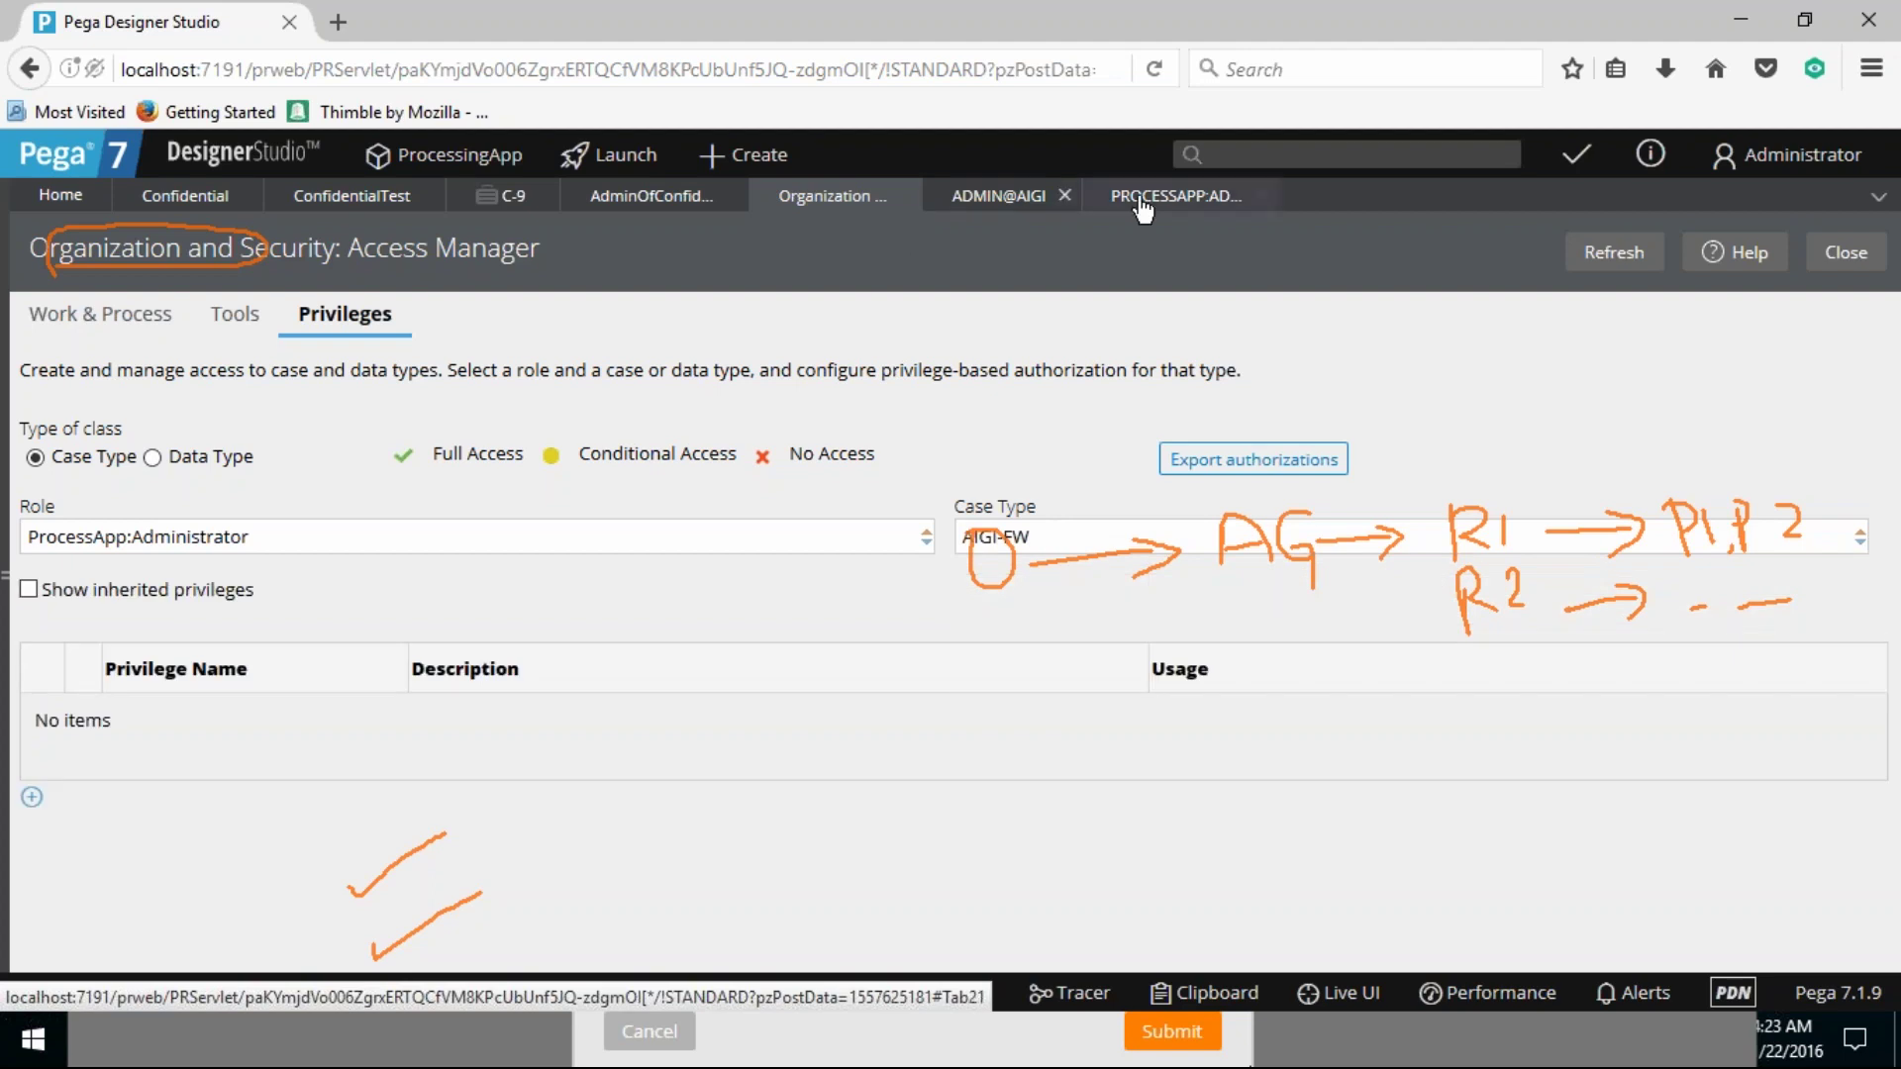
Step: Copy AIGI-FW-ProcessFW-Work from the privilege rule and apply it as the case type
{"action": "left_click", "coordinate": [1123, 203]}
{"action": "left_click", "coordinate": [654, 201]}
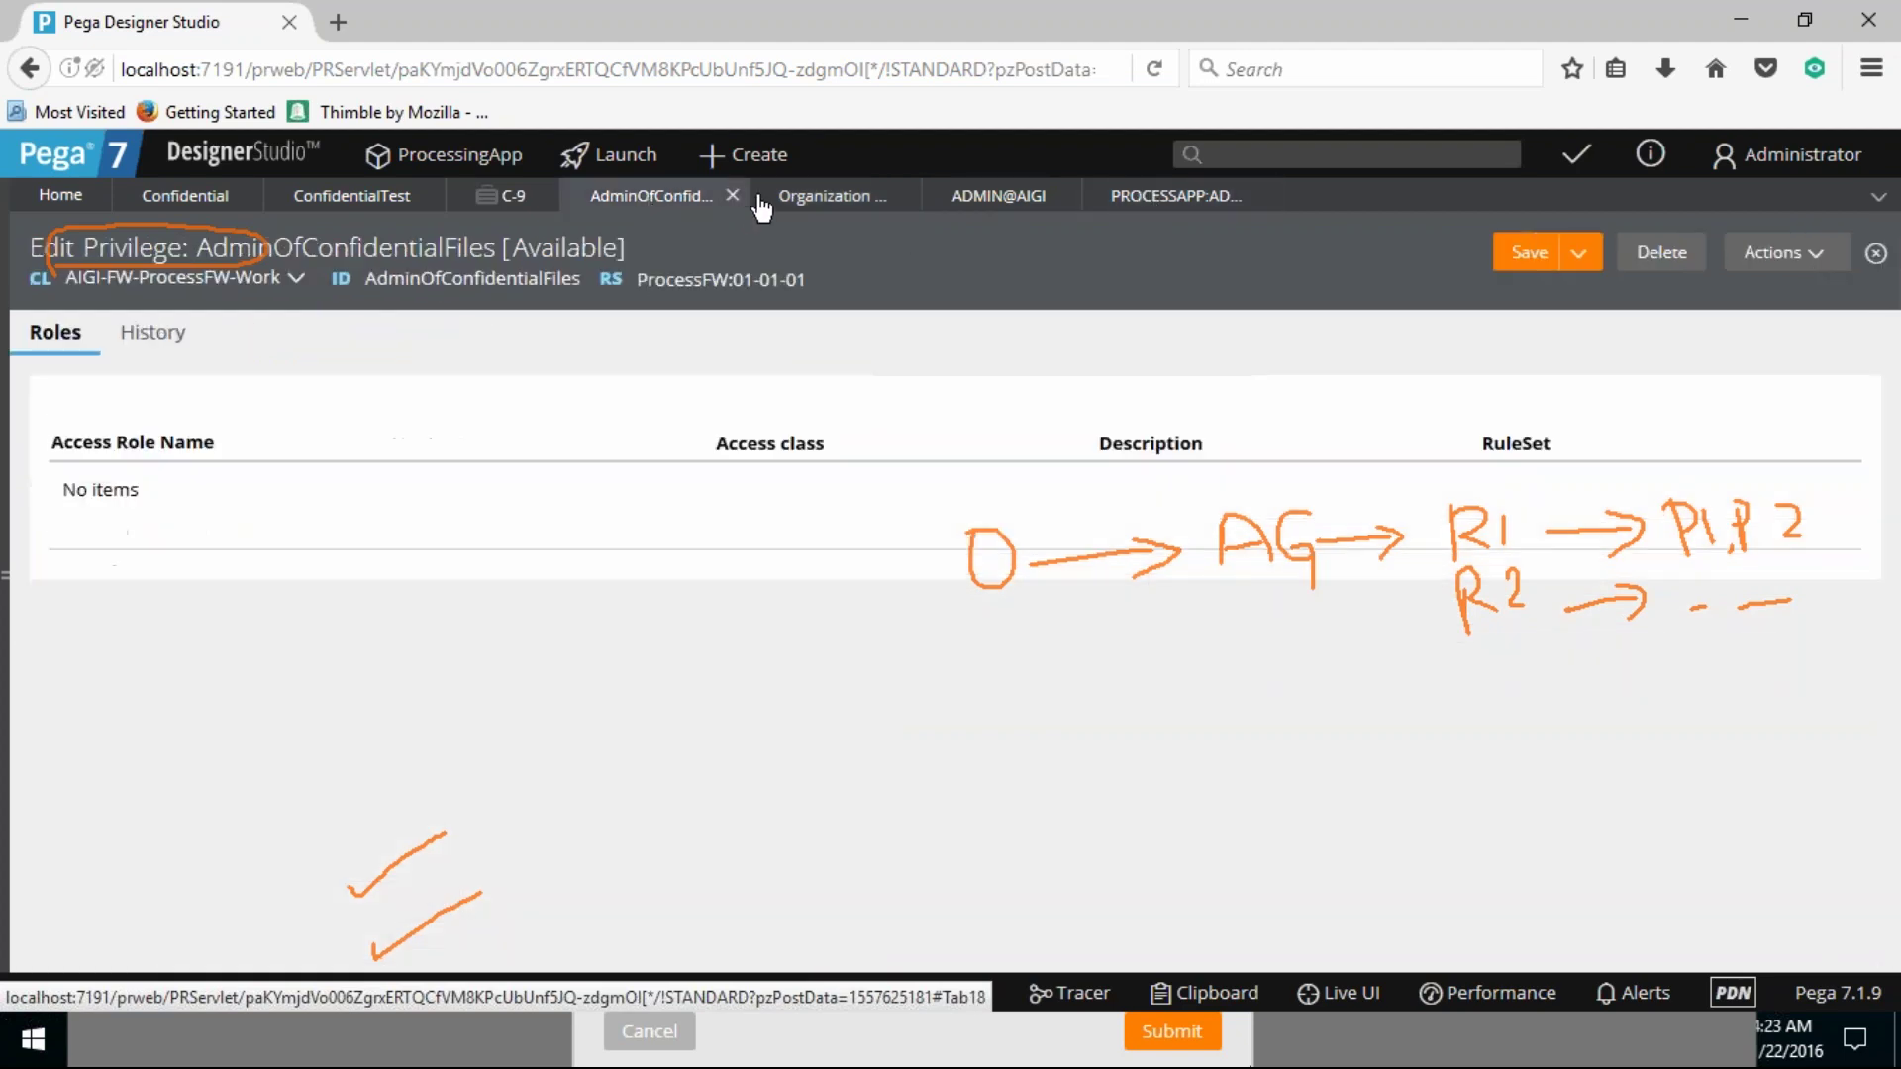
{"action": "left_click", "coordinate": [814, 203]}
{"action": "left_click", "coordinate": [642, 208]}
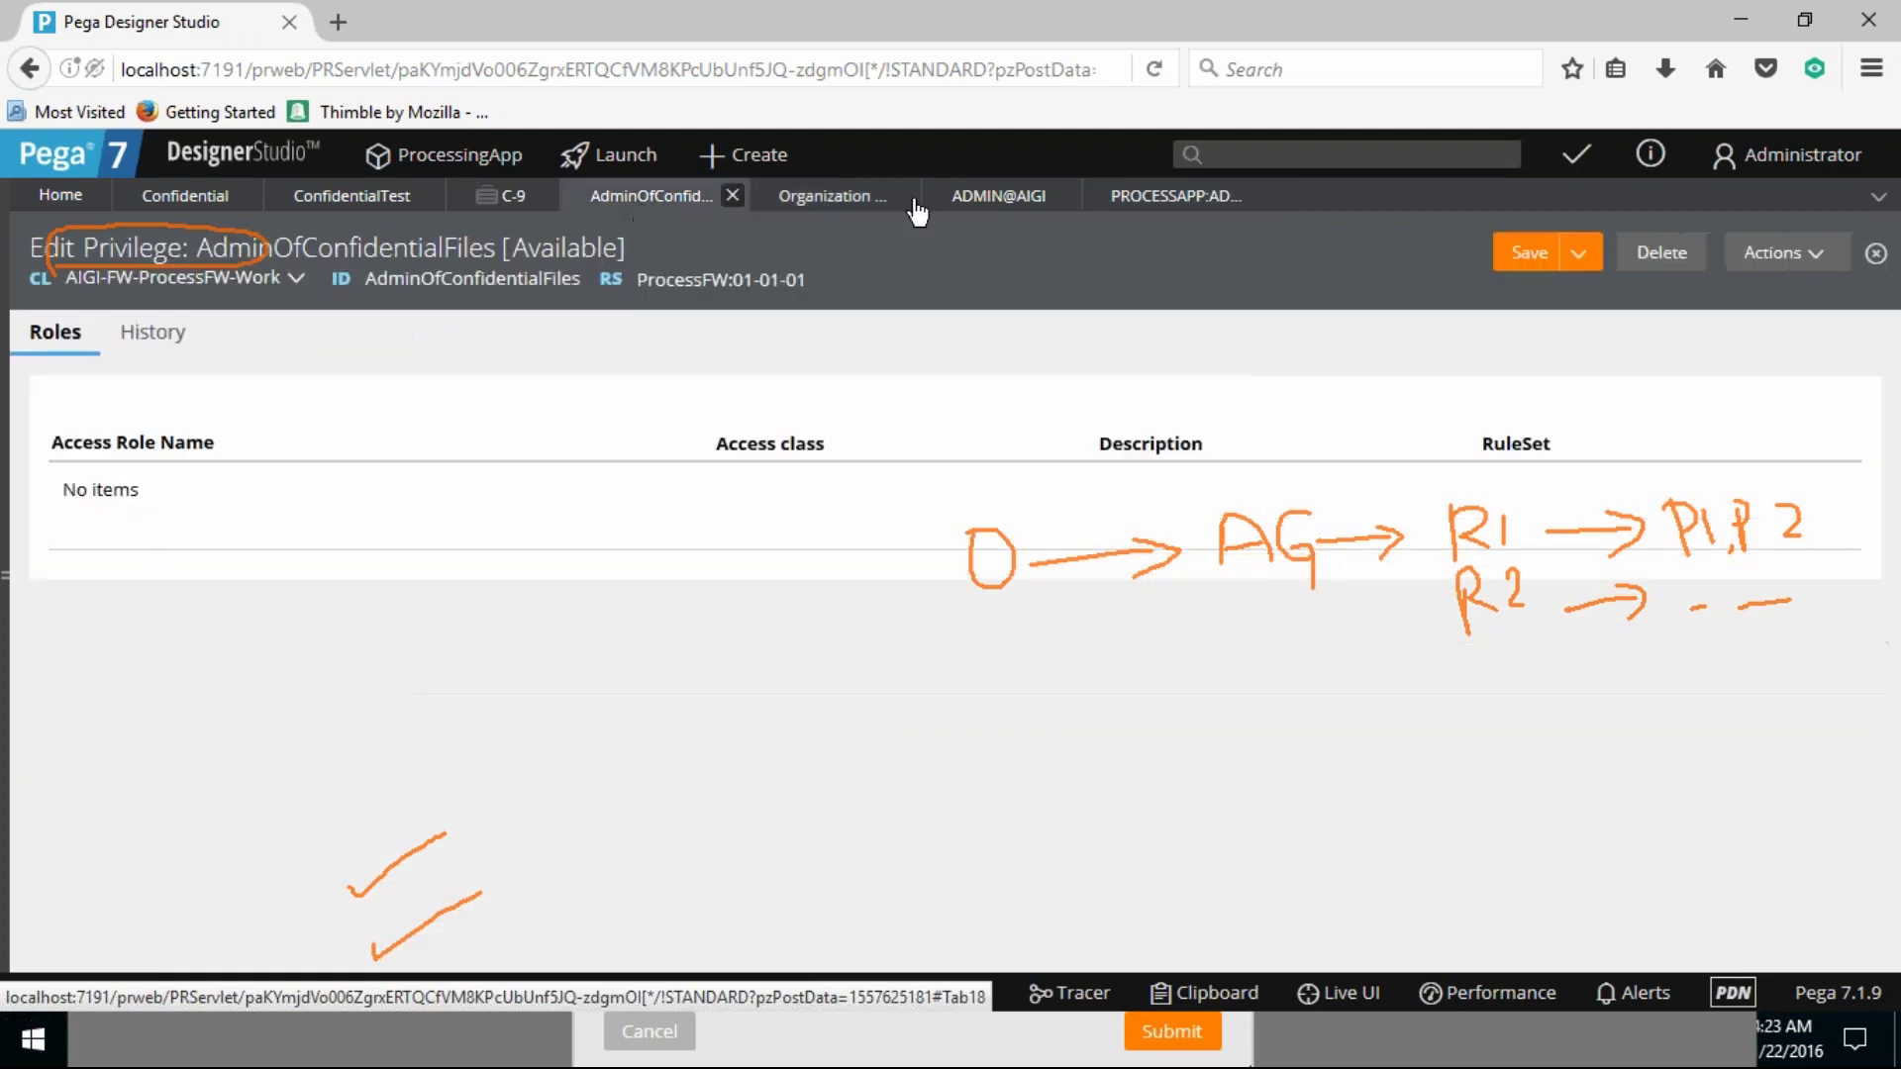
{"action": "triple_click", "coordinate": [188, 277]}
{"action": "key", "text": "ctrl+c"}
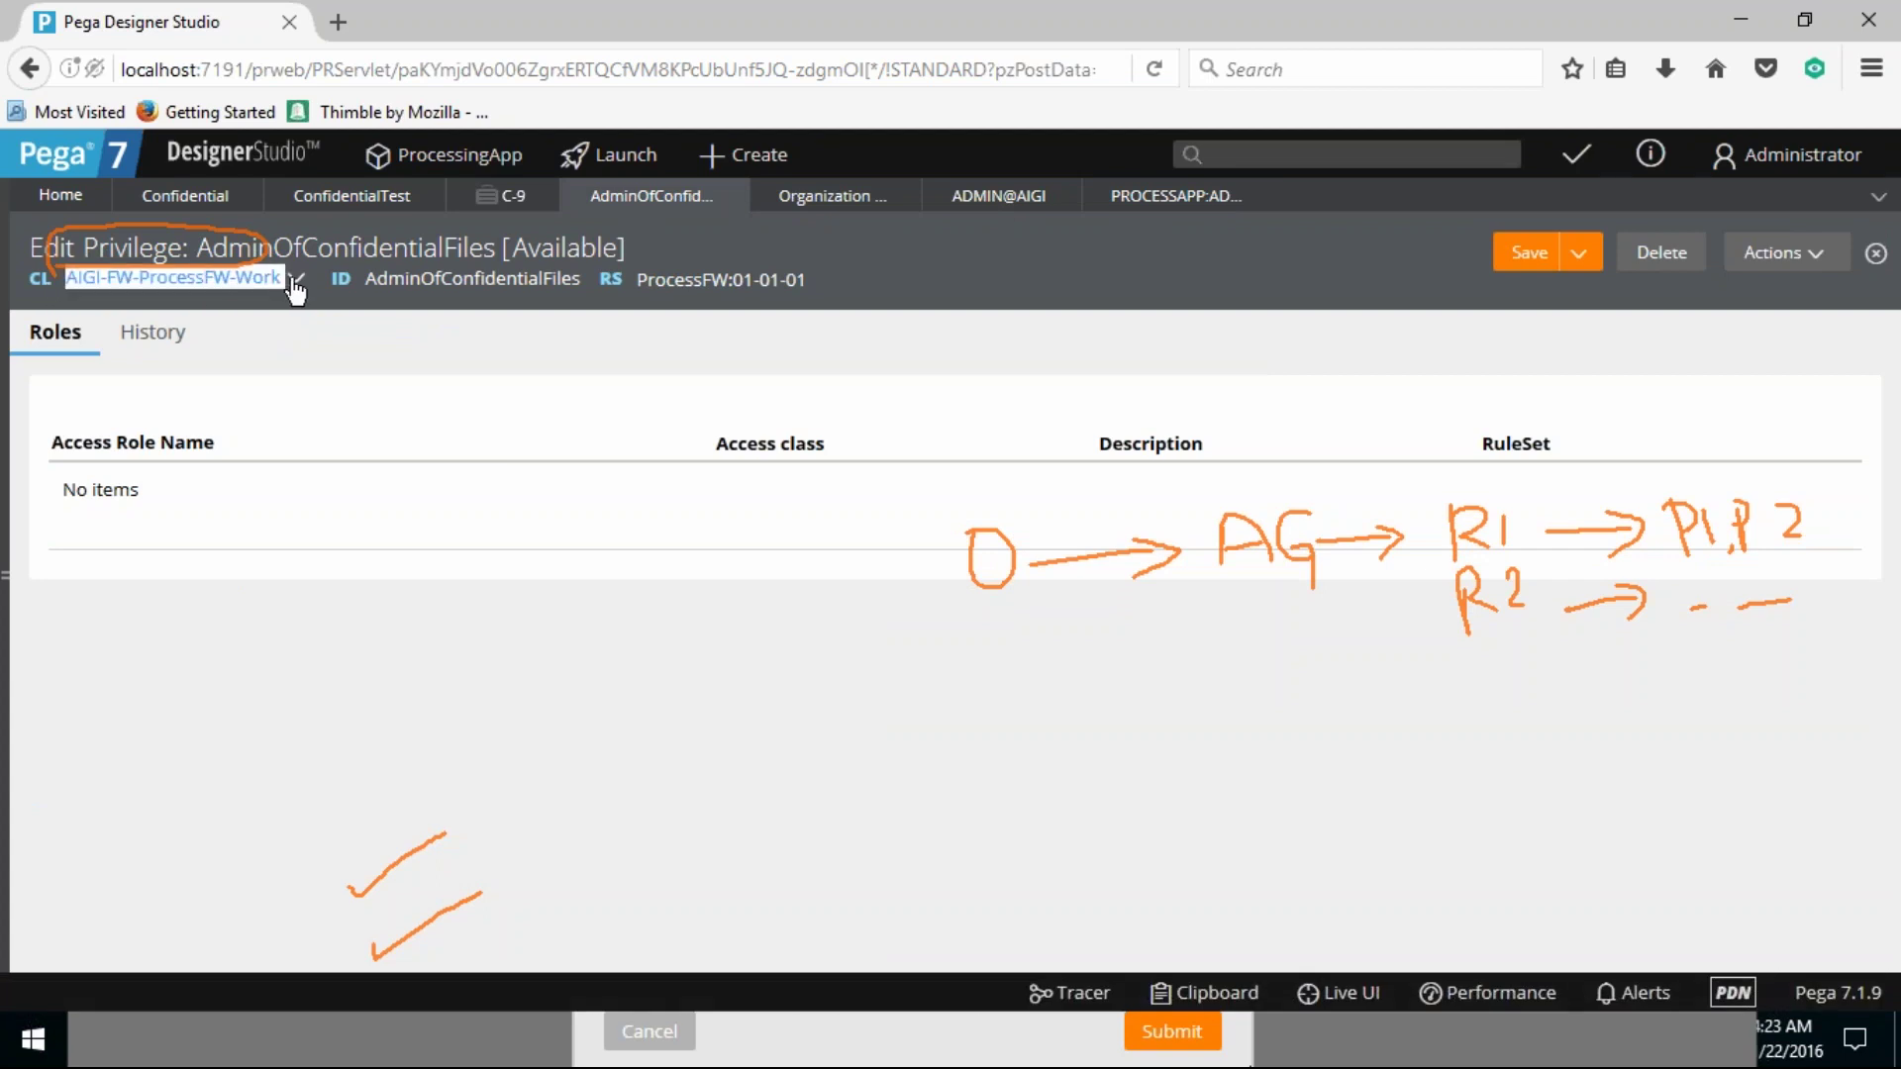
{"action": "left_click", "coordinate": [830, 195]}
{"action": "key", "text": "ctrl+a"}
{"action": "key", "text": "ctrl+v"}
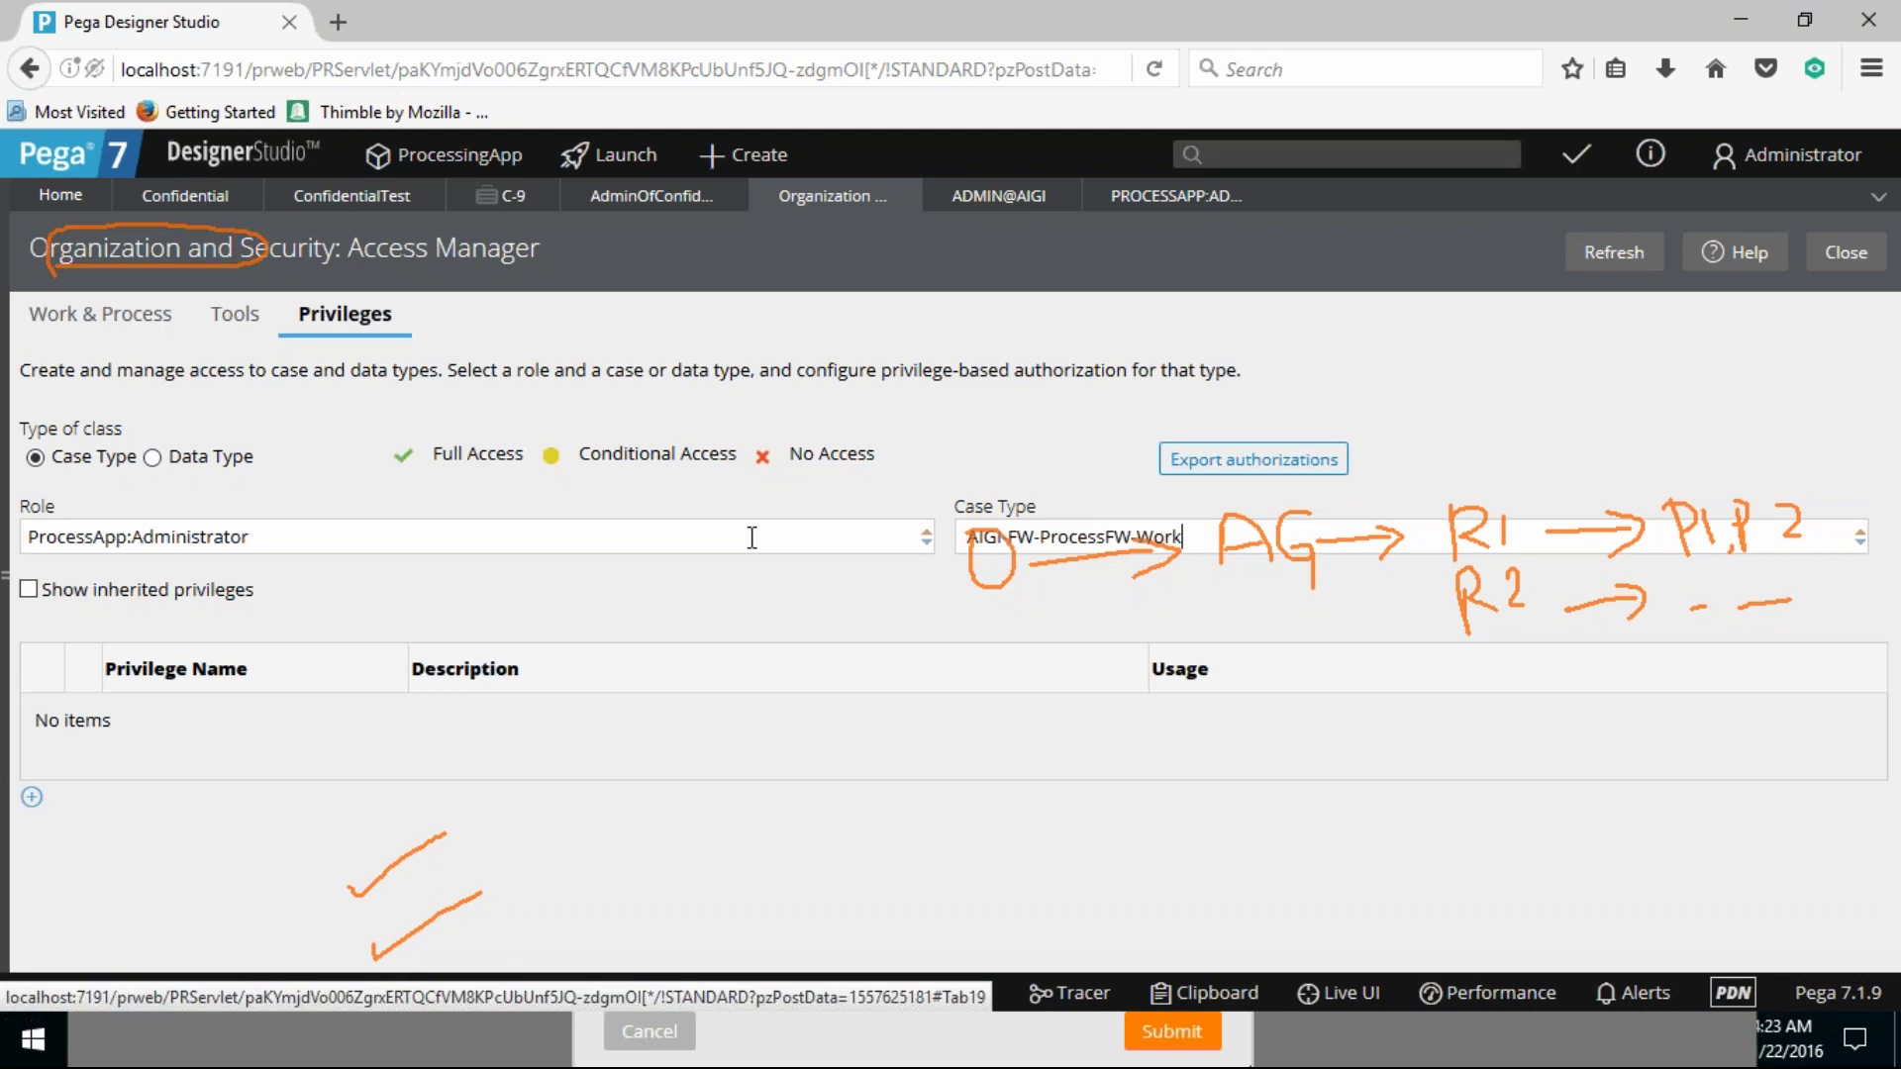
{"action": "key", "text": "Tab"}
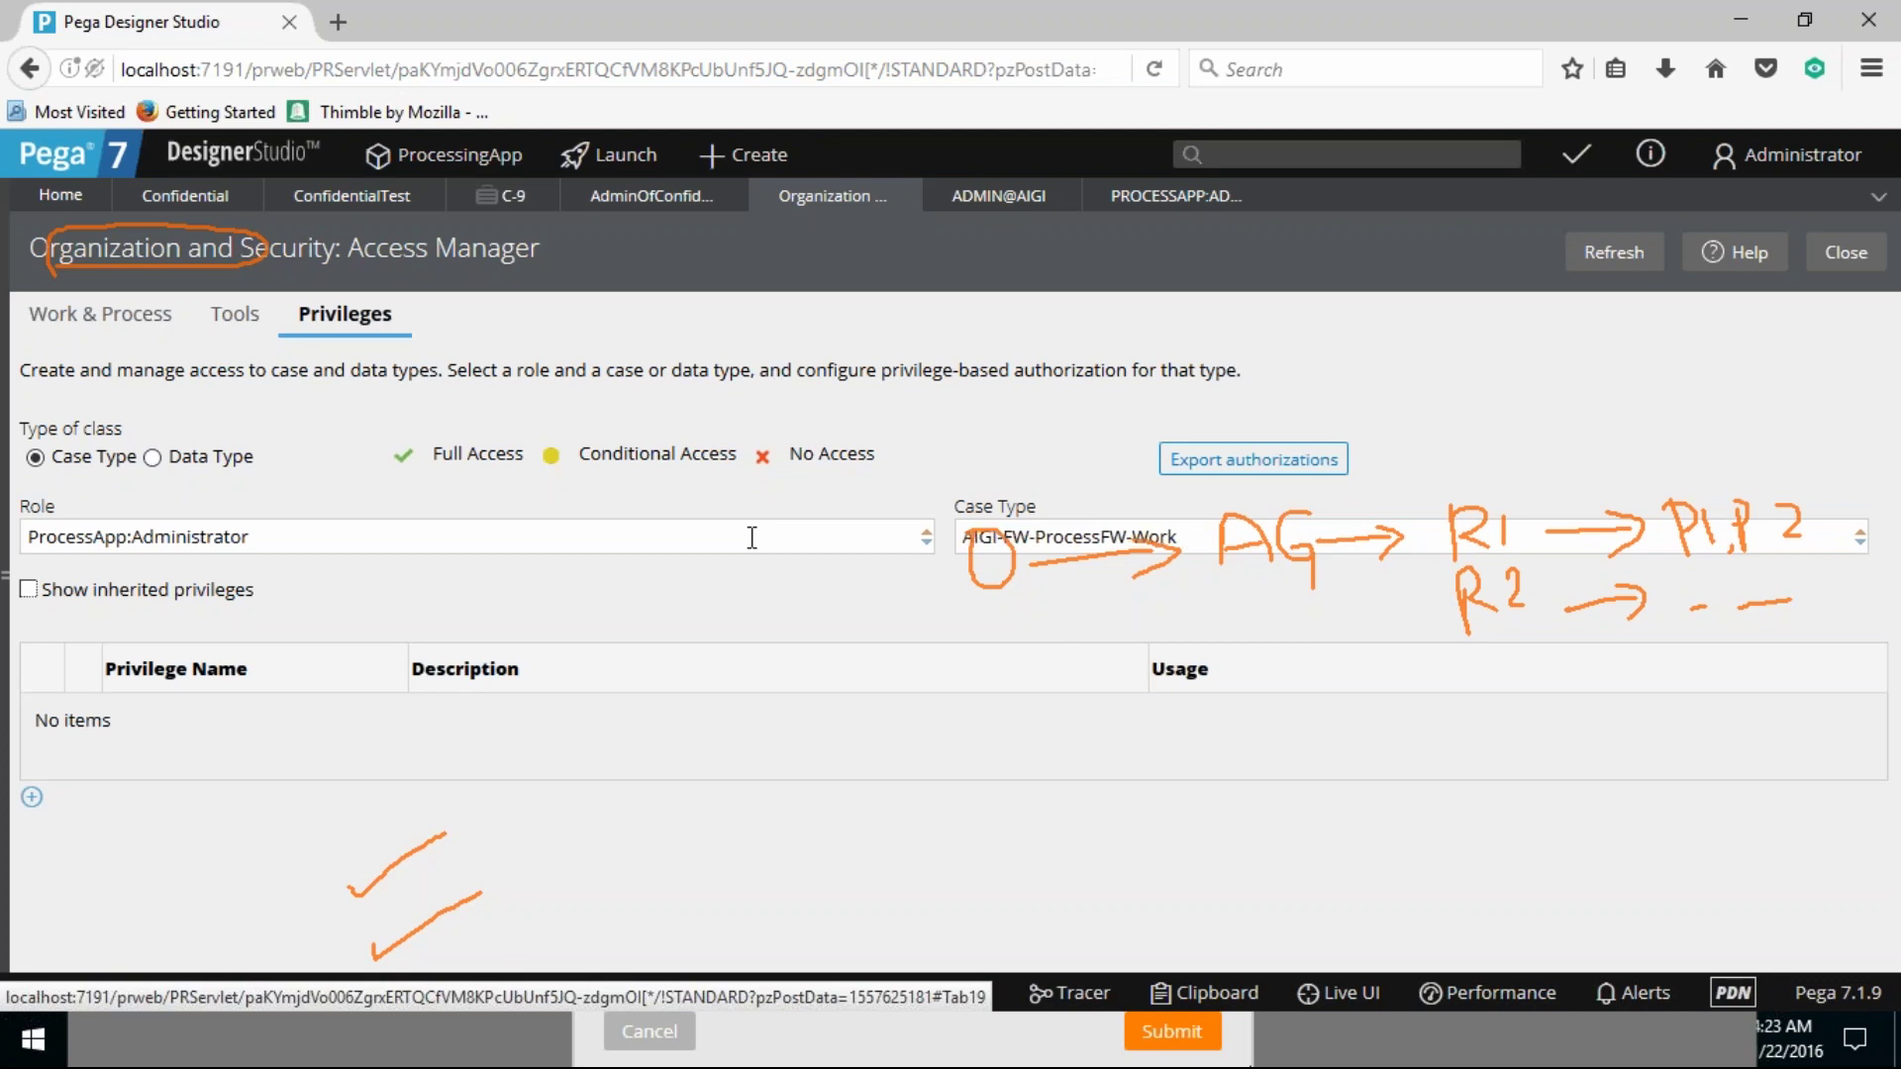
Step: Trim the case type back to AIGI-FW and begin adding a privilege to the role
{"action": "left_click_drag", "start_coordinate": [1180, 535], "coordinate": [1035, 536]}
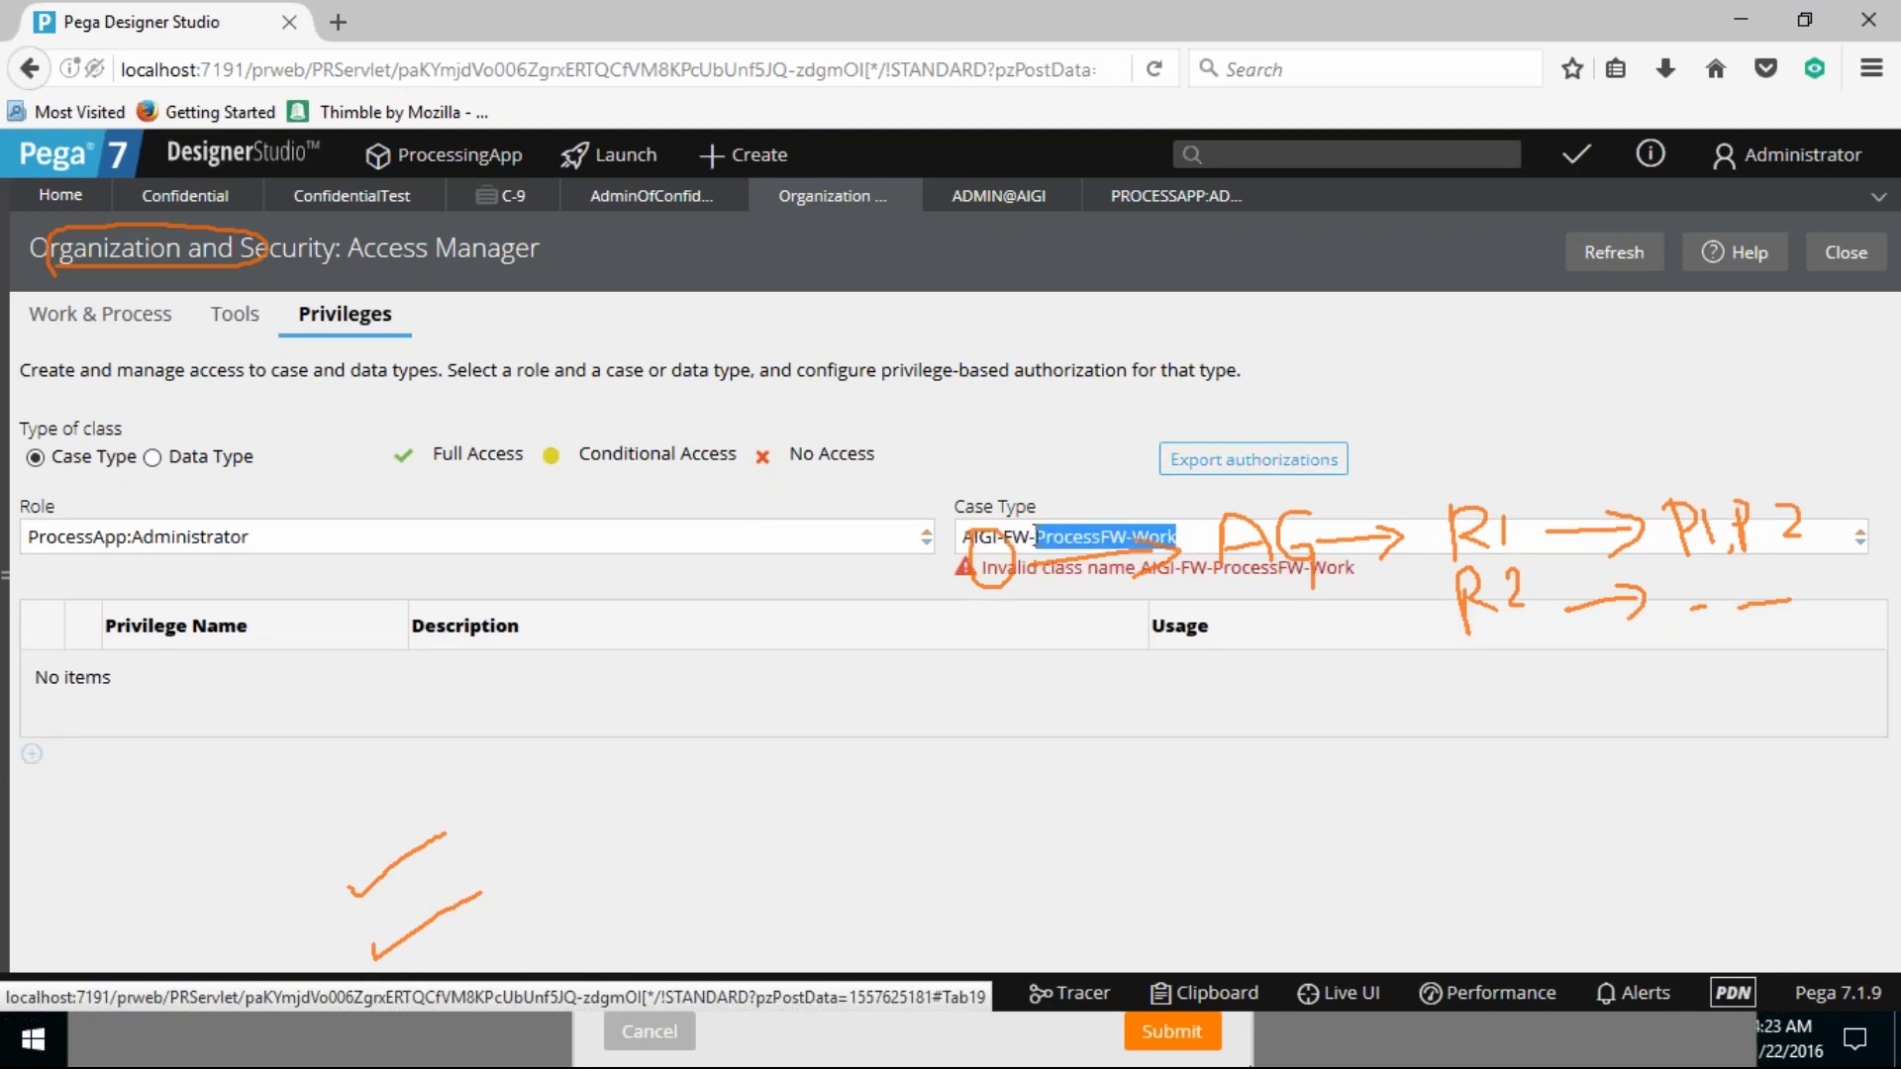
{"action": "key", "text": "BackSpace"}
{"action": "key", "text": "BackSpace"}
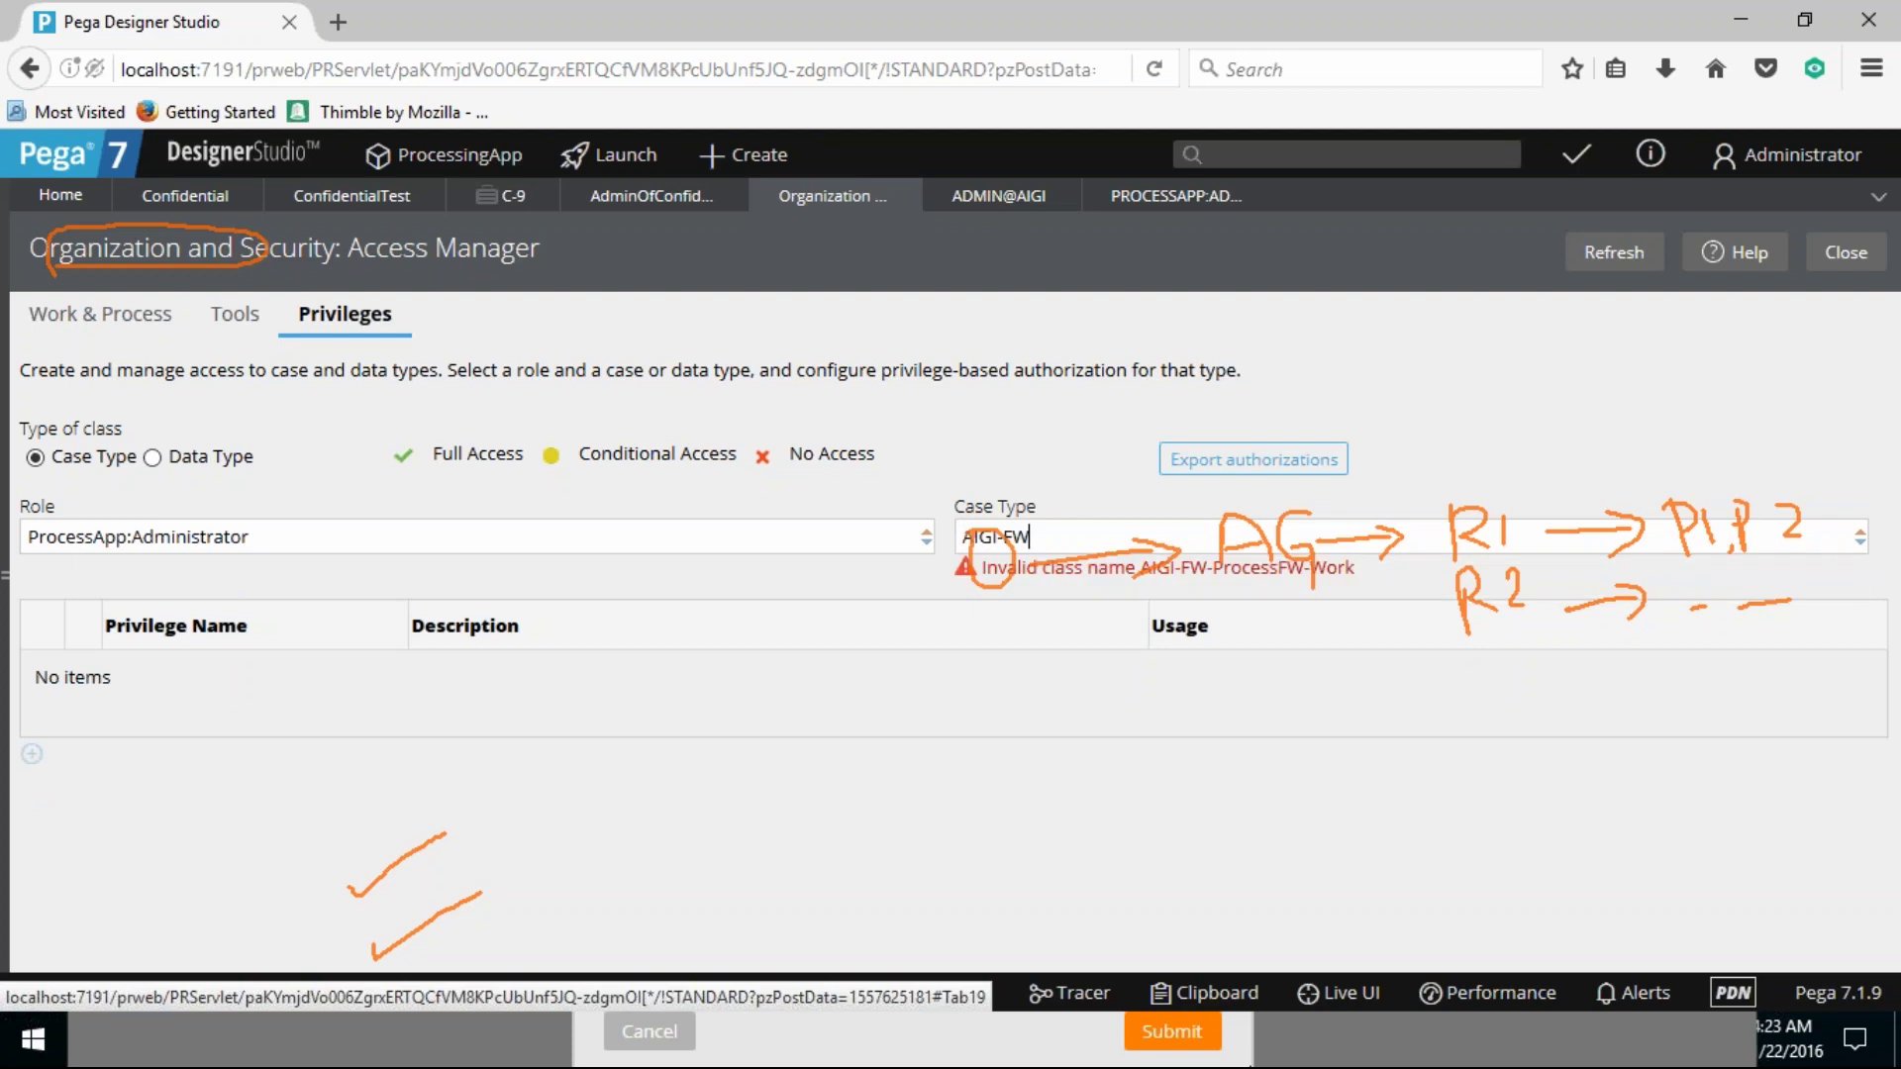
{"action": "key", "text": "Tab"}
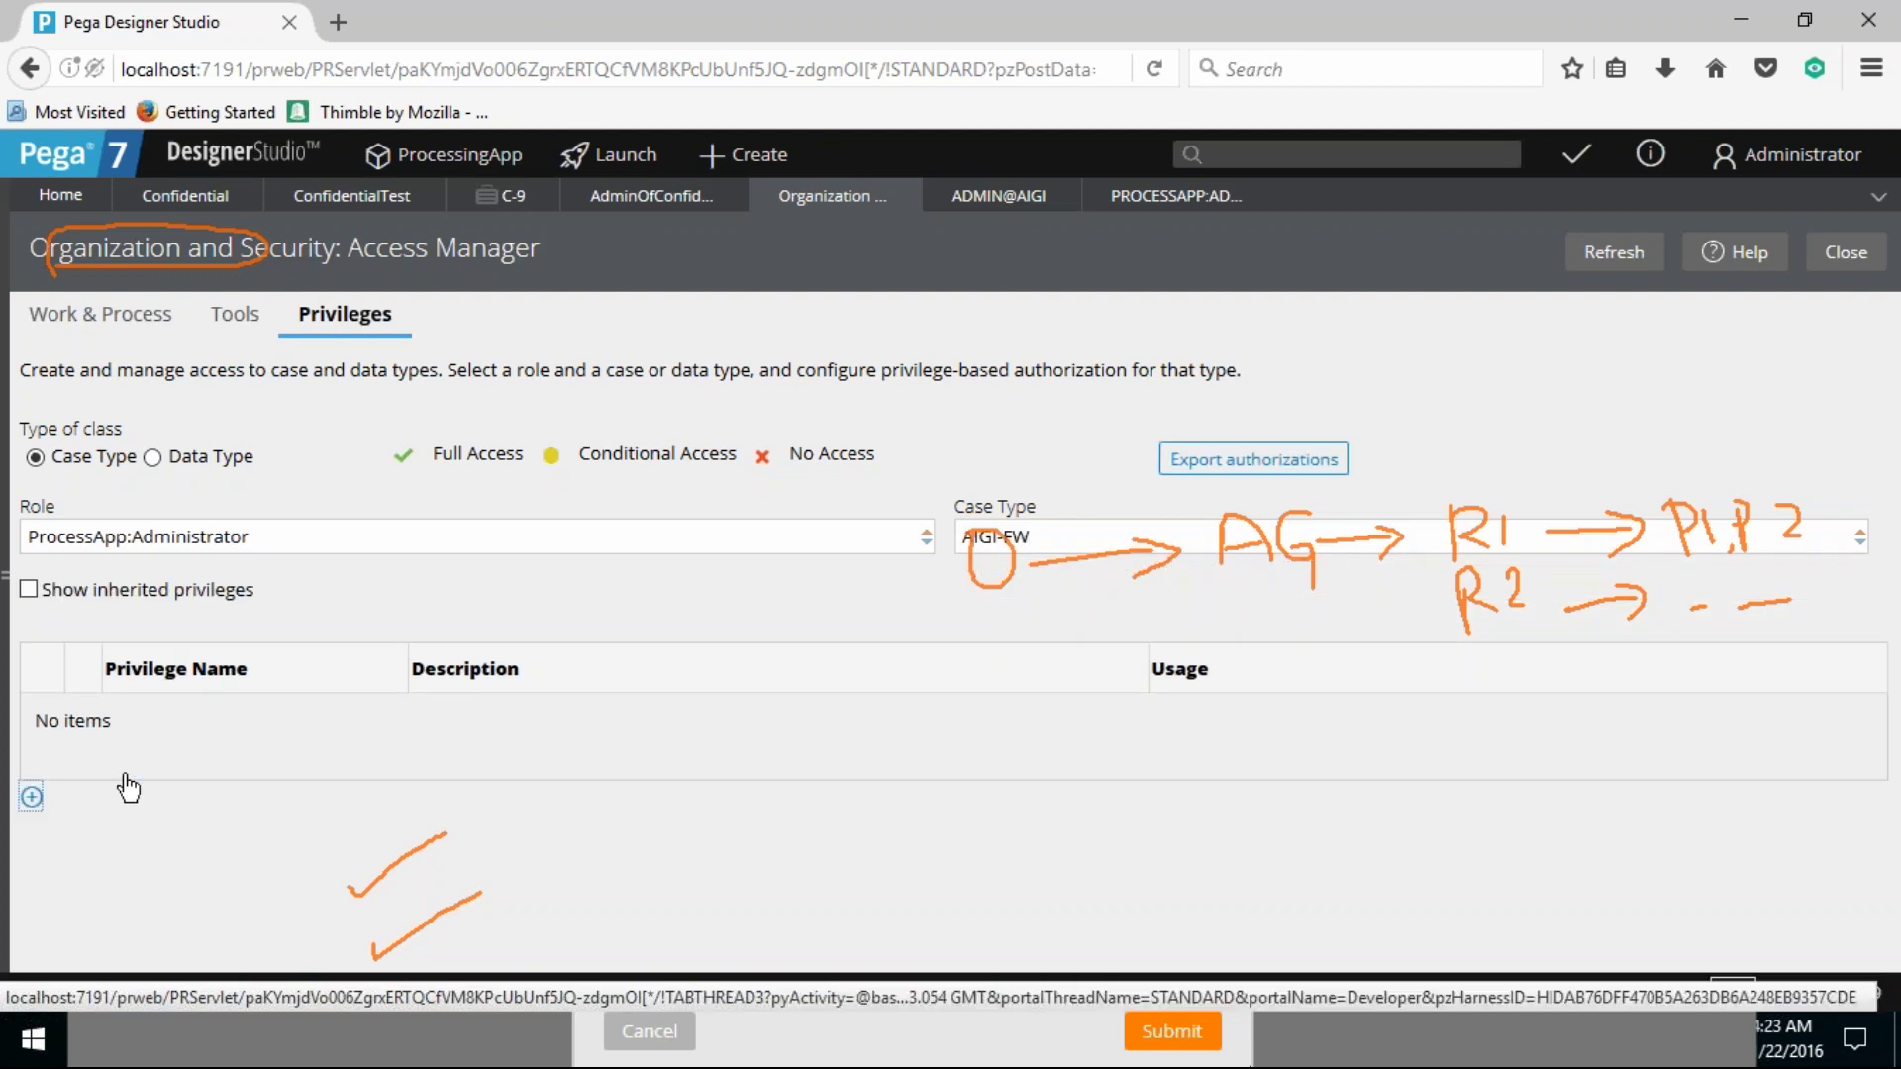
{"action": "left_click", "coordinate": [32, 796]}
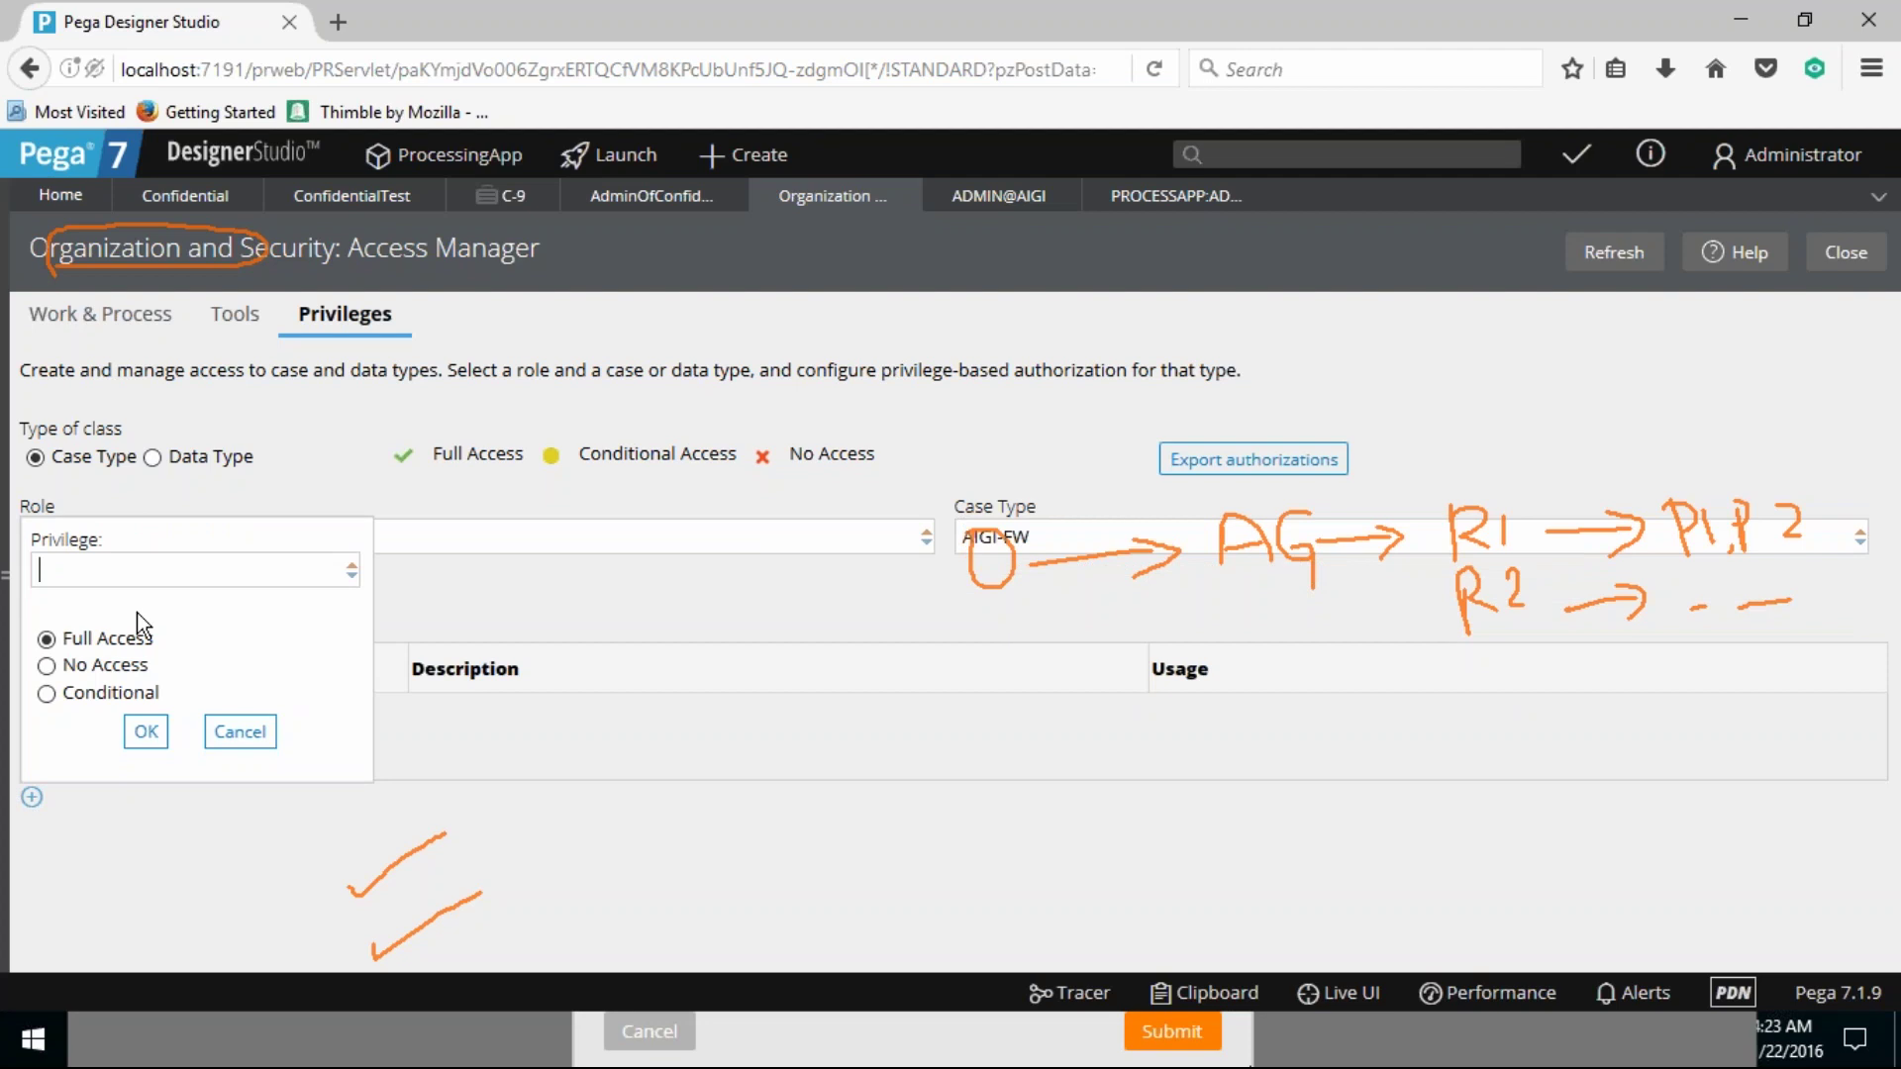
Step: Dismiss the add-privilege popup and review the Access Manager, Administrator operator and ProcessApp Administrators tabs
{"action": "left_click", "coordinate": [1006, 852]}
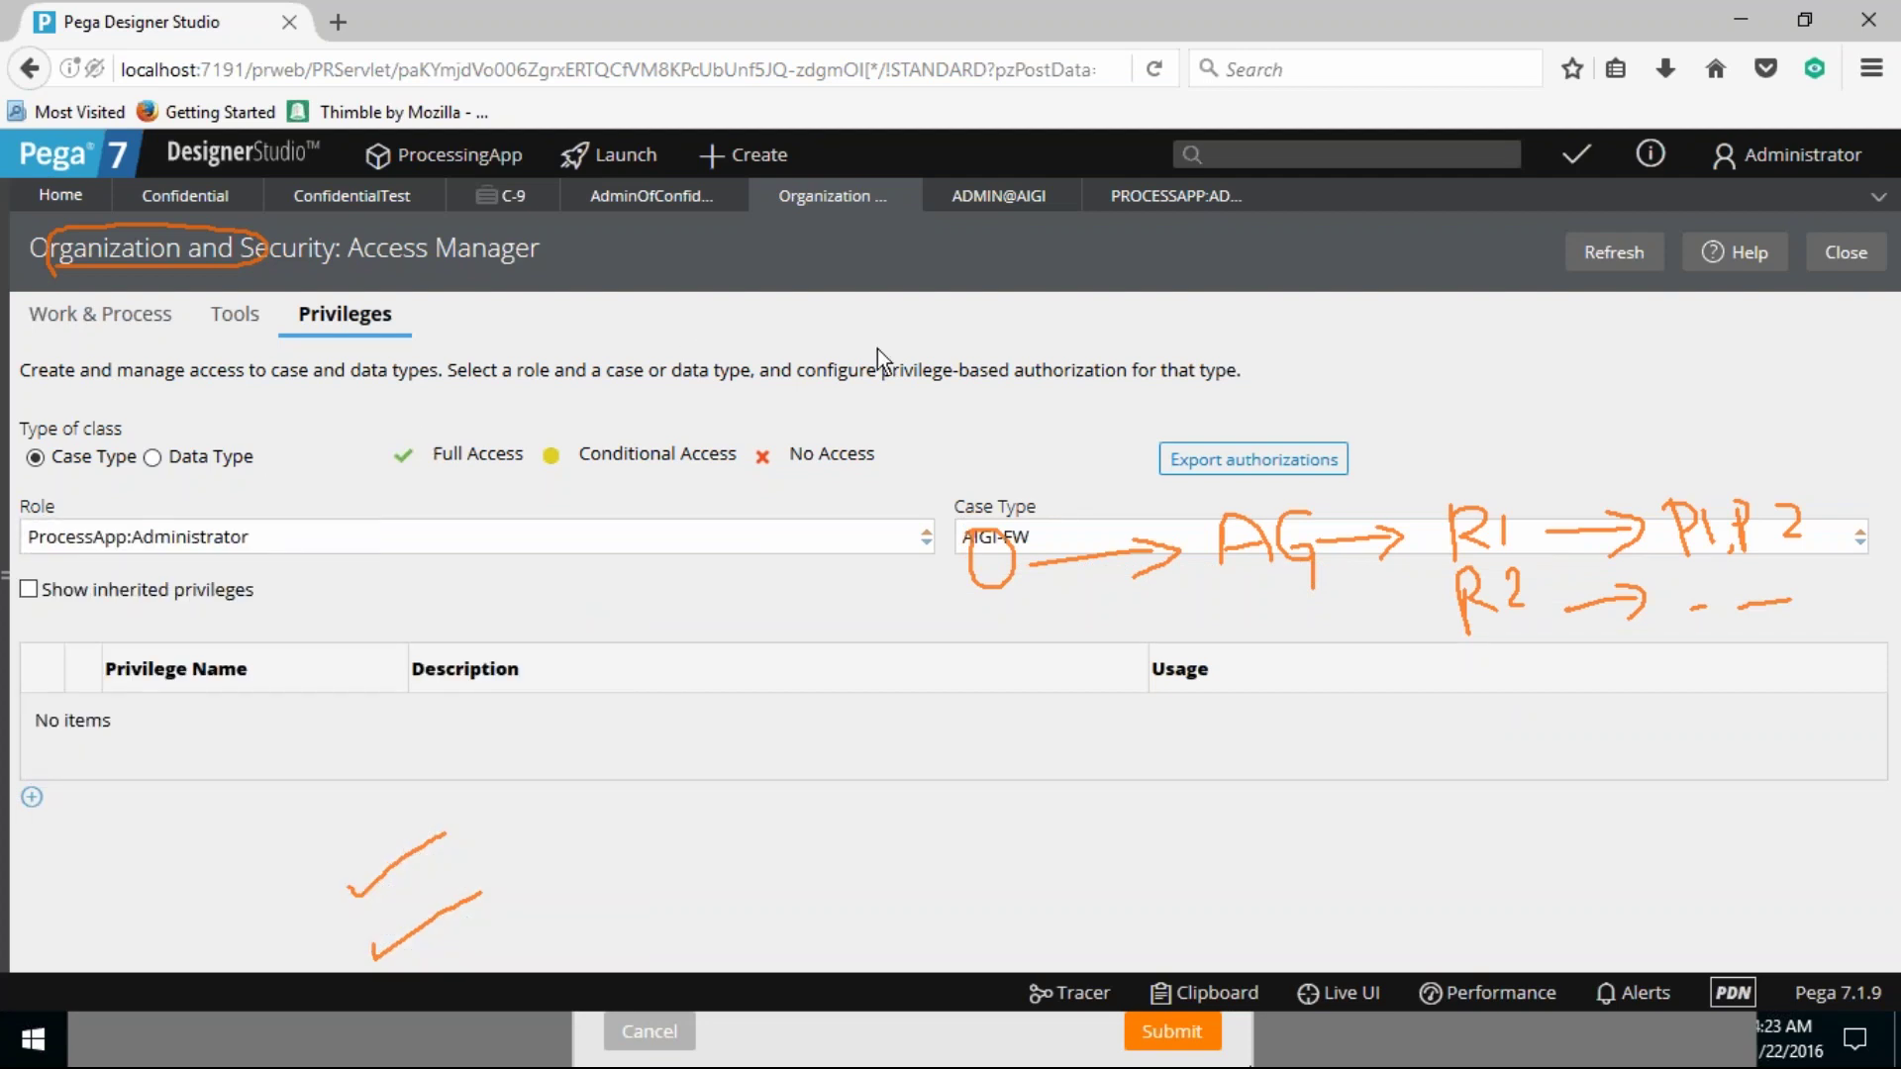
{"action": "left_click", "coordinate": [1142, 198]}
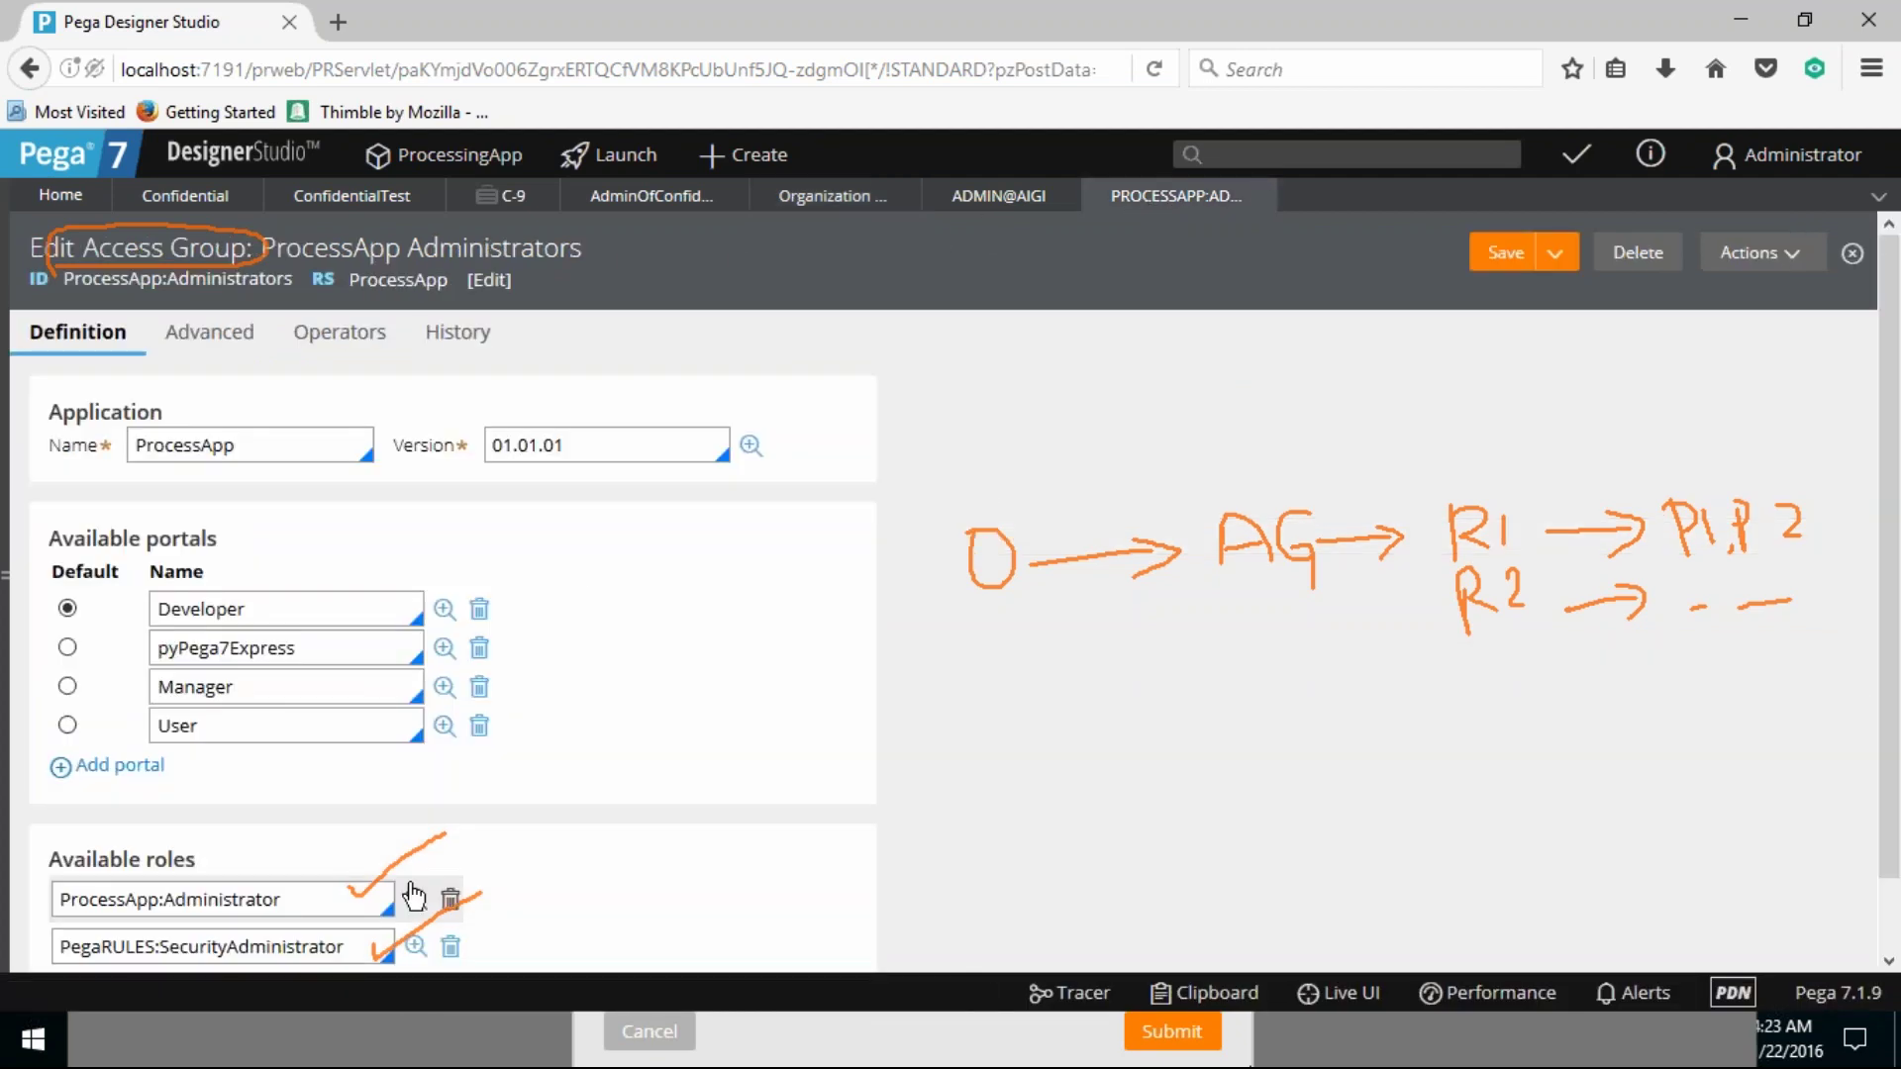
{"action": "left_click", "coordinate": [849, 196]}
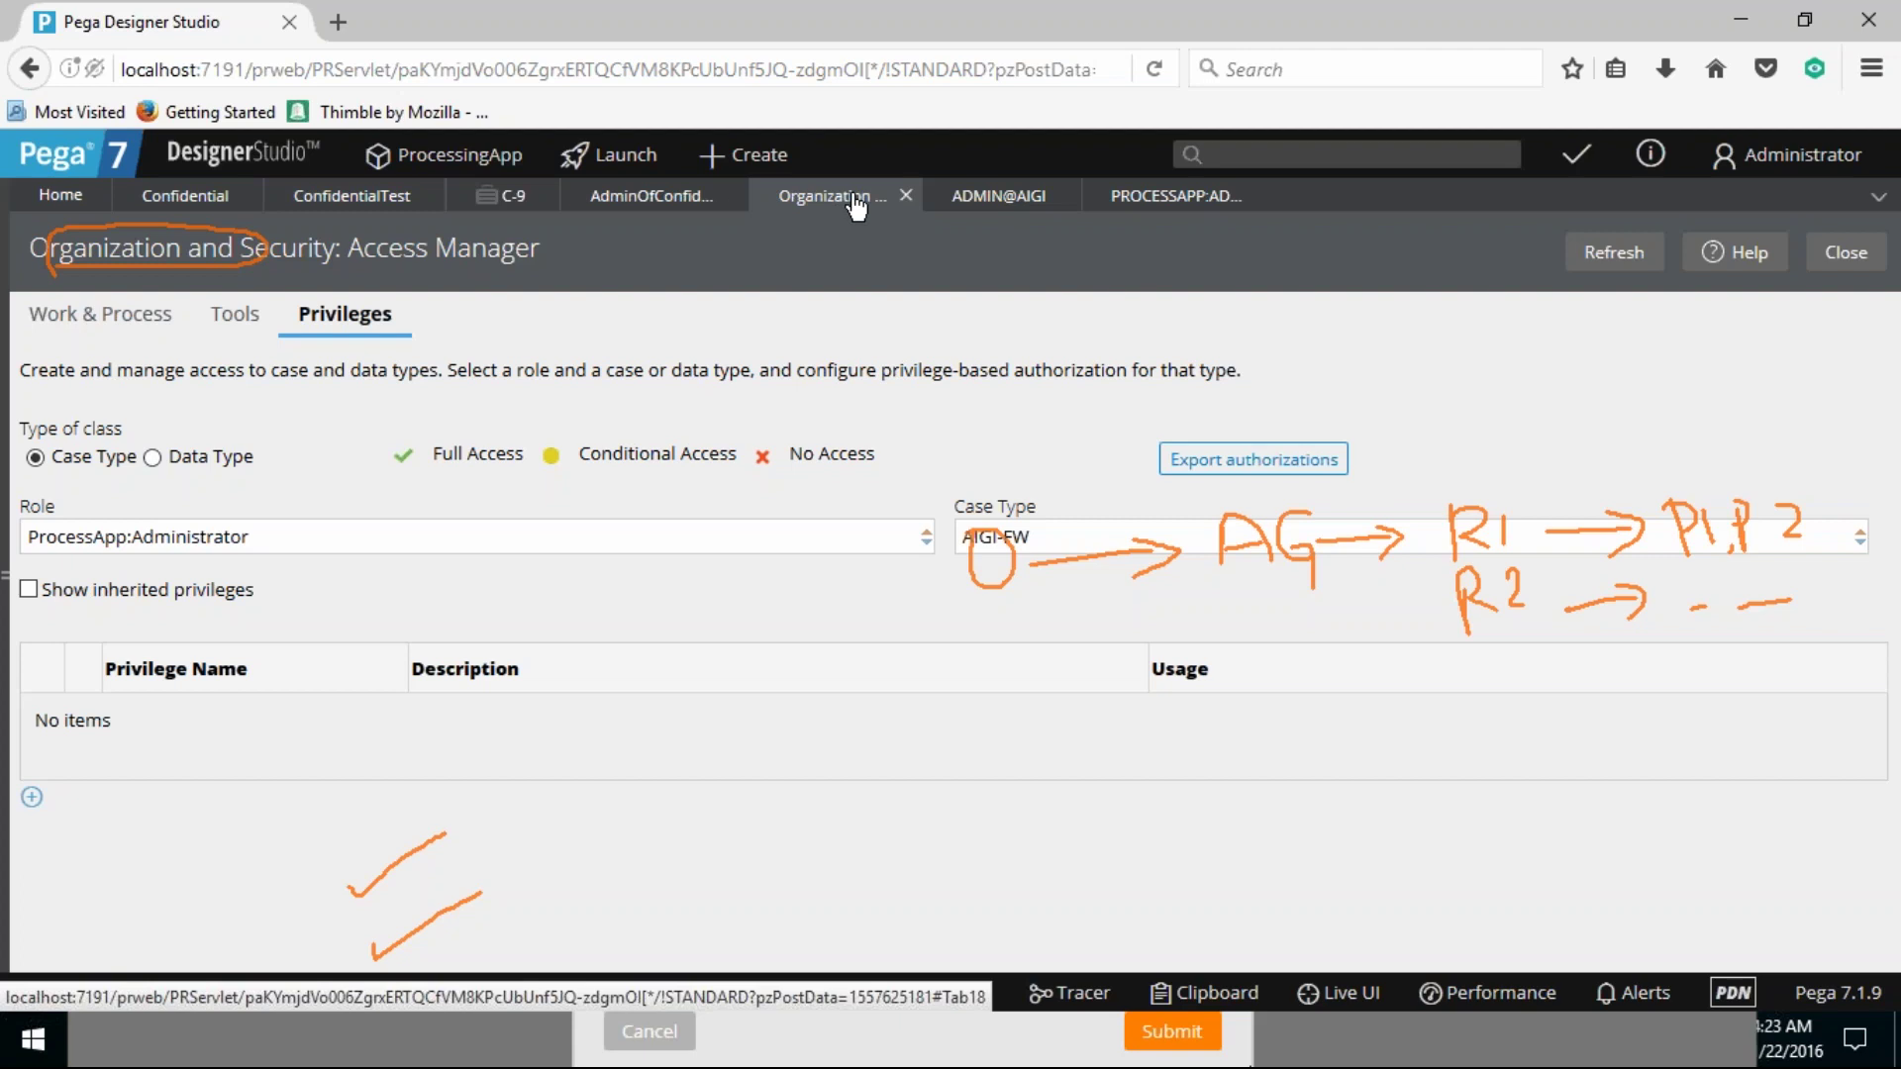
{"action": "left_click", "coordinate": [1010, 203]}
{"action": "left_click", "coordinate": [1171, 202]}
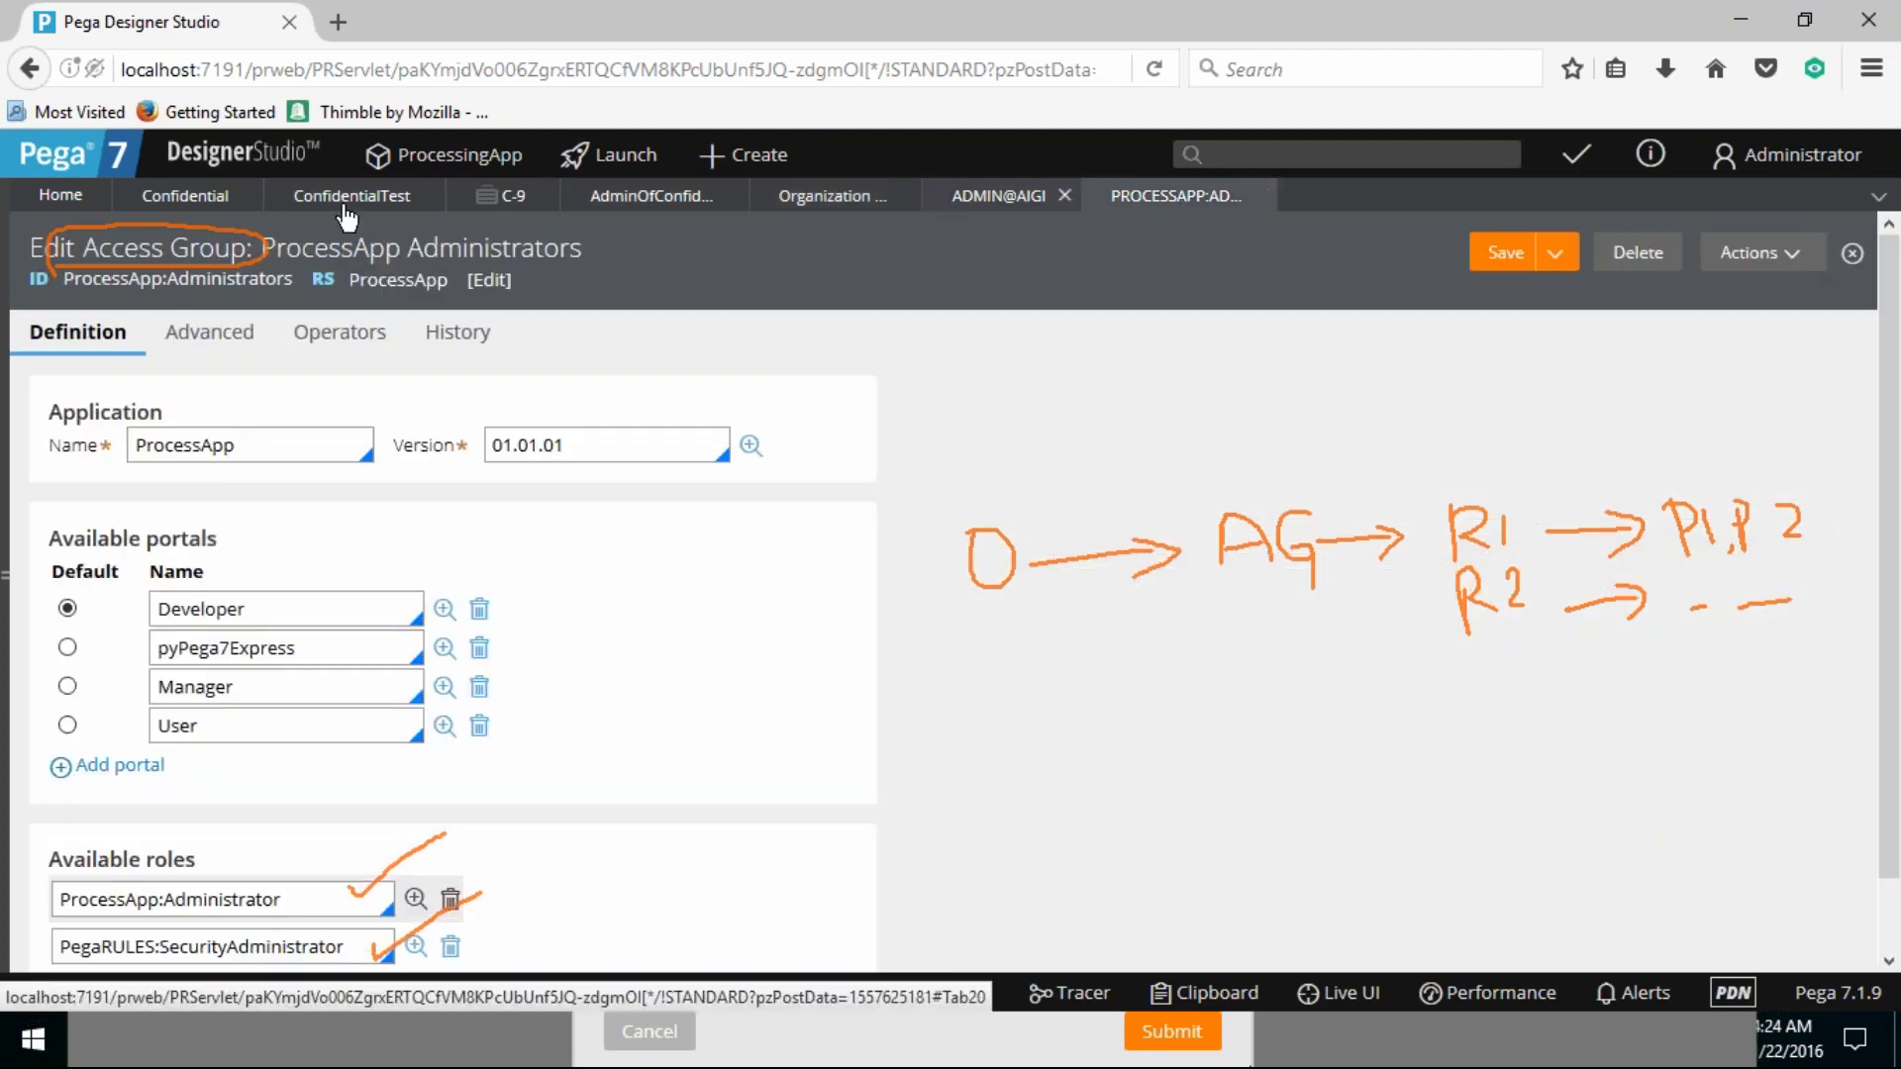
Step: Recheck the Confidential attachment category, then open ProcessApp:Administrator from the access group's Available roles
{"action": "left_click", "coordinate": [212, 201]}
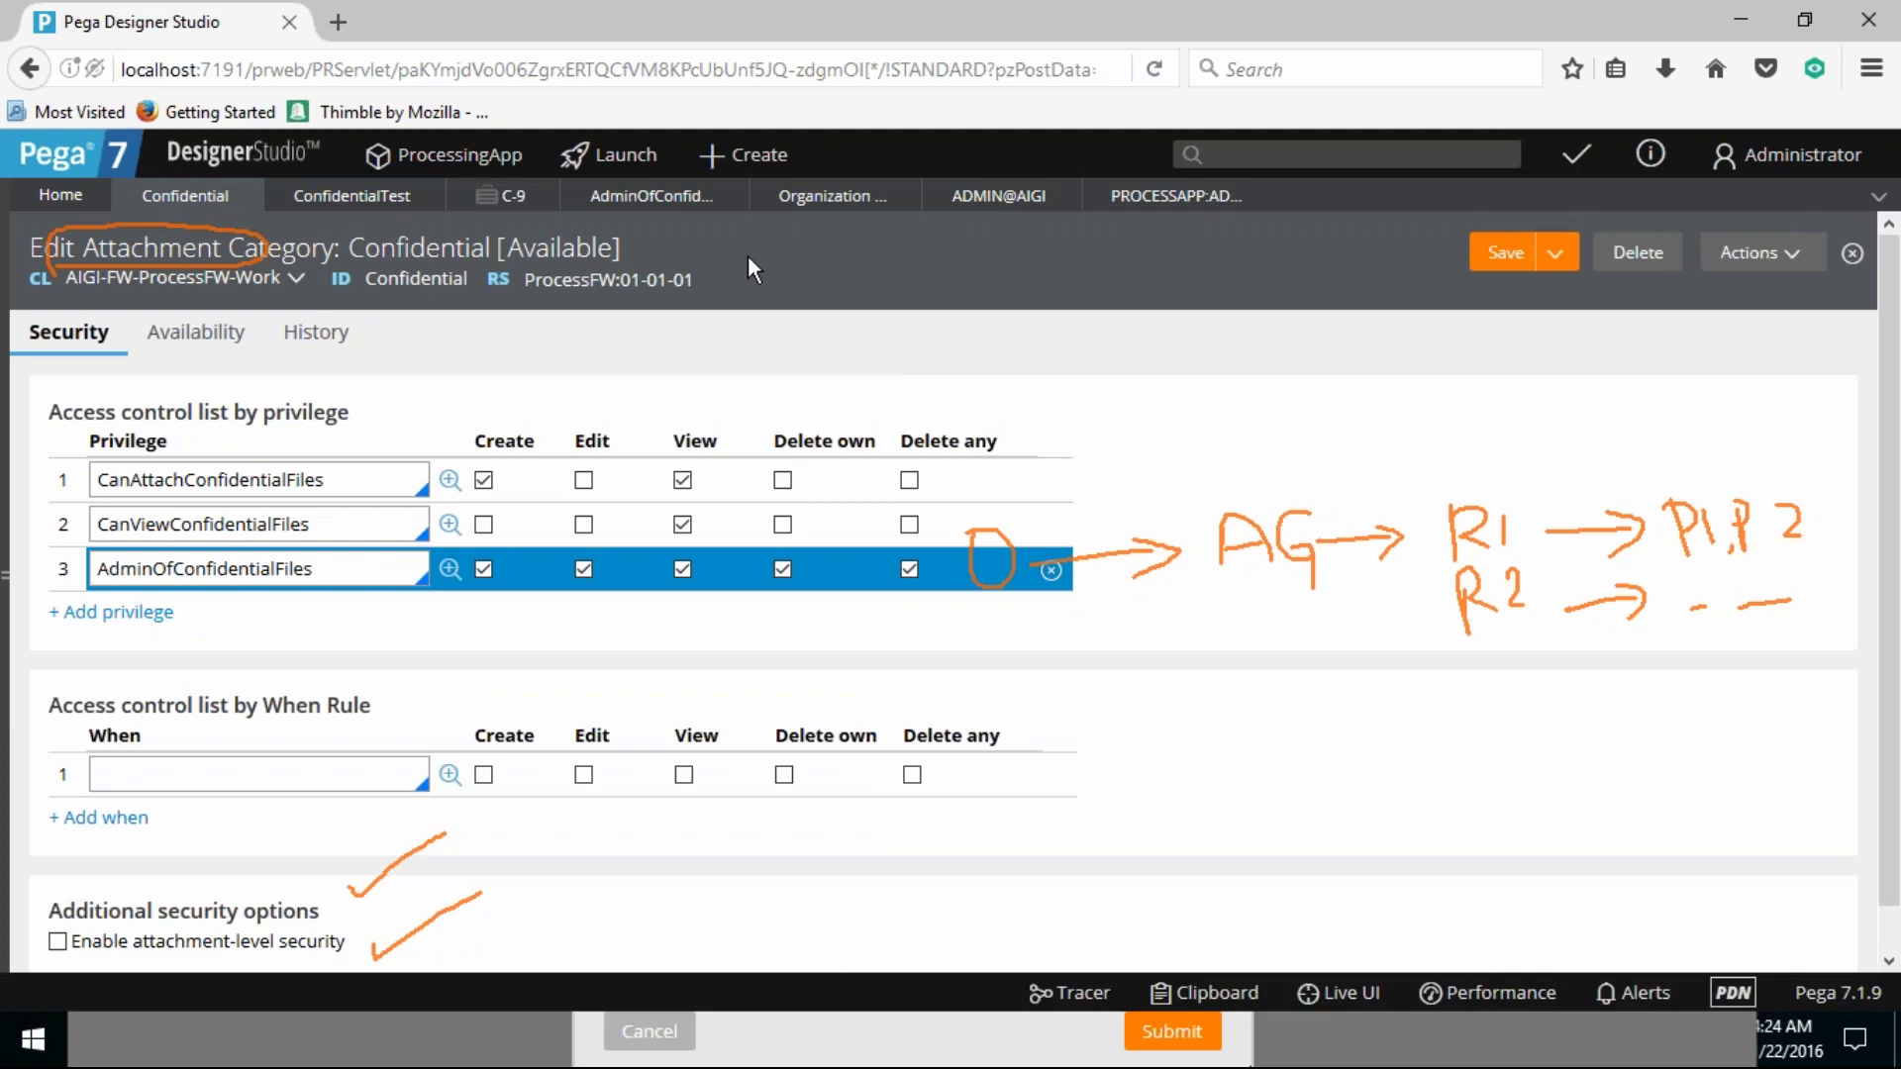
{"action": "left_click", "coordinate": [1000, 198]}
{"action": "left_click", "coordinate": [1166, 203]}
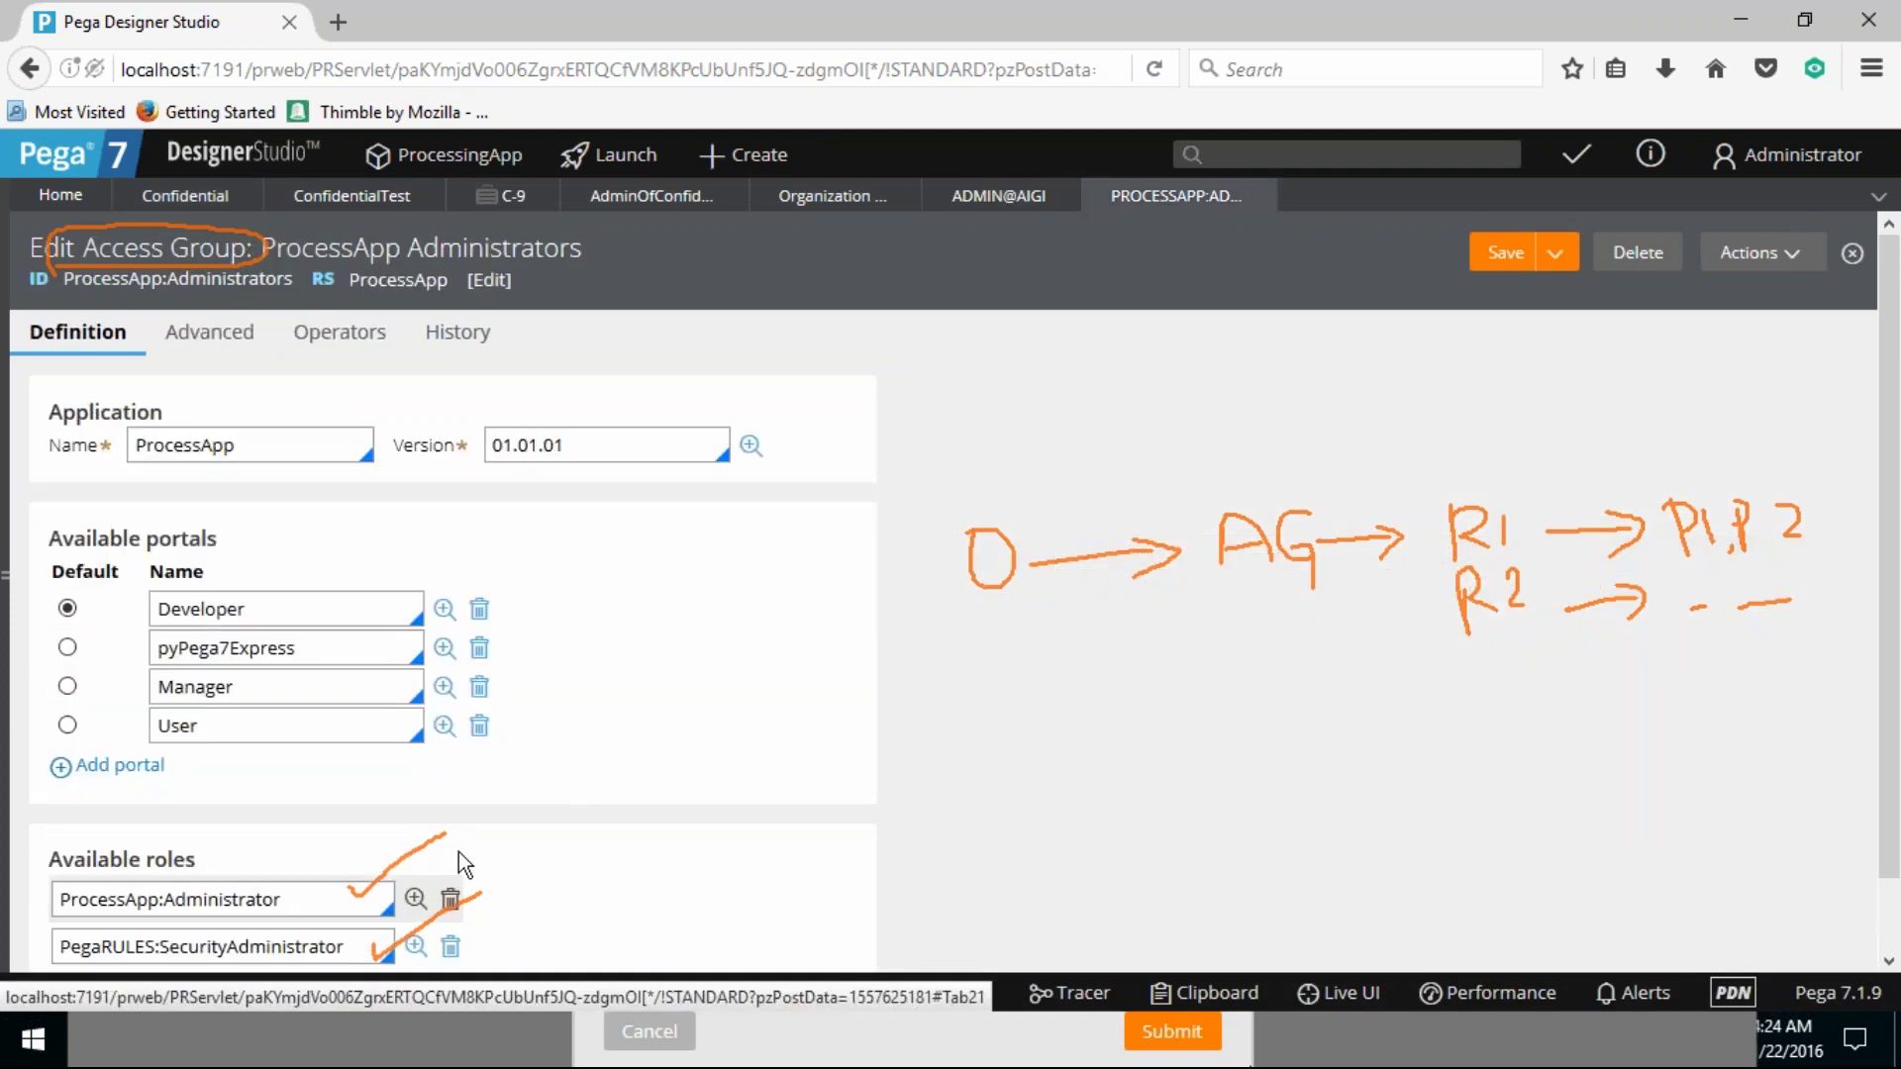
{"action": "left_click", "coordinate": [414, 901]}
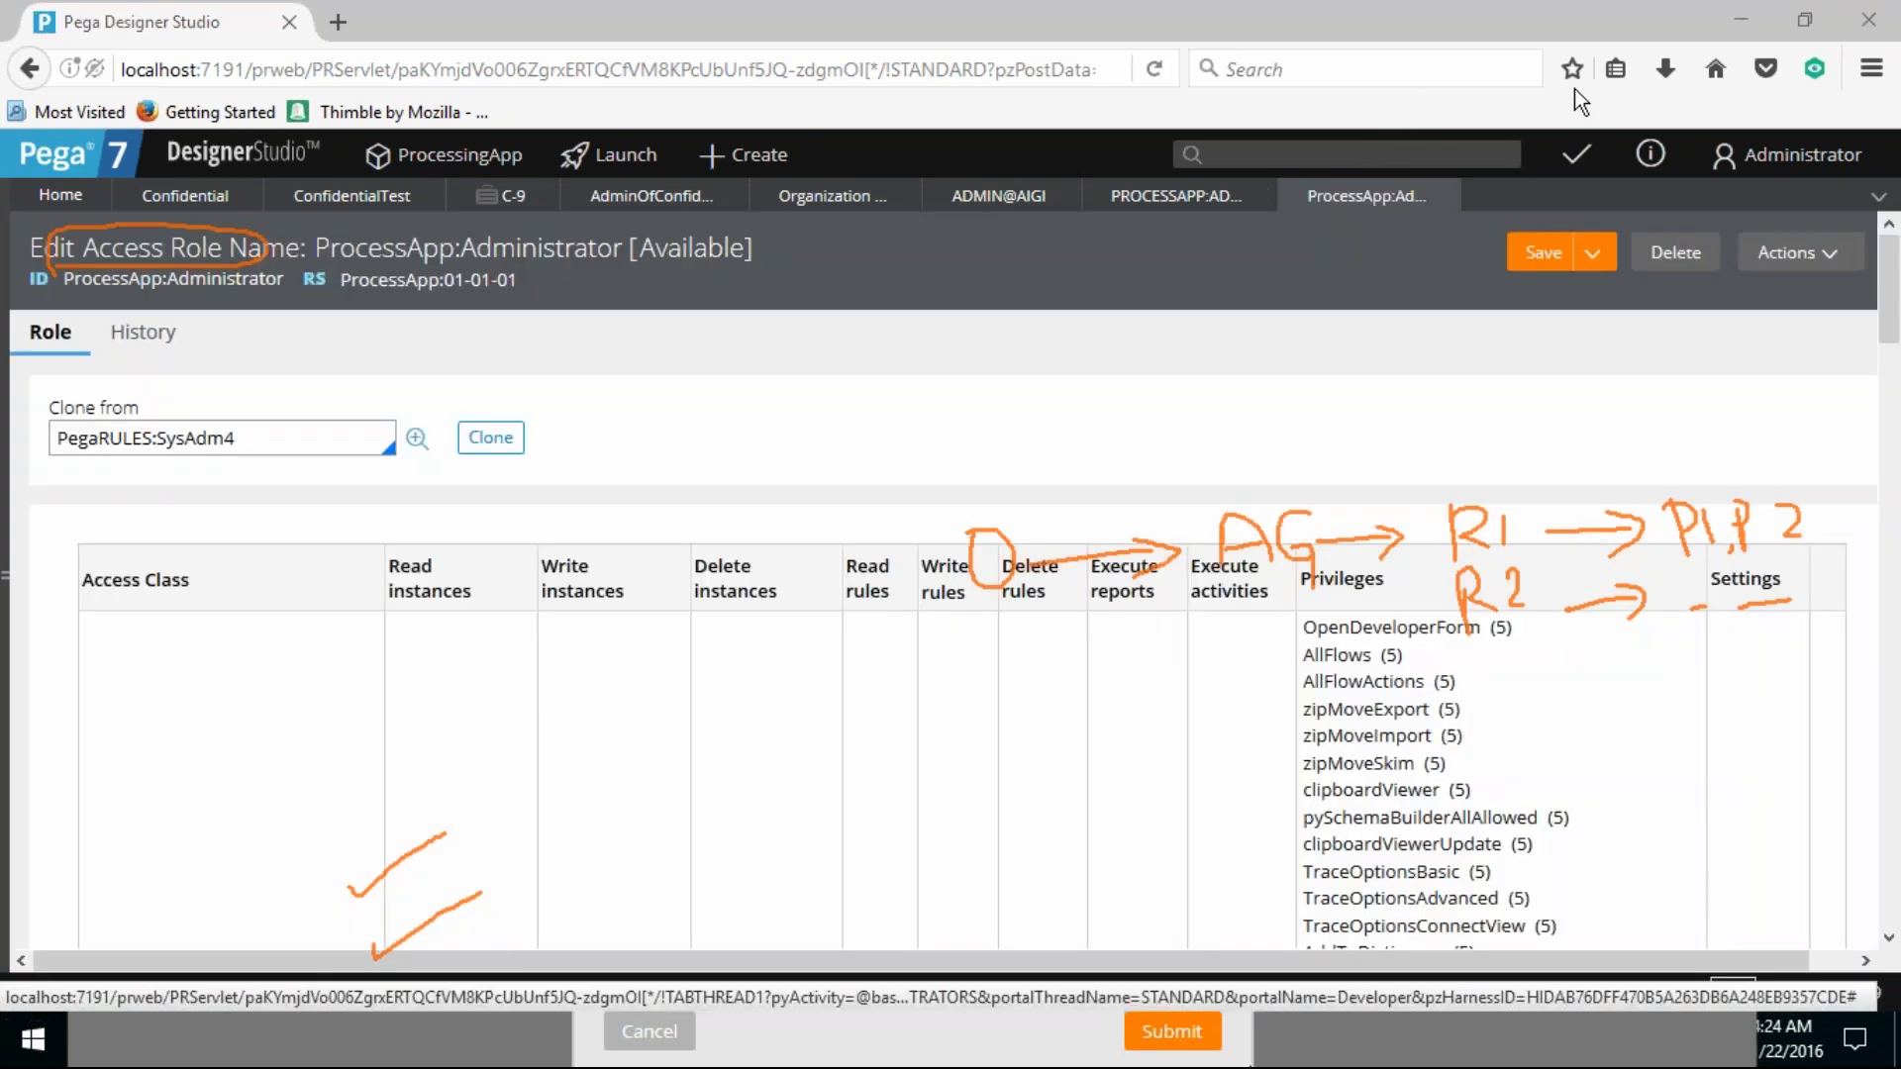
Step: Add a new row at the bottom of the role table with class AIGI-FW-ProcessFW-Work
{"action": "key", "text": "Escape"}
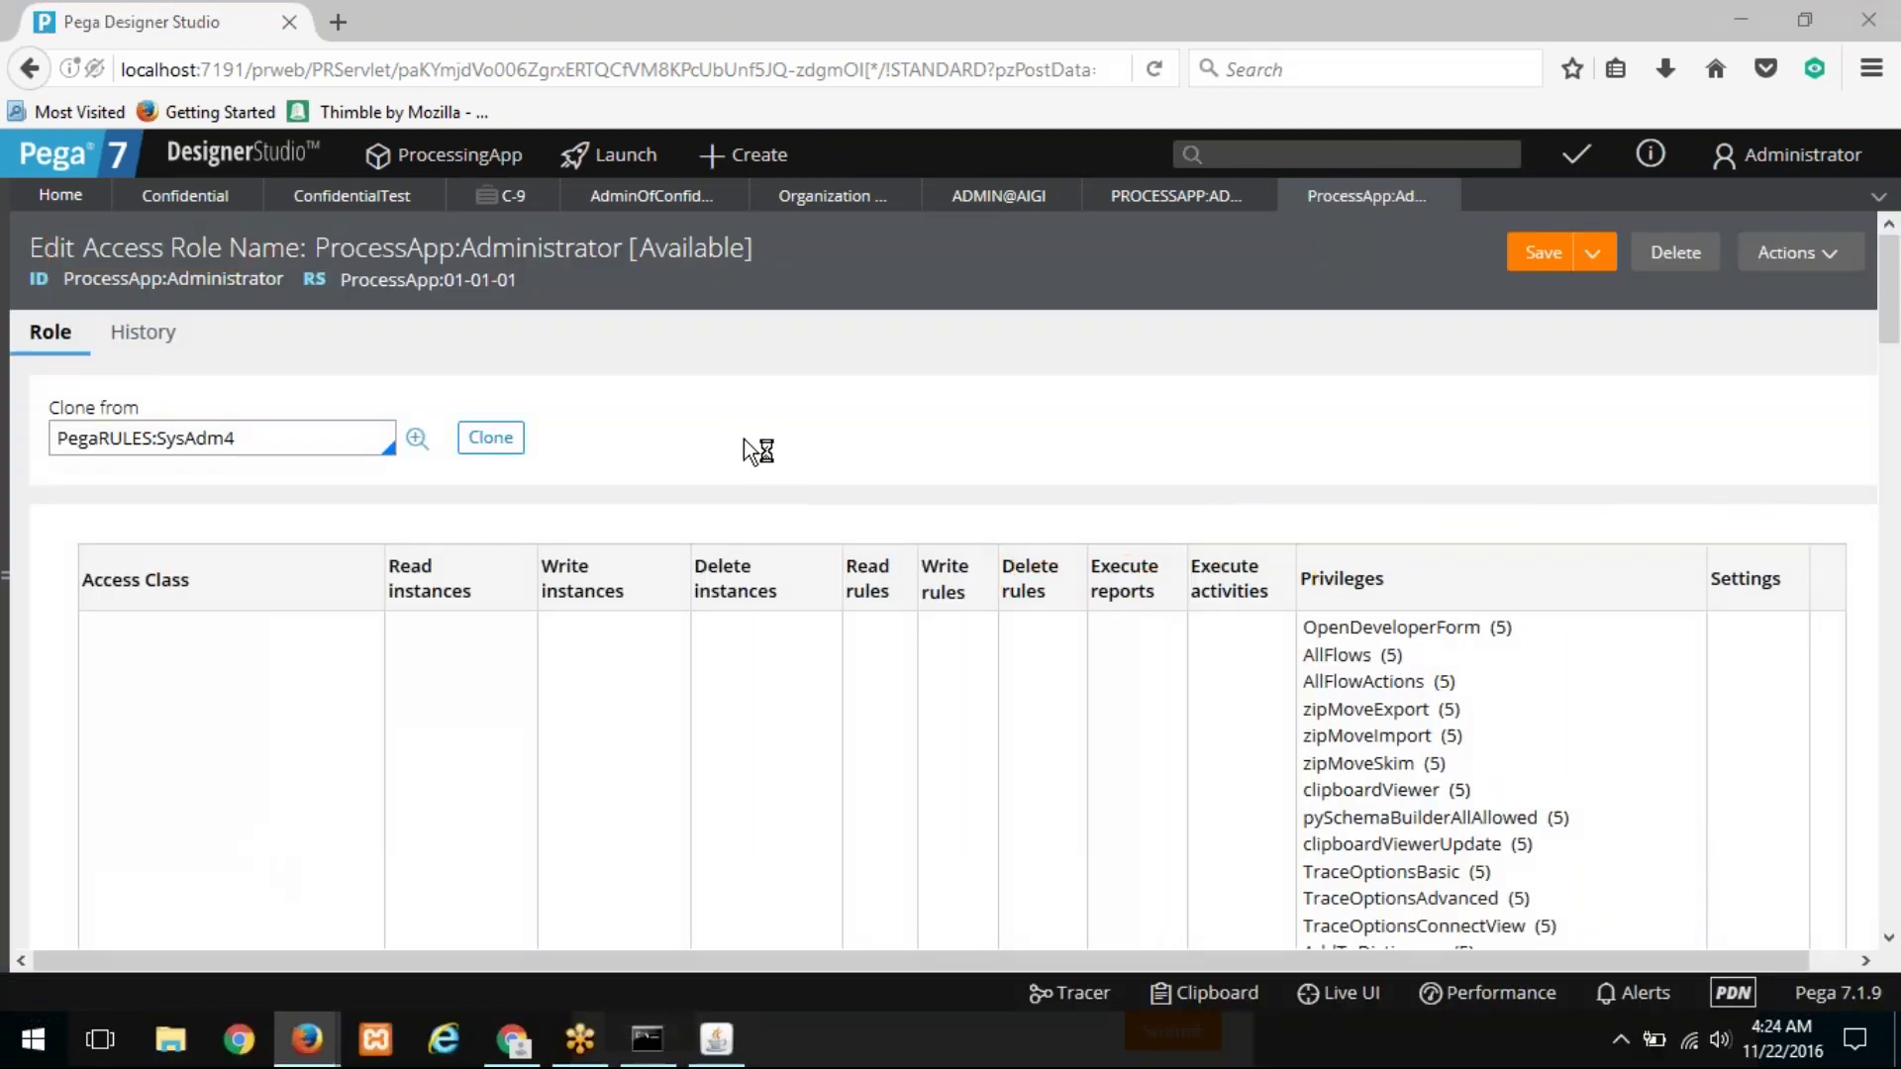
{"action": "scroll", "coordinate": [745, 438], "scroll_direction": "down", "scroll_amount": 12}
{"action": "scroll", "coordinate": [742, 442], "scroll_direction": "down", "scroll_amount": 10}
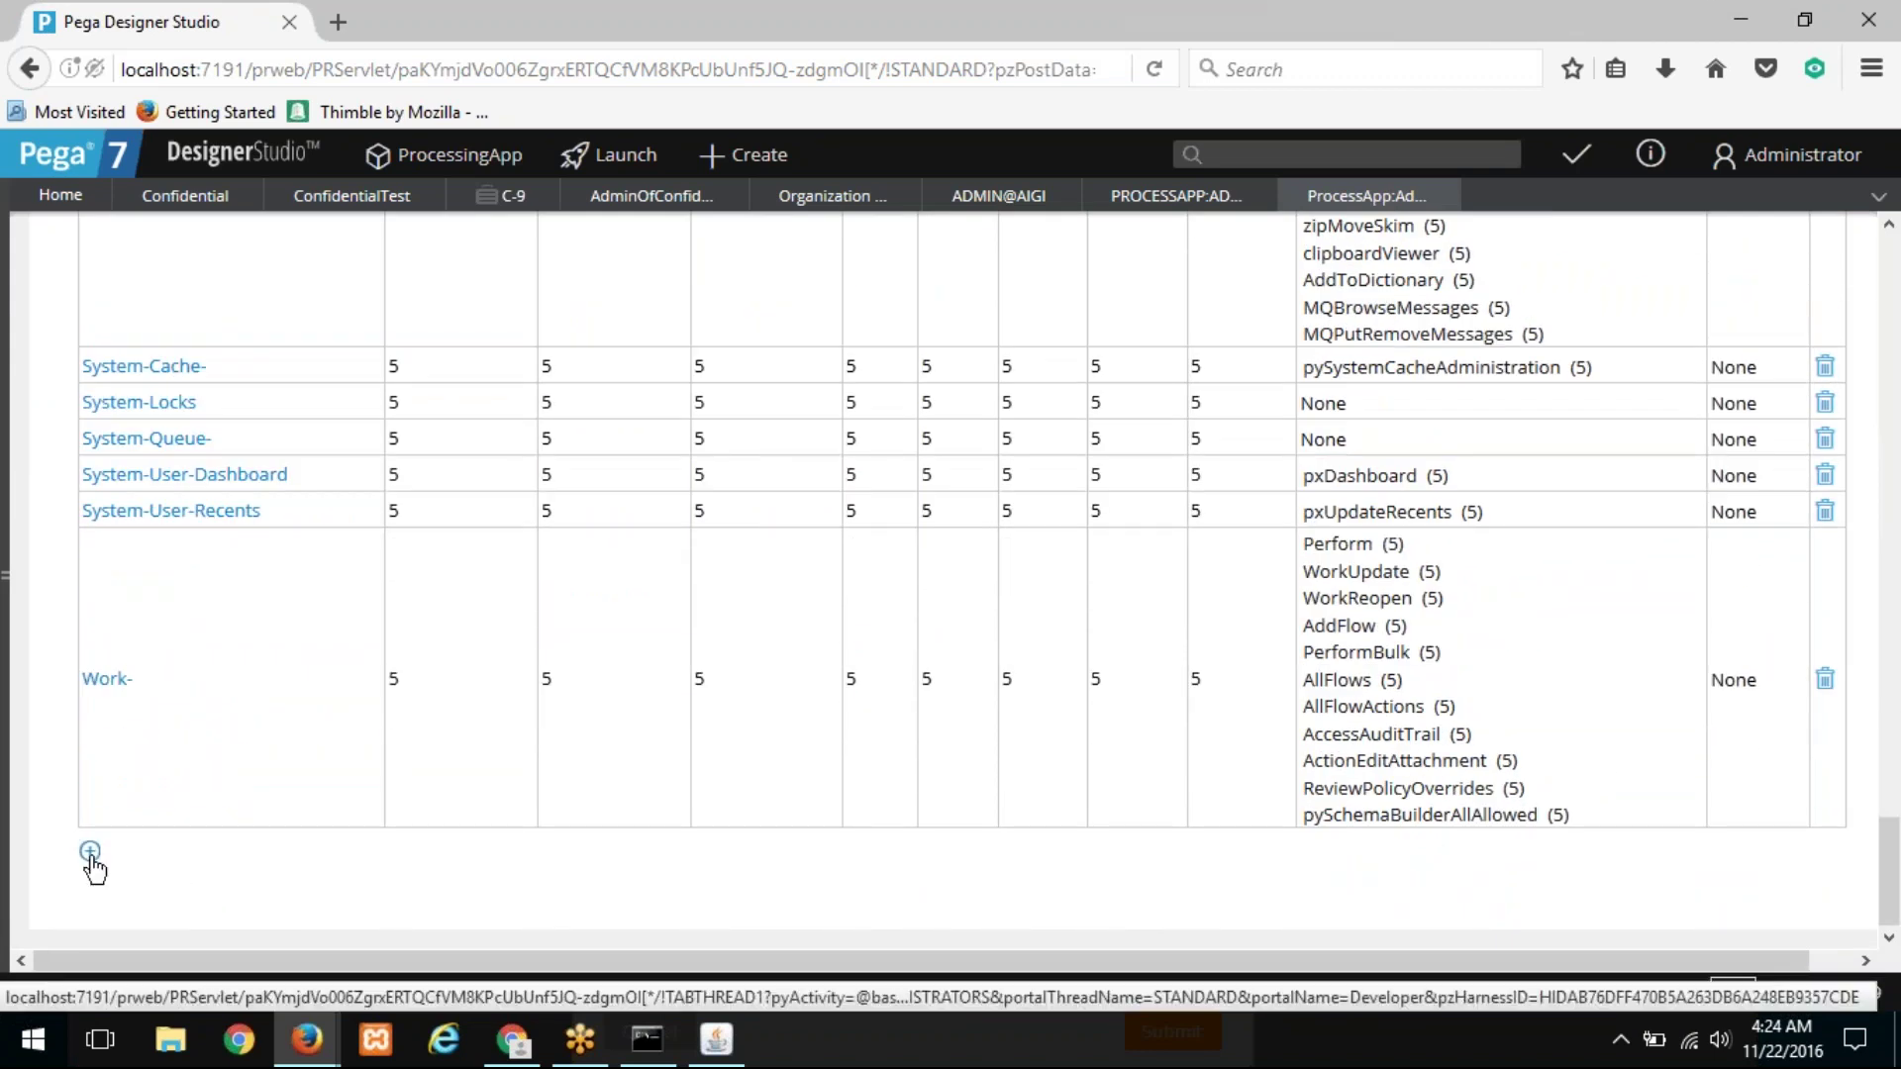
{"action": "left_click", "coordinate": [90, 853]}
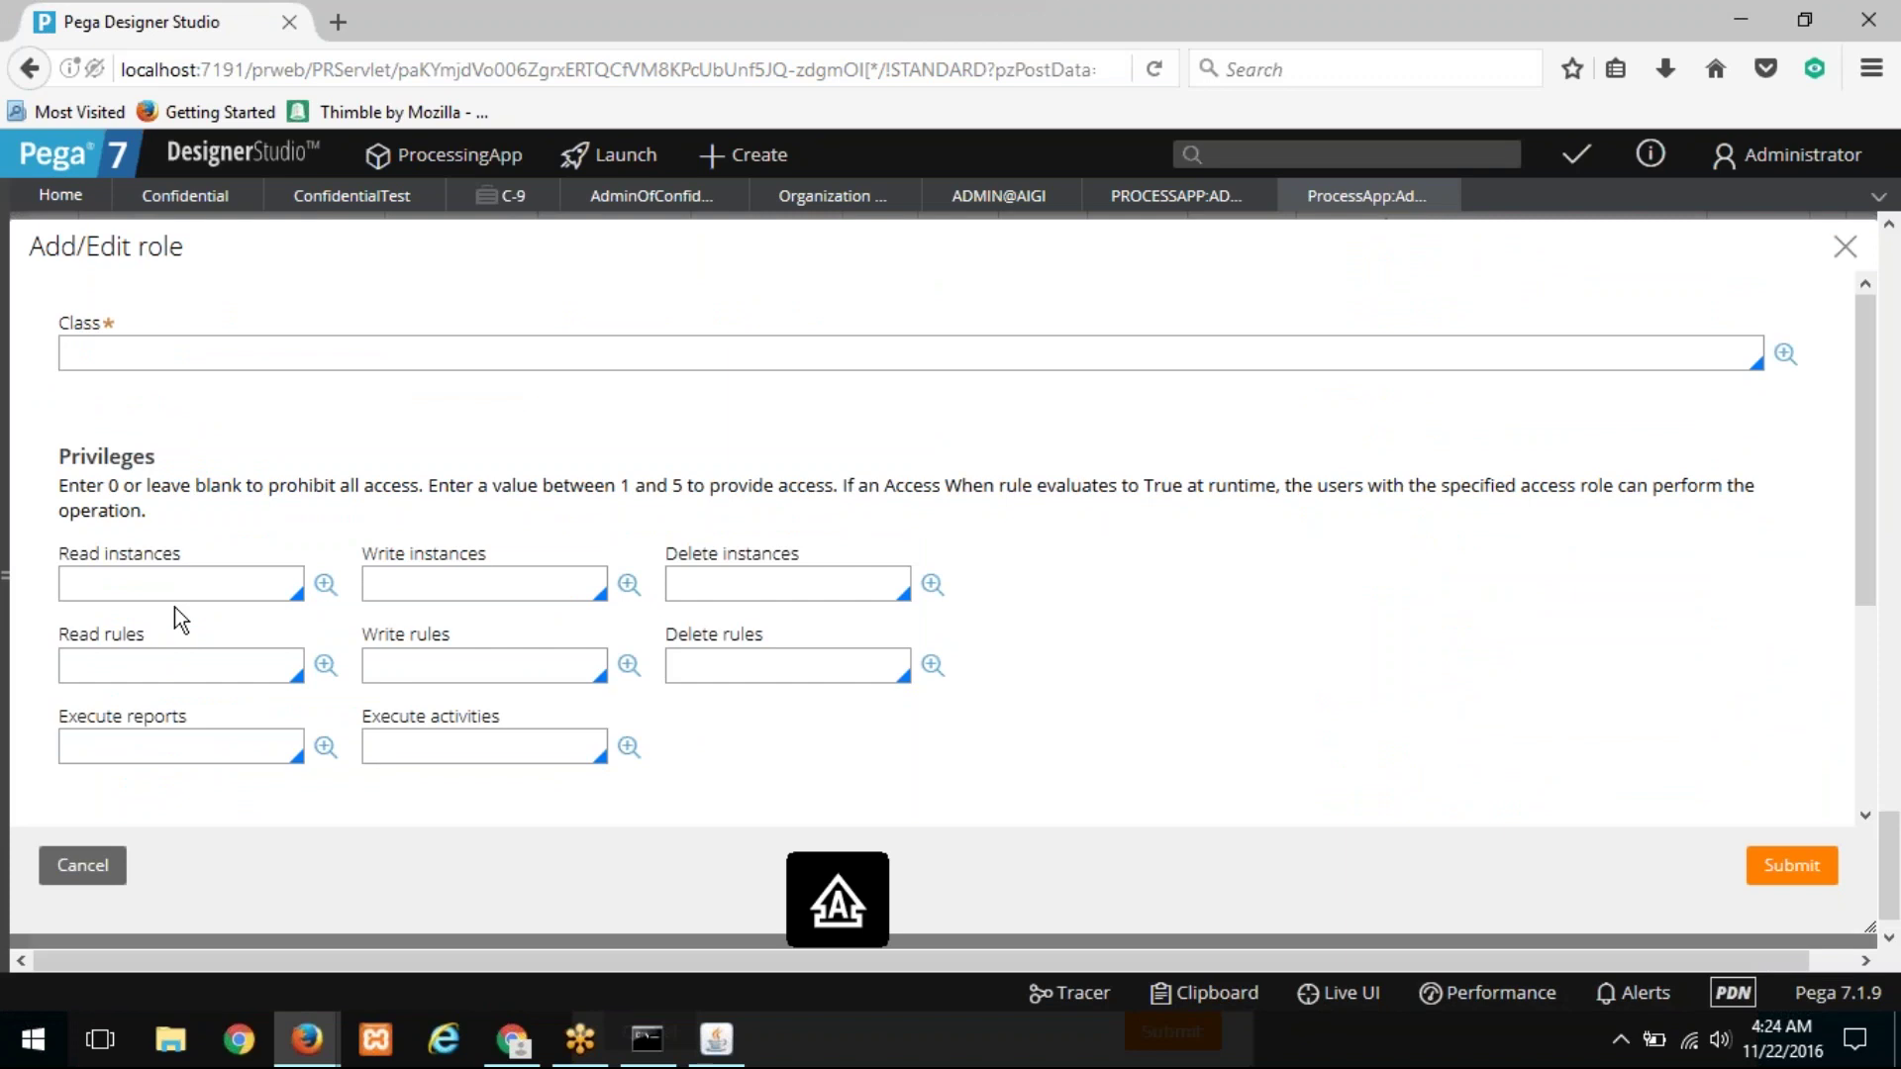
{"action": "type", "text": "AIGI-FW-"}
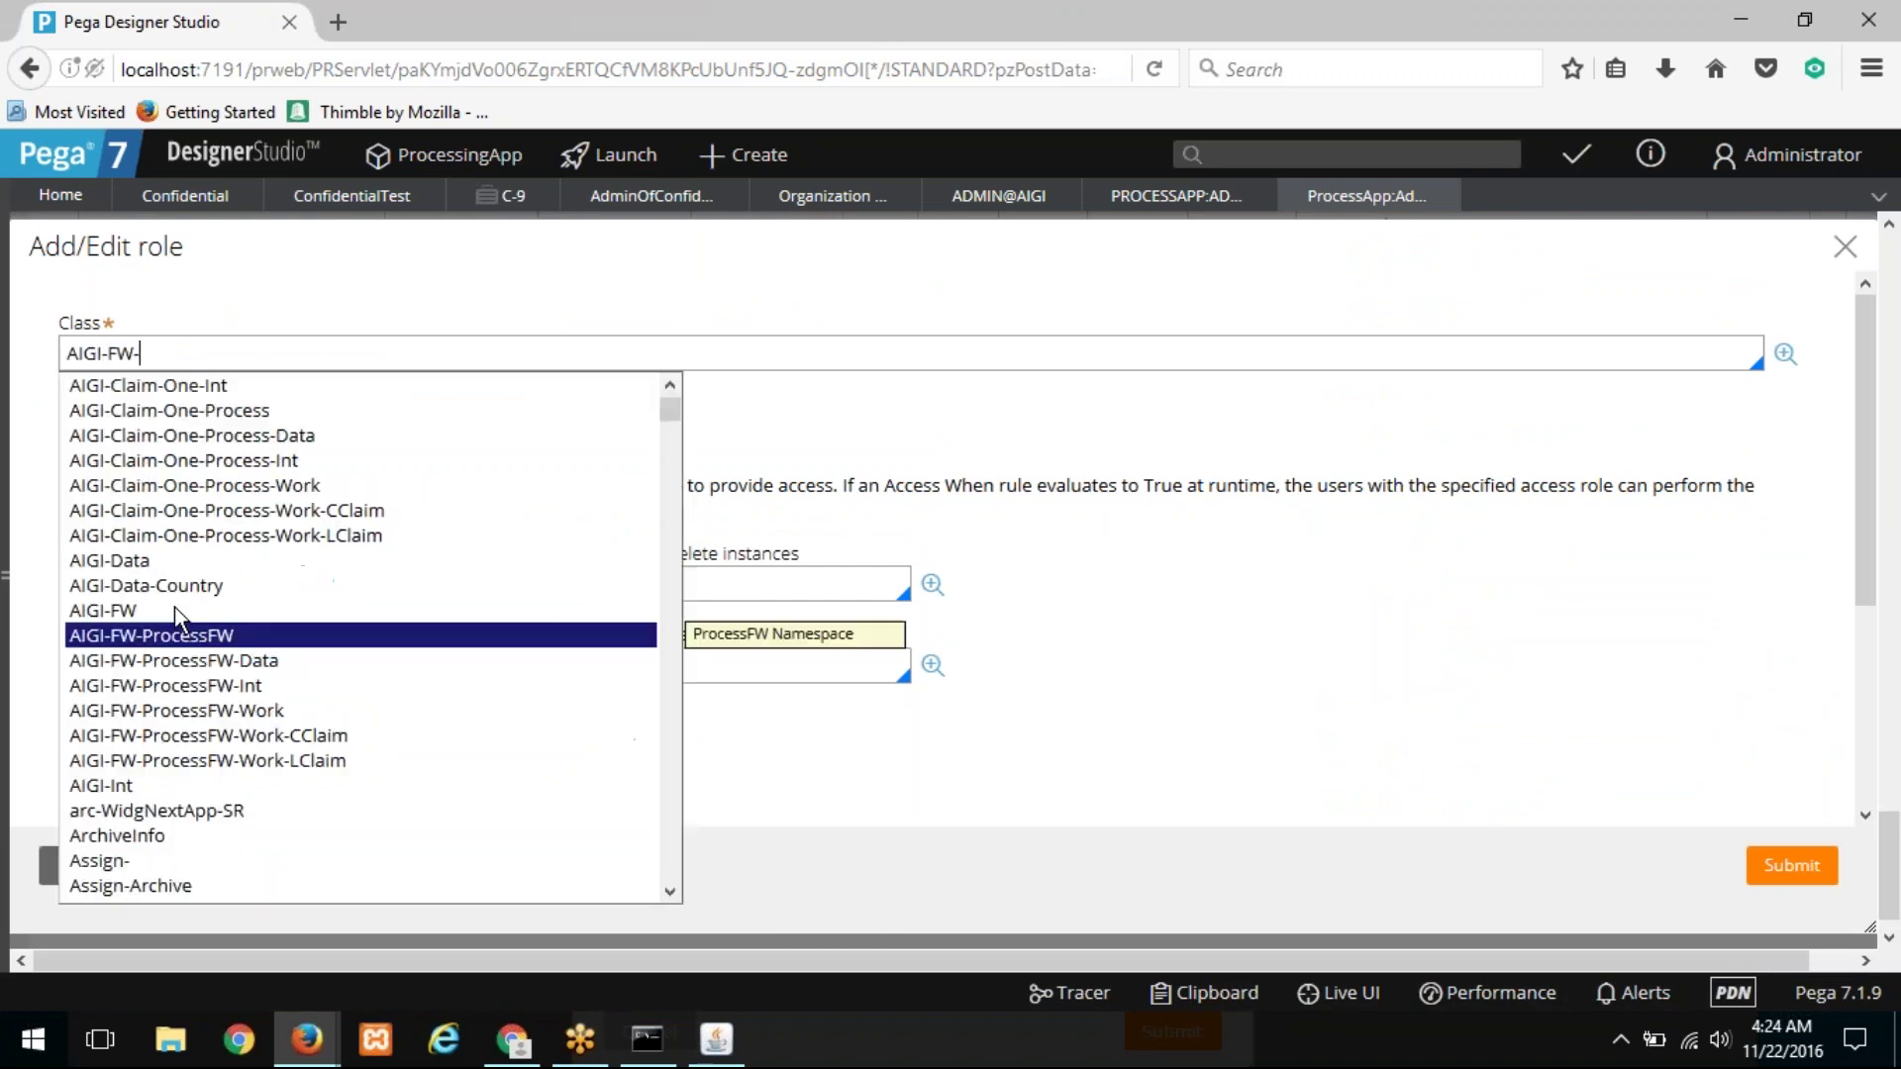
{"action": "key", "text": "Down"}
{"action": "key", "text": "Down"}
{"action": "key", "text": "Down"}
{"action": "key", "text": "Return"}
Step: Begin the Read instances level, highlighting that 1–5 grants access and 0 or blank prohibits it
{"action": "right_click", "coordinate": [127, 589]}
{"action": "left_click", "coordinate": [121, 581]}
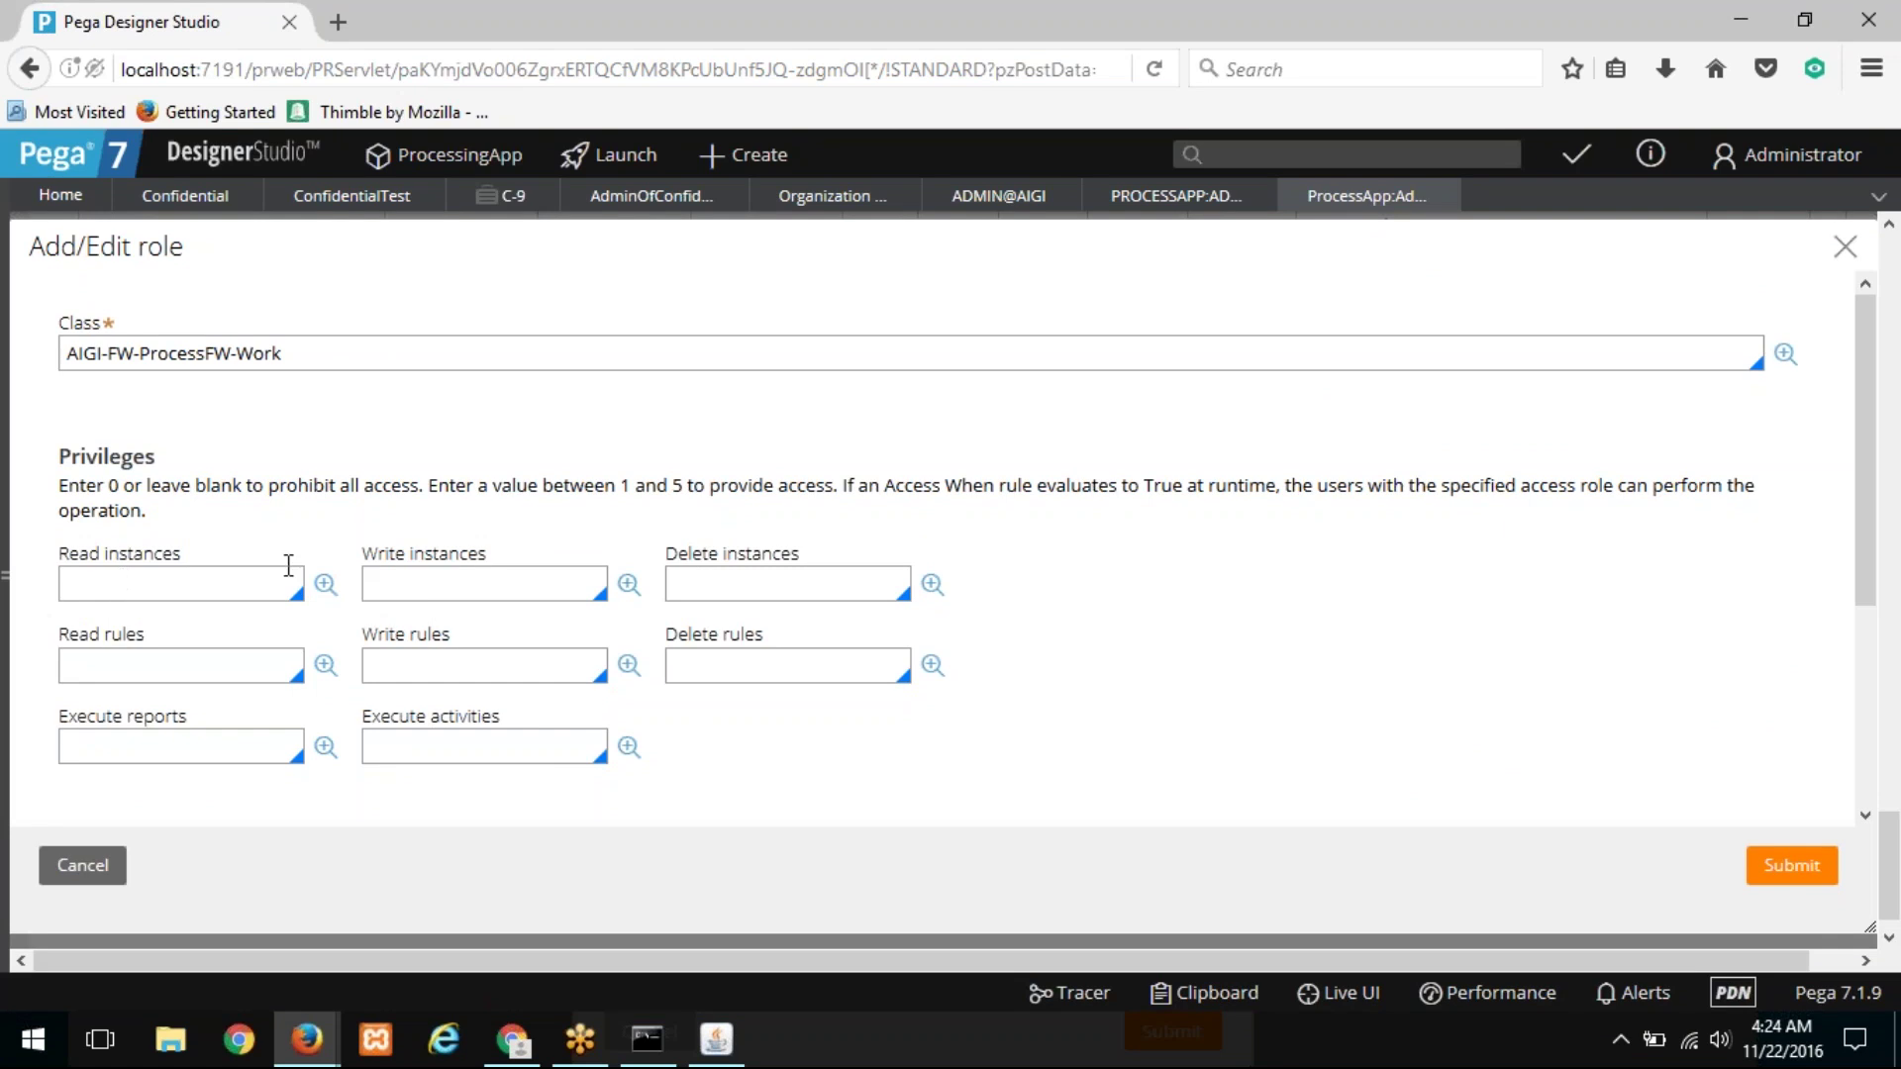
{"action": "scroll", "coordinate": [222, 578], "scroll_direction": "down", "scroll_amount": 3}
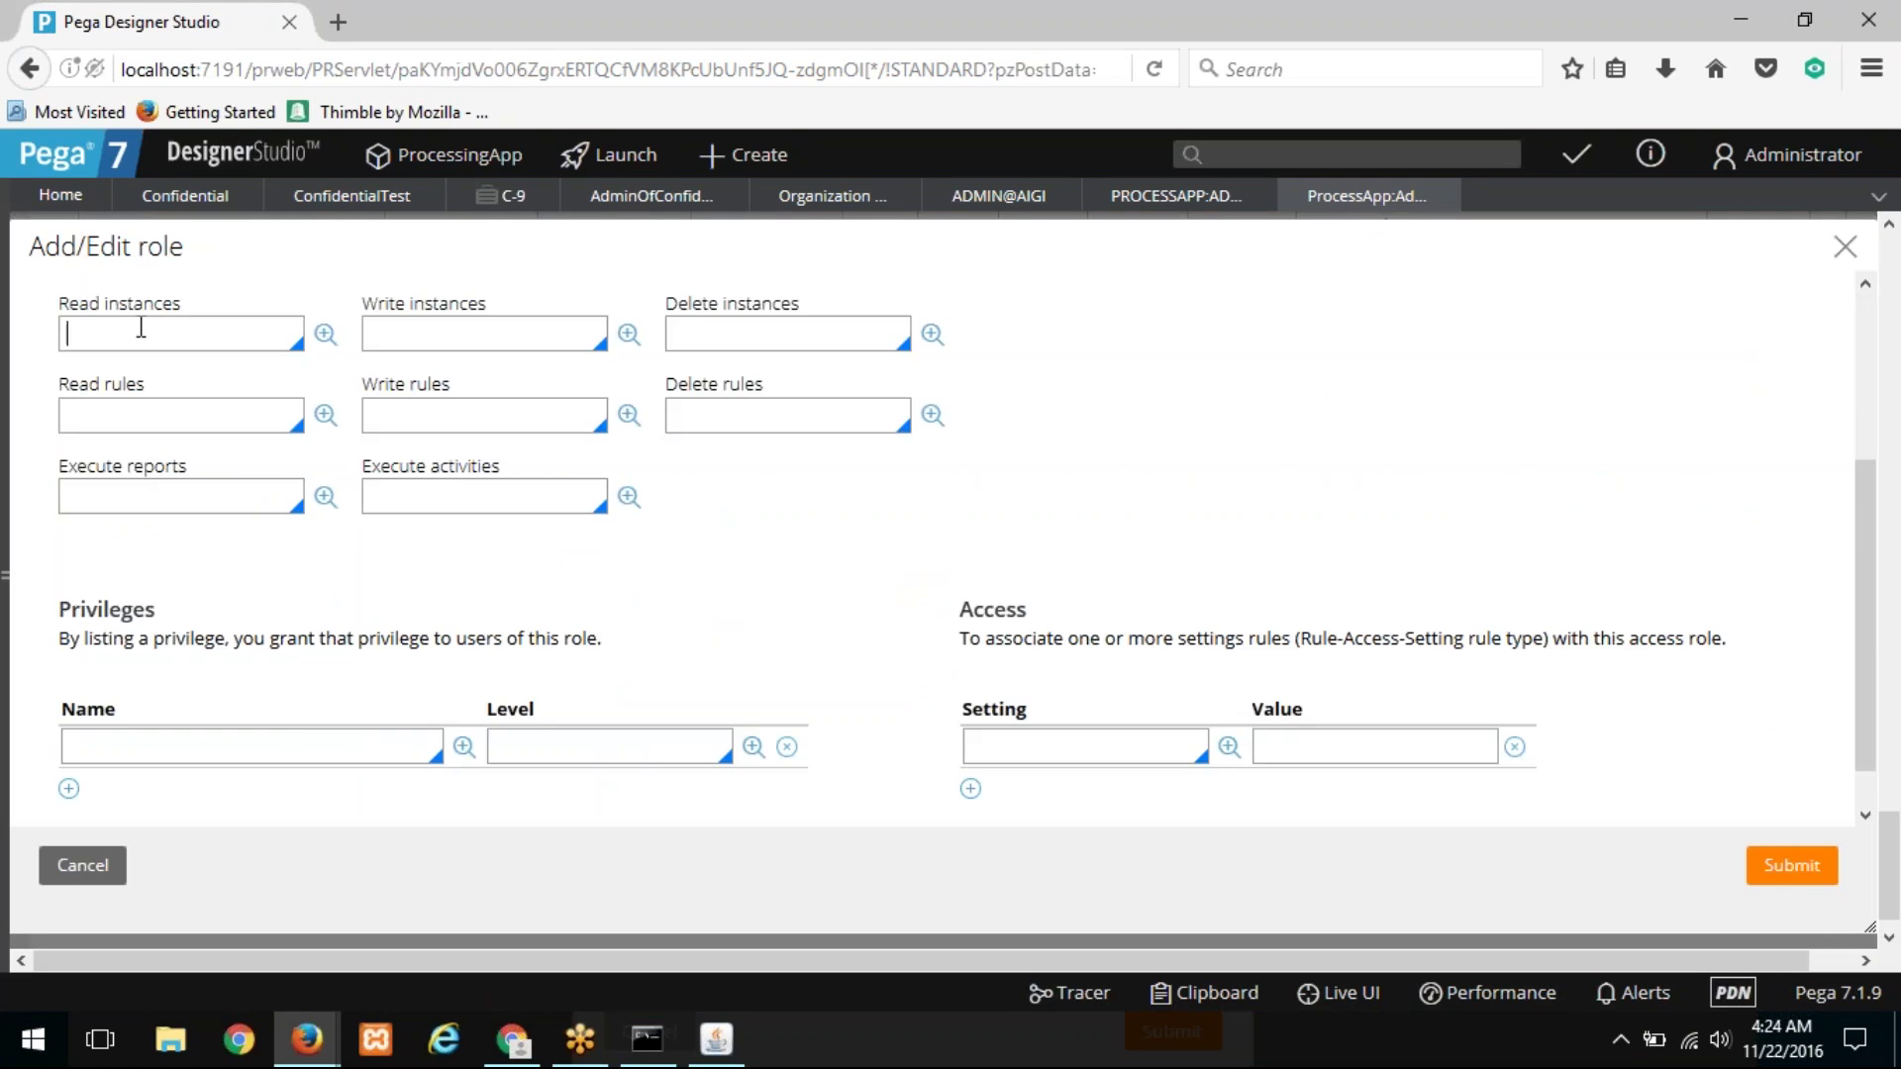
{"action": "scroll", "coordinate": [247, 416], "scroll_direction": "up", "scroll_amount": 3}
{"action": "left_click_drag", "start_coordinate": [605, 485], "coordinate": [801, 487]}
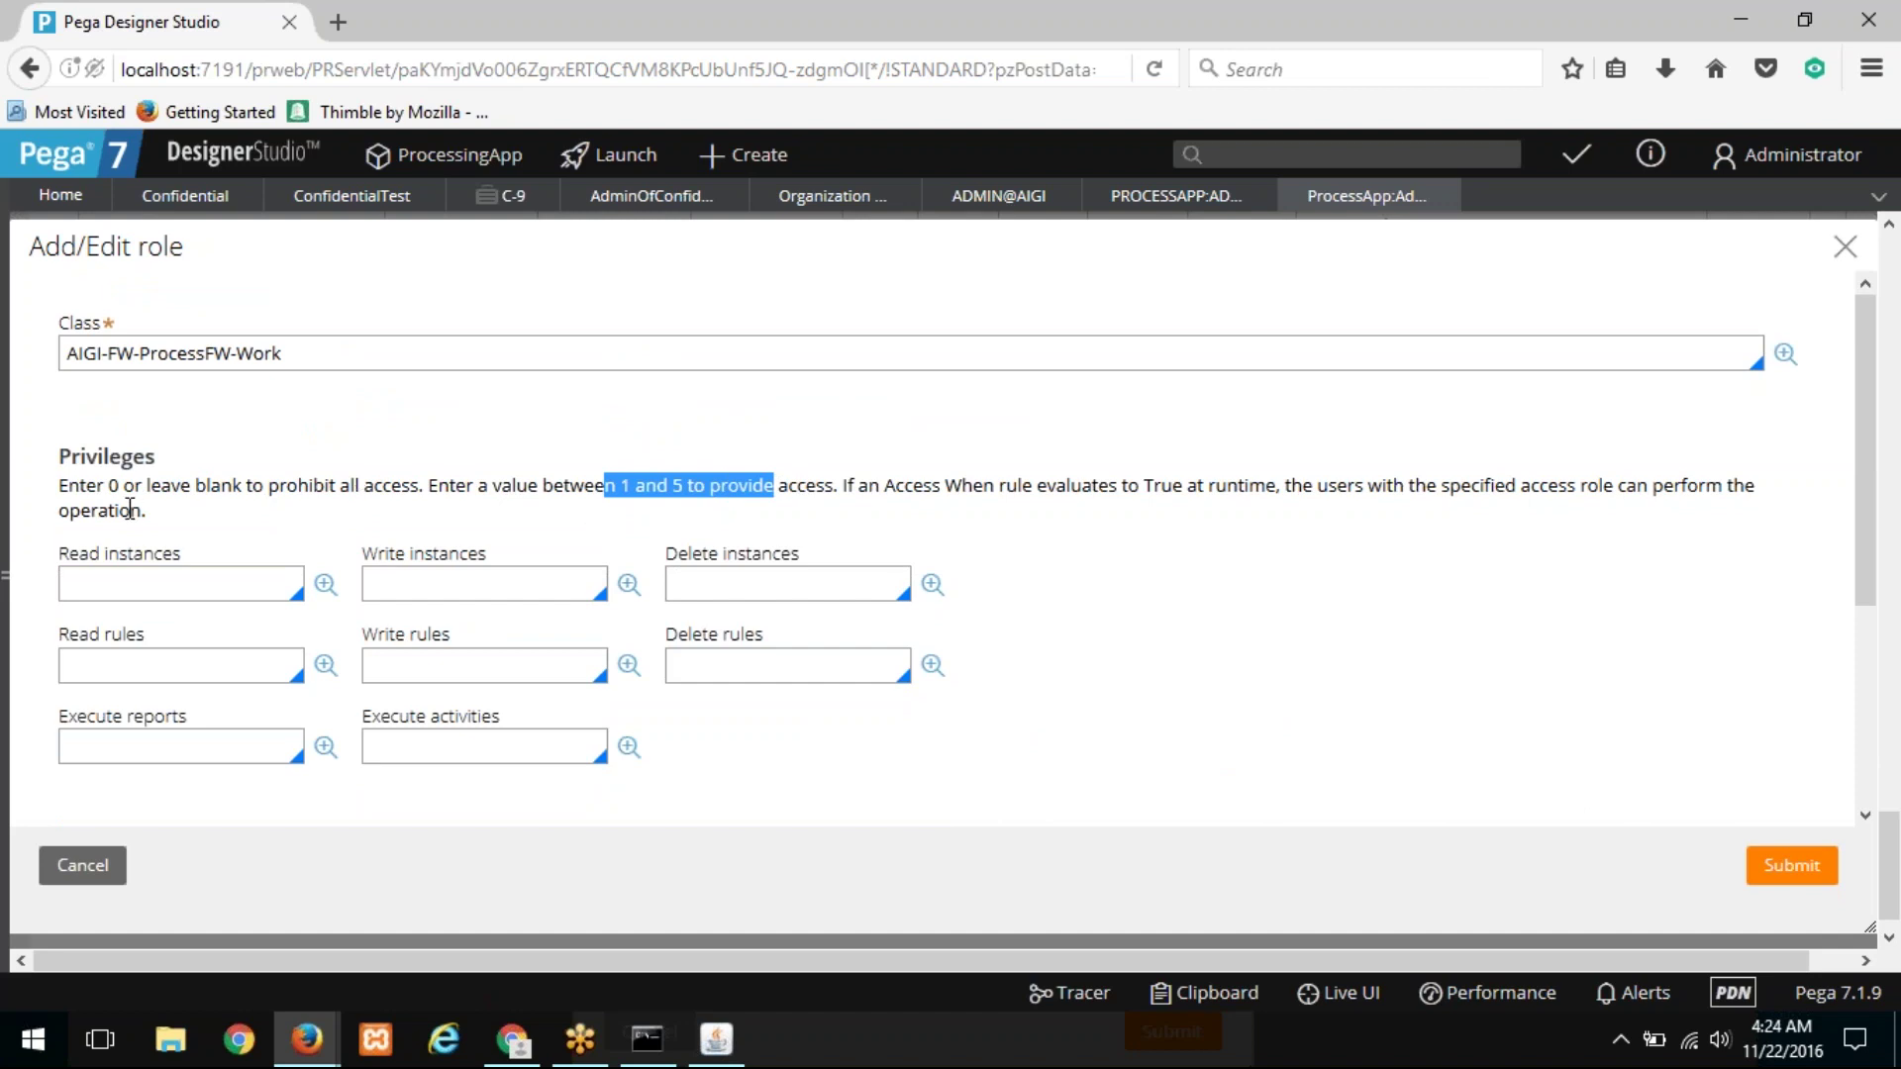
{"action": "left_click_drag", "start_coordinate": [109, 485], "coordinate": [173, 485]}
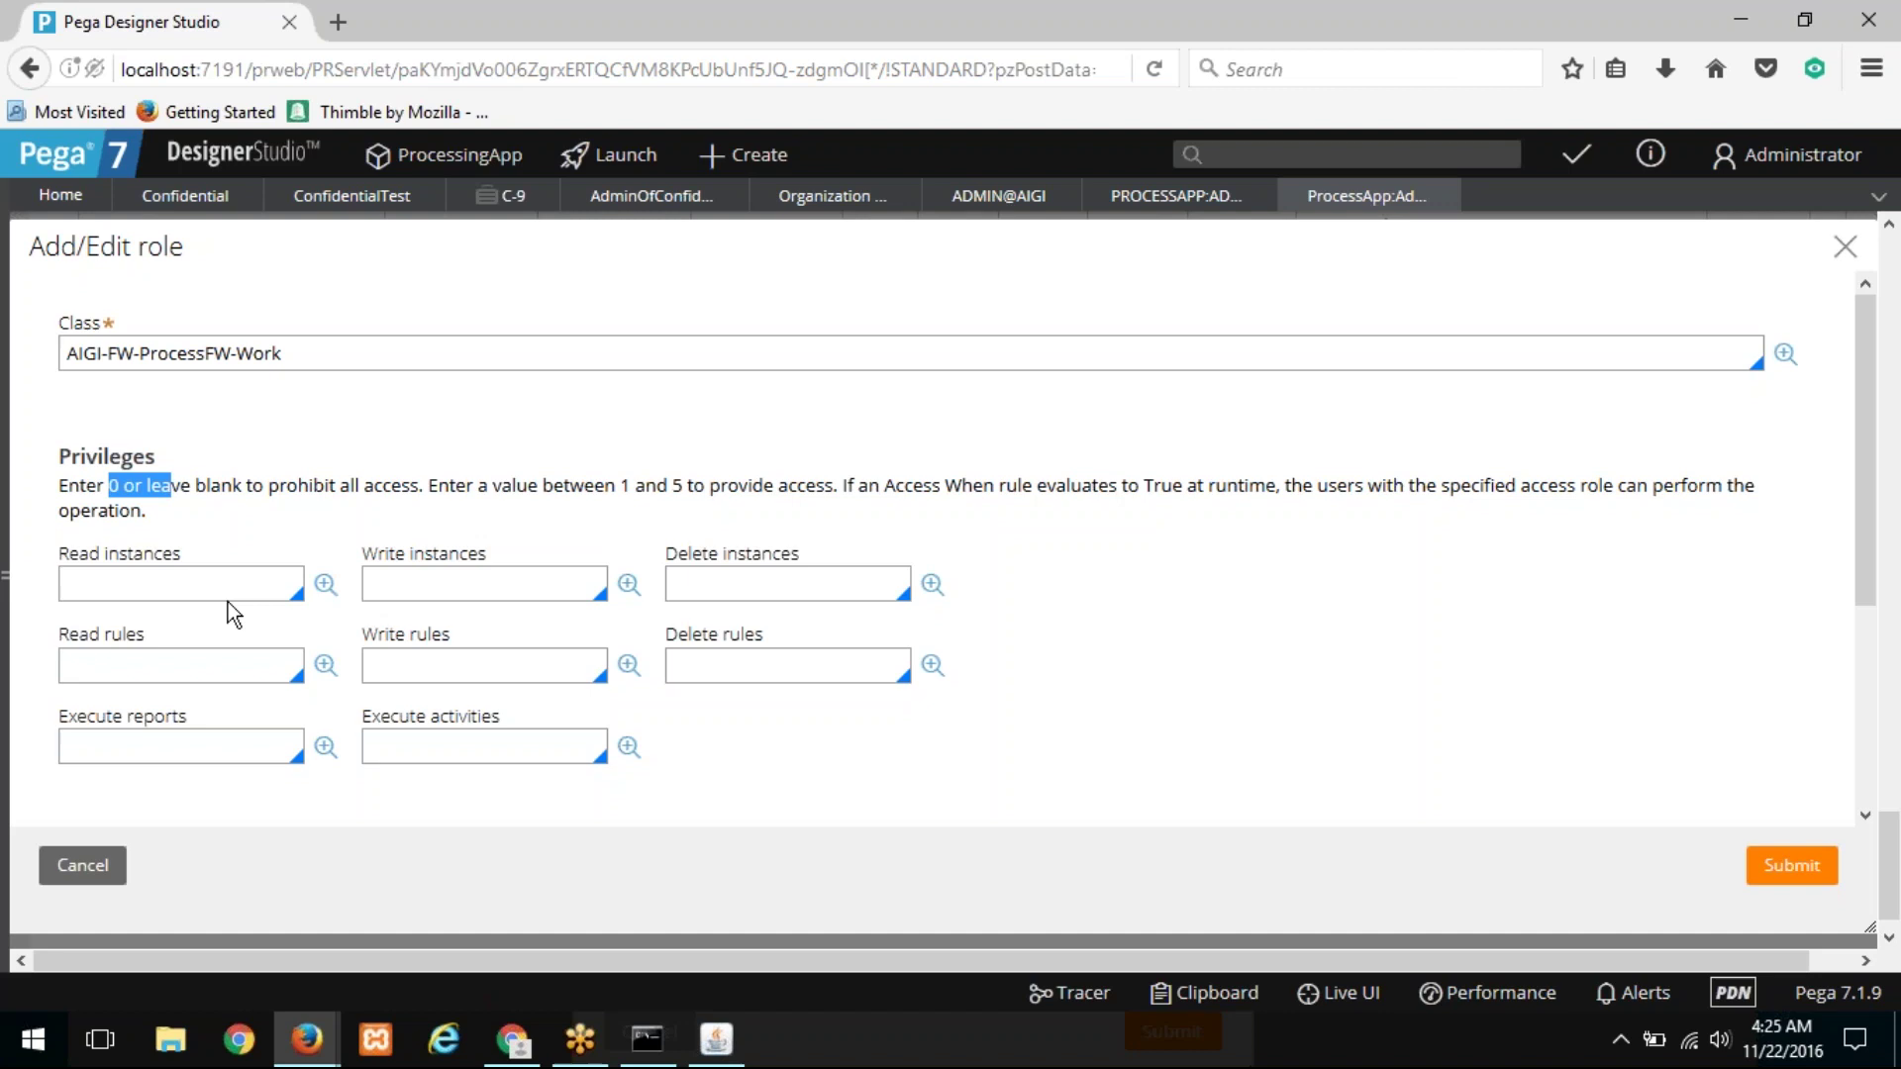
Step: Set every access level field of the AIGI-FW-ProcessFW-Work entry to 5
{"action": "left_click", "coordinate": [221, 588]}
{"action": "type", "text": "5"}
{"action": "key", "text": "Tab"}
{"action": "key", "text": "Tab"}
{"action": "type", "text": "5"}
{"action": "key", "text": "Tab"}
{"action": "key", "text": "Tab"}
{"action": "type", "text": "5"}
{"action": "key", "text": "Tab"}
{"action": "key", "text": "Tab"}
{"action": "type", "text": "5"}
{"action": "key", "text": "Tab"}
{"action": "key", "text": "Tab"}
{"action": "type", "text": "5"}
{"action": "key", "text": "Tab"}
{"action": "key", "text": "Tab"}
{"action": "type", "text": "5"}
{"action": "key", "text": "Tab"}
{"action": "key", "text": "Tab"}
{"action": "type", "text": "5"}
{"action": "key", "text": "Tab"}
{"action": "key", "text": "Tab"}
{"action": "type", "text": "5"}
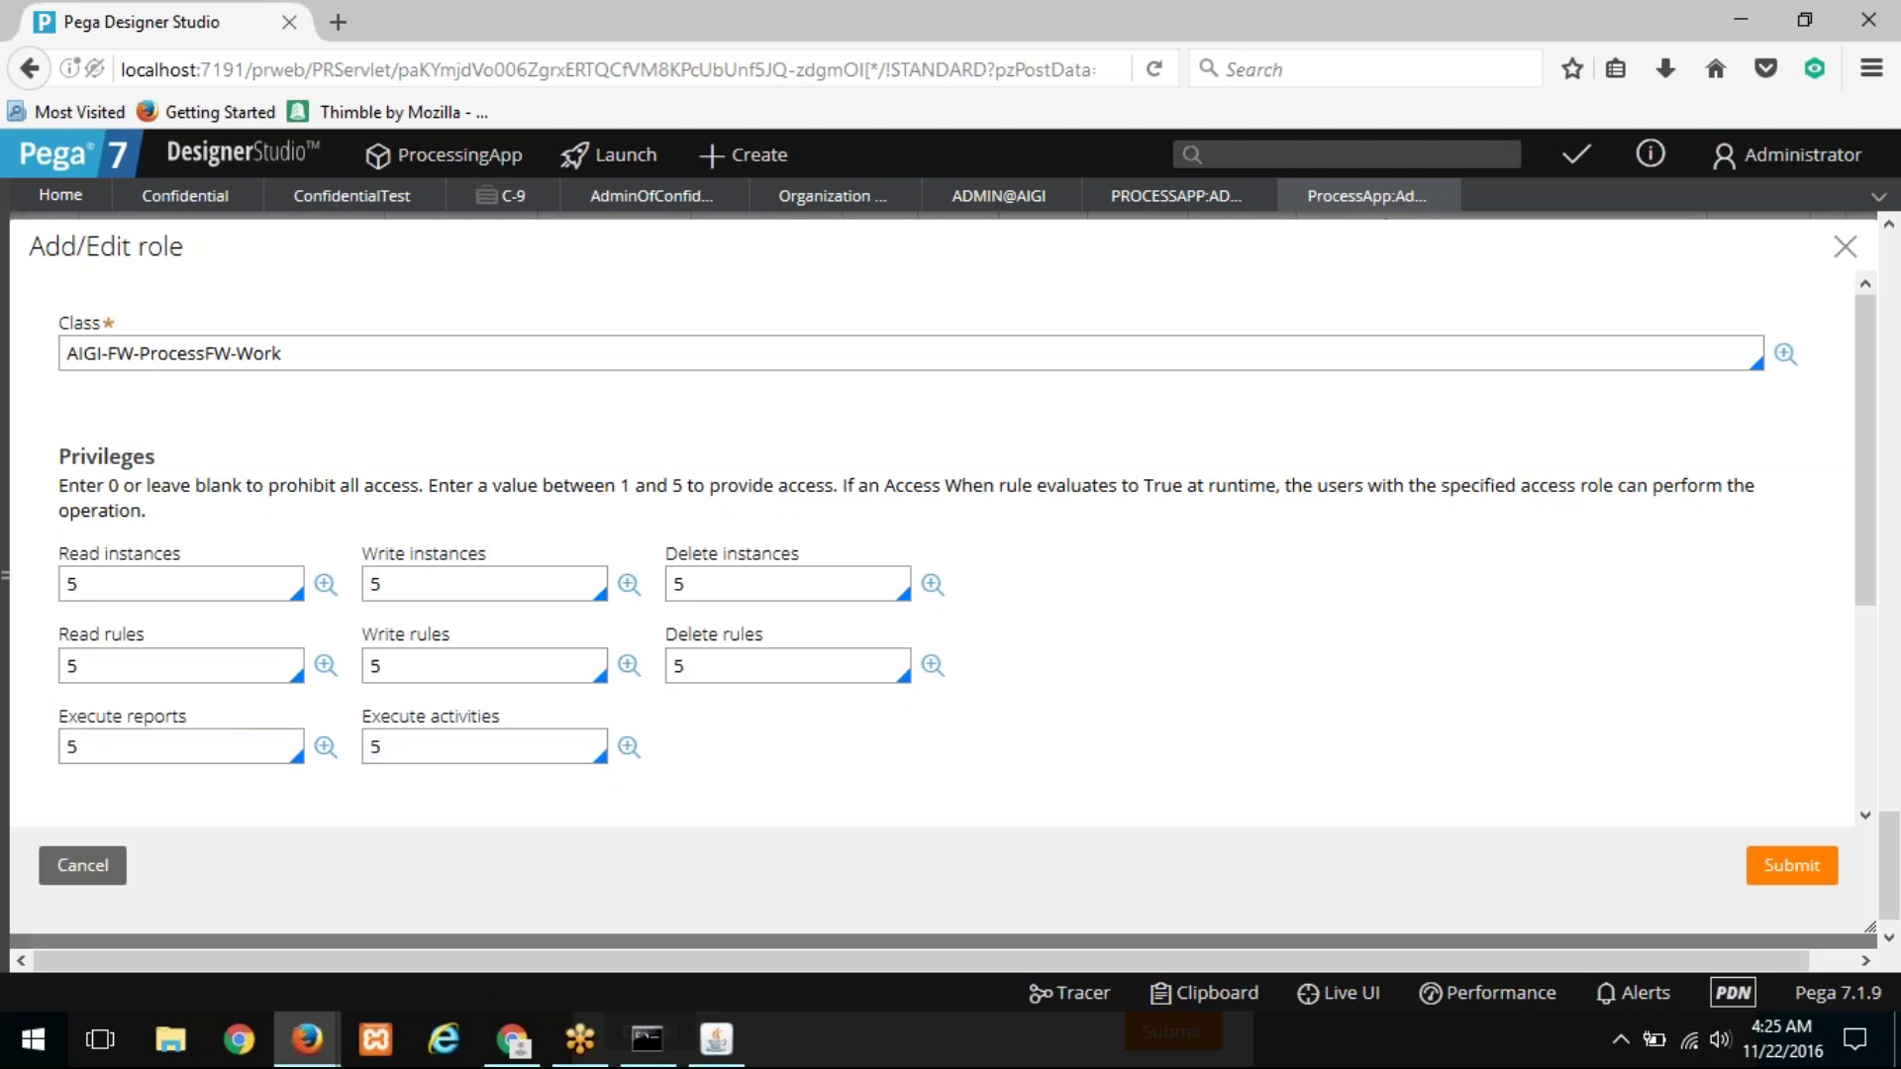
Step: Add the AdminOfConfidentialFiles privilege at level 5, then view the Confidential attachment category
{"action": "scroll", "coordinate": [606, 525], "scroll_direction": "down", "scroll_amount": 3}
{"action": "left_click", "coordinate": [317, 688]}
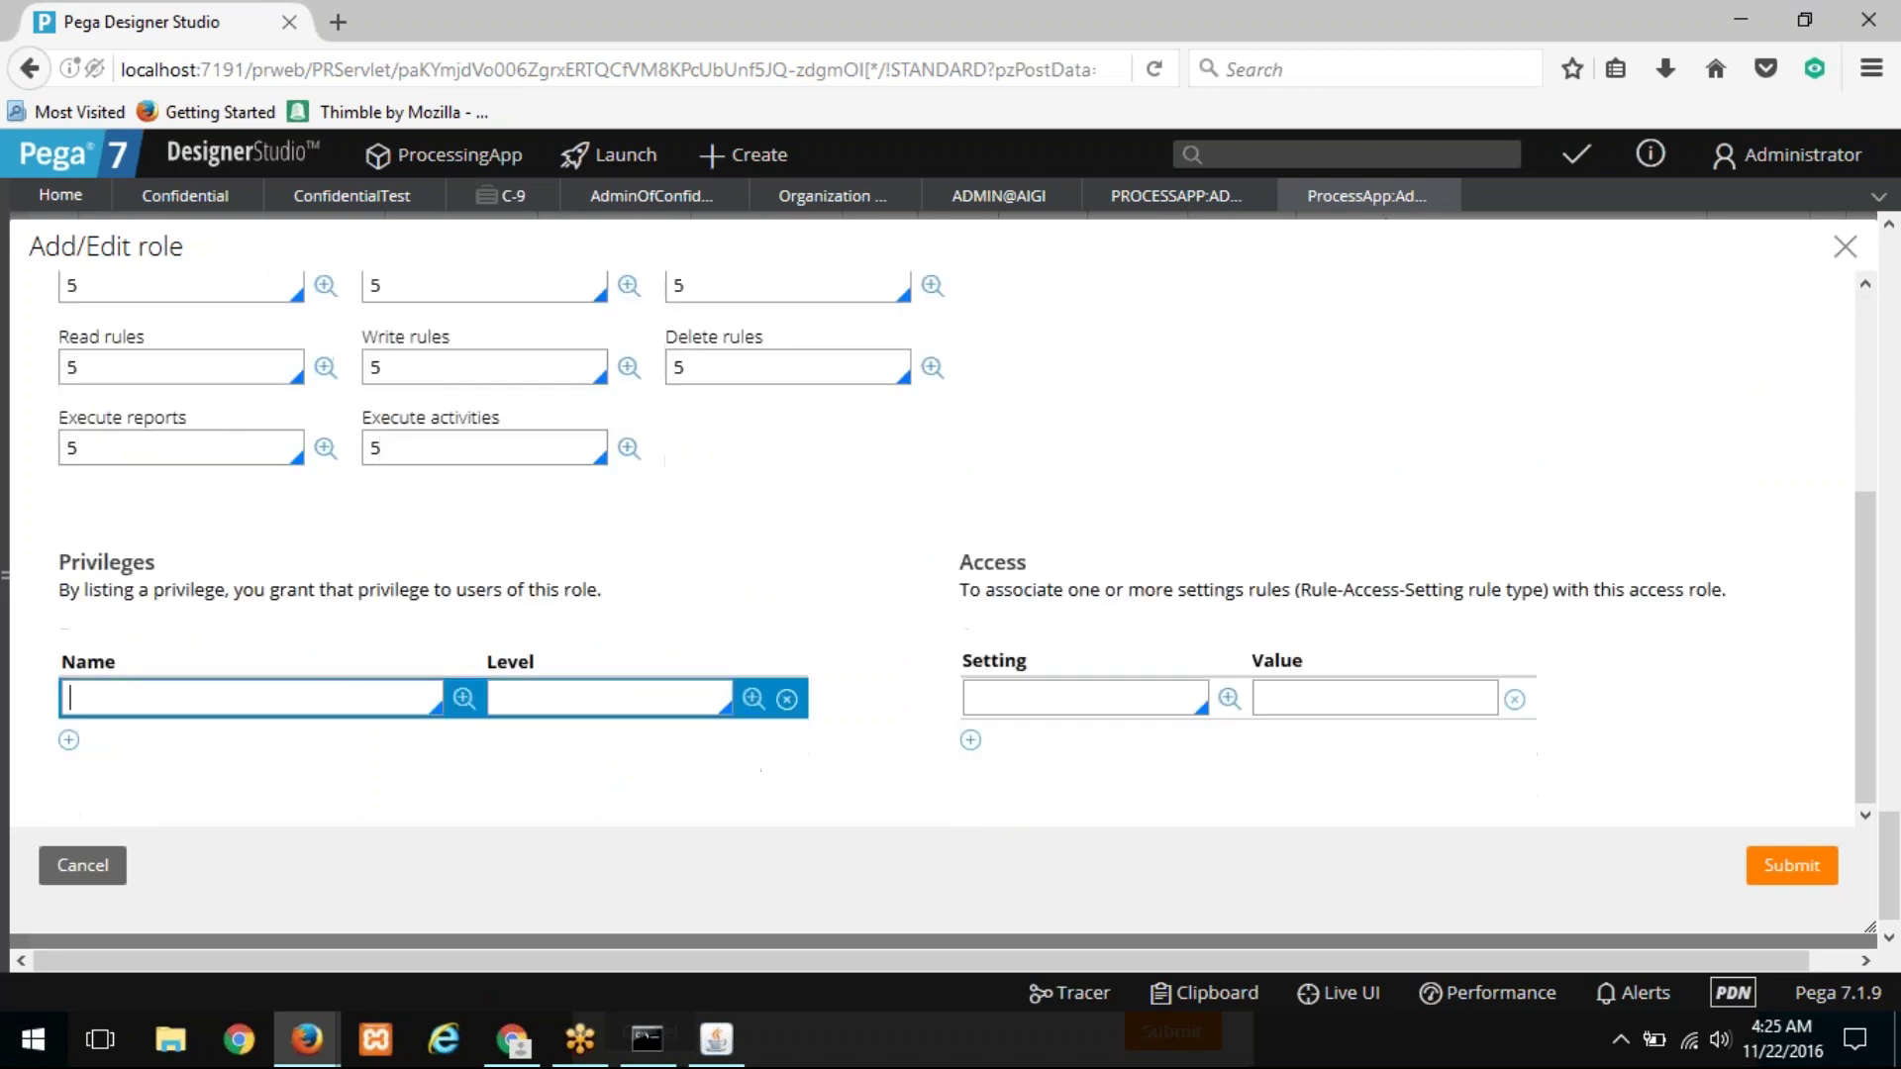
{"action": "key", "text": "Down"}
{"action": "key", "text": "Down"}
{"action": "key", "text": "Up"}
{"action": "key", "text": "Return"}
{"action": "key", "text": "Tab"}
{"action": "type", "text": "5"}
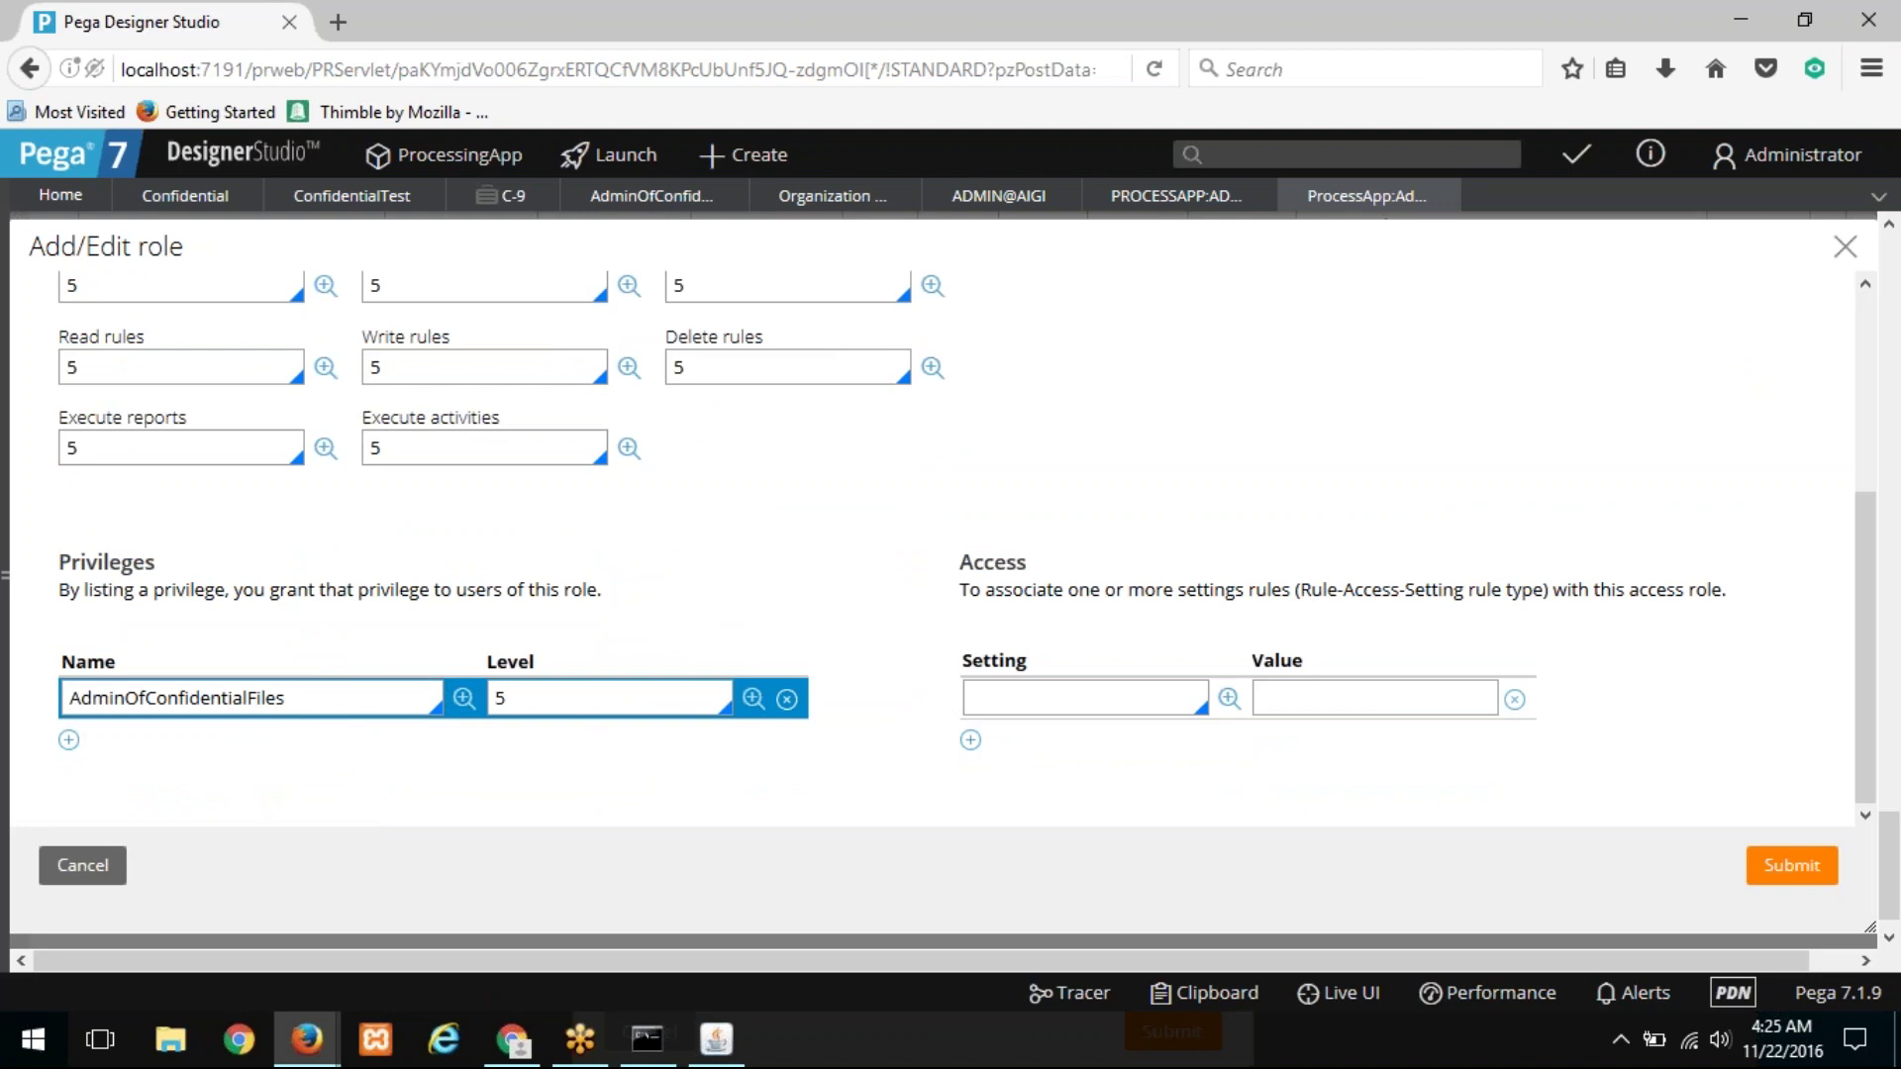
{"action": "double_click", "coordinate": [230, 697]}
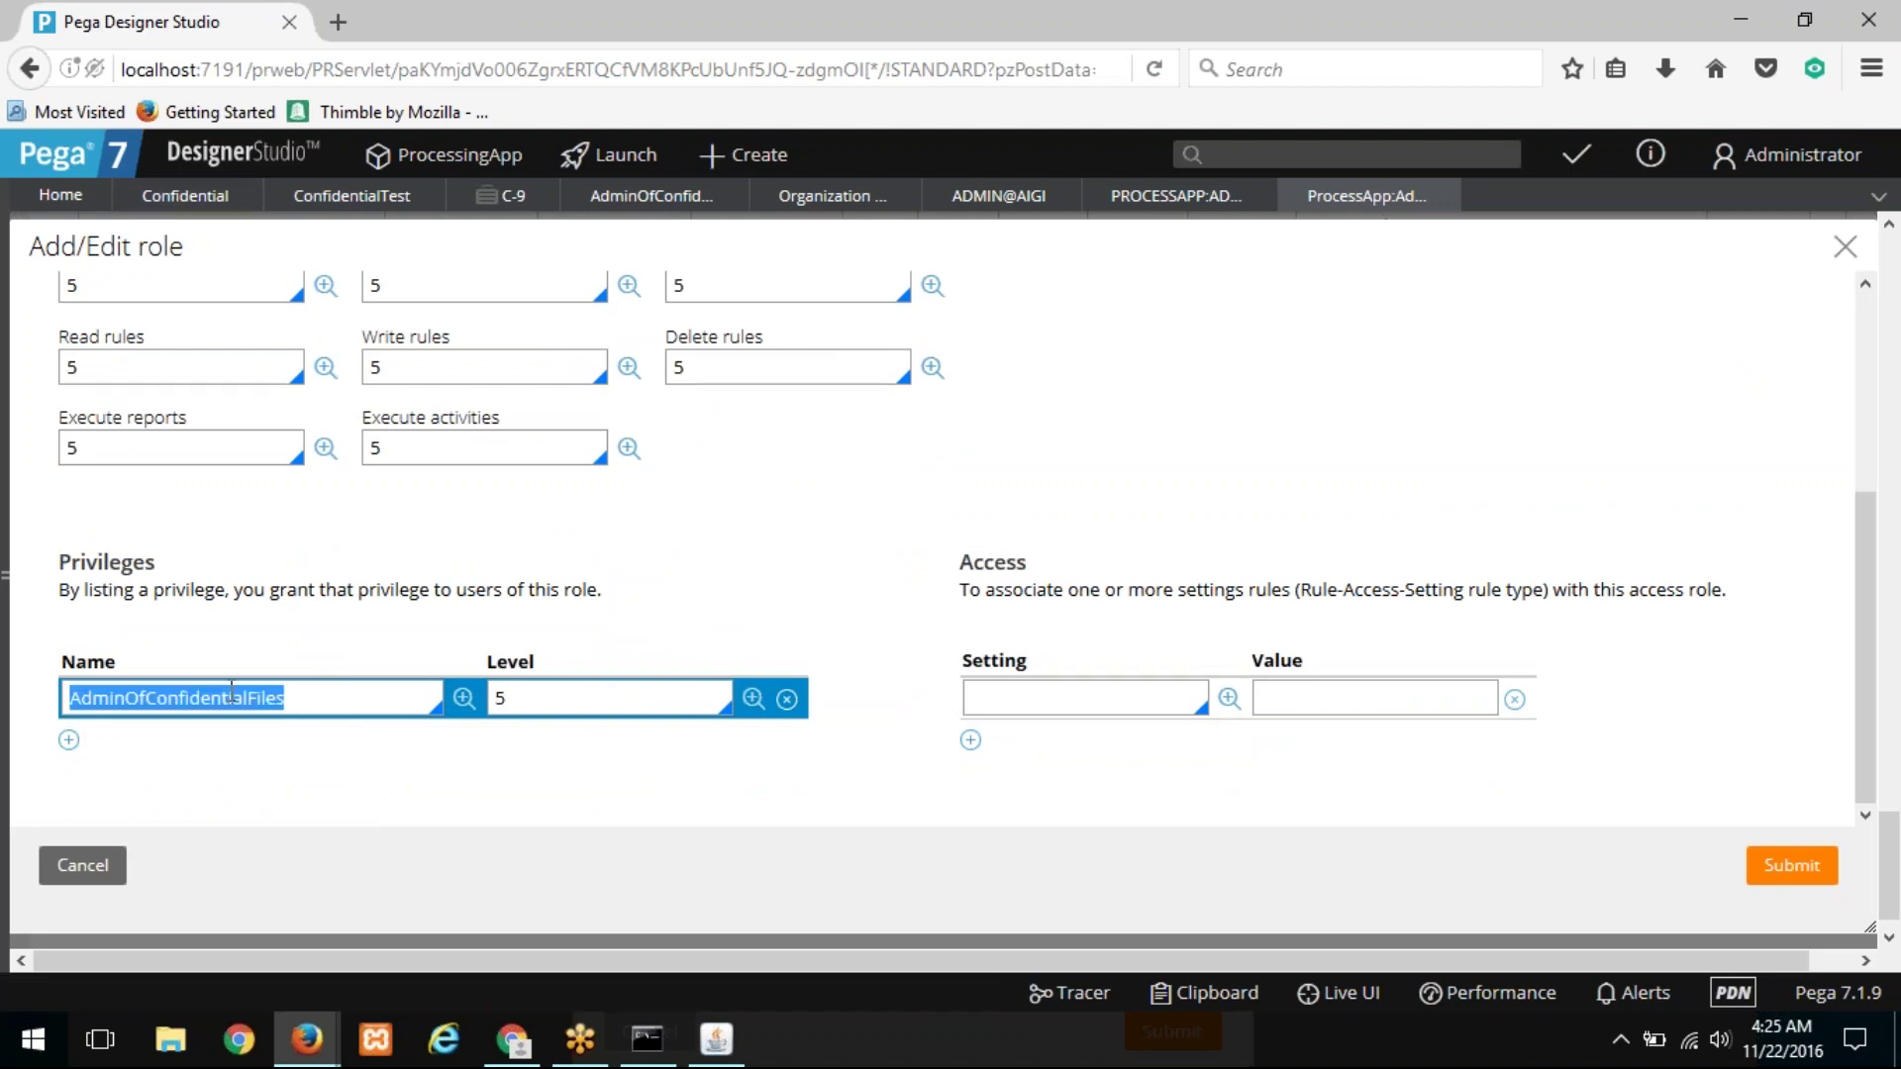
{"action": "left_click", "coordinate": [191, 197]}
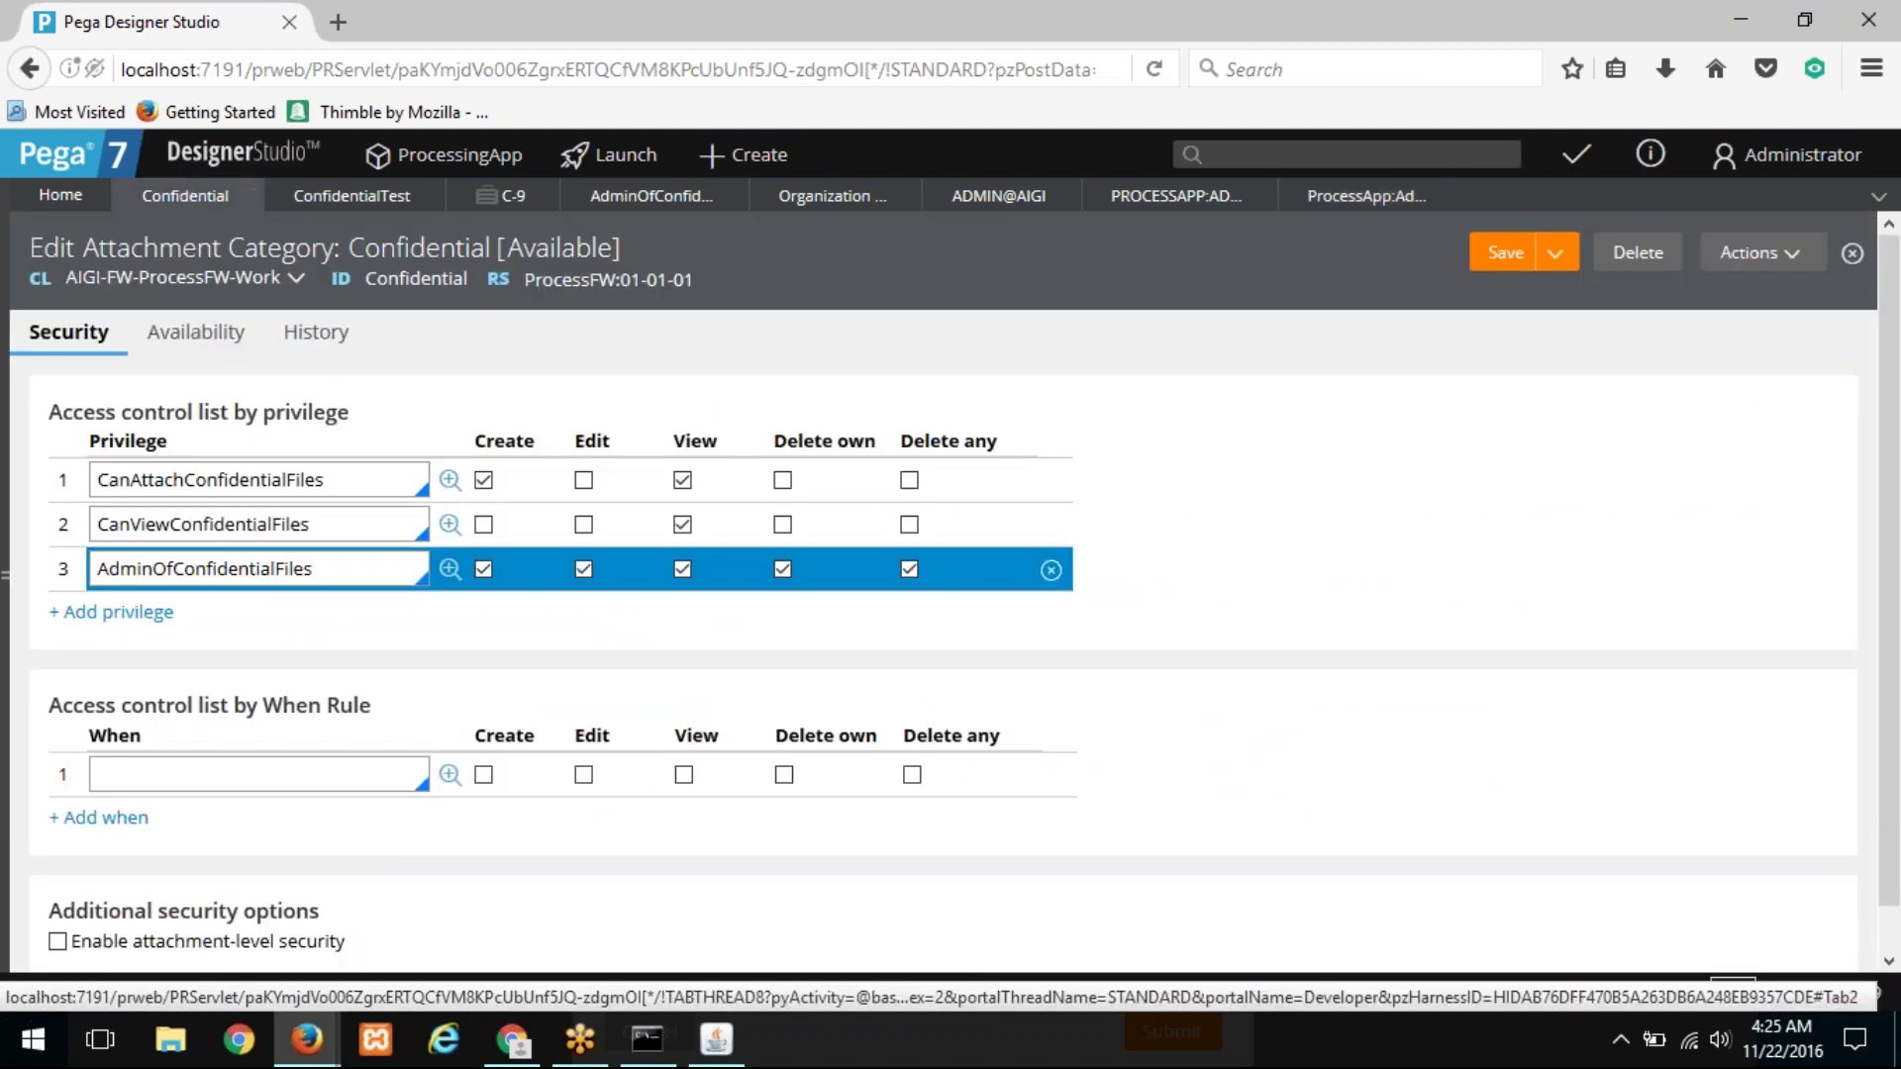
Step: Submit the new AIGI-FW-ProcessFW-Work class access entry on the ProcessApp:Administrator role
{"action": "double_click", "coordinate": [226, 570]}
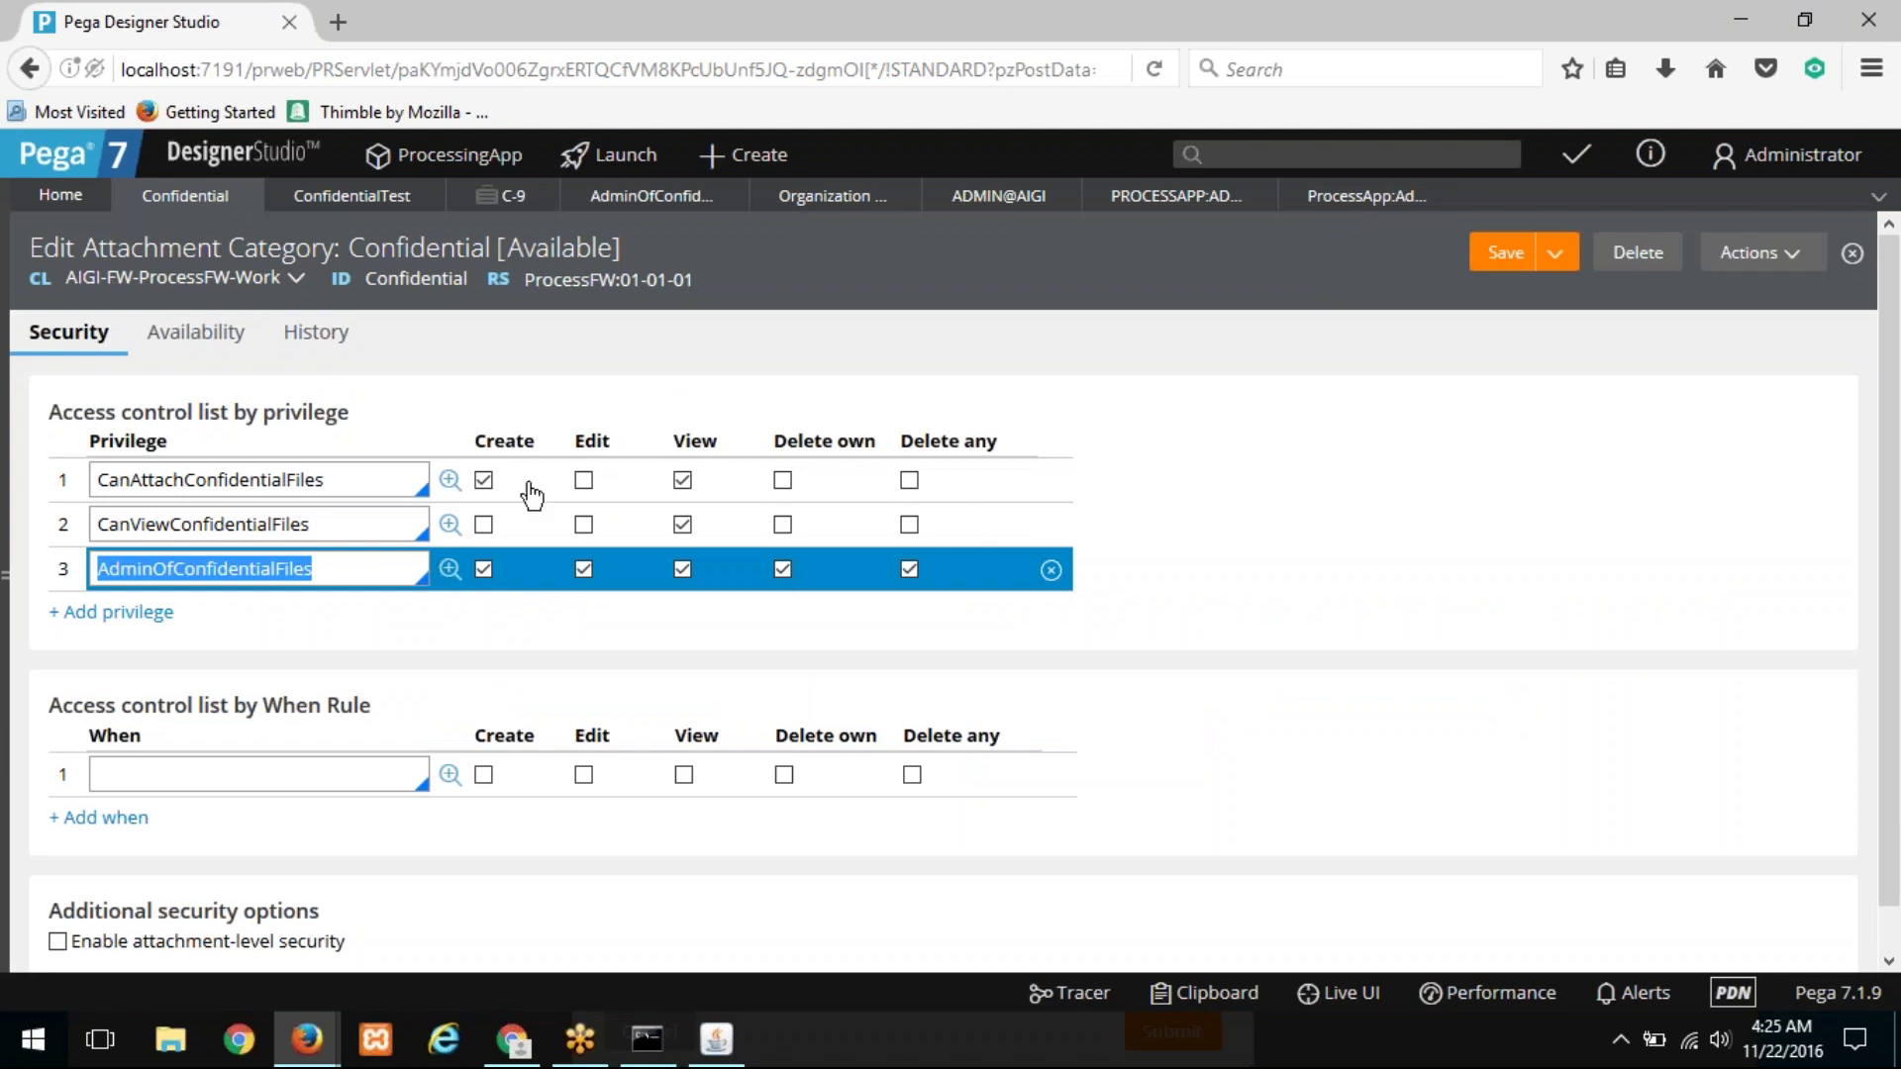
{"action": "left_click", "coordinate": [1367, 195]}
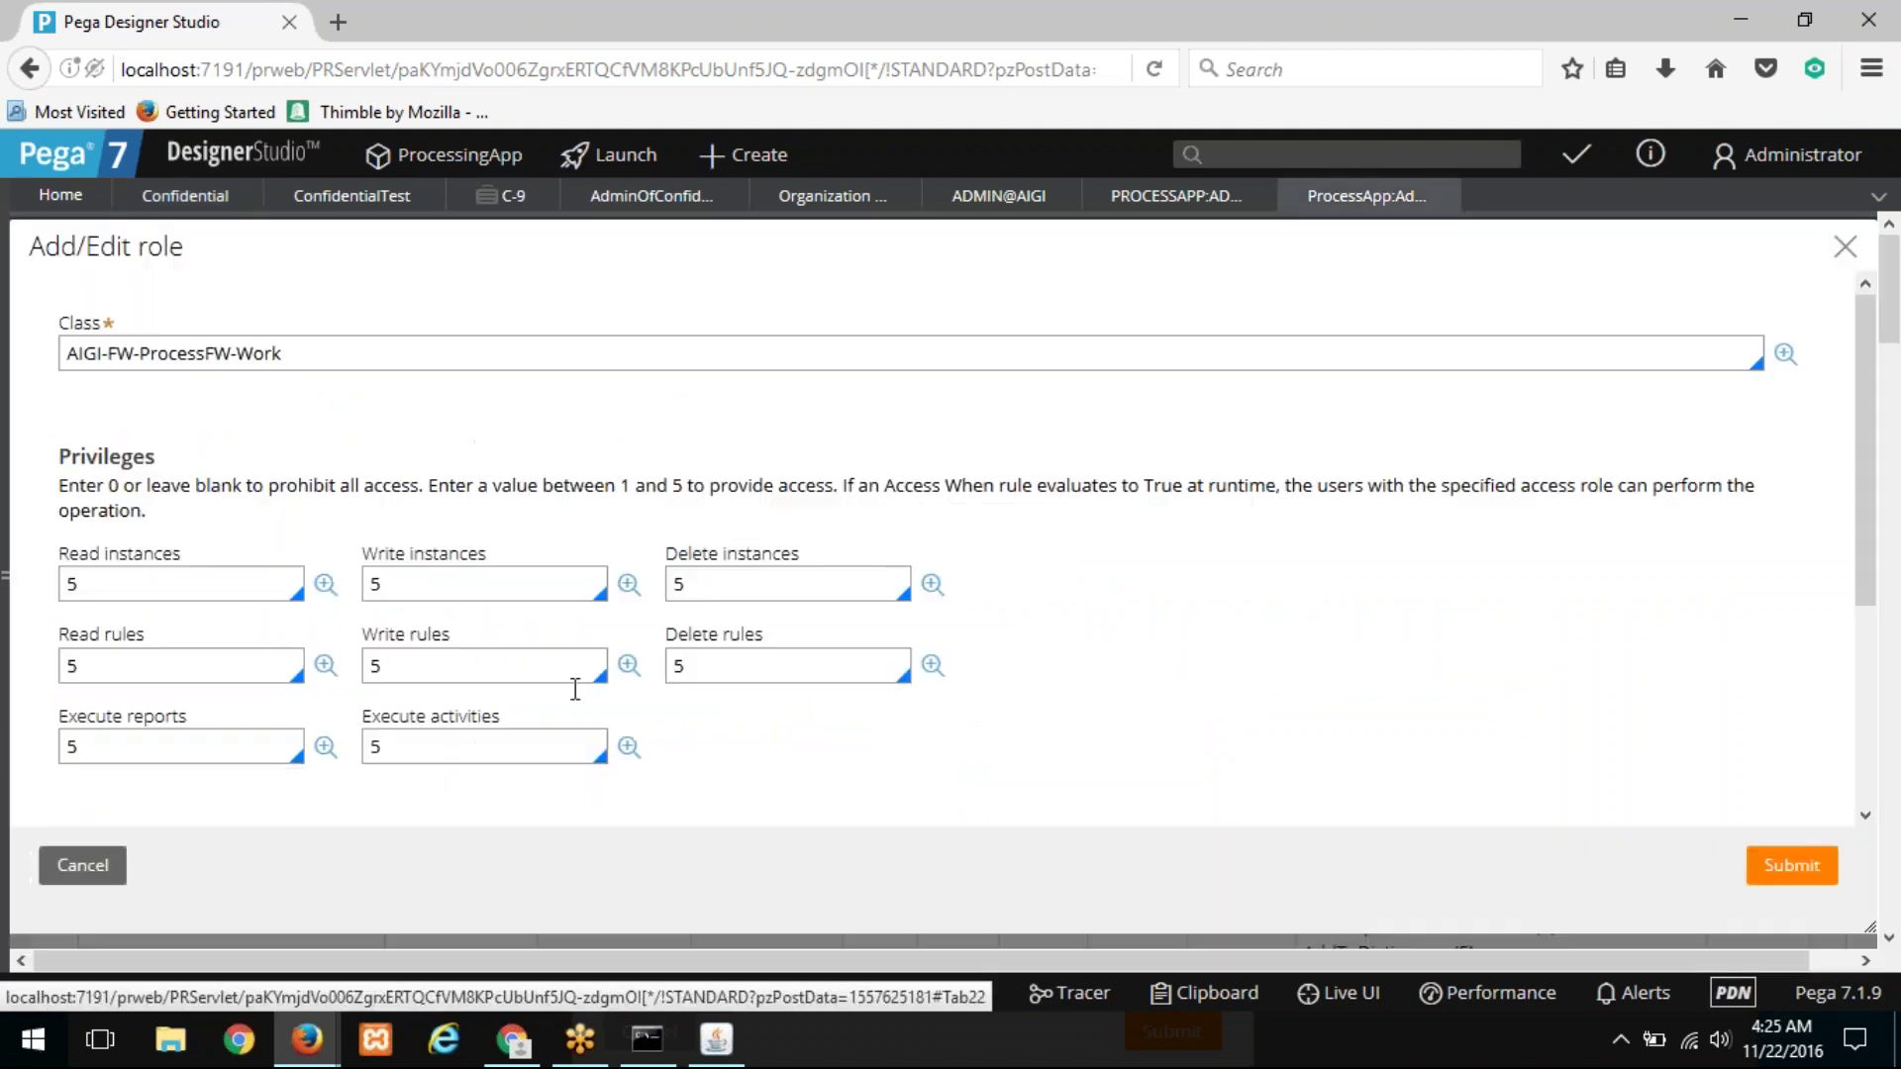
{"action": "scroll", "coordinate": [528, 591], "scroll_direction": "down", "scroll_amount": 3}
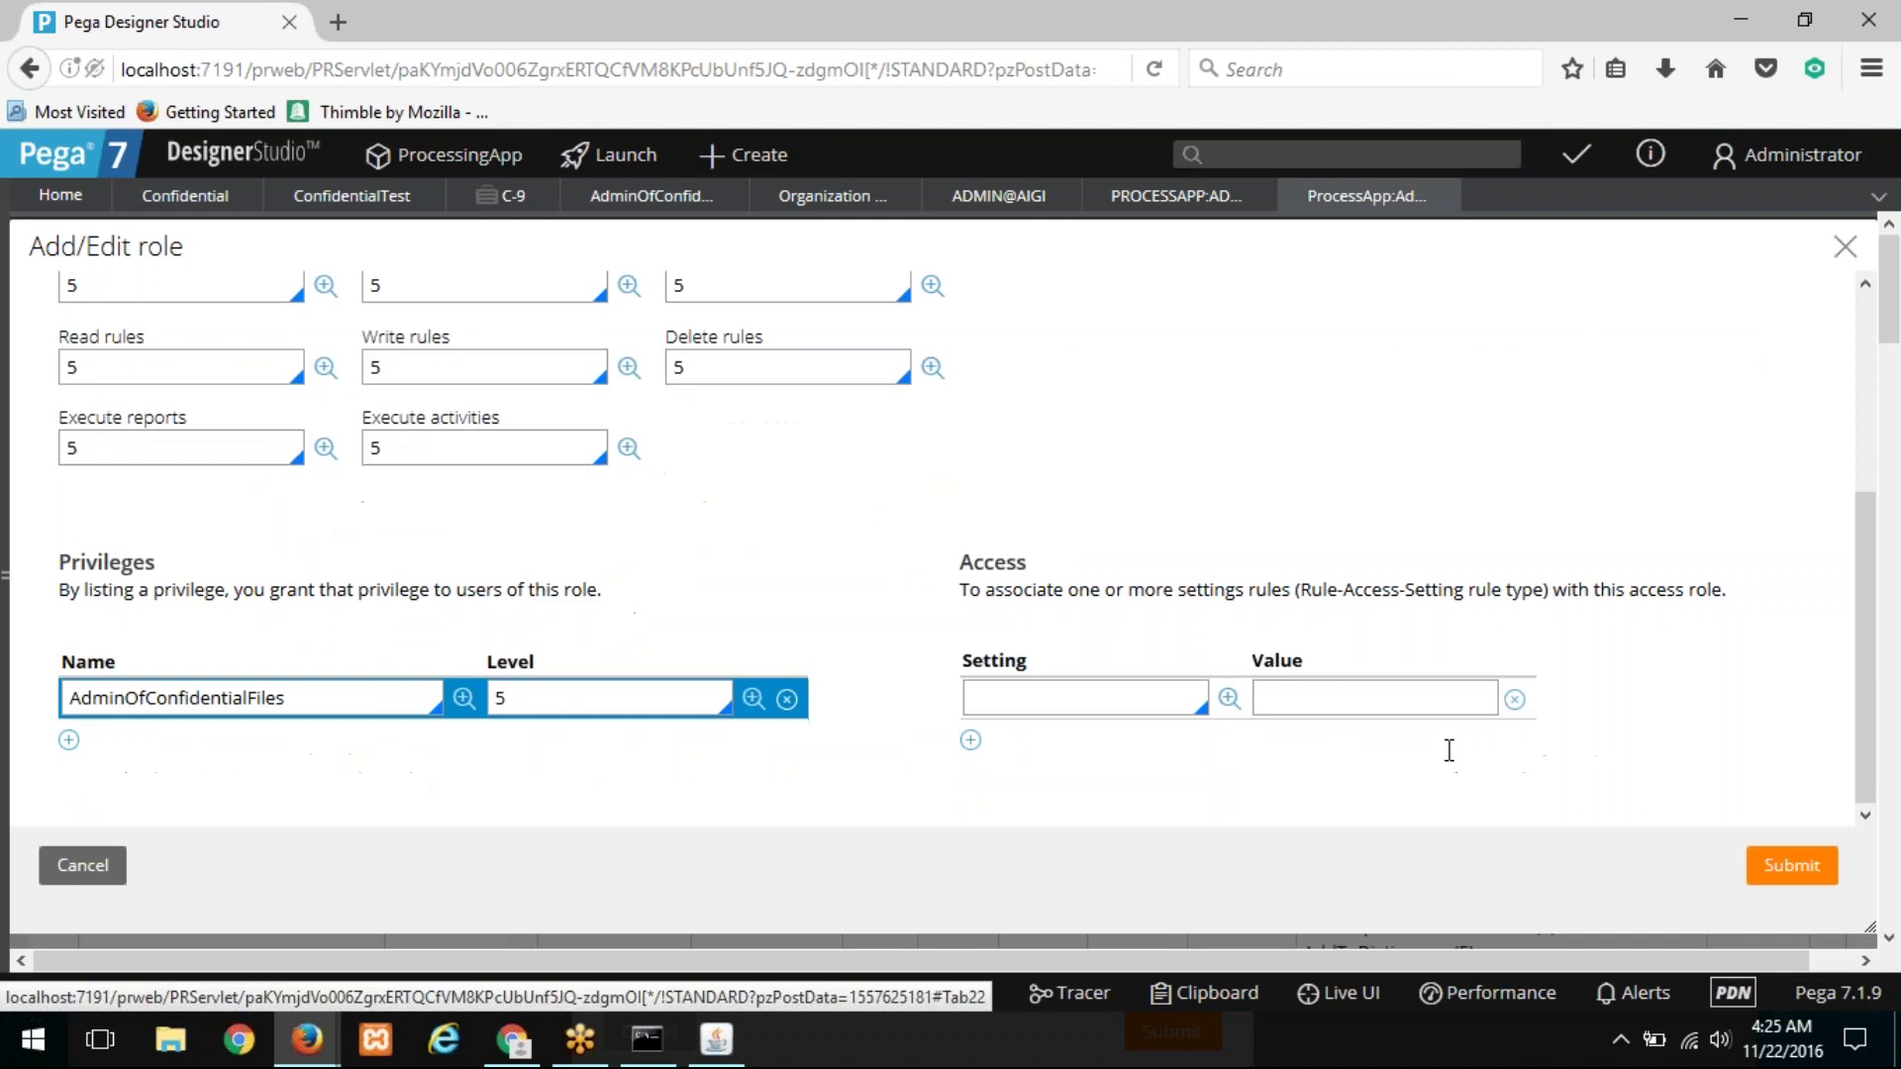
{"action": "left_click", "coordinate": [1800, 874]}
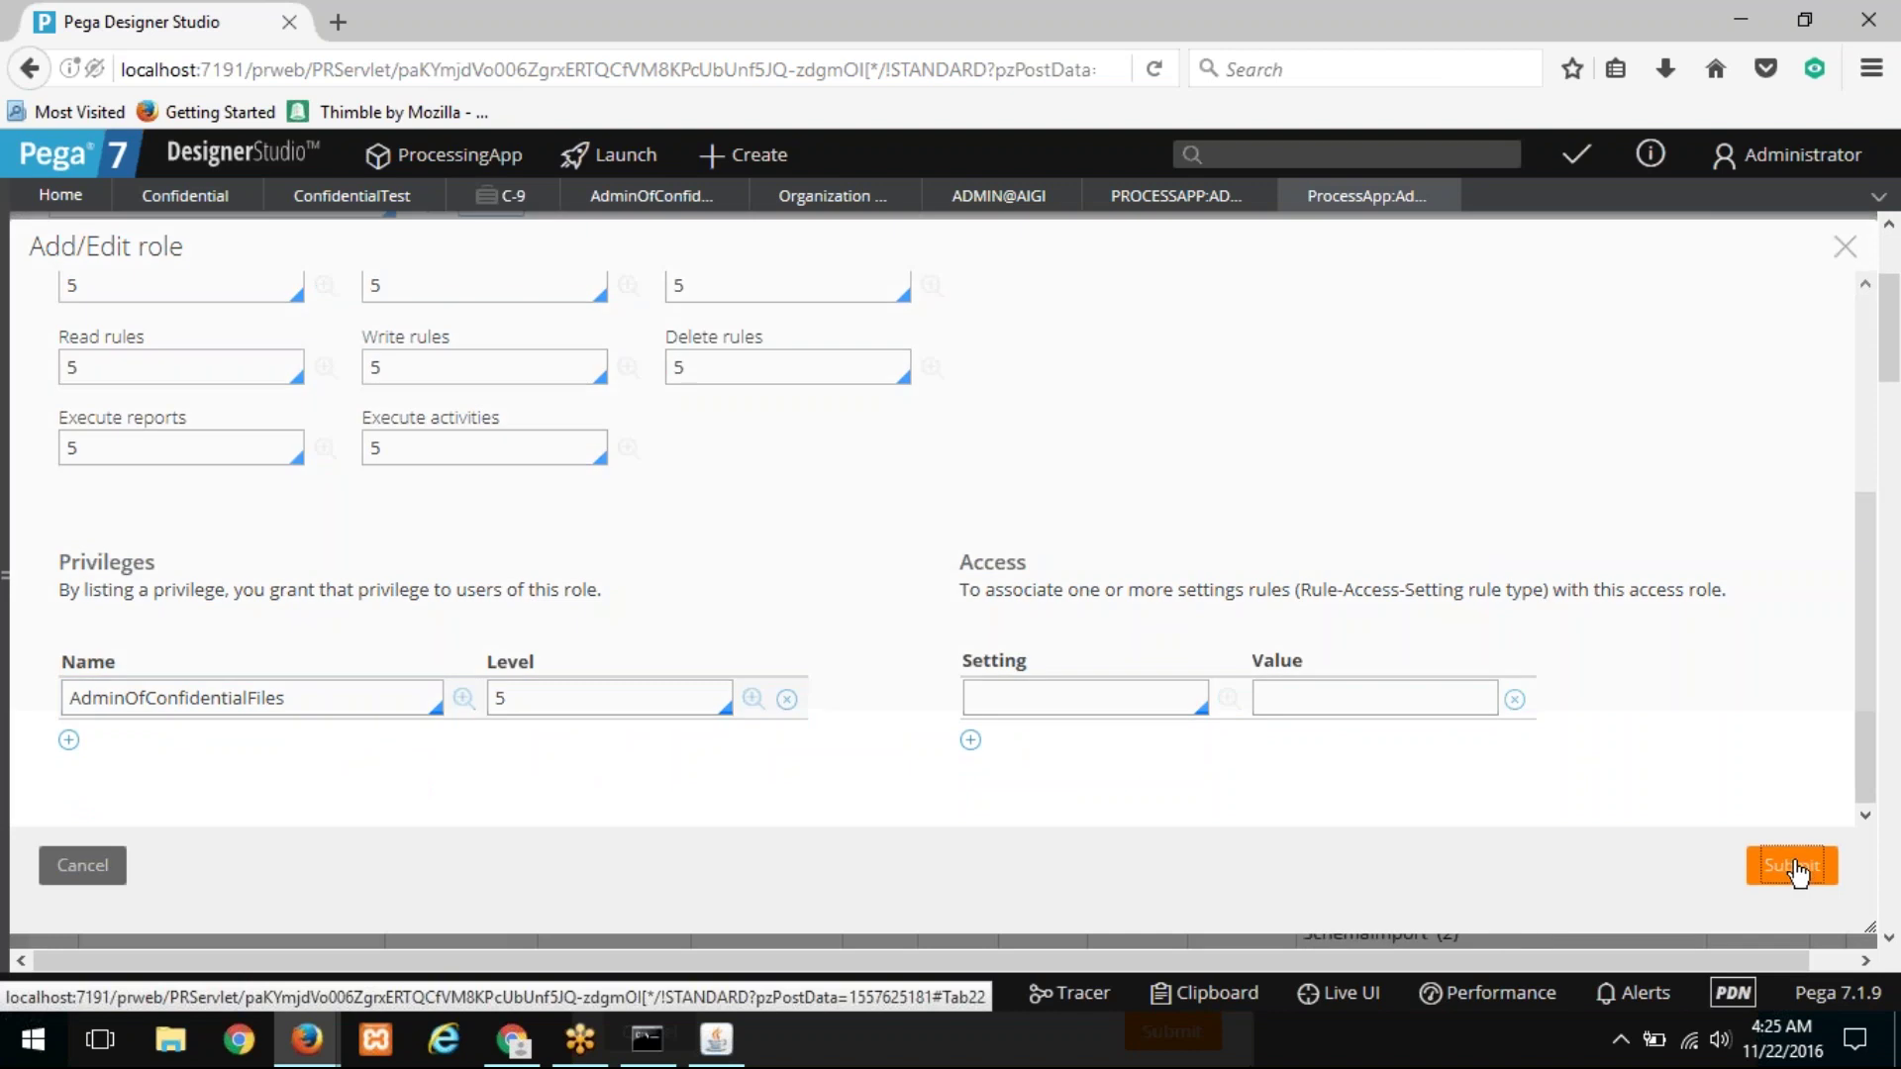
{"action": "scroll", "coordinate": [1287, 606], "scroll_direction": "down", "scroll_amount": 2}
{"action": "scroll", "coordinate": [1278, 606], "scroll_direction": "up", "scroll_amount": 15}
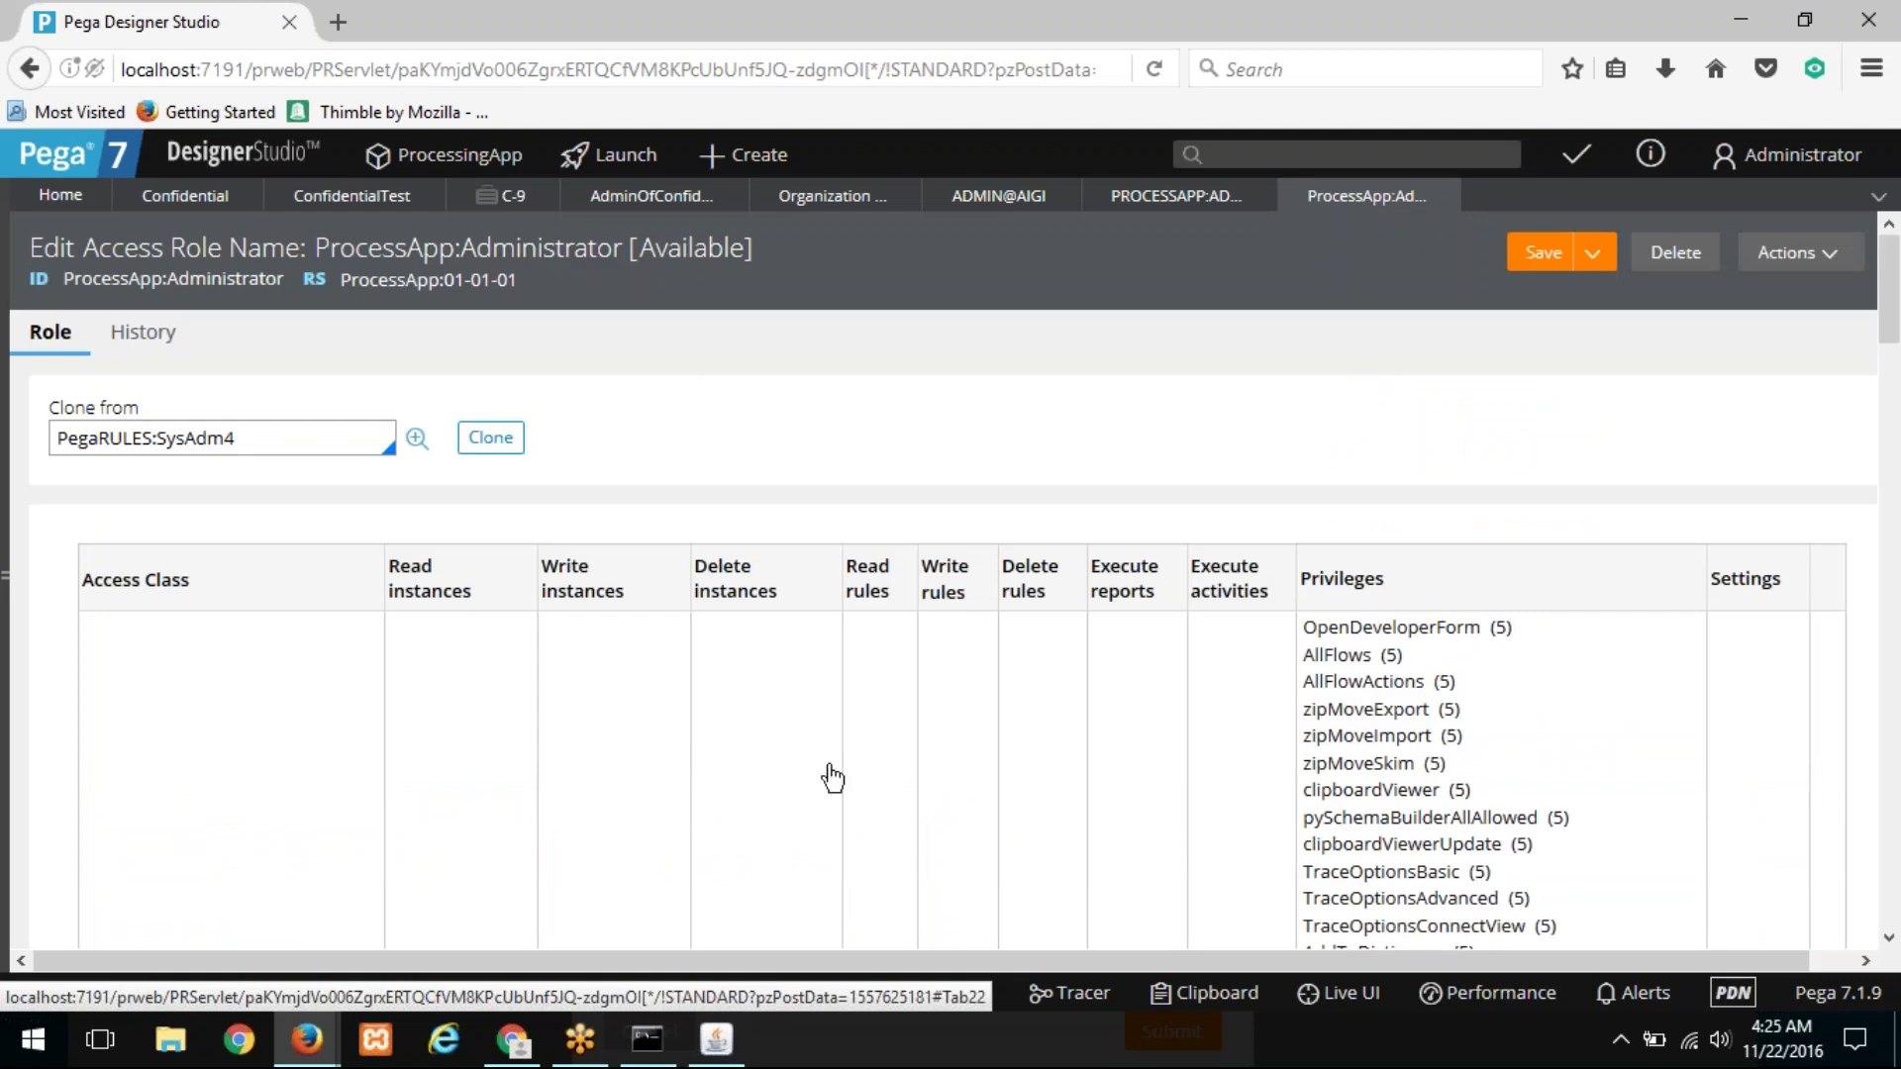
Step: Add a blank Sheet5 to the CSSA 10-NOVEMBER spreadsheet and move it after D9
{"action": "left_click", "coordinate": [514, 1042]}
{"action": "left_click", "coordinate": [79, 983]}
{"action": "left_click_drag", "start_coordinate": [389, 985], "coordinate": [1309, 973]}
Step: Enter the bold heading OPERATOR in cell A4
{"action": "left_click", "coordinate": [159, 394]}
{"action": "key", "text": "Caps_Lock"}
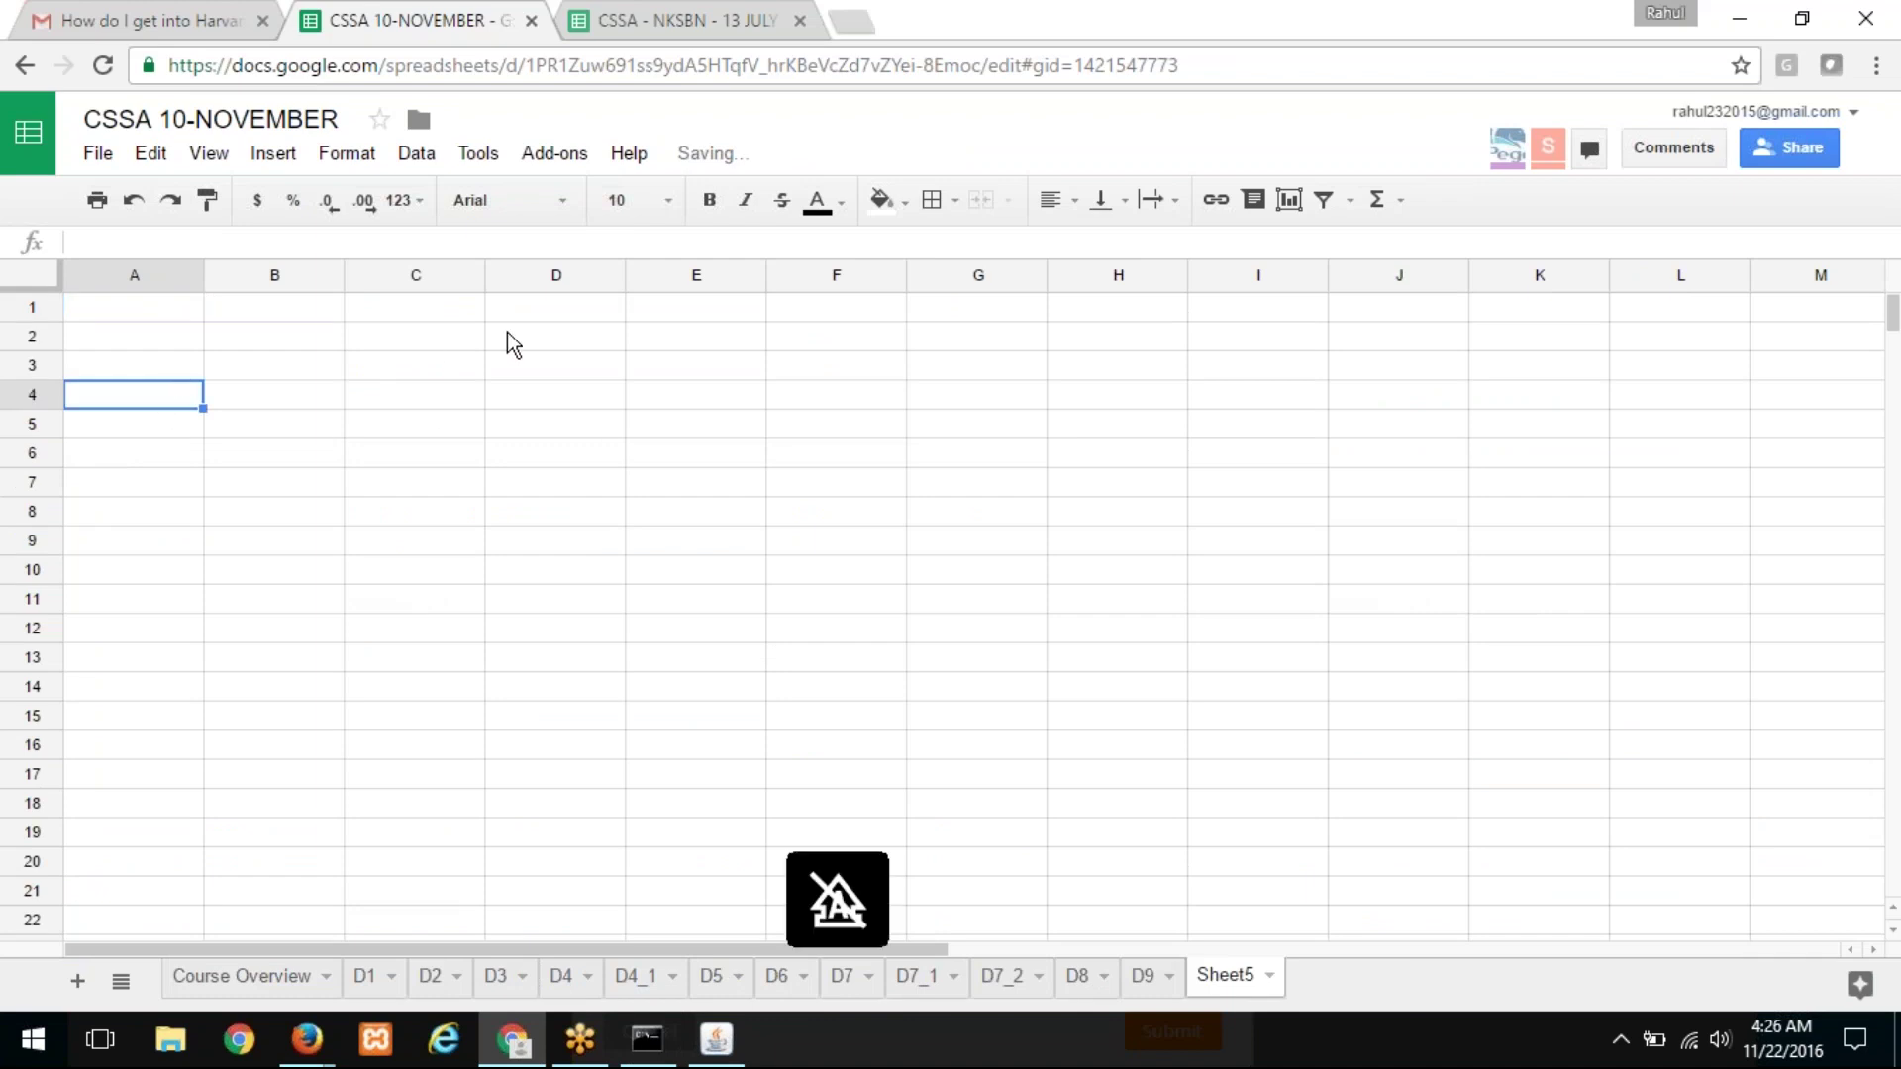
{"action": "left_click", "coordinate": [705, 202]}
{"action": "type", "text": "operator"}
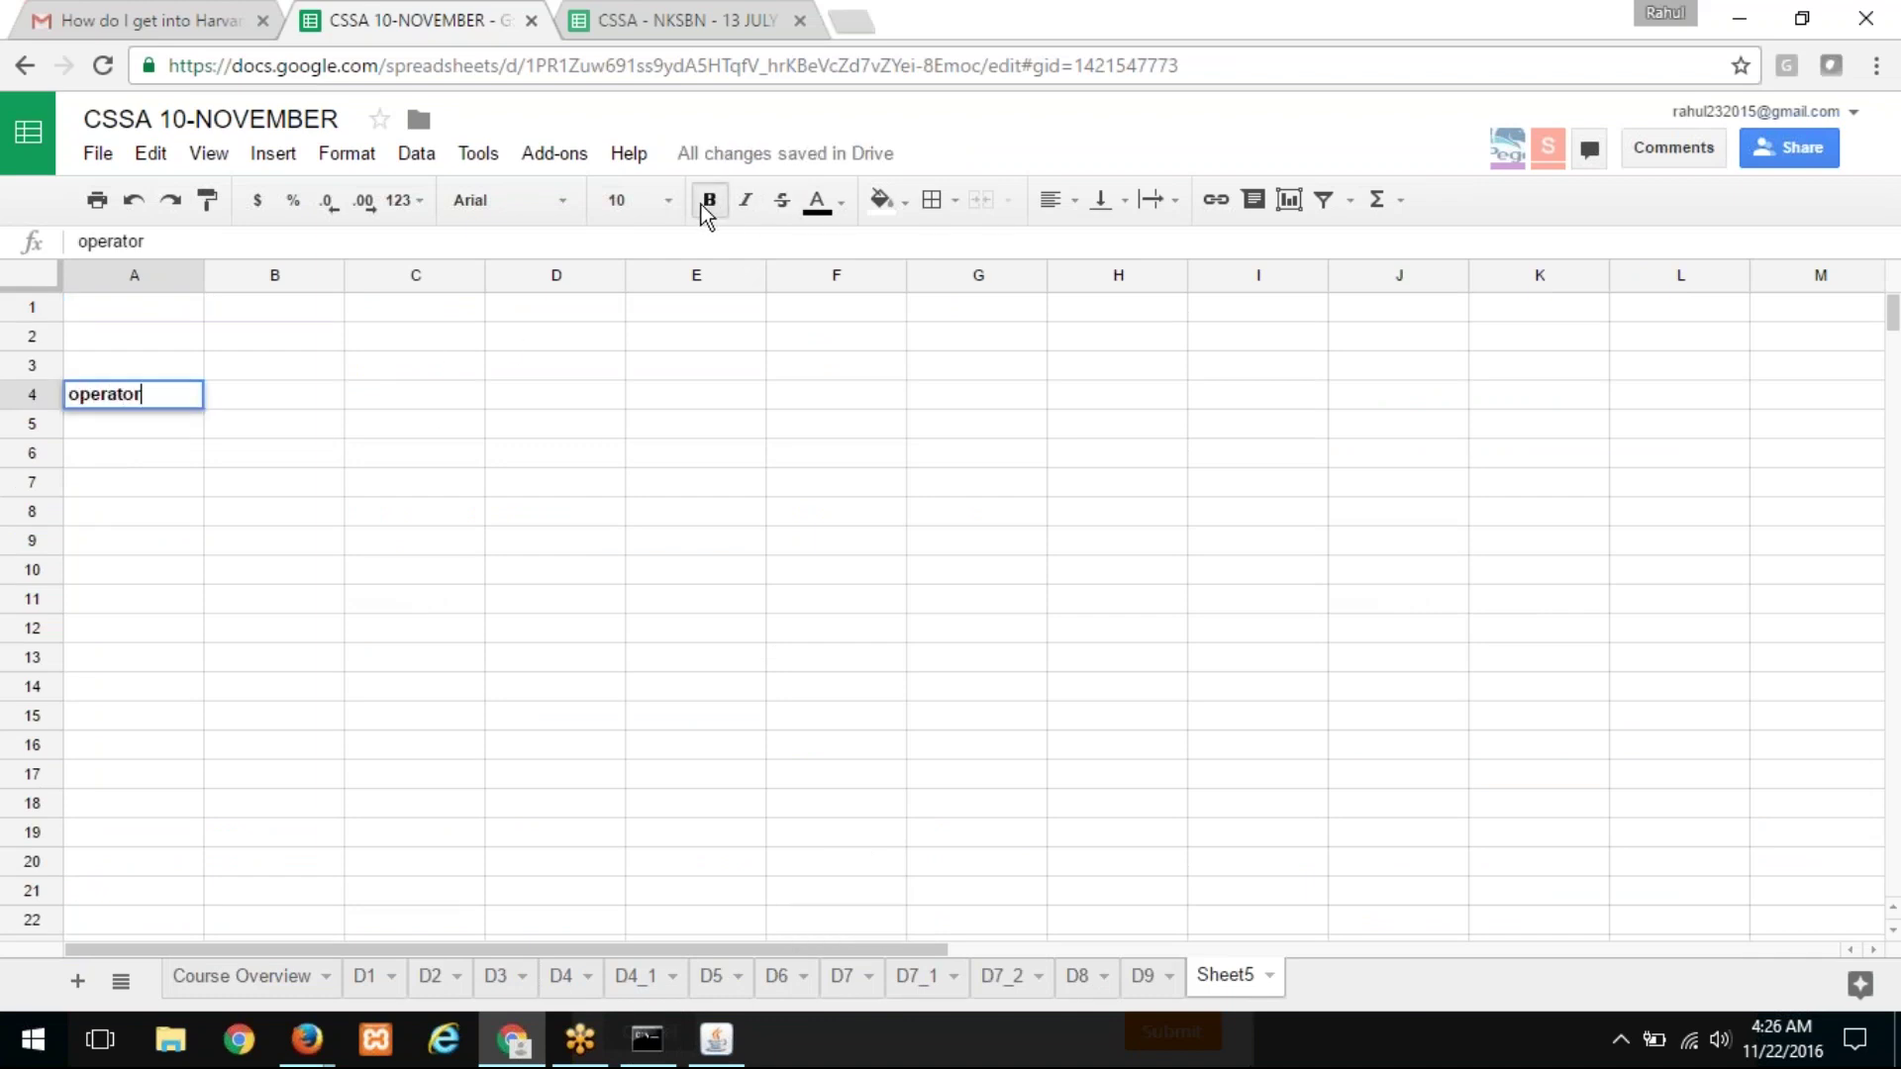
{"action": "key", "text": "Caps_Lock"}
{"action": "key", "text": "BackSpace"}
{"action": "key", "text": "BackSpace"}
{"action": "key", "text": "BackSpace"}
{"action": "key", "text": "BackSpace"}
{"action": "key", "text": "BackSpace"}
{"action": "key", "text": "BackSpace"}
{"action": "key", "text": "BackSpace"}
{"action": "key", "text": "BackSpace"}
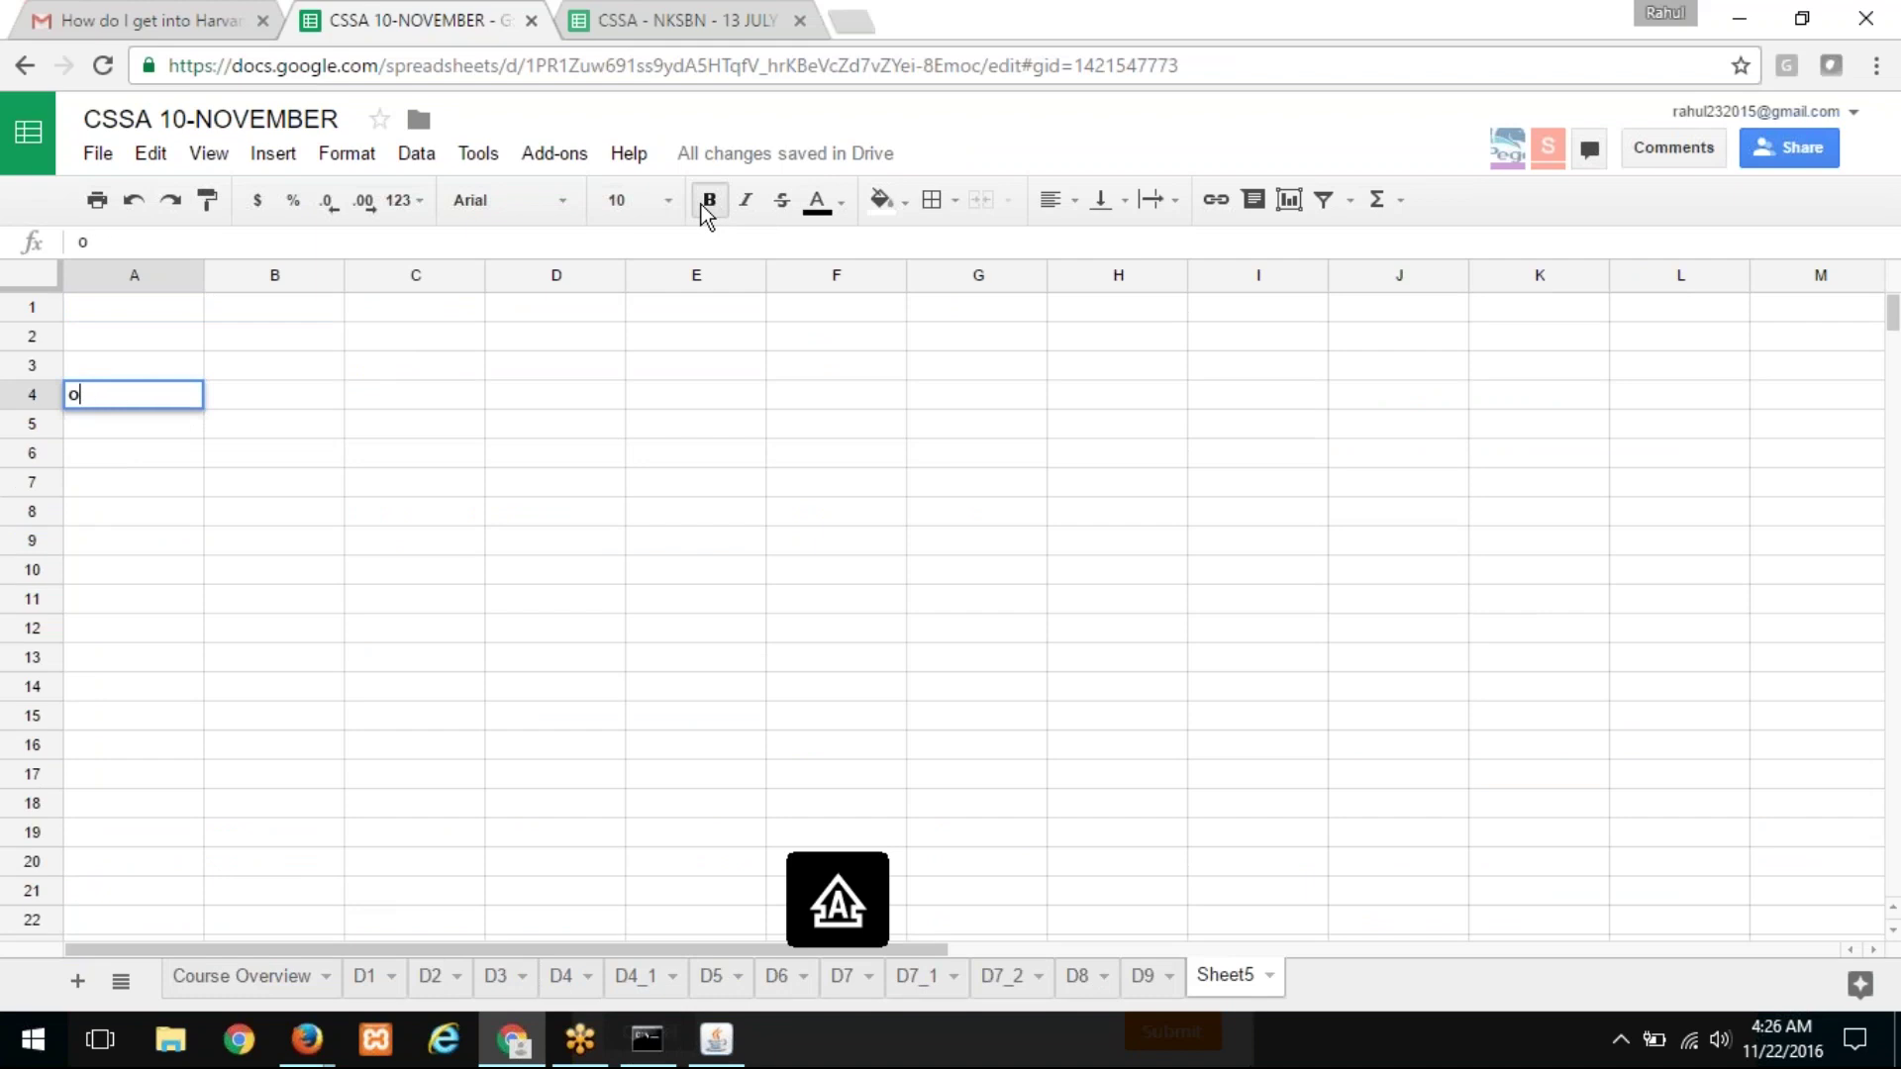
{"action": "type", "text": "OPERATOR"}
{"action": "key", "text": "Return"}
Step: Enter the bold heading MULTIPLE ACCESS GROUPS in B4 and widen column B to fit
{"action": "key", "text": "Up"}
{"action": "key", "text": "Right"}
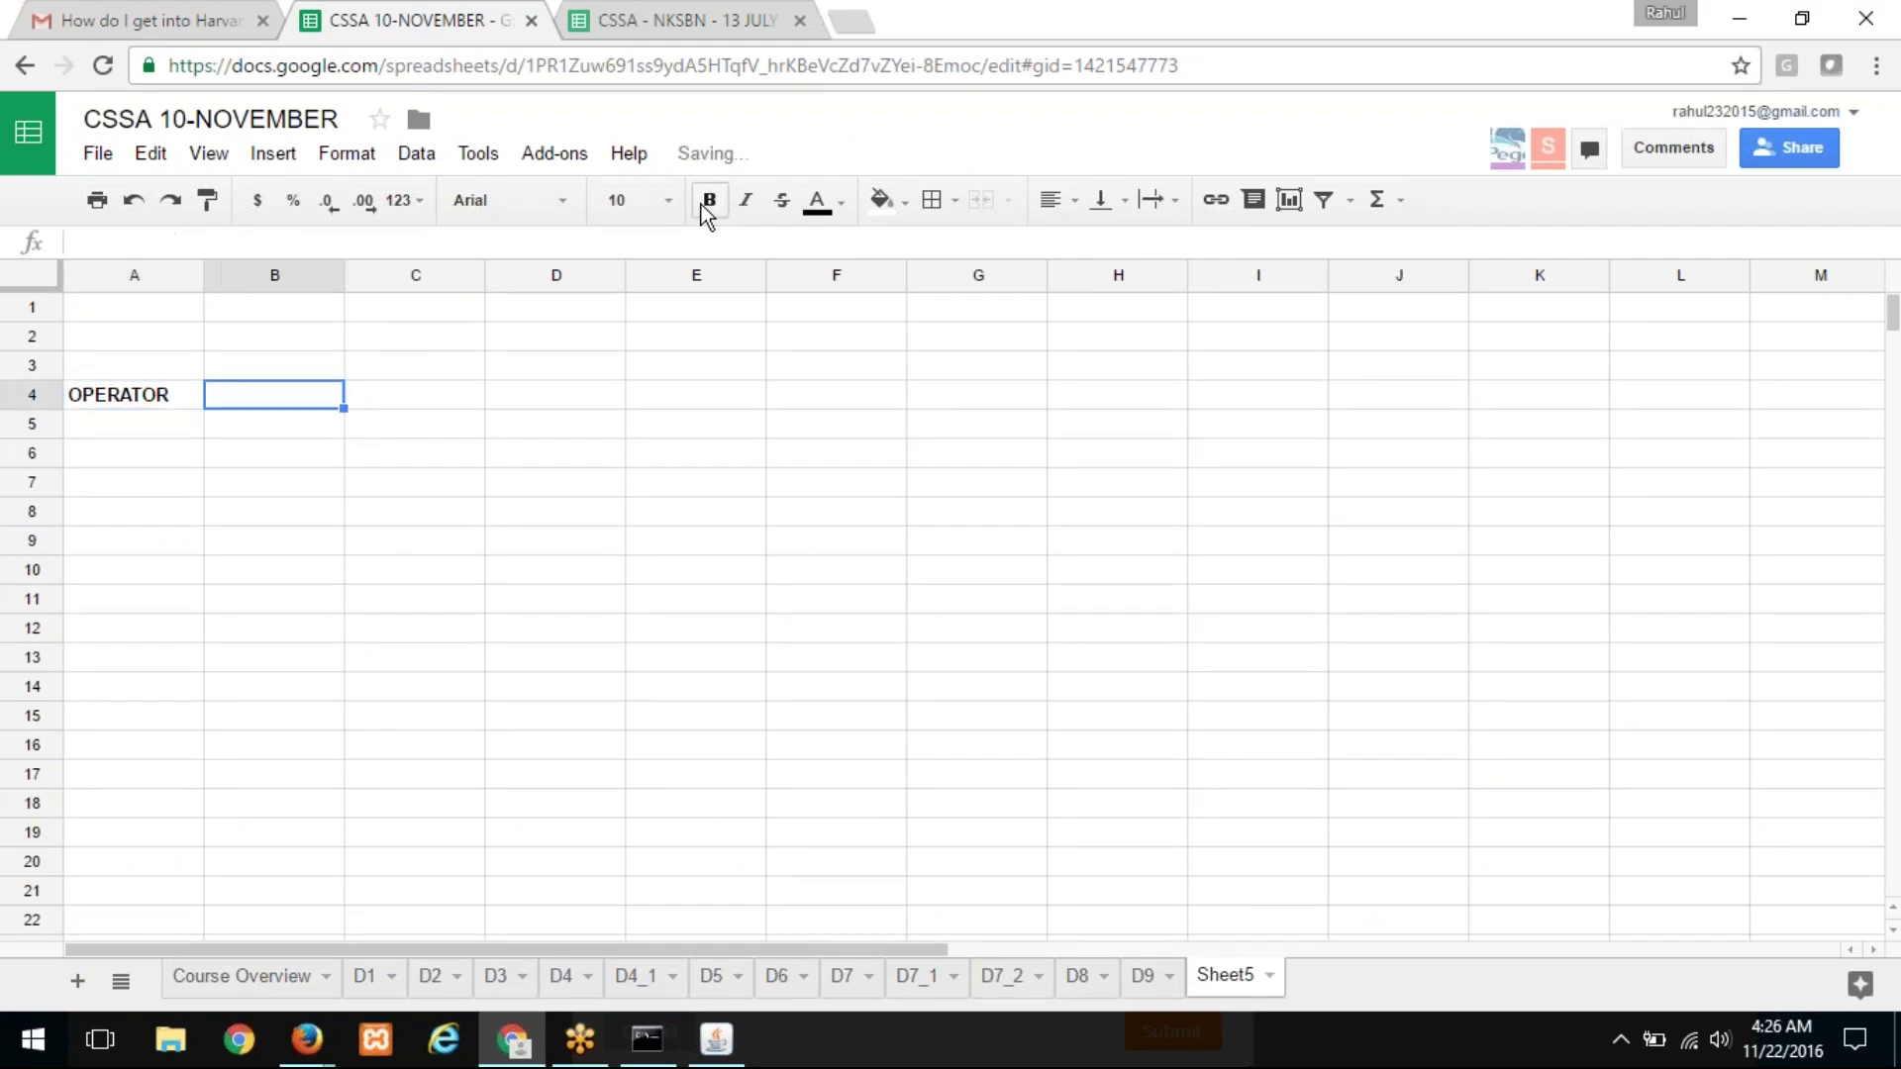
{"action": "type", "text": "MULTIPLE ACCESS GROUPS"}
{"action": "key", "text": "Return"}
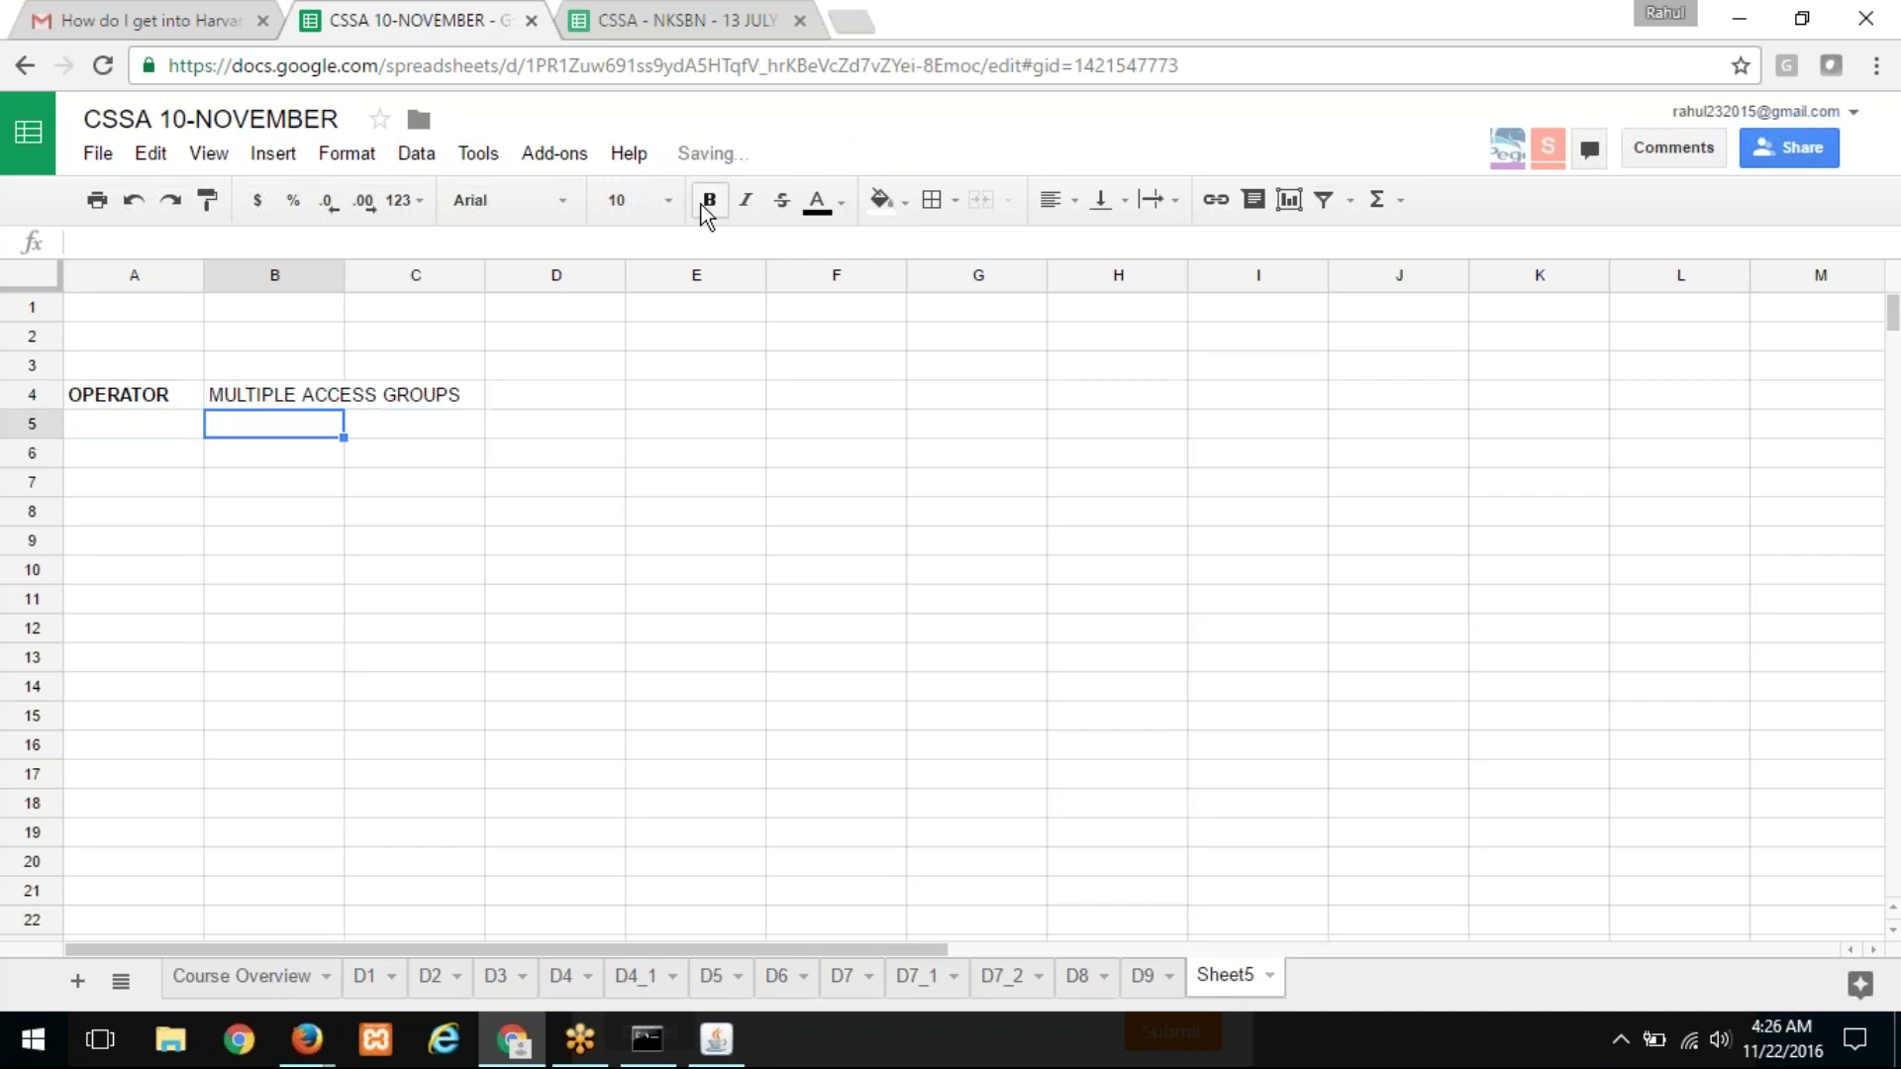
{"action": "left_click_drag", "start_coordinate": [343, 280], "coordinate": [511, 282]}
{"action": "left_click", "coordinate": [426, 386]}
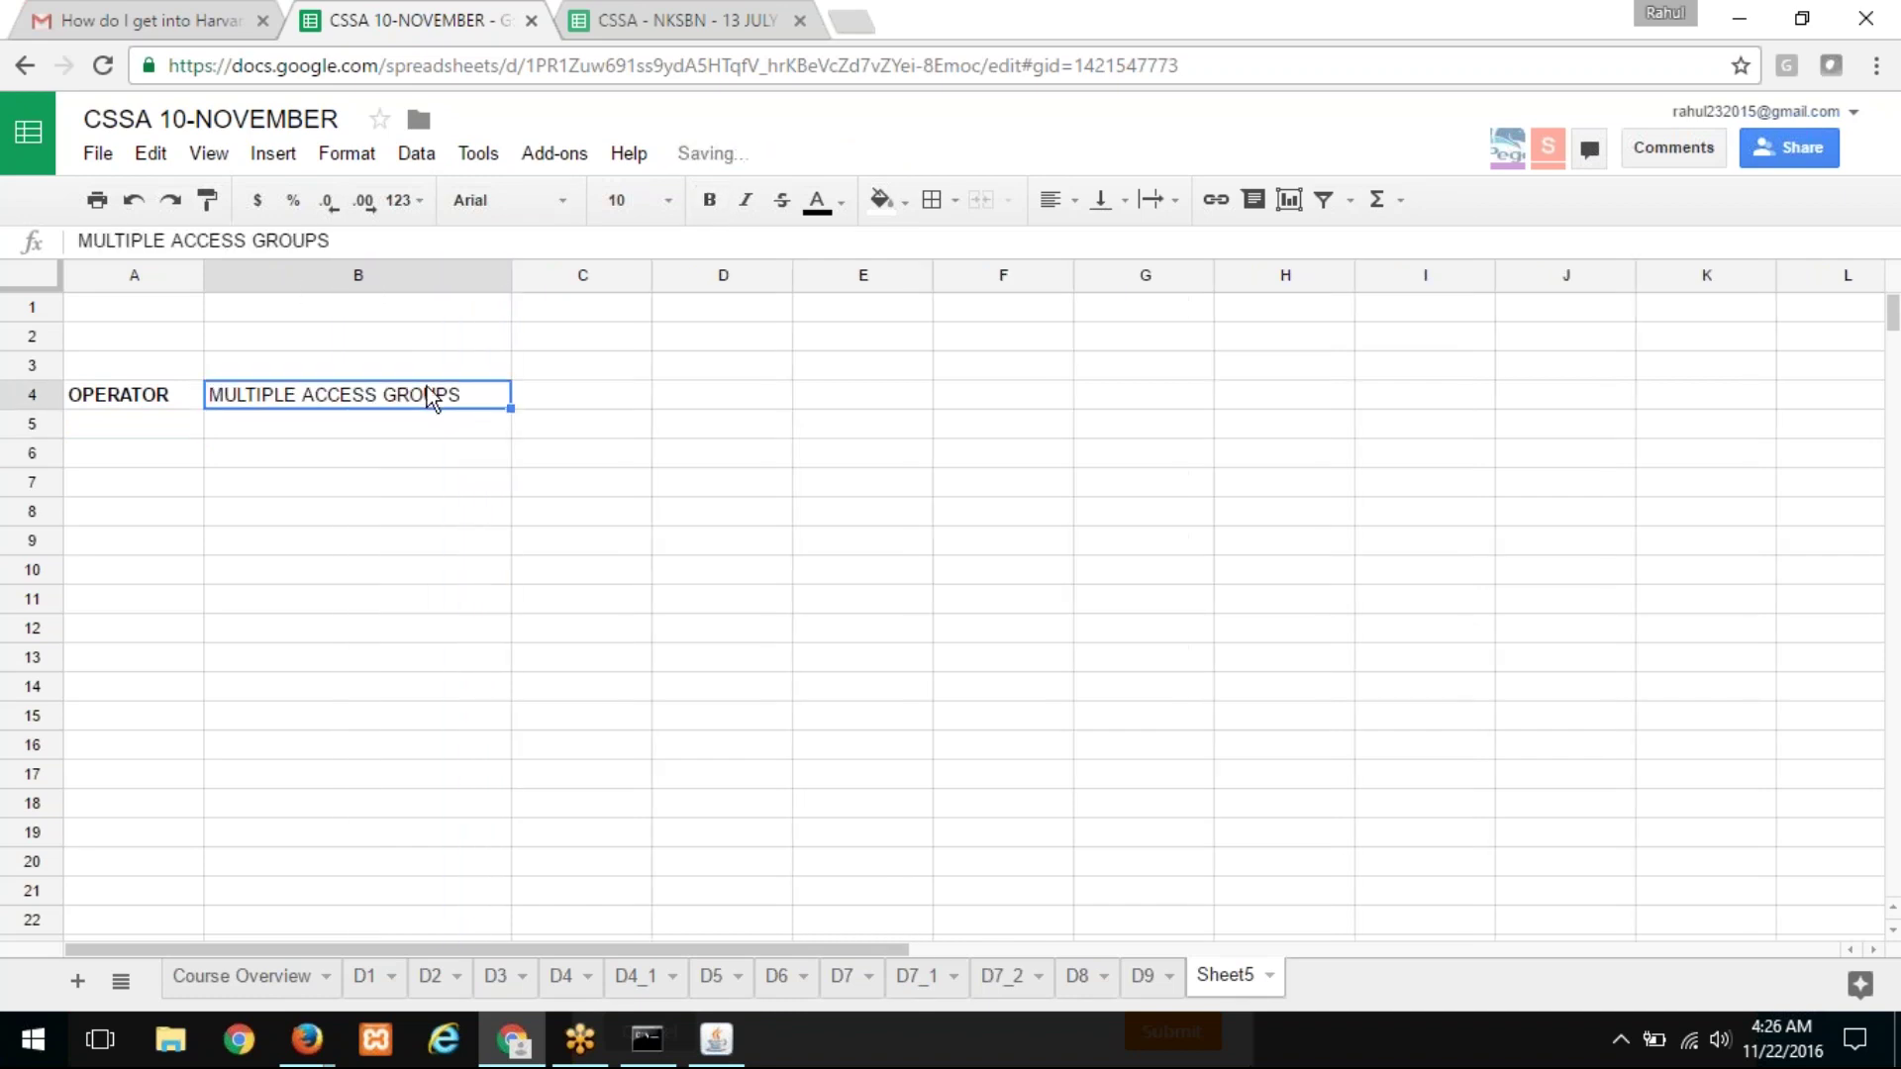
{"action": "key", "text": "ctrl+b"}
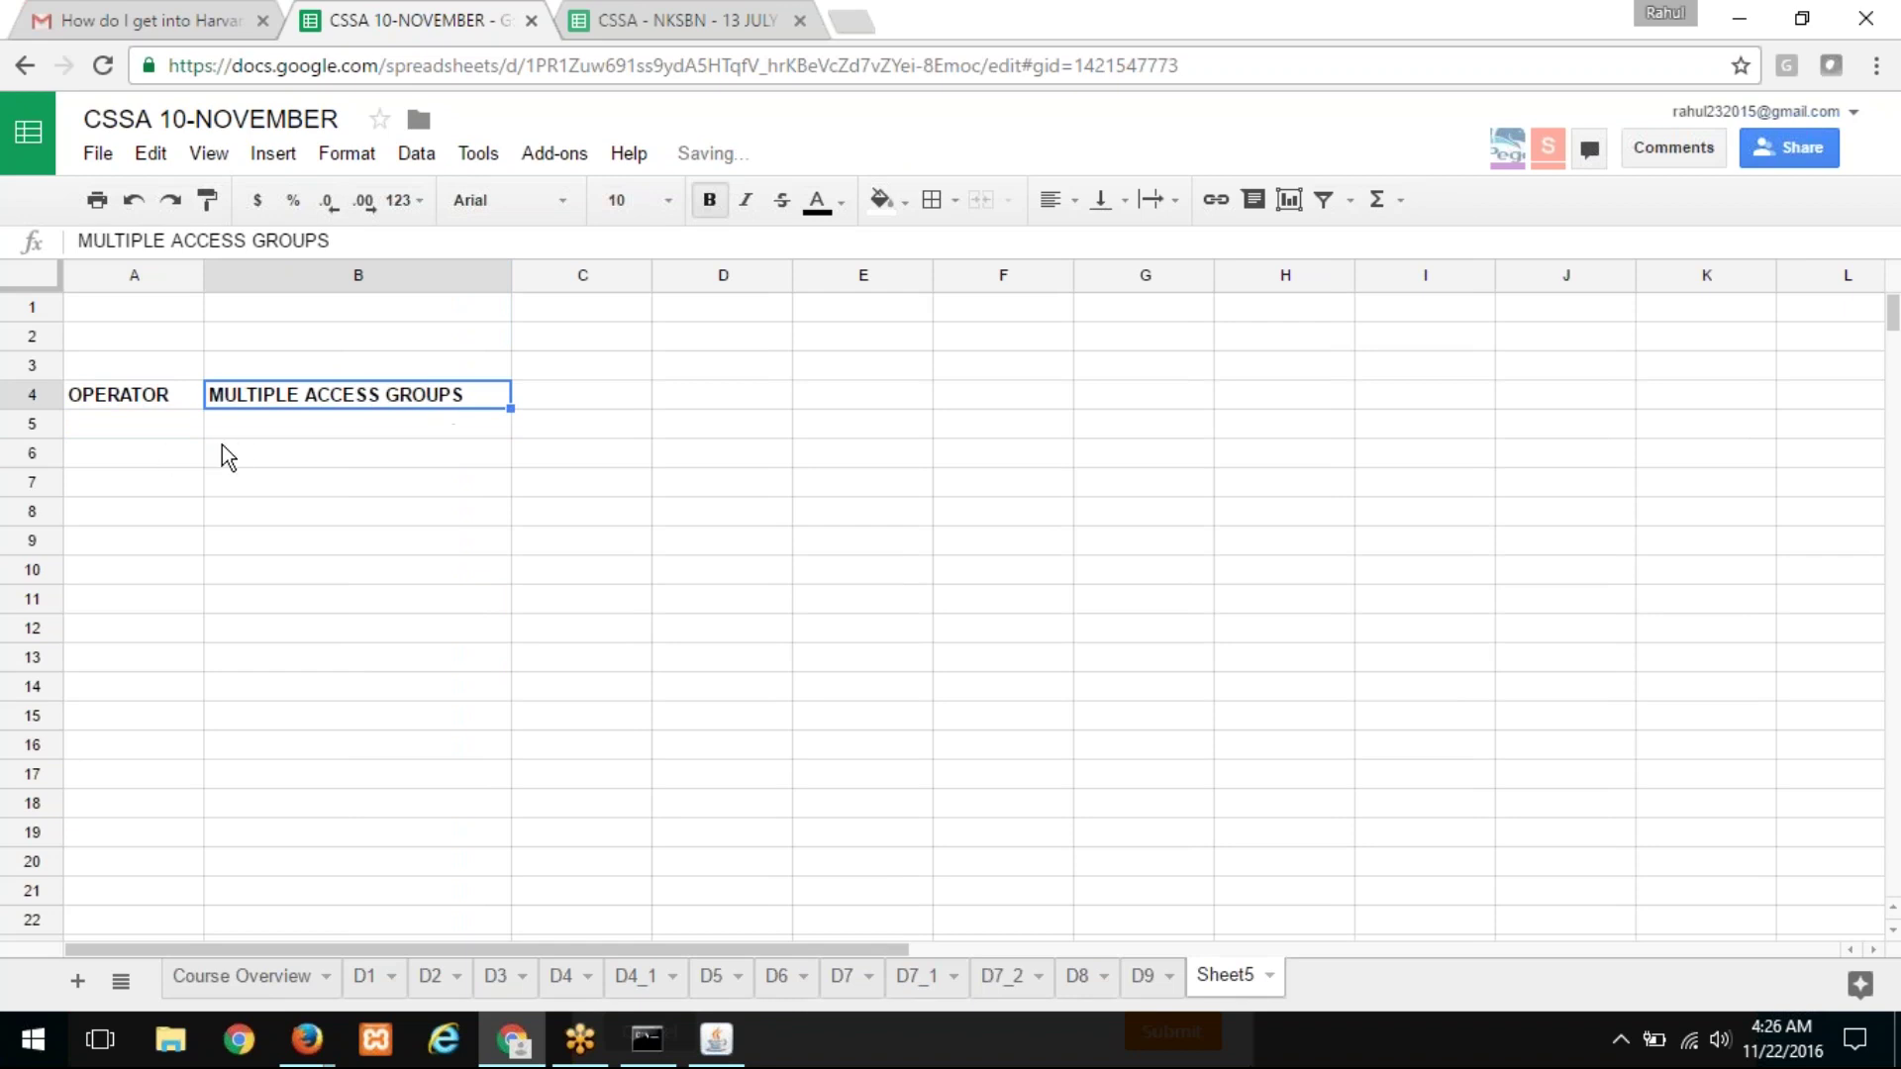
Step: List ACCESS GROUP 1 and ACCESS GROUP 2 in cells B6 and B7
{"action": "left_click", "coordinate": [245, 442]}
{"action": "type", "text": "ACCE"}
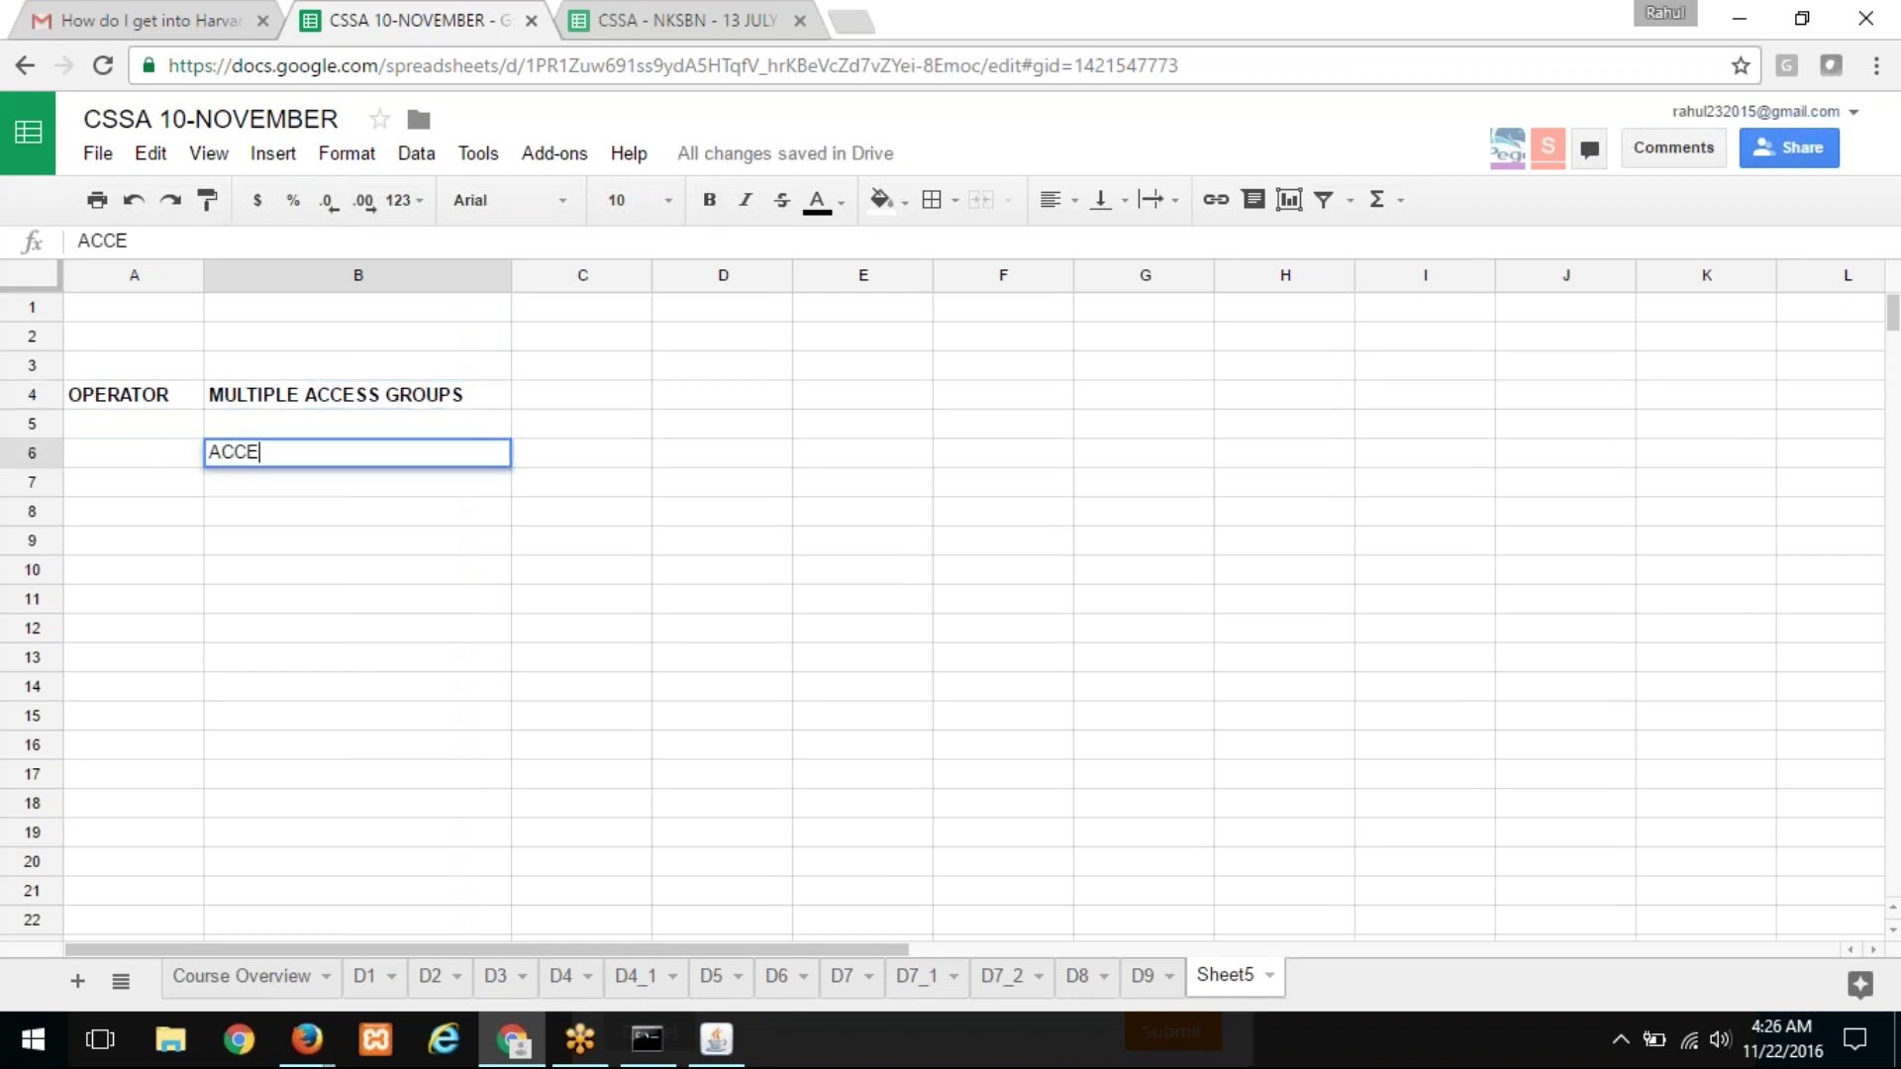
{"action": "type", "text": "SS GROUP "}
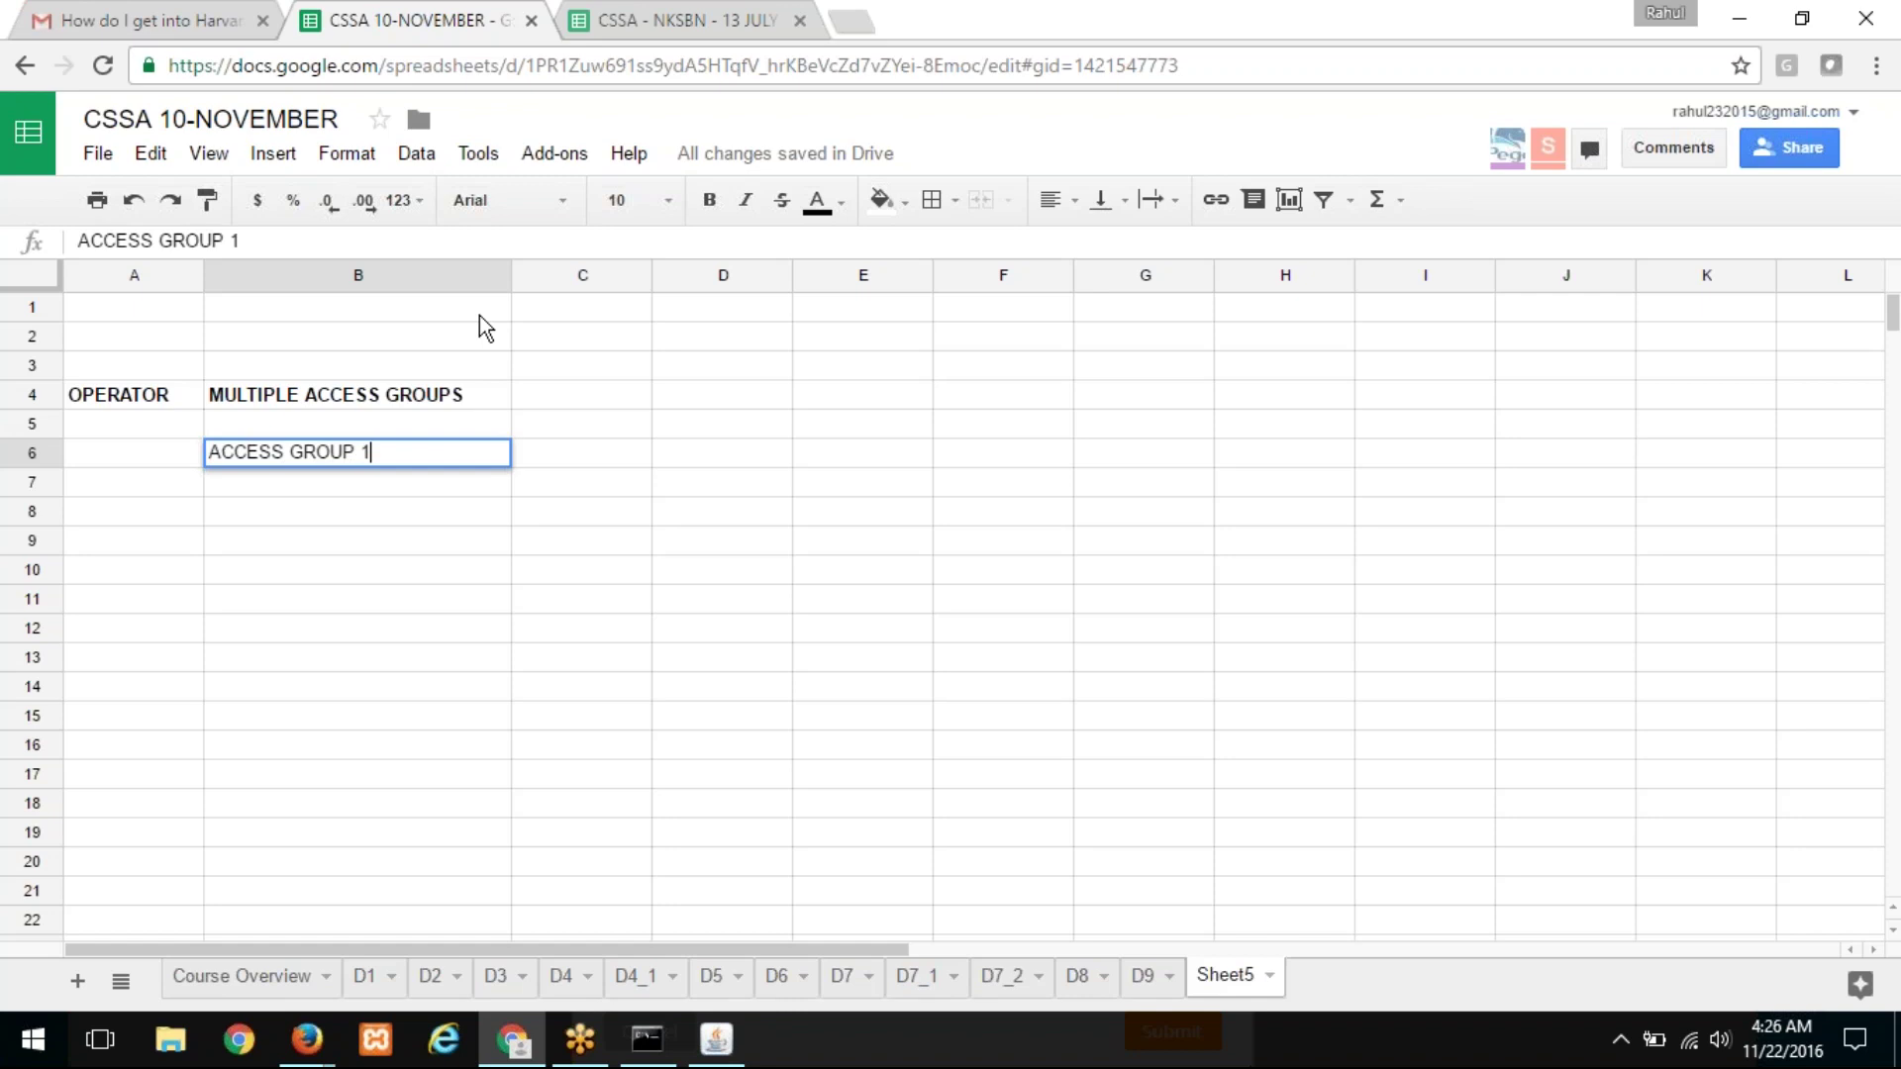
{"action": "type", "text": "1"}
{"action": "key", "text": "Return"}
{"action": "type", "text": "ACCESS GROUP 2"}
{"action": "key", "text": "Return"}
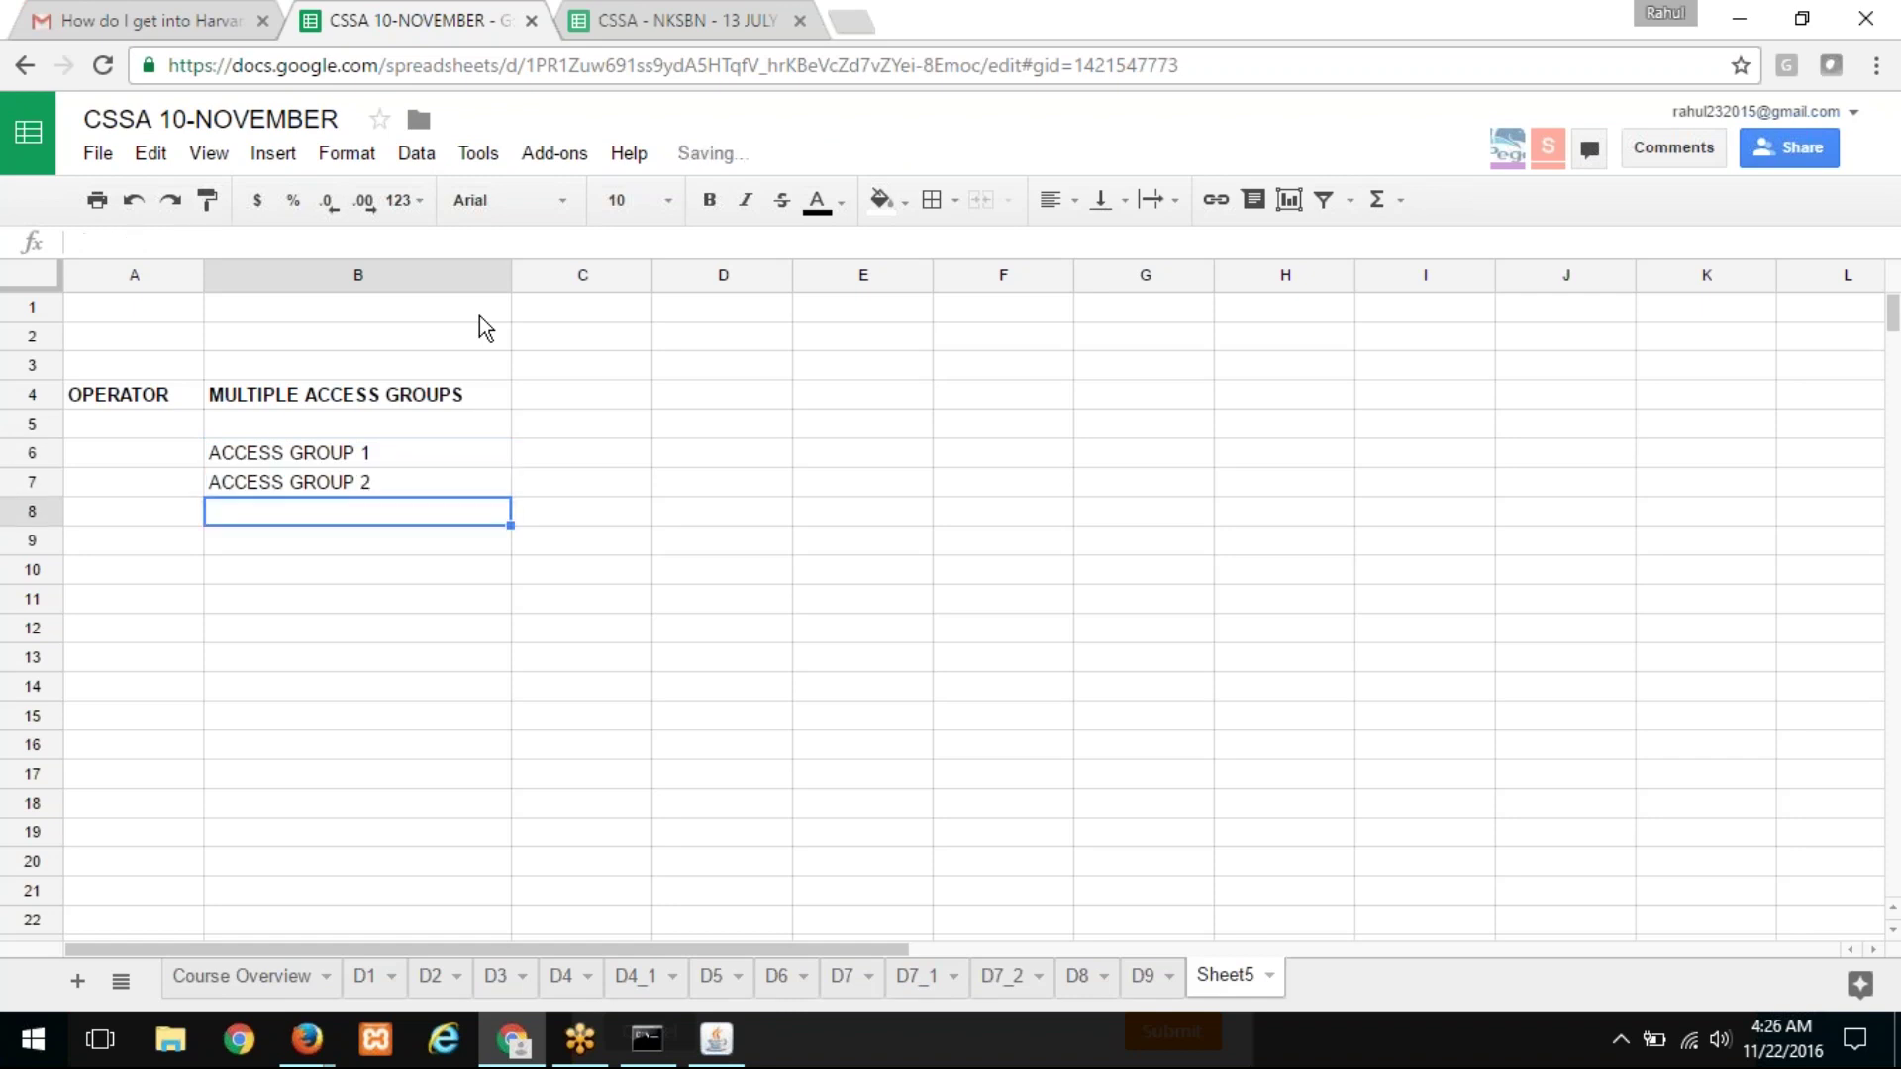
{"action": "key", "text": "Up"}
{"action": "key", "text": "Up"}
{"action": "key", "text": "Right"}
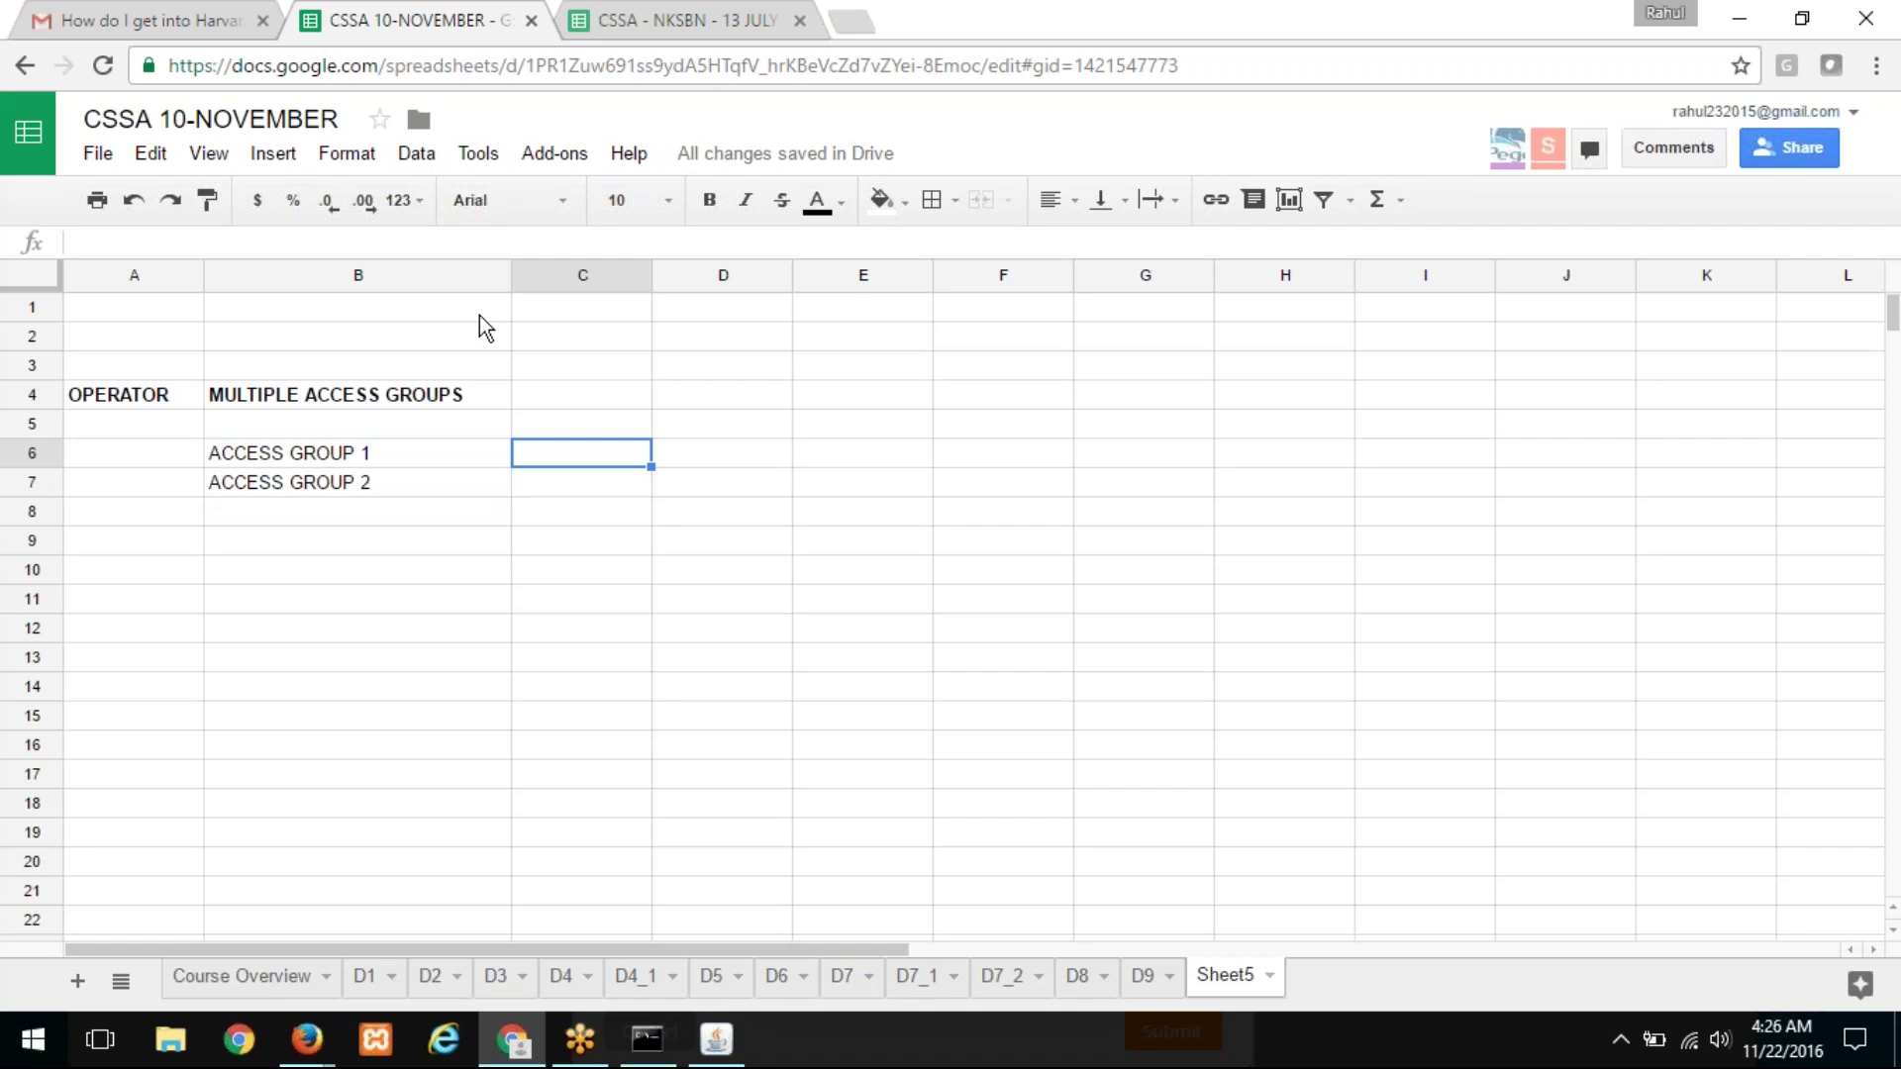
{"action": "key", "text": "Up"}
{"action": "key", "text": "Up"}
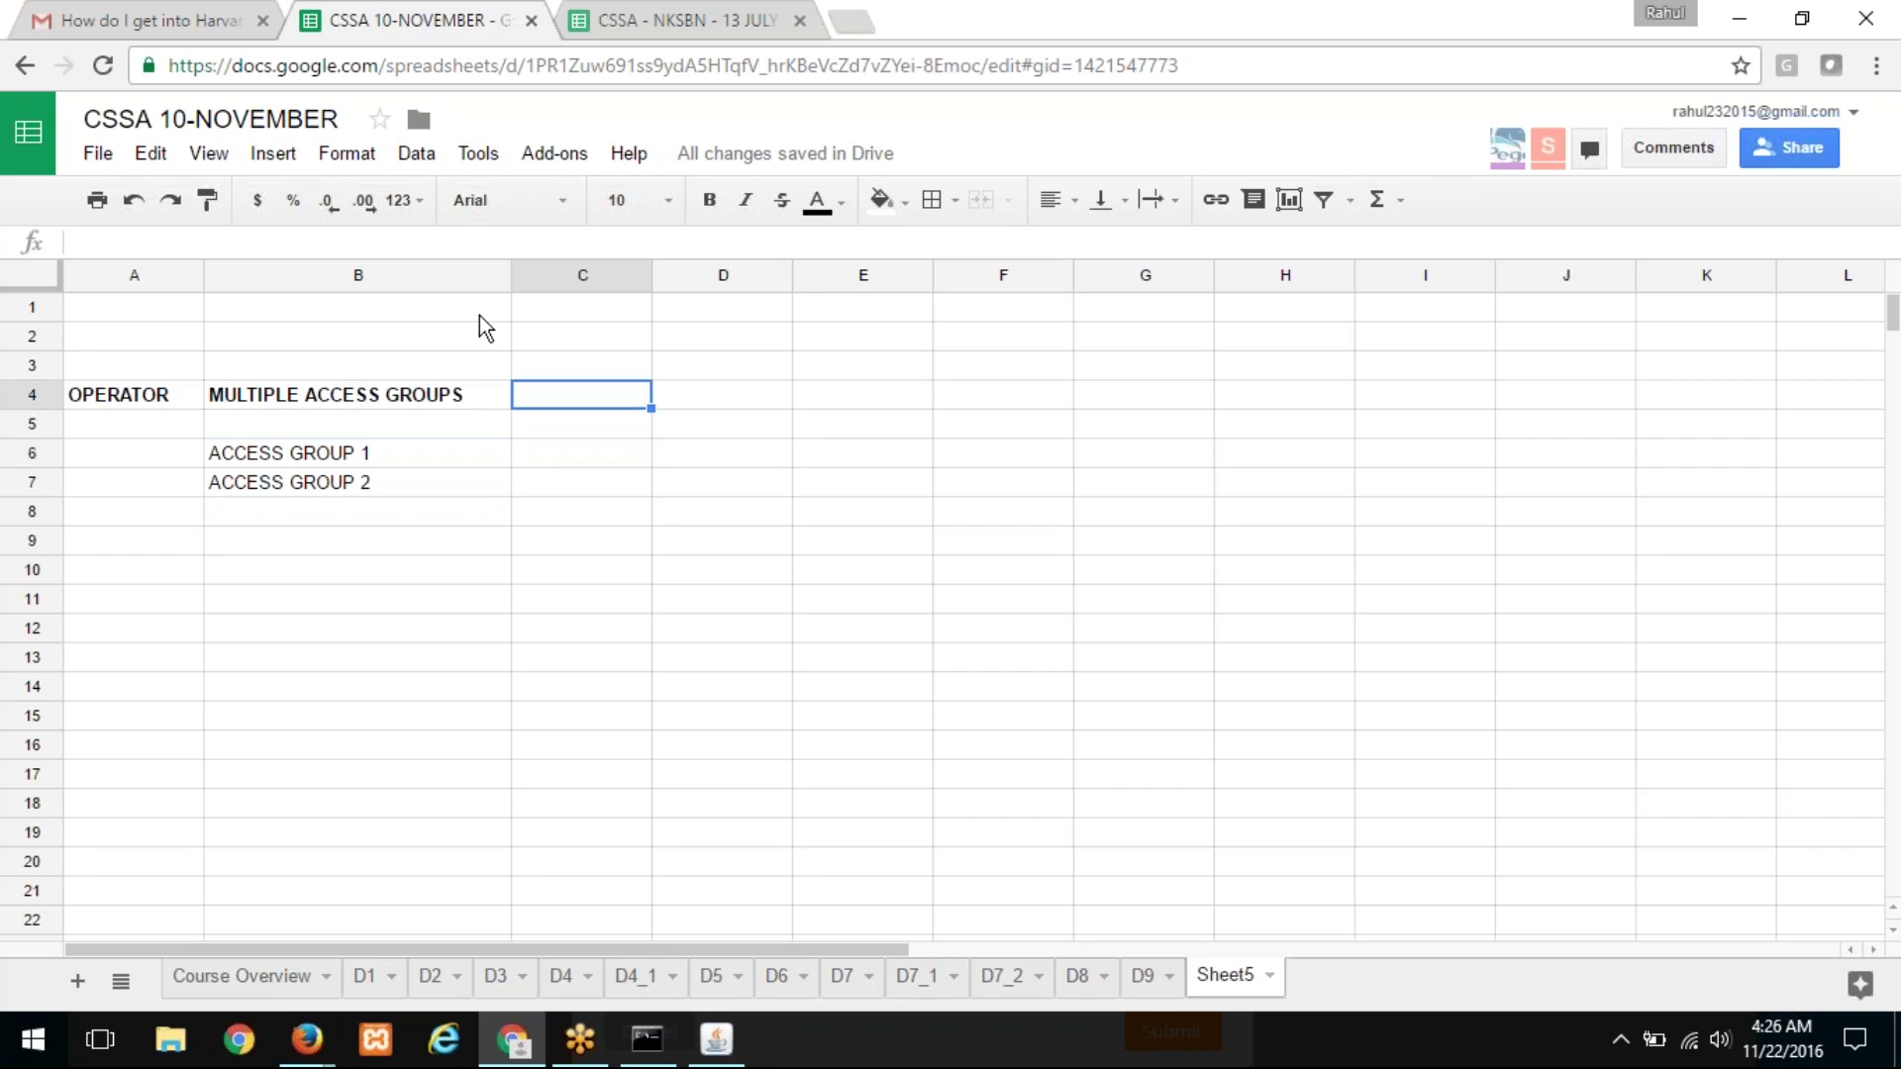
Step: Add headings ACCESS GROUP, MULTIPLE ROLES and ROLE in C4:E4, widening columns C and D
{"action": "key", "text": "Caps_Lock"}
{"action": "type", "text": "ACCESS GROUP"}
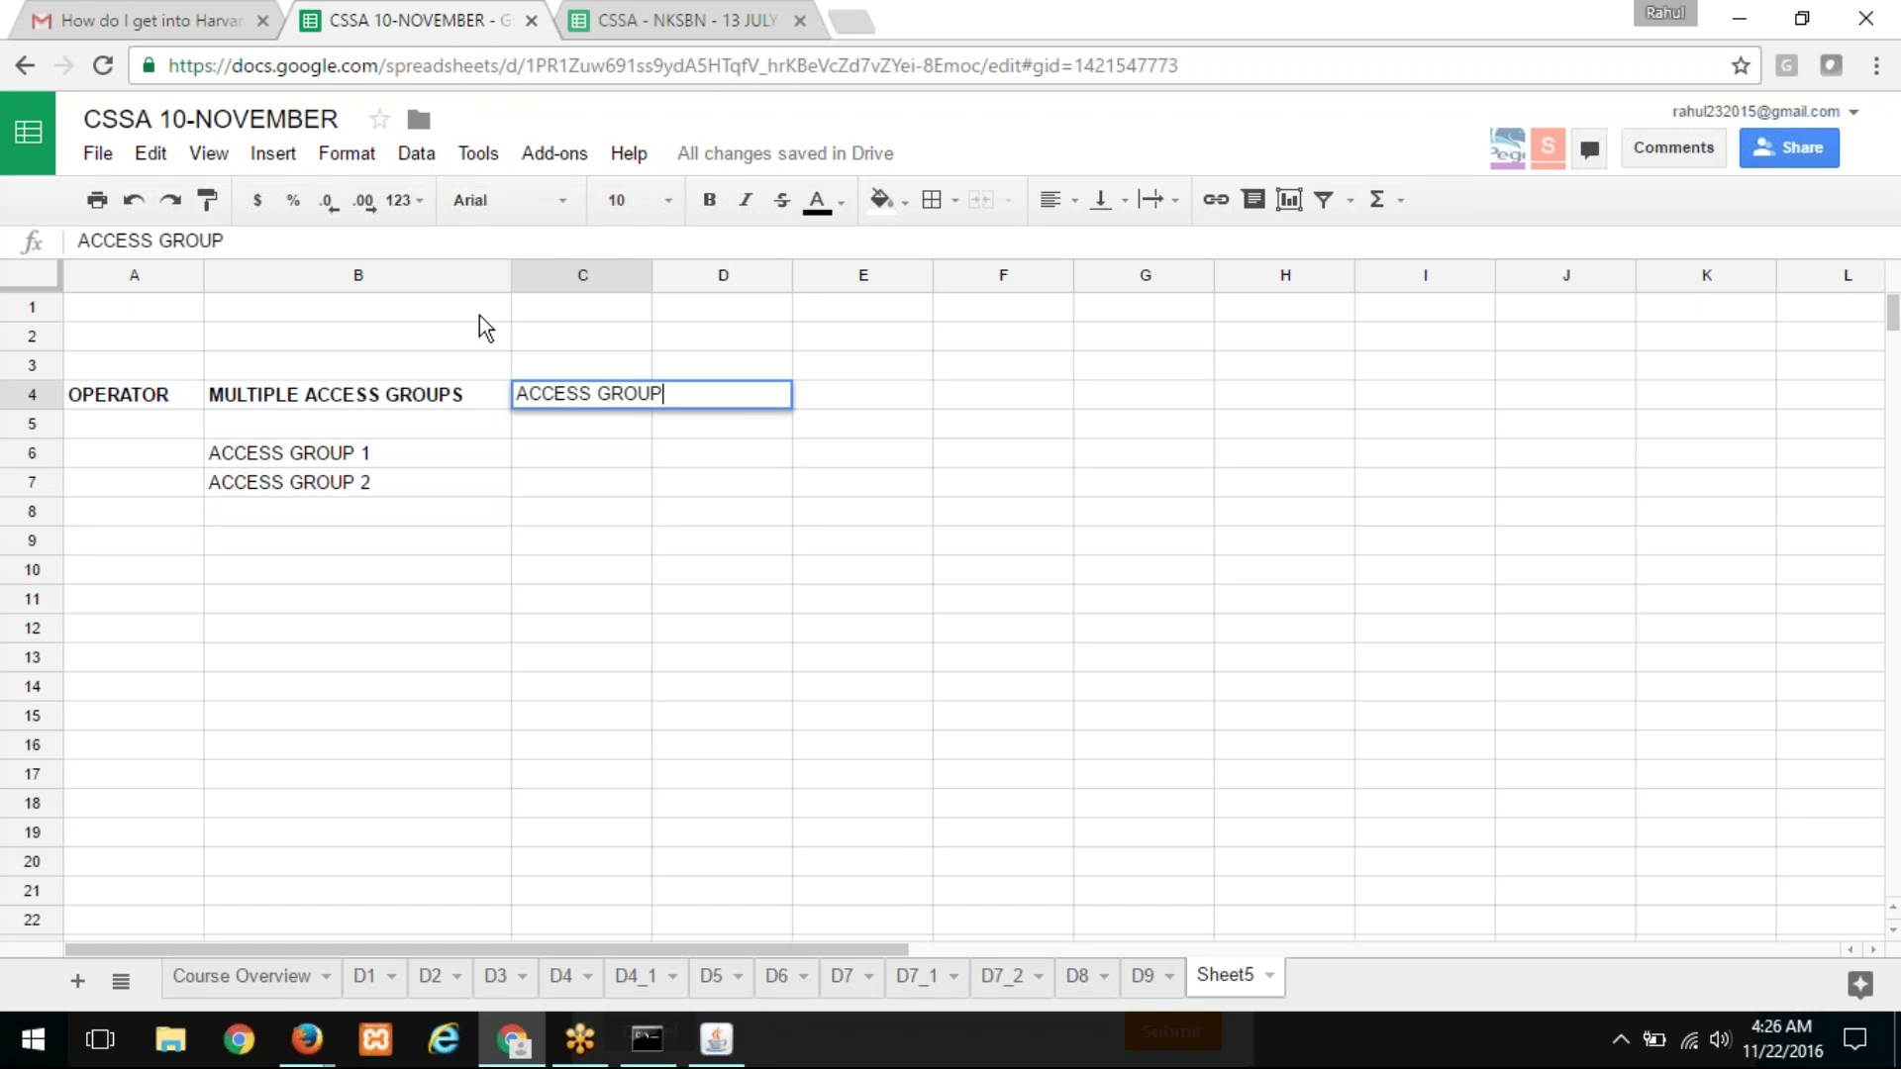
{"action": "key", "text": "Return"}
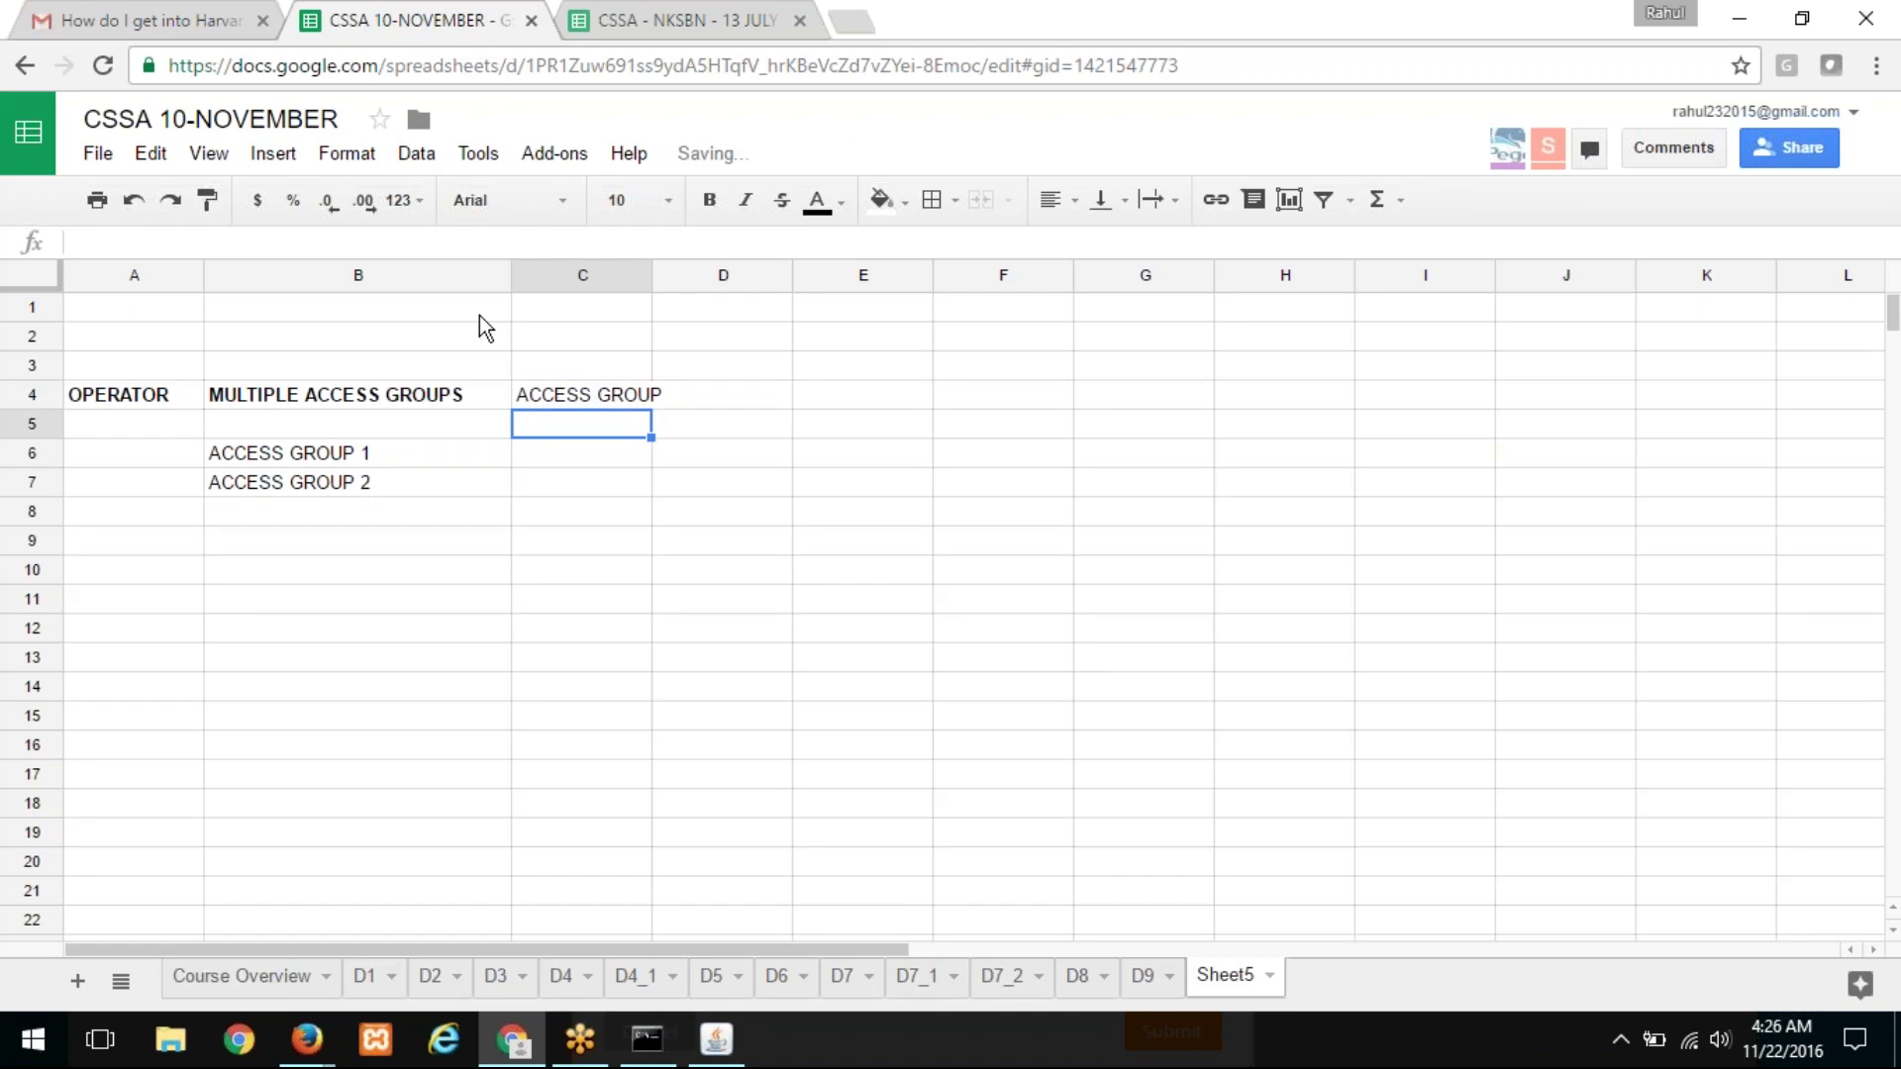
{"action": "left_click_drag", "start_coordinate": [651, 275], "coordinate": [700, 275]}
{"action": "left_click", "coordinate": [764, 390]}
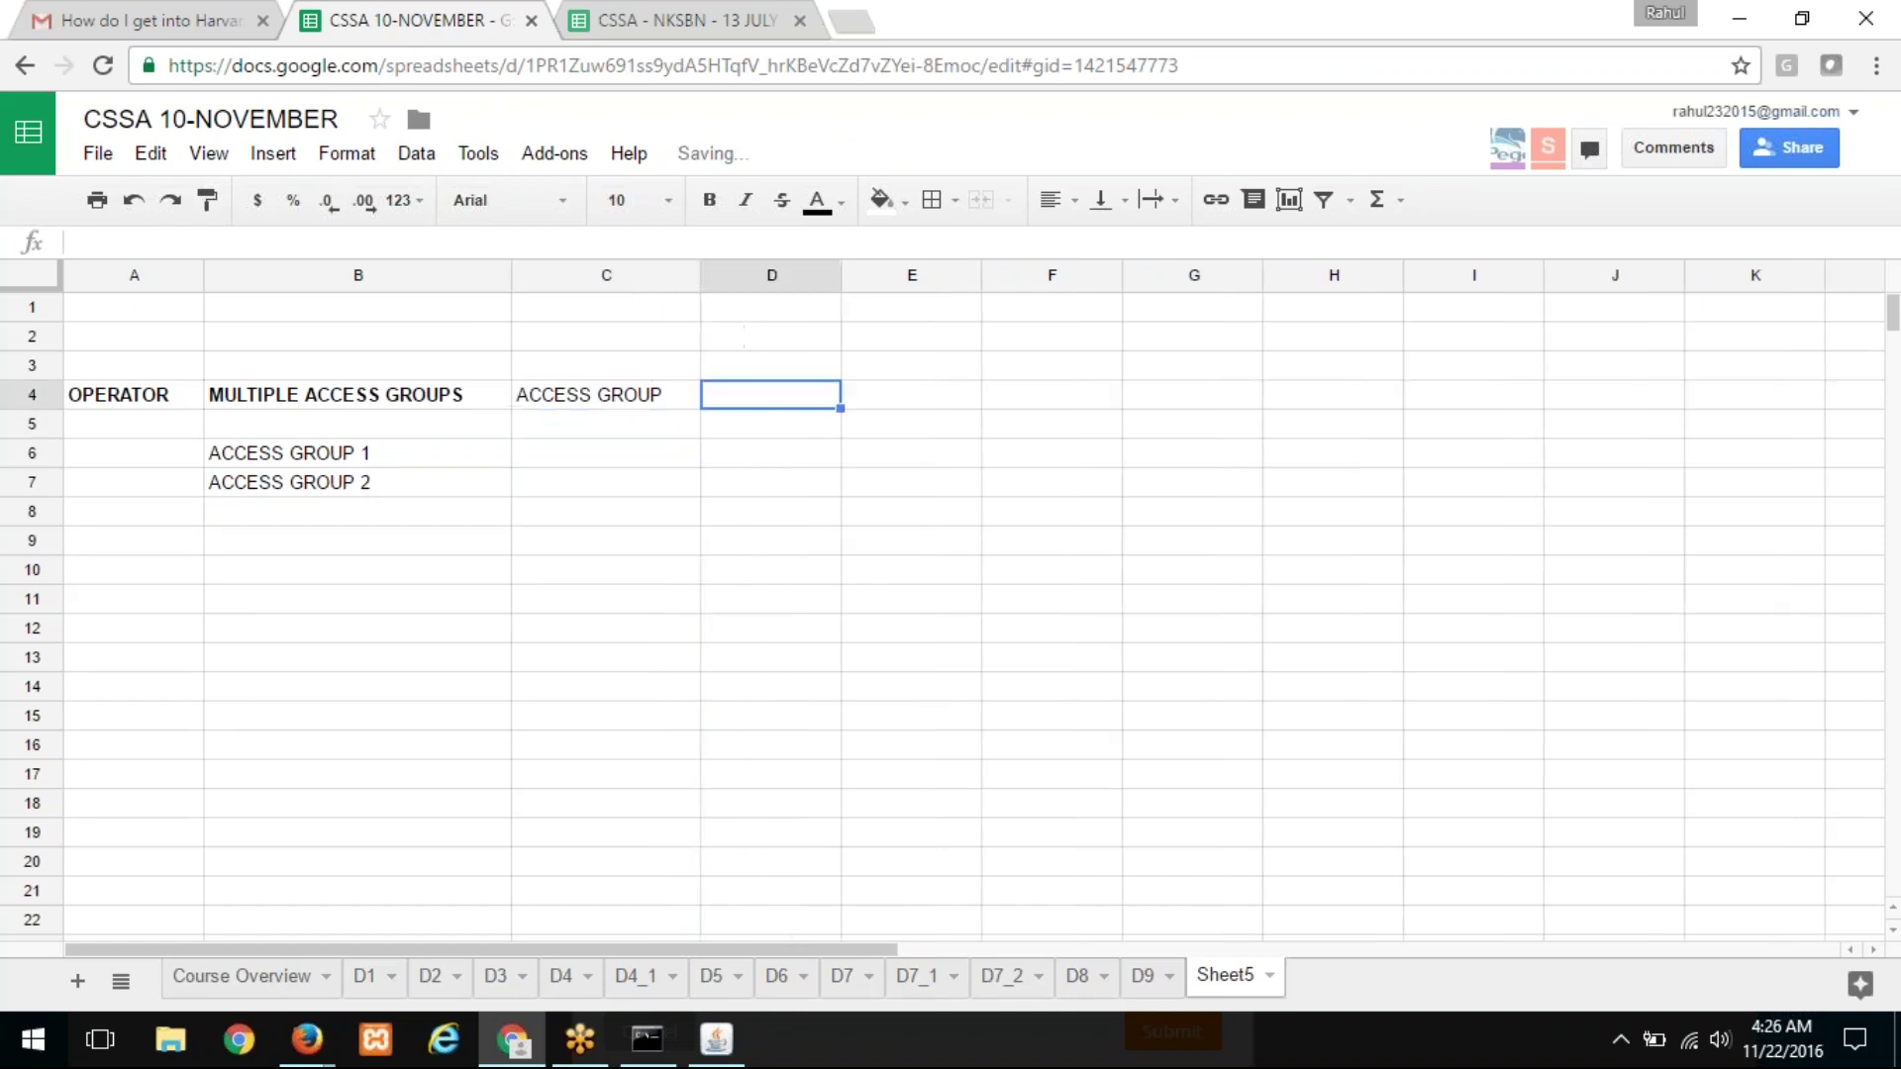
{"action": "type", "text": "MULT"}
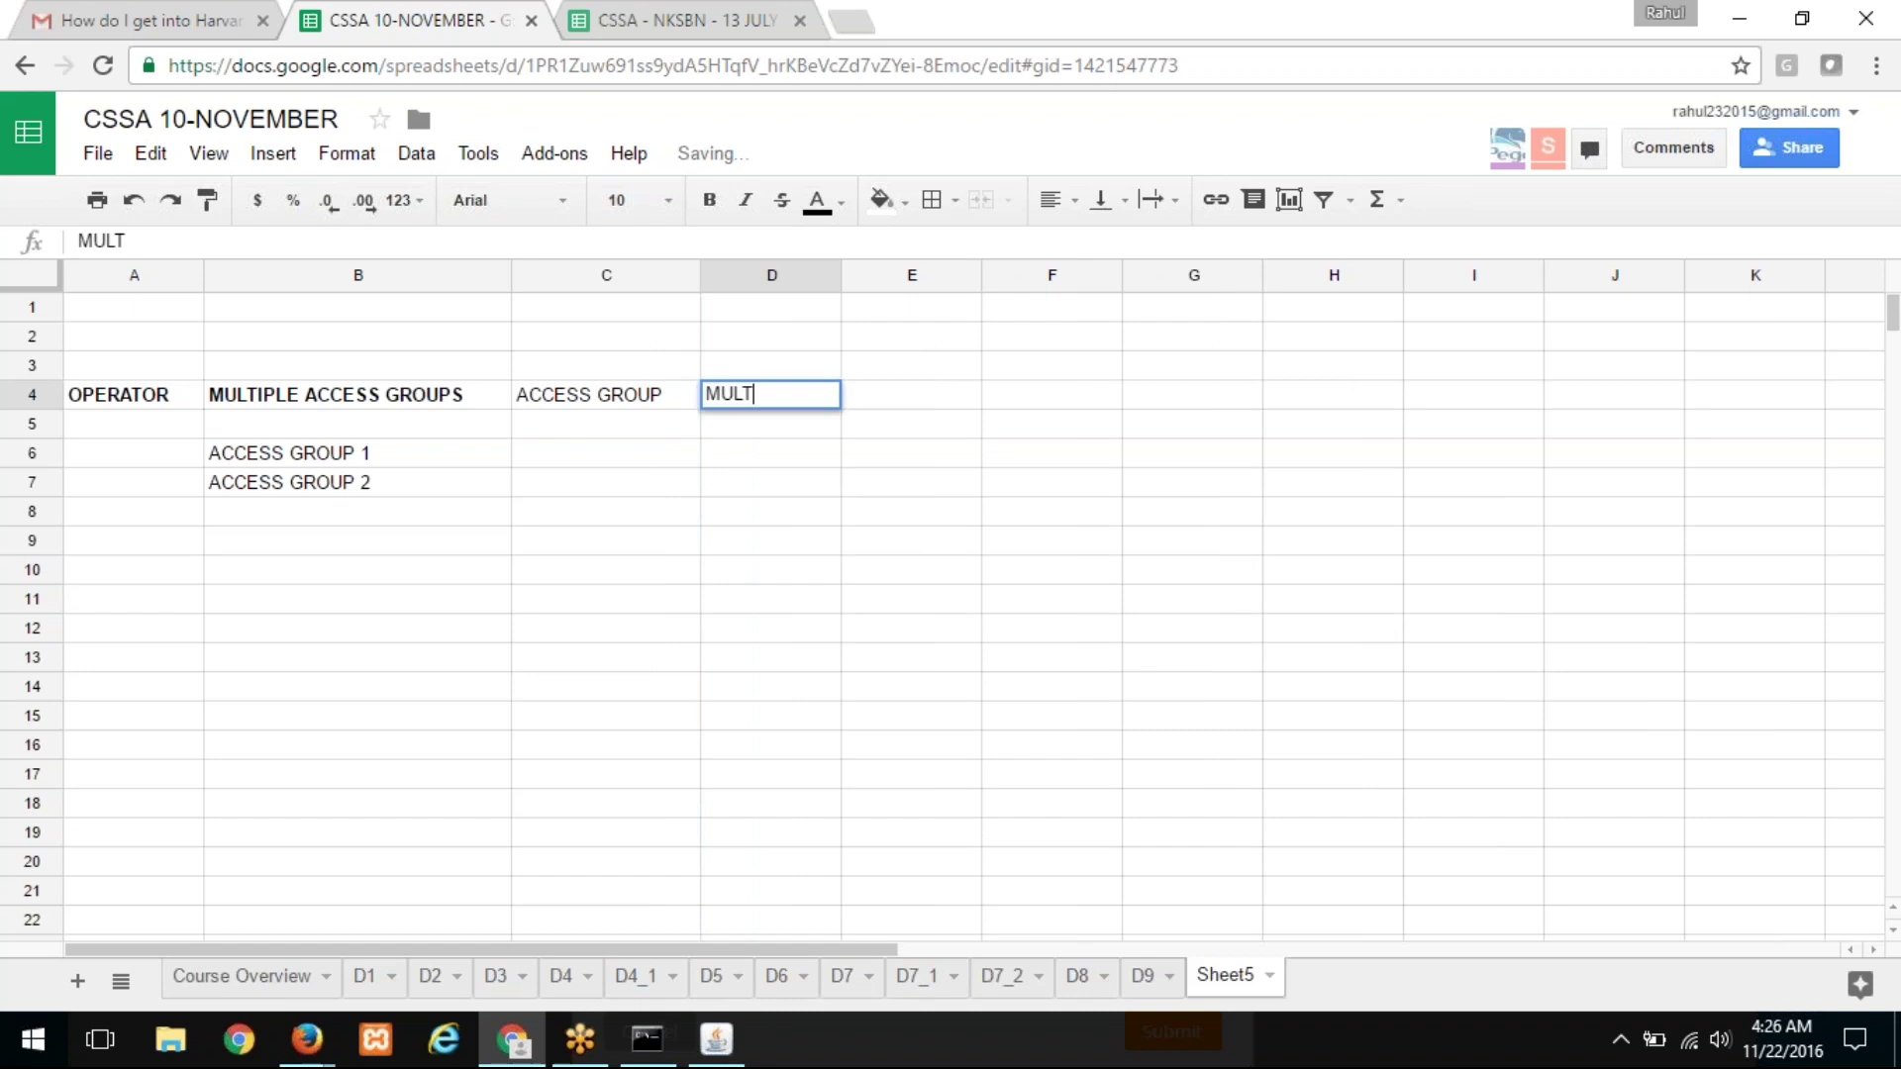
{"action": "type", "text": "IPLE ROLES"}
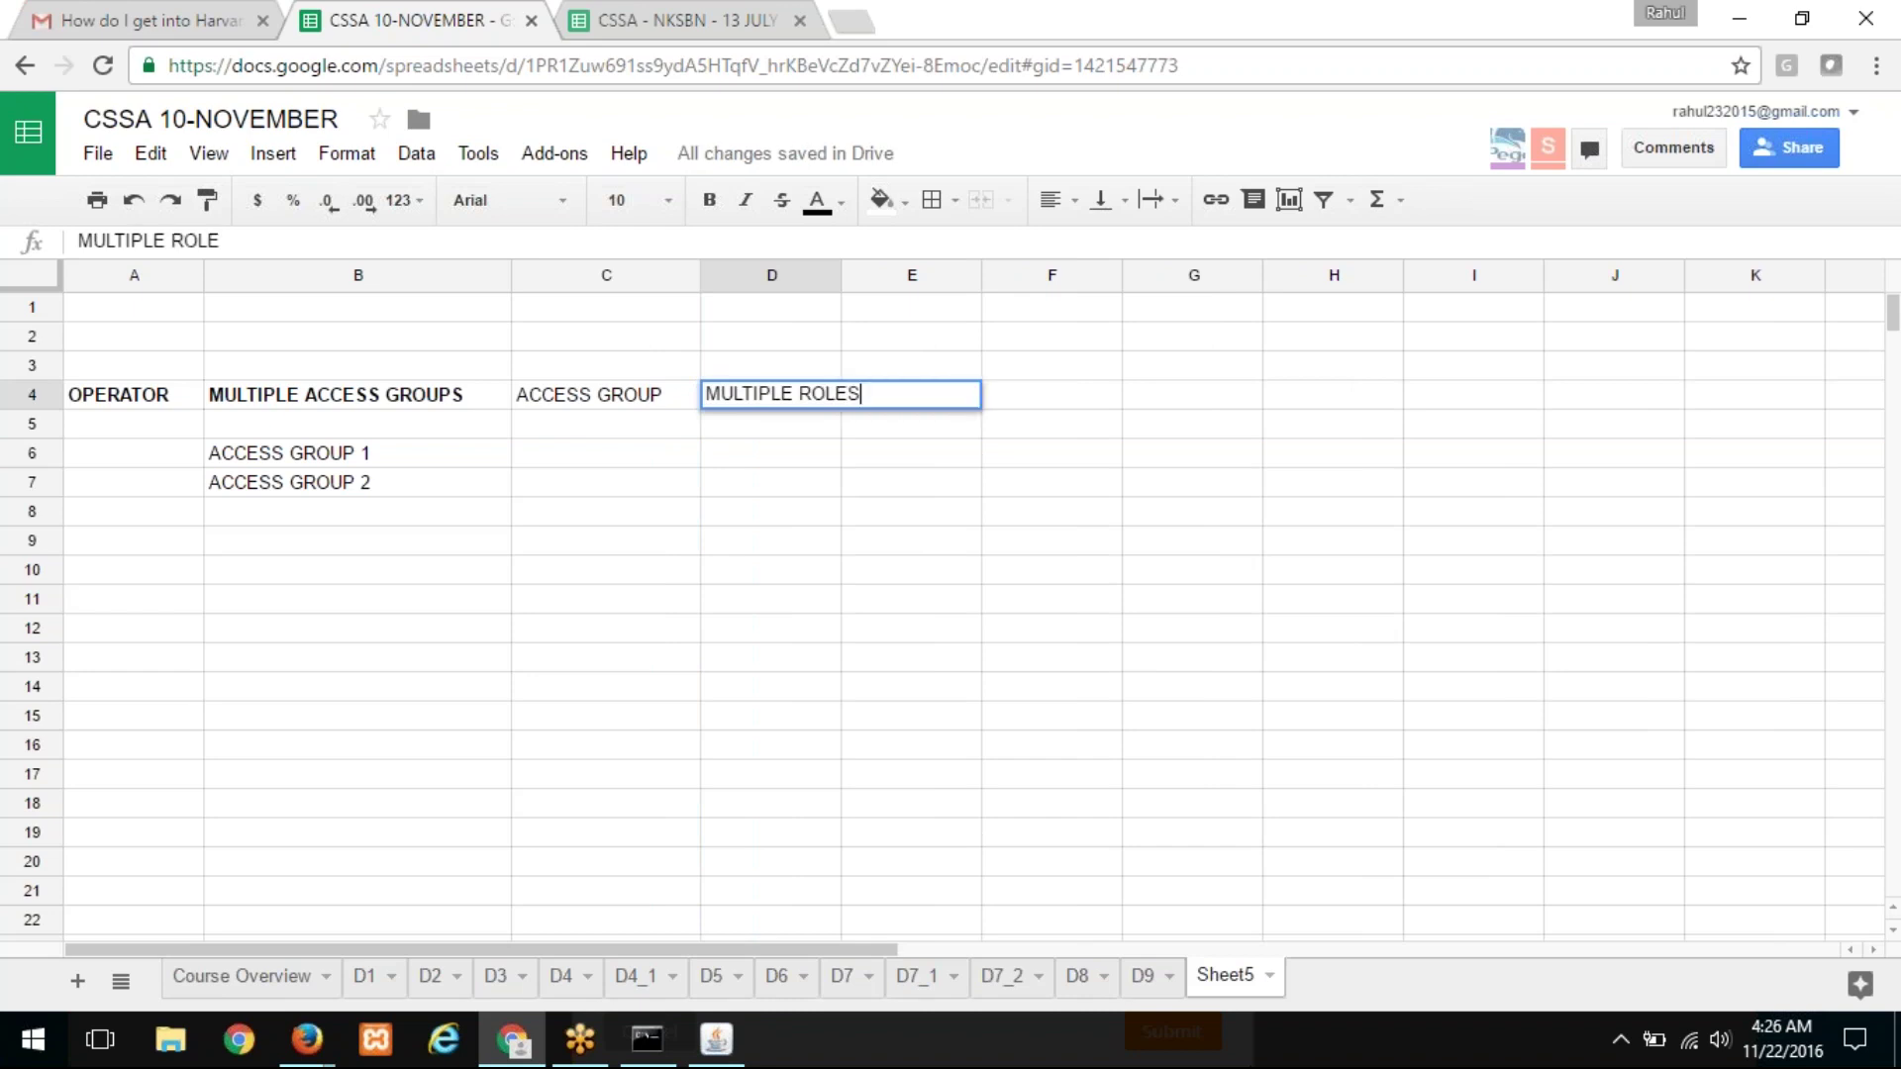
{"action": "key", "text": "Return"}
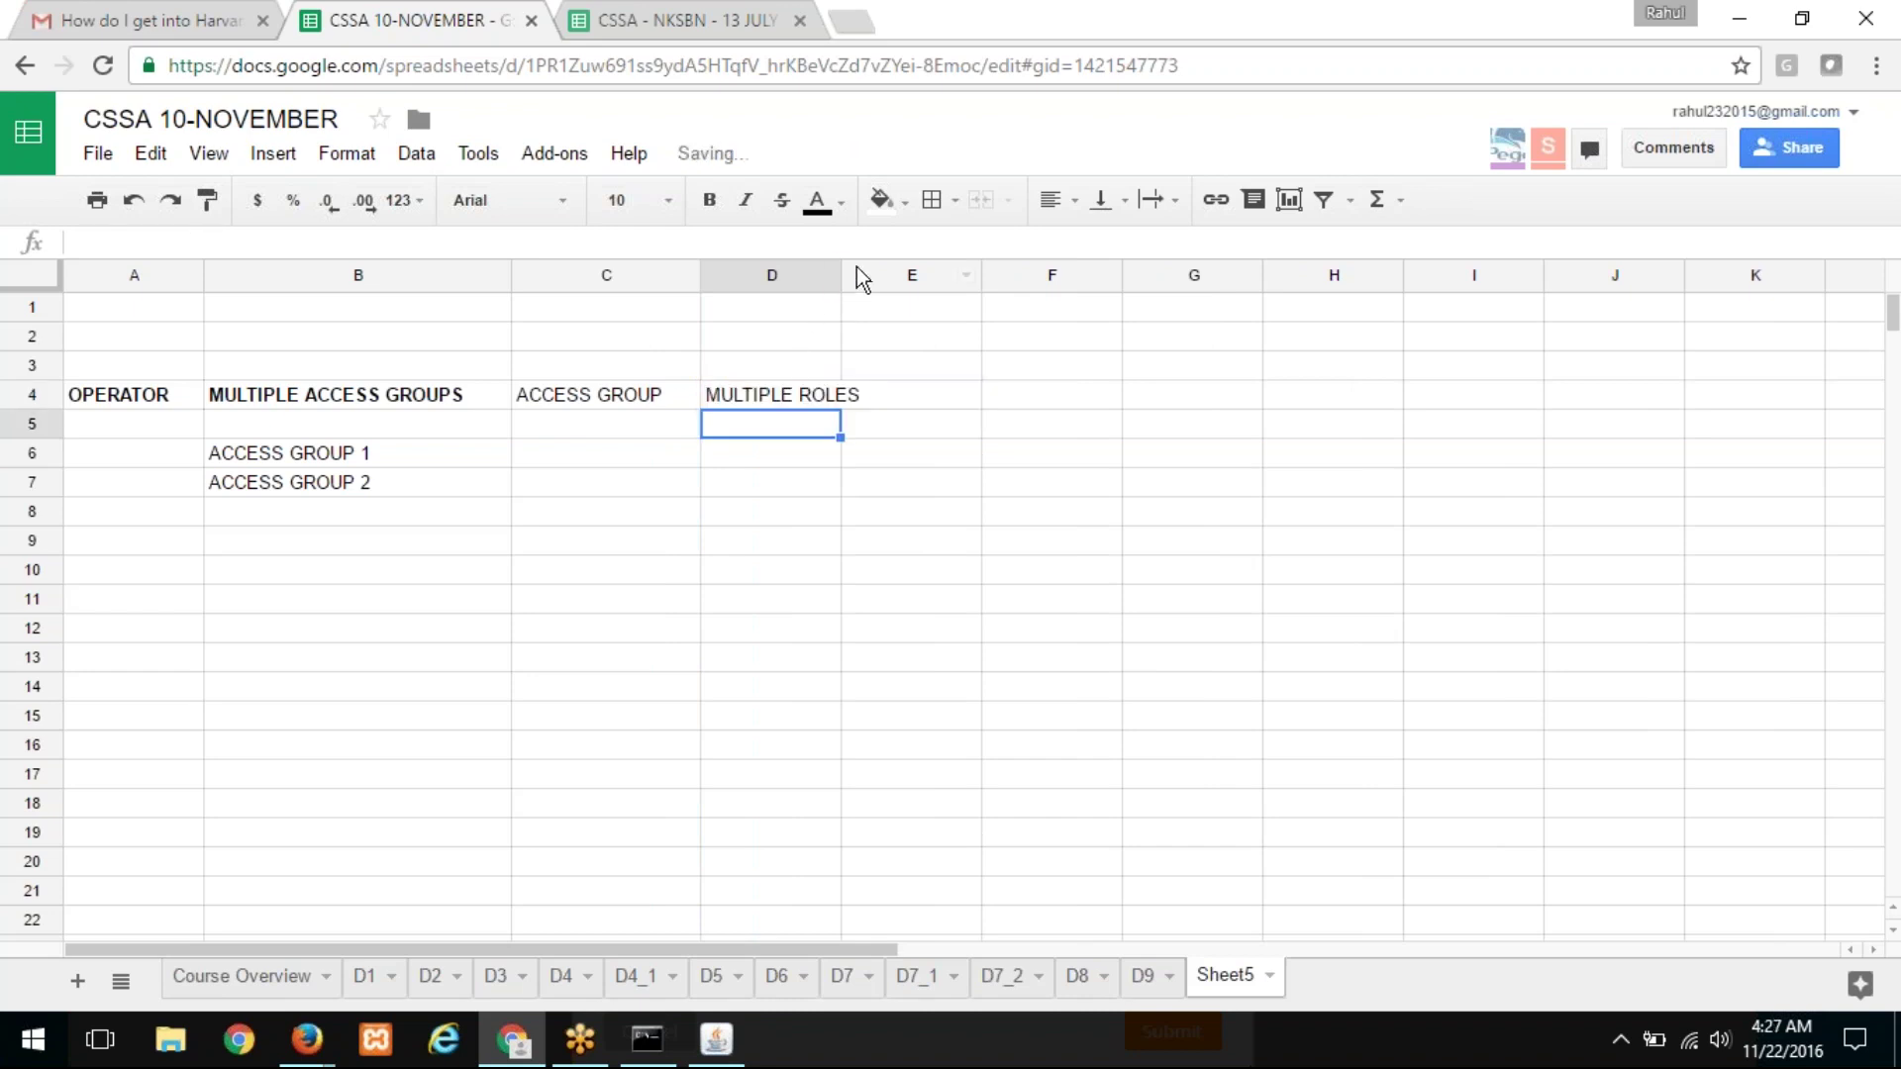
{"action": "left_click_drag", "start_coordinate": [846, 269], "coordinate": [885, 271]}
{"action": "left_click", "coordinate": [949, 396]}
{"action": "type", "text": "ROLE"}
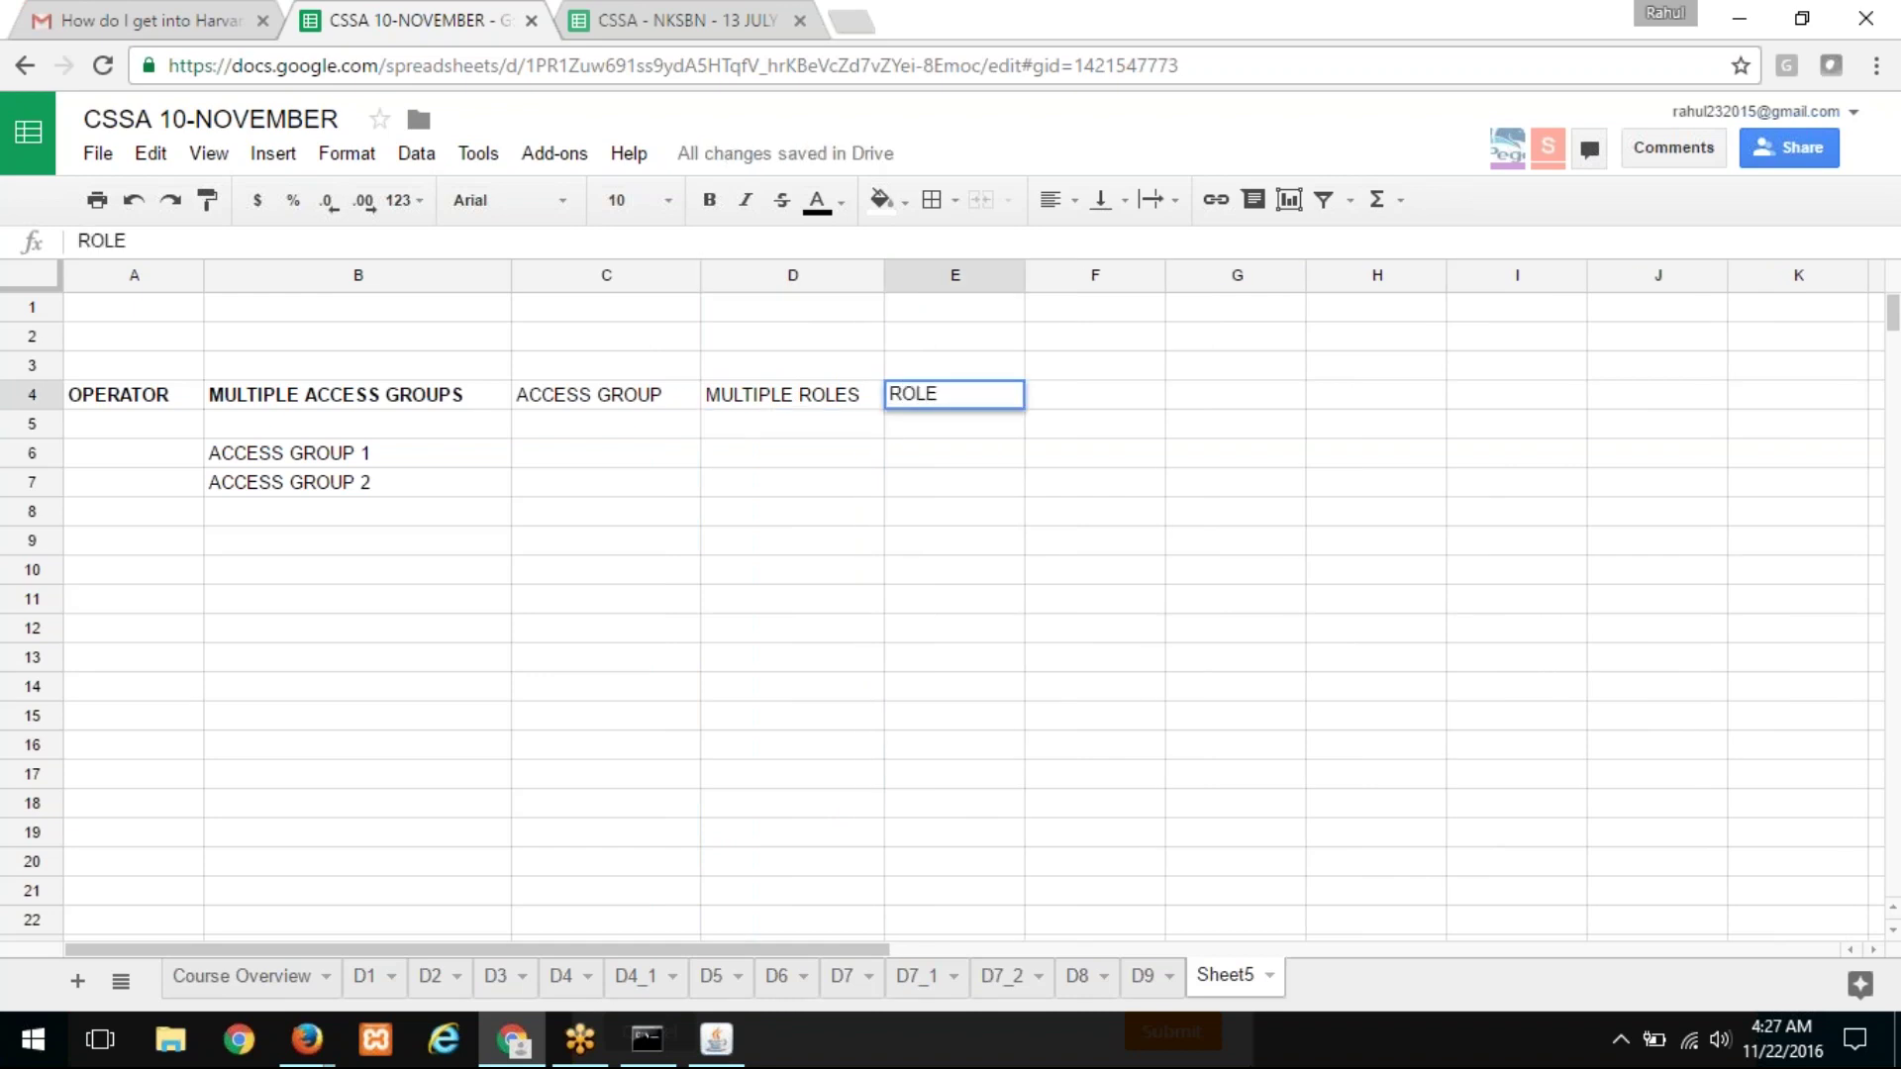
{"action": "key", "text": "Return"}
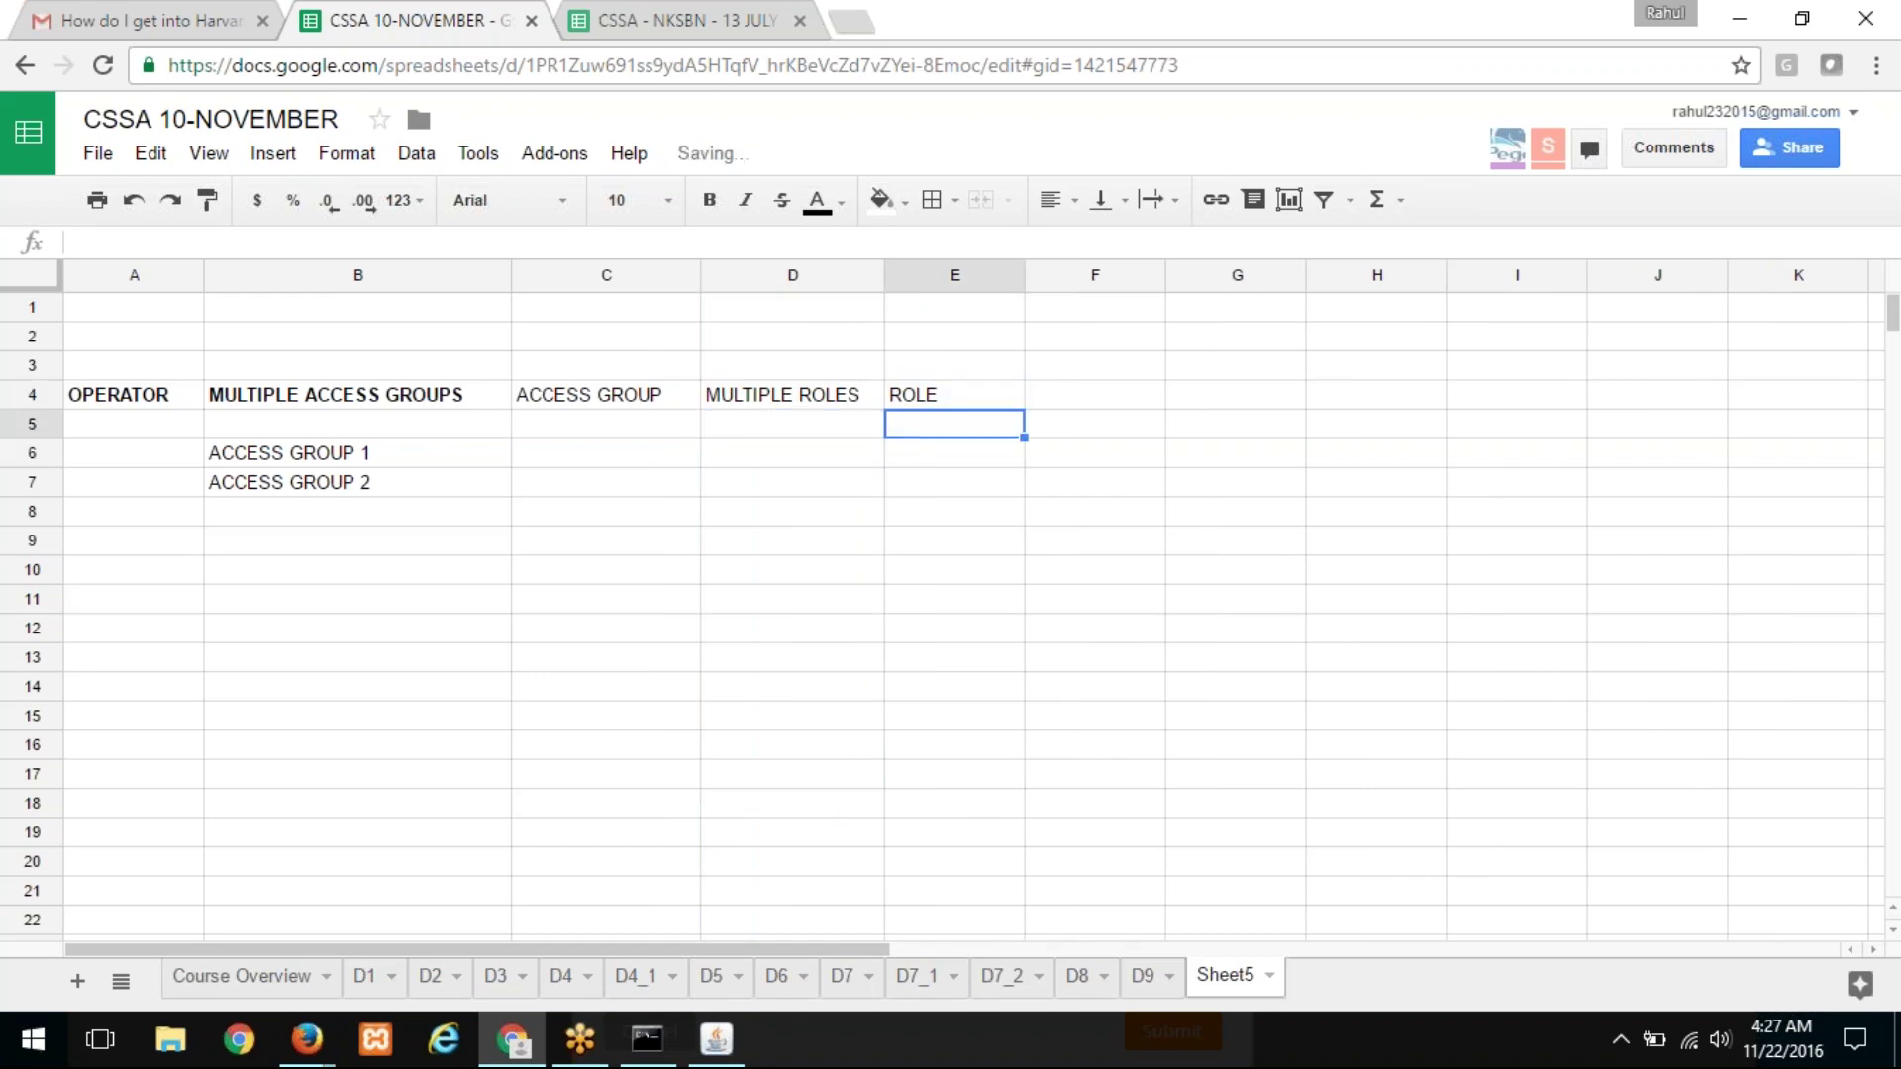
Step: Enter the heading MULTIPLE PRIVILEGES in F4 and widen column F
{"action": "left_click", "coordinate": [953, 394]}
{"action": "left_click", "coordinate": [1094, 394]}
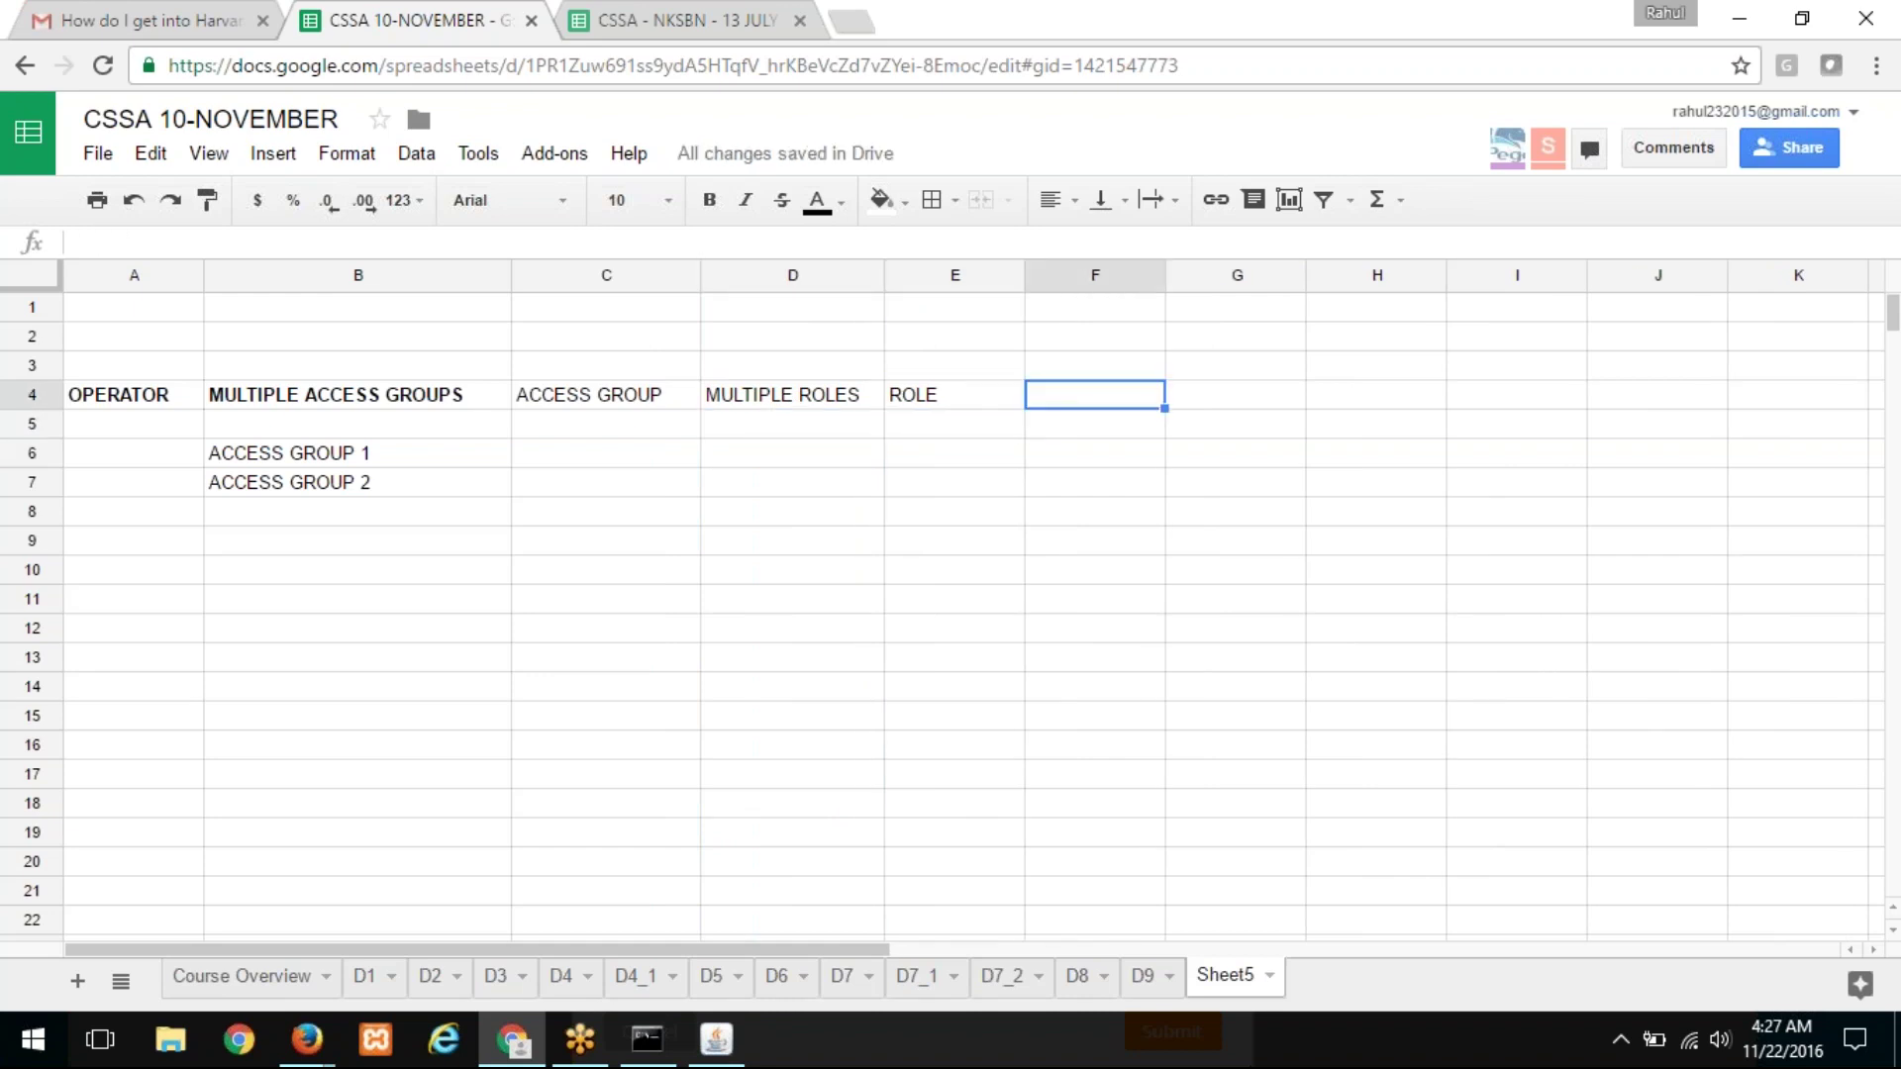
{"action": "type", "text": "MULTIPL"}
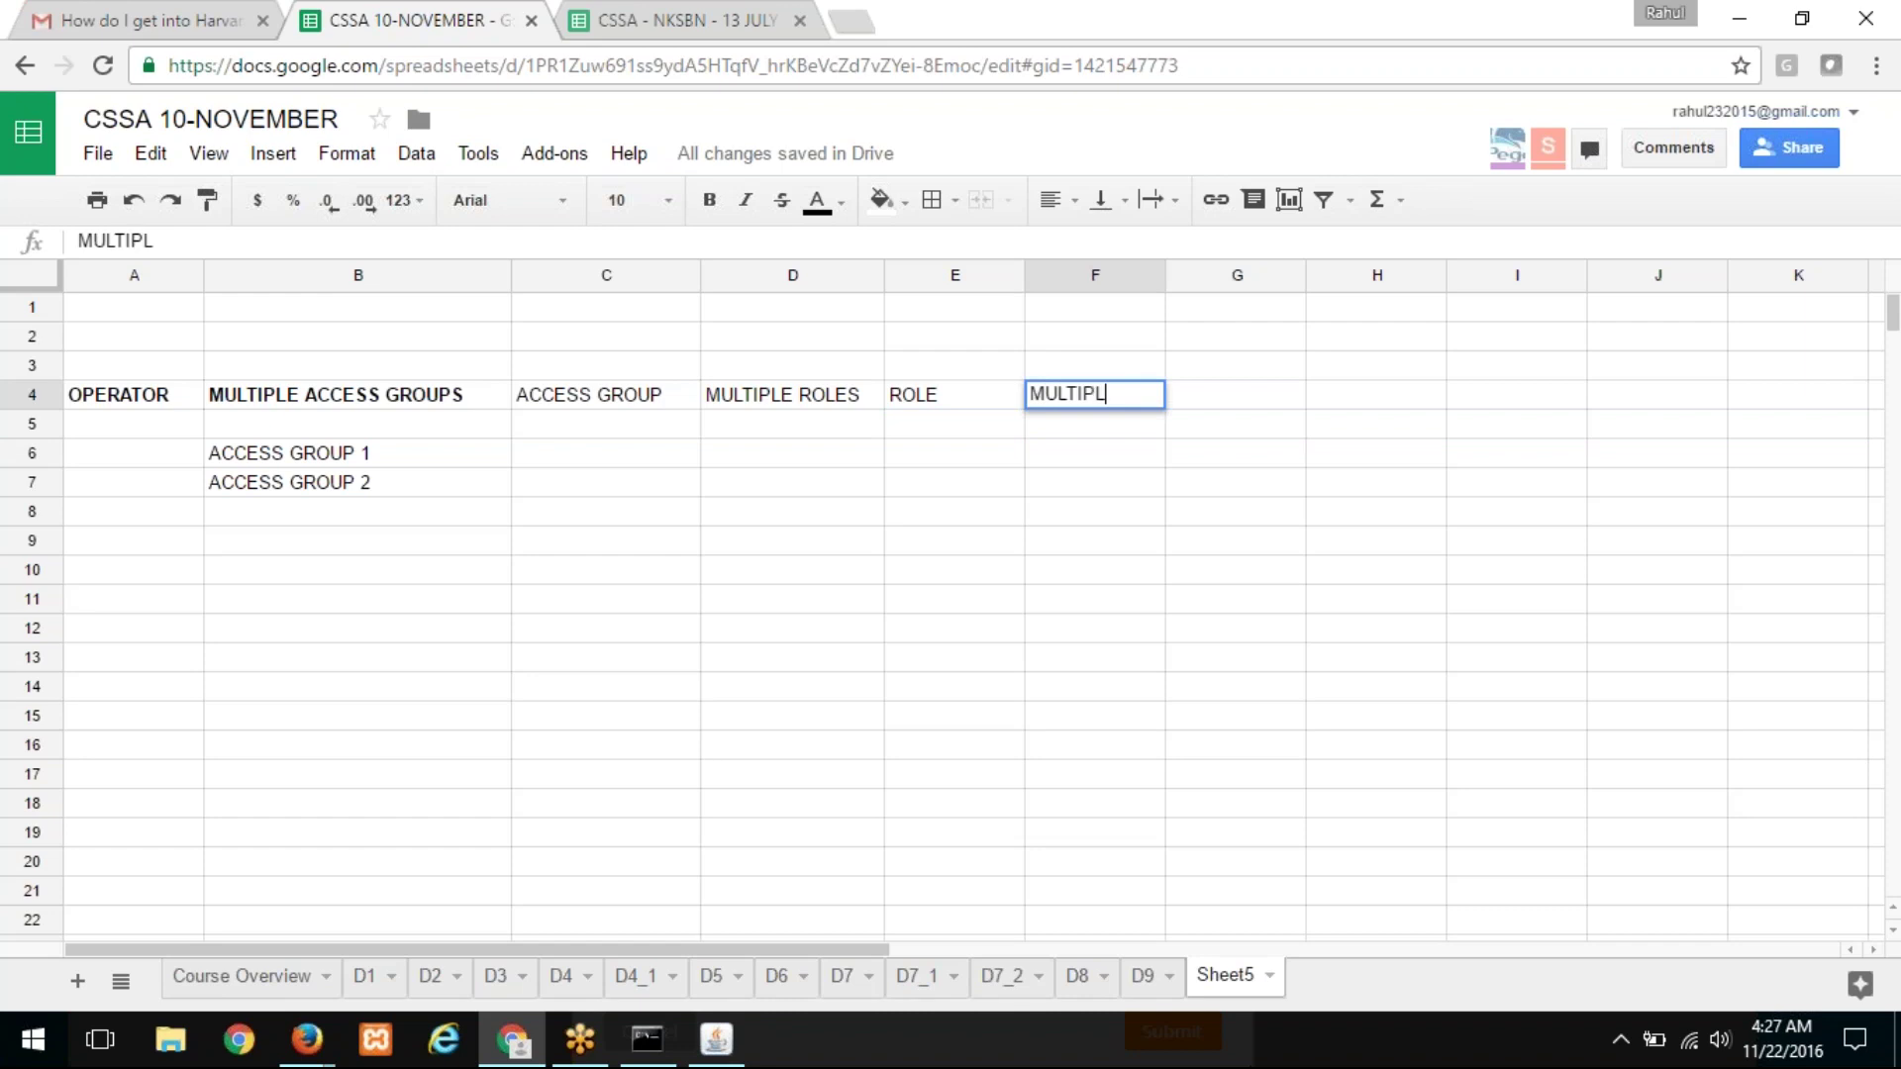
{"action": "type", "text": "E PRIVILEGES"}
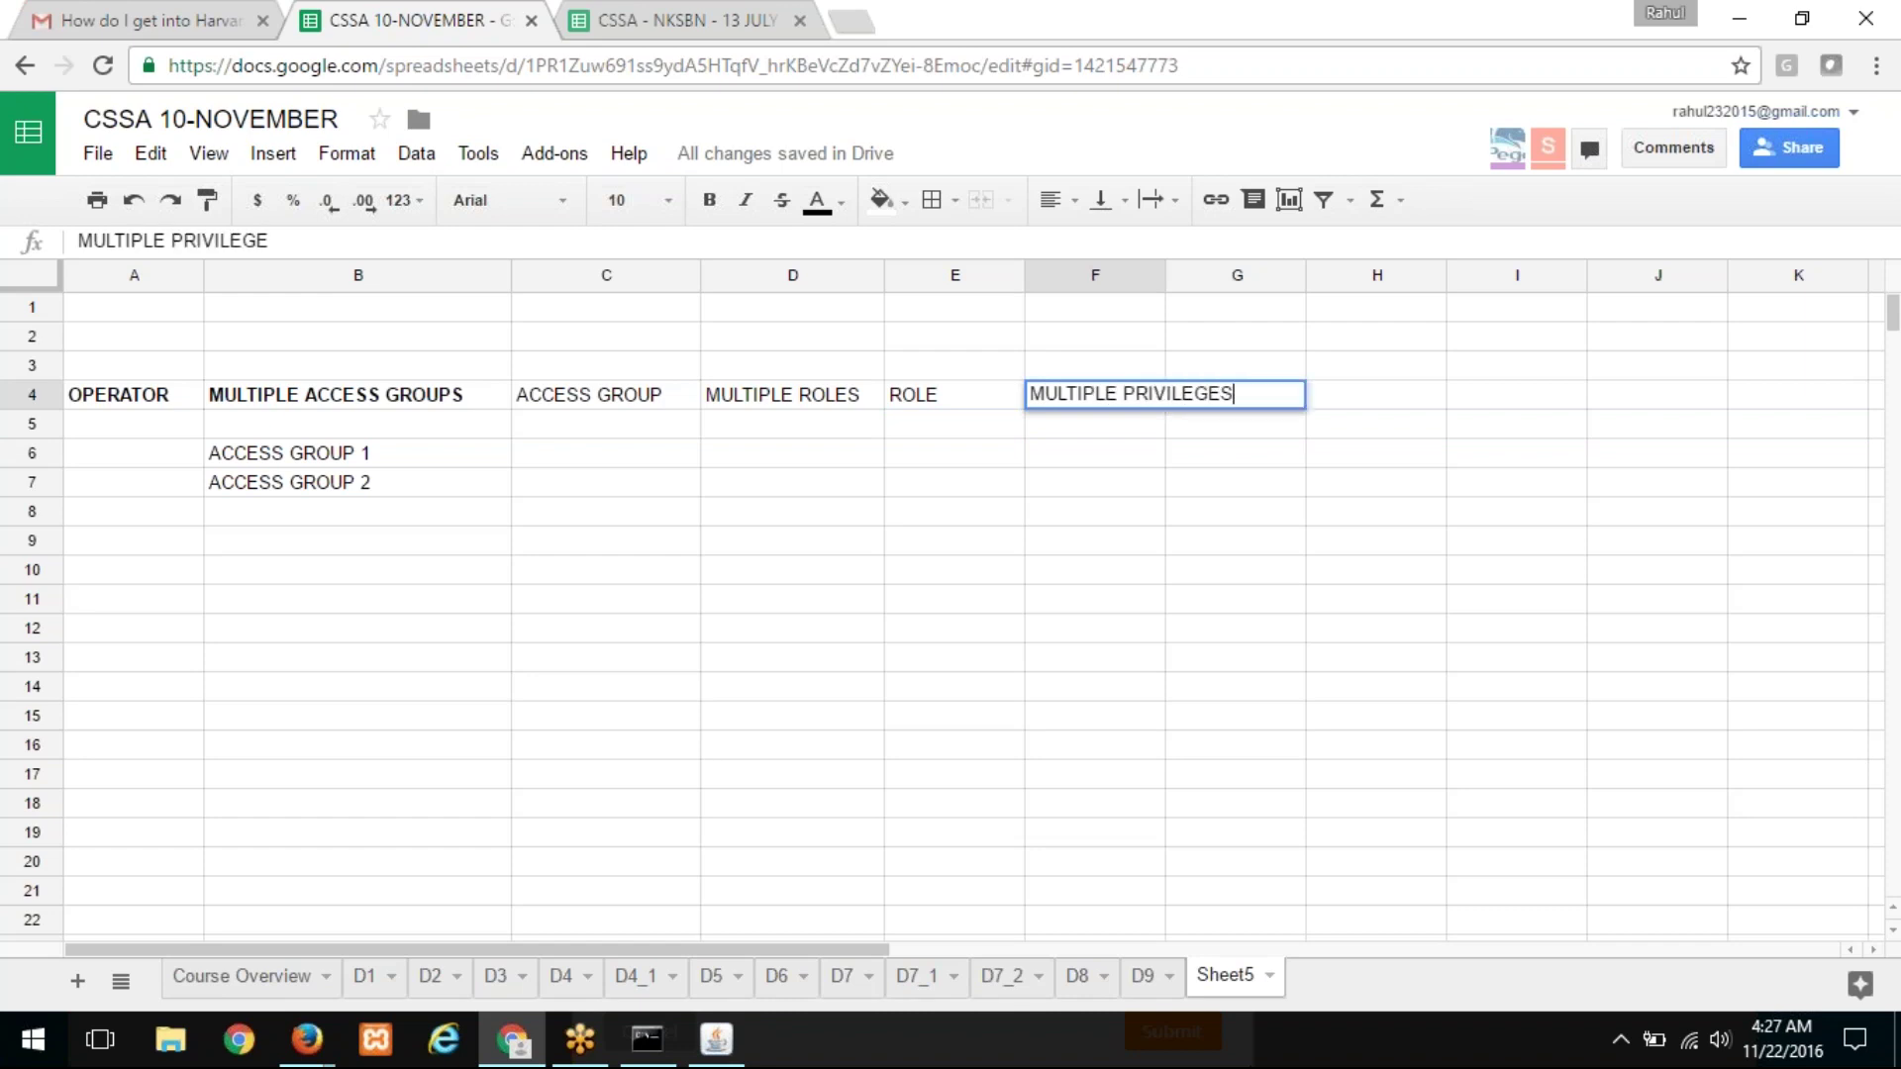
{"action": "key", "text": "Return"}
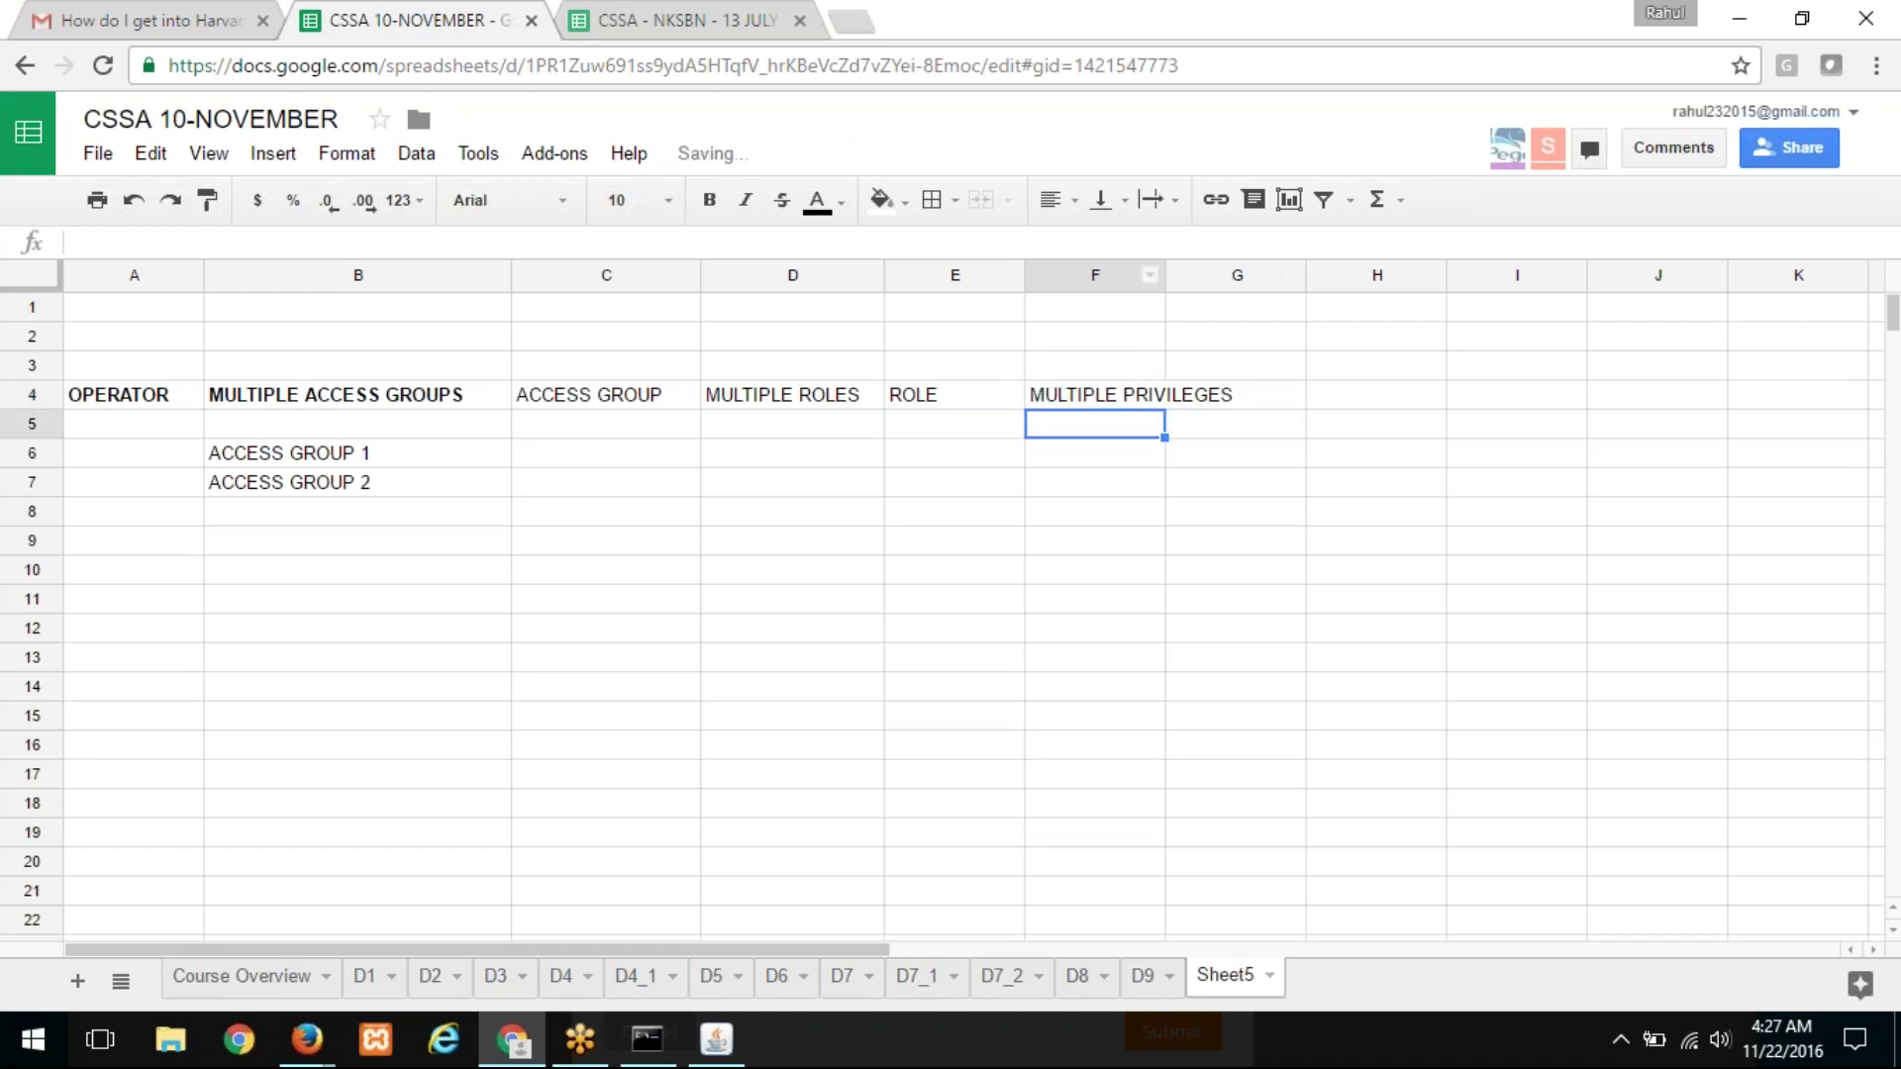
{"action": "left_click_drag", "start_coordinate": [1164, 270], "coordinate": [1264, 269]}
{"action": "left_click", "coordinate": [1239, 396]}
Step: Extend F4 to MULTIPLE PRIVILEGES (ASSOCIATED TO A CLASS) and autofit column F
{"action": "left_click", "coordinate": [413, 248]}
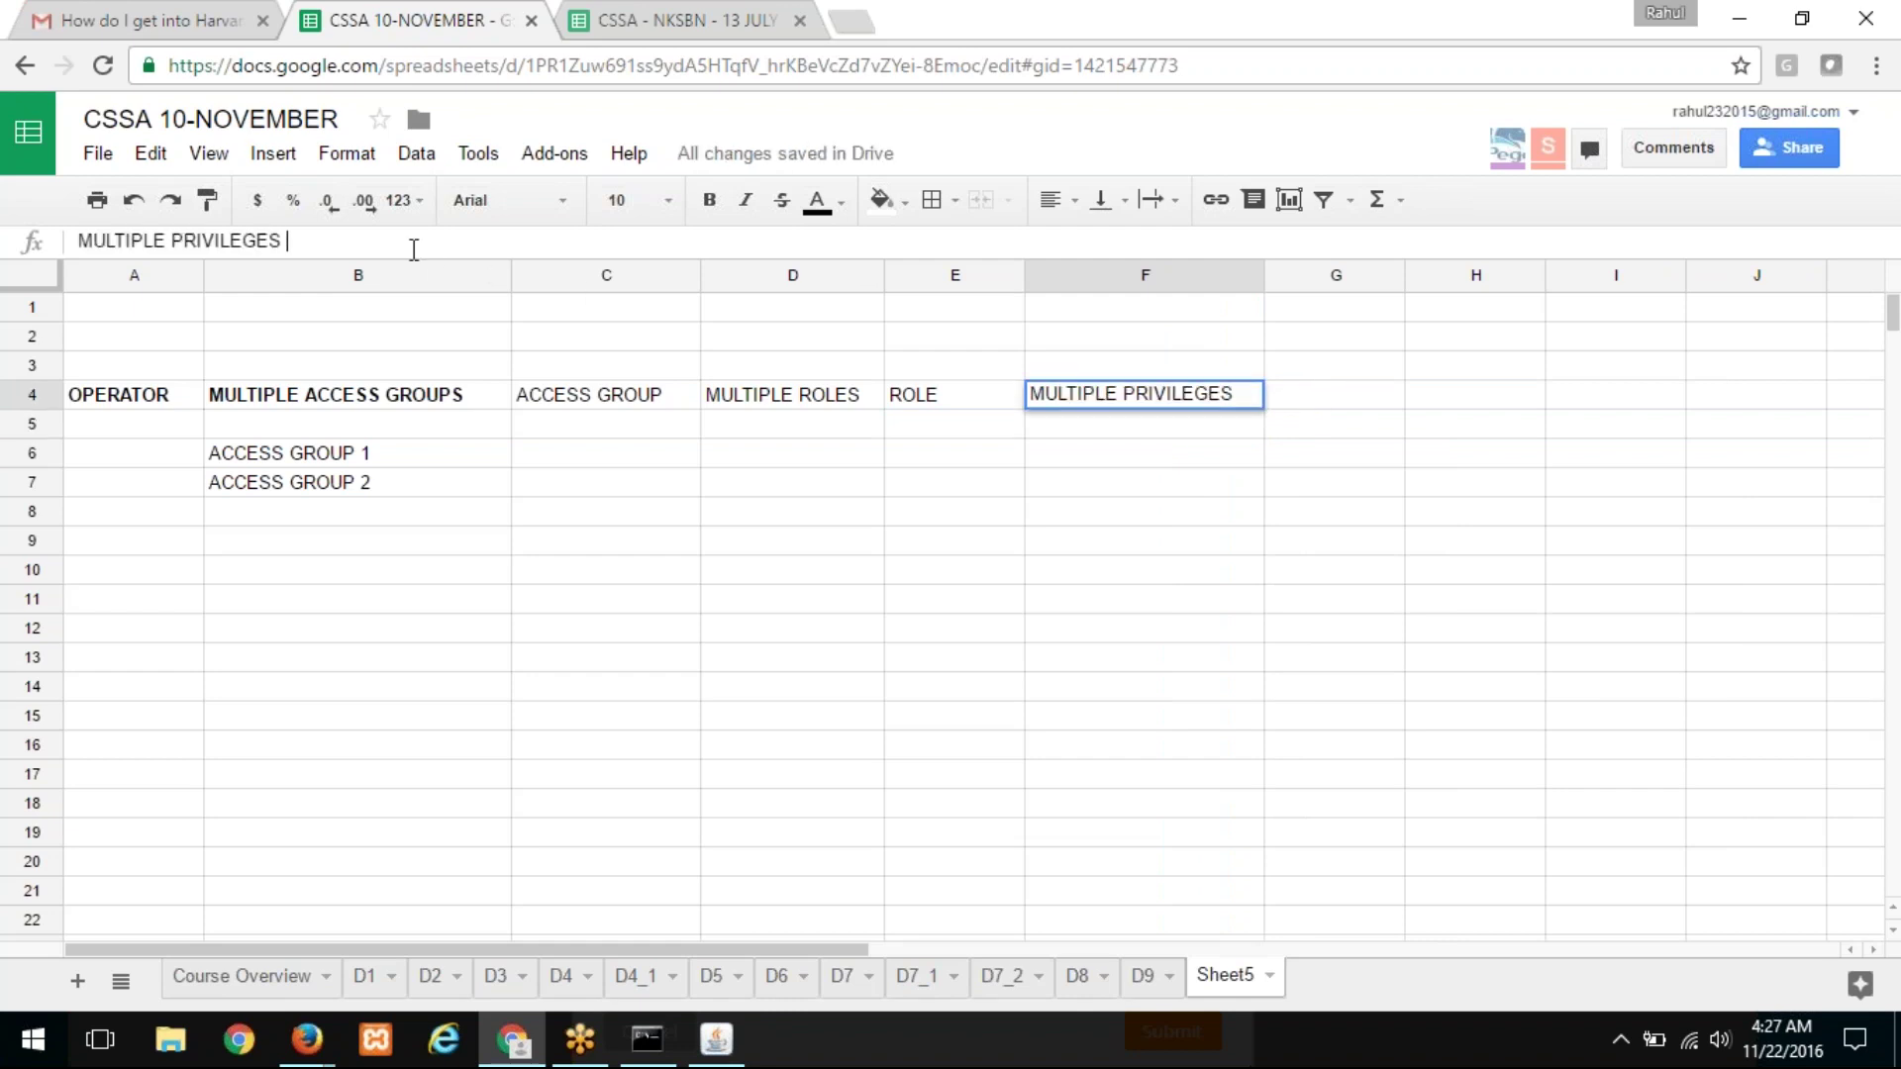
{"action": "type", "text": "()"}
{"action": "type", "text": "ASSOC"}
{"action": "key", "text": "BackSpace"}
{"action": "key", "text": "BackSpace"}
{"action": "type", "text": "C"}
{"action": "key", "text": "BackSpace"}
{"action": "type", "text": "OCIATED TO"}
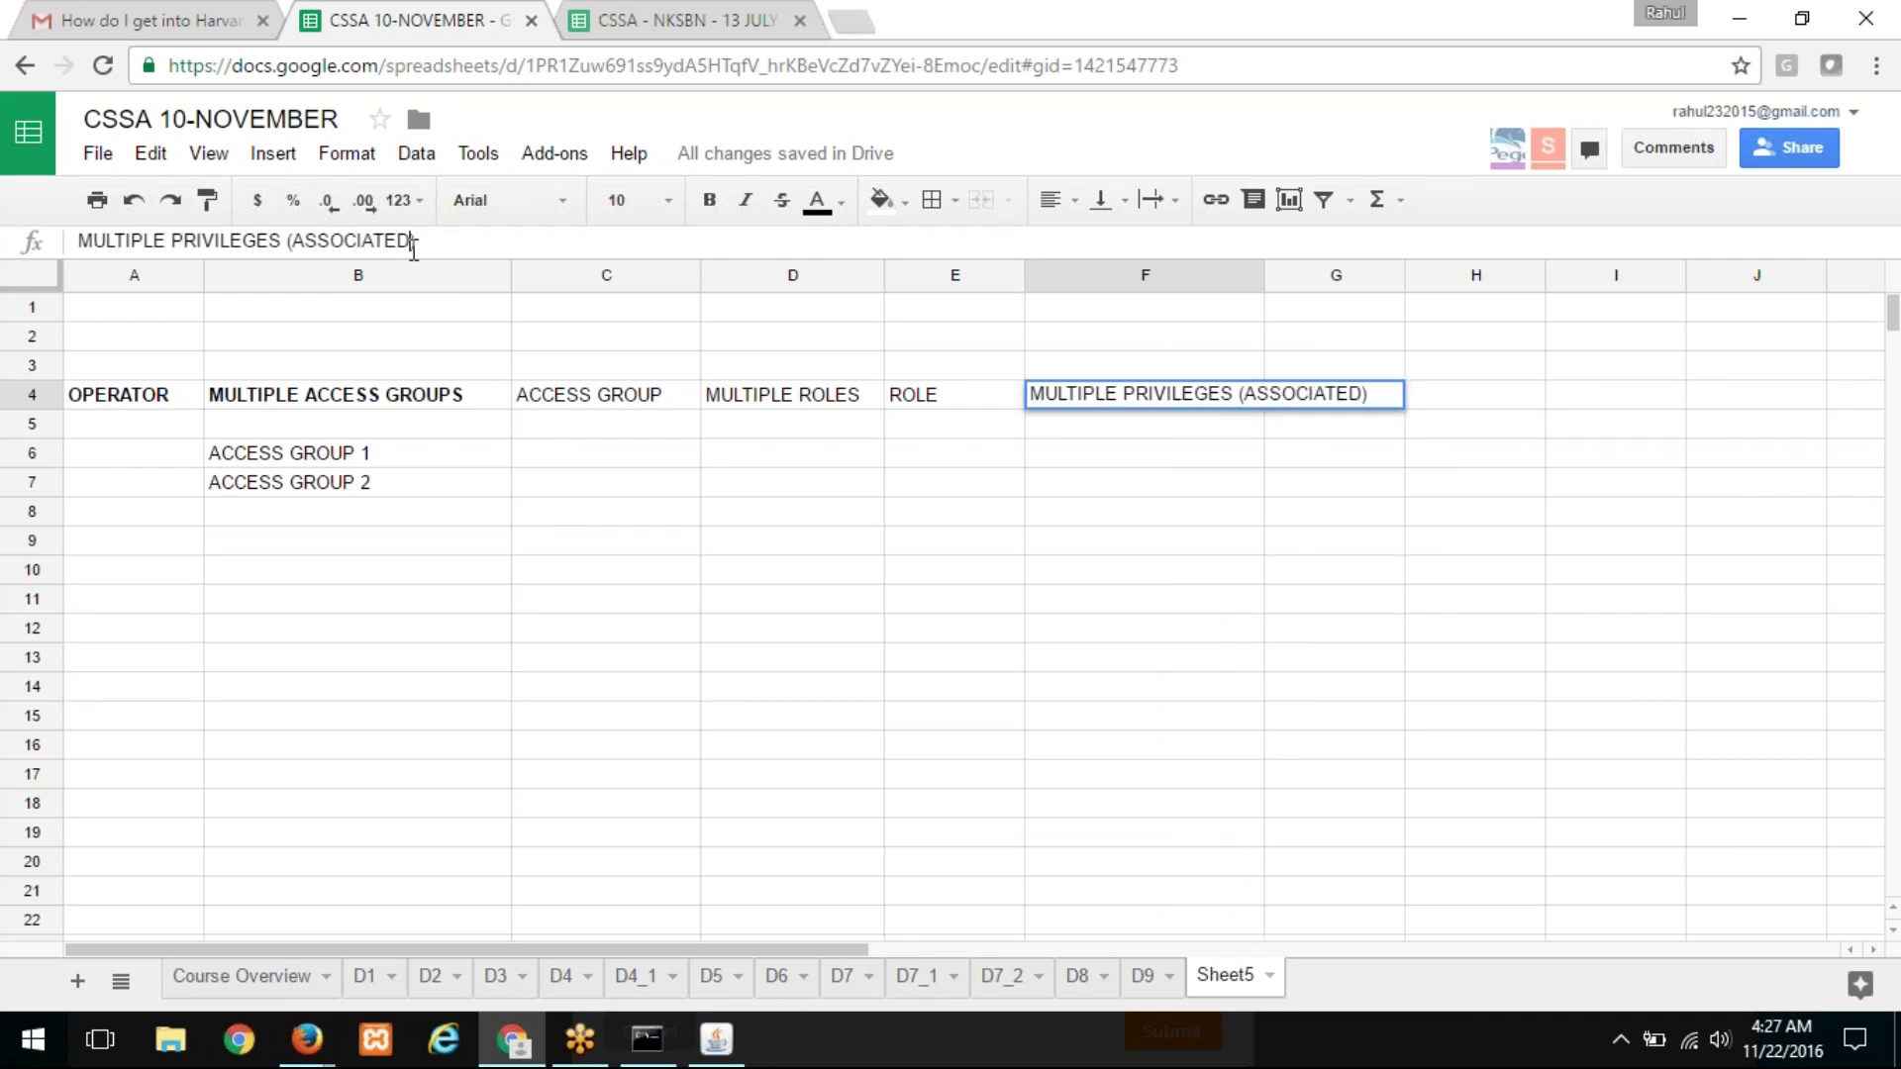
{"action": "type", "text": " A"}
{"action": "type", "text": "S"}
{"action": "key", "text": "BackSpace"}
{"action": "key", "text": "BackSpace"}
{"action": "key", "text": "BackSpace"}
{"action": "type", "text": "LASS"}
{"action": "key", "text": "Return"}
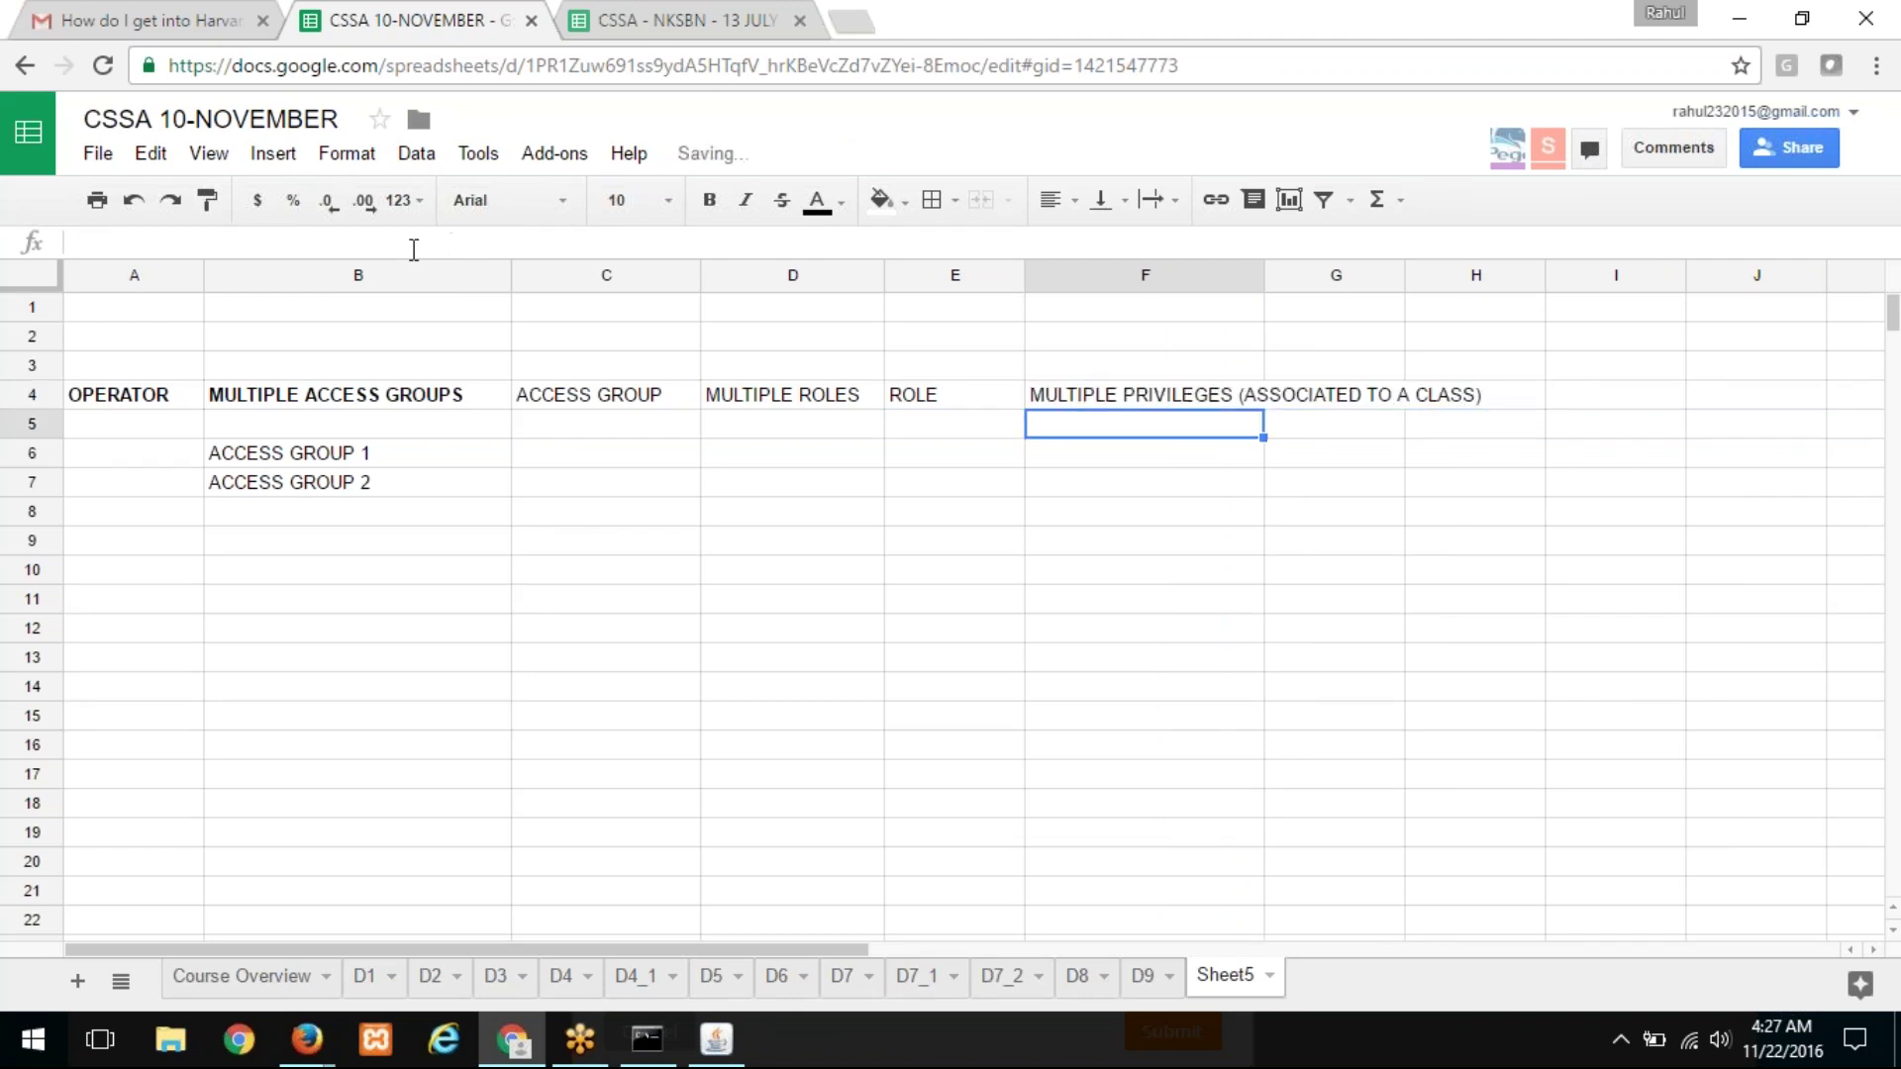
{"action": "double_click", "coordinate": [1264, 279]}
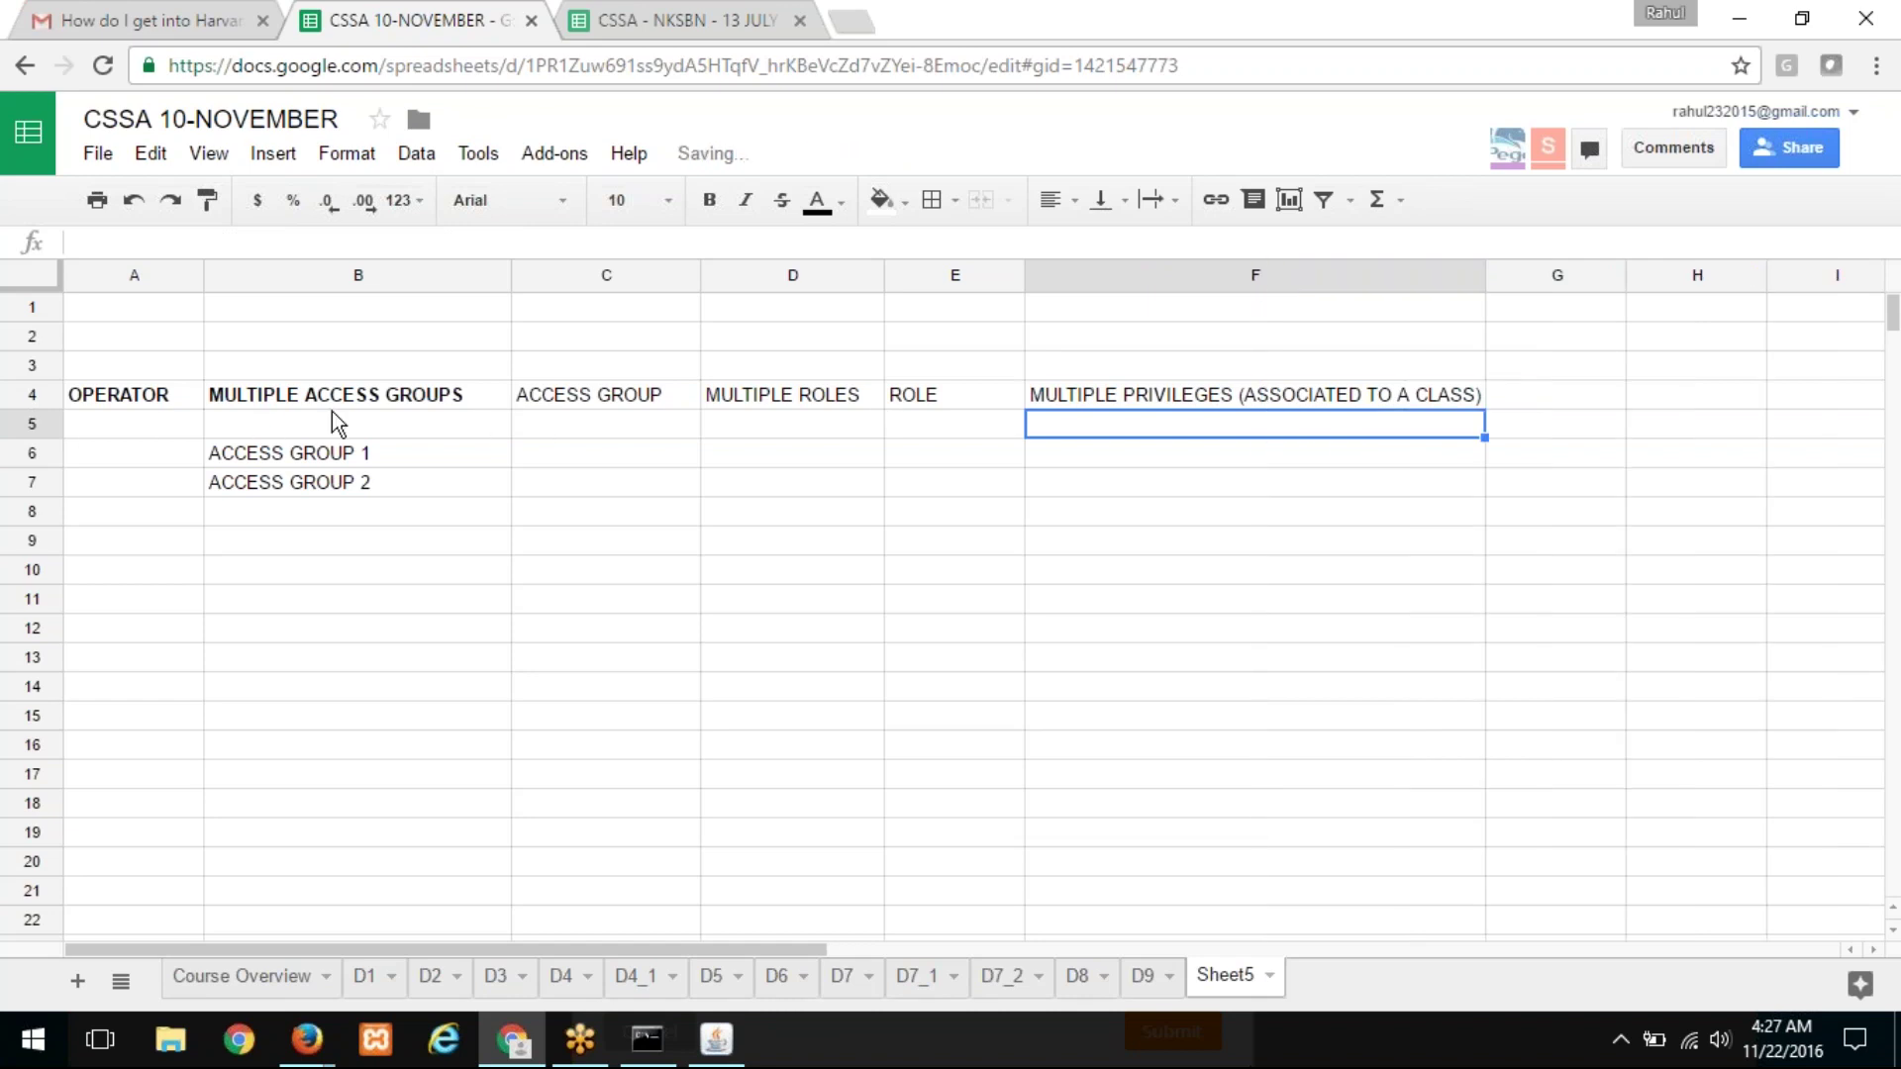
{"action": "left_click_drag", "start_coordinate": [114, 396], "coordinate": [1112, 411]}
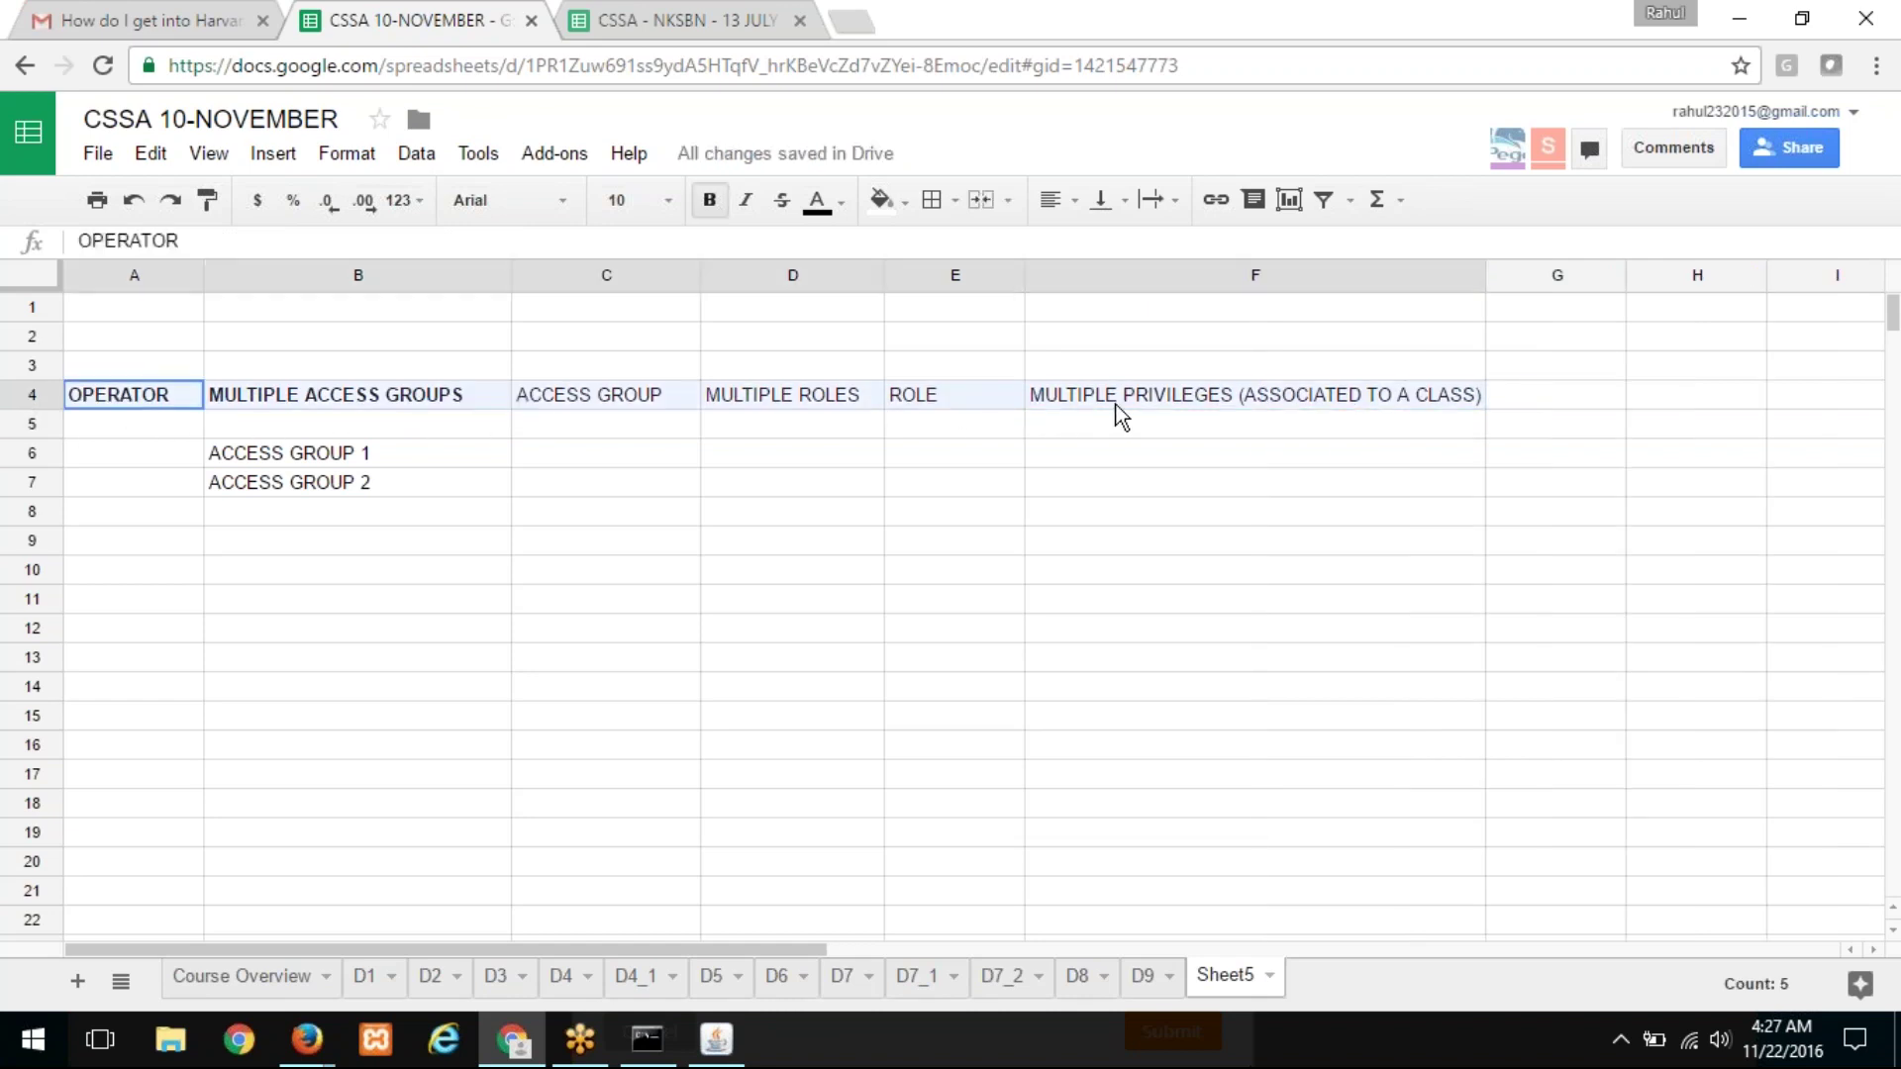
Step: Remove bold from the row 4 headers and list ROLE 1 and ROLE 2 in D6:D7
{"action": "left_click", "coordinate": [709, 202]}
{"action": "left_click", "coordinate": [709, 202]}
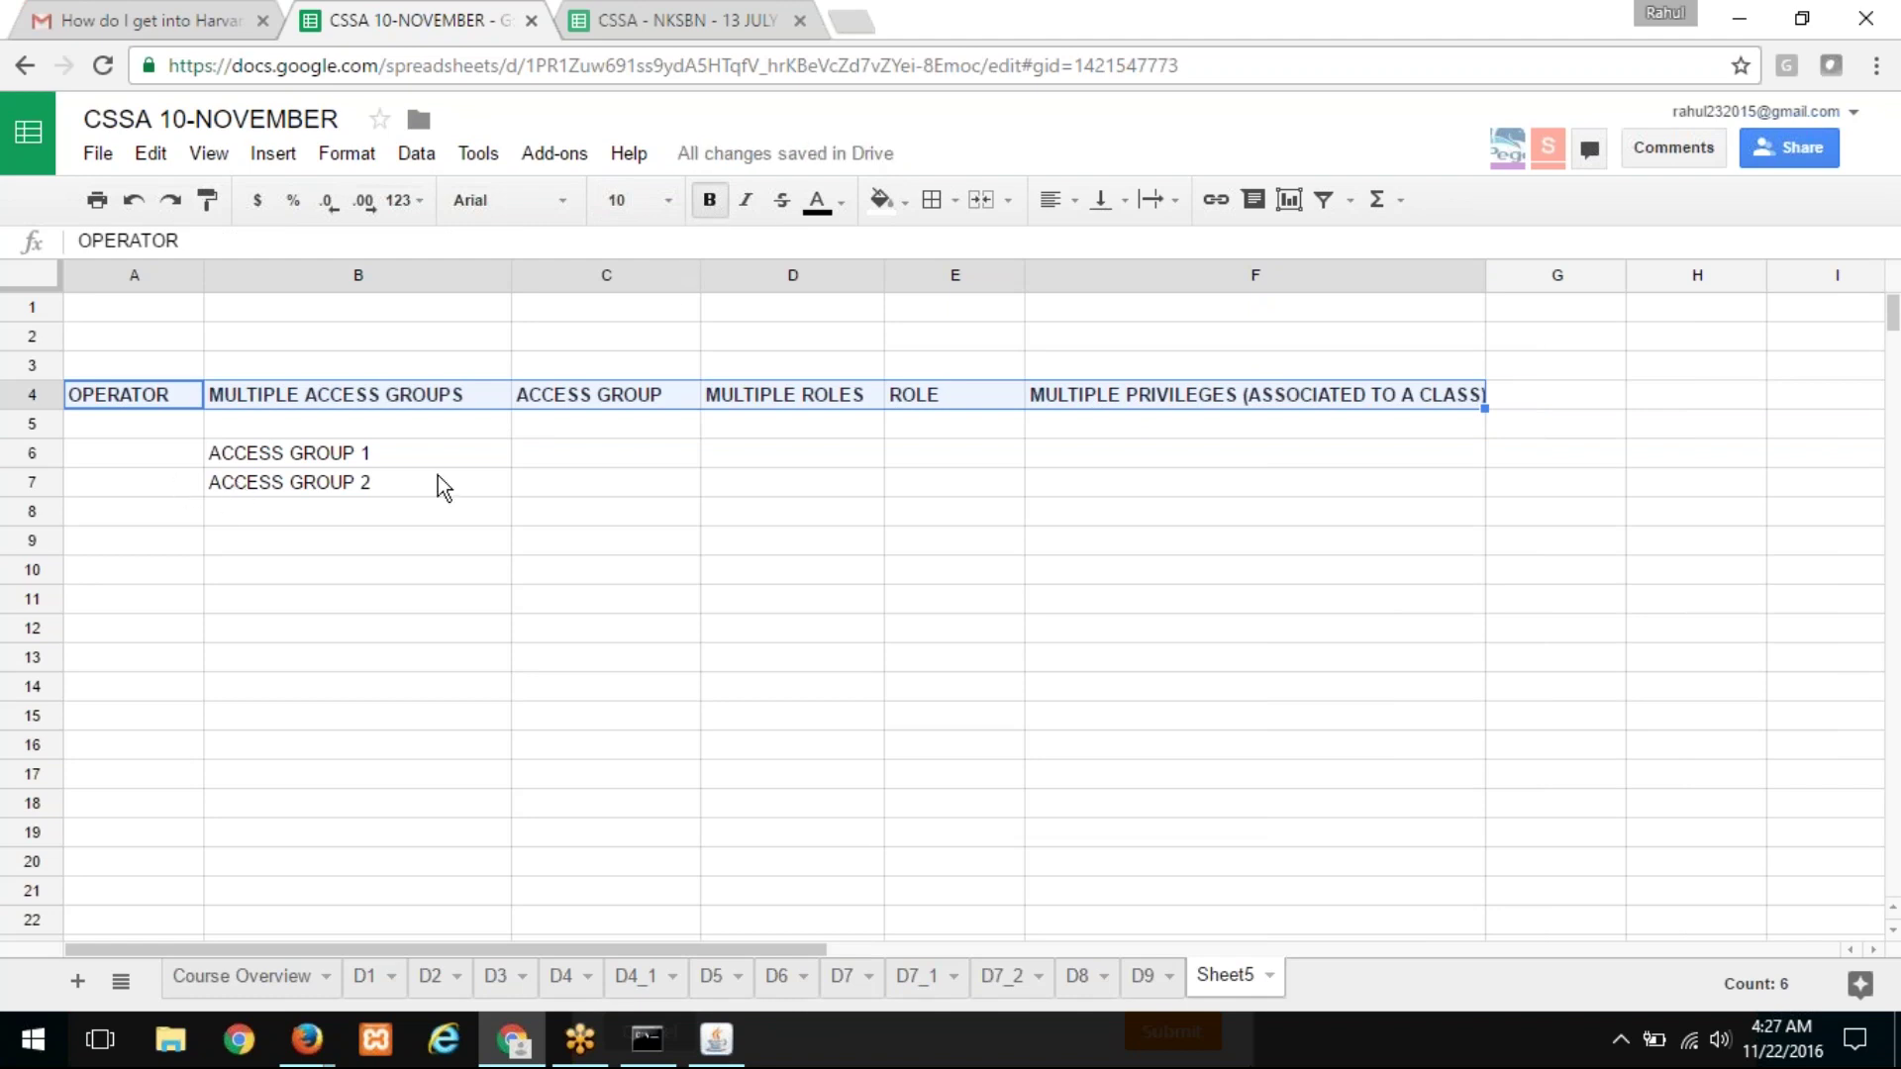
{"action": "left_click", "coordinate": [785, 473]}
{"action": "type", "text": "ROLE 1"}
{"action": "key", "text": "Return"}
{"action": "type", "text": "ROLE 2"}
{"action": "key", "text": "Return"}
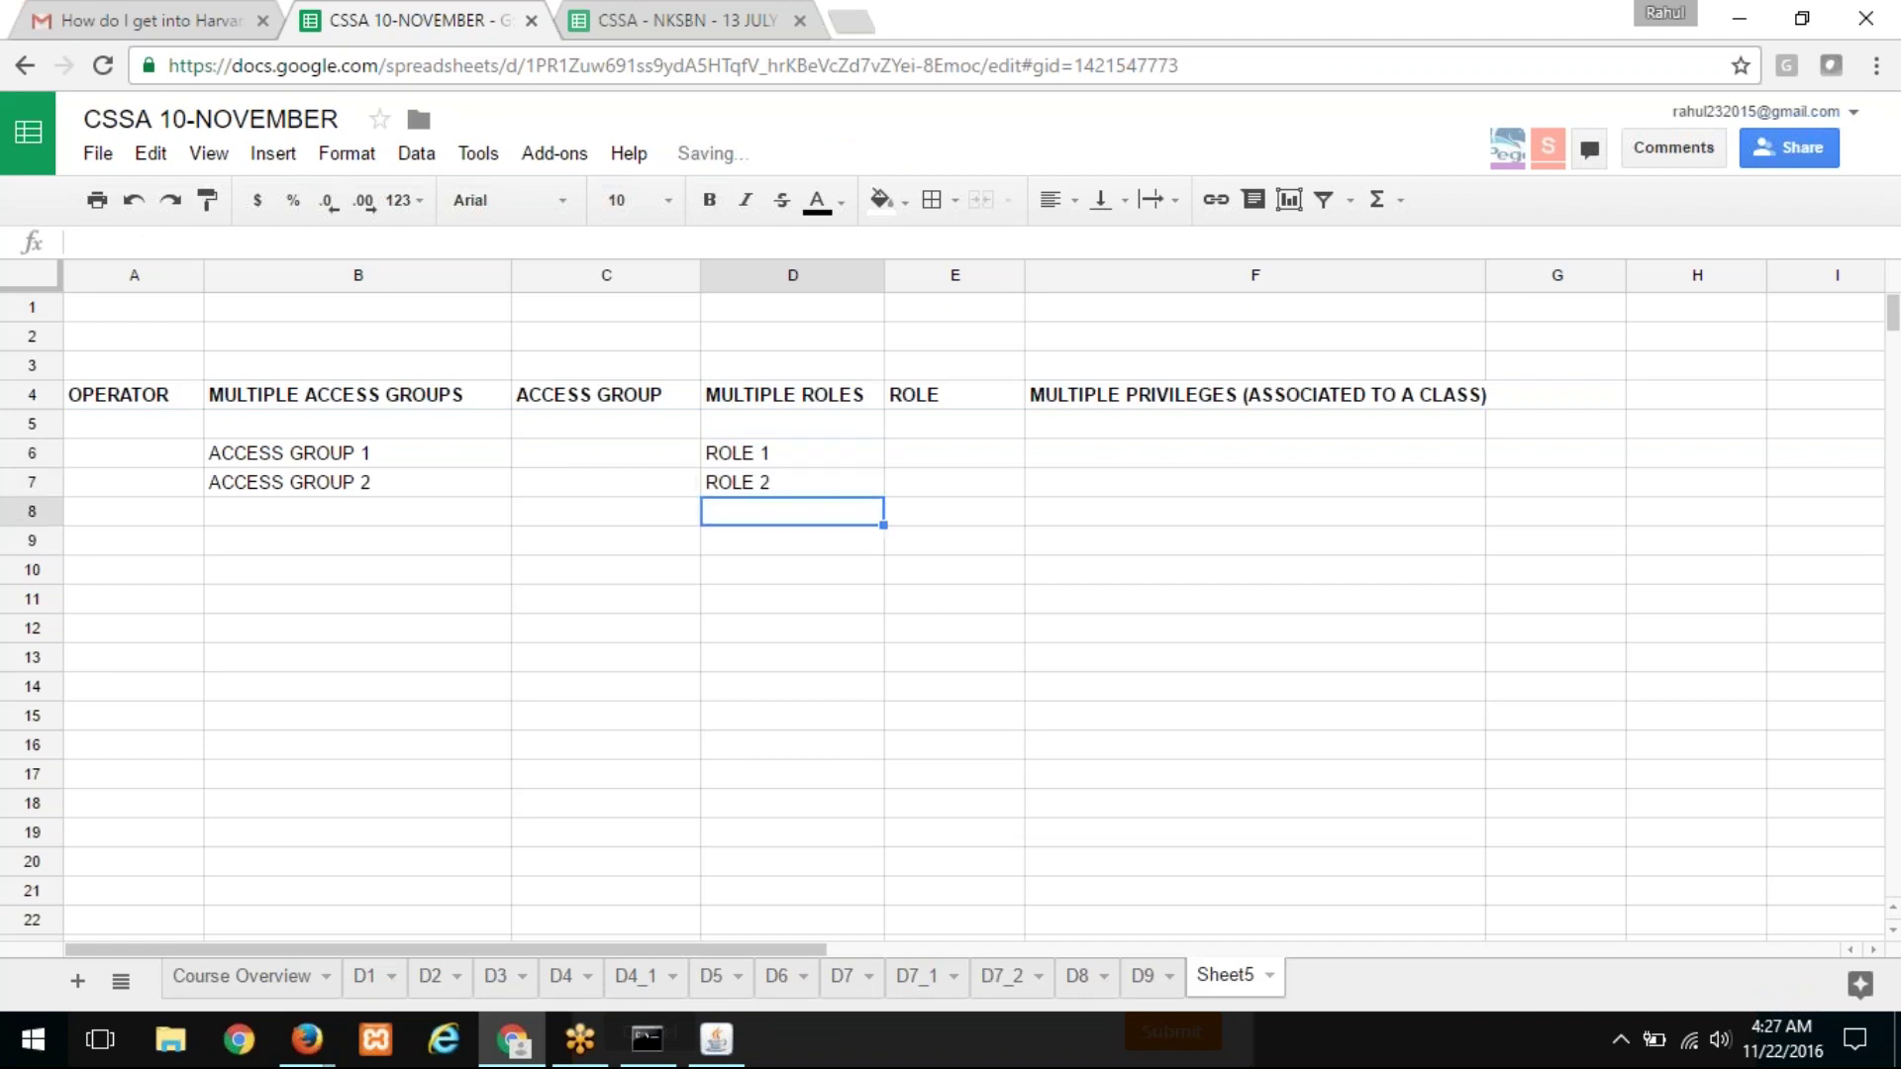
Step: List PRIVILEGE 1 and PRIVILEGE 2 in cells F6 and F7
{"action": "key", "text": "Up"}
{"action": "key", "text": "Up"}
{"action": "key", "text": "Right"}
{"action": "key", "text": "Right"}
{"action": "type", "text": "P"}
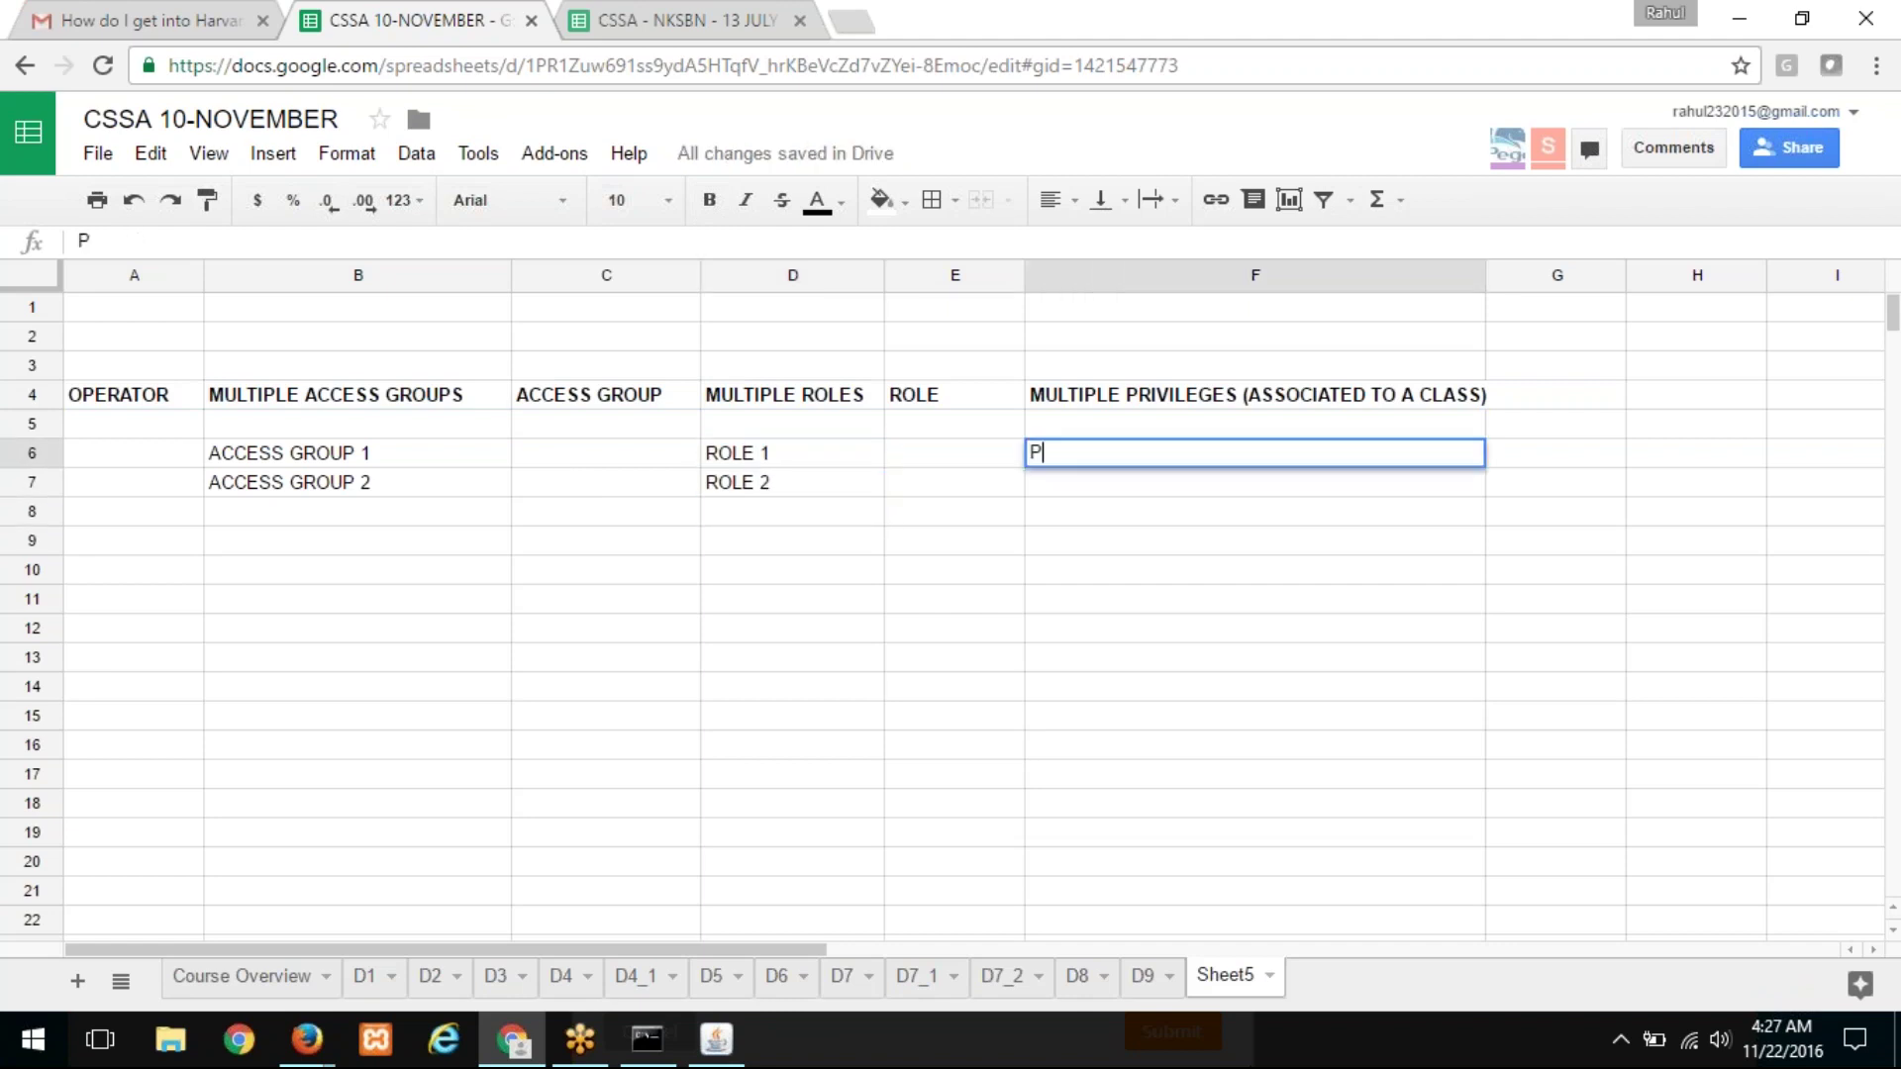
{"action": "type", "text": "RIVILEGE 1"}
{"action": "key", "text": "Return"}
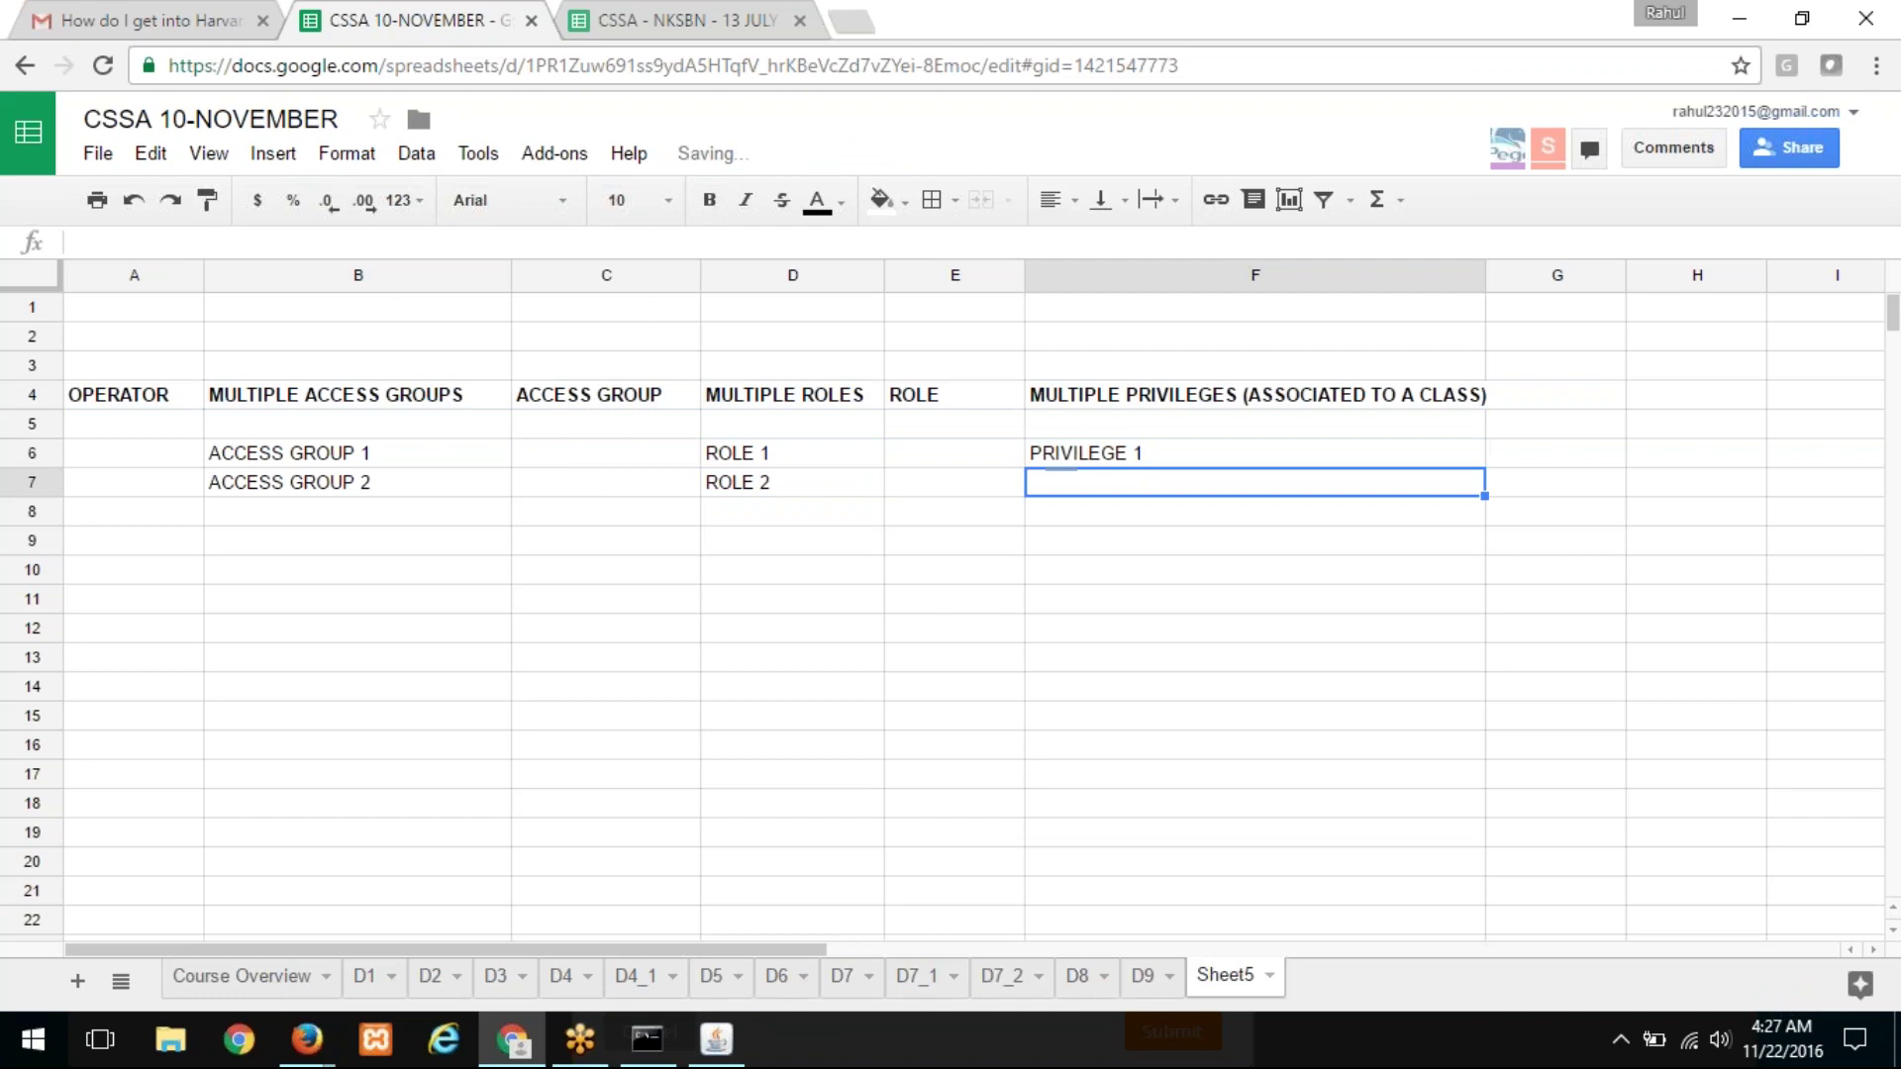
{"action": "type", "text": "PRIVILEG"}
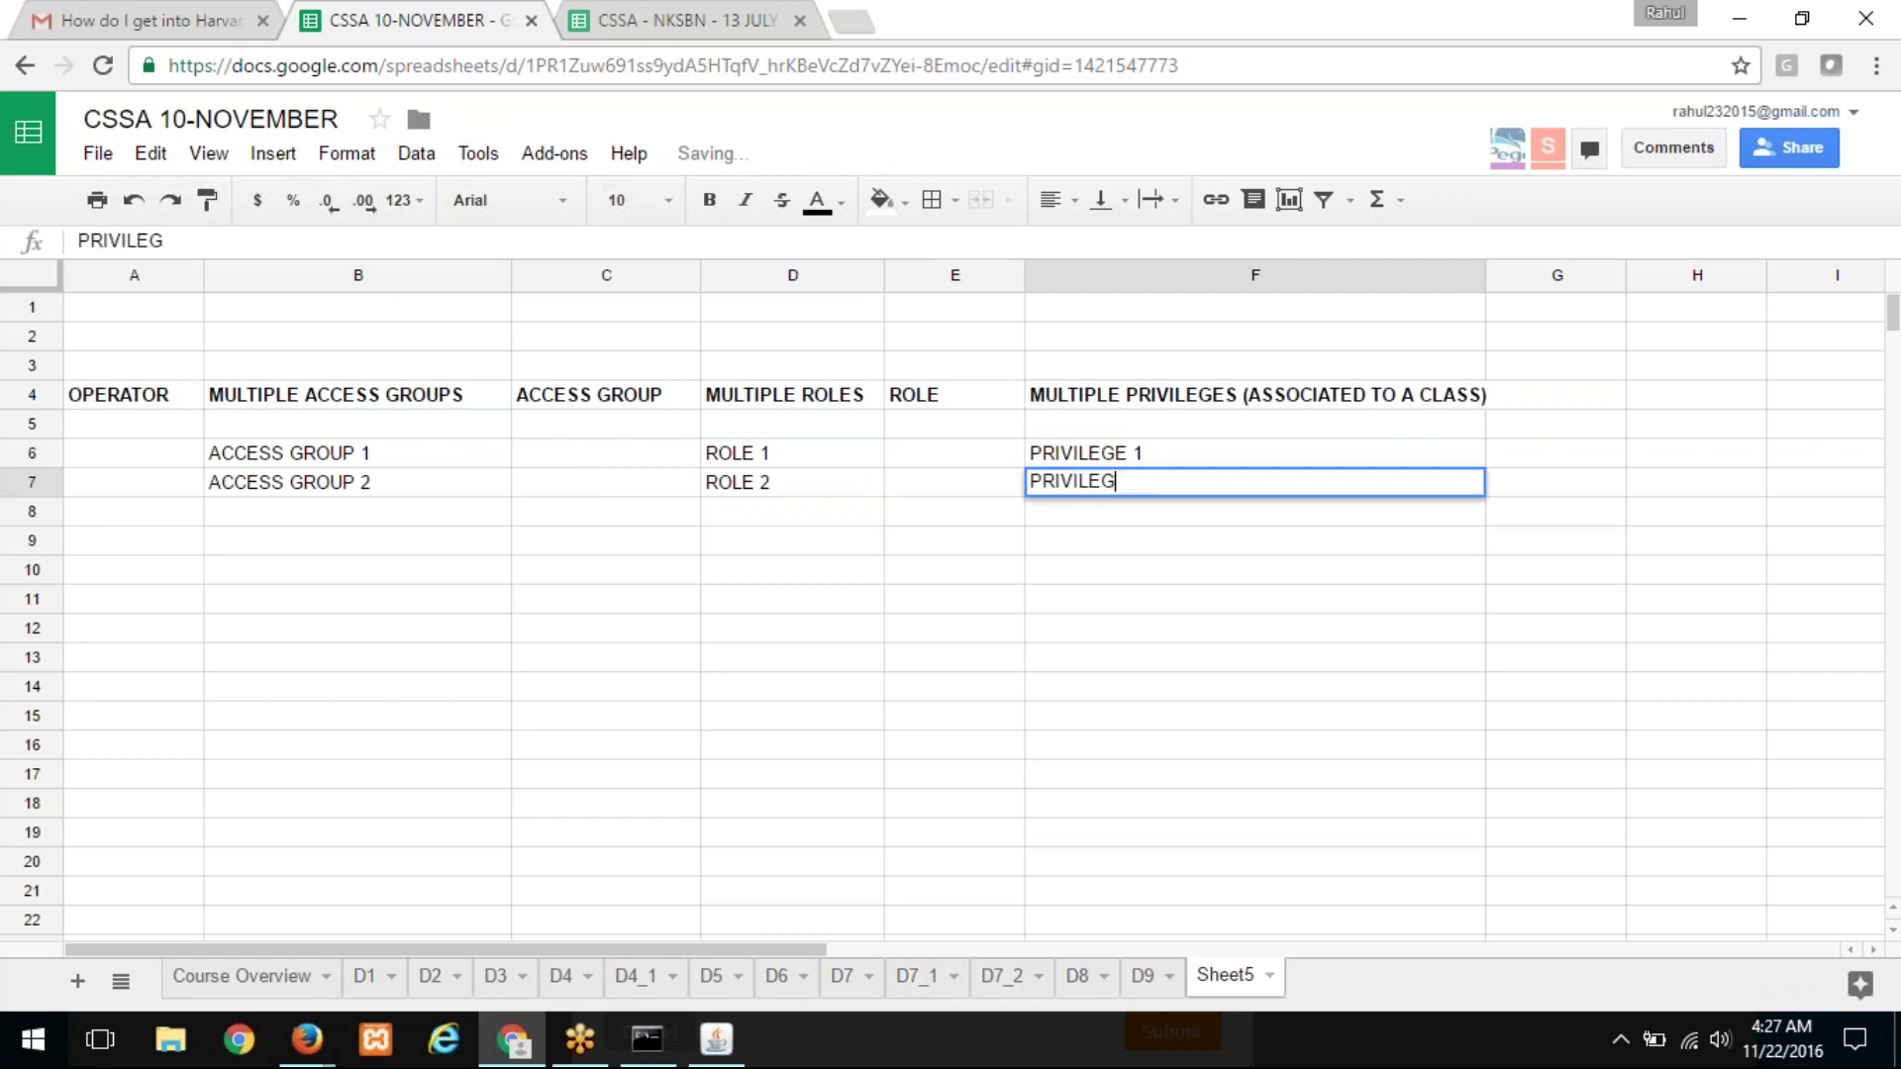
{"action": "type", "text": "E 2"}
{"action": "key", "text": "Return"}
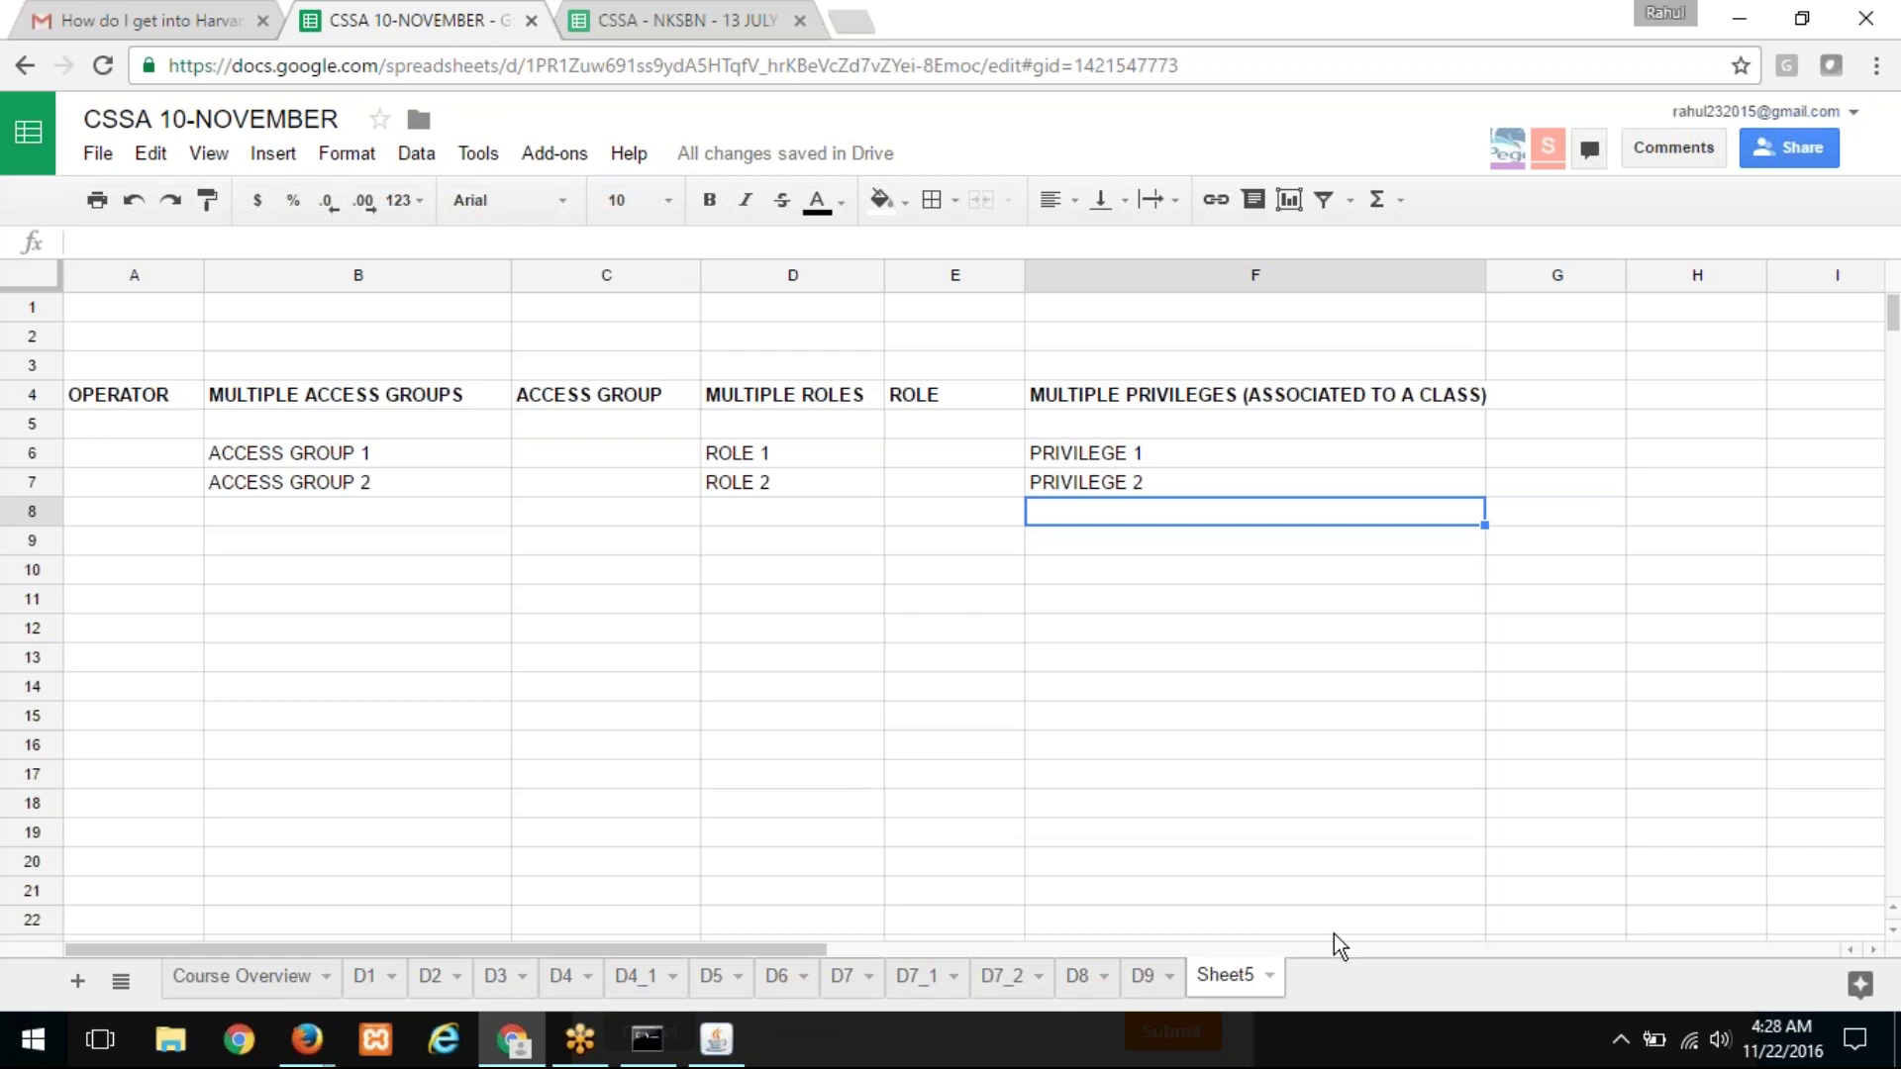
Step: Rename the Sheet5 tab to SECURITY and switch back to Pega Designer Studio
{"action": "left_click", "coordinate": [1272, 977]}
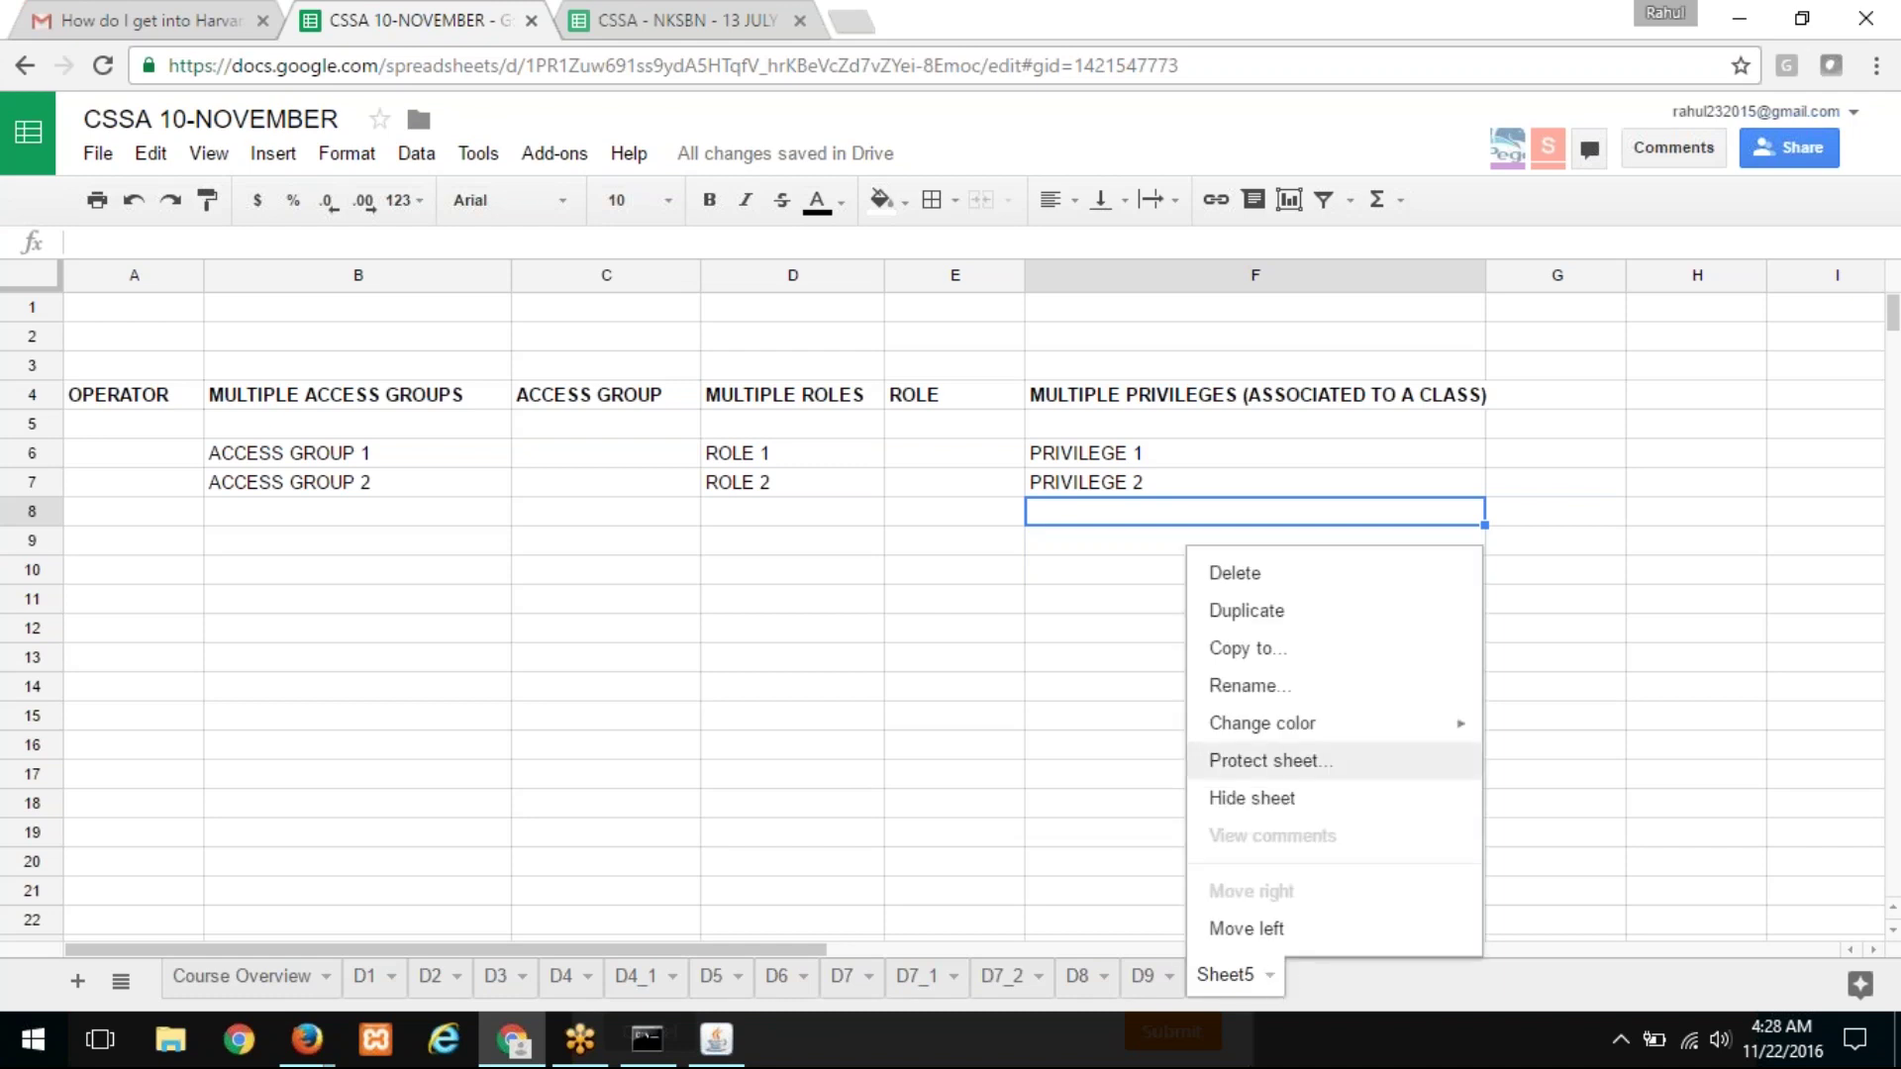
{"action": "left_click", "coordinate": [1244, 686]}
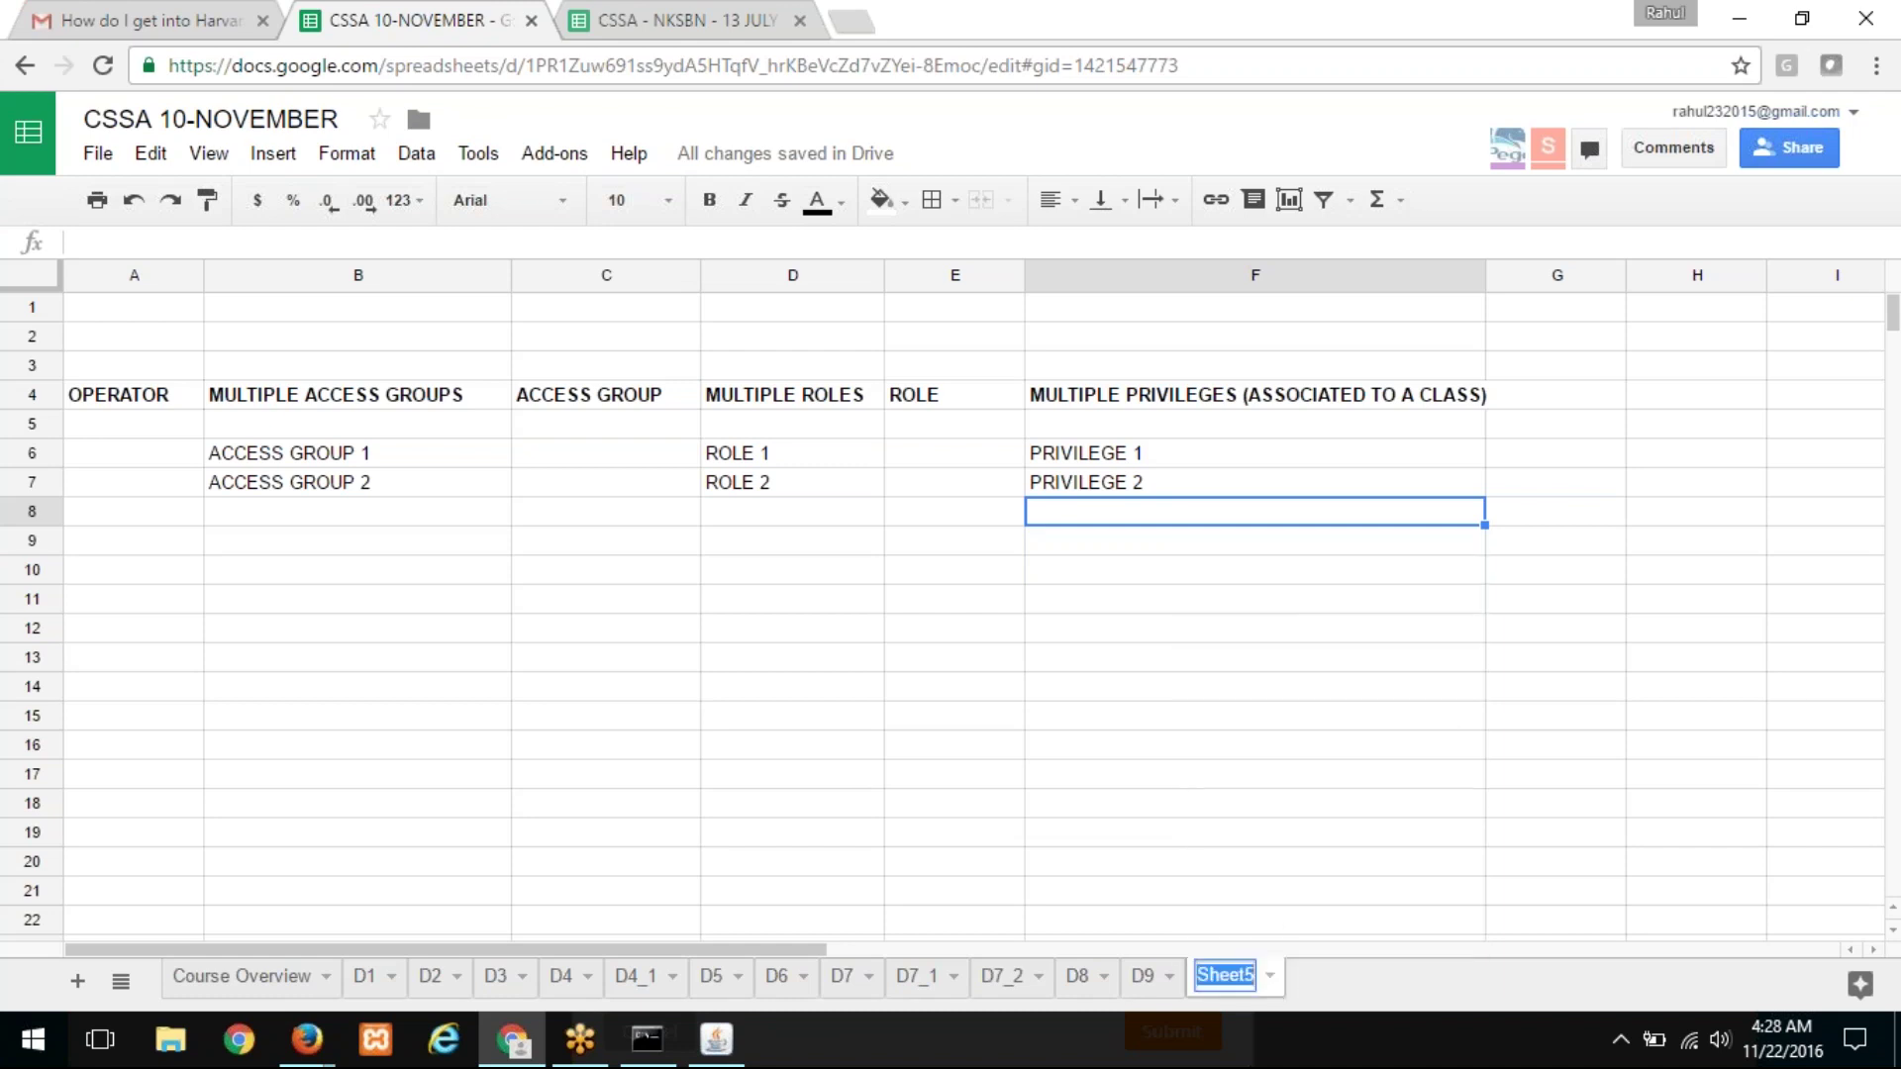
{"action": "type", "text": "PRI"}
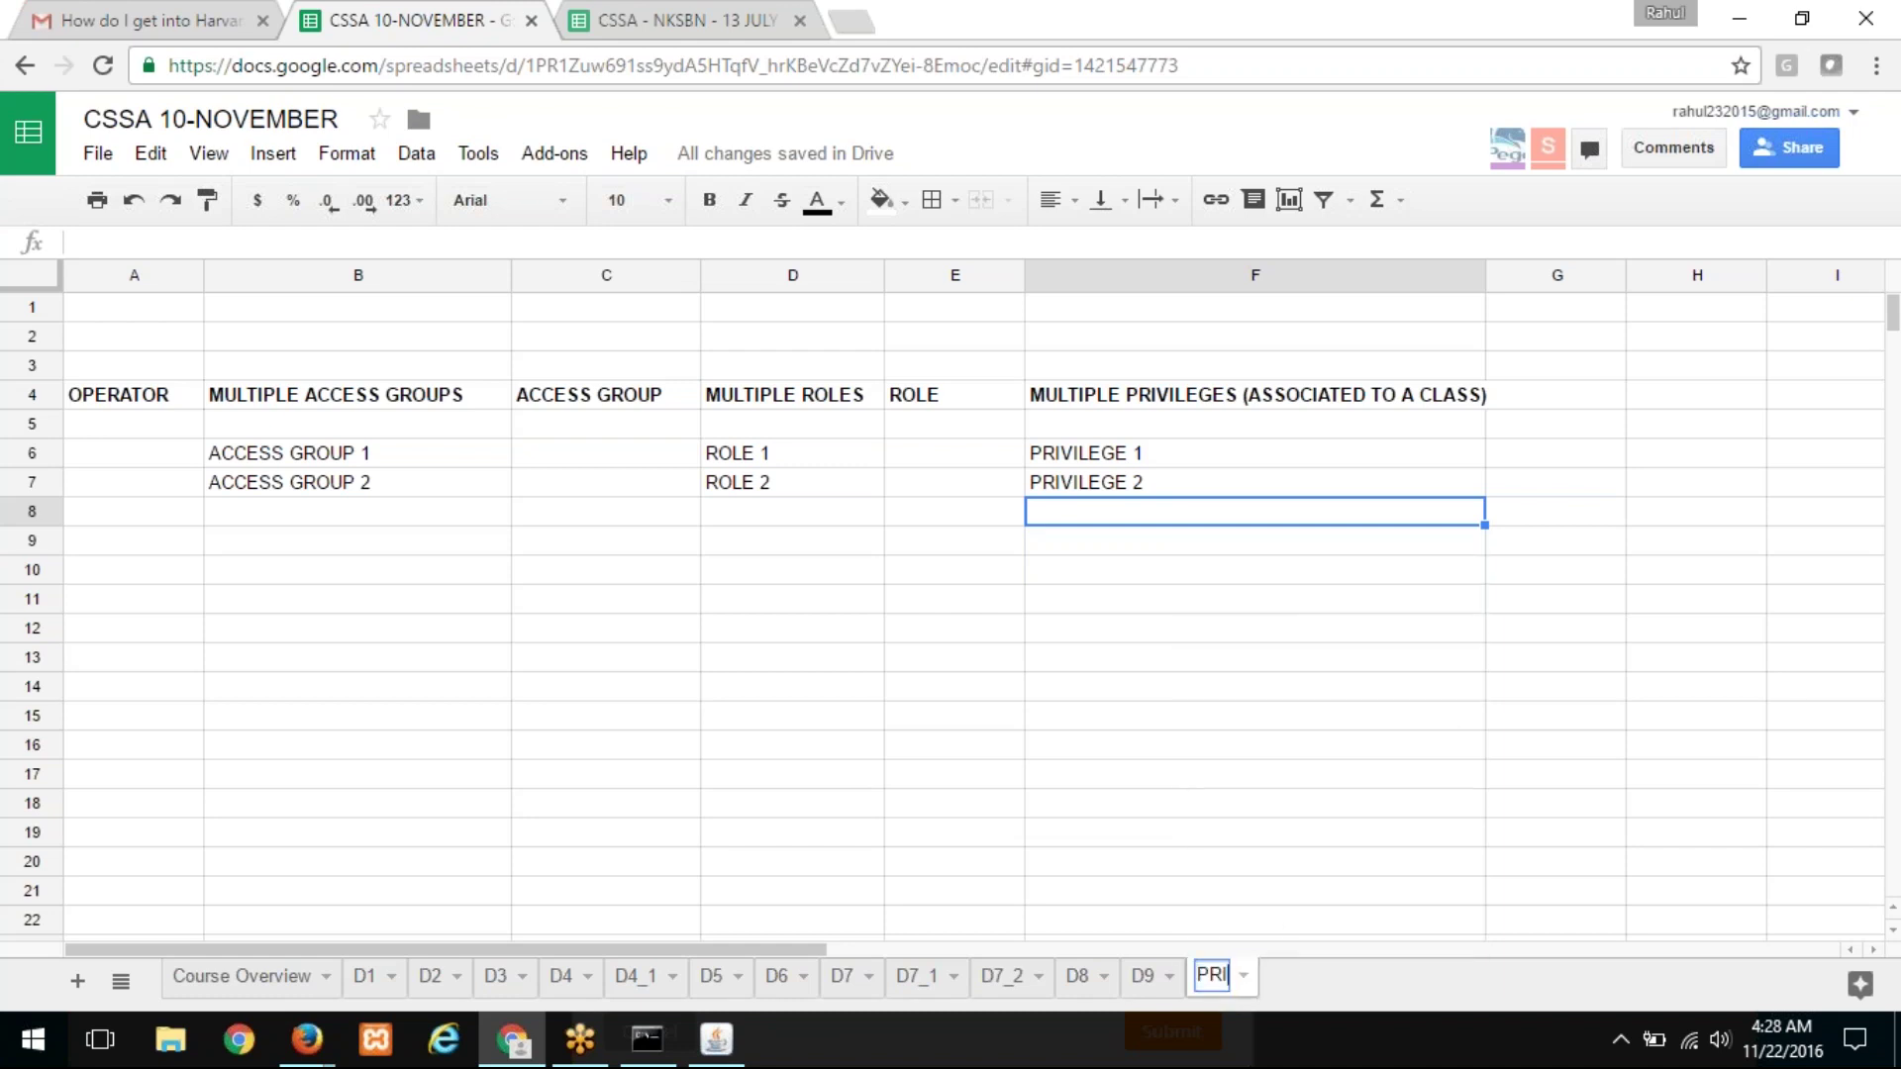
{"action": "key", "text": "BackSpace"}
{"action": "key", "text": "BackSpace"}
{"action": "key", "text": "BackSpace"}
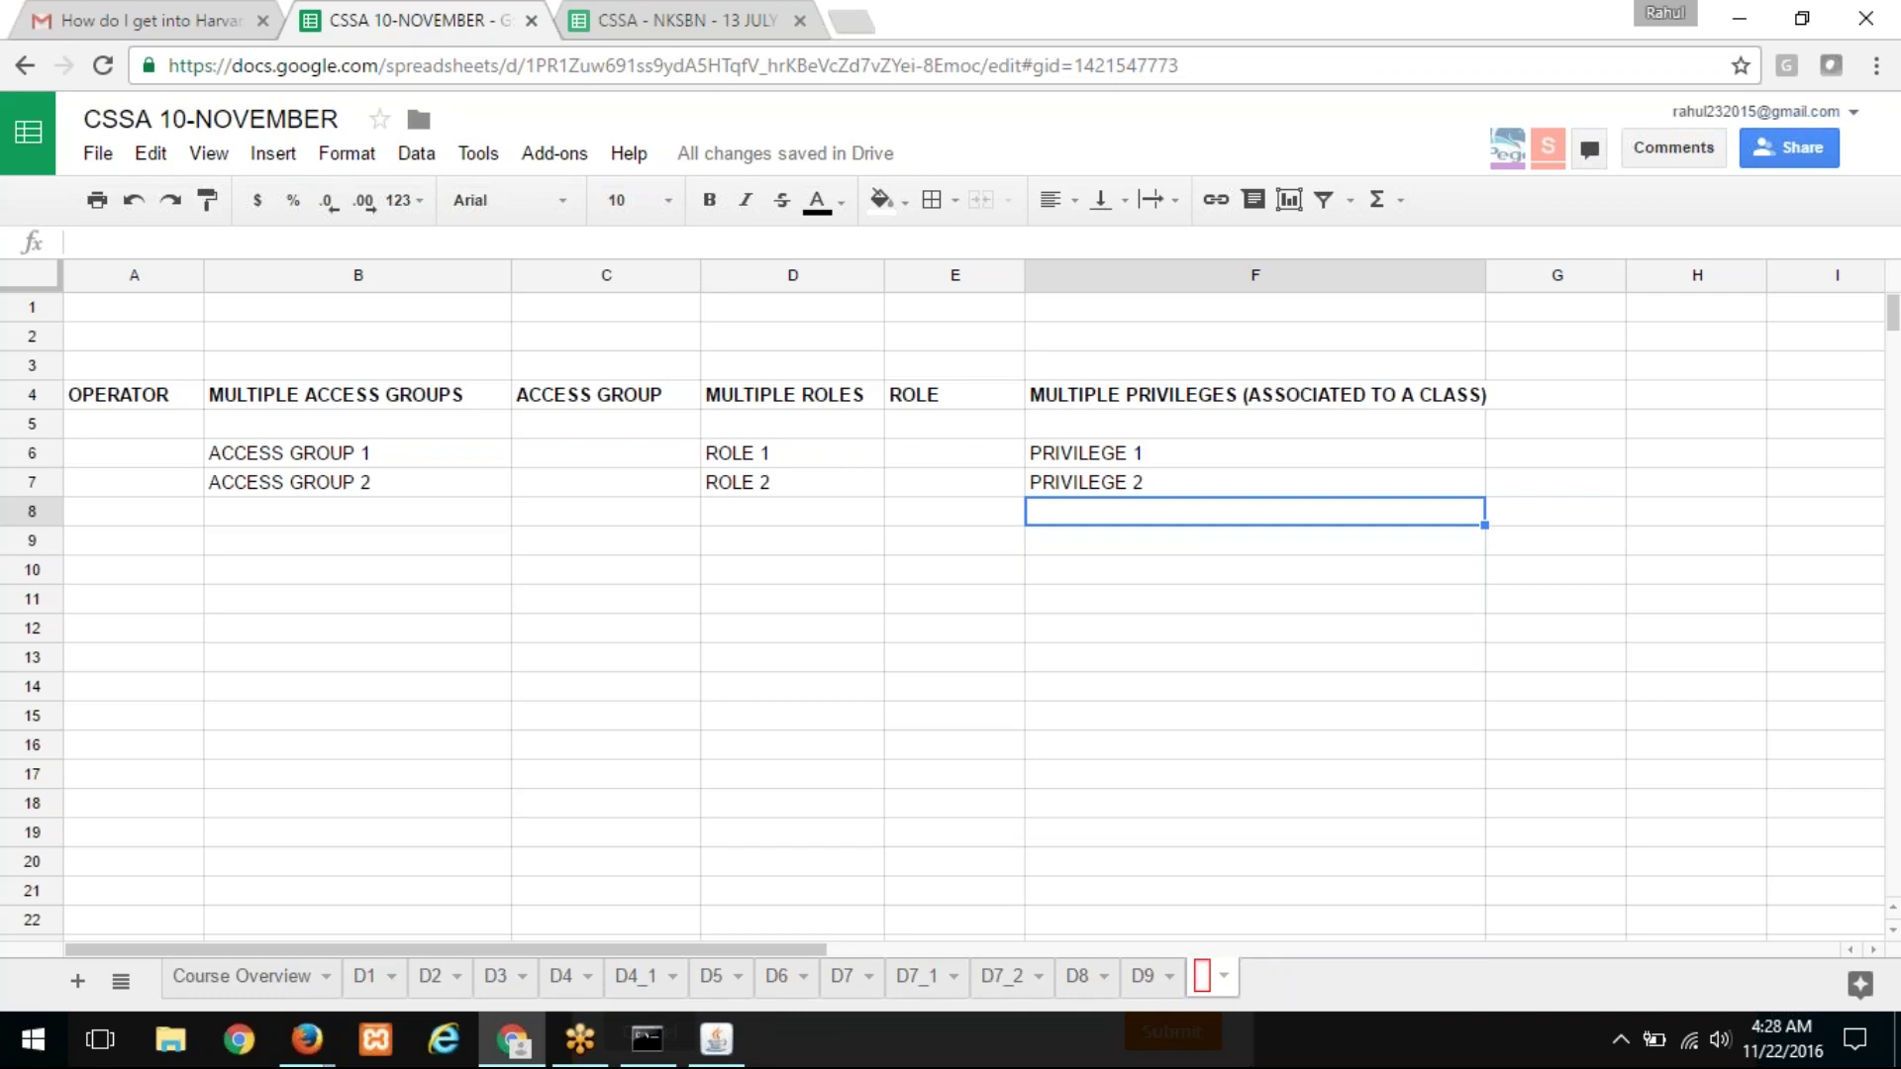
{"action": "type", "text": "PRI"}
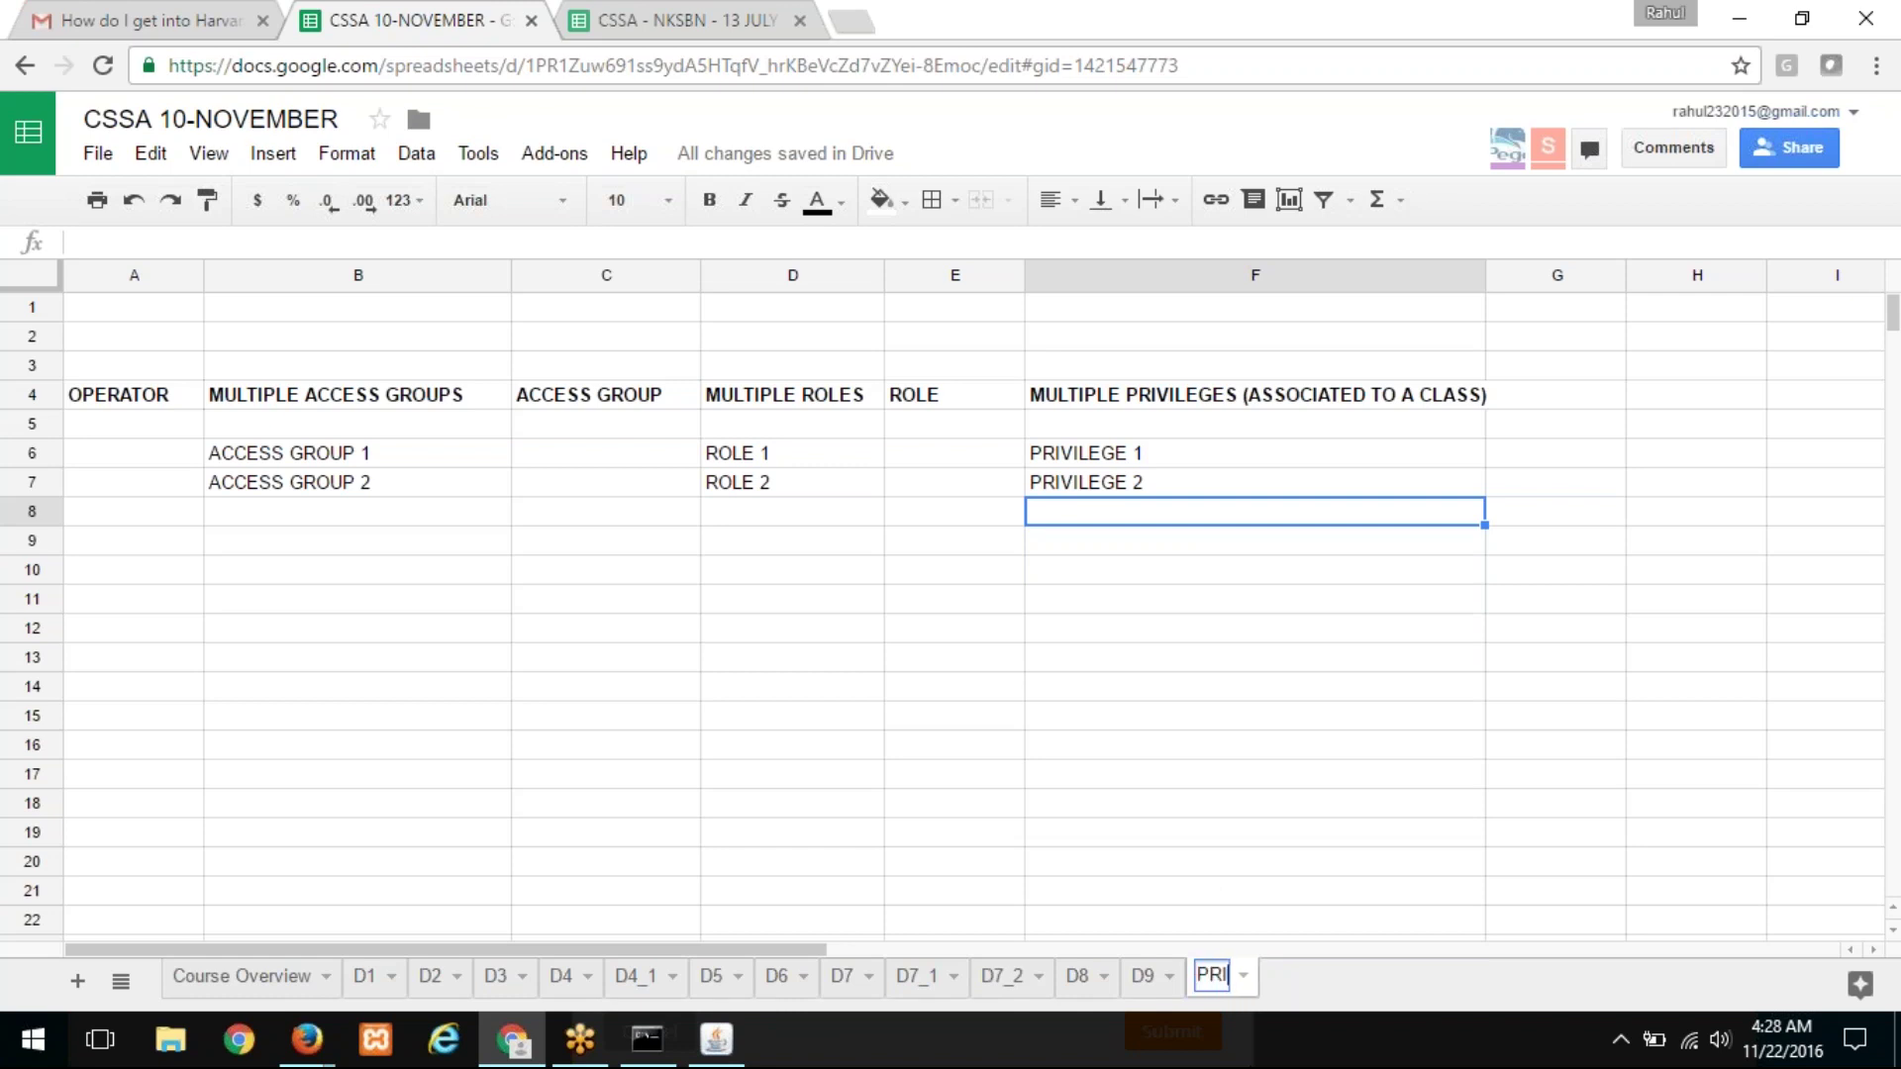
{"action": "type", "text": "VILEGE"}
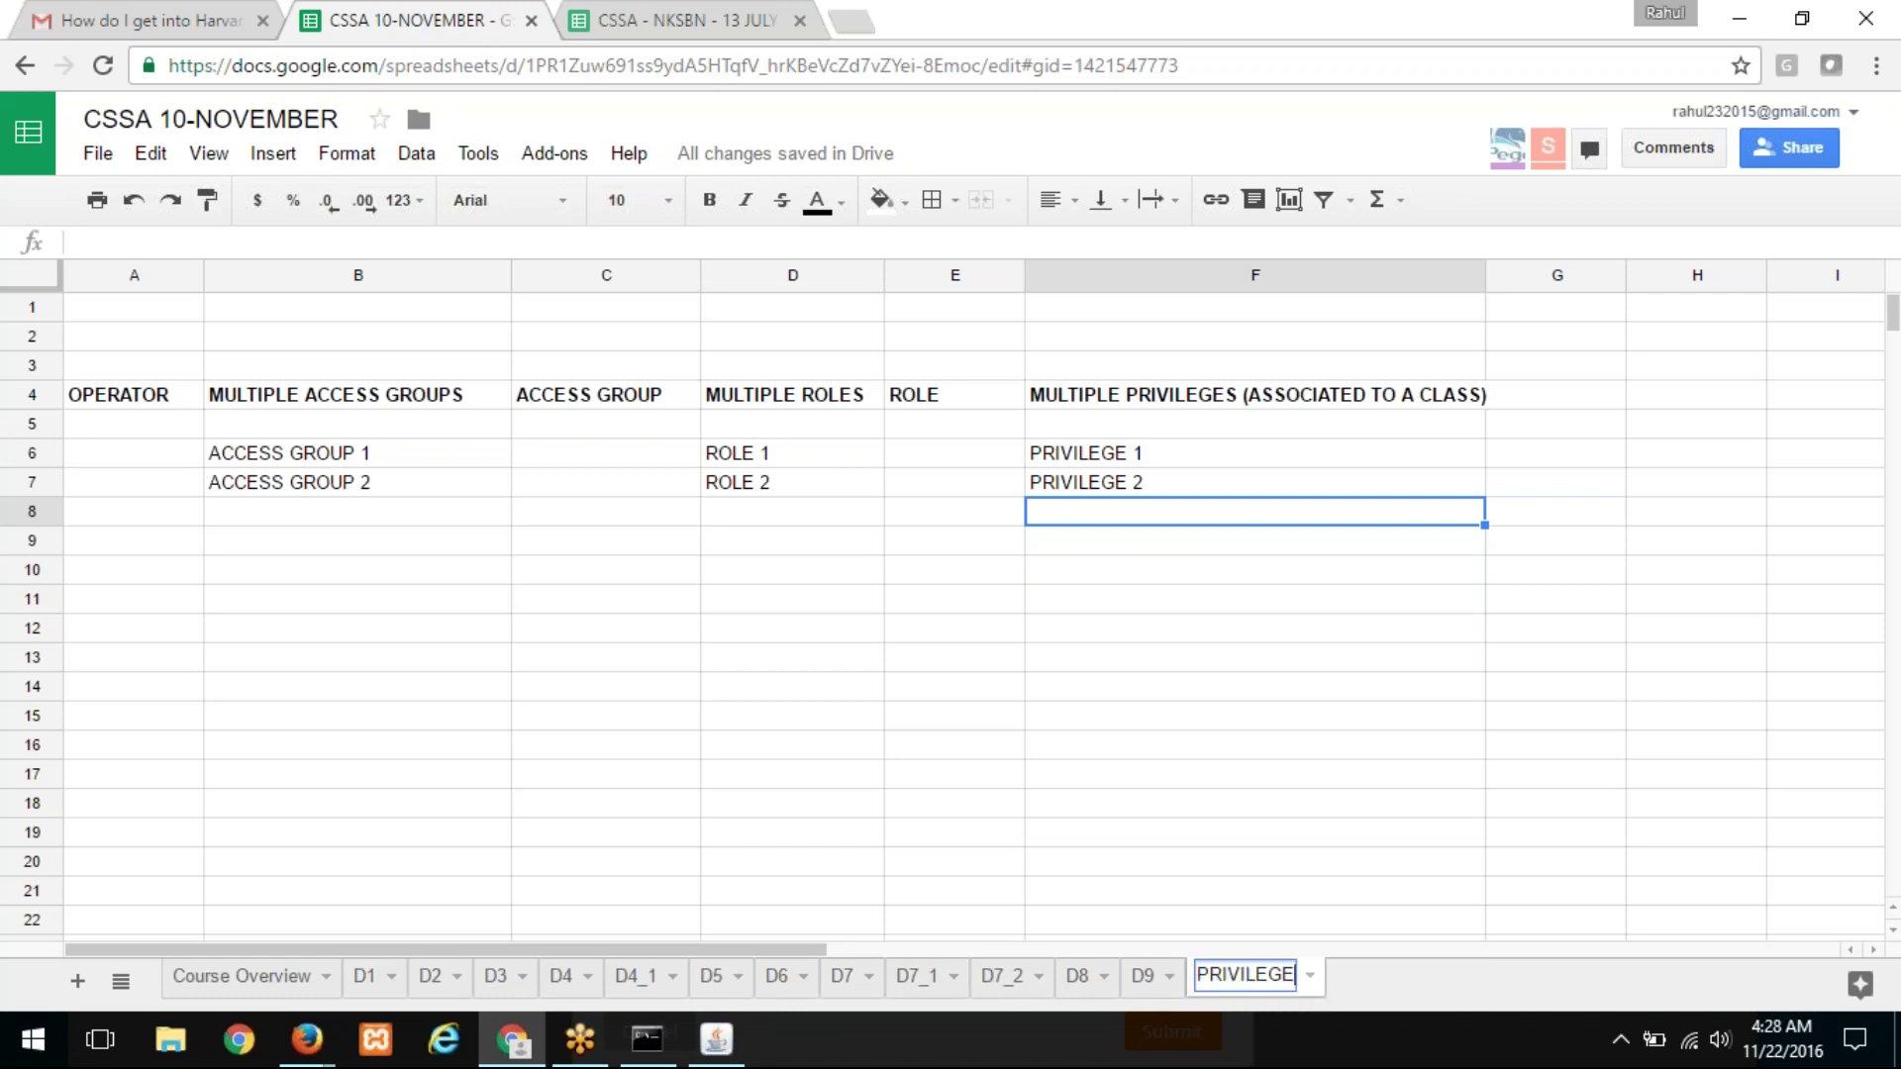
{"action": "key", "text": "BackSpace"}
{"action": "key", "text": "BackSpace"}
{"action": "key", "text": "BackSpace"}
{"action": "key", "text": "BackSpace"}
{"action": "key", "text": "BackSpace"}
{"action": "key", "text": "BackSpace"}
{"action": "key", "text": "BackSpace"}
{"action": "key", "text": "BackSpace"}
{"action": "key", "text": "BackSpace"}
{"action": "type", "text": "SEC"}
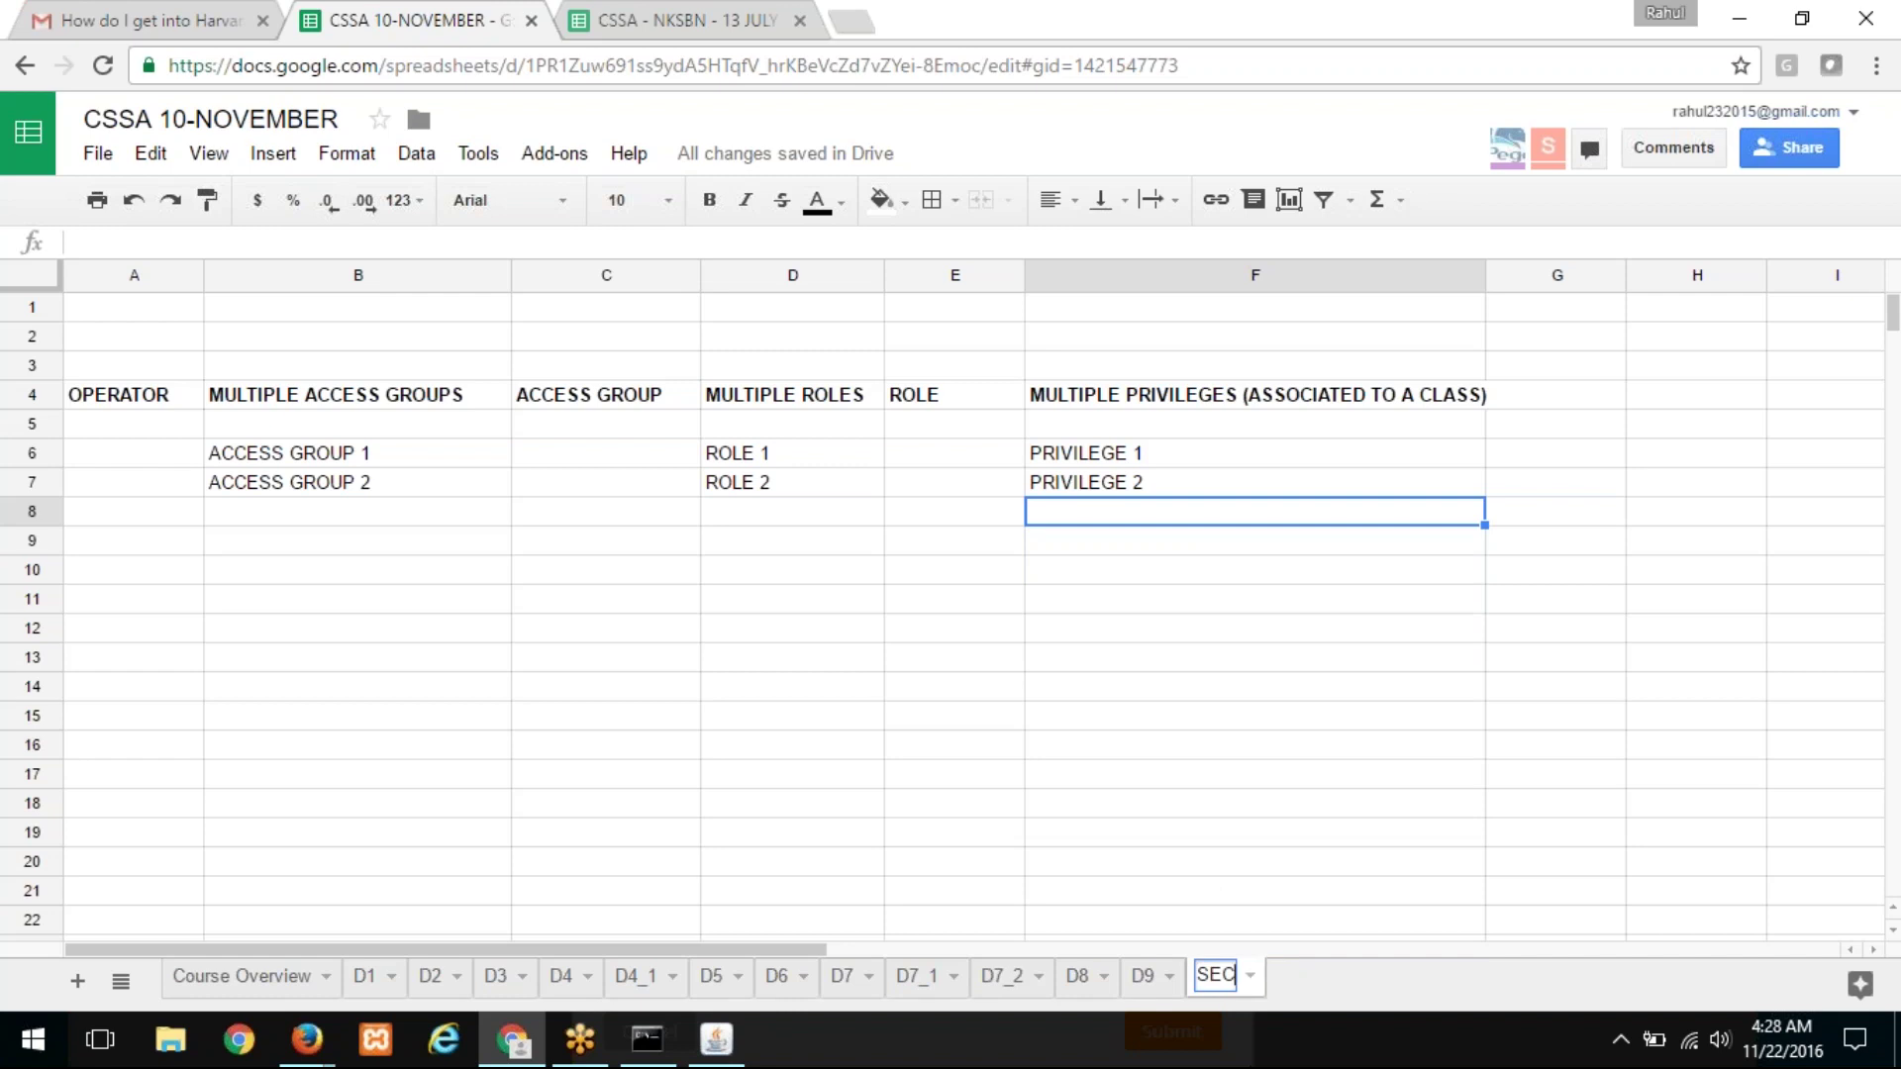
{"action": "type", "text": "URITY"}
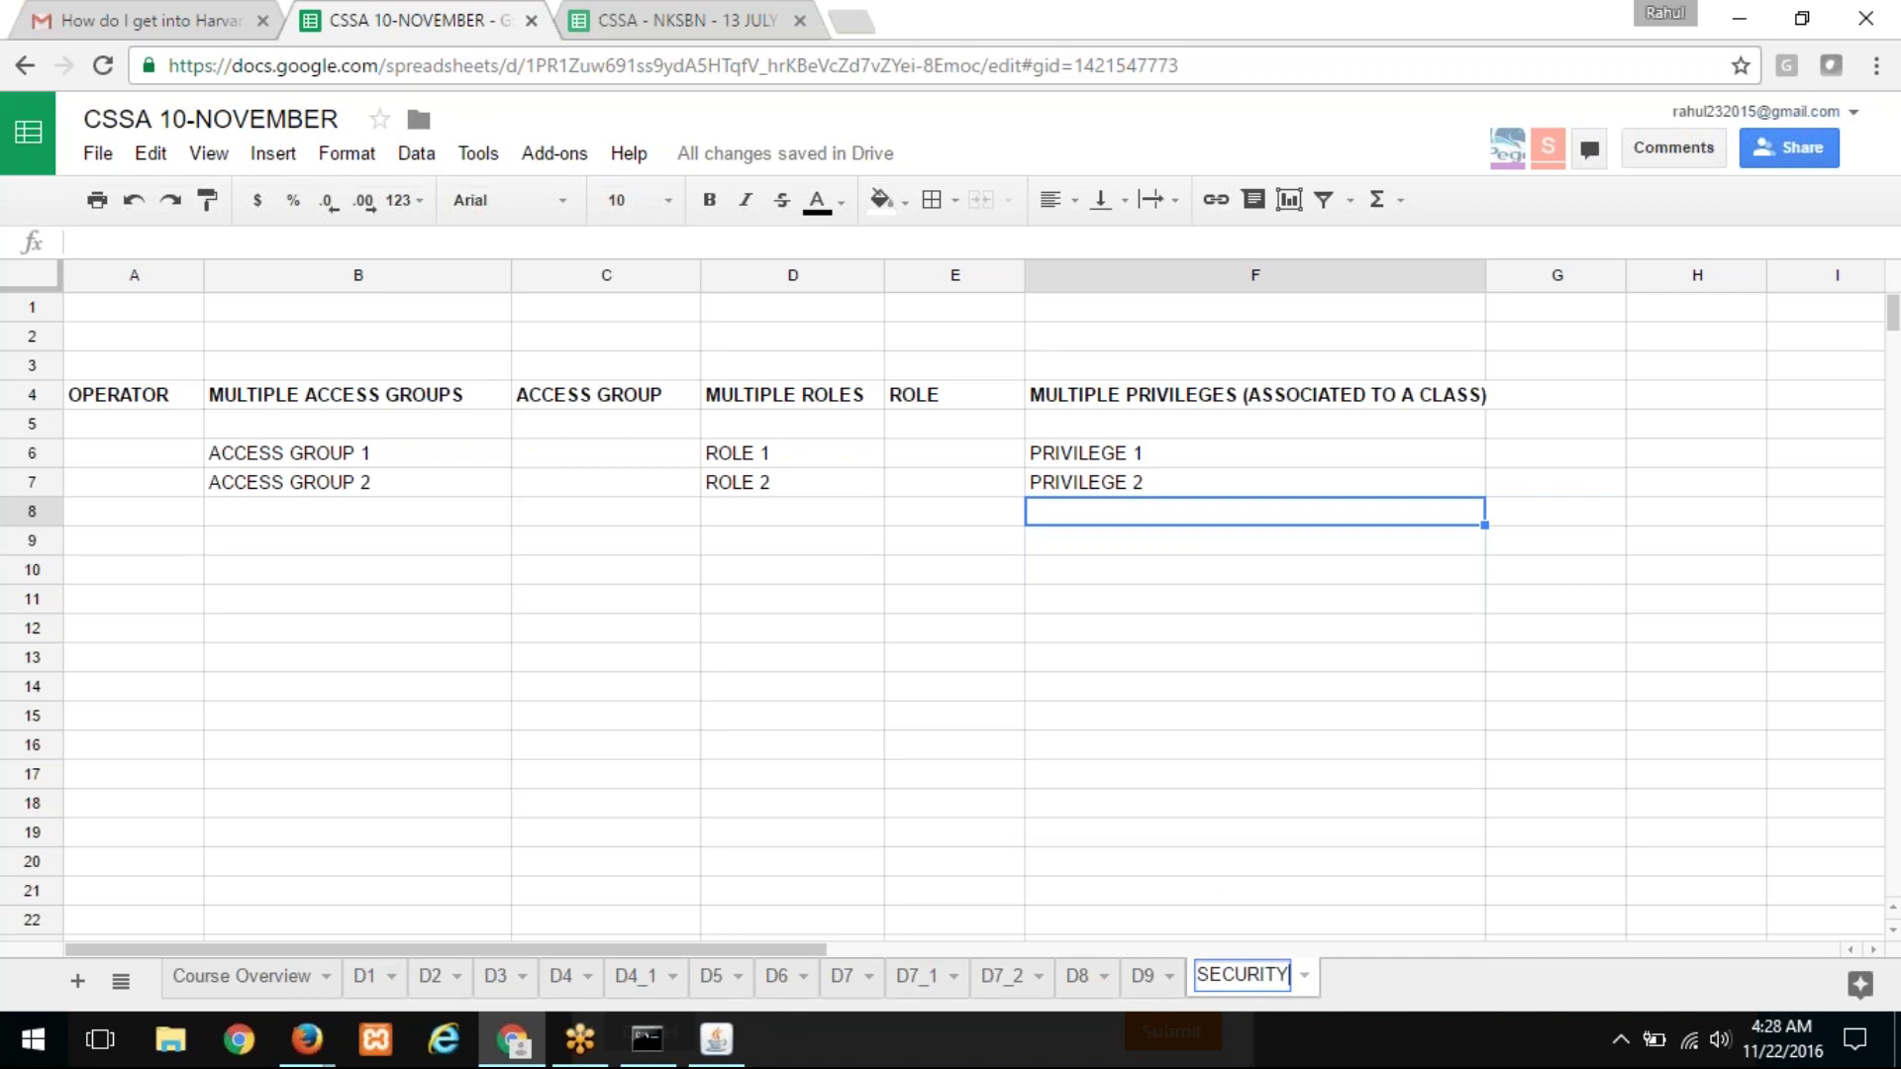
{"action": "key", "text": "Return"}
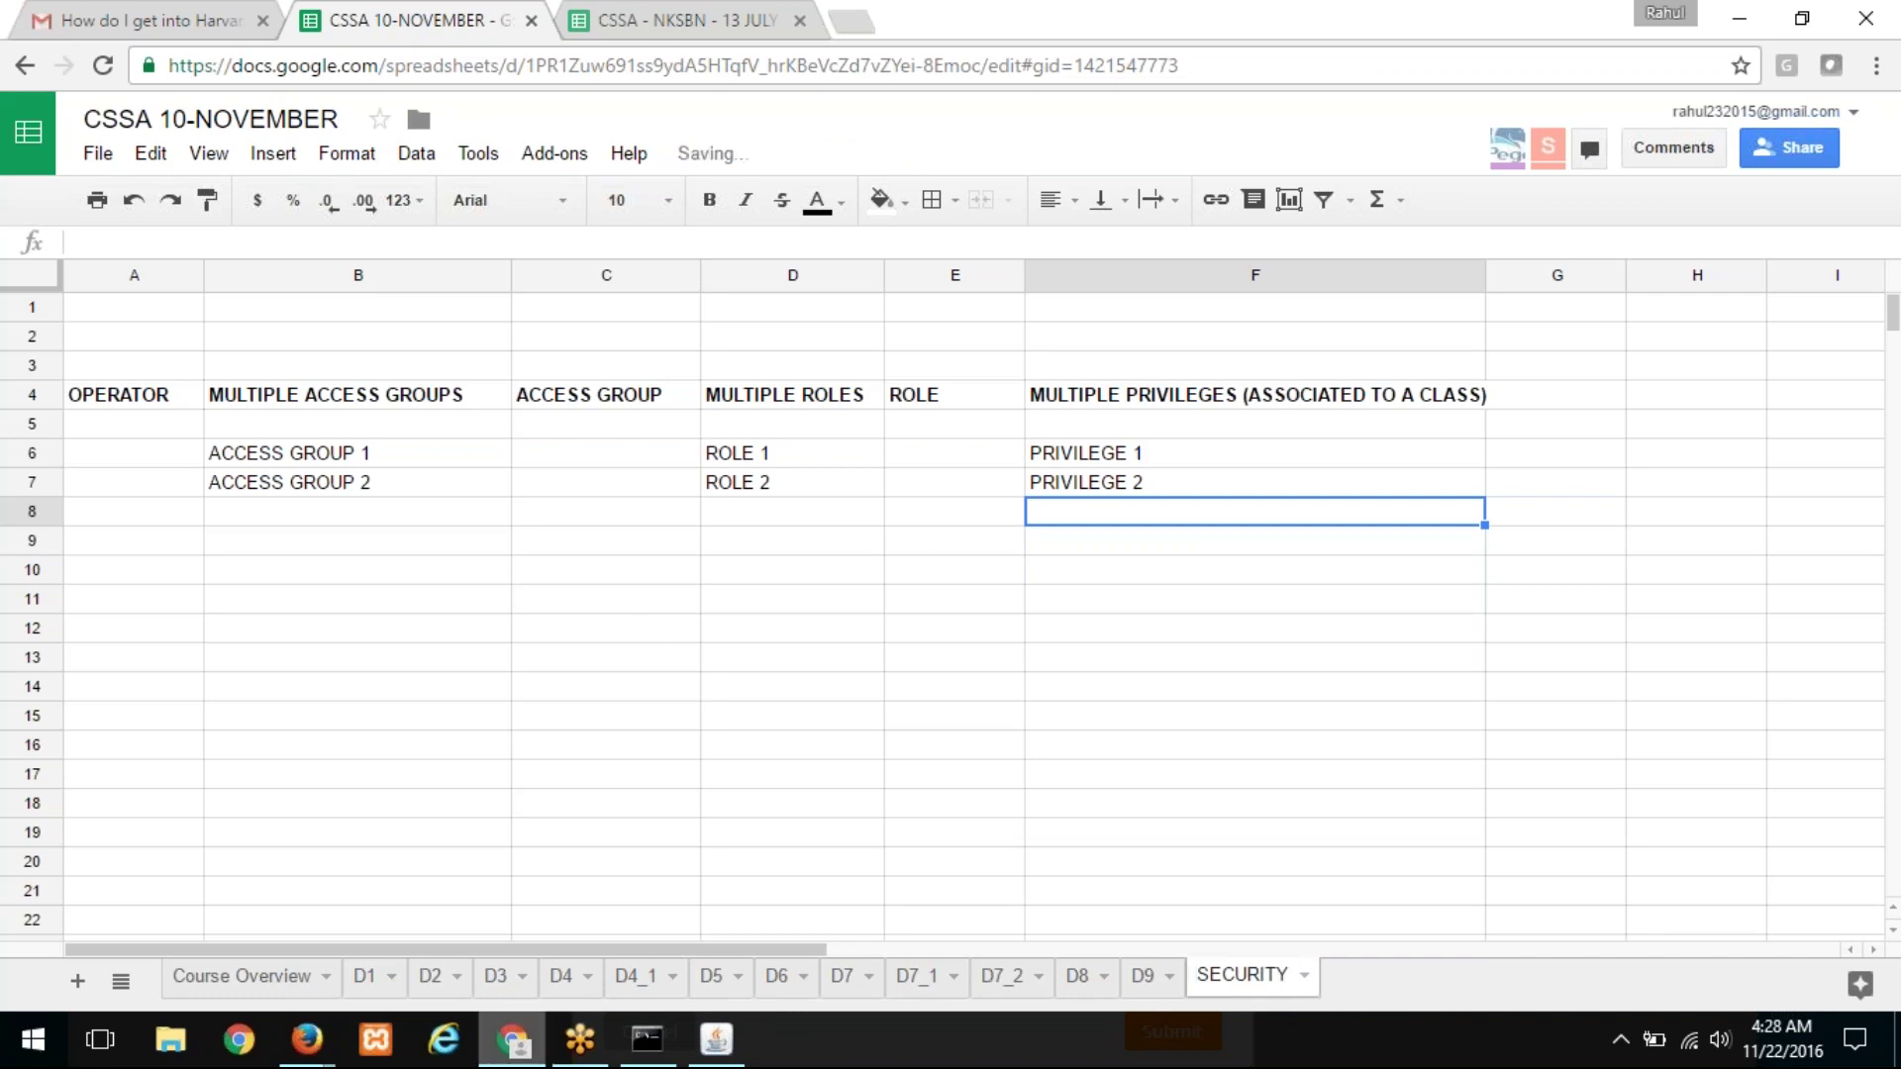
{"action": "left_click", "coordinate": [511, 1041]}
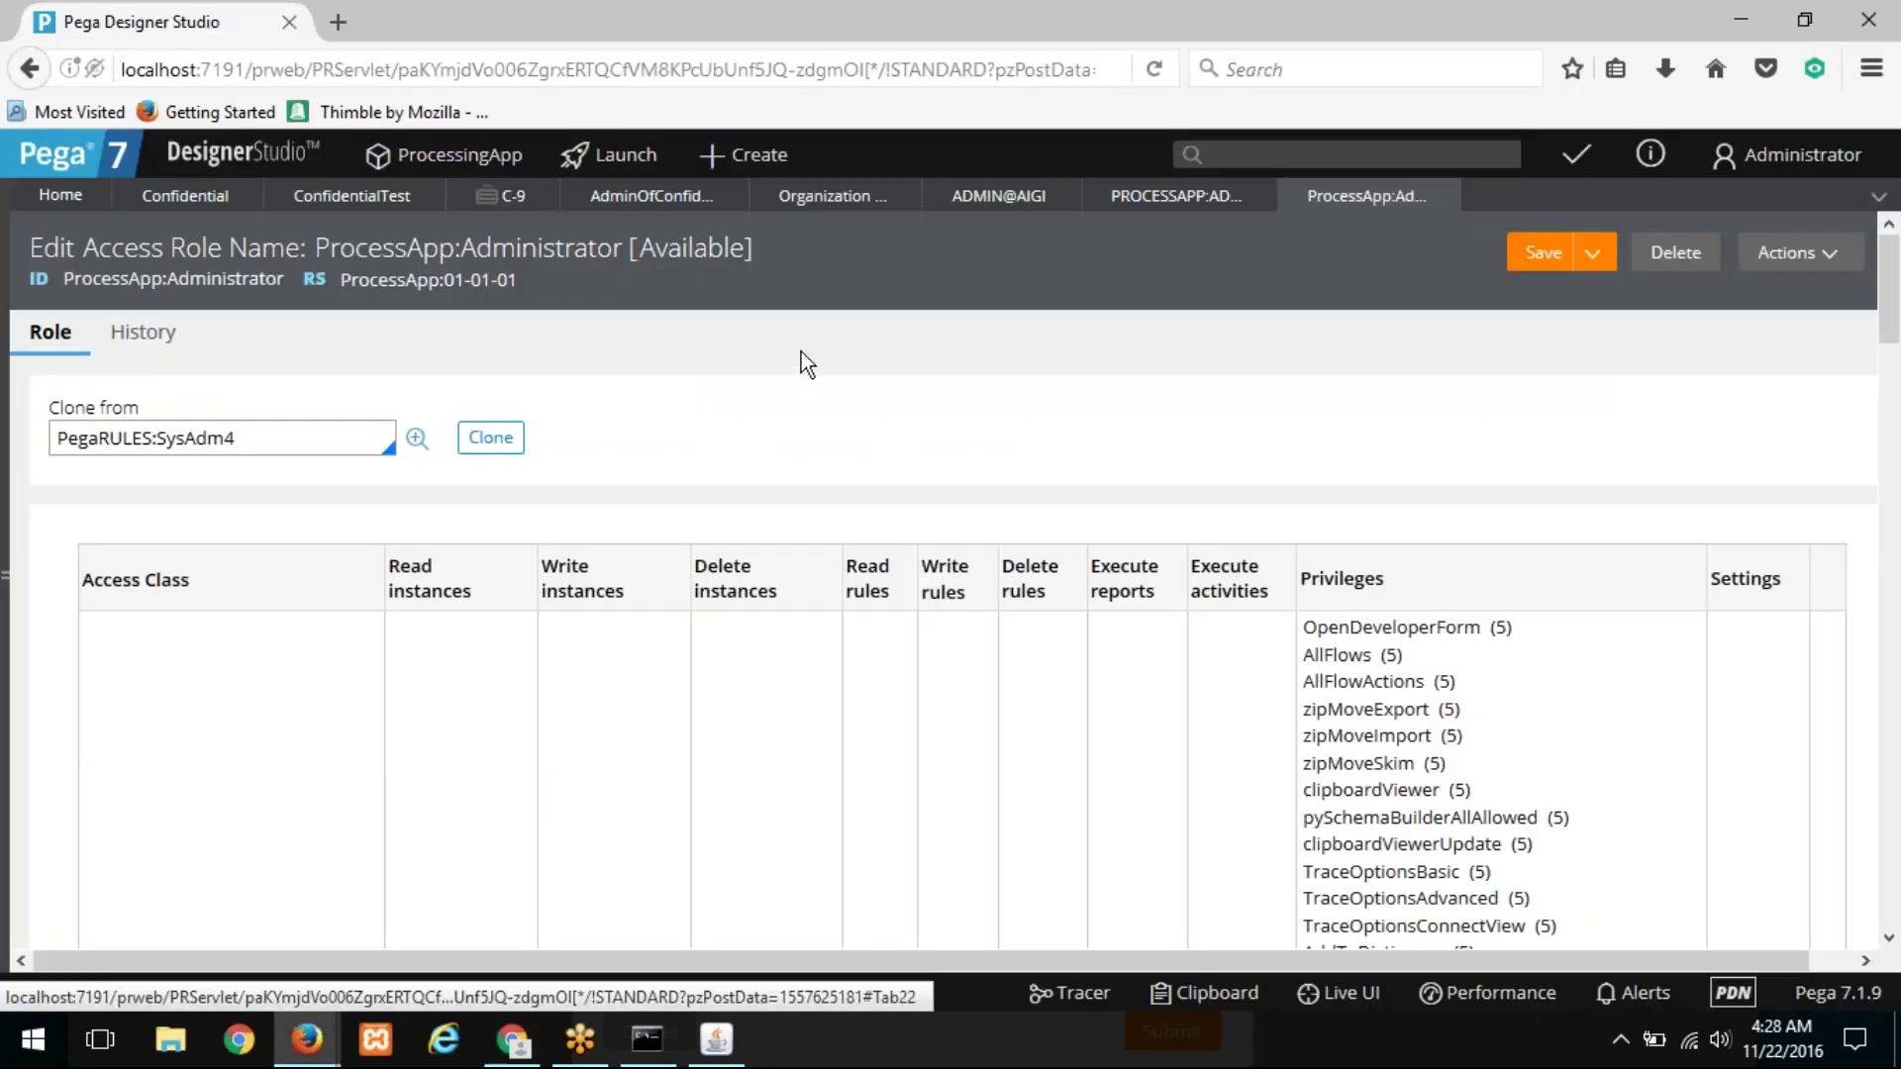
Step: Review the role table and Access Manager's Privileges and Work & Process settings
{"action": "scroll", "coordinate": [750, 388], "scroll_direction": "down", "scroll_amount": 15}
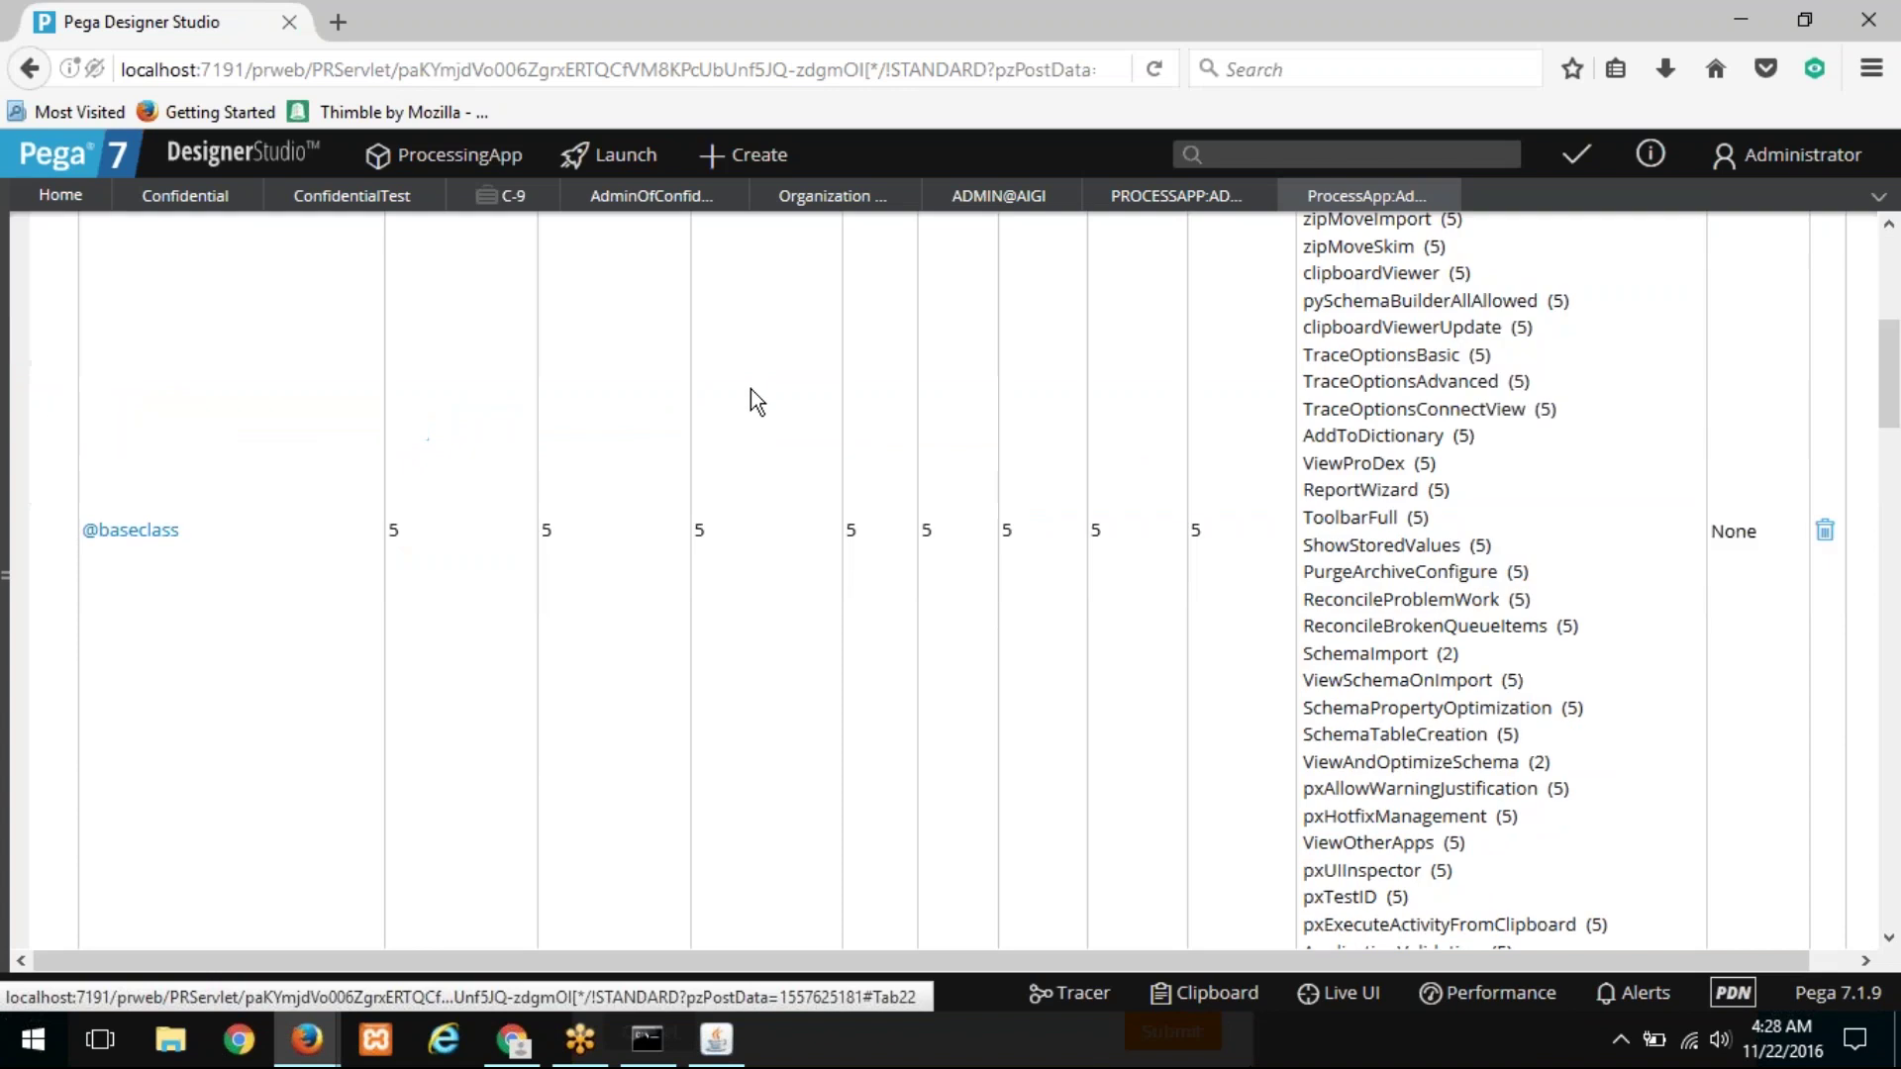
{"action": "scroll", "coordinate": [268, 394], "scroll_direction": "down", "scroll_amount": 10}
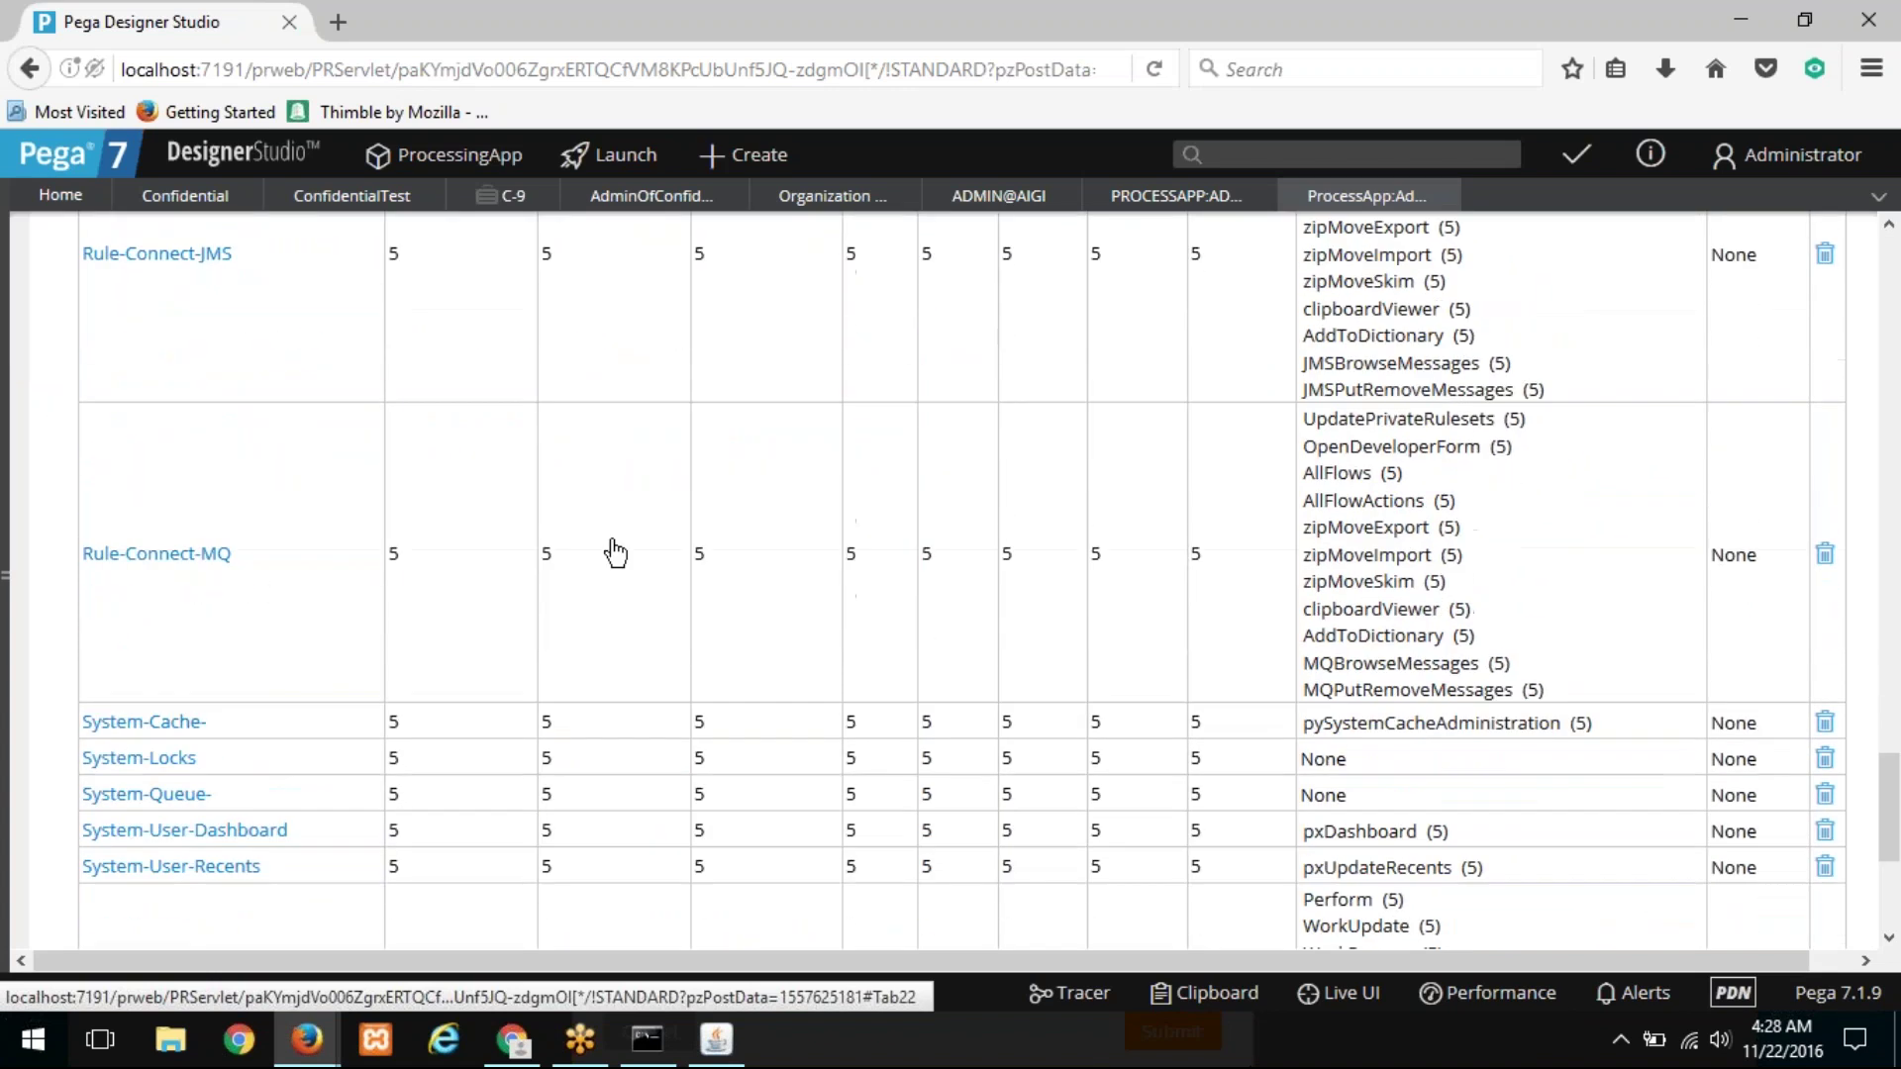
{"action": "left_click", "coordinate": [841, 206]}
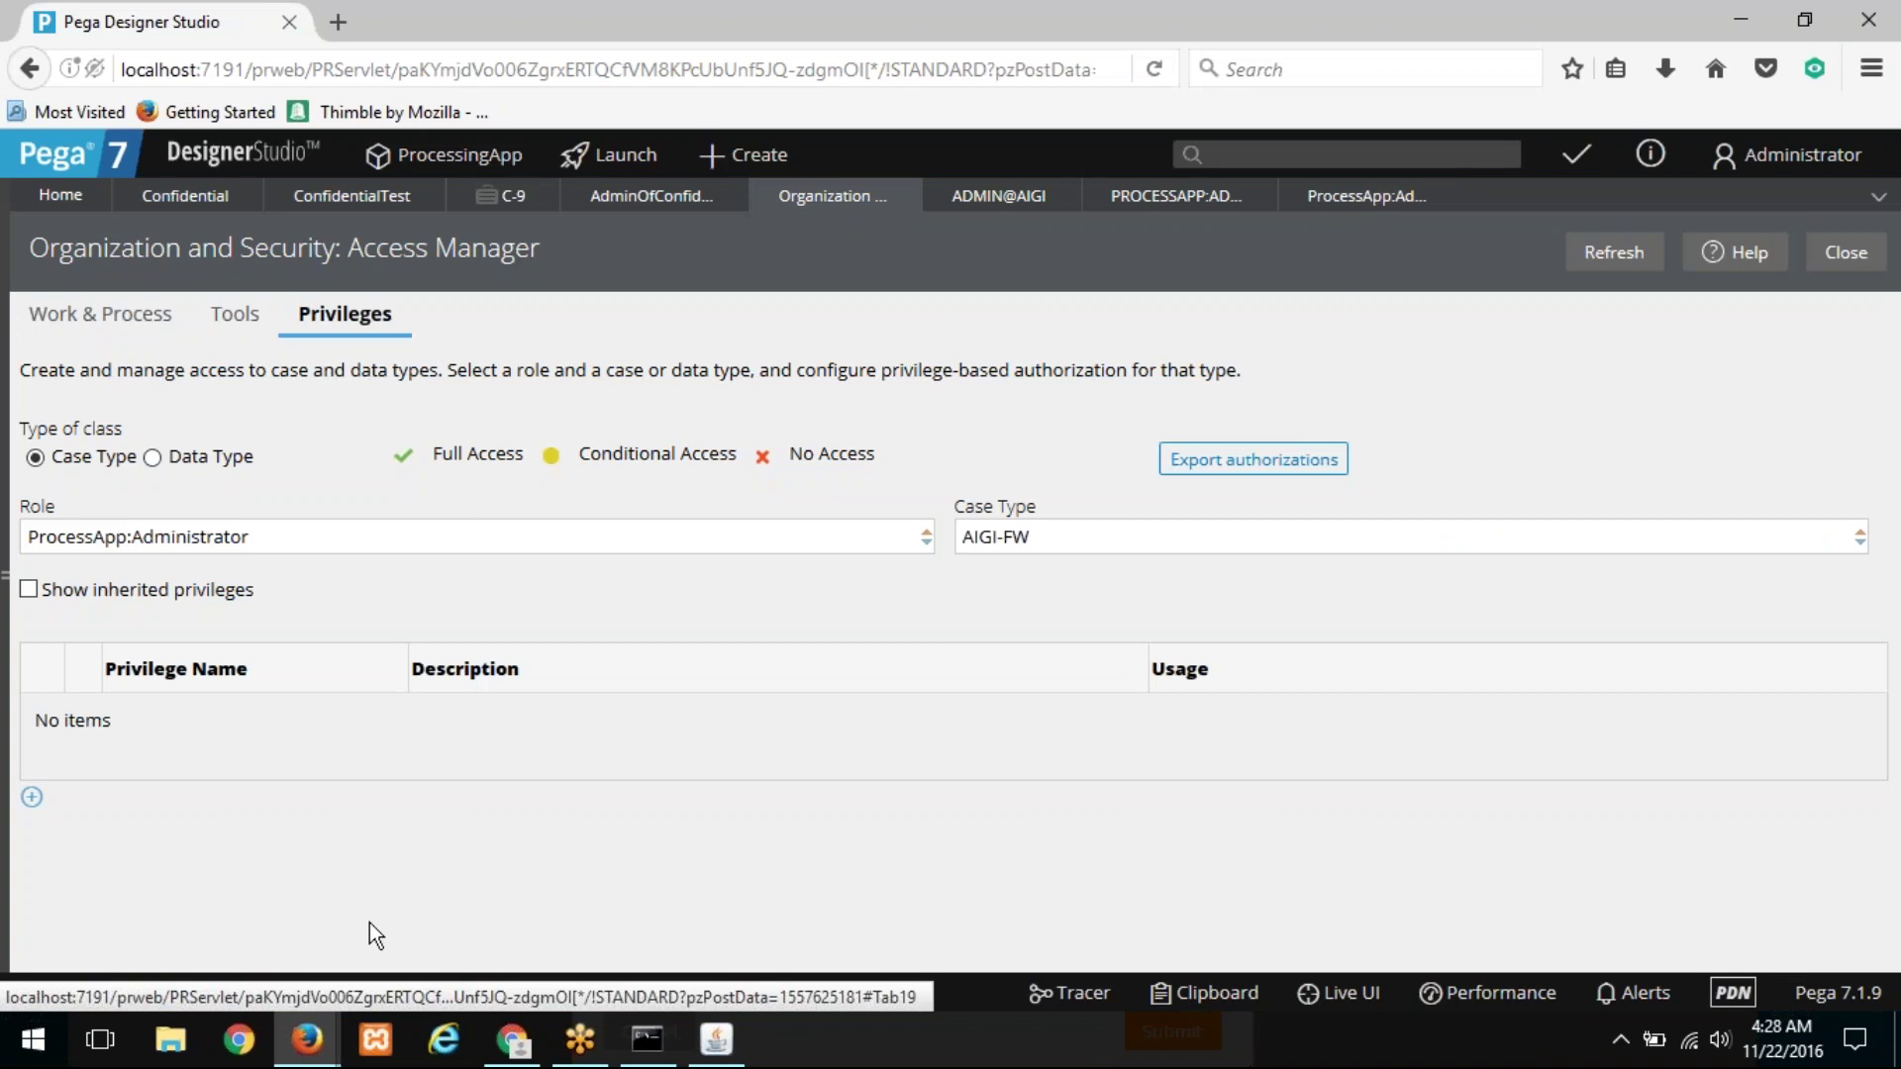
{"action": "mouse_move", "coordinate": [524, 1038]}
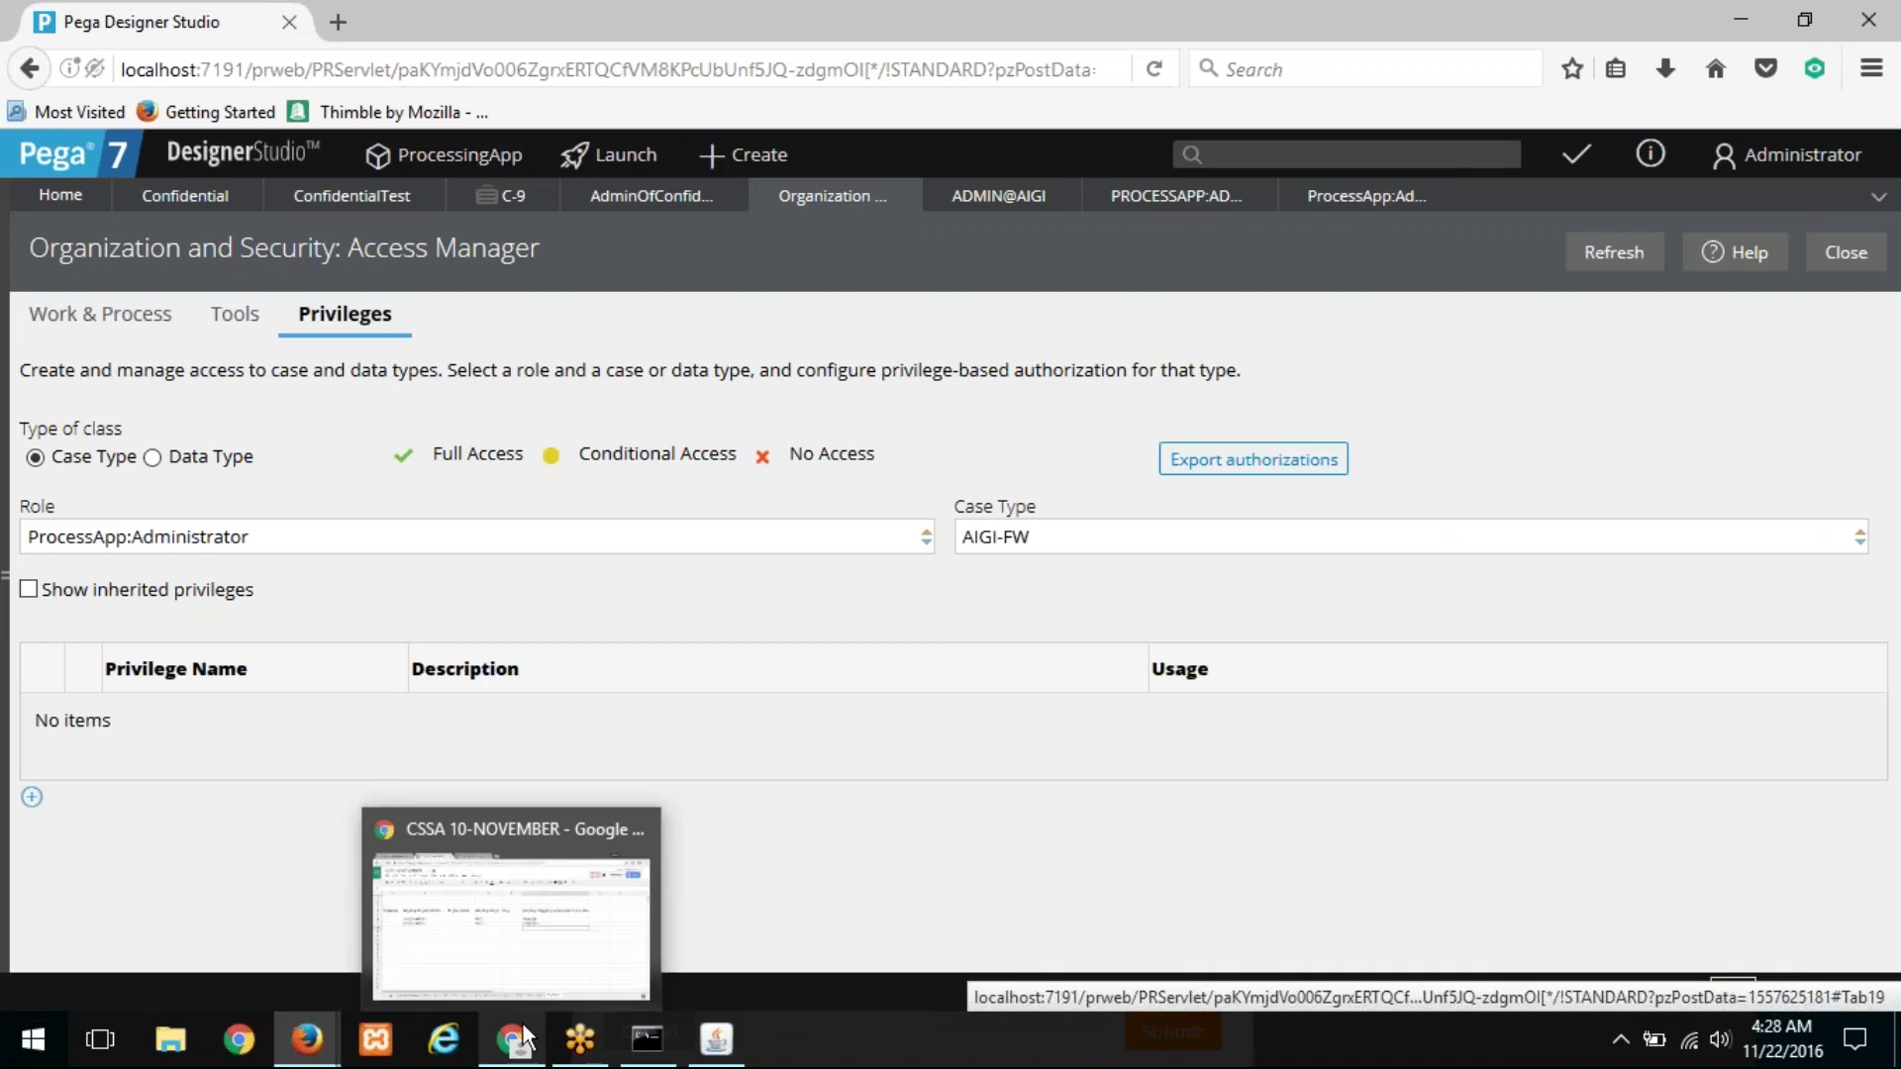
{"action": "left_click", "coordinate": [524, 1038]}
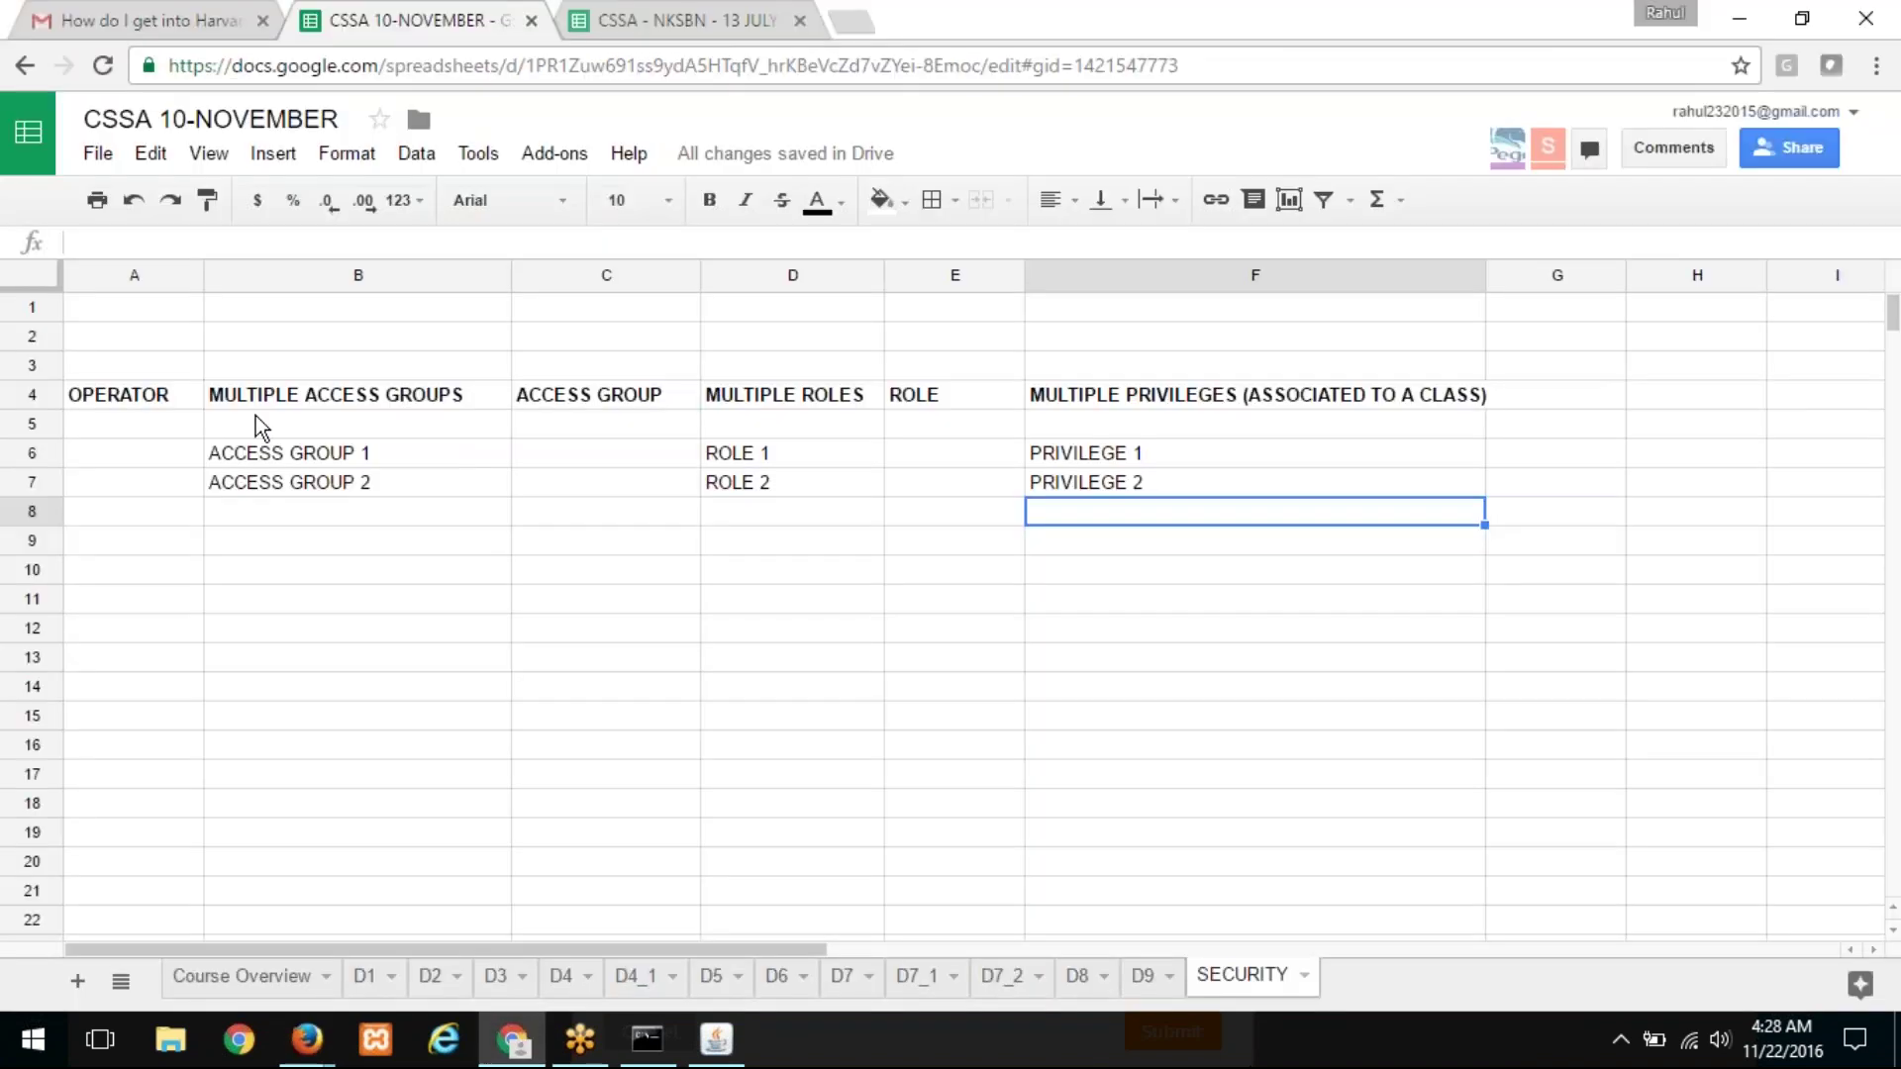
{"action": "left_click", "coordinate": [306, 1040]}
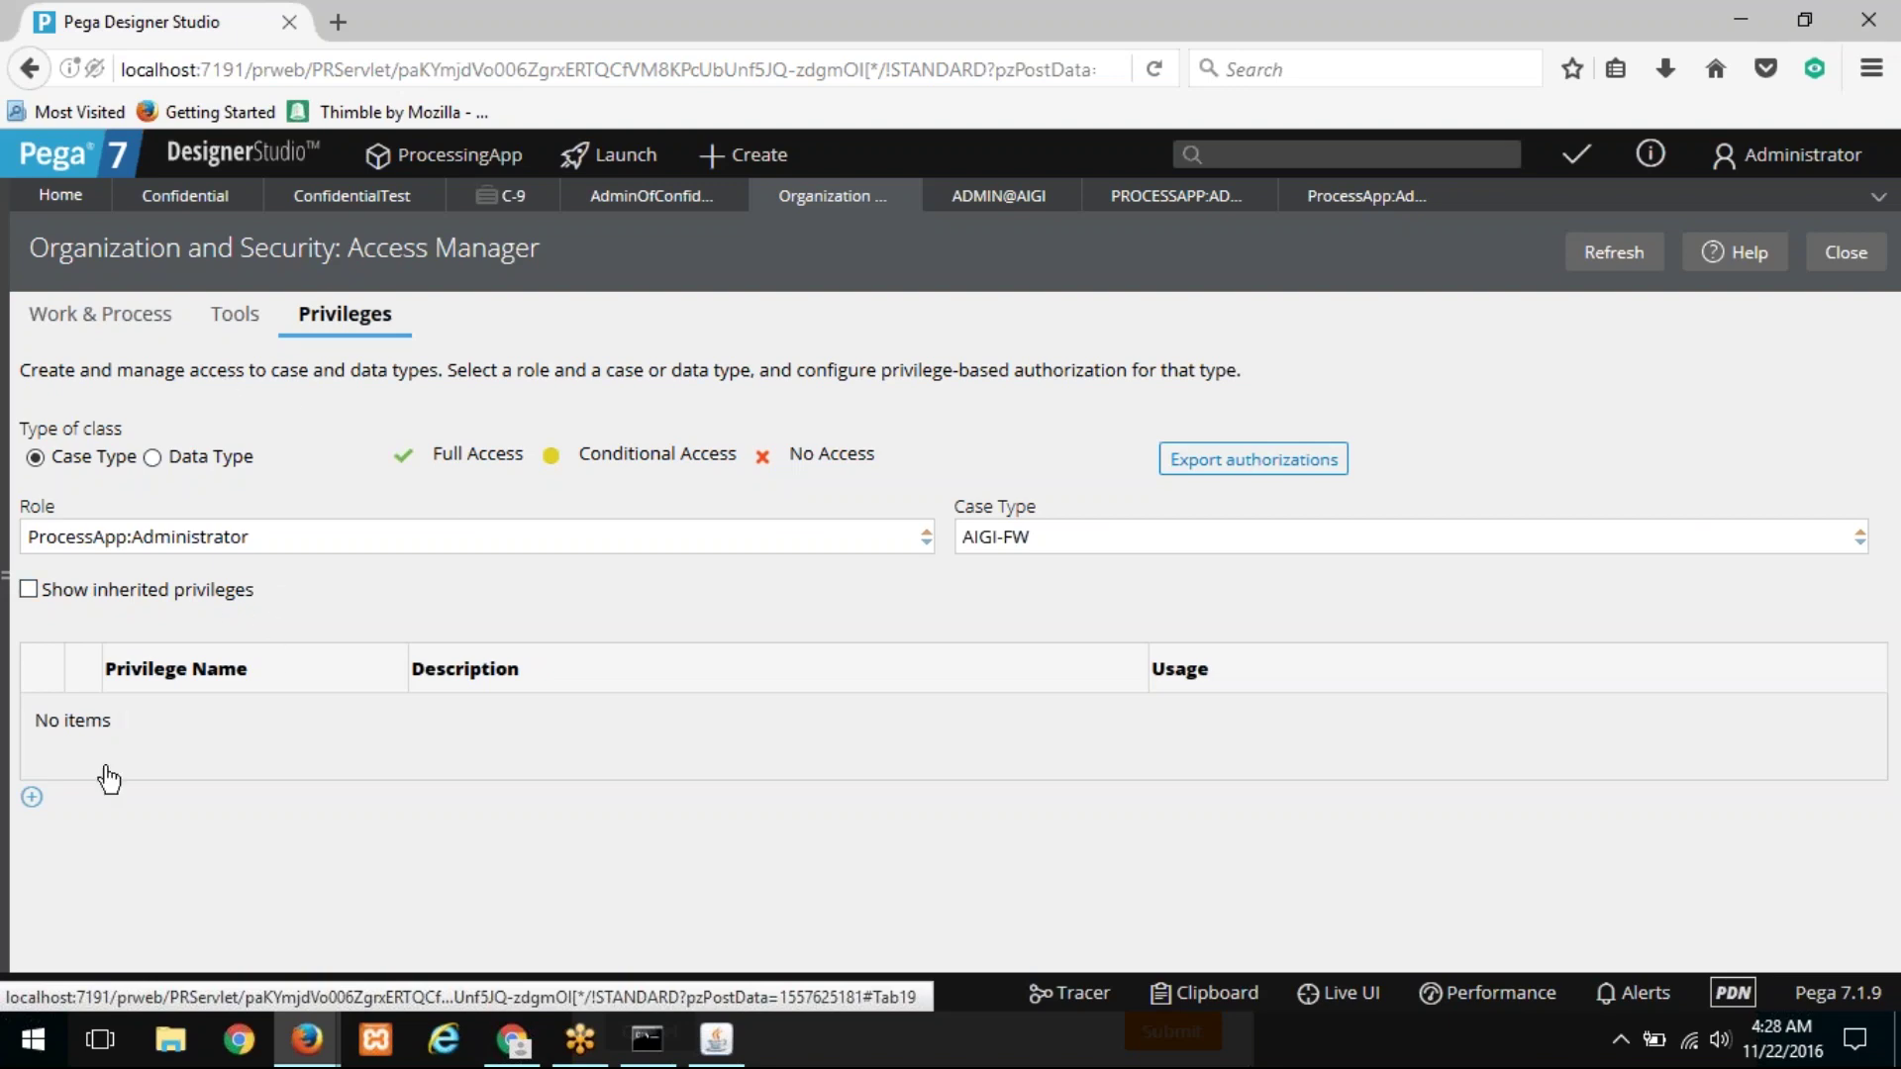
{"action": "left_click", "coordinate": [155, 334]}
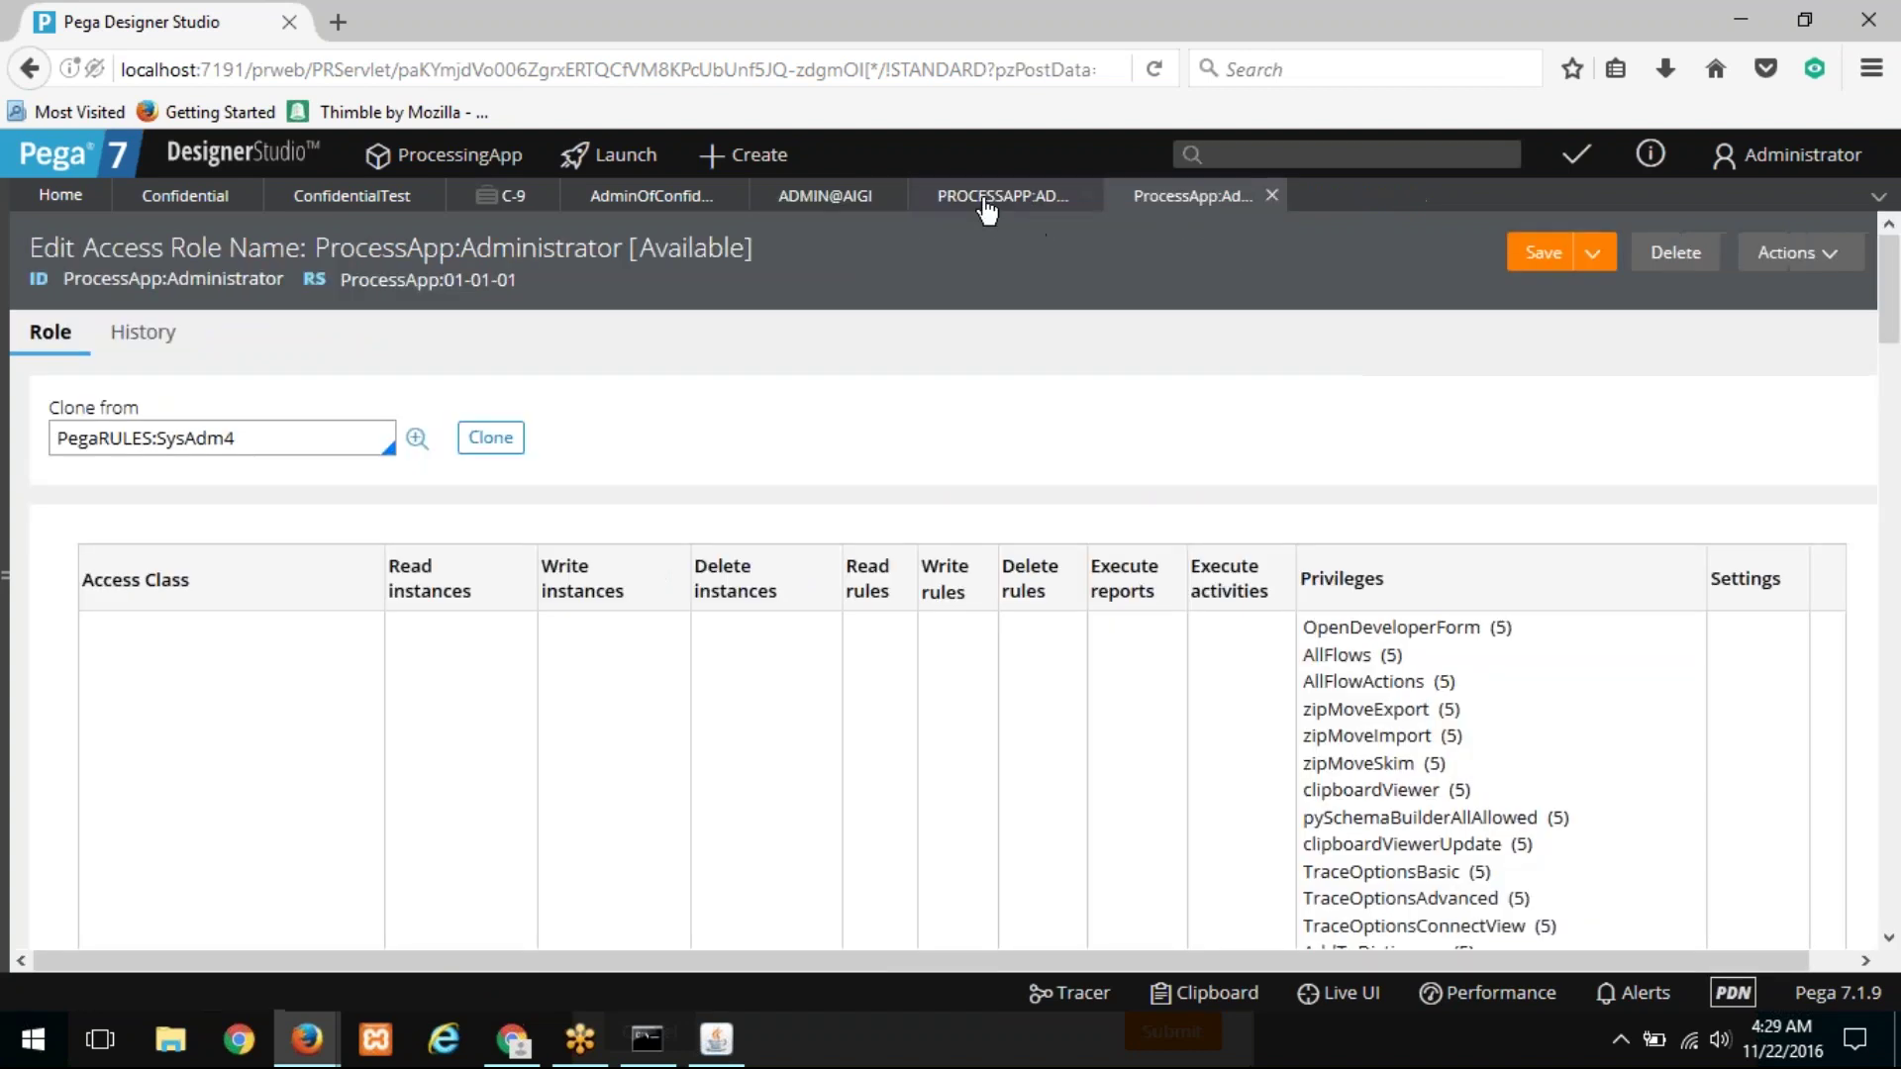
Step: Close Access Manager and review the ProcessApp:Administrator role's class access table
{"action": "left_click", "coordinate": [857, 206]}
{"action": "left_click", "coordinate": [1054, 213]}
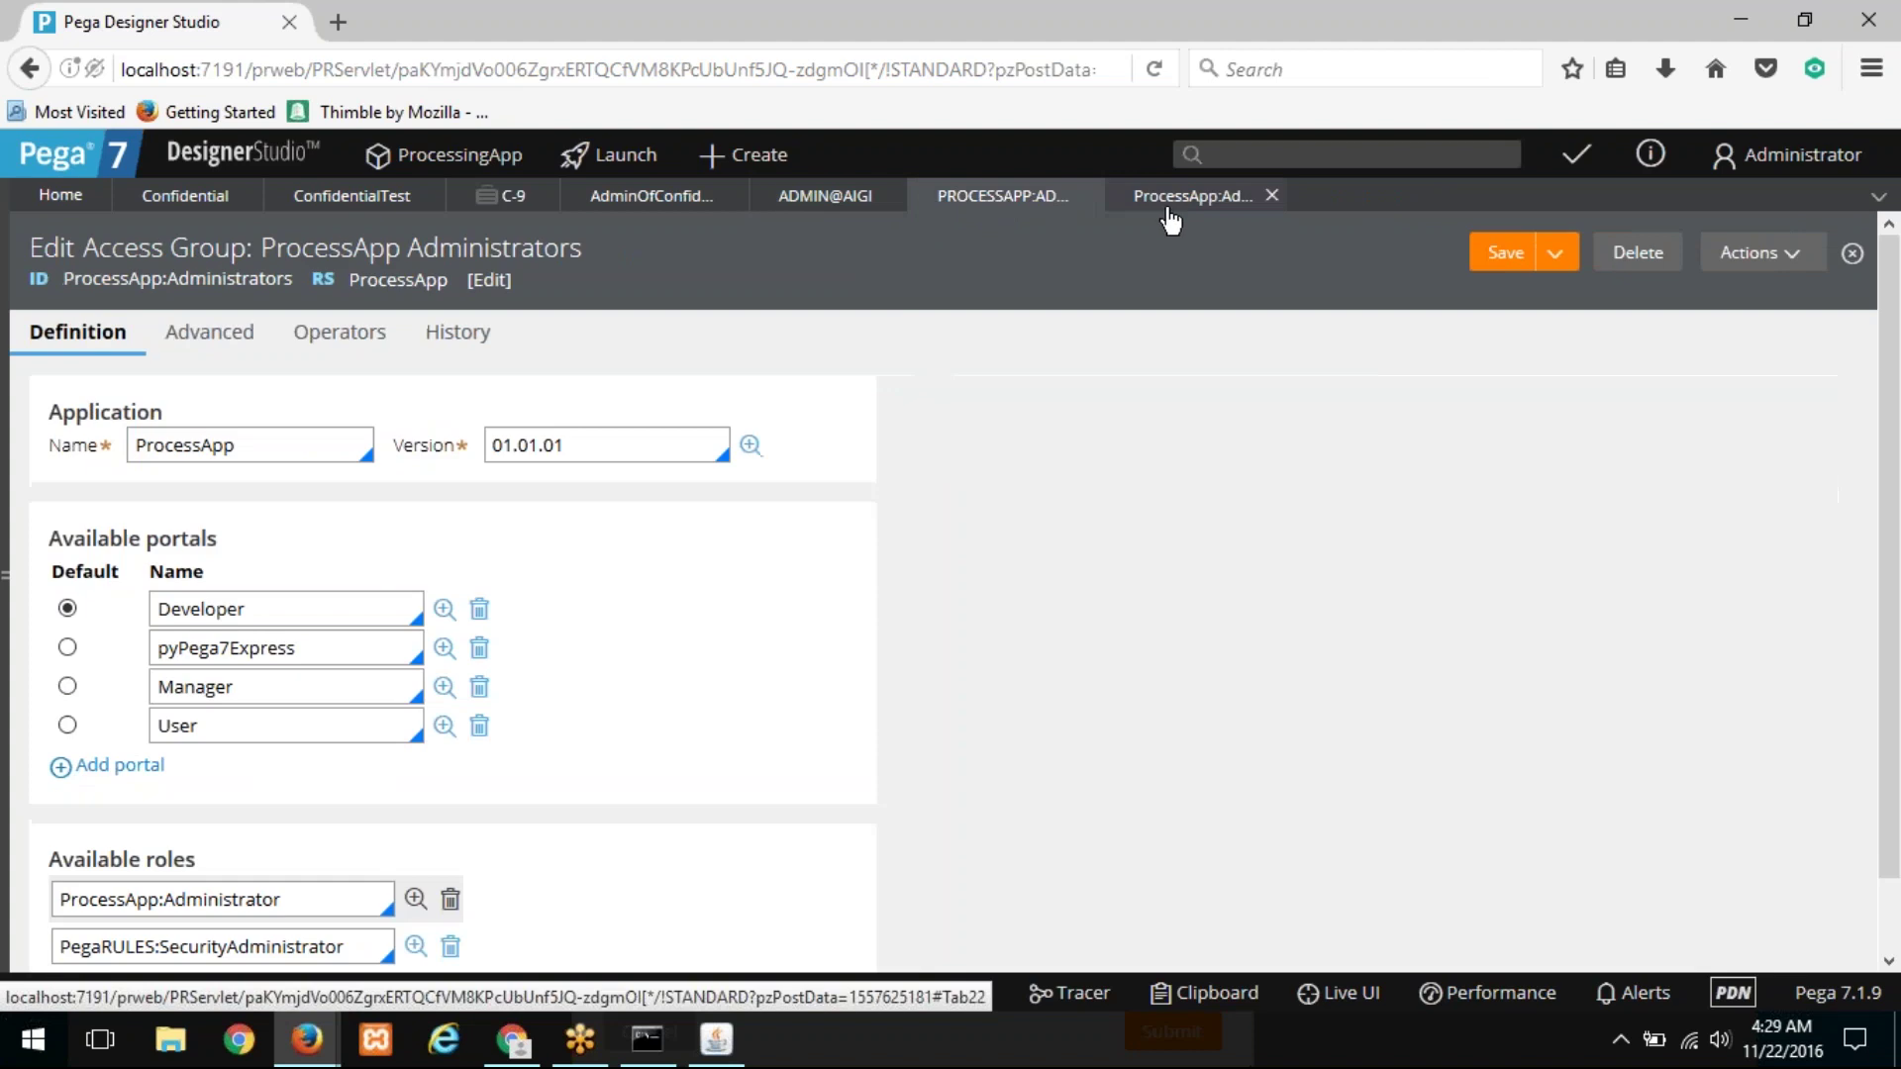
{"action": "left_click", "coordinate": [1167, 220]}
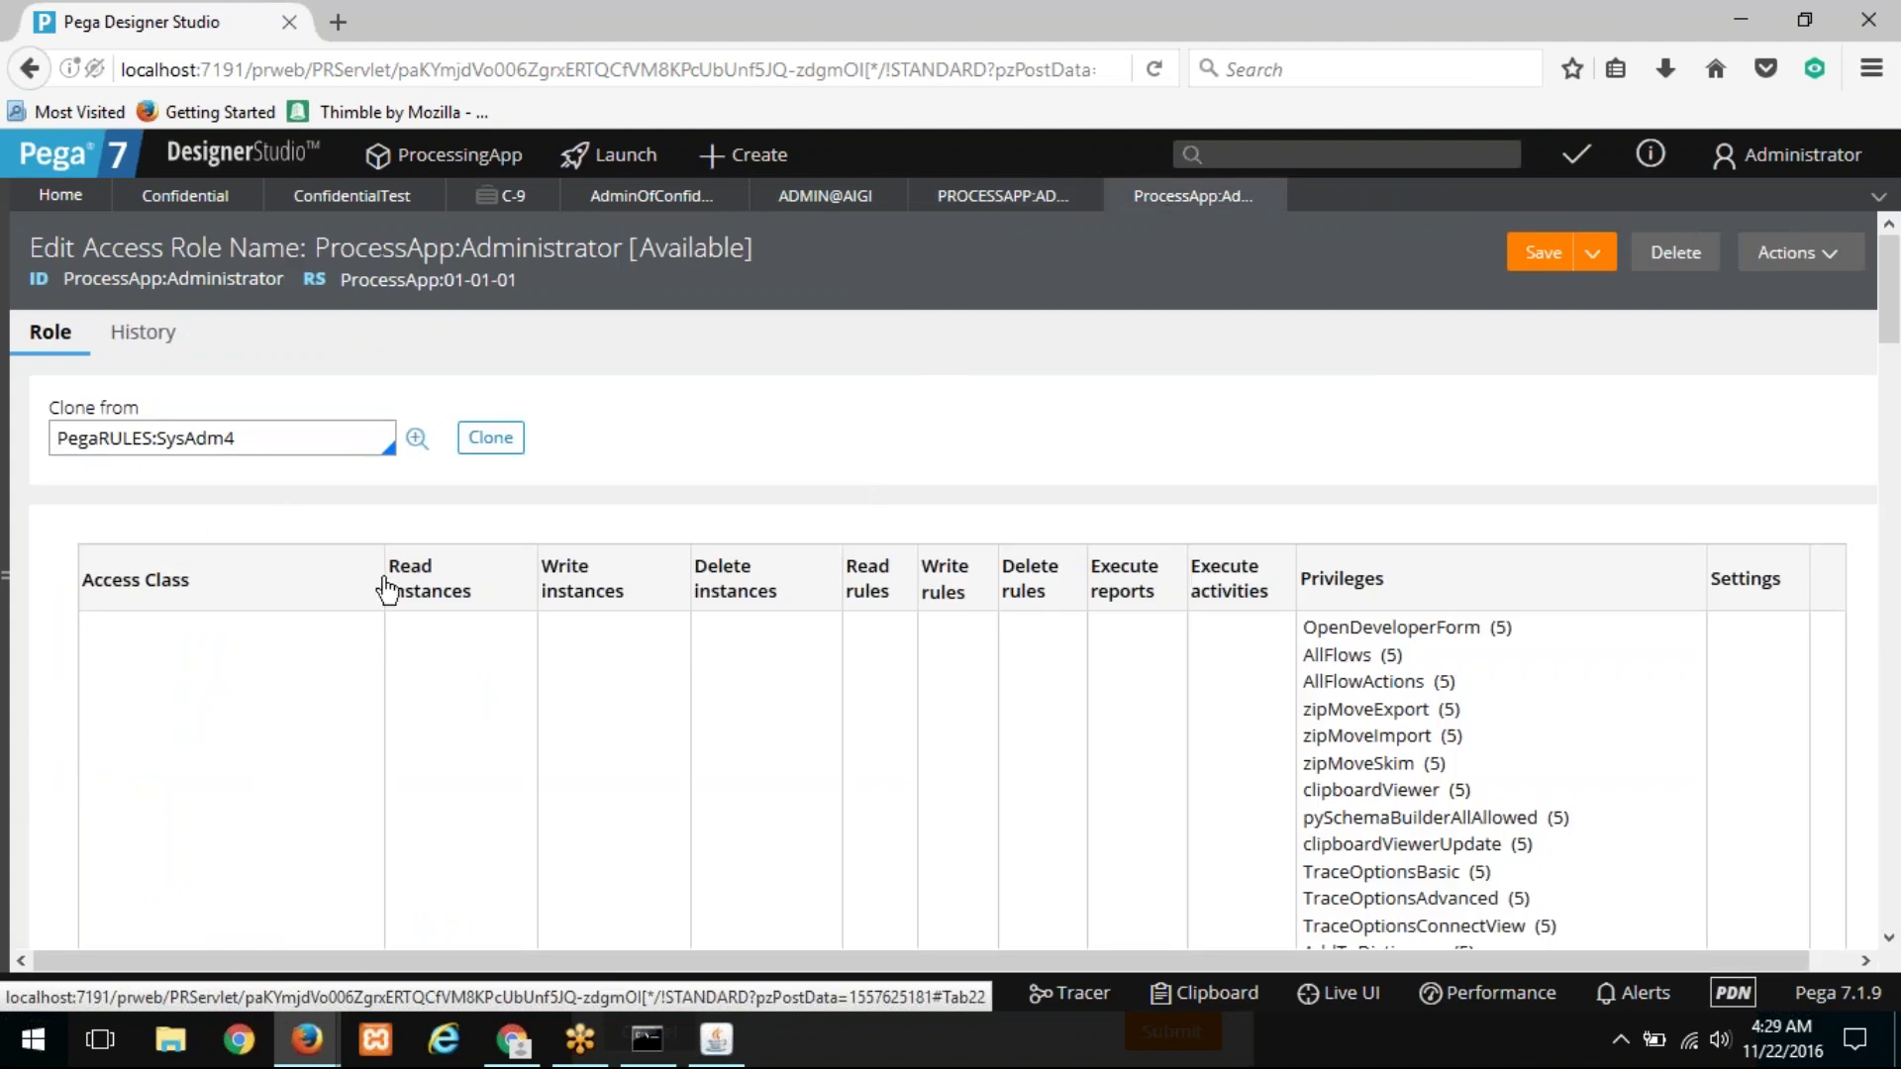
{"action": "scroll", "coordinate": [388, 569], "scroll_direction": "down", "scroll_amount": 1}
{"action": "scroll", "coordinate": [388, 570], "scroll_direction": "down", "scroll_amount": 15}
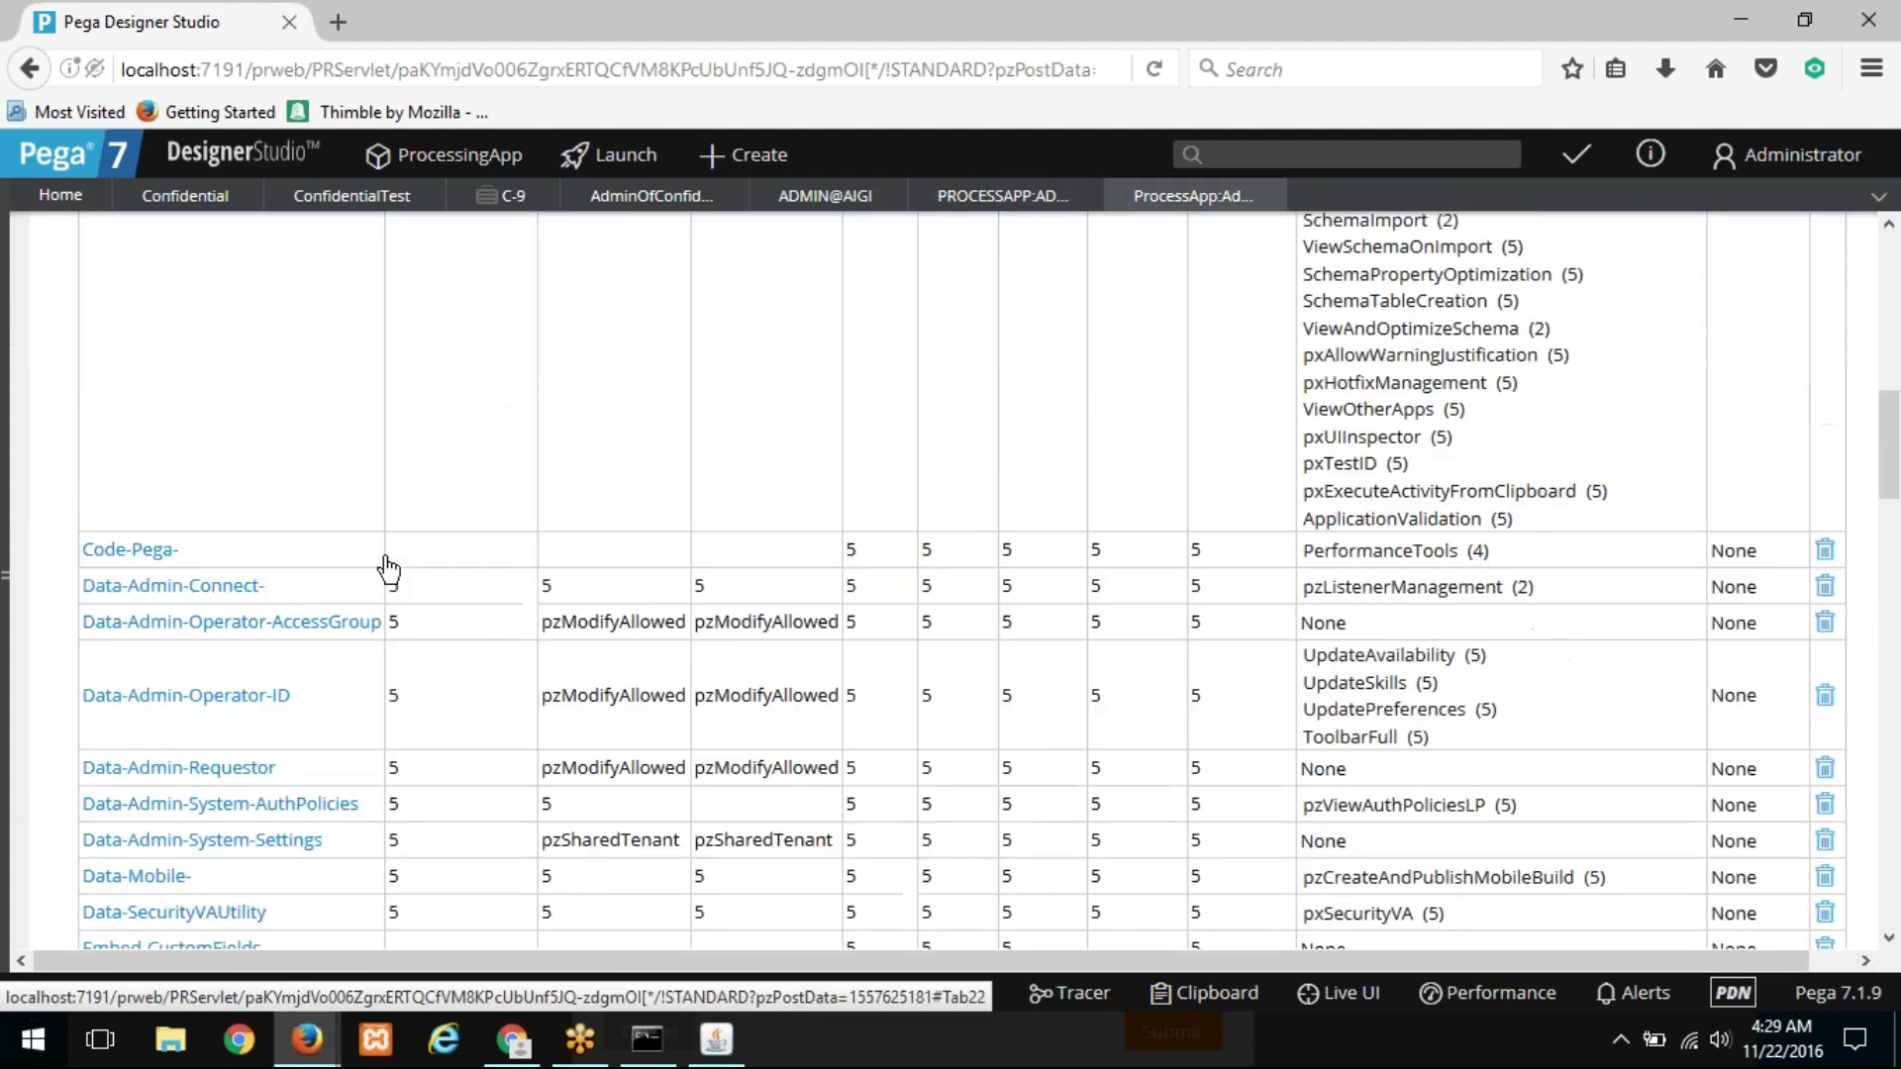
{"action": "scroll", "coordinate": [634, 547], "scroll_direction": "down", "scroll_amount": 3}
{"action": "scroll", "coordinate": [628, 543], "scroll_direction": "up", "scroll_amount": 20}
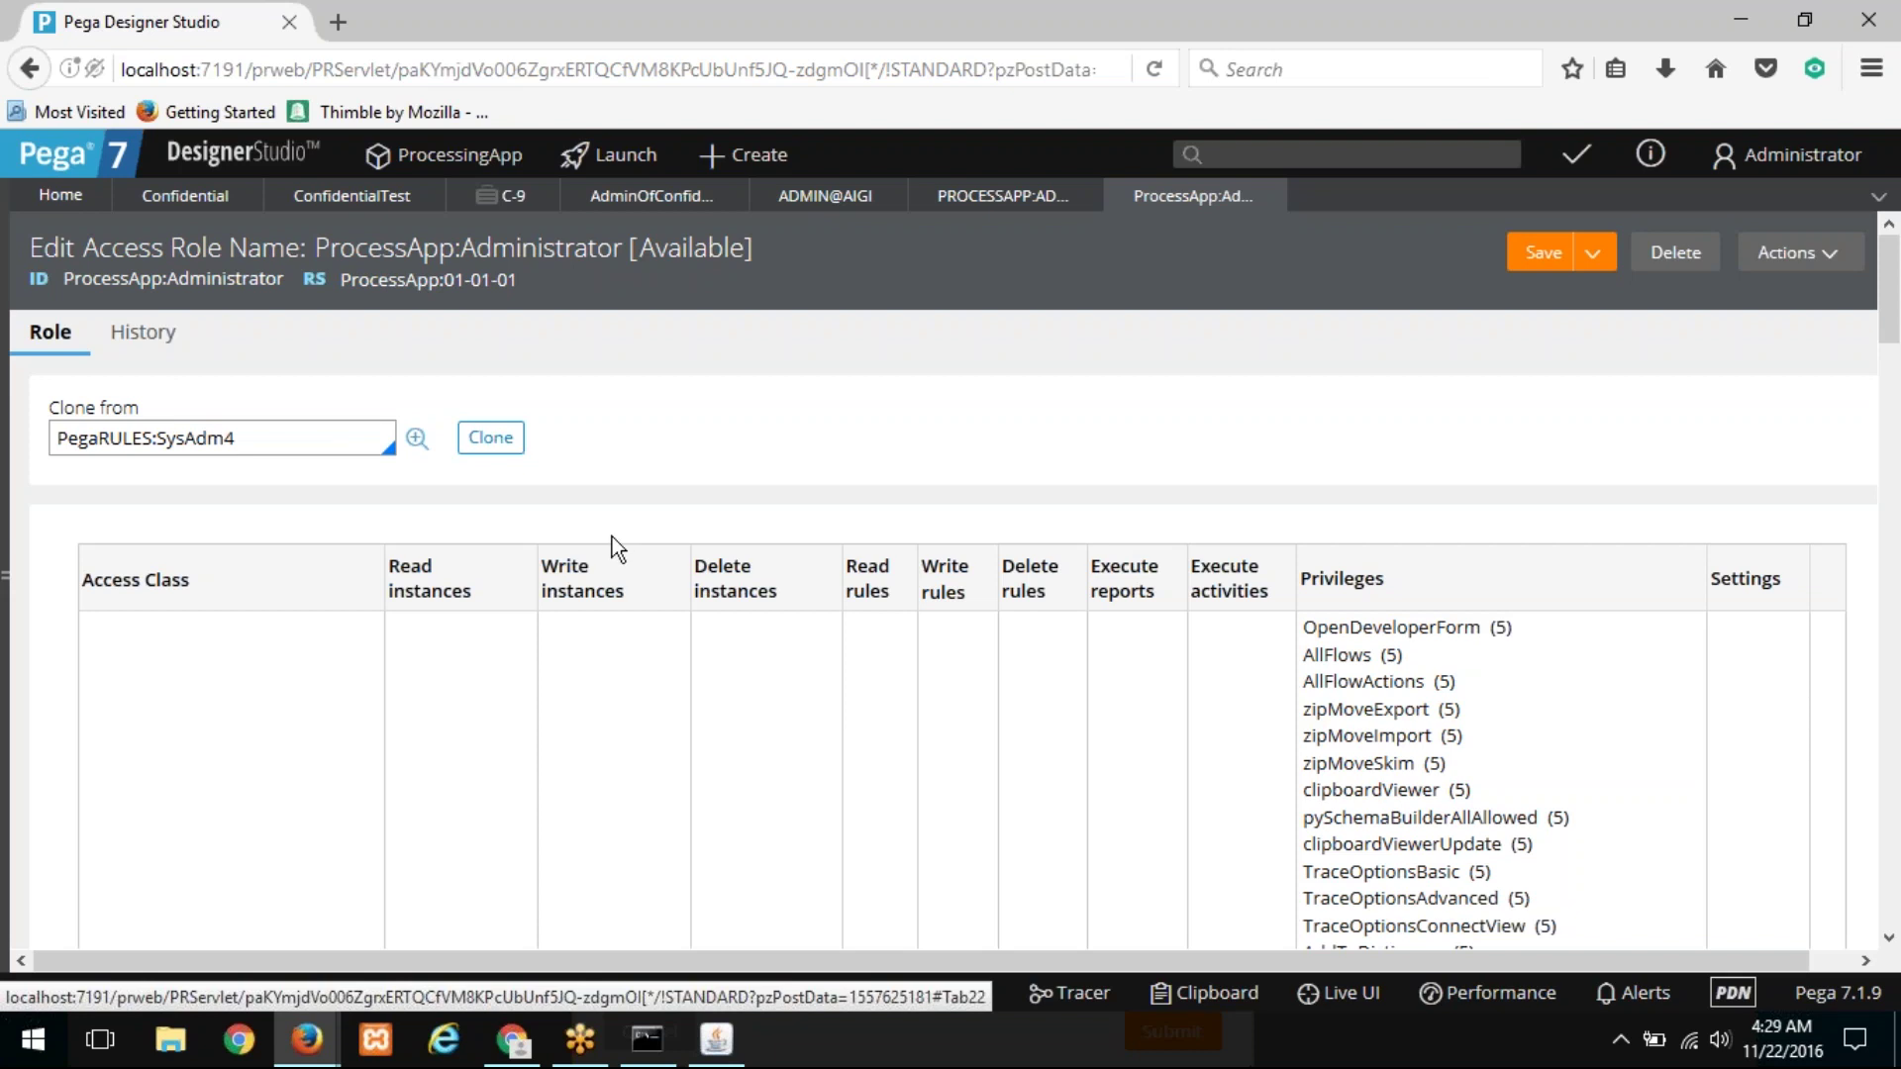
Step: Check the C-9 claim and ConfidentialTest category, then recheck the role's AdminOfConfidentialFiles grant
{"action": "left_click", "coordinate": [480, 203]}
{"action": "left_click", "coordinate": [426, 196]}
{"action": "left_click", "coordinate": [1188, 203]}
{"action": "scroll", "coordinate": [971, 522], "scroll_direction": "down", "scroll_amount": 10}
{"action": "scroll", "coordinate": [969, 529], "scroll_direction": "down", "scroll_amount": 10}
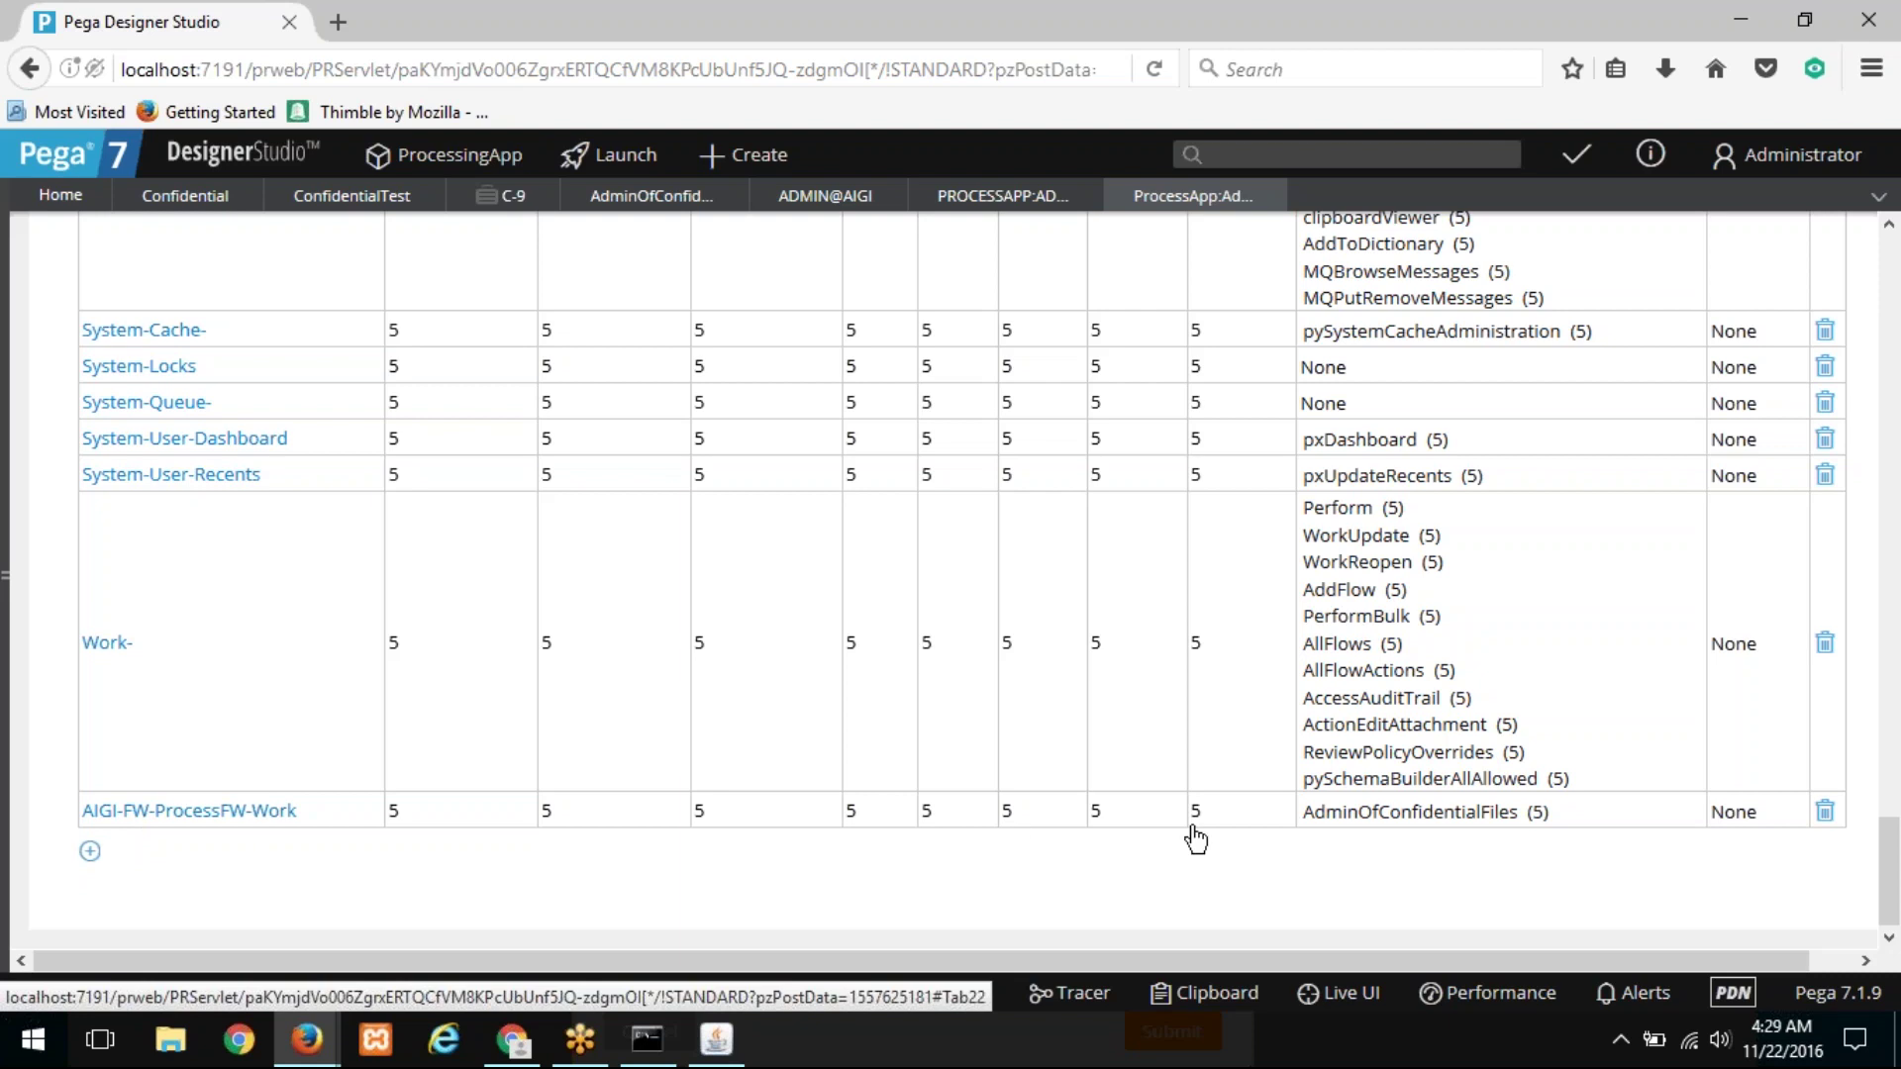
{"action": "scroll", "coordinate": [785, 451], "scroll_direction": "up", "scroll_amount": 20}
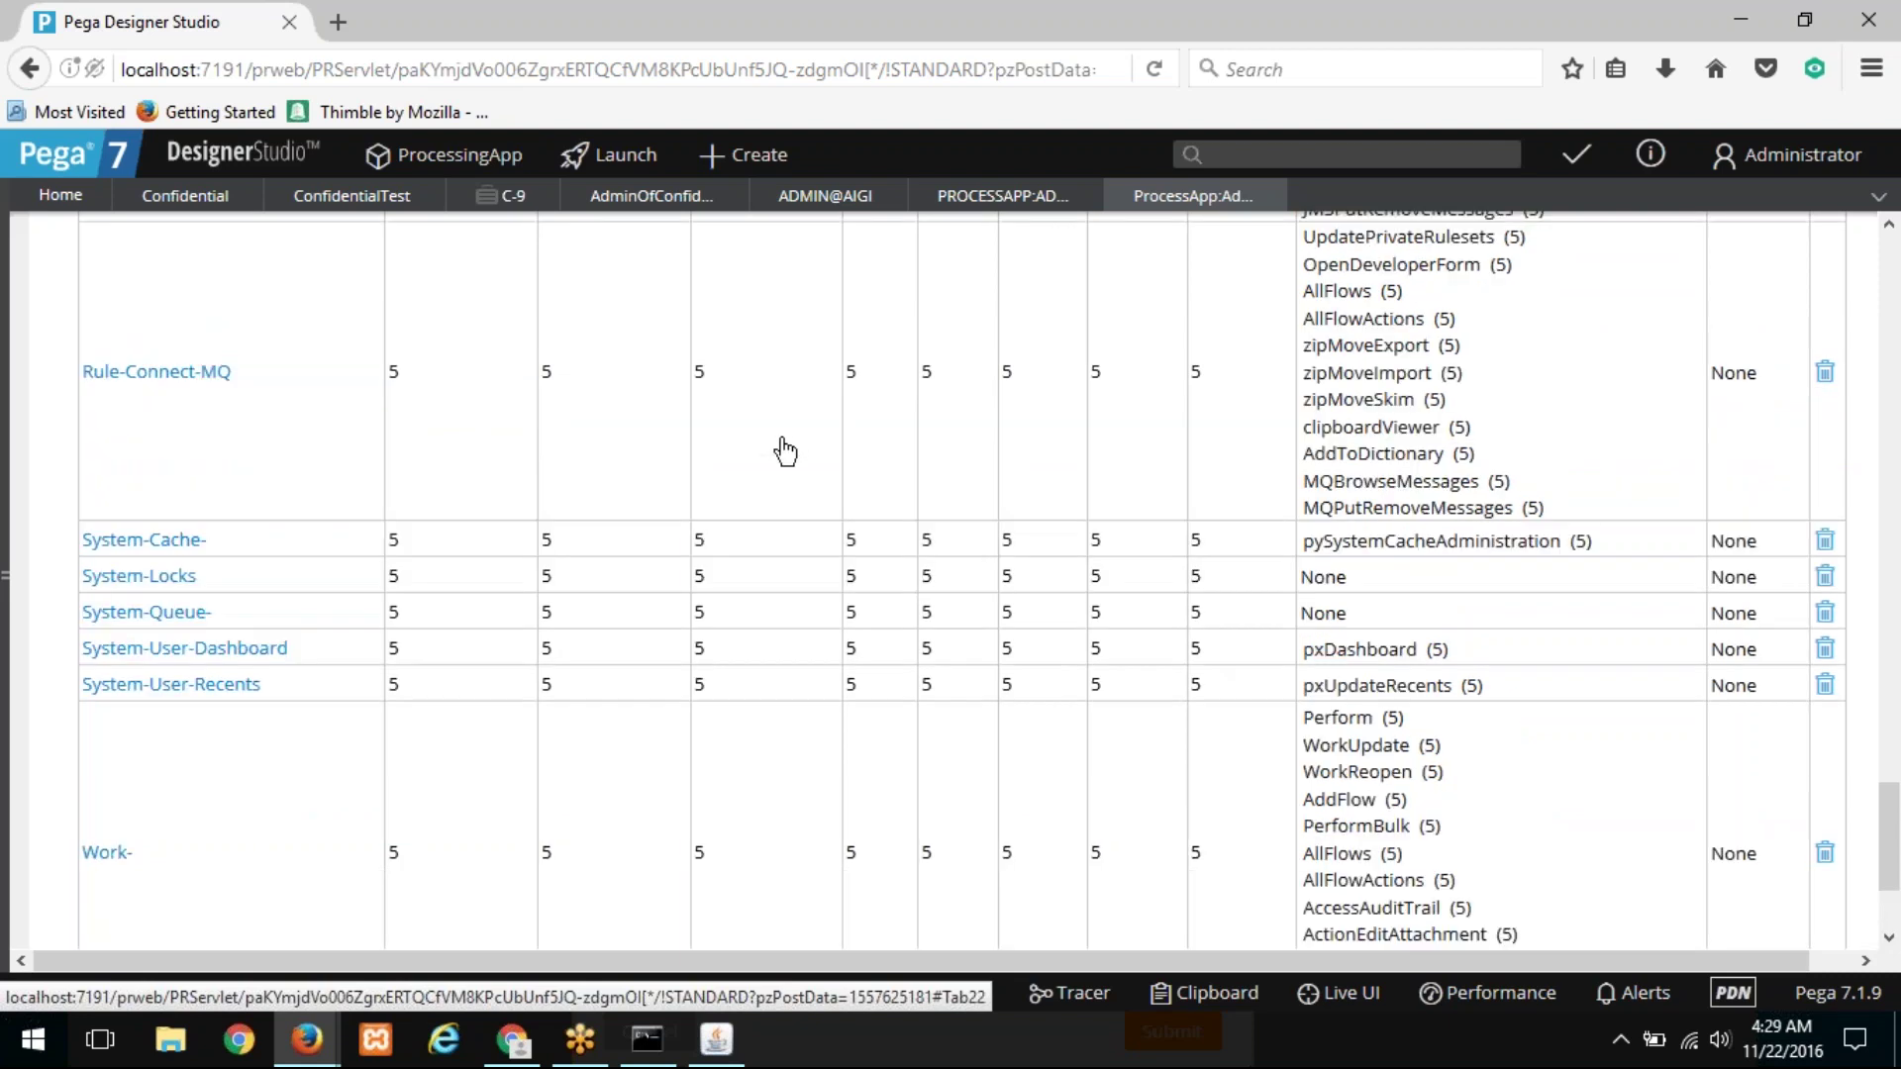
{"action": "left_click", "coordinate": [1782, 155]}
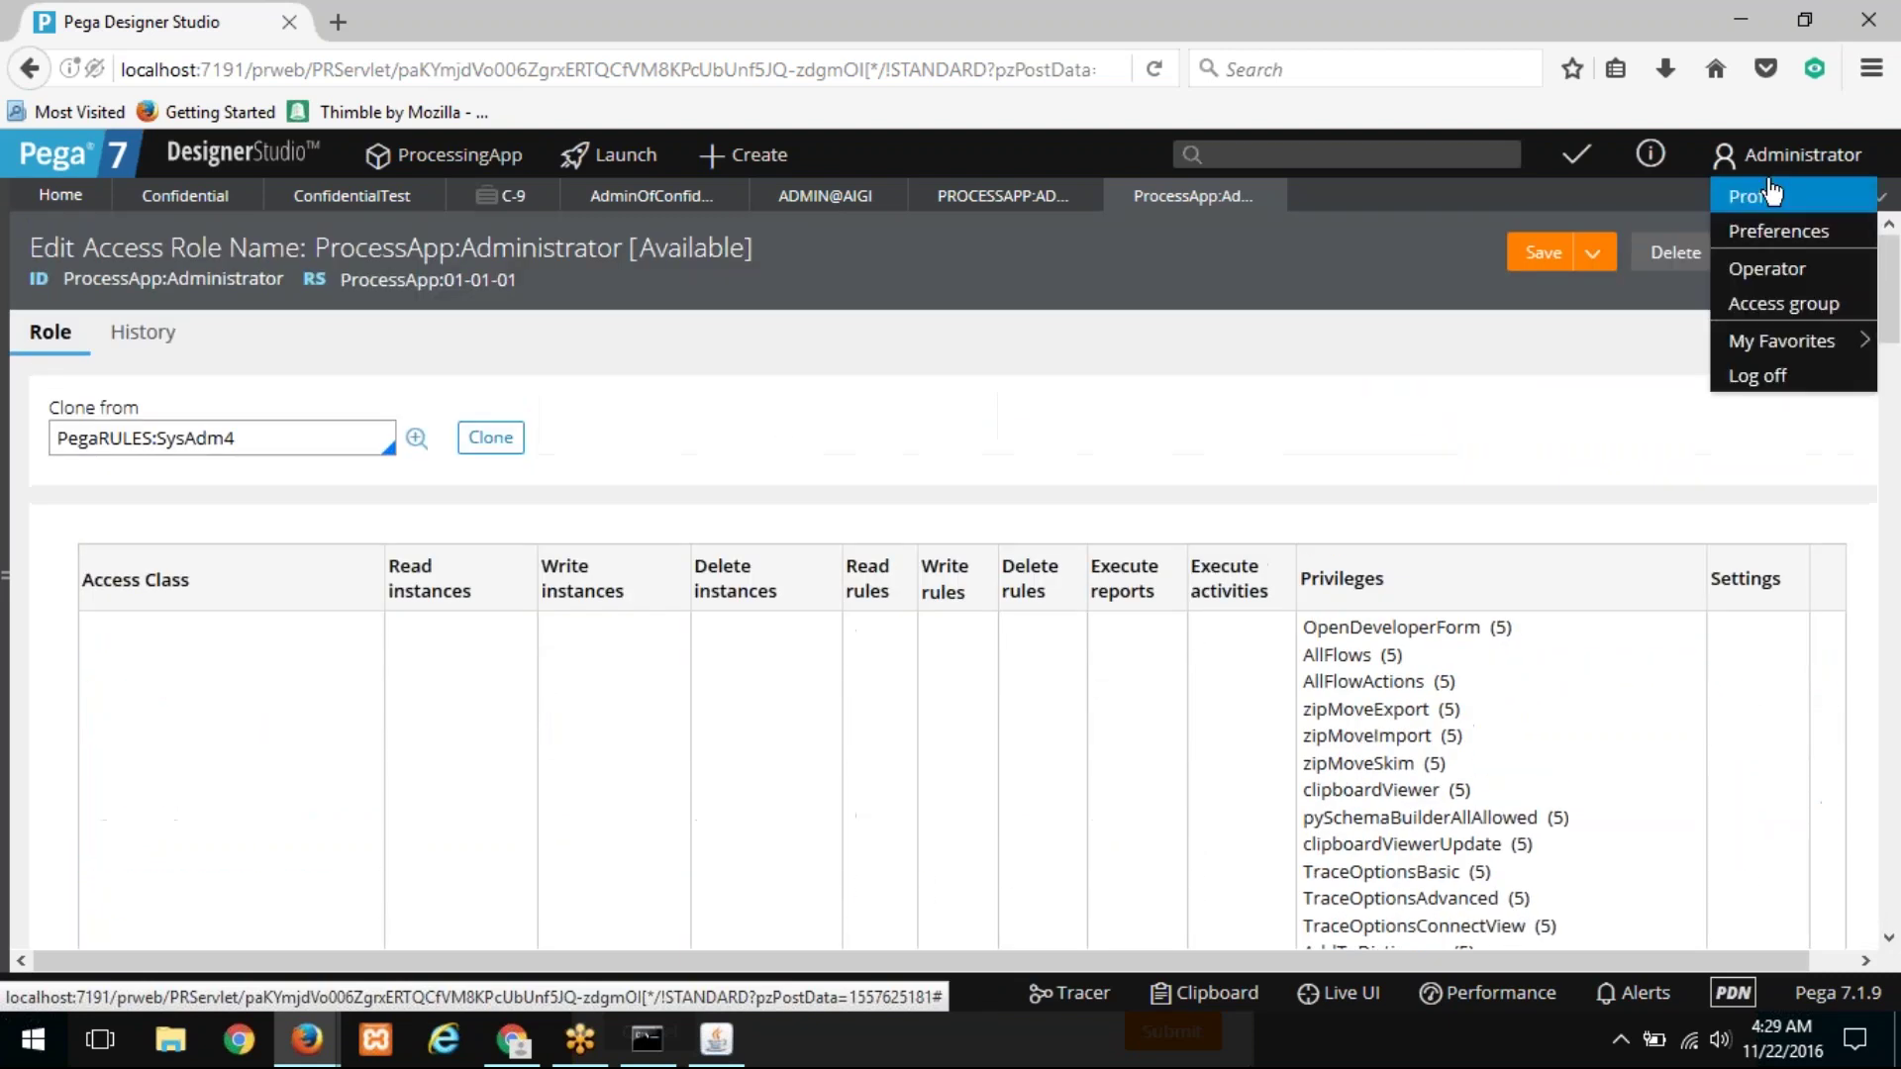
Step: Log off, sign back in with the administrator account, and start a new CClaim case
{"action": "left_click", "coordinate": [1763, 375]}
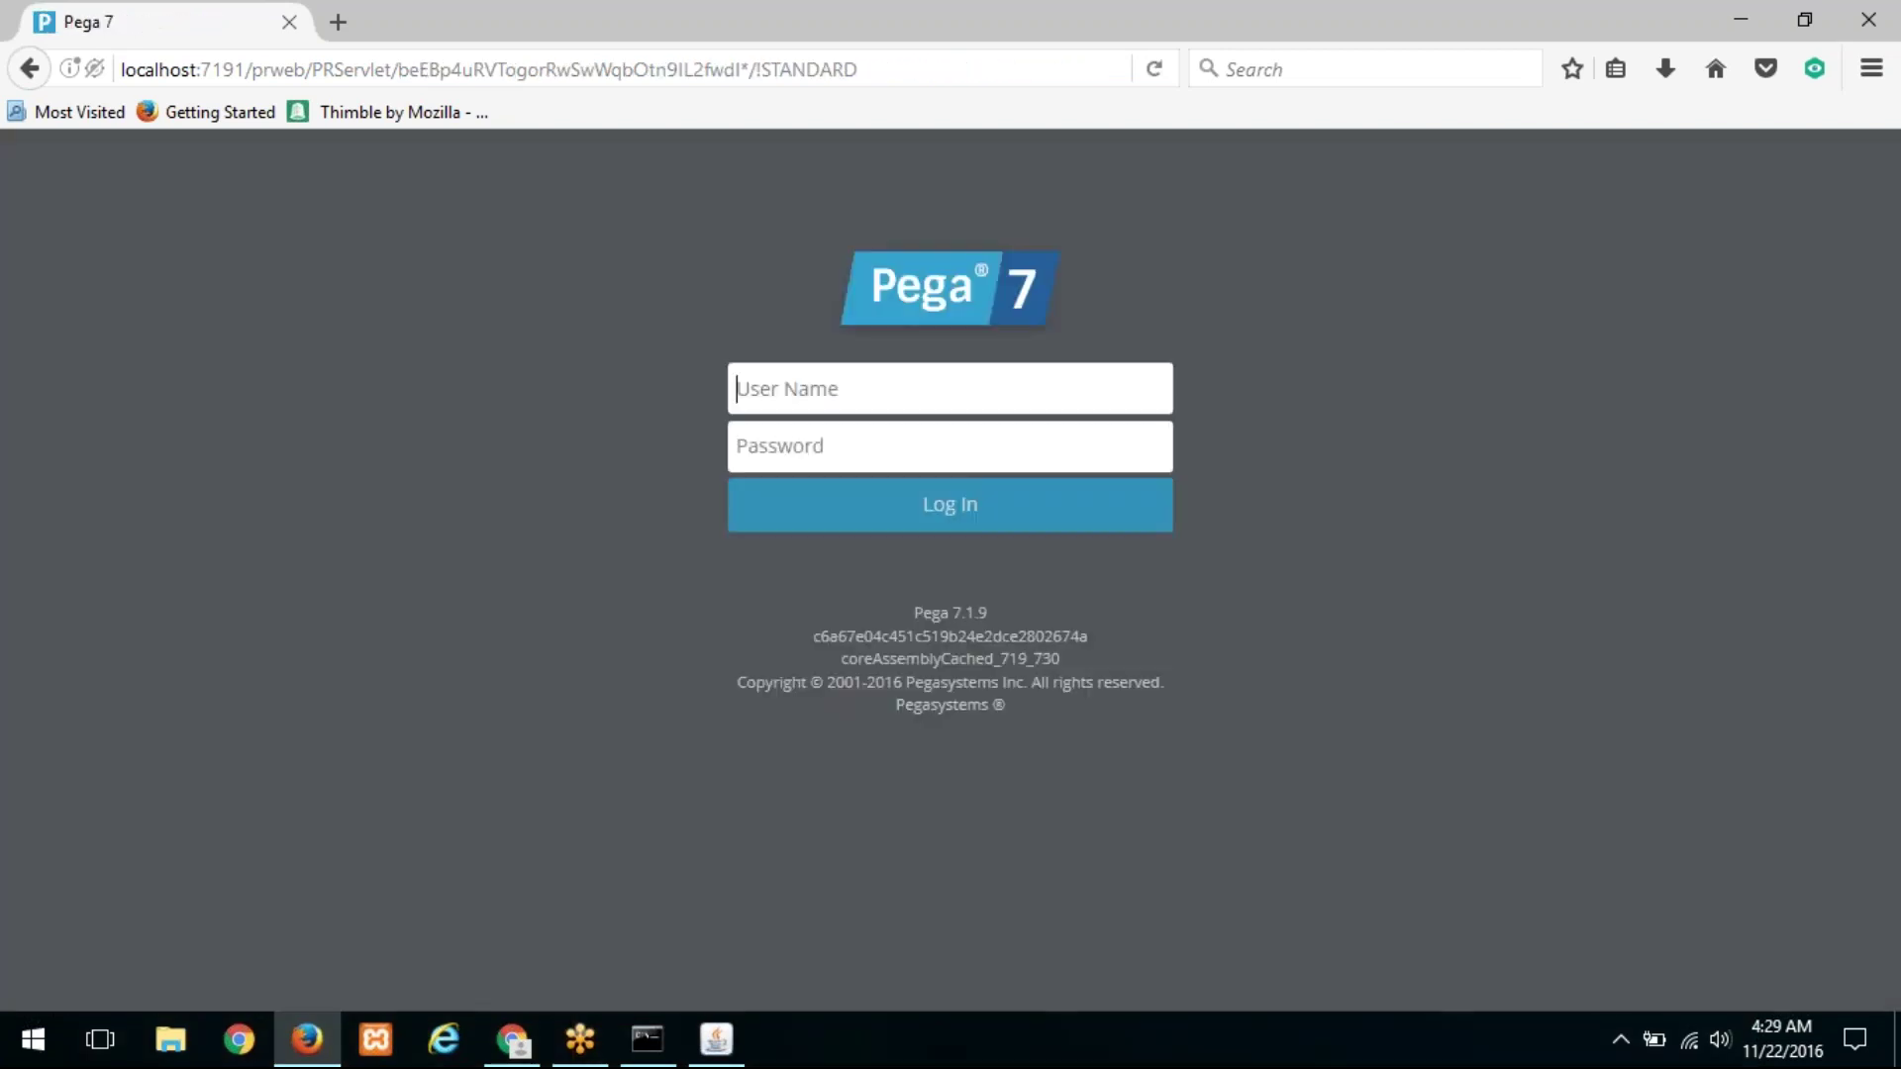
{"action": "type", "text": "ADMIN@AIGI"}
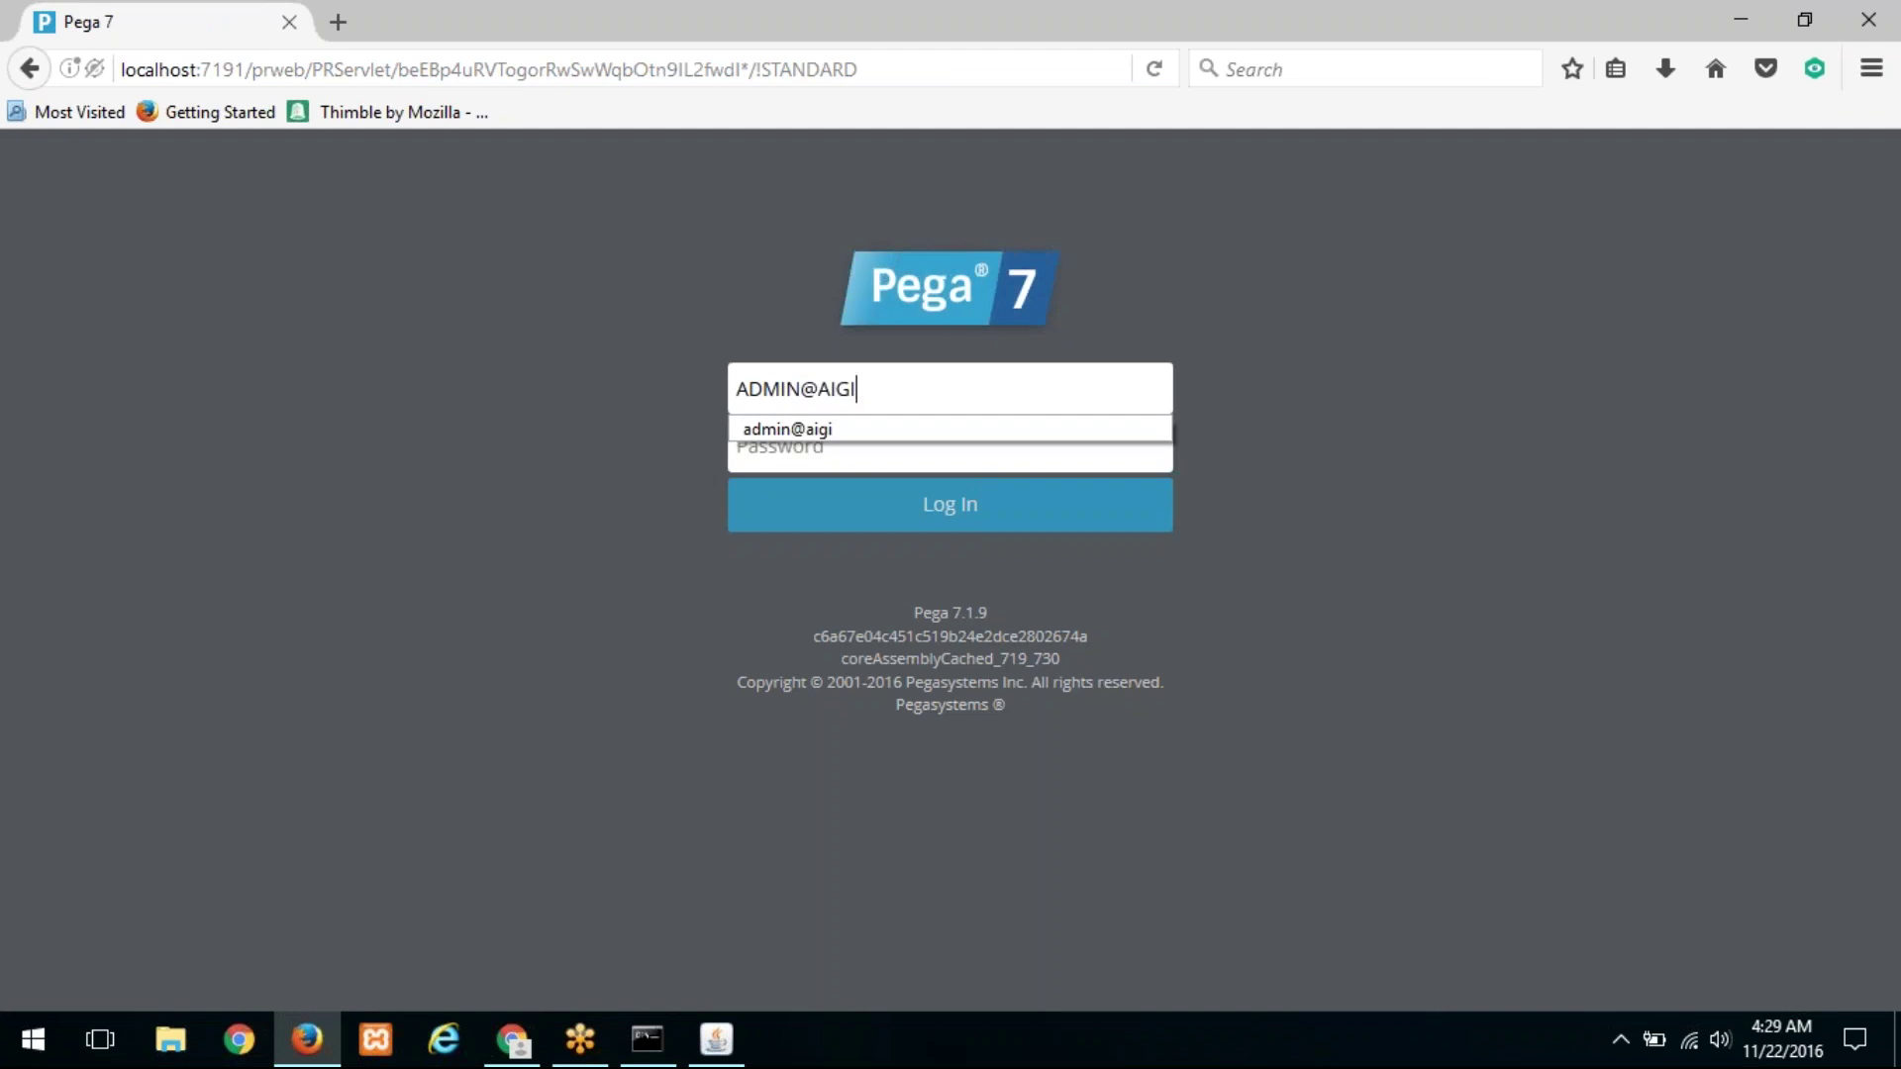
{"action": "key", "text": "Tab"}
{"action": "type", "text": "rules"}
{"action": "key", "text": "Return"}
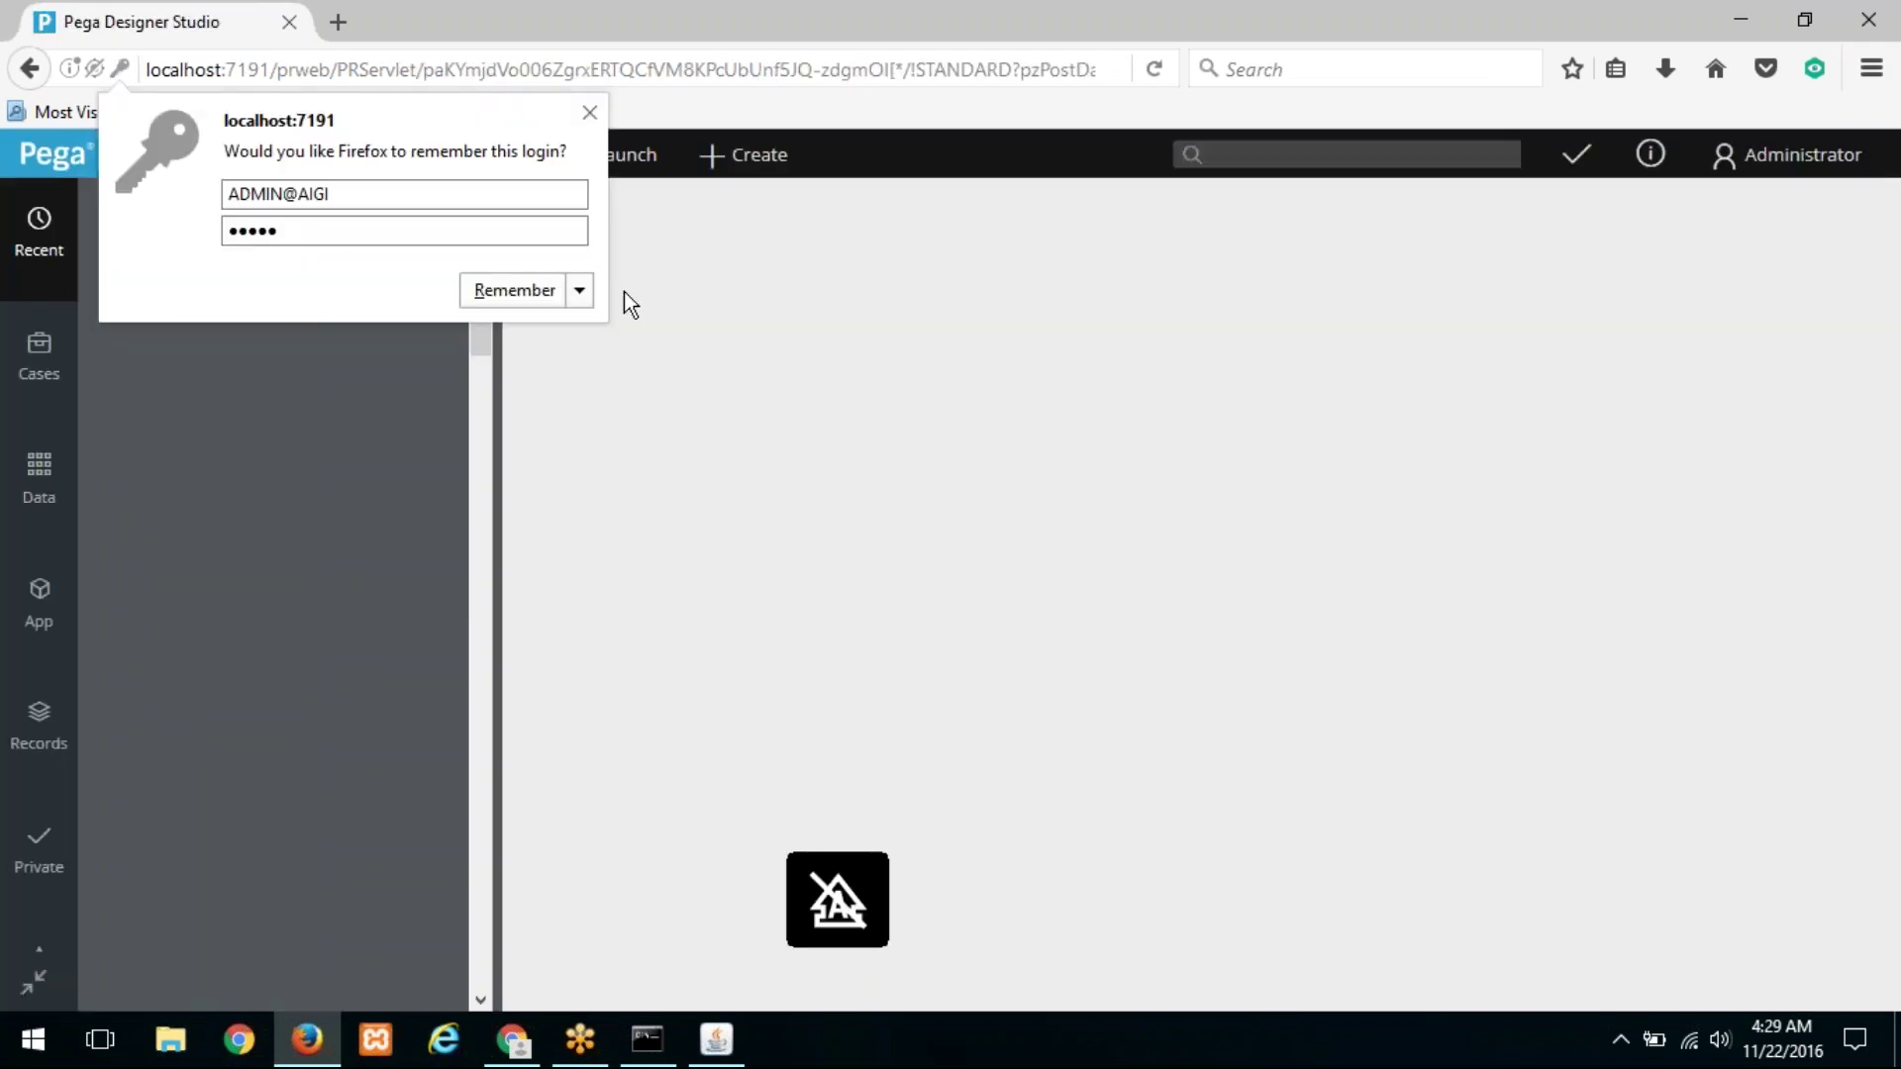
{"action": "left_click", "coordinate": [515, 299]}
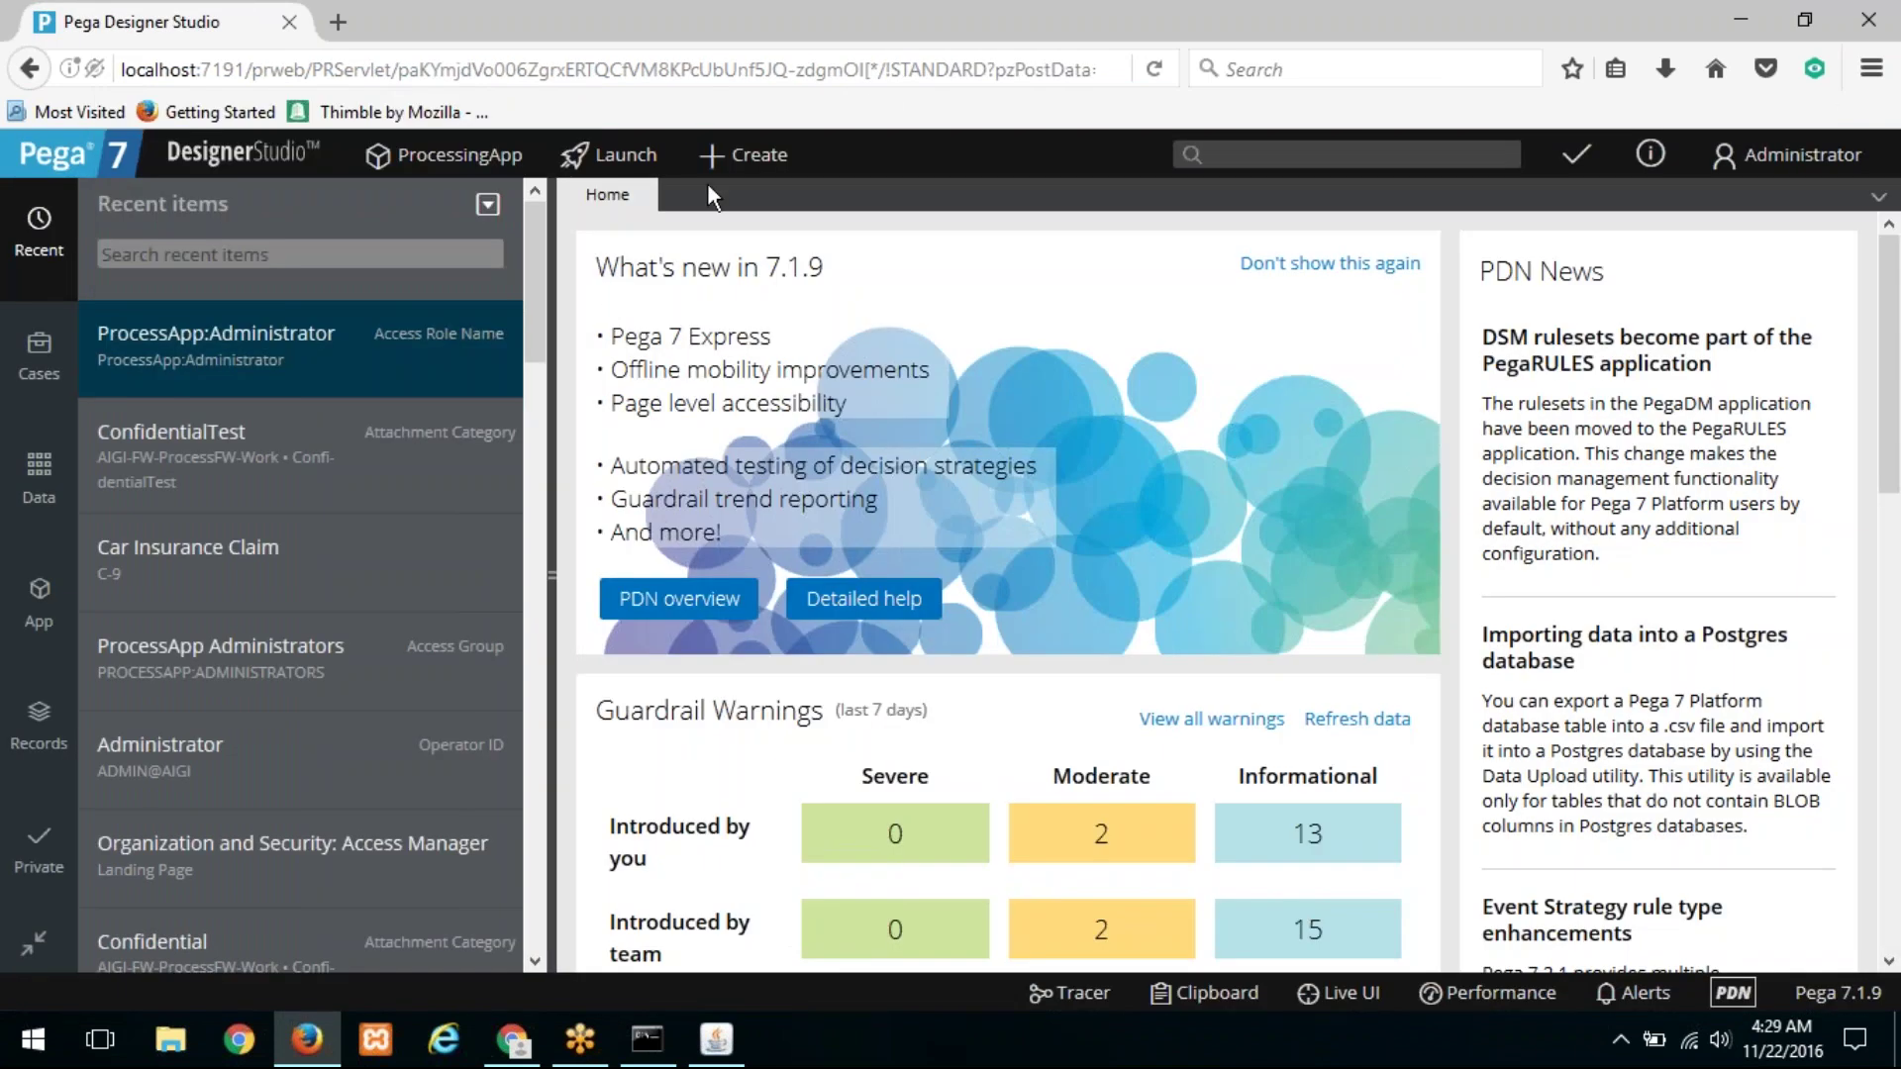
{"action": "left_click", "coordinate": [750, 158]}
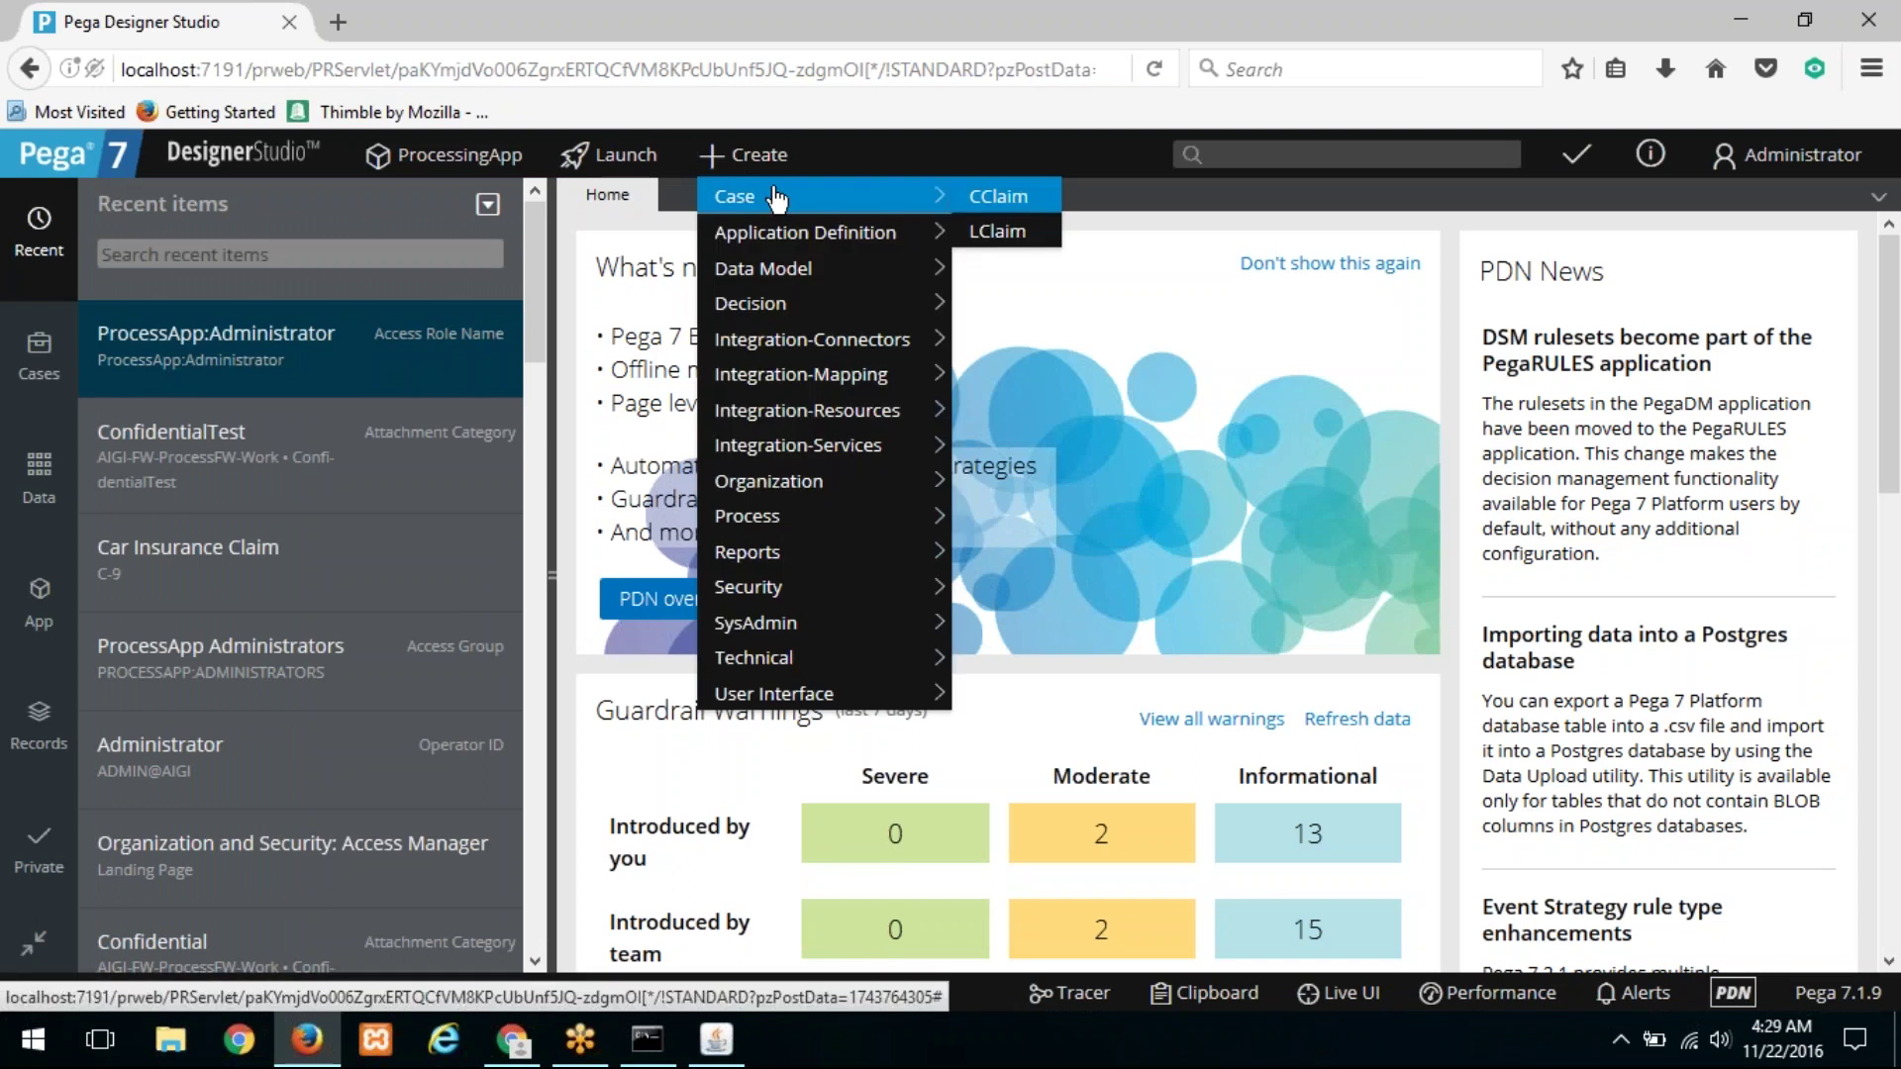
{"action": "left_click", "coordinate": [1111, 192]}
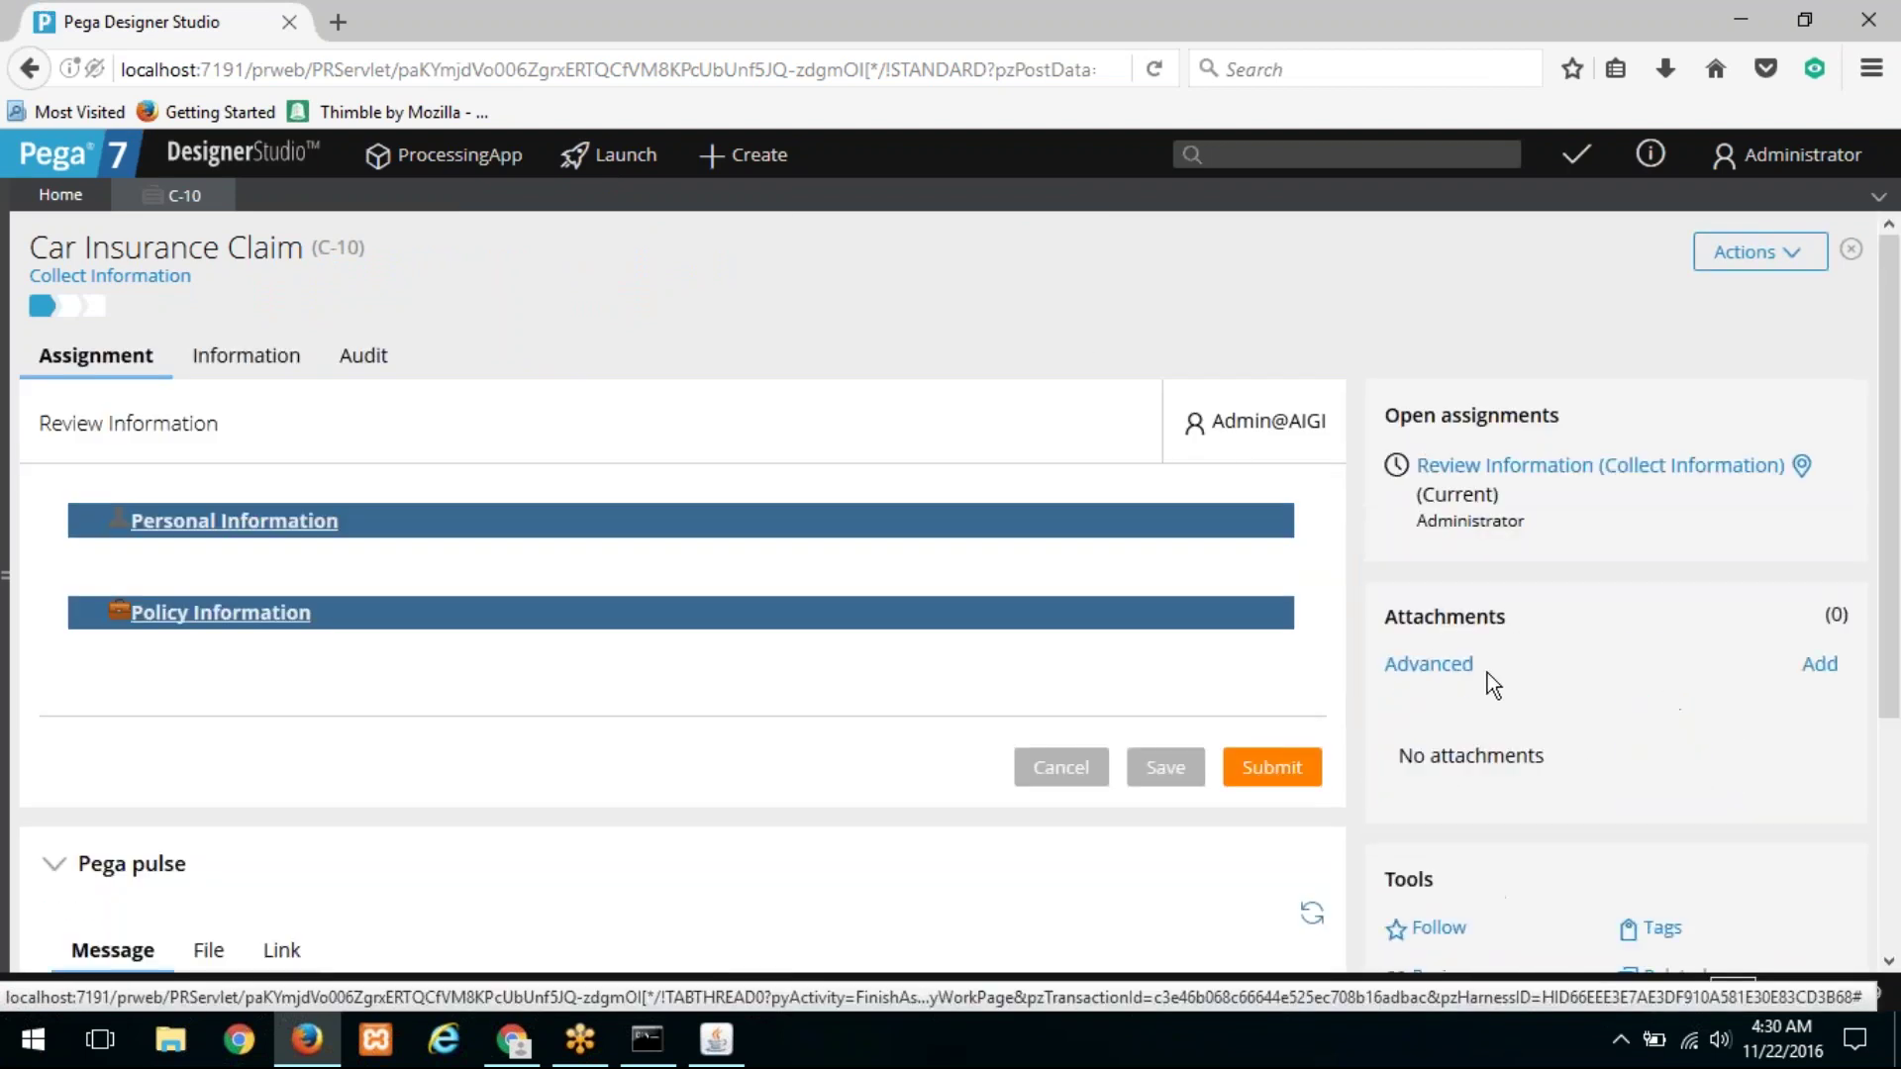
Step: From C-10's advanced attachments window, start a new note with category Confidential
{"action": "left_click", "coordinate": [1820, 665]}
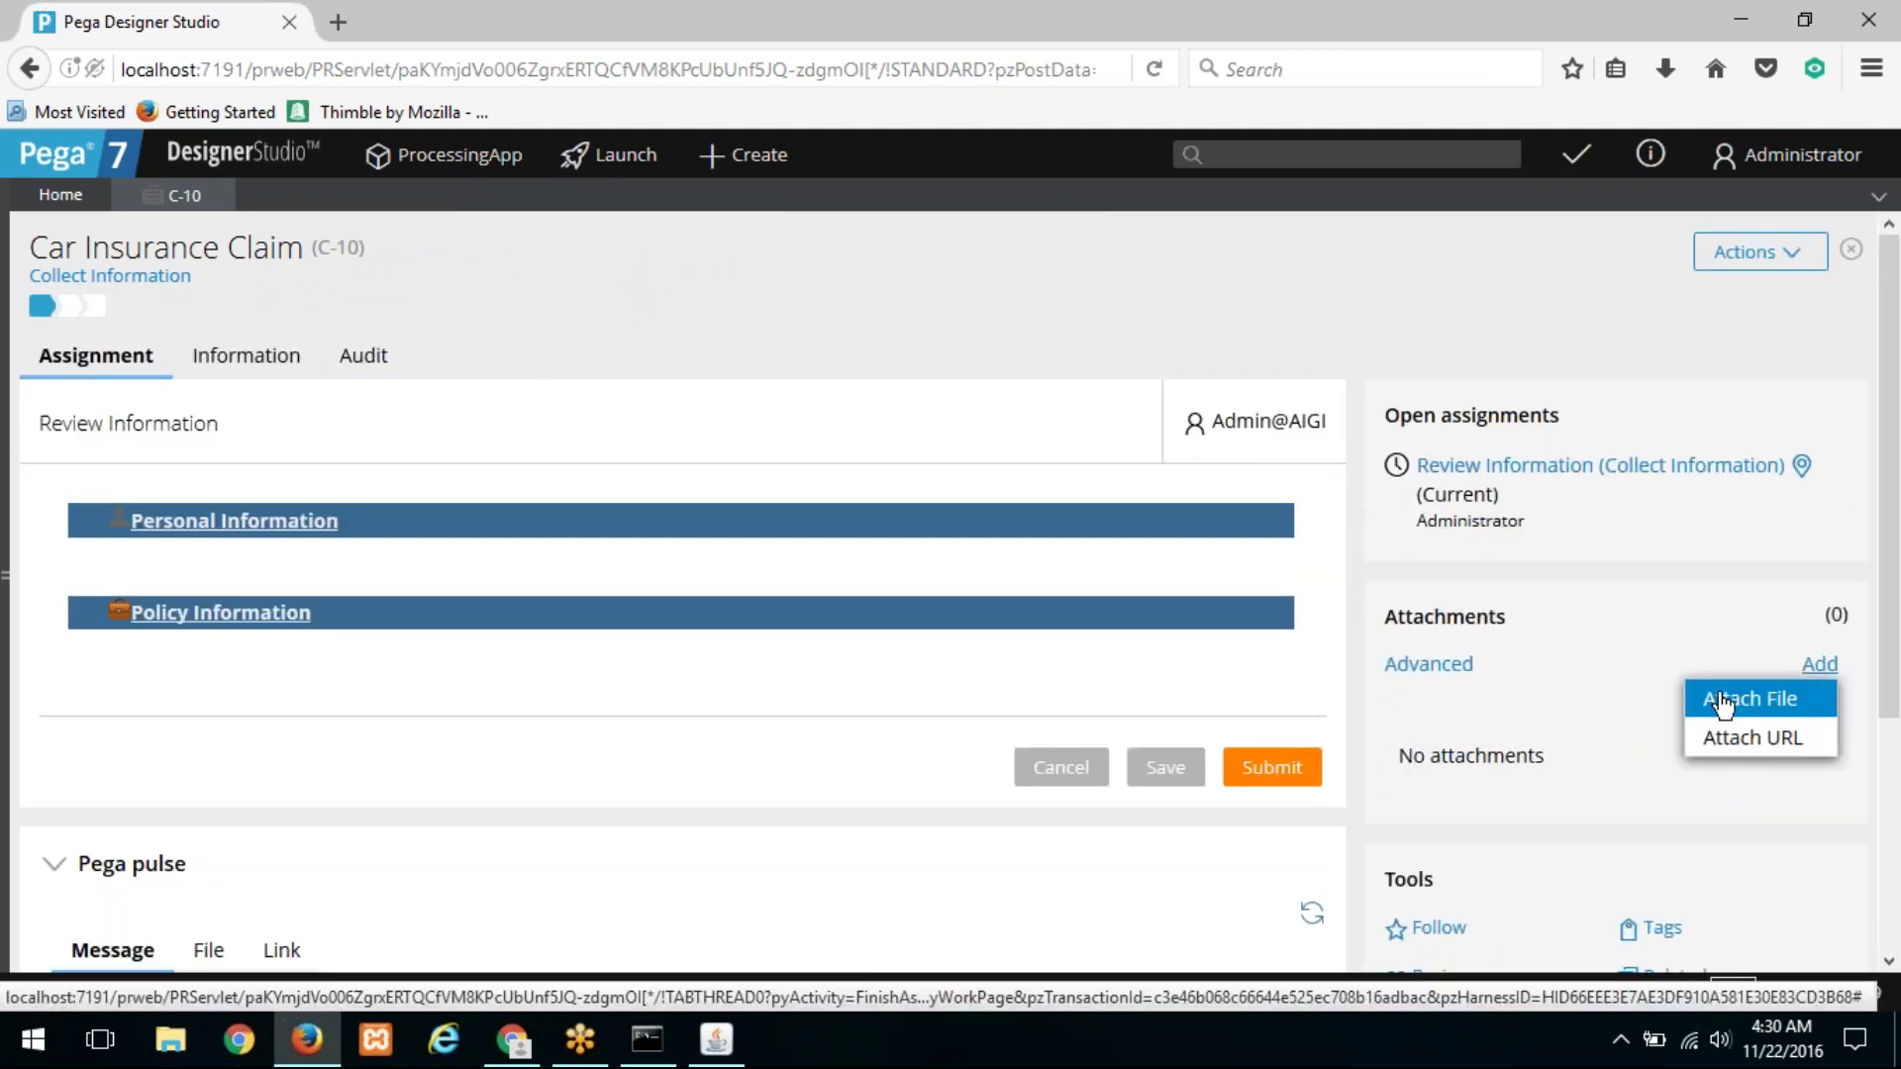
{"action": "left_click", "coordinate": [1124, 640]}
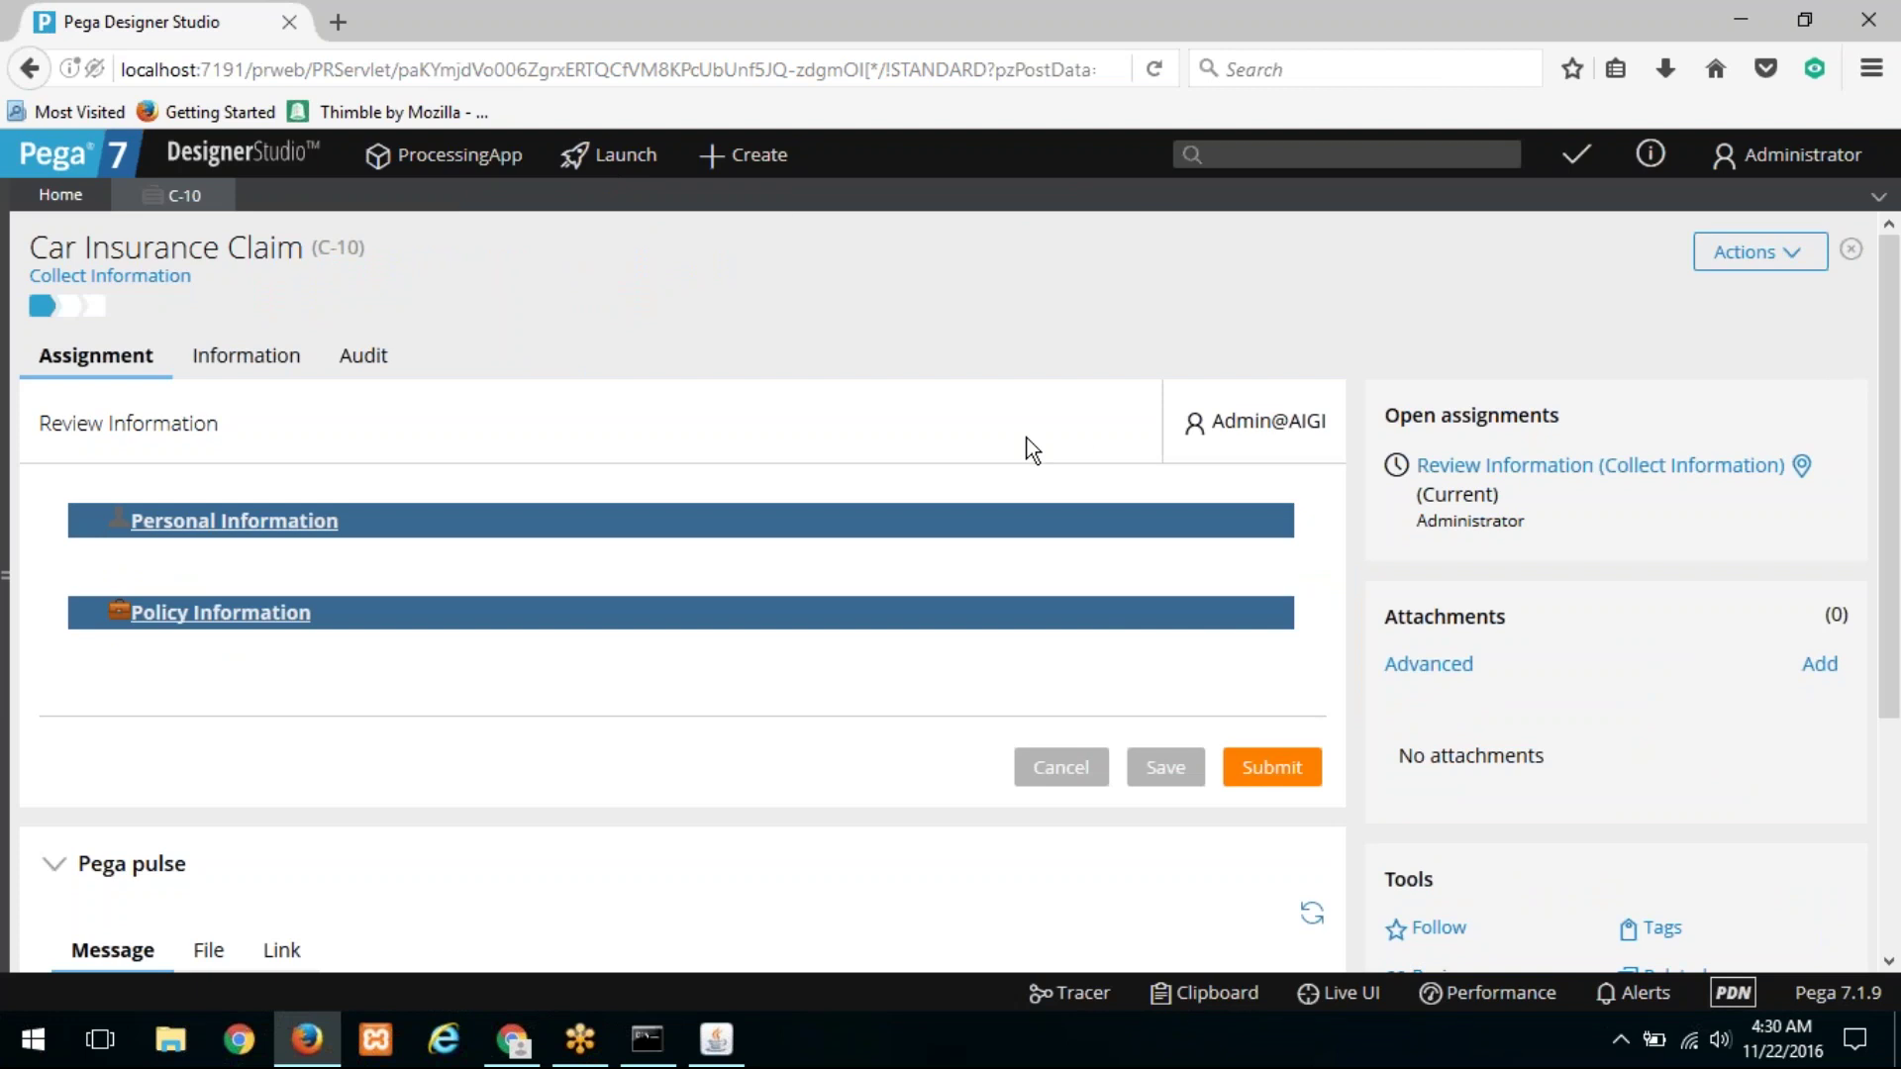
{"action": "left_click", "coordinate": [1430, 683]}
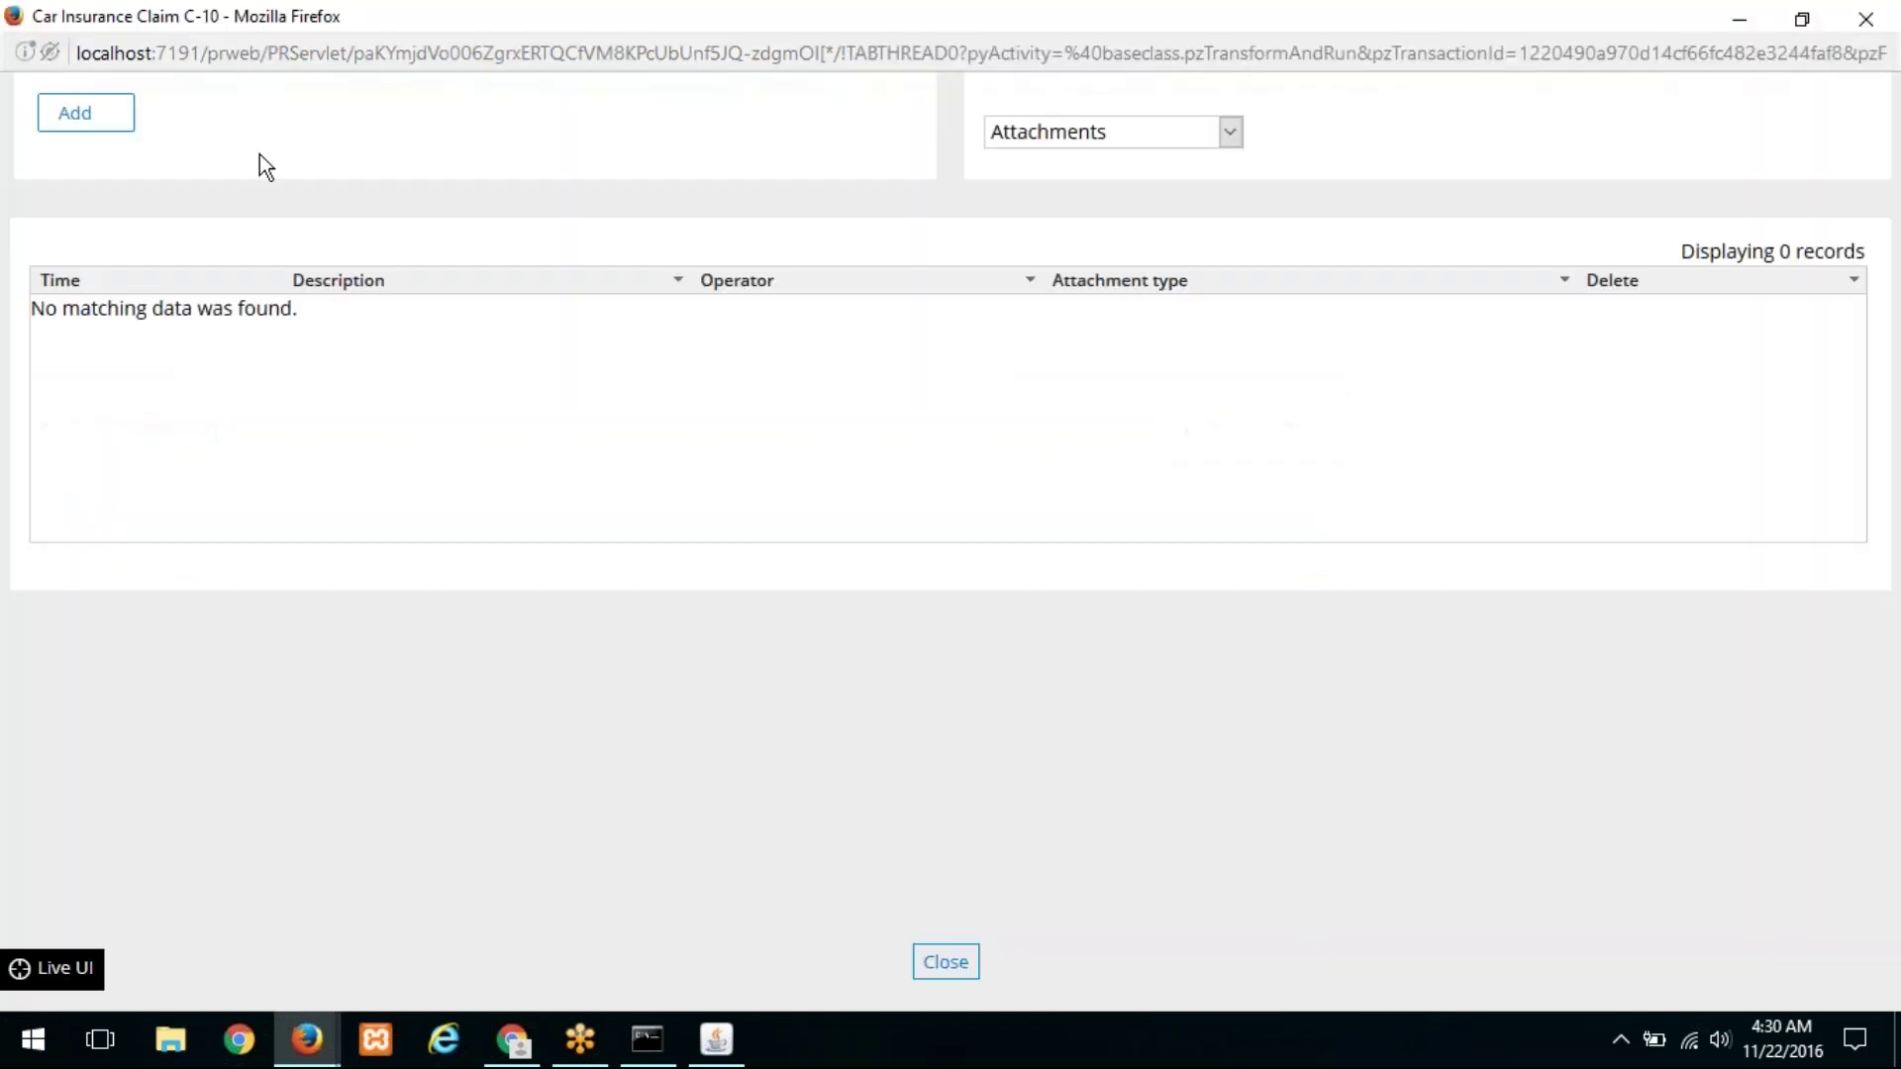
{"action": "left_click", "coordinate": [119, 134]}
{"action": "left_click", "coordinate": [119, 152]}
{"action": "left_click", "coordinate": [865, 726]}
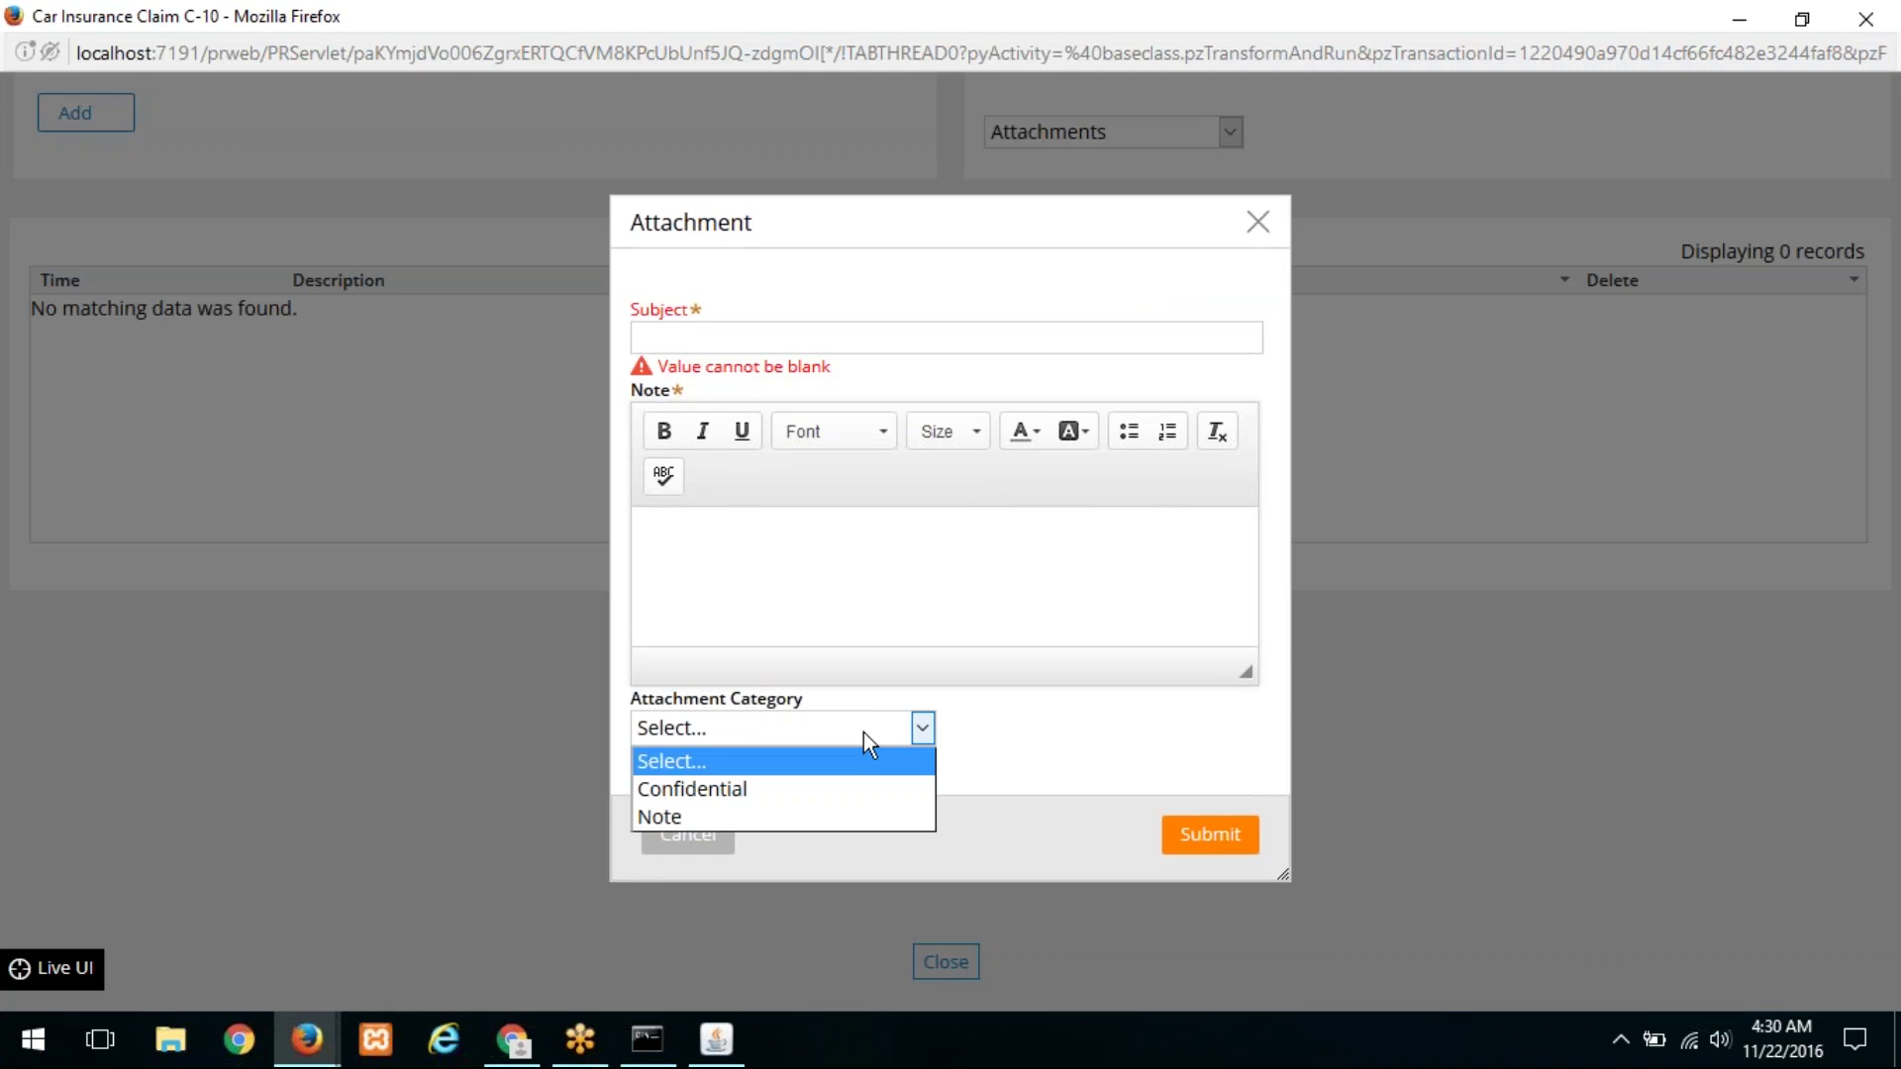
{"action": "left_click", "coordinate": [845, 799]}
Step: Title the note 'customer concern', write that the customer is concerned about personal data safety, and submit
{"action": "left_click", "coordinate": [751, 329]}
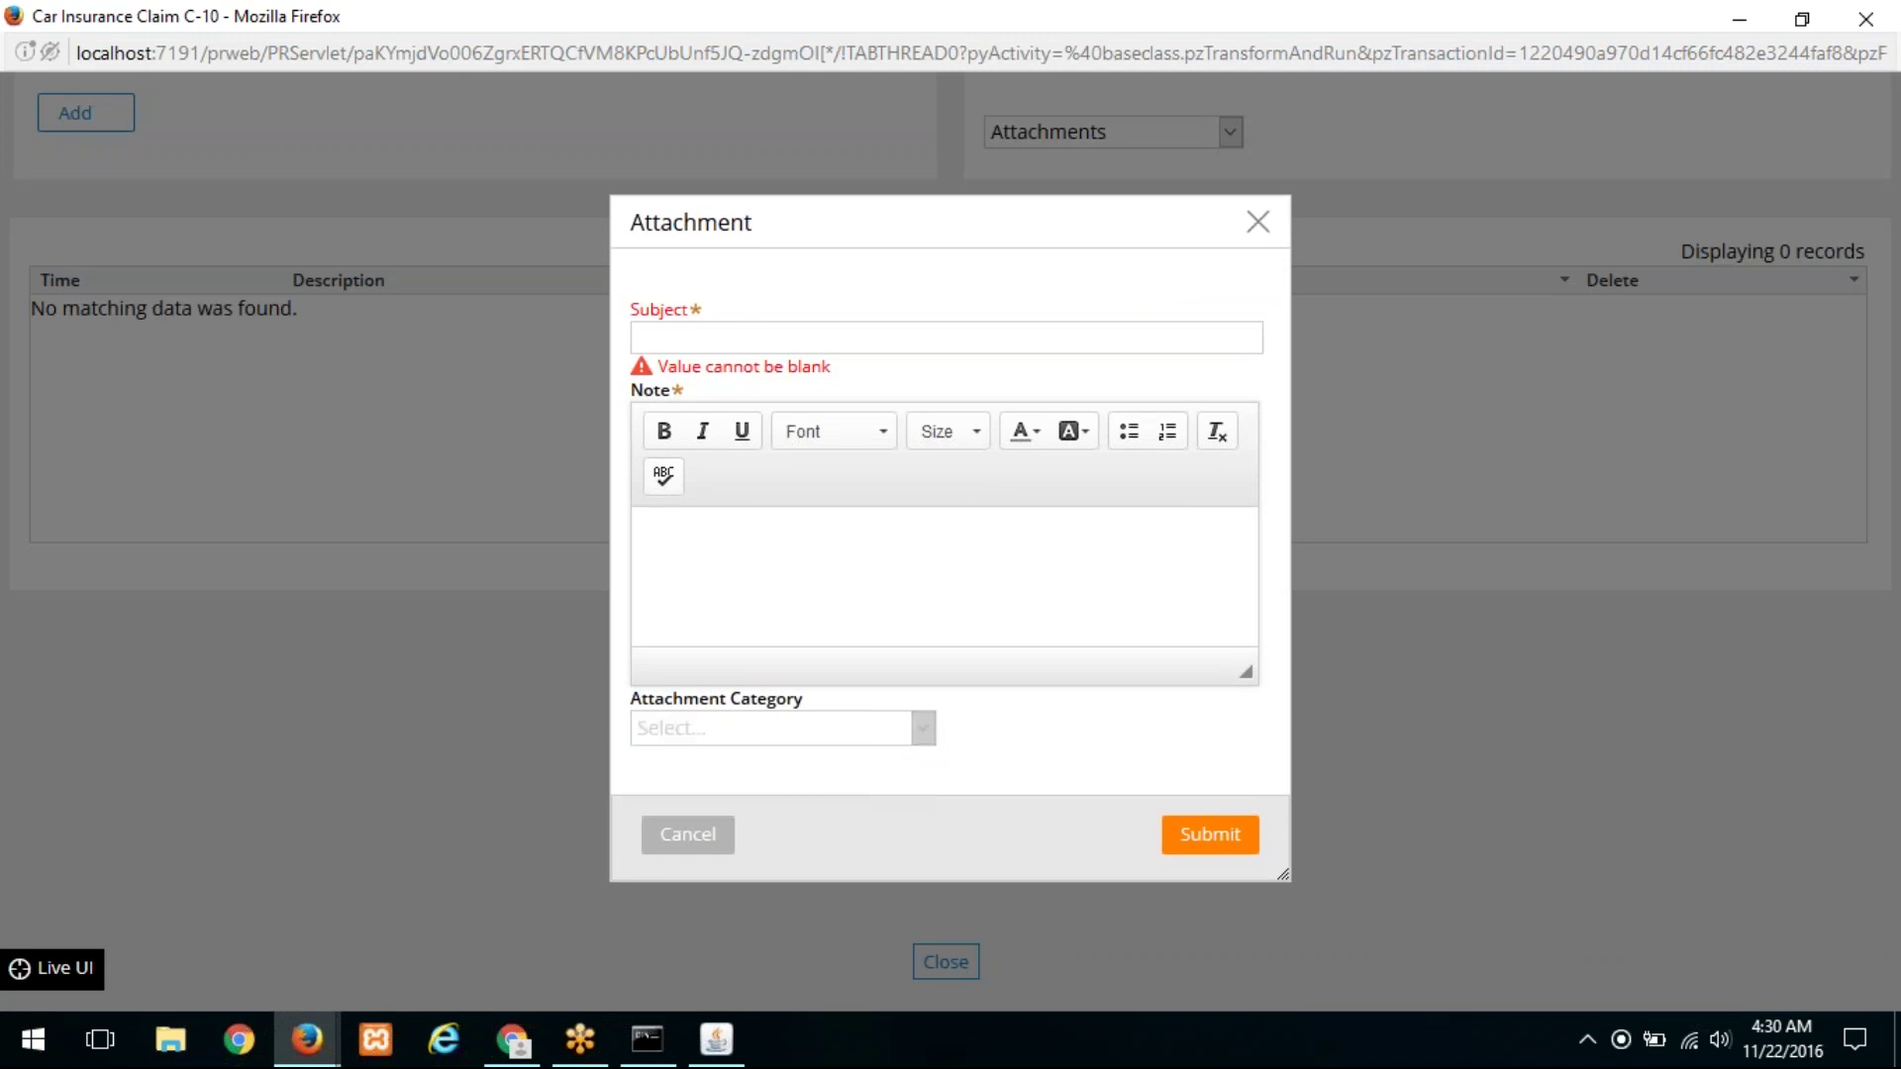
{"action": "type", "text": "cus"}
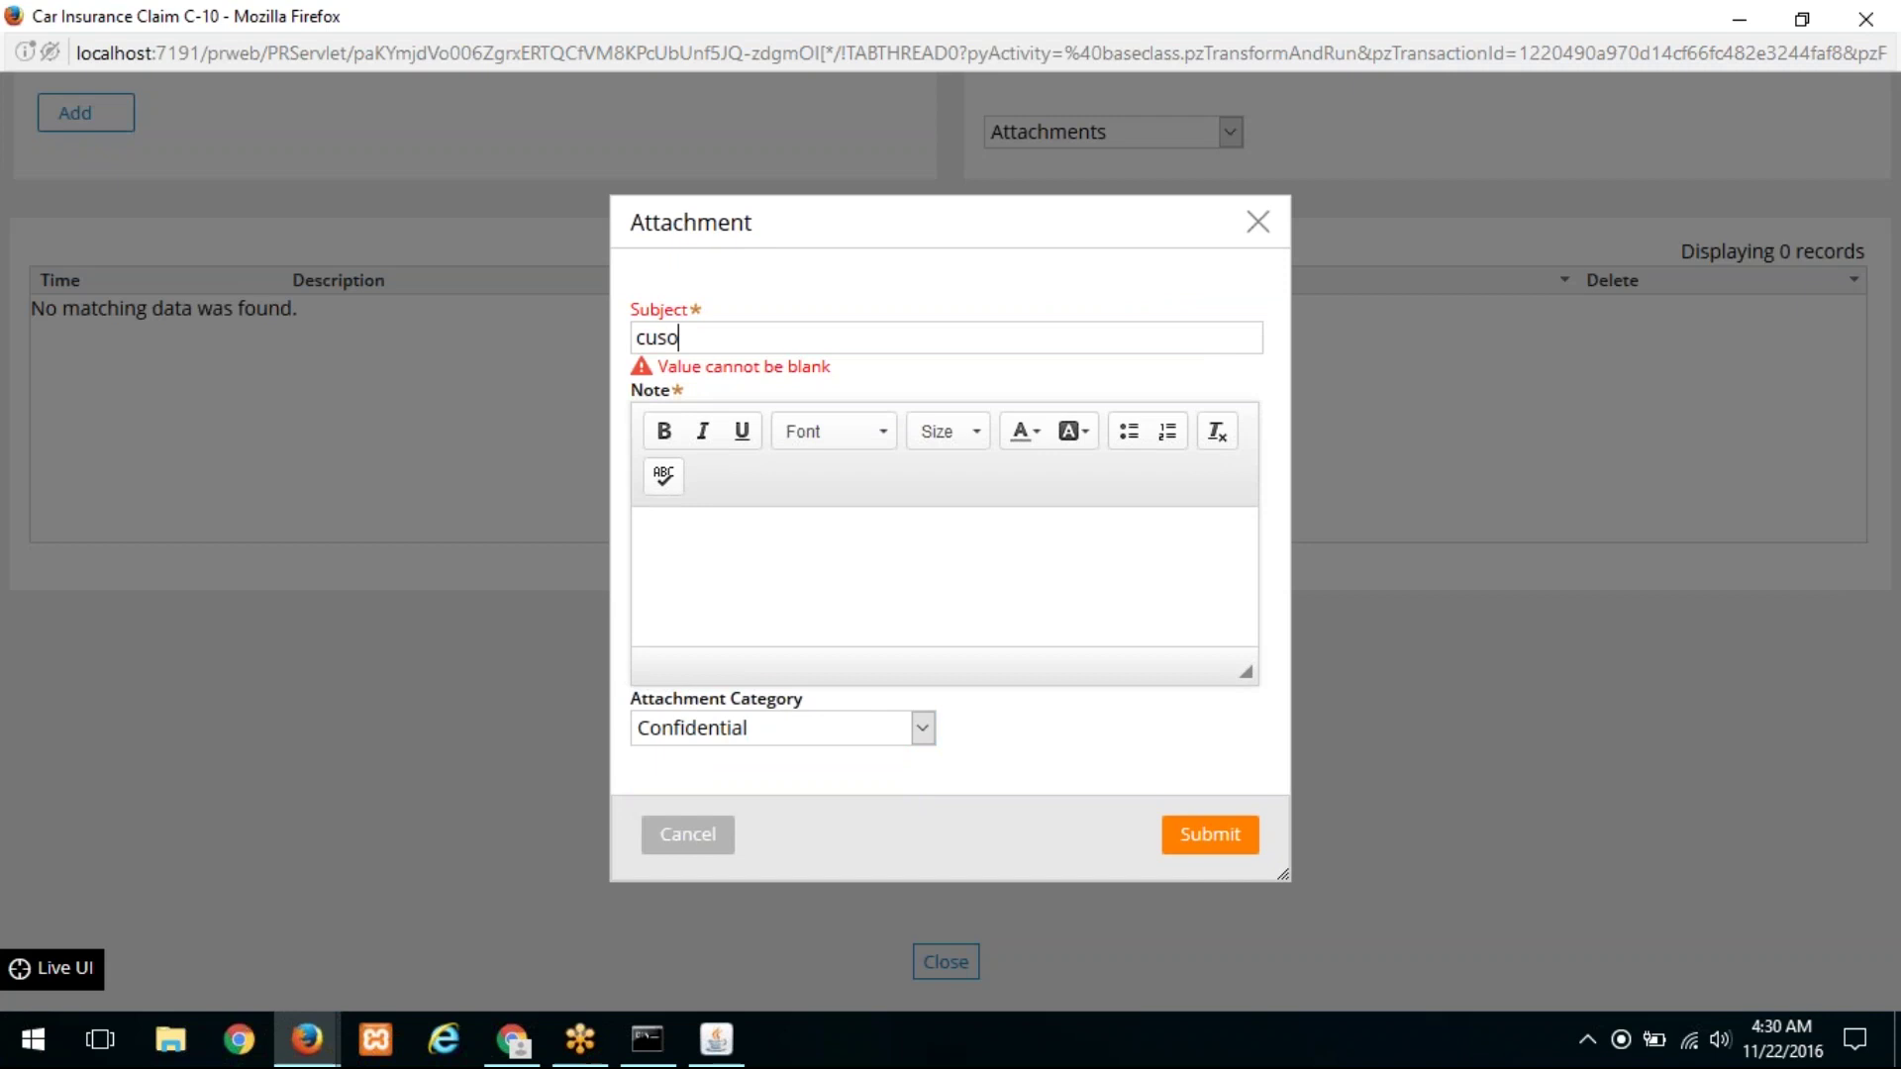
{"action": "type", "text": "tomer concern"}
{"action": "left_click", "coordinate": [911, 520]}
{"action": "type", "text": "customer is coc"}
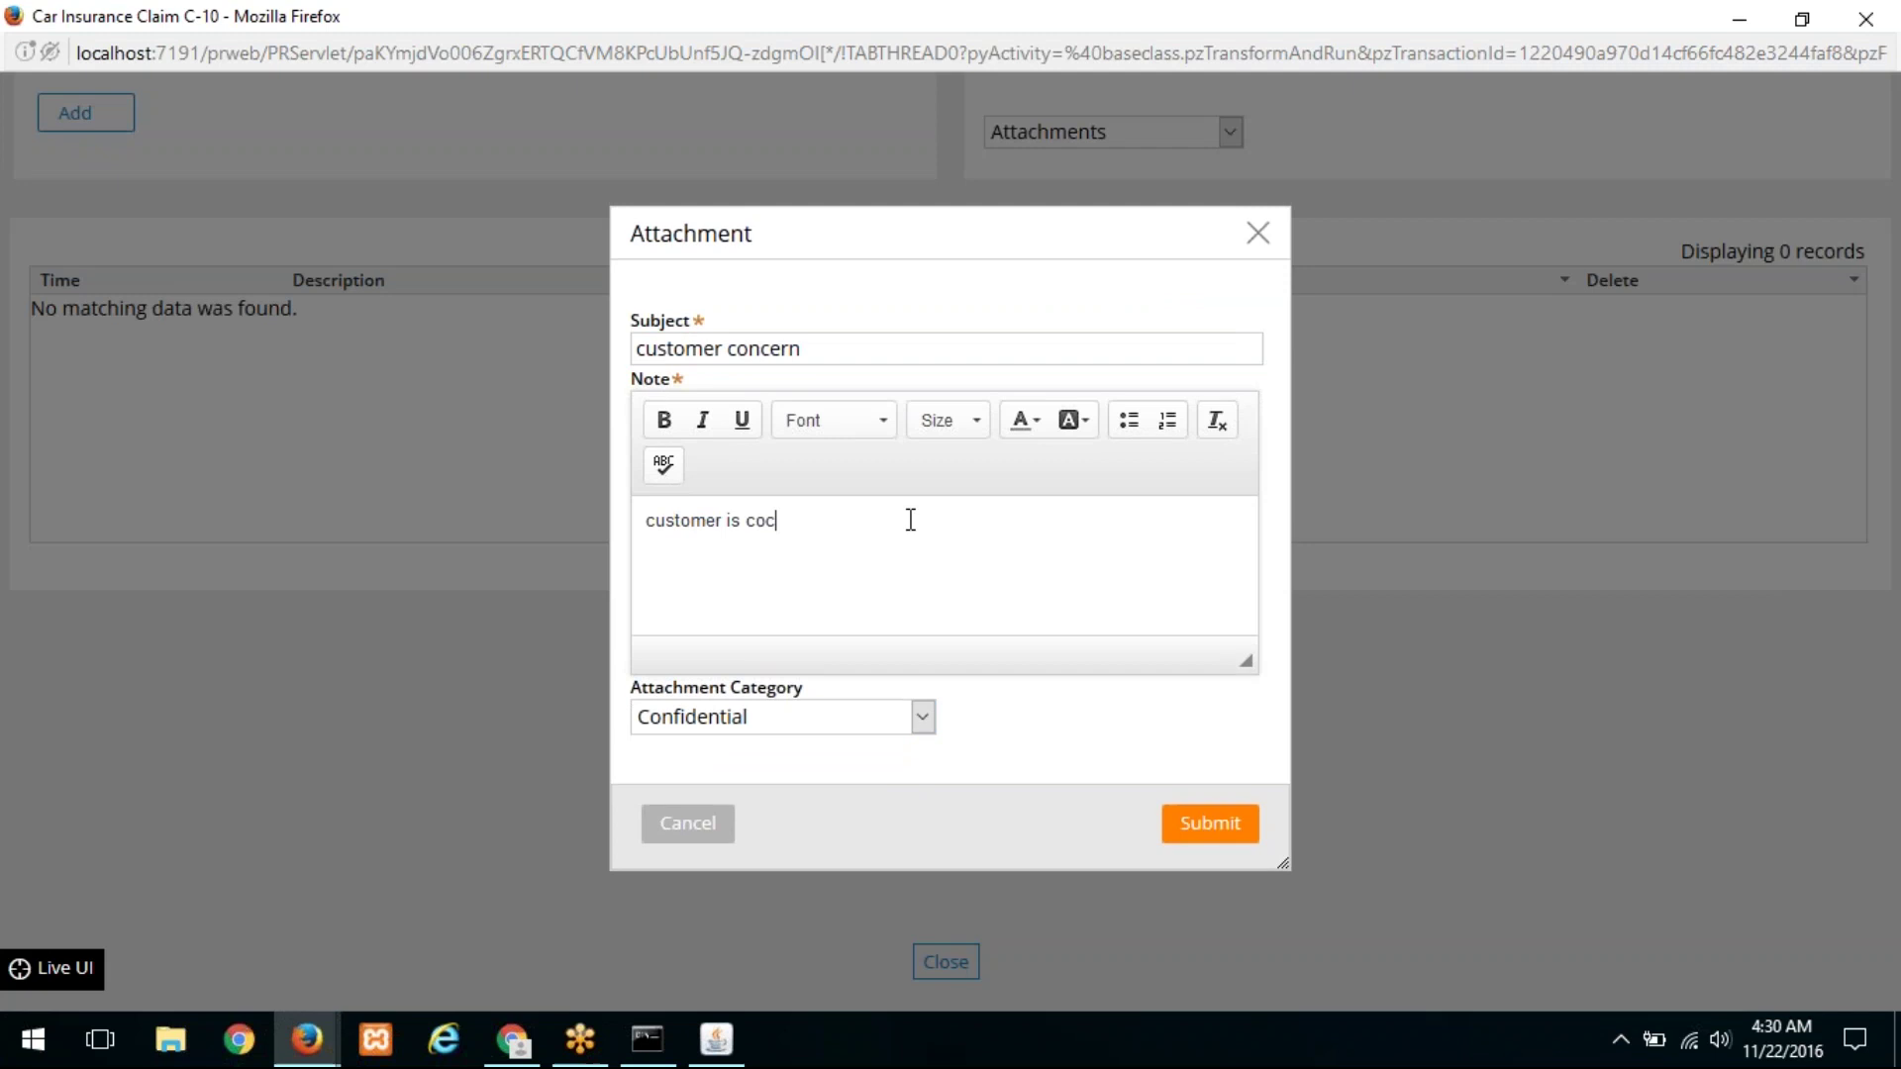
{"action": "key", "text": "BackSpace"}
{"action": "type", "text": "ncerned about the safety of his personal data"}
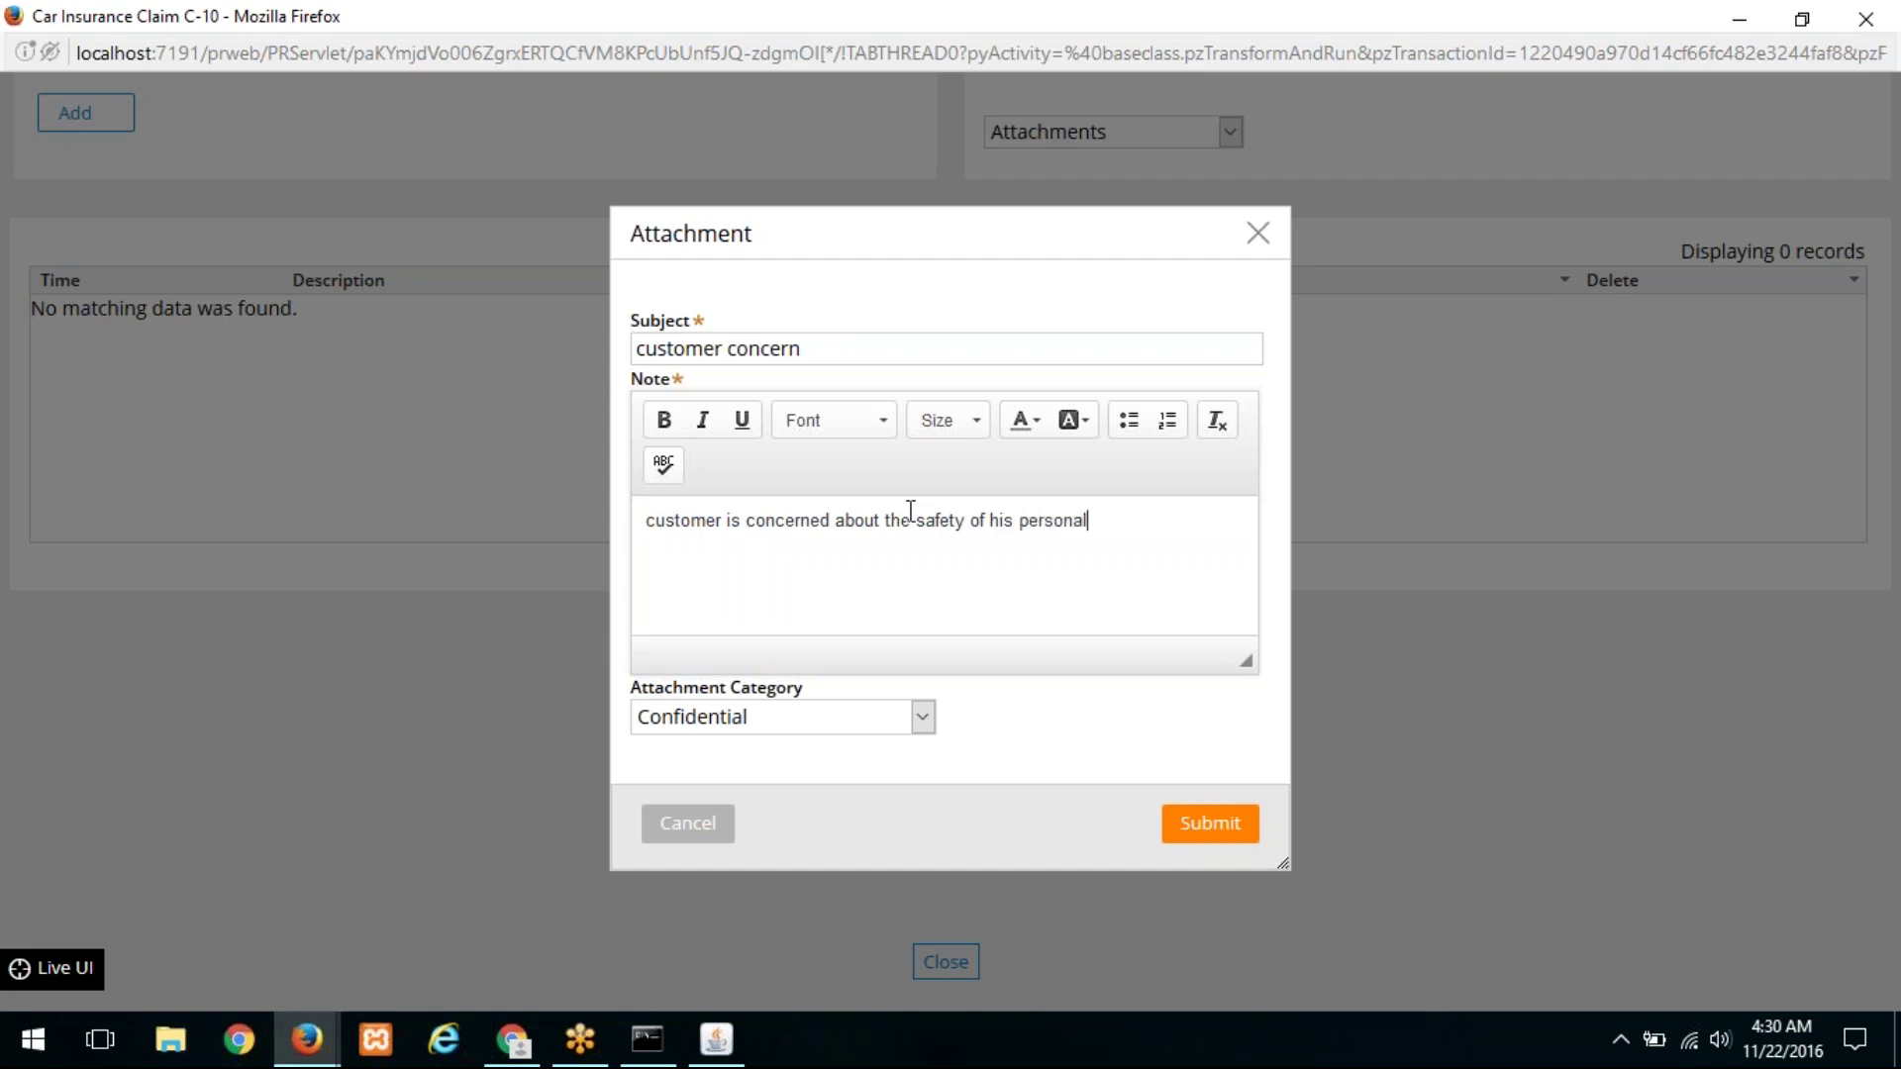
{"action": "left_click", "coordinate": [1224, 835]}
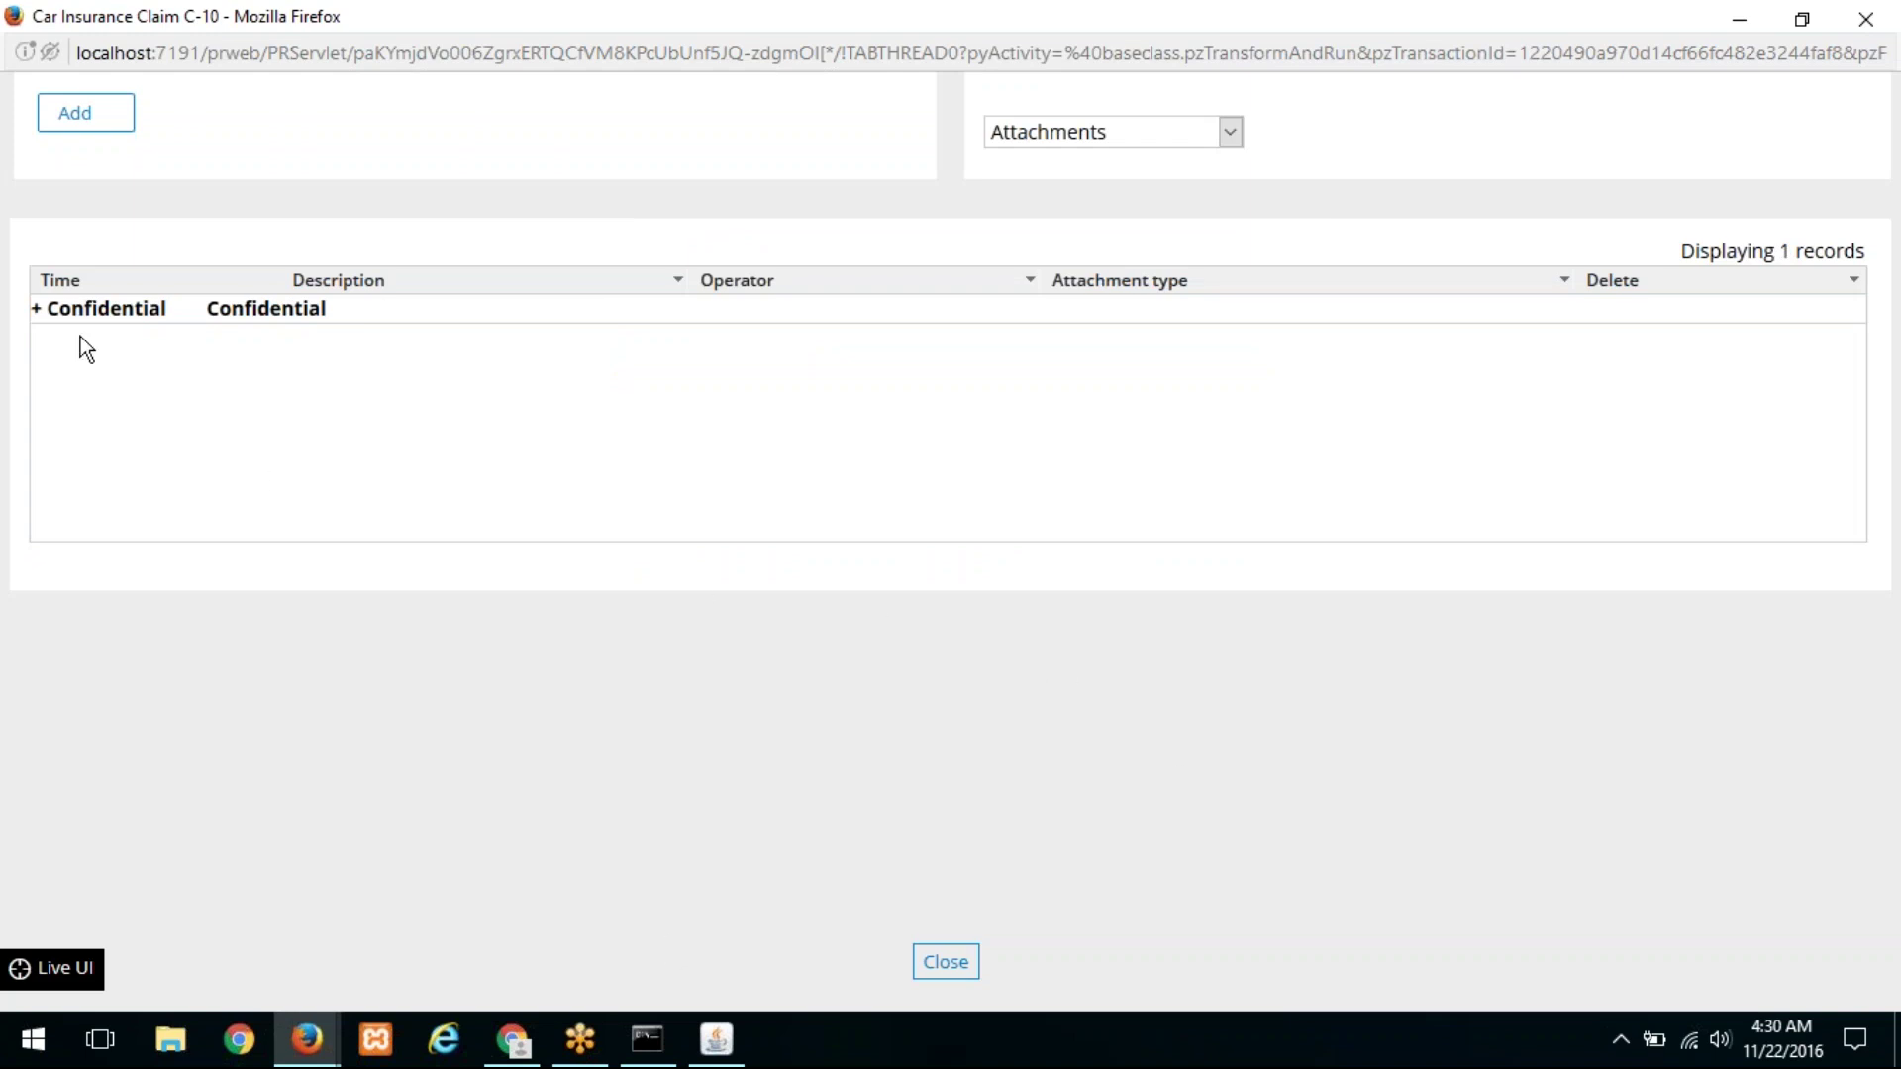
{"action": "left_click", "coordinate": [37, 309]}
{"action": "left_click", "coordinate": [952, 966]}
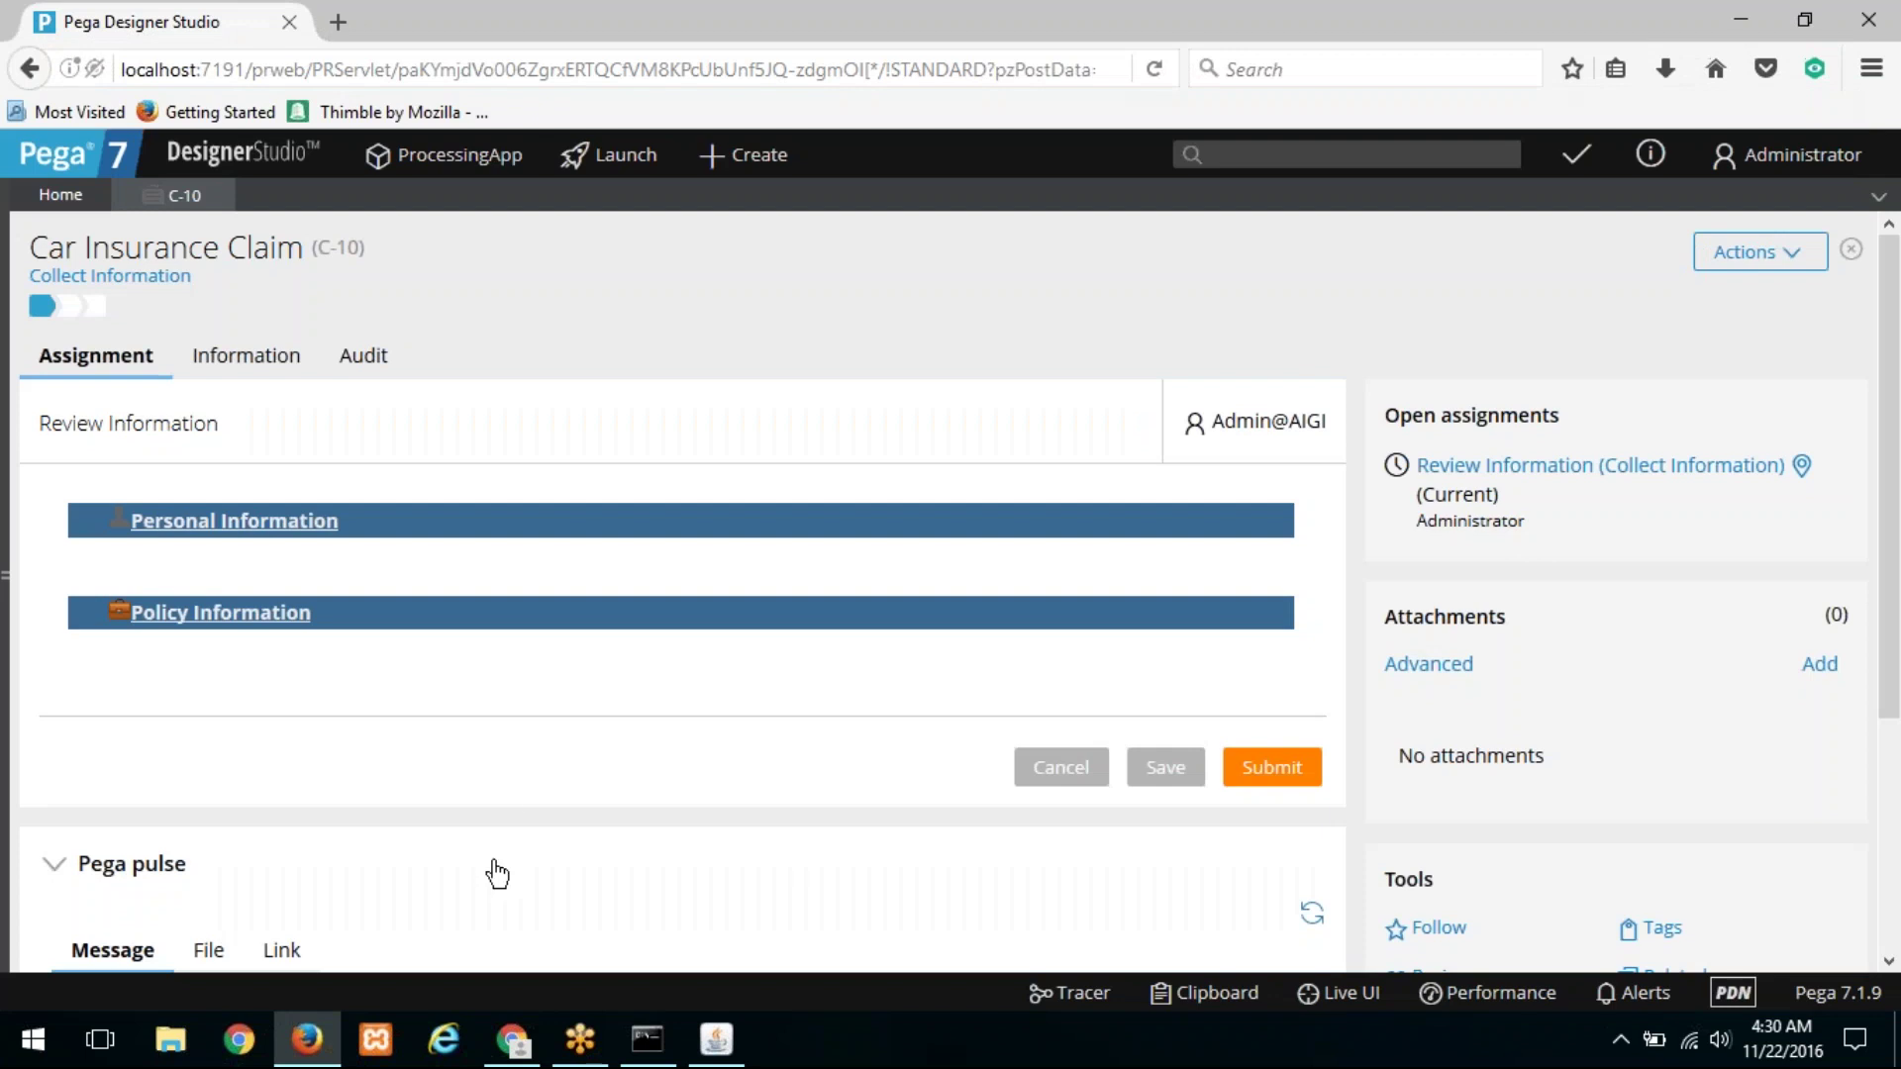
Step: In a new Chrome tab, enter the local Pega server address, correcting its port
{"action": "left_click", "coordinate": [512, 1040]}
{"action": "left_click", "coordinate": [850, 22]}
{"action": "type", "text": "l"}
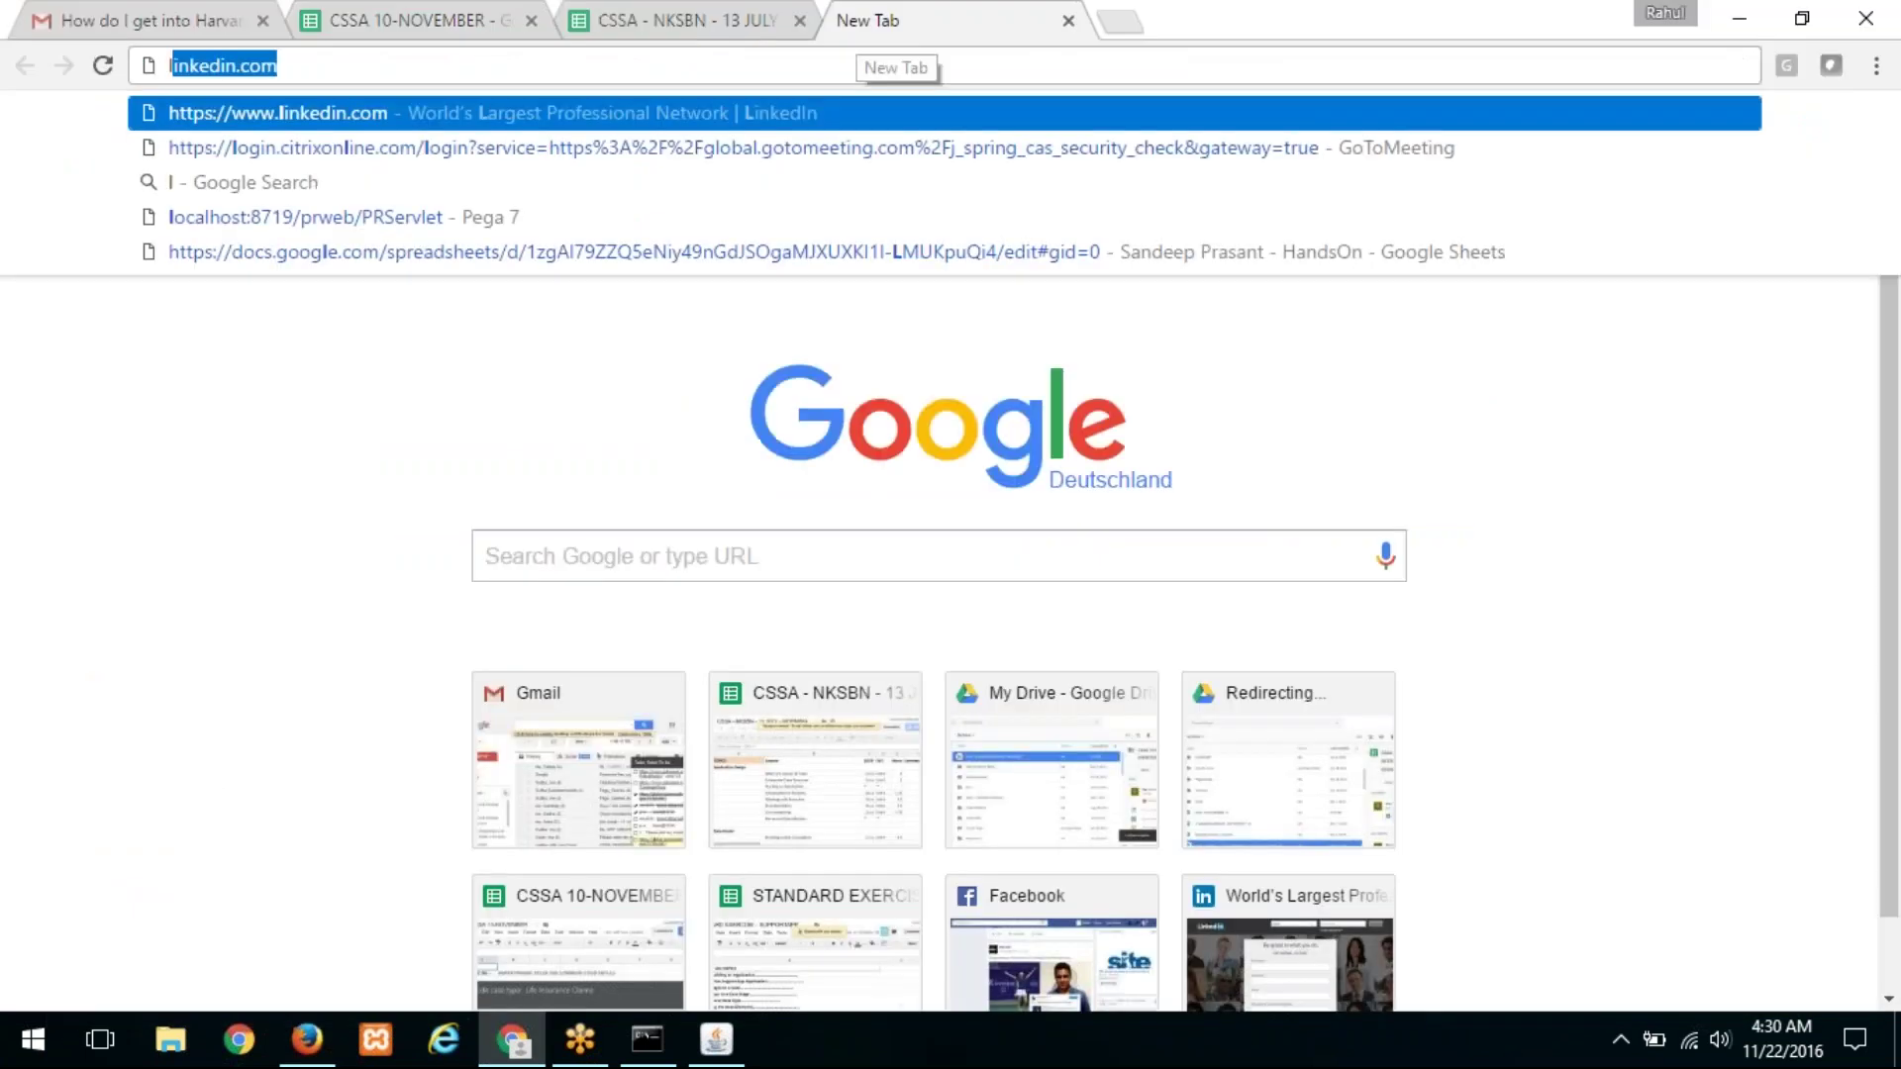
{"action": "type", "text": "oca"}
{"action": "key", "text": "Down"}
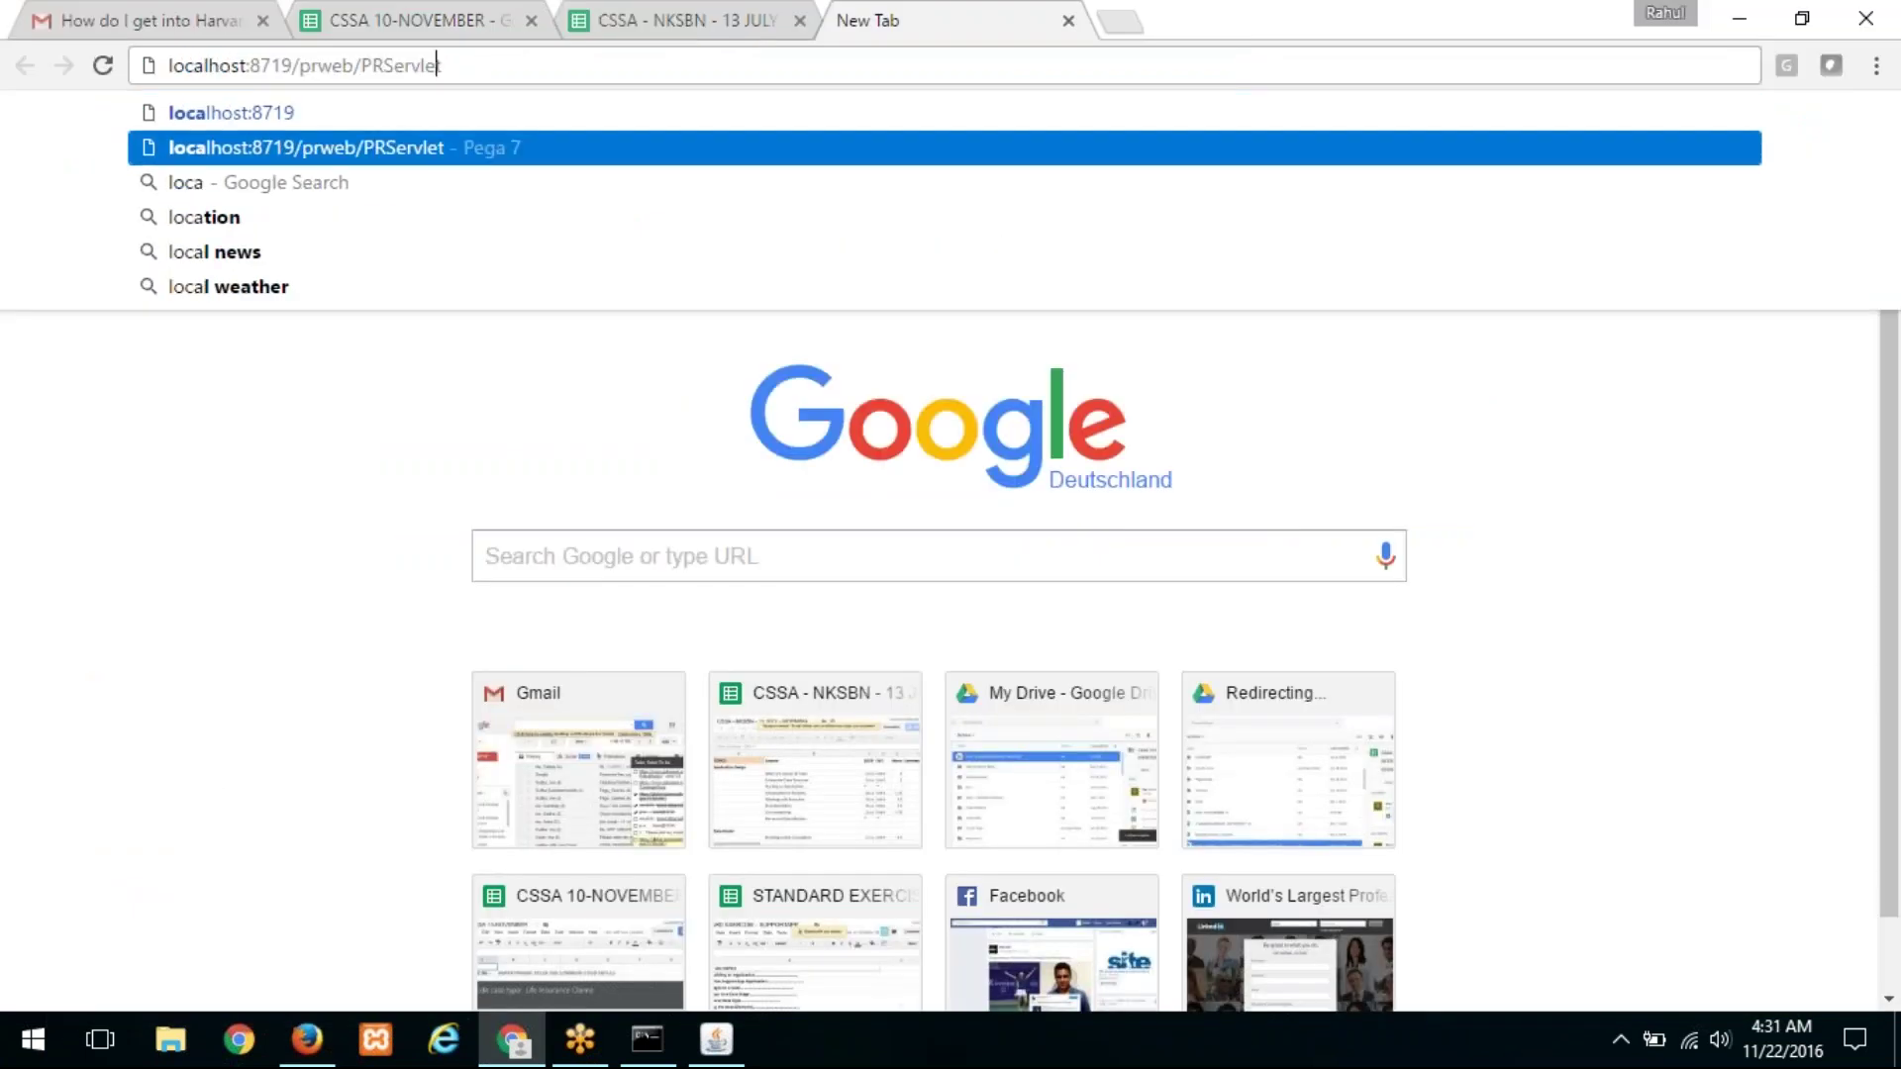
{"action": "left_click", "coordinate": [249, 66]}
{"action": "key", "text": "Right"}
{"action": "key", "text": "BackSpace"}
{"action": "key", "text": "Right"}
{"action": "key", "text": "Right"}
Step: Load the Pega login page in Chrome, then return to Designer Studio
{"action": "type", "text": "1"}
{"action": "key", "text": "Return"}
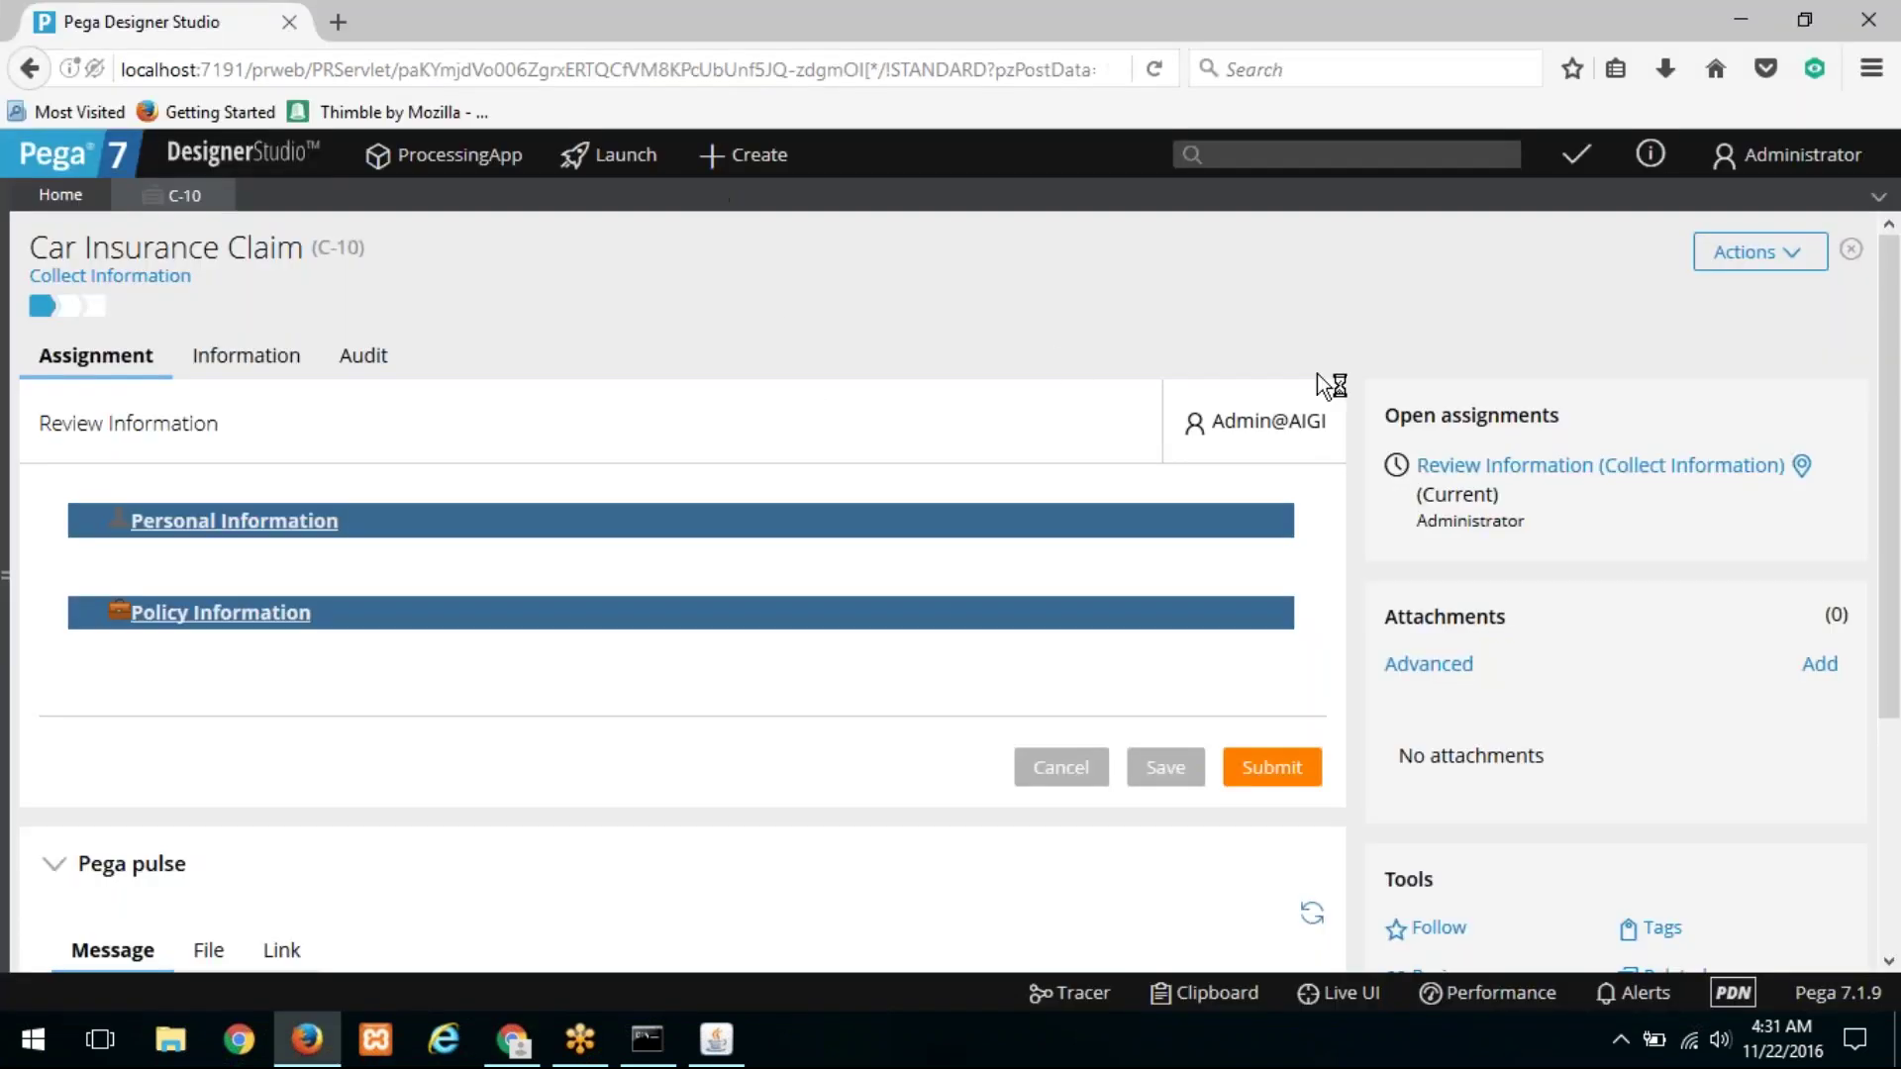
{"action": "left_click", "coordinate": [1771, 256]}
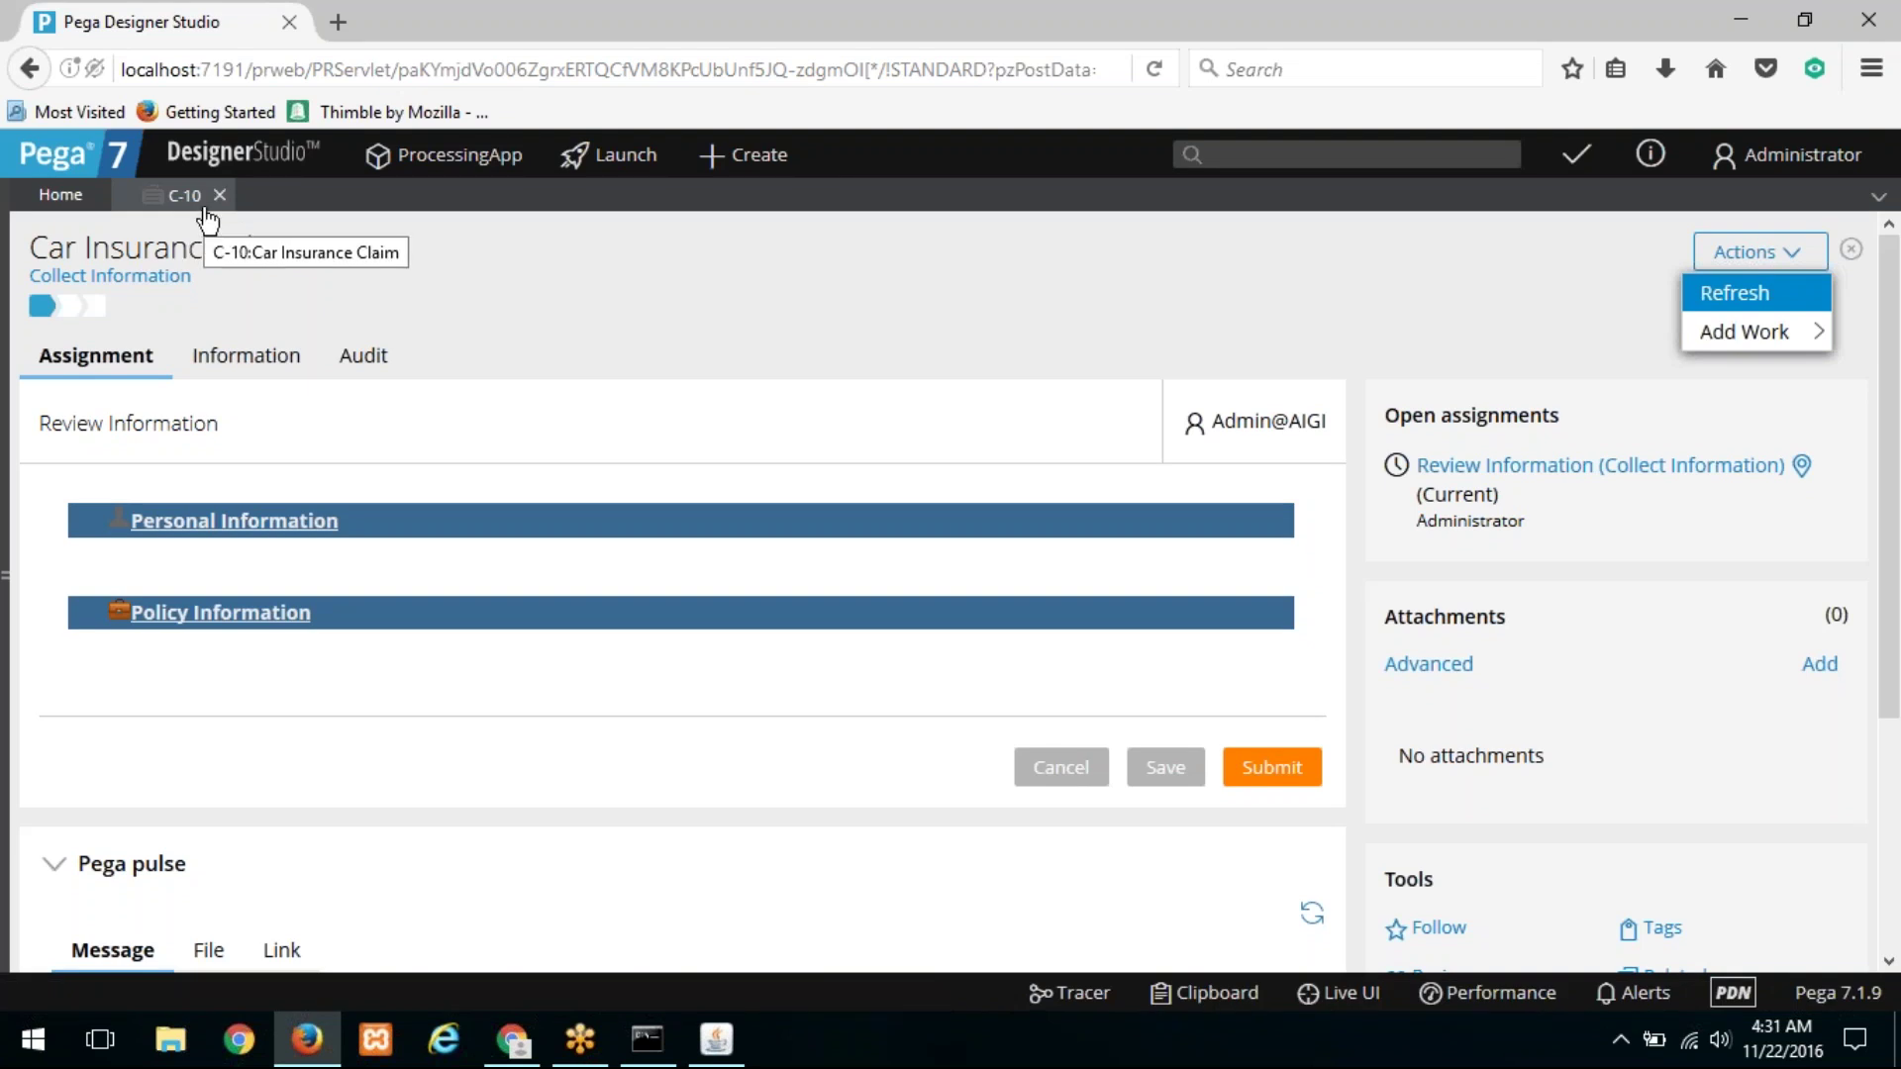
{"action": "key", "text": "alt+Tab"}
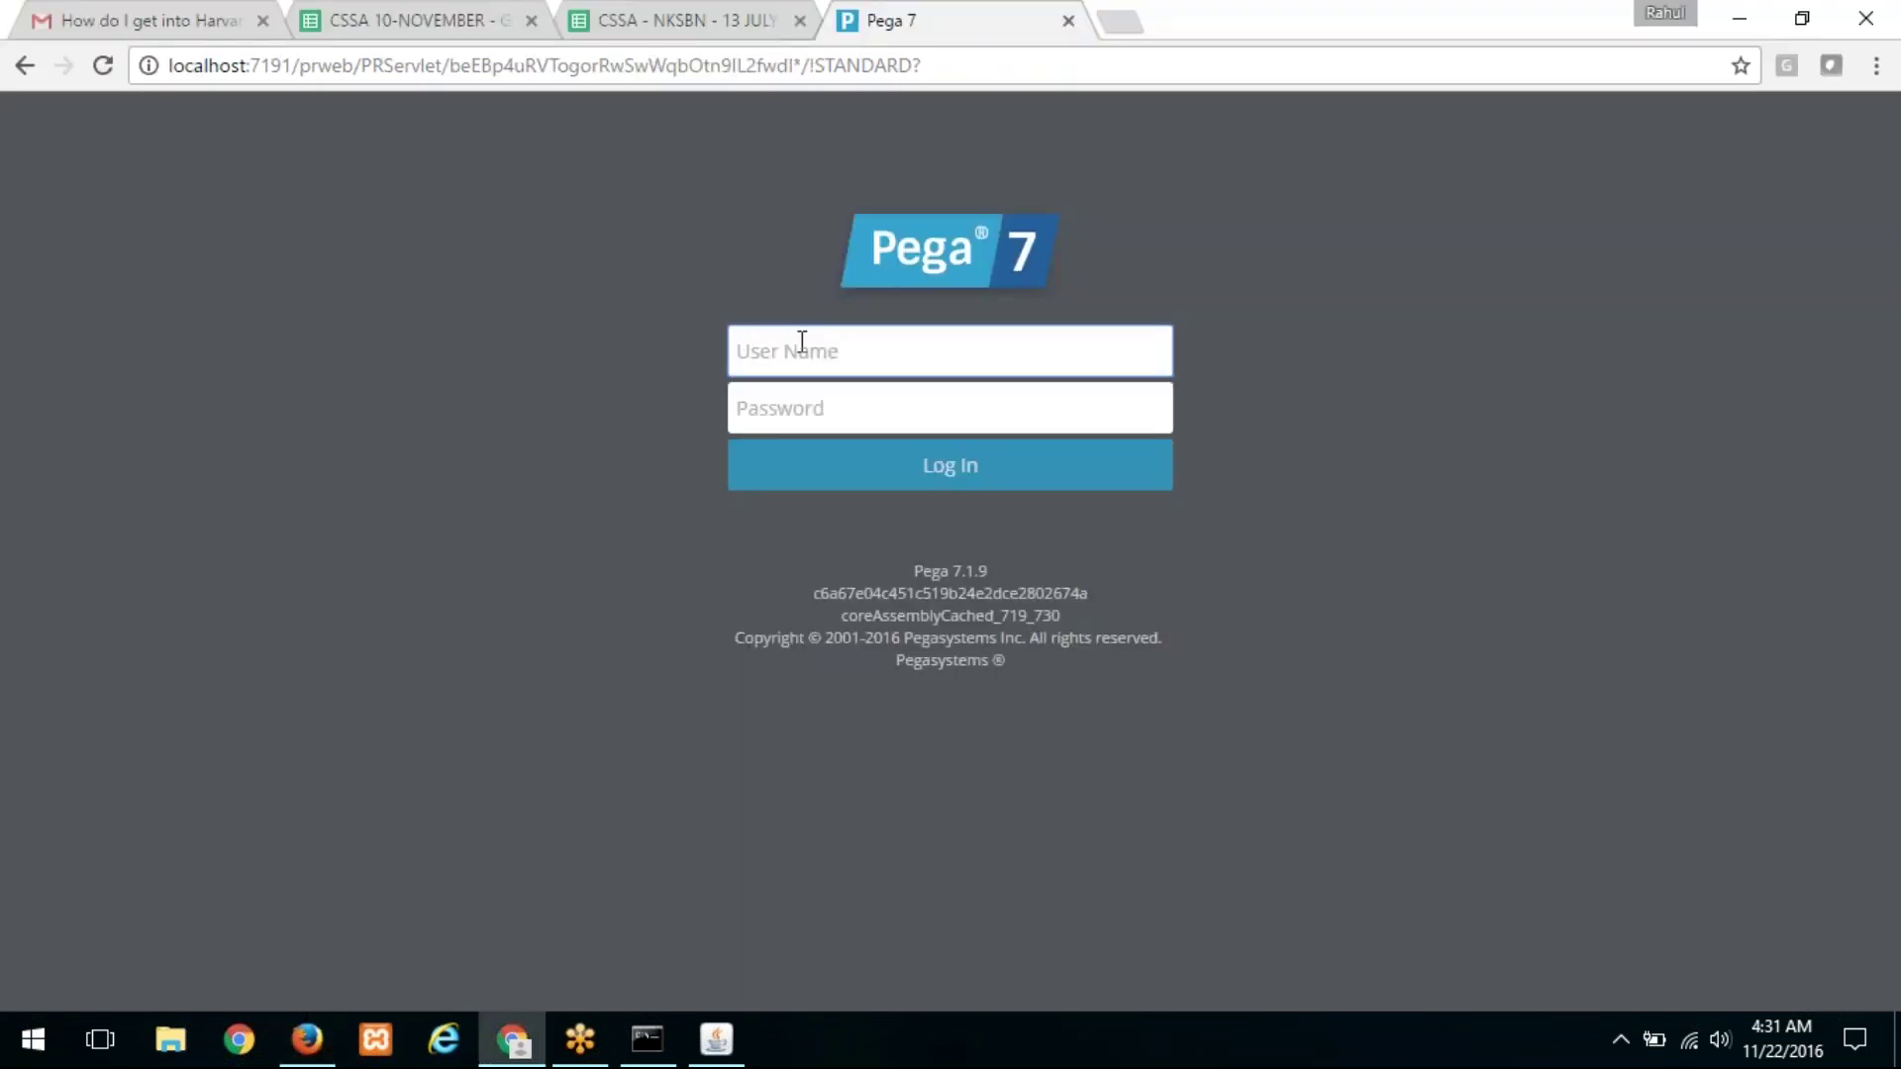
{"action": "key", "text": "alt+Tab"}
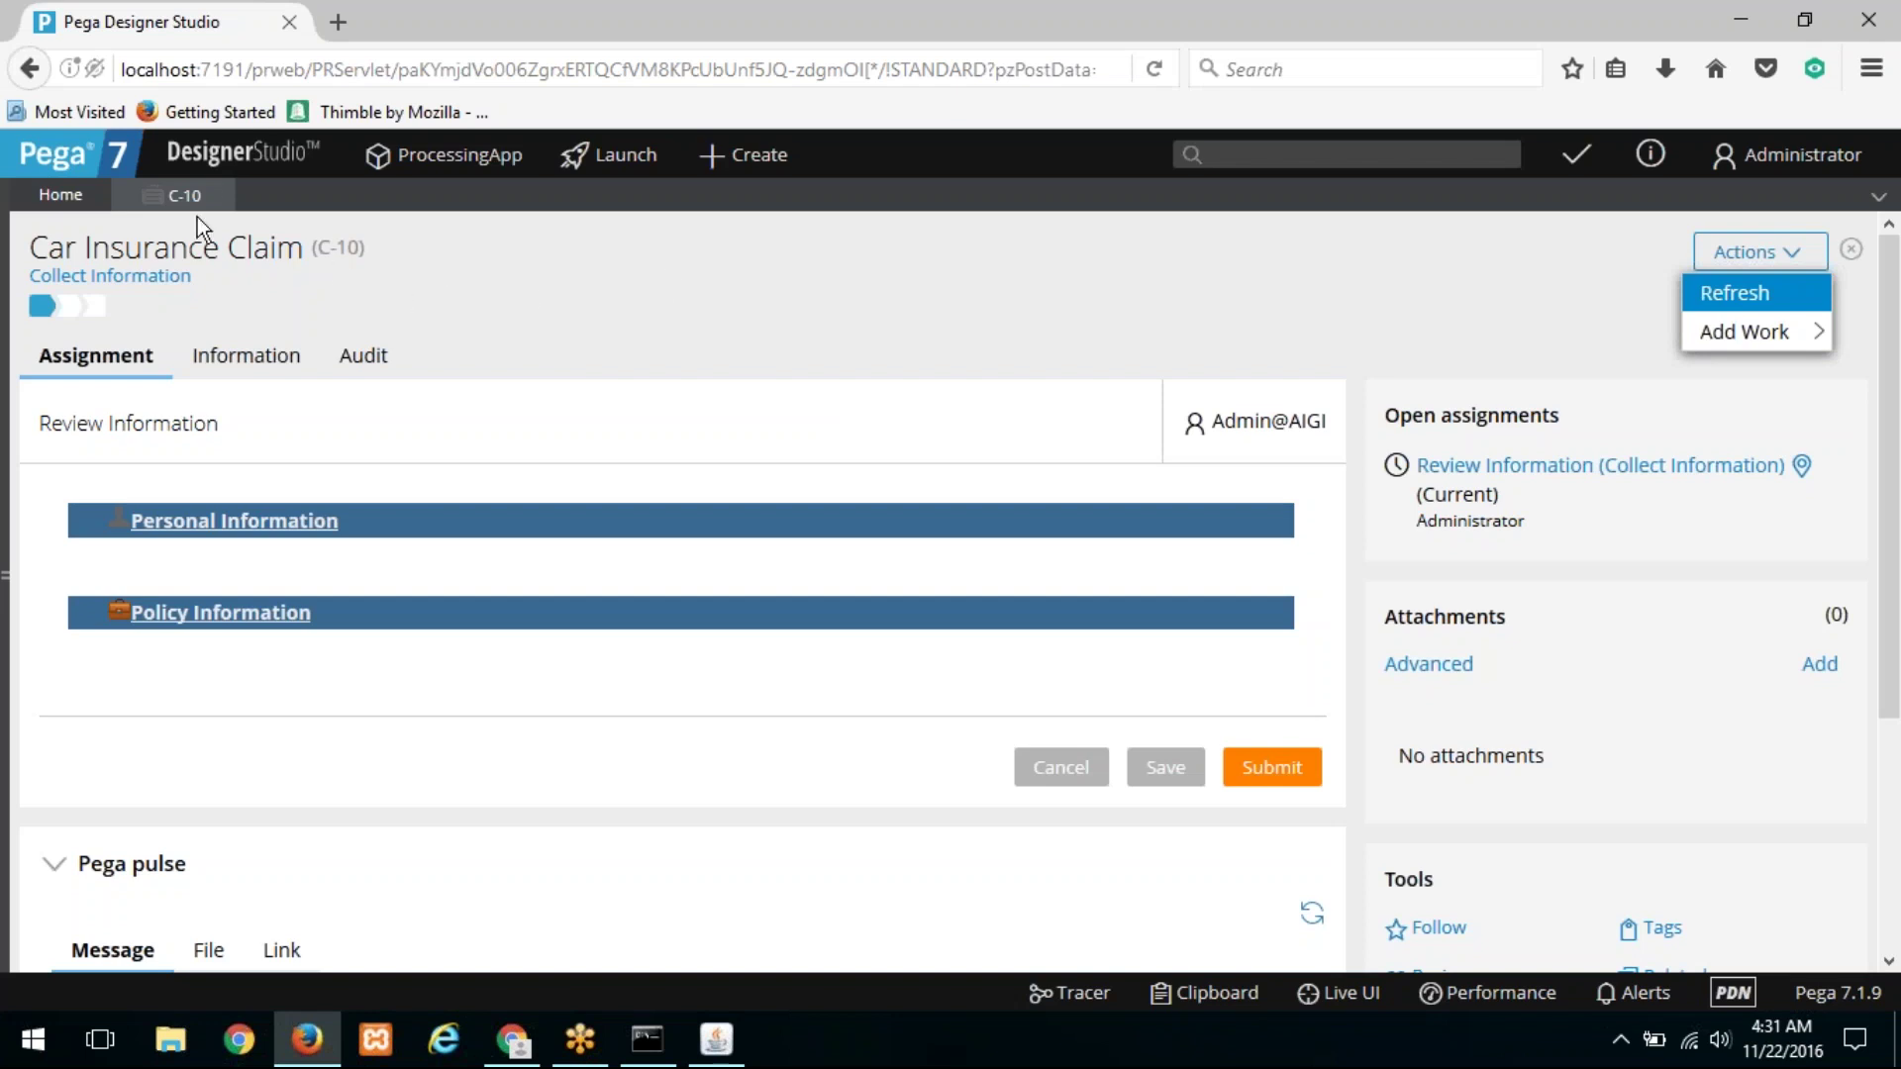
Step: Launch the Manager portal and dock its tab in the main browser window
{"action": "left_click", "coordinate": [624, 155]}
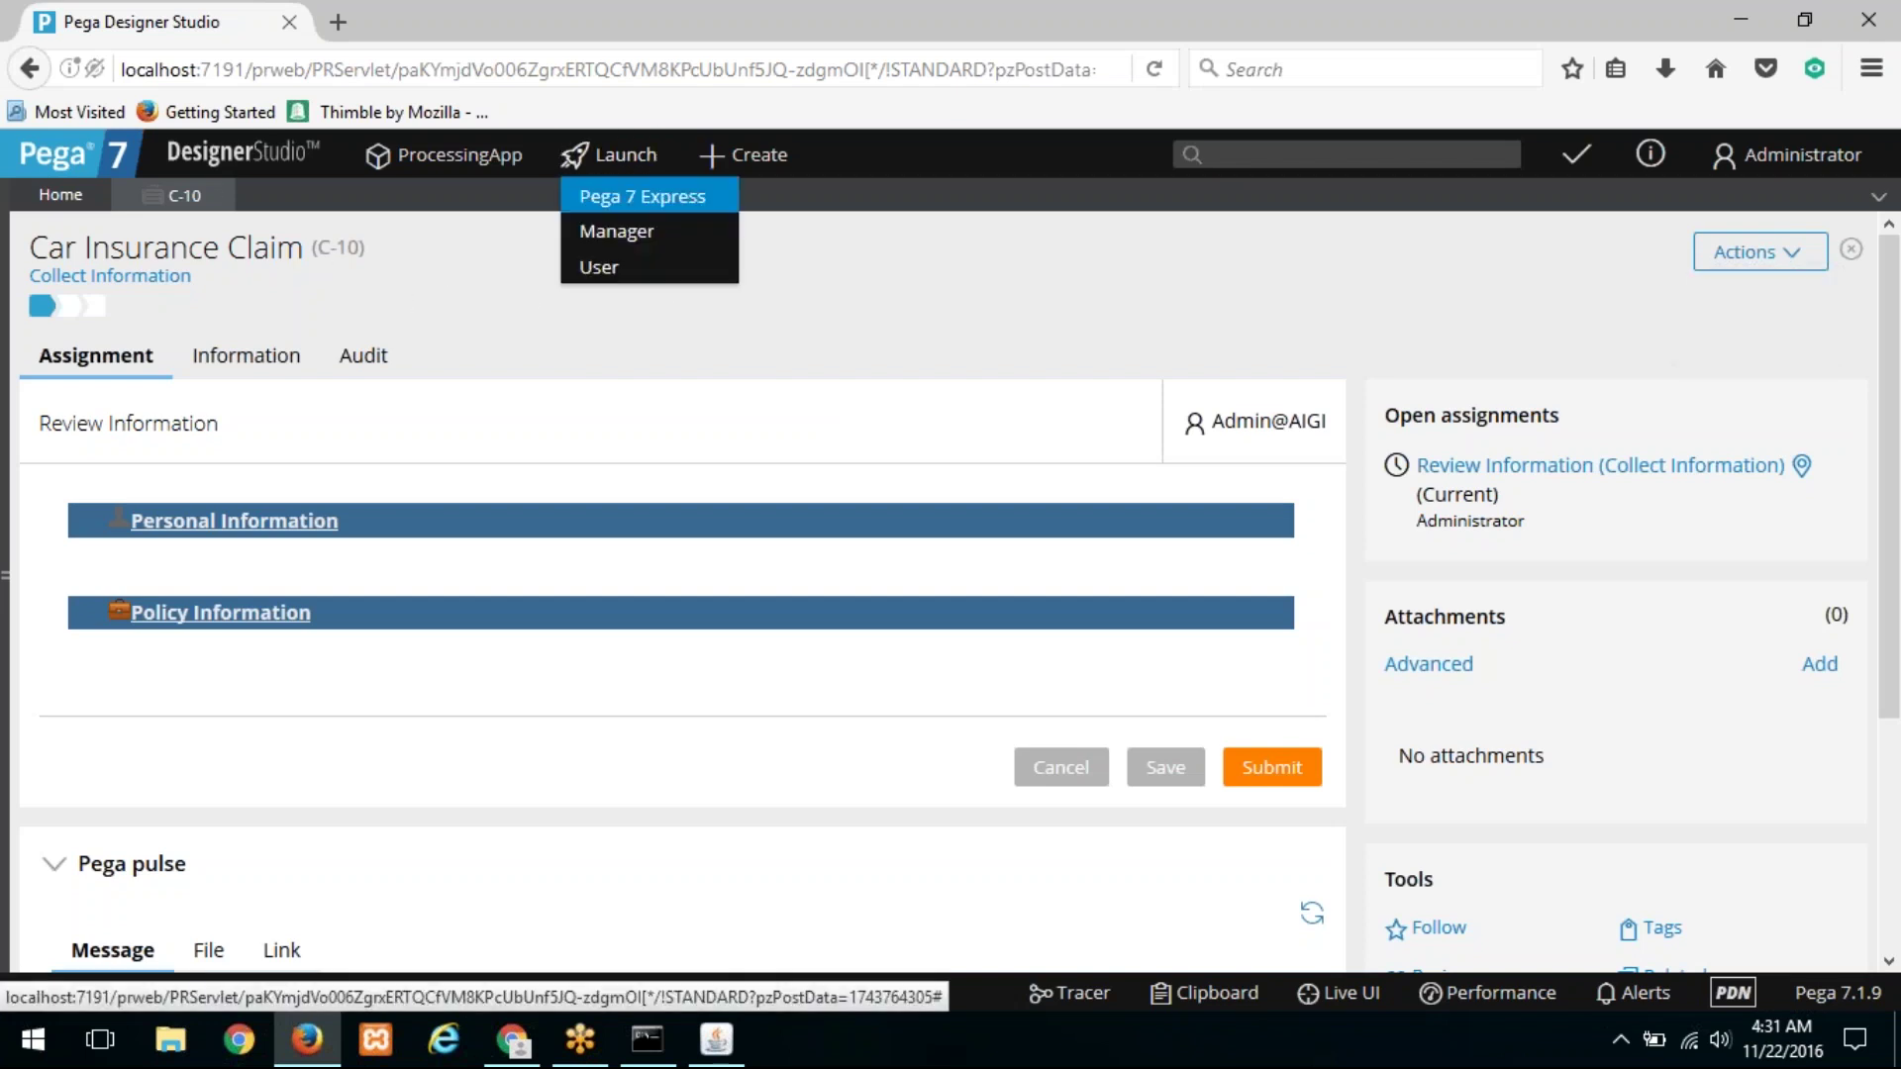
{"action": "left_click", "coordinate": [628, 232]}
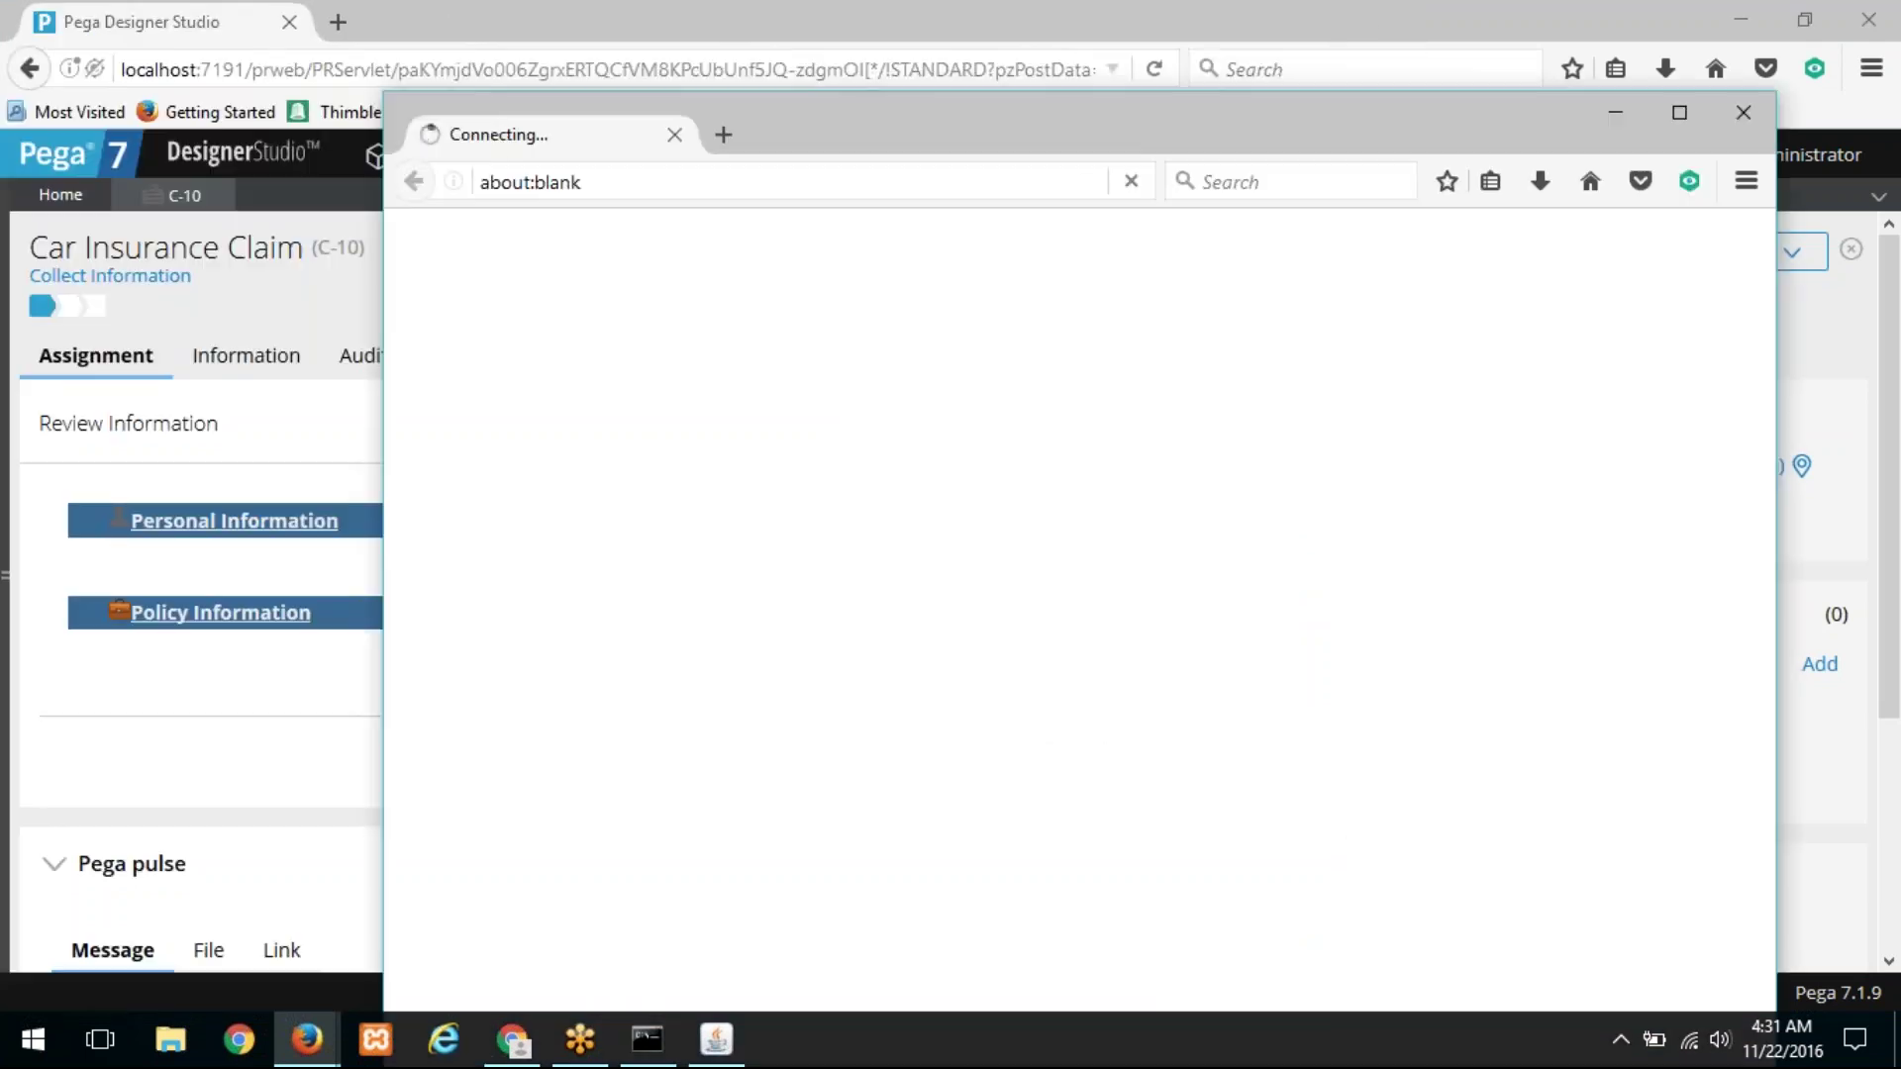
{"action": "left_click_drag", "start_coordinate": [466, 132], "coordinate": [391, 10]}
{"action": "left_click", "coordinate": [140, 17]}
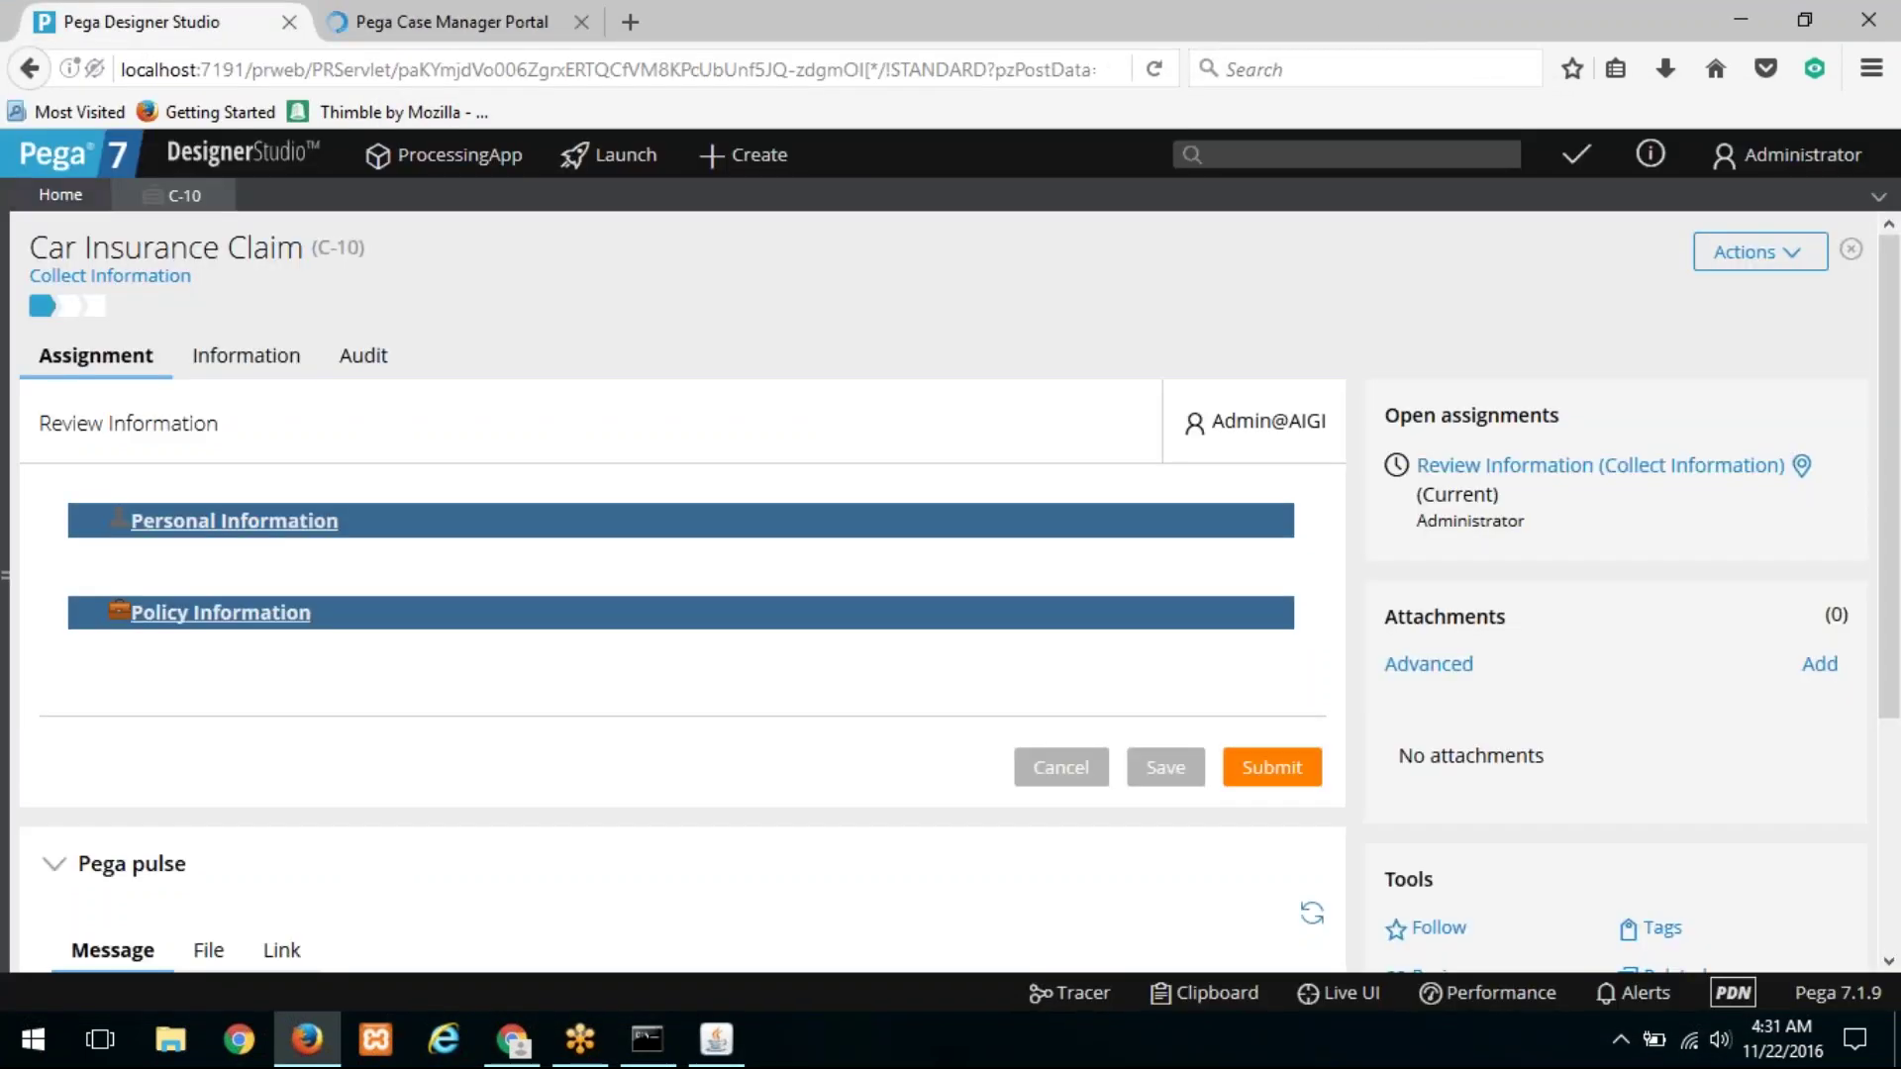
Step: Close the C-10 case and the Case Manager Portal tab, then reload Designer Studio
{"action": "left_click", "coordinate": [5, 574]}
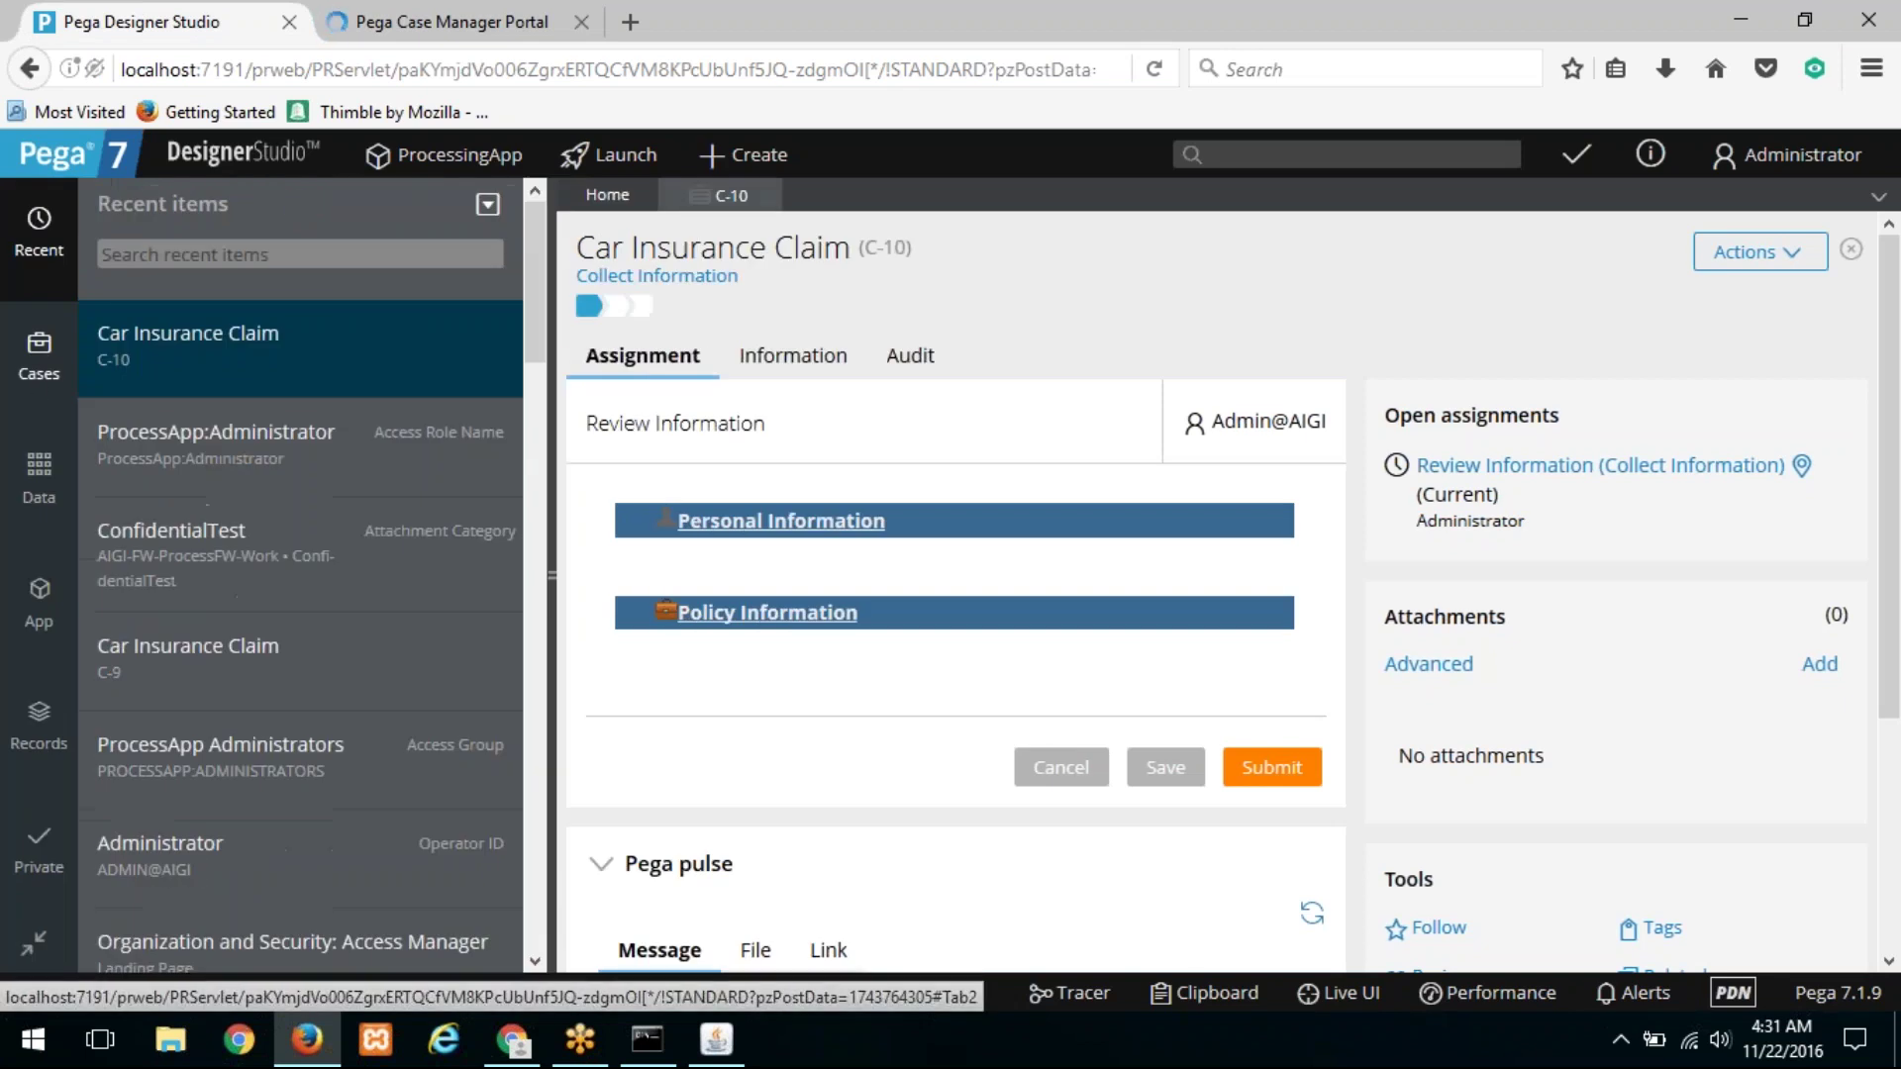
{"action": "left_click", "coordinate": [33, 370]}
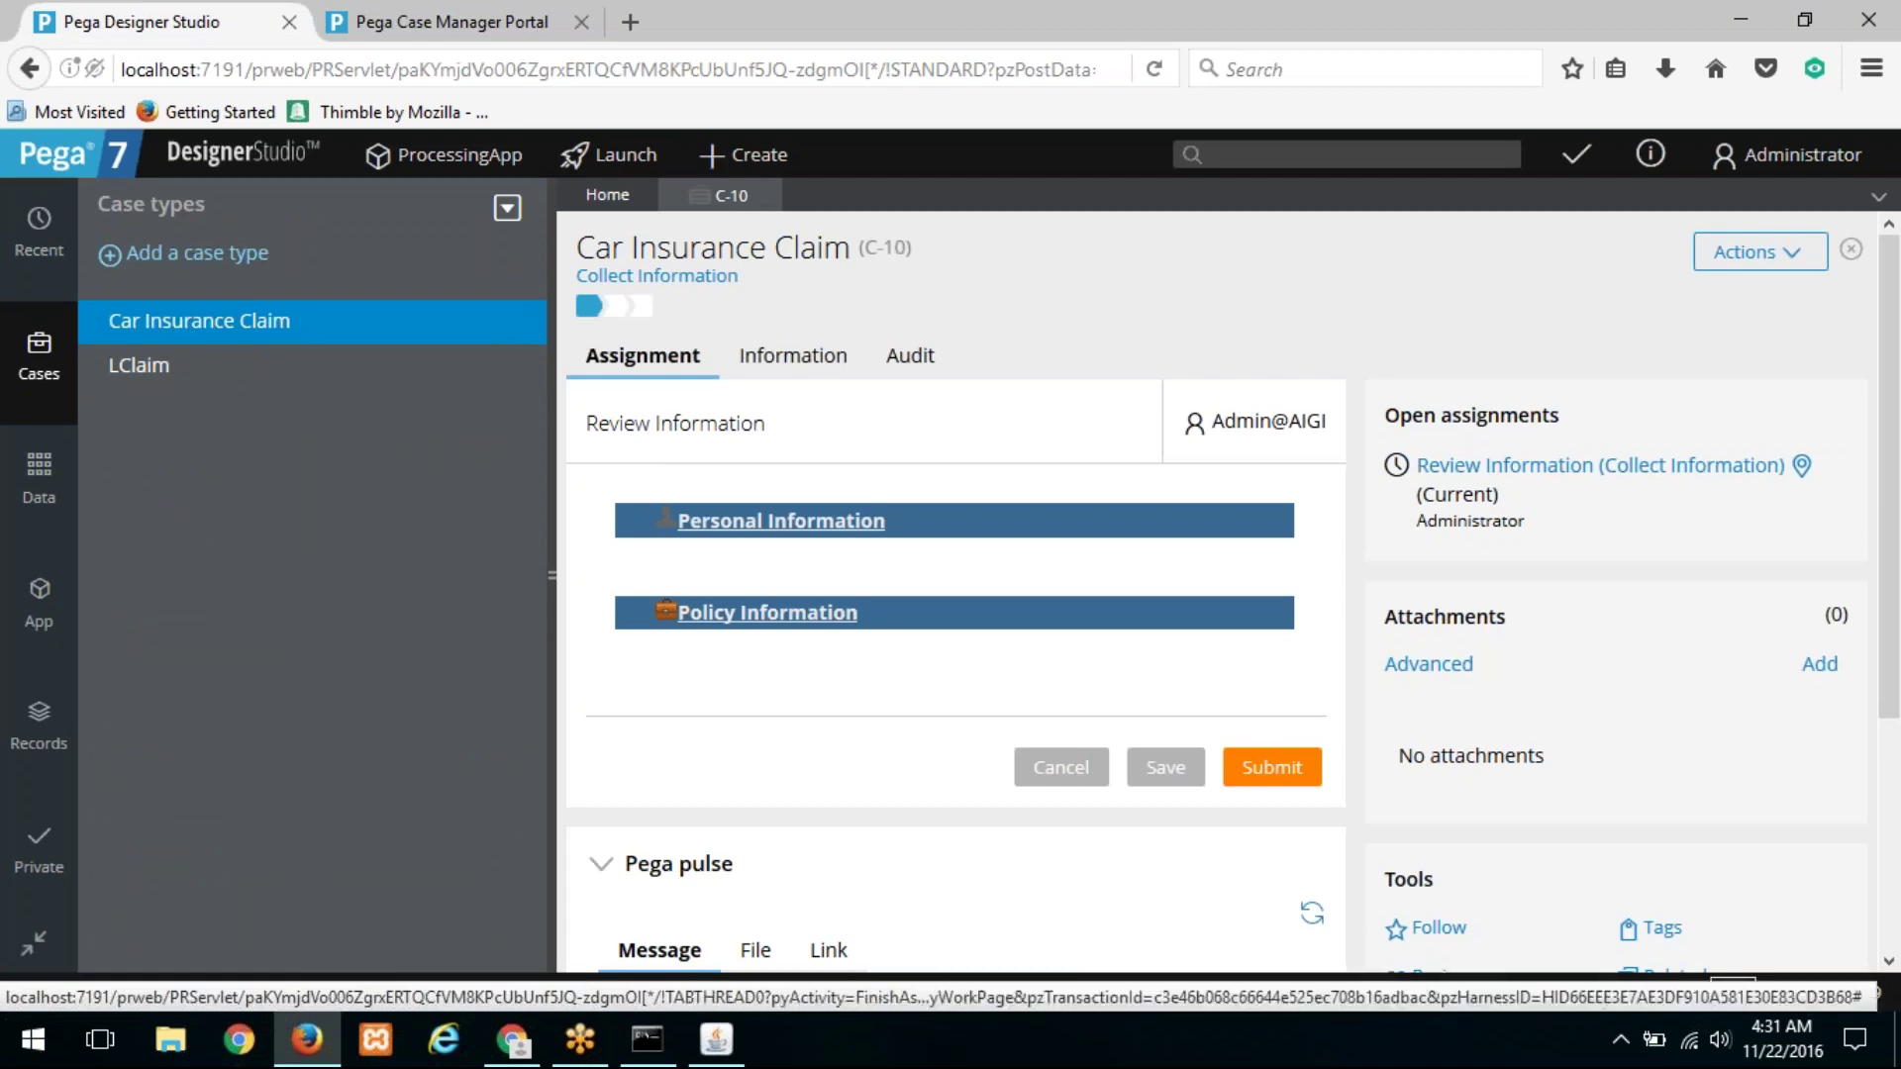
{"action": "left_click", "coordinate": [768, 195]}
{"action": "left_click", "coordinate": [581, 22]}
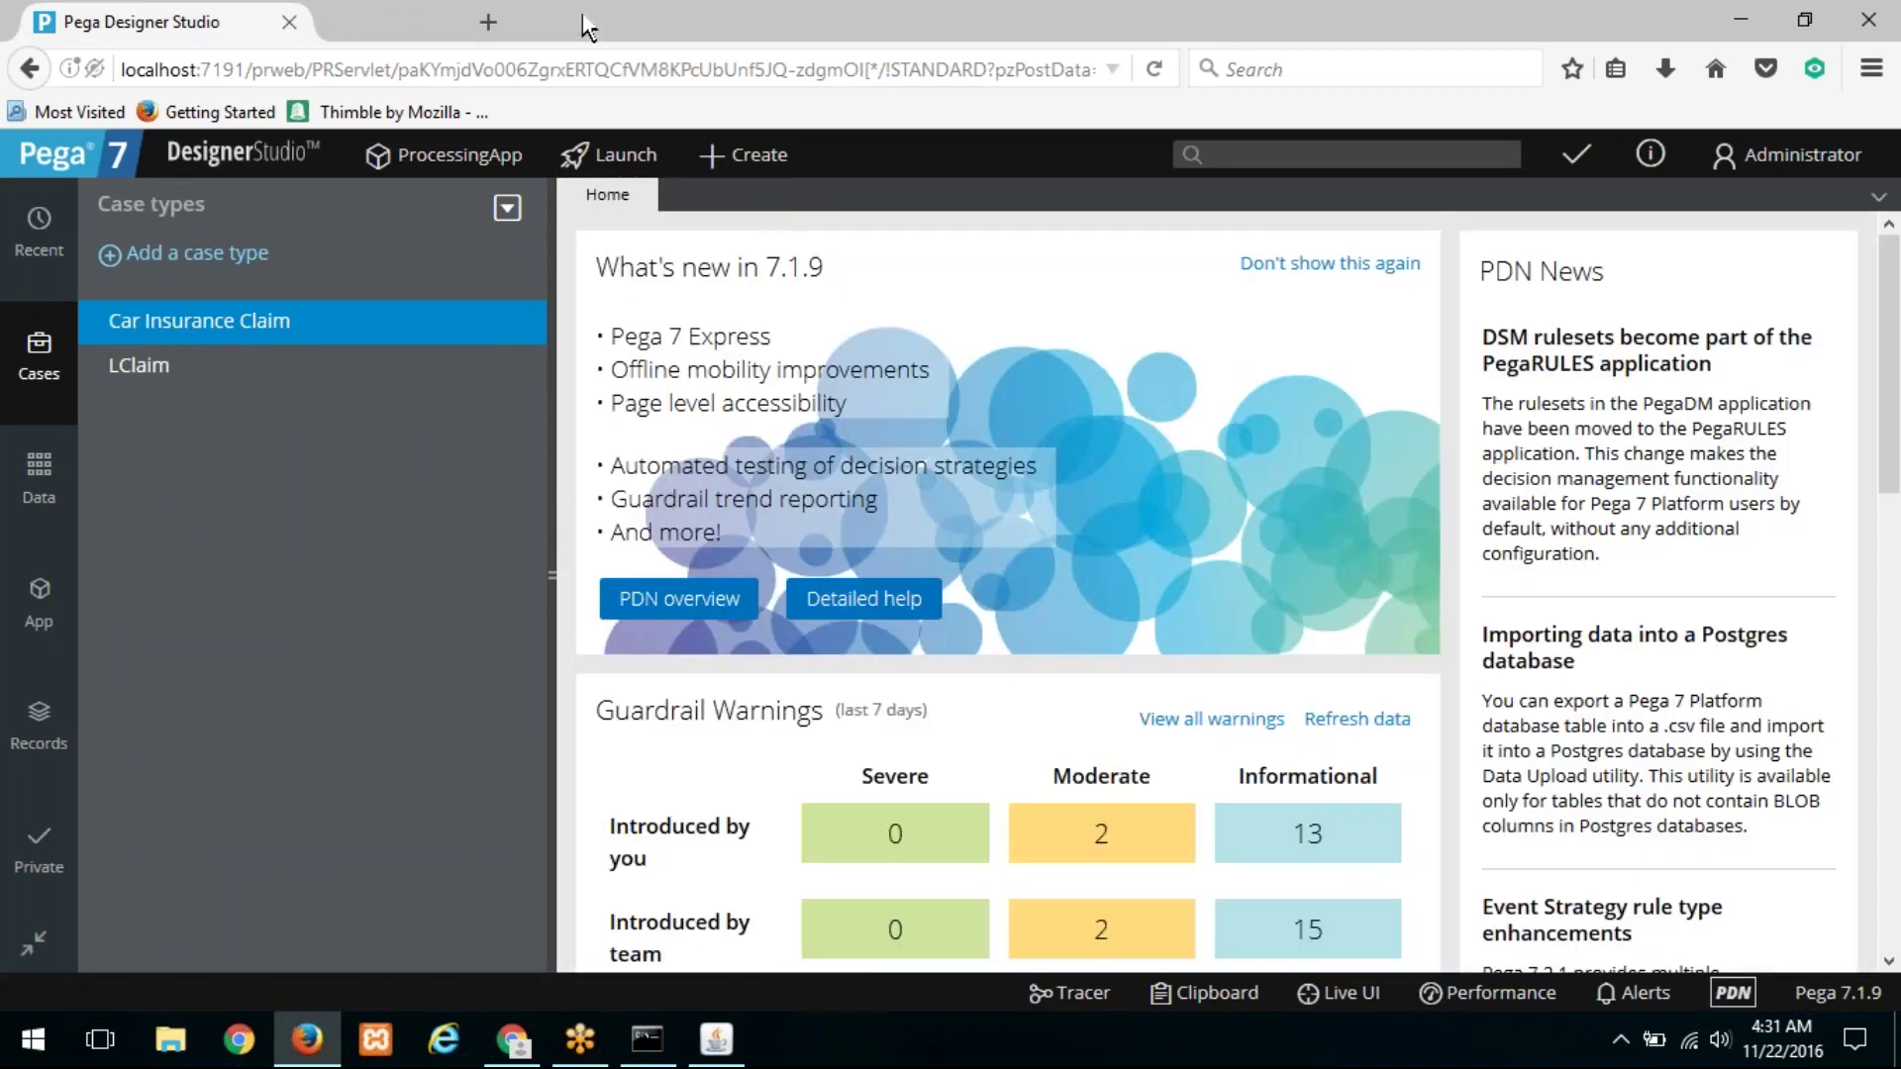
{"action": "left_click", "coordinate": [459, 69]}
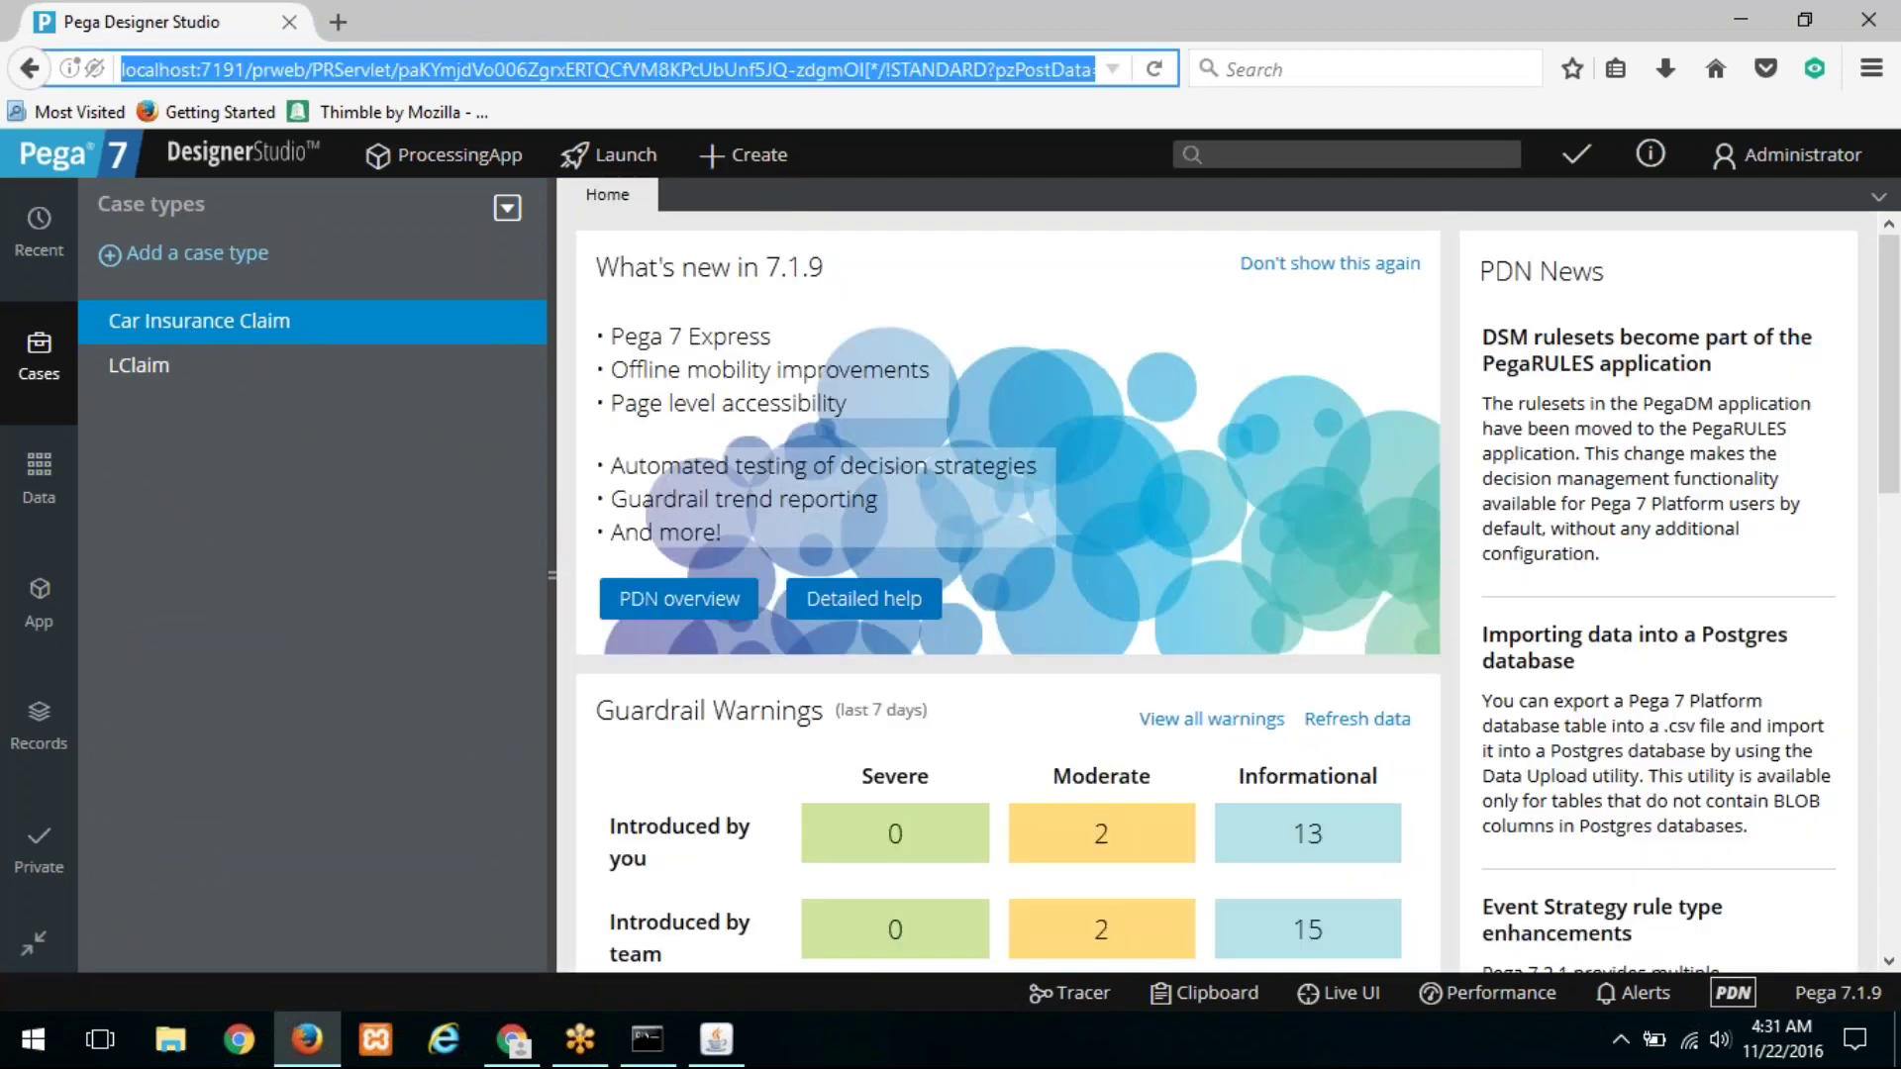
{"action": "key", "text": "Return"}
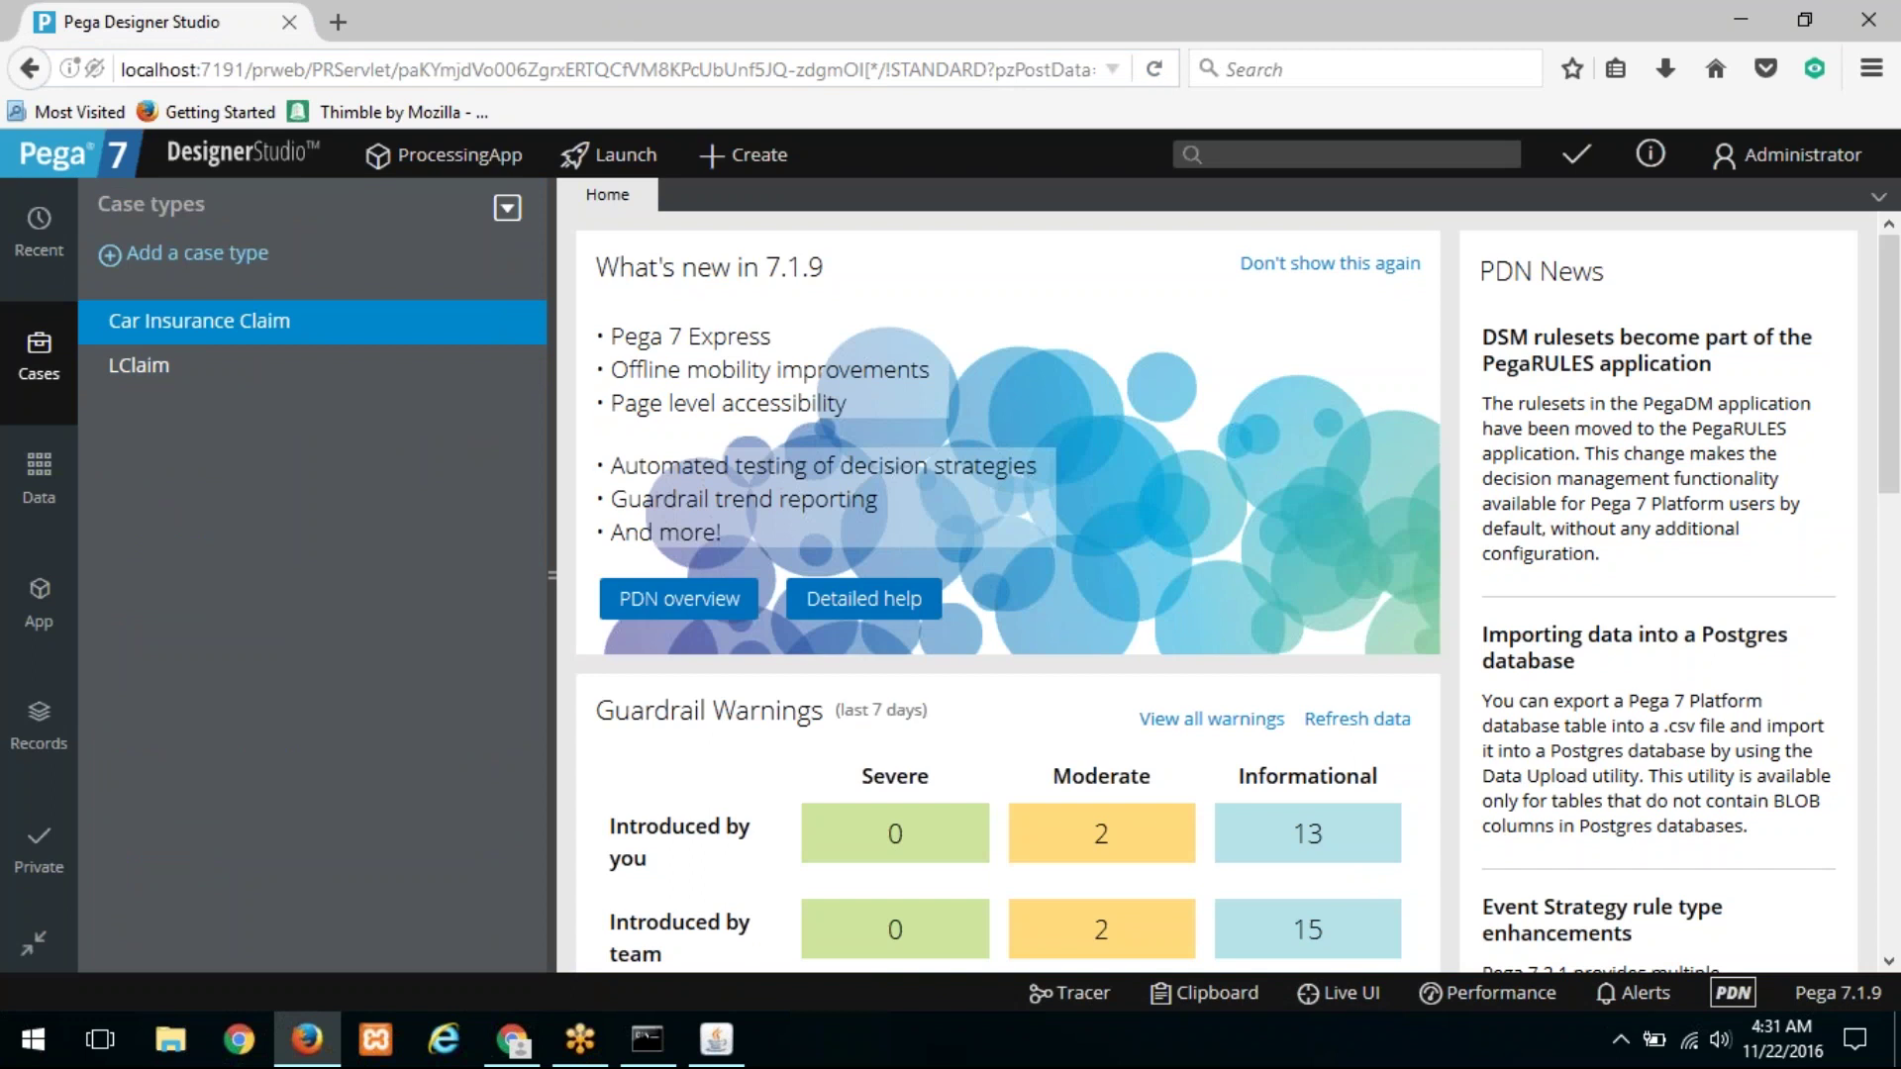
{"action": "left_click", "coordinate": [923, 79]}
Step: Log into the CaseWorker portal with the test user's login name and password, then return to Designer Studio
{"action": "left_click", "coordinate": [511, 1038]}
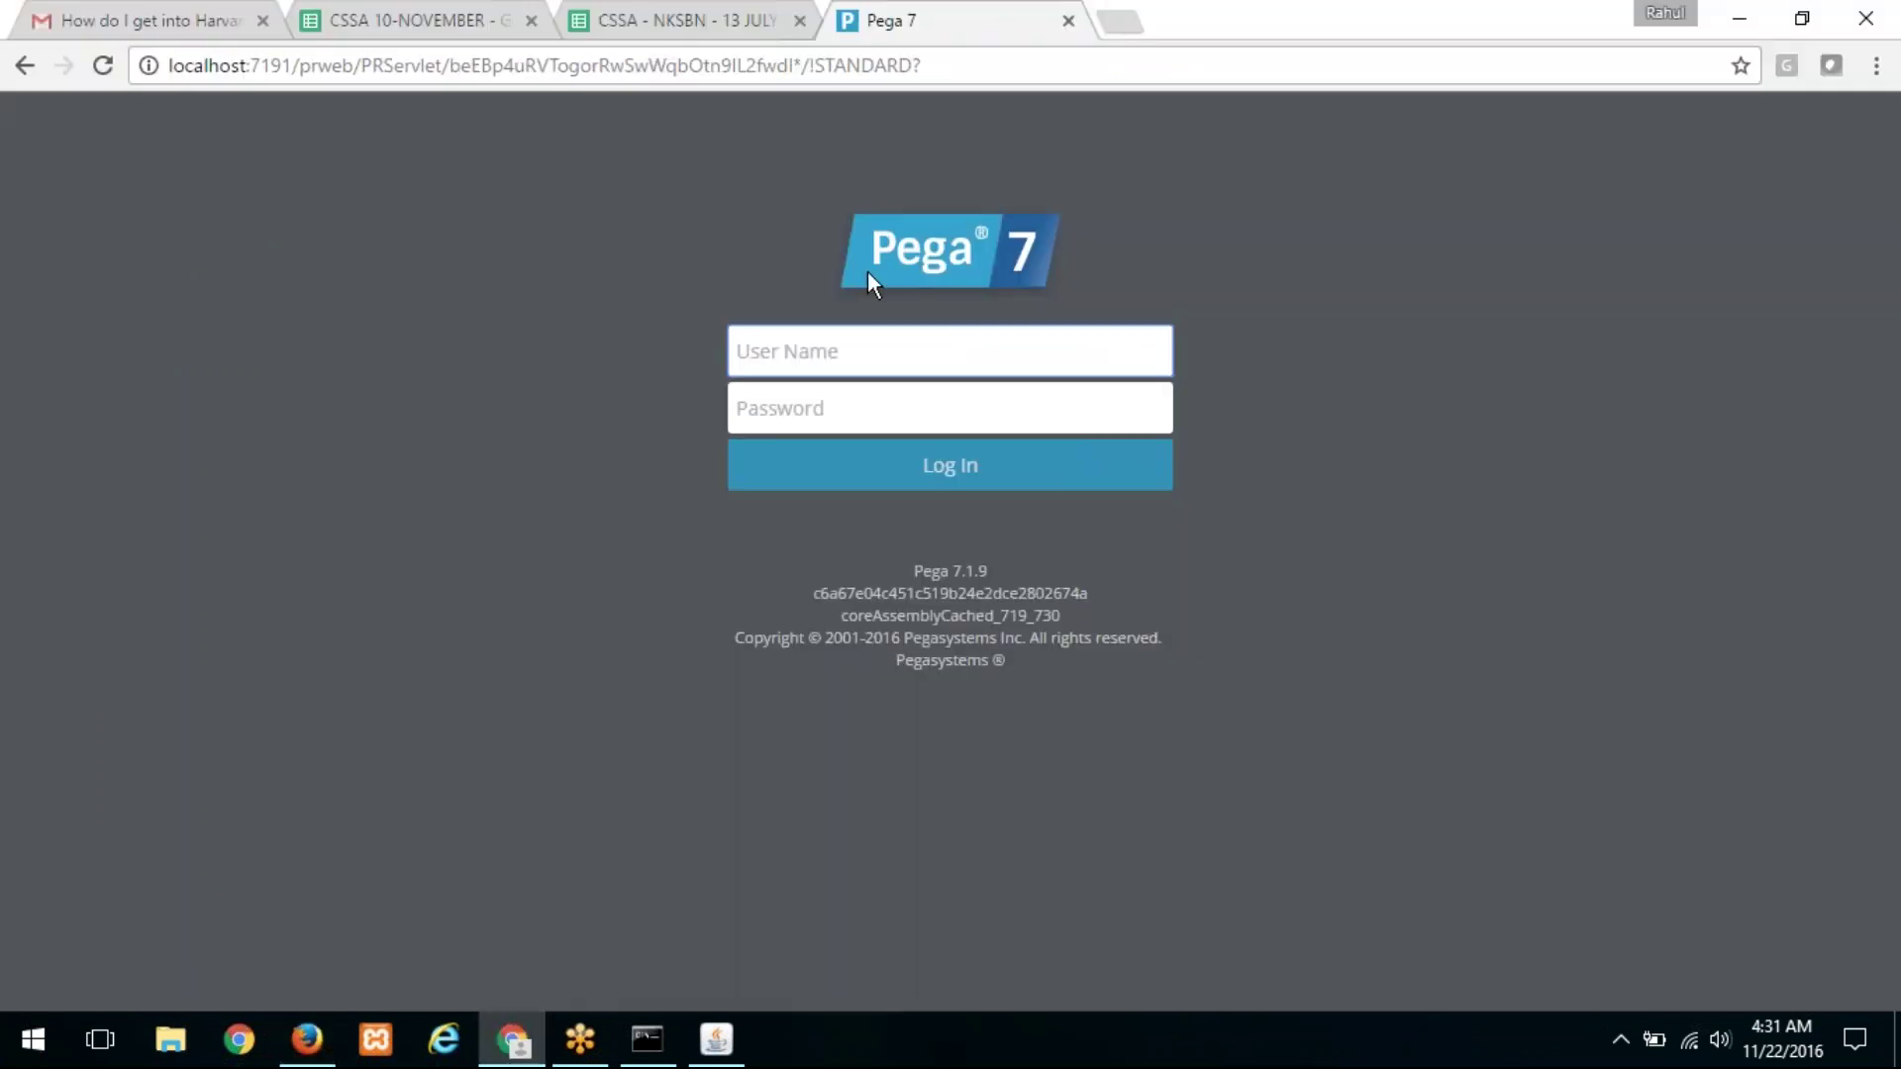
{"action": "type", "text": "user"}
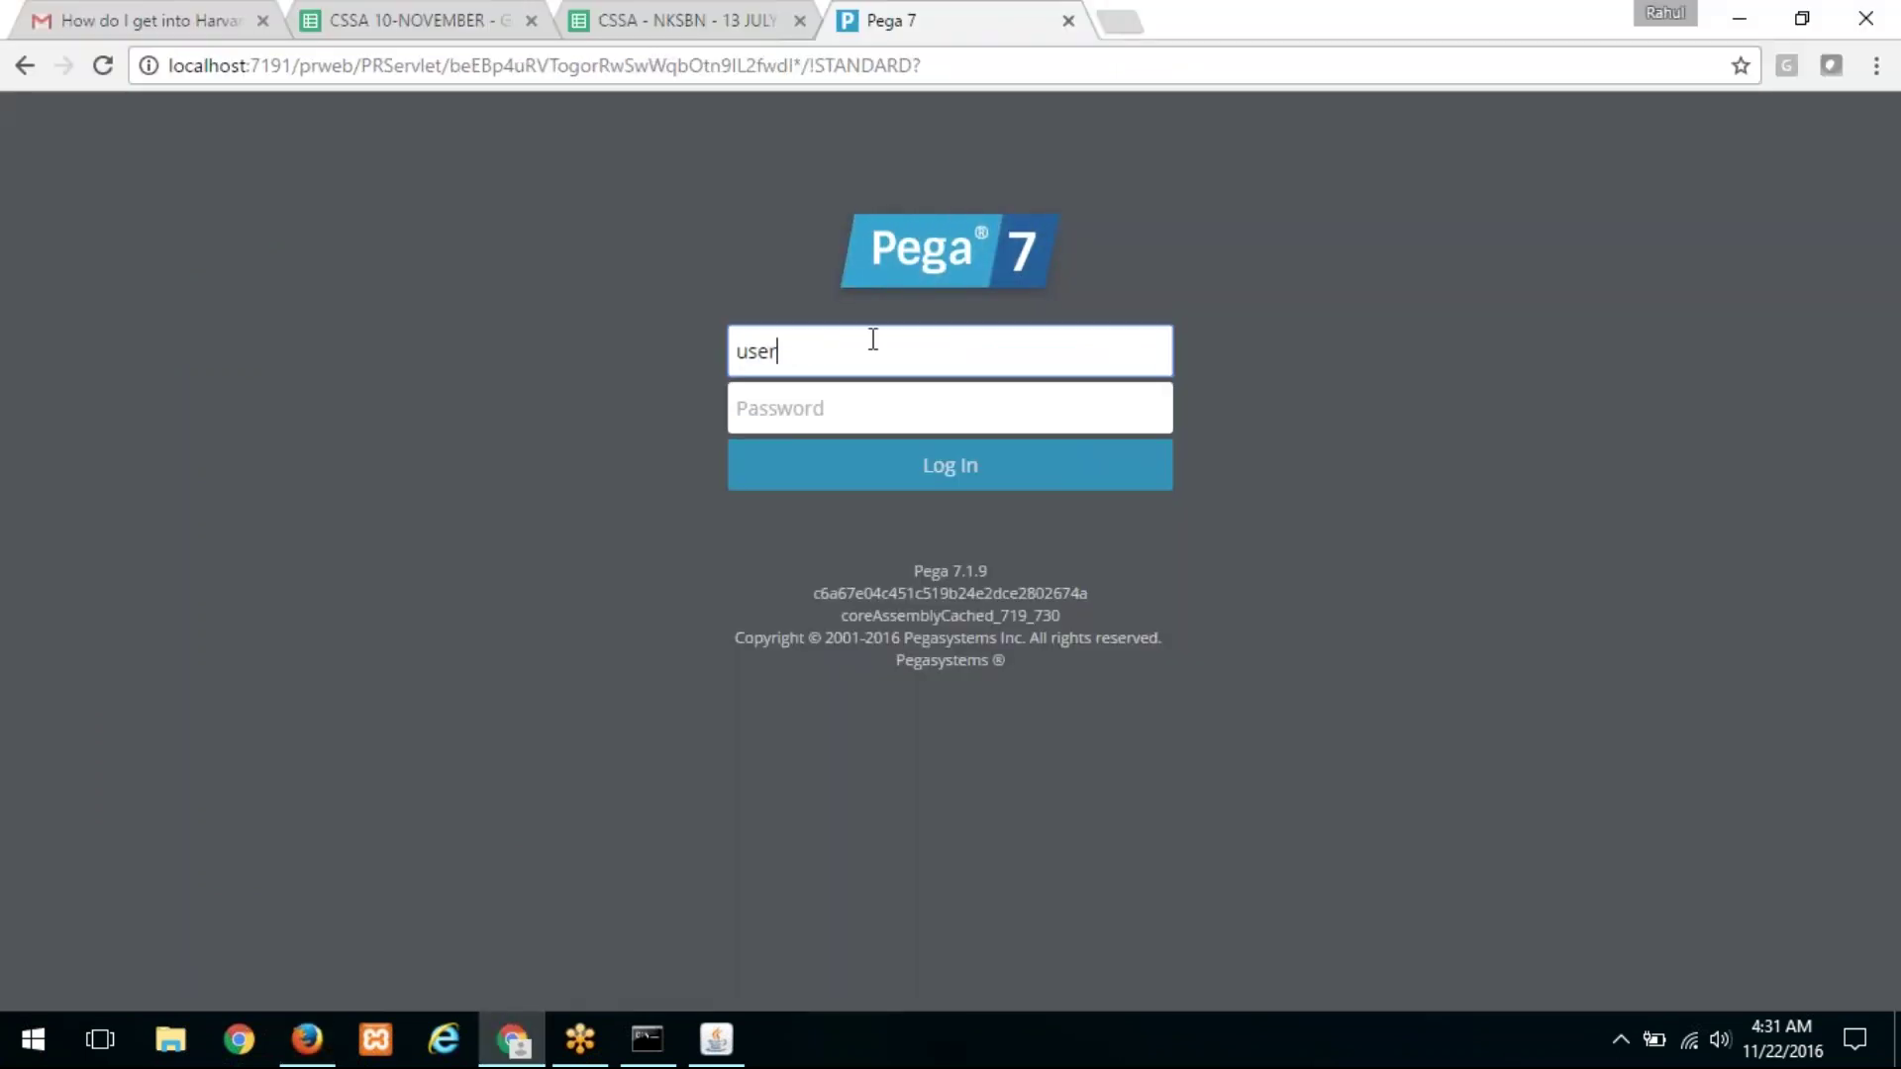
{"action": "type", "text": "@aigi"}
{"action": "key", "text": "Tab"}
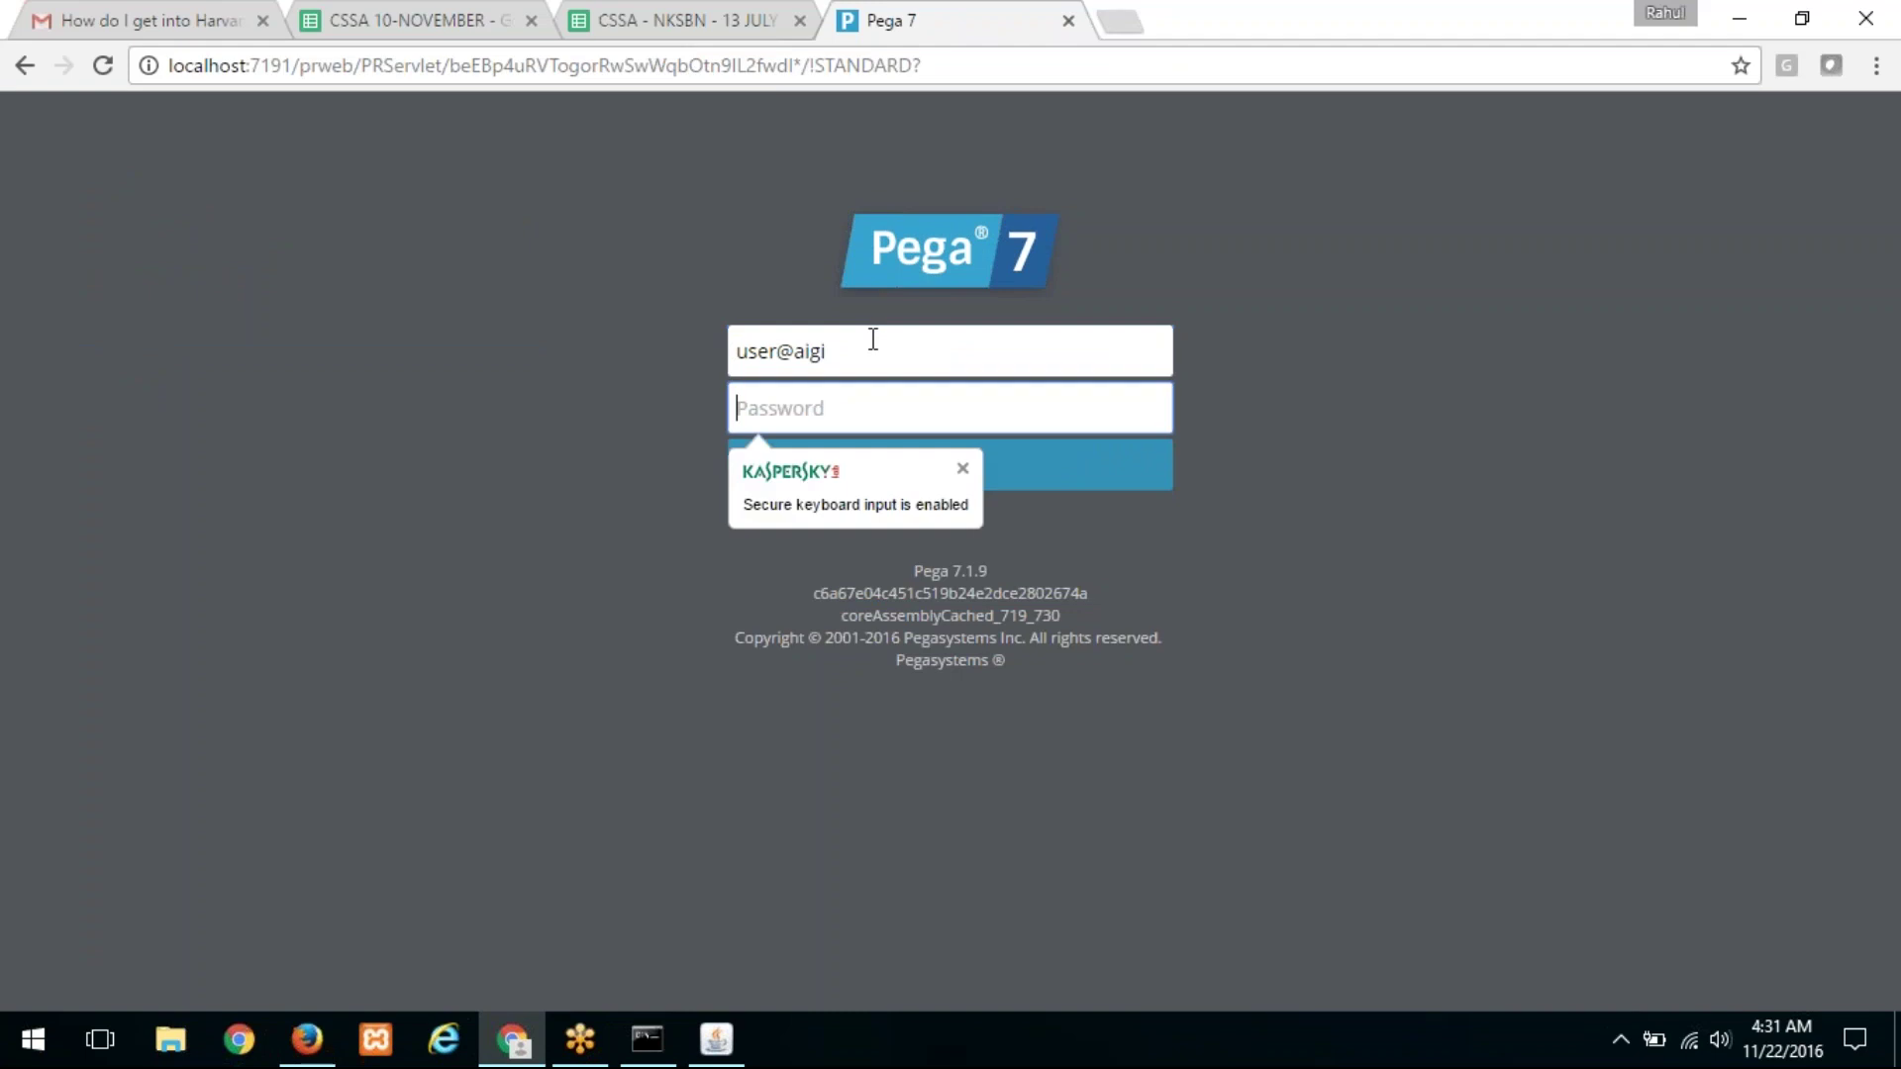
{"action": "type", "text": "rules"}
{"action": "key", "text": "Return"}
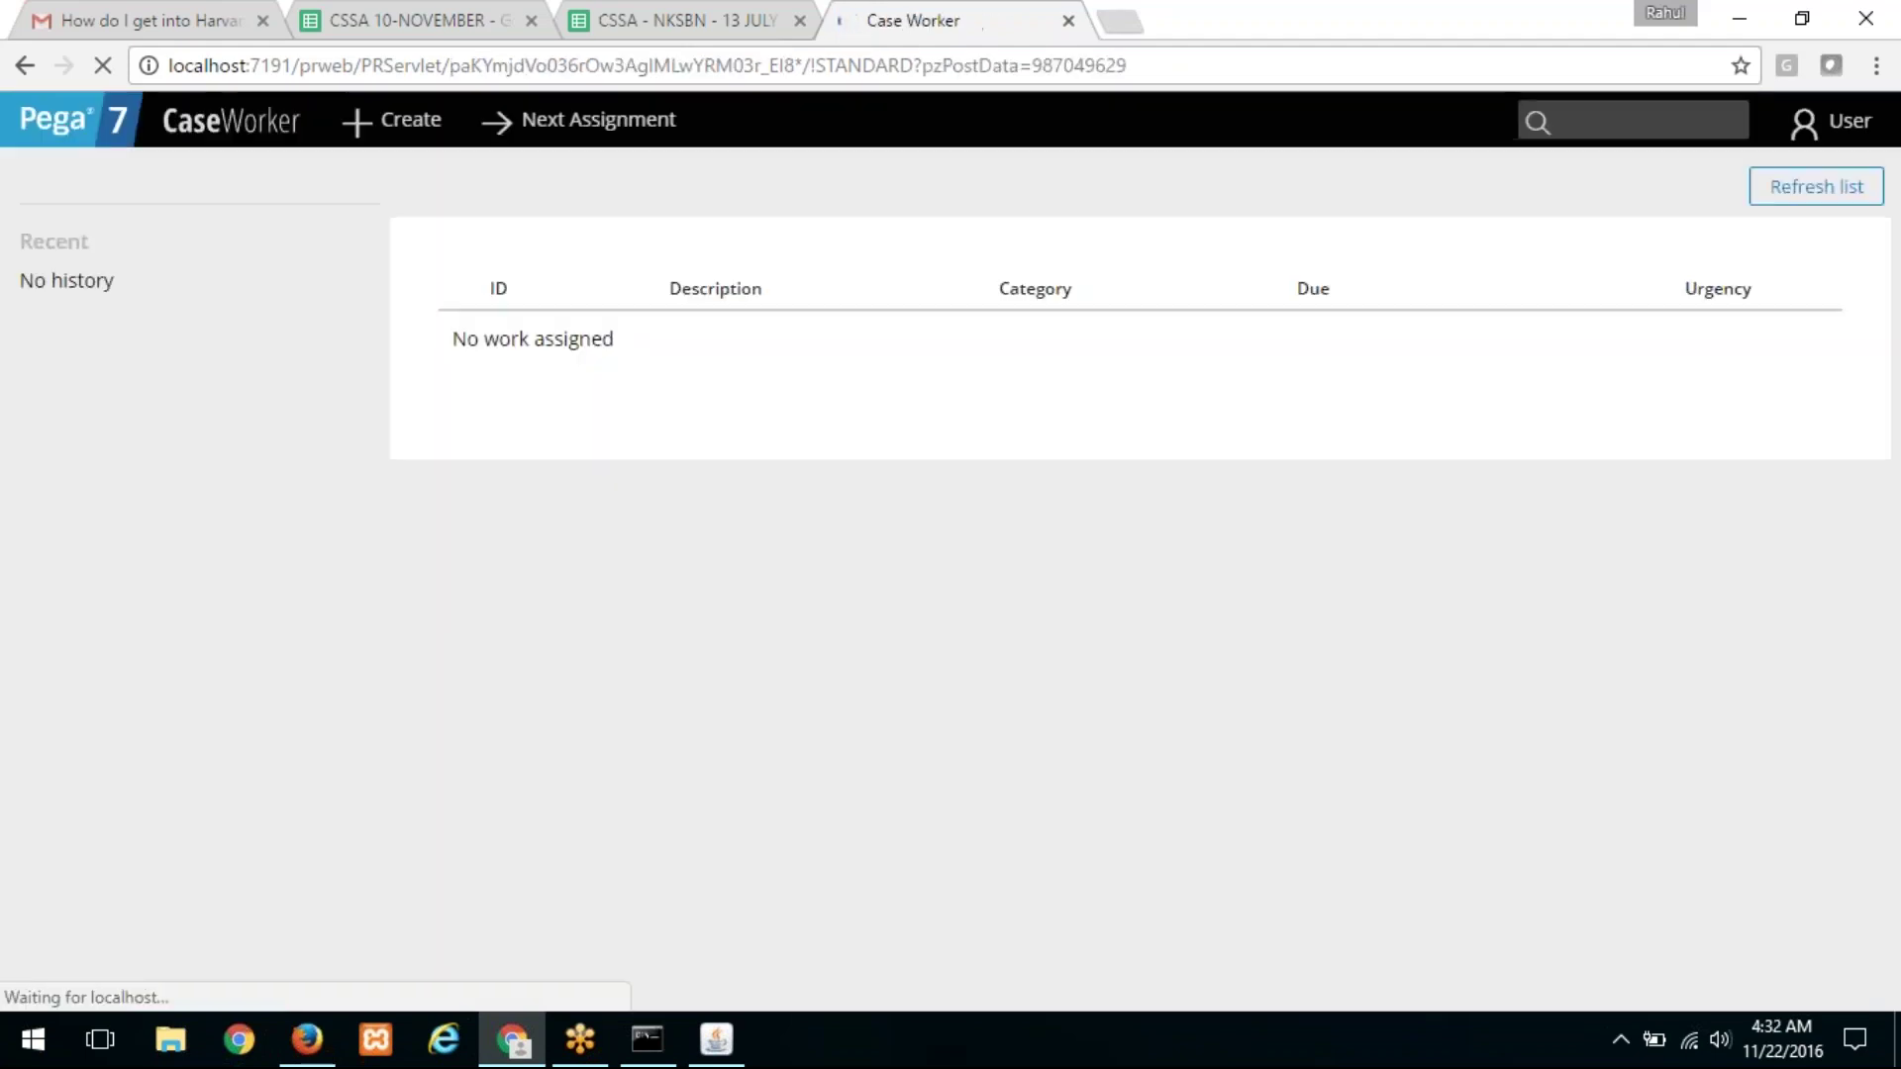
{"action": "left_click", "coordinate": [1549, 253]}
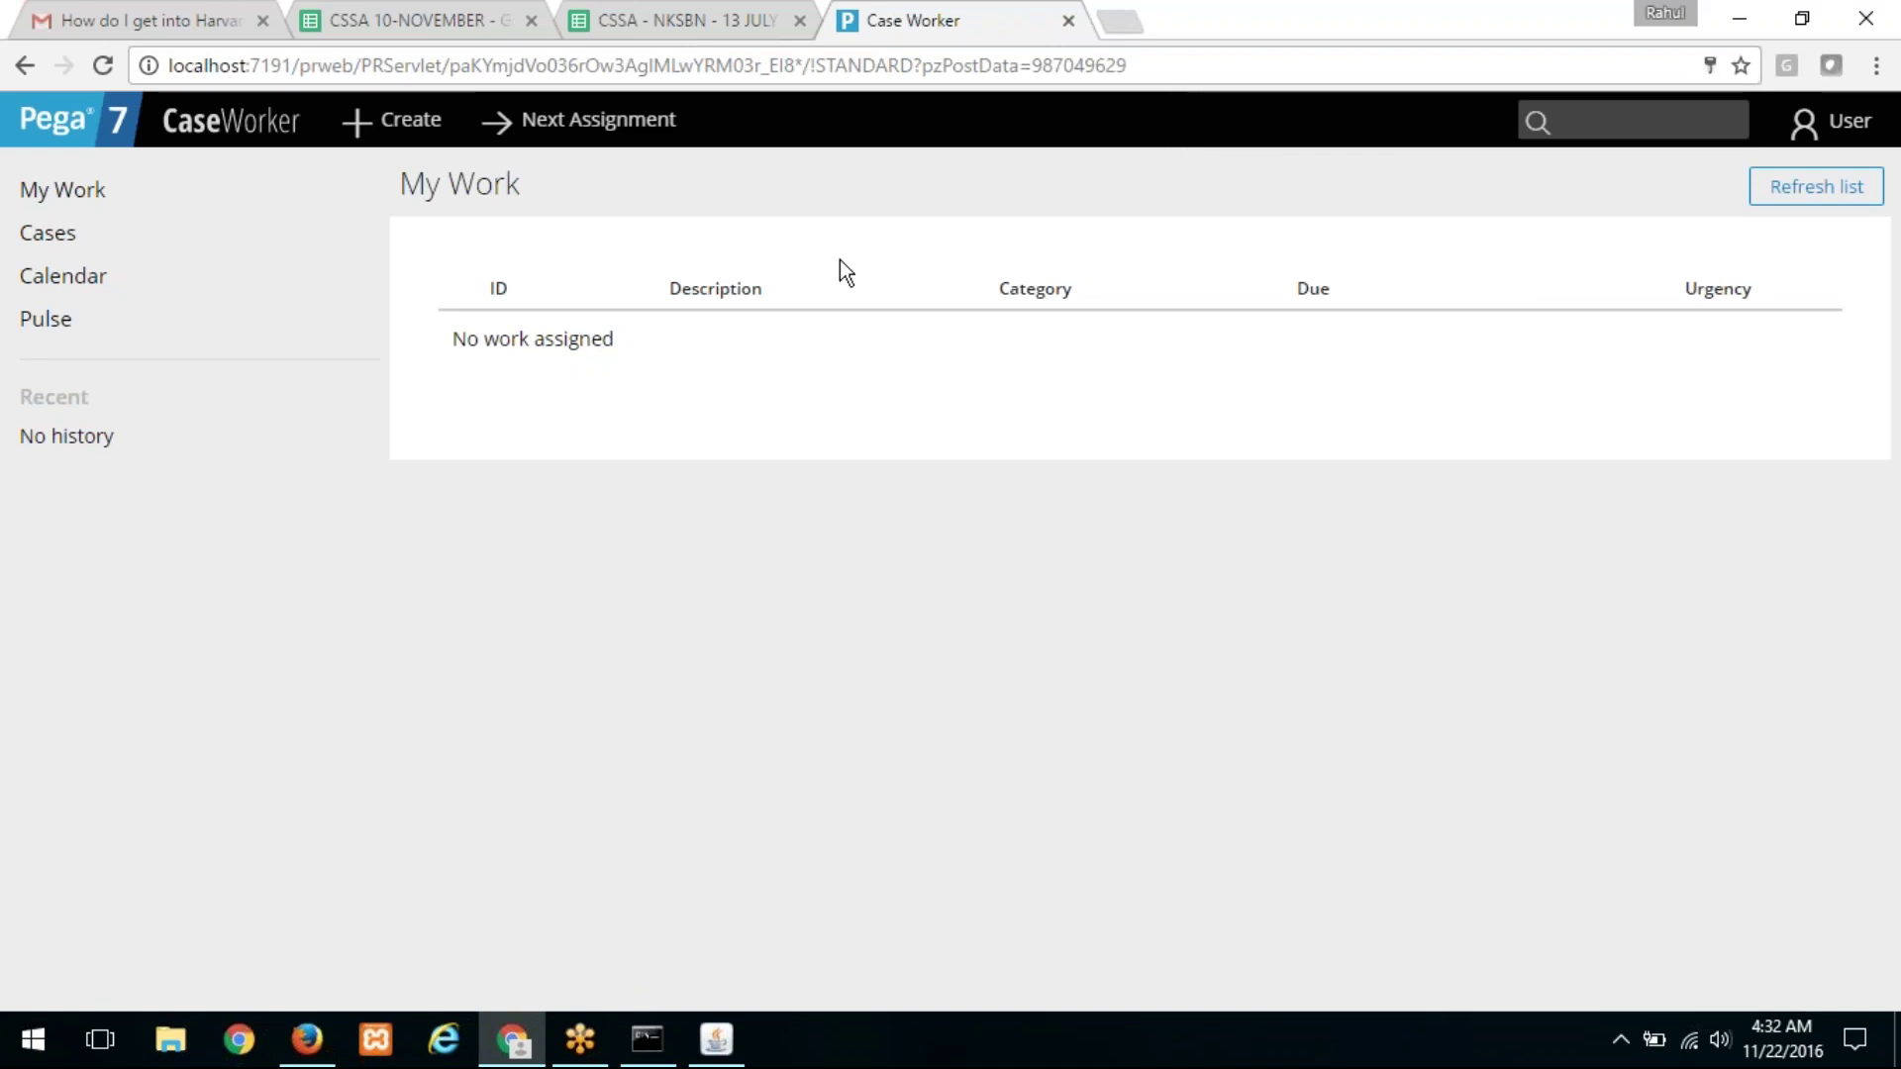
{"action": "key", "text": "alt+Tab"}
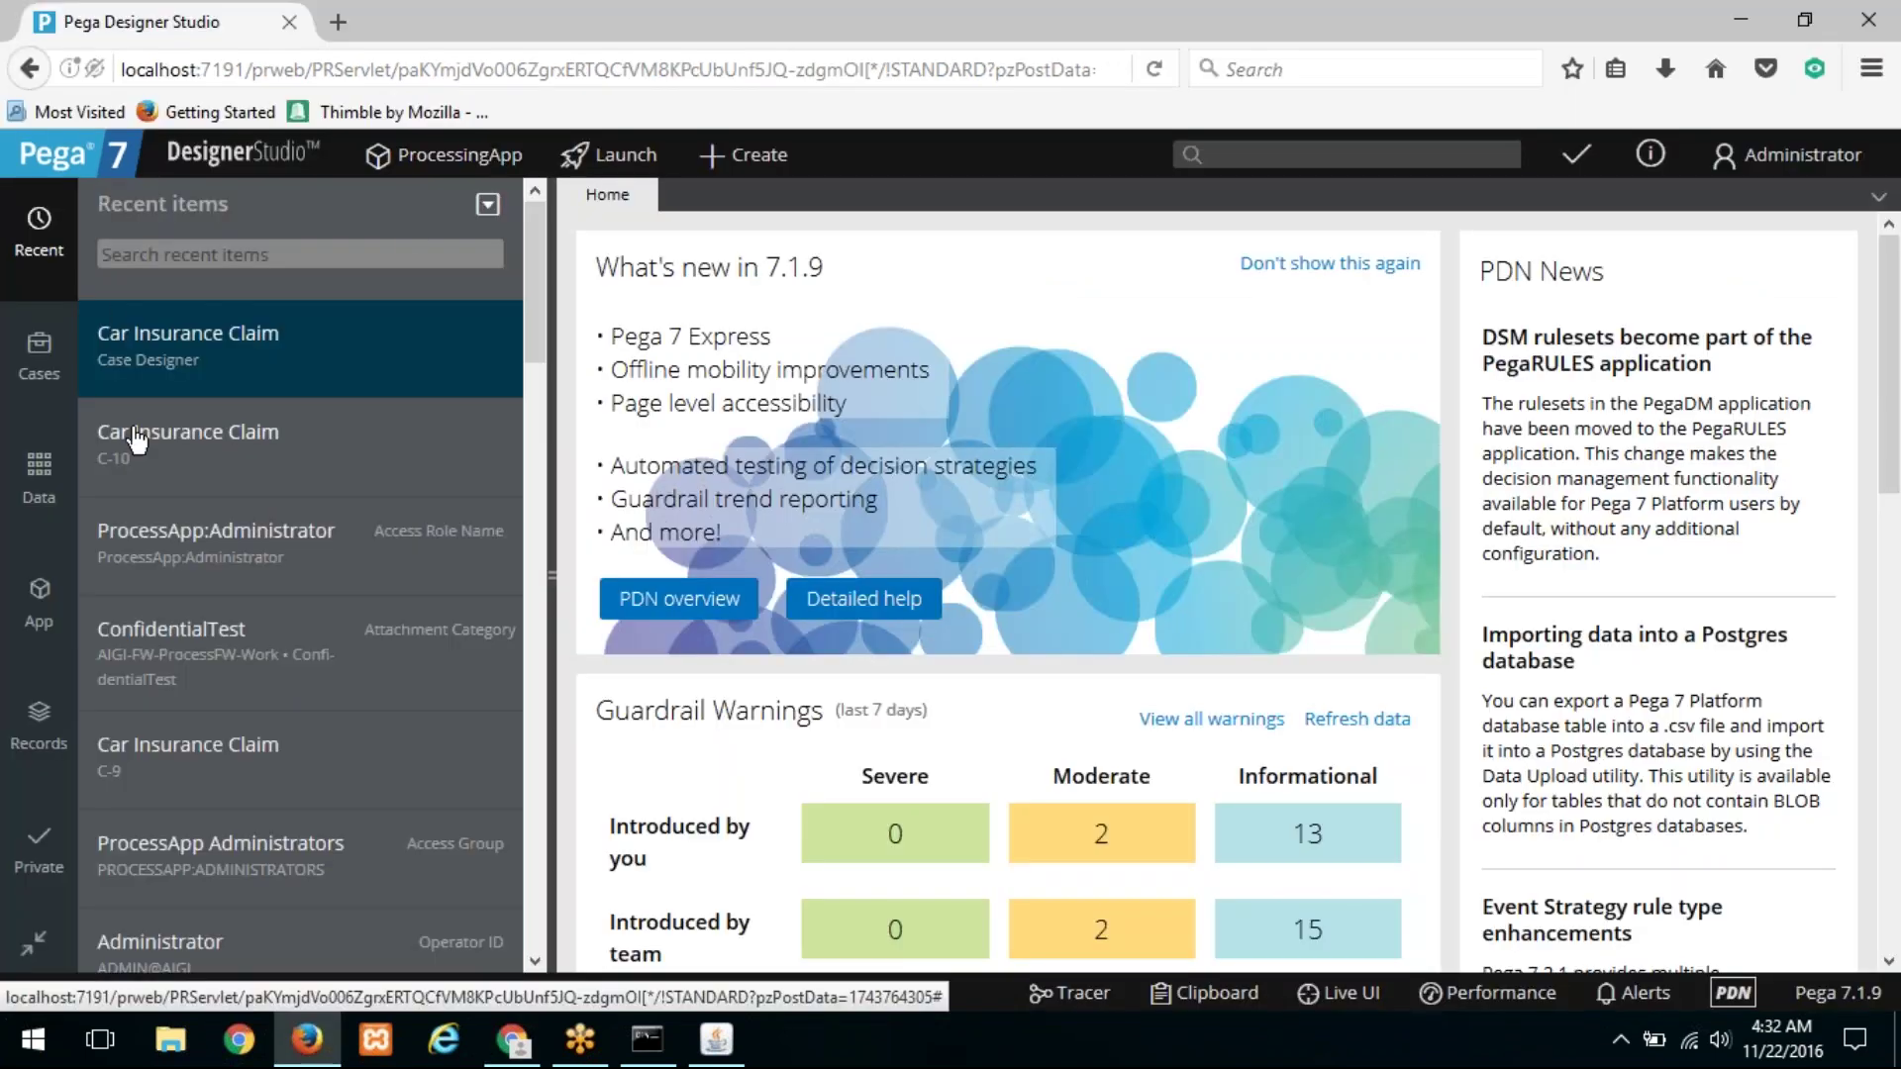
Step: Open Car Insurance Claim from Recent items, add Transfer to its case-wide local actions, and save
{"action": "left_click", "coordinate": [164, 342]}
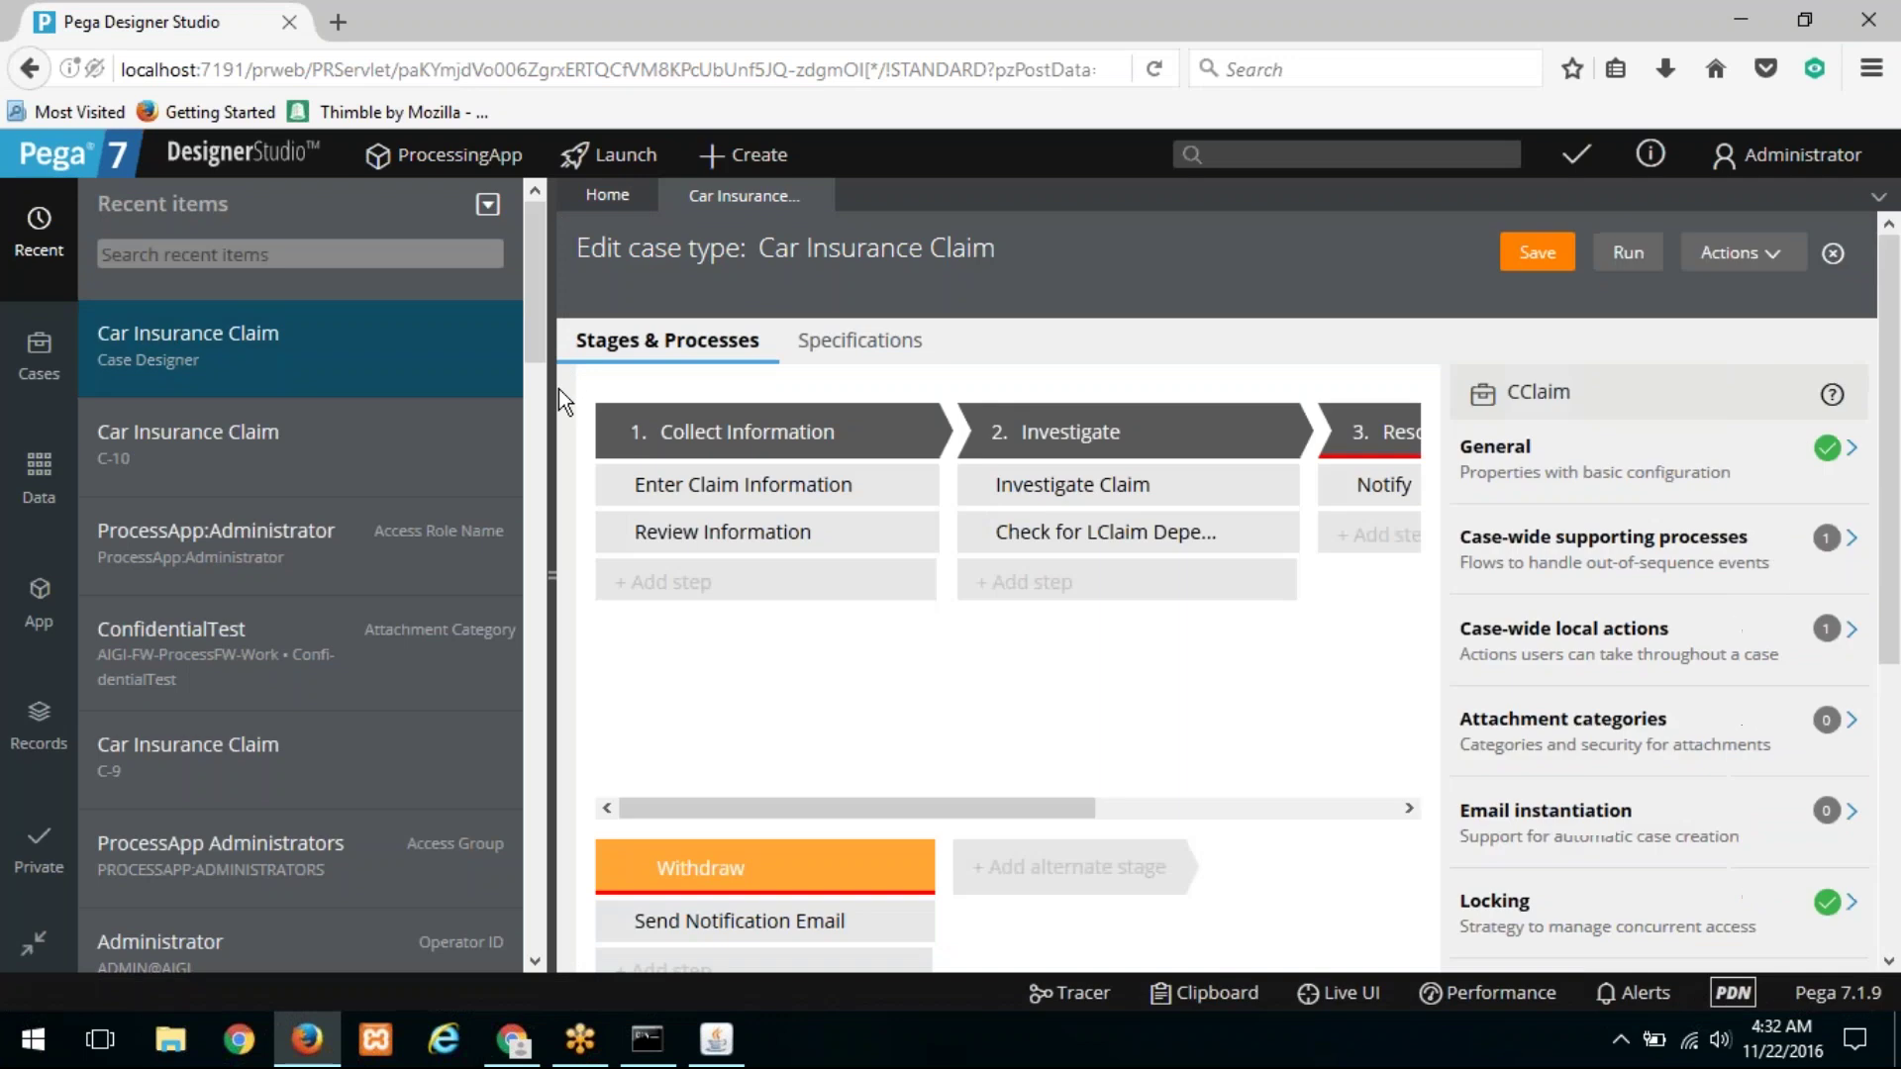
{"action": "left_click", "coordinate": [551, 390]}
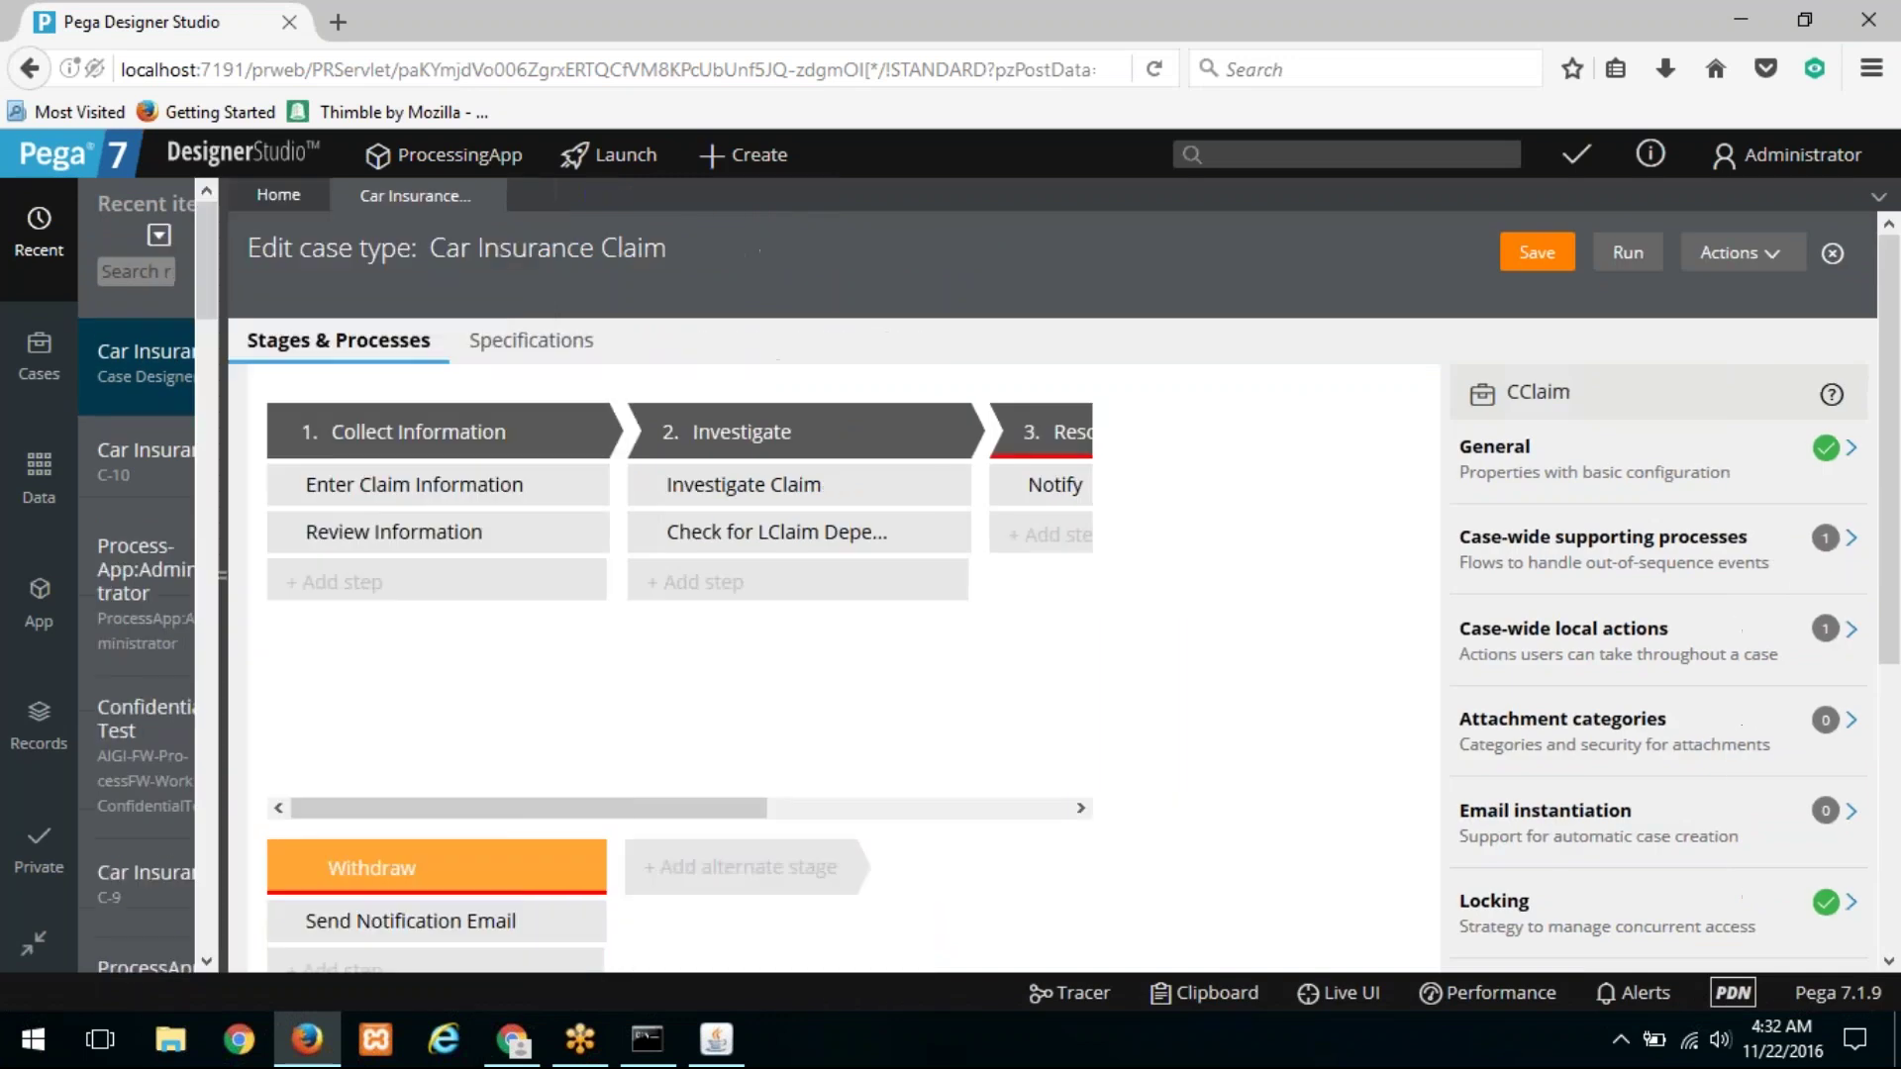
{"action": "left_click", "coordinate": [1854, 631]}
{"action": "left_click", "coordinate": [1554, 560]}
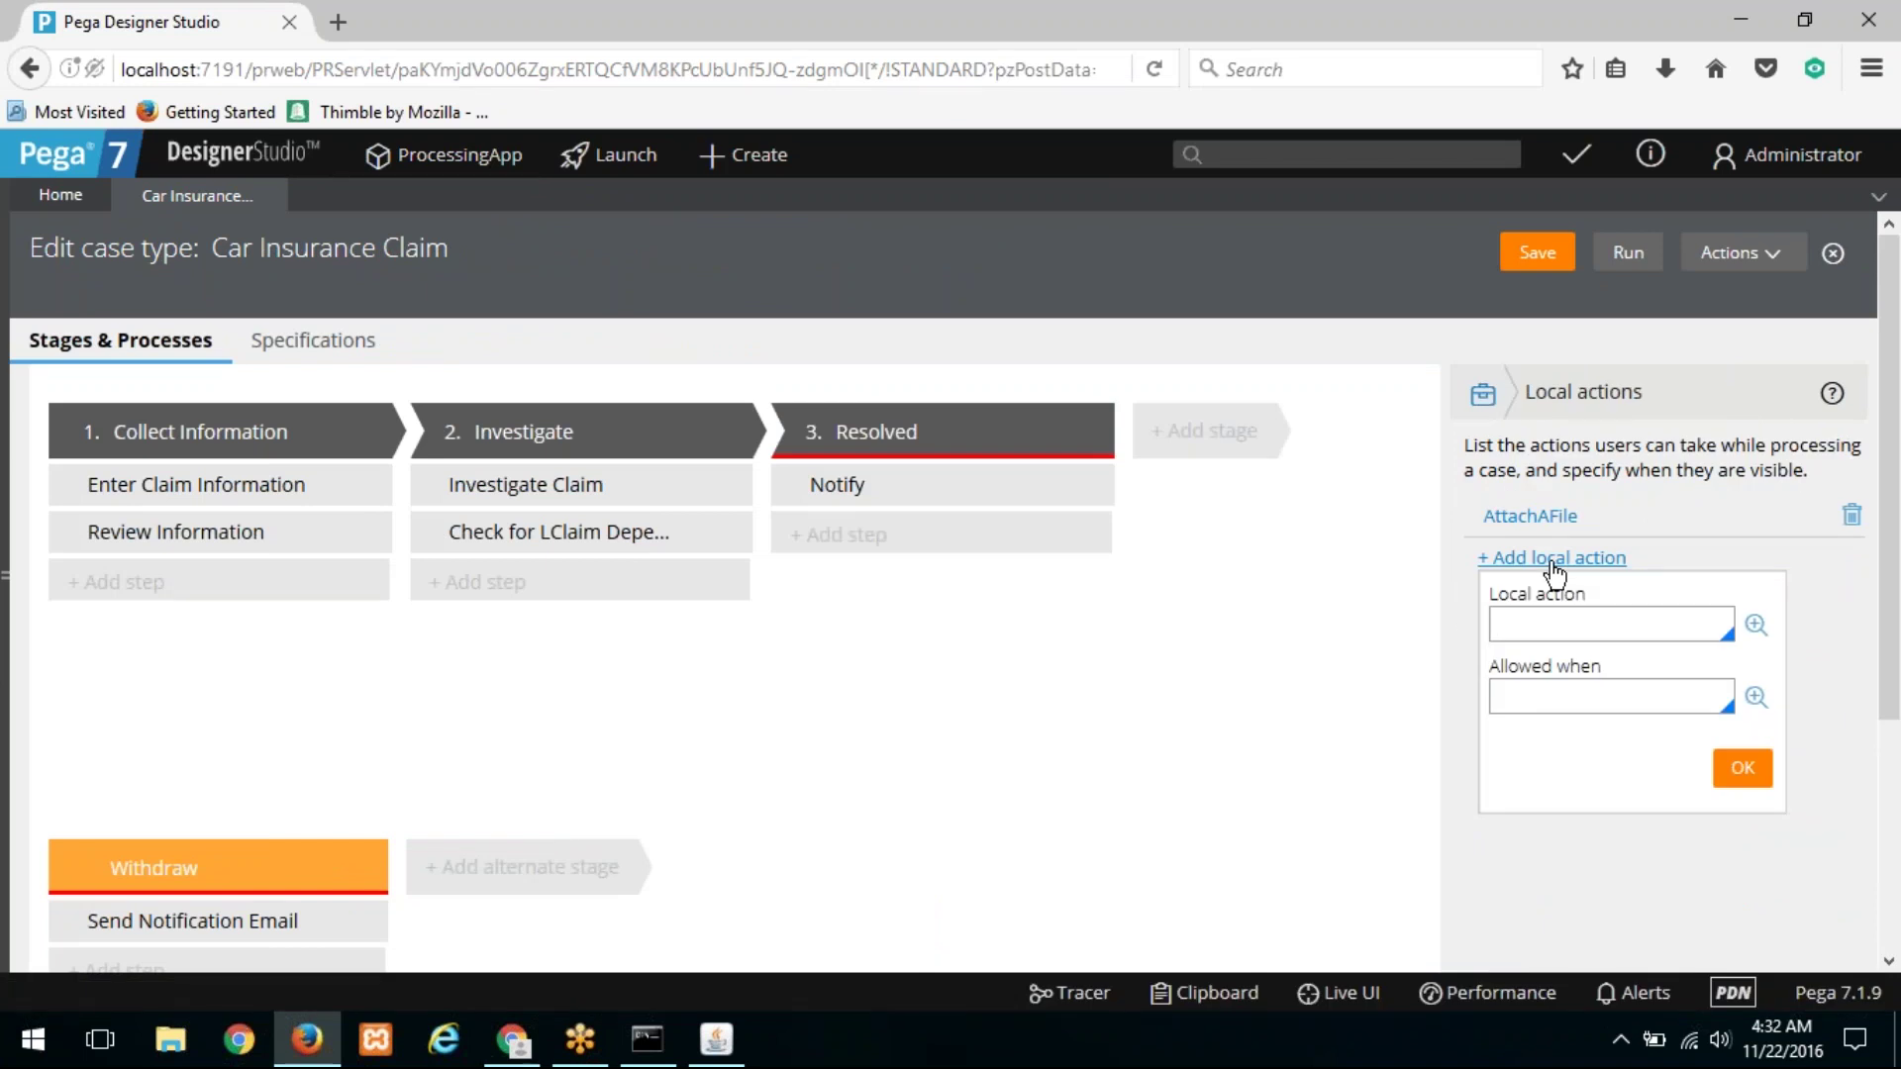
{"action": "type", "text": "Transf"}
{"action": "key", "text": "Up"}
{"action": "key", "text": "Return"}
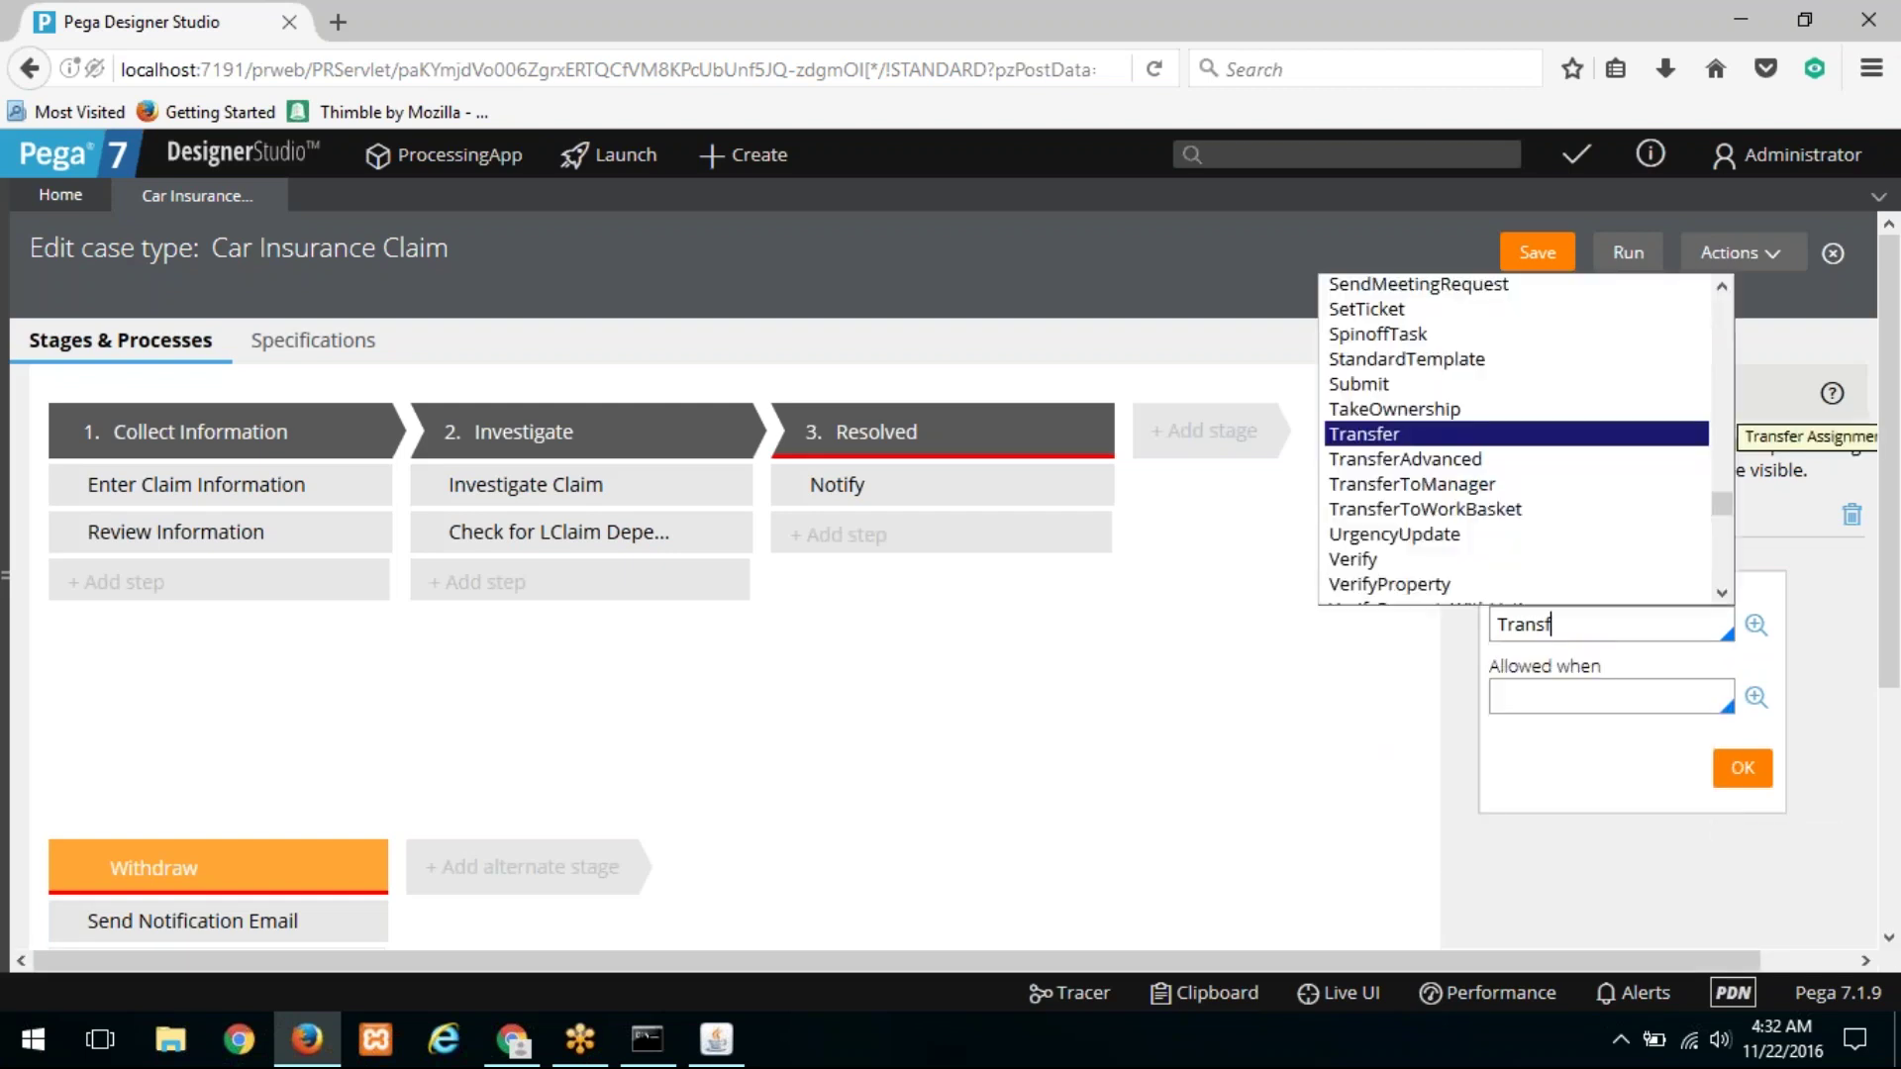
{"action": "key", "text": "Return"}
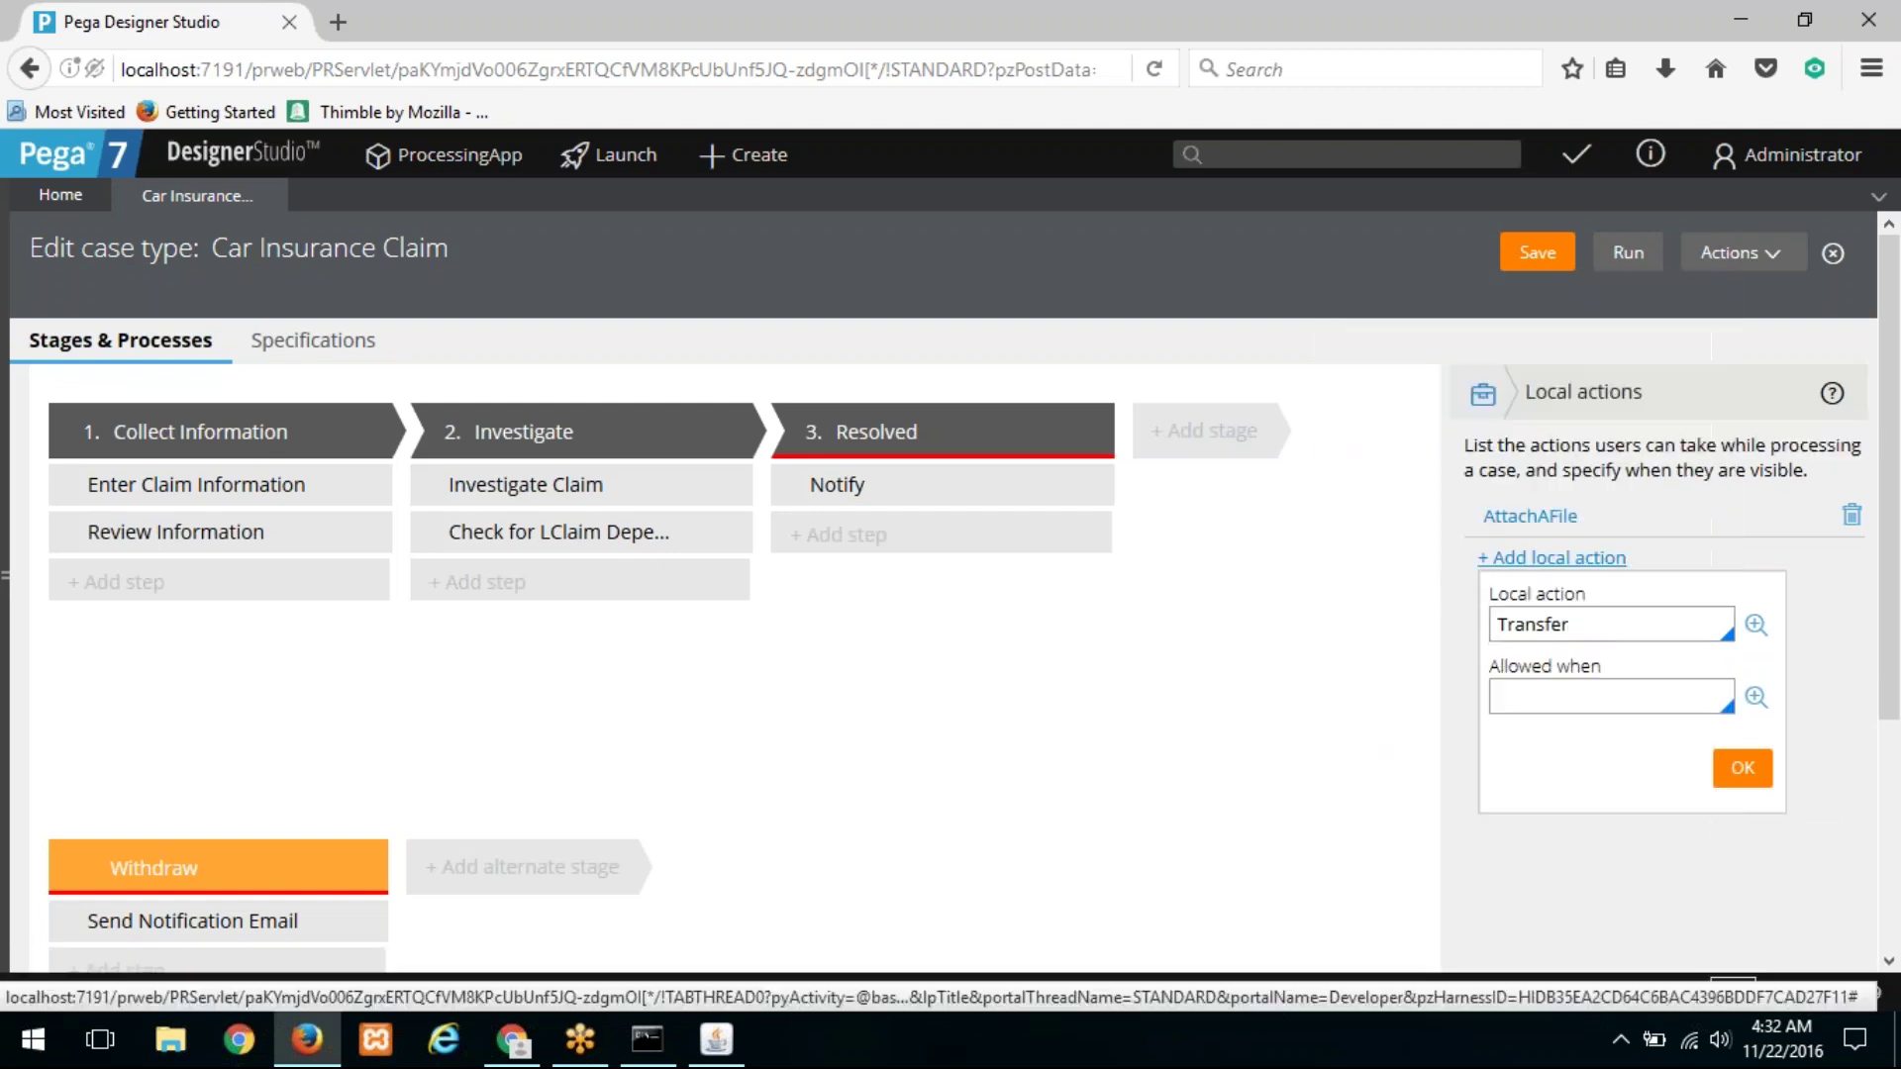
{"action": "left_click", "coordinate": [1742, 767]}
{"action": "left_click", "coordinate": [1535, 252]}
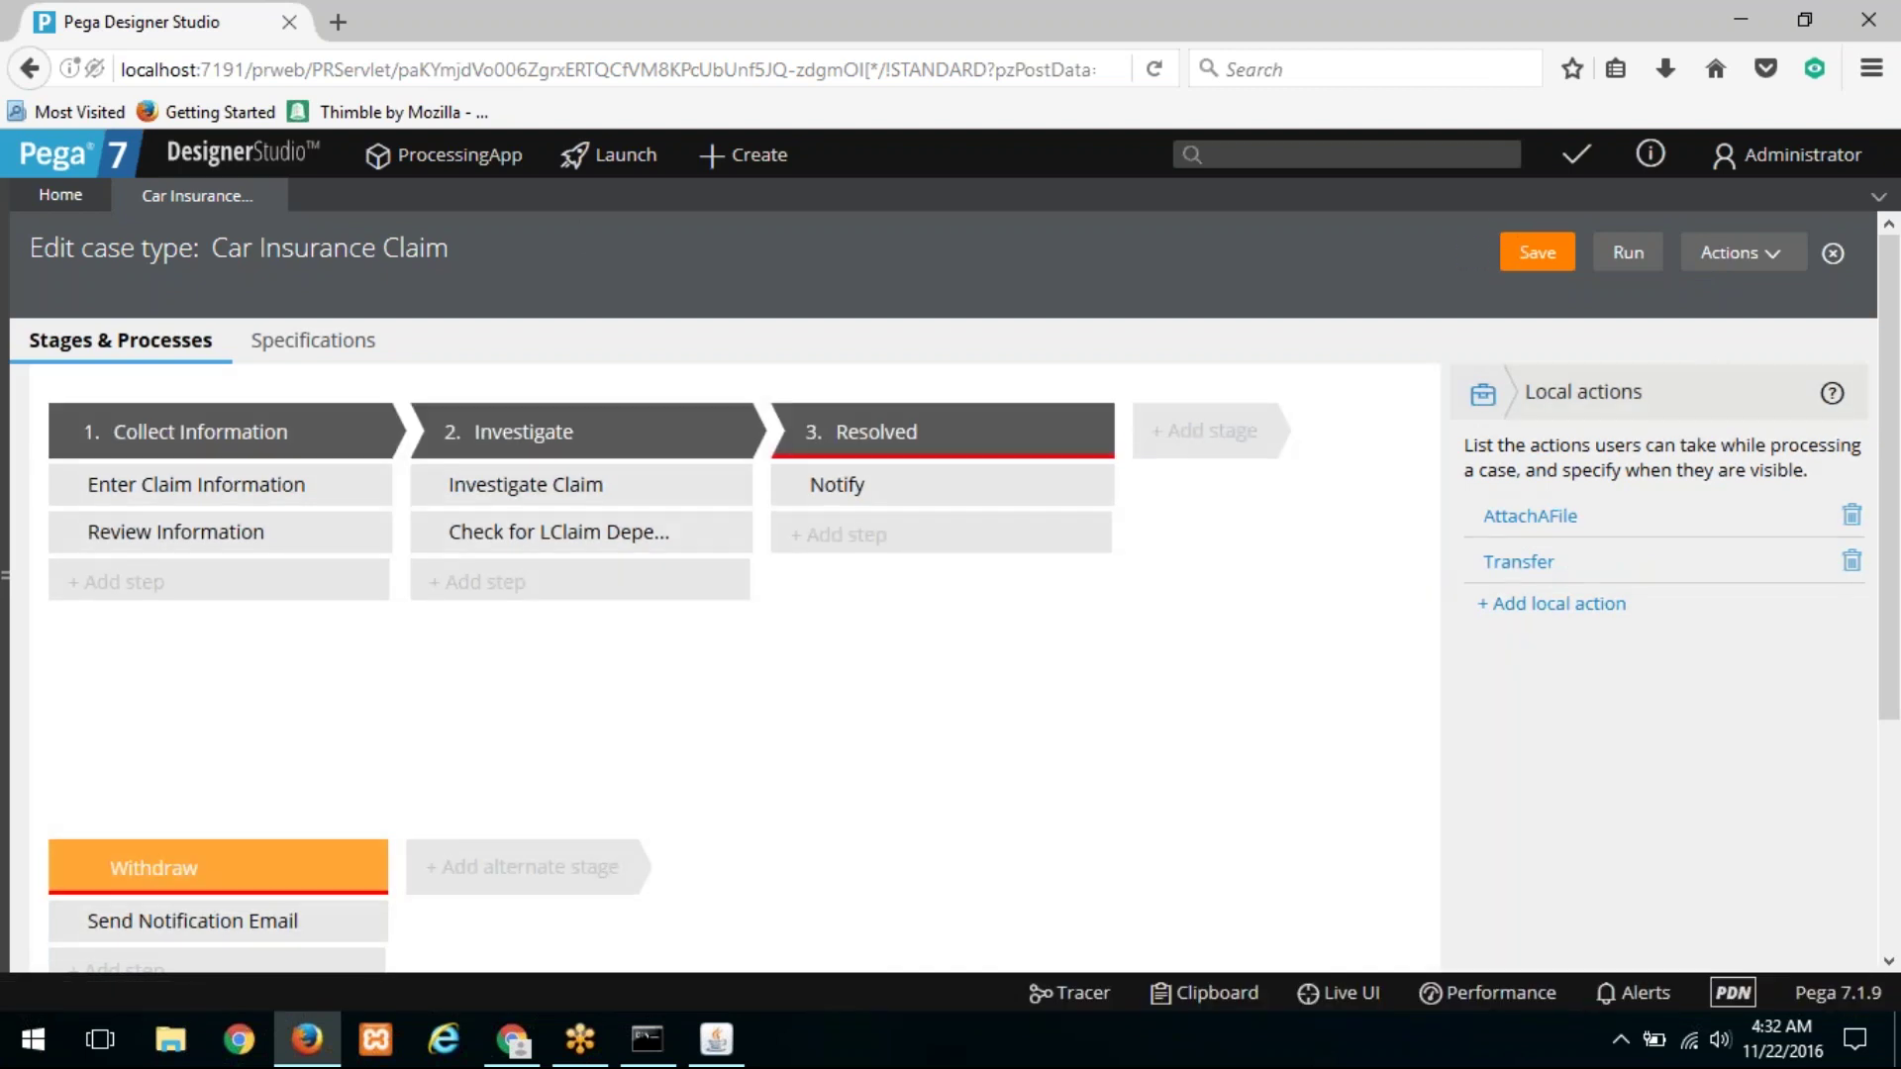
Step: Reopen C-10, run its ReviewInformation action, then go back to the Car Insurance Claim tab
{"action": "mouse_move", "coordinate": [126, 351]}
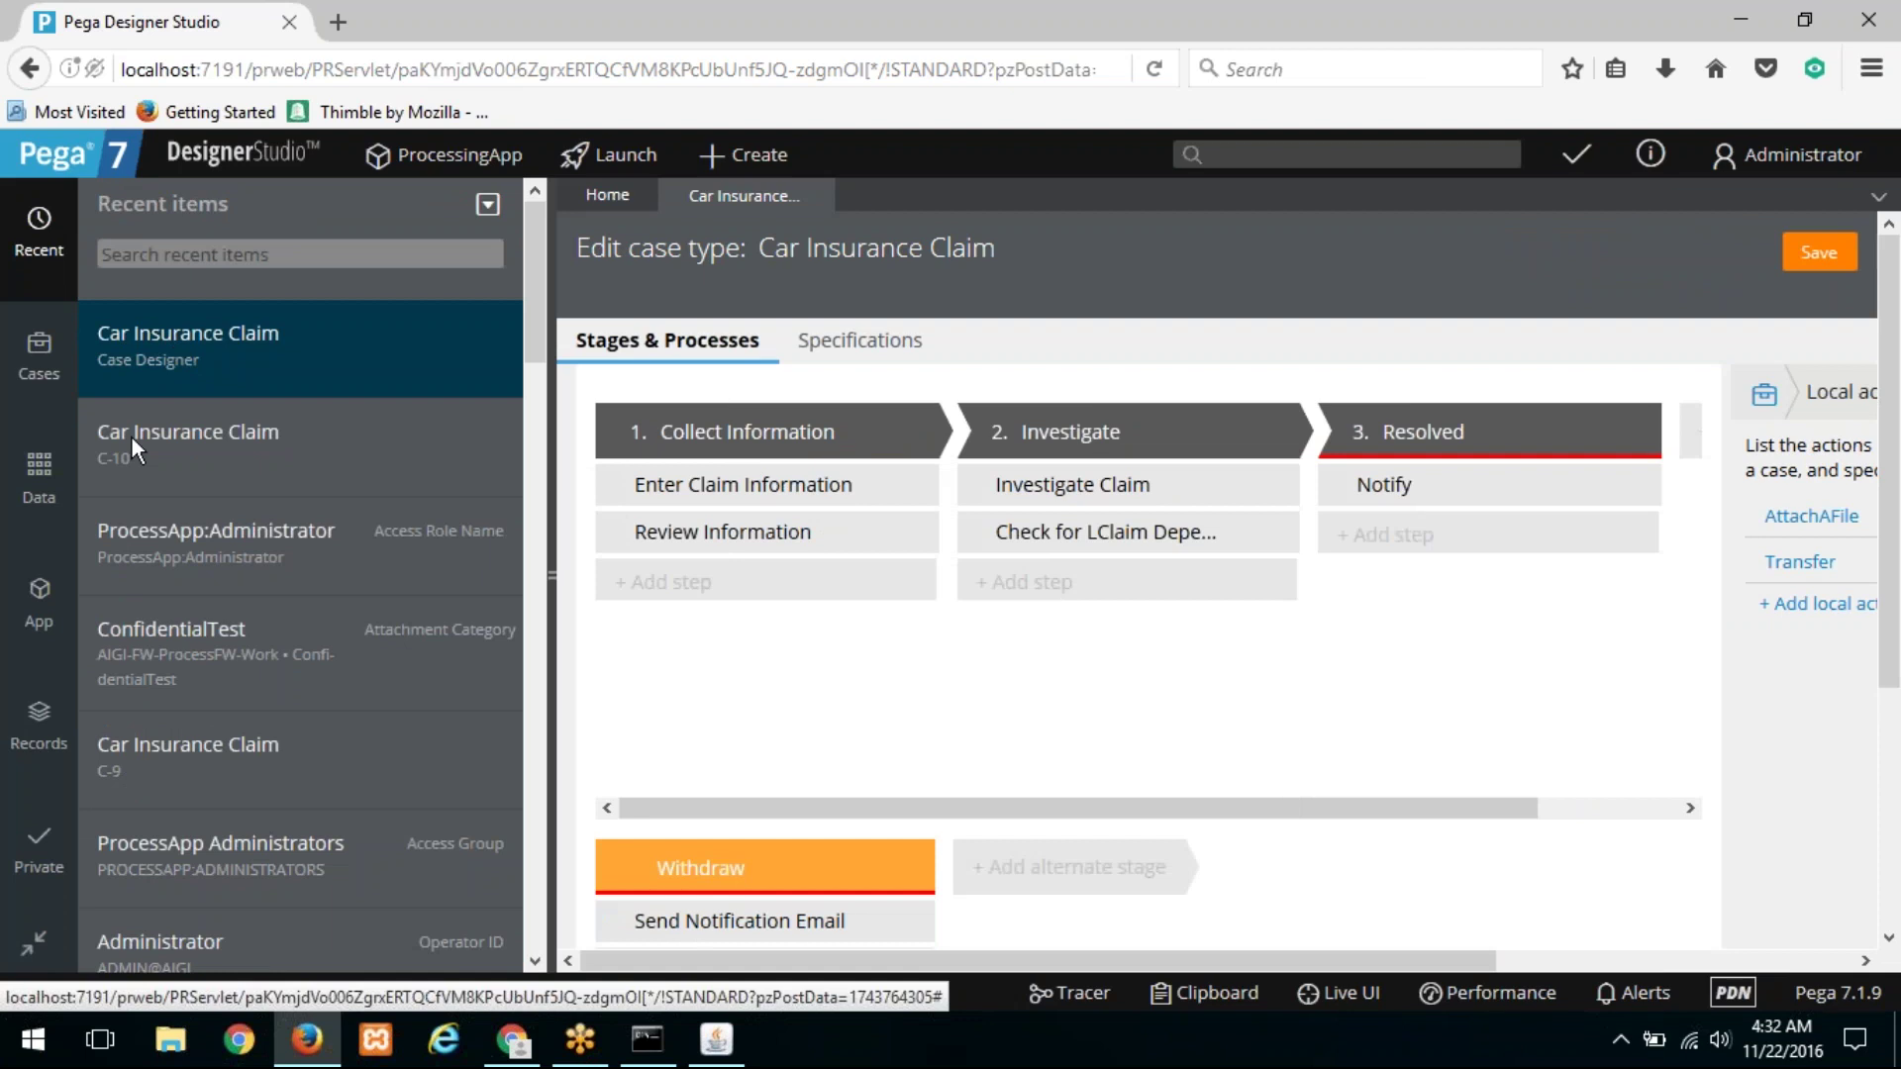
{"action": "left_click", "coordinate": [131, 436]}
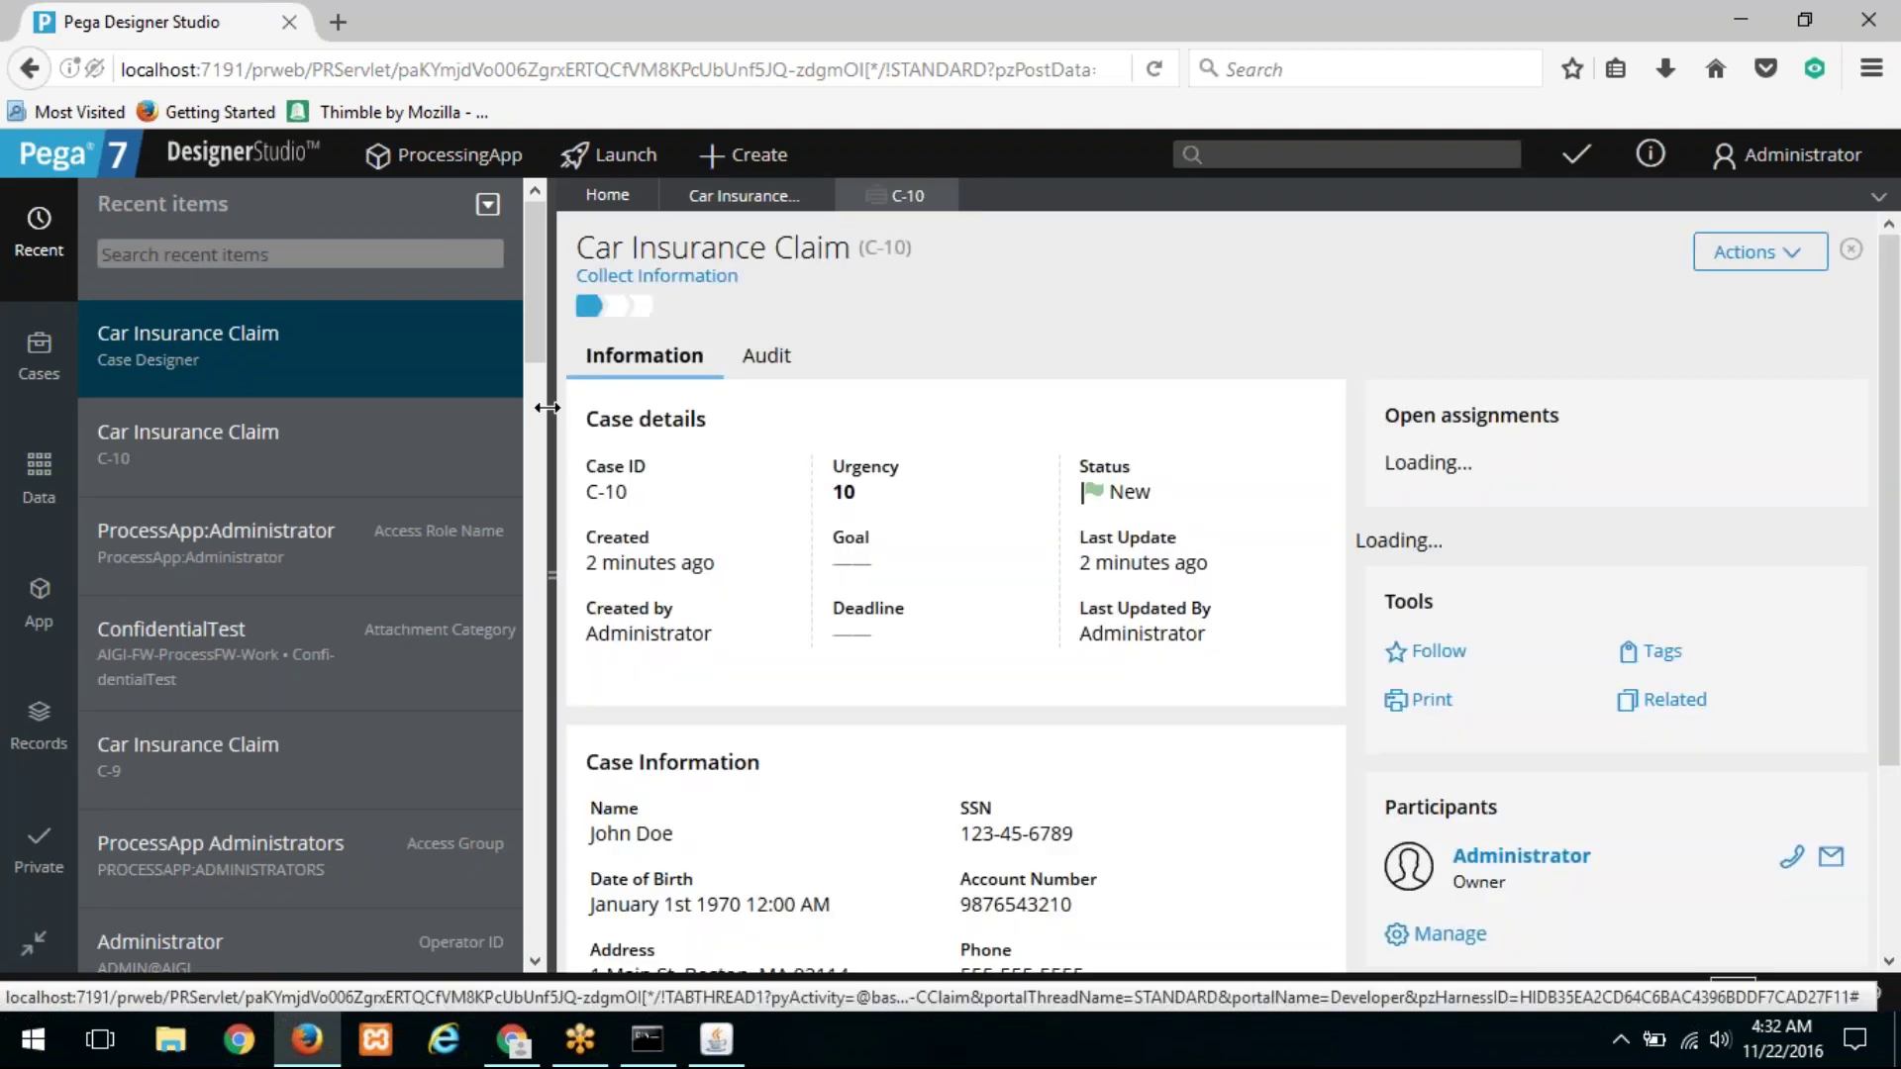
{"action": "left_click", "coordinate": [1752, 252]}
{"action": "mouse_move", "coordinate": [1757, 390]}
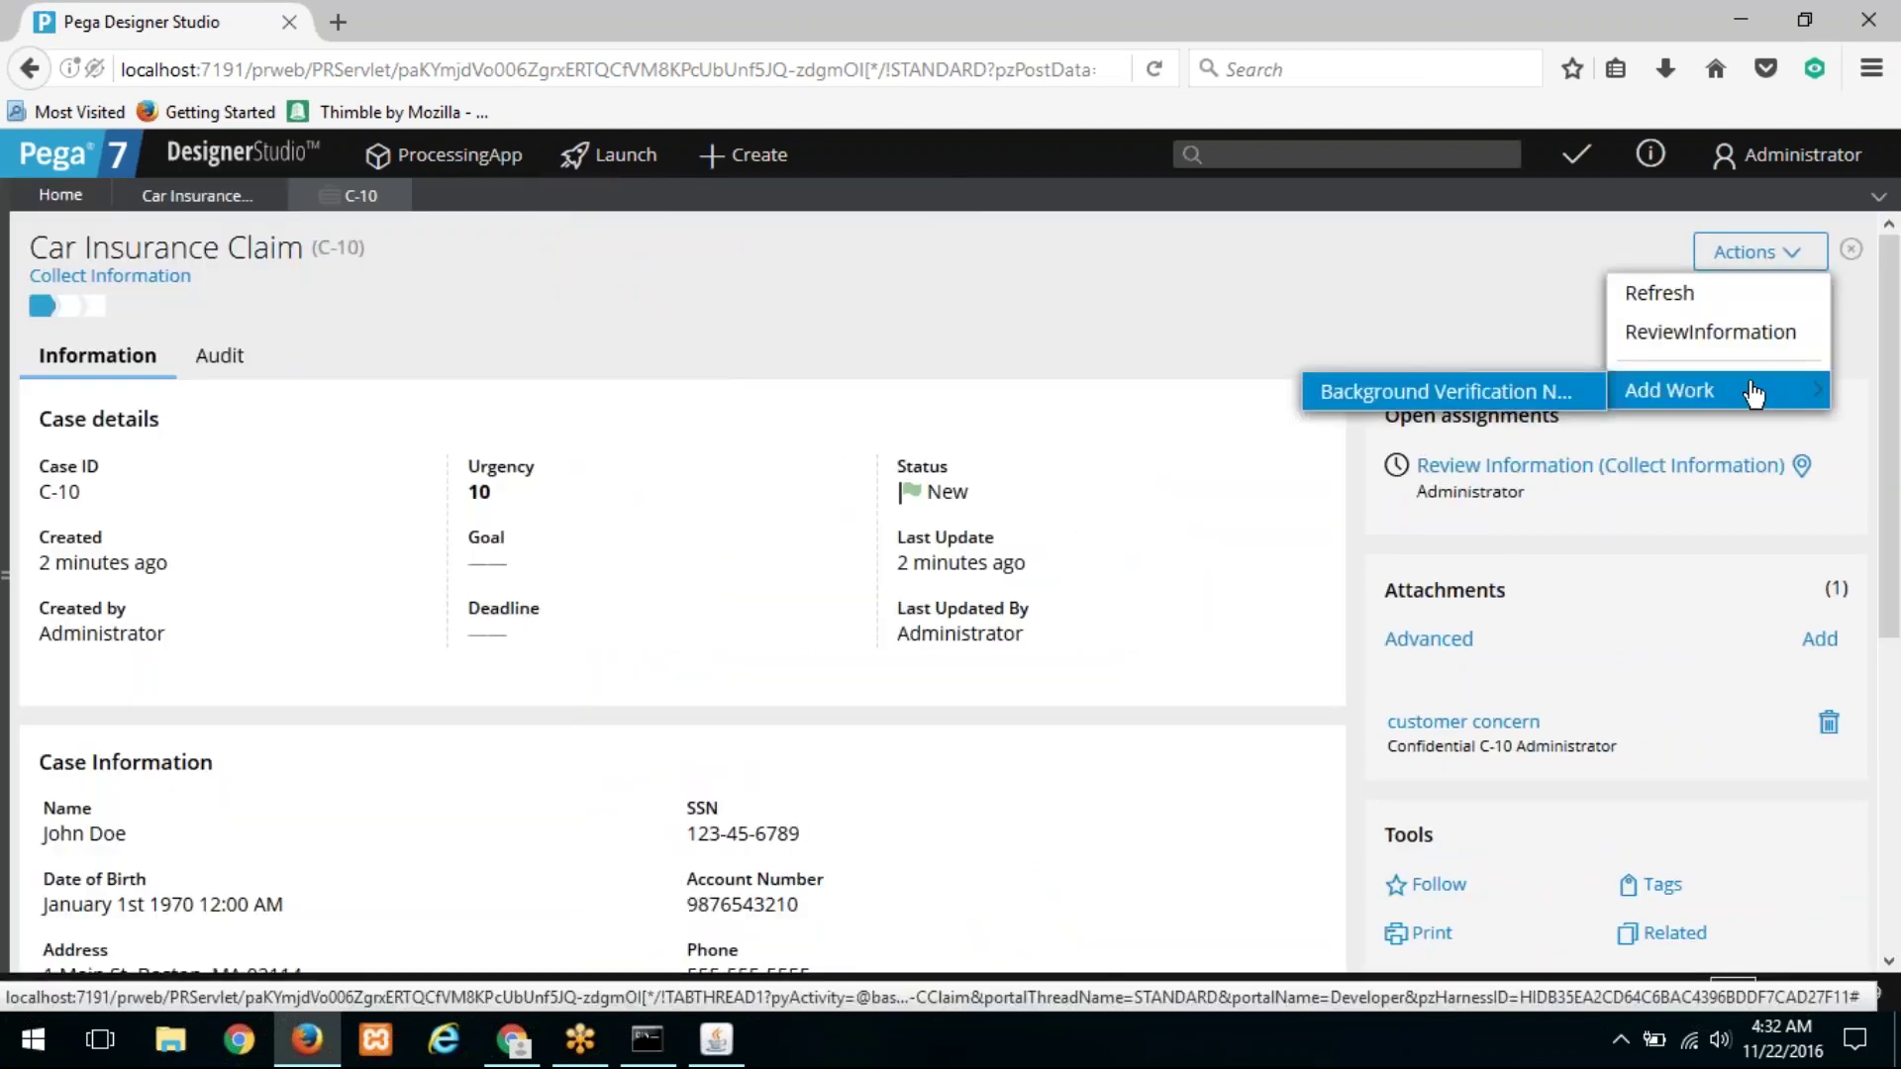
{"action": "left_click", "coordinate": [1730, 337]}
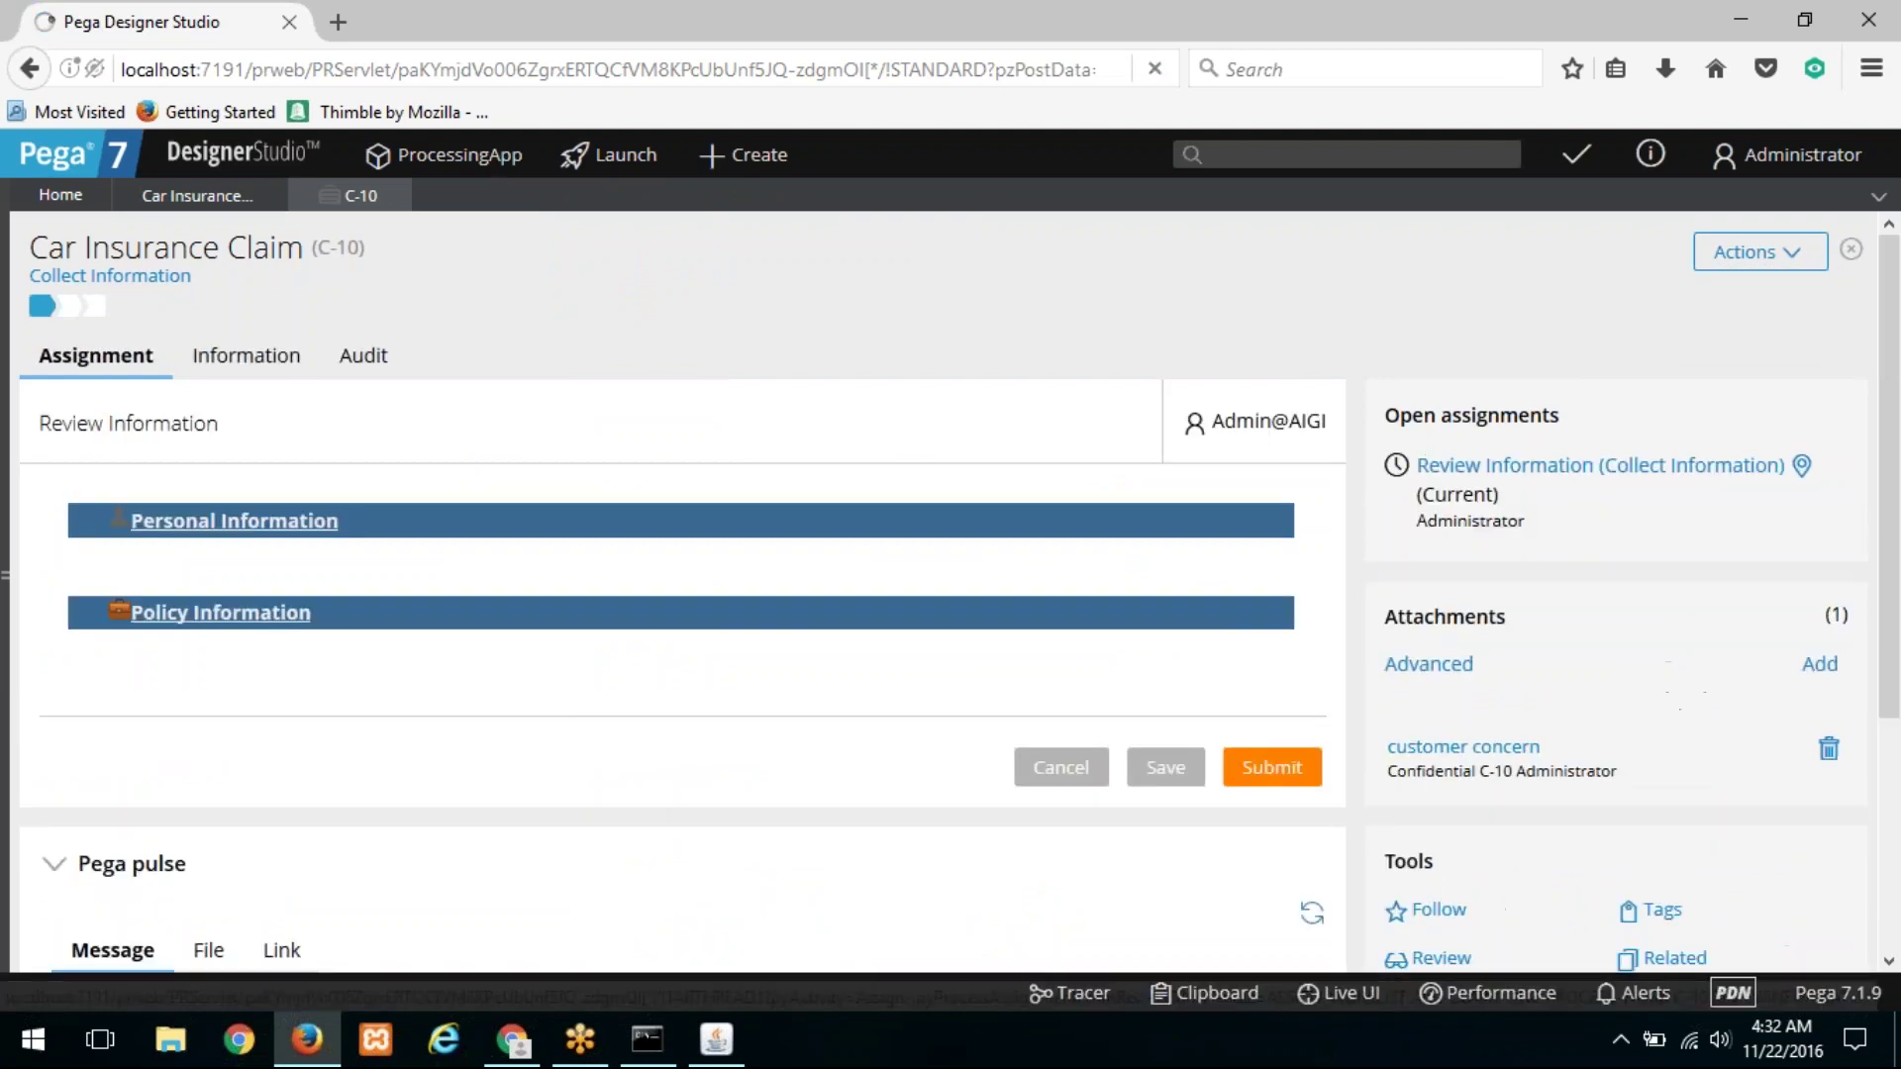
{"action": "left_click", "coordinate": [156, 203]}
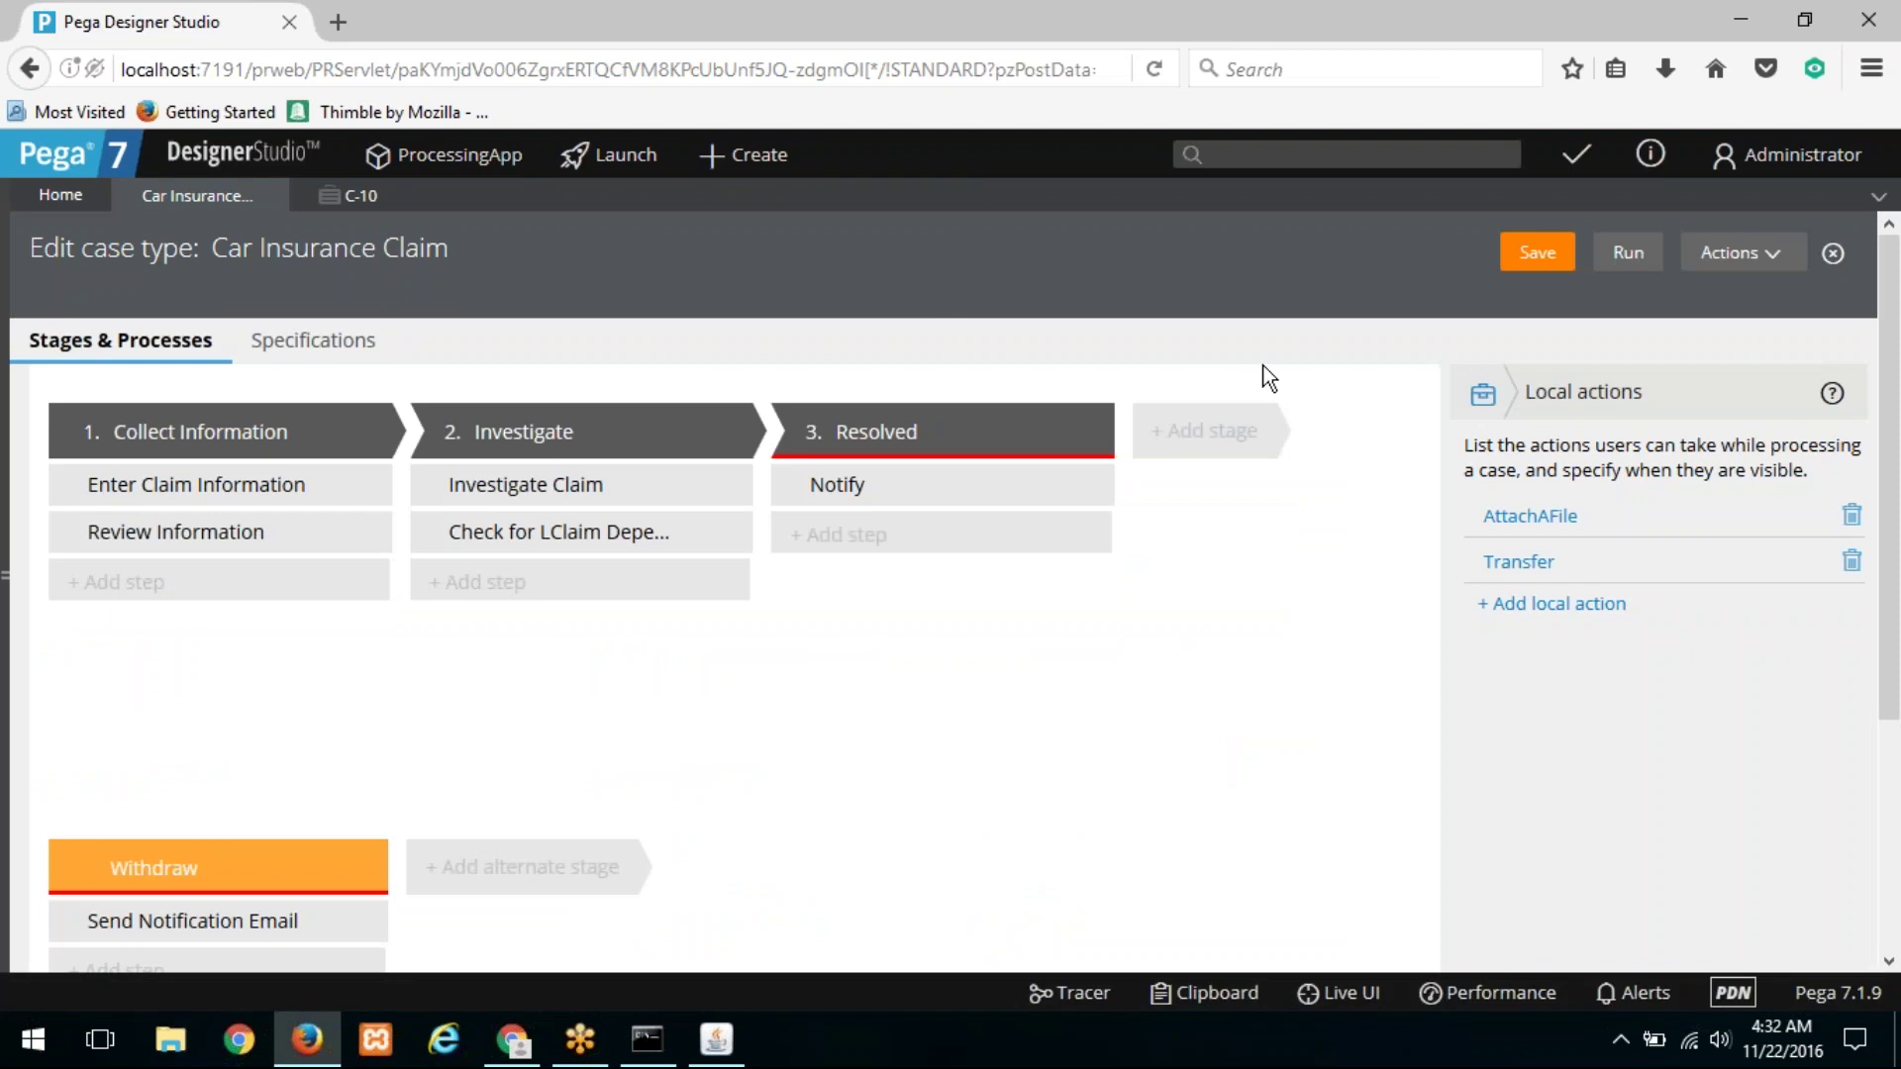
Step: Select the Review Information step and open its process flow
{"action": "left_click", "coordinate": [256, 489]}
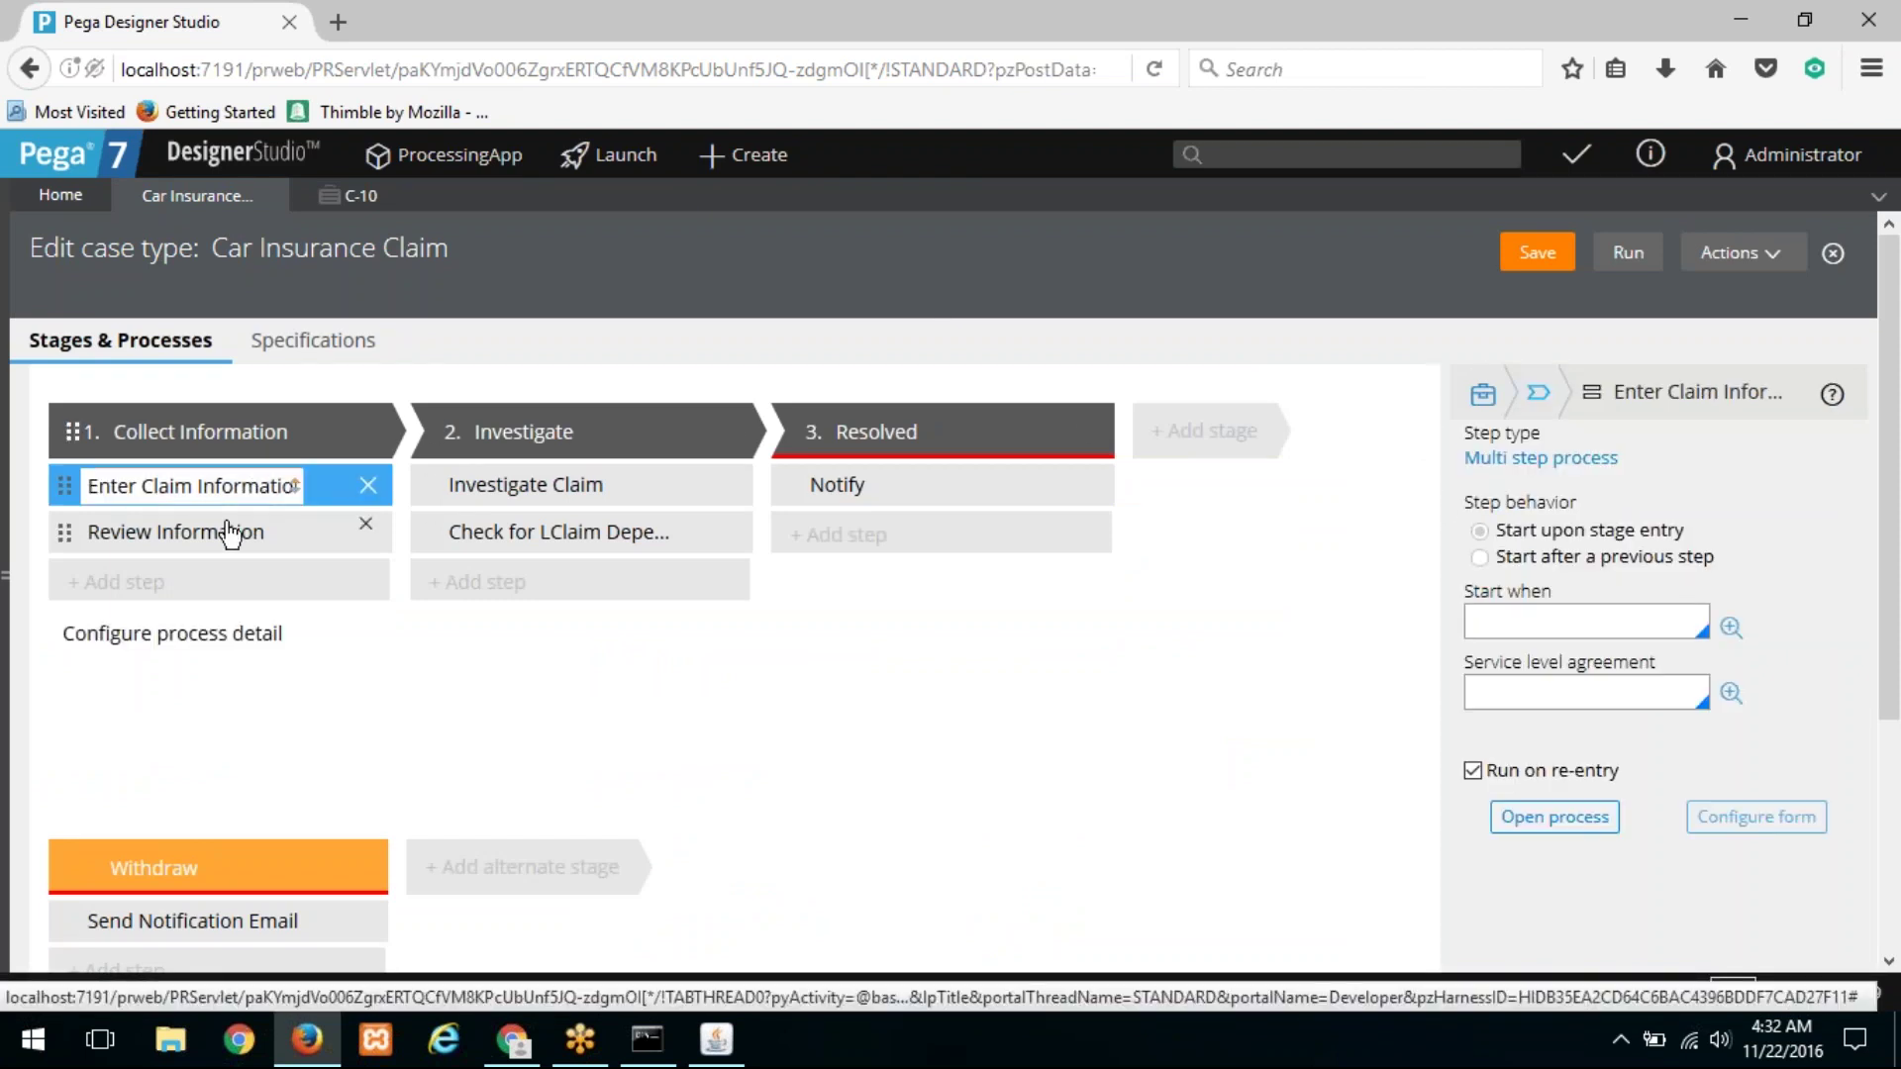
{"action": "left_click", "coordinate": [229, 535]}
{"action": "left_click", "coordinate": [1555, 816]}
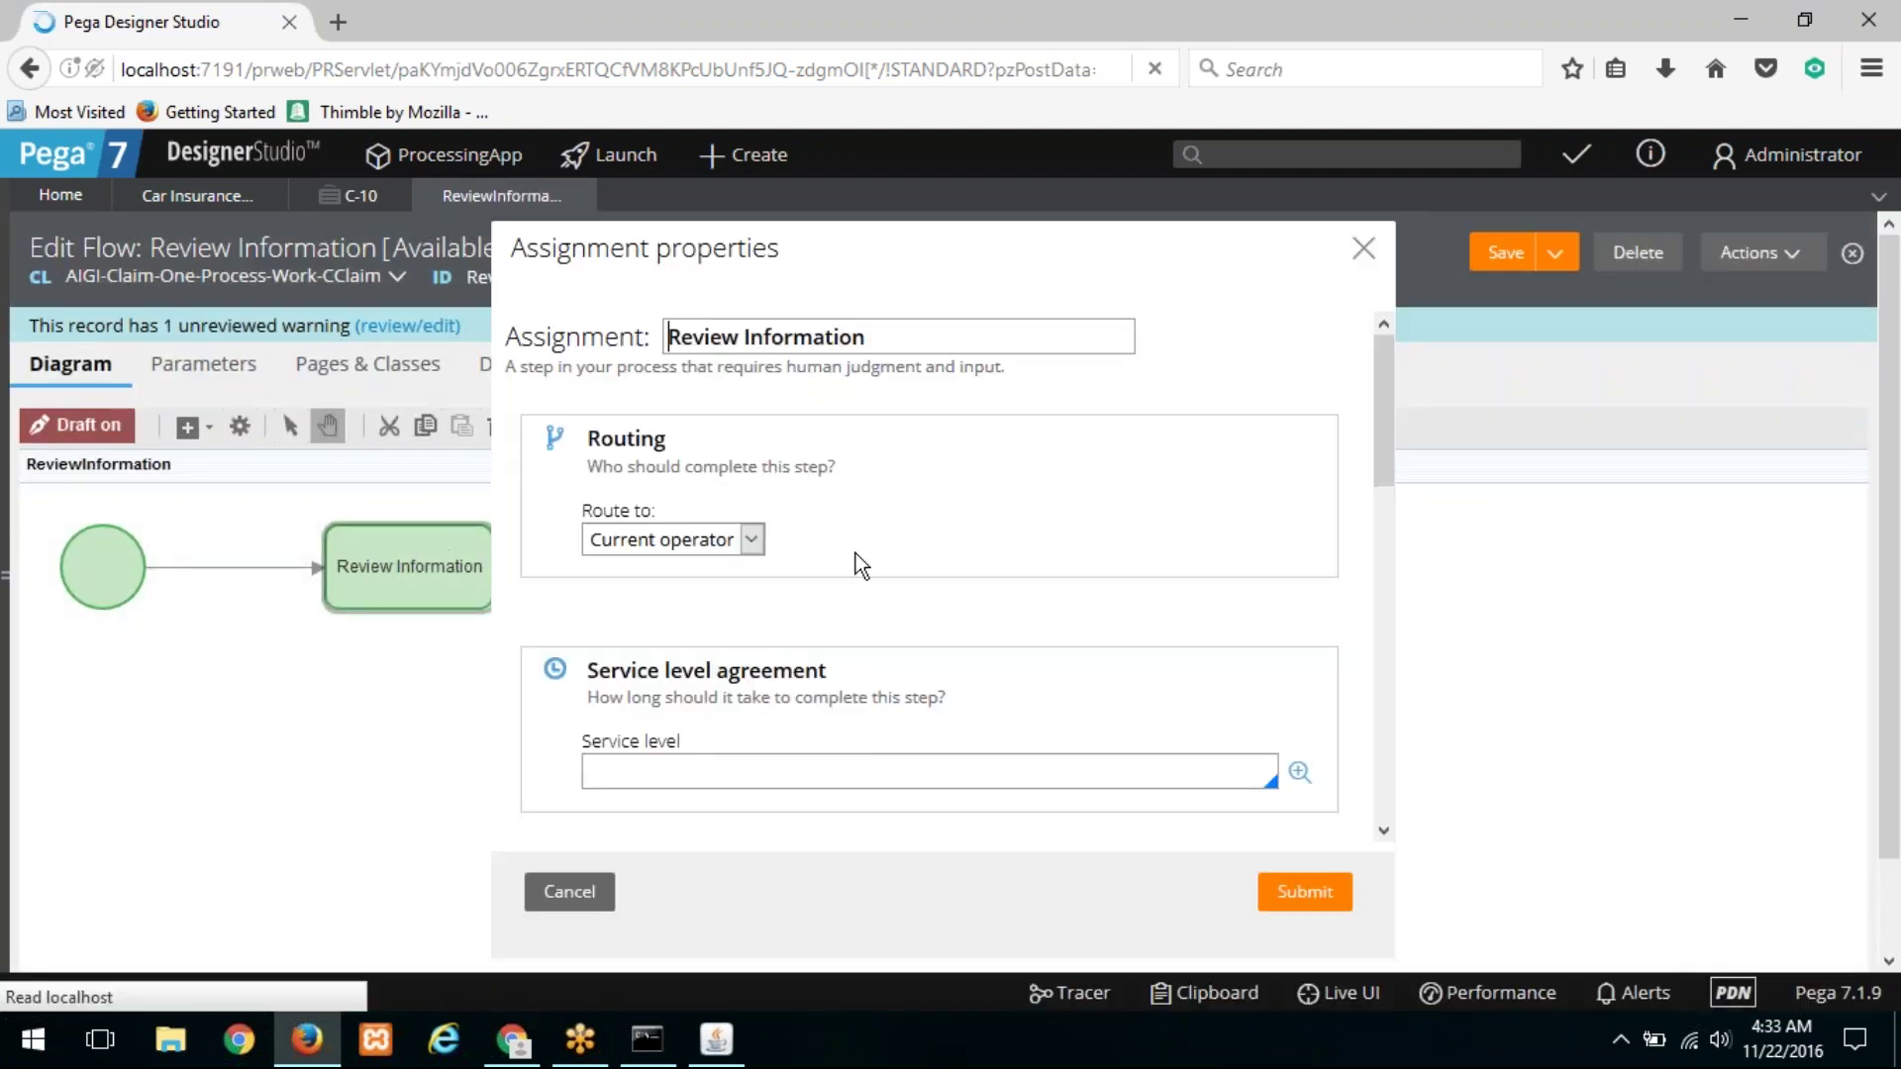
{"action": "scroll", "coordinate": [855, 555], "scroll_direction": "down", "scroll_amount": 5}
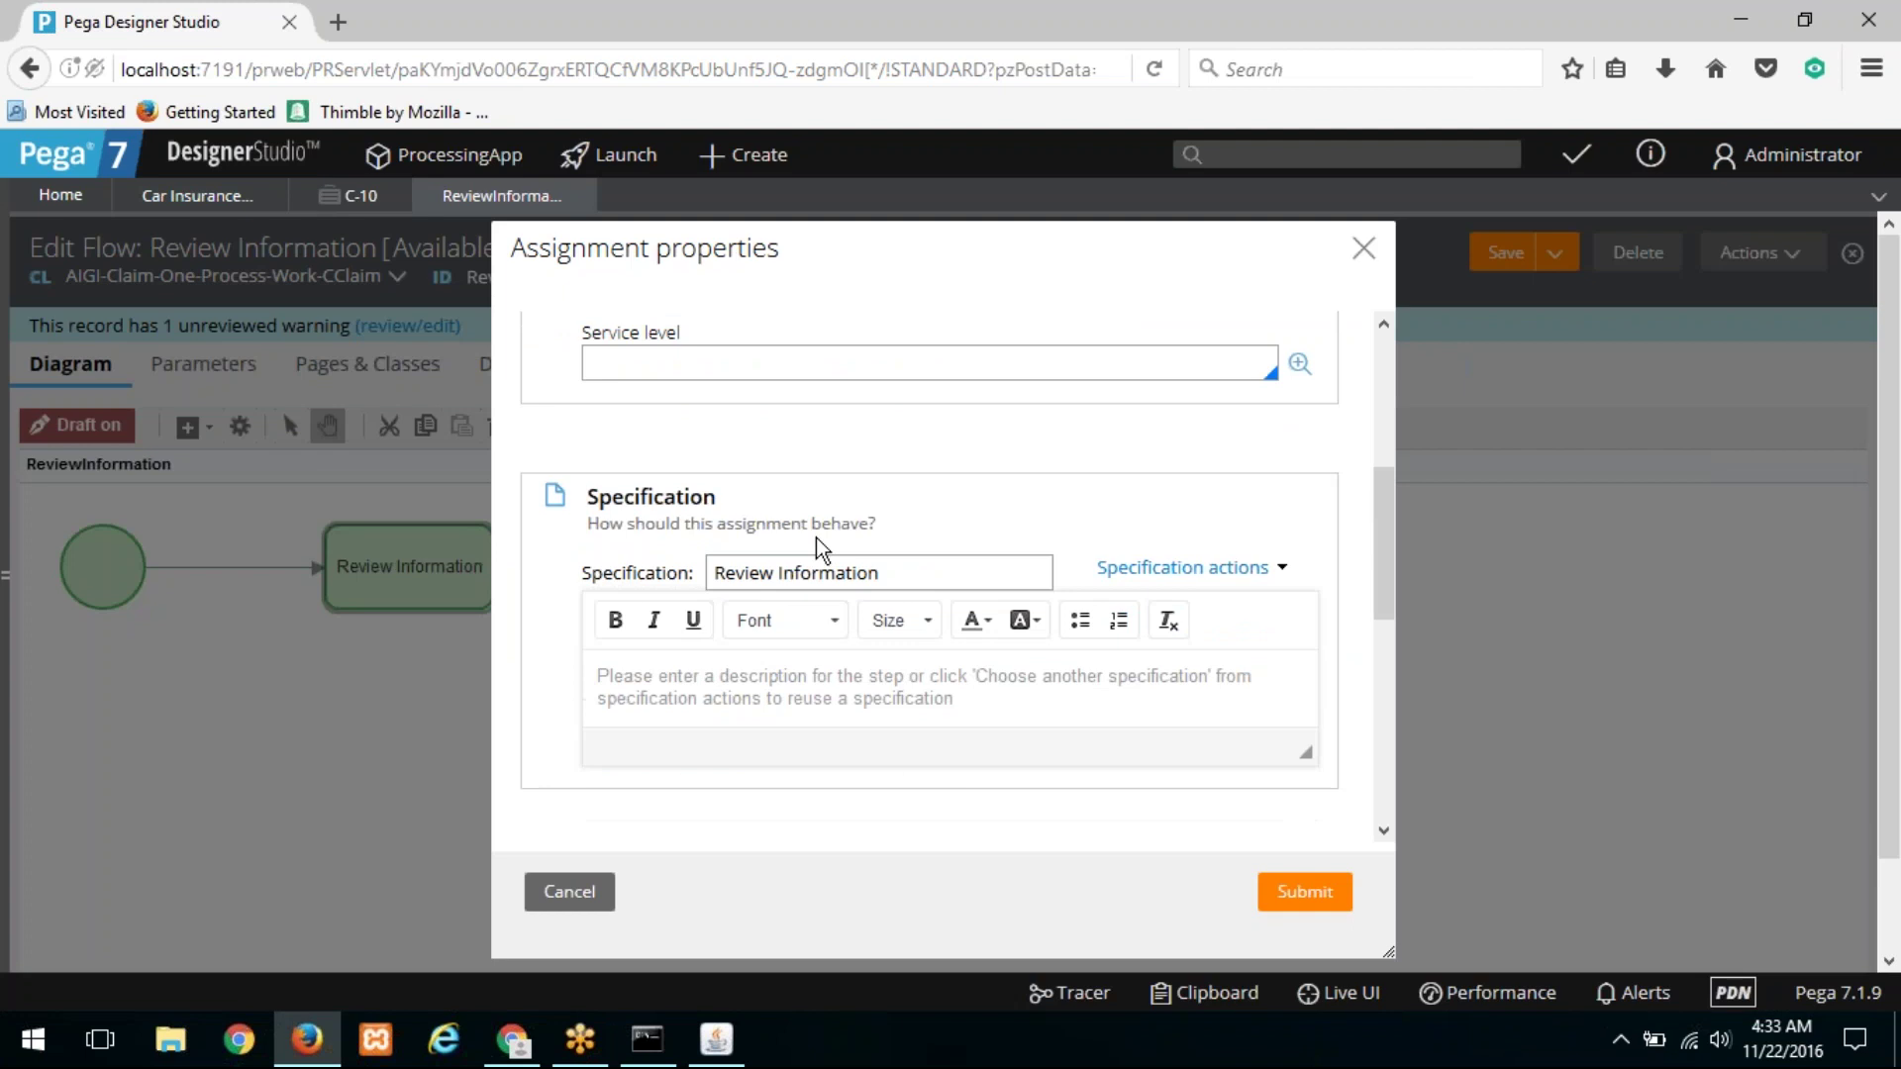
{"action": "scroll", "coordinate": [818, 545], "scroll_direction": "down", "scroll_amount": 3}
Step: Add Transfer to the Review Information assignment's local actions and save the flow
{"action": "left_click", "coordinate": [684, 718]}
{"action": "scroll", "coordinate": [836, 661], "scroll_direction": "down", "scroll_amount": 4}
{"action": "left_click", "coordinate": [733, 404]}
{"action": "type", "text": "Transfer"}
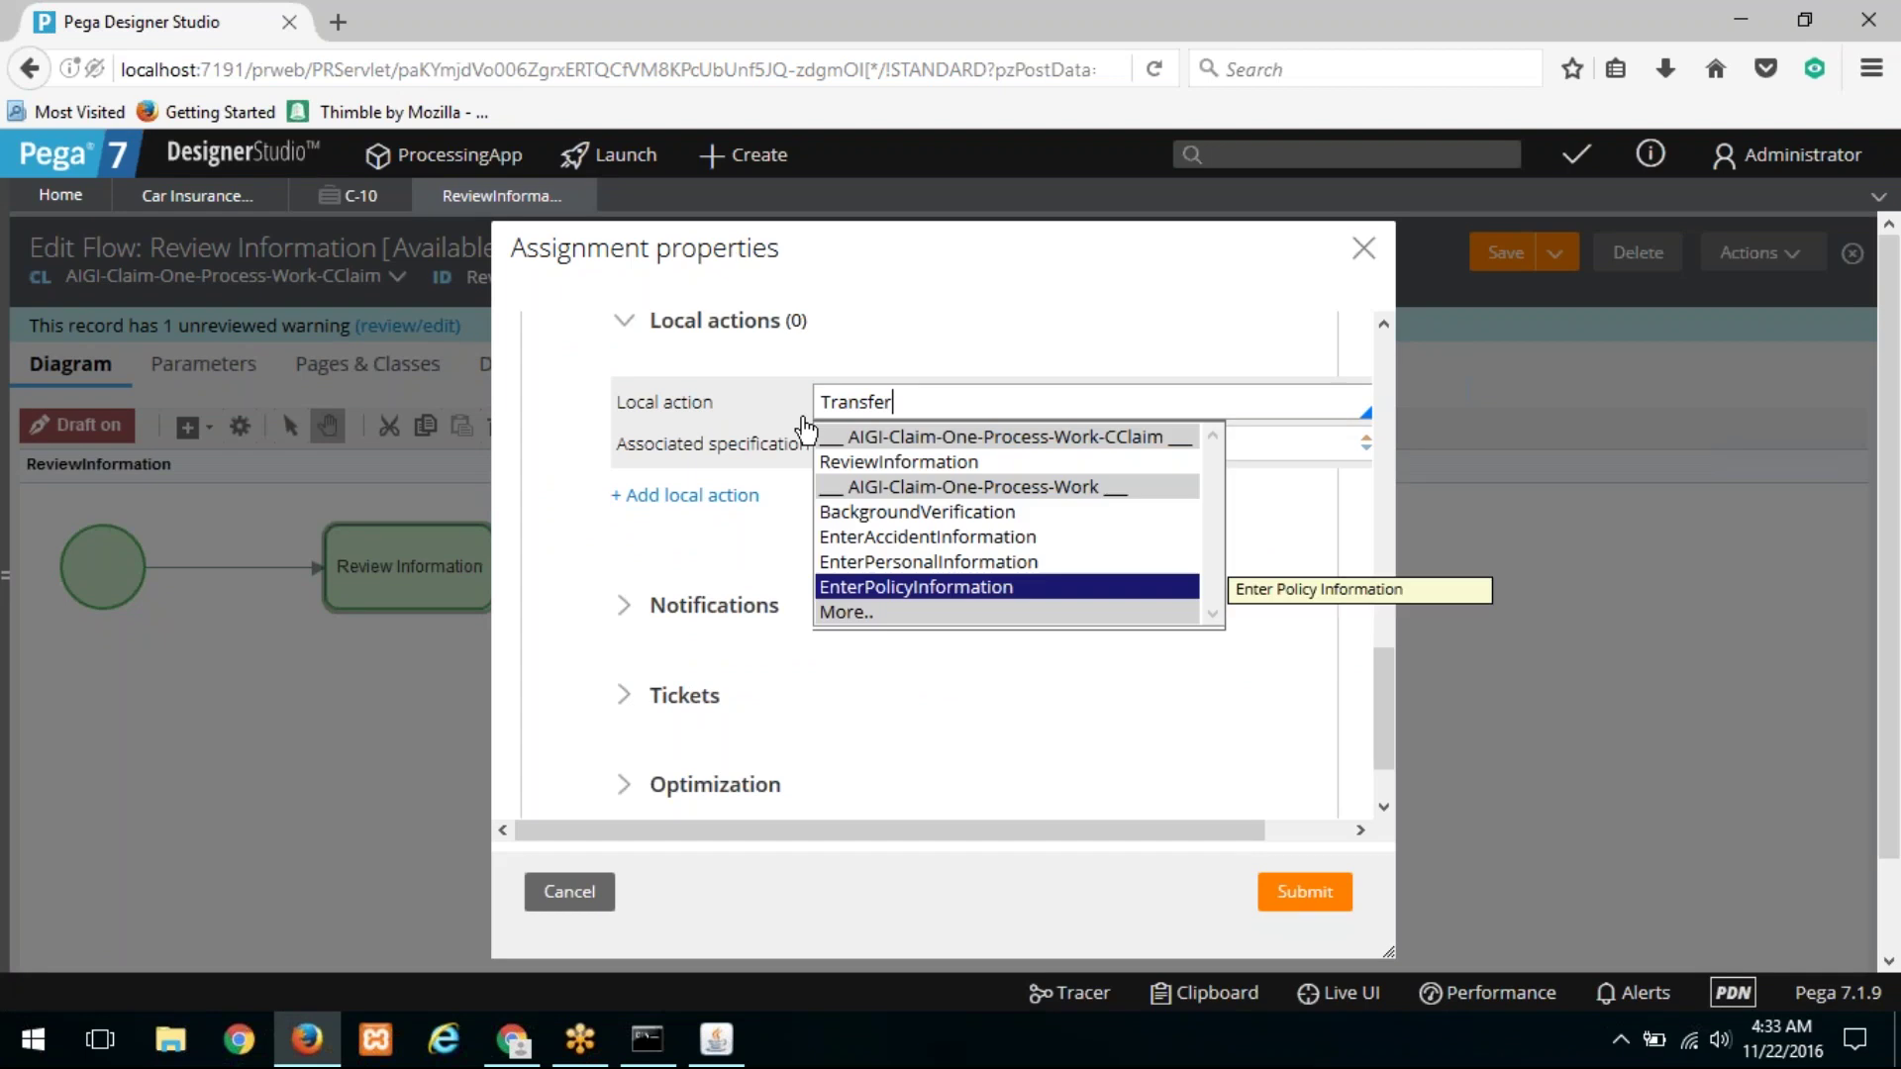
{"action": "key", "text": "Return"}
{"action": "key", "text": "Return"}
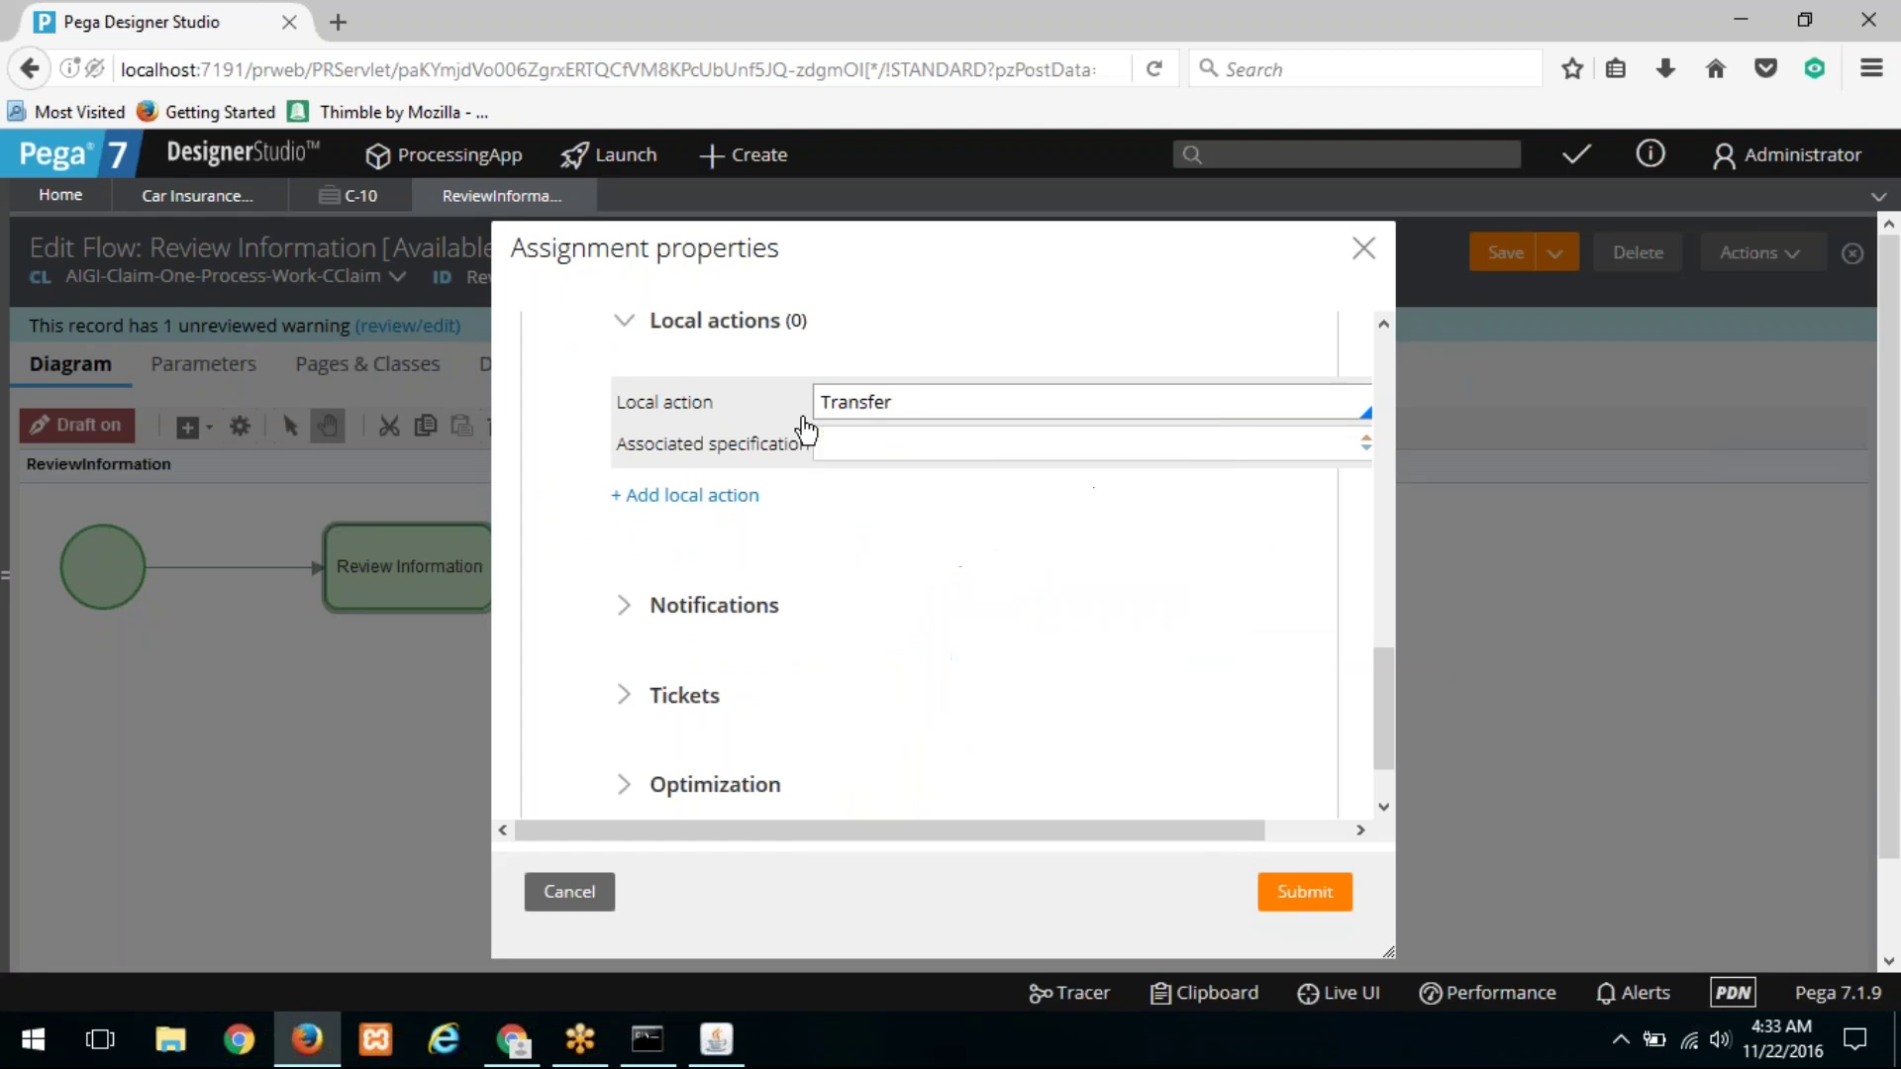
{"action": "left_click", "coordinate": [1324, 896]}
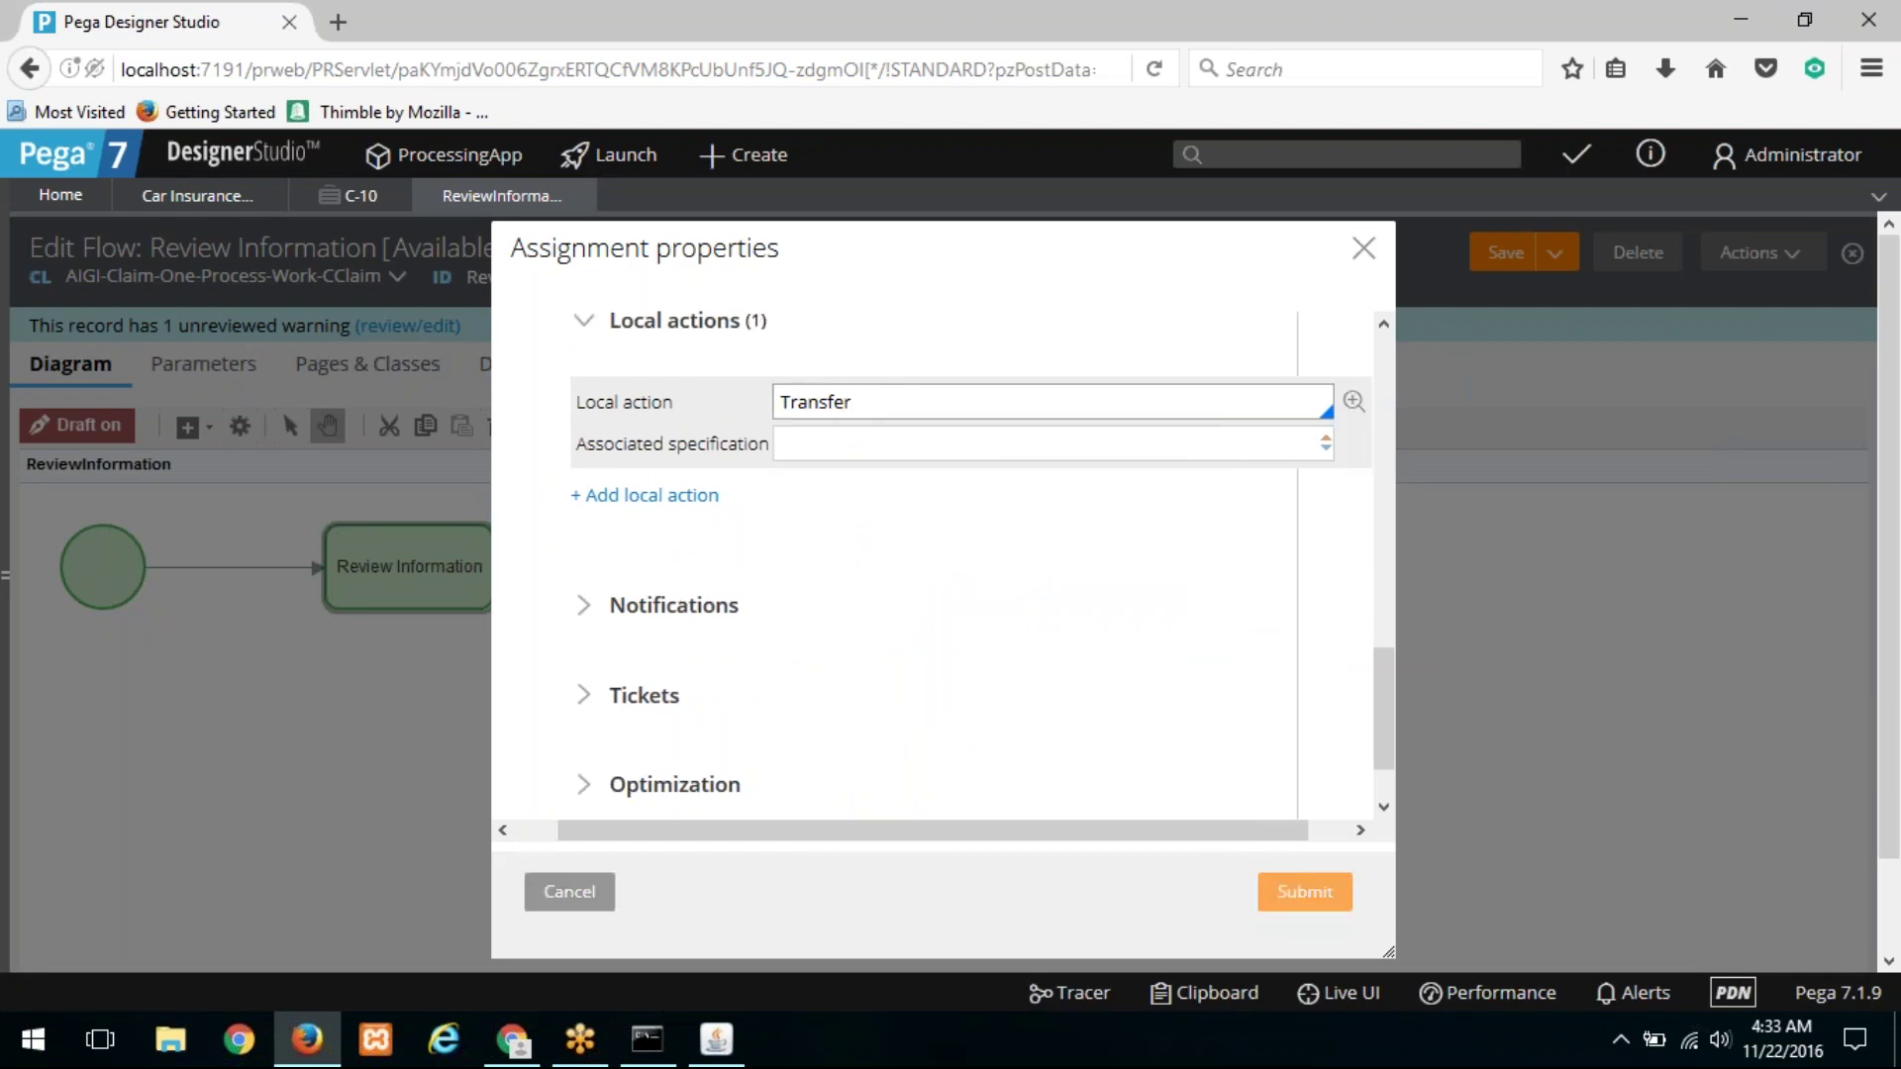
{"action": "left_click", "coordinate": [1506, 253]}
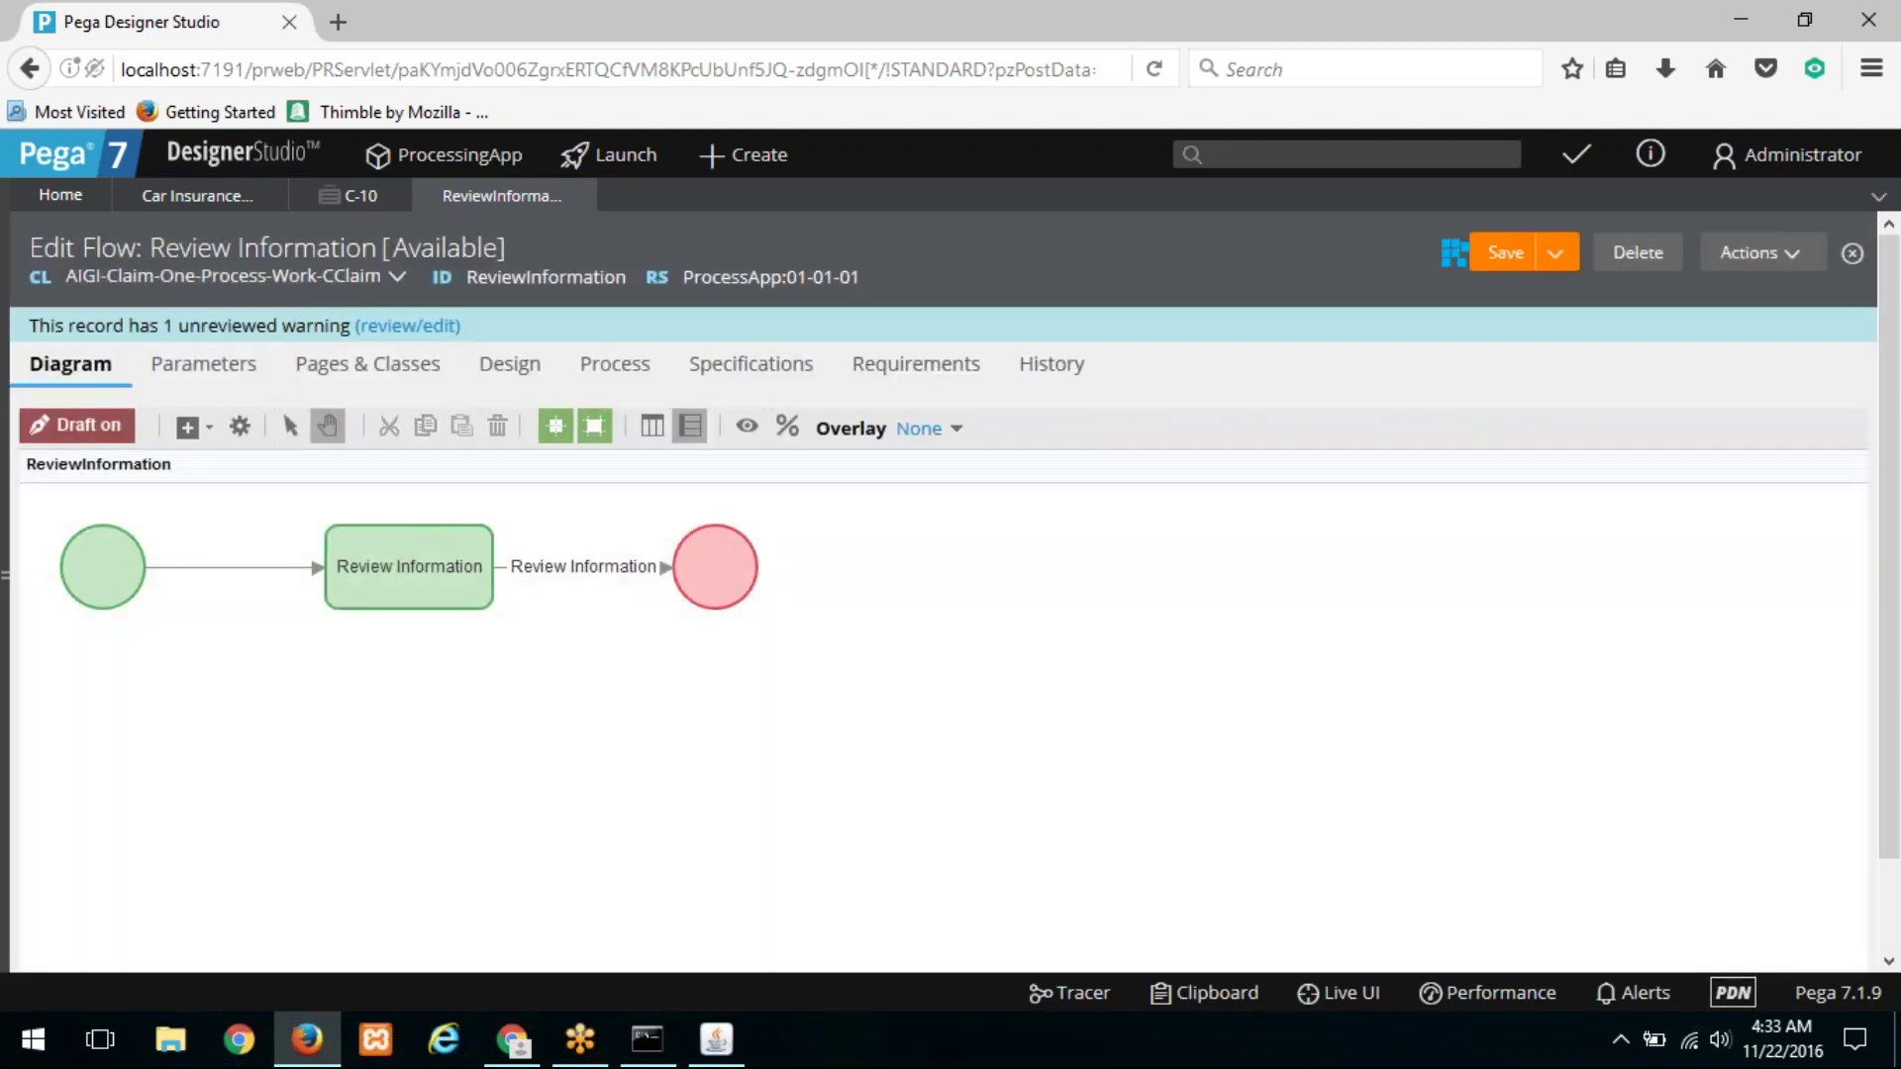
Step: Refresh case C-10 from its actions menu
{"action": "left_click", "coordinate": [357, 205]}
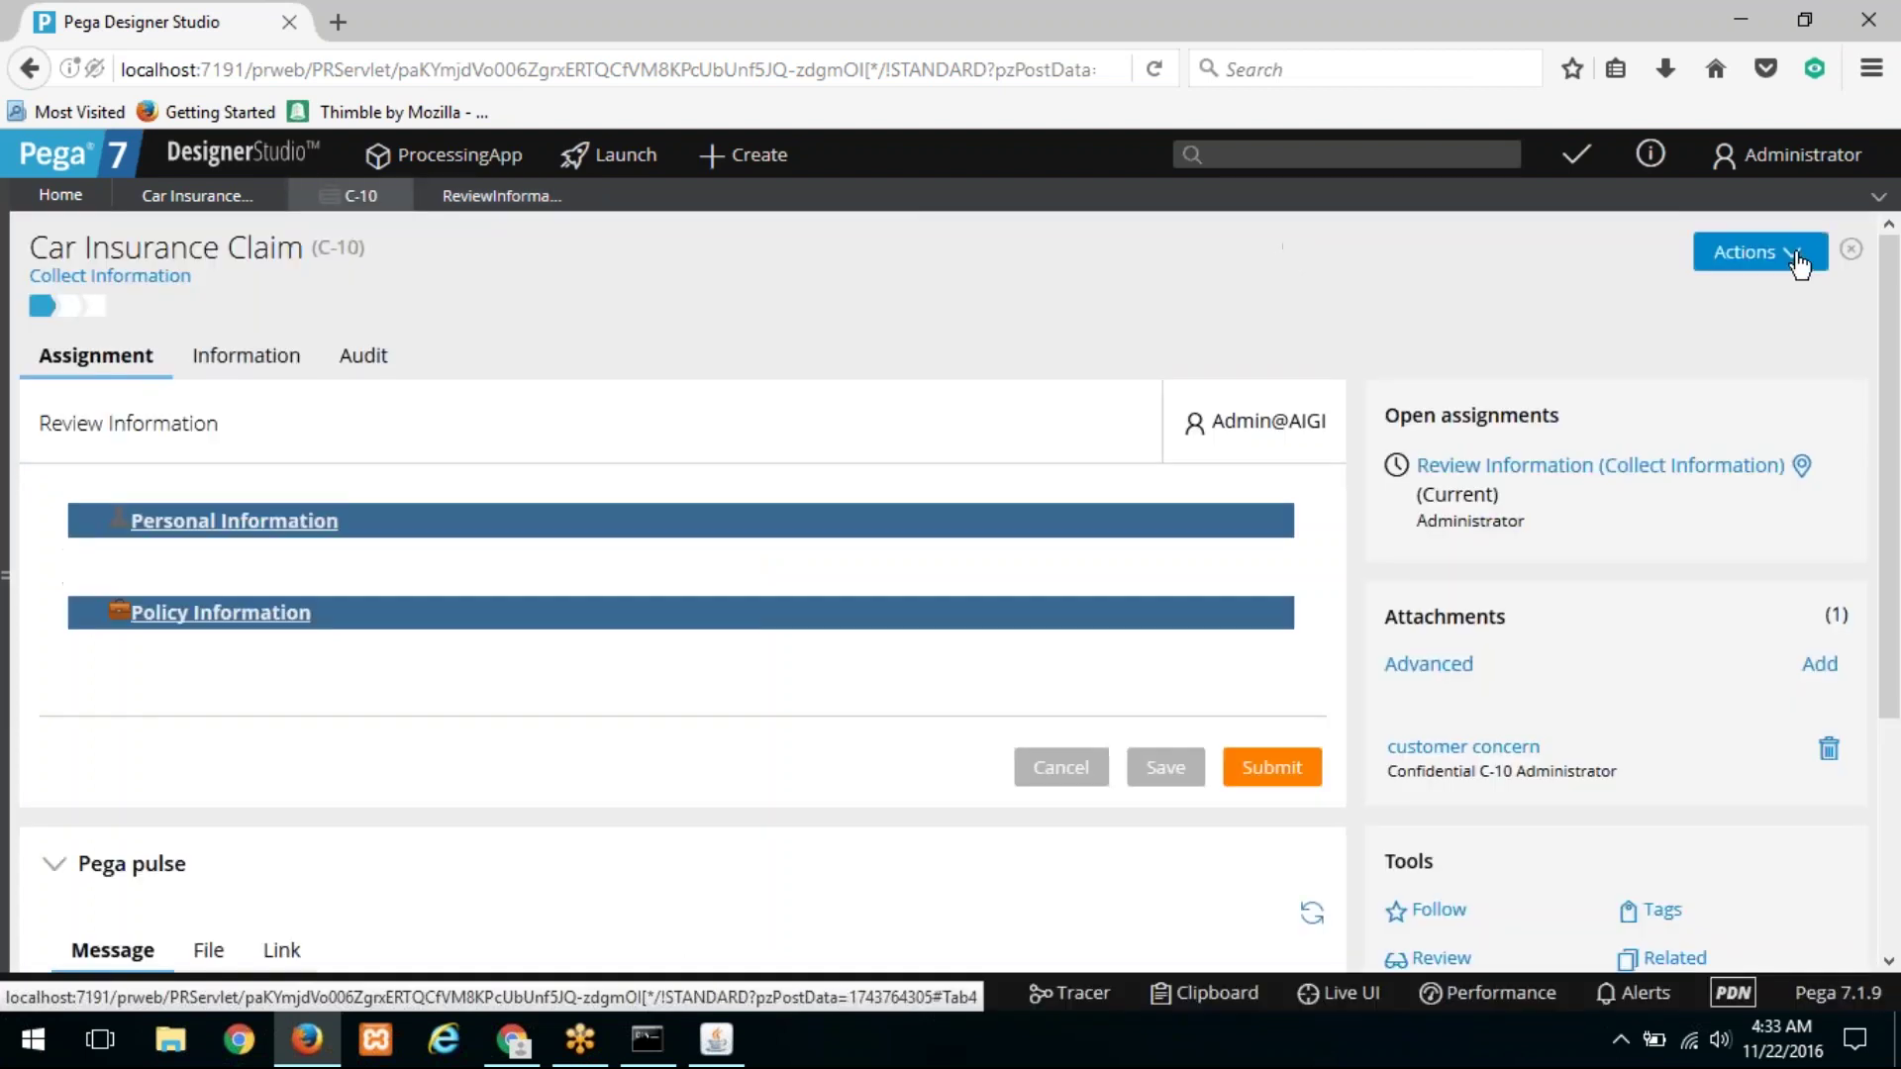
{"action": "left_click", "coordinate": [1799, 263]}
{"action": "left_click", "coordinate": [1739, 293]}
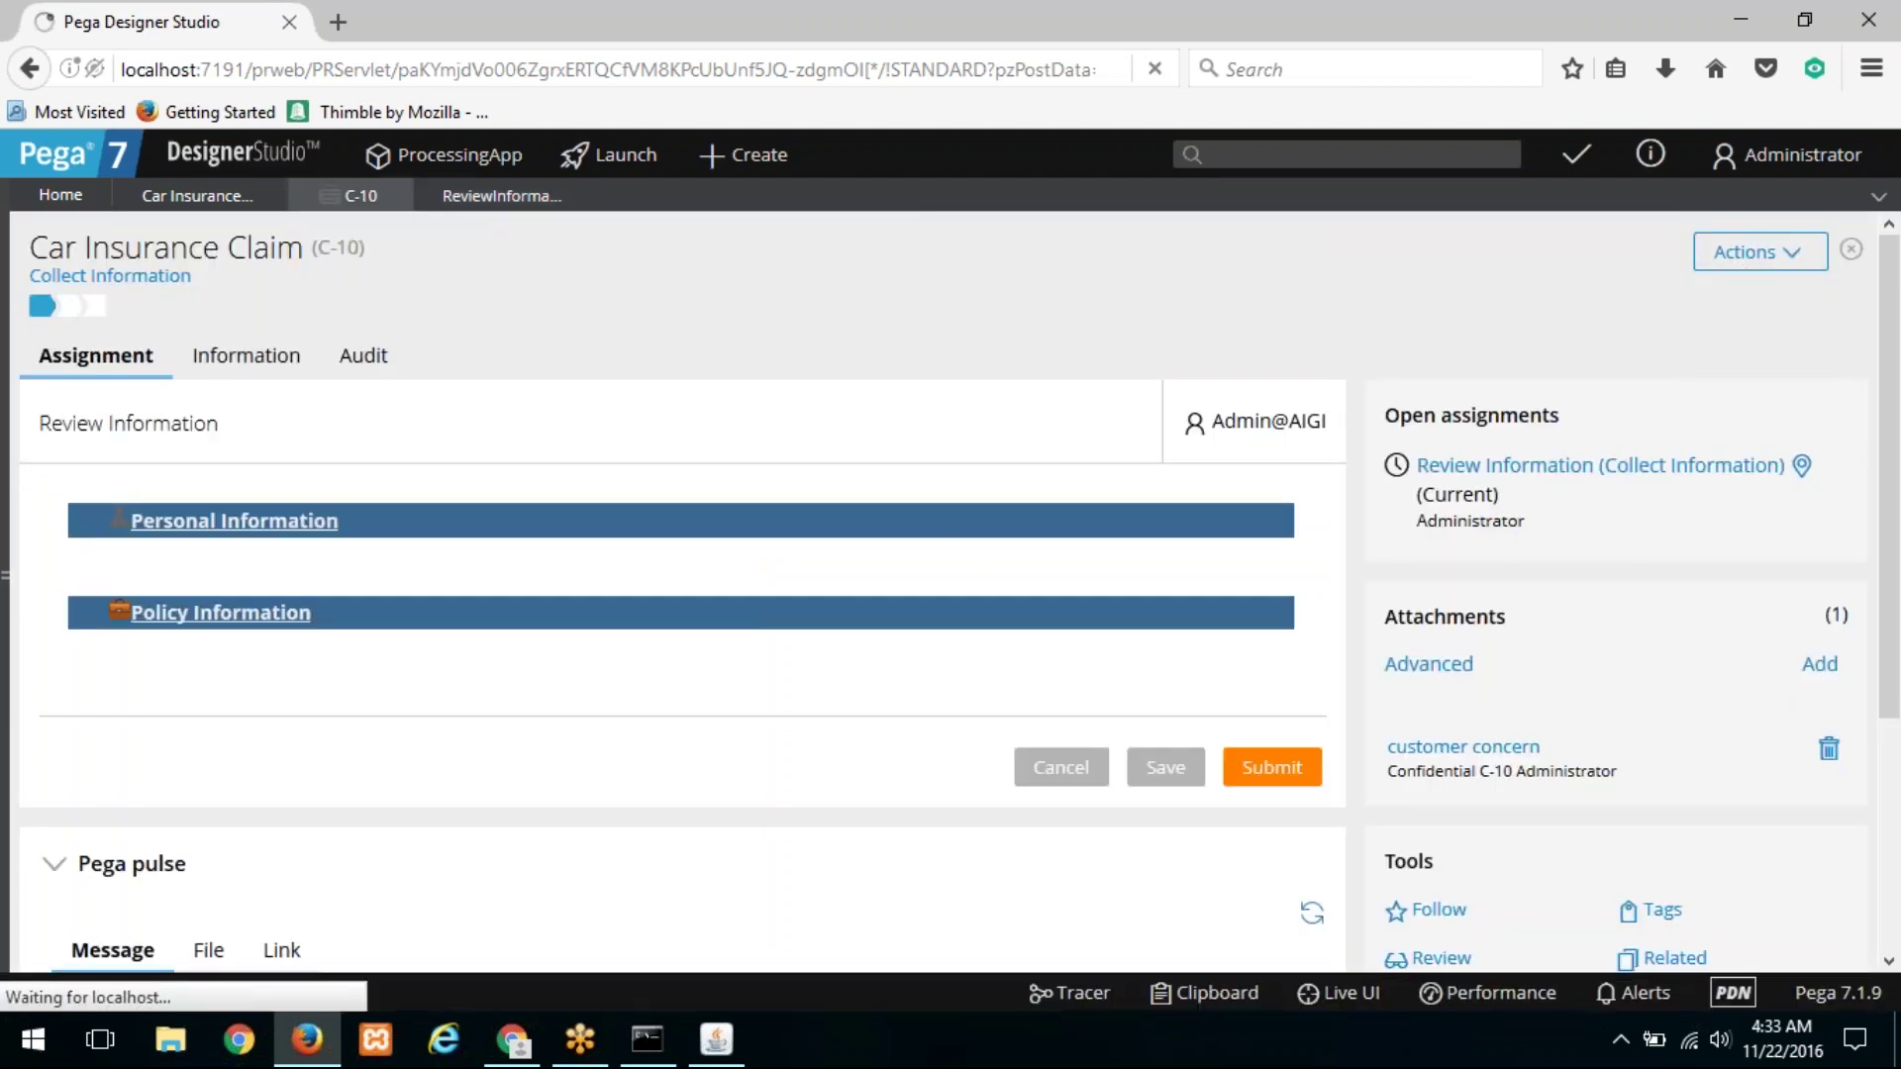
{"action": "left_click", "coordinate": [1758, 256]}
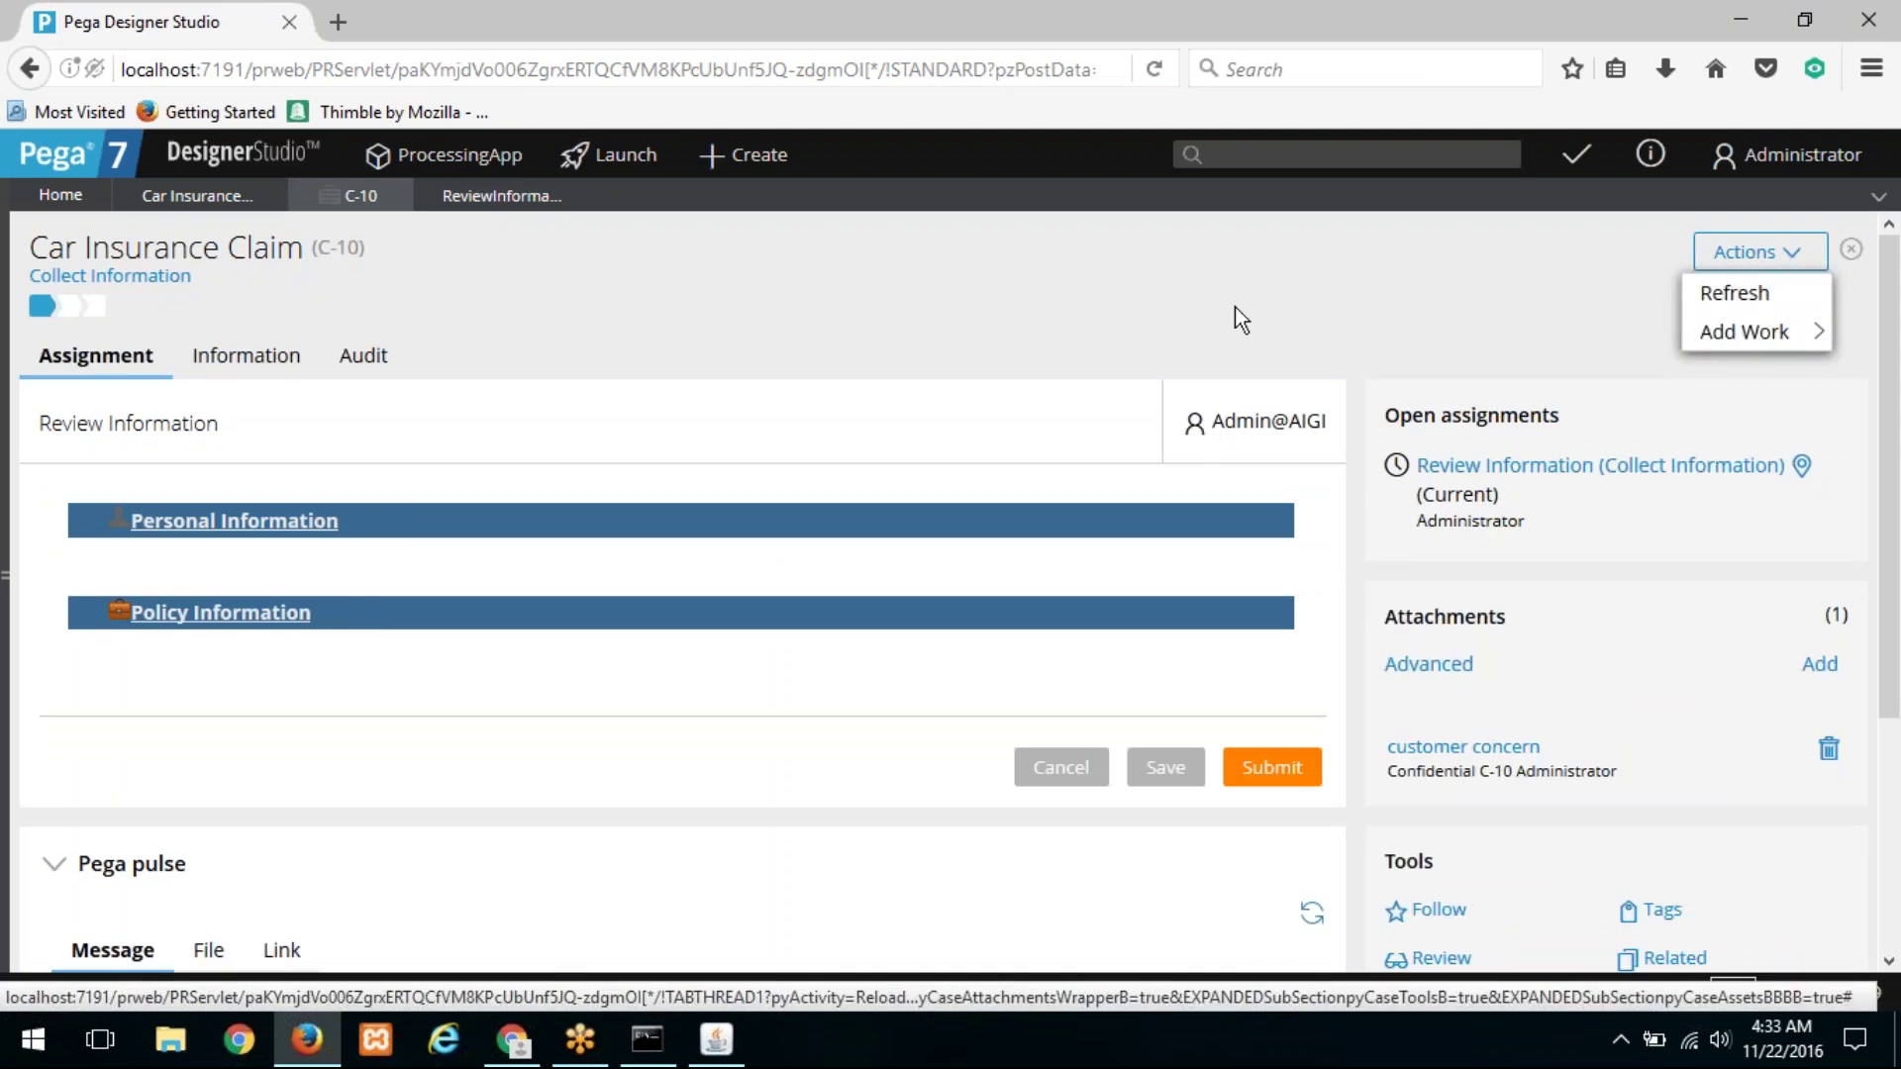
Step: Open the Transfer rule from the Review Information assignment's local actions
{"action": "left_click", "coordinate": [449, 201]}
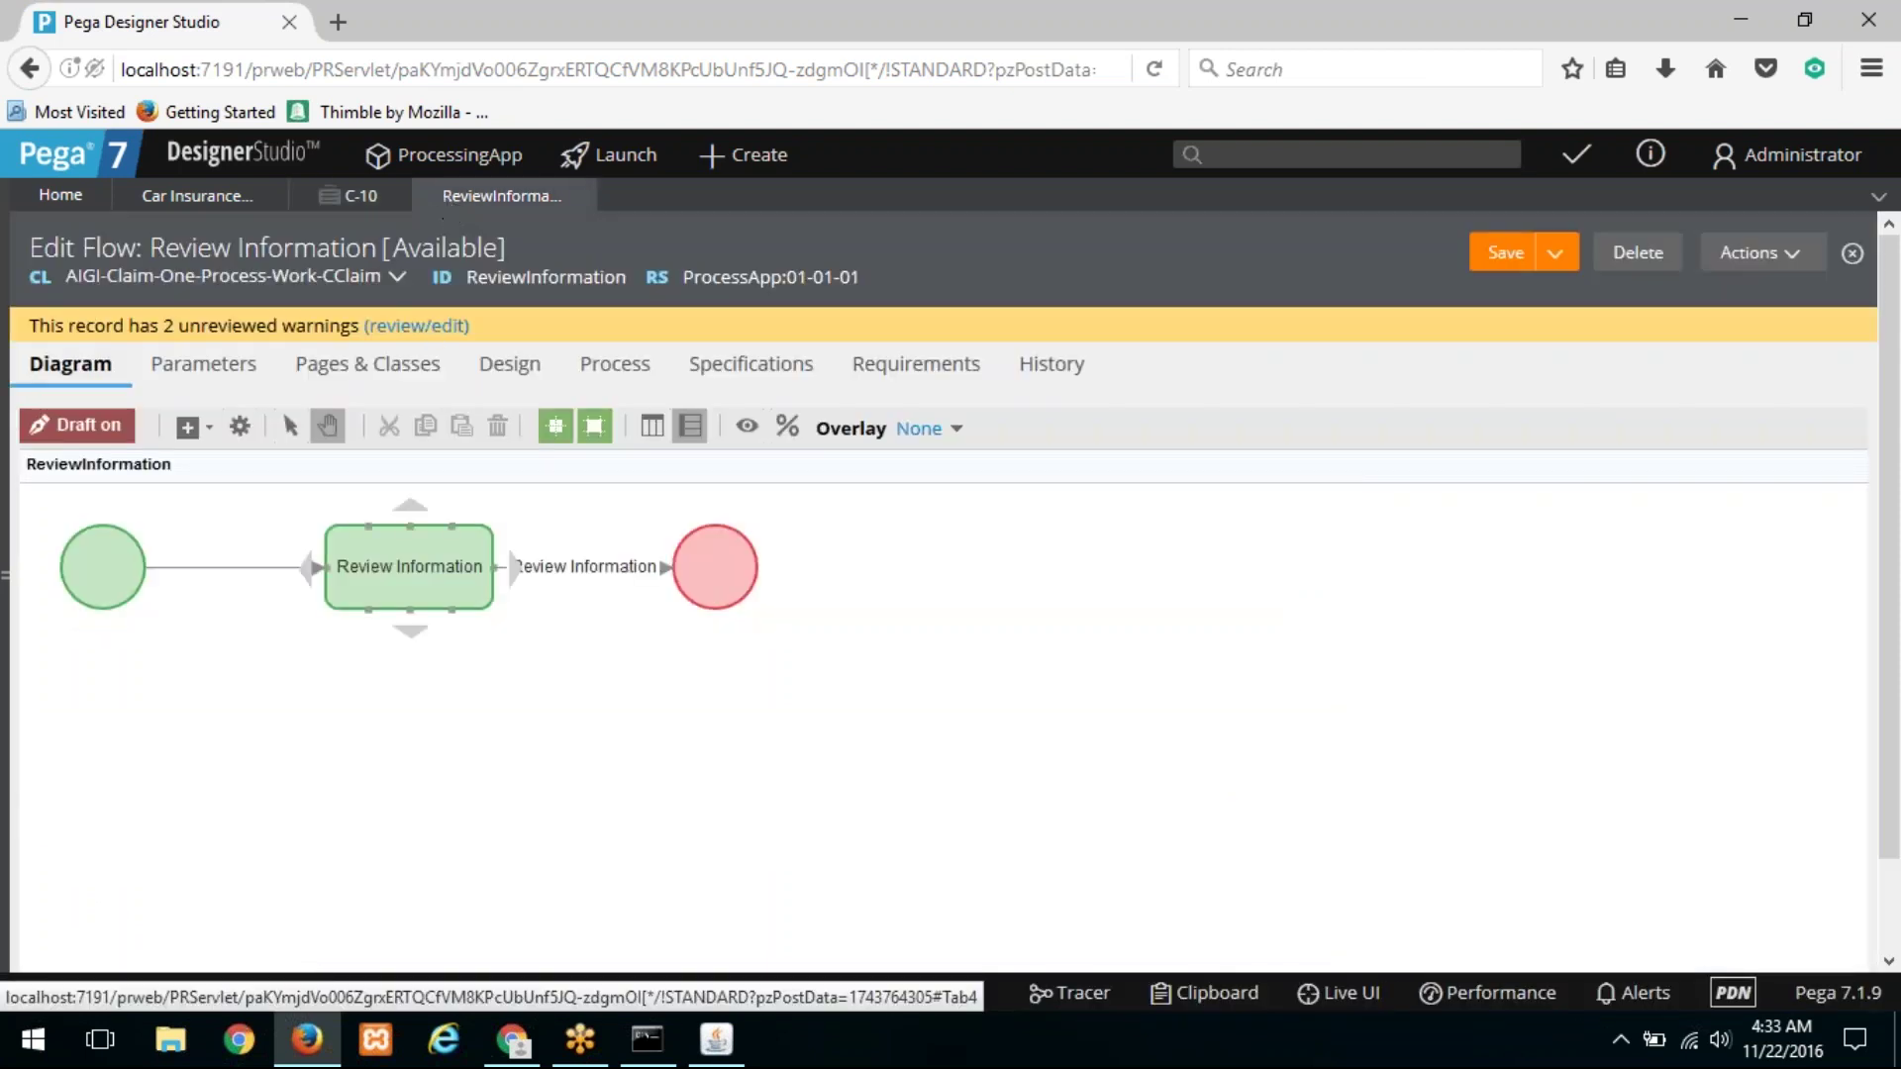
{"action": "scroll", "coordinate": [925, 527], "scroll_direction": "down", "scroll_amount": 5}
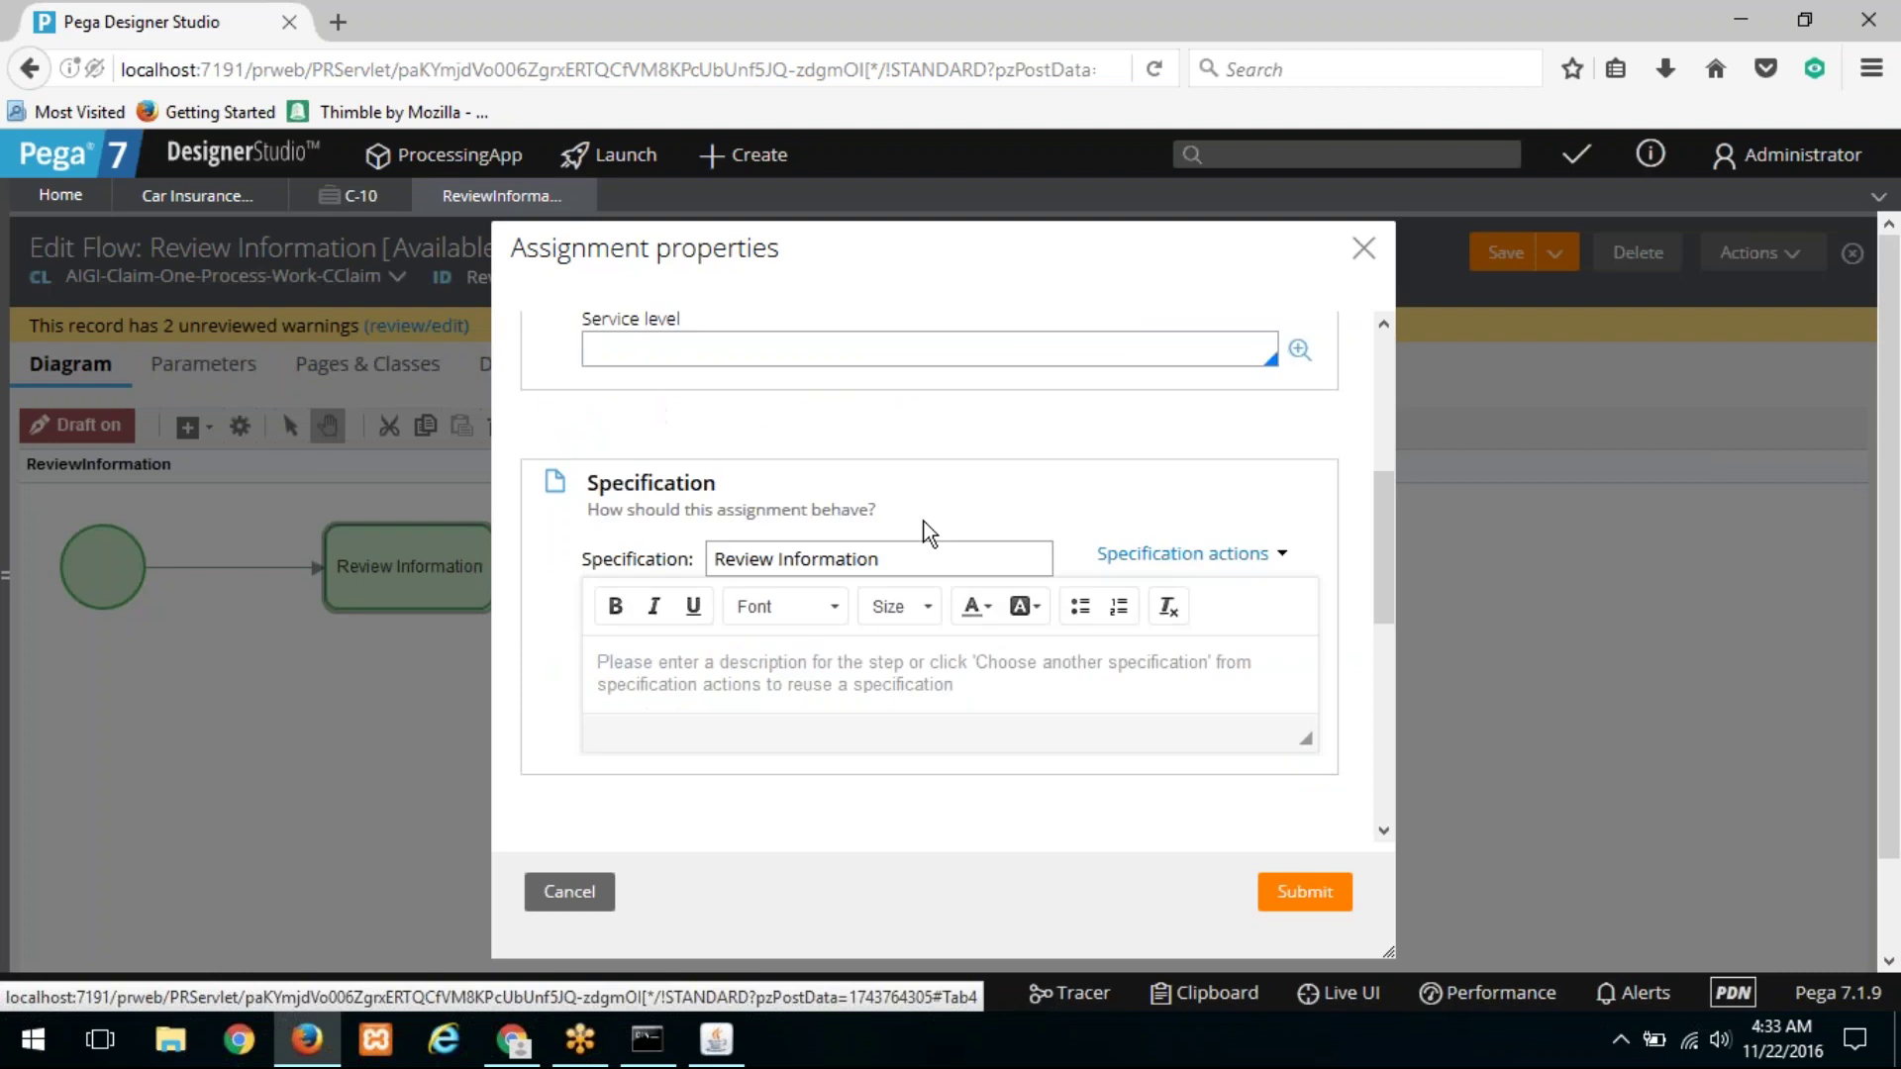
{"action": "scroll", "coordinate": [763, 569], "scroll_direction": "down", "scroll_amount": 4}
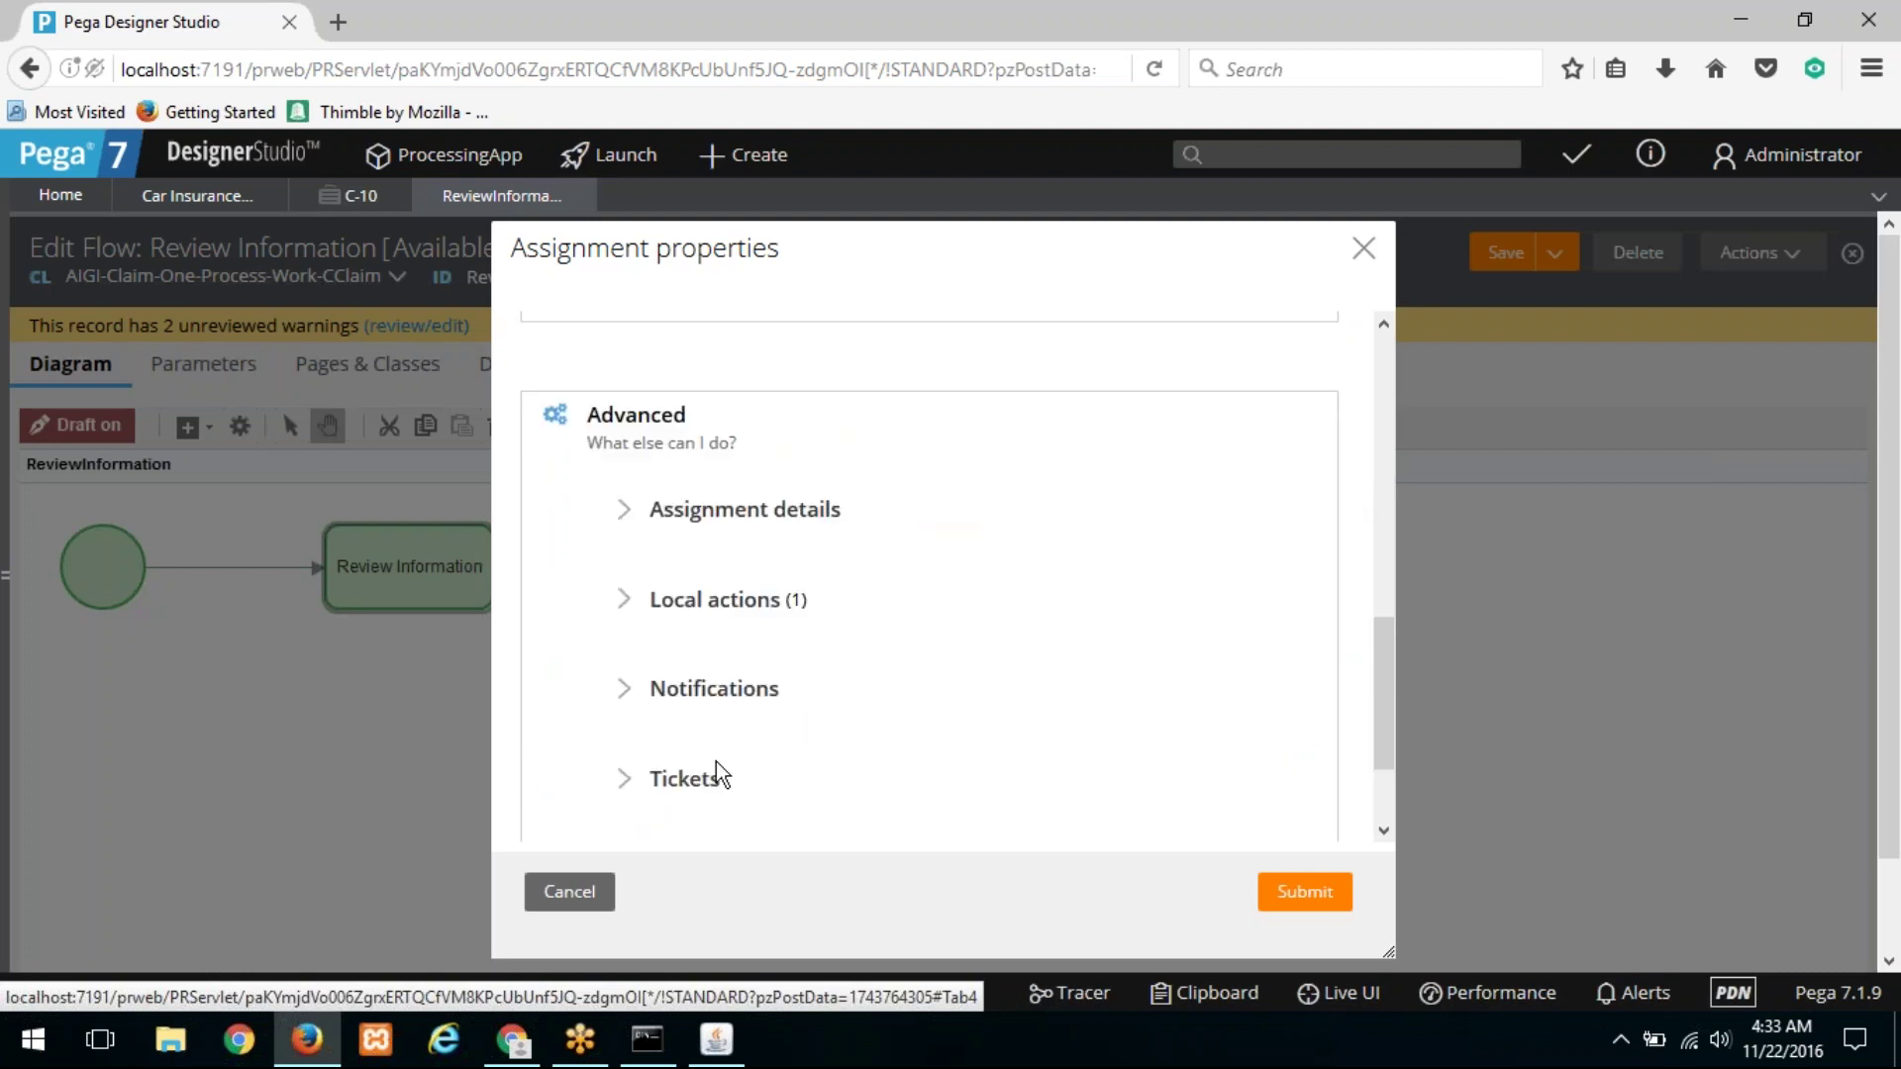
{"action": "left_click", "coordinate": [713, 599]}
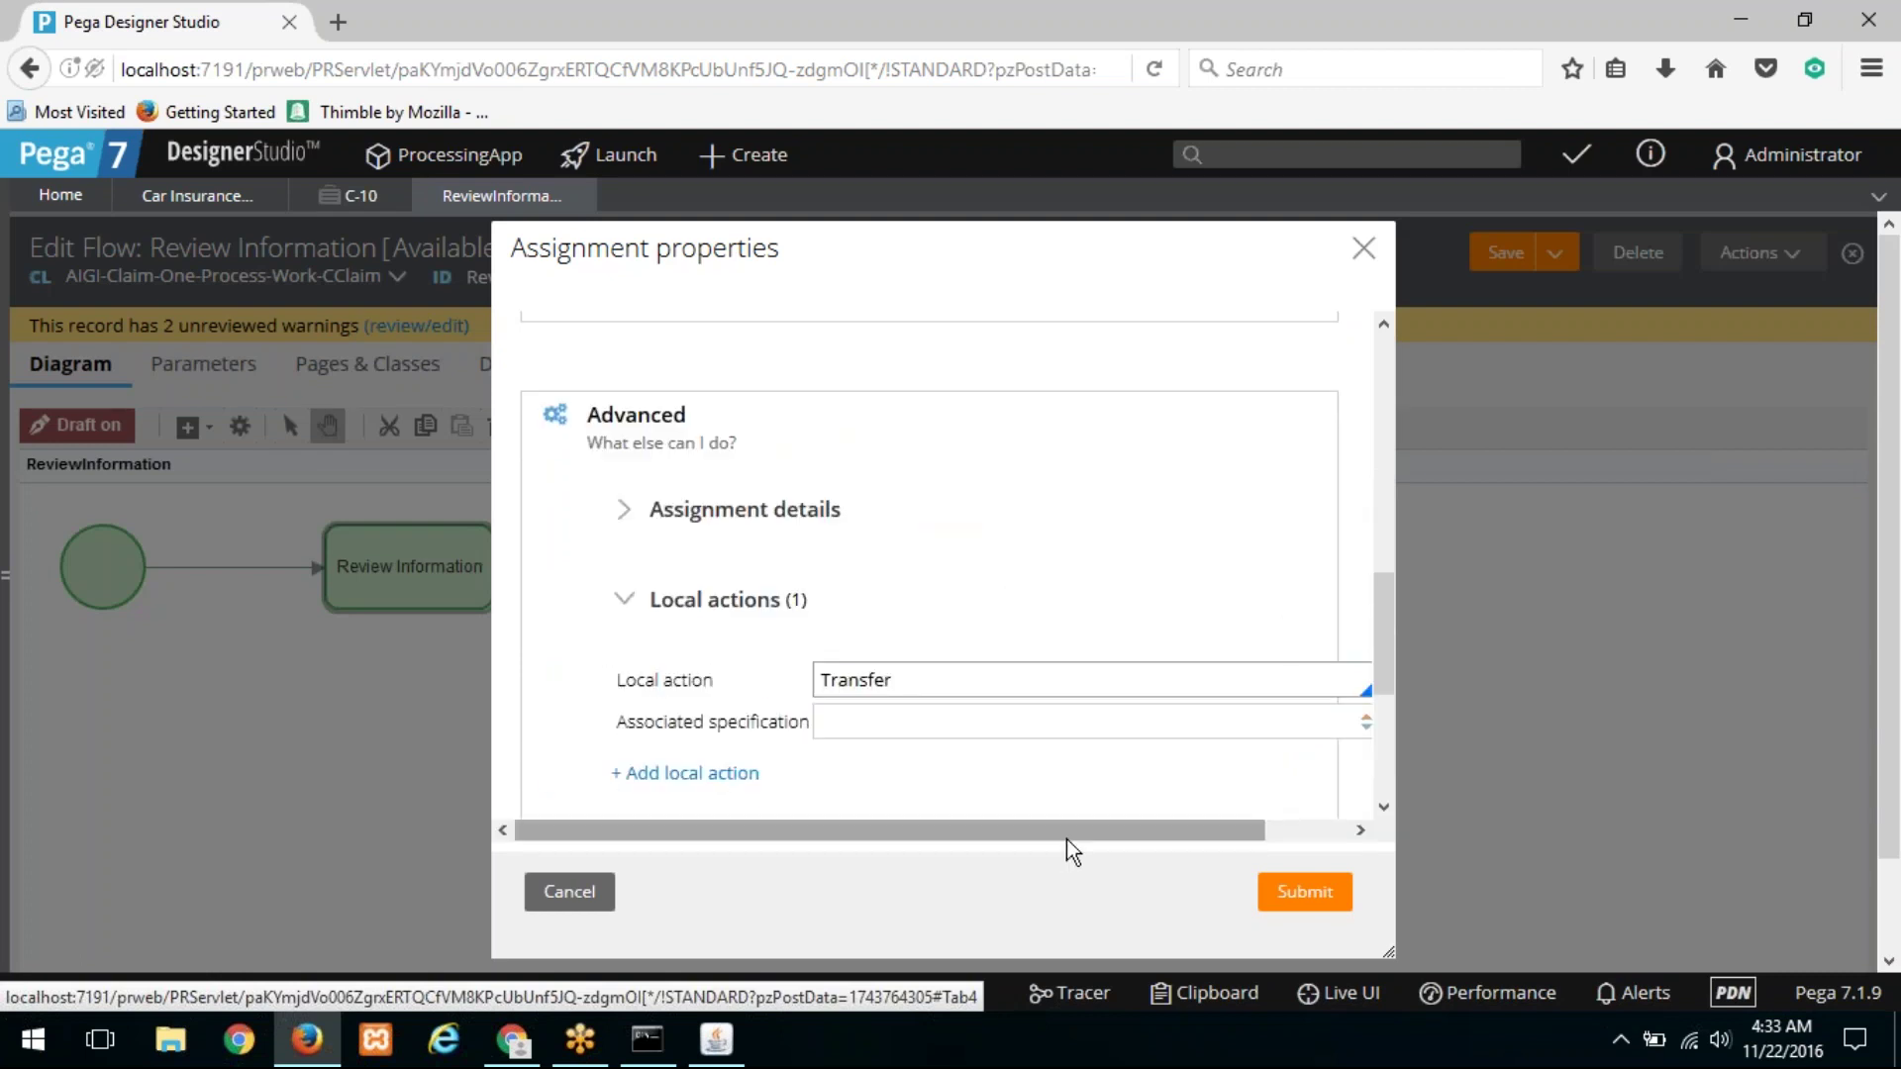
{"action": "left_click_drag", "start_coordinate": [1154, 834], "coordinate": [1275, 782]}
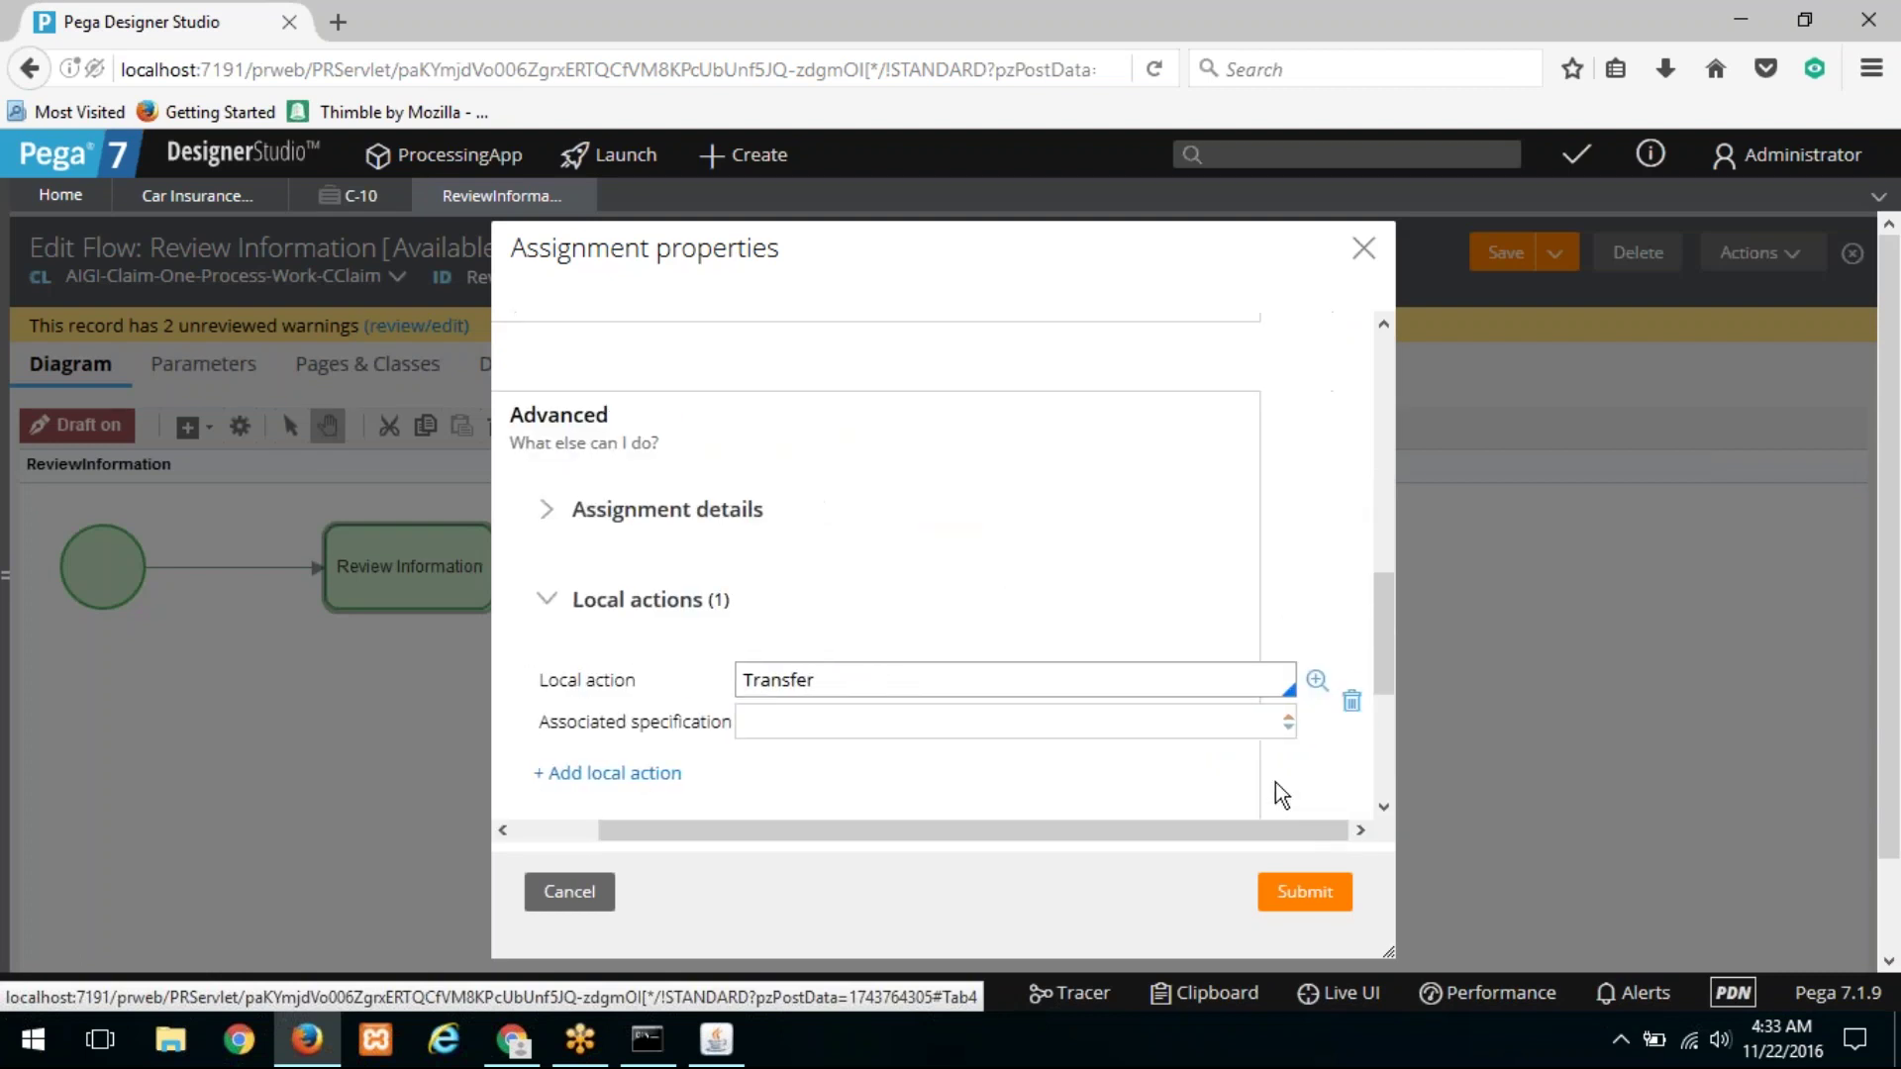
{"action": "left_click", "coordinate": [1315, 681]}
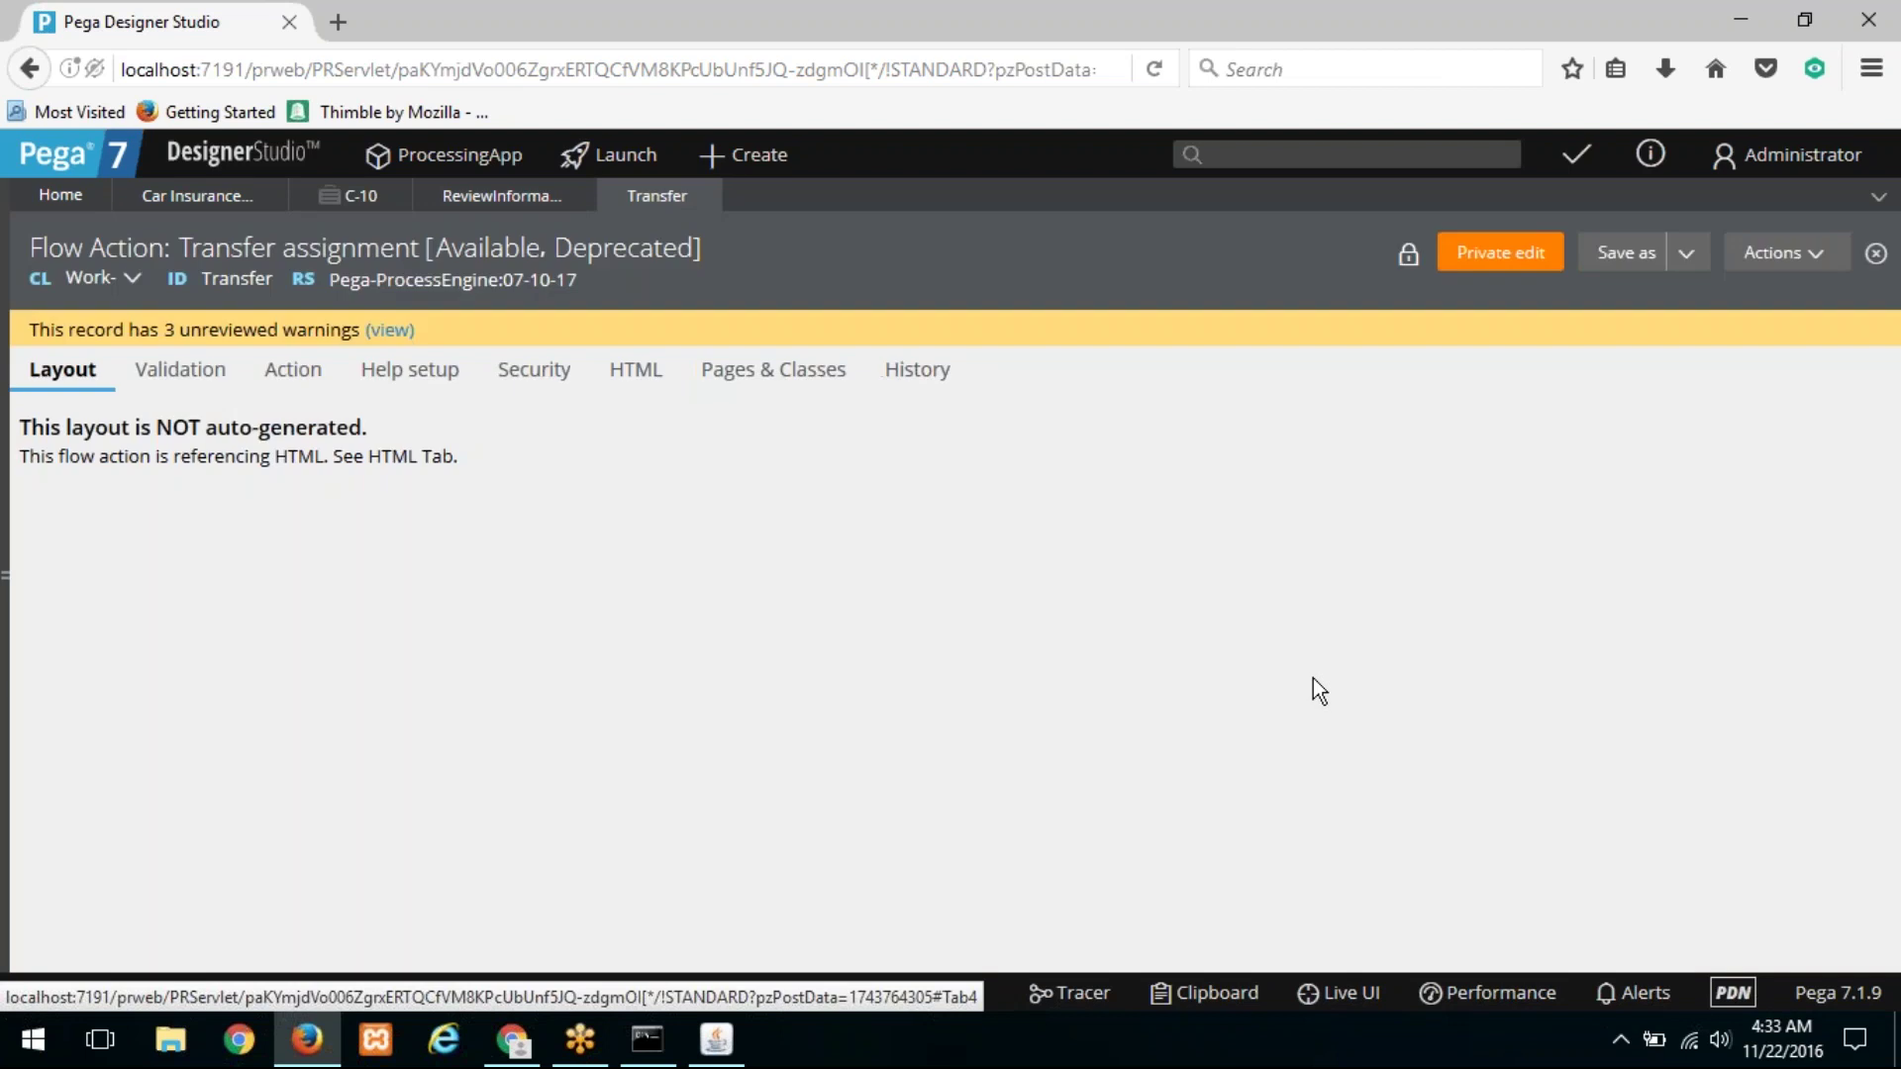
Step: On the Security tab, delete the ActionTransfer and AllFlowActions privileges, clear pxIsNotInternalAssignment, and save
{"action": "left_click", "coordinate": [428, 381]}
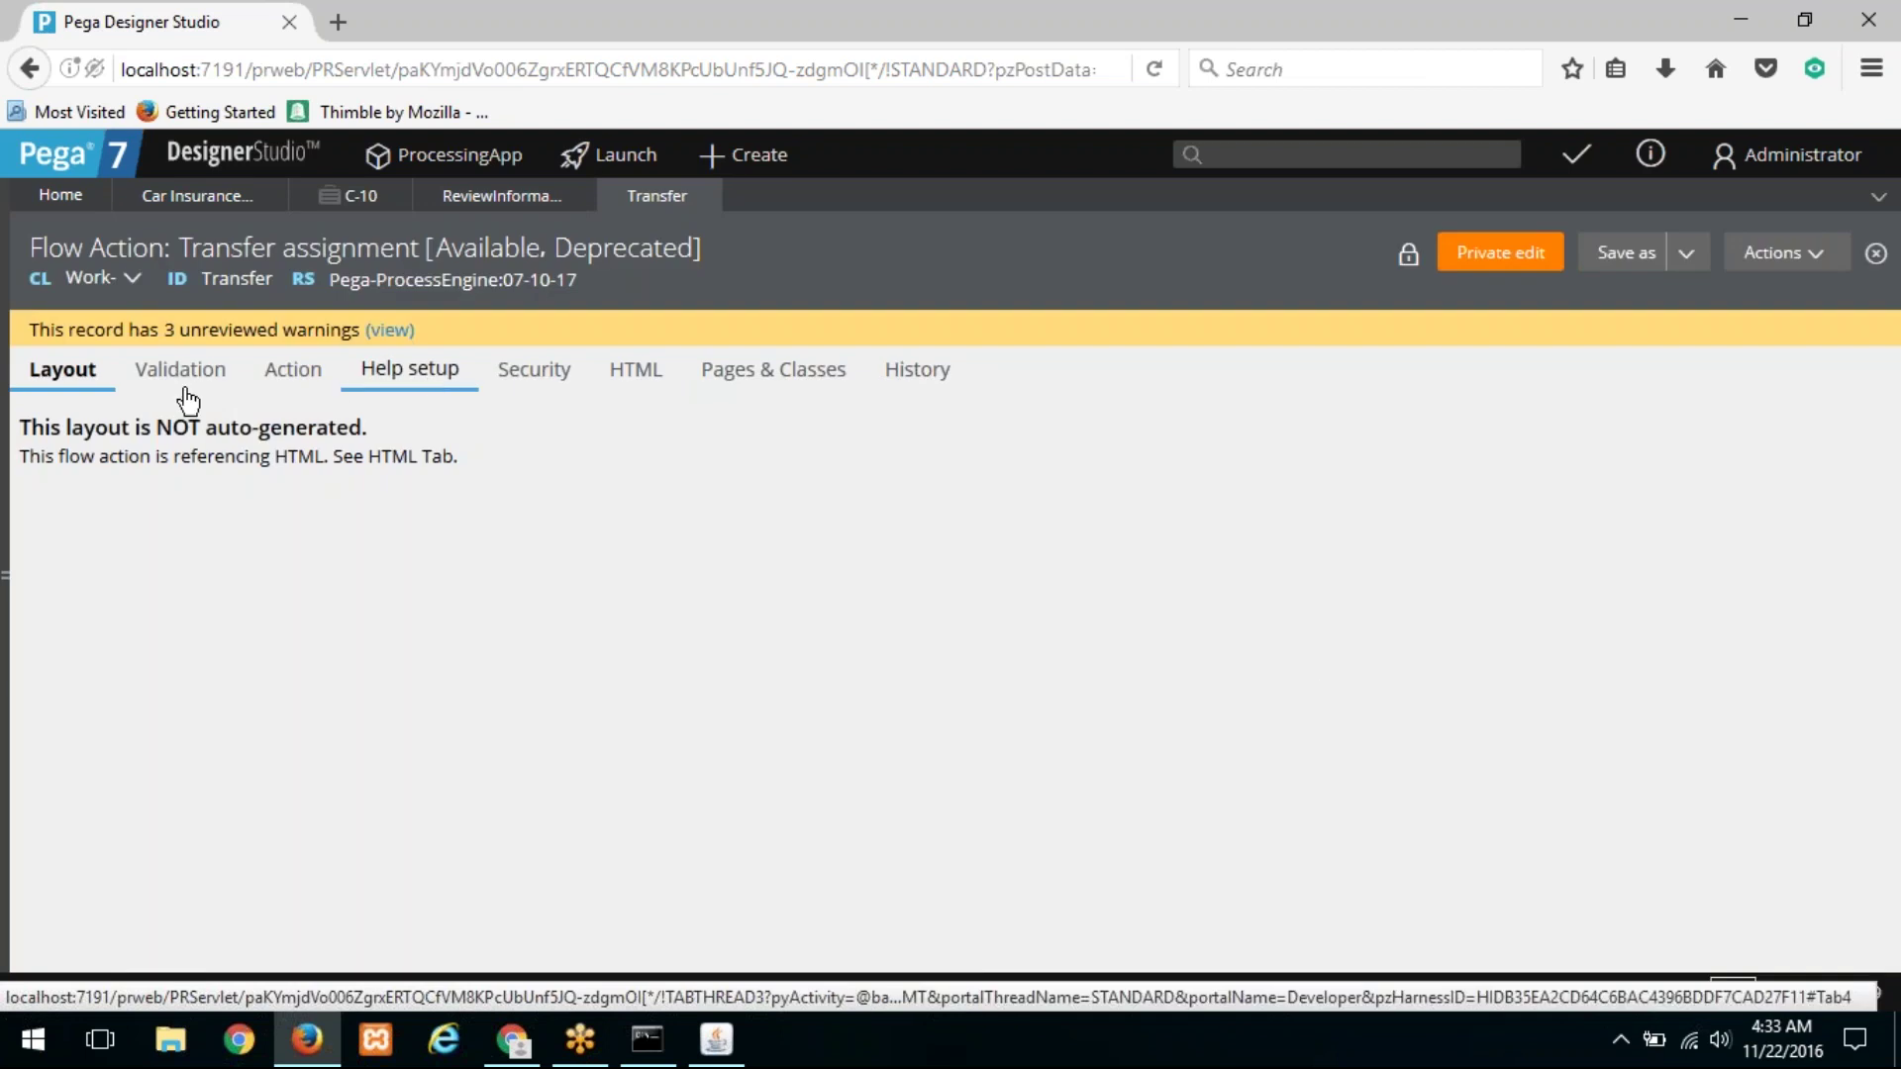
{"action": "left_click", "coordinate": [535, 374]}
{"action": "double_click", "coordinate": [678, 522]}
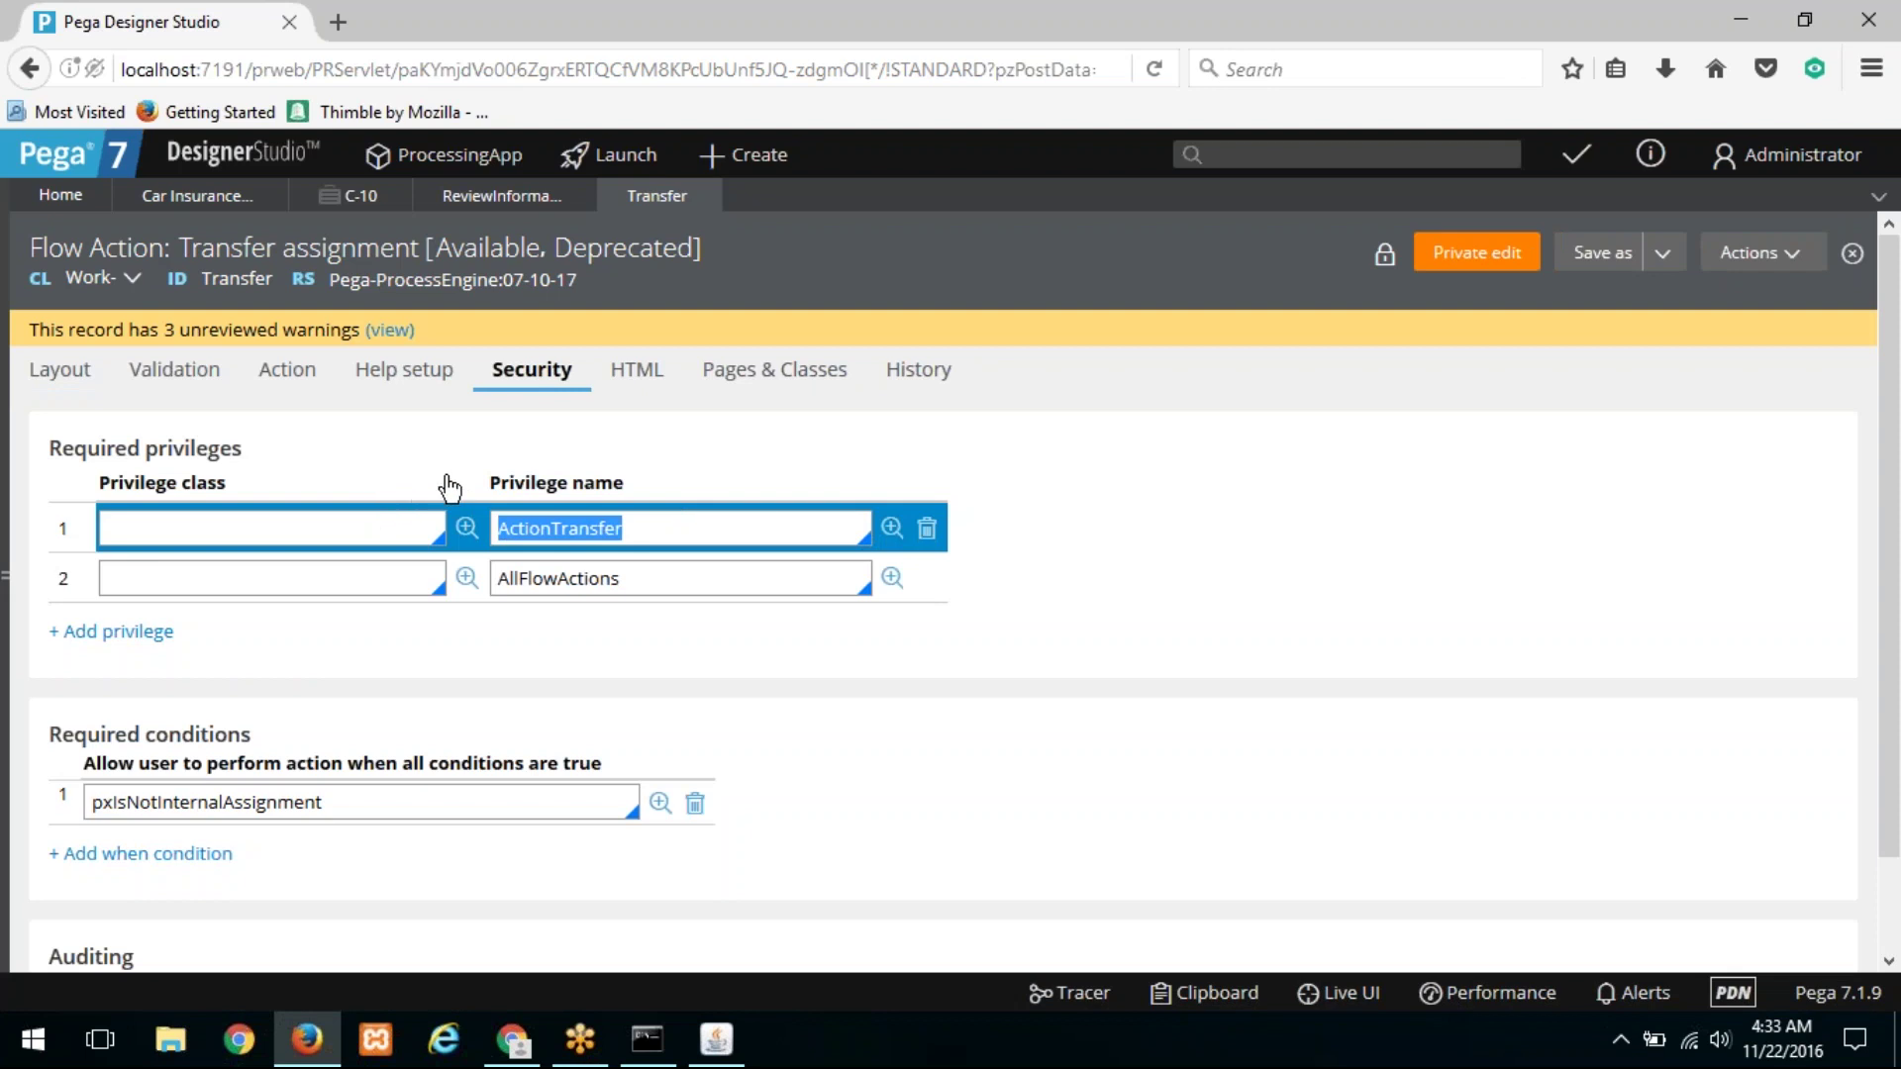
{"action": "left_click", "coordinate": [658, 534]}
{"action": "key", "text": "ctrl+a"}
{"action": "left_click", "coordinate": [848, 478]}
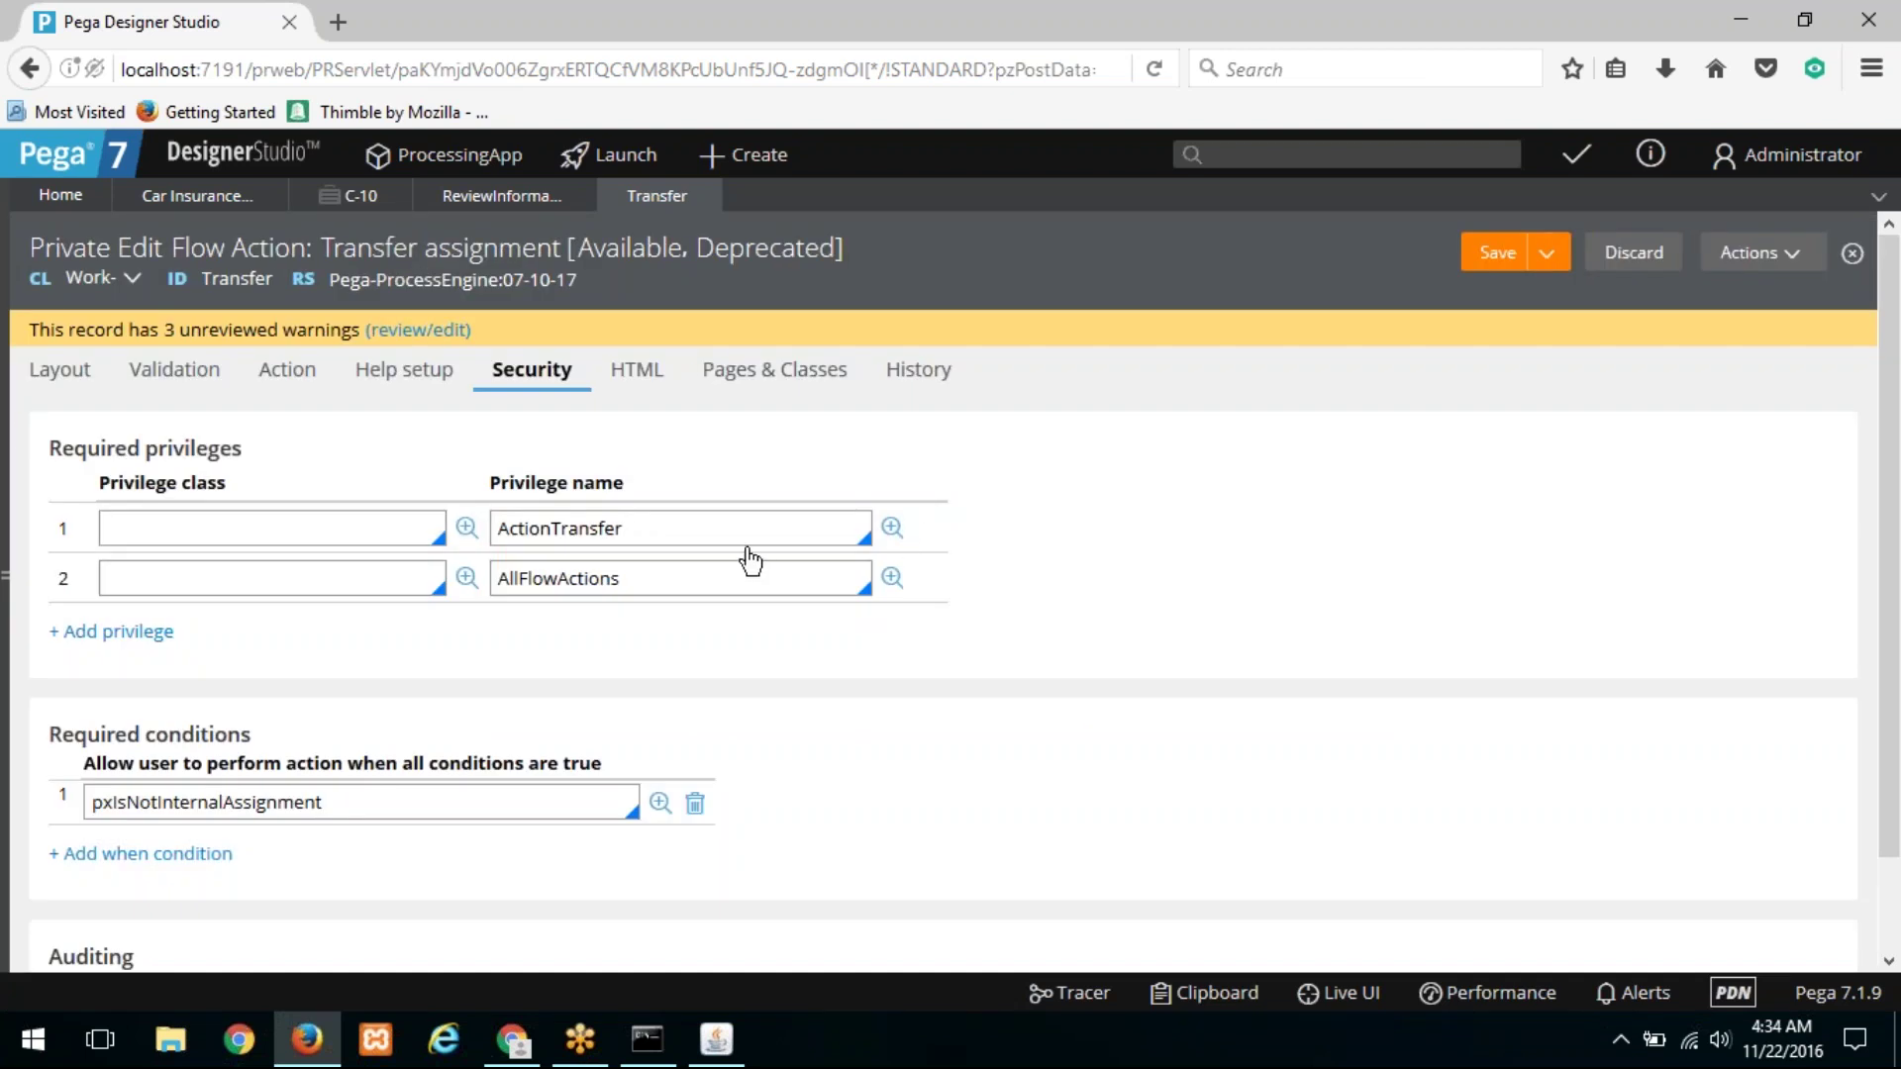
{"action": "left_click", "coordinate": [782, 531]}
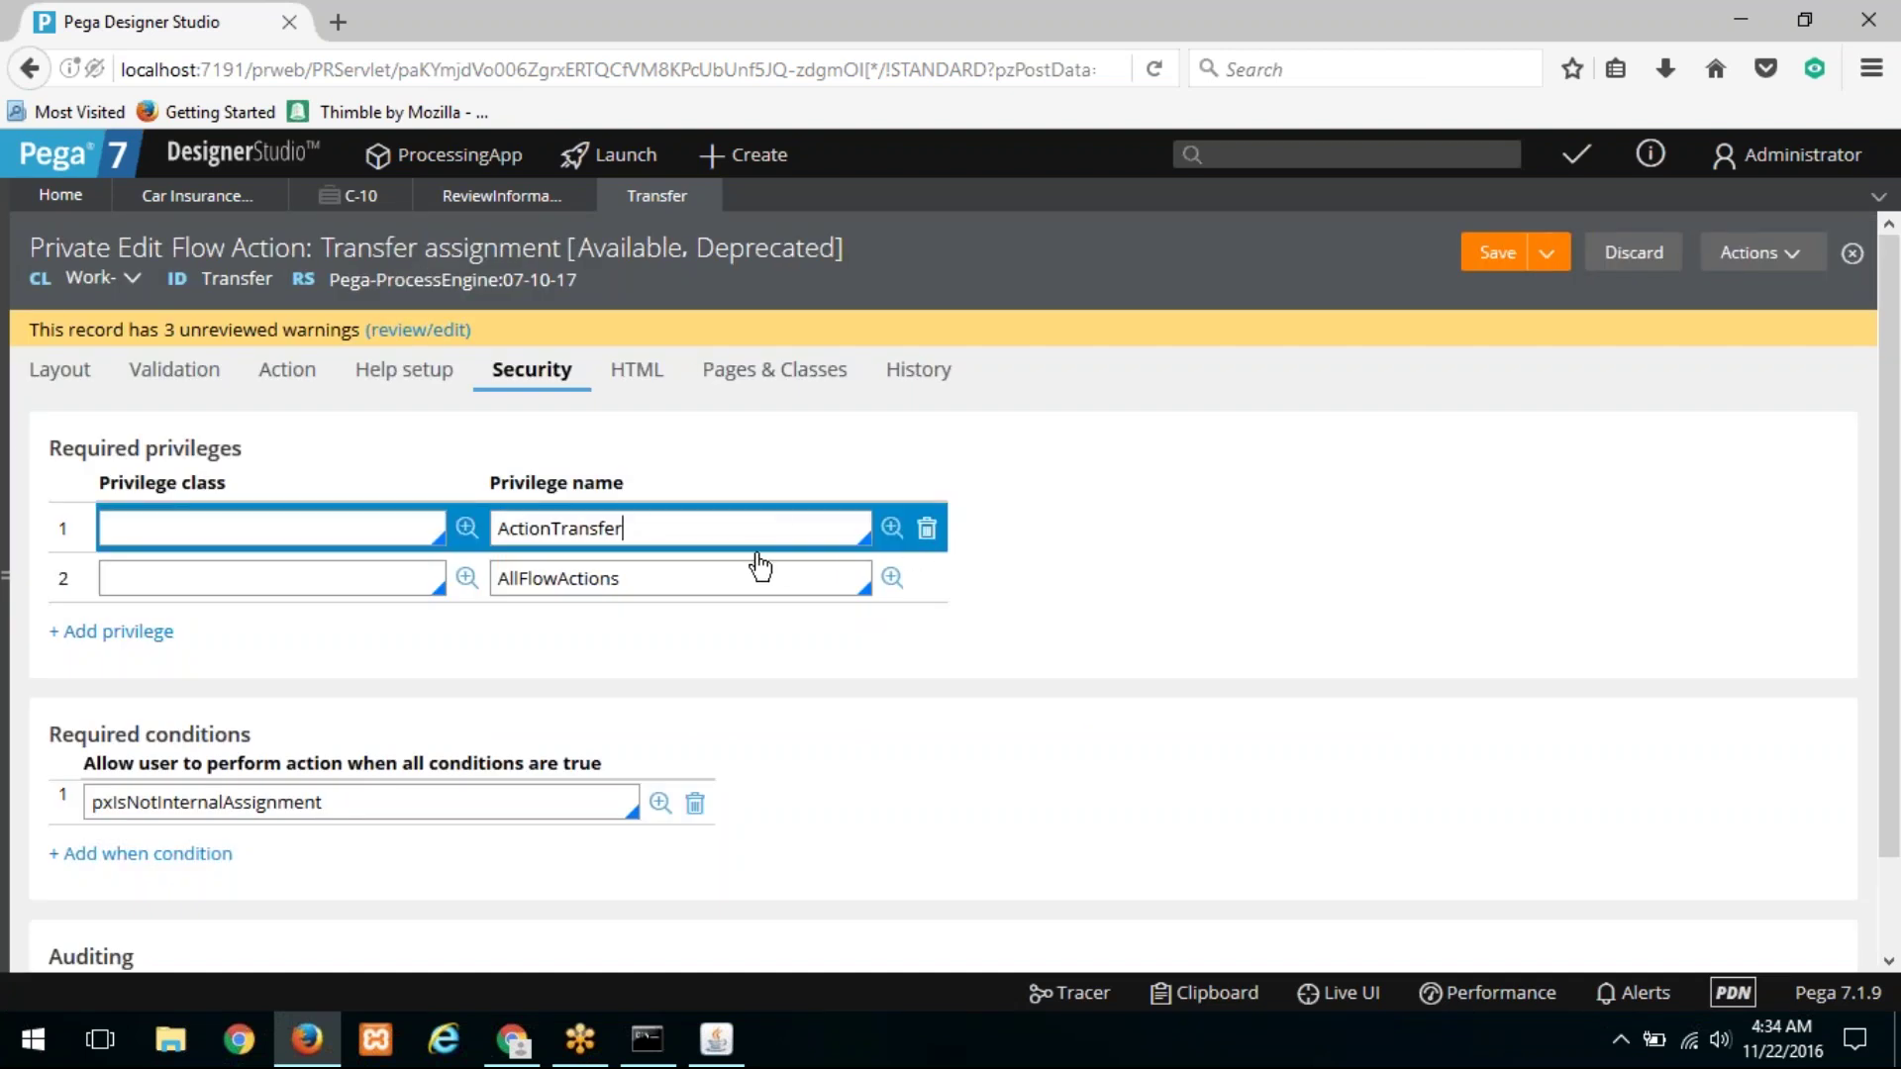
{"action": "key", "text": "ctrl+Delete"}
{"action": "left_click", "coordinate": [927, 528]}
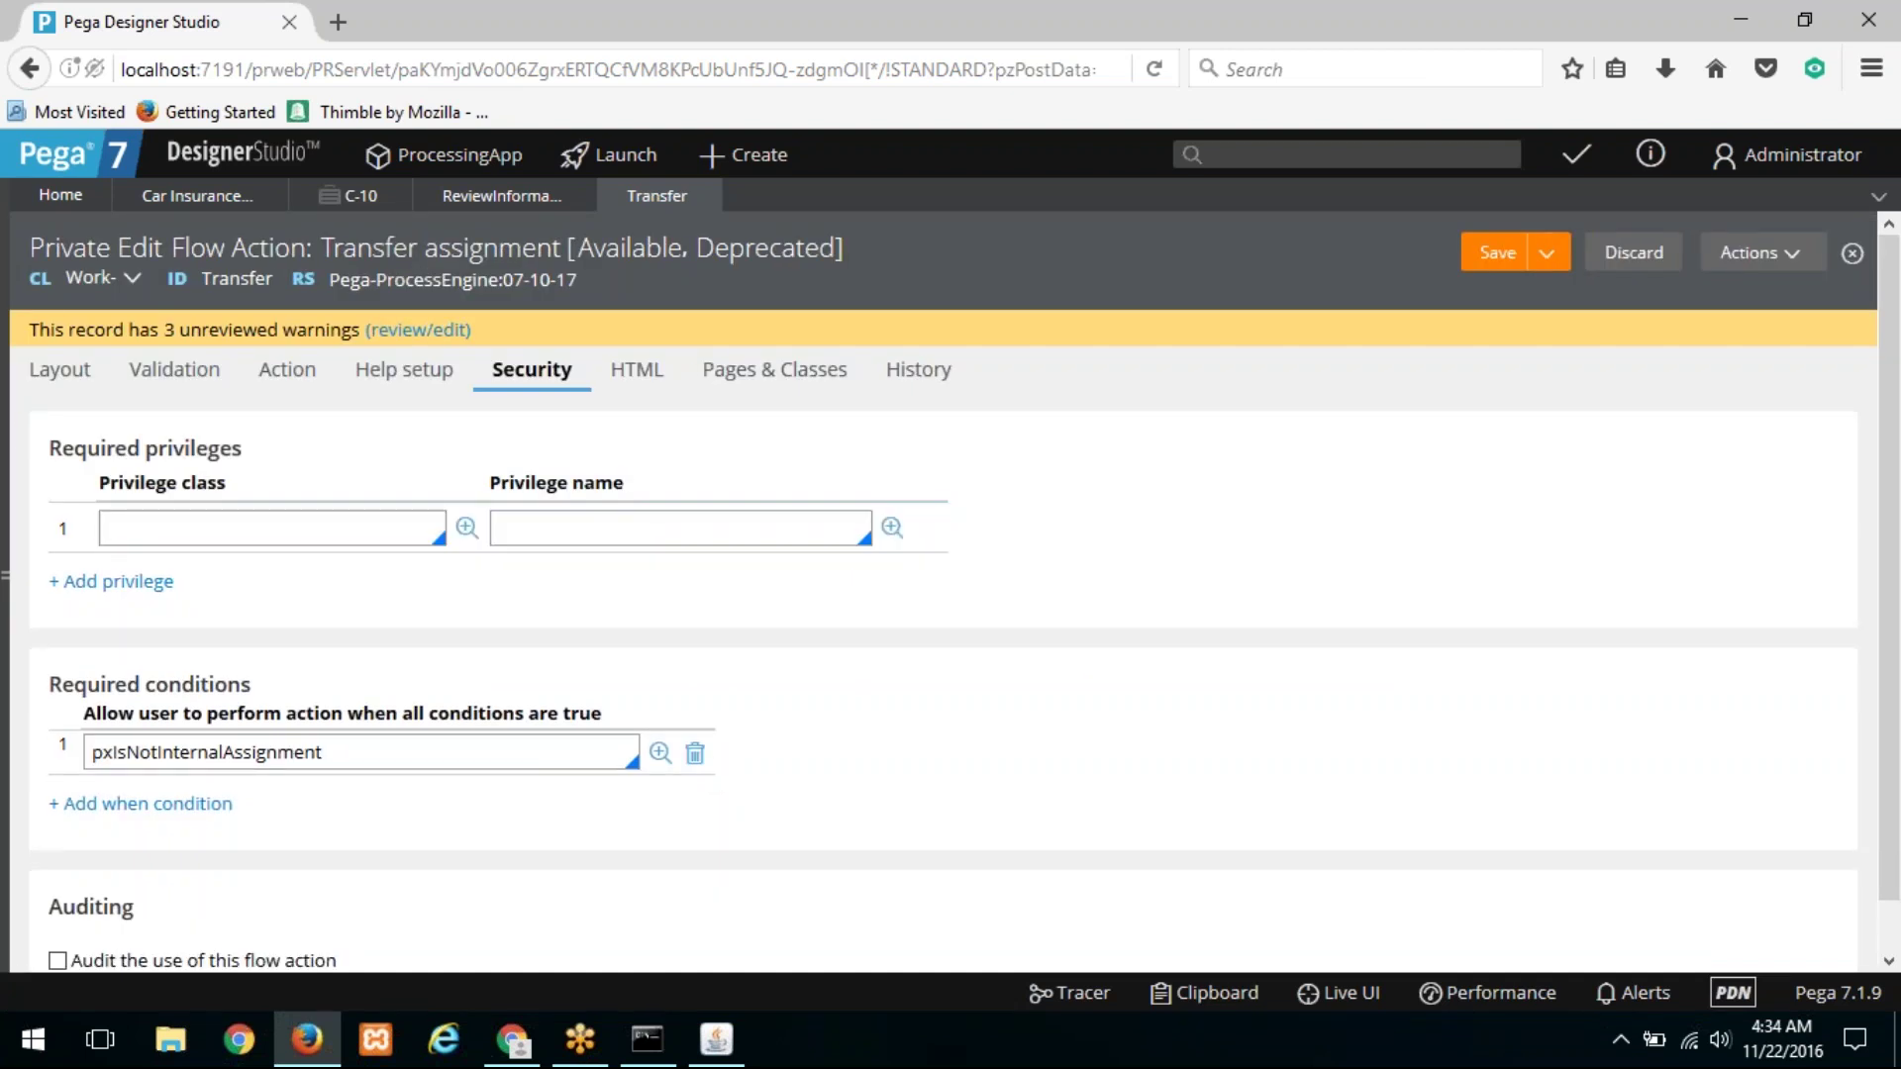
{"action": "left_click", "coordinate": [697, 755]}
{"action": "left_click", "coordinate": [1487, 255]}
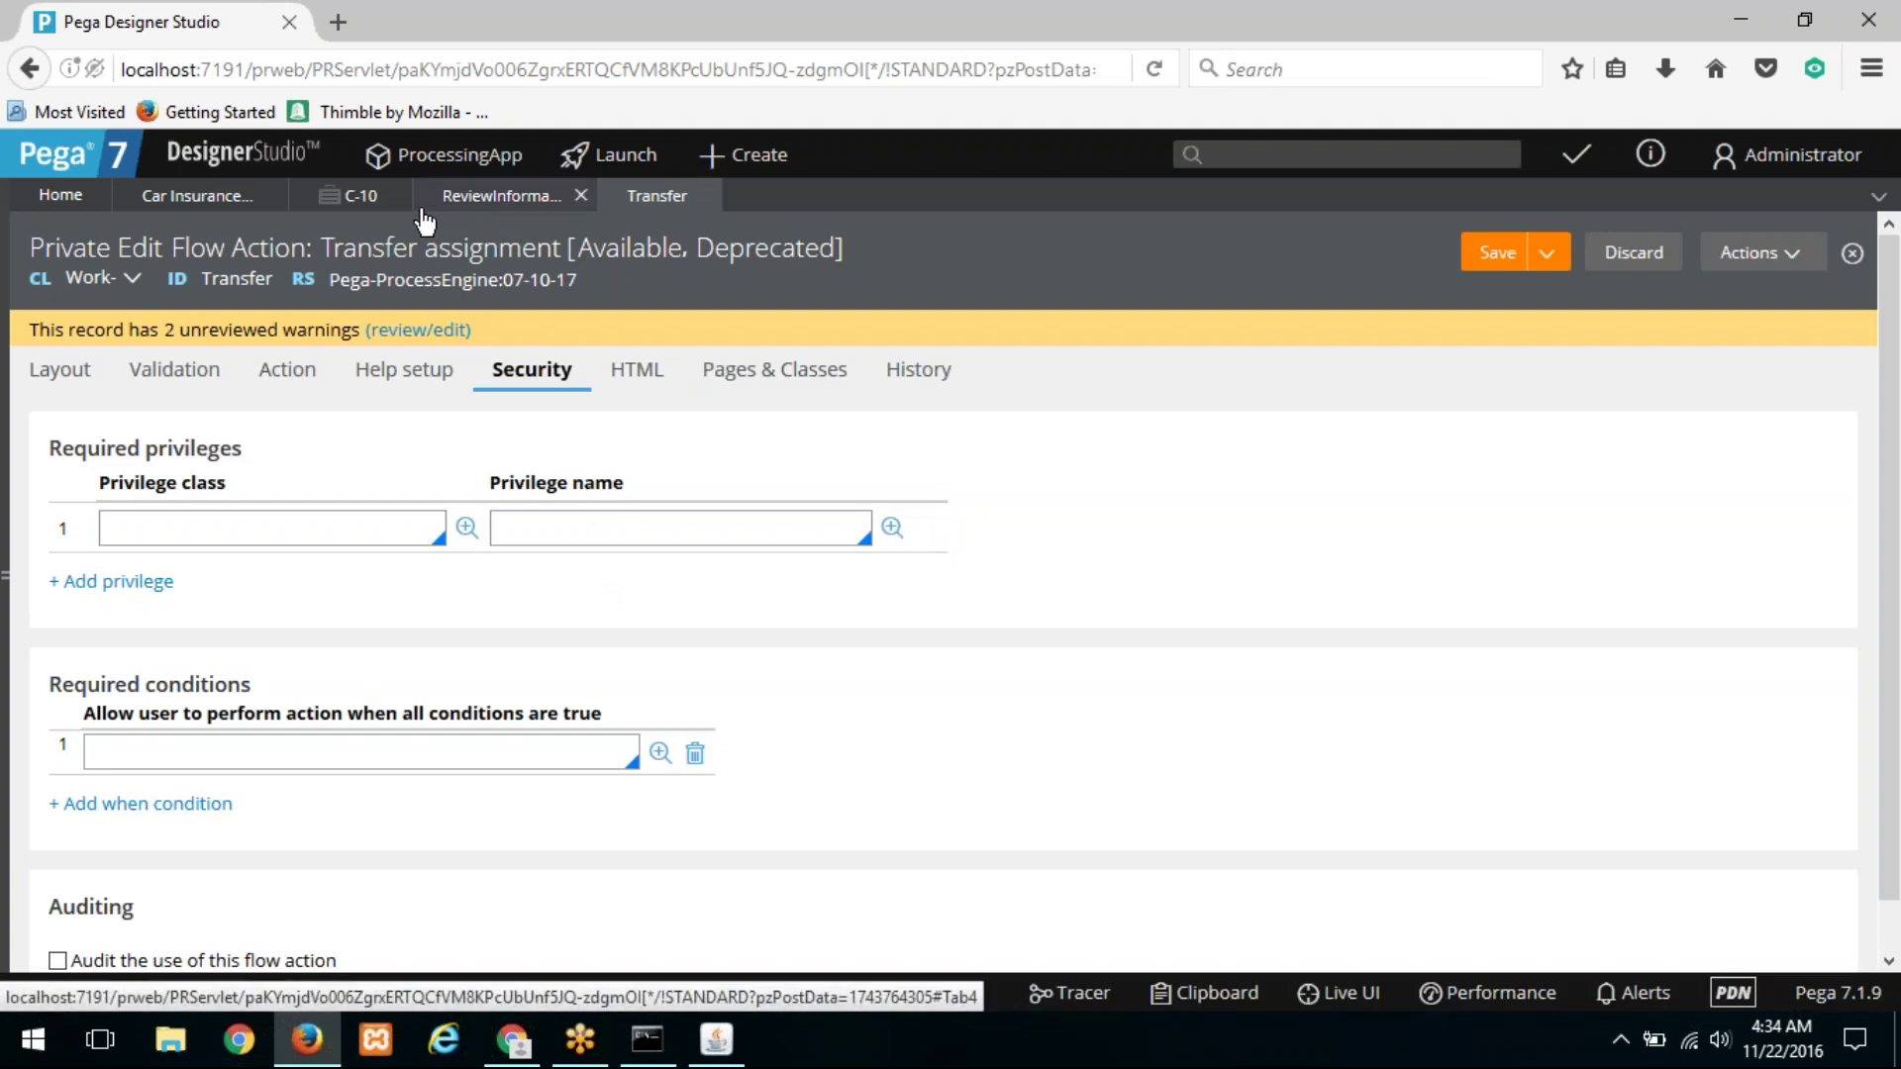
Step: Launch the Manager portal in the main browser window and open Bulk actions
{"action": "left_click", "coordinate": [634, 160]}
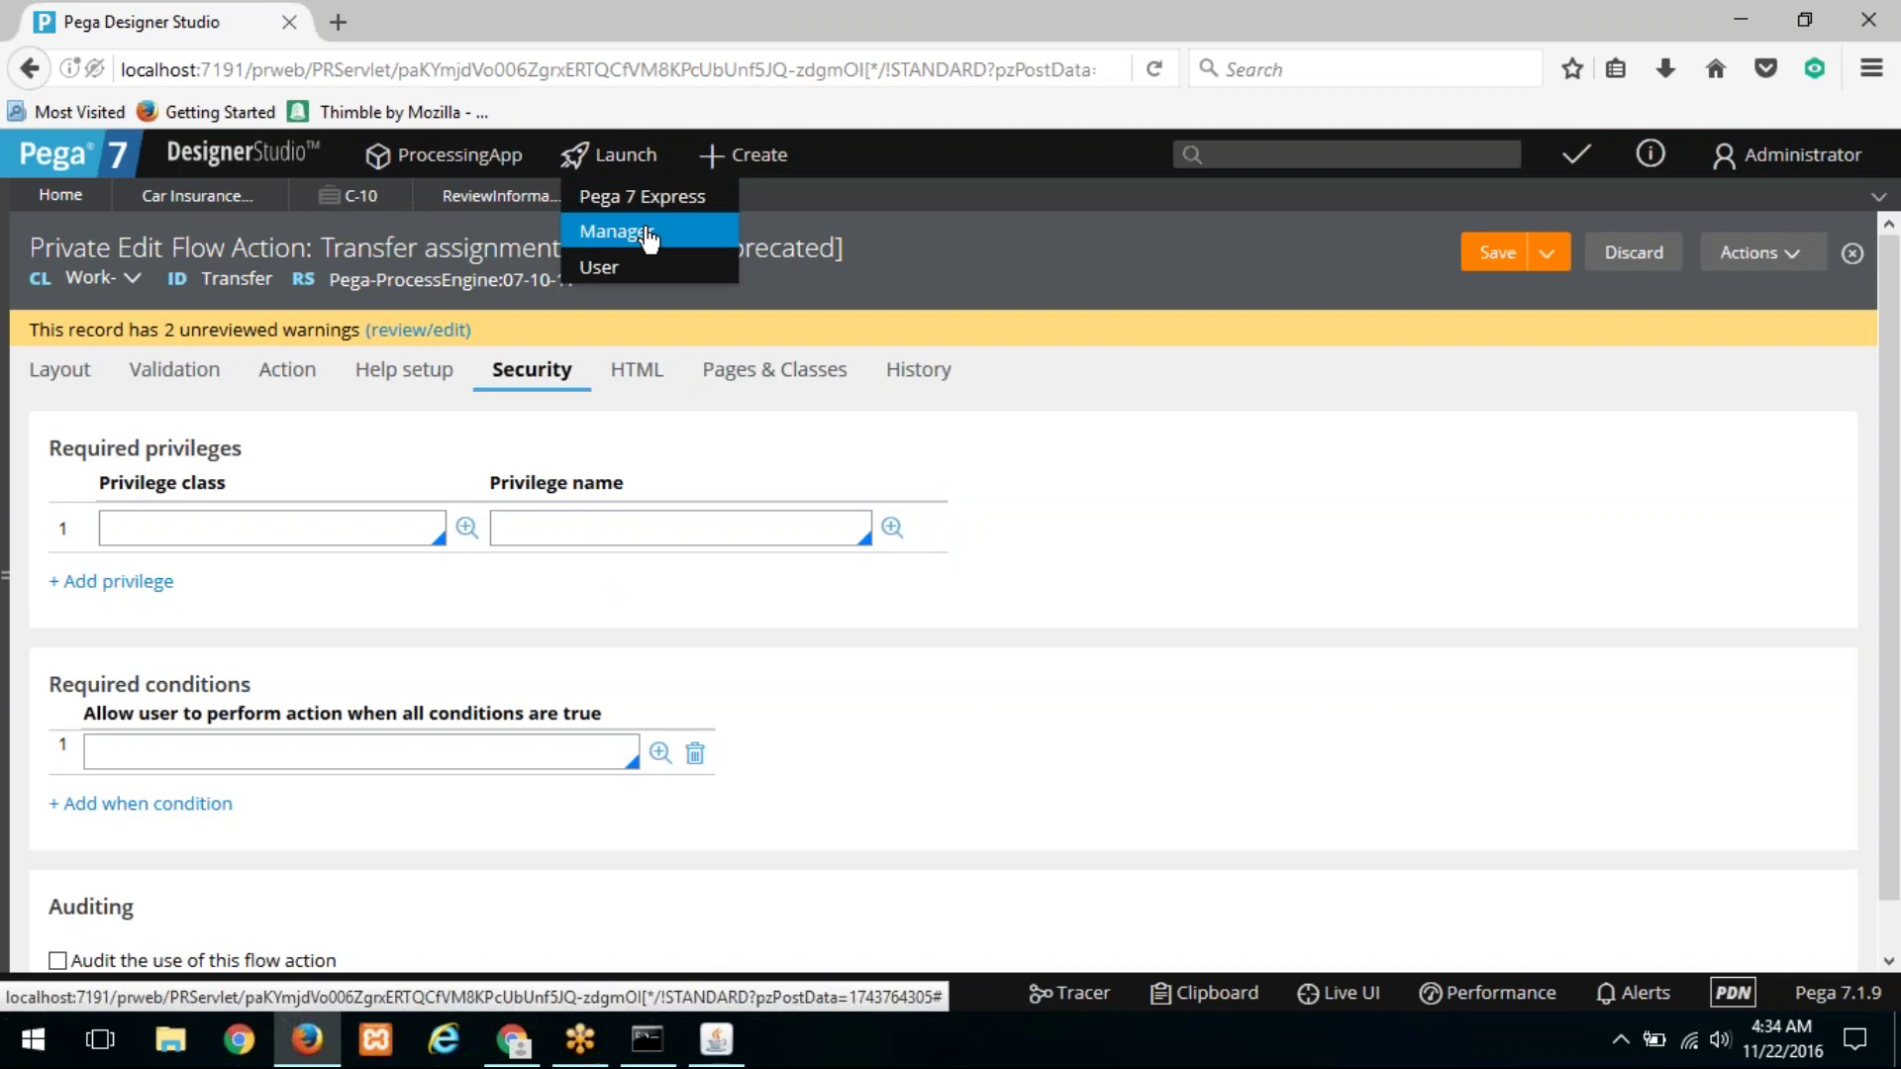
{"action": "left_click", "coordinate": [649, 233]}
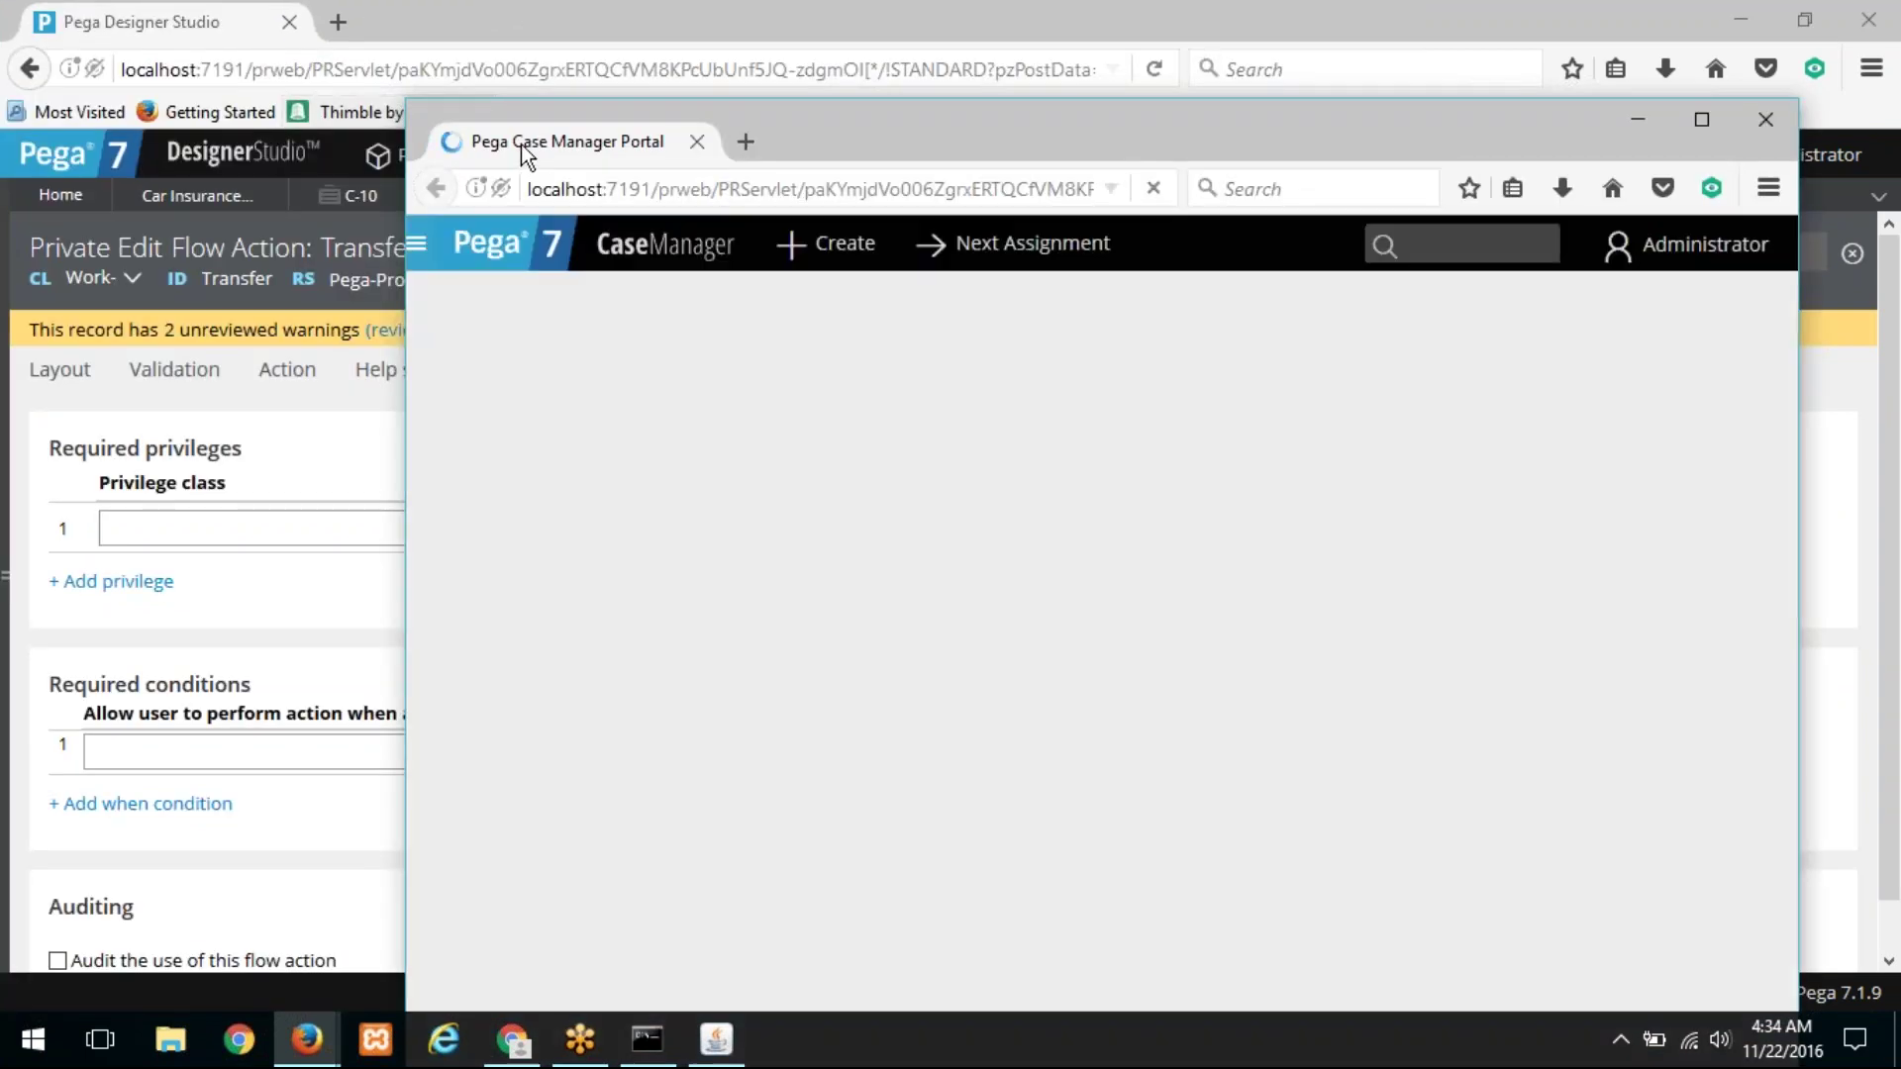
{"action": "left_click_drag", "start_coordinate": [521, 145], "coordinate": [381, 25]}
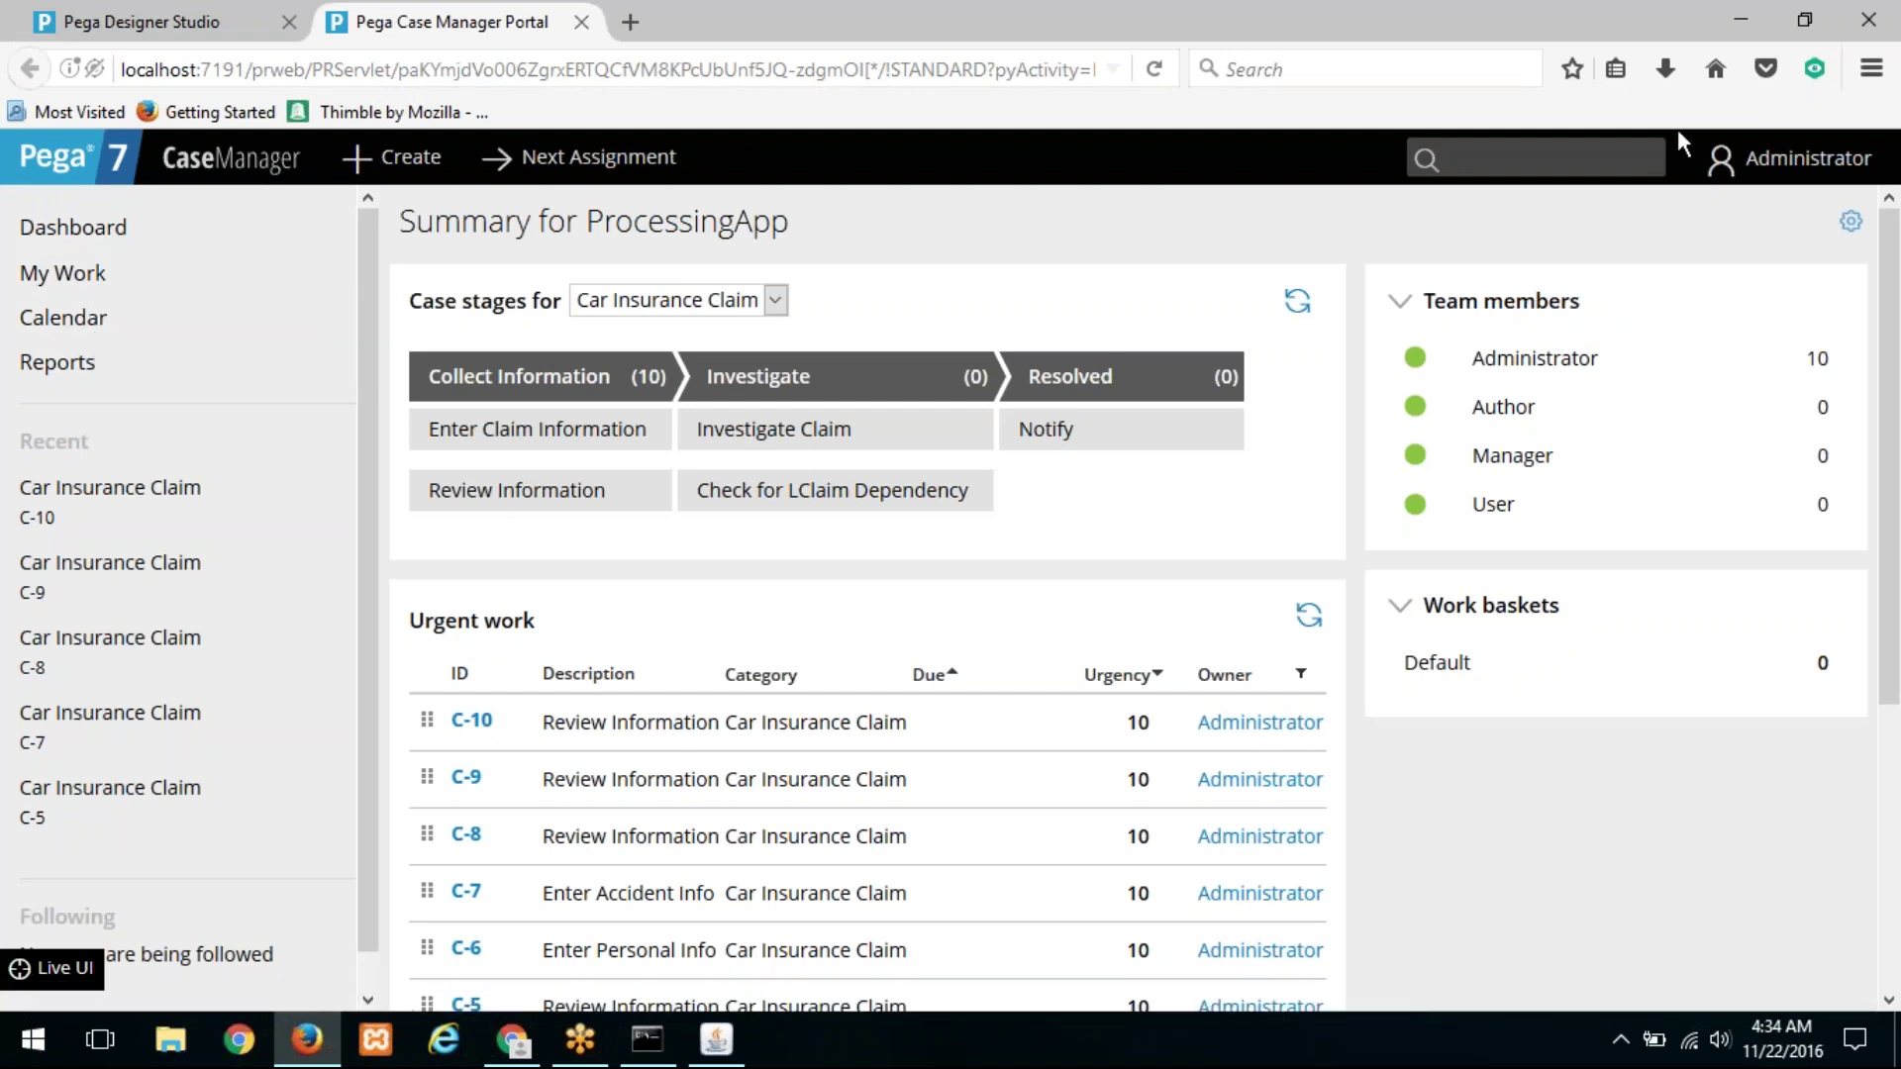
{"action": "left_click", "coordinate": [1768, 161]}
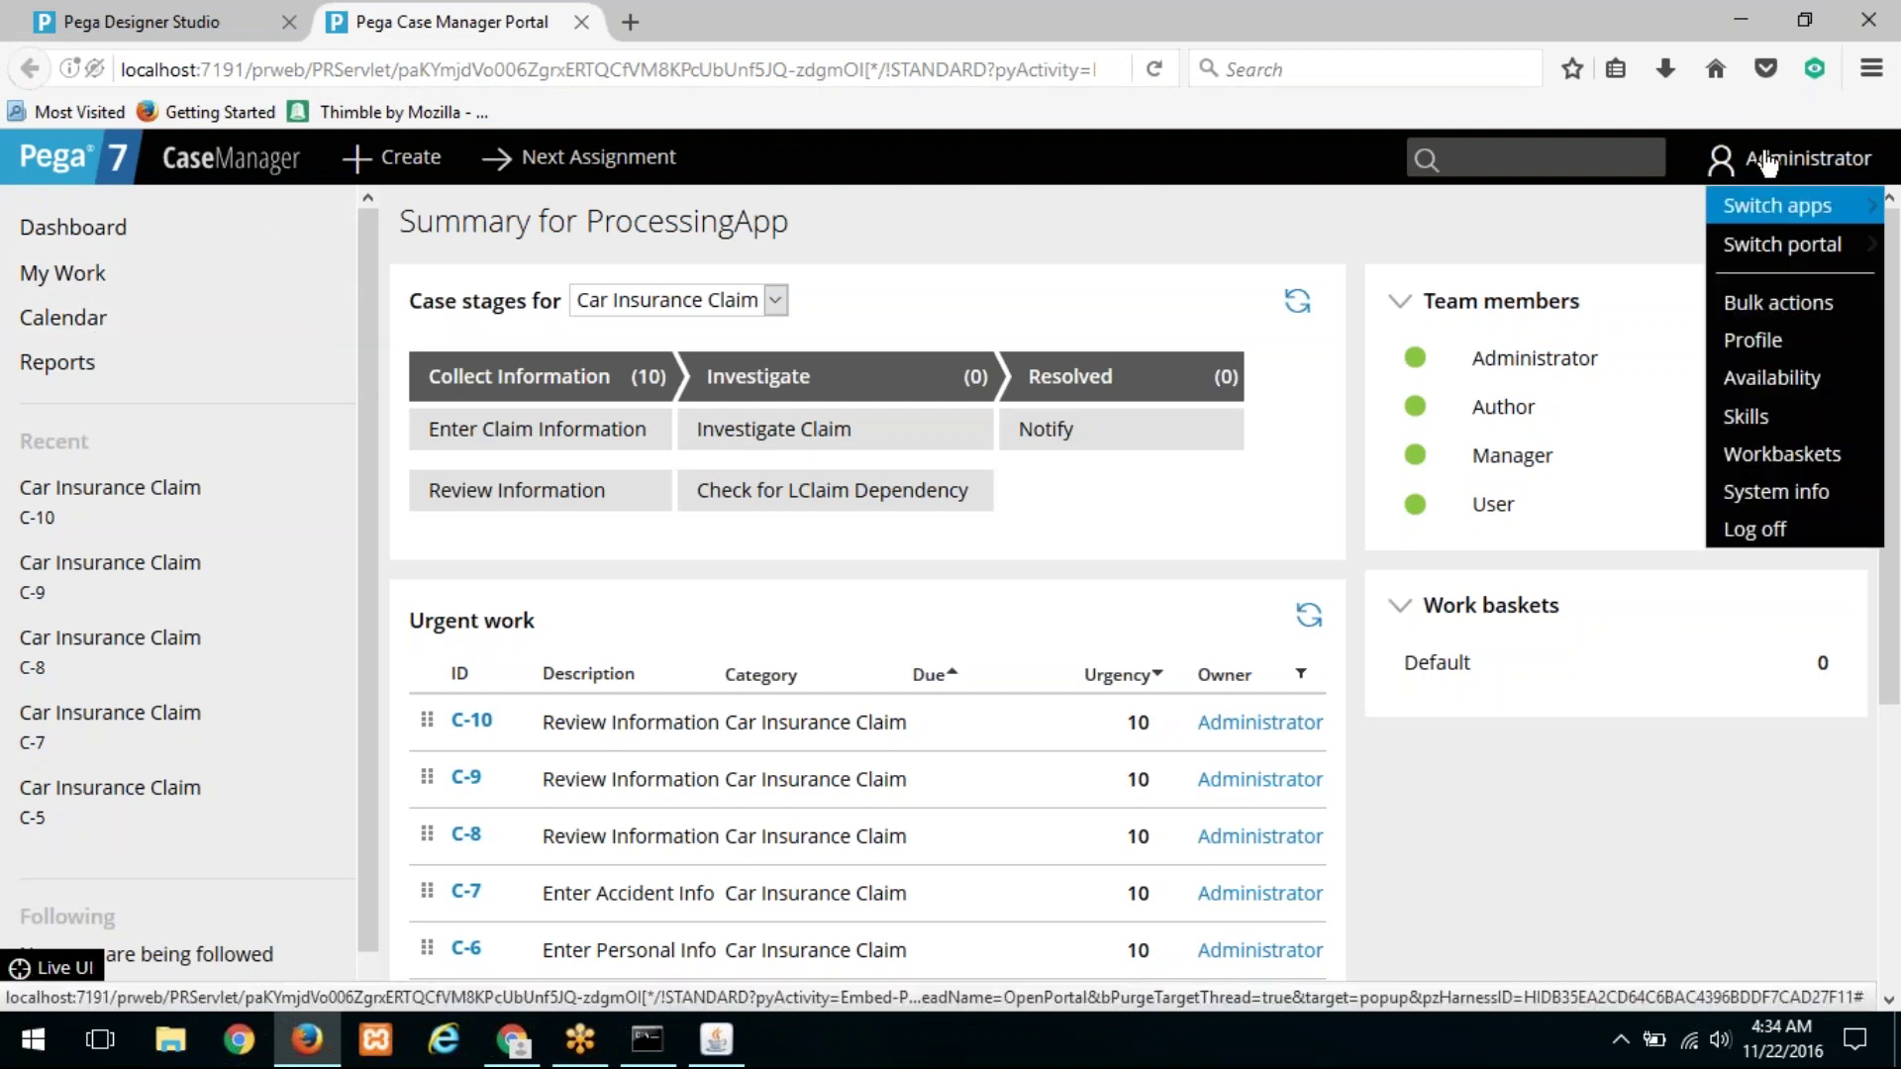
{"action": "left_click", "coordinate": [1760, 303]}
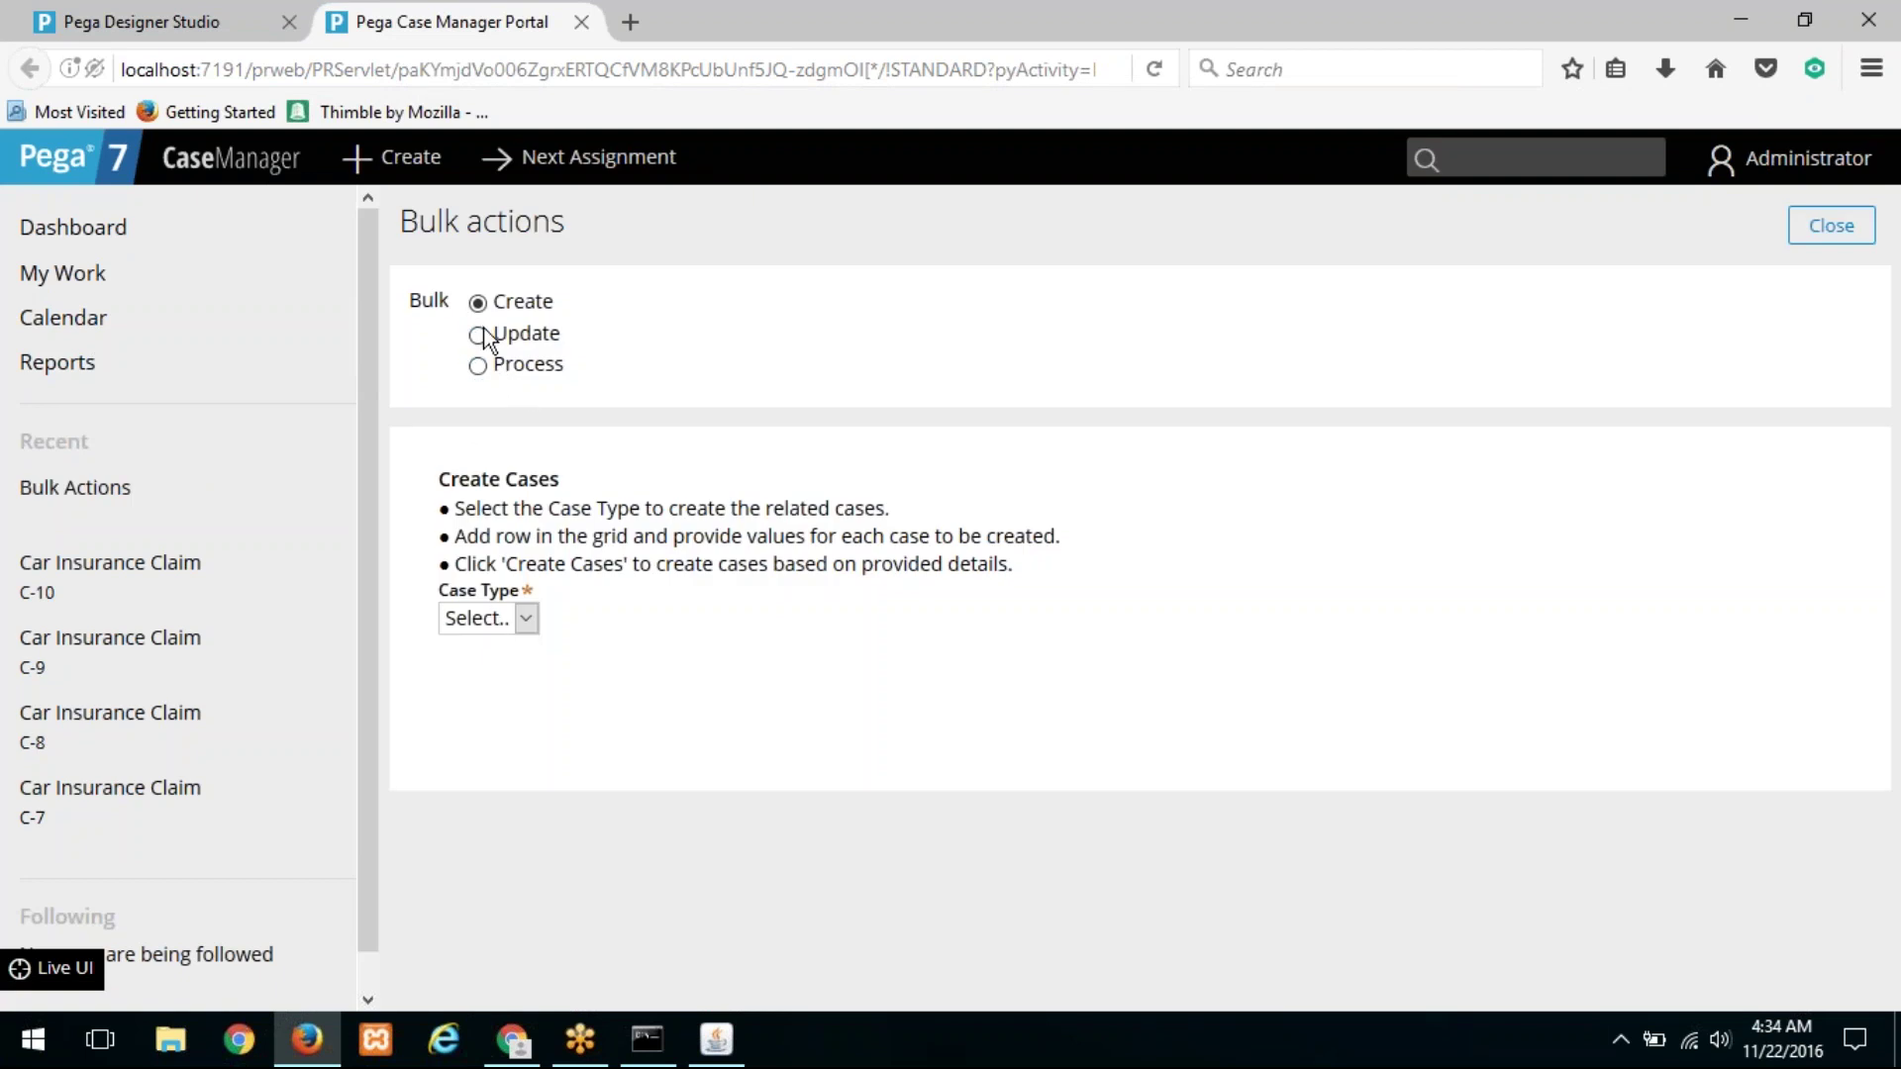
Step: Switch Bulk actions to Update with case type CClaim, review cases C-1 to C-10, then return
{"action": "left_click", "coordinate": [1818, 176]}
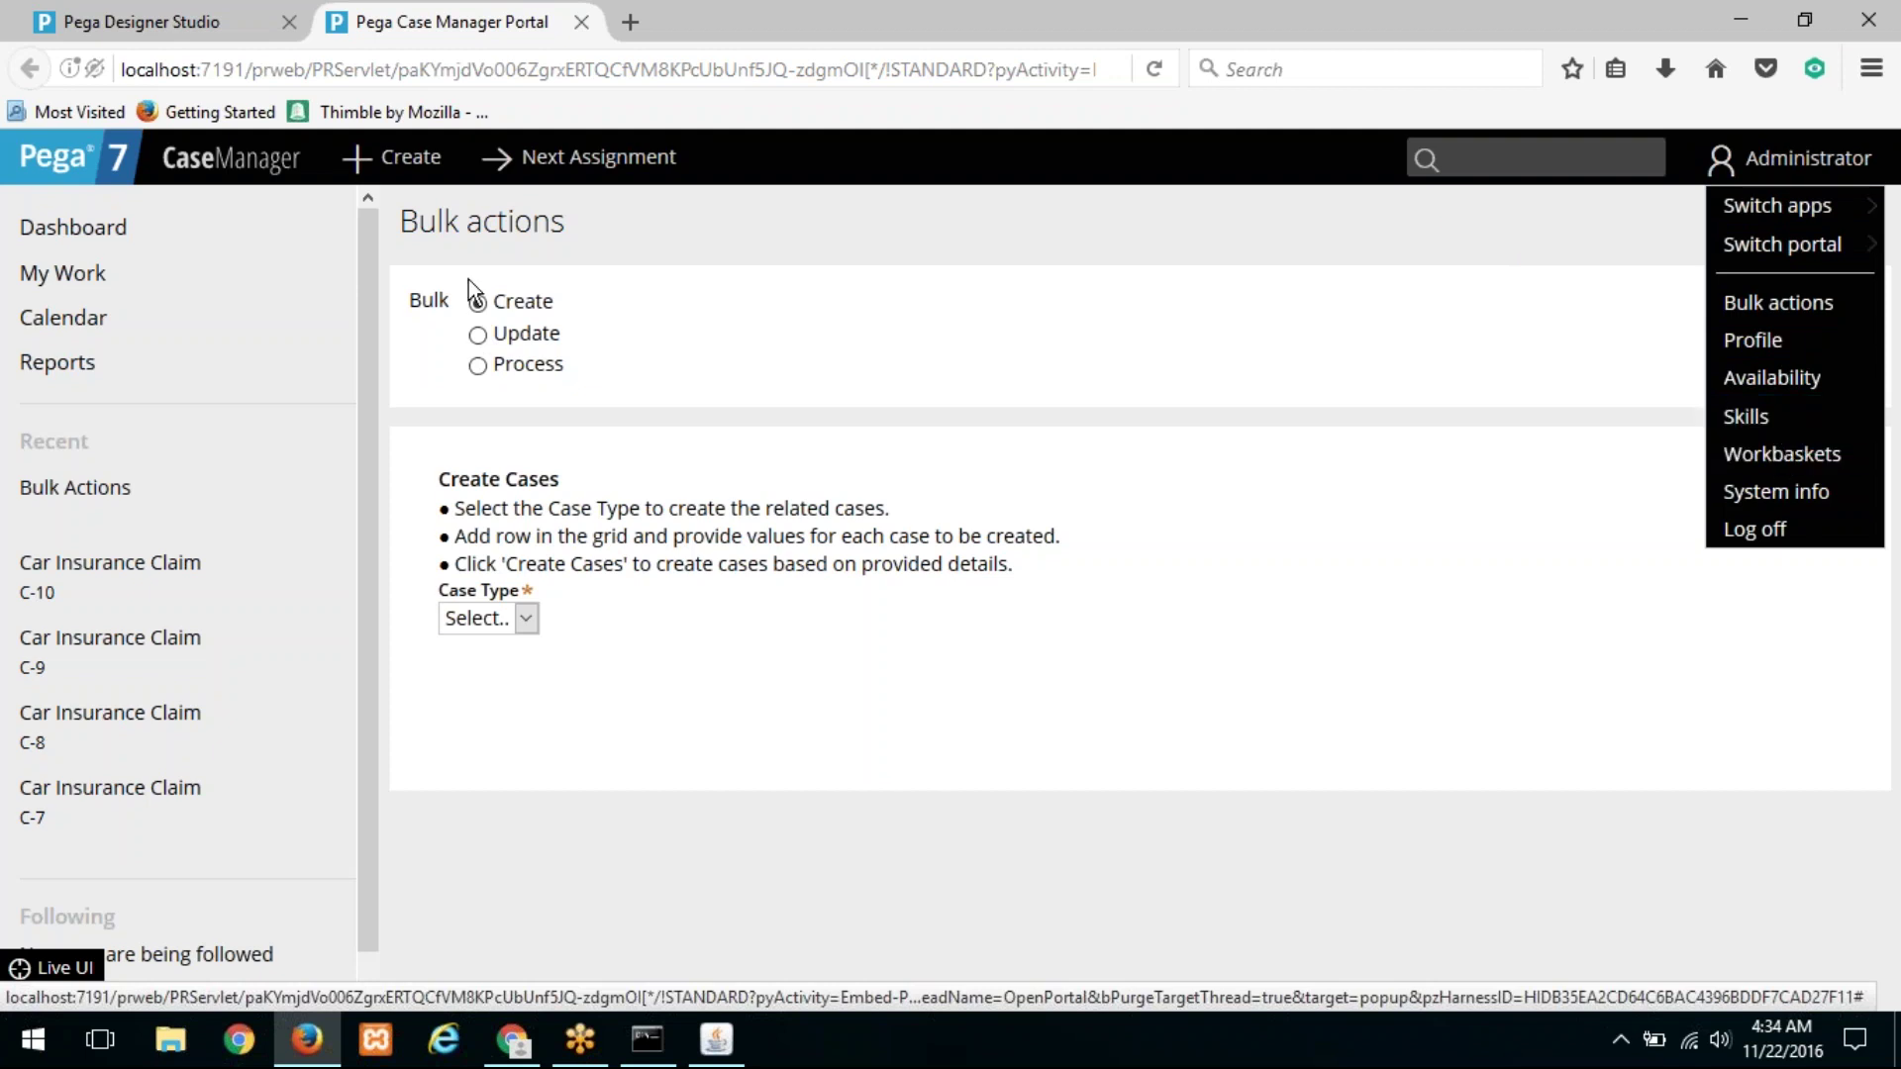
{"action": "left_click", "coordinate": [479, 335]}
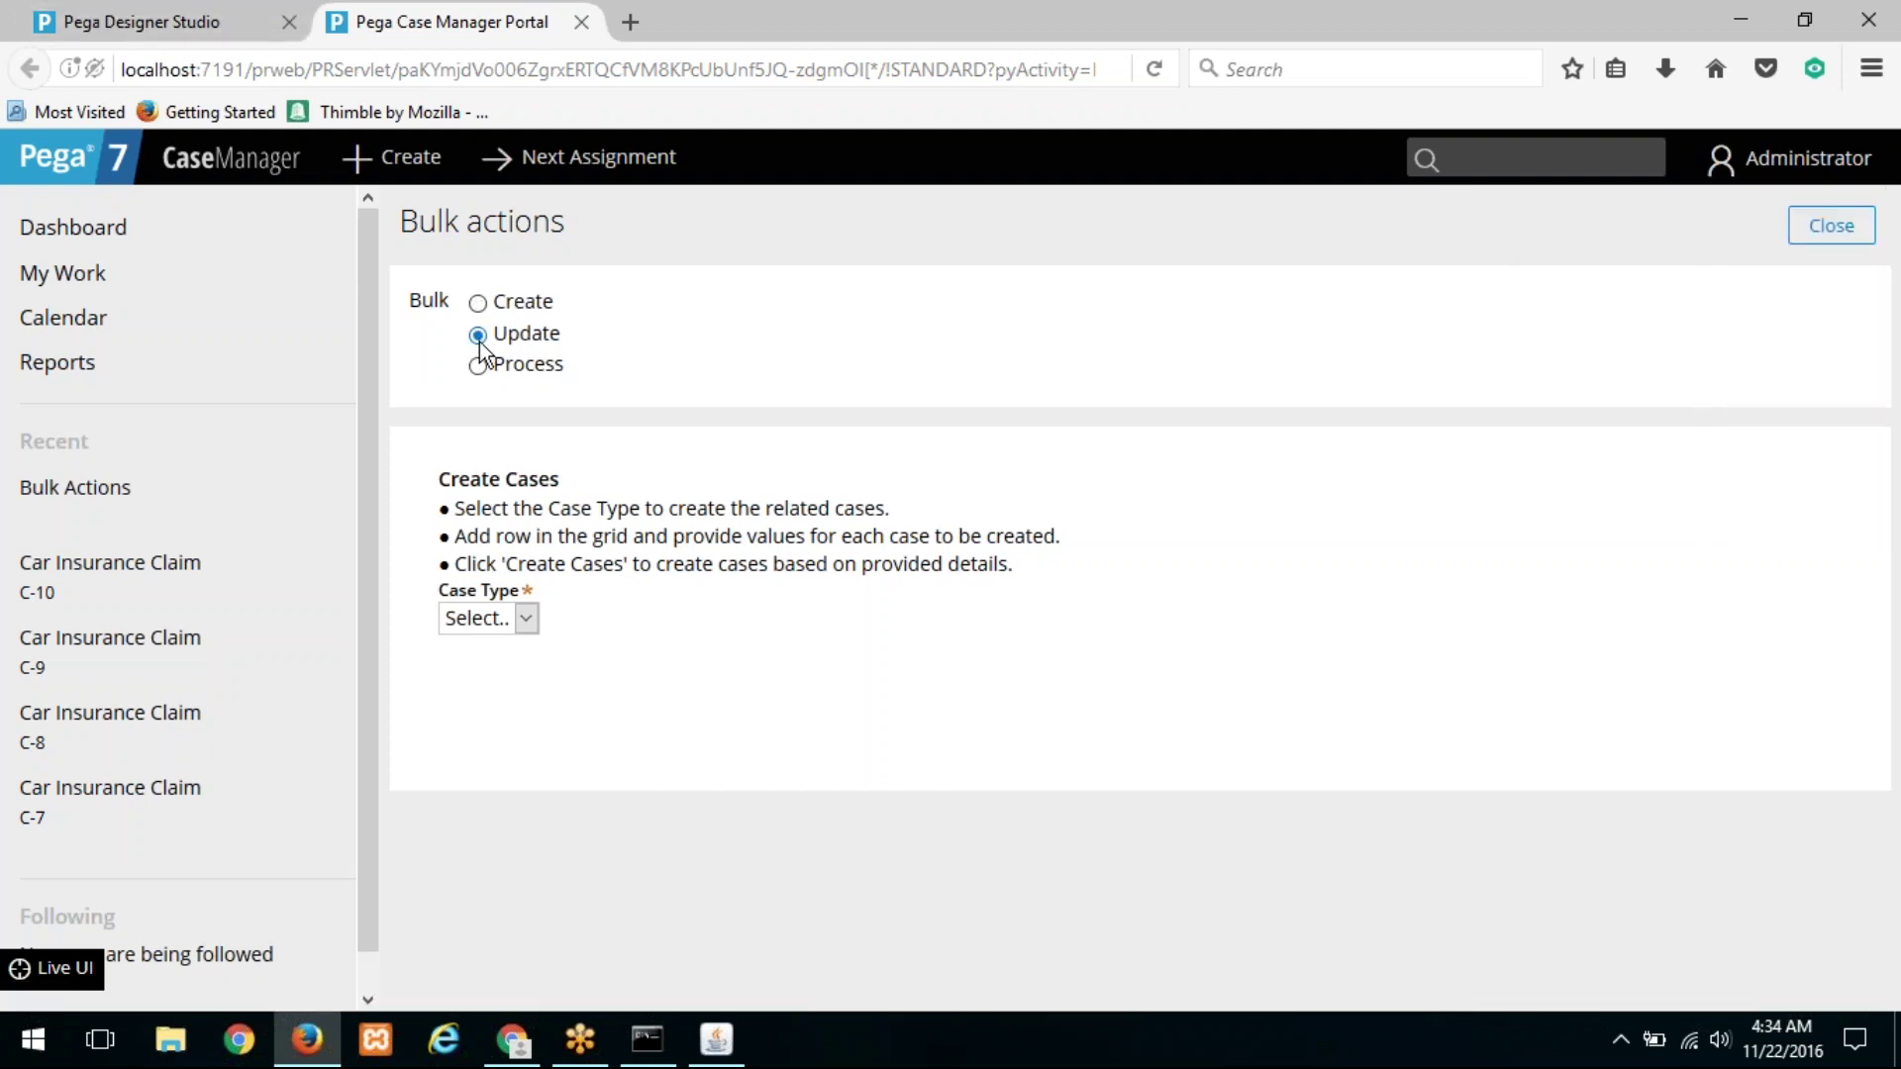
{"action": "left_click", "coordinate": [528, 620]}
{"action": "left_click", "coordinate": [515, 670]}
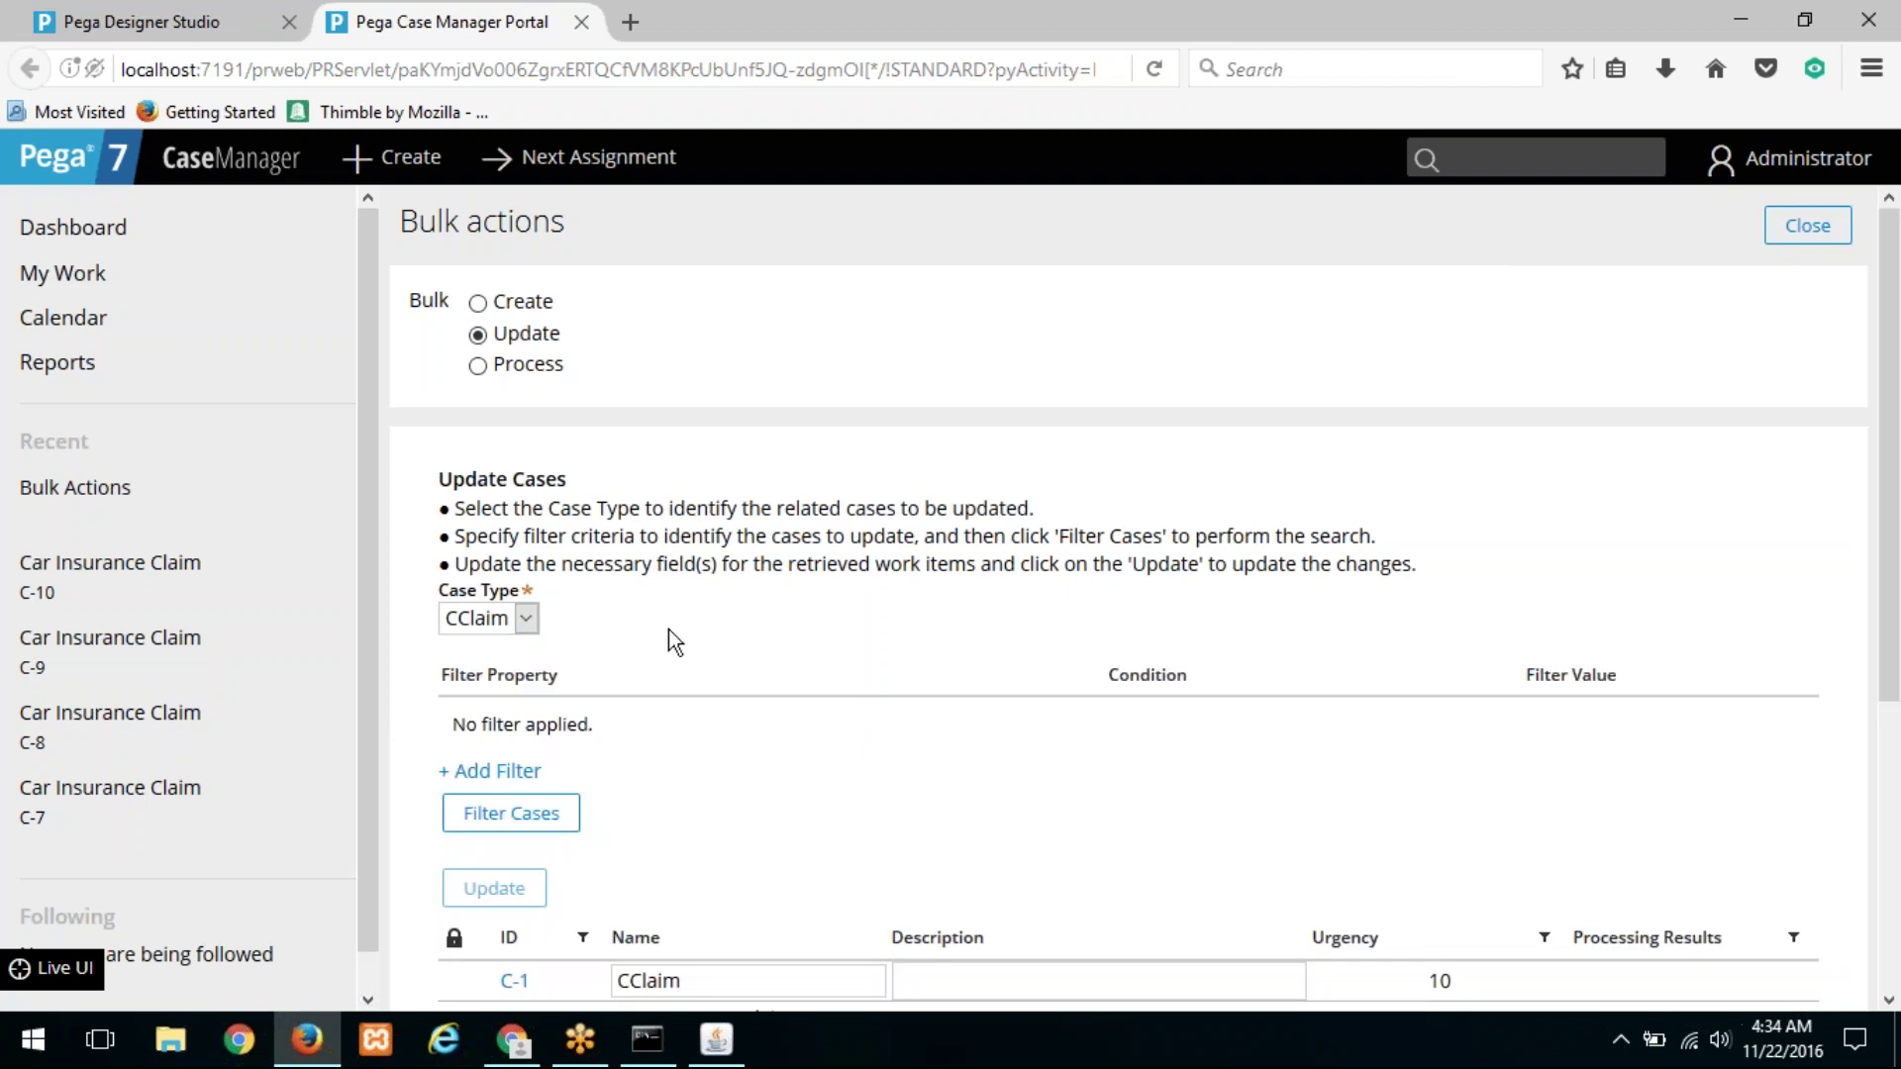
{"action": "scroll", "coordinate": [546, 619], "scroll_direction": "down", "scroll_amount": 4}
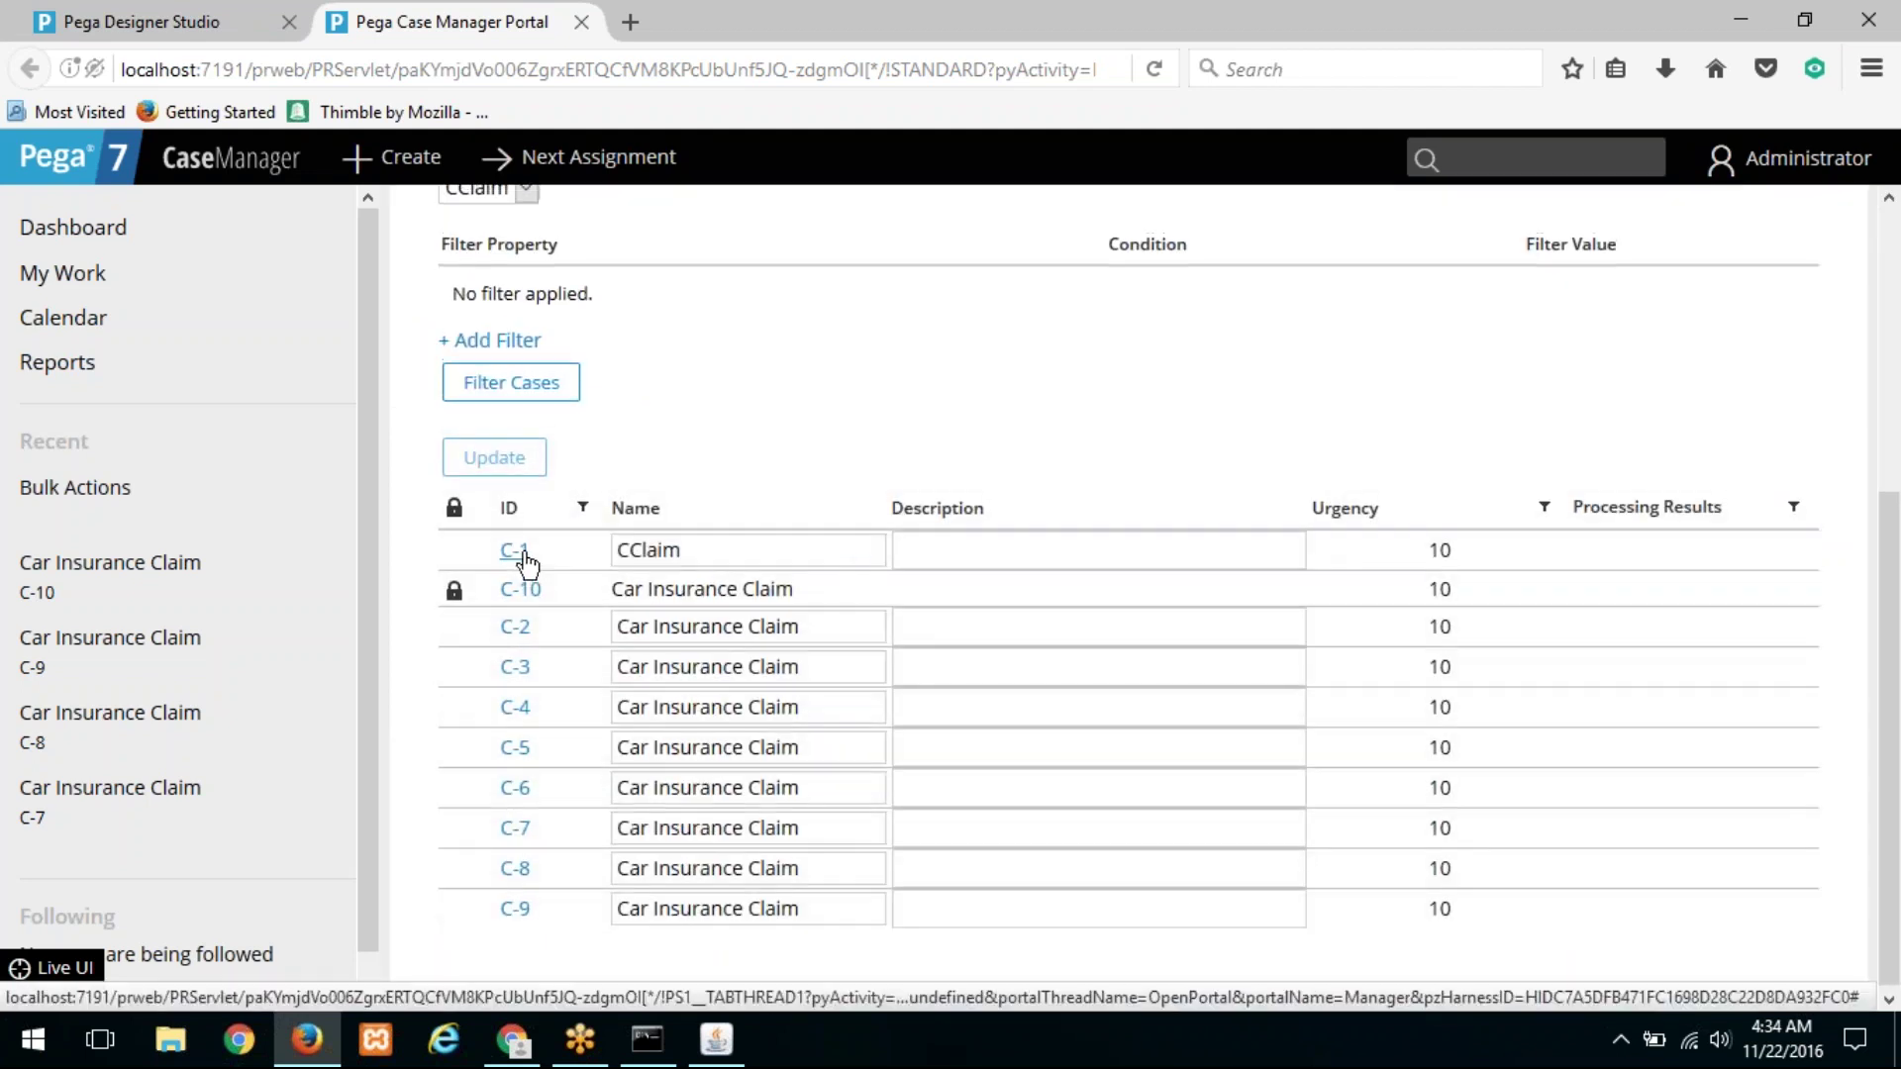
{"action": "left_click", "coordinate": [740, 563]}
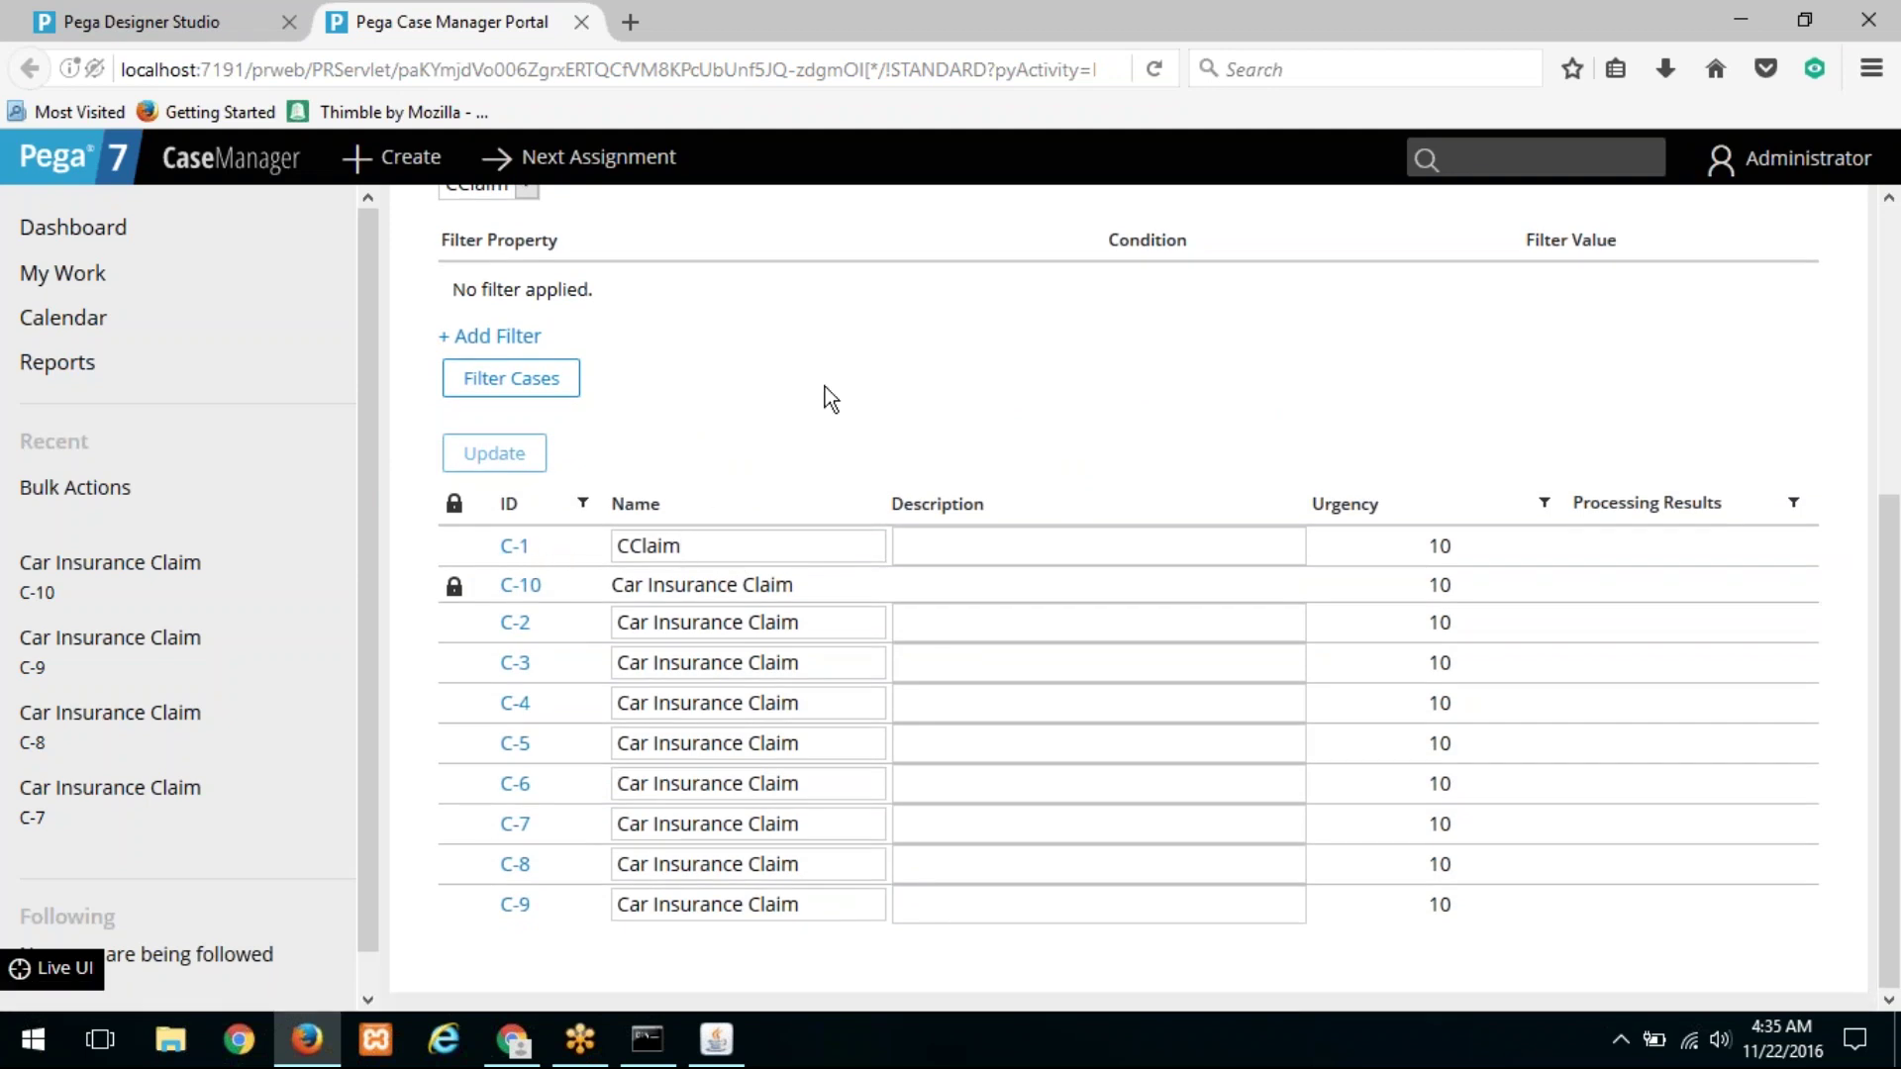
{"action": "scroll", "coordinate": [794, 408], "scroll_direction": "up", "scroll_amount": 5}
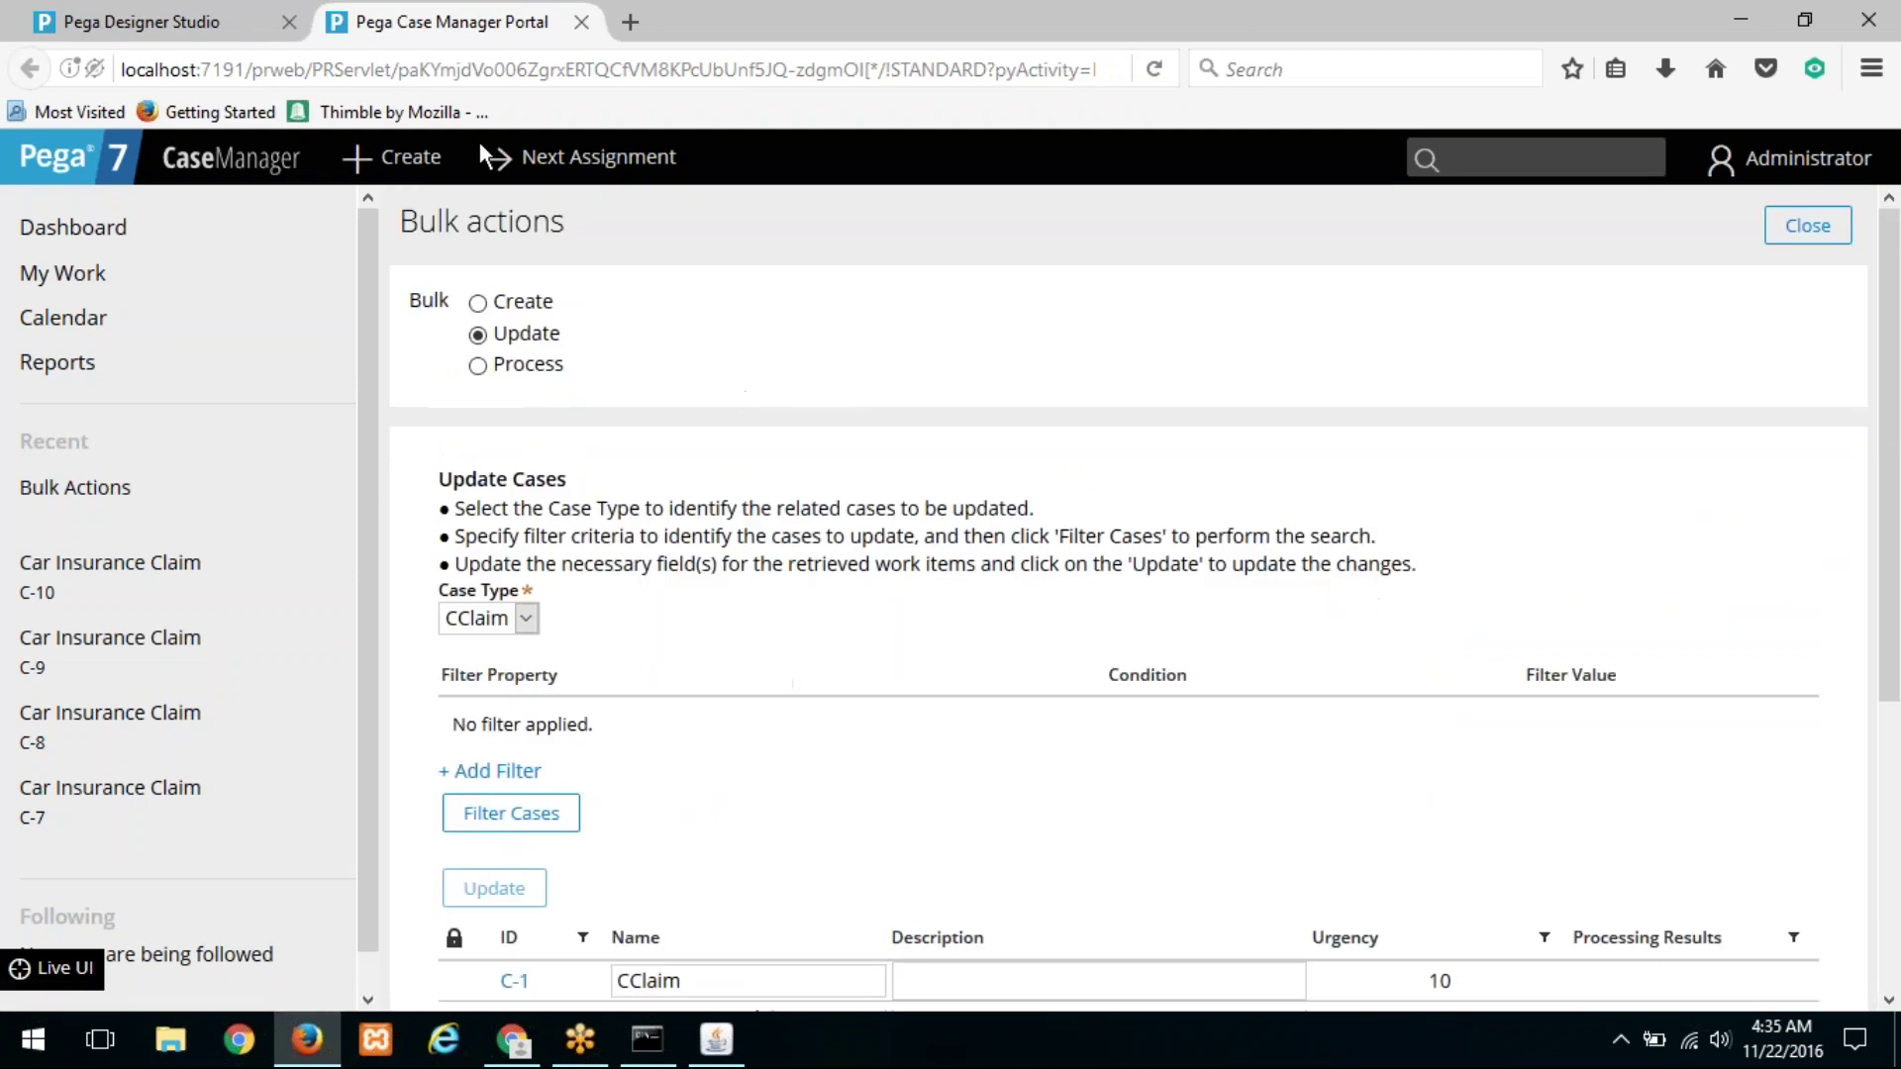
{"action": "scroll", "coordinate": [579, 658], "scroll_direction": "down", "scroll_amount": 5}
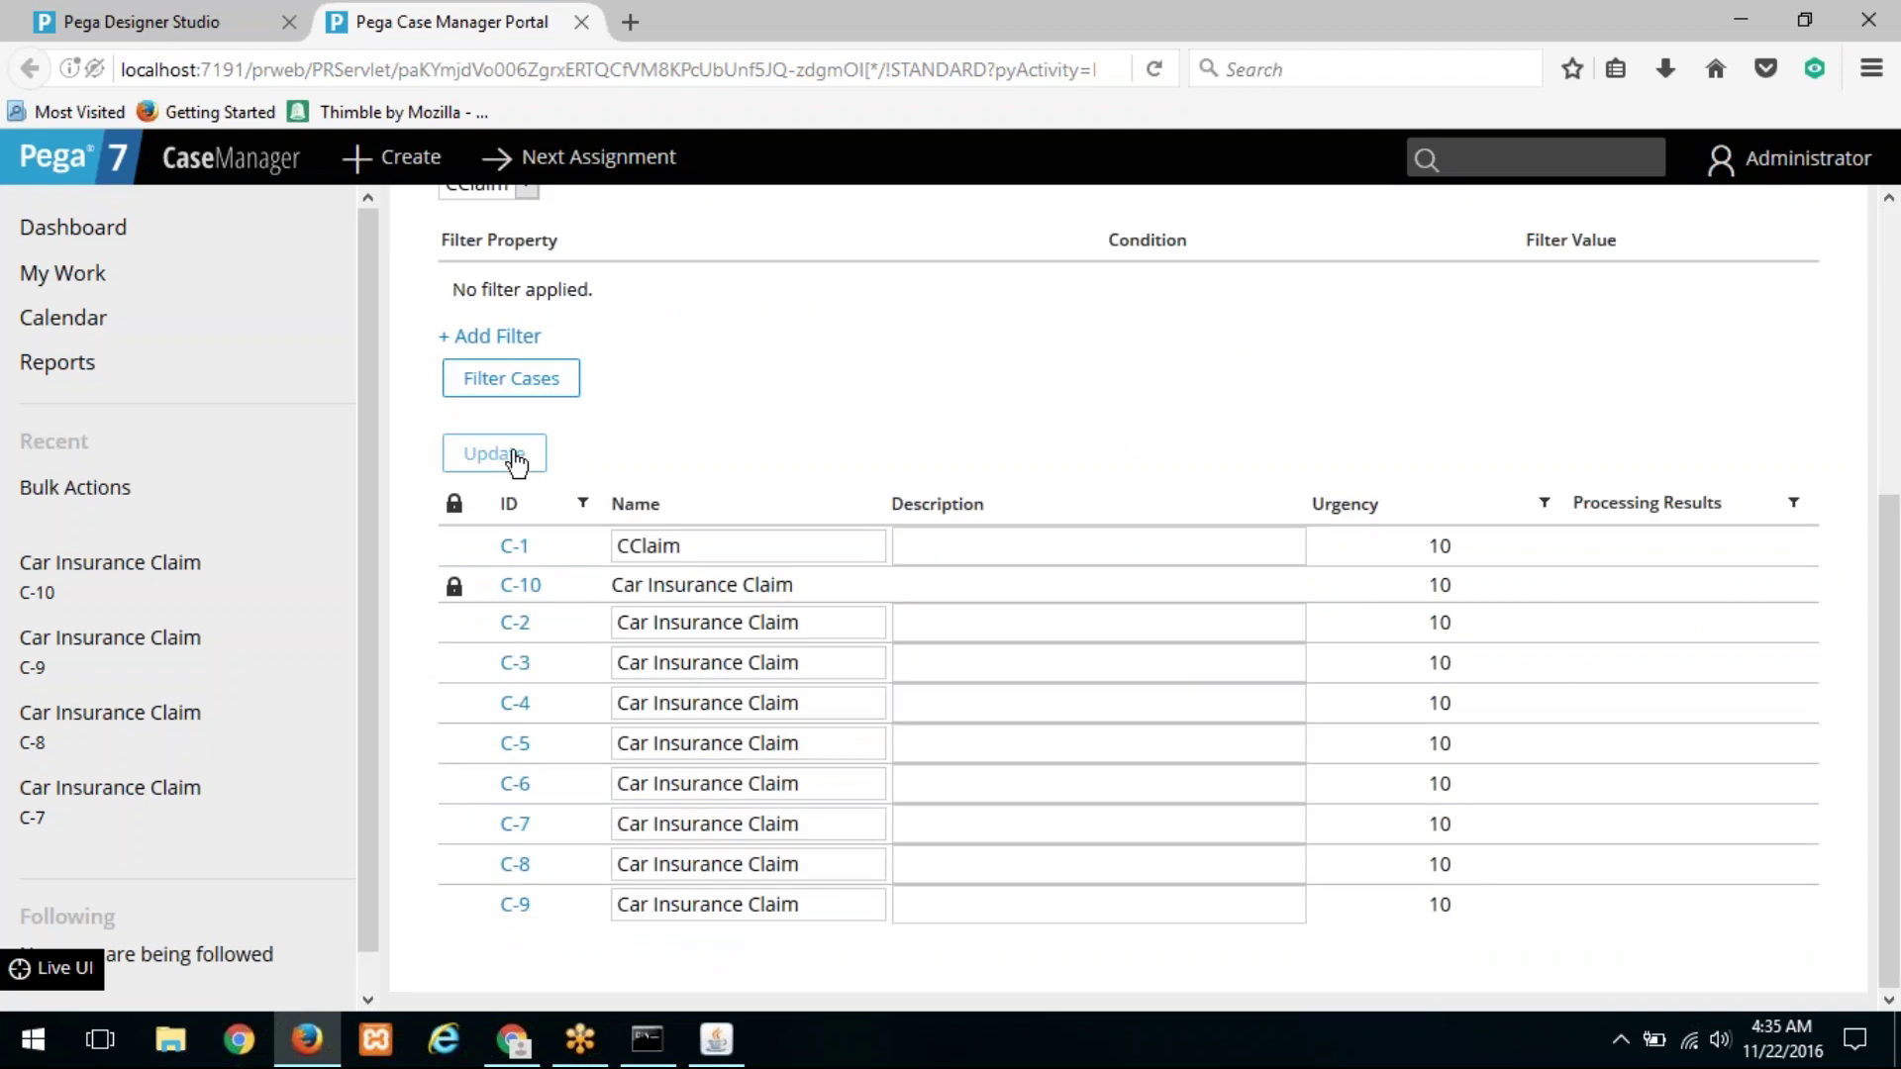
{"action": "left_click", "coordinate": [200, 29]}
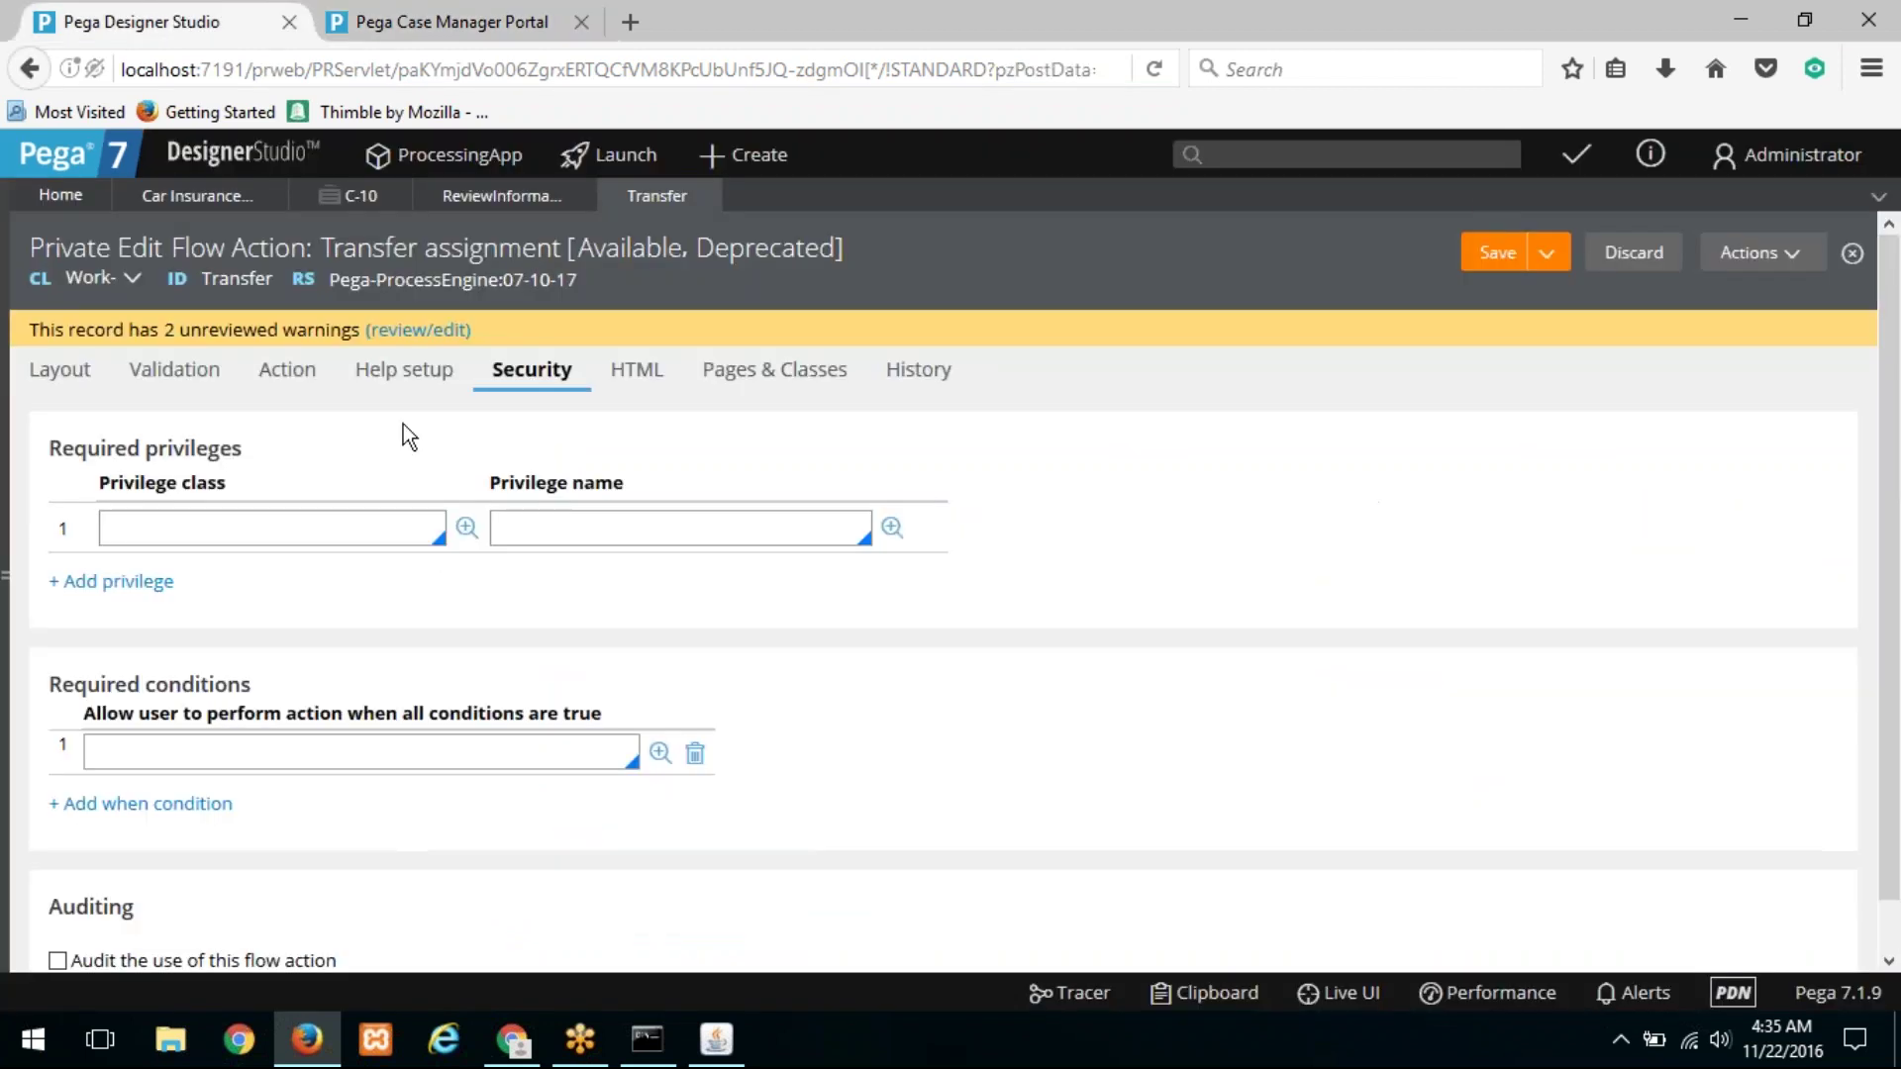
Step: Save the Transfer flow action changes with Ctrl+S
{"action": "left_click", "coordinate": [450, 22]}
{"action": "left_click", "coordinate": [199, 22]}
{"action": "left_click", "coordinate": [356, 195]}
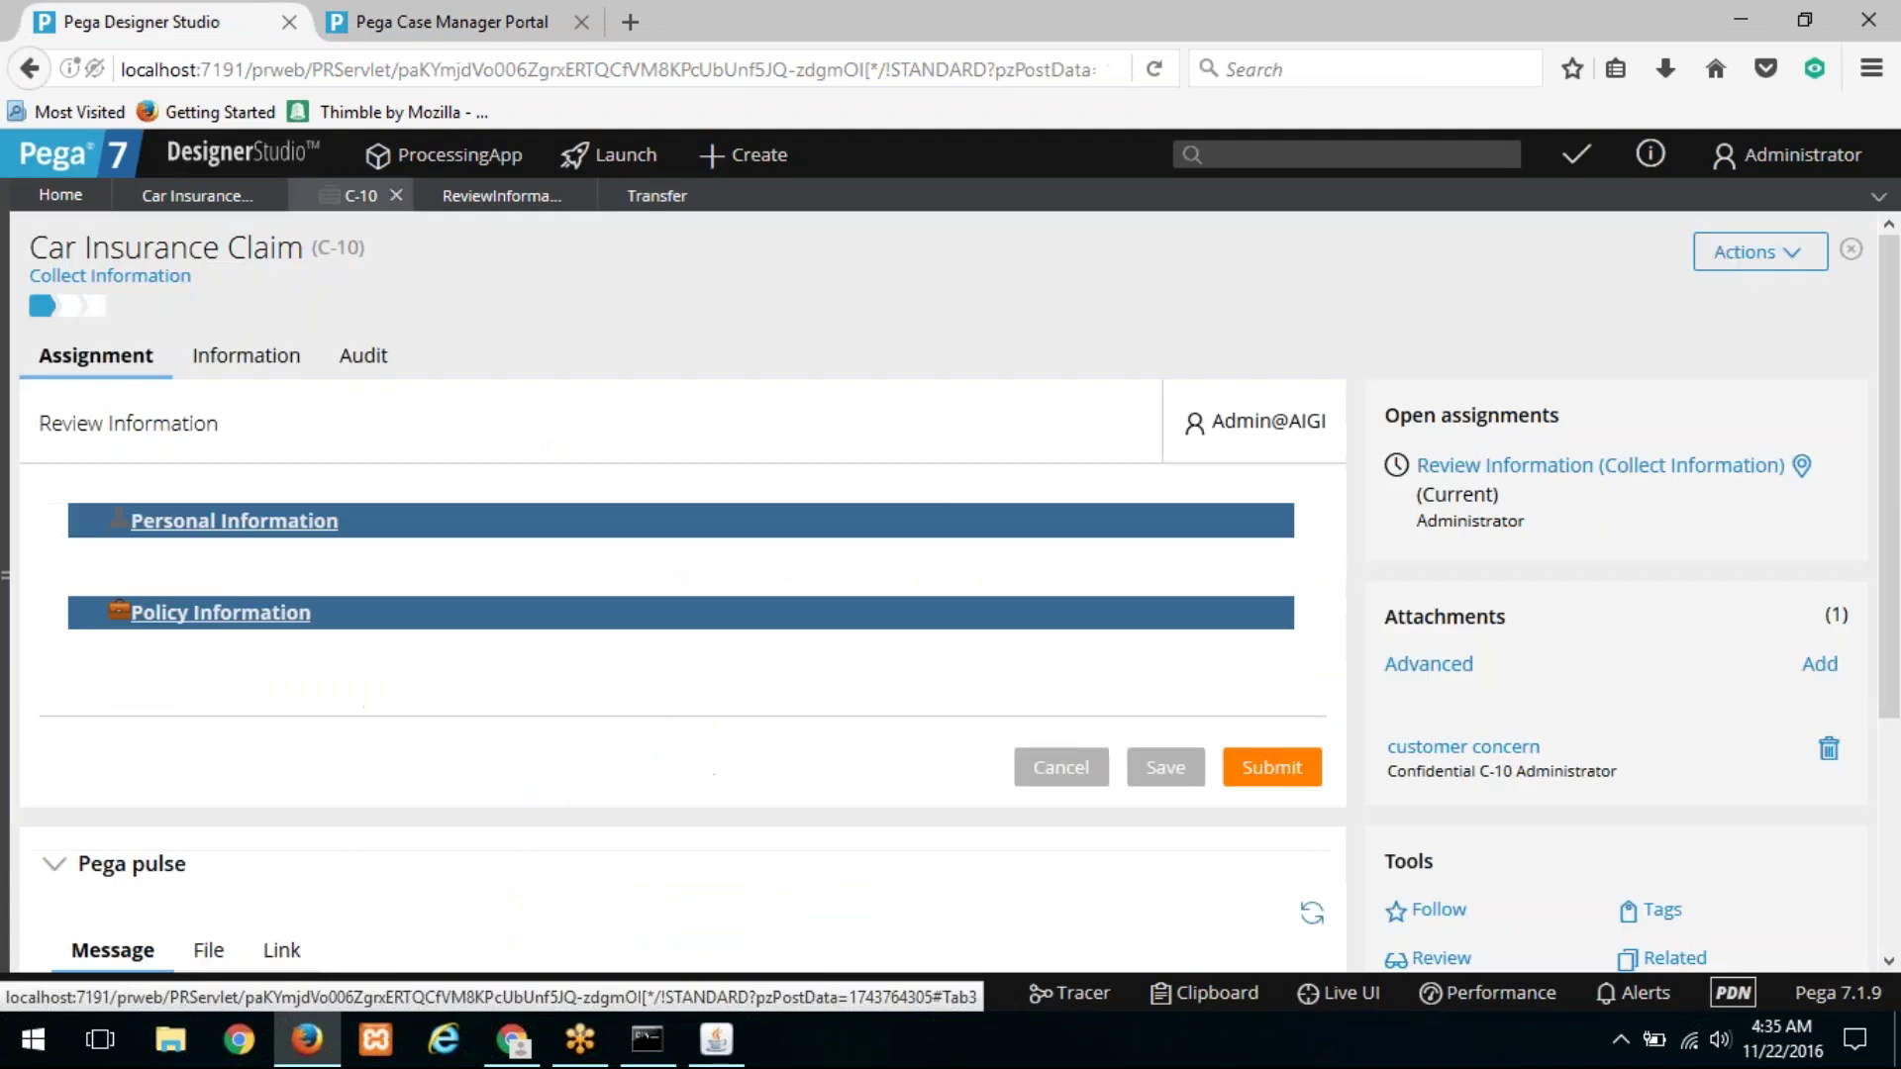
{"action": "left_click", "coordinate": [1728, 253]}
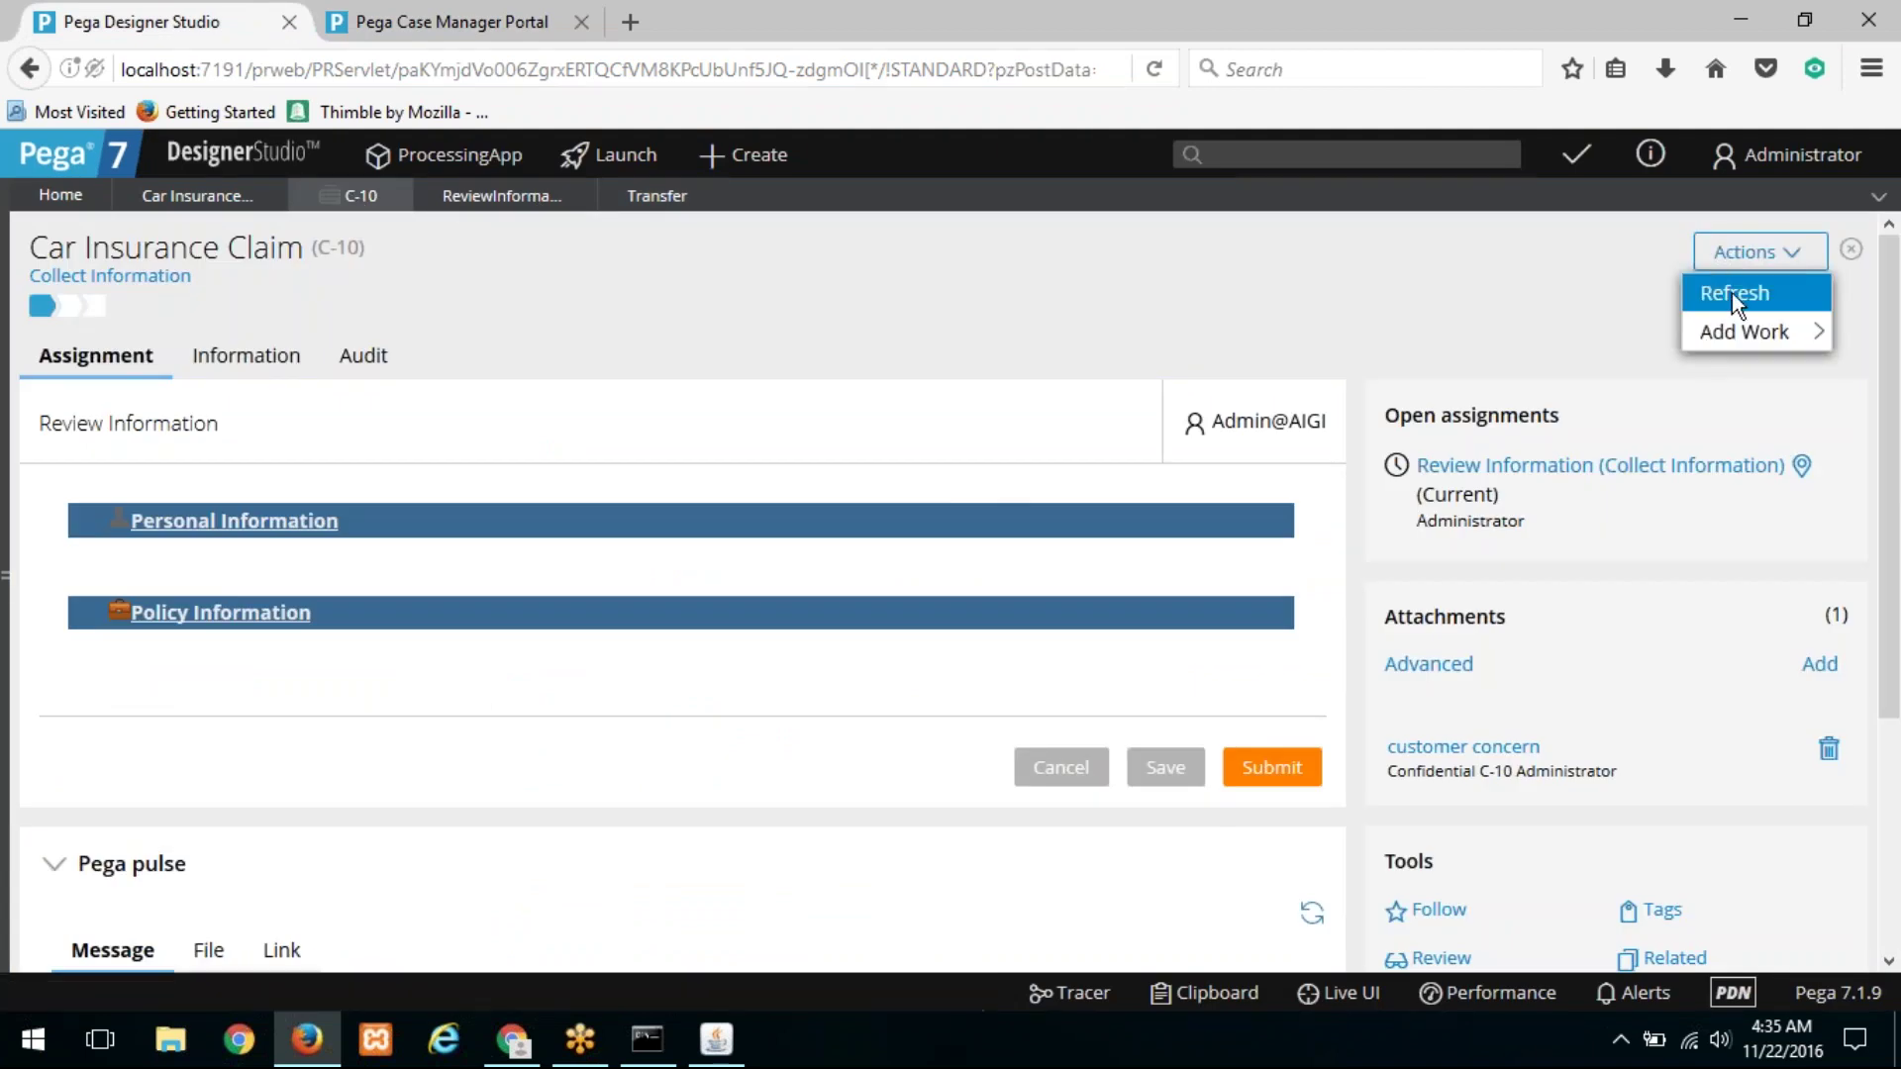
{"action": "left_click", "coordinate": [657, 195]}
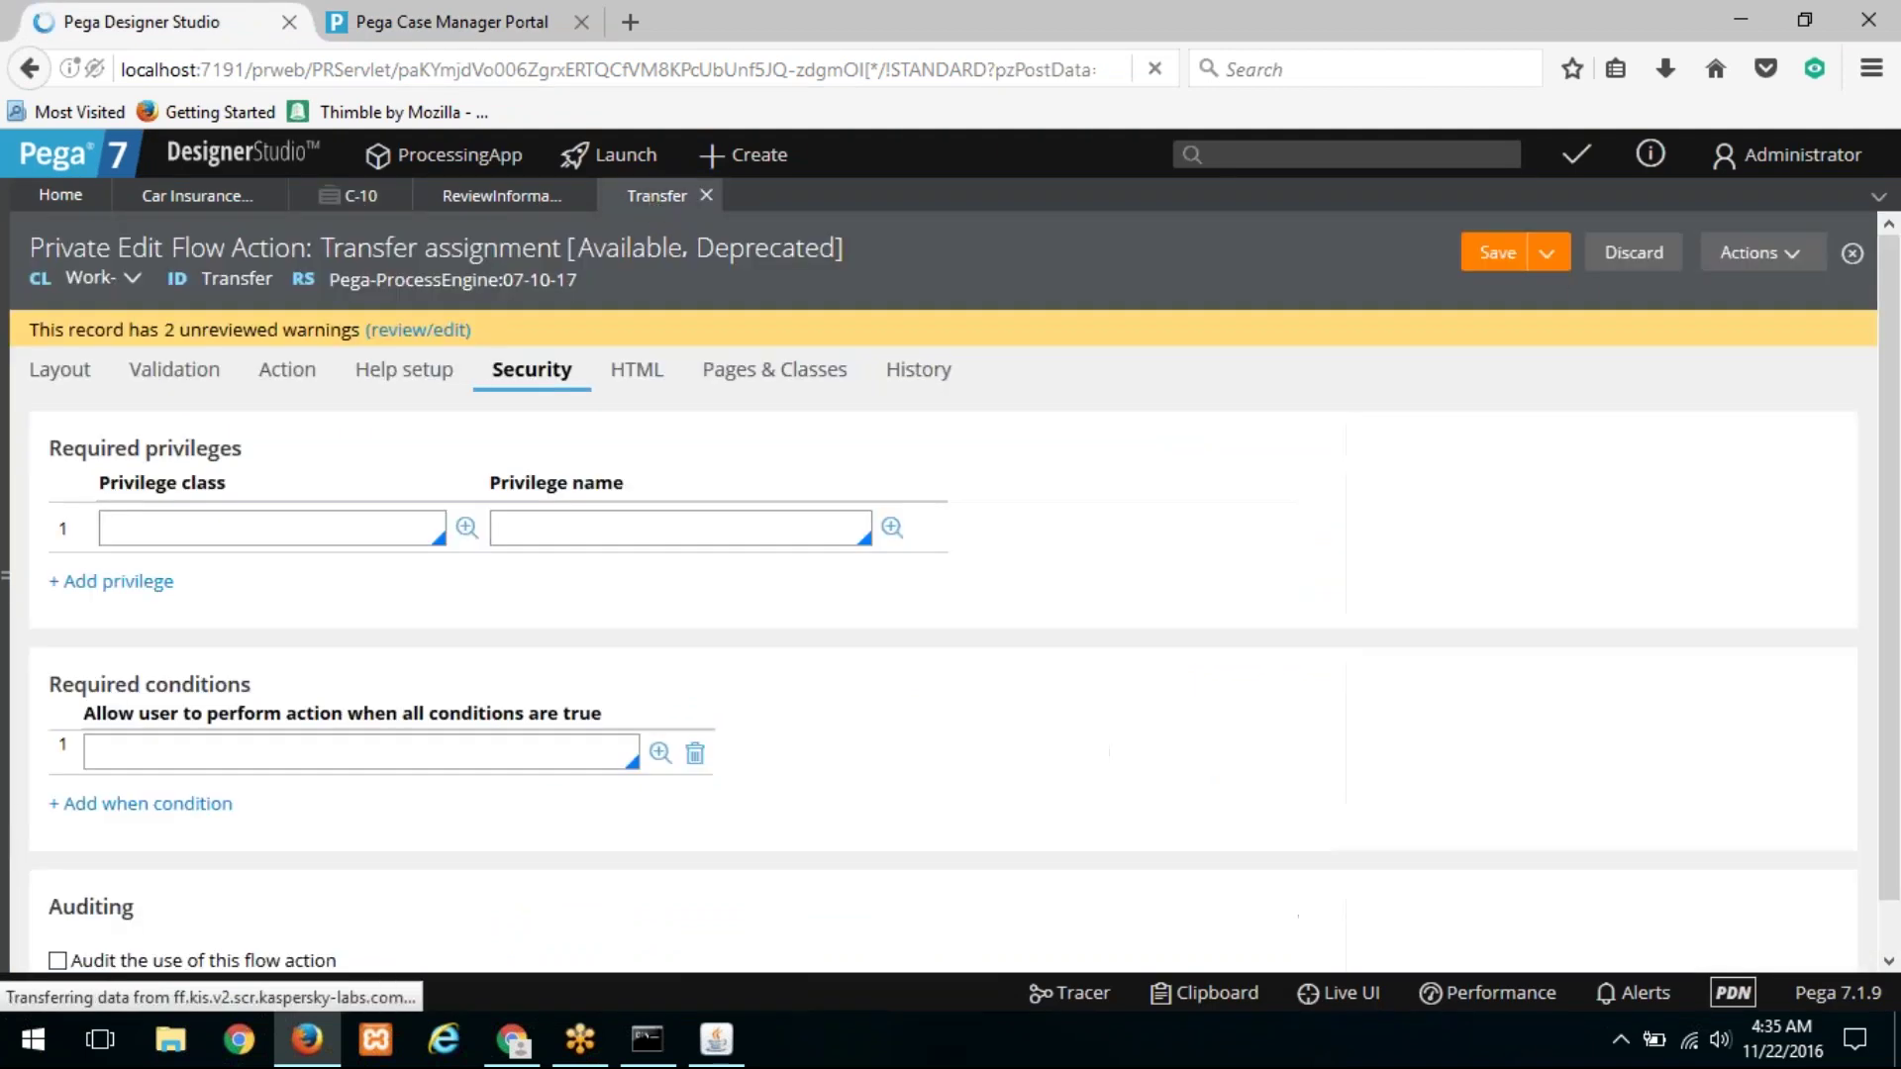
{"action": "key", "text": "ctrl+s"}
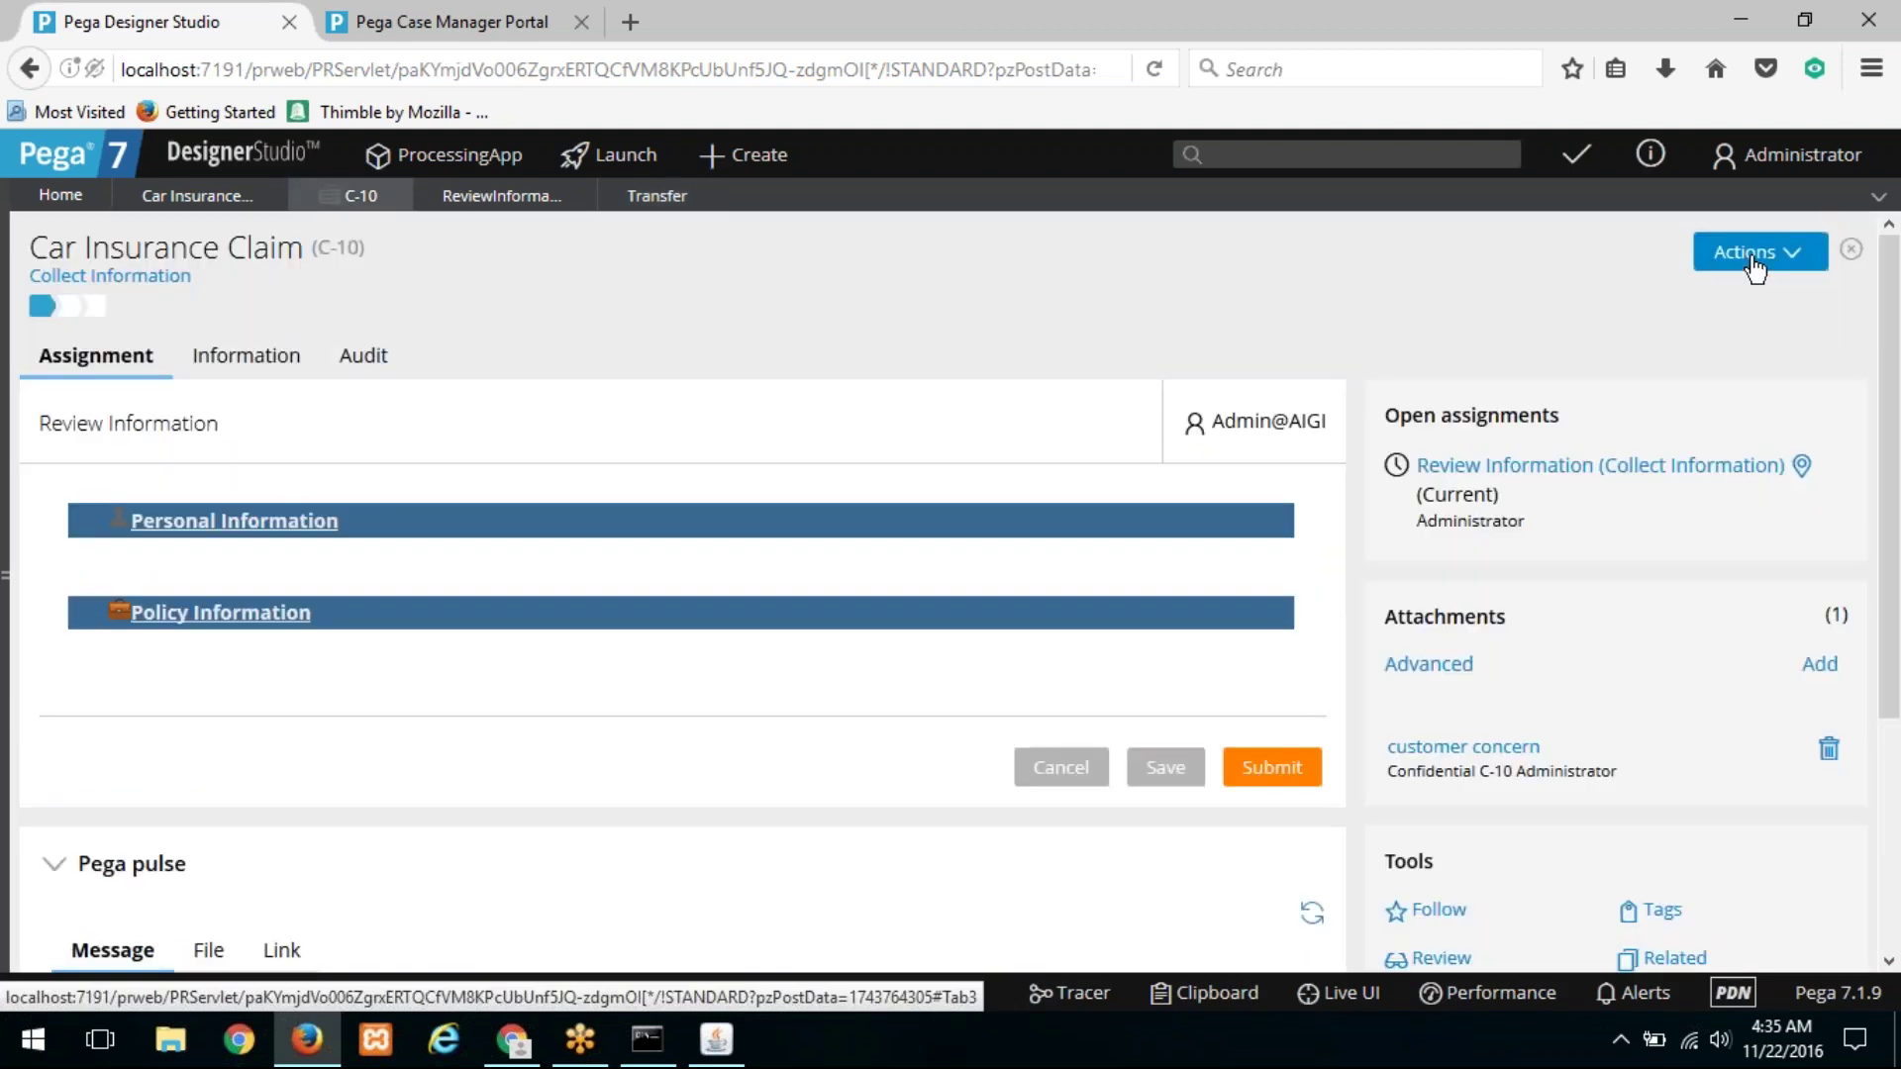
Step: Transfer C-10's Review Information assignment to operator User, then switch to the Case Worker window
{"action": "left_click", "coordinate": [1749, 257]}
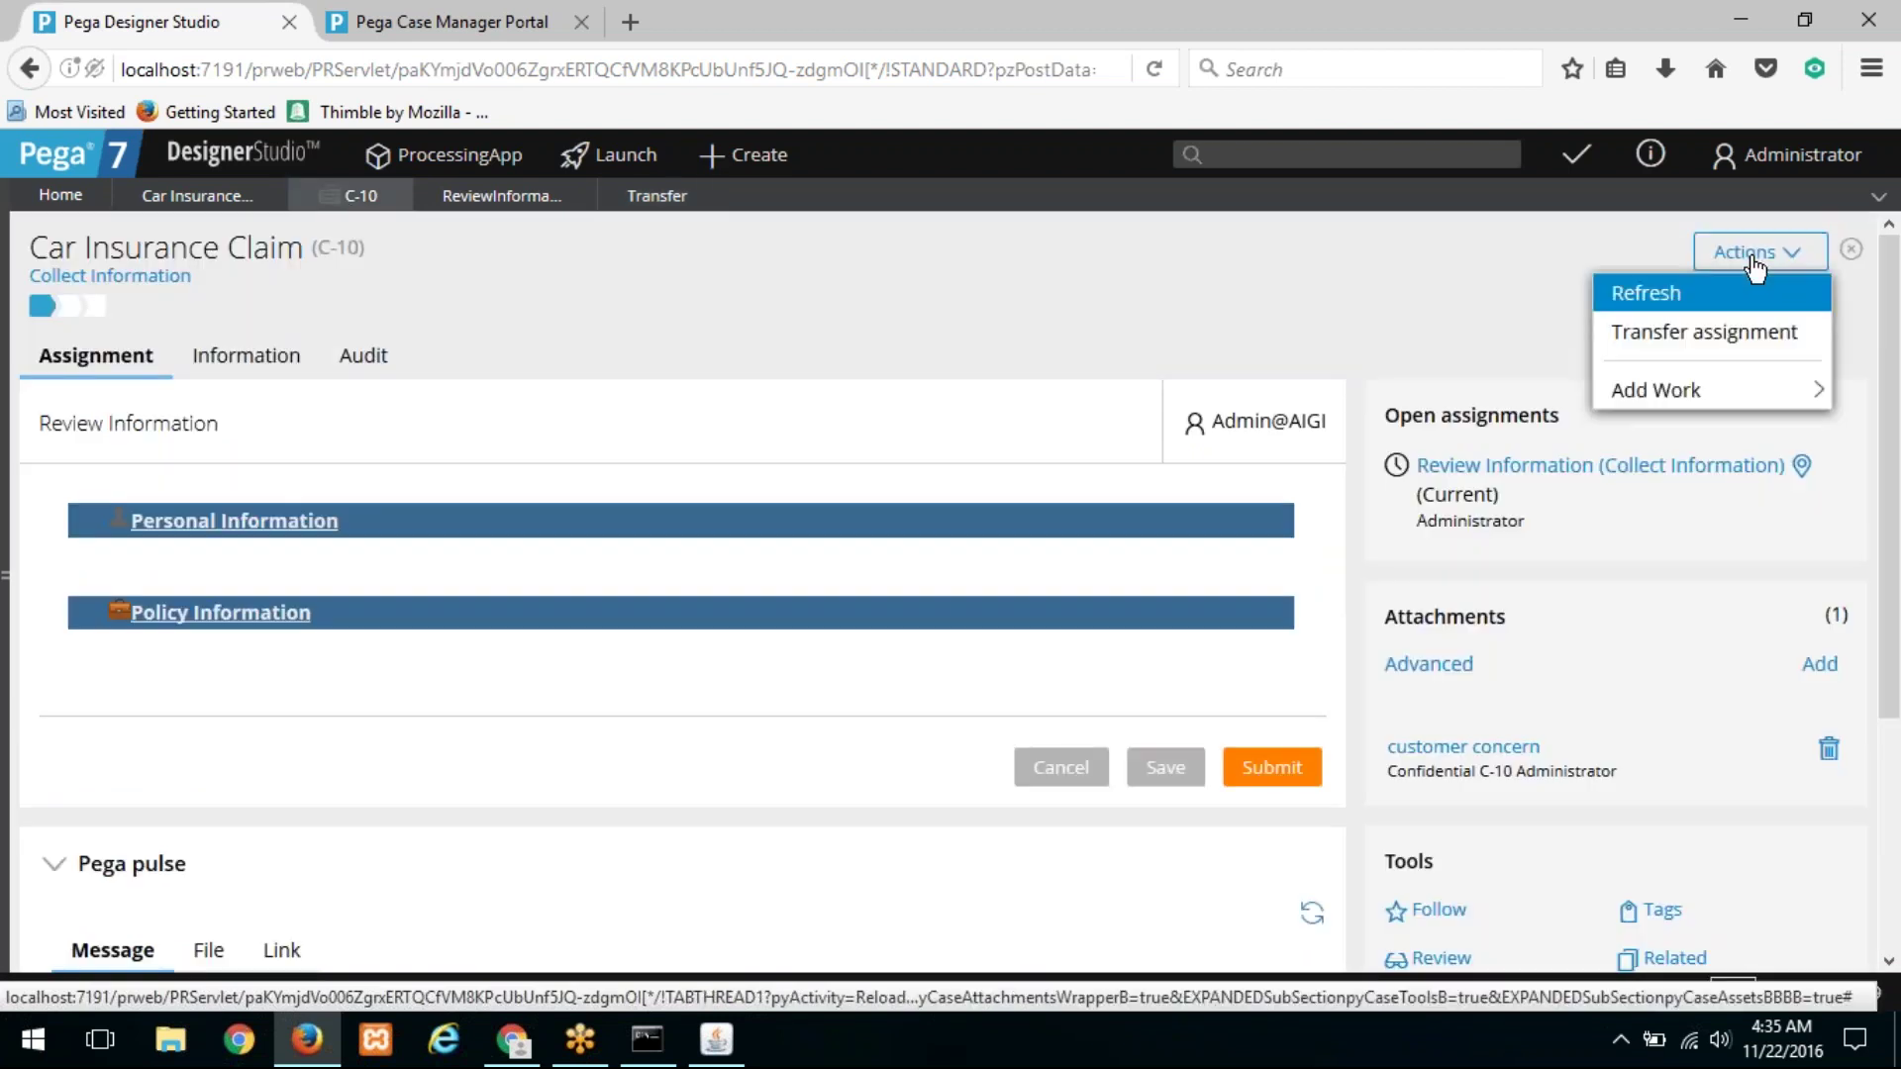
{"action": "left_click", "coordinate": [1745, 332]}
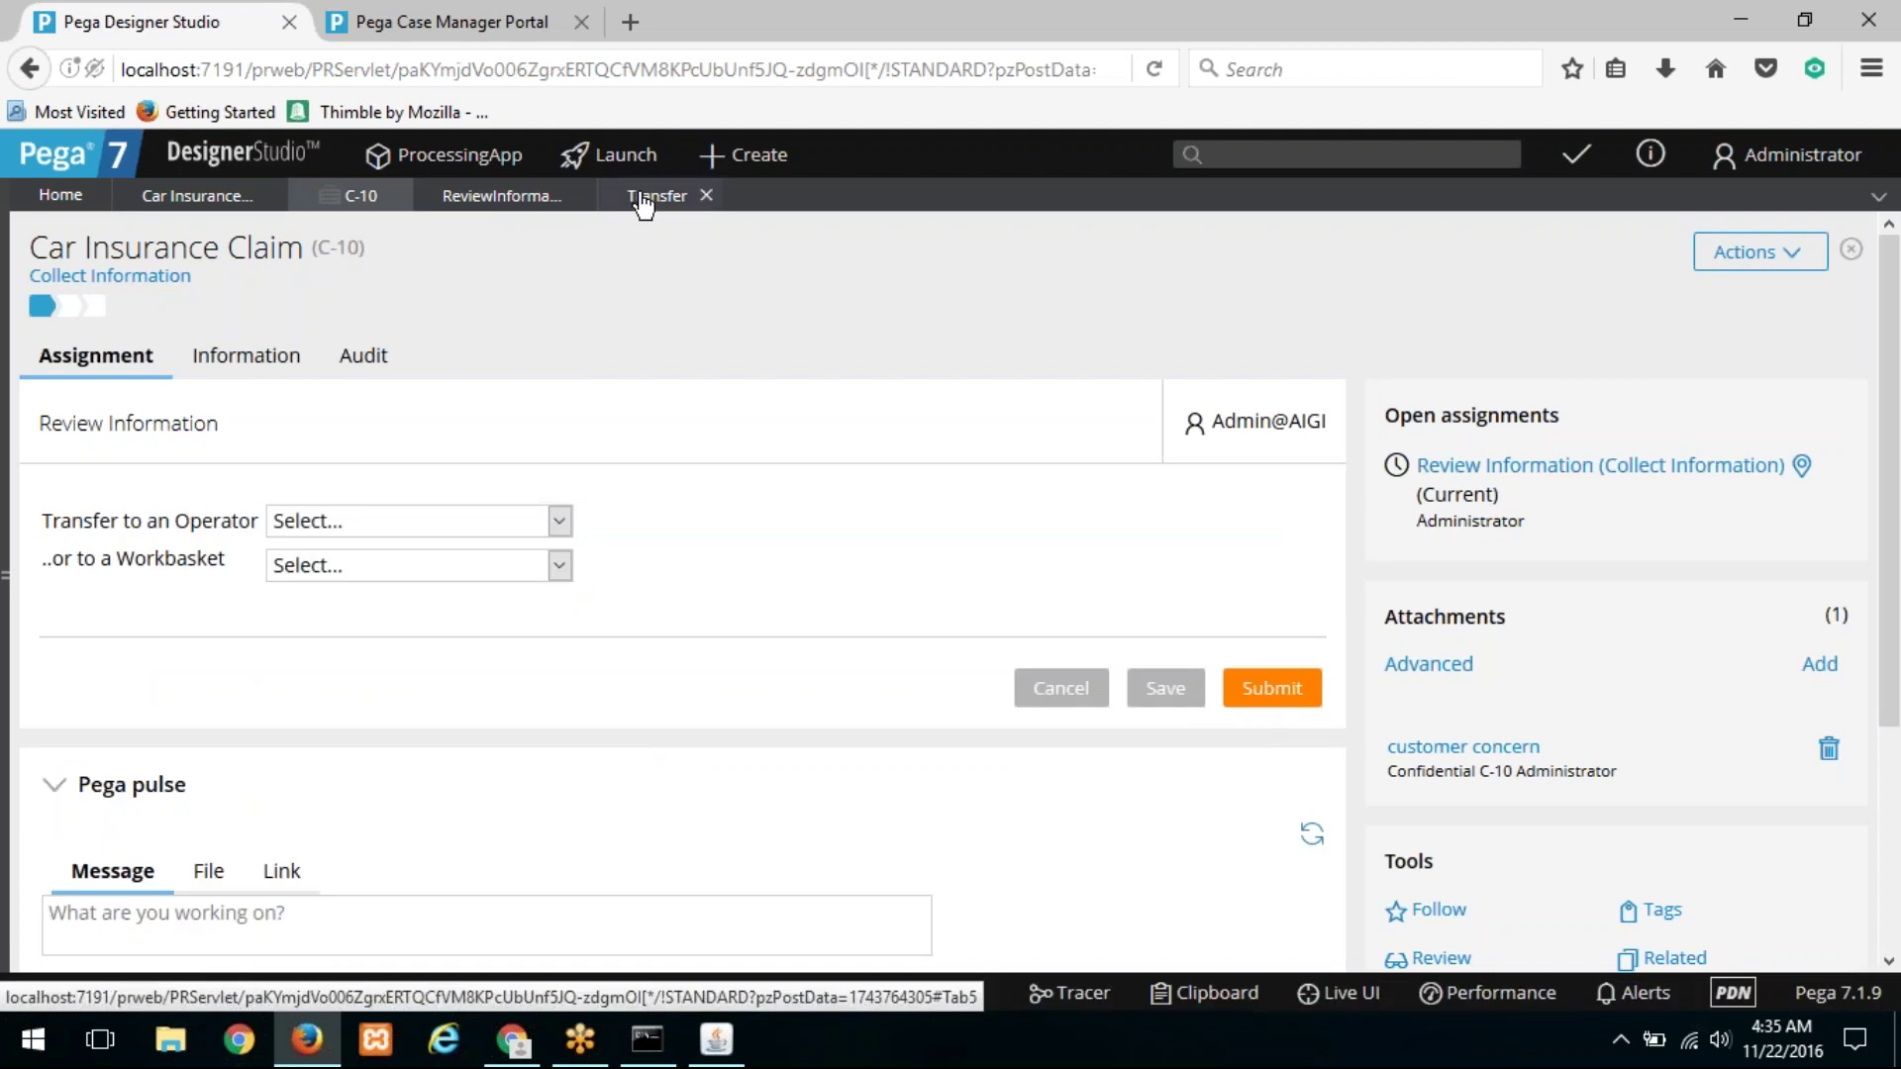
{"action": "left_click", "coordinate": [643, 198]}
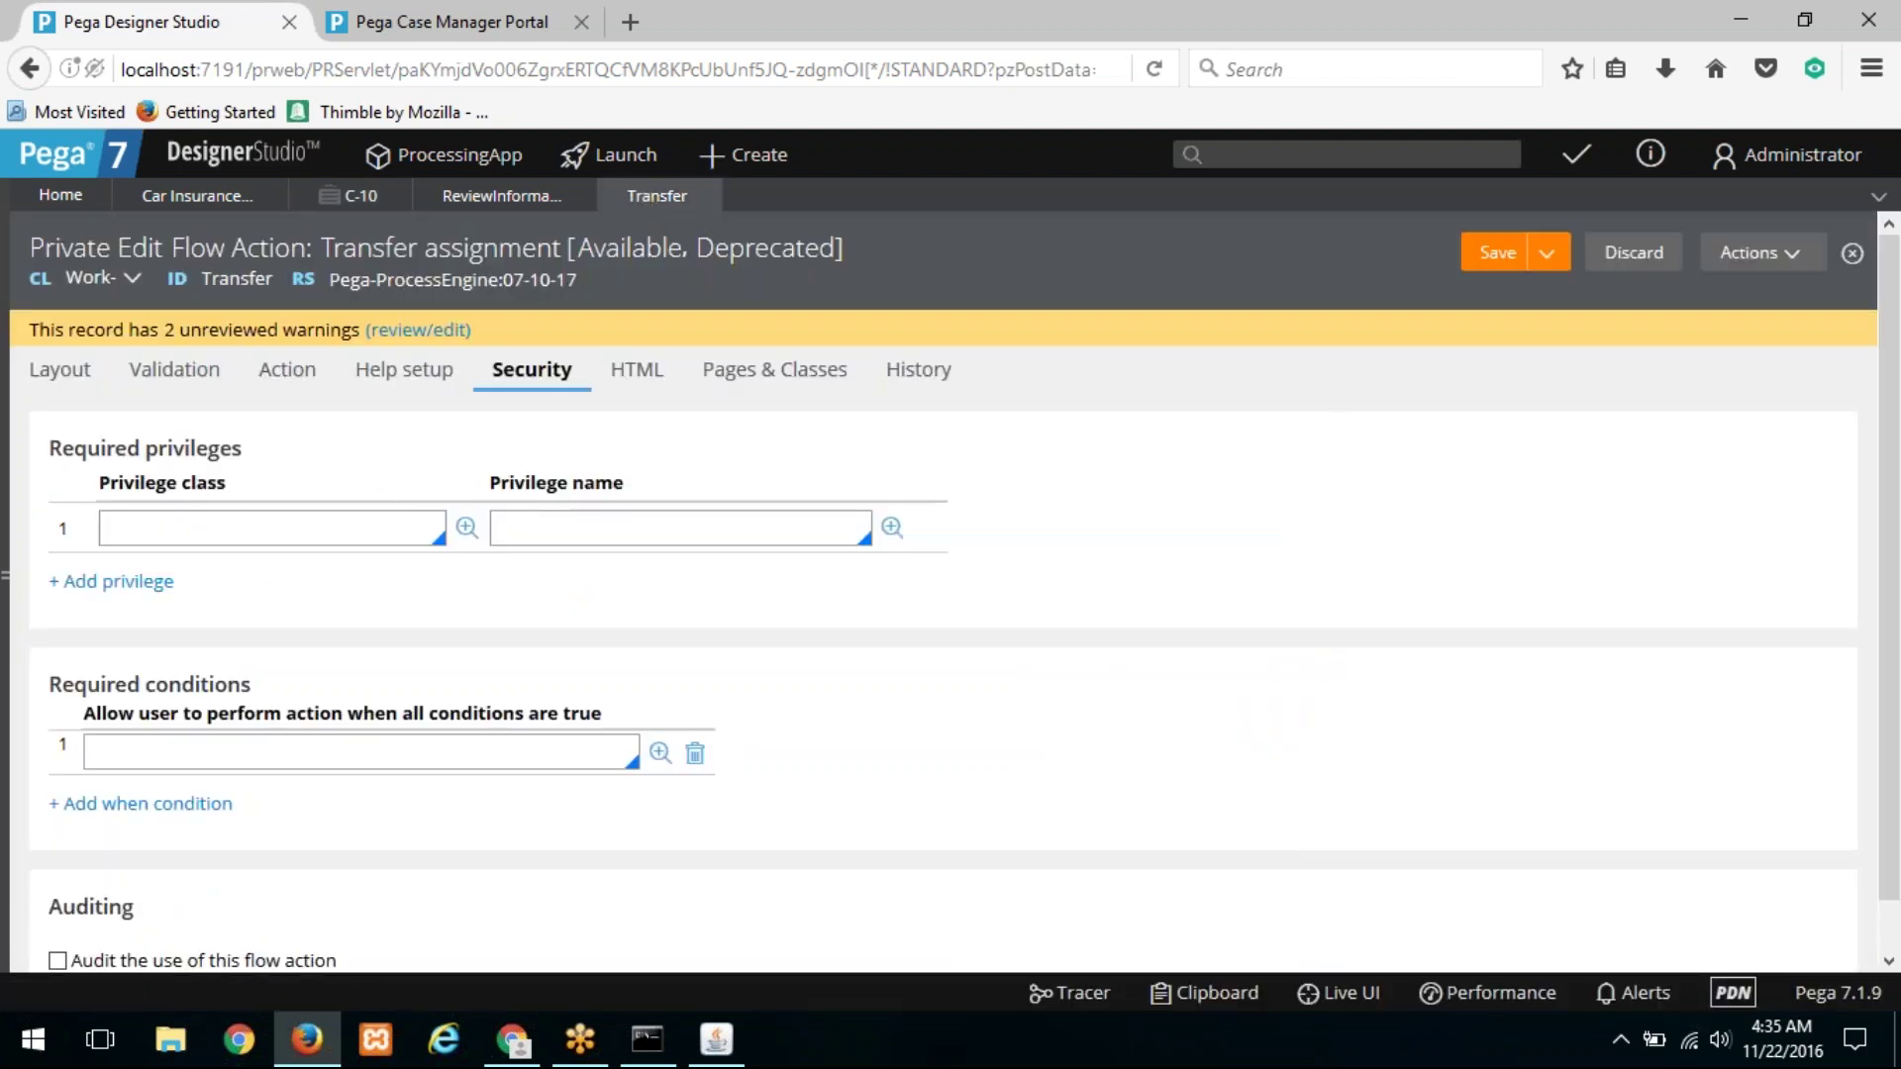
{"action": "left_click", "coordinate": [355, 201]}
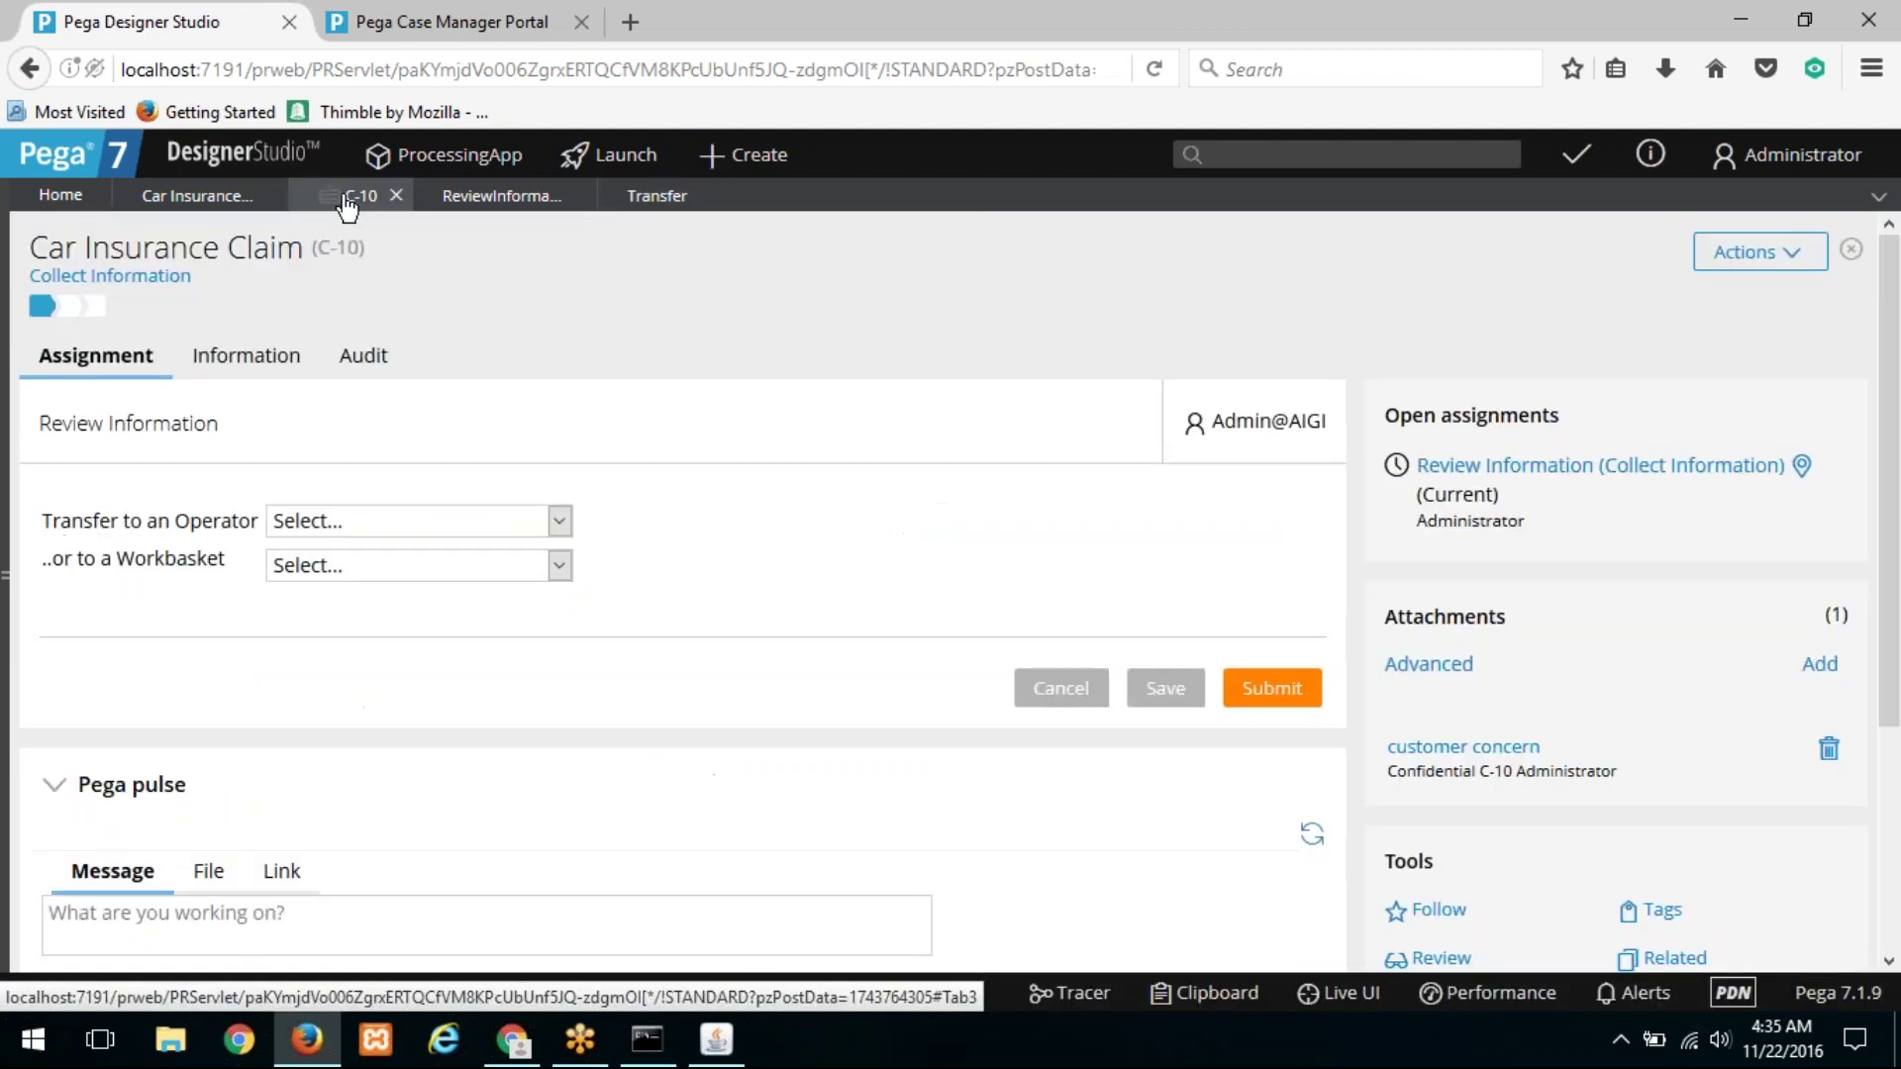
{"action": "left_click", "coordinate": [394, 522]}
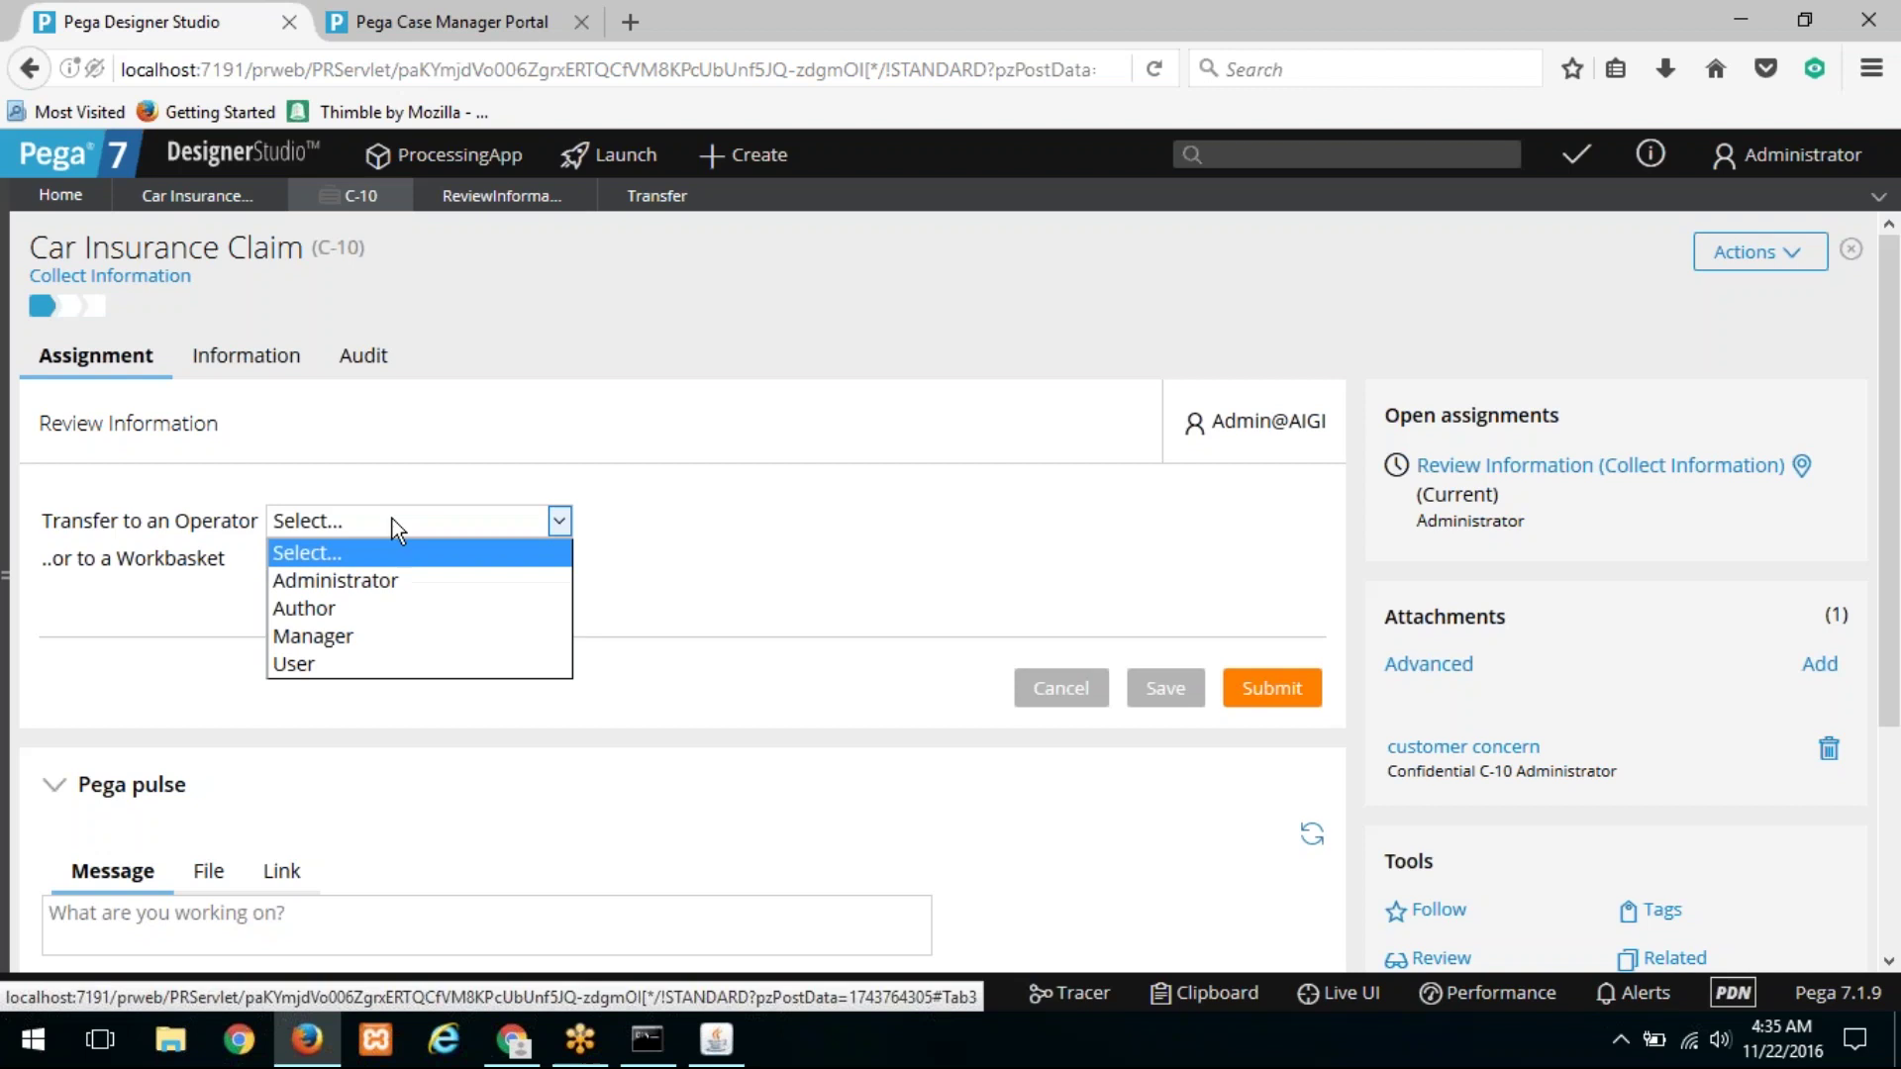
{"action": "left_click", "coordinate": [324, 660]}
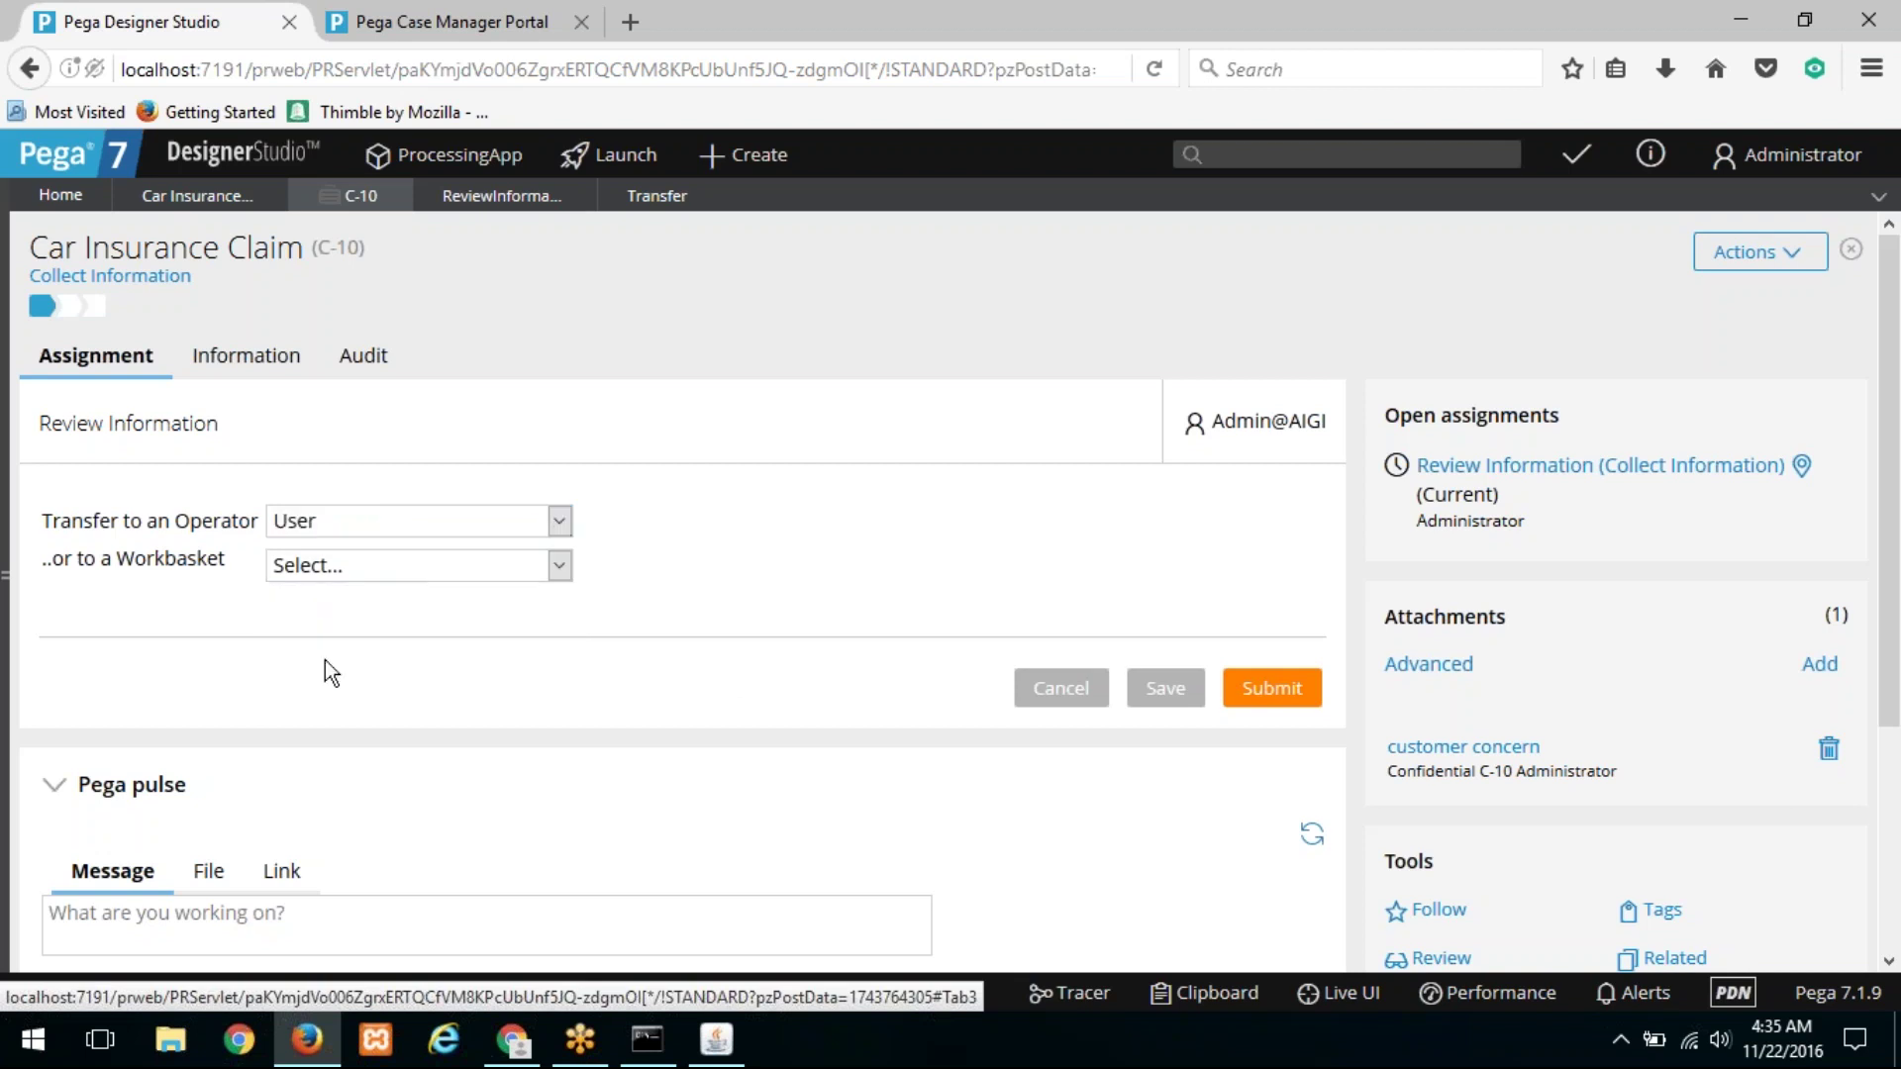
{"action": "left_click", "coordinate": [1287, 688]}
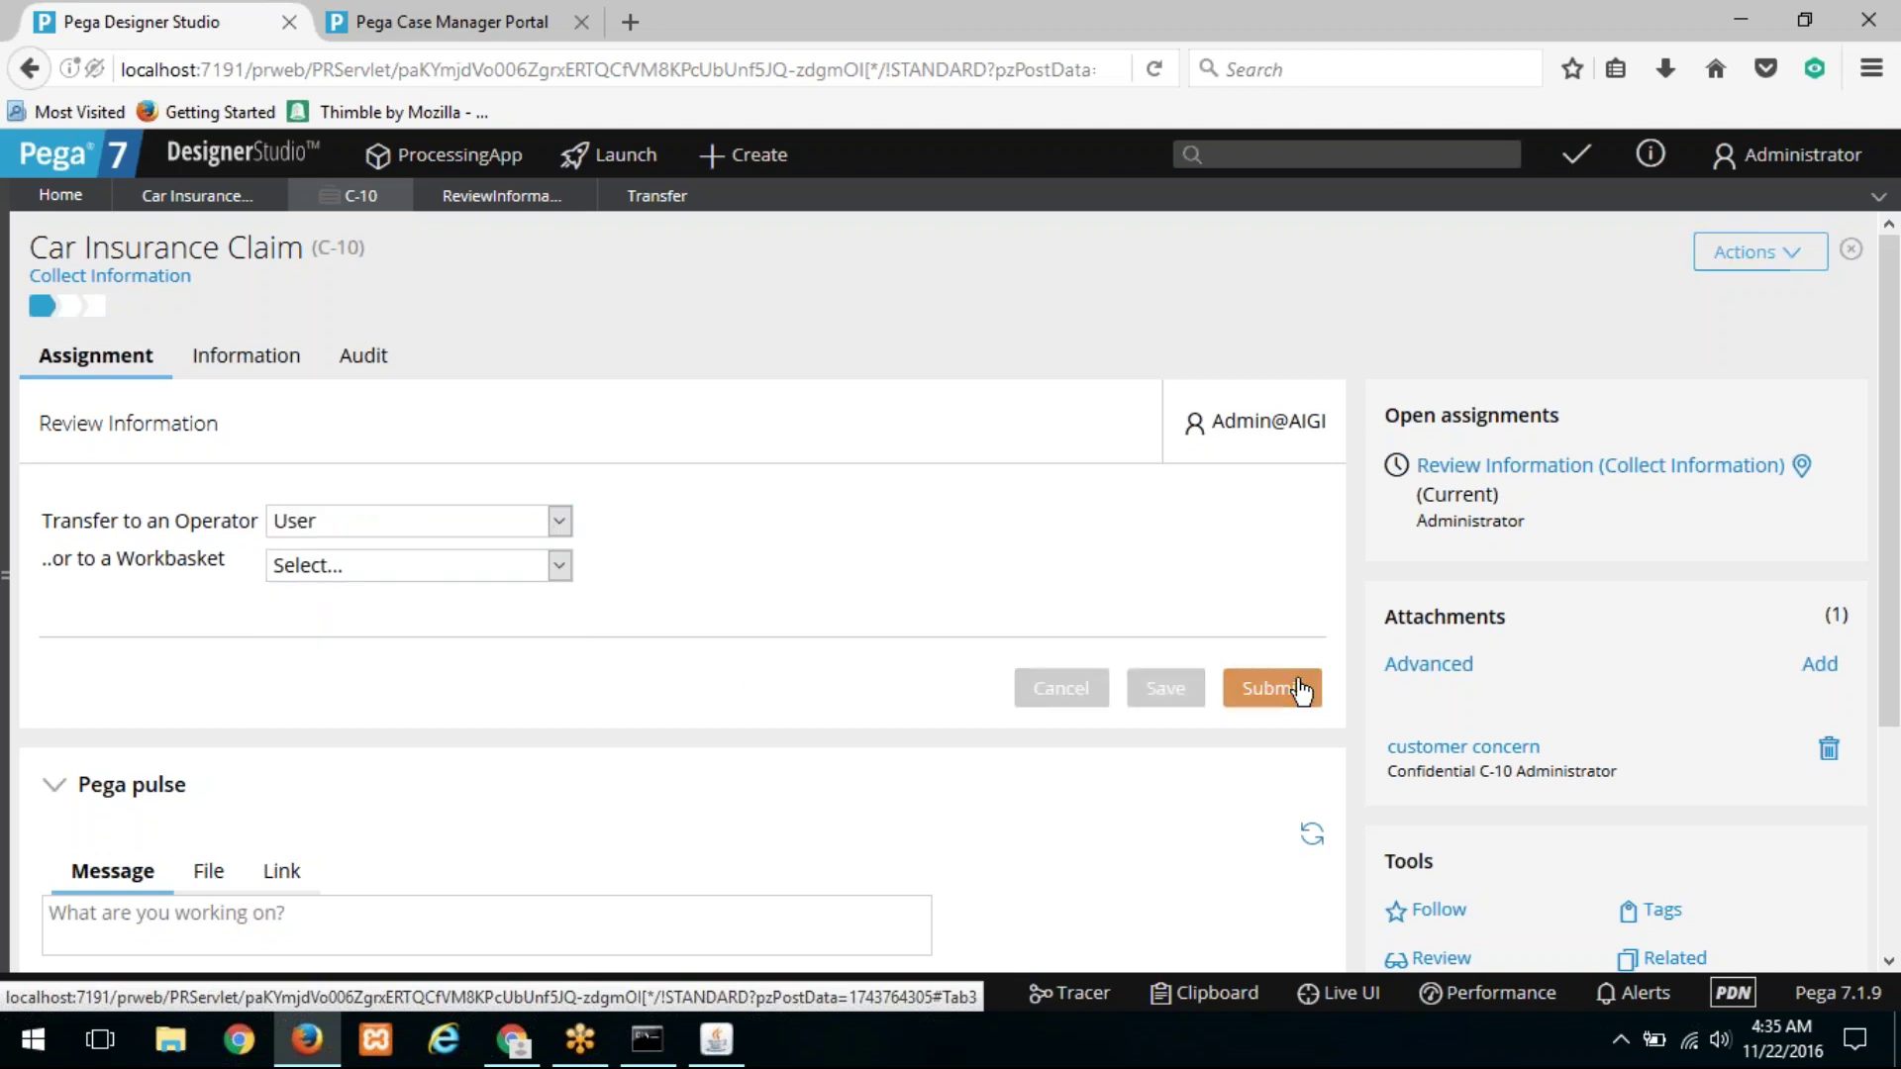
{"action": "left_click", "coordinate": [512, 1040]}
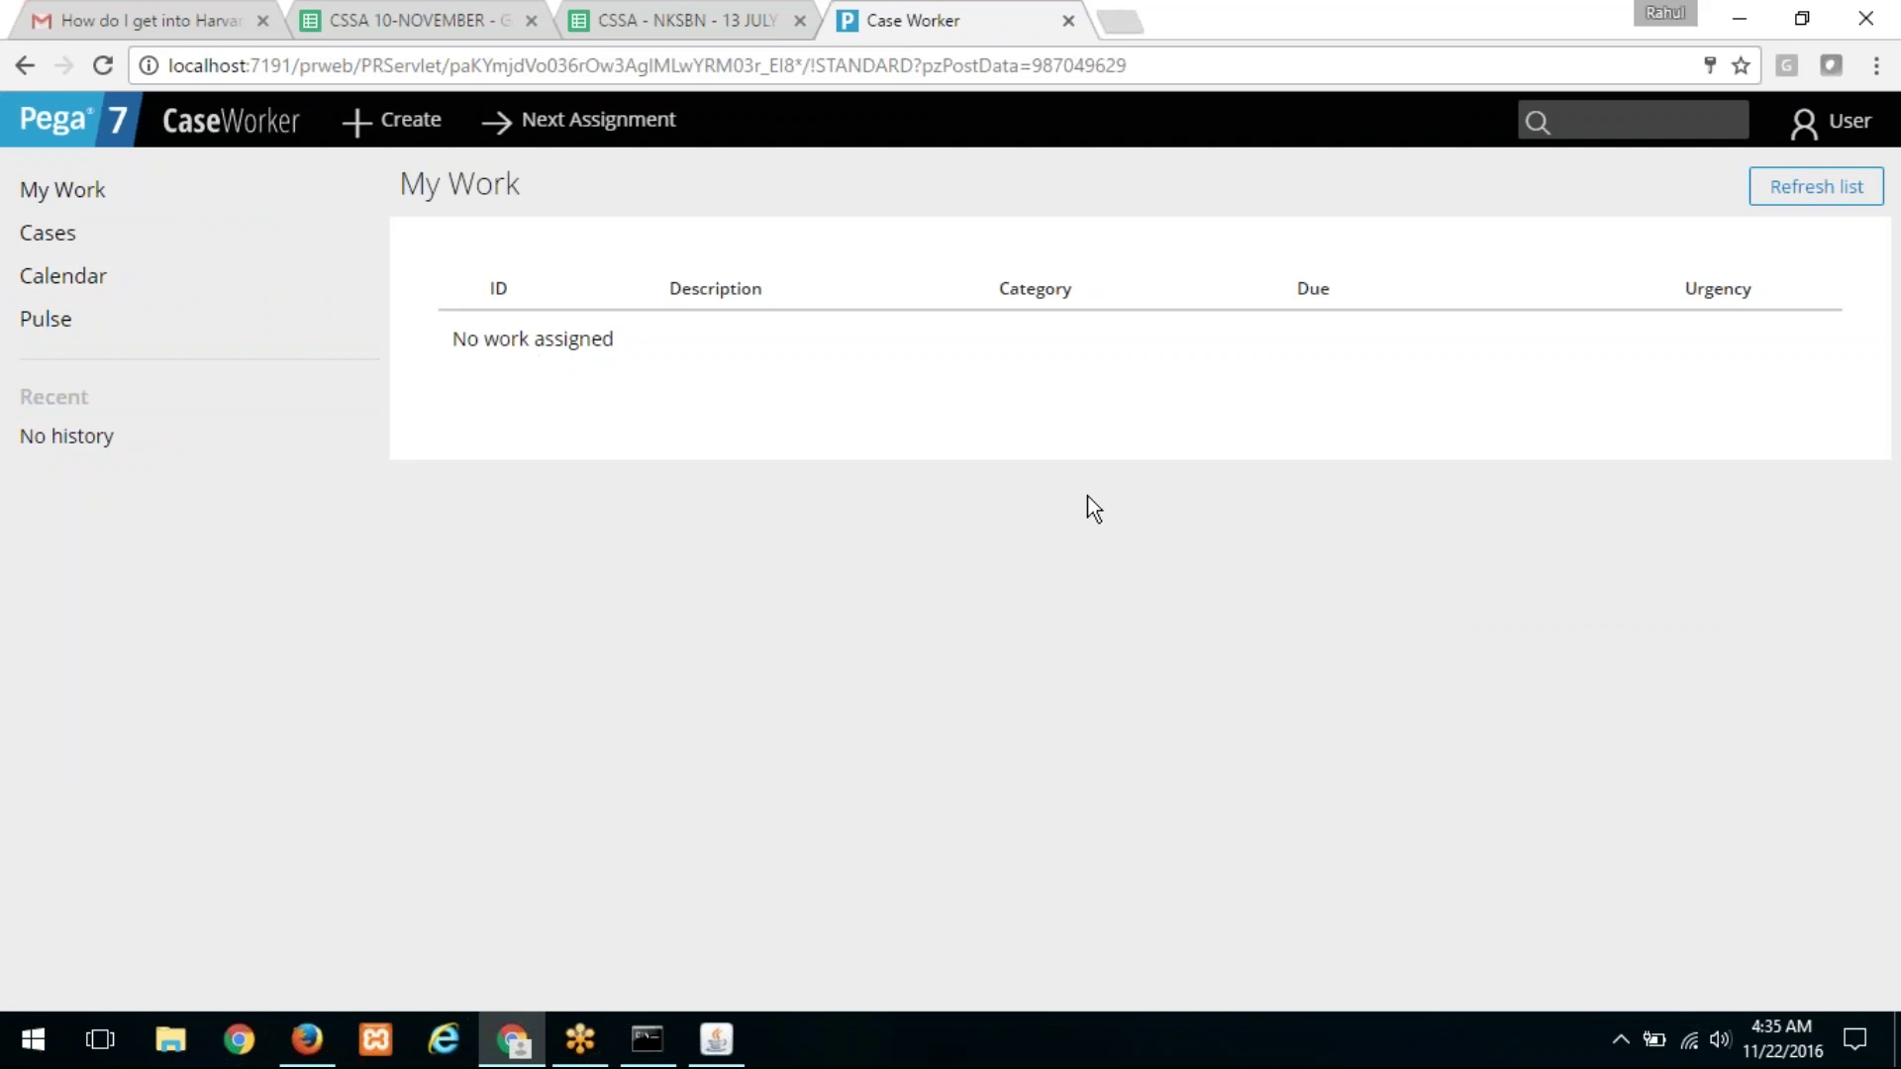
Step: Refresh the work list, open C-10, and cancel deleting its Confidential C-10 attachment
{"action": "left_click", "coordinate": [1772, 204]}
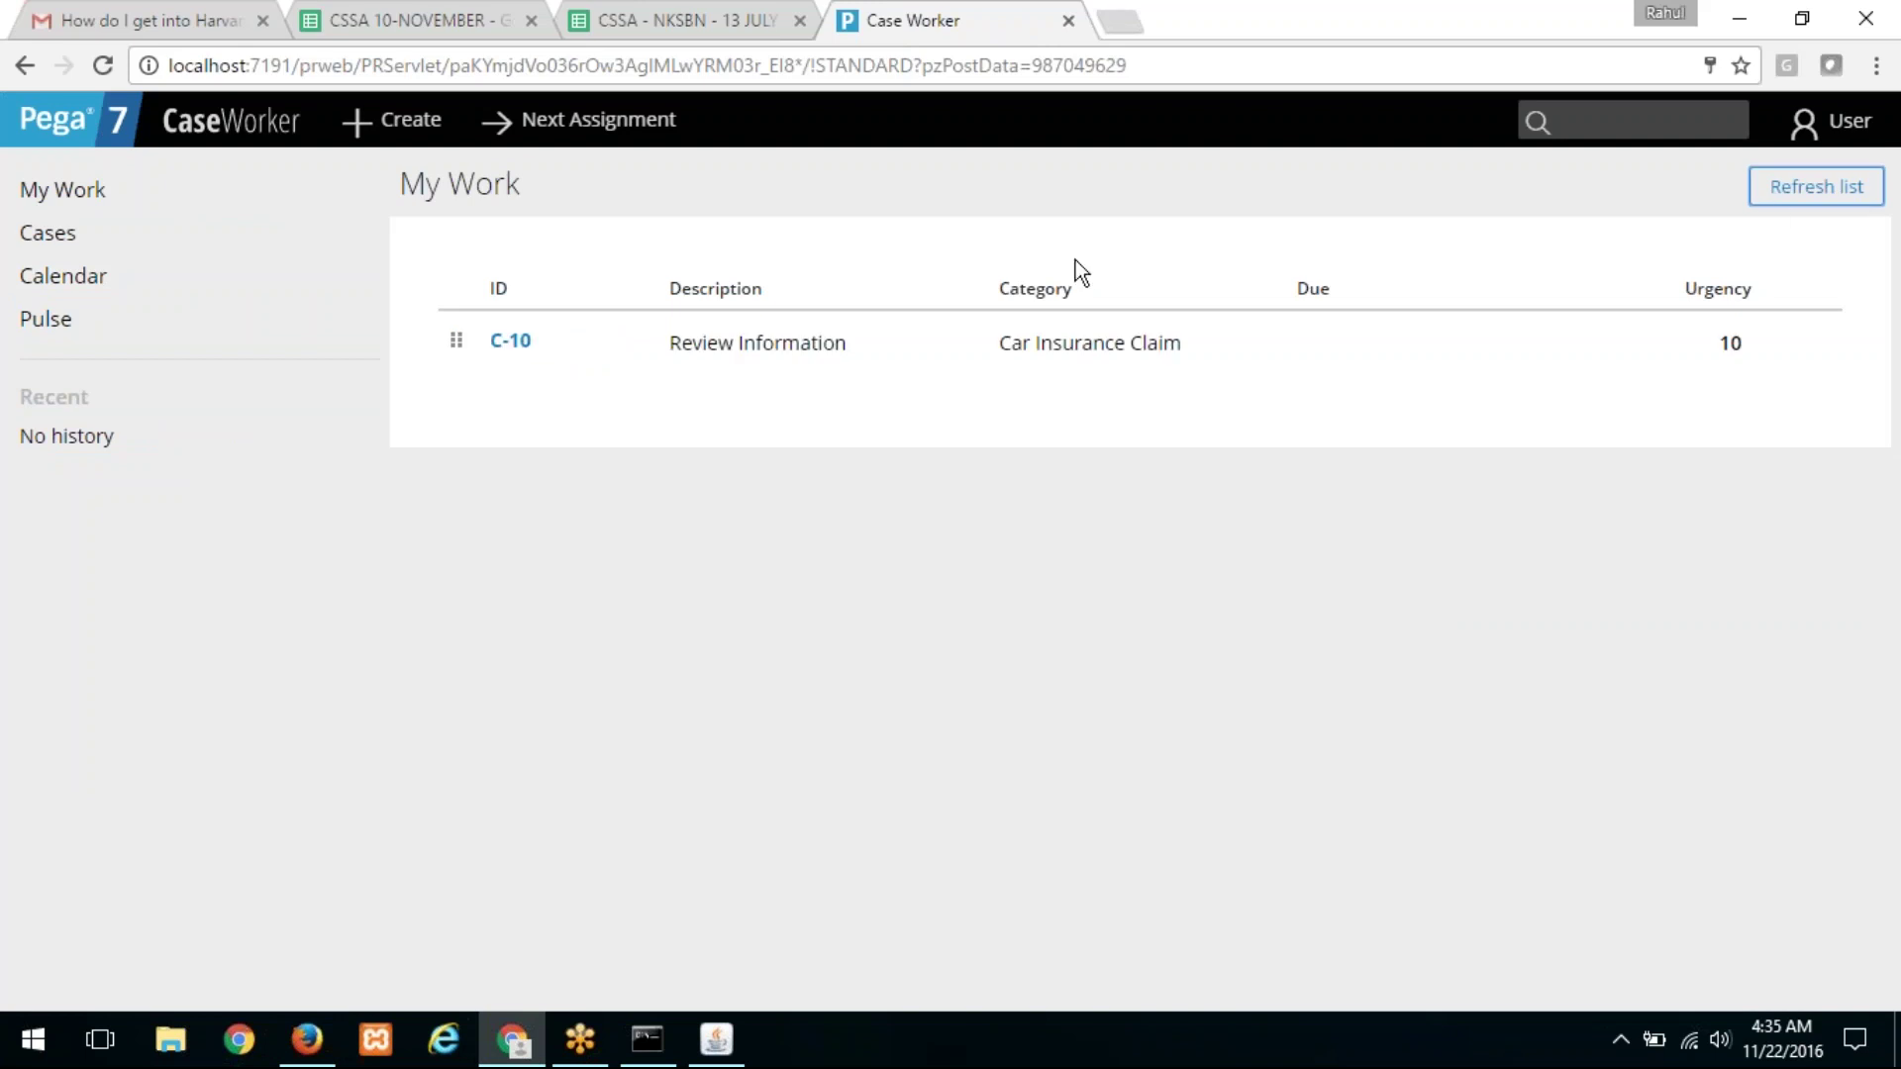
{"action": "left_click", "coordinate": [512, 342]}
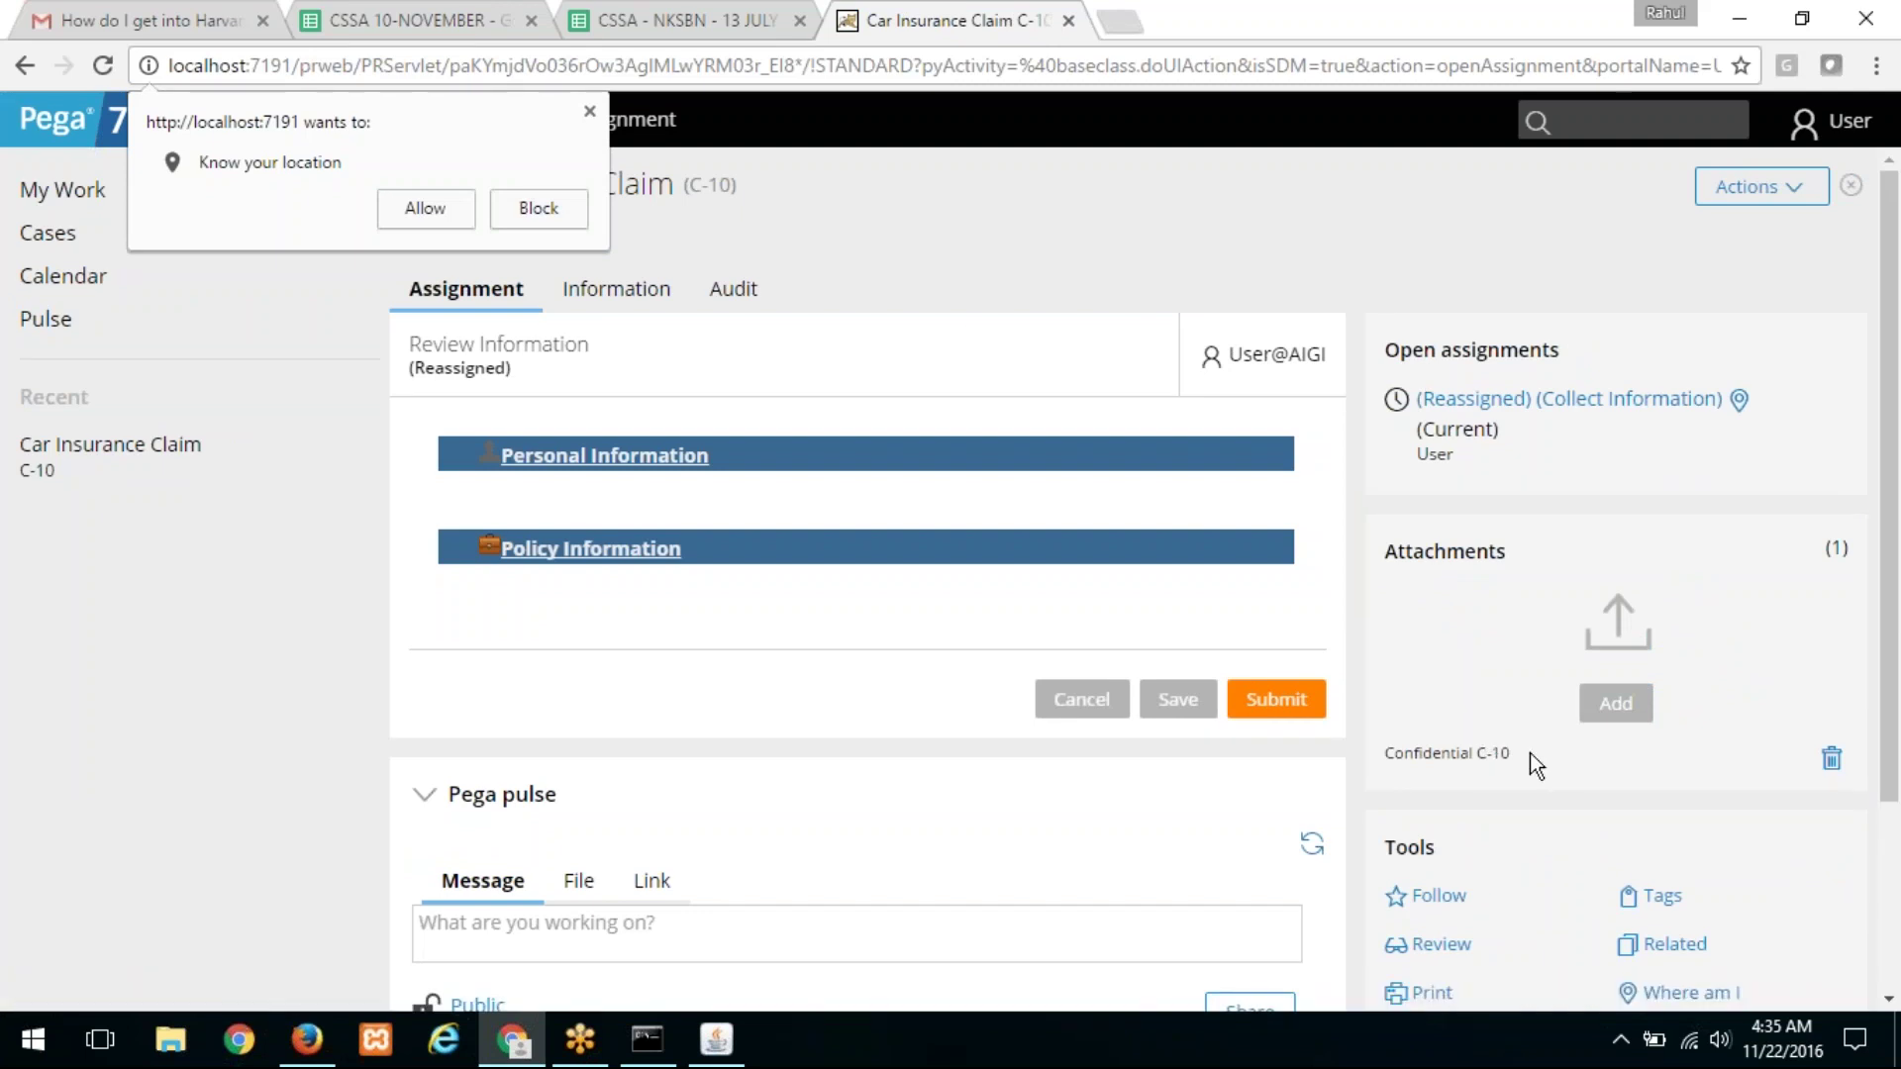
{"action": "left_click_drag", "start_coordinate": [1475, 755], "coordinate": [1617, 755]}
{"action": "left_click", "coordinate": [1833, 761]}
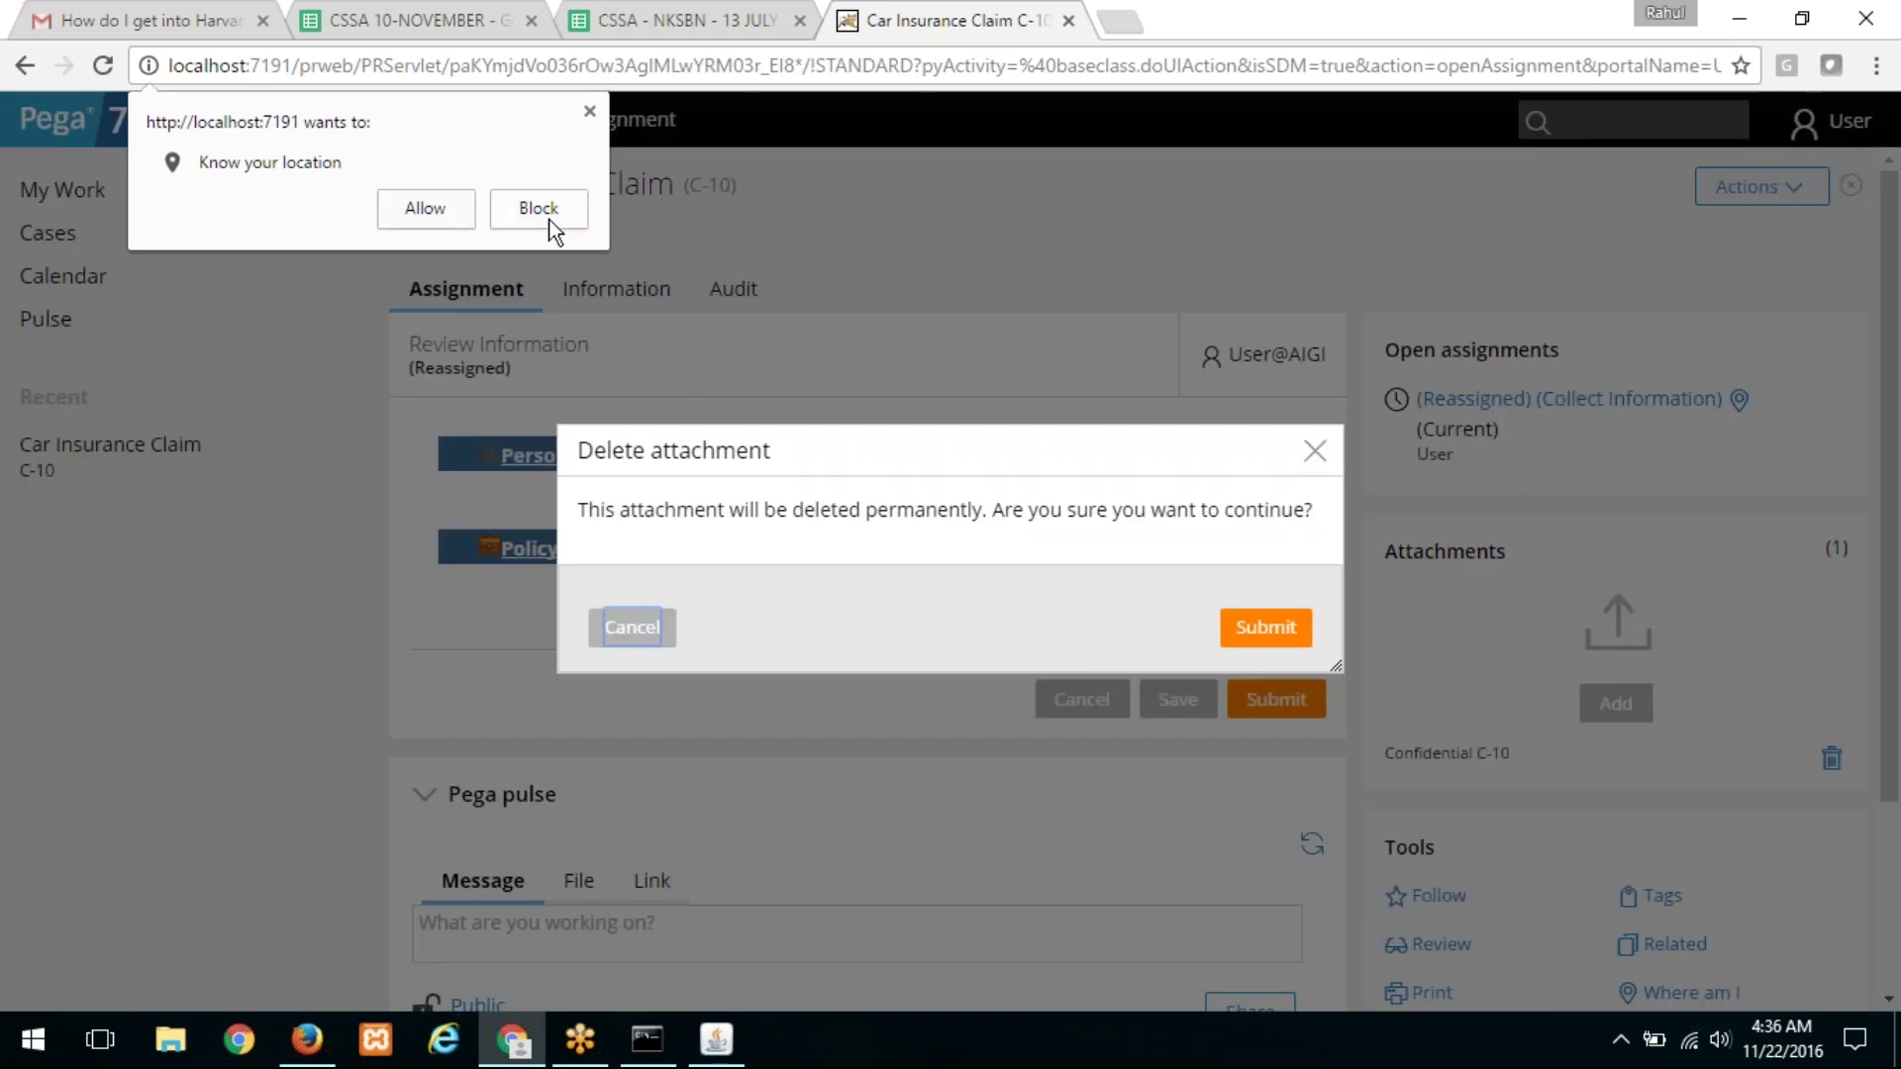
{"action": "left_click", "coordinate": [544, 205]}
{"action": "left_click", "coordinate": [632, 631]}
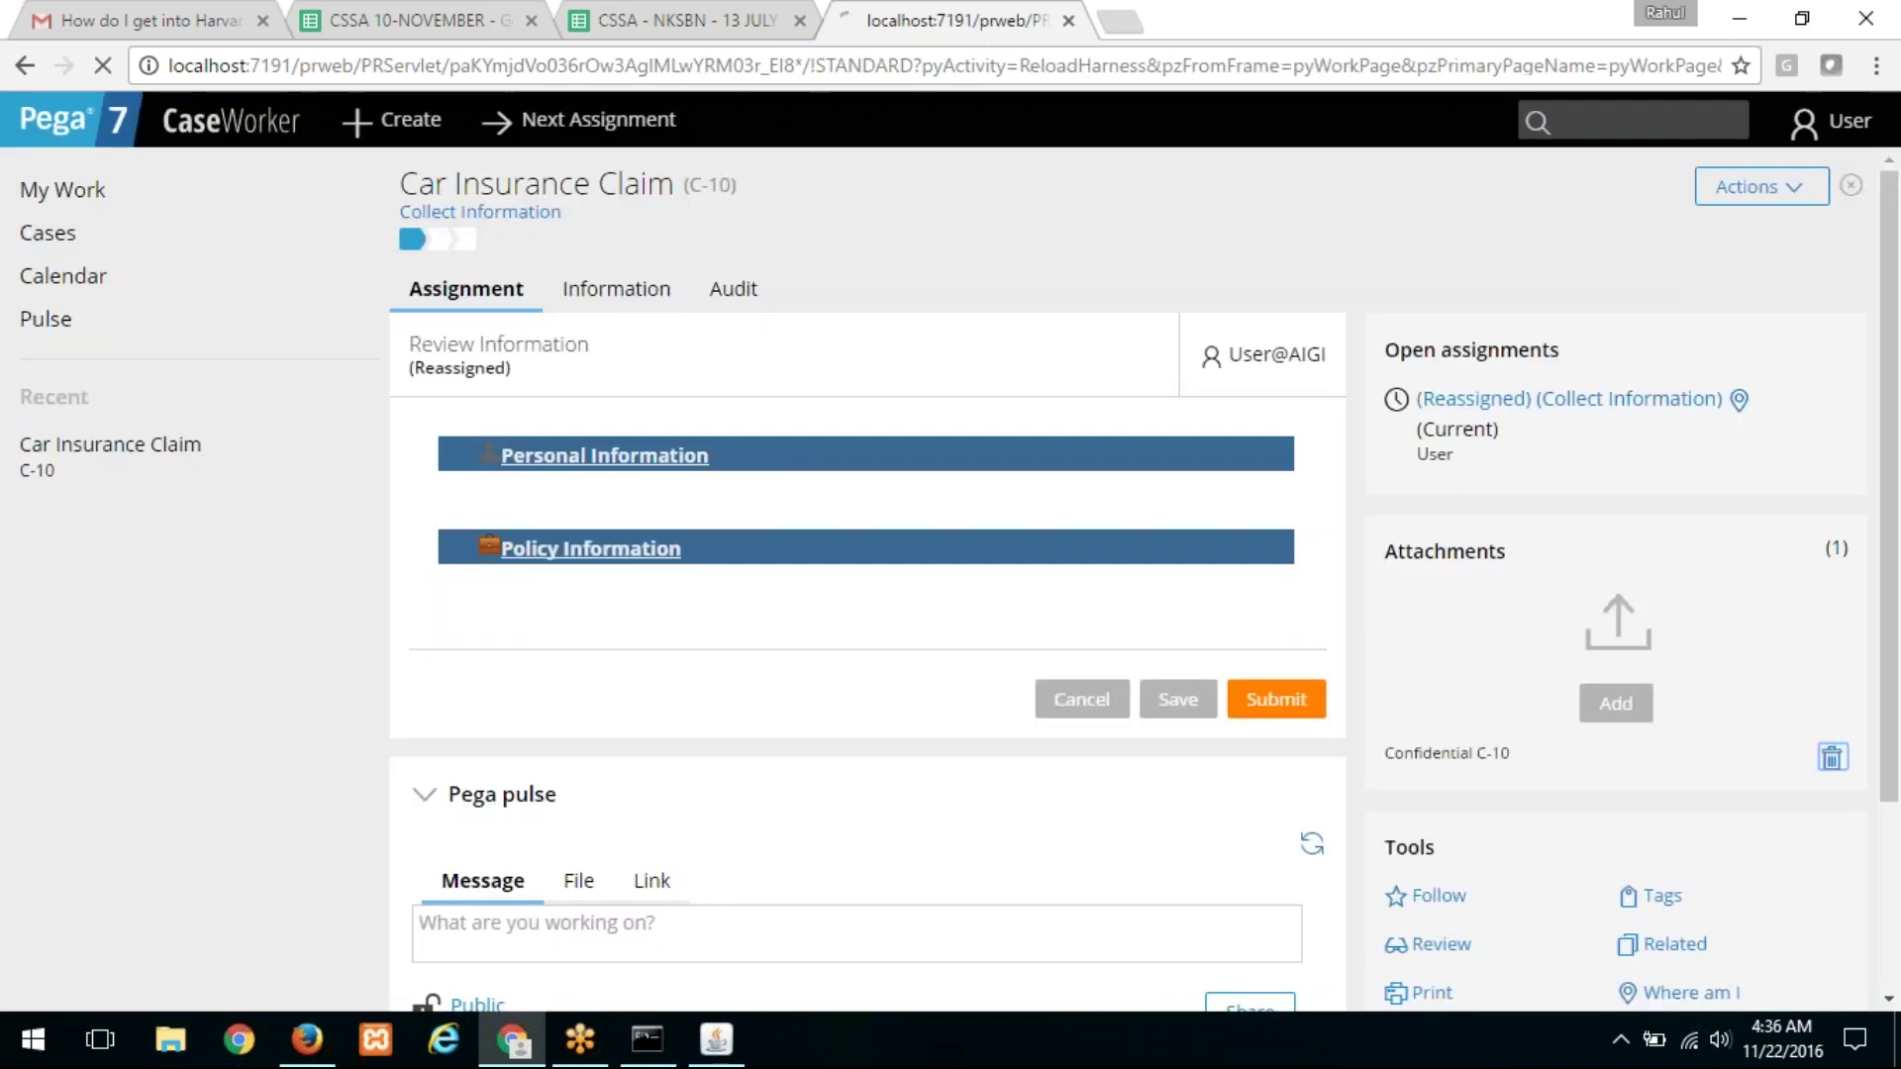
Step: Select the Confidential C-10 attachment name, comparing it with Designer Studio, ending in Designer Studio
{"action": "double_click", "coordinate": [1432, 755]}
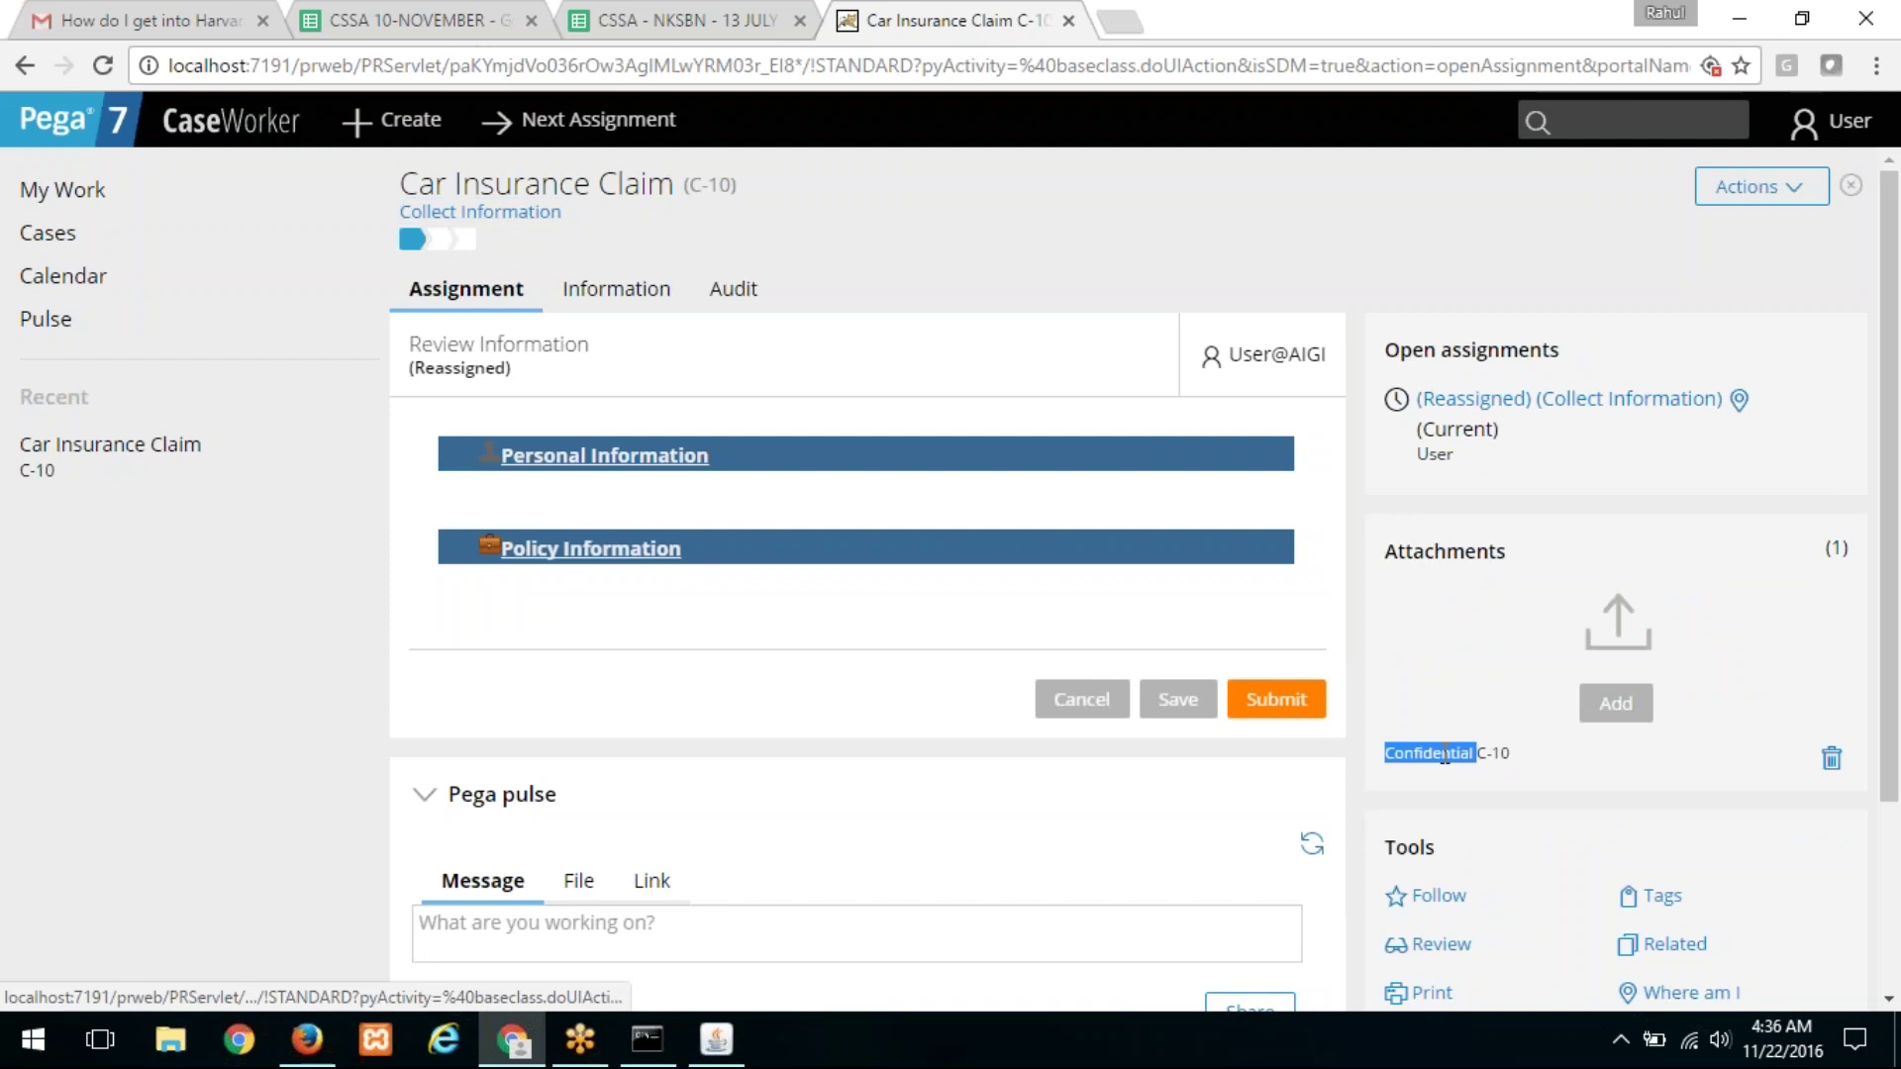
{"action": "mouse_move", "coordinate": [1525, 749]}
{"action": "left_mouse_down"}
{"action": "mouse_move", "coordinate": [1428, 748]}
{"action": "mouse_move", "coordinate": [1520, 758]}
{"action": "left_mouse_up"}
{"action": "left_click", "coordinate": [1389, 750]}
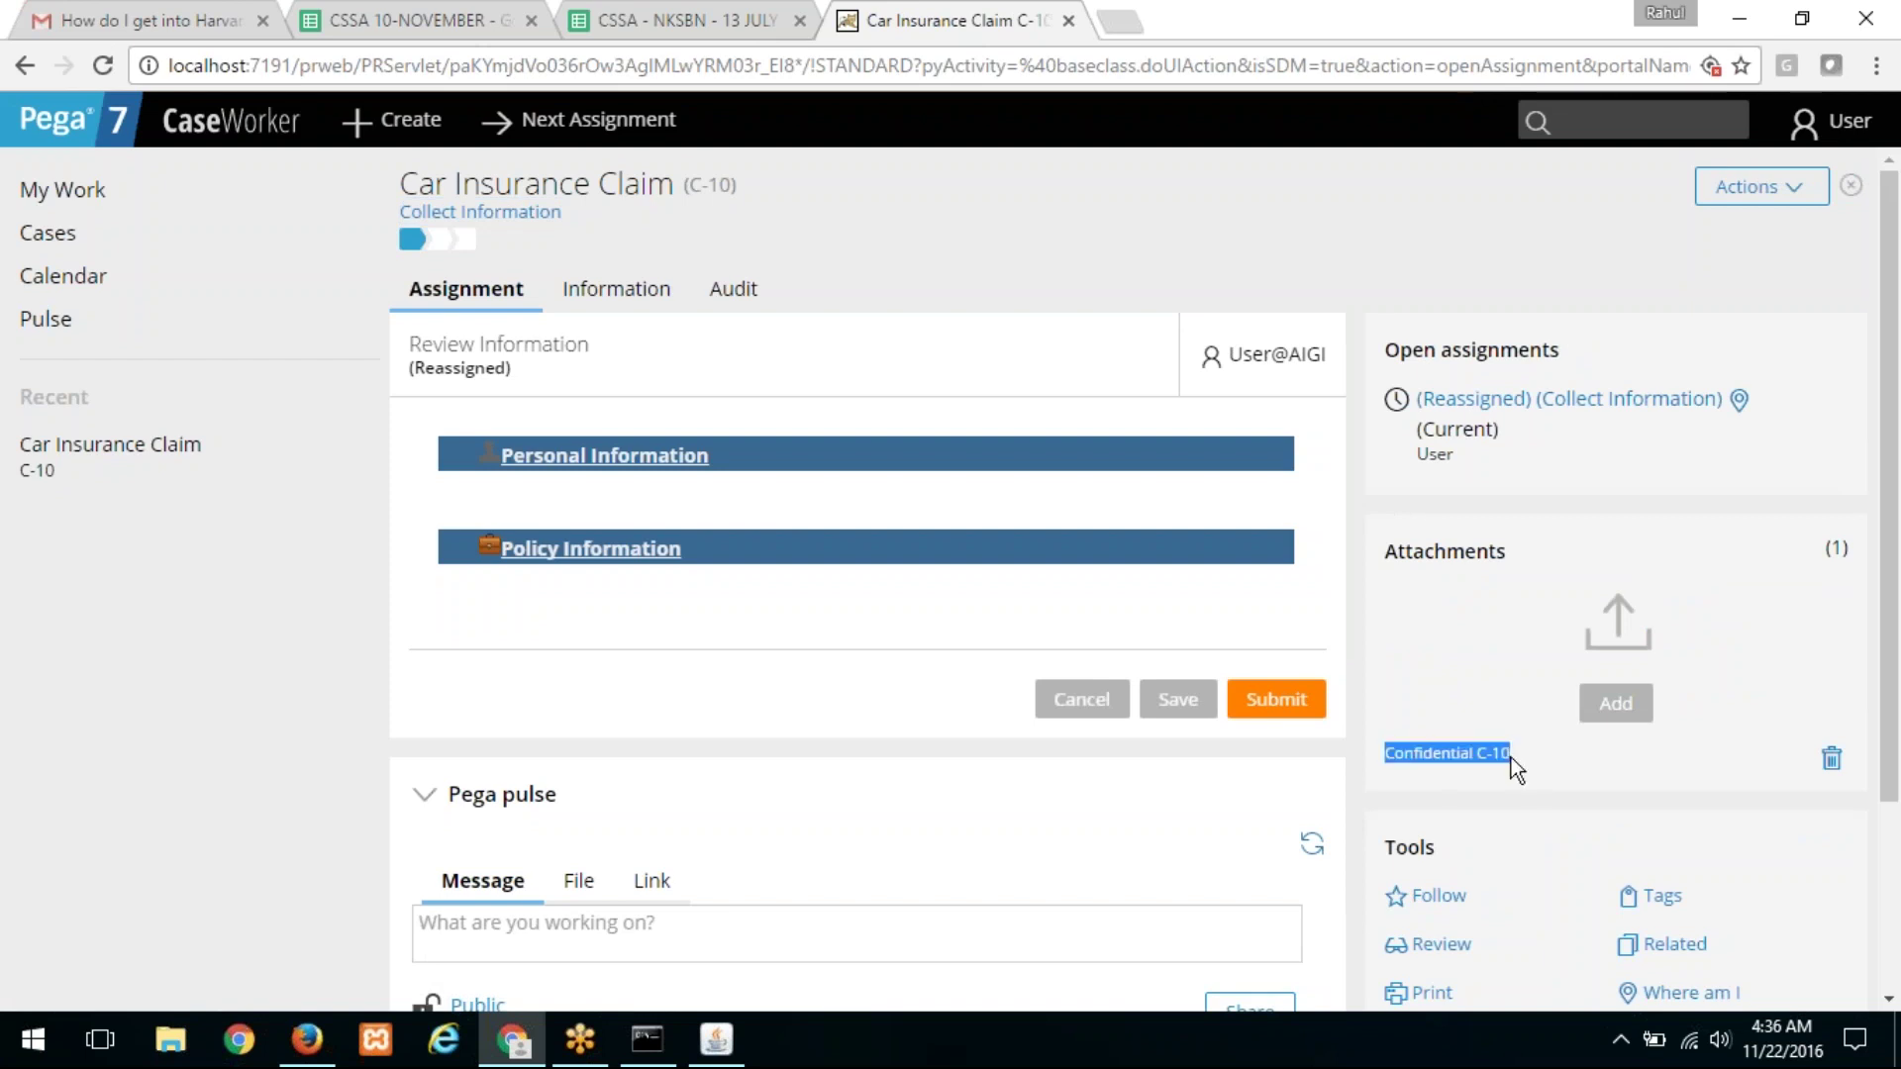
{"action": "key", "text": "alt+Tab"}
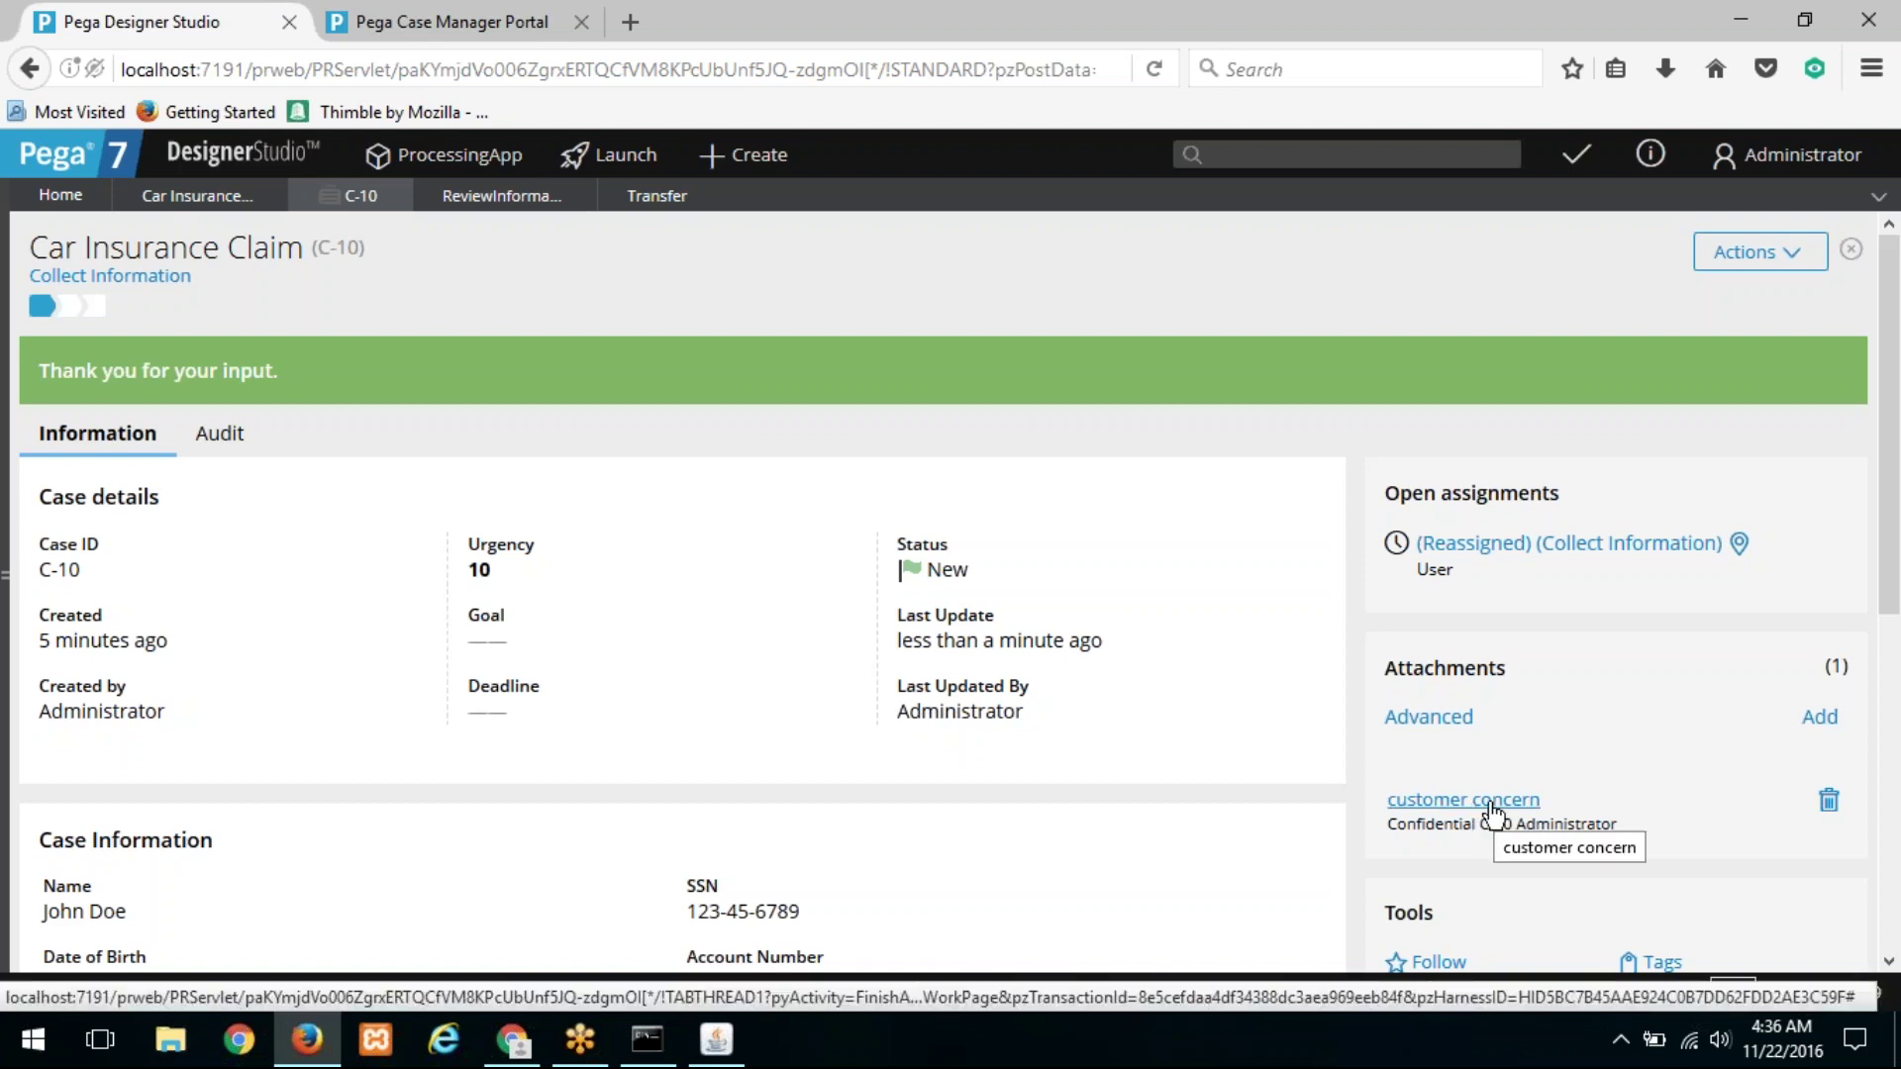
{"action": "key", "text": "alt+Tab"}
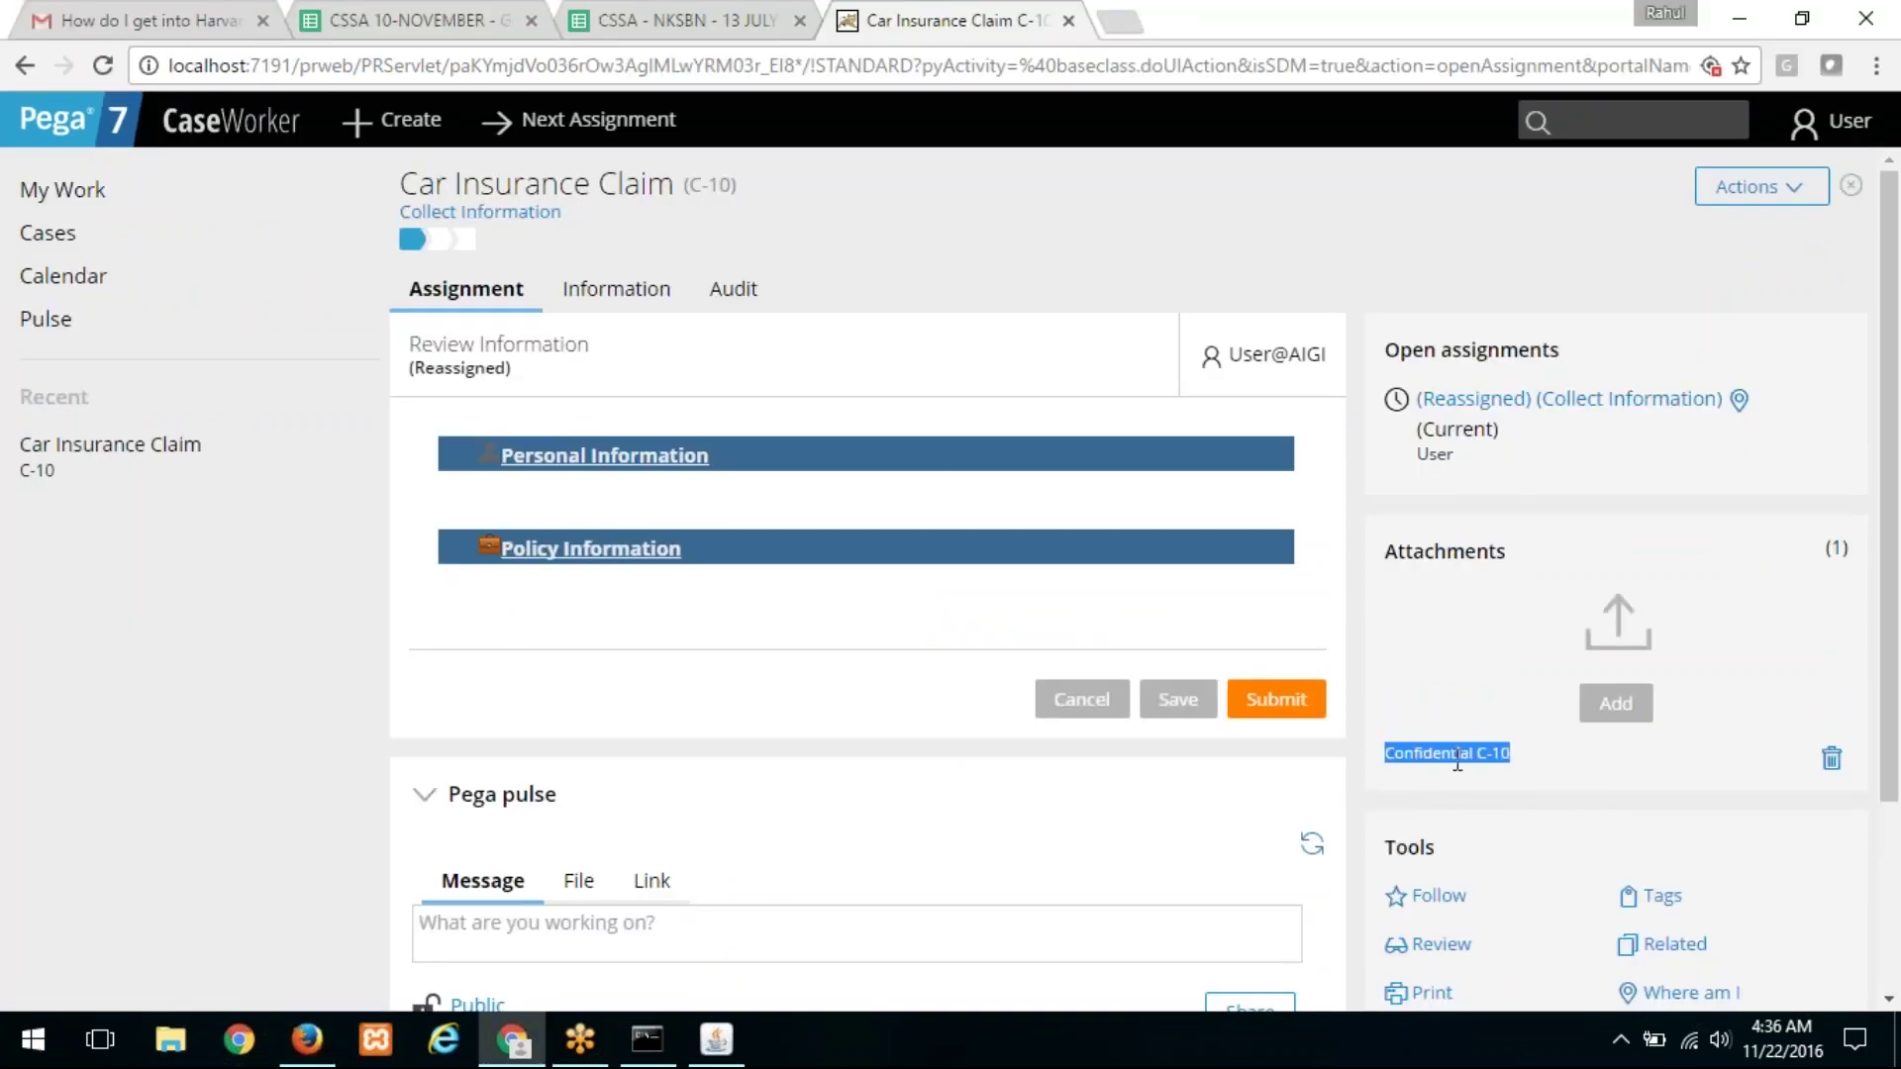
{"action": "left_click_drag", "start_coordinate": [1510, 760], "coordinate": [1399, 758]}
{"action": "key", "text": "alt+Tab"}
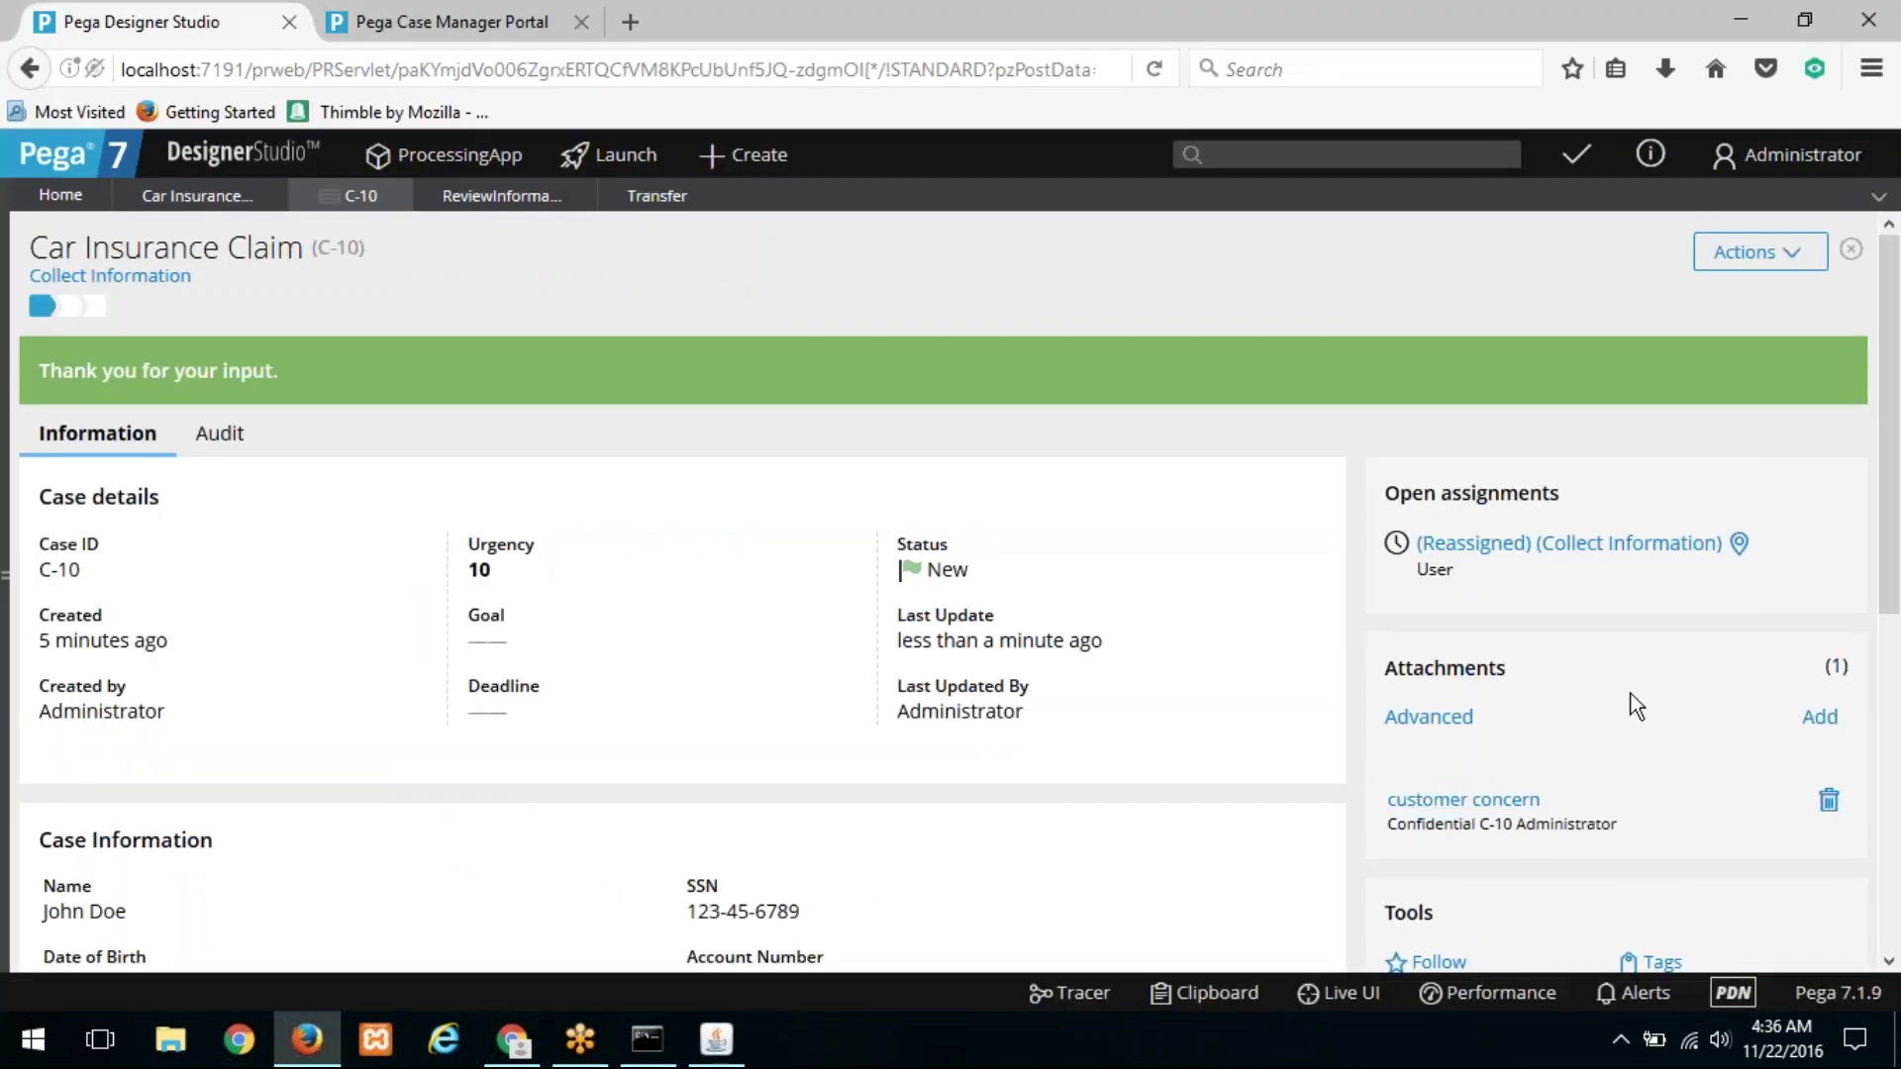
{"action": "key", "text": "alt+Tab"}
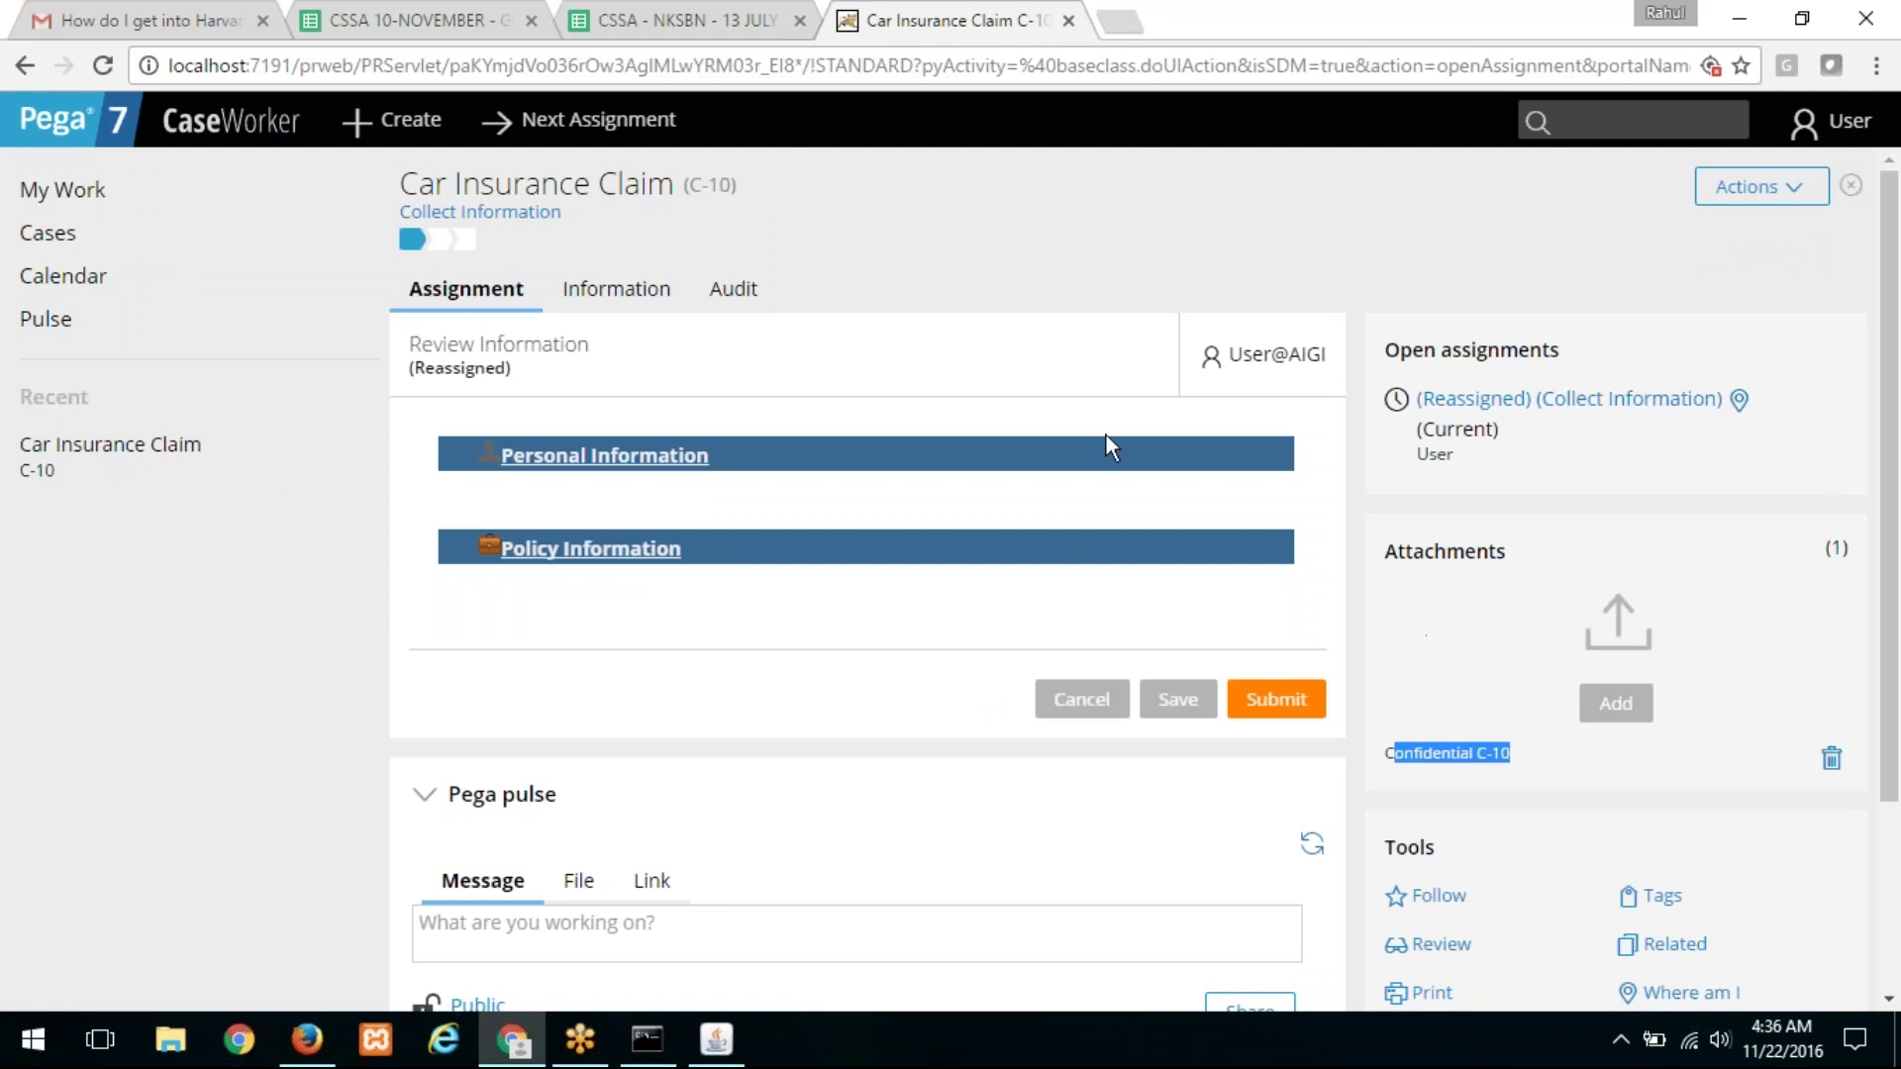
{"action": "key", "text": "alt+Tab"}
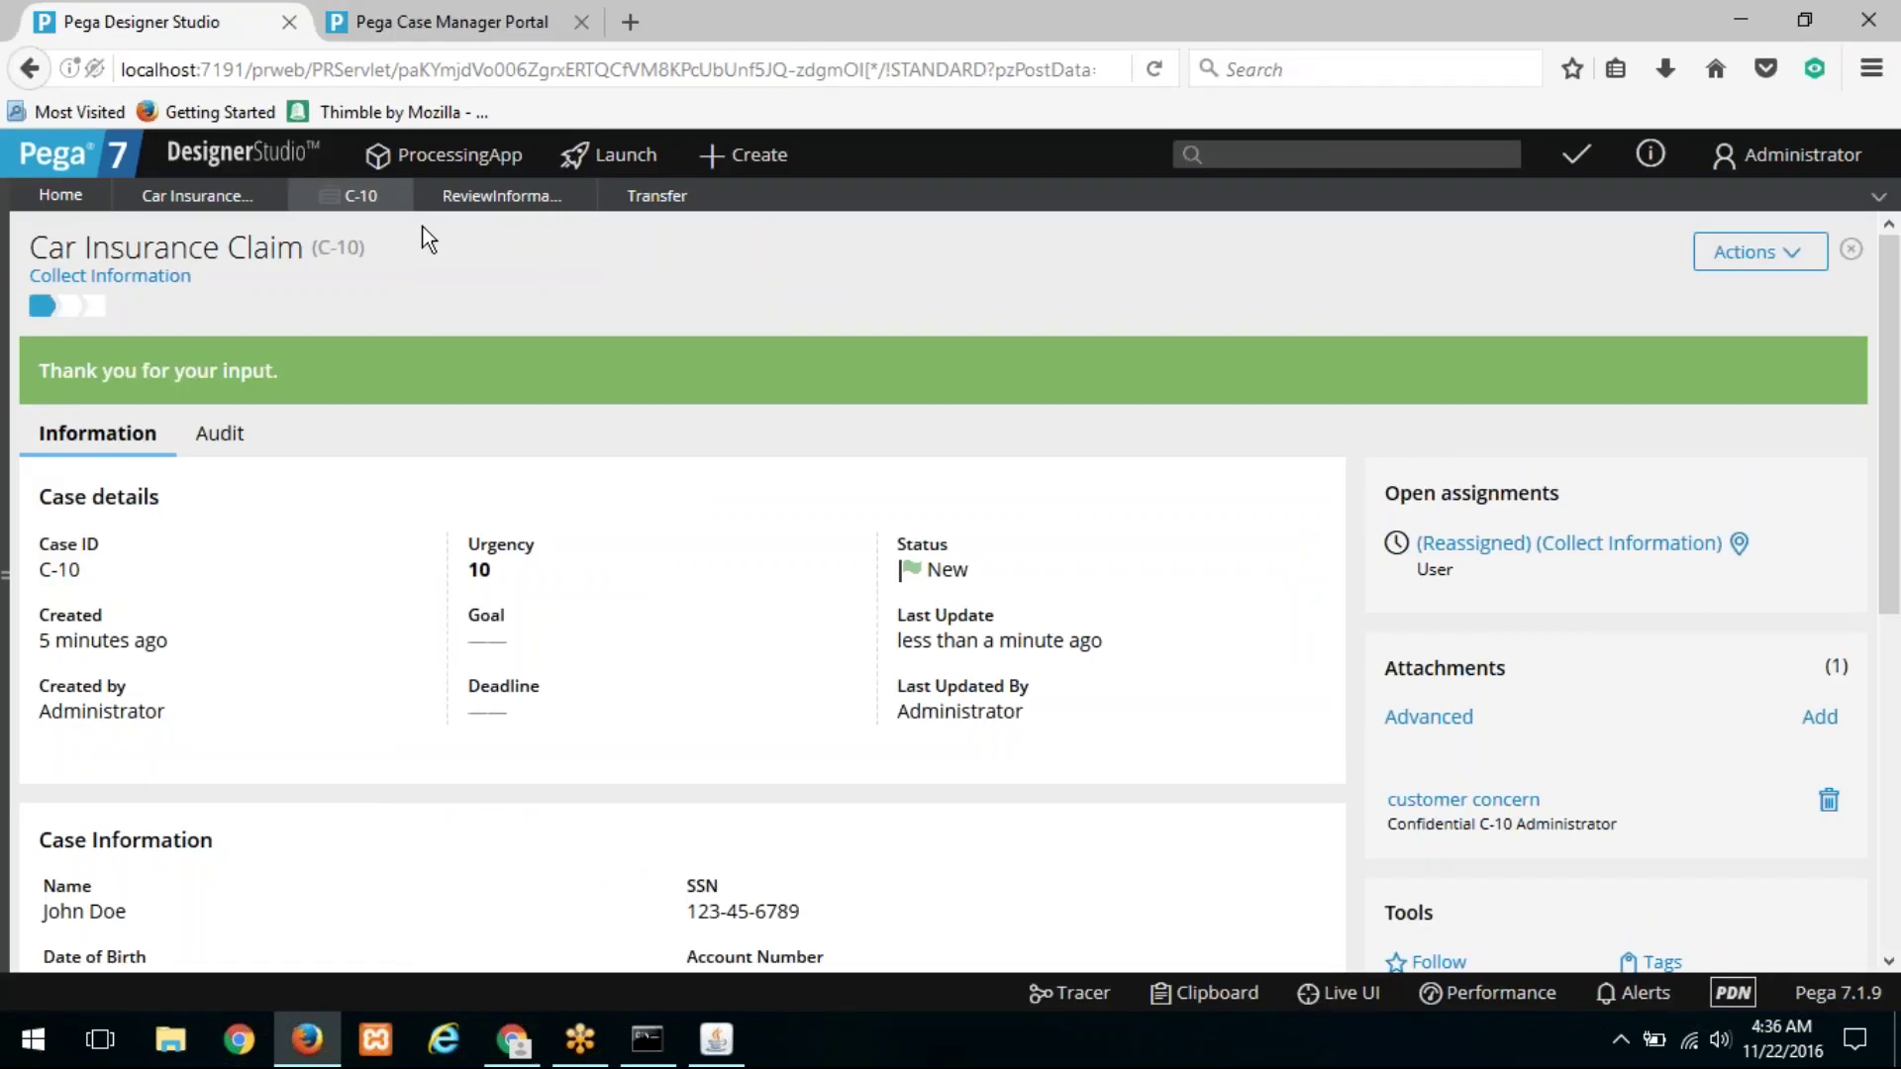
Step: Open and close the ConfidentialTest attachment category from the Recent panel
{"action": "left_click", "coordinate": [12, 314]}
{"action": "scroll", "coordinate": [373, 610], "scroll_direction": "down", "scroll_amount": 5}
{"action": "left_click", "coordinate": [439, 448]}
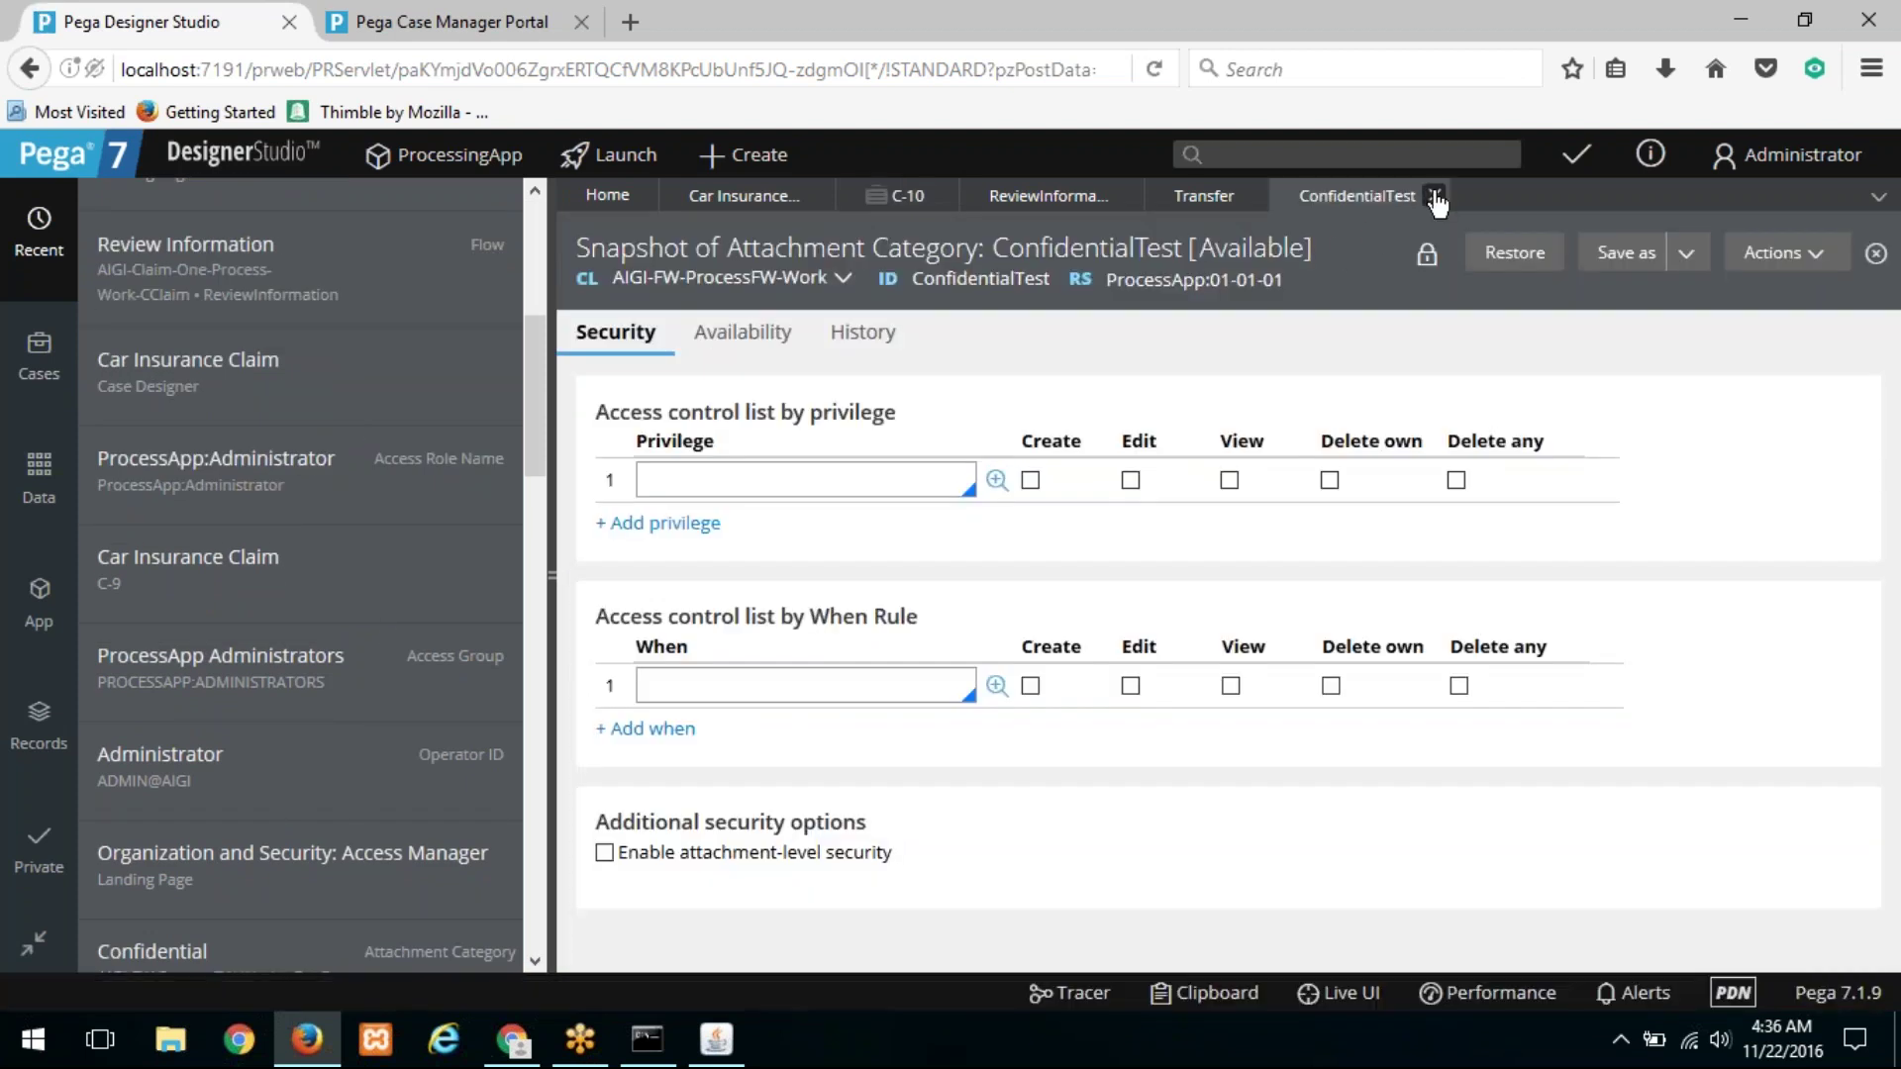
{"action": "left_click", "coordinate": [1435, 196]}
Step: Check the CanViewConfidentialFiles privilege in the Confidential category, then browse Organization records
{"action": "scroll", "coordinate": [394, 439], "scroll_direction": "down", "scroll_amount": 6}
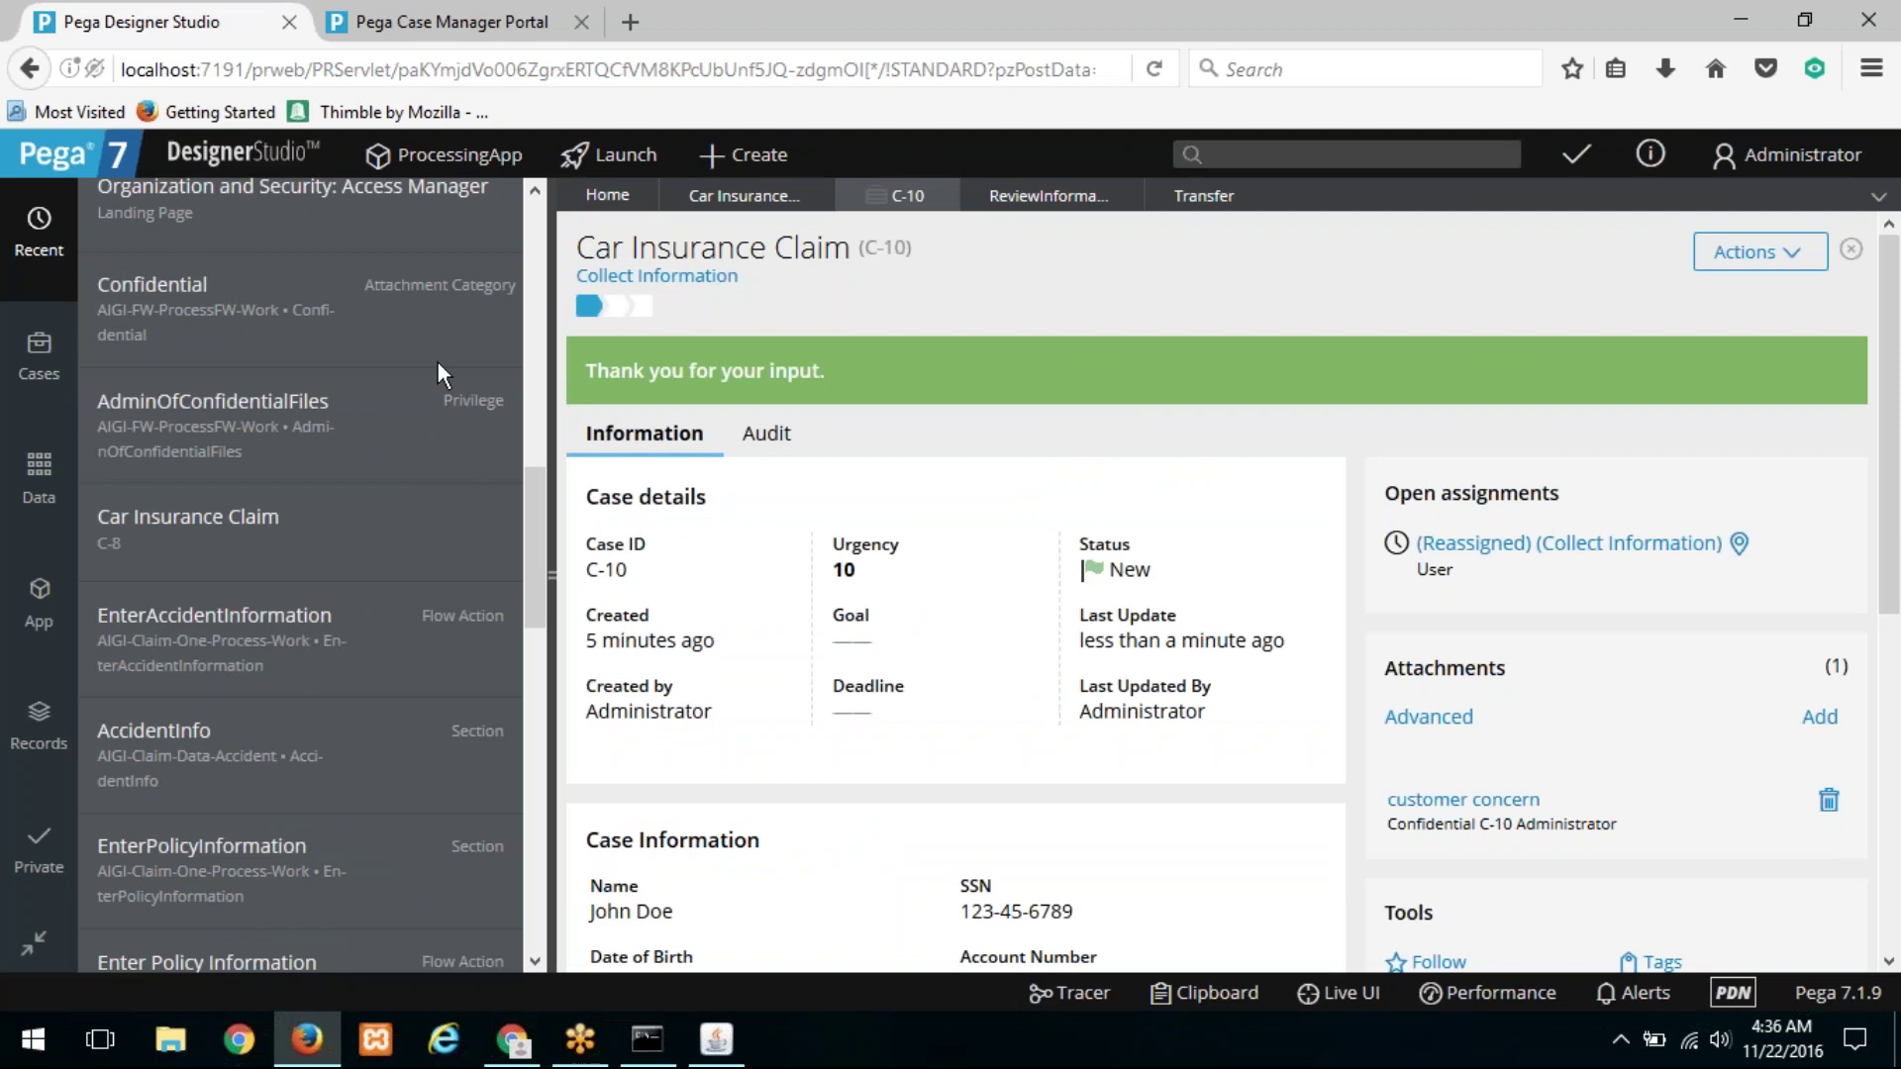
{"action": "scroll", "coordinate": [439, 329], "scroll_direction": "up", "scroll_amount": 3}
{"action": "left_click", "coordinate": [438, 456]}
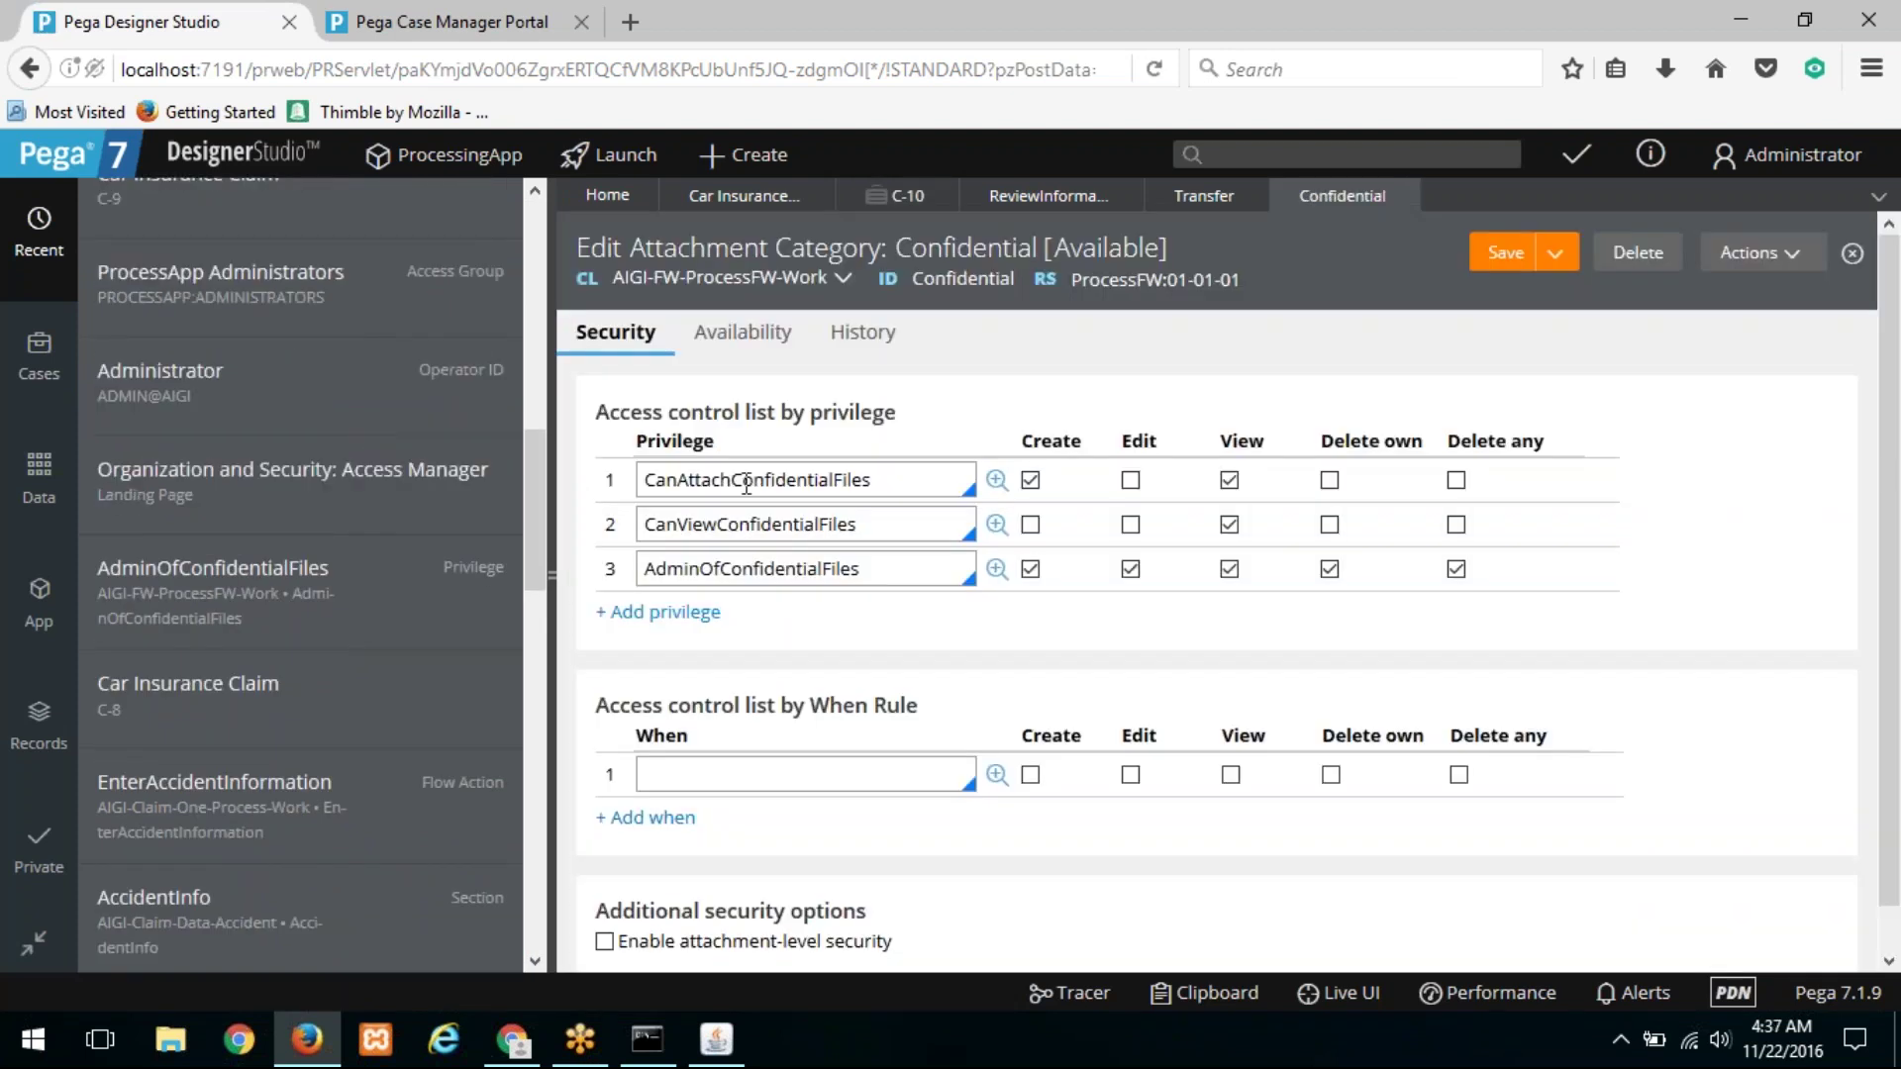
{"action": "double_click", "coordinate": [734, 523]}
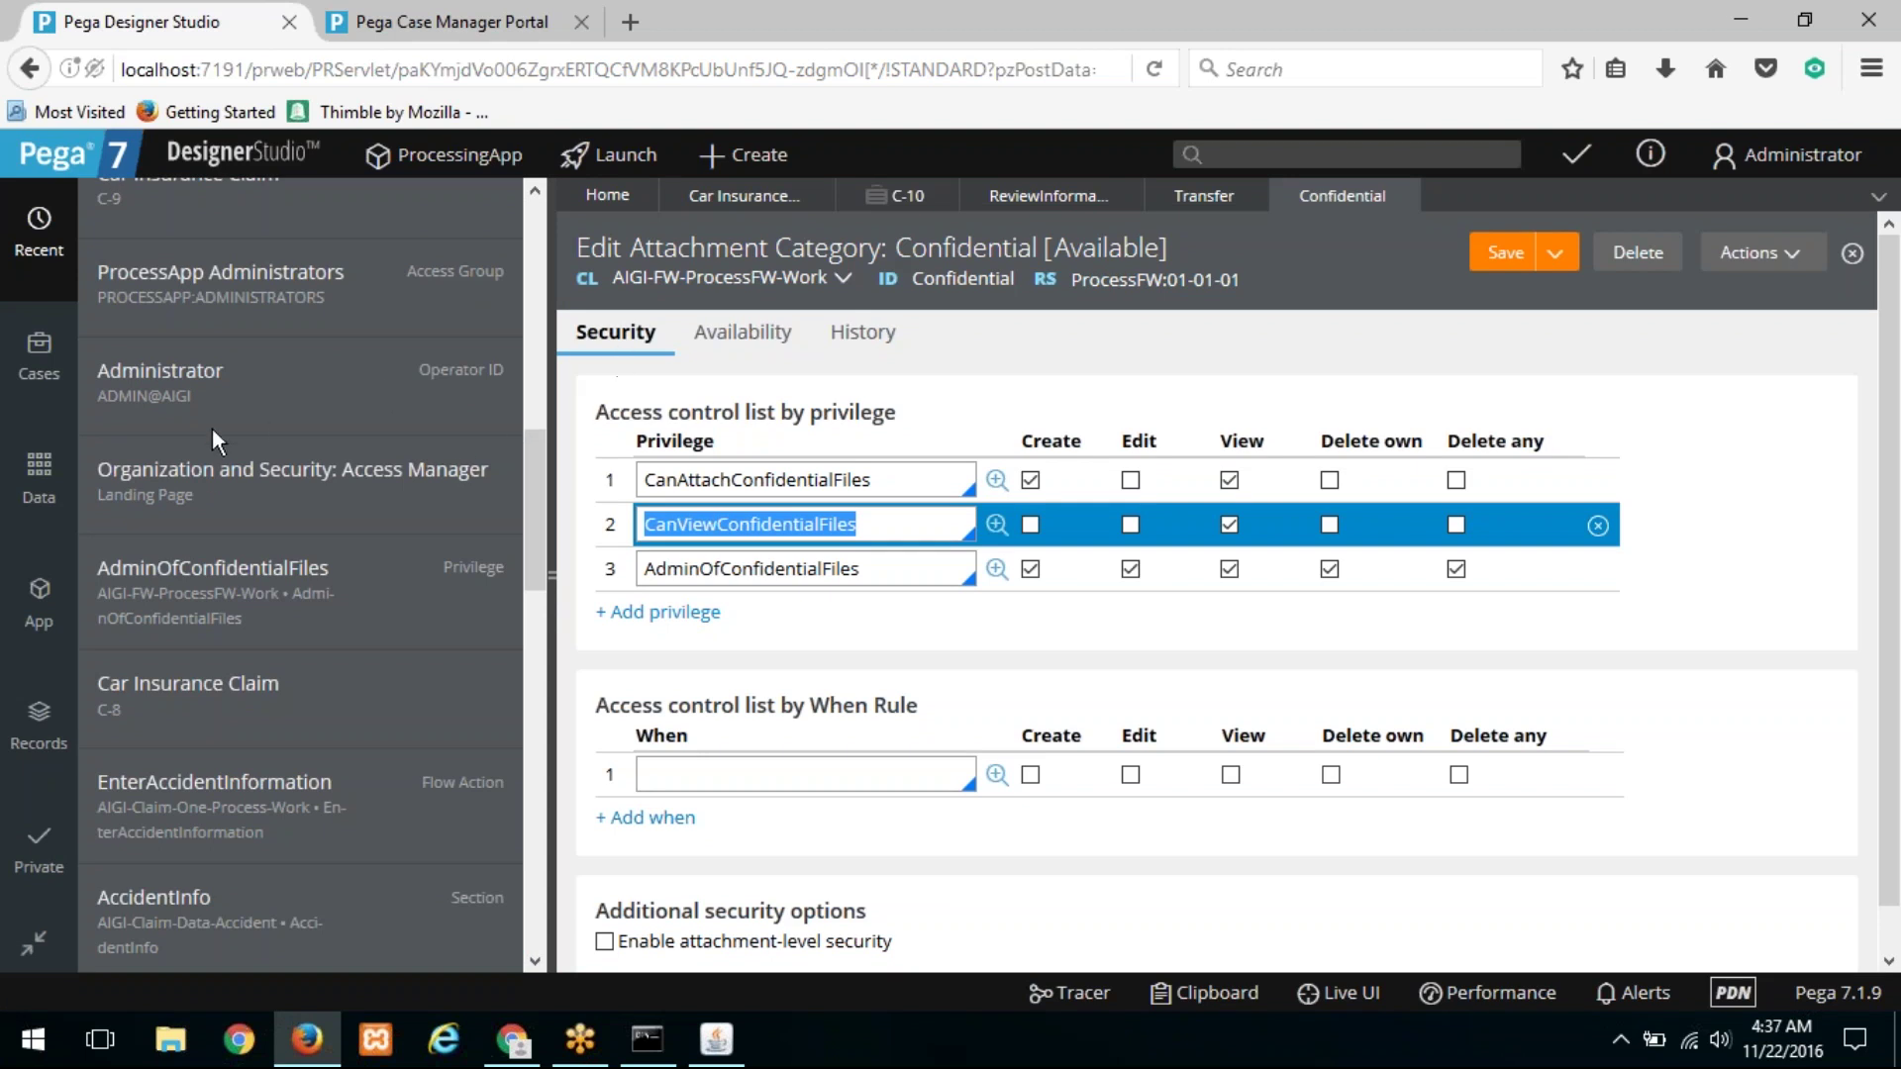
{"action": "left_click", "coordinate": [37, 693]}
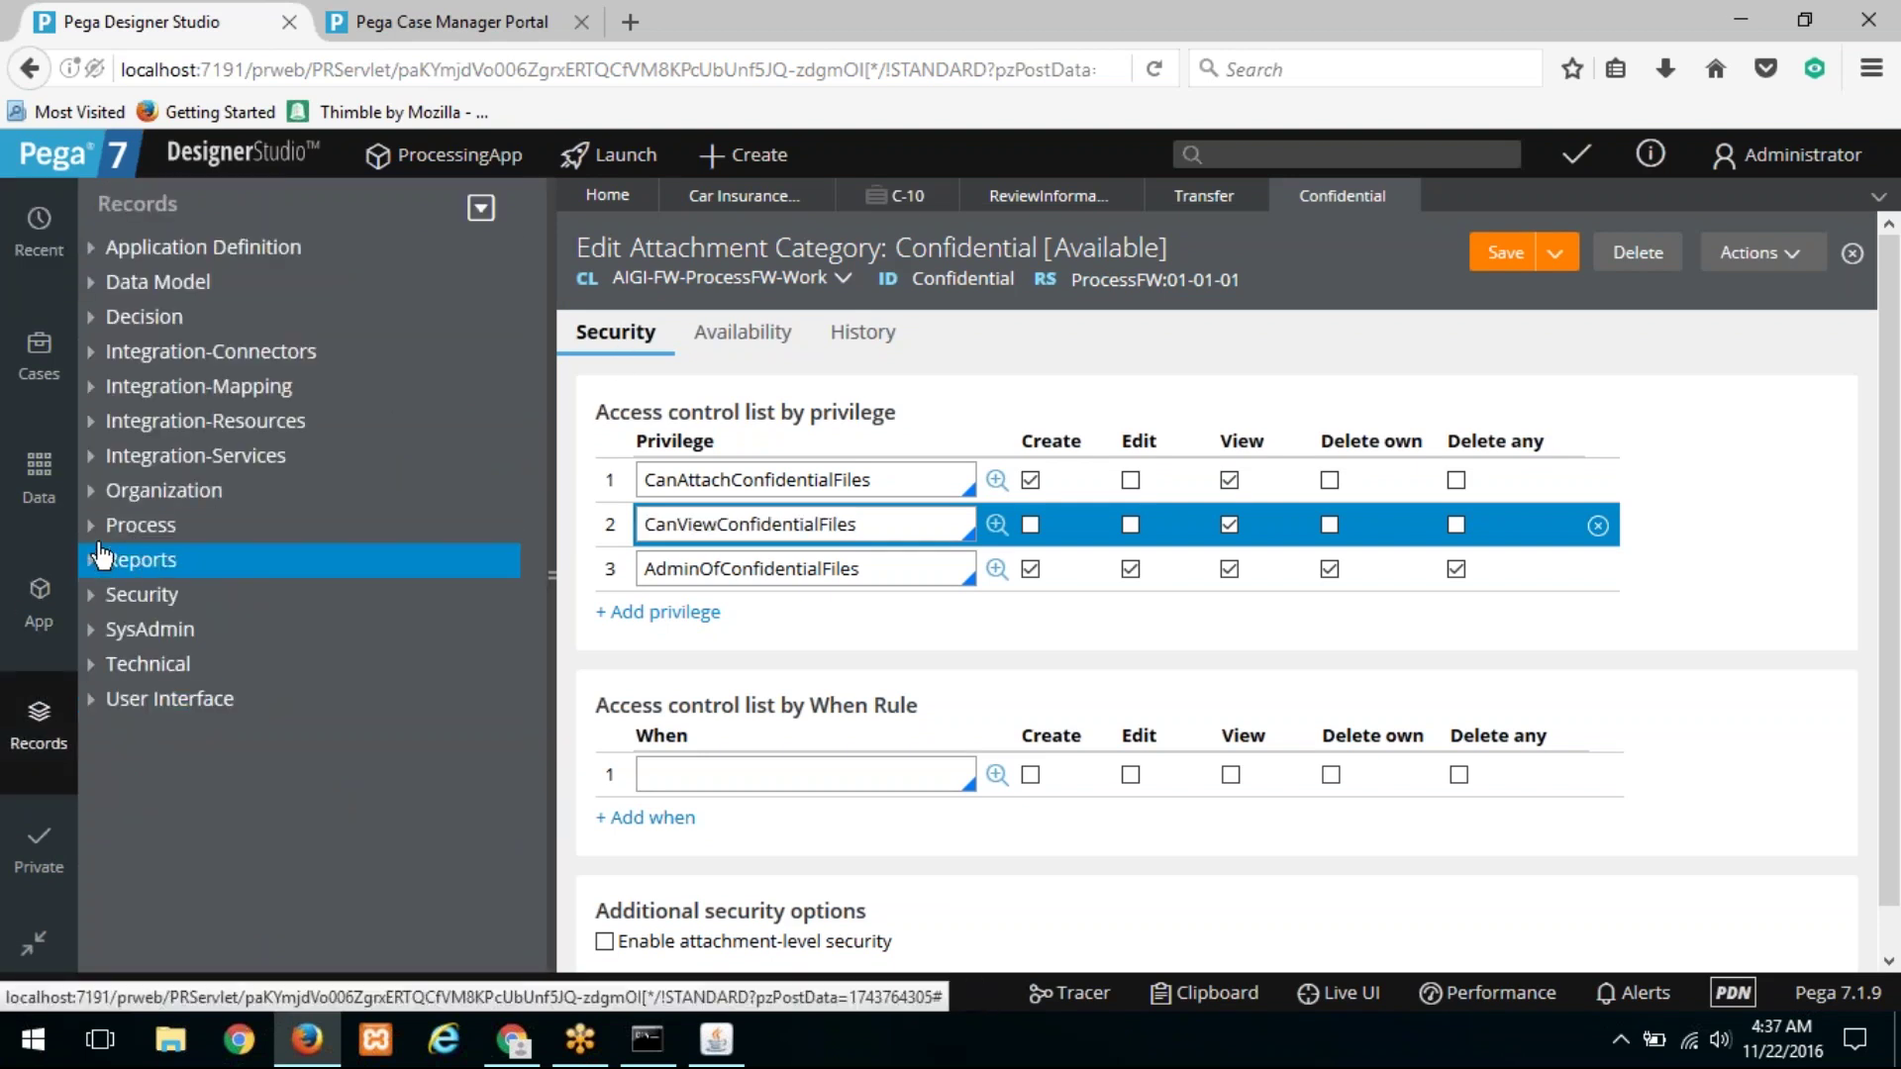
{"action": "left_click", "coordinate": [96, 500]}
Step: Search Operator ID records for 'user' and open the User operator
{"action": "left_click", "coordinate": [185, 629]}
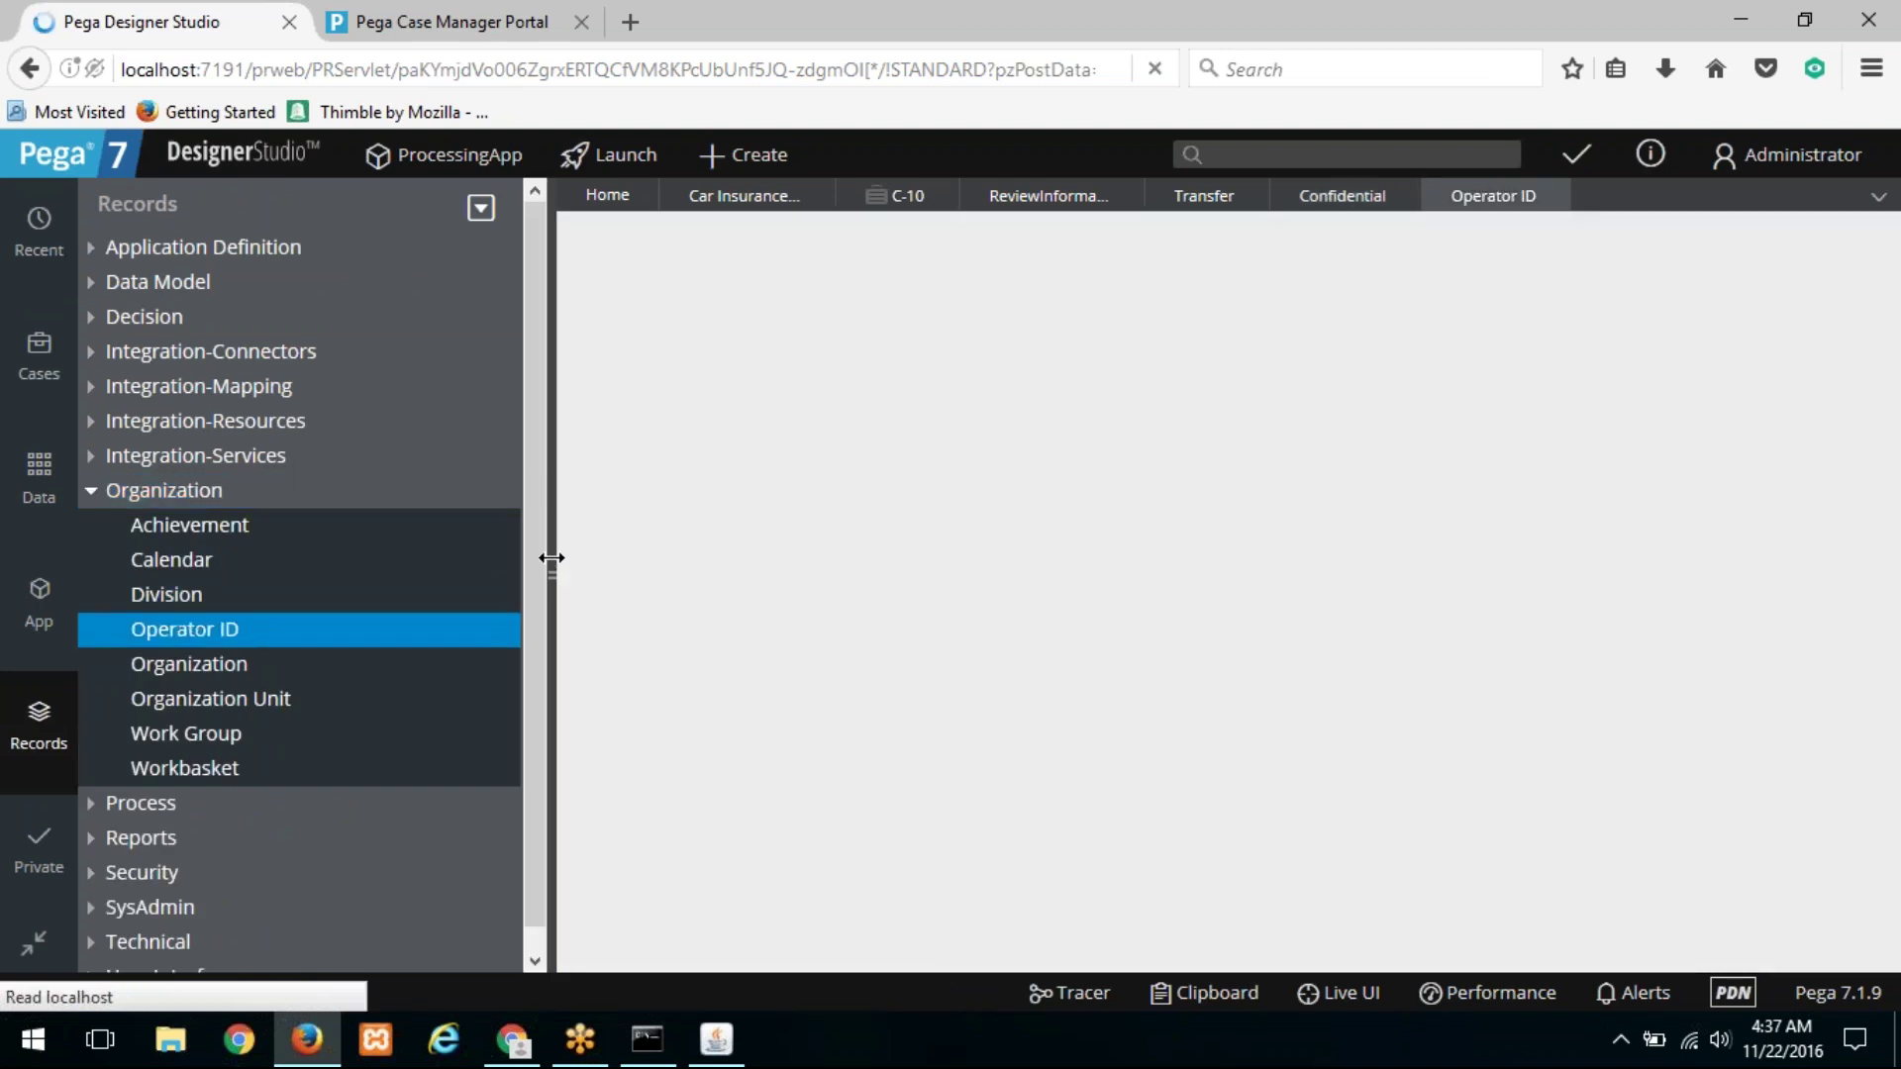
{"action": "left_click", "coordinate": [551, 557]}
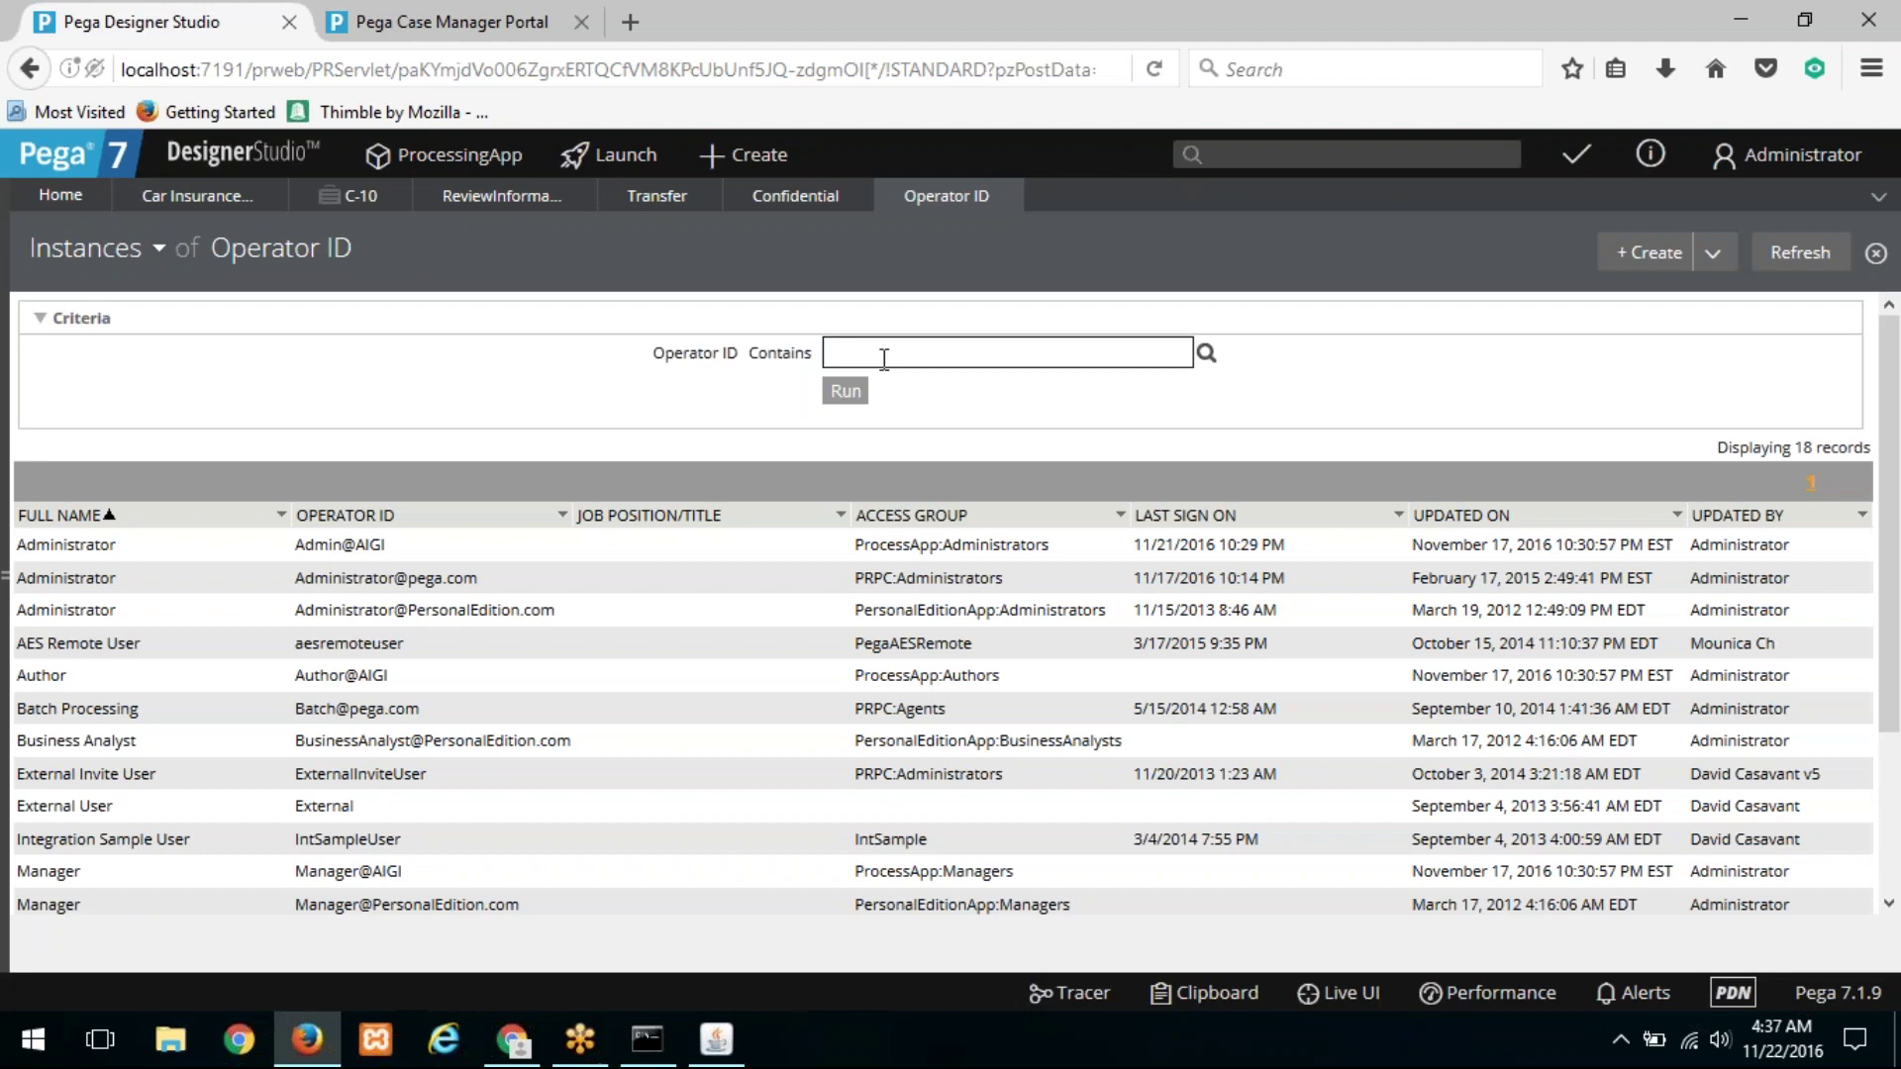
{"action": "left_click", "coordinate": [884, 358]}
{"action": "type", "text": "user"}
{"action": "key", "text": "Return"}
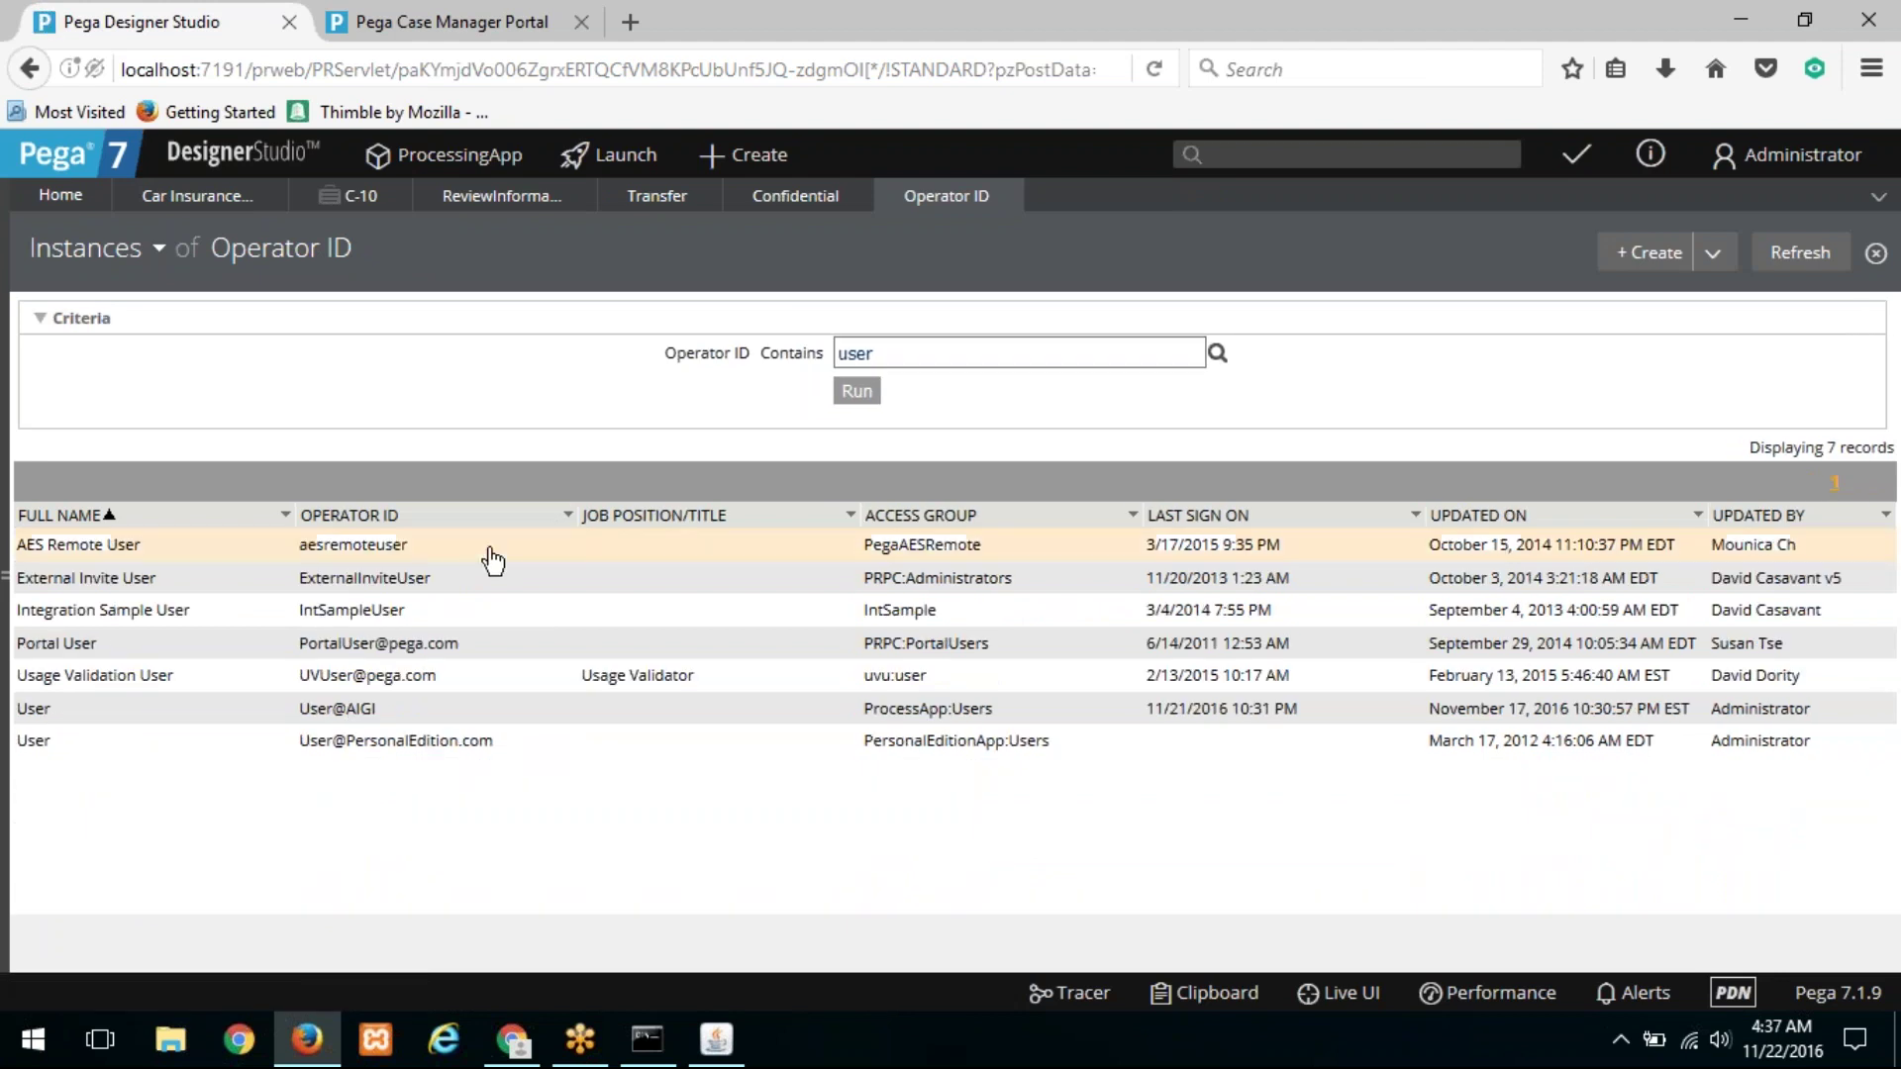
{"action": "left_click", "coordinate": [372, 717]}
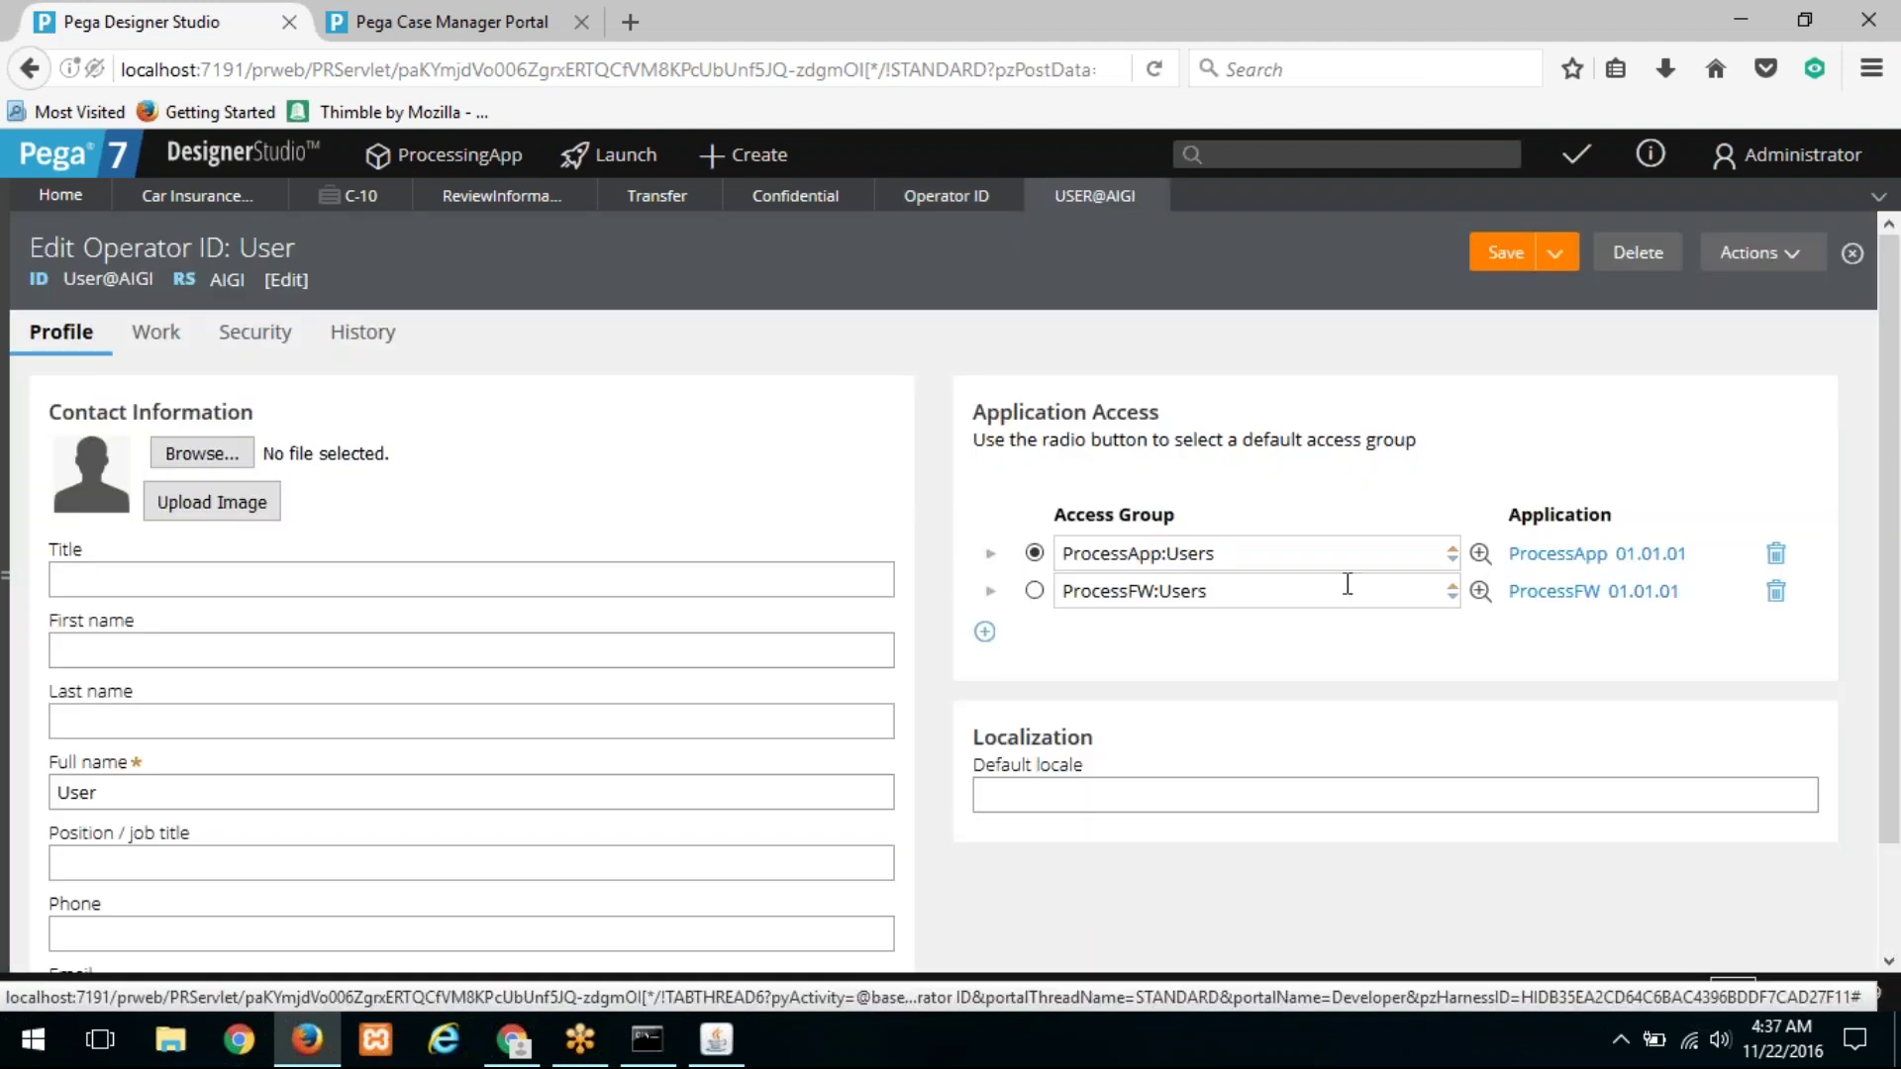
Step: Open the ProcessApp:Users access group and its ProcessApp:User access role
{"action": "left_click", "coordinate": [1480, 554]}
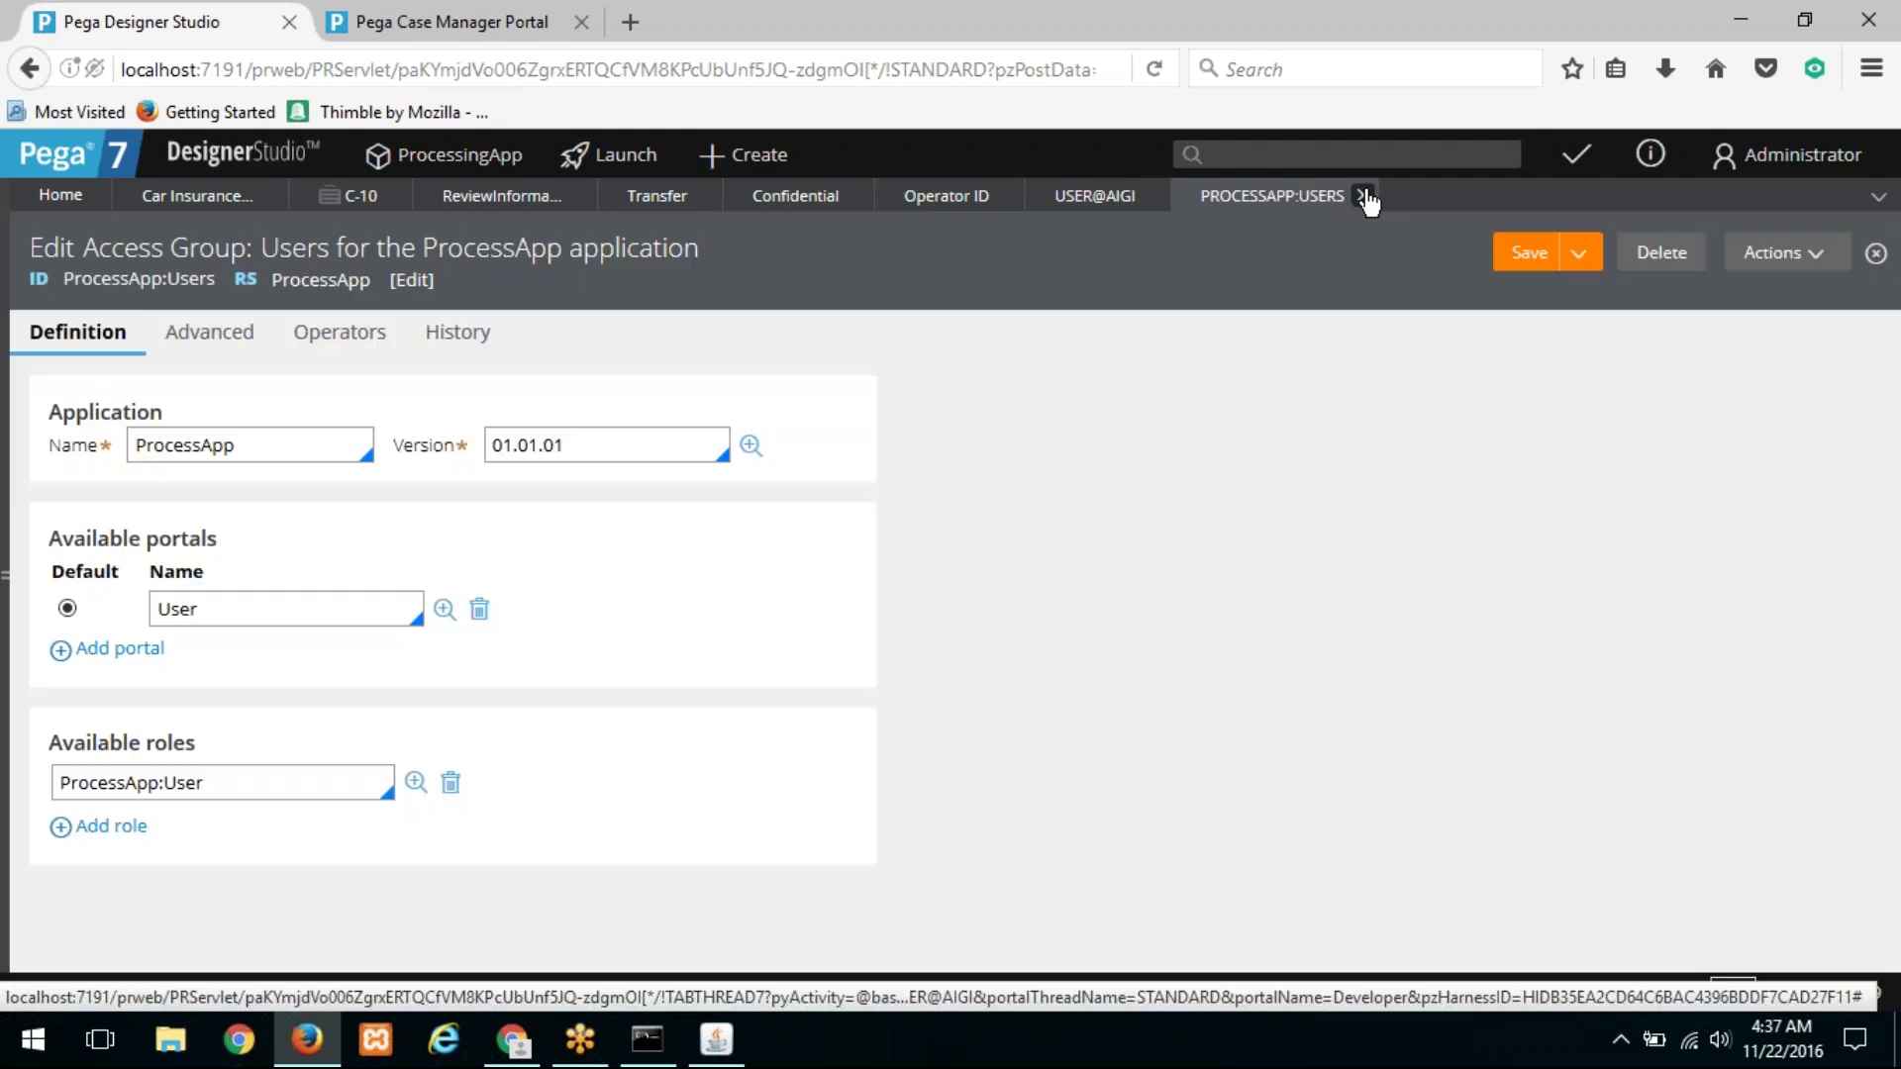
{"action": "left_click", "coordinate": [1363, 196]}
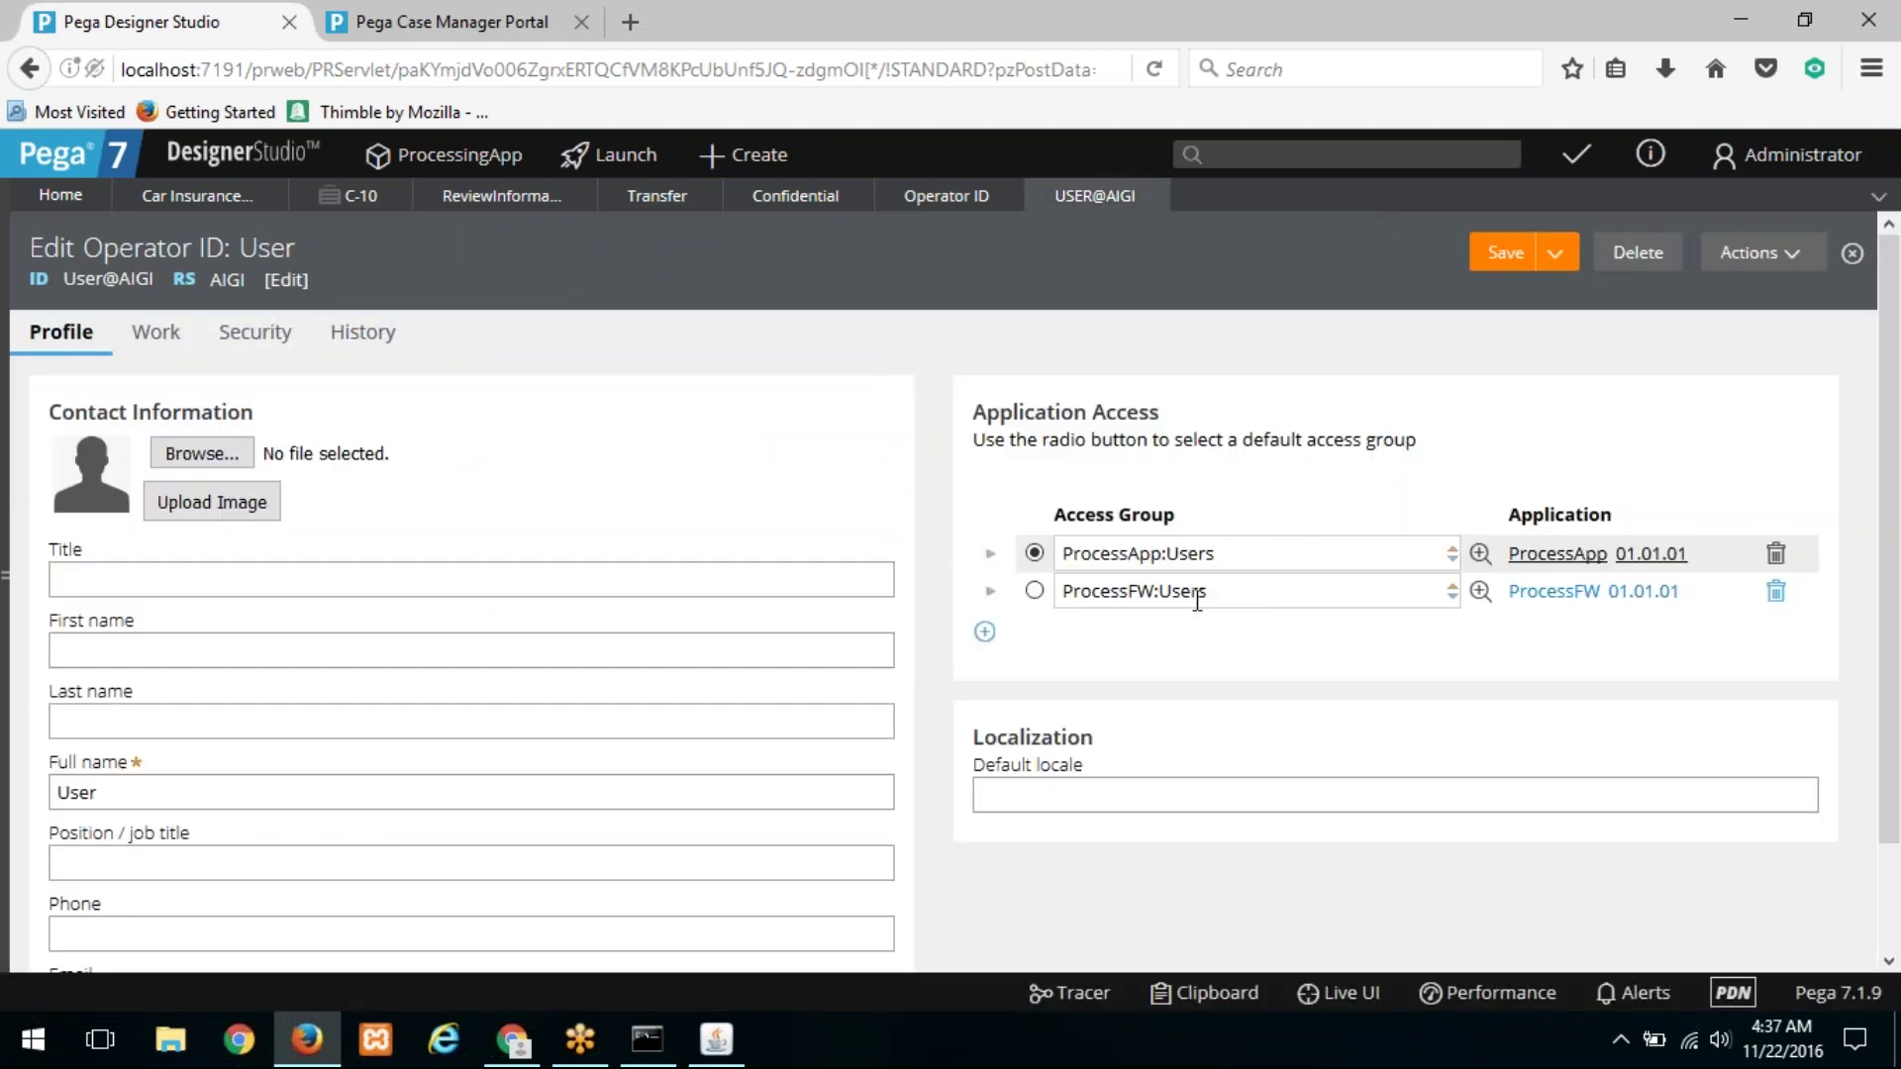
{"action": "left_click", "coordinate": [1480, 555]}
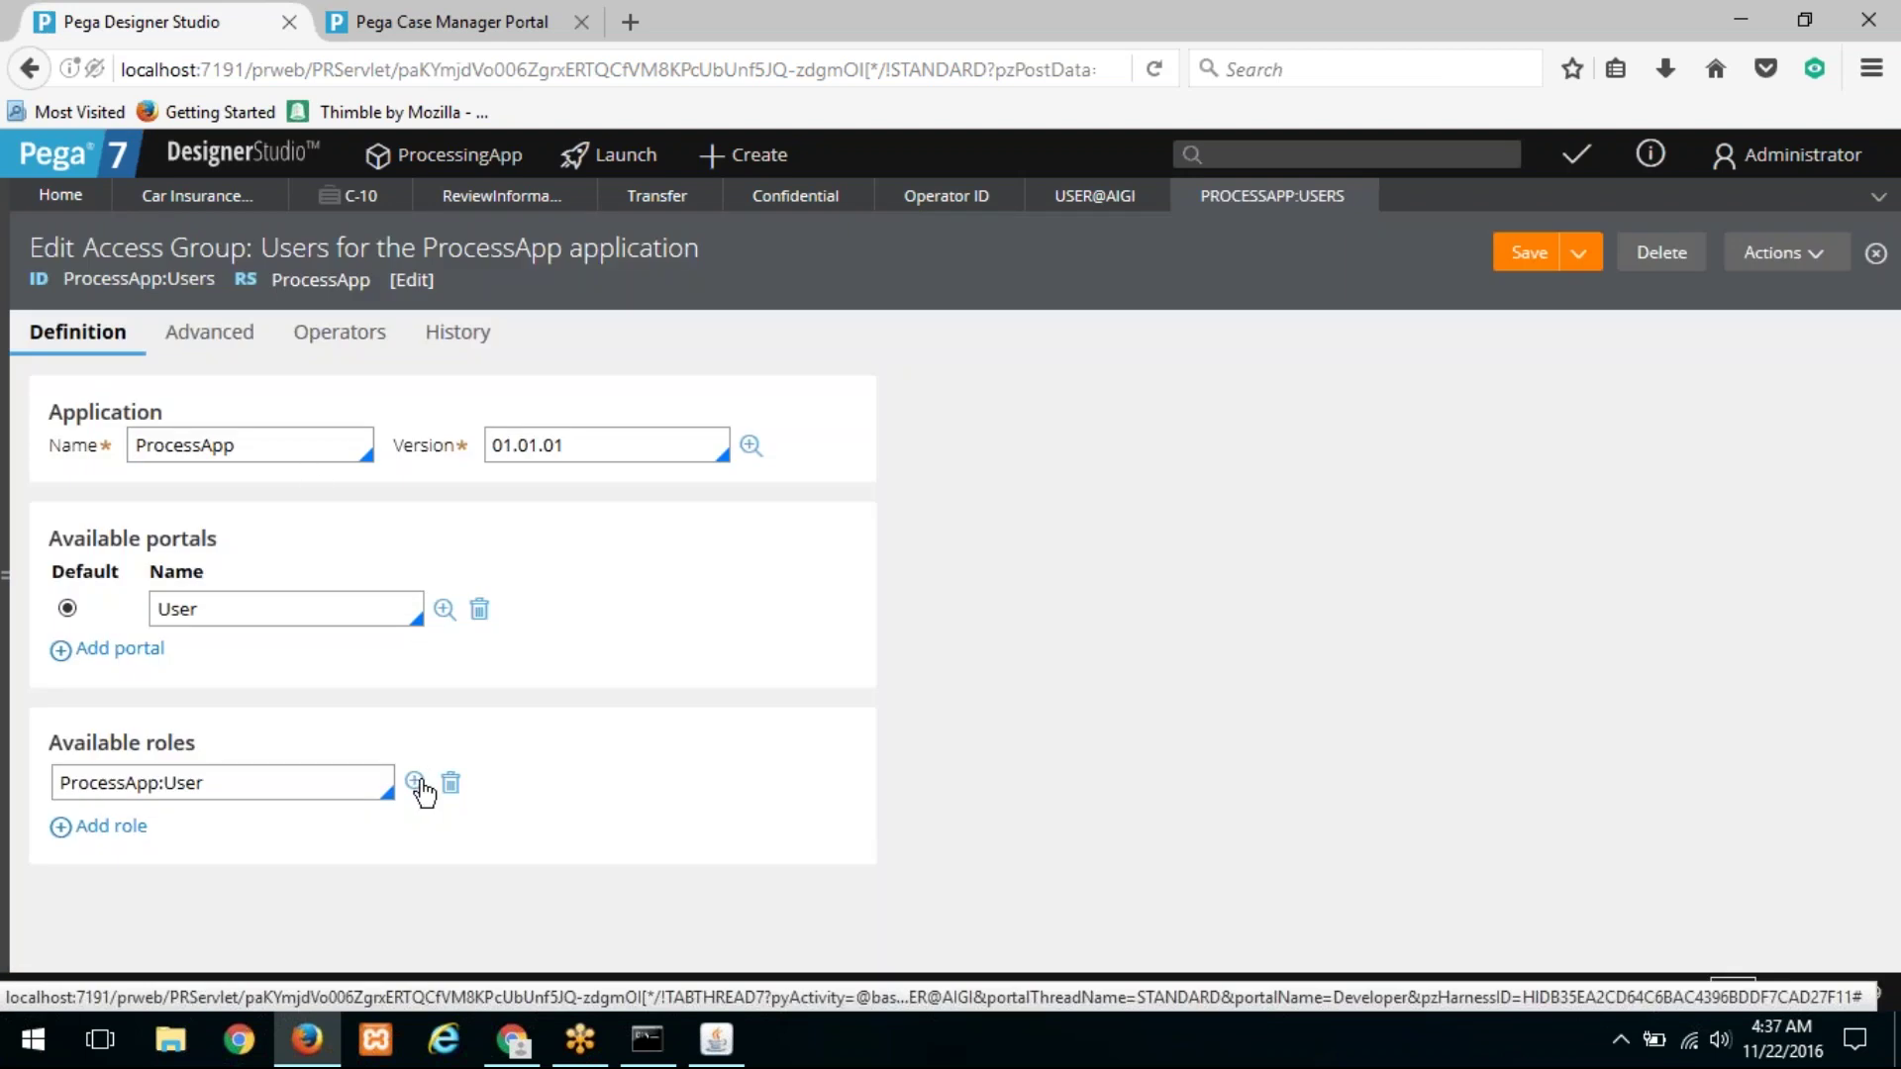
{"action": "left_click", "coordinate": [415, 782]}
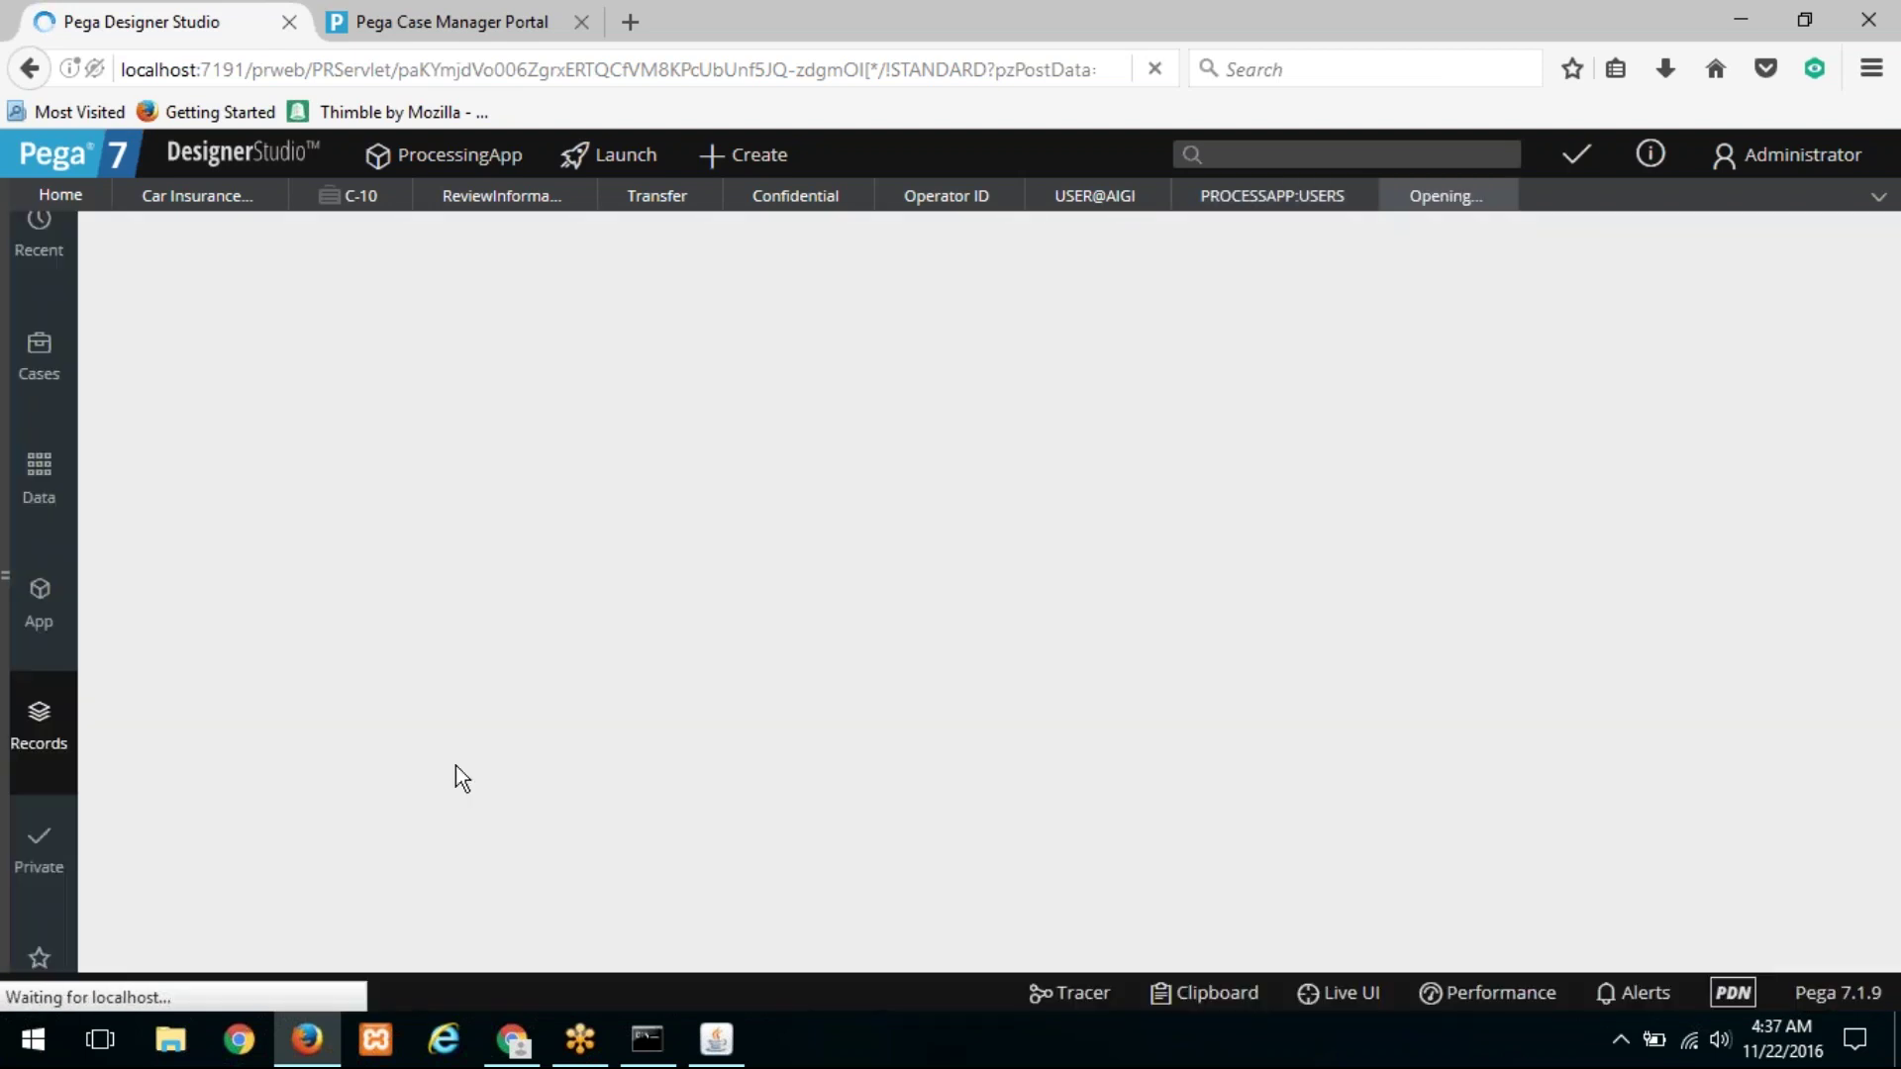
Step: Add a new access role row for class AIGI-FW-ProcessFW-Work
{"action": "scroll", "coordinate": [467, 614], "scroll_direction": "down", "scroll_amount": 10}
{"action": "scroll", "coordinate": [323, 771], "scroll_direction": "down", "scroll_amount": 10}
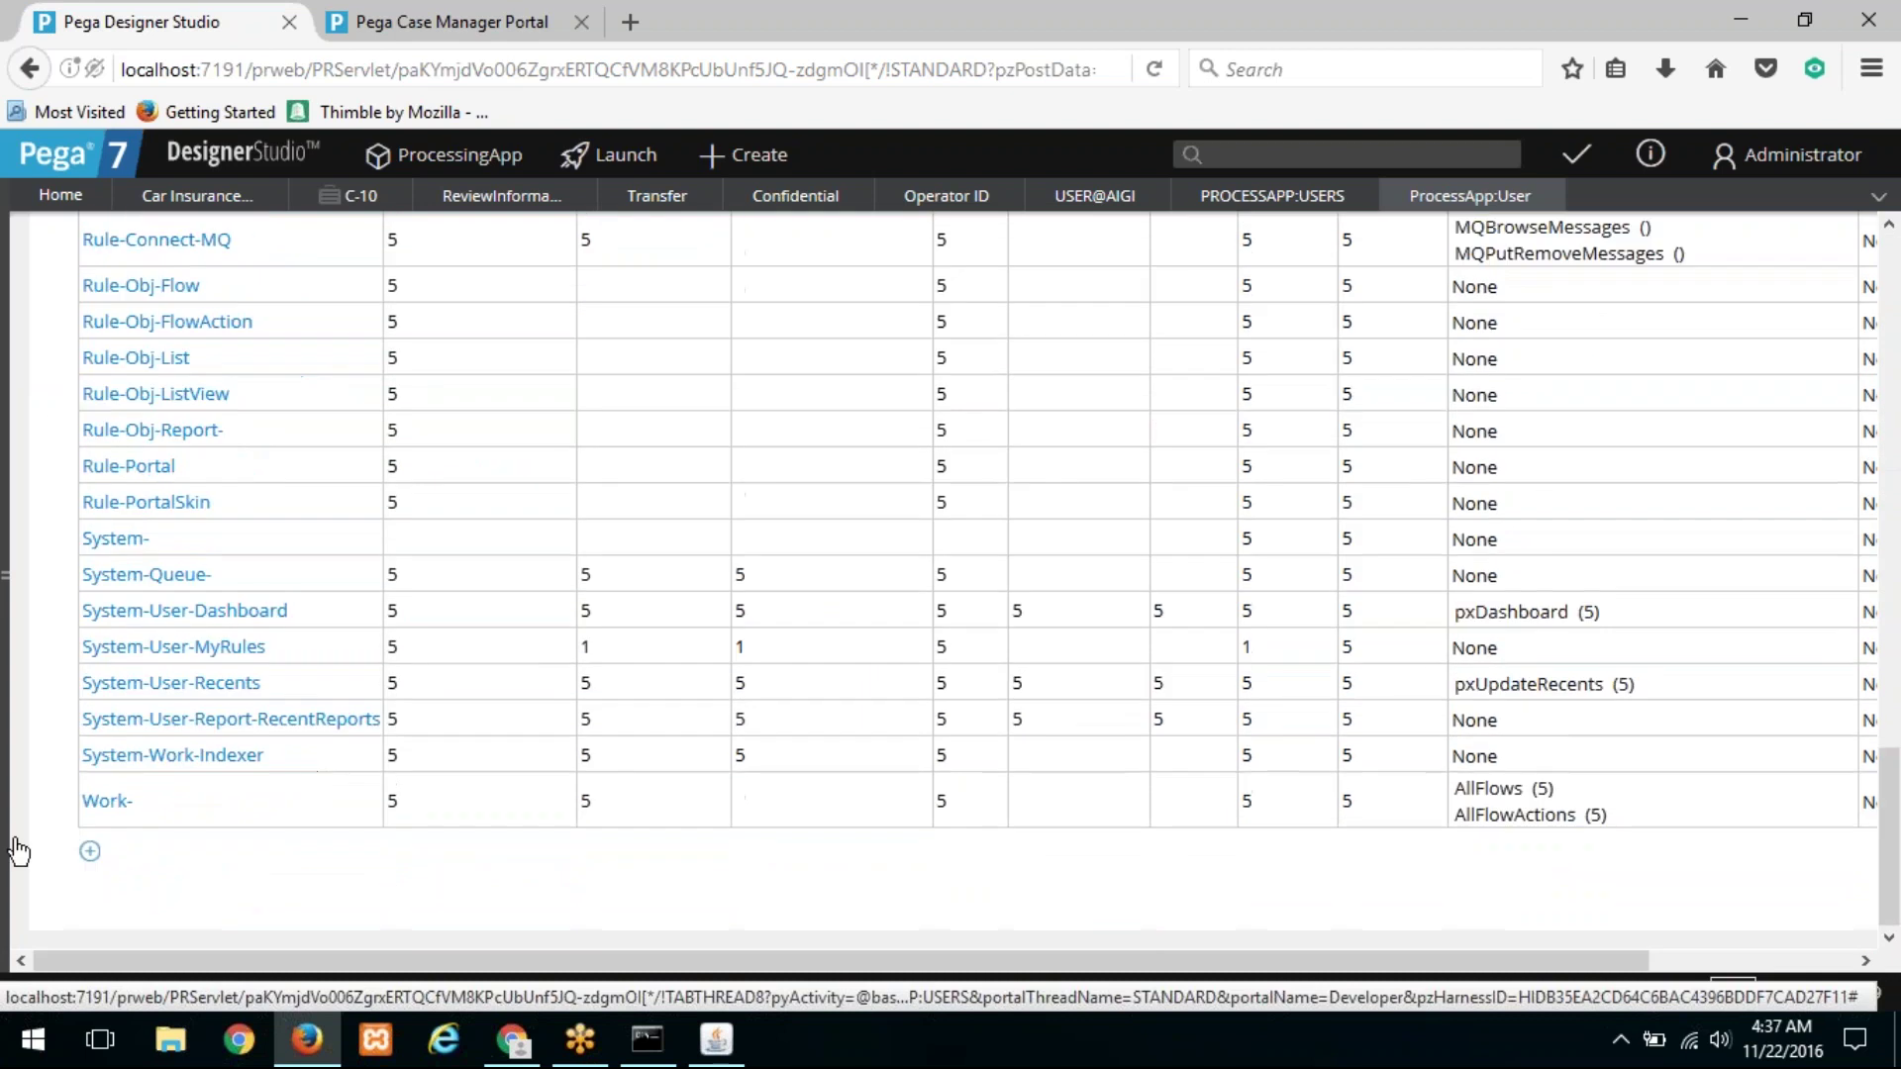
{"action": "left_click", "coordinate": [92, 852]}
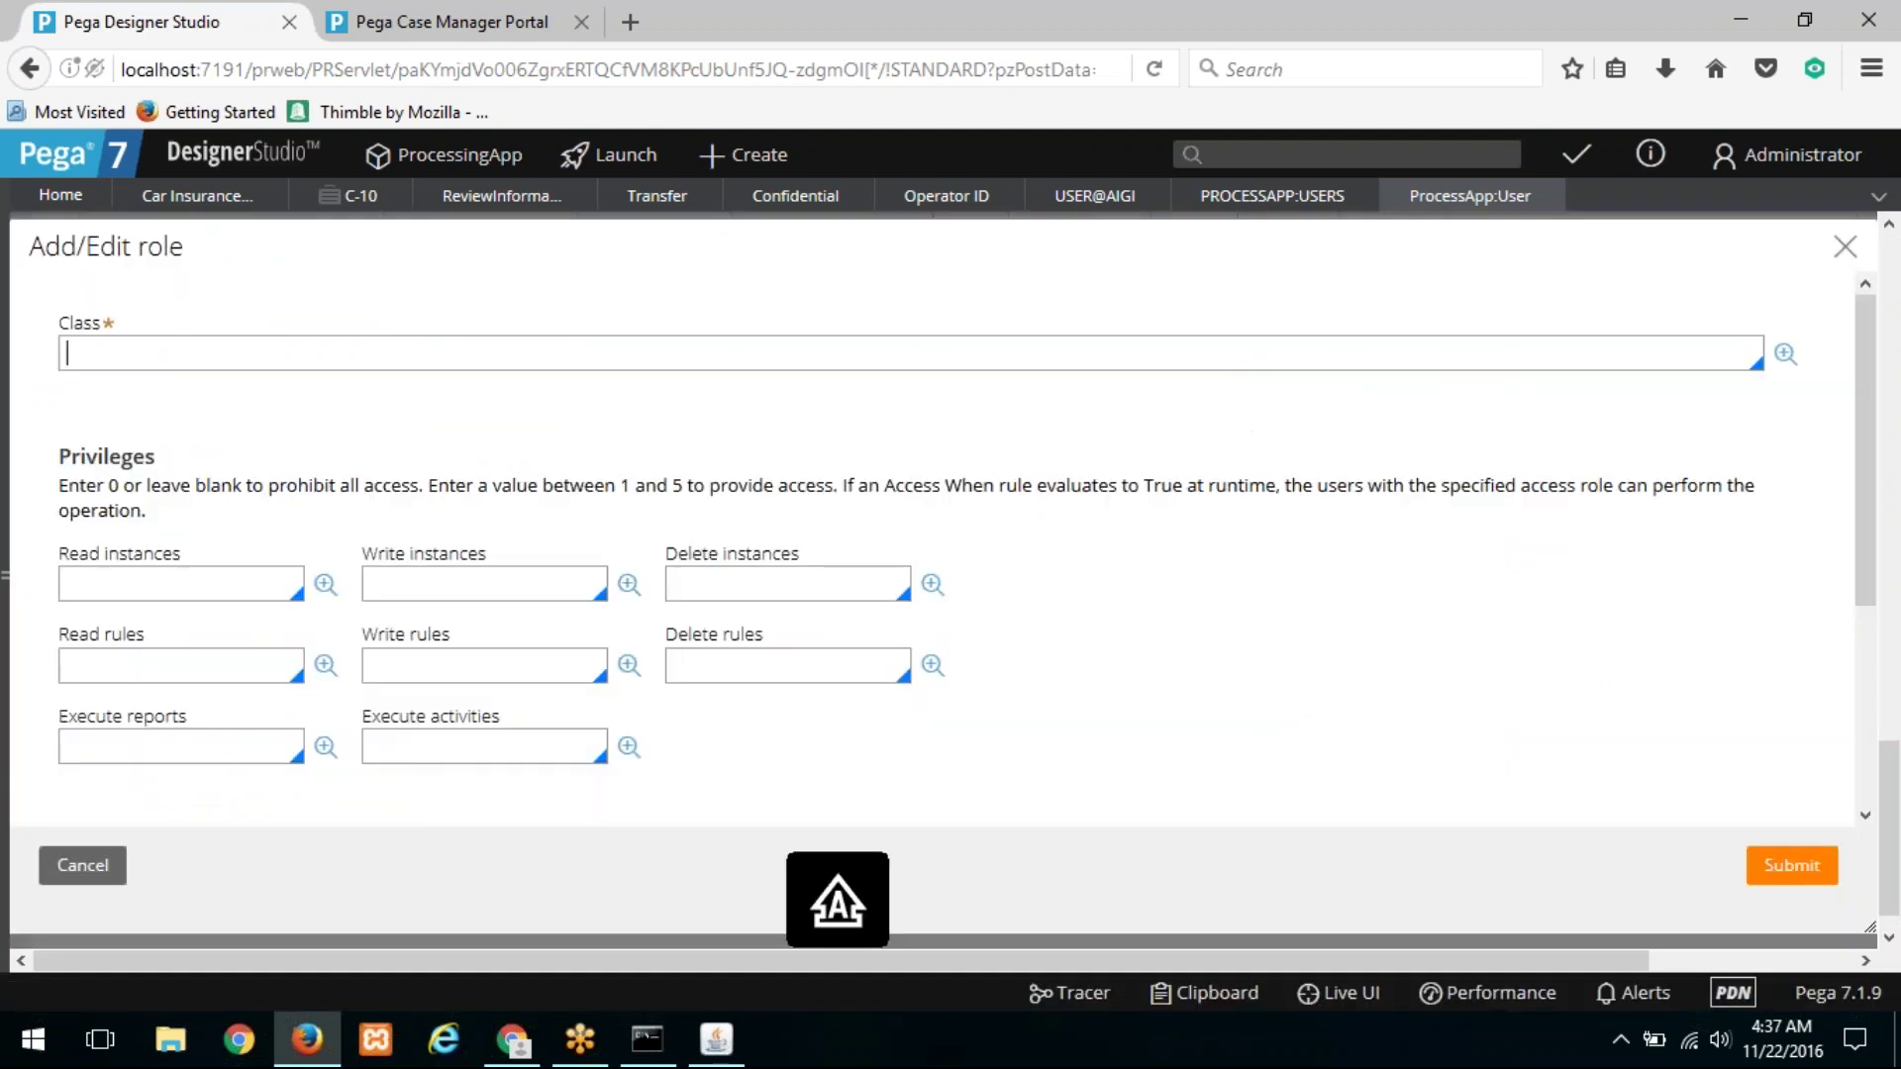
{"action": "type", "text": "Al"}
{"action": "type", "text": "GI-FW"}
{"action": "key", "text": "Down"}
{"action": "key", "text": "Down"}
{"action": "key", "text": "Down"}
{"action": "key", "text": "Down"}
{"action": "key", "text": "Return"}
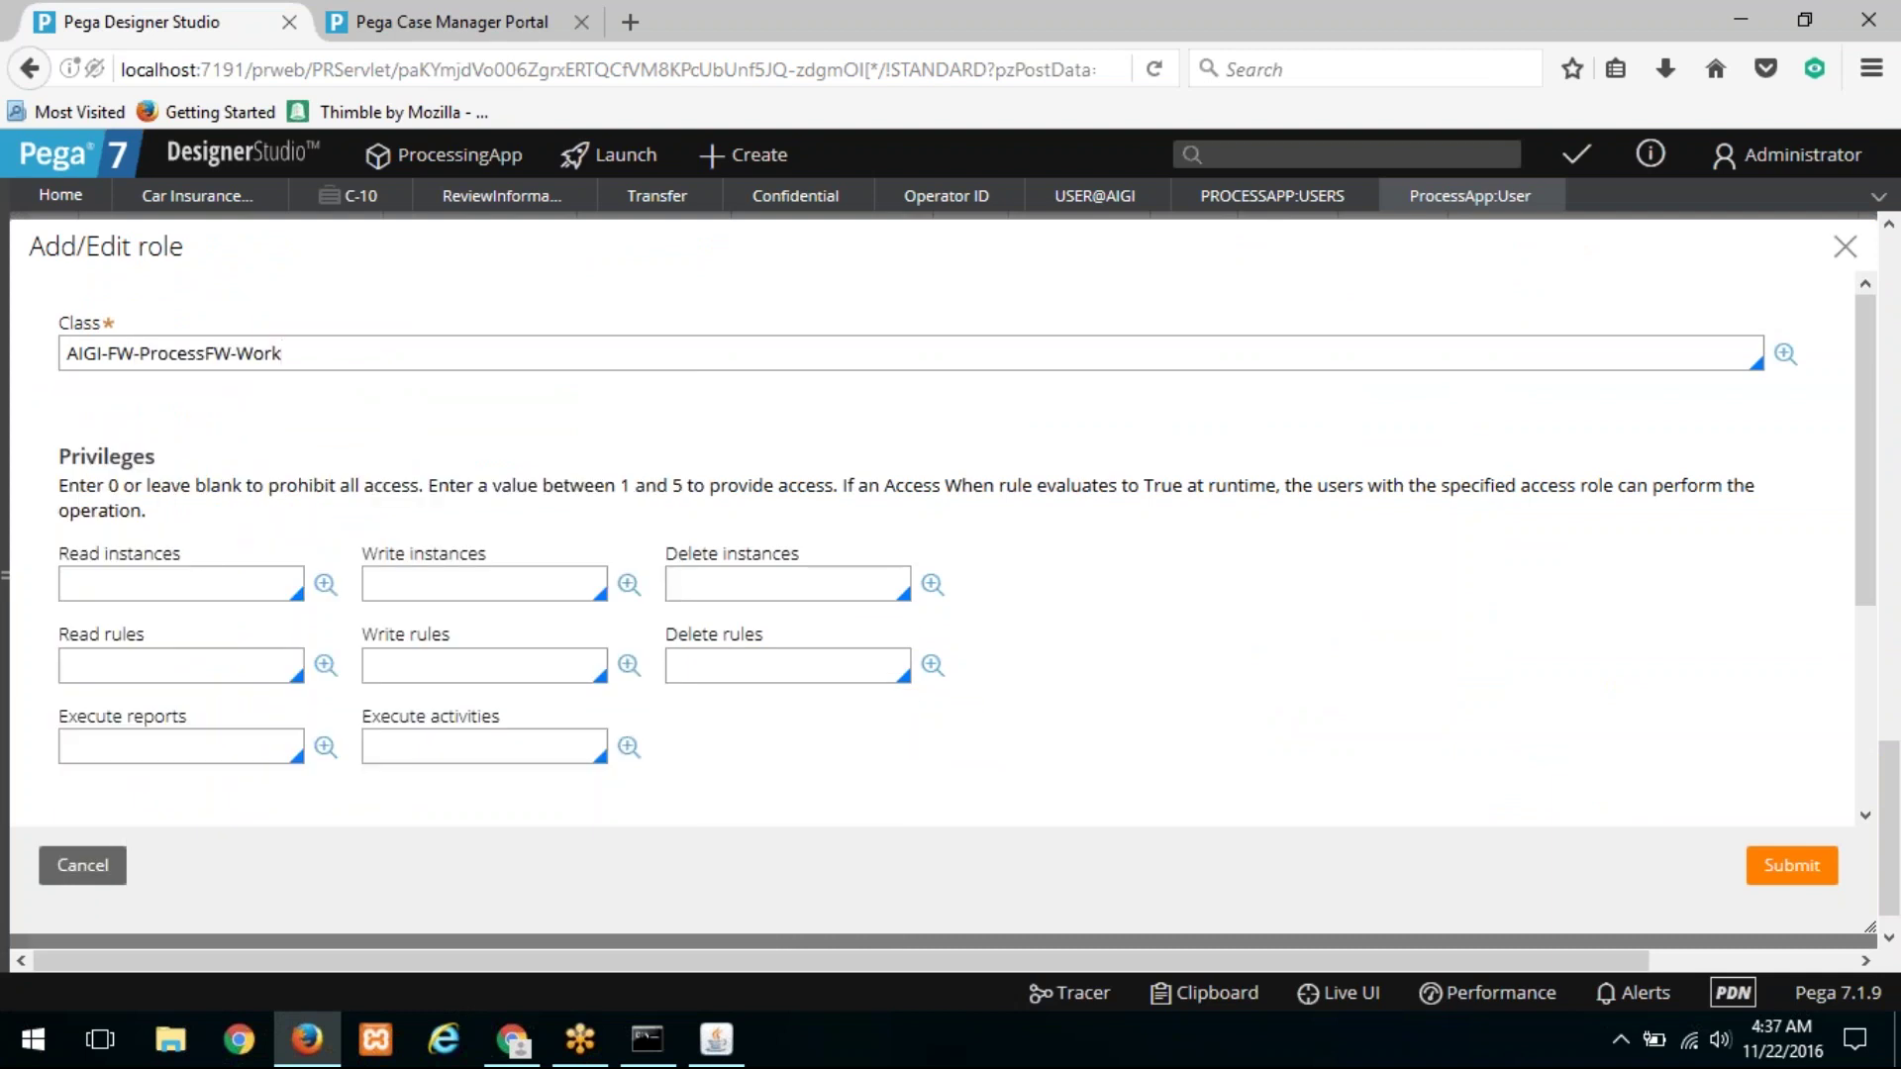
Step: Set every instance and rule access level for the class to 5
{"action": "left_click", "coordinate": [202, 595]}
{"action": "type", "text": "5"}
{"action": "key", "text": "Tab"}
{"action": "type", "text": "5"}
{"action": "key", "text": "Tab"}
{"action": "type", "text": "5"}
{"action": "key", "text": "Tab"}
{"action": "type", "text": "5"}
{"action": "key", "text": "Tab"}
{"action": "key", "text": "Tab"}
{"action": "key", "text": "Tab"}
{"action": "left_click", "coordinate": [383, 661]}
{"action": "type", "text": "5"}
{"action": "key", "text": "Tab"}
{"action": "key", "text": "Tab"}
{"action": "type", "text": "5"}
{"action": "key", "text": "Tab"}
{"action": "key", "text": "Tab"}
{"action": "type", "text": "5"}
{"action": "key", "text": "Tab"}
{"action": "key", "text": "Tab"}
{"action": "type", "text": "5"}
Step: Add privilege CanViewConfidentialFiles at level 5, submit the row, and save the role
{"action": "scroll", "coordinate": [640, 671], "scroll_direction": "down", "scroll_amount": 5}
{"action": "left_click", "coordinate": [319, 705]}
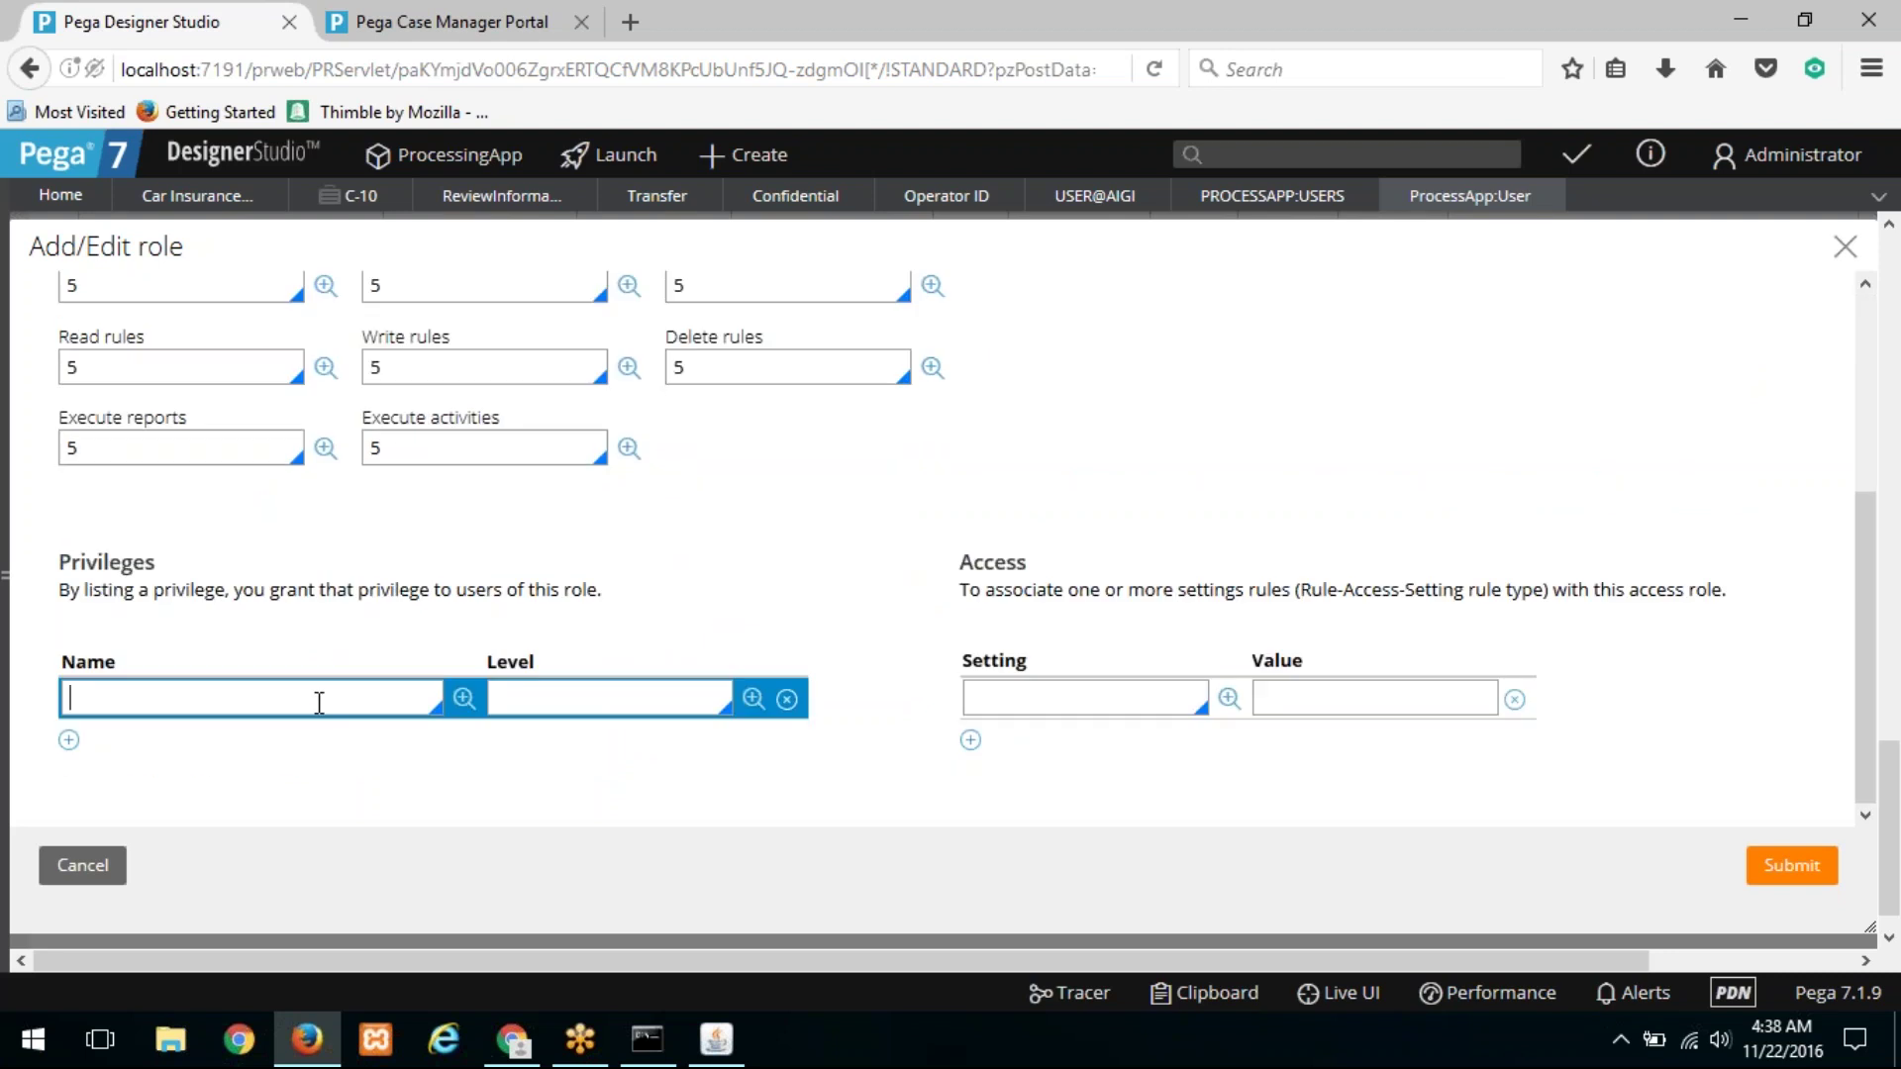
{"action": "type", "text": "CanViewConfidentialFiles"}
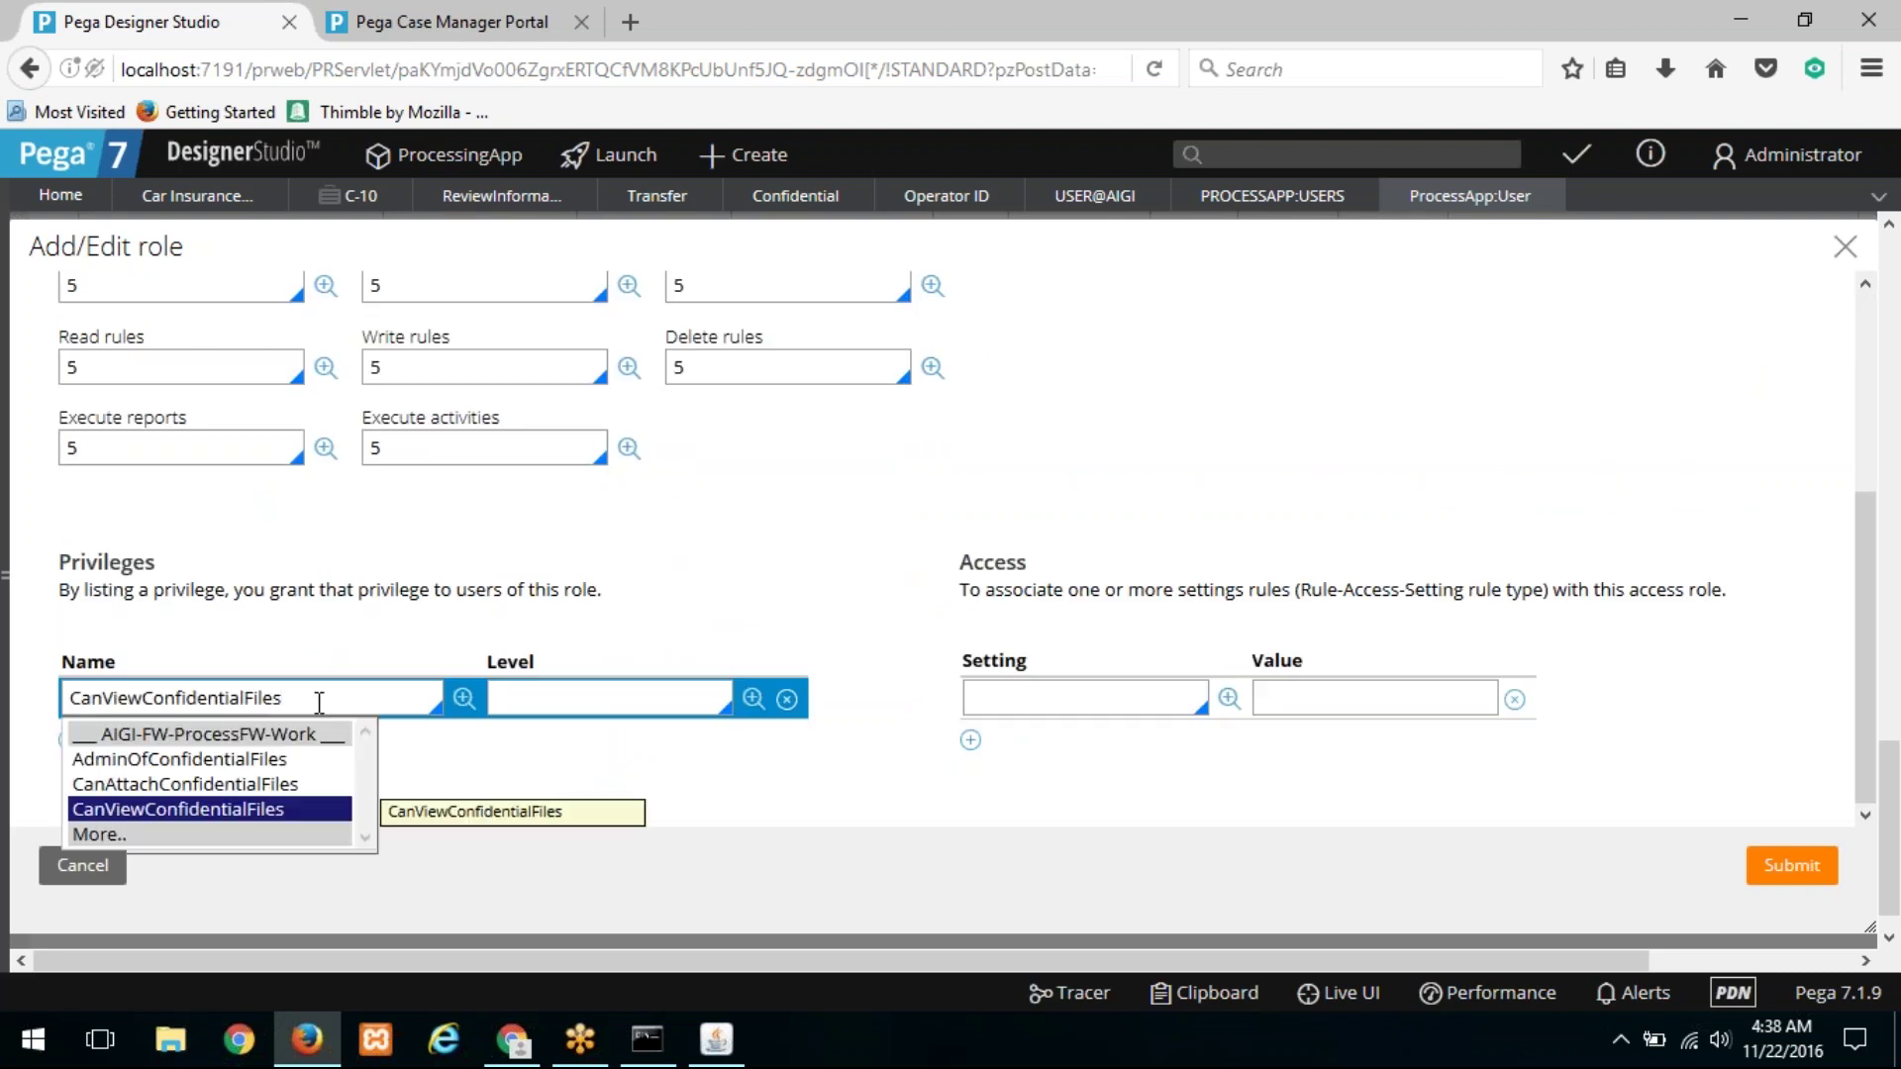
{"action": "left_click", "coordinate": [658, 698]}
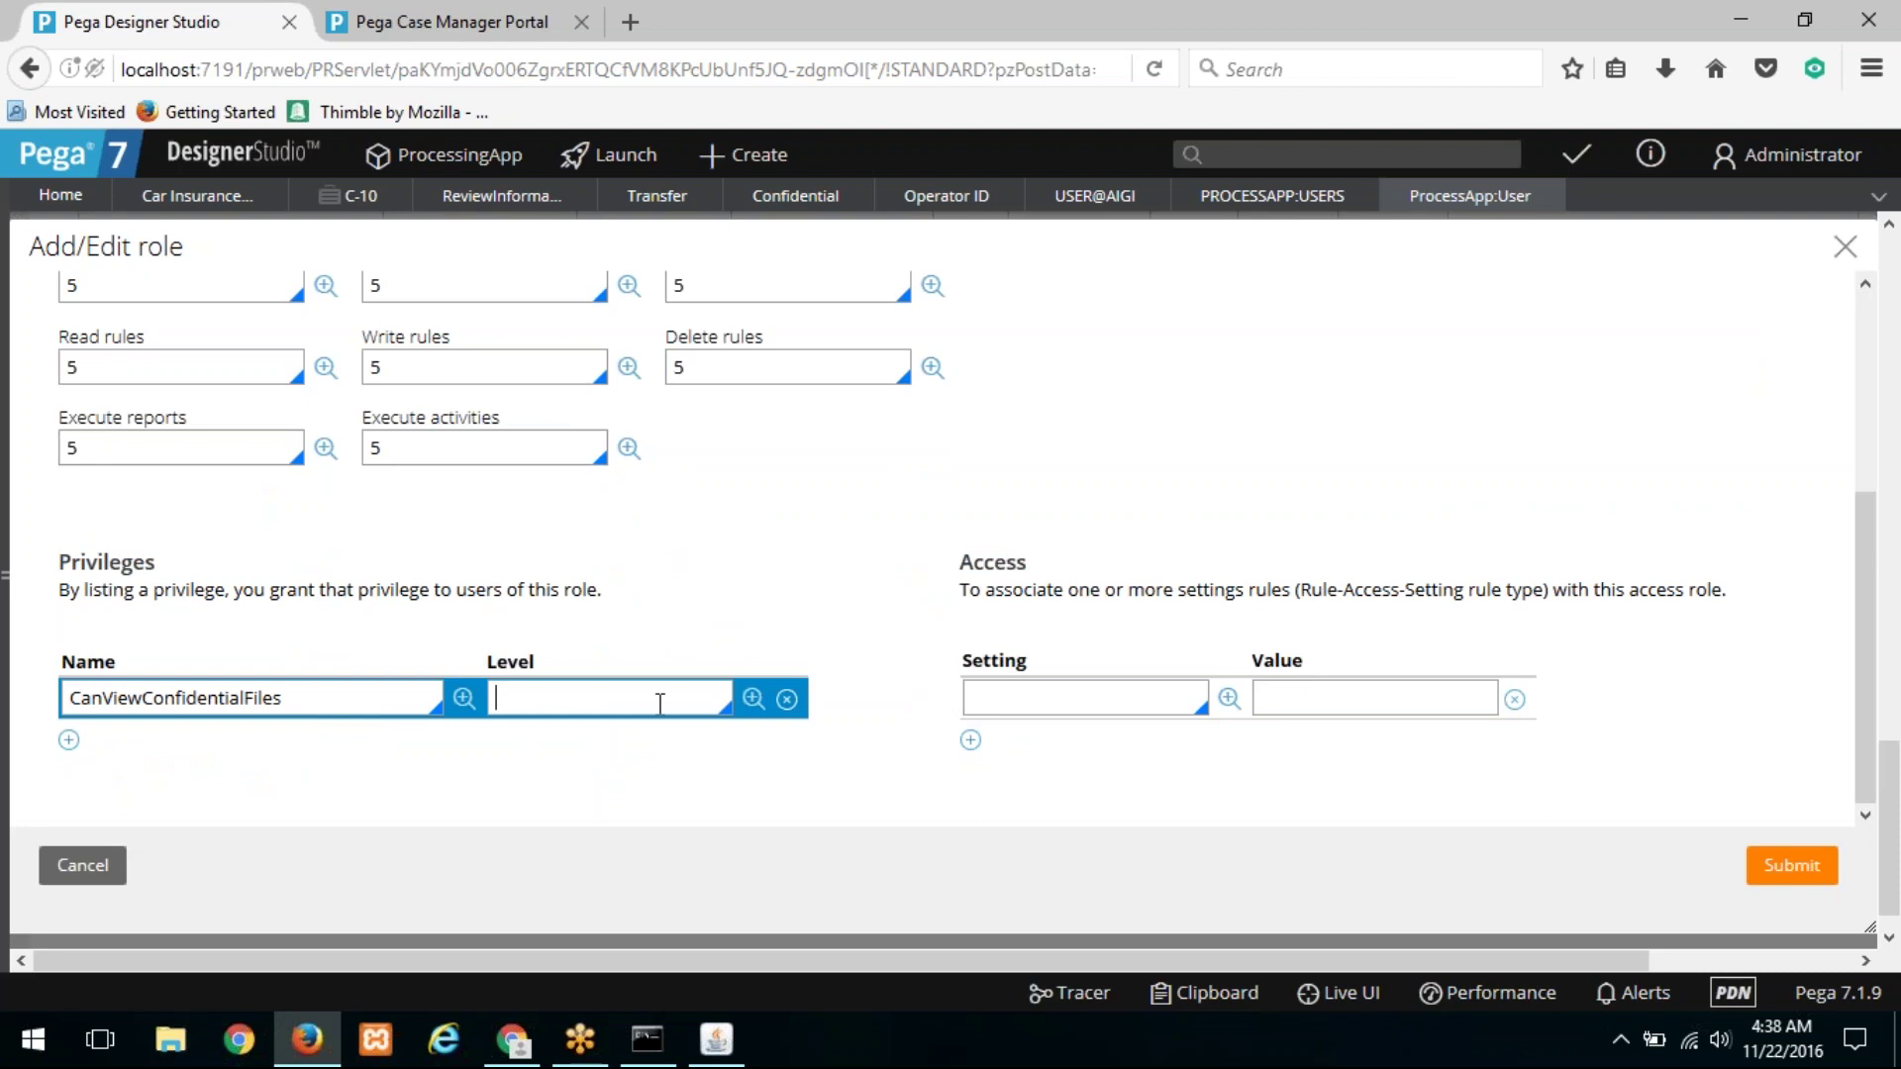
{"action": "type", "text": "5"}
{"action": "left_click", "coordinate": [1778, 874]}
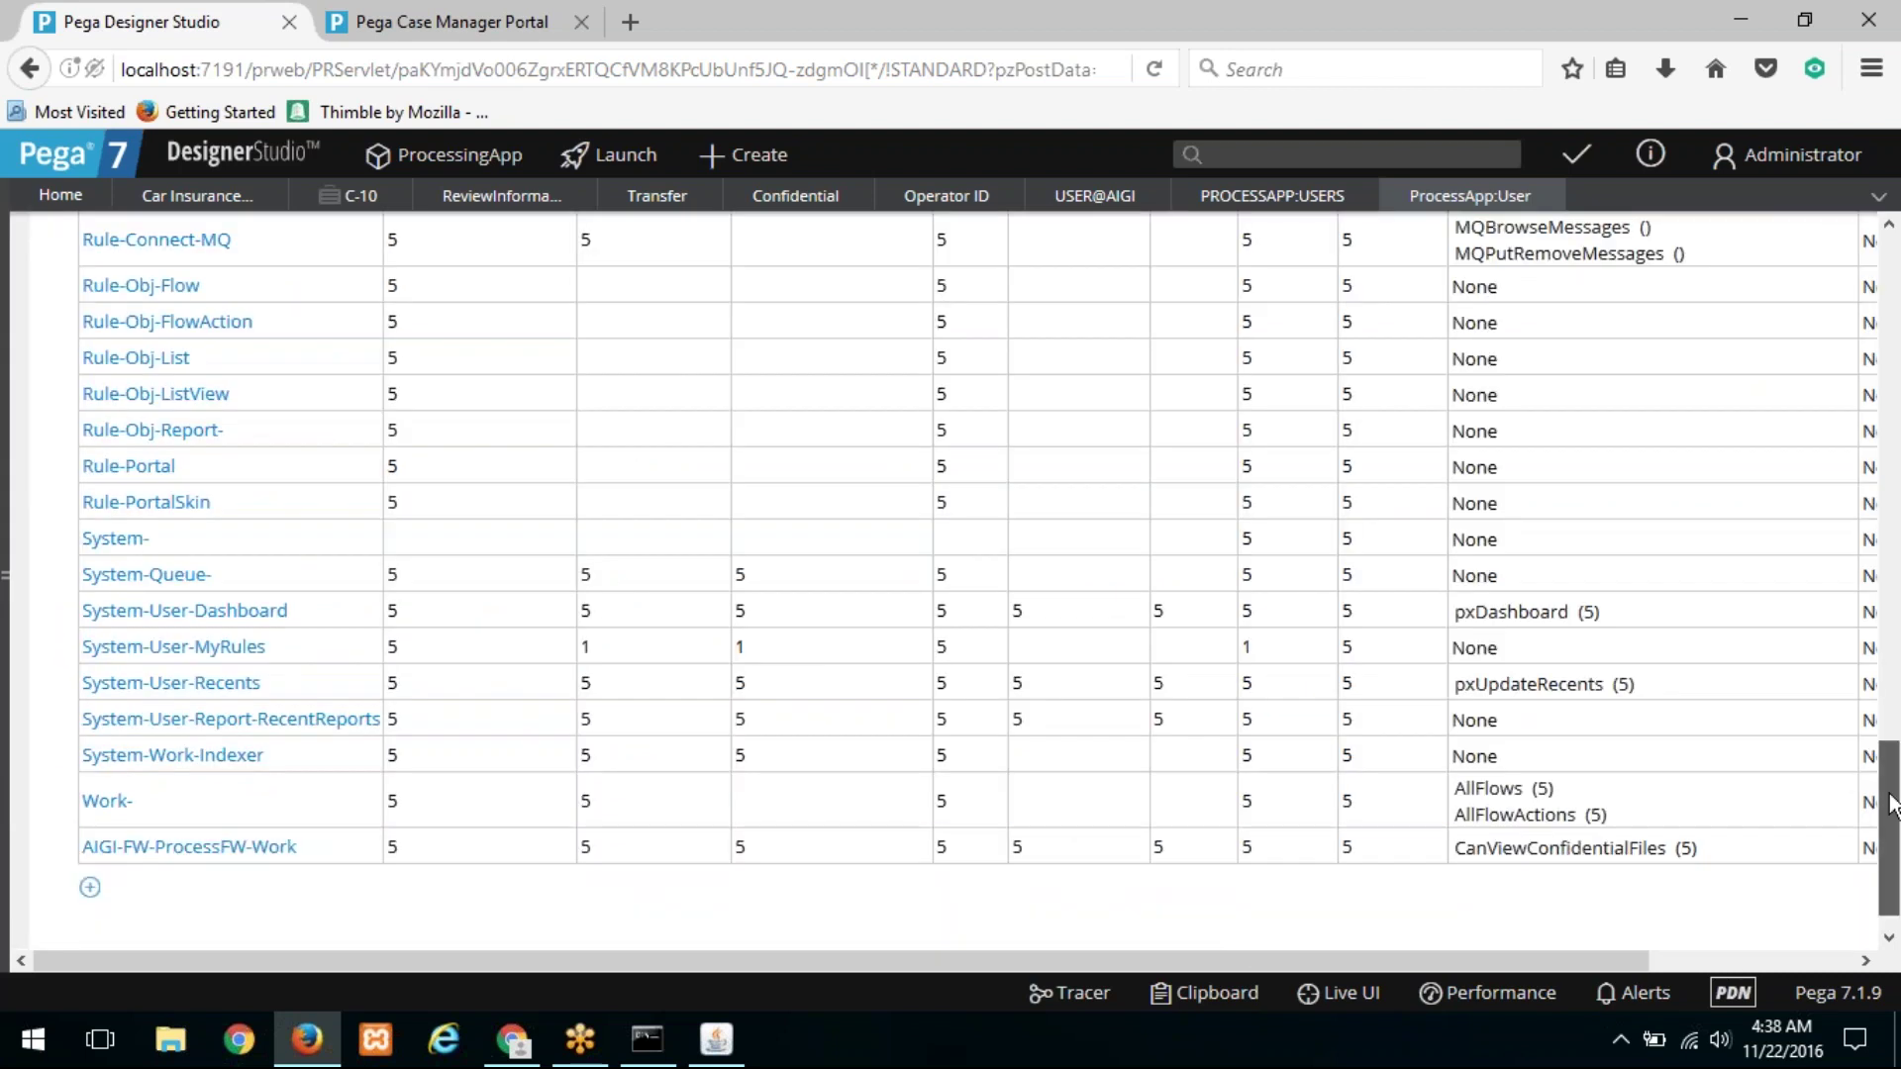
{"action": "left_click_drag", "start_coordinate": [1891, 802], "coordinate": [1887, 288]}
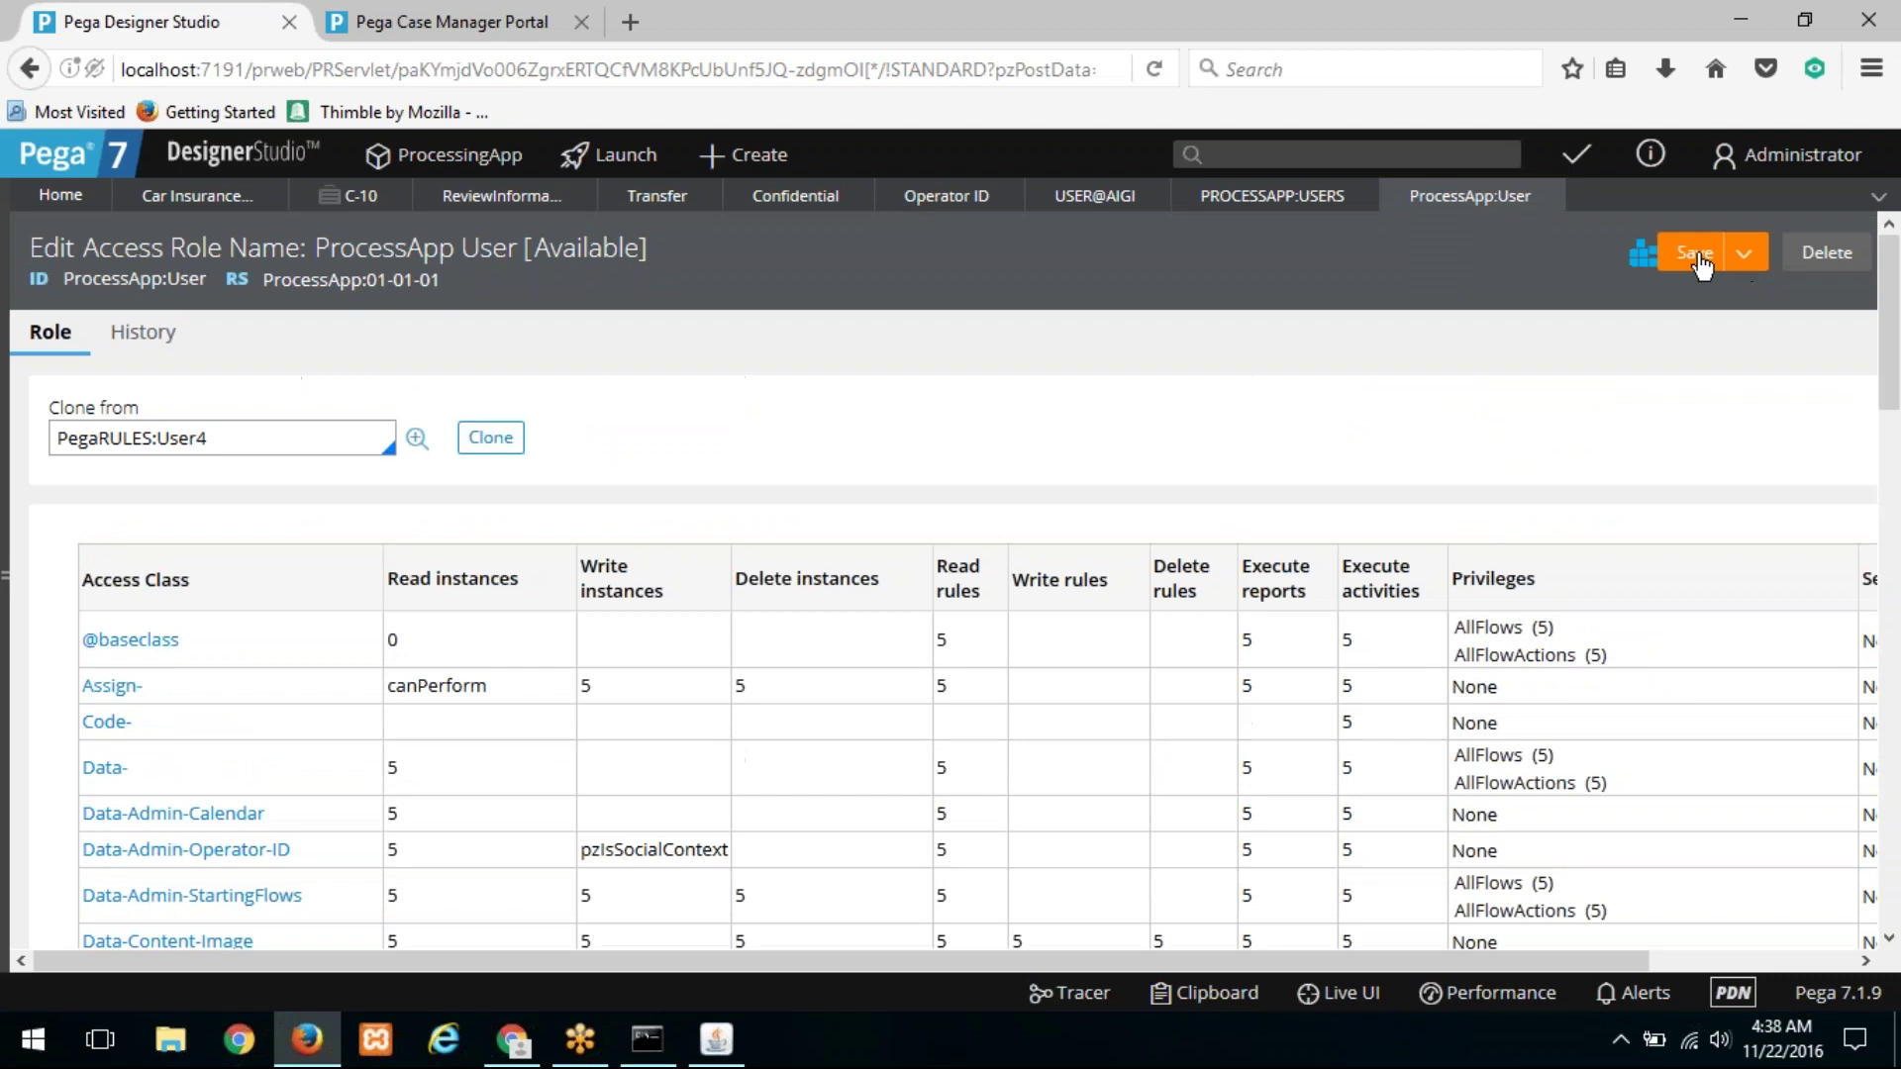
{"action": "left_click", "coordinate": [1695, 256]}
{"action": "left_click", "coordinate": [535, 1019]}
Step: Log off and back in, open C-10, and open its confidential customer concern attachment
{"action": "left_click", "coordinate": [1854, 137]}
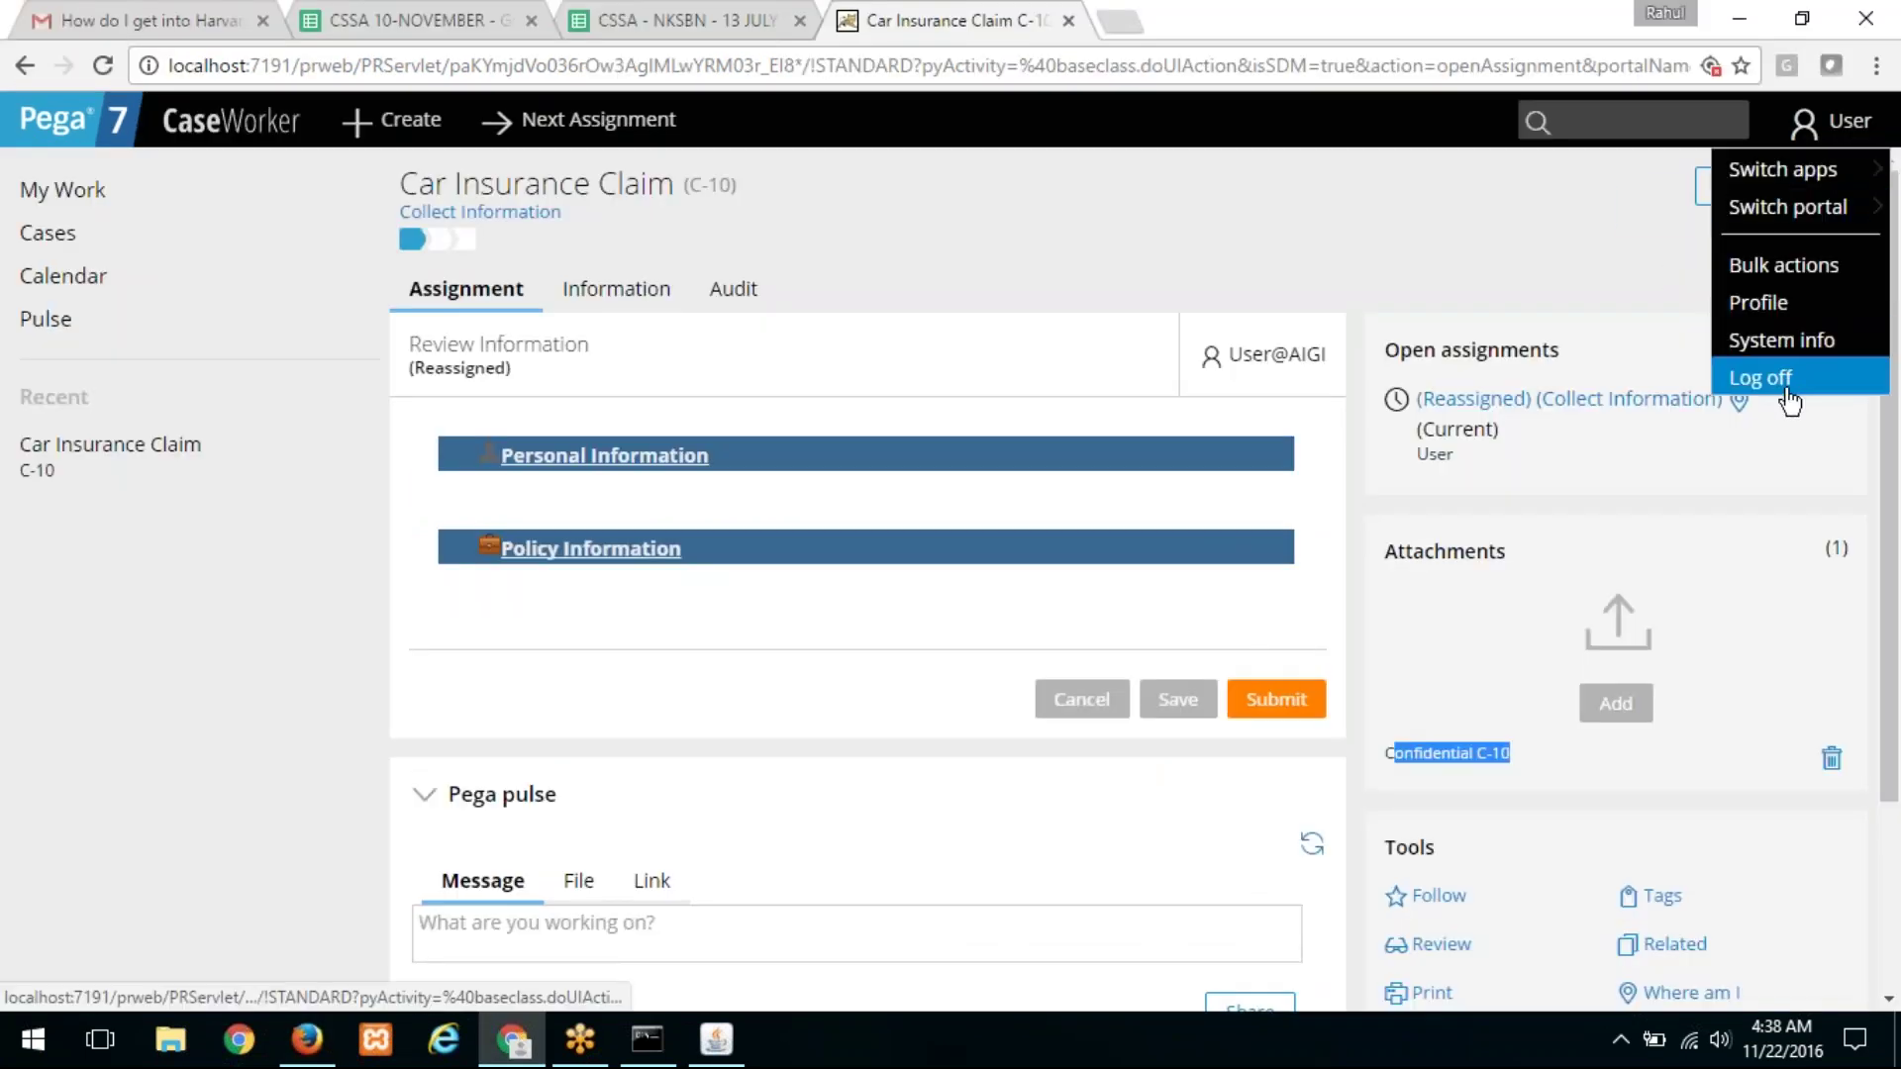
{"action": "left_click", "coordinate": [1773, 379]}
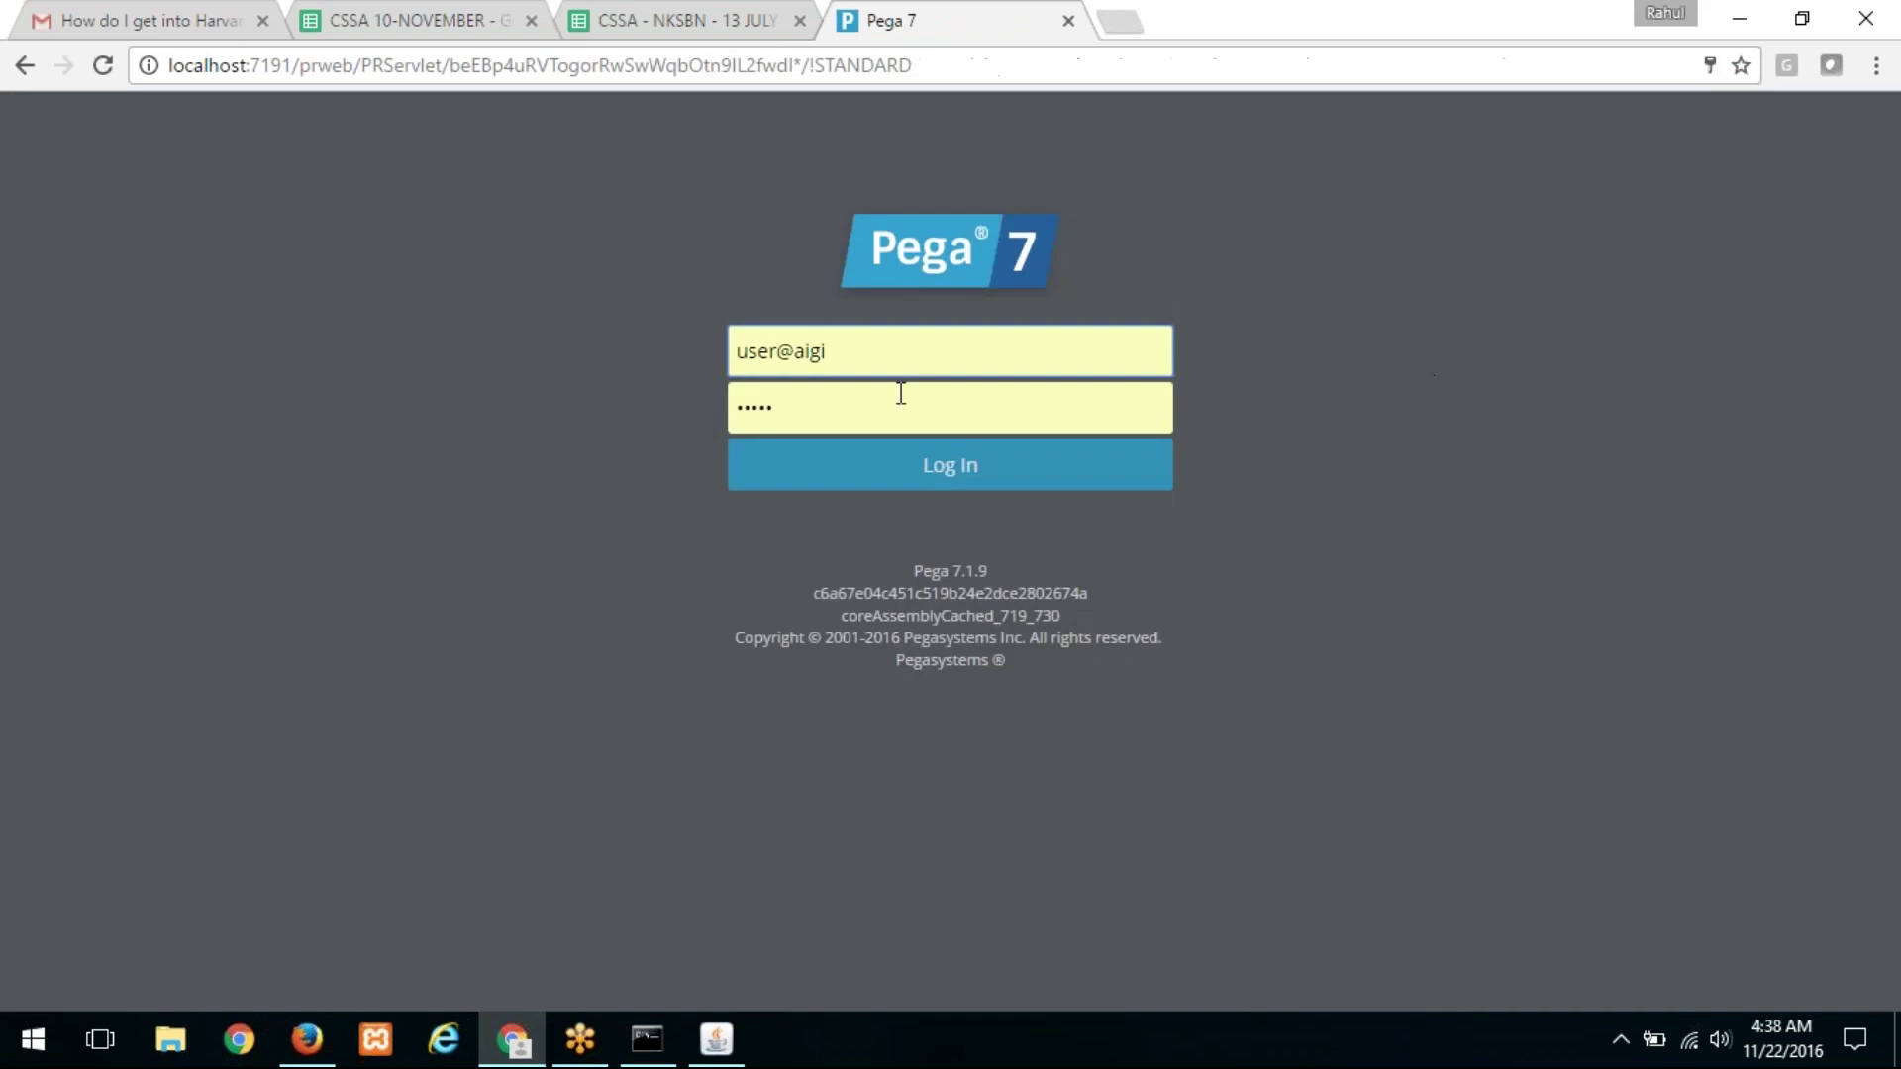
{"action": "left_click", "coordinate": [900, 466]}
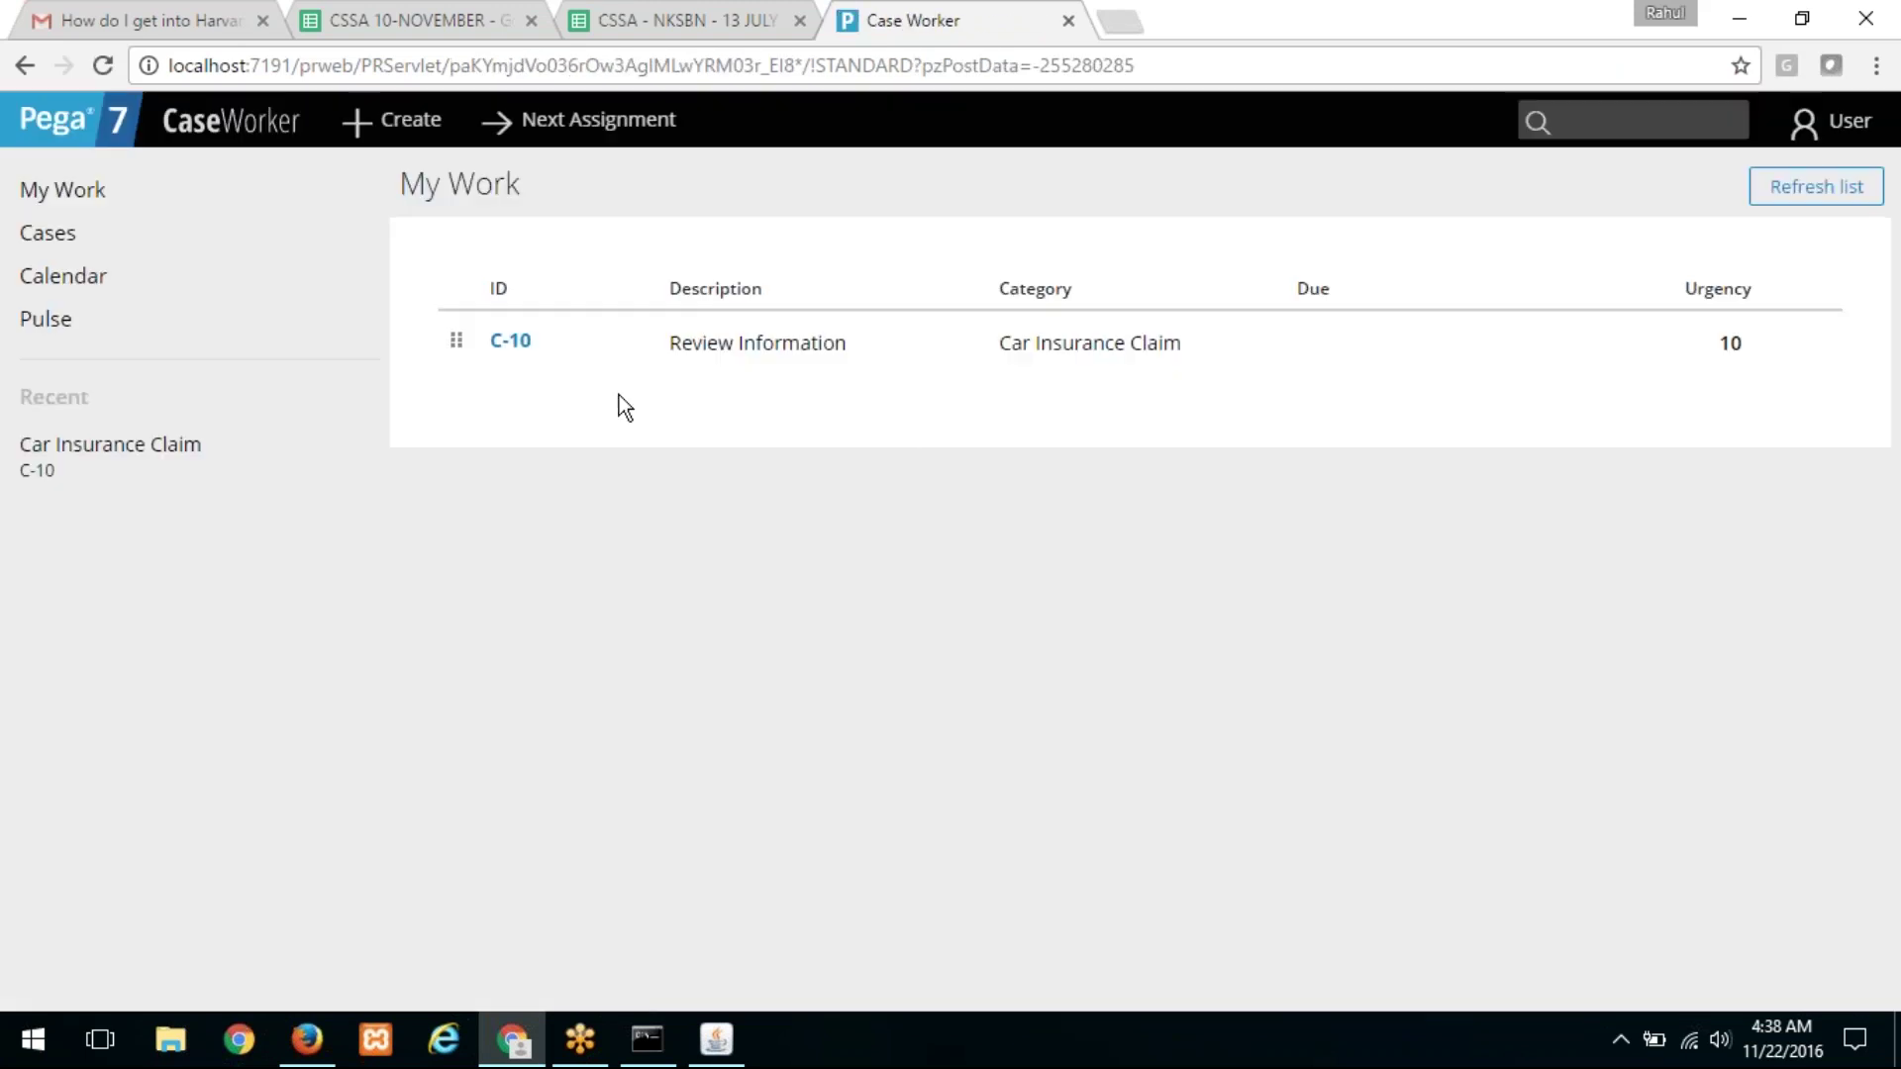
{"action": "left_click", "coordinate": [515, 344]}
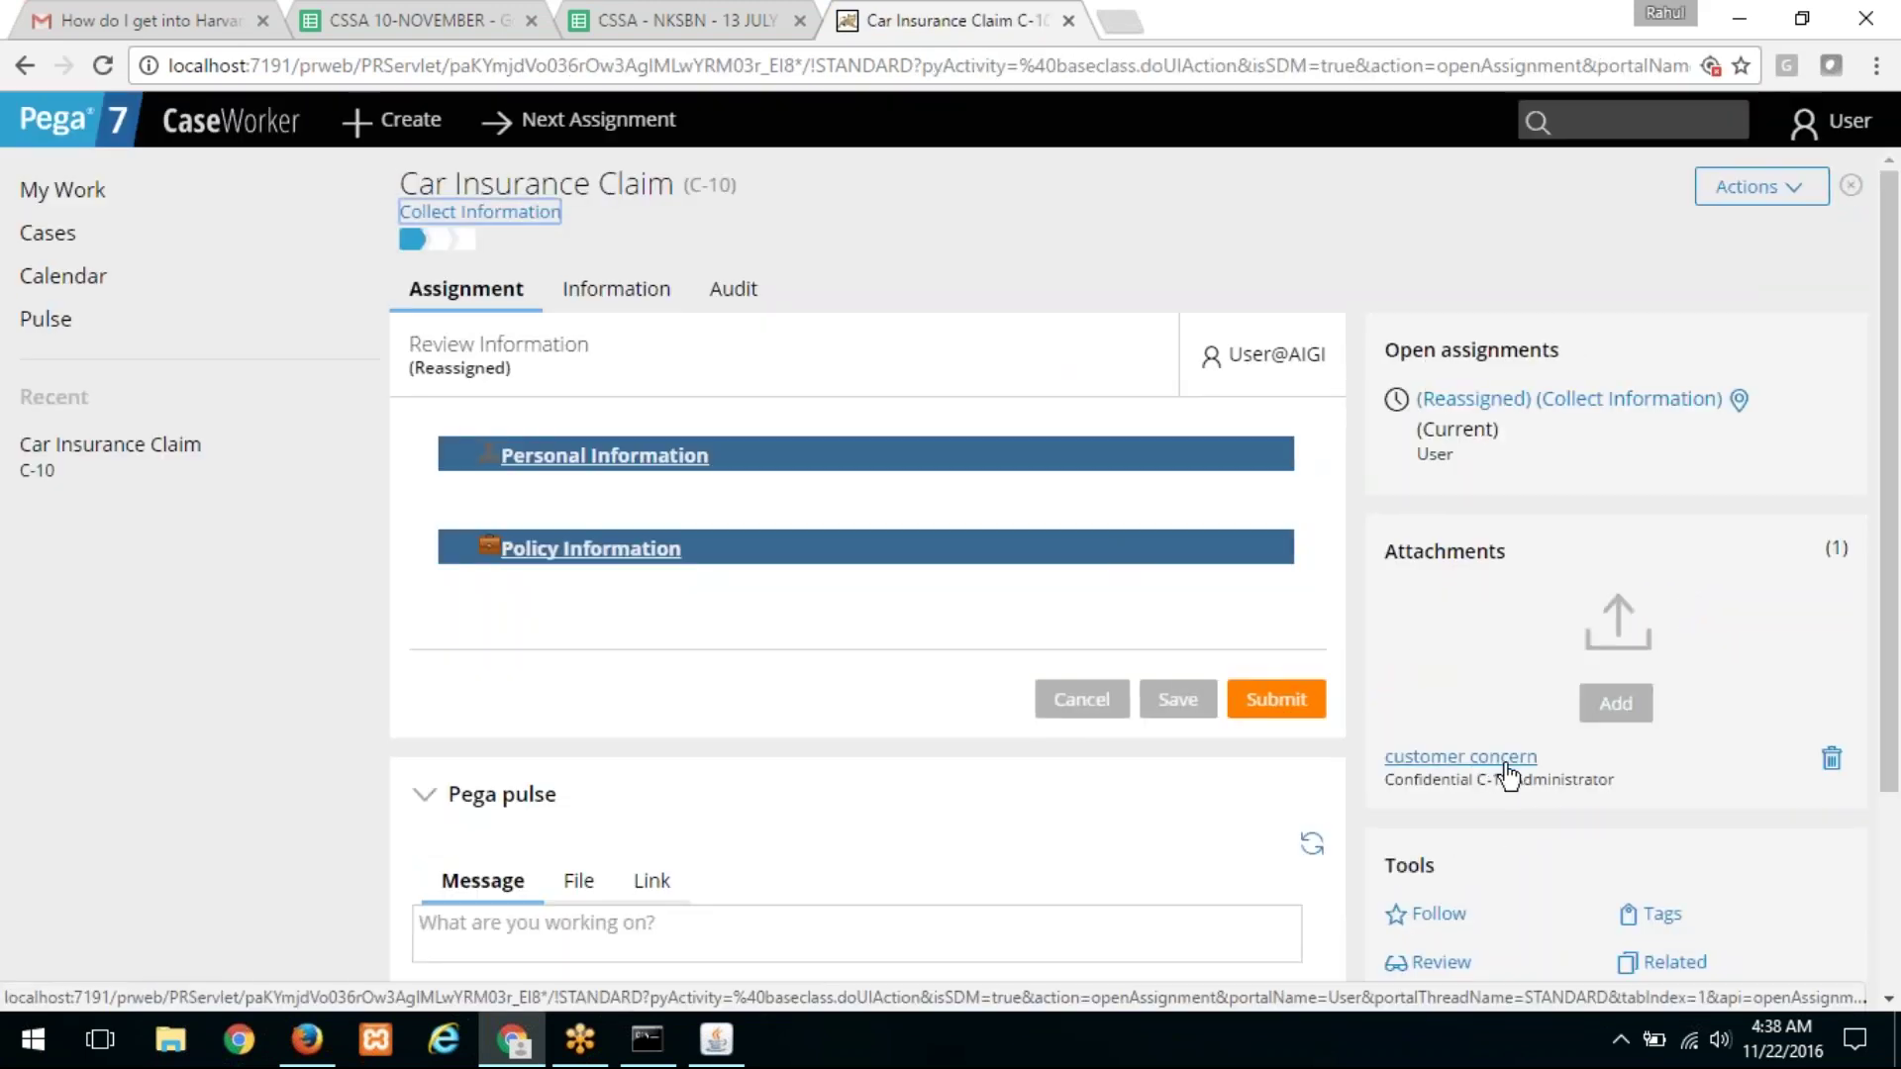
{"action": "left_click_drag", "start_coordinate": [1562, 772], "coordinate": [1386, 773]}
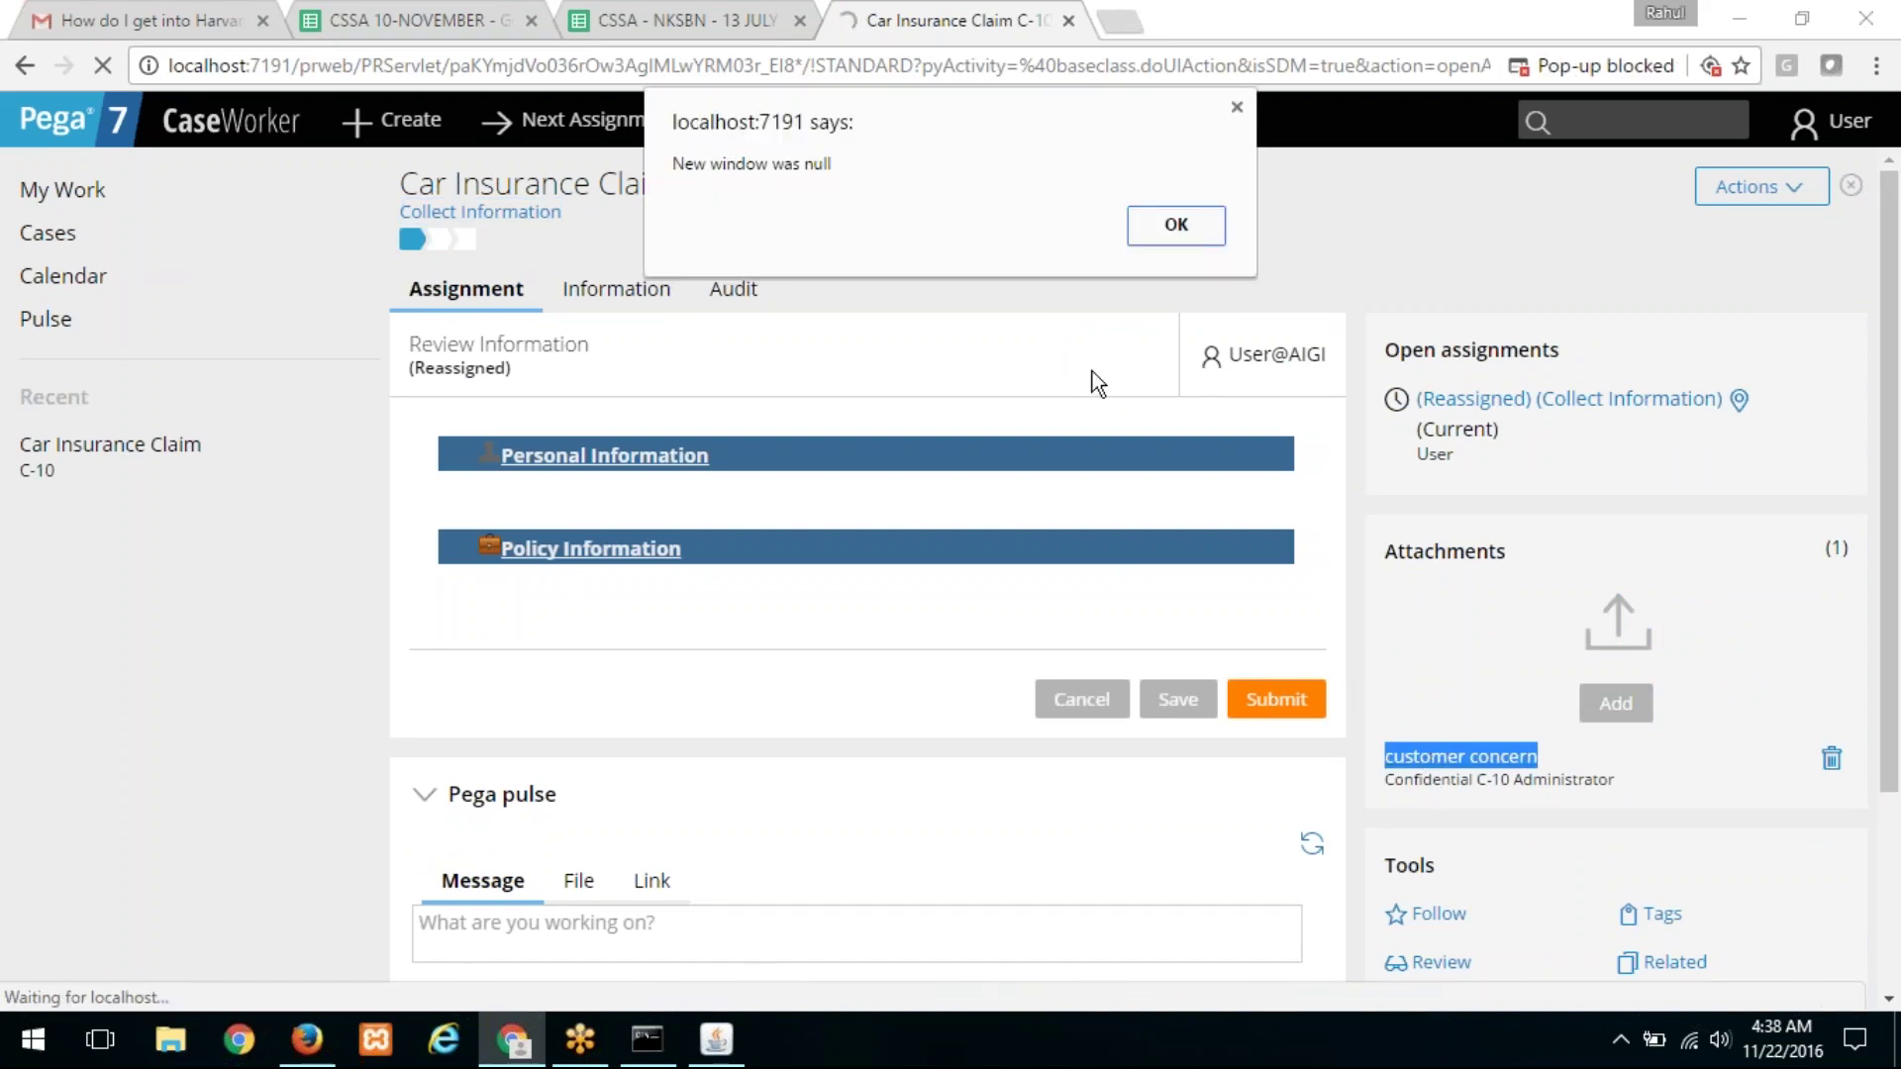
{"action": "left_click", "coordinate": [1176, 224]}
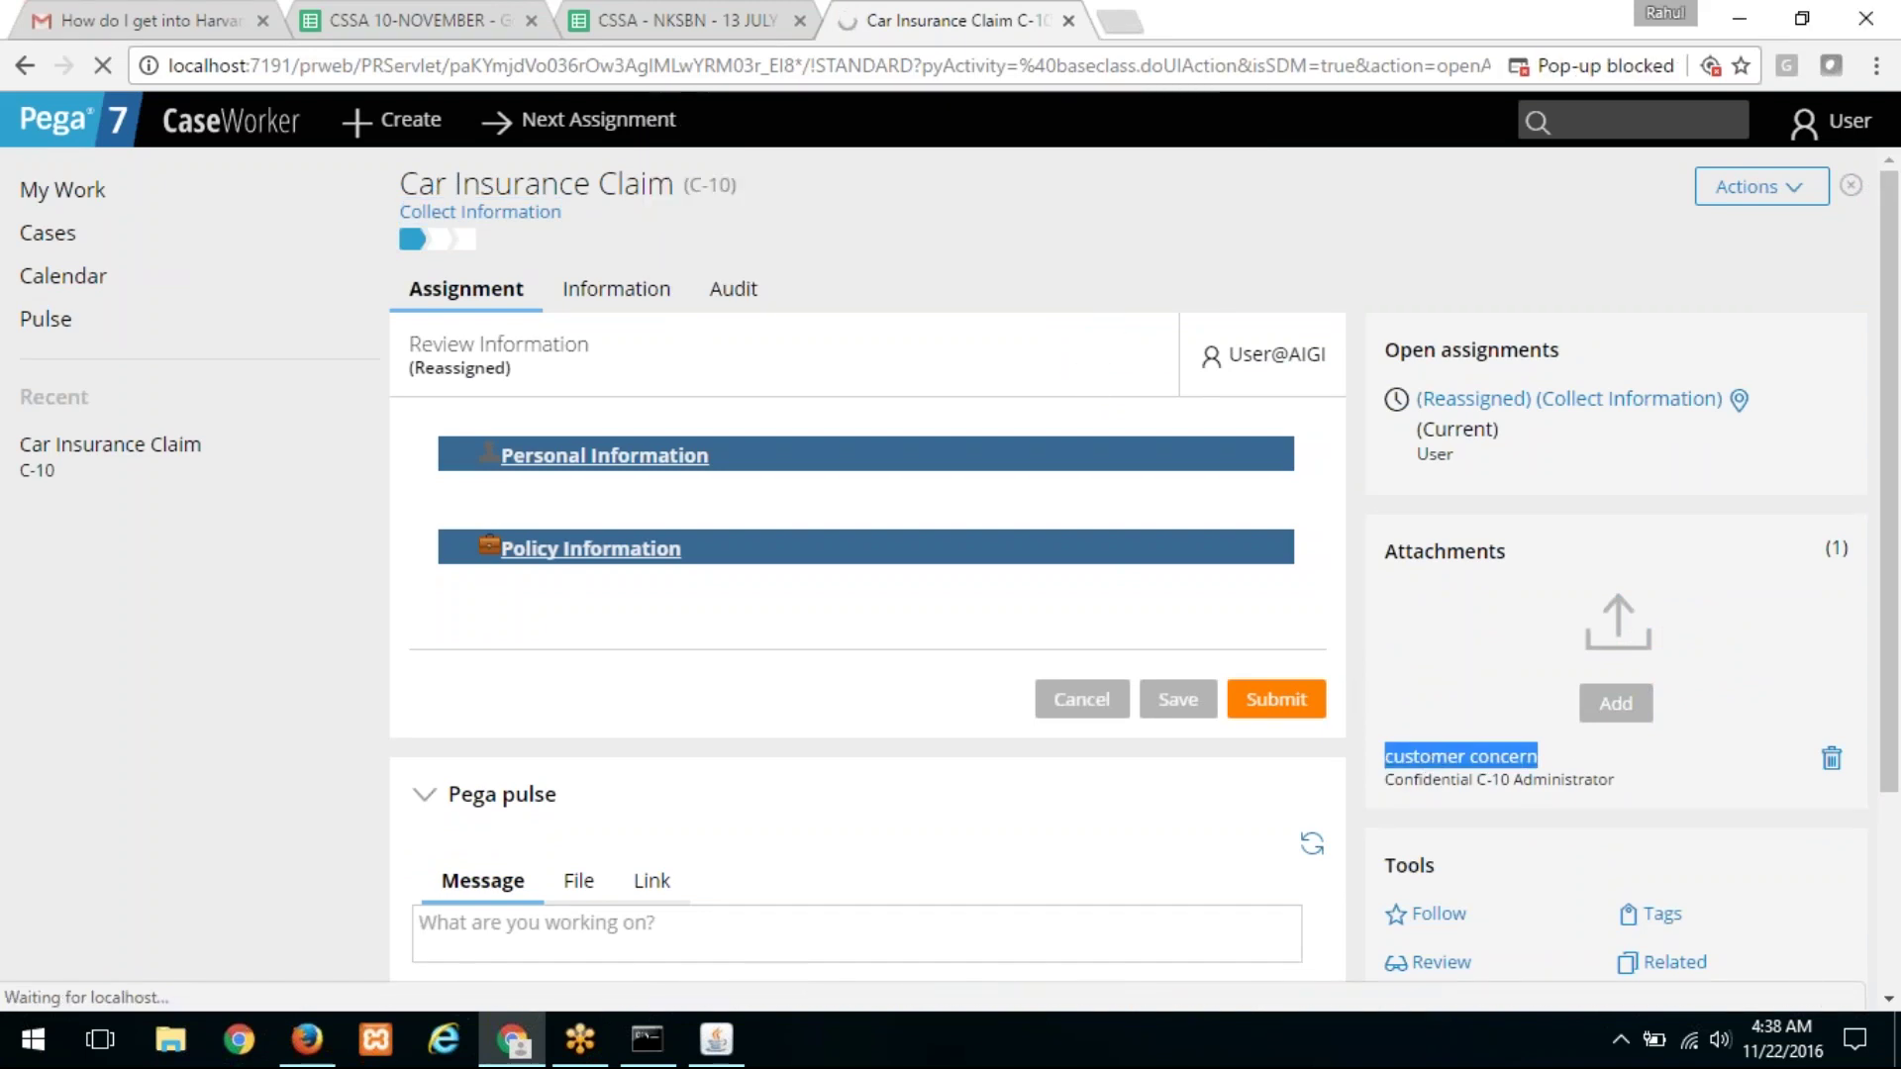
{"action": "left_click", "coordinate": [1460, 727]}
{"action": "left_click", "coordinate": [1483, 759]}
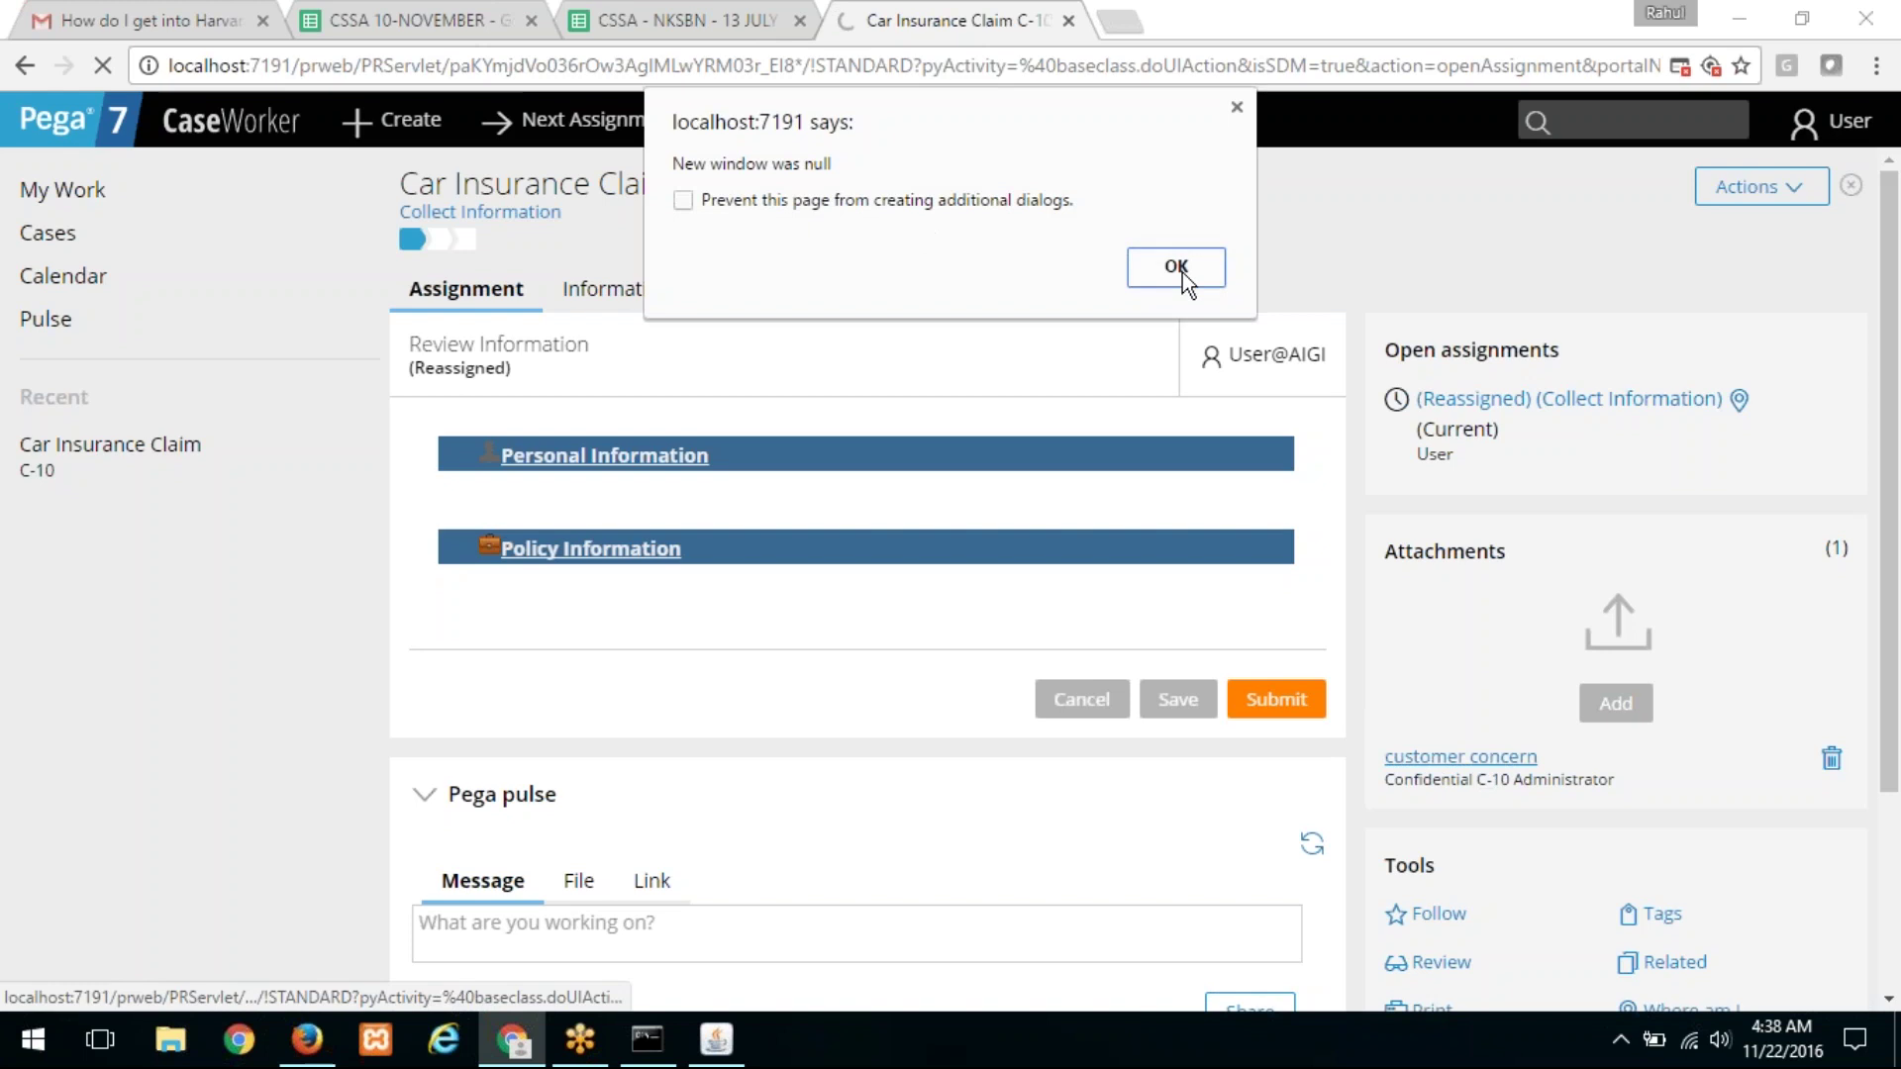
{"action": "left_click", "coordinate": [1184, 267]}
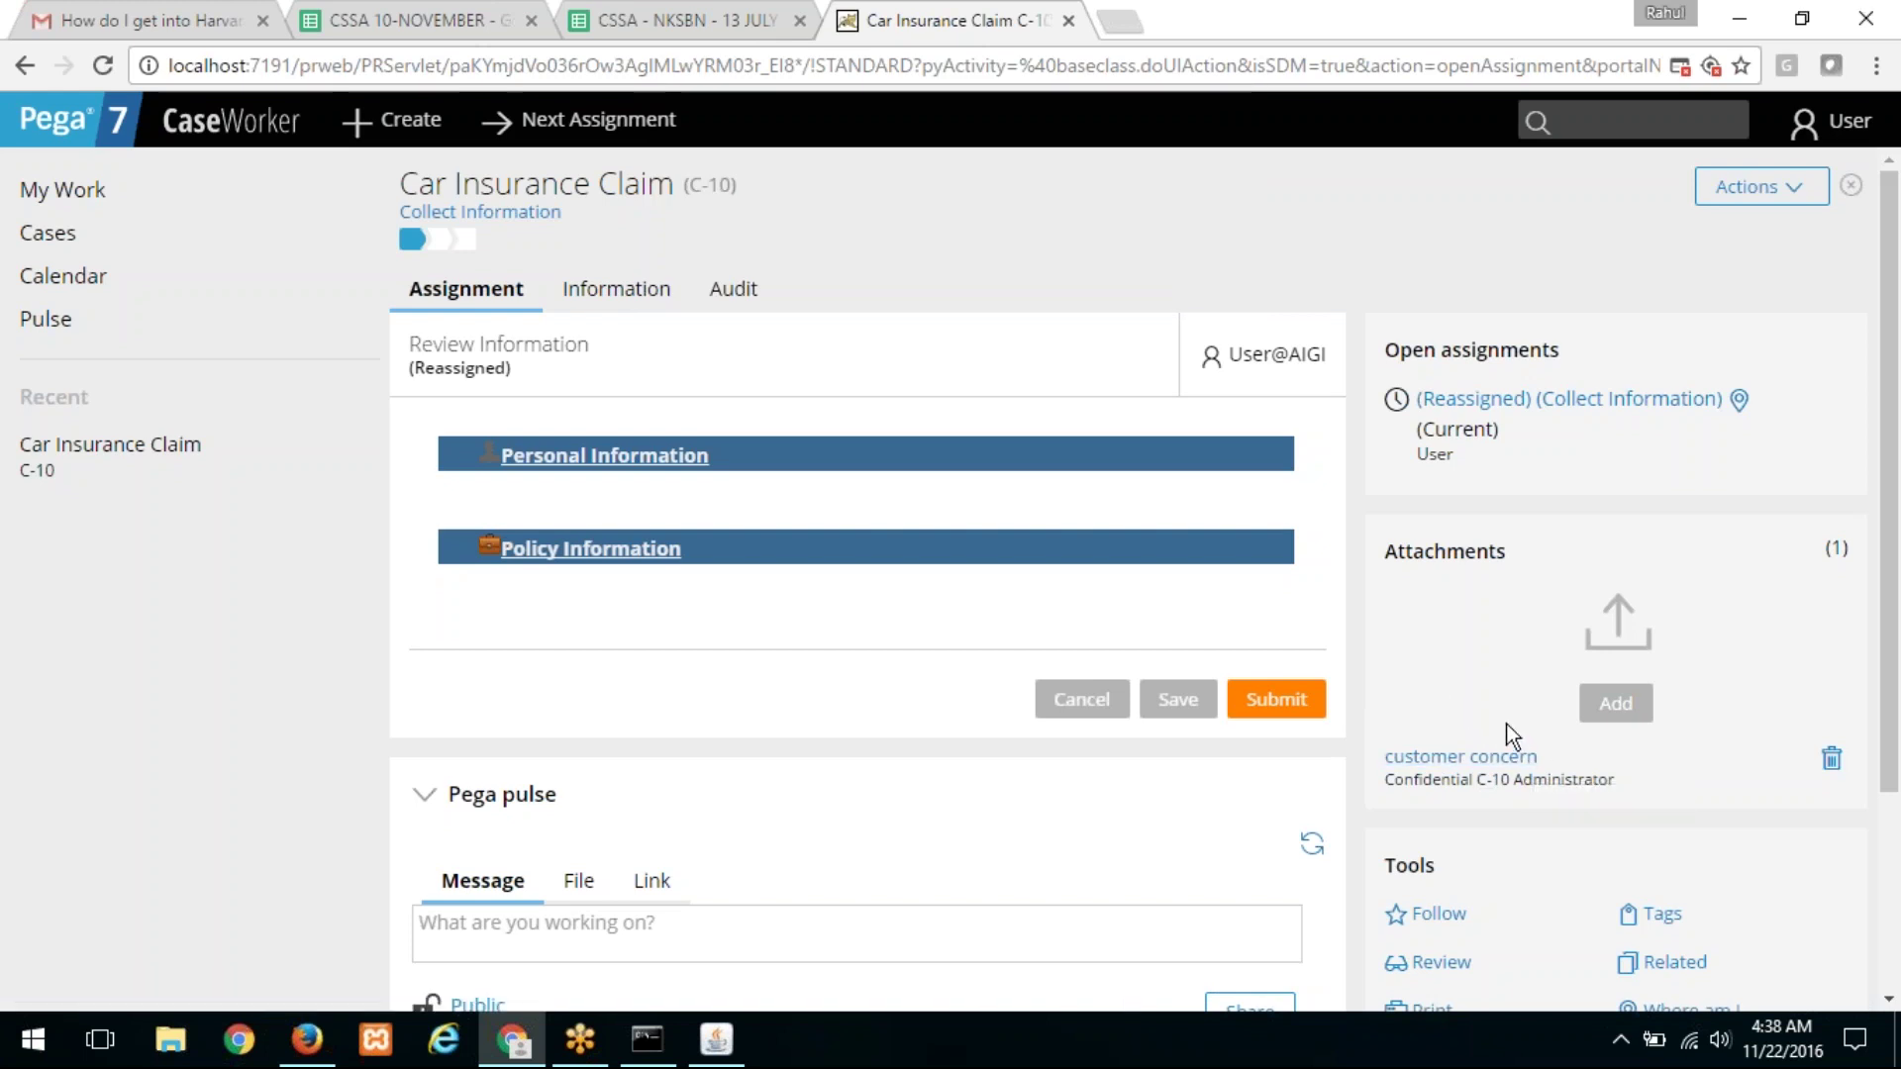
Step: Try attaching a file and a URL to C-10, getting a no-privilege message
{"action": "left_click", "coordinate": [1620, 717]}
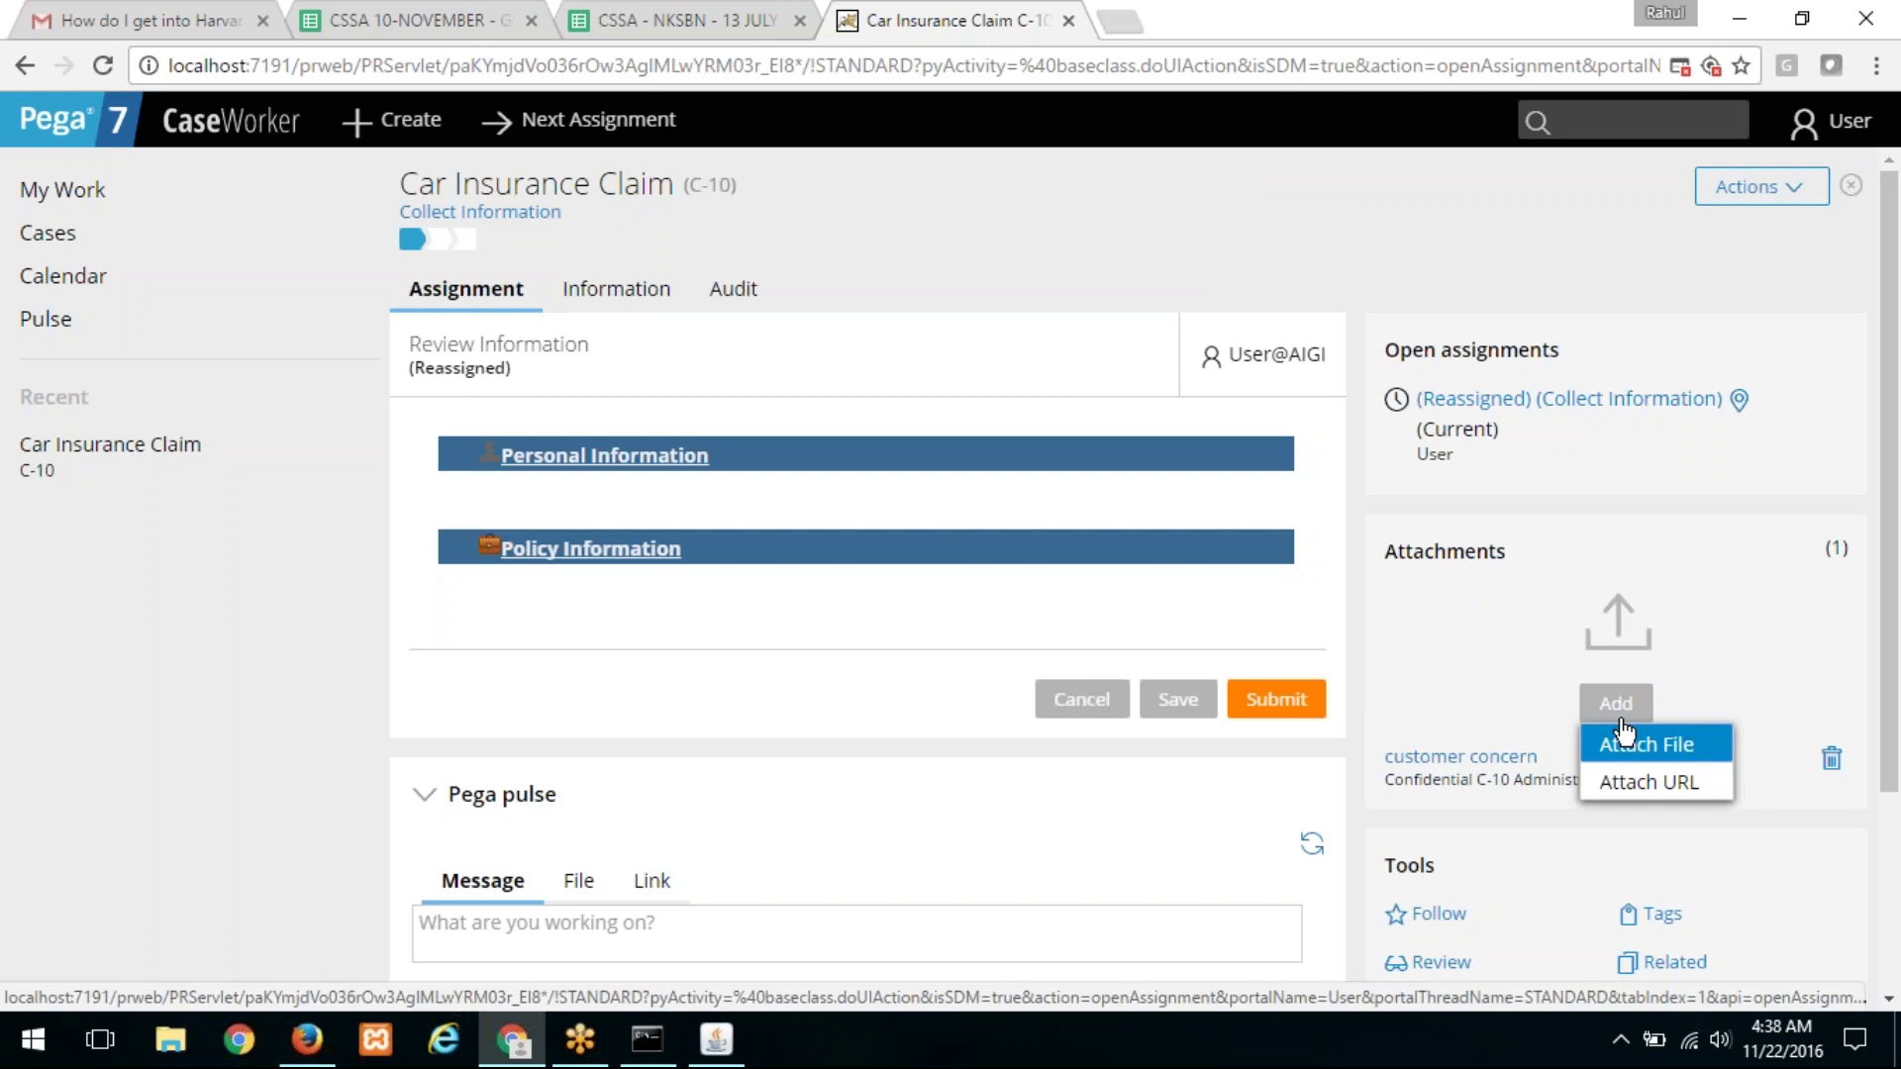
{"action": "left_click", "coordinate": [1625, 745]}
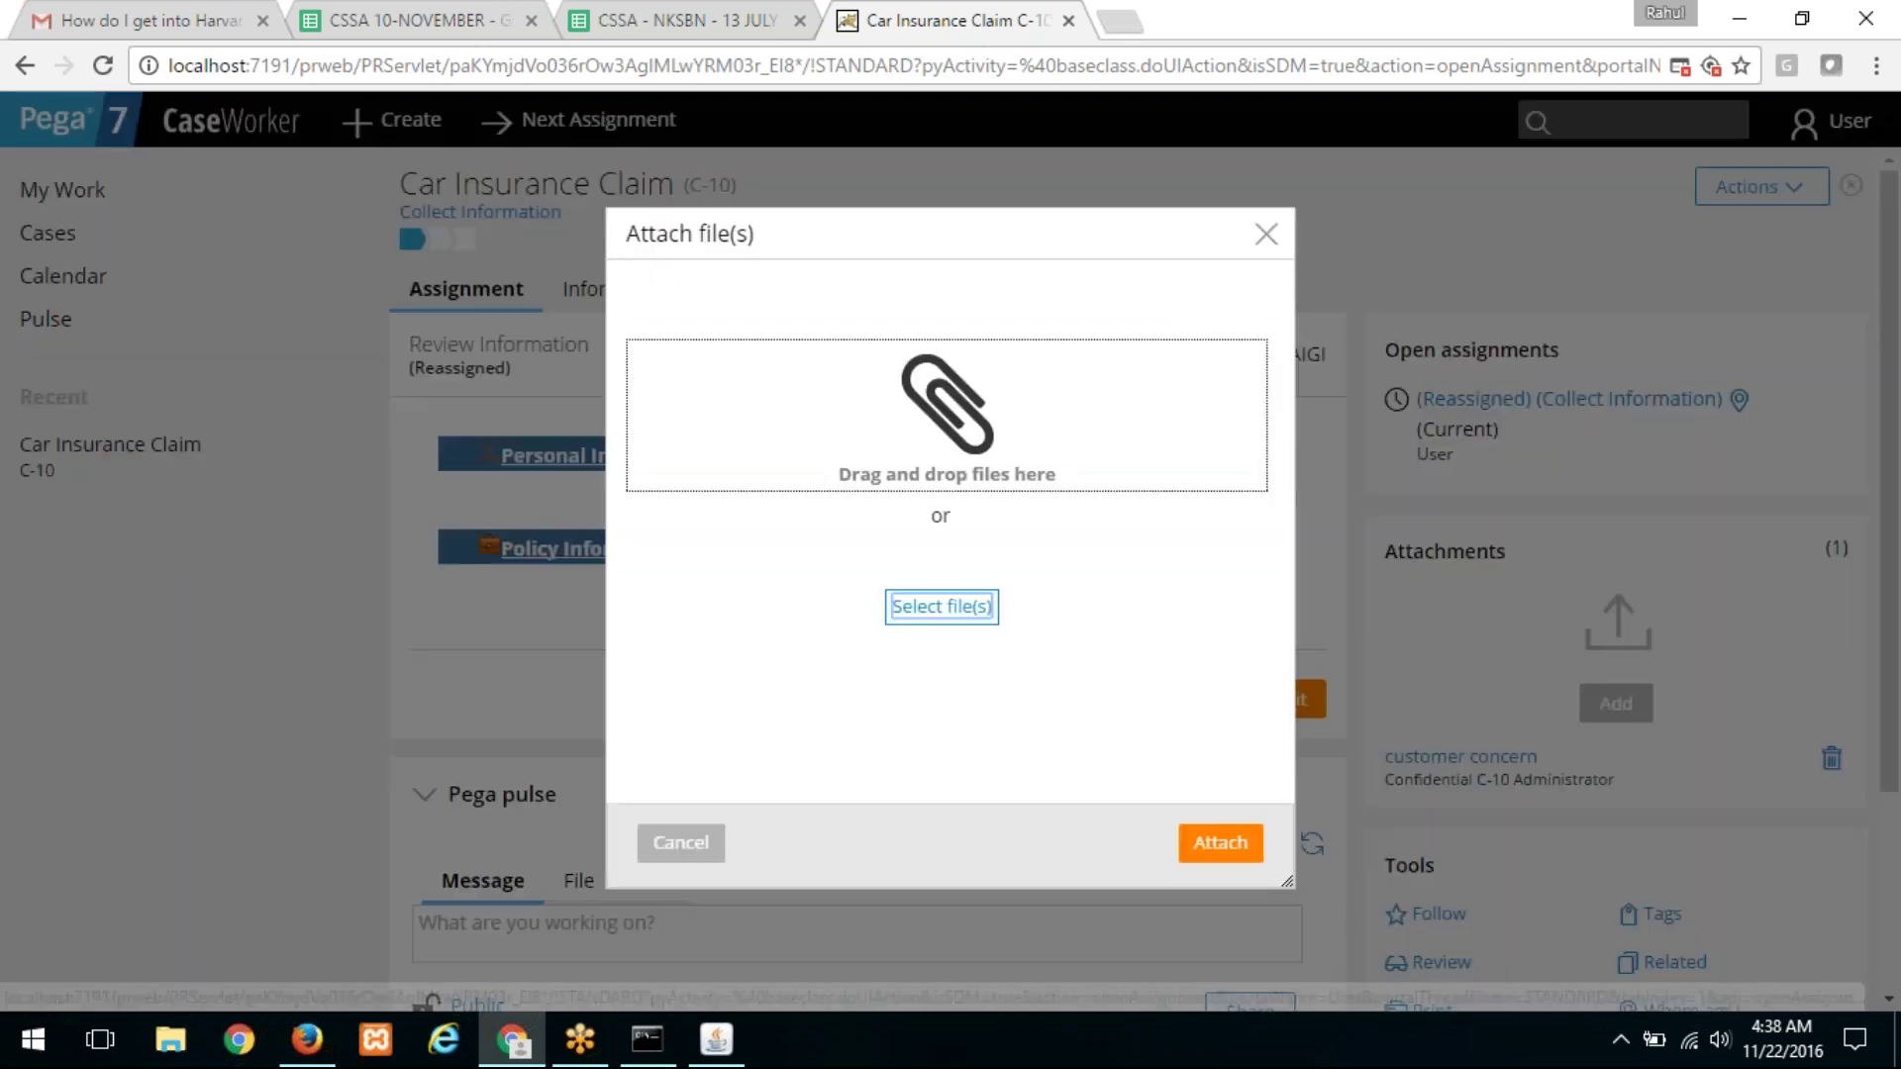
{"action": "left_click", "coordinate": [726, 855]}
{"action": "left_click", "coordinate": [1616, 705]}
{"action": "left_click", "coordinate": [1613, 777]}
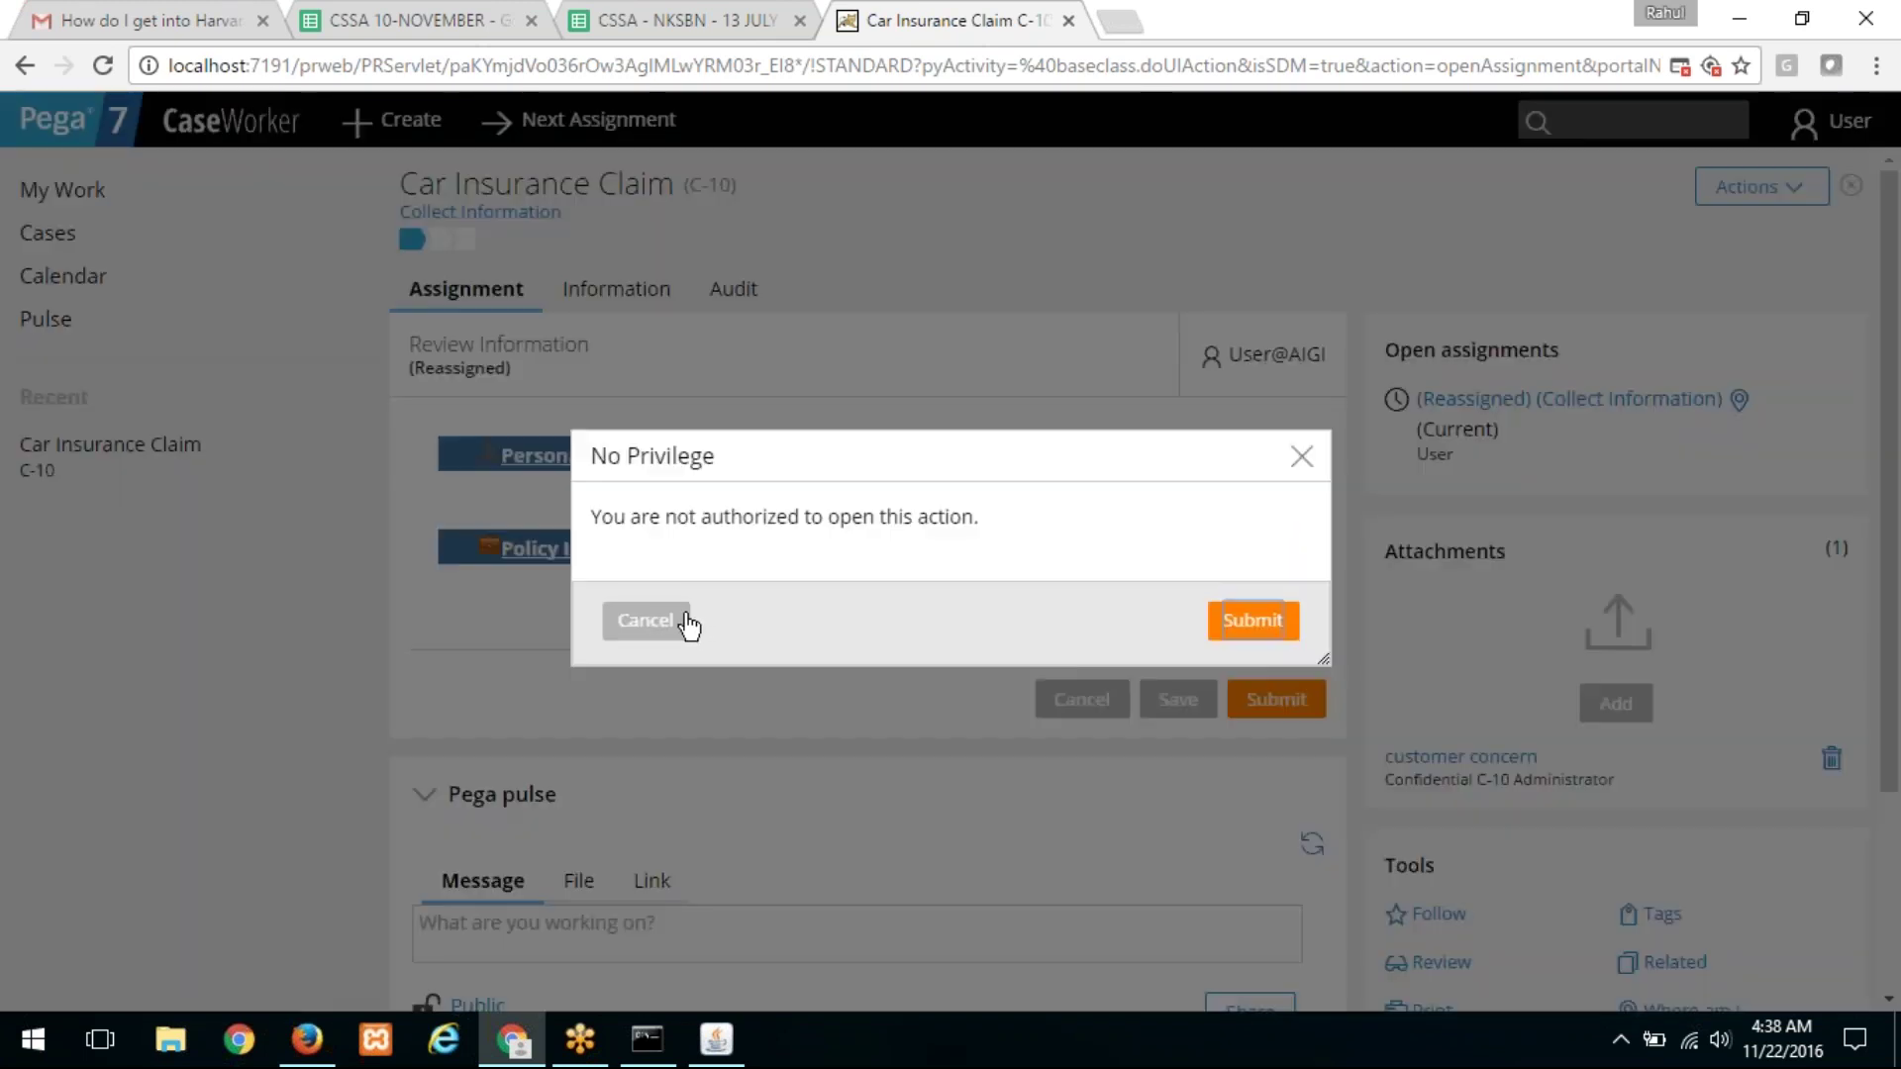
{"action": "left_click", "coordinate": [649, 624]}
{"action": "left_click", "coordinate": [1616, 703]}
{"action": "left_click", "coordinate": [1613, 753]}
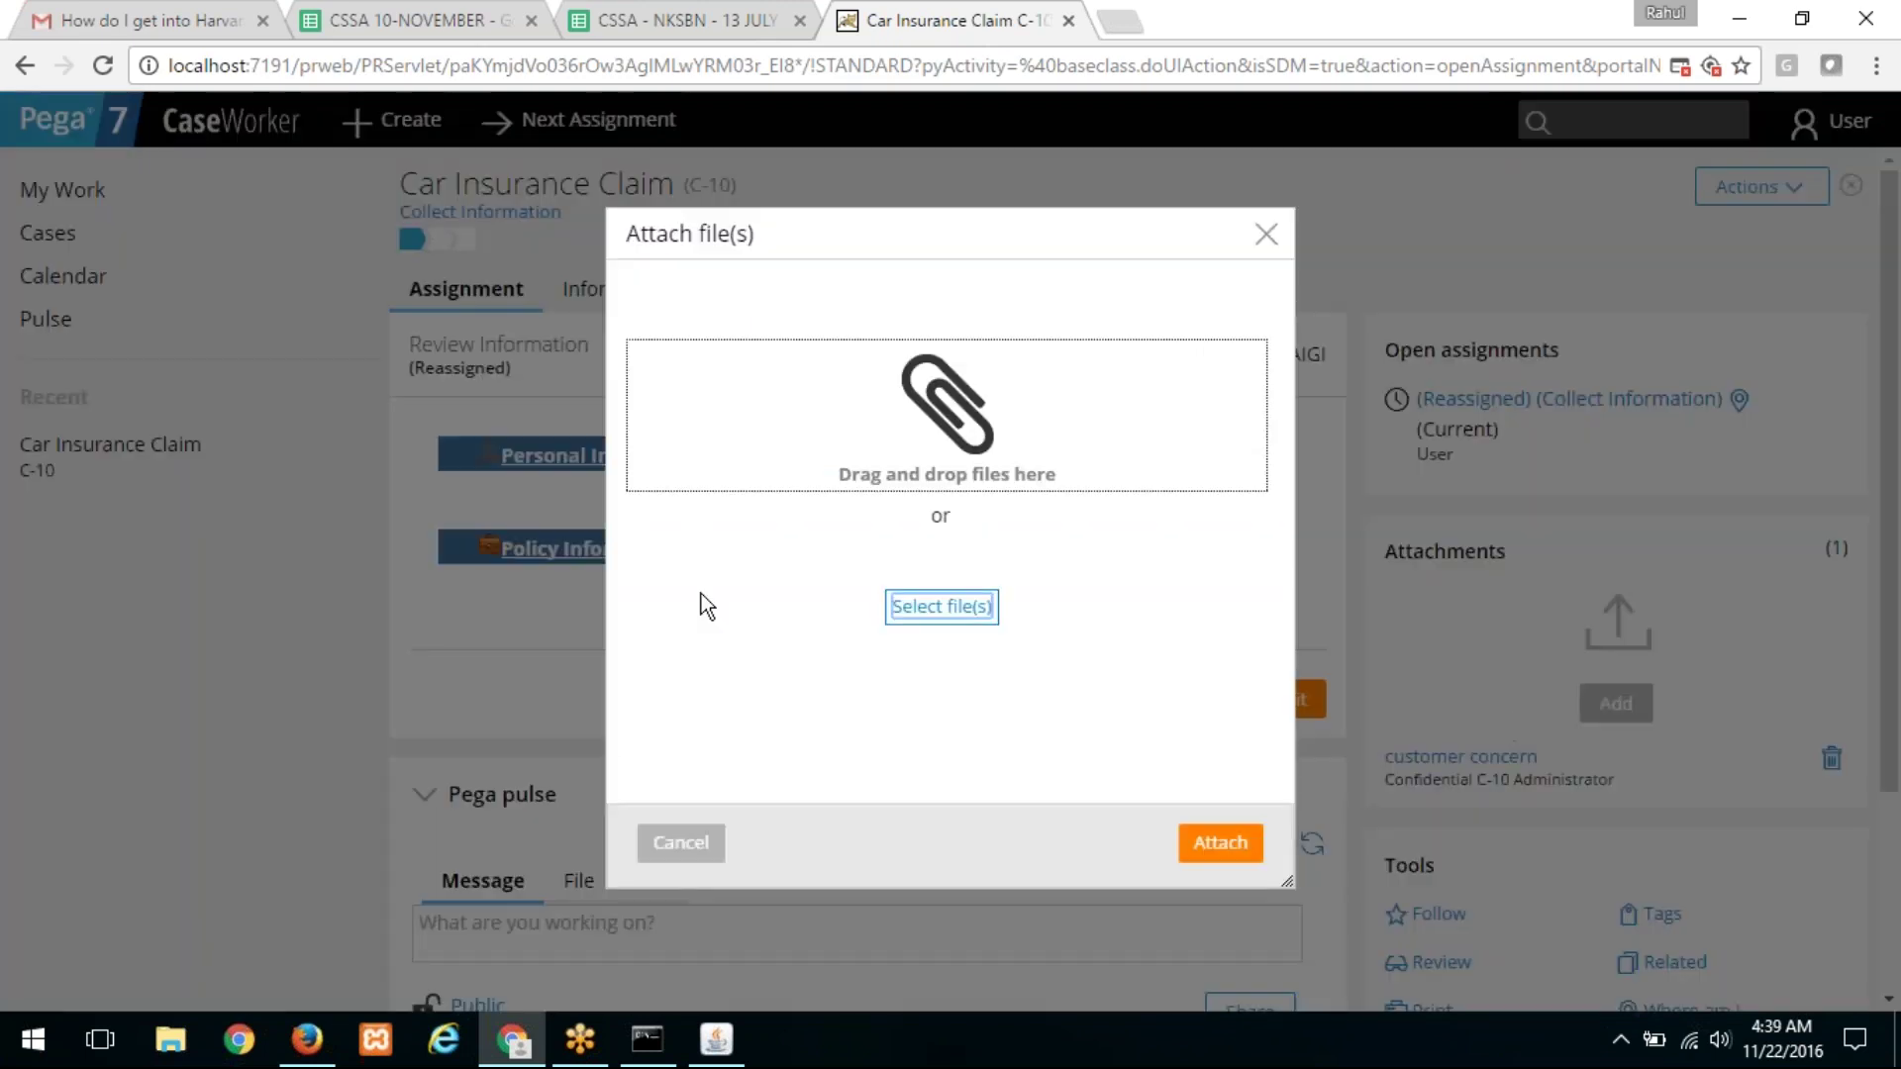
{"action": "left_click", "coordinate": [689, 842]}
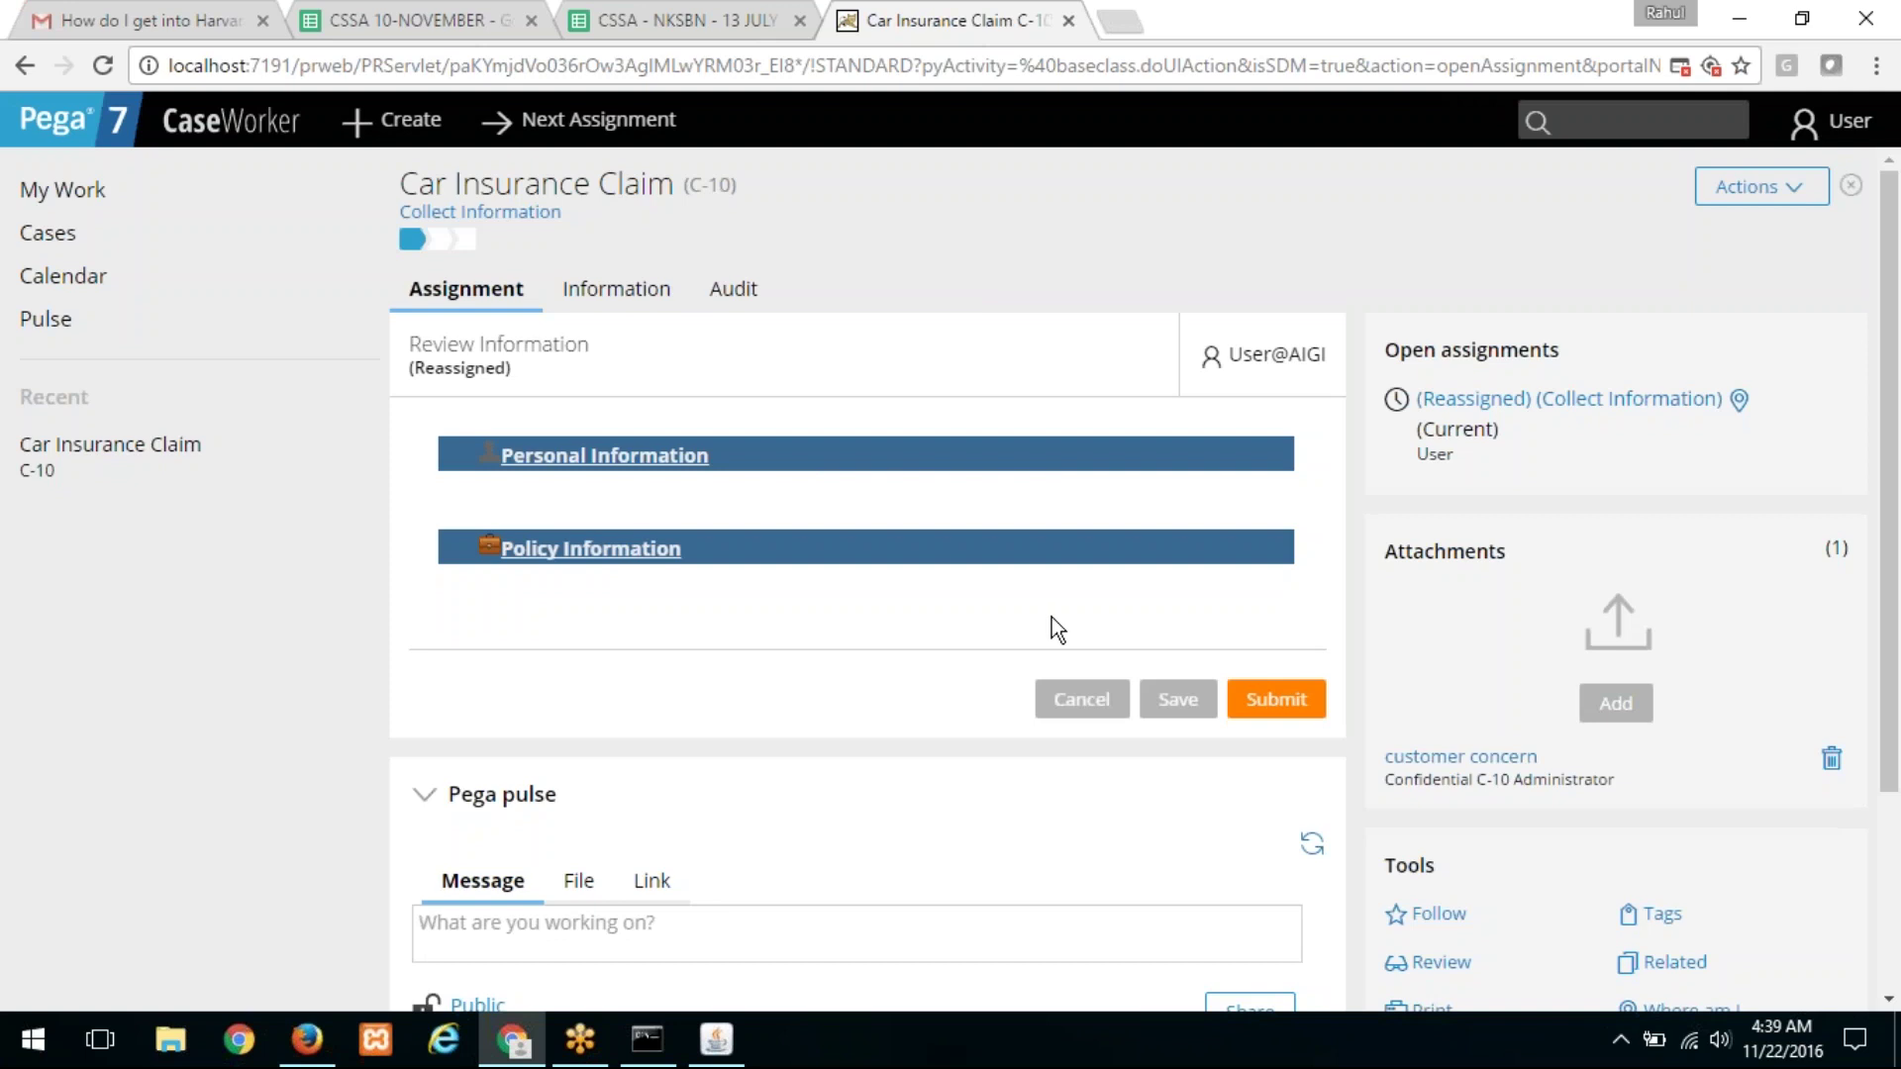
{"action": "left_click", "coordinate": [335, 1034]}
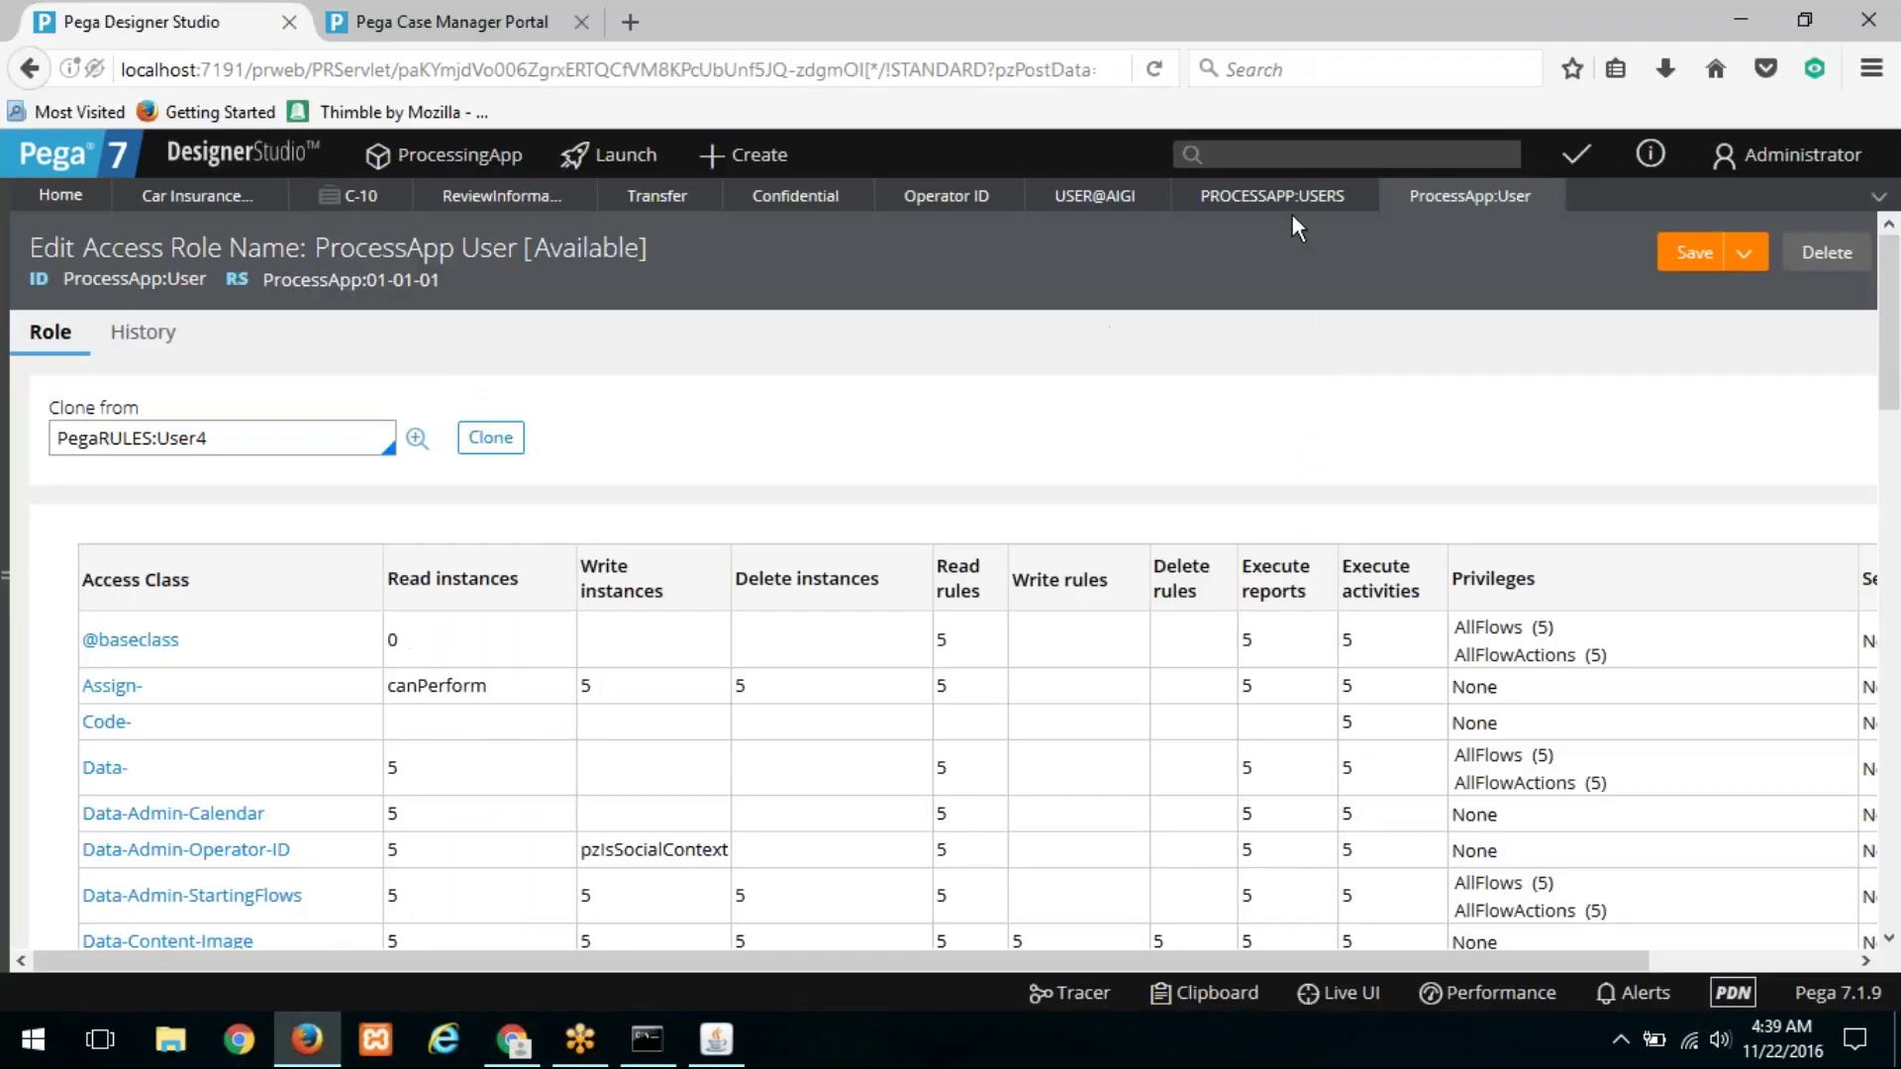
Step: Check the CanViewConfidentialFiles privilege on the Confidential attachment category
{"action": "left_click", "coordinate": [798, 201]}
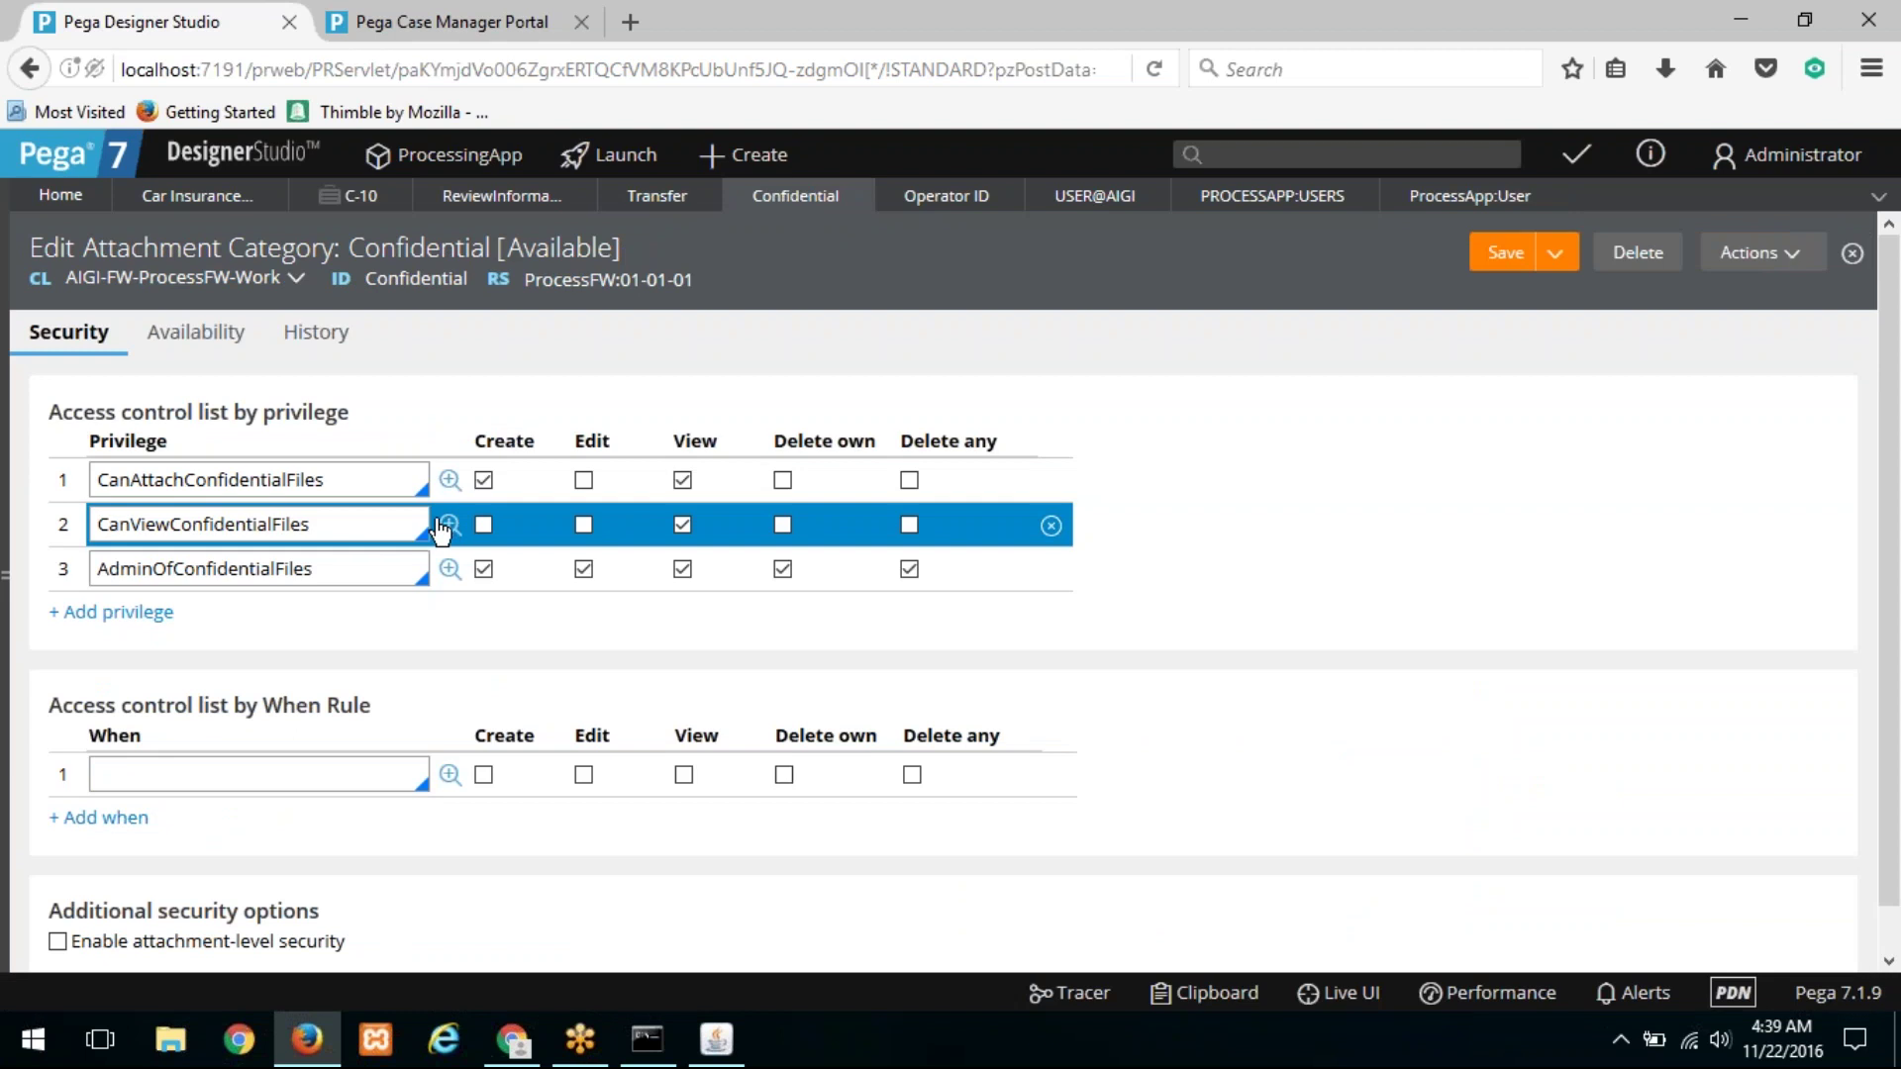
{"action": "double_click", "coordinate": [353, 529]}
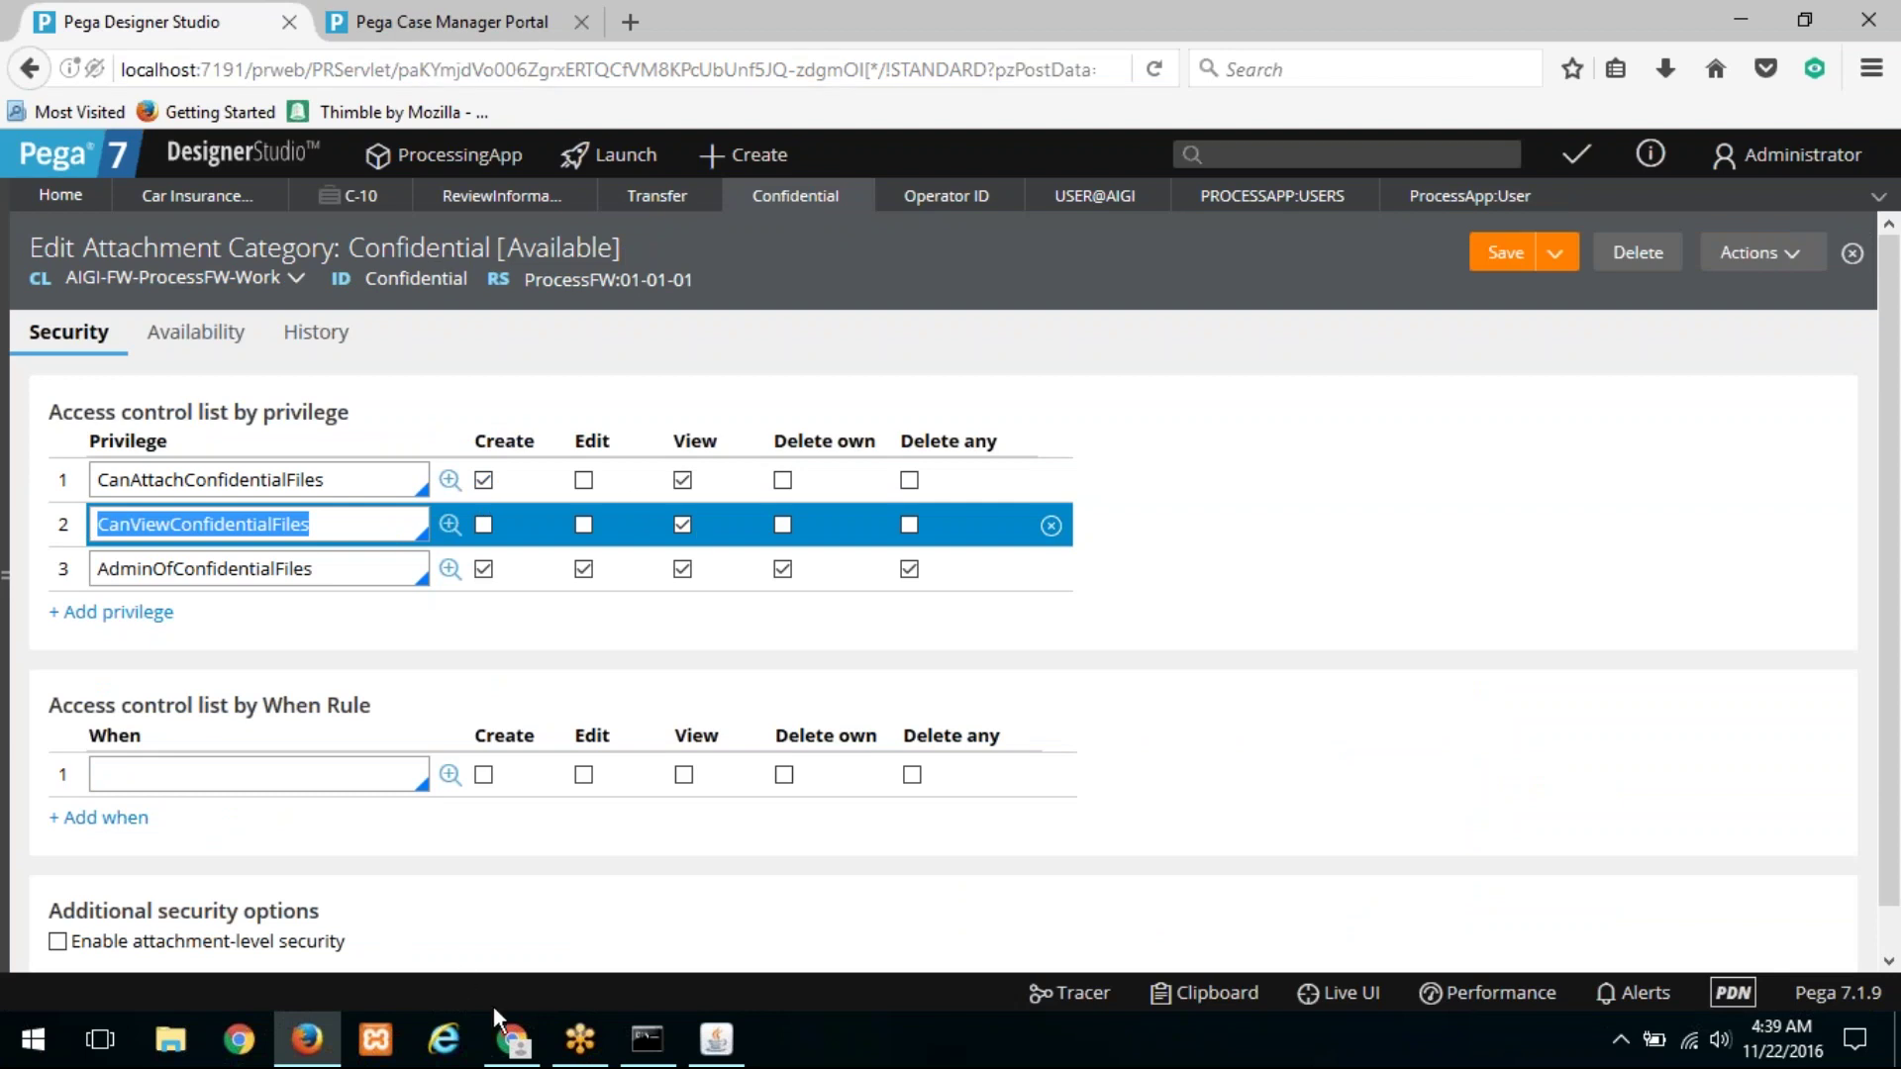
{"action": "left_click", "coordinate": [507, 1030]}
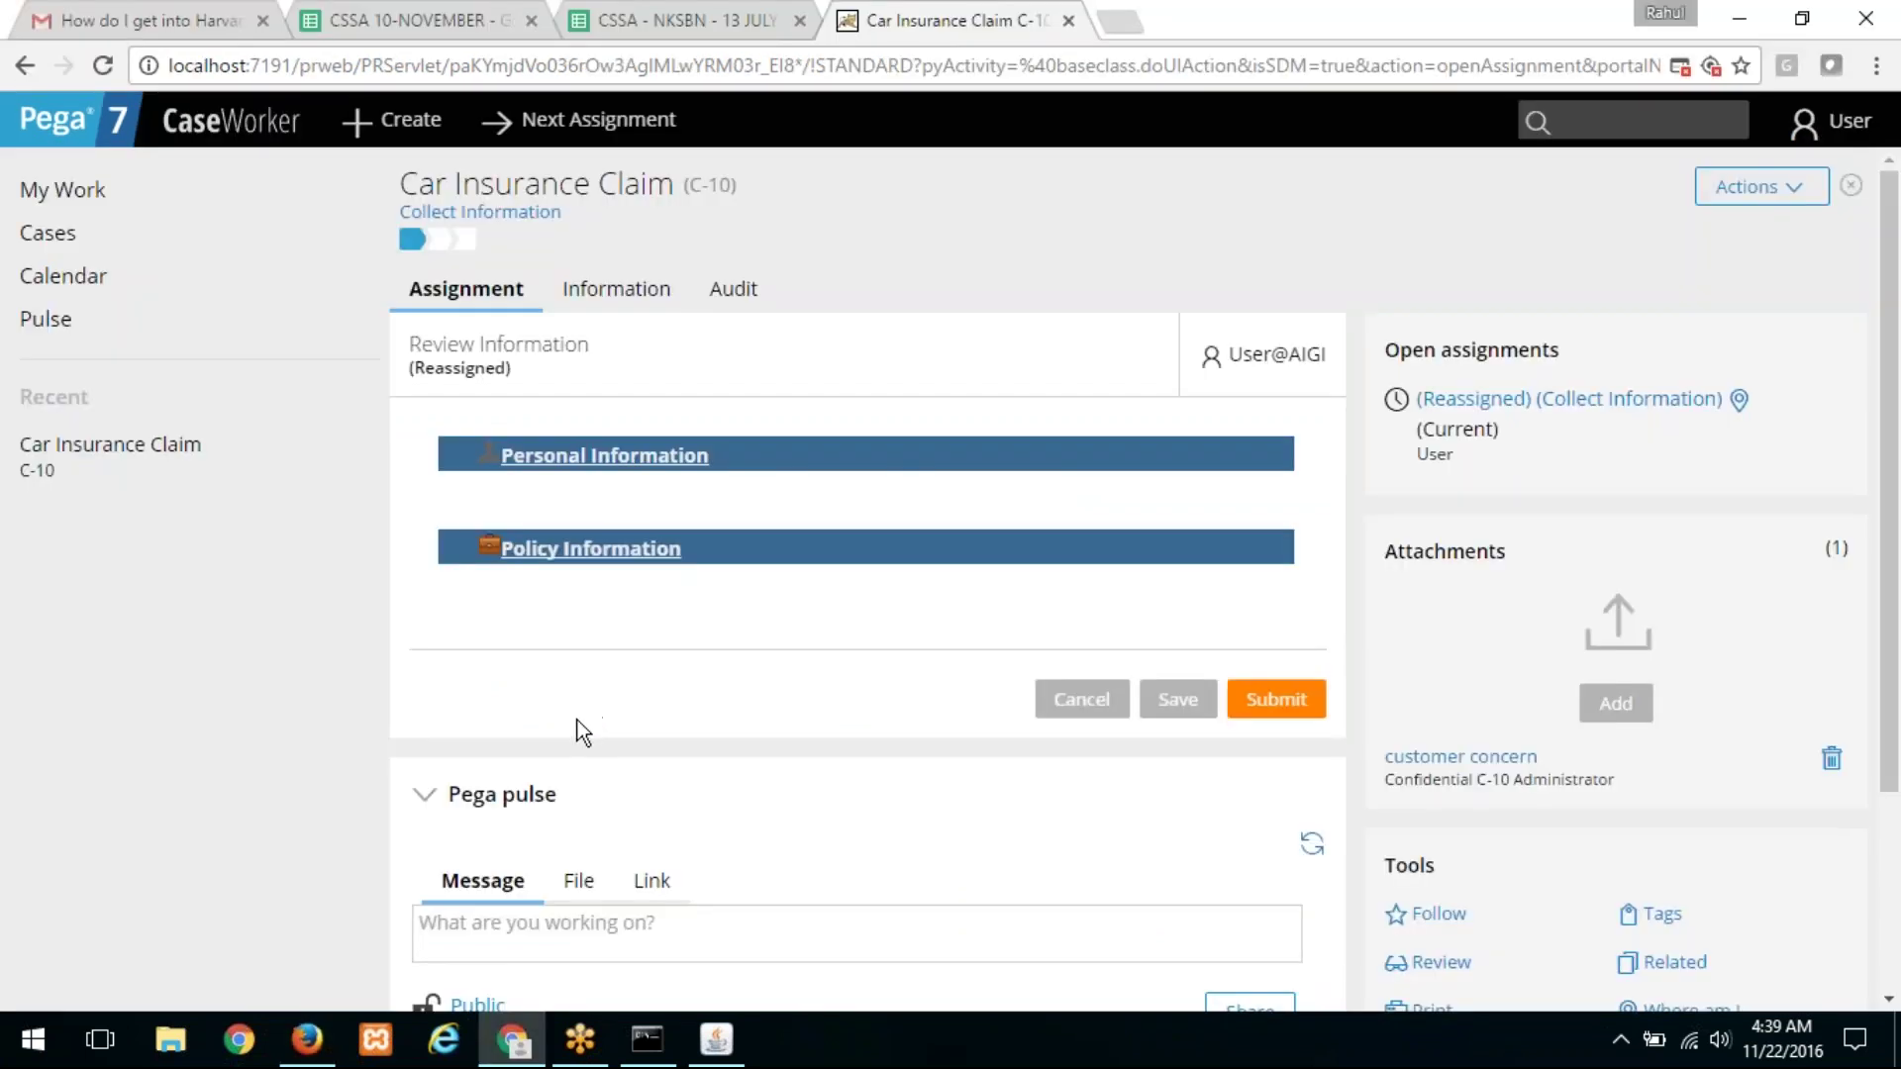
{"action": "key", "text": "alt+Tab"}
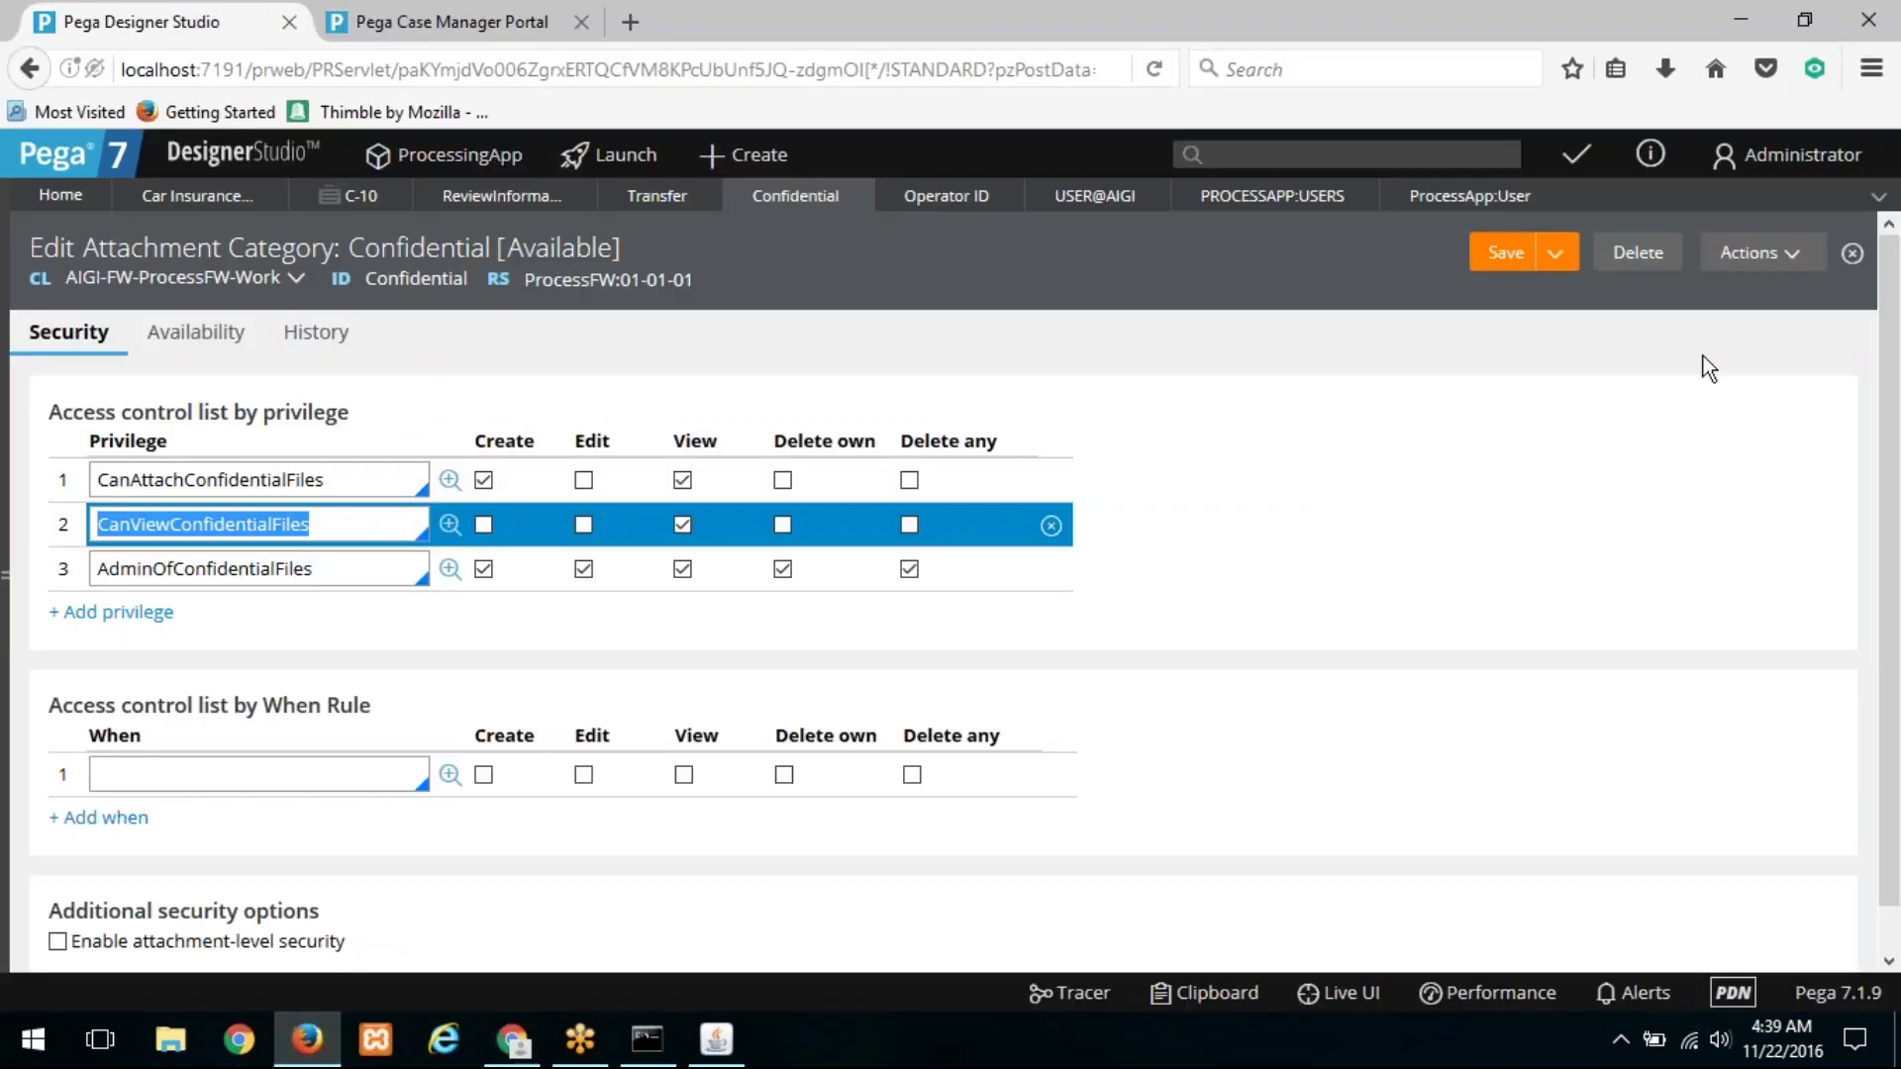
Step: Close all open rule tabs and open the Car Insurance Claim case type
{"action": "left_click", "coordinate": [1879, 196]}
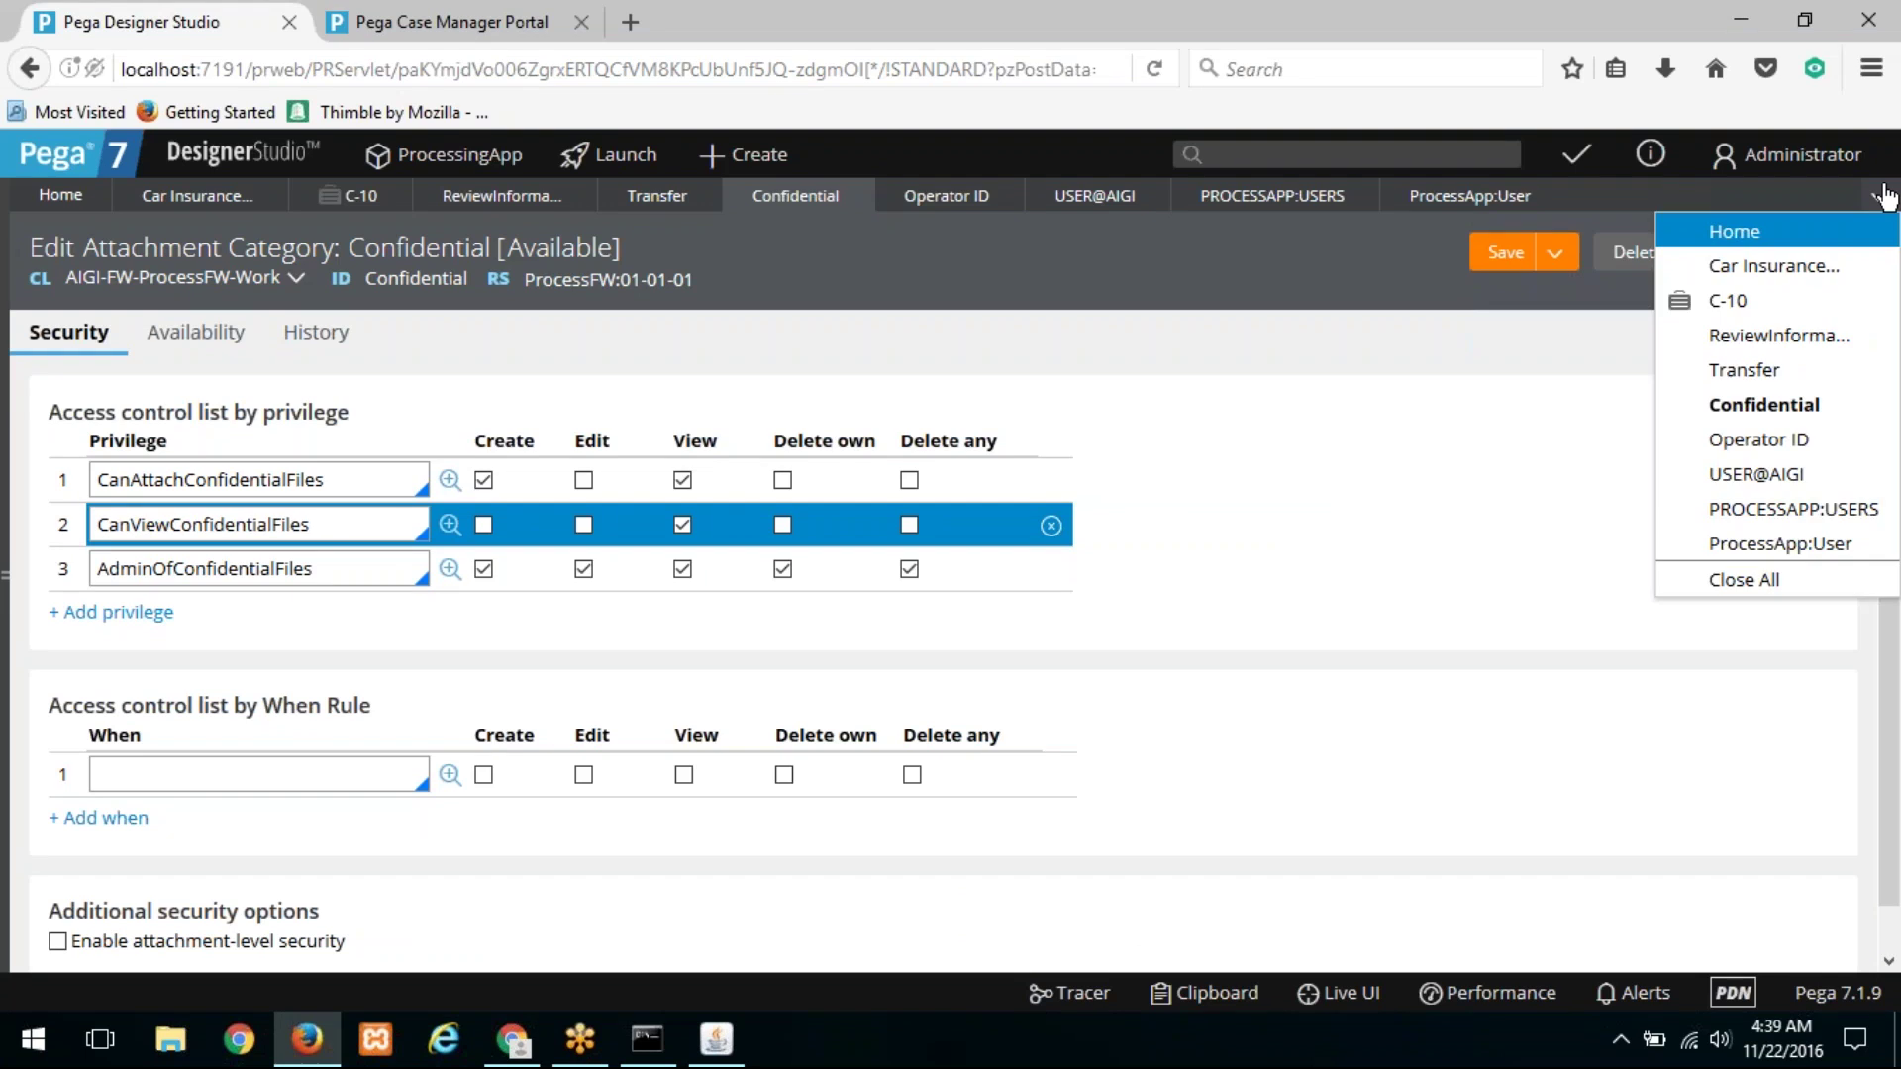
{"action": "left_click", "coordinate": [1745, 580]}
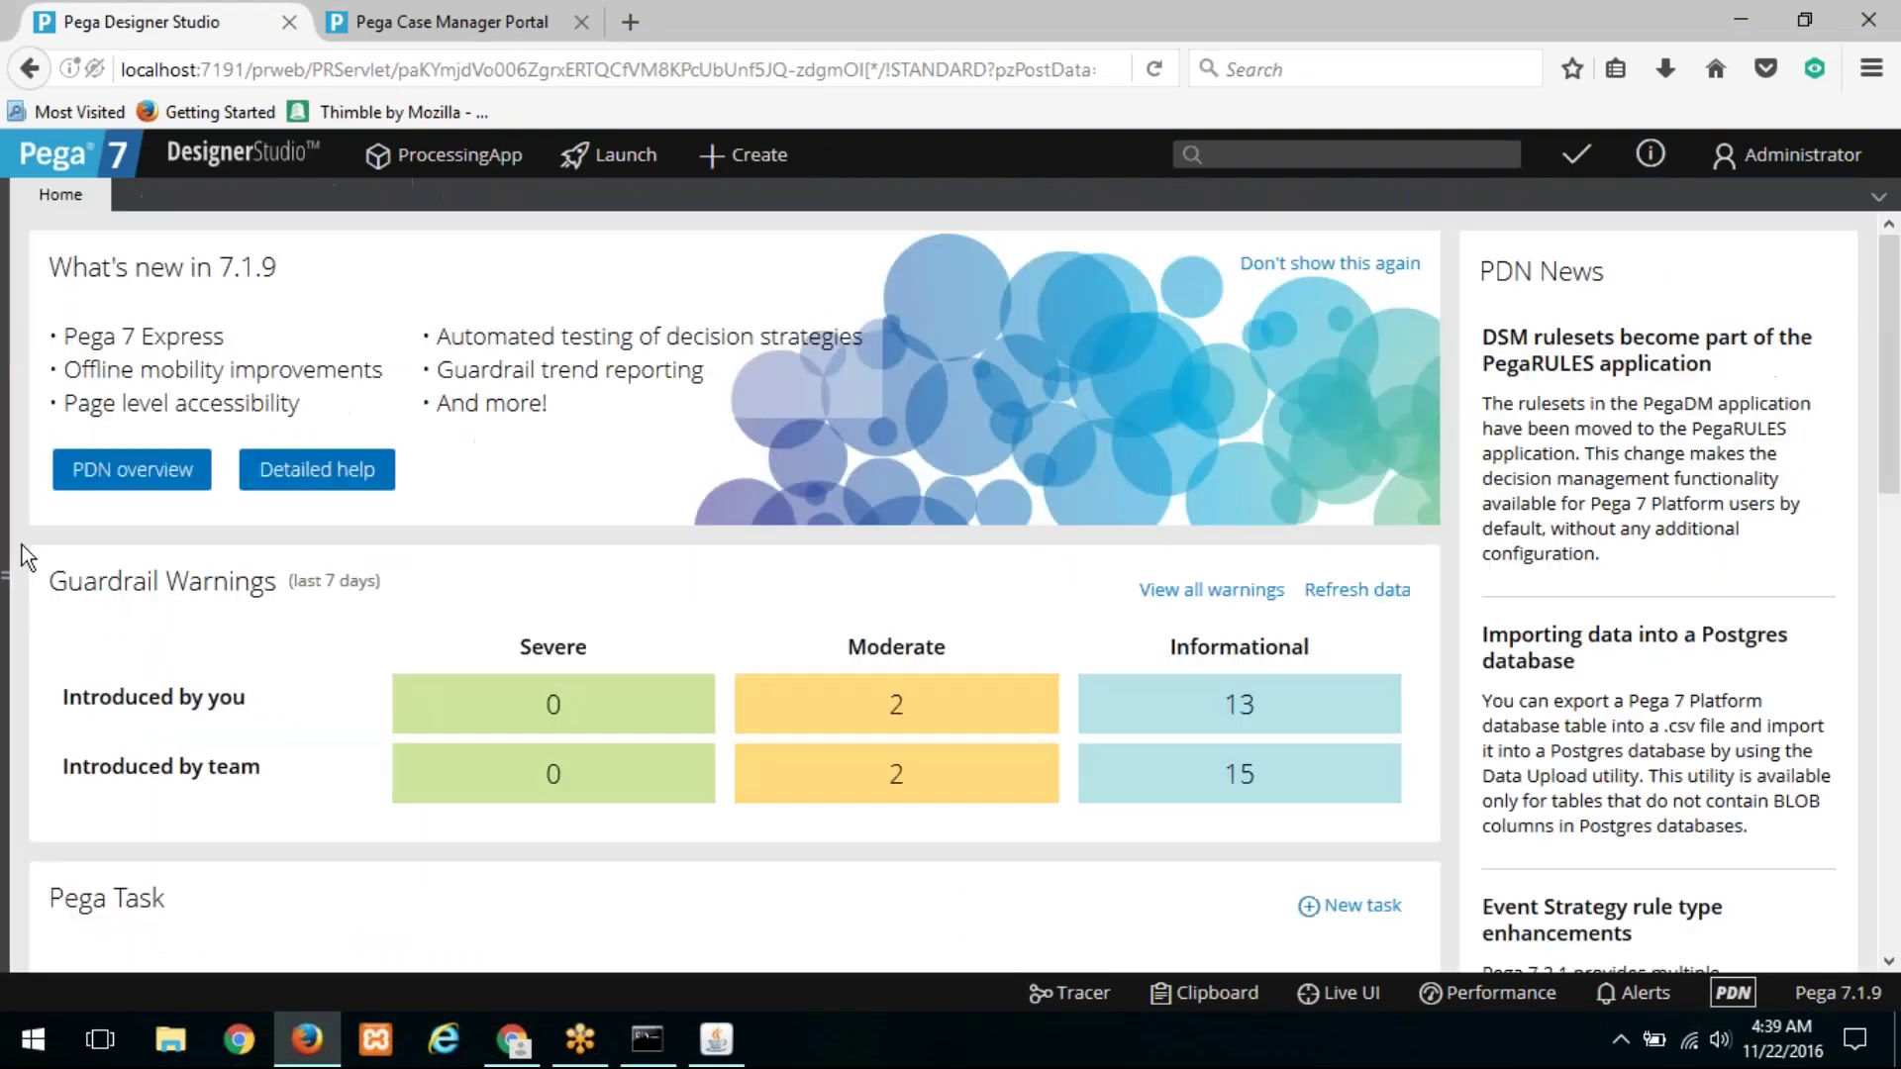
{"action": "mouse_move", "coordinate": [22, 545]}
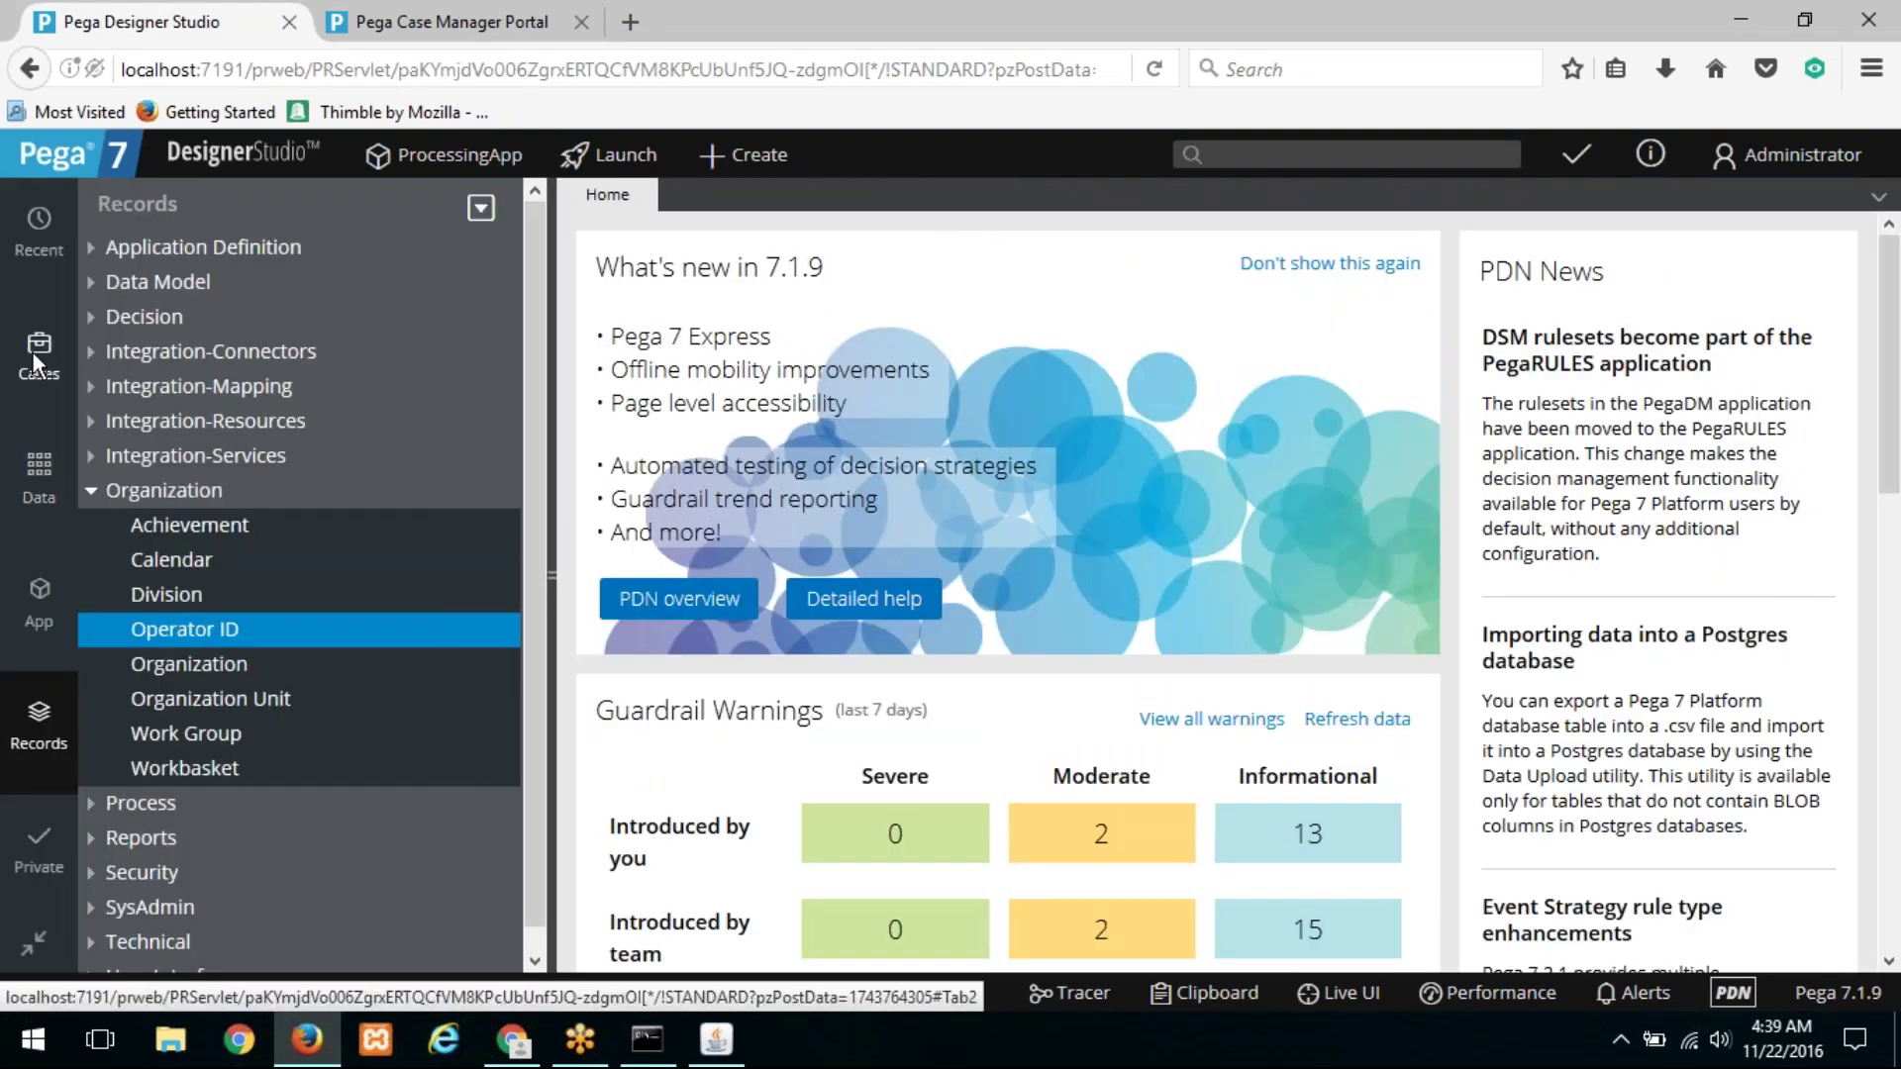
{"action": "left_click", "coordinate": [29, 353]}
{"action": "left_click", "coordinate": [136, 331]}
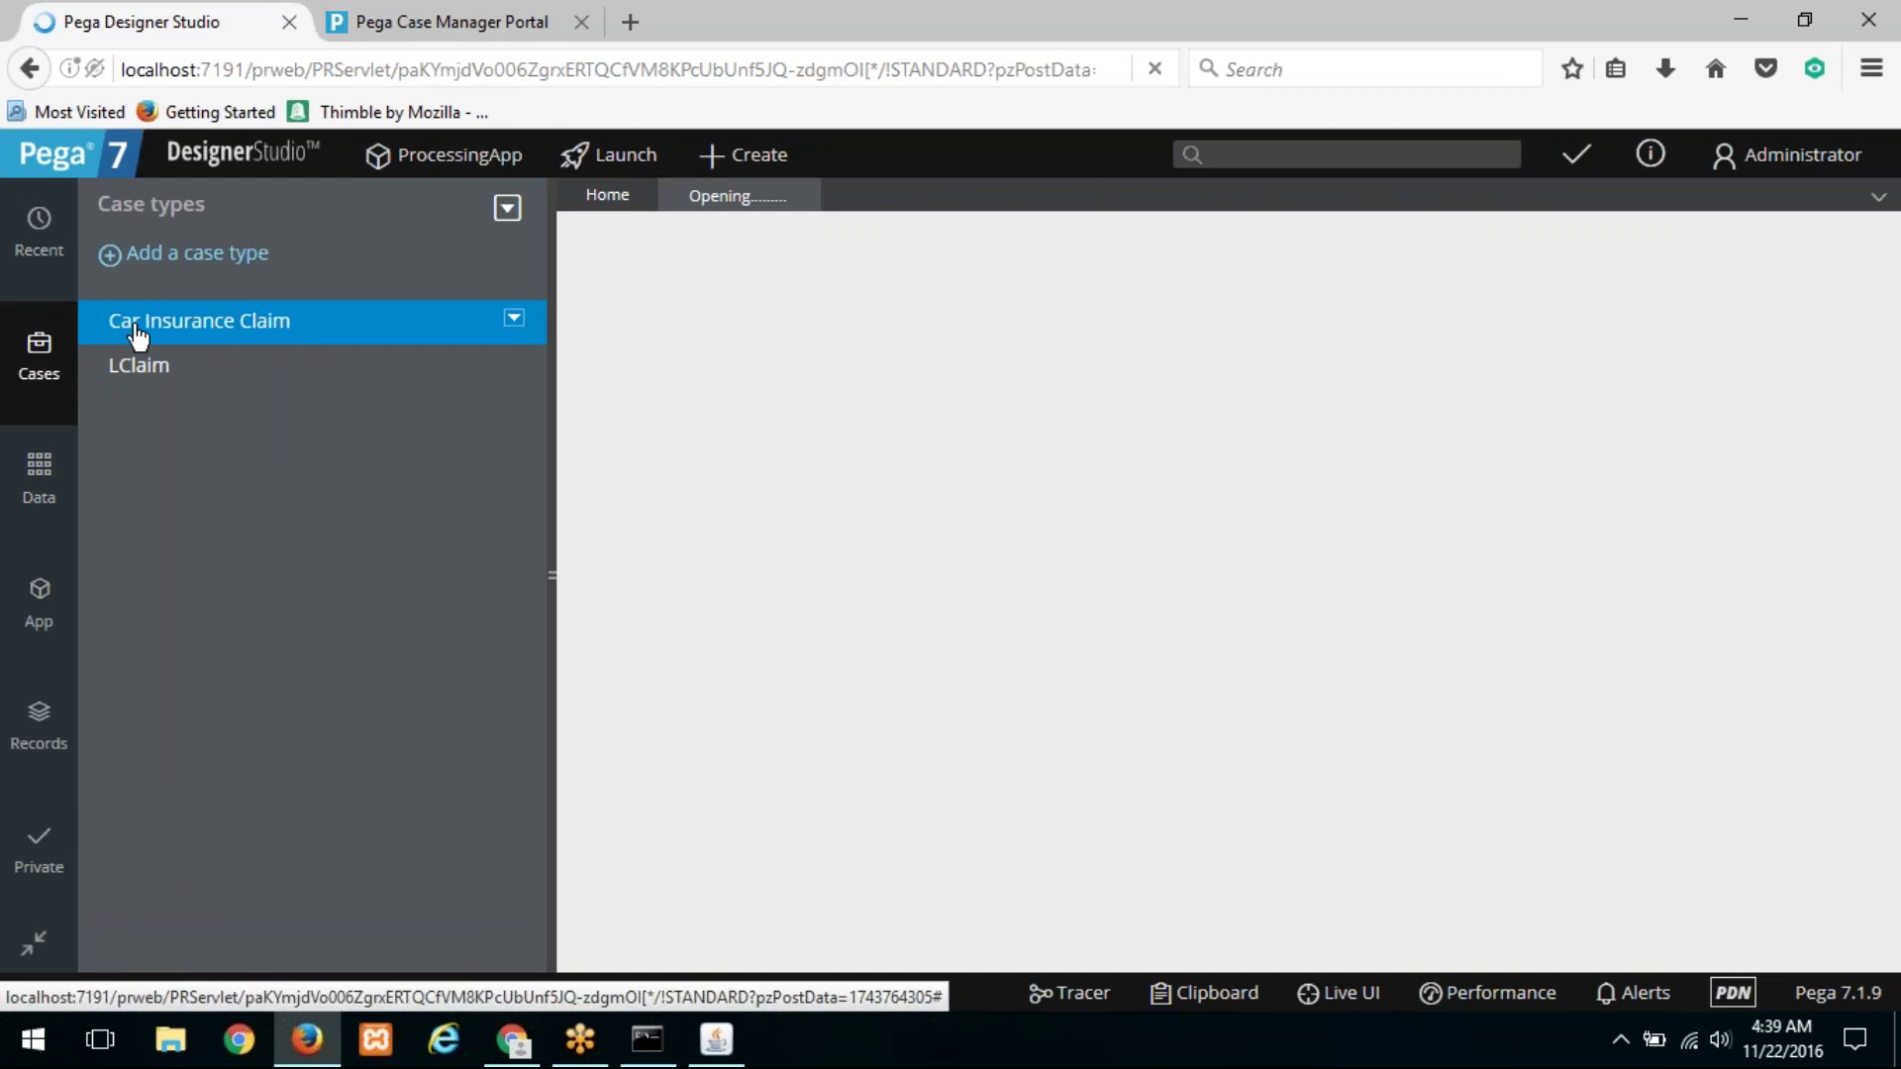
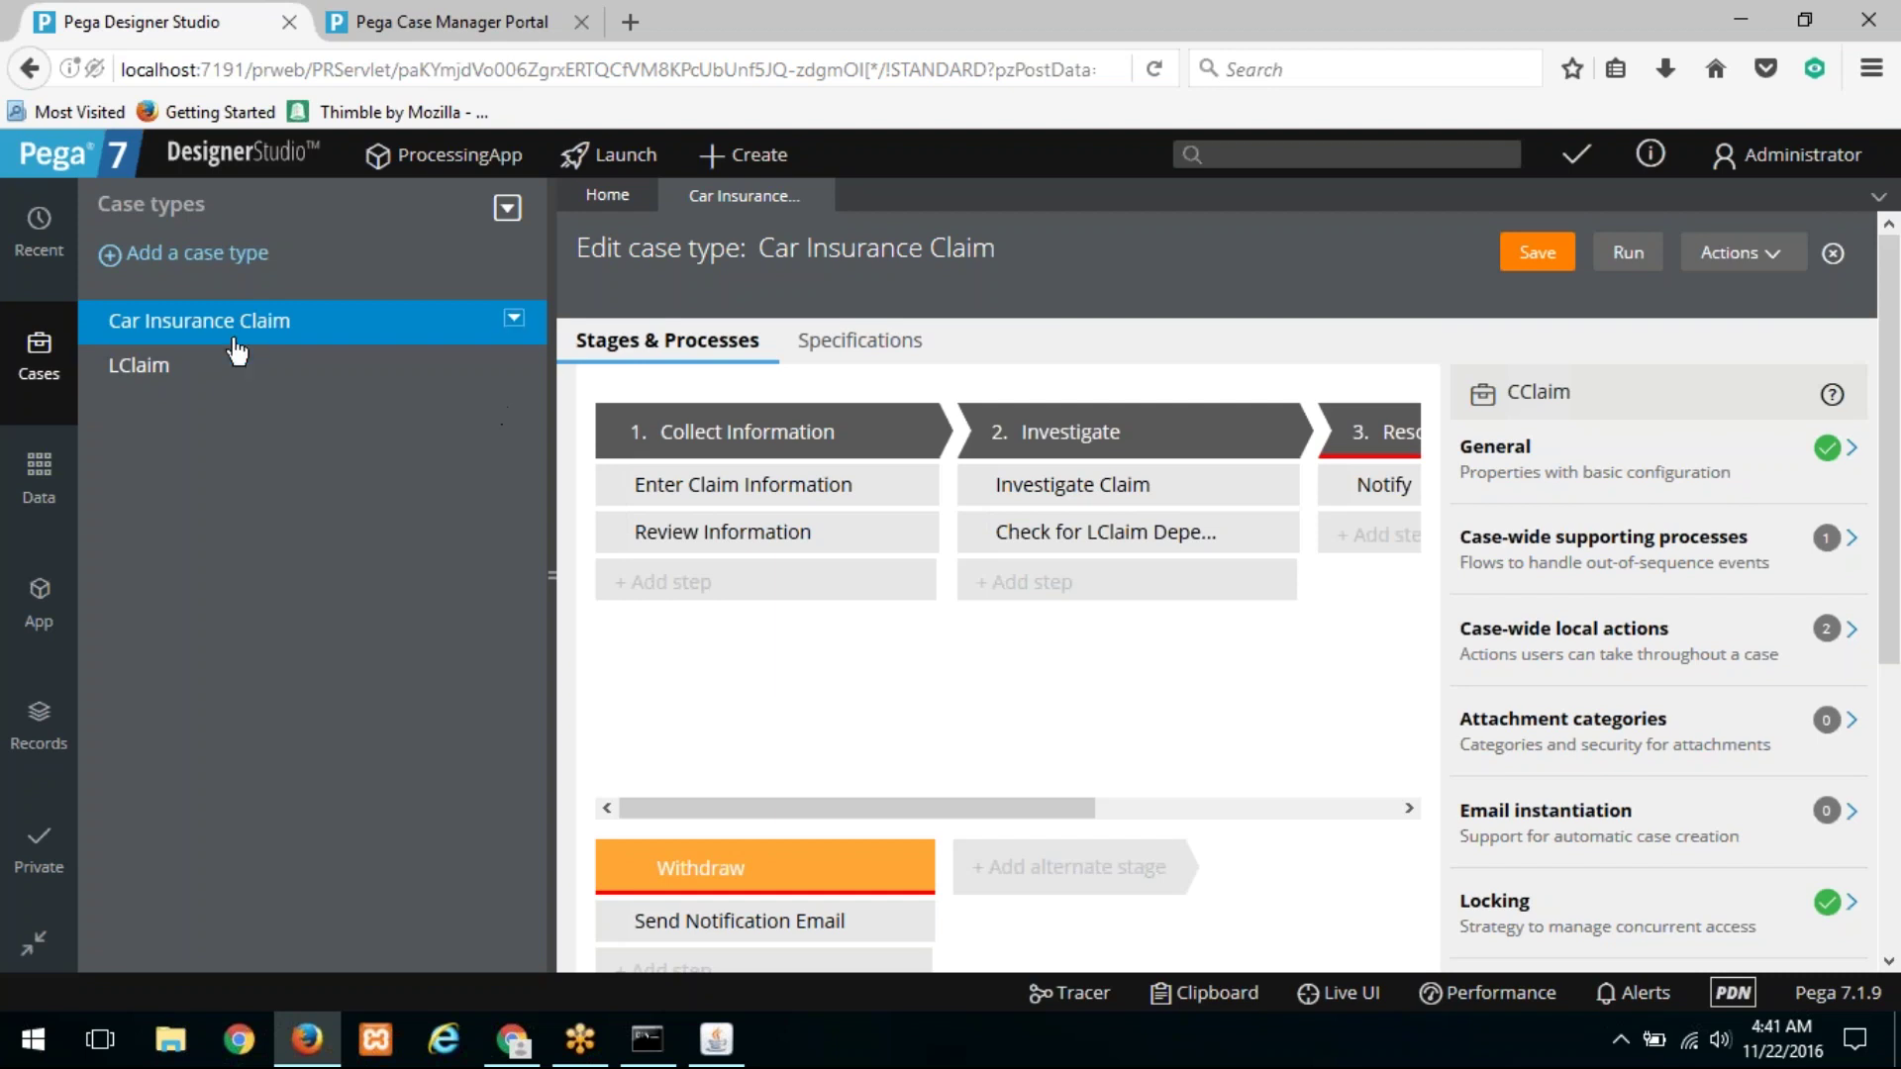
Step: Open the ProcessApp User access role from the recent items
{"action": "left_click", "coordinate": [42, 252]}
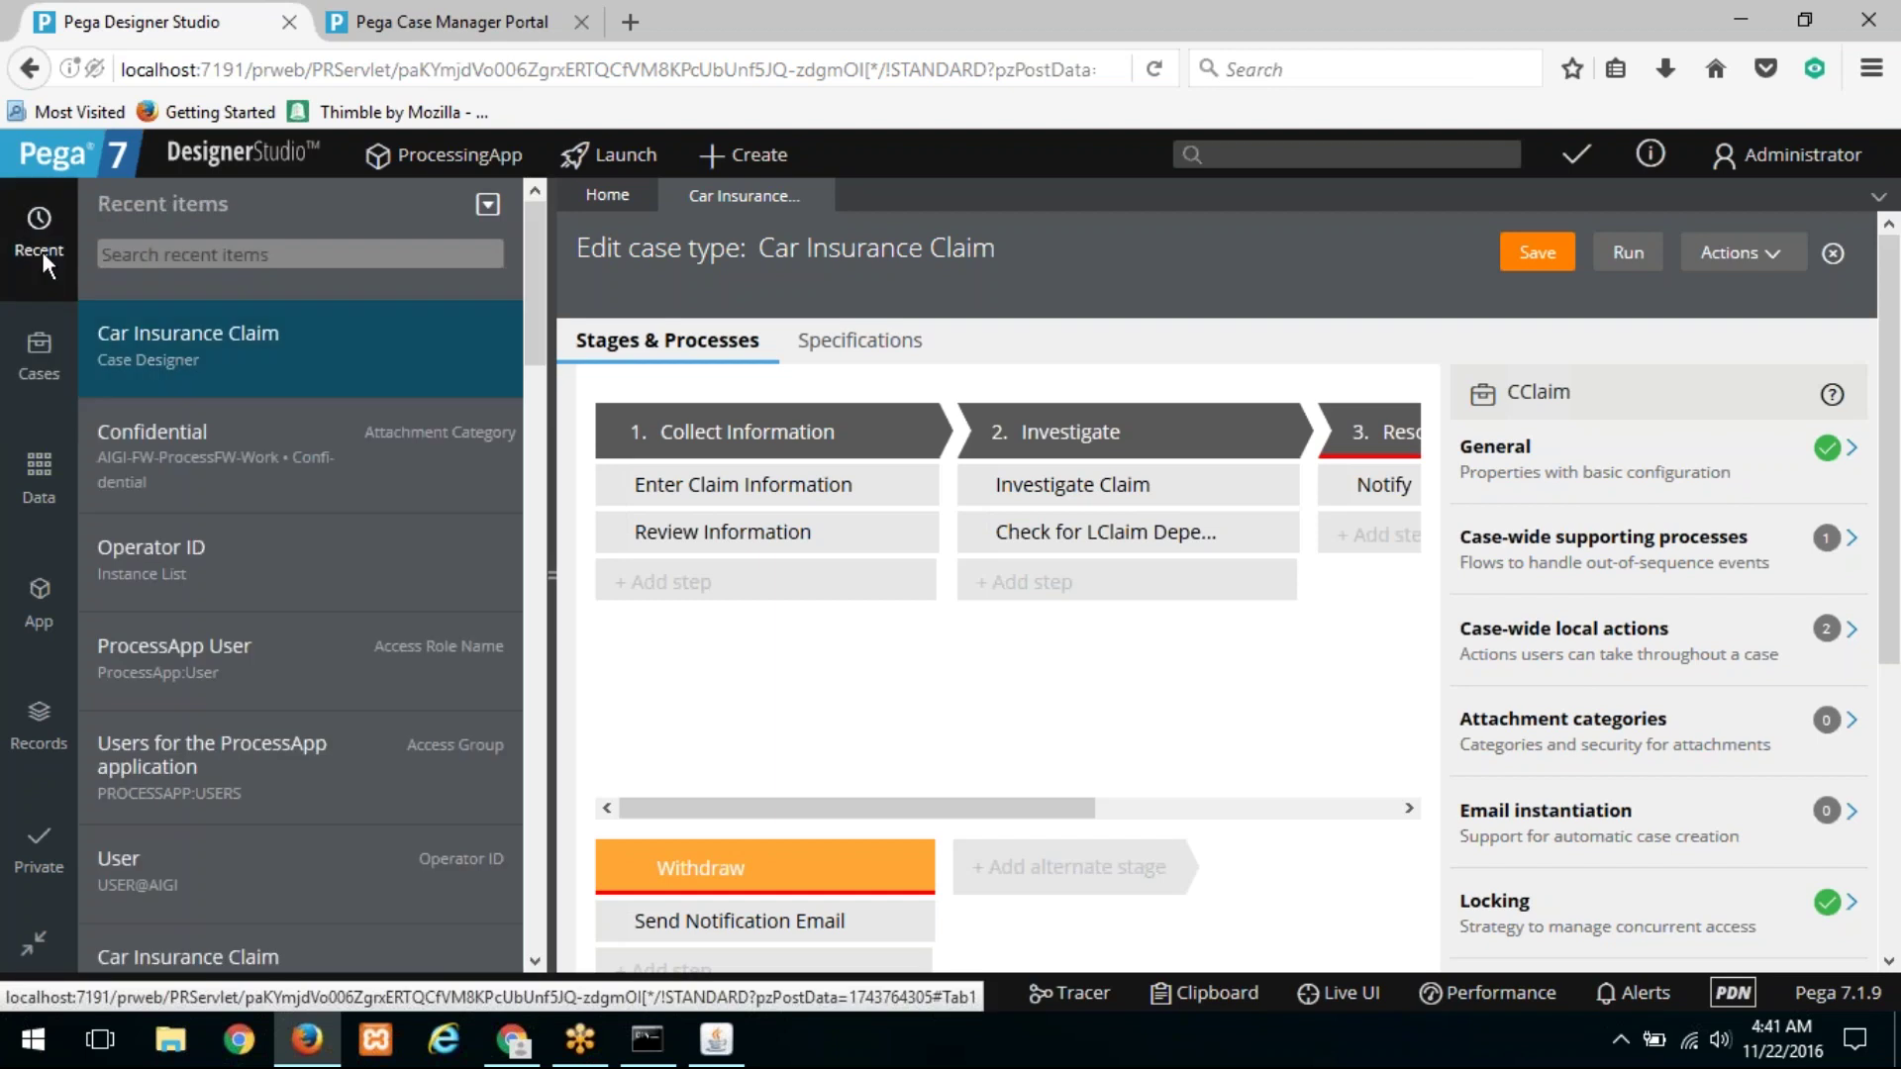
{"action": "left_click", "coordinate": [102, 255]}
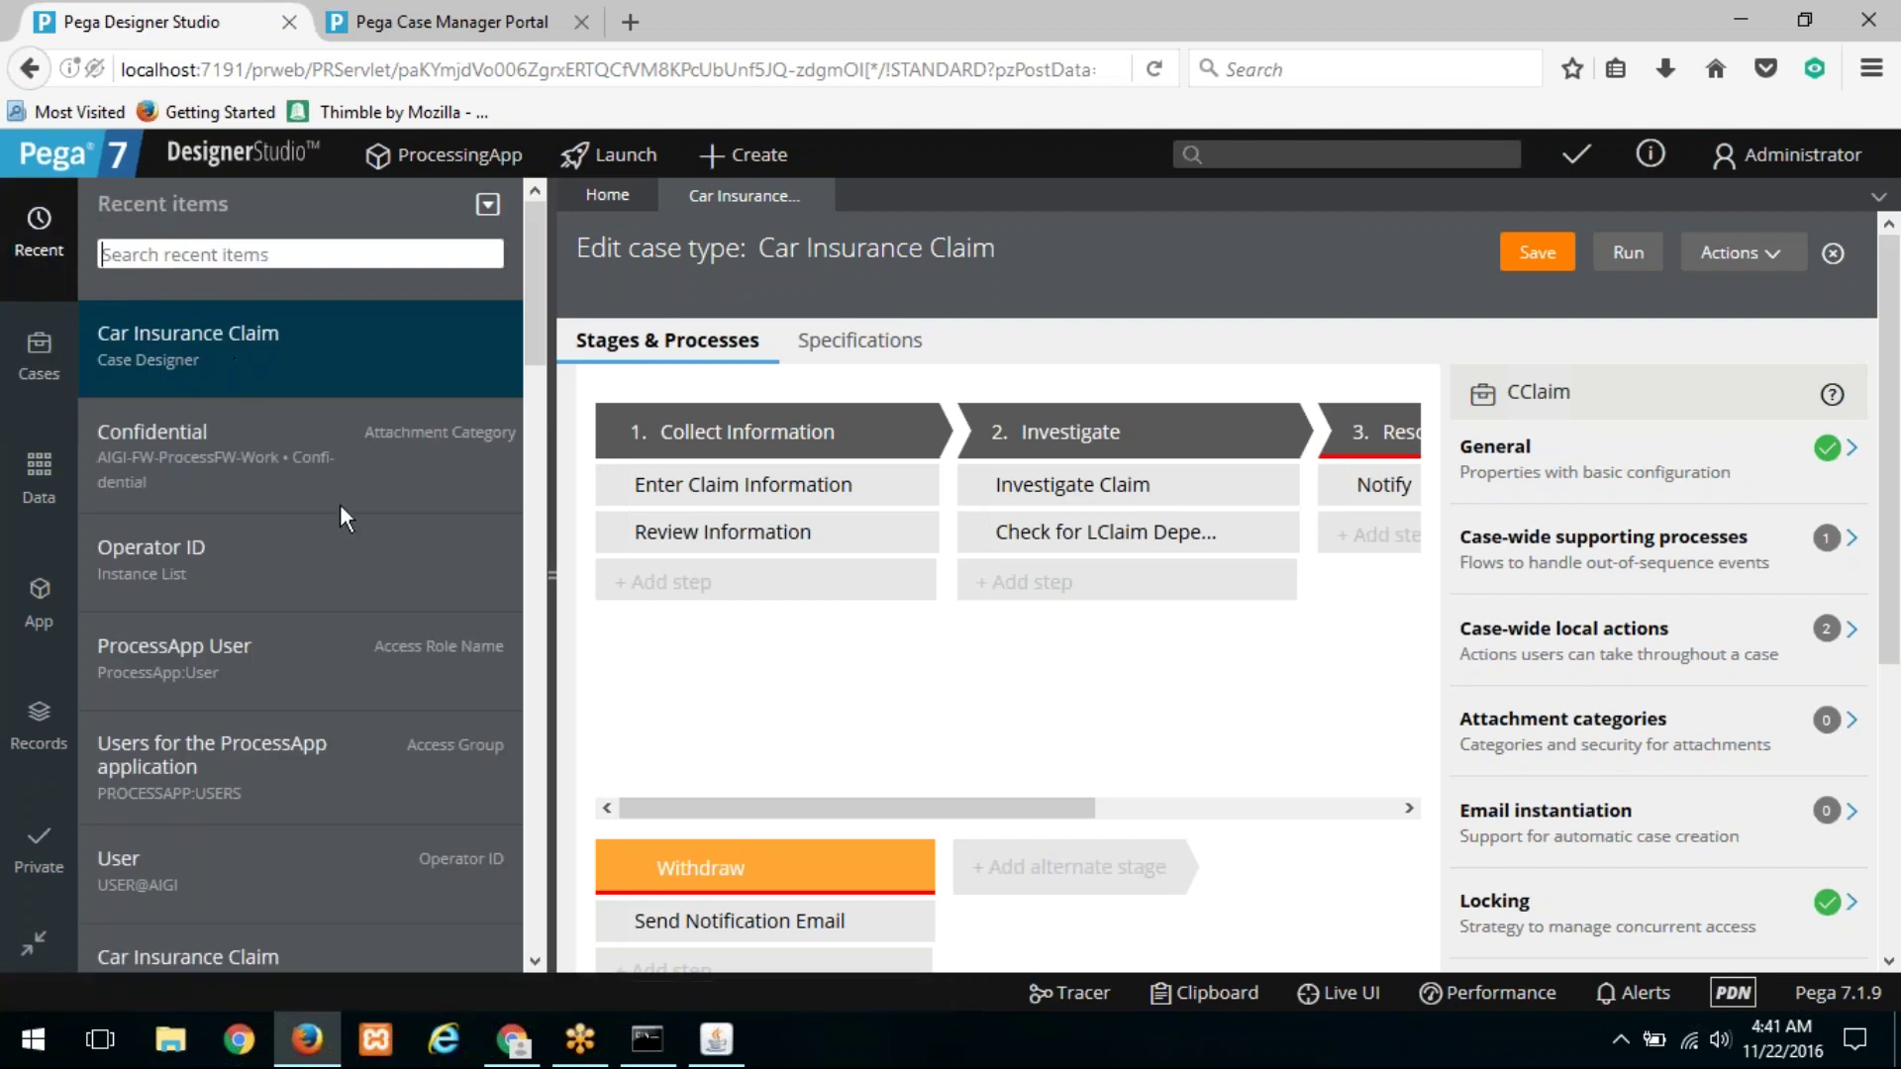
{"action": "scroll", "coordinate": [443, 644], "scroll_direction": "down", "scroll_amount": 3}
{"action": "left_click", "coordinate": [446, 485]}
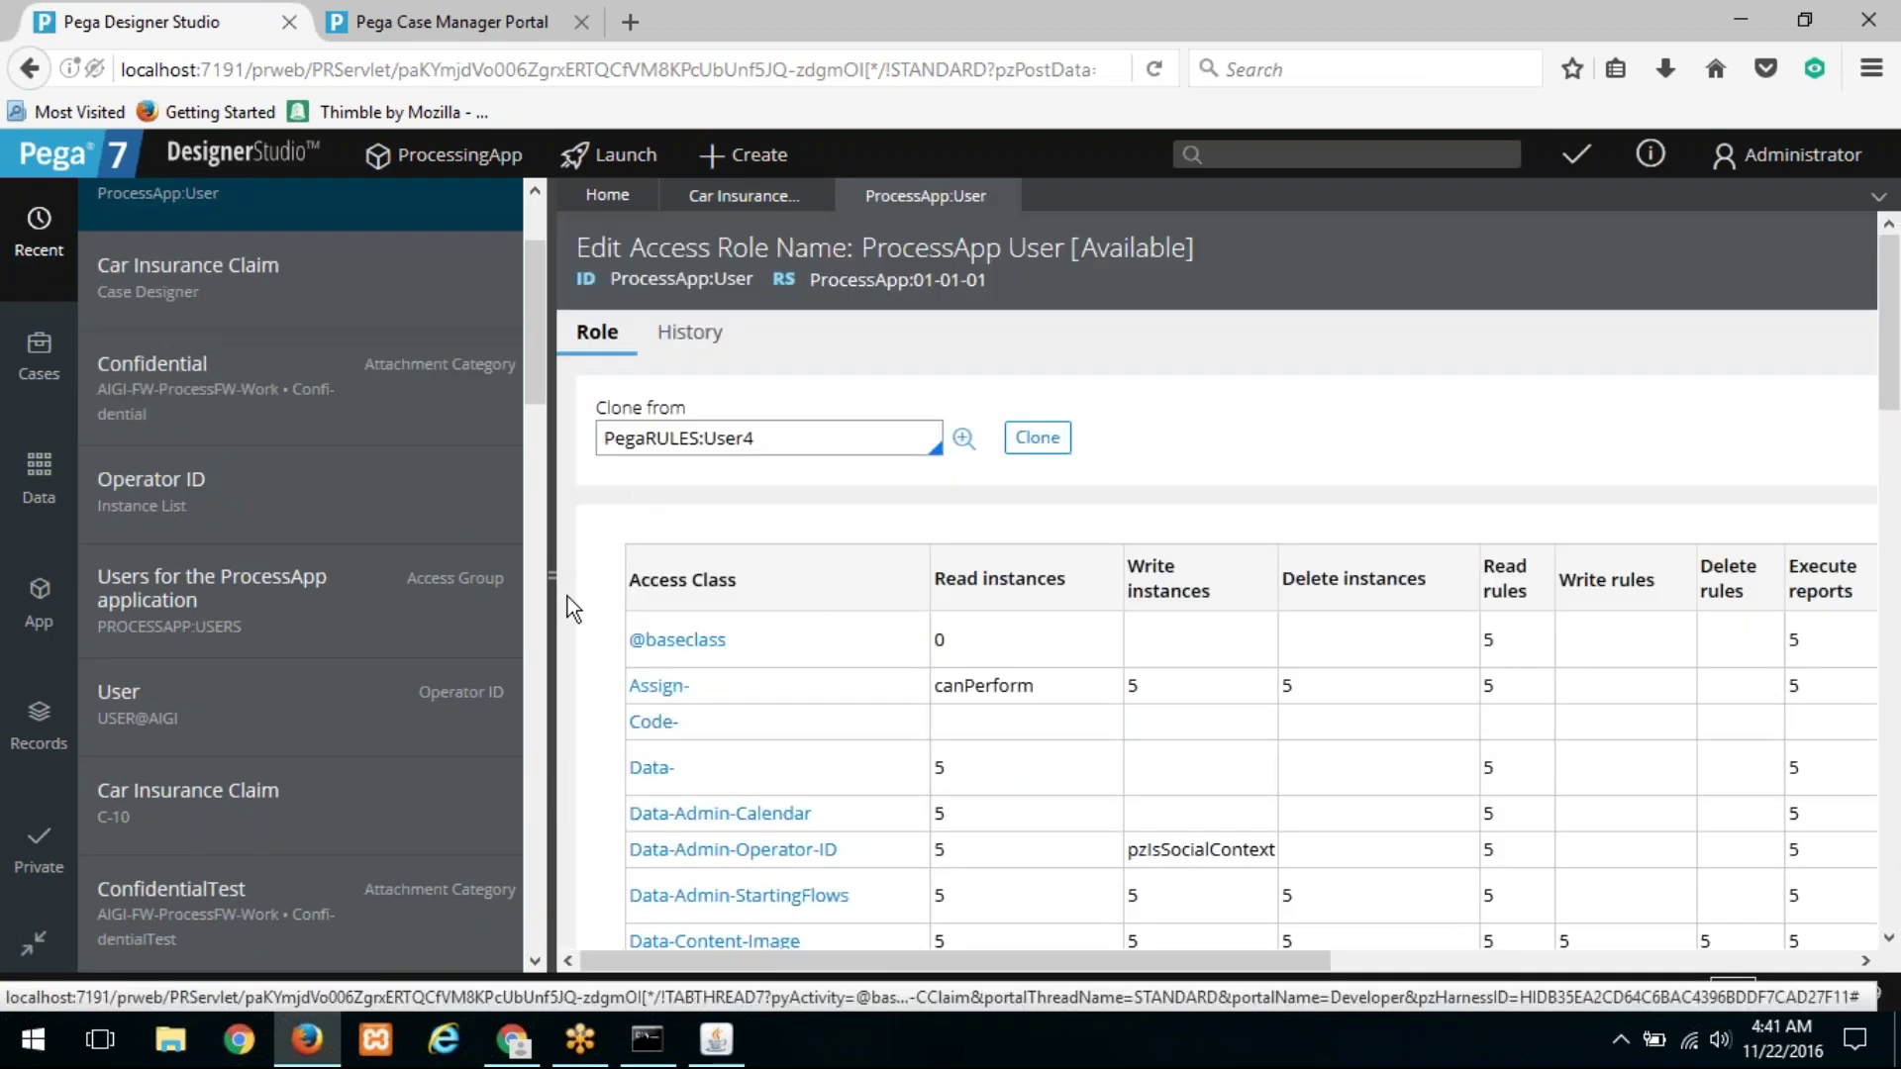
Step: Edit the AIGI-FW-ProcessFW-Work entry and confirm privilege CanViewConfidentialFiles at level 5
{"action": "left_click_drag", "start_coordinate": [848, 630], "coordinate": [849, 645]}
{"action": "scroll", "coordinate": [849, 645], "scroll_direction": "down", "scroll_amount": 15}
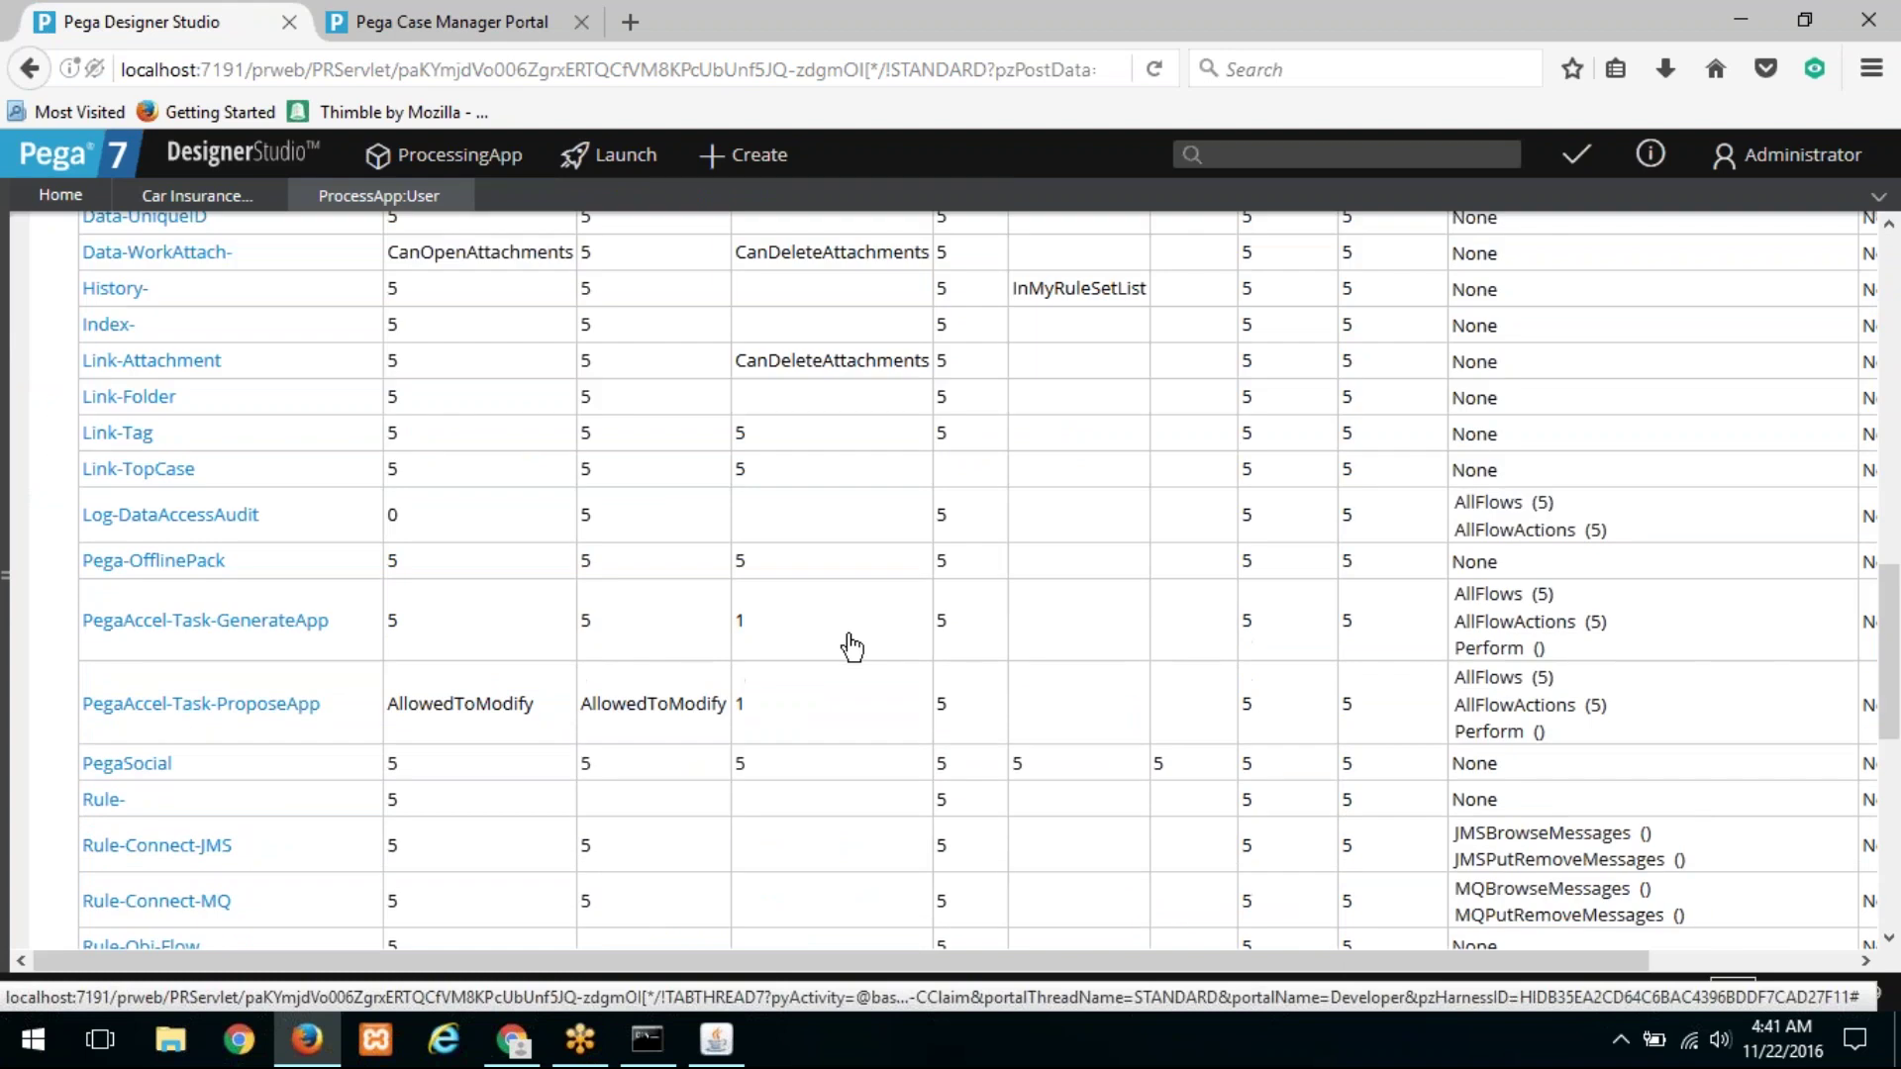
{"action": "left_click", "coordinate": [236, 814]}
{"action": "scroll", "coordinate": [454, 646], "scroll_direction": "down", "scroll_amount": 3}
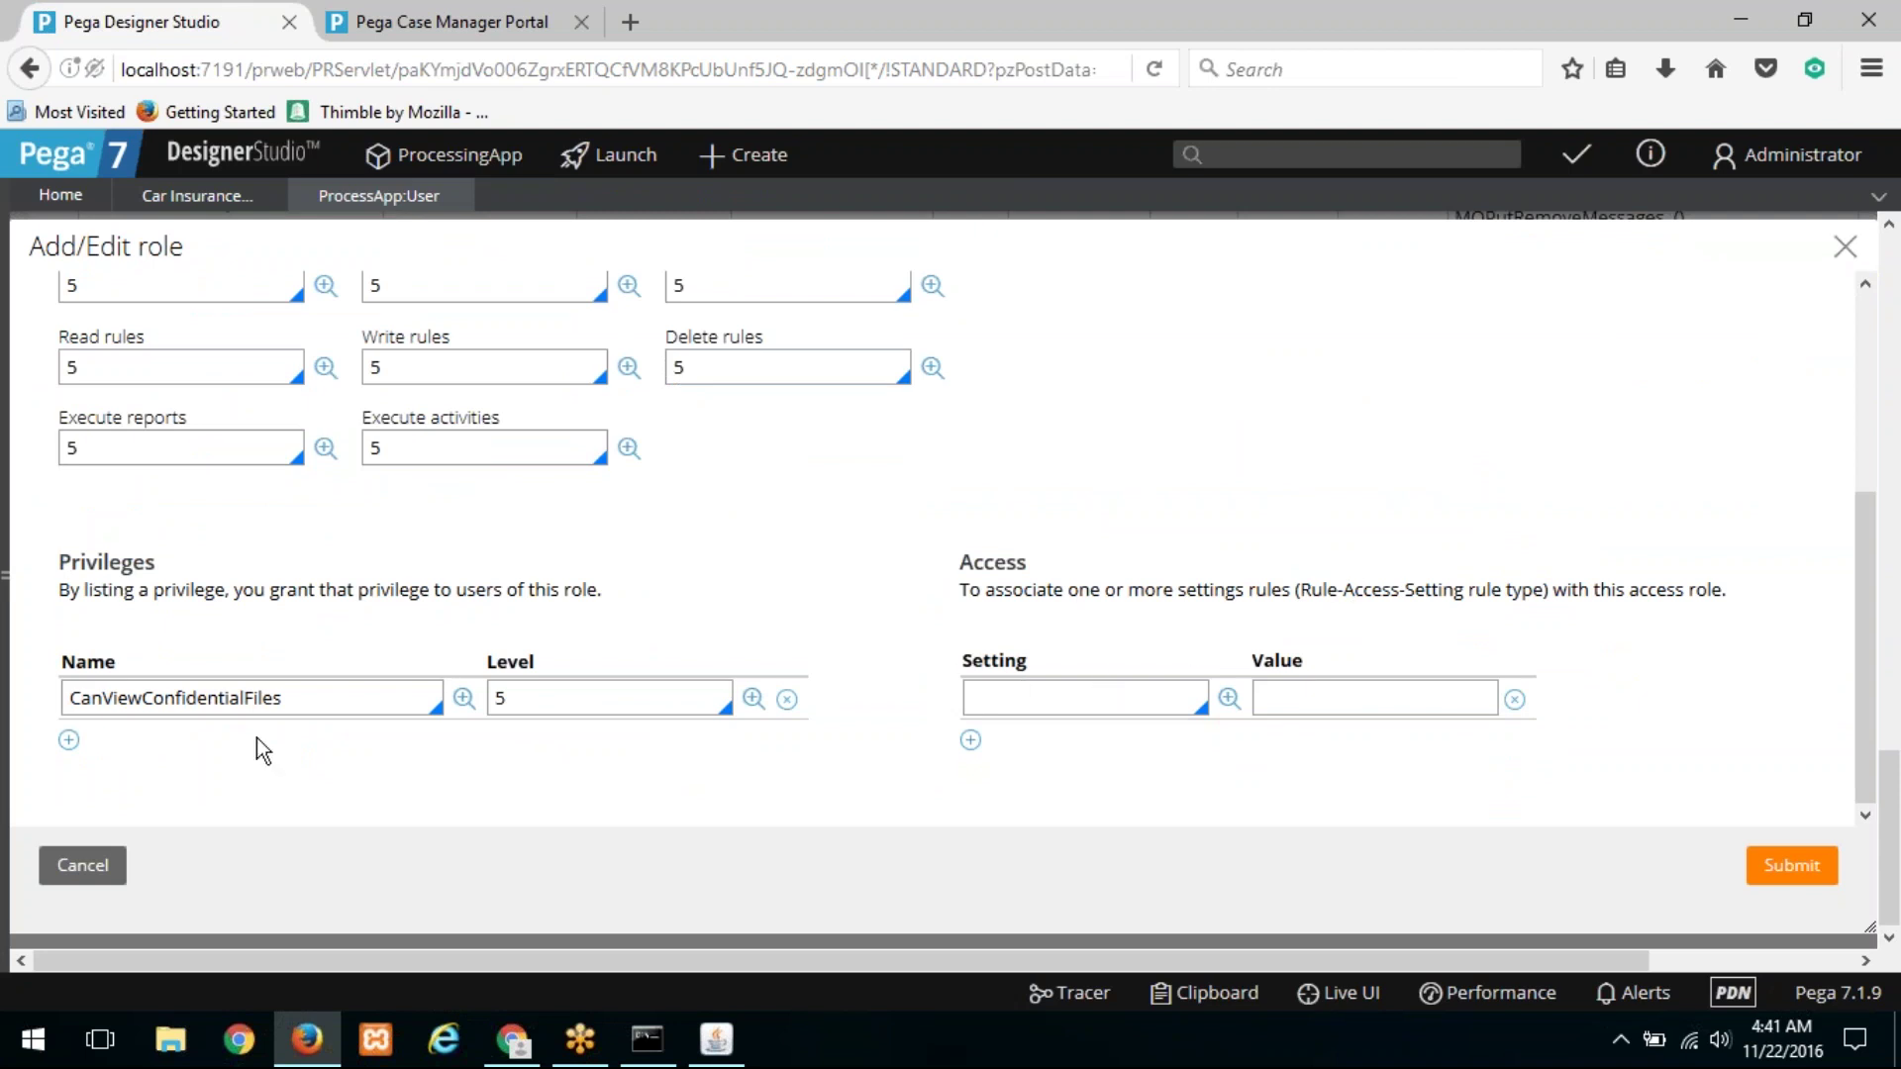
{"action": "left_click", "coordinate": [362, 696]}
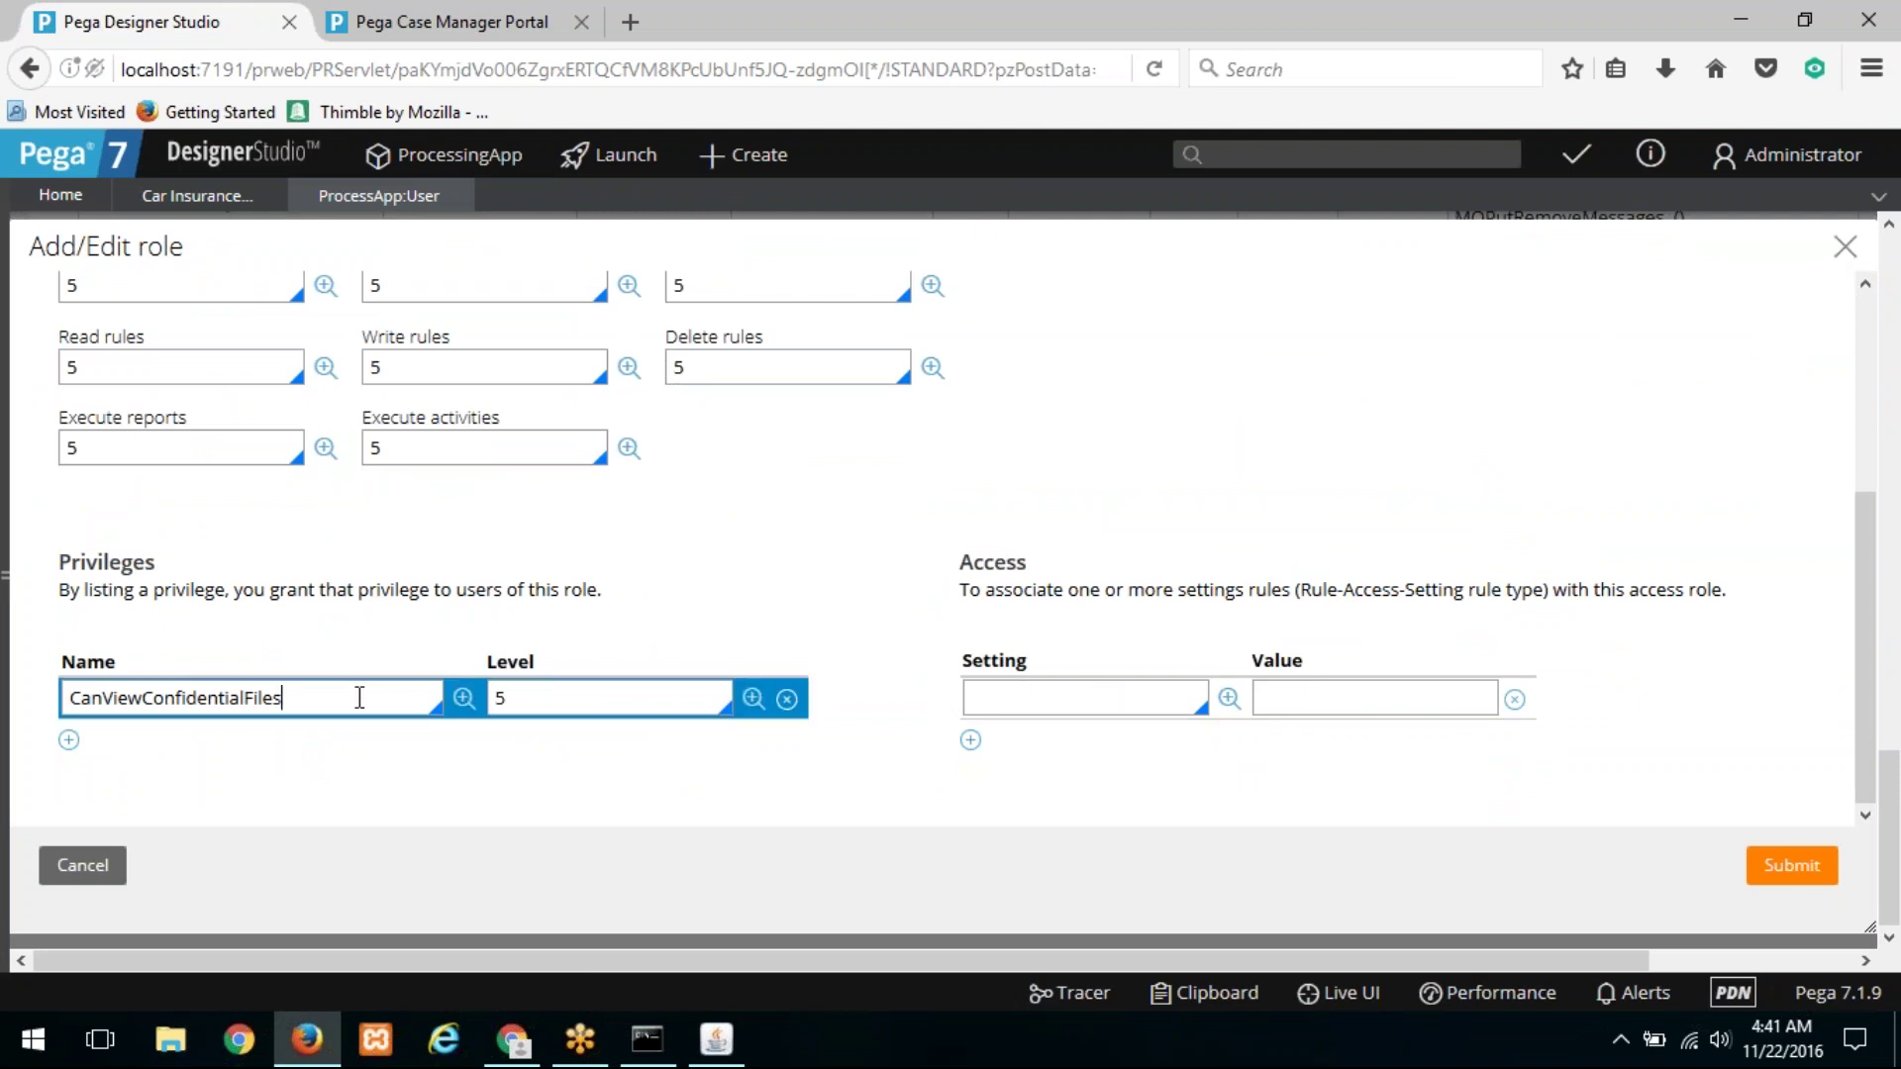
{"action": "left_click", "coordinate": [349, 695]}
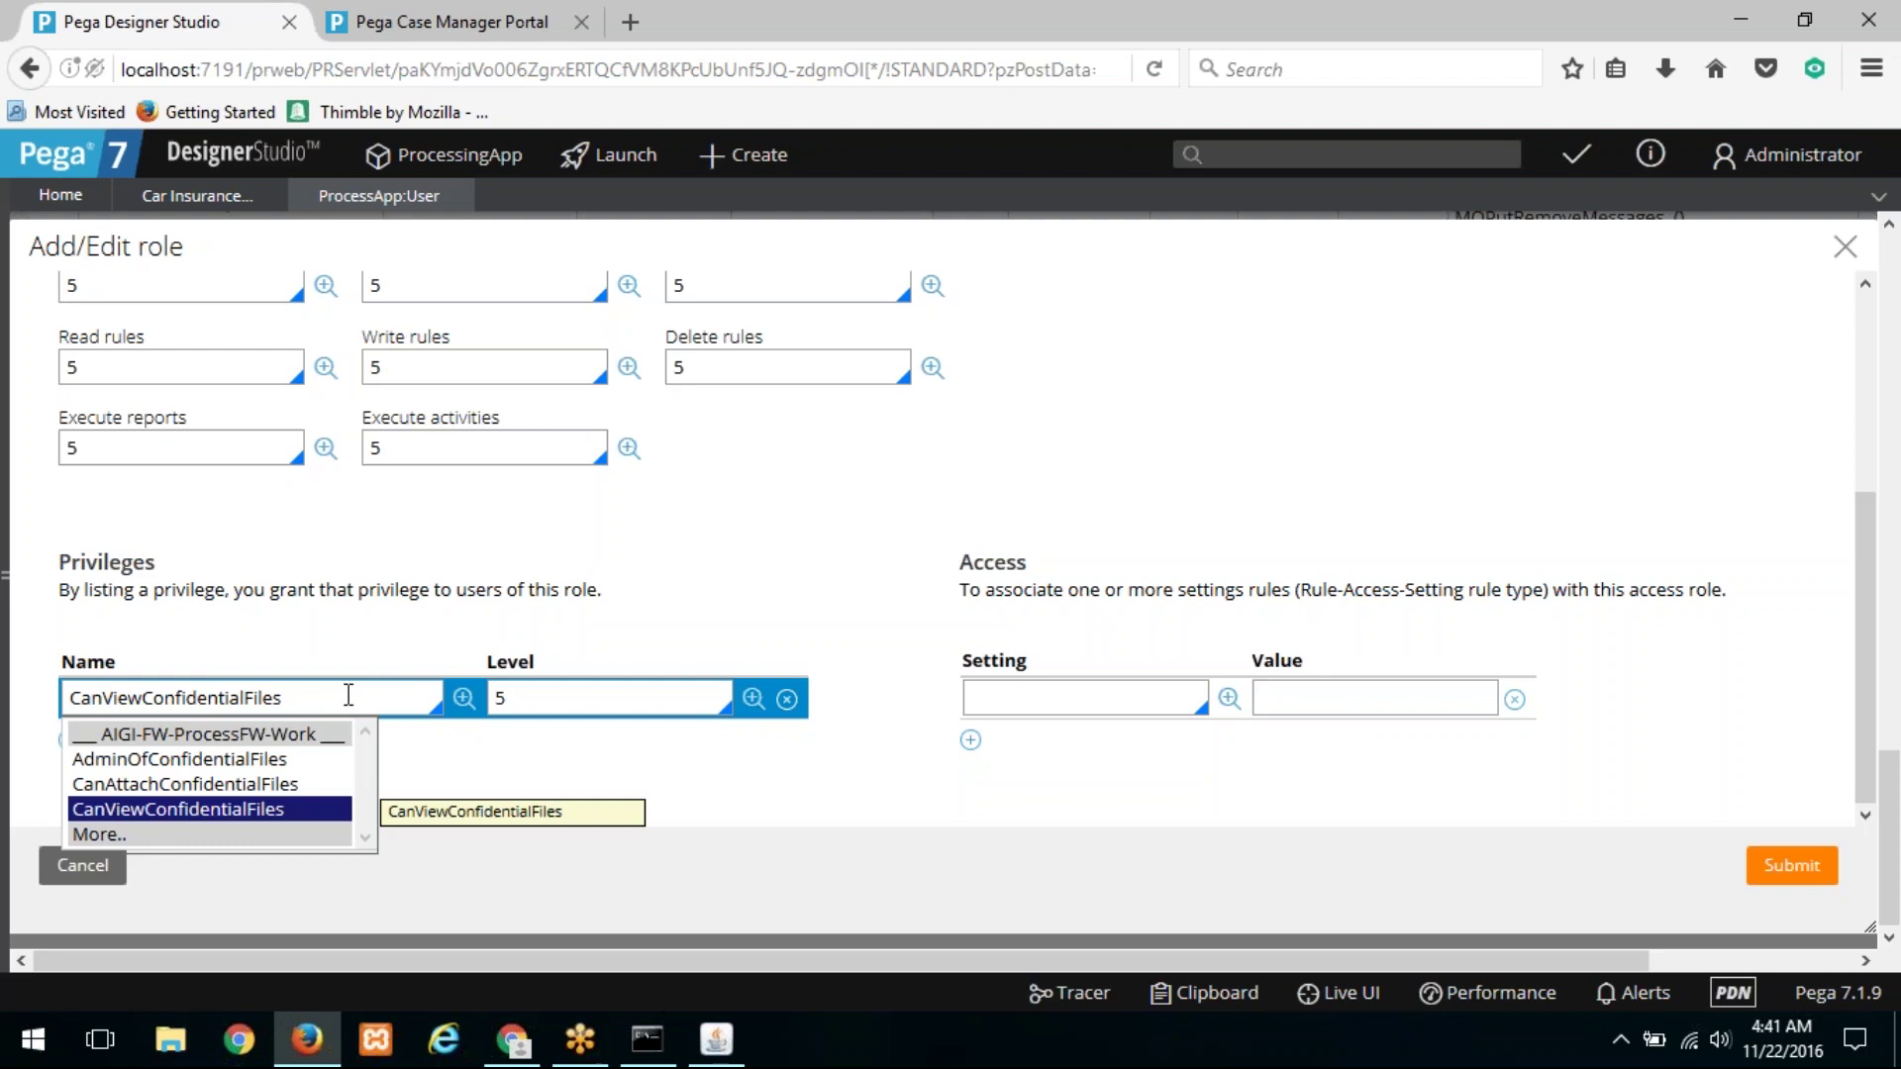
{"action": "left_click", "coordinate": [536, 770]}
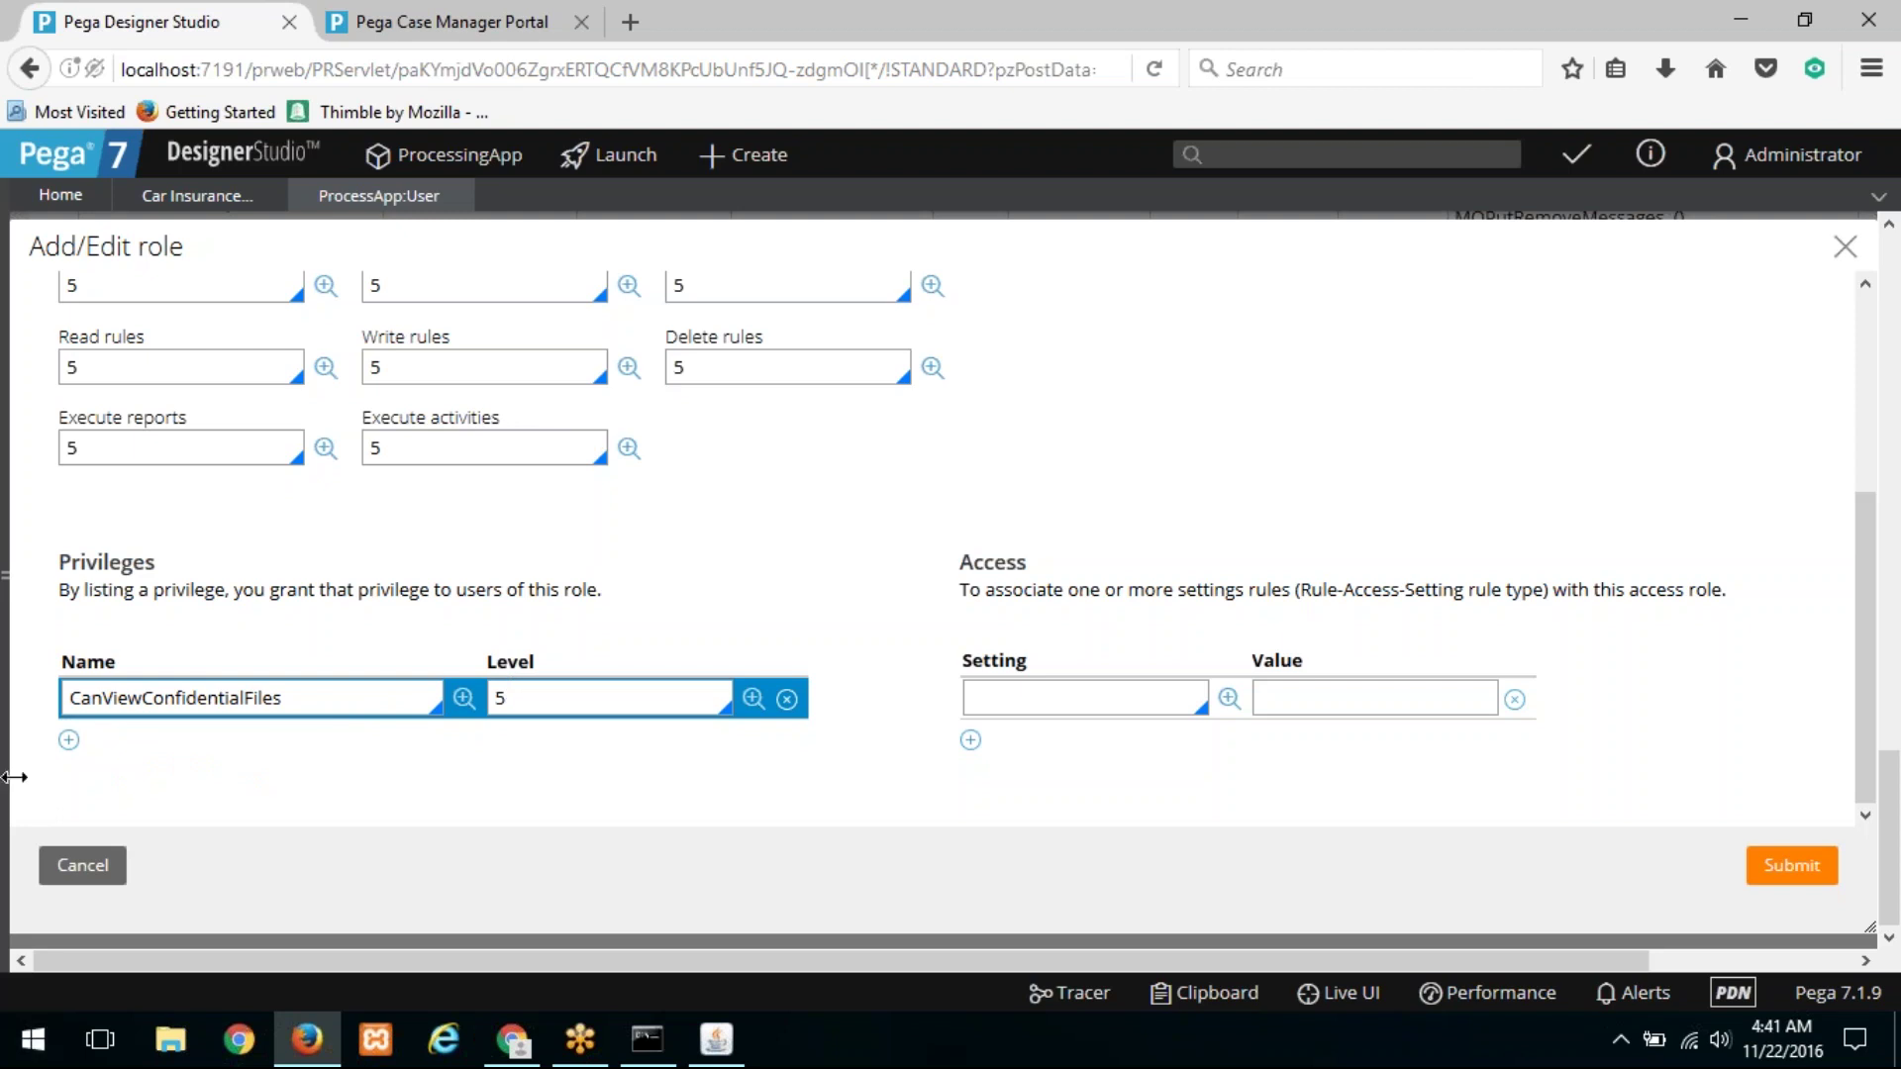
{"action": "left_click", "coordinate": [20, 668]}
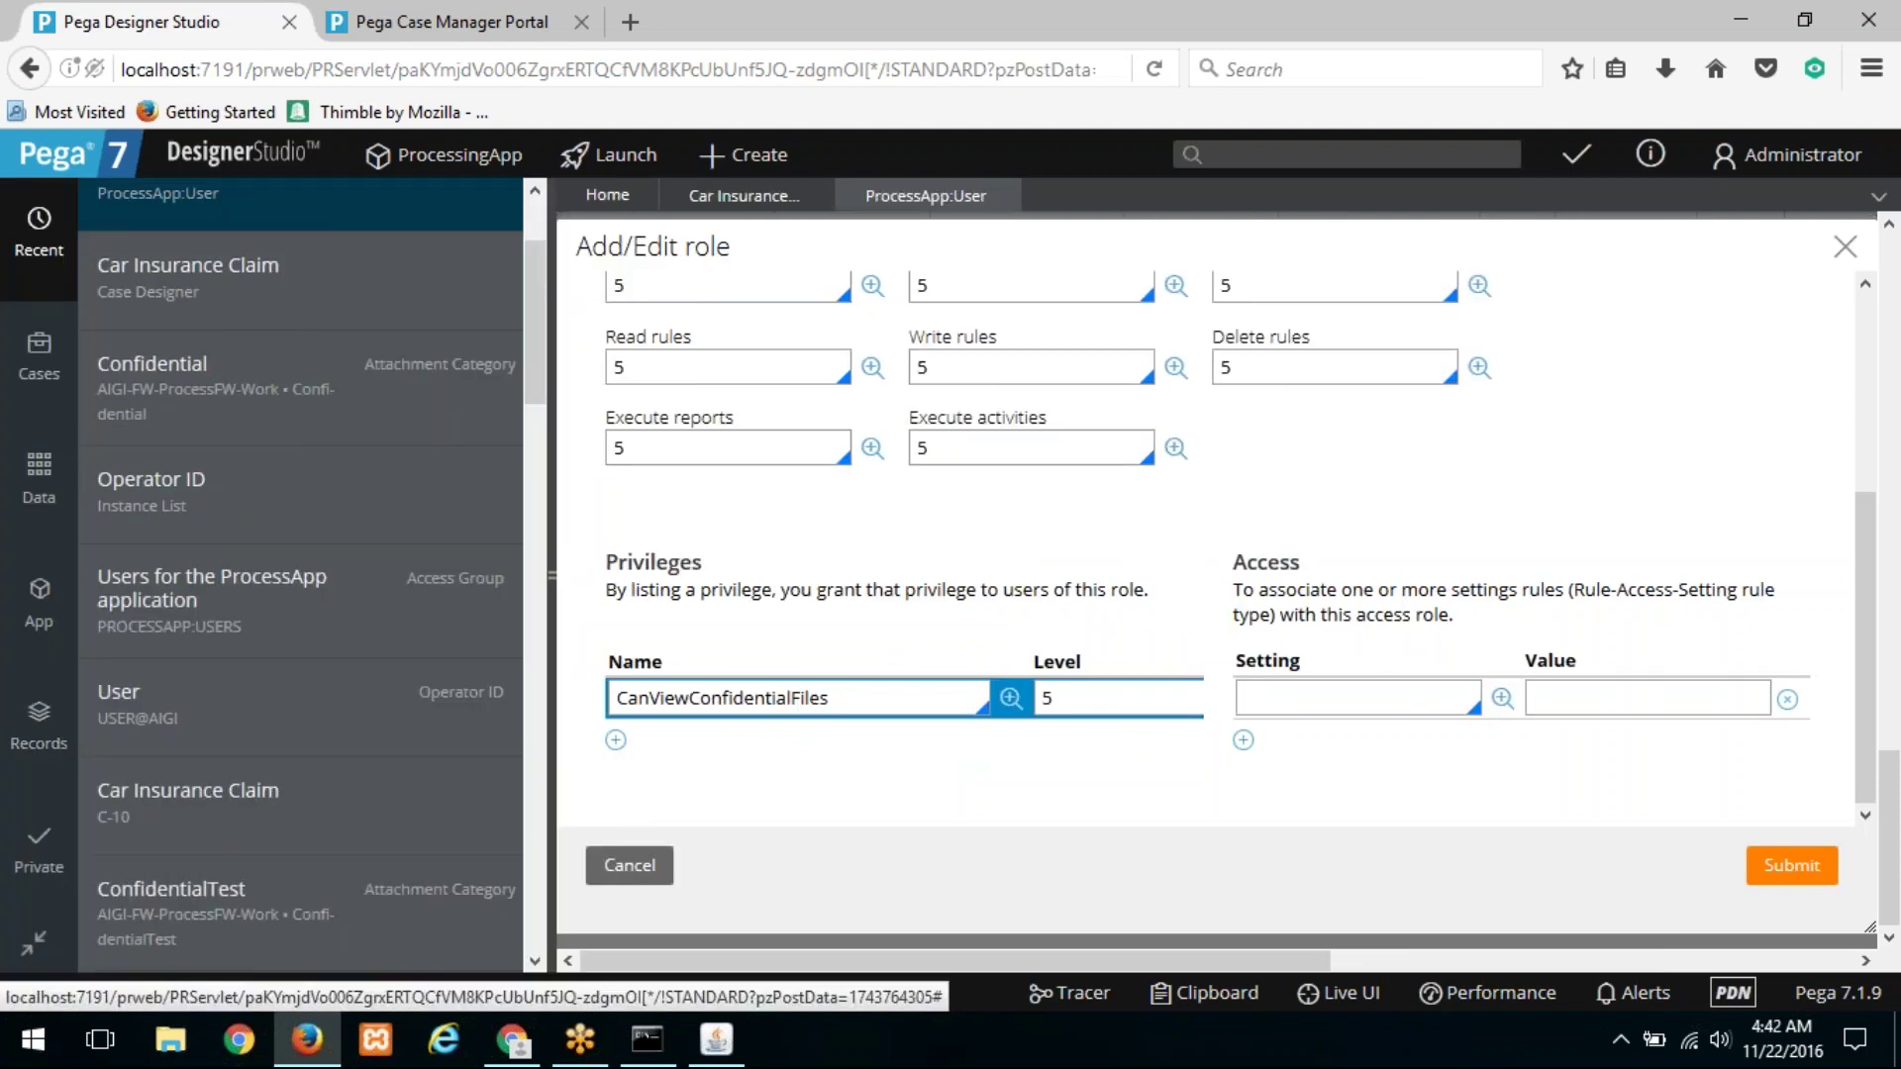
Step: Open the Confidential attachment category and browse When rule suggestions, including CoverClass, for row 1
{"action": "scroll", "coordinate": [372, 435], "scroll_direction": "up", "scroll_amount": 2}
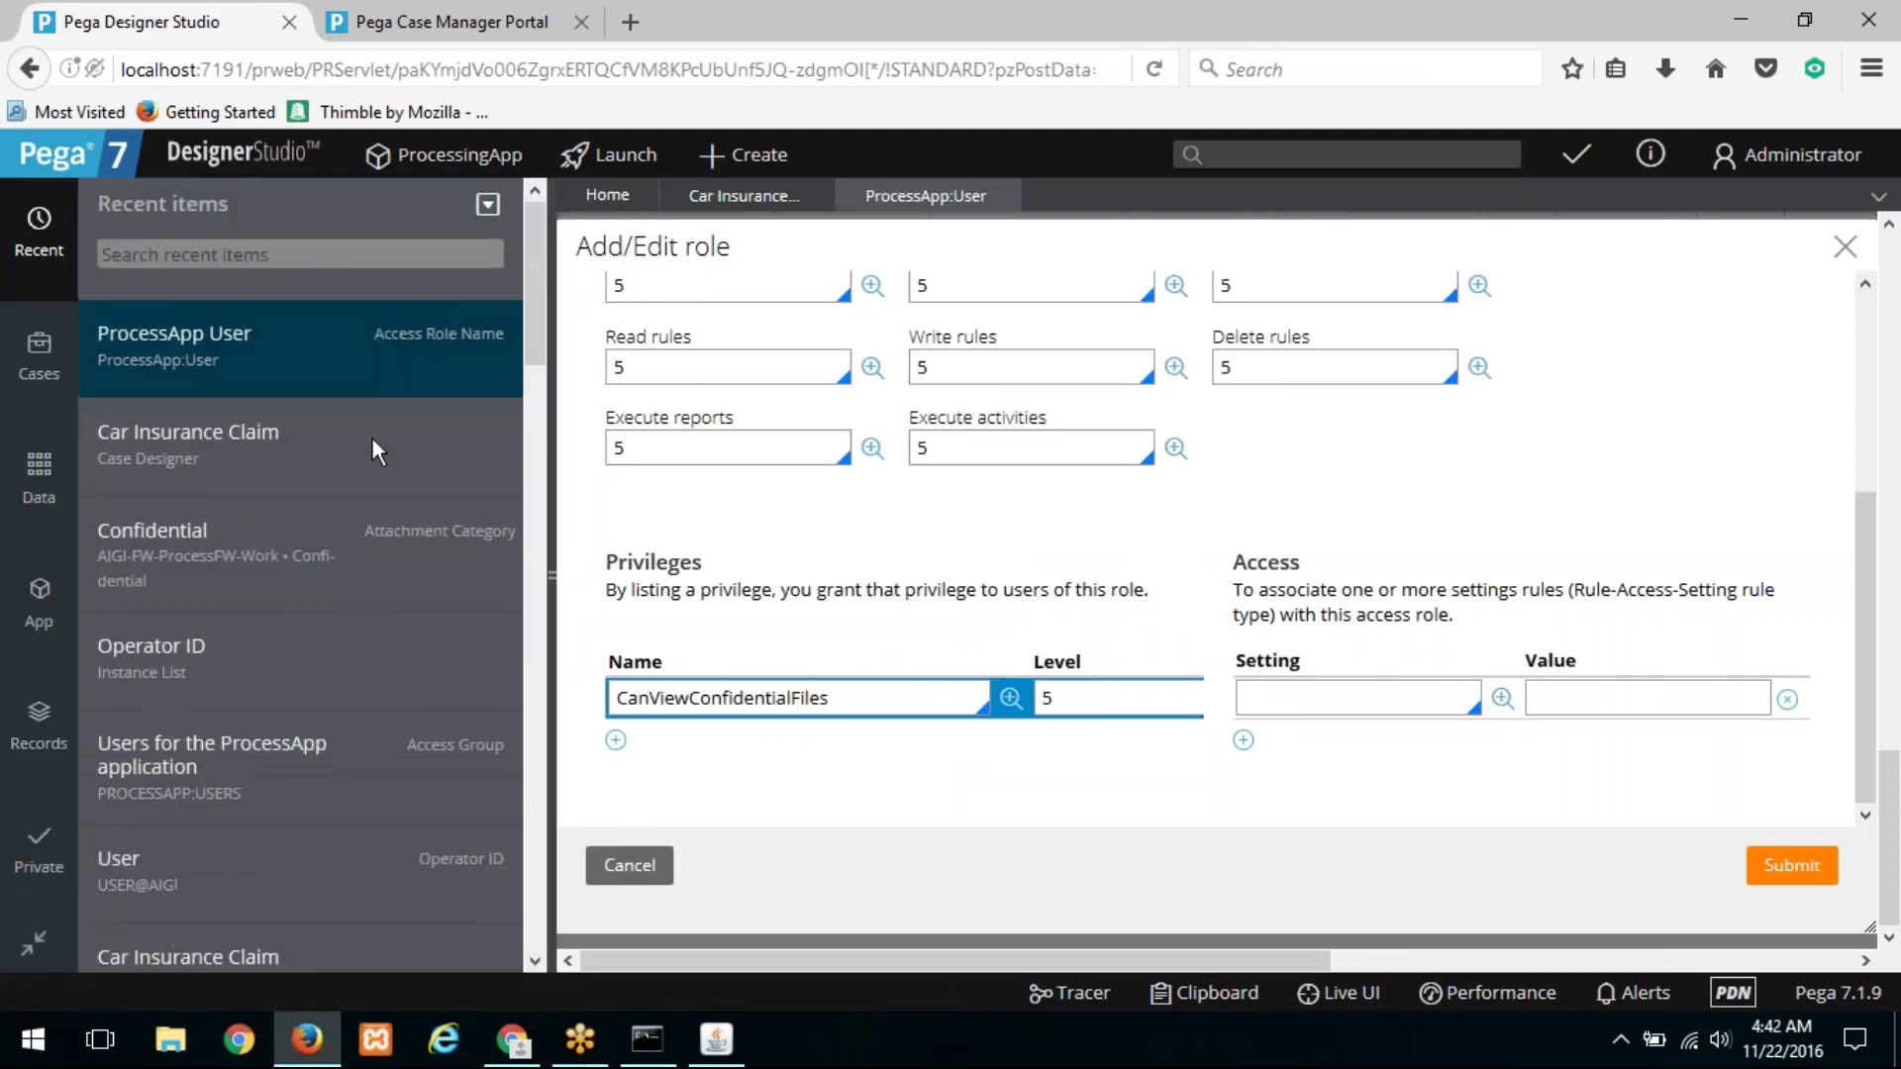
{"action": "left_click", "coordinate": [428, 548]}
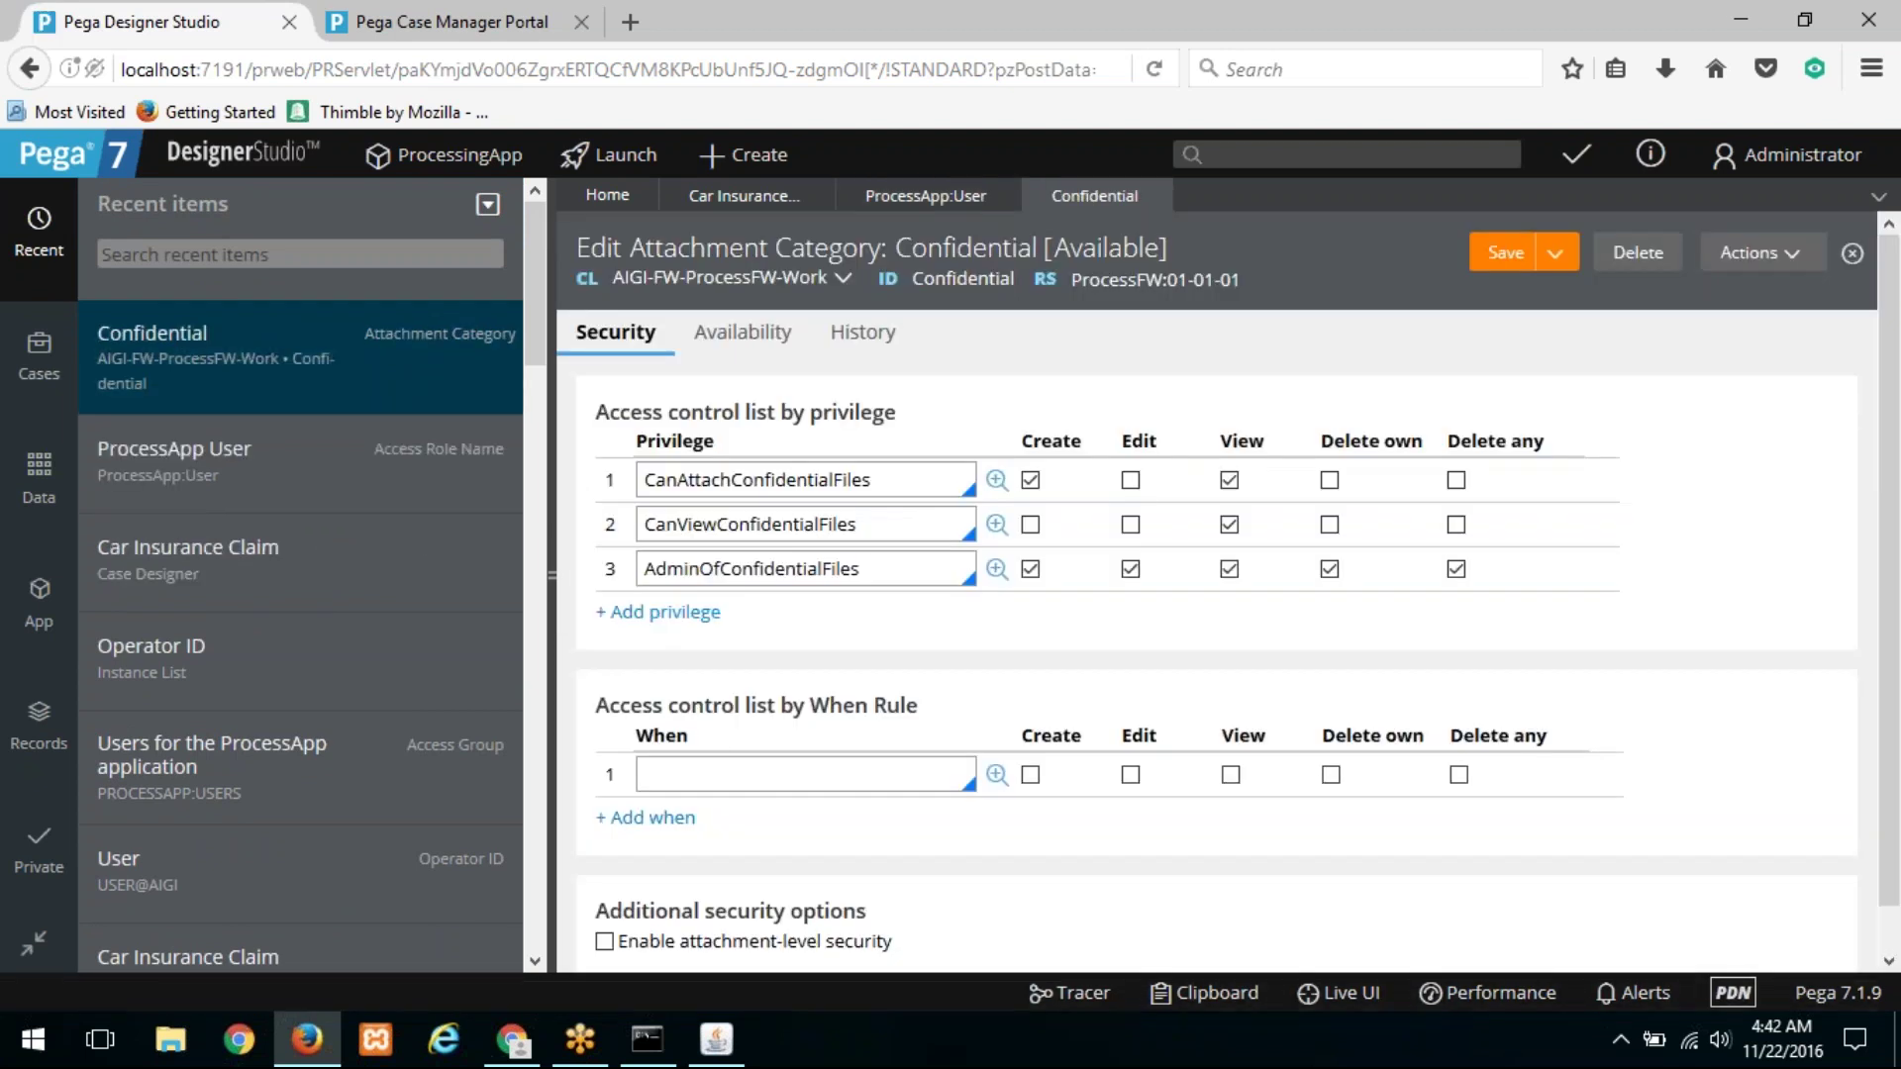
{"action": "left_click_drag", "start_coordinate": [618, 713], "coordinate": [966, 713]}
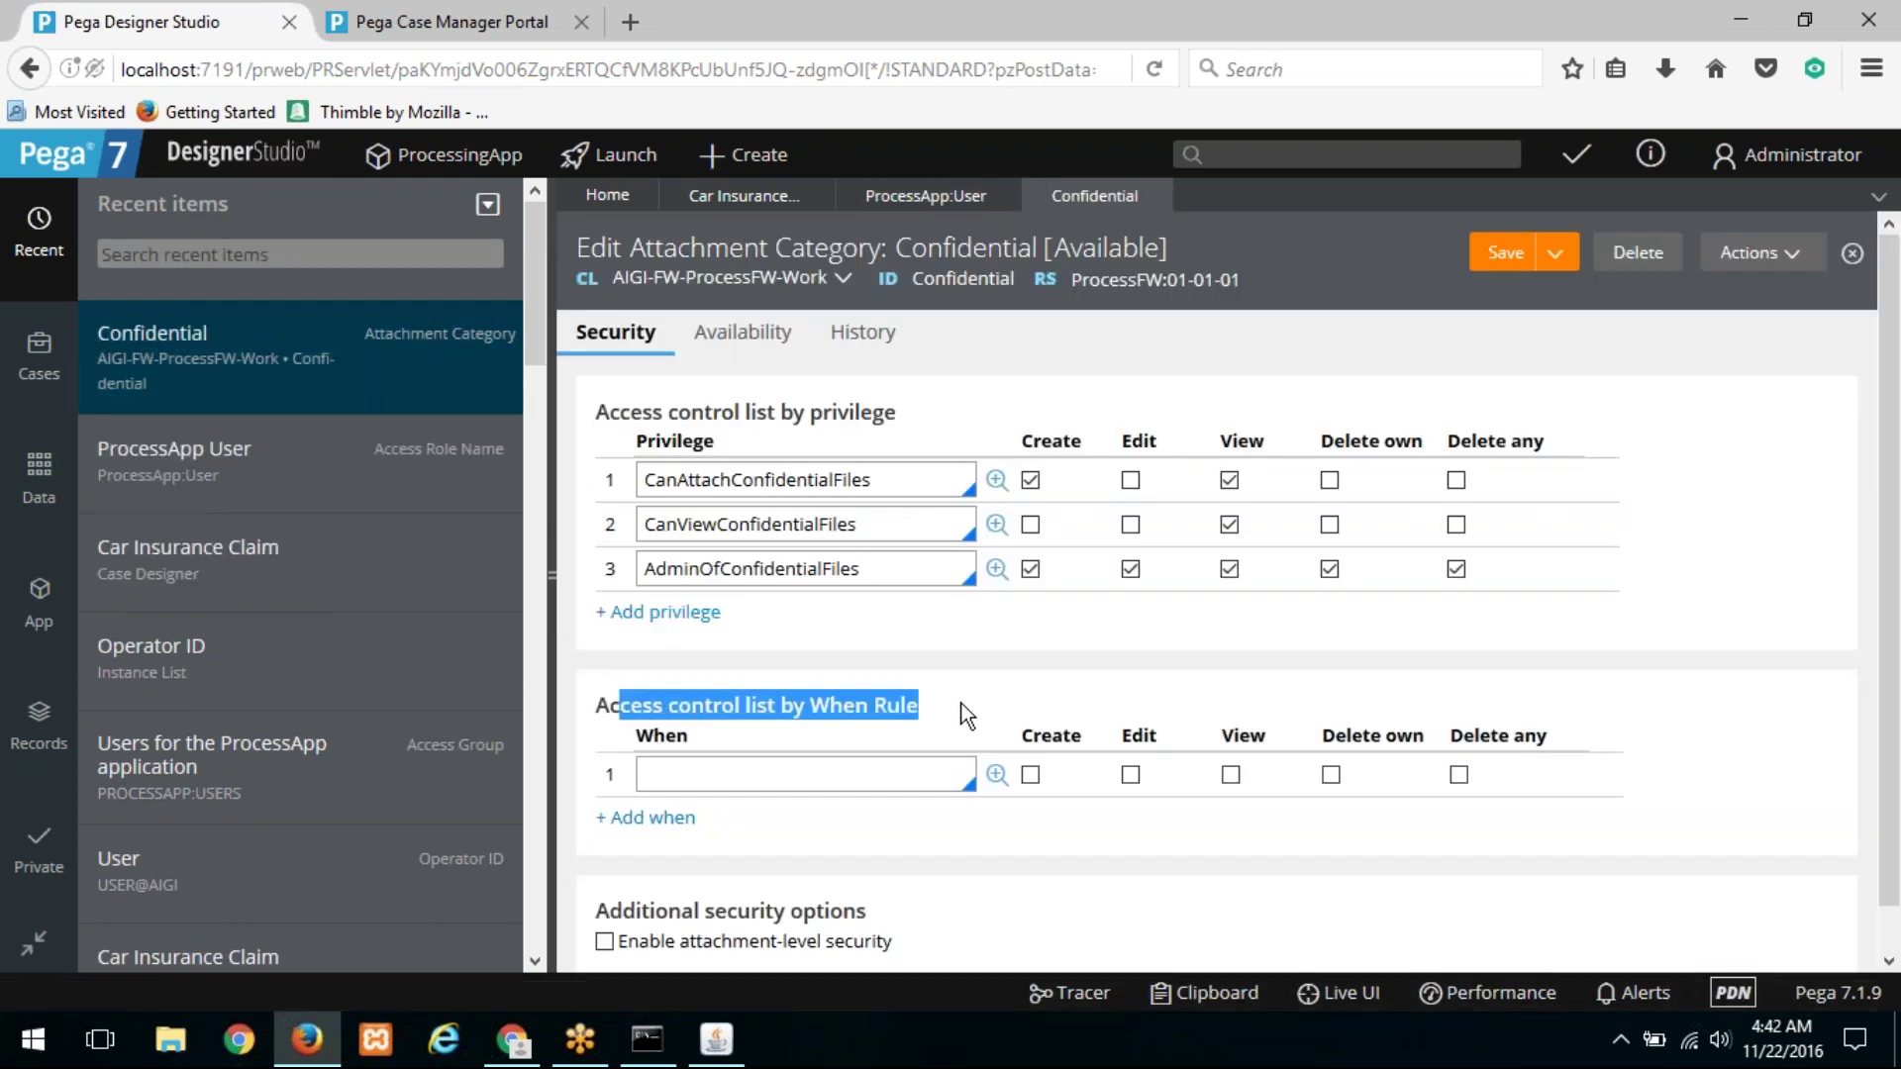
{"action": "left_click", "coordinate": [874, 775]}
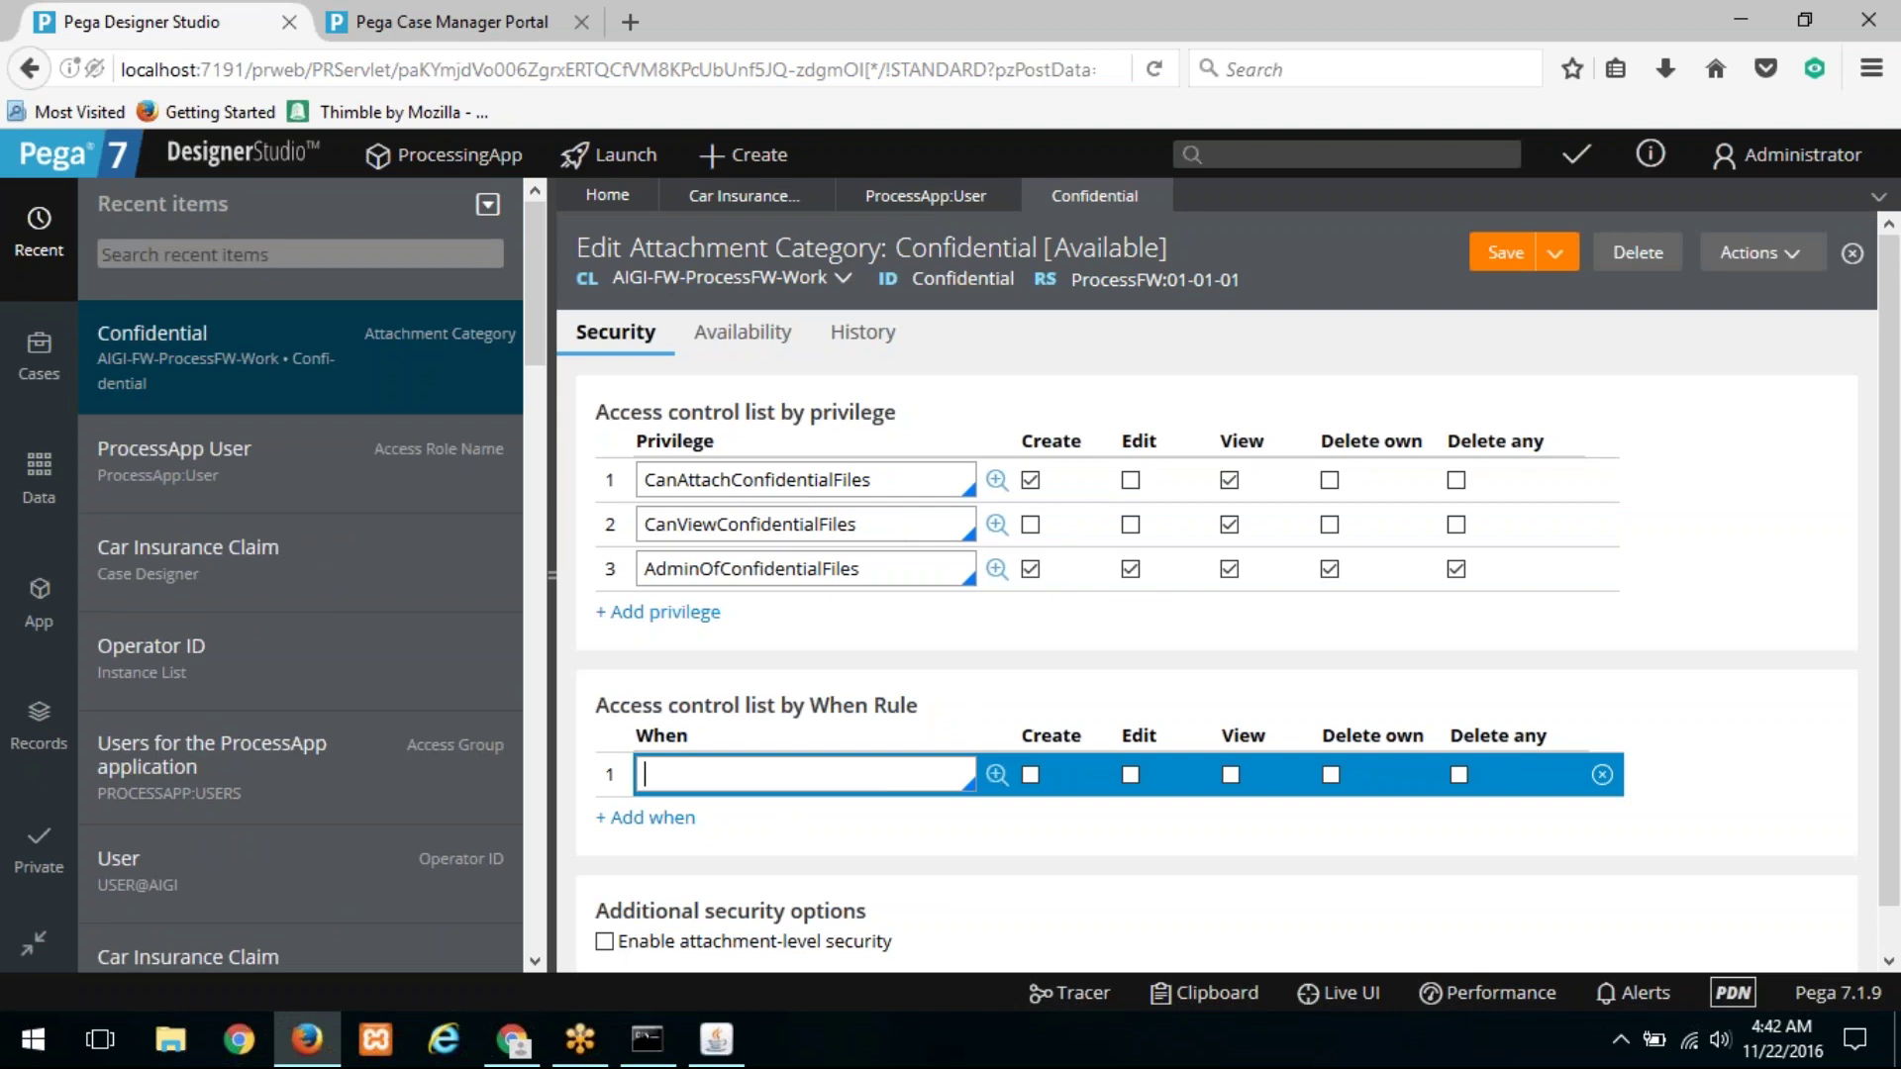
{"action": "key", "text": "Down"}
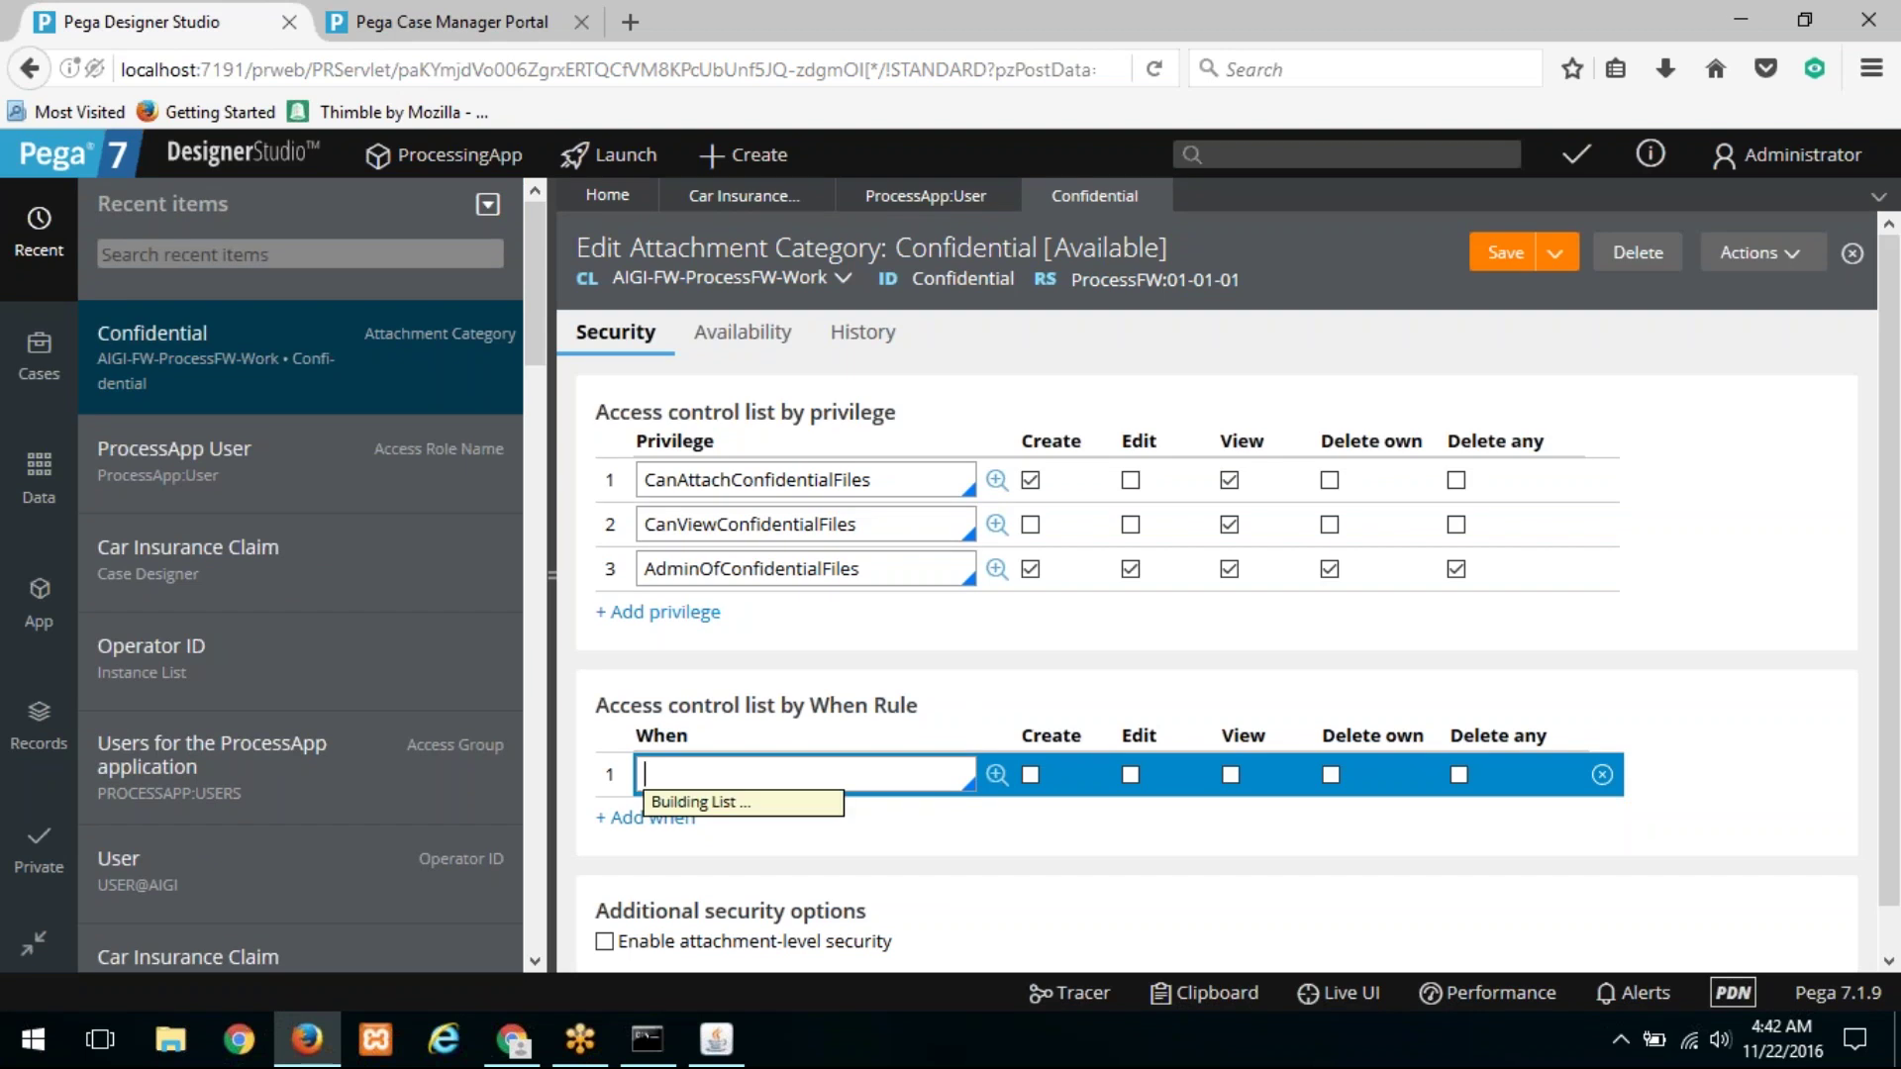
{"action": "key", "text": "Down"}
{"action": "key", "text": "Down"}
{"action": "key", "text": "Down"}
{"action": "key", "text": "Down"}
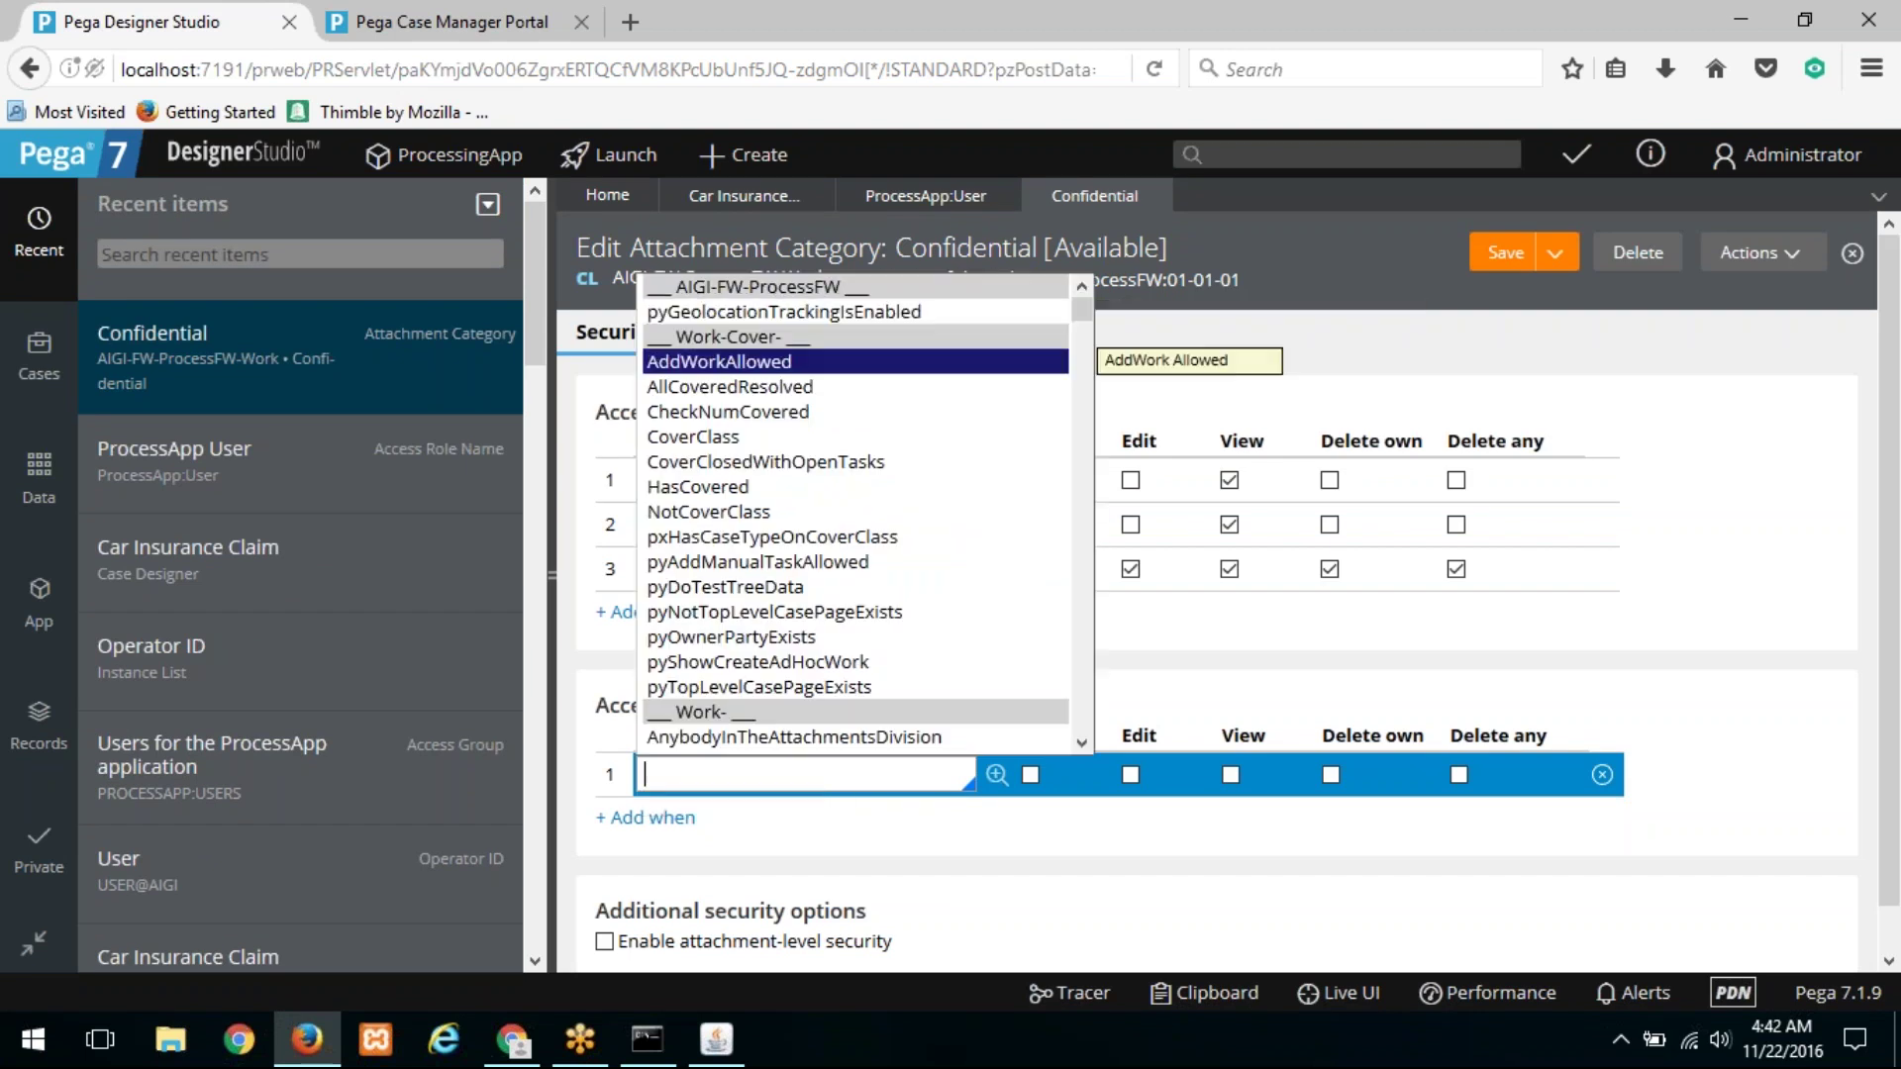
{"action": "key", "text": "Down"}
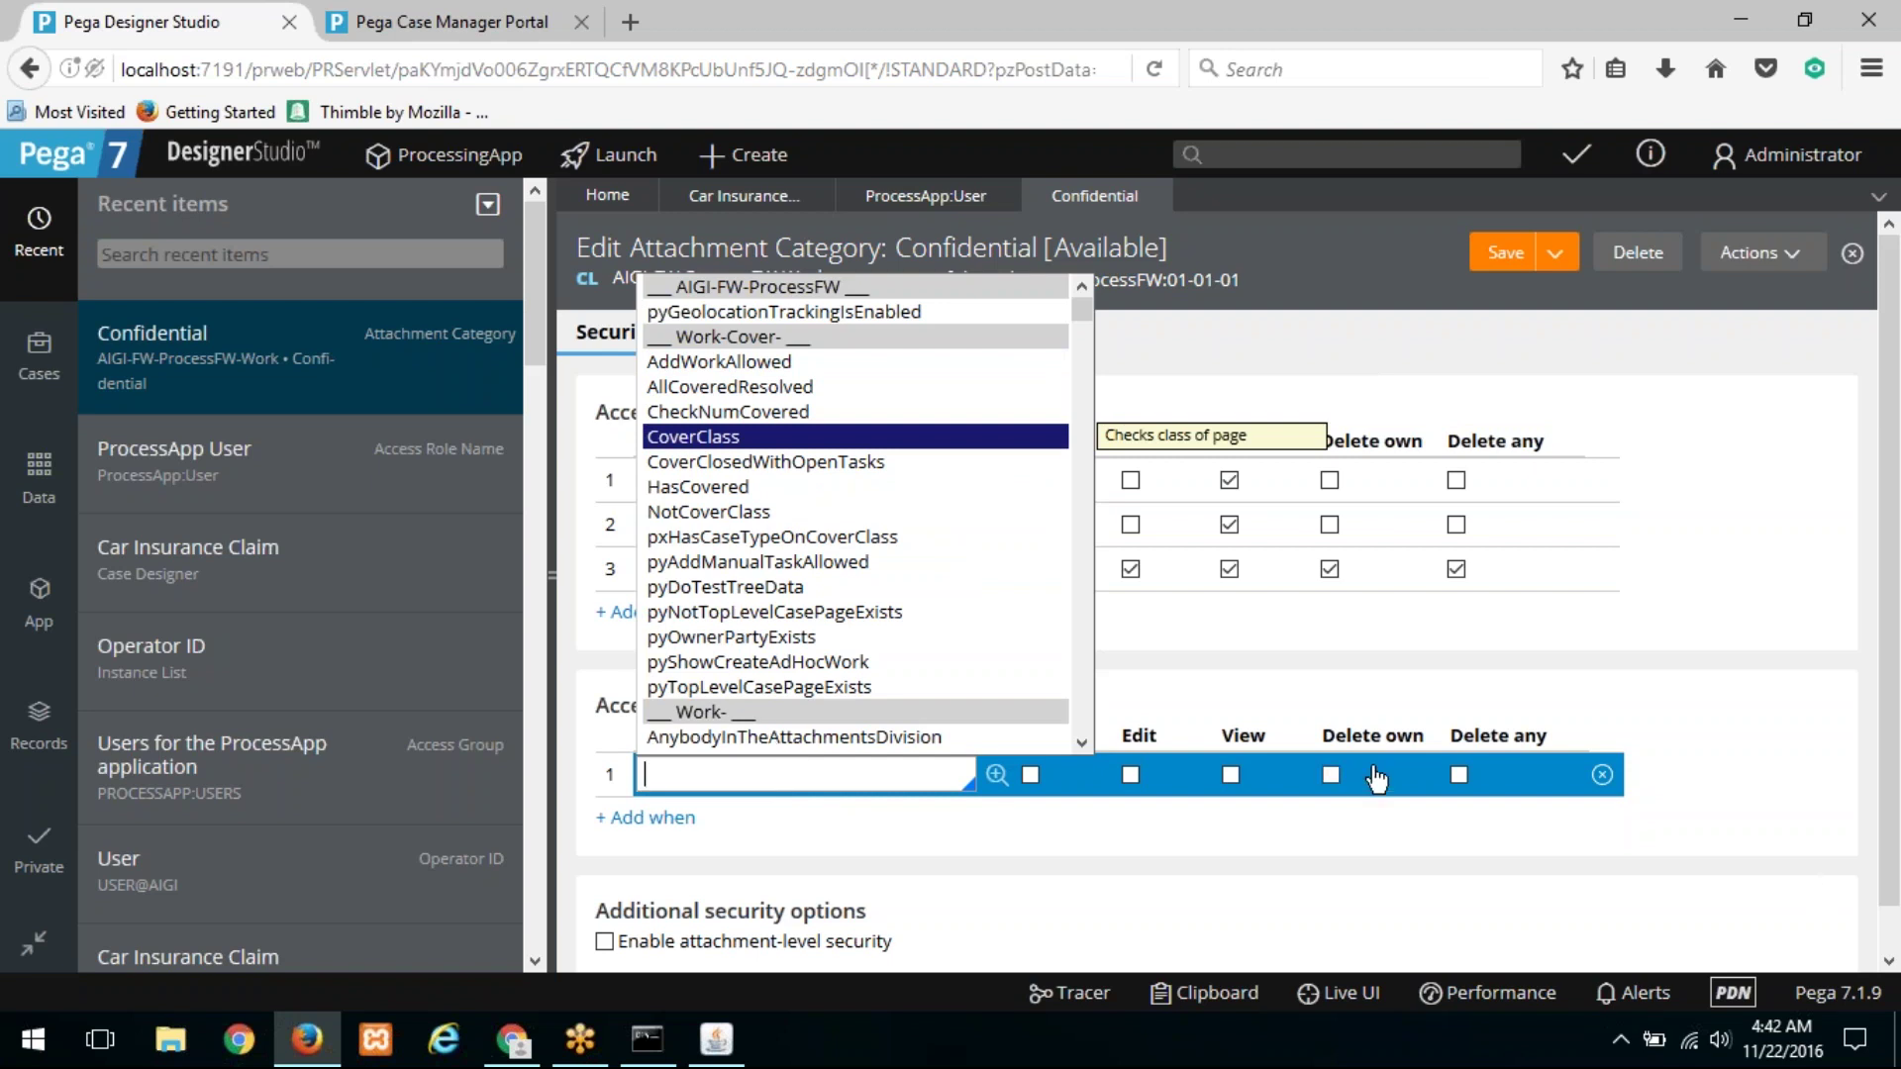
{"action": "left_click", "coordinate": [1578, 680]}
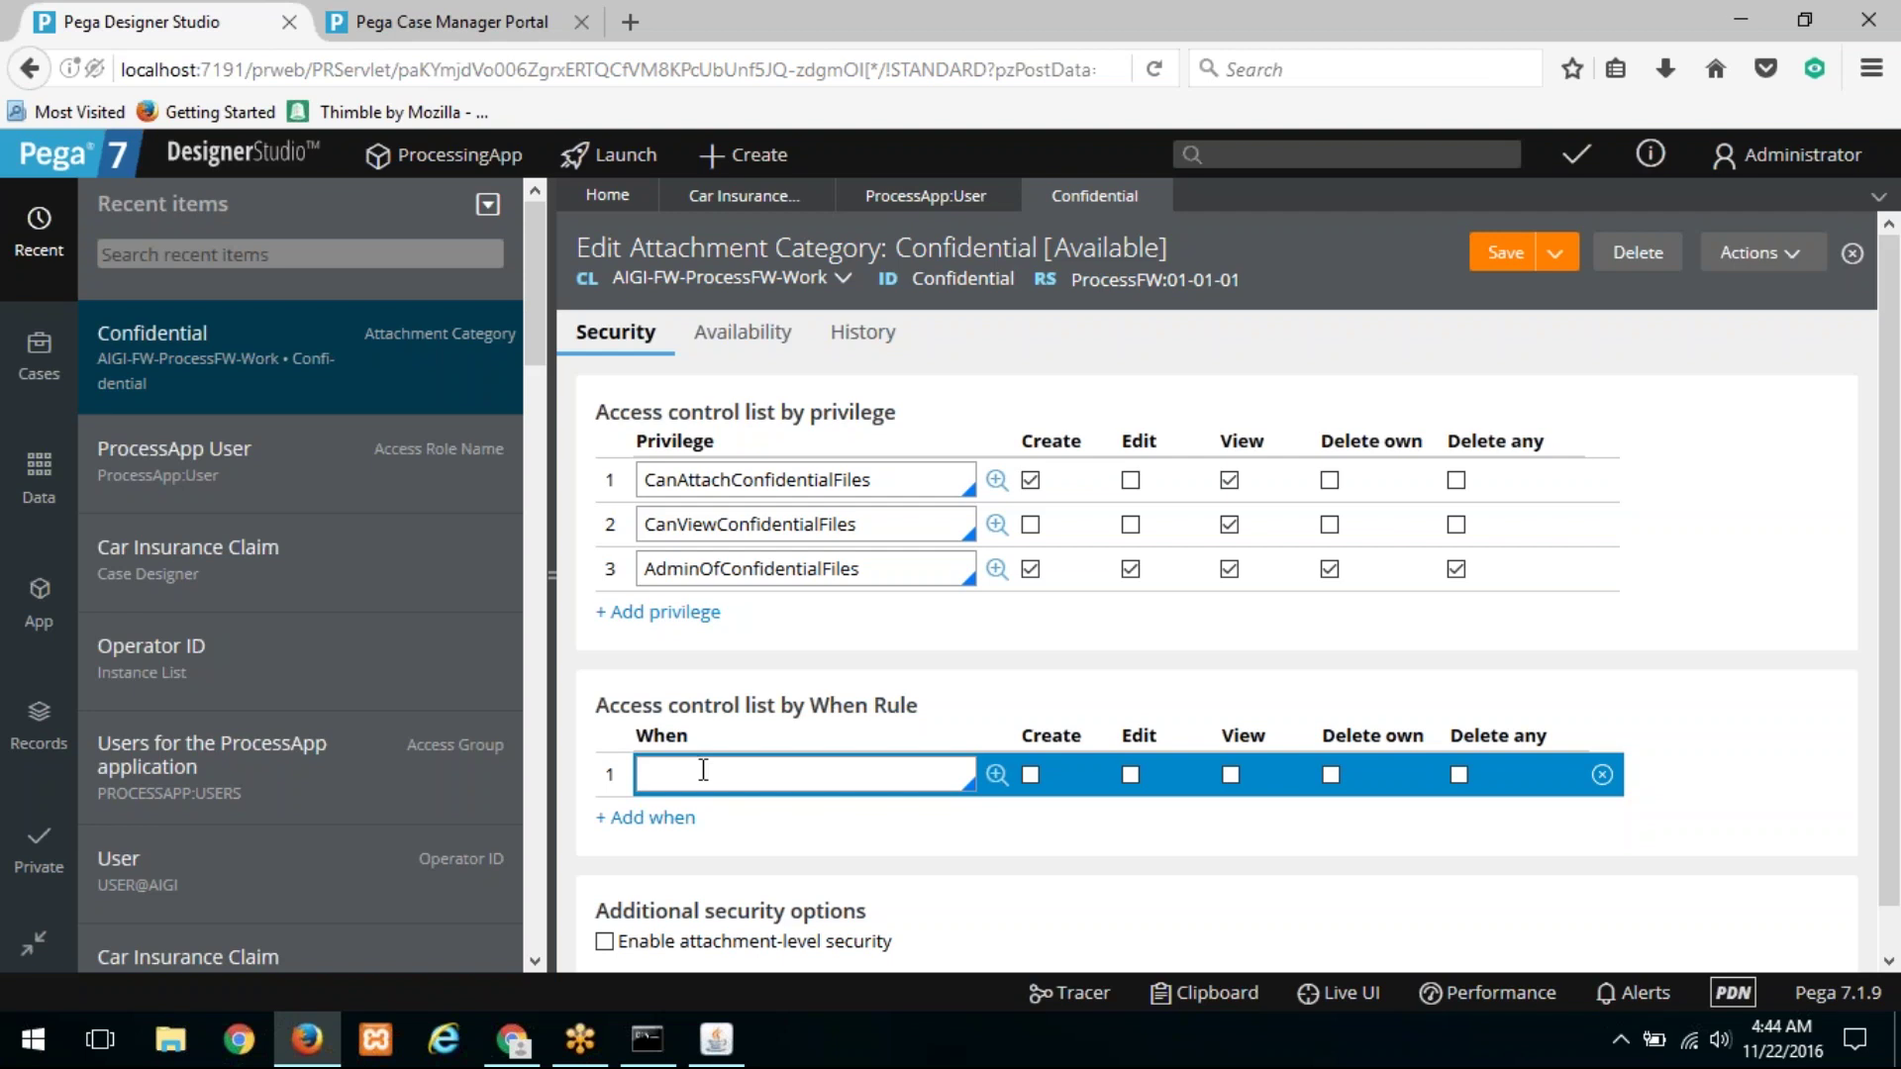
{"action": "scroll", "coordinate": [654, 792], "scroll_direction": "down", "scroll_amount": 1}
{"action": "left_click", "coordinate": [605, 898]}
{"action": "left_click", "coordinate": [605, 898]}
{"action": "scroll", "coordinate": [819, 730], "scroll_direction": "up", "scroll_amount": 1}
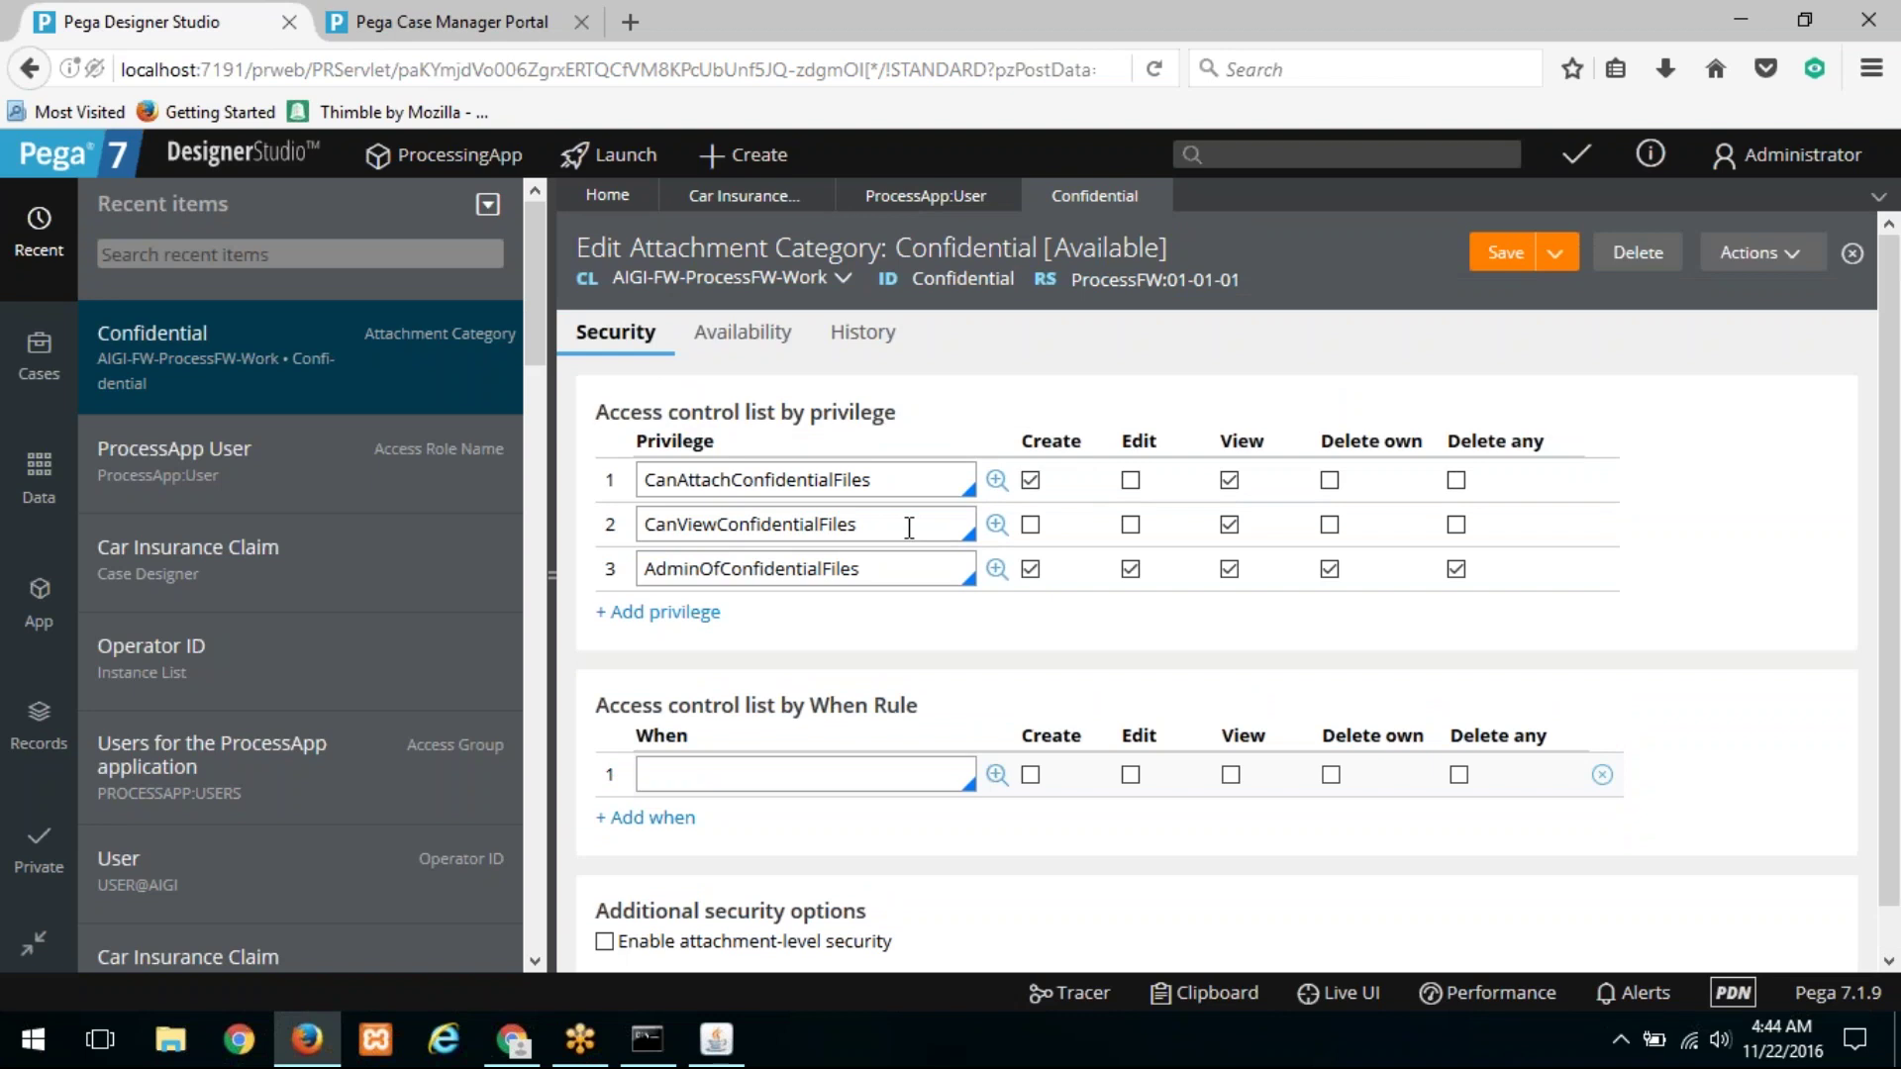
{"action": "left_click", "coordinate": [752, 775]}
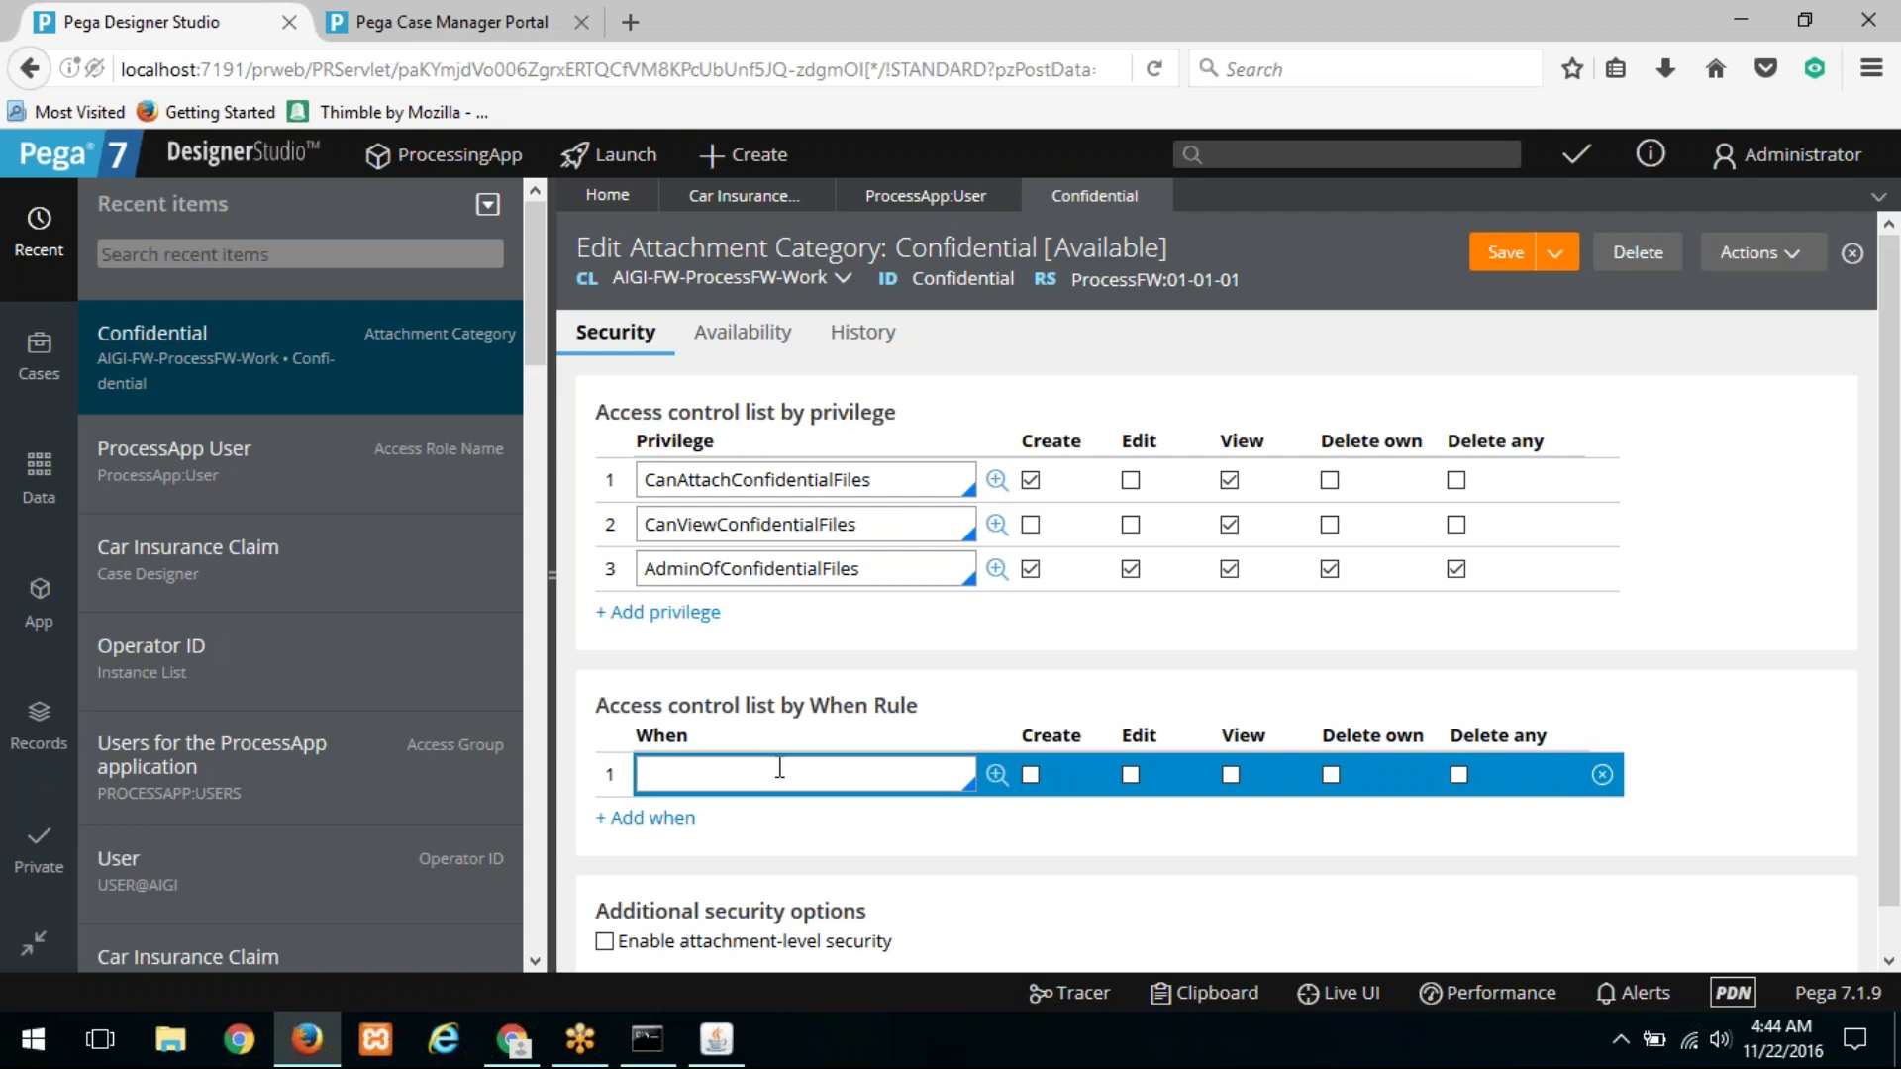
Step: Create a new Car Insurance Claim case, C-11, at the Enter Accident Info step
{"action": "left_click", "coordinate": [741, 156]}
{"action": "mouse_move", "coordinate": [798, 195]}
{"action": "left_click", "coordinate": [983, 197]}
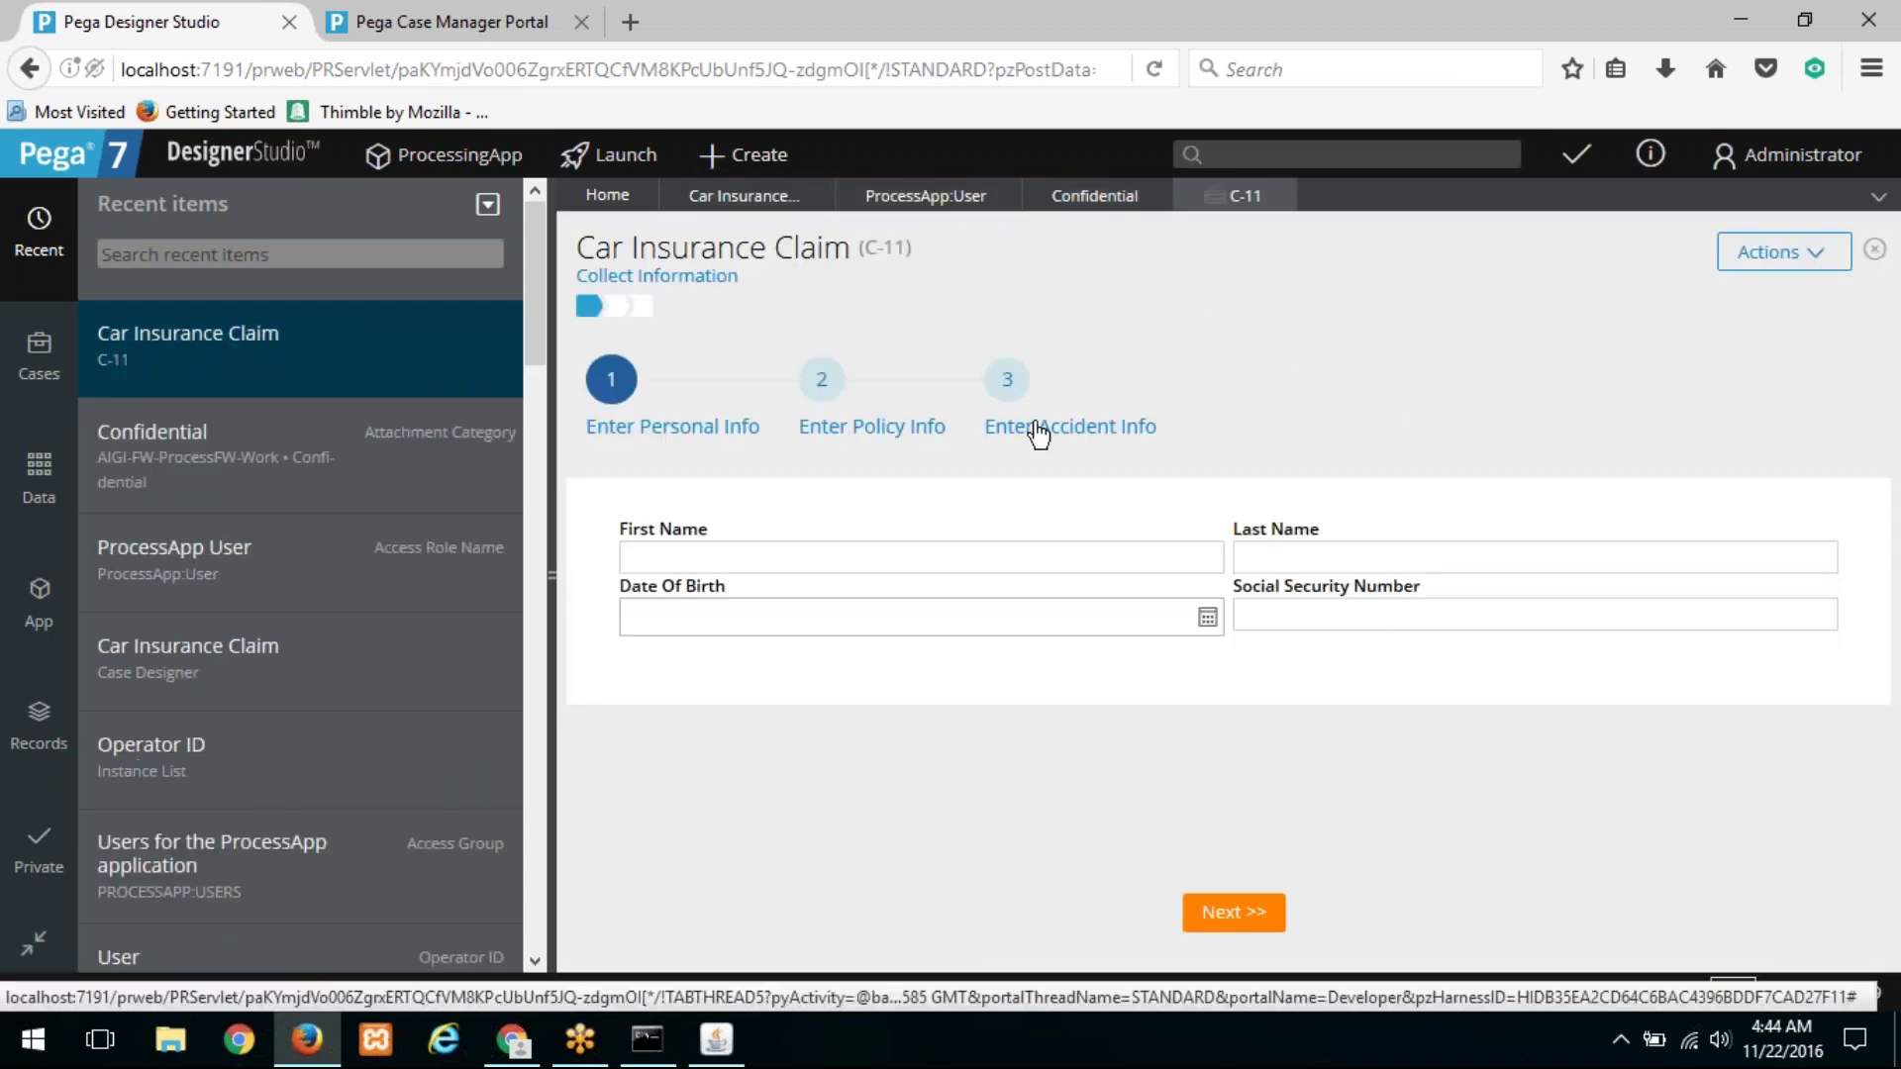
{"action": "left_click", "coordinate": [1038, 433]}
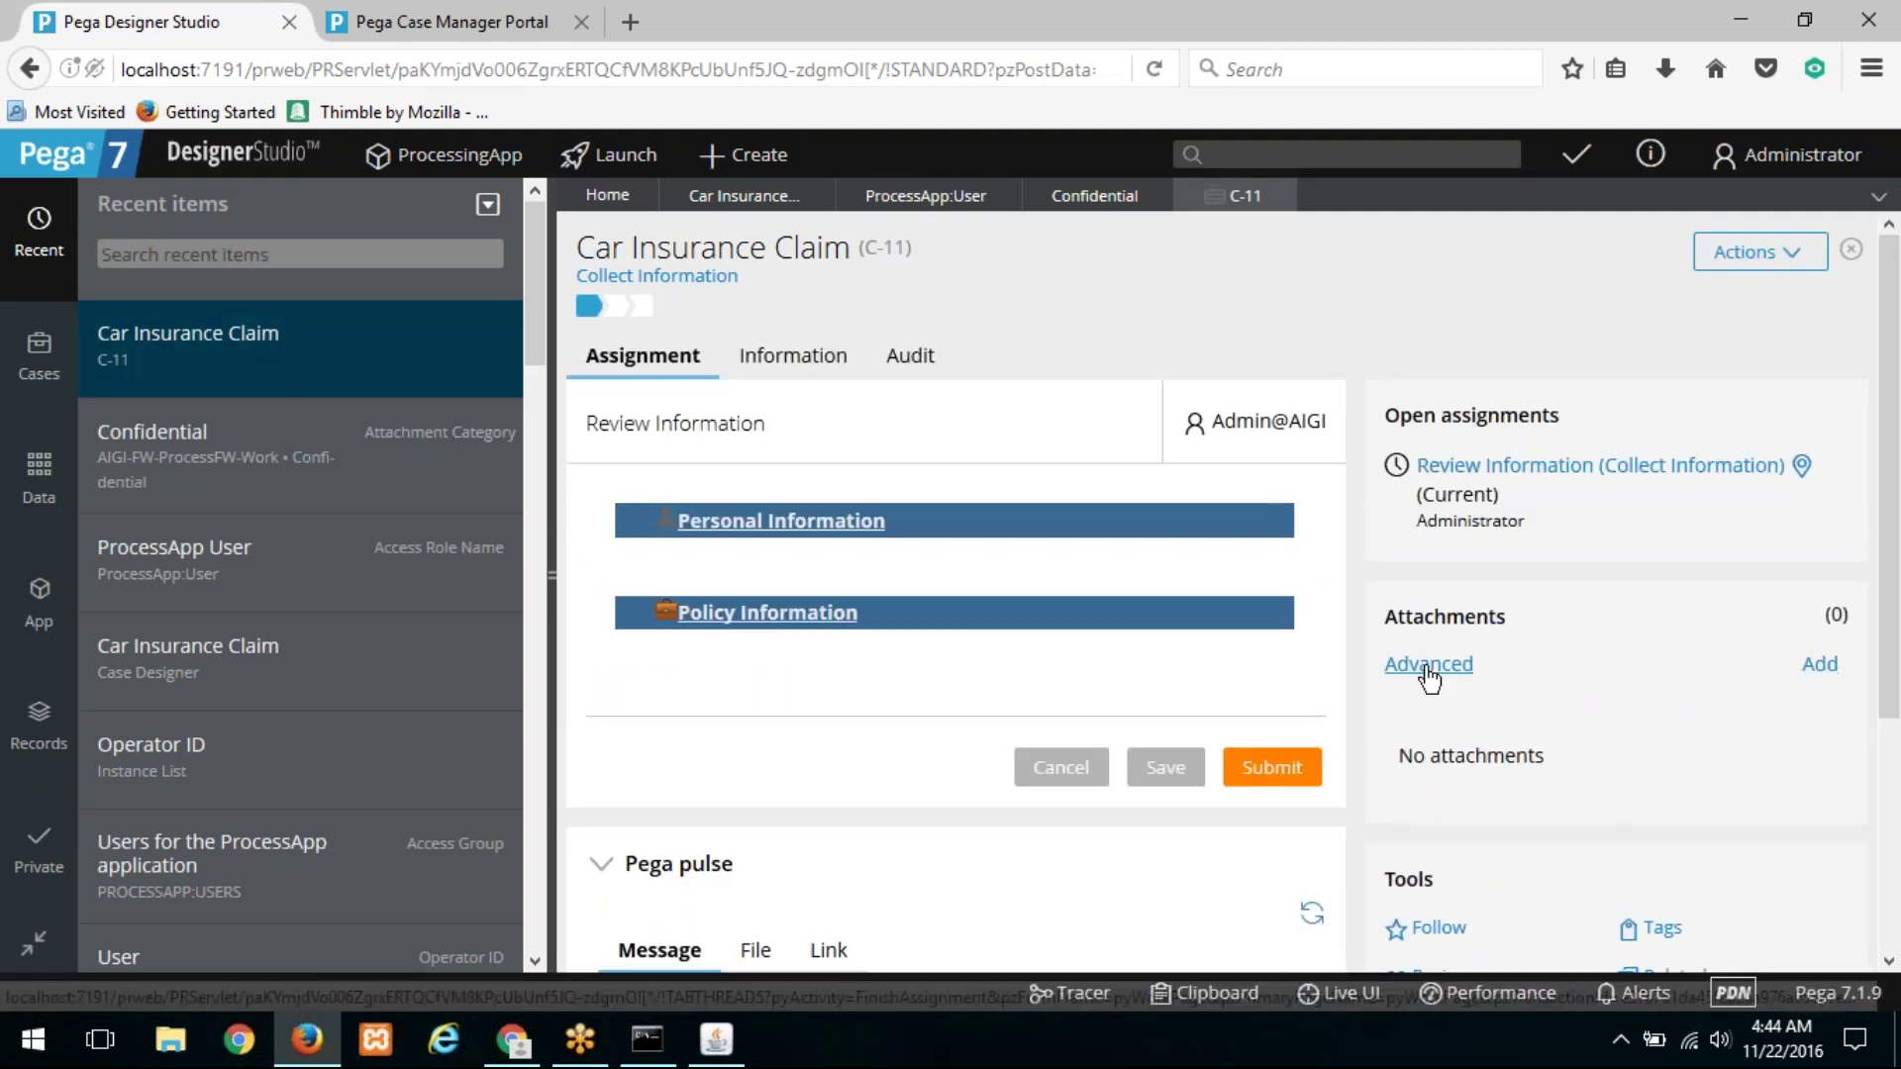
Step: Attach a note titled 'TE' with body 'TE' under the Confidential category
{"action": "left_click", "coordinate": [1416, 676]}
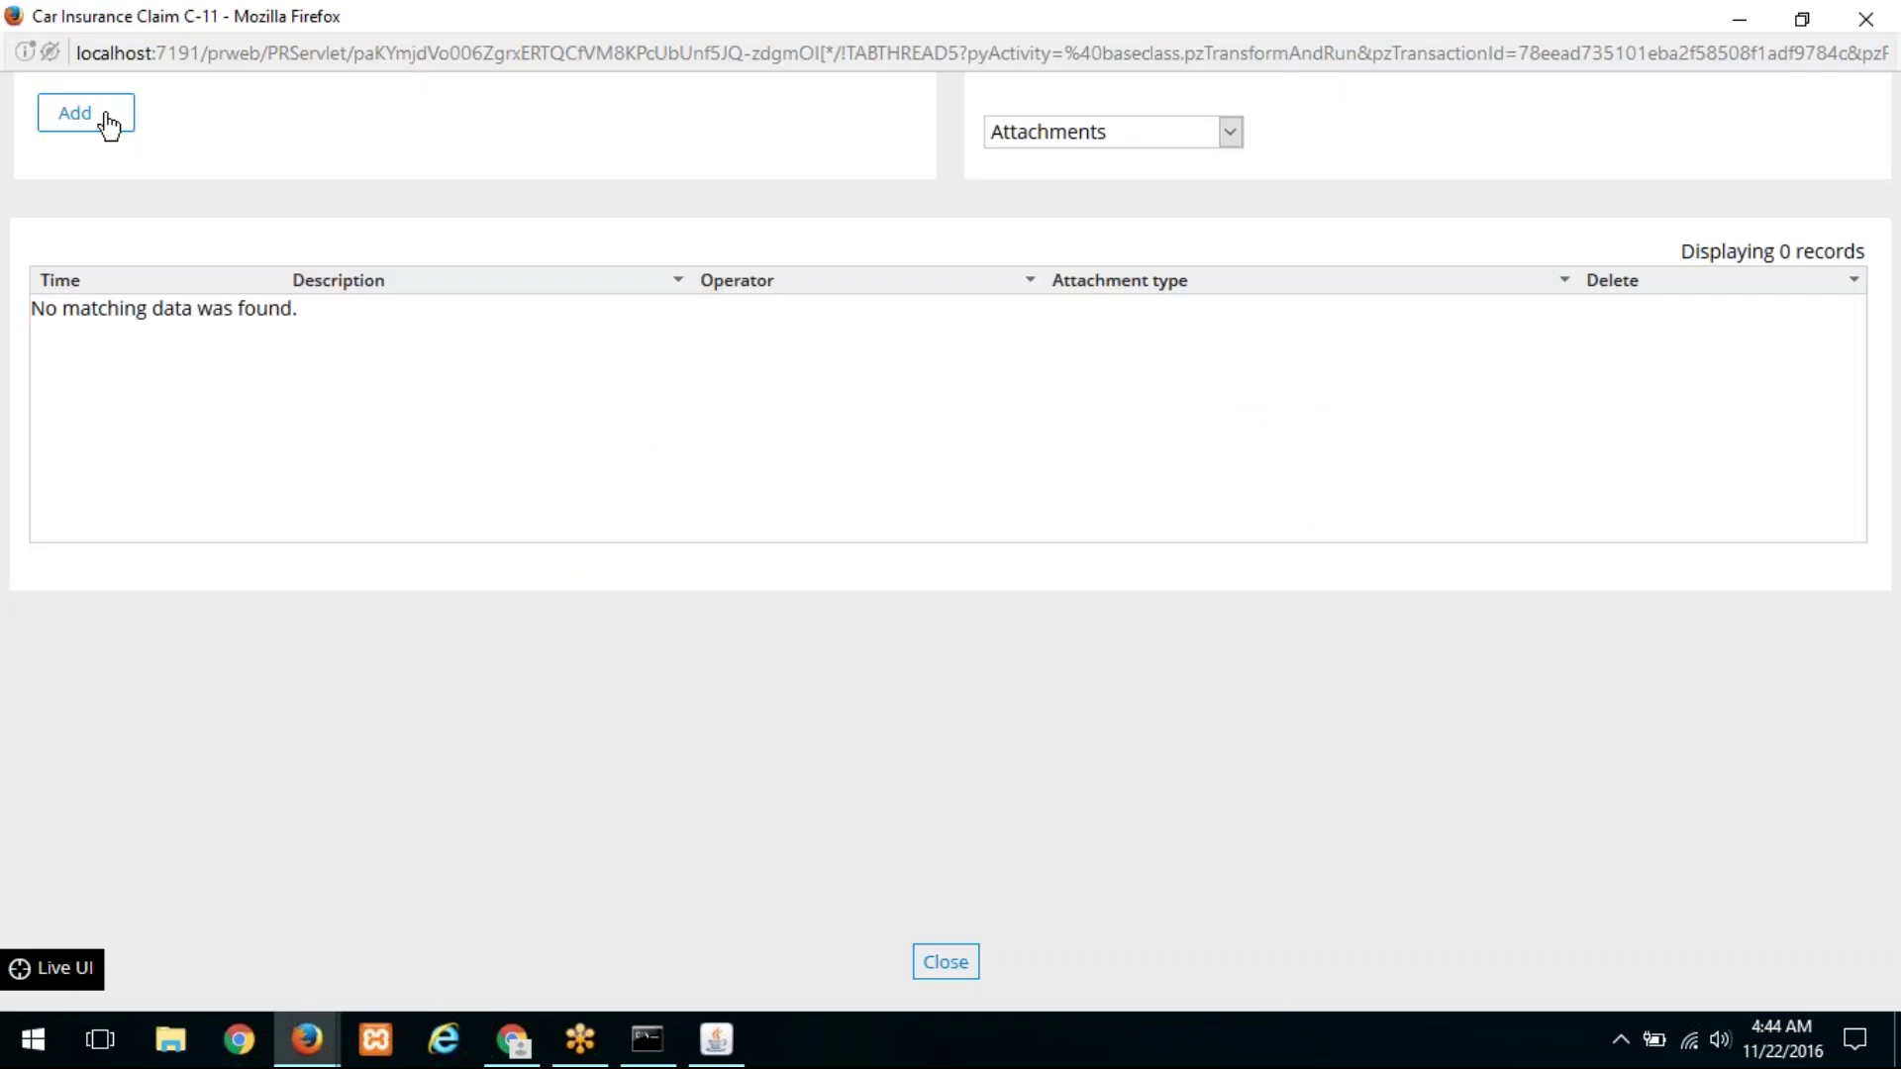
{"action": "left_click", "coordinate": [104, 117]}
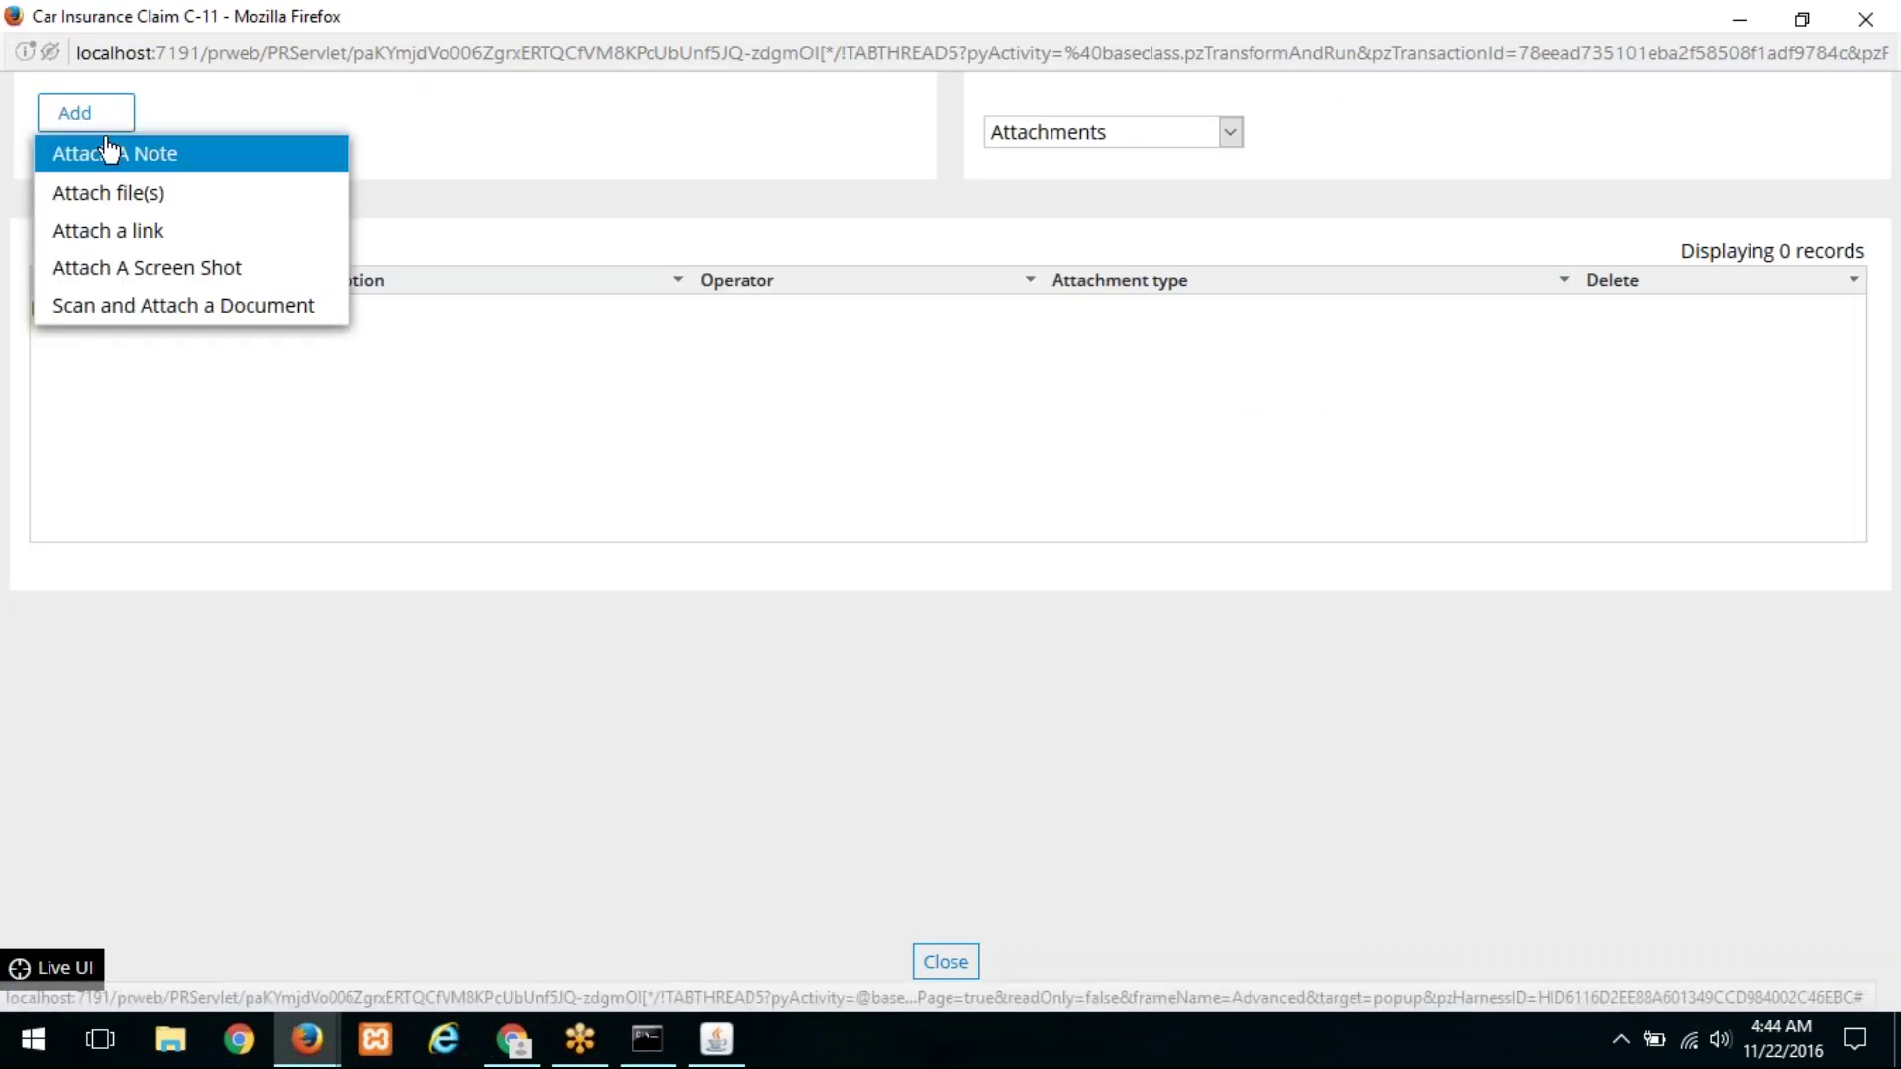
{"action": "left_click", "coordinate": [109, 158]}
{"action": "type", "text": "TE"}
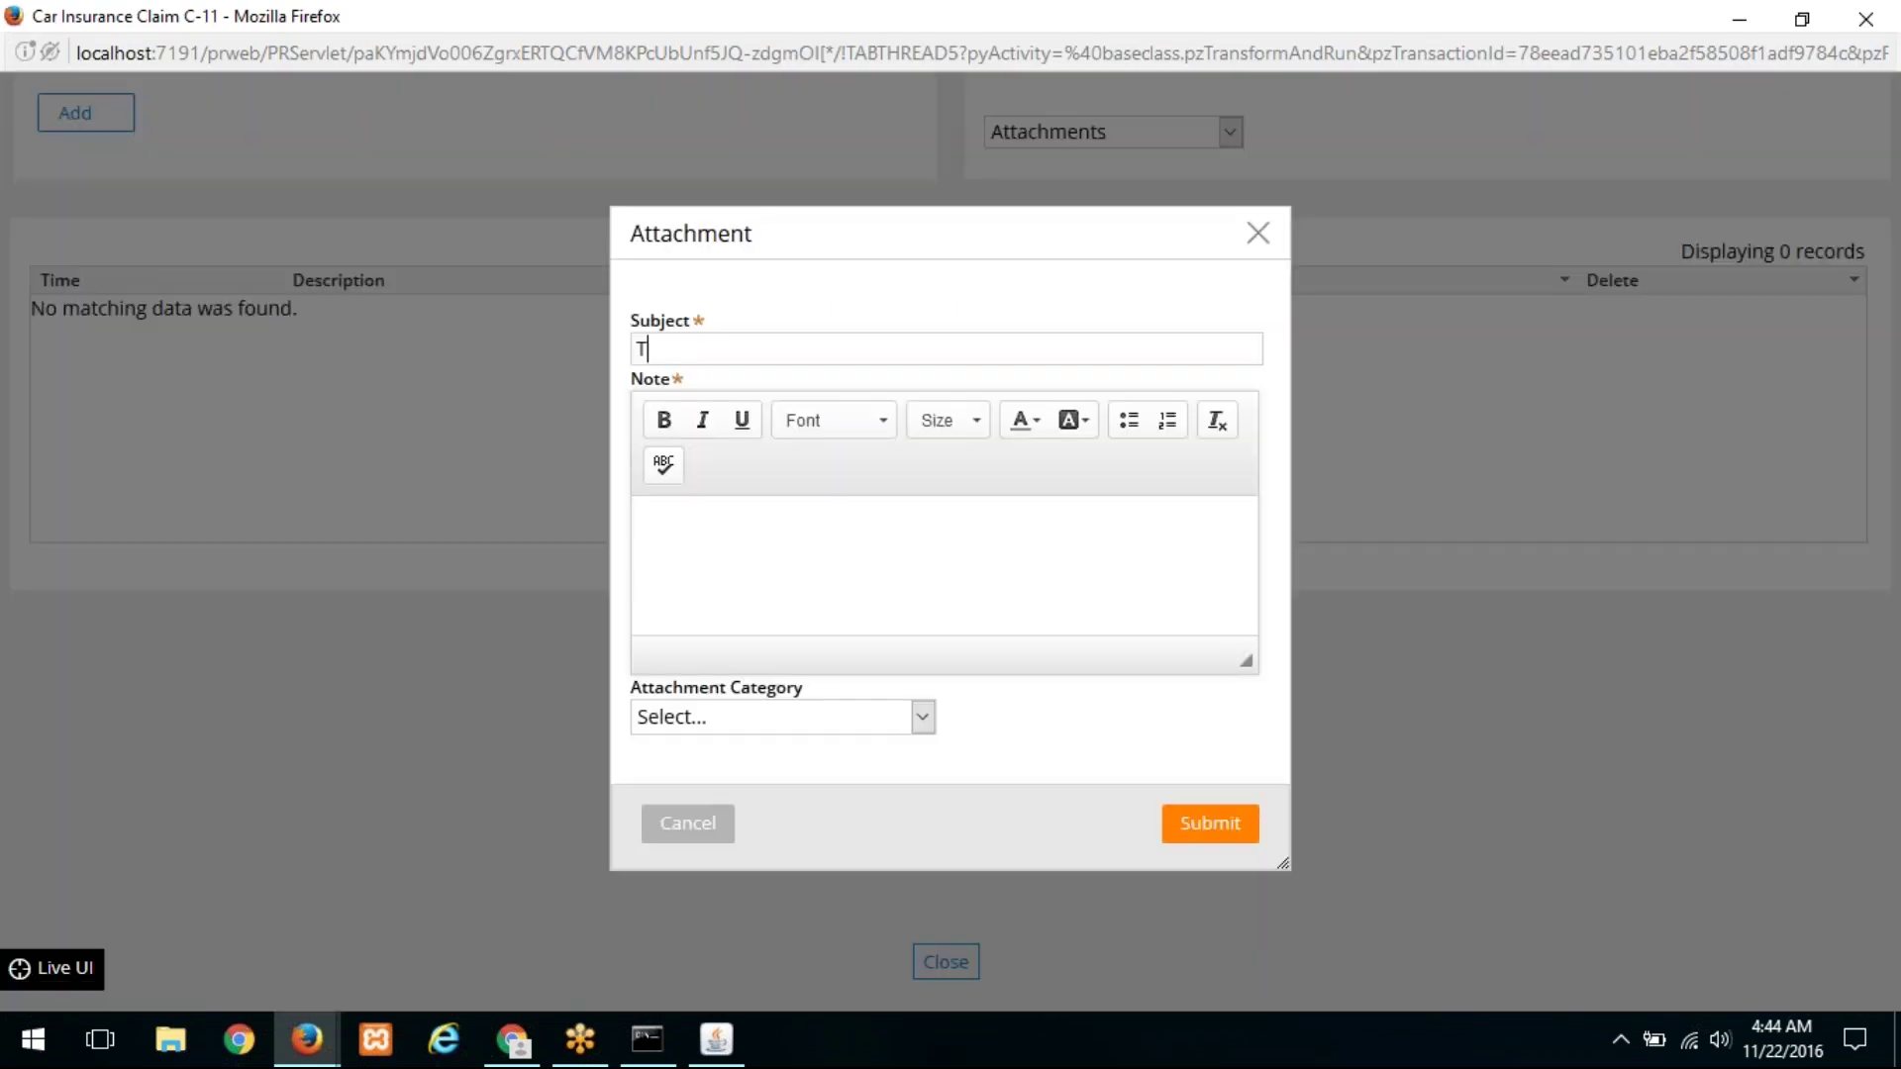
{"action": "left_click", "coordinate": [723, 538]}
{"action": "type", "text": "TE"}
{"action": "left_click", "coordinate": [823, 721]}
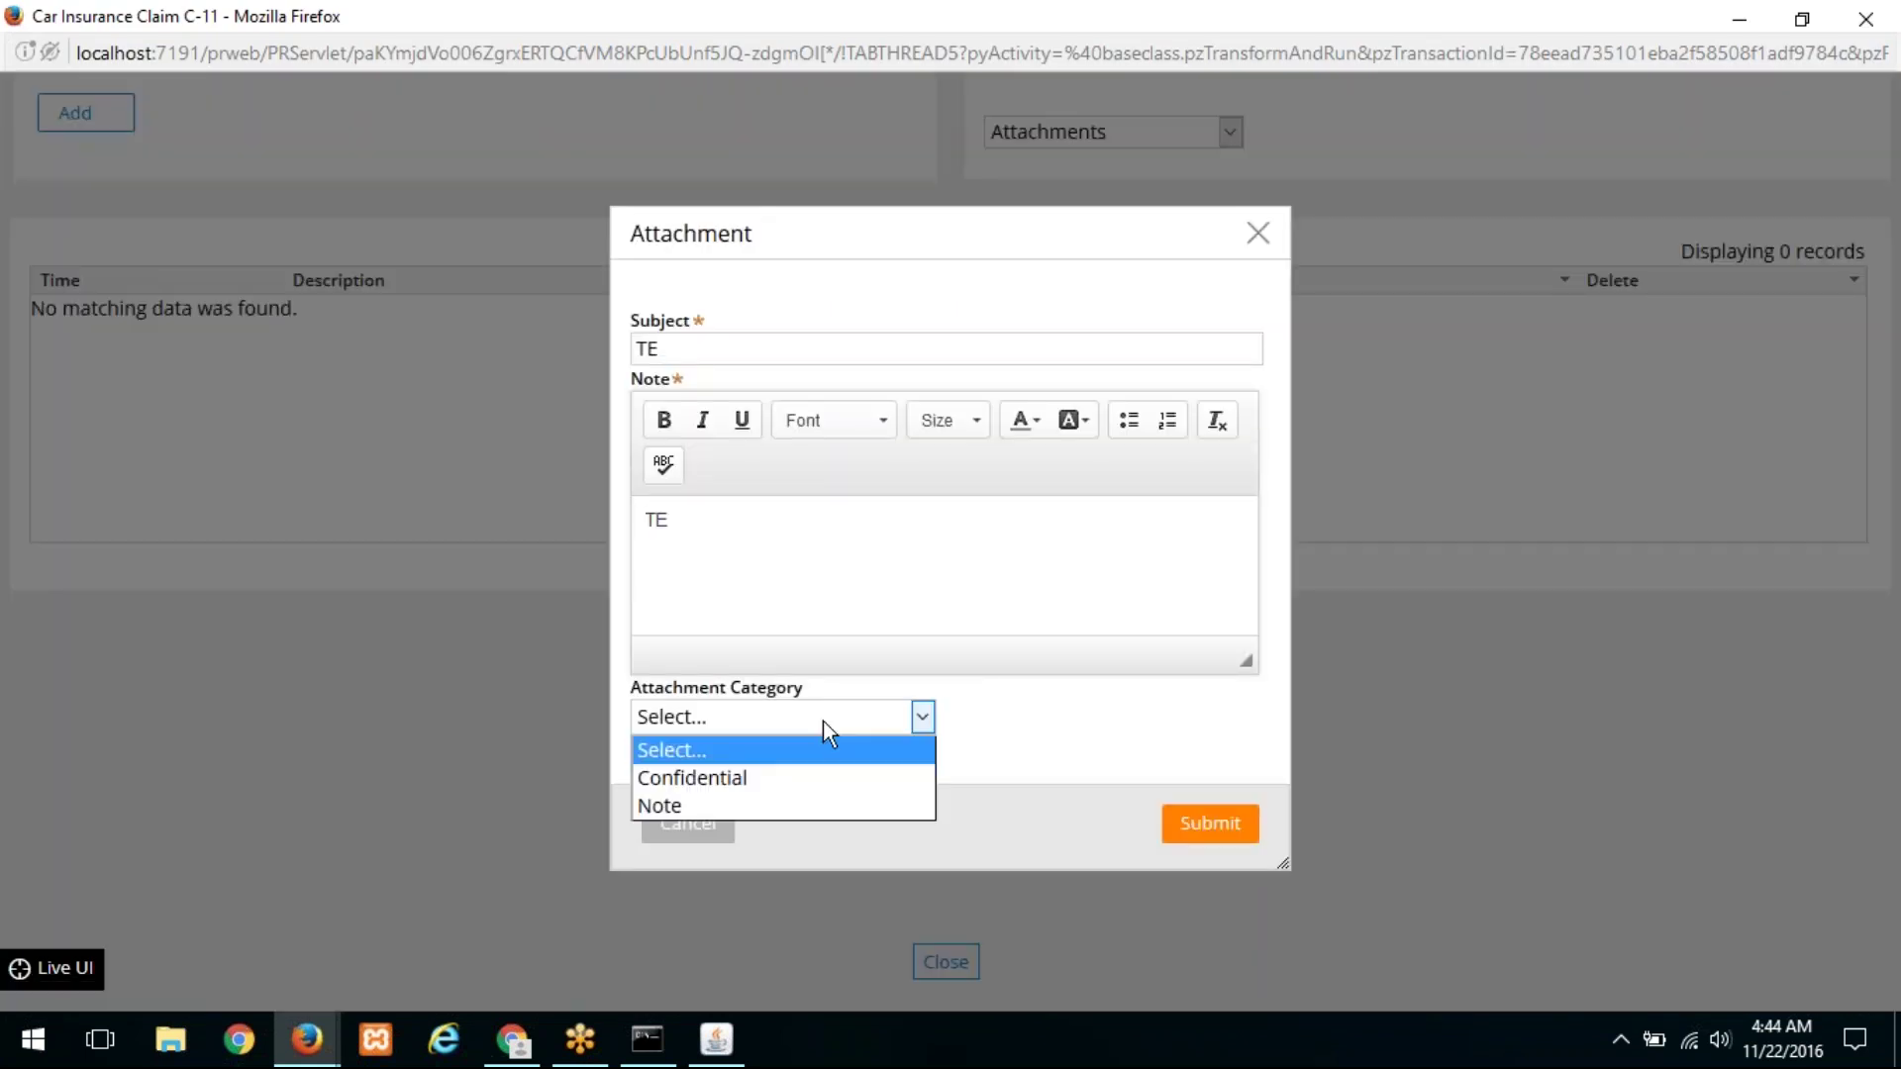
{"action": "left_click", "coordinate": [800, 775]}
{"action": "left_click", "coordinate": [1174, 818]}
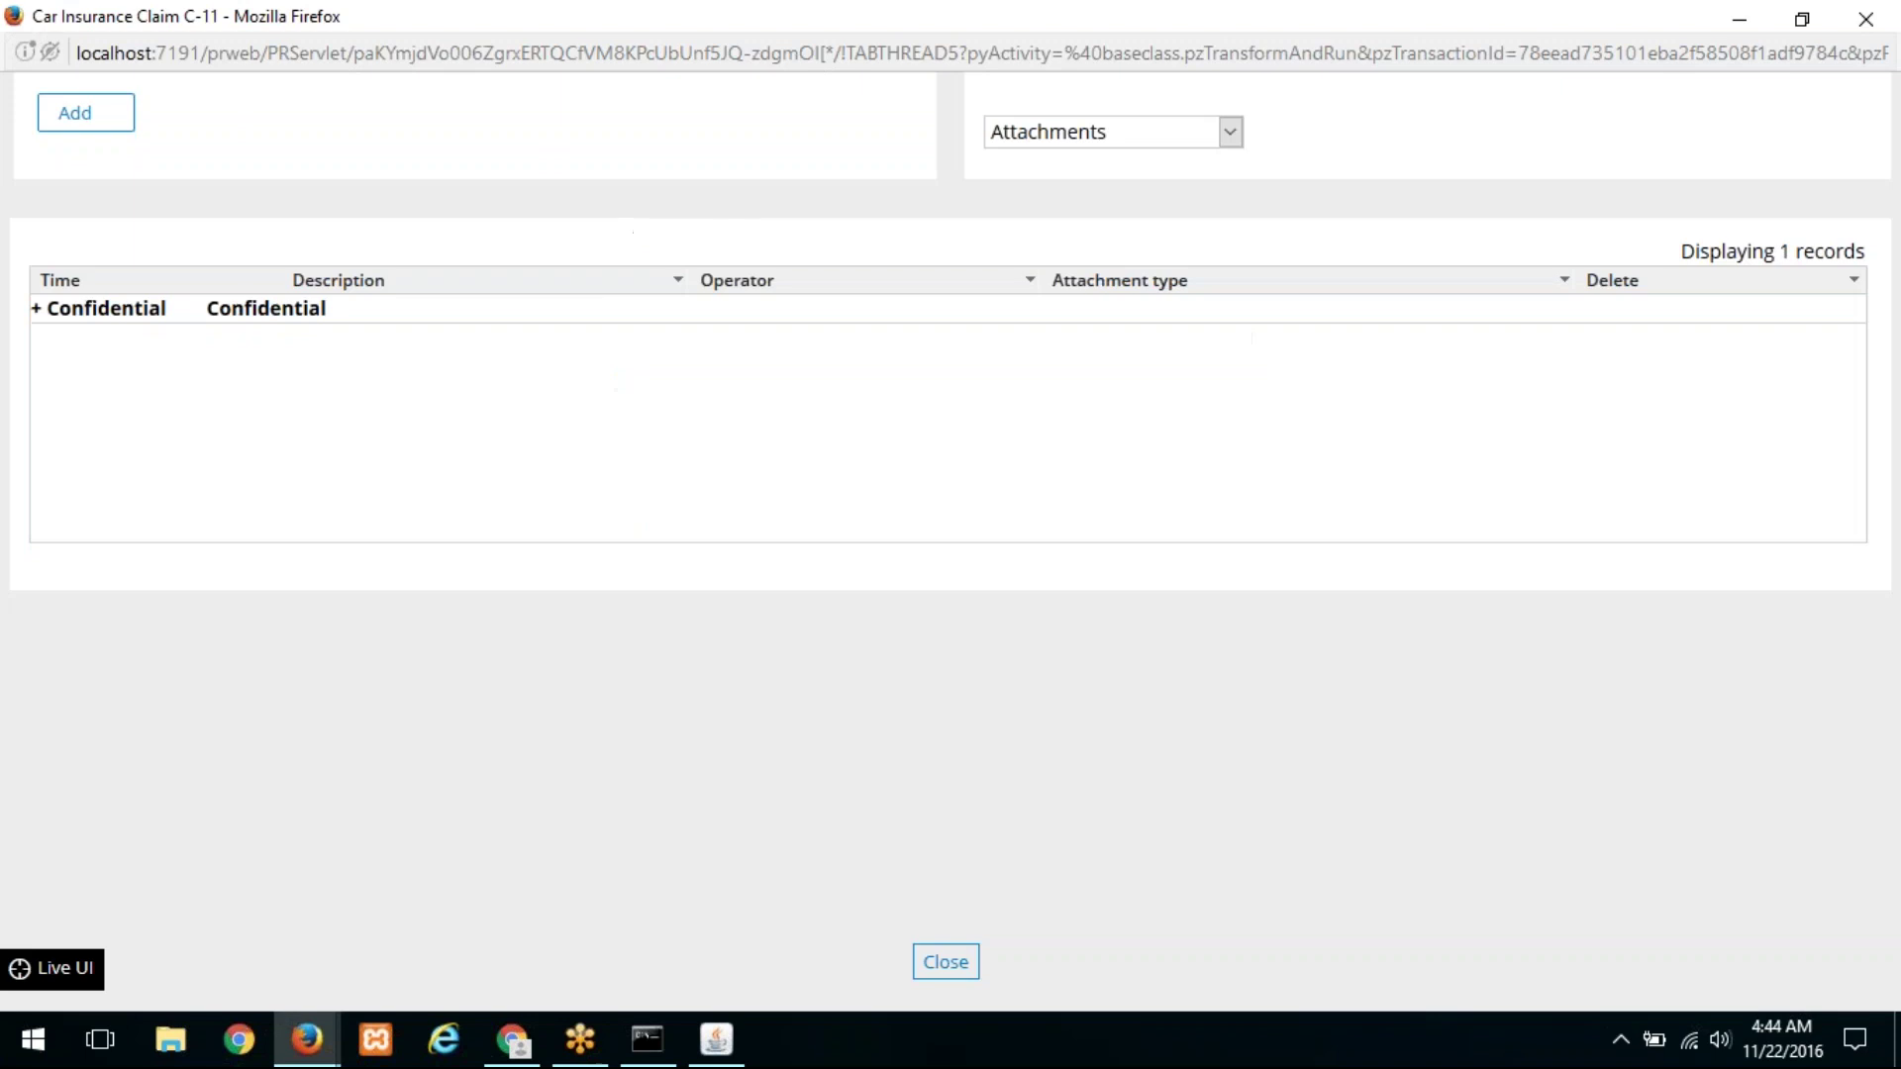
Step: Close the attachments window, refresh case C-11, and view its Attachments section
{"action": "left_click_drag", "start_coordinate": [921, 15], "coordinate": [799, 270]}
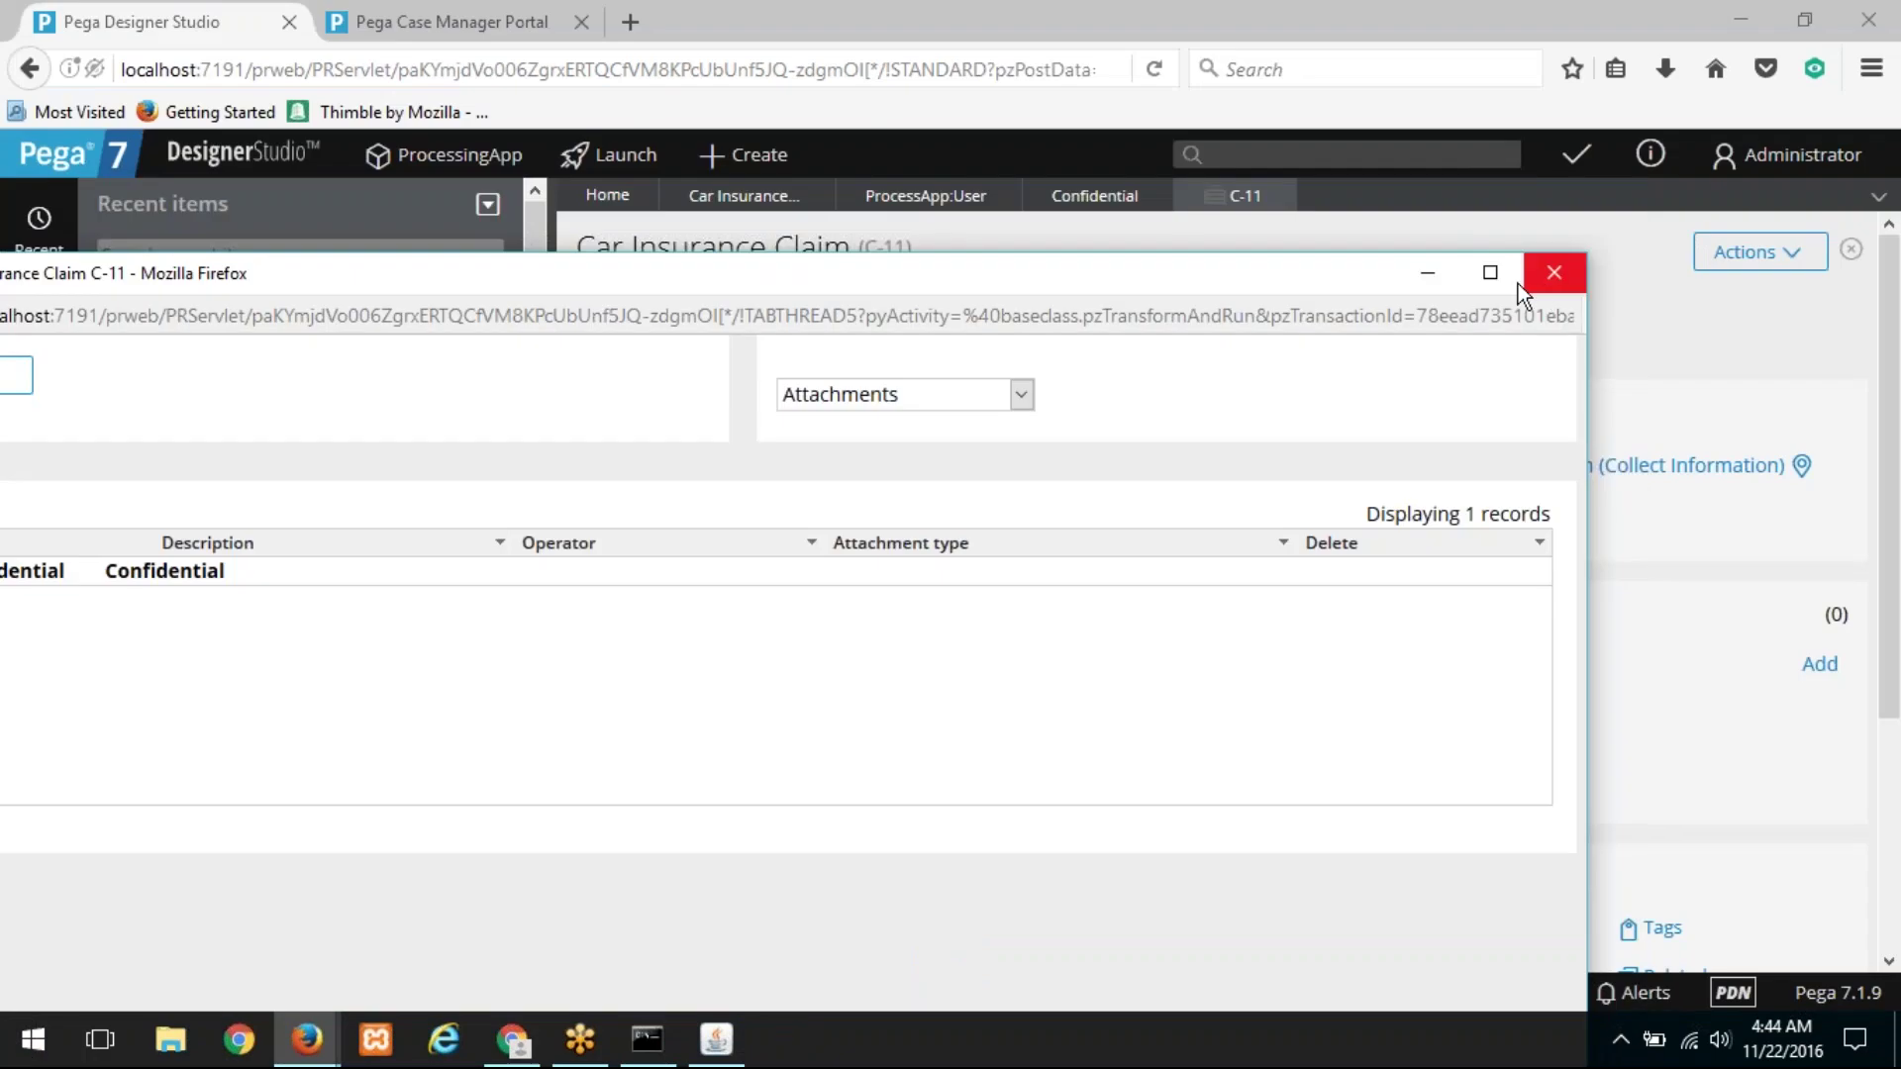
{"action": "left_click_drag", "start_coordinate": [1280, 289], "coordinate": [1246, 178]}
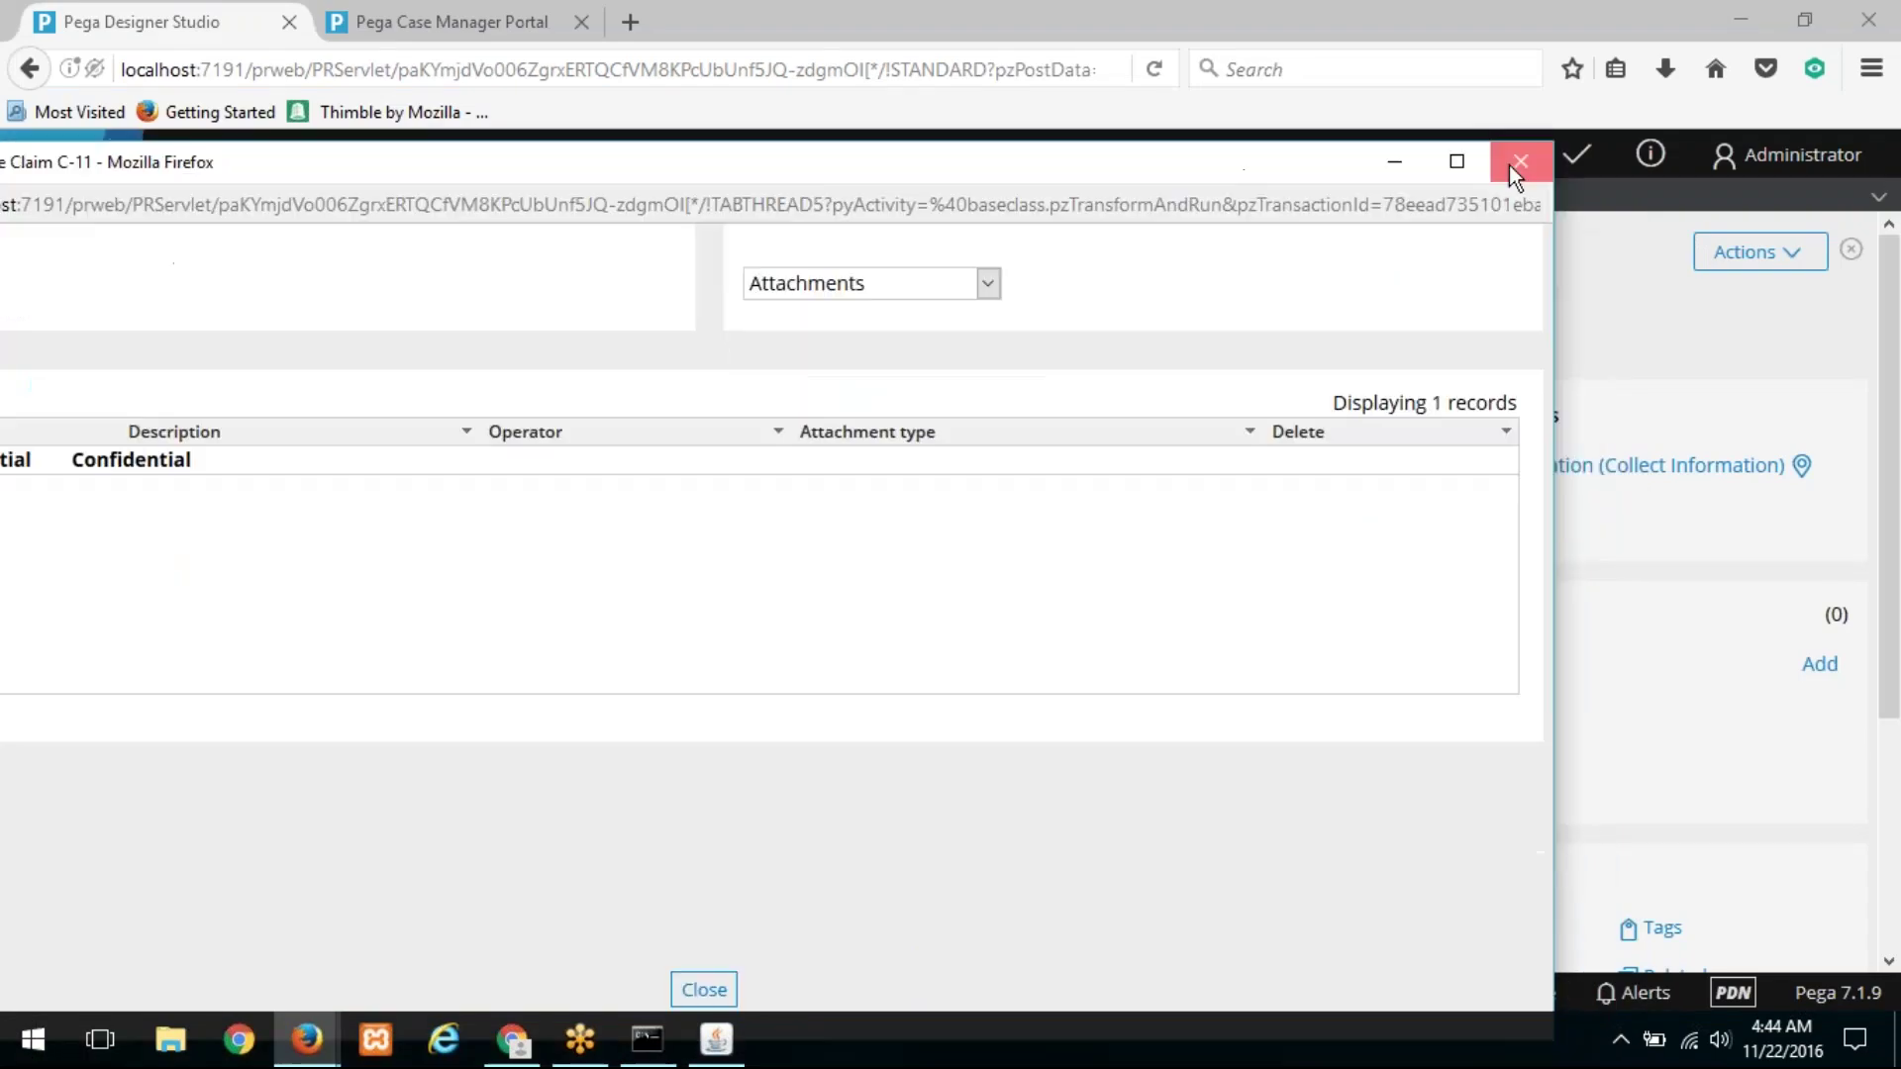
{"action": "left_click", "coordinate": [1517, 162]}
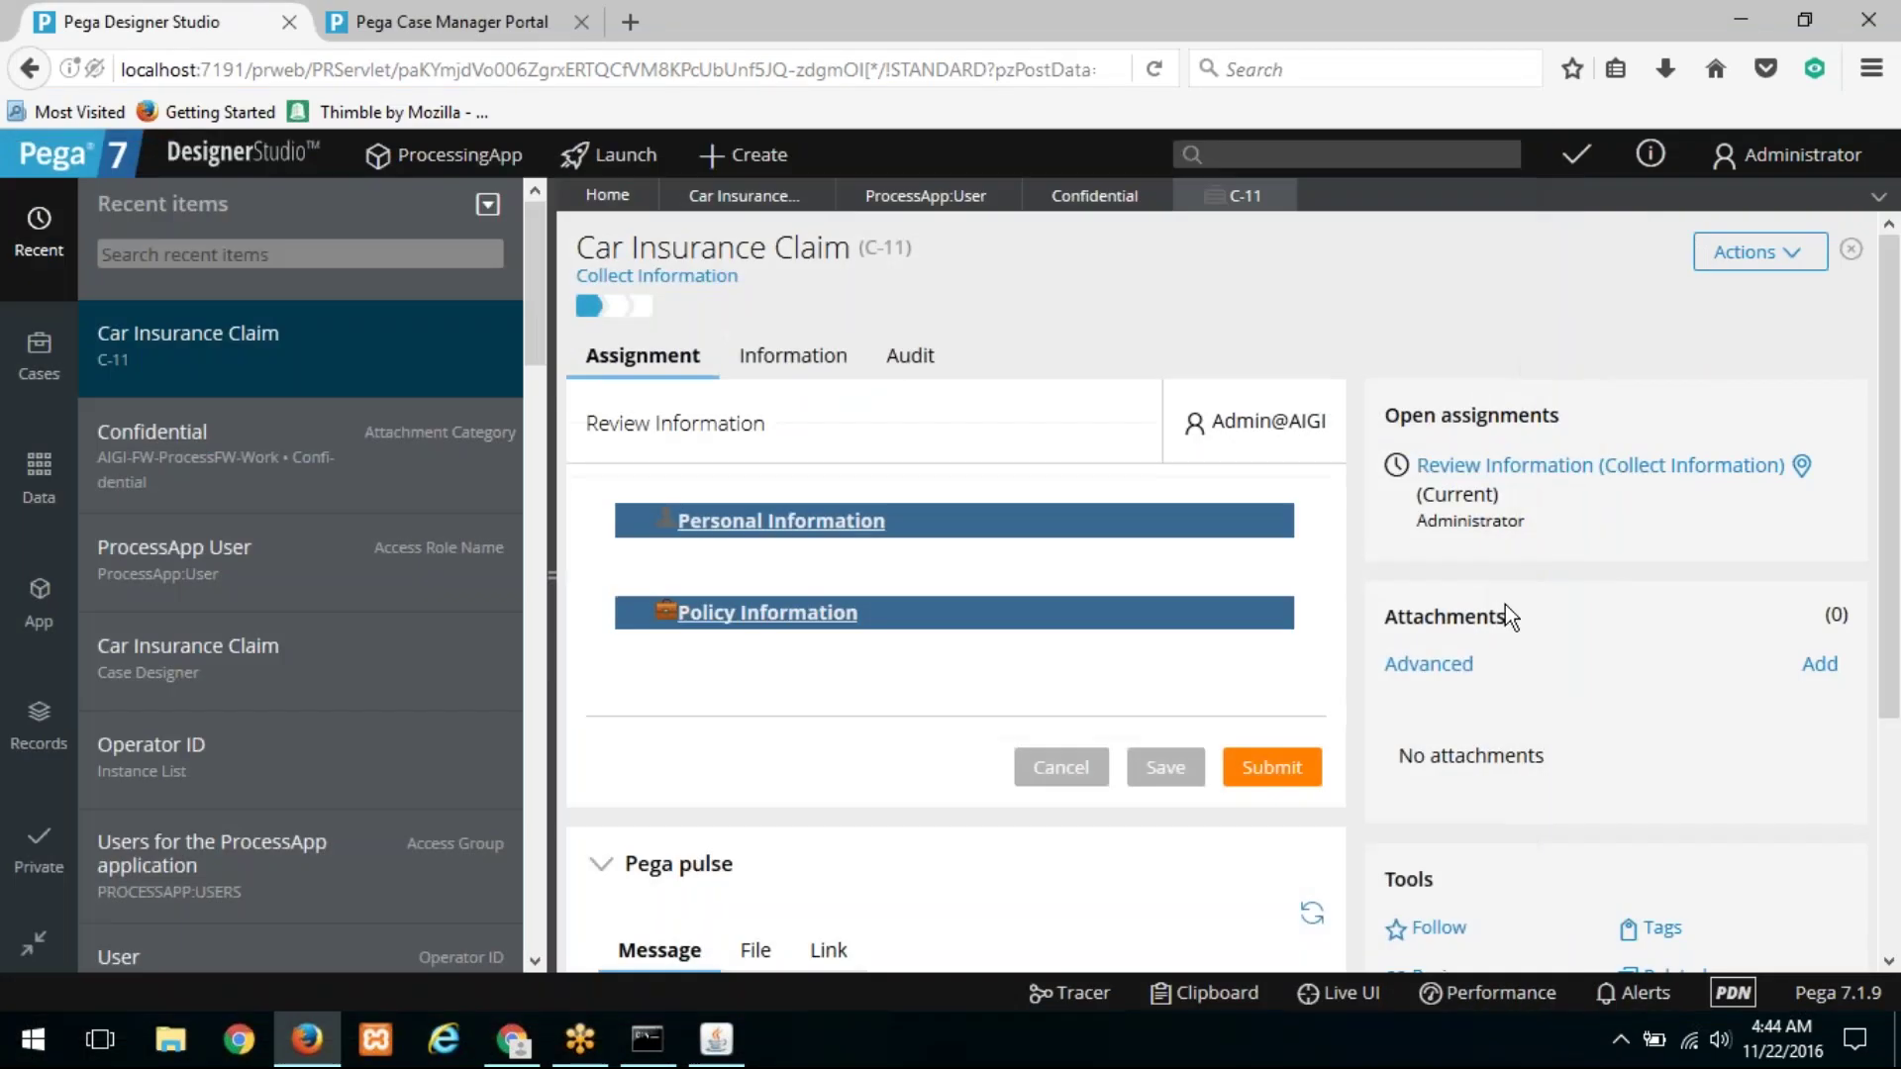
{"action": "left_click", "coordinate": [1735, 254]}
{"action": "left_click", "coordinate": [1716, 297]}
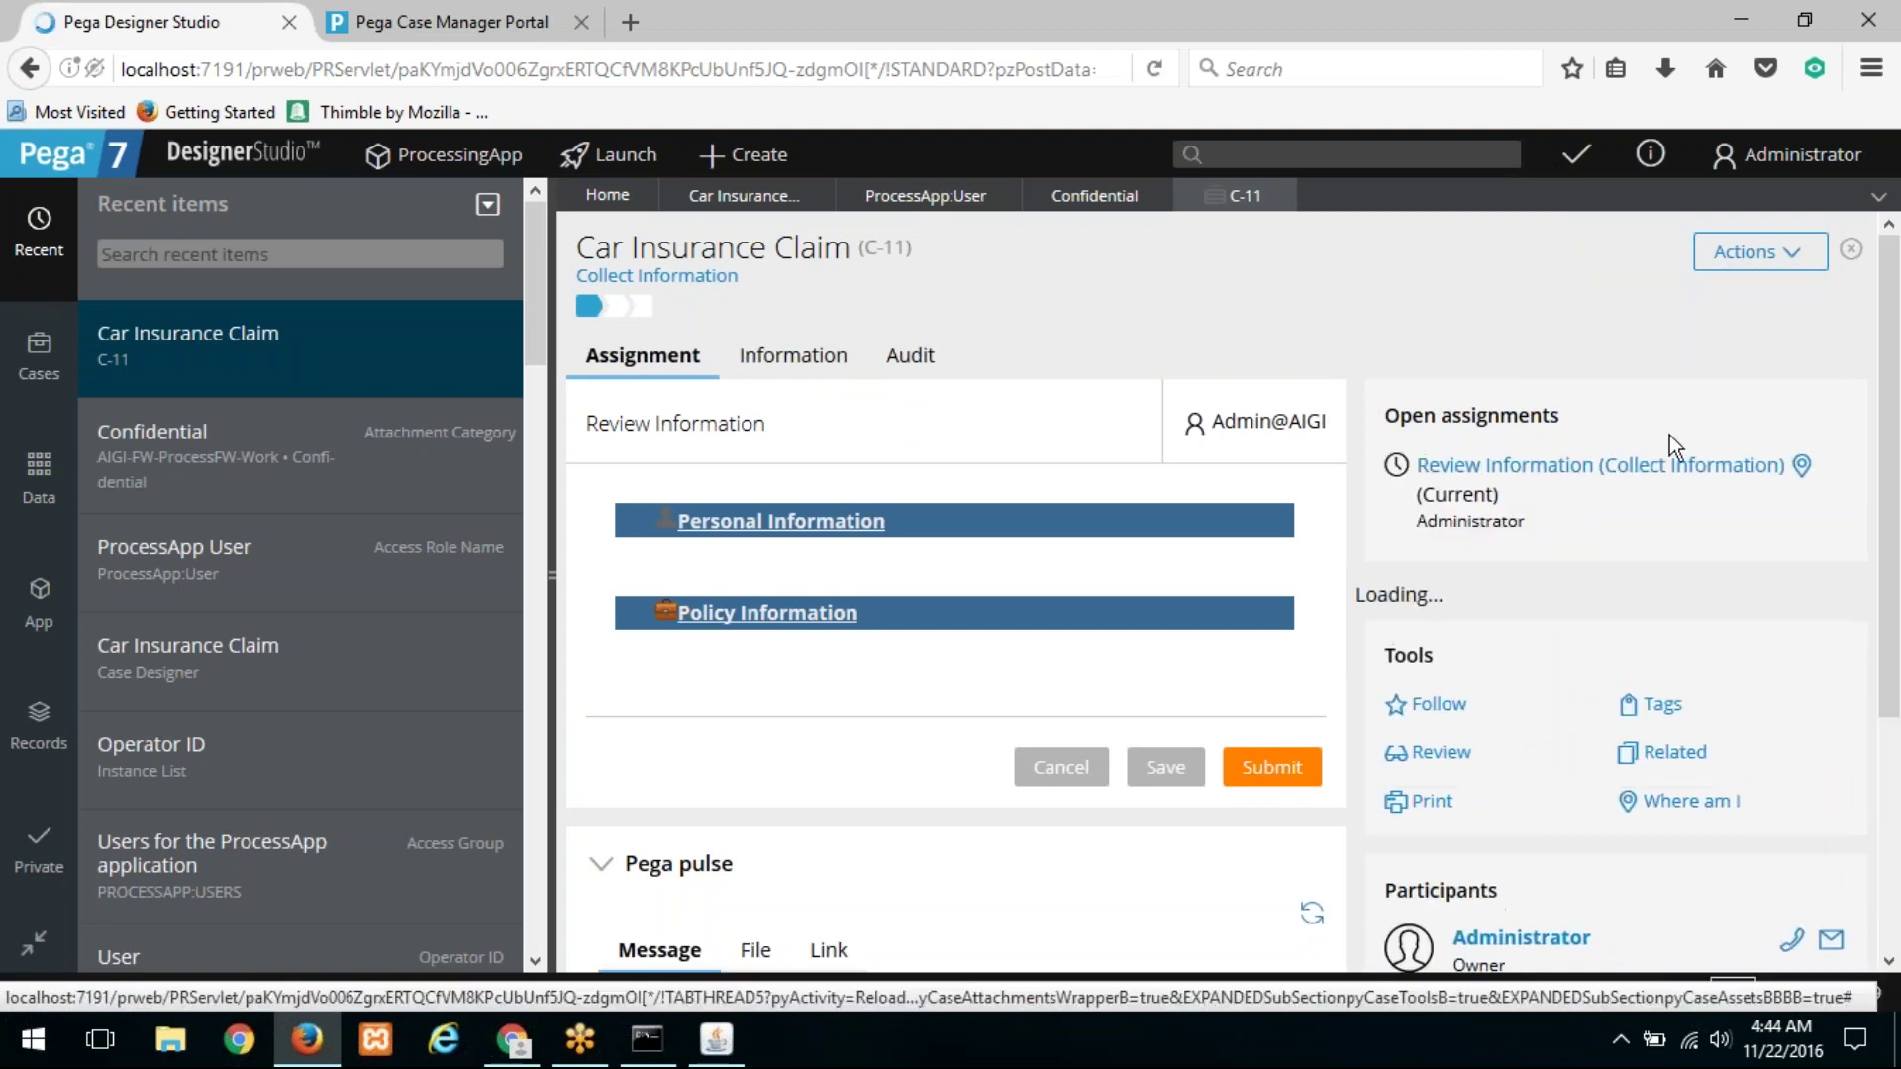
{"action": "scroll", "coordinate": [1638, 527], "scroll_direction": "down", "scroll_amount": 2}
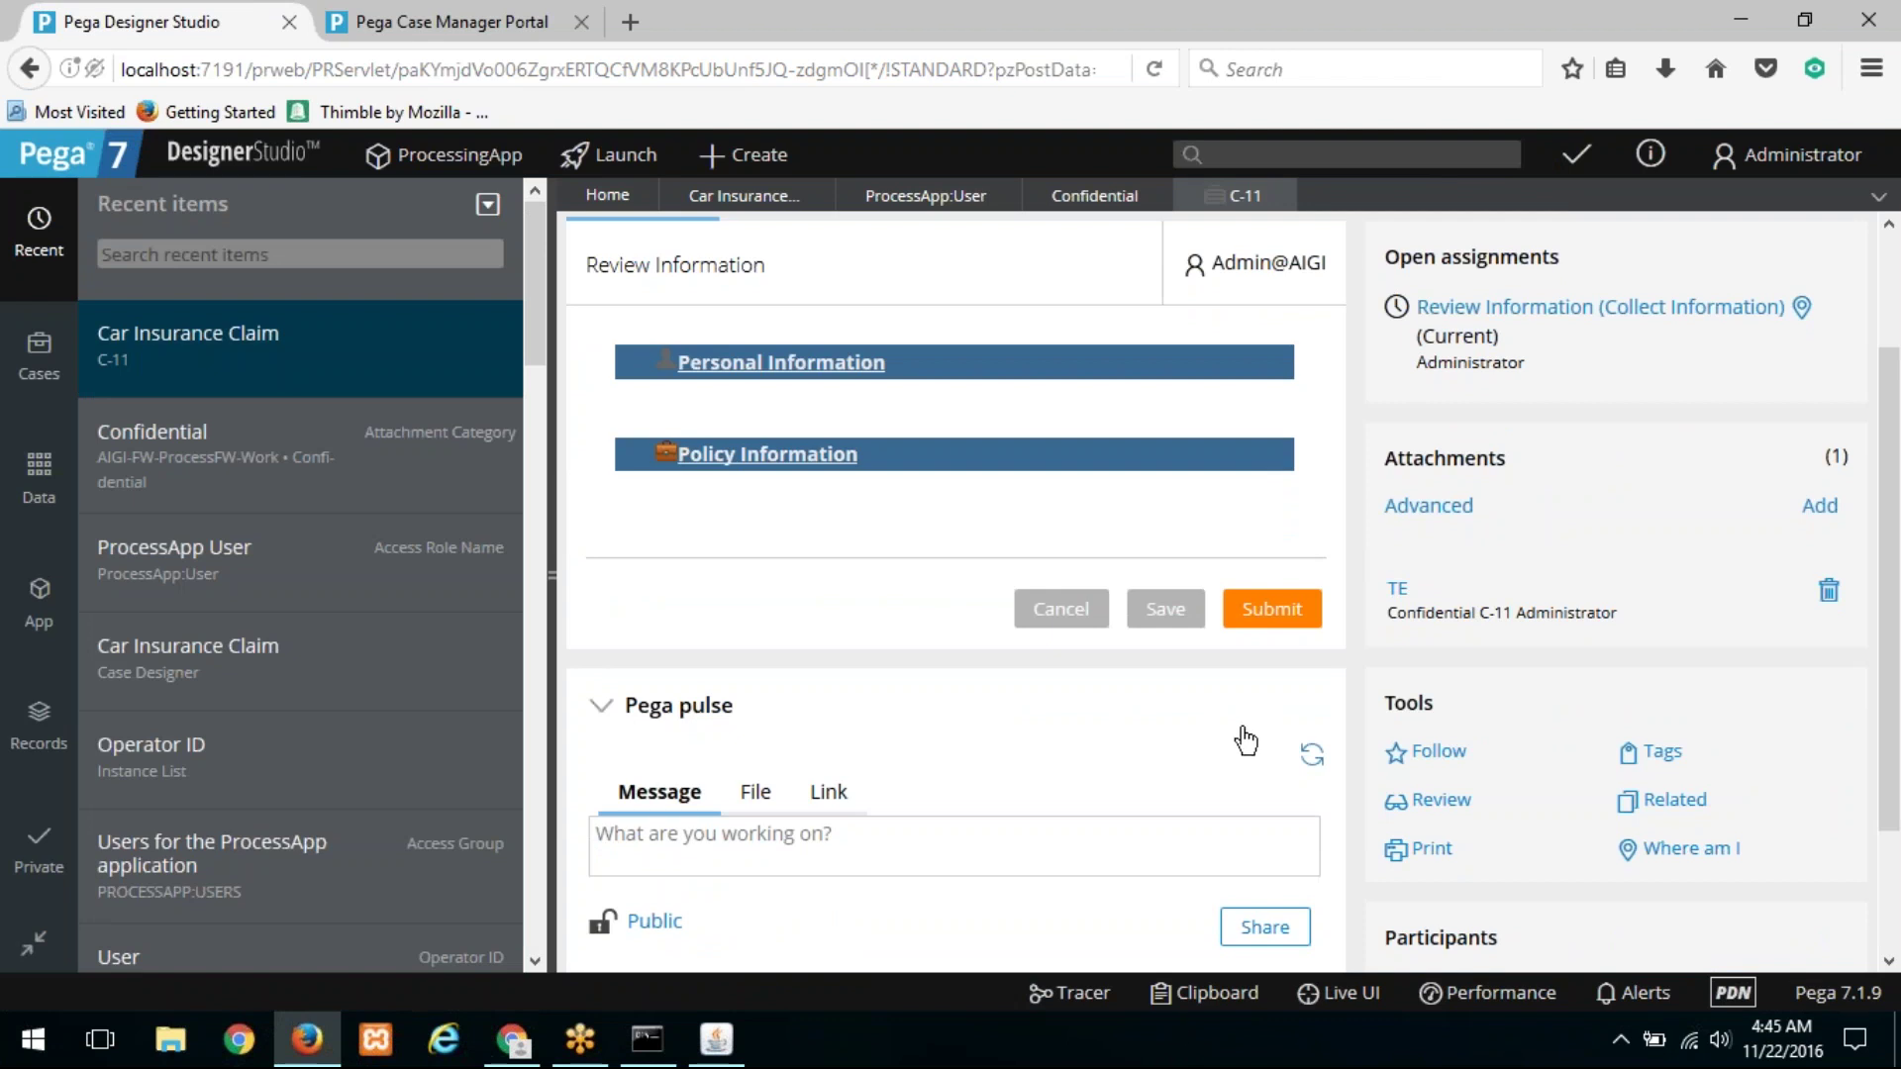
{"action": "left_click", "coordinate": [1189, 999]}
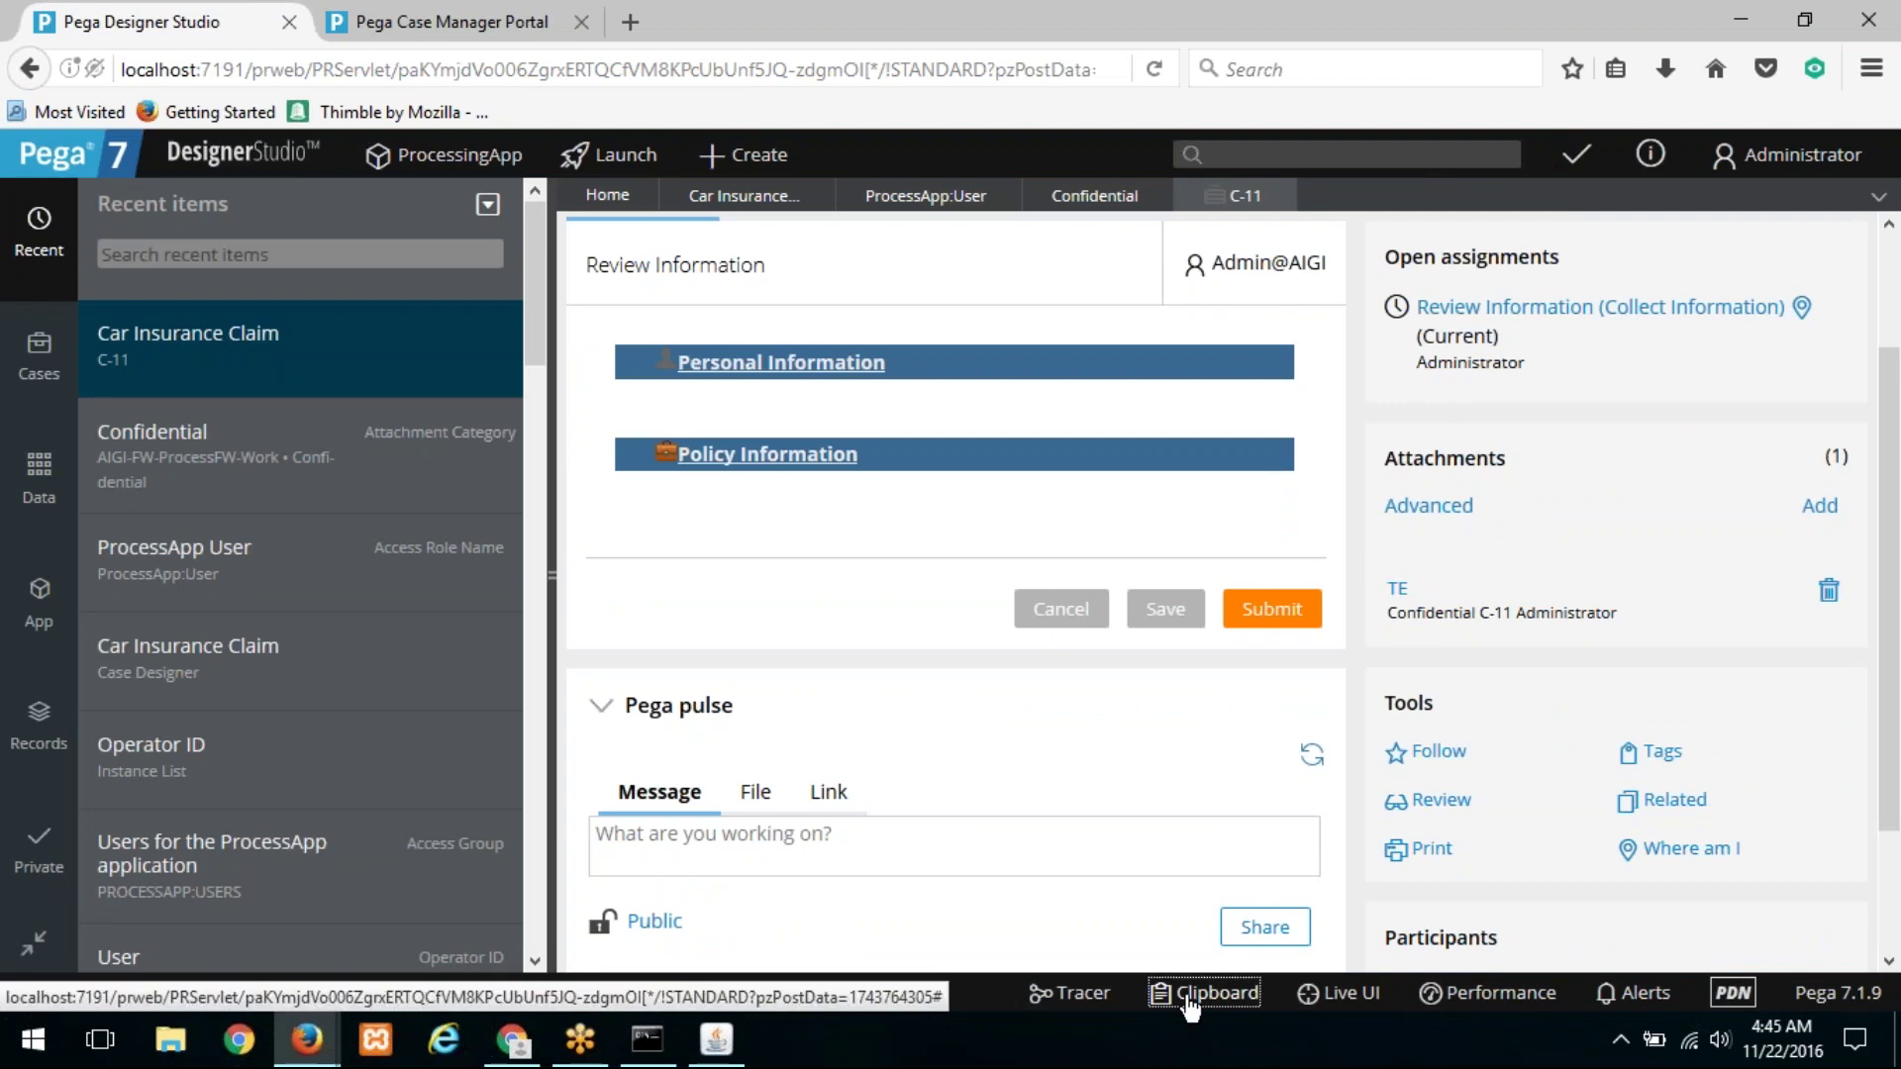
Step: Expand pyWorkPage > pyAttachments and review the first attachment's properties
{"action": "scroll", "coordinate": [134, 447], "scroll_direction": "down", "scroll_amount": 2}
{"action": "scroll", "coordinate": [134, 448], "scroll_direction": "down", "scroll_amount": 5}
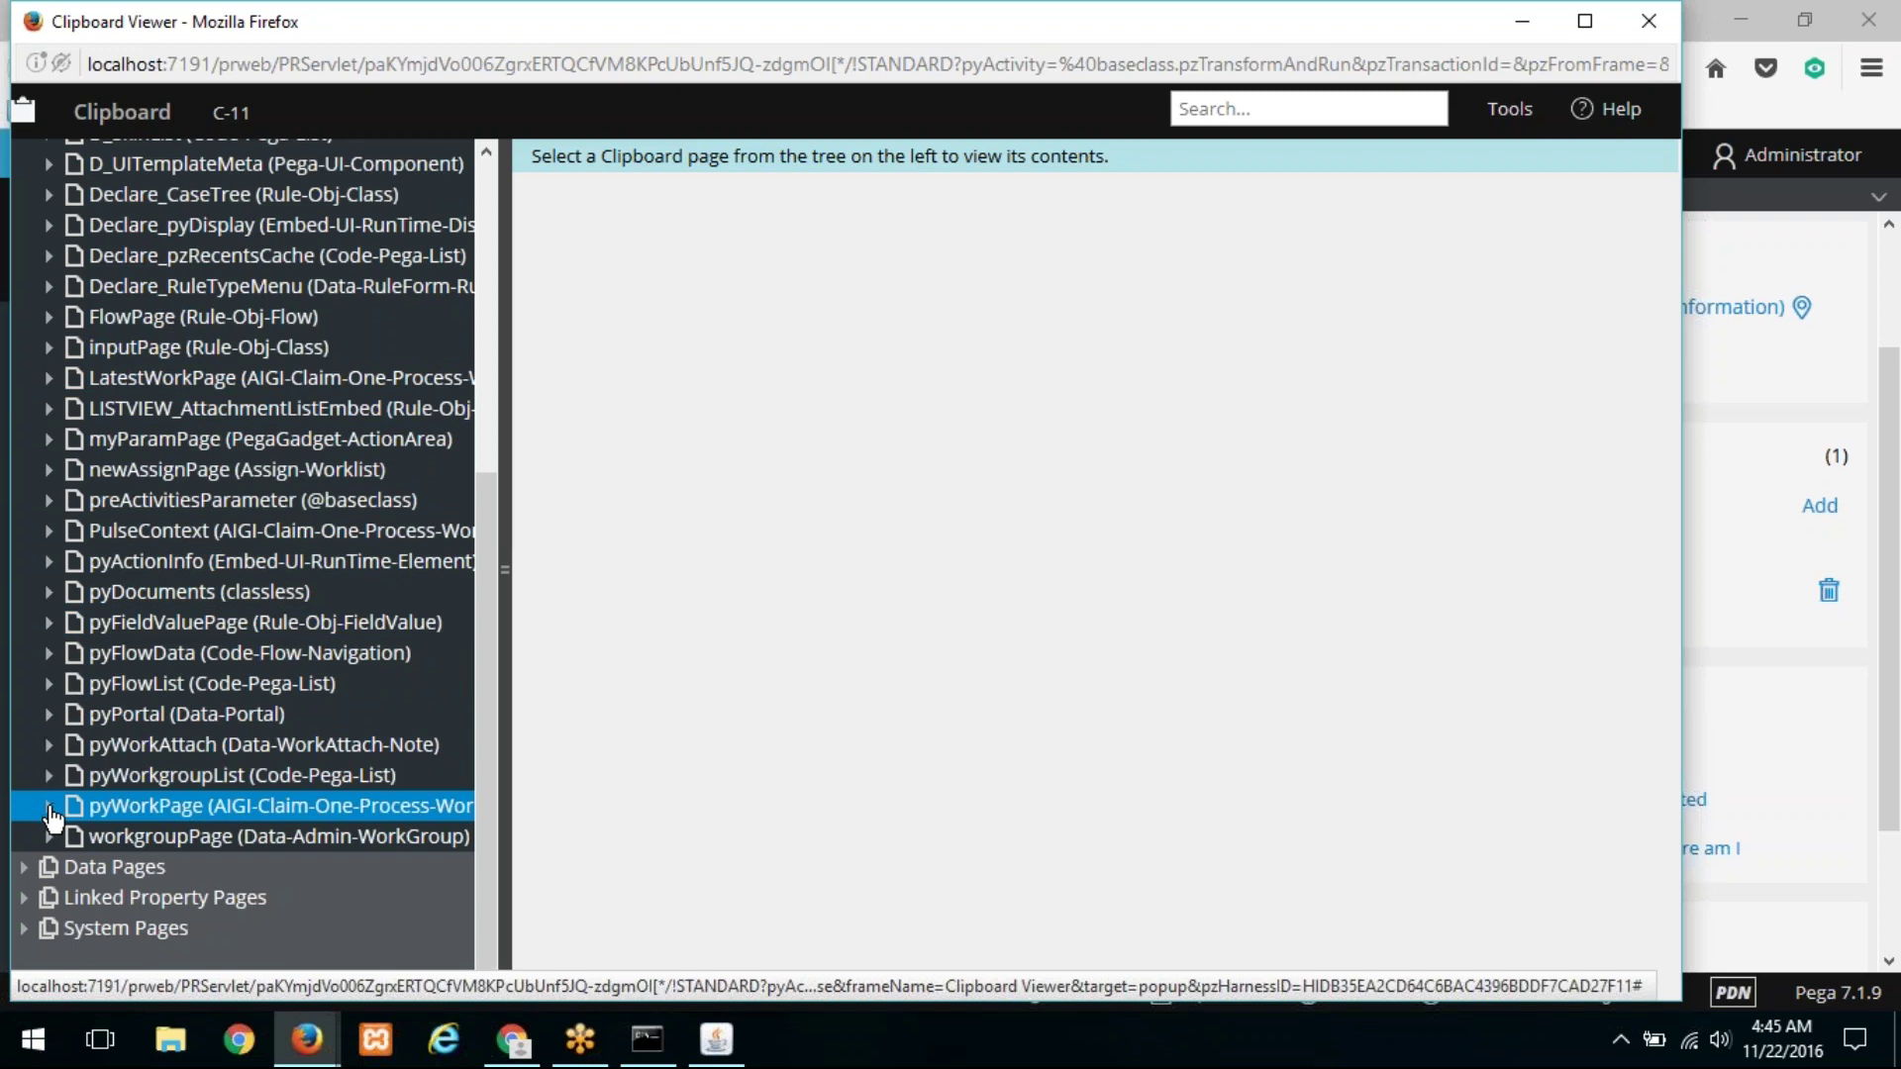
{"action": "left_click", "coordinate": [49, 807]}
{"action": "scroll", "coordinate": [119, 634], "scroll_direction": "down", "scroll_amount": 4}
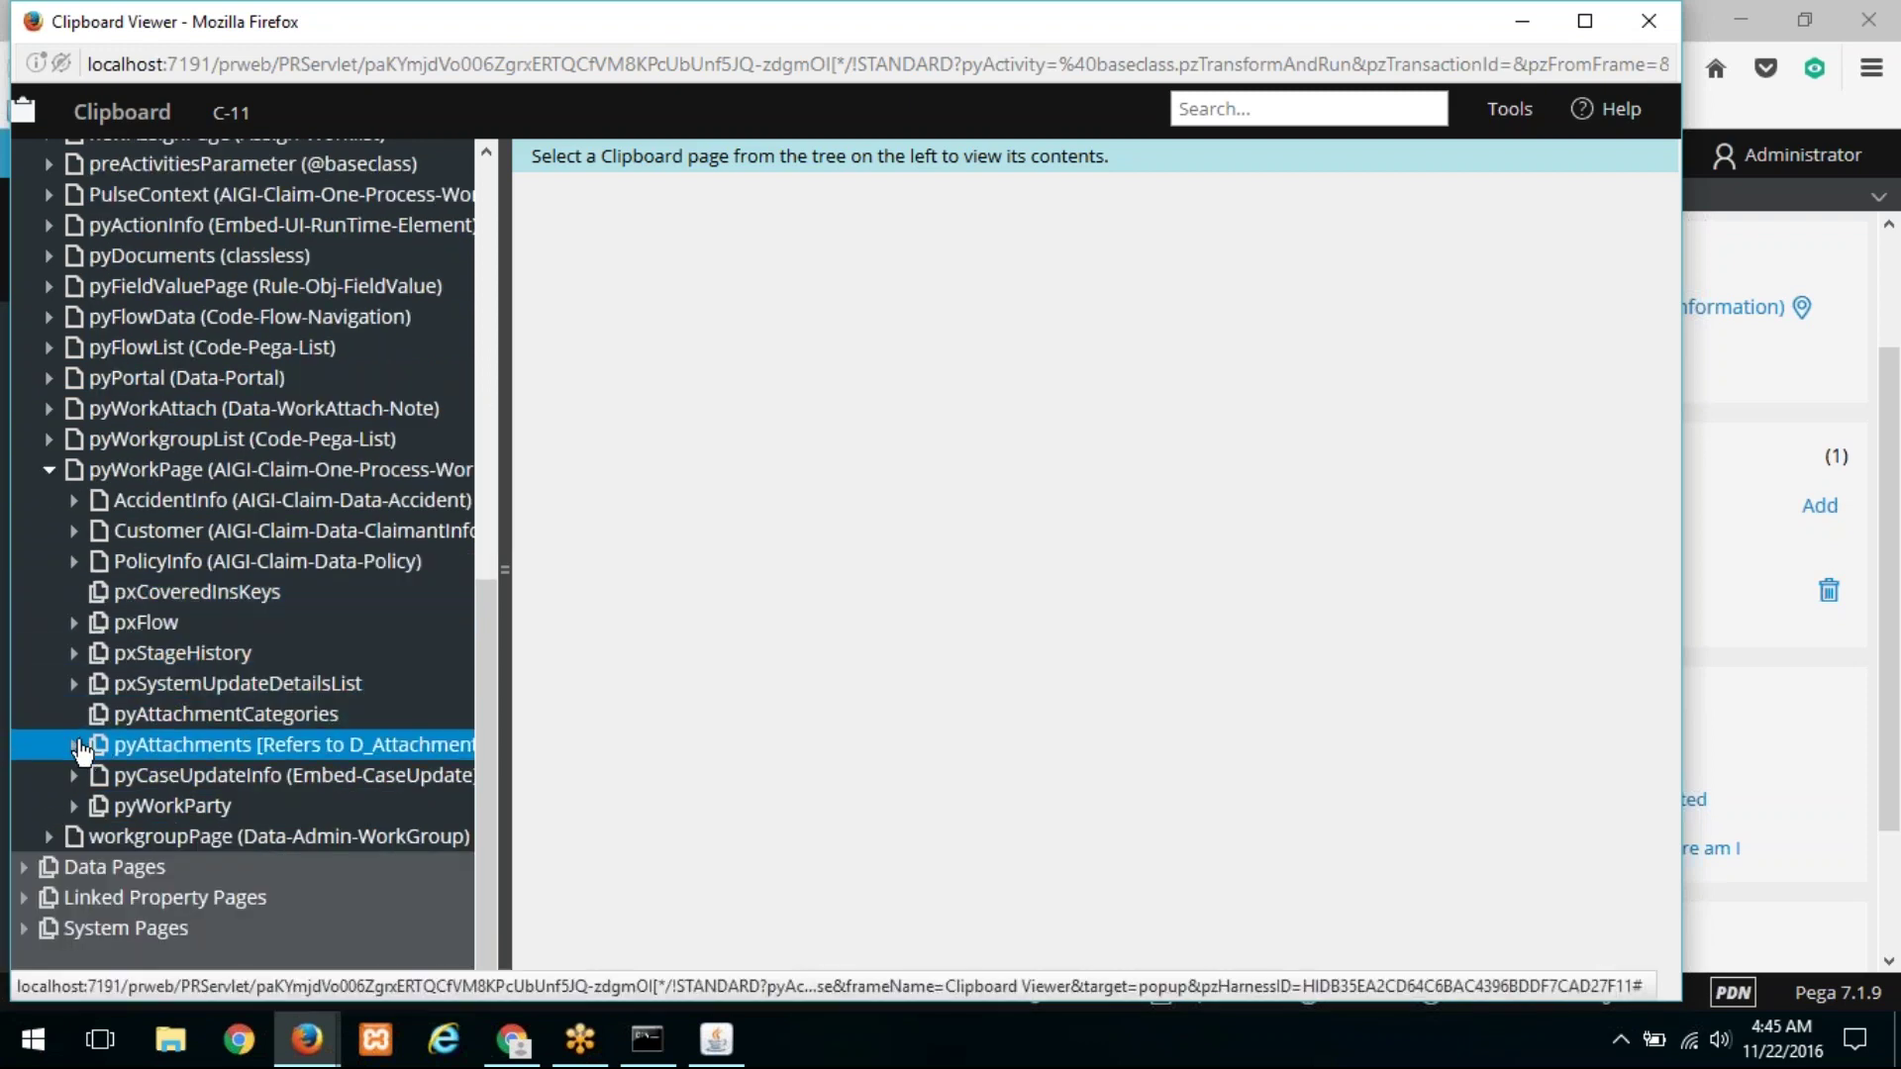
{"action": "left_click", "coordinate": [136, 753]}
{"action": "left_click", "coordinate": [201, 779]}
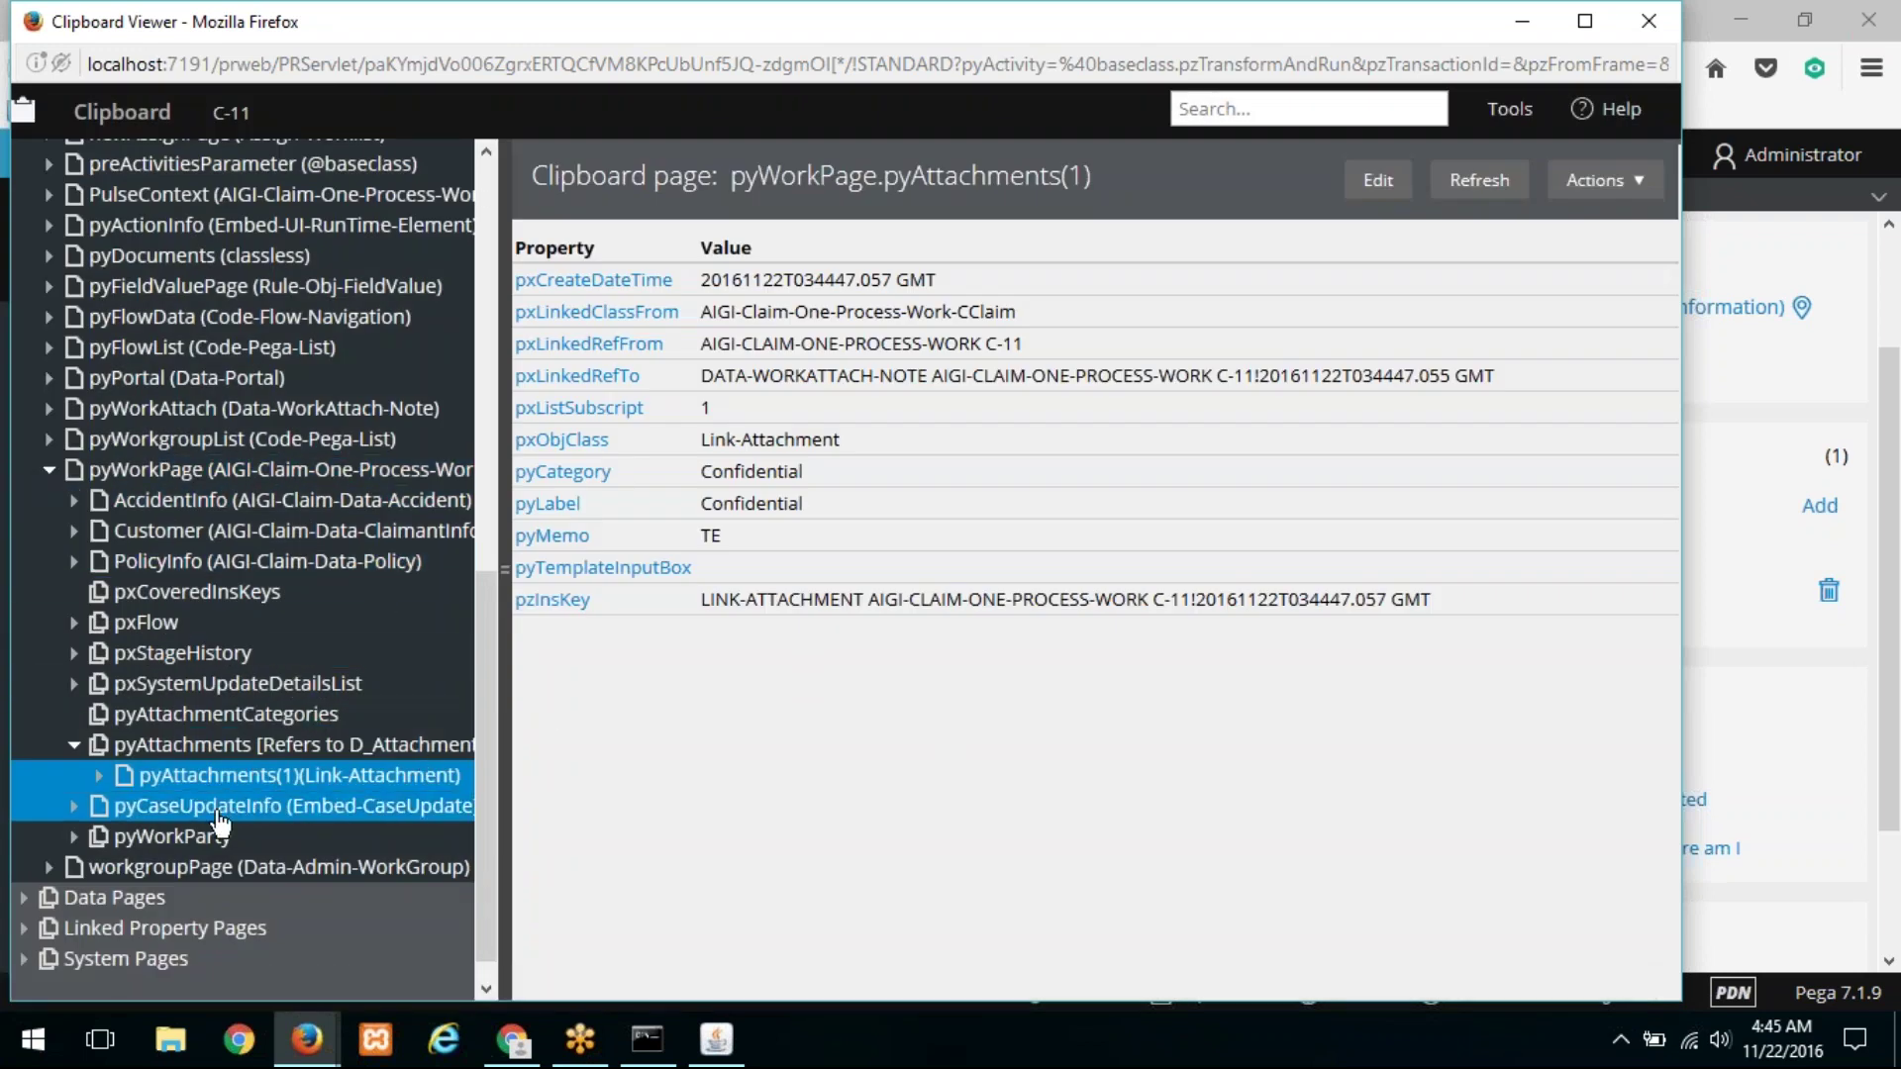
{"action": "left_click", "coordinate": [103, 776]}
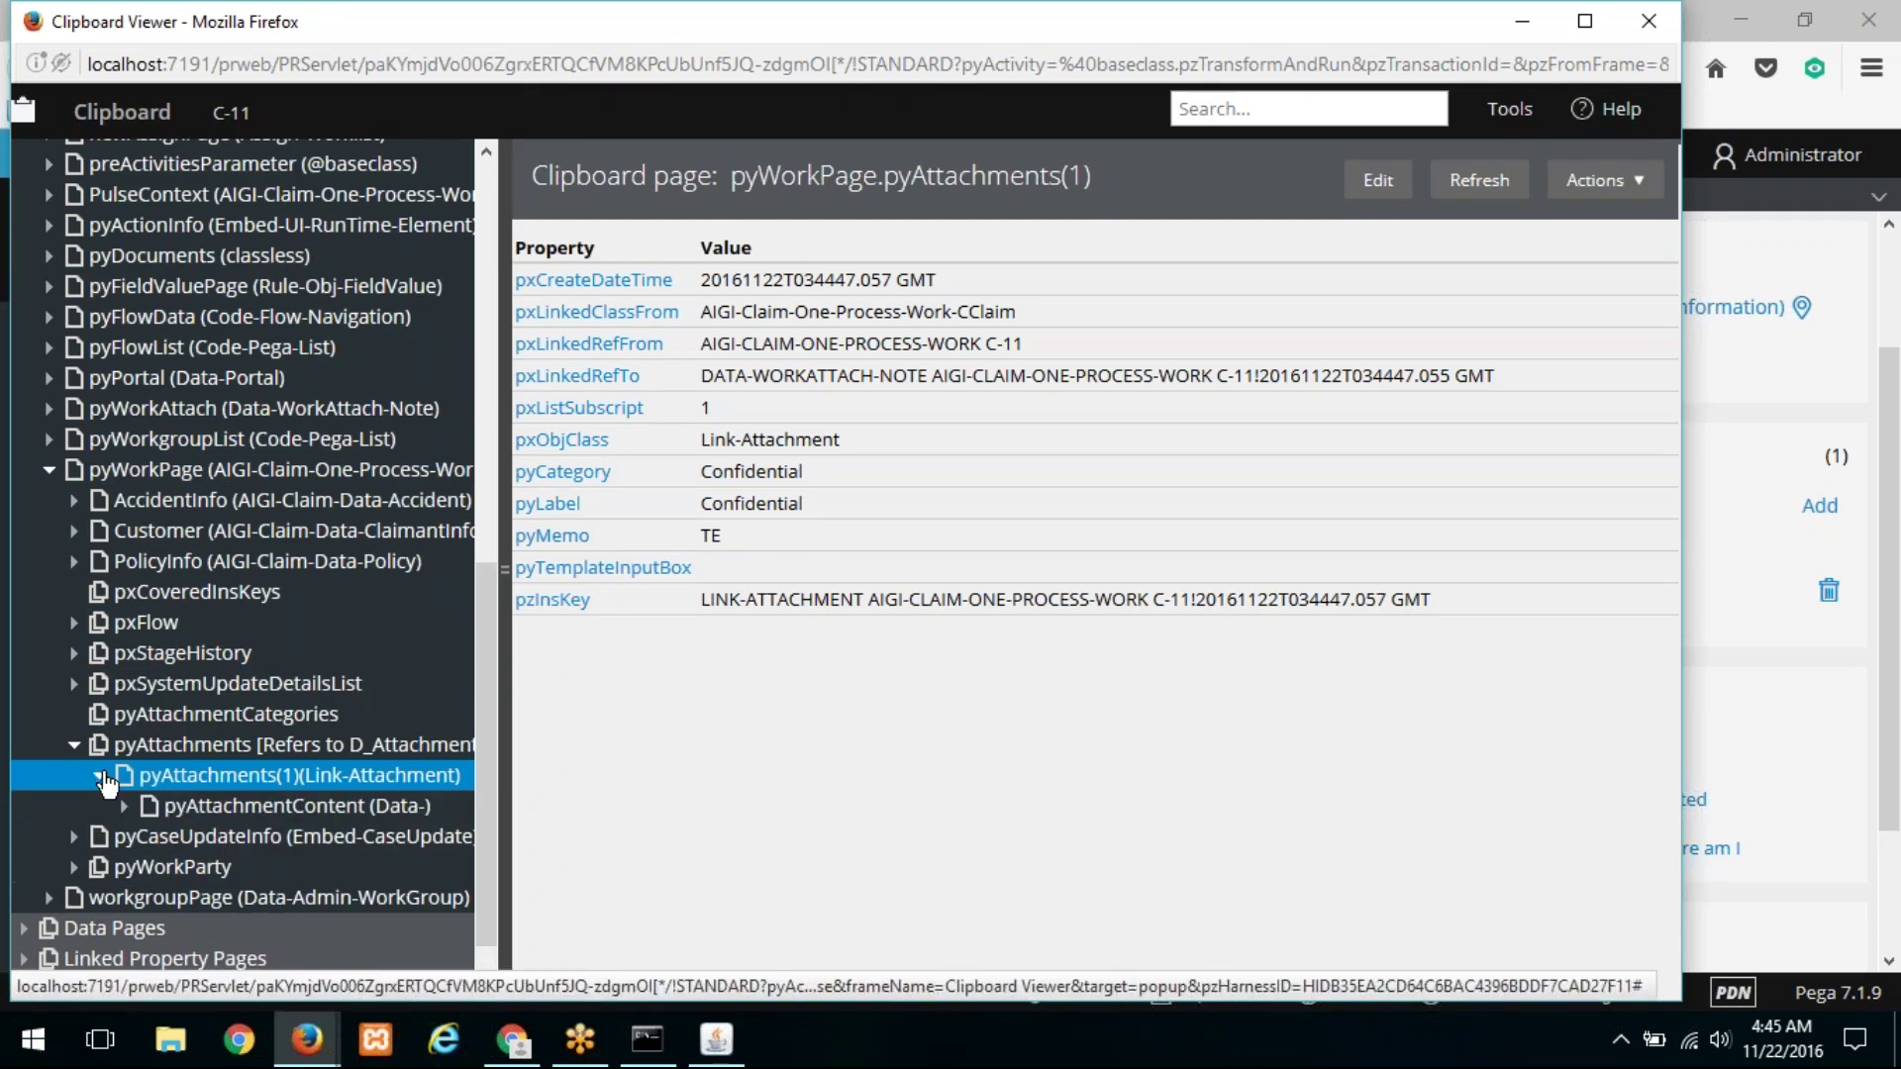
Step: Review pyAttachmentContent, its pxDPParameters and pySourcePage pages, and the pxCreateOpName value
{"action": "left_click", "coordinate": [198, 812]}
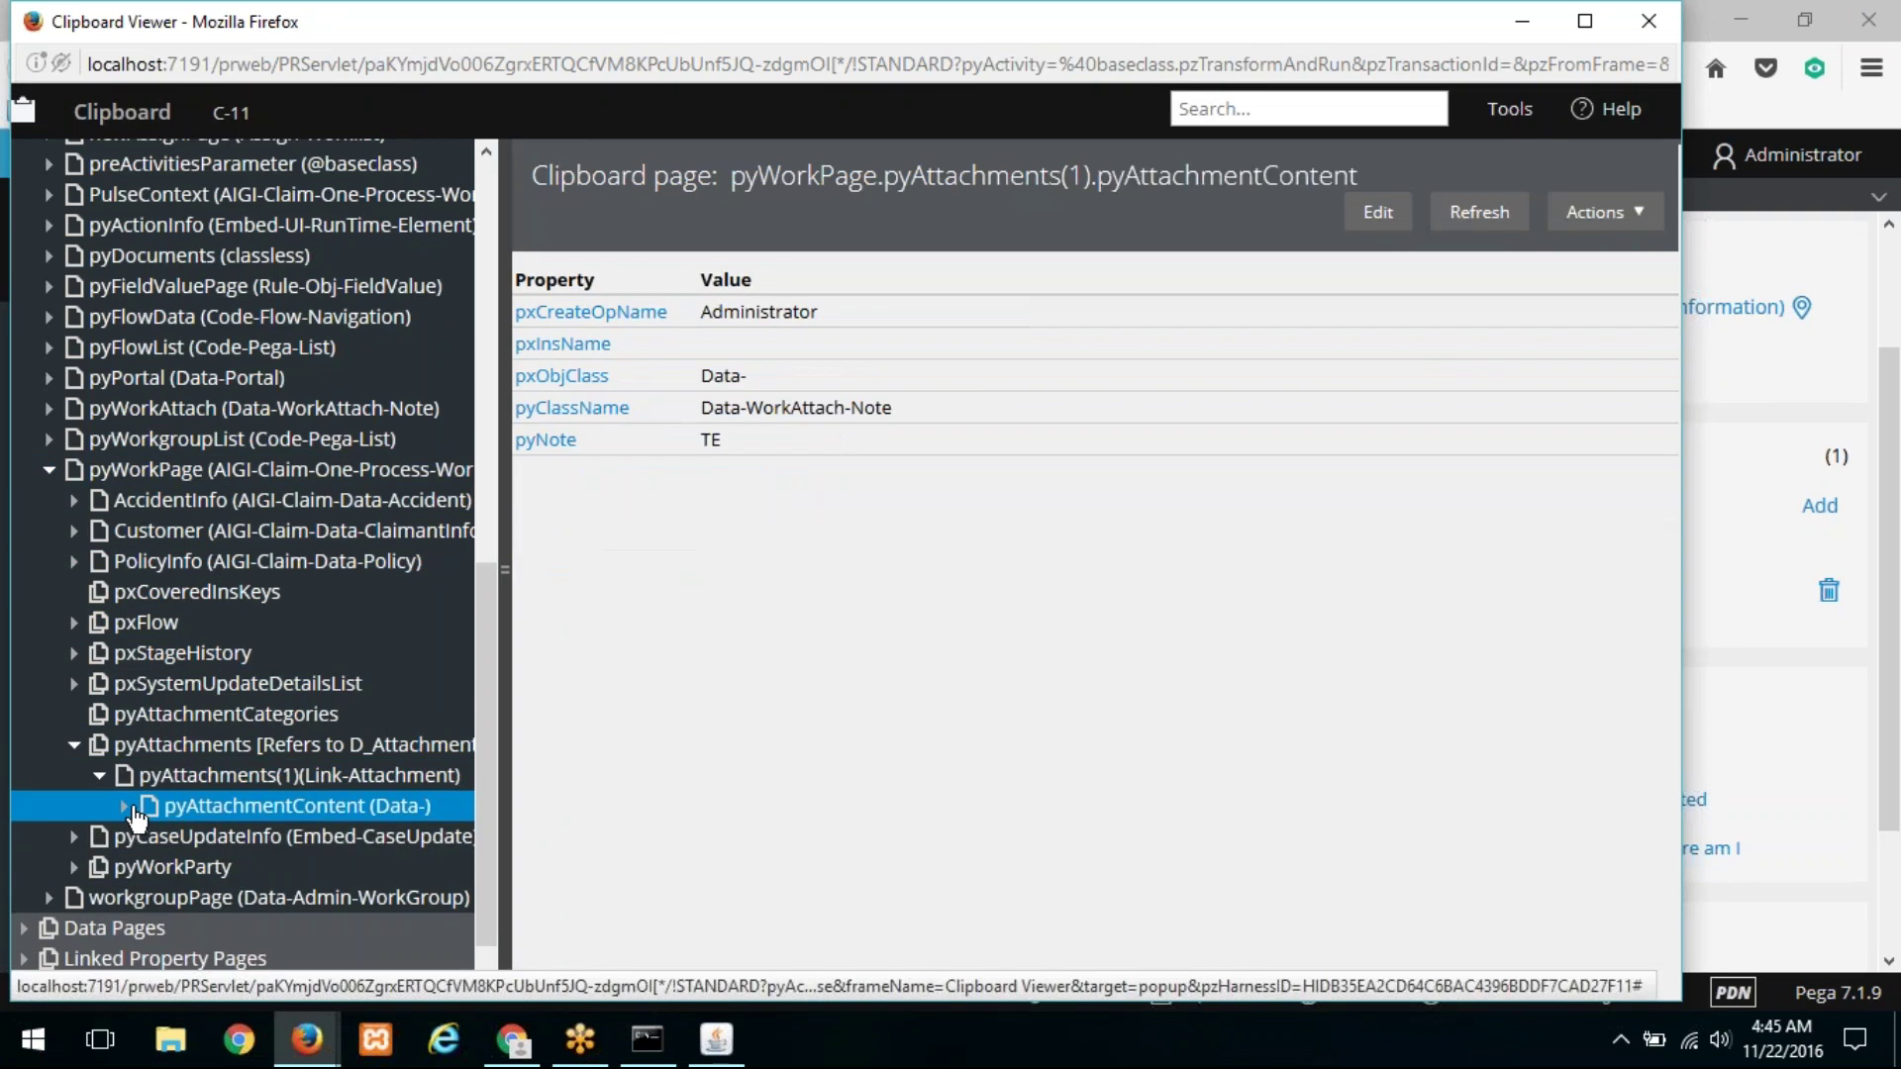
{"action": "left_click", "coordinate": [127, 808]}
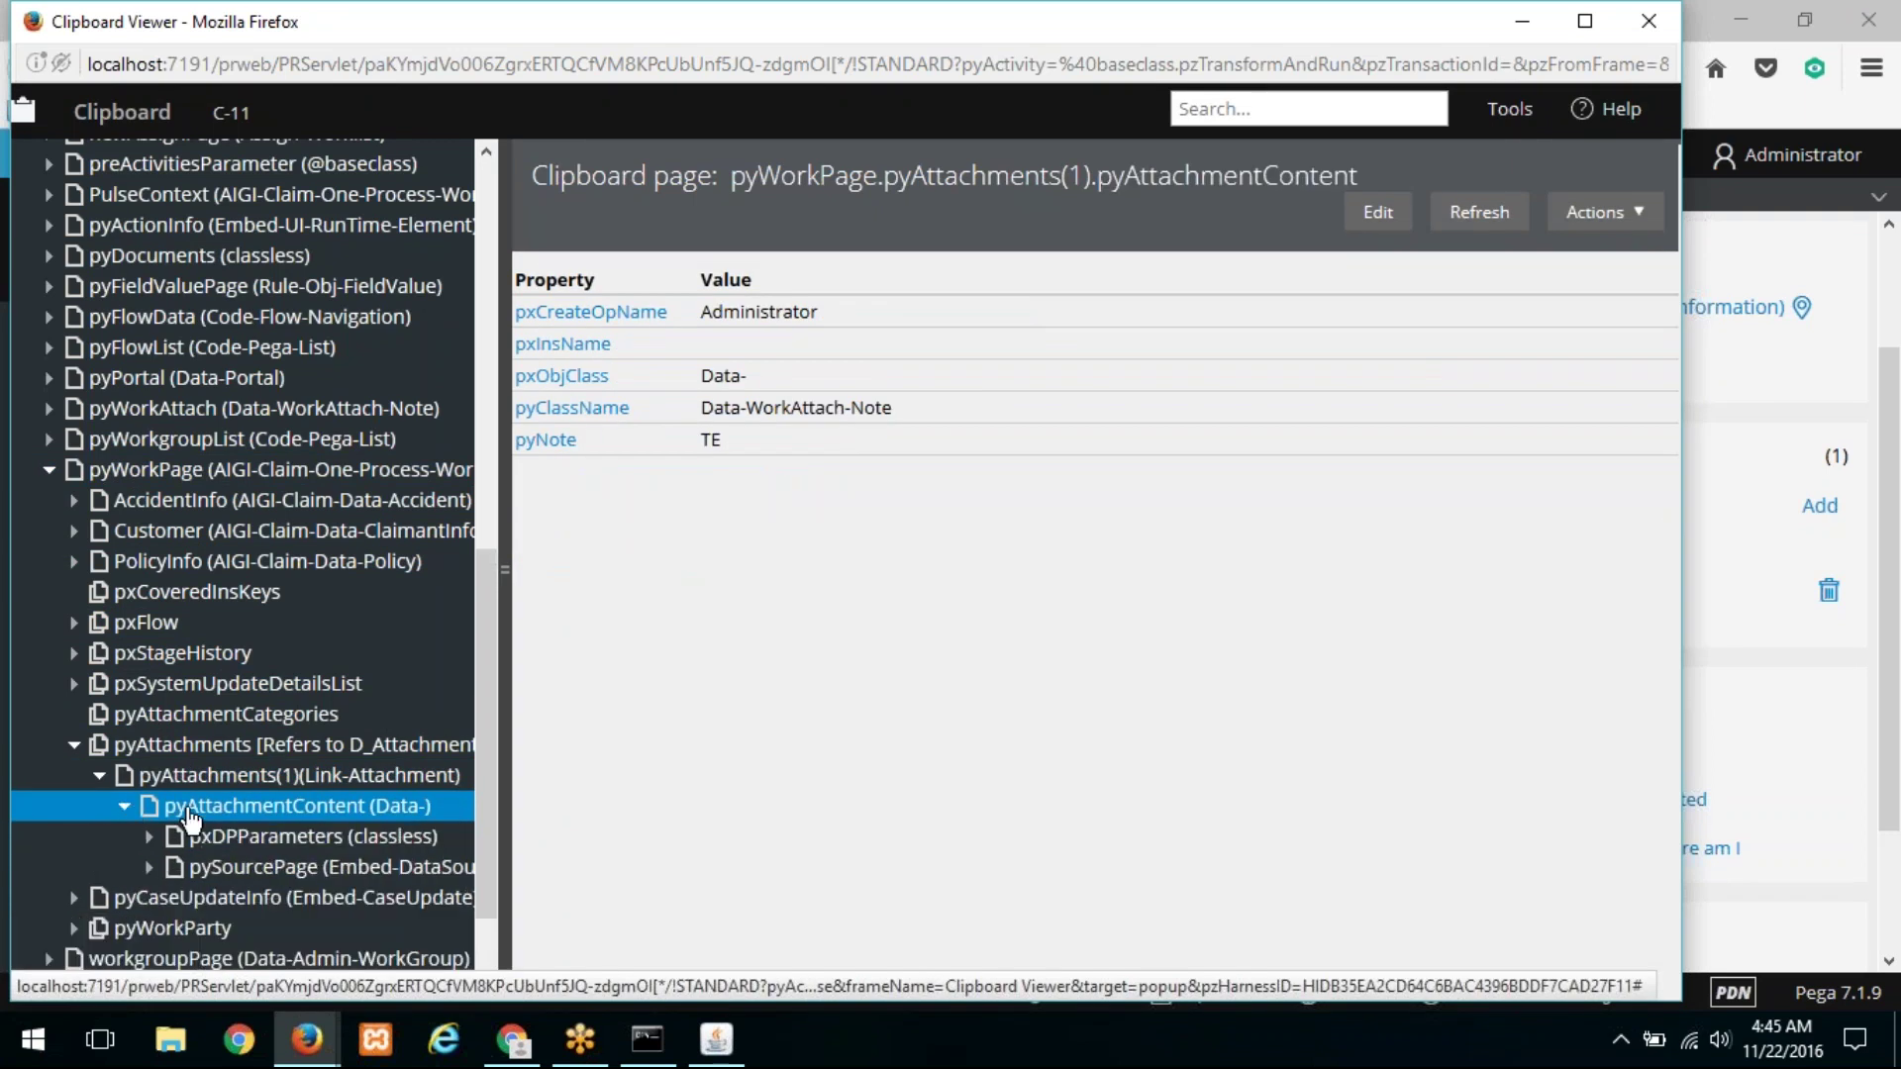
{"action": "left_click", "coordinate": [302, 841]}
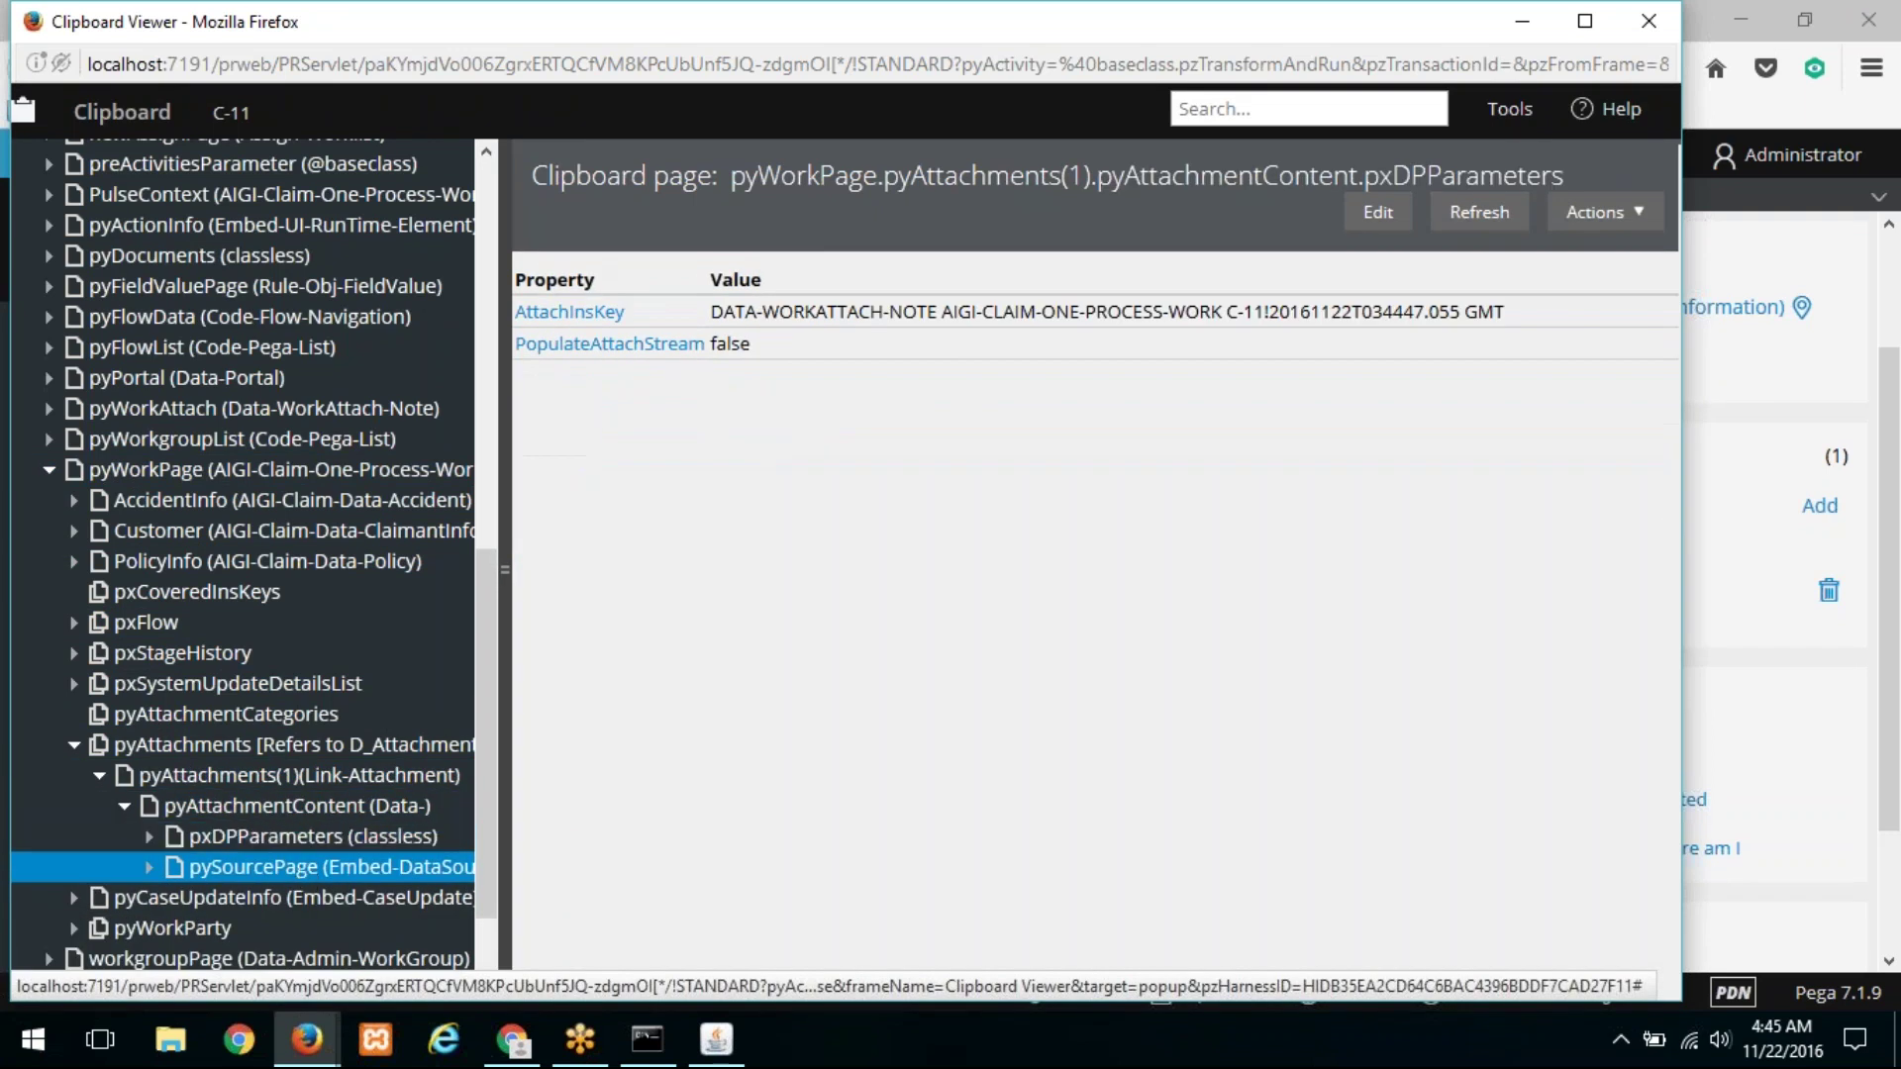
{"action": "left_click", "coordinate": [297, 867]}
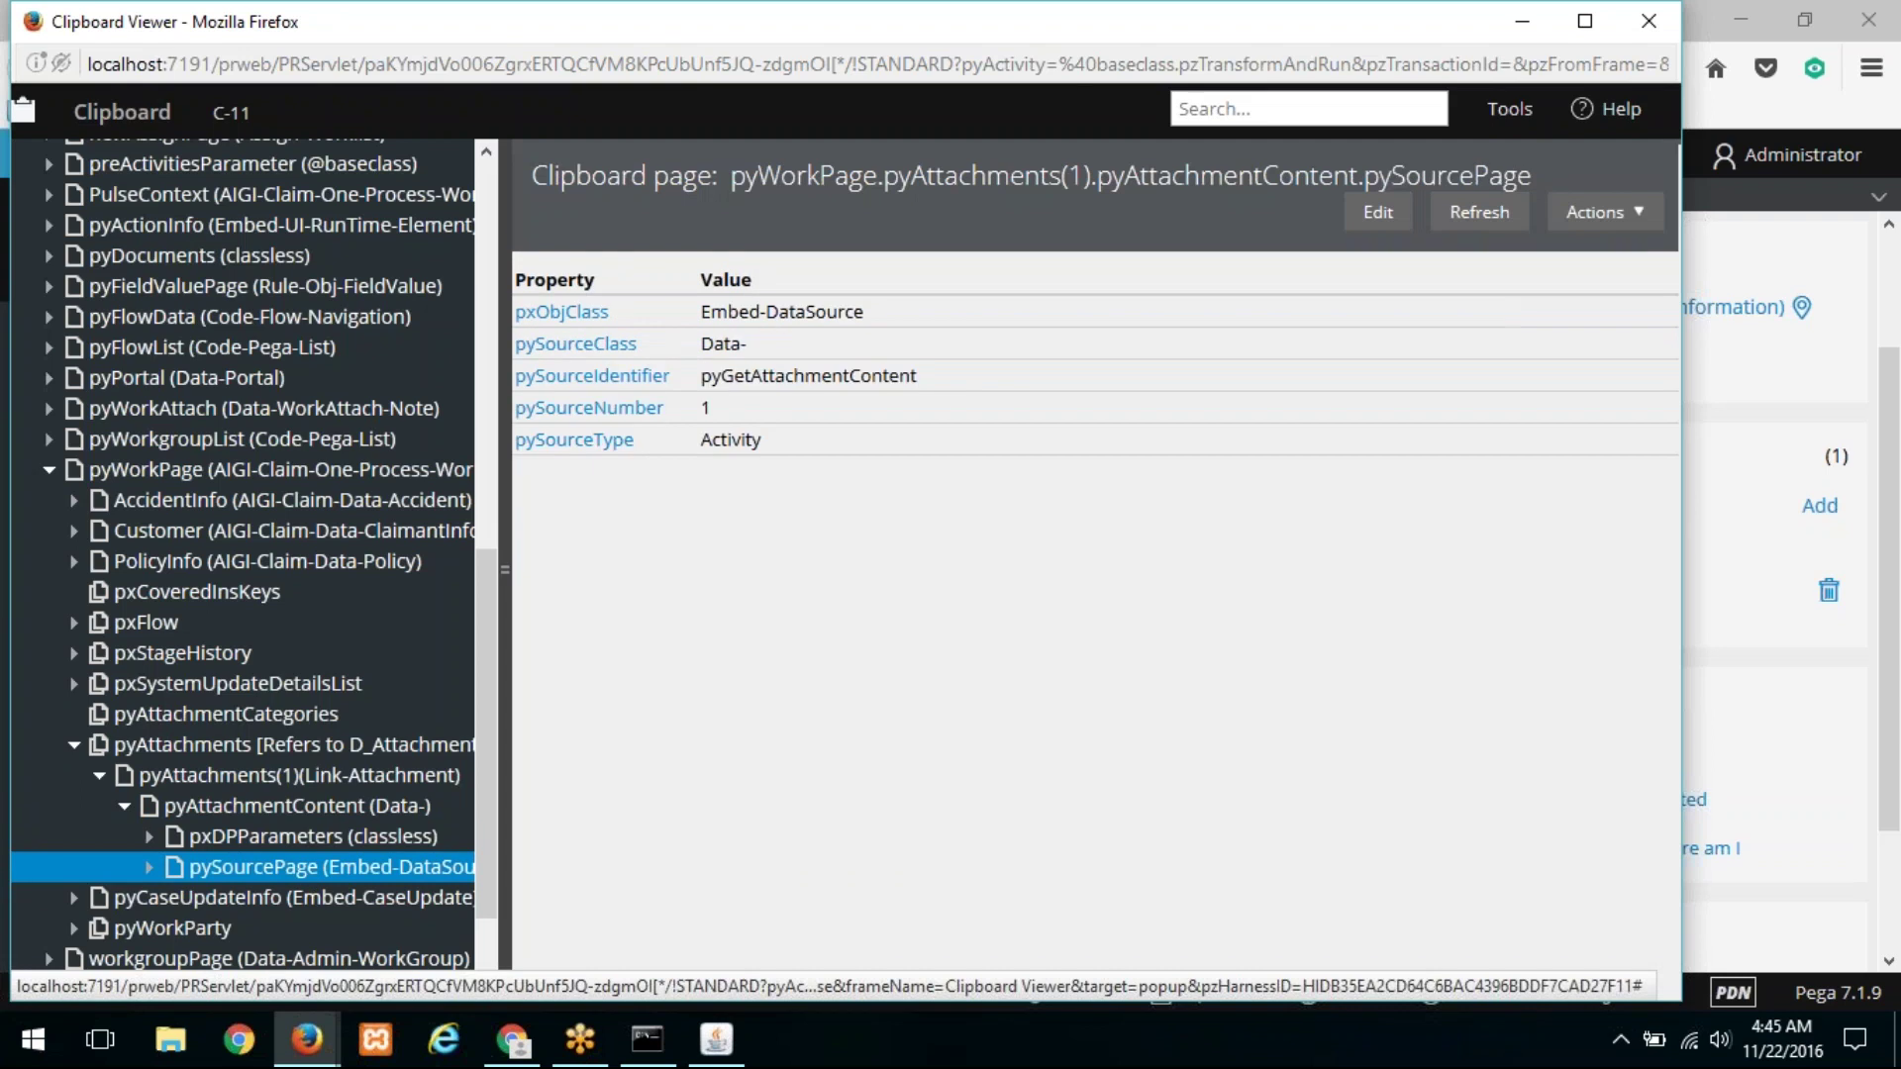
{"action": "left_click", "coordinate": [282, 810]}
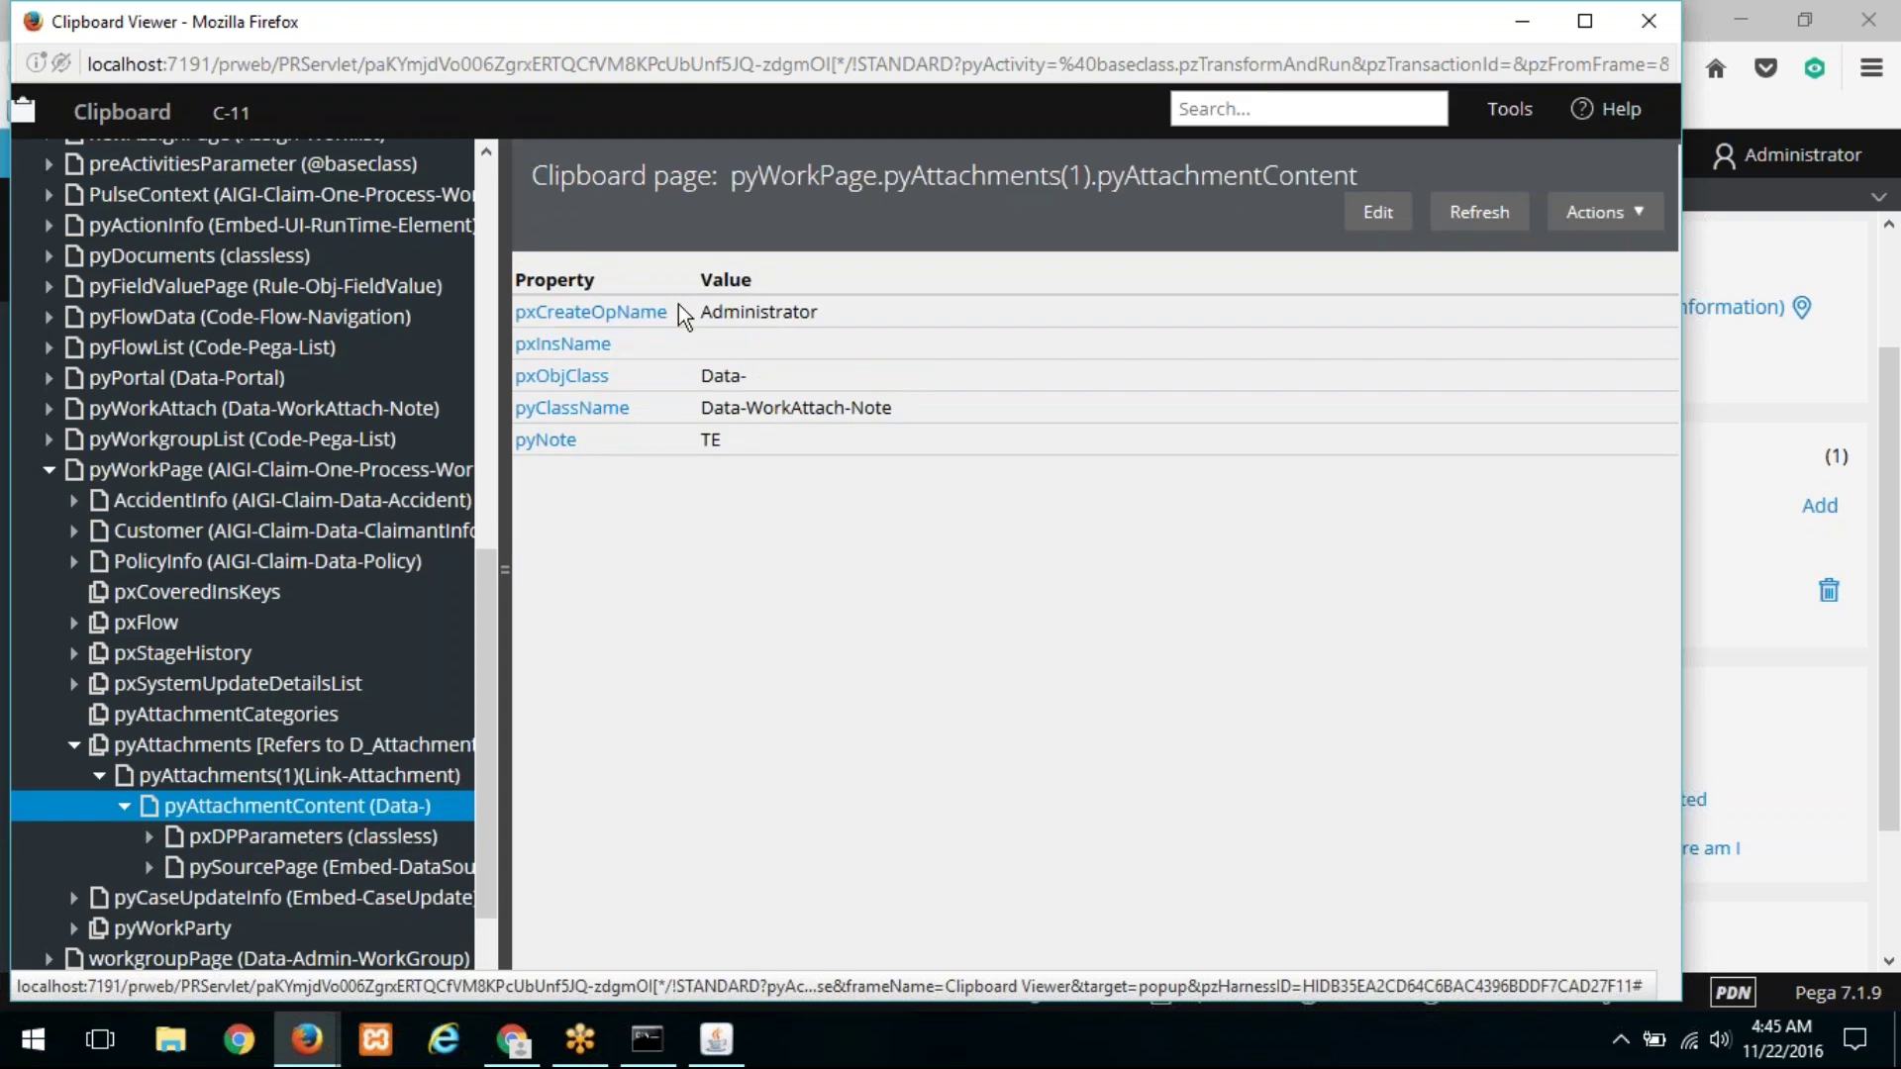
{"action": "left_click_drag", "start_coordinate": [679, 313], "coordinate": [513, 316]}
{"action": "left_click", "coordinate": [513, 327]}
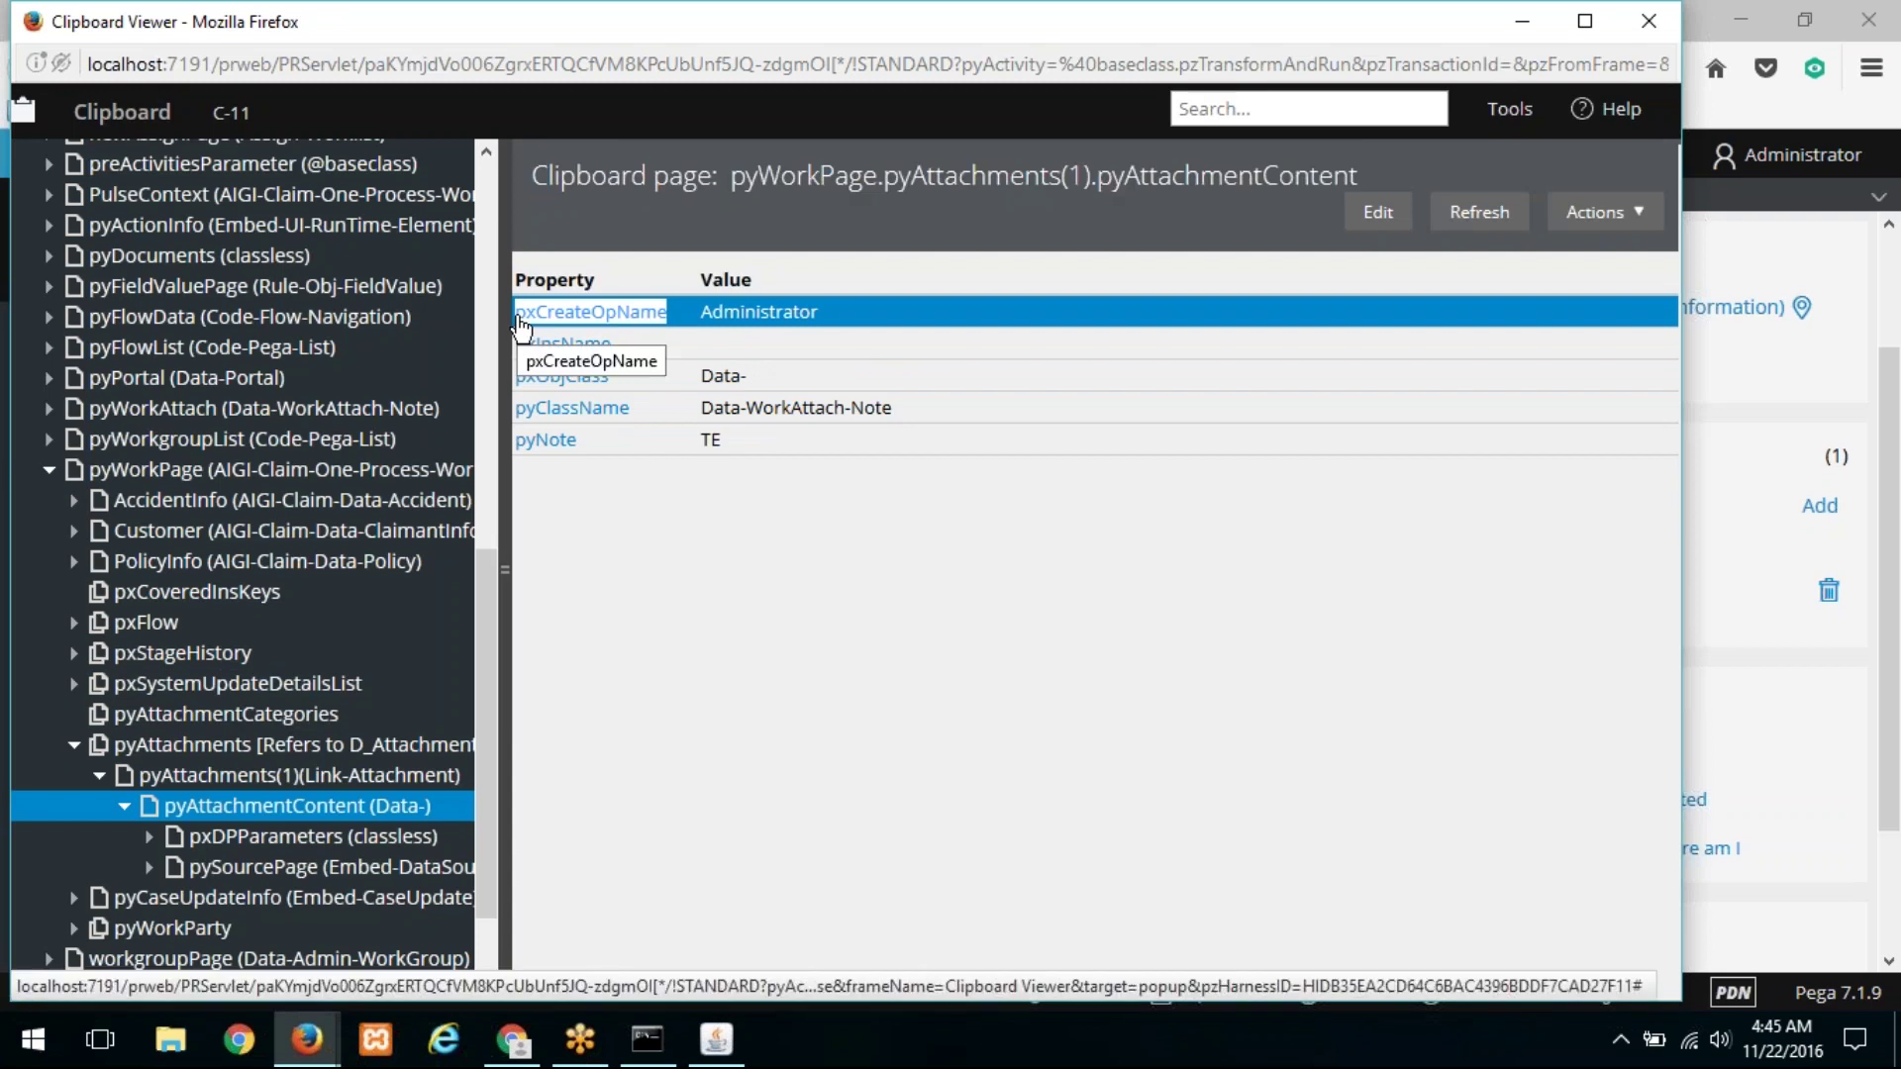
{"action": "double_click", "coordinate": [590, 14]}
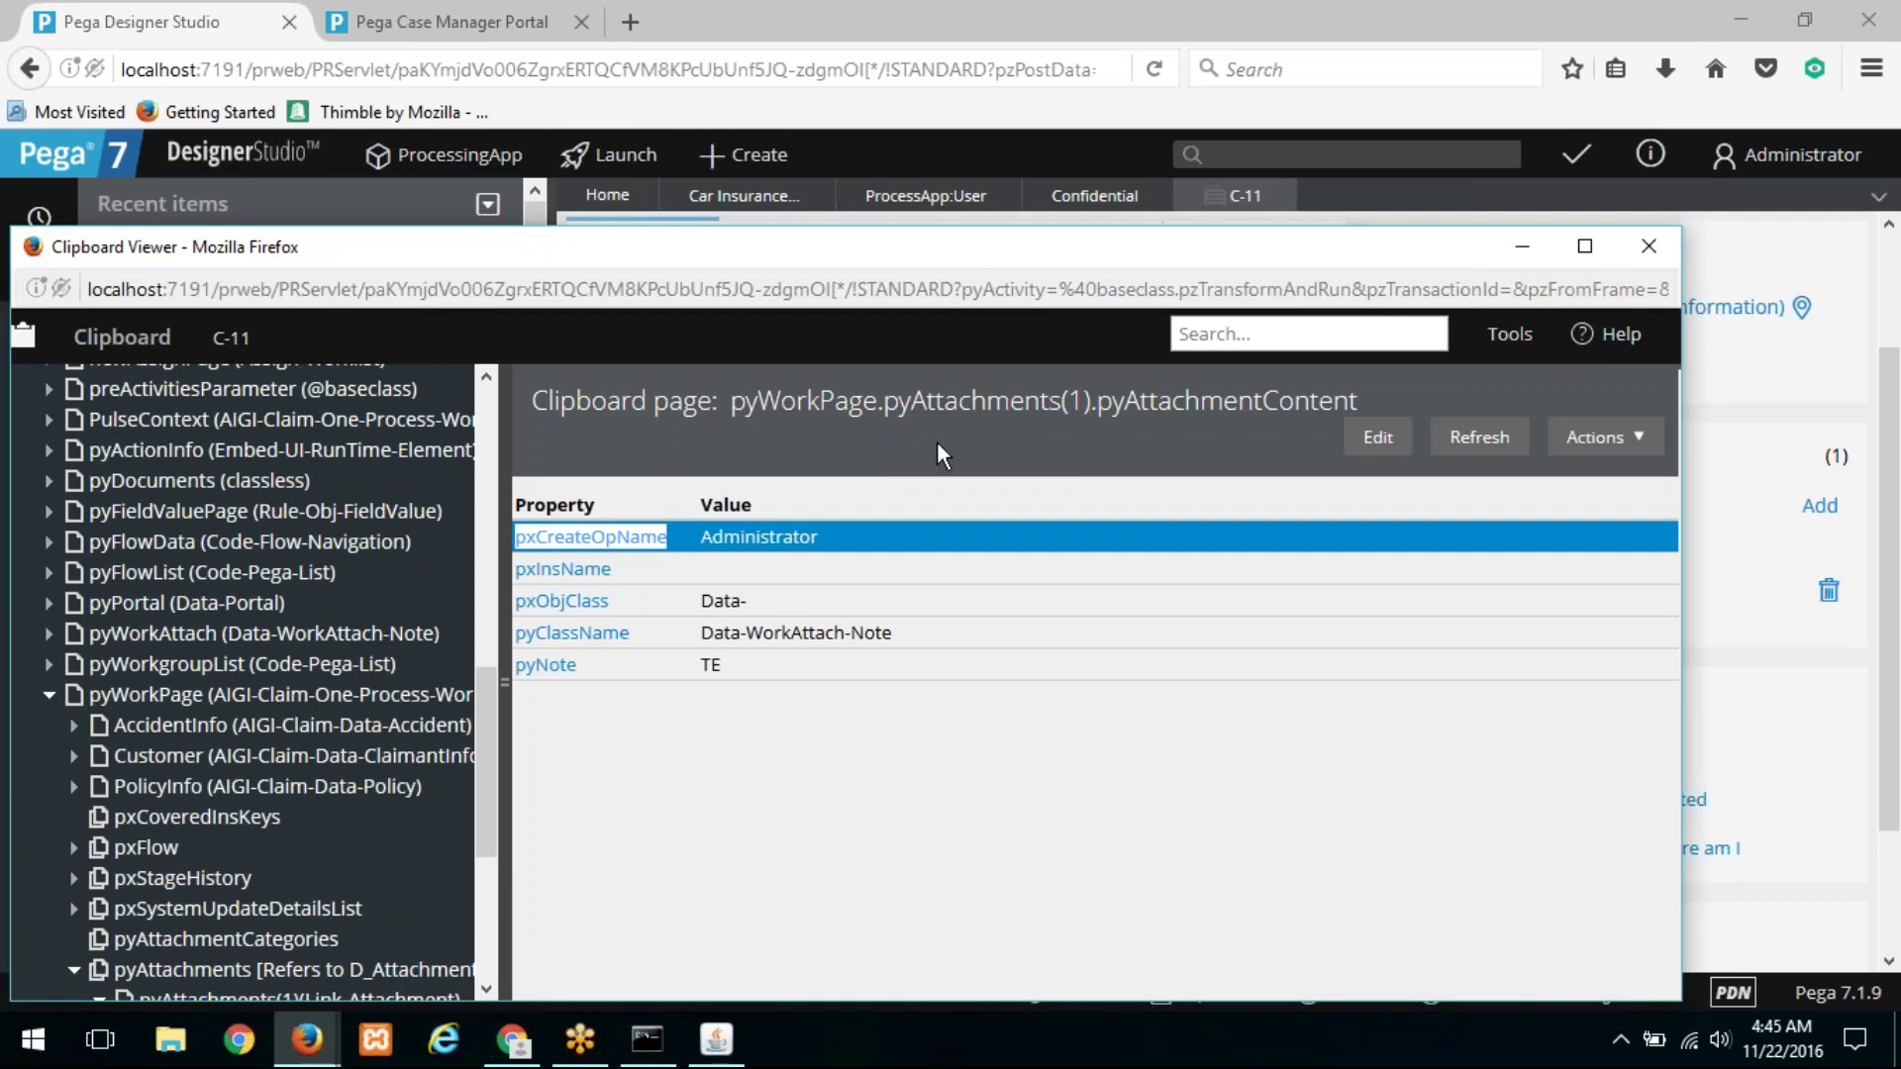
{"action": "left_click_drag", "start_coordinate": [888, 251], "coordinate": [917, 131]}
{"action": "left_click_drag", "start_coordinate": [522, 594], "coordinate": [522, 685]}
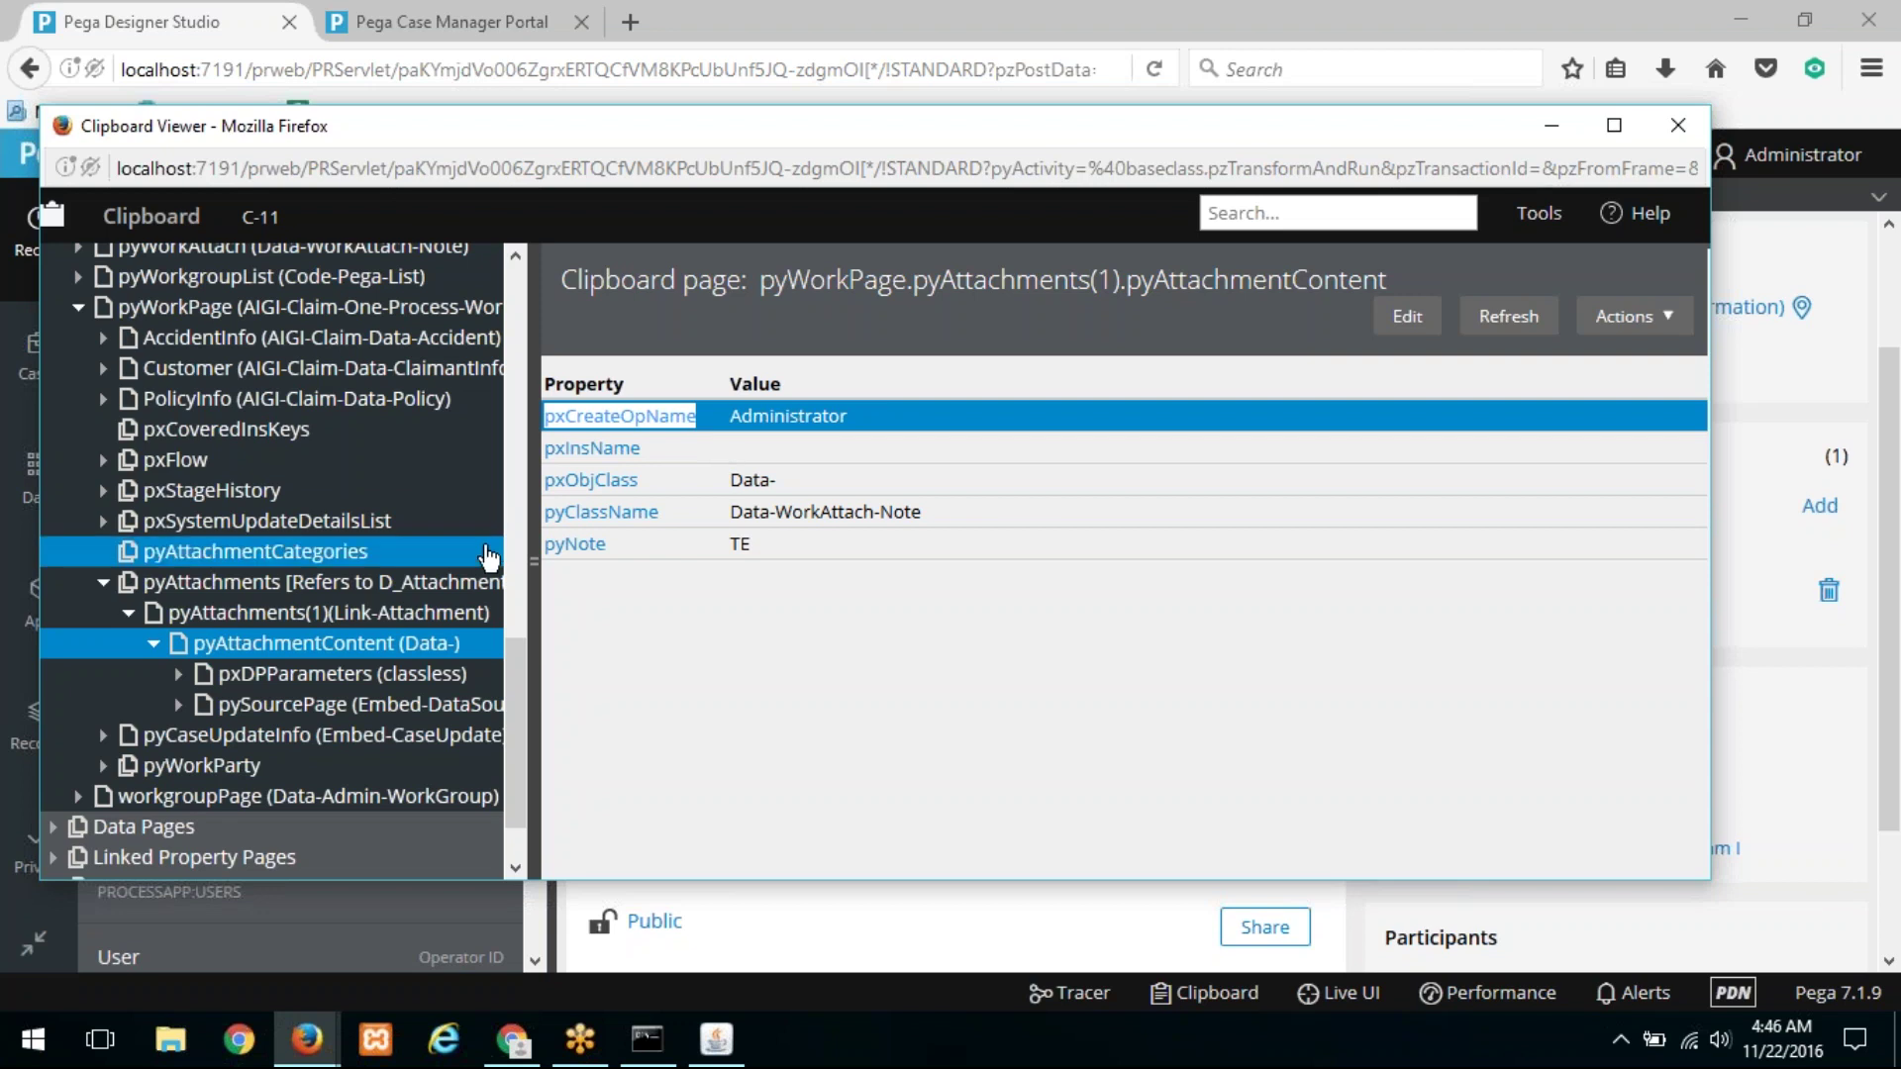
Step: Return to the Confidential category's When rule field and close the C-11 case tab
{"action": "left_click", "coordinate": [180, 13]}
{"action": "left_click", "coordinate": [1089, 196]}
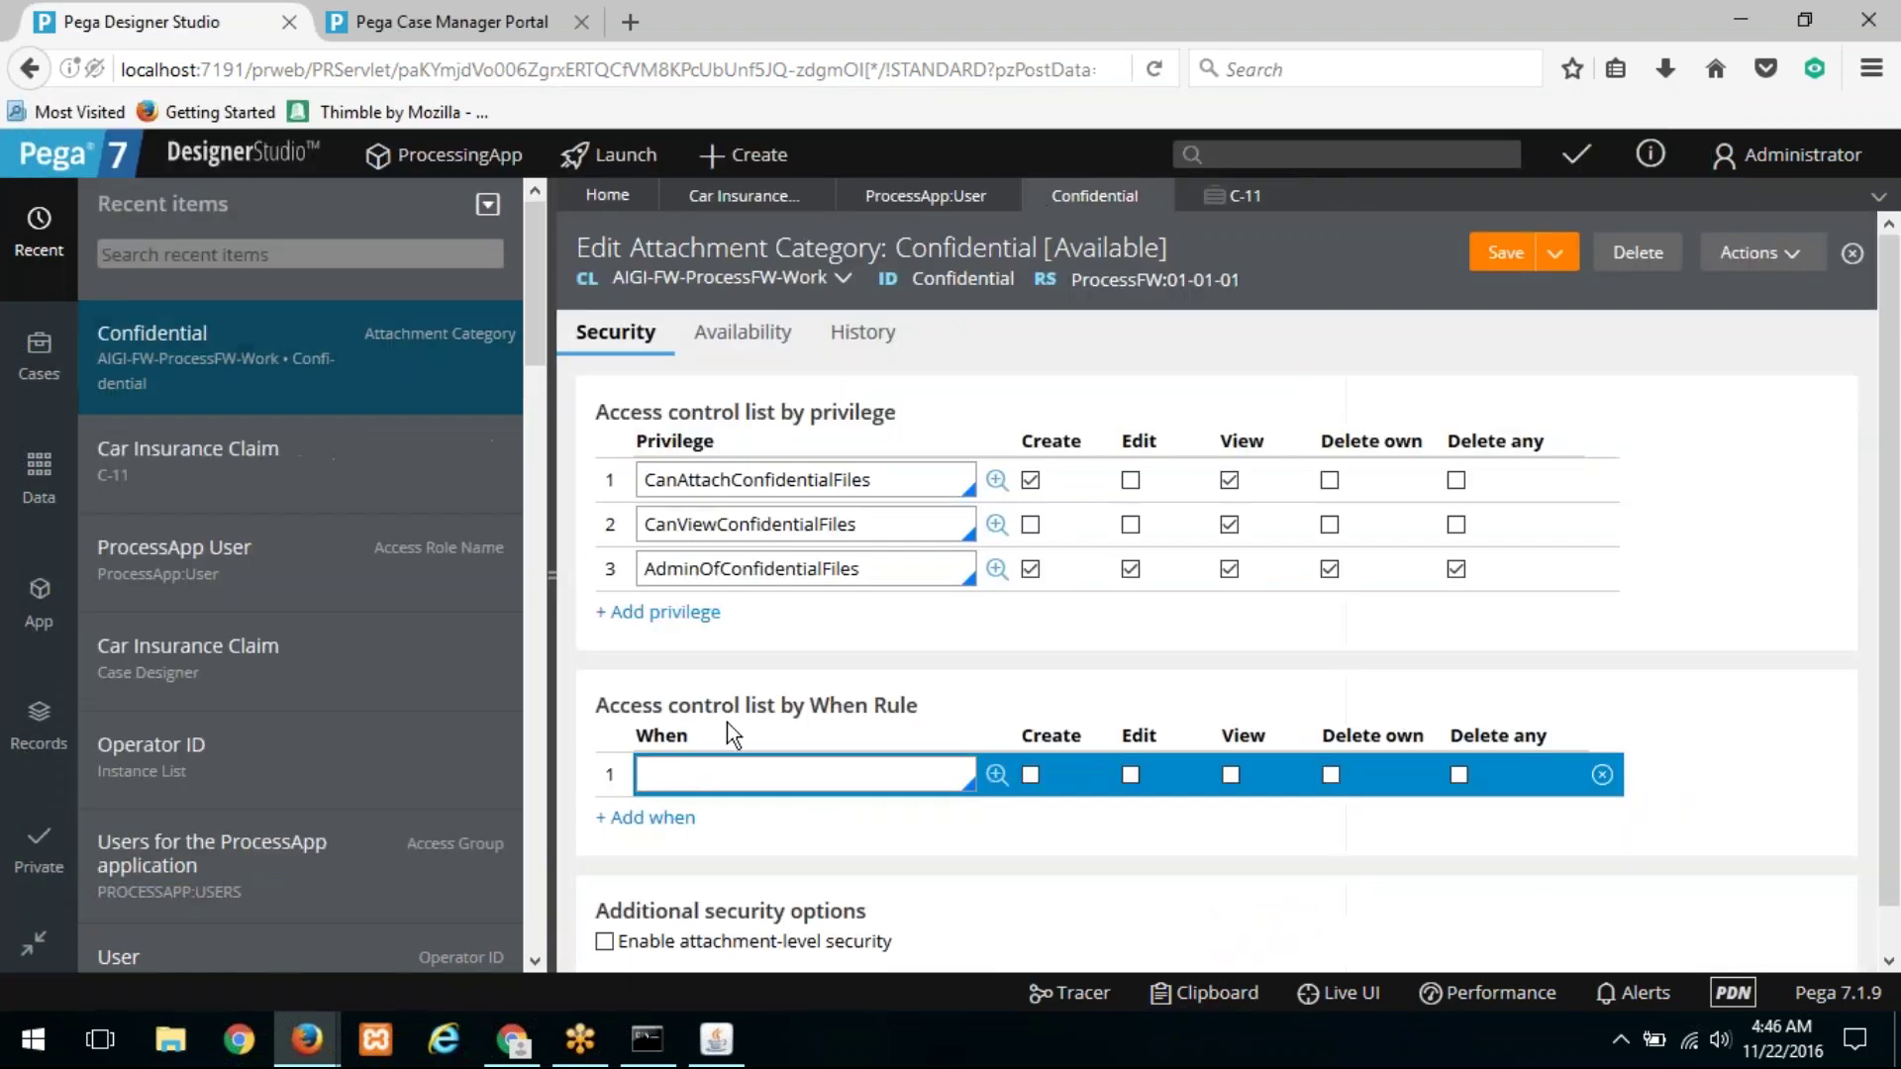
{"action": "left_click_drag", "start_coordinate": [606, 710], "coordinate": [960, 722]}
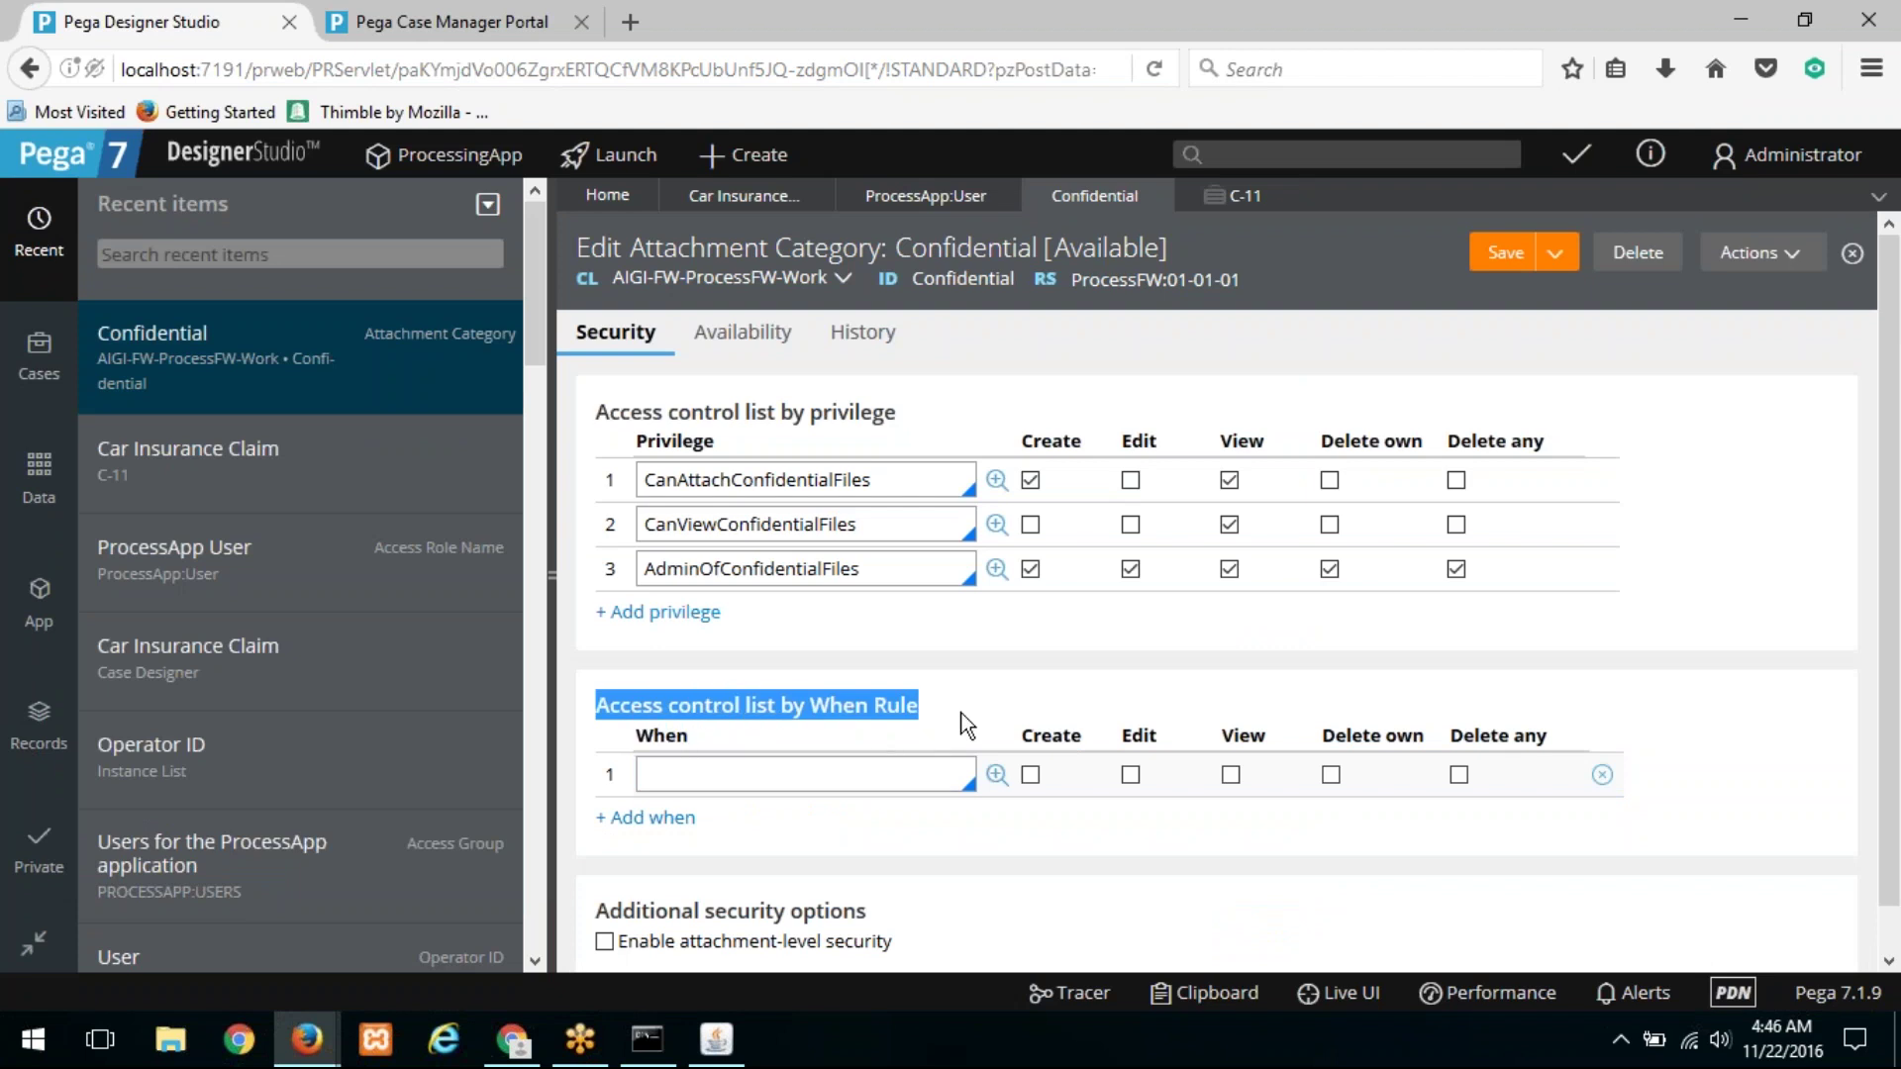
{"action": "left_click", "coordinate": [812, 776]}
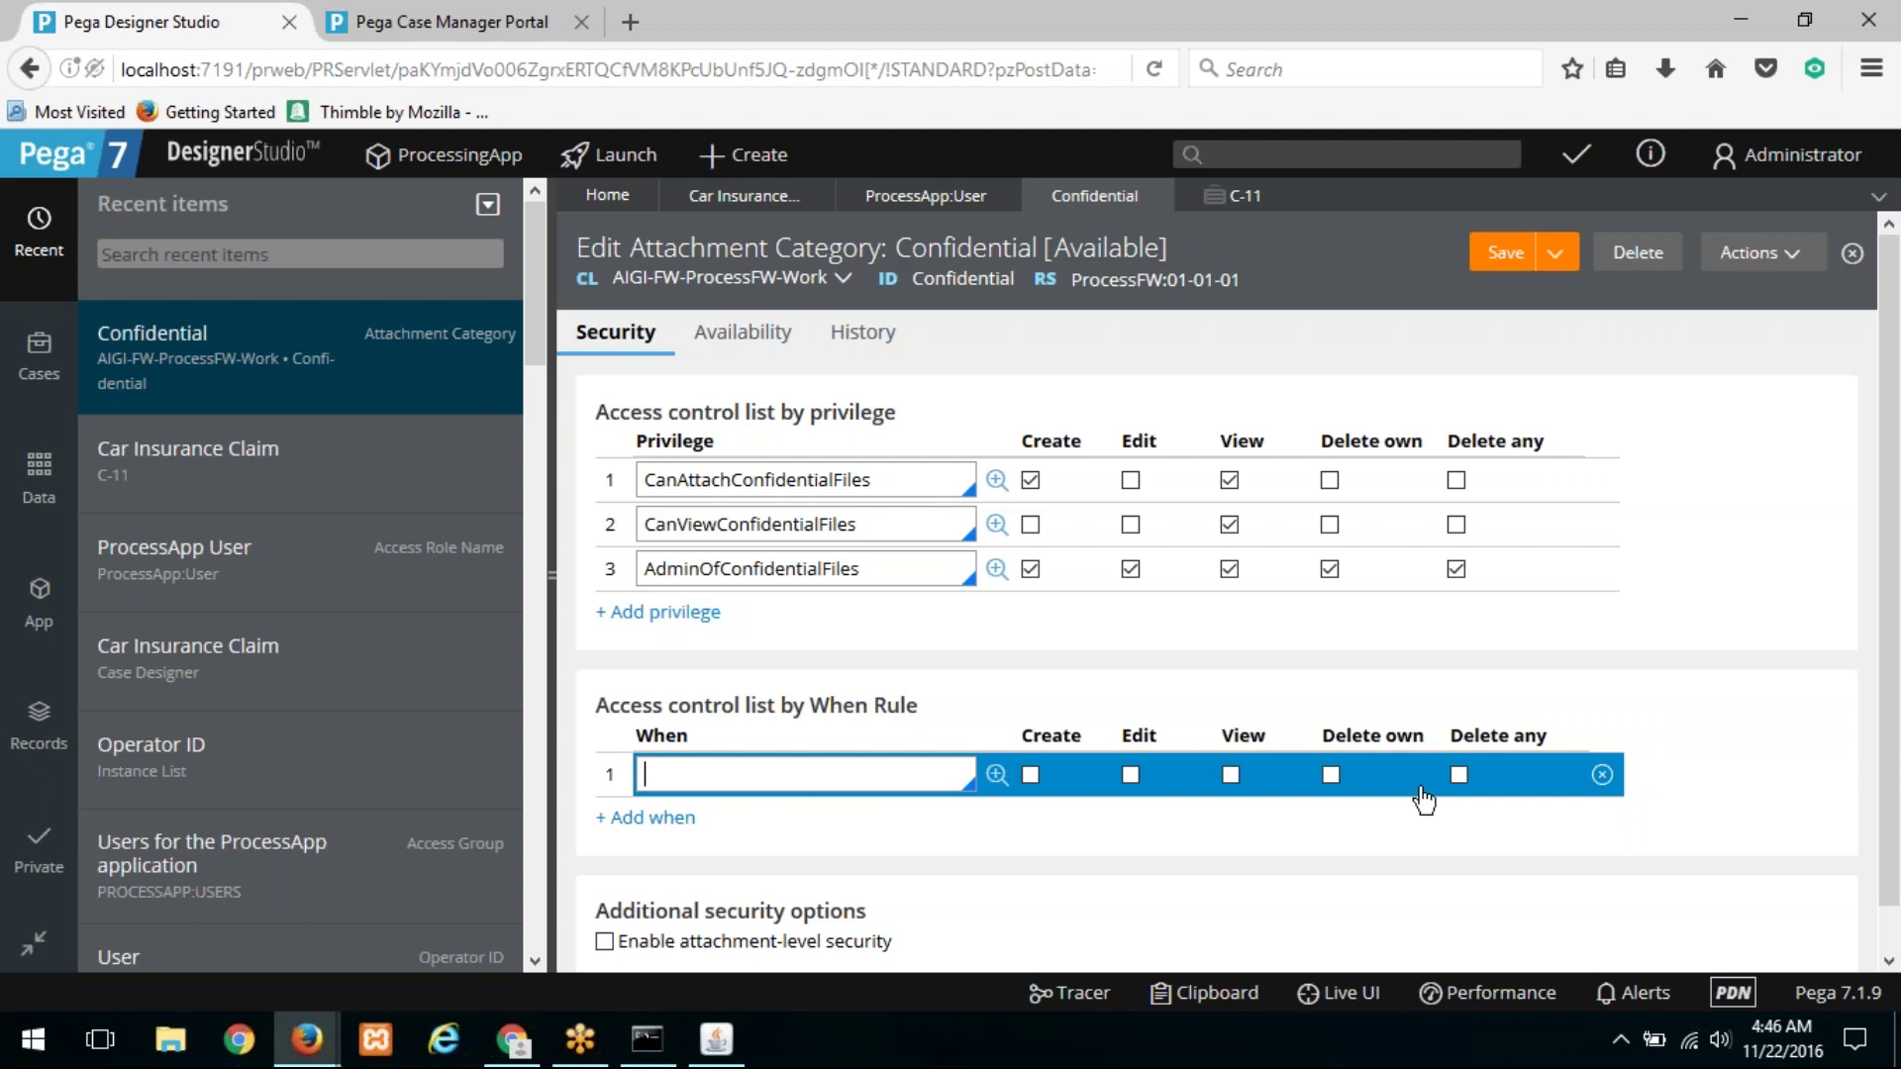
{"action": "left_click", "coordinate": [1253, 203]}
{"action": "left_click", "coordinate": [1281, 195]}
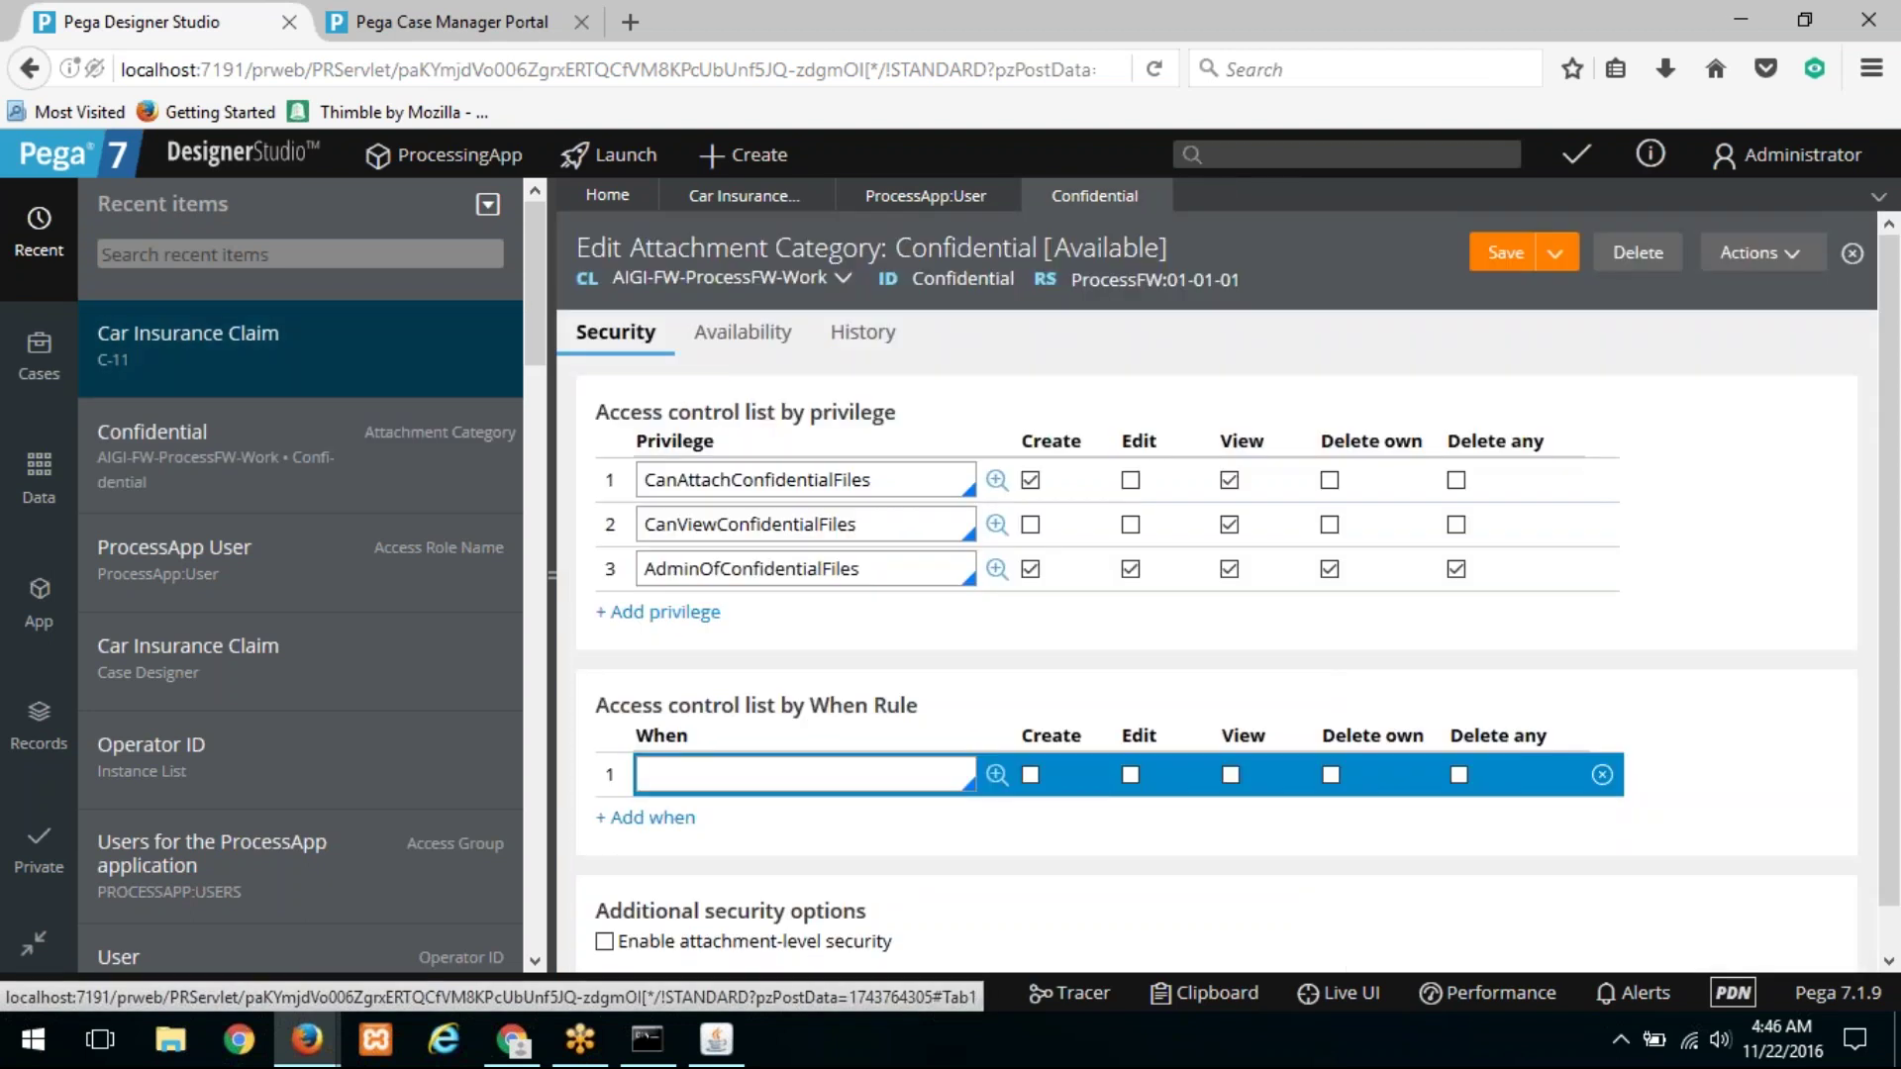
Step: Close all open tabs except Home
{"action": "left_click", "coordinate": [45, 358]}
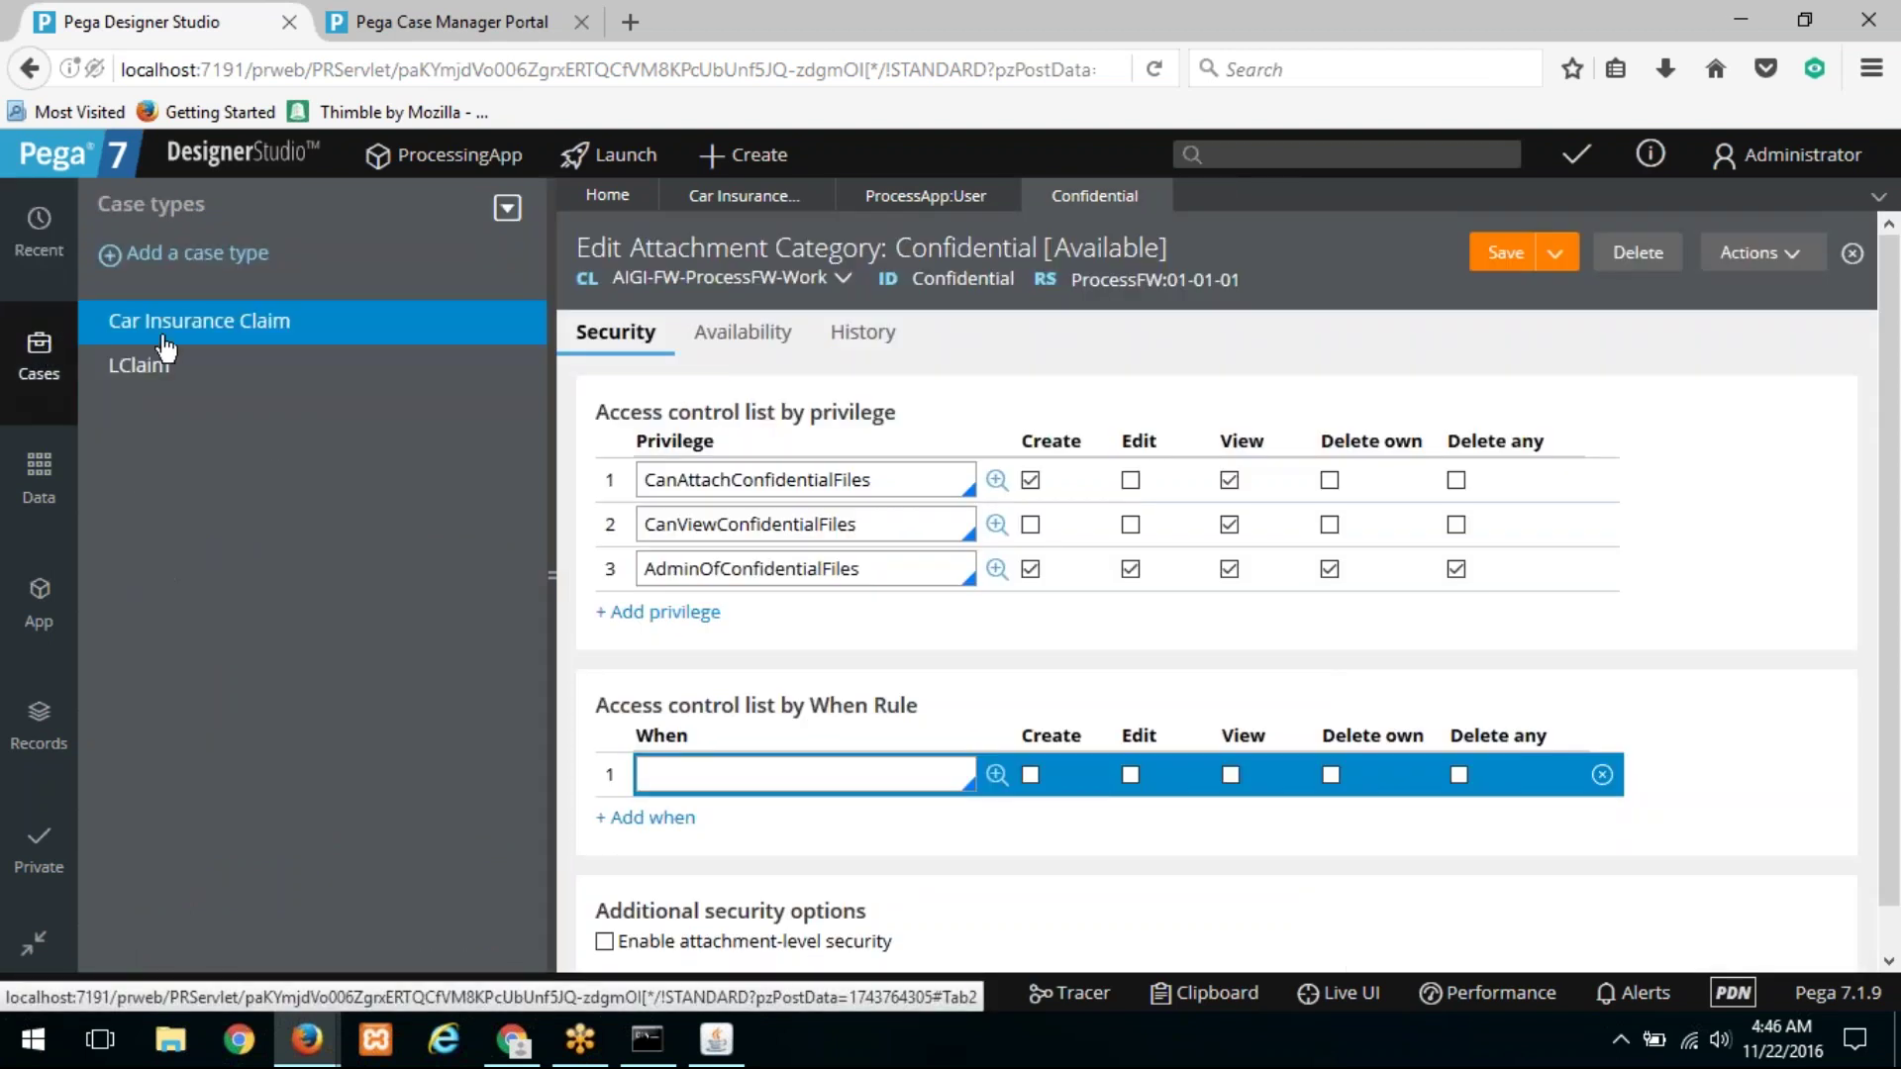
{"action": "left_click", "coordinate": [1879, 197]}
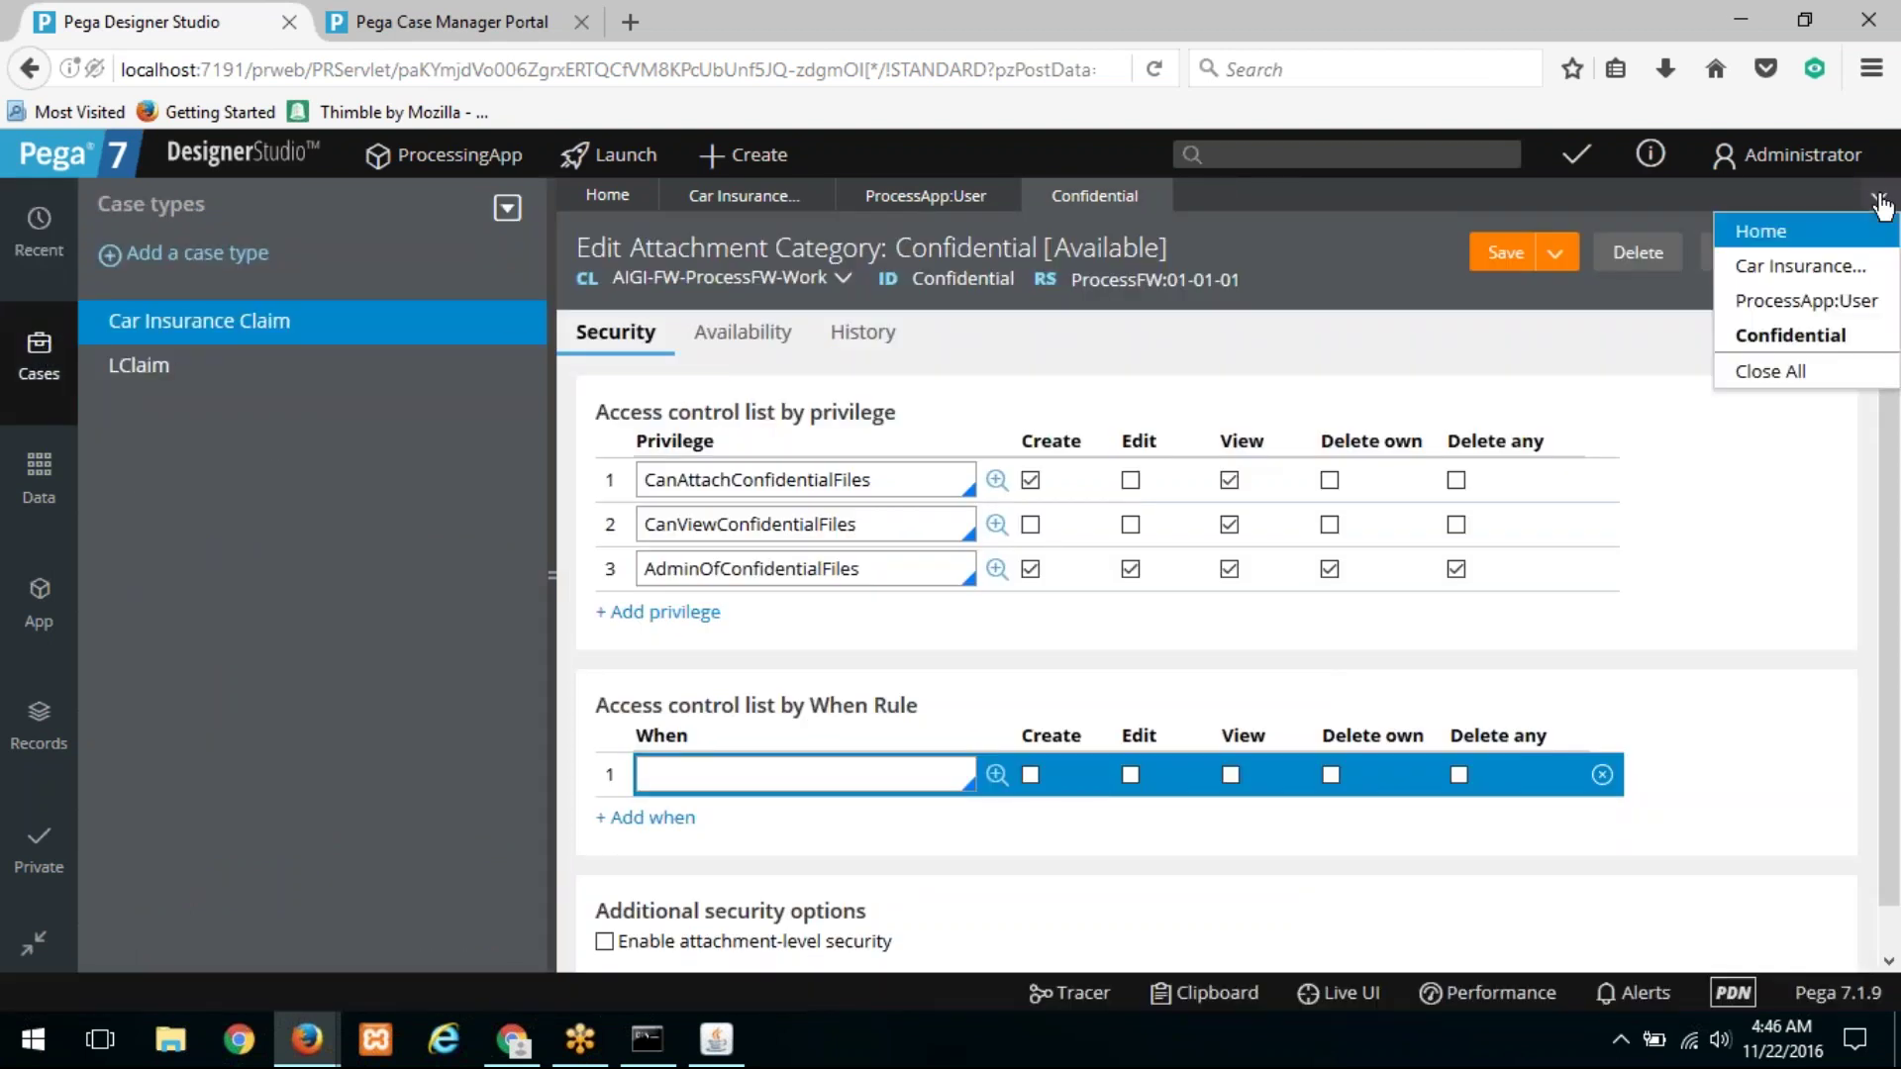
{"action": "left_click", "coordinate": [1805, 376]}
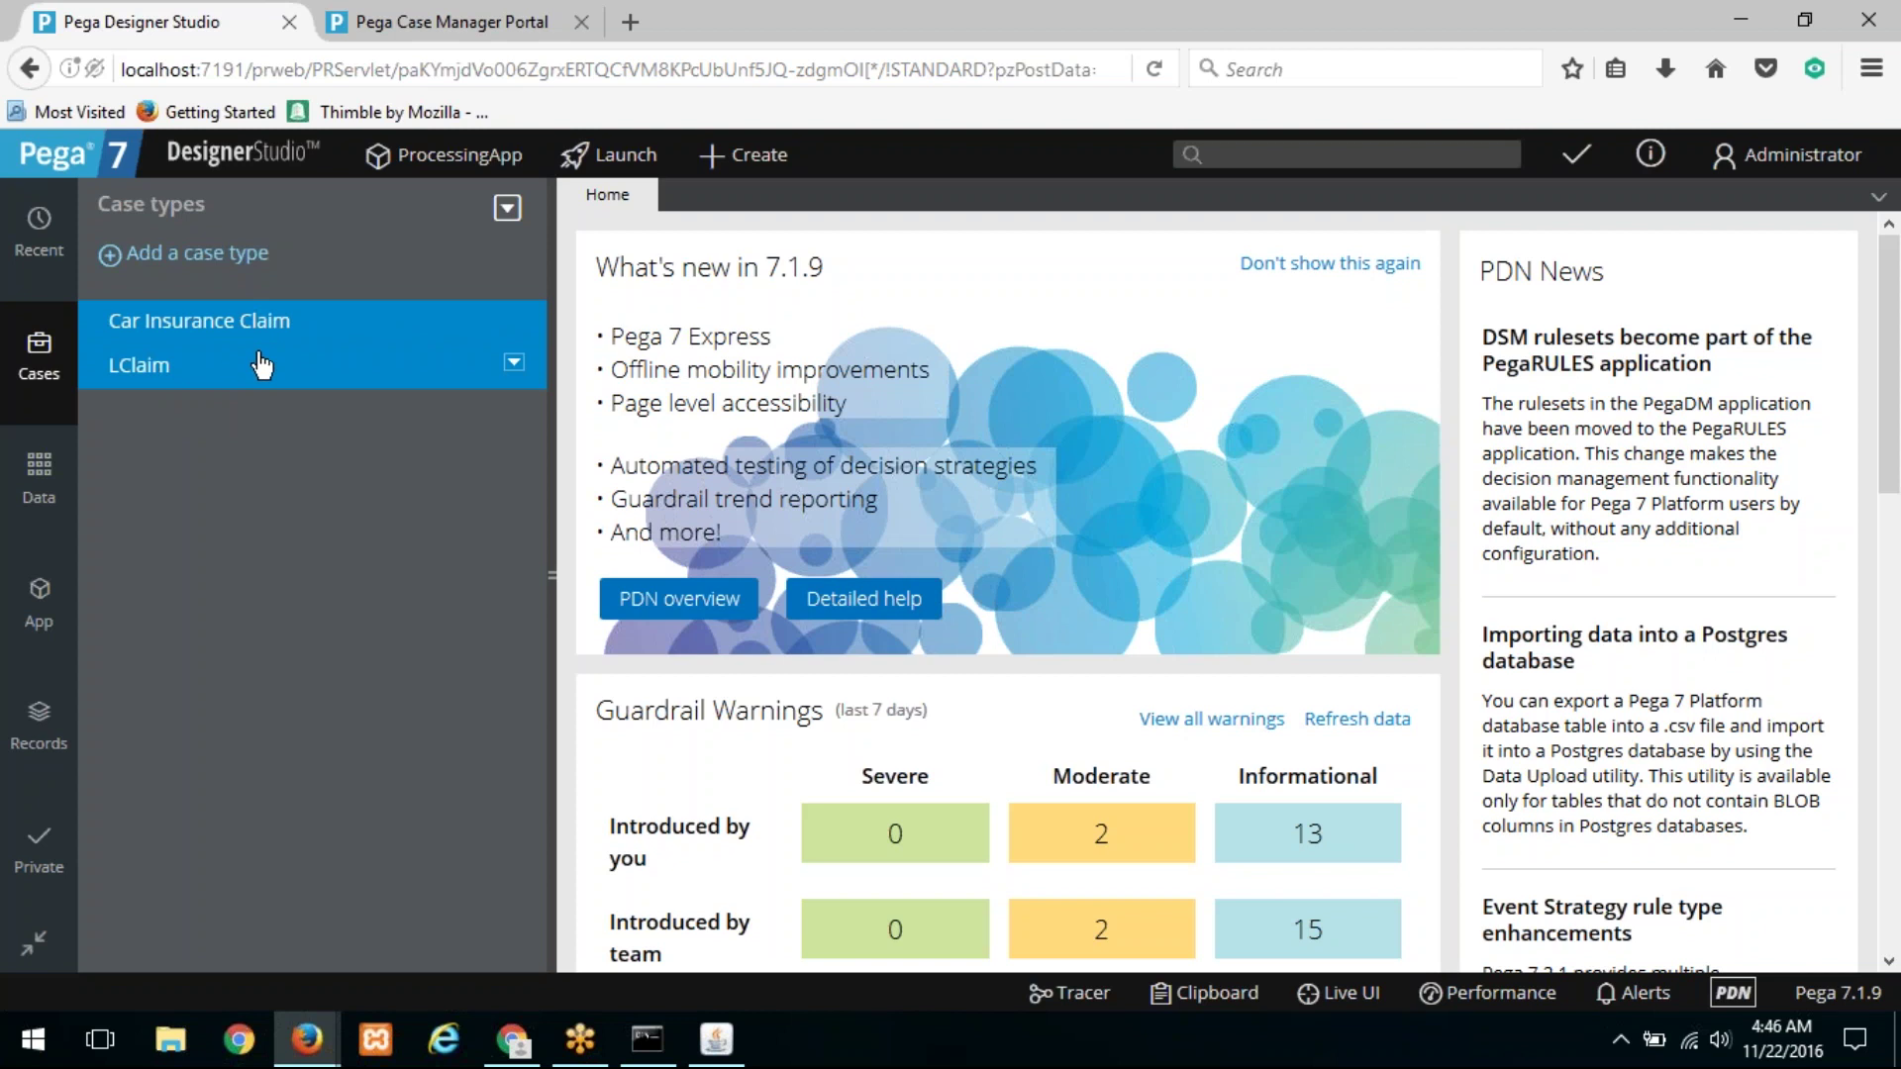
Step: Open Car Insurance Claim, select its 'Check for LClaim' step, and open the case type rule
{"action": "left_click", "coordinate": [260, 333]}
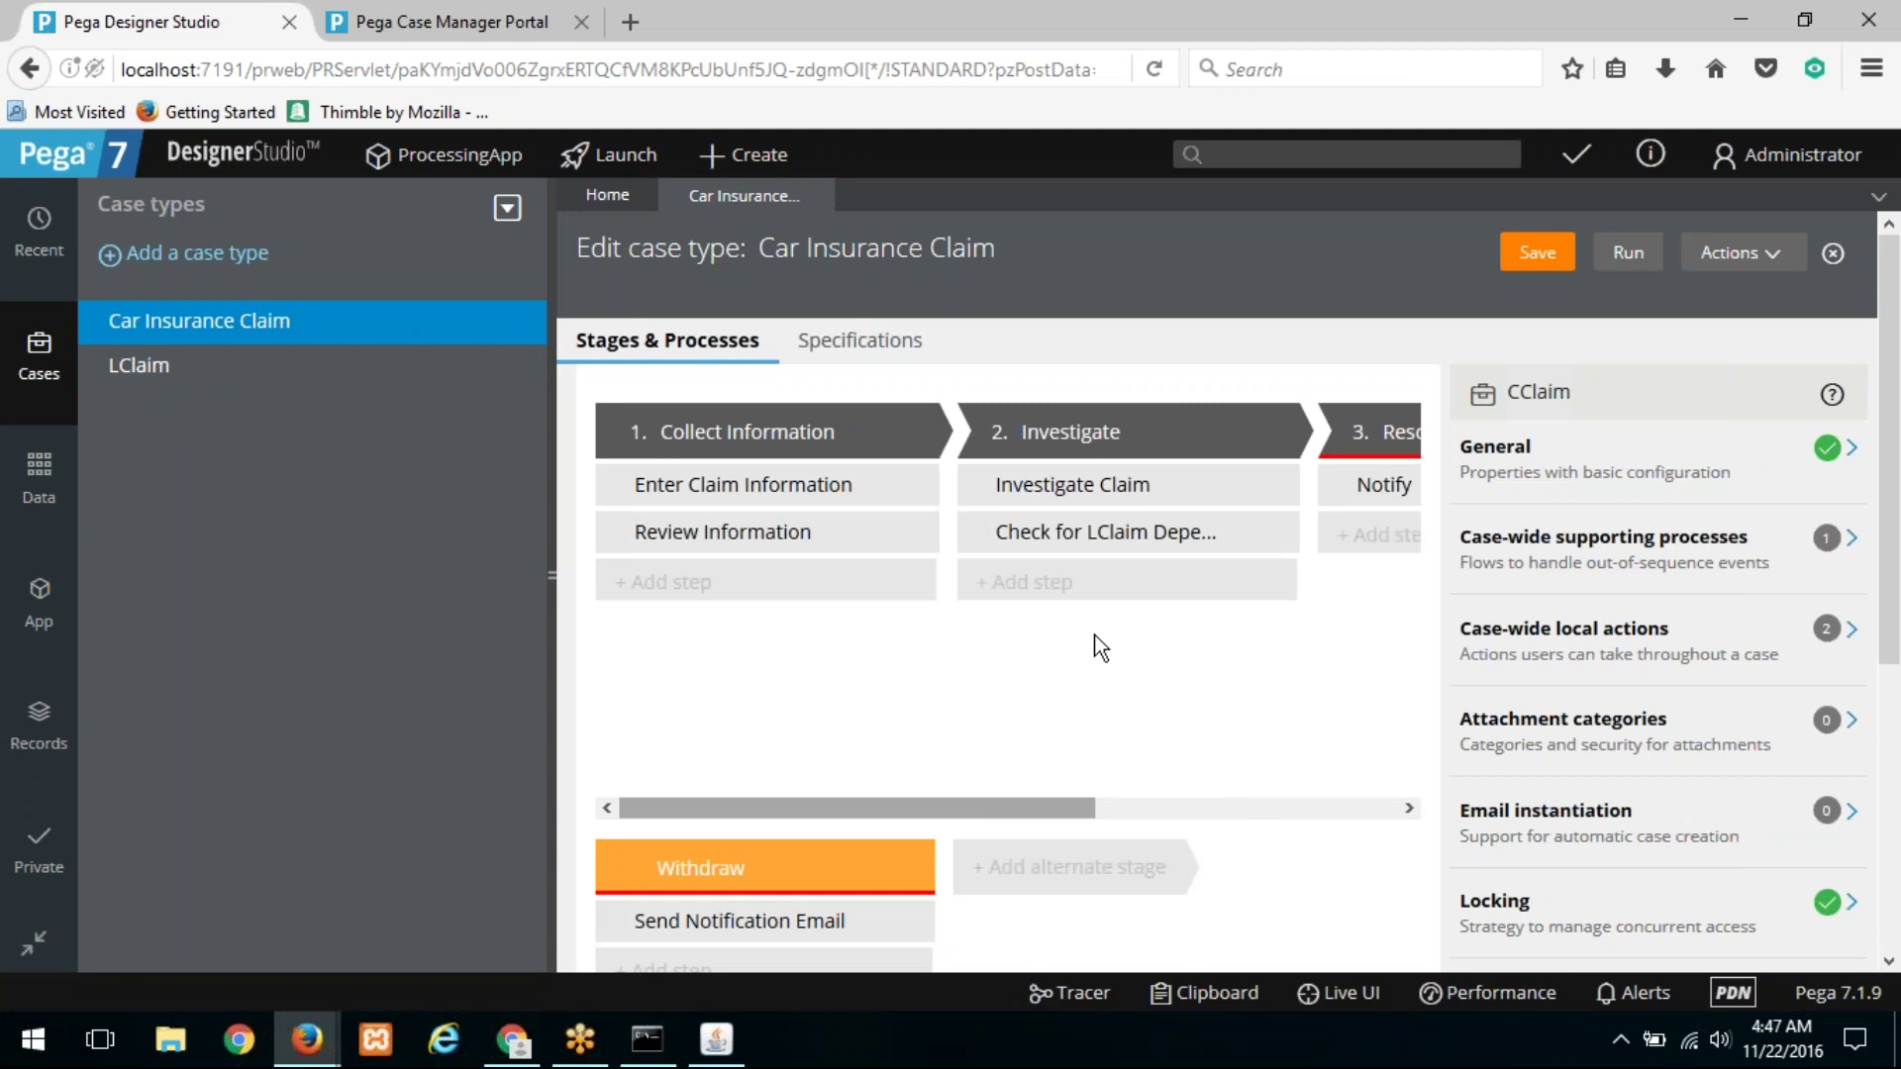
{"action": "scroll", "coordinate": [1096, 644], "scroll_direction": "right", "scroll_amount": 5}
{"action": "left_click", "coordinate": [753, 548]}
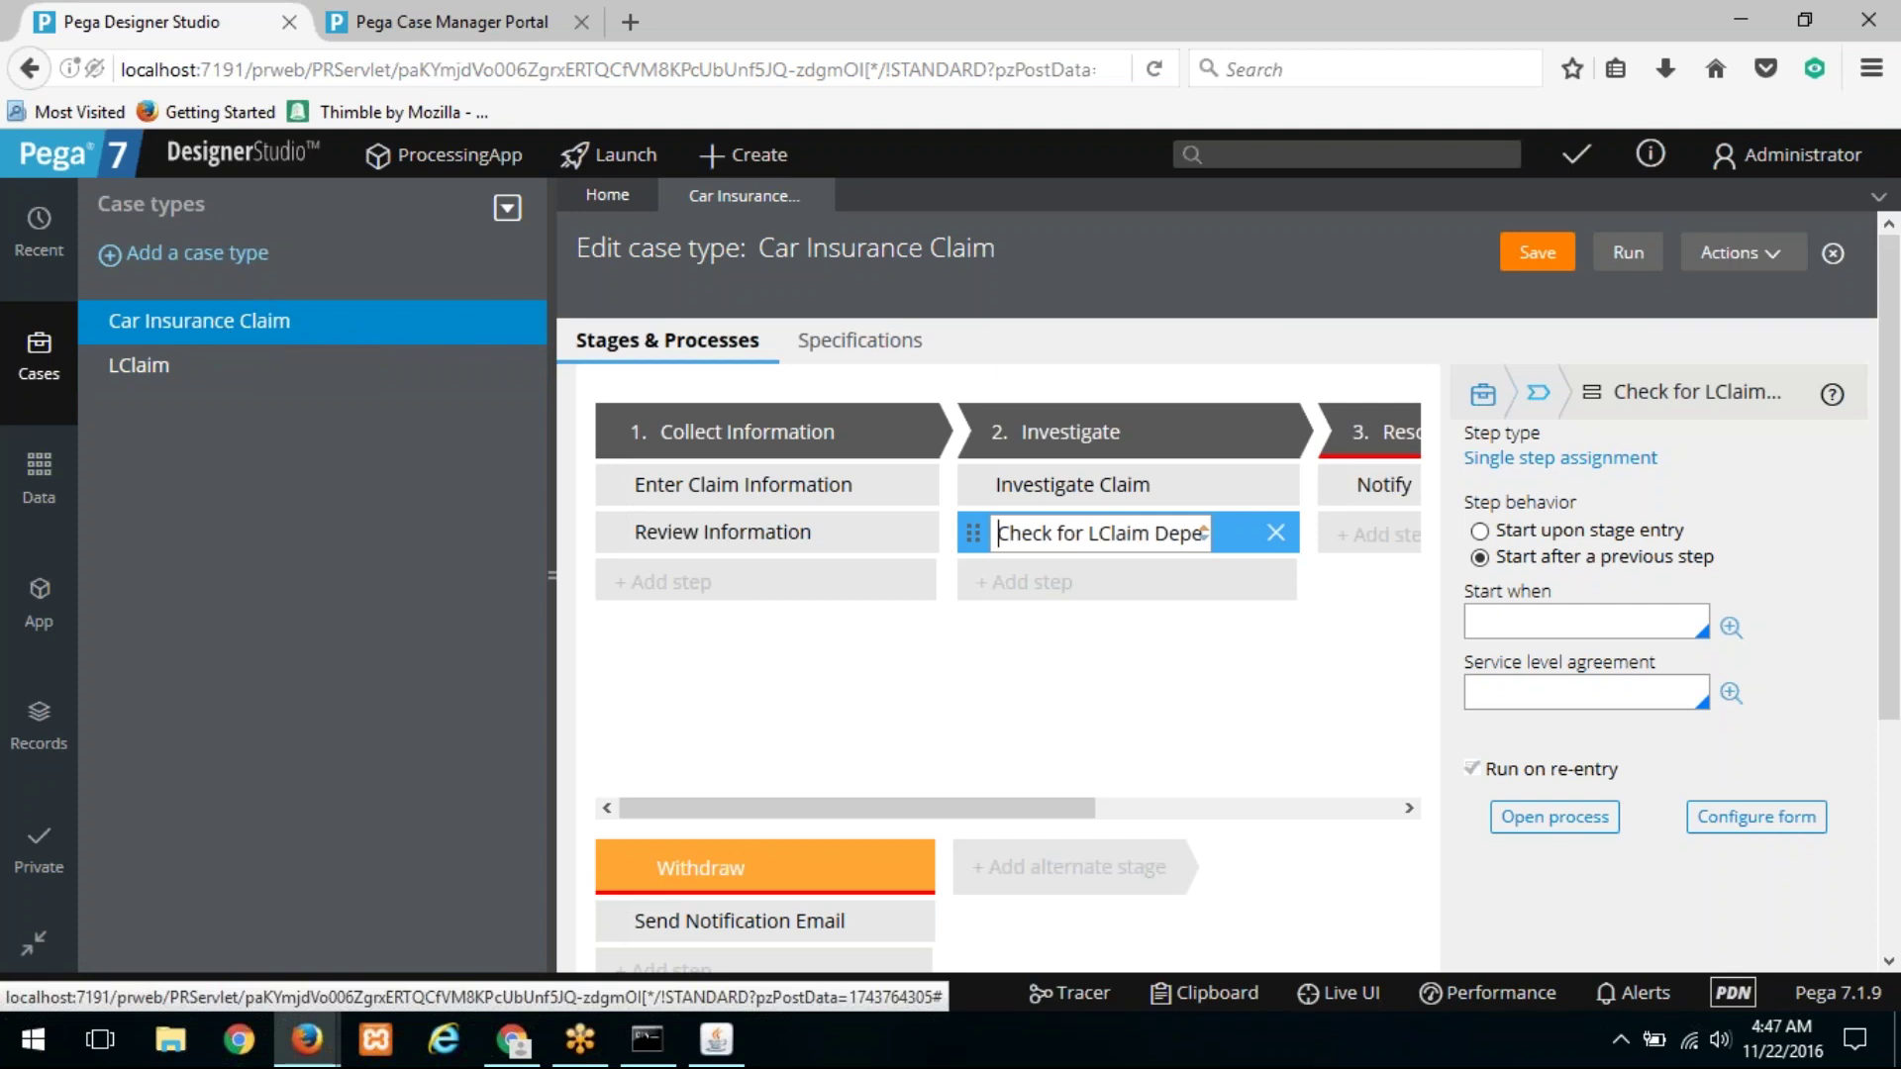
{"action": "left_click", "coordinate": [1743, 254]}
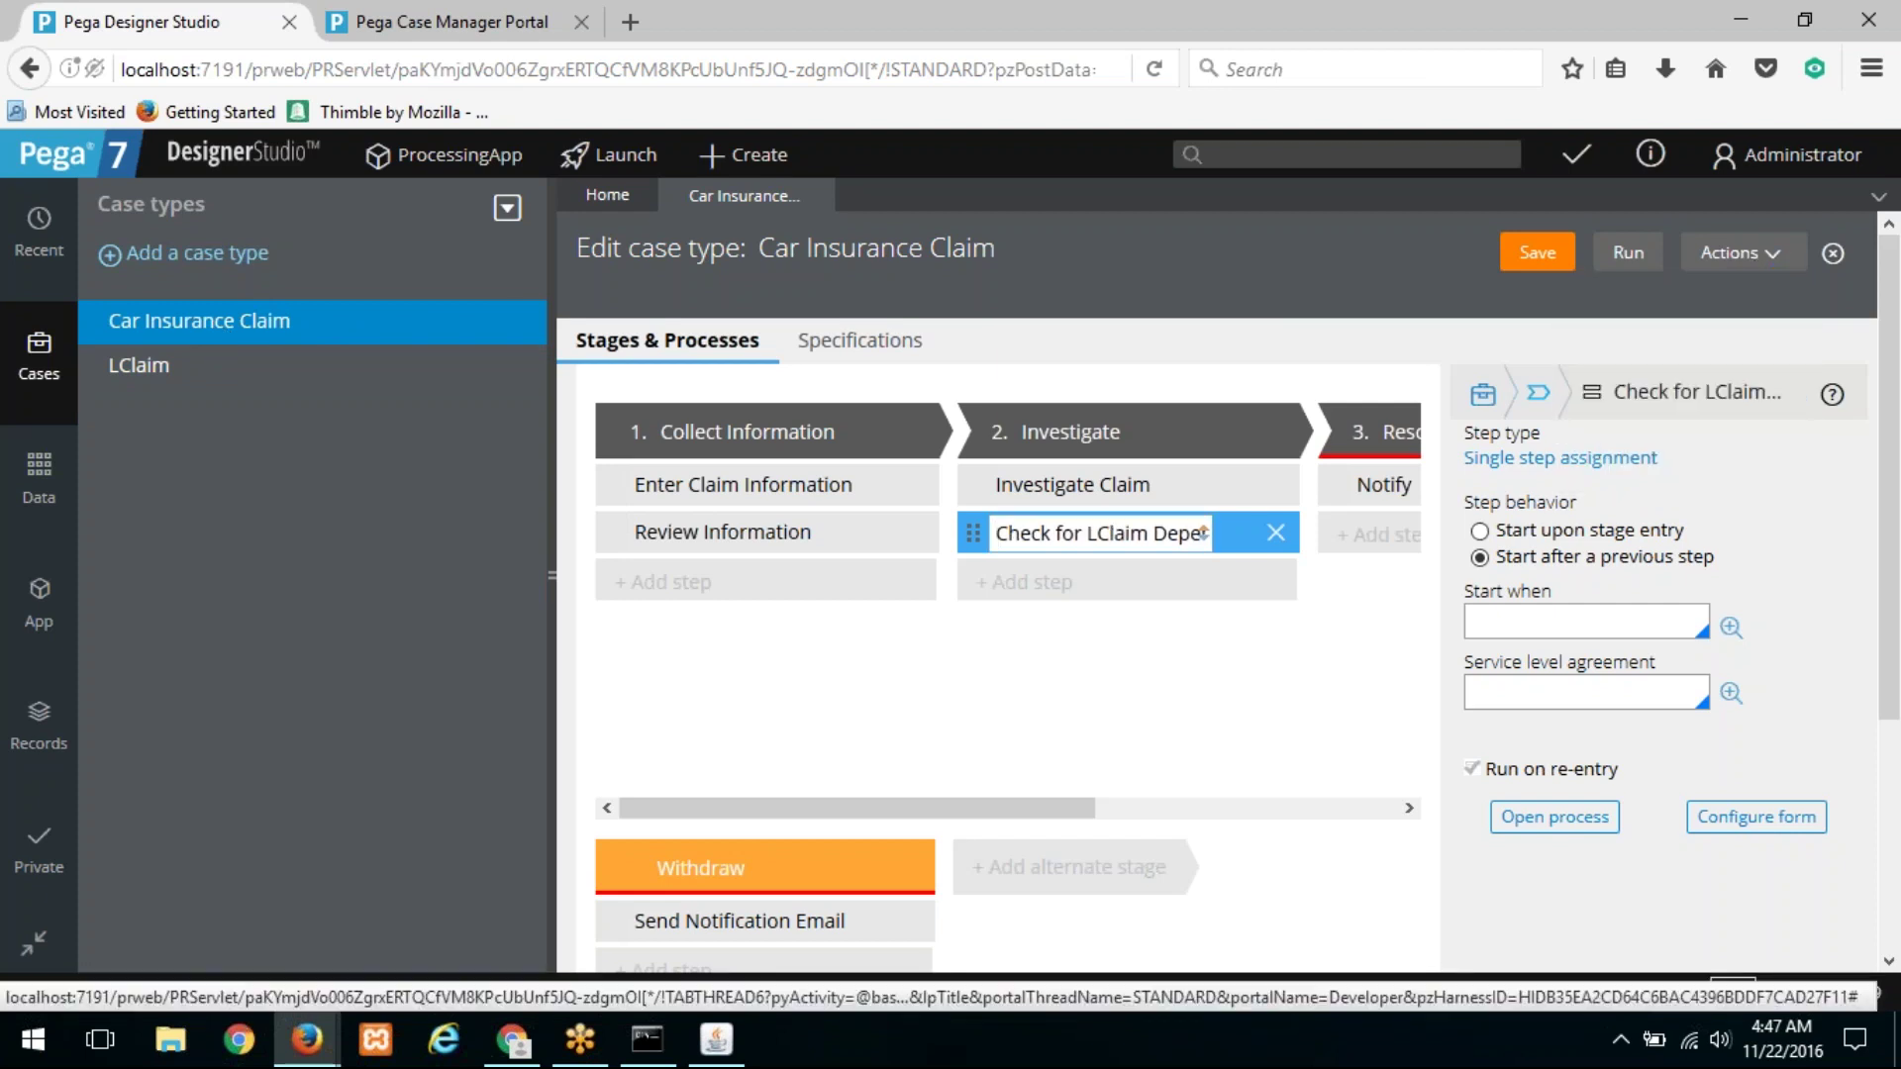
{"action": "left_click", "coordinate": [1714, 303]}
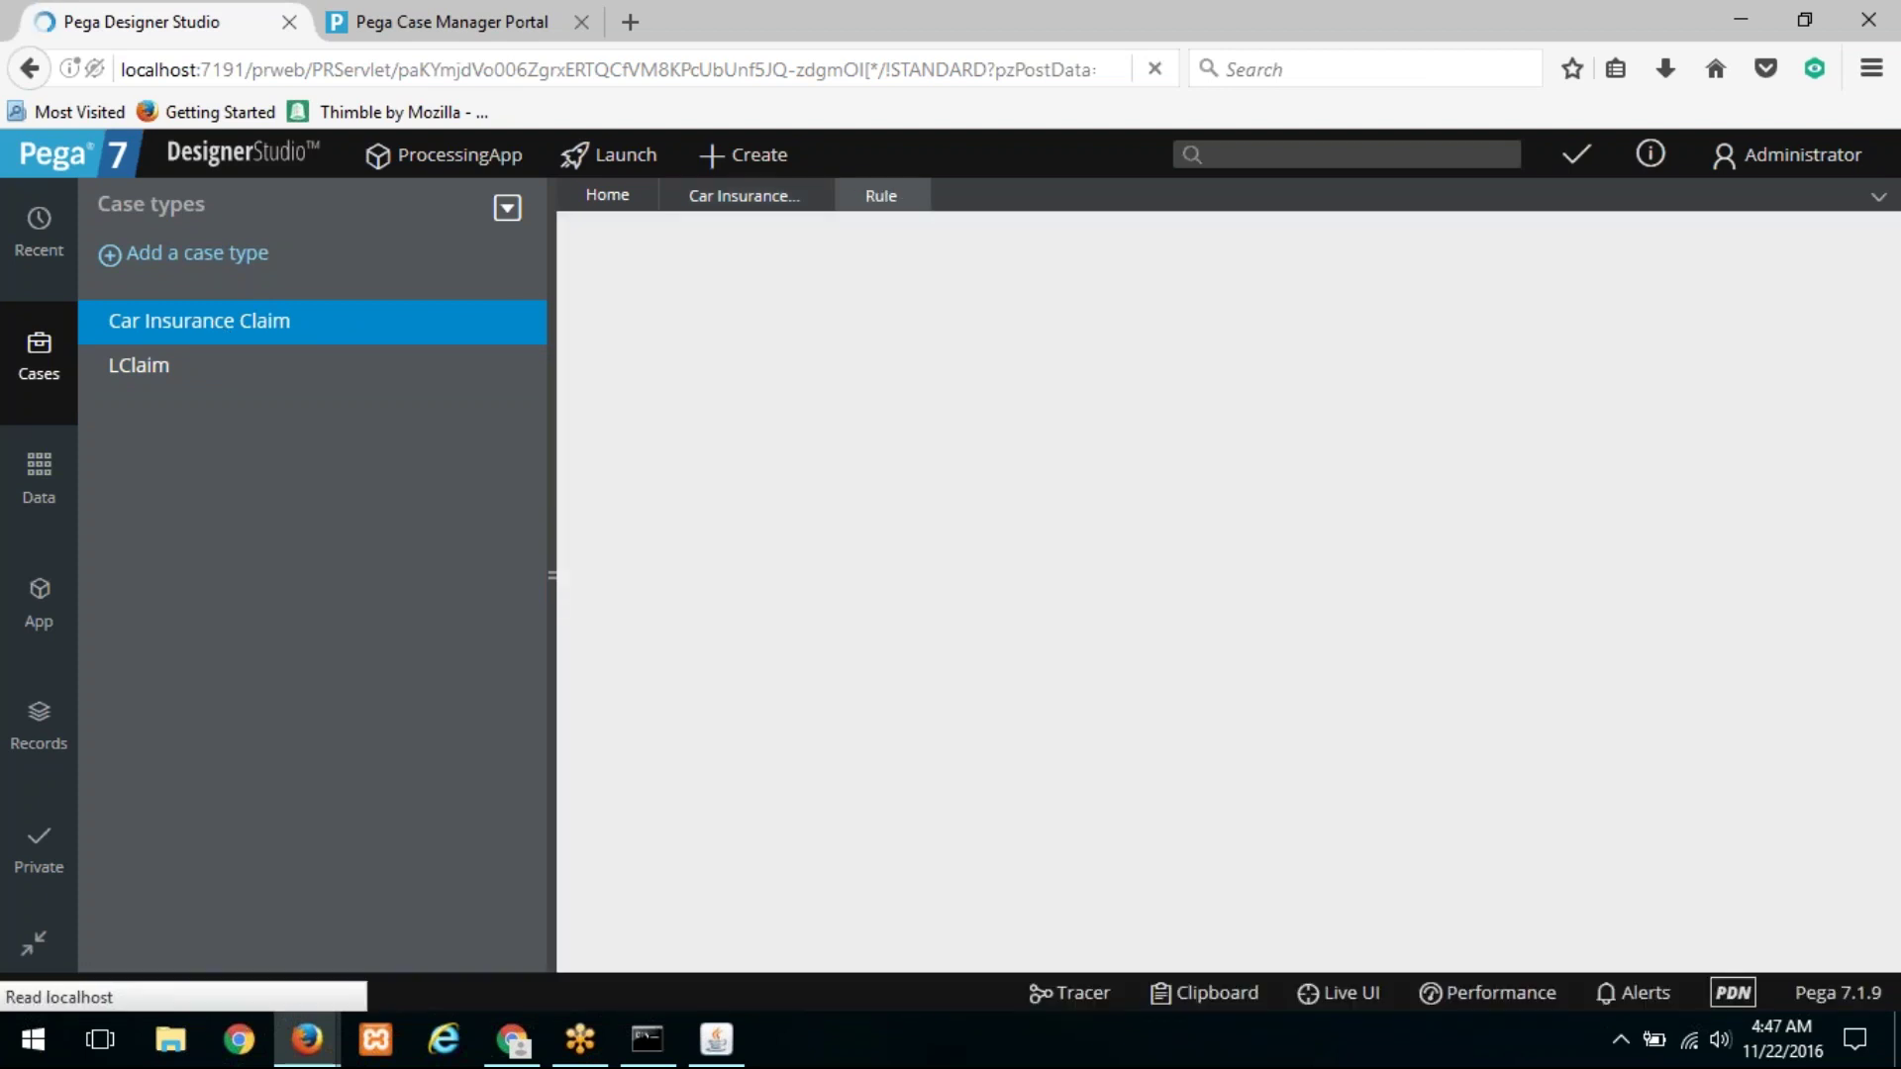
Step: Start adding an existing case type as a child of Car Insurance Claim
{"action": "scroll", "coordinate": [824, 499], "scroll_direction": "down", "scroll_amount": 3}
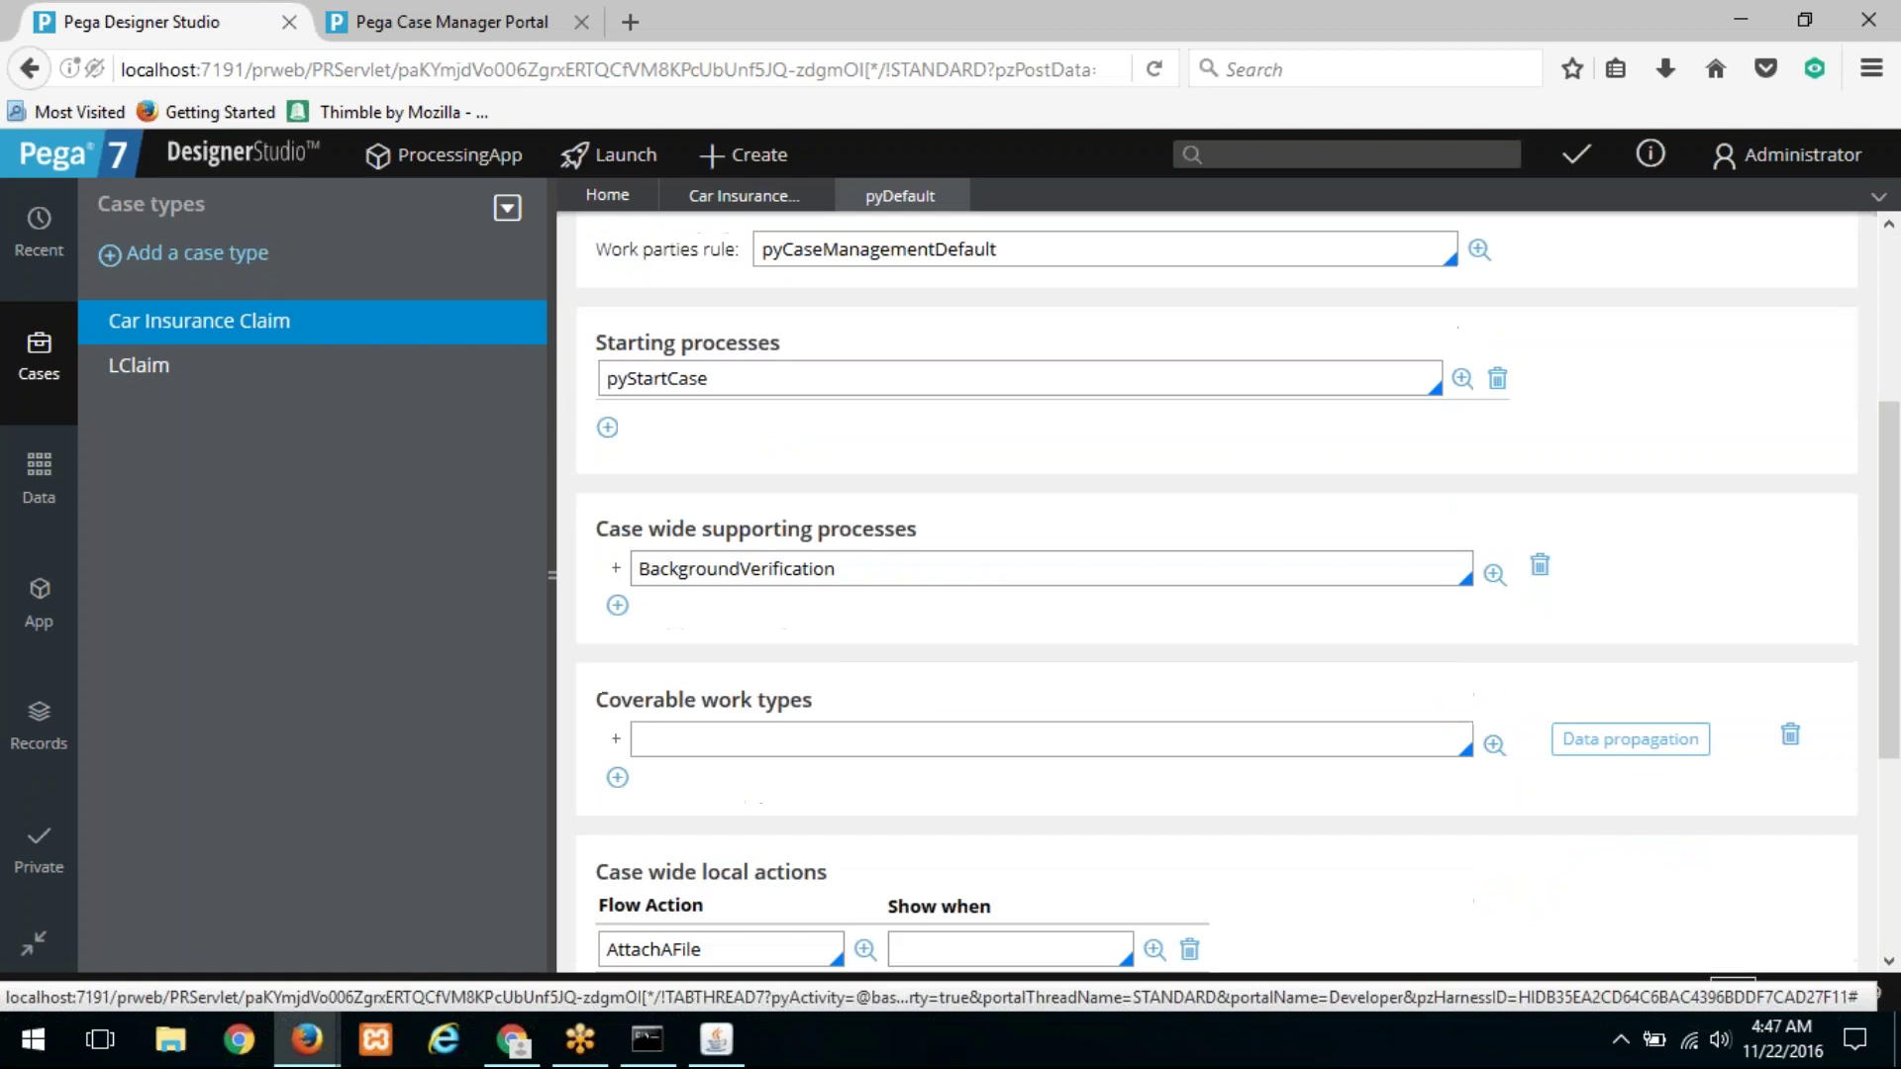
{"action": "left_click", "coordinate": [734, 736]}
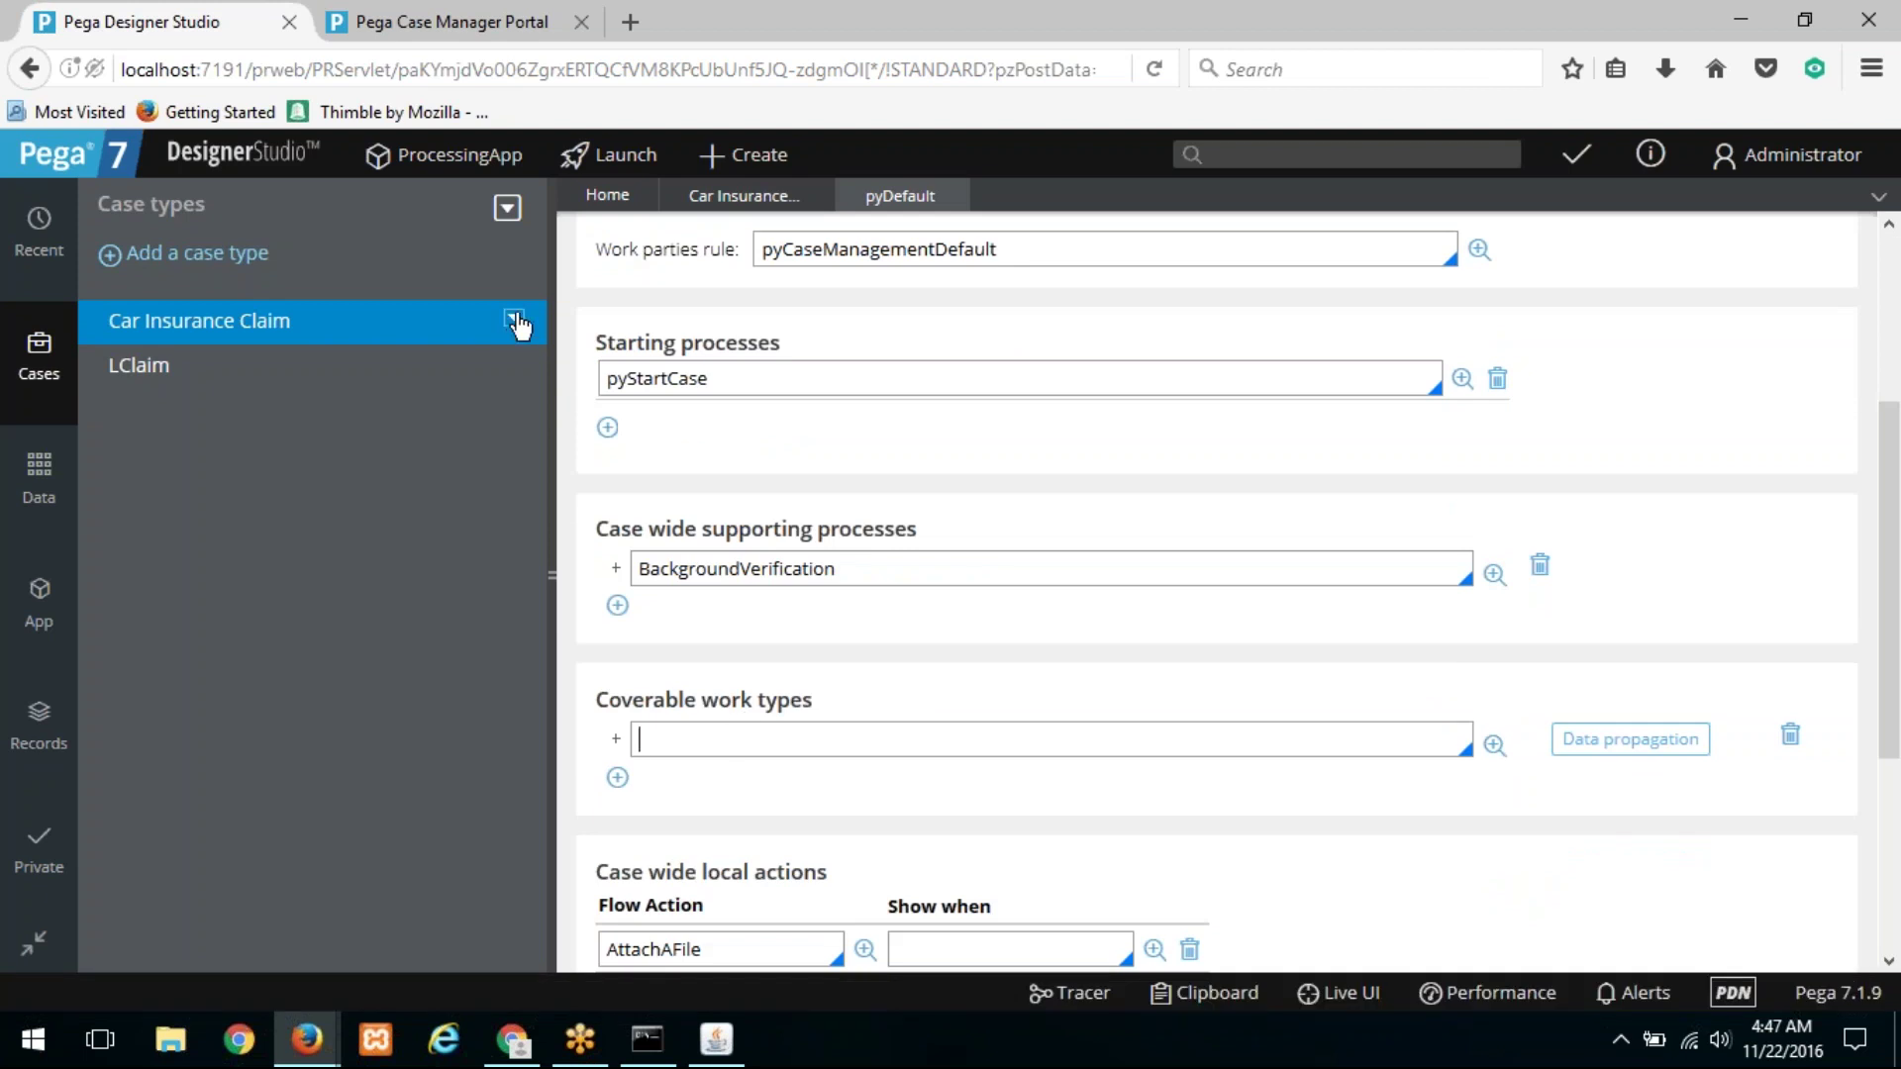
{"action": "left_click", "coordinate": [514, 320]}
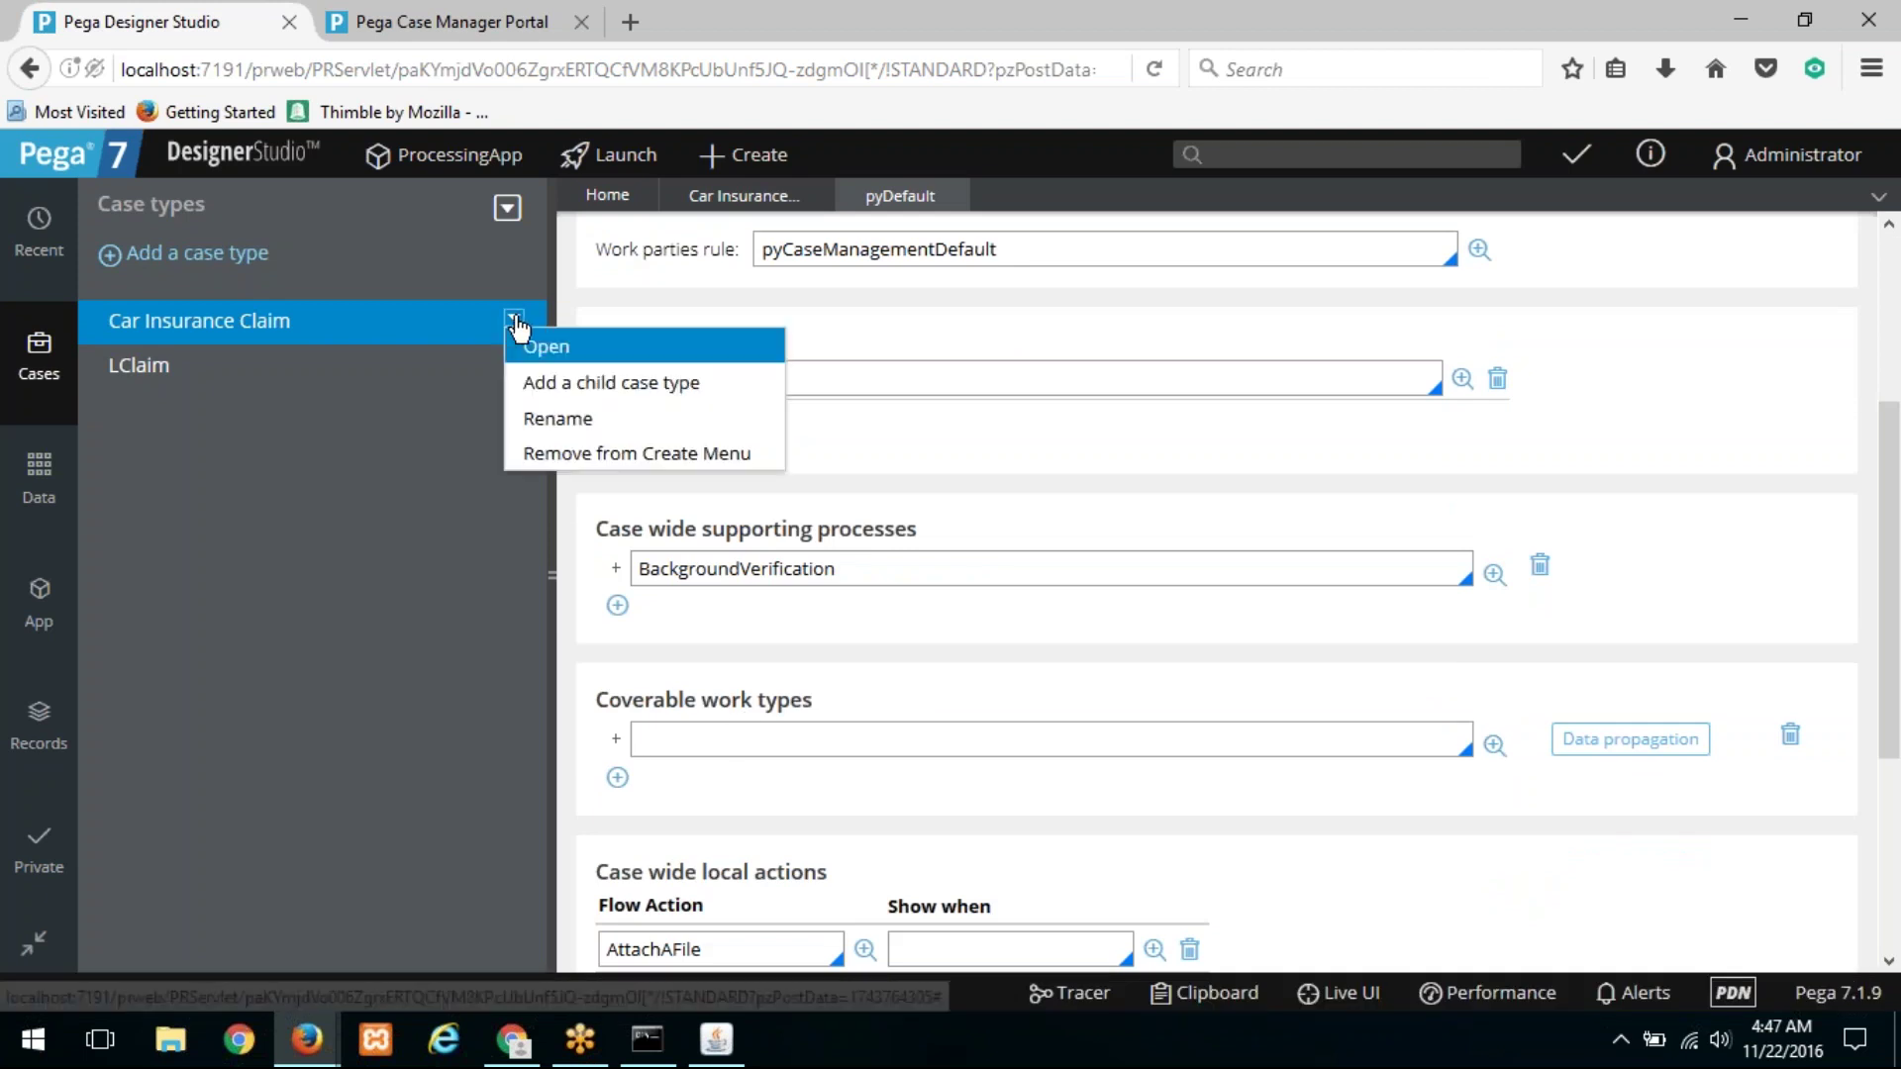
{"action": "left_click", "coordinate": [552, 385]}
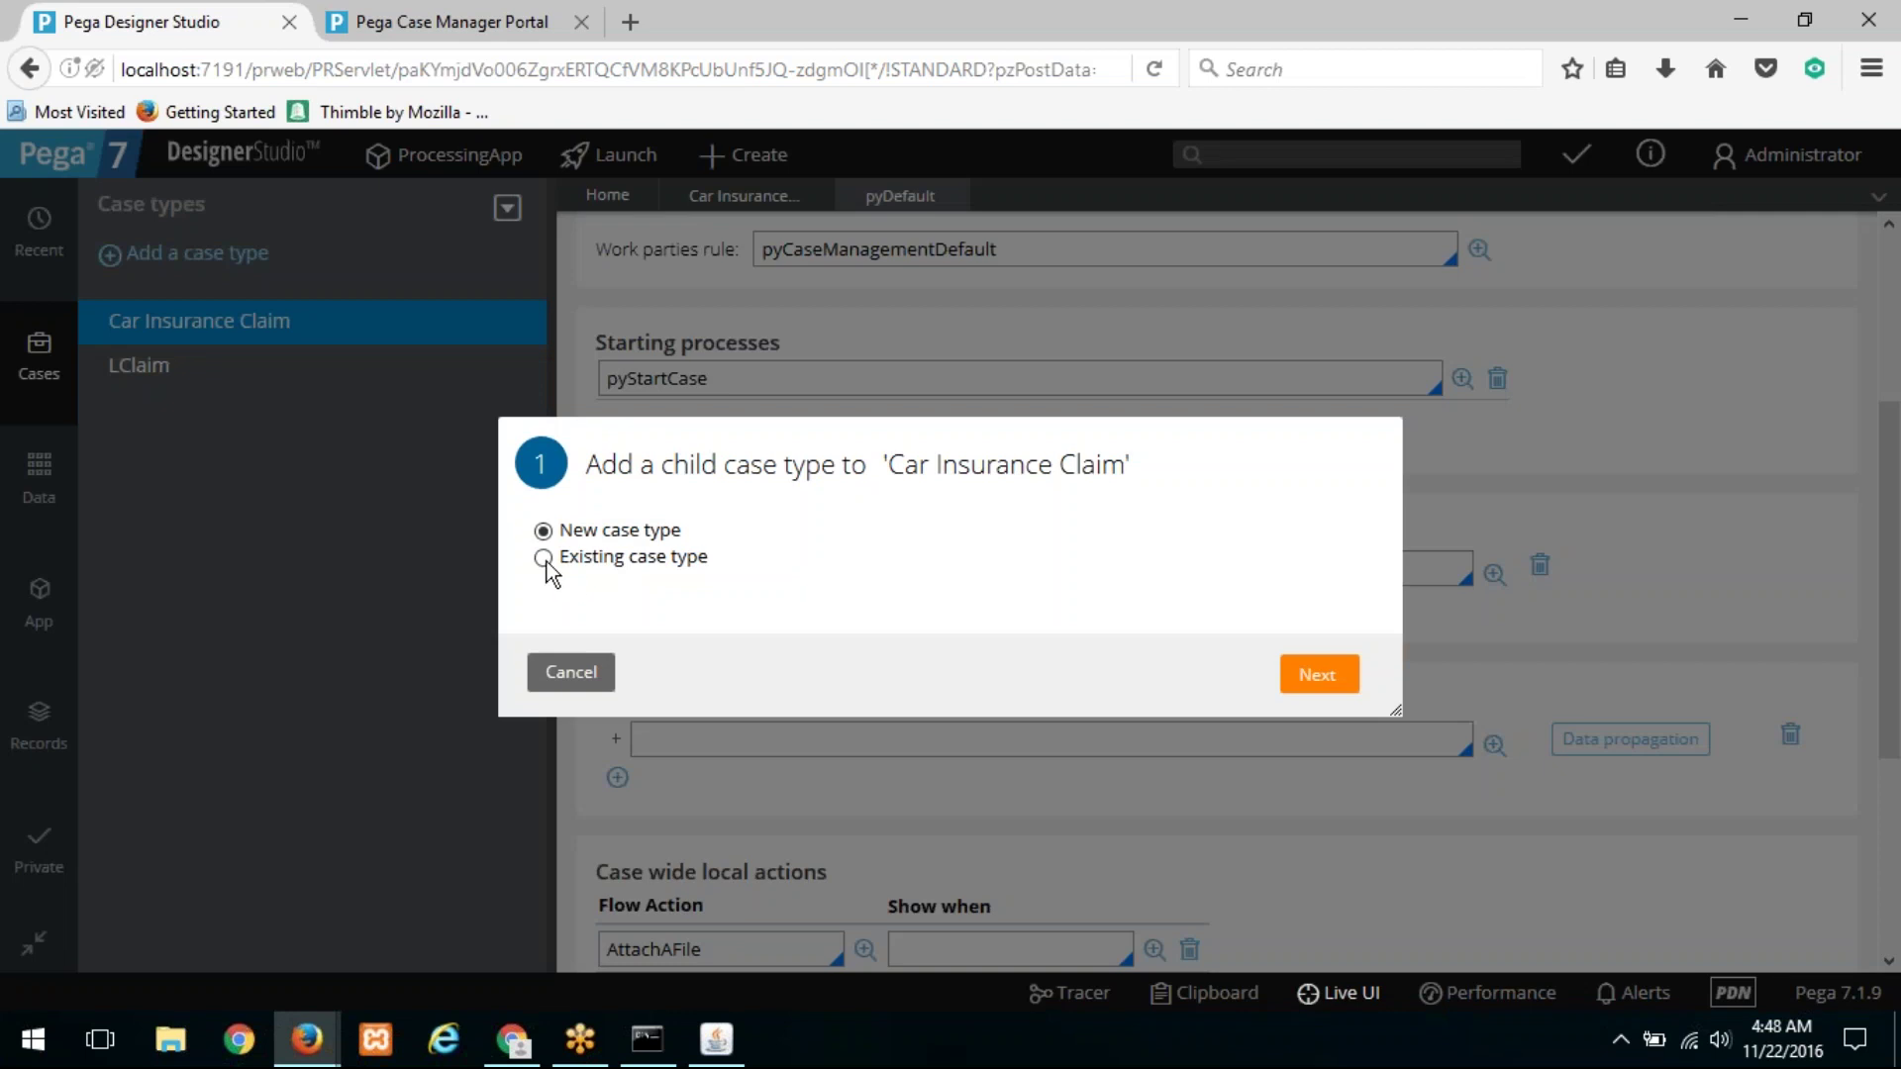
{"action": "left_click", "coordinate": [545, 559]}
Step: Add LClaim as an existing child case type of Car Insurance Claim
{"action": "left_click", "coordinate": [659, 612]}
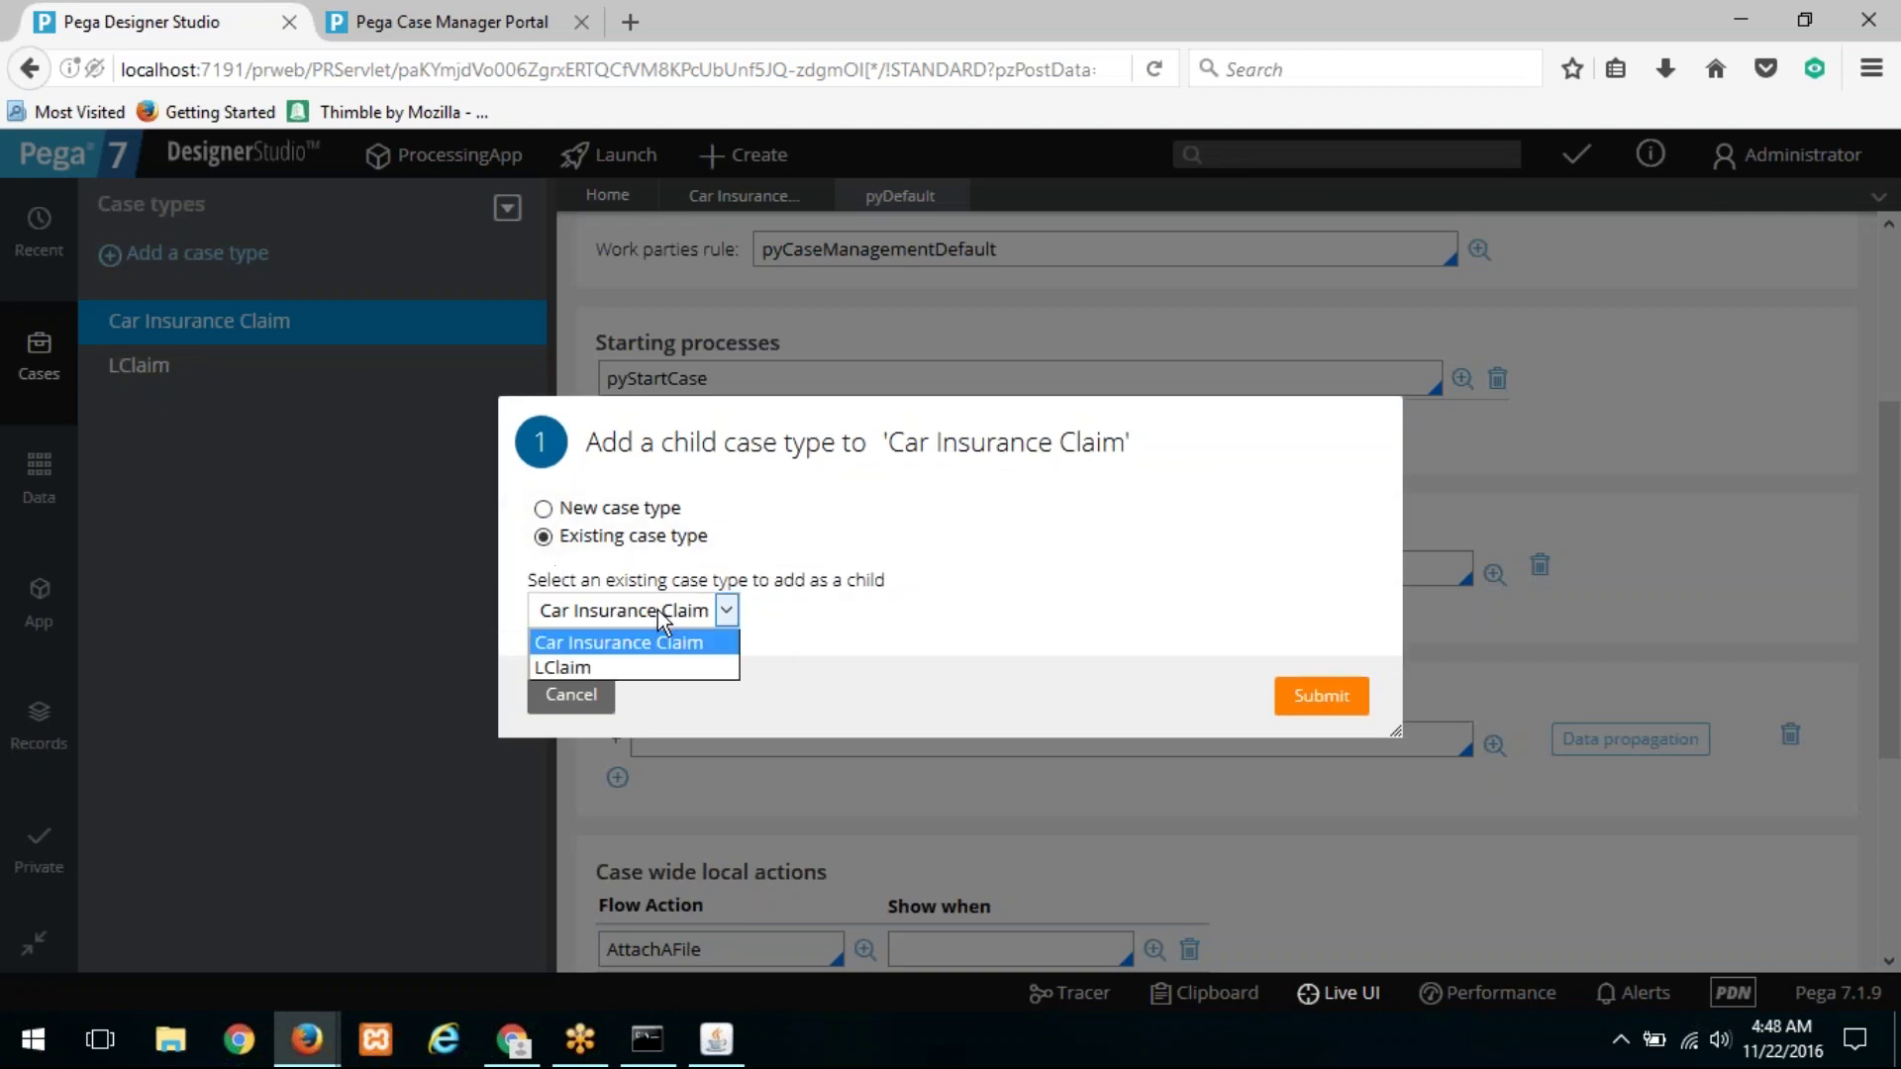
{"action": "left_click", "coordinate": [644, 665]}
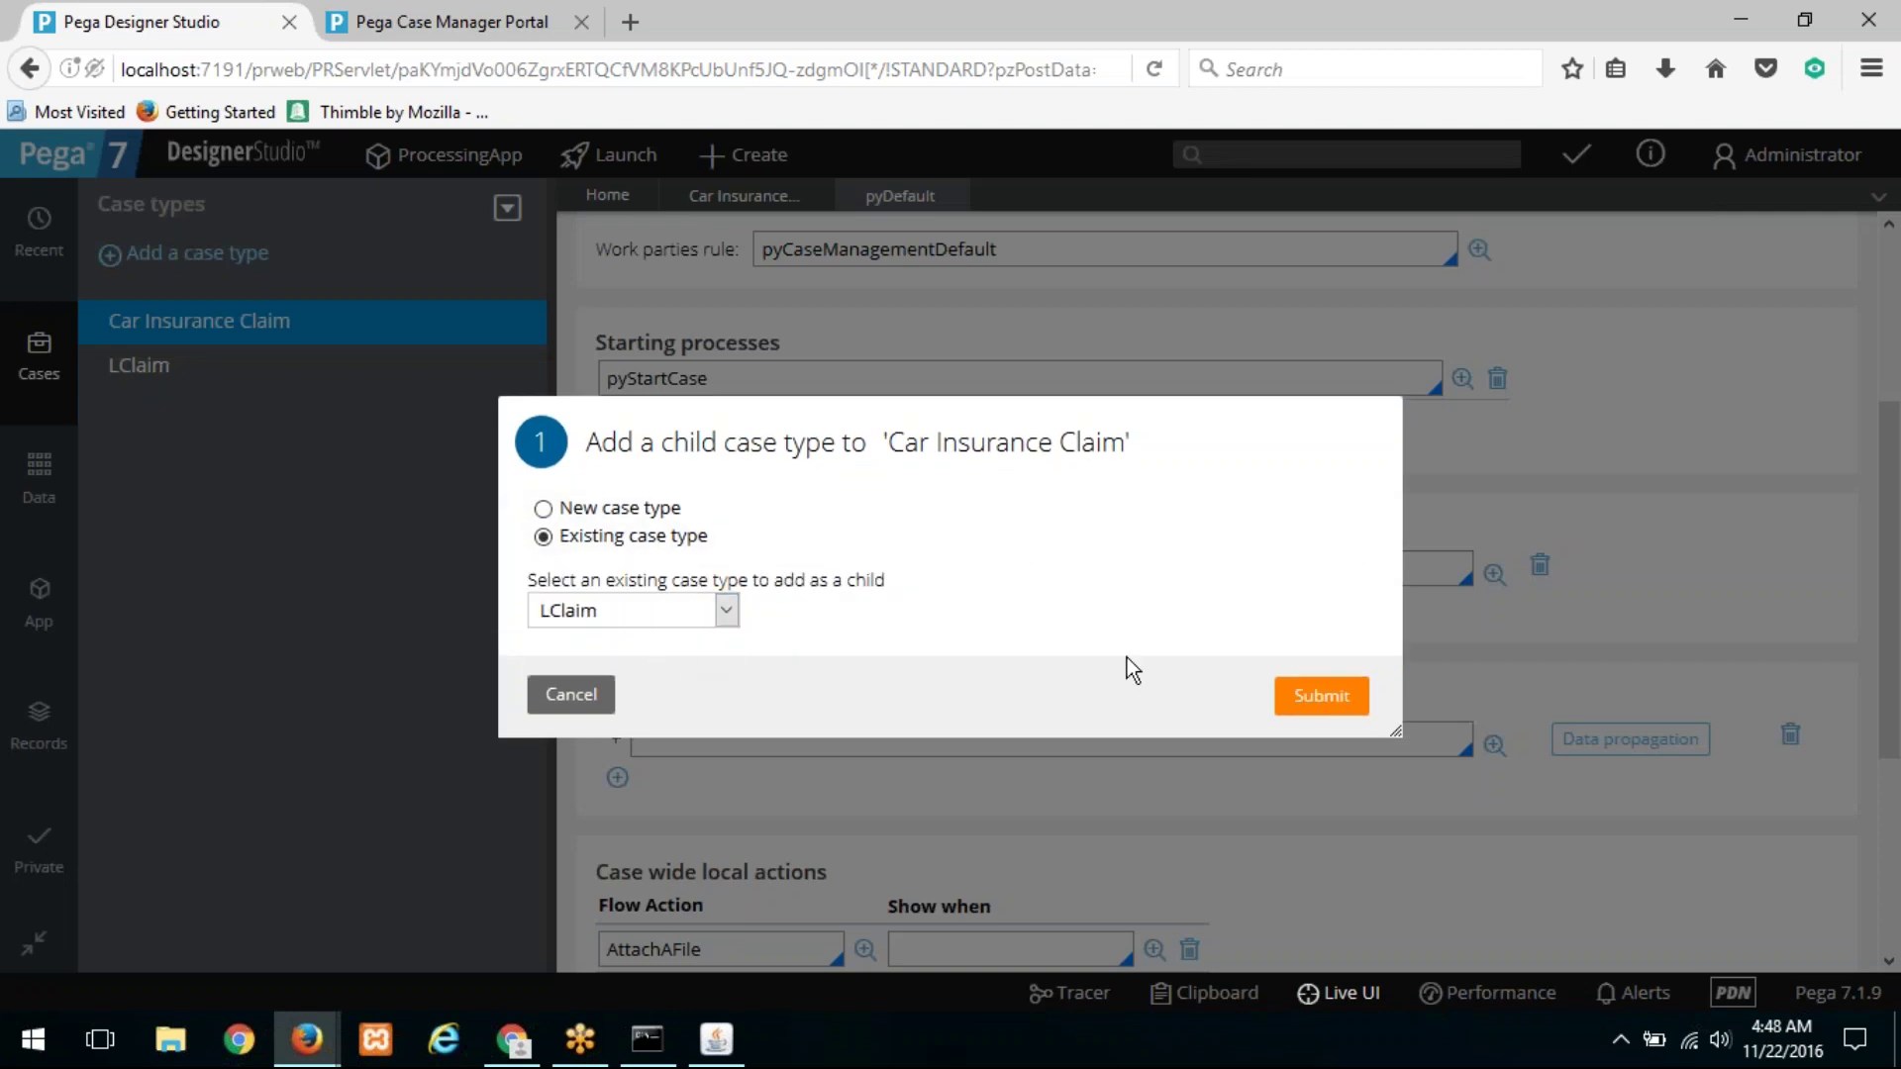
{"action": "left_click", "coordinate": [1308, 698]}
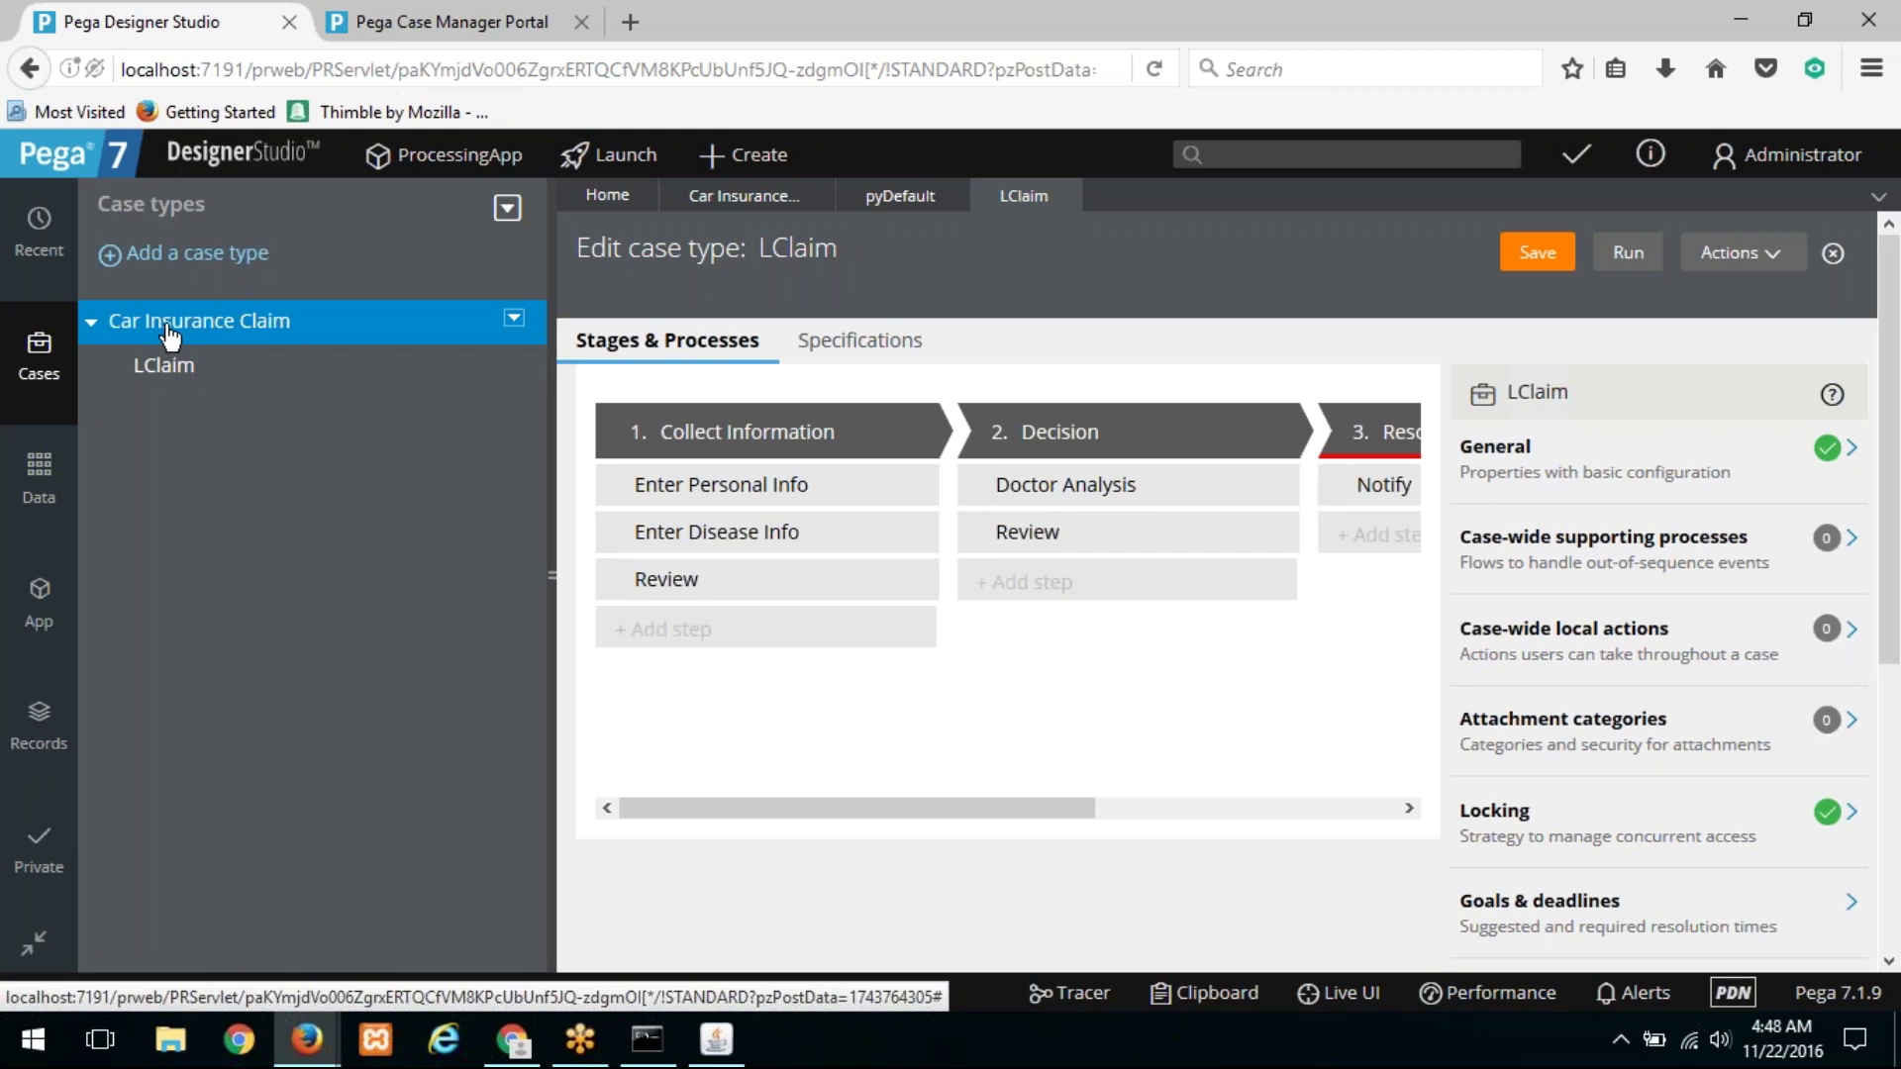
{"action": "left_click", "coordinate": [166, 364]}
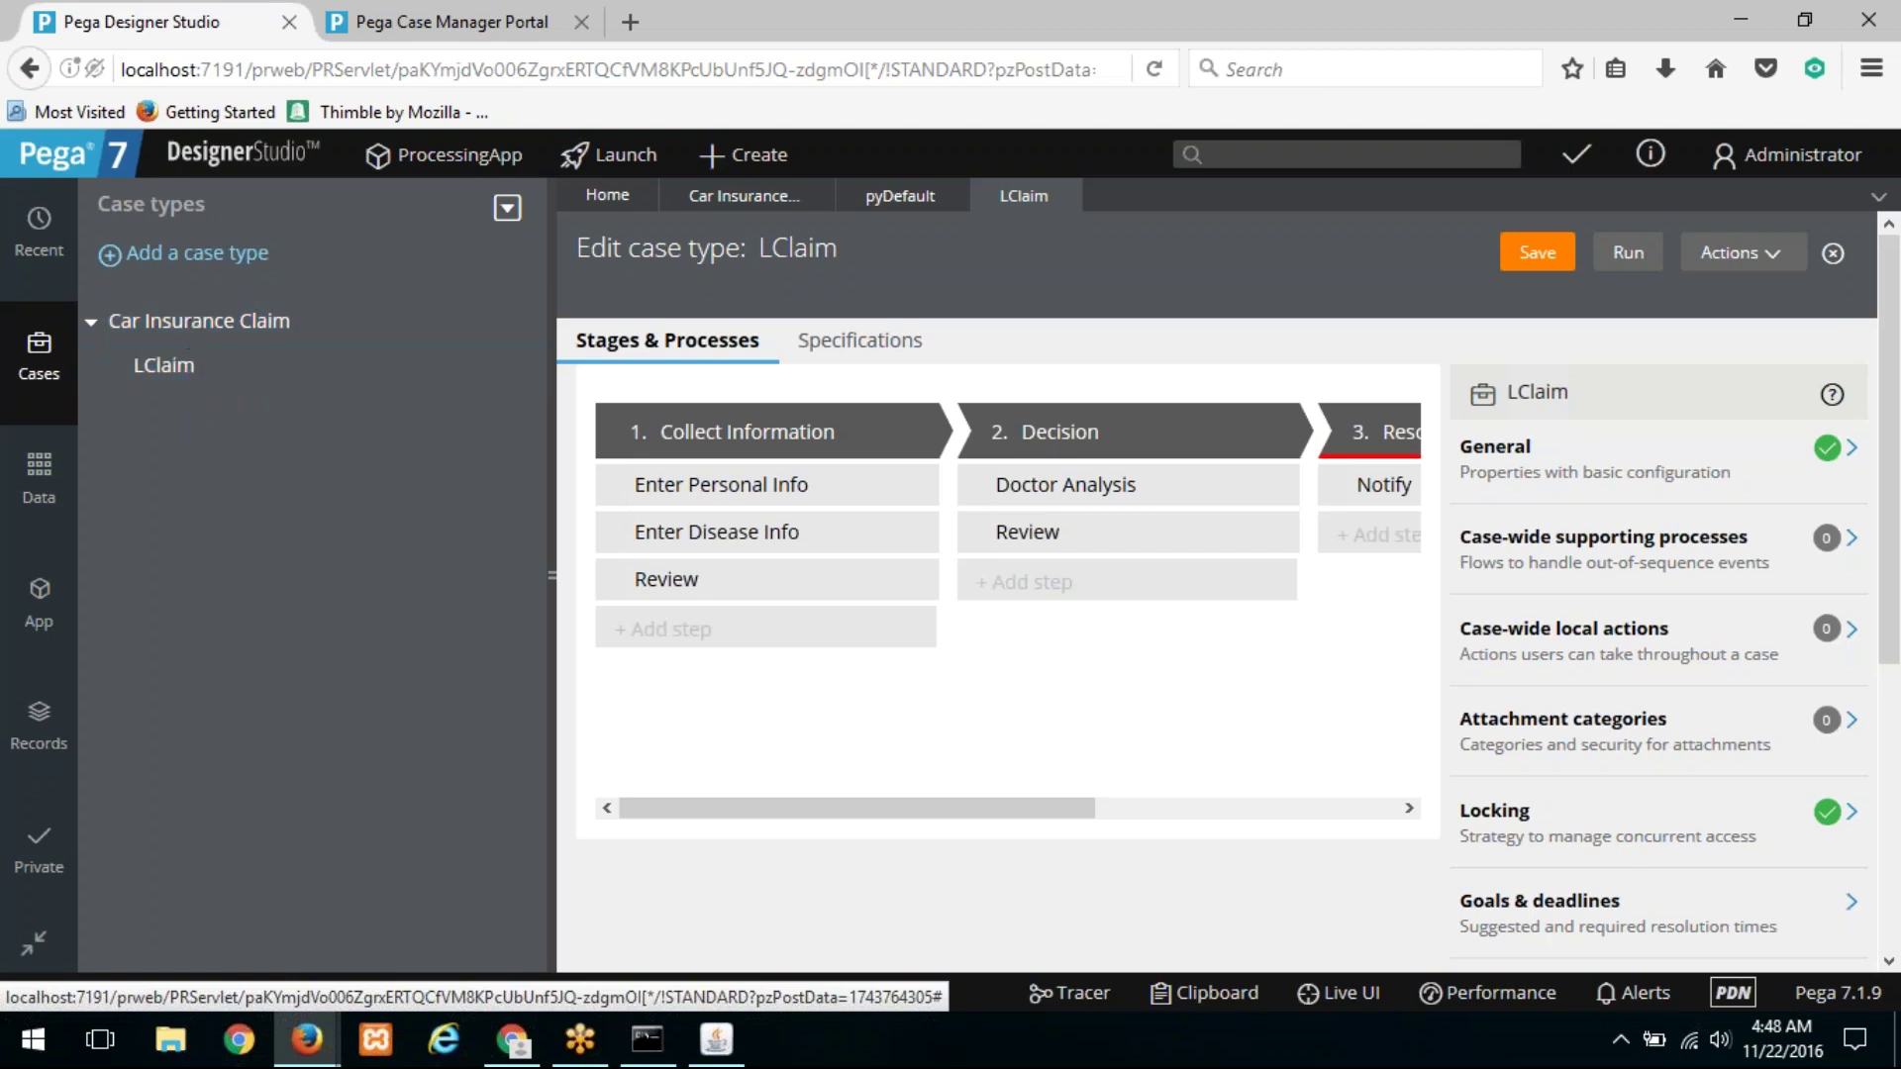
Step: Refresh the CClaim rule form and check LClaim under Coverable work types
{"action": "left_click", "coordinate": [903, 198]}
{"action": "left_click", "coordinate": [1748, 253]}
{"action": "left_click", "coordinate": [1695, 289]}
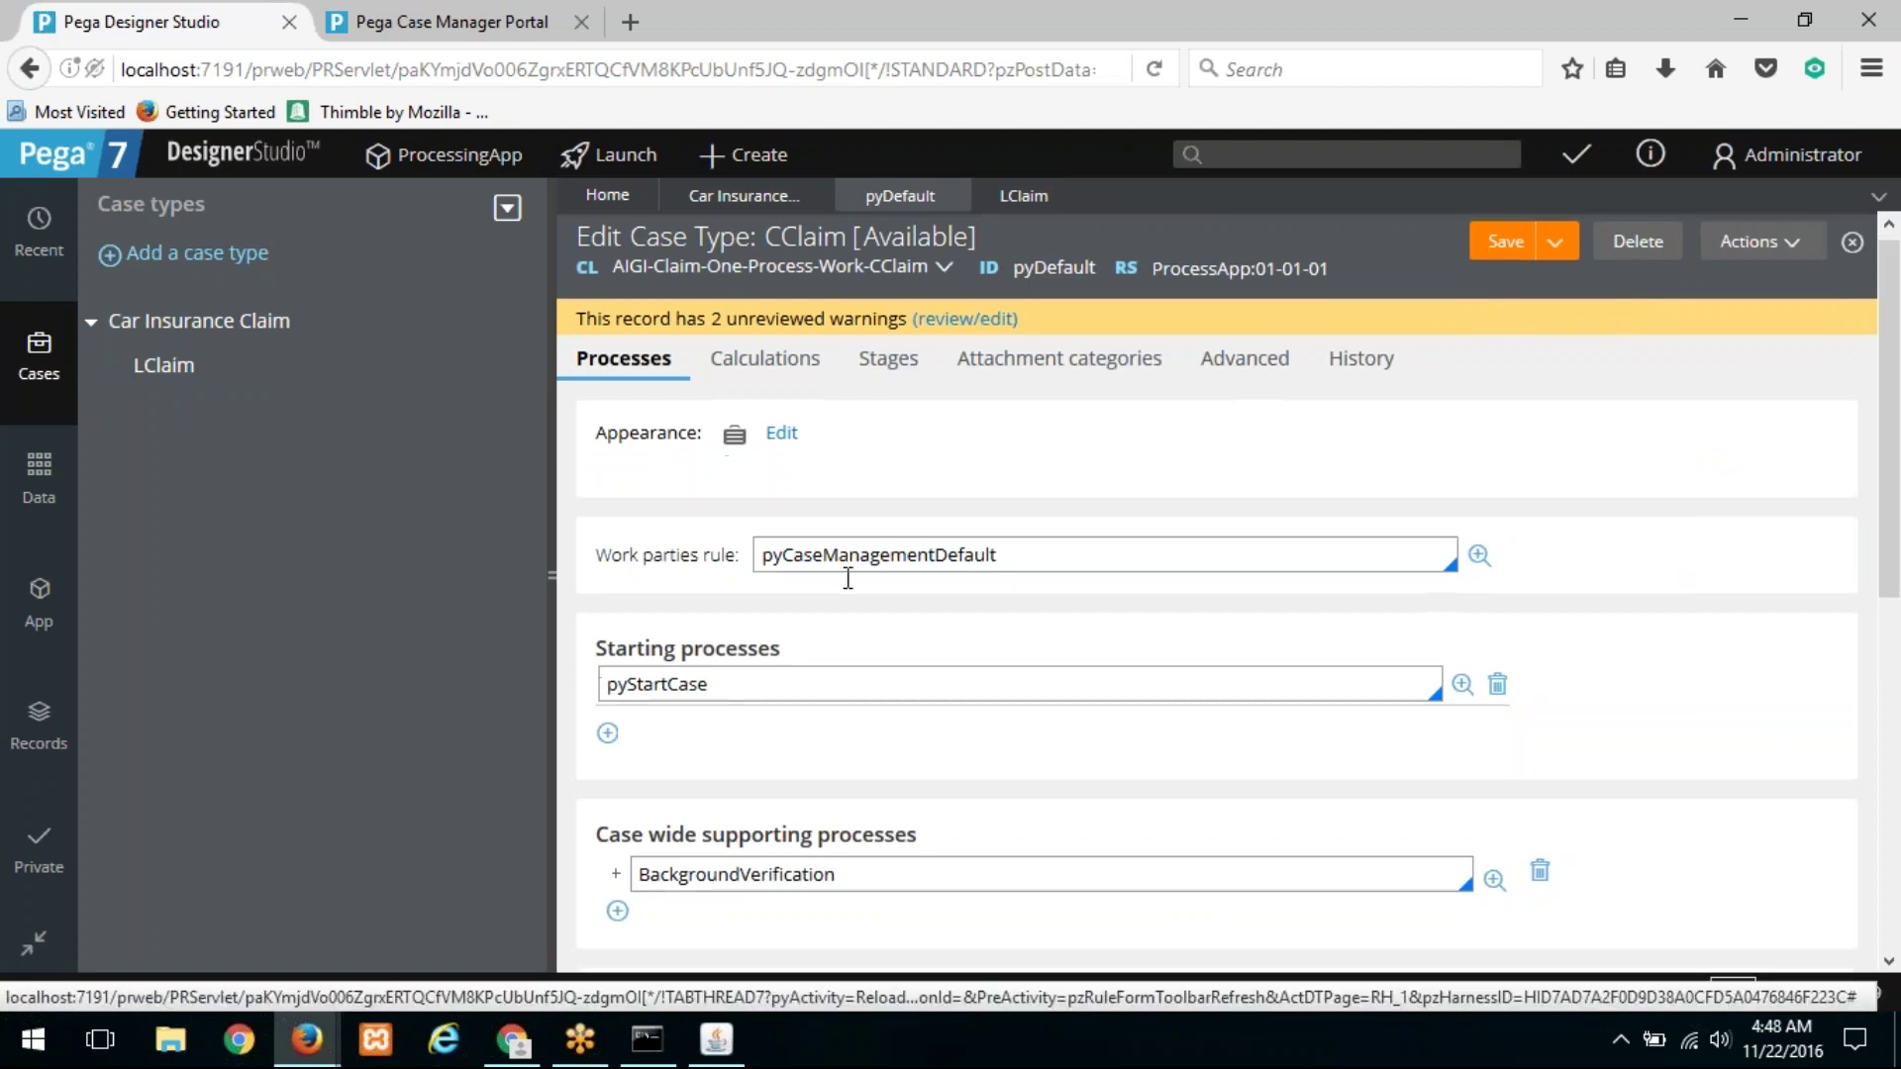
{"action": "scroll", "coordinate": [849, 579], "scroll_direction": "down", "scroll_amount": 3}
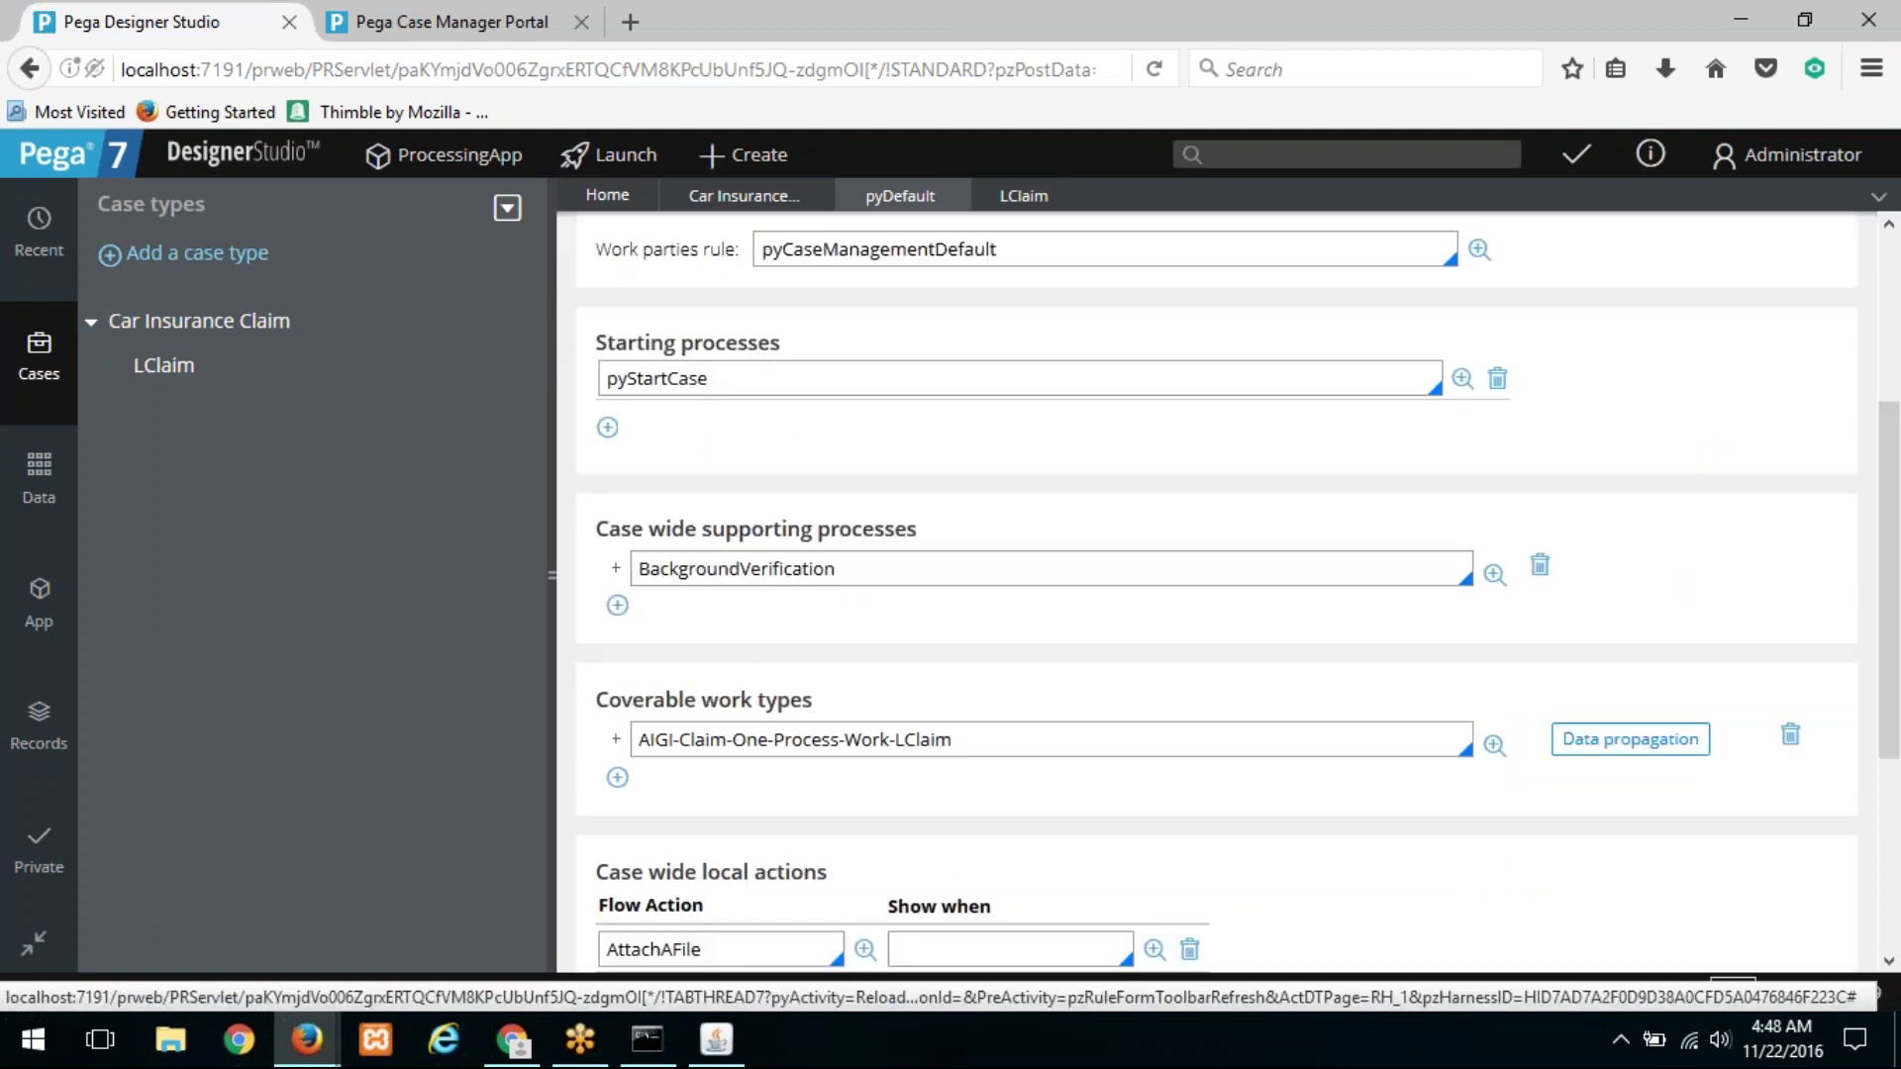
{"action": "left_click", "coordinate": [617, 743]}
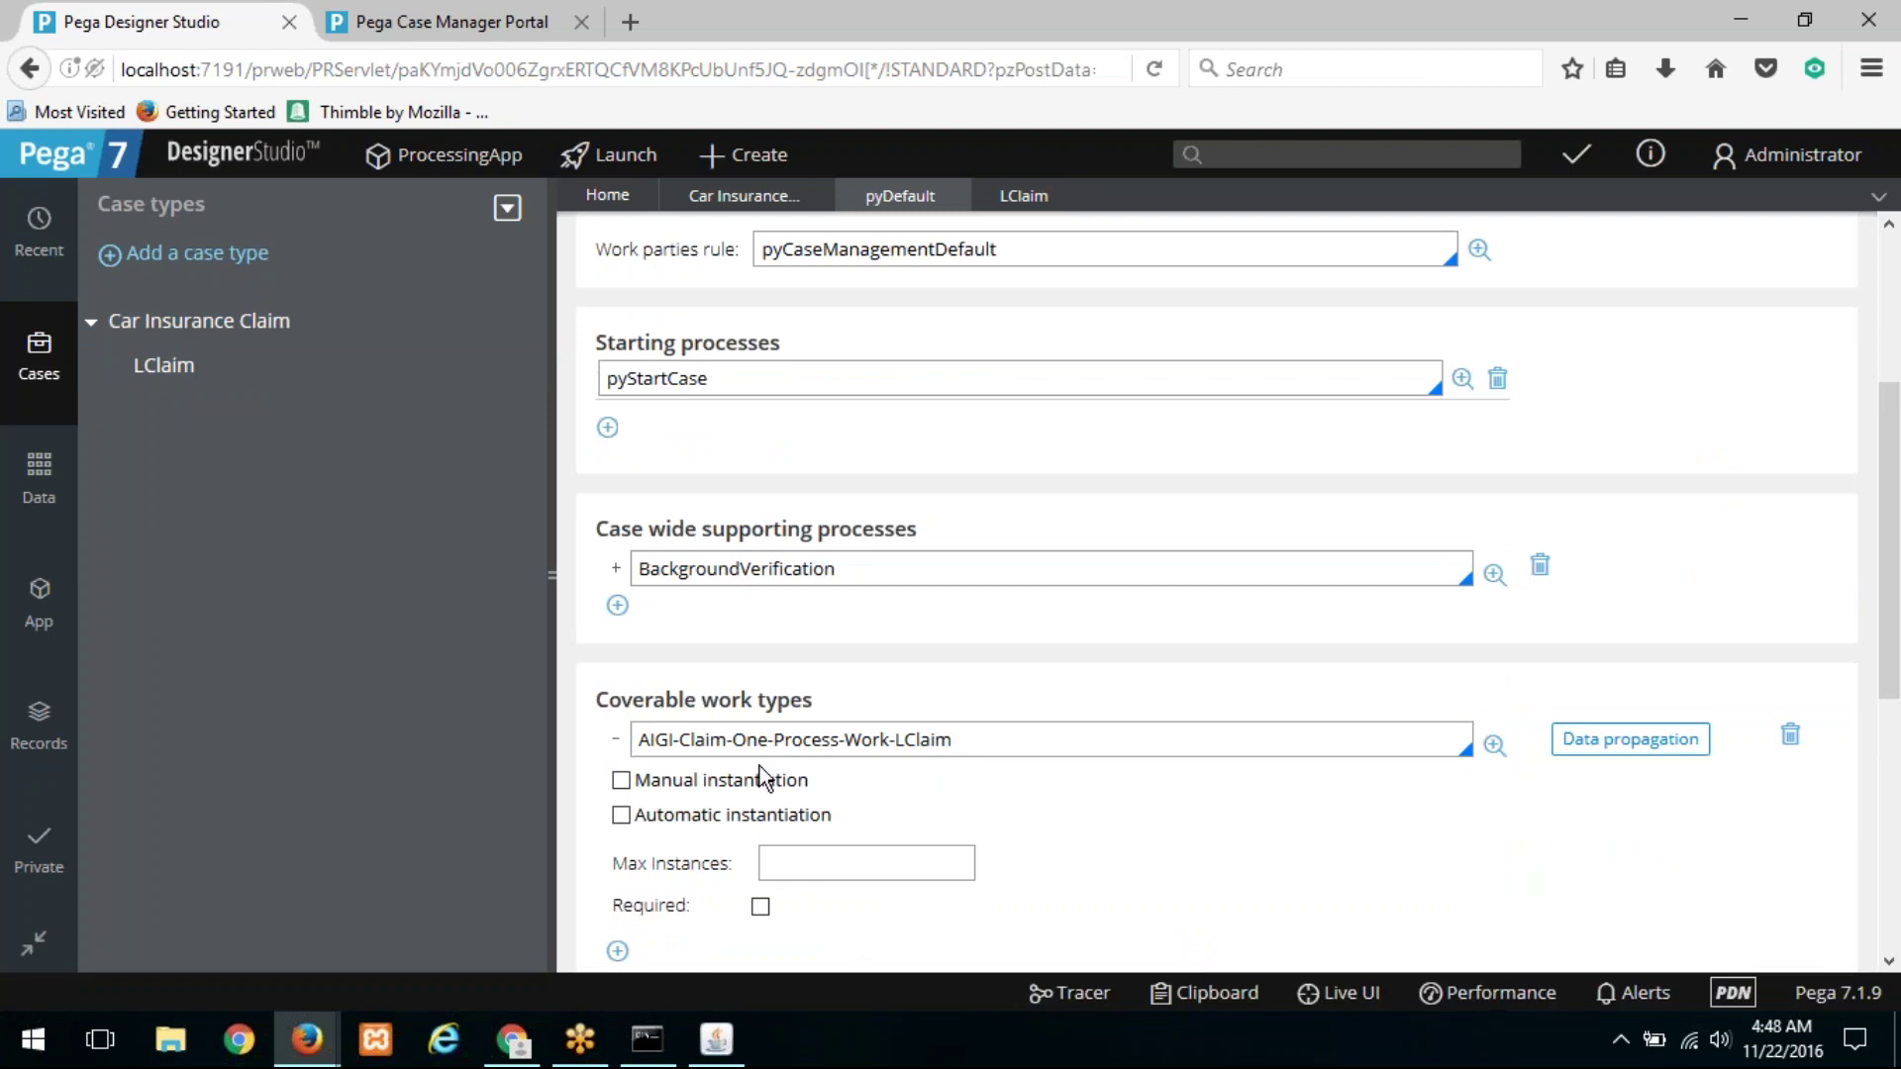
{"action": "scroll", "coordinate": [1107, 652], "scroll_direction": "up", "scroll_amount": 3}
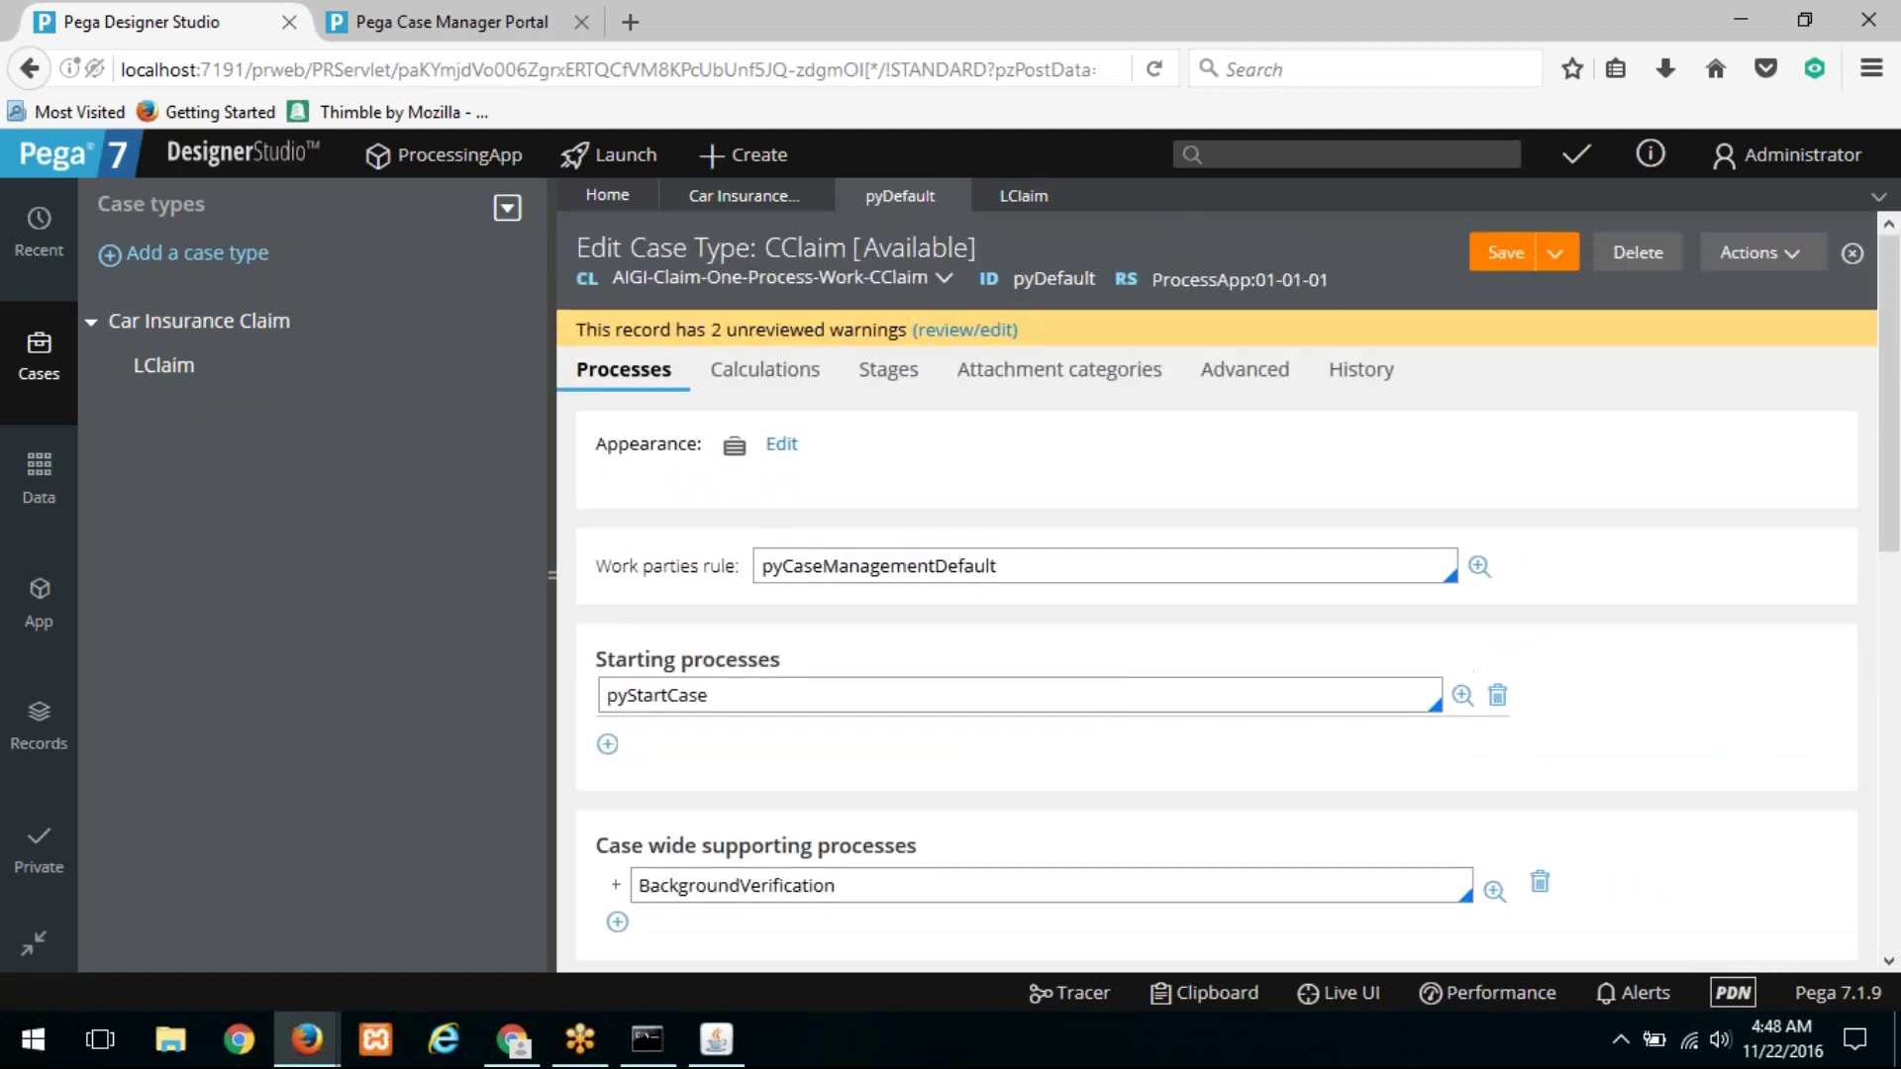
{"action": "left_click", "coordinate": [958, 196]}
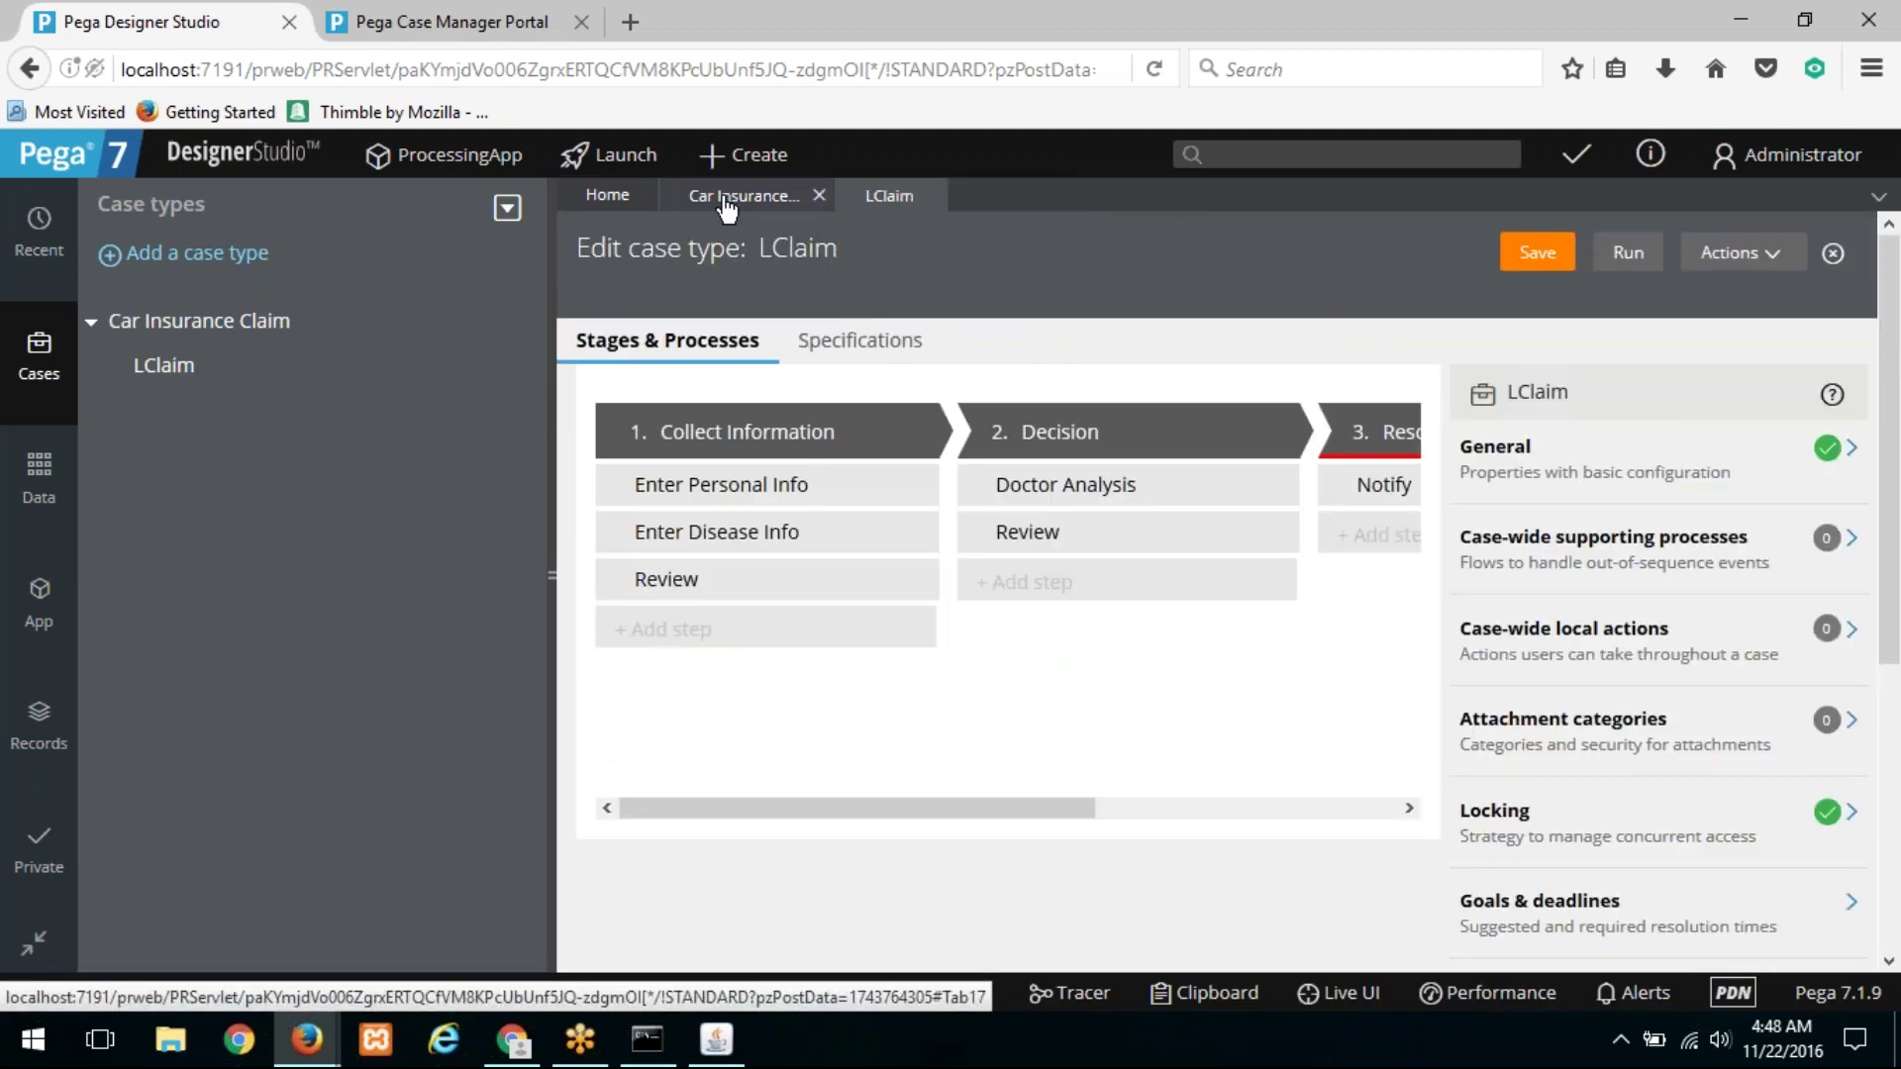
Step: Review the Car Insurance Claim settings list and its General settings
{"action": "left_click", "coordinate": [733, 195]}
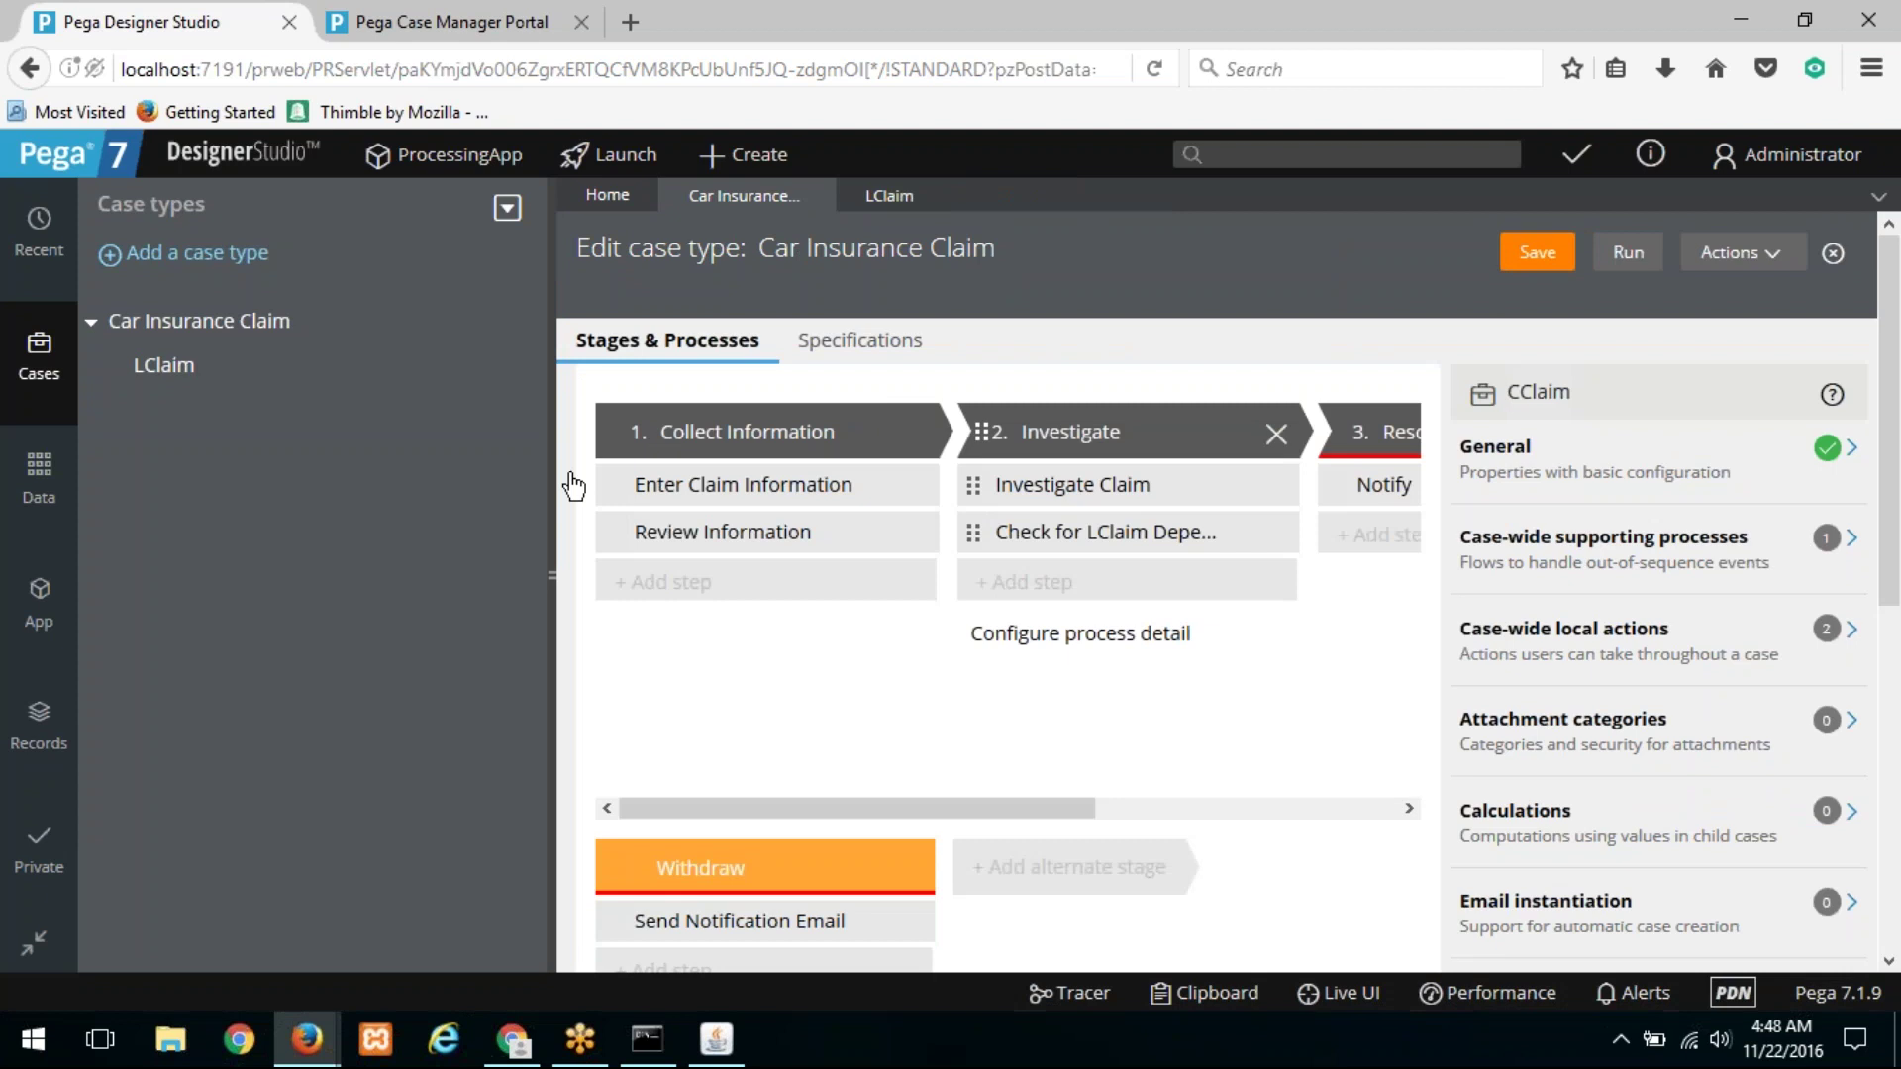
{"action": "scroll", "coordinate": [1679, 522], "scroll_direction": "down", "scroll_amount": 5}
{"action": "scroll", "coordinate": [1679, 525], "scroll_direction": "down", "scroll_amount": 2}
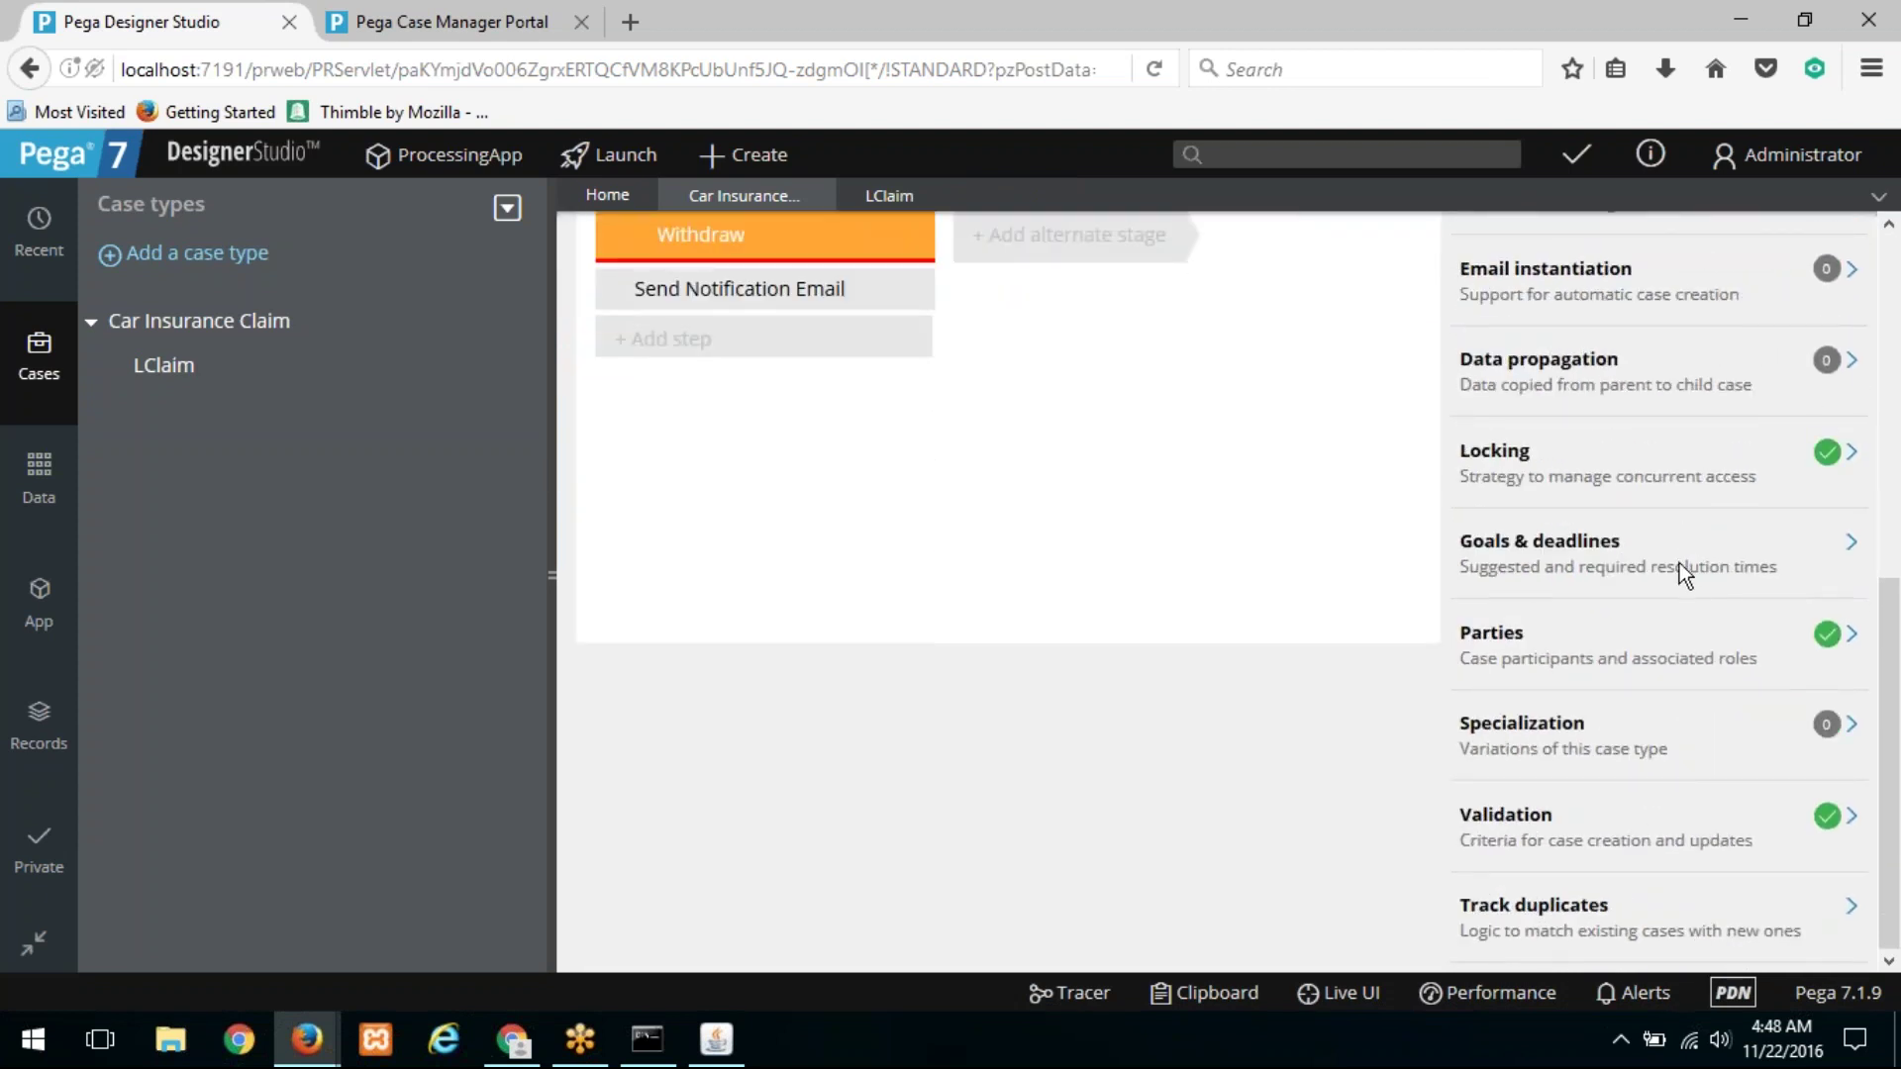
{"action": "scroll", "coordinate": [1679, 565], "scroll_direction": "up", "scroll_amount": 3}
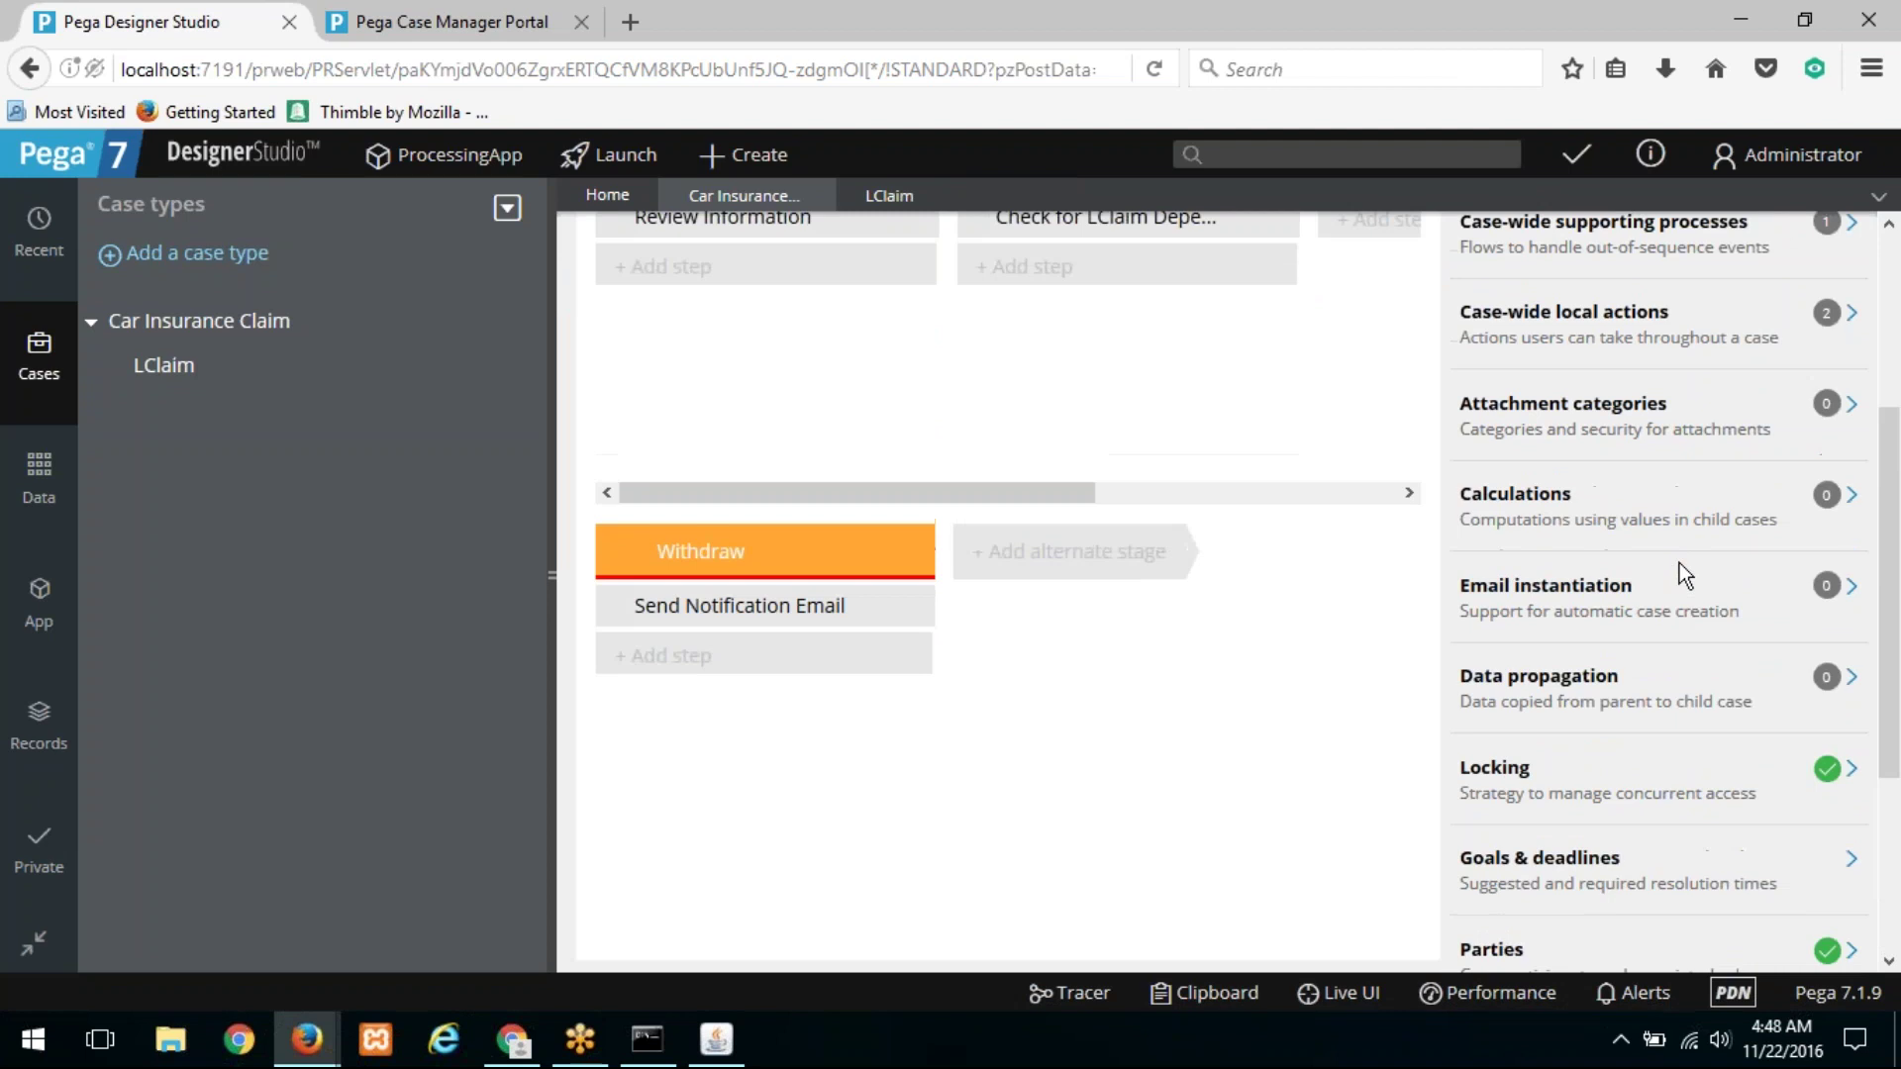
{"action": "scroll", "coordinate": [1679, 563], "scroll_direction": "up", "scroll_amount": 3}
{"action": "left_click", "coordinate": [1762, 461]}
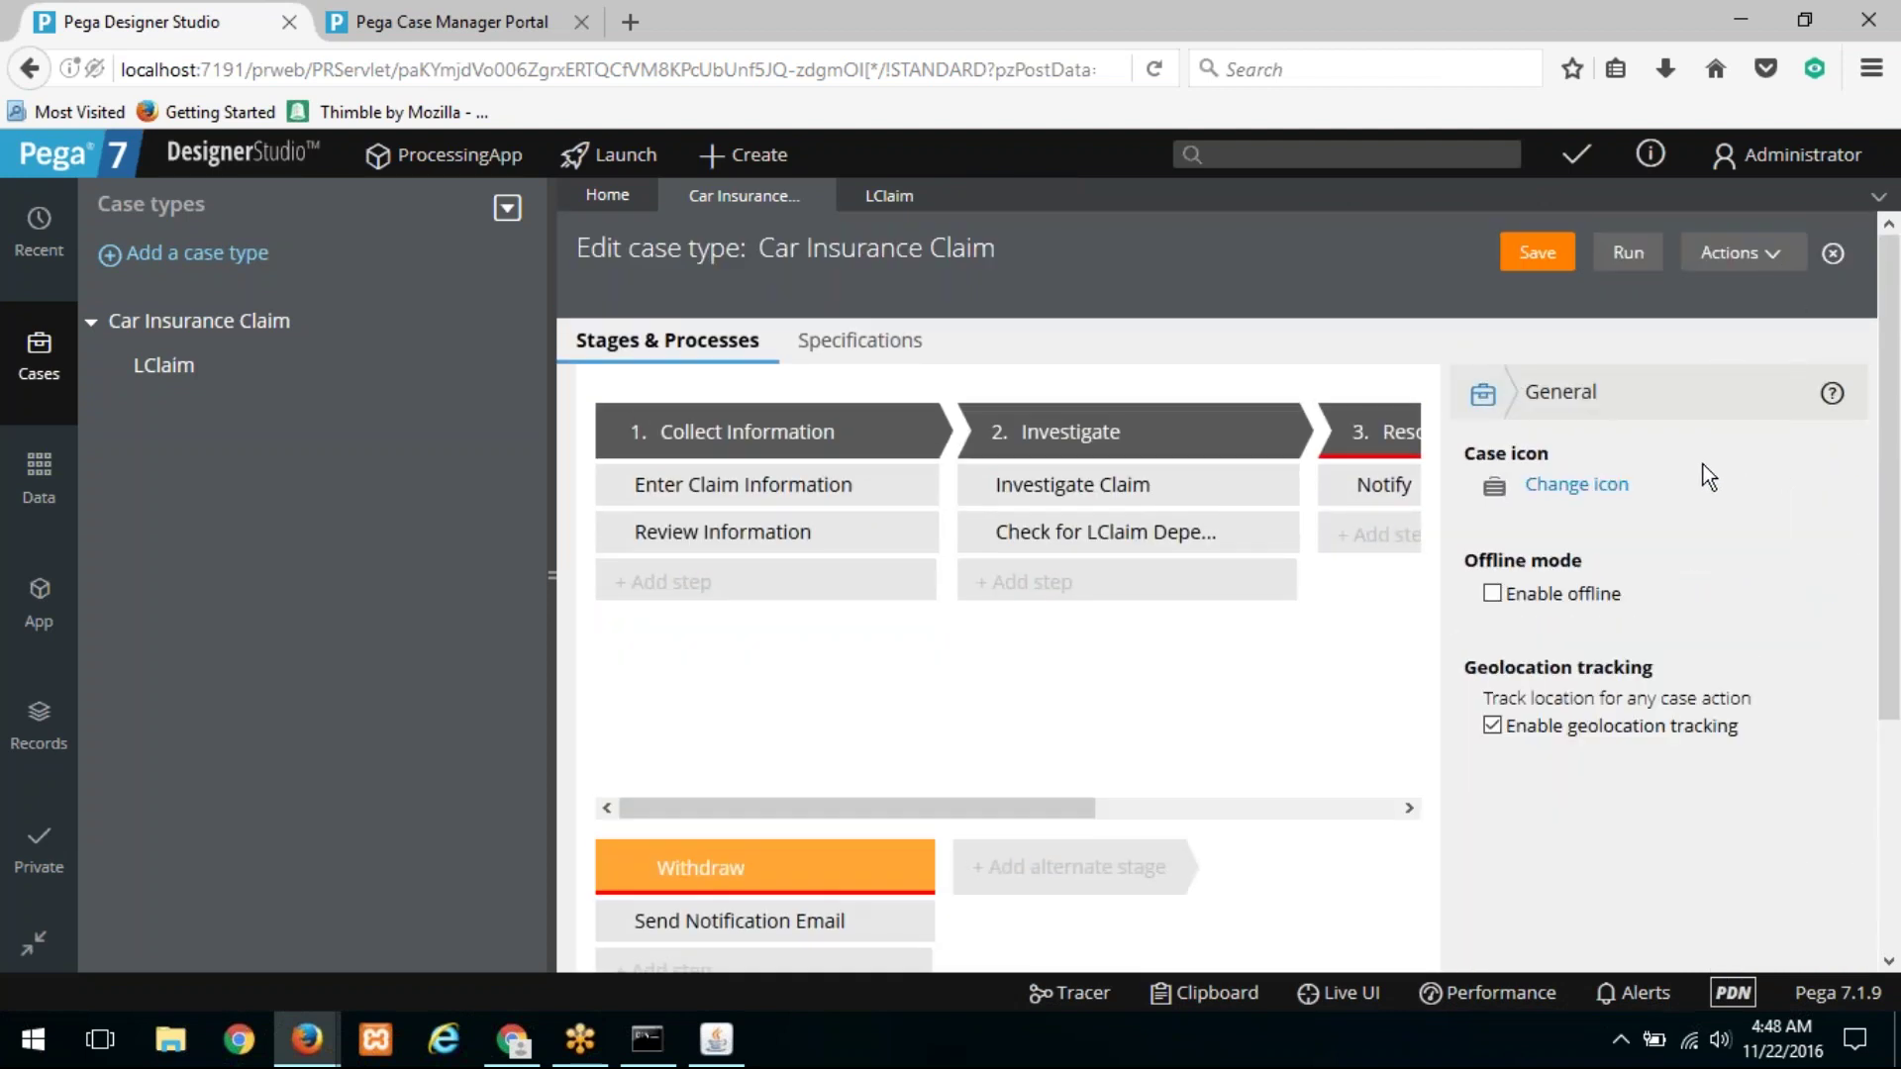
{"action": "left_click", "coordinate": [1484, 394]}
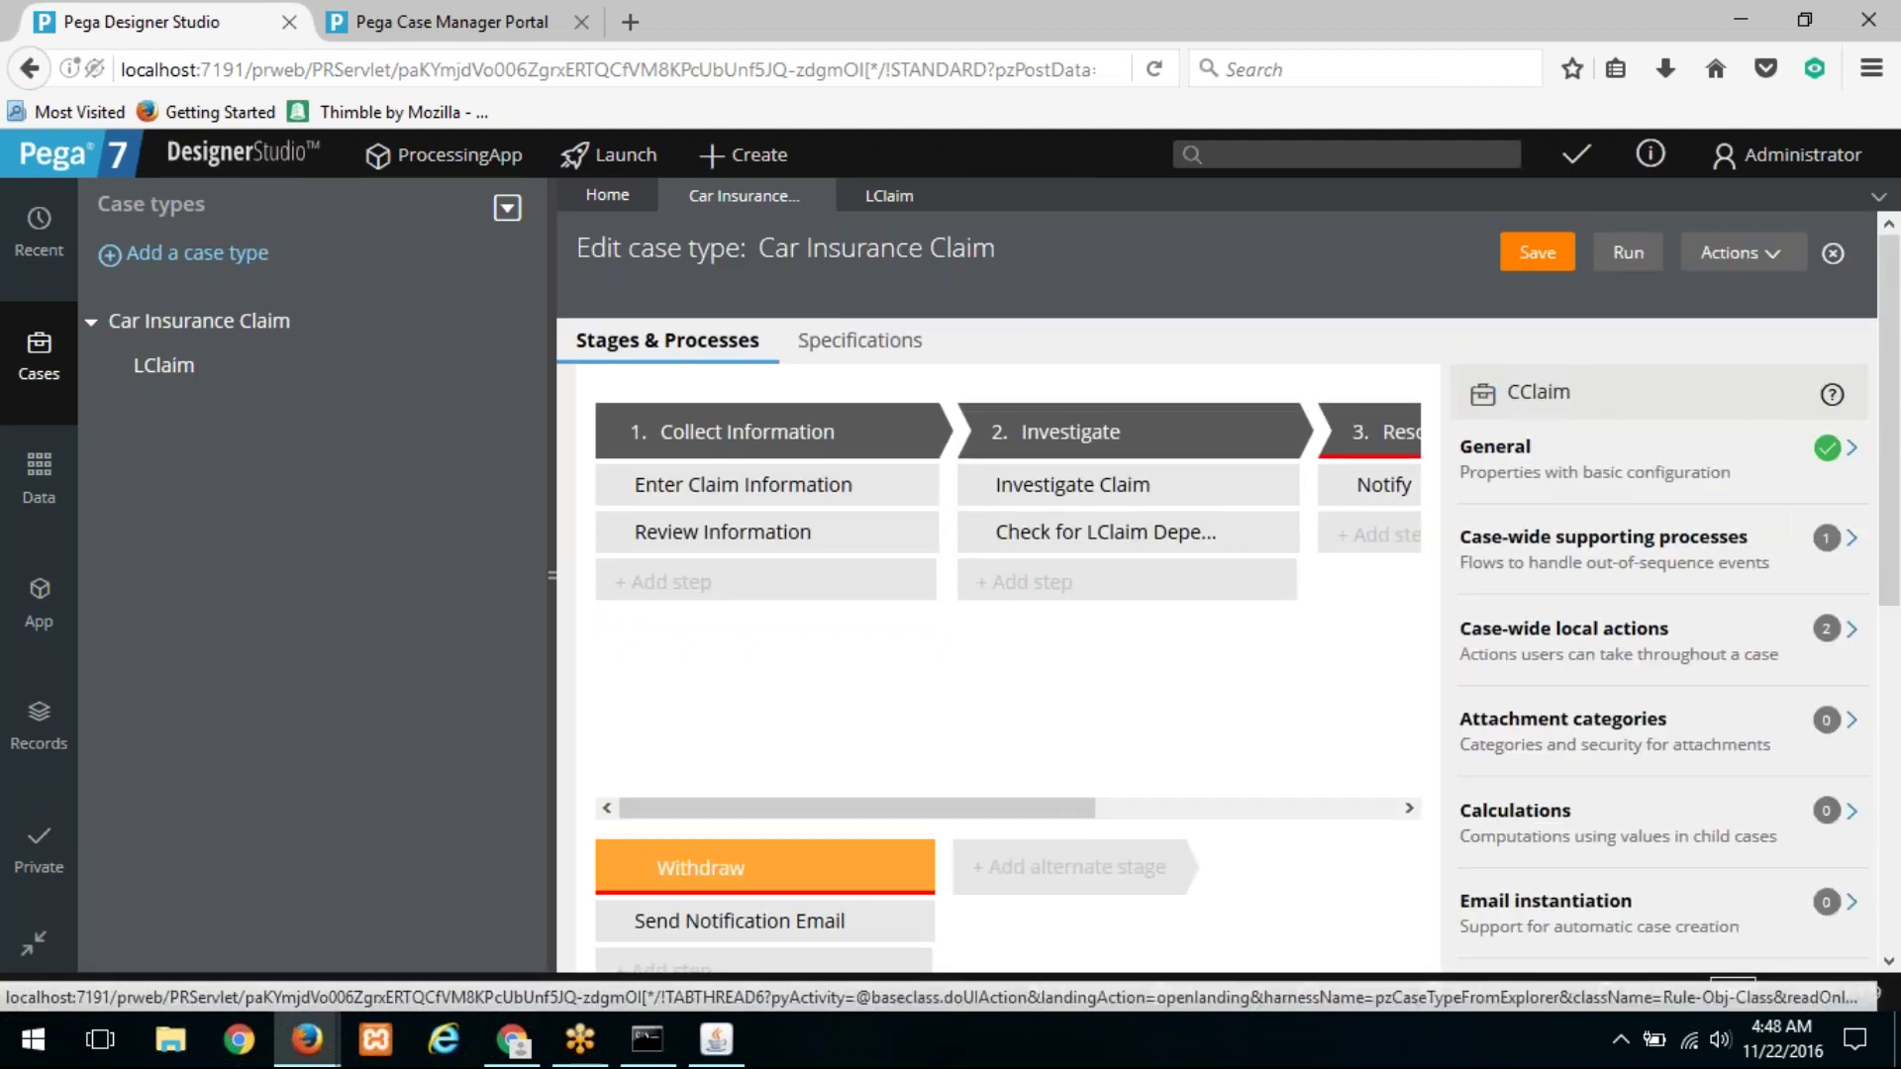
Step: Refresh the Car Insurance Claim case type, recheck its settings, and close its editor
{"action": "left_click", "coordinate": [1743, 254]}
{"action": "left_click", "coordinate": [1701, 325]}
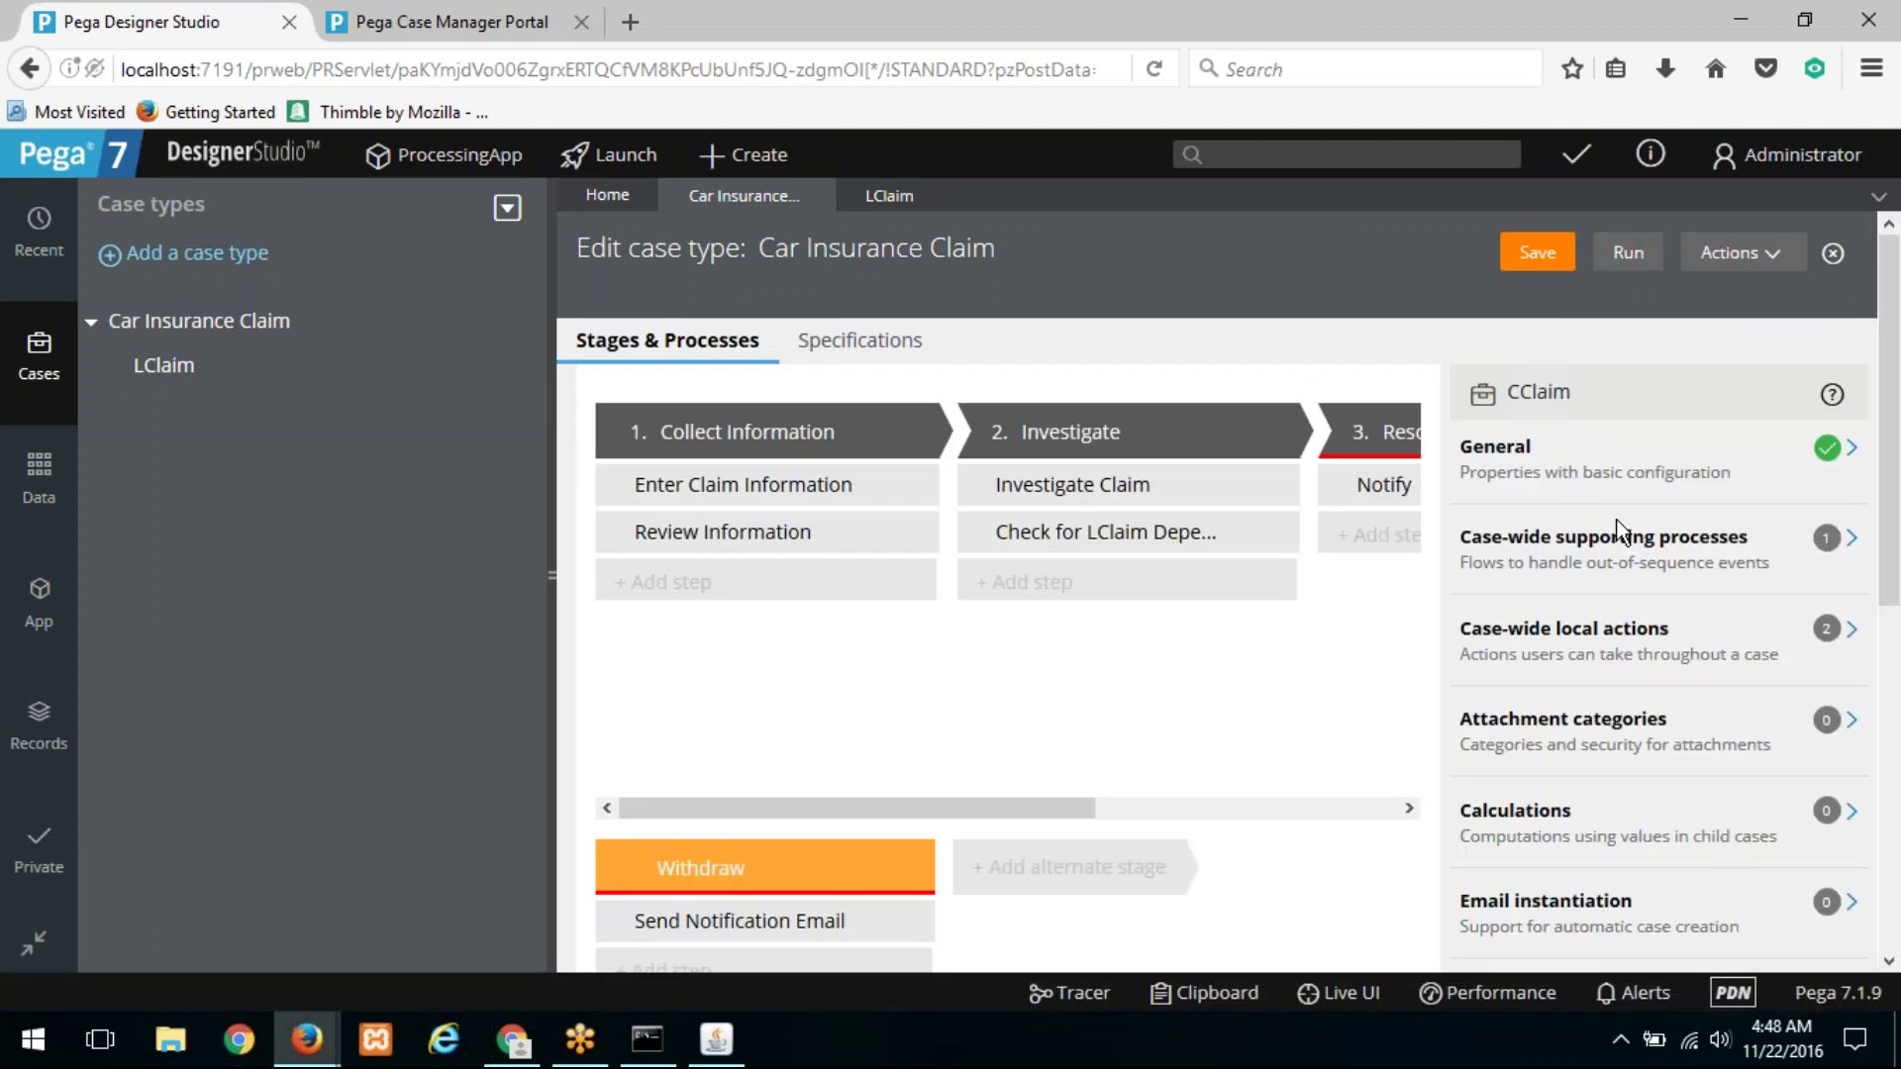
{"action": "scroll", "coordinate": [1501, 484], "scroll_direction": "down", "scroll_amount": 3}
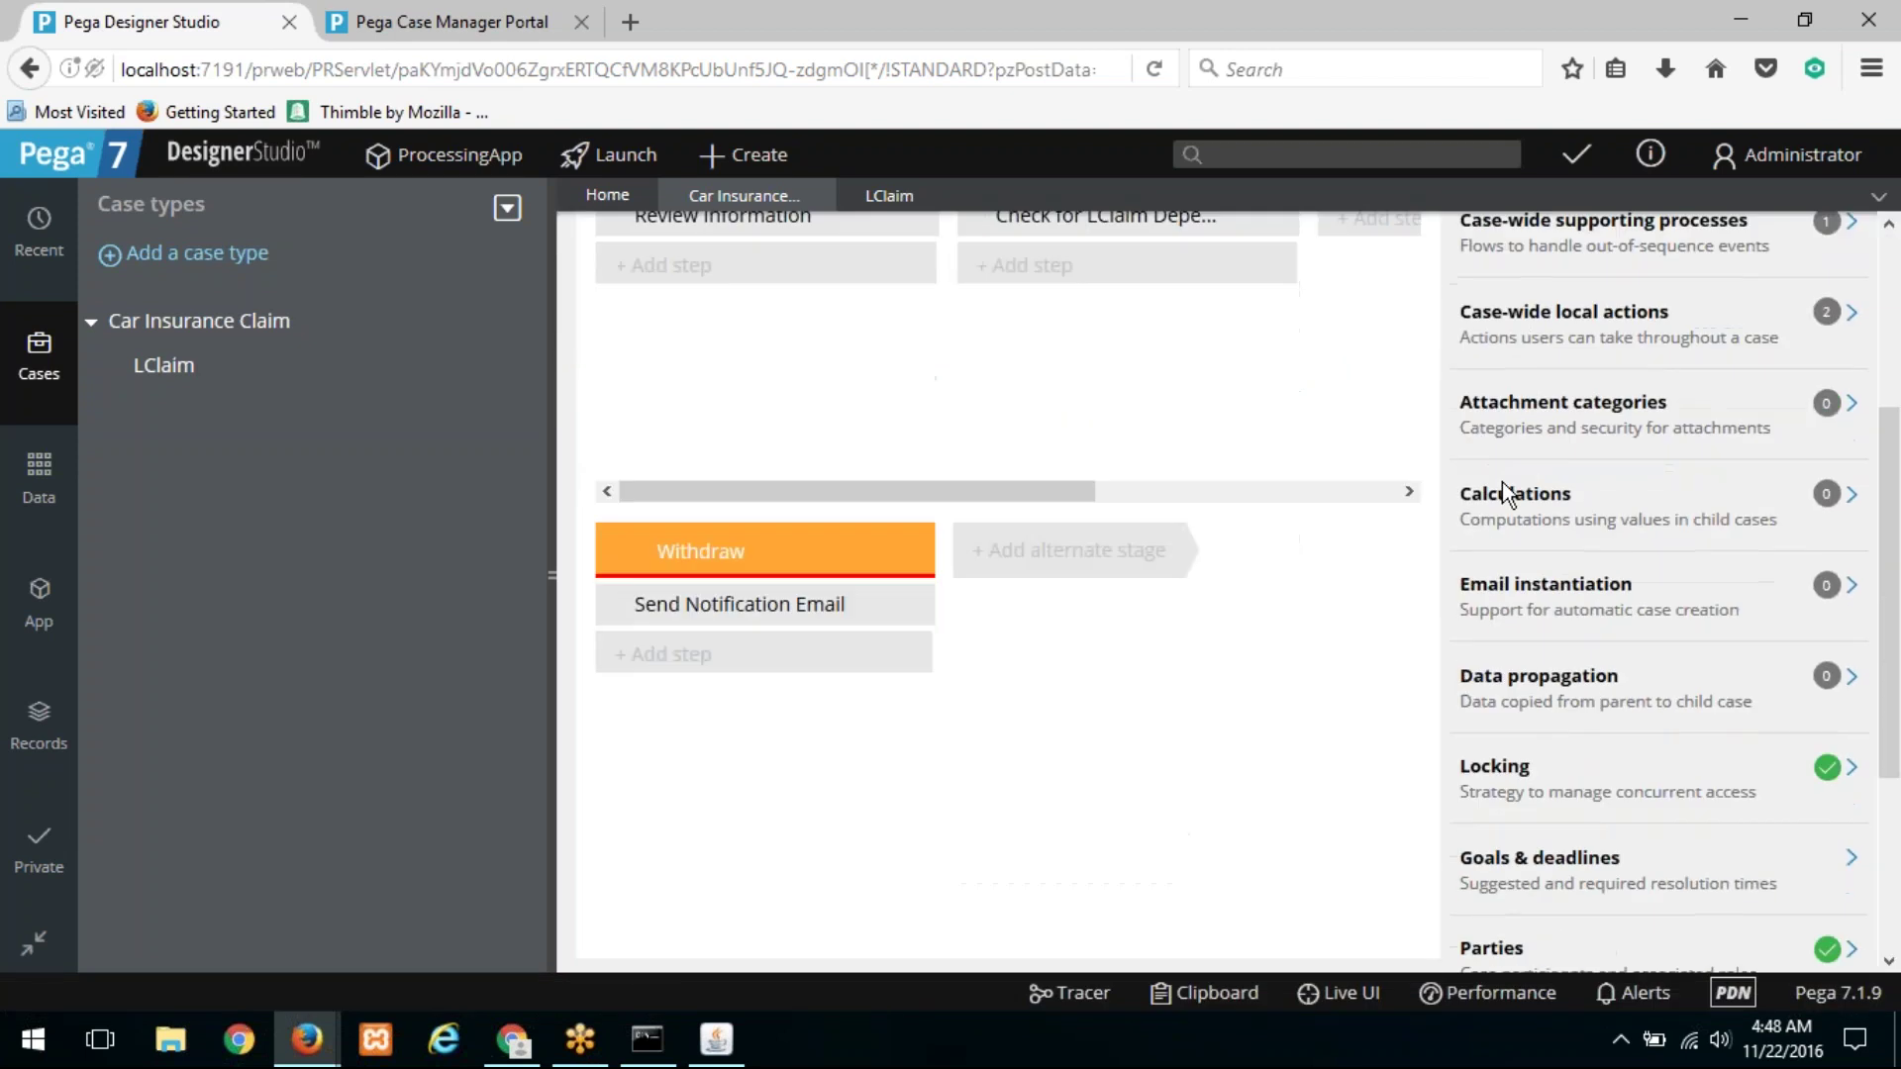
{"action": "scroll", "coordinate": [1522, 500], "scroll_direction": "down", "scroll_amount": 2}
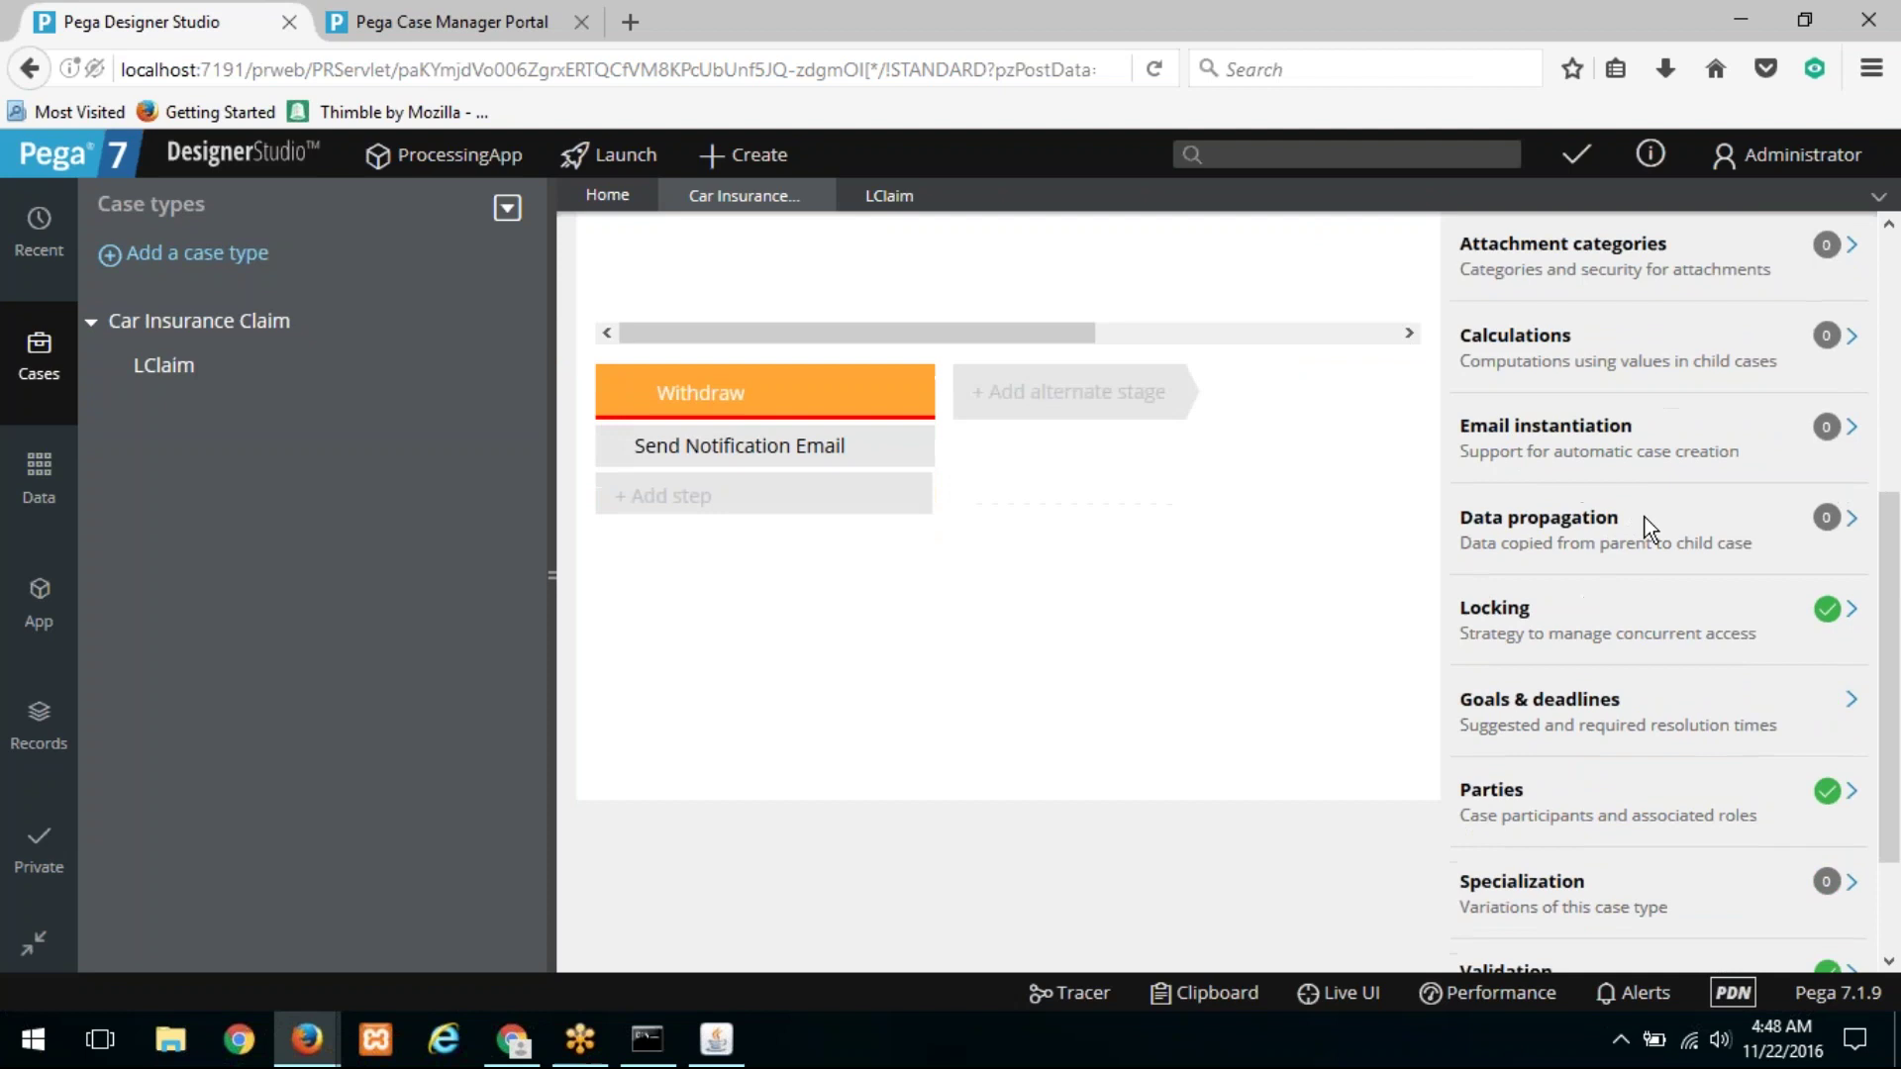
{"action": "scroll", "coordinate": [1644, 526], "scroll_direction": "down", "scroll_amount": 2}
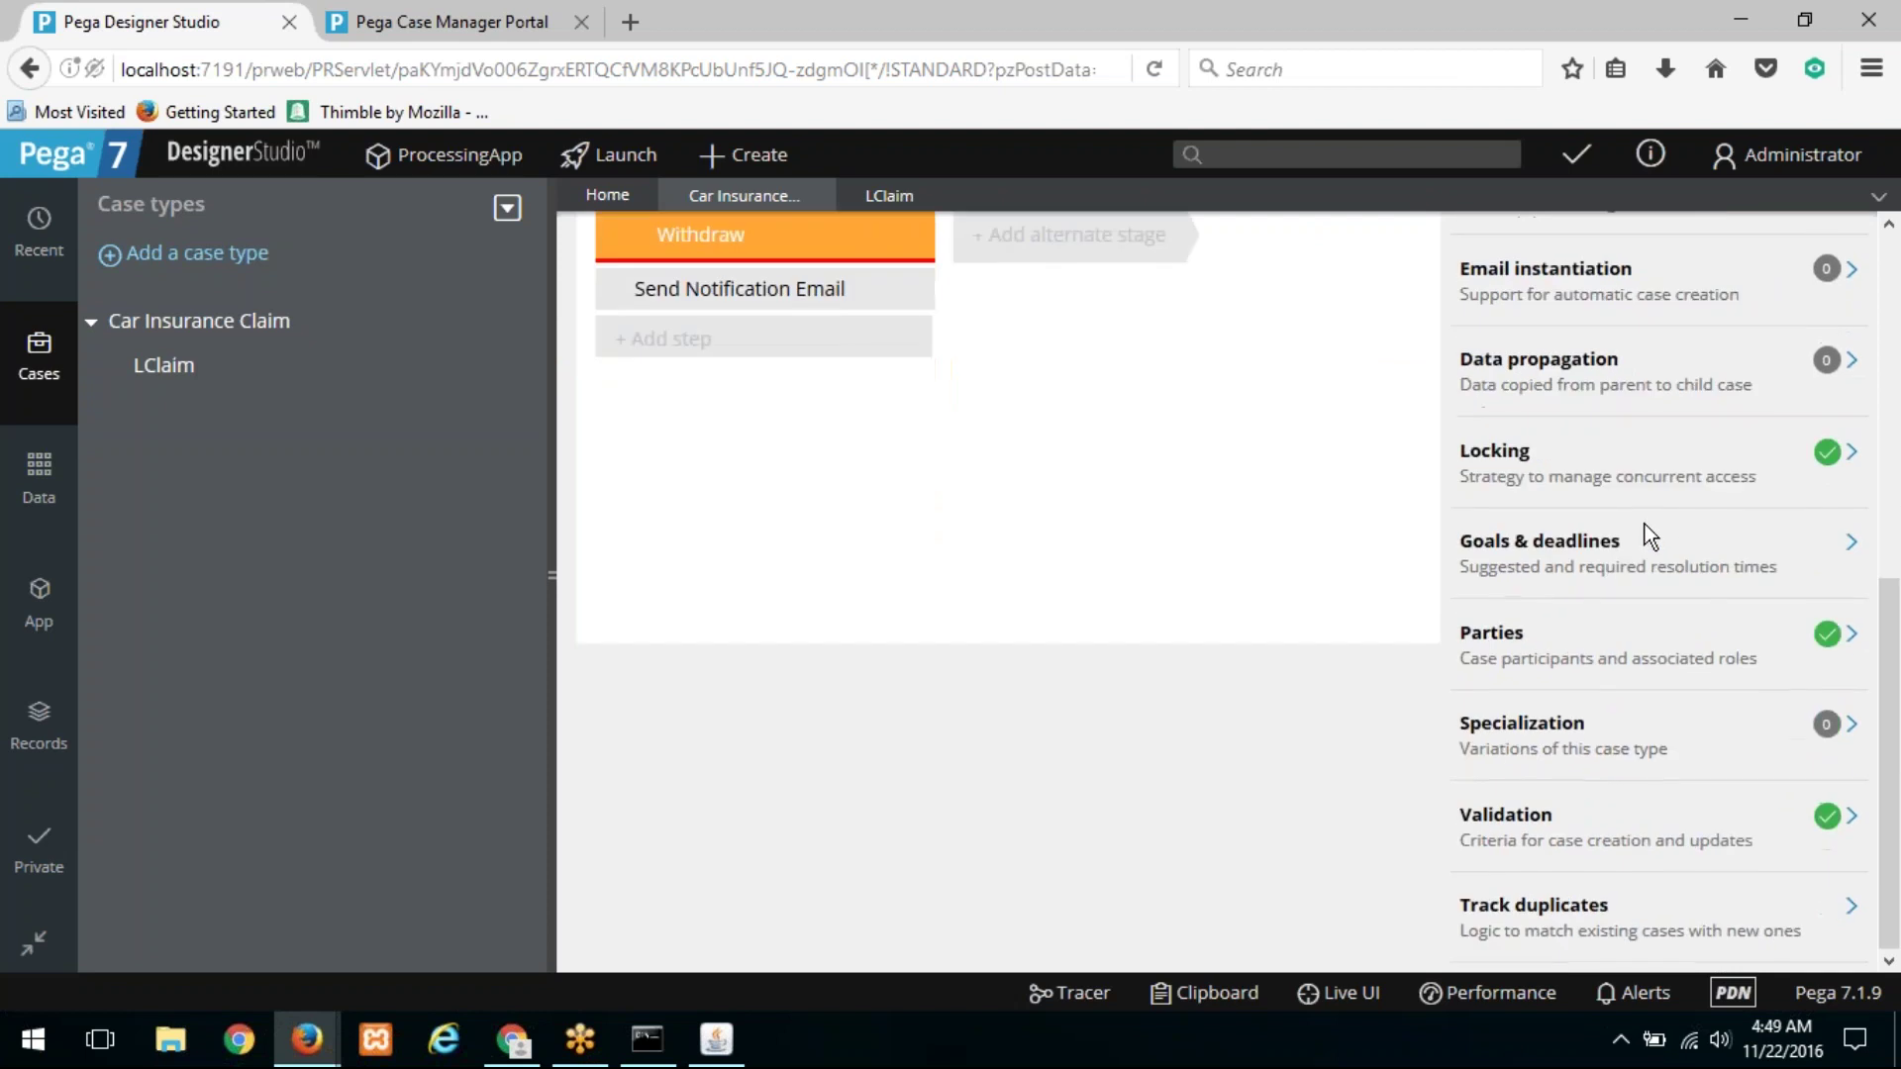
{"action": "scroll", "coordinate": [1650, 525], "scroll_direction": "up", "scroll_amount": 7}
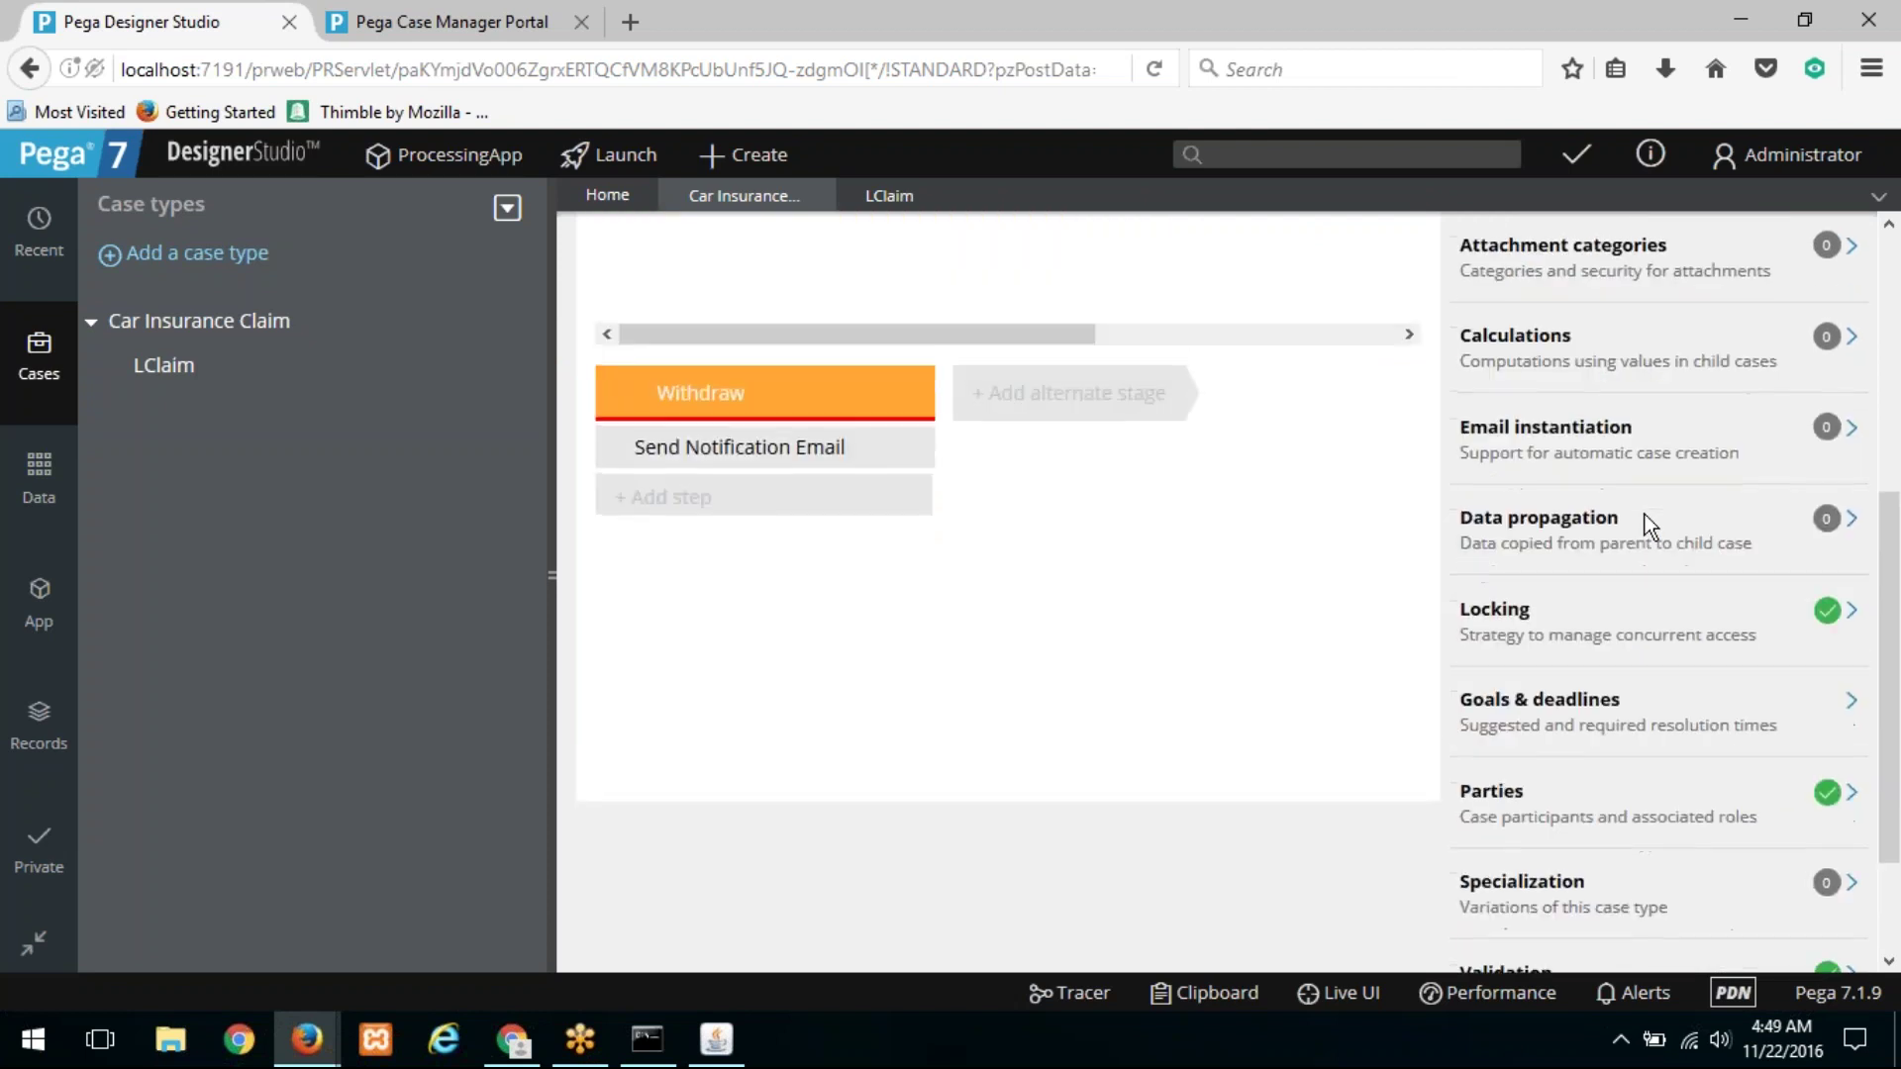
{"action": "scroll", "coordinate": [1649, 526], "scroll_direction": "up", "scroll_amount": 1}
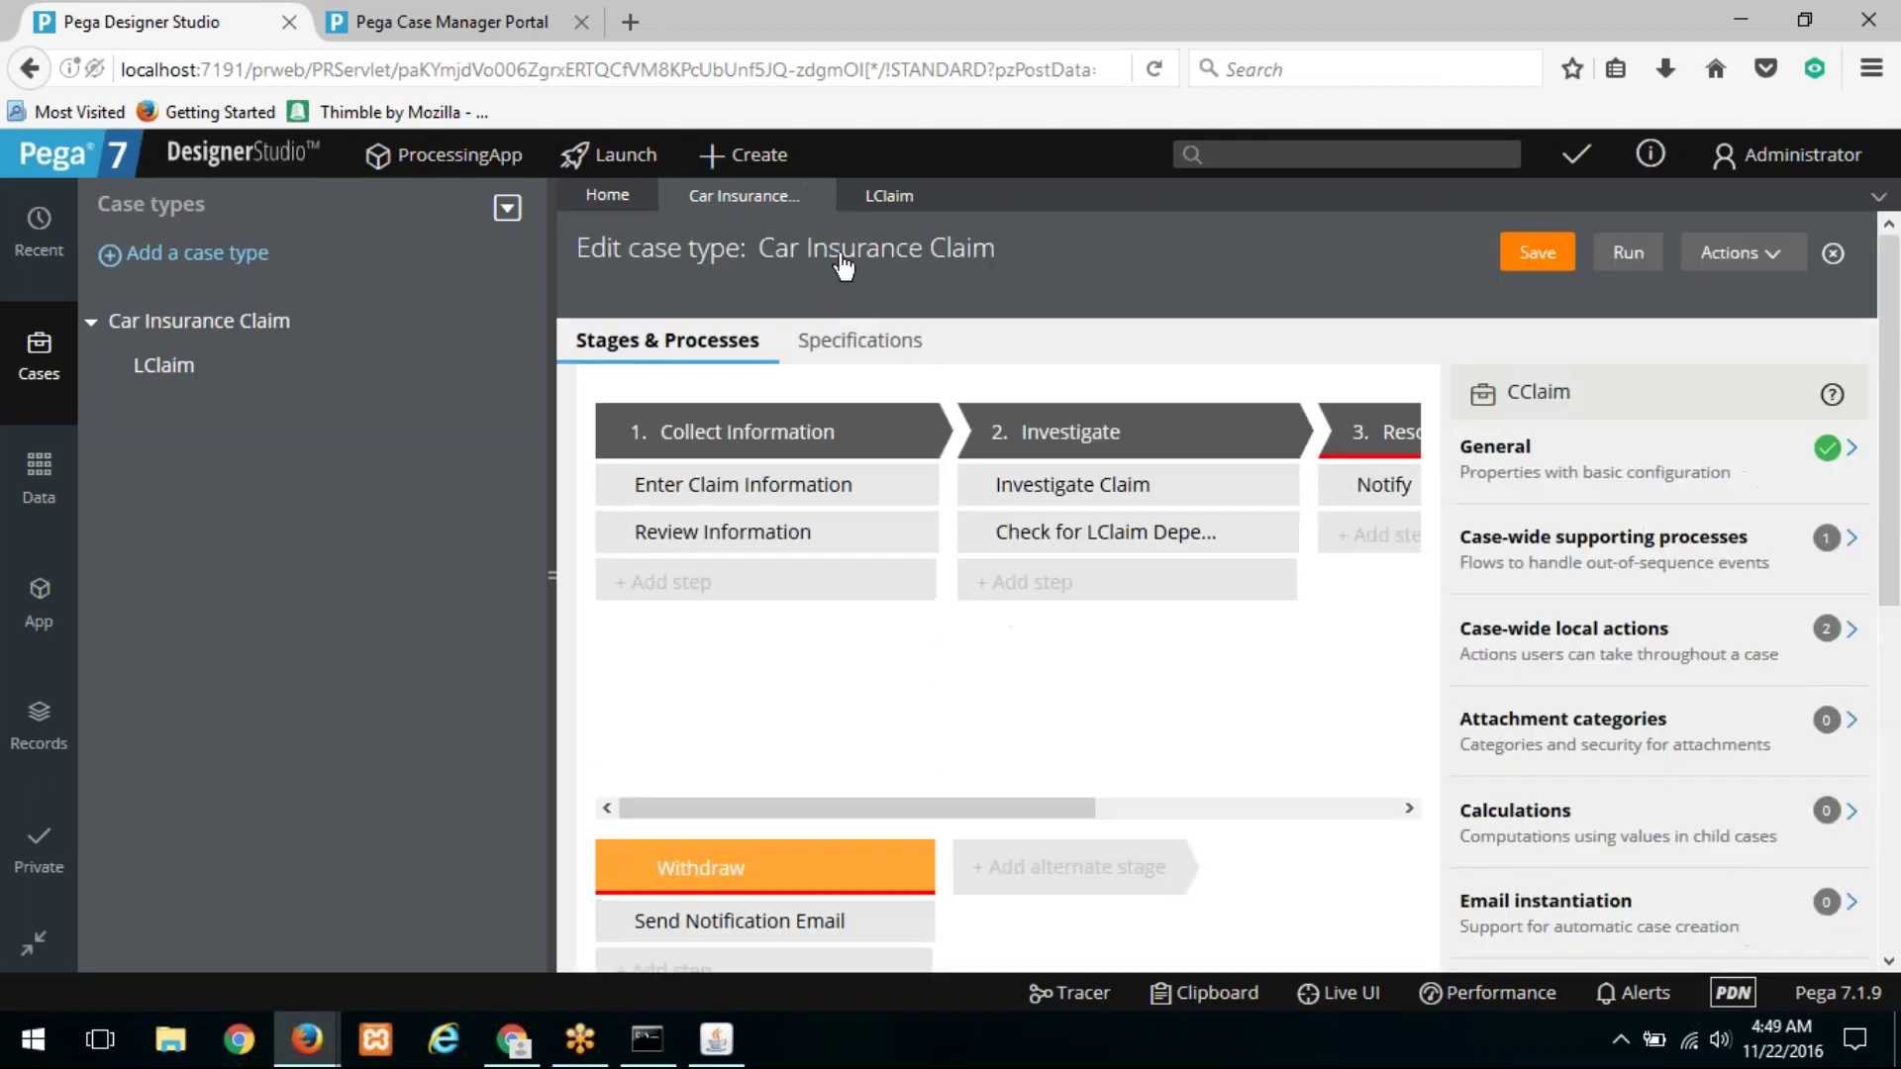
{"action": "left_click", "coordinate": [819, 195]}
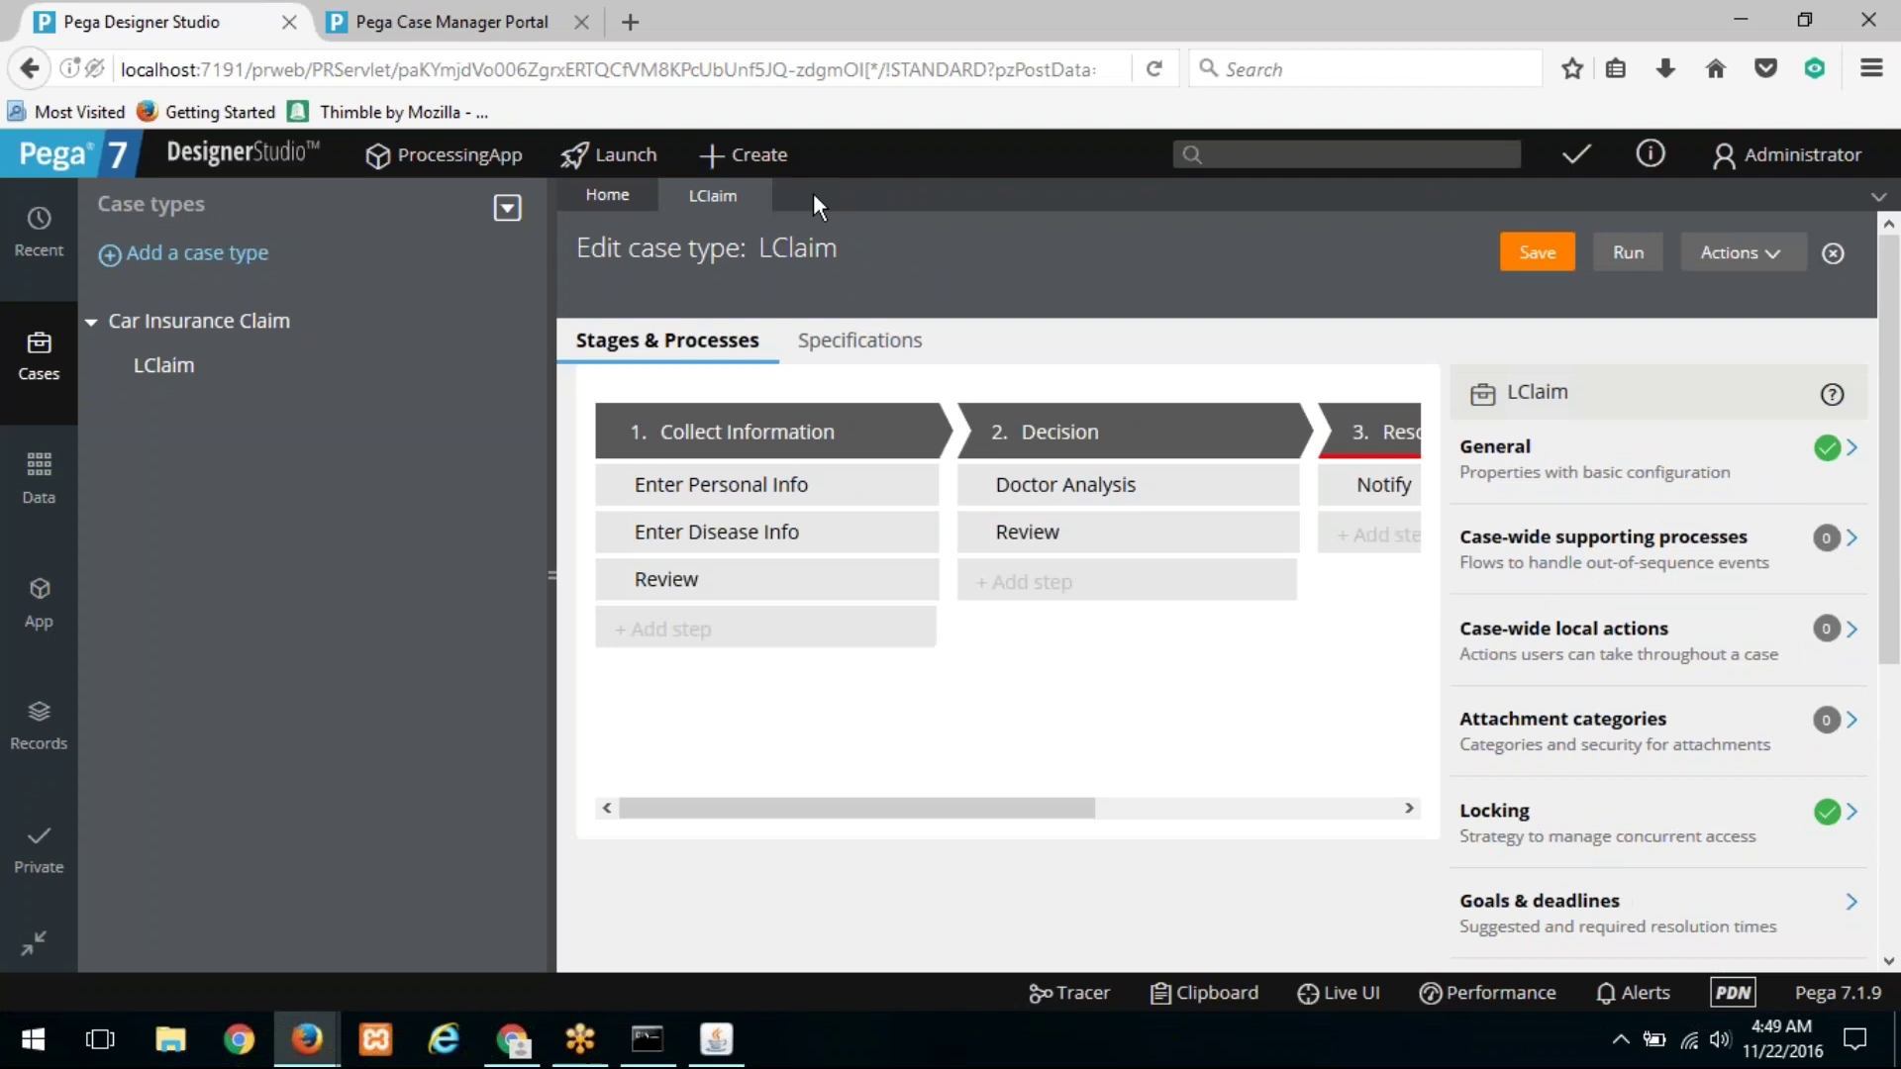
Step: Close LClaim, log off, and log back in with the saved administrator login
{"action": "left_click", "coordinate": [758, 196]}
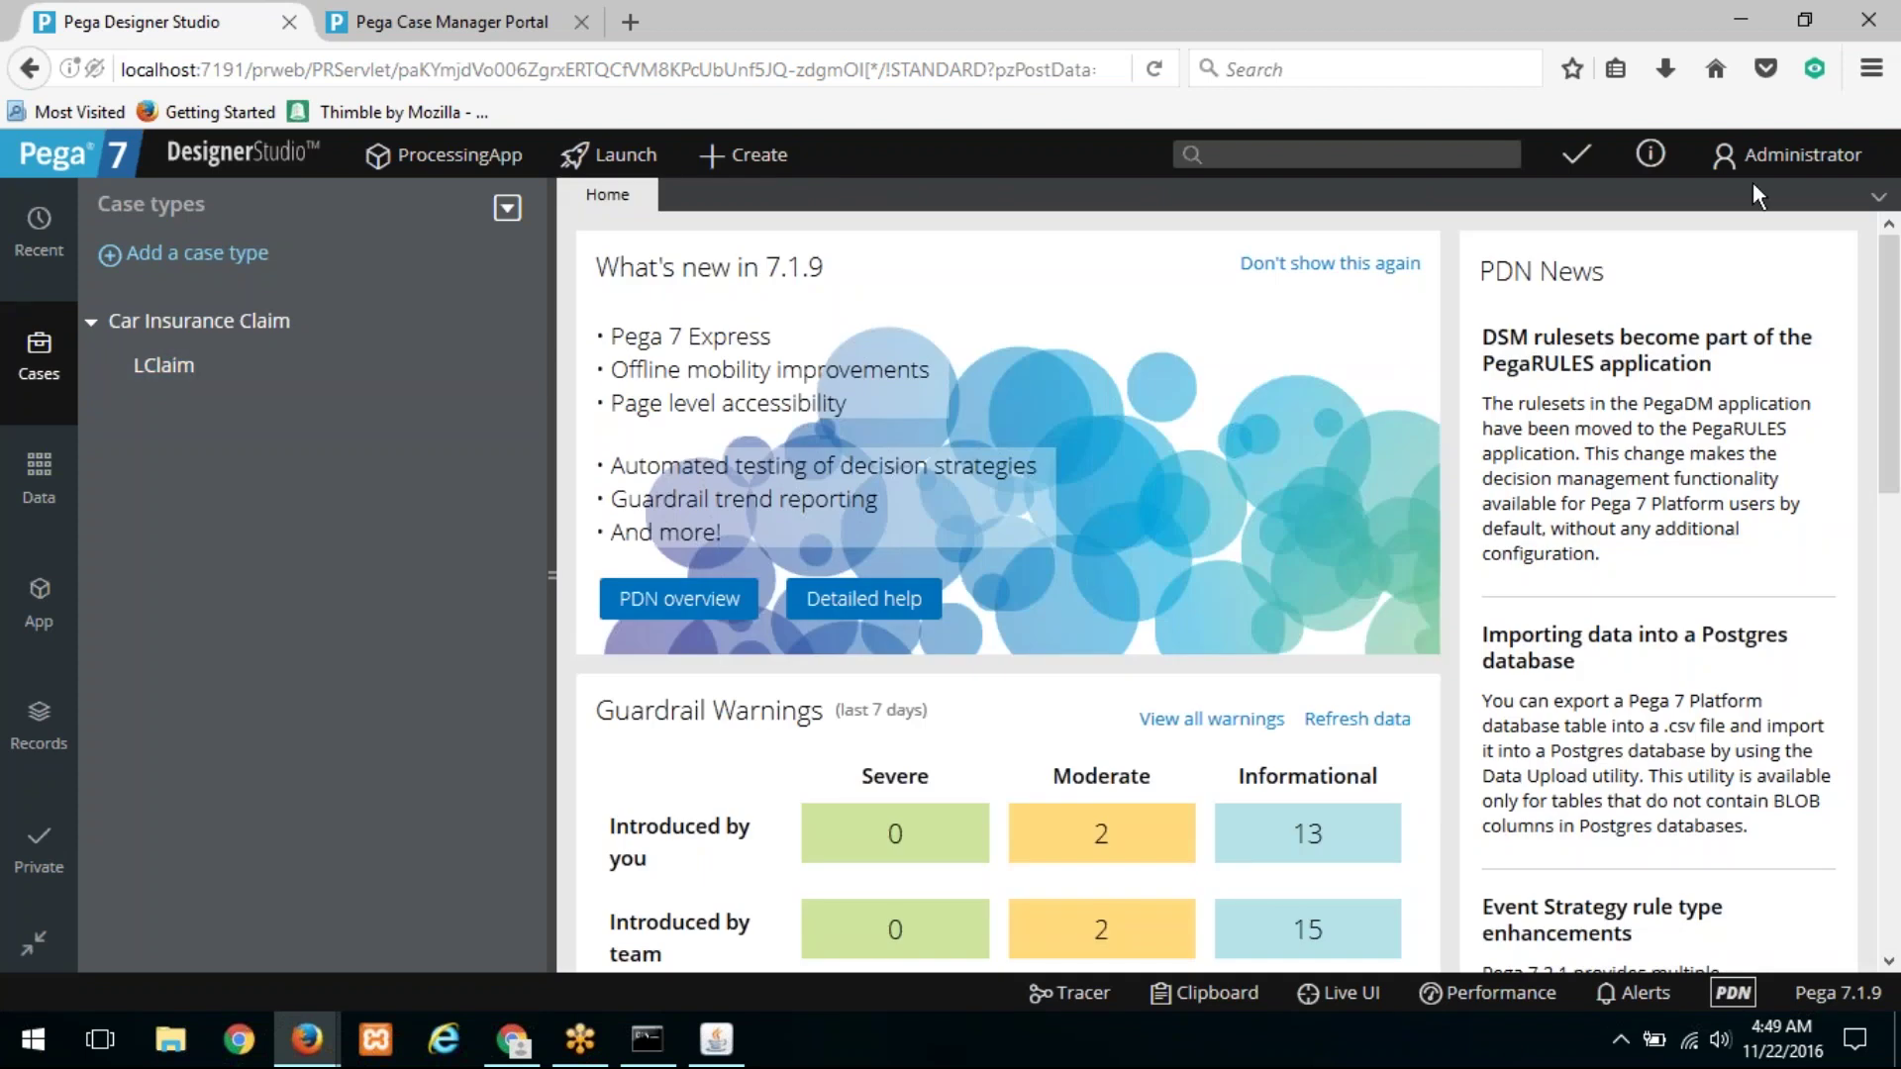
{"action": "left_click", "coordinate": [1772, 155]}
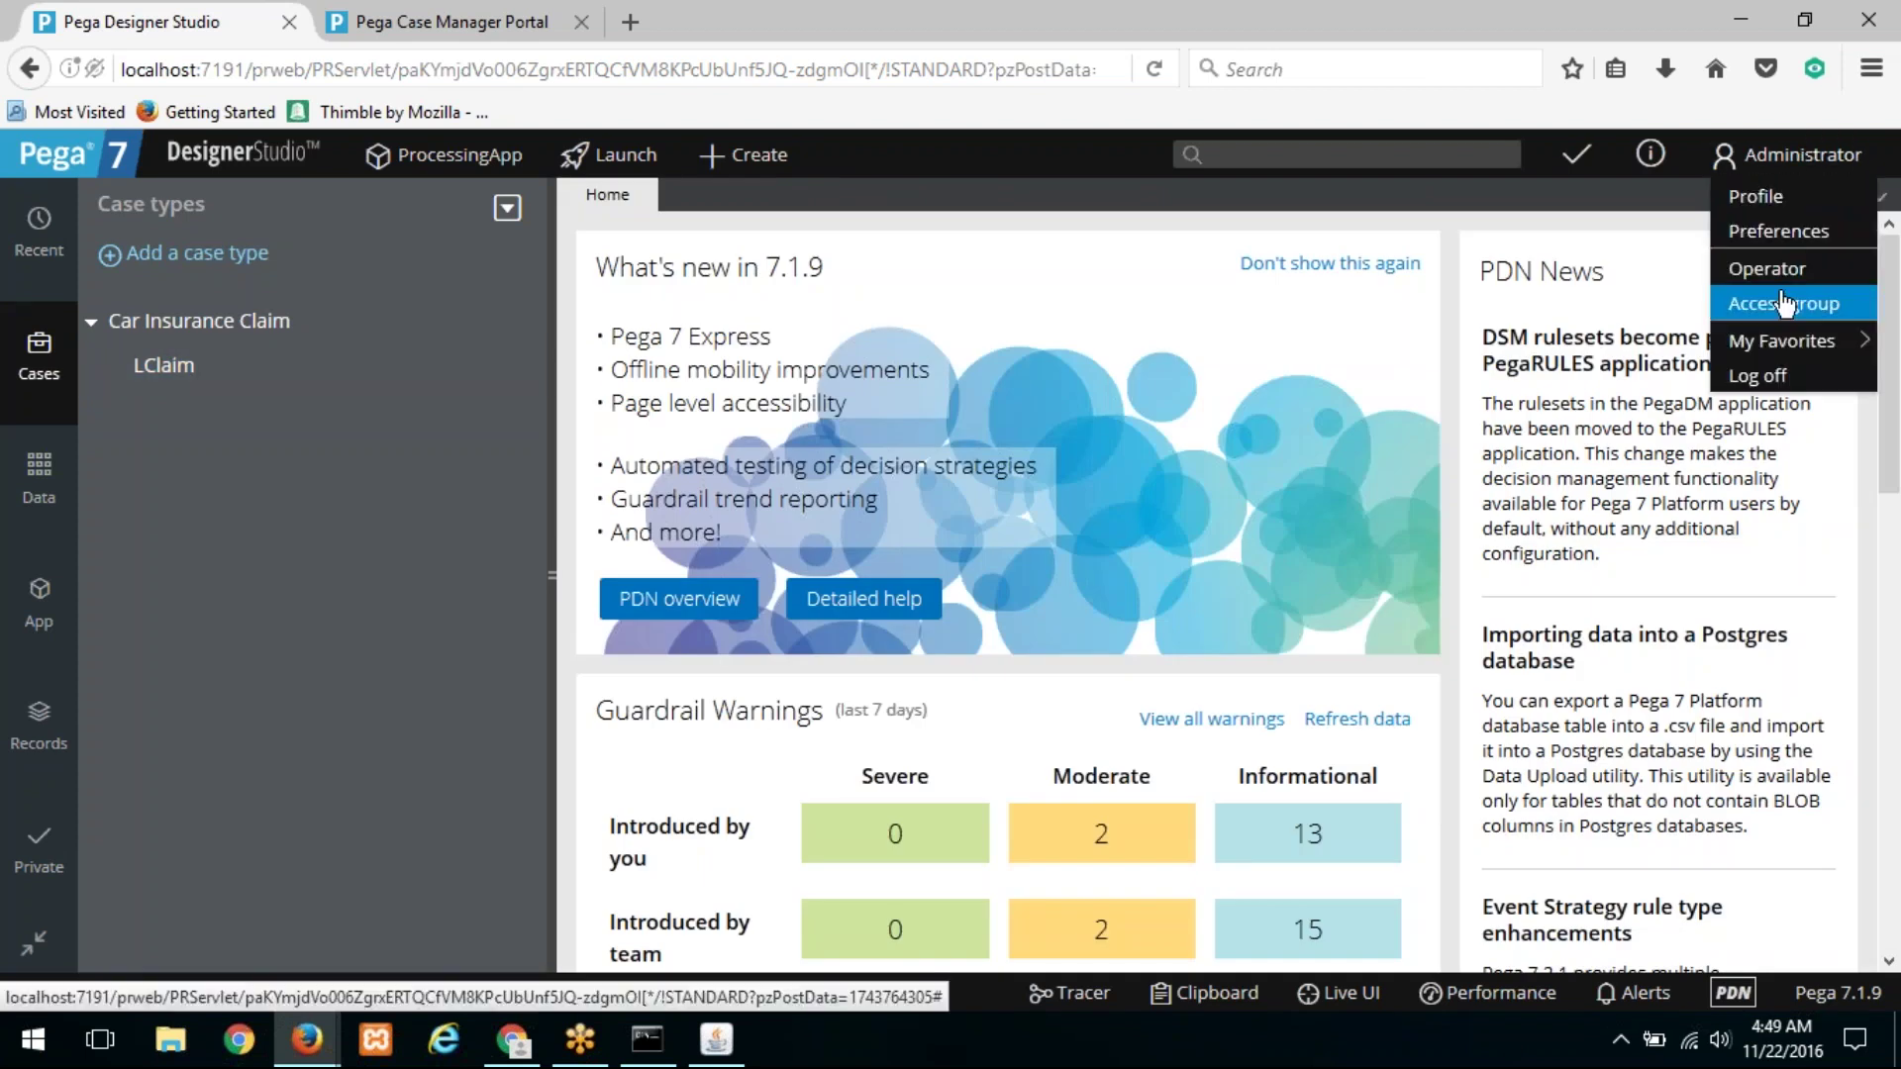
{"action": "left_click", "coordinate": [1753, 368]}
{"action": "type", "text": "ADMIN"}
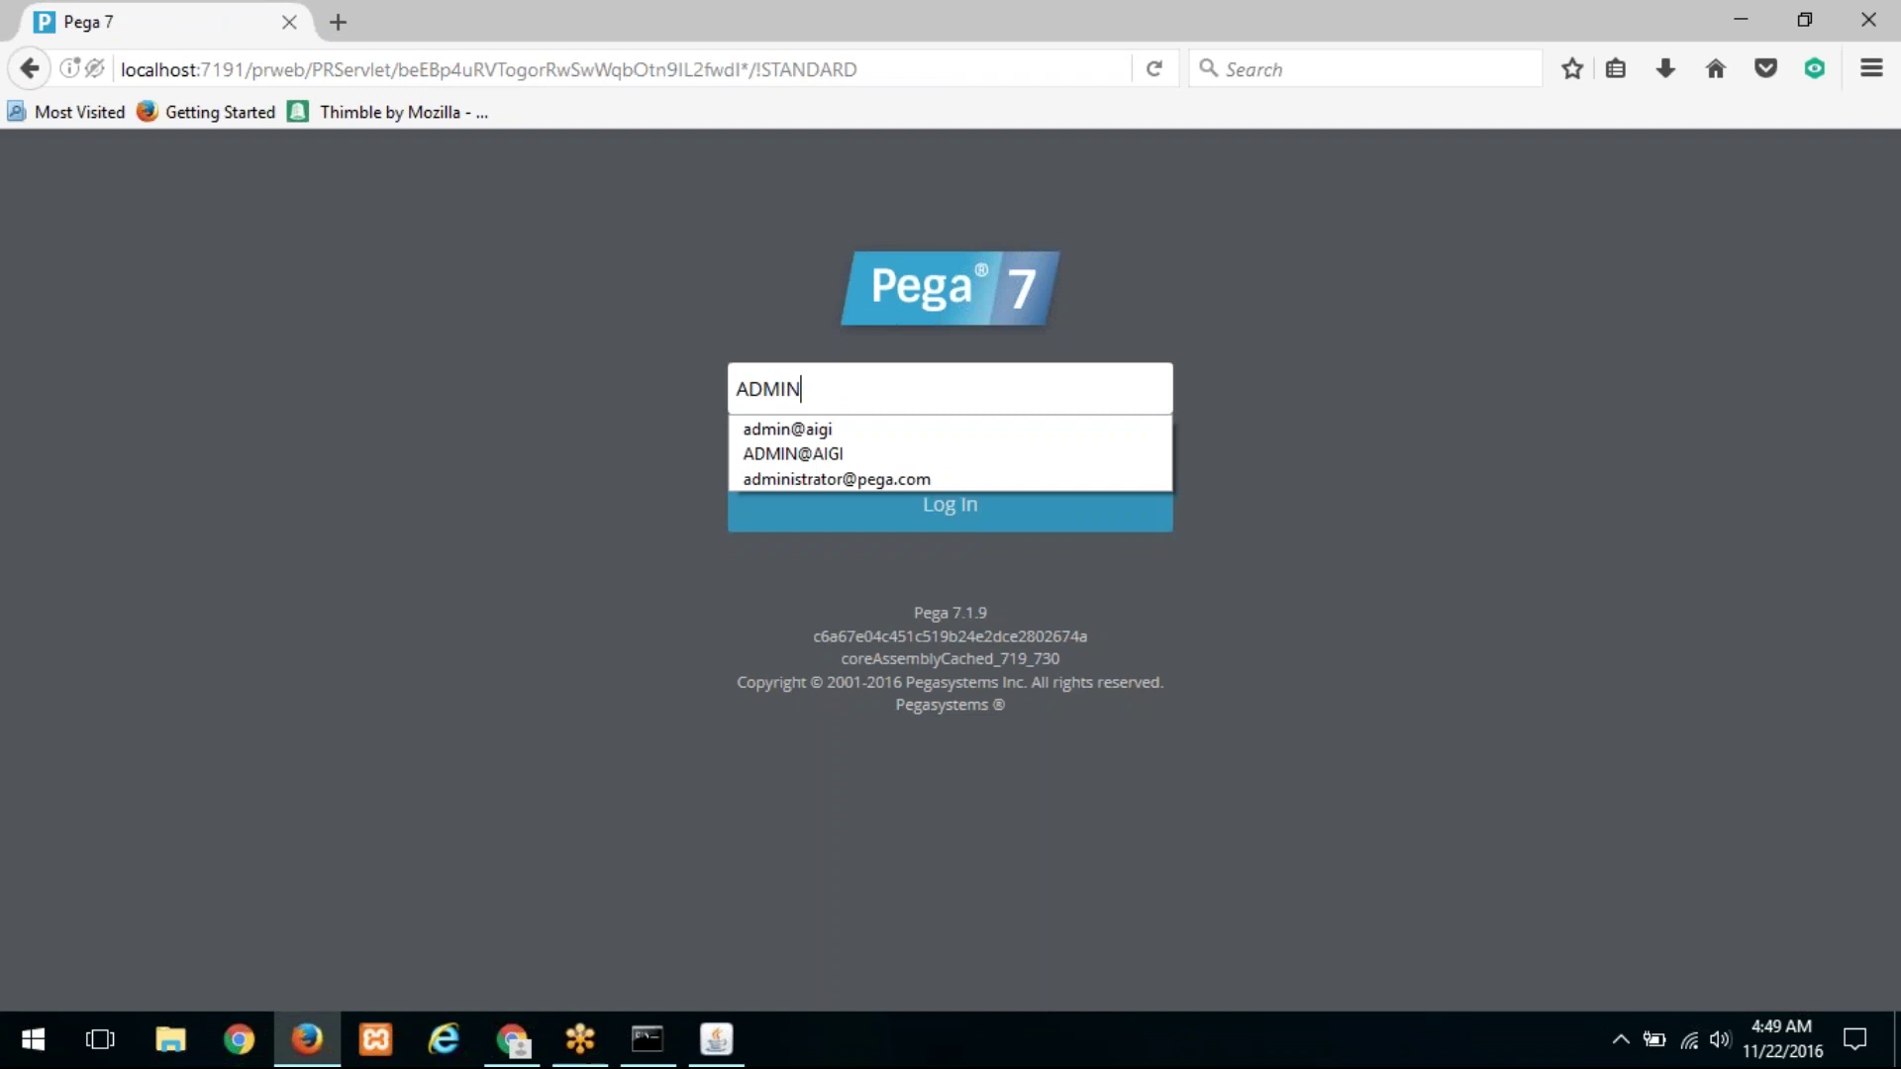
{"action": "key", "text": "Down"}
{"action": "key", "text": "Return"}
{"action": "key", "text": "Return"}
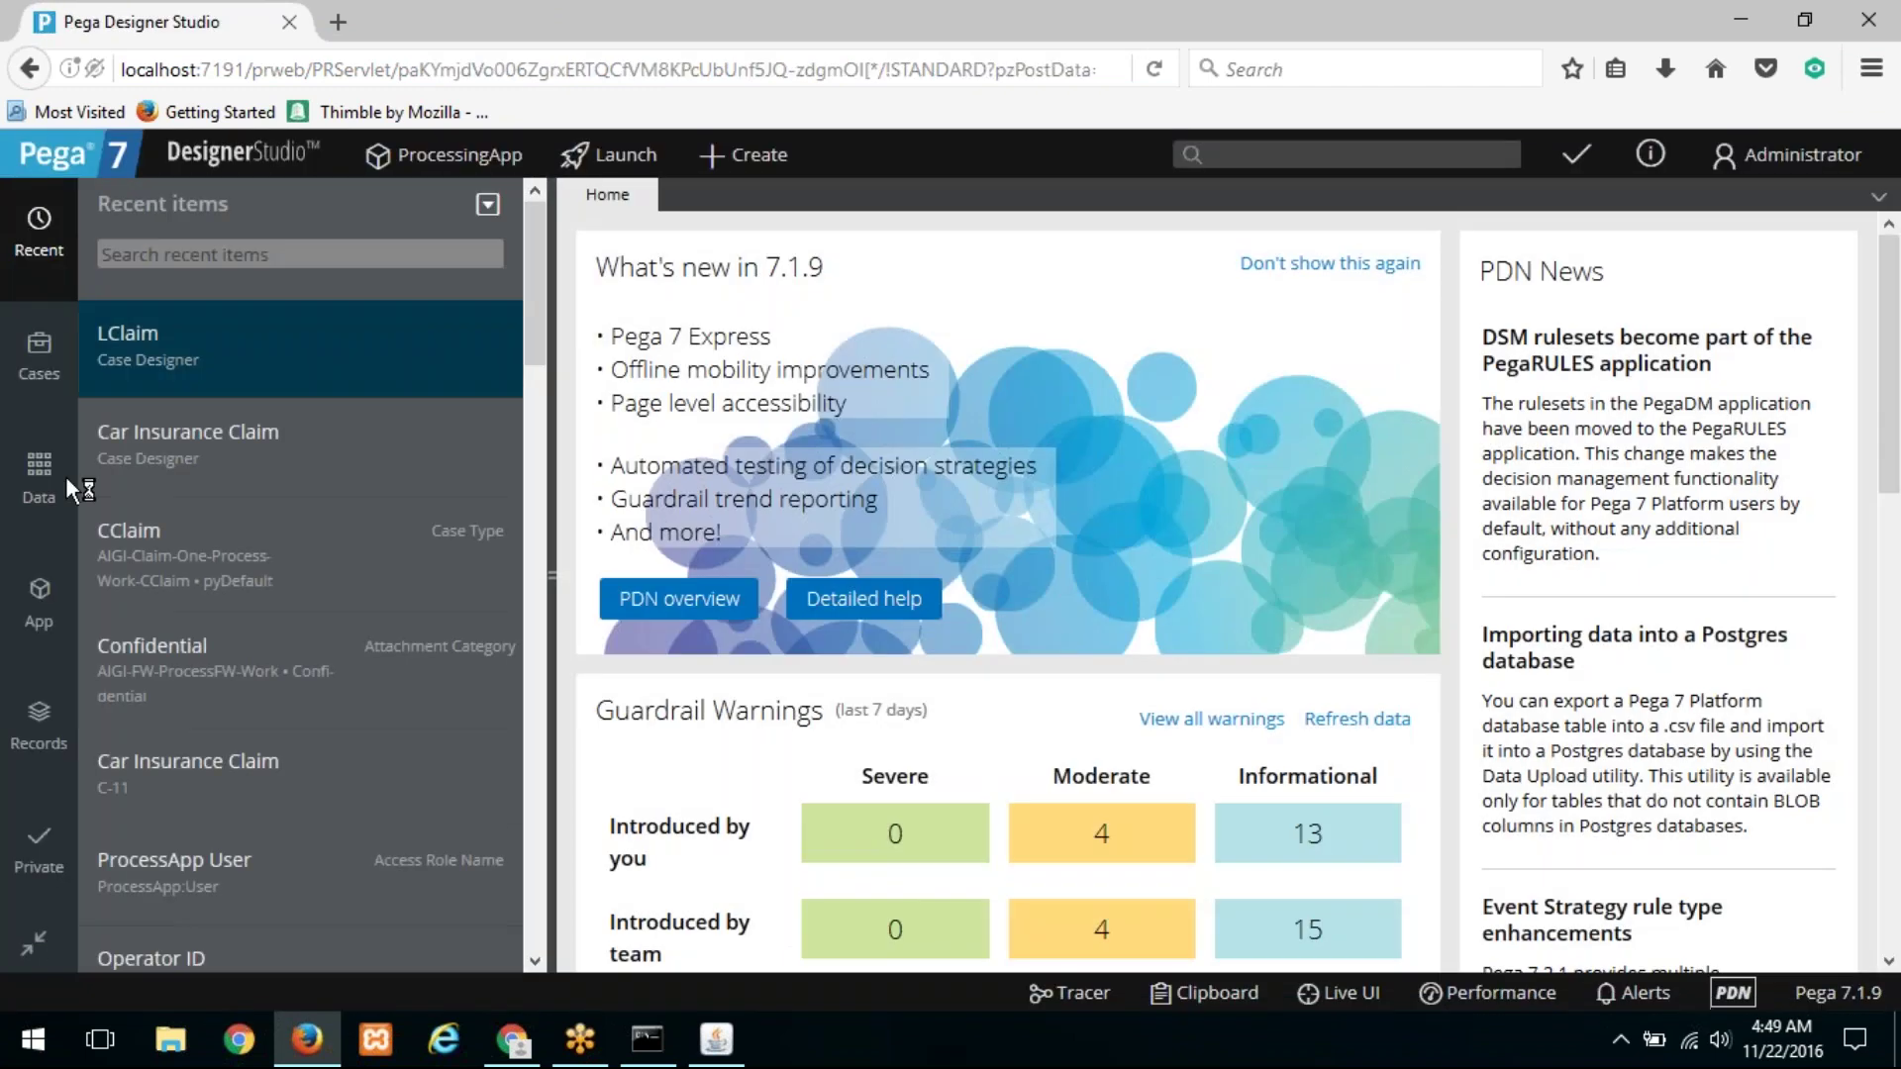
{"action": "left_click", "coordinate": [16, 362]}
Step: Open the Car Insurance Claim case type and expand its Data propagation into LClaim
{"action": "left_click", "coordinate": [149, 327]}
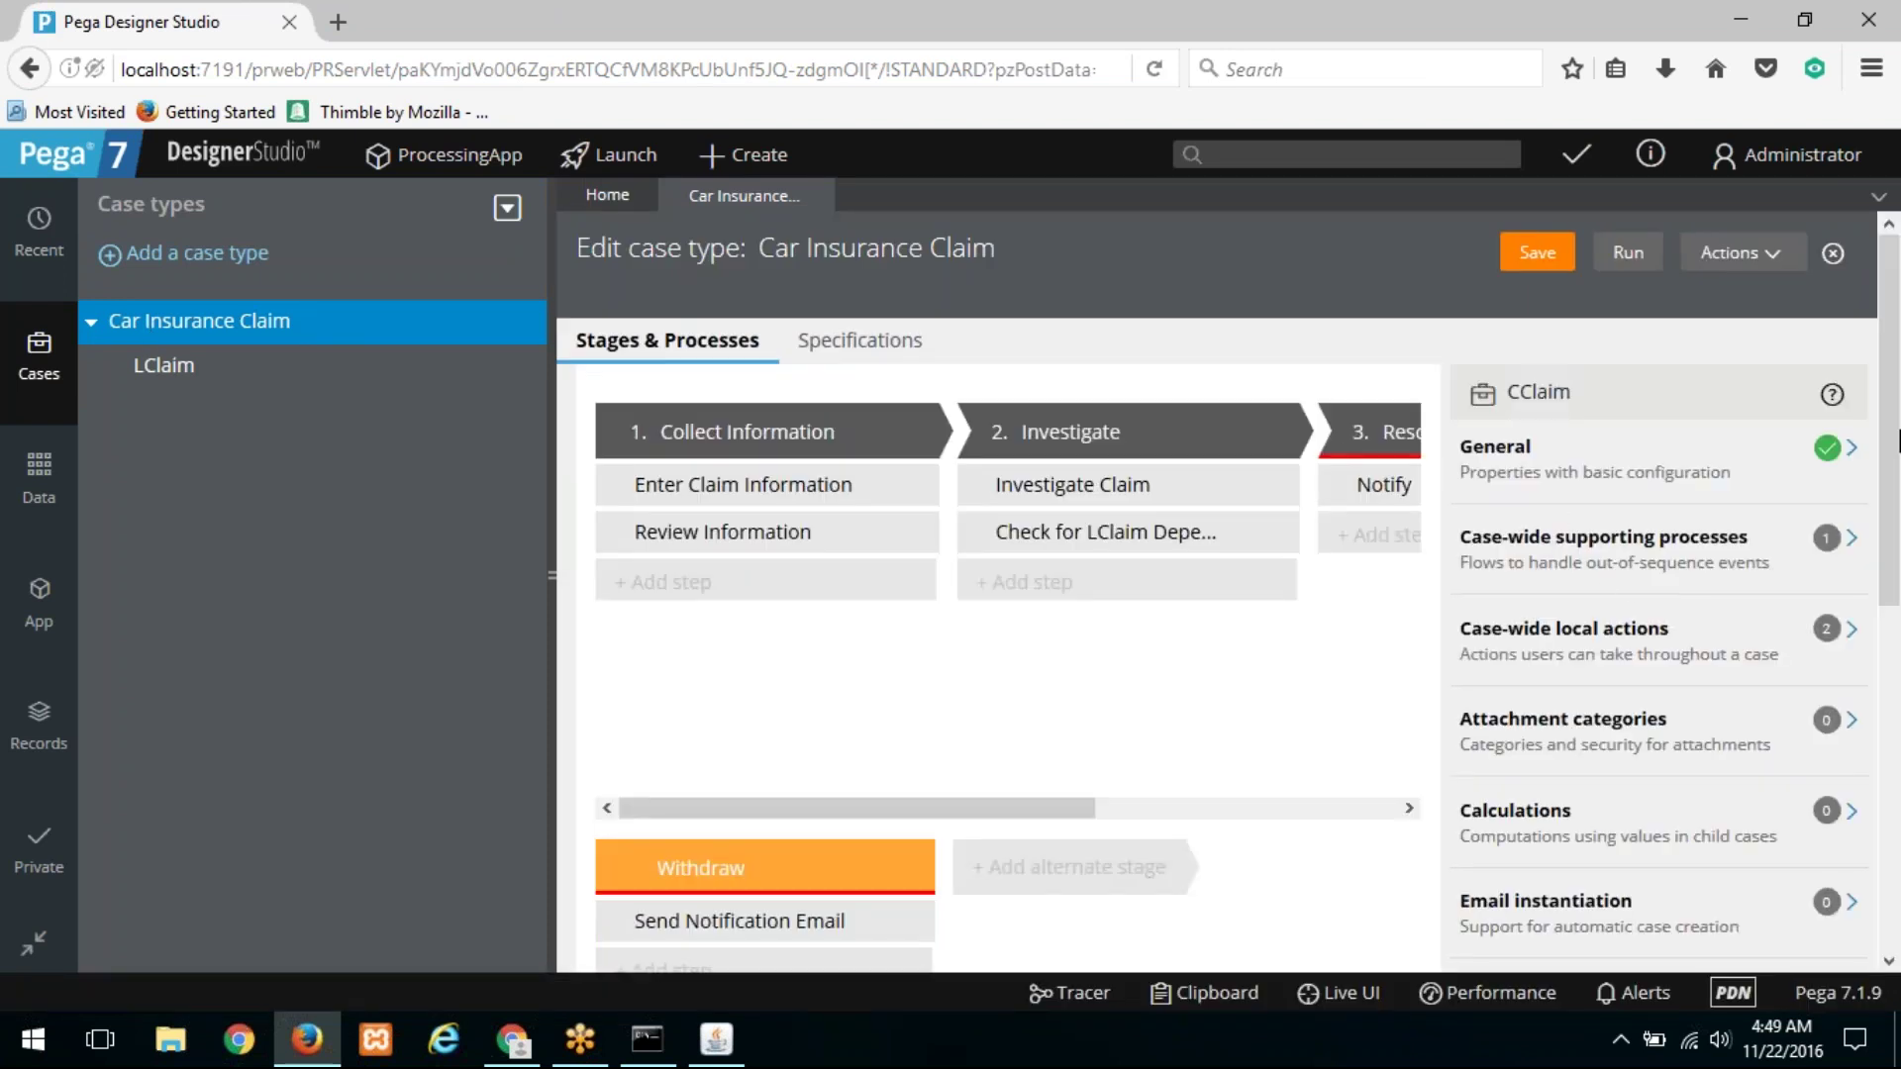
{"action": "left_click_drag", "start_coordinate": [1887, 361], "coordinate": [1854, 560]}
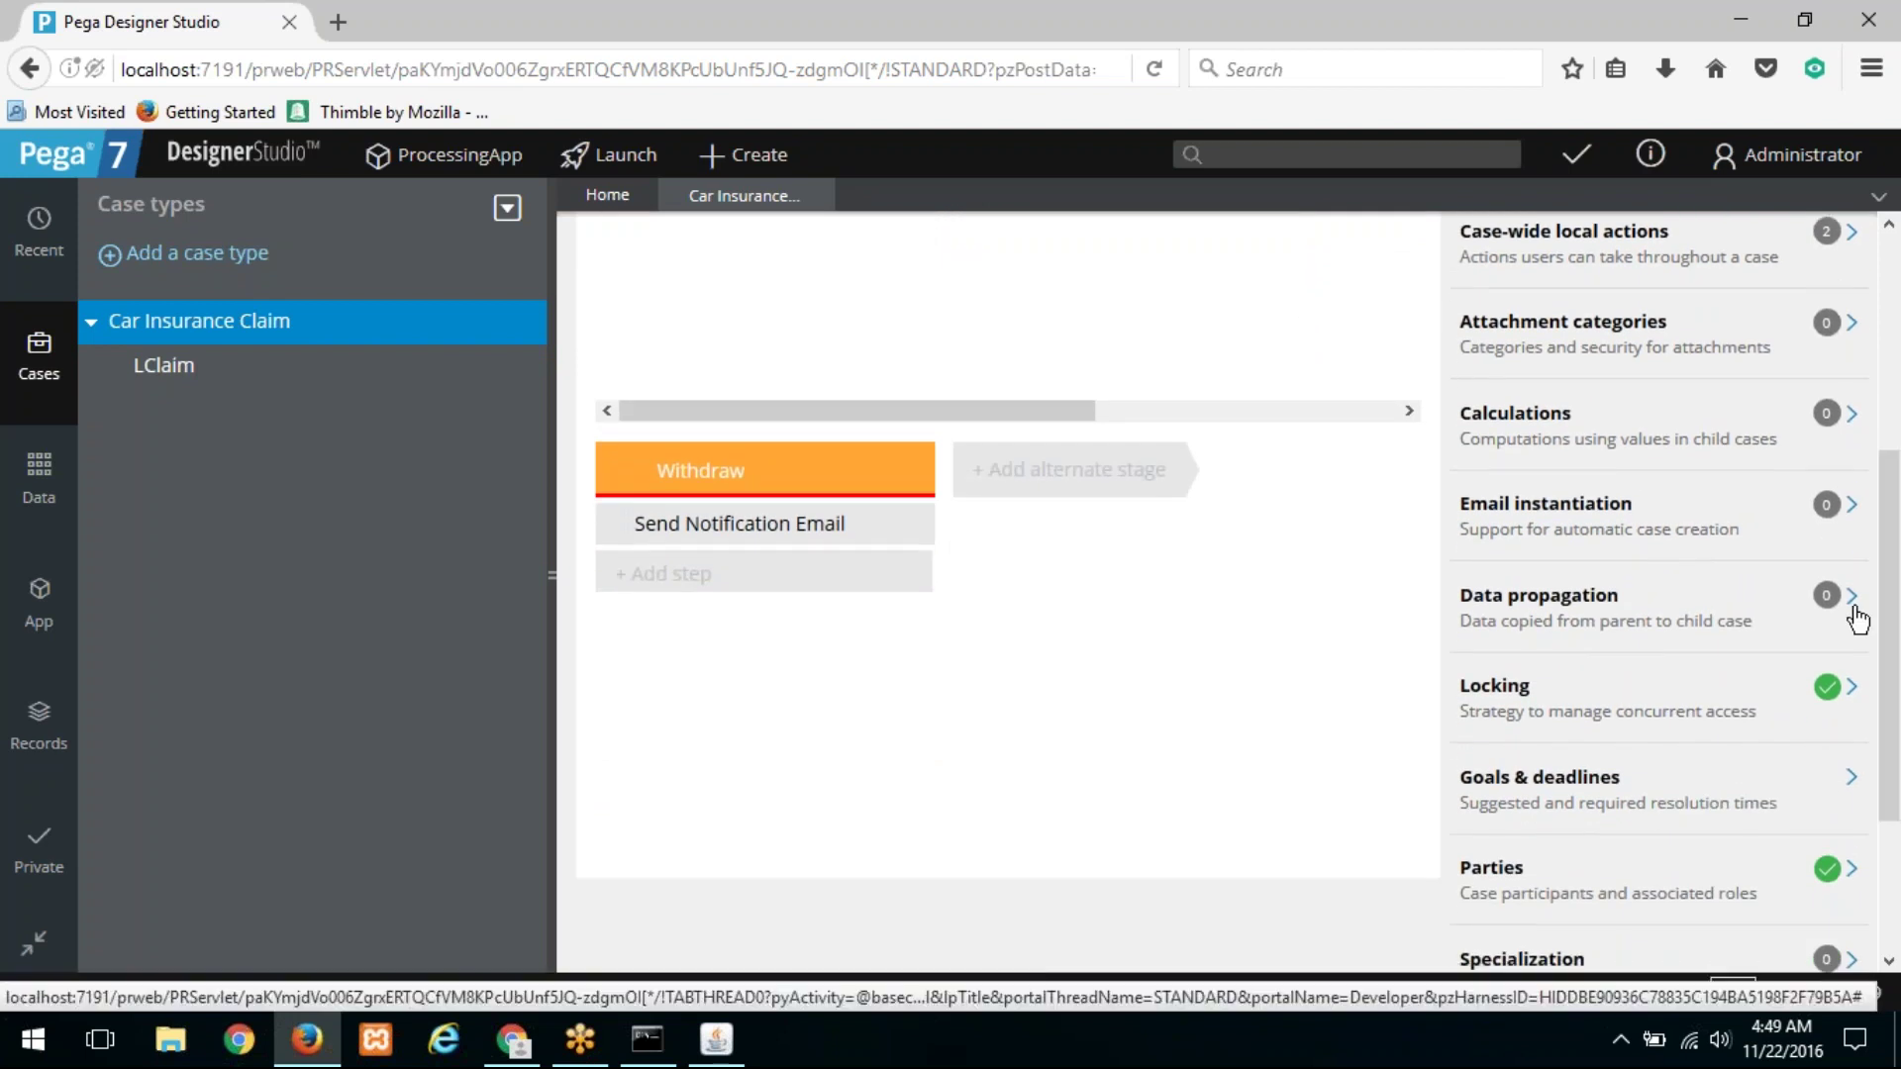
{"action": "left_click", "coordinate": [1851, 604]}
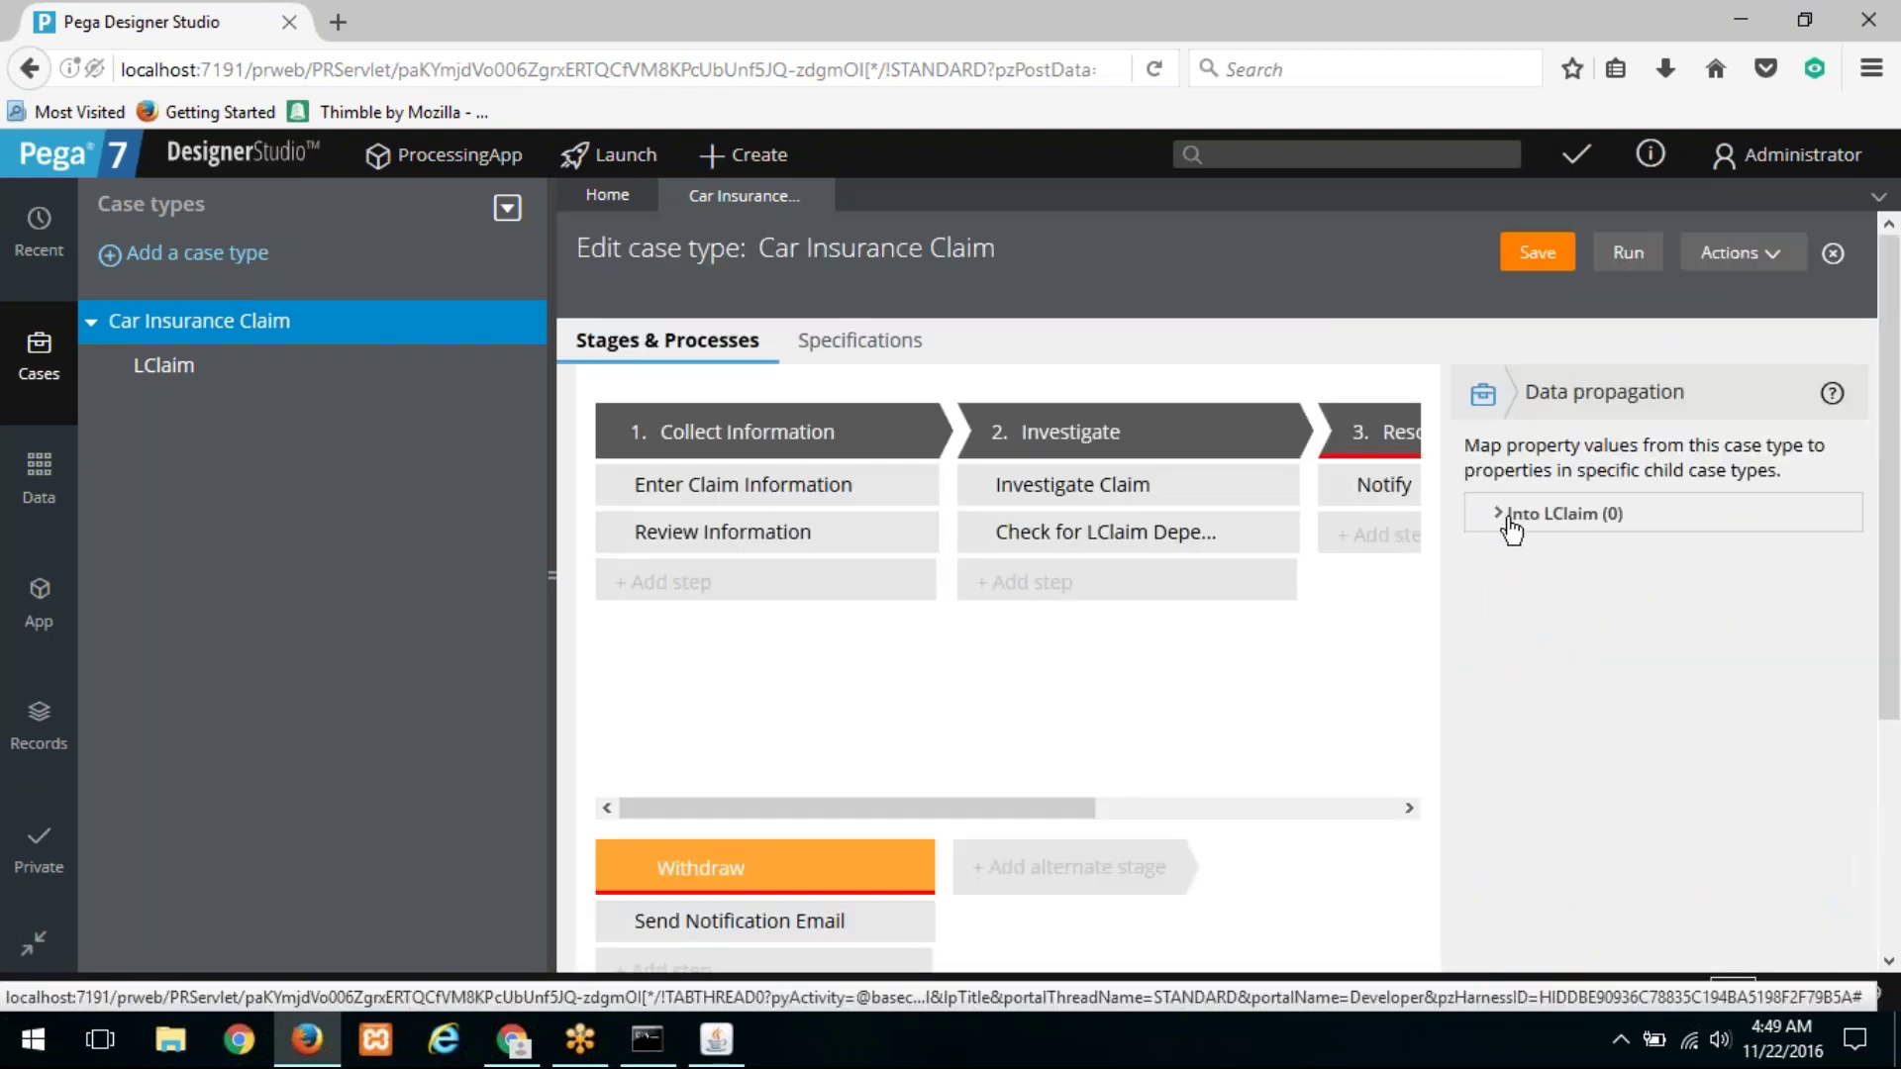
{"action": "left_click", "coordinate": [1515, 515]}
{"action": "left_click", "coordinate": [1485, 397]}
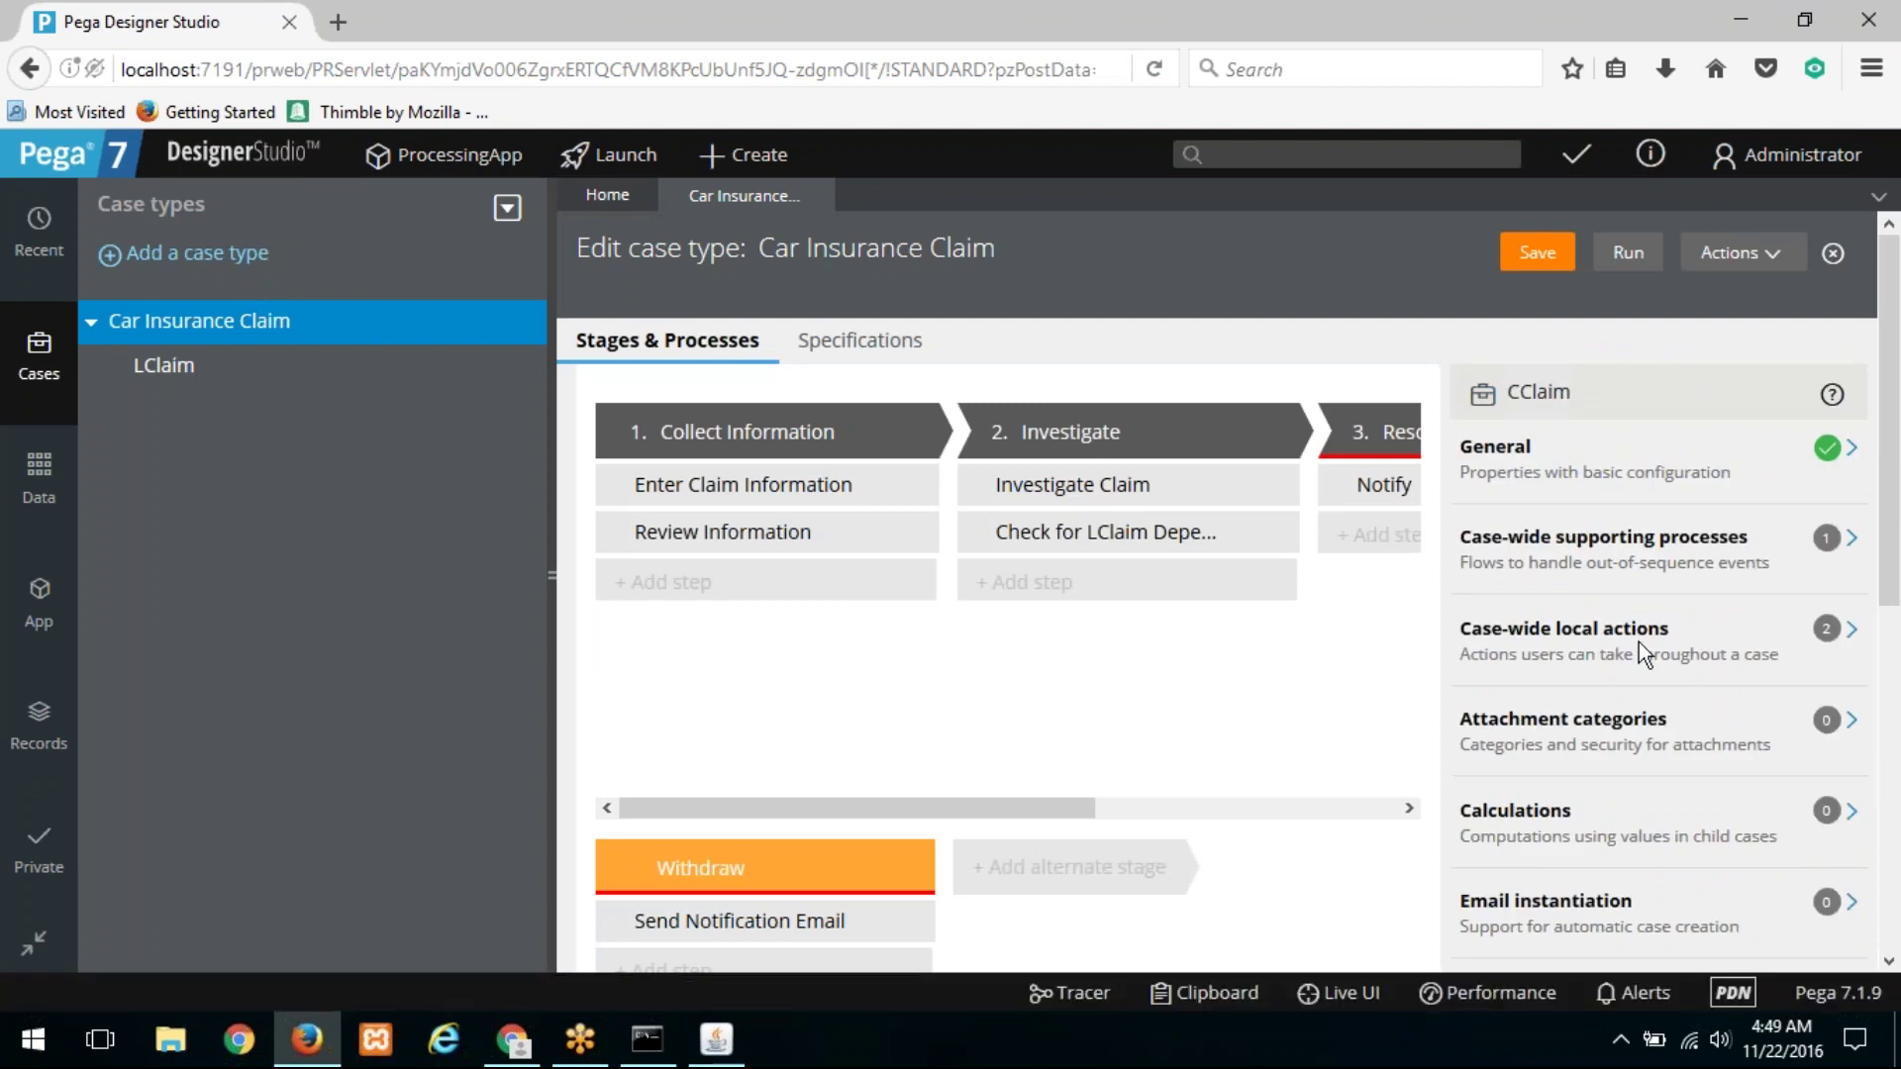
Step: Browse the settings list, then reopen Data propagation and expand the mappings into LClaim
{"action": "scroll", "coordinate": [1644, 643], "scroll_direction": "down", "scroll_amount": 3}
{"action": "scroll", "coordinate": [1676, 645], "scroll_direction": "down", "scroll_amount": 3}
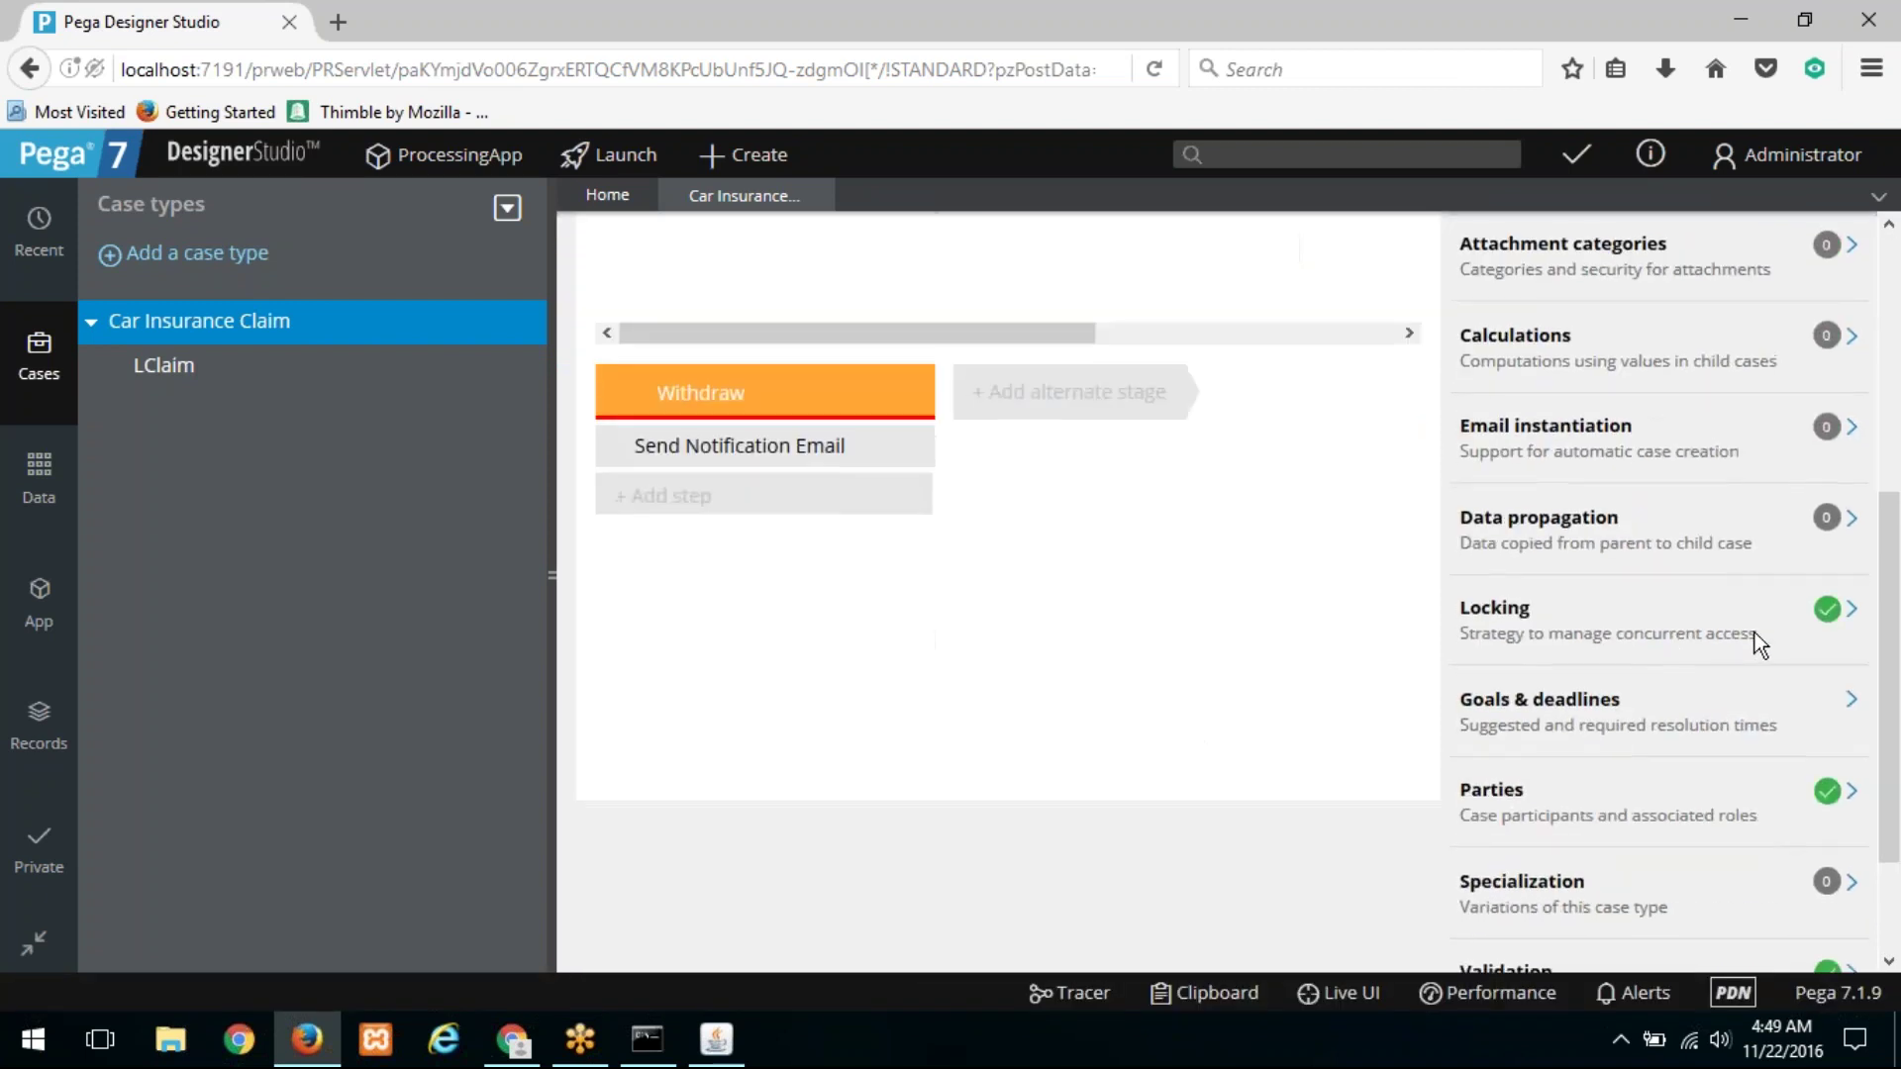
{"action": "scroll", "coordinate": [1739, 715], "scroll_direction": "down", "scroll_amount": 2}
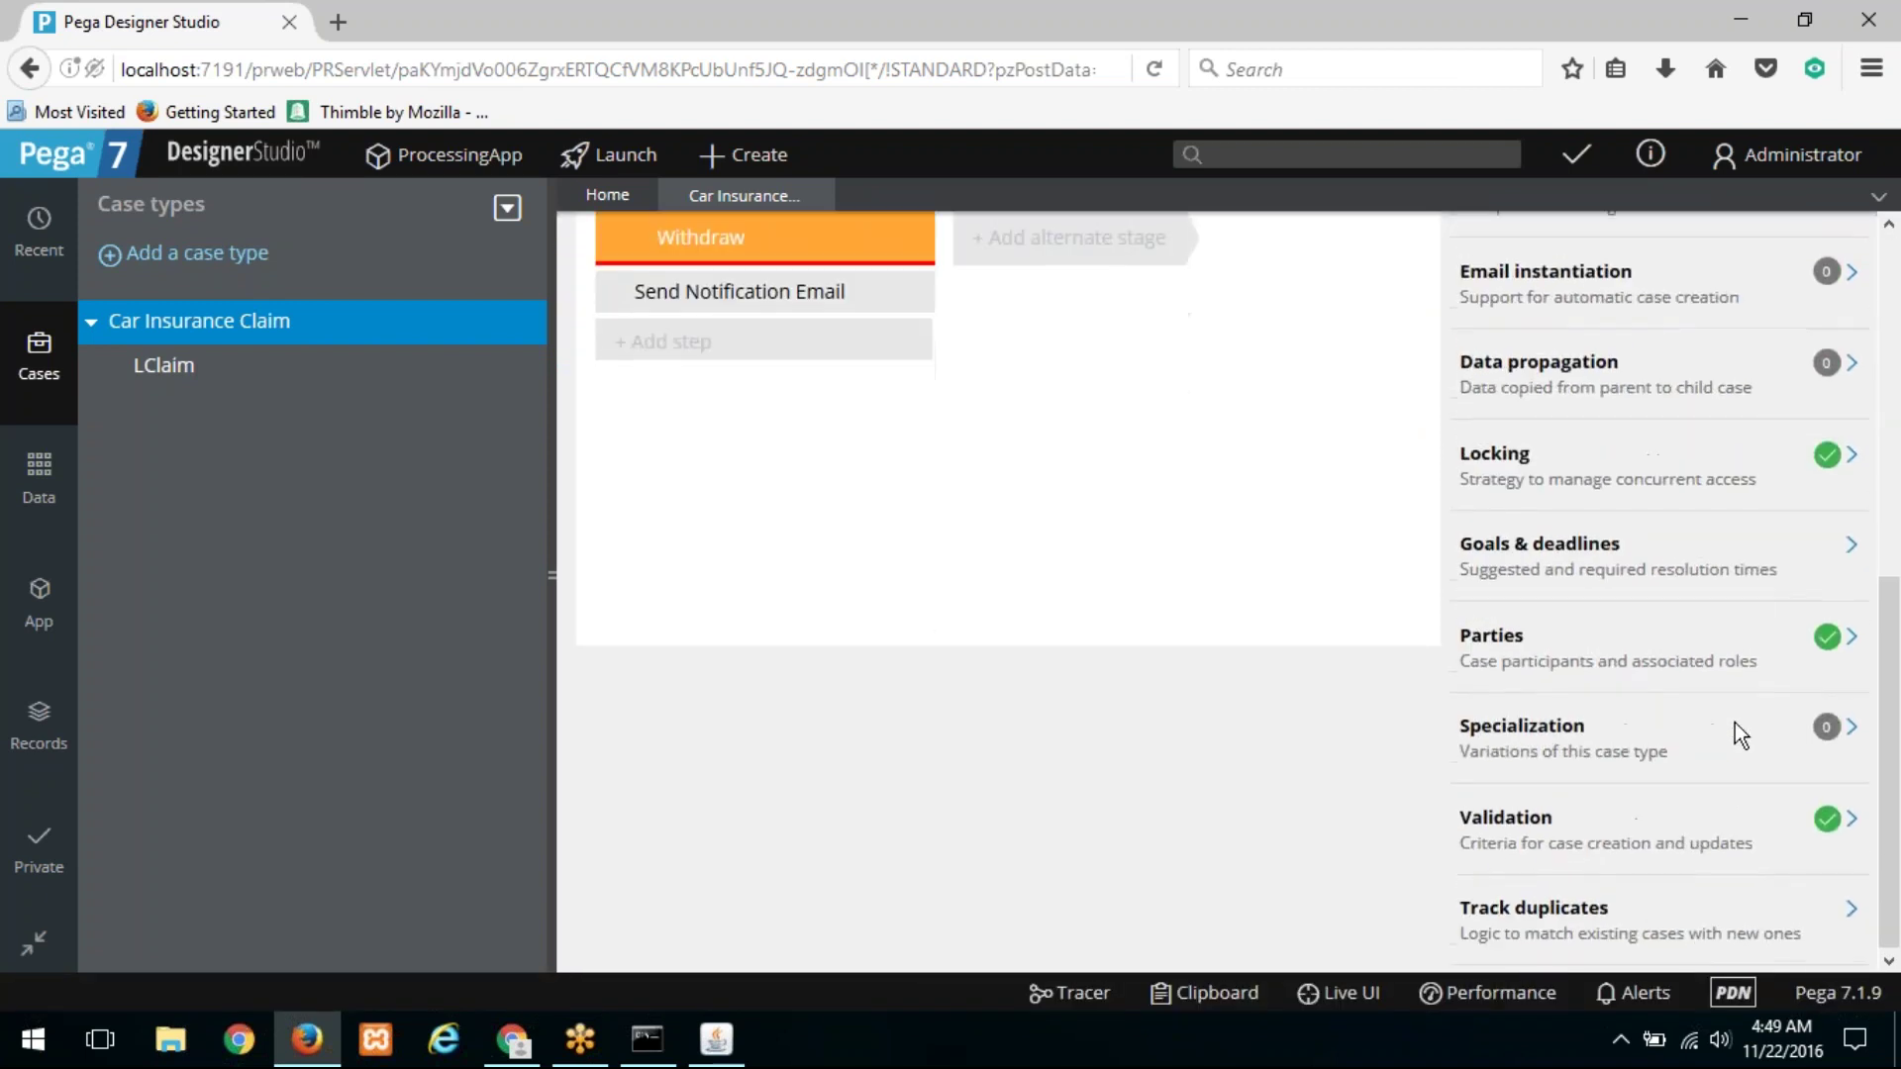
{"action": "scroll", "coordinate": [1735, 723], "scroll_direction": "up", "scroll_amount": 3}
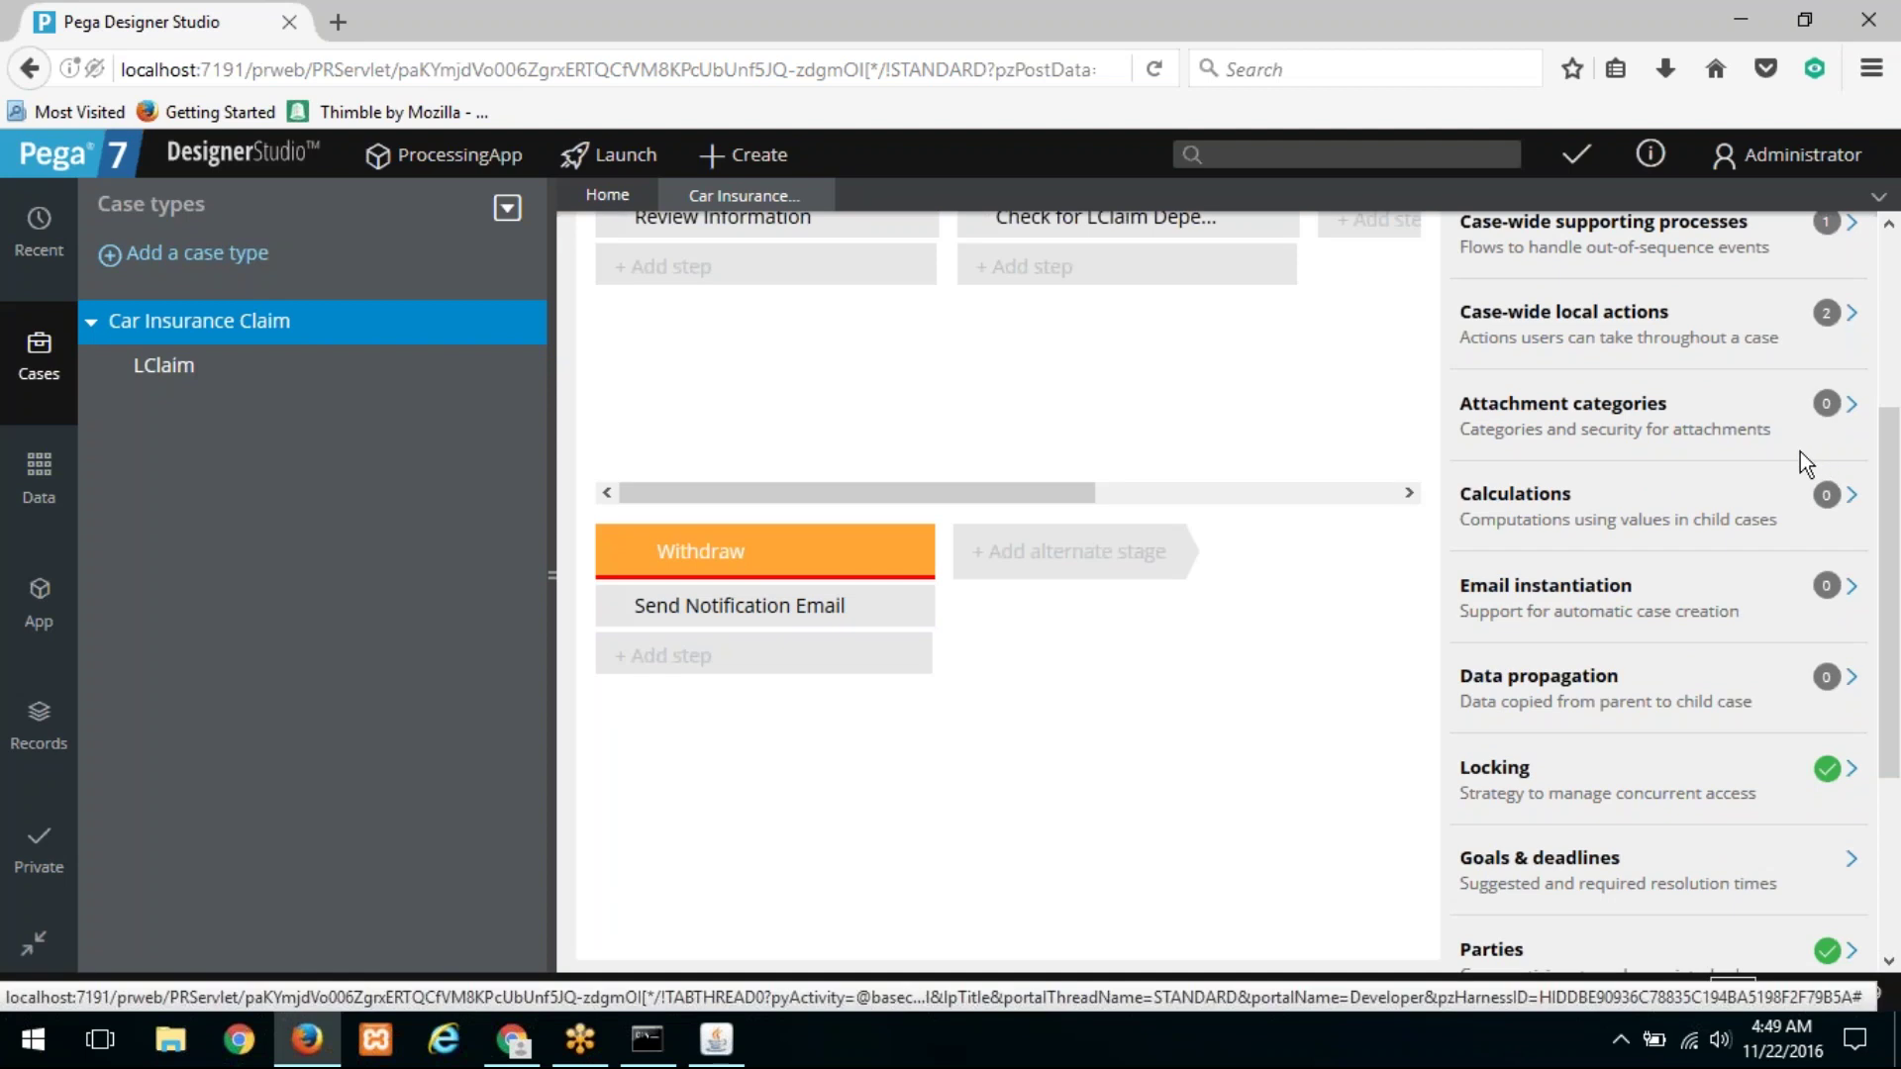
{"action": "scroll", "coordinate": [1800, 452], "scroll_direction": "up", "scroll_amount": 2}
{"action": "scroll", "coordinate": [1796, 485], "scroll_direction": "down", "scroll_amount": 4}
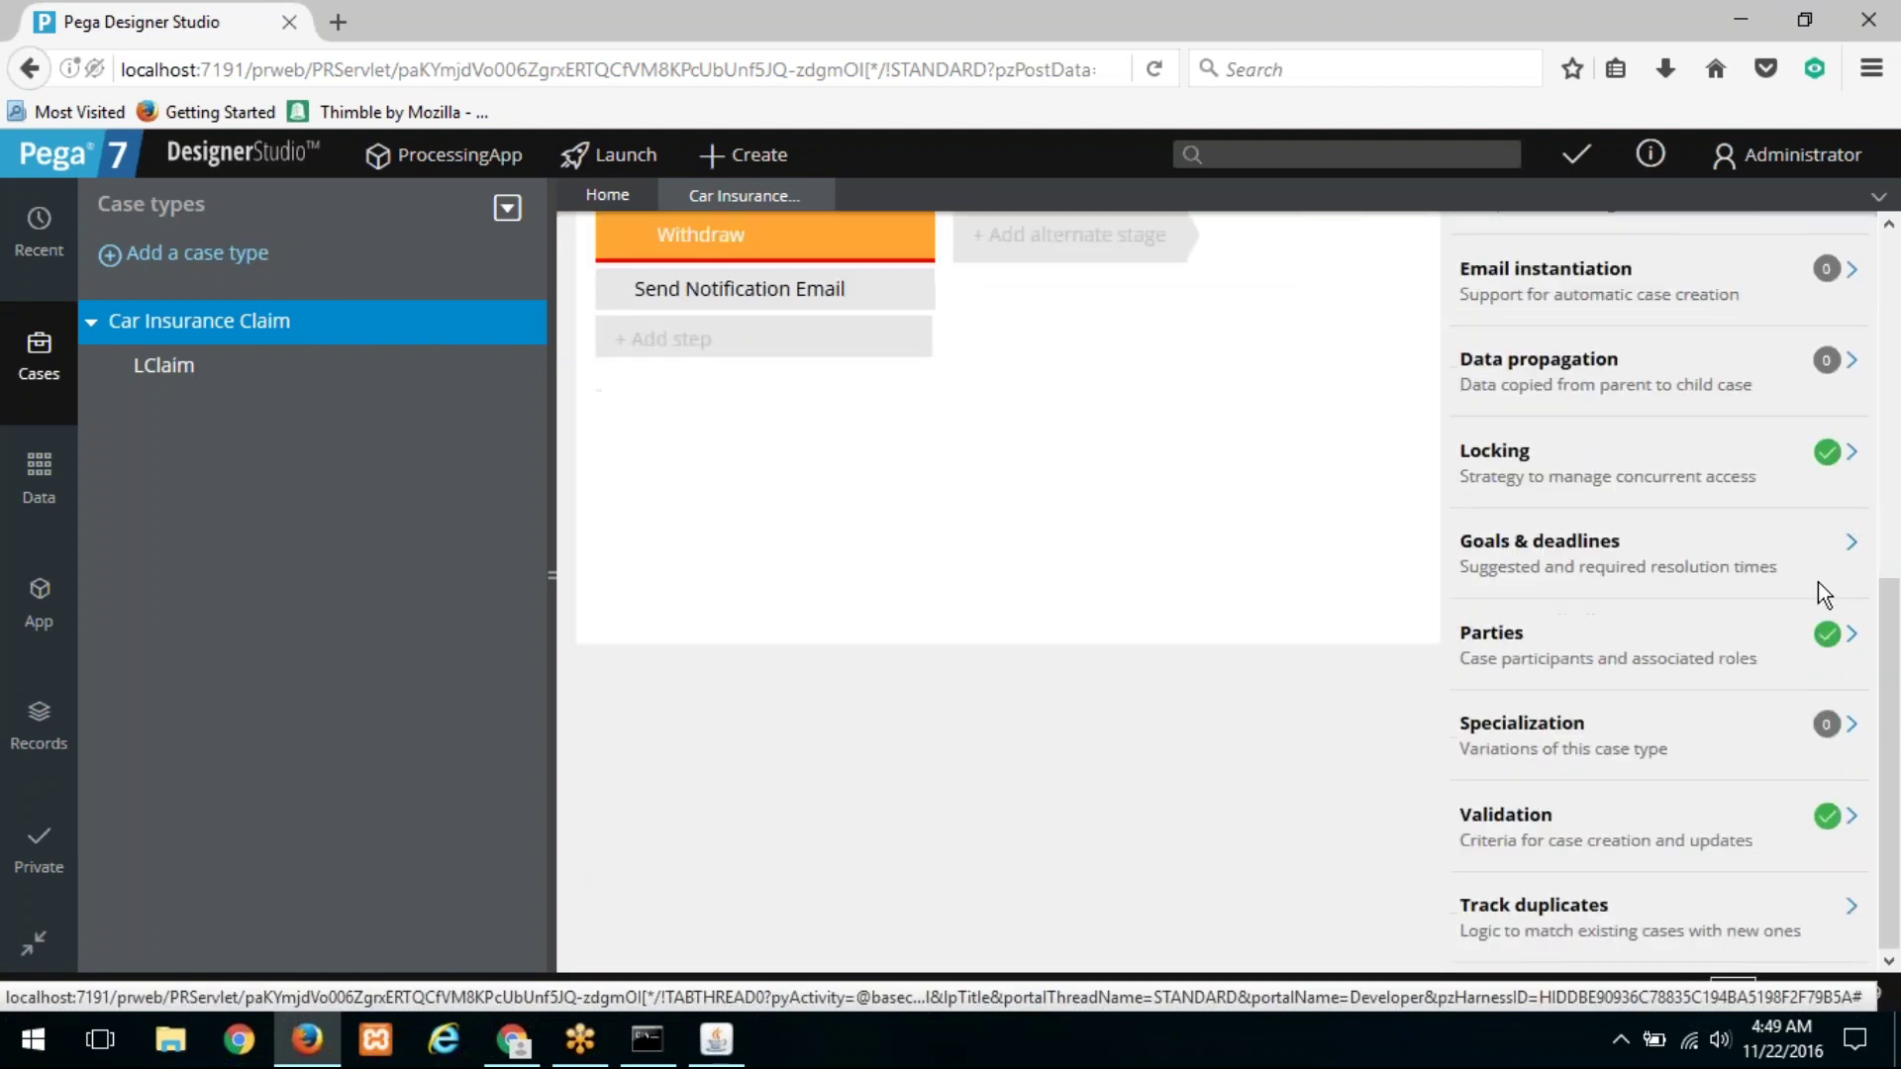
{"action": "scroll", "coordinate": [1752, 490], "scroll_direction": "up", "scroll_amount": 2}
{"action": "left_click", "coordinate": [1852, 522]}
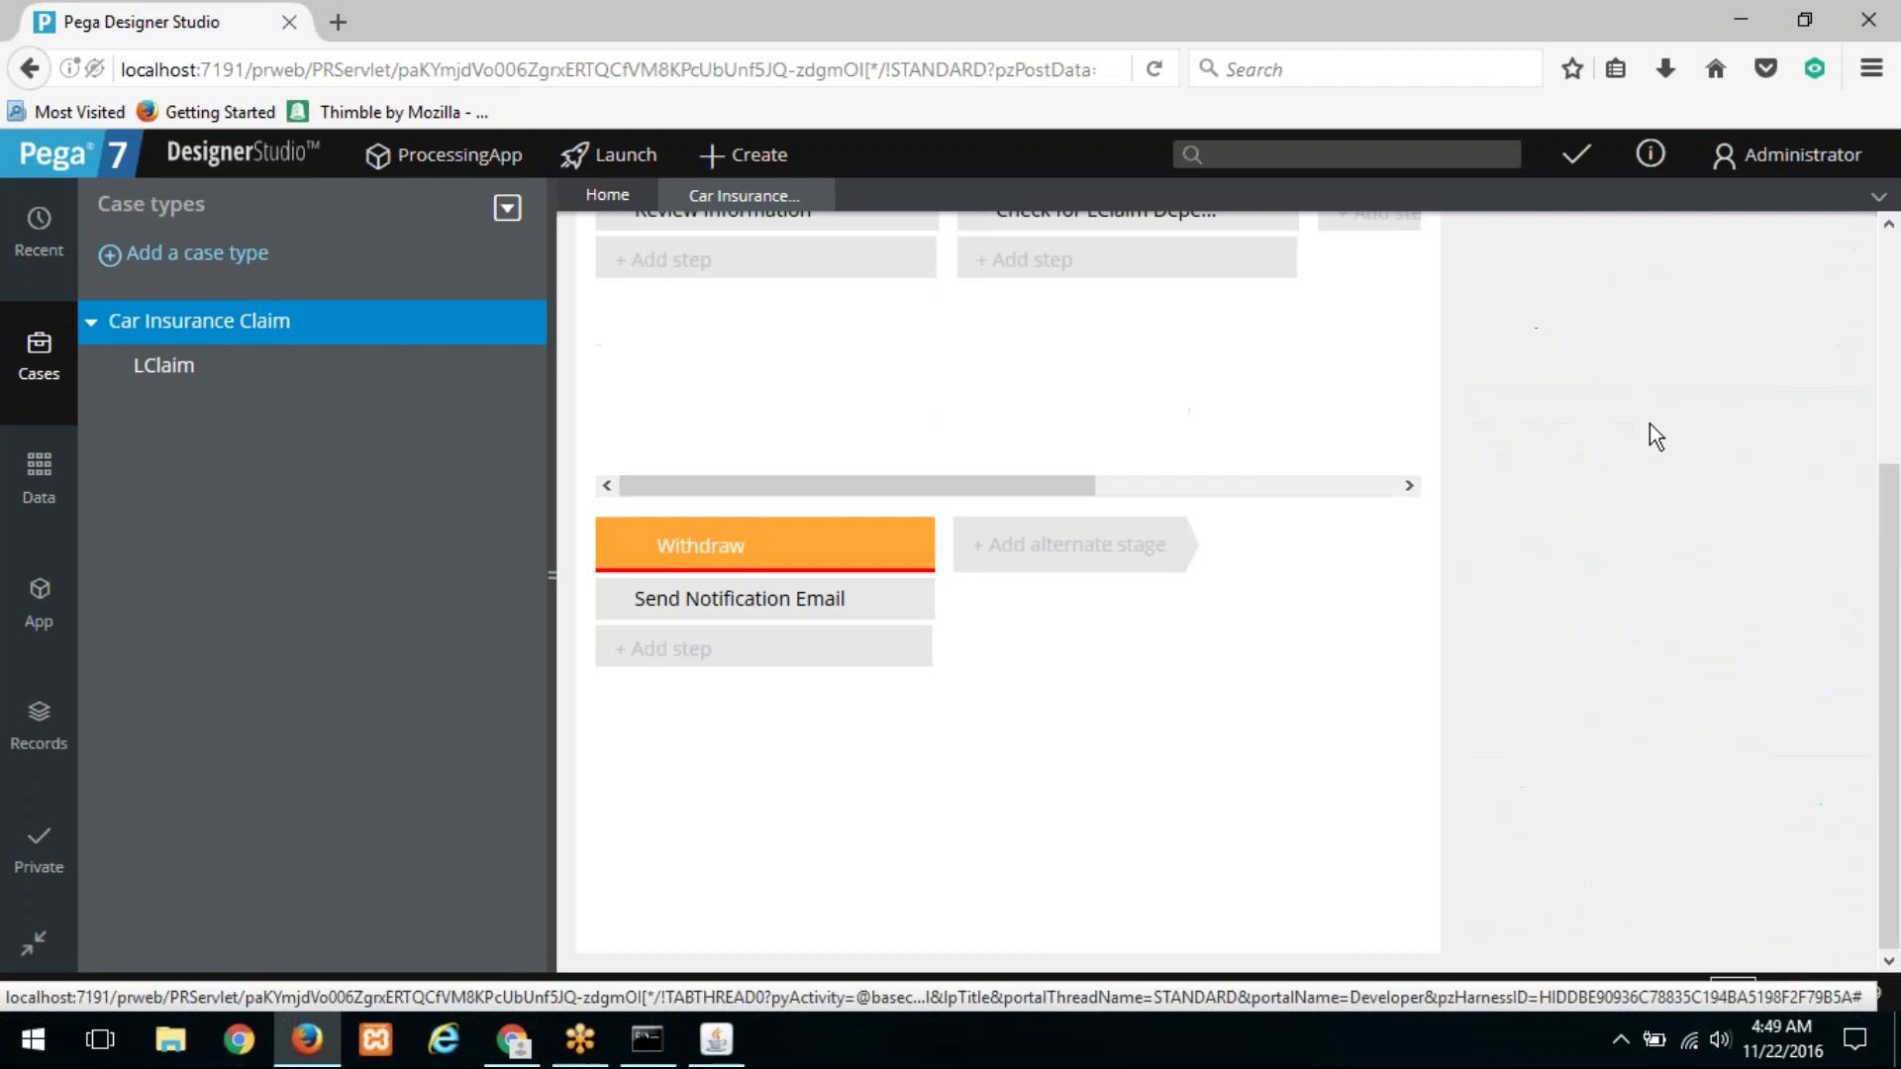
{"action": "left_click", "coordinate": [1548, 516]}
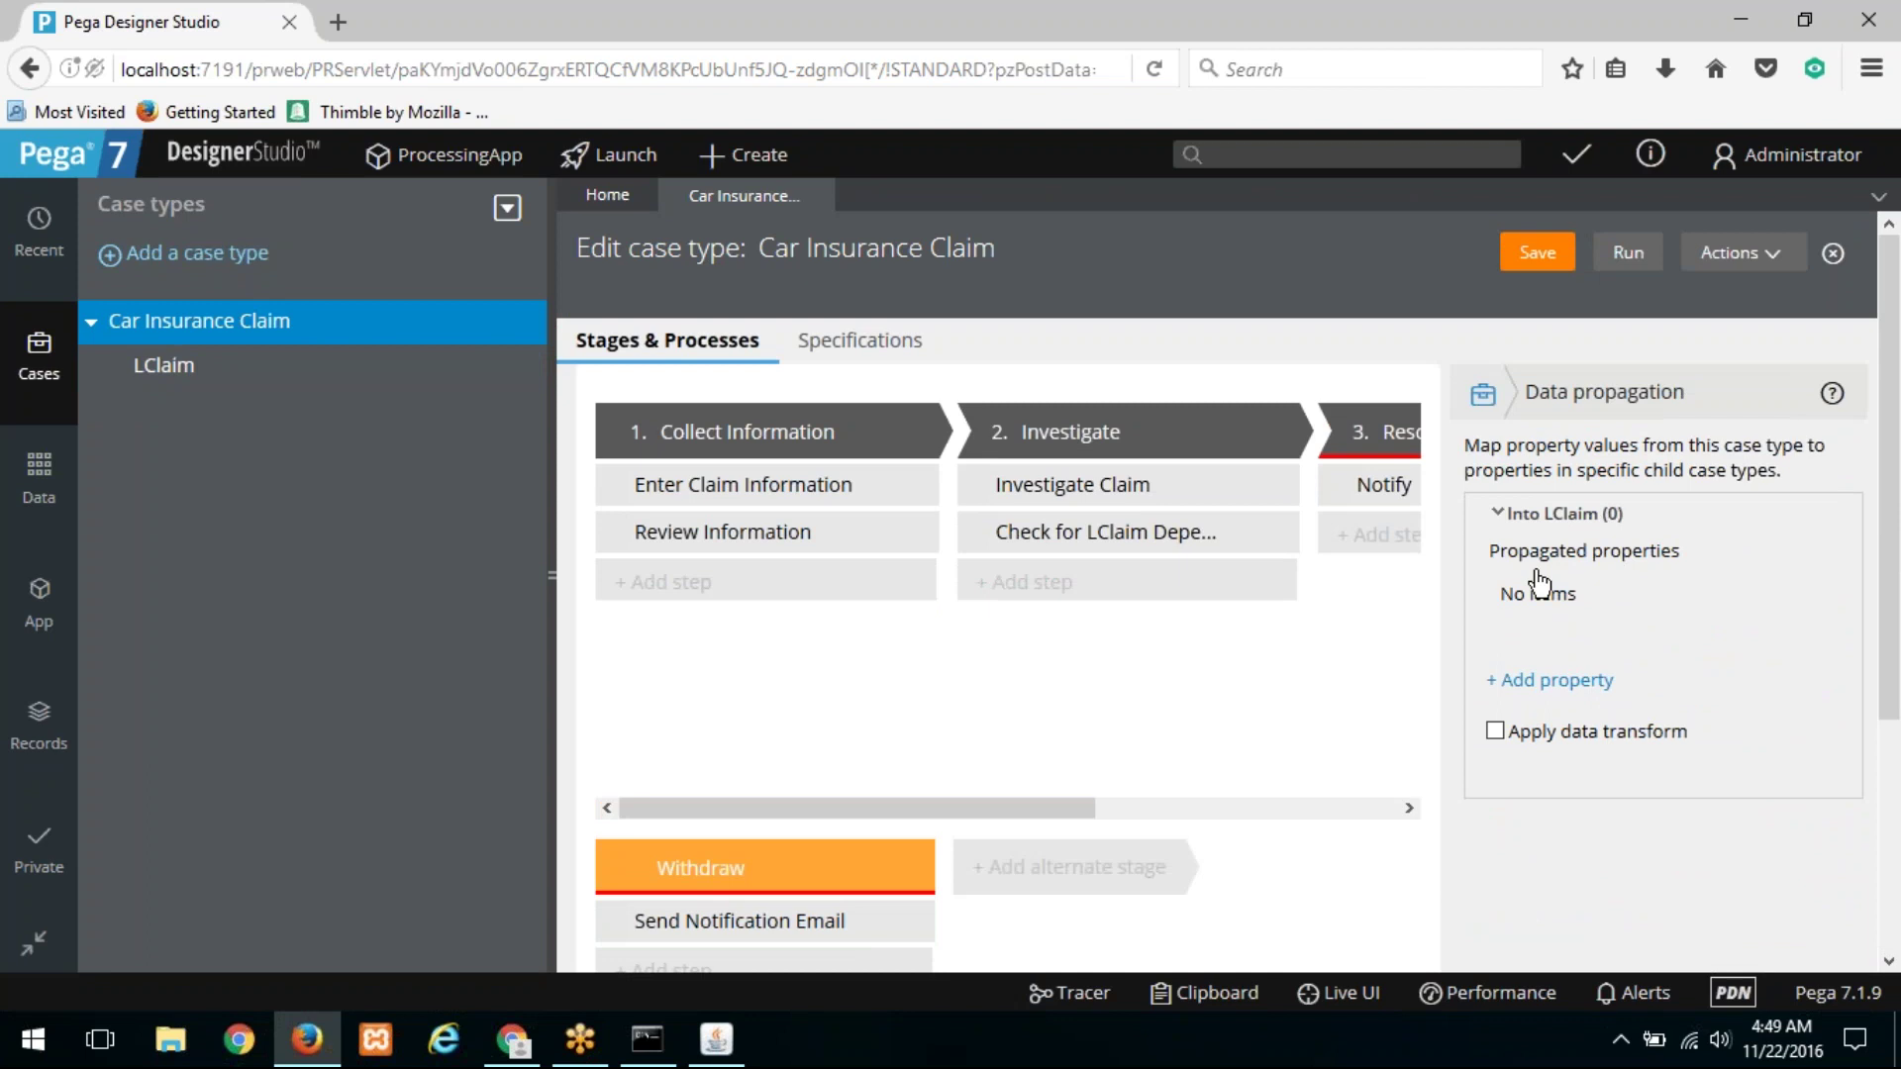
Step: Add a propagated property with Customer as the source, replacing the mistaken AccidentInfo
{"action": "left_click", "coordinate": [1534, 684]}
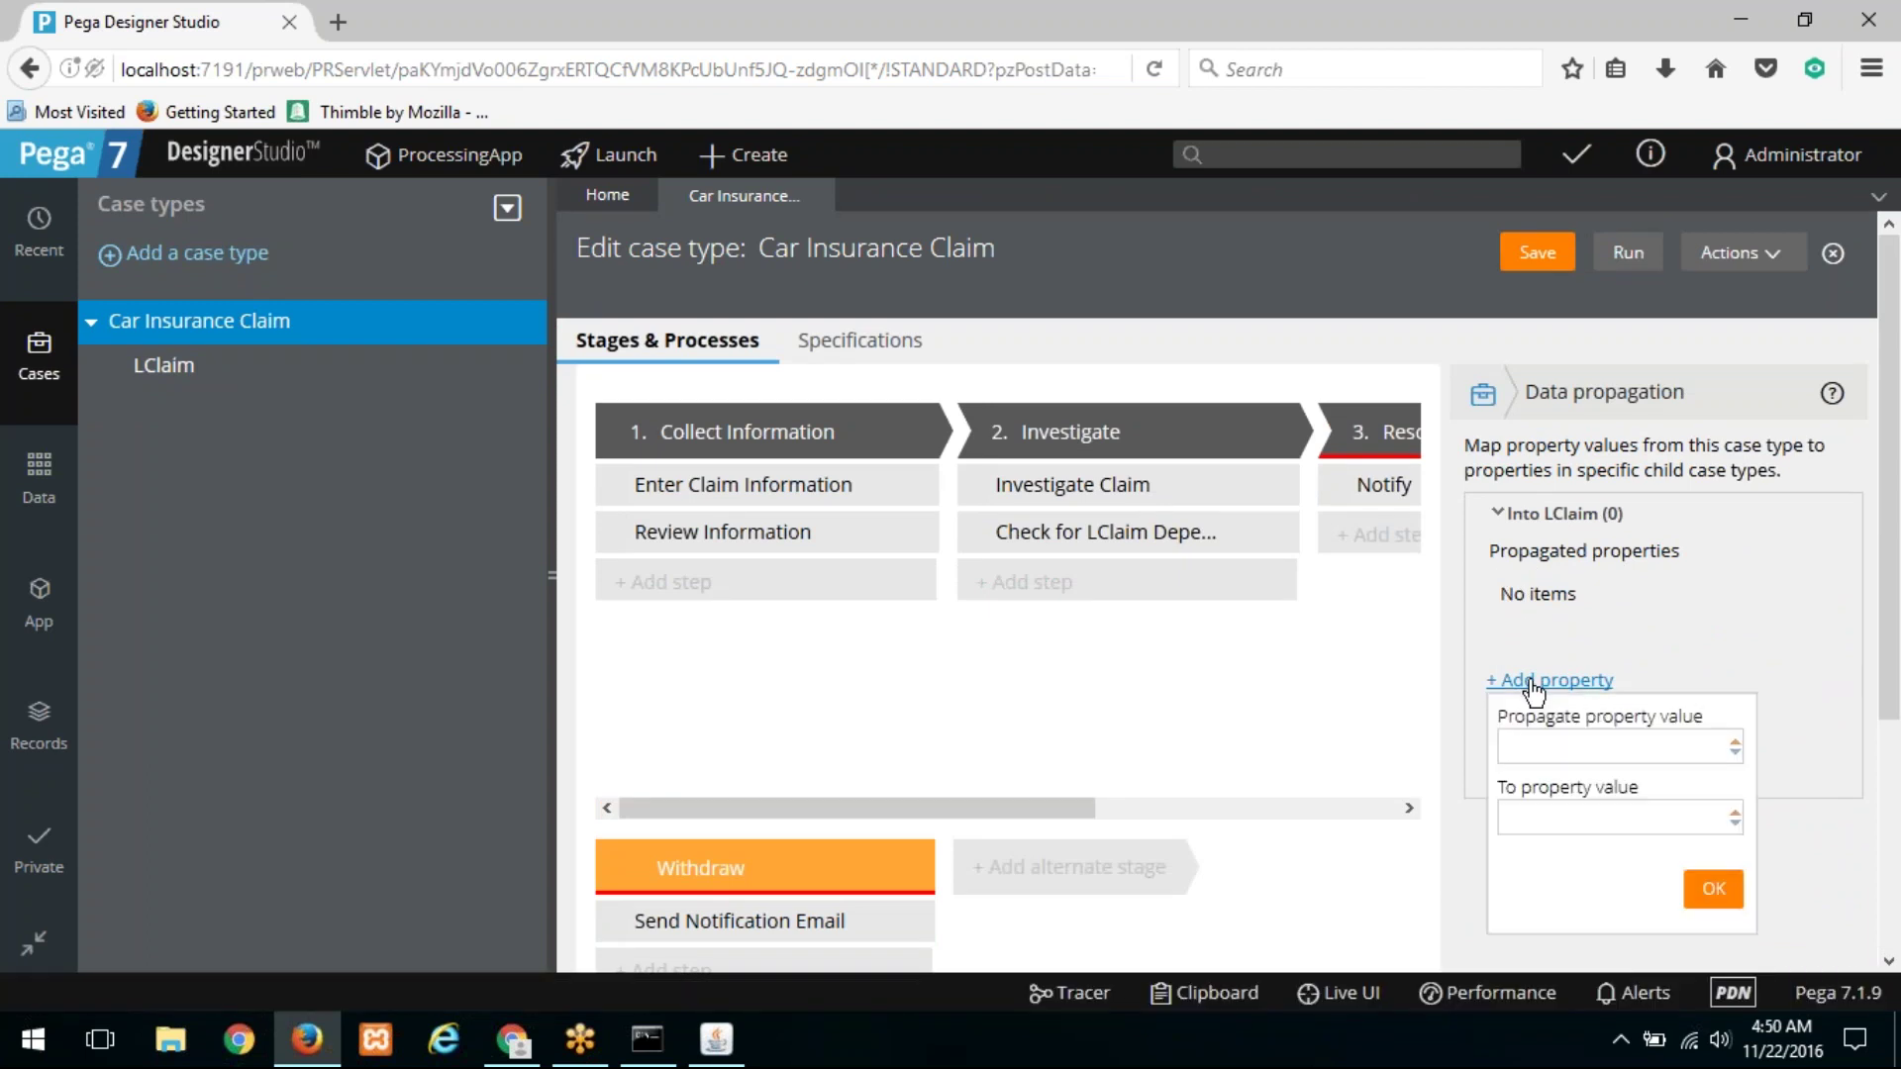
{"action": "key", "text": "Down"}
{"action": "key", "text": "Down"}
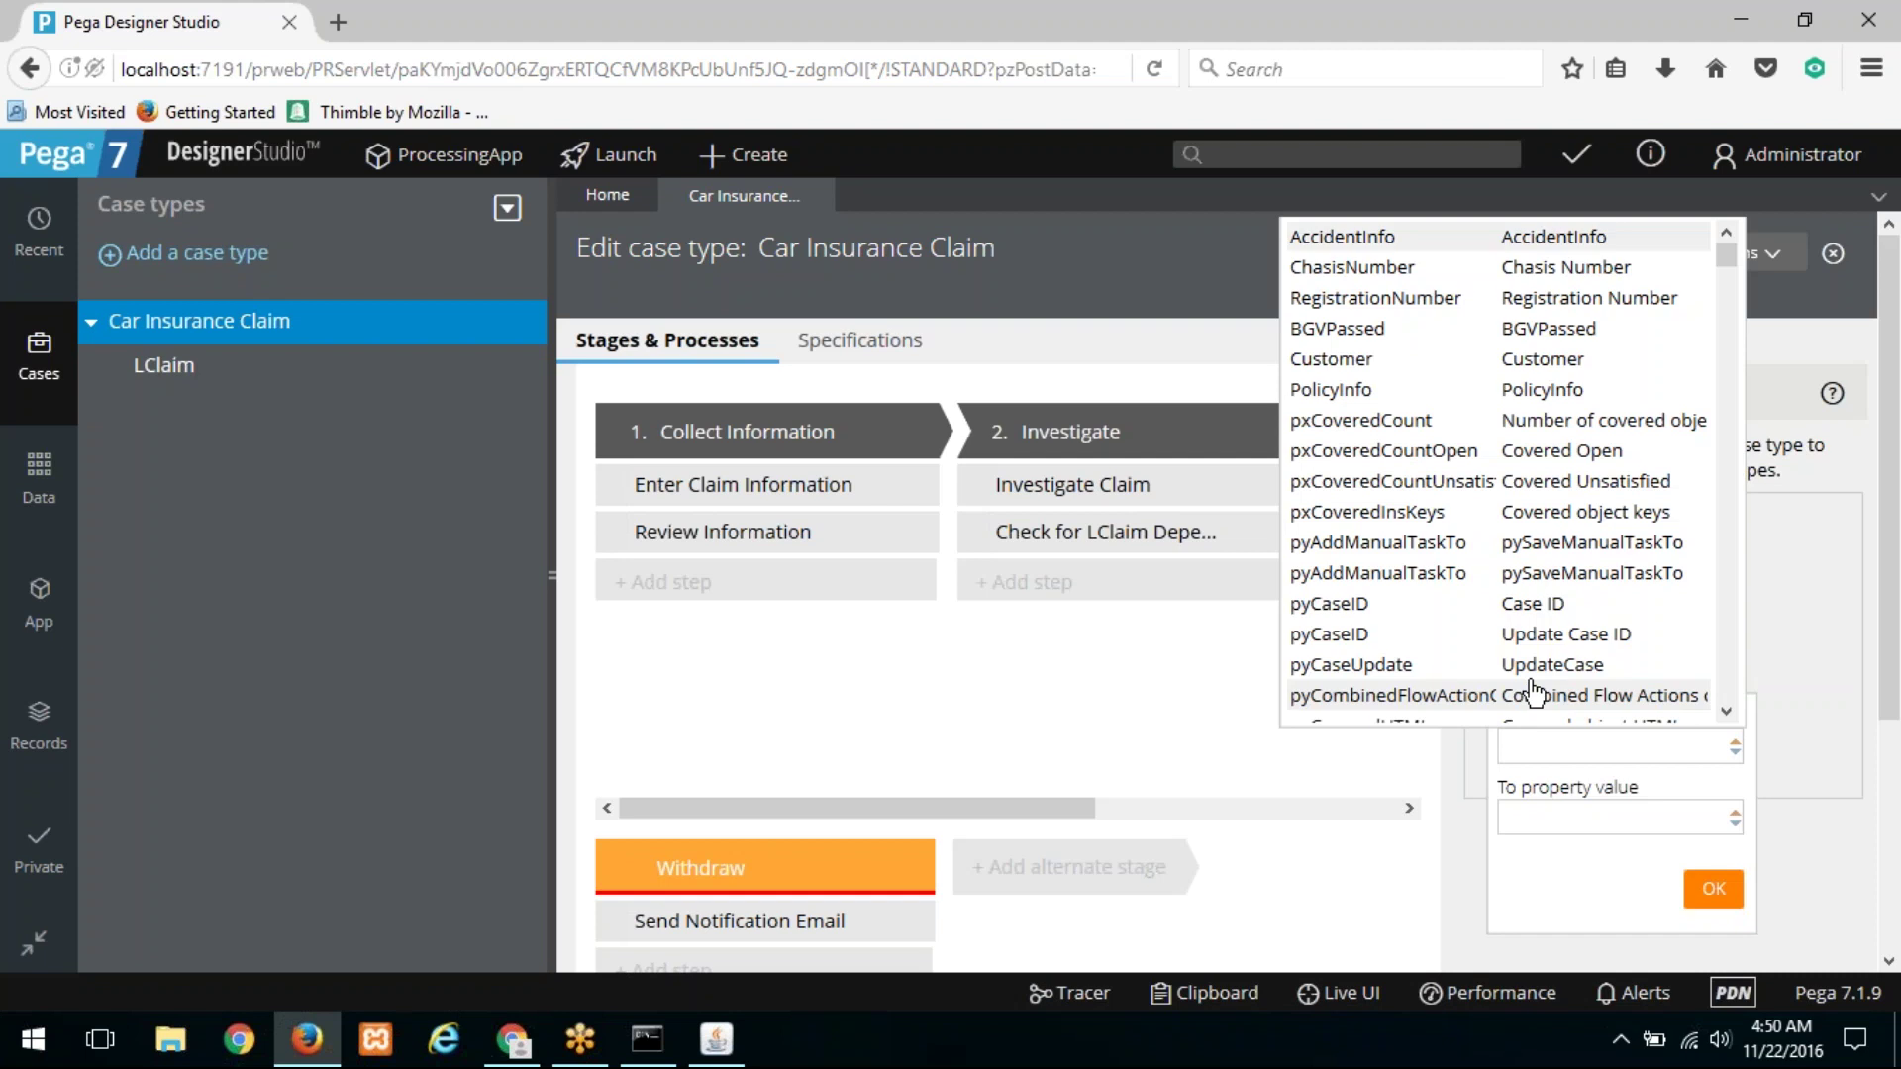
{"action": "key", "text": "Return"}
{"action": "left_click", "coordinate": [1578, 822]}
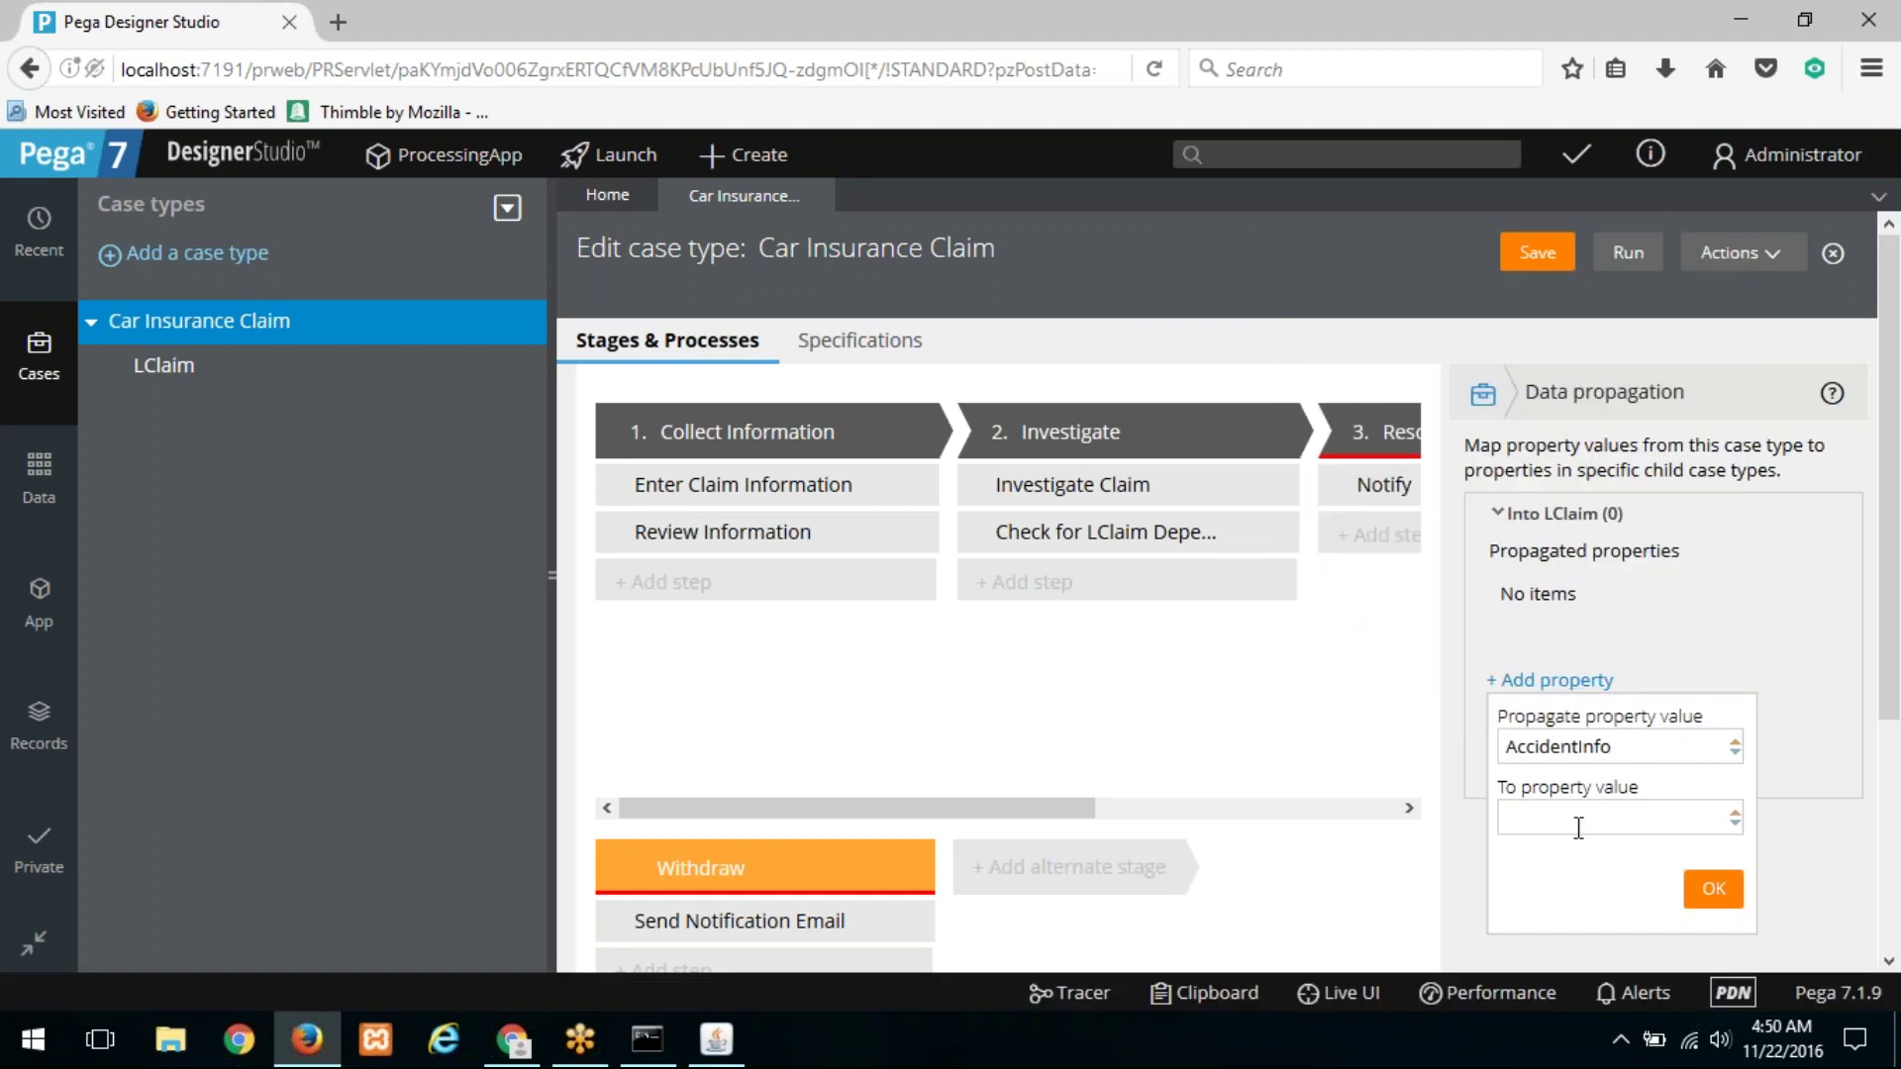
{"action": "key", "text": "Down"}
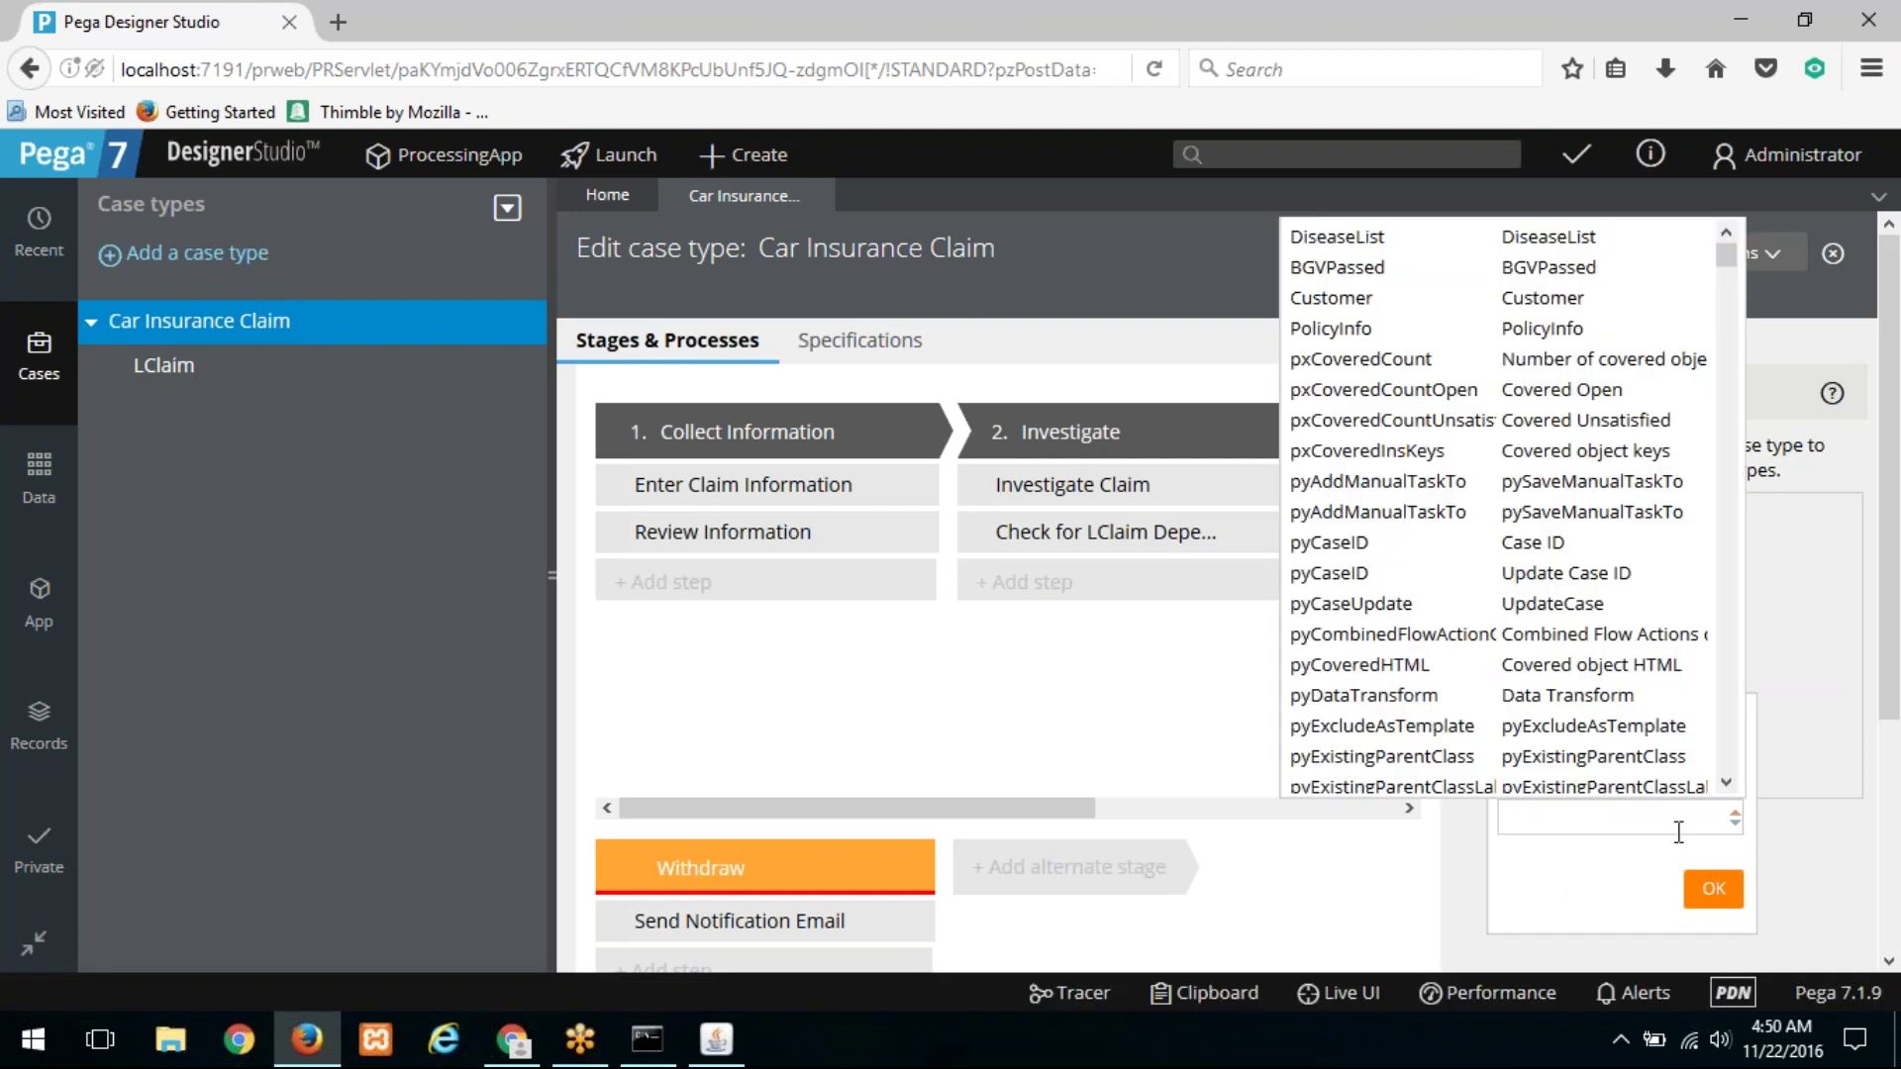
{"action": "left_click", "coordinate": [1567, 911]}
{"action": "left_click_drag", "start_coordinate": [1671, 728], "coordinate": [1406, 745]}
{"action": "double_click", "coordinate": [1546, 744]}
{"action": "key", "text": "BackSpace"}
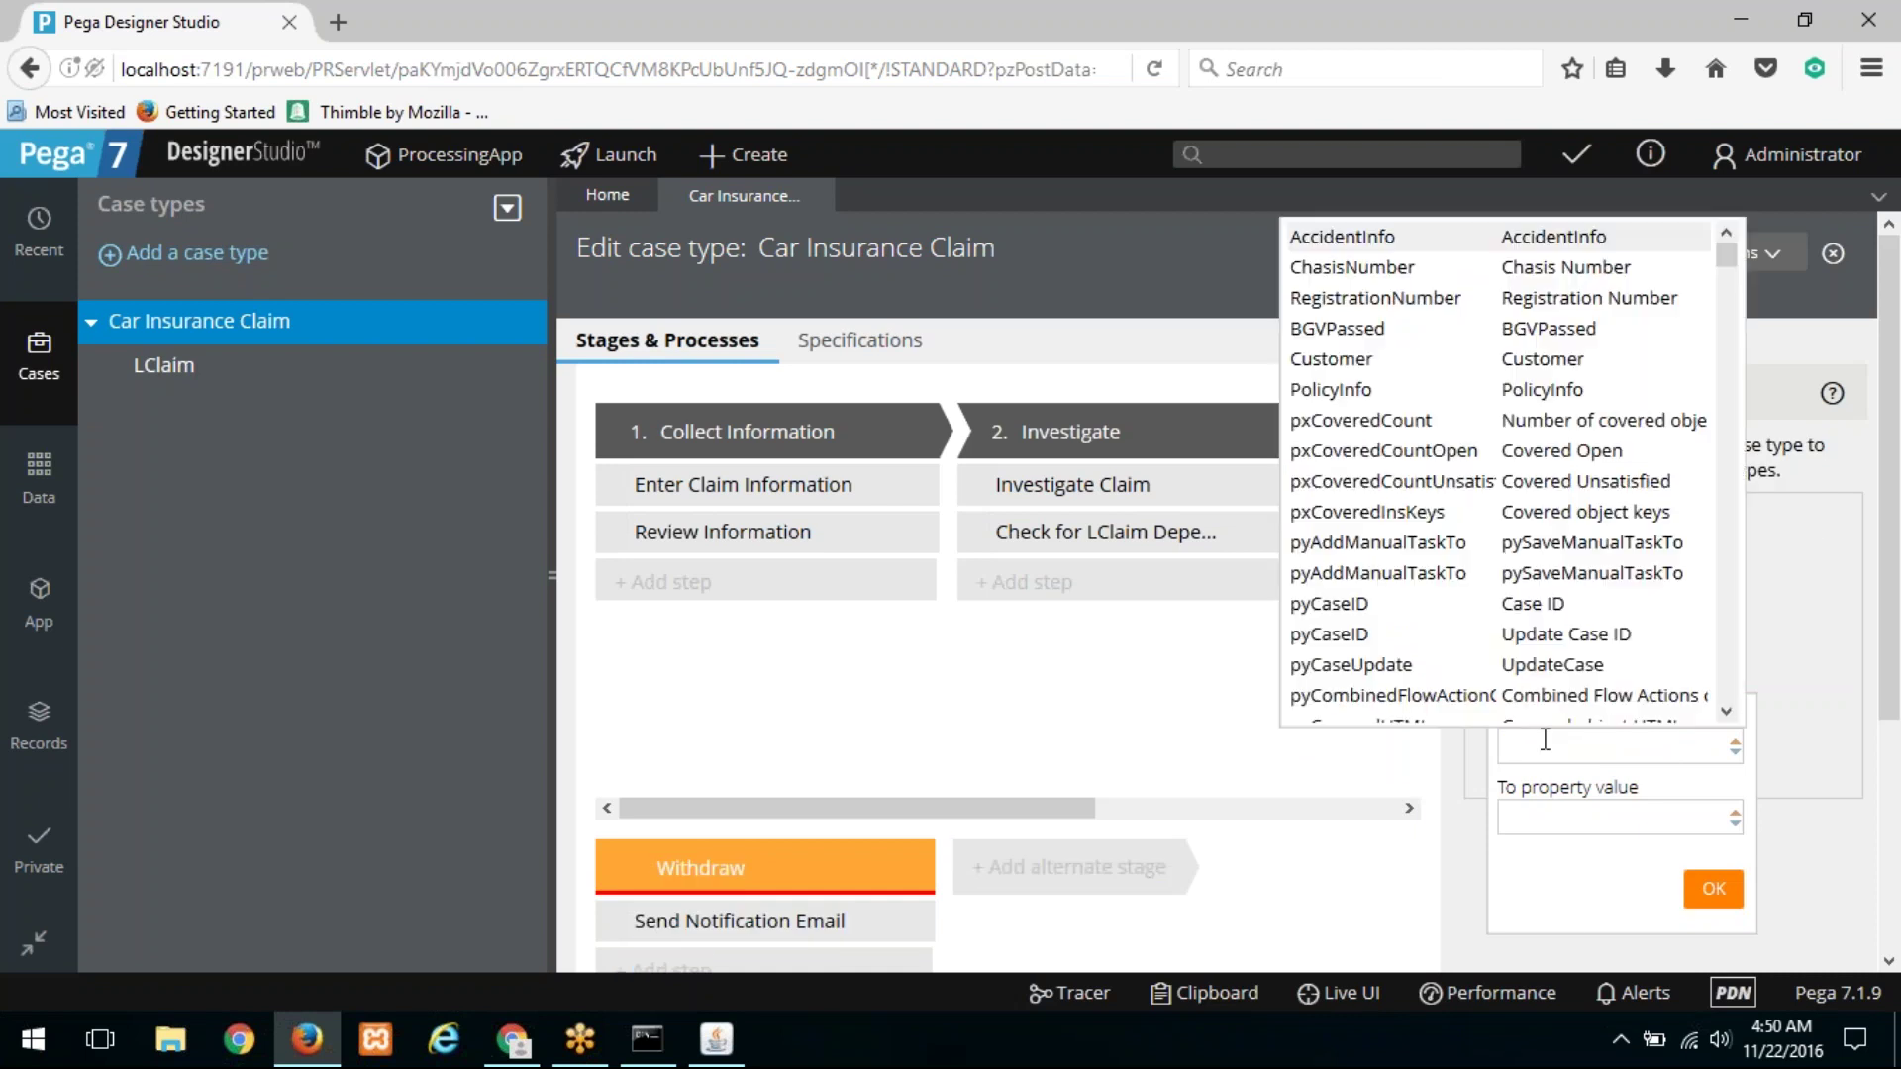
{"action": "key", "text": "Down"}
{"action": "key", "text": "Down"}
{"action": "key", "text": "Down"}
{"action": "key", "text": "Down"}
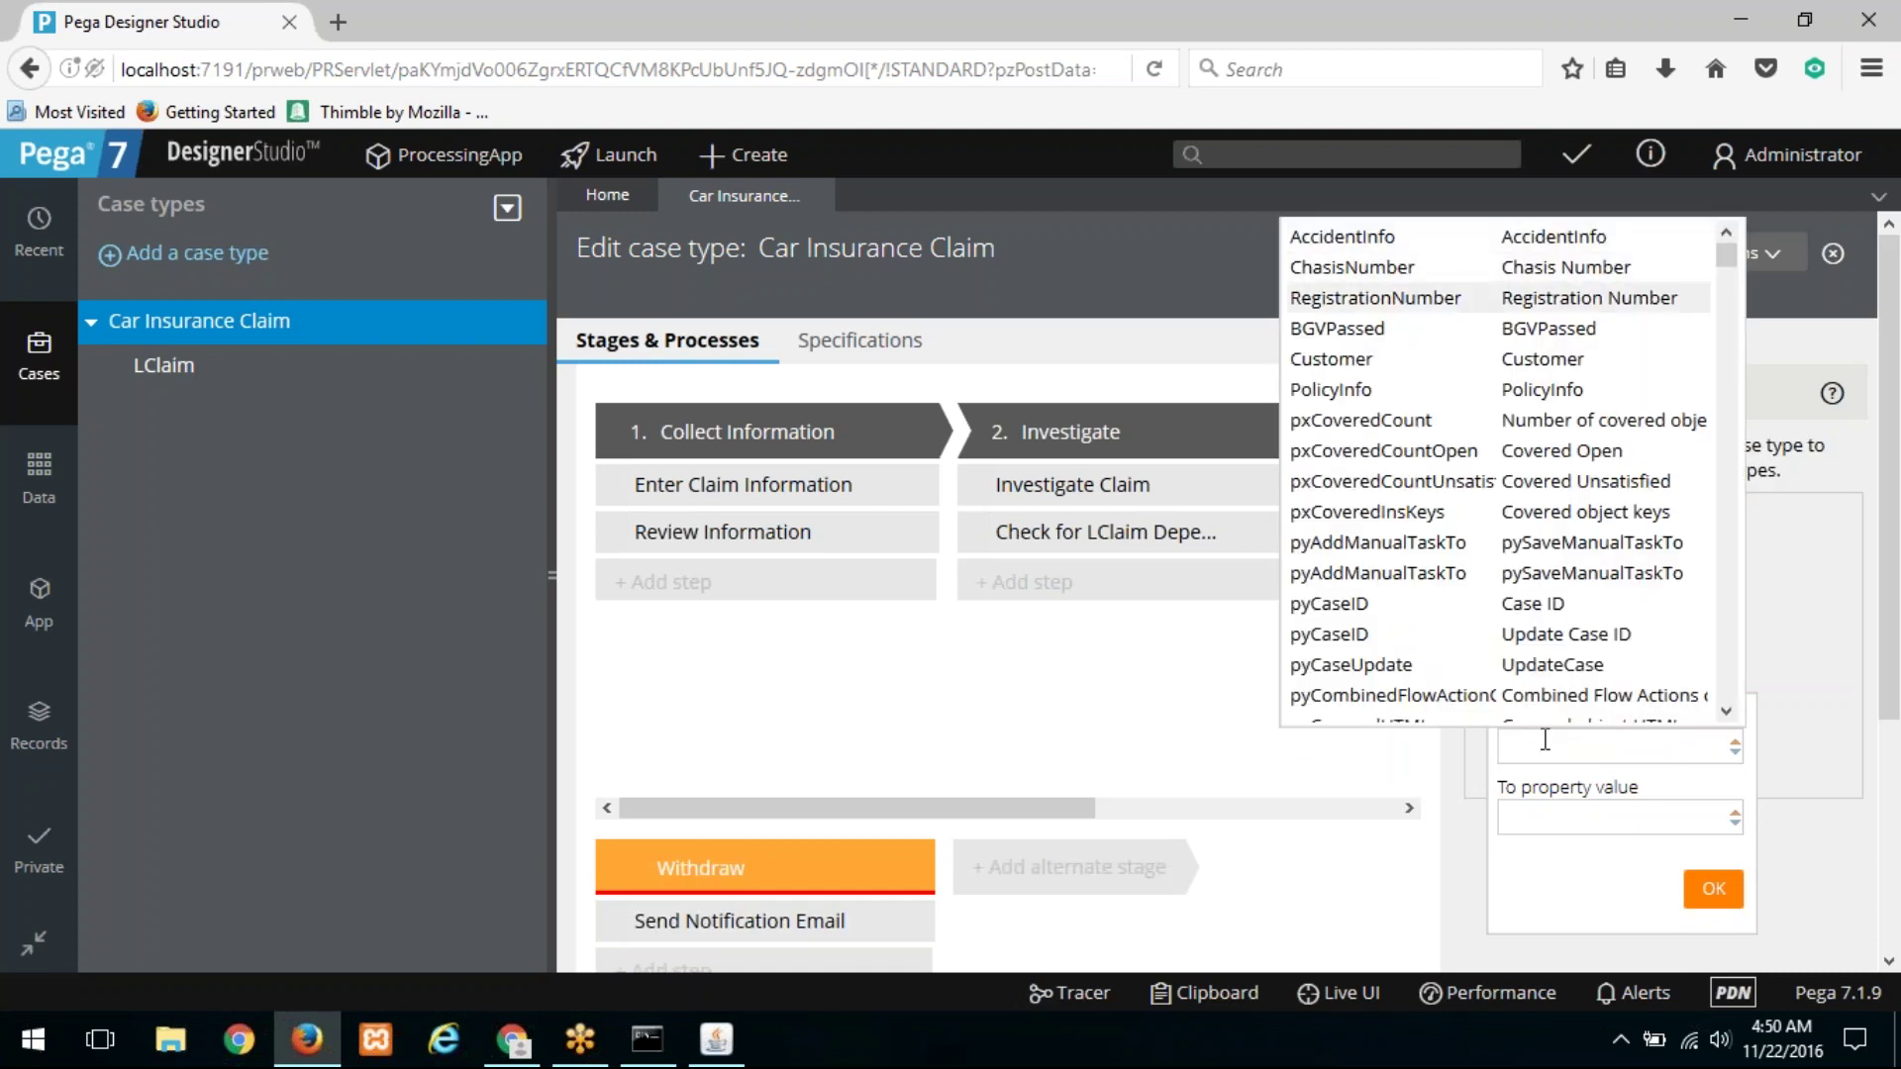
{"action": "key", "text": "Return"}
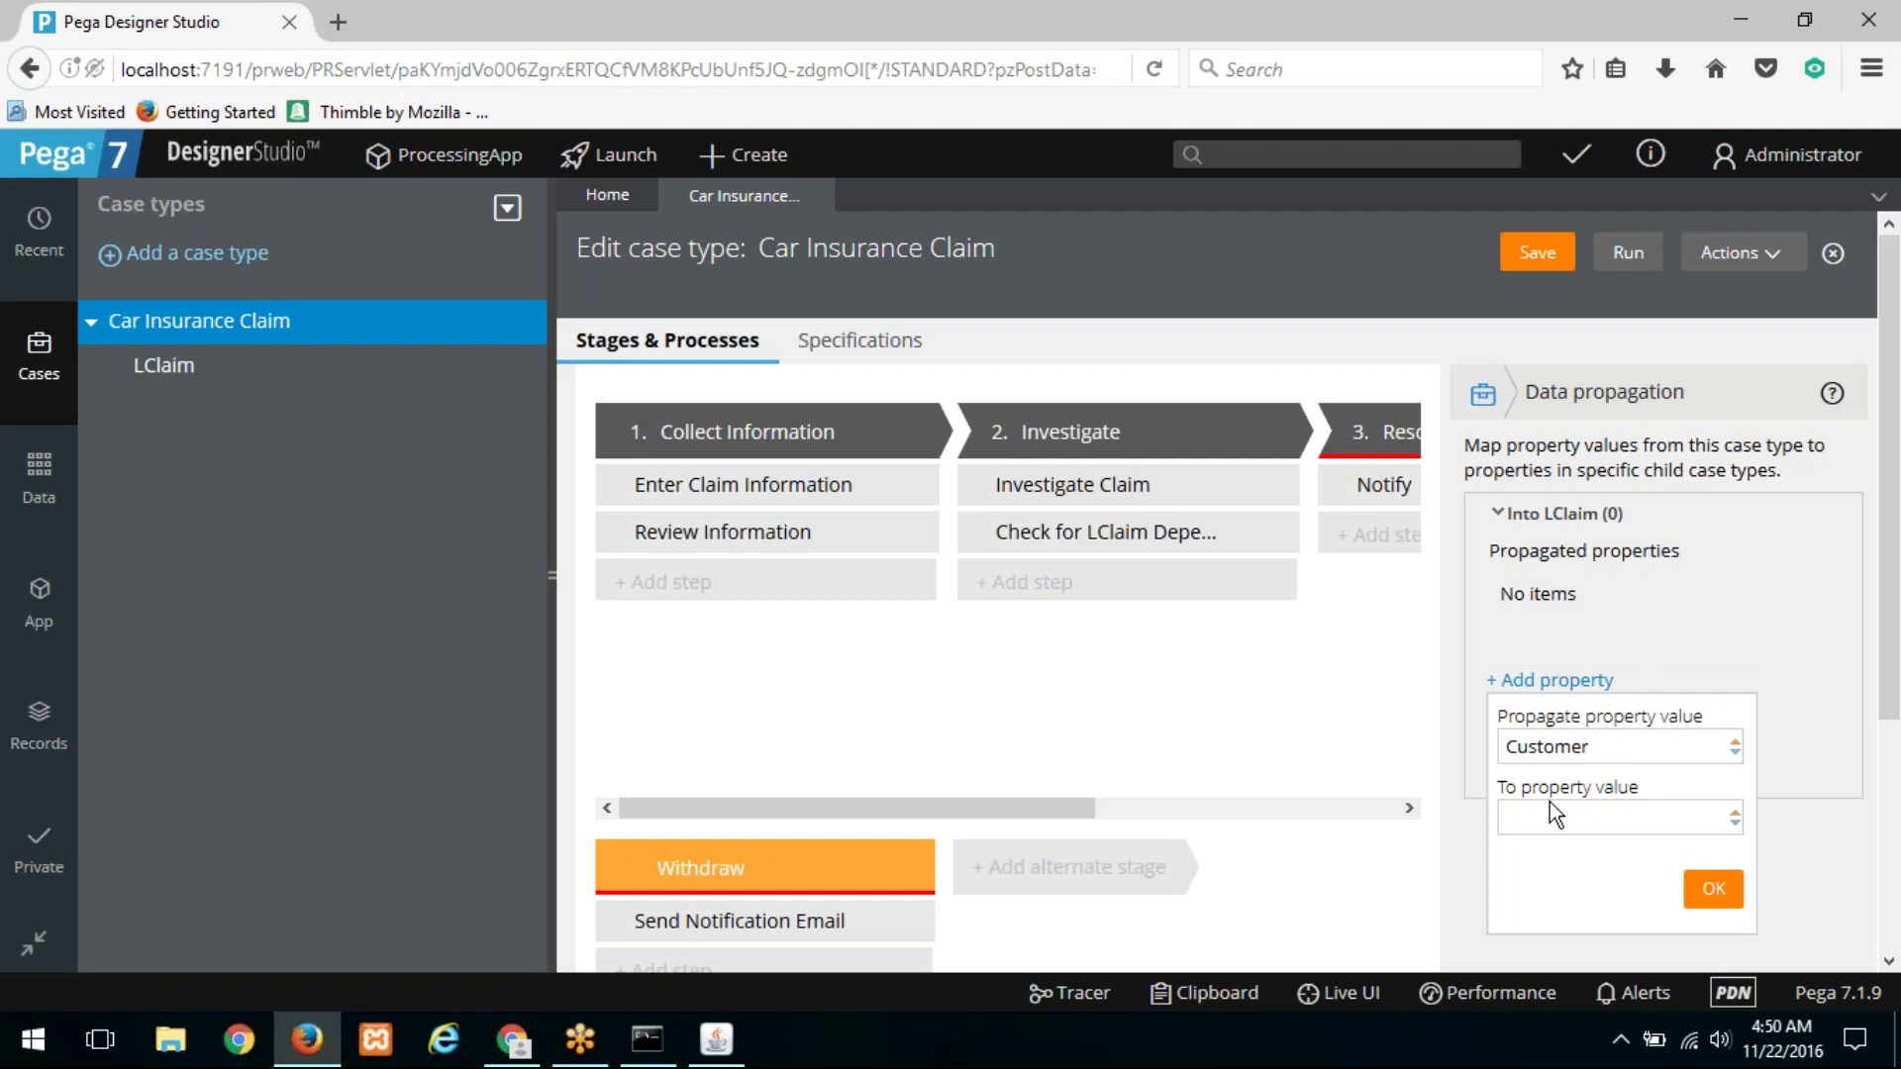
Step: Map it to LClaim's Customer property, confirm, and save the Car Insurance Claim case type
{"action": "left_click", "coordinate": [1572, 829]}
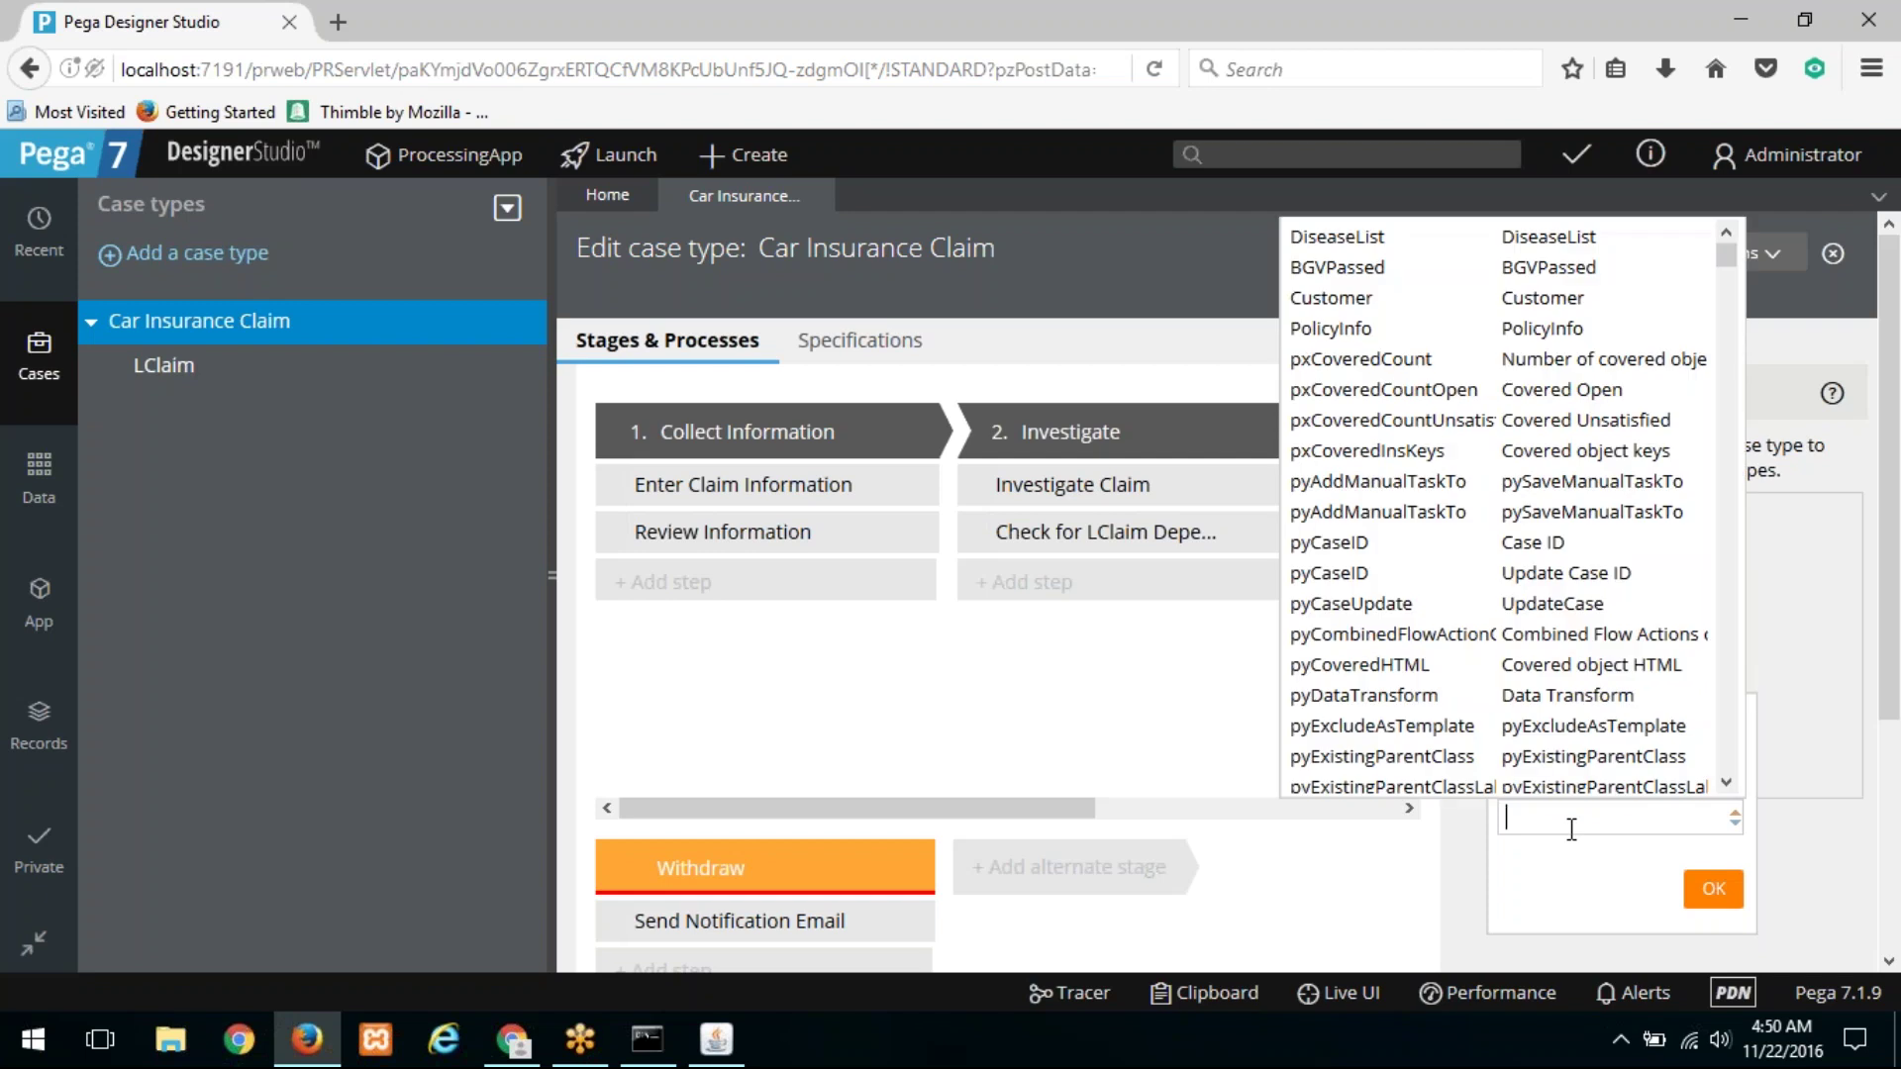
{"action": "key", "text": "Down"}
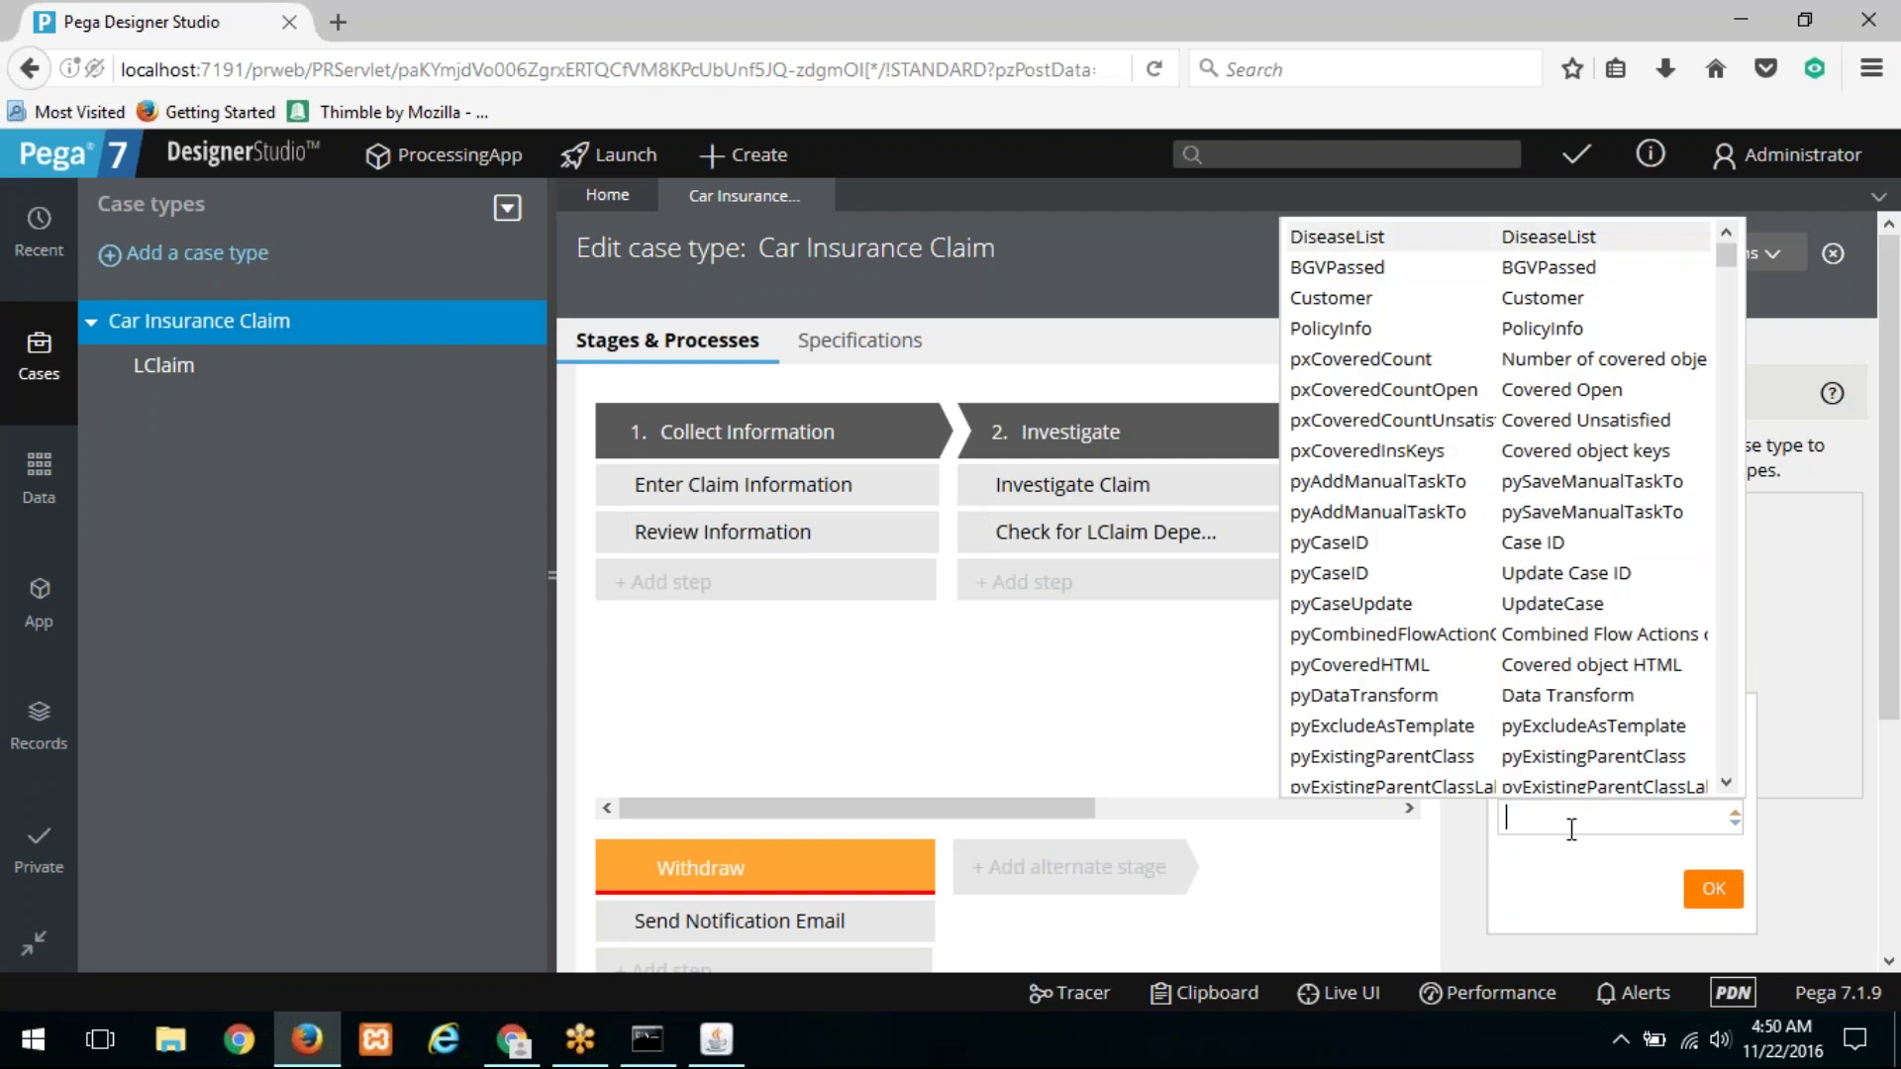
{"action": "key", "text": "Down"}
{"action": "key", "text": "Down"}
{"action": "key", "text": "Return"}
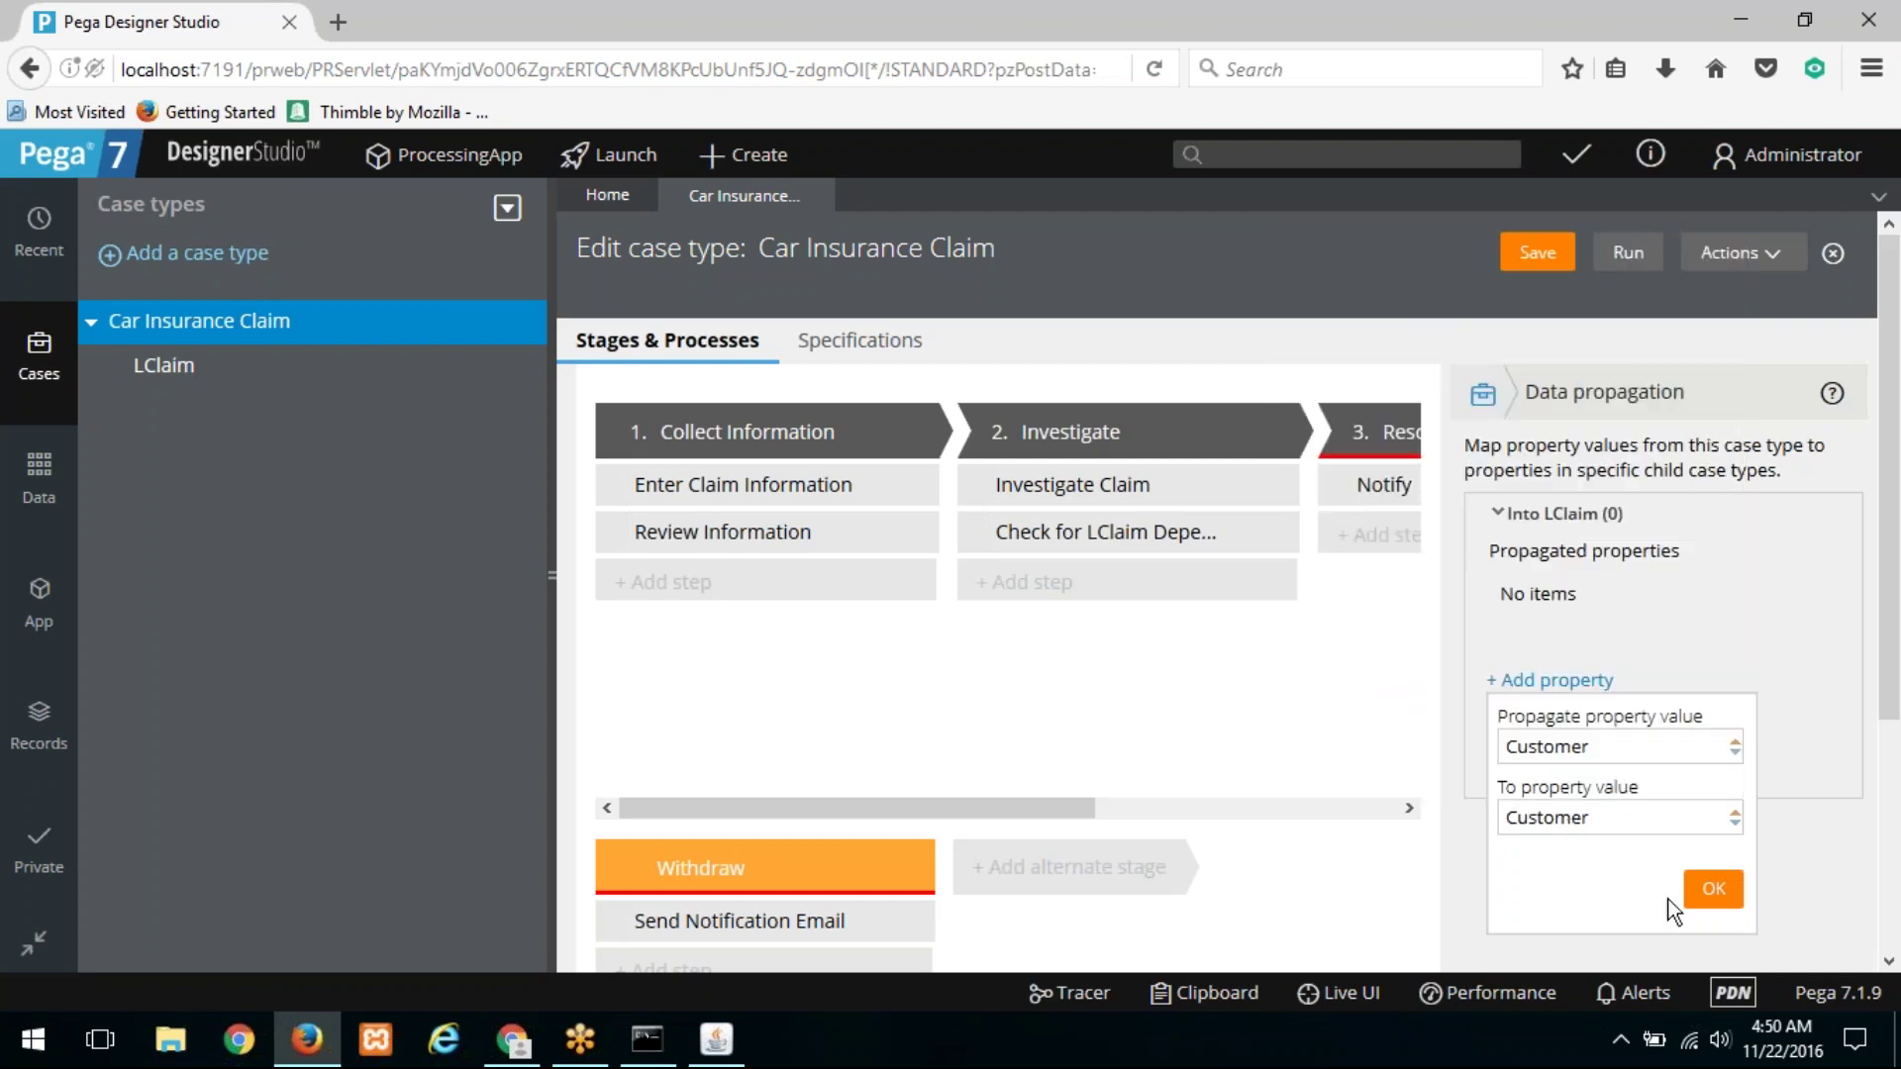
{"action": "left_click", "coordinate": [1714, 888]}
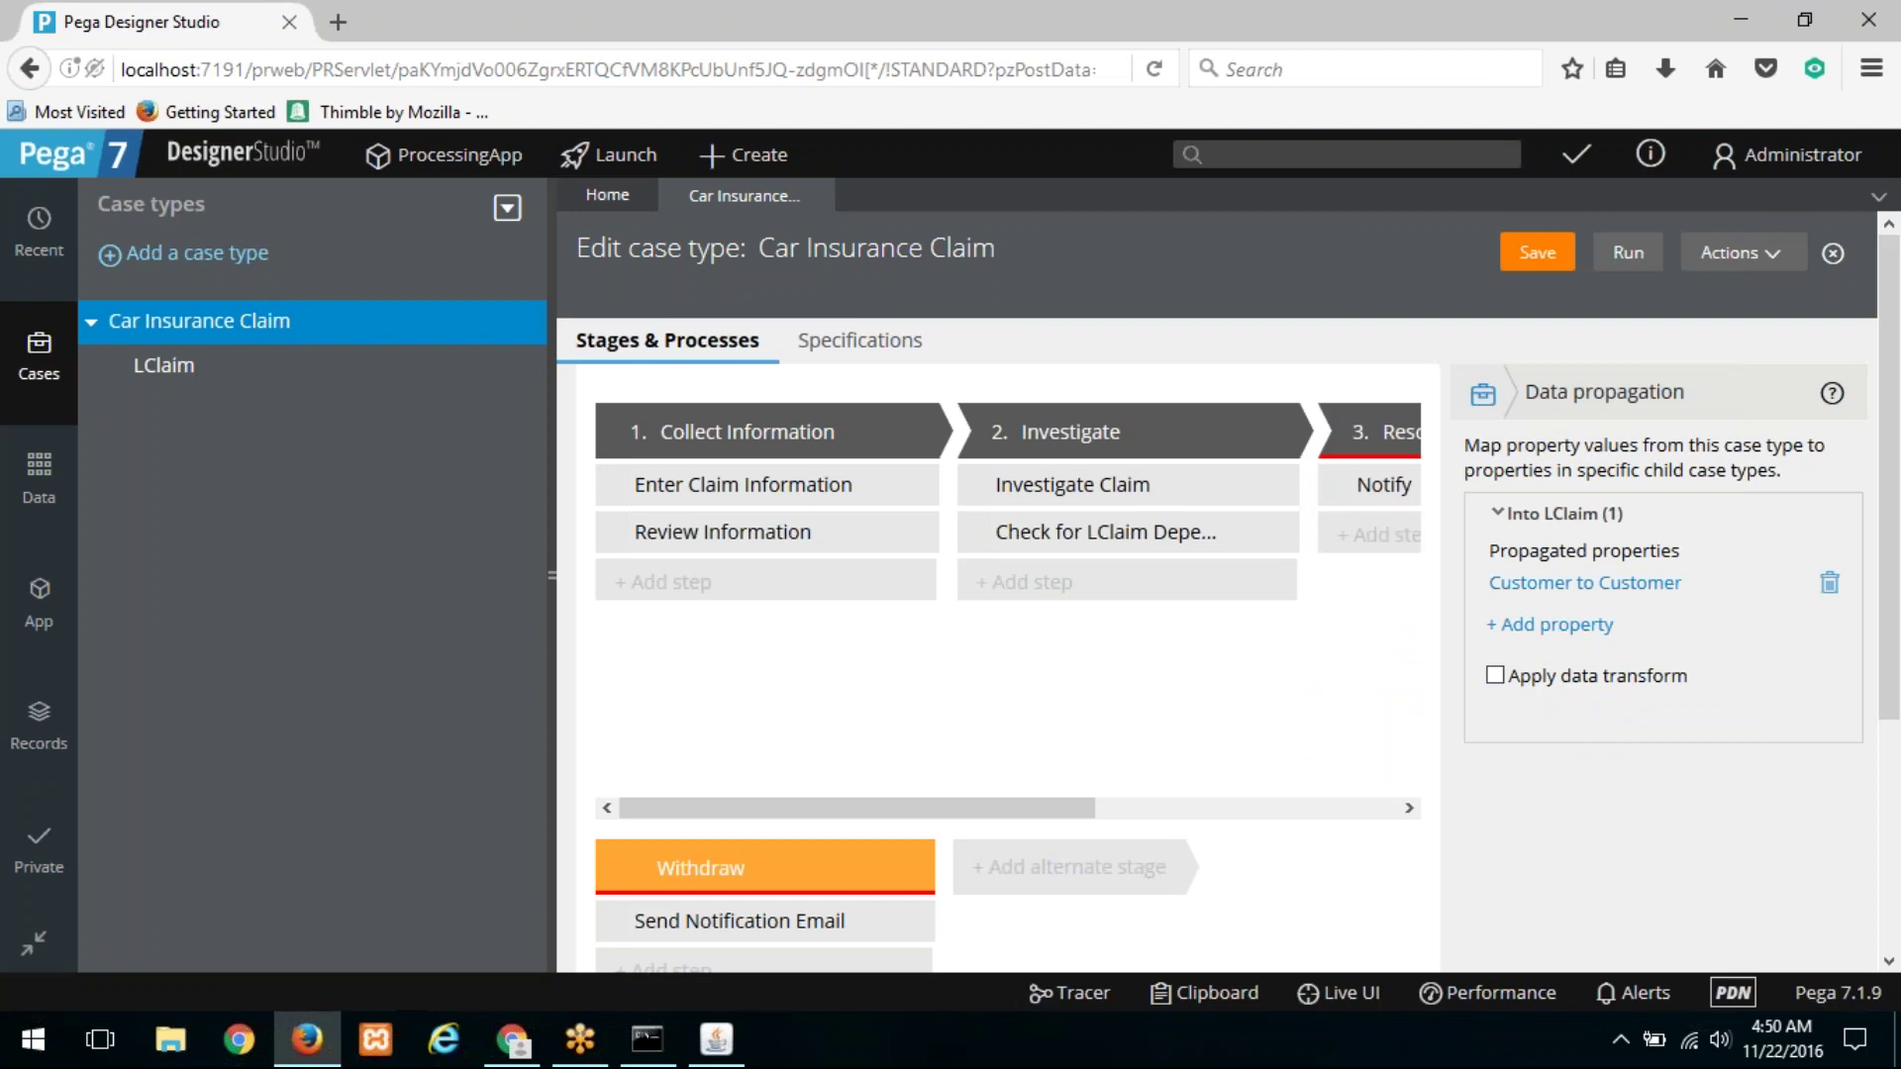
{"action": "left_click", "coordinate": [1533, 251]}
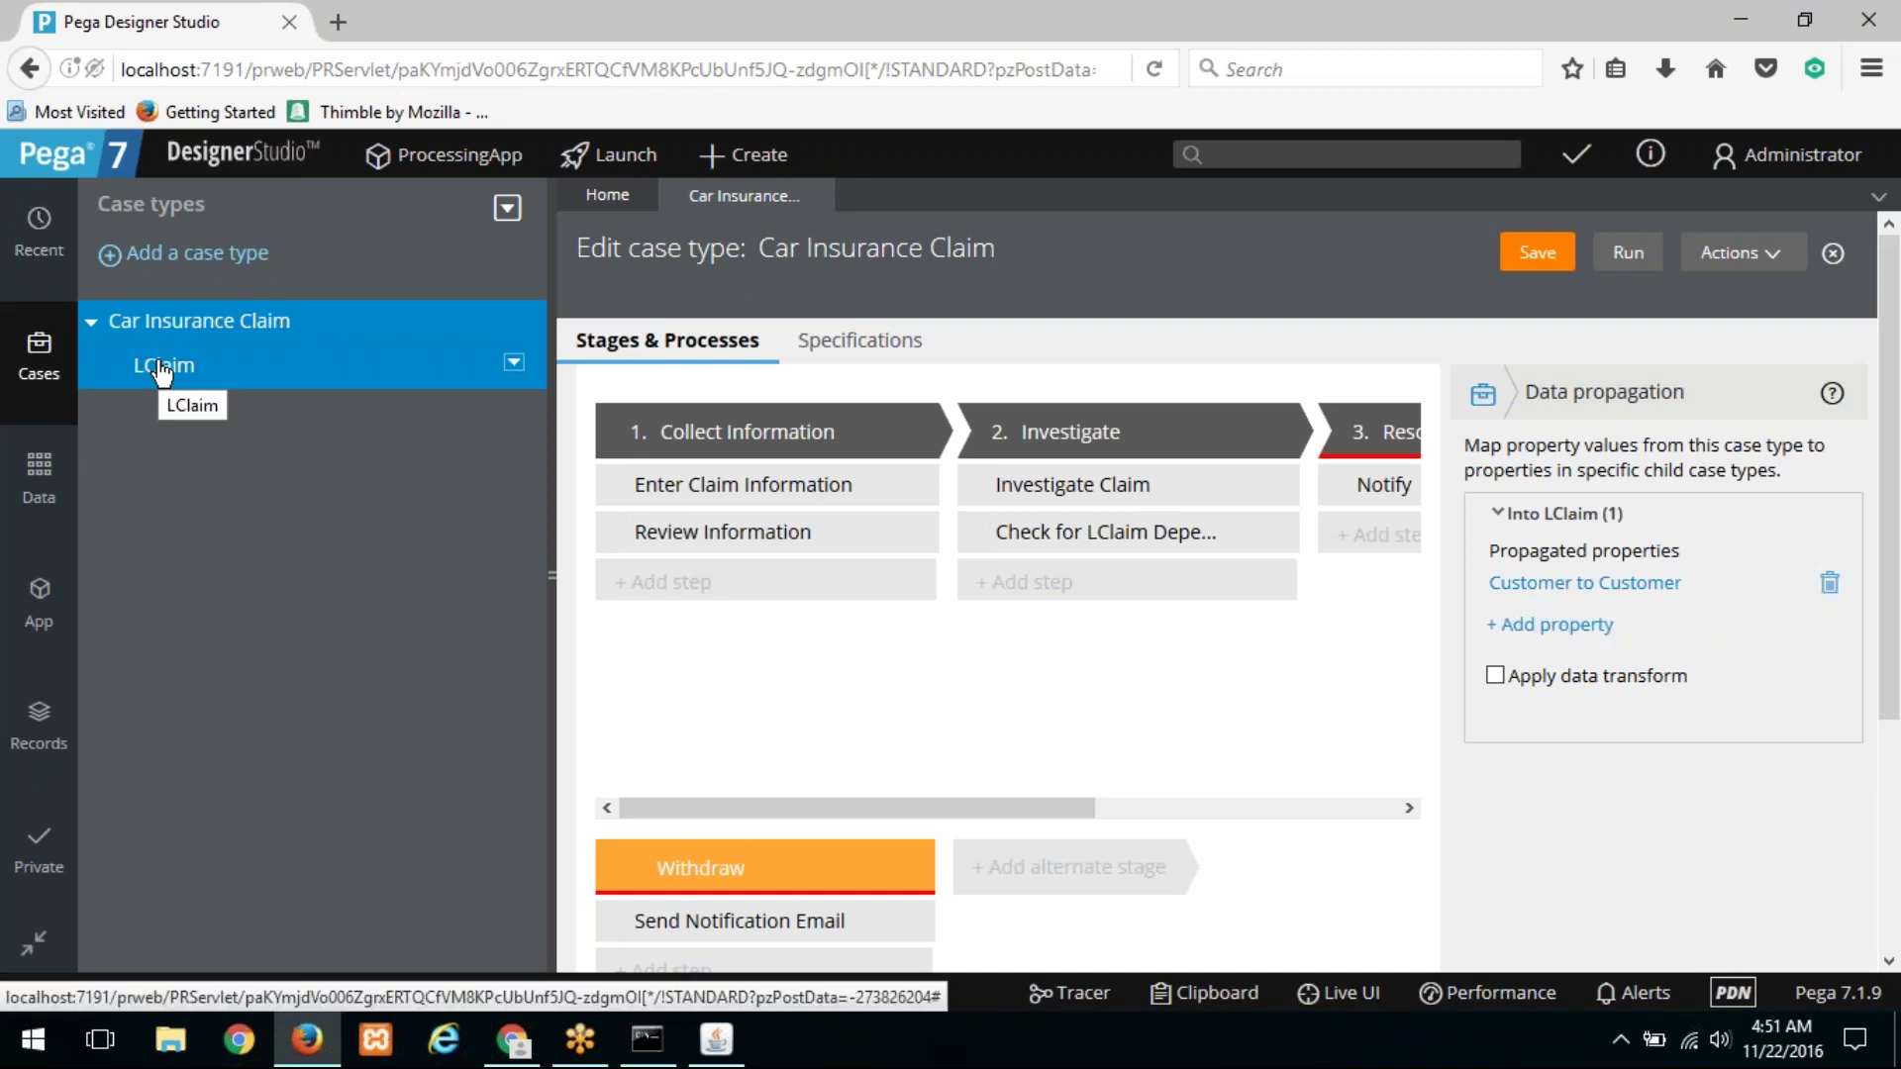
{"action": "left_click", "coordinate": [1567, 256]}
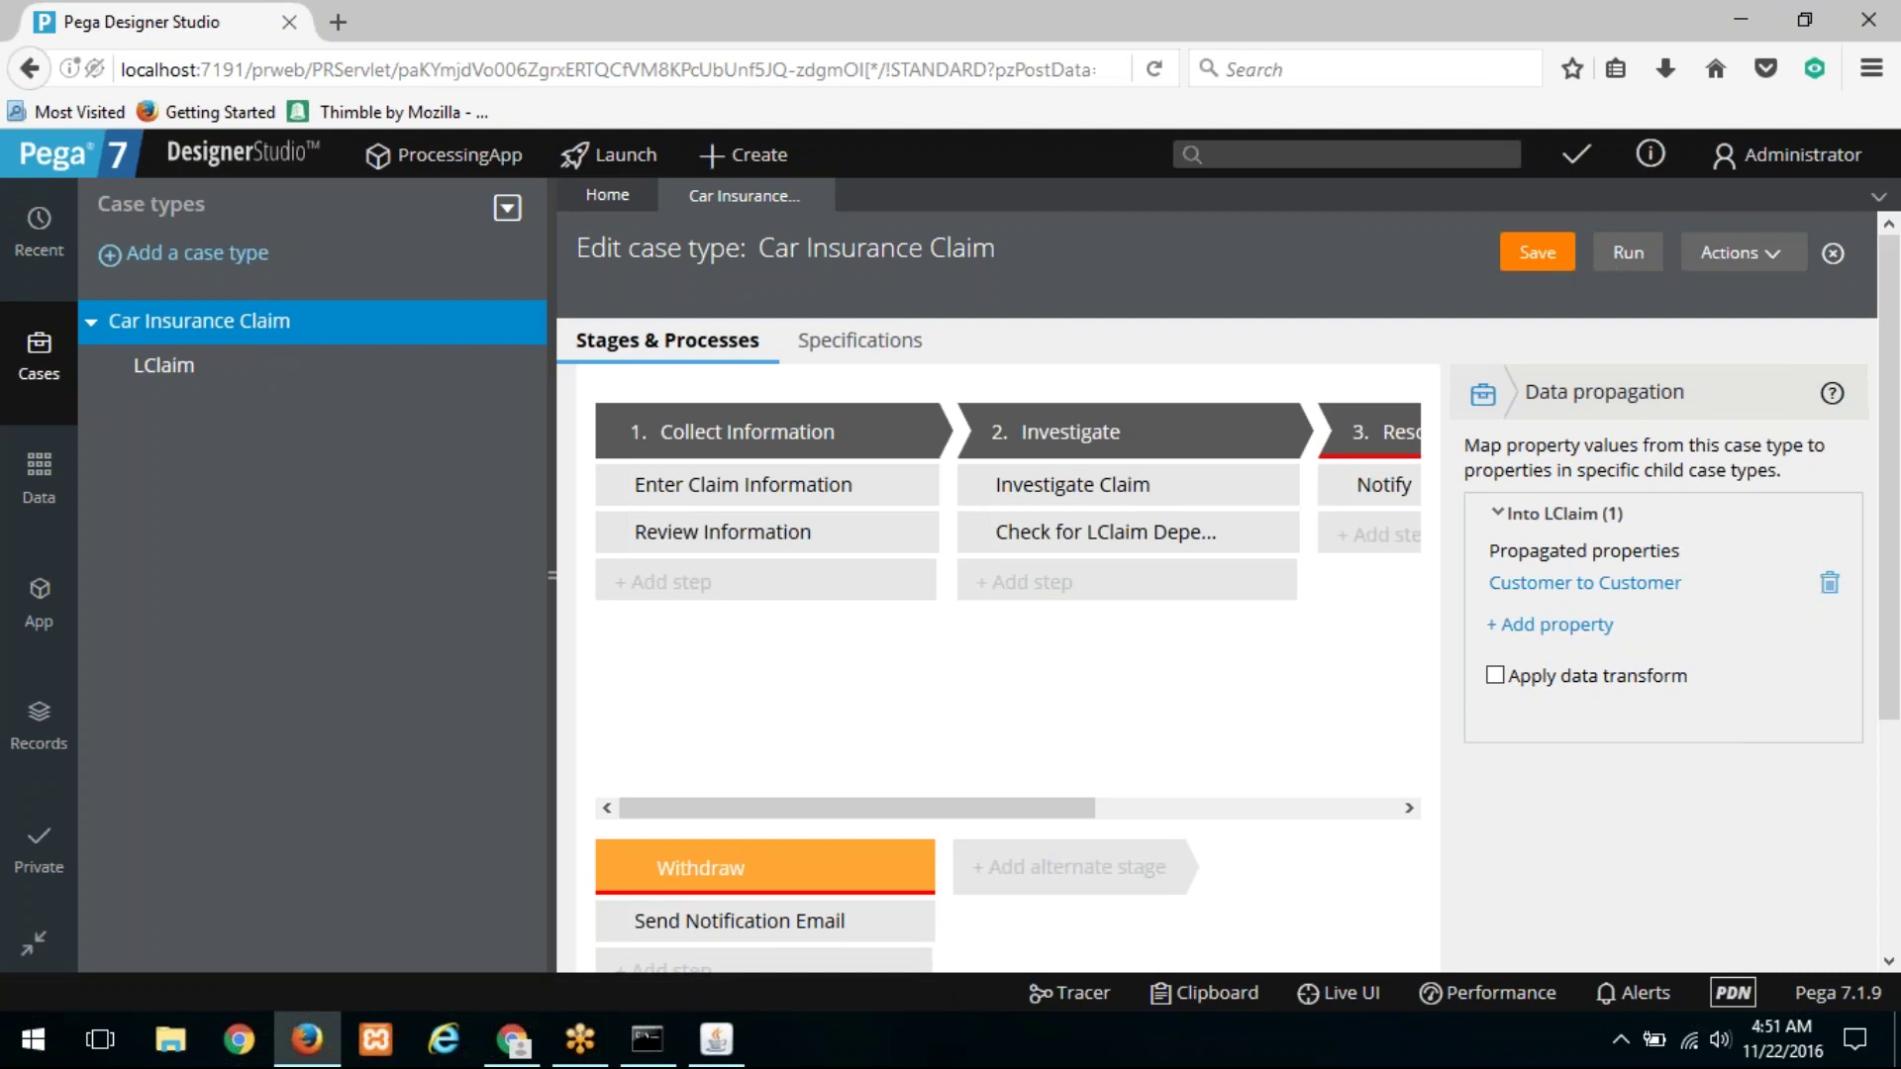
Step: Enable Manual instantiation for the LClaim coverable work type in the case type rule and save
{"action": "left_click", "coordinate": [1768, 251]}
{"action": "left_click", "coordinate": [1732, 288]}
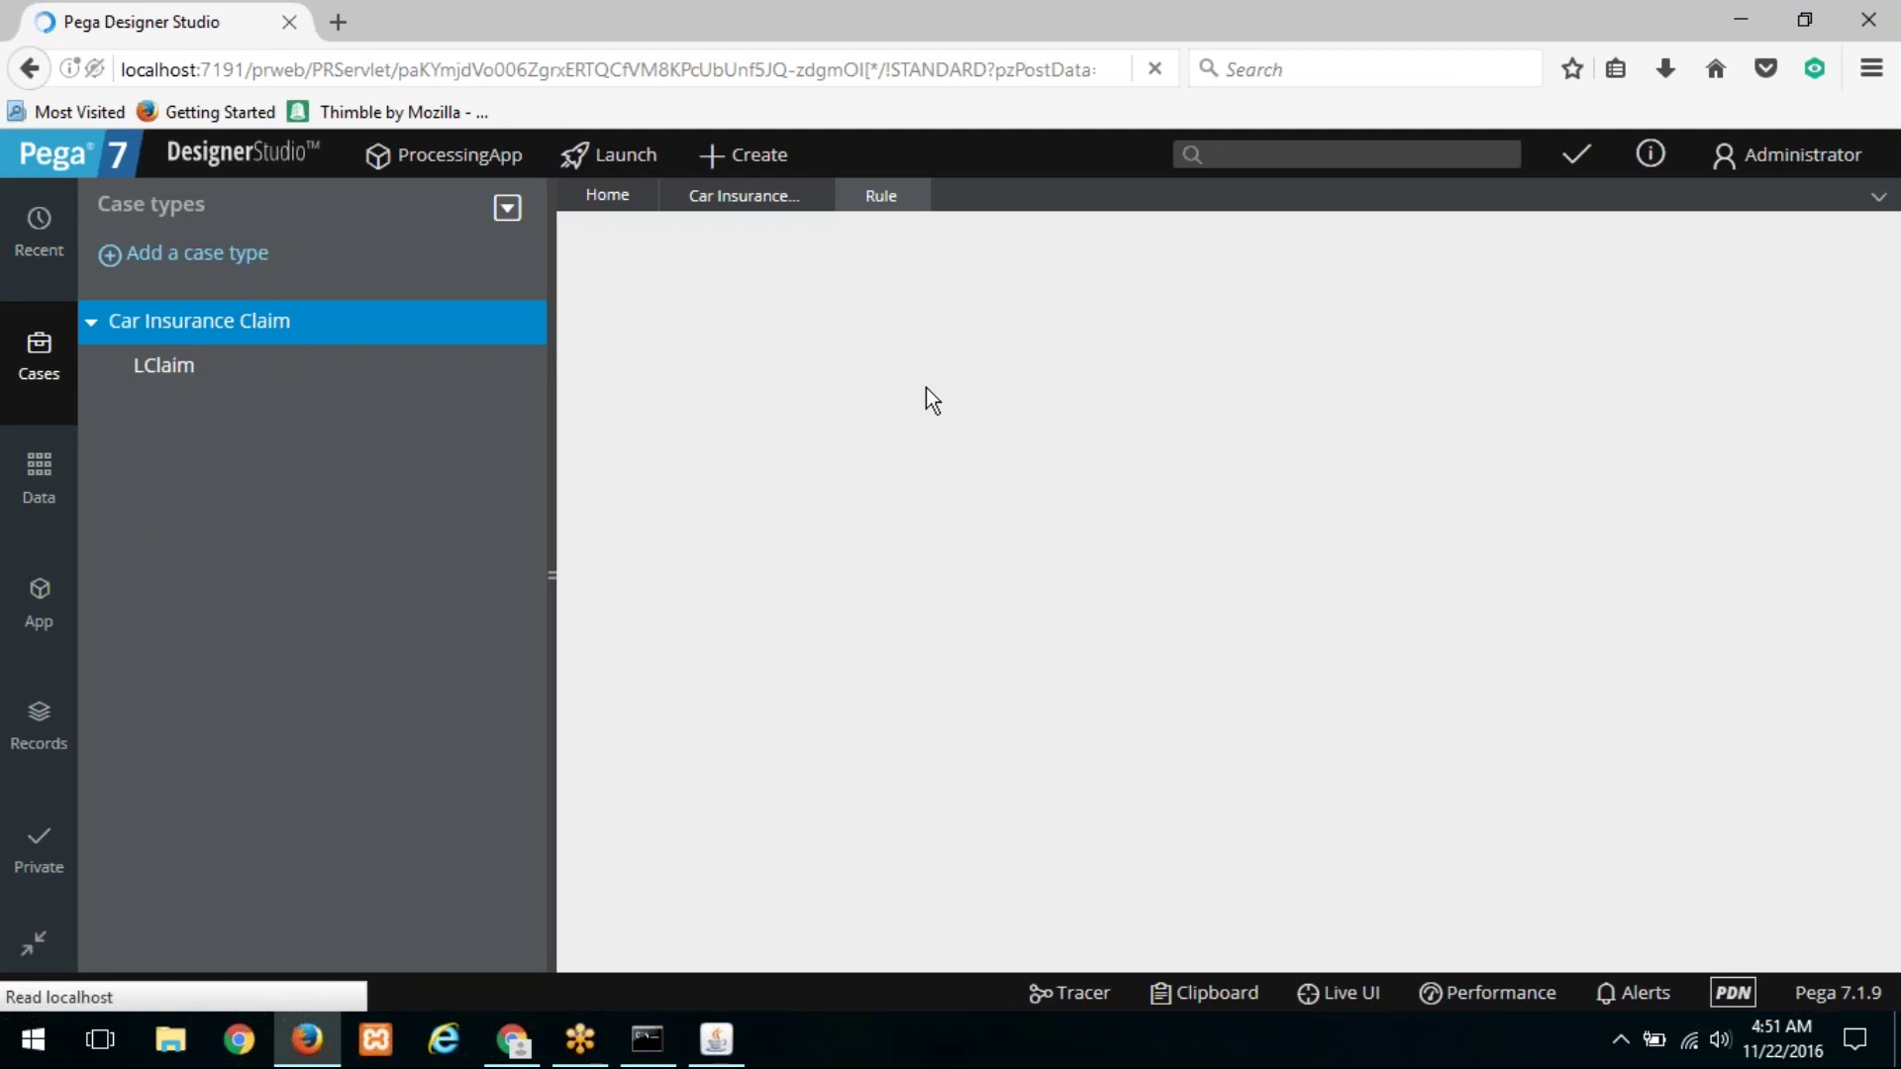
{"action": "scroll", "coordinate": [729, 668], "scroll_direction": "down", "scroll_amount": 3}
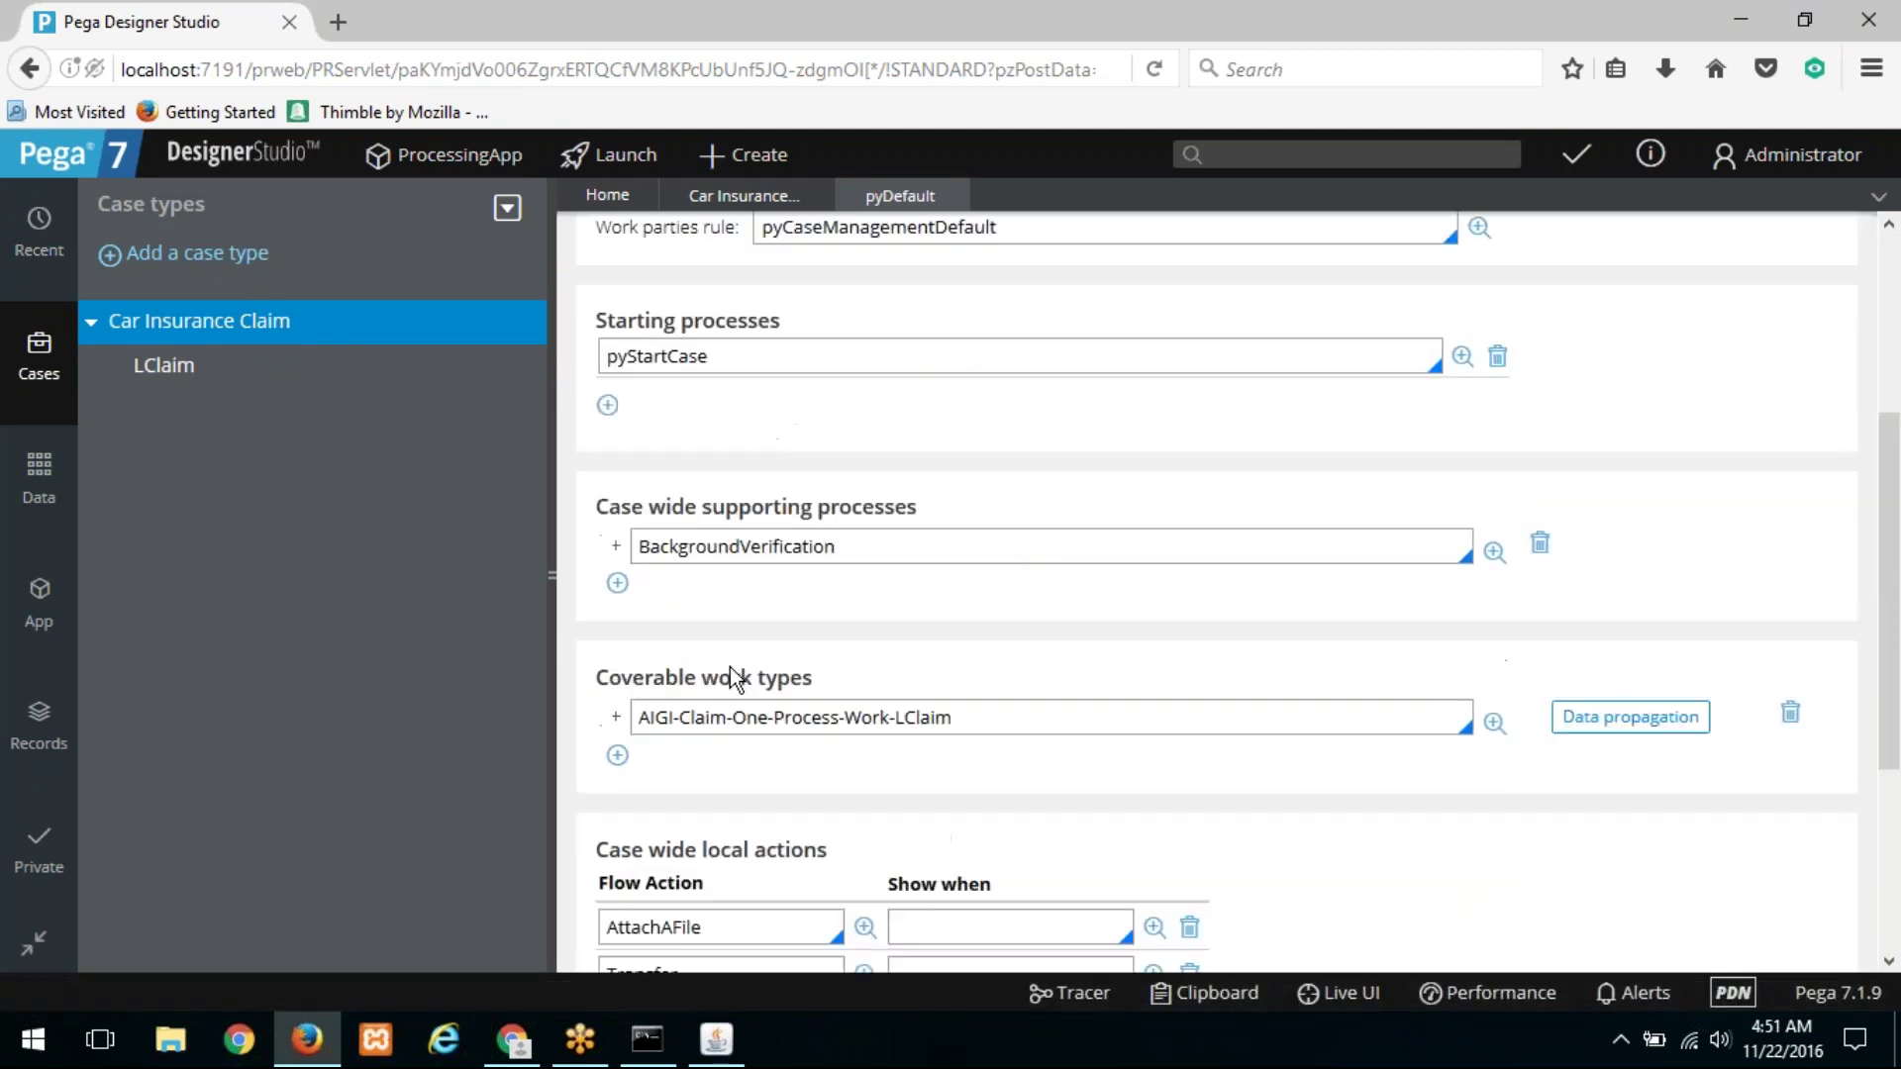
{"action": "scroll", "coordinate": [729, 667], "scroll_direction": "down", "scroll_amount": 3}
{"action": "left_click", "coordinate": [618, 377]}
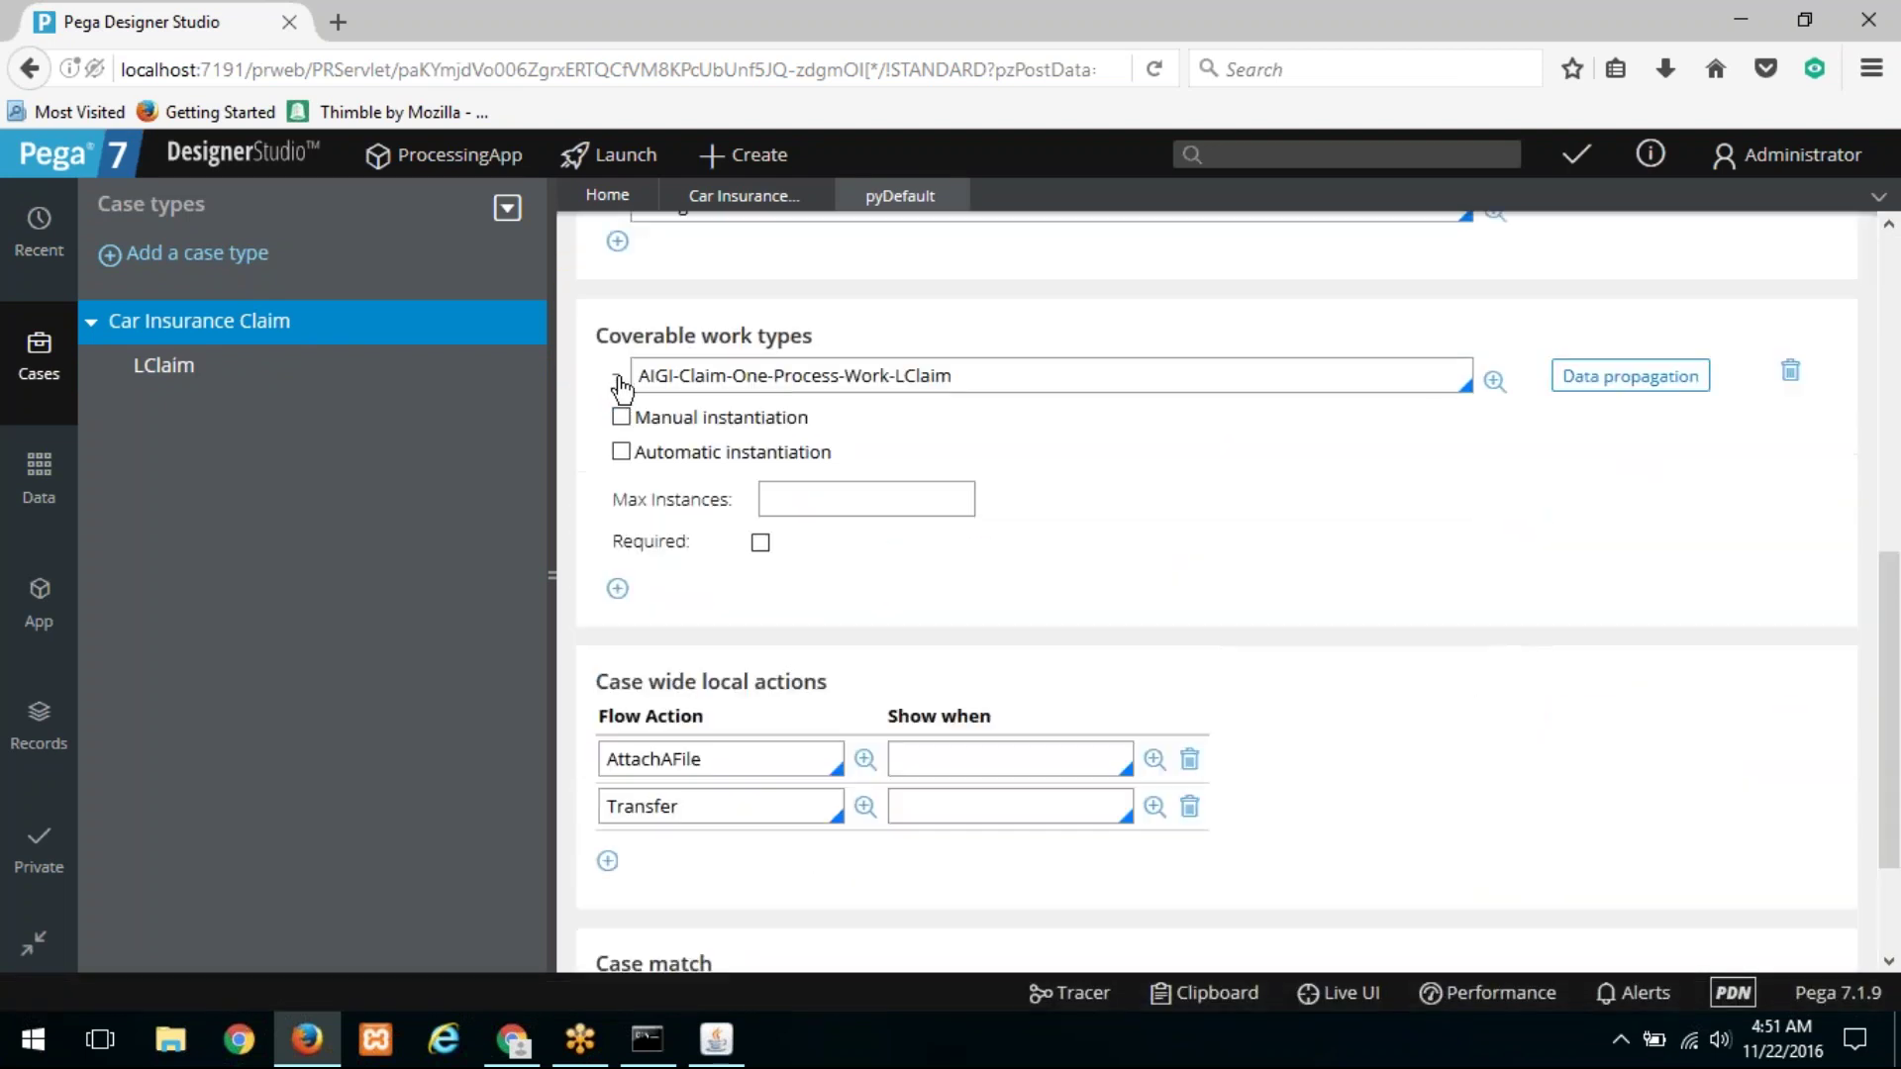
{"action": "left_click", "coordinate": [622, 420]}
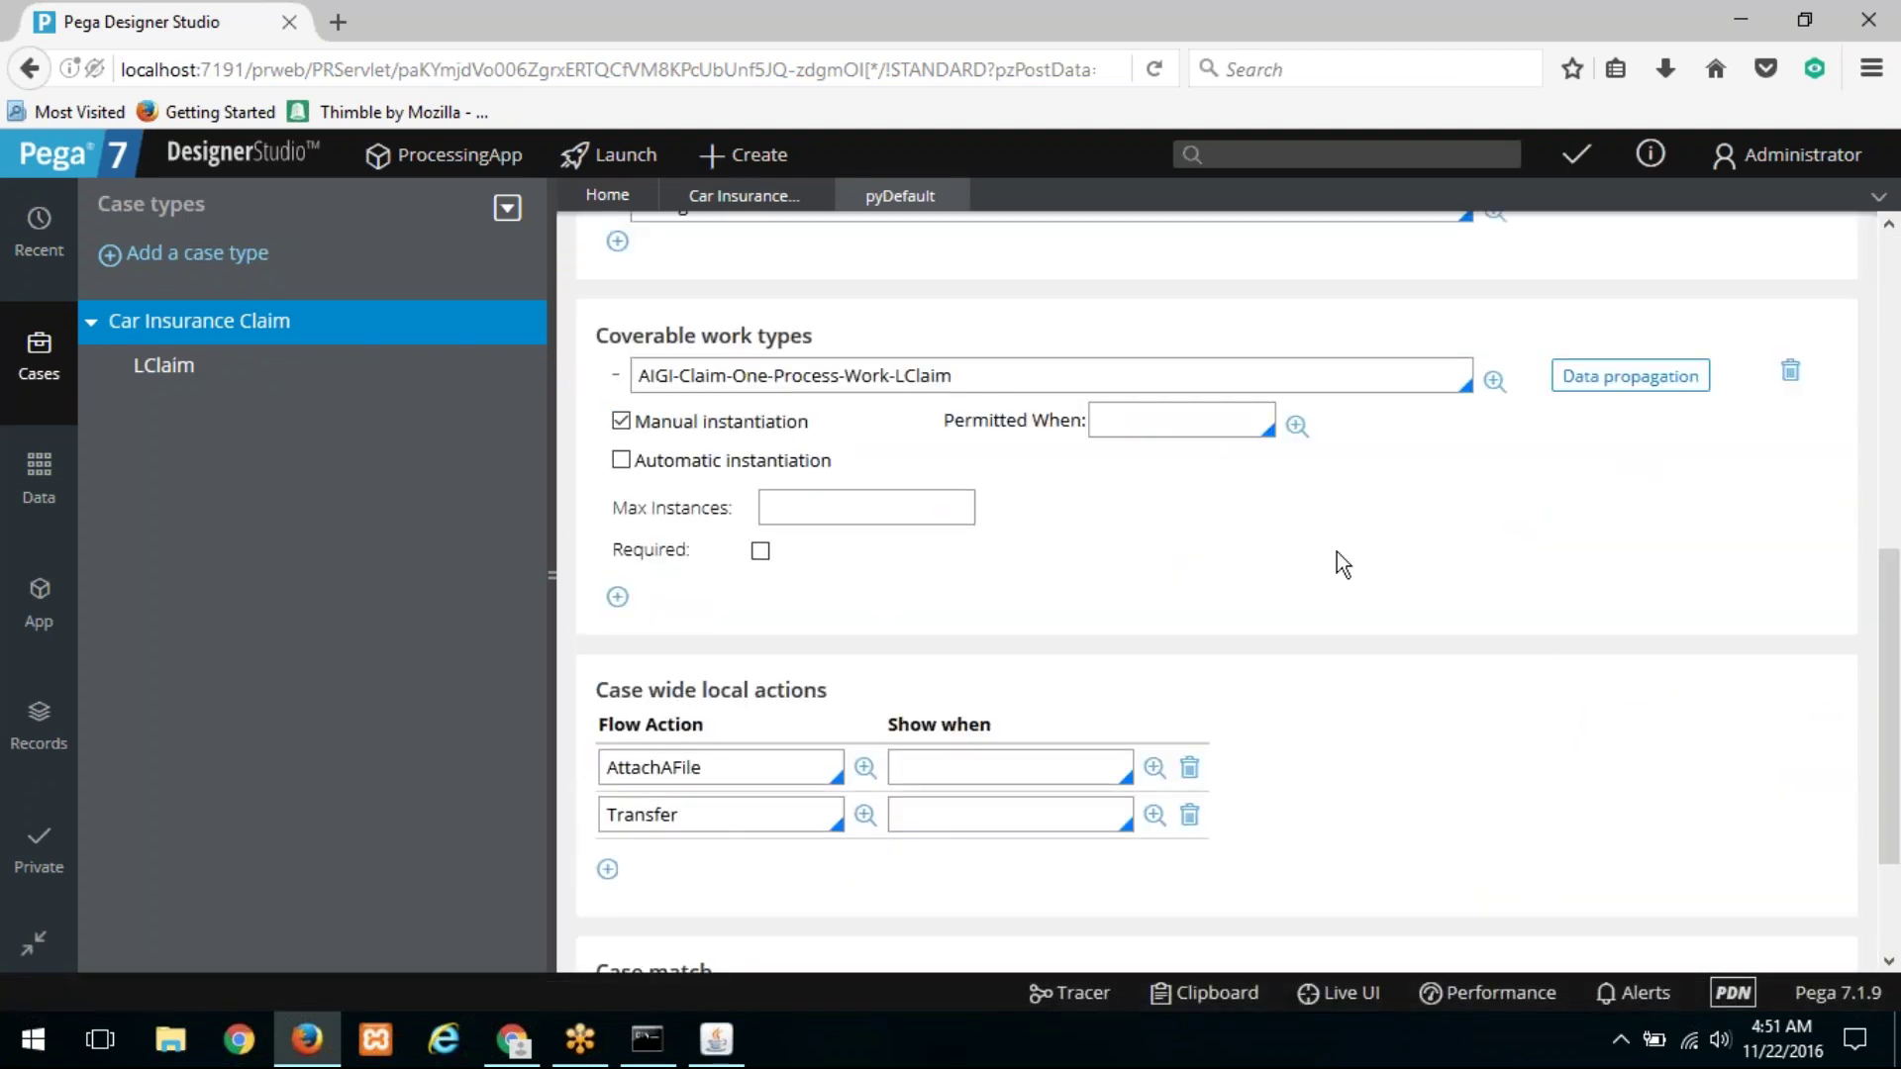
{"action": "scroll", "coordinate": [1337, 551], "scroll_direction": "up", "scroll_amount": 6}
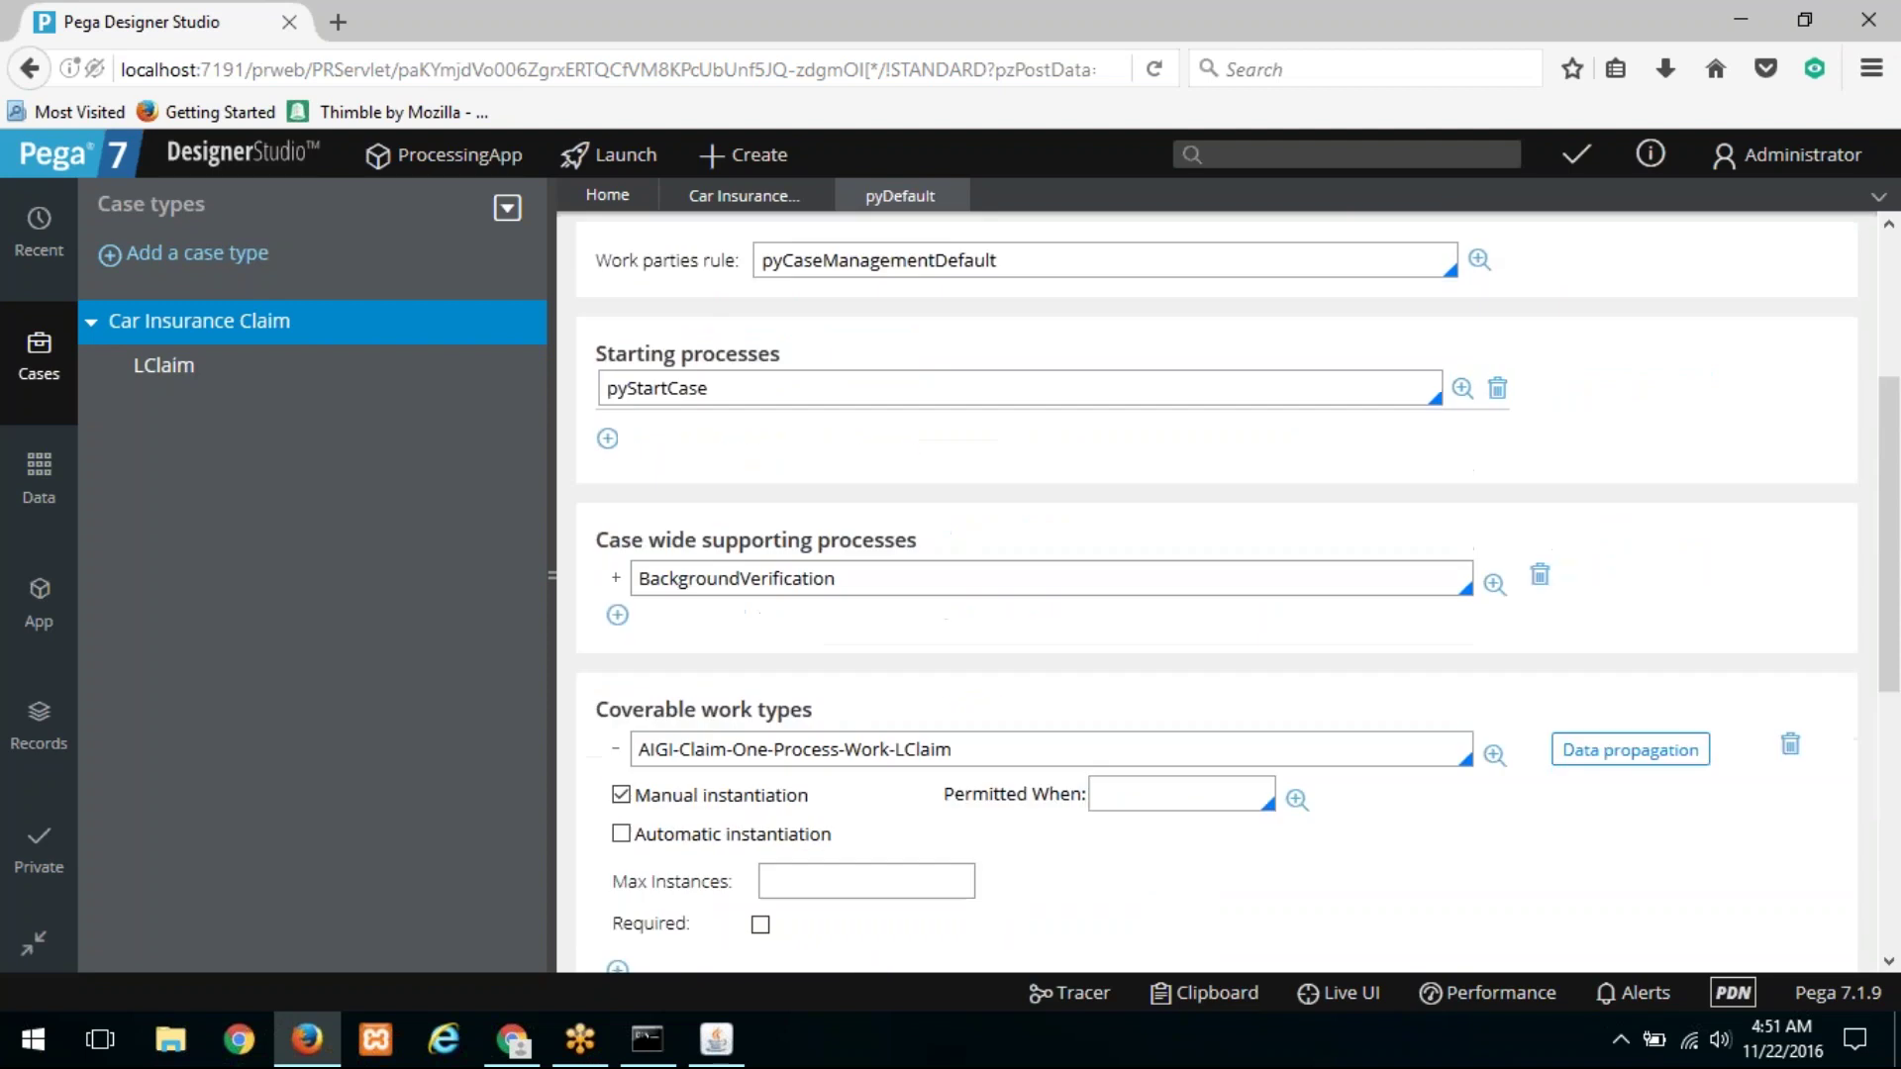
{"action": "left_click", "coordinate": [1500, 256]}
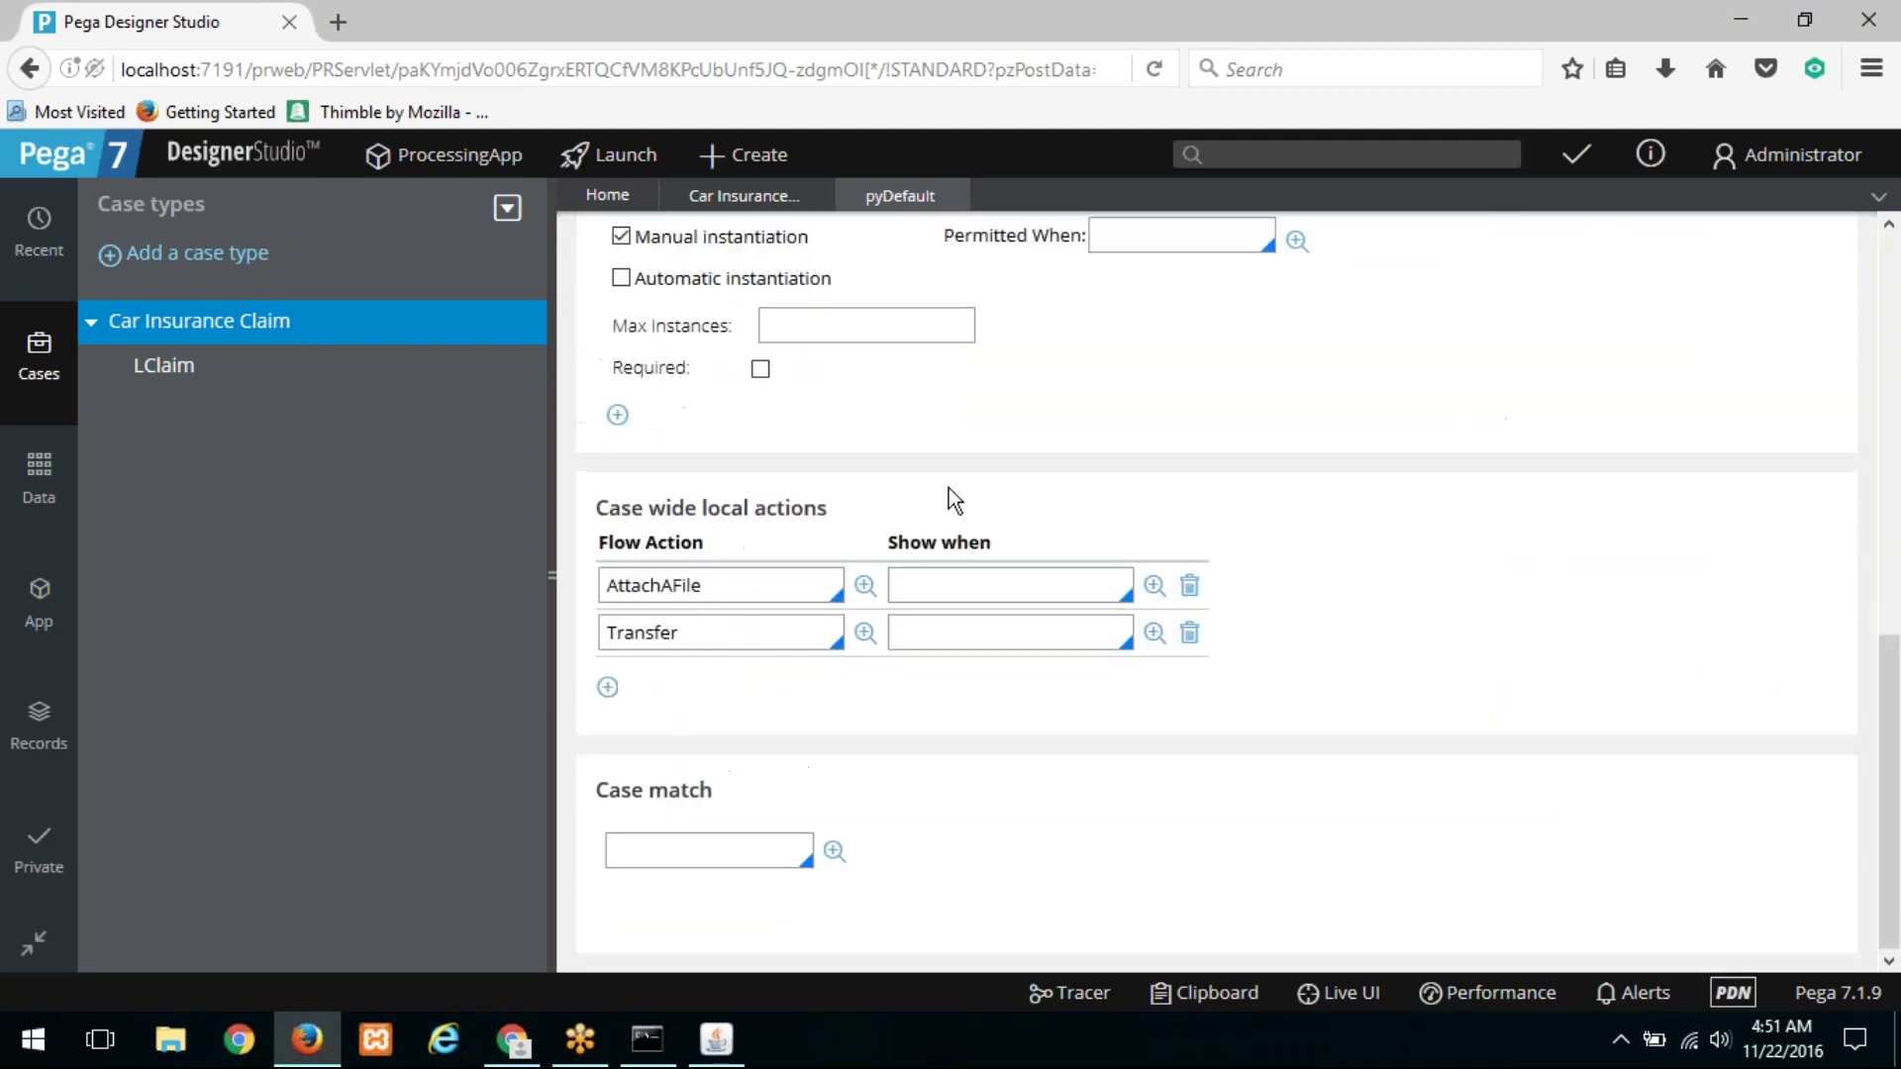
Step: Open the CClaim case type rule from the Create > Case menu
{"action": "scroll", "coordinate": [949, 489], "scroll_direction": "up", "scroll_amount": 7}
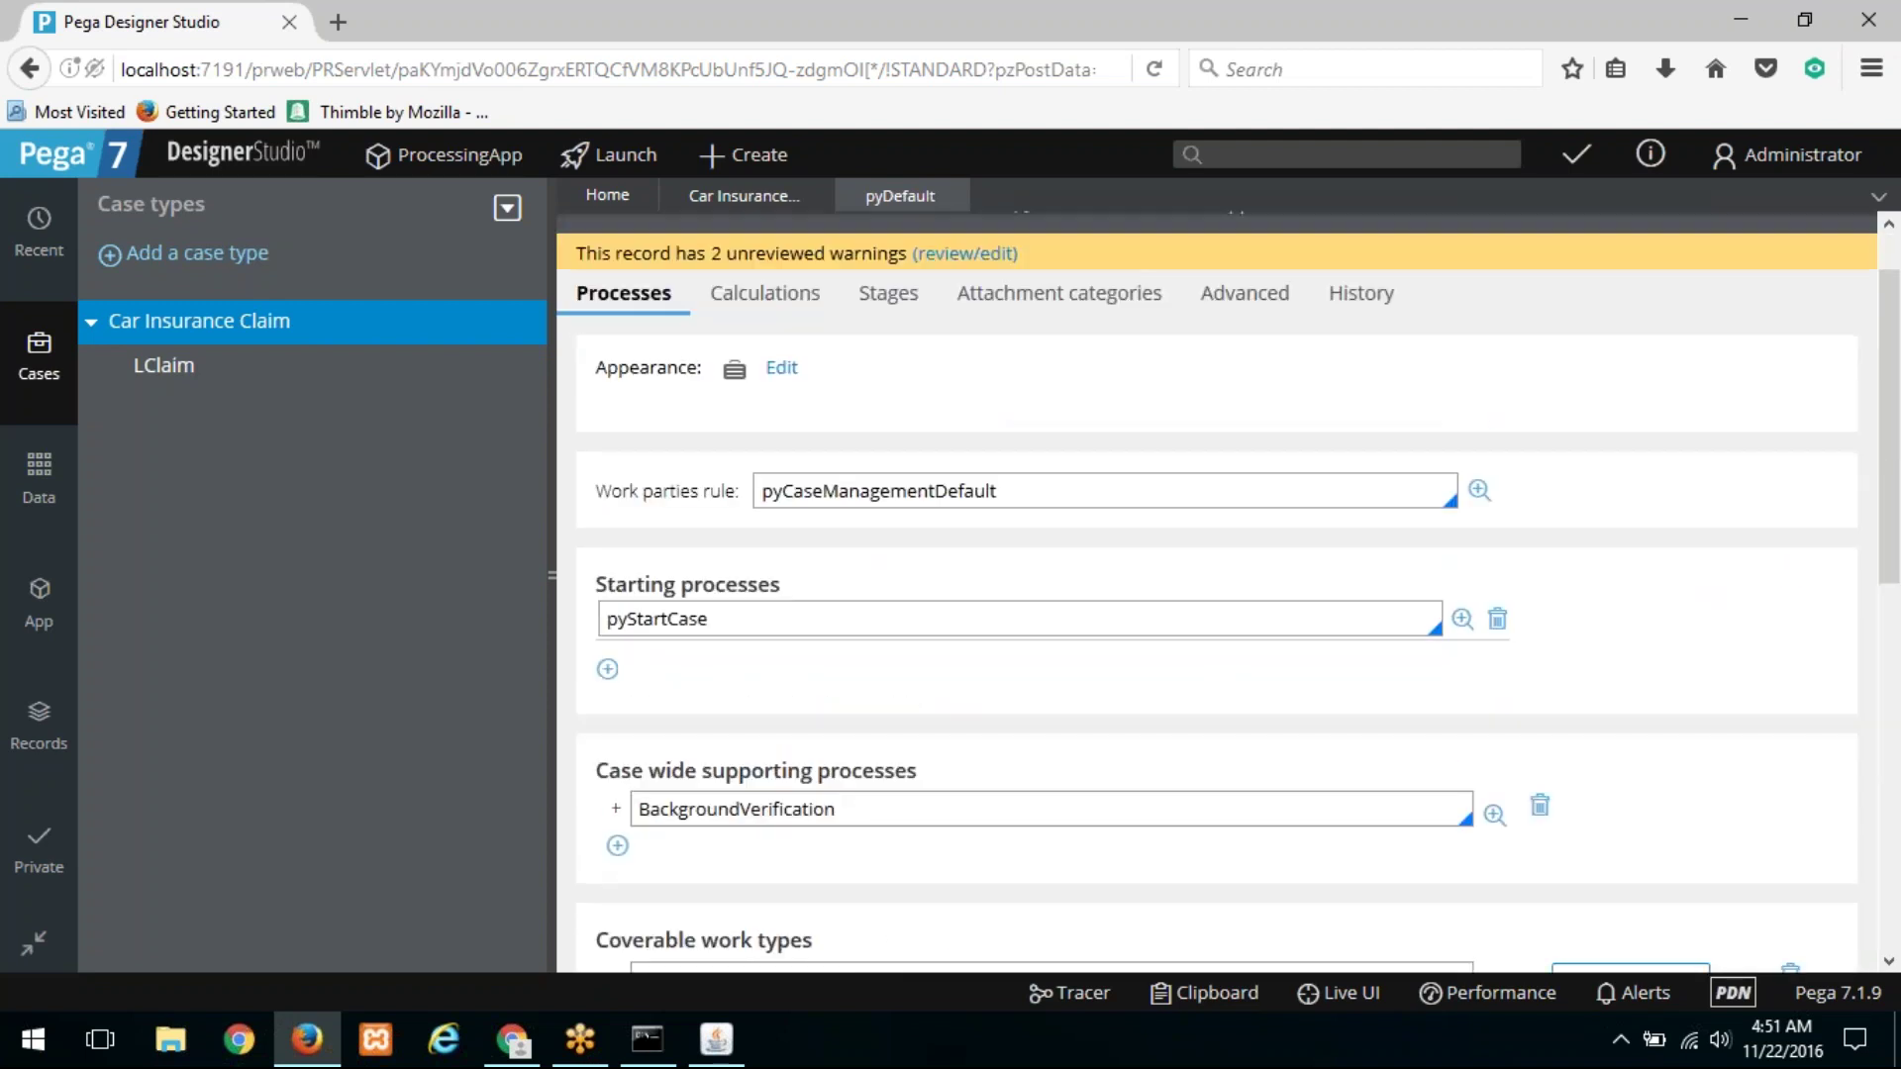
{"action": "left_click", "coordinate": [735, 159]}
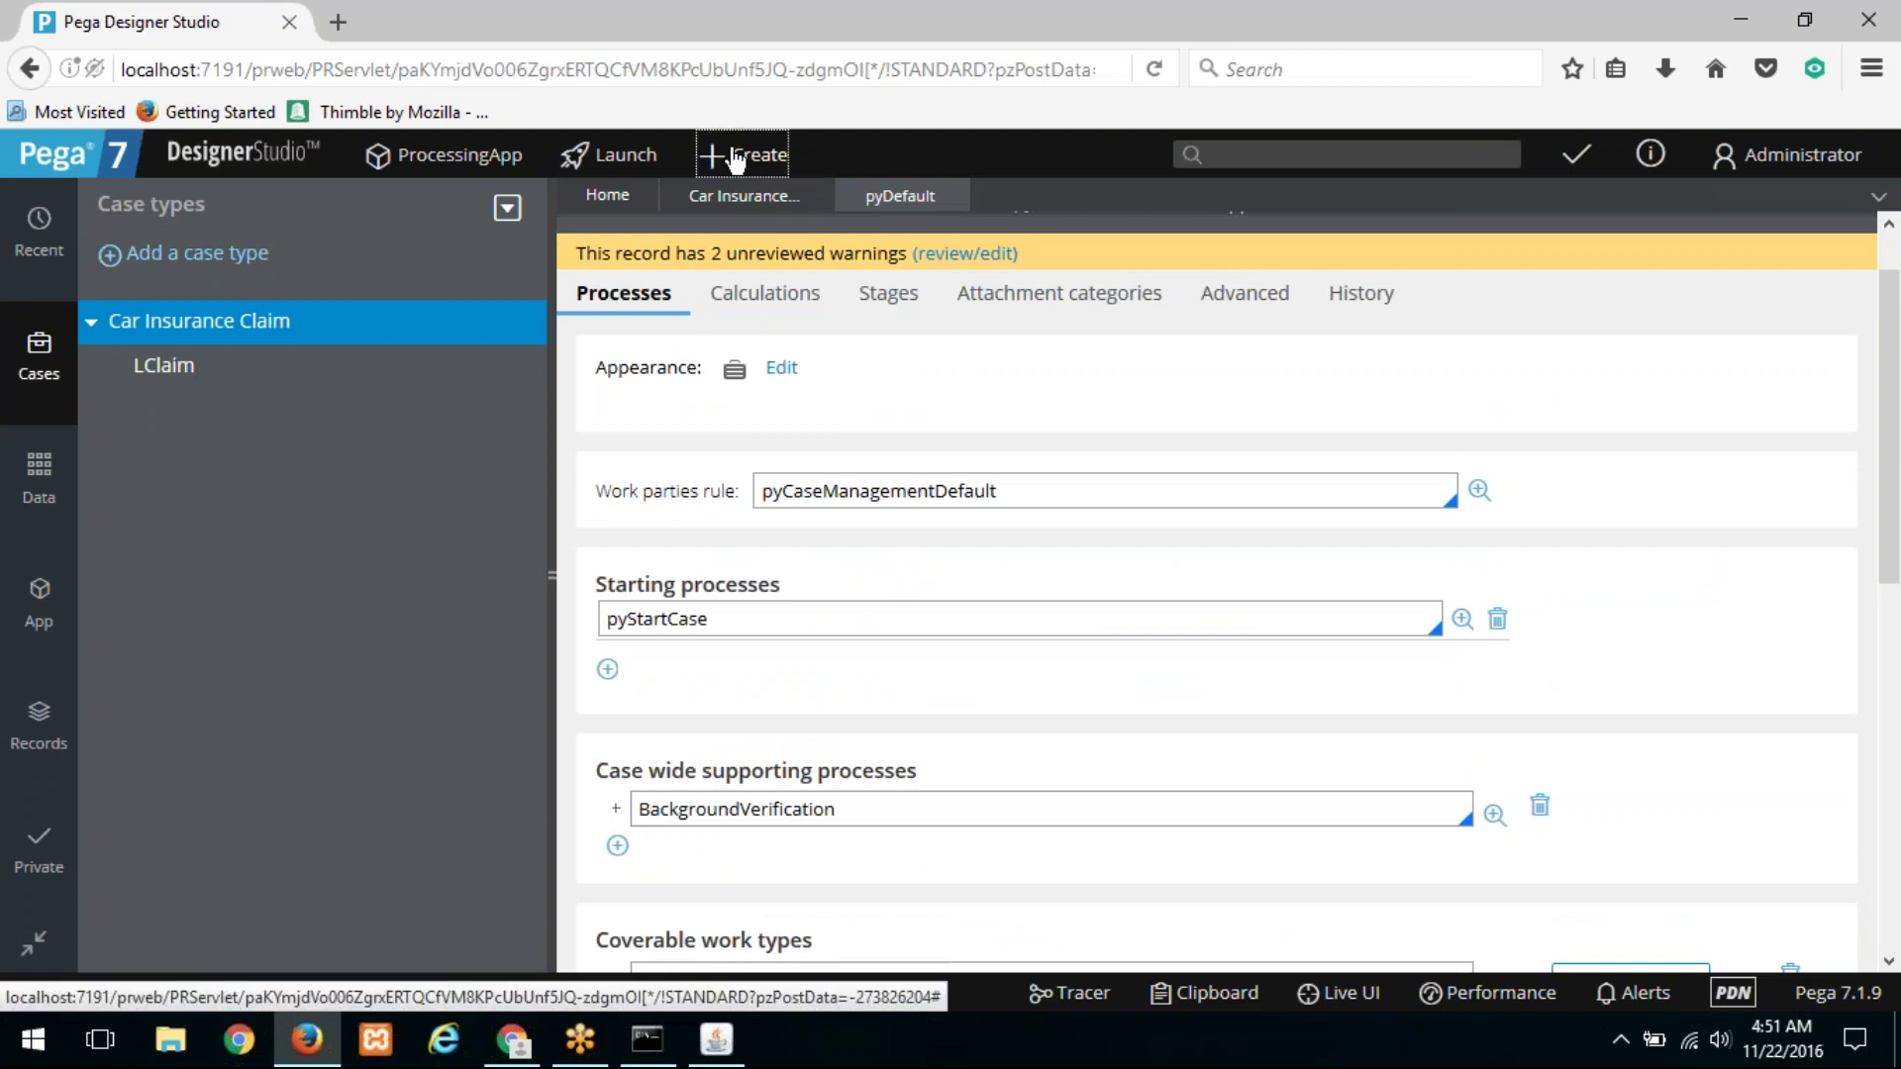
{"action": "mouse_move", "coordinate": [806, 191]}
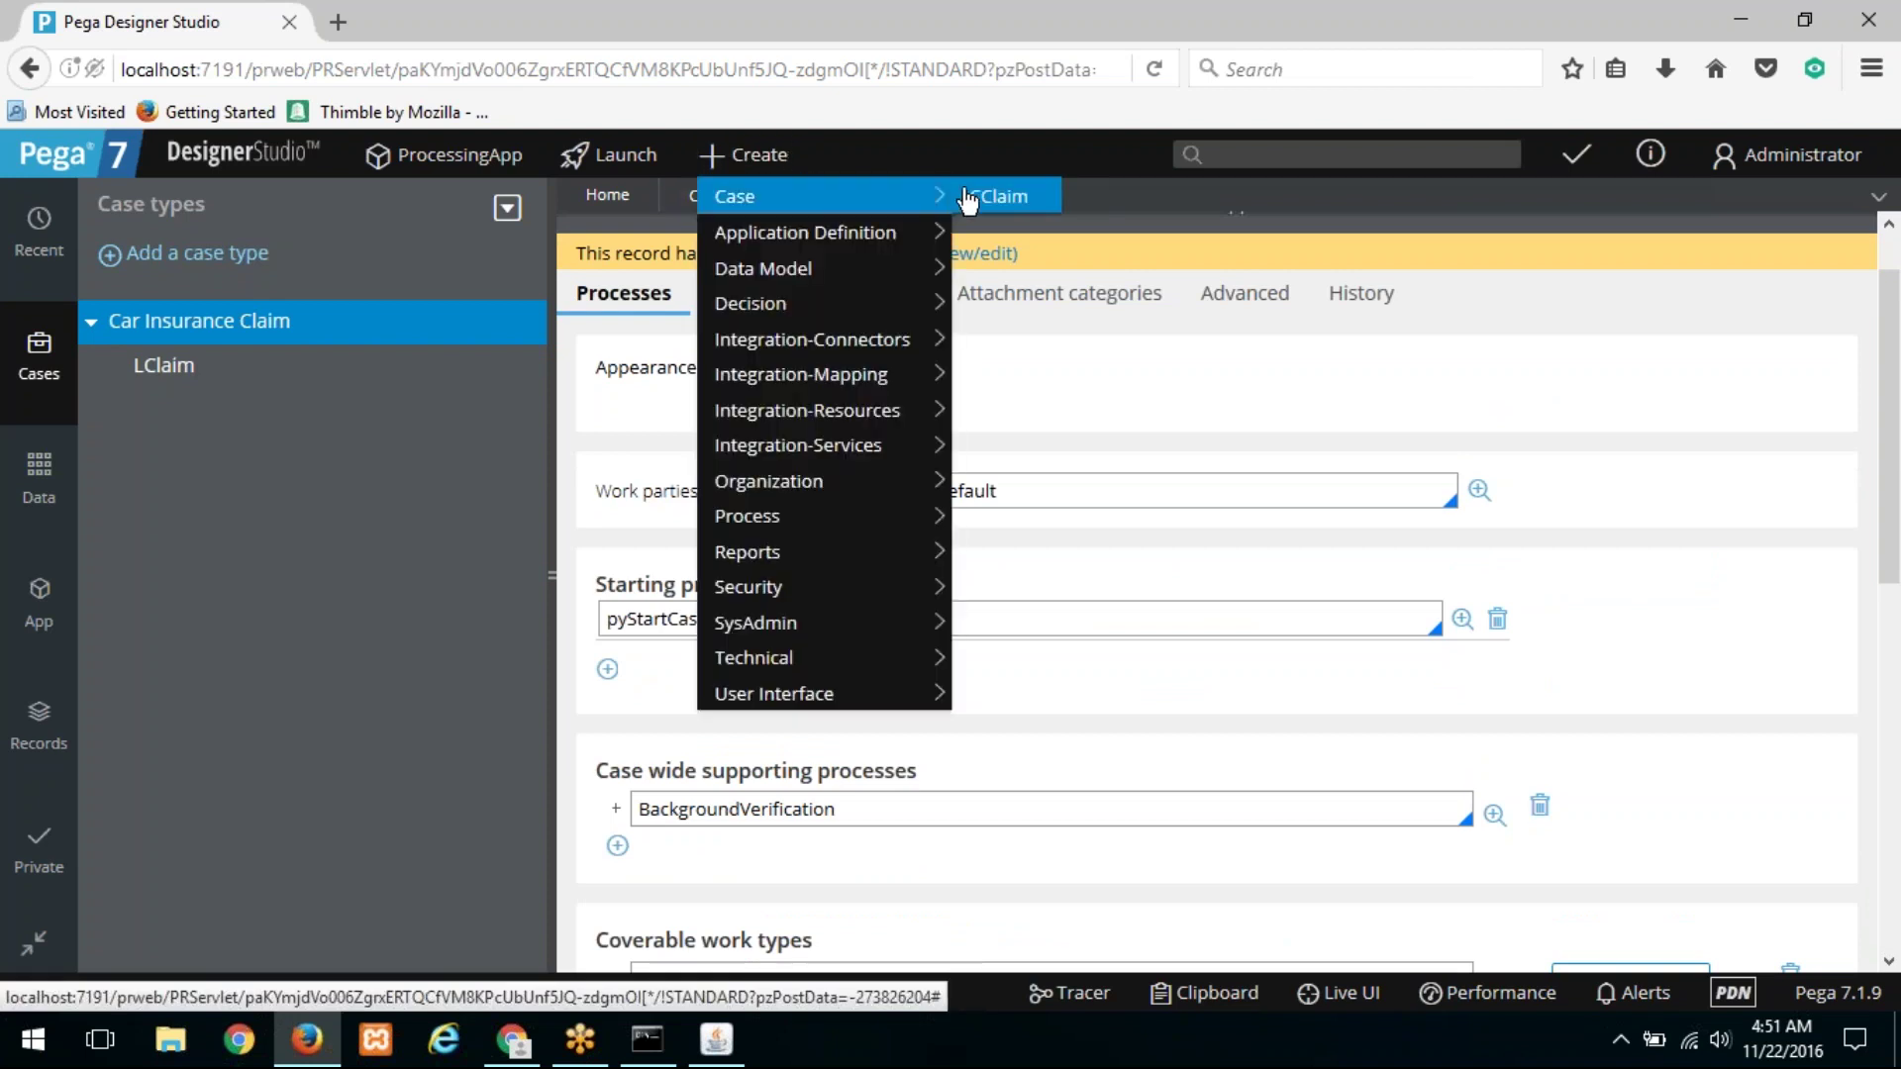
{"action": "left_click", "coordinate": [1020, 198]}
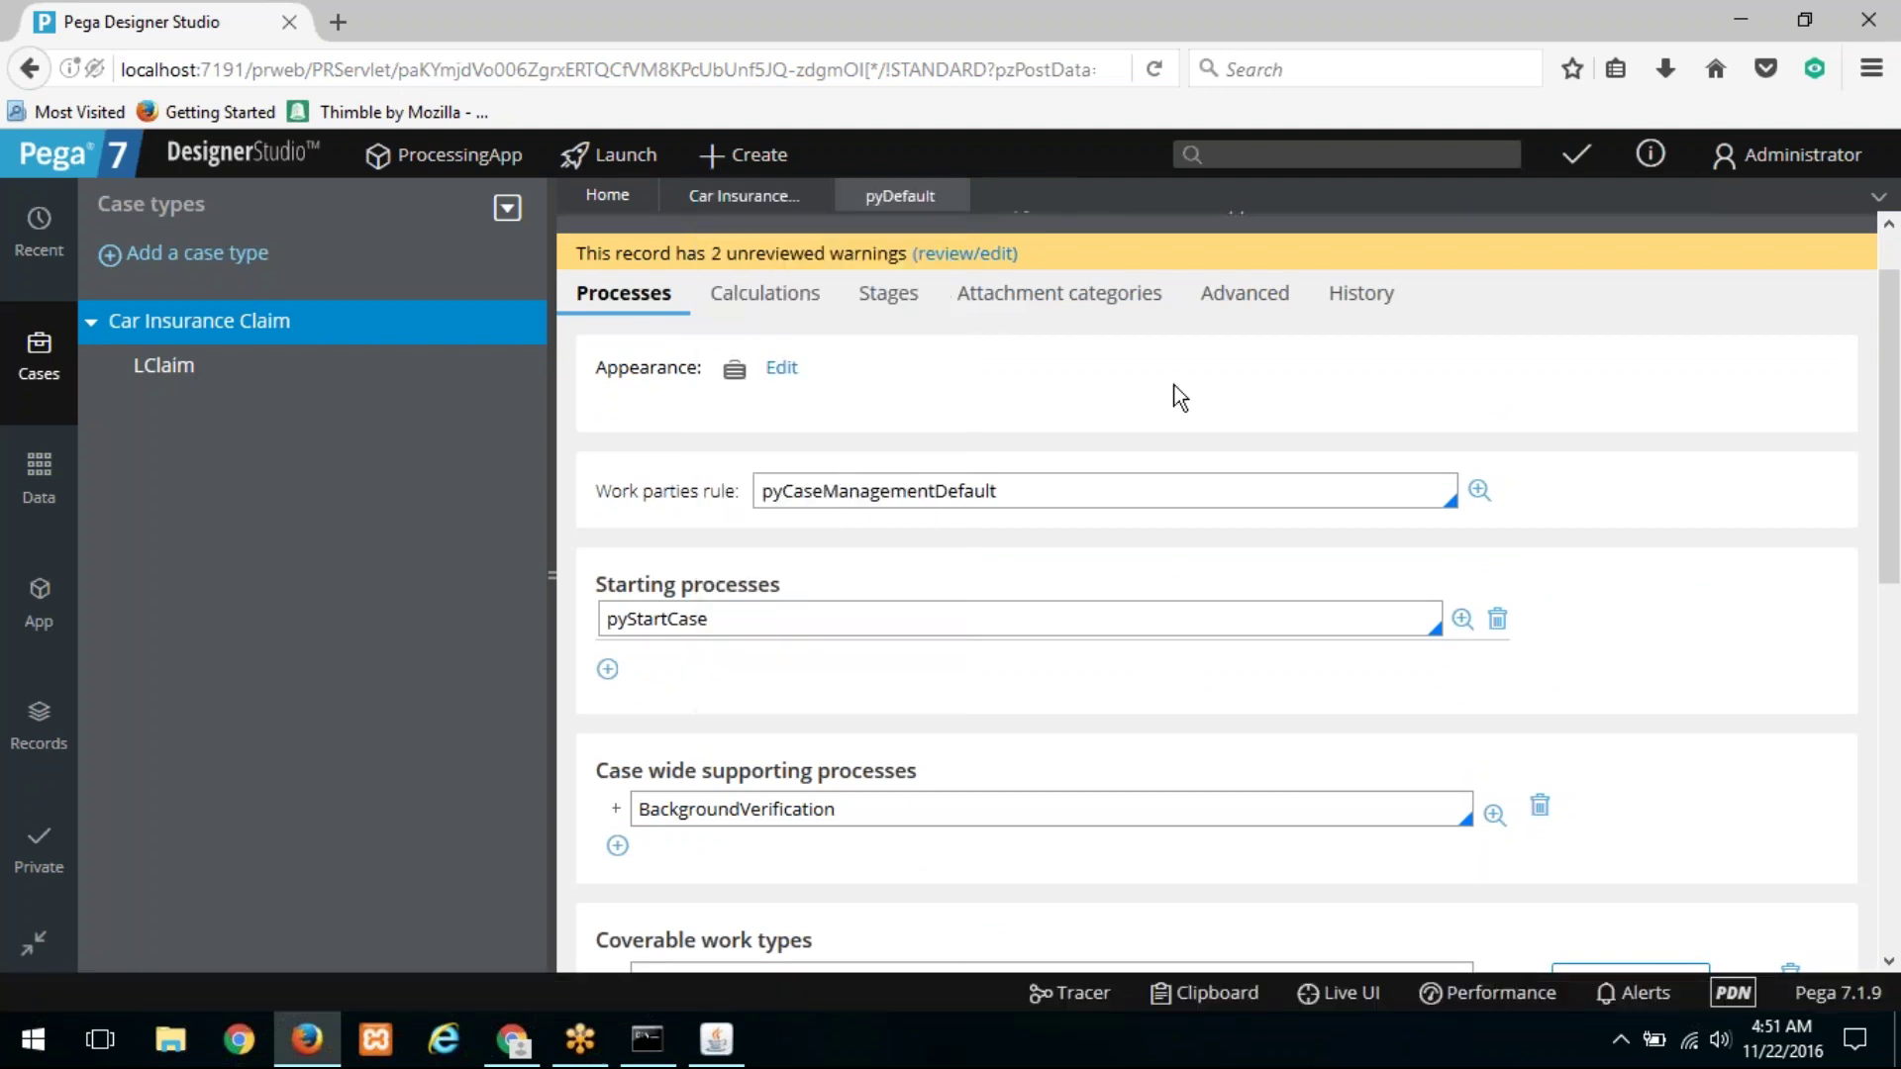
Step: Rename LClaim's short description to 'Life Insurance Claim', save, and return to Car Insurance Claim
{"action": "left_click", "coordinate": [348, 369]}
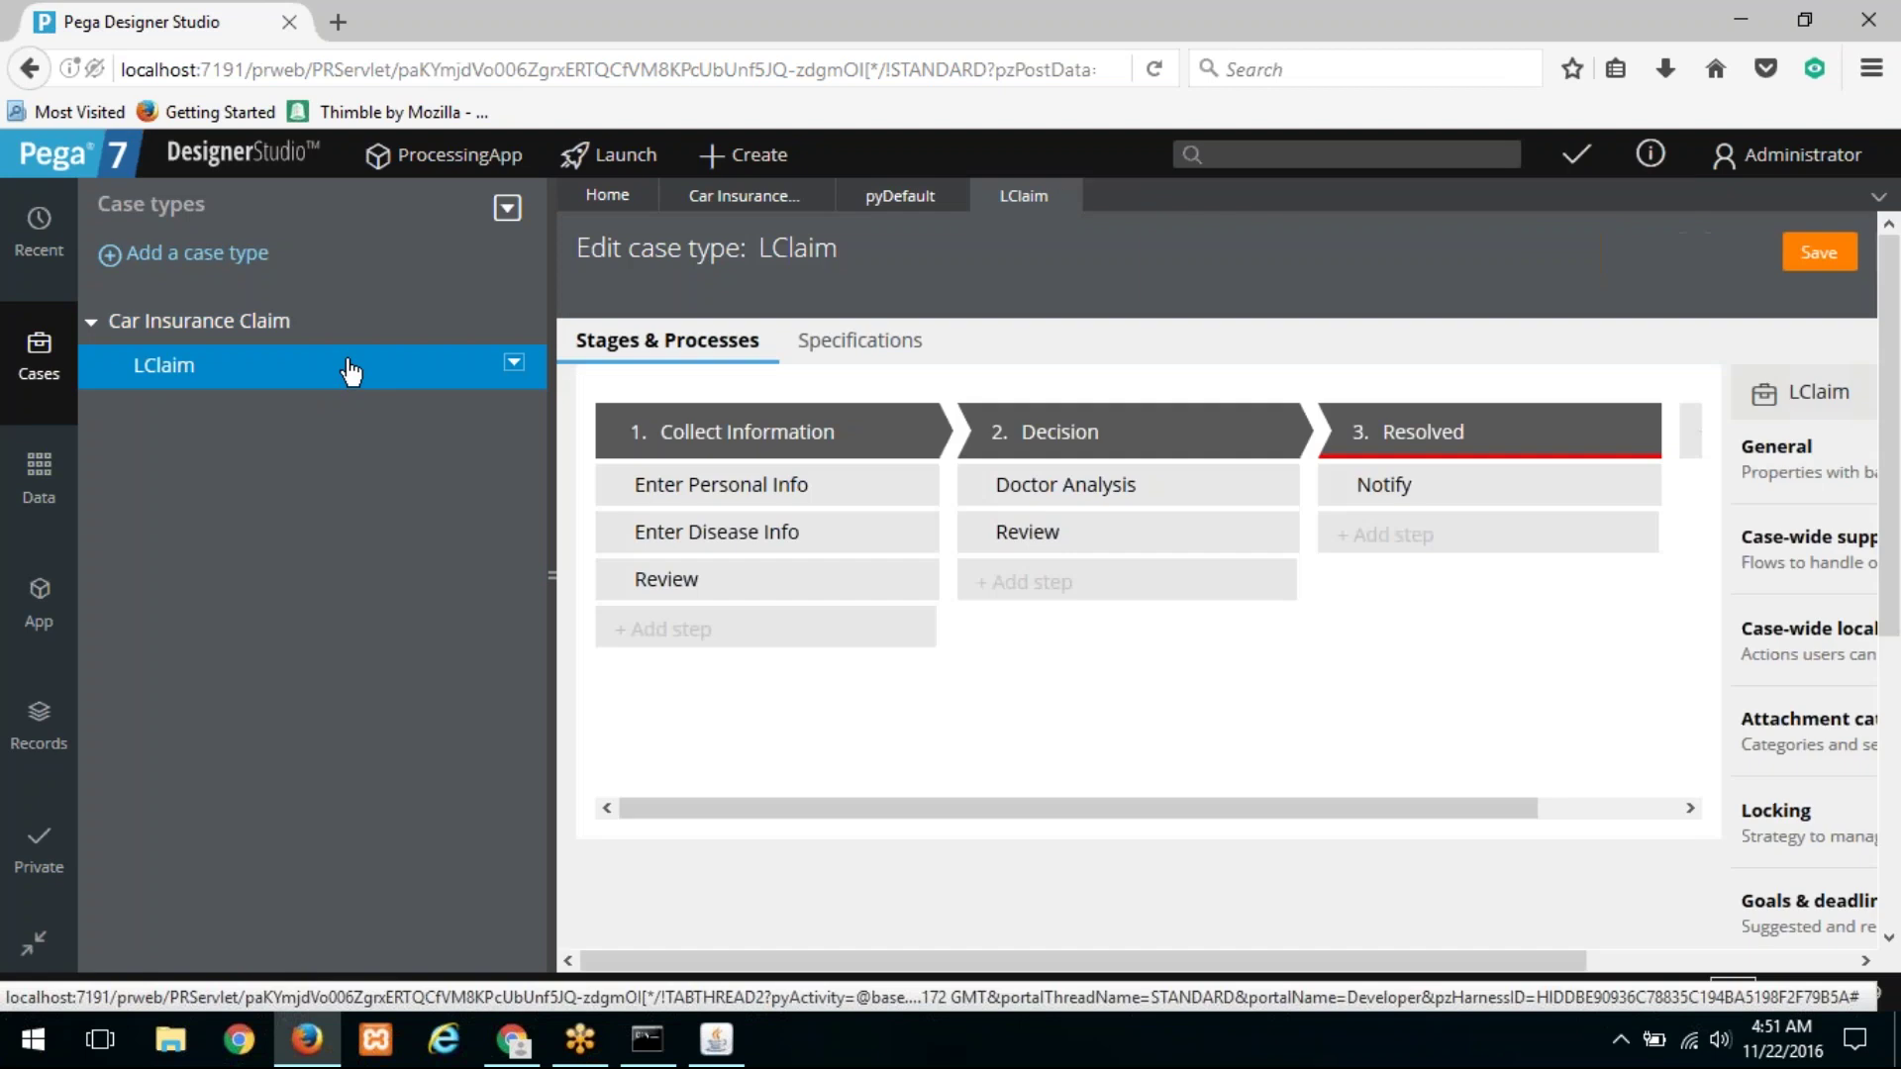
{"action": "left_click", "coordinate": [818, 259]}
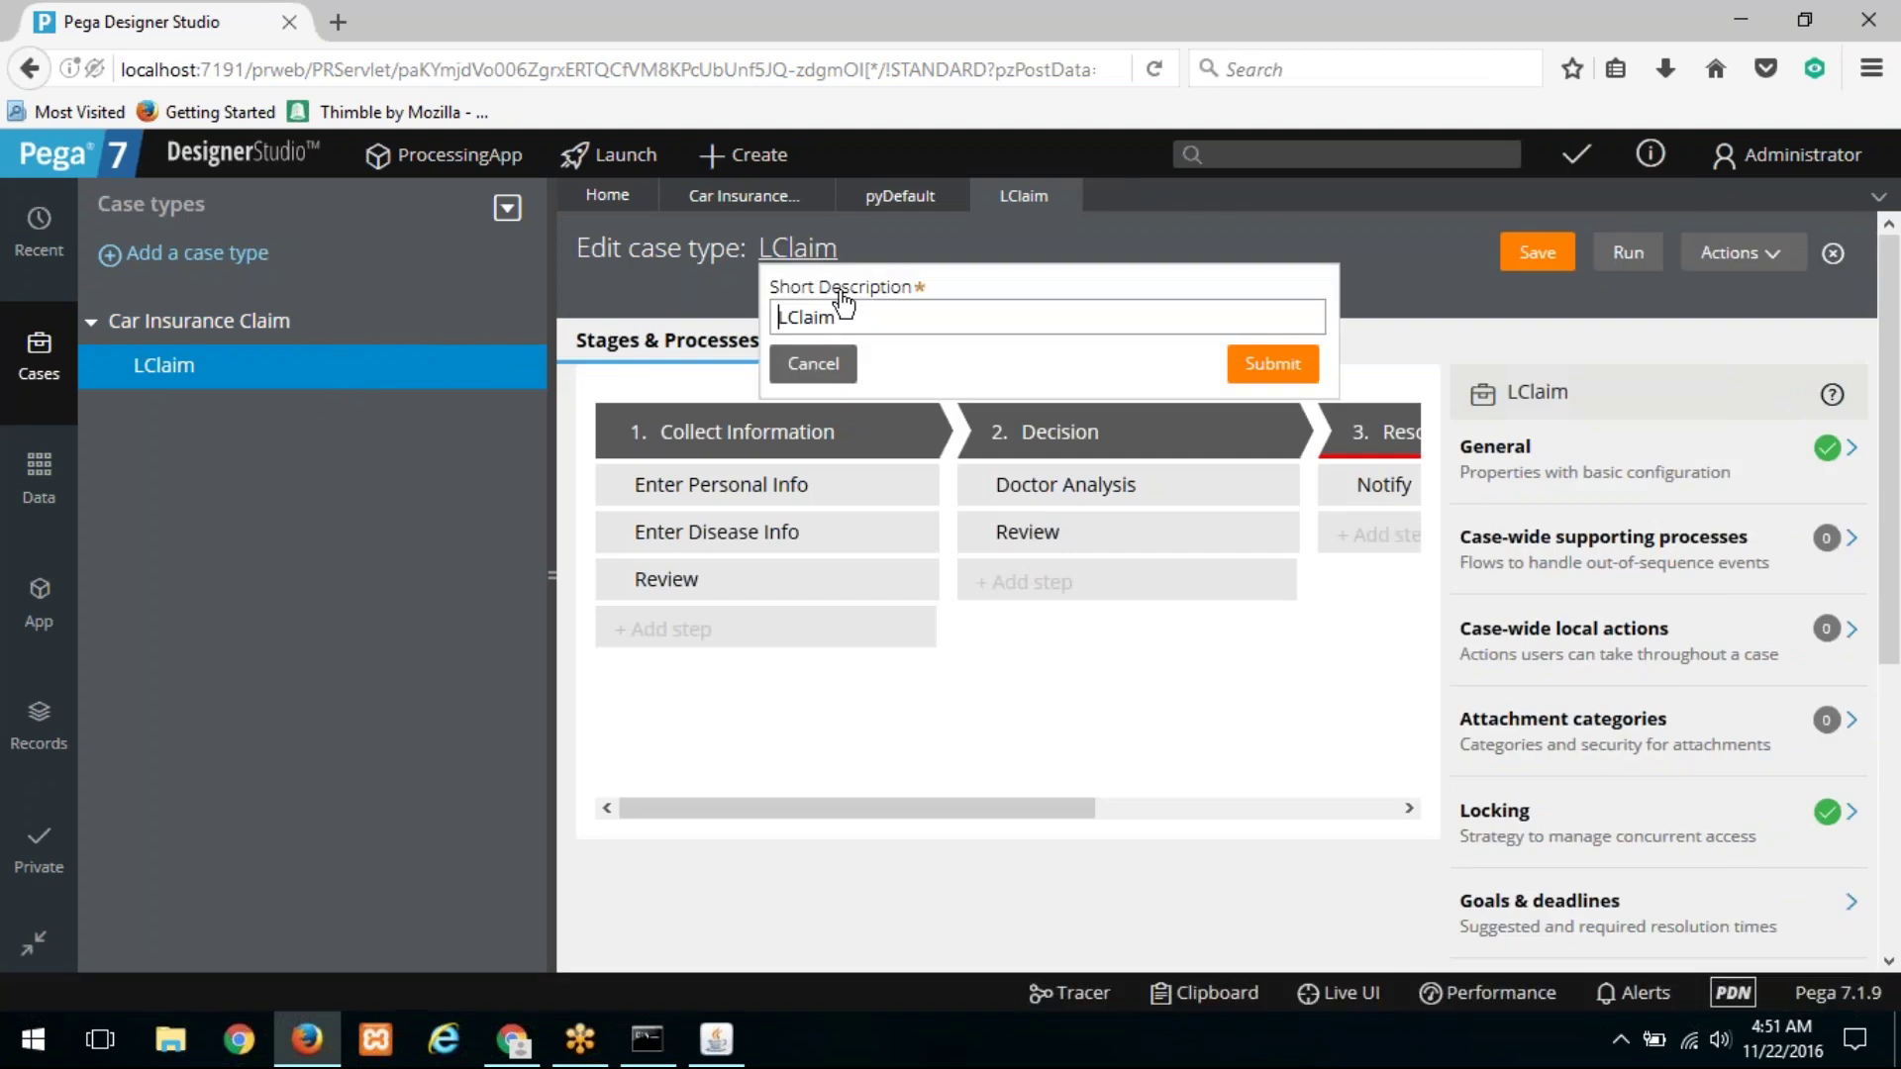
{"action": "left_click_drag", "start_coordinate": [863, 319], "coordinate": [597, 310]}
{"action": "type", "text": "Life Insurance Claim"}
{"action": "left_click", "coordinate": [1243, 375]}
{"action": "left_click", "coordinate": [1518, 265]}
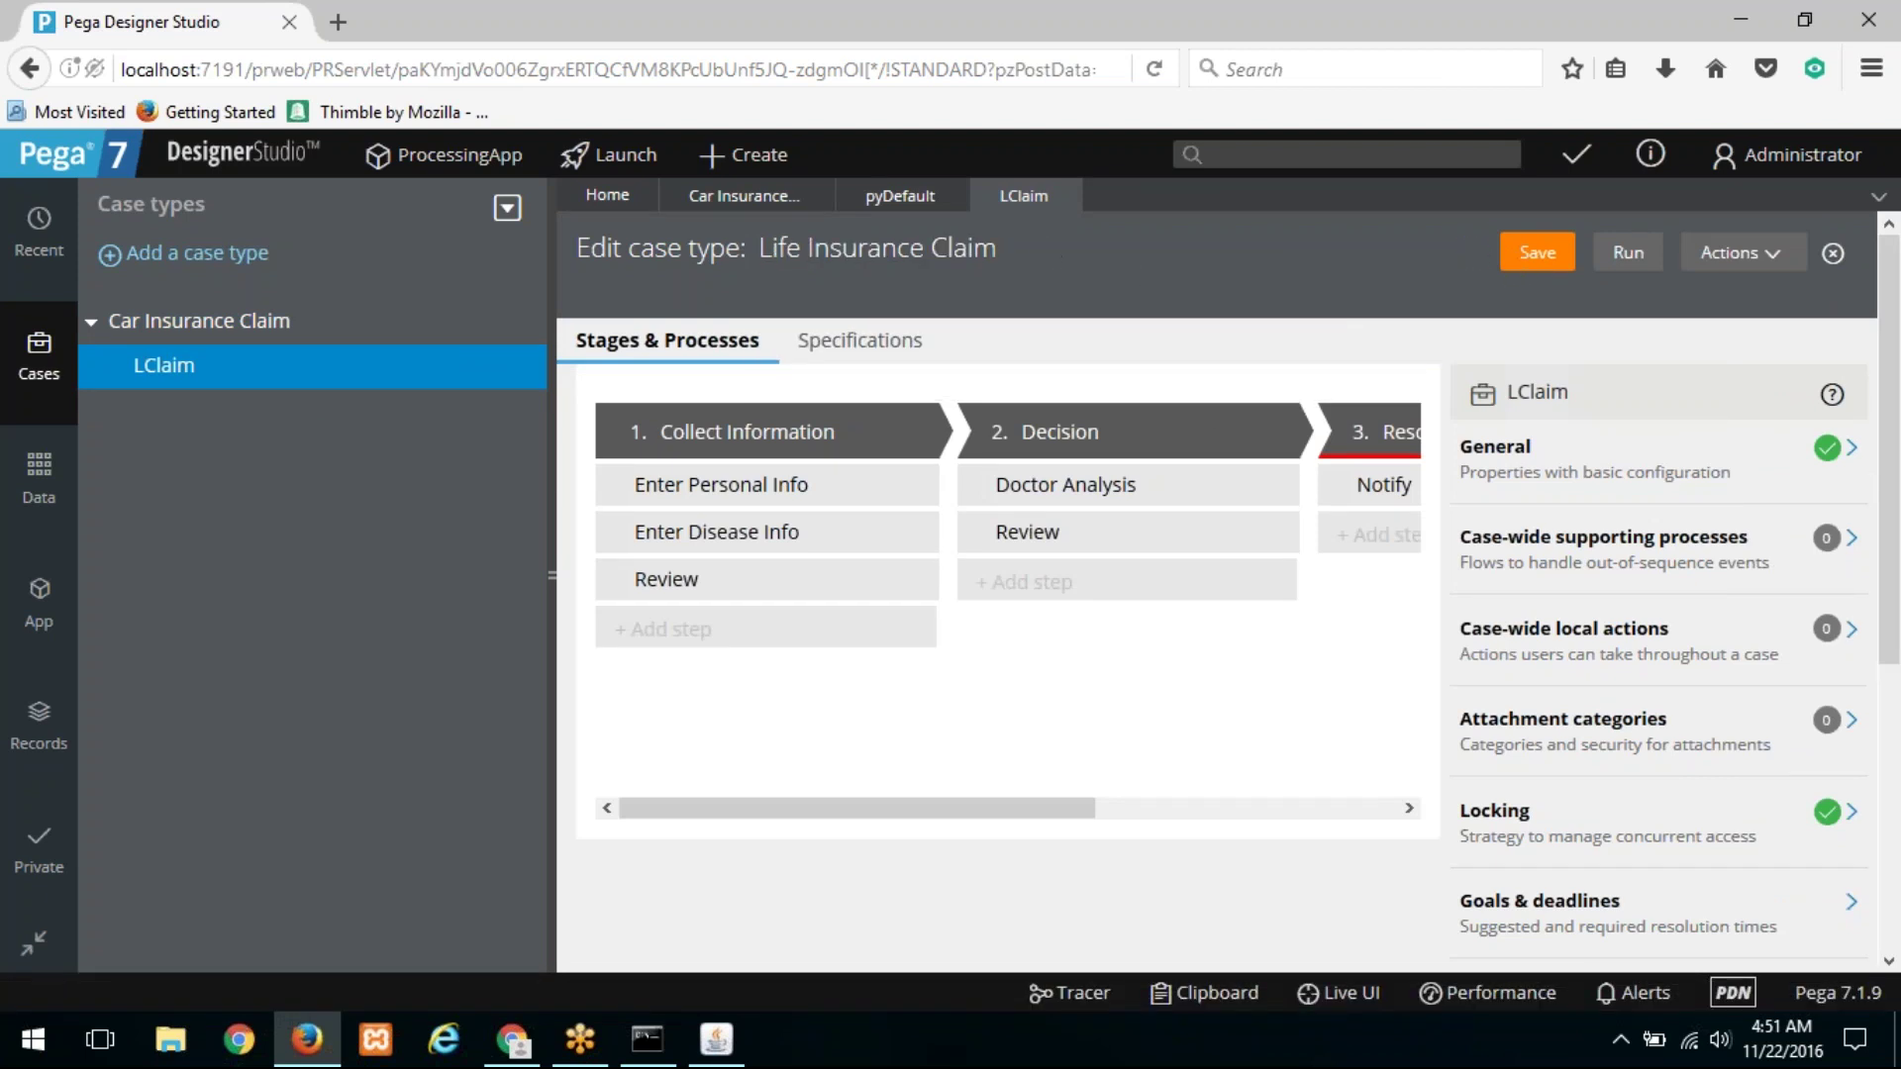
{"action": "left_click", "coordinate": [714, 201]}
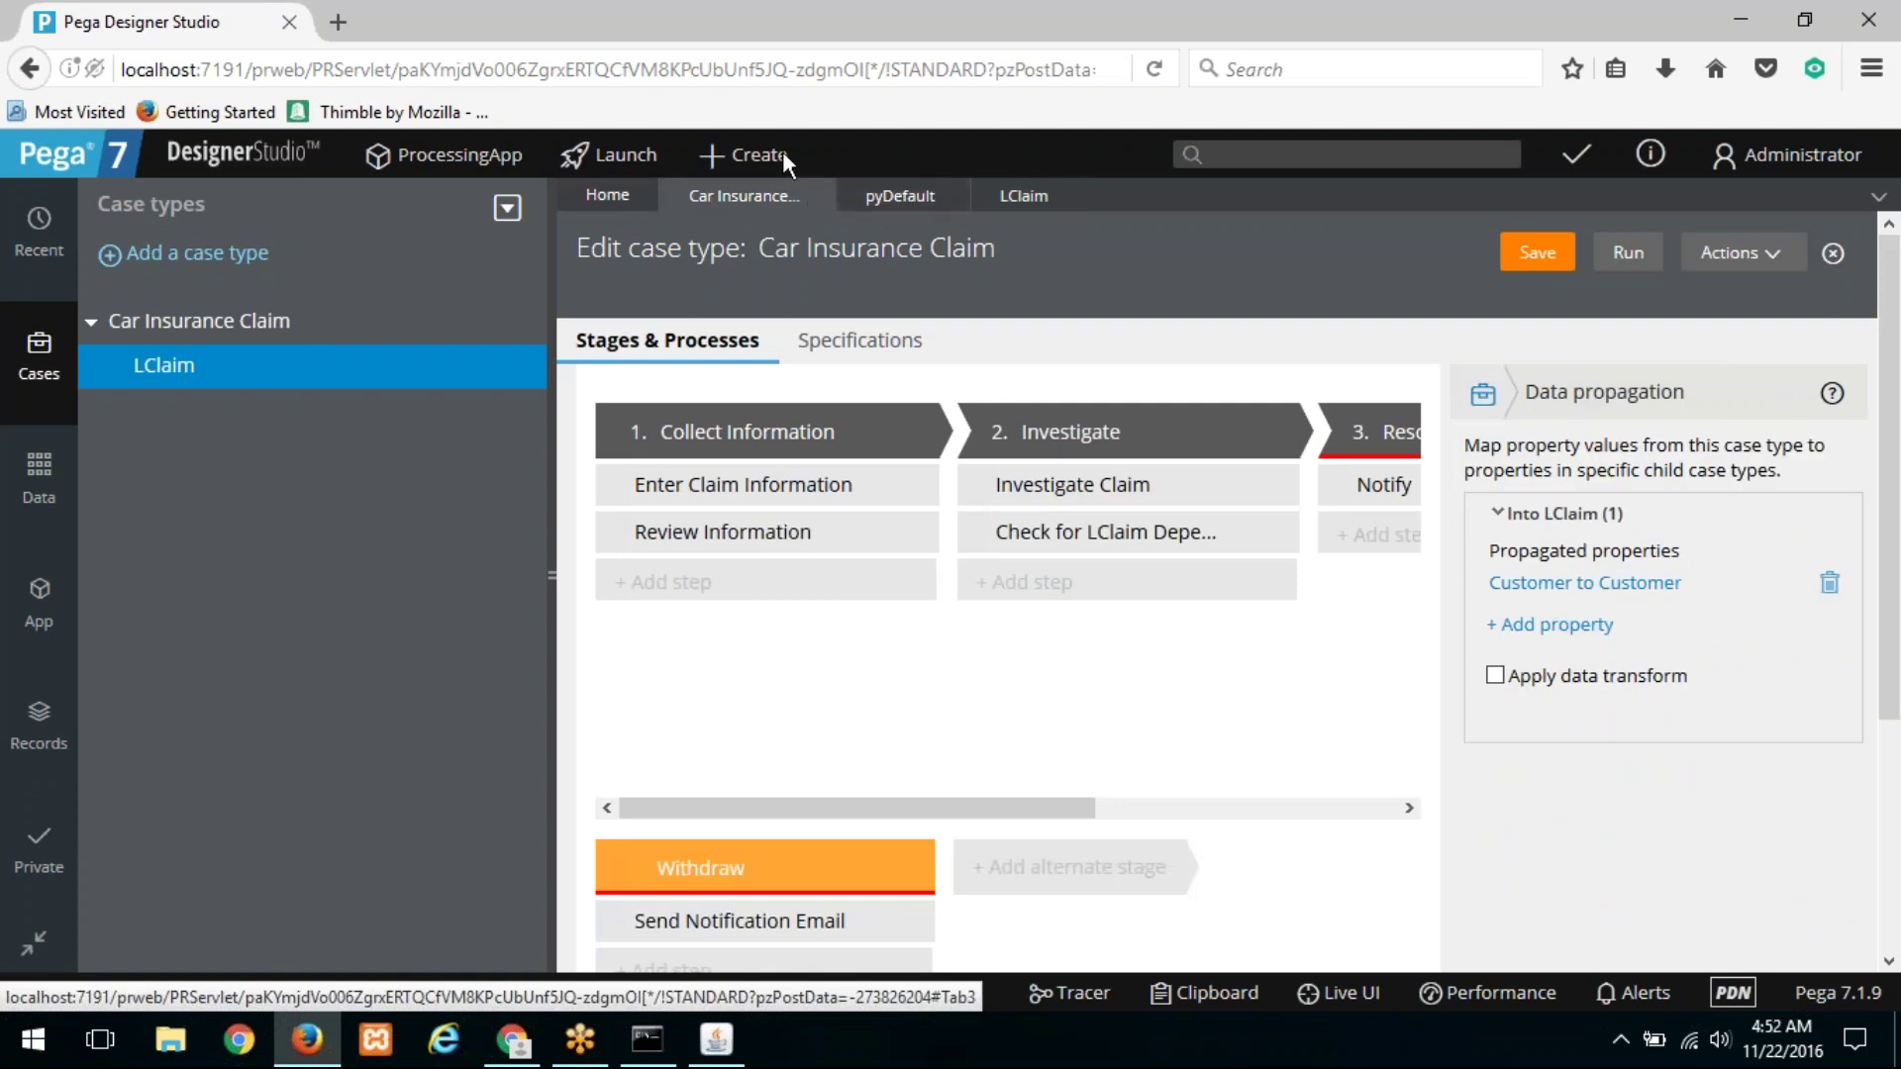
Step: Open car claim C-11 from Recent items and its Review Information assignment
{"action": "left_click", "coordinate": [768, 159]}
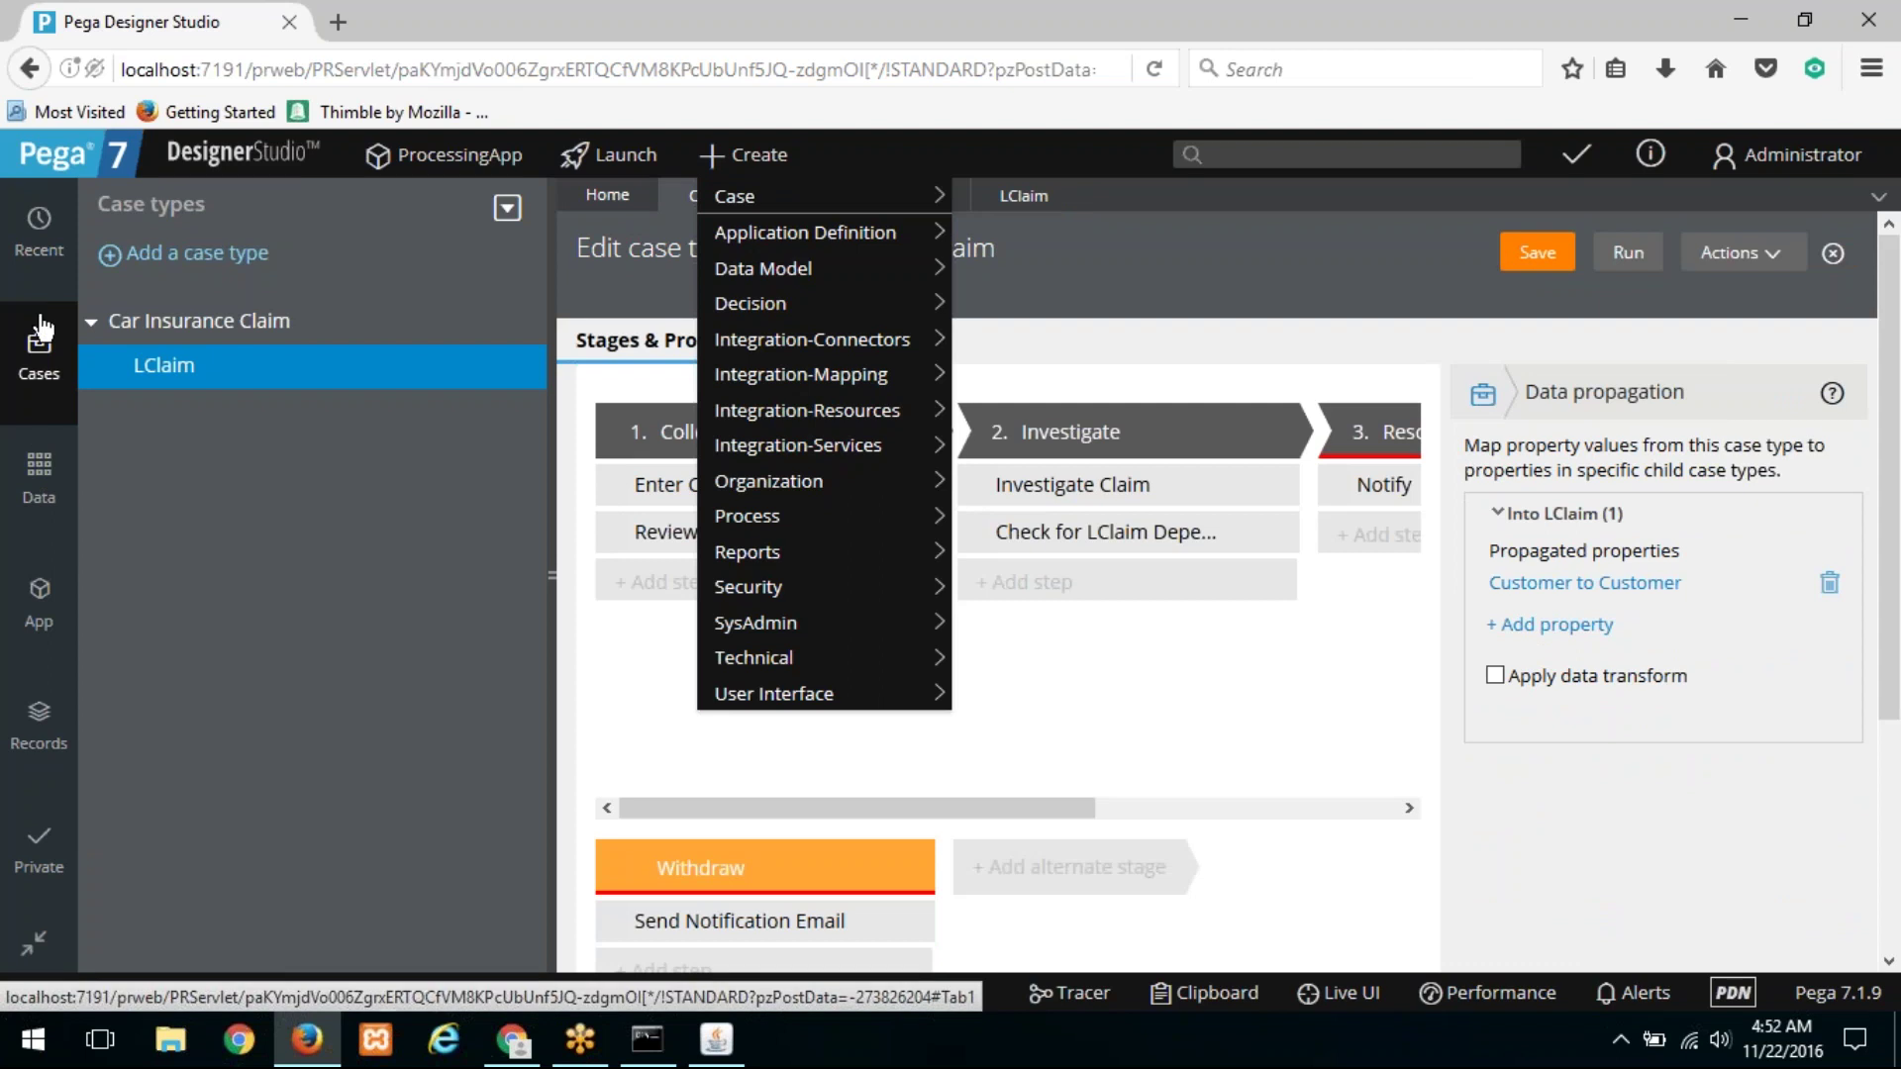
{"action": "left_click", "coordinate": [55, 232]}
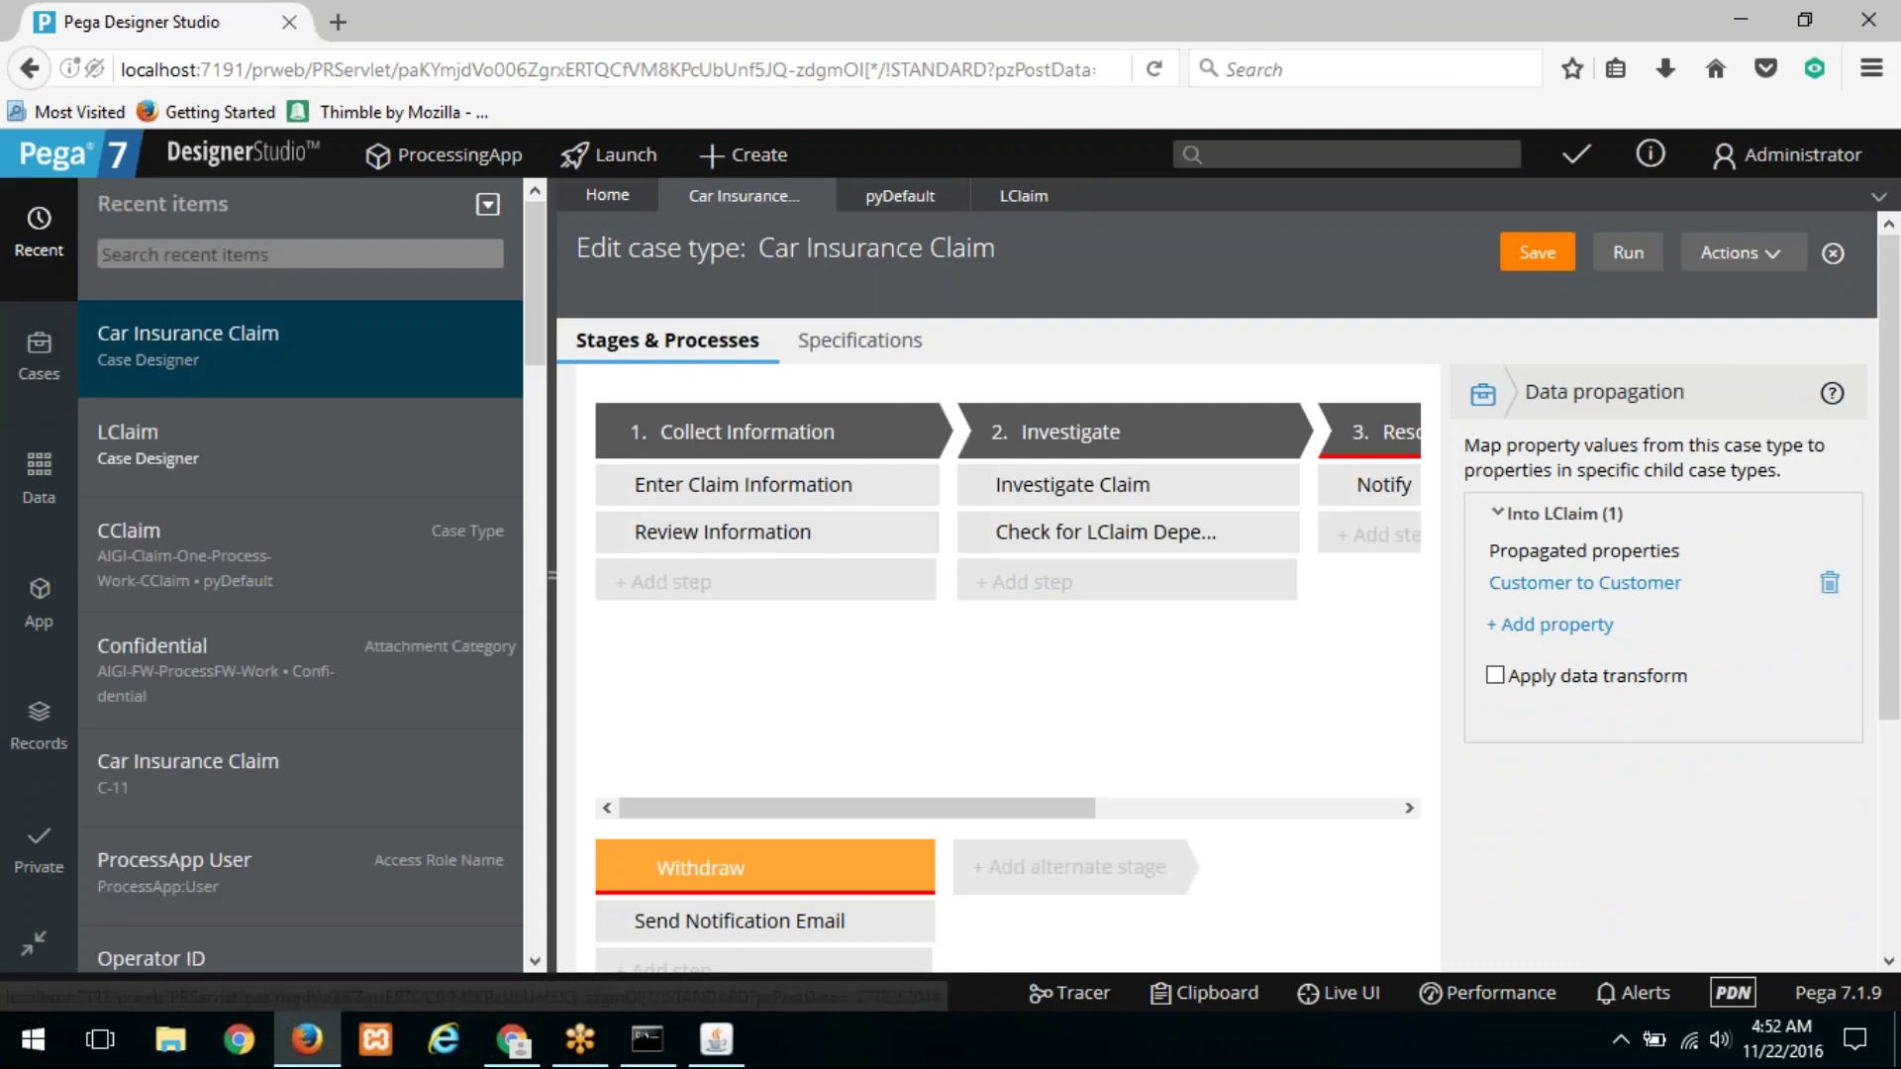
{"action": "scroll", "coordinate": [175, 323], "scroll_direction": "down", "scroll_amount": 5}
{"action": "left_click", "coordinate": [158, 273]}
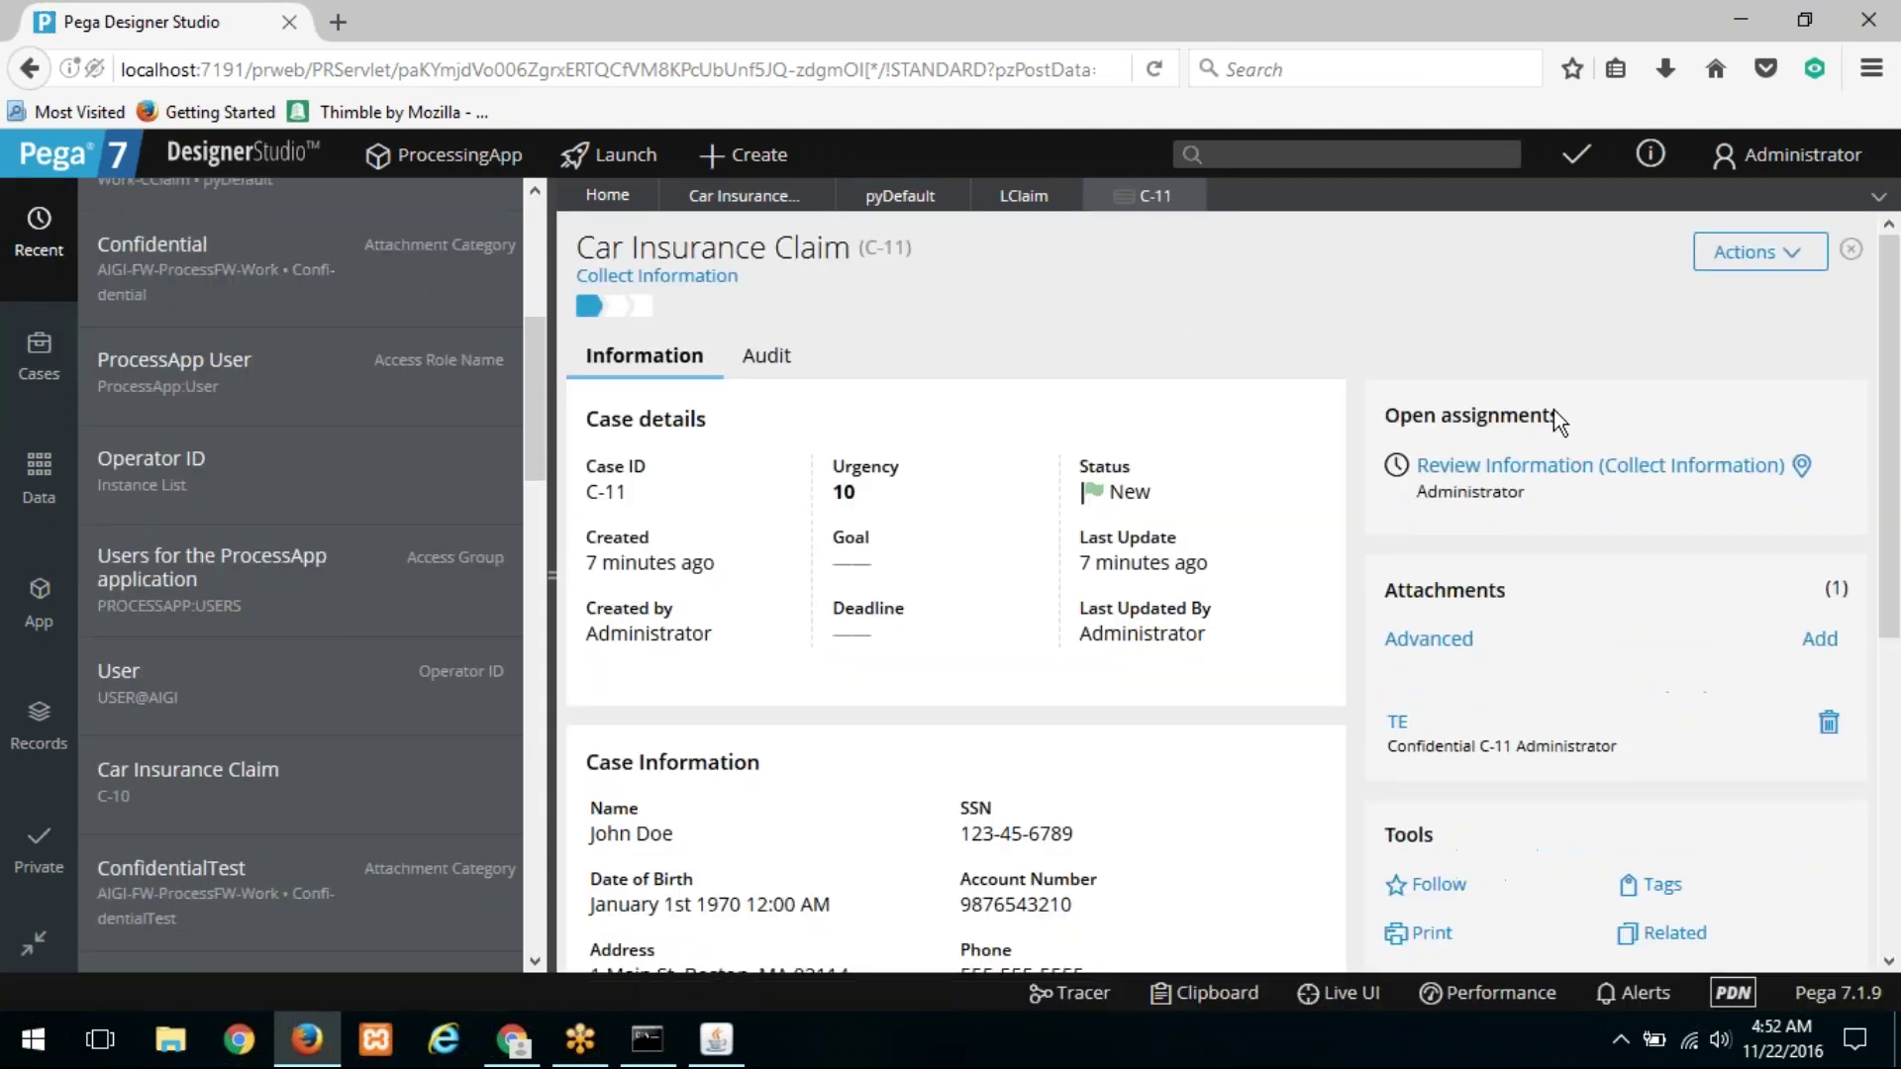
{"action": "left_click", "coordinate": [1564, 469]}
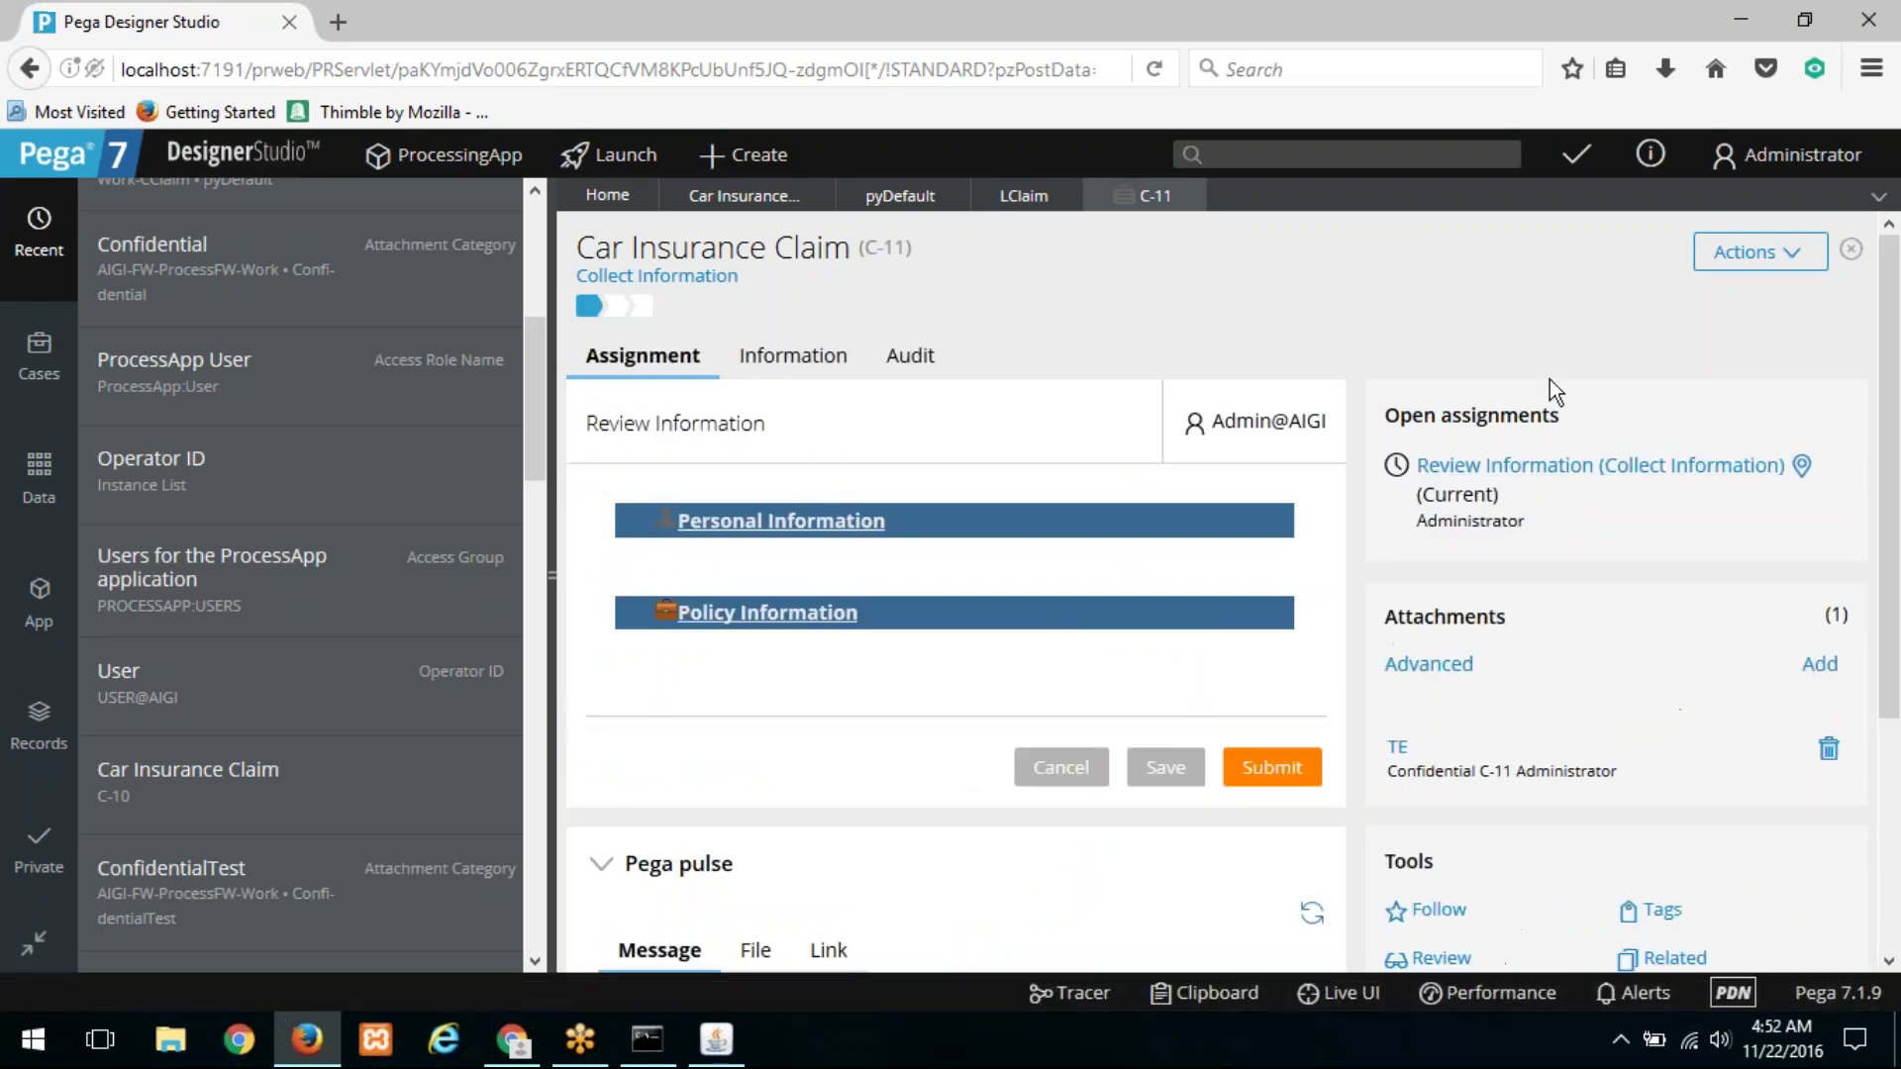
Step: Add a new LClaim child case (L-1) to C-11 via Actions > Add Work
{"action": "left_click", "coordinate": [1760, 251]}
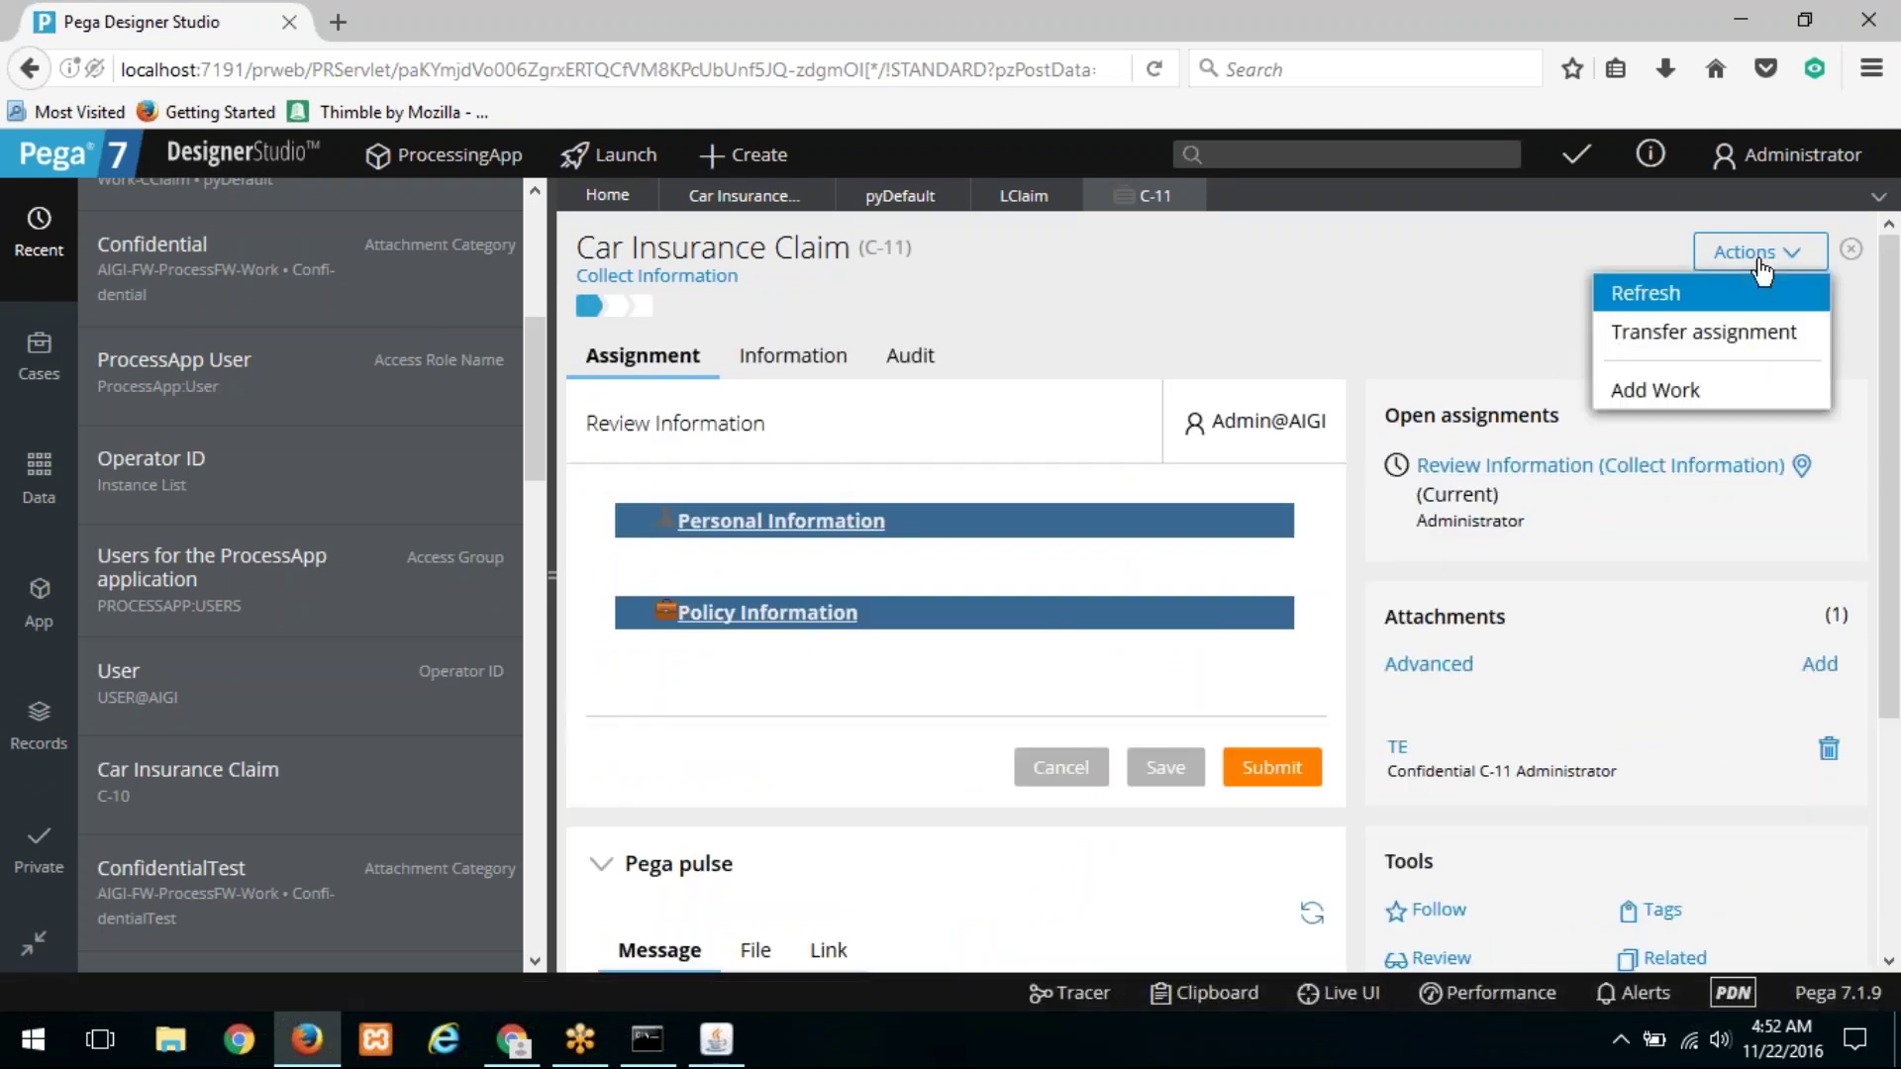
{"action": "mouse_move", "coordinate": [1716, 394]}
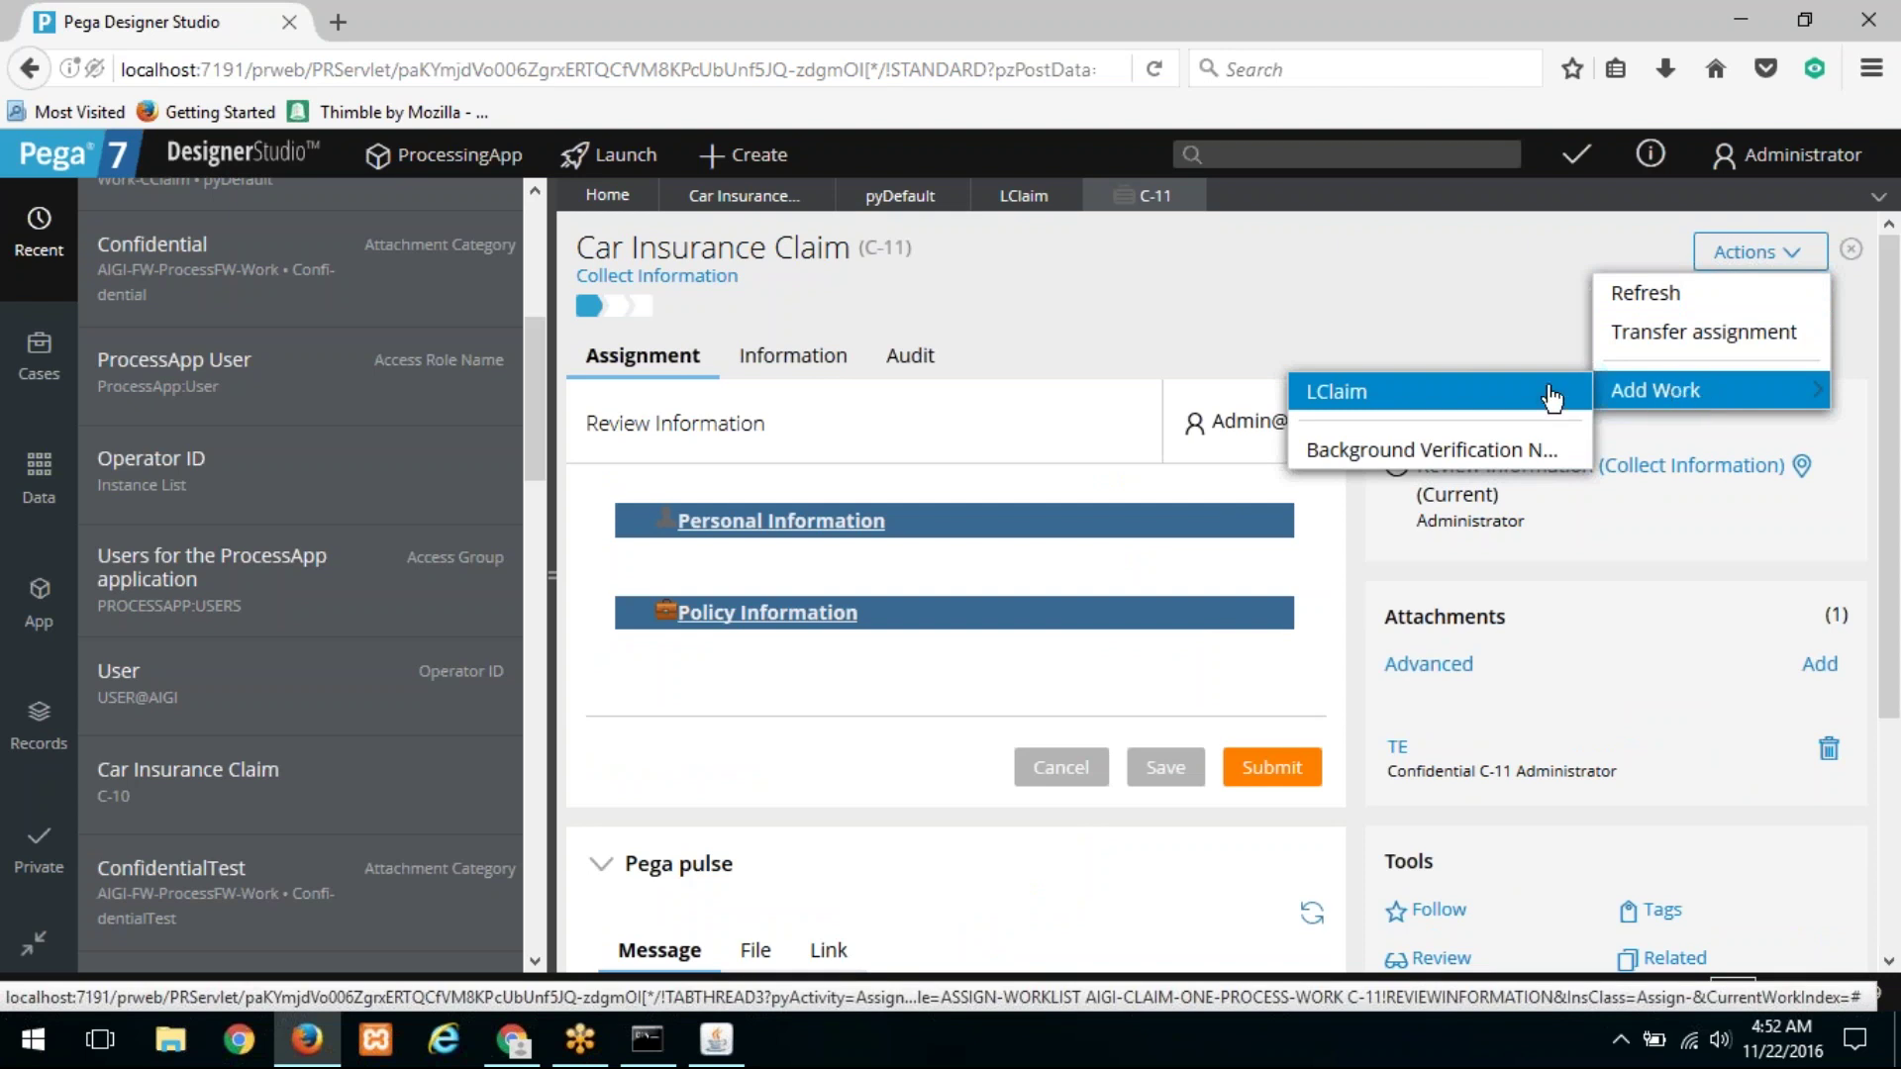
{"action": "left_click", "coordinate": [1399, 454]}
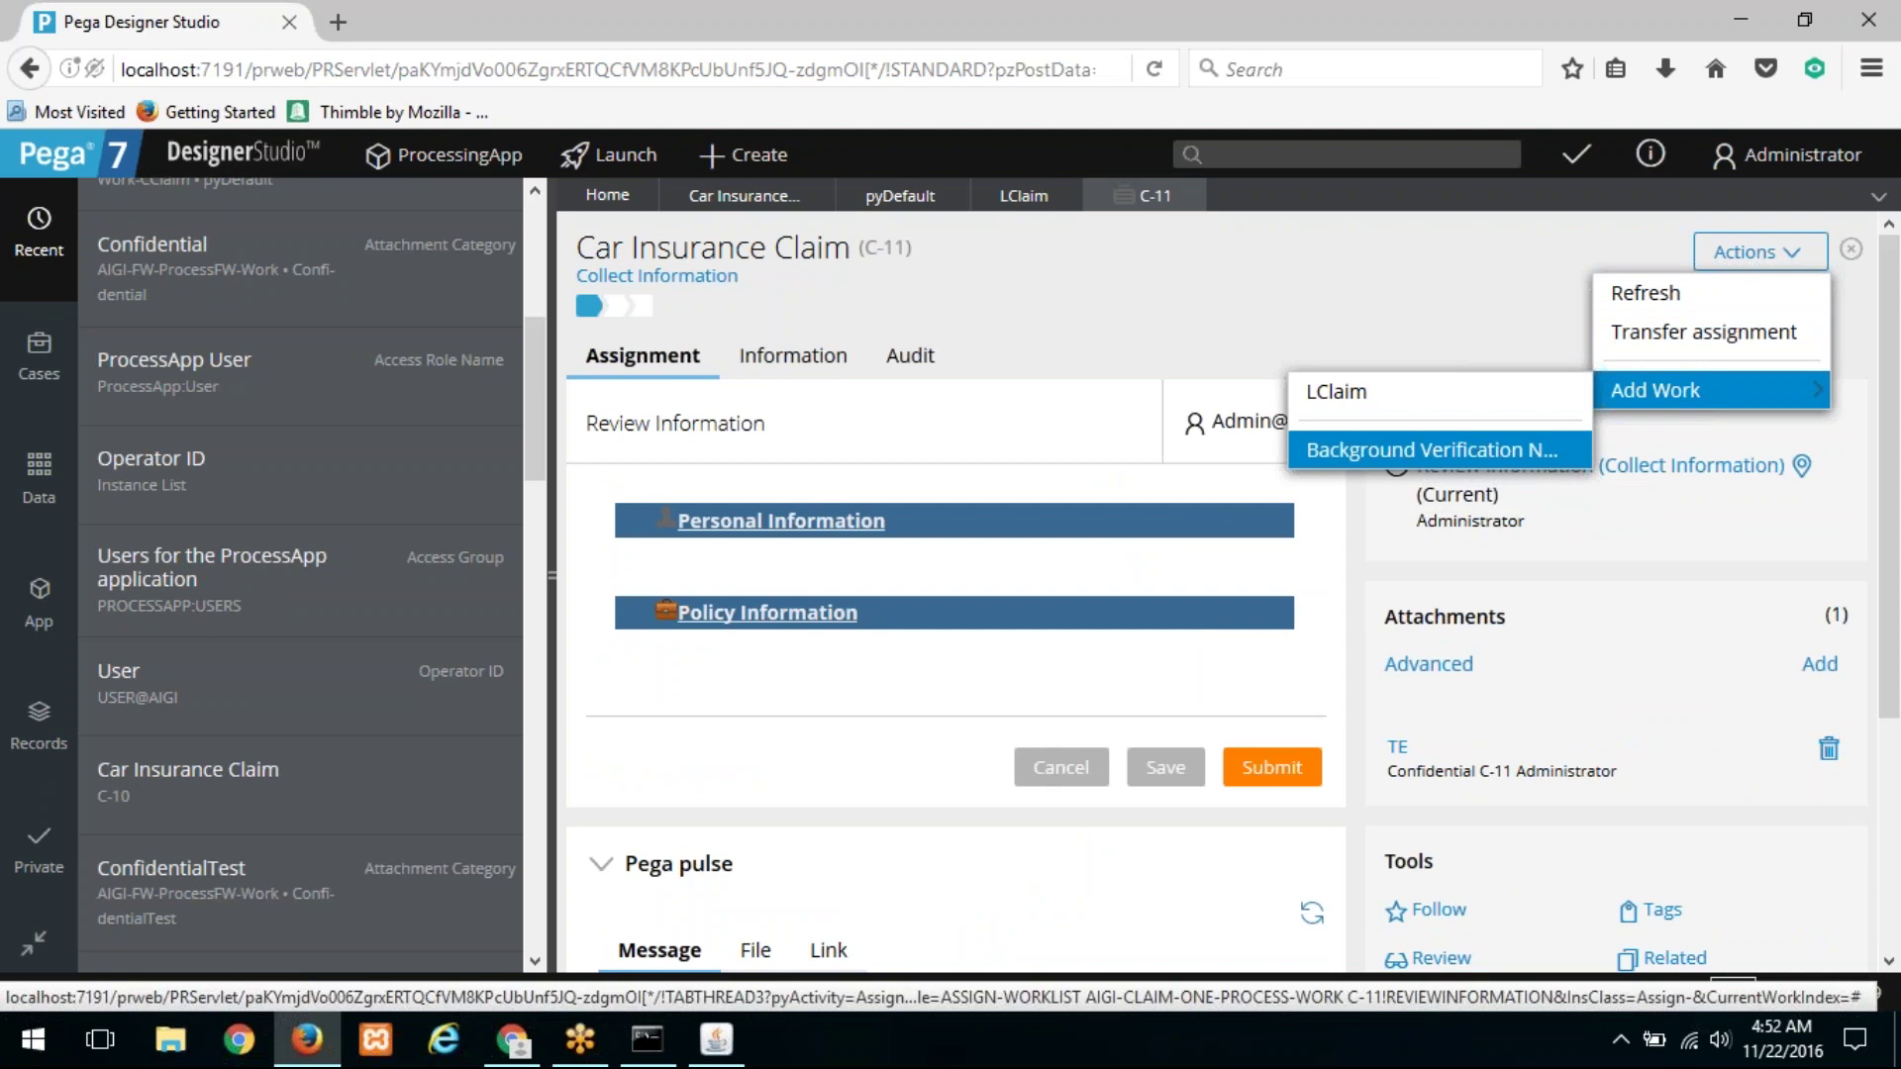
{"action": "left_click", "coordinate": [1393, 414]}
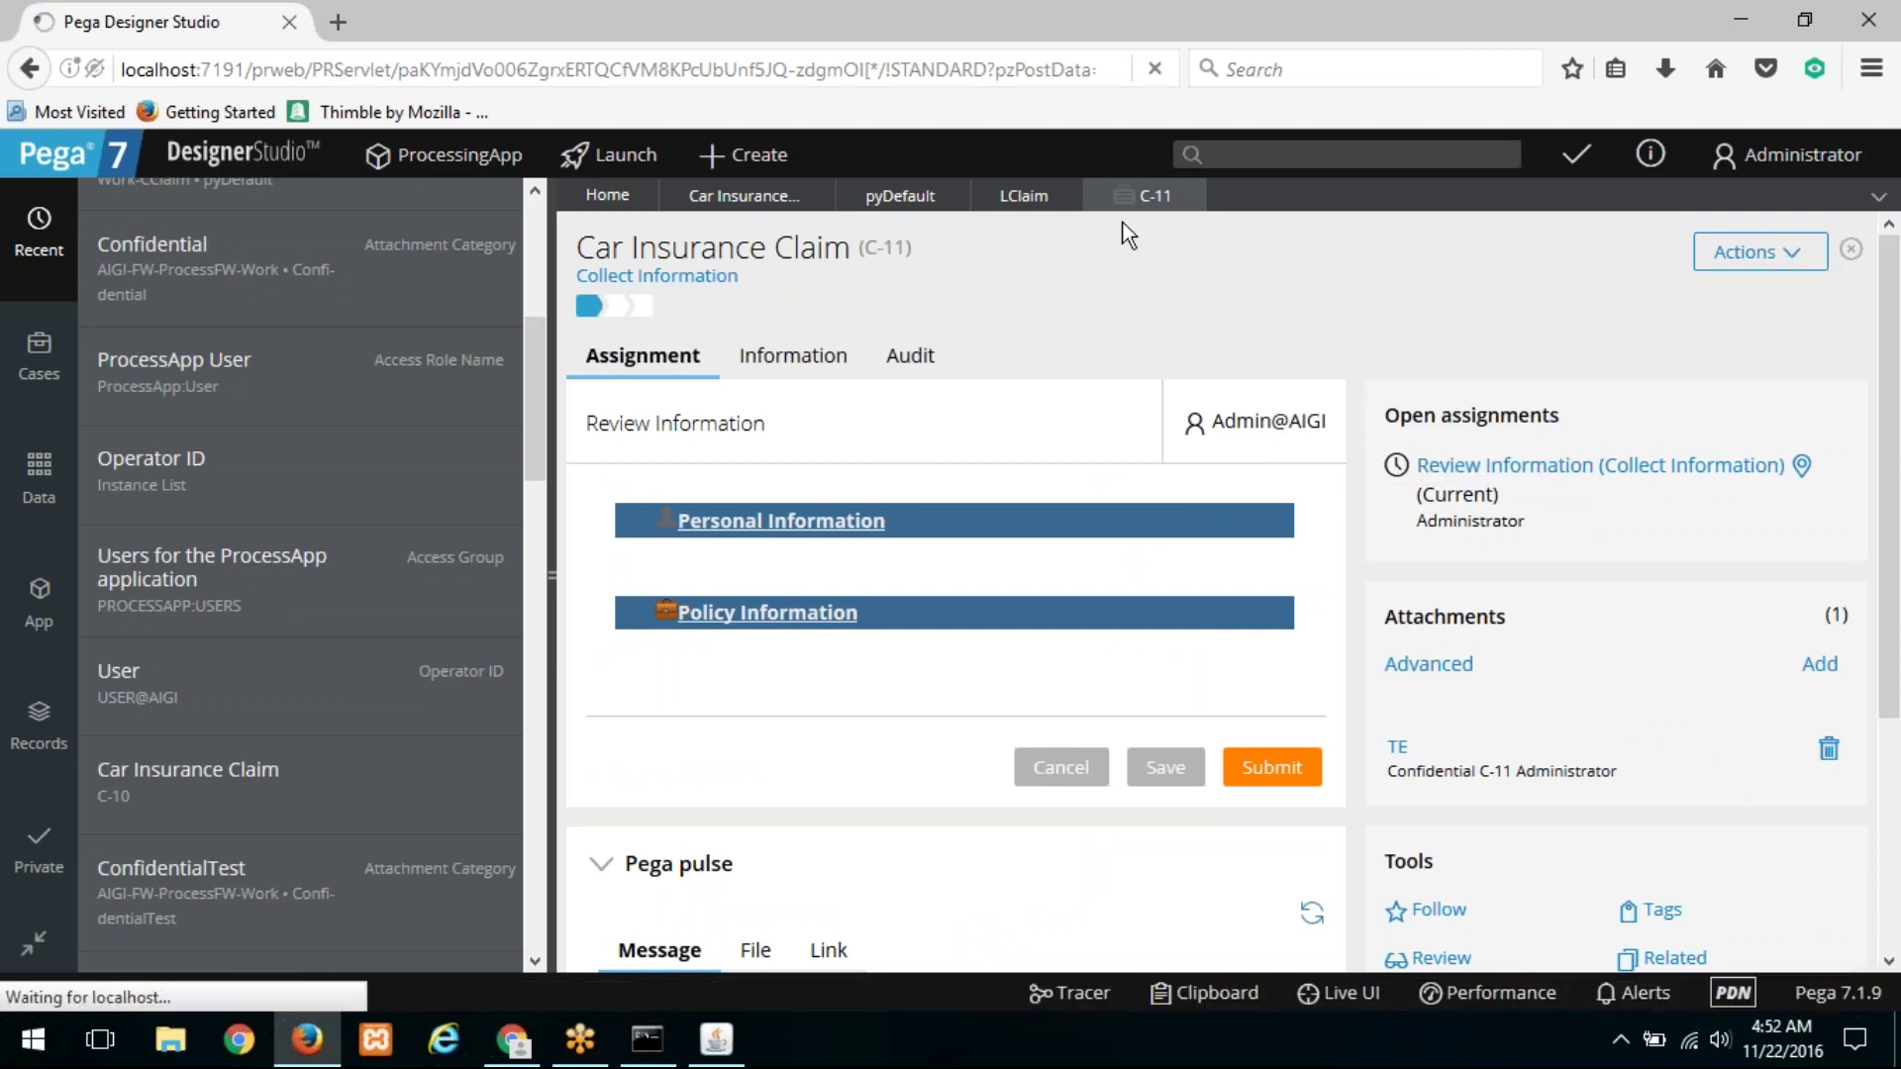
{"action": "left_click", "coordinate": [1034, 198]}
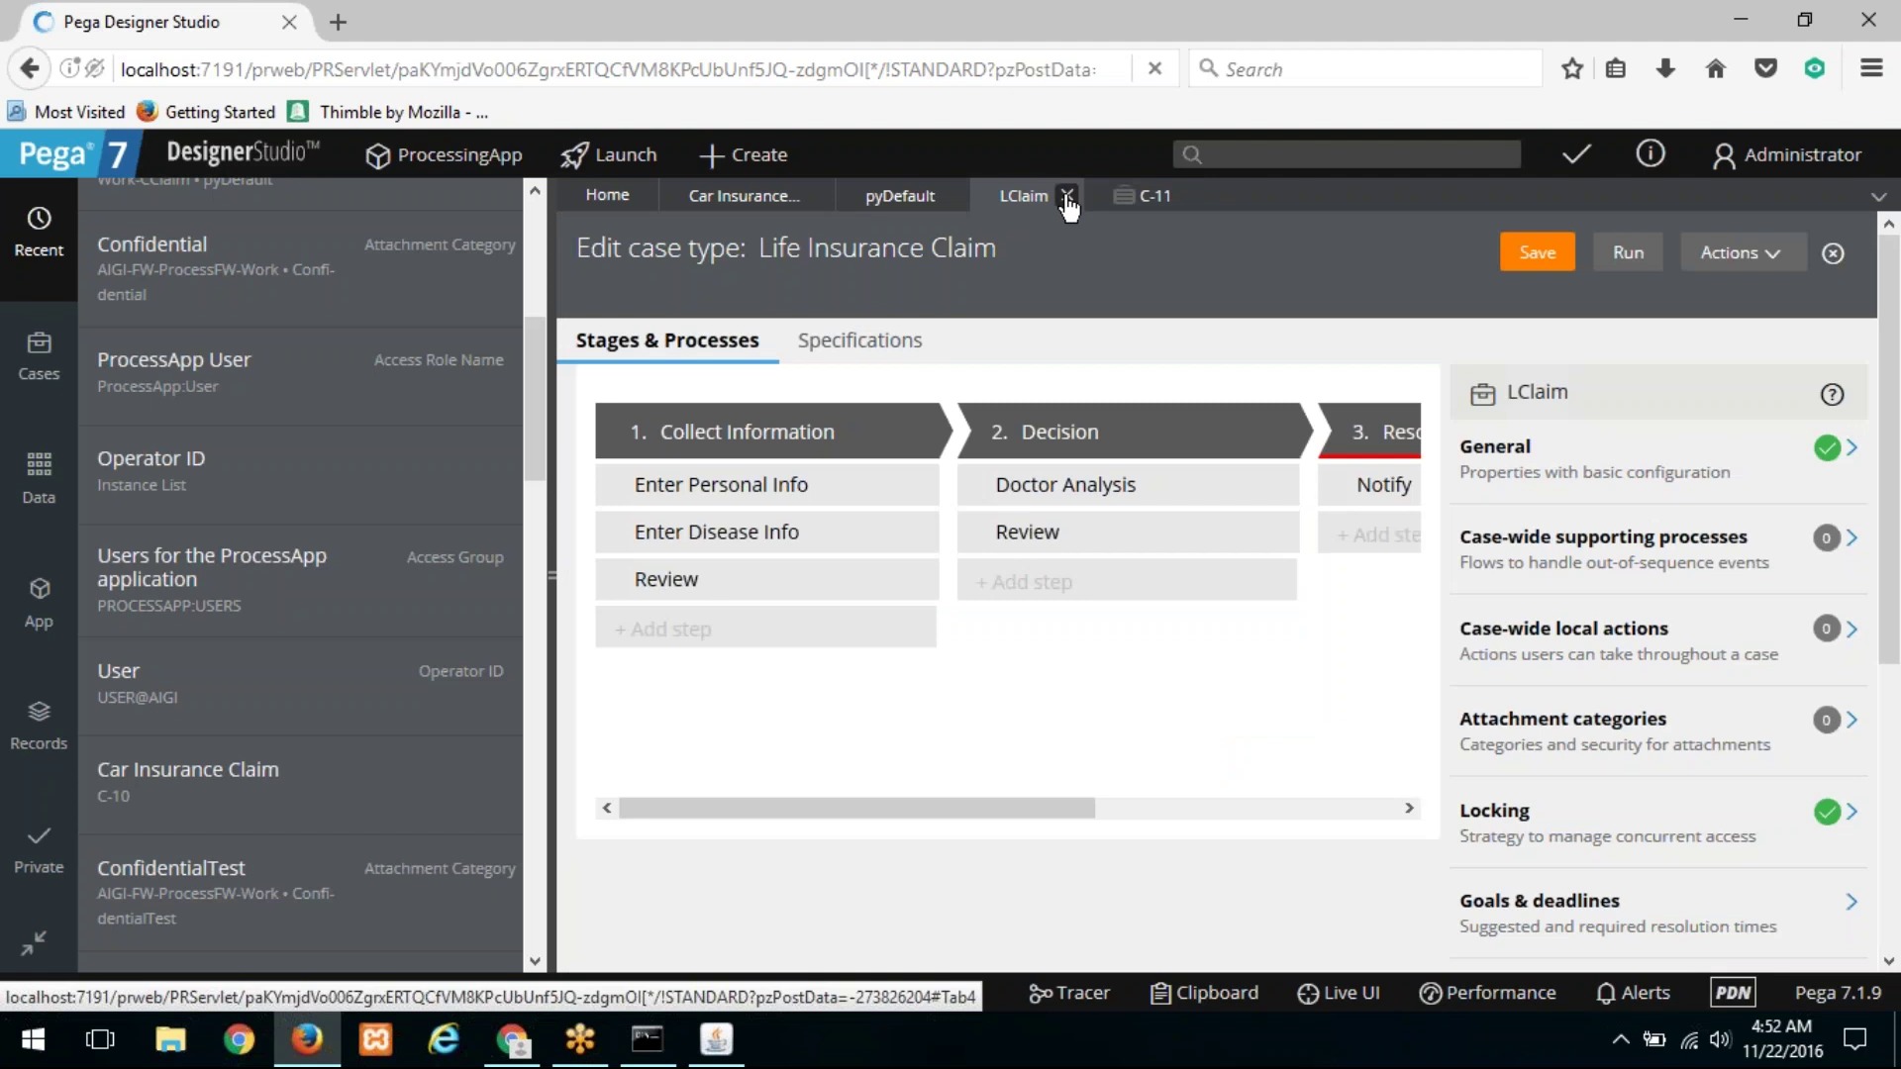
{"action": "left_click", "coordinate": [1068, 197]}
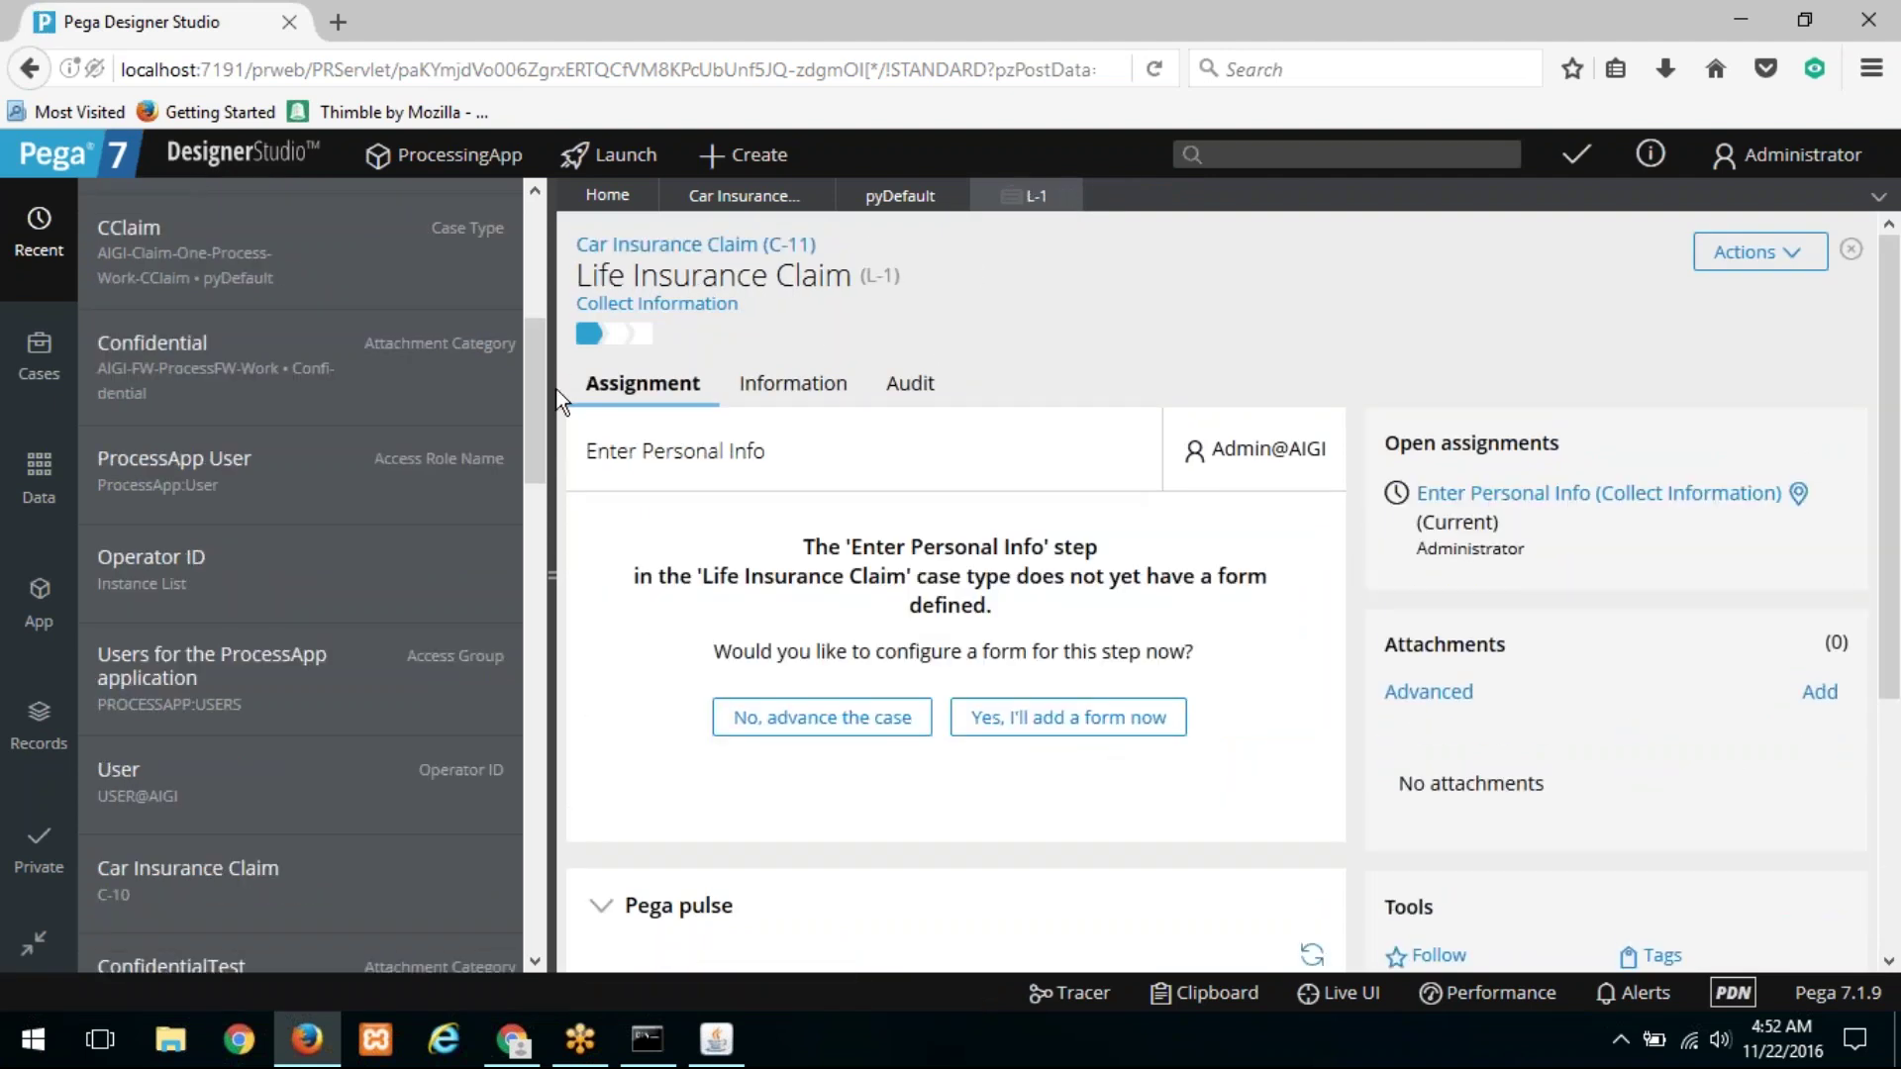
Step: Collapse the explorer, check C-11's open assignments for L-1, then return to L-1
{"action": "left_click", "coordinate": [552, 560]}
{"action": "double_click", "coordinate": [322, 275]}
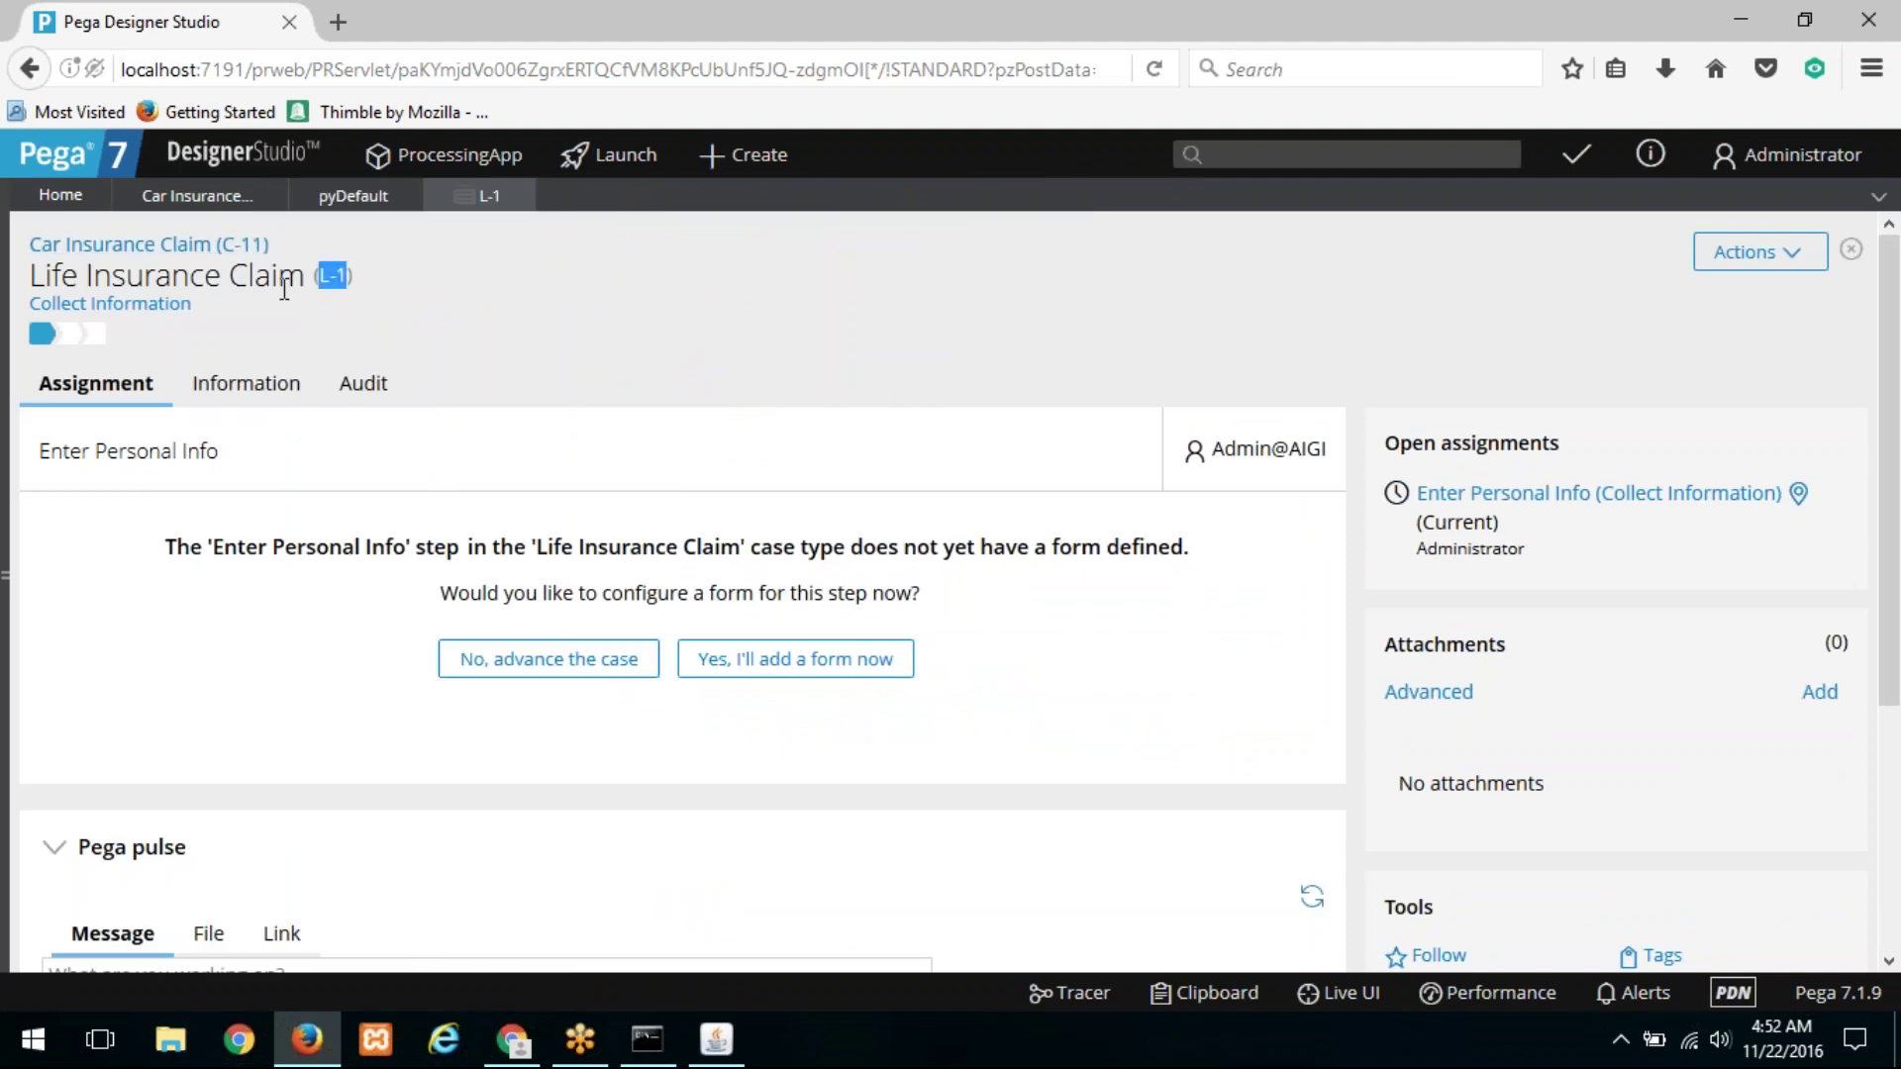
{"action": "left_click", "coordinate": [173, 250]}
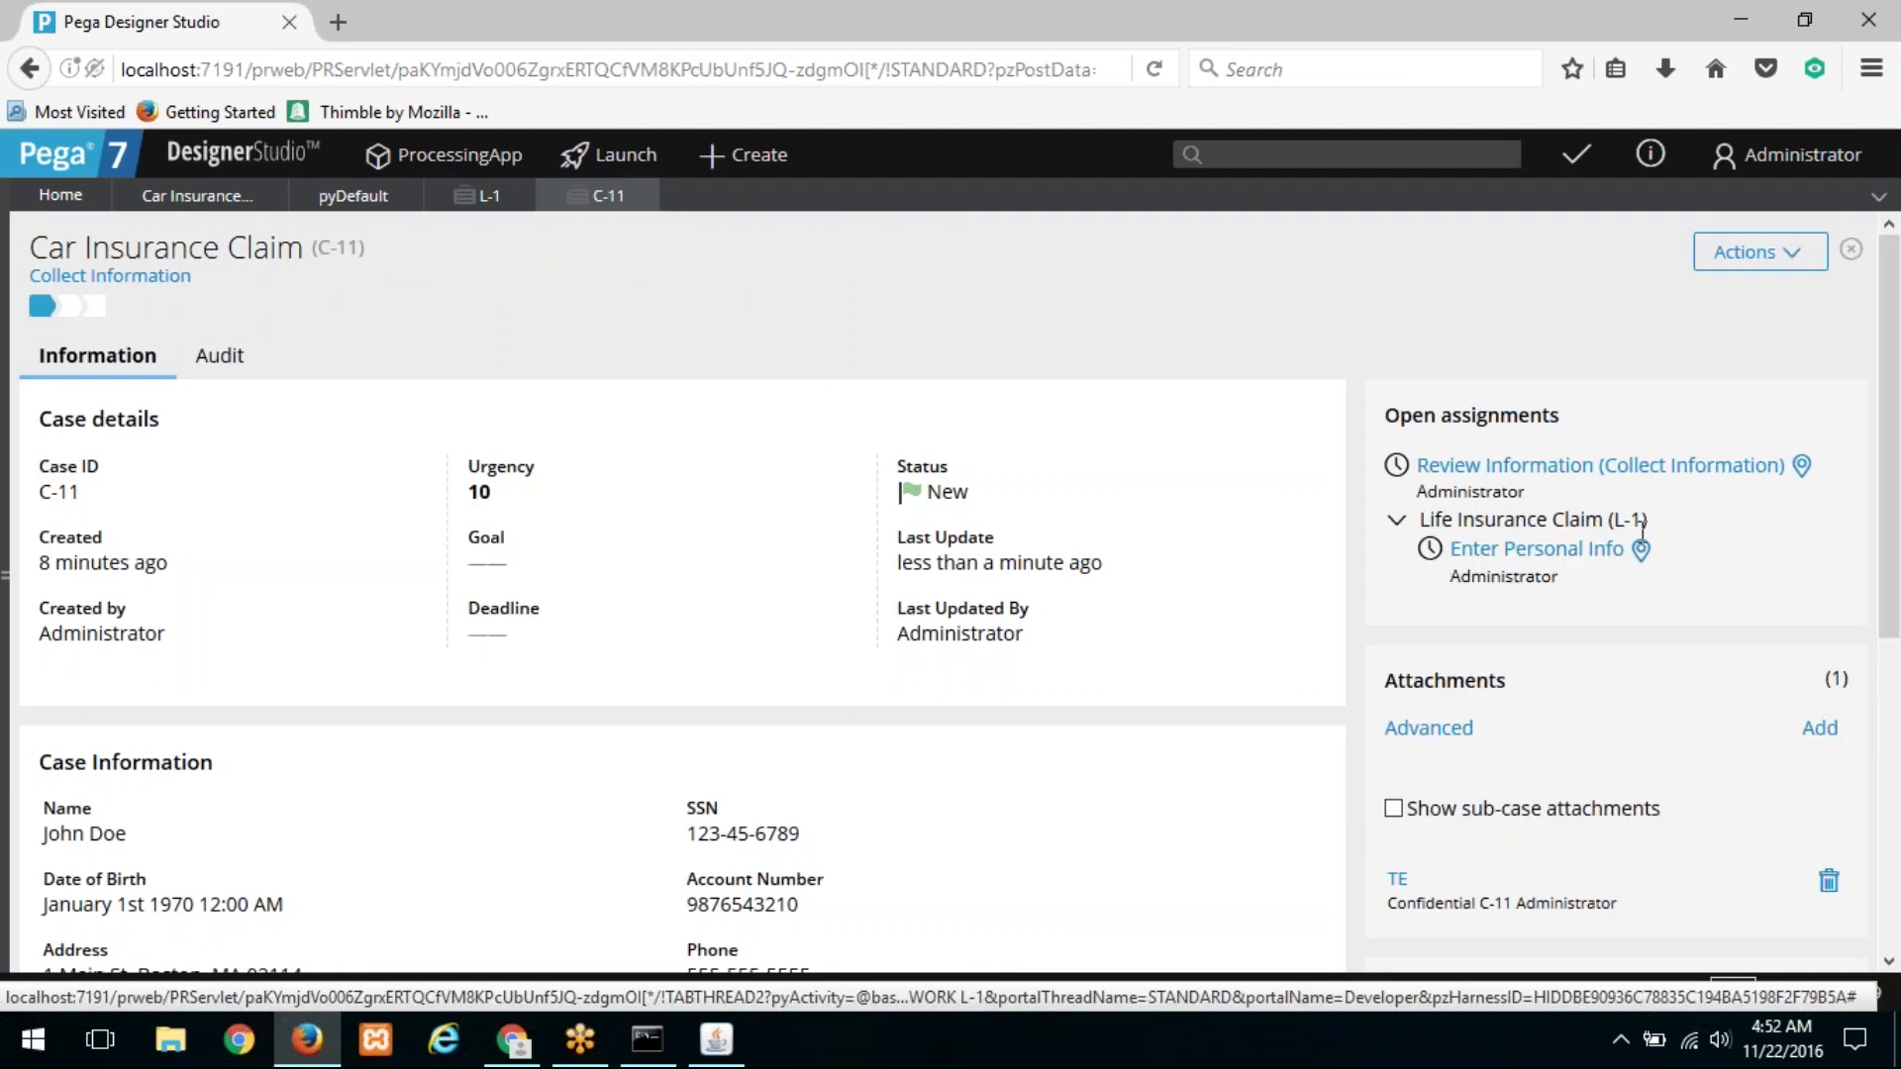
{"action": "left_click_drag", "start_coordinate": [1643, 550], "coordinate": [1343, 525]}
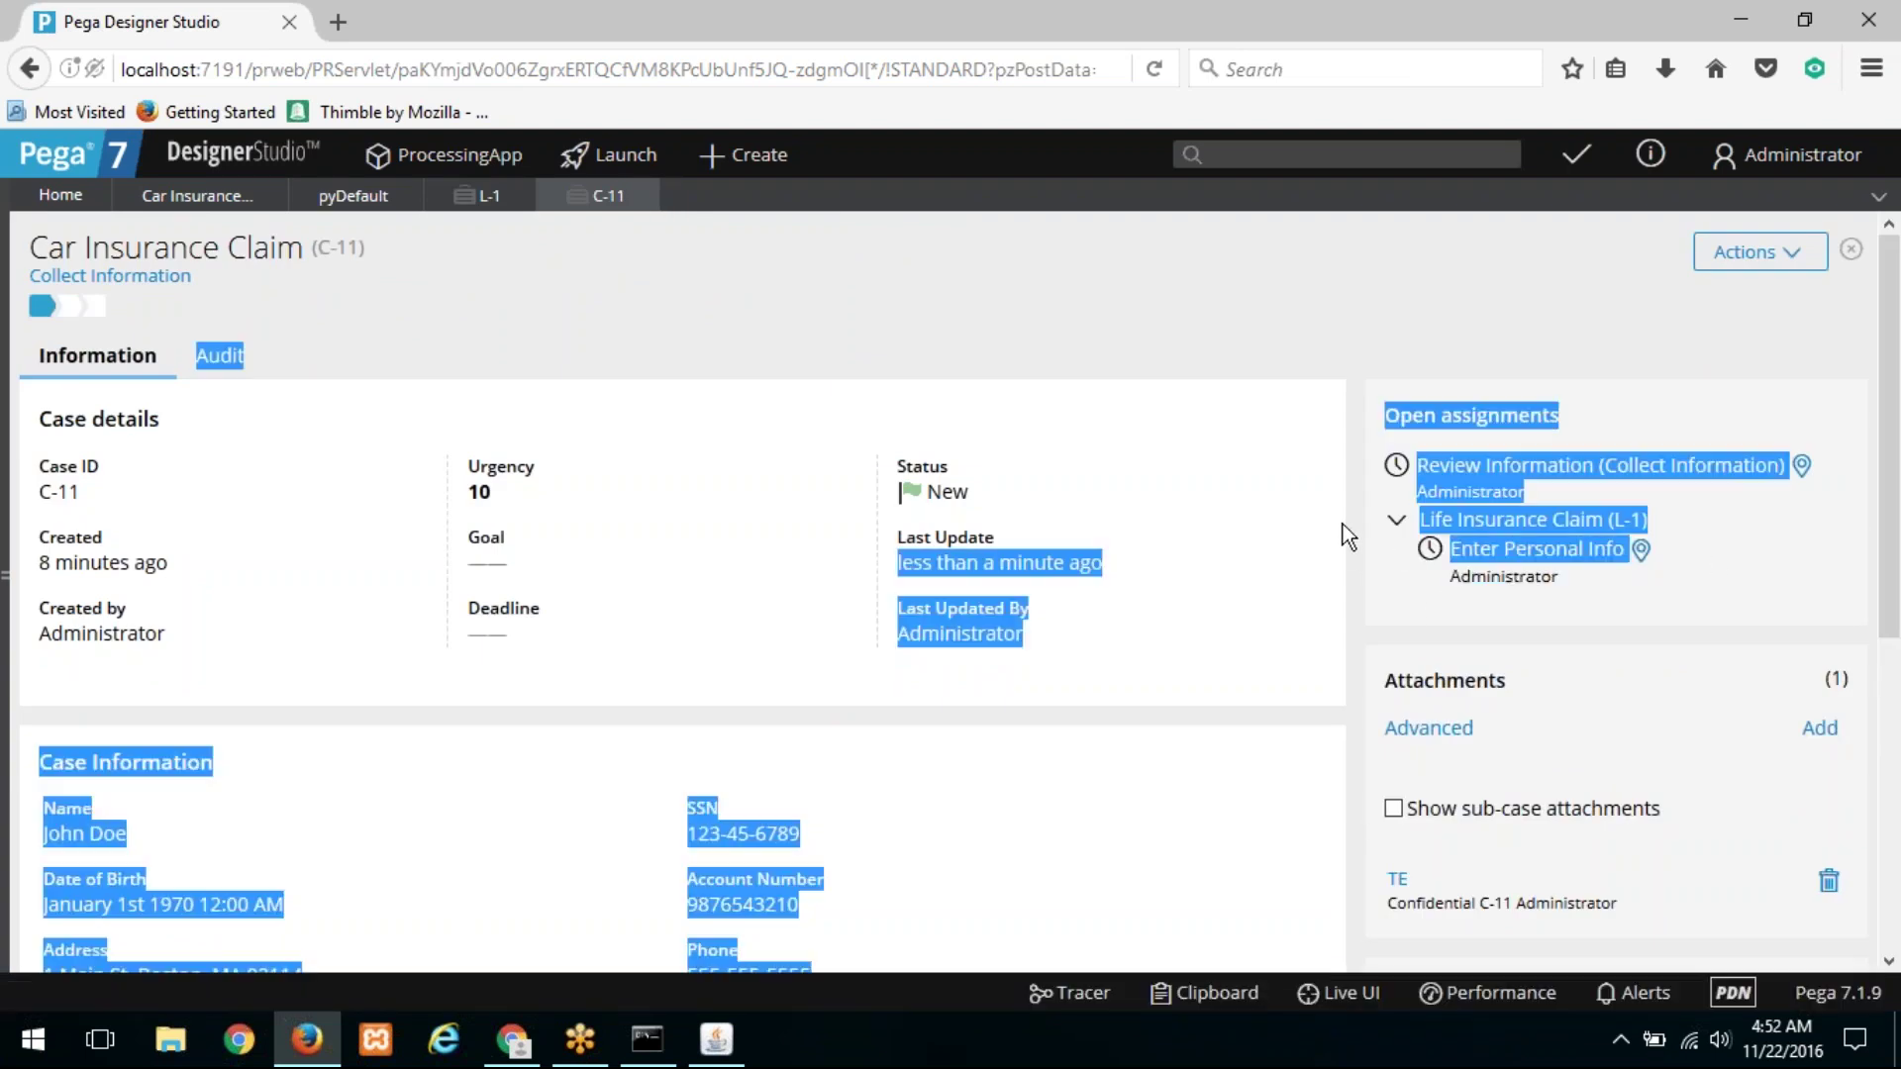
{"action": "left_click", "coordinate": [1200, 452]}
{"action": "left_click", "coordinate": [487, 201]}
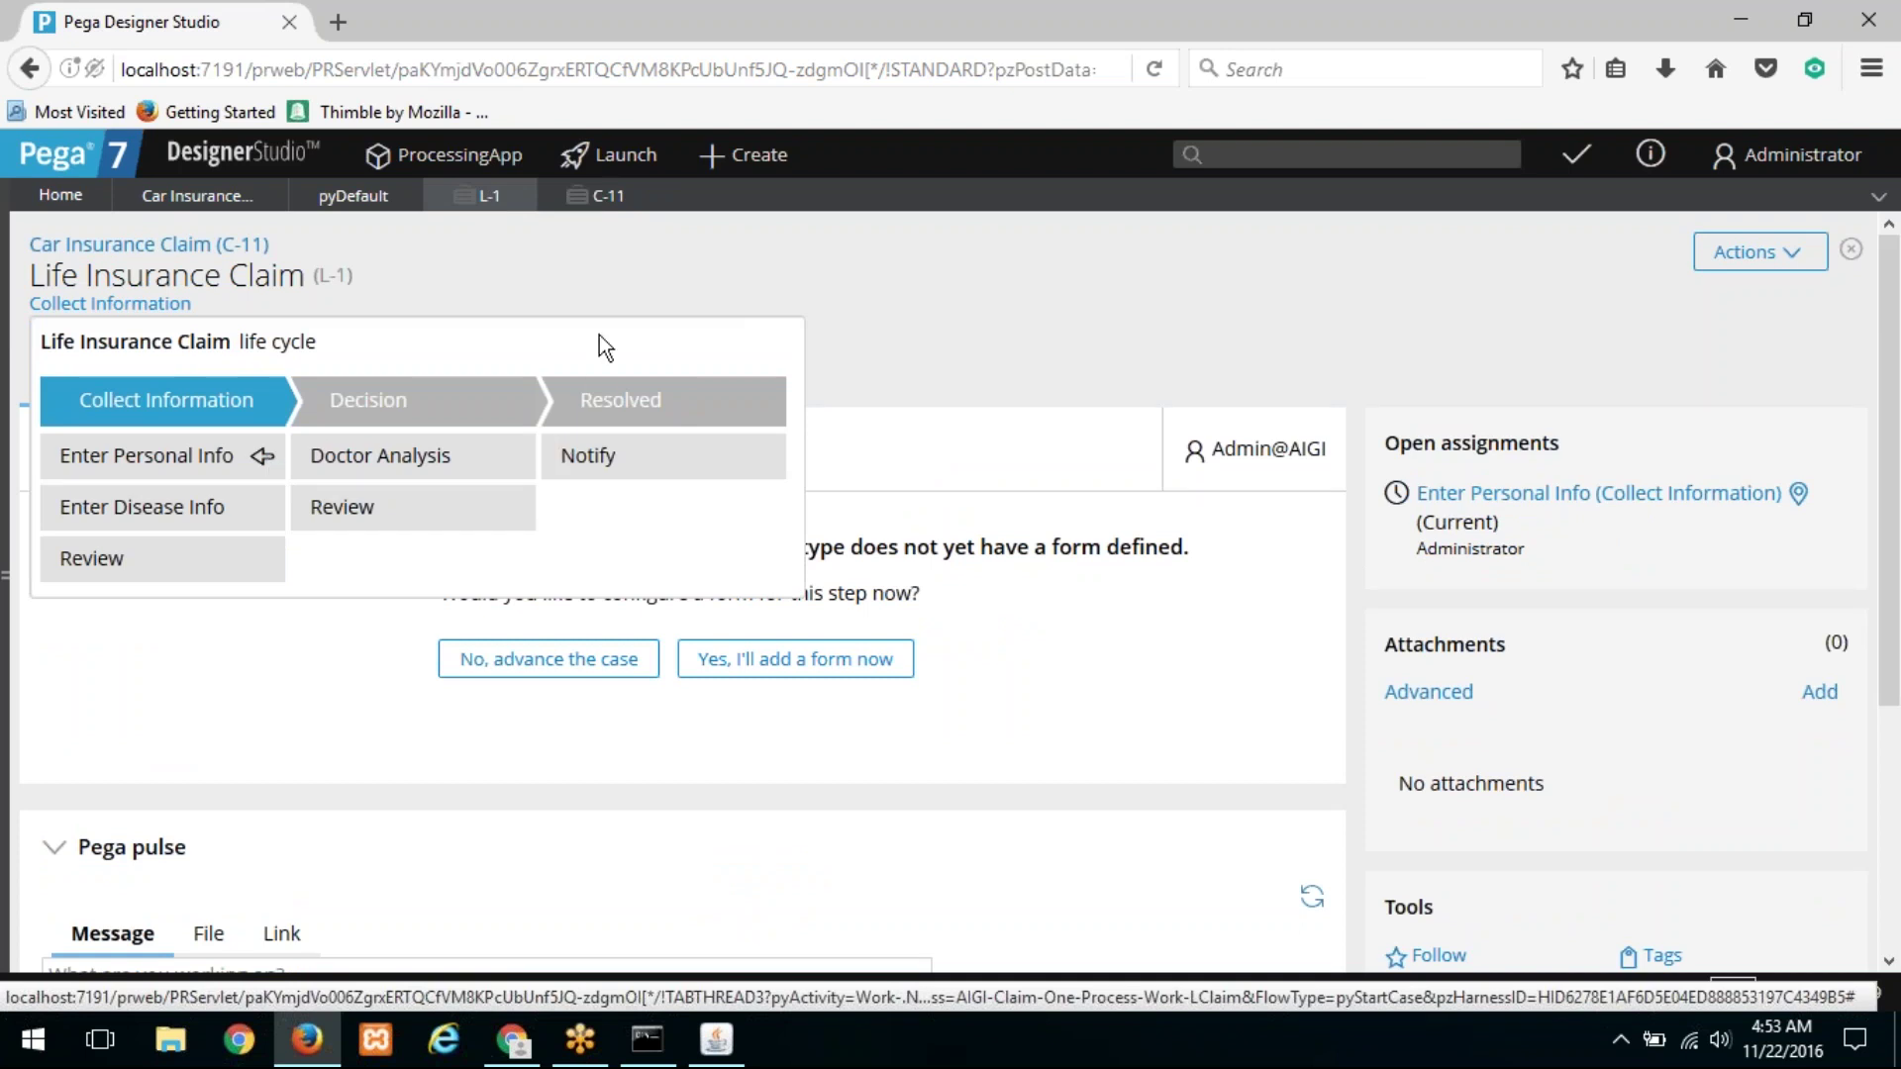
Step: Open the Life Insurance Claim case type and the process behind its Enter Personal Info step
{"action": "left_click", "coordinate": [211, 215]}
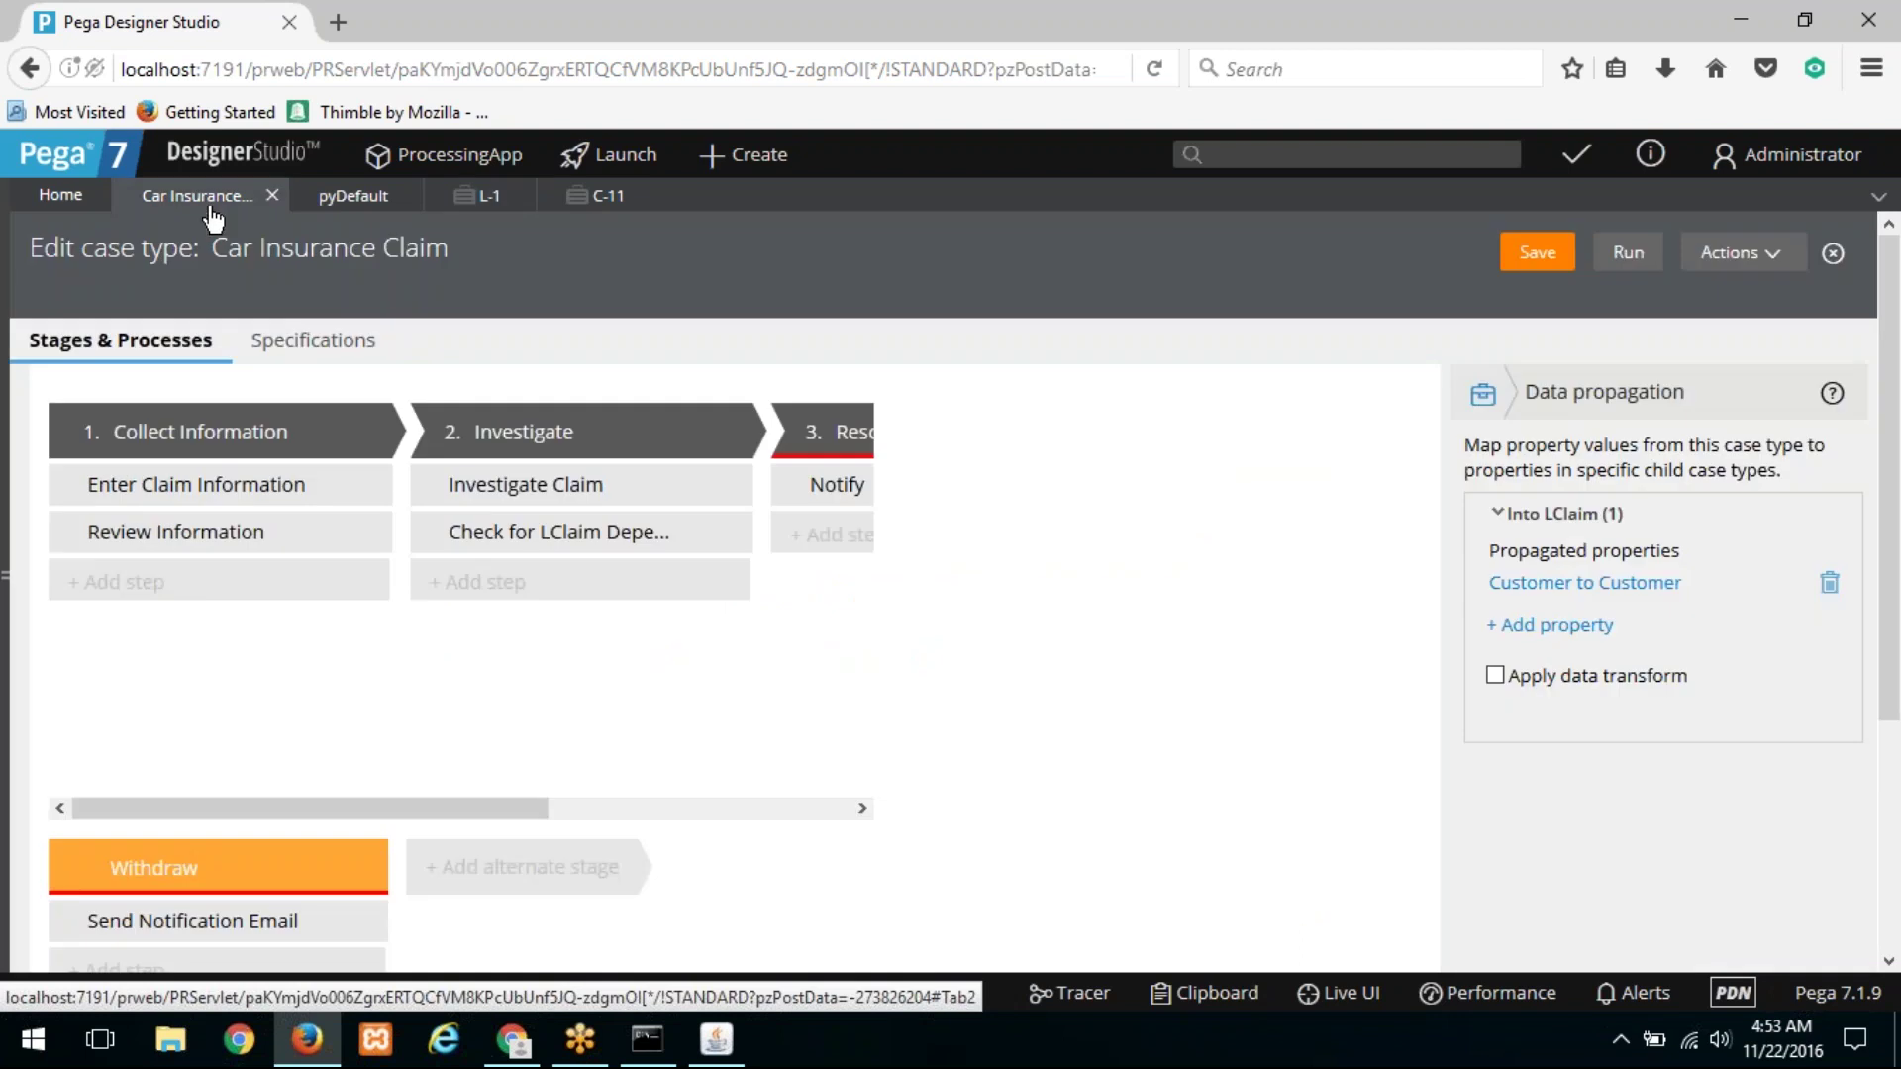
{"action": "left_click", "coordinate": [332, 195]}
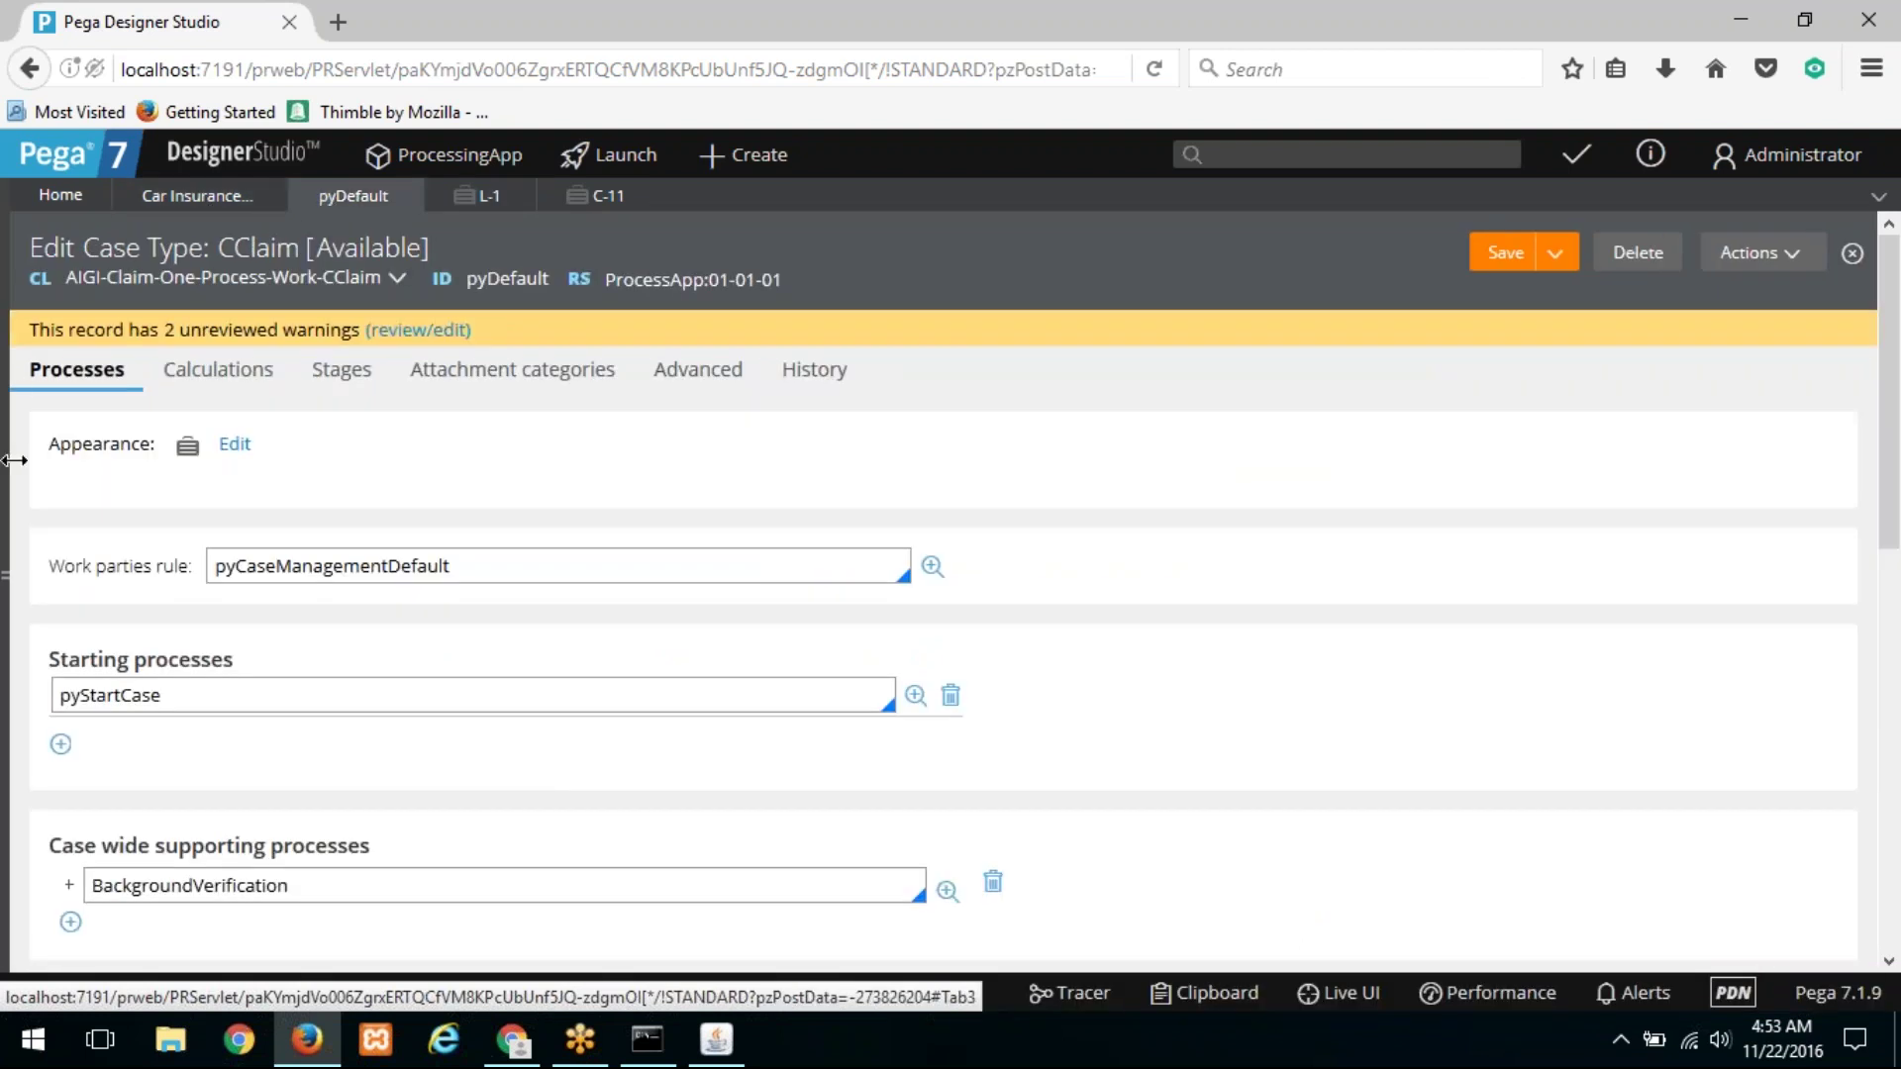
{"action": "left_click", "coordinate": [13, 461]}
{"action": "left_click", "coordinate": [39, 356]}
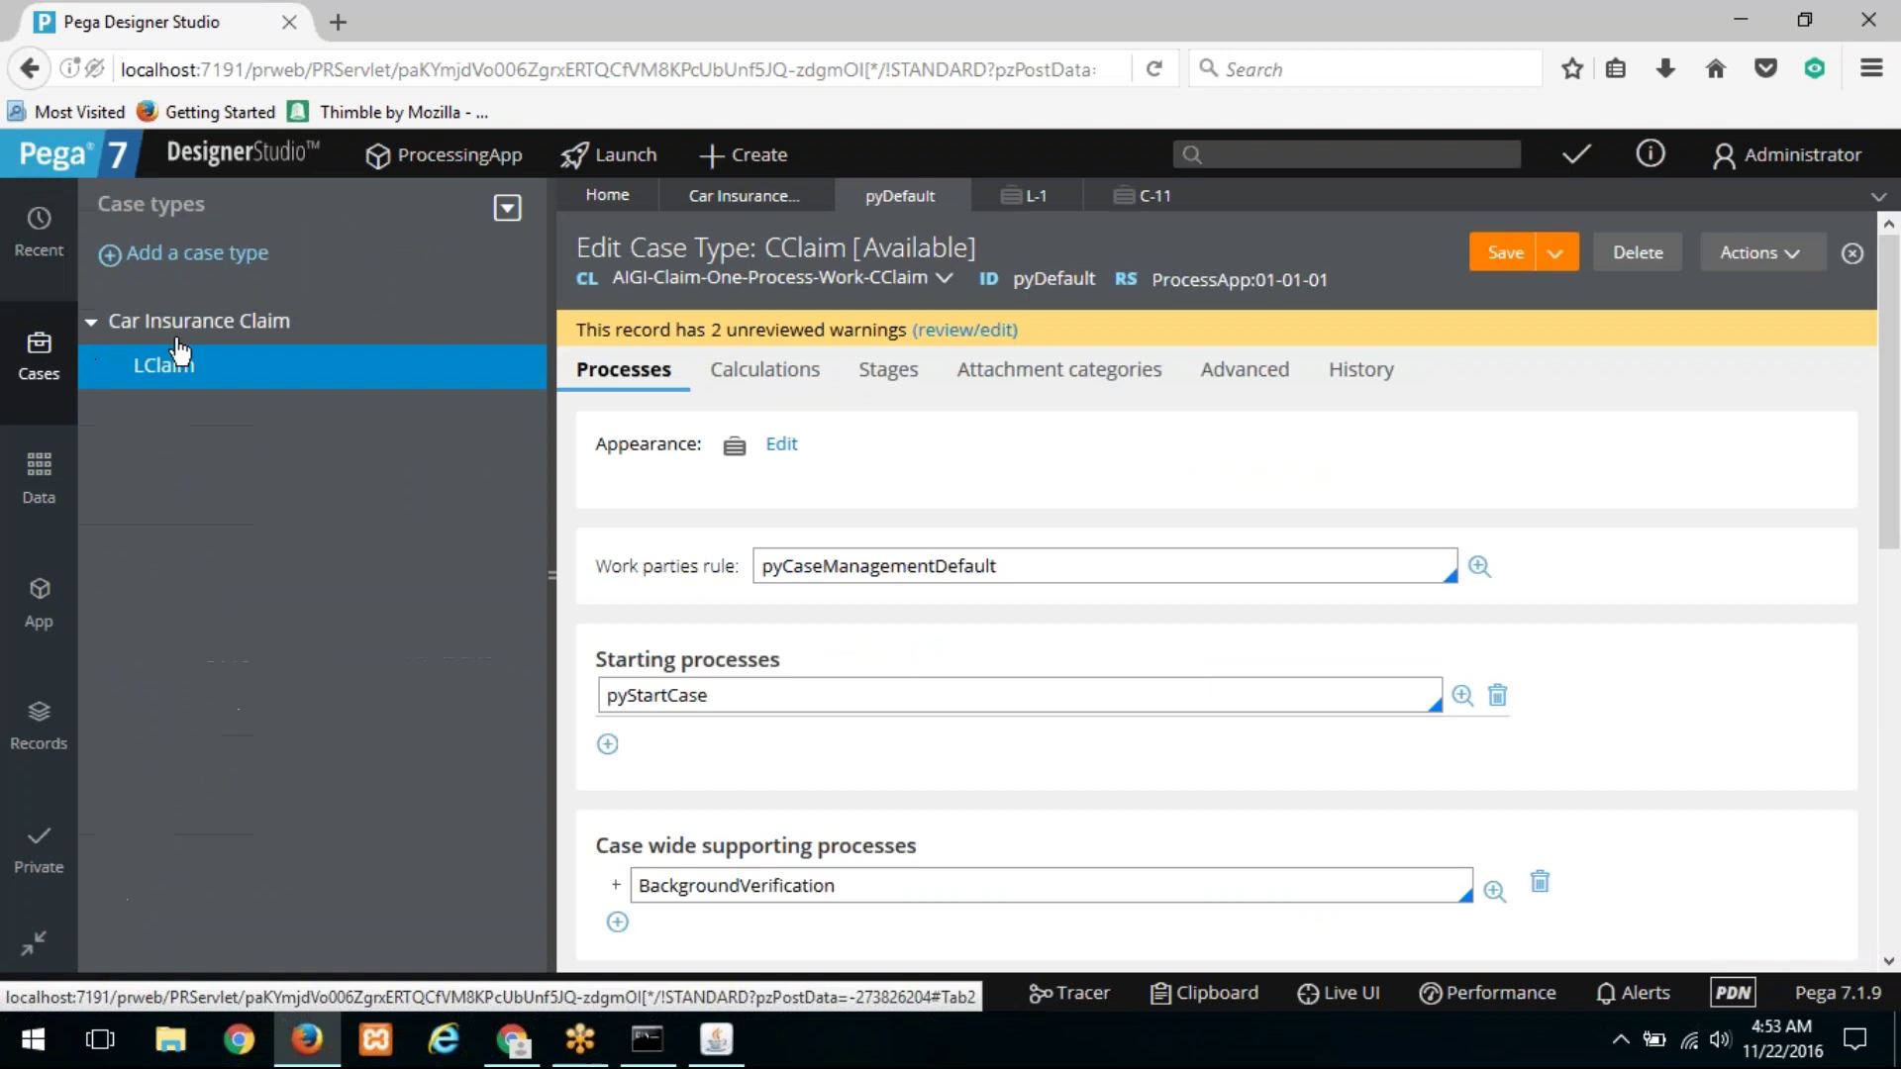
{"action": "left_click", "coordinate": [178, 366]}
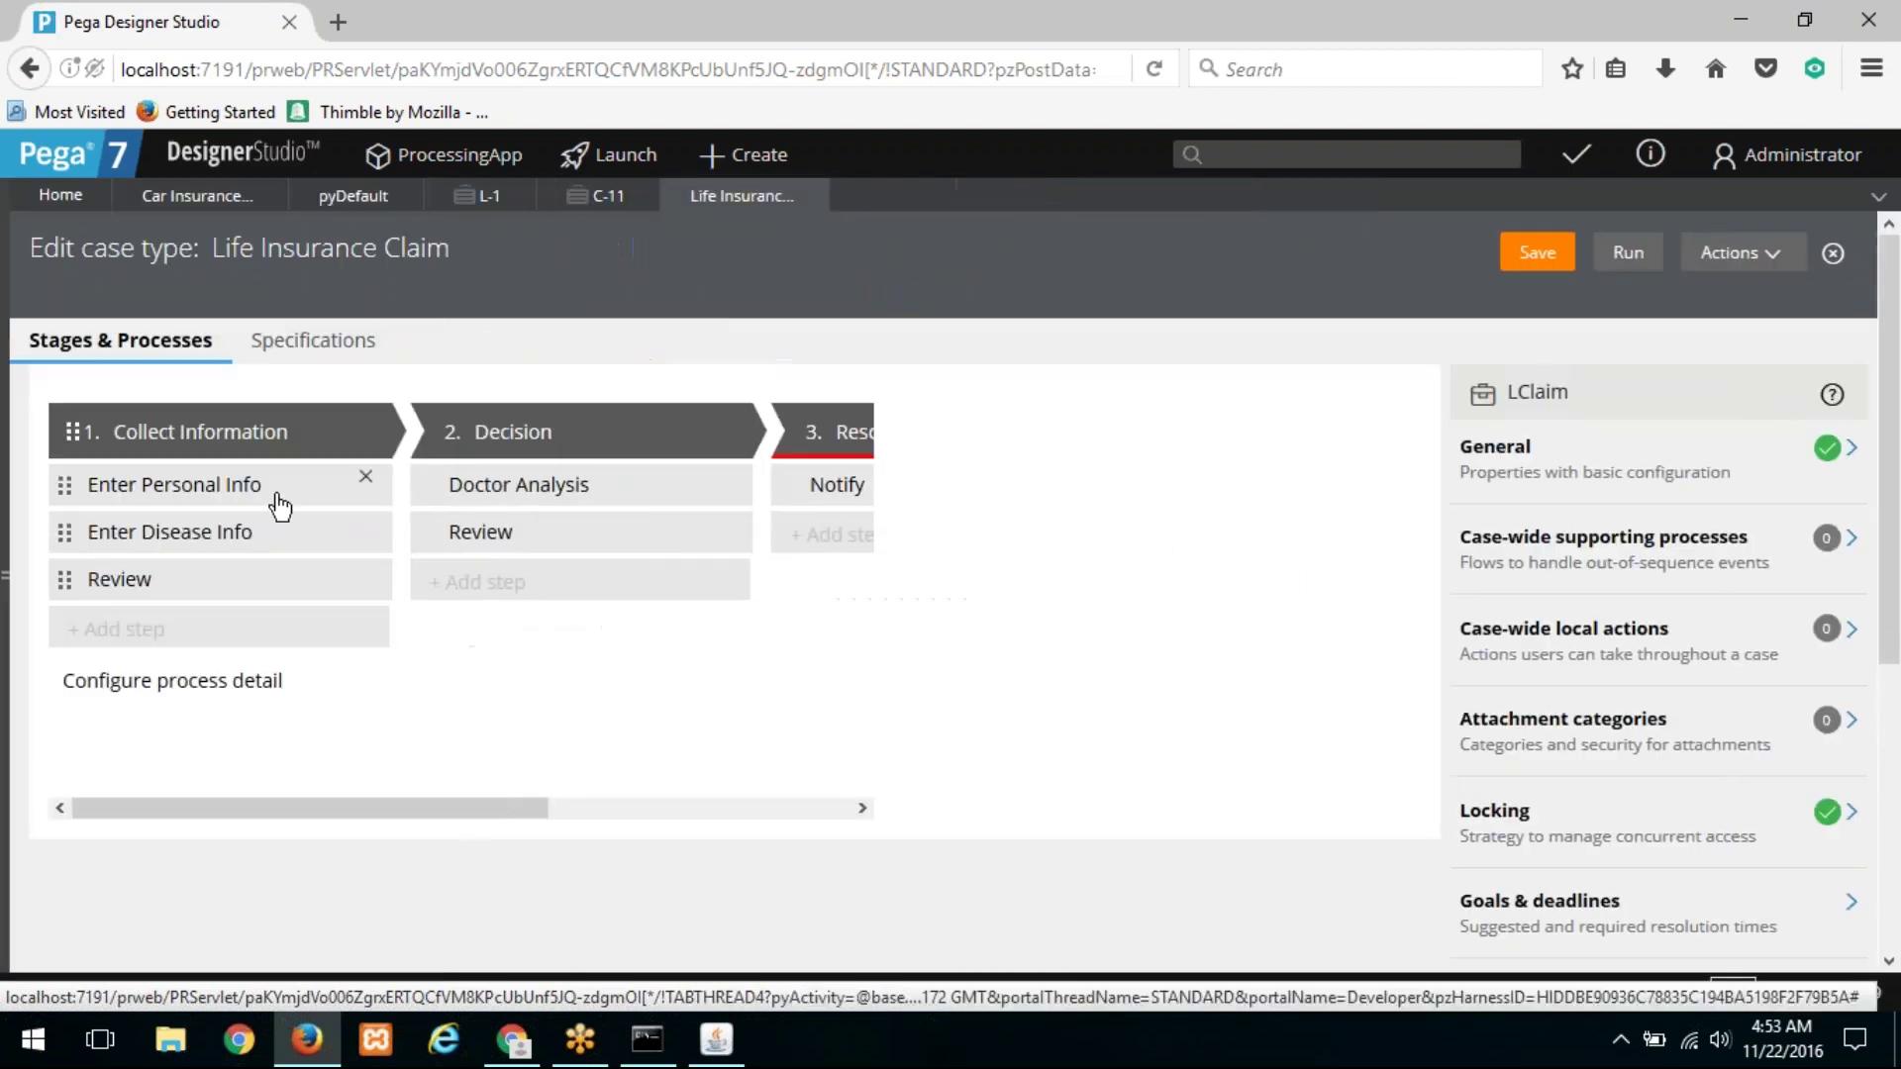
{"action": "left_click", "coordinate": [280, 502]}
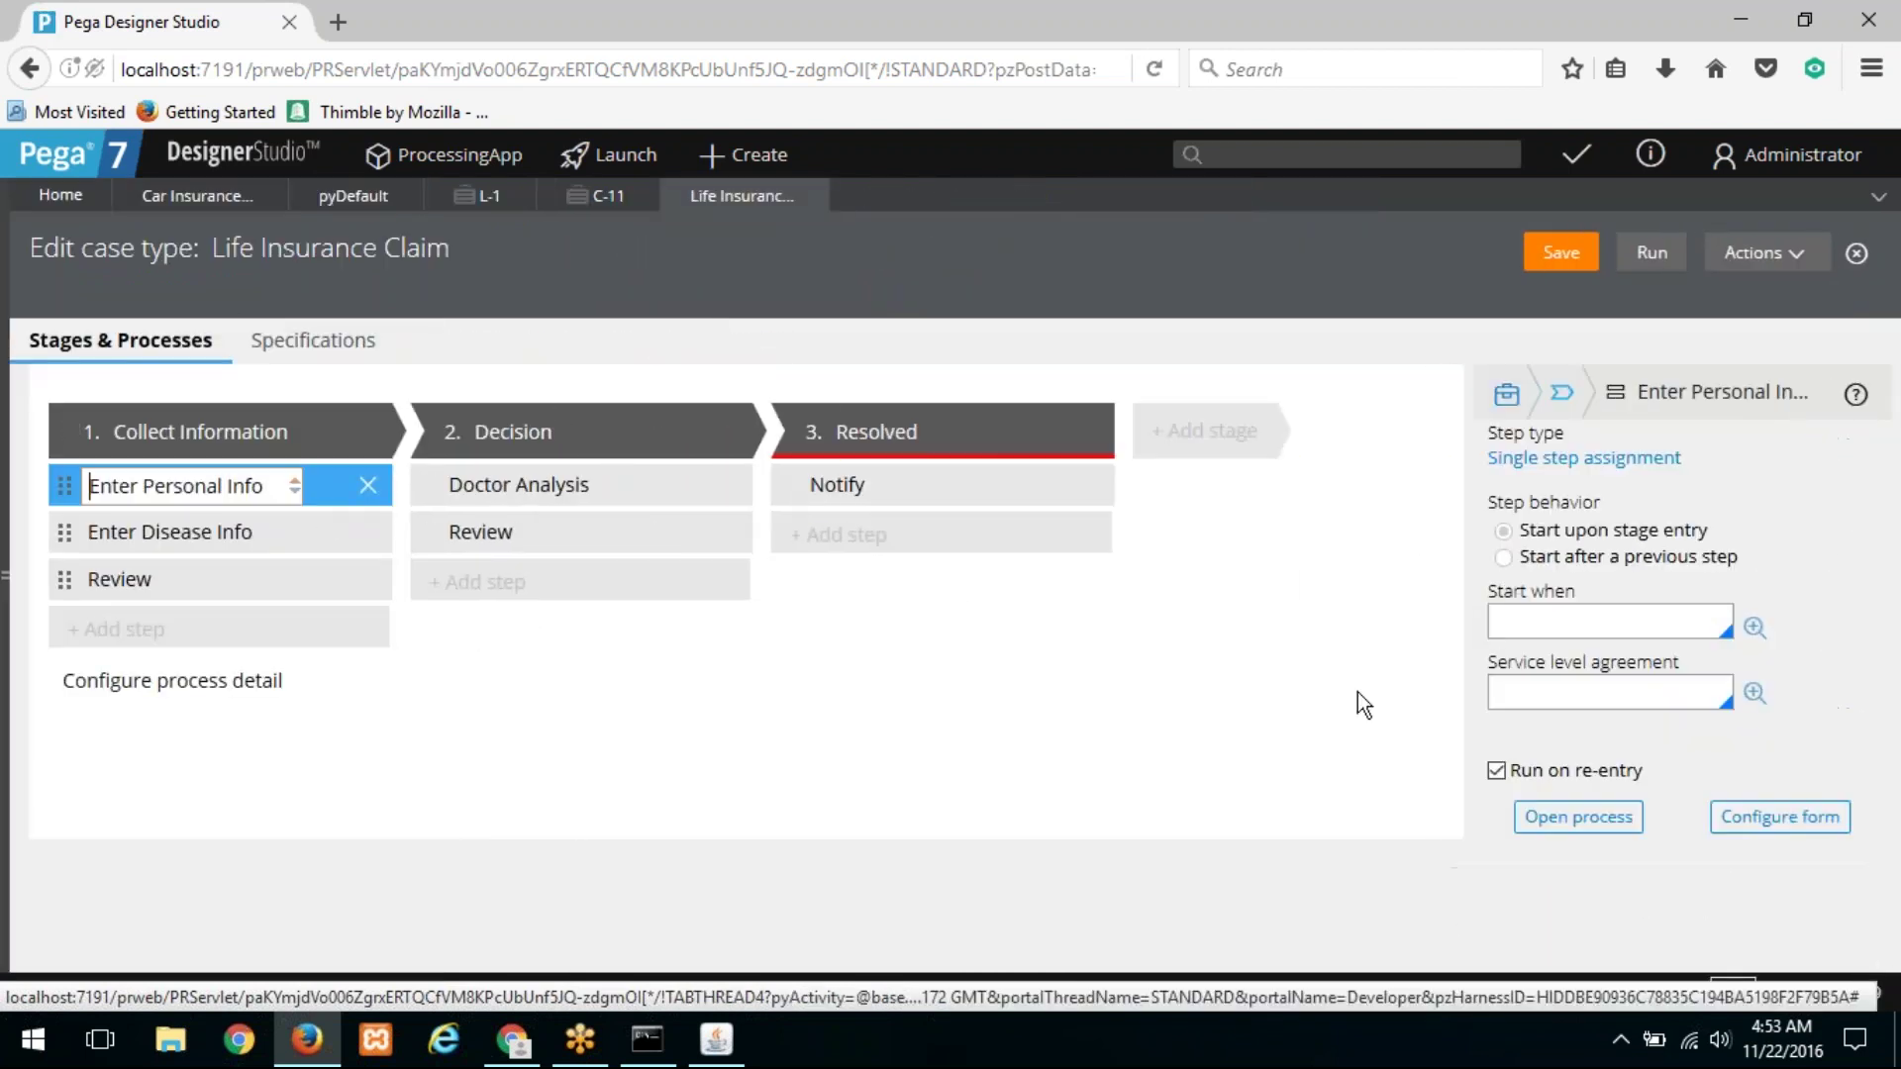
{"action": "left_click", "coordinate": [1519, 808]}
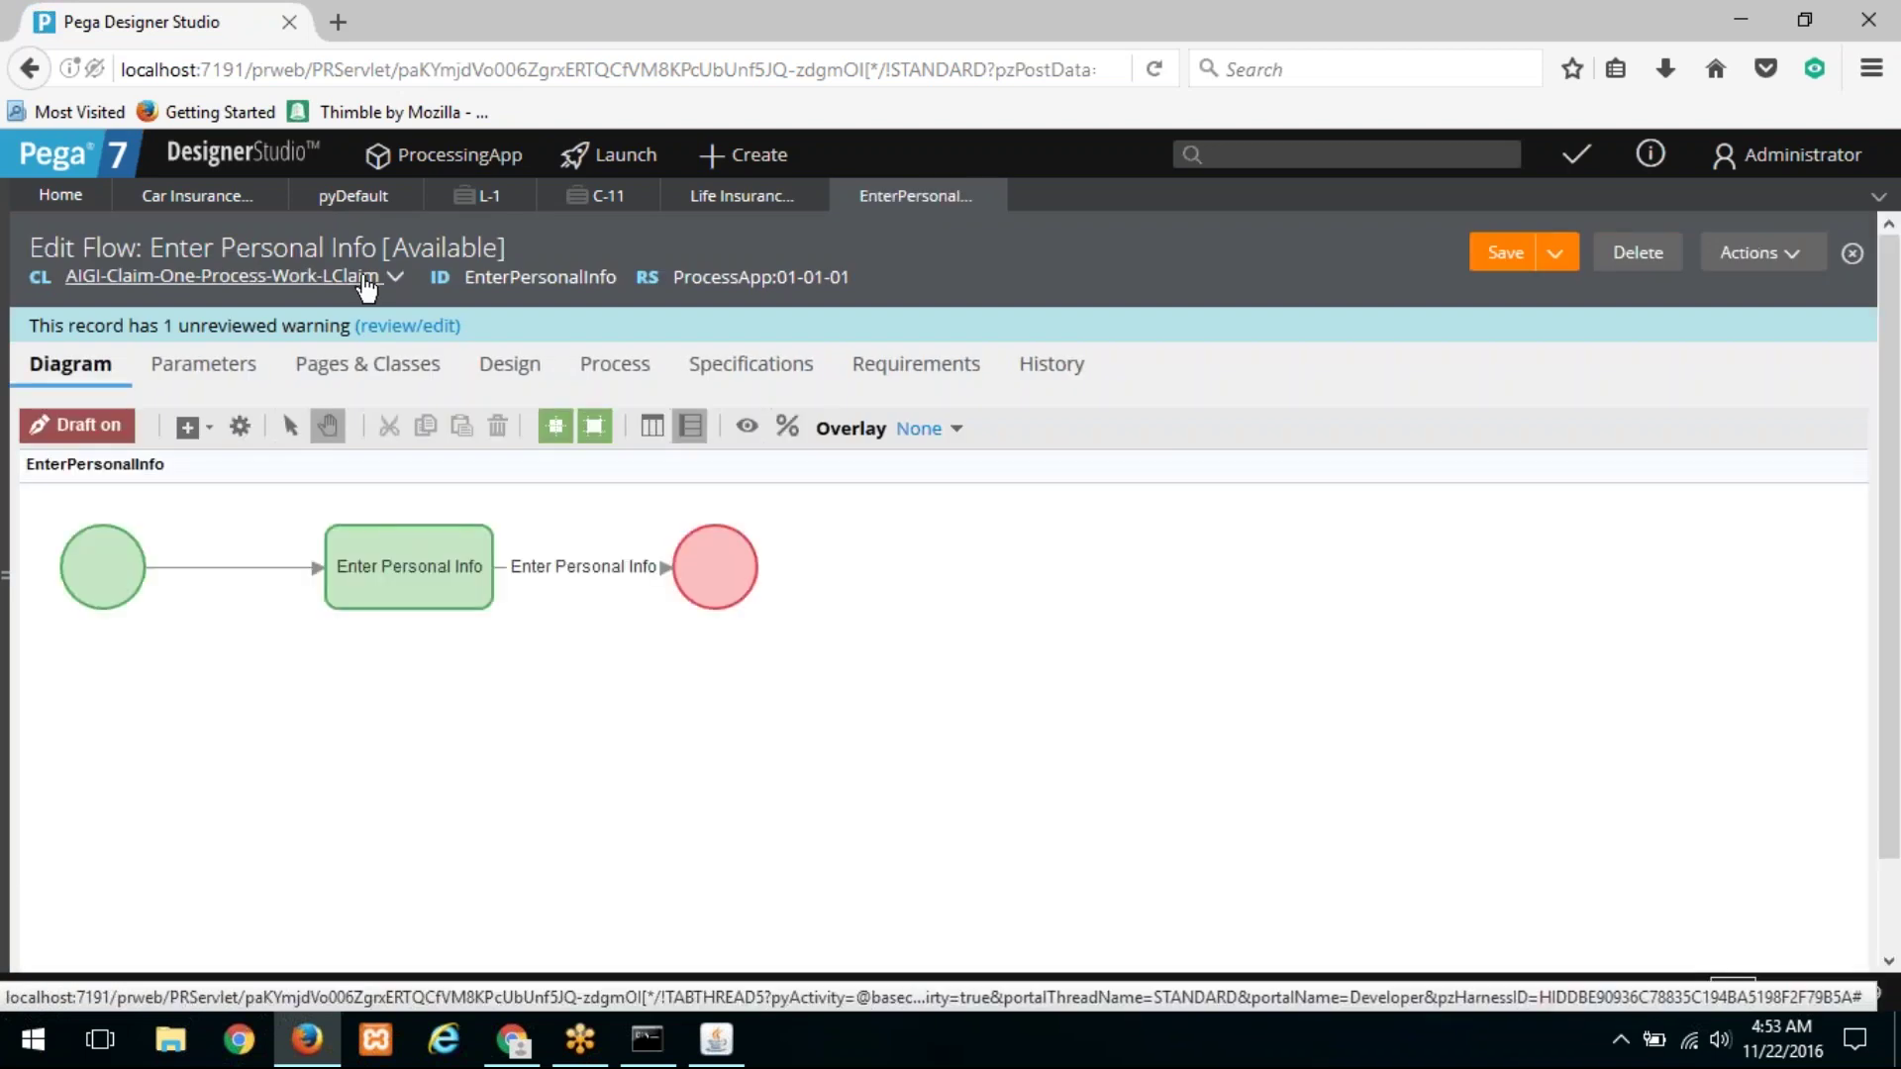
Step: Set the connector's flow action to EnterPersonalInformation instead of EnterPersonalInfo_id, and save the flow
{"action": "double_click", "coordinate": [602, 568]}
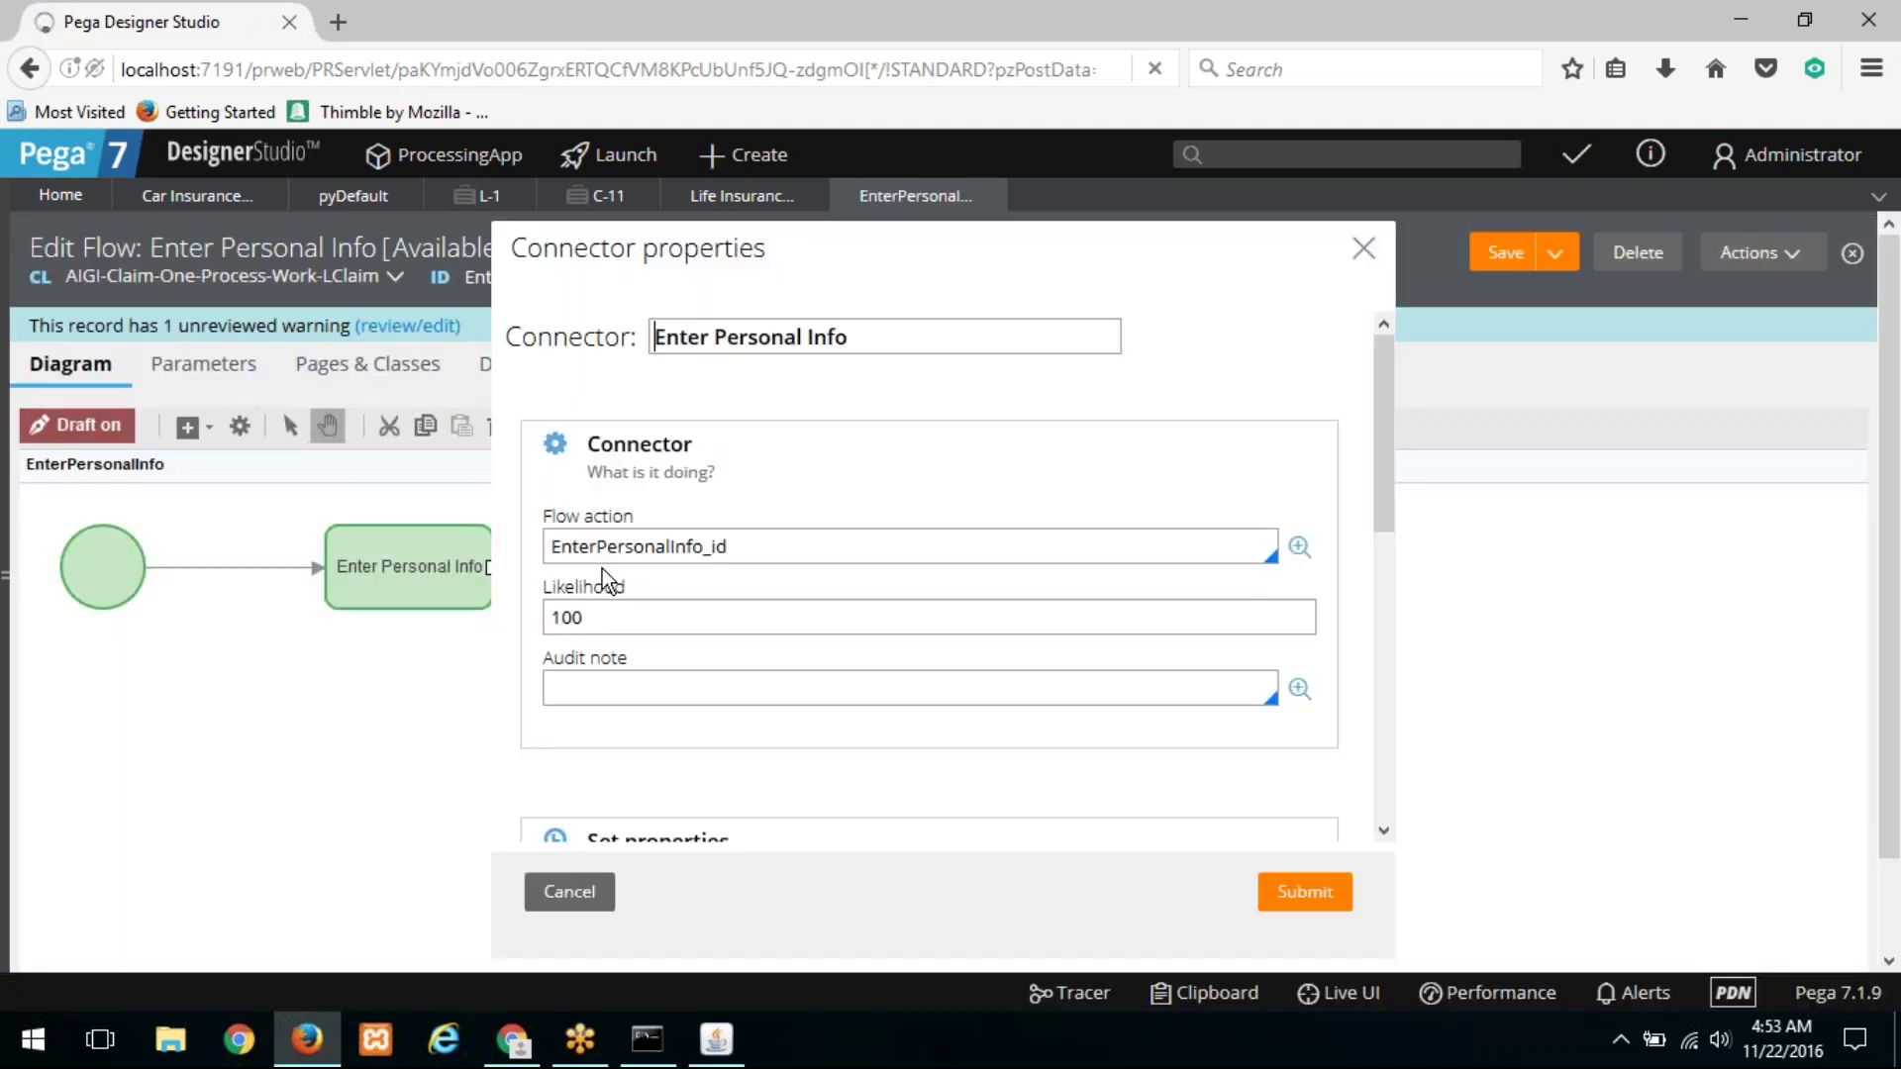
{"action": "left_click", "coordinate": [775, 546]}
{"action": "key", "text": "BackSpace"}
{"action": "key", "text": "BackSpace"}
{"action": "key", "text": "BackSpace"}
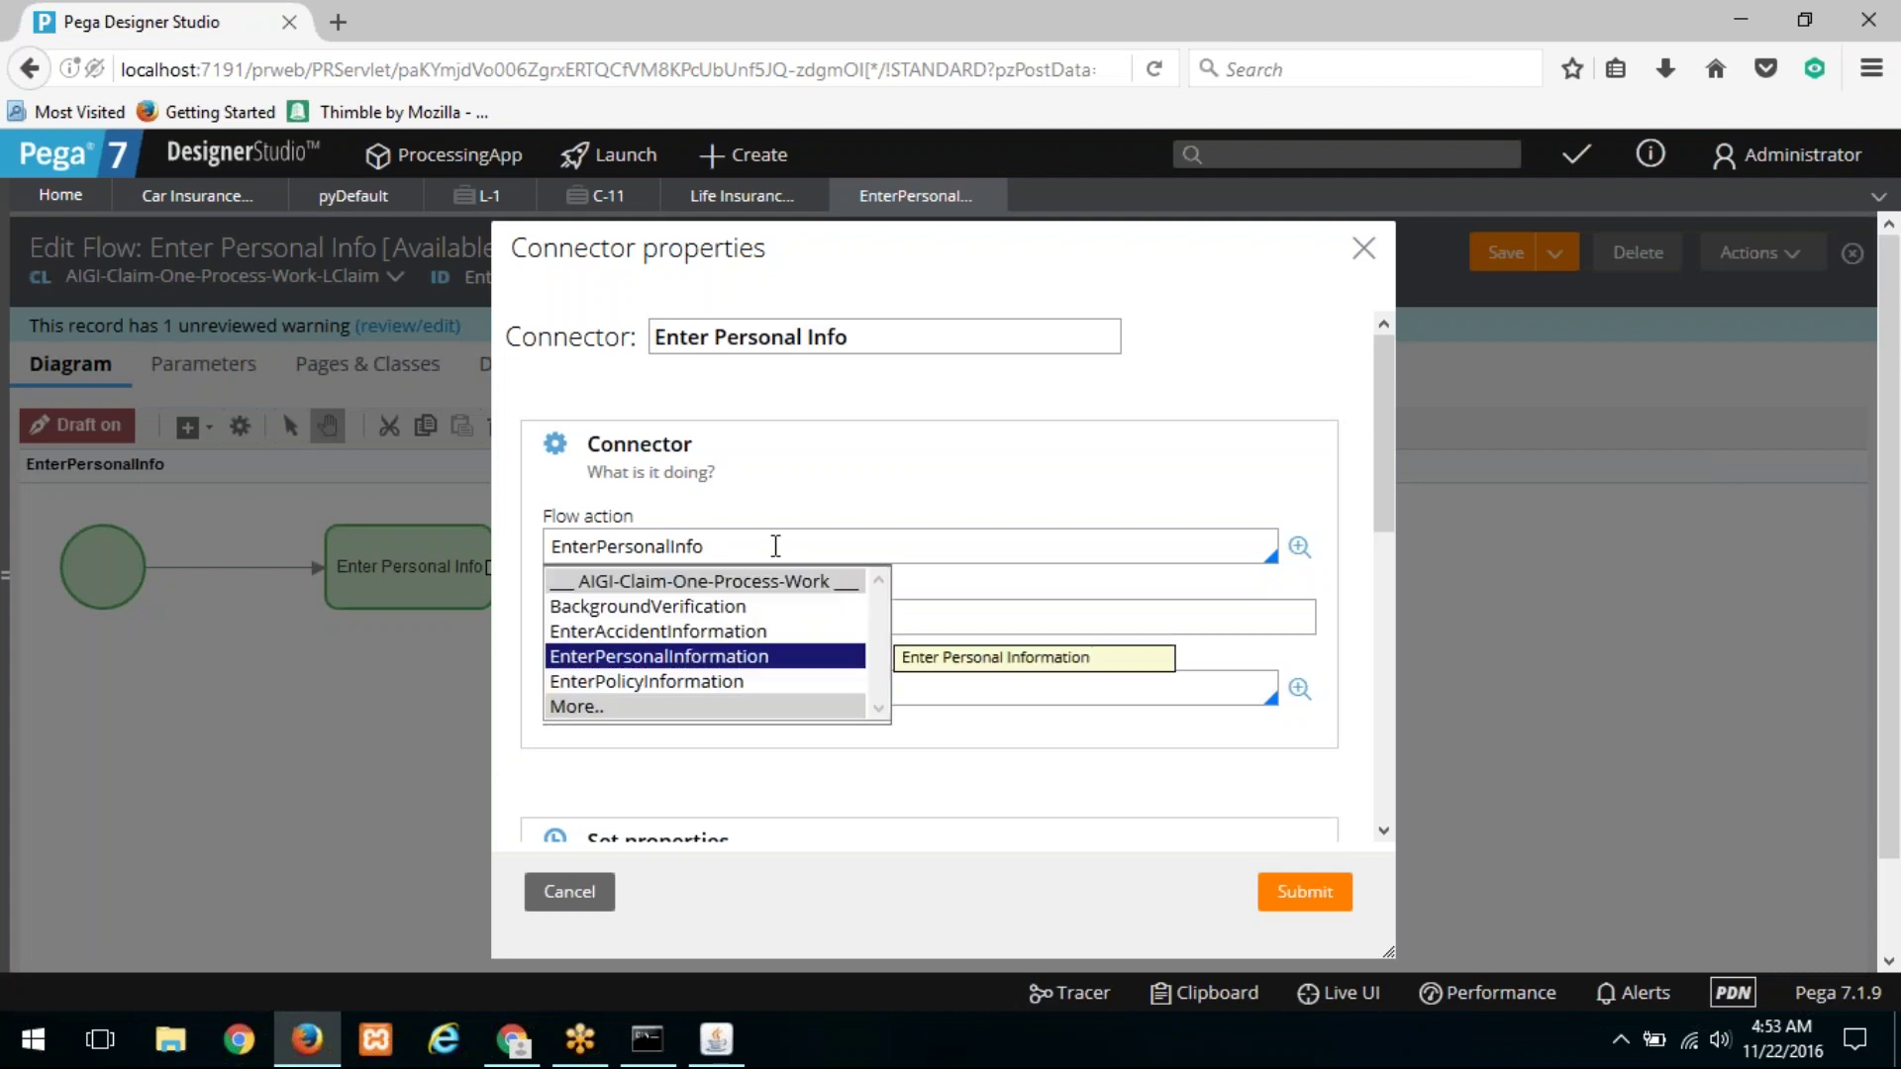
{"action": "left_click", "coordinate": [717, 657]}
{"action": "left_click", "coordinate": [1303, 897]}
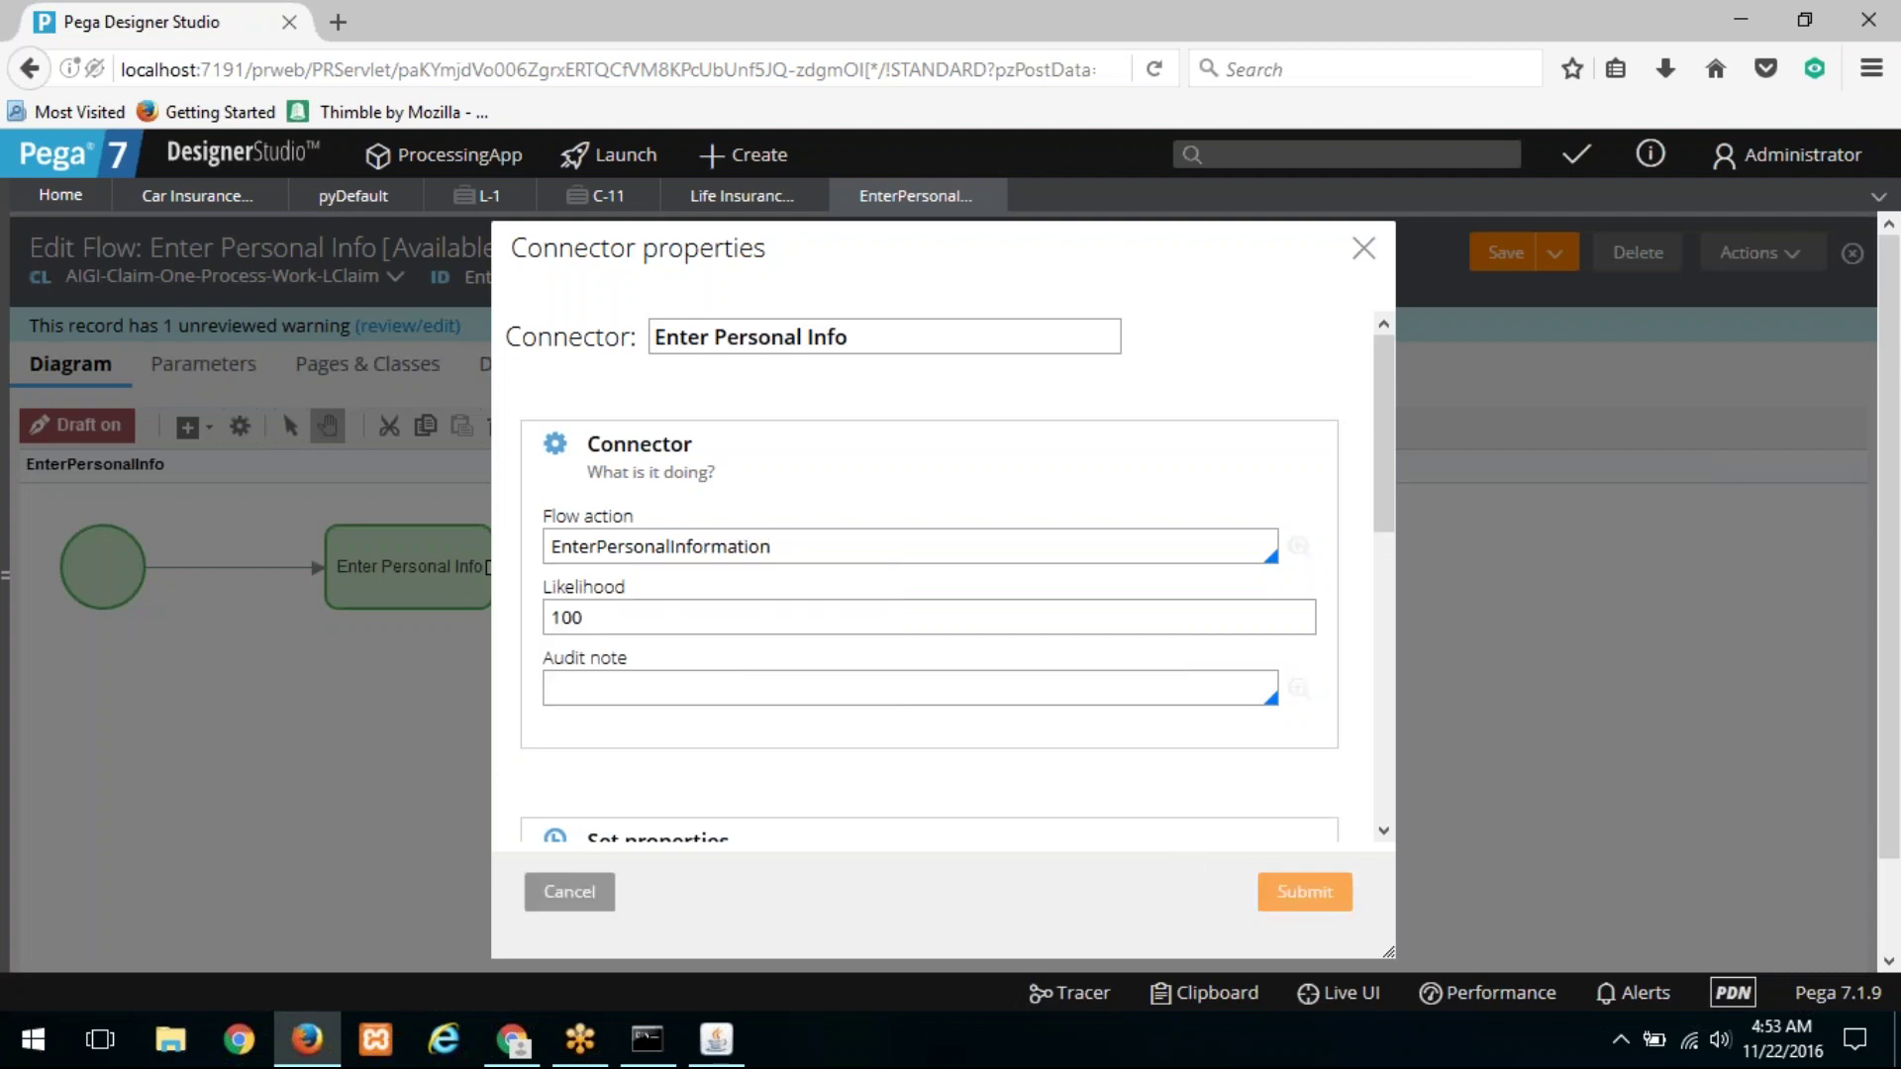
{"action": "left_click_drag", "start_coordinate": [715, 566], "coordinate": [785, 566]}
{"action": "left_click", "coordinate": [1482, 264]}
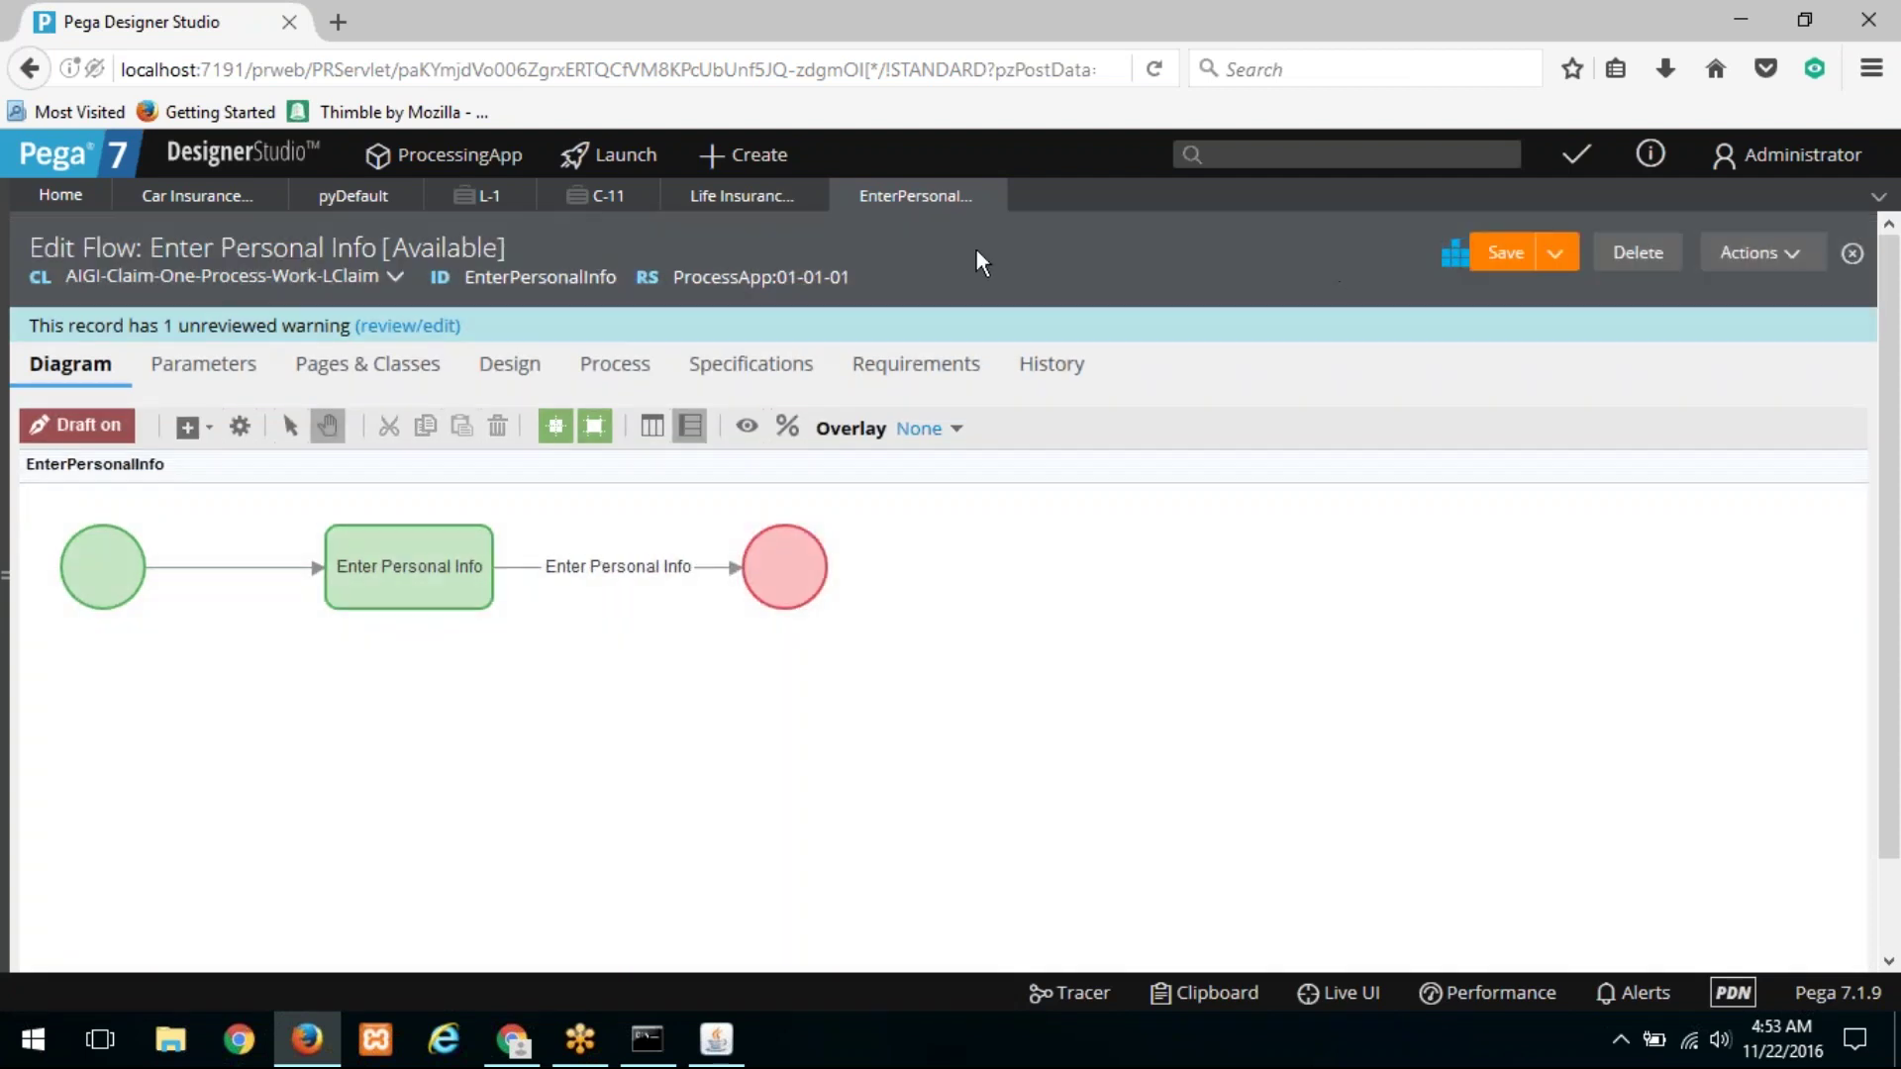
Step: Close L-1, open its Enter Personal Info assignment from C-11, then return to Car Insurance Claim
{"action": "left_click", "coordinate": [496, 208]}
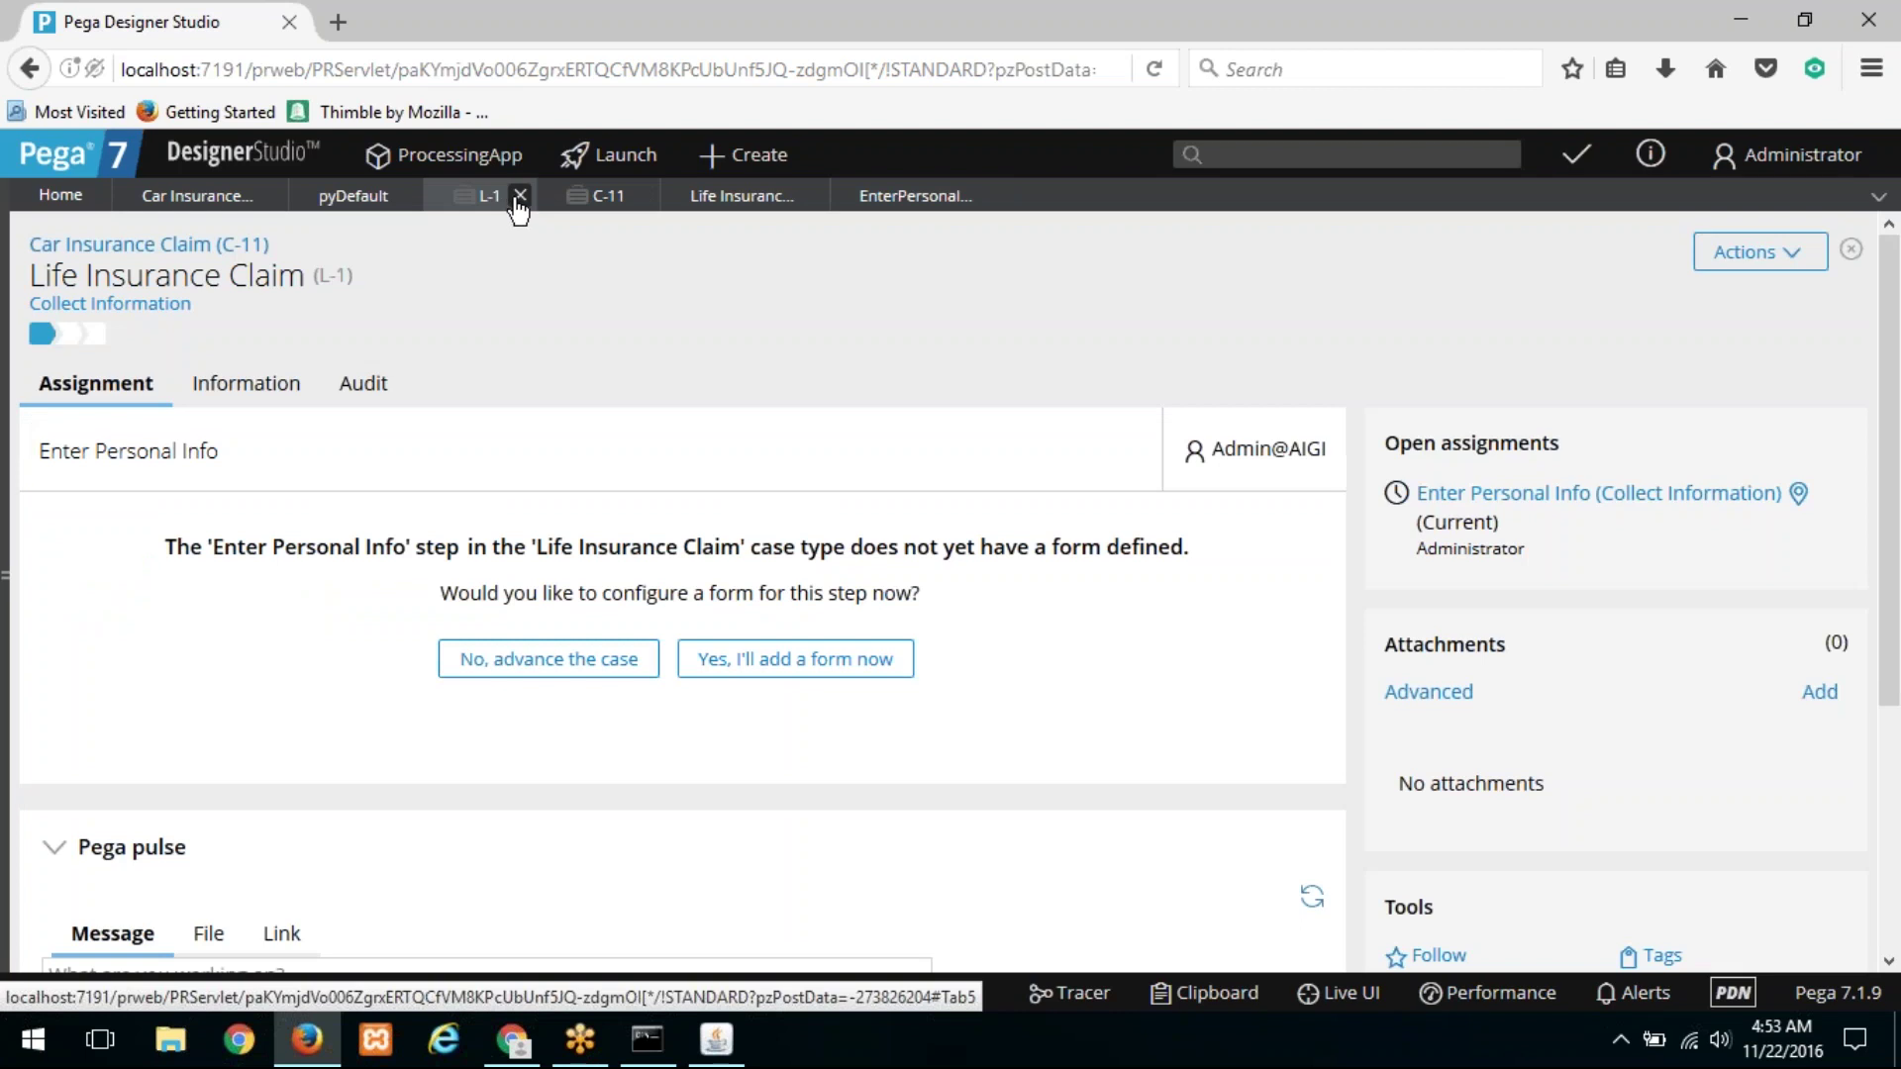
{"action": "left_click", "coordinate": [519, 203]}
{"action": "left_click", "coordinate": [517, 198]}
{"action": "left_click", "coordinate": [1535, 551]}
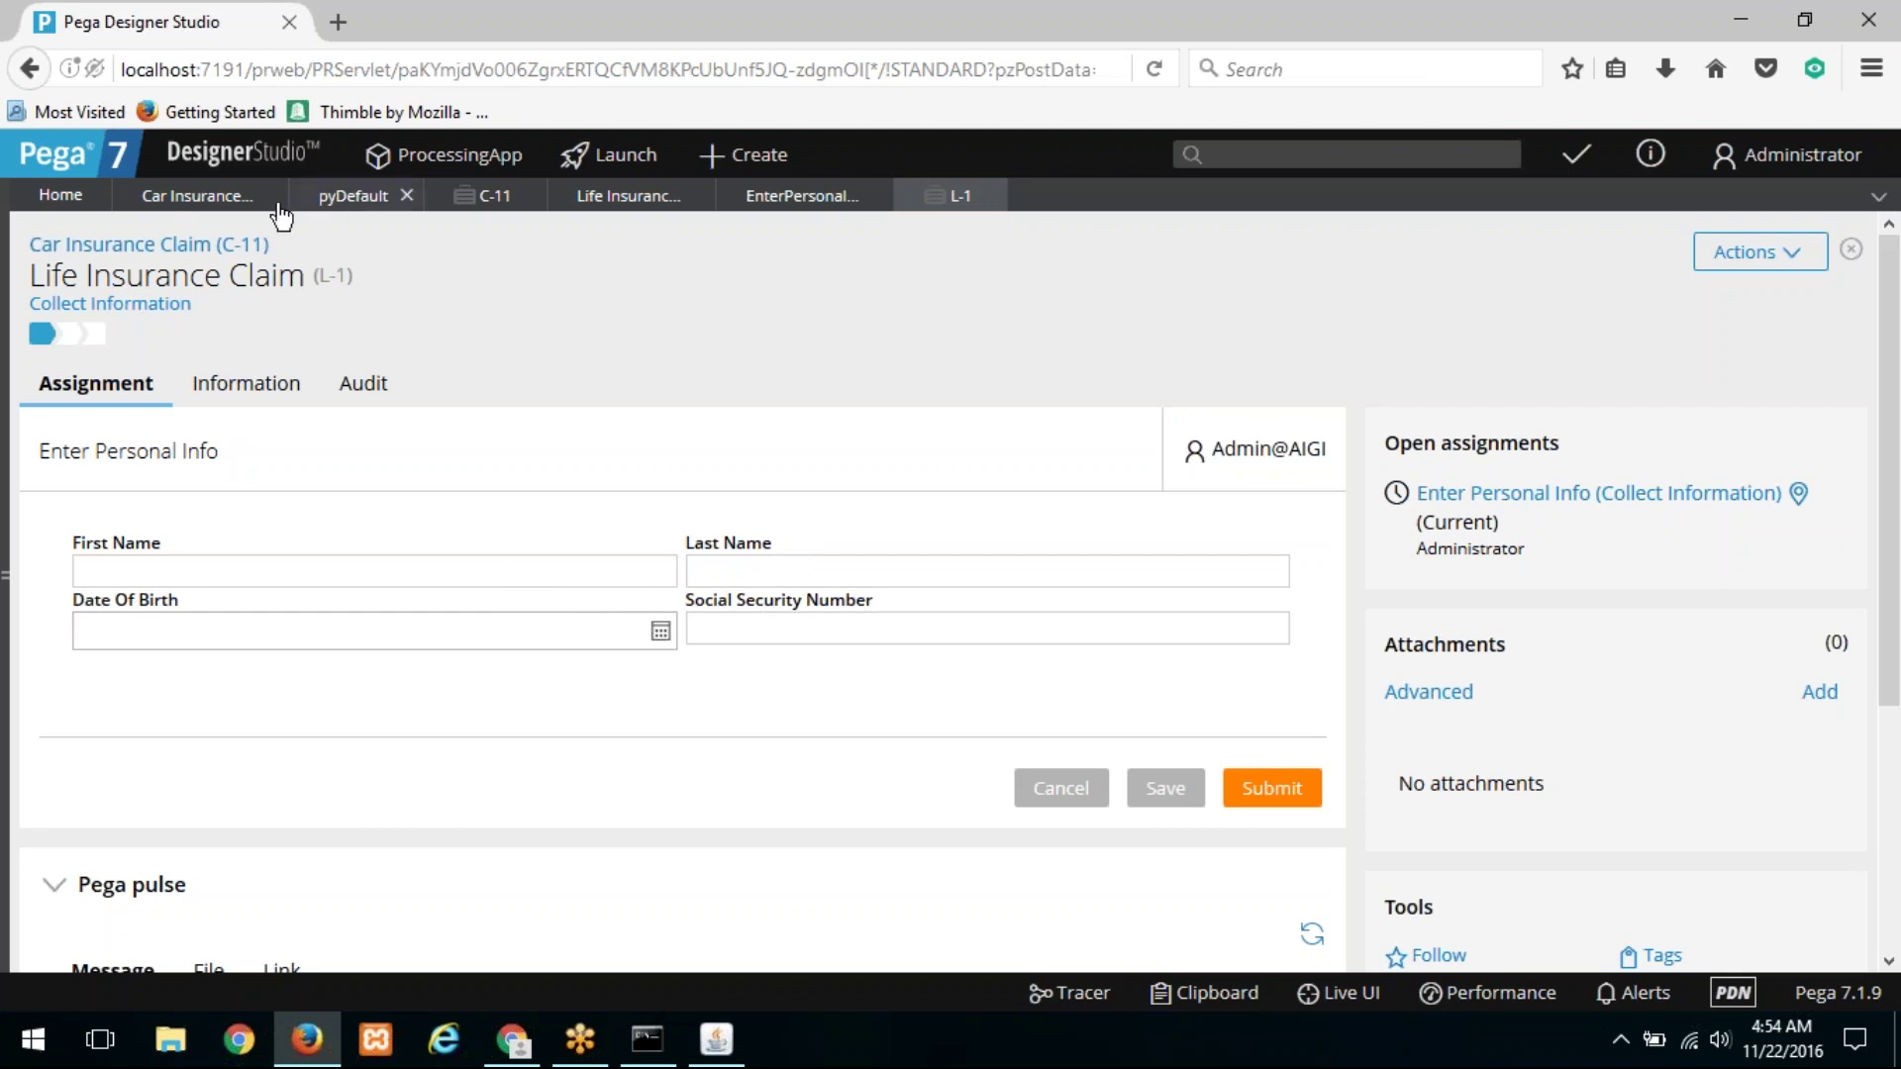
{"action": "left_click", "coordinate": [170, 203]}
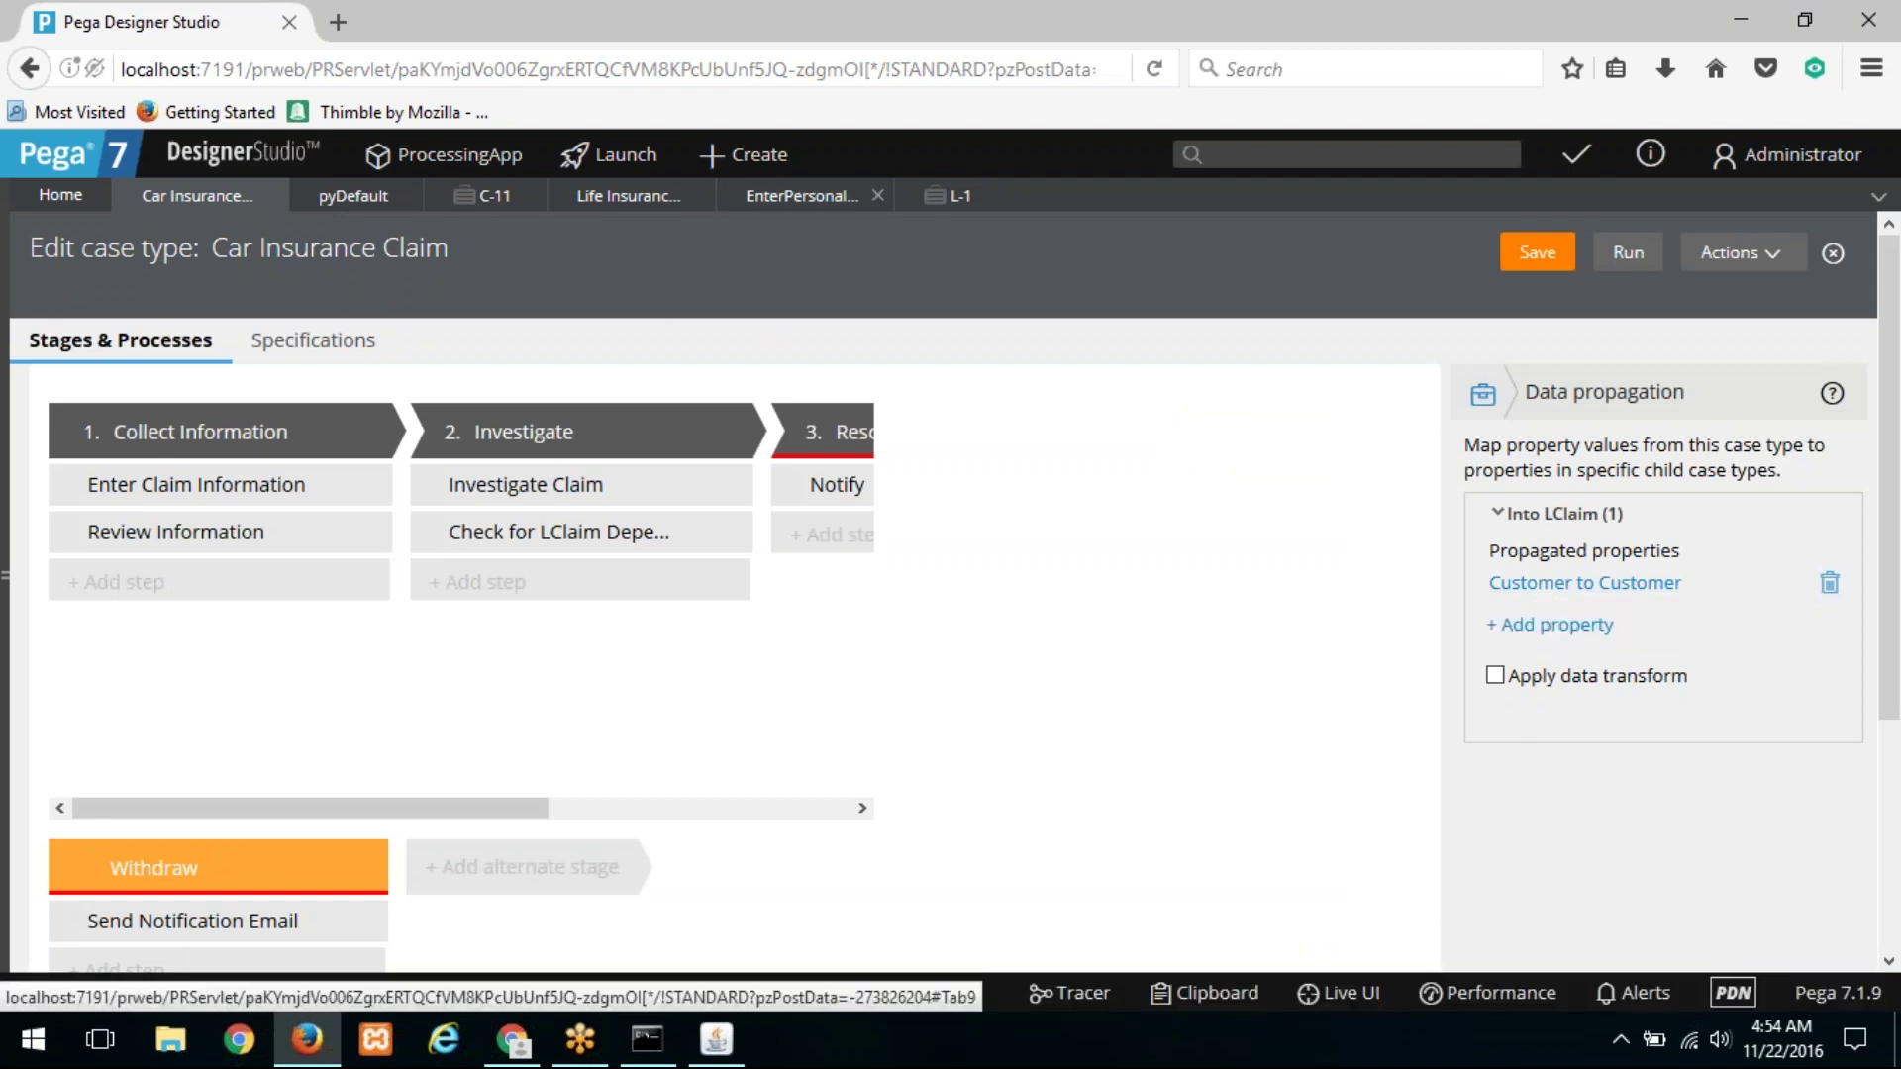
Step: Save the Car Insurance Claim case type and reload it from the Actions menu
{"action": "left_click", "coordinate": [1523, 257]}
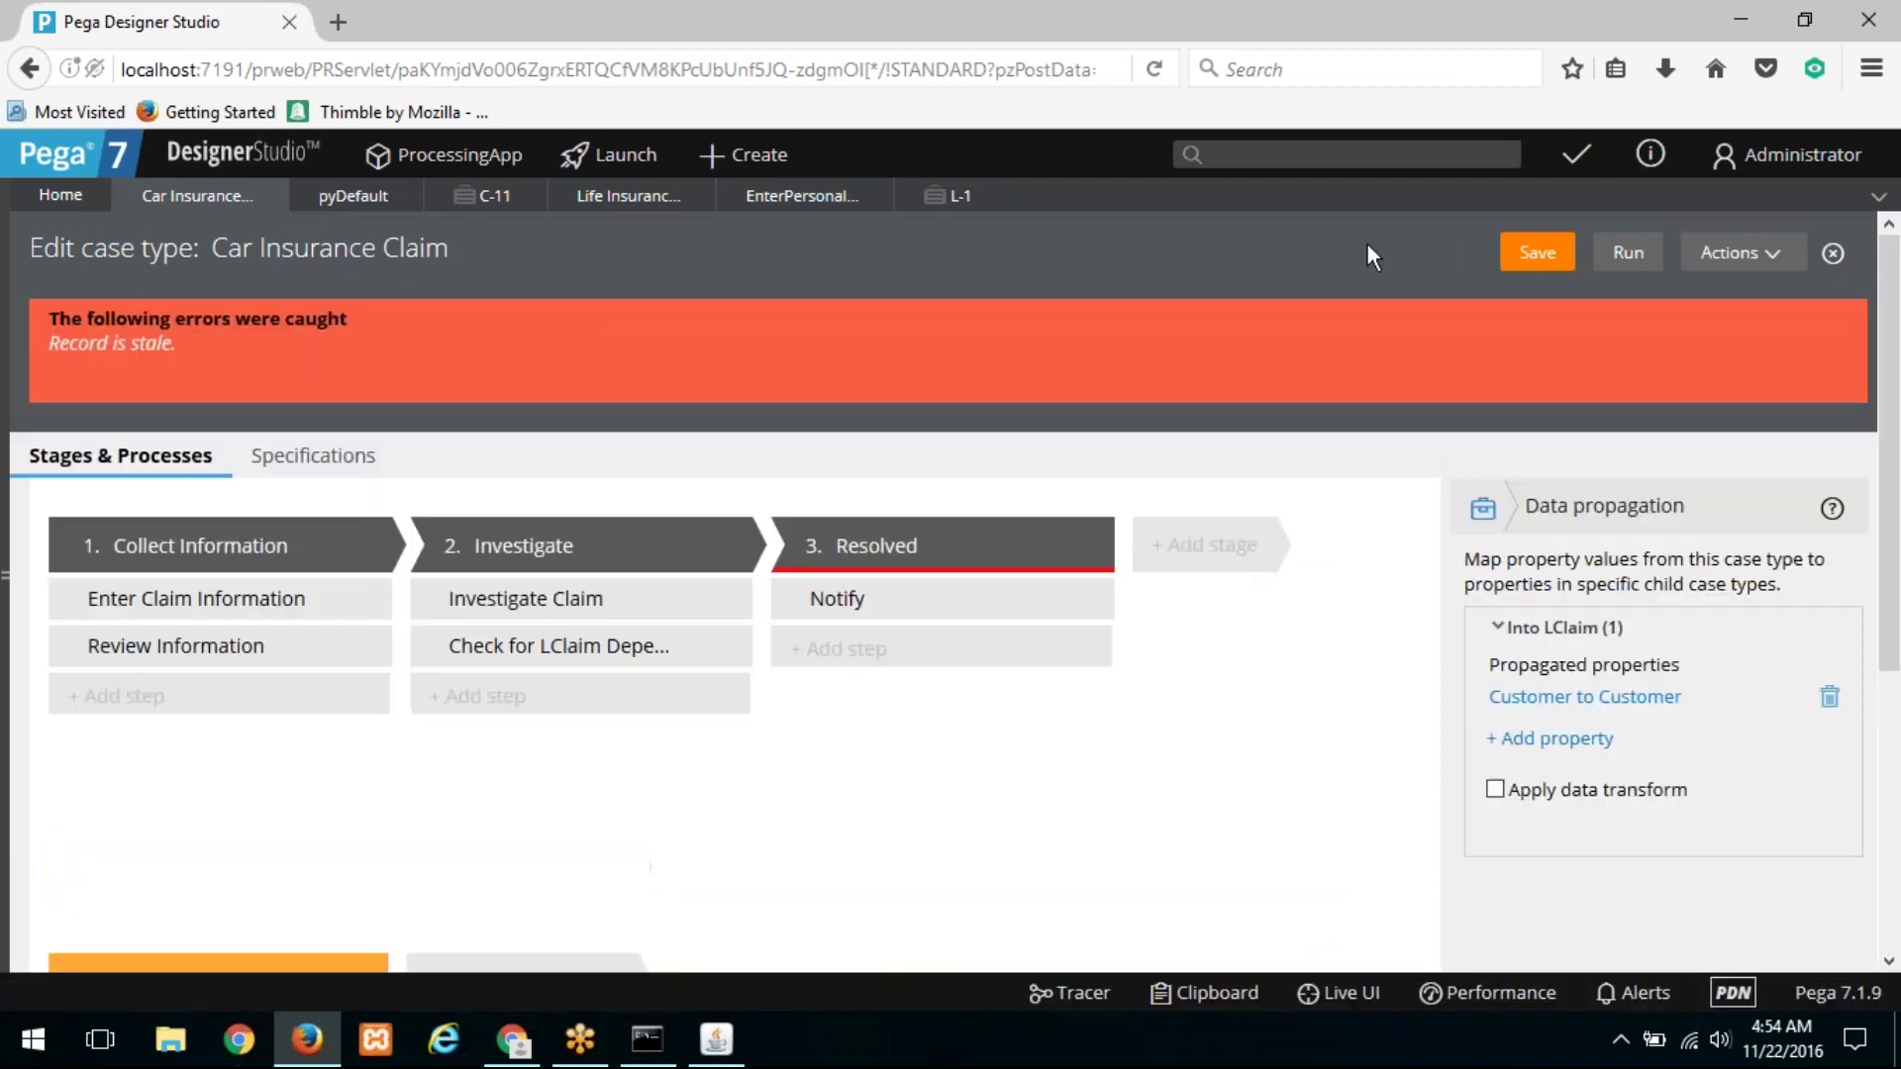
{"action": "left_click", "coordinate": [1740, 252]}
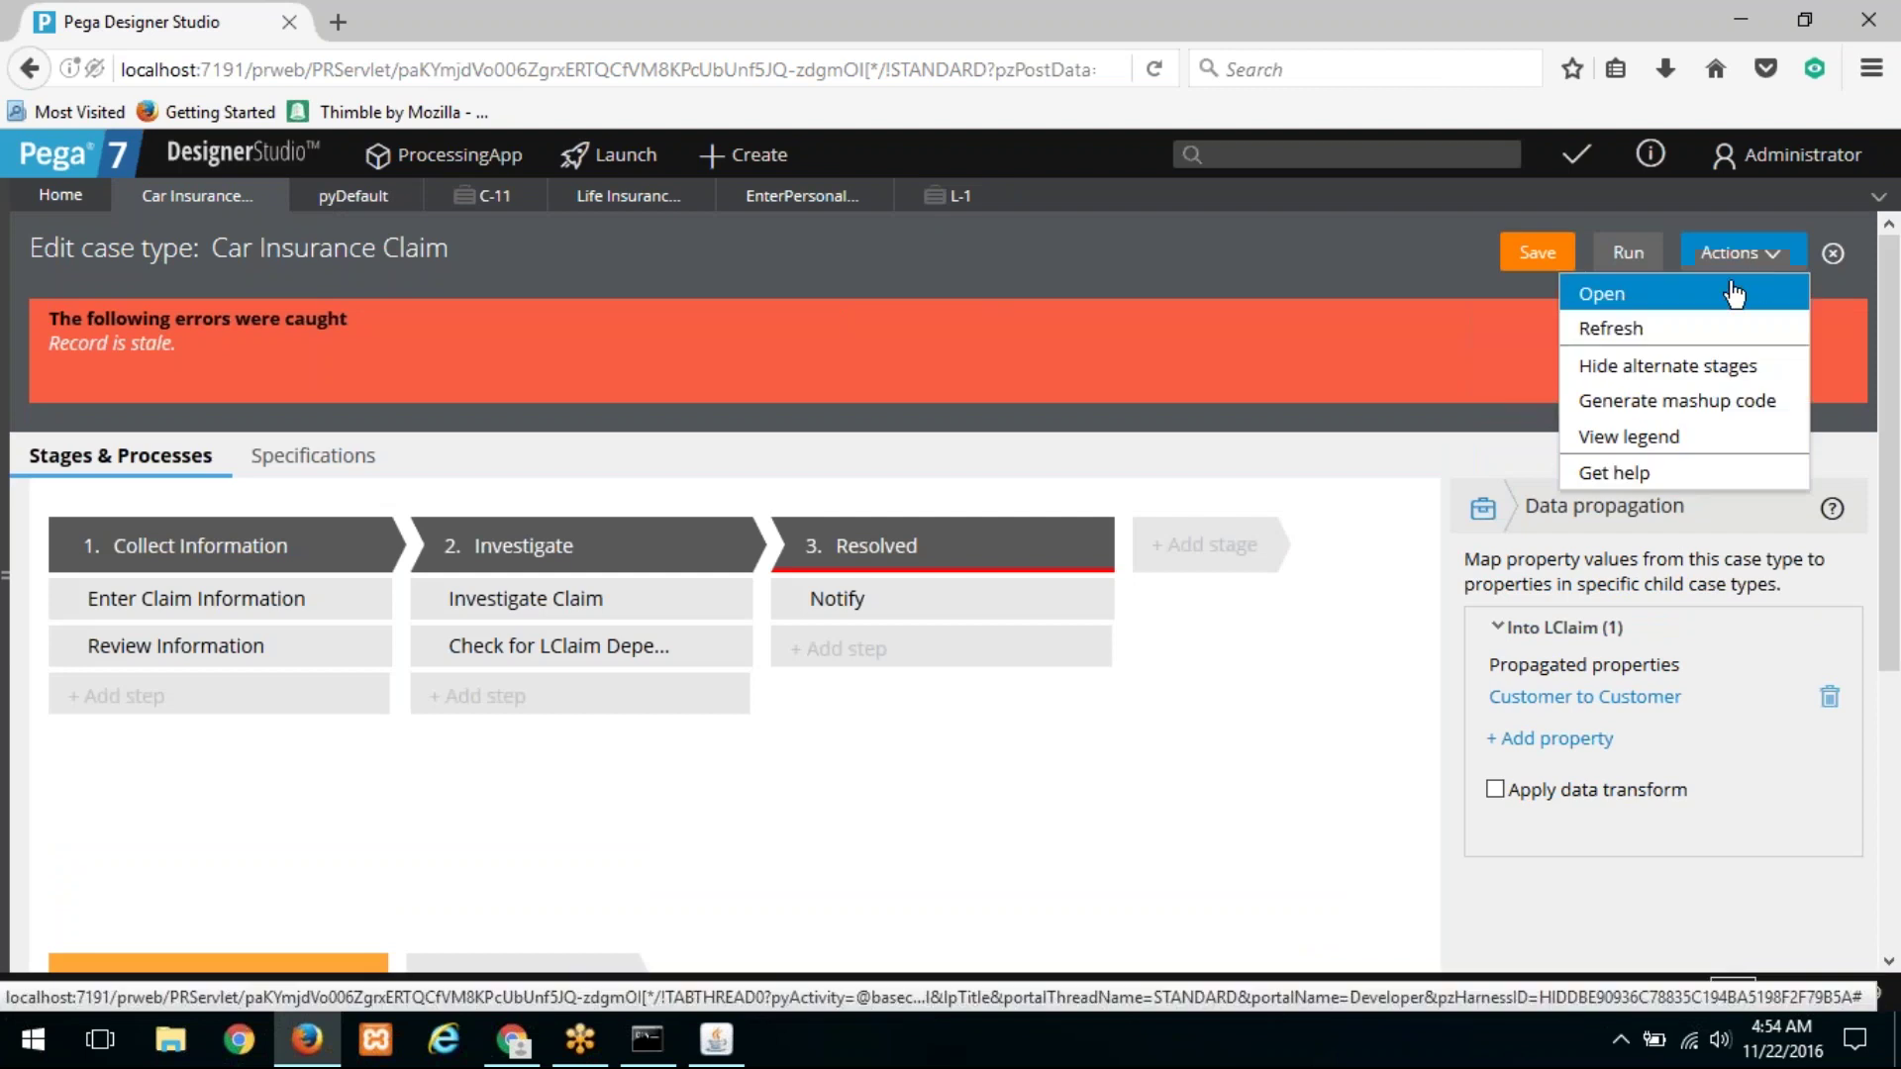
{"action": "left_click", "coordinate": [1695, 336]}
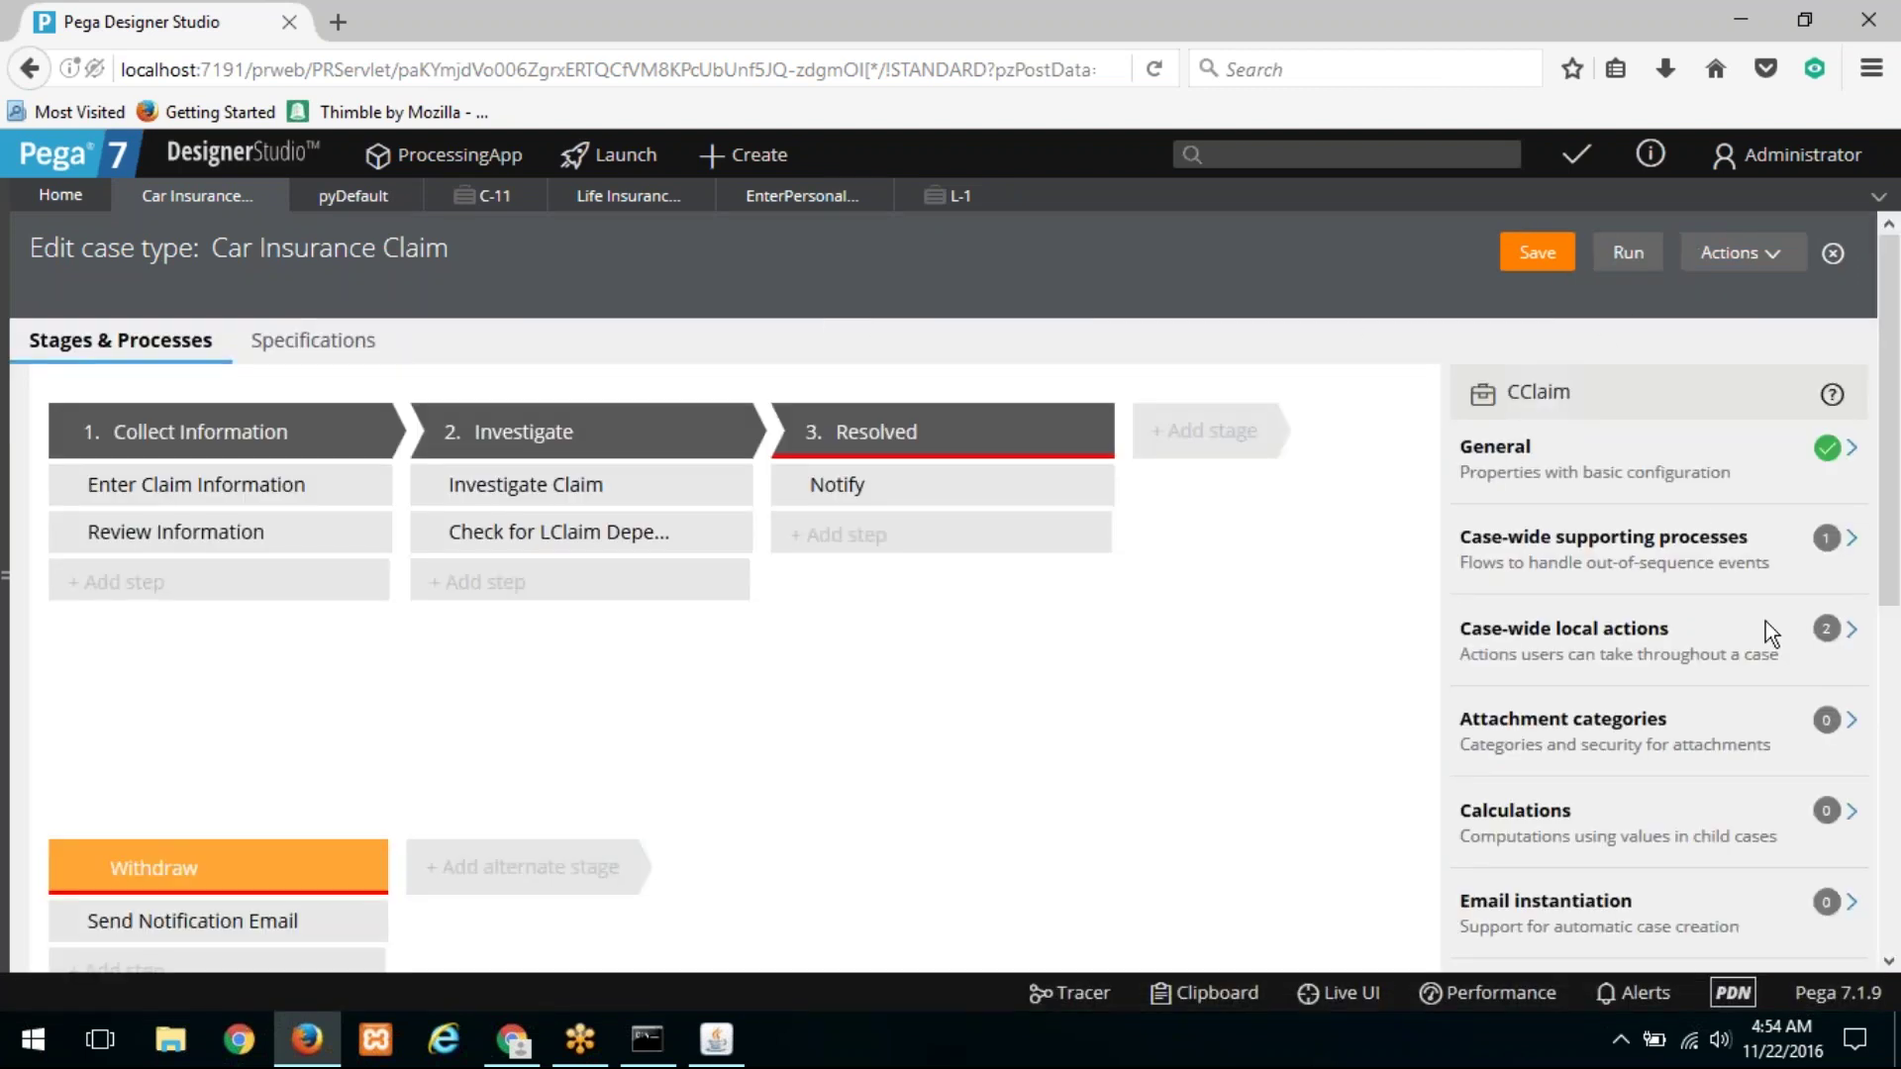
{"action": "scroll", "coordinate": [1750, 775], "scroll_direction": "down", "scroll_amount": 3}
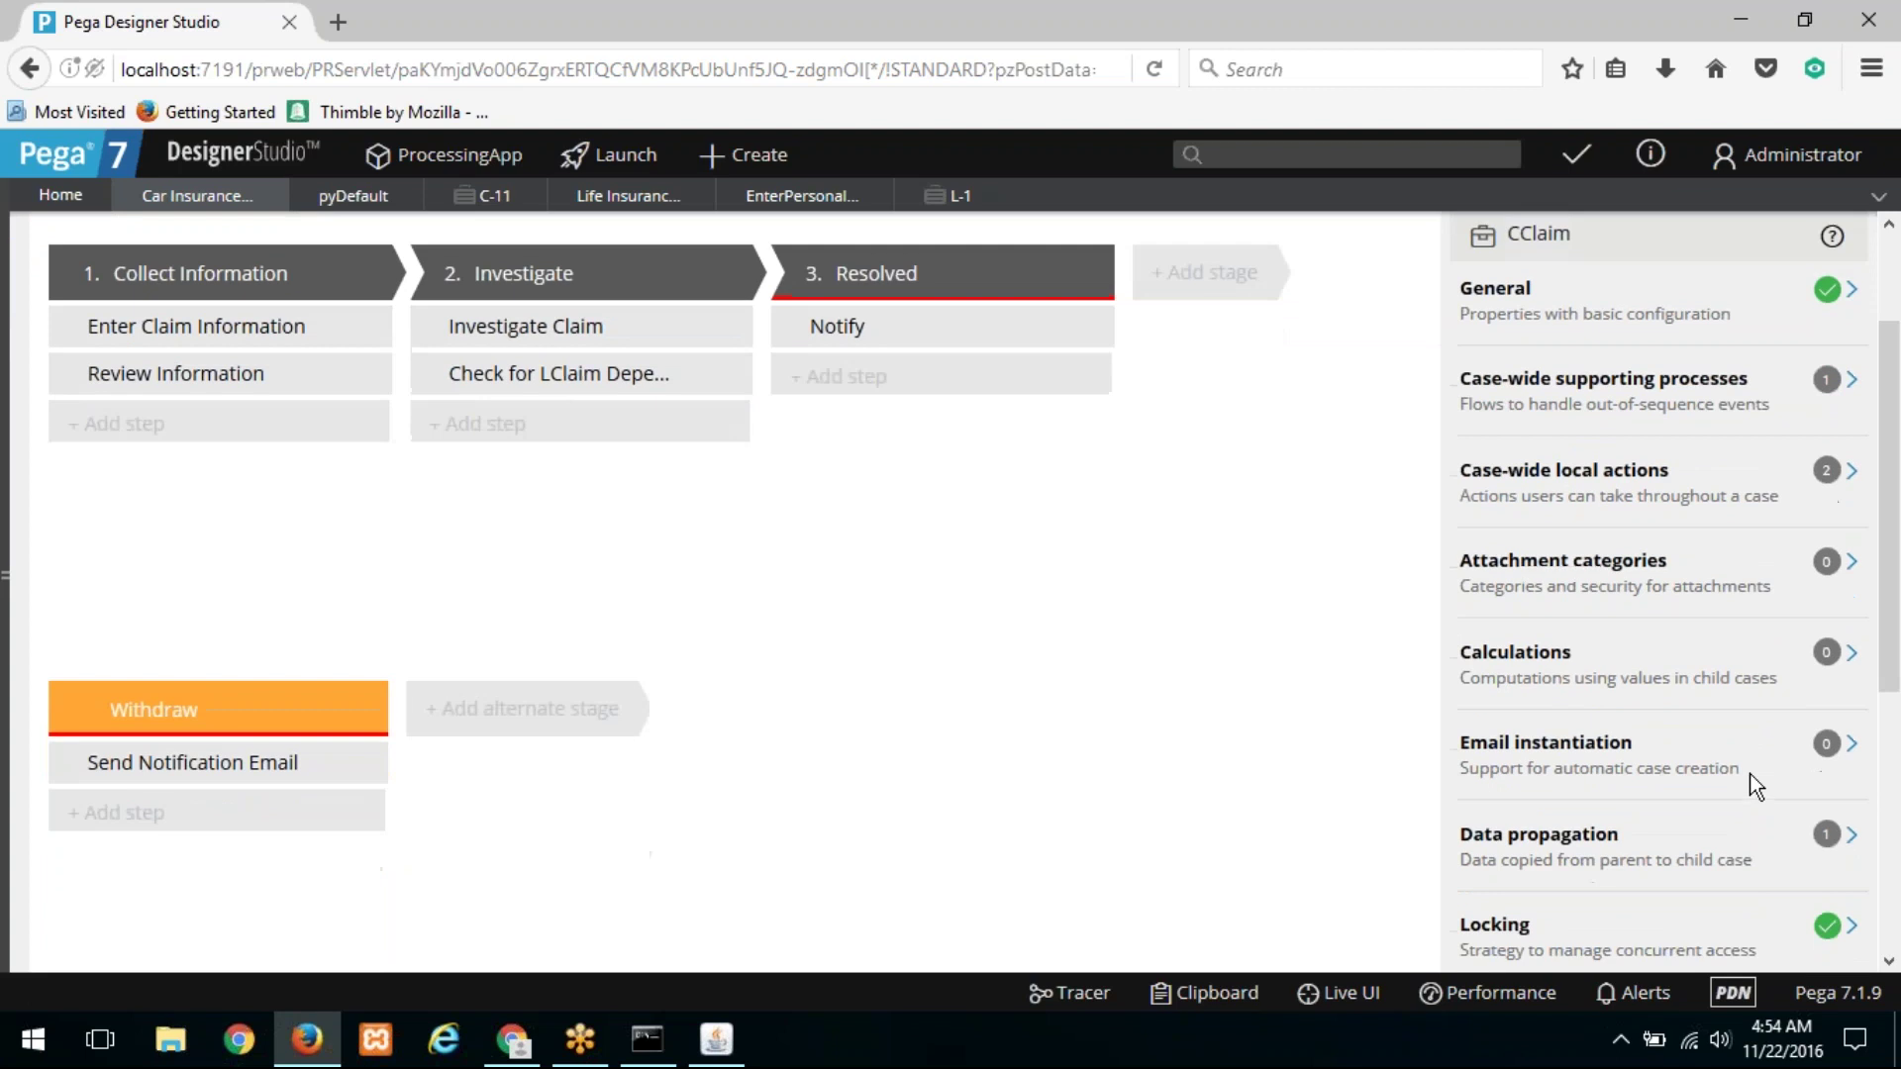
Step: Review the Customer to Customer mapping into Life Insurance Claim, toggling Apply data transform on and off
{"action": "left_click", "coordinate": [1855, 834]}
{"action": "scroll", "coordinate": [1636, 534], "scroll_direction": "up", "scroll_amount": 3}
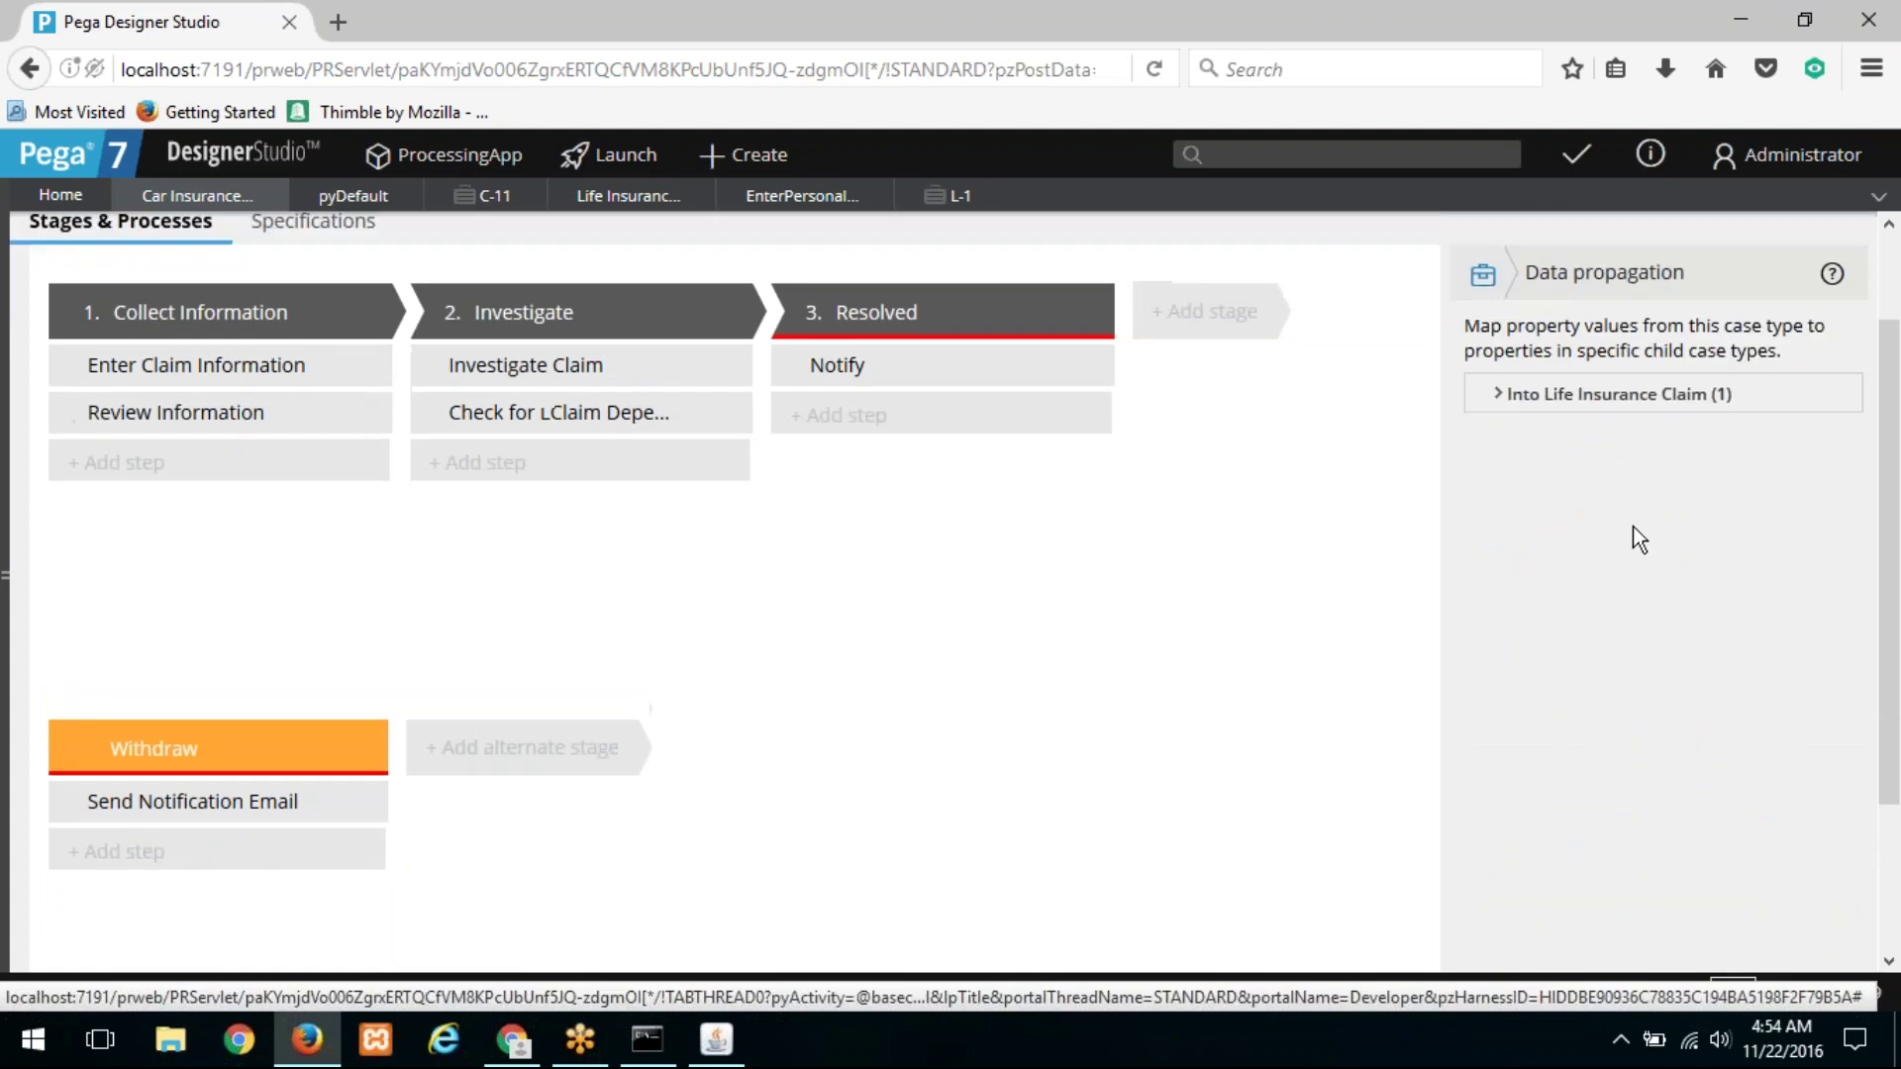
{"action": "left_click", "coordinate": [1536, 515]}
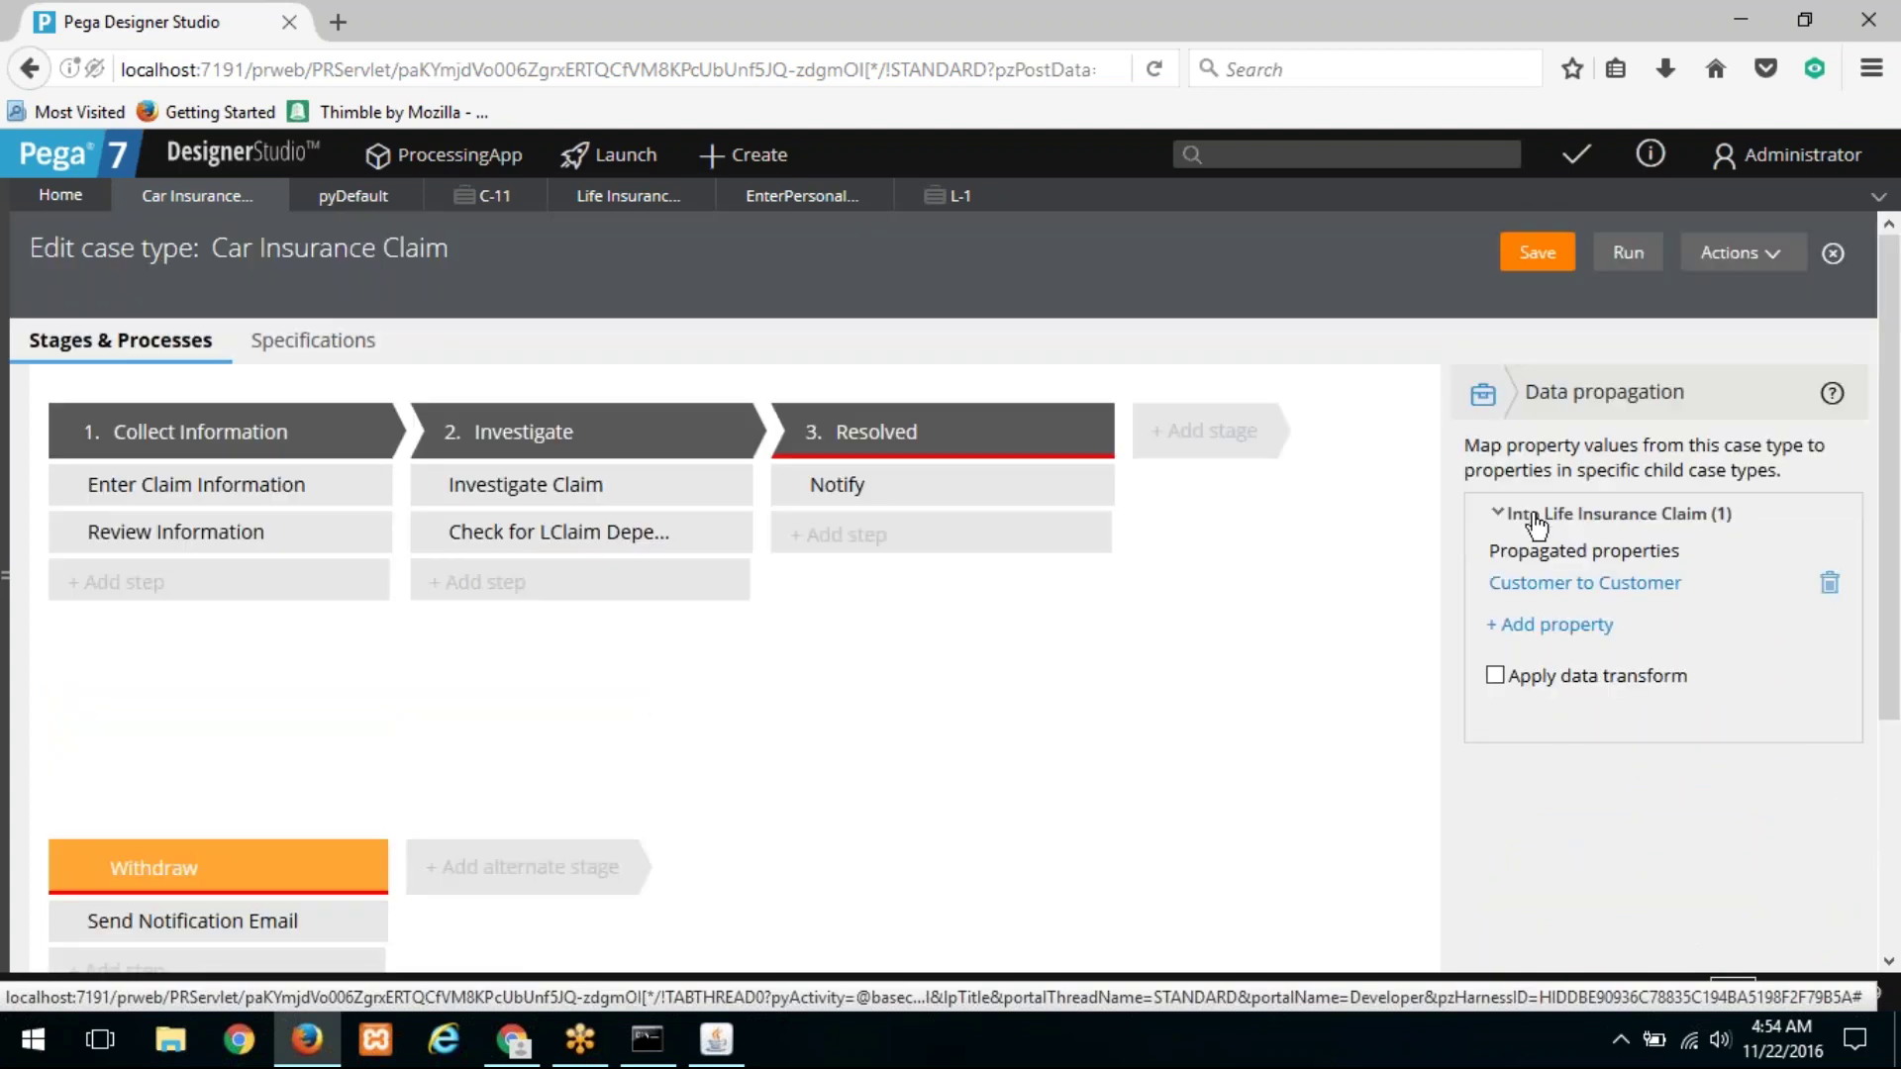
{"action": "left_click", "coordinate": [1577, 587]}
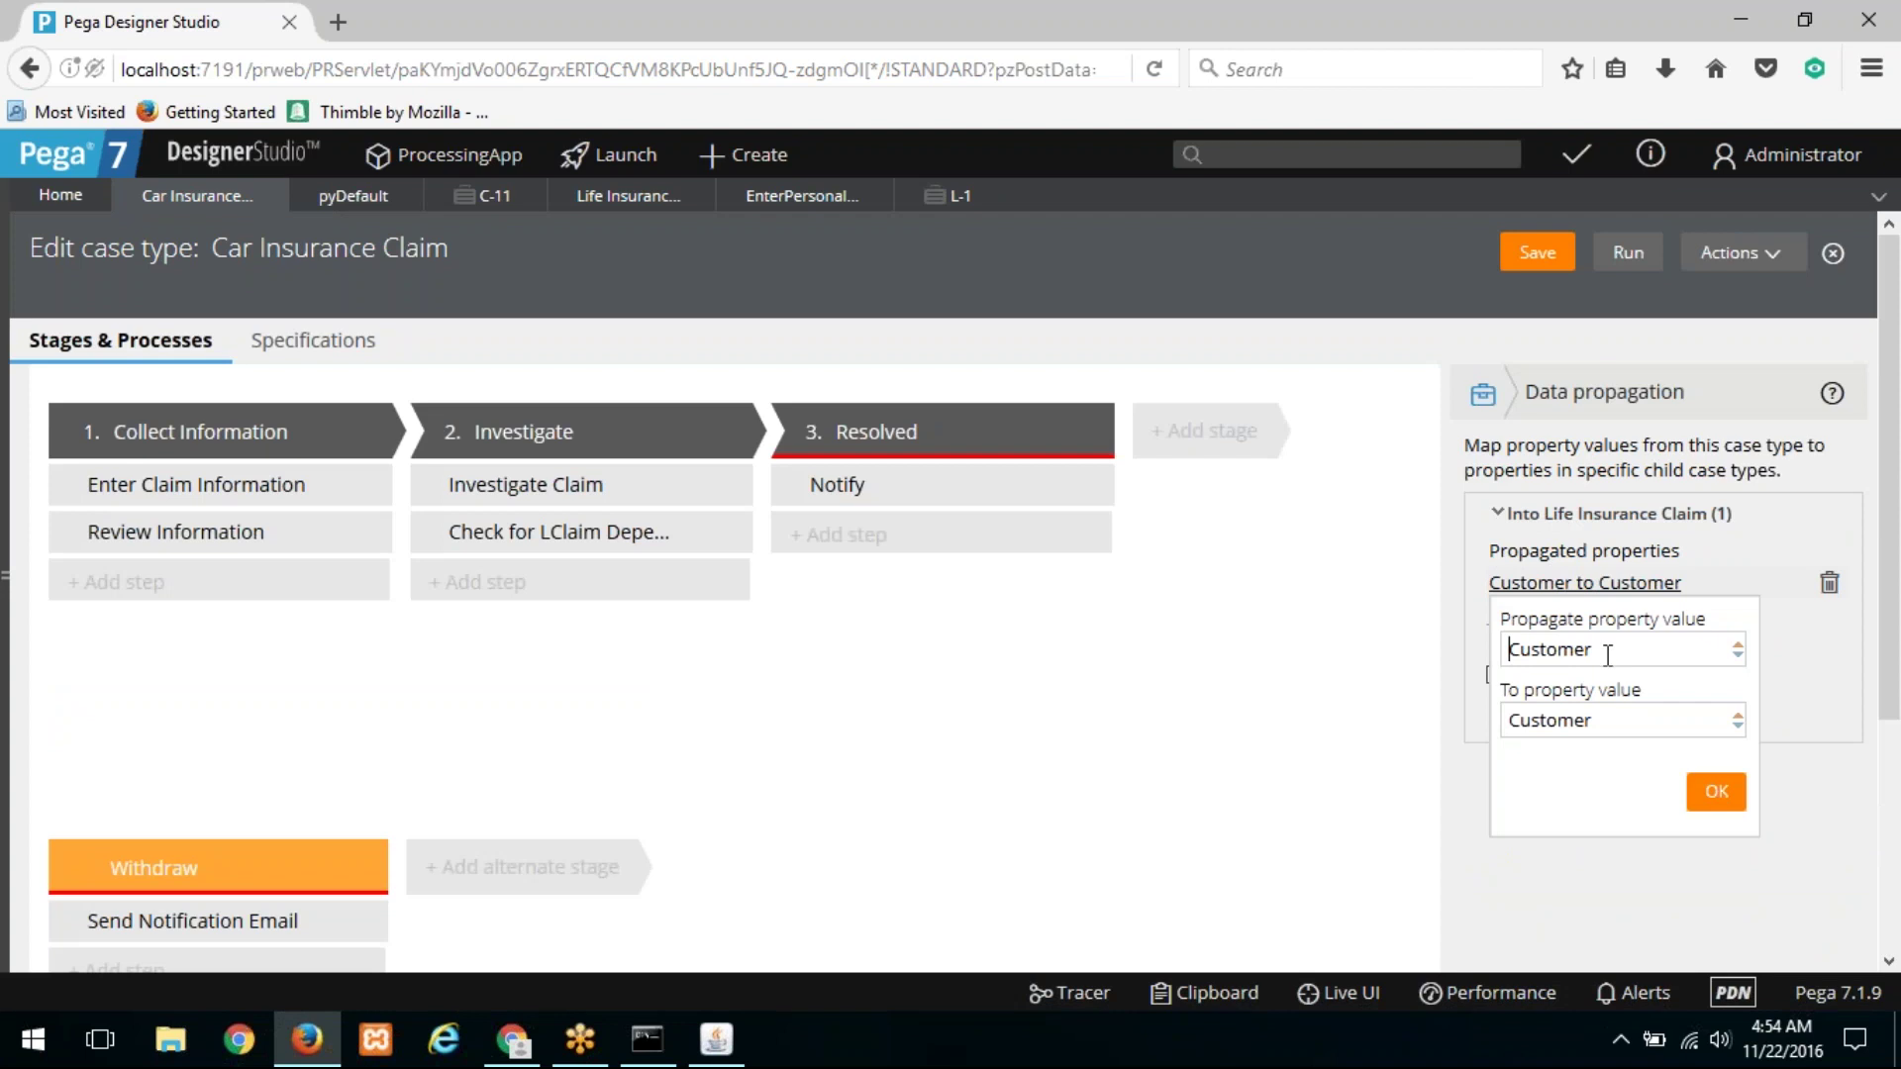
{"action": "left_click", "coordinate": [1733, 784]}
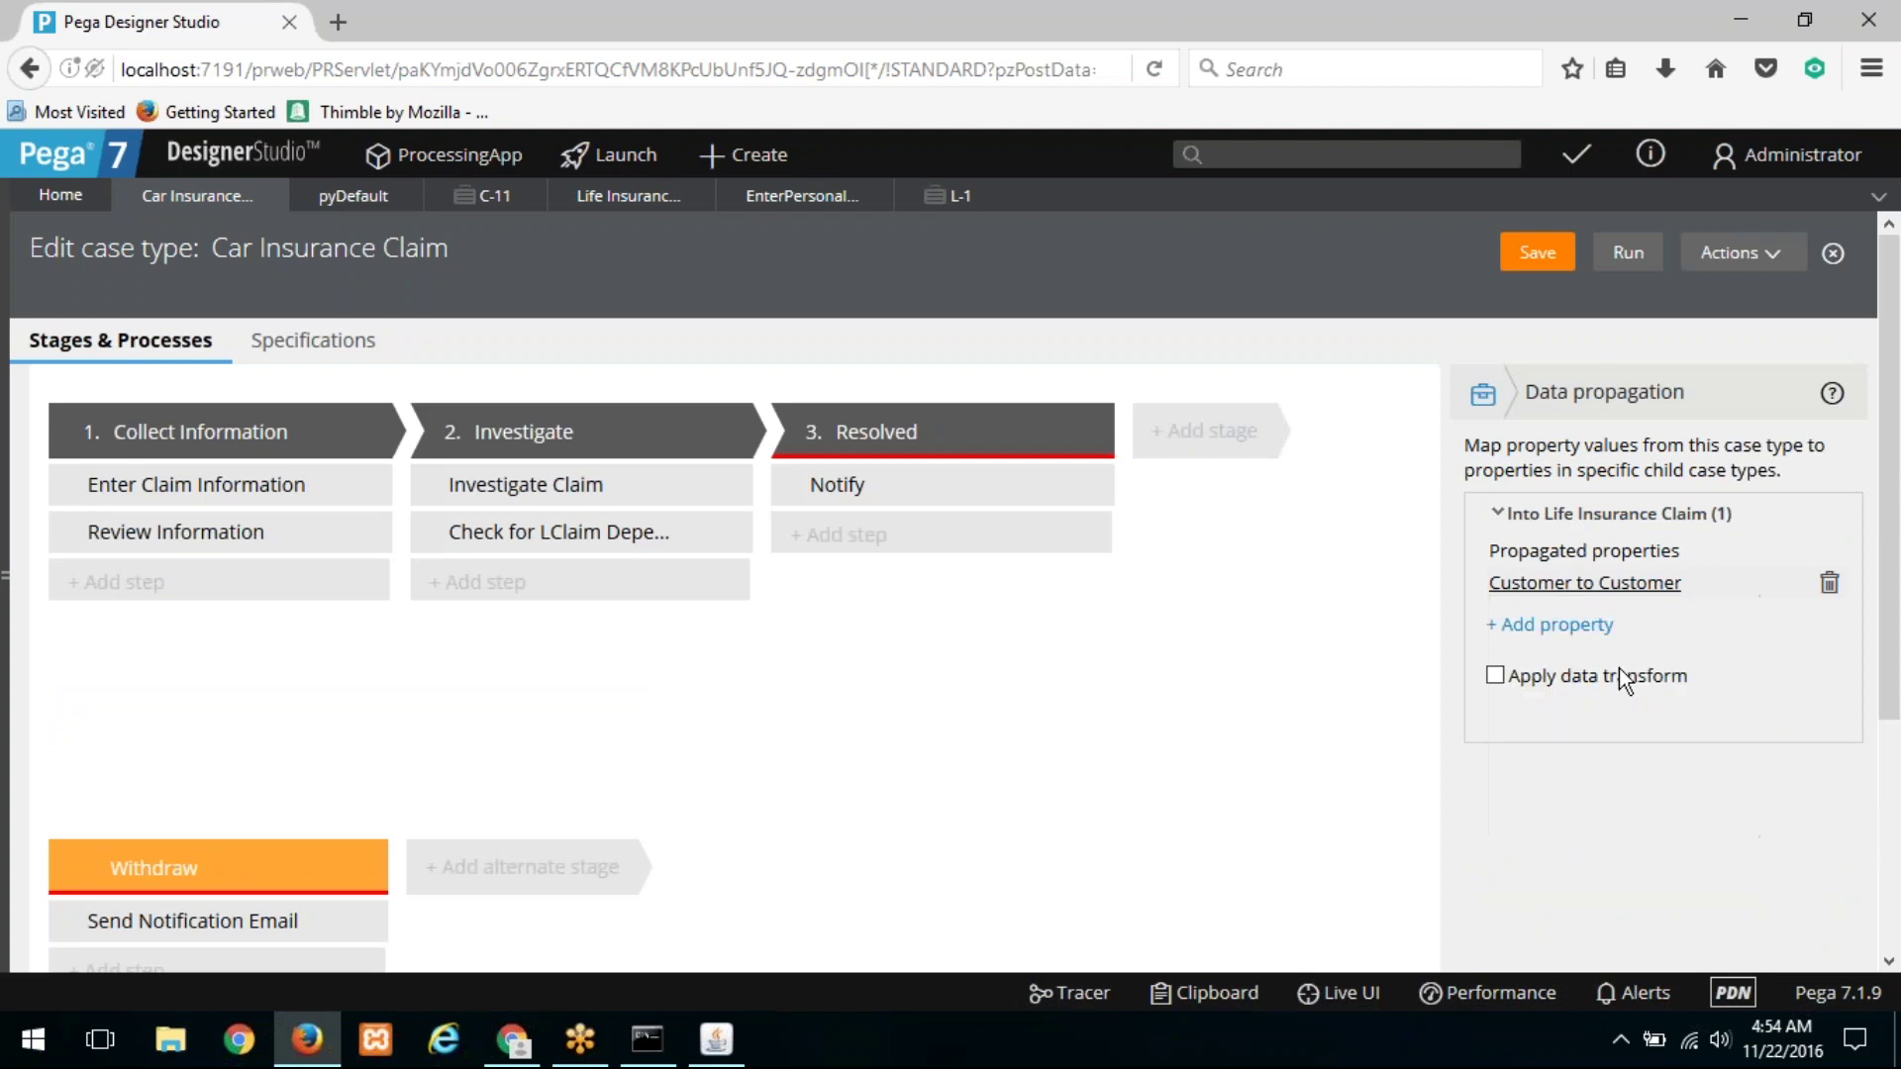
{"action": "left_click", "coordinate": [1495, 676]}
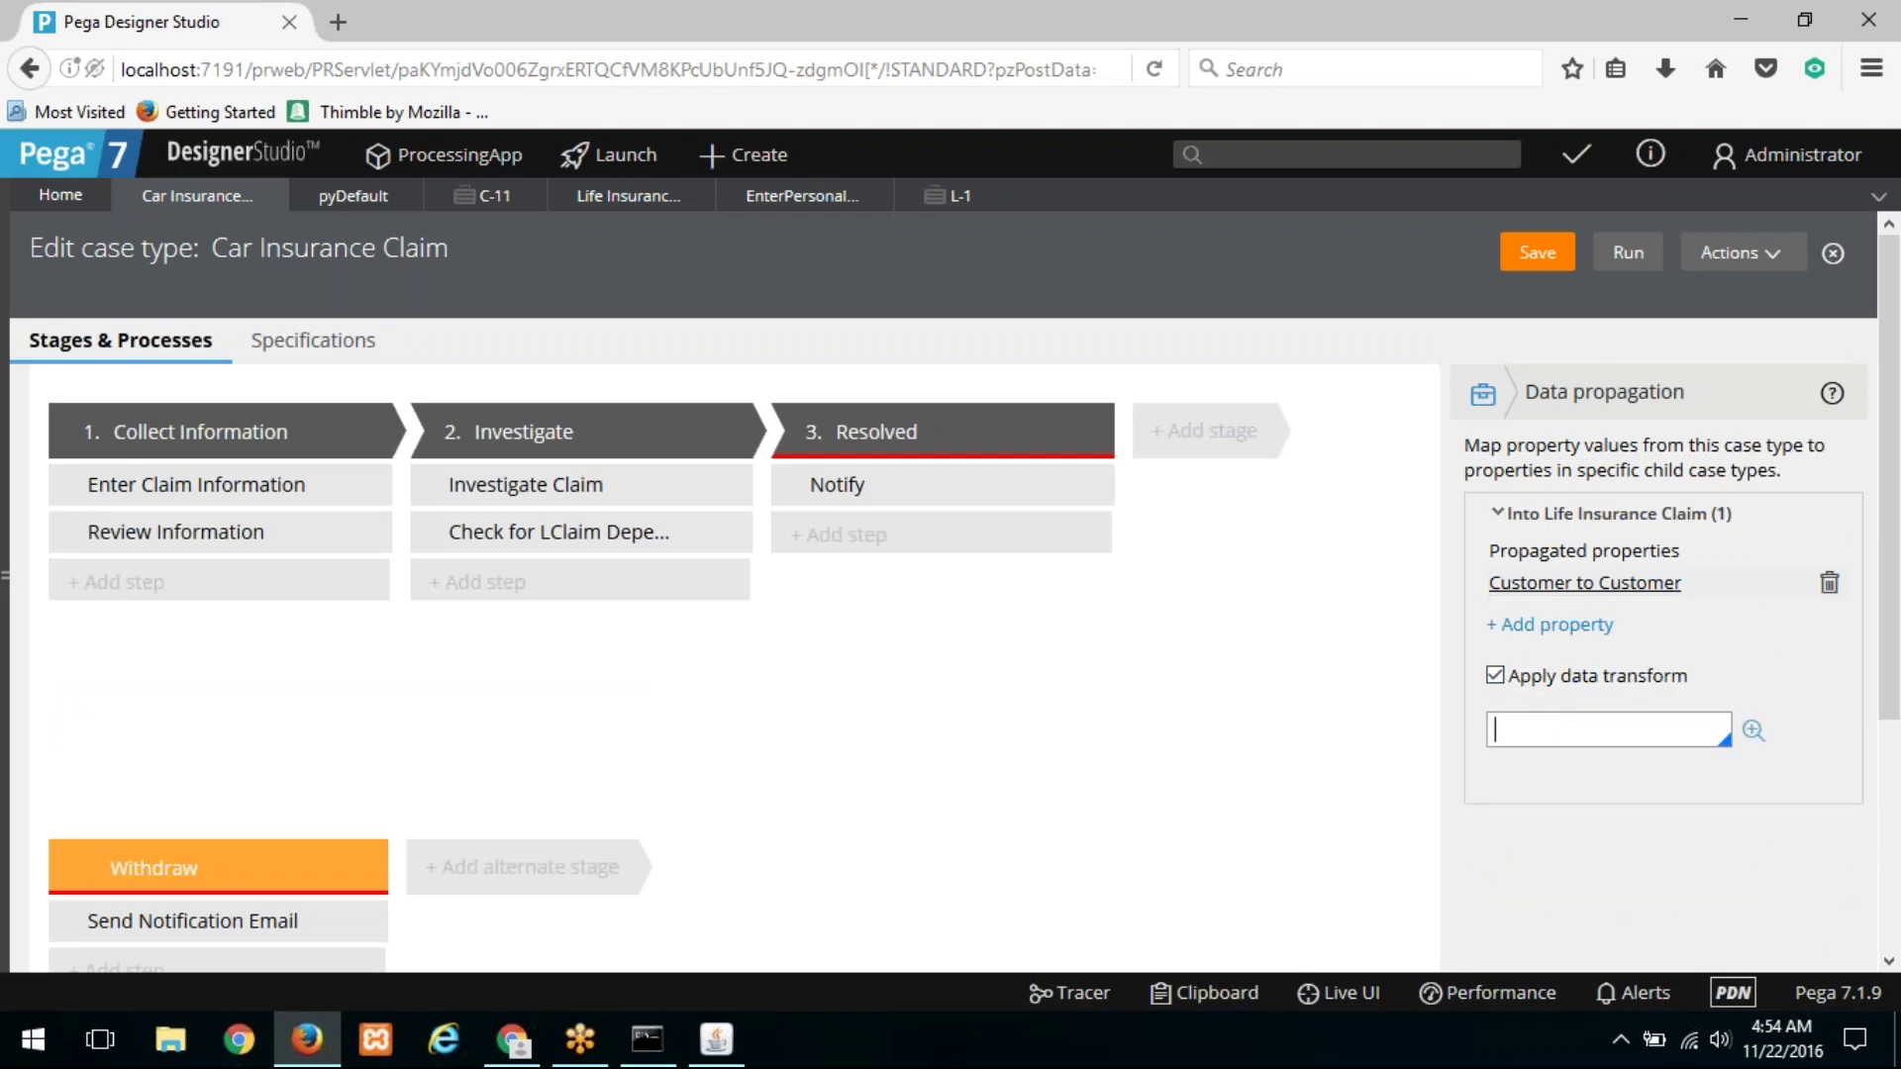
{"action": "left_click", "coordinate": [1496, 677]}
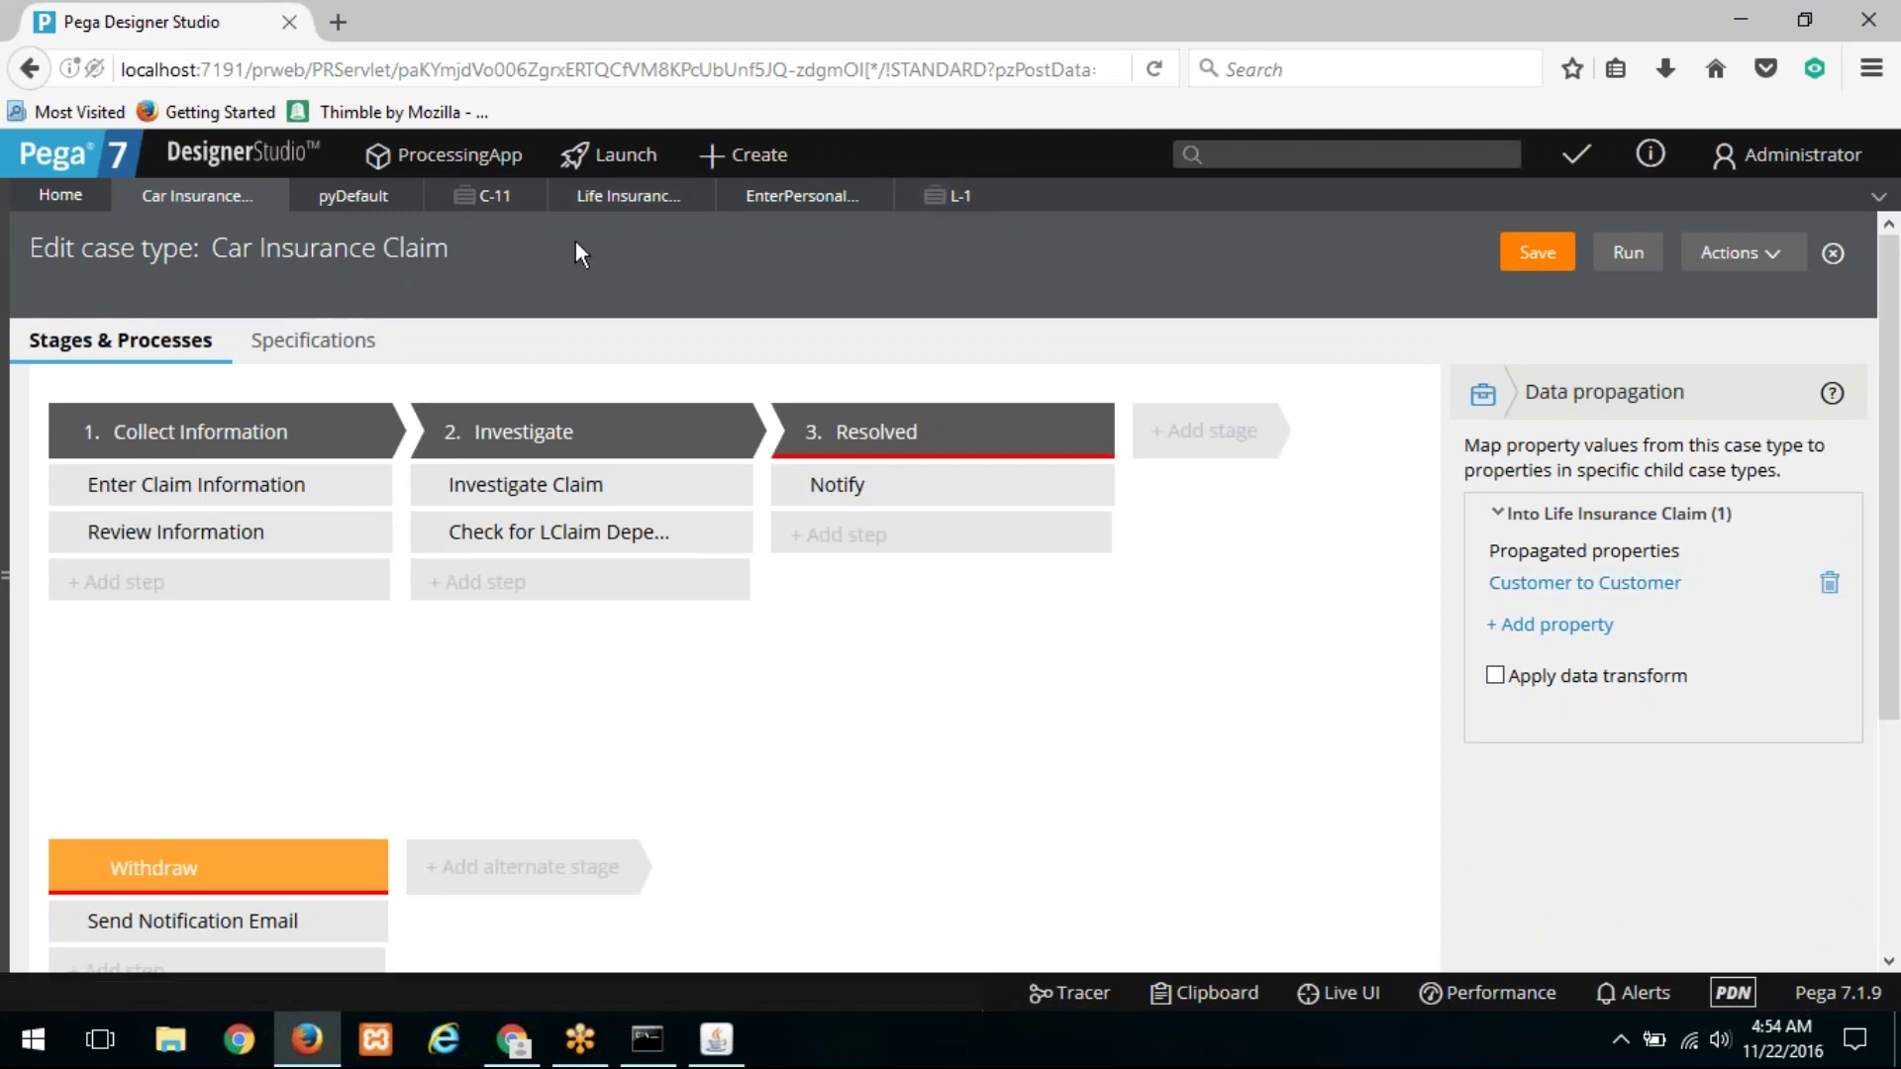
{"action": "left_click", "coordinate": [492, 202]}
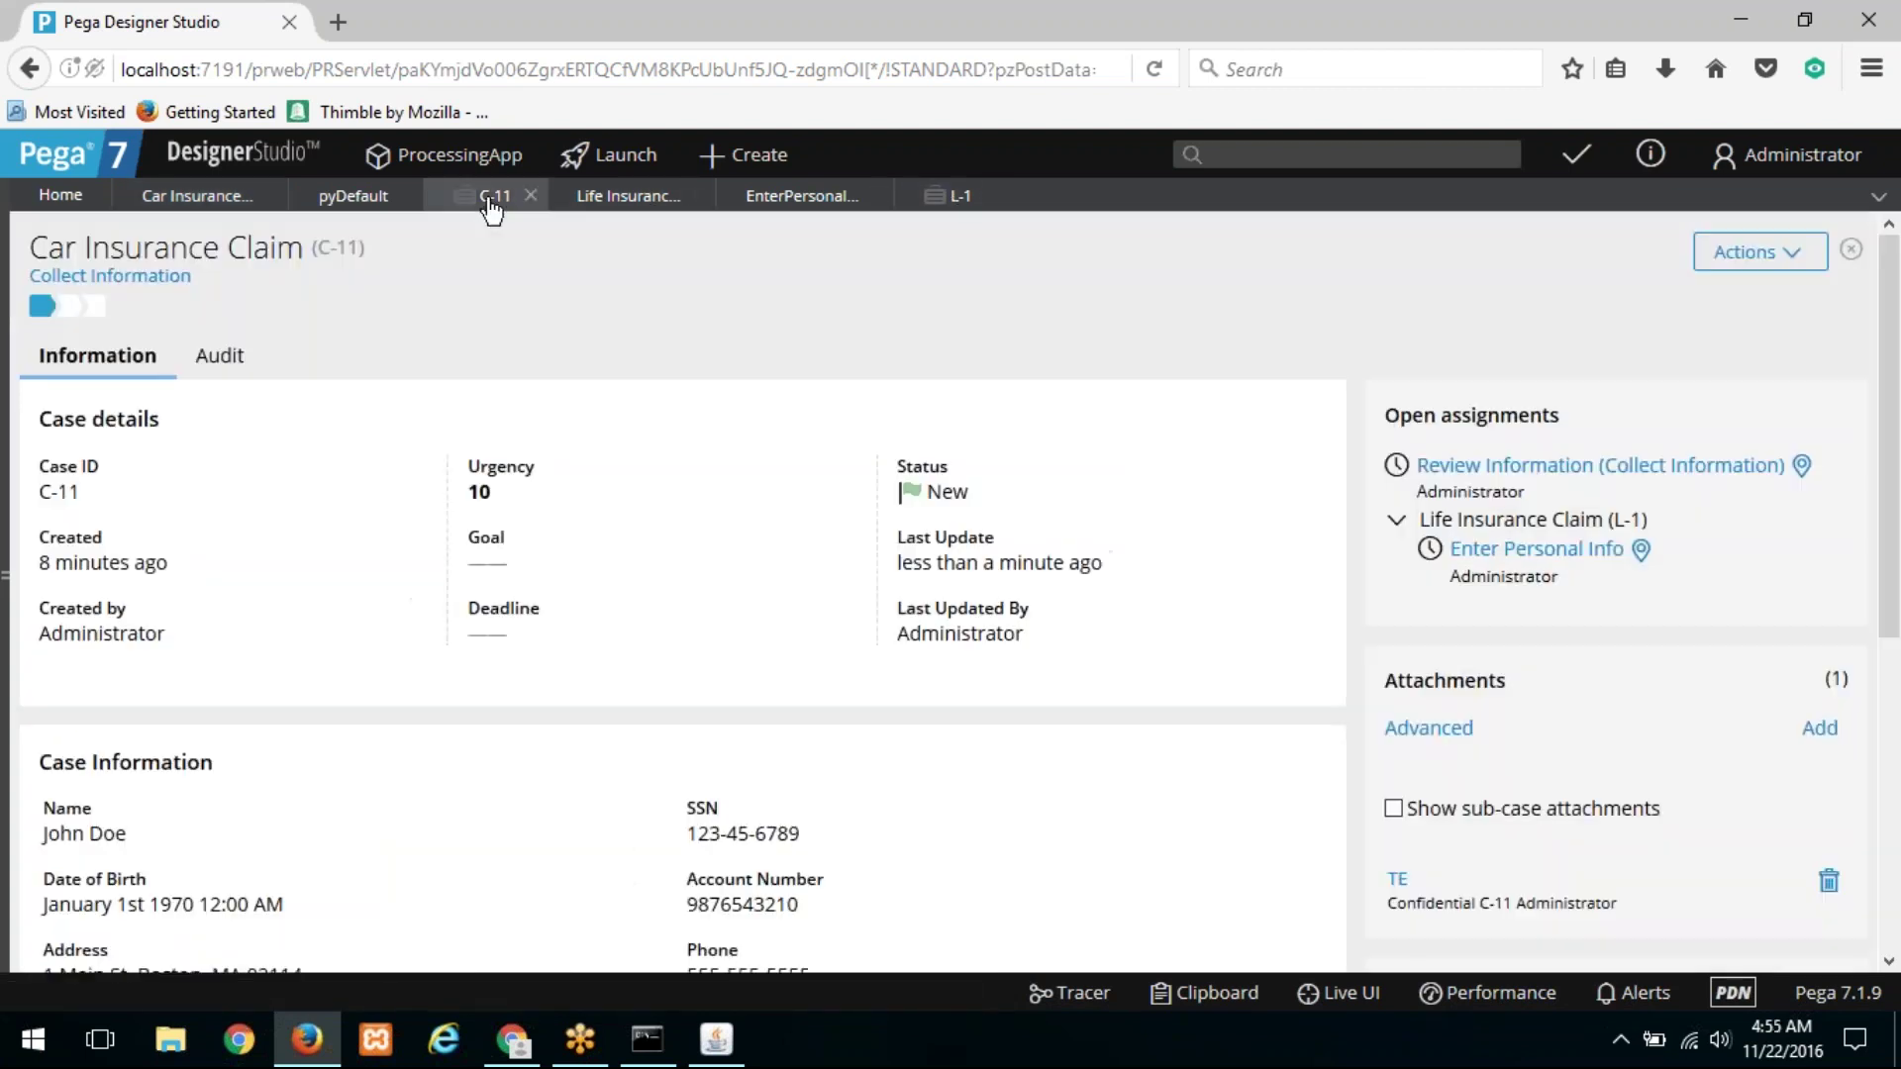
Step: Add child case L-2 to C-11 and inspect its empty Customer page in the Clipboard viewer
{"action": "left_click", "coordinate": [1757, 254]}
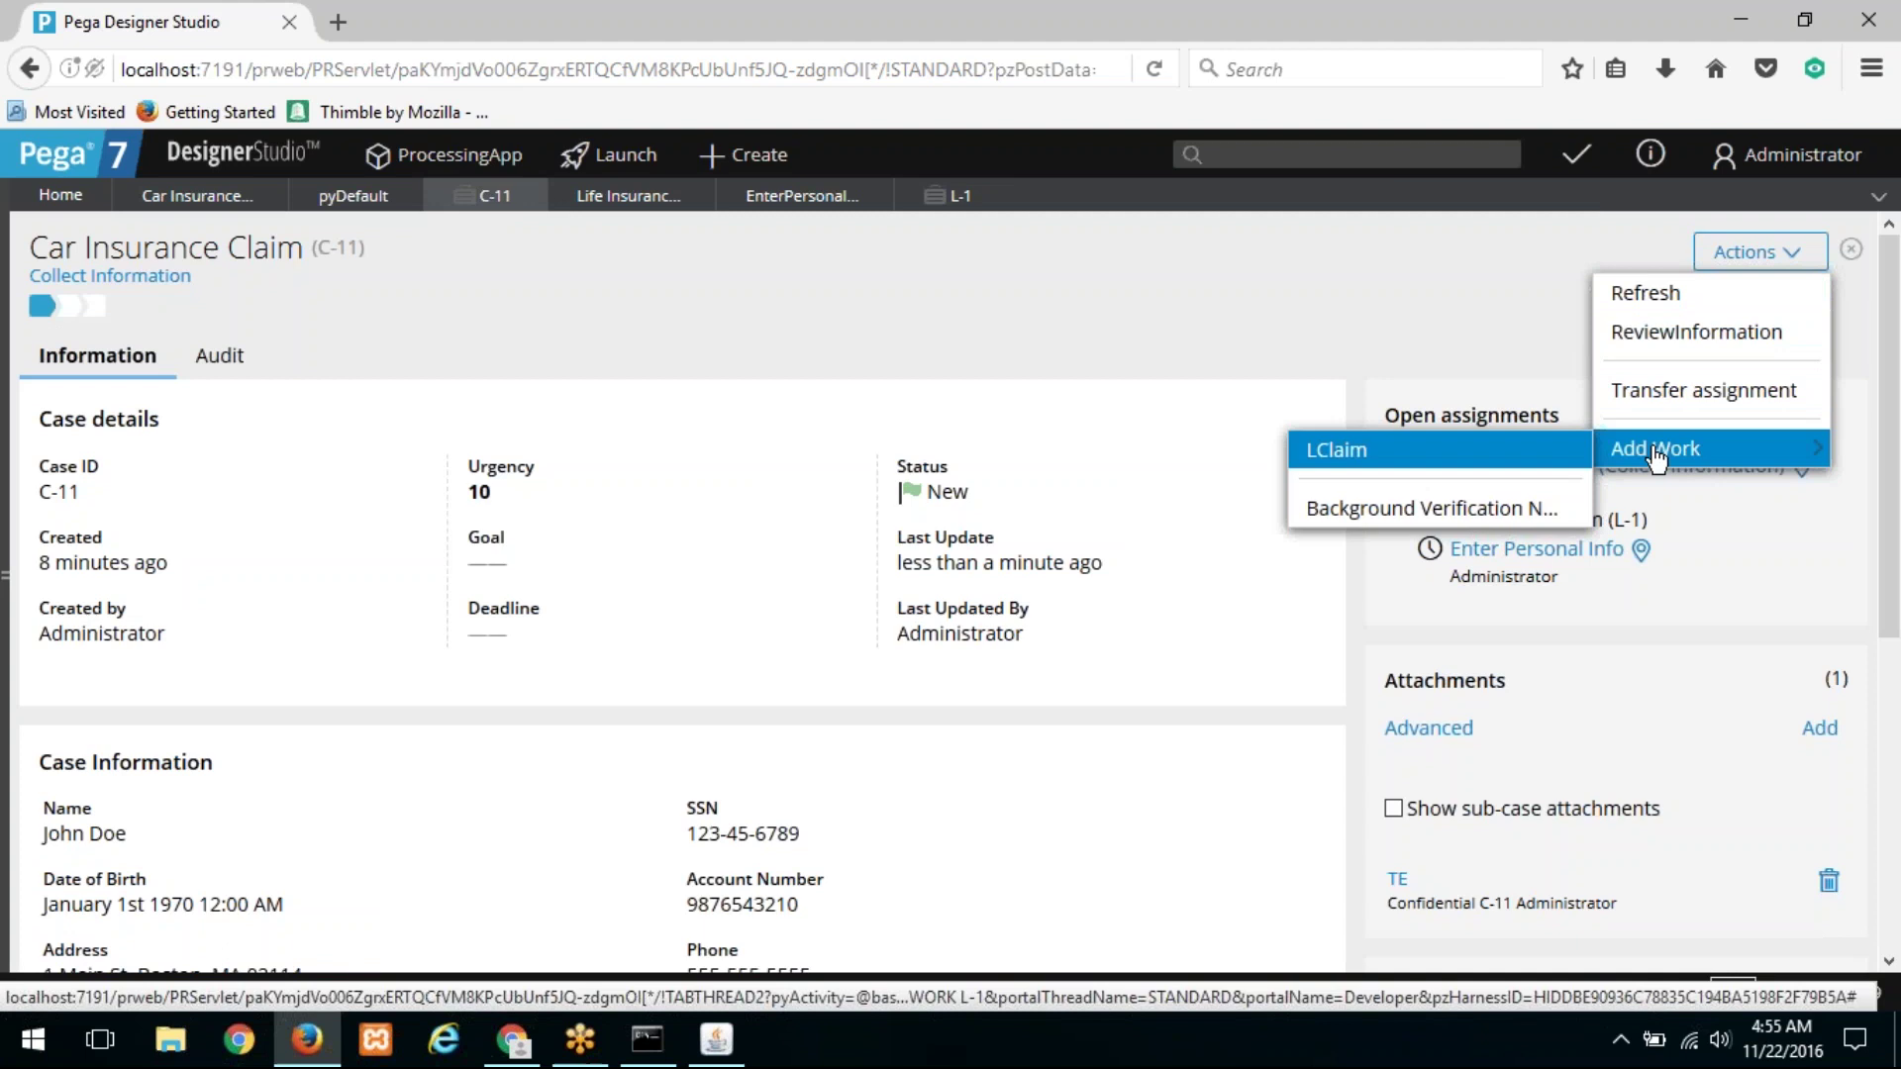
{"action": "left_click", "coordinate": [1327, 448]}
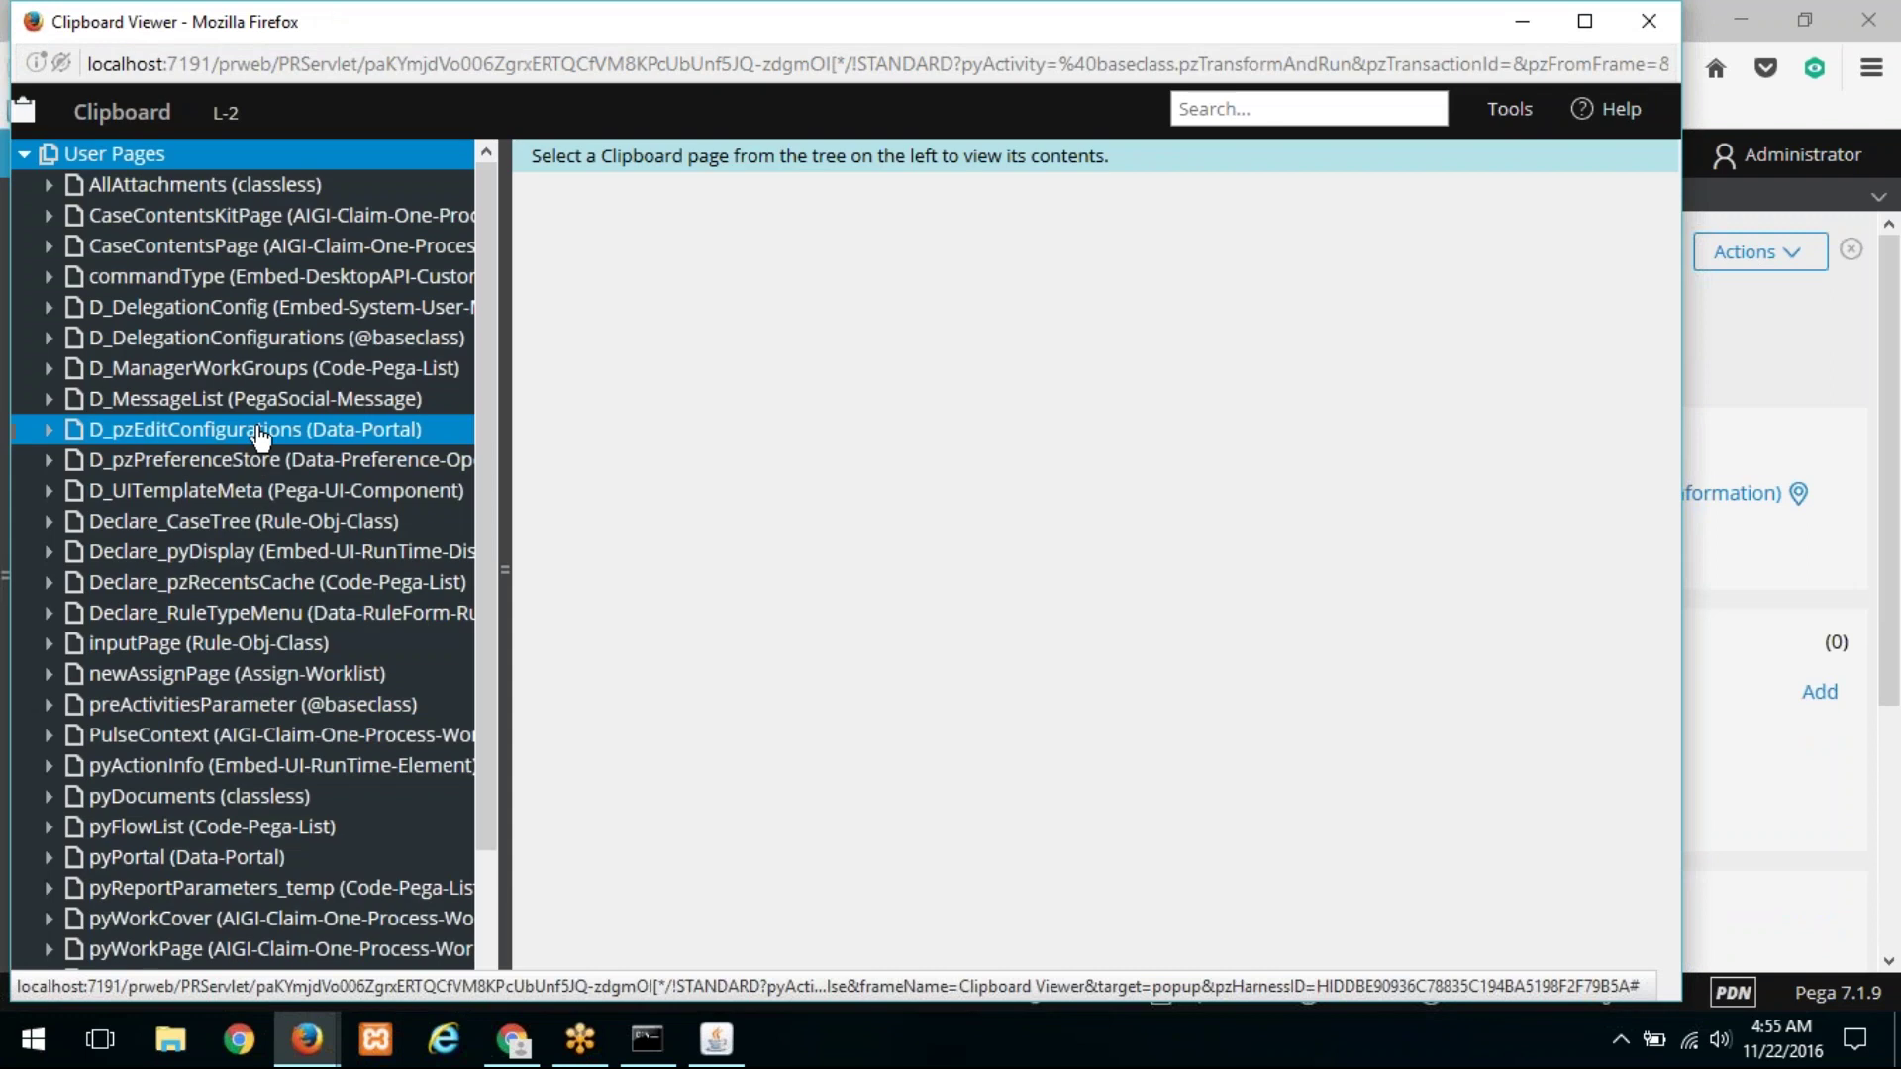
{"action": "scroll", "coordinate": [96, 807], "scroll_direction": "down", "scroll_amount": 3}
{"action": "left_click", "coordinate": [47, 806]}
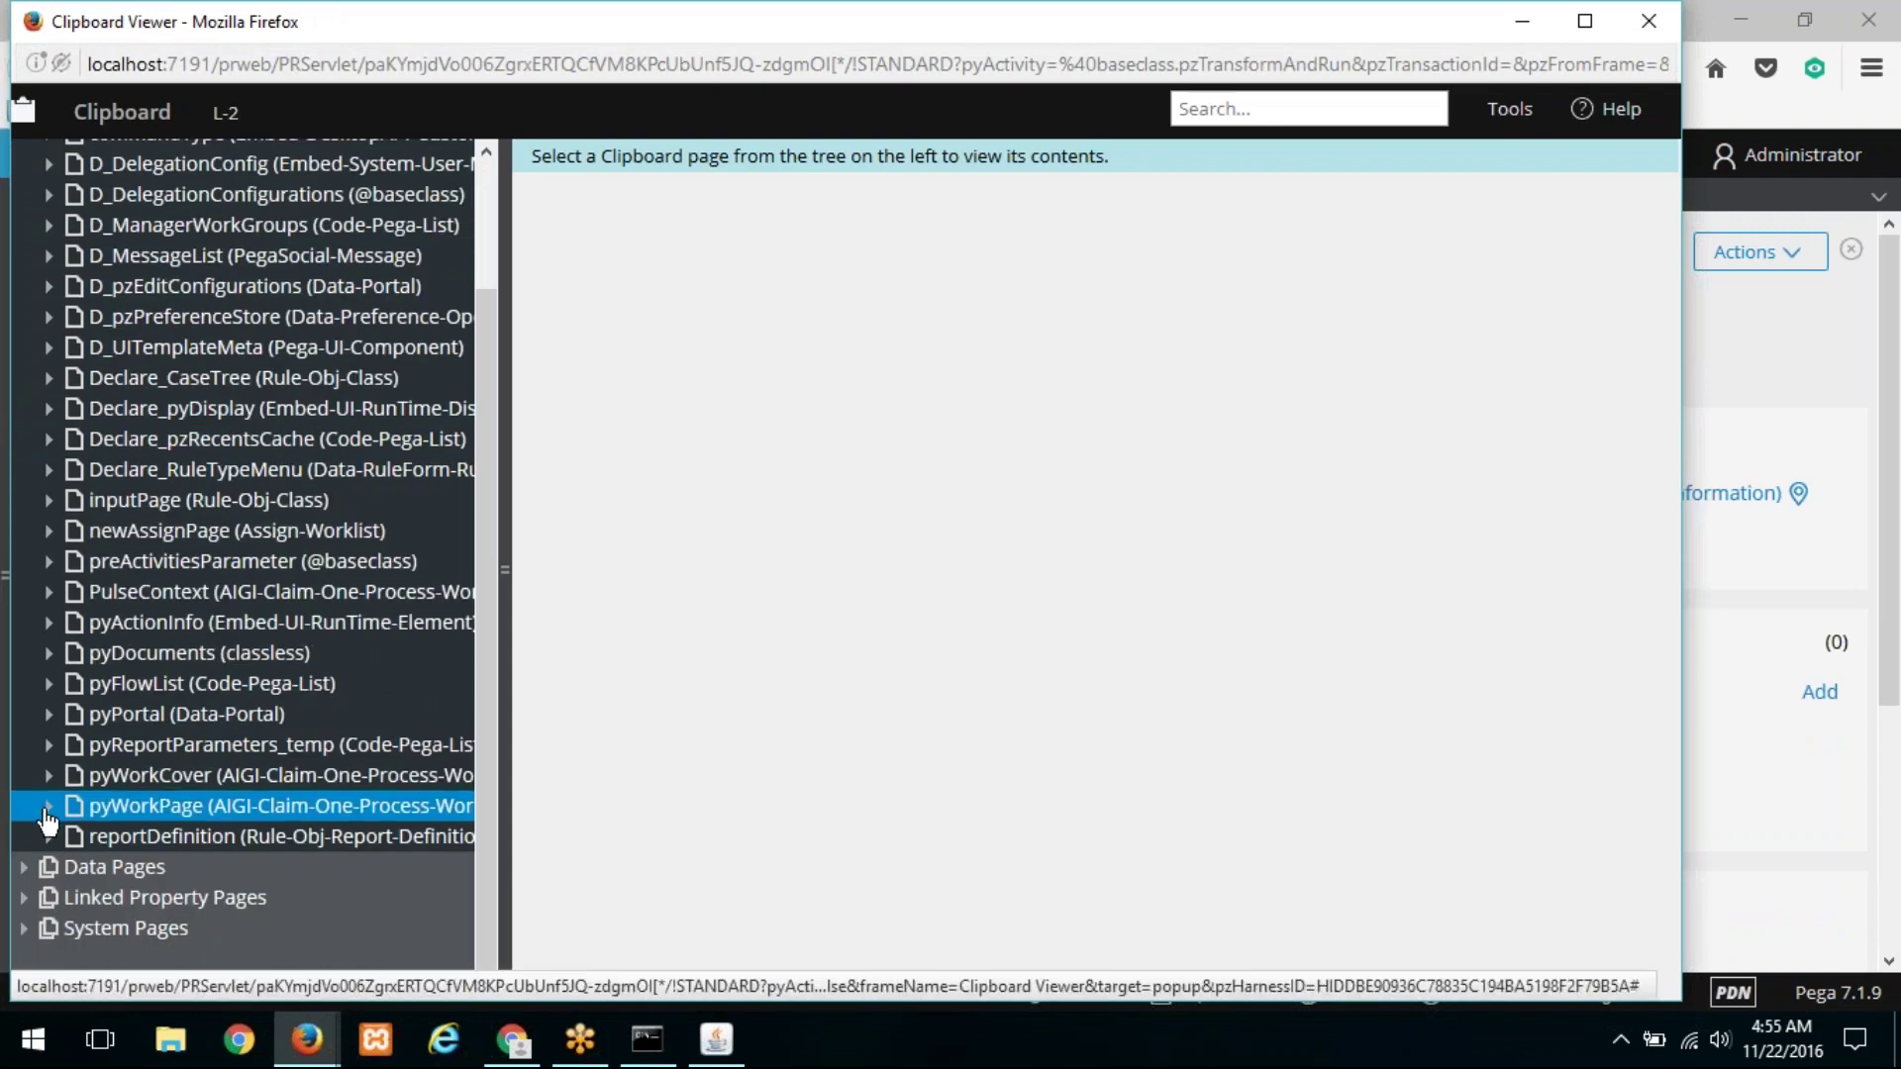
{"action": "scroll", "coordinate": [144, 745], "scroll_direction": "down", "scroll_amount": 5}
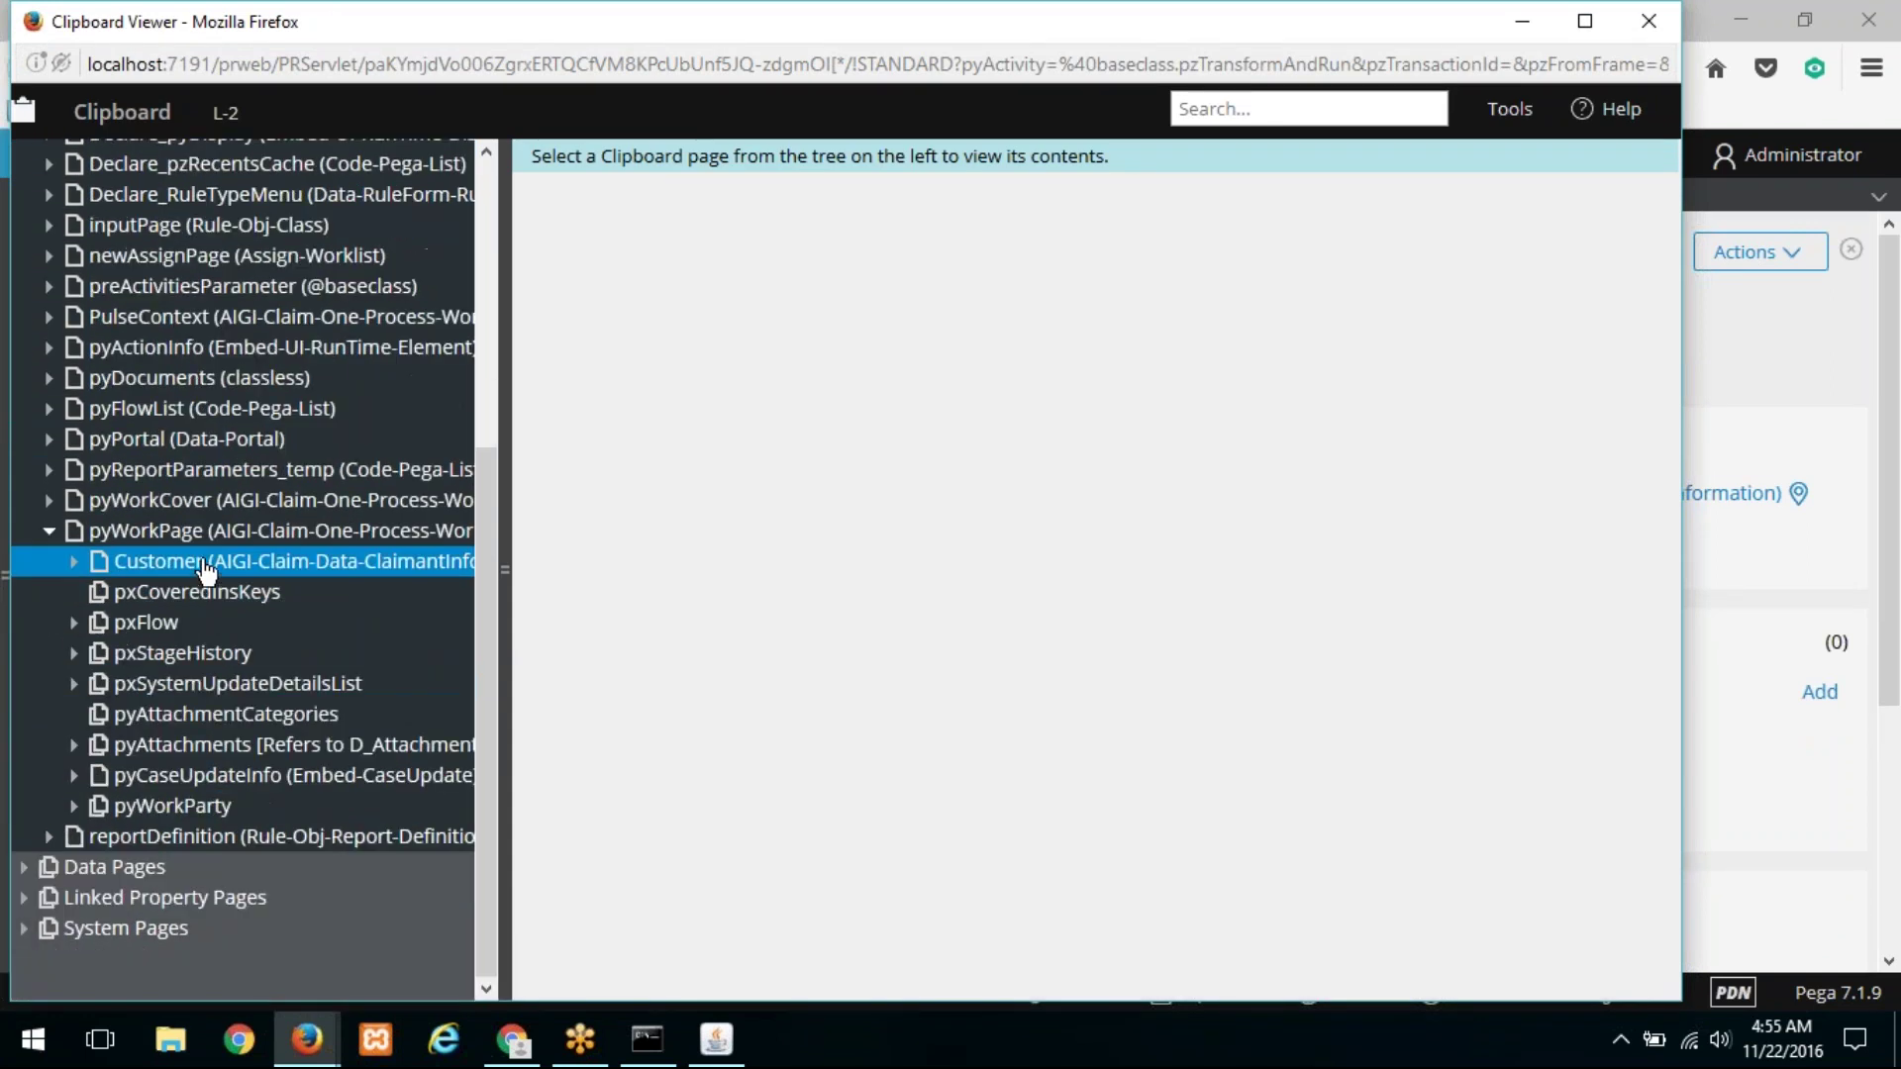
{"action": "left_click", "coordinate": [198, 562]}
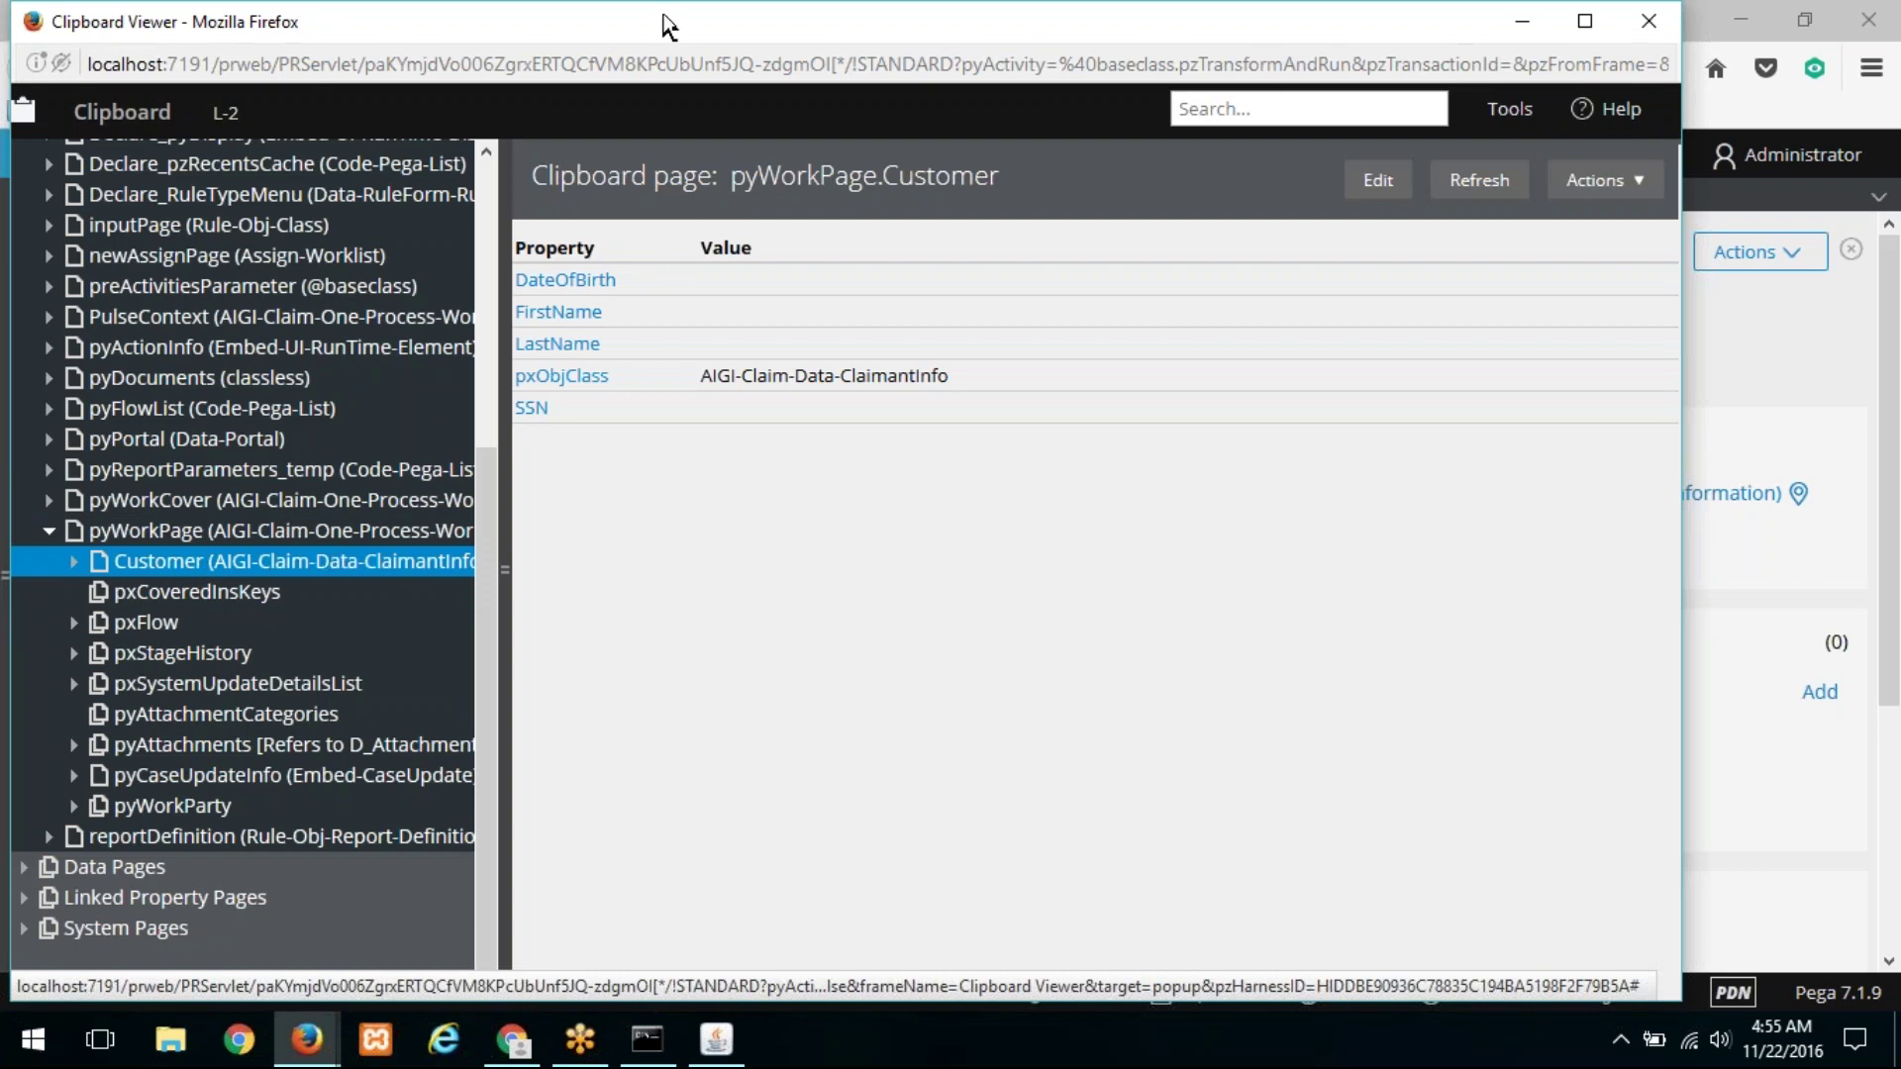
{"action": "left_click_drag", "start_coordinate": [665, 14], "coordinate": [649, 231]}
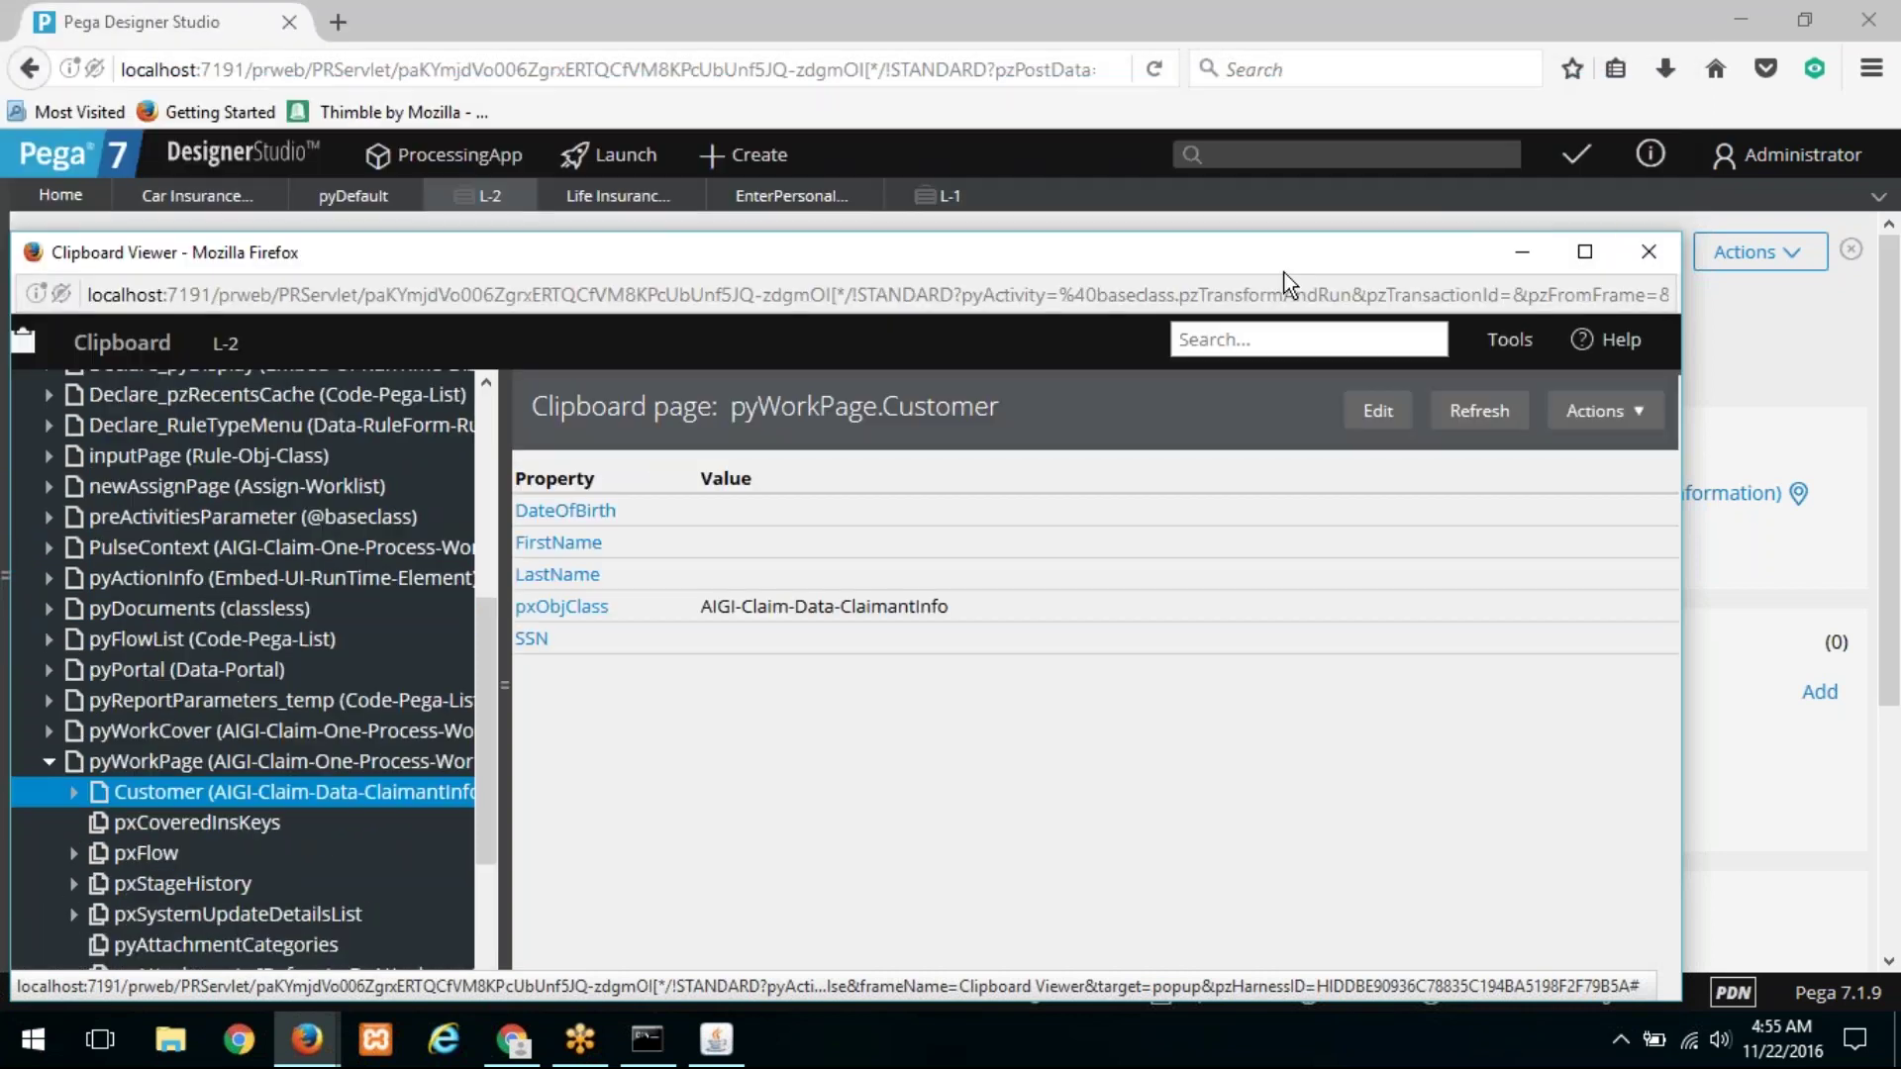
{"action": "left_click", "coordinate": [1650, 255]}
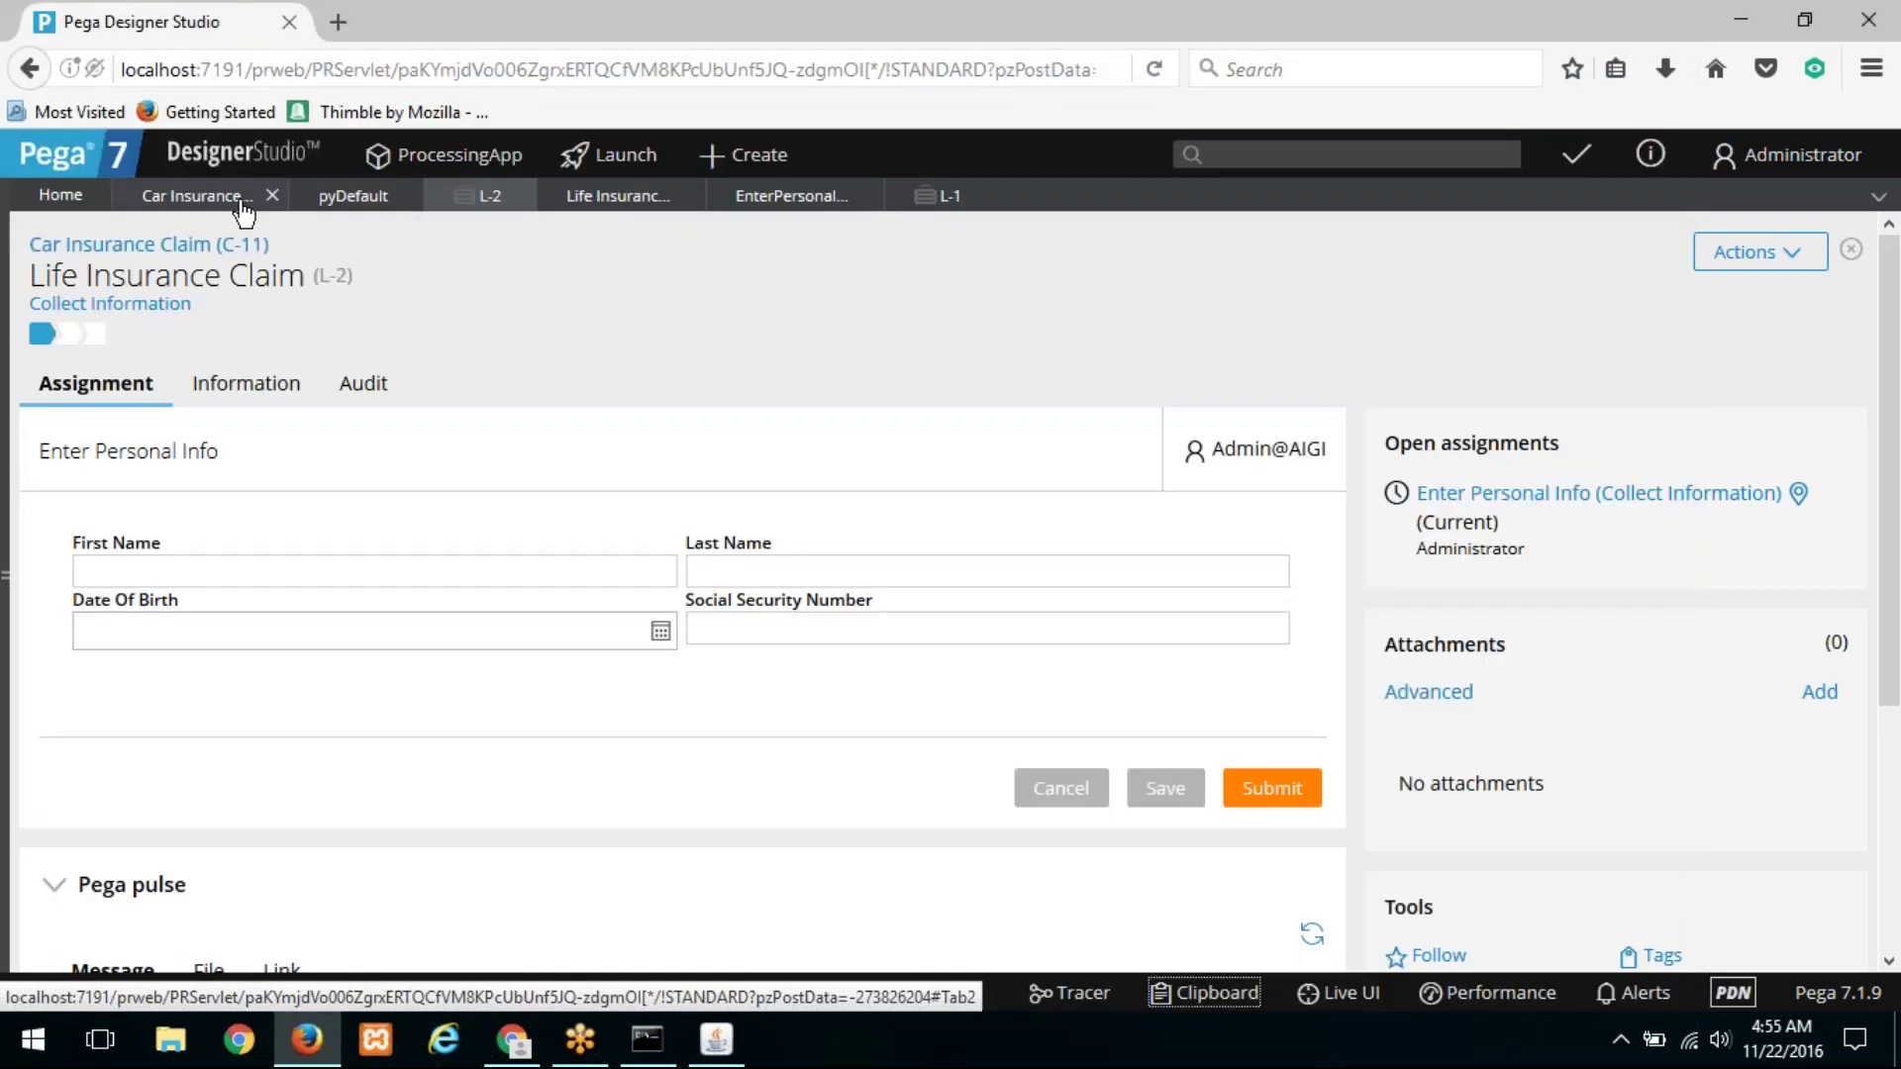
Step: Return to the Car Insurance Claim case type and reopen the Customer to Customer mapping unchanged
{"action": "left_click", "coordinate": [222, 198]}
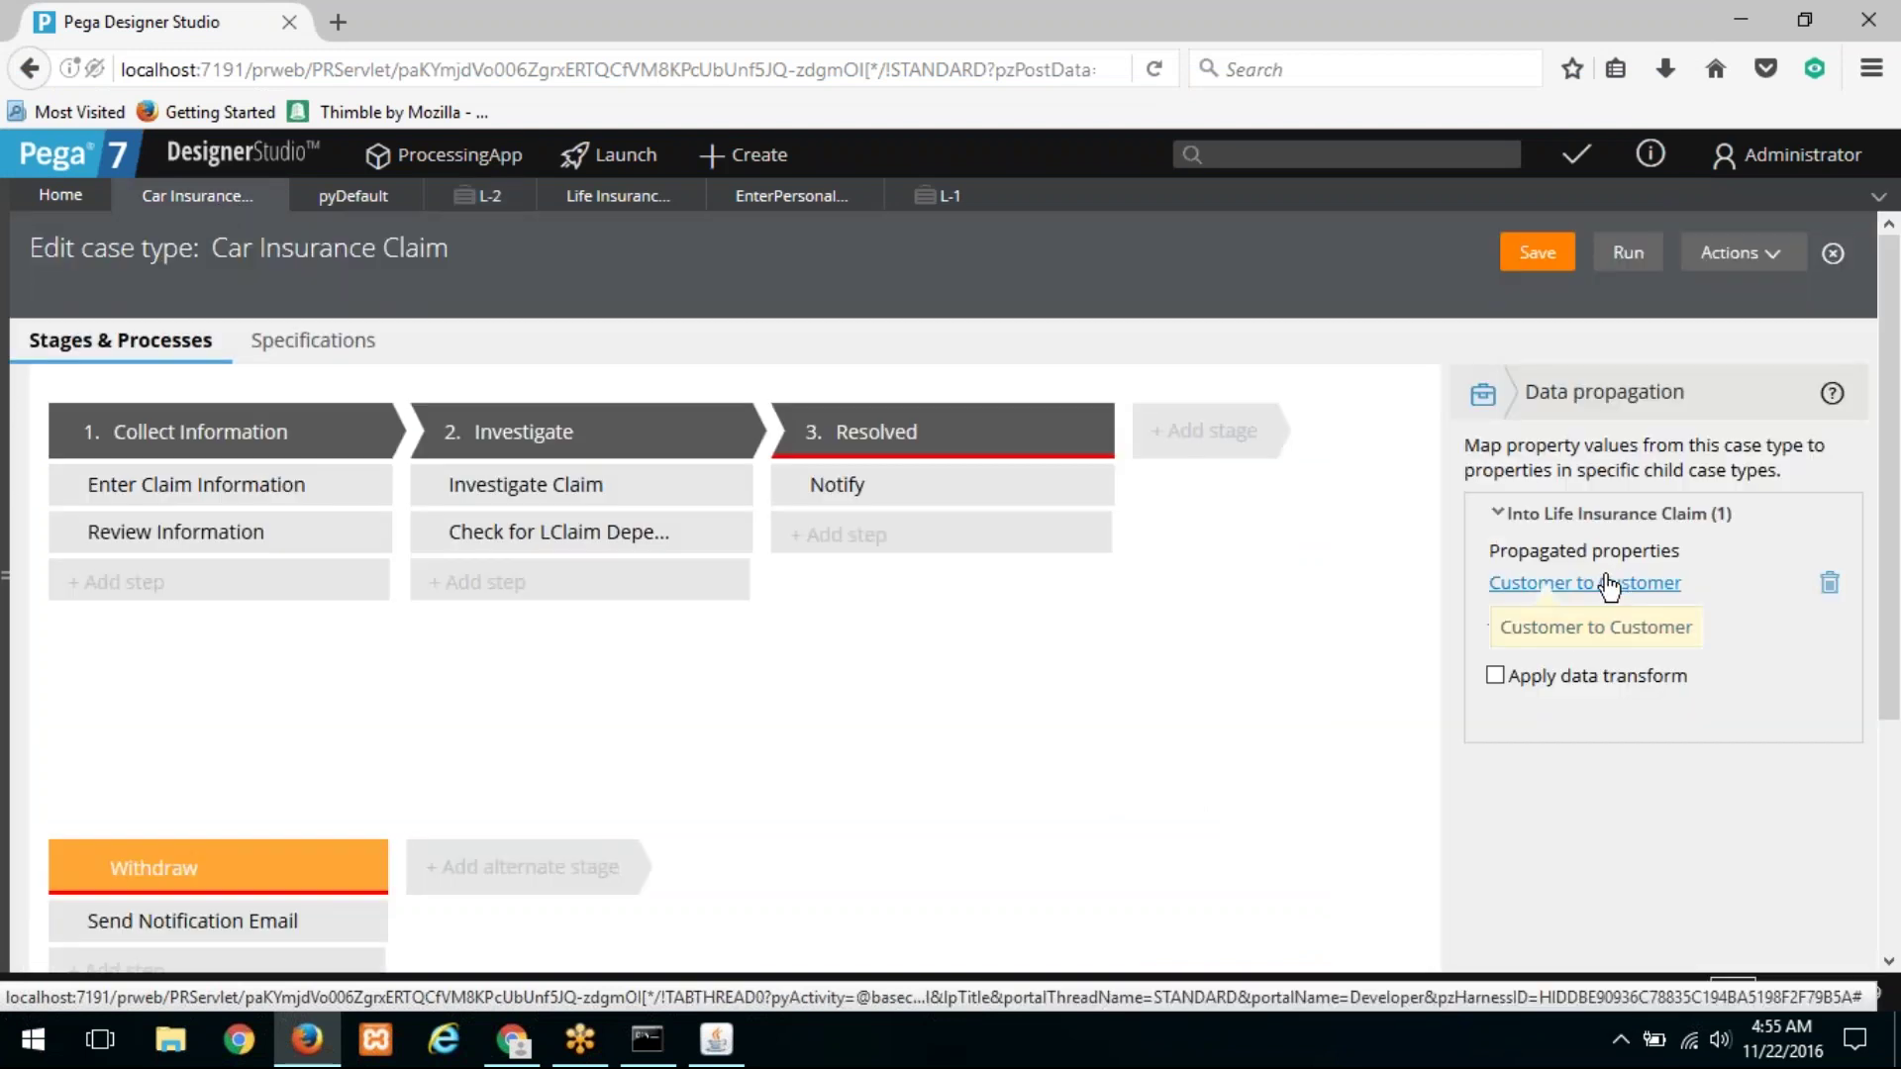
{"action": "left_click", "coordinate": [1609, 587]}
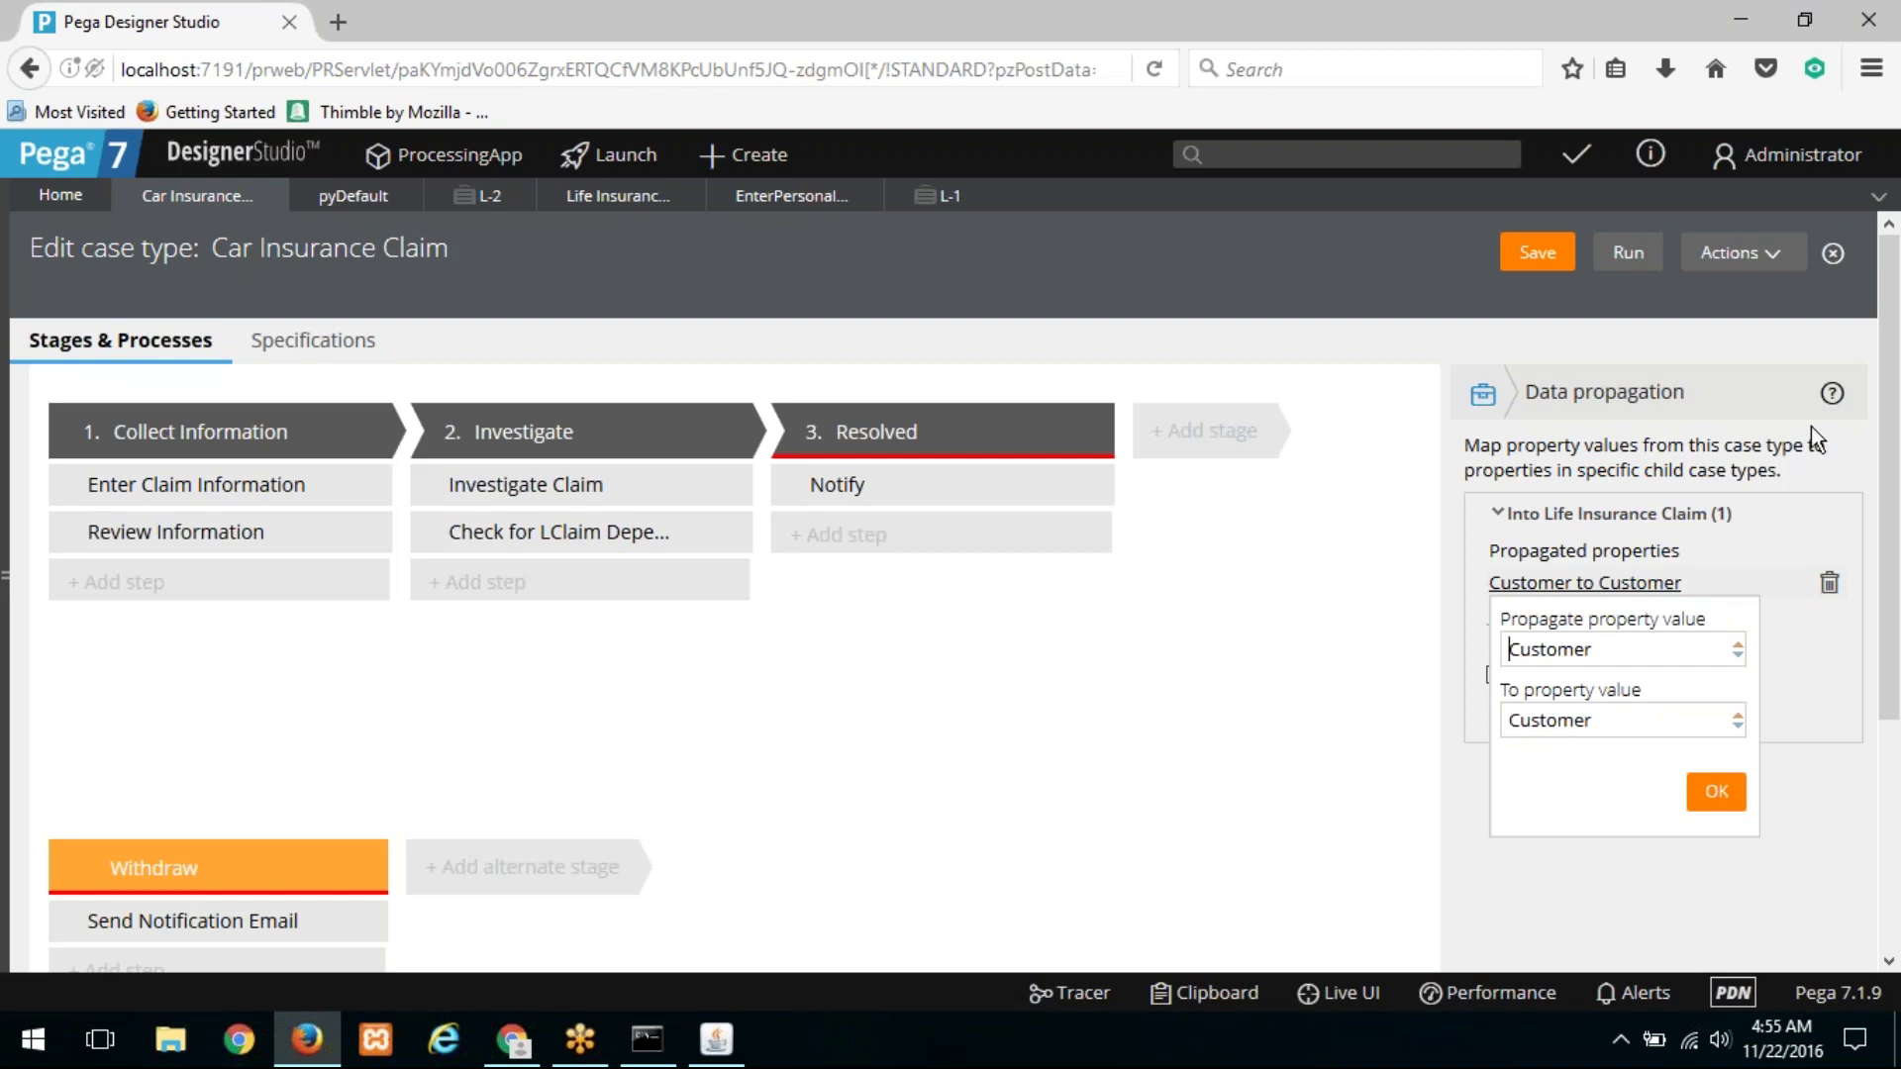
{"action": "left_click", "coordinate": [1833, 400]}
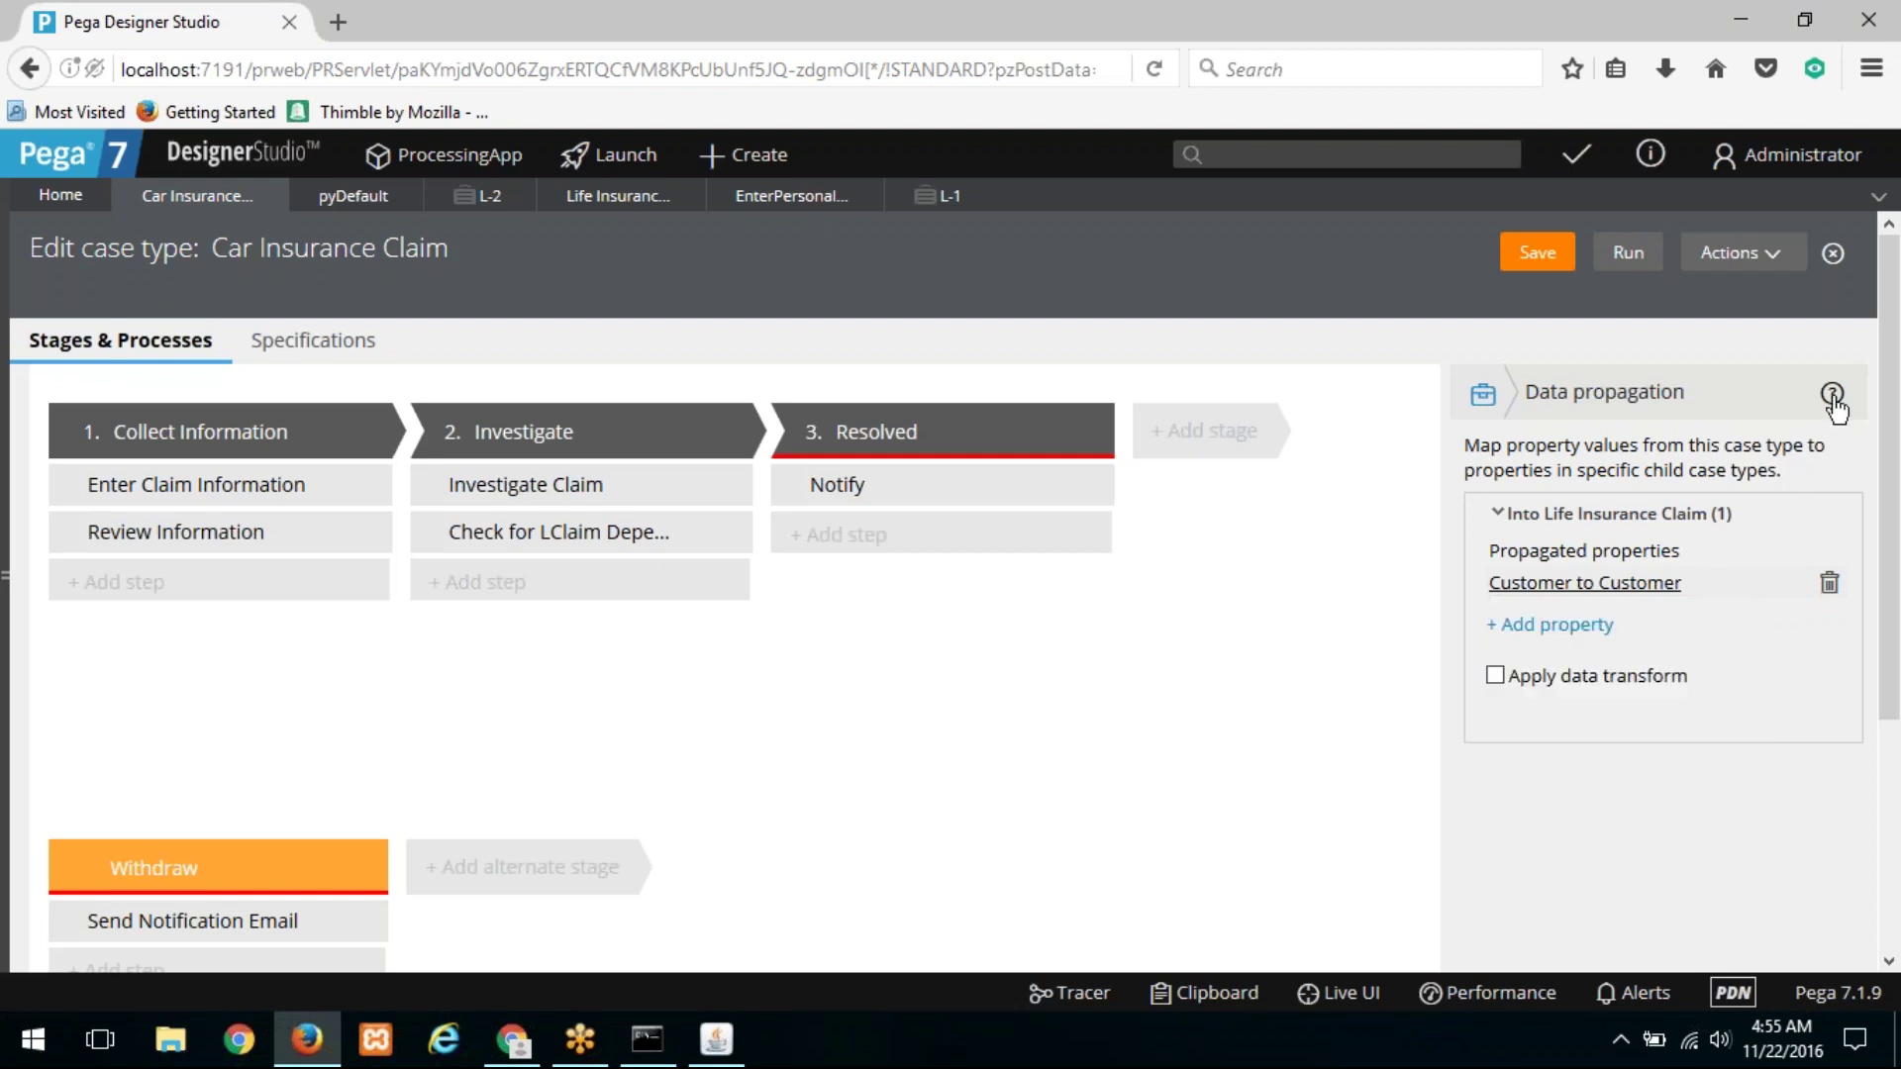
Step: Read the data propagation help text and its full help topic, then close the help window
{"action": "left_click", "coordinate": [1832, 396]}
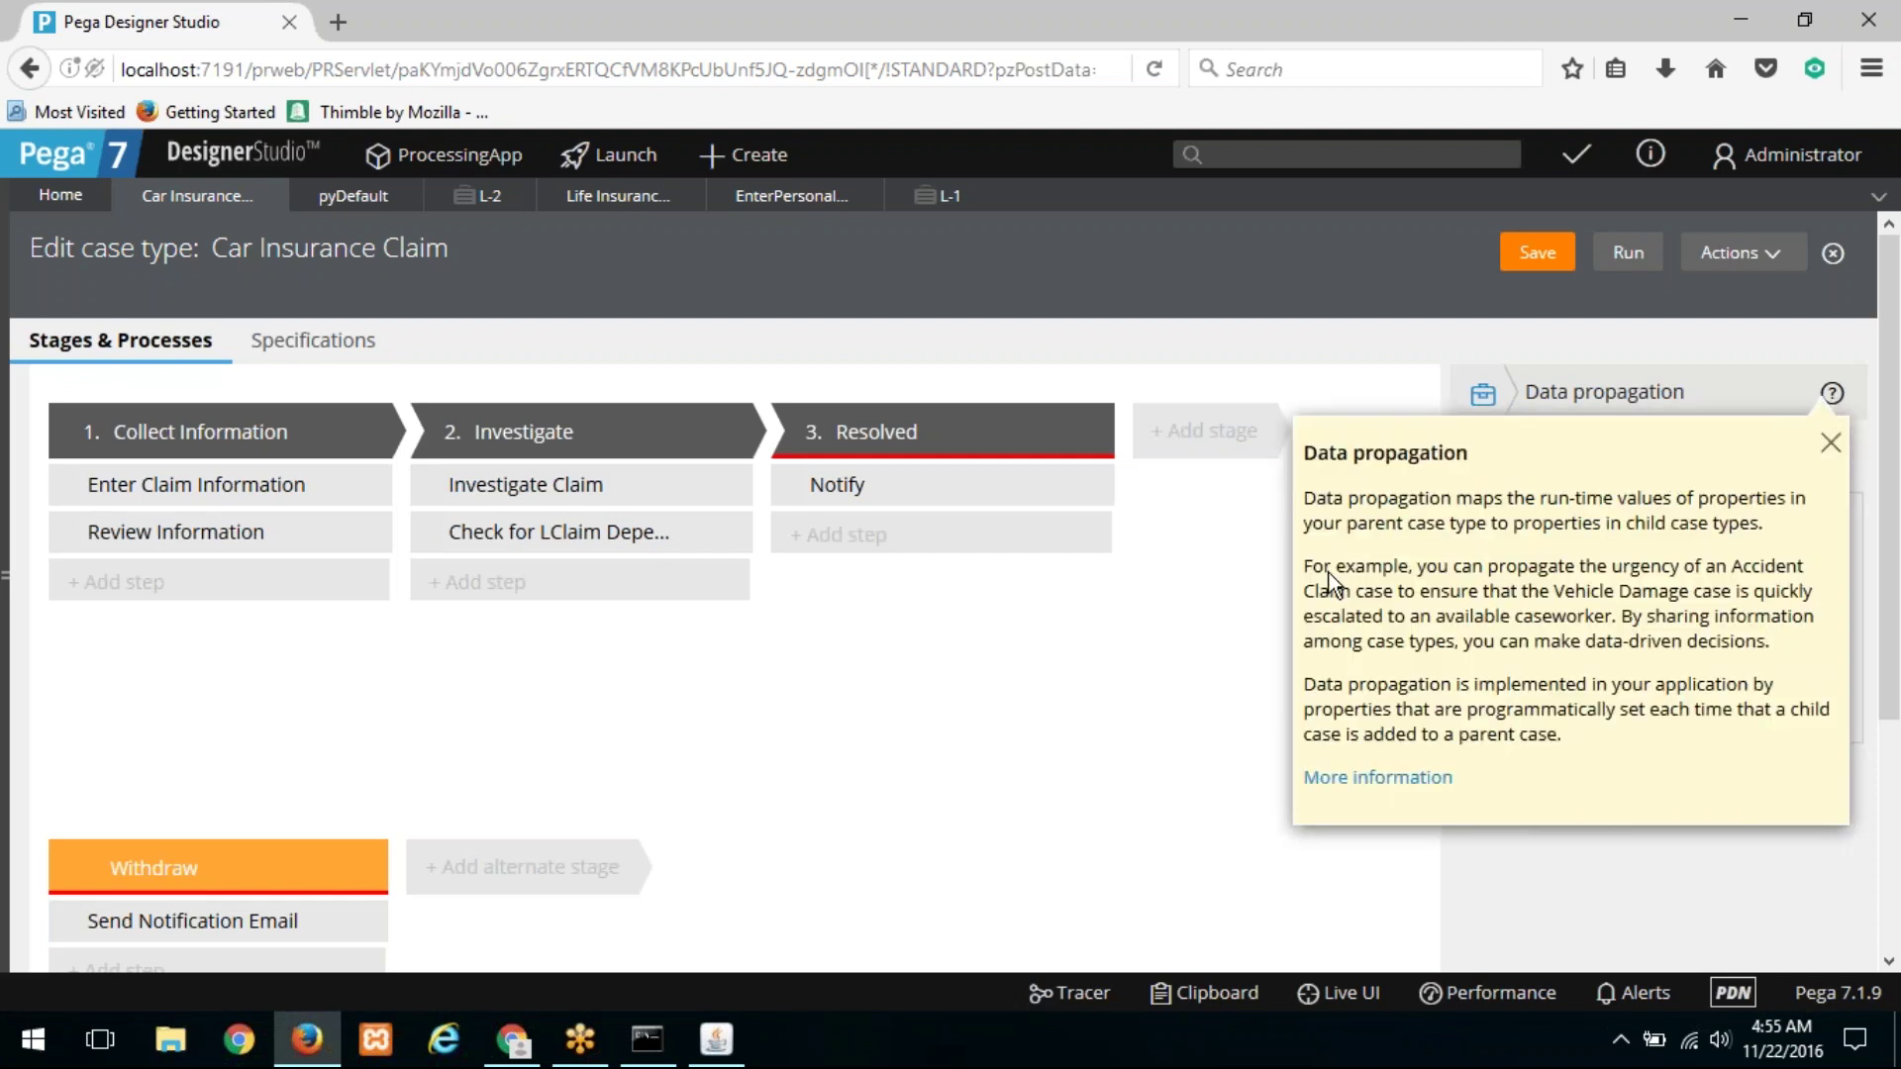
{"action": "left_click_drag", "start_coordinate": [1369, 576], "coordinate": [1446, 620]}
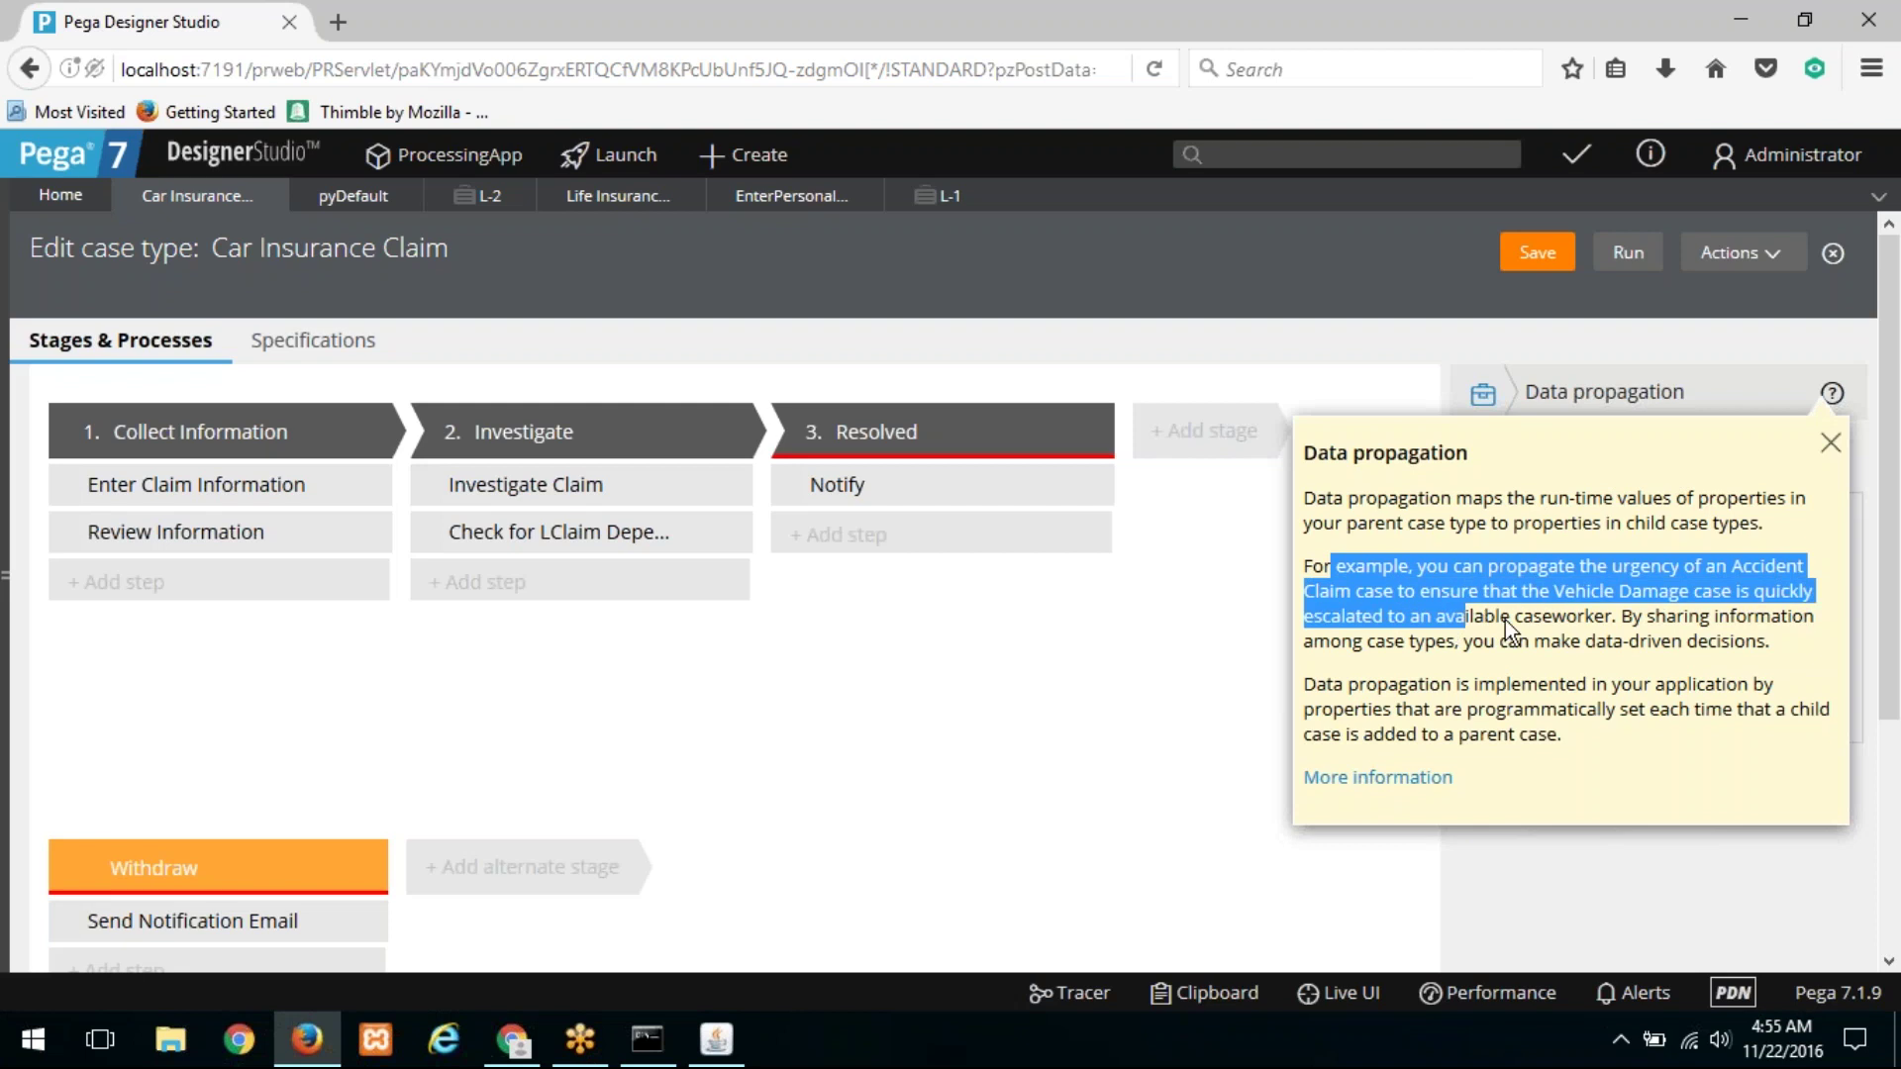
{"action": "left_click_drag", "start_coordinate": [1583, 628], "coordinate": [1459, 651]}
{"action": "left_click_drag", "start_coordinate": [1359, 690], "coordinate": [1453, 734]}
{"action": "left_click", "coordinate": [1416, 780]}
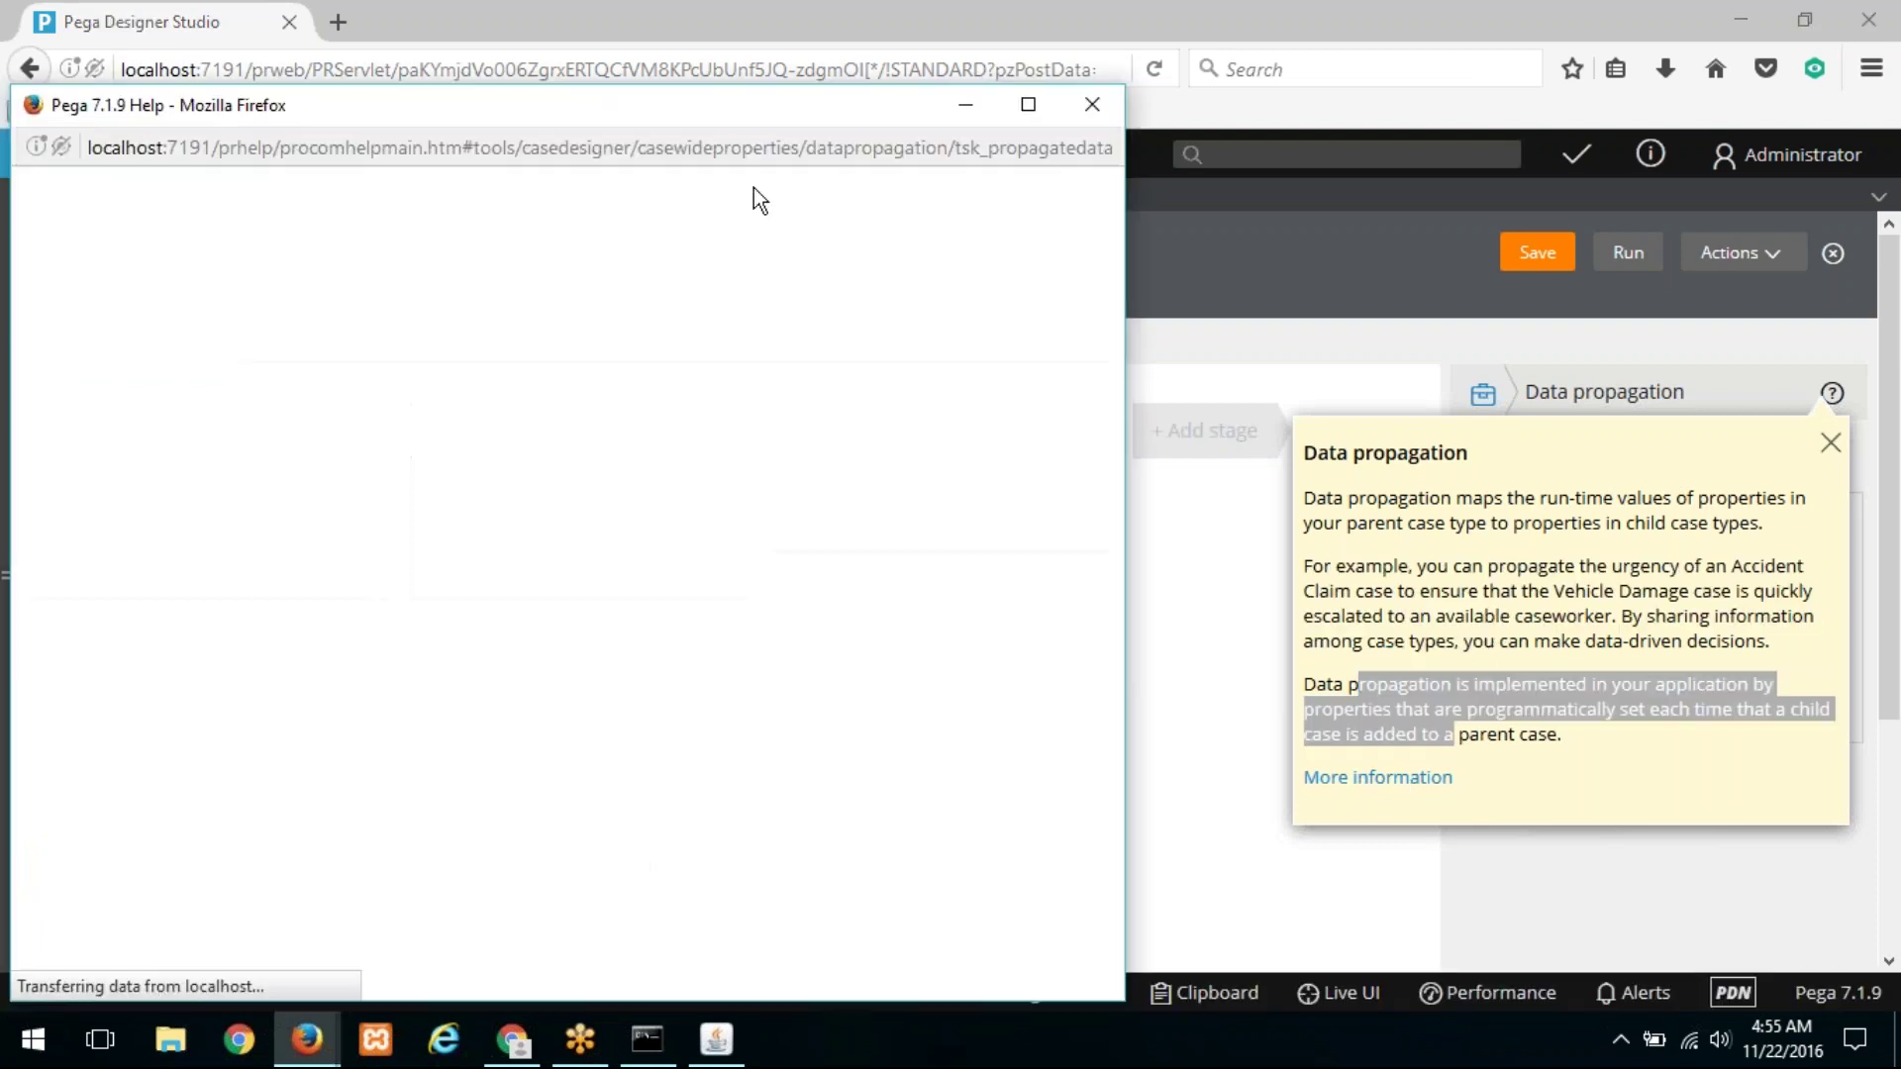
{"action": "left_click_drag", "start_coordinate": [801, 107], "coordinate": [906, 104]}
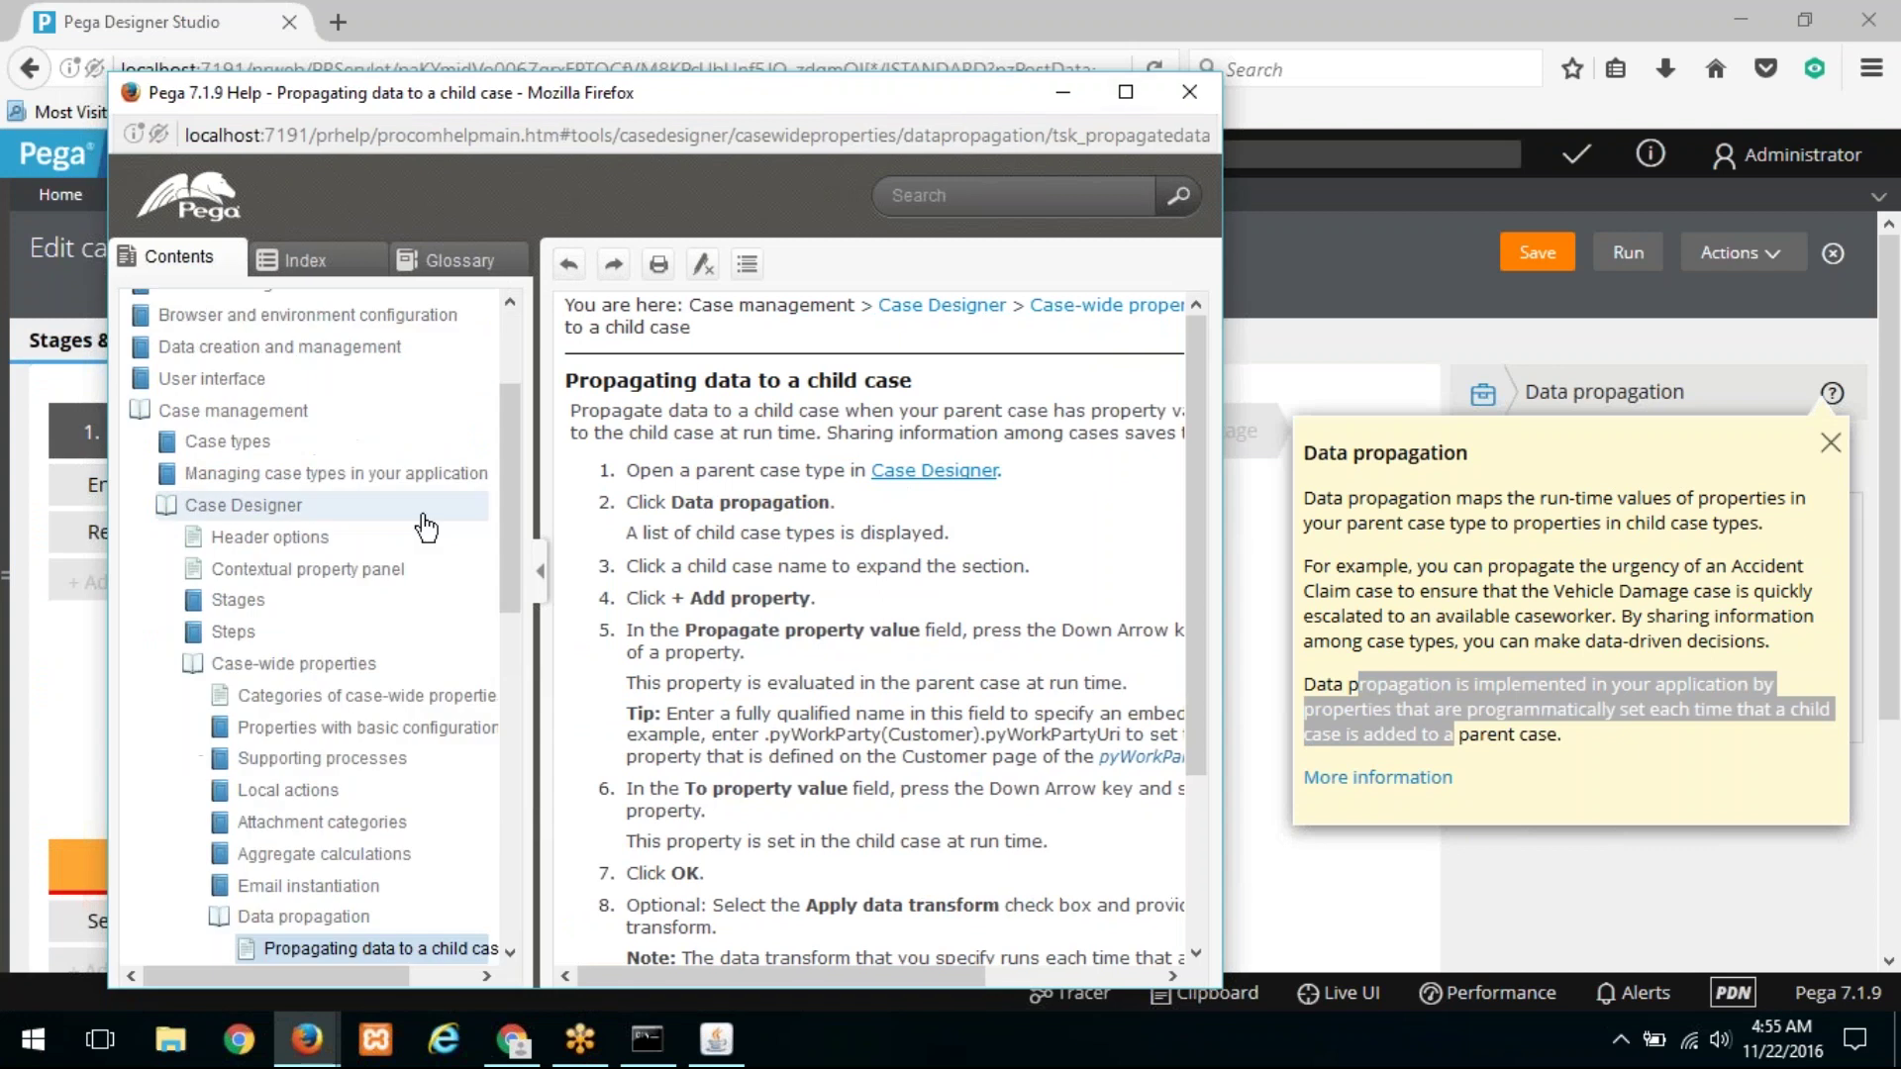
{"action": "scroll", "coordinate": [425, 539], "scroll_direction": "down", "scroll_amount": 5}
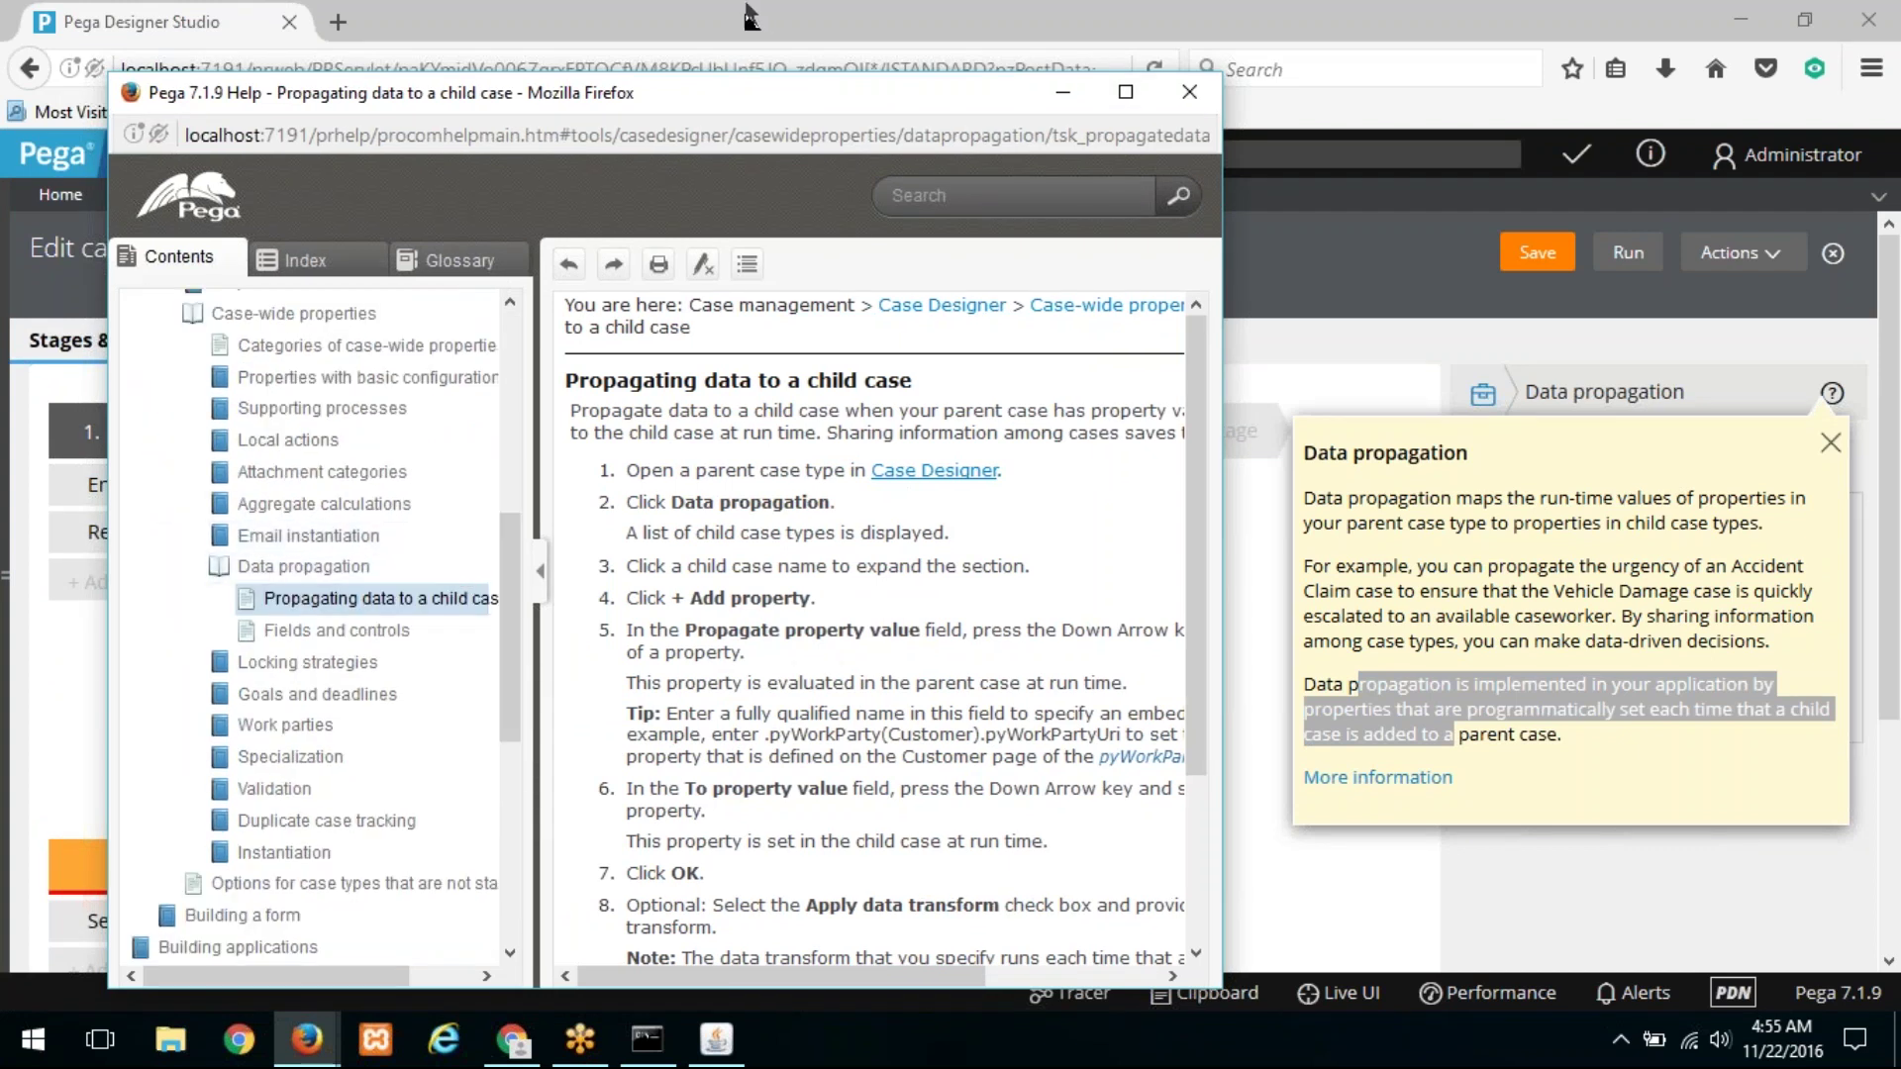
{"action": "key", "text": "alt+F4"}
{"action": "left_click", "coordinate": [620, 216]}
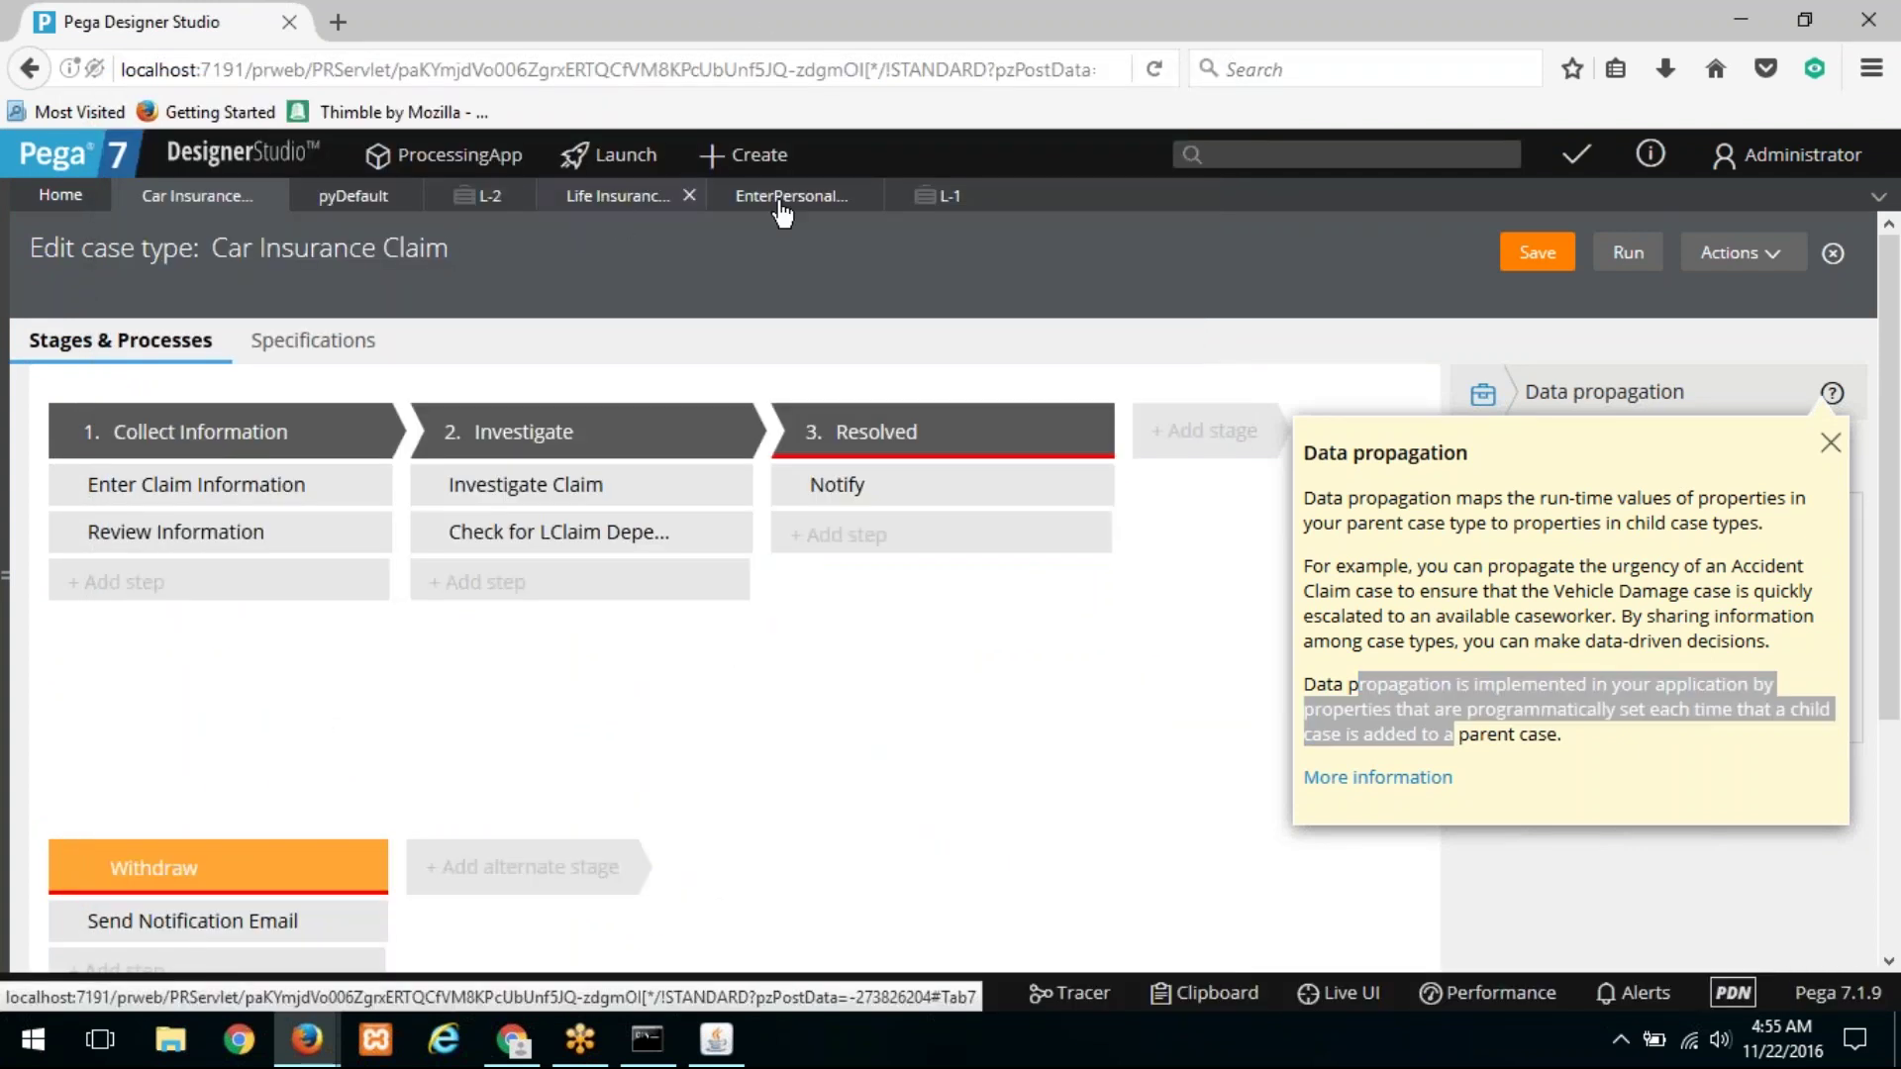
{"action": "left_click", "coordinate": [792, 202]}
{"action": "double_click", "coordinate": [654, 531]}
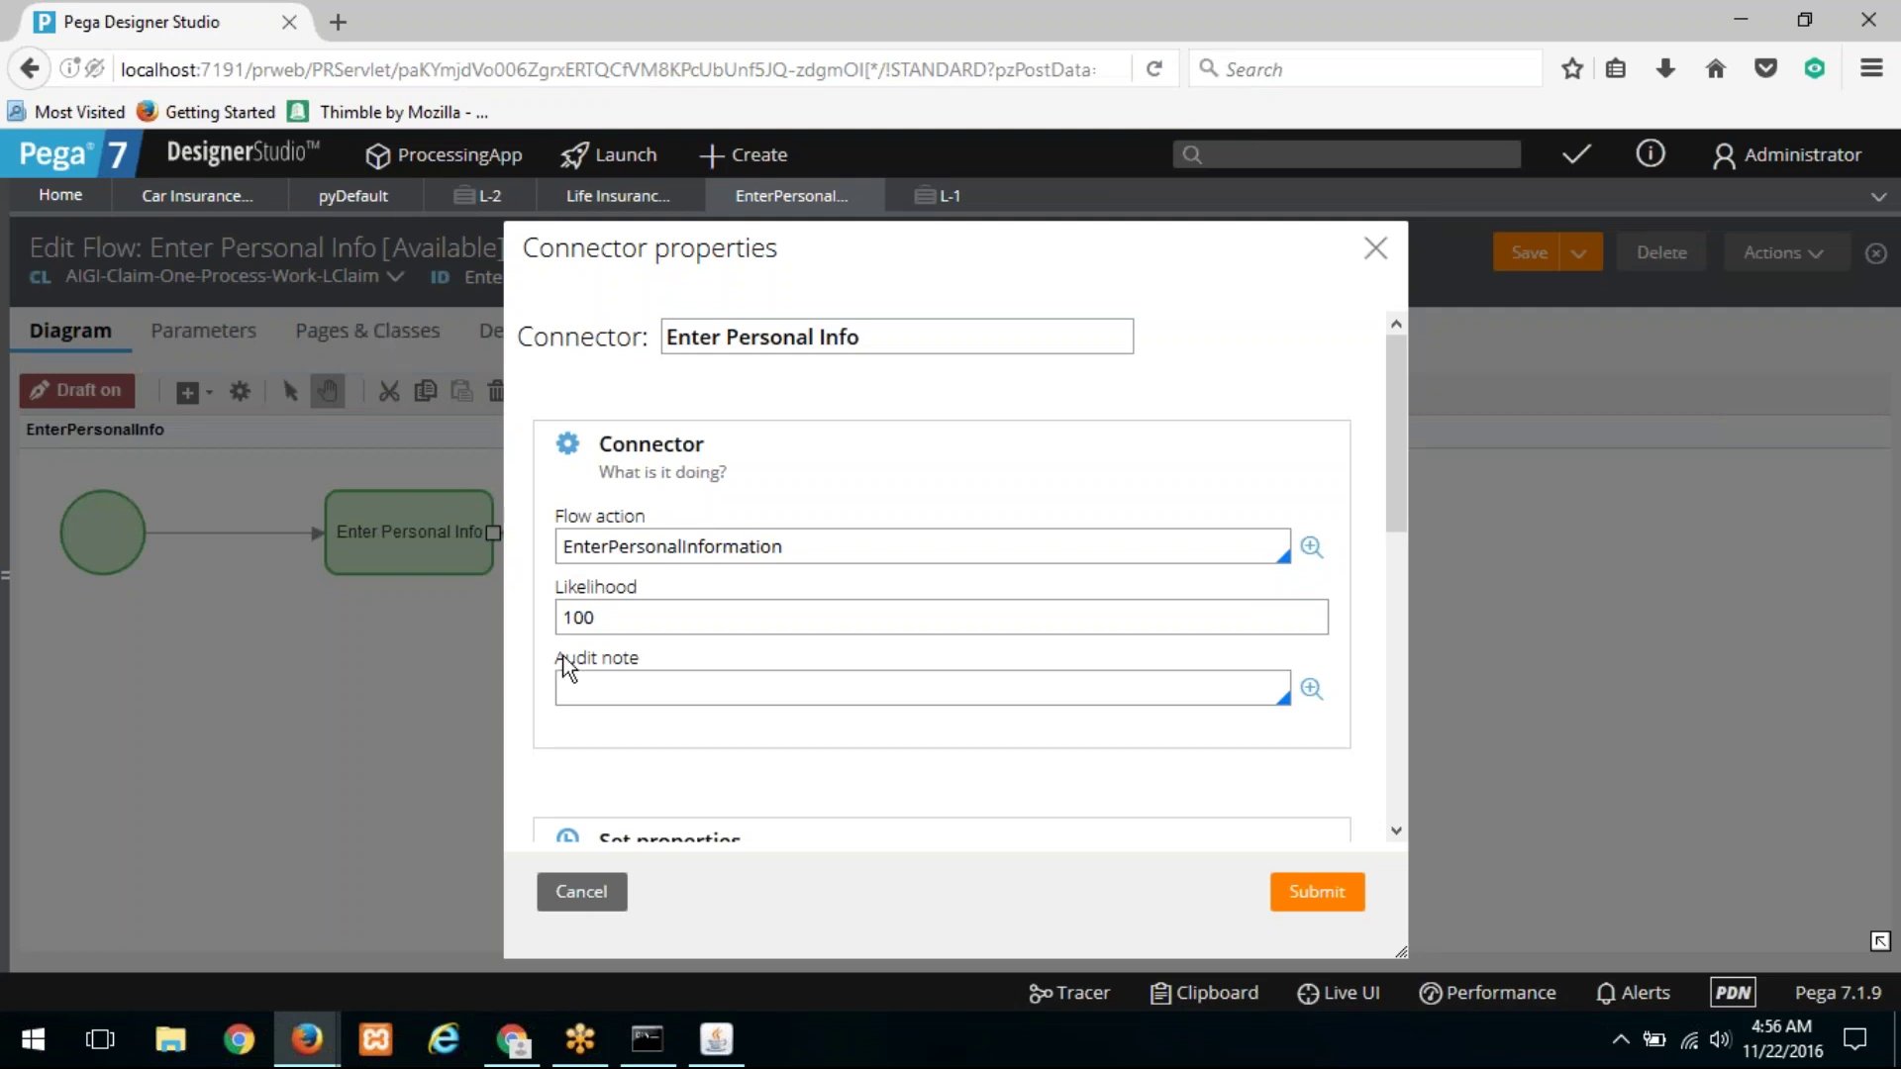
{"action": "left_click", "coordinate": [611, 897]}
{"action": "left_click", "coordinate": [233, 198]}
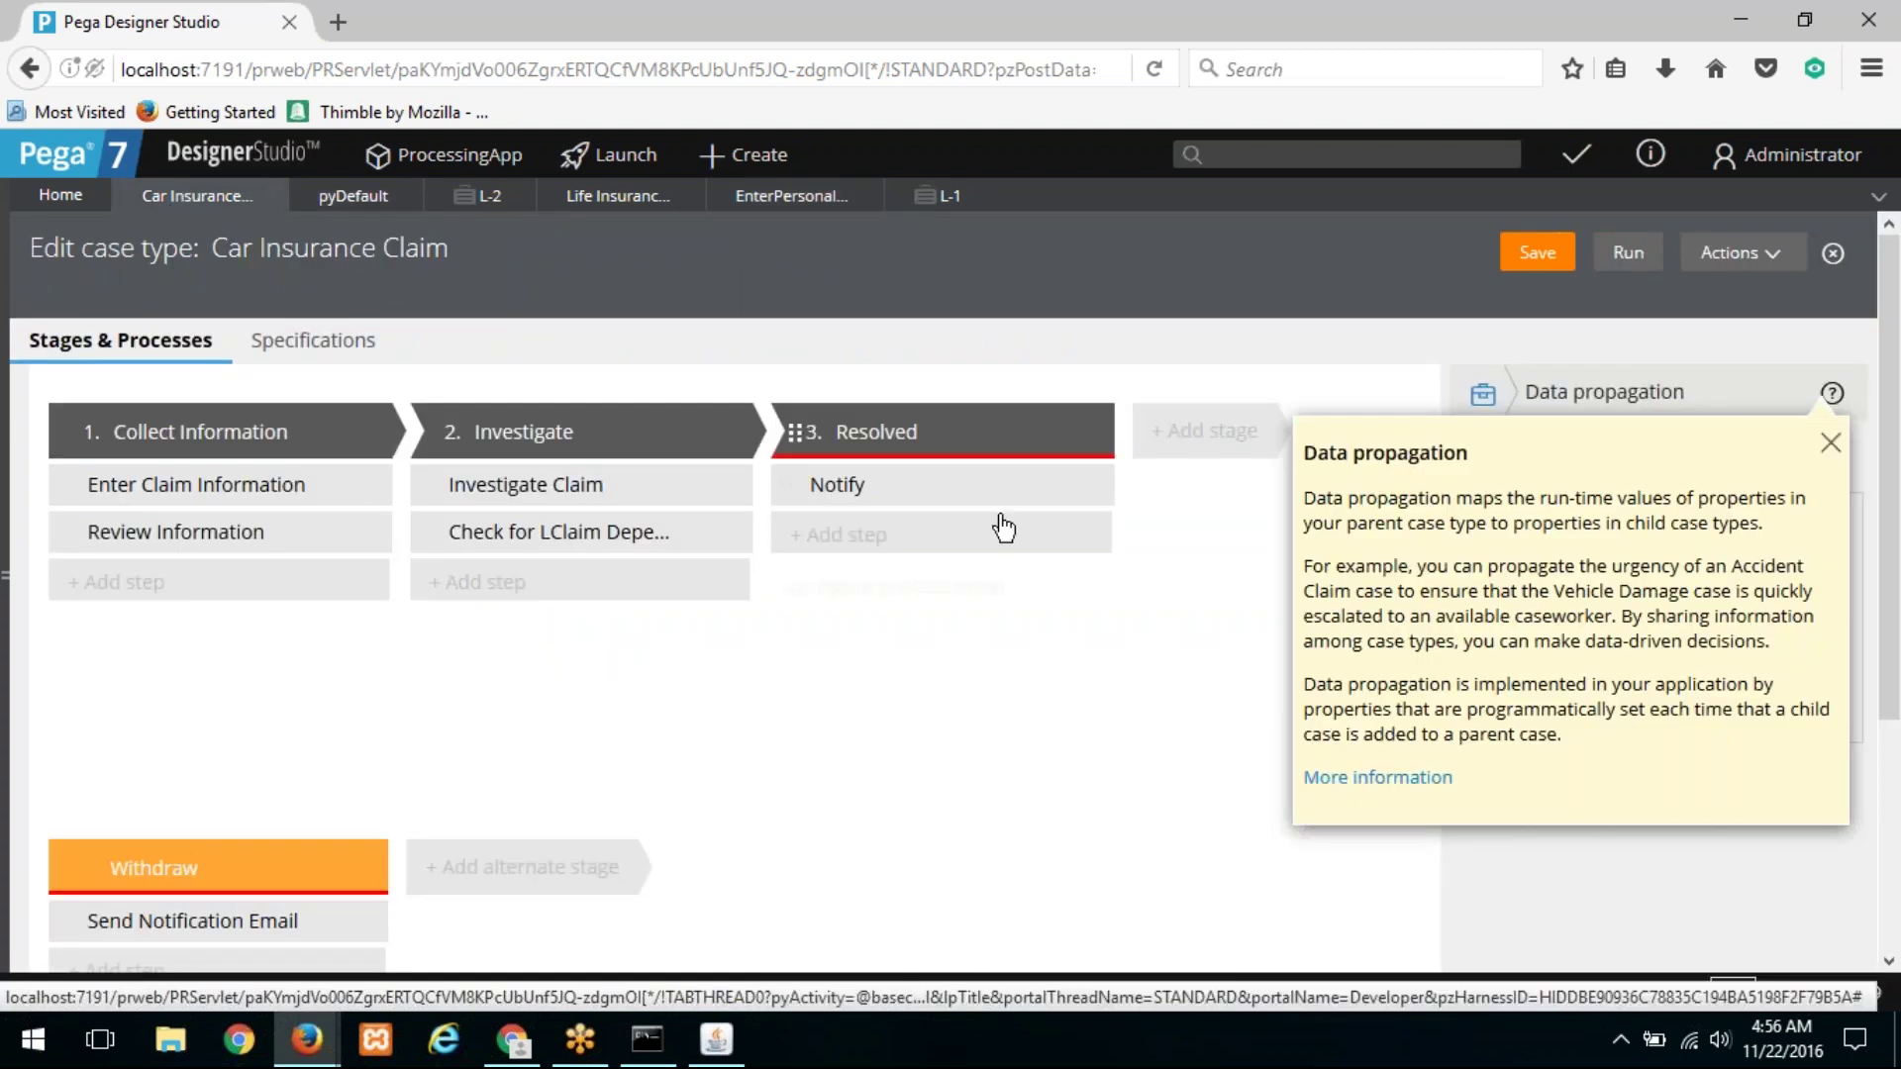
Step: Dismiss the help text and review the Life Insurance Claim's Enter Disease Info and Doctor Analysis steps
{"action": "left_click", "coordinate": [1830, 444]}
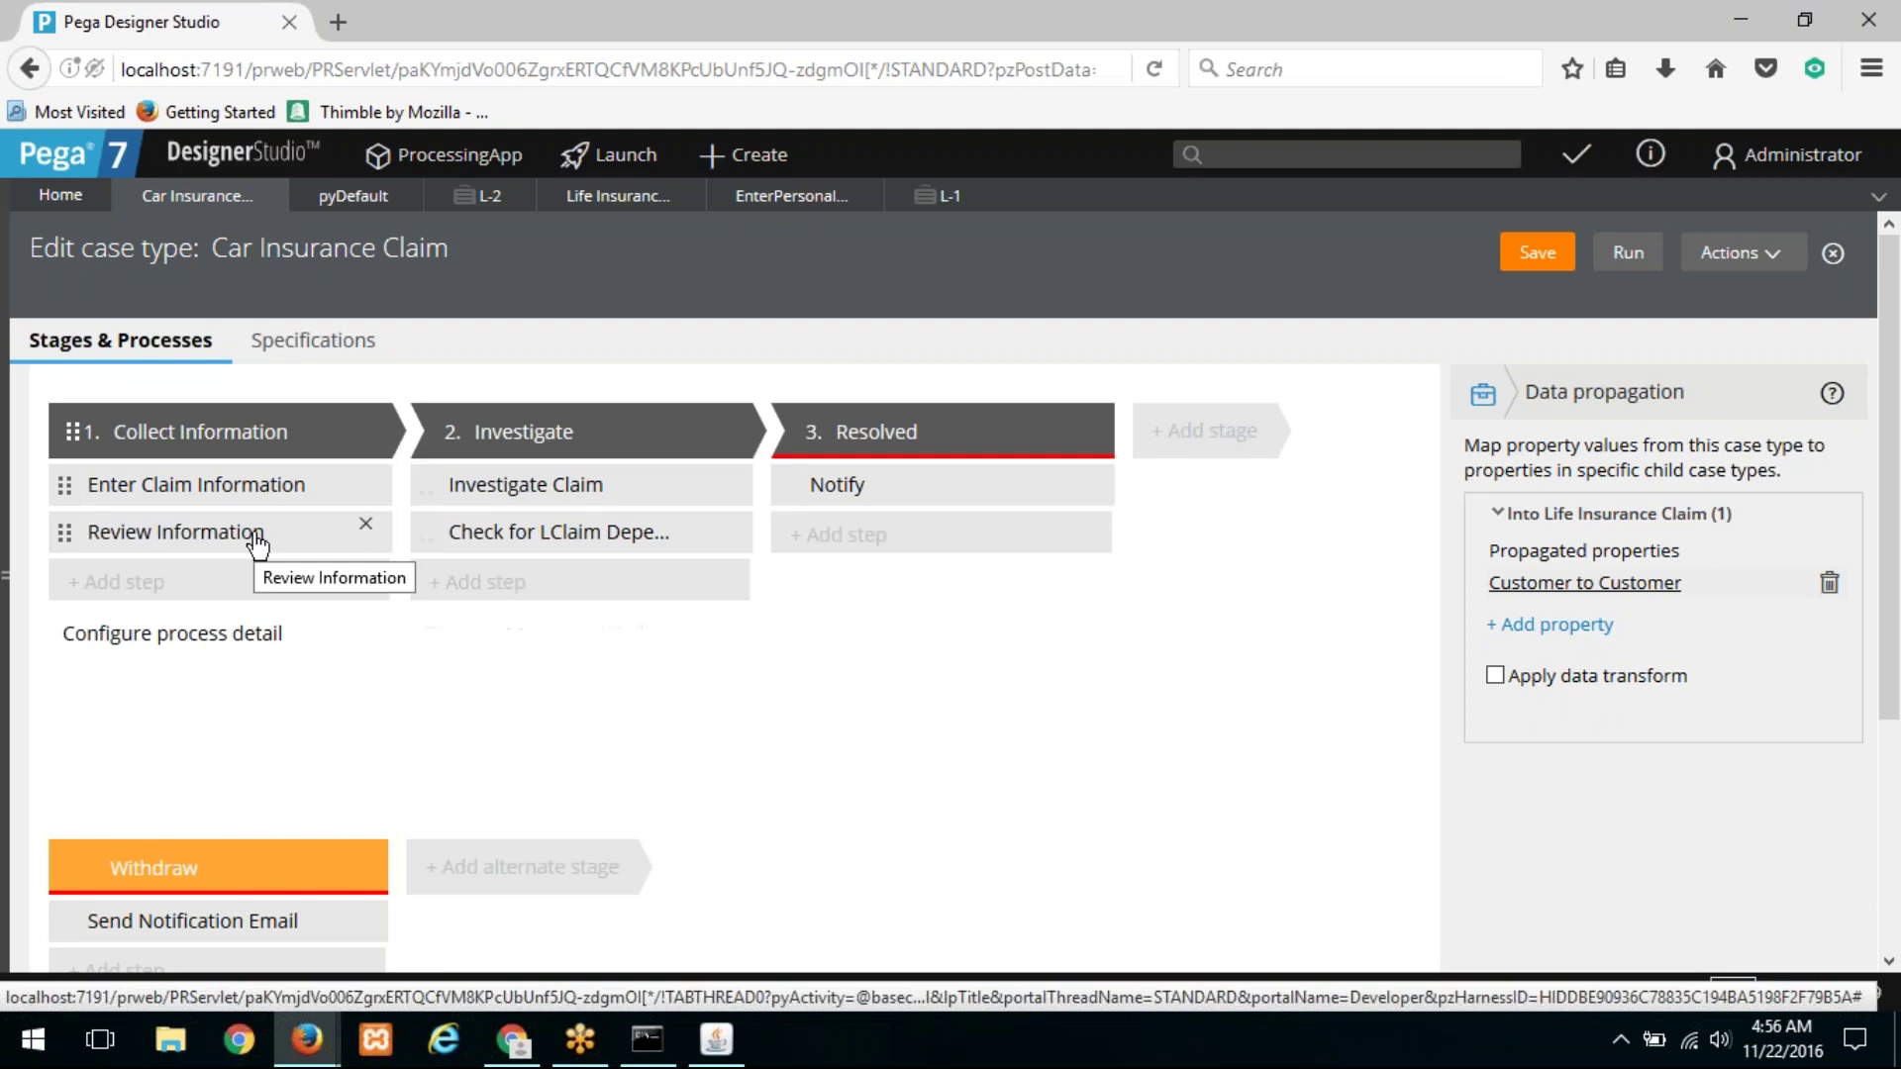
{"action": "left_click", "coordinate": [580, 198]}
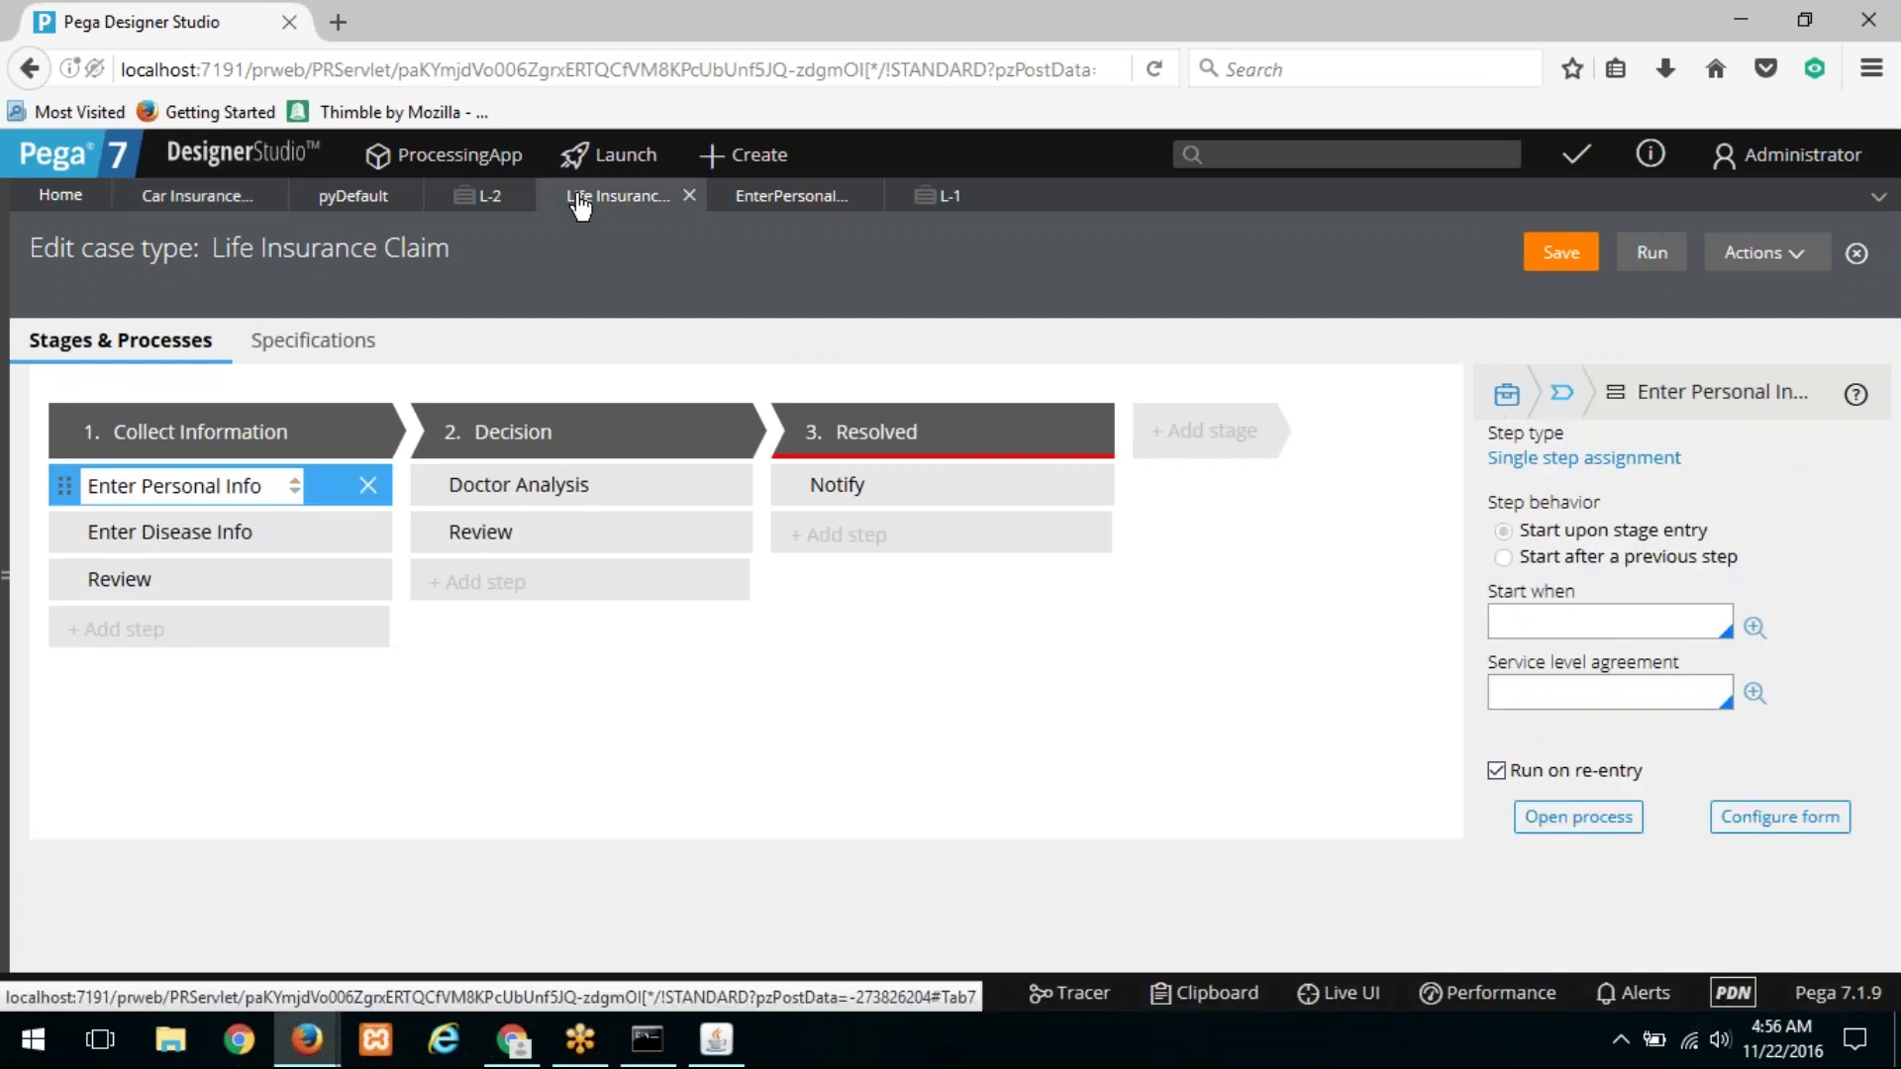
{"action": "left_click", "coordinate": [231, 537]}
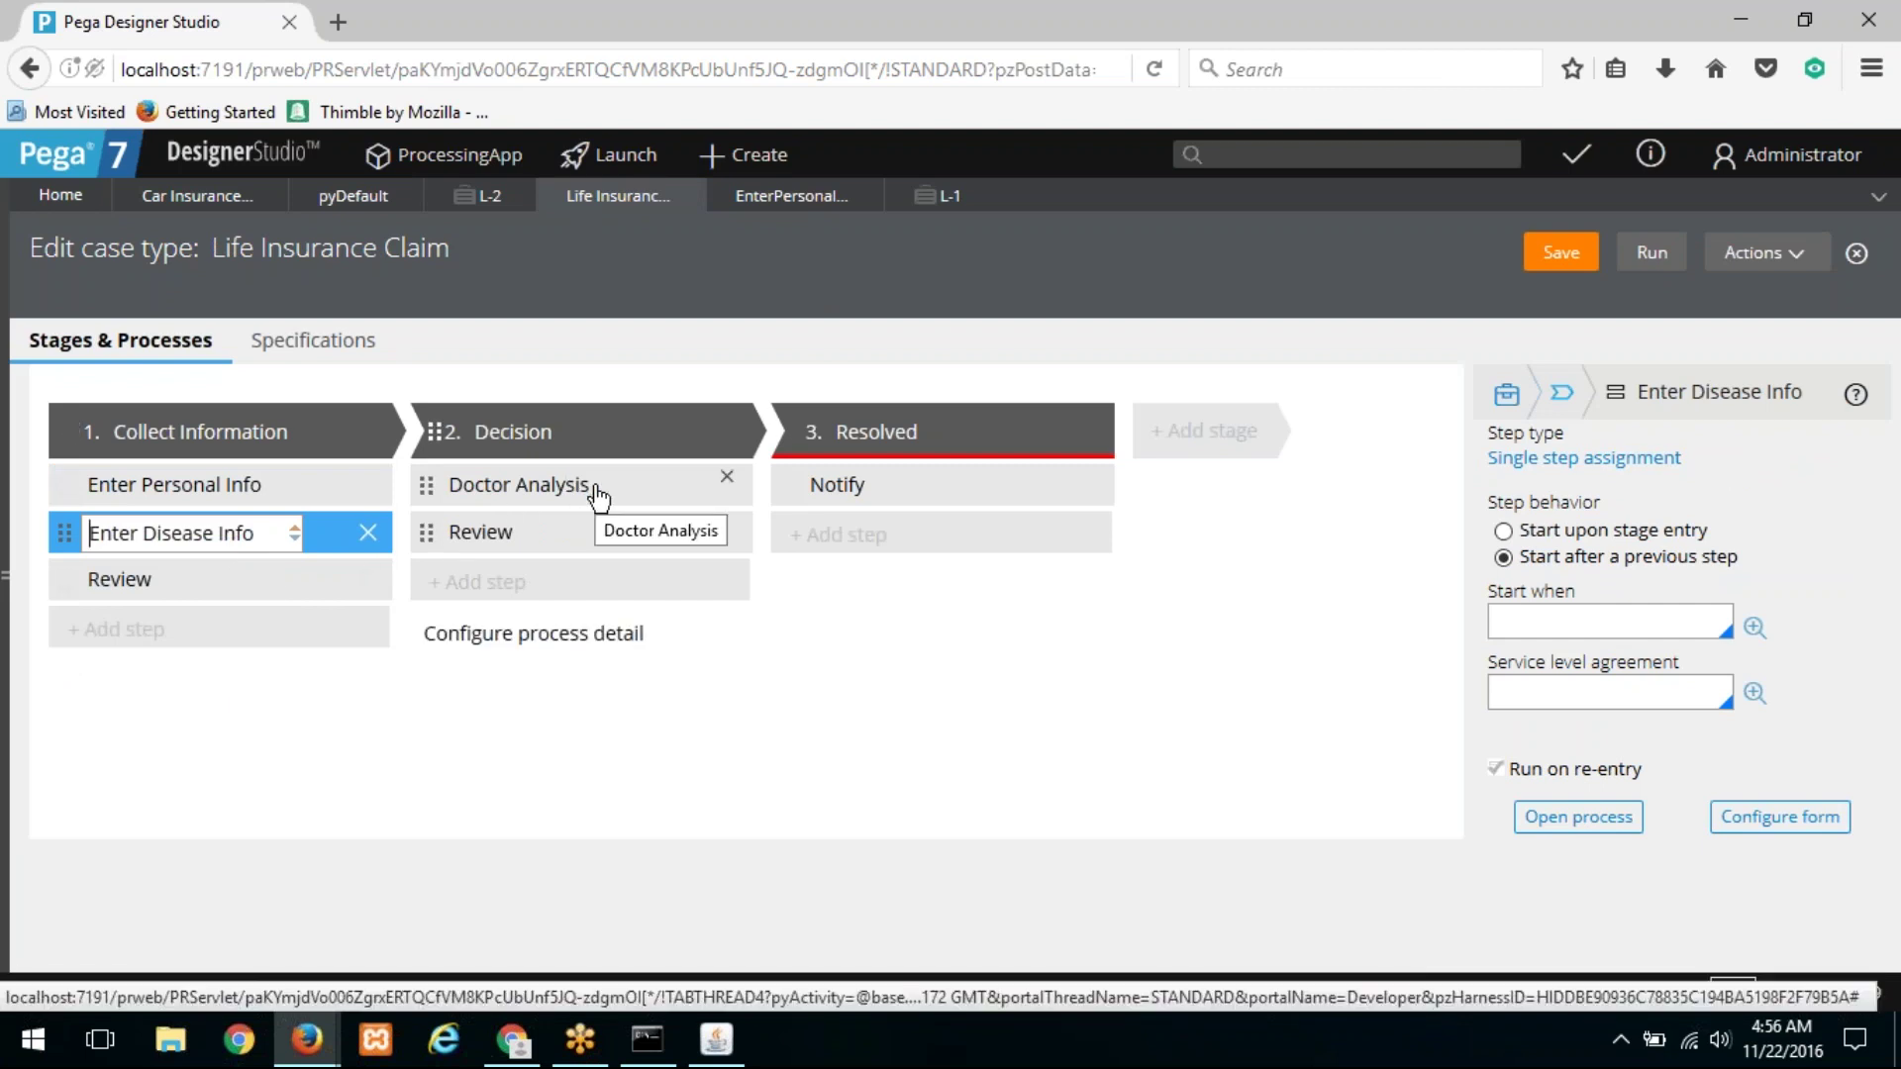
{"action": "left_click", "coordinate": [595, 496]}
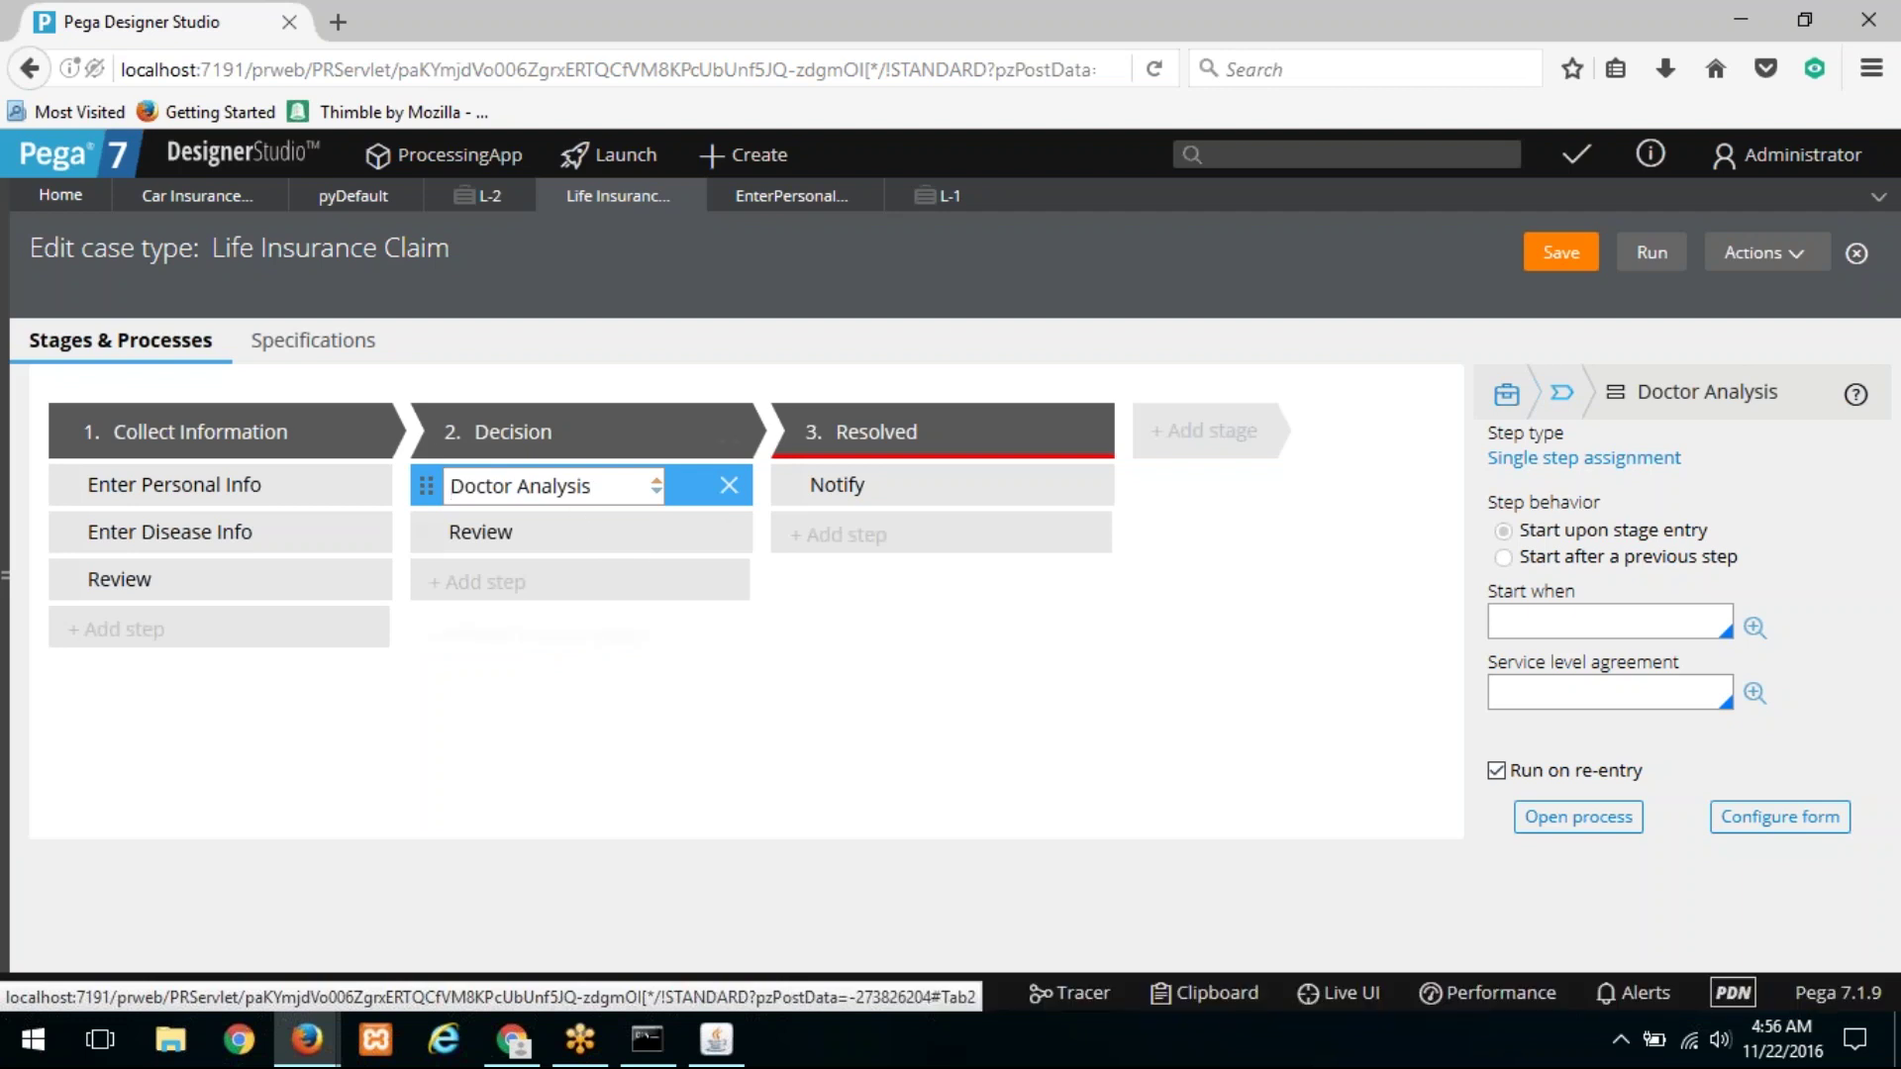
Step: On the Car Insurance Claim, select Check for LClaim Dependency and open its process
{"action": "left_click", "coordinate": [207, 208]}
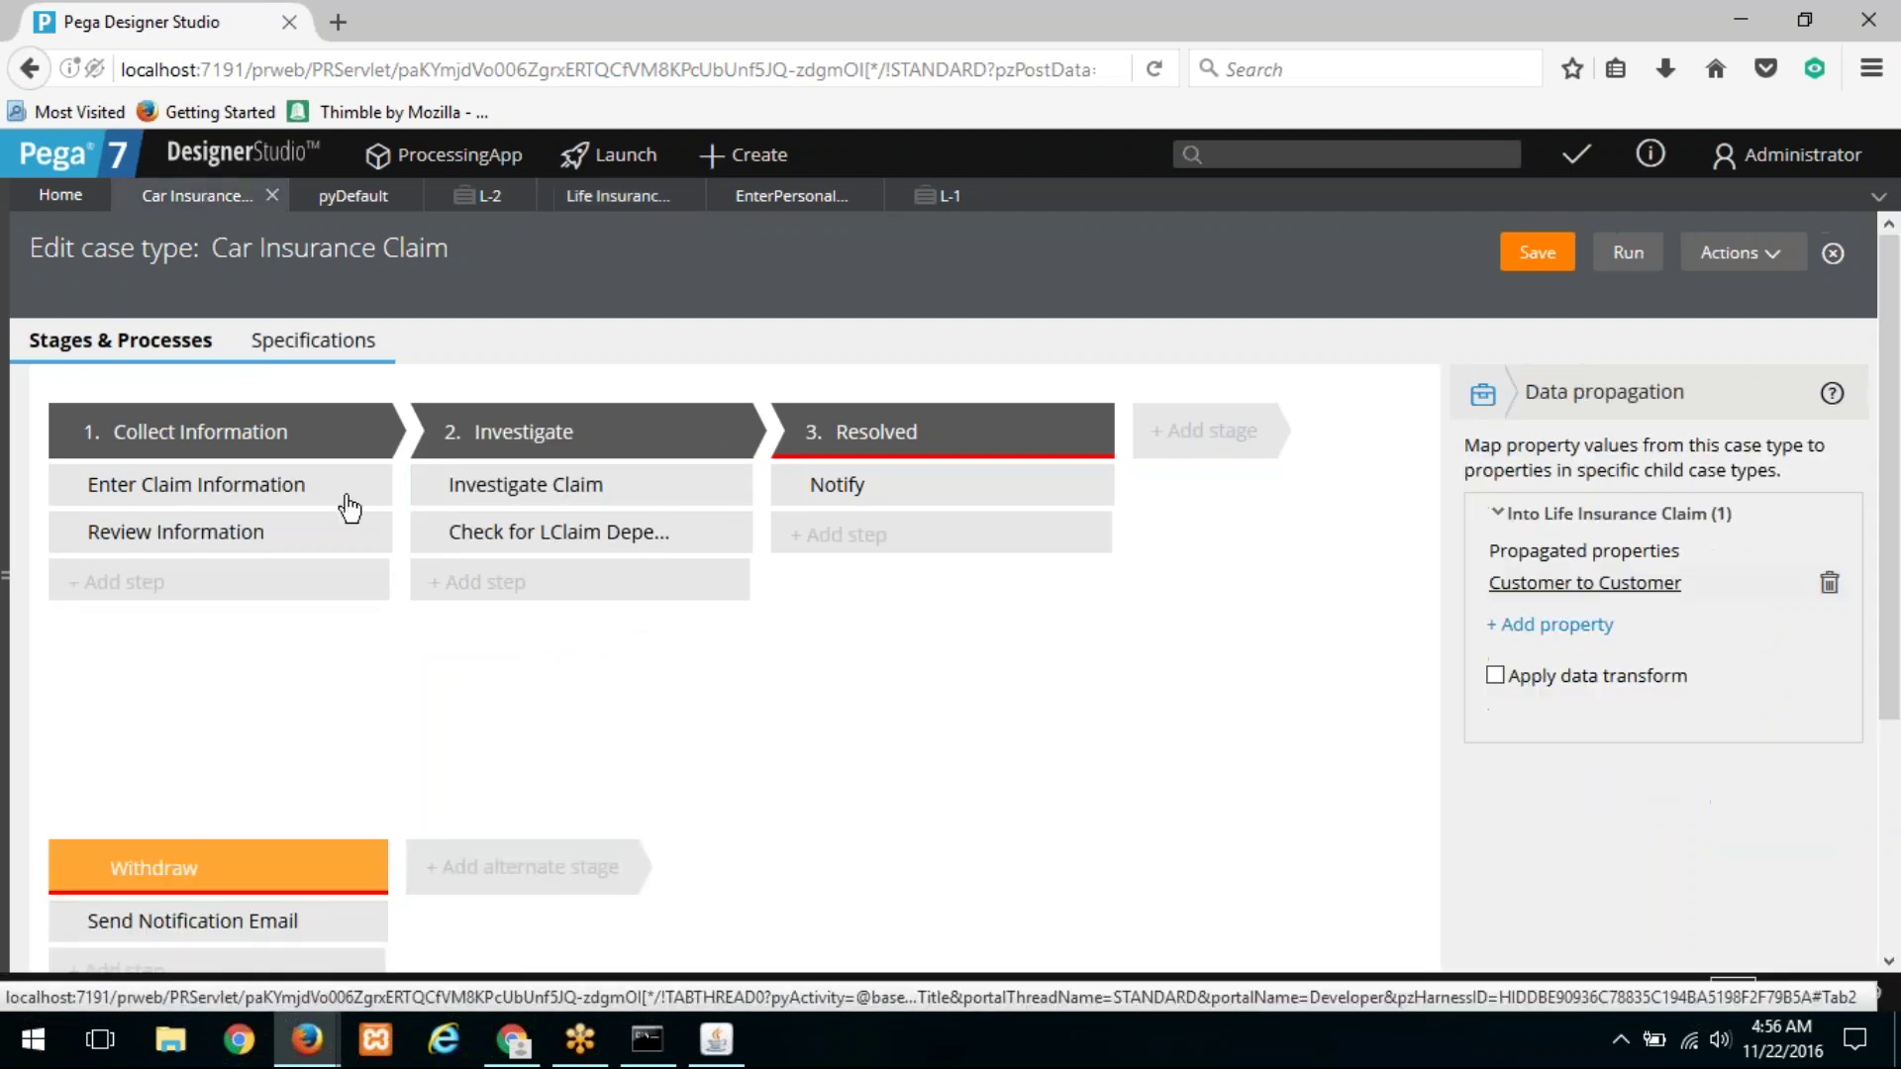
{"action": "left_click", "coordinate": [565, 548]}
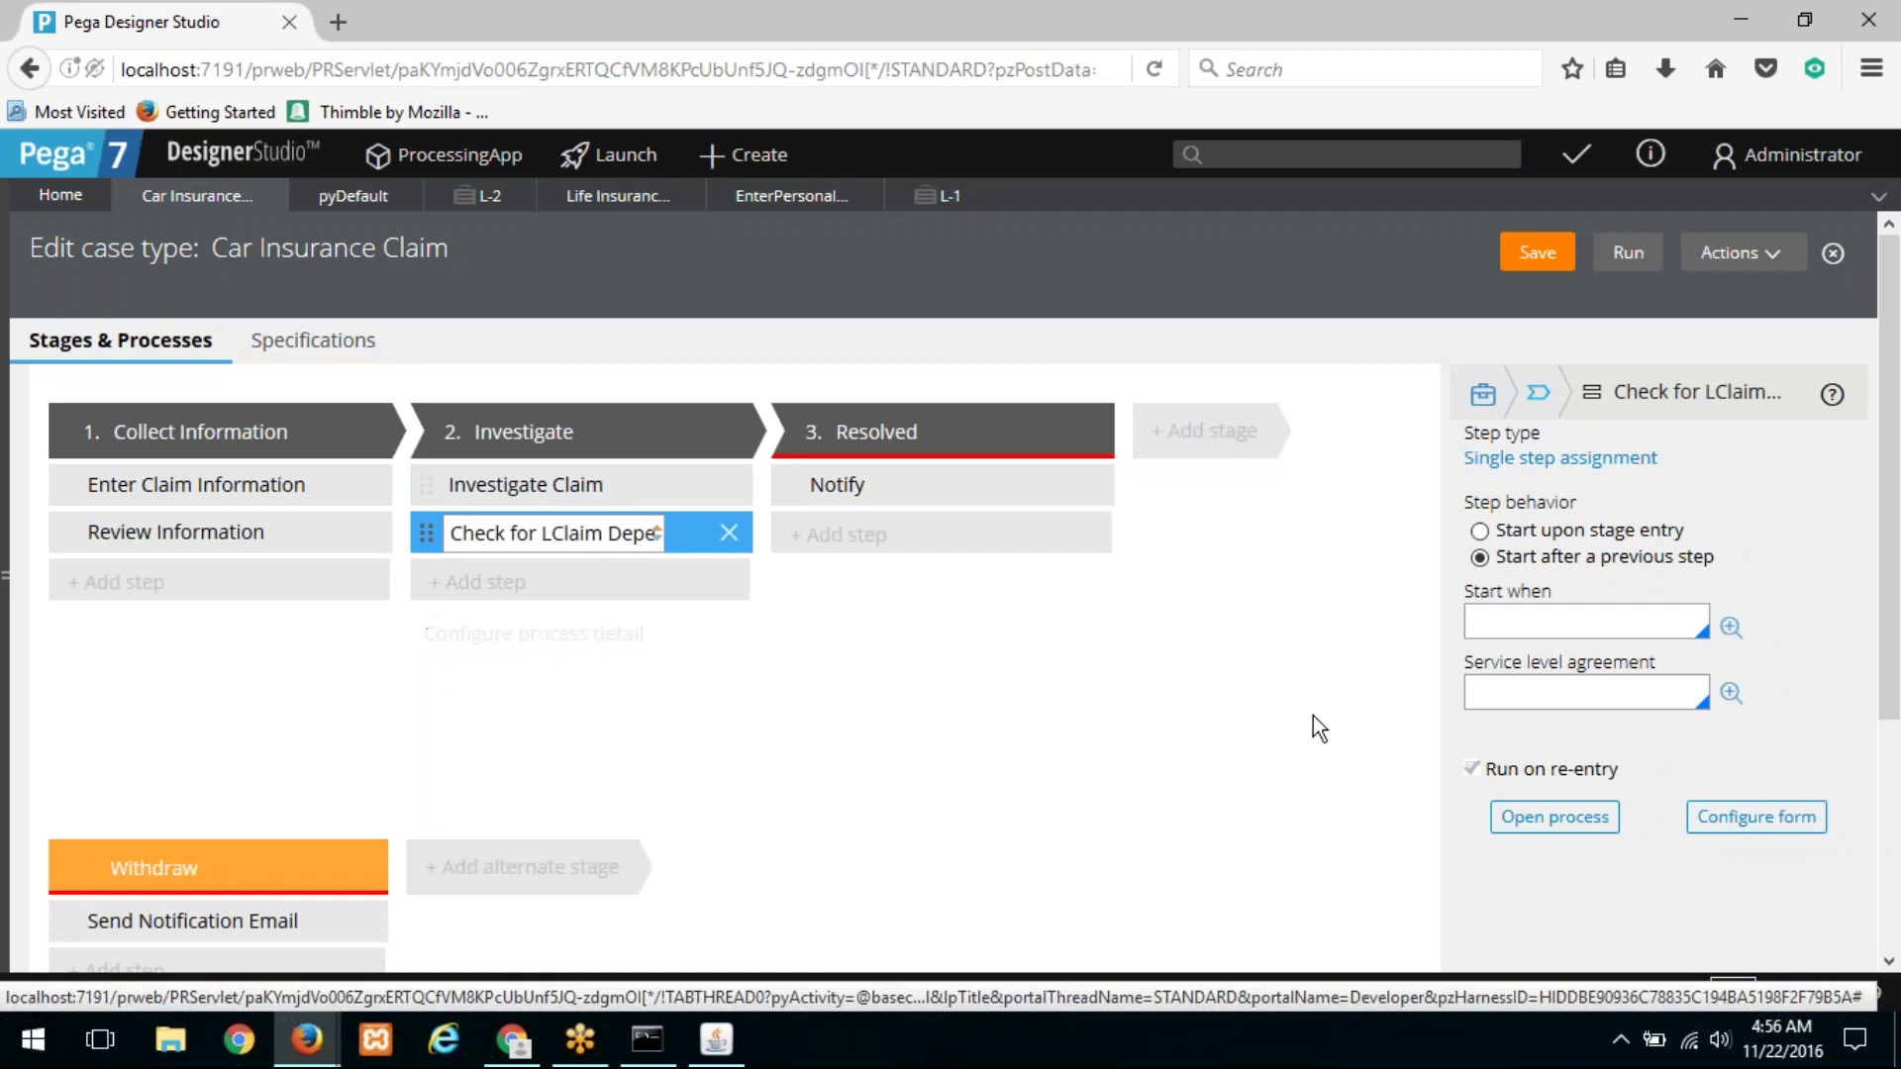
{"action": "left_click", "coordinate": [1555, 820]}
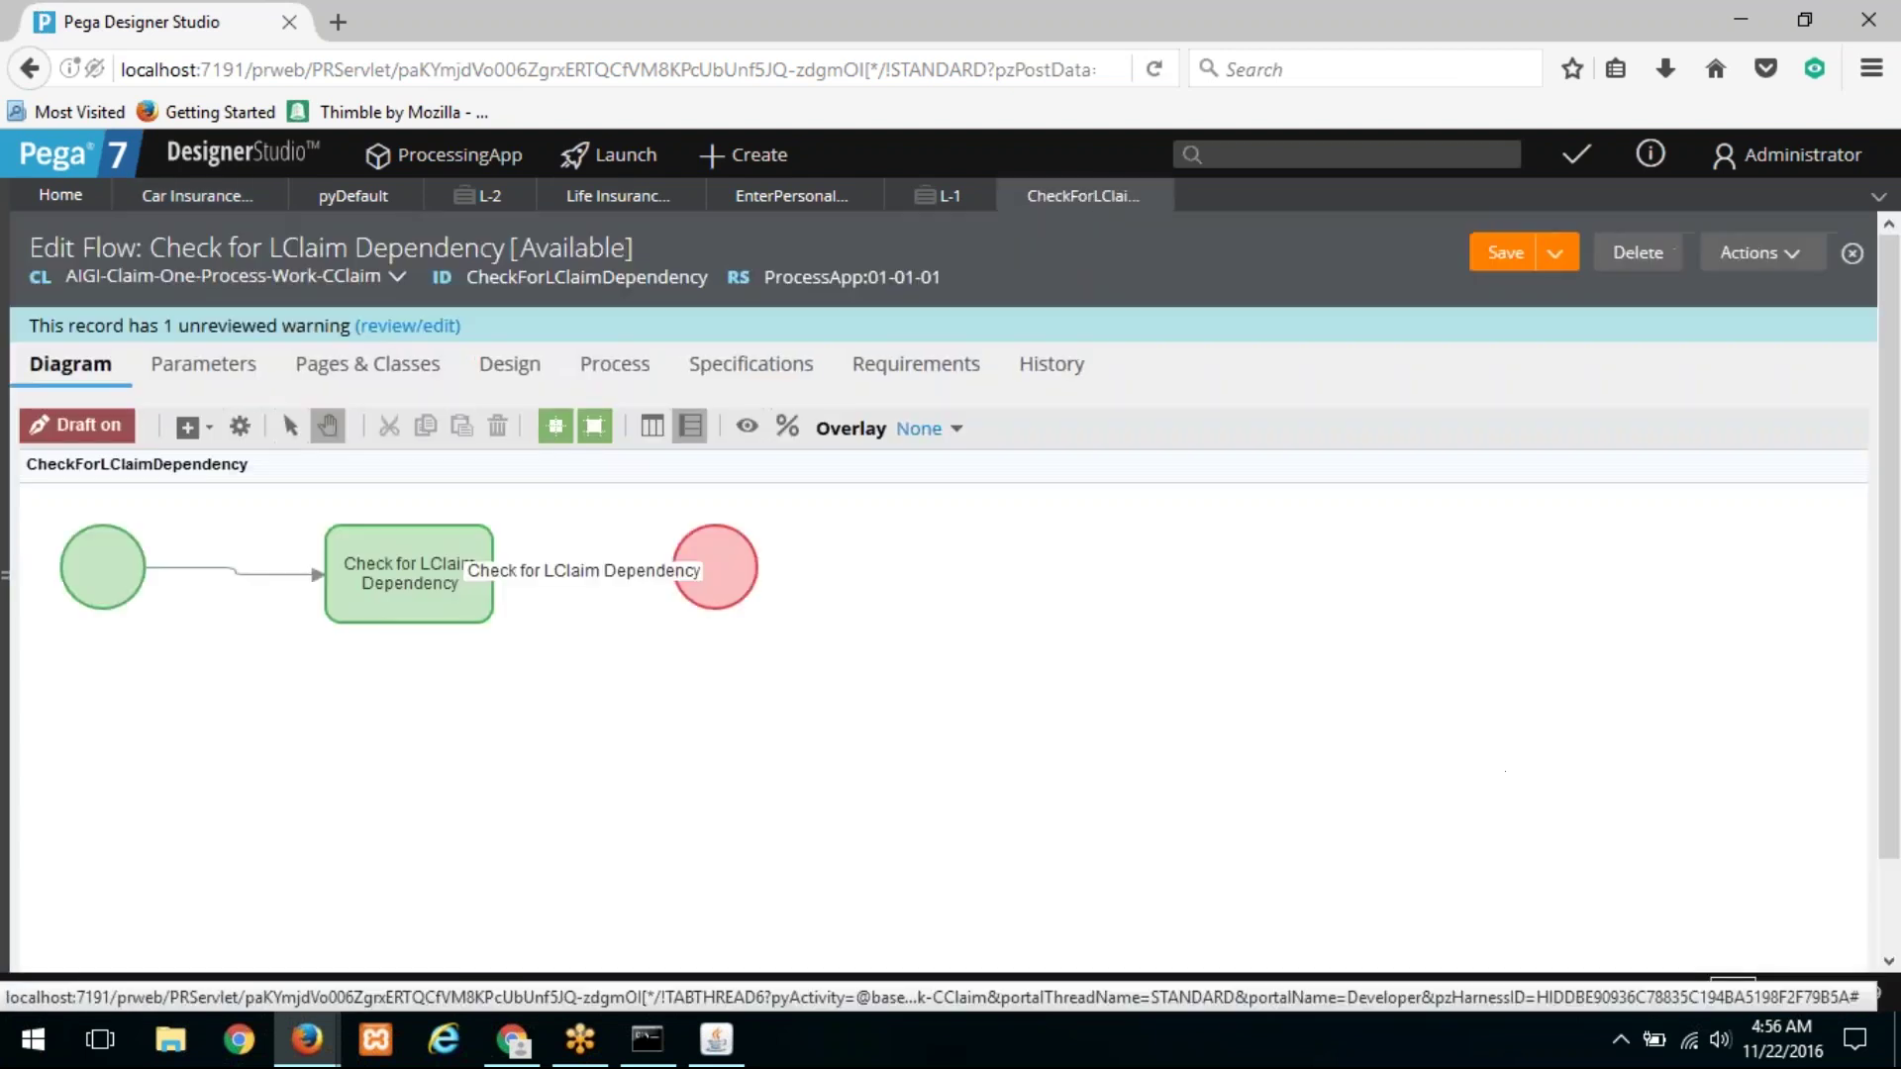
Step: Add a Wait shape from Advanced Shapes below the existing assignment
{"action": "left_click", "coordinate": [105, 573]}
{"action": "left_click_drag", "start_coordinate": [455, 566], "coordinate": [456, 580]}
{"action": "left_click", "coordinate": [190, 427]}
{"action": "mouse_move", "coordinate": [312, 721]}
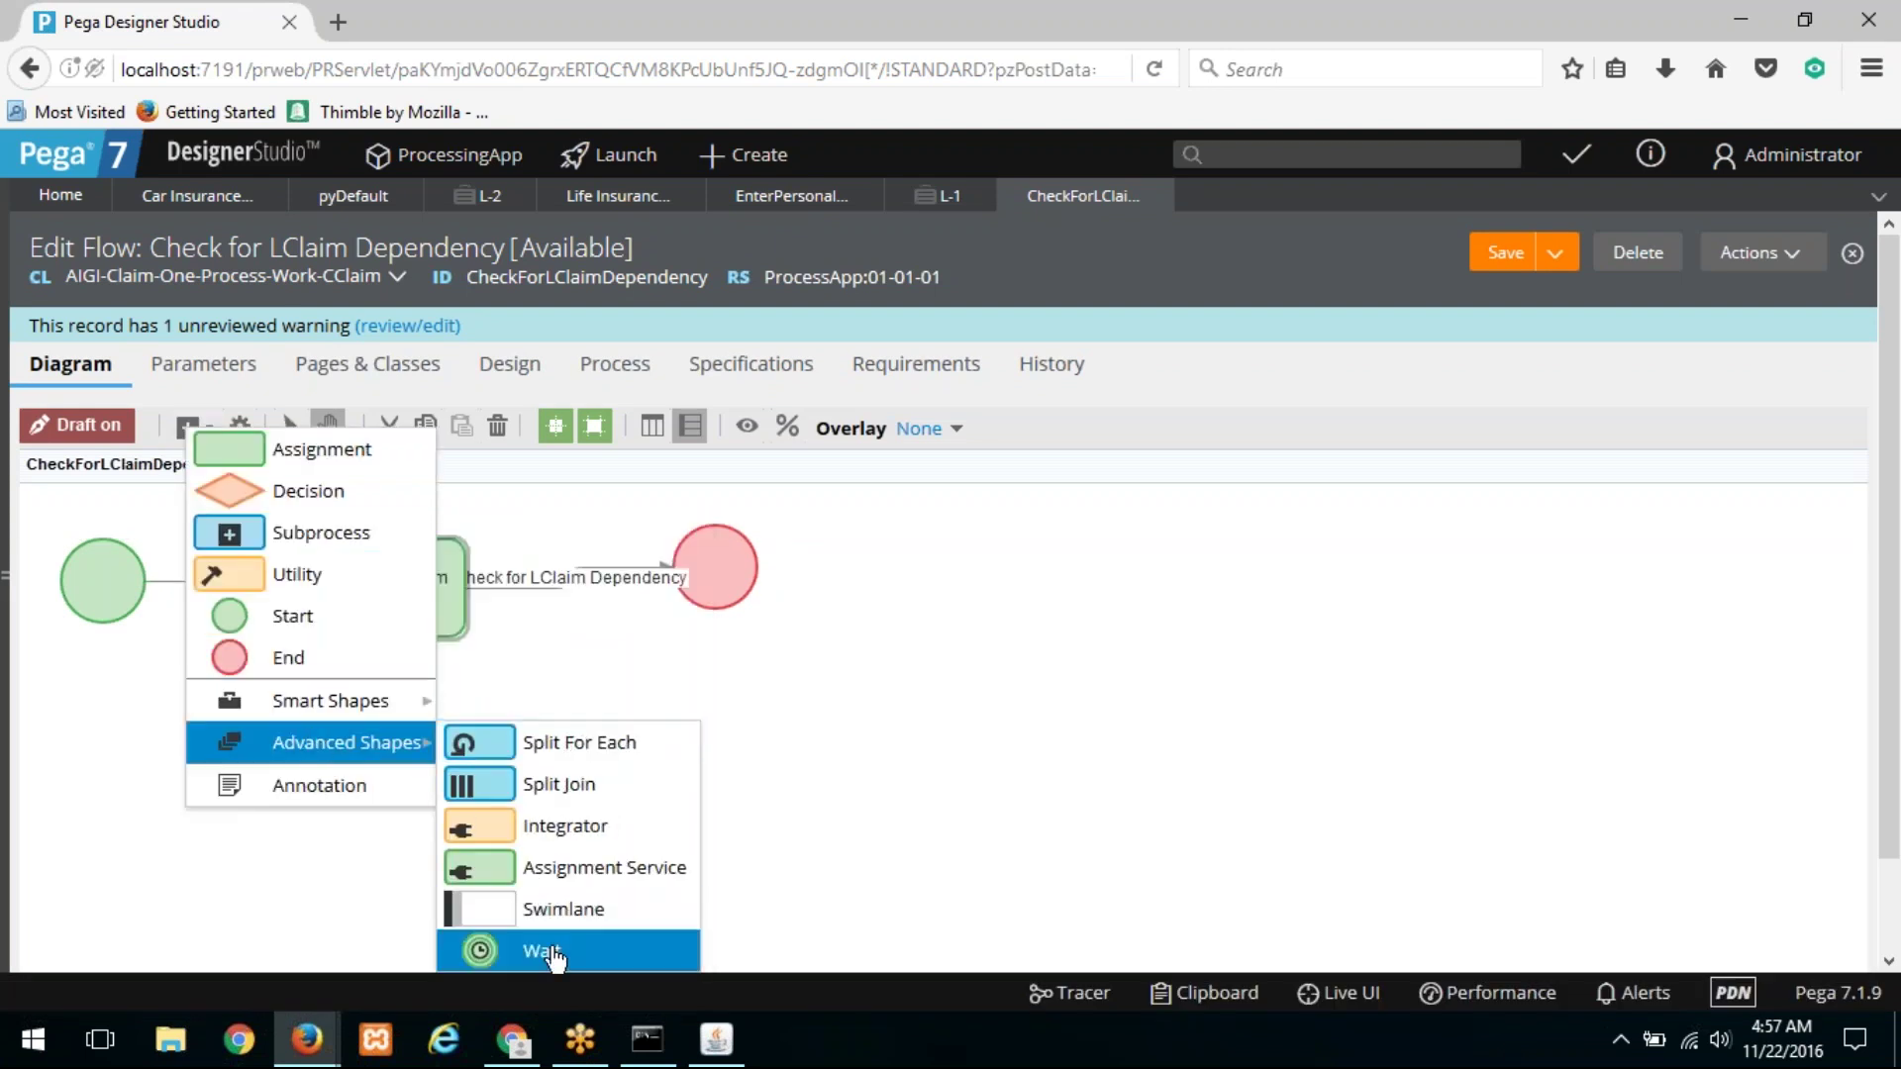
{"action": "left_click", "coordinate": [543, 953]}
{"action": "left_click", "coordinate": [361, 709]}
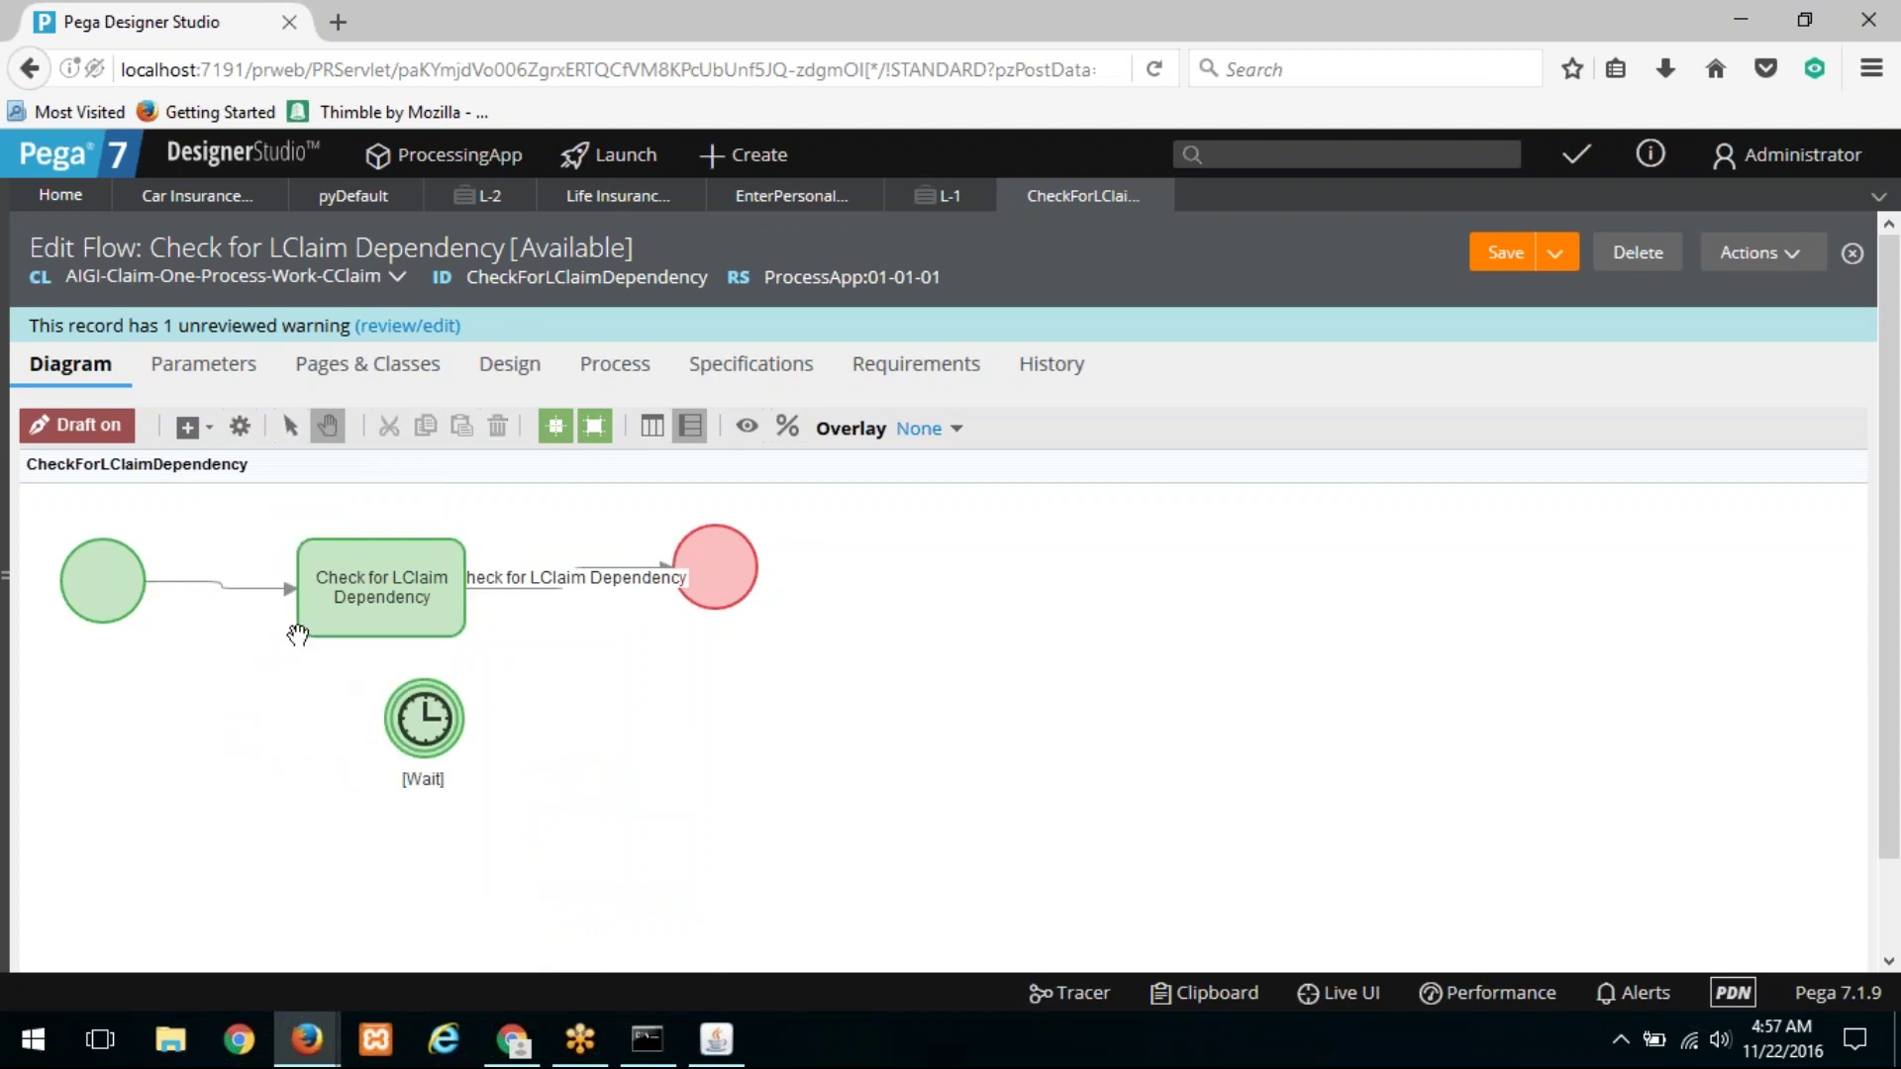
Step: Reroute the Start connector into the Wait shape and open the Wait's properties
{"action": "left_click_drag", "start_coordinate": [109, 588], "coordinate": [97, 764]}
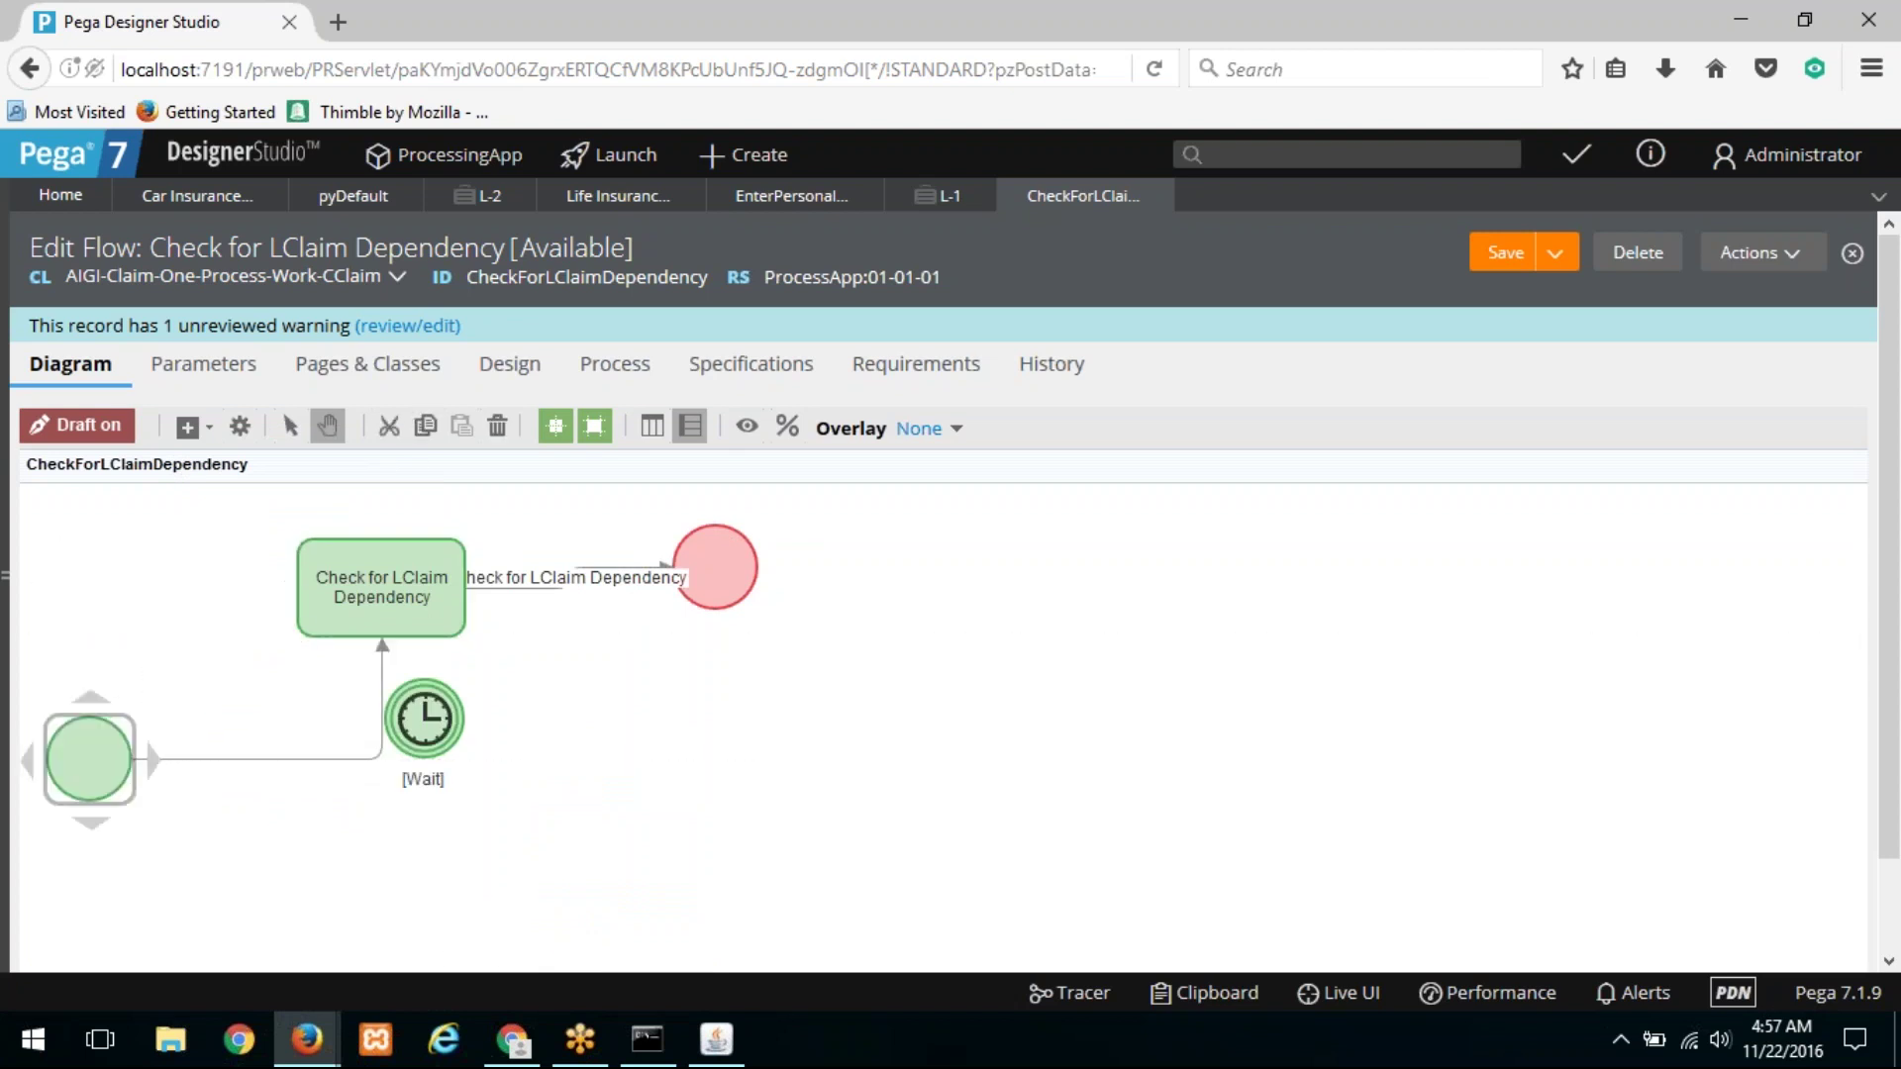
{"action": "left_click", "coordinate": [380, 653]}
{"action": "left_click_drag", "start_coordinate": [384, 647], "coordinate": [401, 755]}
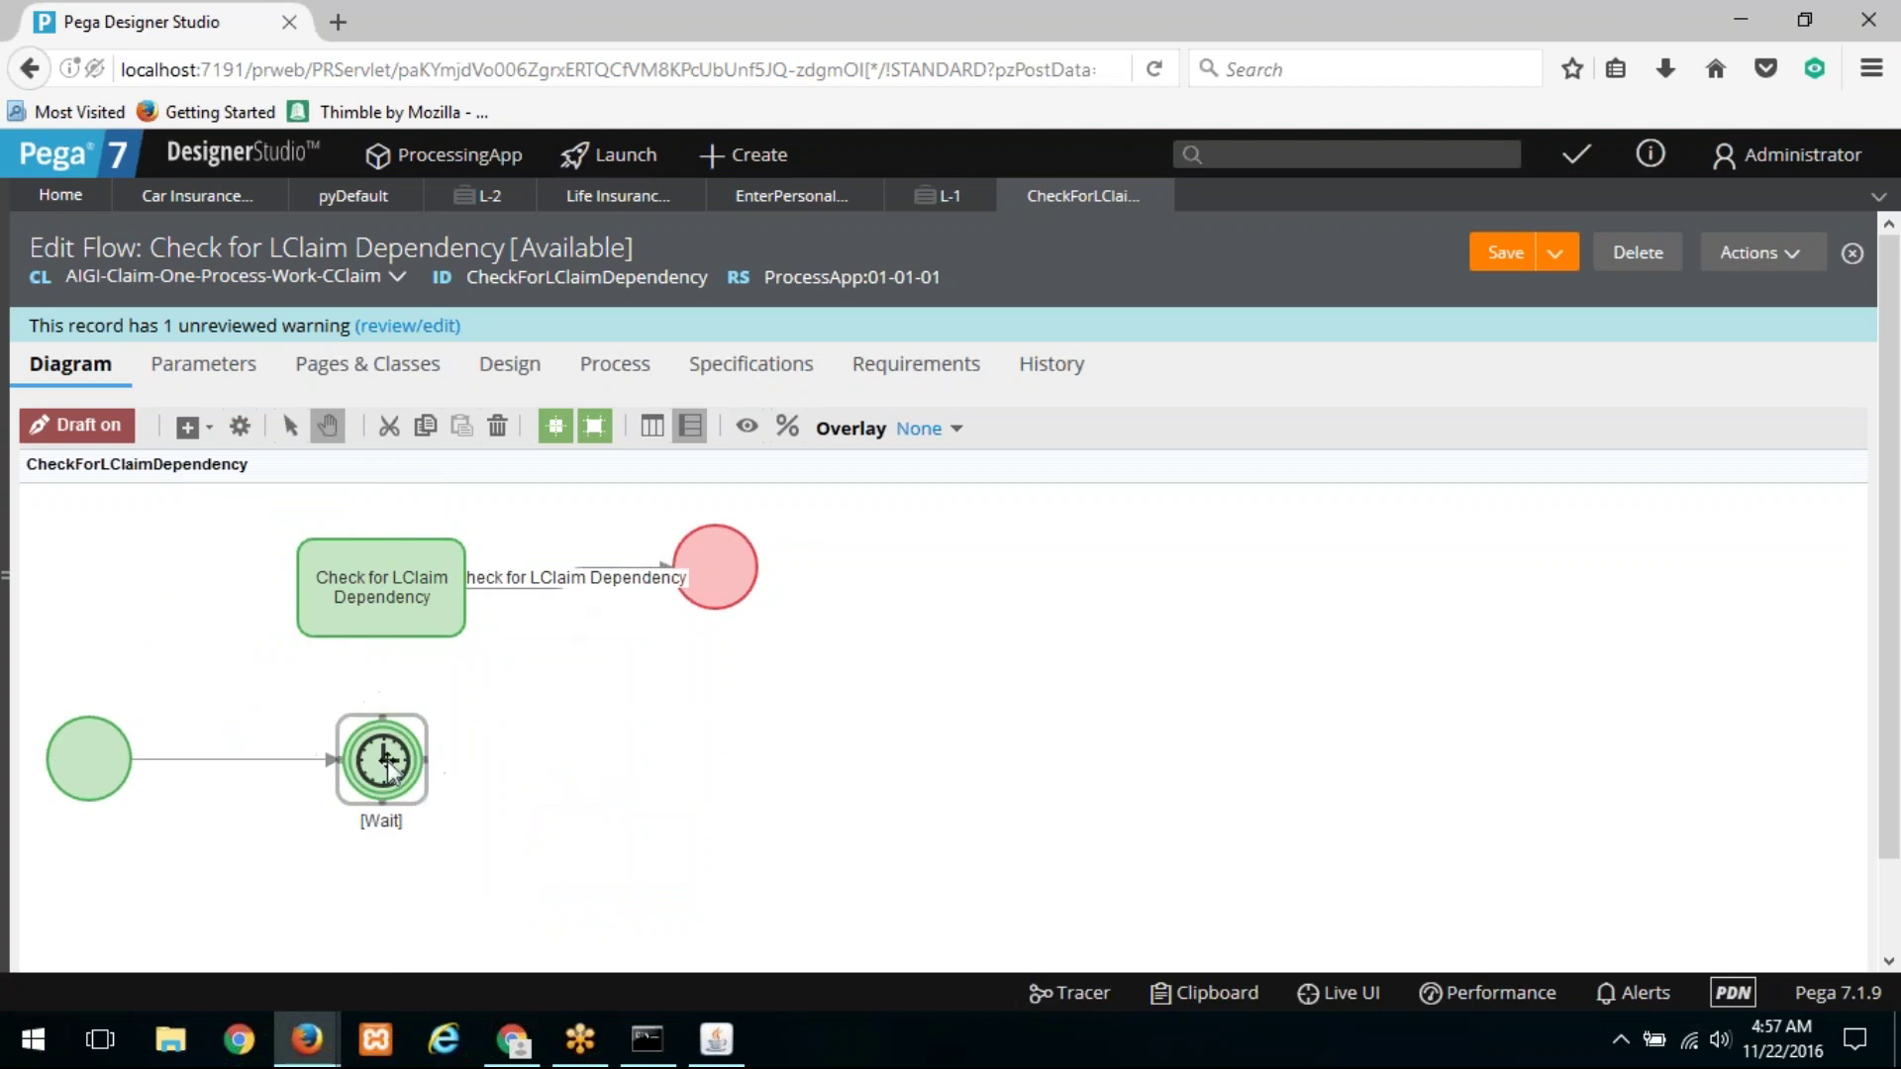
{"action": "double_click", "coordinate": [384, 758]}
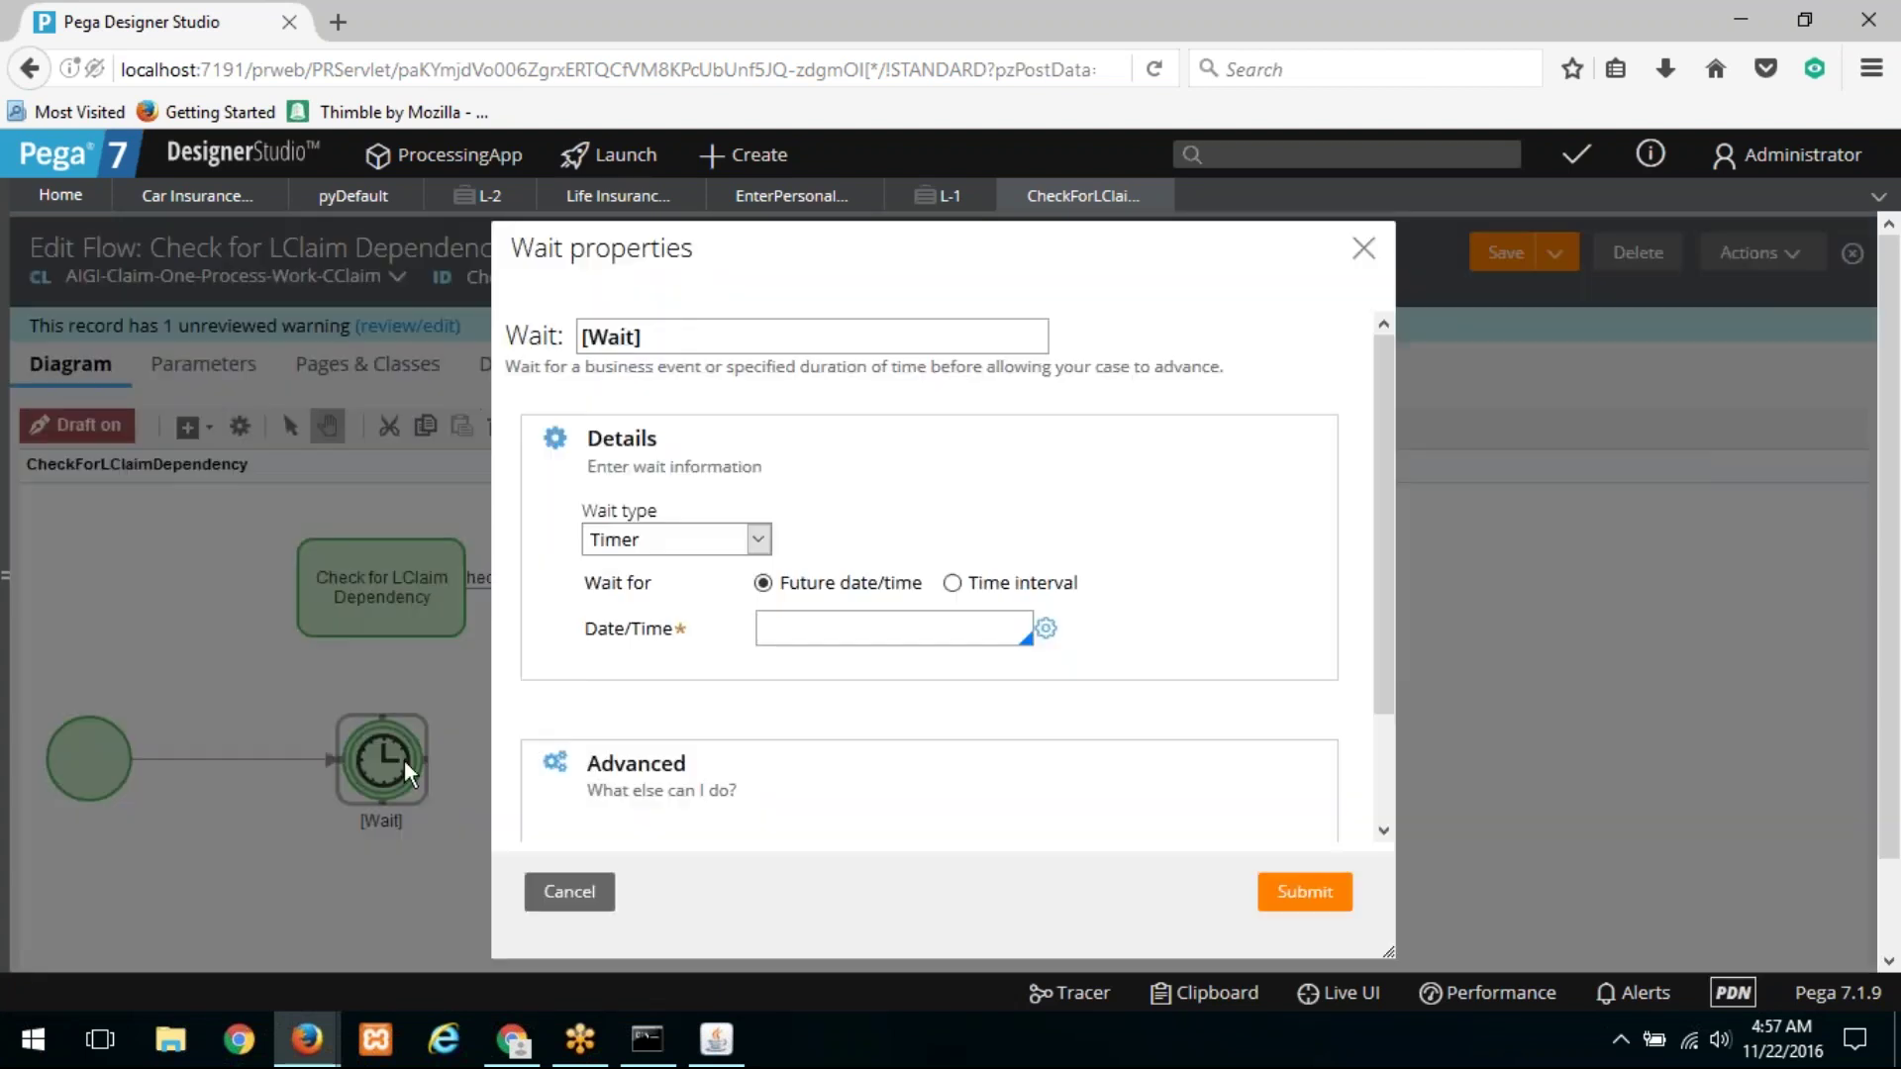
Step: Set the Wait type to Case Dependency
{"action": "left_click", "coordinate": [680, 547]}
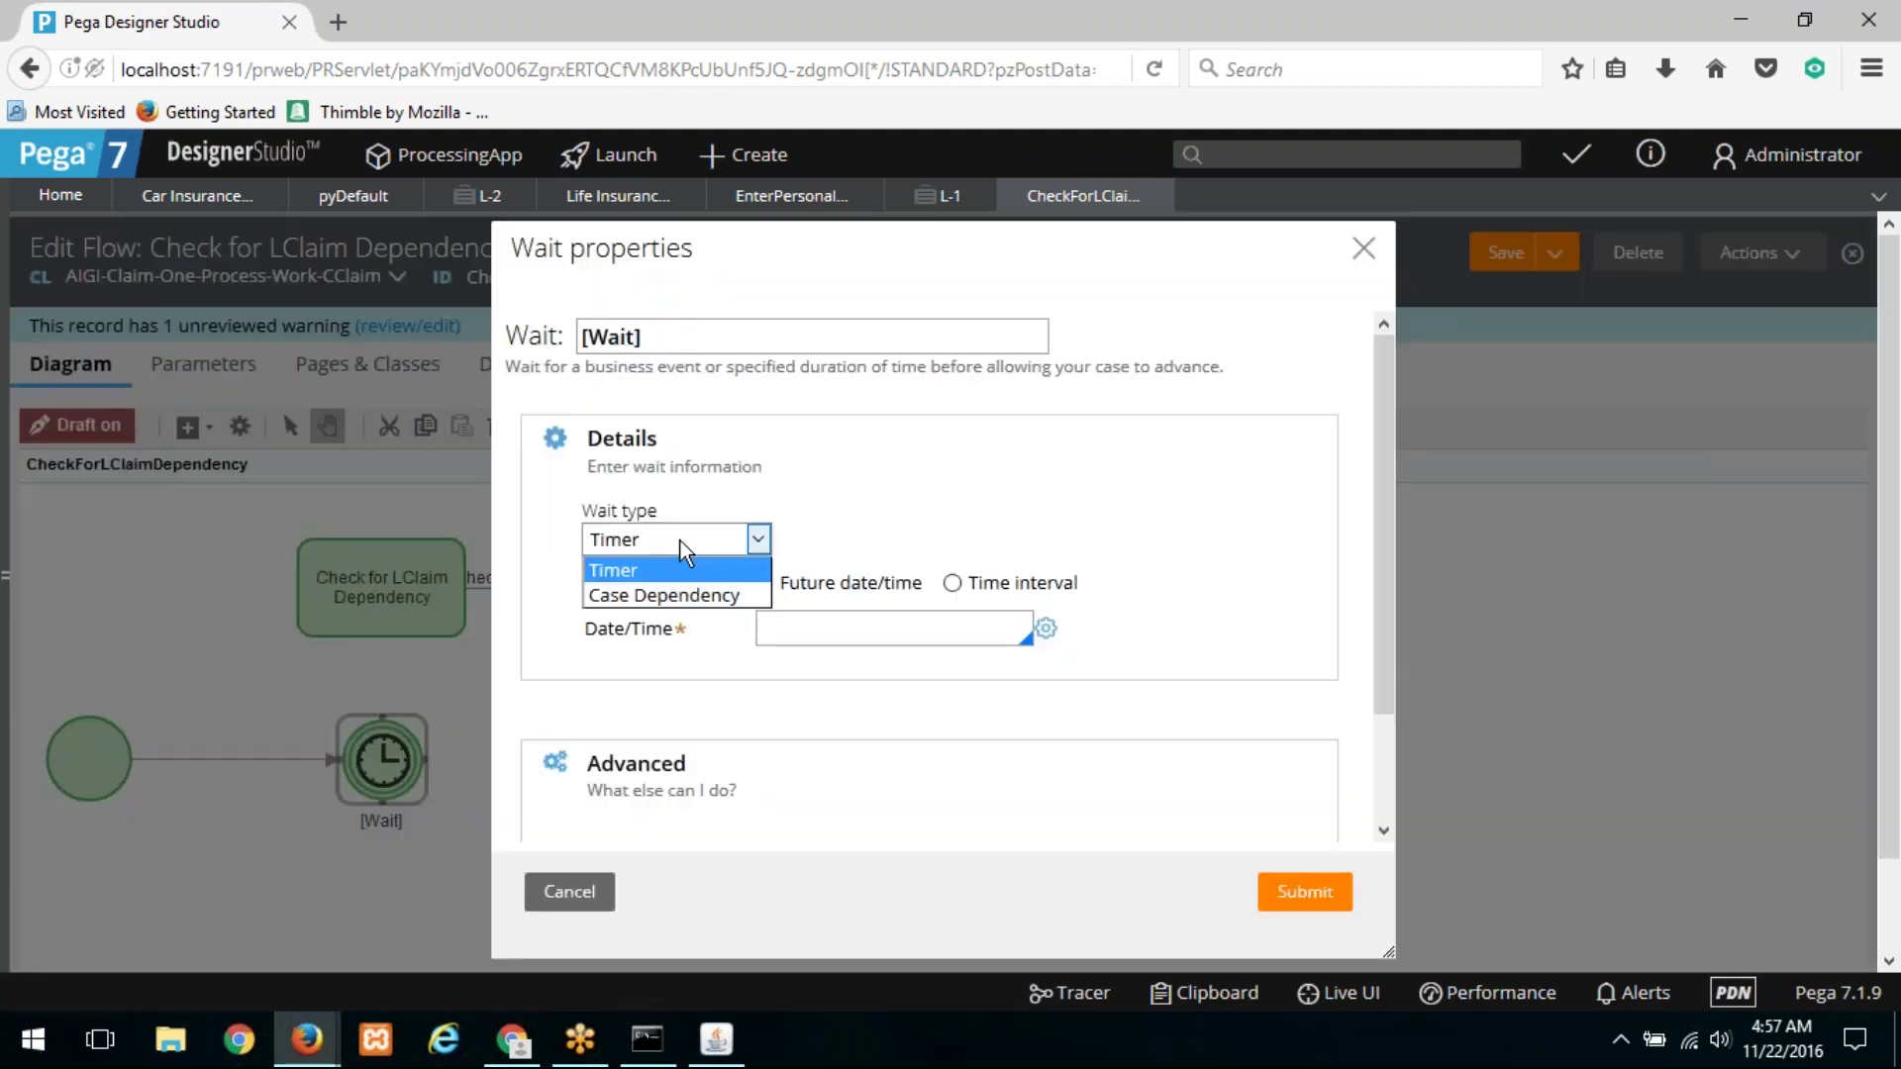
{"action": "left_click", "coordinate": [676, 595]}
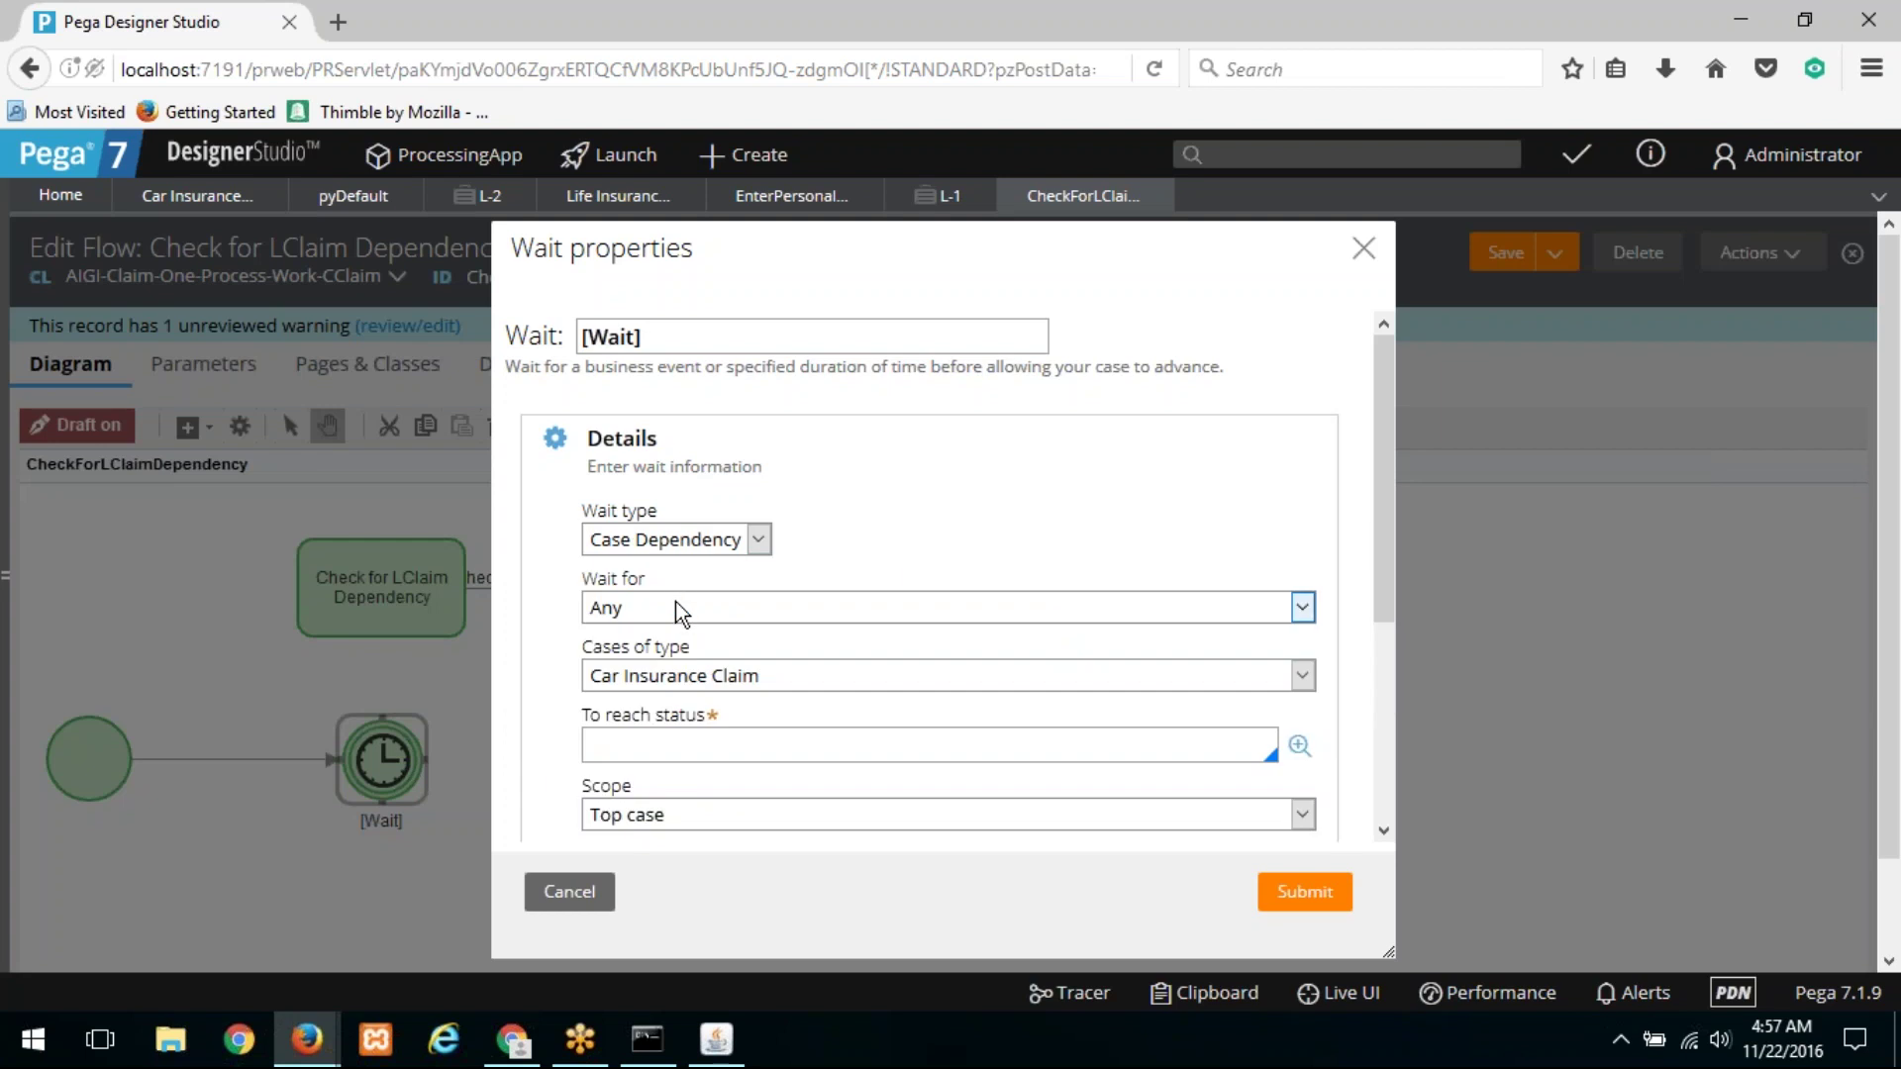
{"action": "left_click", "coordinate": [676, 602]}
{"action": "left_click", "coordinate": [675, 602]}
{"action": "left_click", "coordinate": [729, 680]}
{"action": "left_click", "coordinate": [728, 680]}
{"action": "left_click", "coordinate": [747, 739]}
Step: Wait for All cases of type Life Insurance Claim to reach Resolved-Completed
{"action": "left_click", "coordinate": [661, 614]}
{"action": "left_click", "coordinate": [653, 664]}
{"action": "left_click", "coordinate": [683, 675]}
{"action": "key", "text": "Escape"}
{"action": "key", "text": "Down"}
{"action": "left_click", "coordinate": [707, 737]}
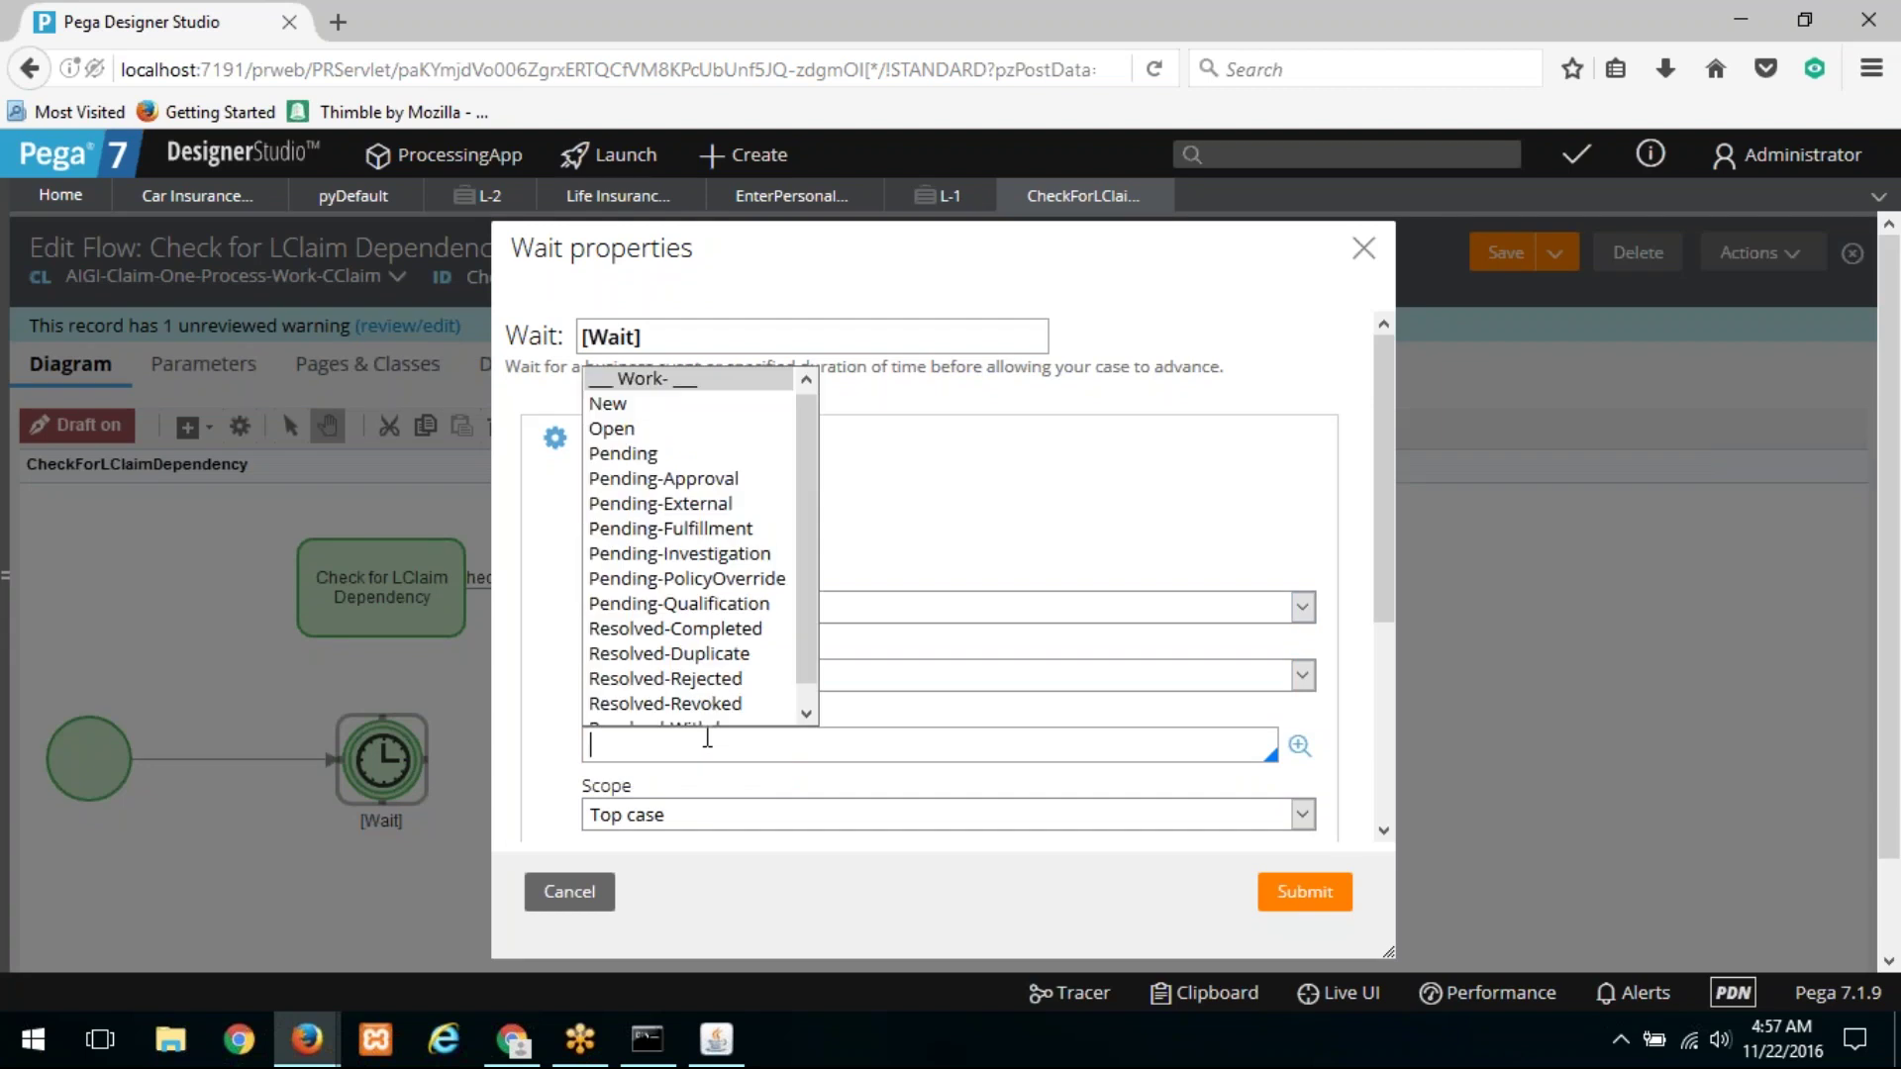
{"action": "key", "text": "Down"}
{"action": "key", "text": "Down"}
{"action": "key", "text": "Down"}
{"action": "key", "text": "Down"}
{"action": "key", "text": "Down"}
{"action": "key", "text": "Down"}
{"action": "key", "text": "Down"}
{"action": "key", "text": "Down"}
{"action": "key", "text": "Down"}
{"action": "key", "text": "Down"}
{"action": "key", "text": "Down"}
{"action": "key", "text": "Down"}
{"action": "key", "text": "Down"}
{"action": "key", "text": "Up"}
{"action": "key", "text": "Up"}
{"action": "key", "text": "Up"}
{"action": "key", "text": "Return"}
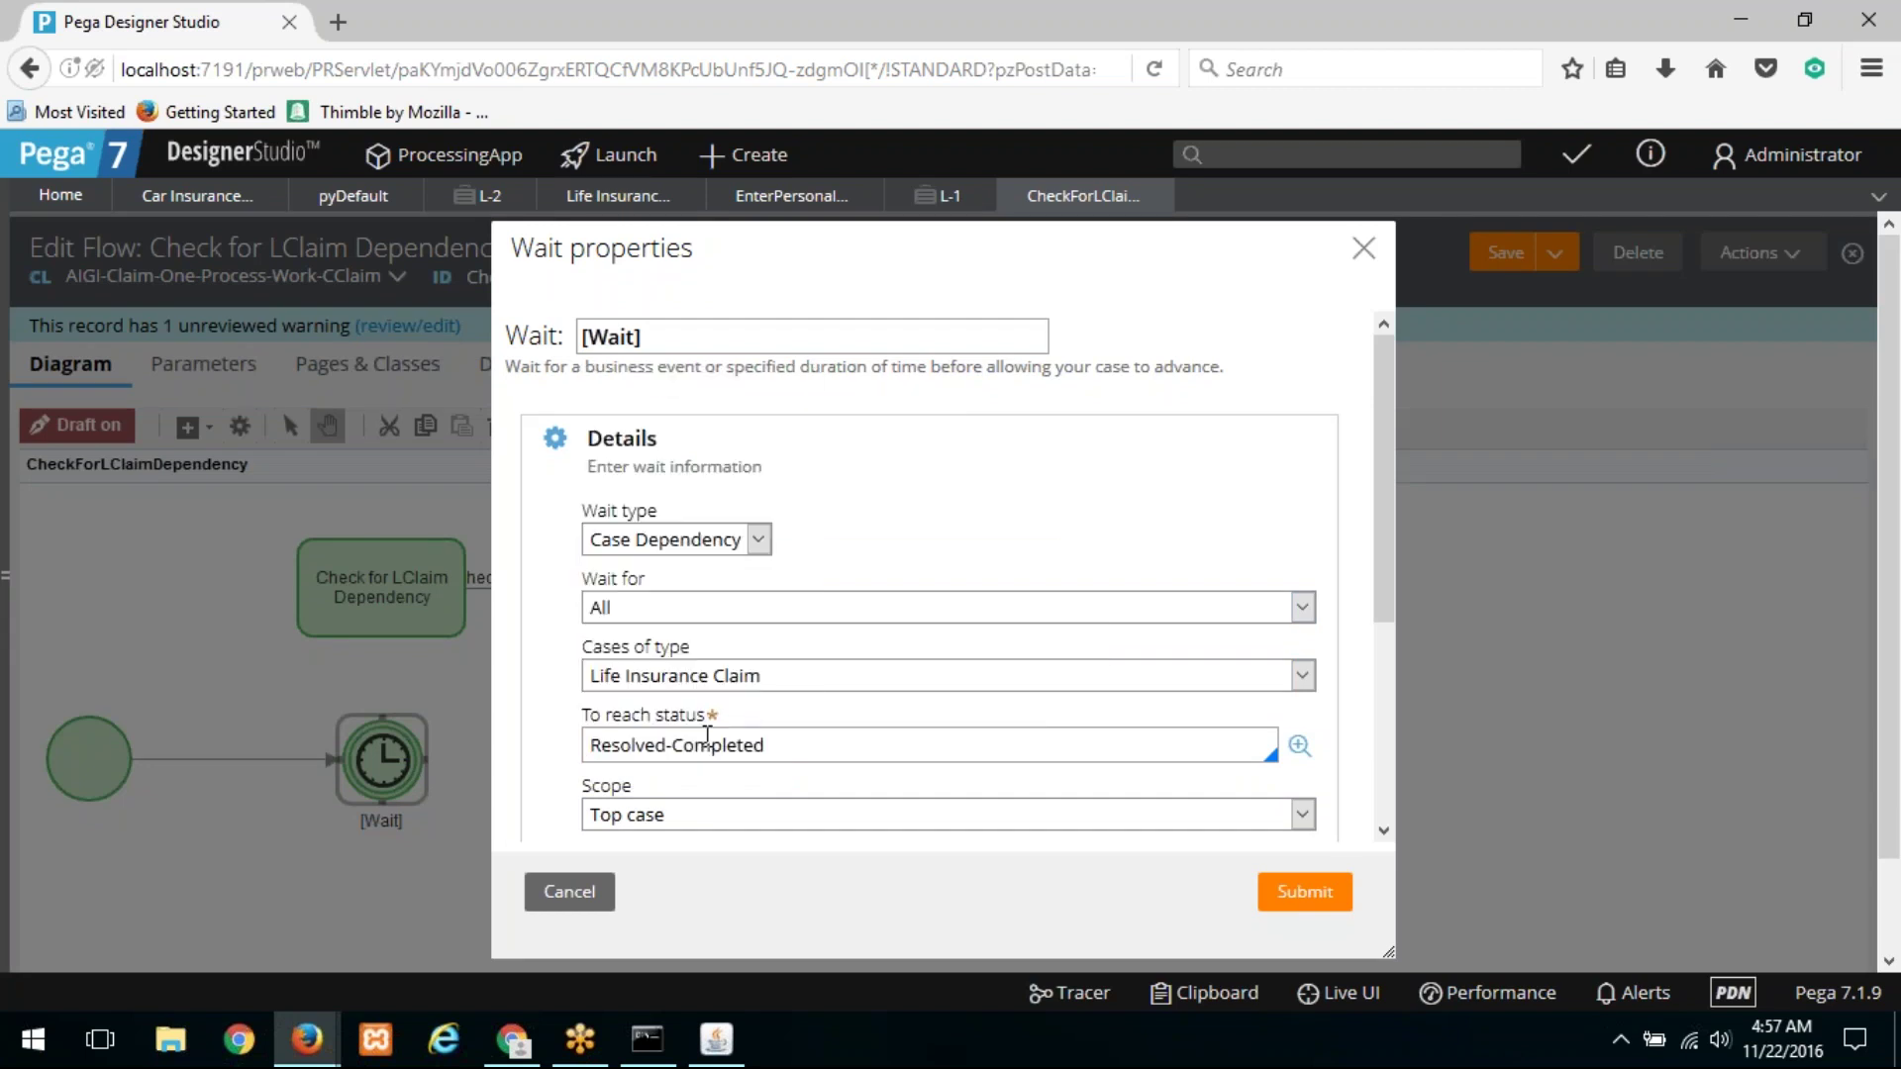
{"action": "scroll", "coordinate": [808, 609], "scroll_direction": "down", "scroll_amount": 1}
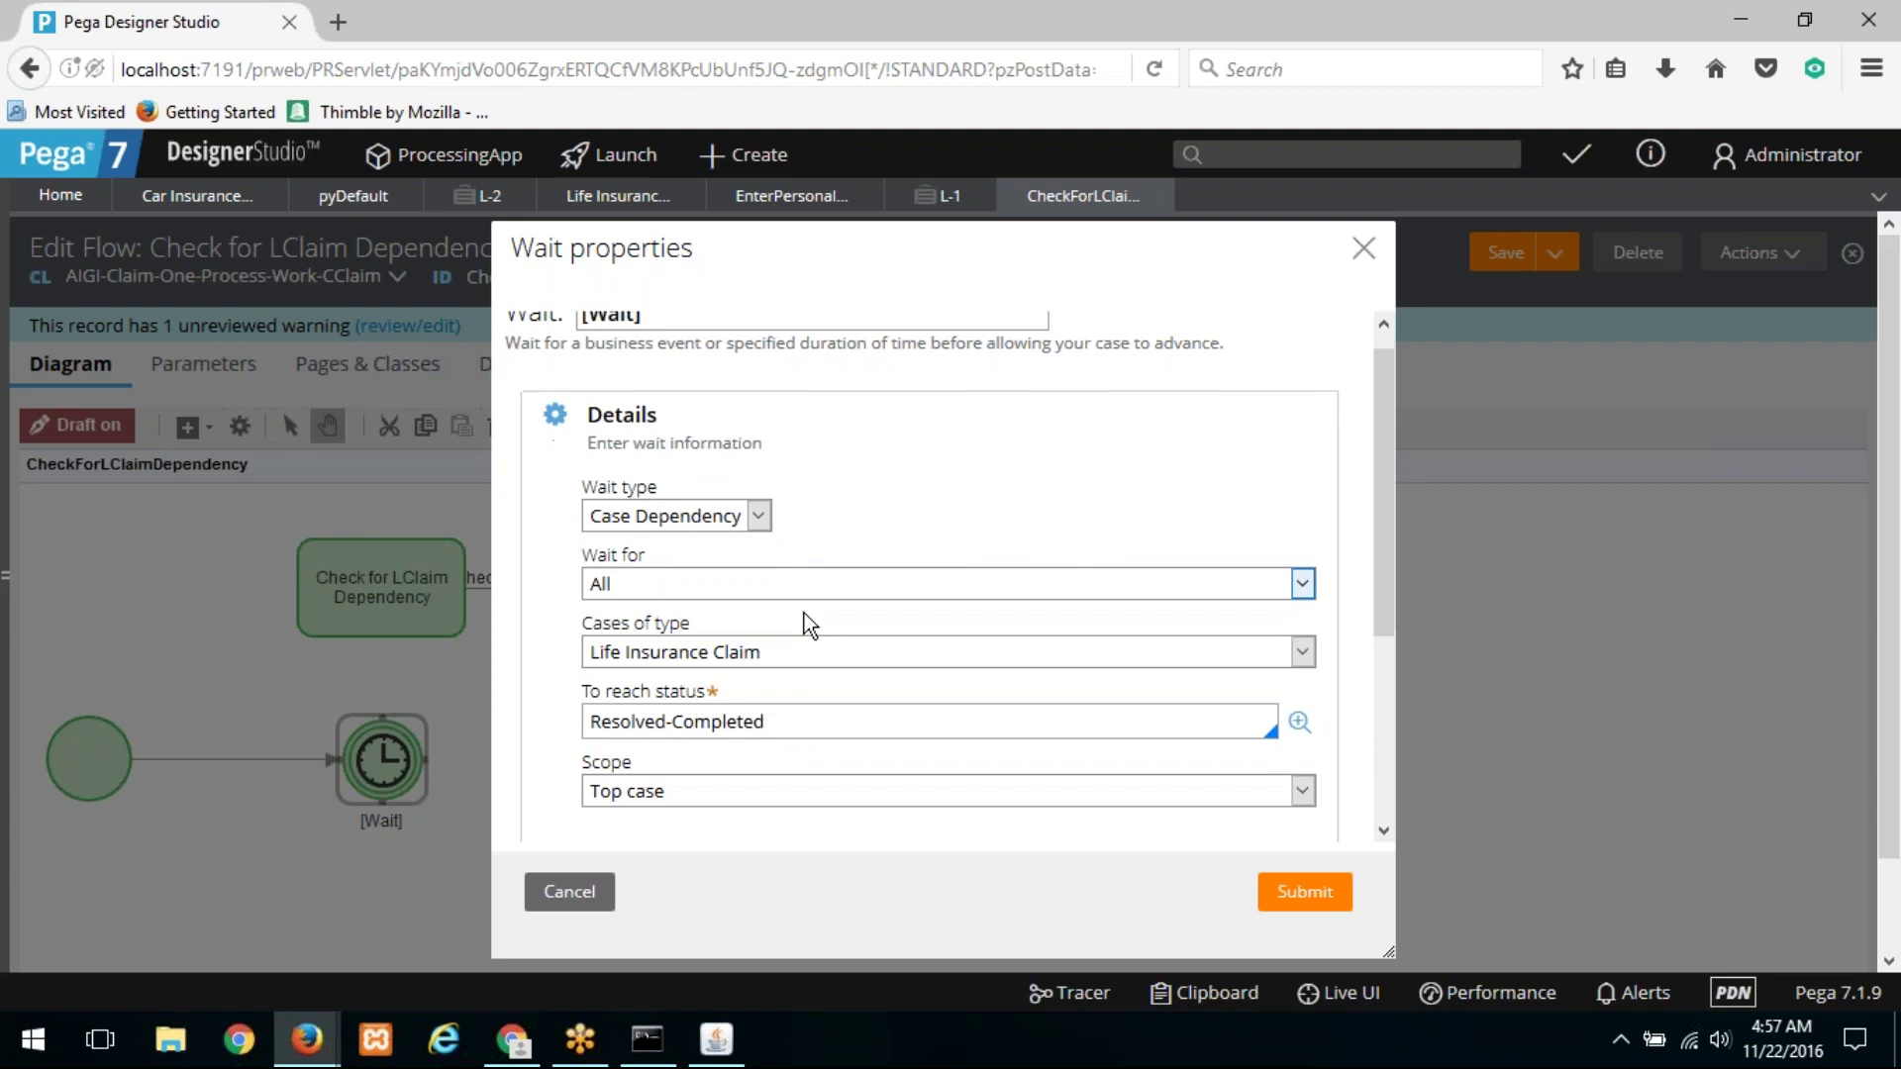
{"action": "scroll", "coordinate": [808, 625], "scroll_direction": "down", "scroll_amount": 2}
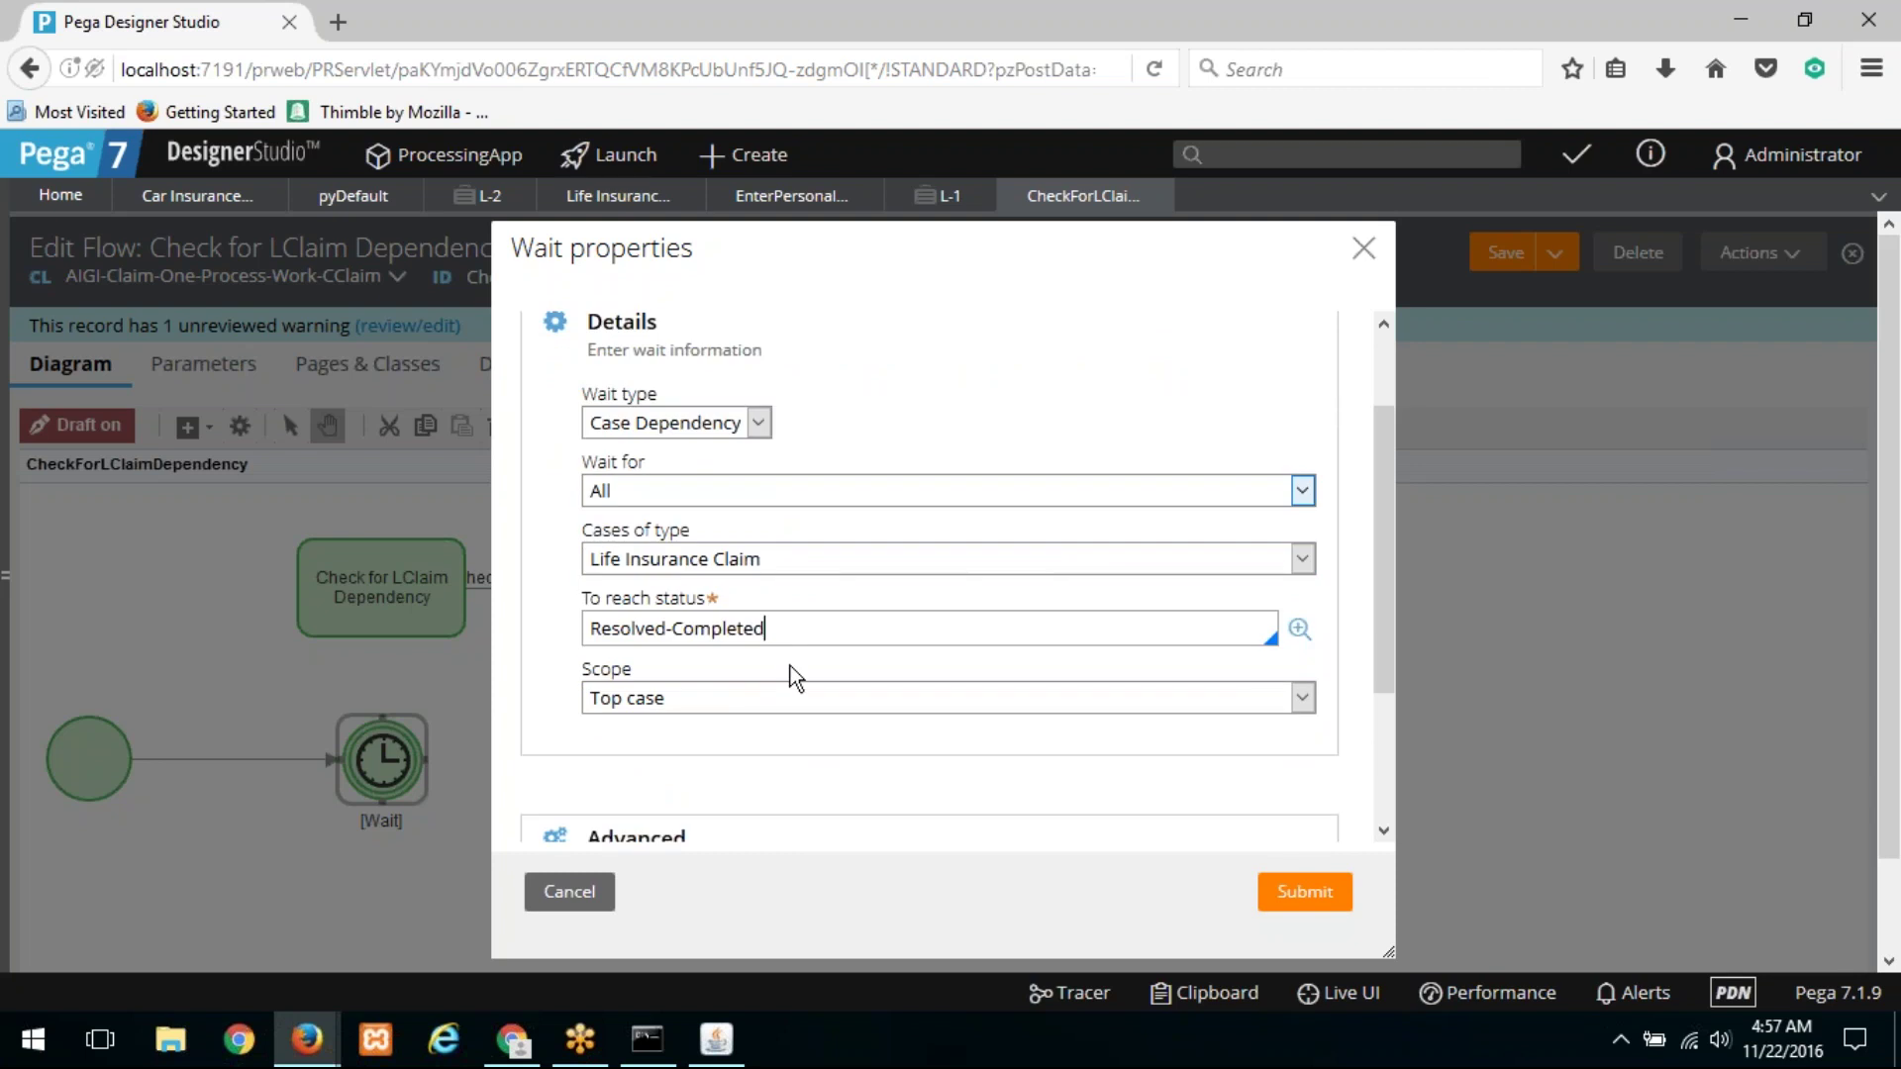
{"action": "left_click_drag", "start_coordinate": [792, 629], "coordinate": [544, 629]}
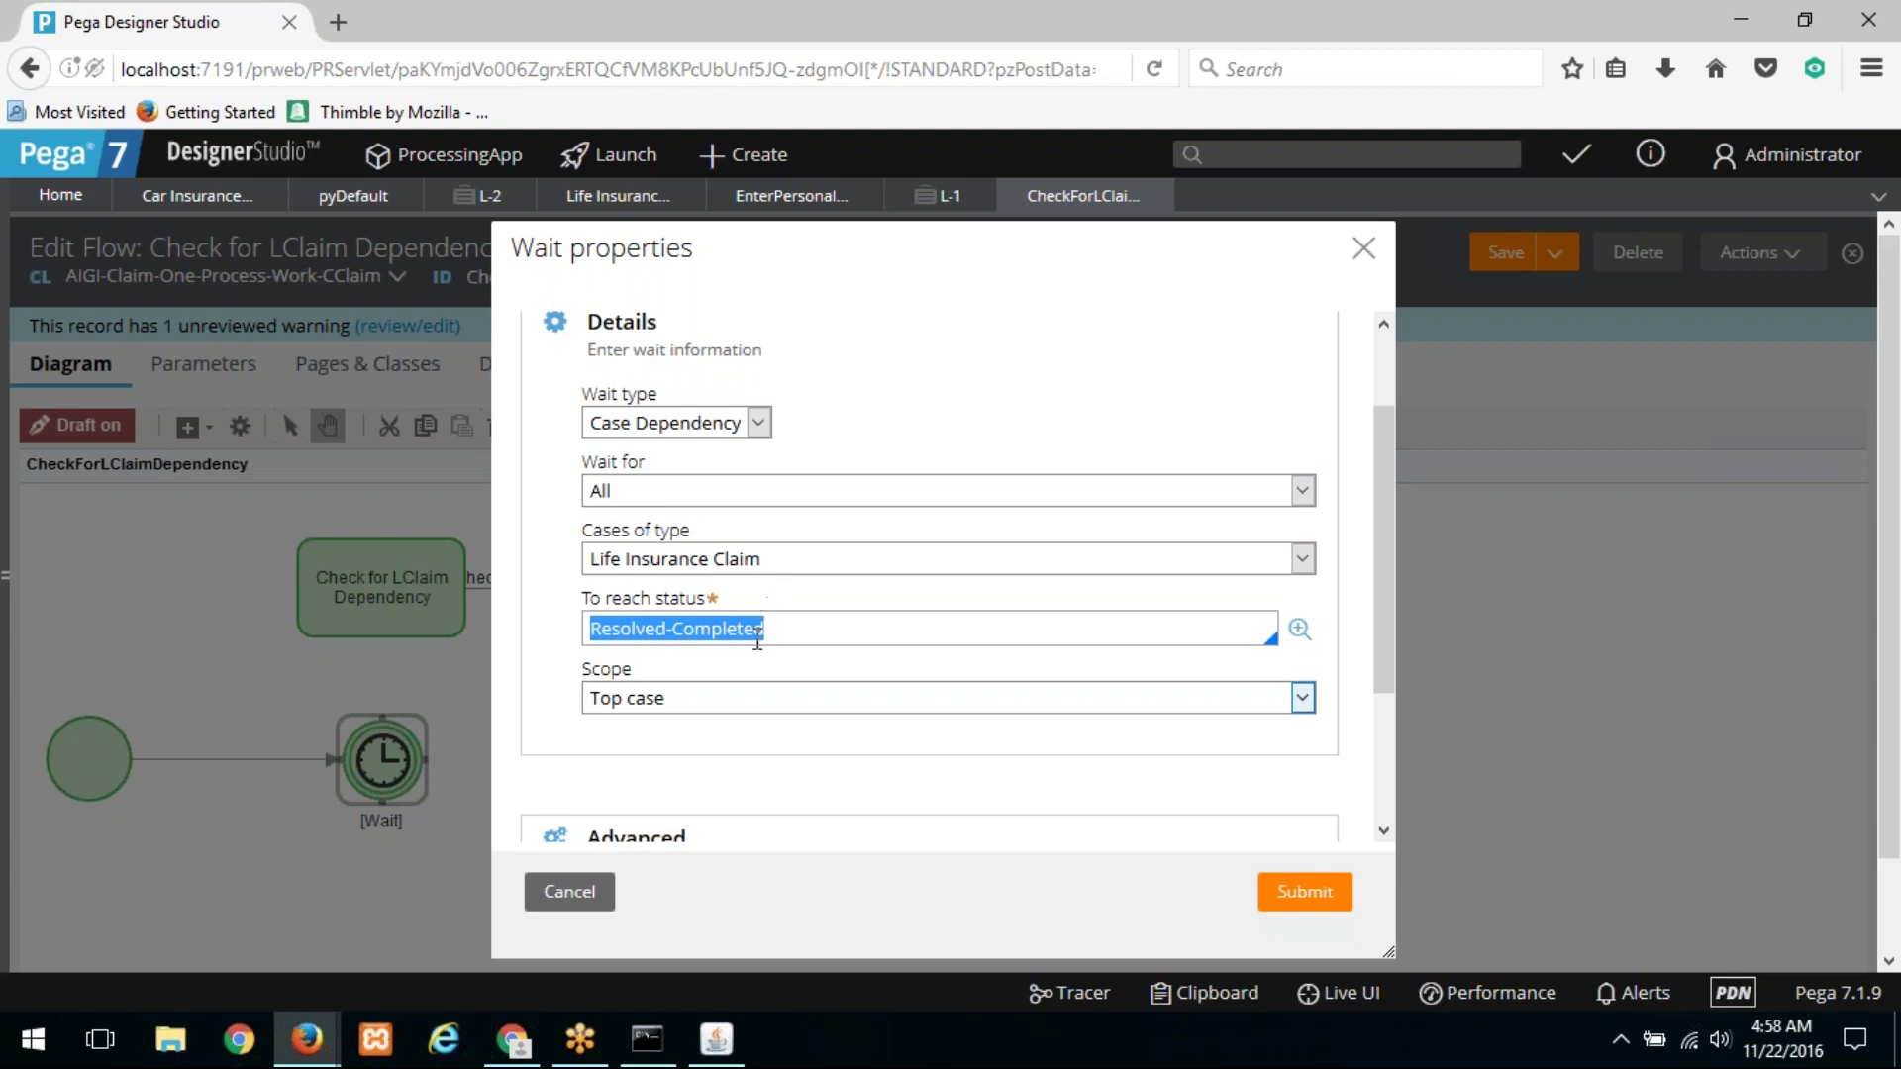
Step: Scope the wait to the parent case, submit, and connect the Wait to the End shape
{"action": "left_click", "coordinate": [765, 696]}
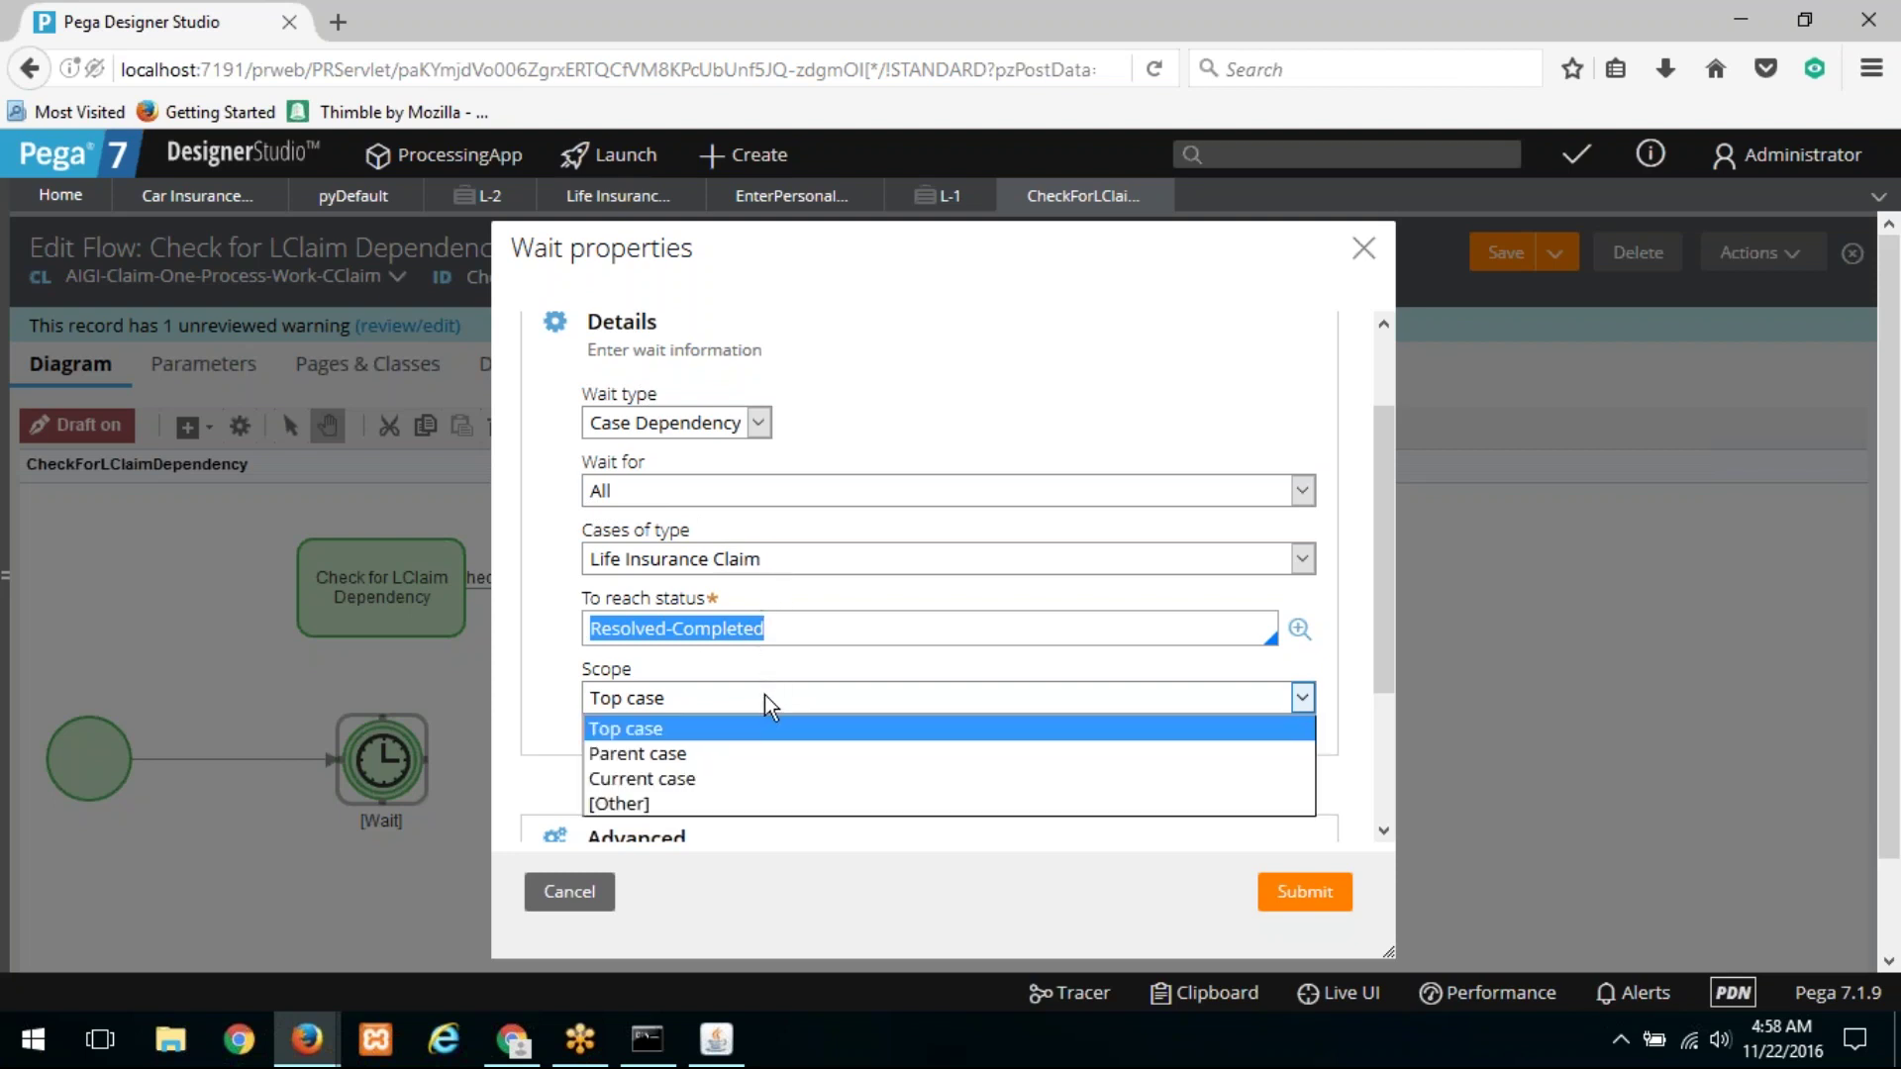
{"action": "left_click", "coordinate": [721, 752]}
{"action": "scroll", "coordinate": [839, 551], "scroll_direction": "down", "scroll_amount": 5}
{"action": "left_click", "coordinate": [1299, 894]}
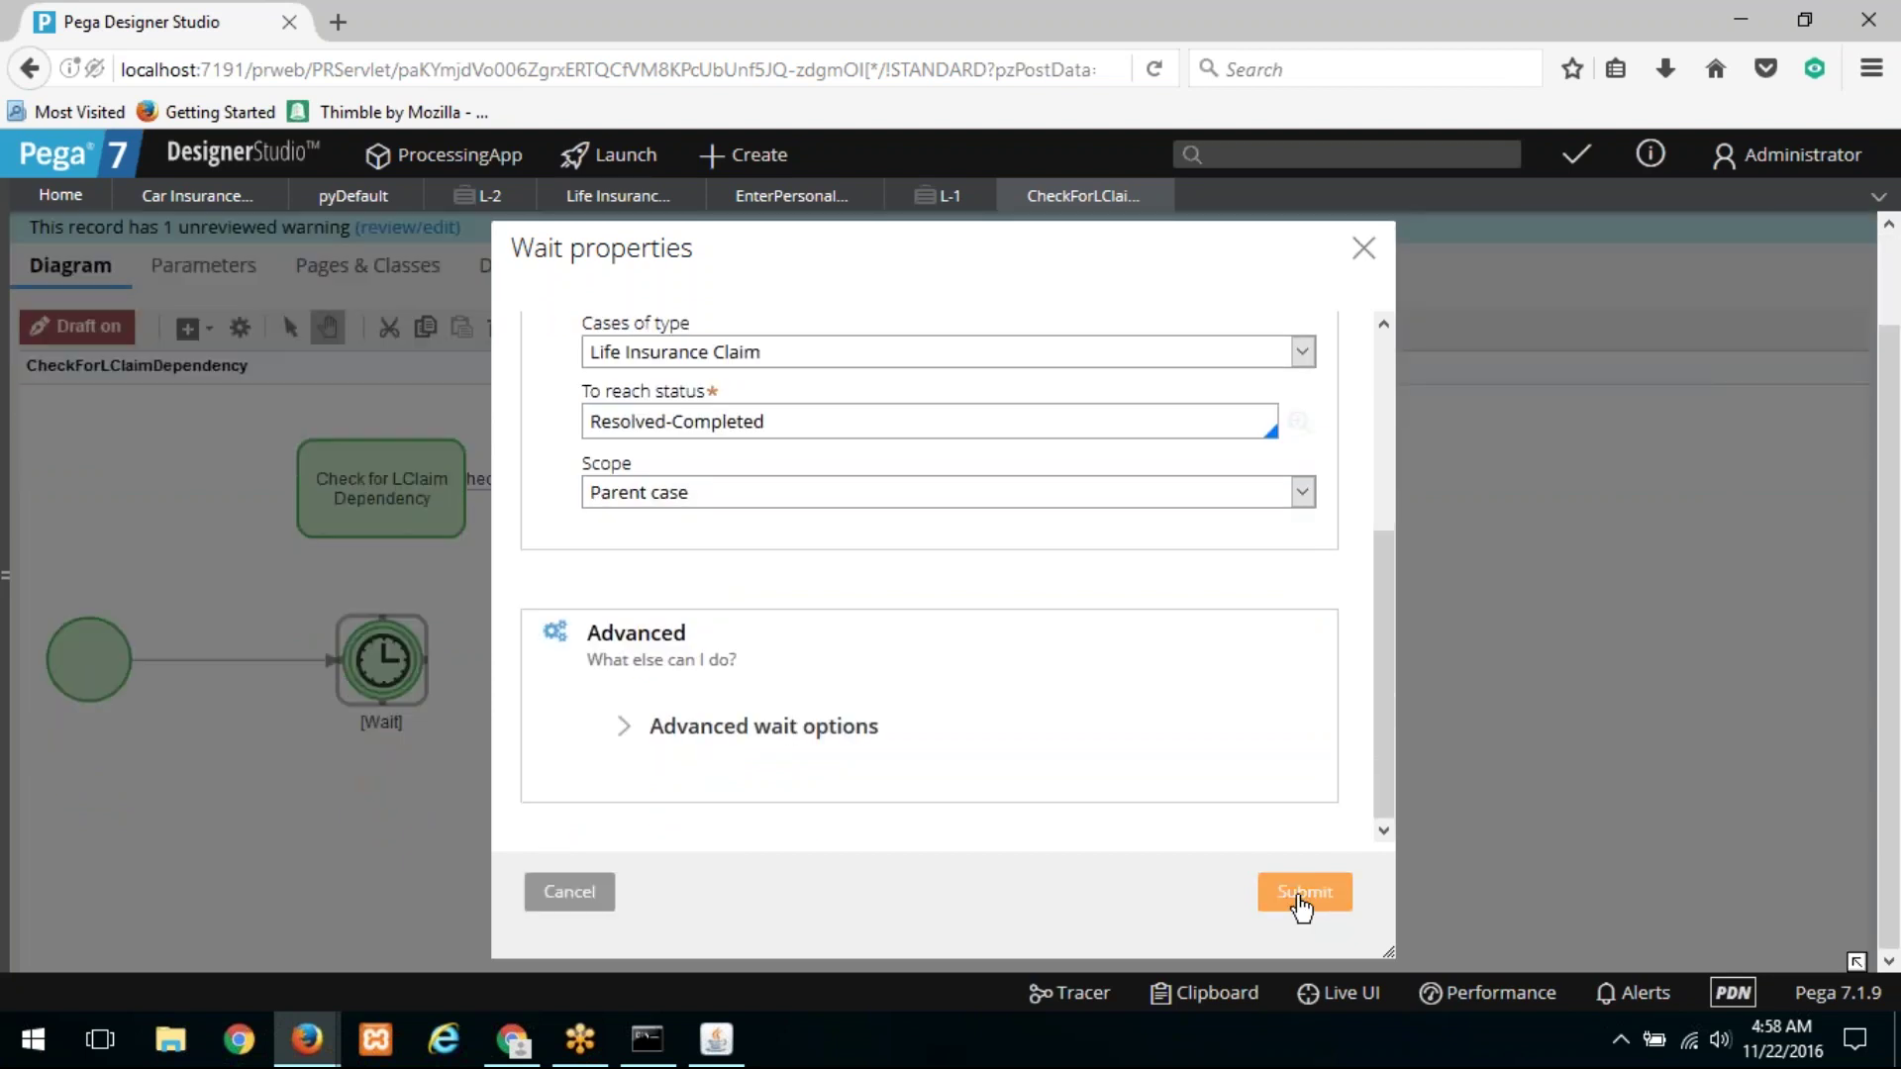
{"action": "left_click_drag", "start_coordinate": [431, 661], "coordinate": [736, 634]}
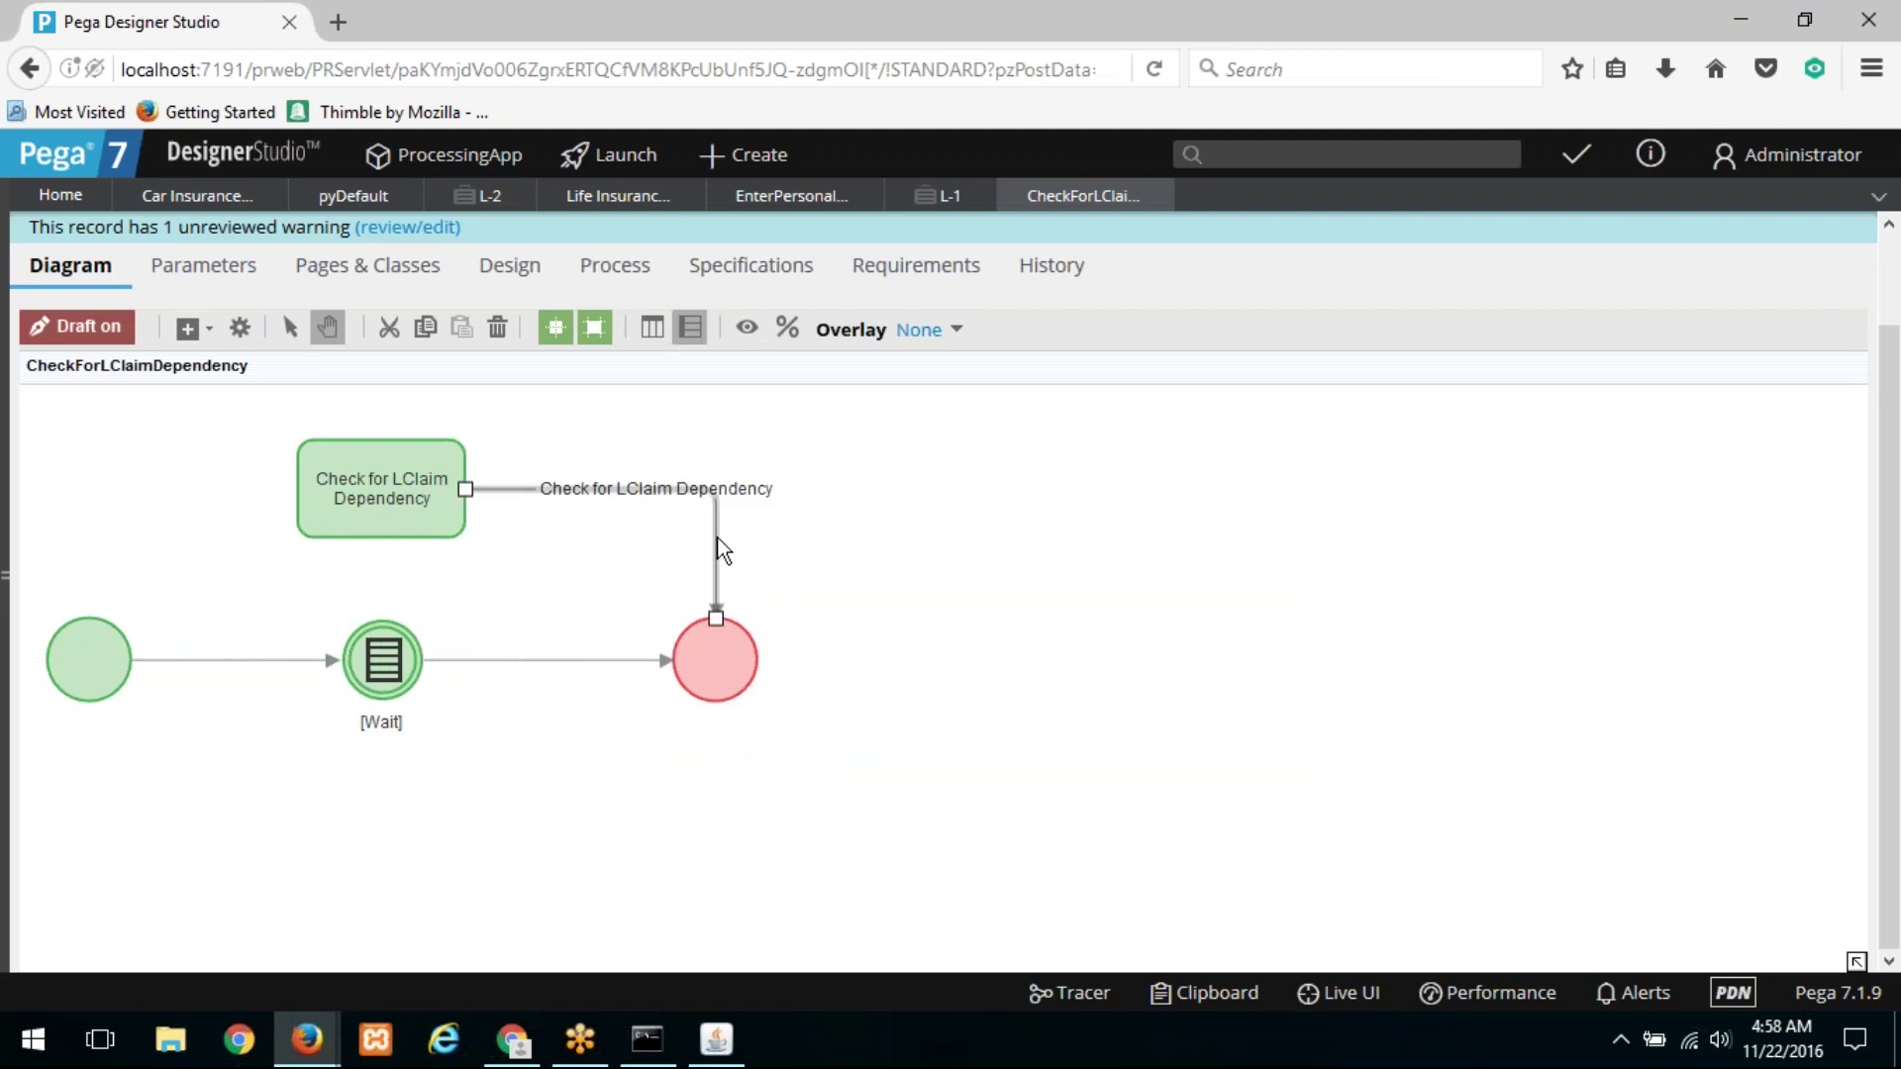
Step: Delete the old connector into End and the Check for LClaim Dependency assignment
{"action": "key", "text": "Delete"}
{"action": "left_click", "coordinate": [445, 456]}
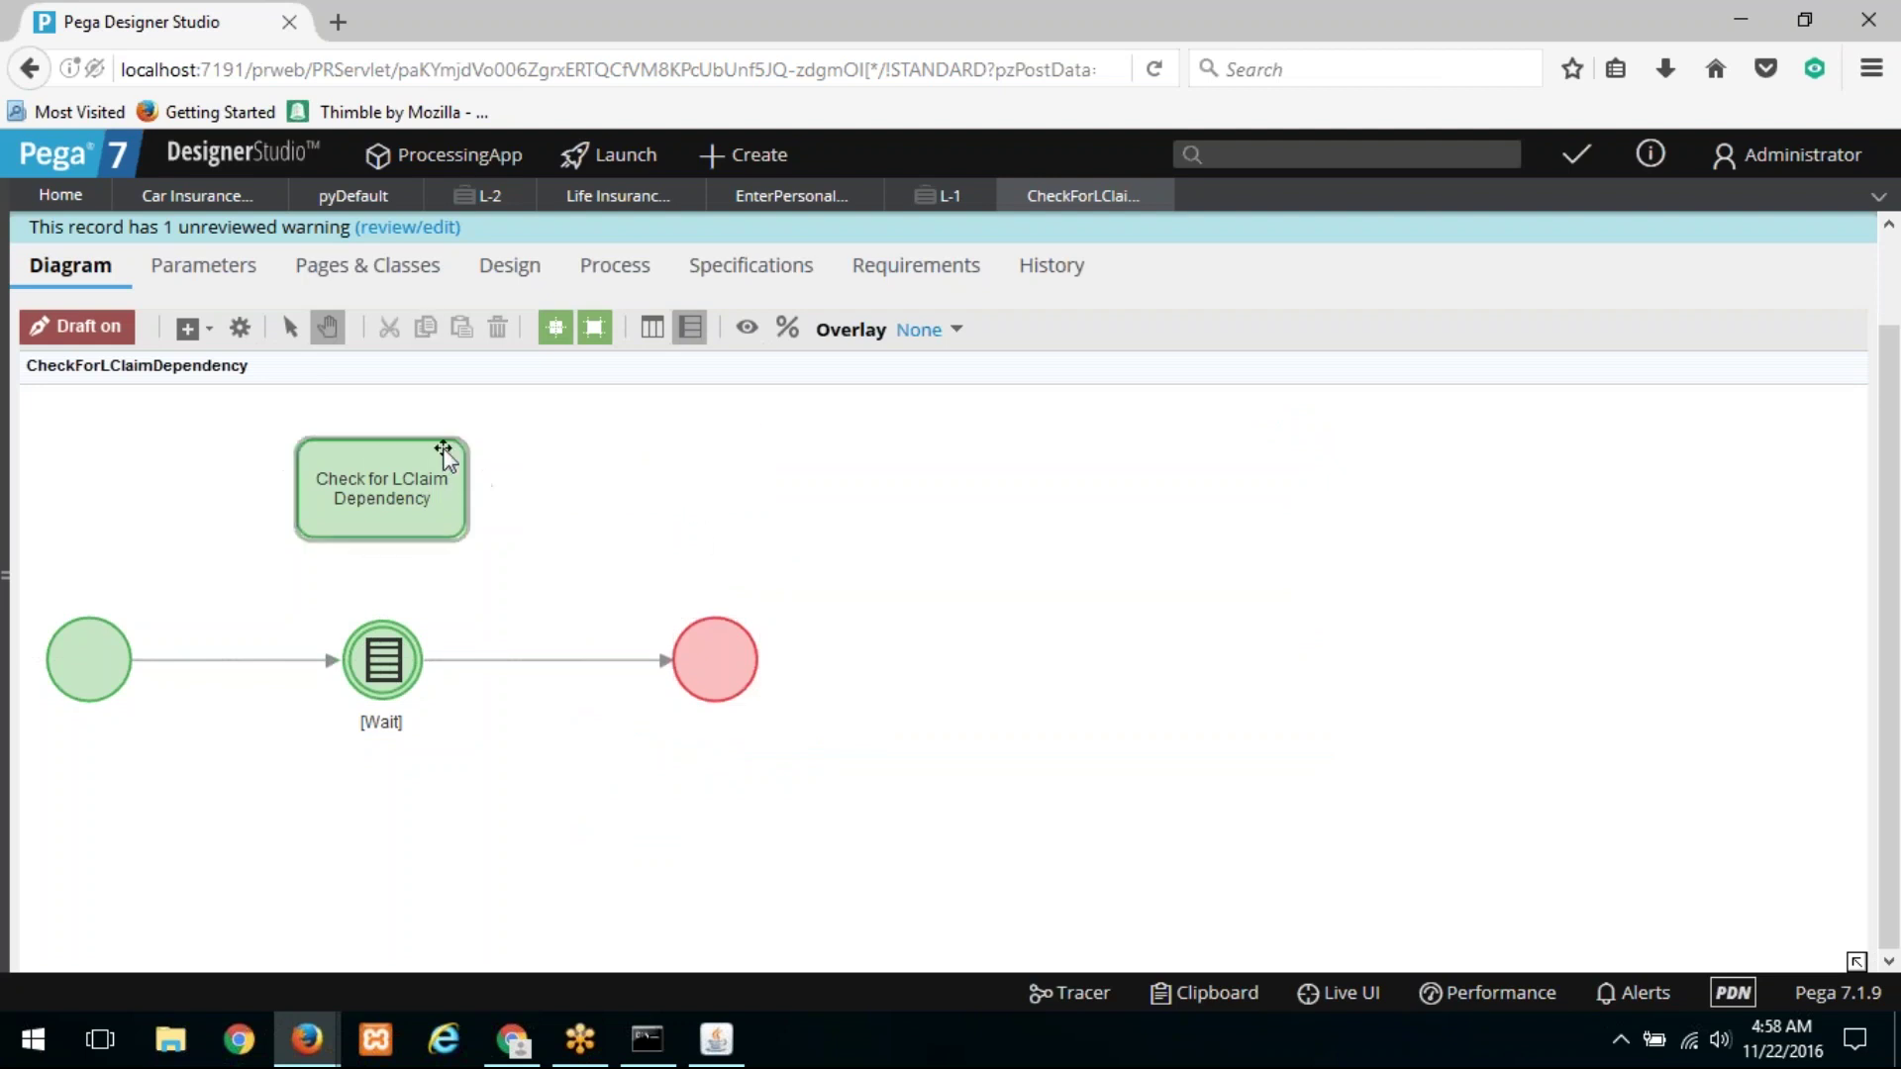
{"action": "key", "text": "Delete"}
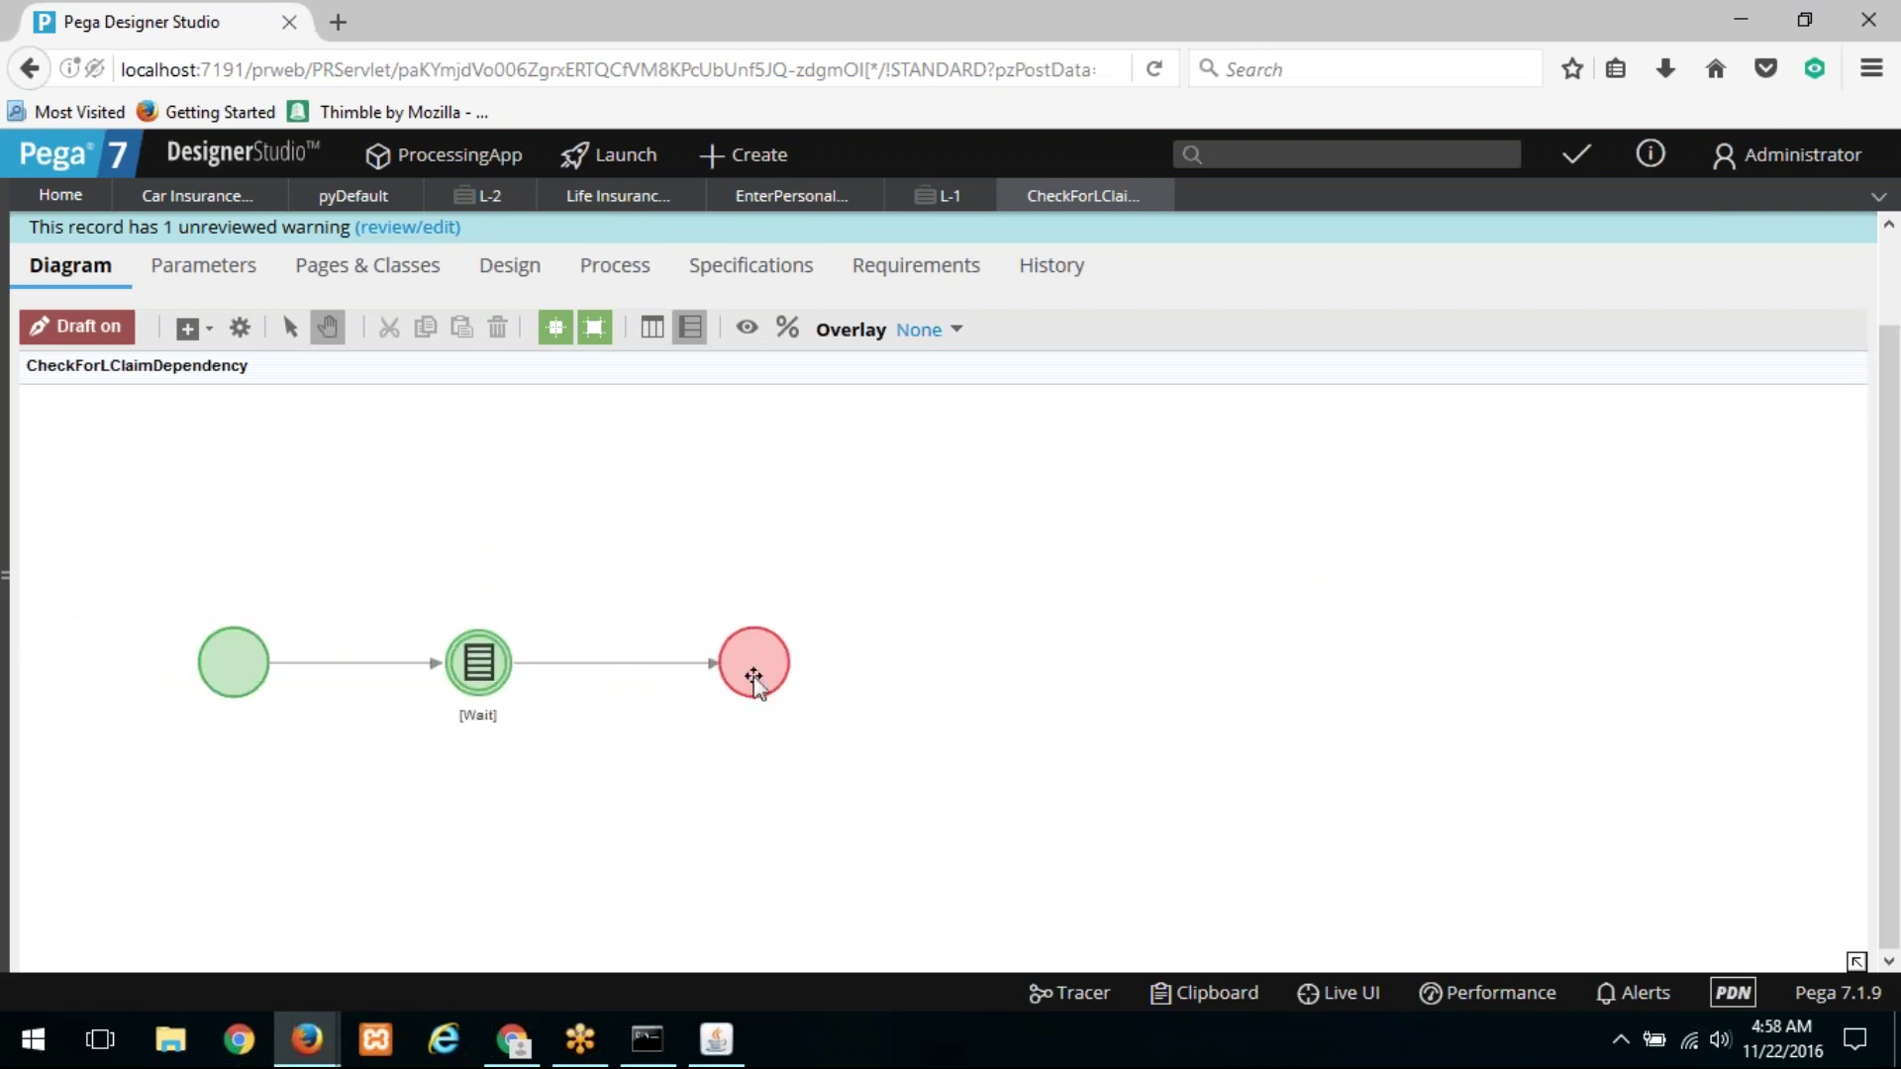
{"action": "scroll", "coordinate": [684, 517], "scroll_direction": "up", "scroll_amount": 2}
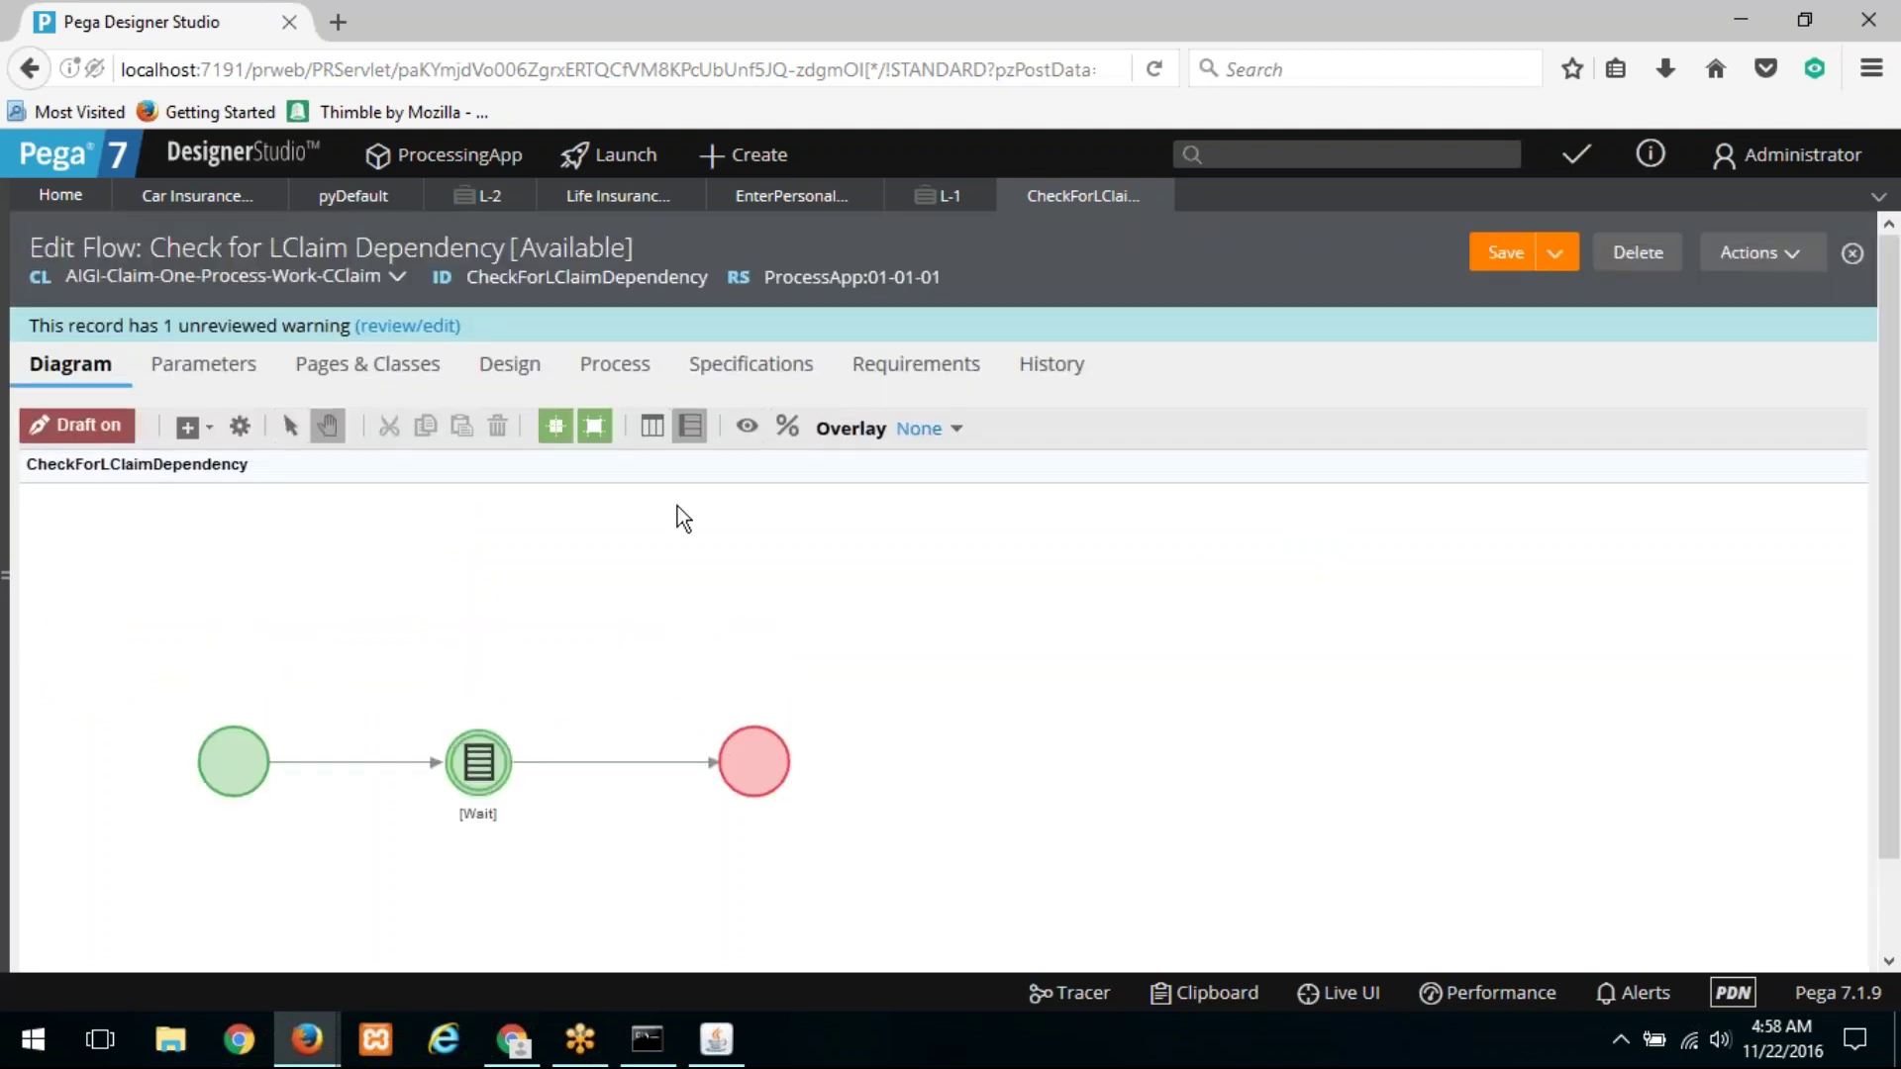
Step: Replace the Wait label with 'Wait for LClaim', submit, and save the Check for LClaim Dependency flow
{"action": "double_click", "coordinate": [478, 762]}
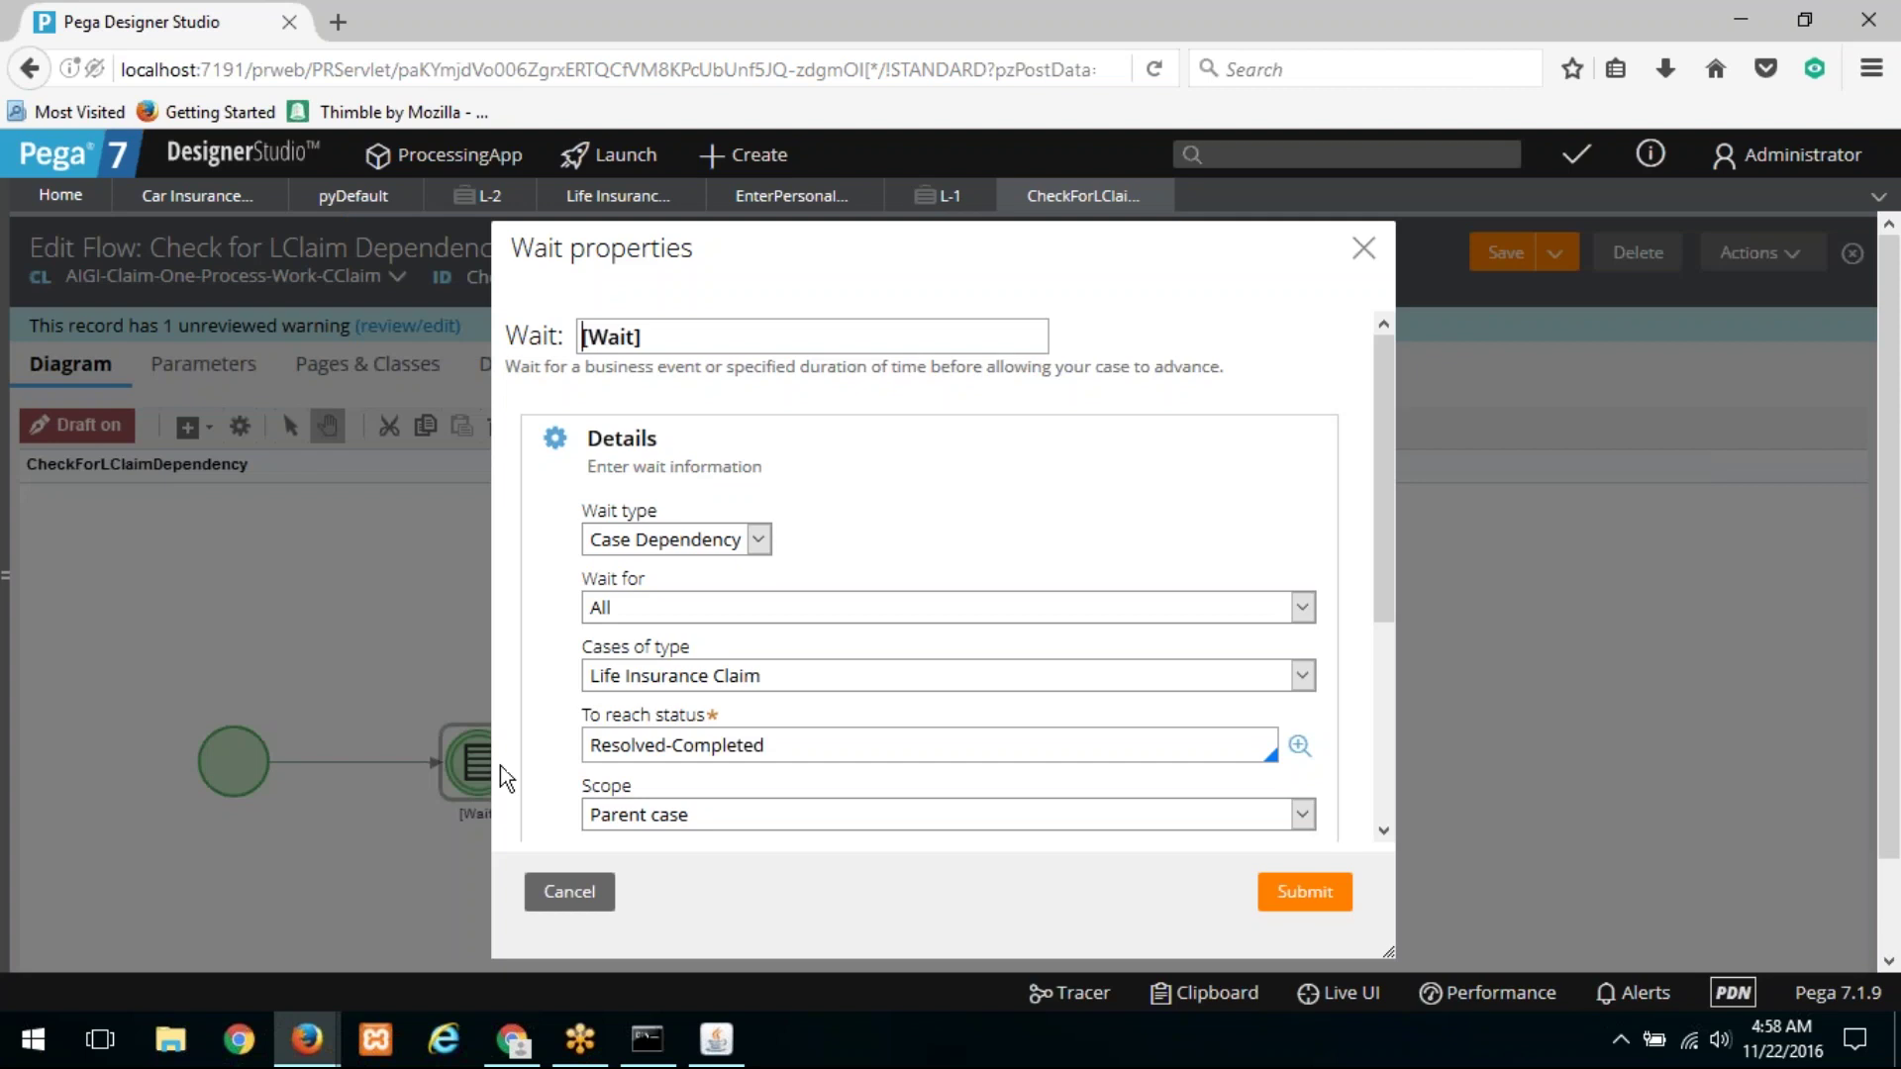
{"action": "left_click_drag", "start_coordinate": [665, 332], "coordinate": [556, 328]}
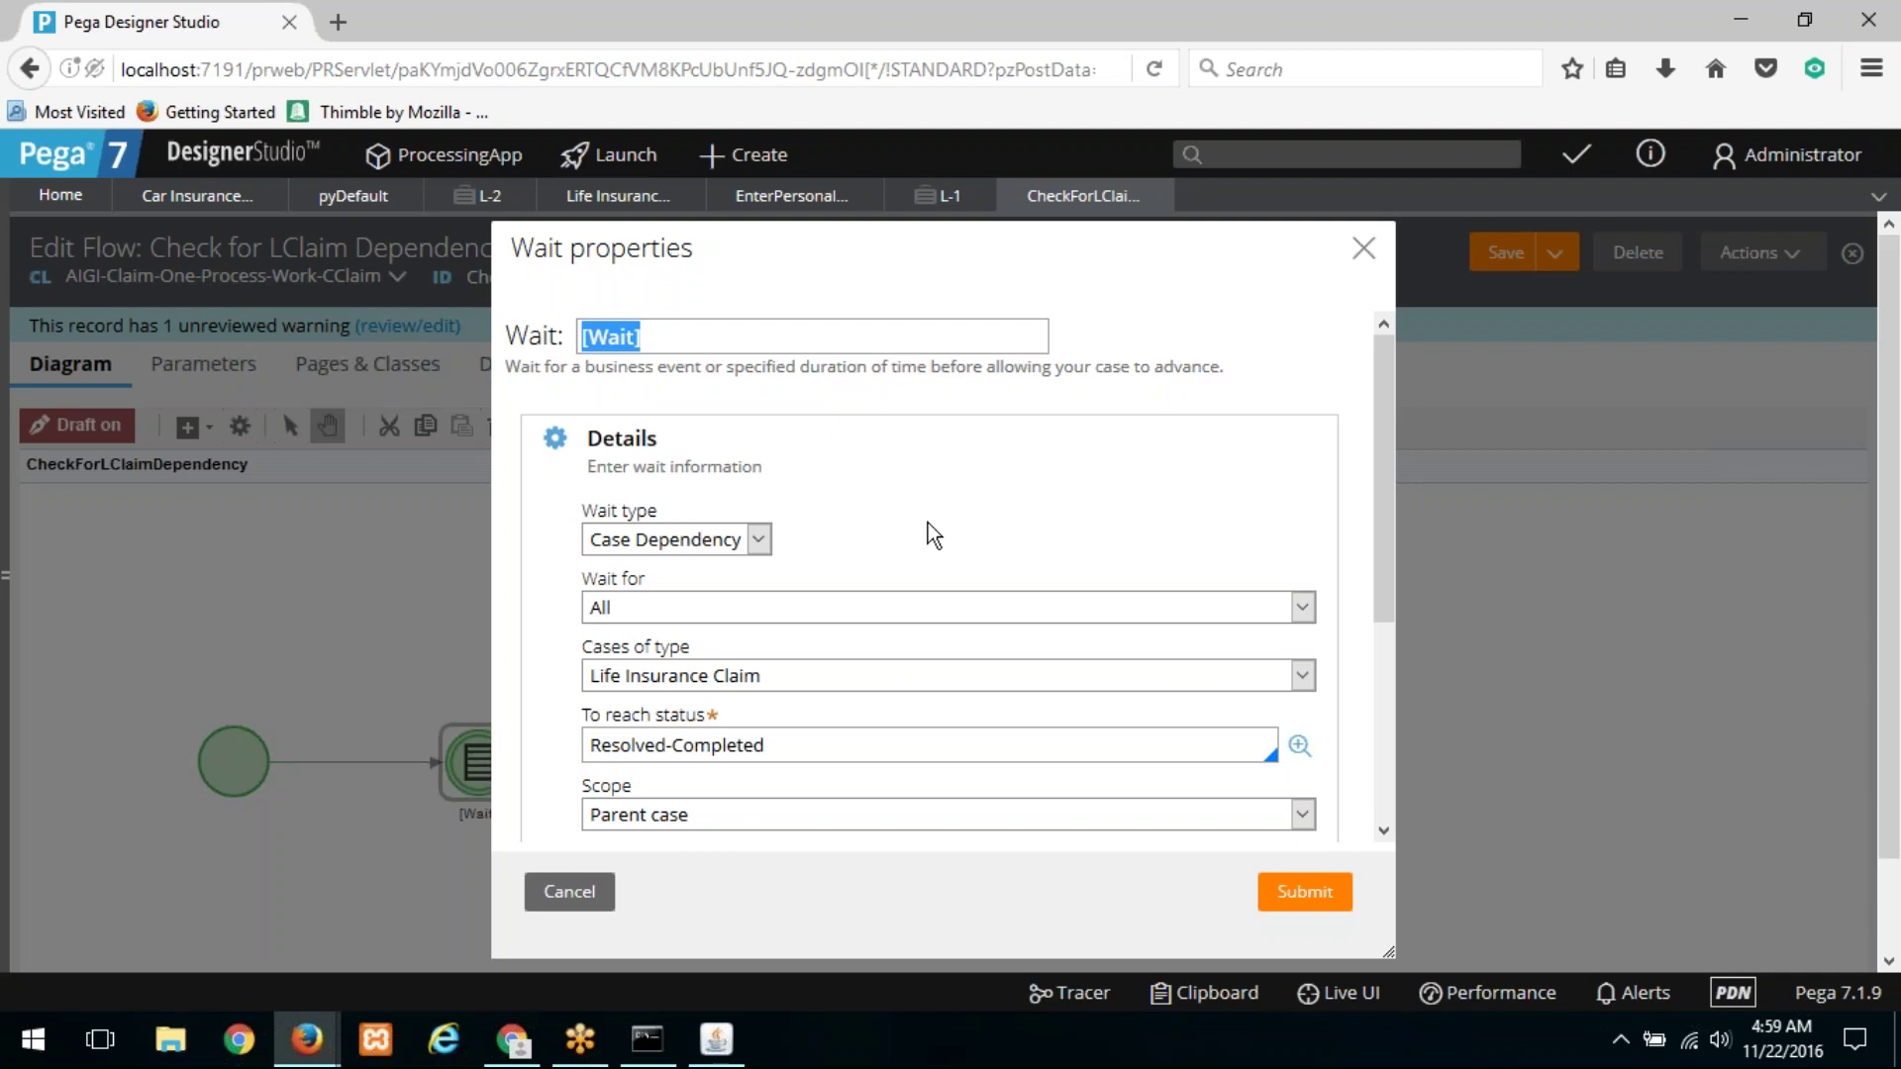
{"action": "type", "text": "Wait for LClaim"}
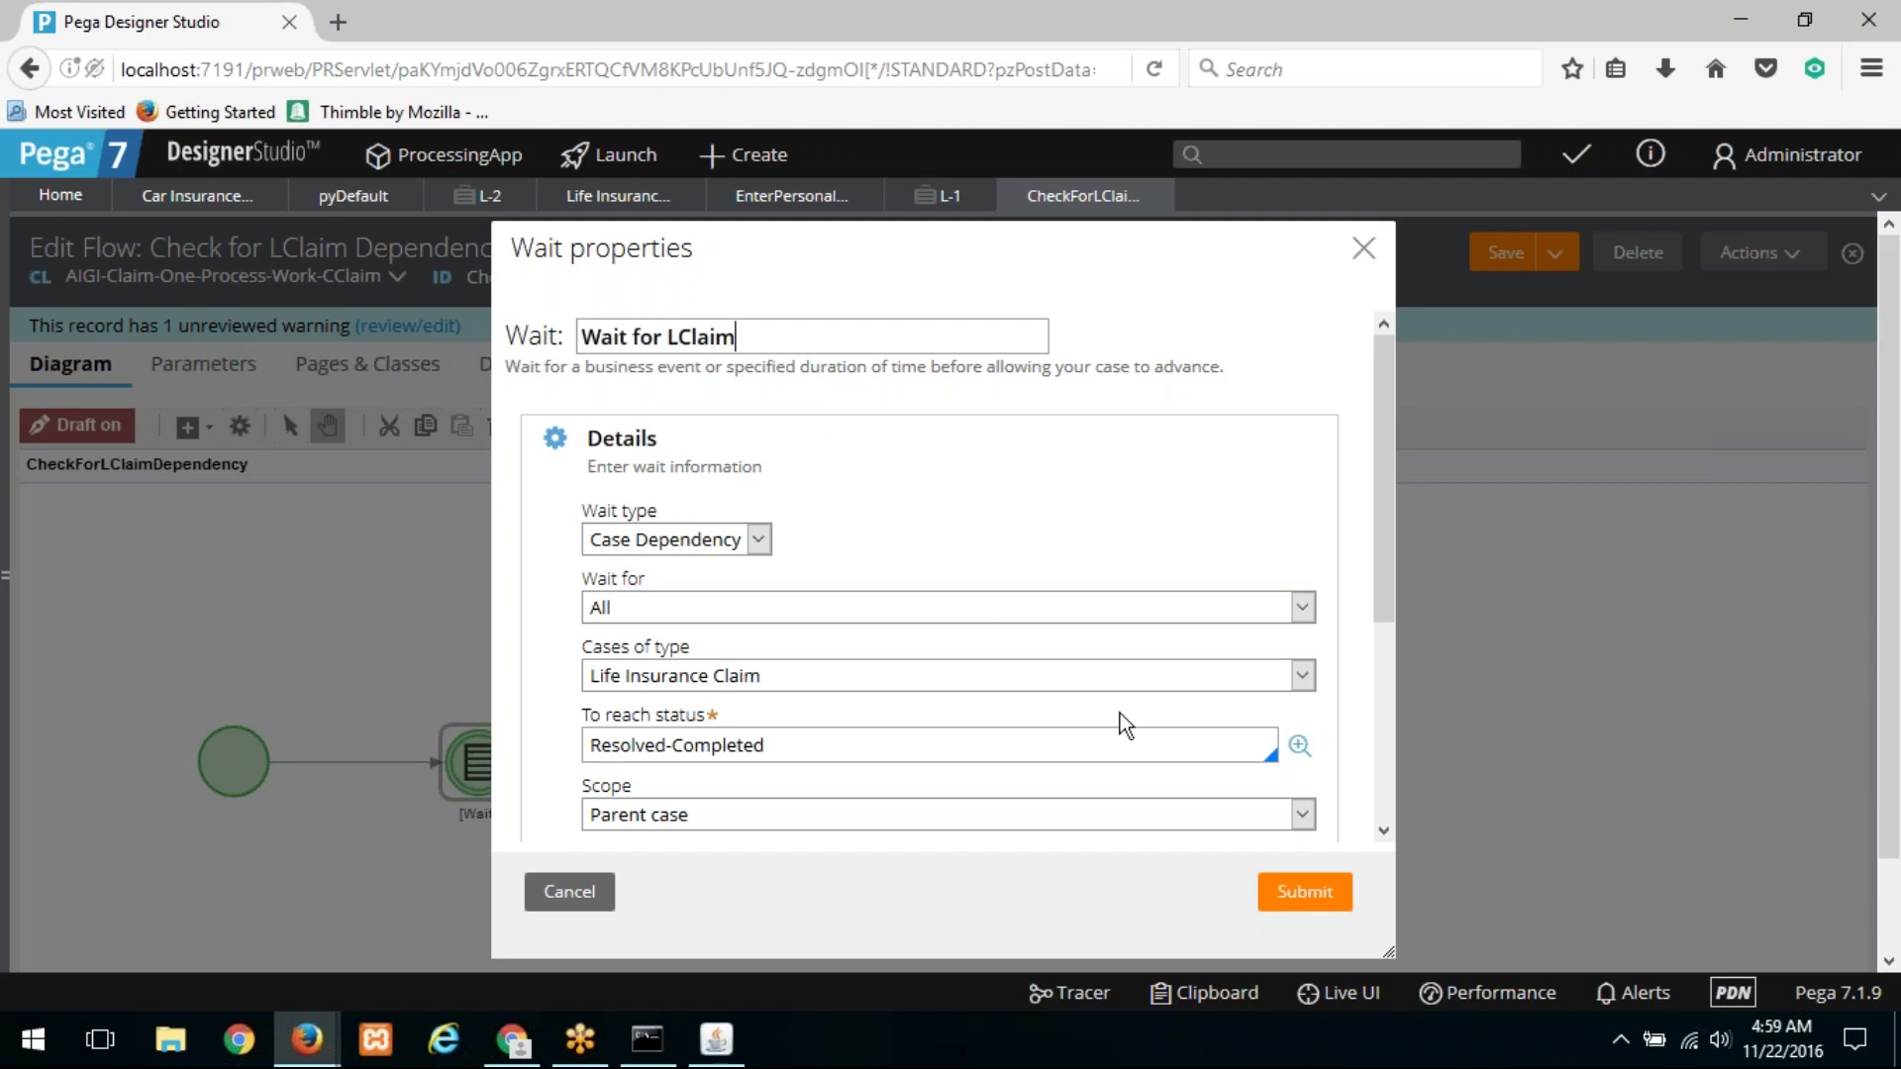
{"action": "left_click", "coordinate": [1322, 894]}
{"action": "left_click", "coordinate": [1500, 255]}
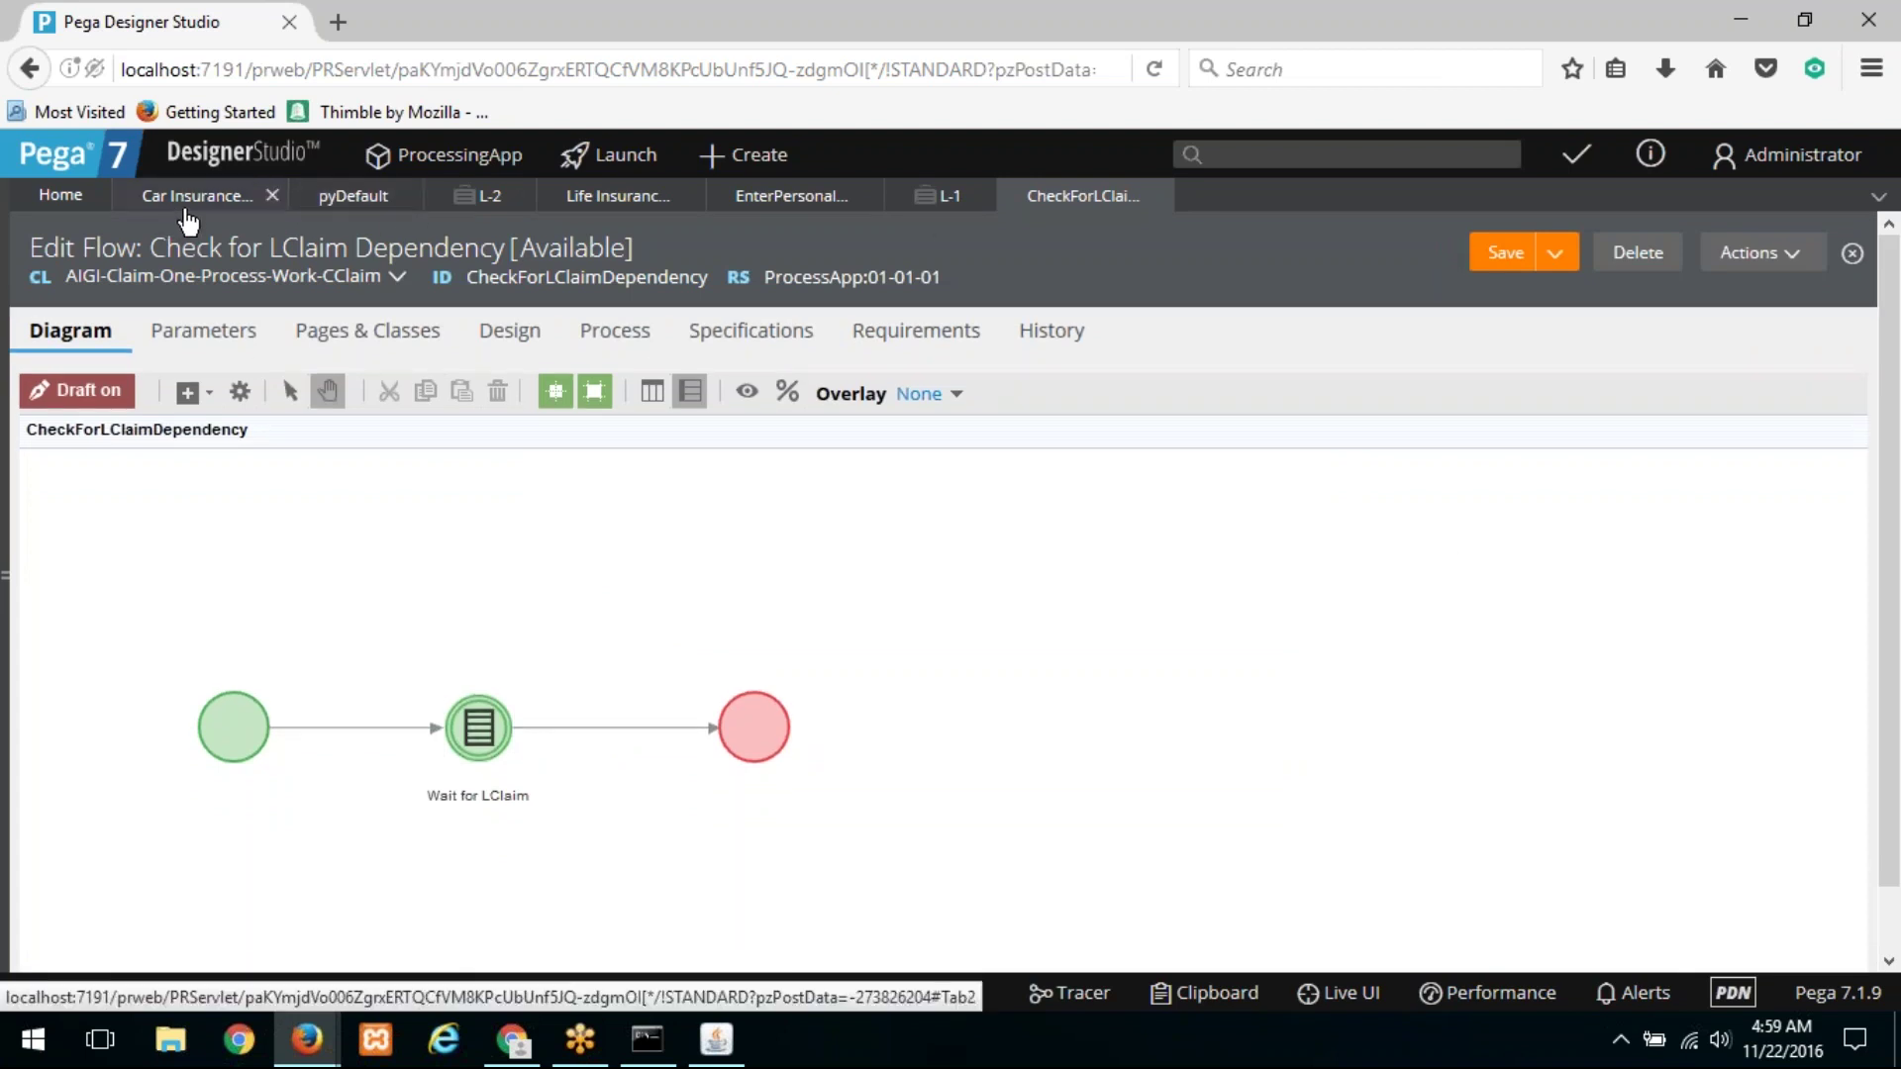
Step: Open parent case C-11 from L-1 and submit its Review Information assignment
{"action": "left_click", "coordinate": [939, 195]}
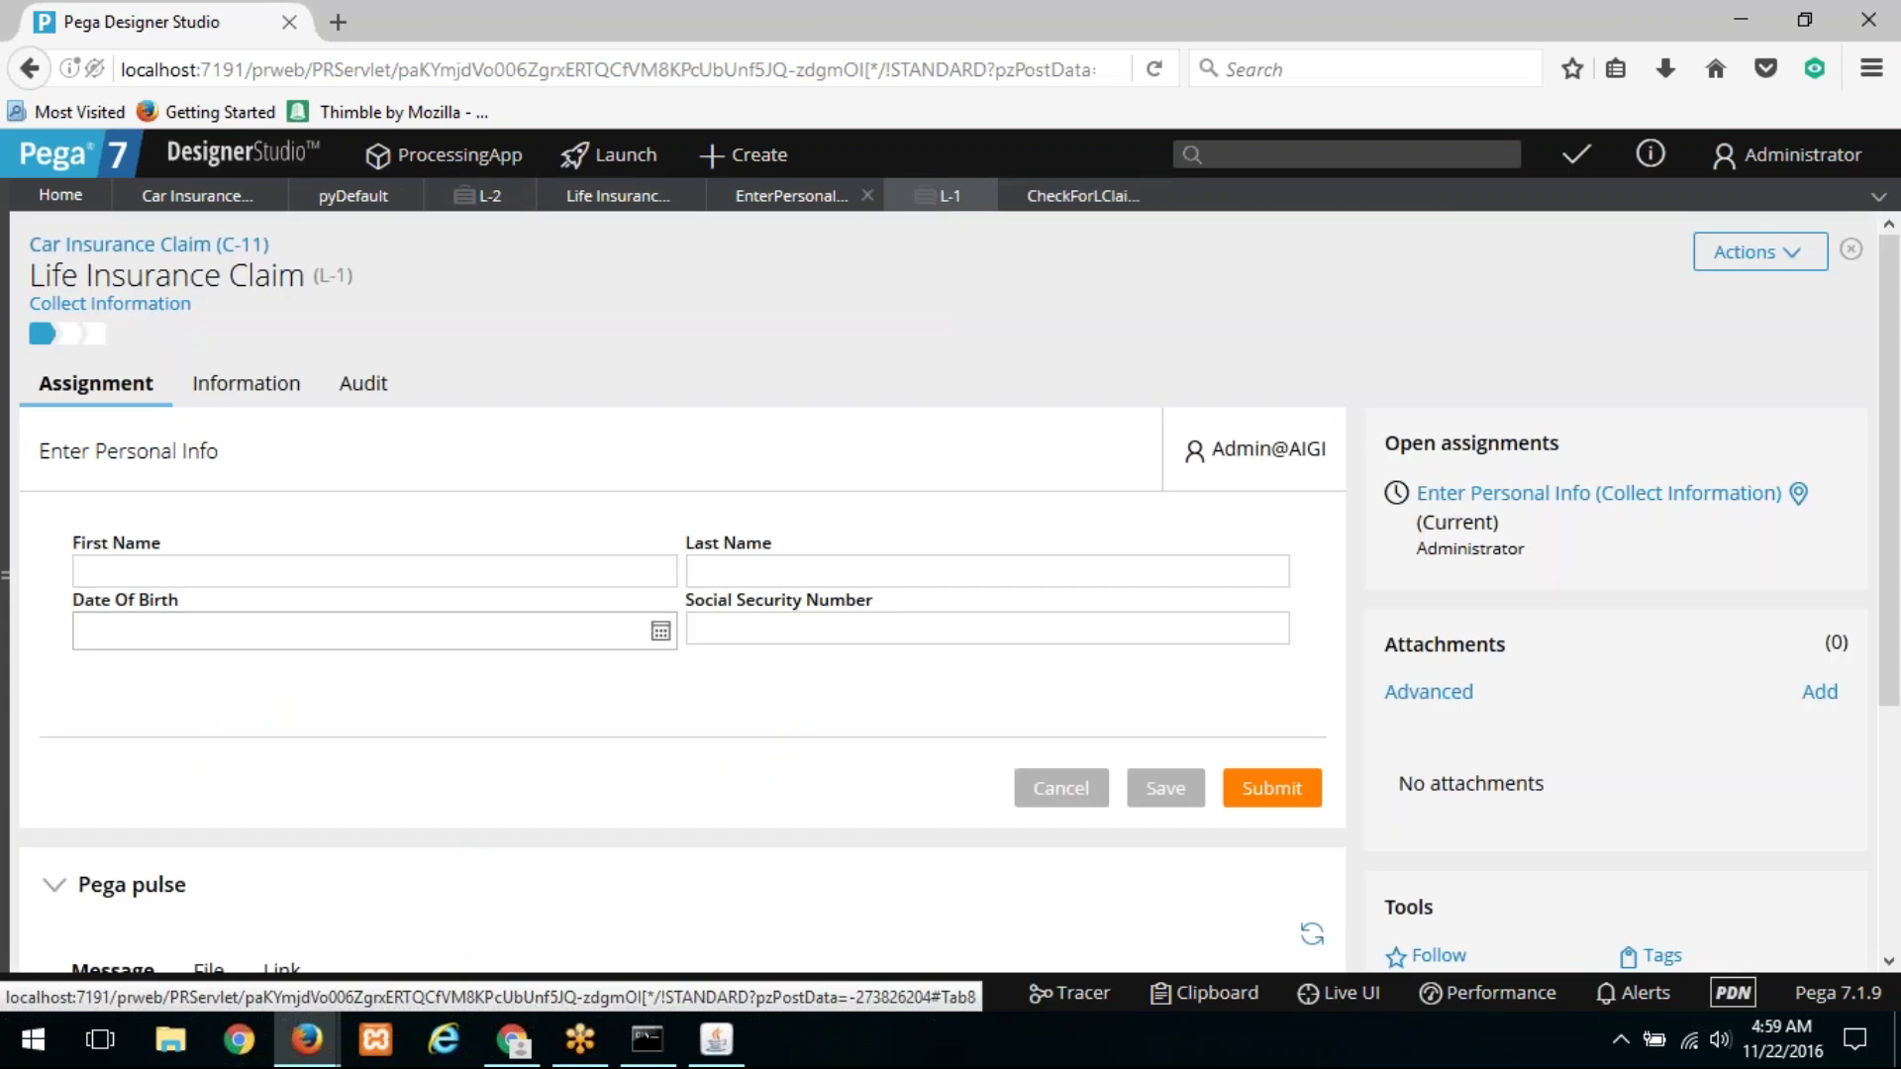
{"action": "left_click", "coordinate": [322, 248]}
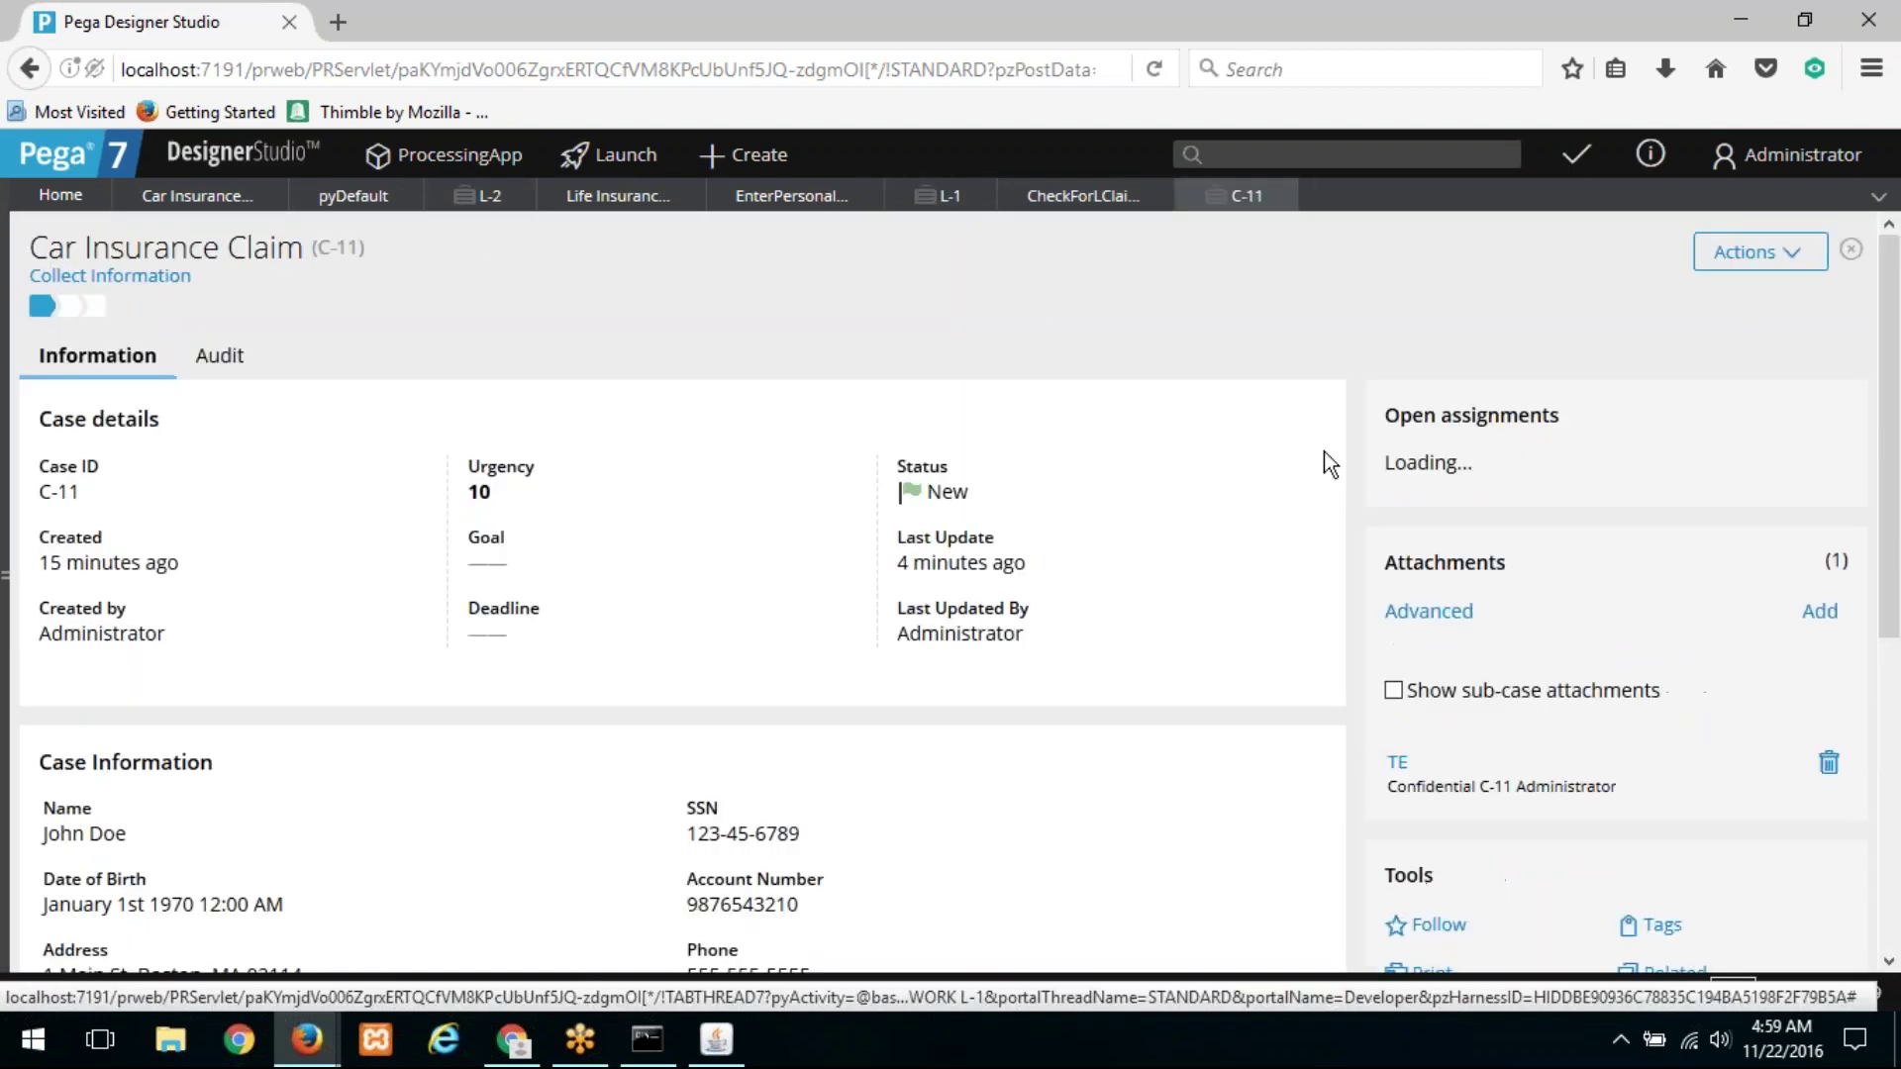
{"action": "left_click", "coordinate": [1545, 472]}
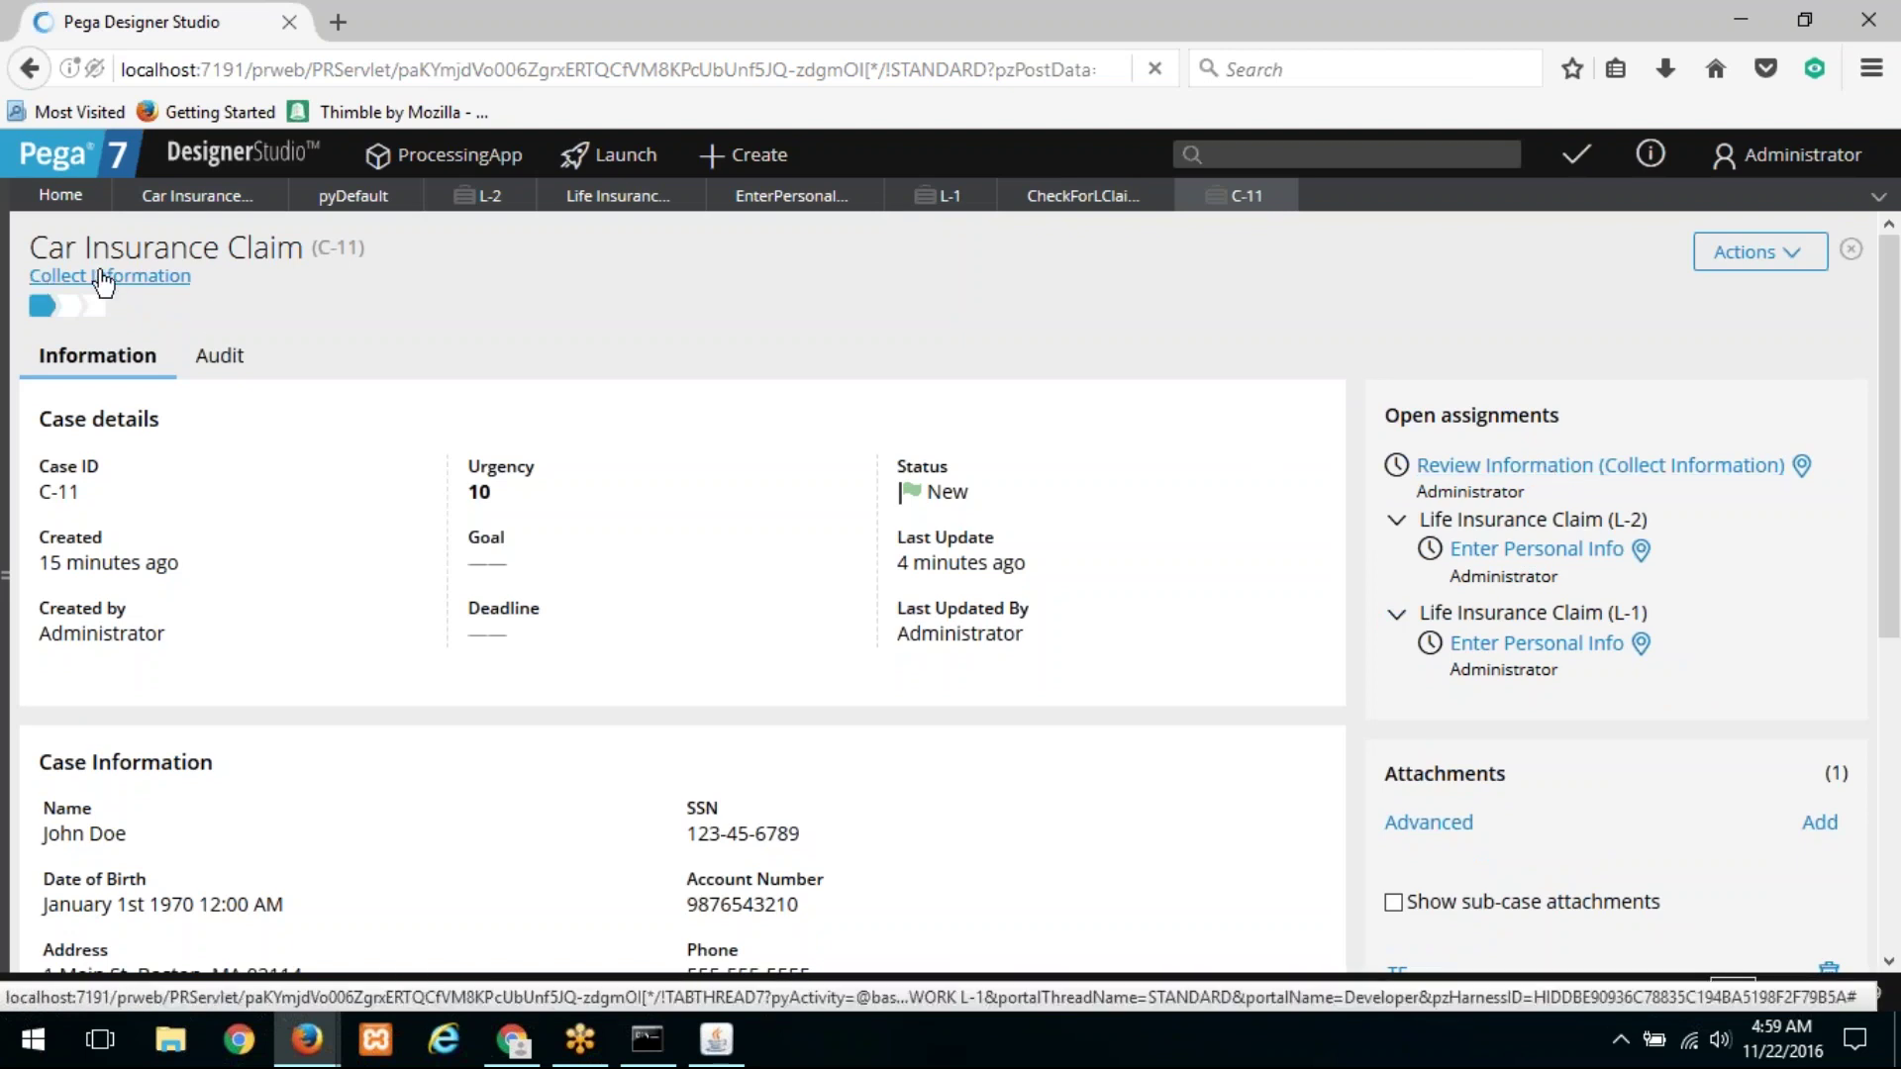
{"action": "left_click", "coordinate": [103, 278]}
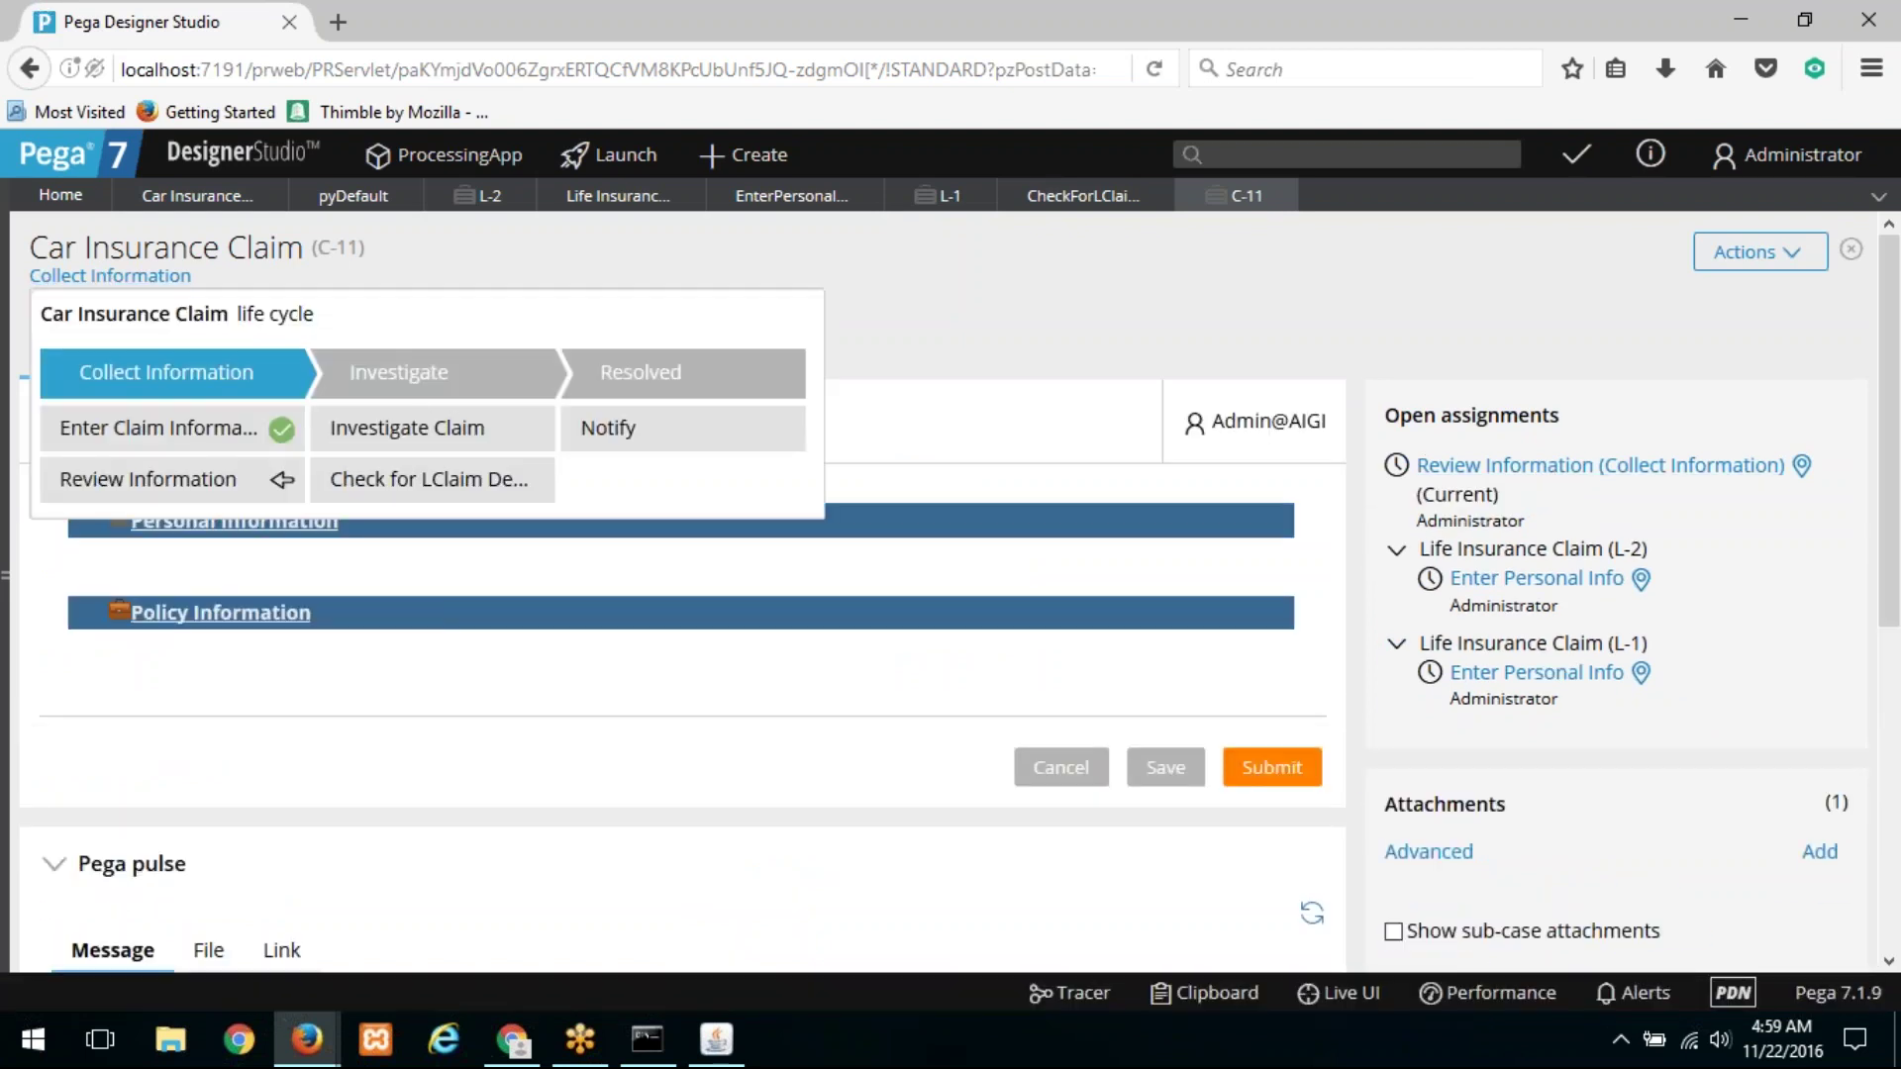
{"action": "left_click", "coordinate": [1247, 770]}
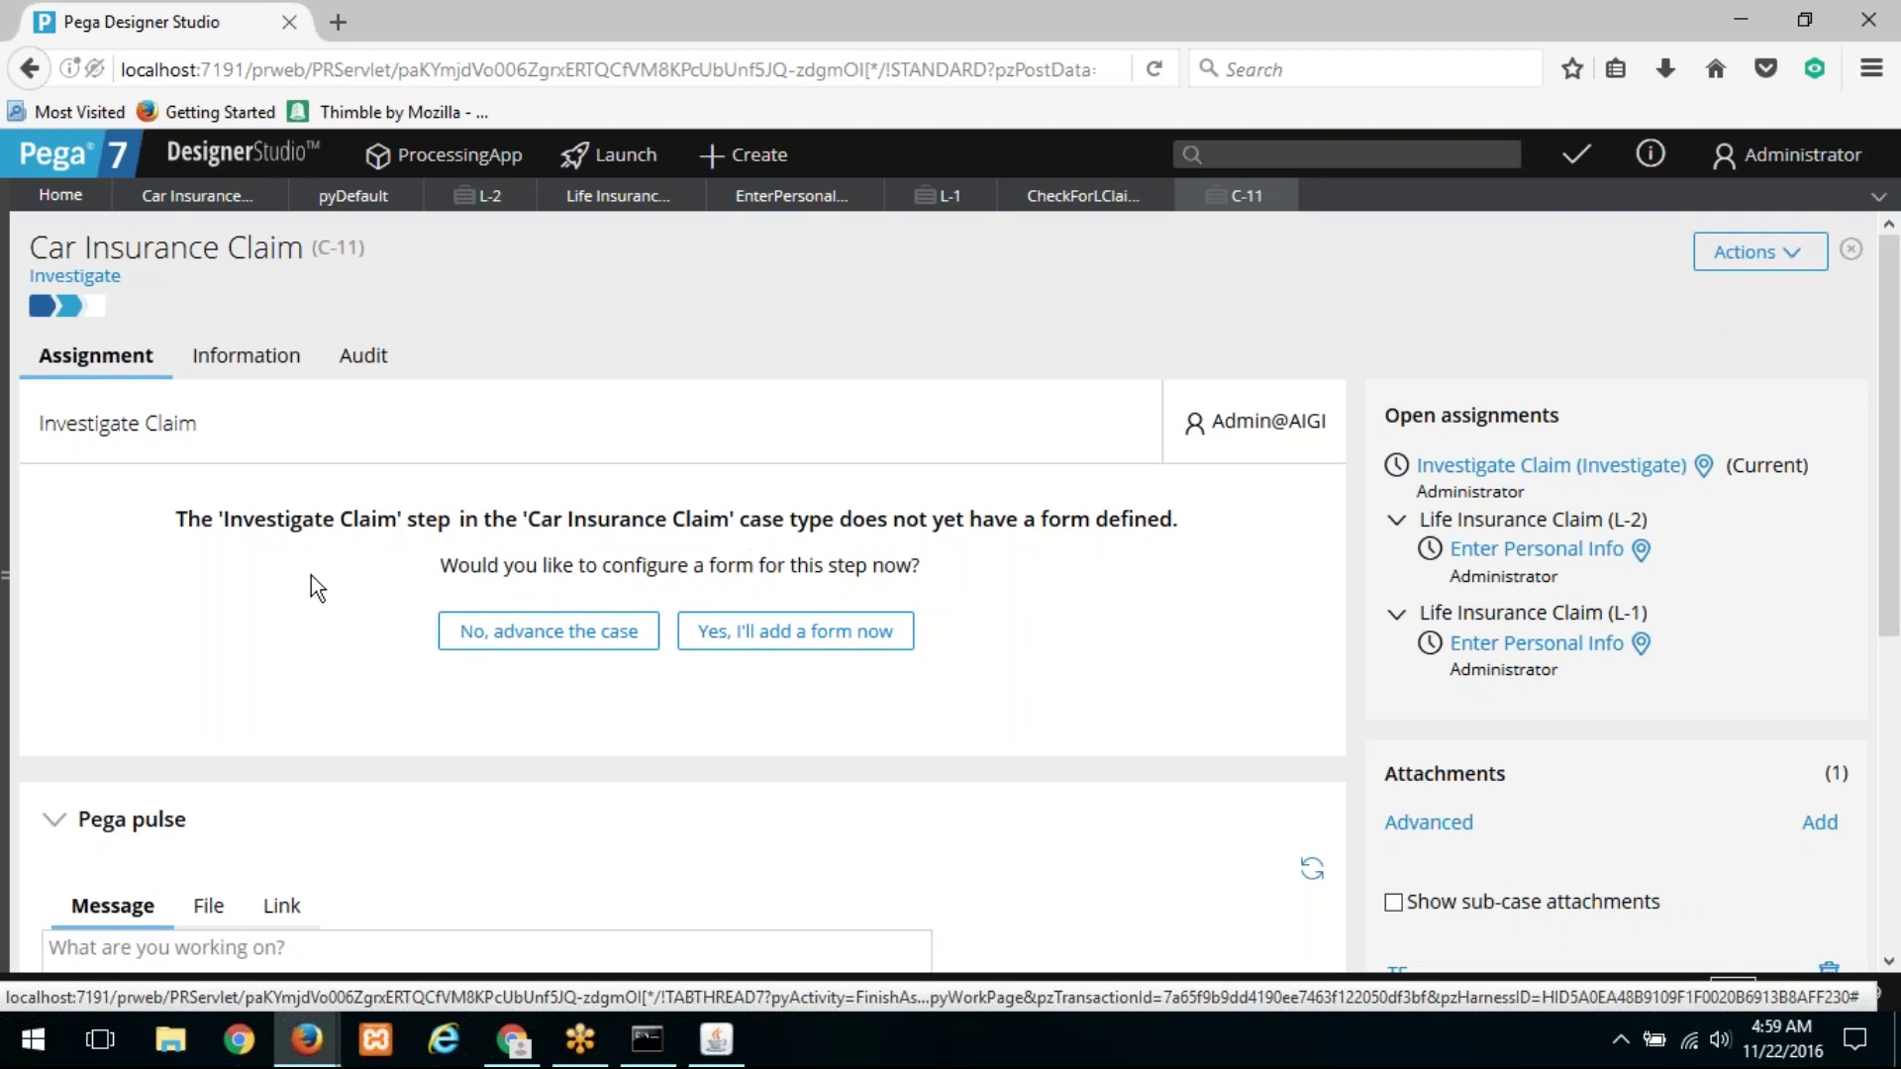
Step: Advance C-11 without adding a form and check its life cycle for the pending claim-check step
{"action": "left_click", "coordinate": [614, 641]}
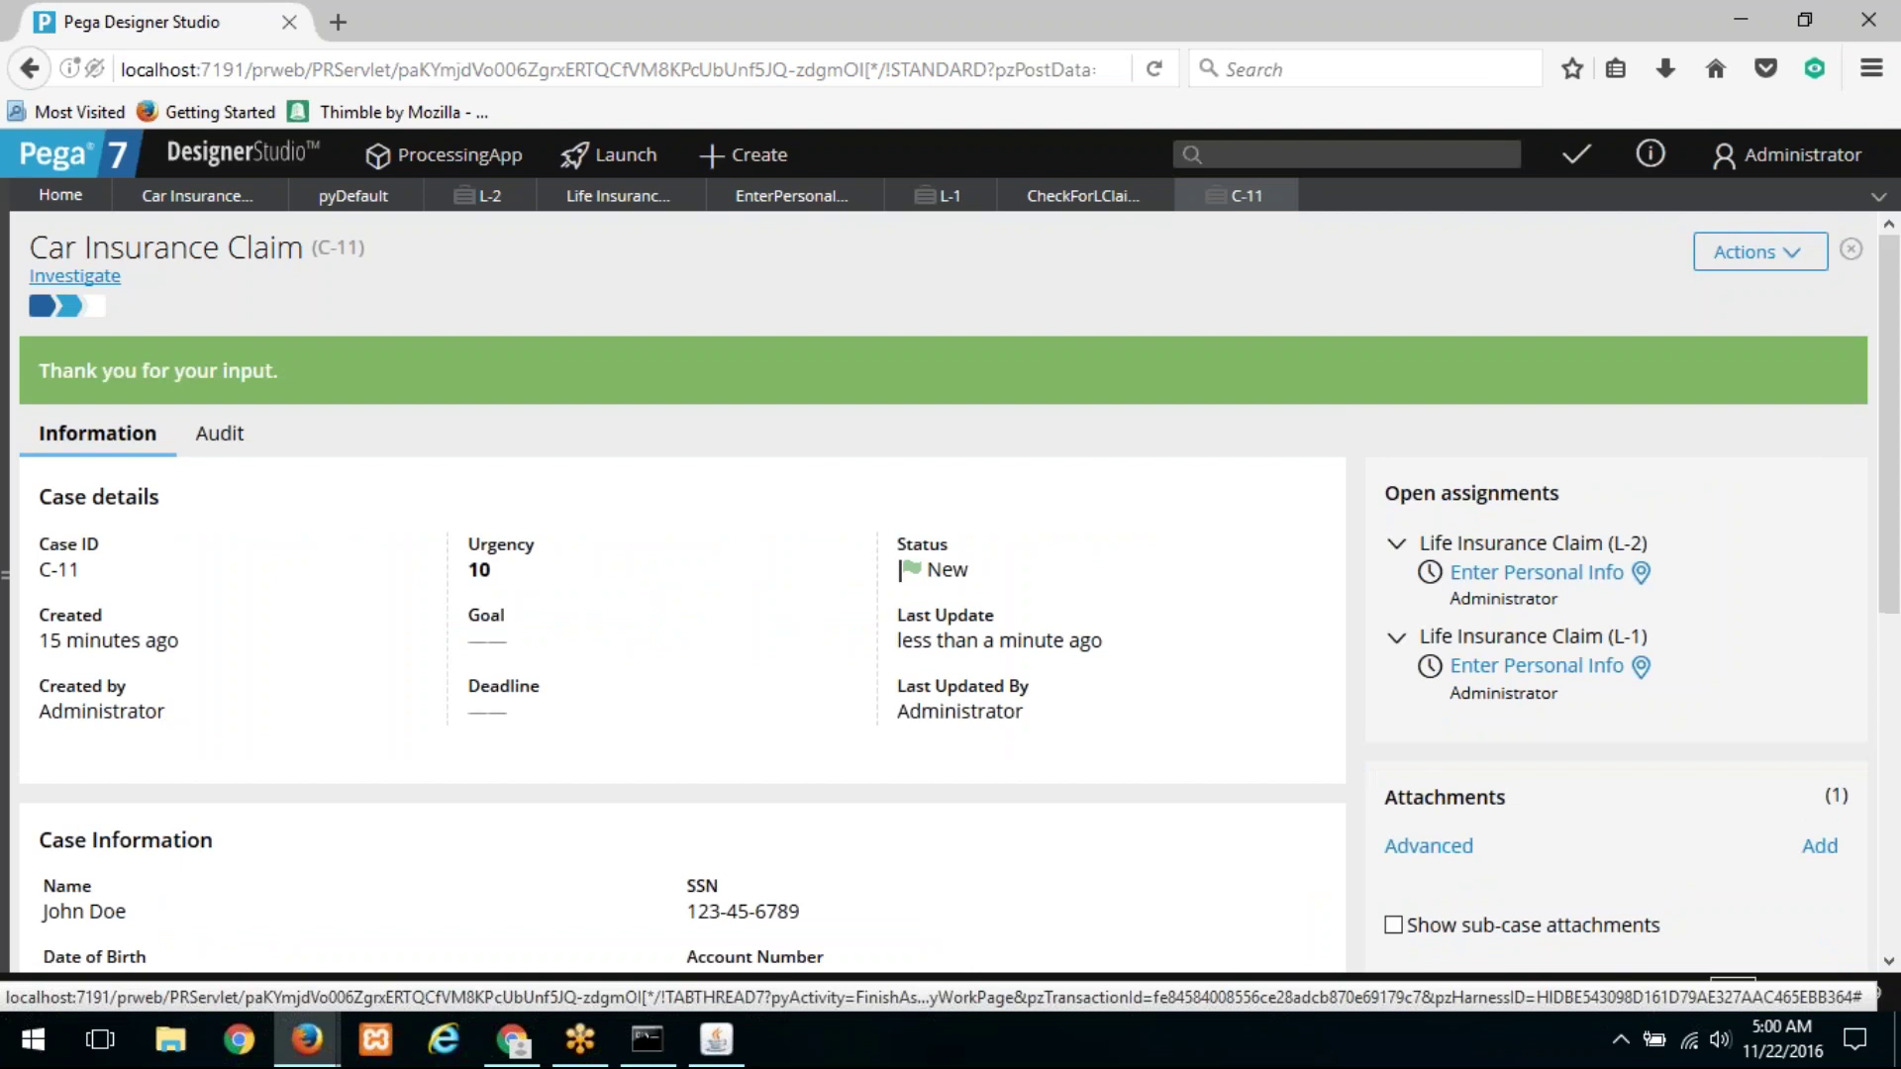
{"action": "left_click", "coordinate": [69, 276]}
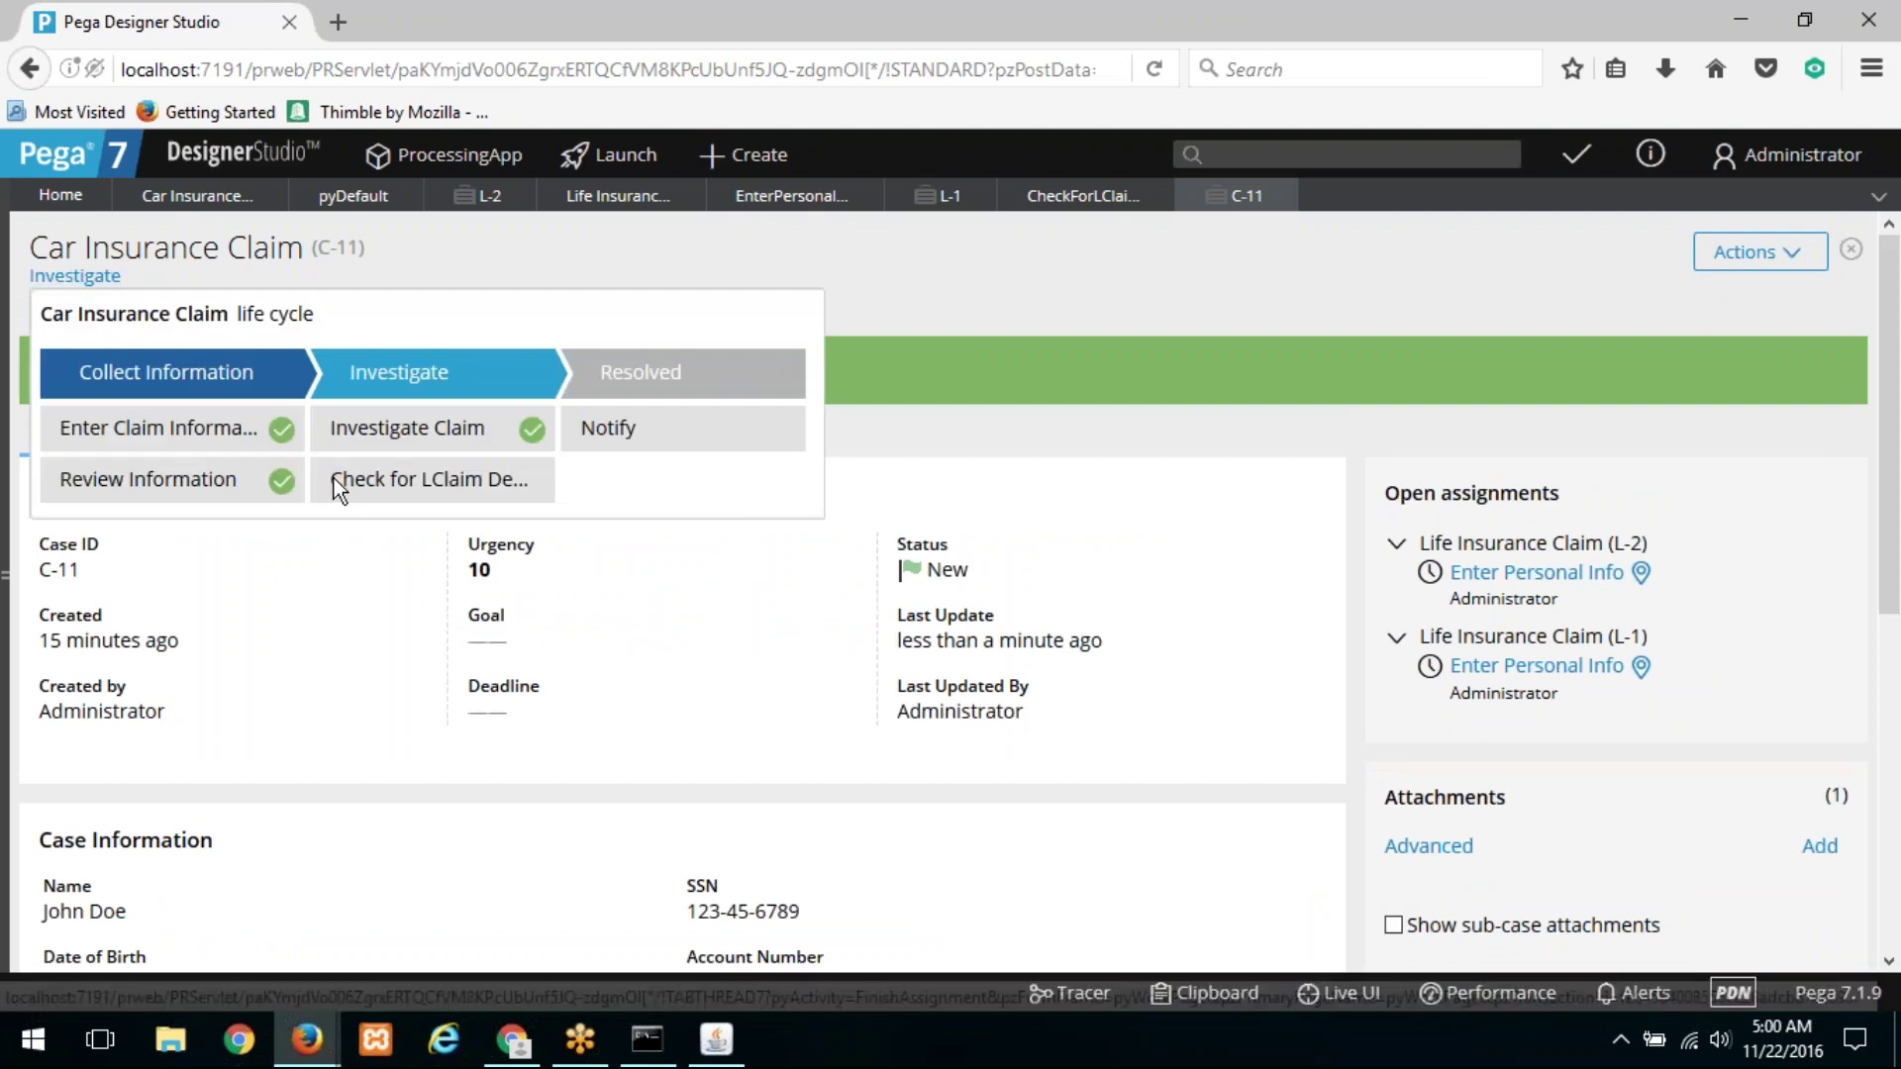
{"action": "left_click_drag", "start_coordinate": [335, 478], "coordinate": [507, 484]}
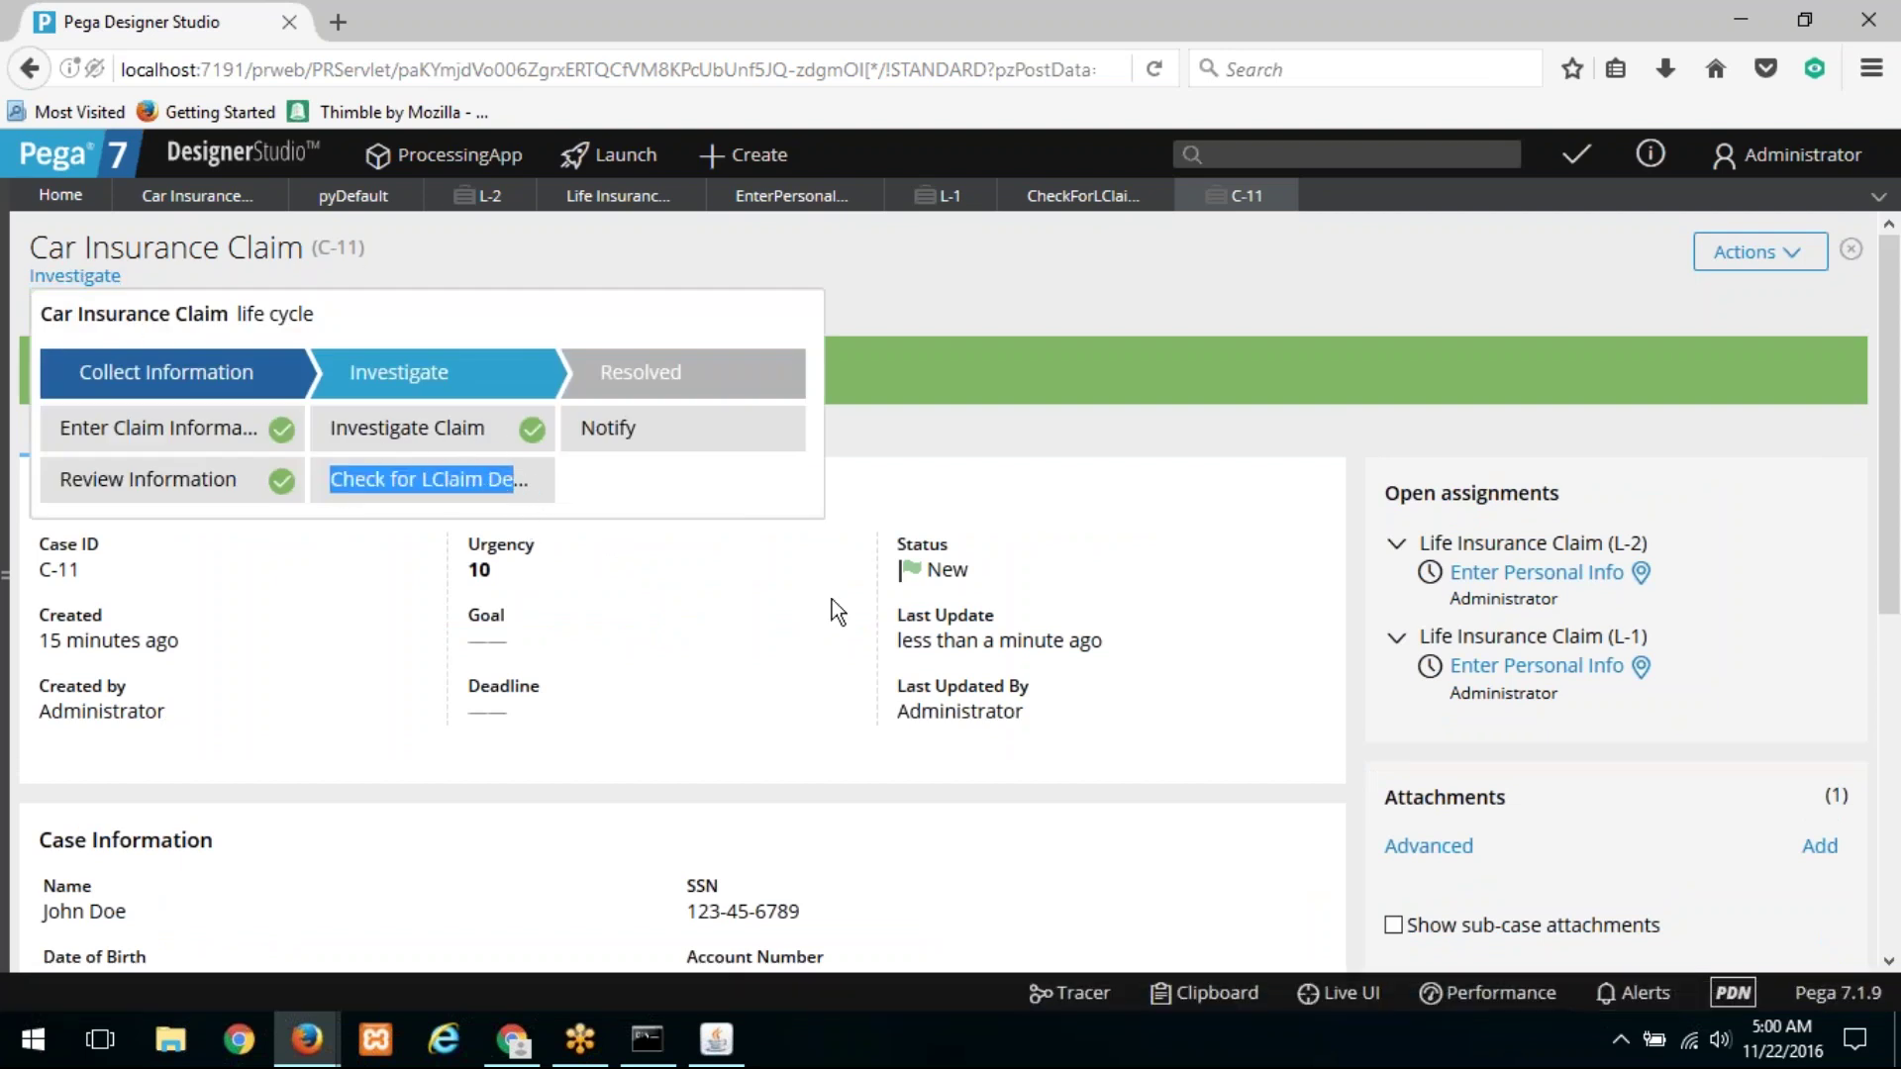
{"action": "left_click", "coordinate": [588, 620]}
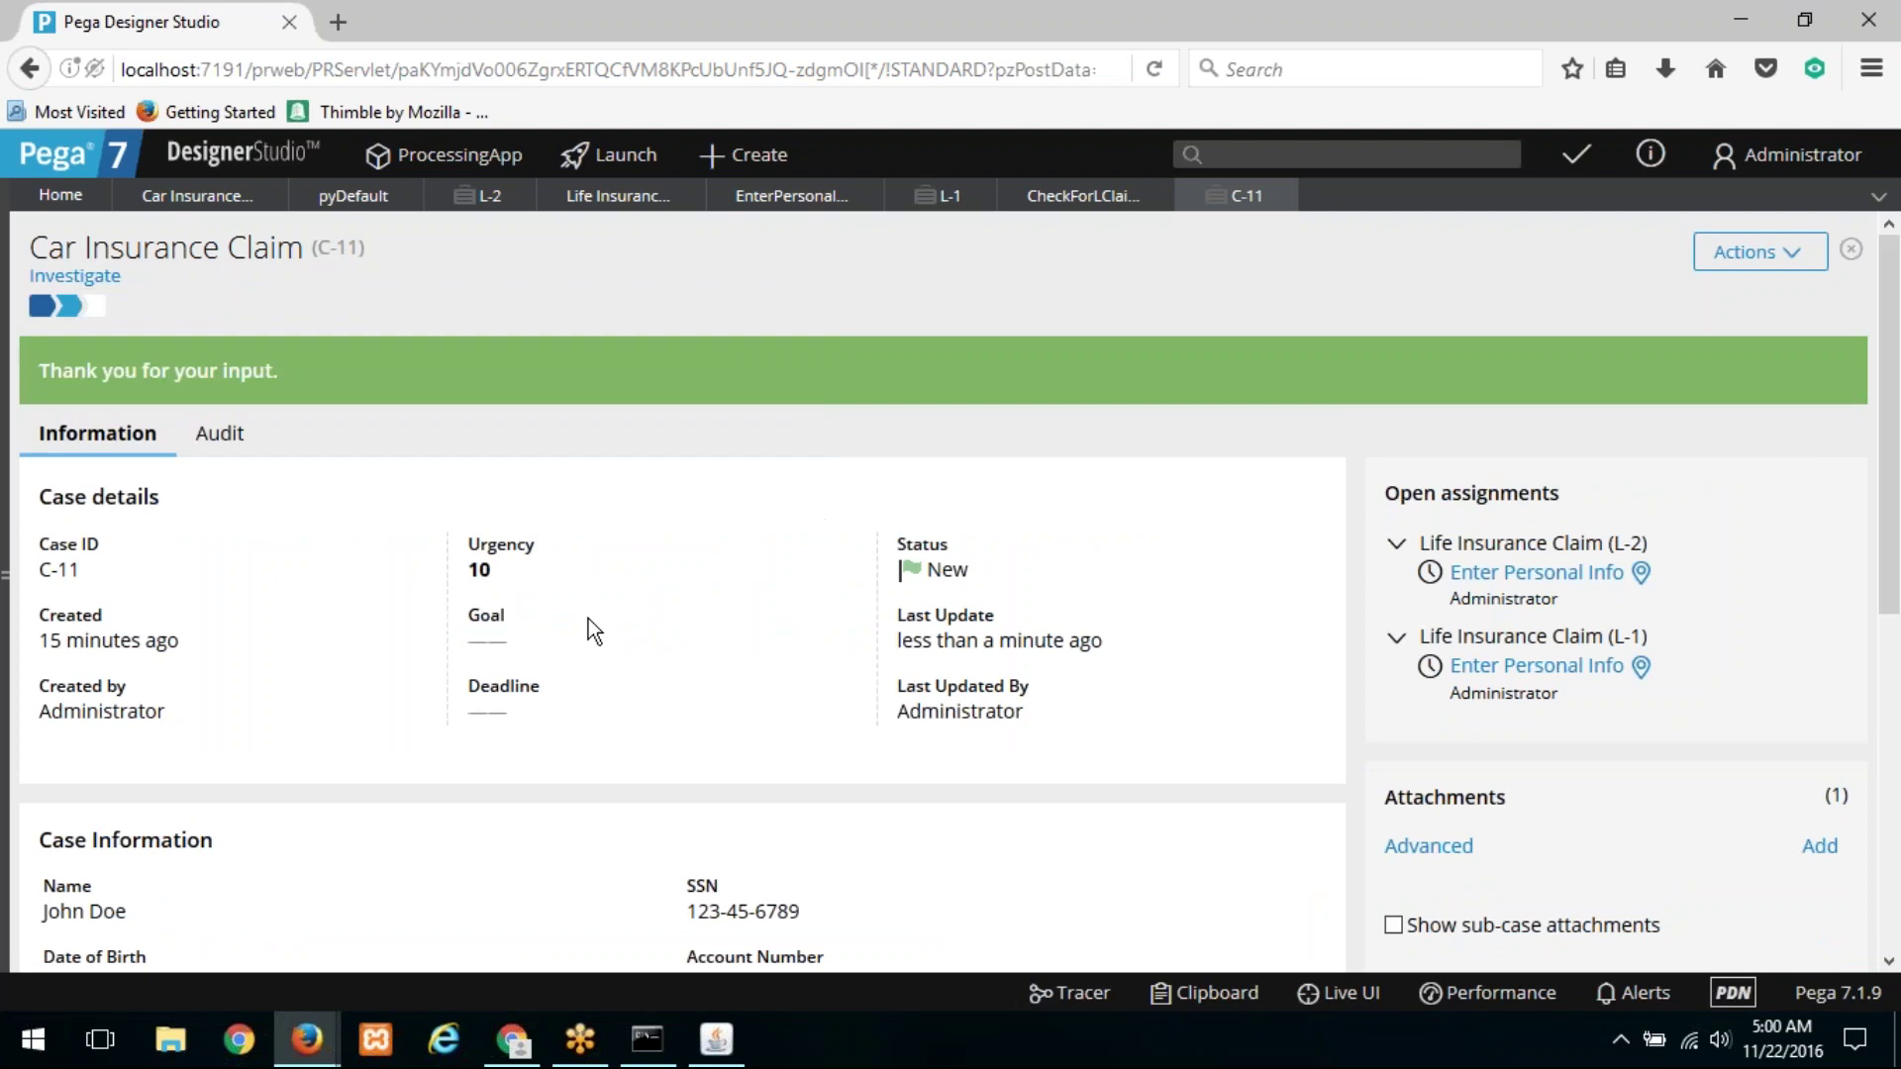
{"action": "scroll", "coordinate": [829, 626], "scroll_direction": "down", "scroll_amount": 3}
{"action": "scroll", "coordinate": [829, 626], "scroll_direction": "up", "scroll_amount": 3}
Step: Inspect the Notify step in the Life Insurance Claim's Resolved stage
{"action": "left_click", "coordinate": [931, 205]}
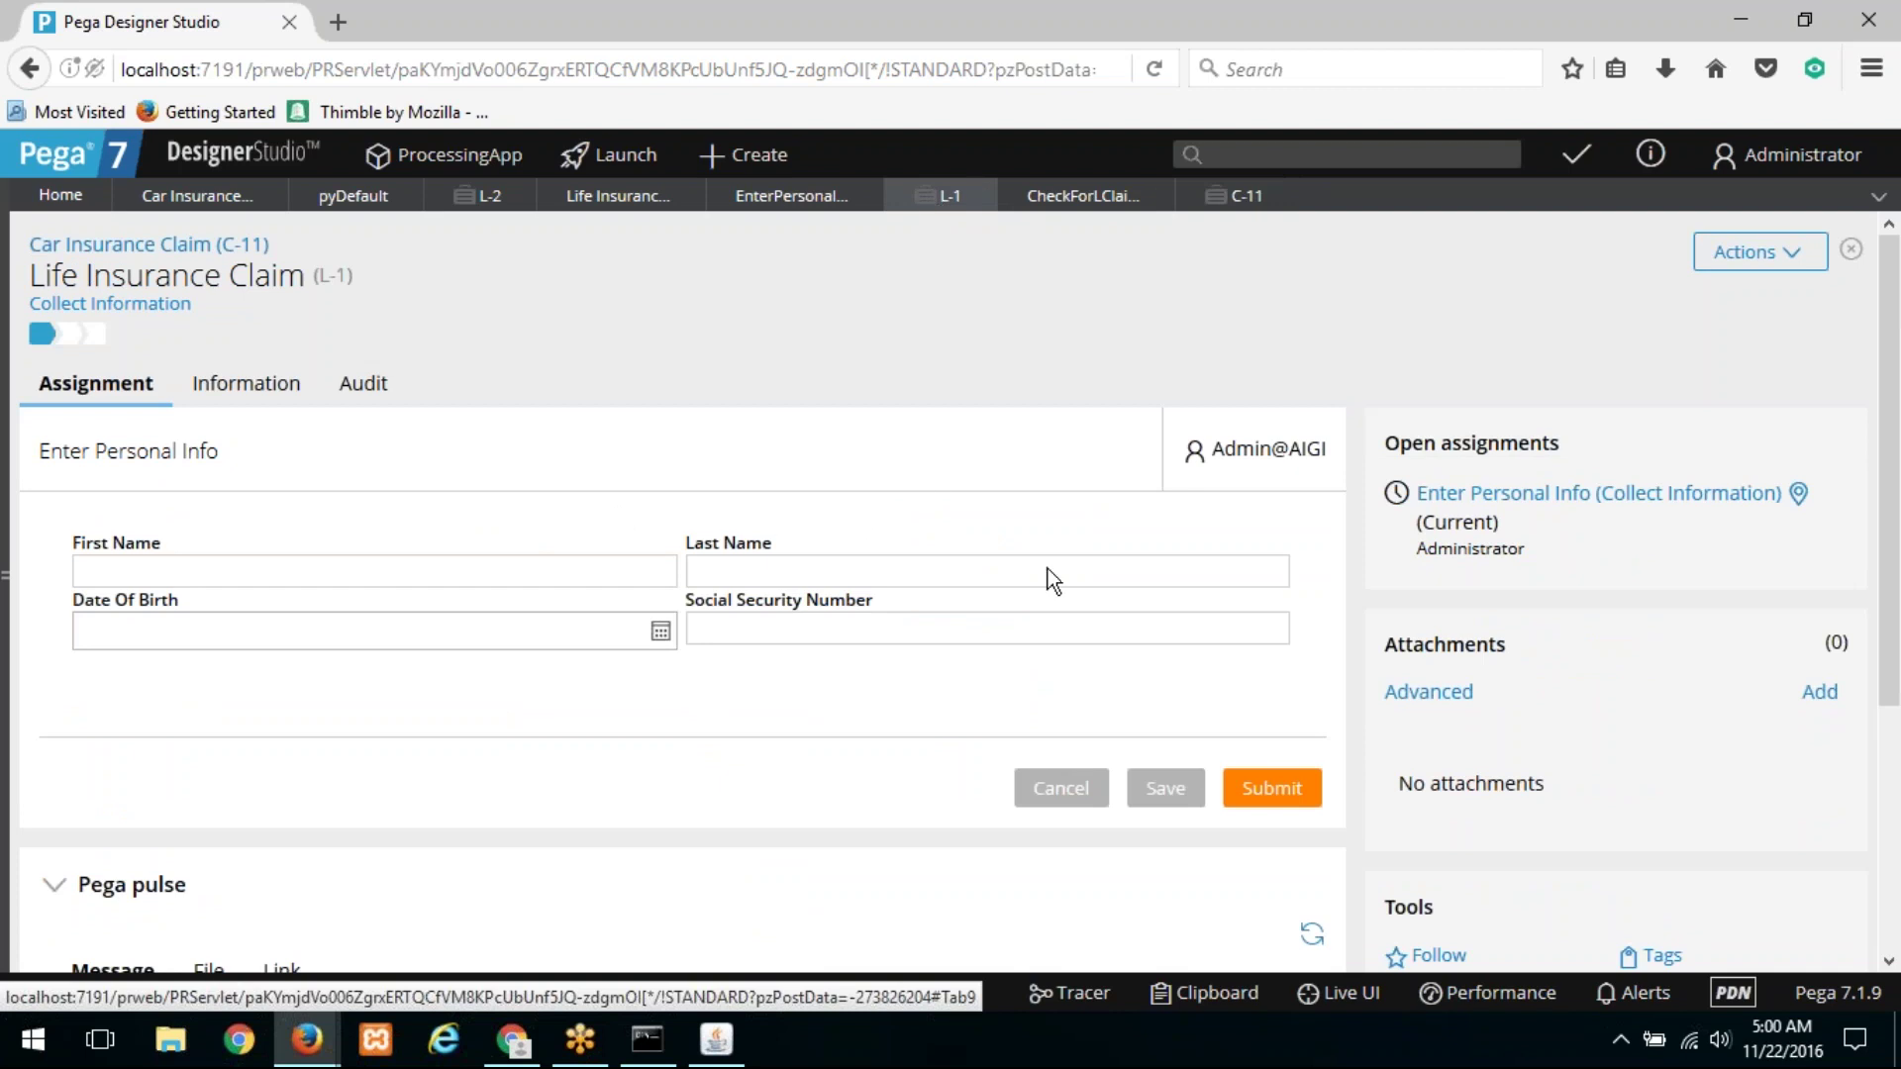
{"action": "left_click", "coordinate": [644, 210]}
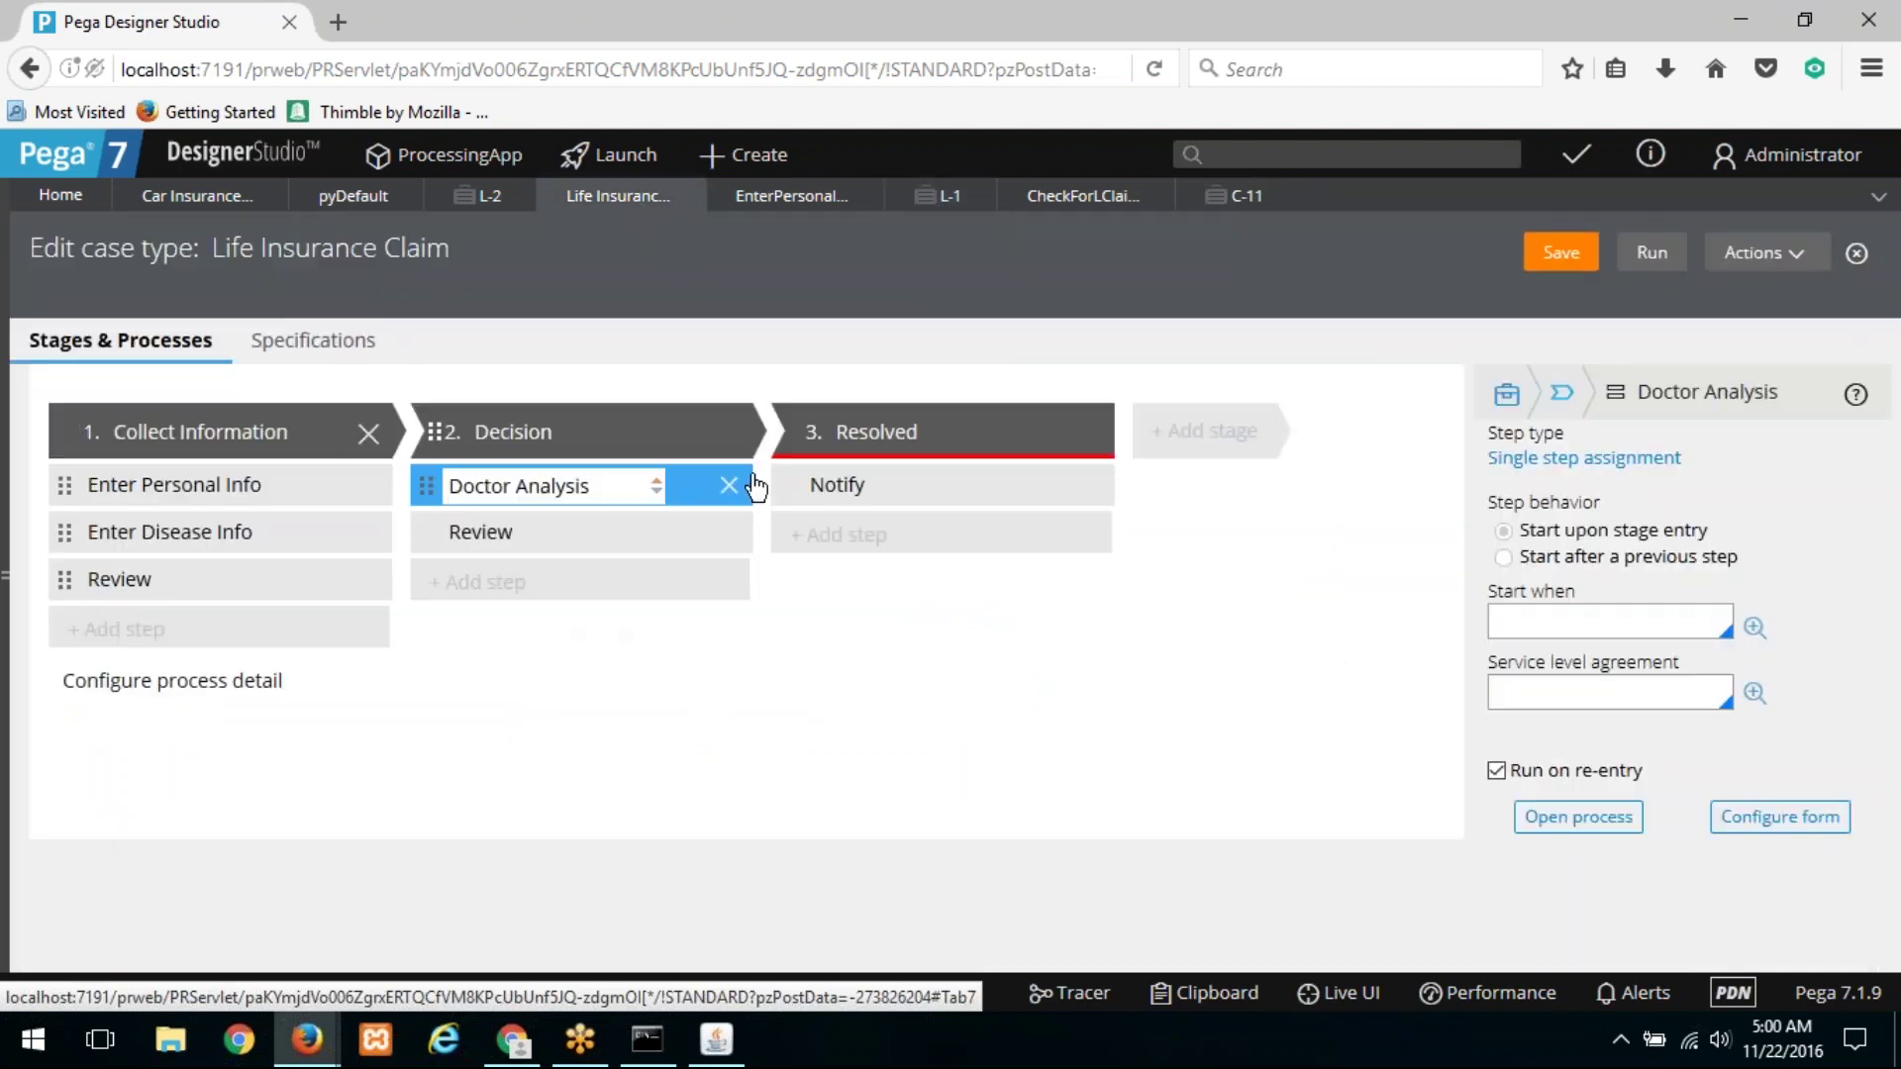
{"action": "left_click", "coordinate": [912, 484]}
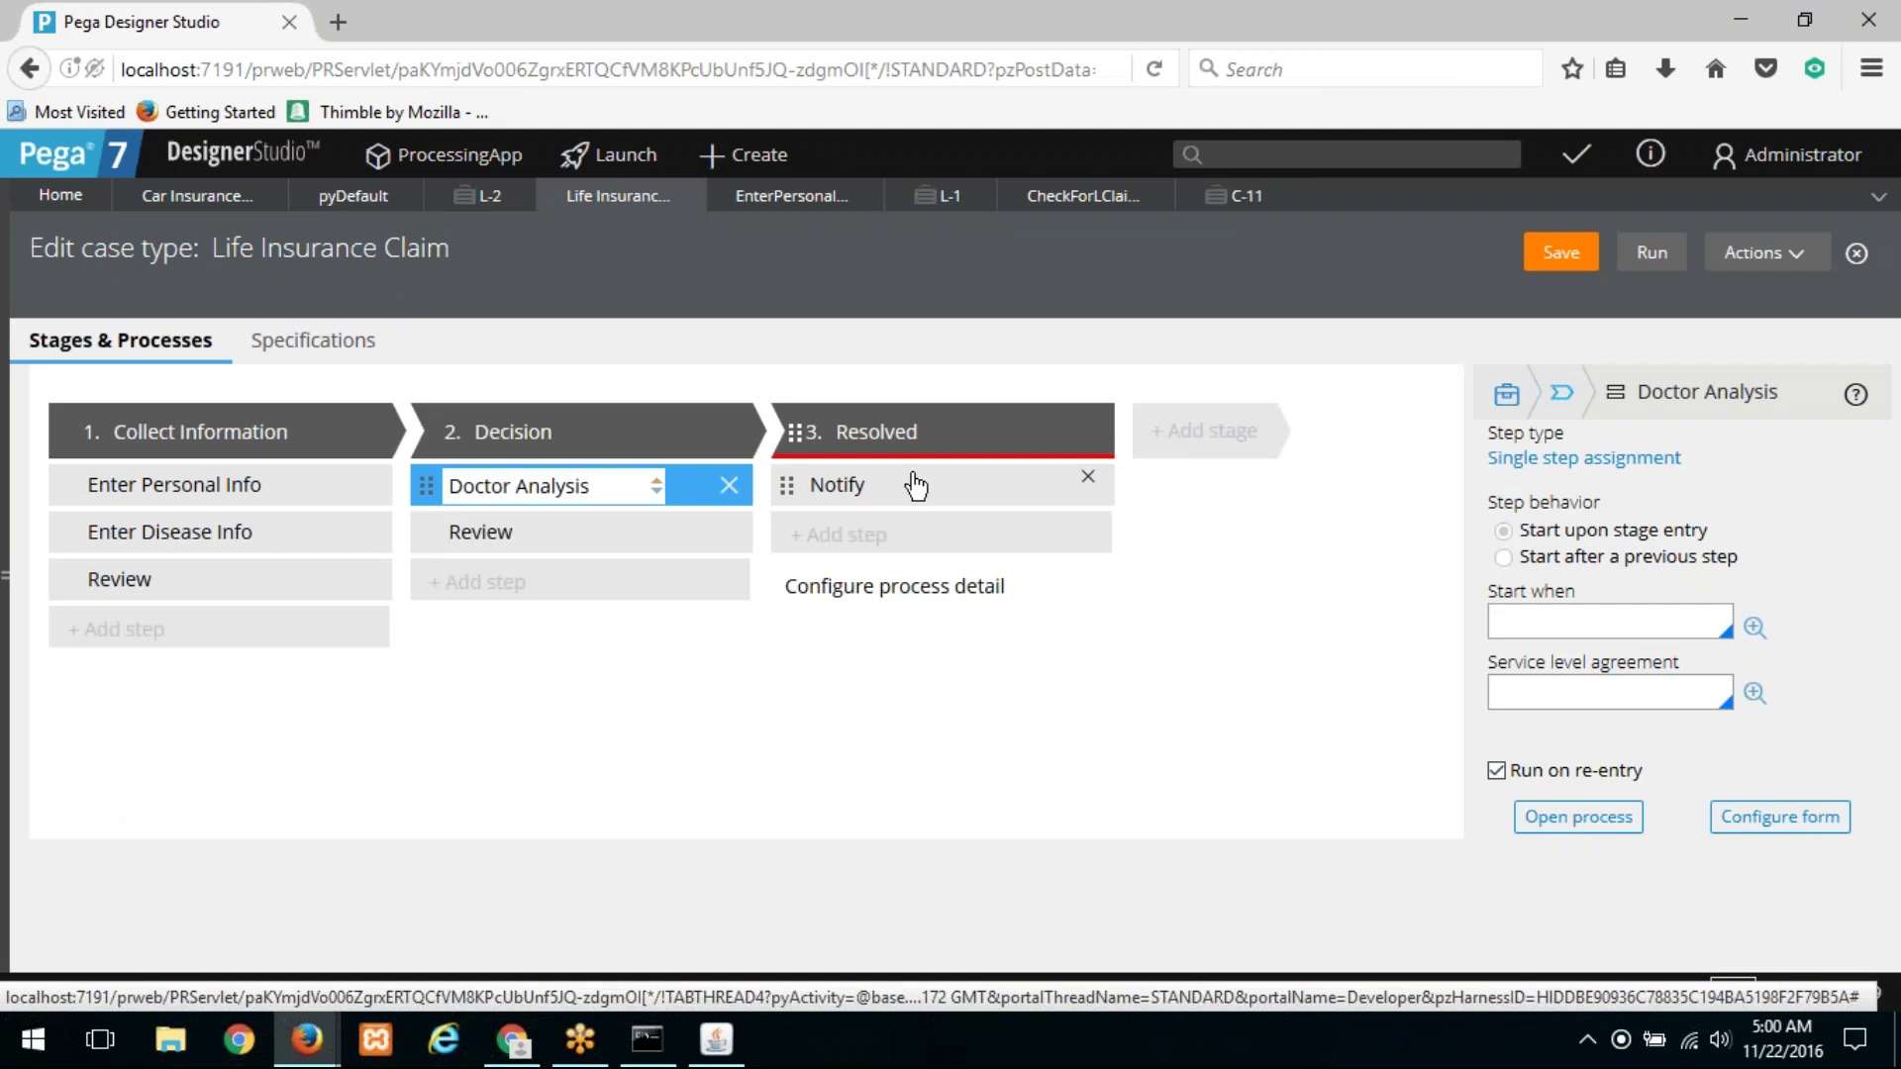
{"action": "left_click", "coordinate": [913, 436]}
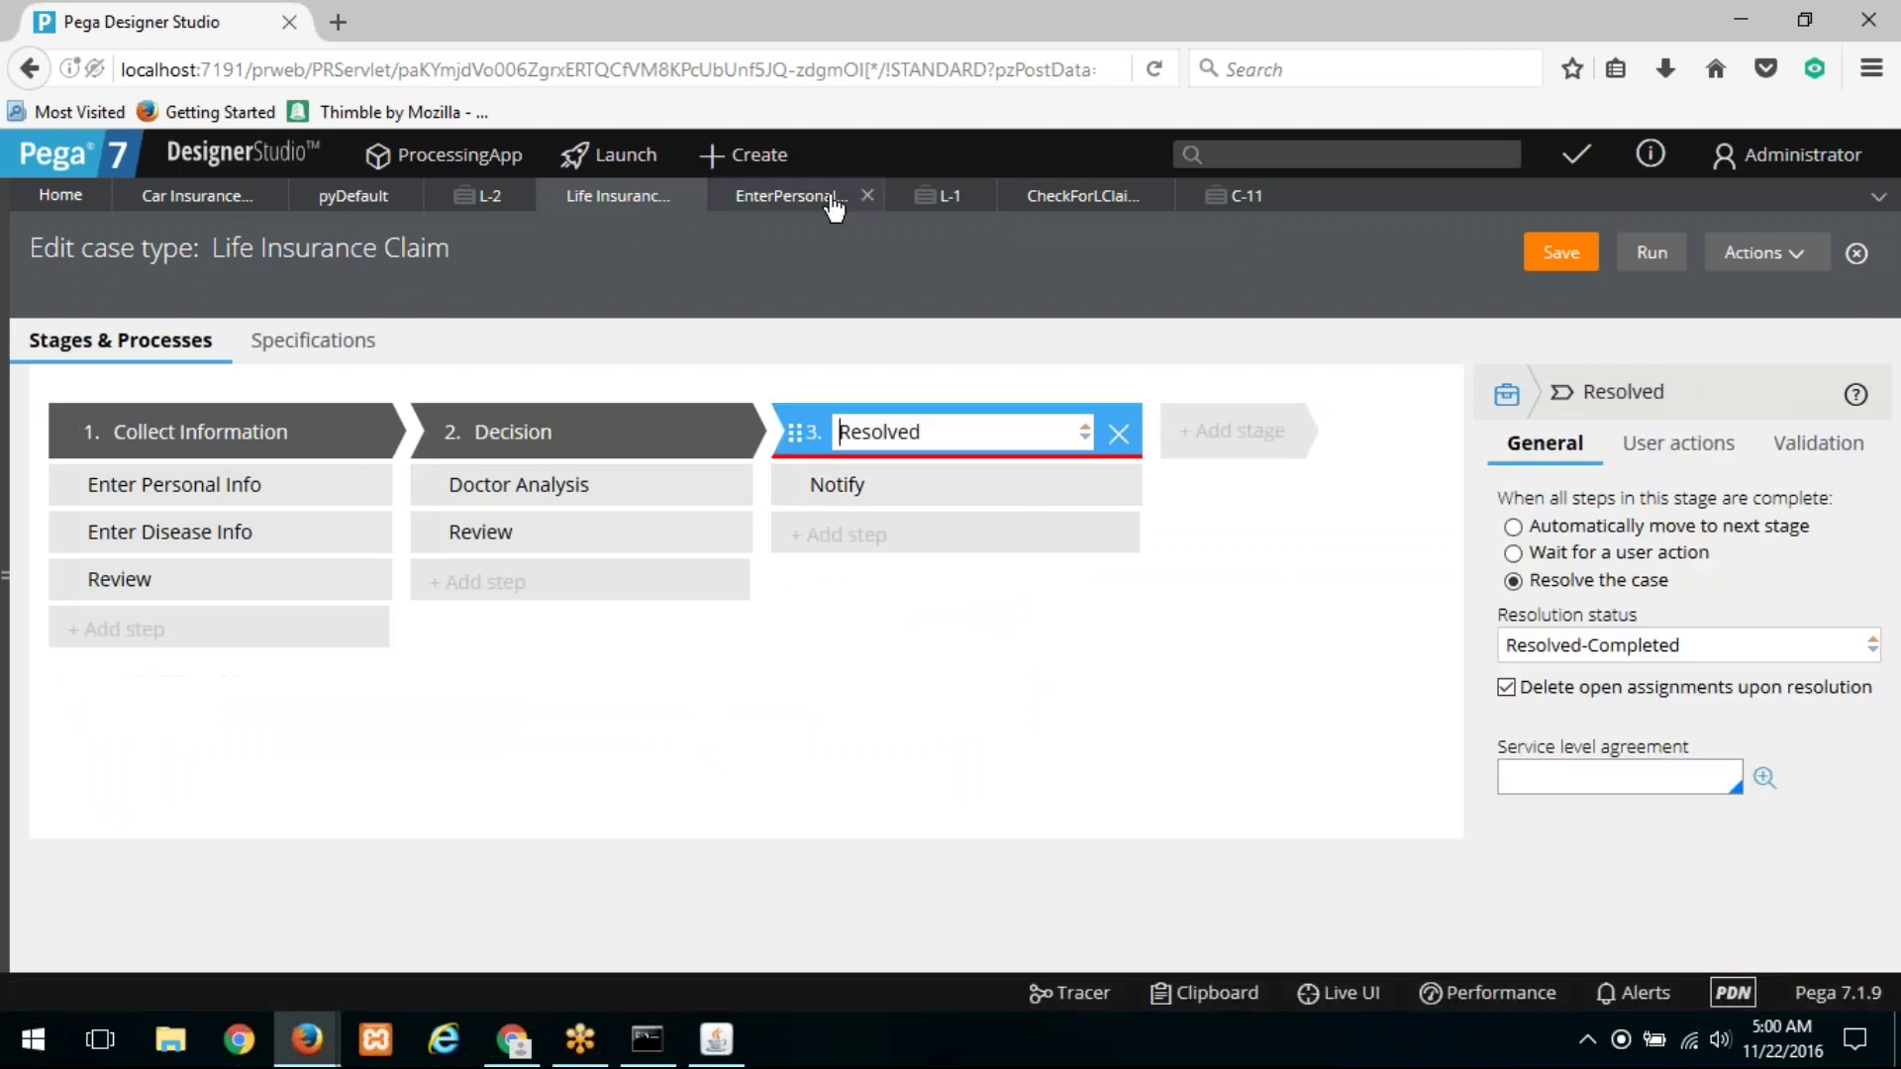
Step: Submit L-1's personal info and advance it through Disease Info, Review, Doctor Analysis and Decision Review
{"action": "left_click", "coordinate": [947, 203]}
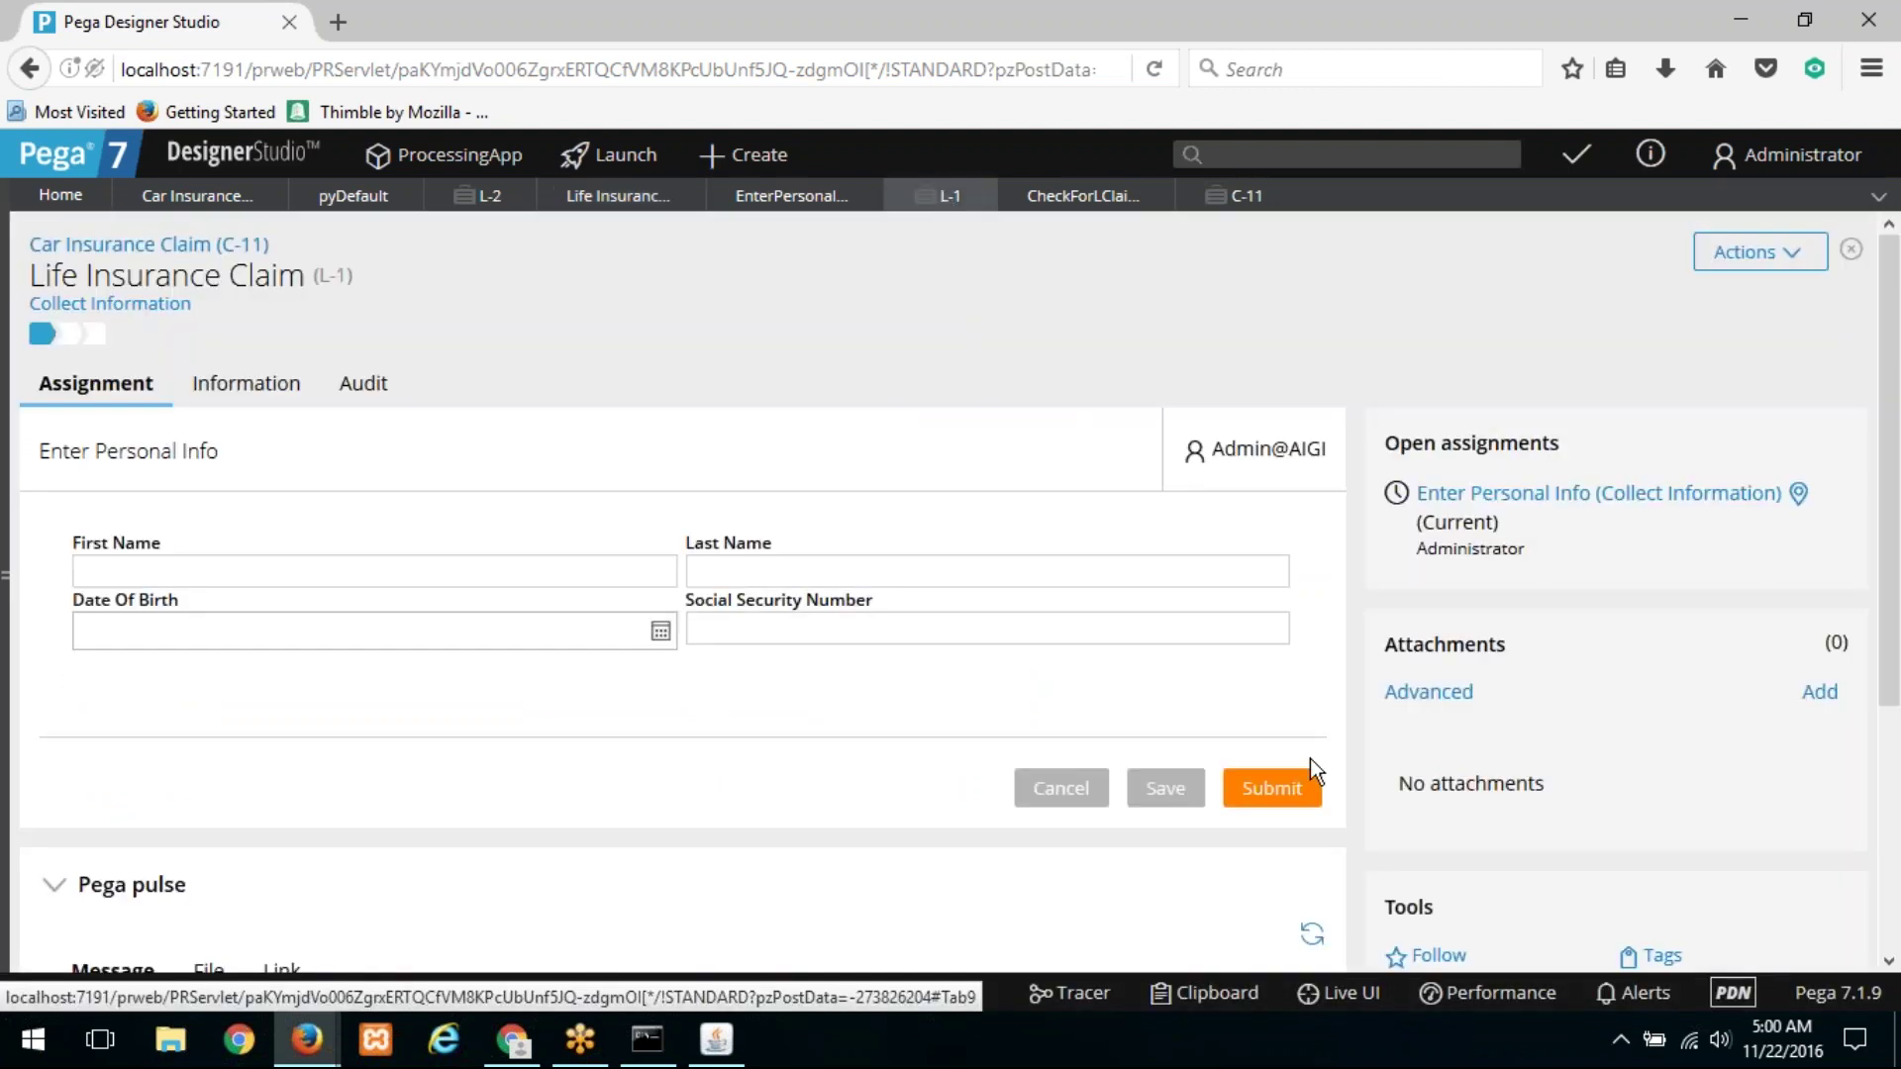
{"action": "left_click", "coordinate": [1286, 782]}
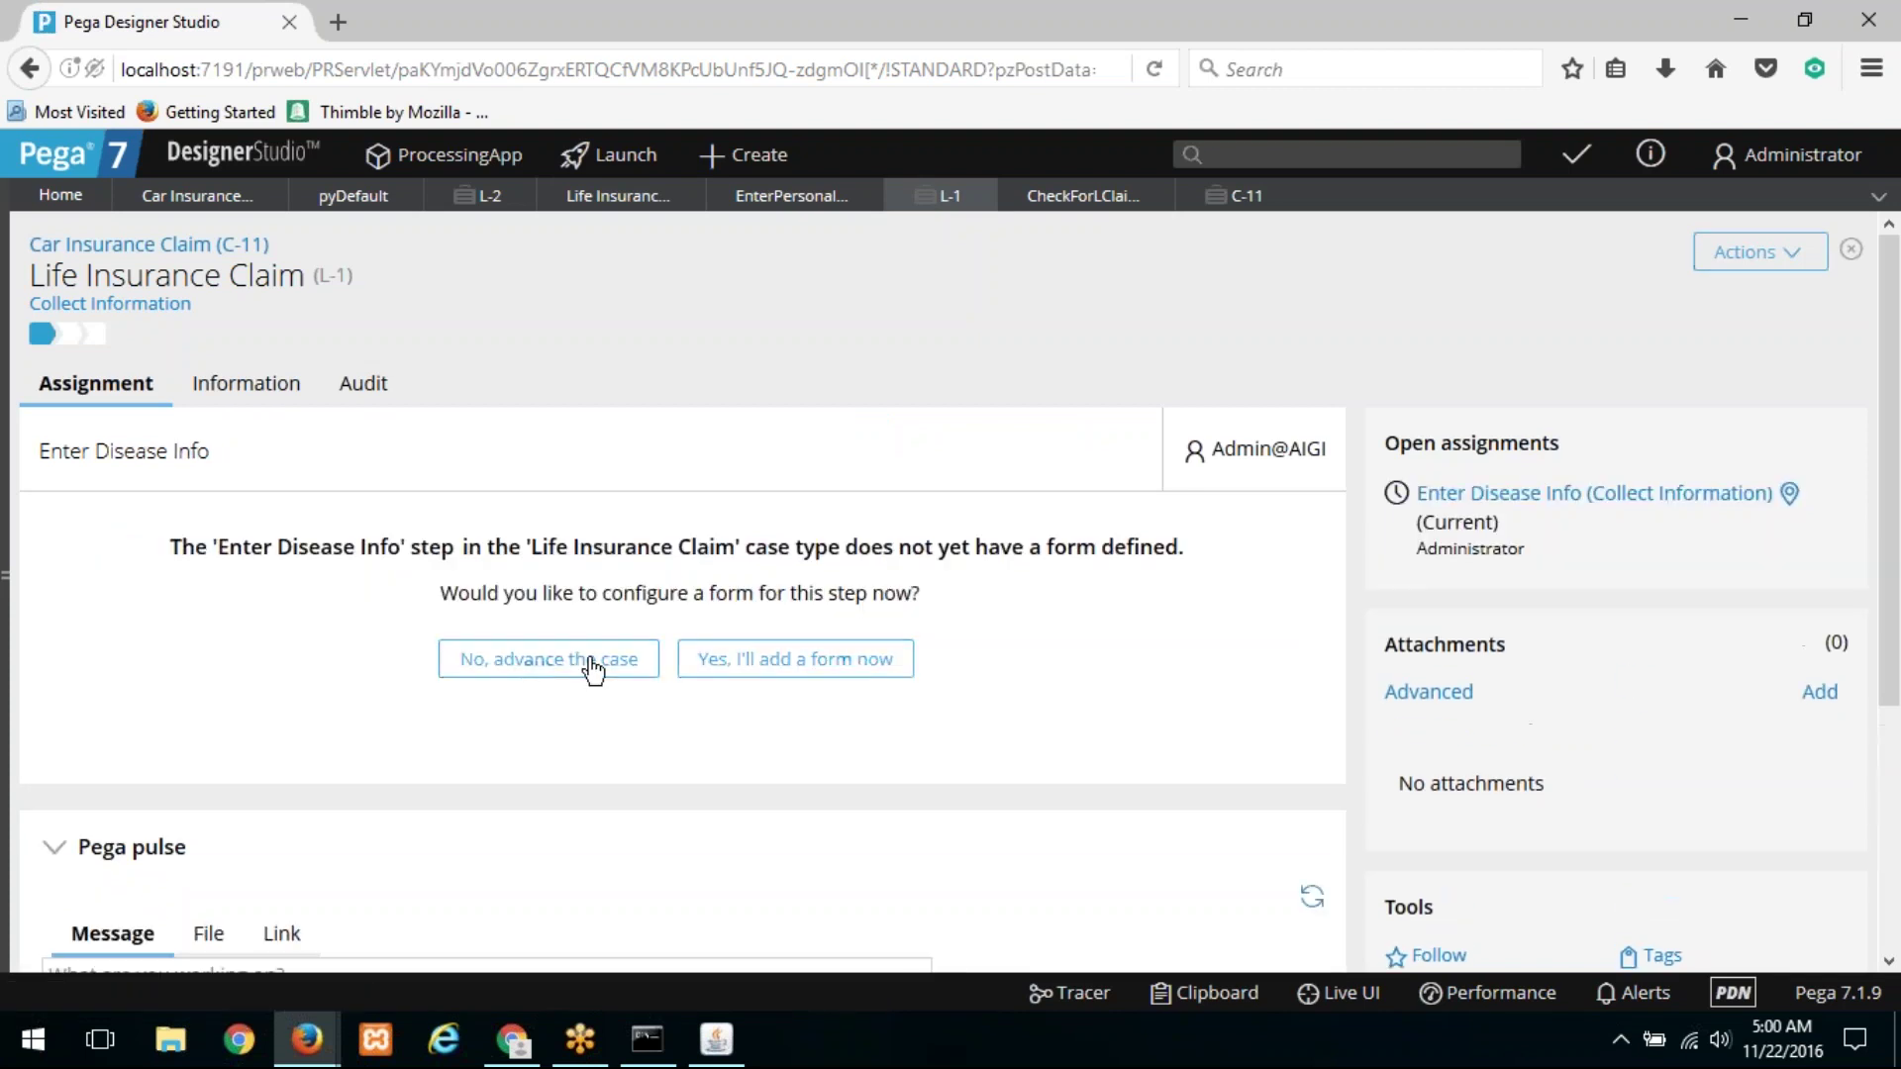
{"action": "left_click", "coordinate": [592, 662]}
{"action": "left_click", "coordinate": [592, 661]}
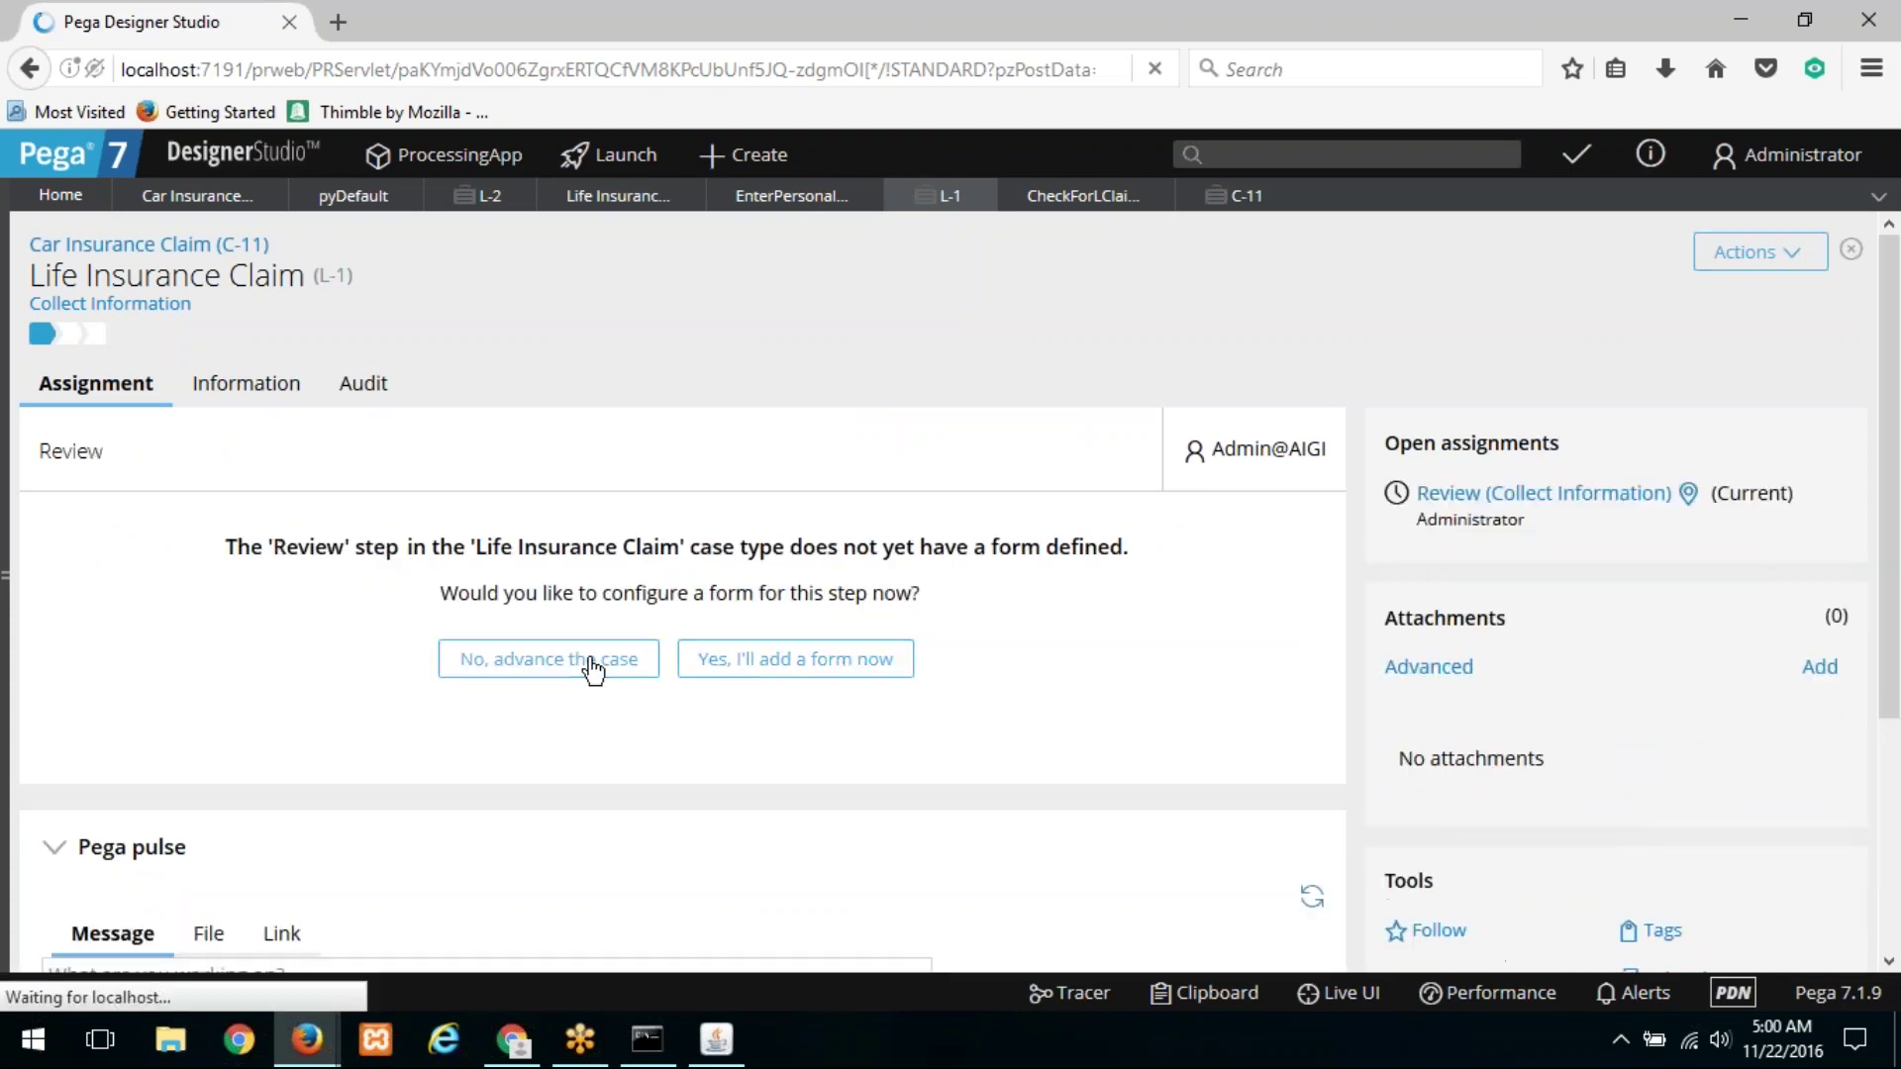
{"action": "left_click", "coordinate": [592, 661]}
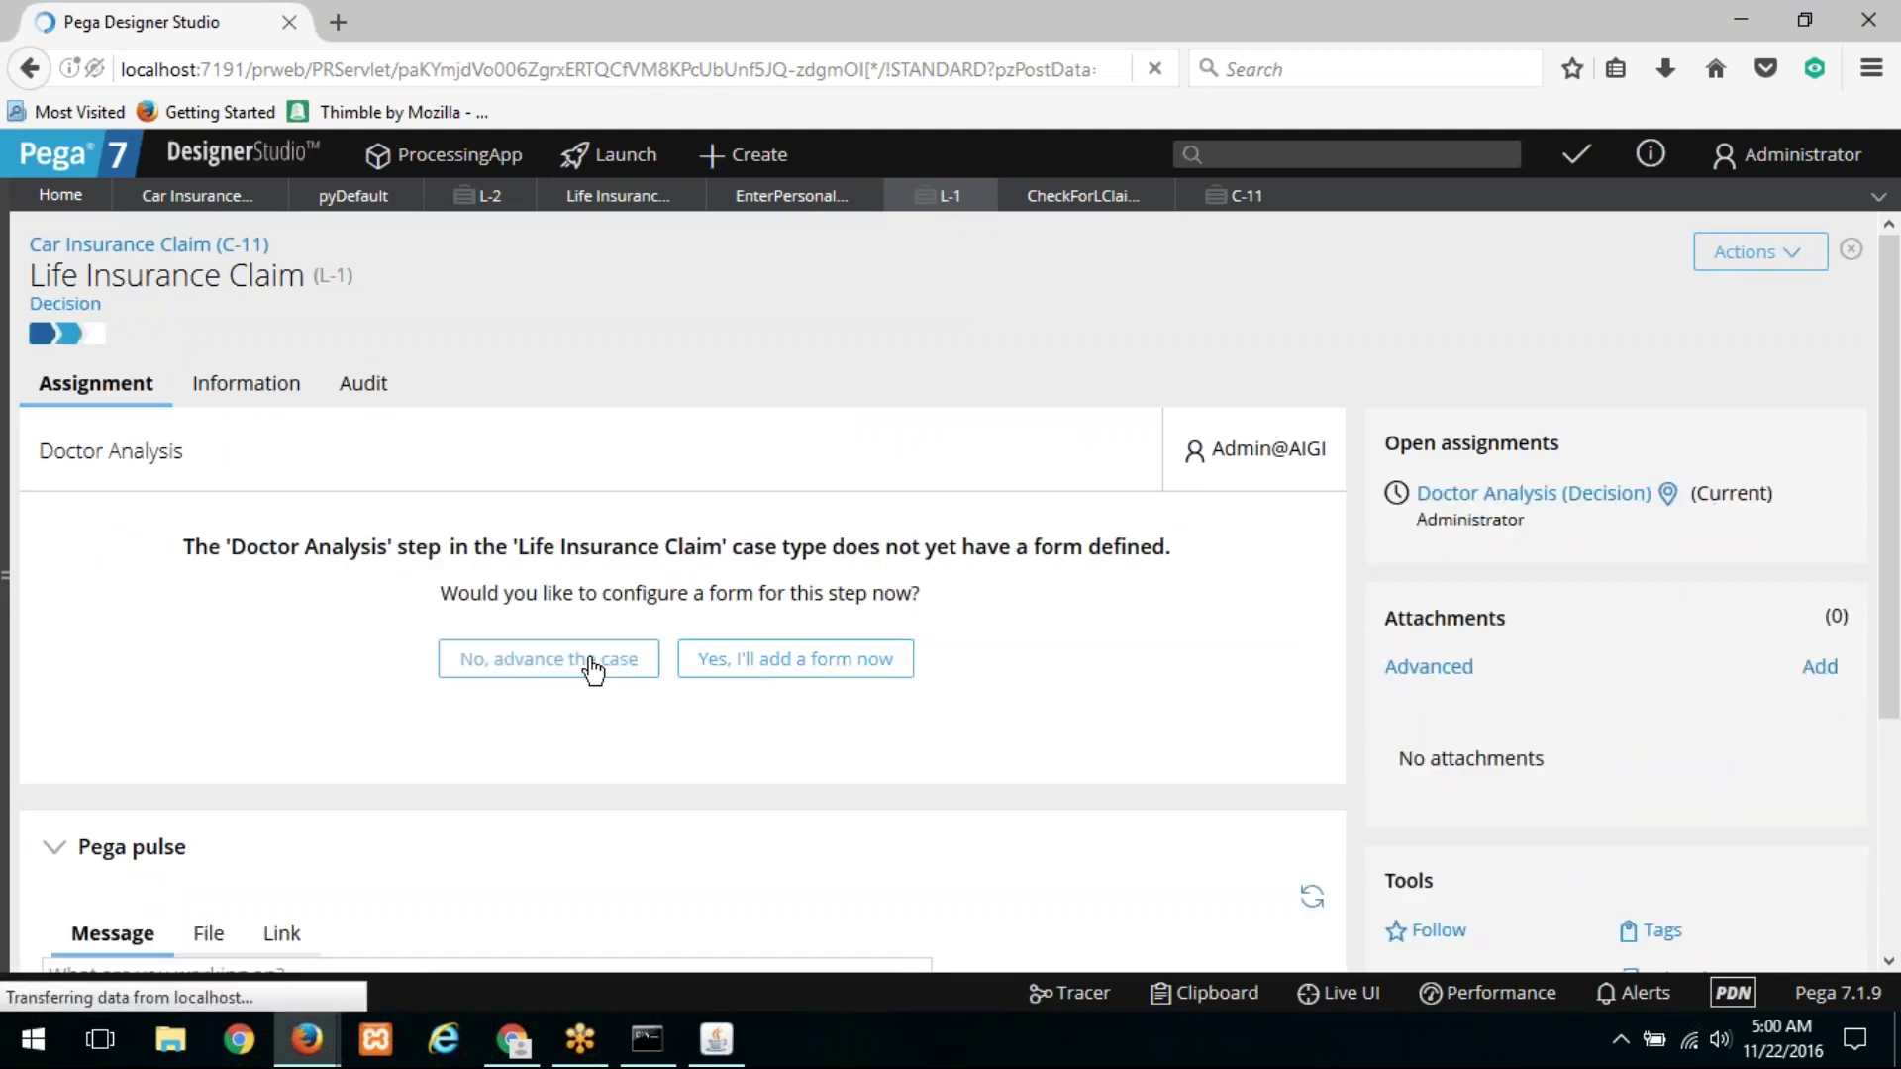
{"action": "left_click", "coordinate": [592, 662]}
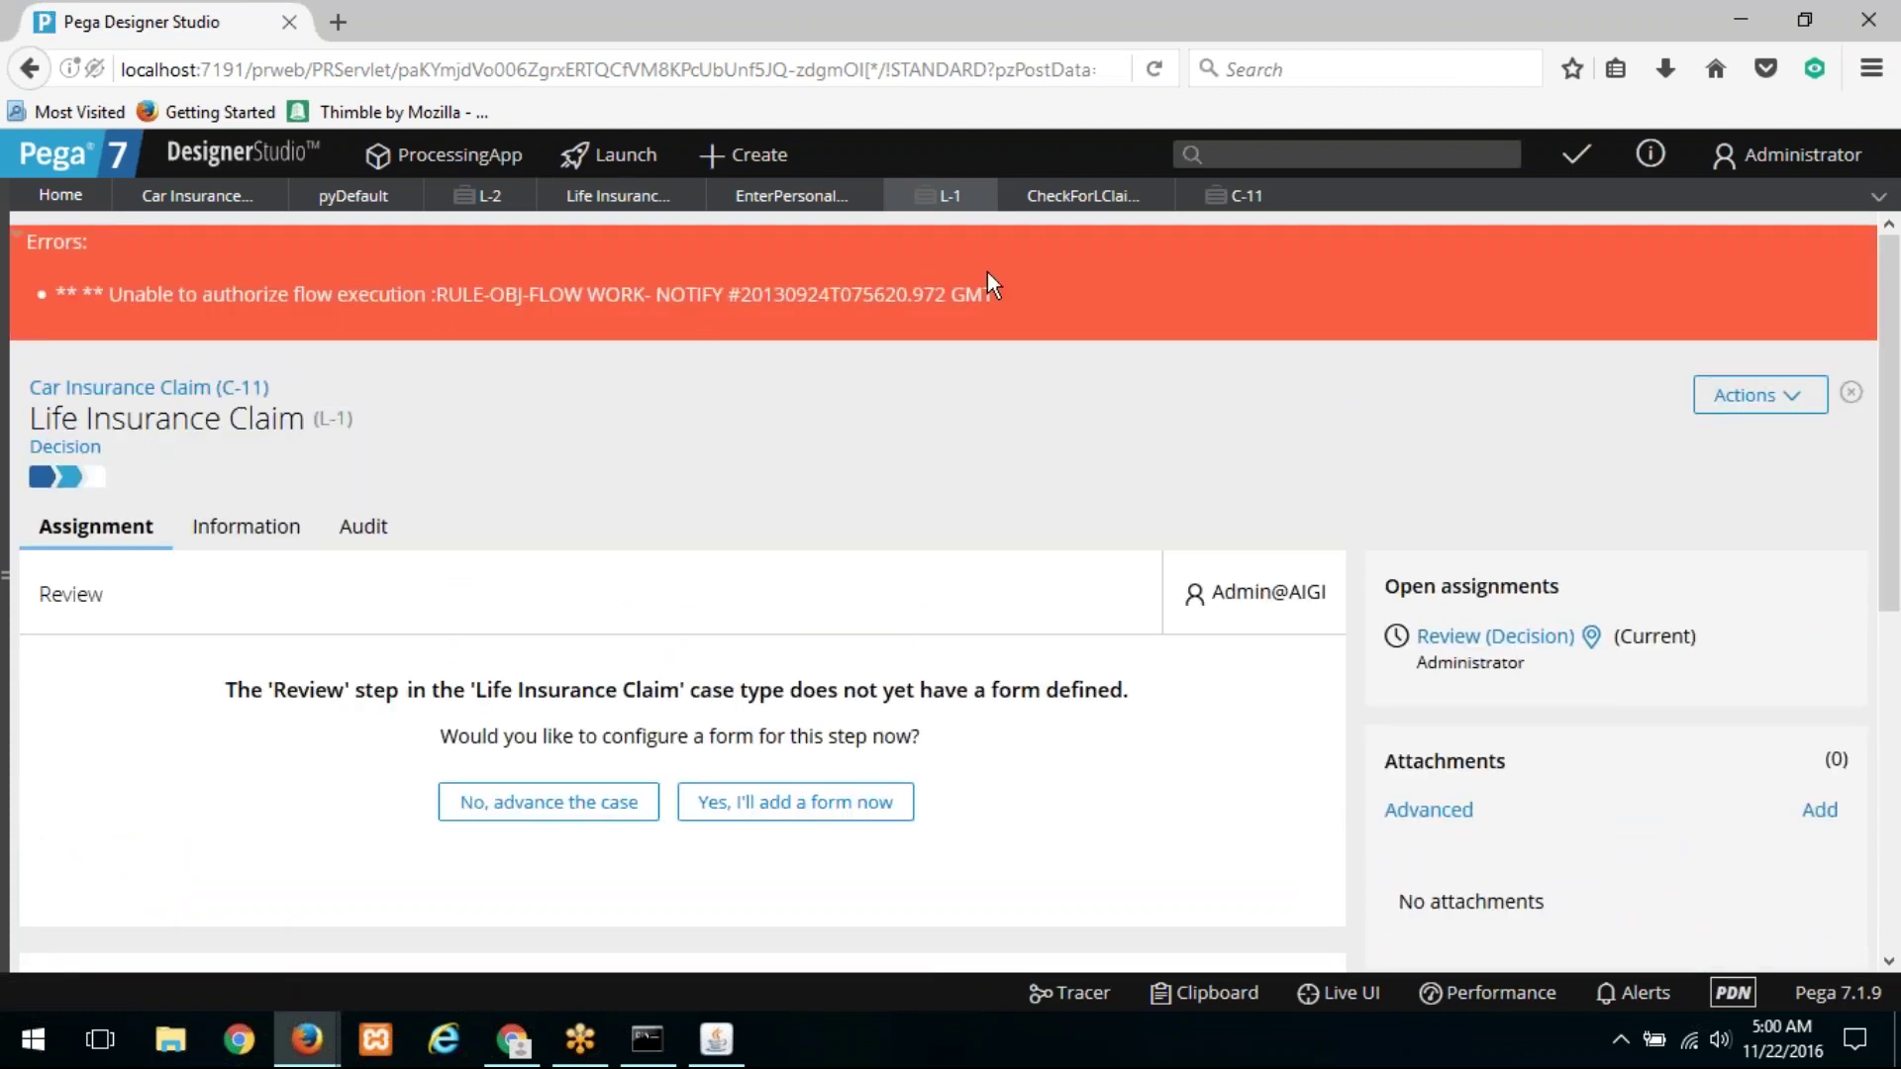
Step: Delete Notify from the Resolved stage, advance L-1 to Resolved-Completed, and close L-1
{"action": "left_click", "coordinate": [624, 206]}
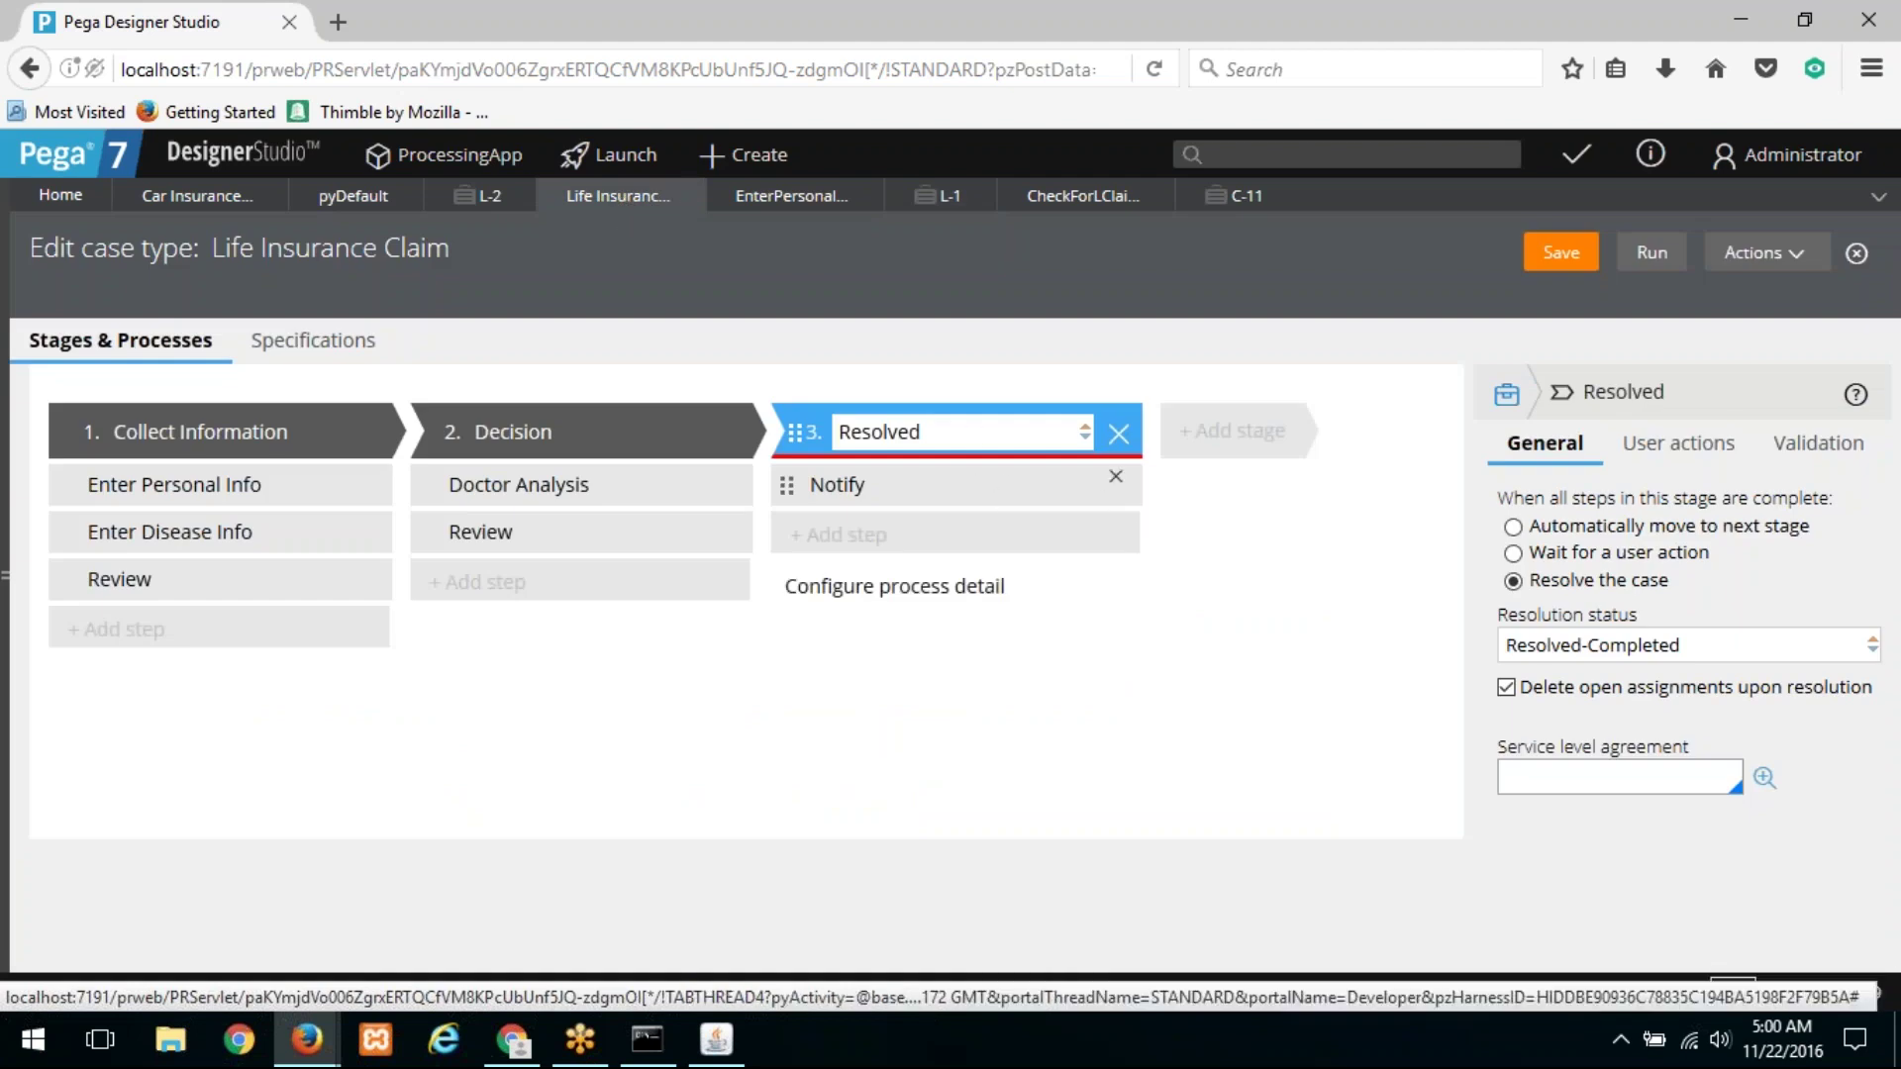
{"action": "left_click", "coordinate": [1116, 490]}
{"action": "left_click", "coordinate": [1089, 485]}
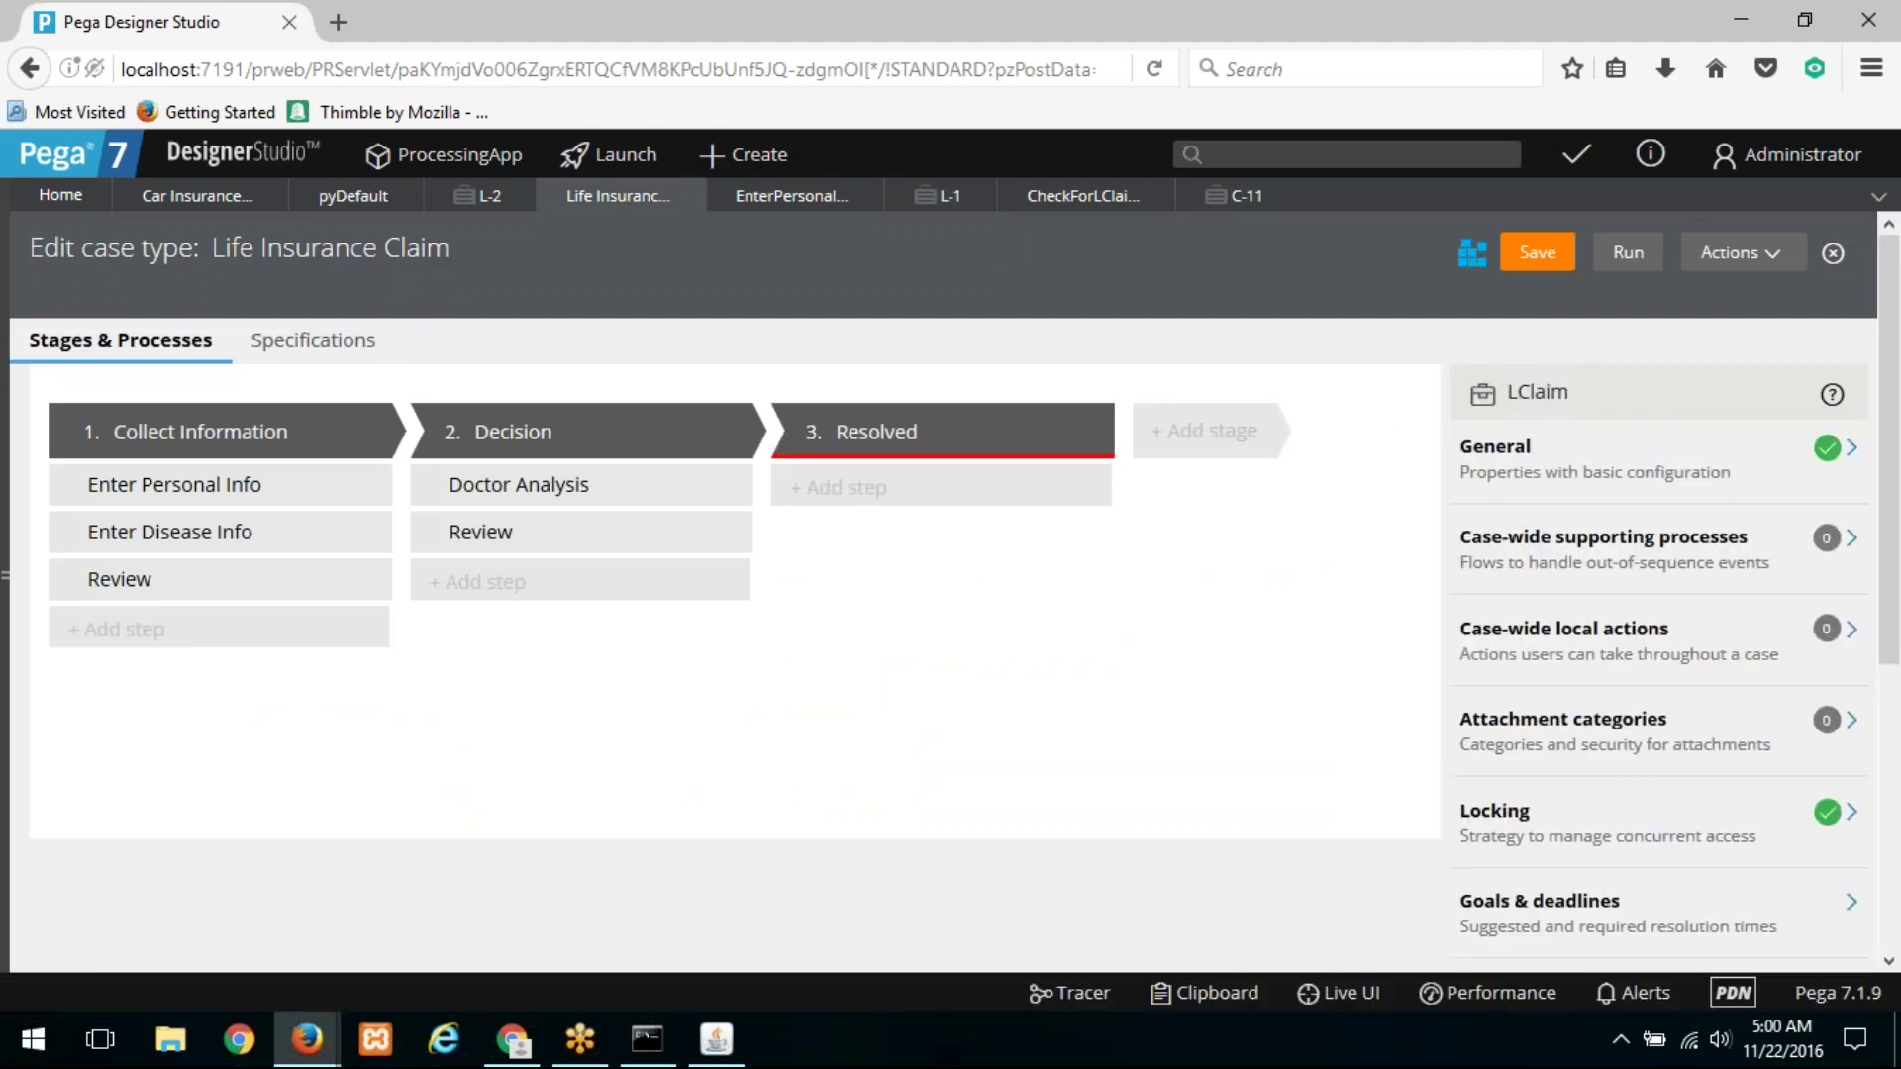
{"action": "left_click", "coordinate": [936, 201]}
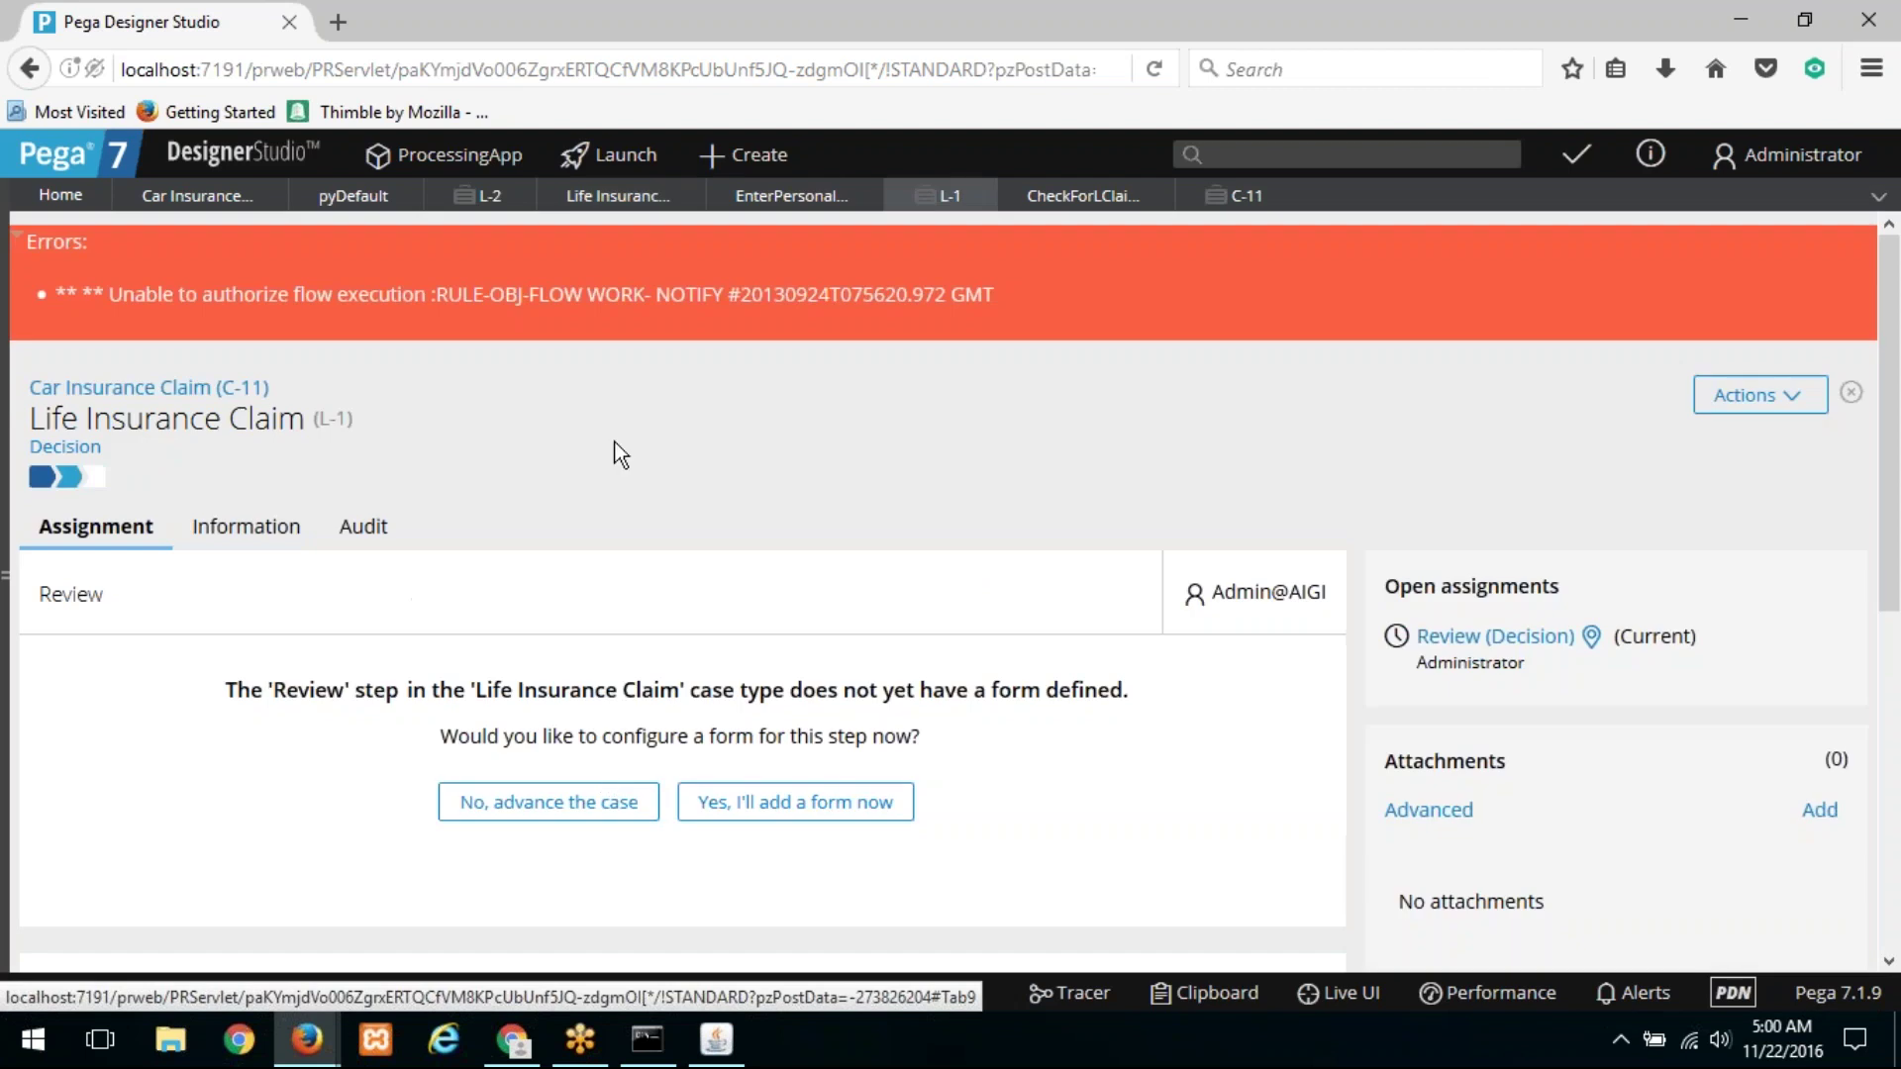
{"action": "left_click", "coordinate": [603, 805]}
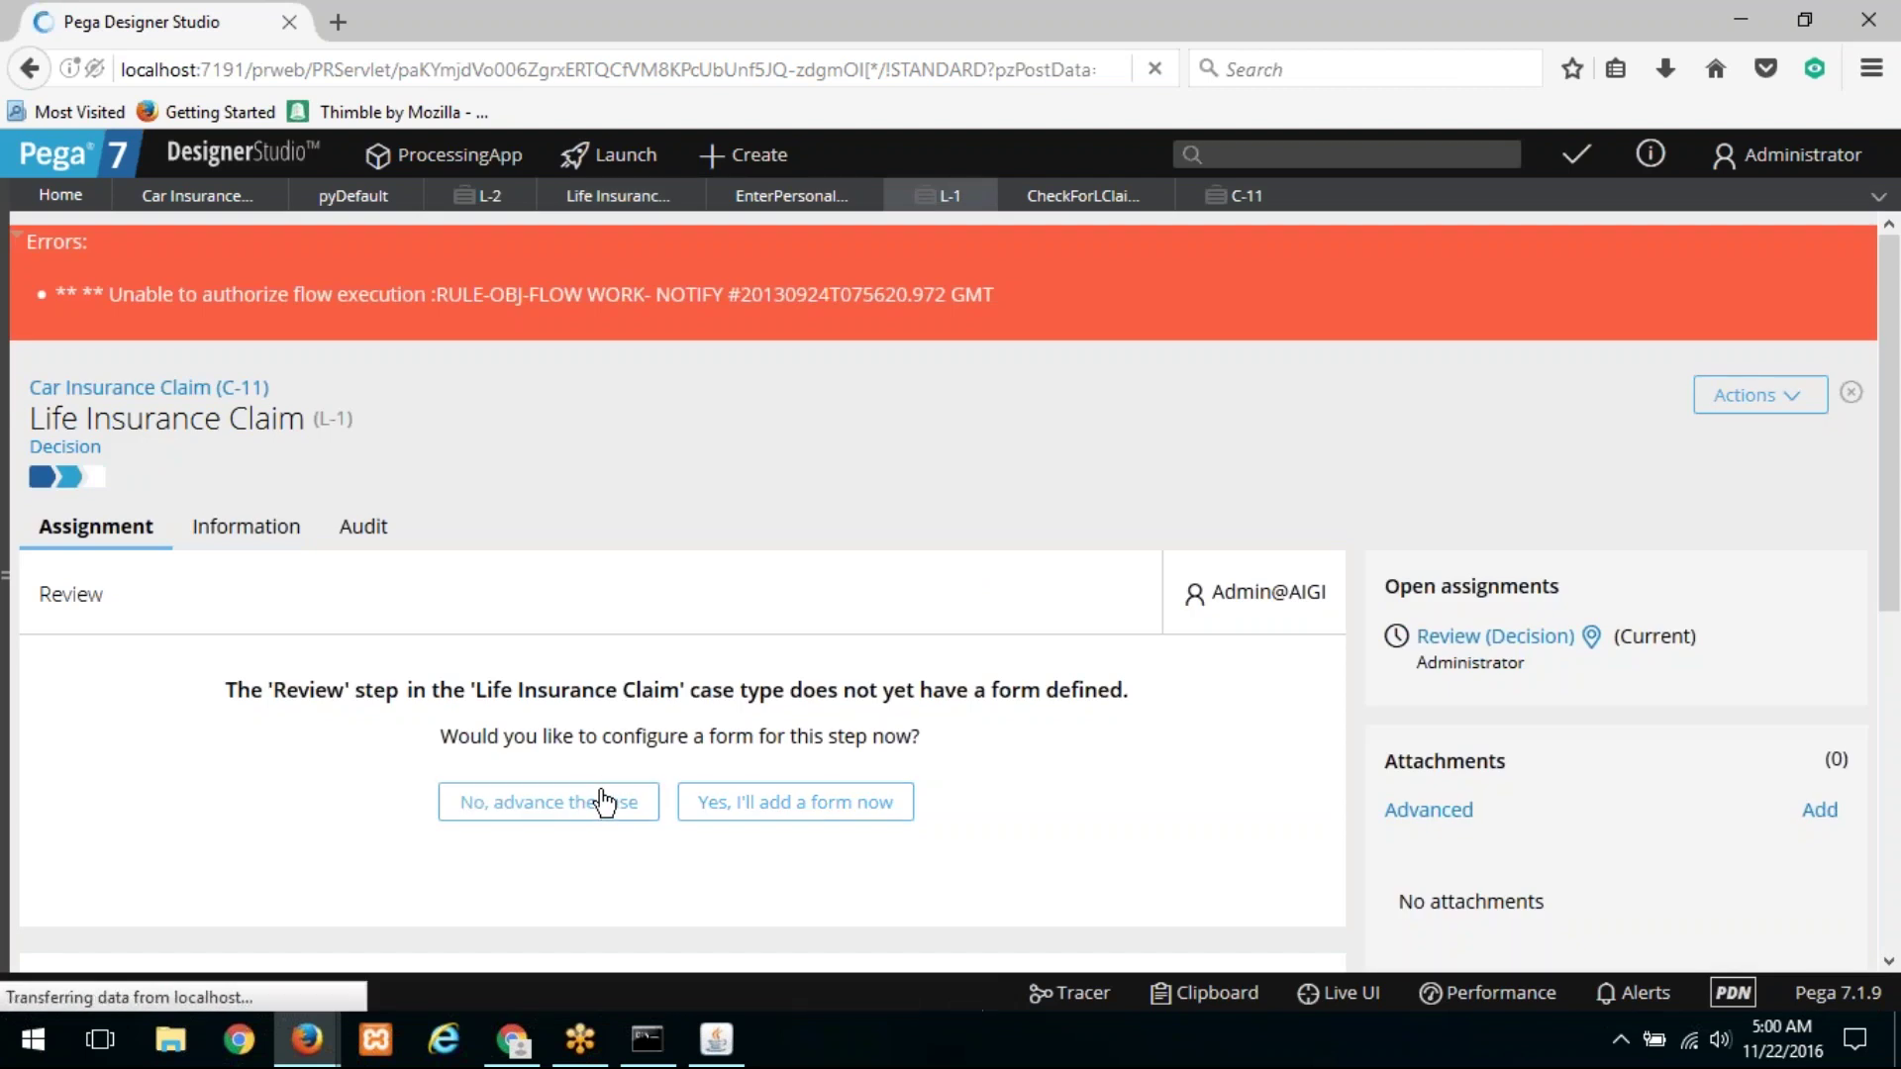
{"action": "left_click_drag", "start_coordinate": [1124, 596], "coordinate": [933, 604]}
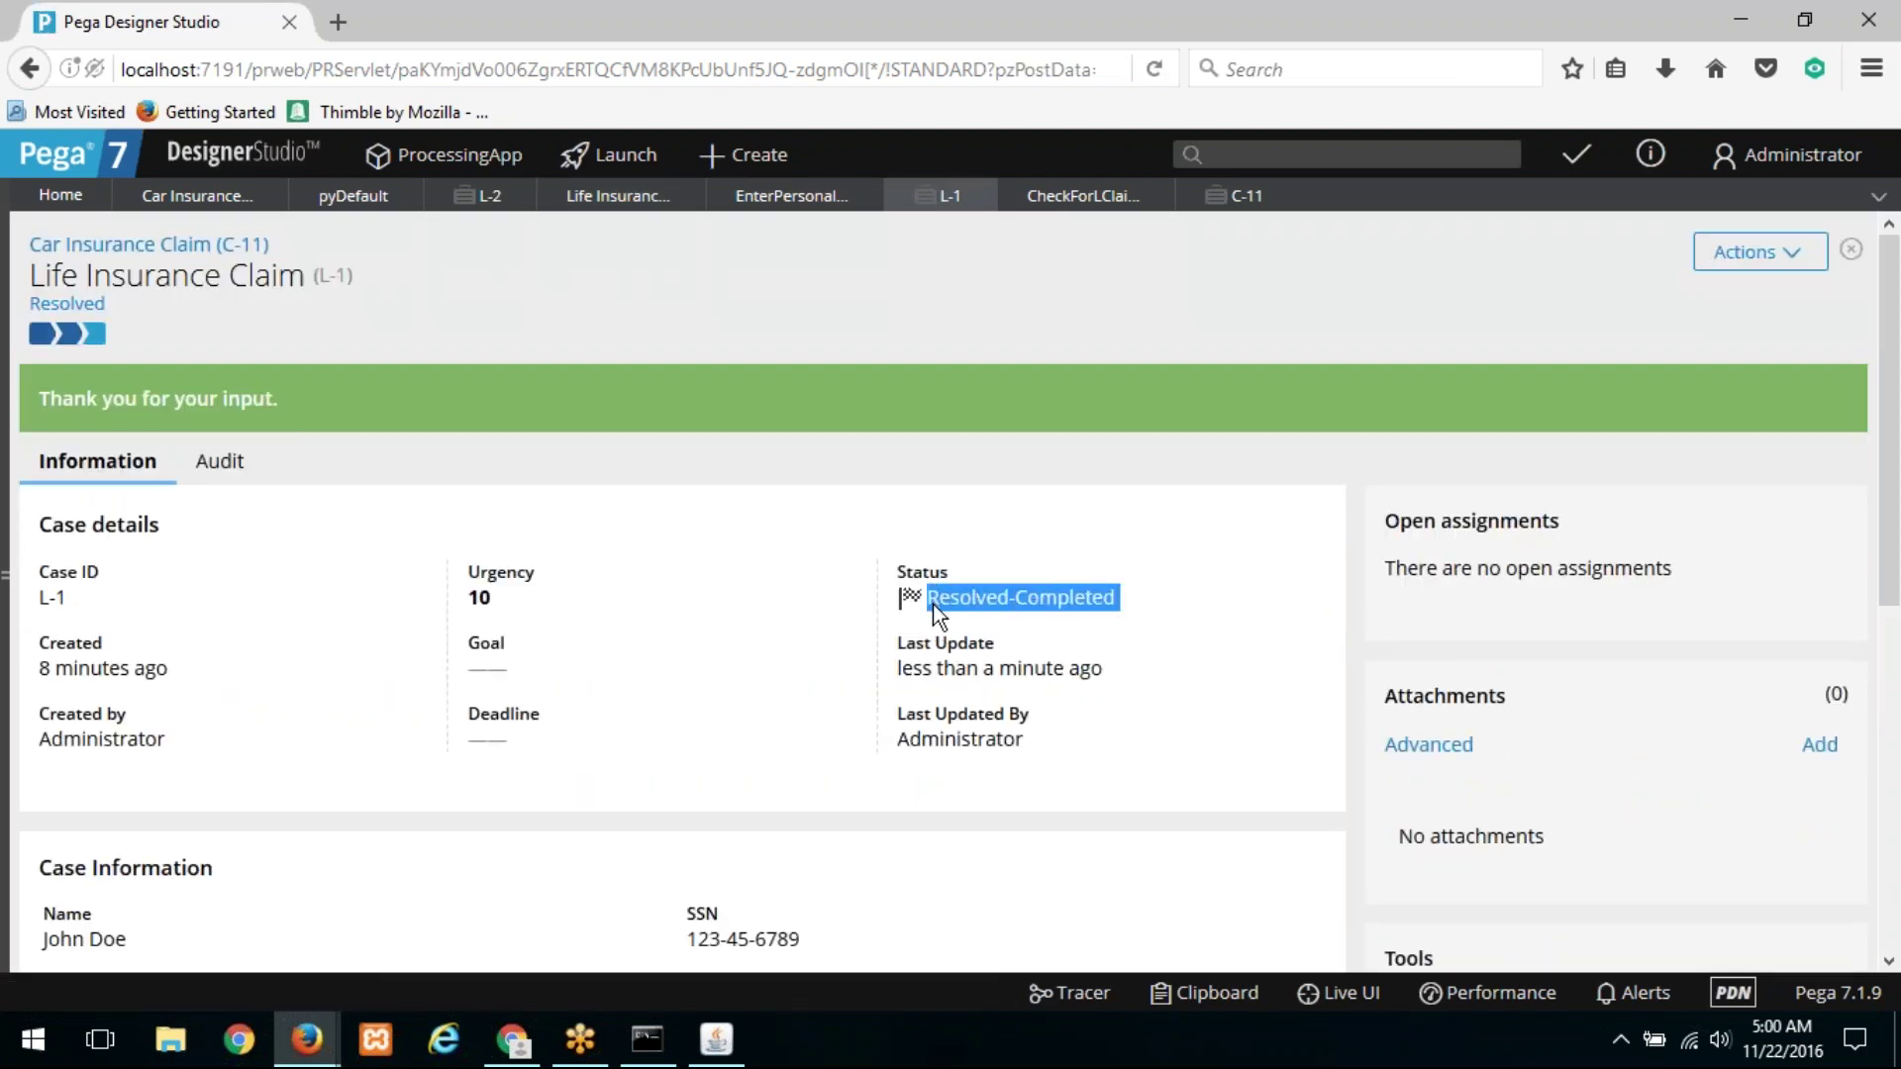
{"action": "left_click", "coordinate": [981, 195]}
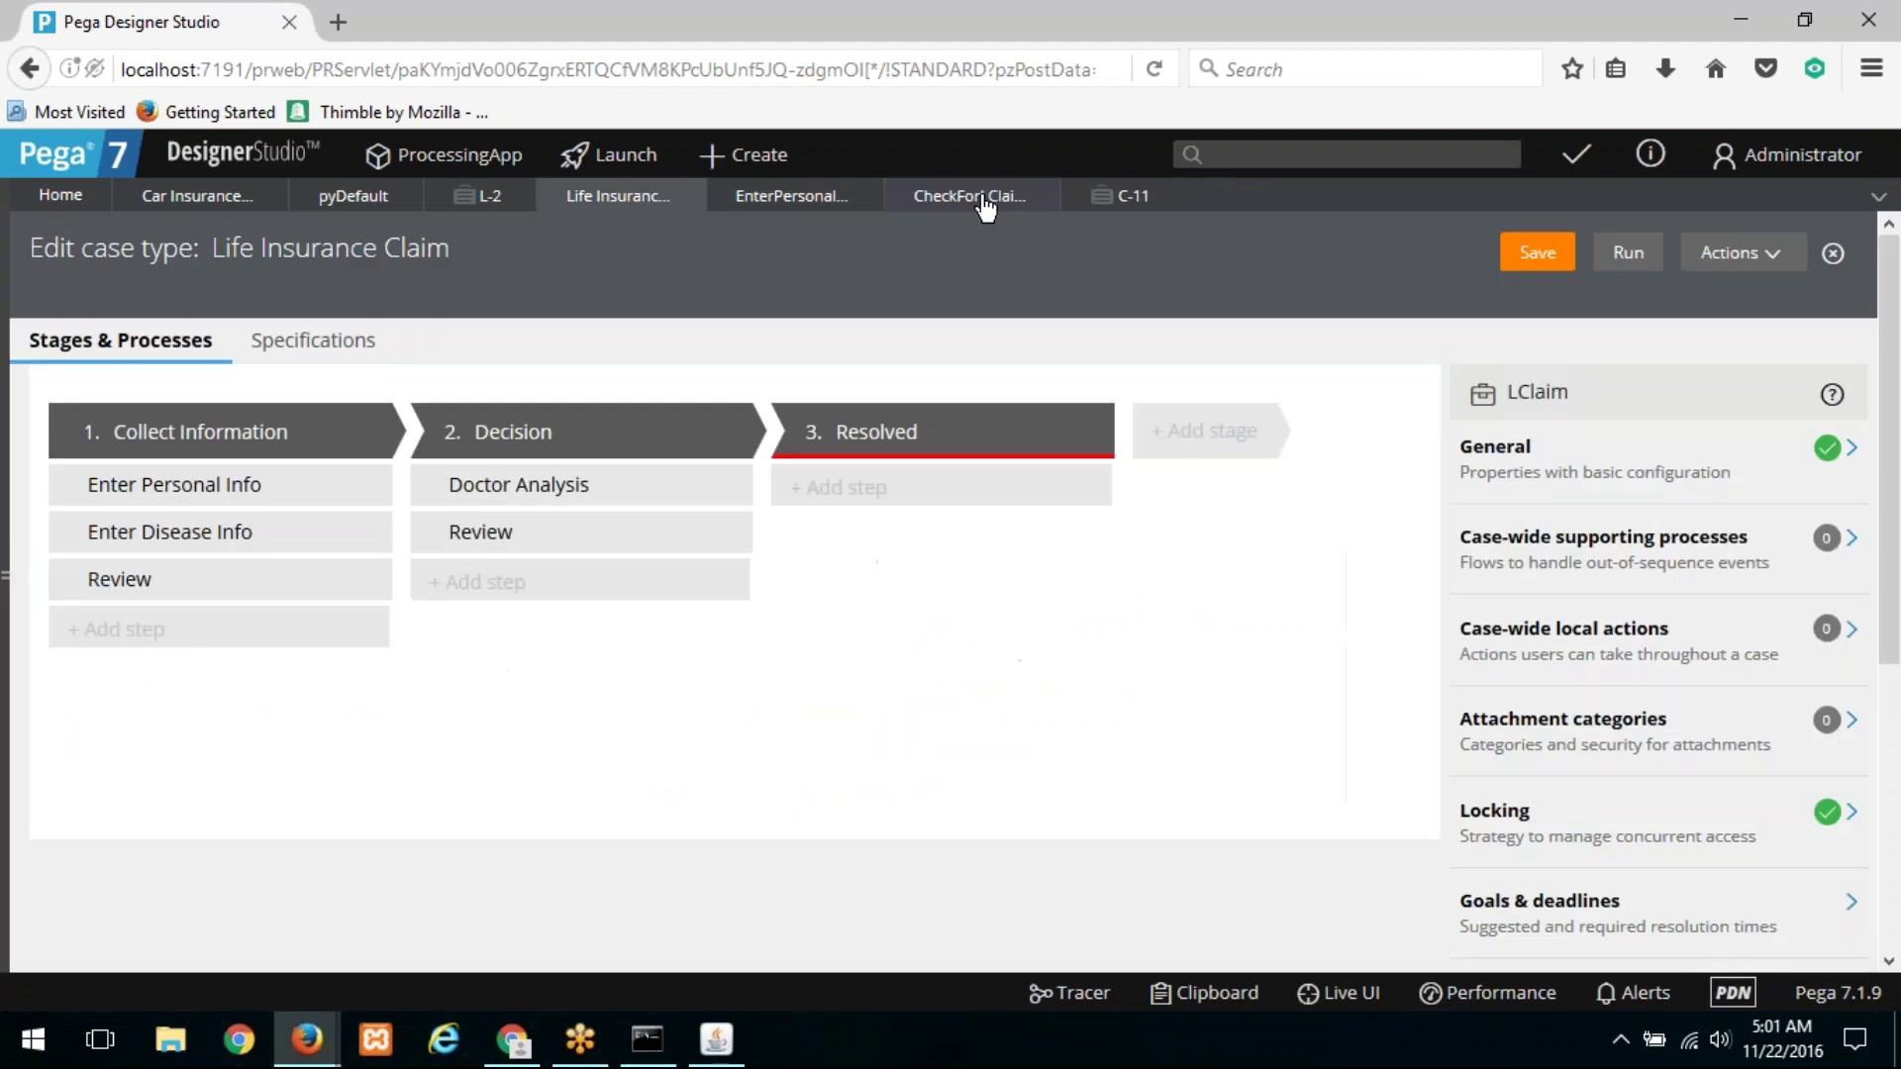
Step: Submit L-2's personal info and advance it through each step to the Decision Review
{"action": "left_click", "coordinate": [489, 198]}
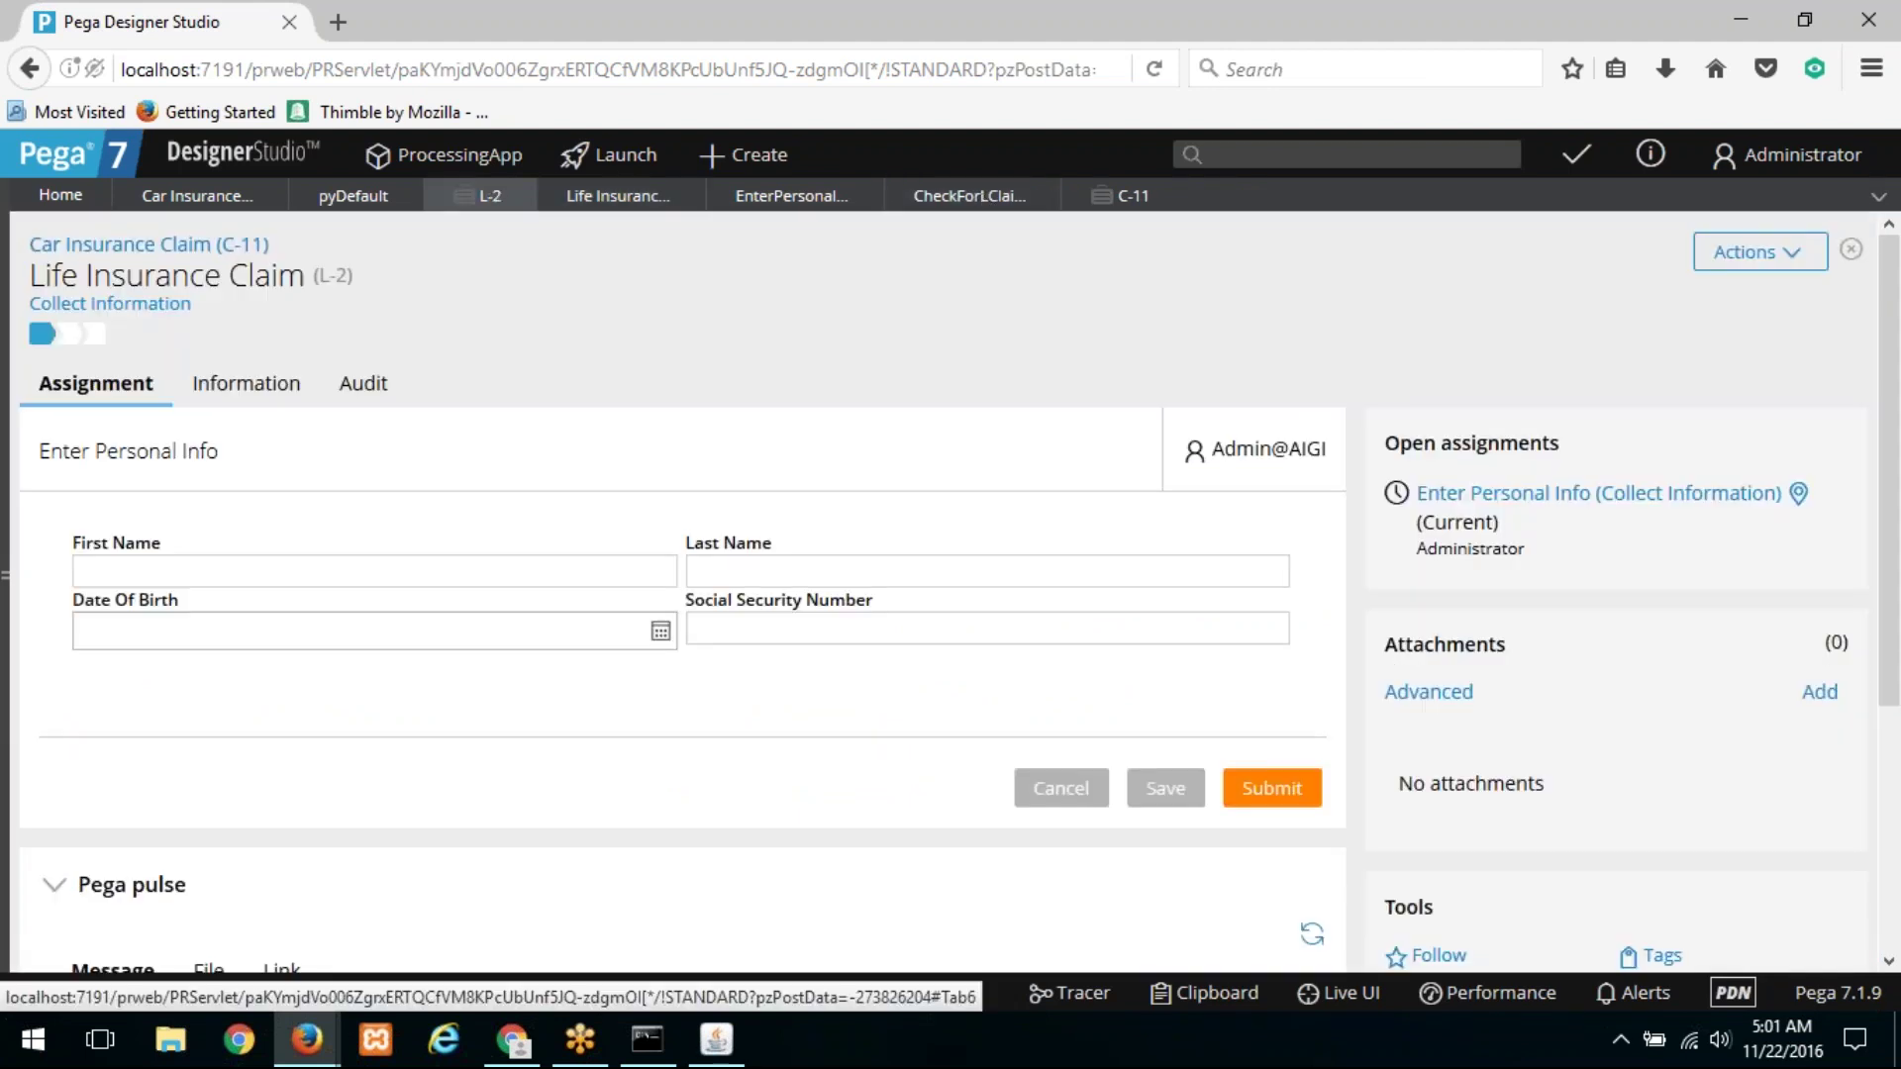
{"action": "left_click", "coordinate": [1289, 790]}
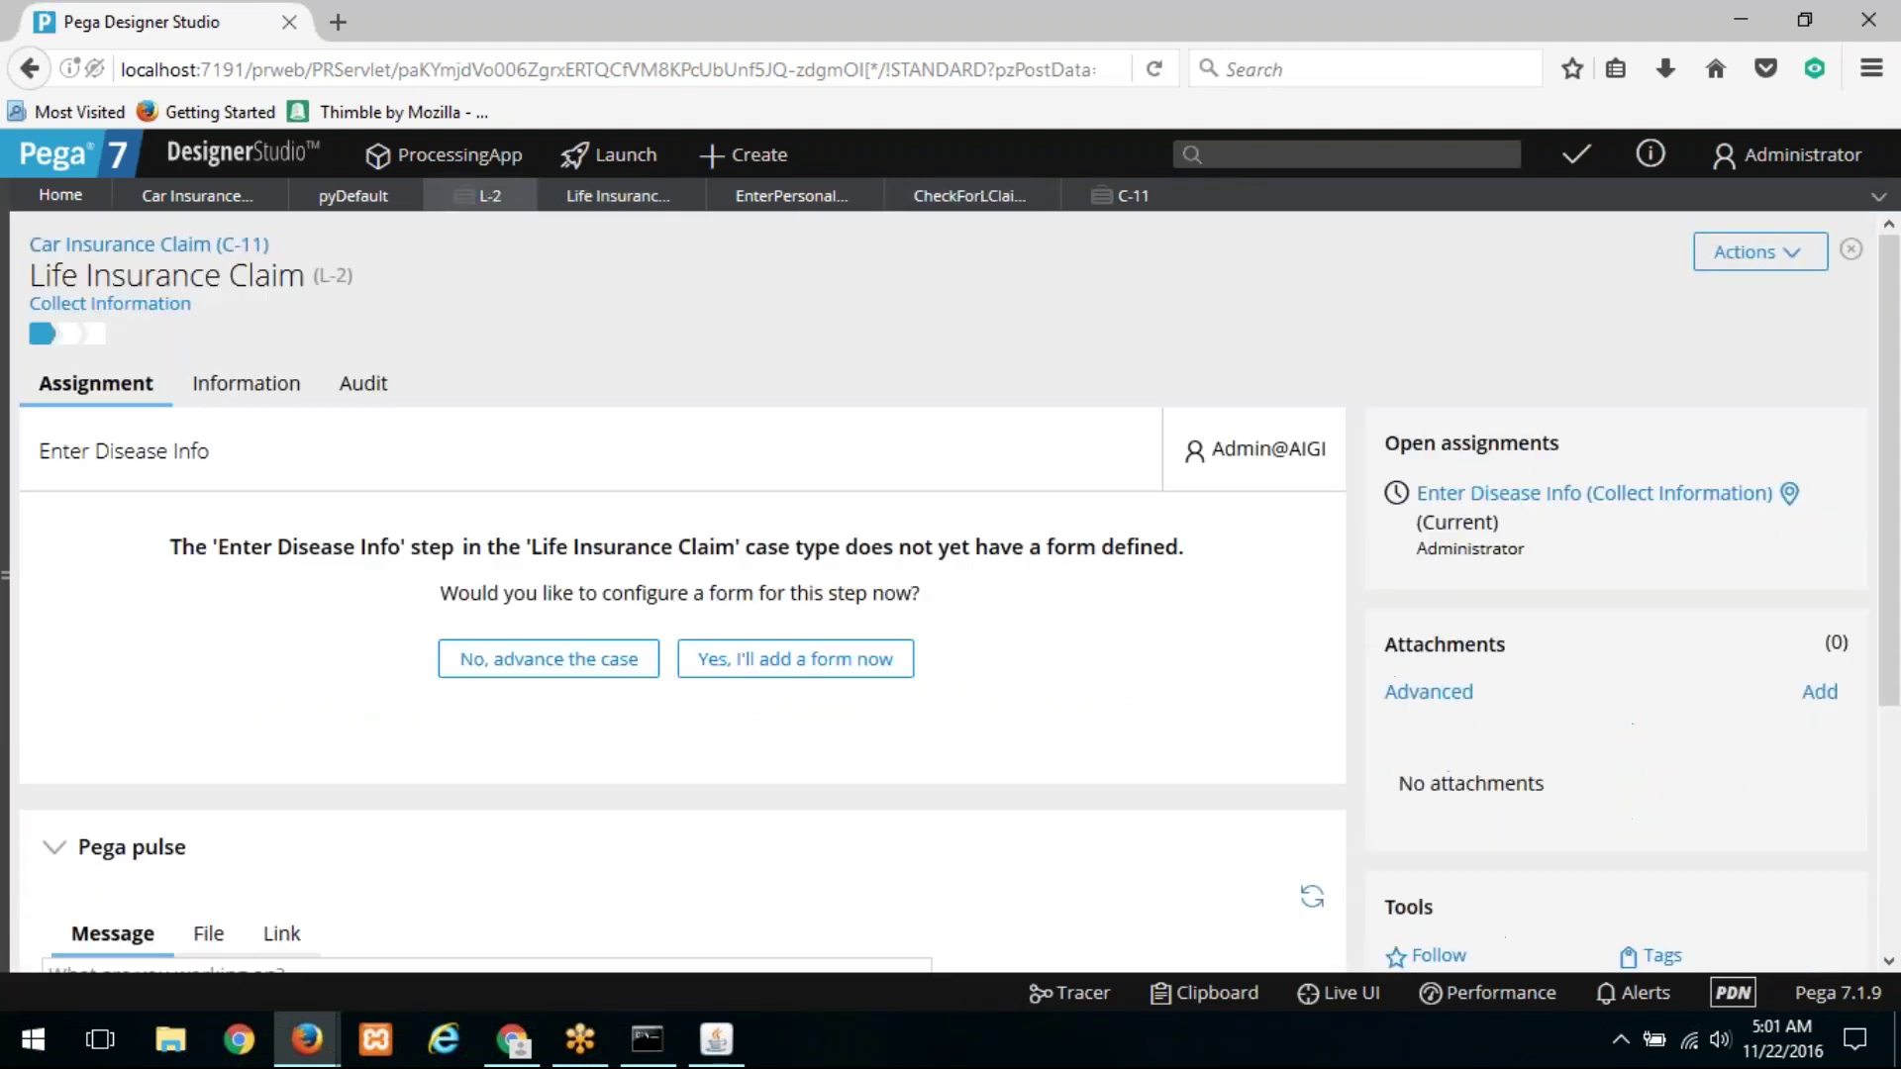
{"action": "left_click", "coordinate": [540, 678]}
{"action": "left_click", "coordinate": [539, 659]}
{"action": "left_click", "coordinate": [538, 671]}
{"action": "left_click", "coordinate": [540, 658]}
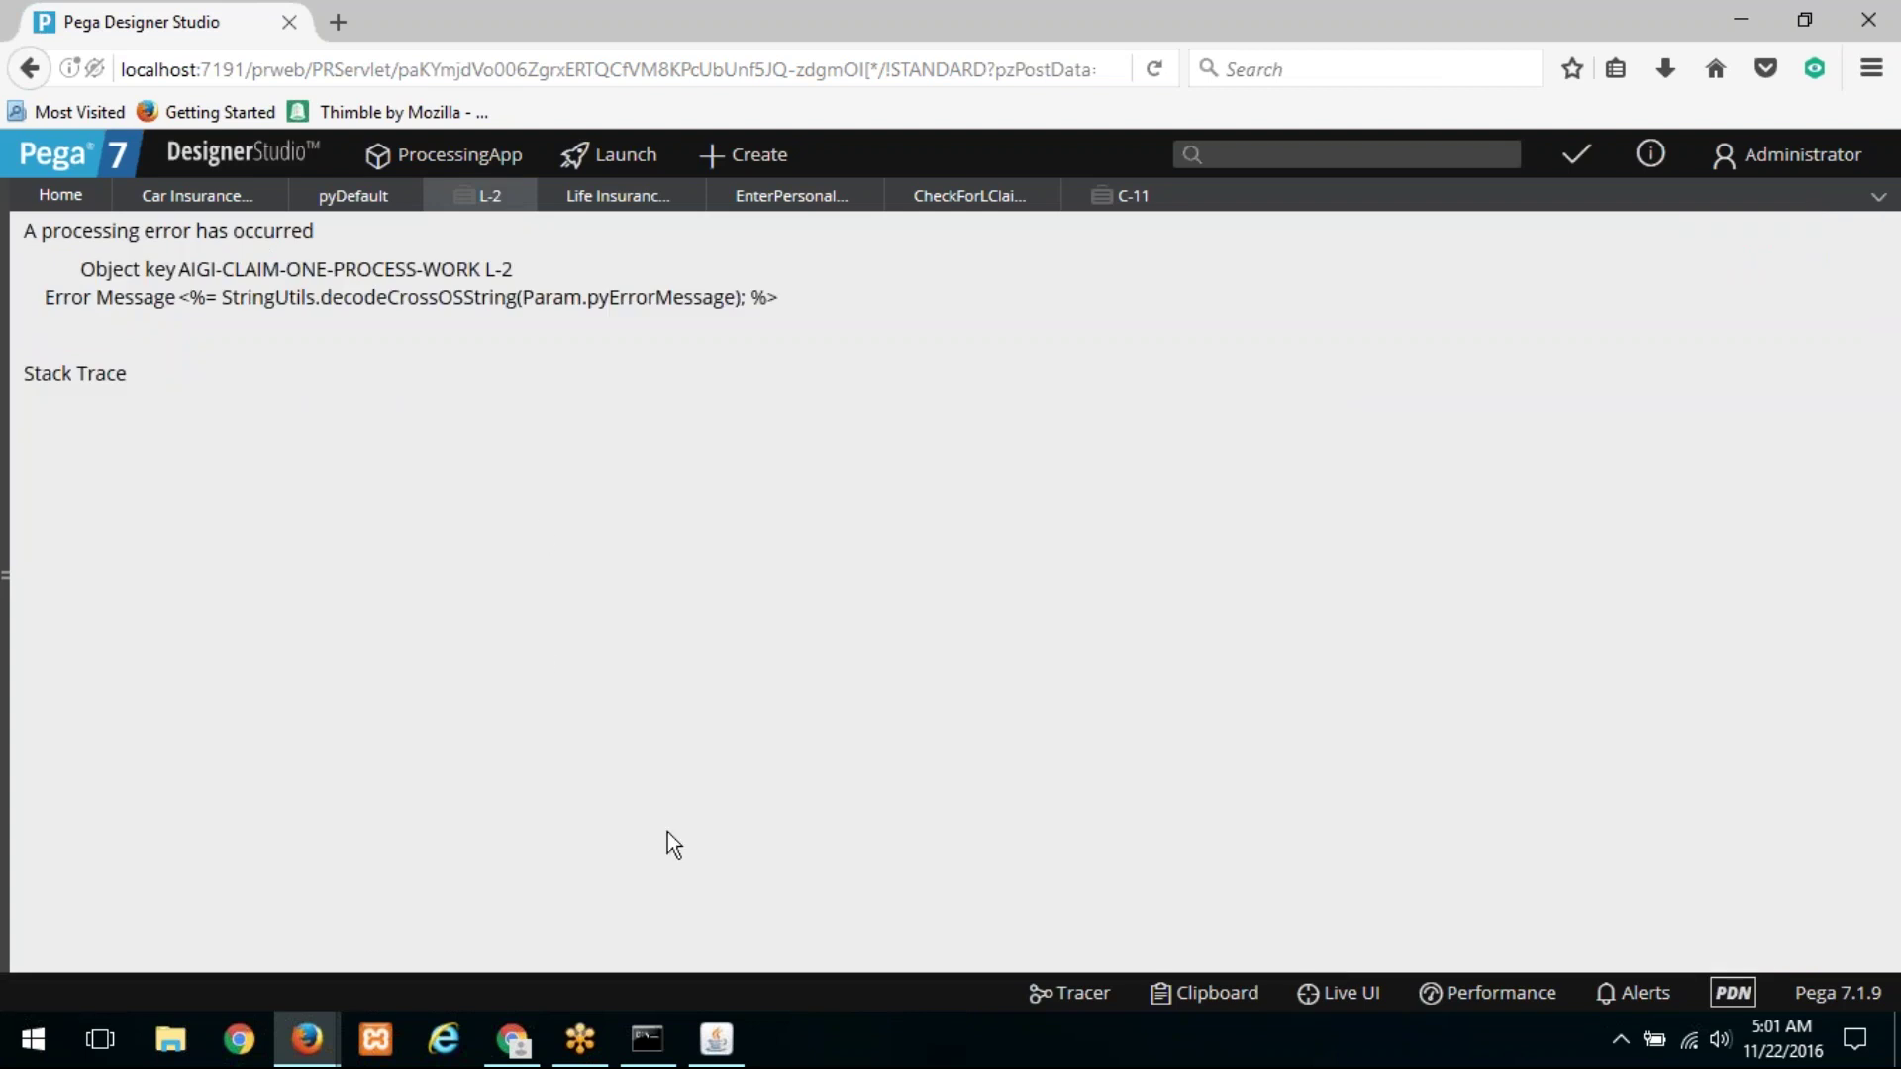
Step: Check the server console for L-2's error, close L-2, and refresh car claim C-11
{"action": "left_click", "coordinate": [715, 1042]}
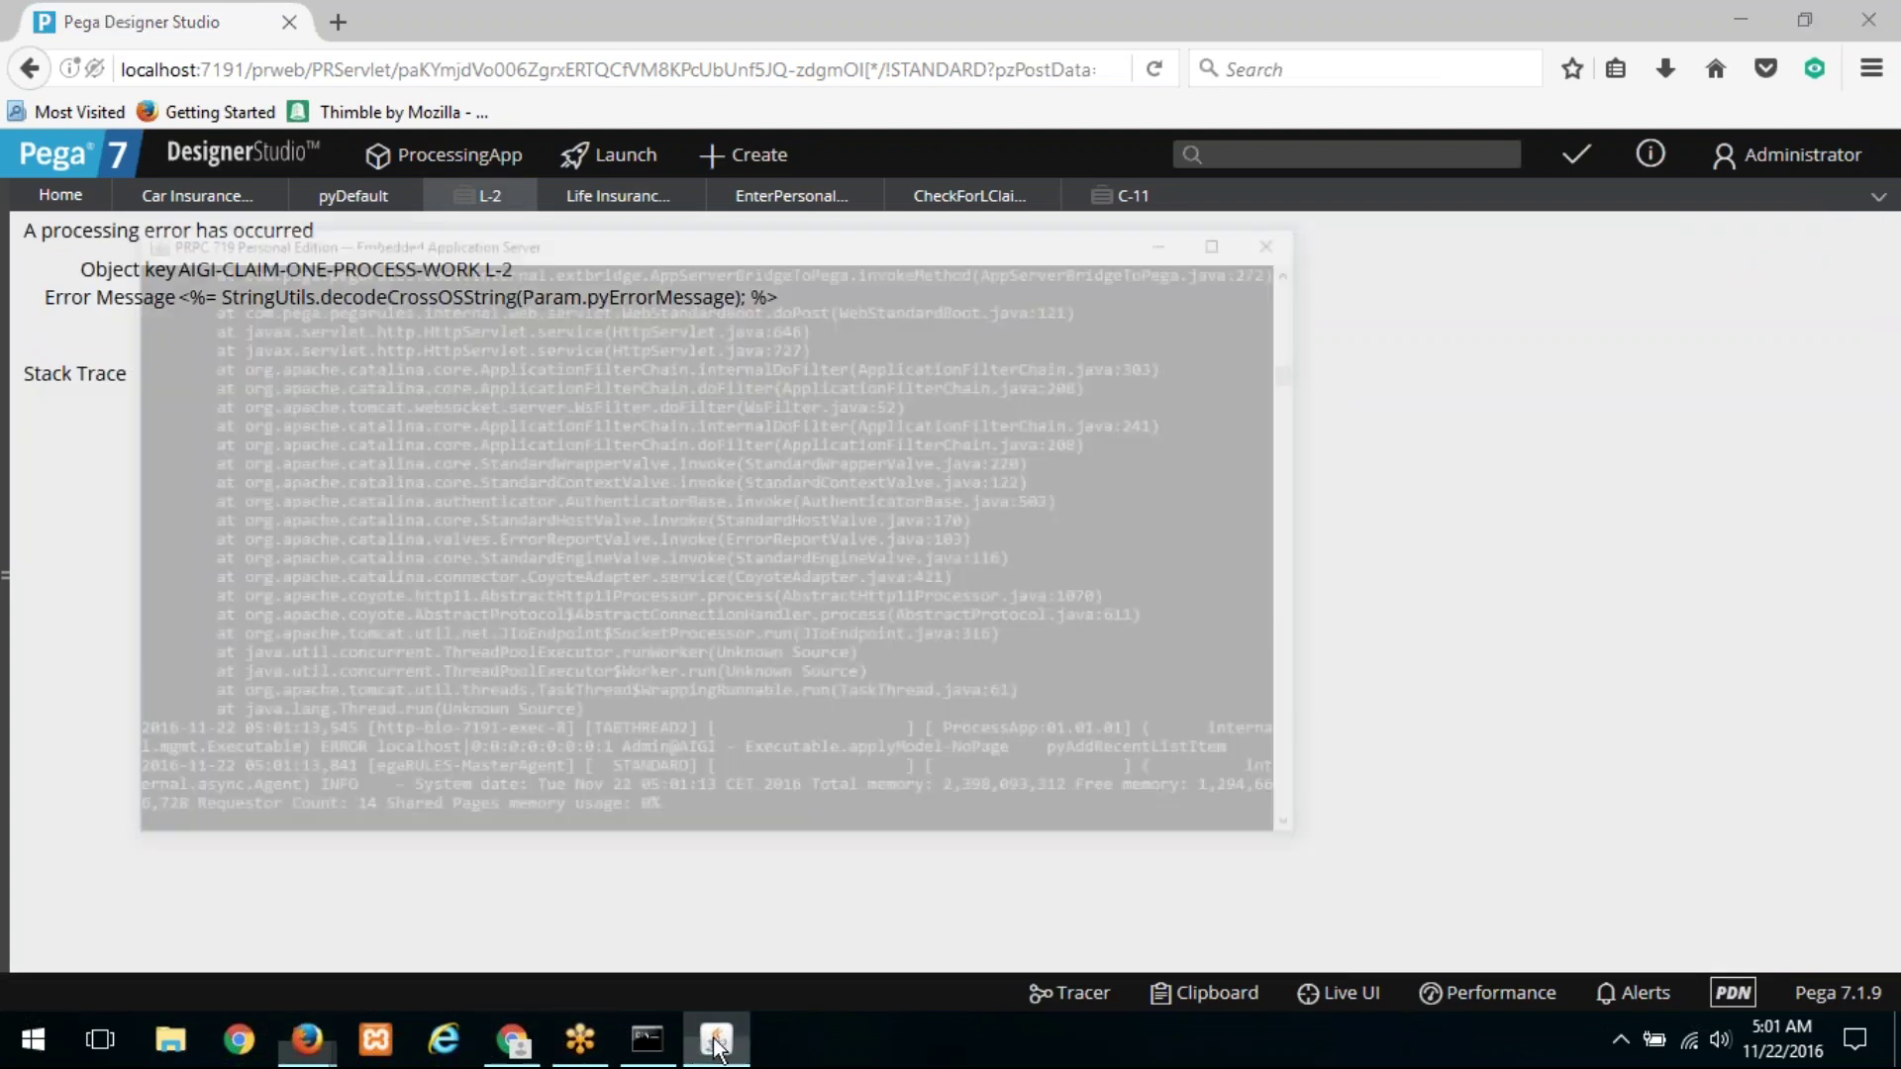
{"action": "left_click", "coordinate": [715, 1041]}
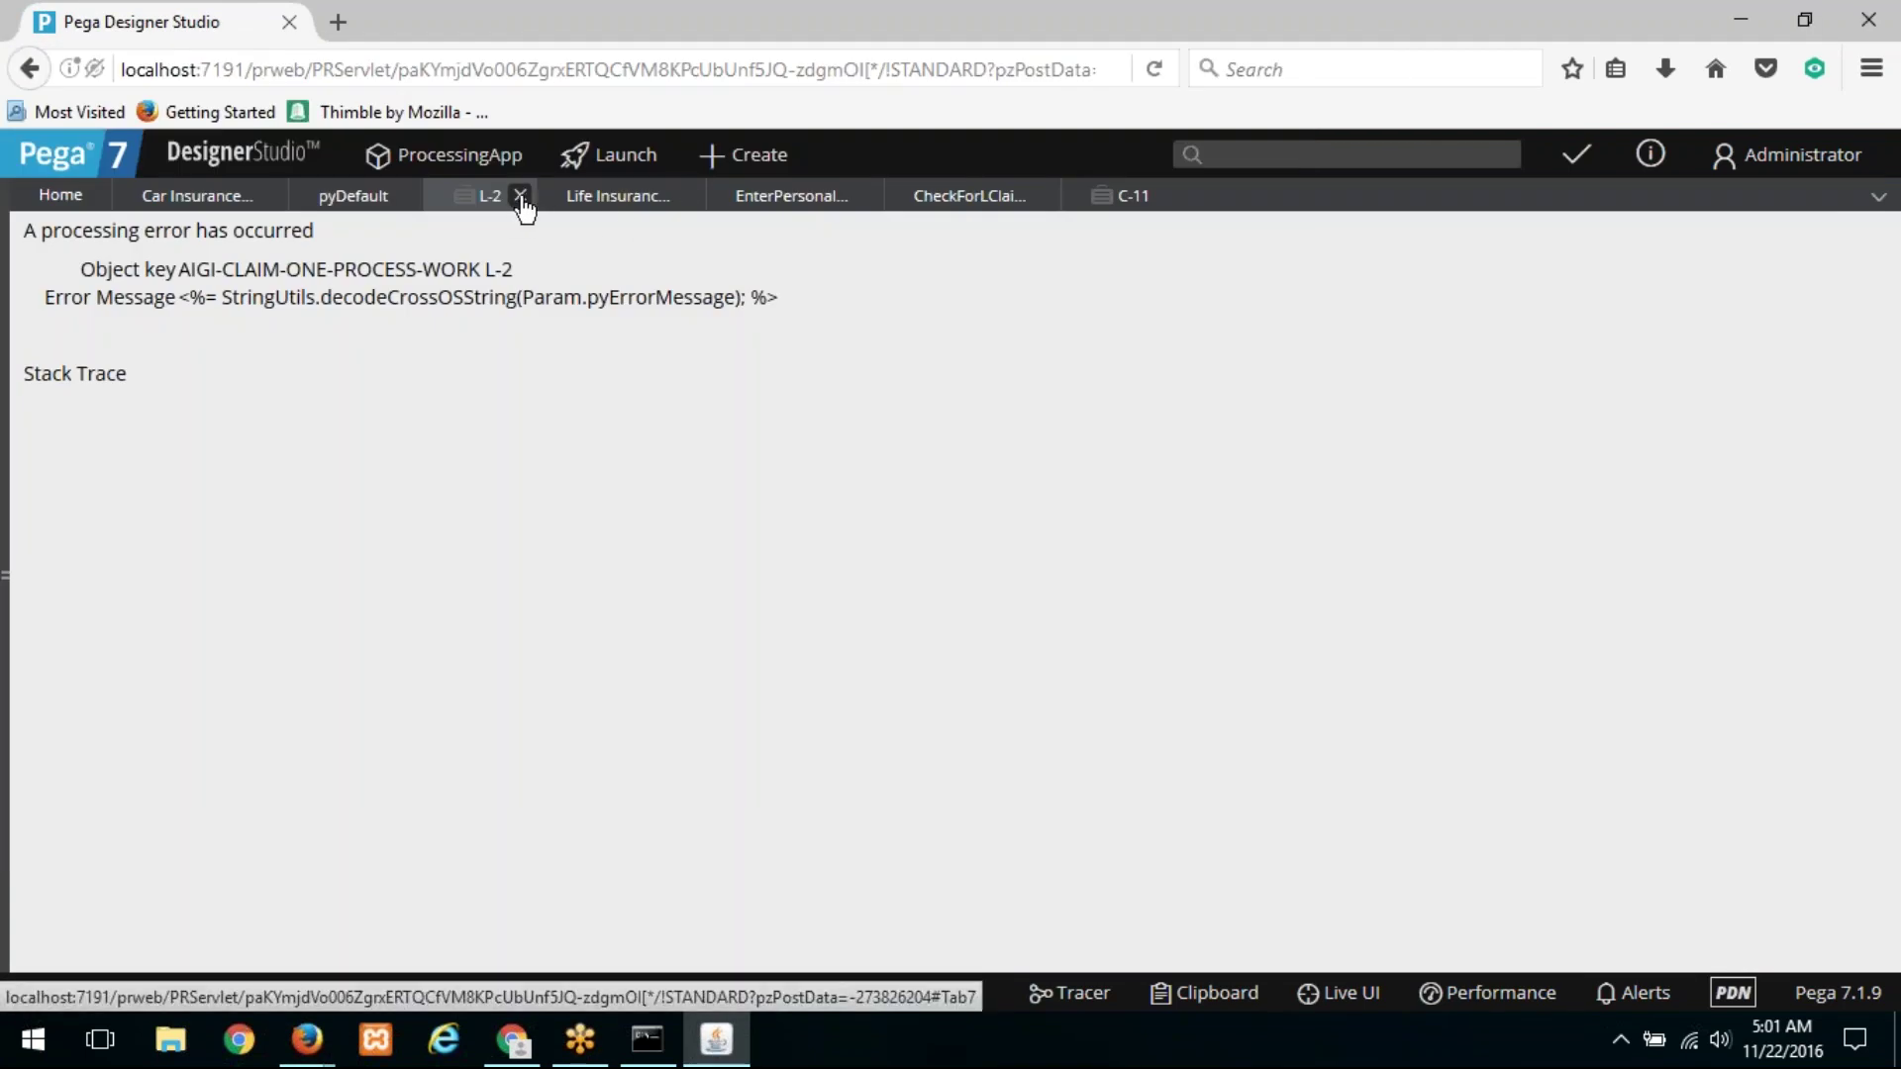
{"action": "left_click", "coordinate": [521, 196]}
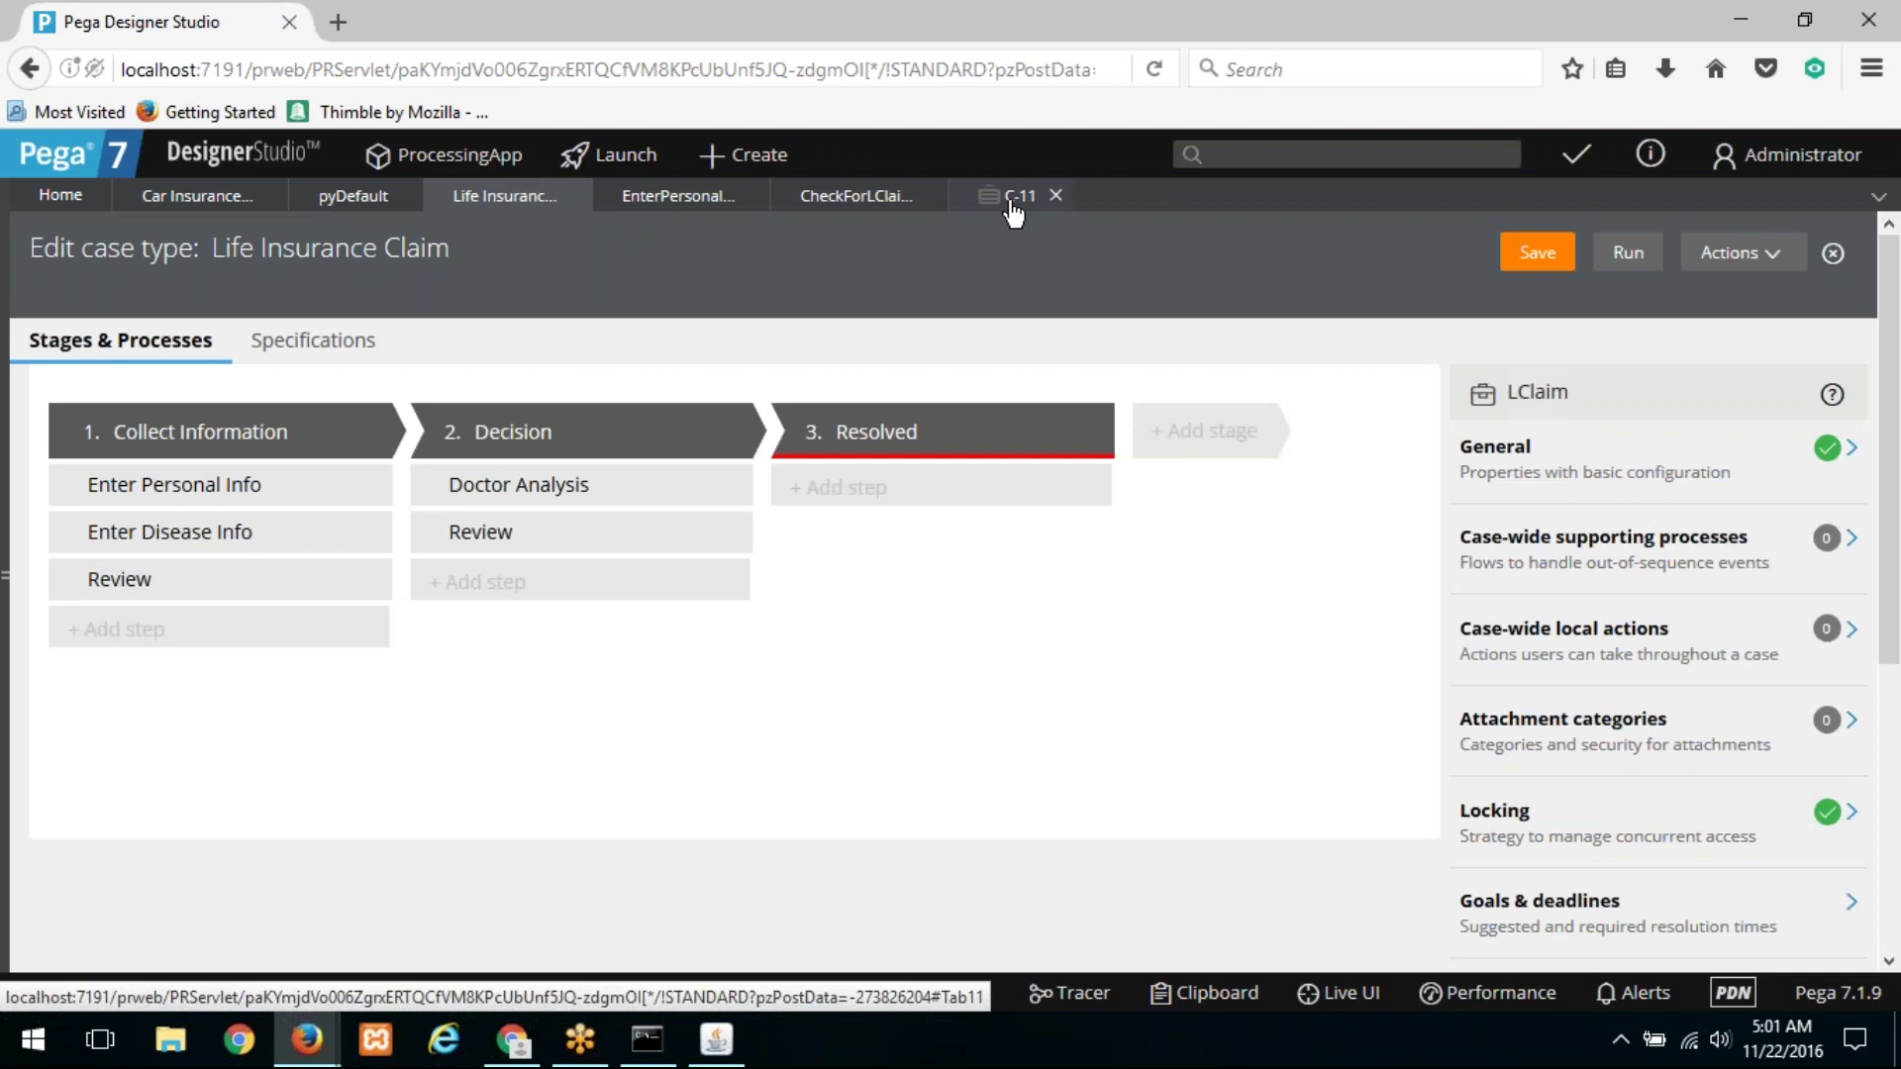
{"action": "left_click", "coordinate": [1014, 210]}
{"action": "left_click", "coordinate": [1743, 253]}
{"action": "left_click", "coordinate": [1728, 294]}
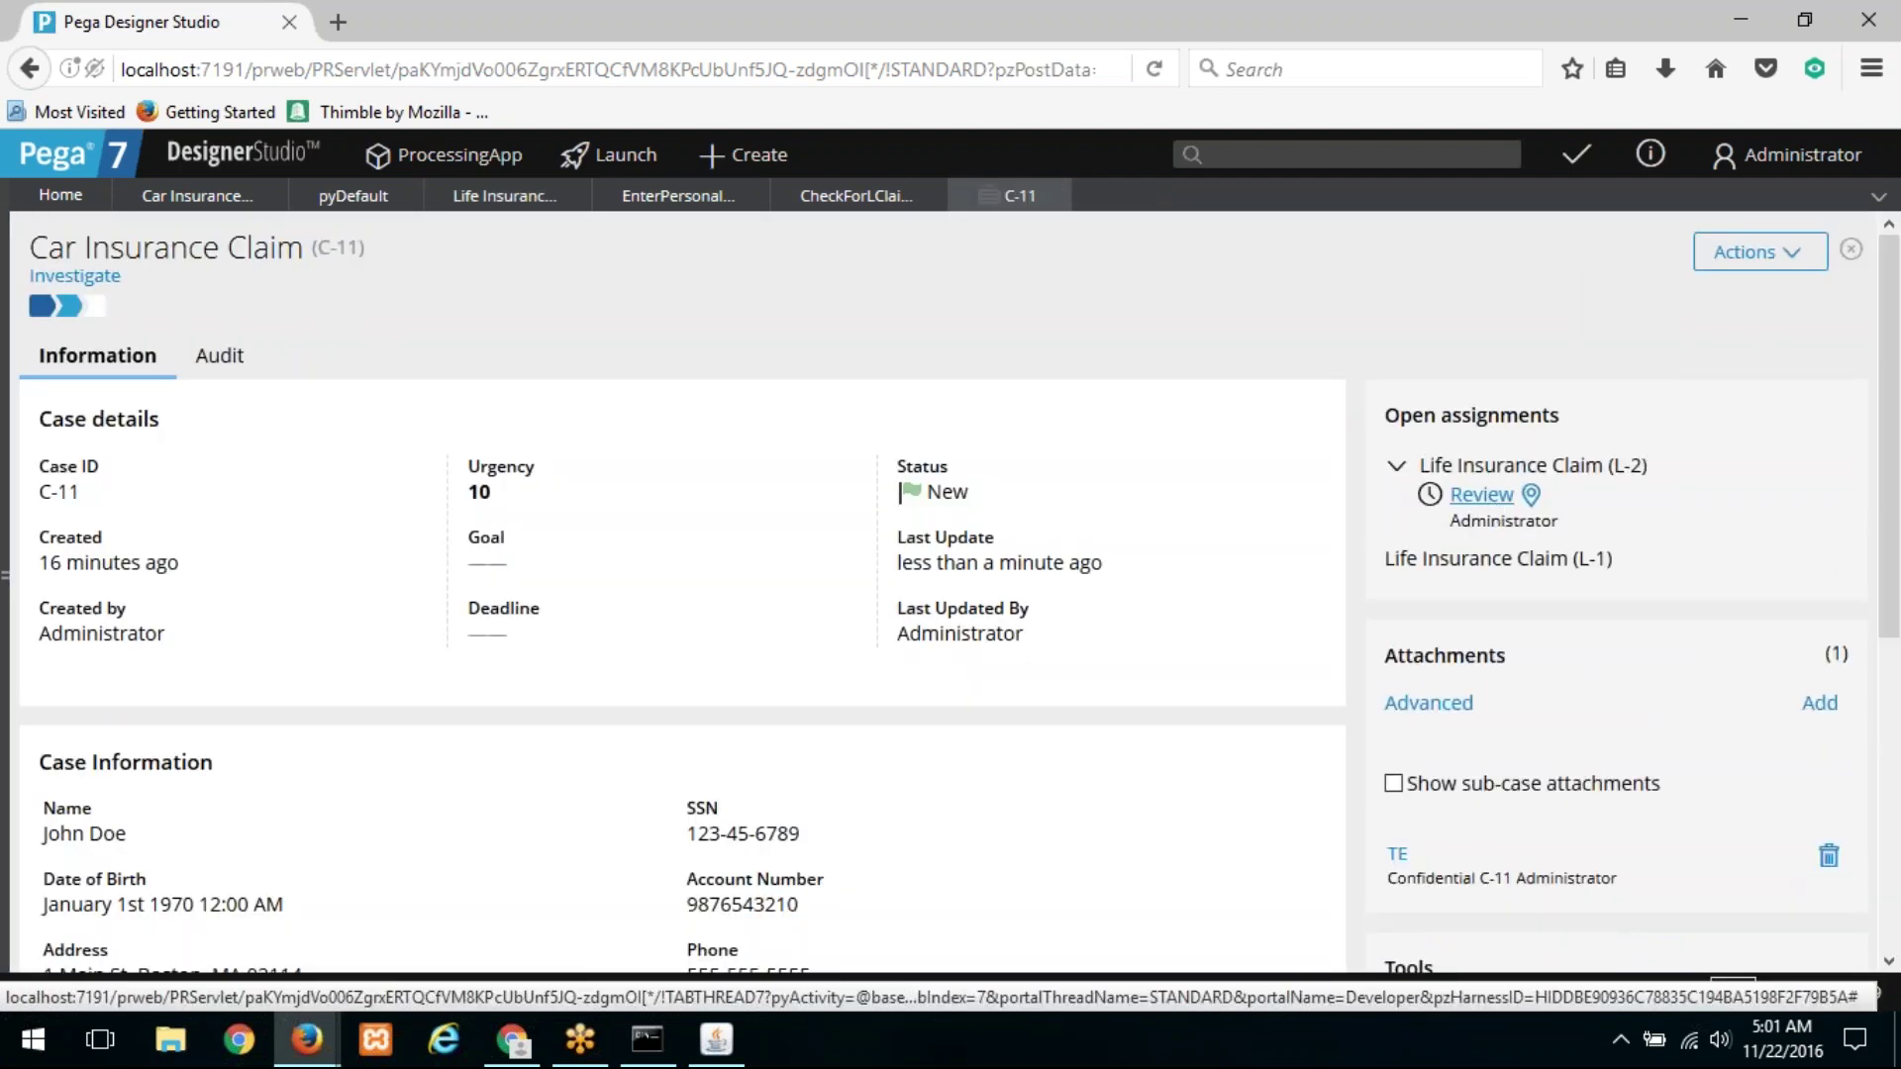
Step: Open L-2's pending Review from C-11, check the console again, and close L-2
{"action": "left_click", "coordinate": [1483, 495]}
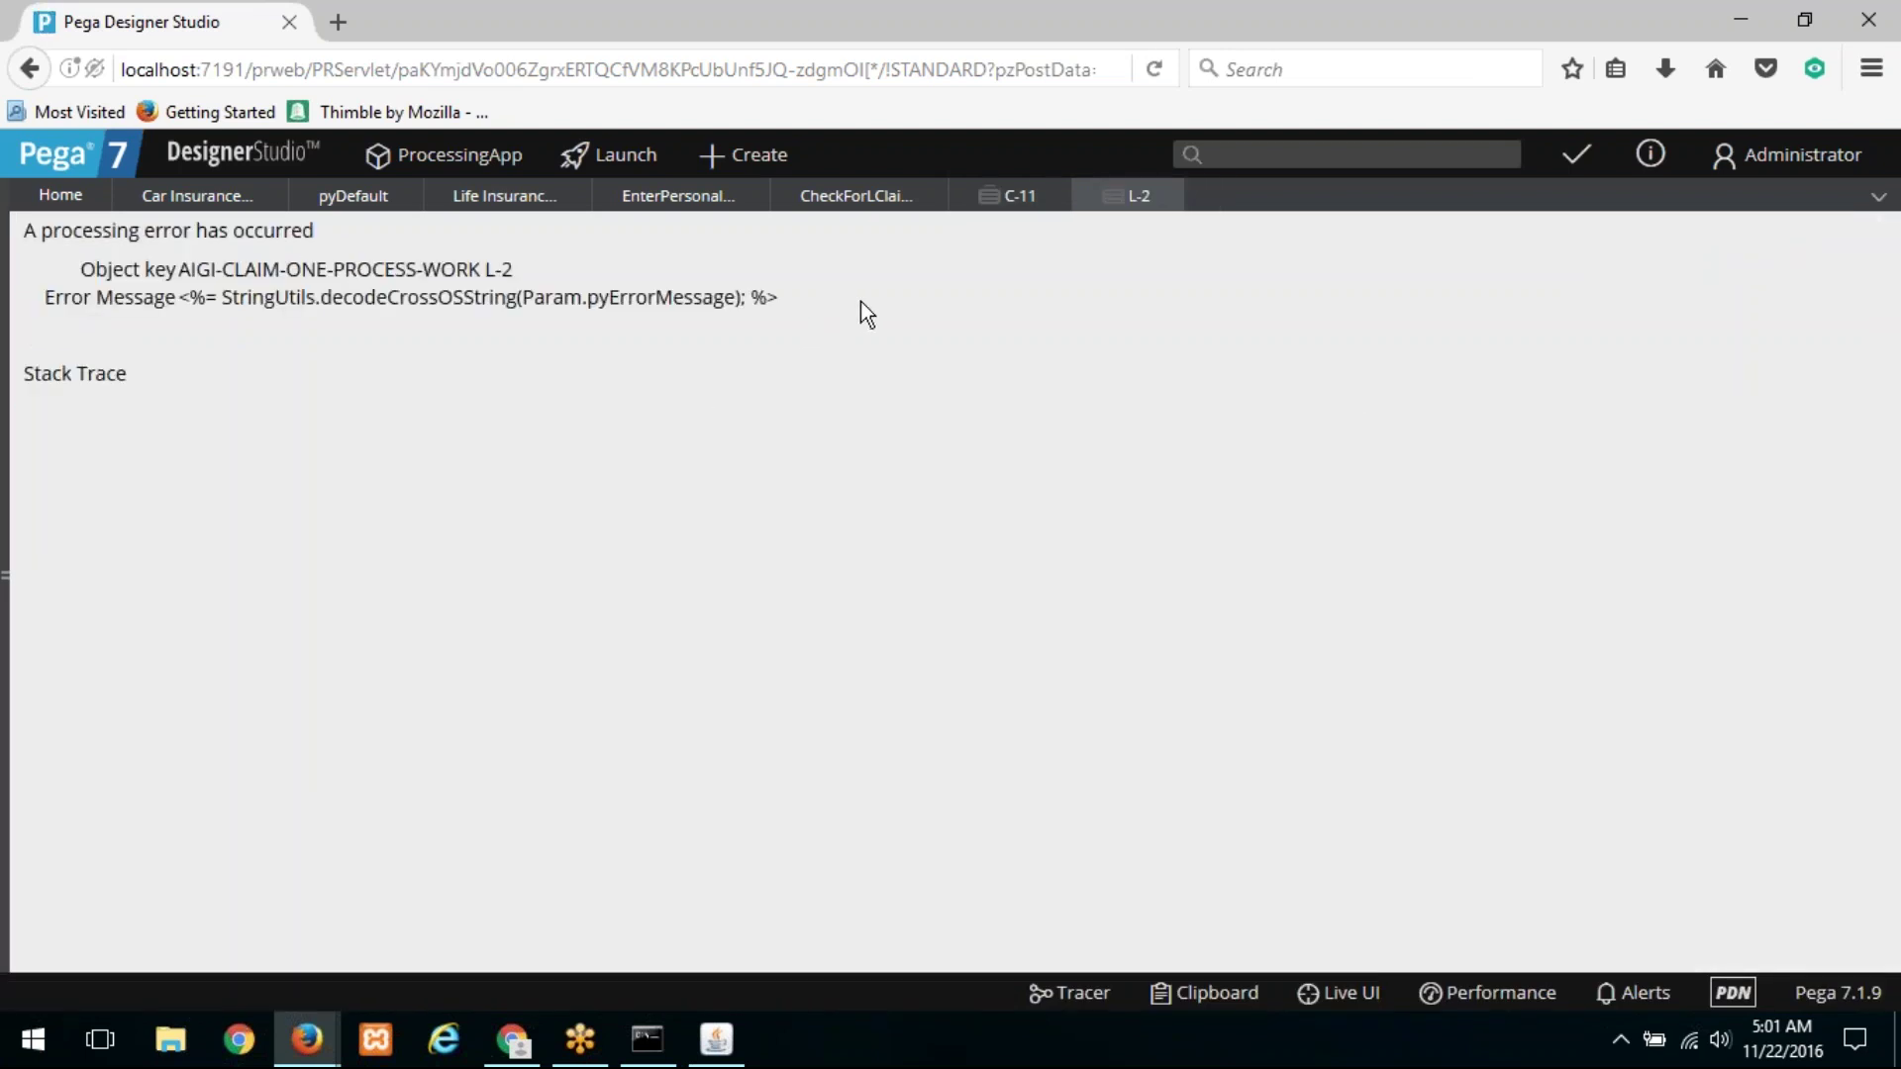
{"action": "left_click", "coordinate": [715, 1037]}
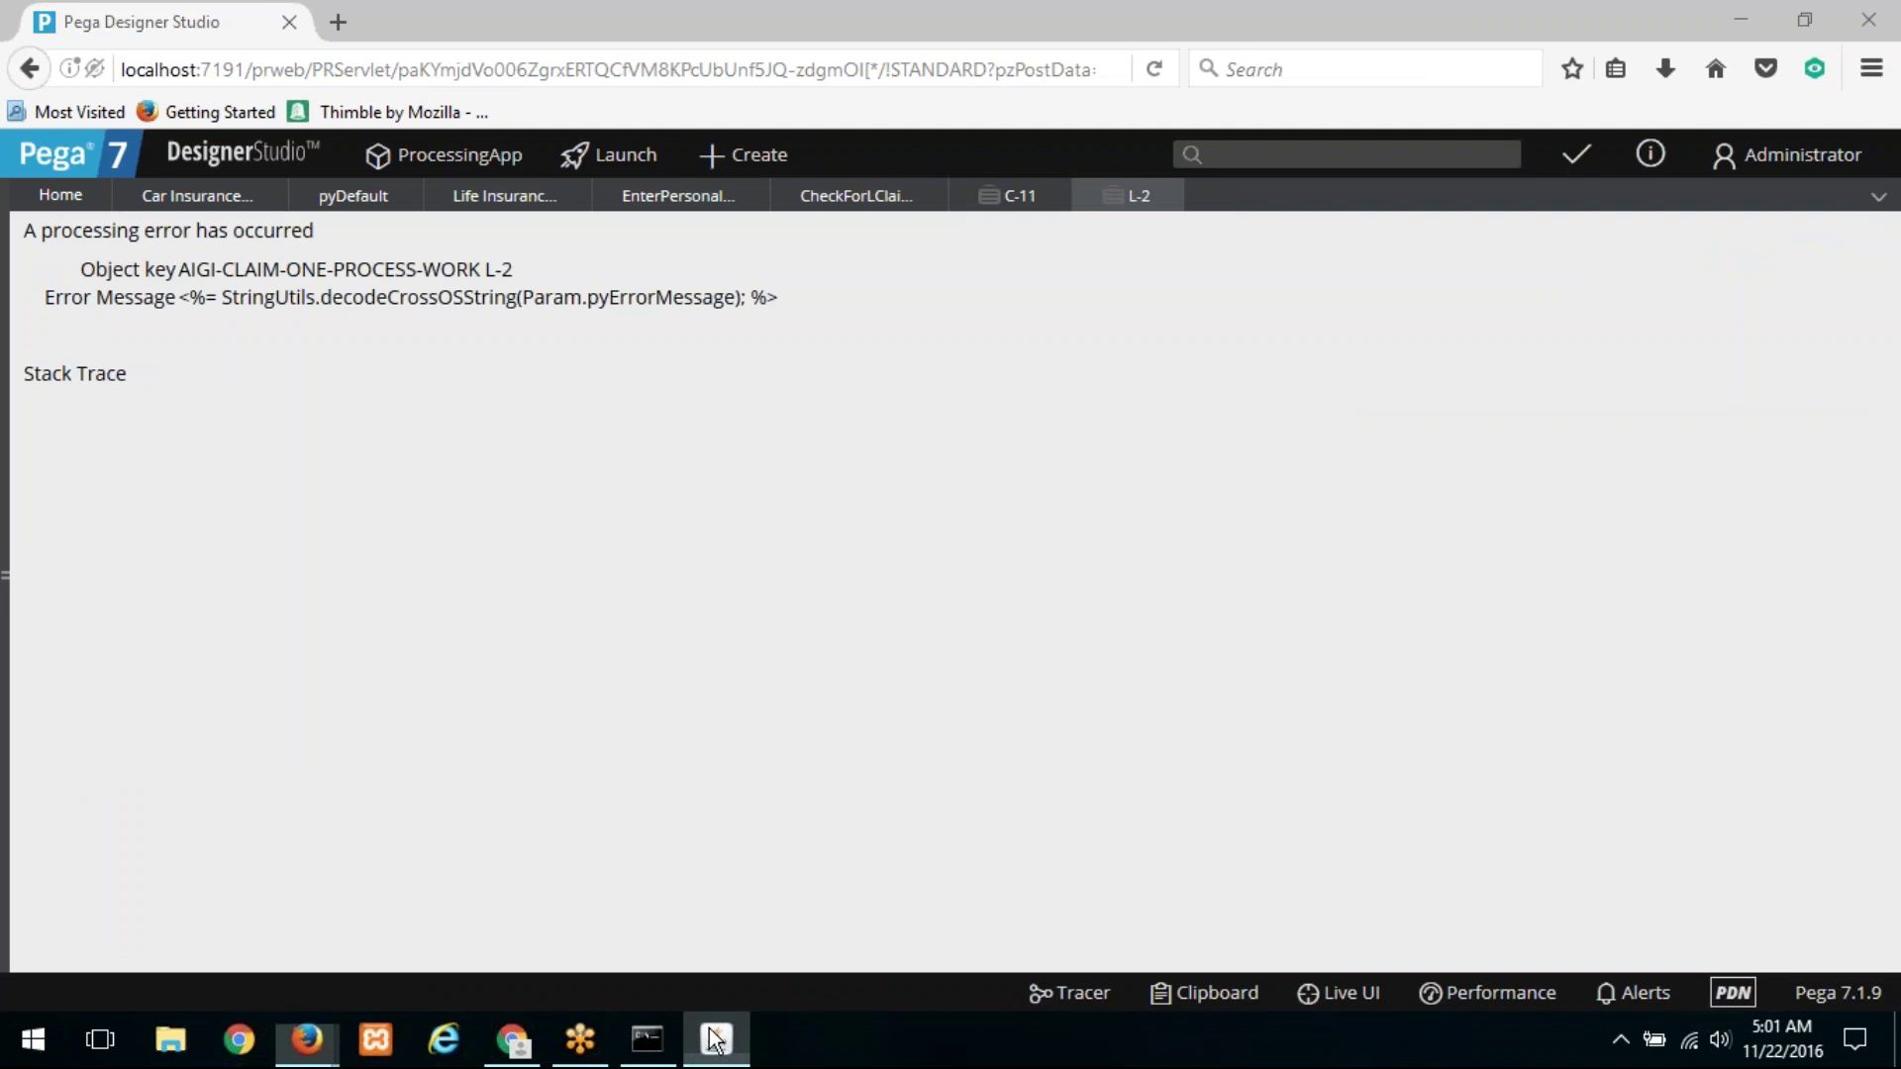
{"action": "left_click", "coordinate": [1170, 196]}
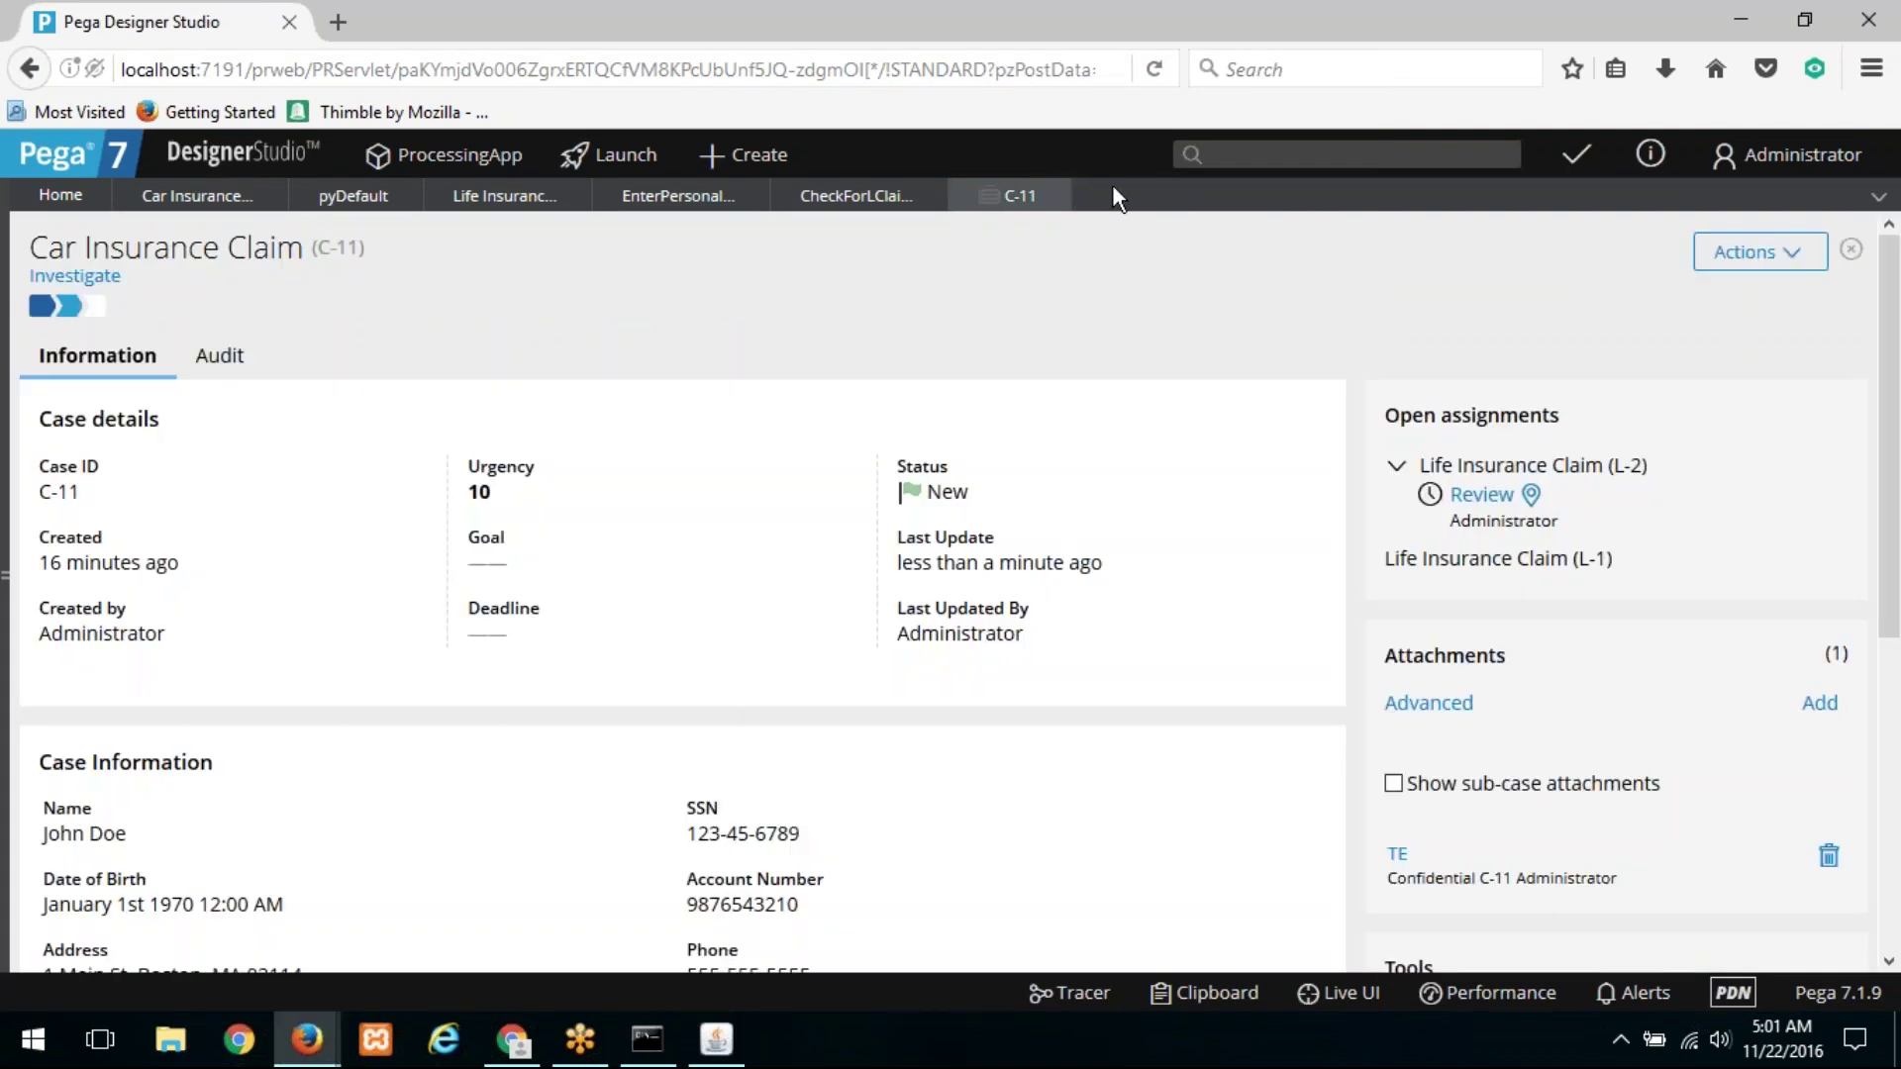
{"action": "left_click", "coordinate": [745, 155]}
Step: Create new Car Insurance Claim C-12 and finish its accident information step
{"action": "mouse_move", "coordinate": [730, 195]}
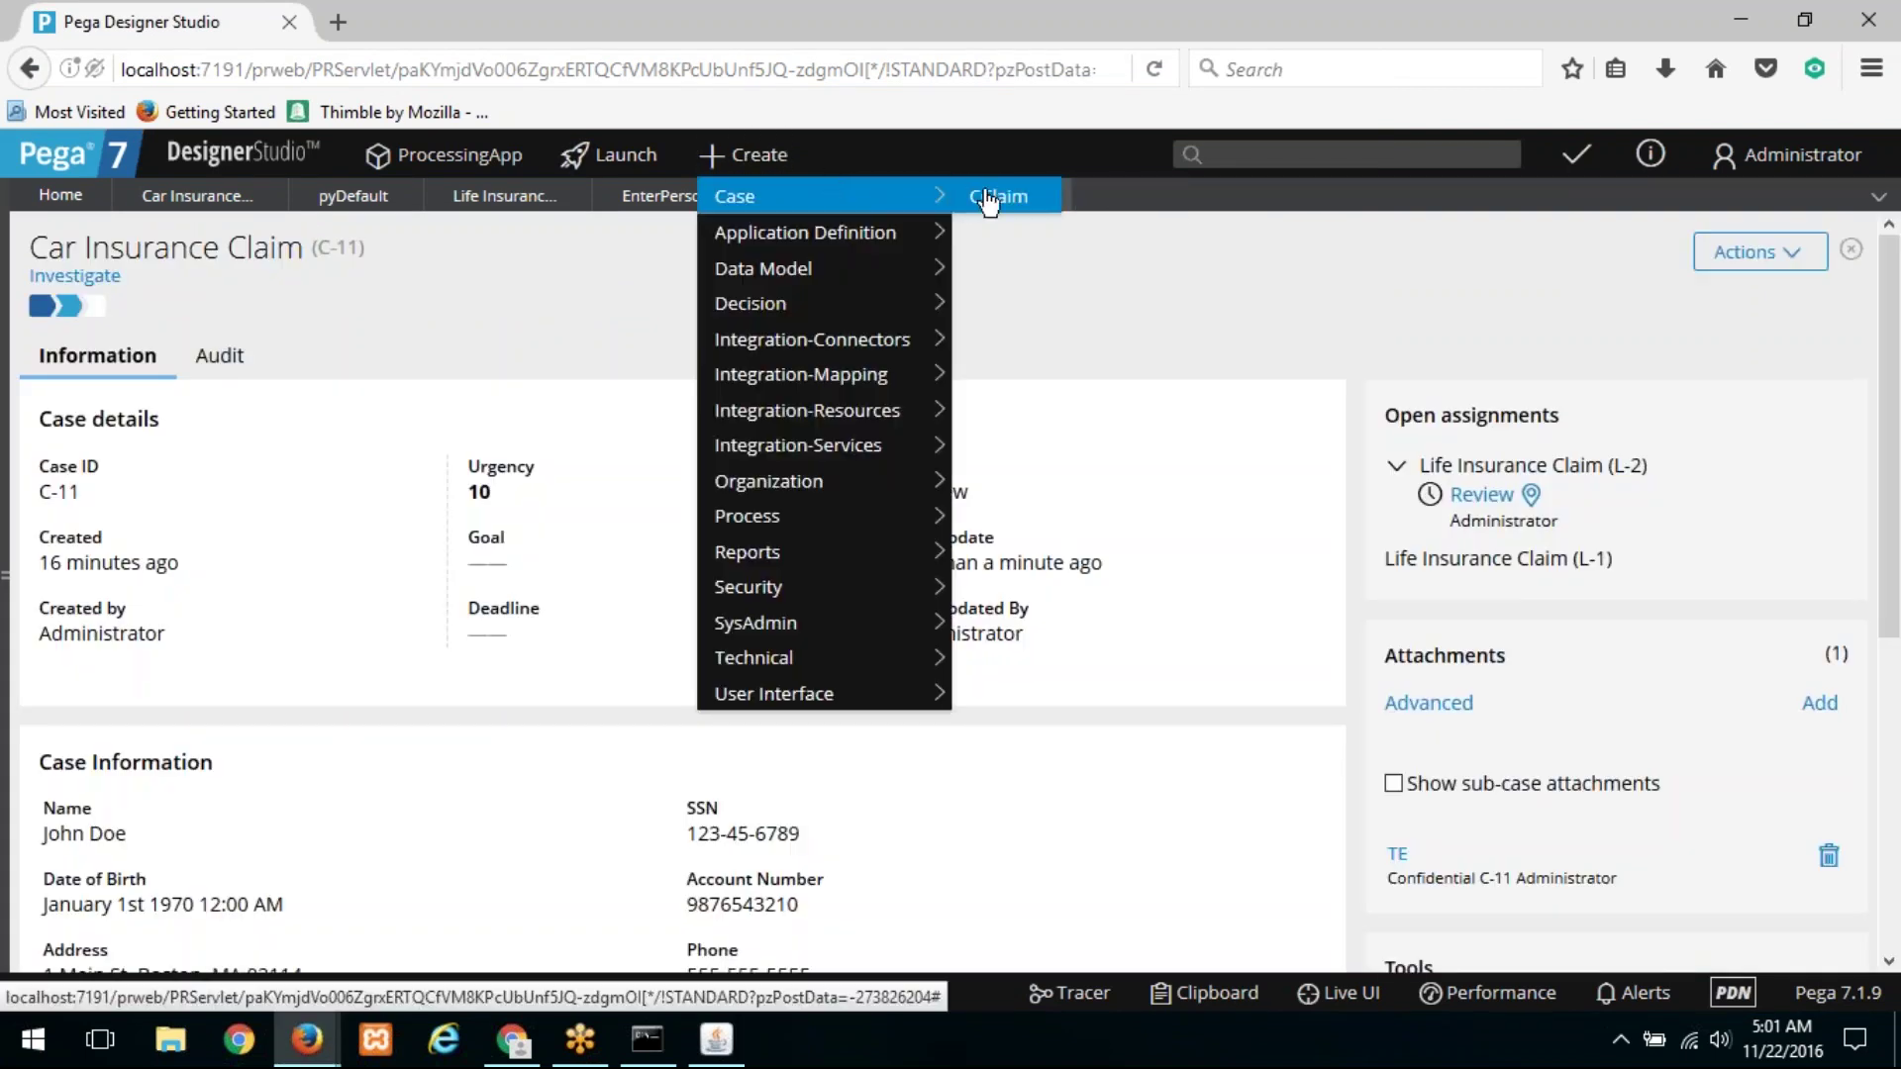
{"action": "left_click", "coordinate": [990, 196]}
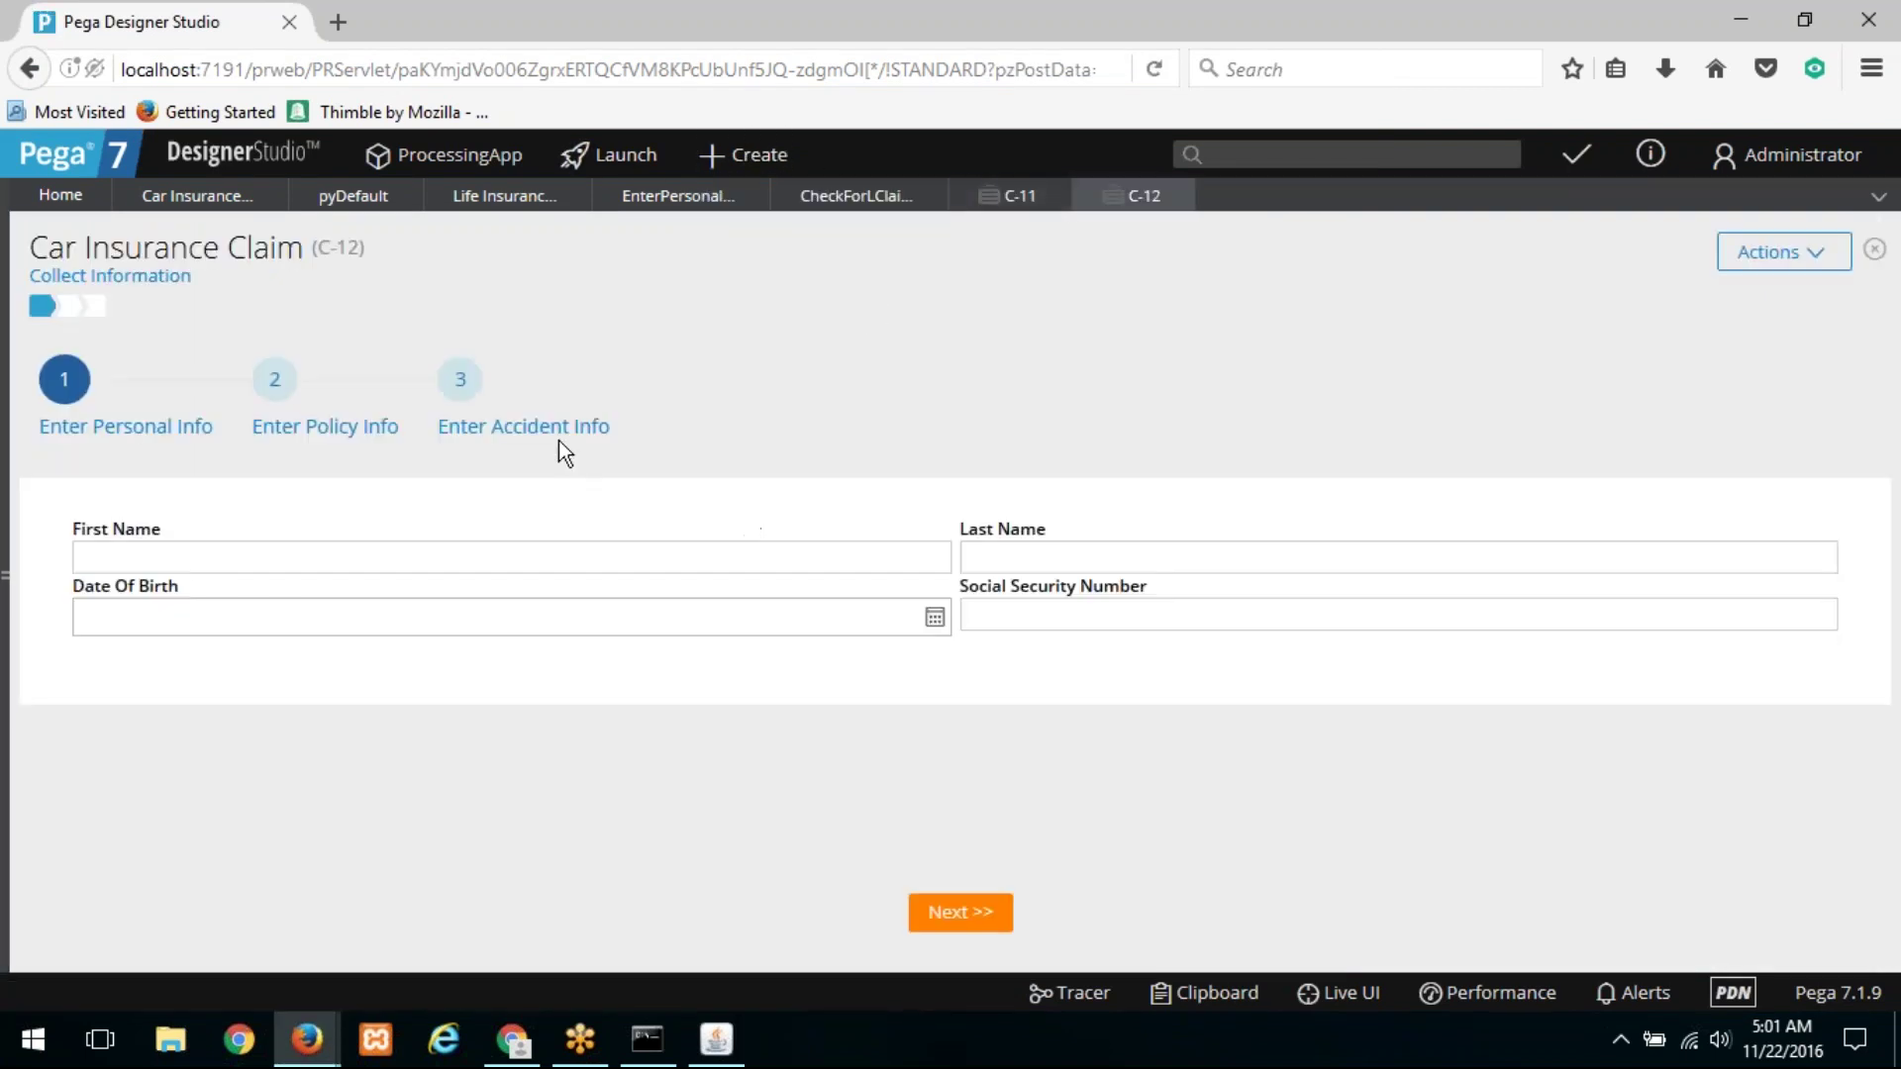
{"action": "left_click", "coordinate": [560, 439]}
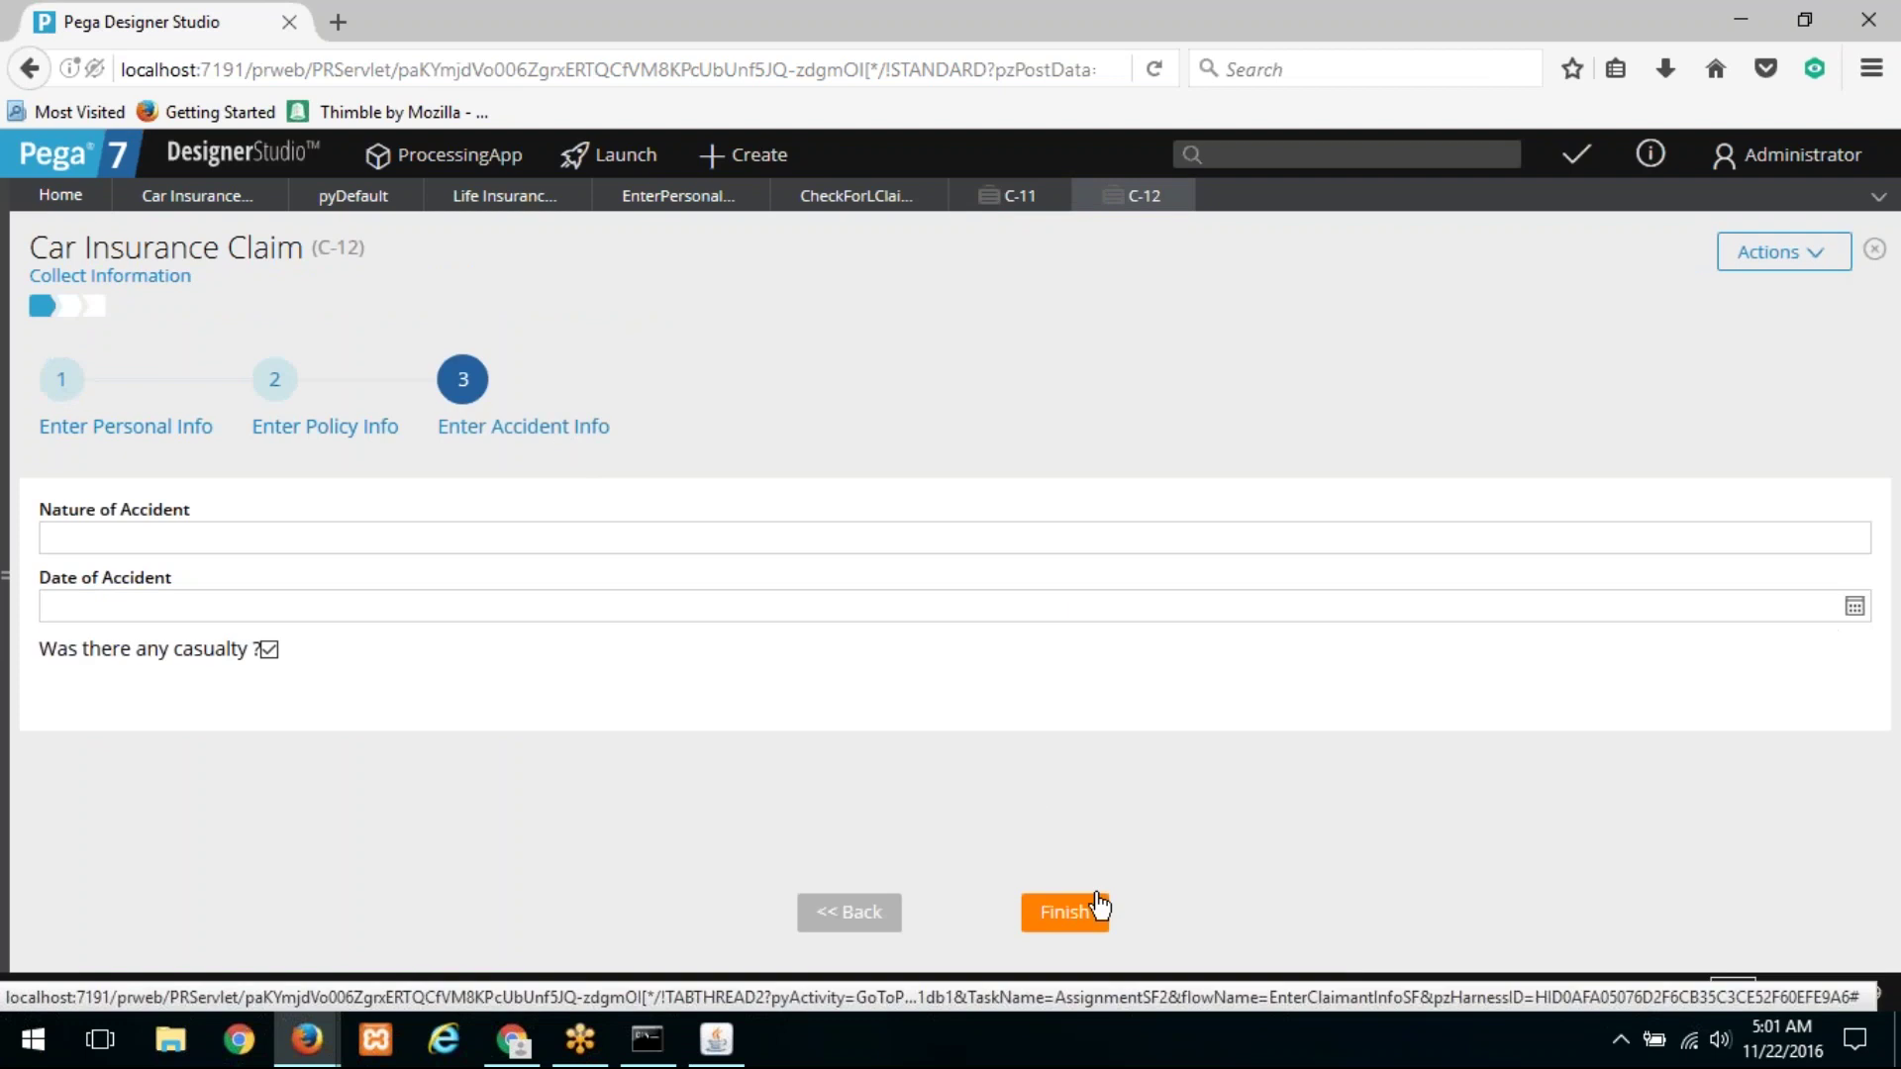
{"action": "left_click", "coordinate": [1067, 915]}
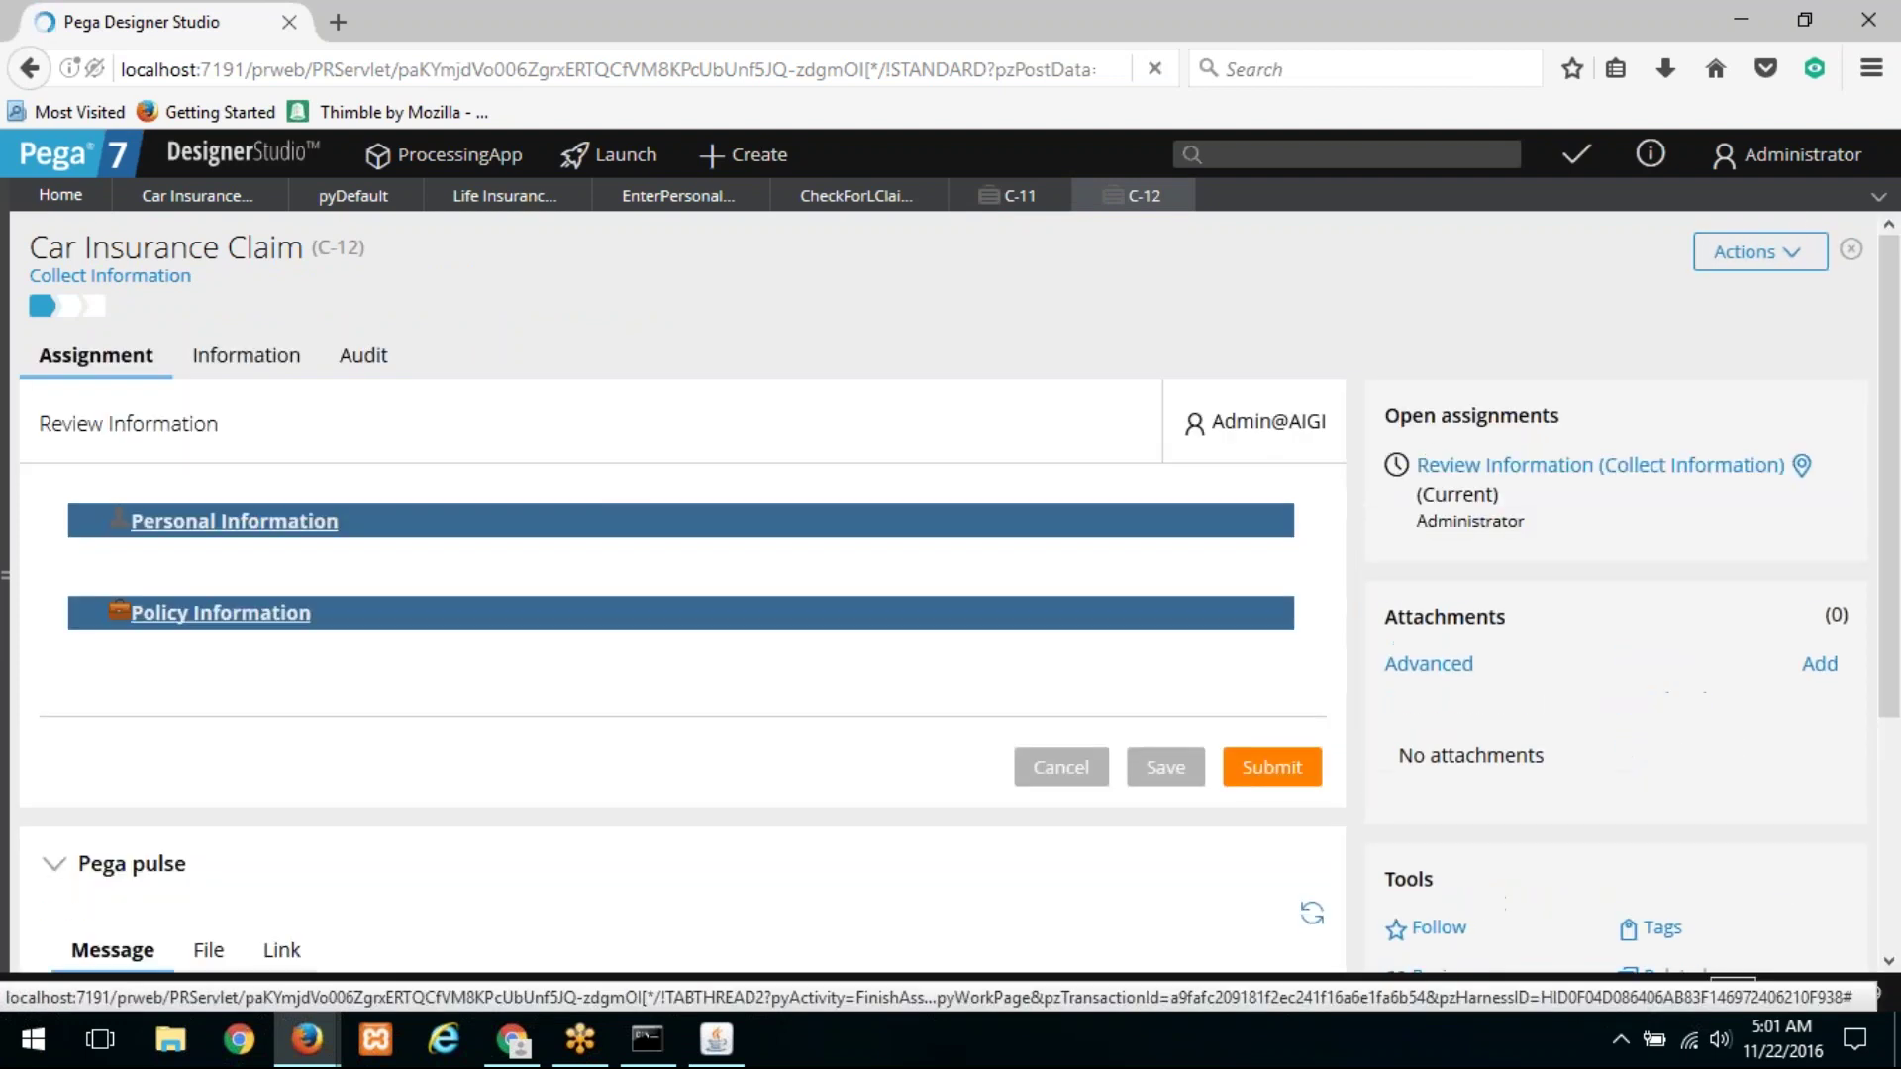
Step: Add Life Insurance Claim child case L-3 and advance it to Resolved-Completed
{"action": "left_click", "coordinate": [1783, 251]}
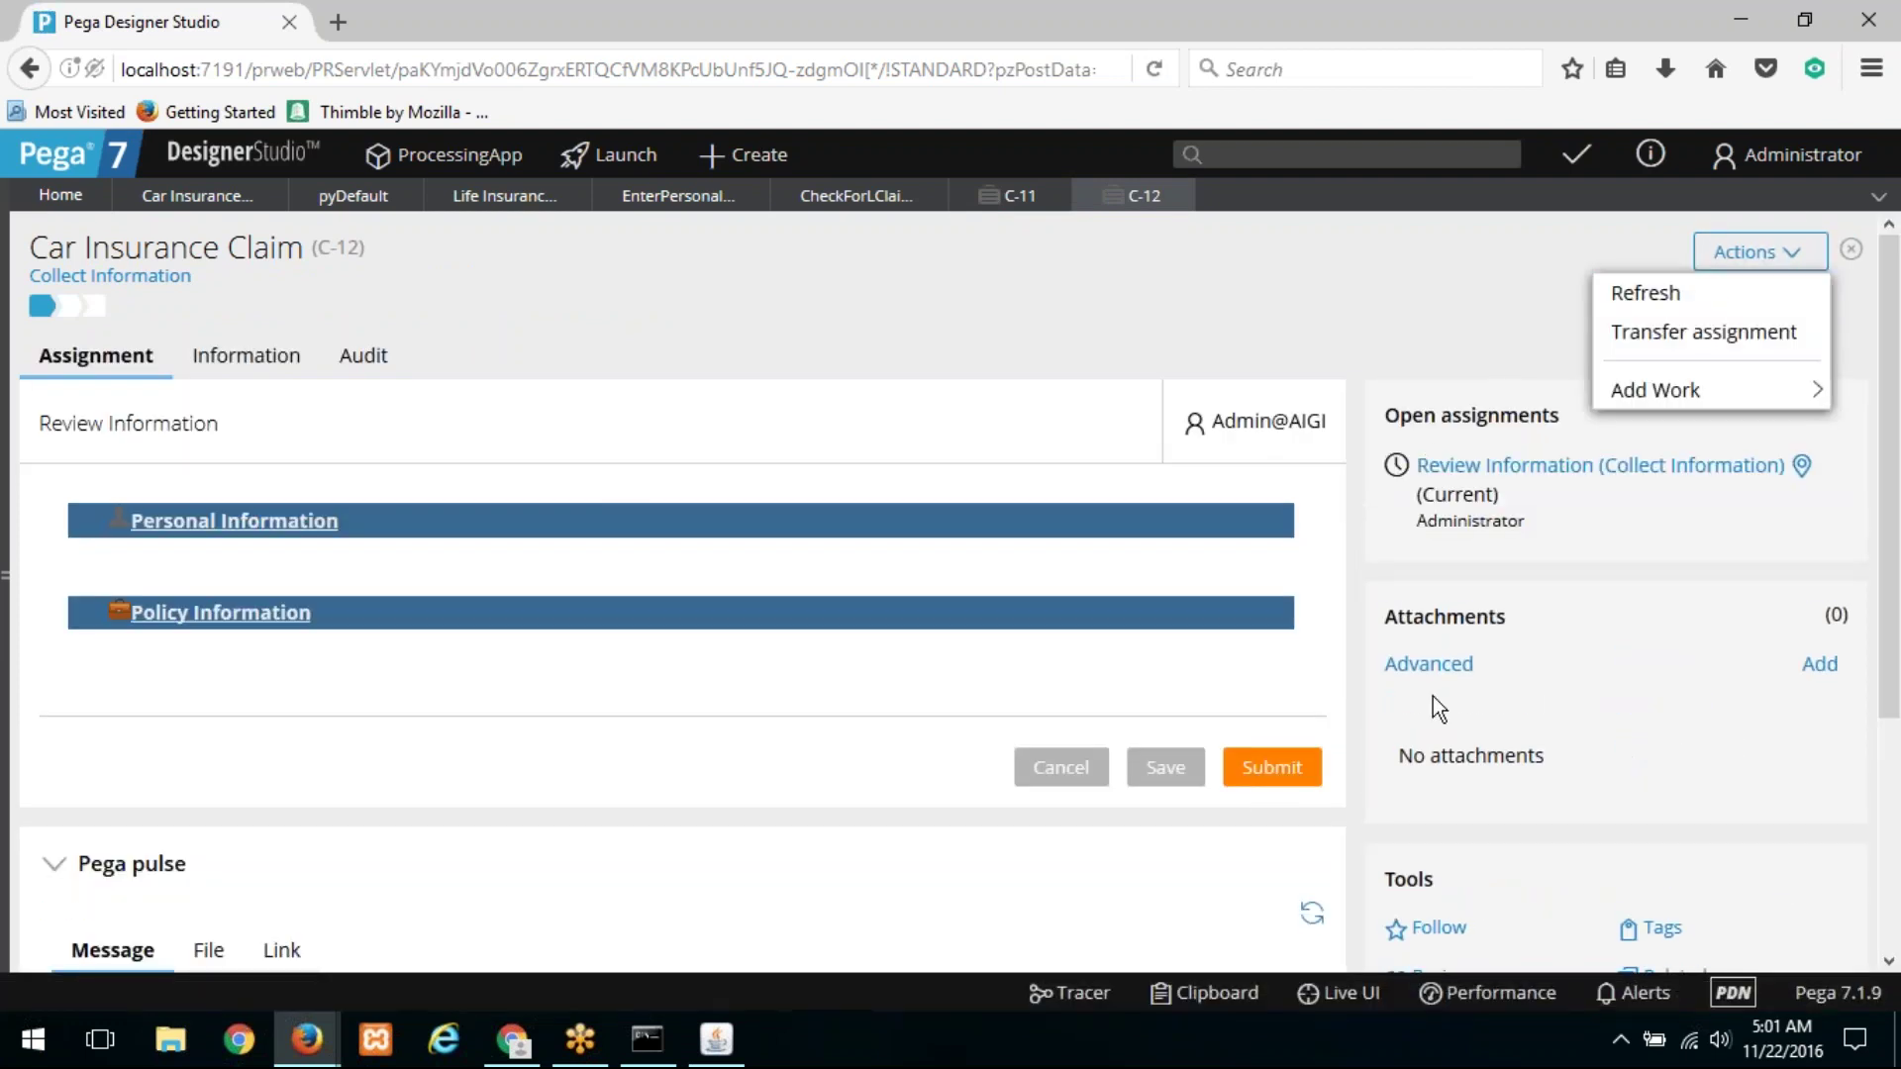
{"action": "mouse_move", "coordinate": [1658, 390]}
{"action": "left_click", "coordinate": [1435, 405]}
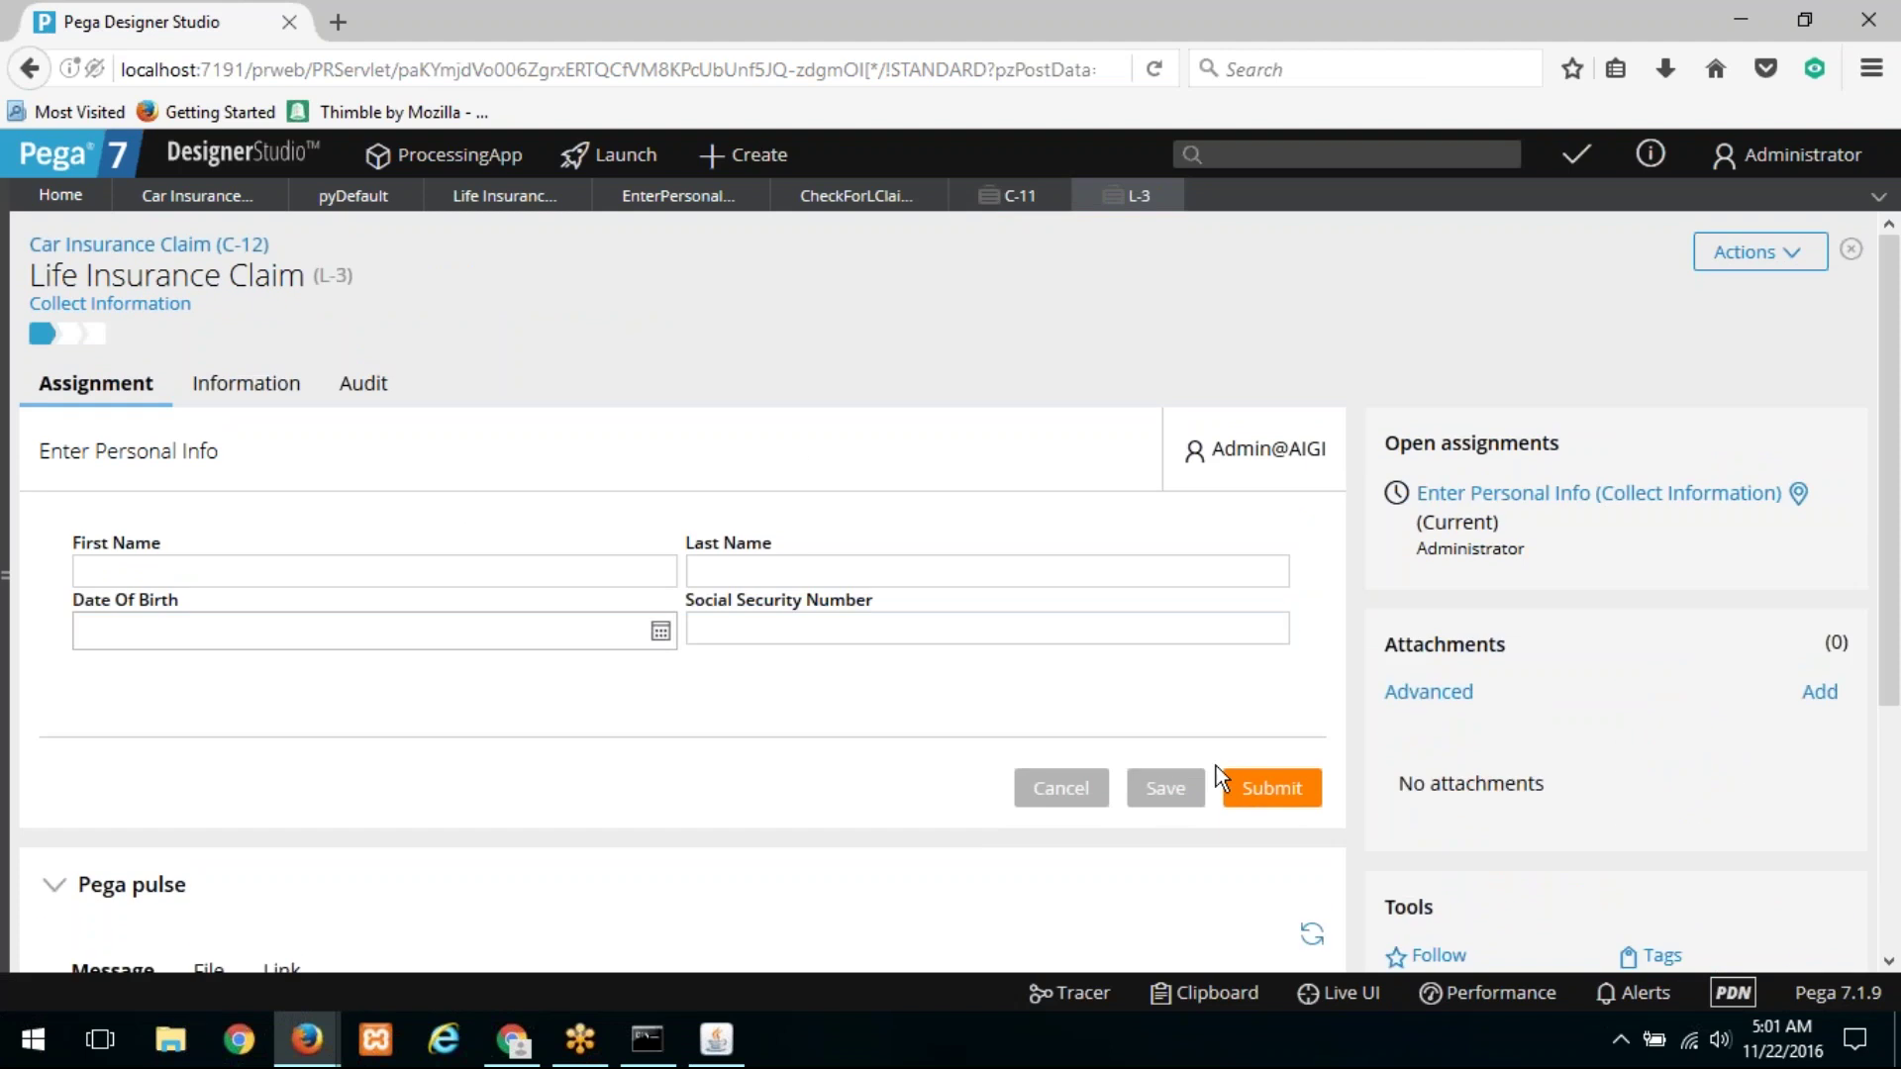
{"action": "left_click", "coordinate": [1290, 790]}
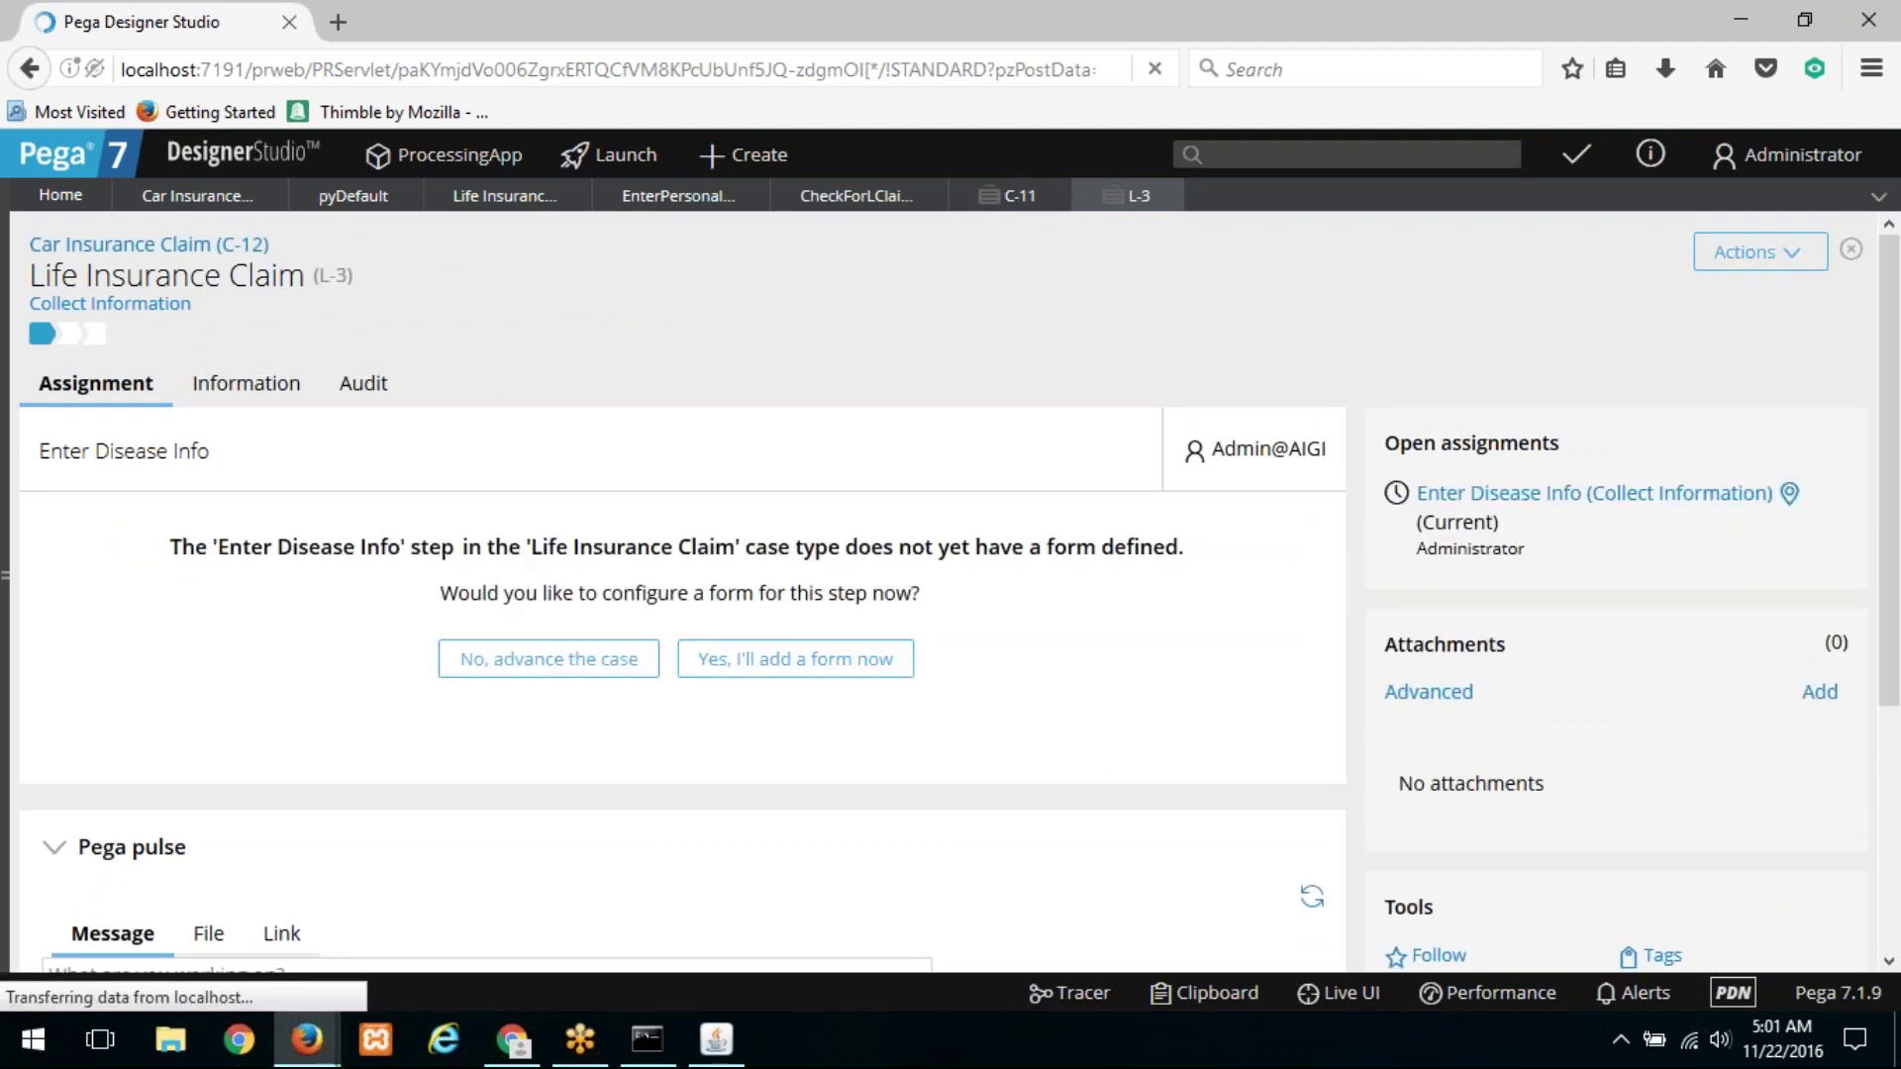
{"action": "left_click", "coordinate": [548, 658]}
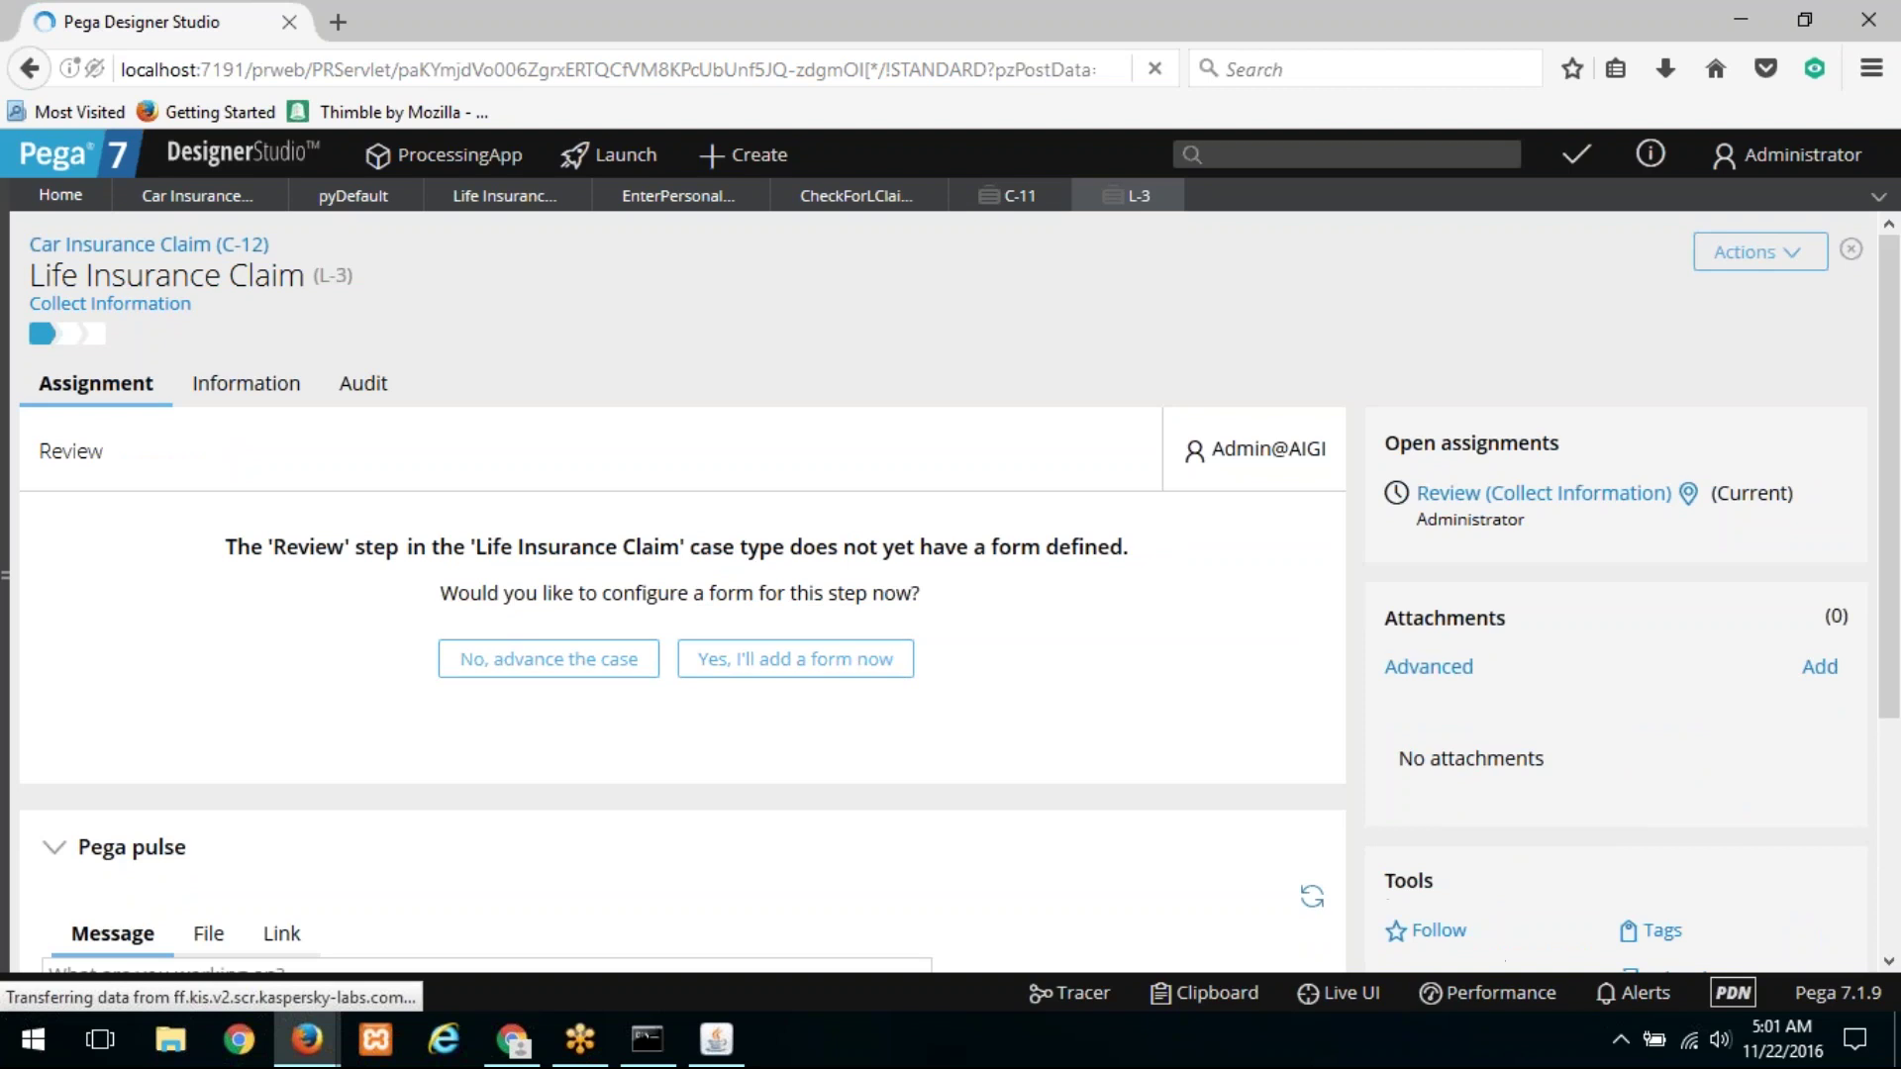
{"action": "left_click", "coordinate": [548, 659]}
{"action": "left_click", "coordinate": [549, 658]}
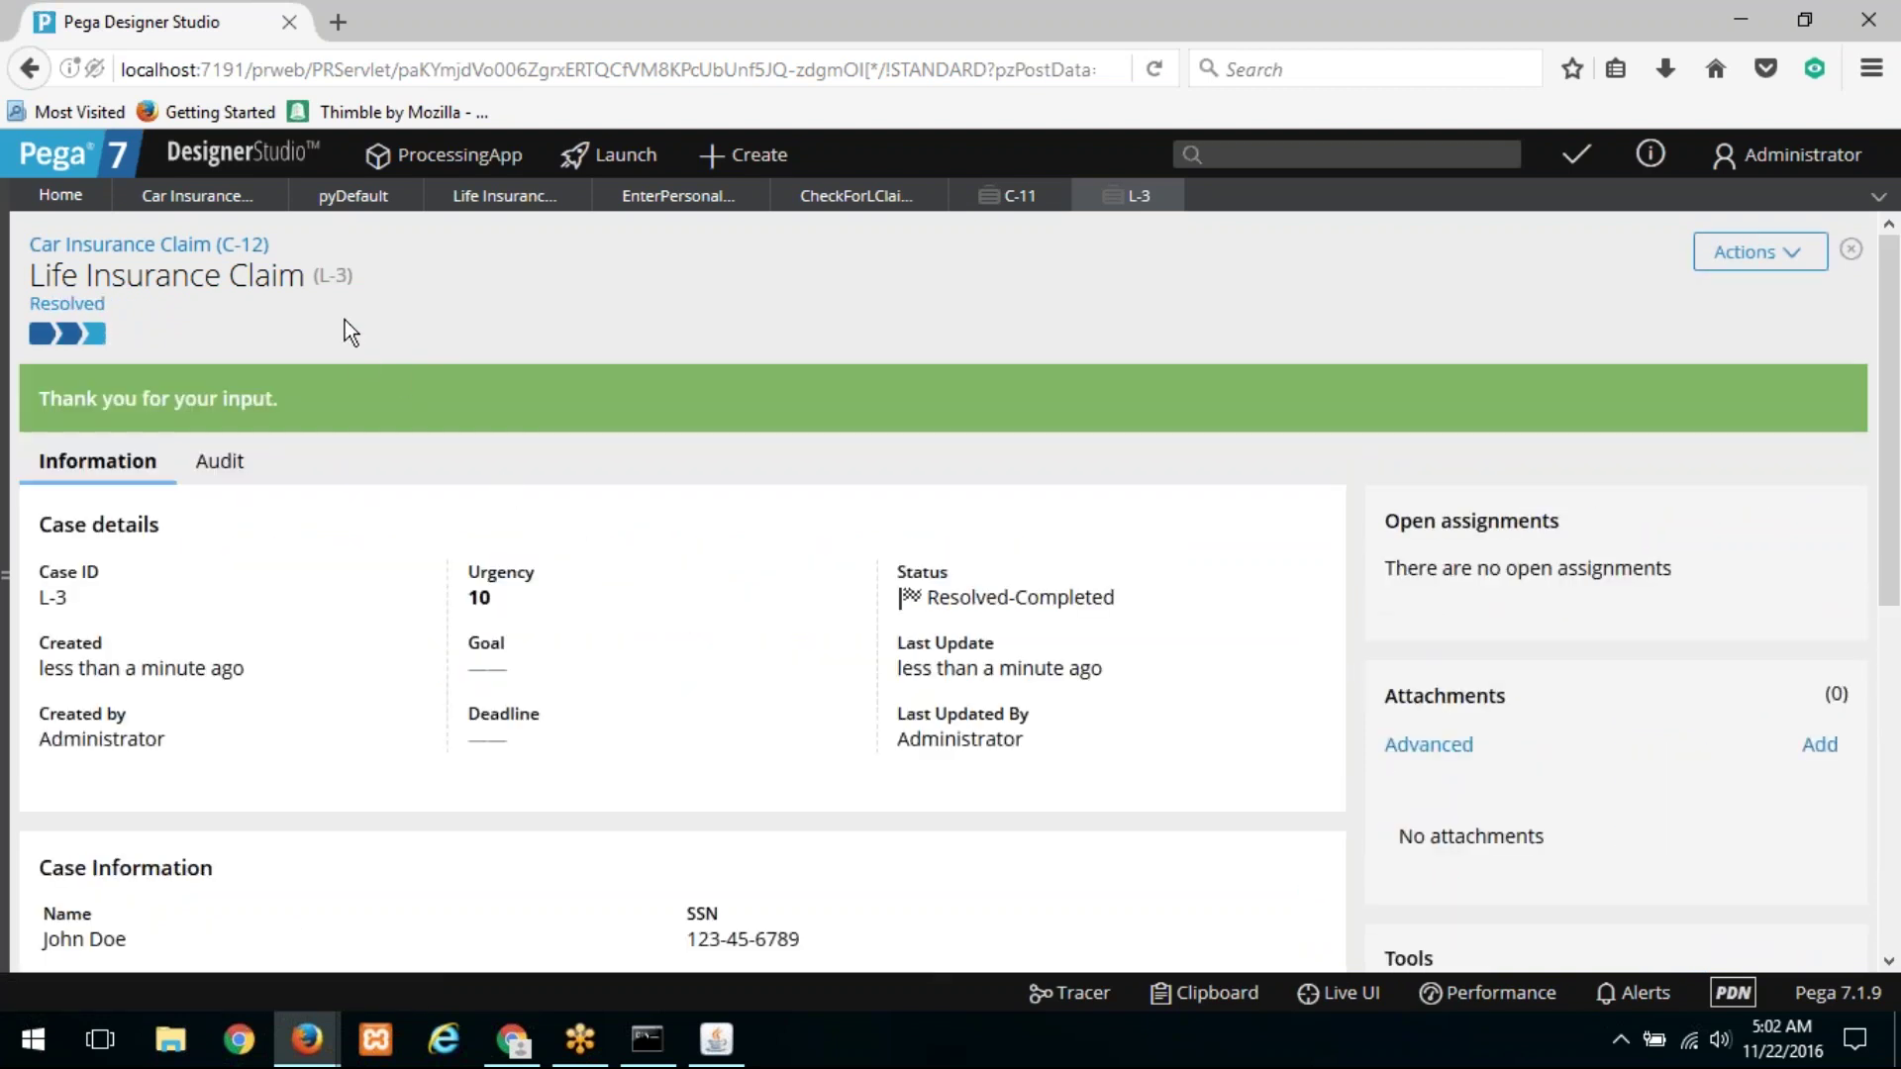
Step: Close the L-3 and C-11 case tabs
{"action": "left_click", "coordinate": [965, 205]}
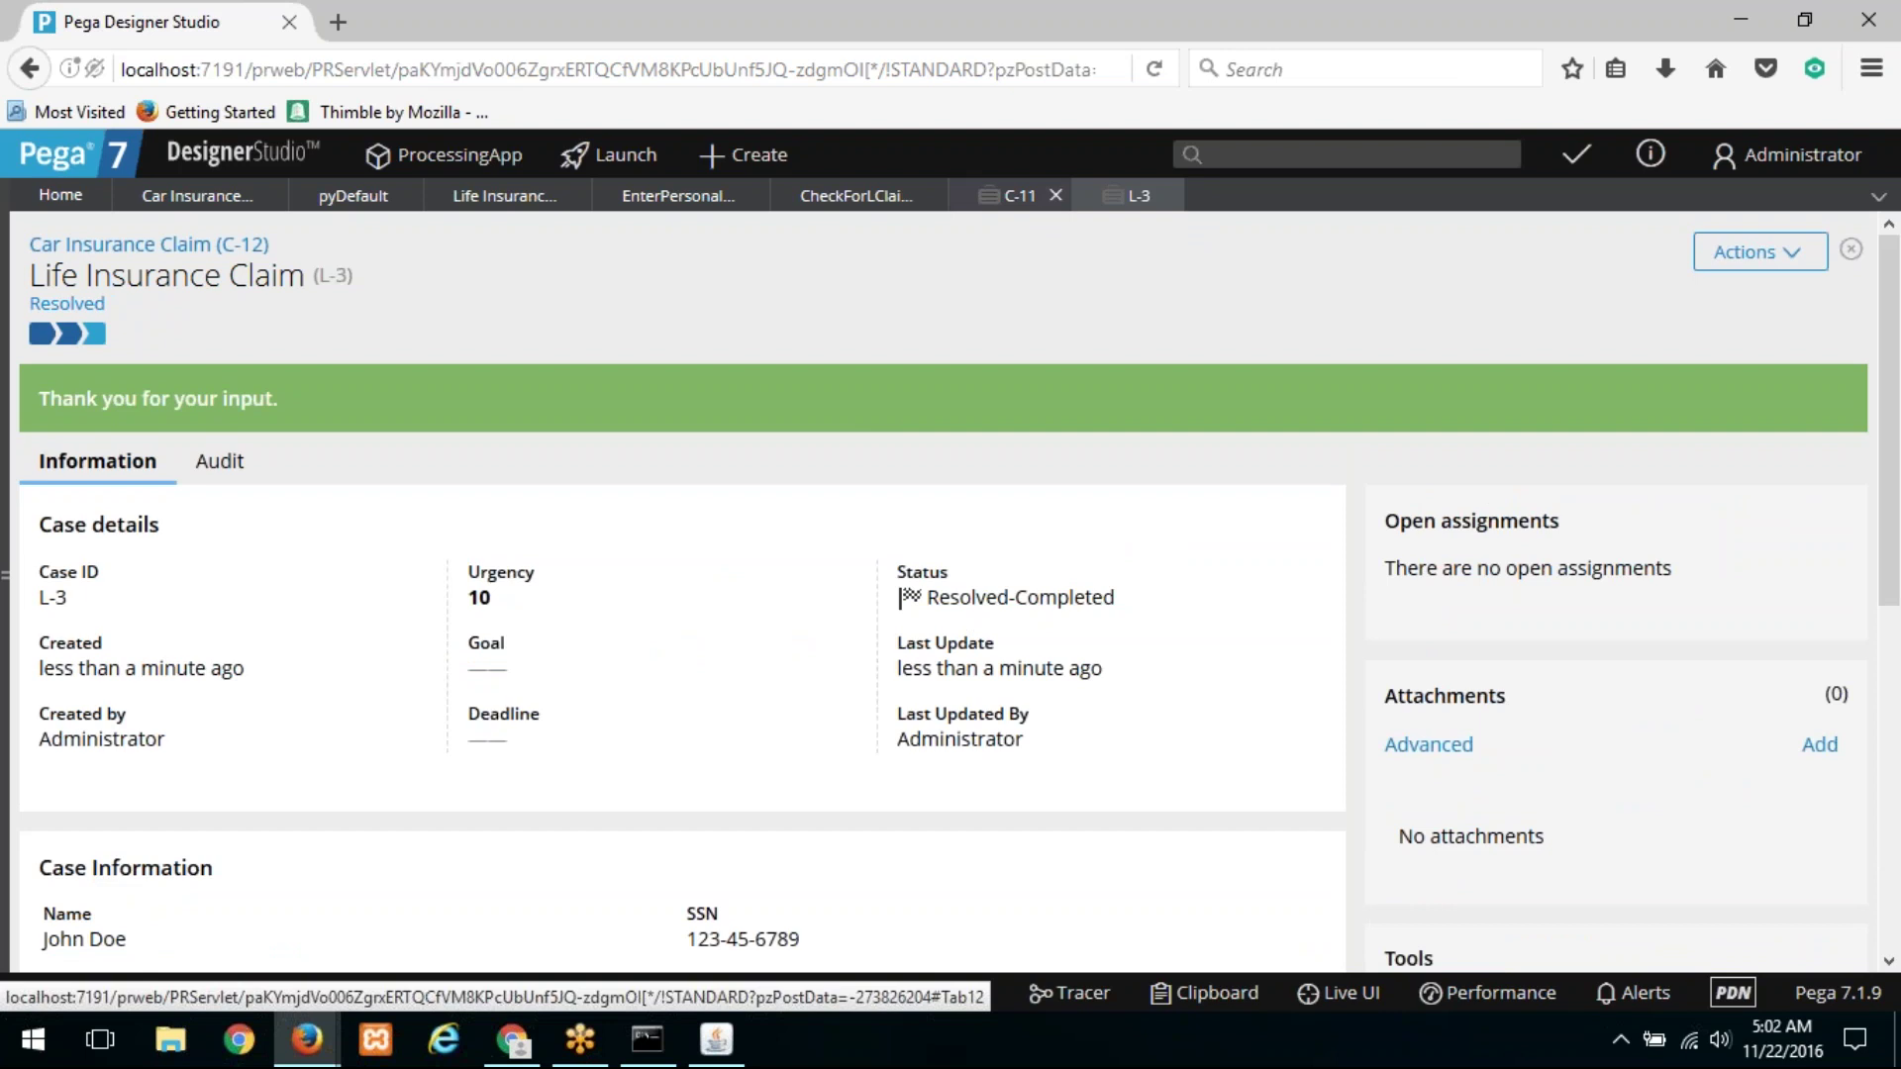
{"action": "left_click", "coordinate": [1169, 197]}
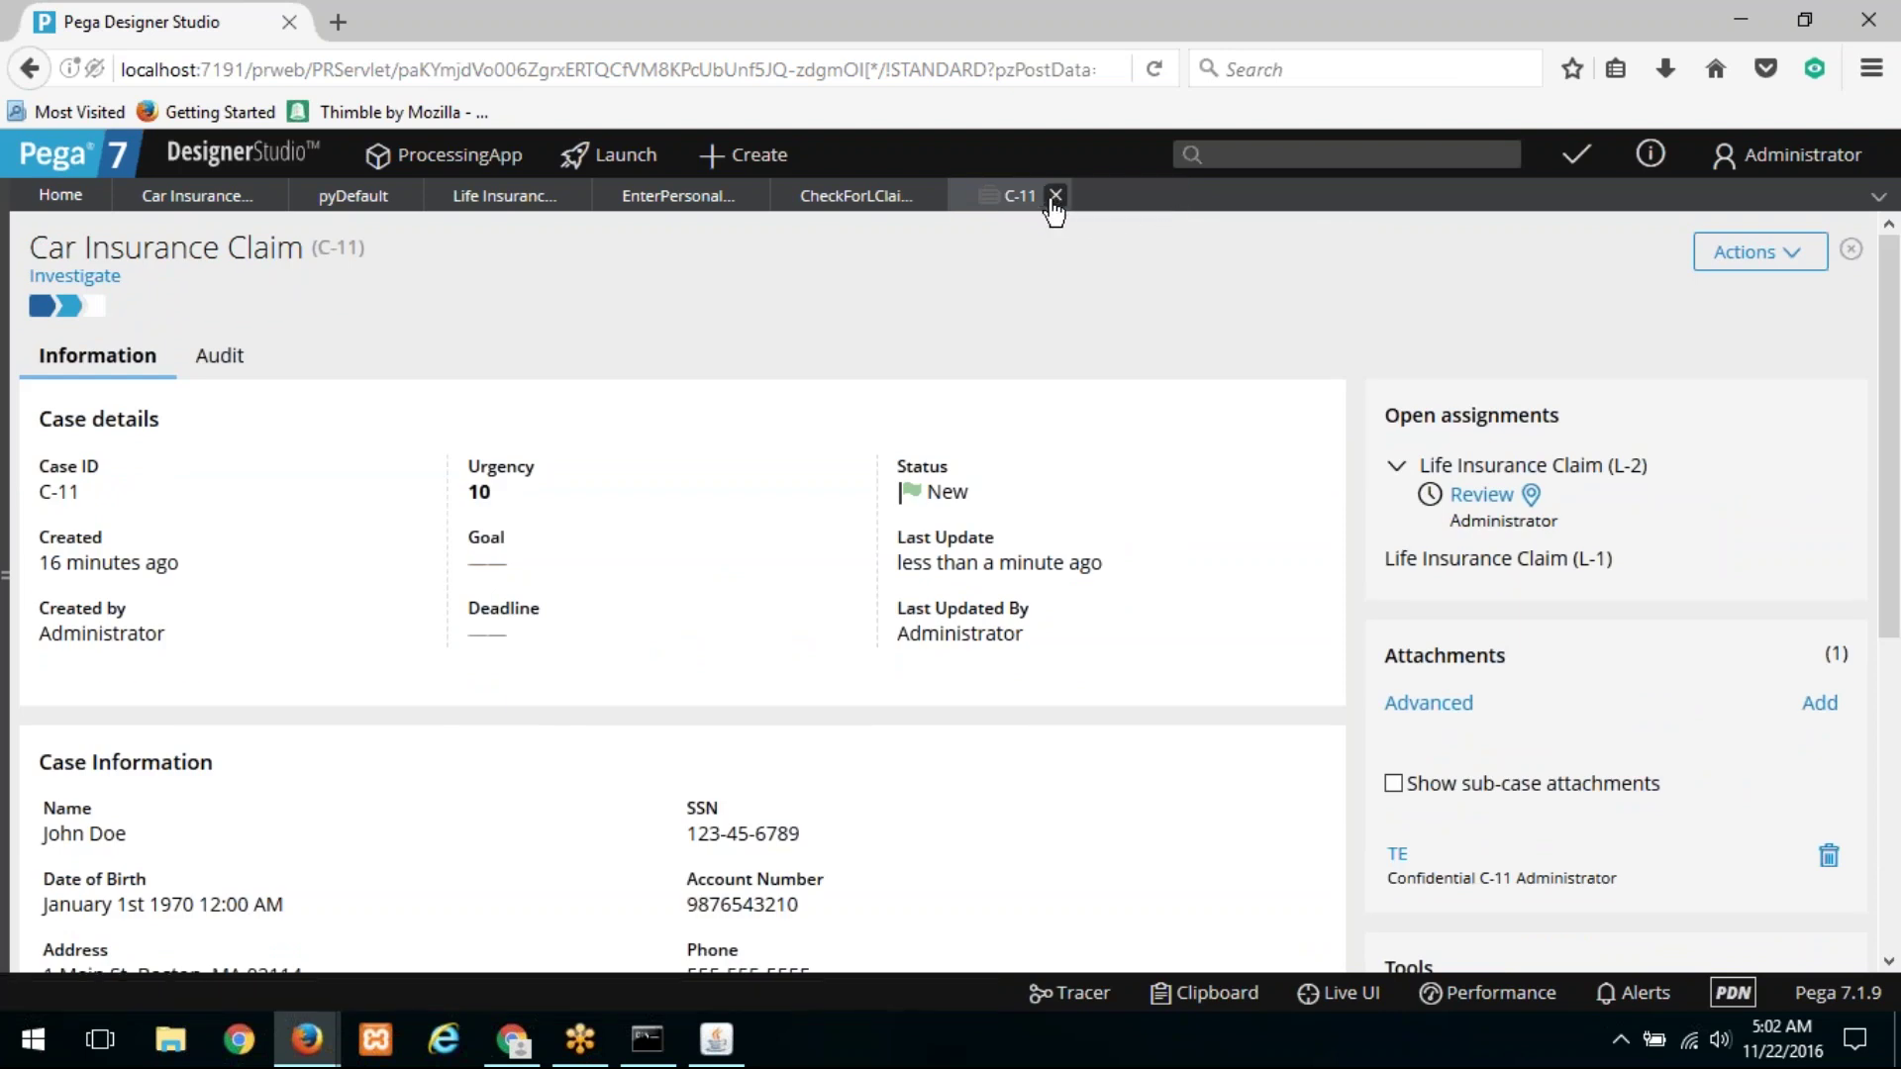
{"action": "left_click", "coordinate": [1057, 197]}
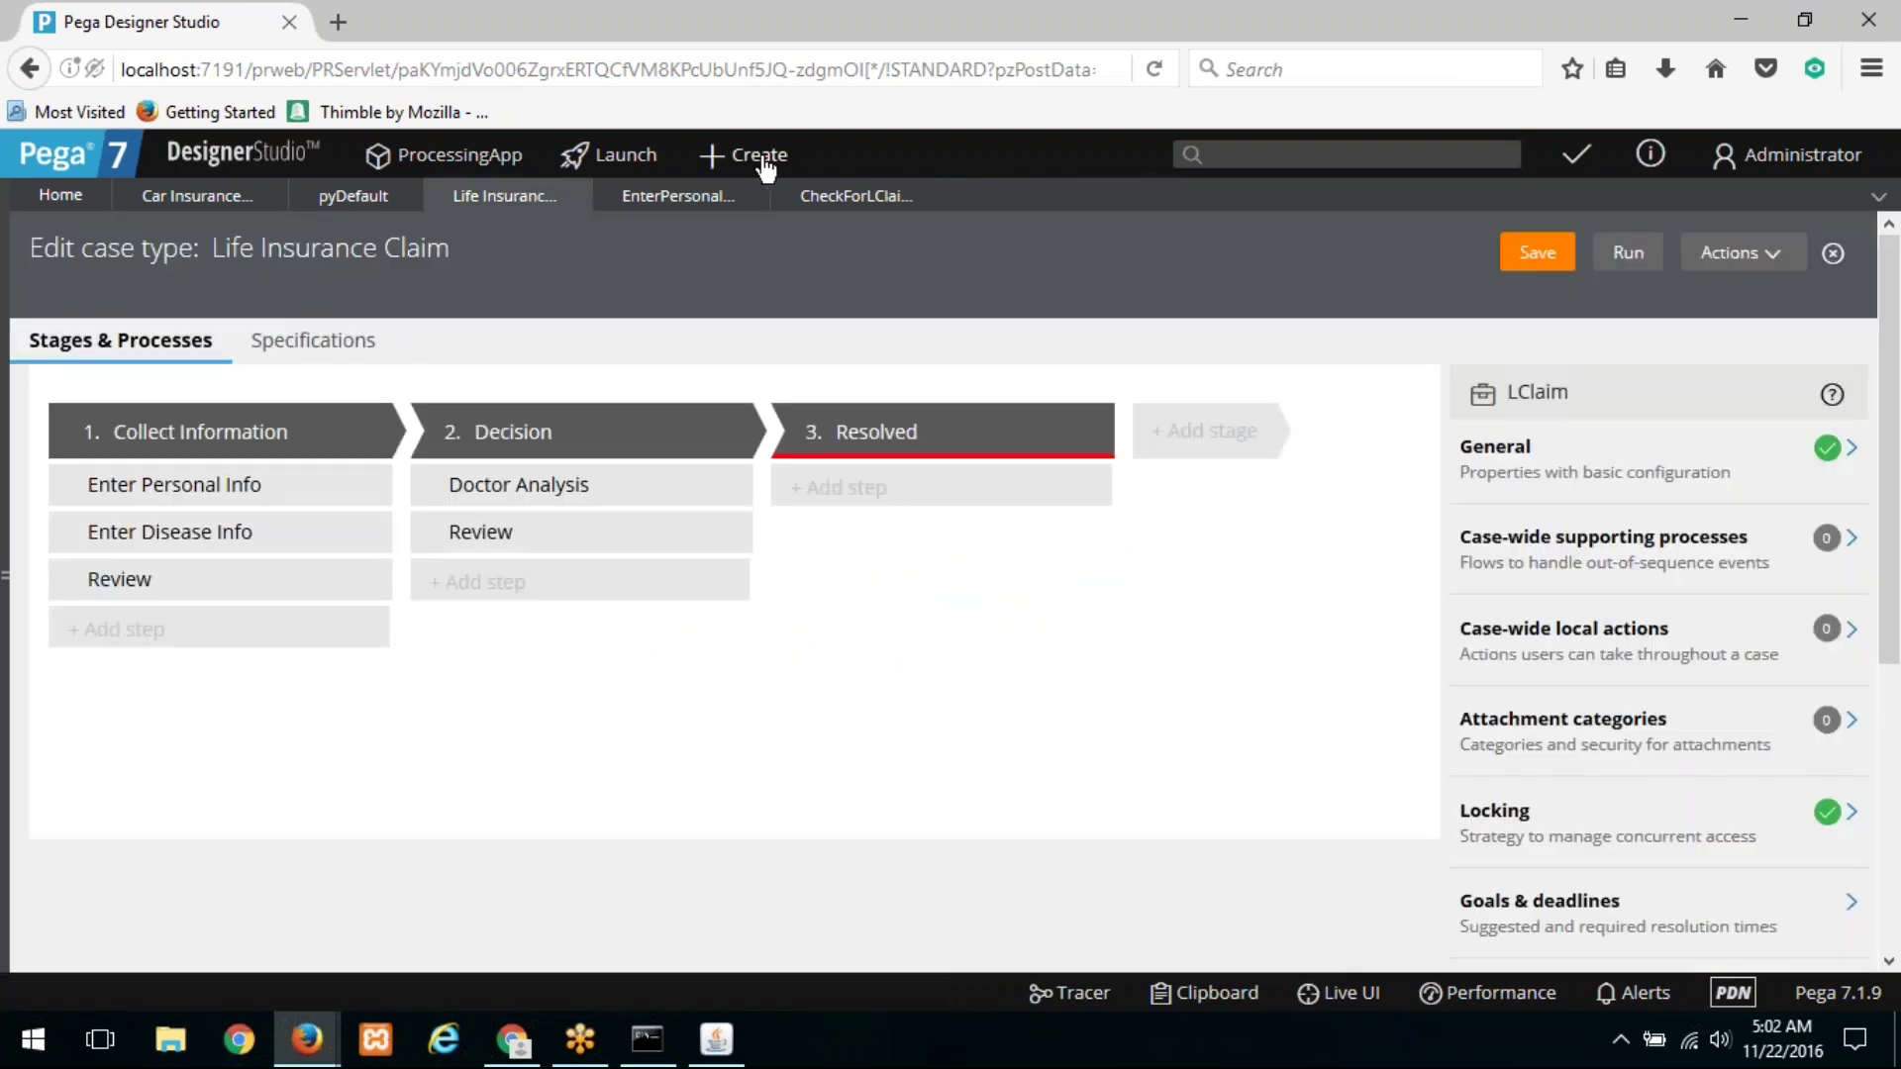
Step: Create a new Car Insurance Claim case C-13, jumping to the accident step and finishing it
{"action": "left_click", "coordinate": [721, 161]}
{"action": "mouse_move", "coordinate": [861, 195]}
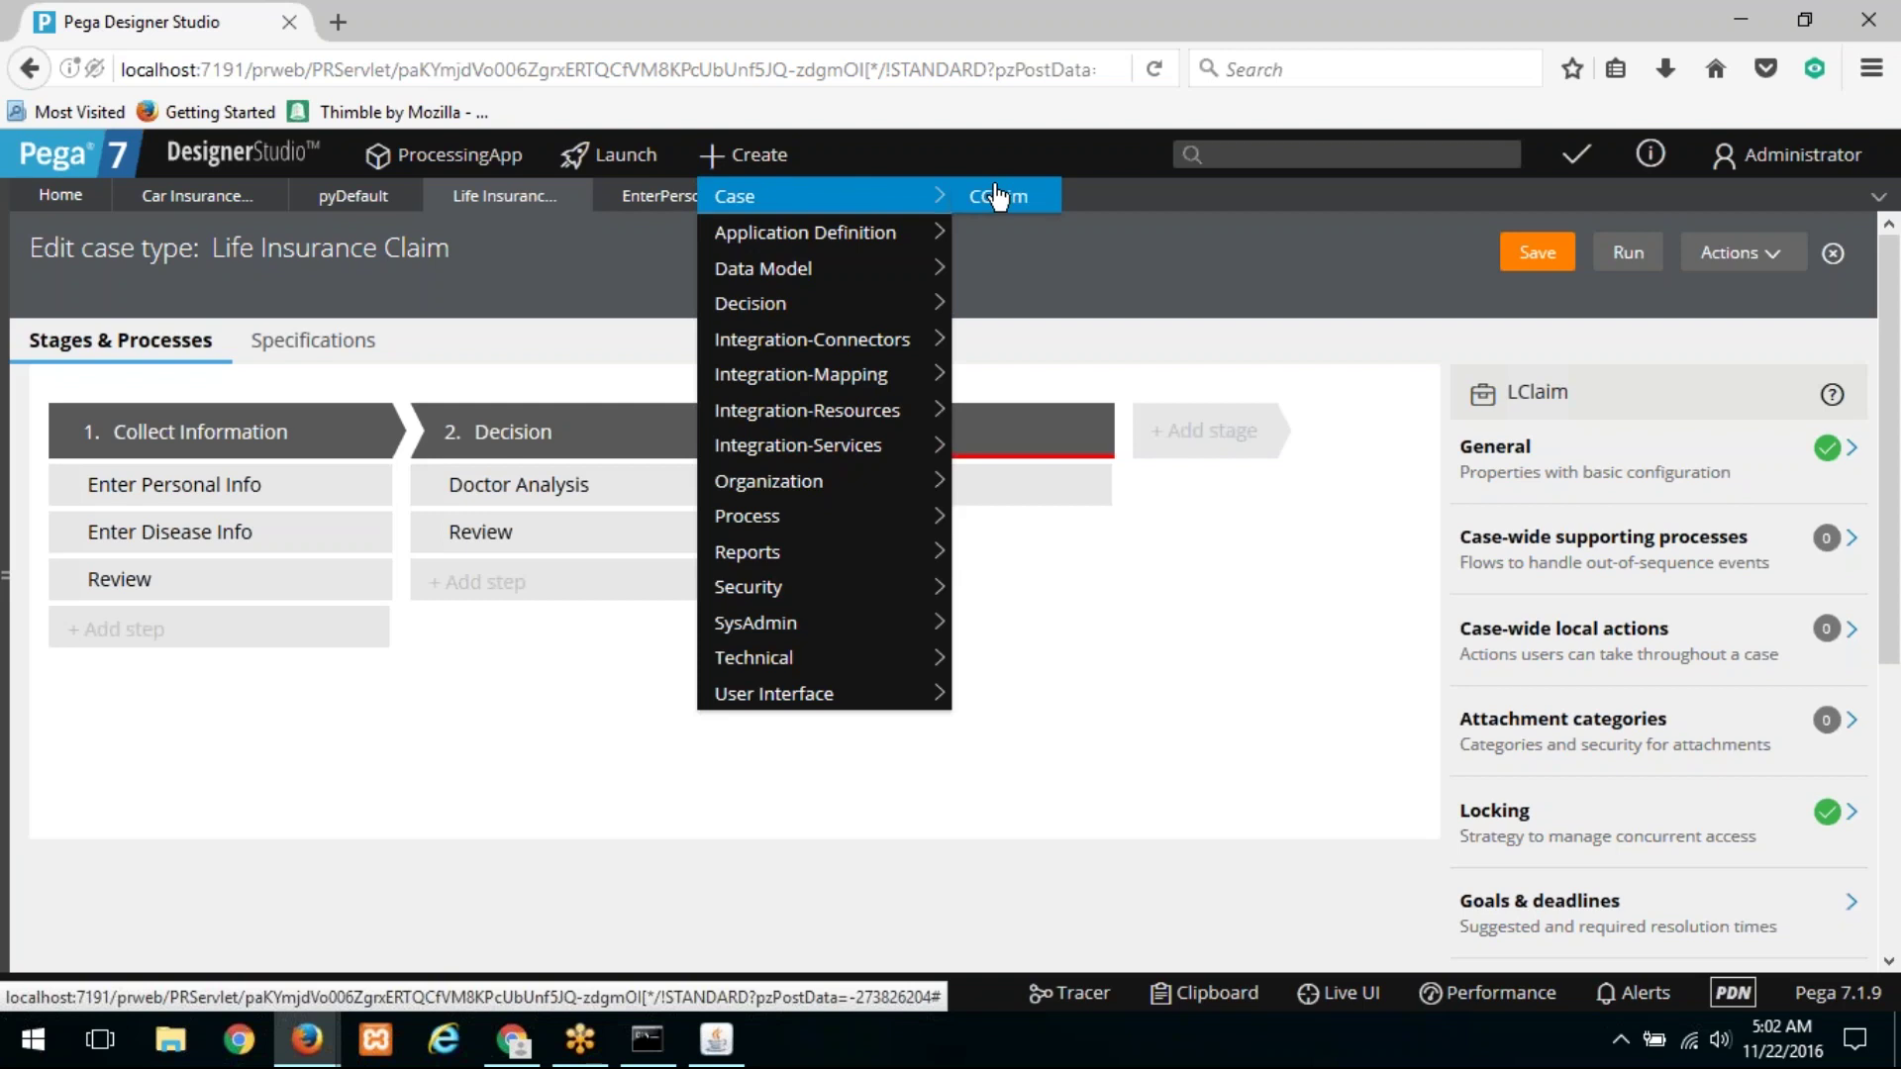
{"action": "left_click", "coordinate": [994, 195]}
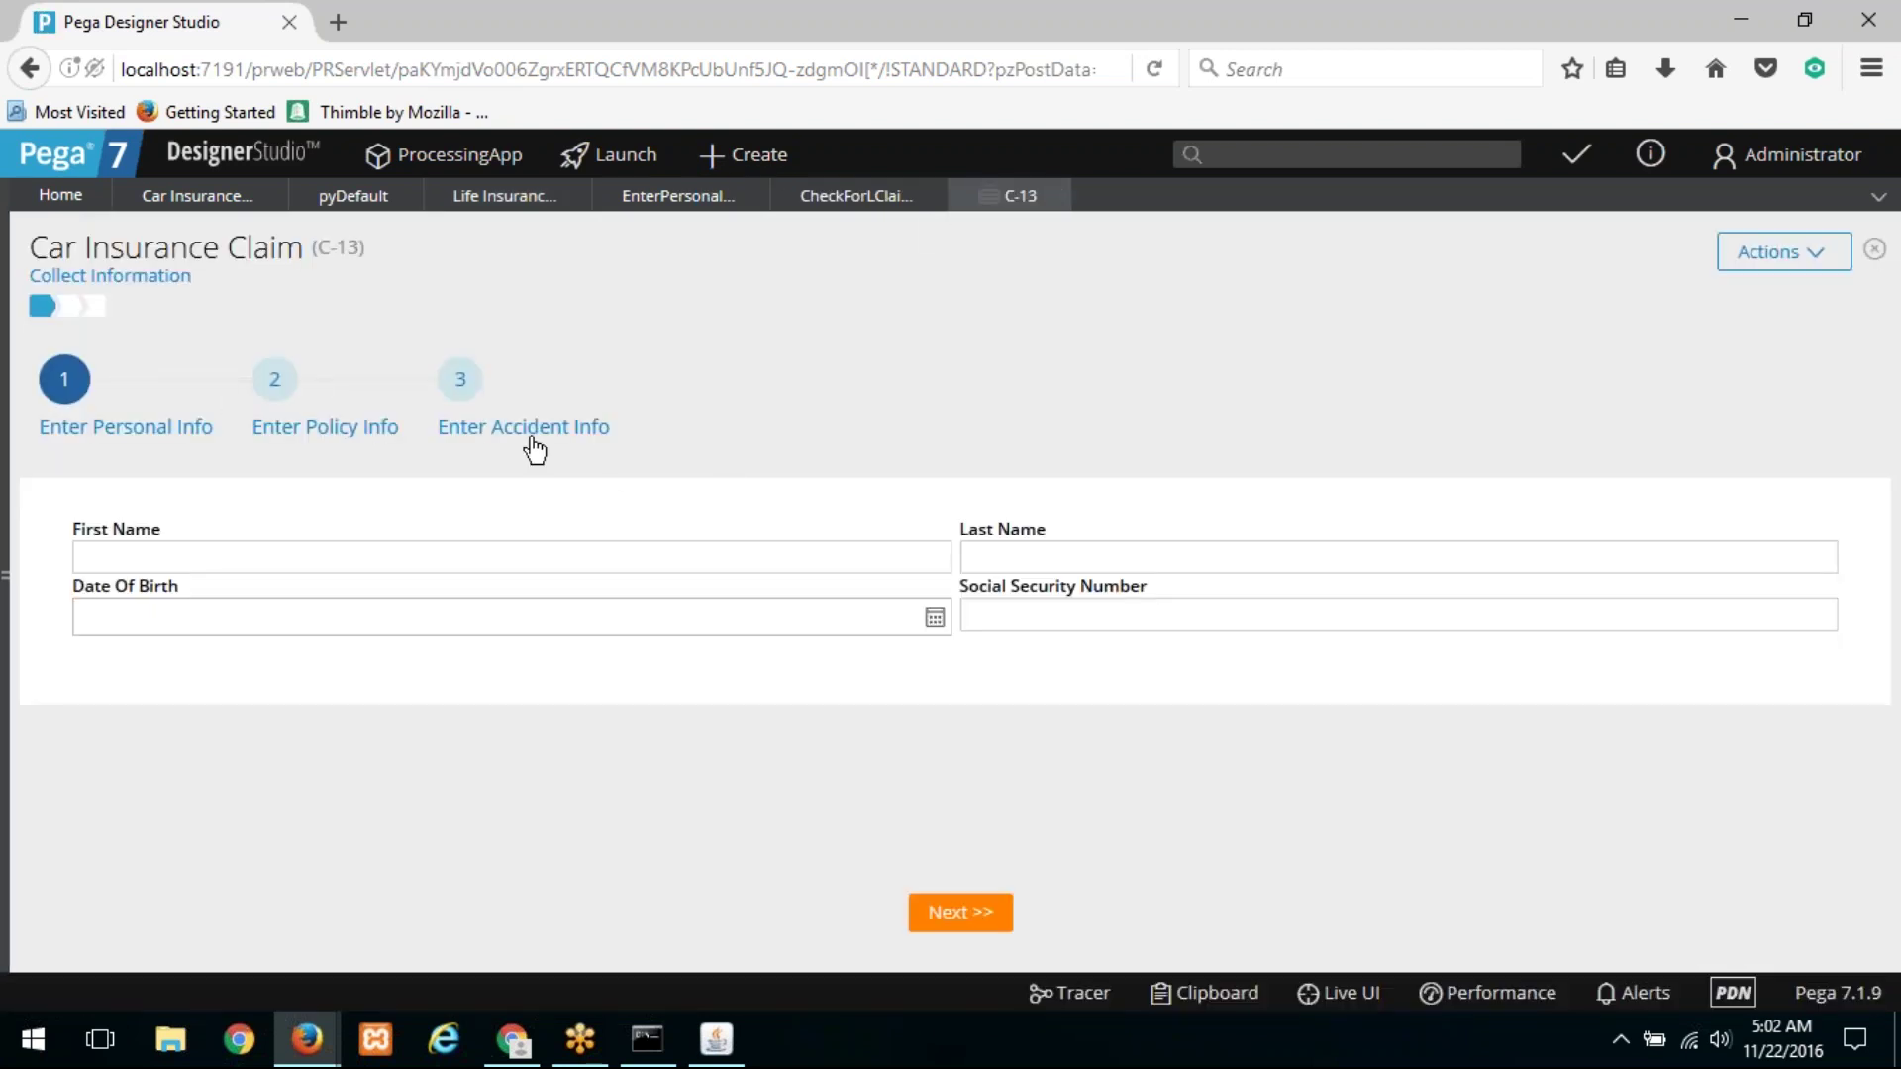
{"action": "left_click", "coordinate": [532, 438]}
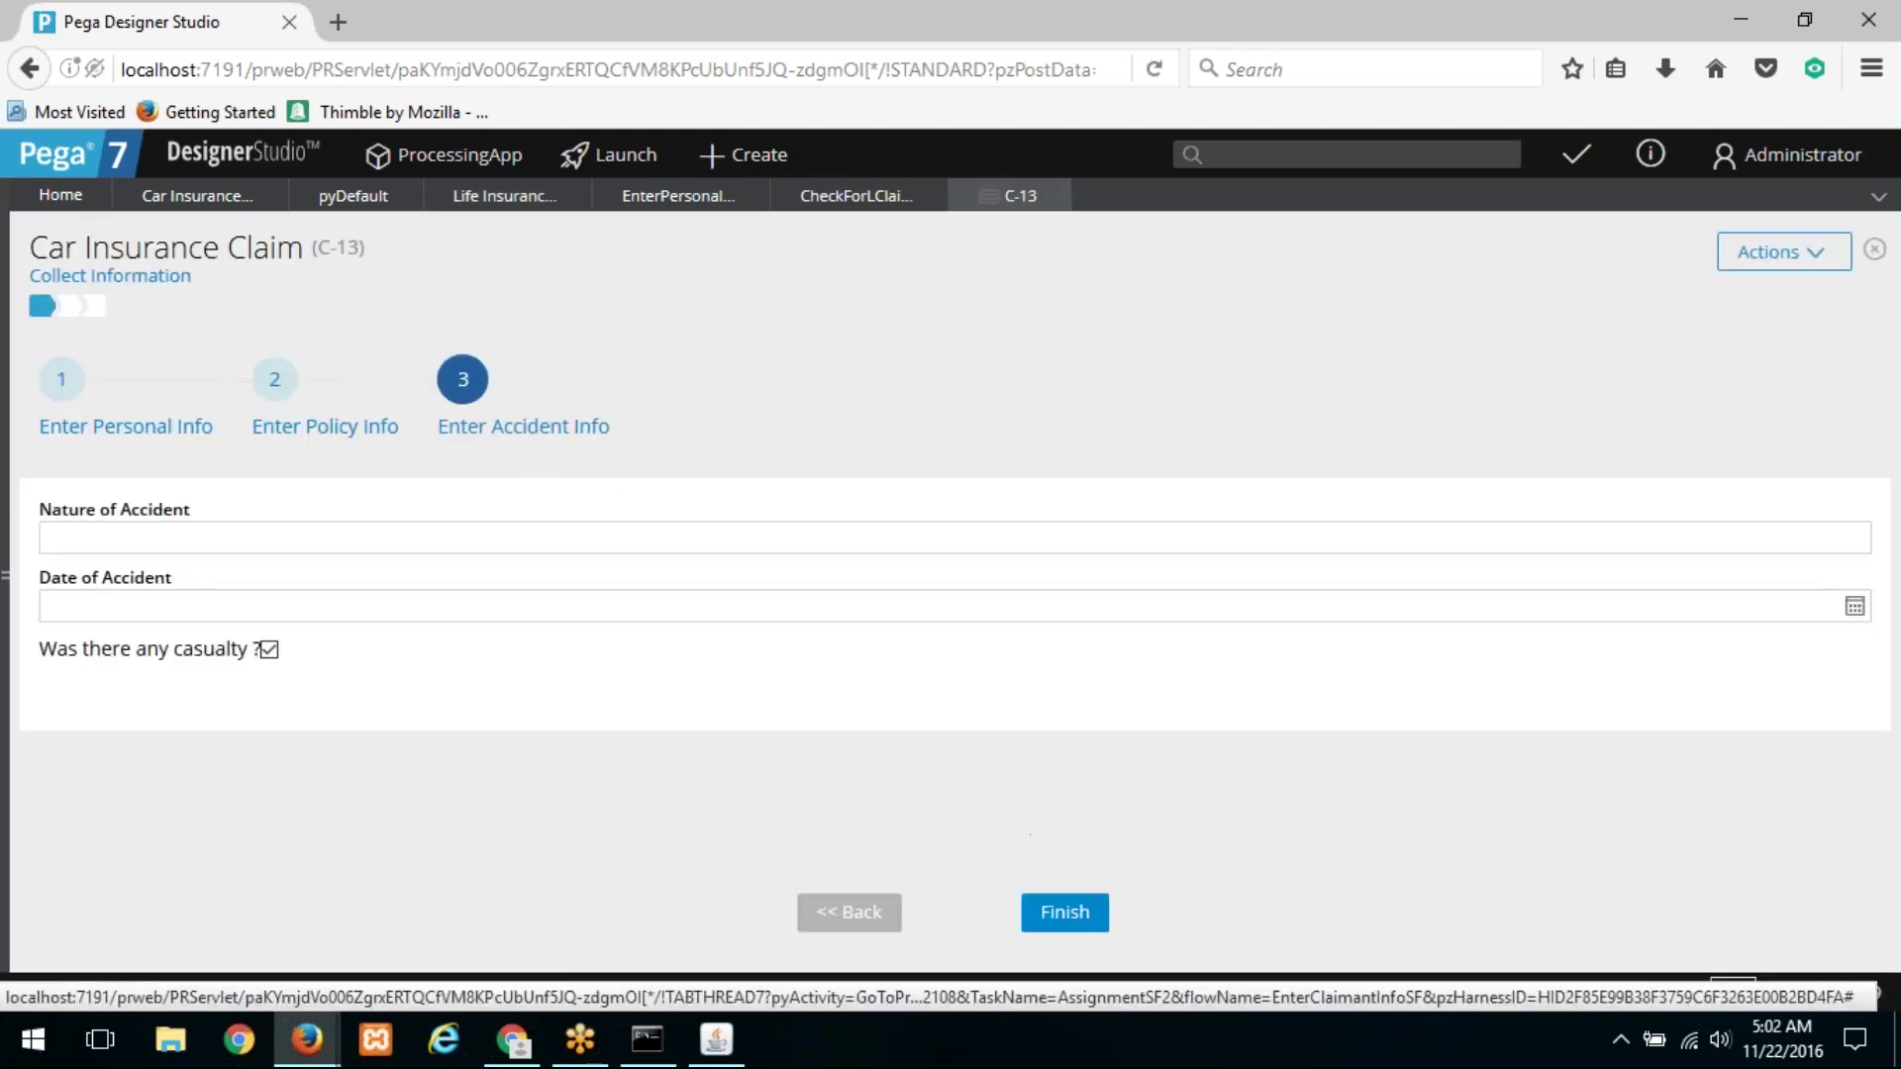
{"action": "left_click", "coordinate": [1065, 912]}
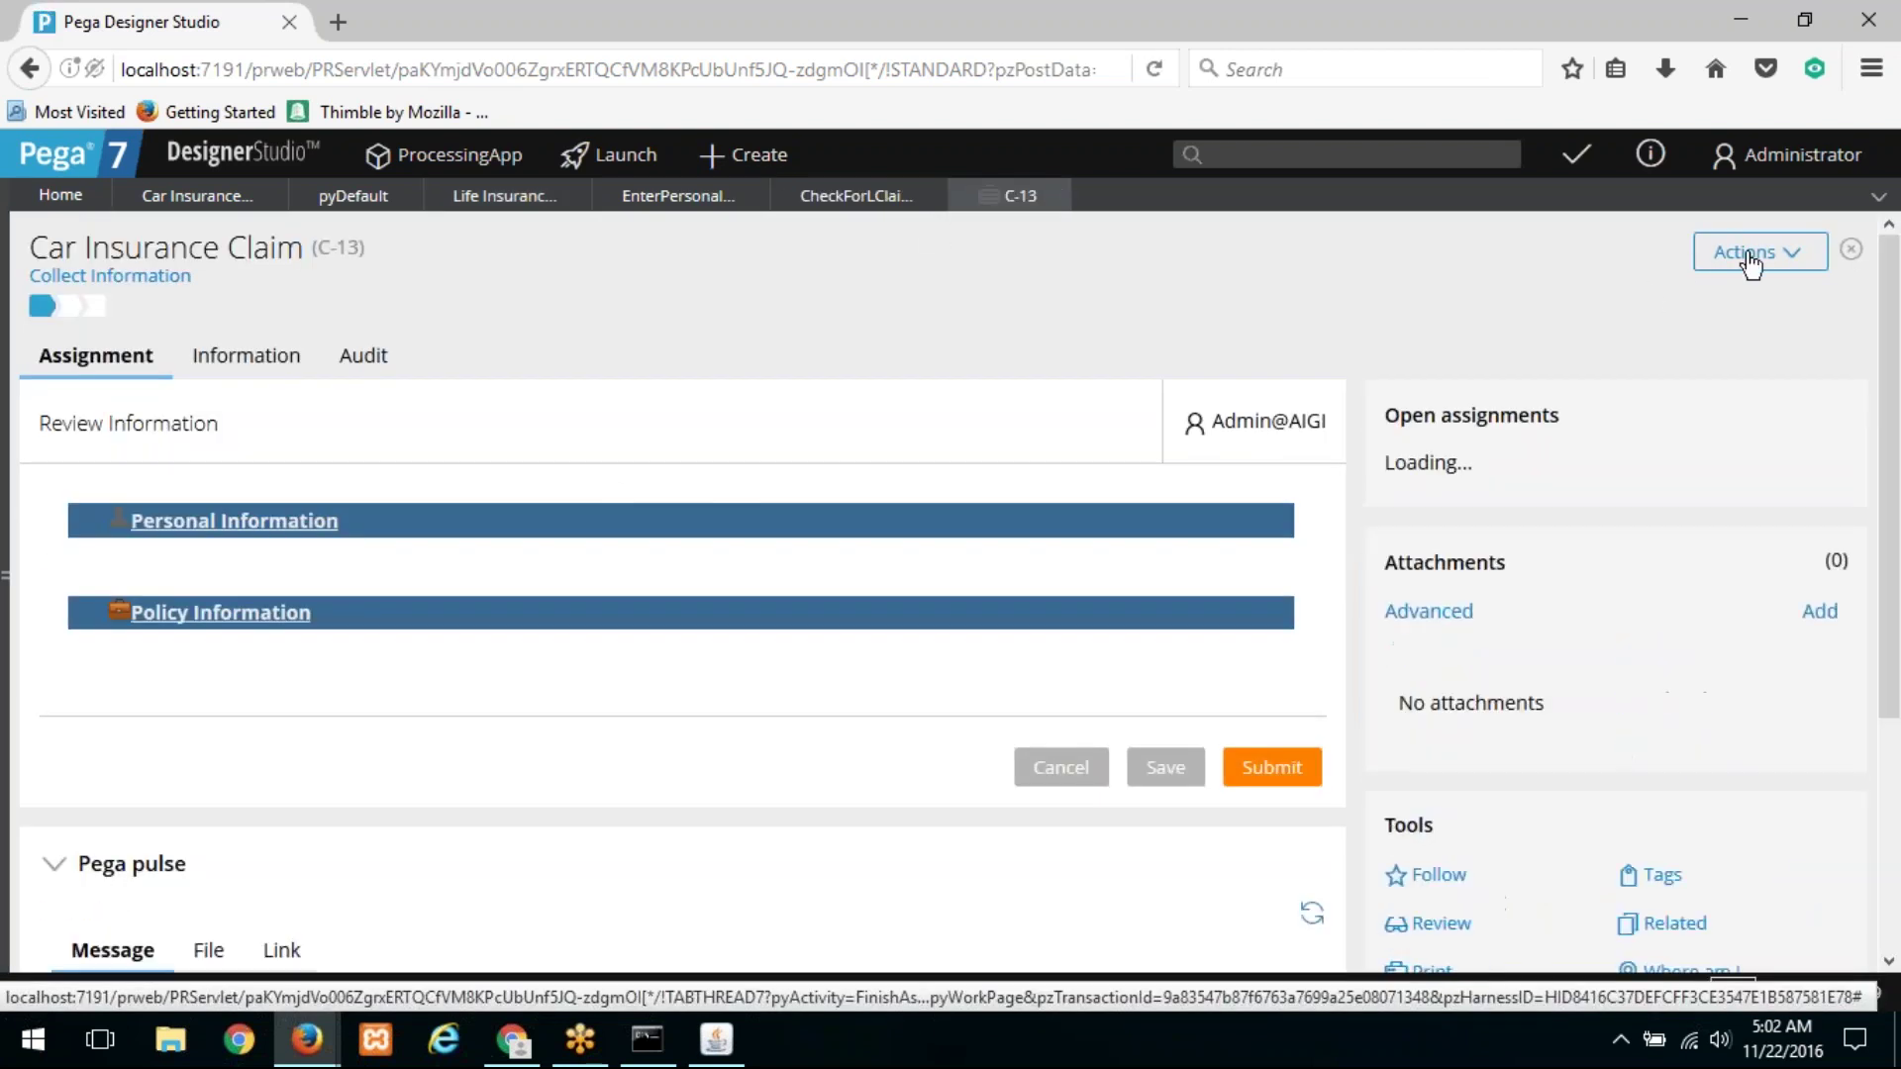
Step: Add a Life Insurance Claim child case L-4 to C-13
{"action": "left_click", "coordinate": [1749, 257]}
{"action": "mouse_move", "coordinate": [1735, 386]}
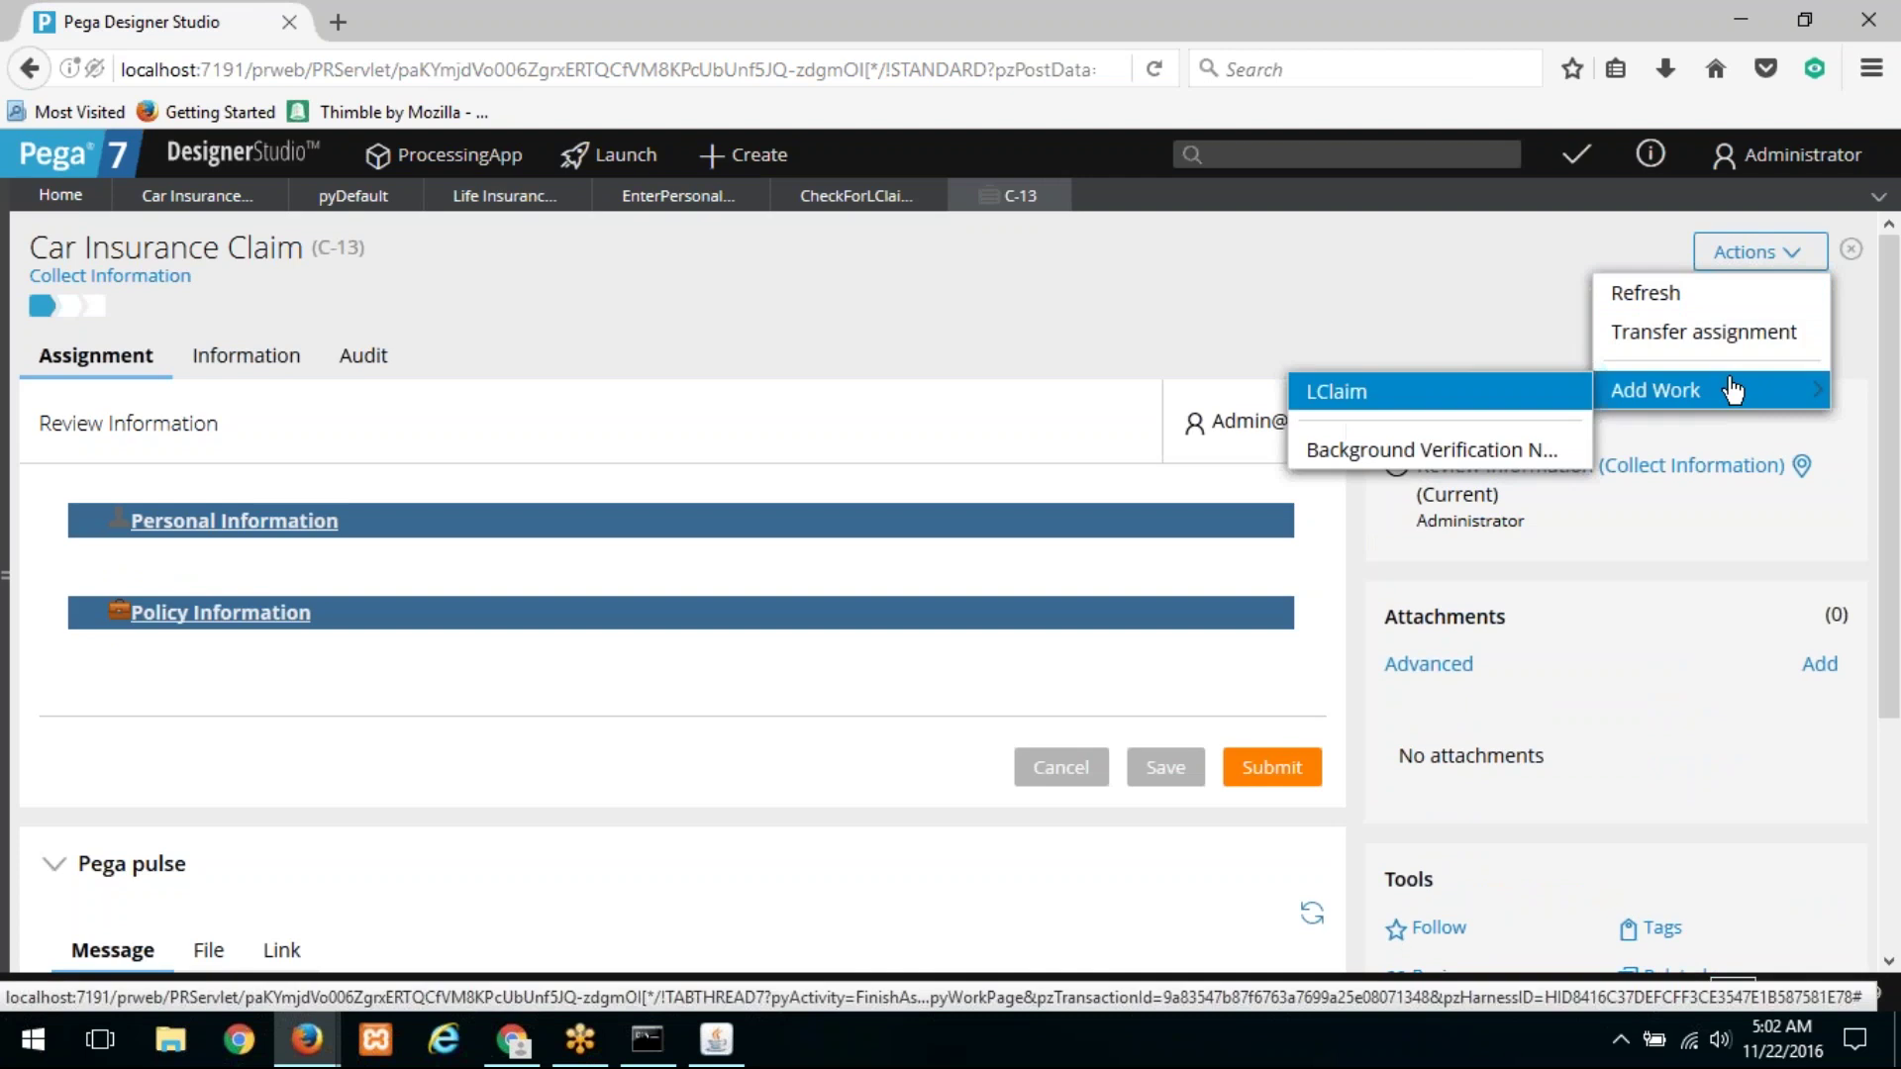
{"action": "left_click", "coordinate": [1482, 396]}
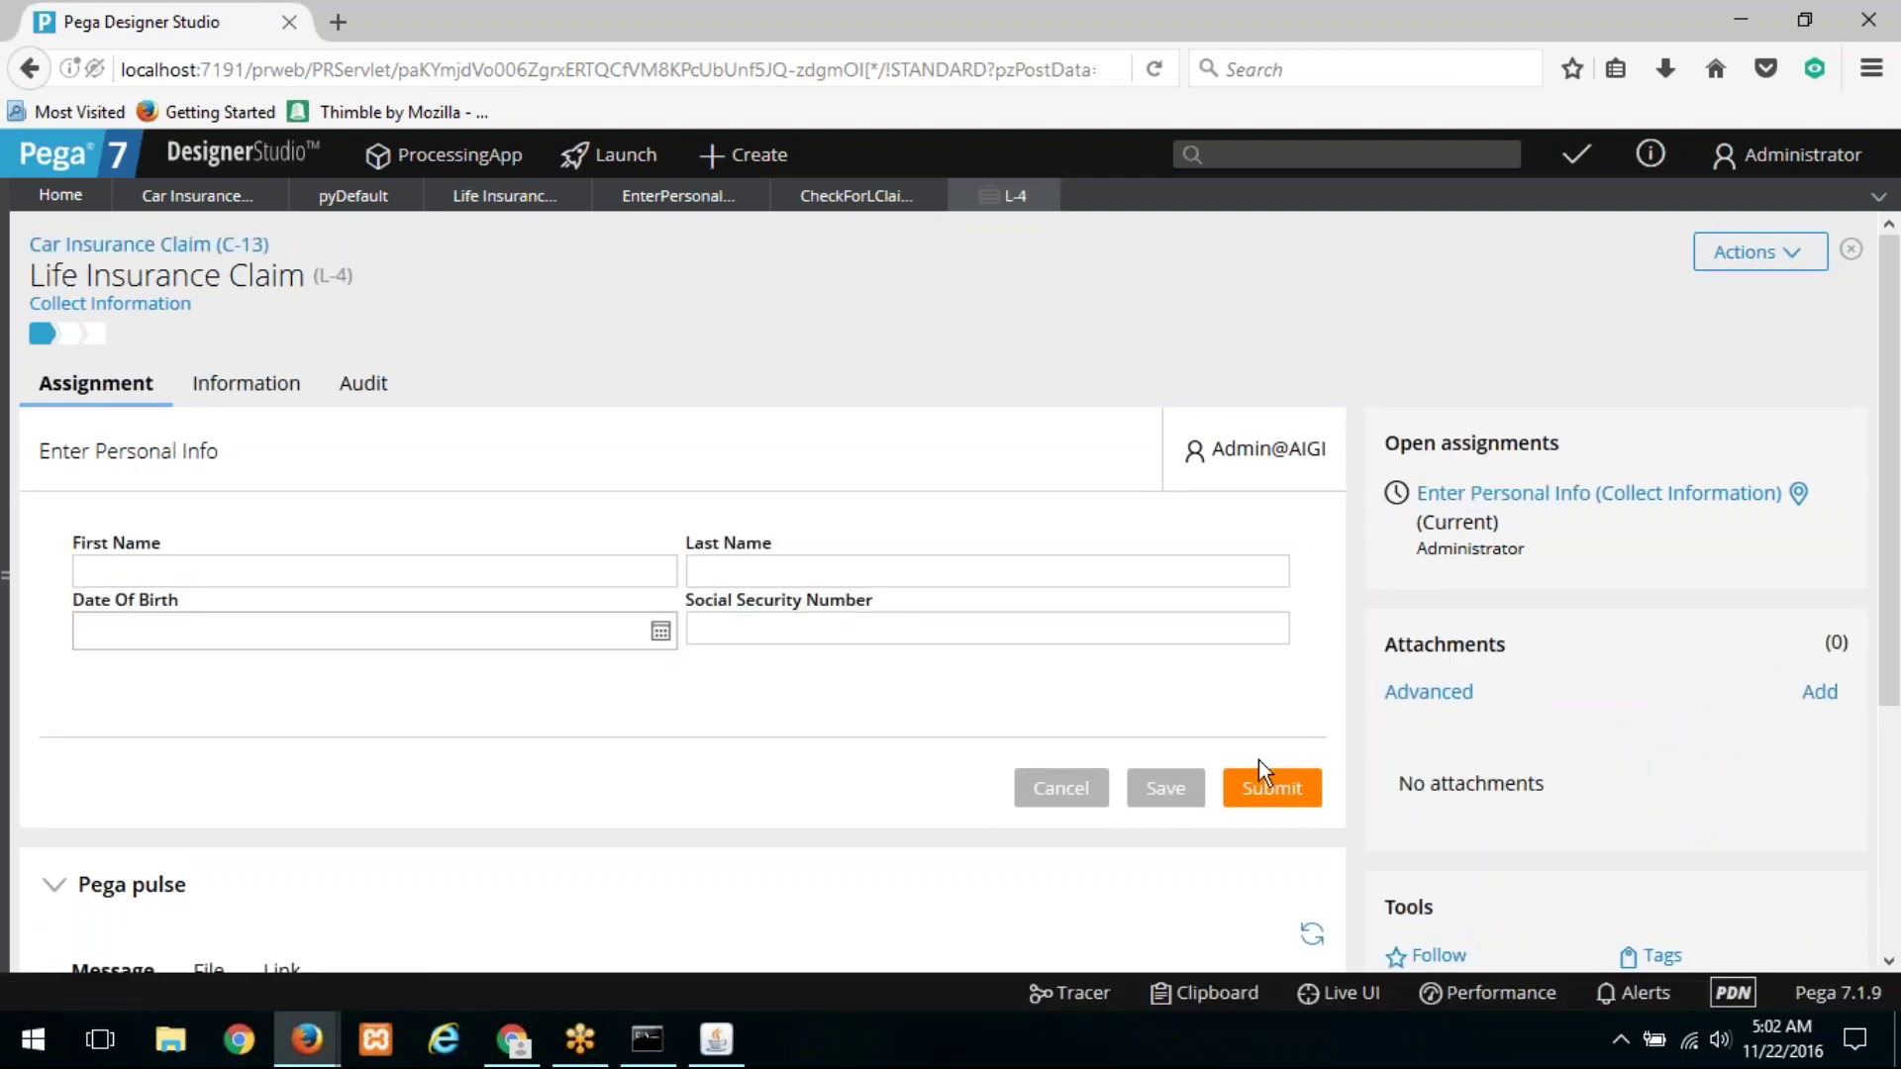
Step: In parent case C-13, submit Review Information and advance past the Investigate Claim step
{"action": "left_click", "coordinate": [184, 244]}
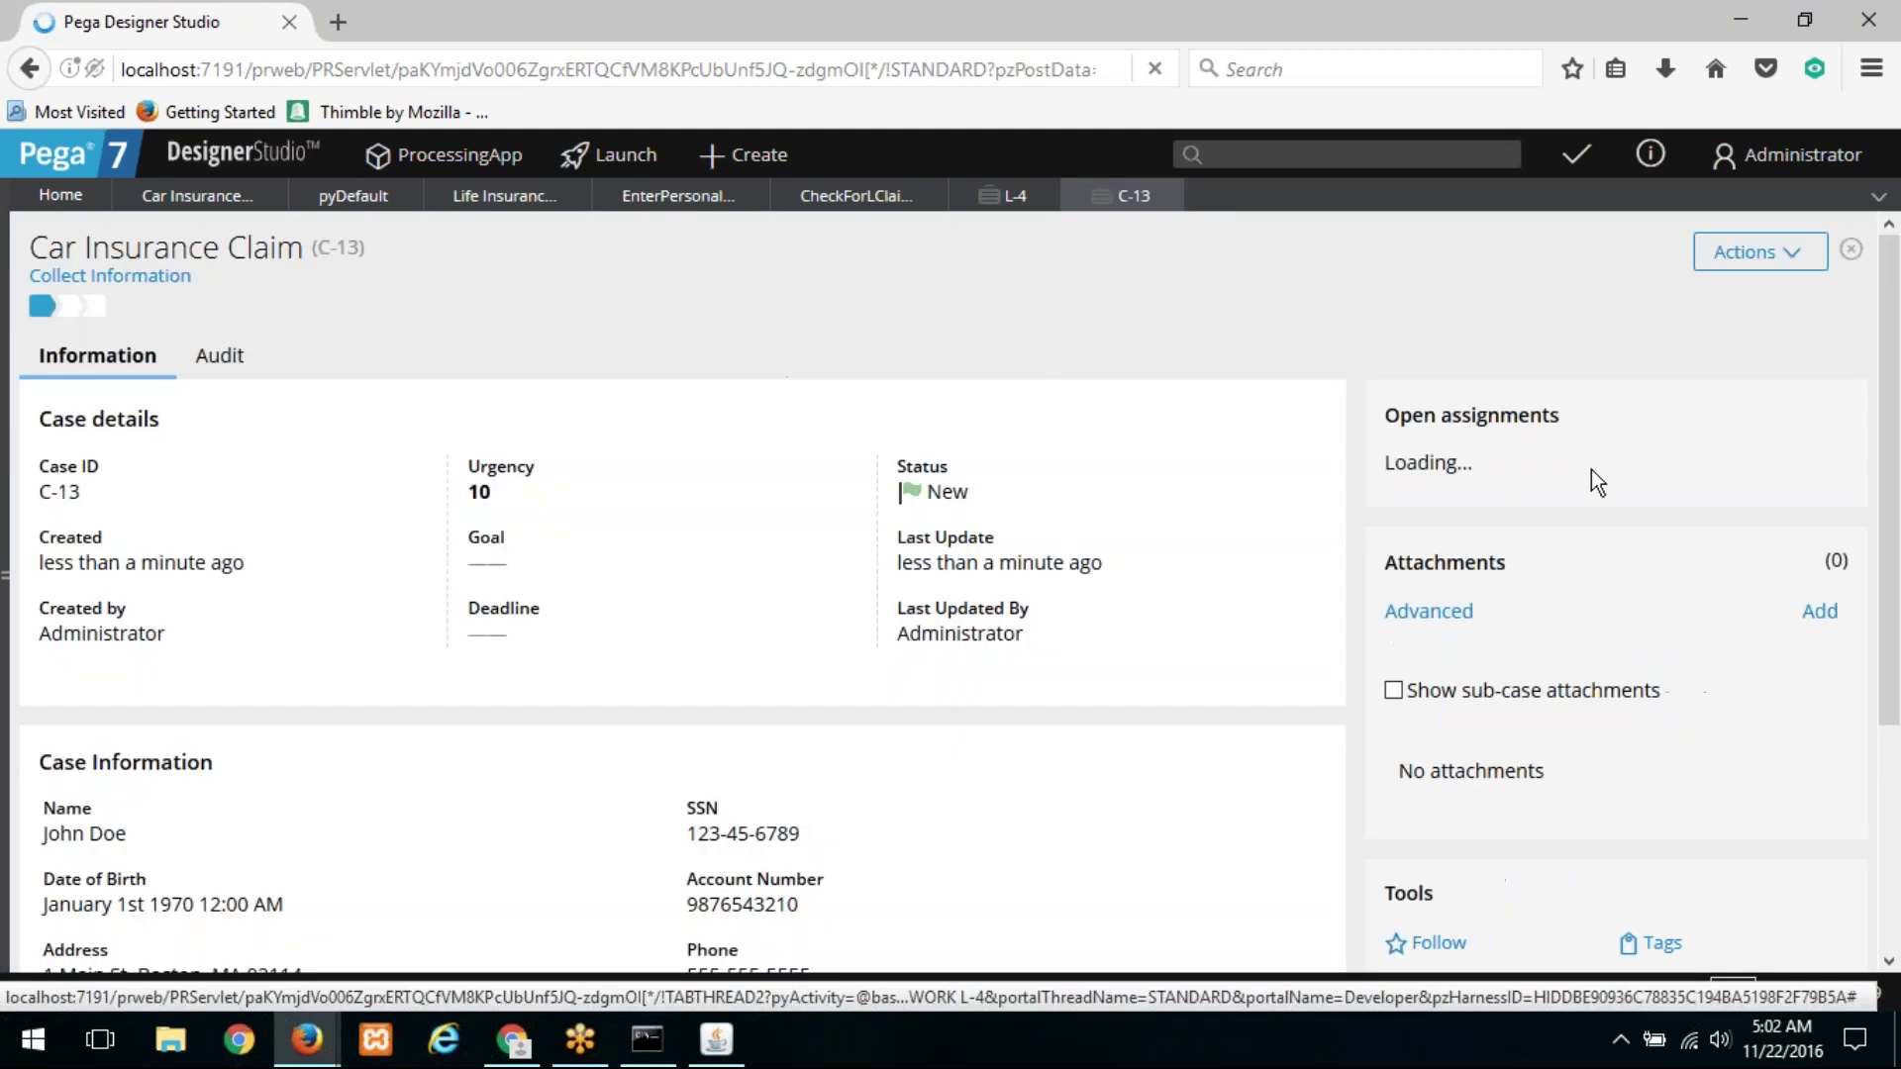
{"action": "left_click", "coordinate": [1513, 473]}
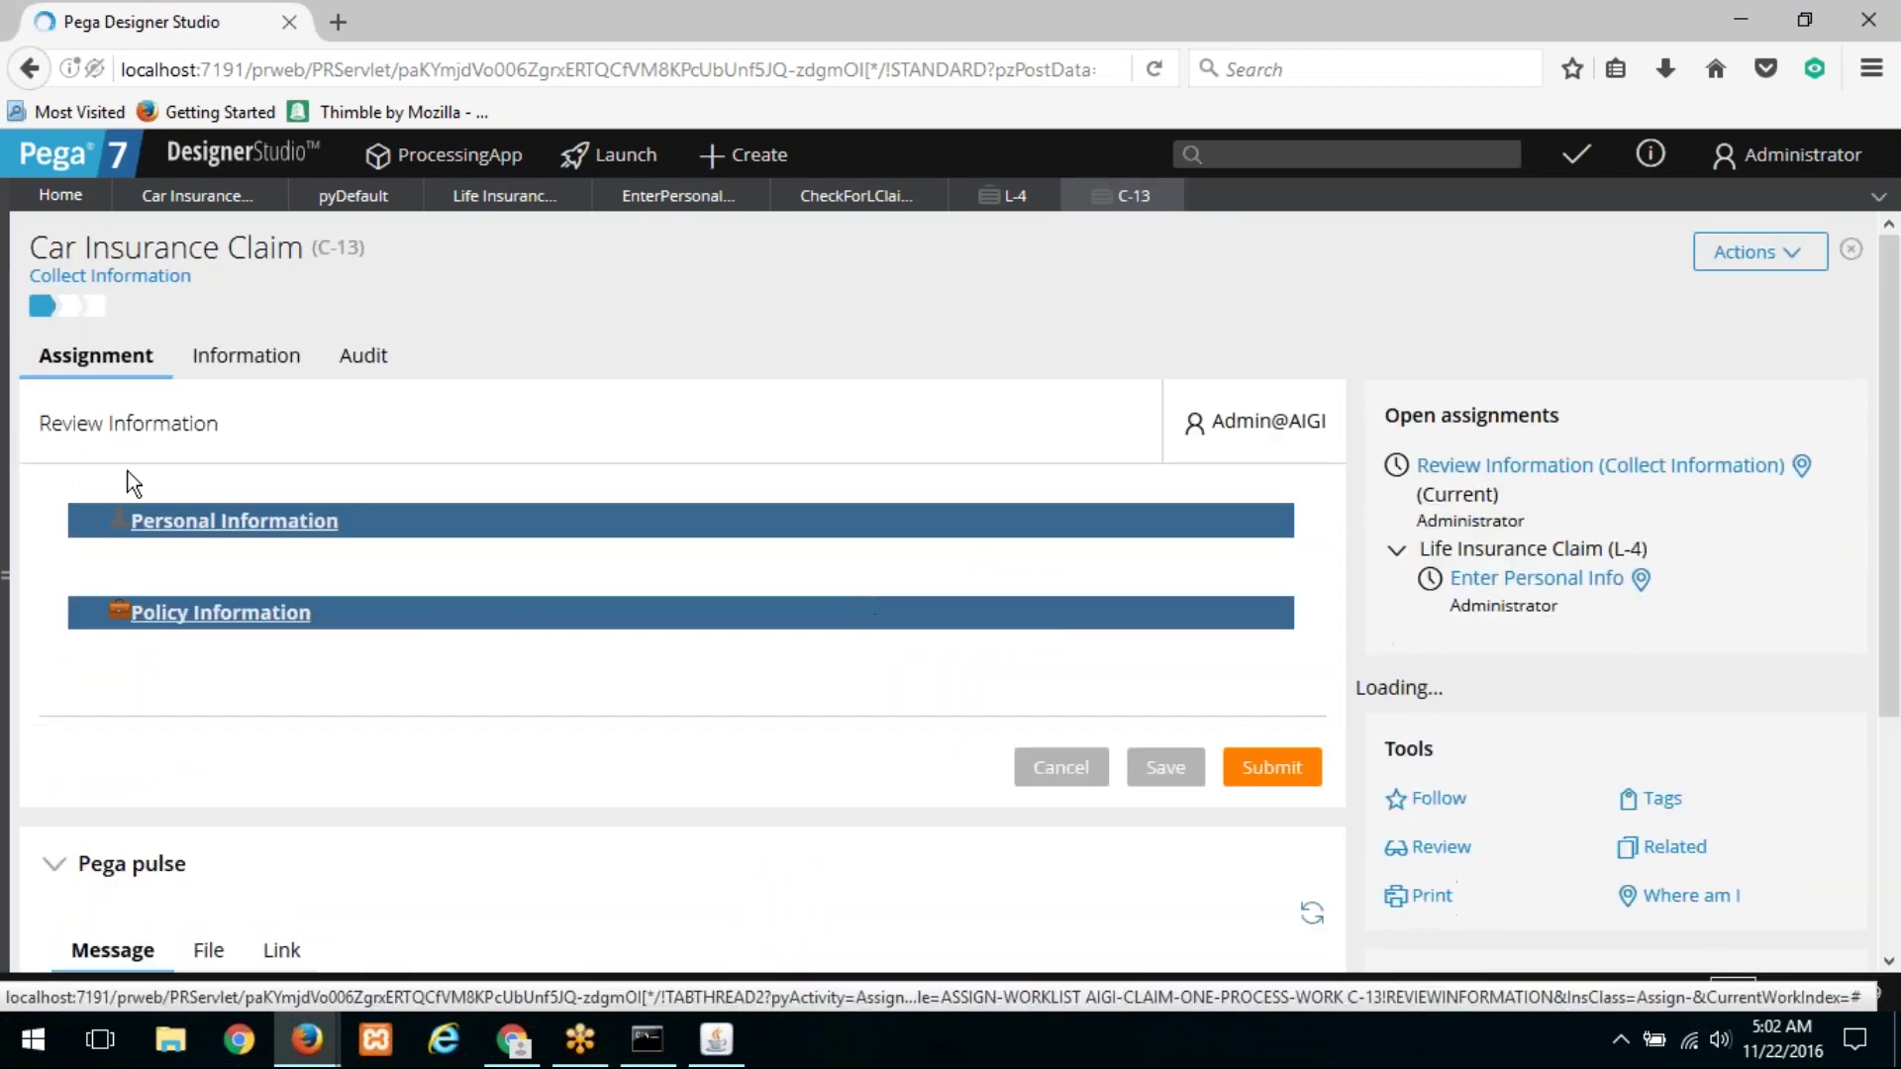
{"action": "left_click", "coordinate": [117, 277]}
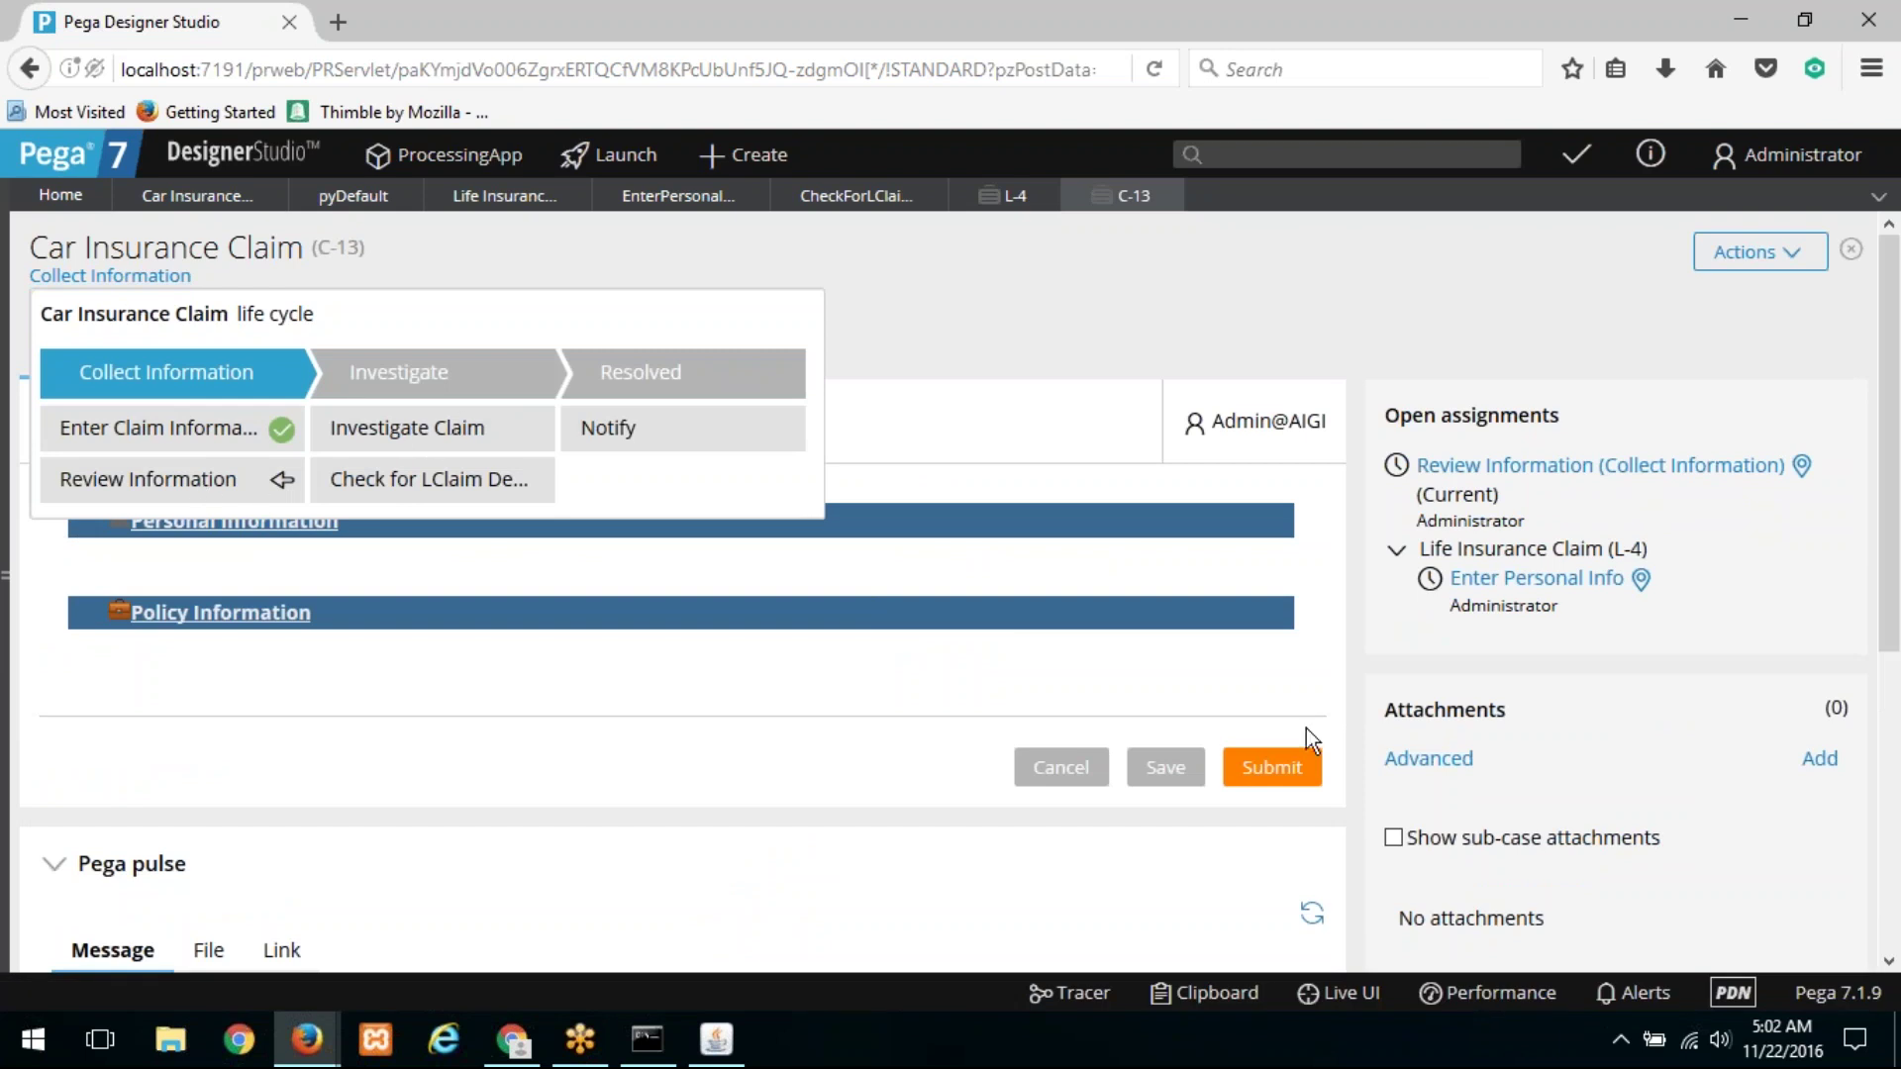
{"action": "left_click", "coordinate": [1278, 769]}
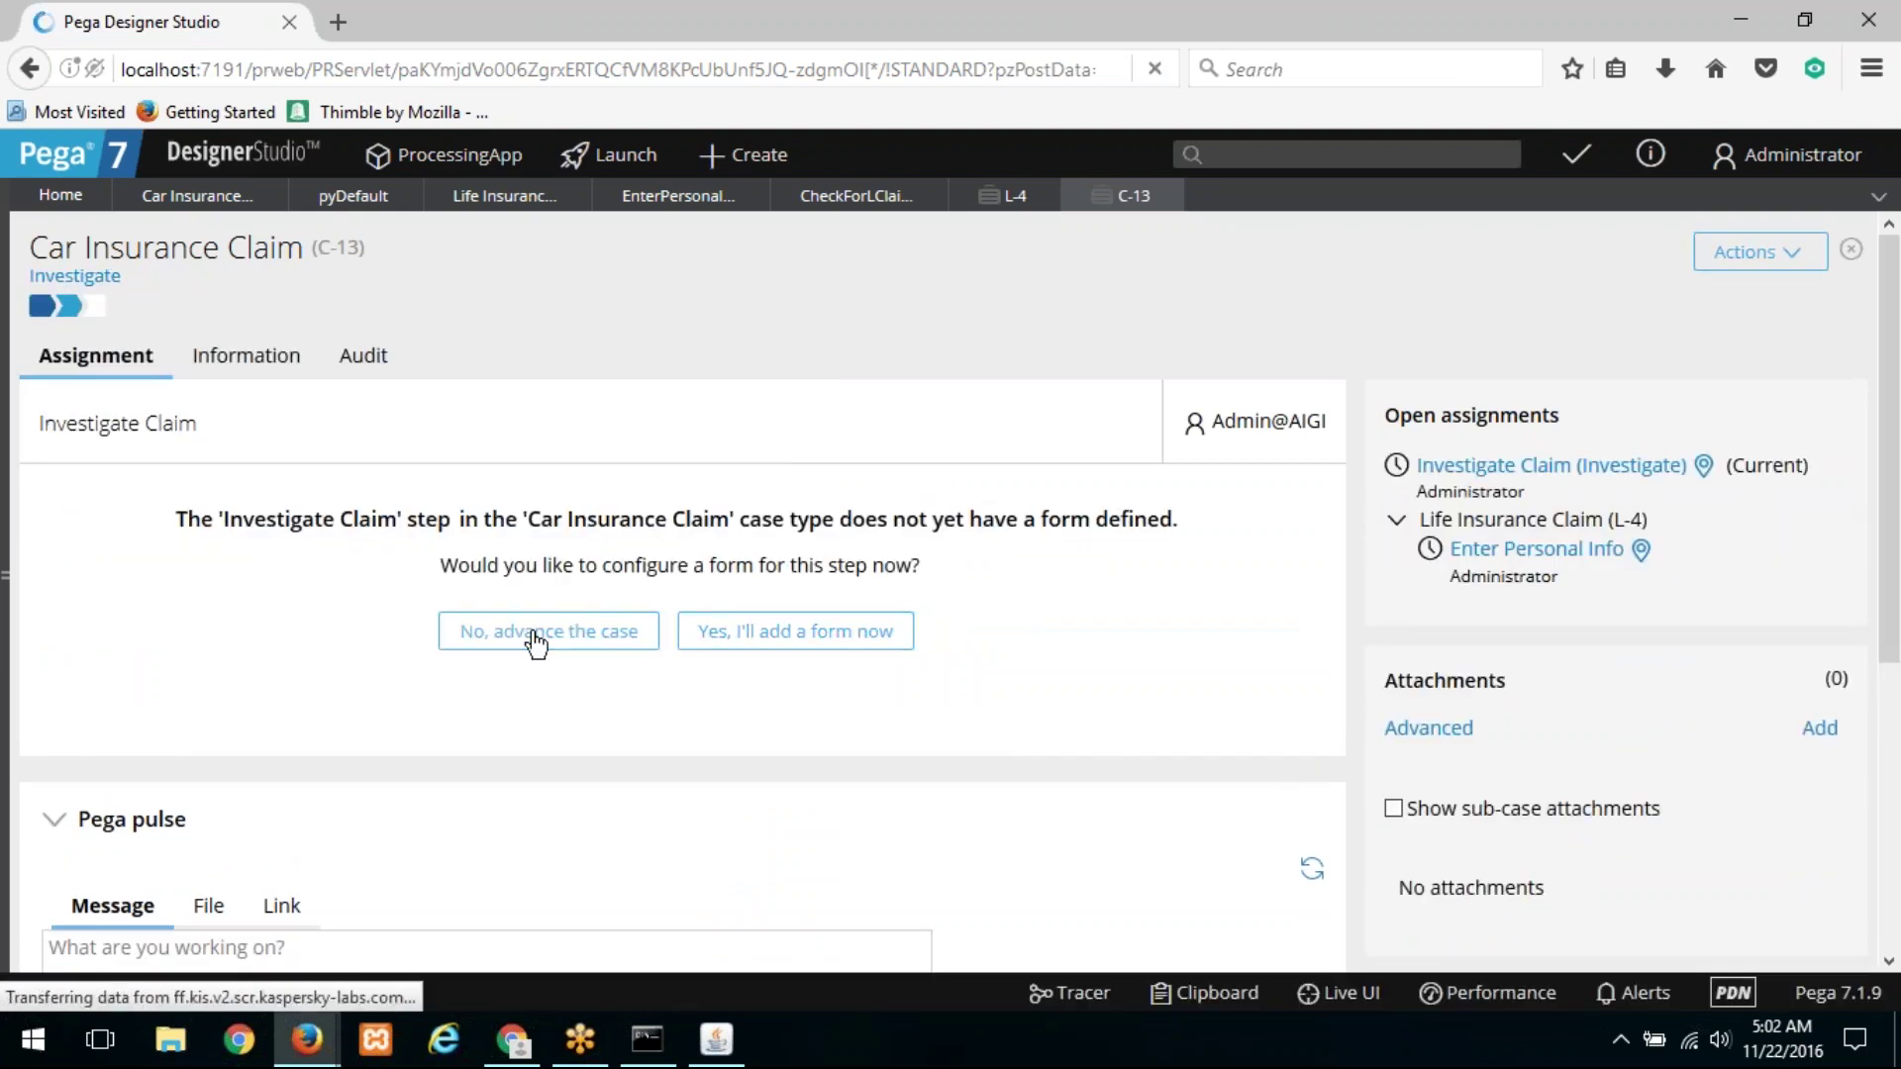
{"action": "left_click", "coordinate": [535, 641]}
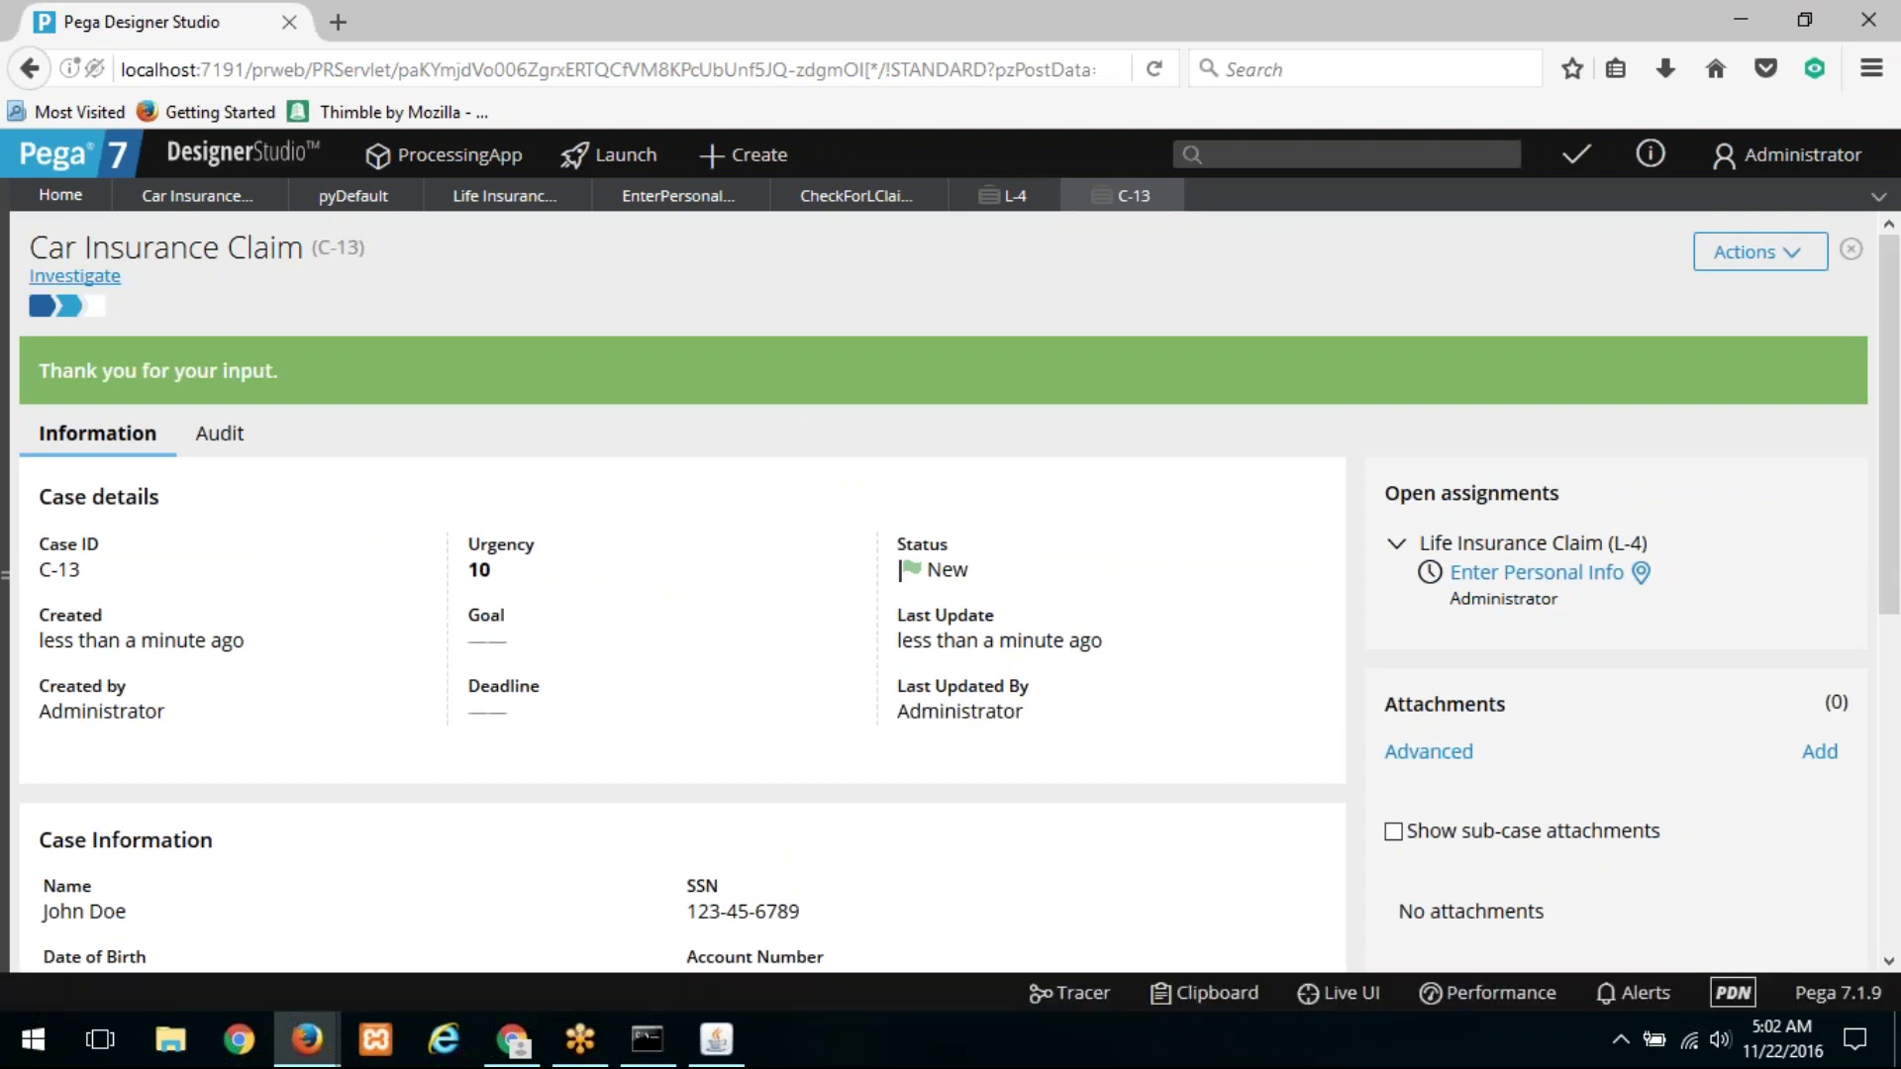
{"action": "mouse_move", "coordinate": [99, 282]}
{"action": "left_click_drag", "start_coordinate": [339, 469], "coordinate": [901, 355]}
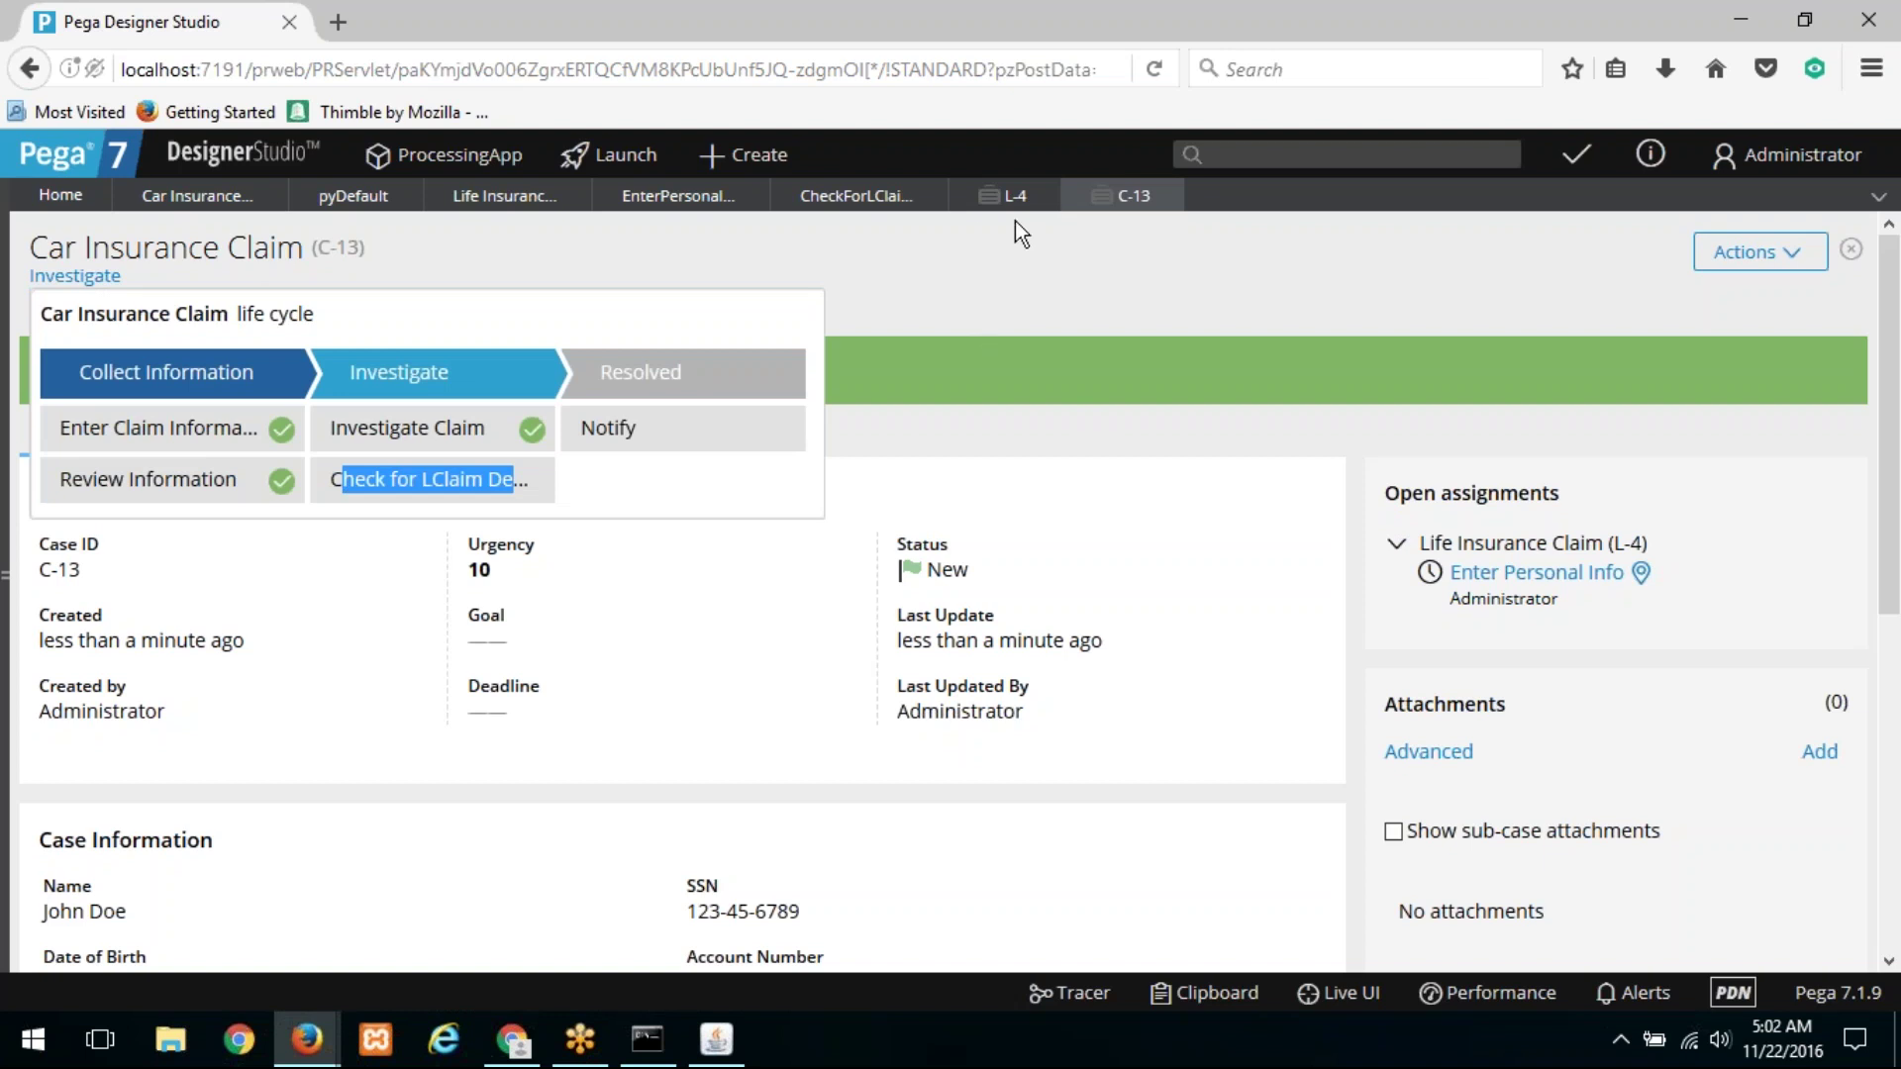
Step: Submit L-4's personal info and advance it through Disease Info, Review, Doctor Analysis and final Review
{"action": "left_click", "coordinate": [990, 202]}
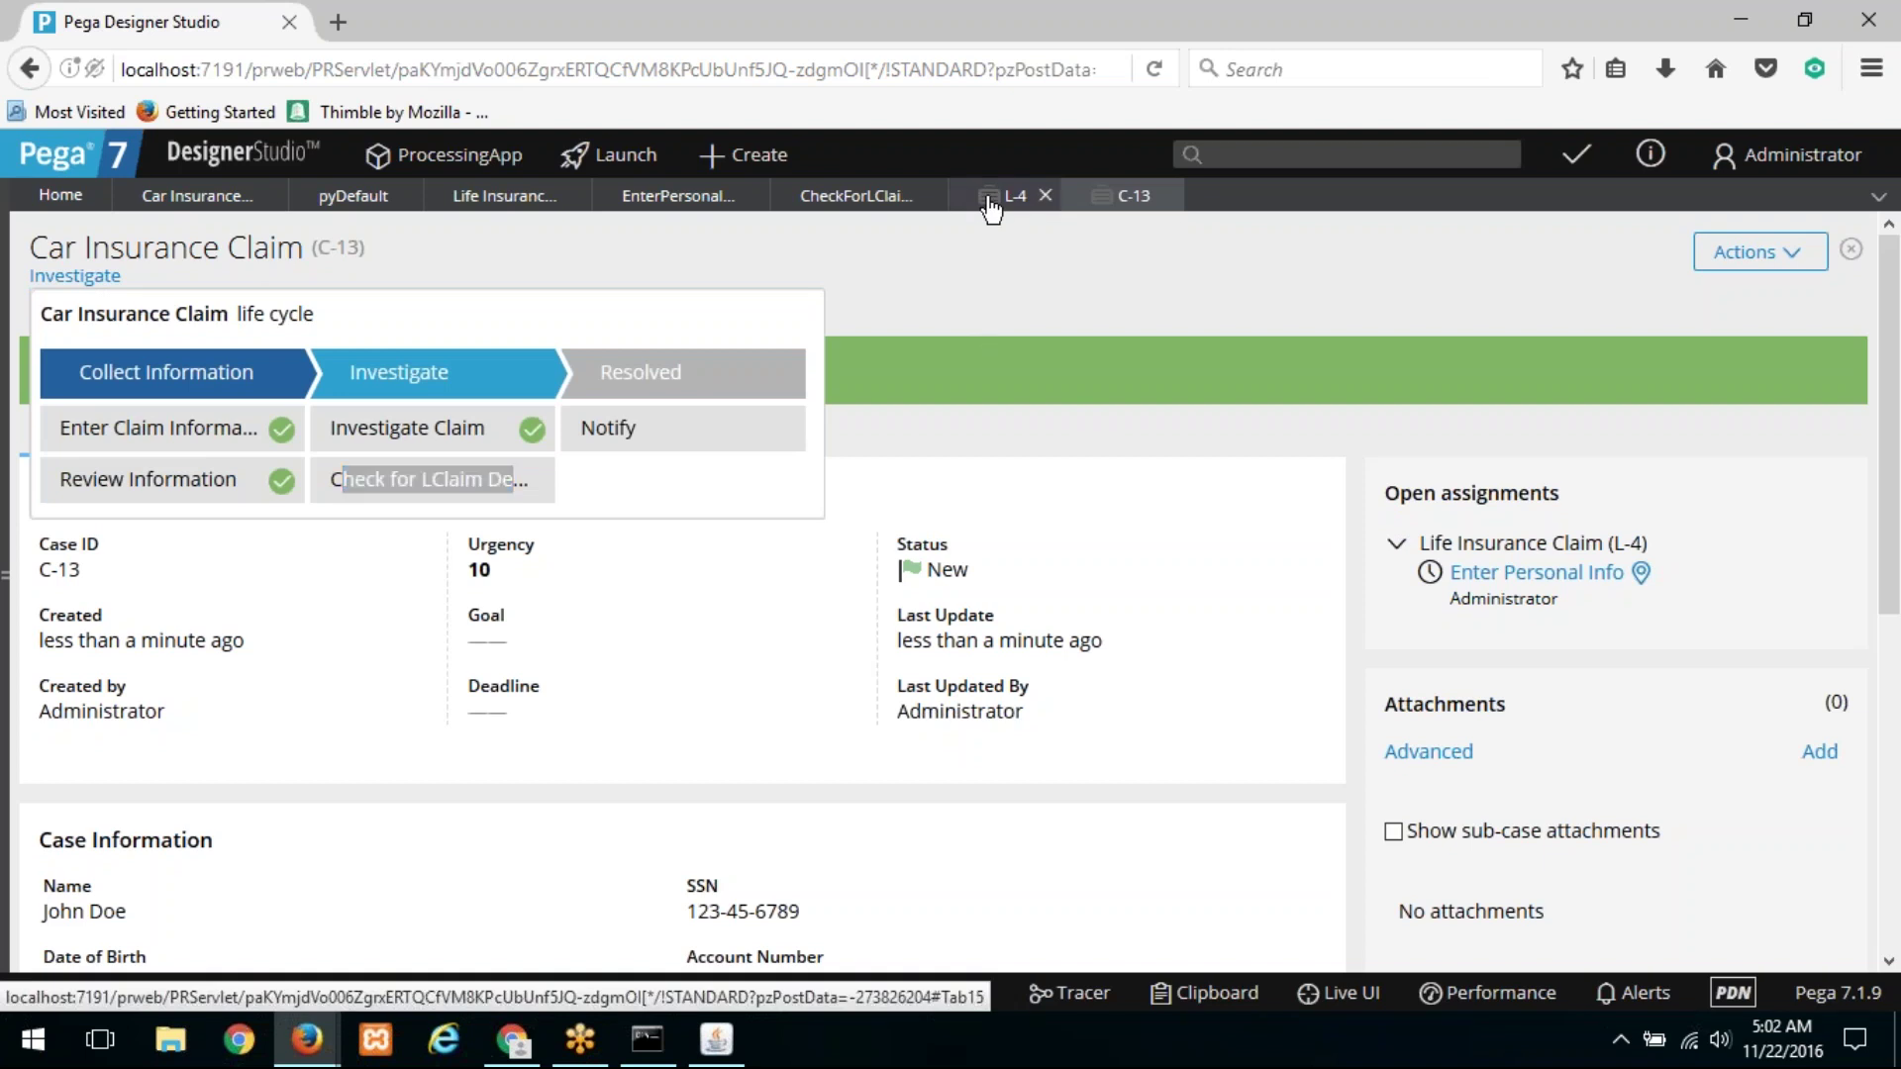
{"action": "left_click", "coordinate": [1258, 798]}
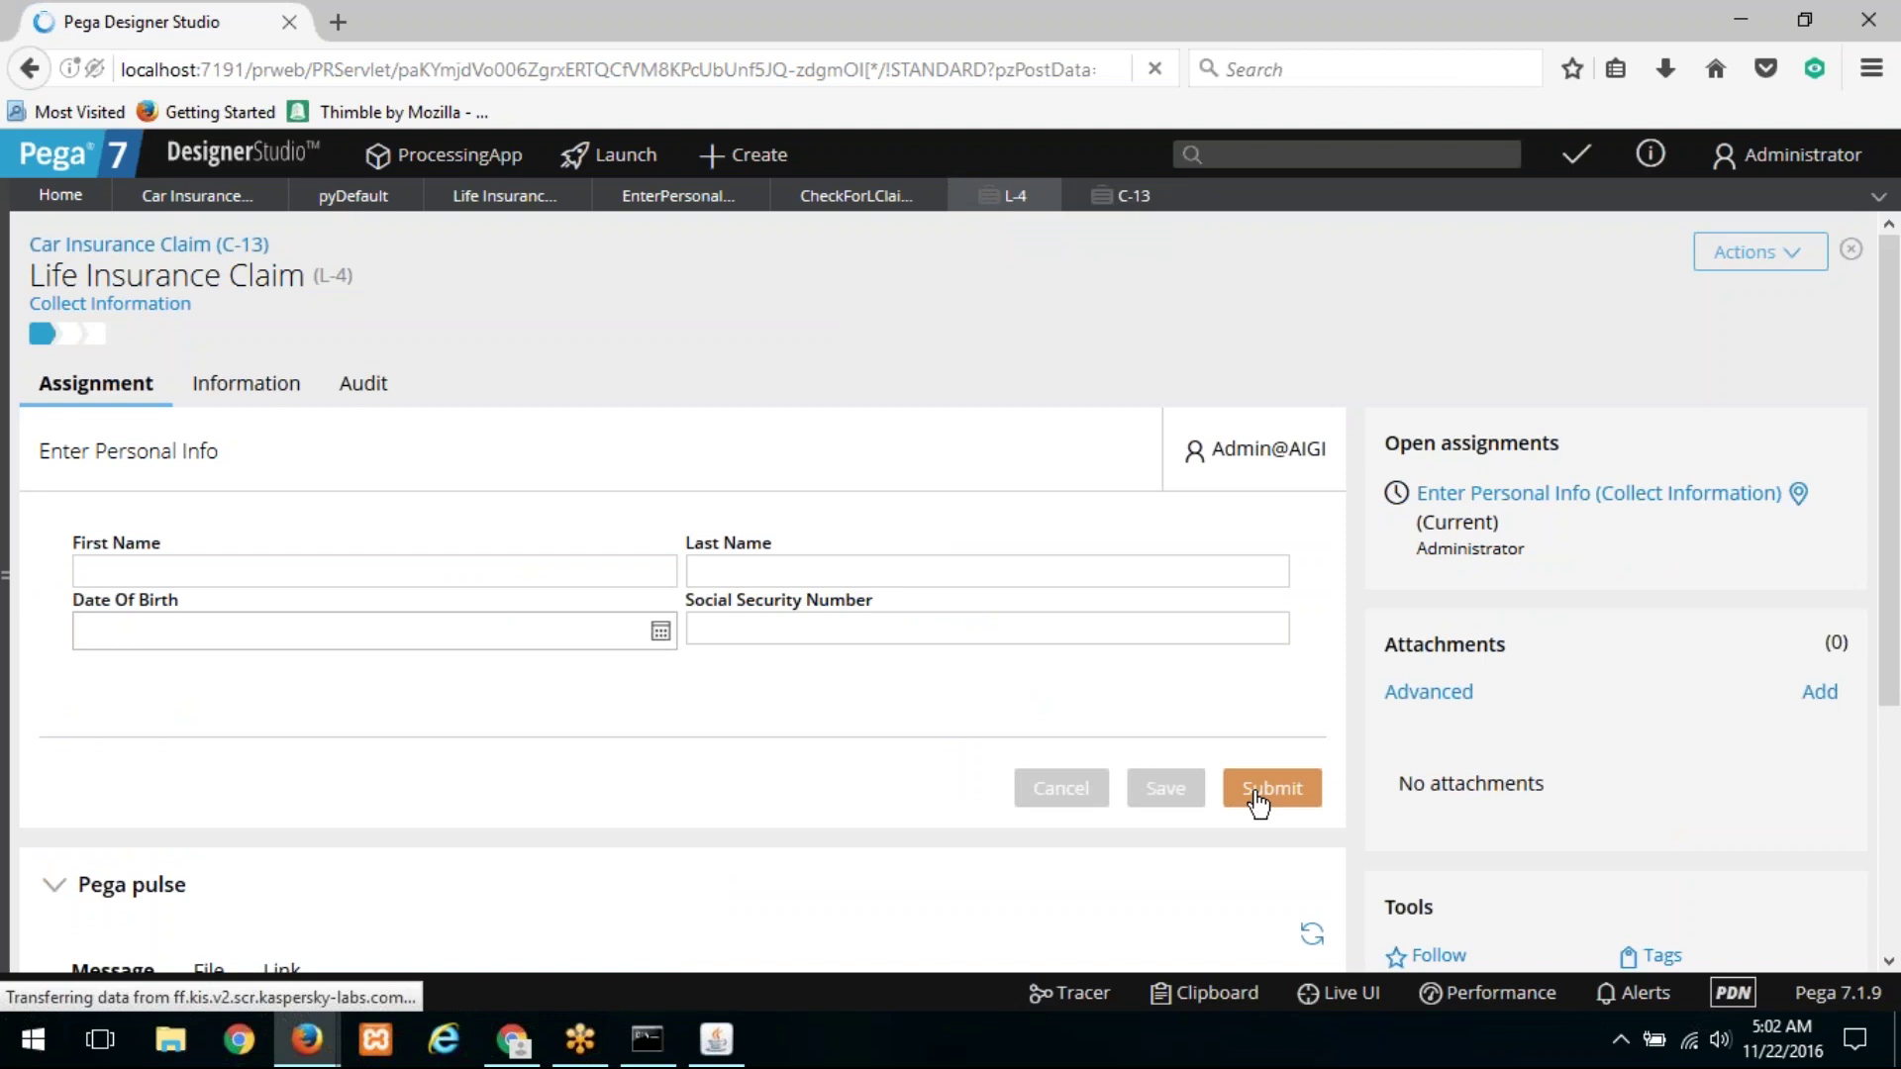
{"action": "left_click", "coordinate": [564, 665]}
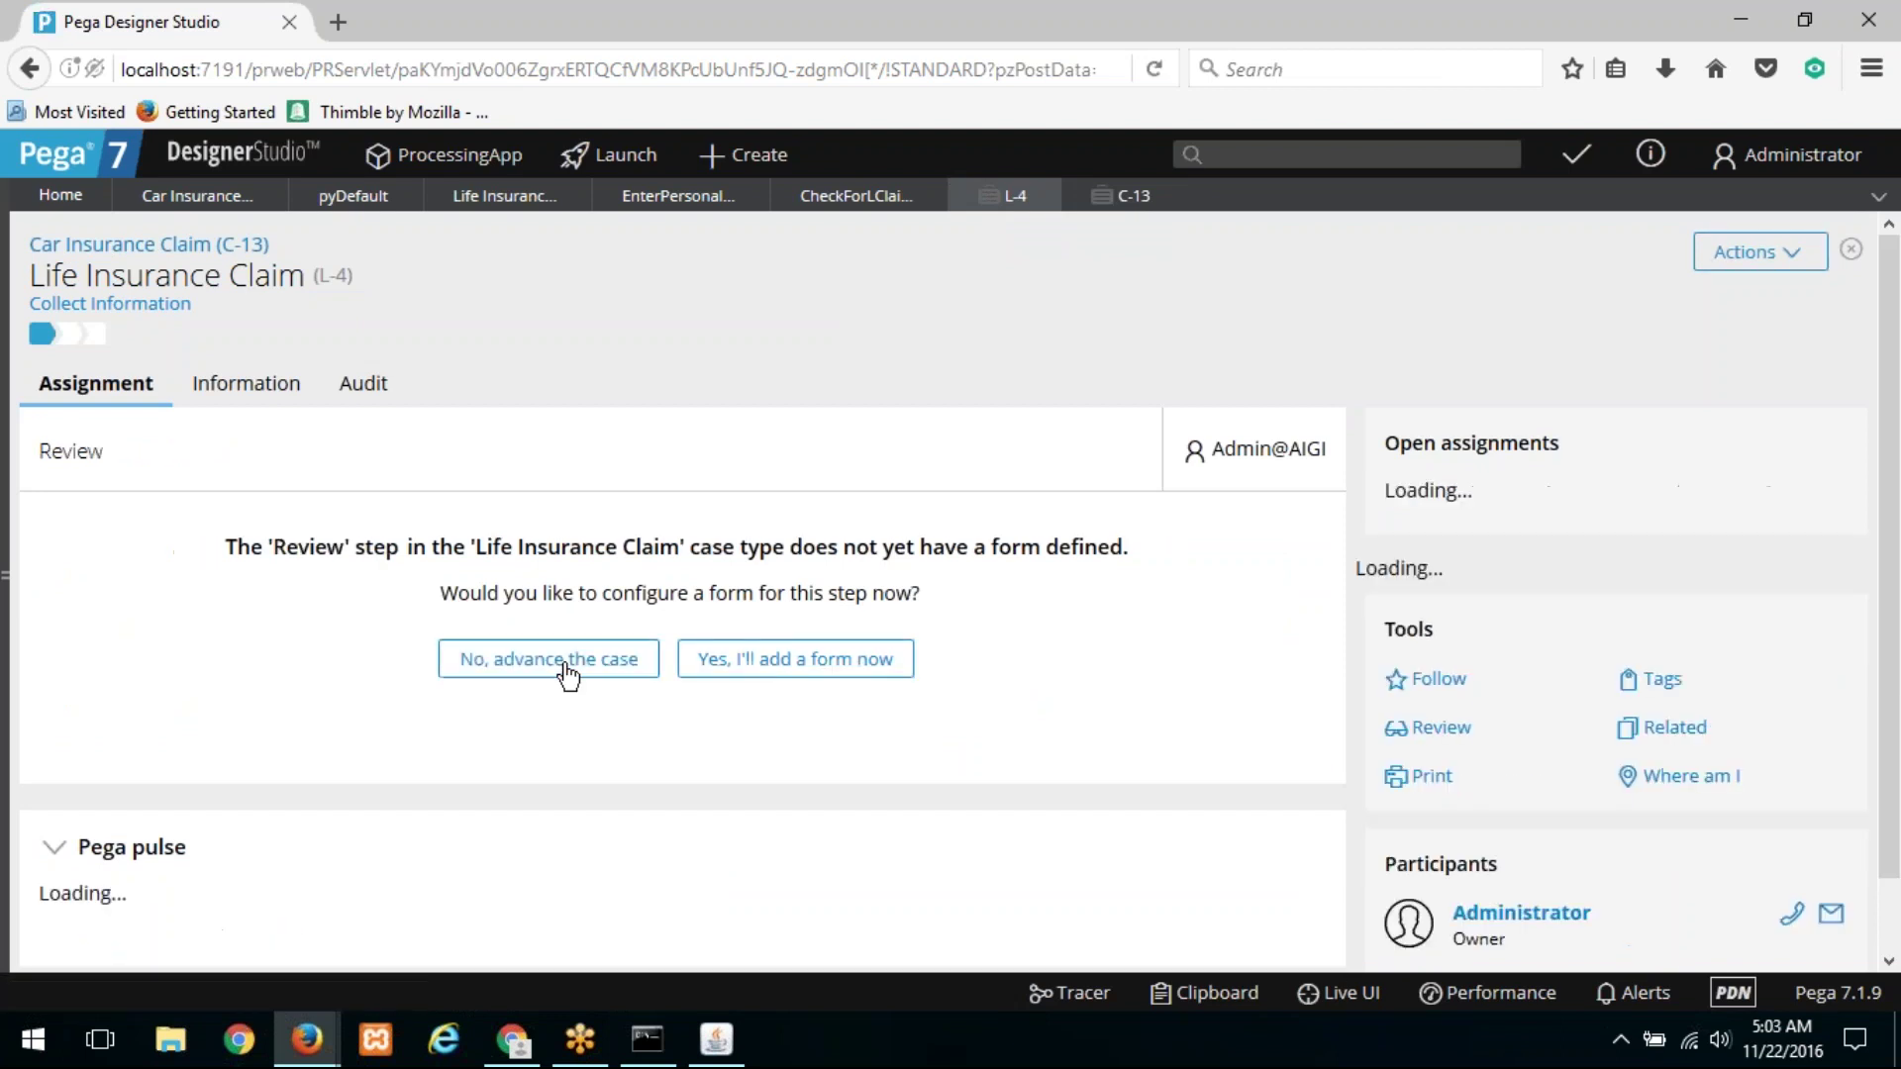
{"action": "left_click", "coordinate": [566, 665]}
{"action": "left_click", "coordinate": [566, 665]}
{"action": "left_click", "coordinate": [566, 665]}
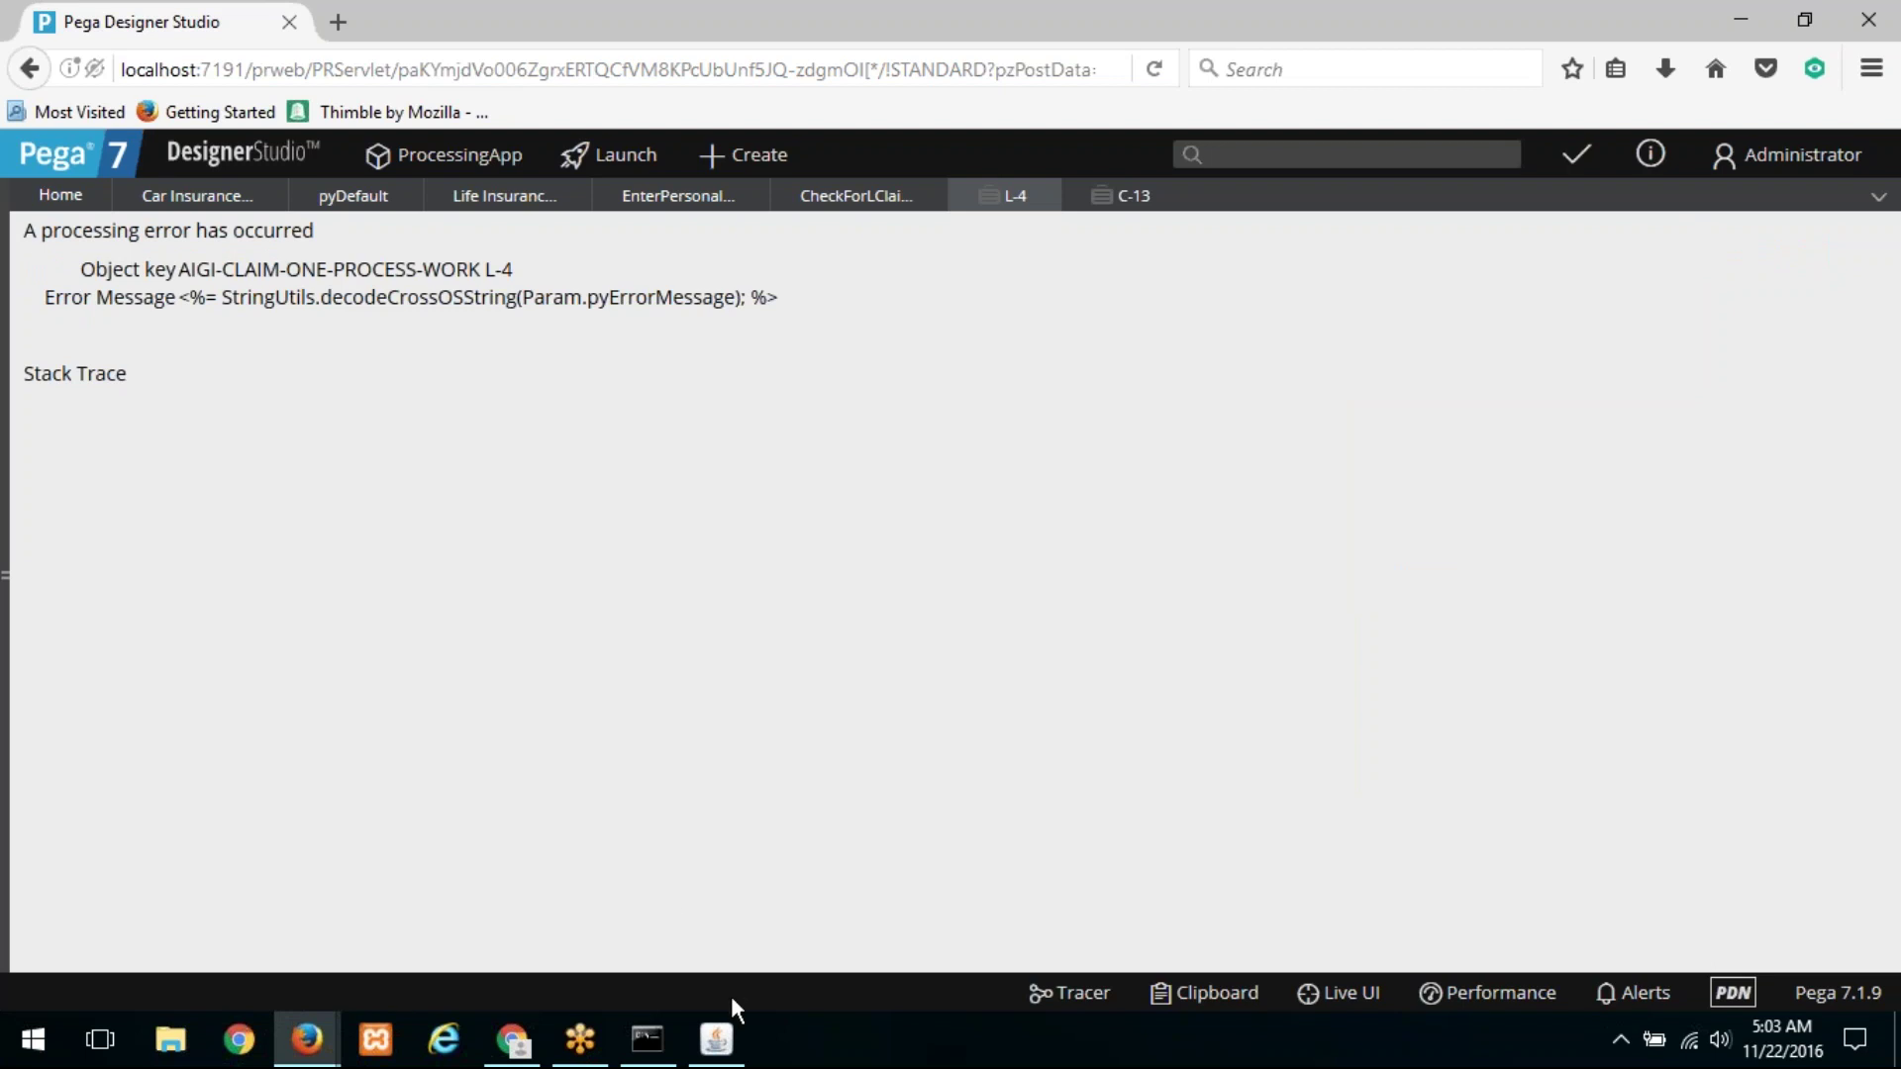
Step: Check the server console for L-4's processing error, then return to C-13
{"action": "left_click", "coordinate": [721, 1042]}
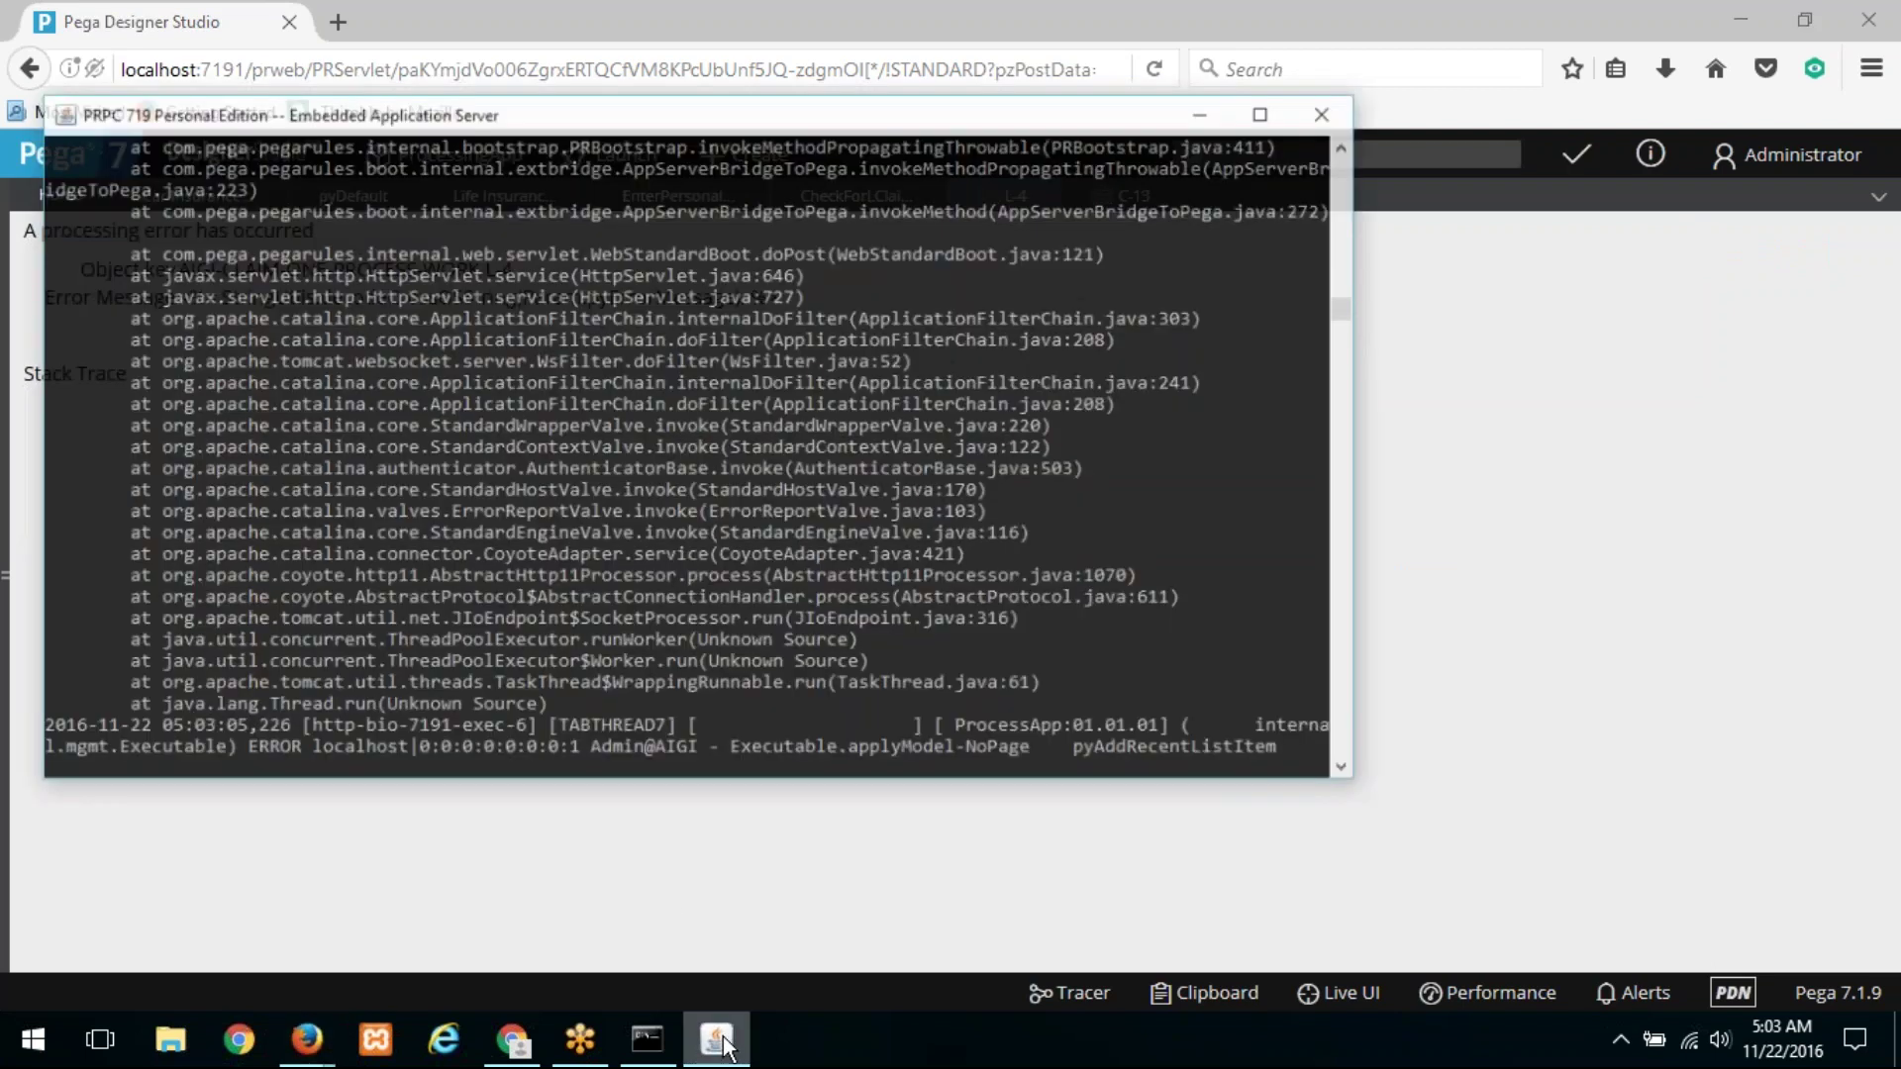
{"action": "left_click", "coordinate": [722, 1042]}
{"action": "left_click", "coordinate": [1127, 195]}
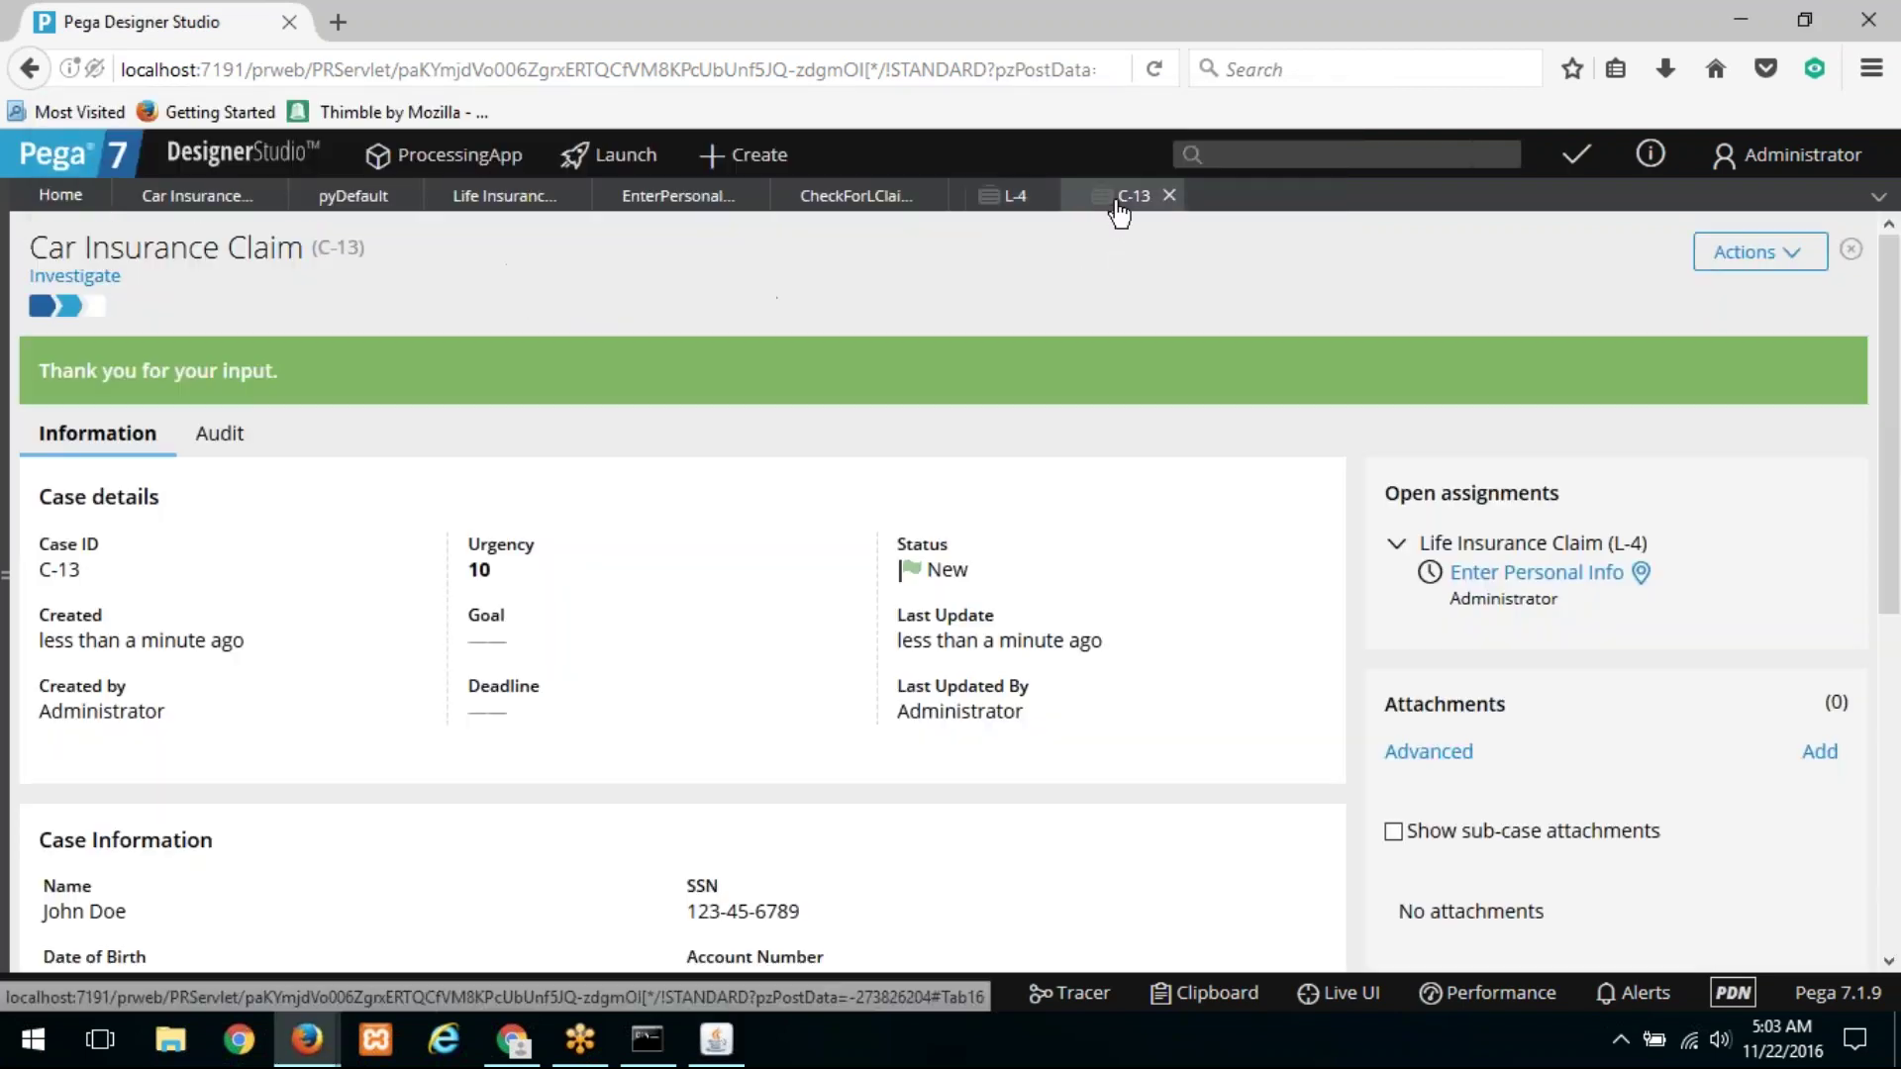
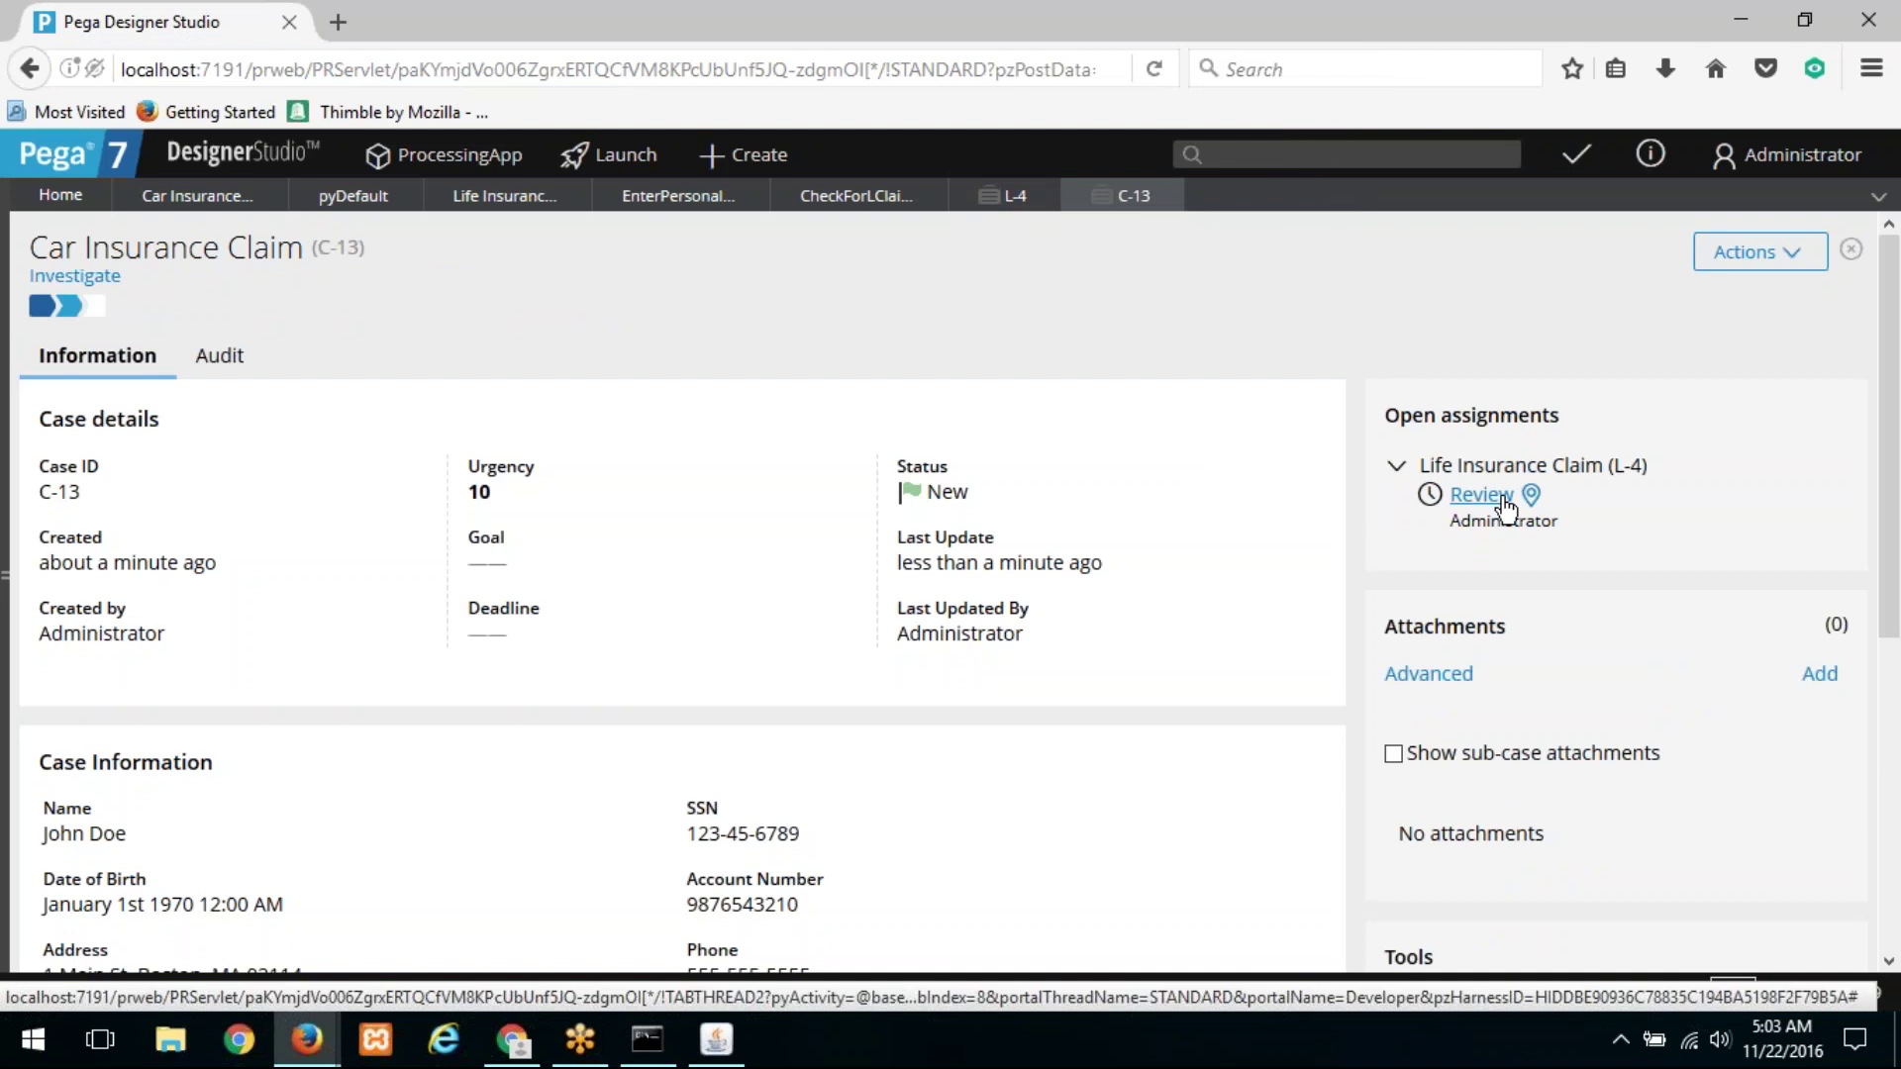
Step: Reopen Life Insurance Claim L-4 at its Review assignment and bring the server console forward
{"action": "left_click", "coordinate": [1503, 500]}
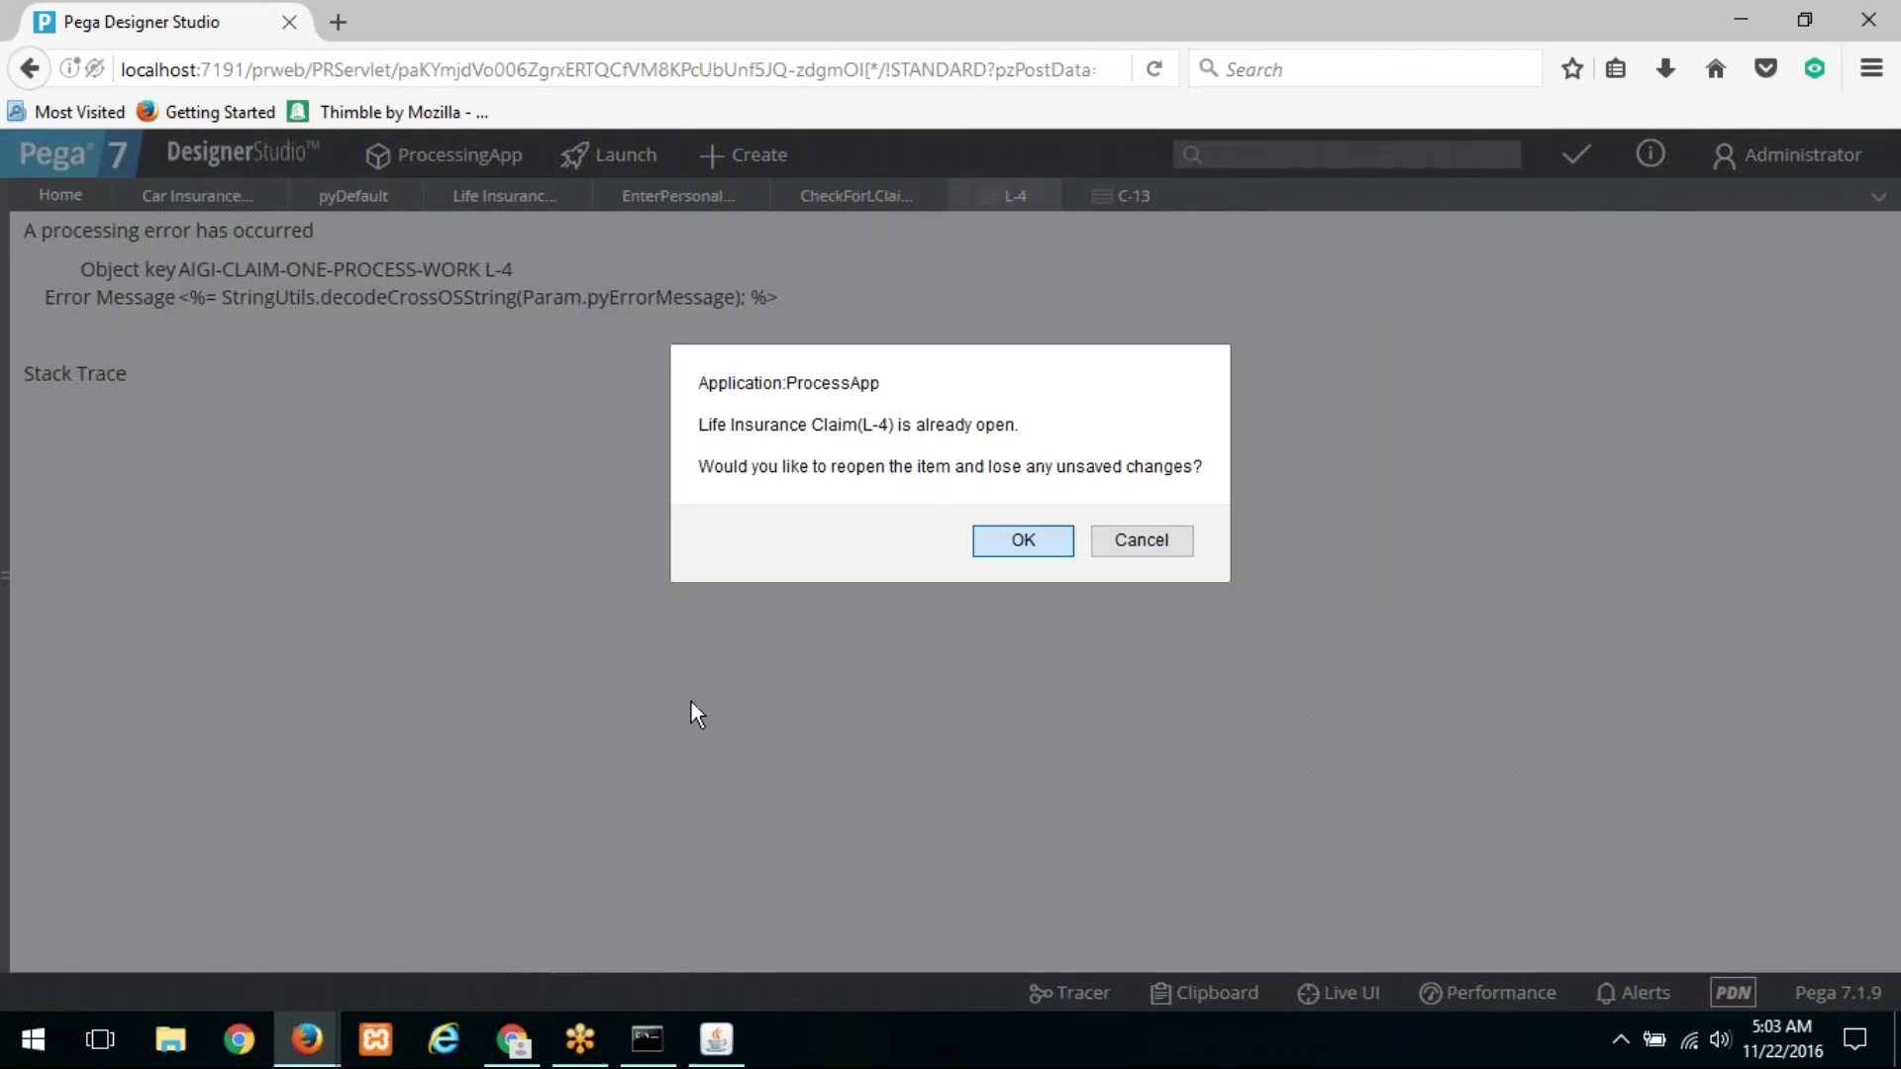
{"action": "left_click", "coordinate": [1020, 535]}
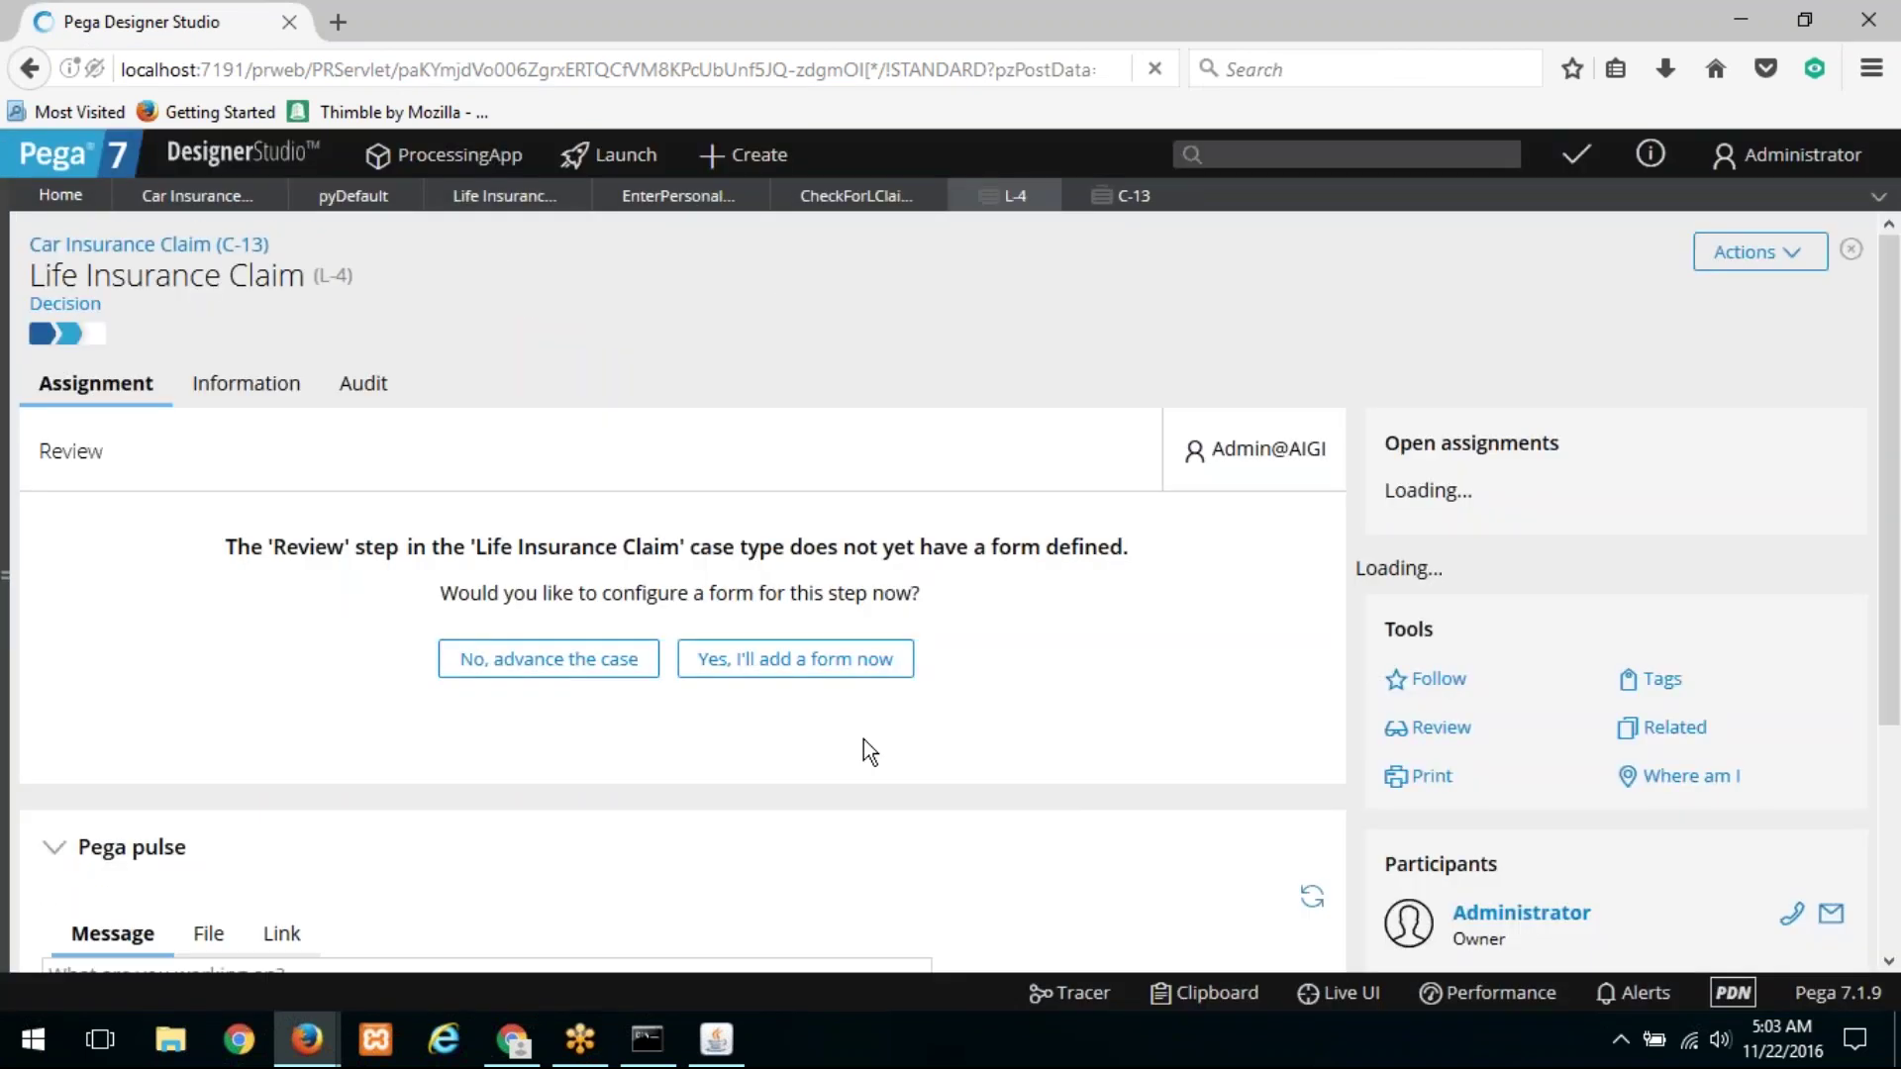
{"action": "left_click", "coordinate": [716, 1042]}
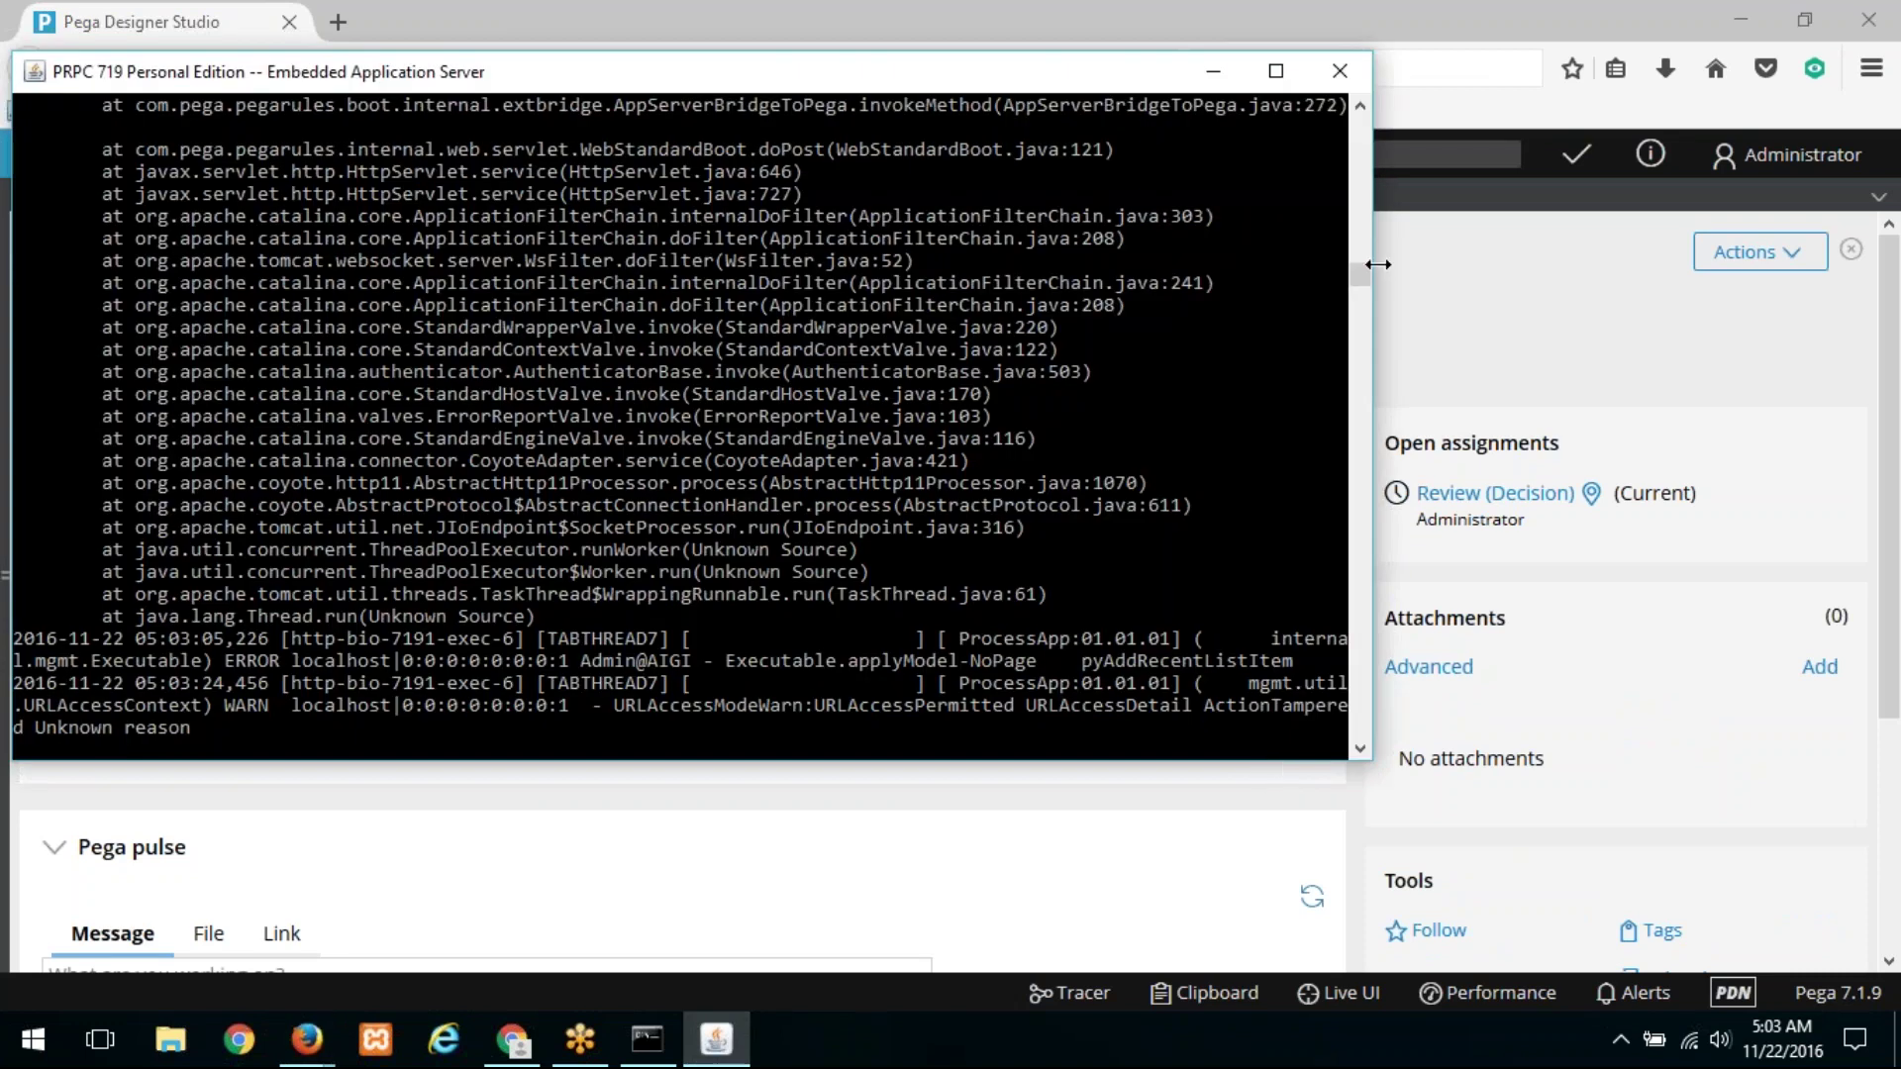
Step: Find the Notify flow 'Unable to authorize flow execution' error in the console log, then start Tracer
{"action": "mouse_move", "coordinate": [1356, 267]}
{"action": "left_mouse_down"}
{"action": "mouse_move", "coordinate": [1363, 367]}
{"action": "mouse_move", "coordinate": [1360, 237]}
{"action": "mouse_move", "coordinate": [1359, 289]}
{"action": "mouse_move", "coordinate": [1352, 275]}
{"action": "left_mouse_up"}
{"action": "scroll", "coordinate": [675, 406], "scroll_direction": "down", "scroll_amount": 8}
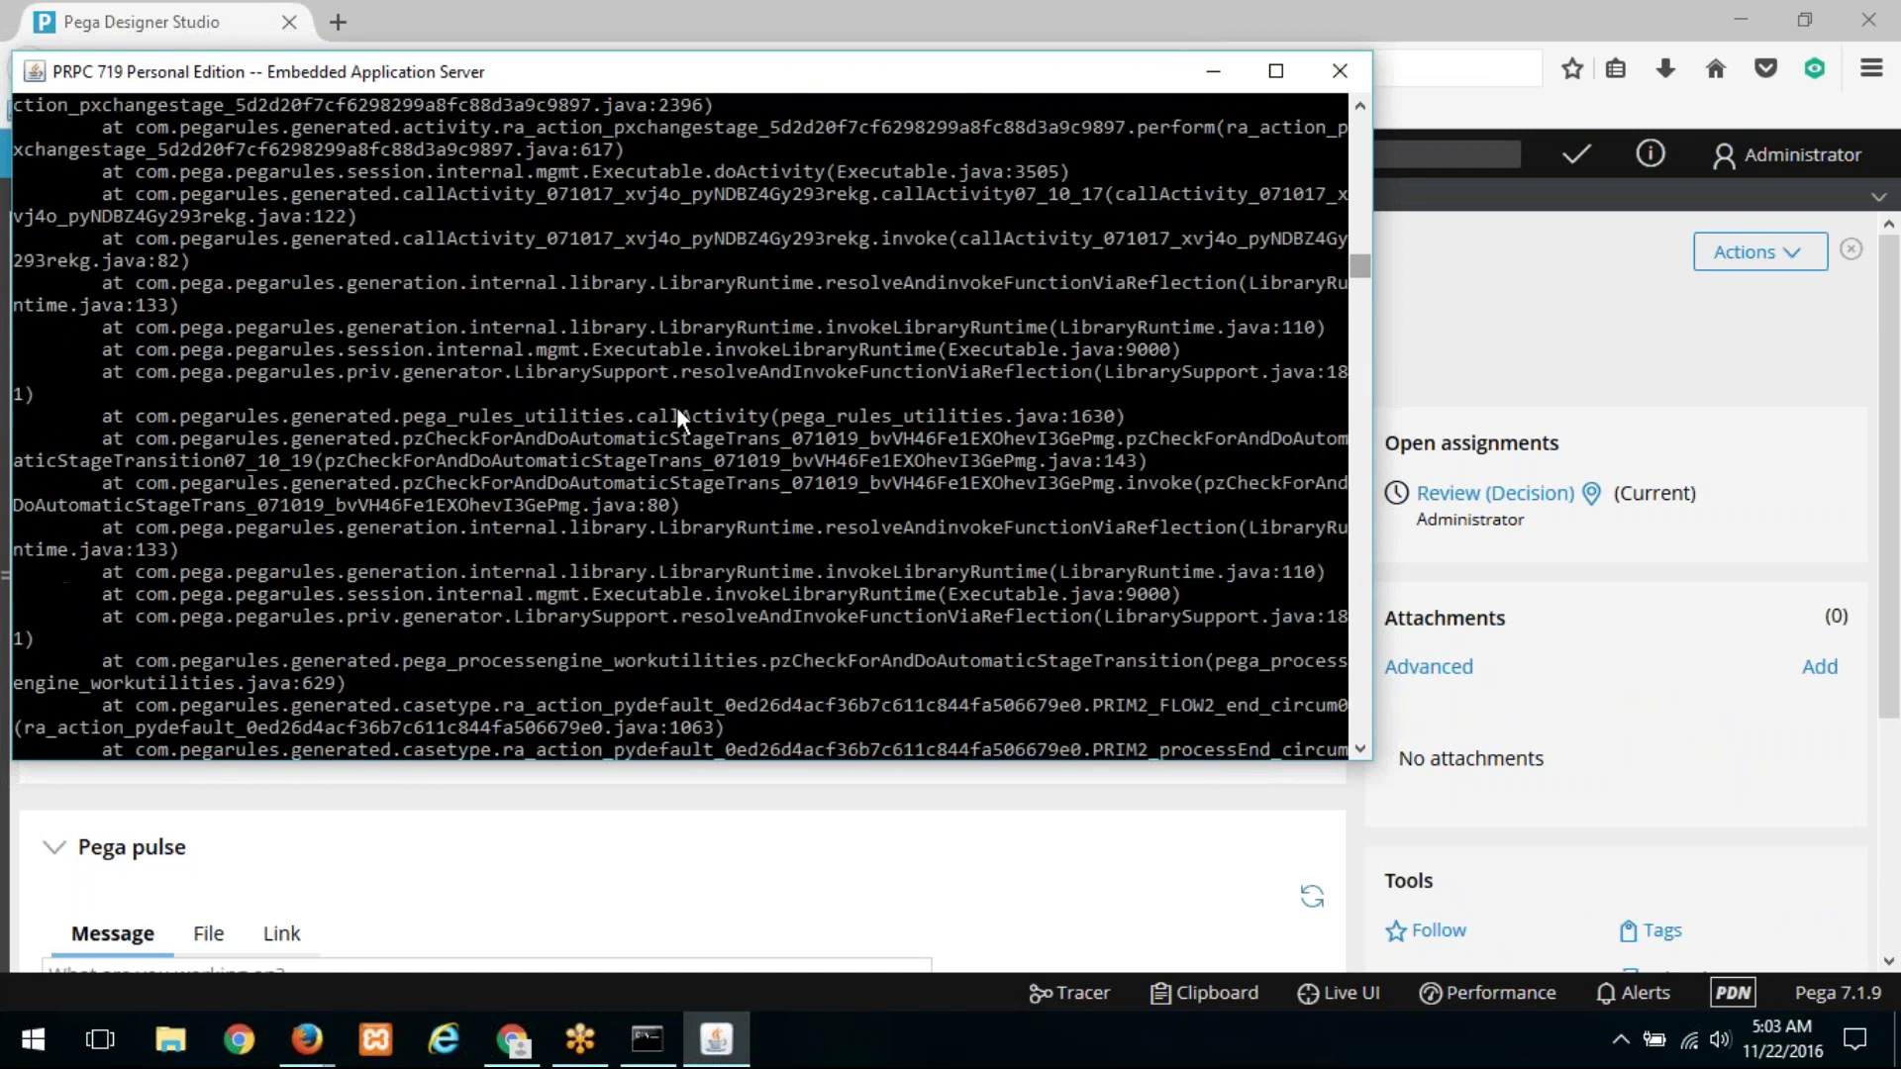
{"action": "scroll", "coordinate": [677, 410], "scroll_direction": "down", "scroll_amount": 6}
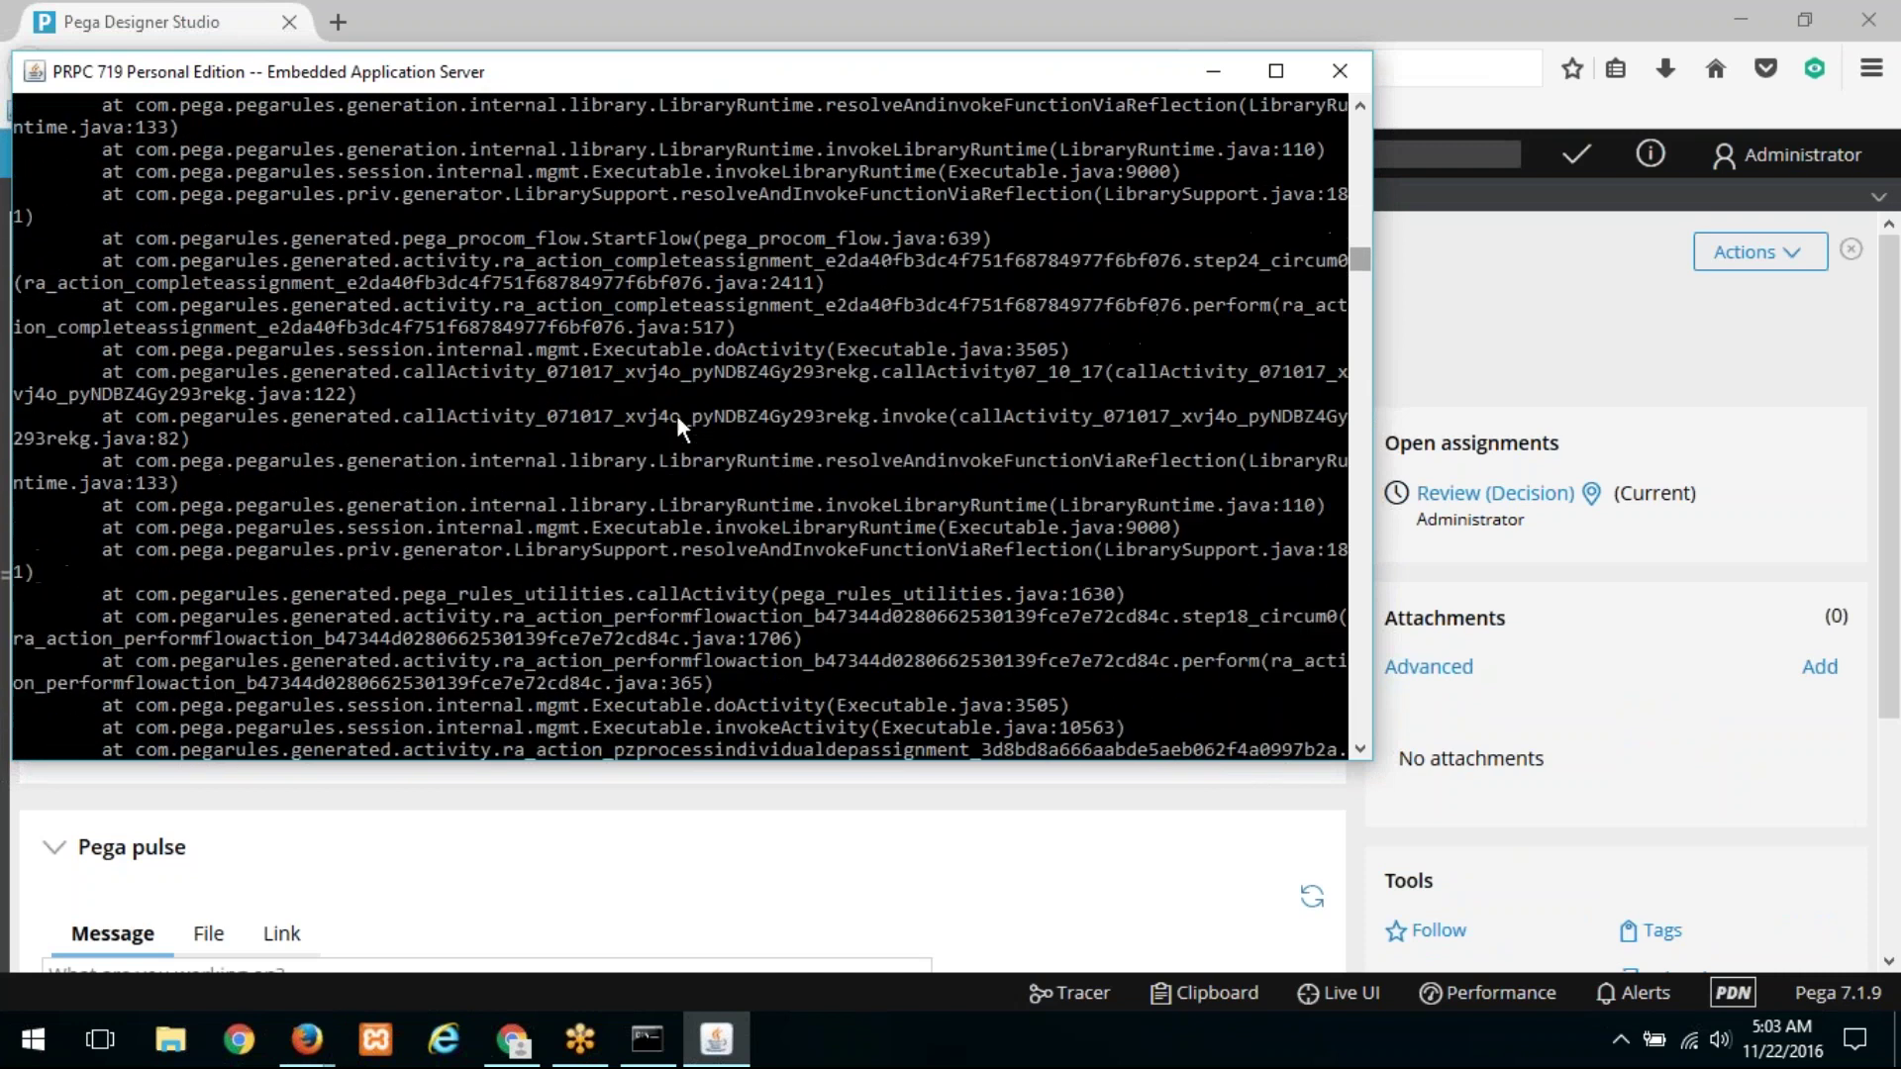
{"action": "scroll", "coordinate": [678, 418], "scroll_direction": "up", "scroll_amount": 8}
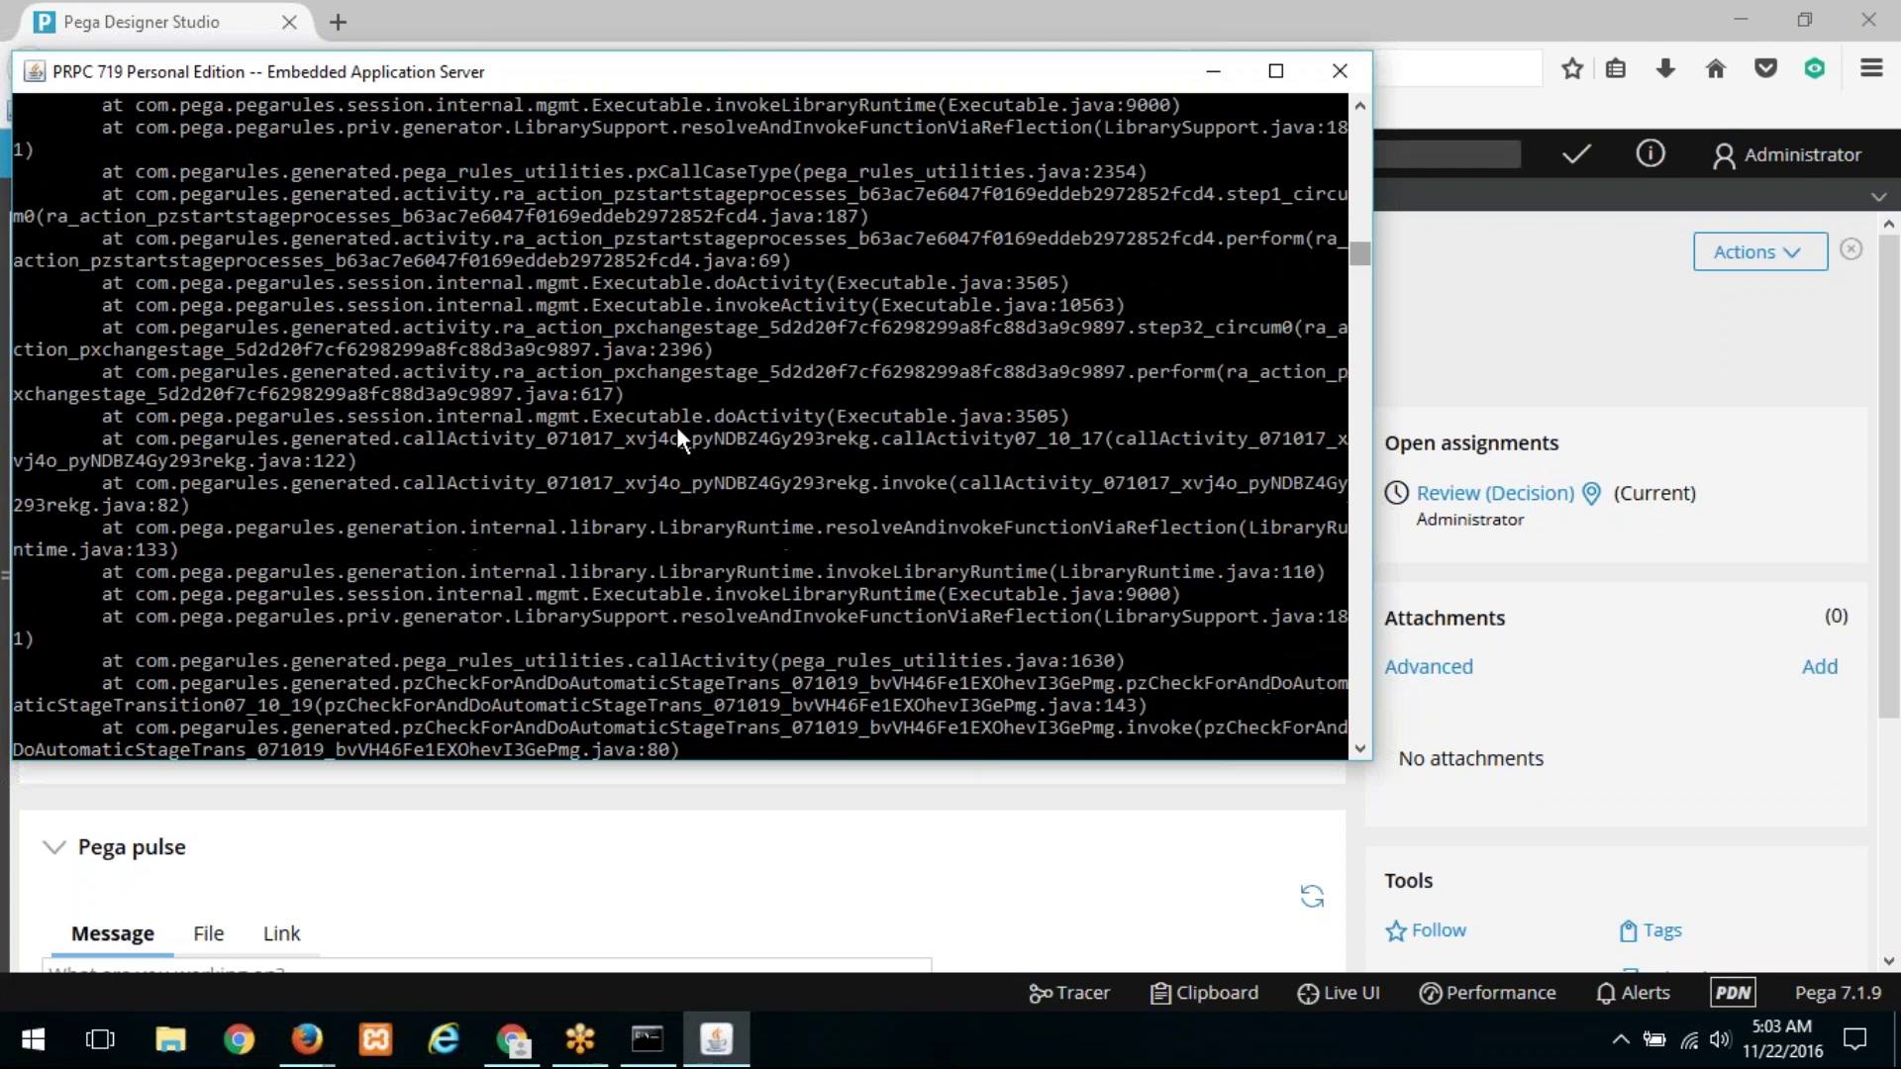
{"action": "scroll", "coordinate": [676, 438], "scroll_direction": "up", "scroll_amount": 8}
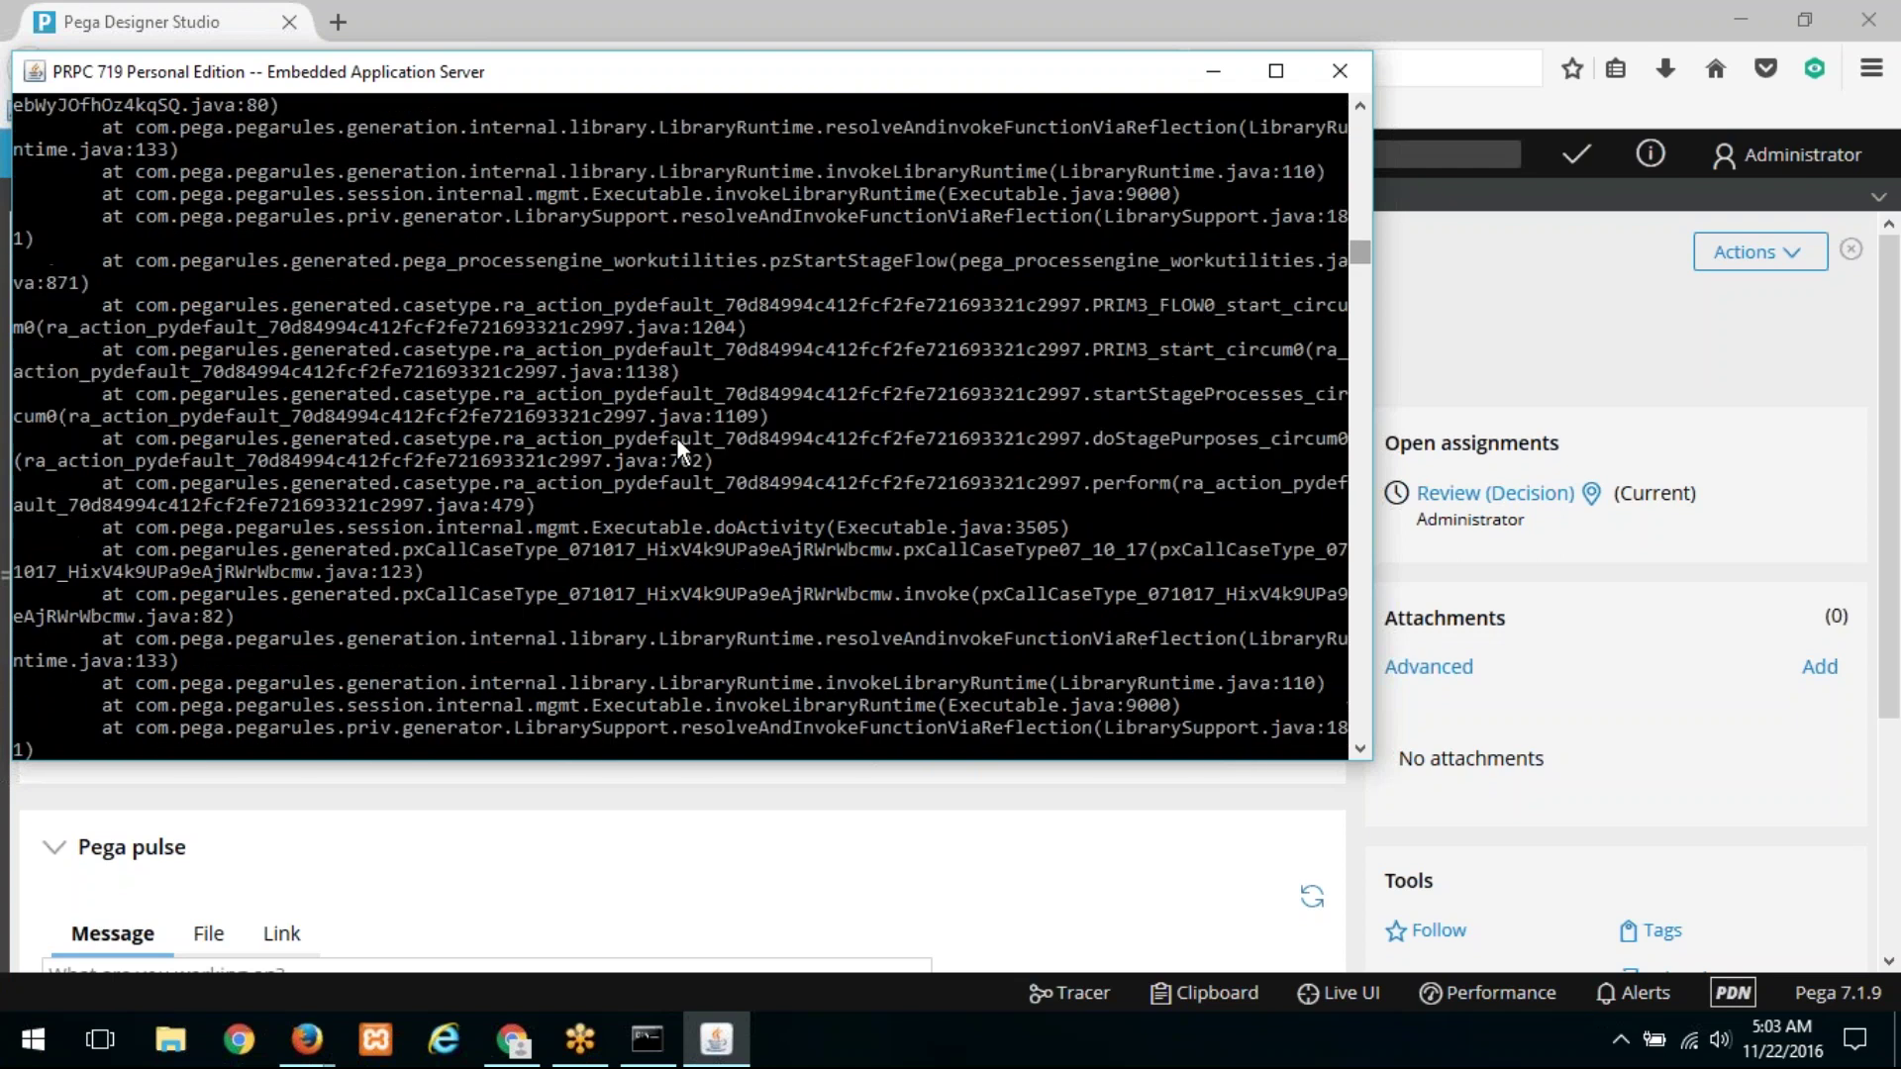
{"action": "scroll", "coordinate": [677, 447], "scroll_direction": "up", "scroll_amount": 3}
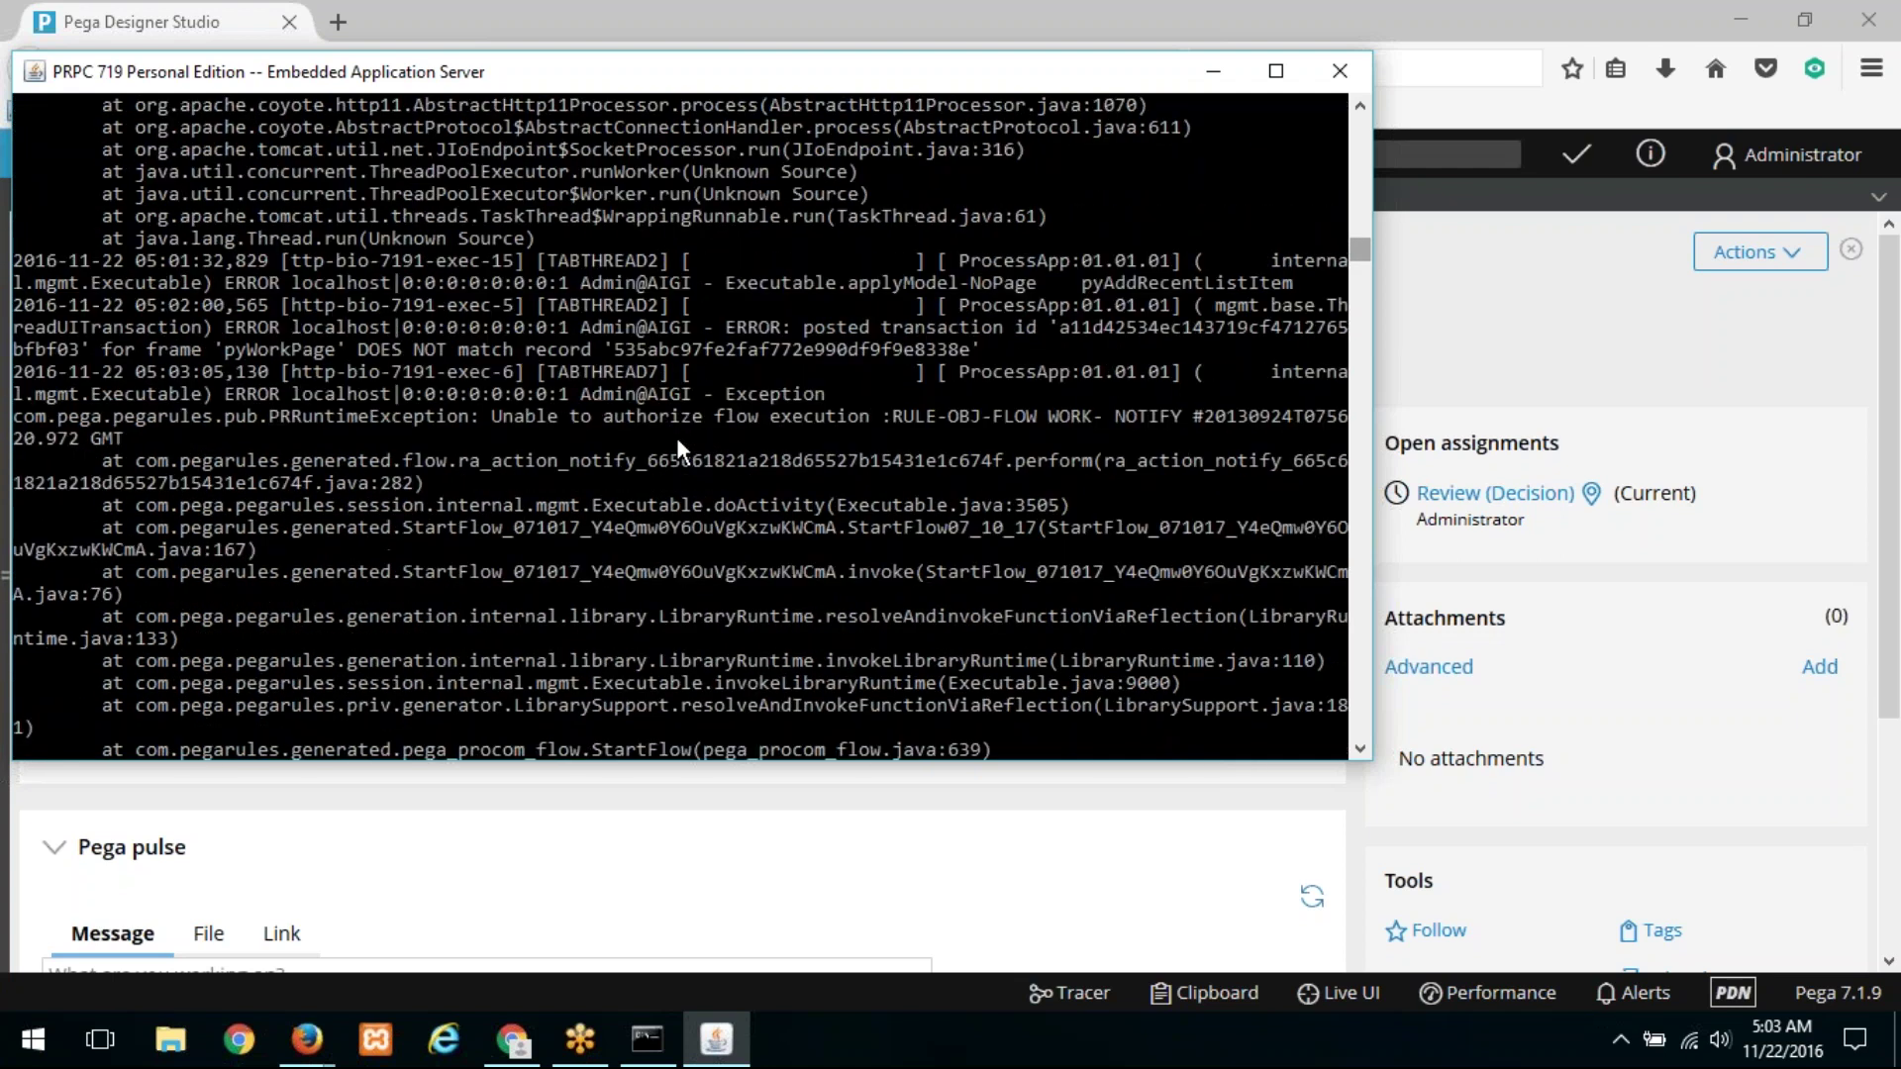
{"action": "key", "text": "alt+Tab"}
{"action": "left_click", "coordinate": [1053, 998]}
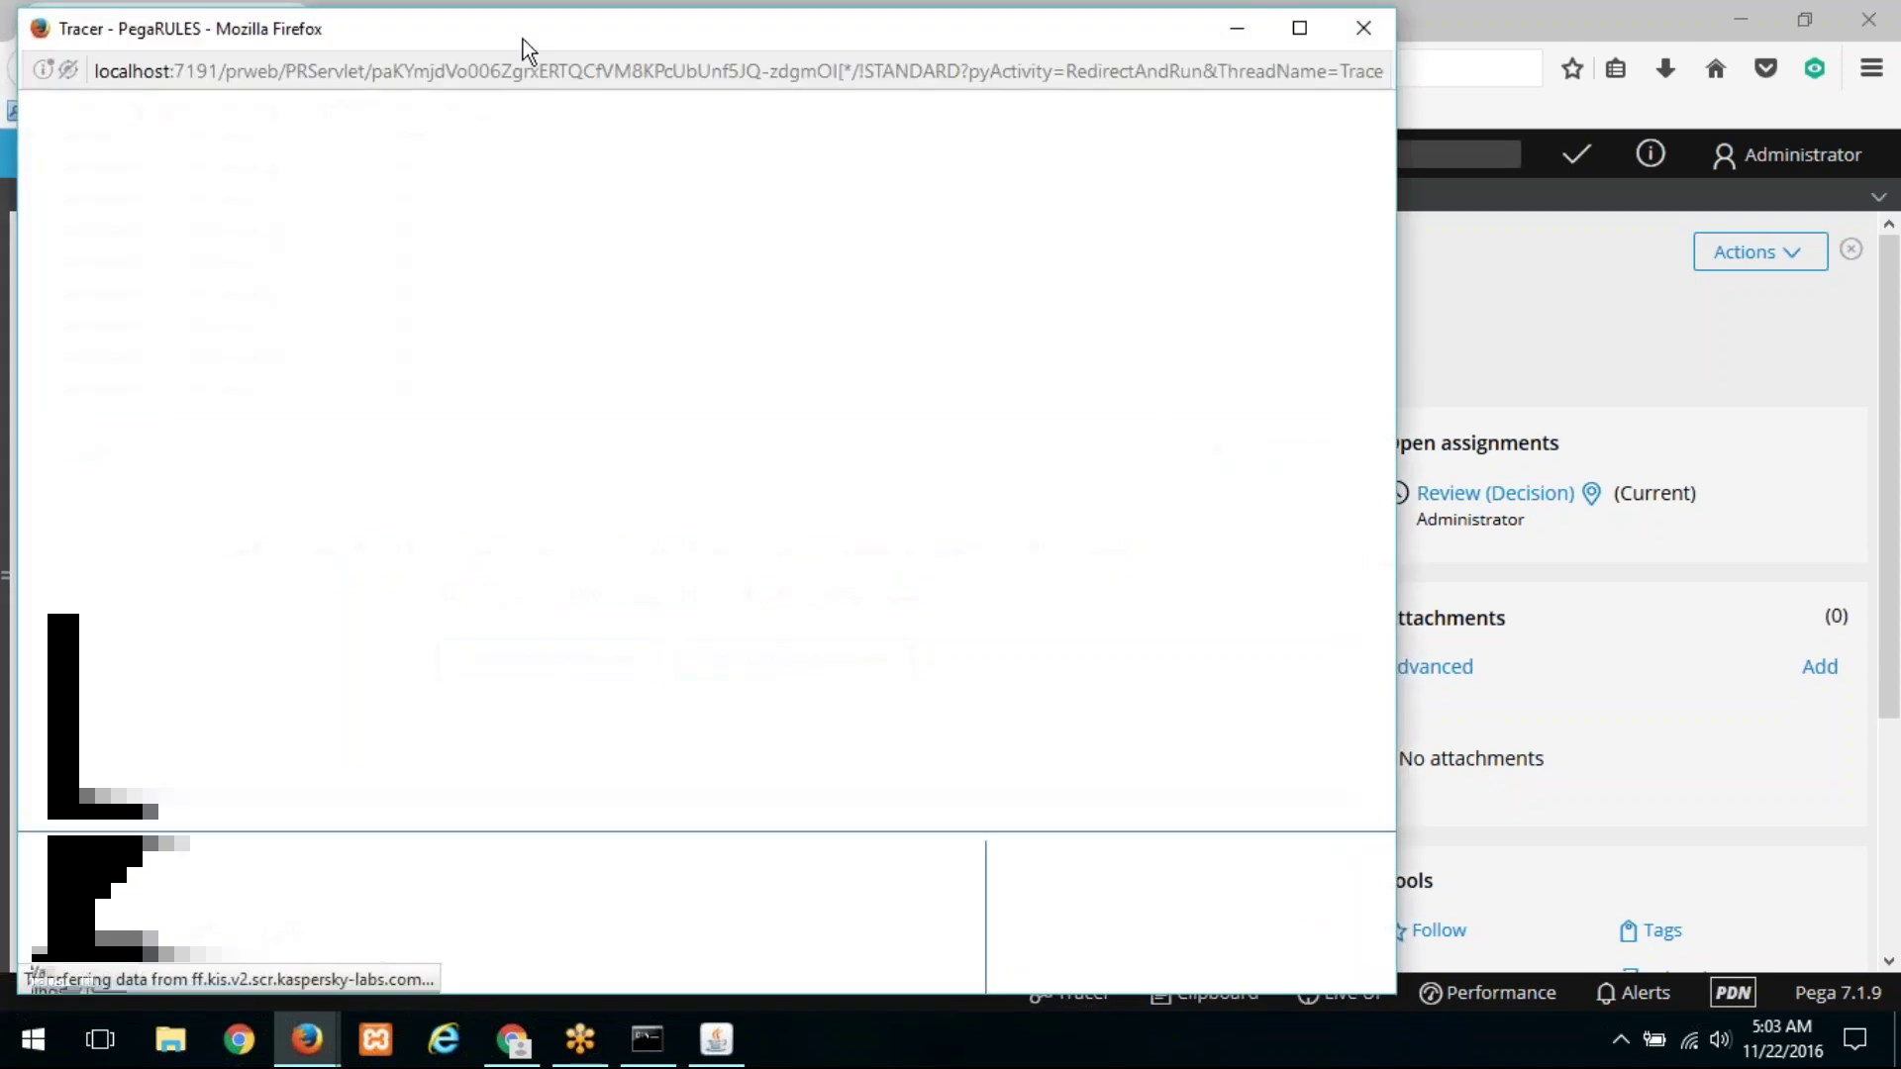
Step: Advance Life Insurance Claim L-4 past Review without adding a form
{"action": "left_click_drag", "start_coordinate": [523, 39], "coordinate": [1027, 41]}
{"action": "left_click", "coordinate": [436, 594]}
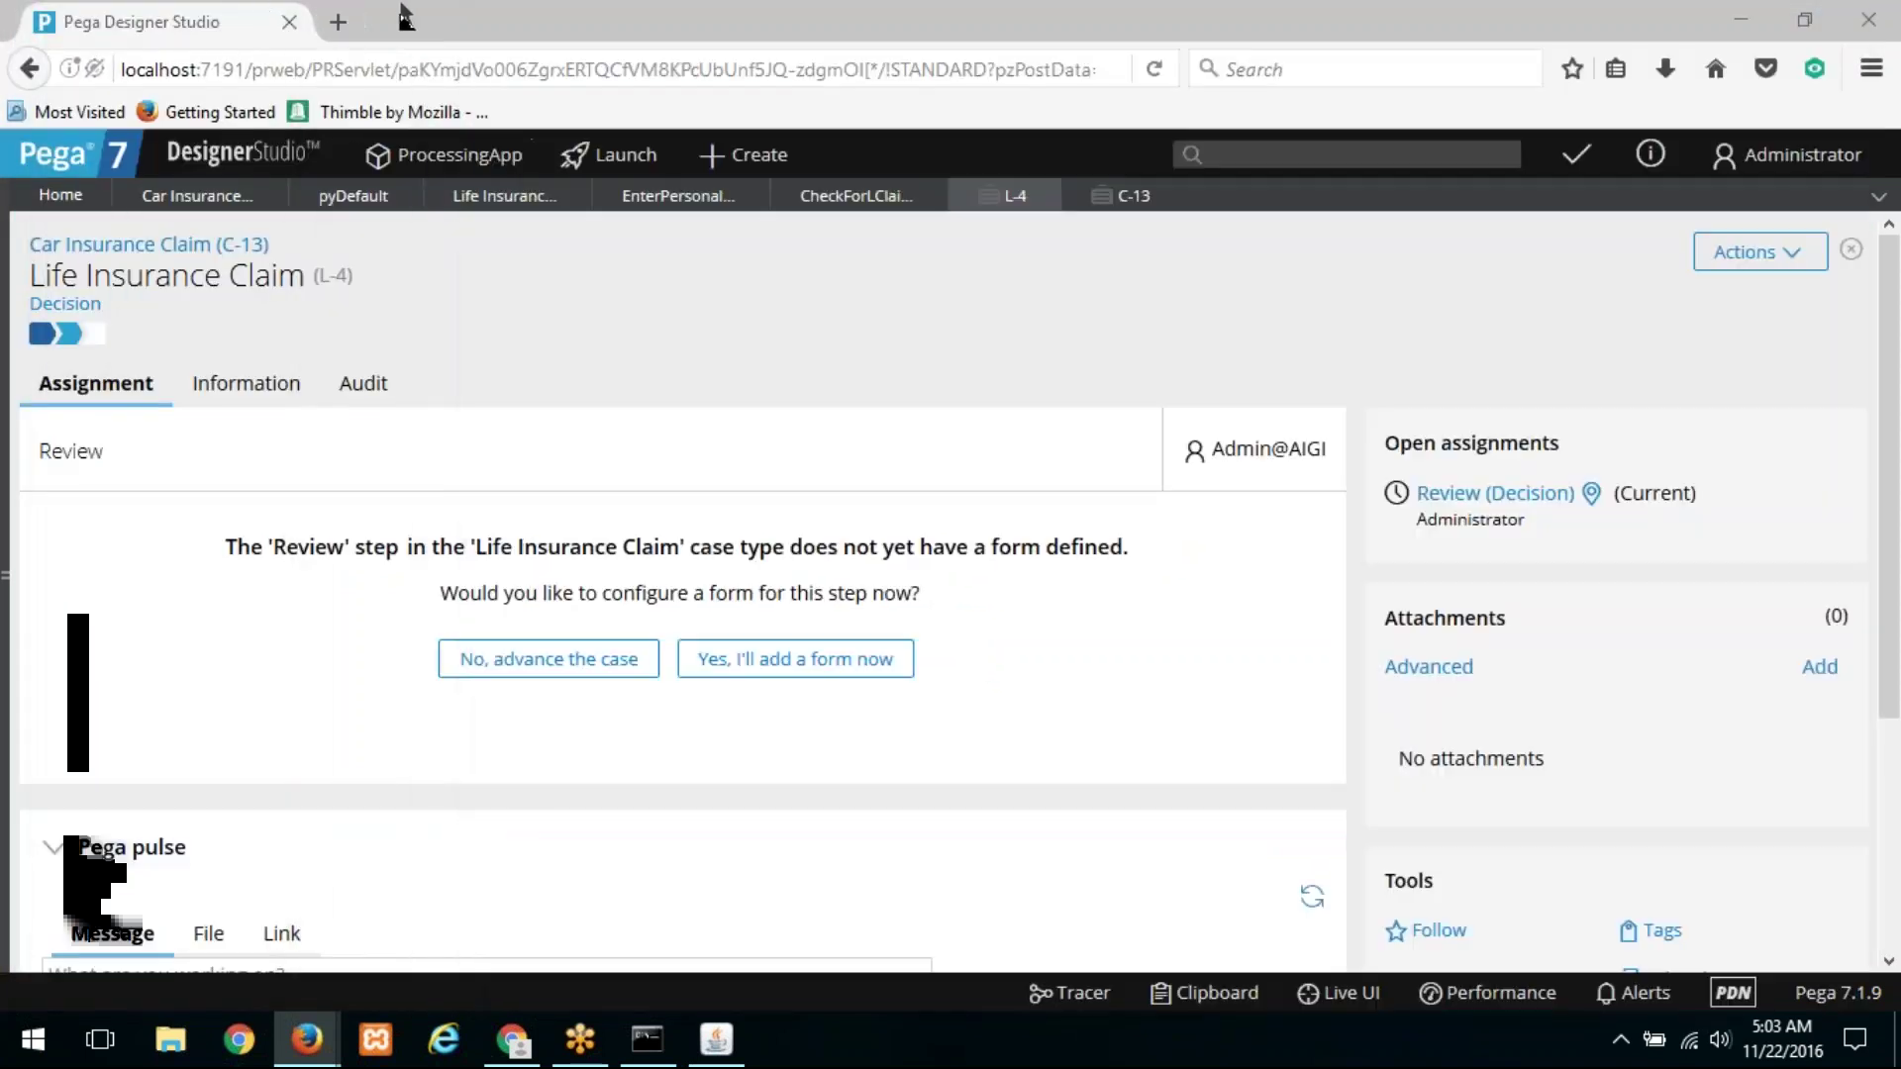
{"action": "left_click", "coordinate": [578, 665]}
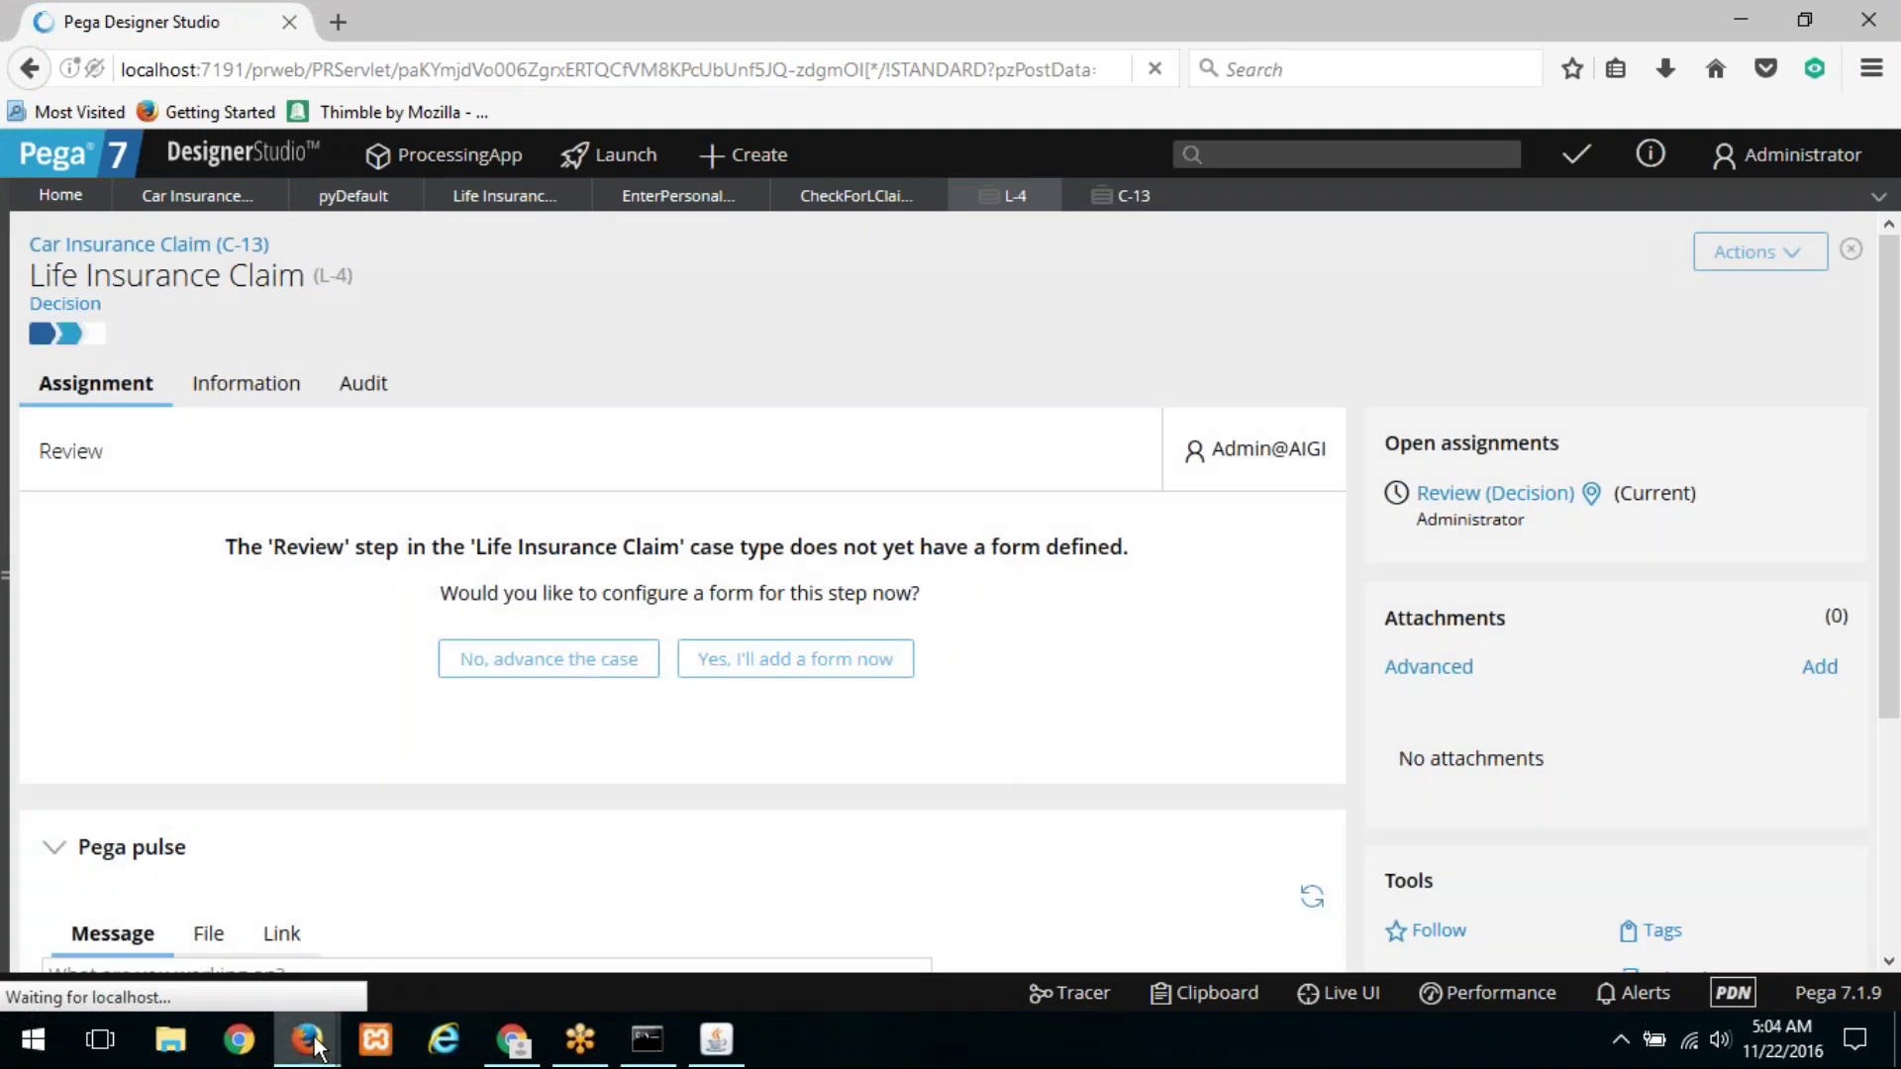
Step: Pause and maximize the Tracer, stopping the unresponsive script
{"action": "mouse_move", "coordinate": [315, 1045]}
{"action": "left_click", "coordinate": [590, 931]}
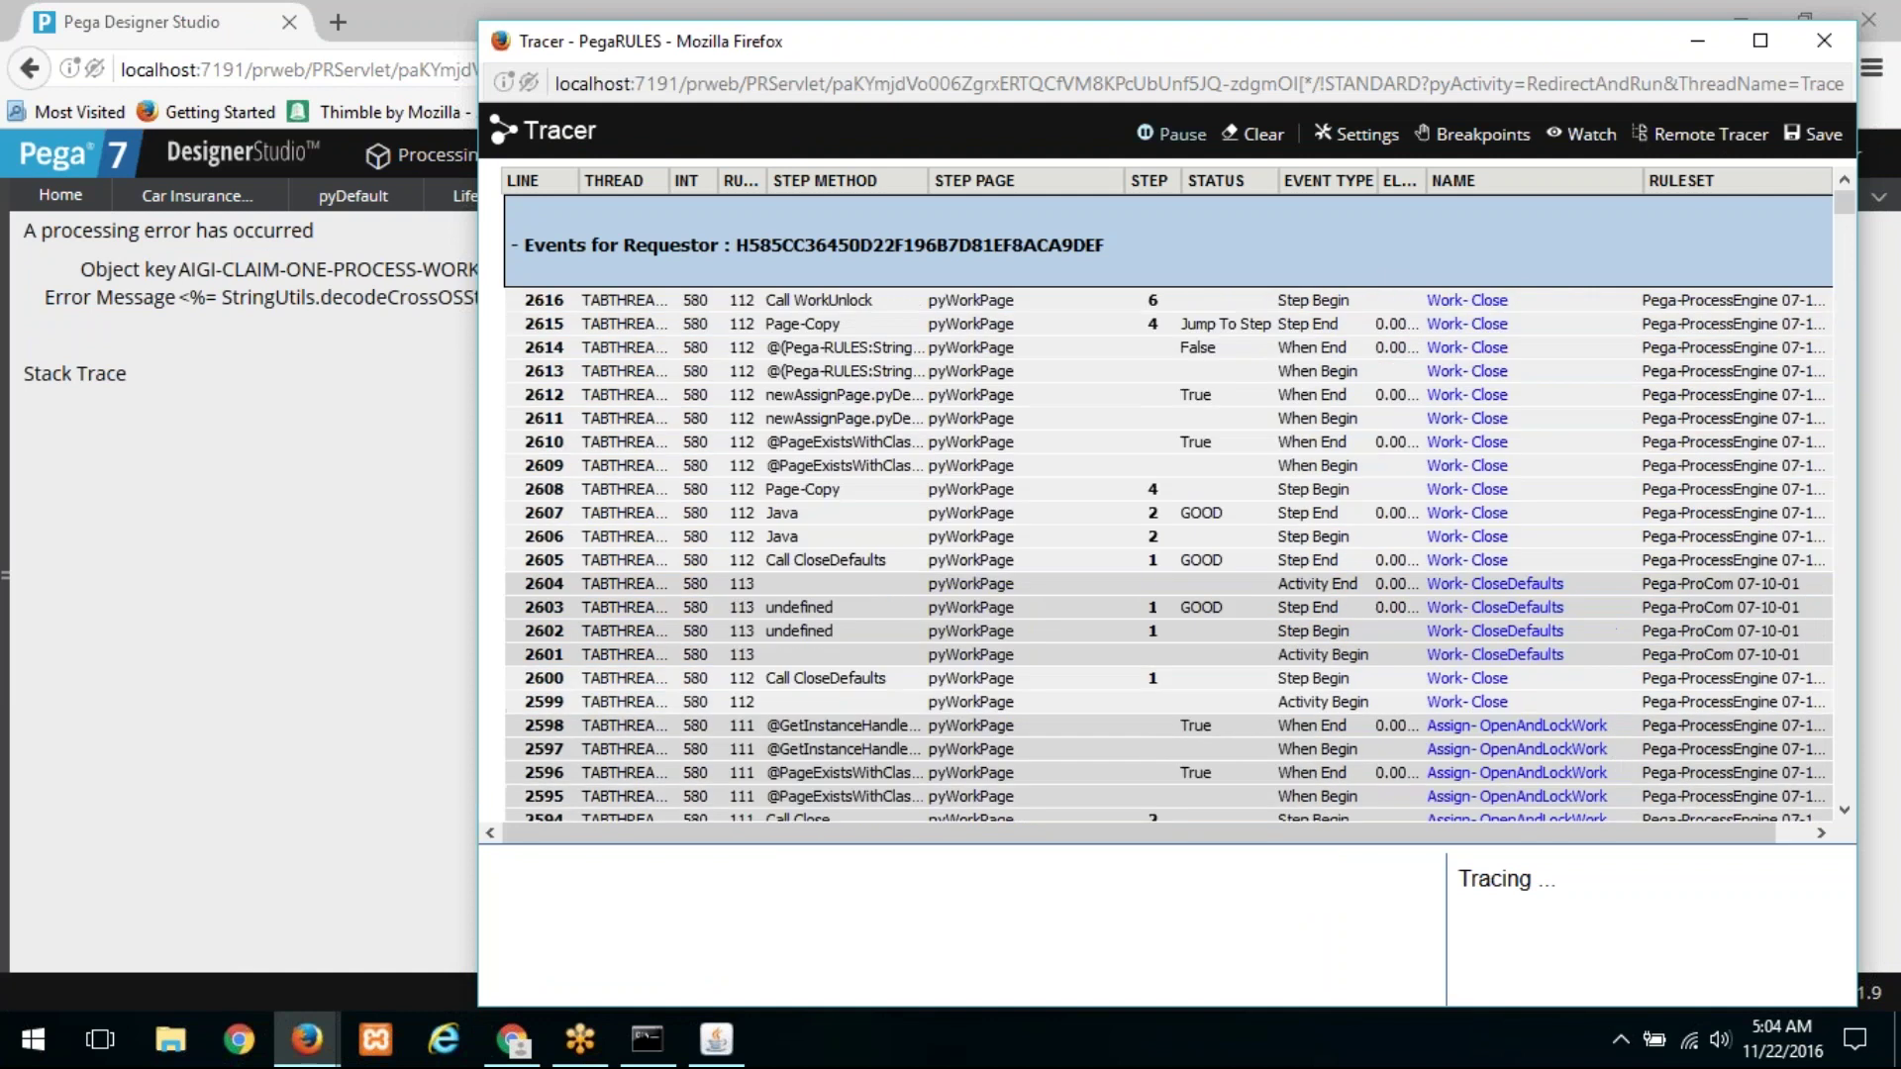
{"action": "left_click", "coordinate": [1171, 133]}
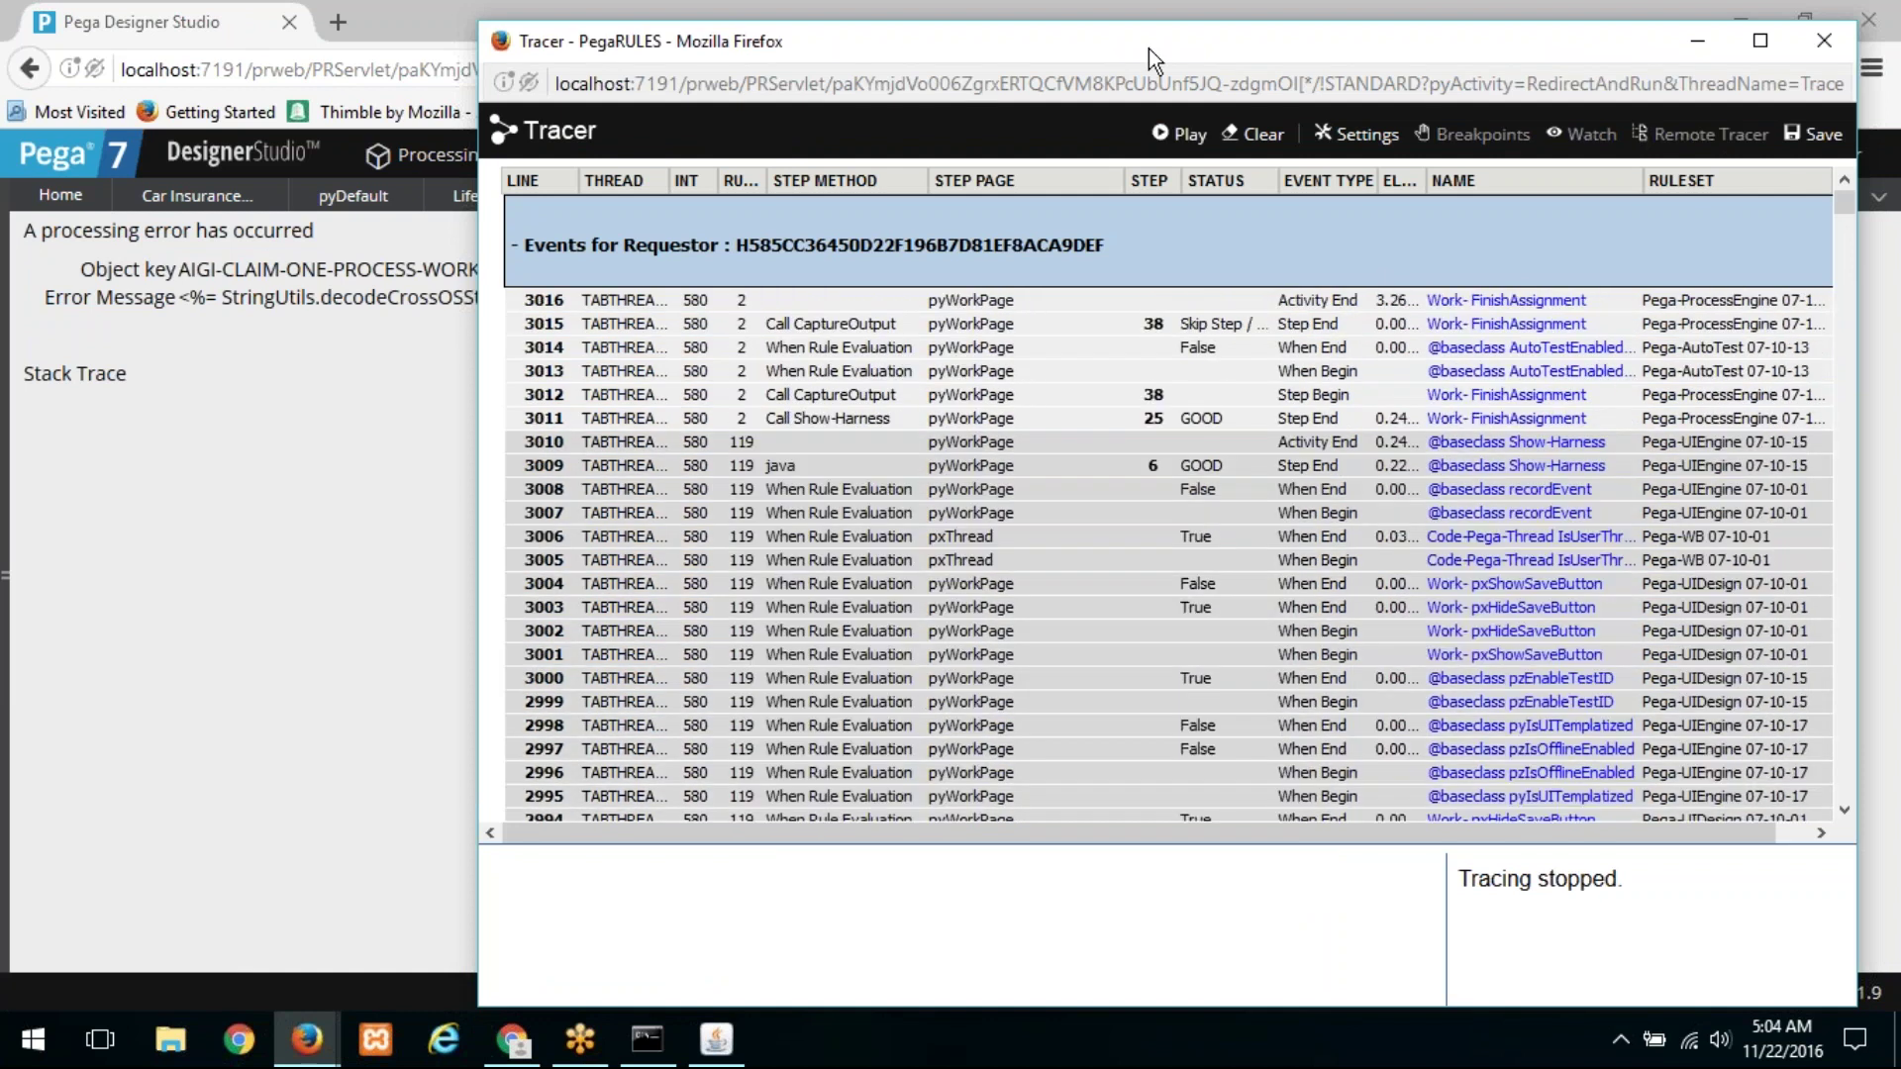
{"action": "double_click", "coordinate": [1148, 50]}
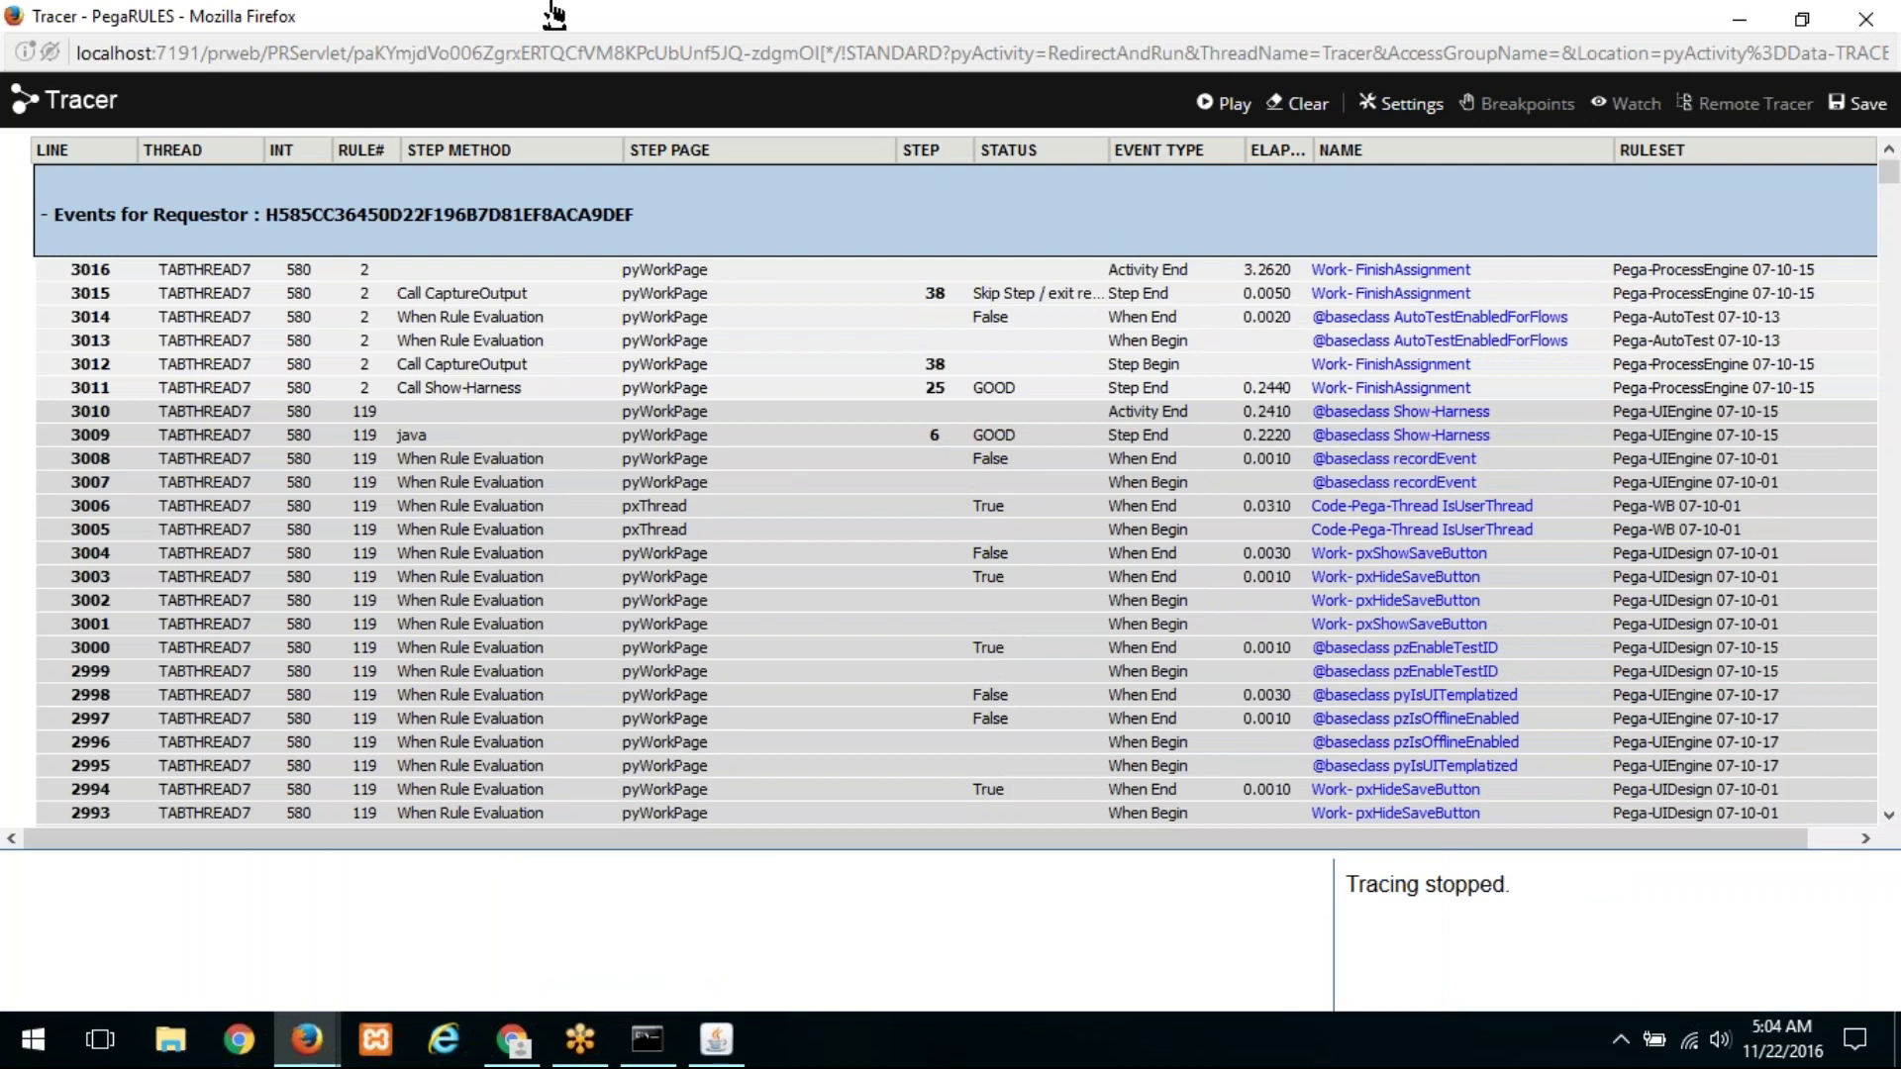
{"action": "mouse_move", "coordinate": [319, 1048]}
{"action": "left_click", "coordinate": [620, 917]}
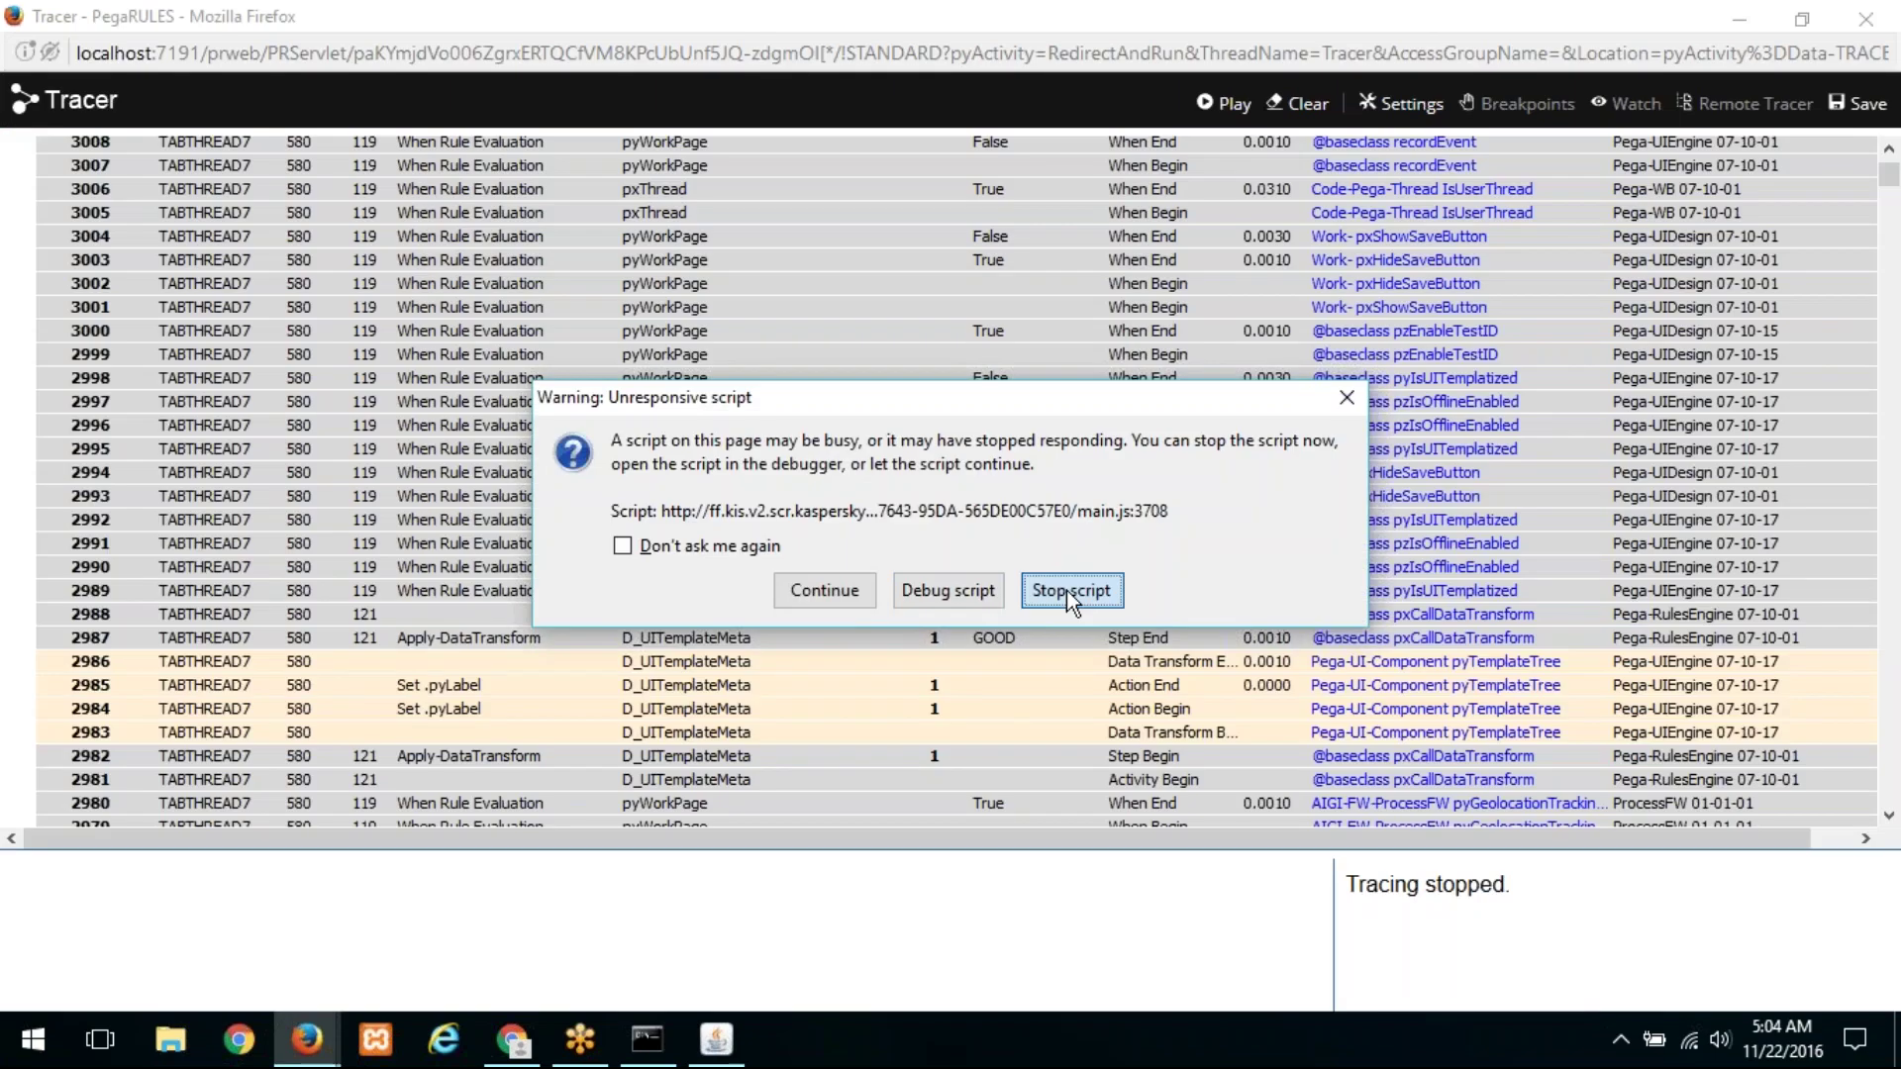
{"action": "left_click", "coordinate": [1067, 591]}
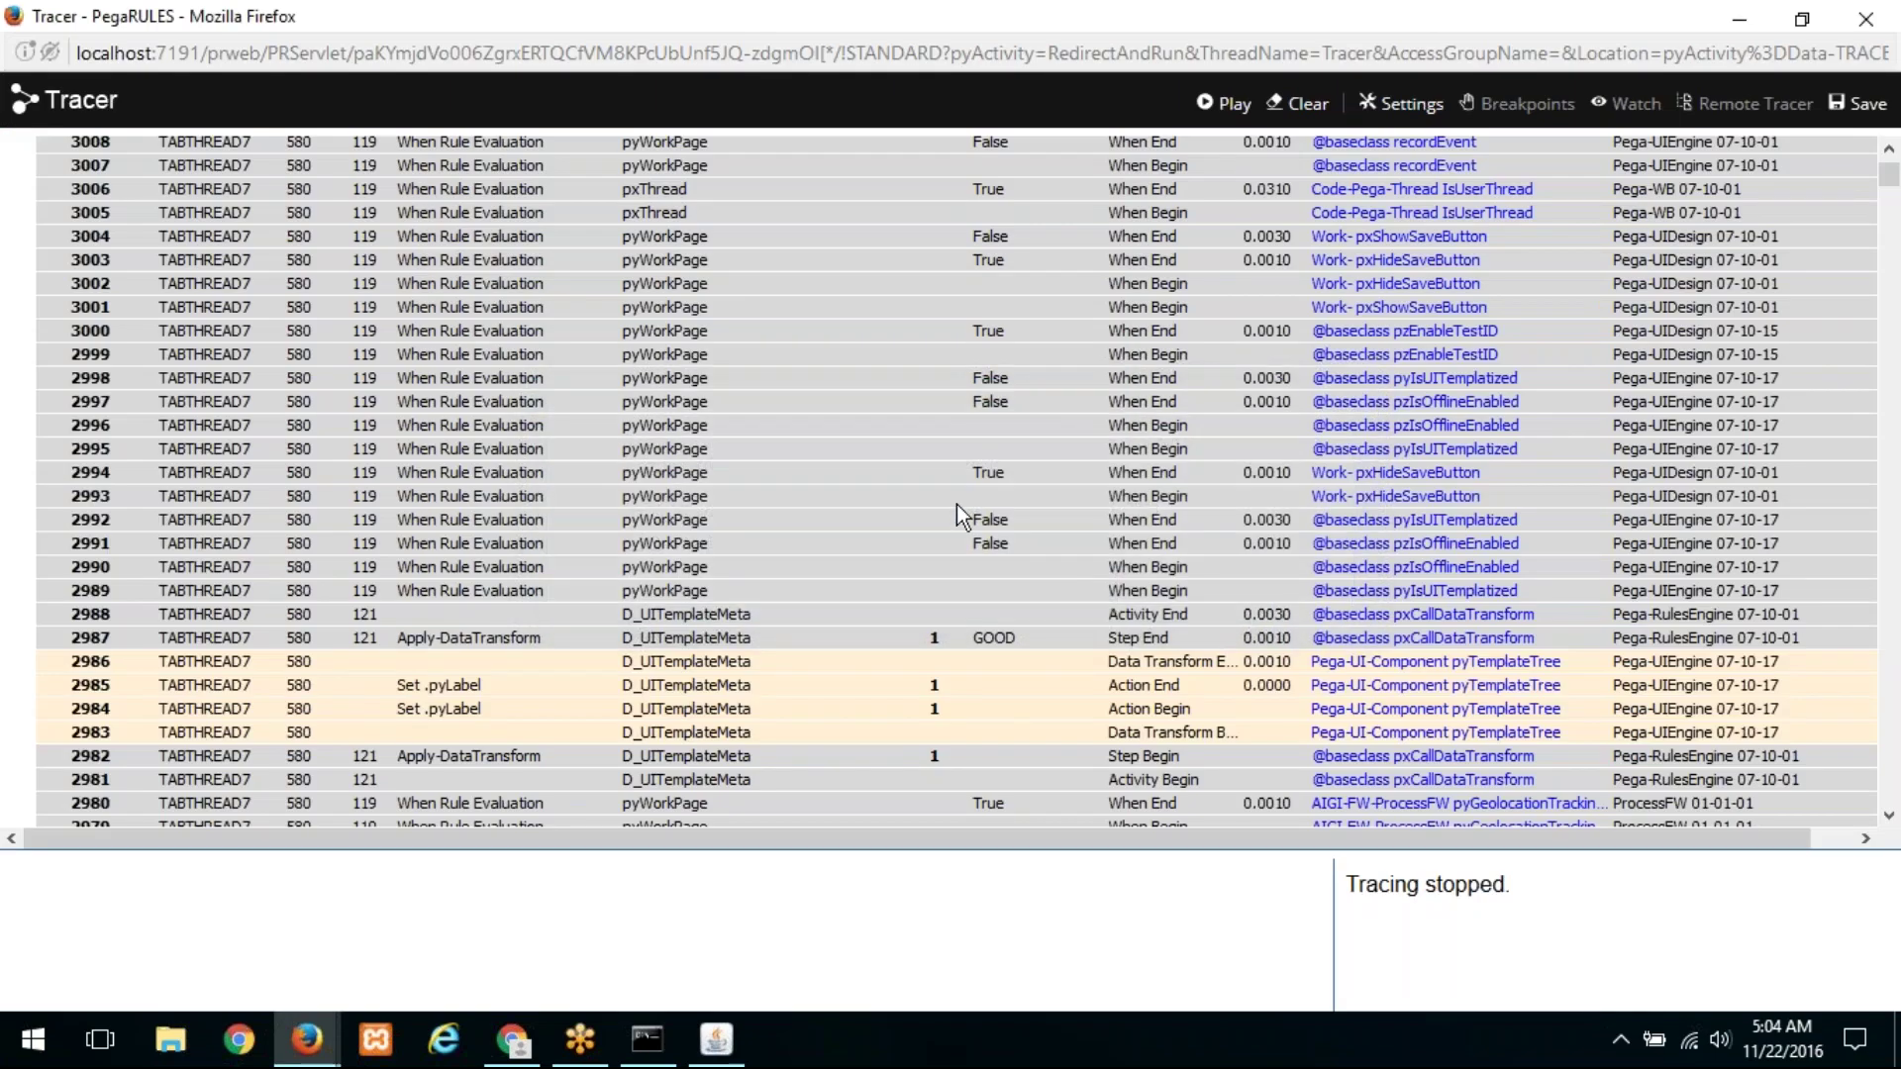
Step: Inspect the pyWorkCover page properties in the trace showing the Notify authorization error
{"action": "scroll", "coordinate": [956, 503], "scroll_direction": "down", "scroll_amount": 4}
{"action": "scroll", "coordinate": [957, 503], "scroll_direction": "down", "scroll_amount": 20}
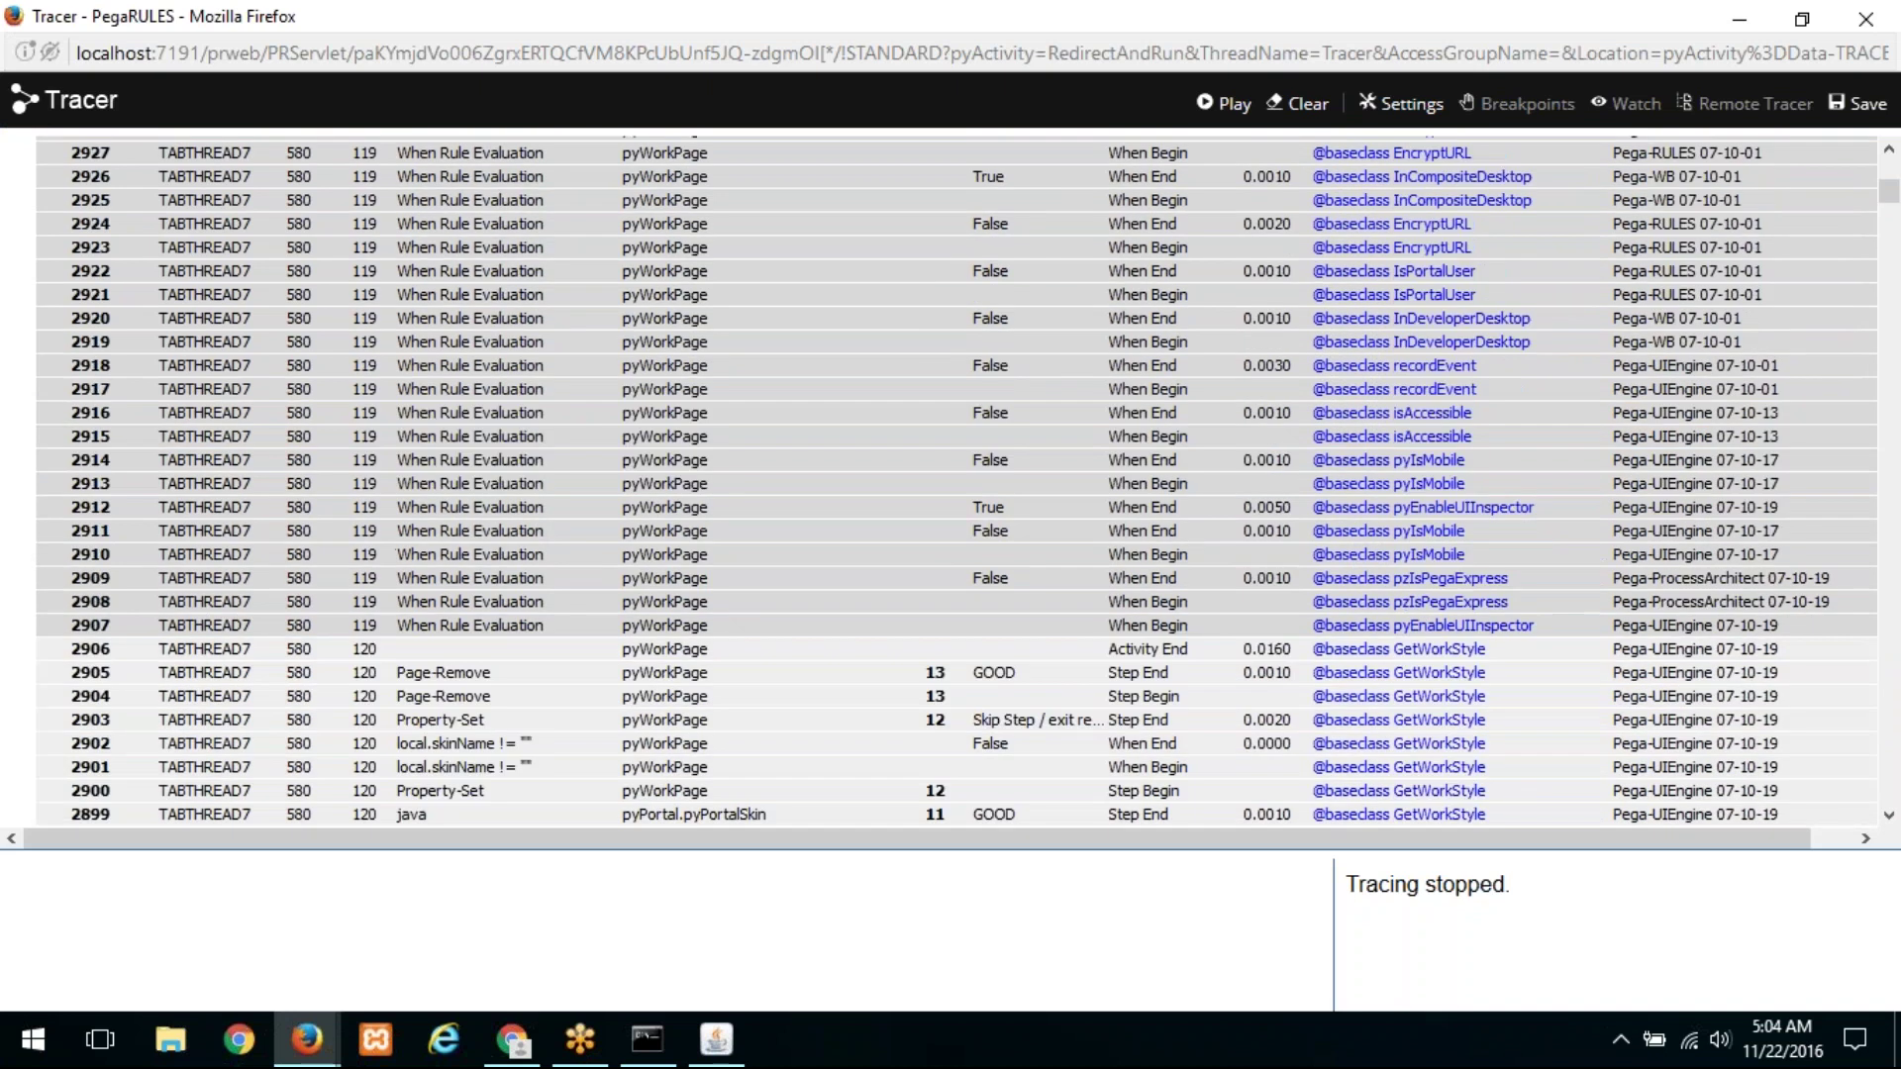
{"action": "scroll", "coordinate": [1878, 206], "scroll_direction": "down", "scroll_amount": 9}
{"action": "left_click_drag", "start_coordinate": [1881, 202], "coordinate": [1889, 242]}
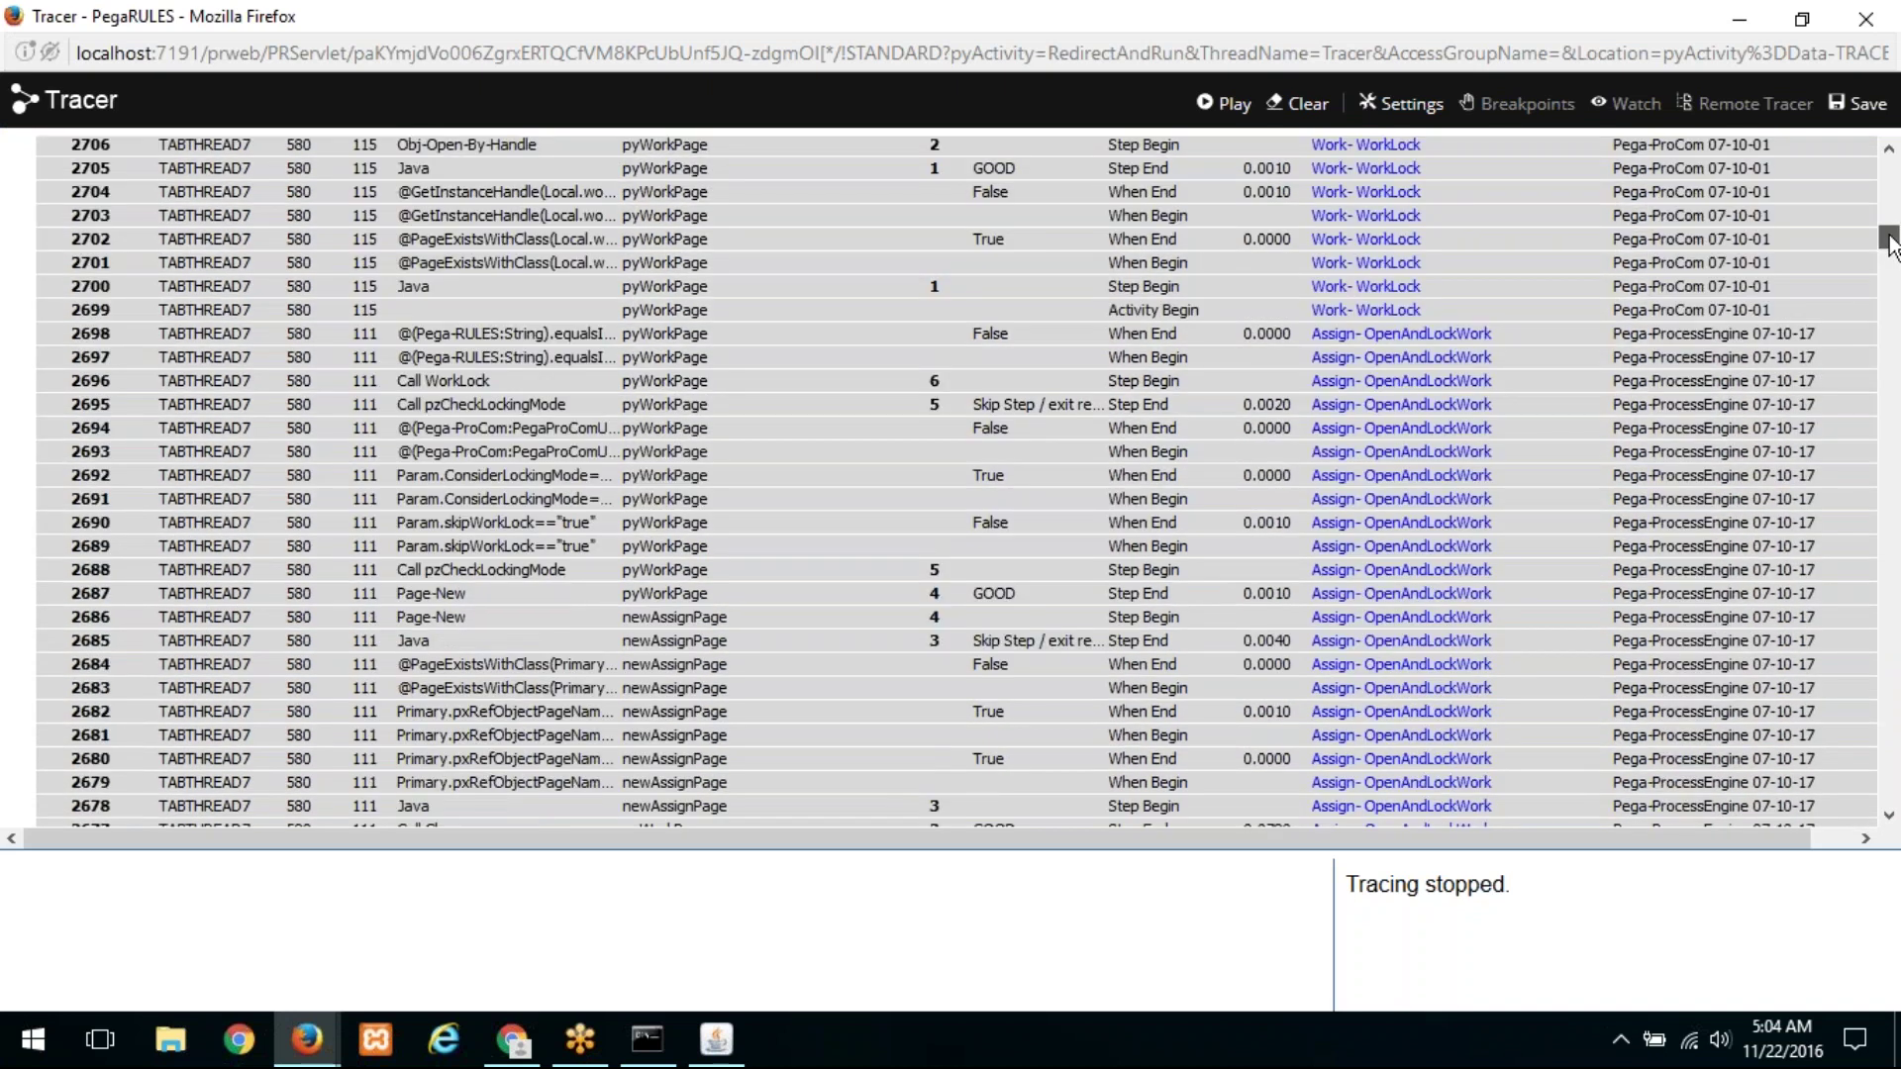
{"action": "scroll", "coordinate": [1062, 417], "scroll_direction": "up", "scroll_amount": 20}
{"action": "scroll", "coordinate": [790, 531], "scroll_direction": "down", "scroll_amount": 17}
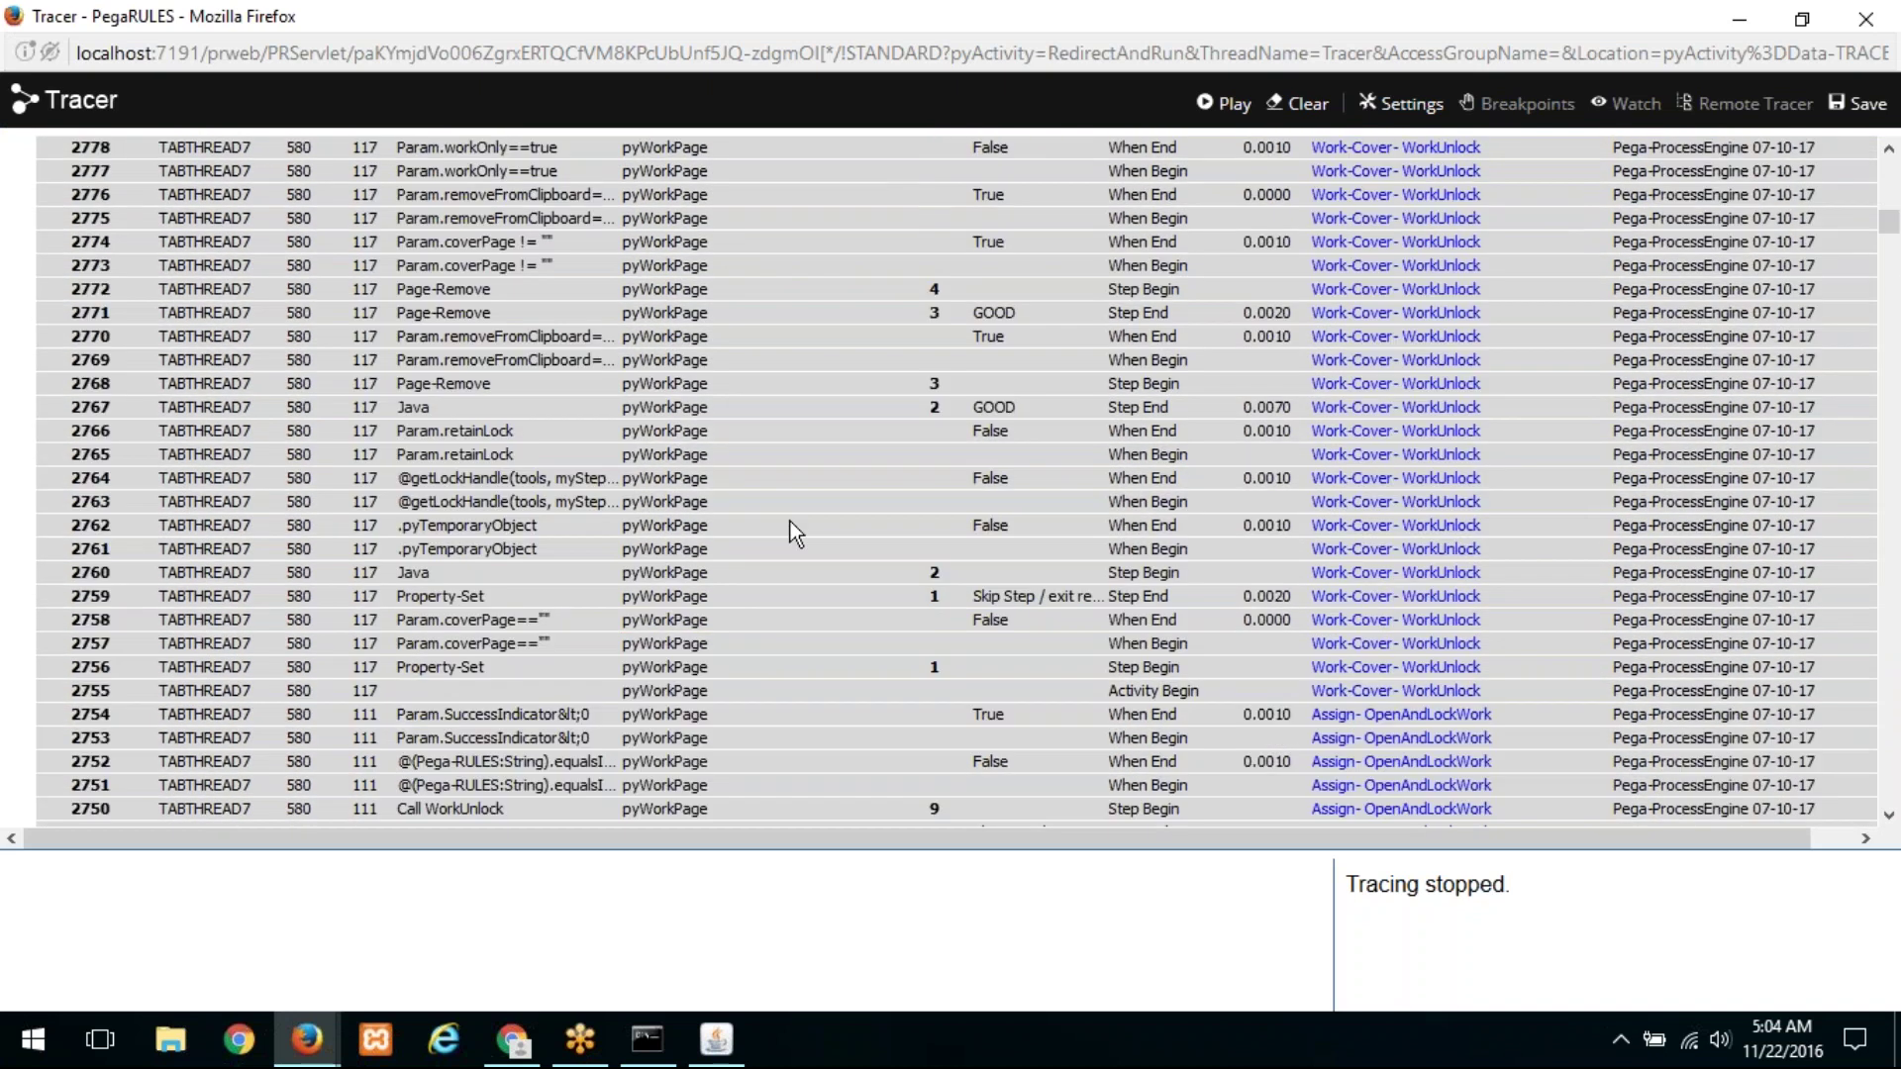
{"action": "scroll", "coordinate": [792, 525], "scroll_direction": "down", "scroll_amount": 20}
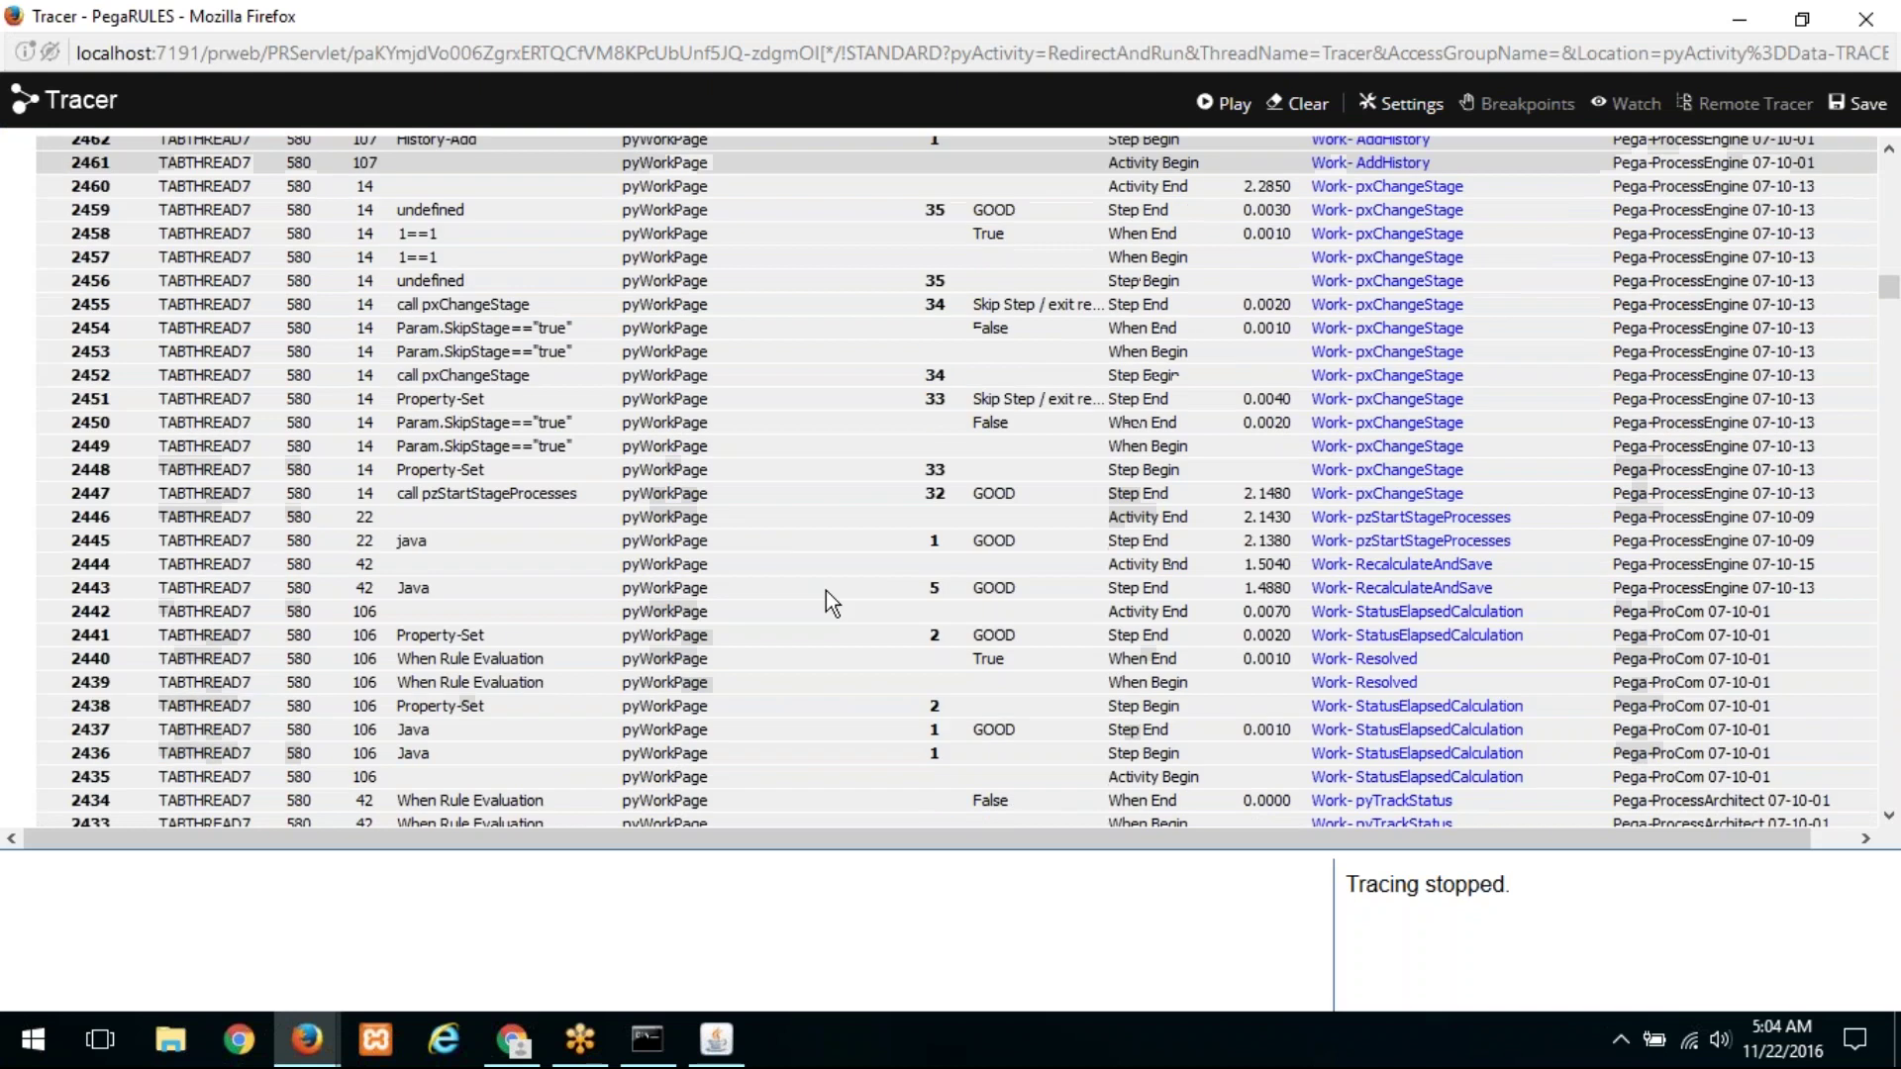
{"action": "scroll", "coordinate": [749, 624], "scroll_direction": "down", "scroll_amount": 20}
{"action": "scroll", "coordinate": [748, 624], "scroll_direction": "down", "scroll_amount": 7}
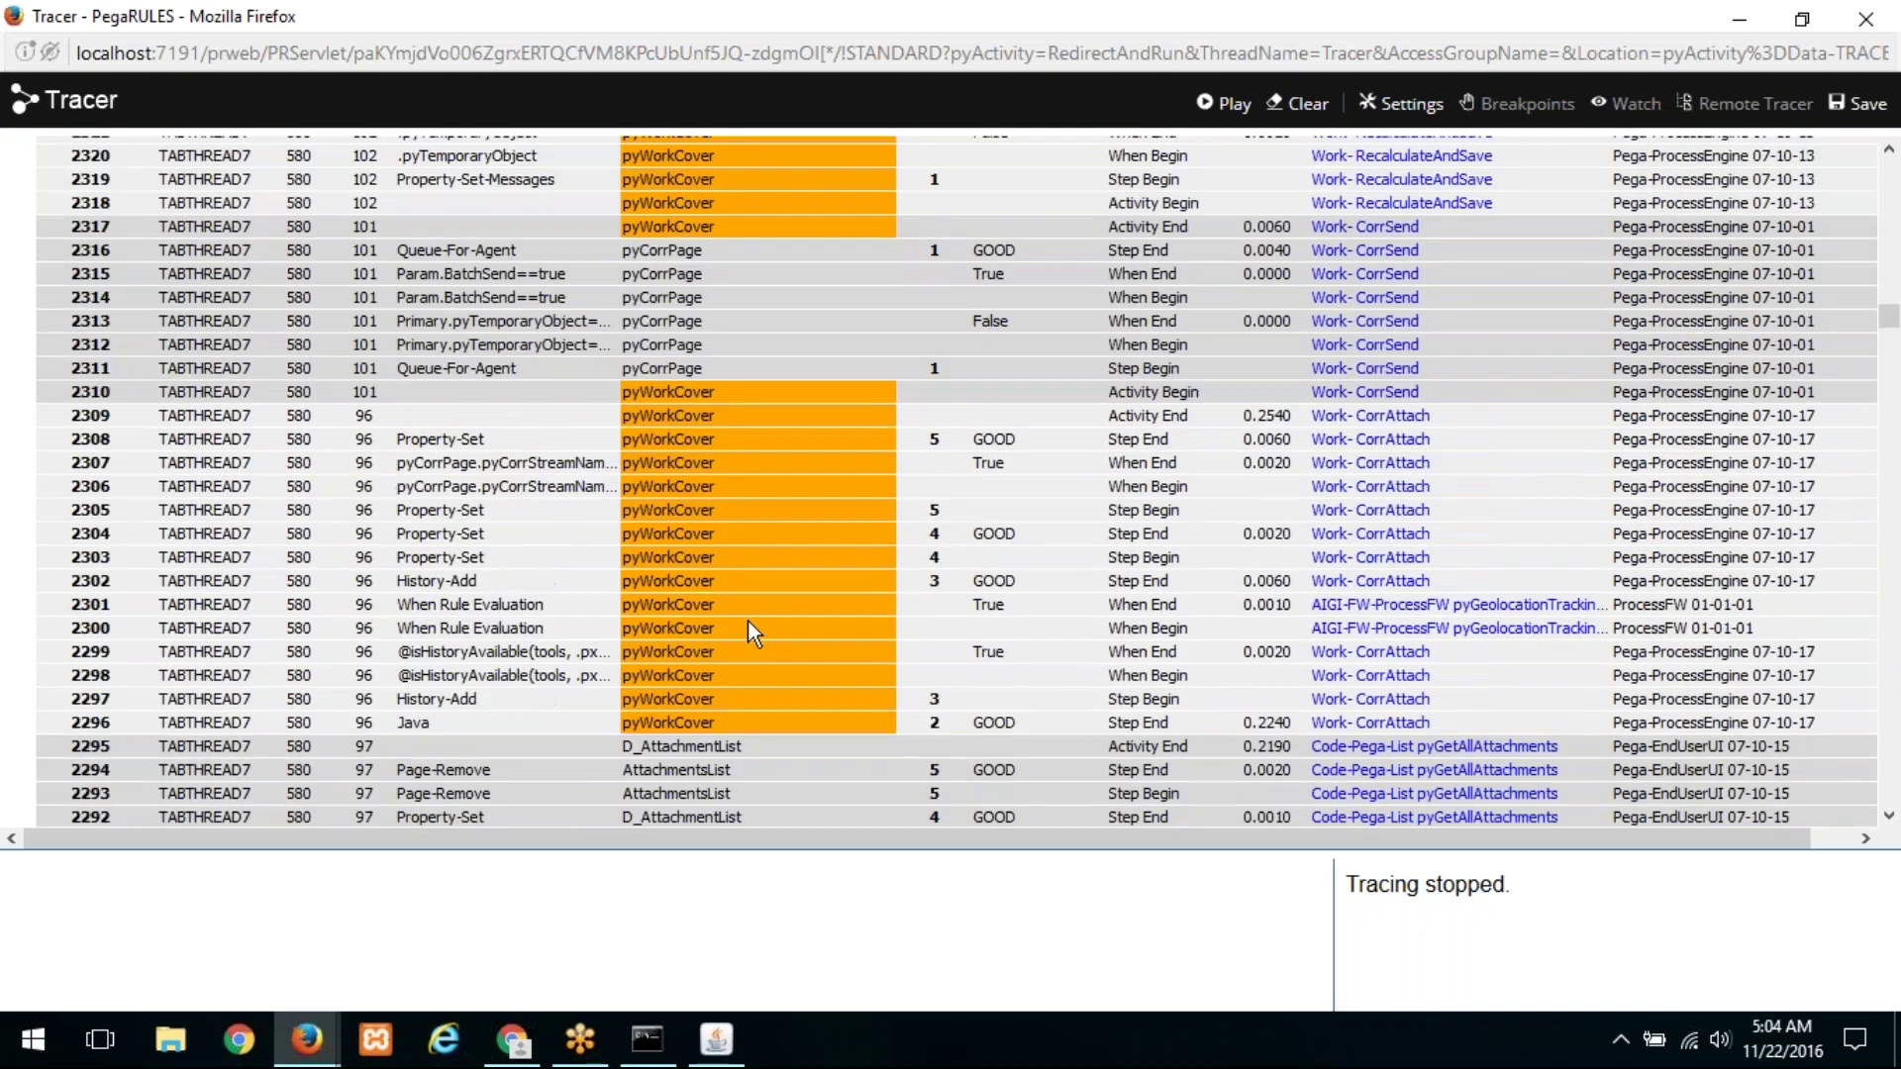
{"action": "scroll", "coordinate": [750, 644], "scroll_direction": "up", "scroll_amount": 9}
{"action": "scroll", "coordinate": [746, 657], "scroll_direction": "down", "scroll_amount": 7}
{"action": "scroll", "coordinate": [828, 654], "scroll_direction": "down", "scroll_amount": 13}
{"action": "scroll", "coordinate": [814, 673], "scroll_direction": "up", "scroll_amount": 11}
{"action": "scroll", "coordinate": [811, 665], "scroll_direction": "down", "scroll_amount": 2}
{"action": "left_click", "coordinate": [713, 560]}
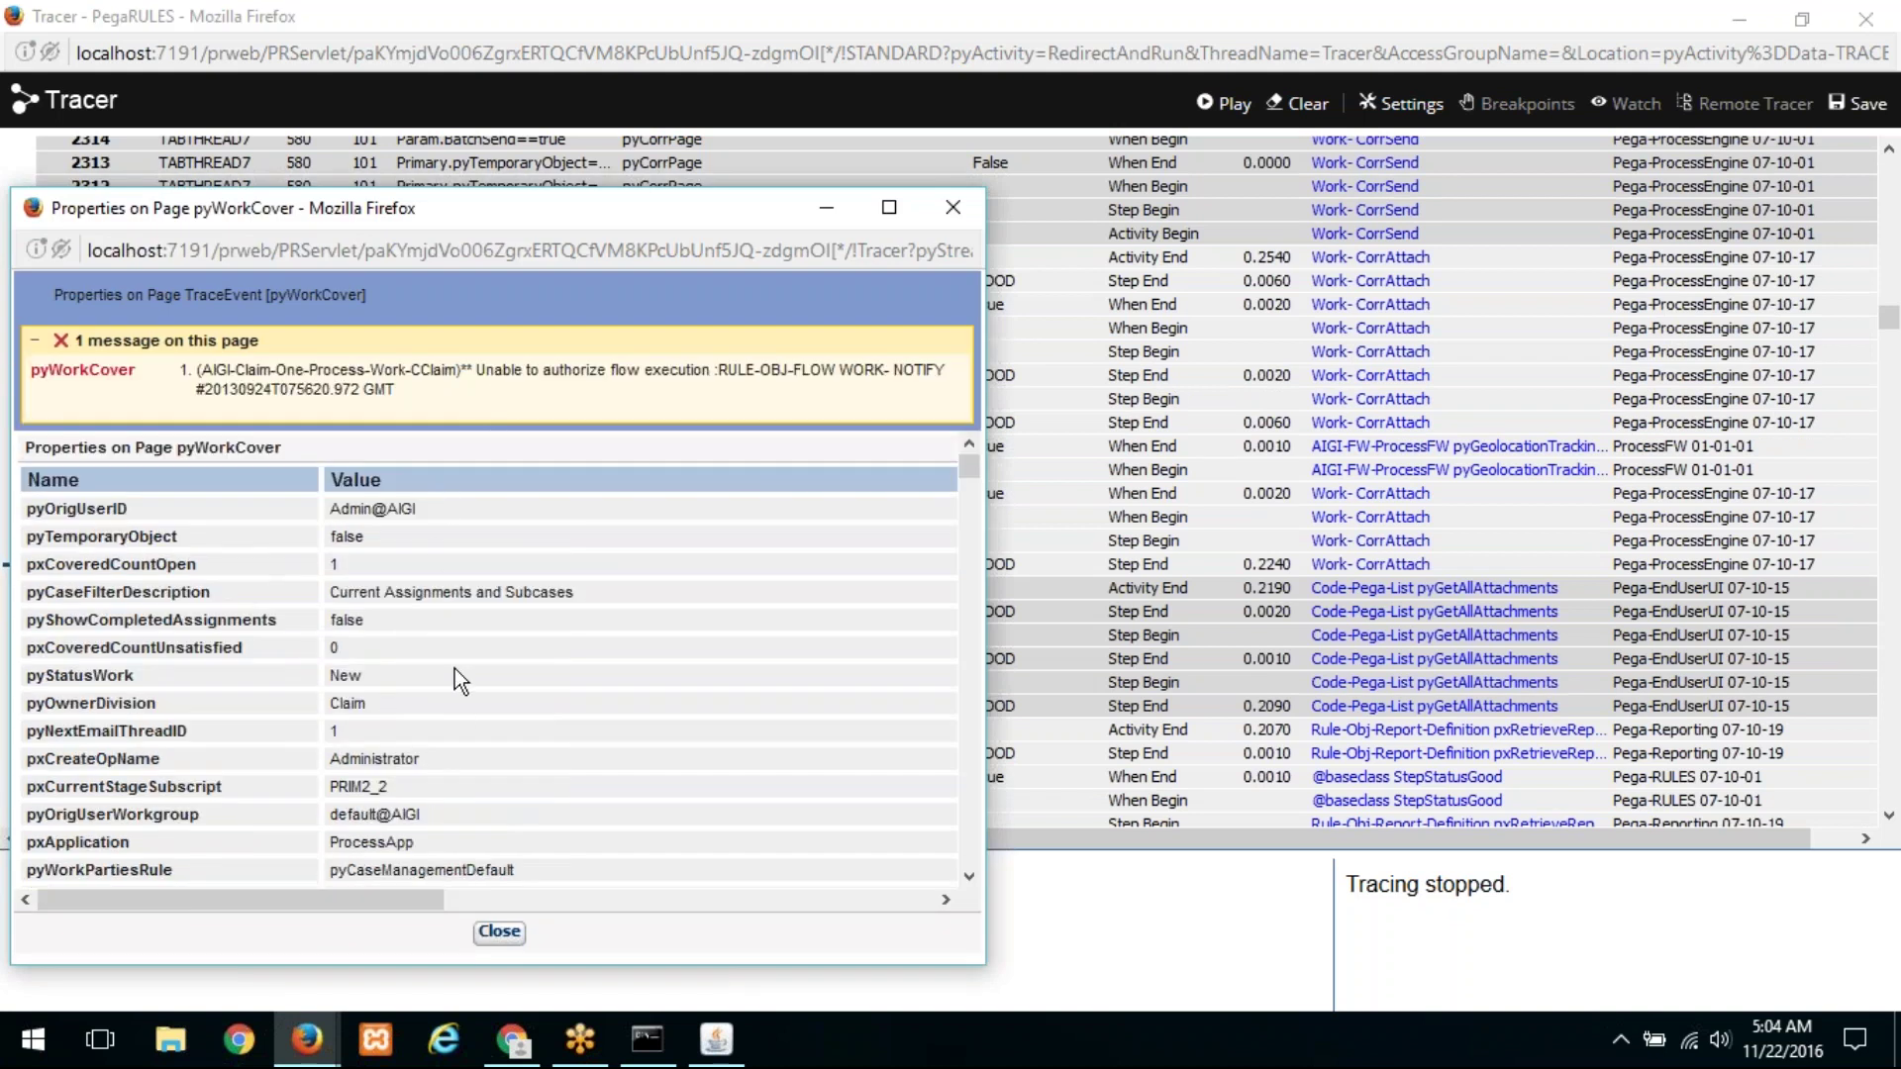
{"action": "left_click", "coordinate": [499, 932]}
Step: Replace the Notify step in the Car Insurance Claim Resolved stage with a Standard process step
{"action": "left_click", "coordinate": [1747, 16]}
{"action": "left_click", "coordinate": [198, 194]}
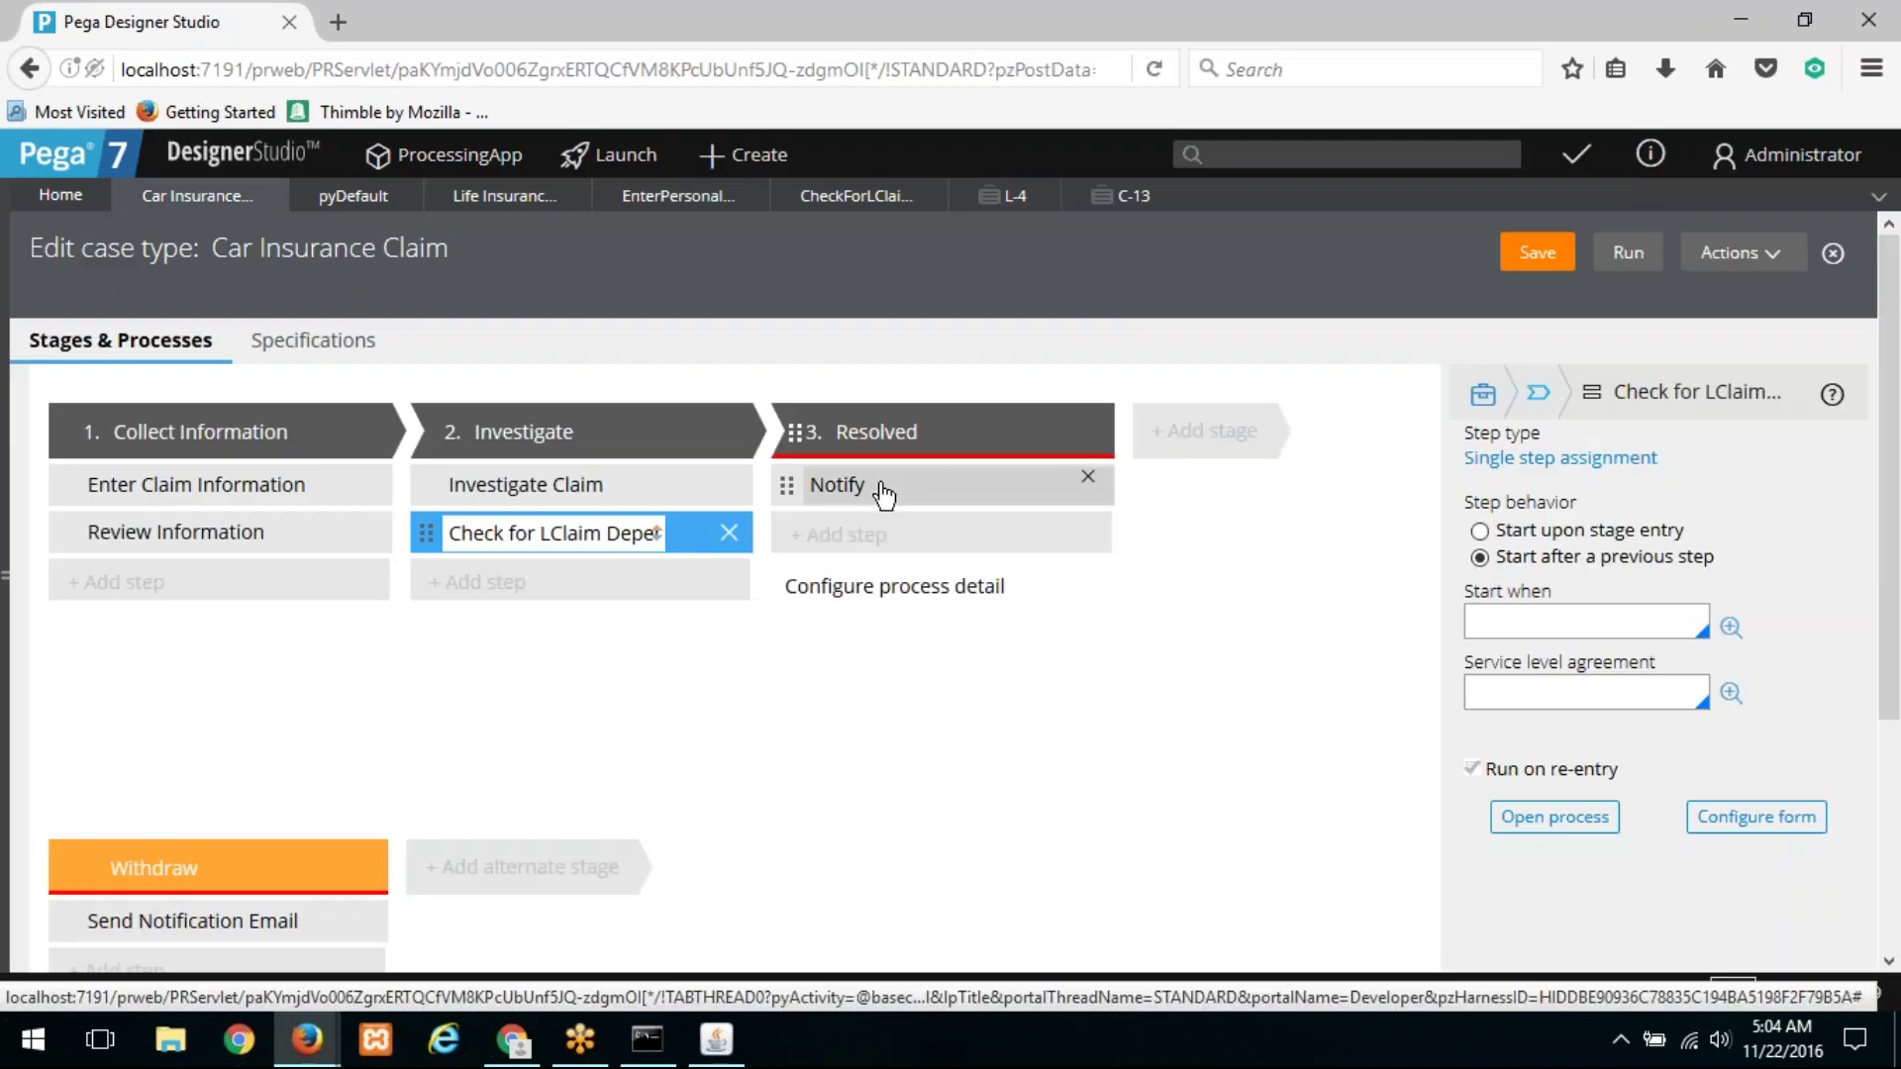
{"action": "left_click", "coordinate": [883, 490]}
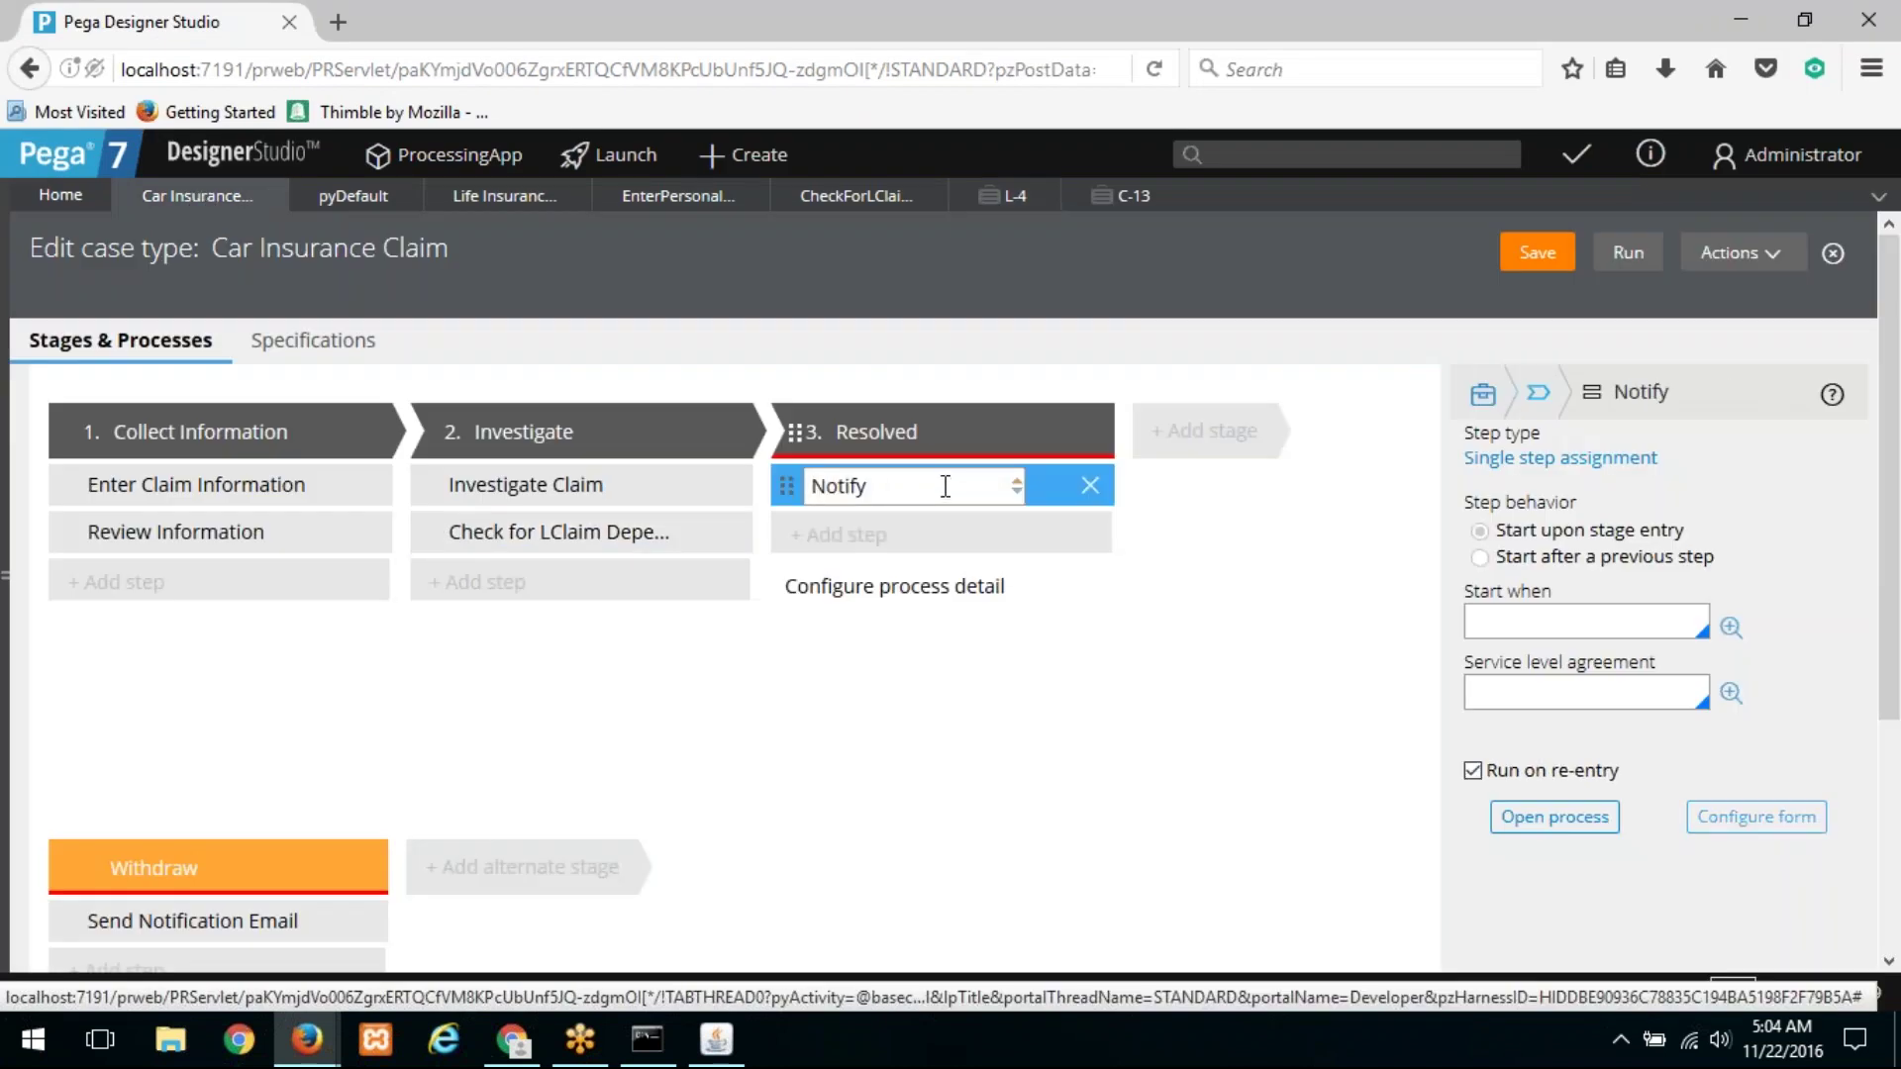
{"action": "left_click_drag", "start_coordinate": [926, 482], "coordinate": [730, 466]}
{"action": "key", "text": "BackSpace"}
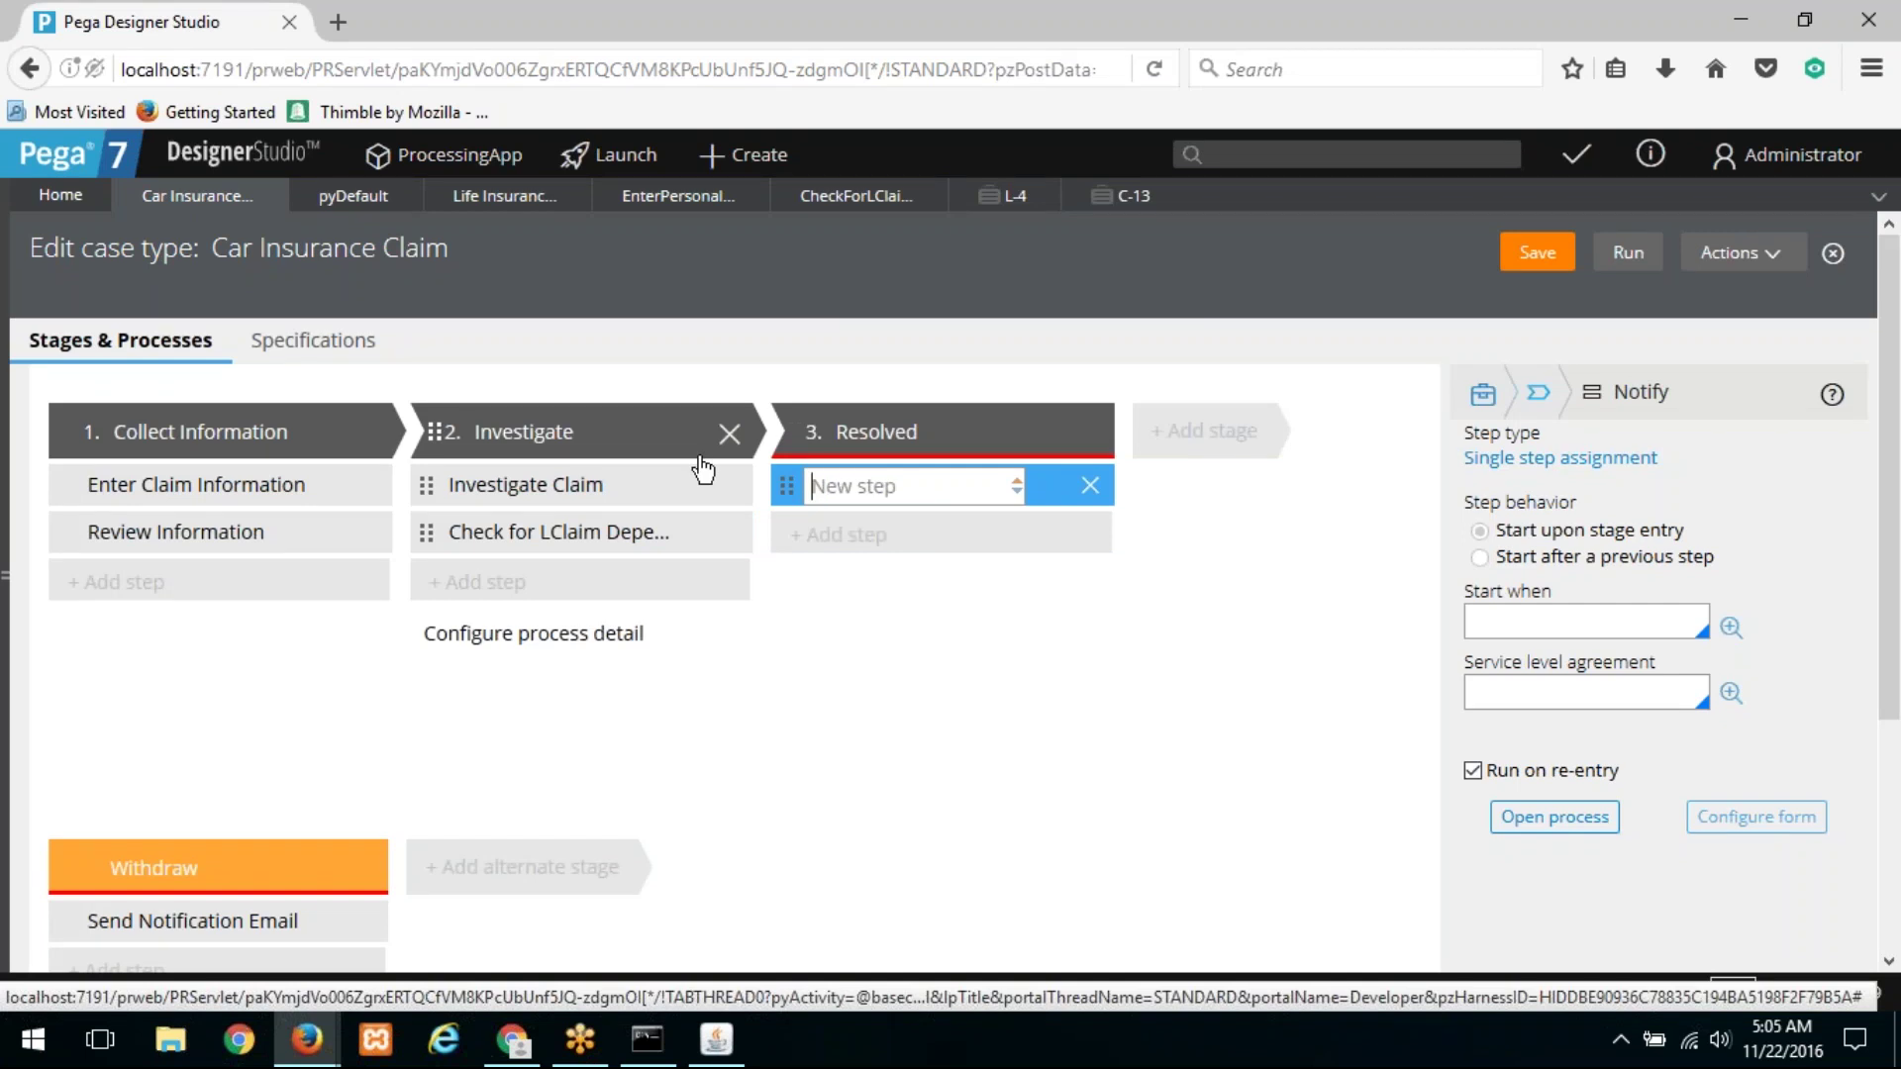
{"action": "key", "text": "Down"}
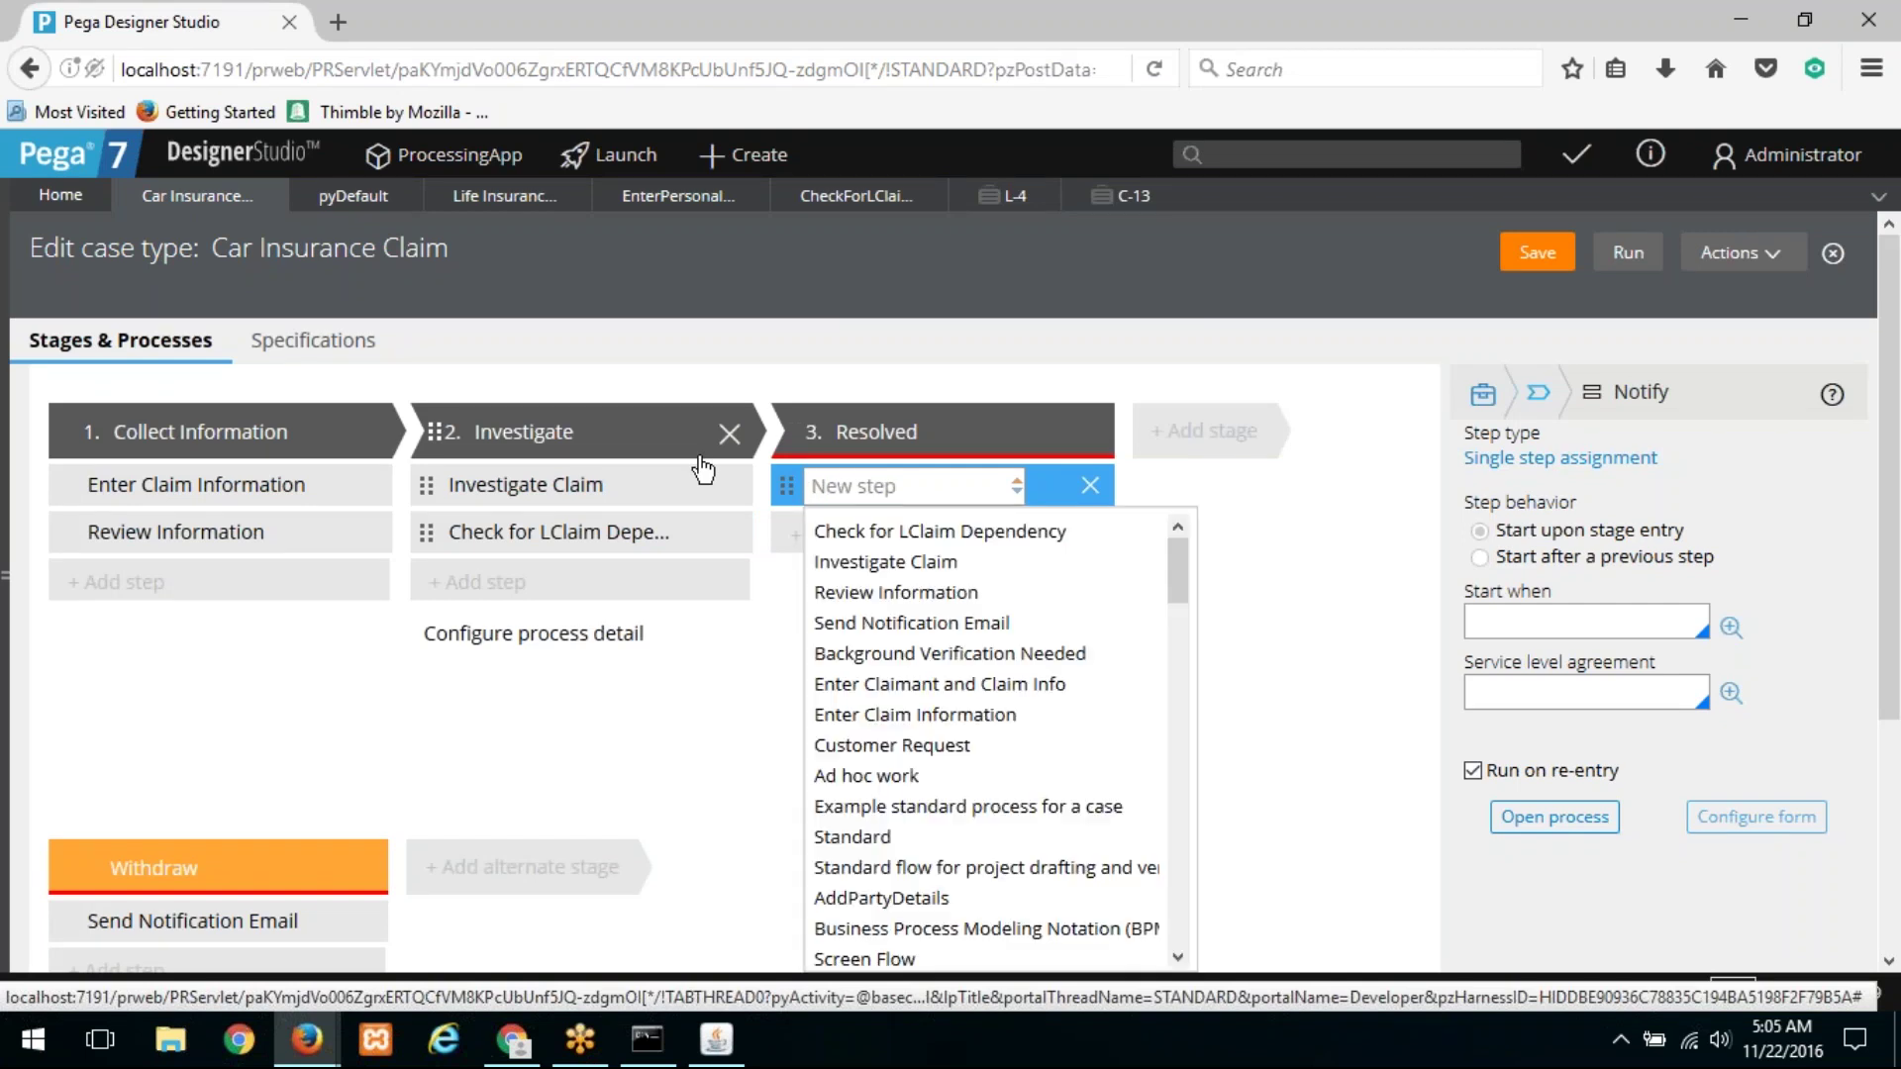
{"action": "key", "text": "Down"}
{"action": "key", "text": "Down"}
{"action": "key", "text": "Down"}
{"action": "key", "text": "Down"}
{"action": "key", "text": "Down"}
{"action": "key", "text": "Down"}
{"action": "key", "text": "Down"}
{"action": "key", "text": "Down"}
{"action": "key", "text": "Down"}
{"action": "key", "text": "Down"}
{"action": "key", "text": "Down"}
{"action": "key", "text": "Down"}
{"action": "key", "text": "Down"}
{"action": "key", "text": "Down"}
{"action": "key", "text": "Down"}
{"action": "key", "text": "Down"}
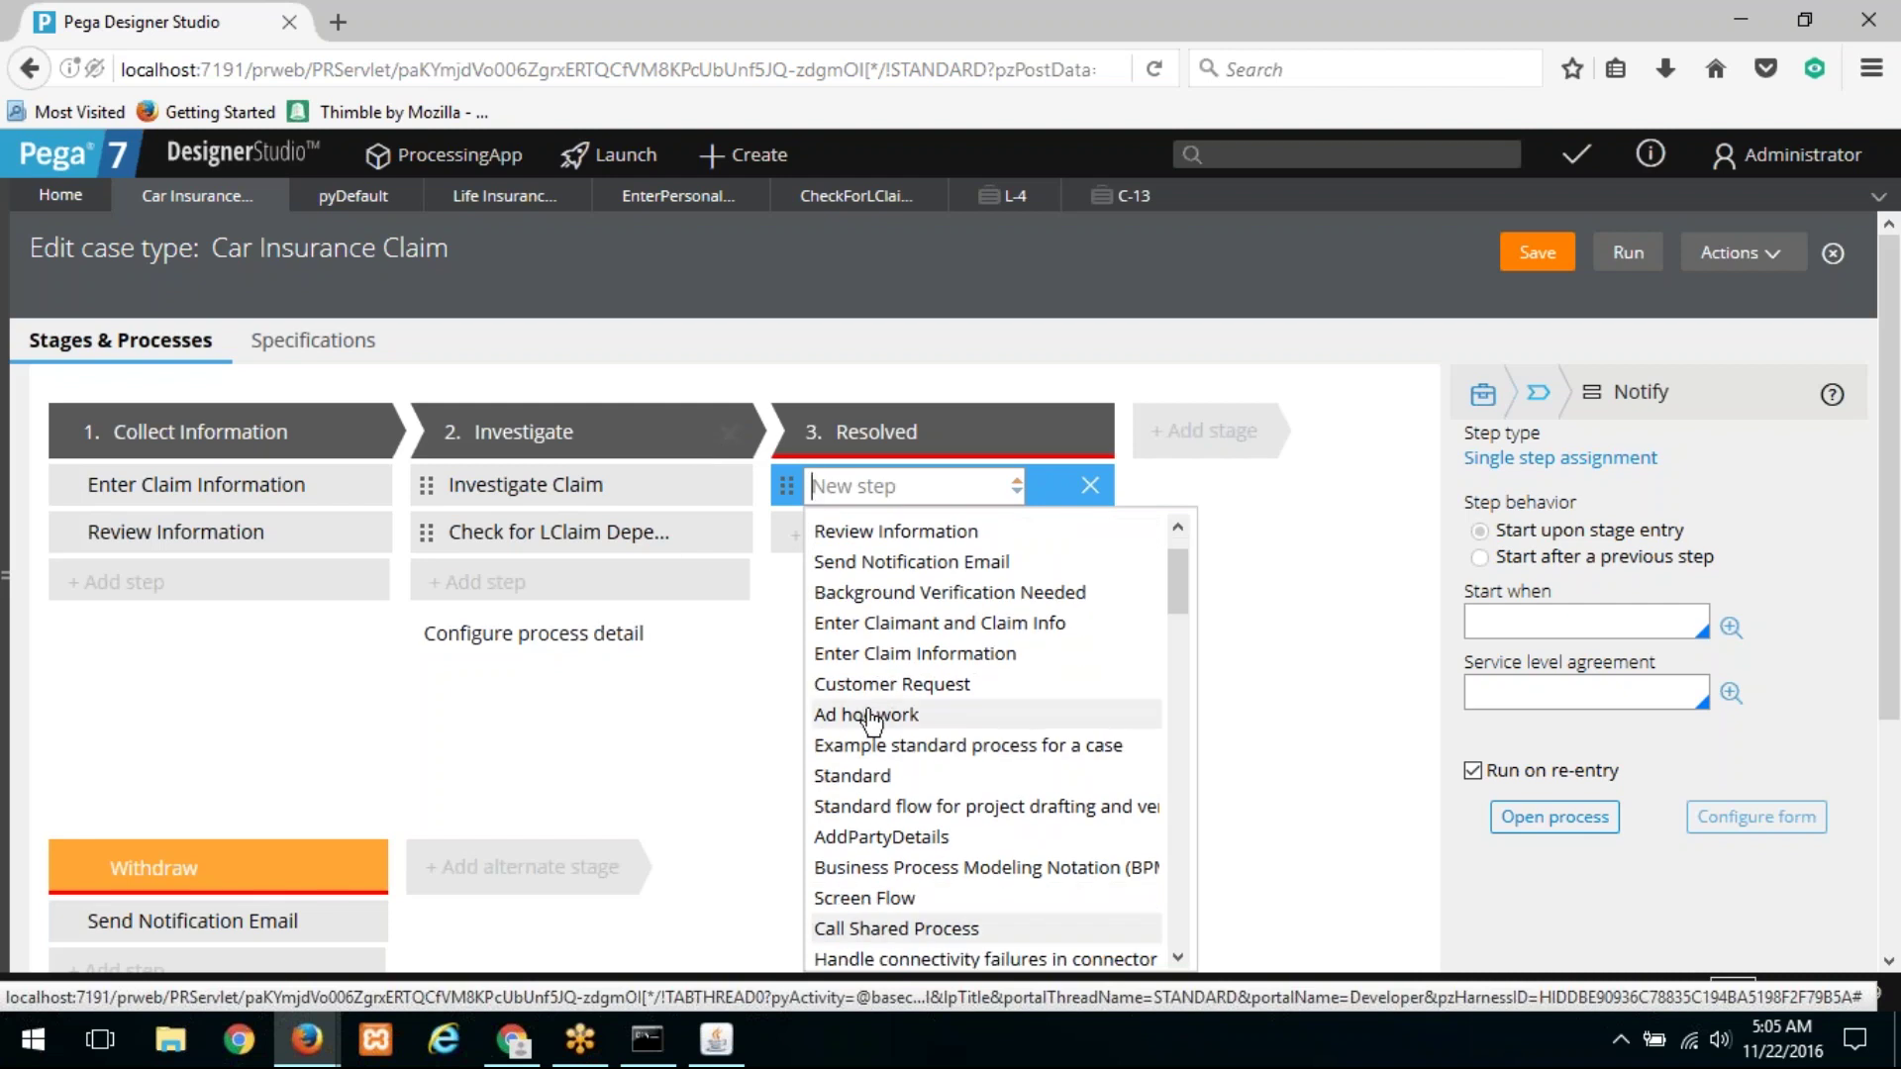
{"action": "left_click", "coordinate": [851, 776]}
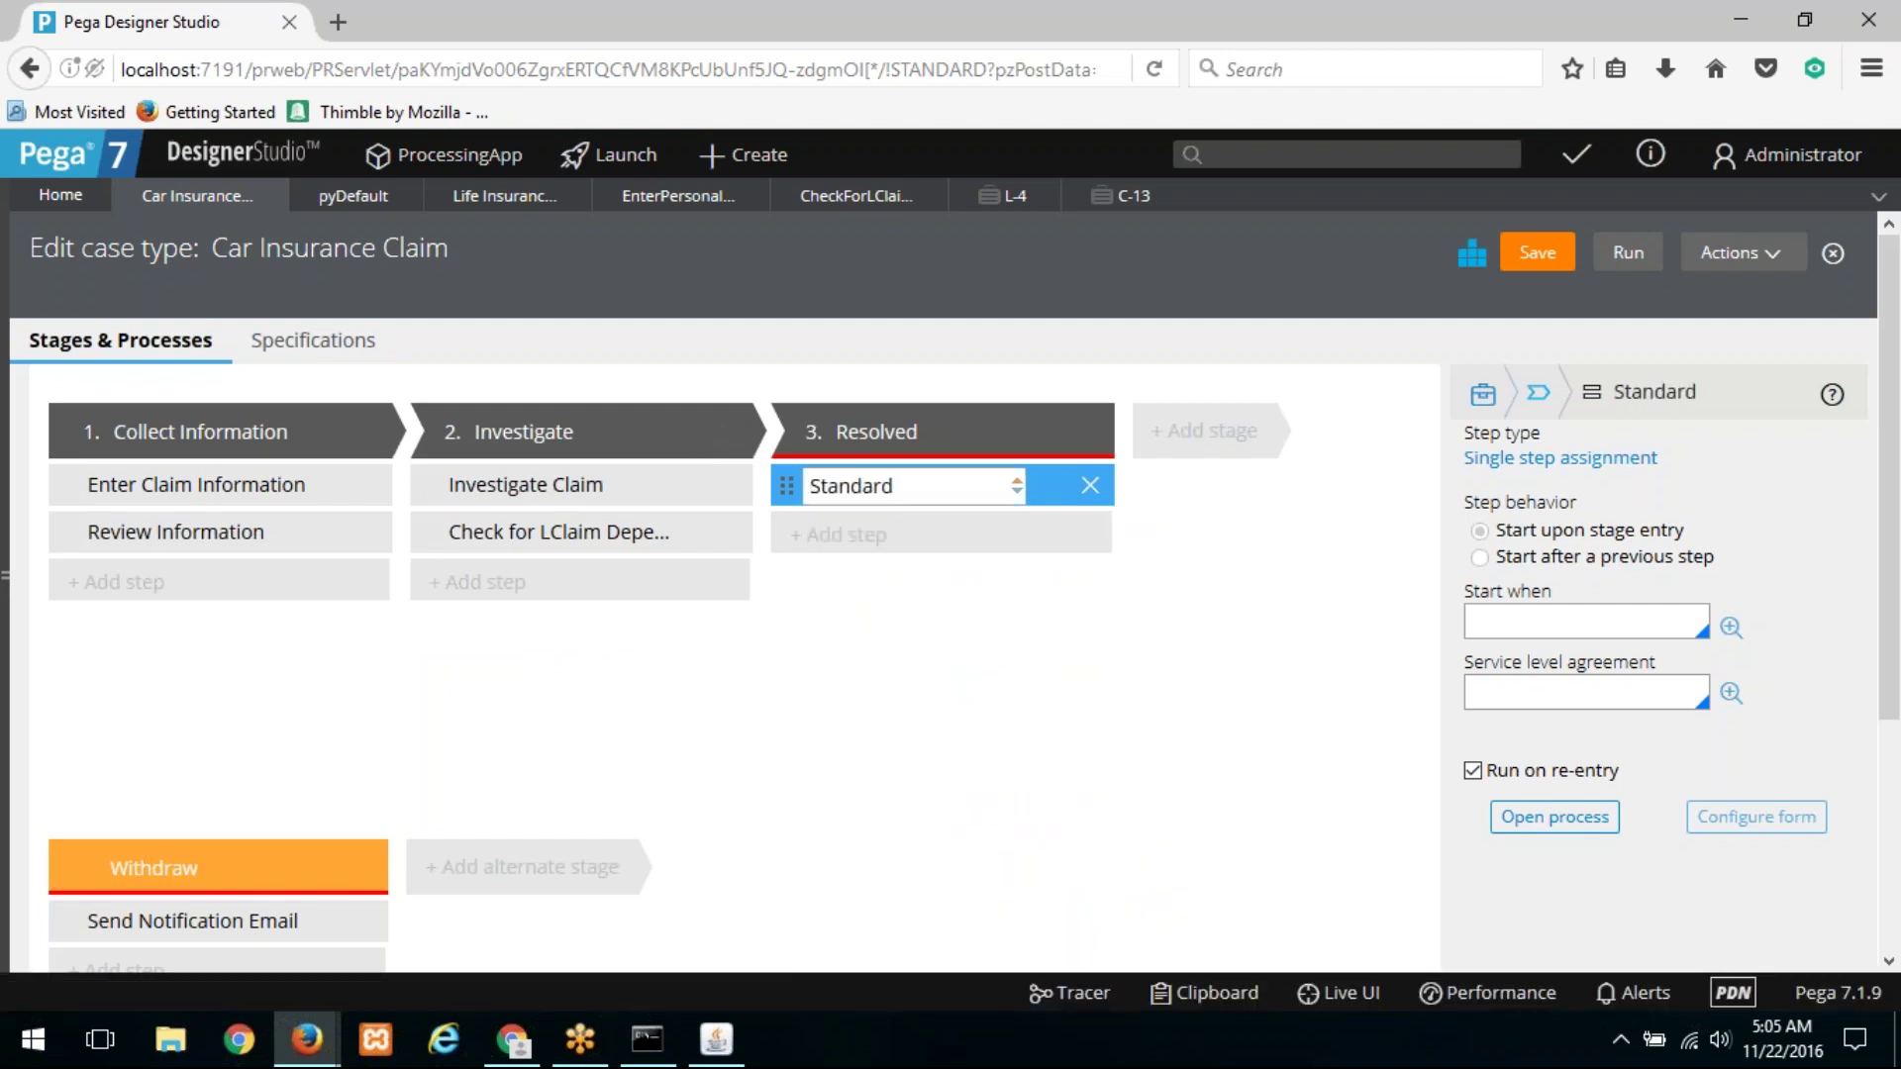
{"action": "left_click", "coordinate": [1475, 260]}
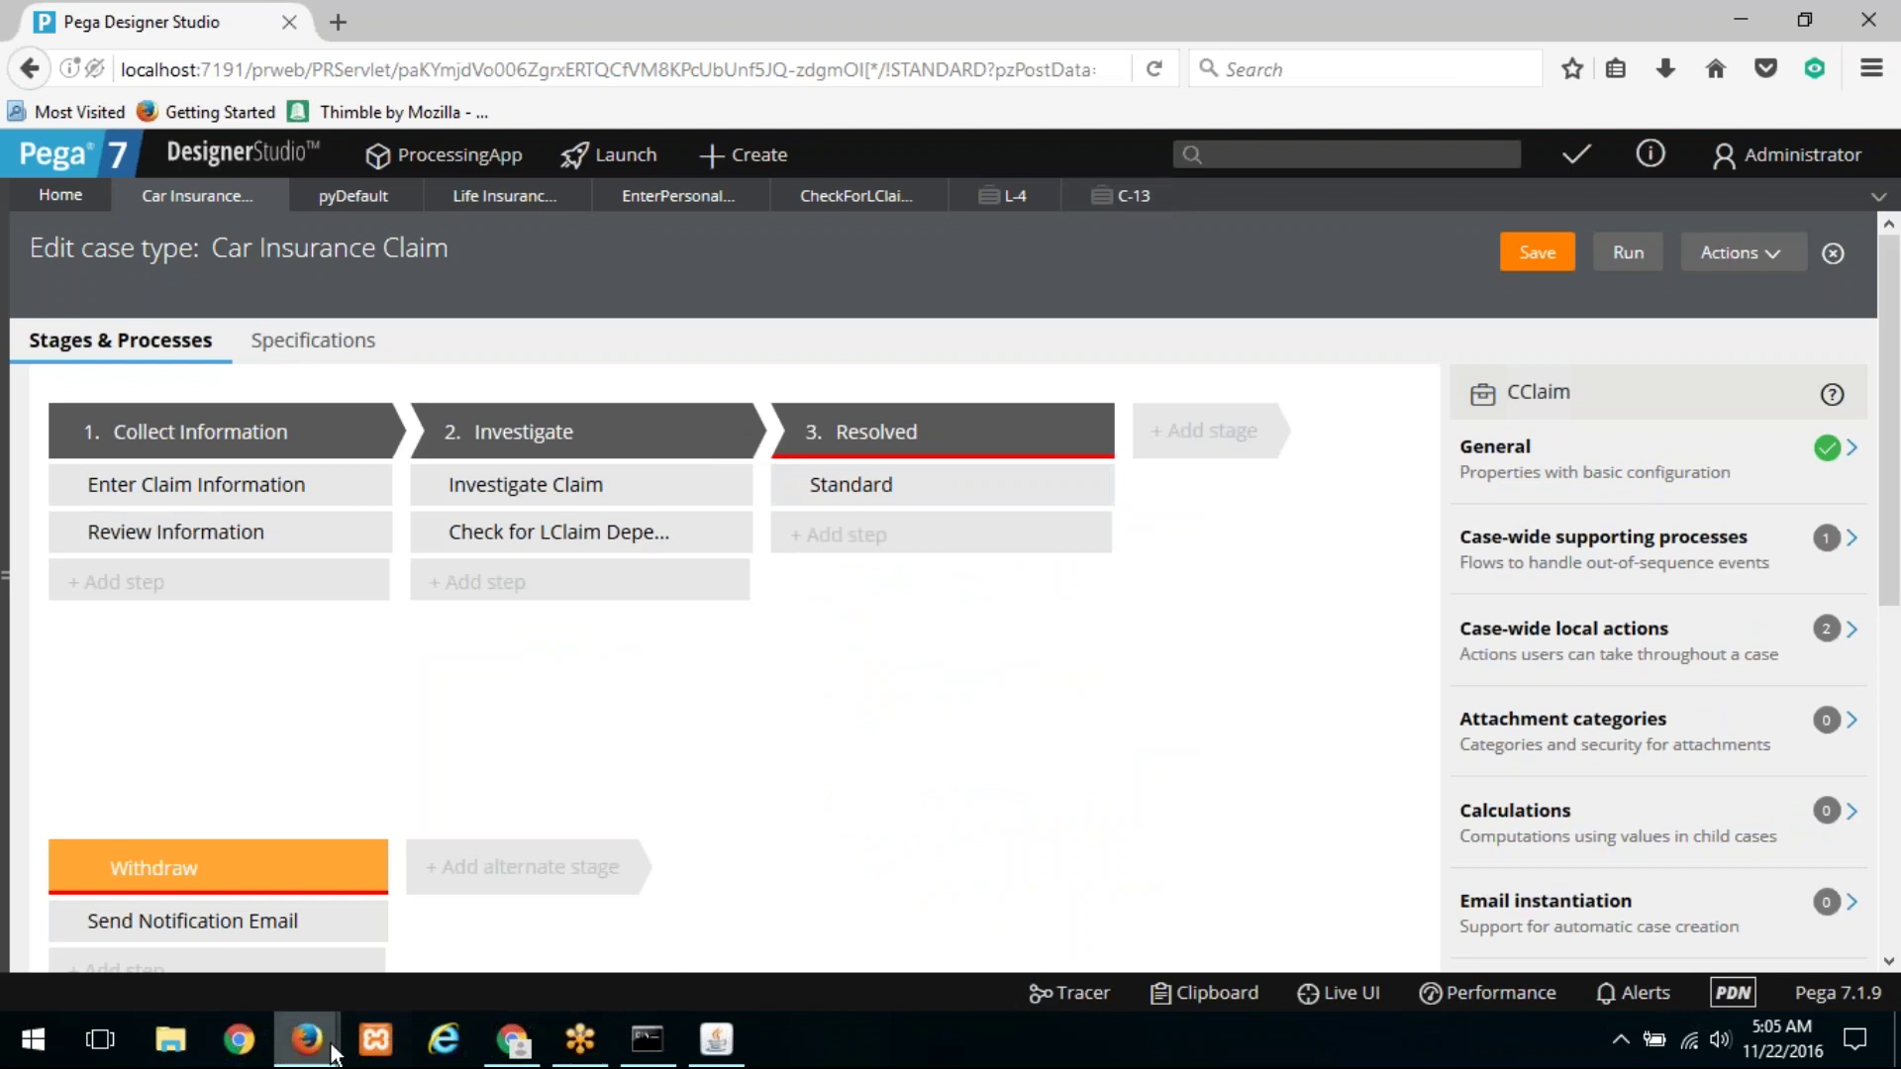
Step: View Car Insurance Claim C-13's life cycle, then reload and reopen Life Insurance Claim L-4
{"action": "mouse_move", "coordinate": [307, 1040]}
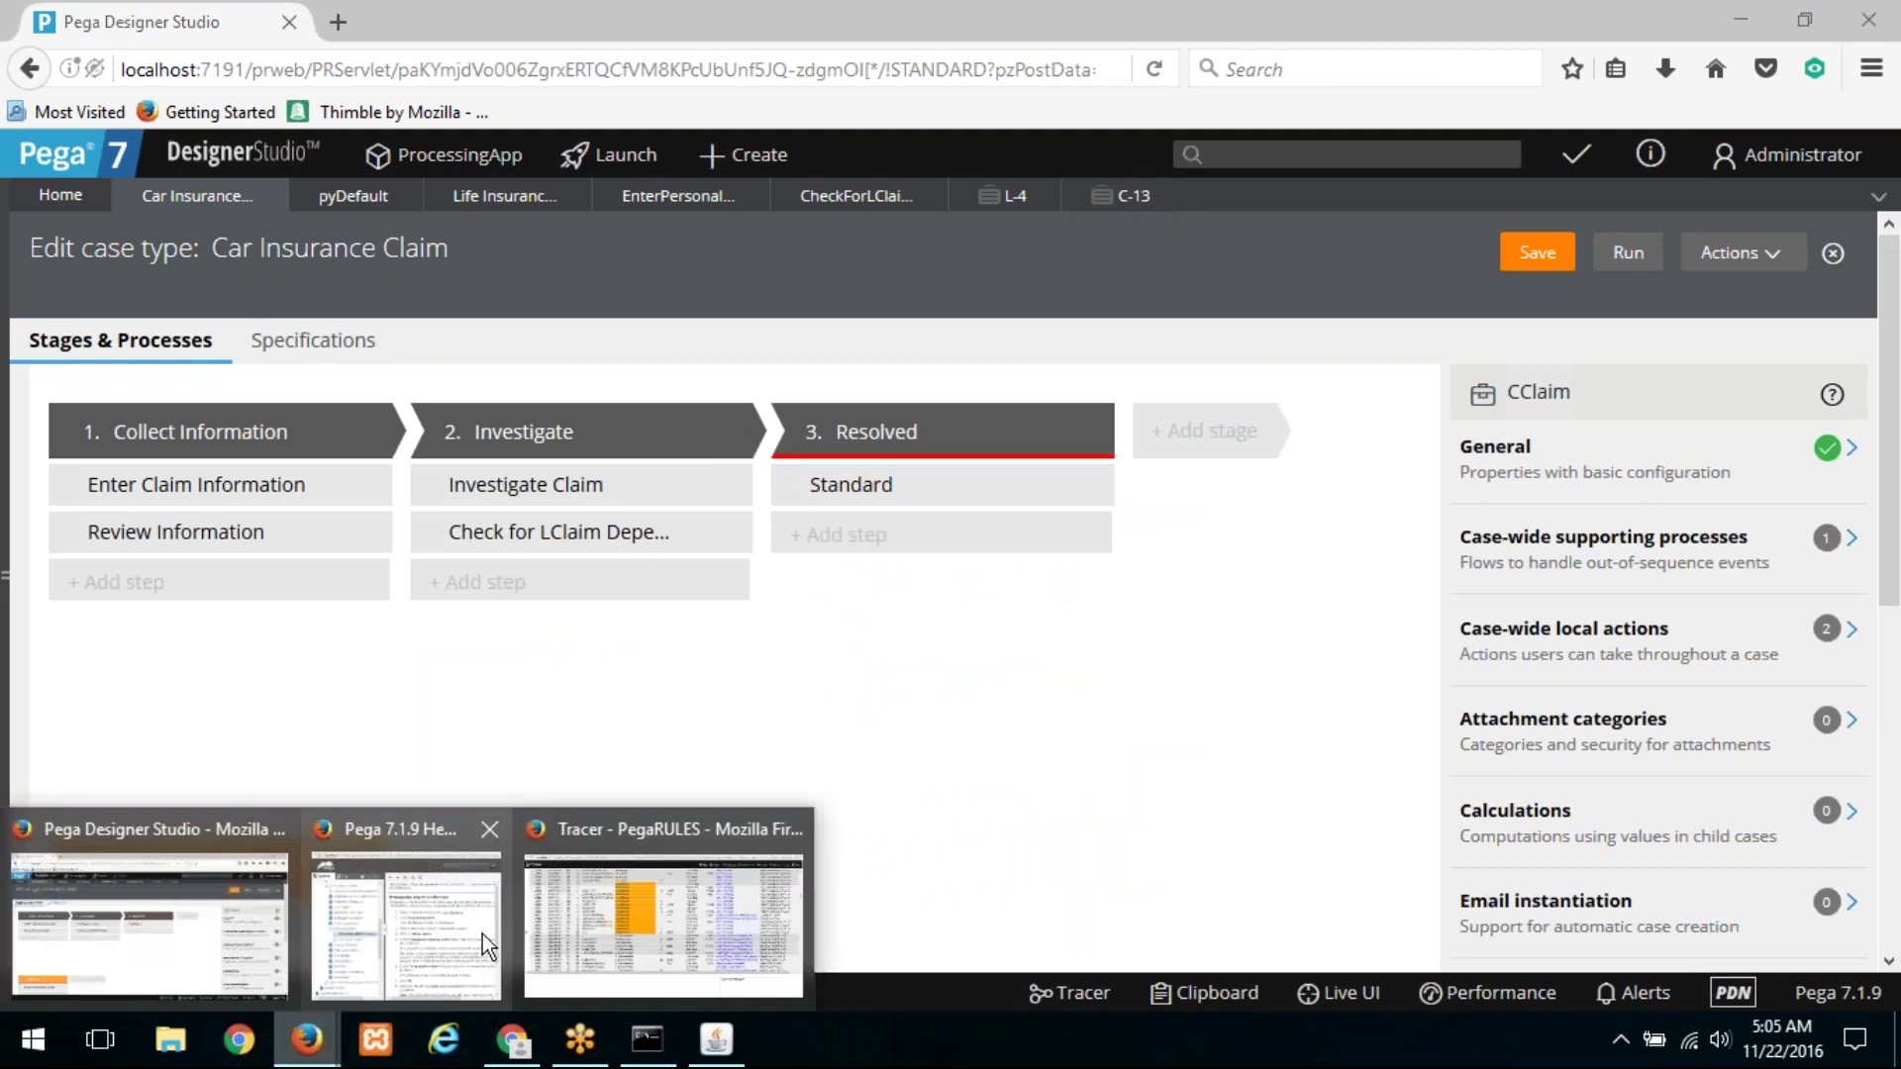
{"action": "left_click", "coordinate": [693, 930]}
{"action": "key", "text": "alt+Tab"}
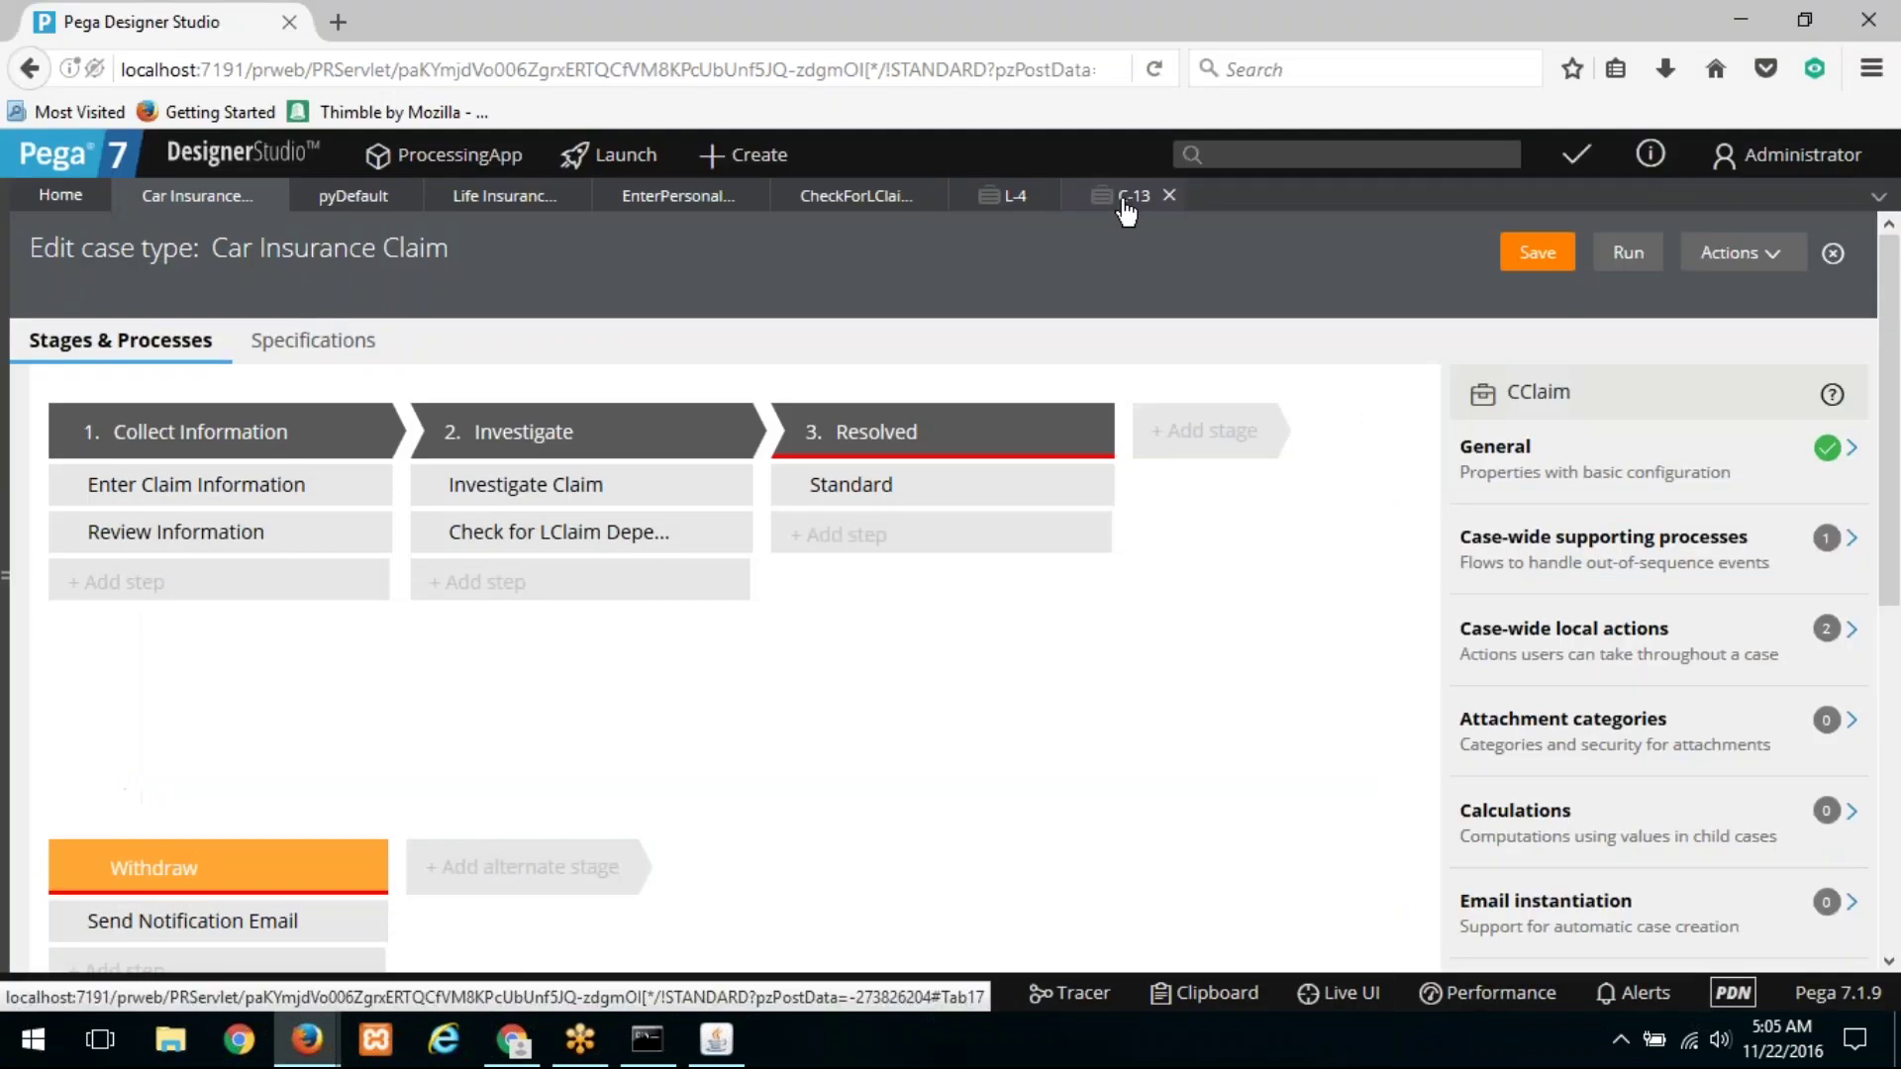
{"action": "left_click", "coordinate": [1126, 203]}
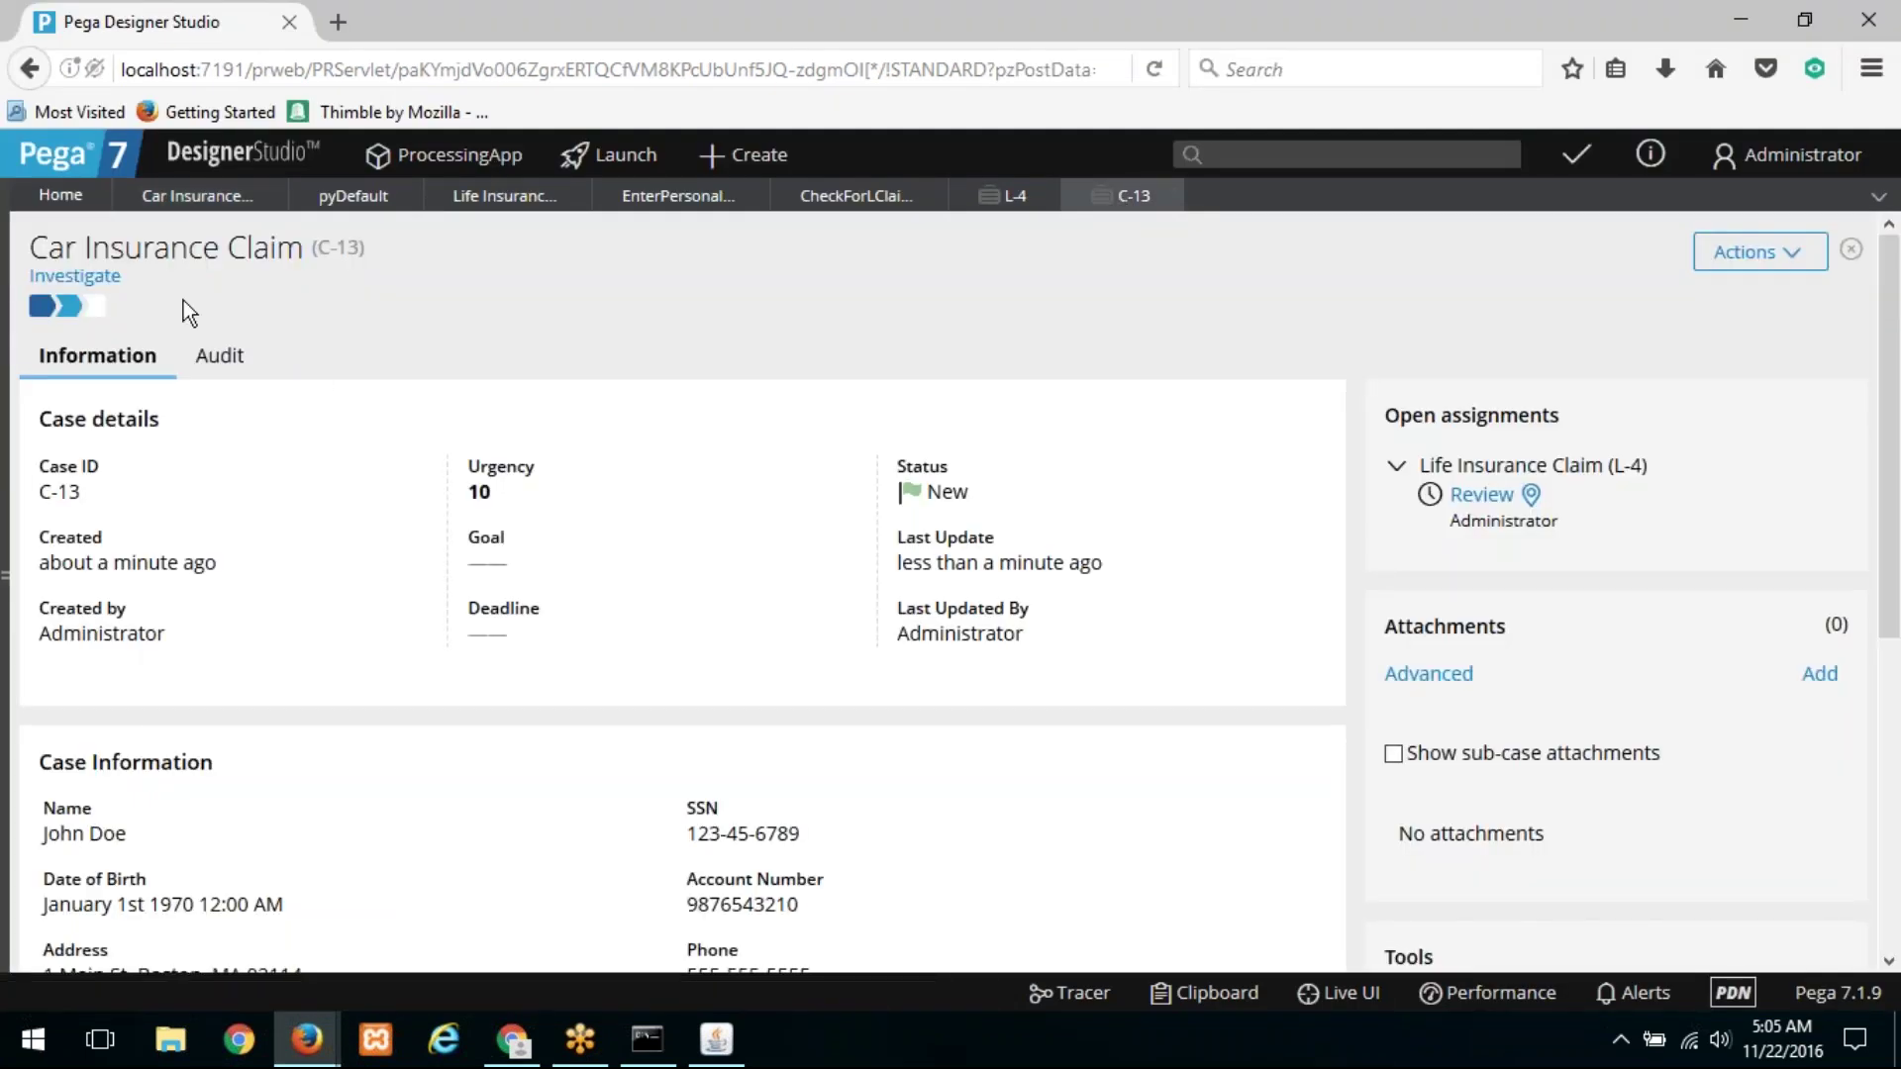
{"action": "left_click", "coordinate": [67, 304]}
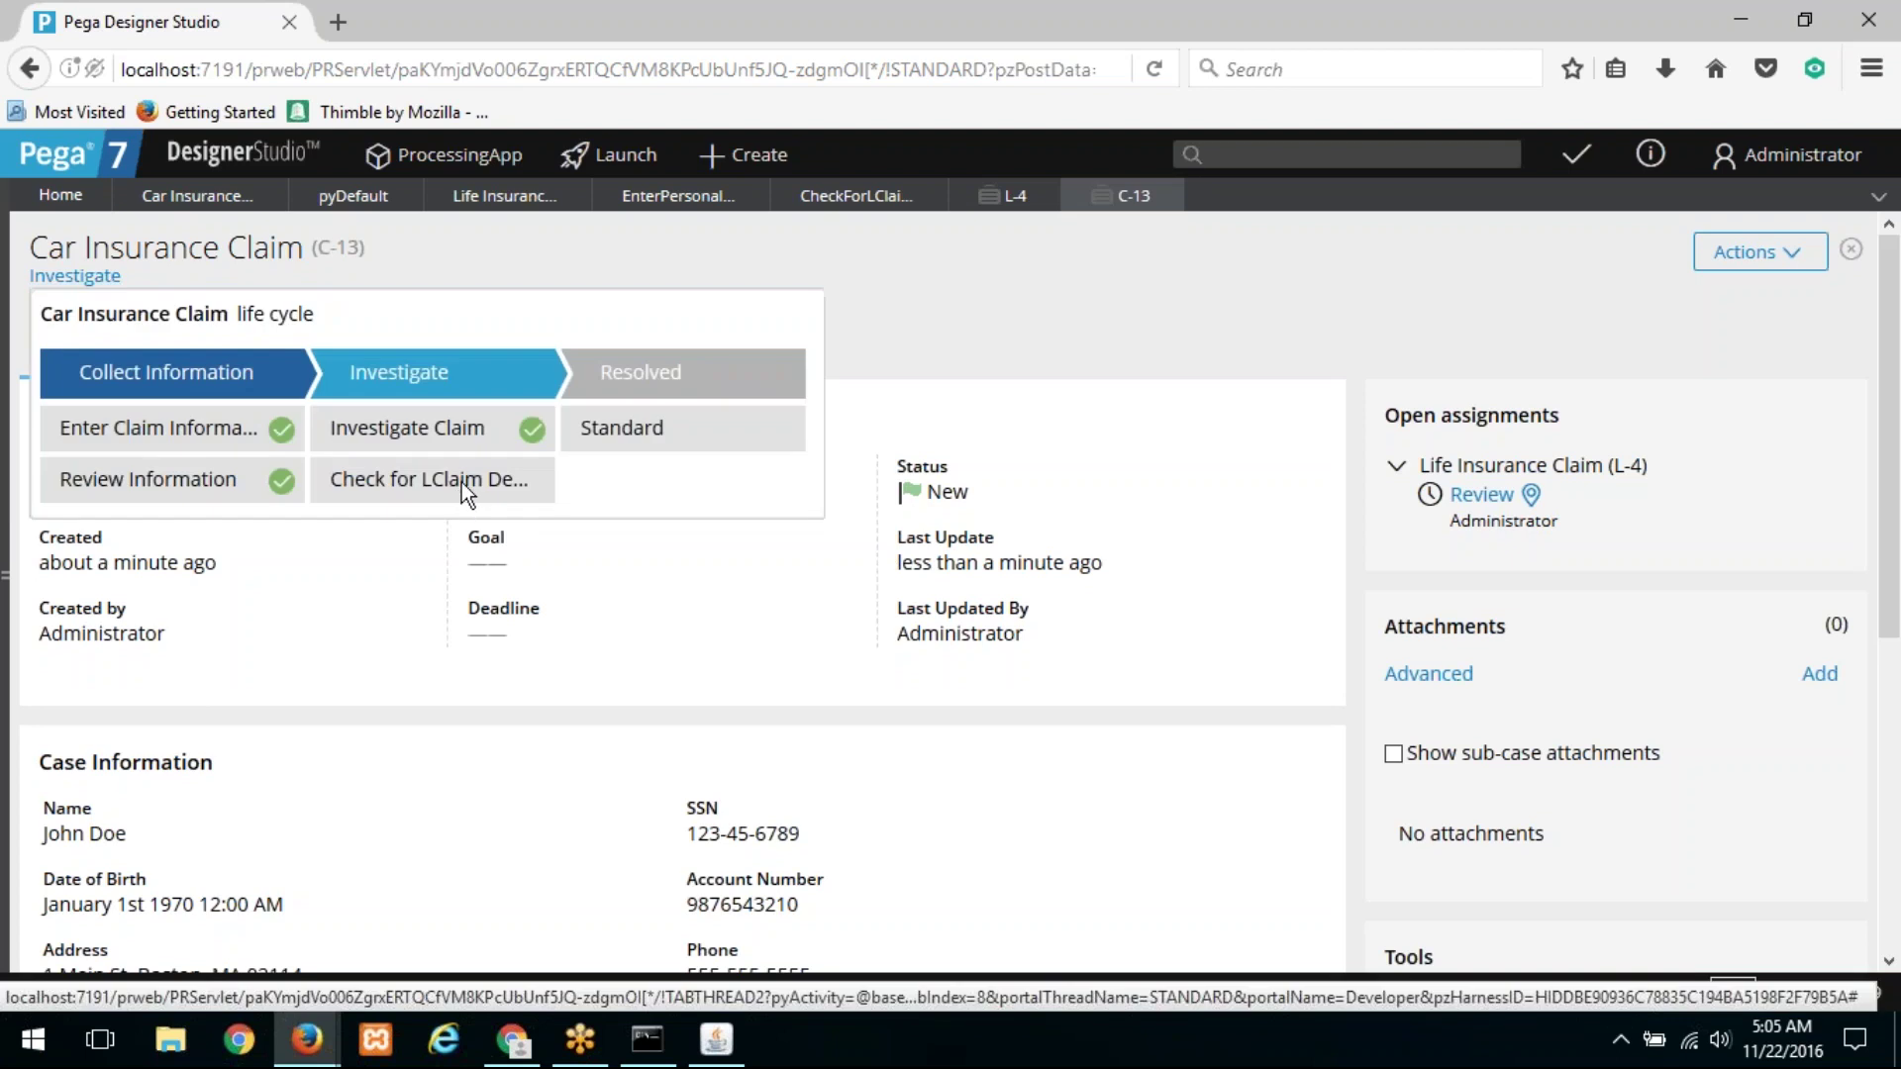
{"action": "left_click", "coordinate": [1010, 204]}
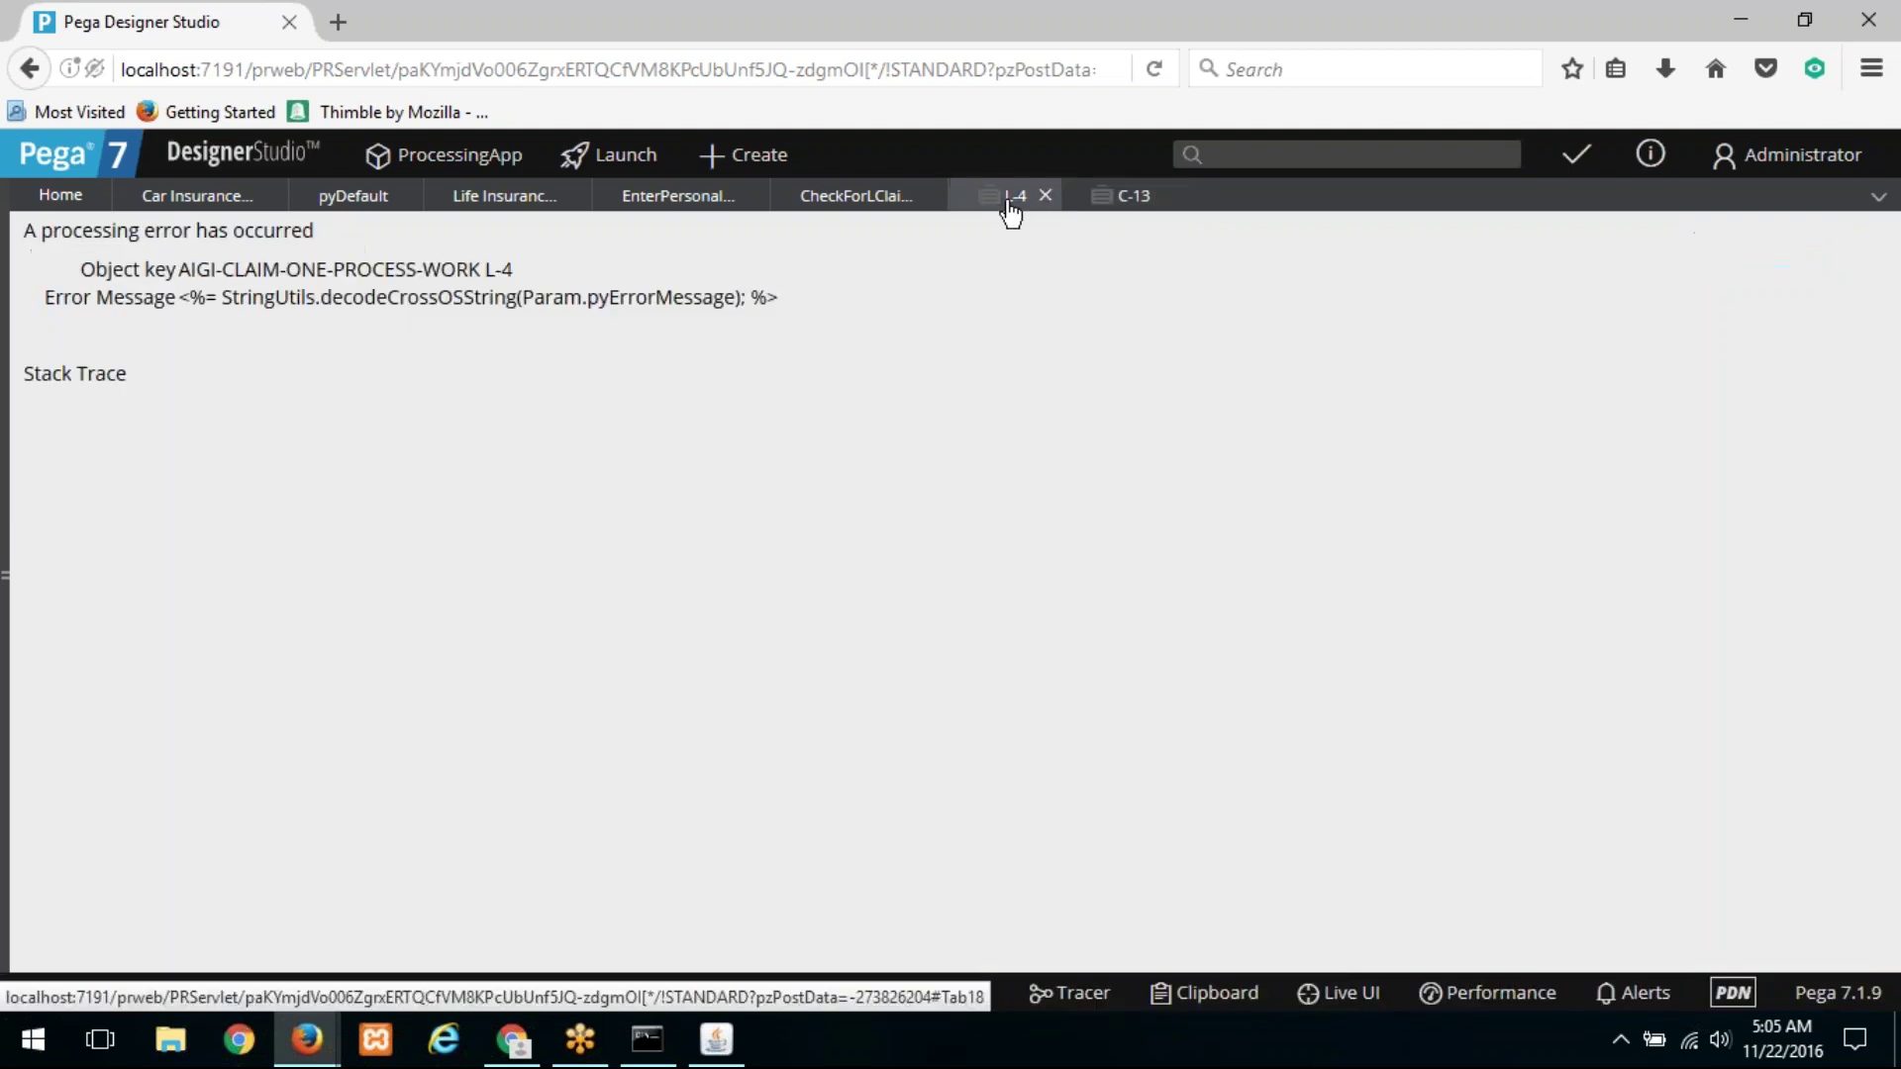
{"action": "left_click", "coordinate": [1109, 203]}
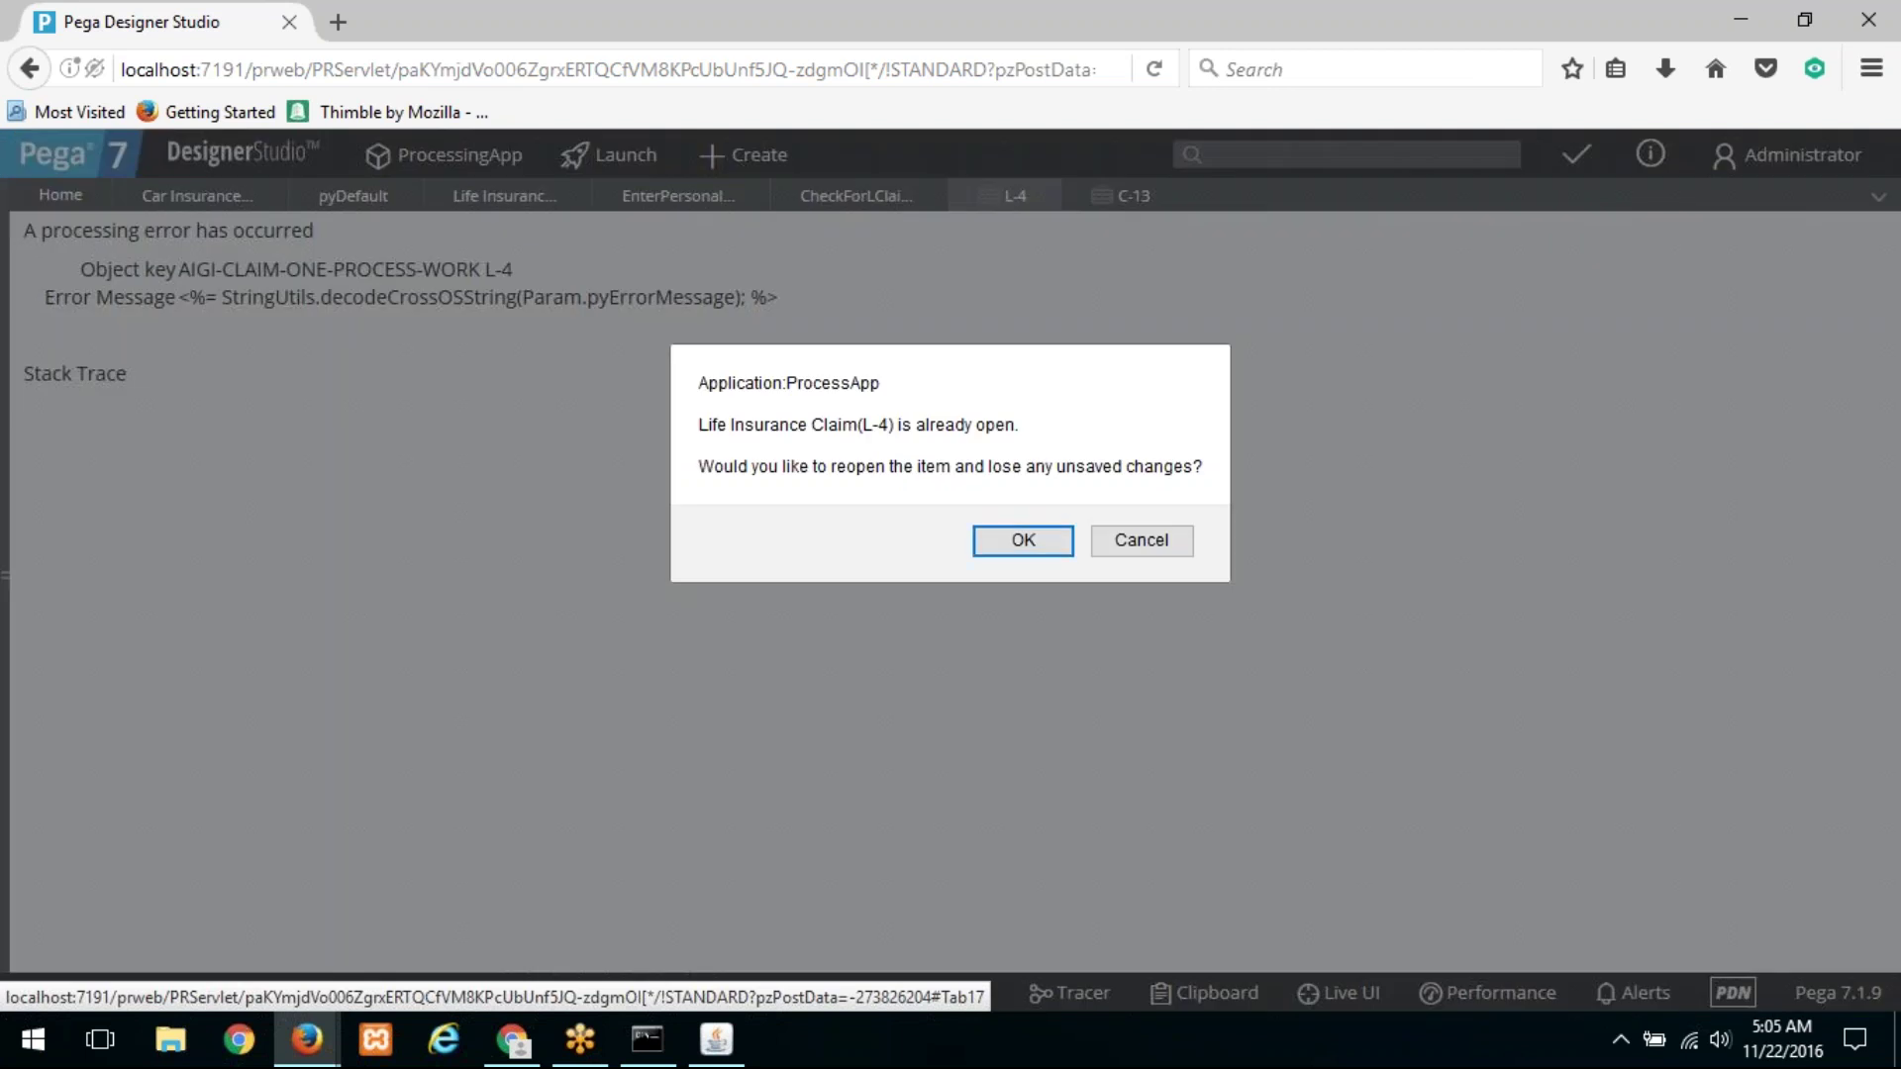
{"action": "left_click", "coordinate": [1002, 538]}
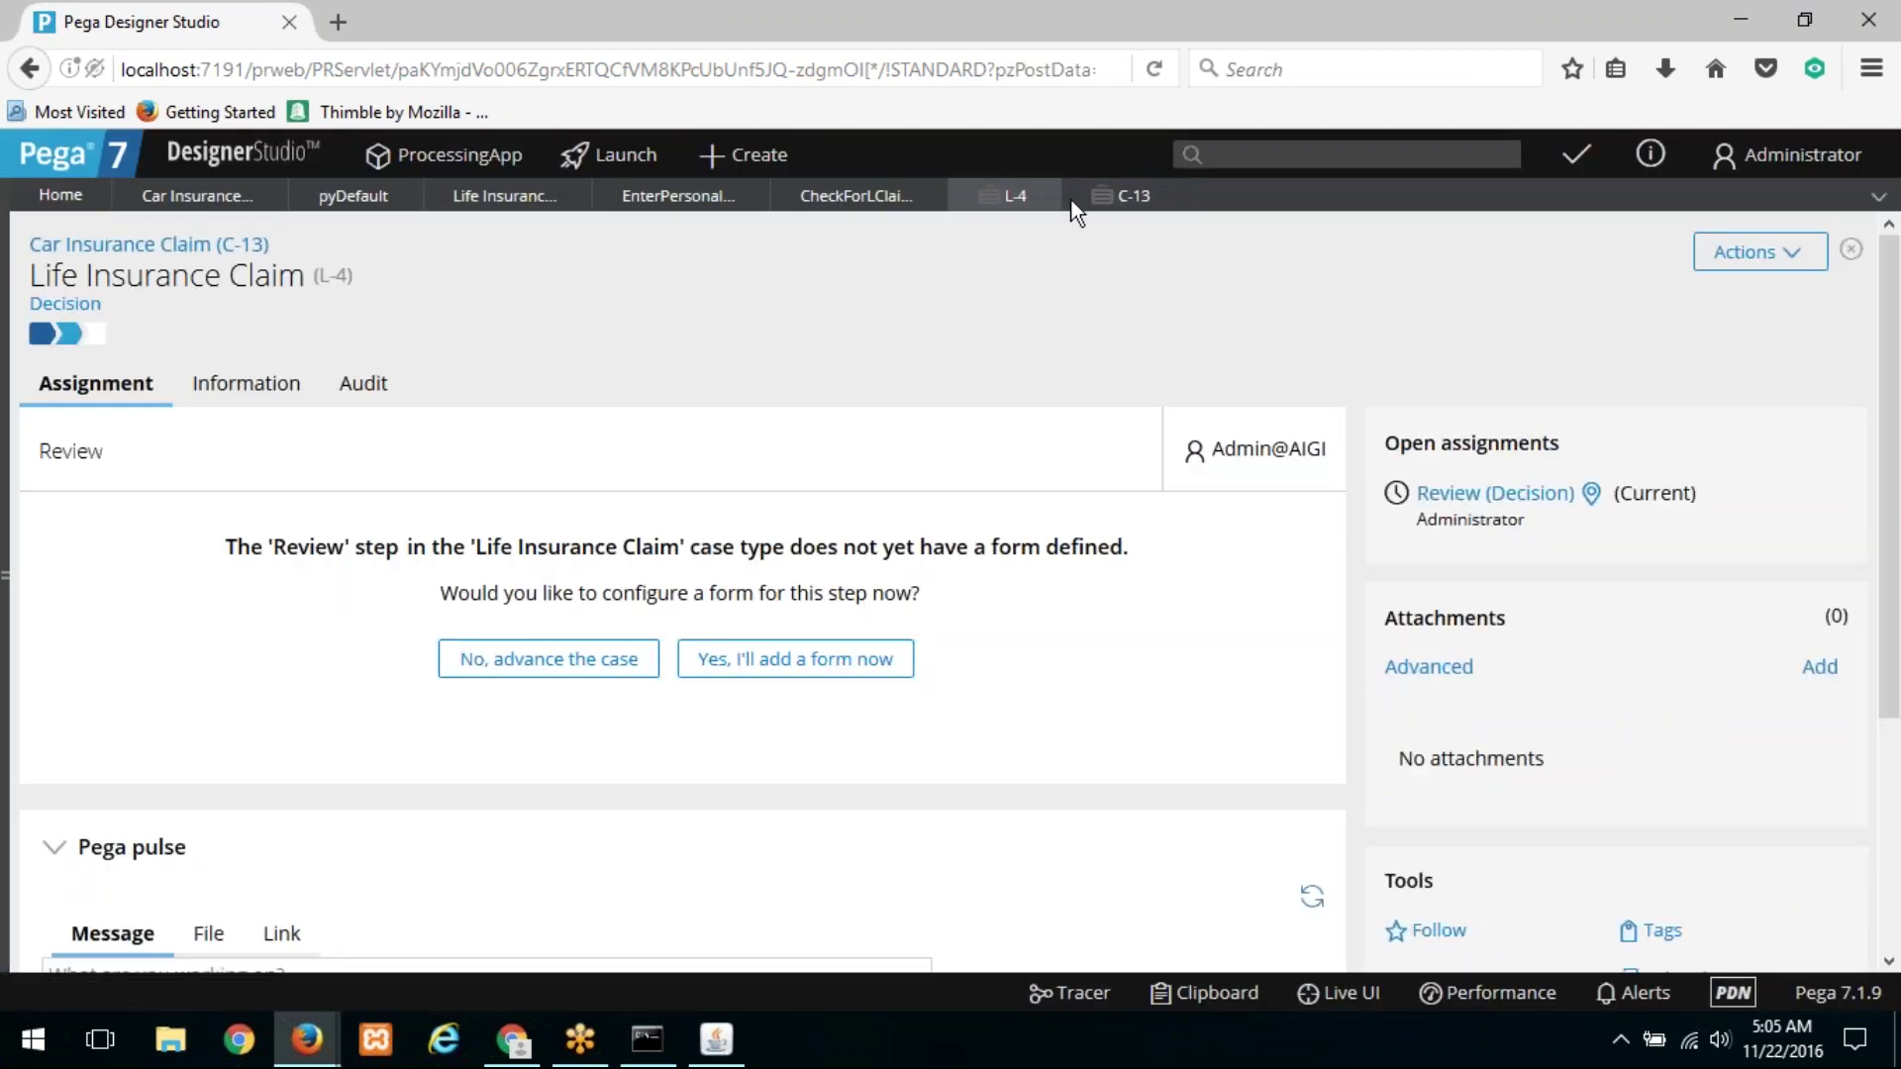
Step: Point out C-13's pending Check for LClaim step
{"action": "left_click", "coordinate": [1113, 198]}
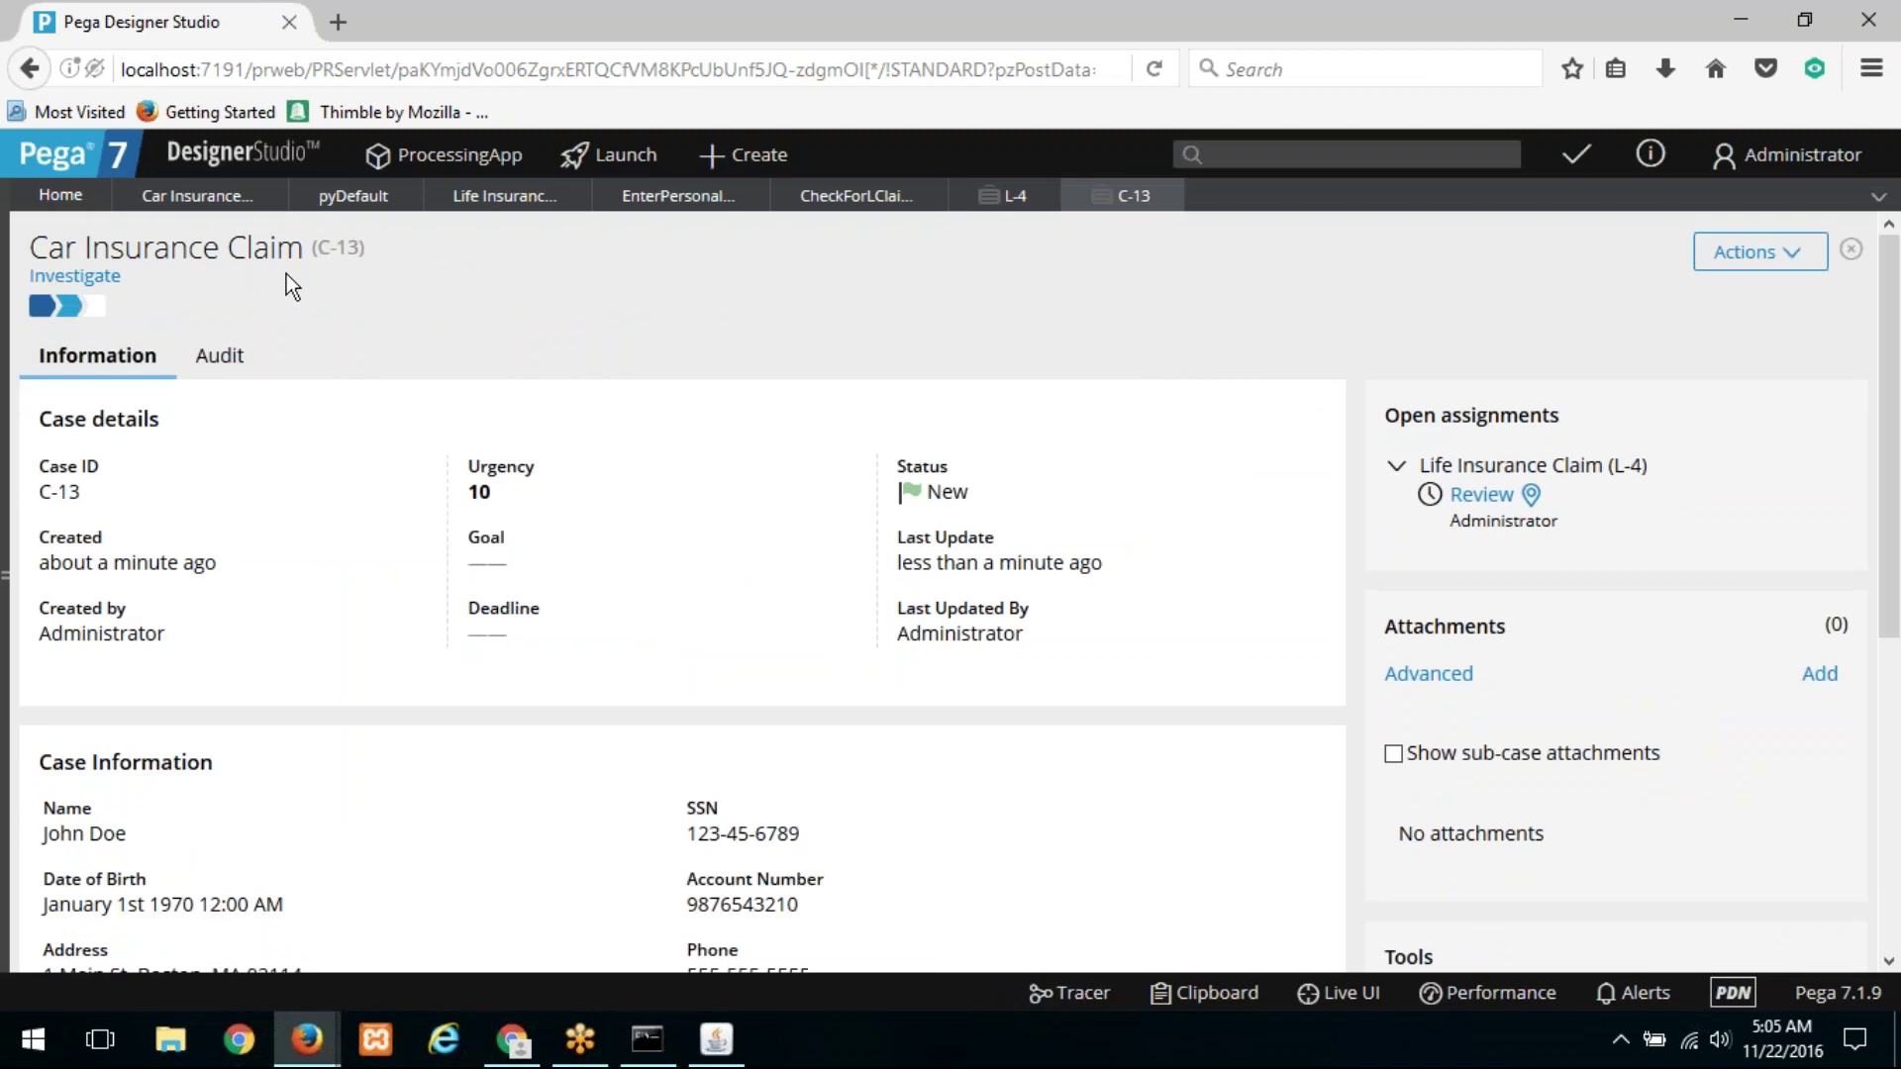
{"action": "mouse_move", "coordinate": [79, 287]}
{"action": "left_click_drag", "start_coordinate": [343, 479], "coordinate": [502, 480]}
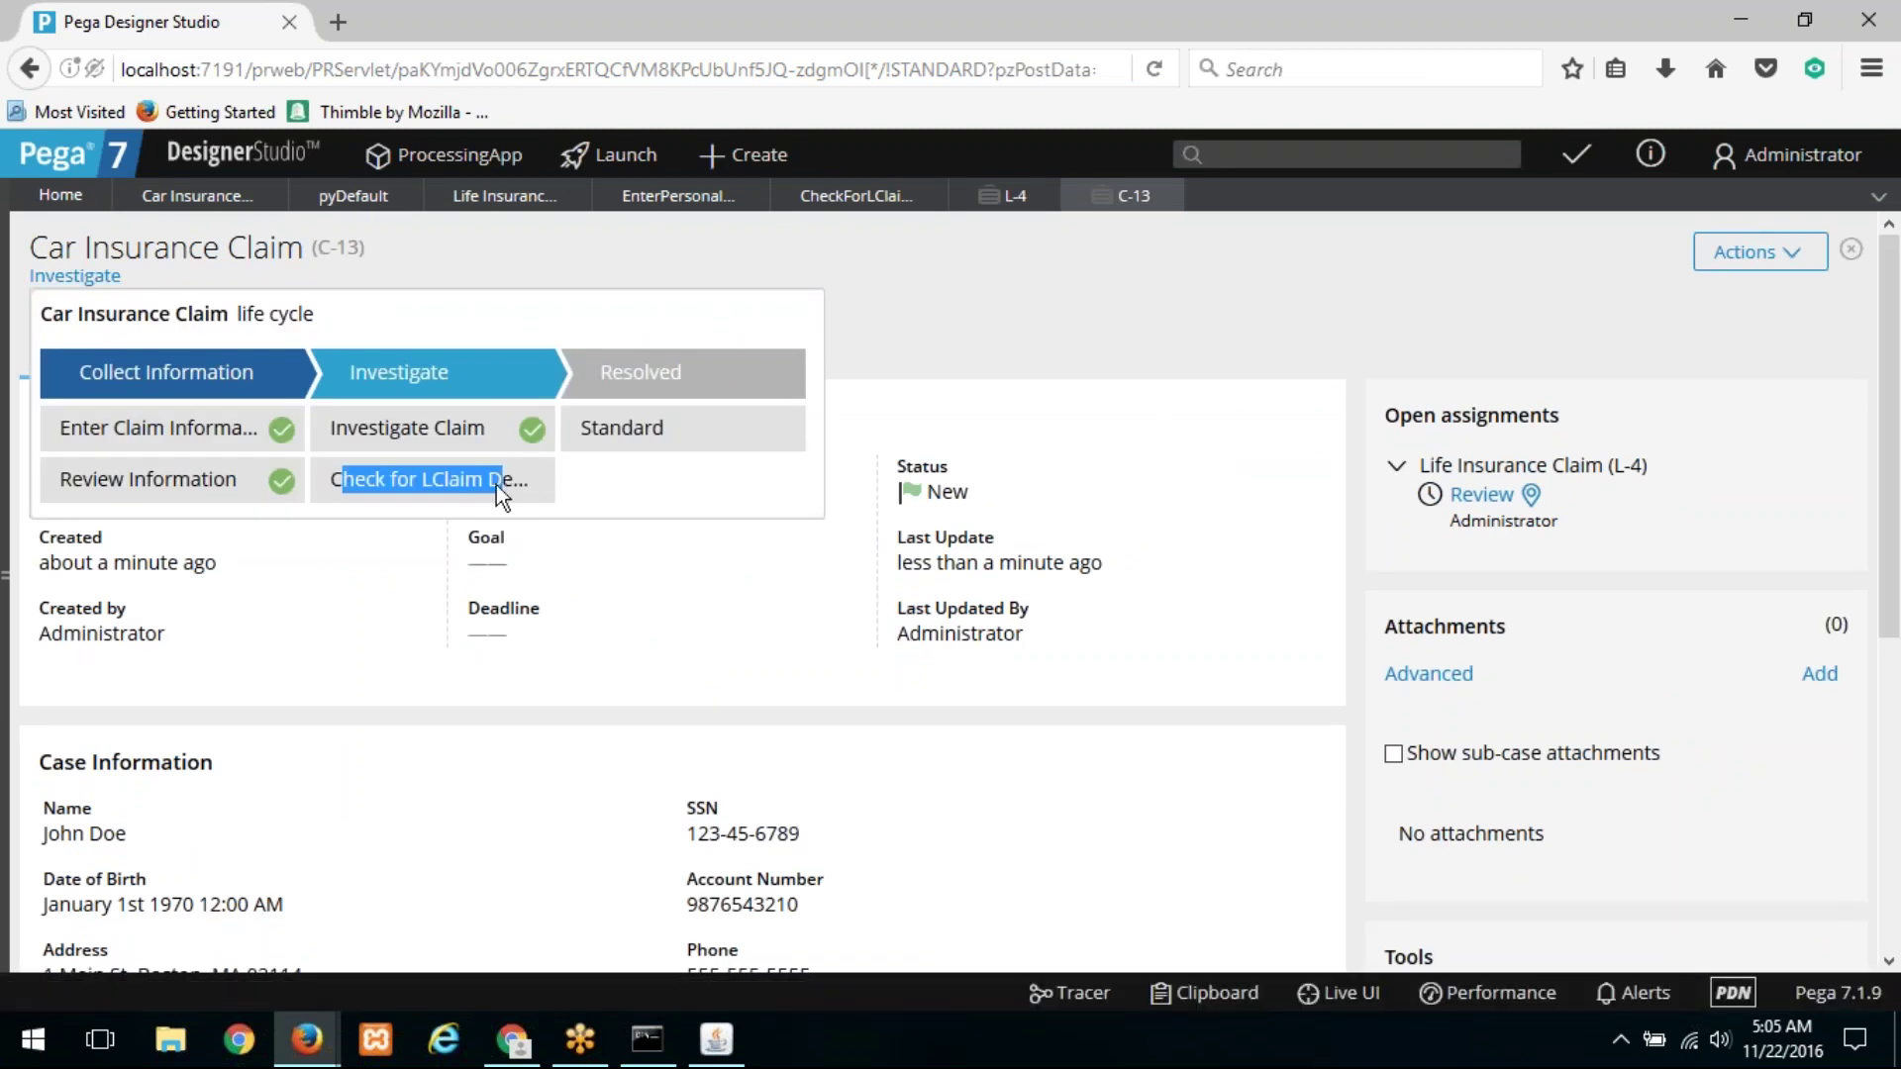
Step: Advance L-4 without a form and confirm C-13 moves to Resolved
{"action": "left_click", "coordinate": [1002, 198]}
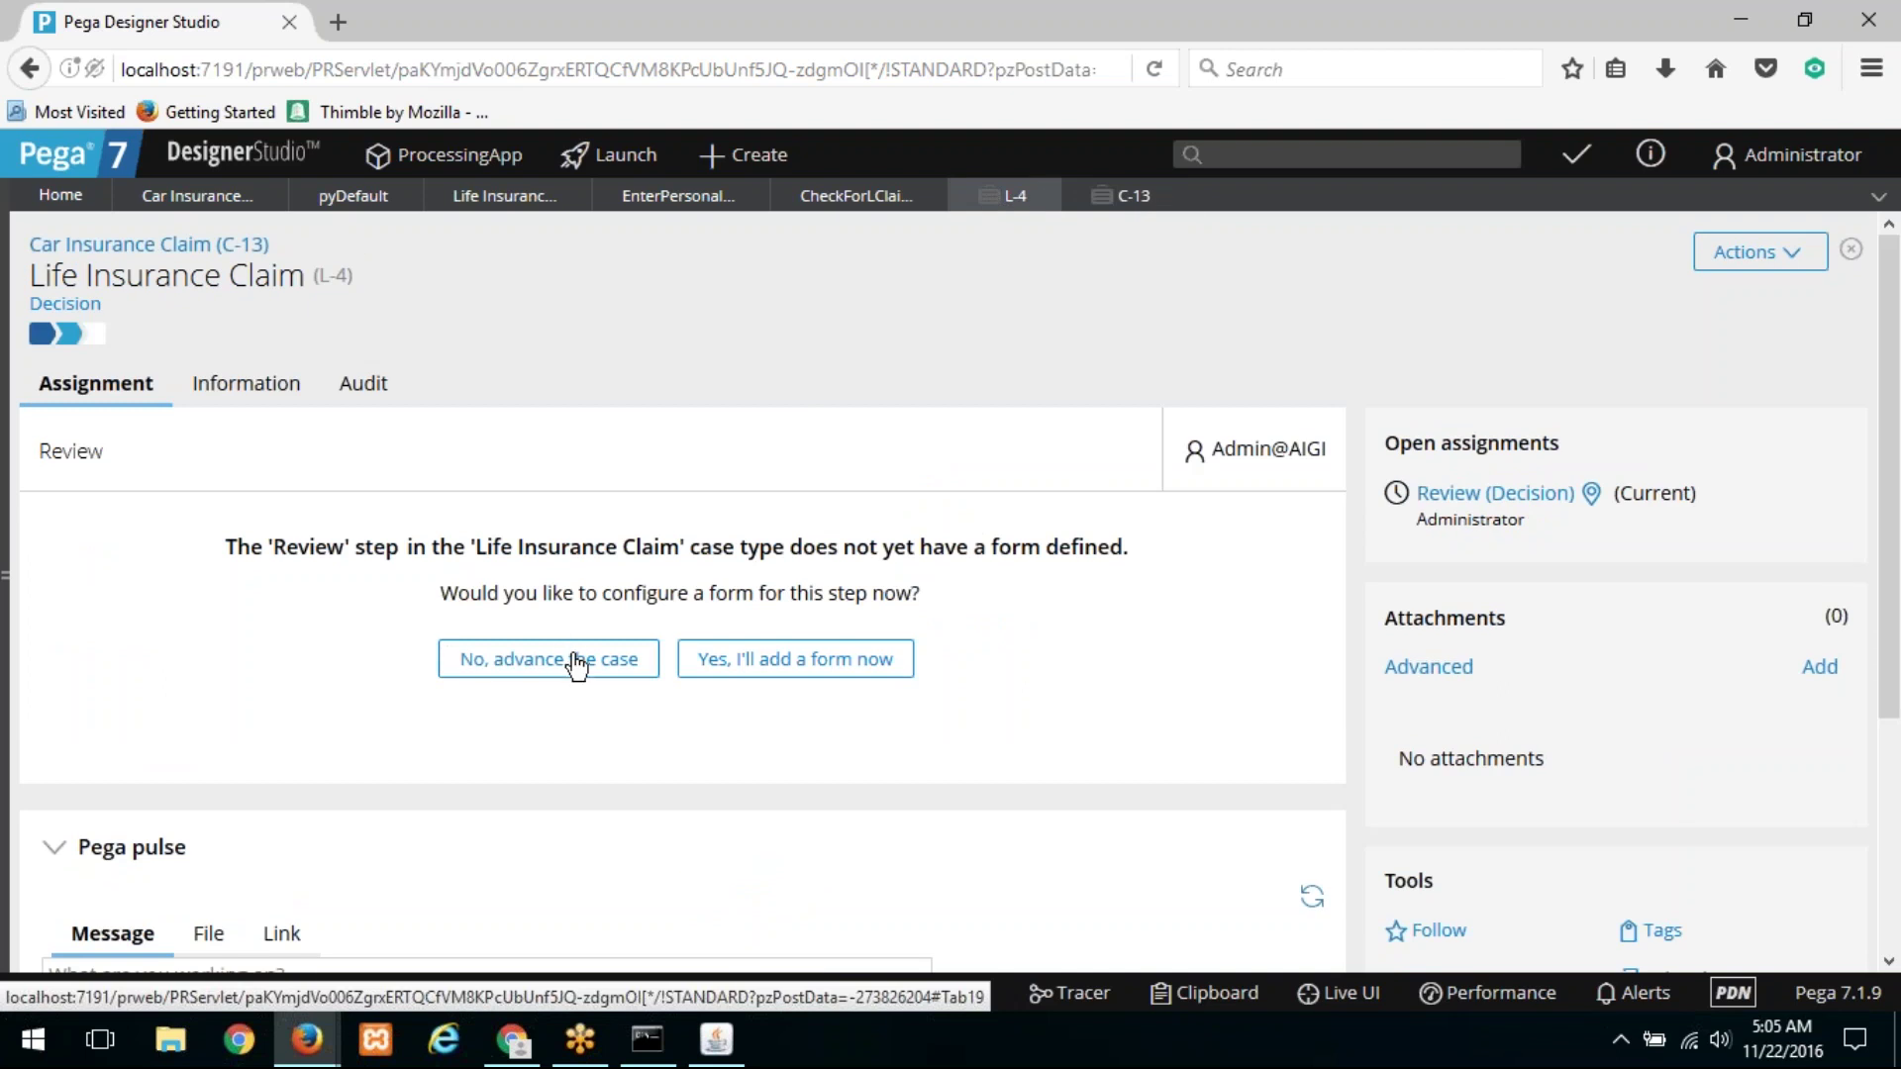
{"action": "left_click", "coordinate": [576, 663]}
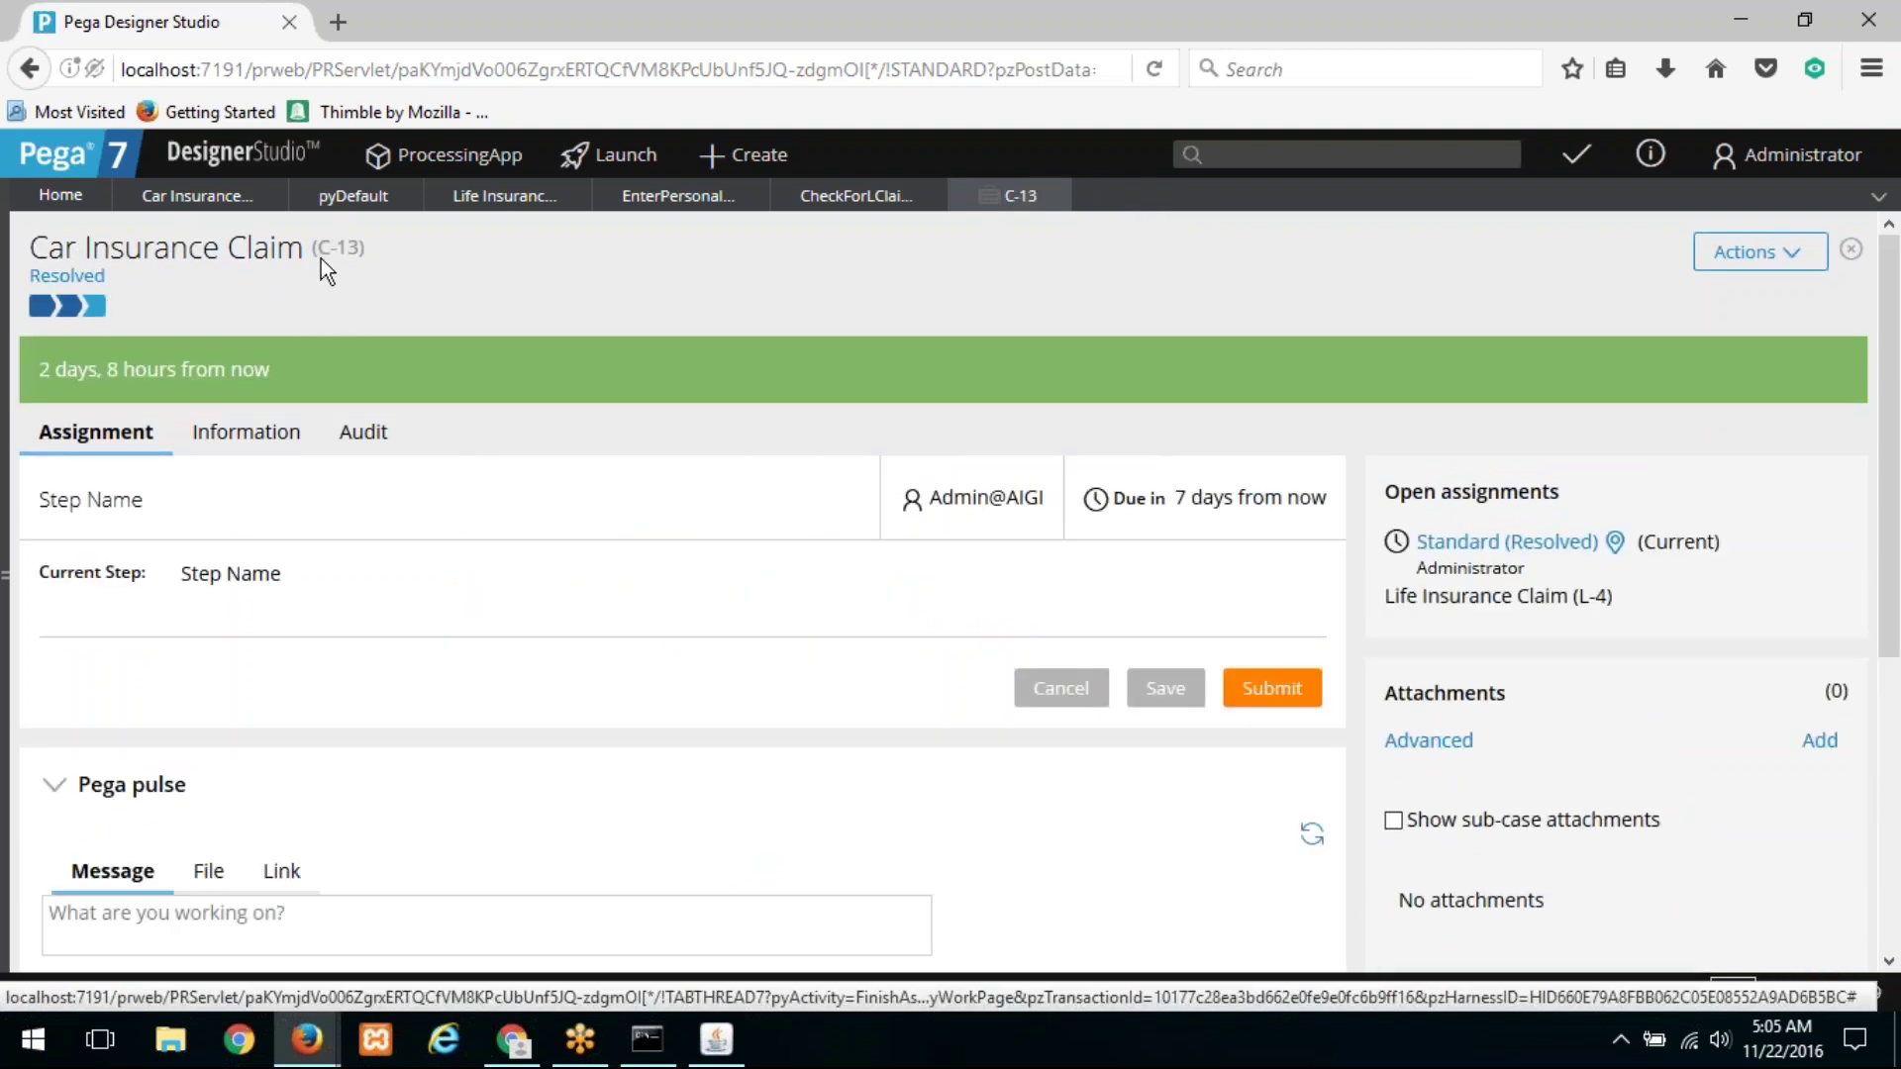
{"action": "left_click_drag", "start_coordinate": [1619, 596], "coordinate": [1384, 598]}
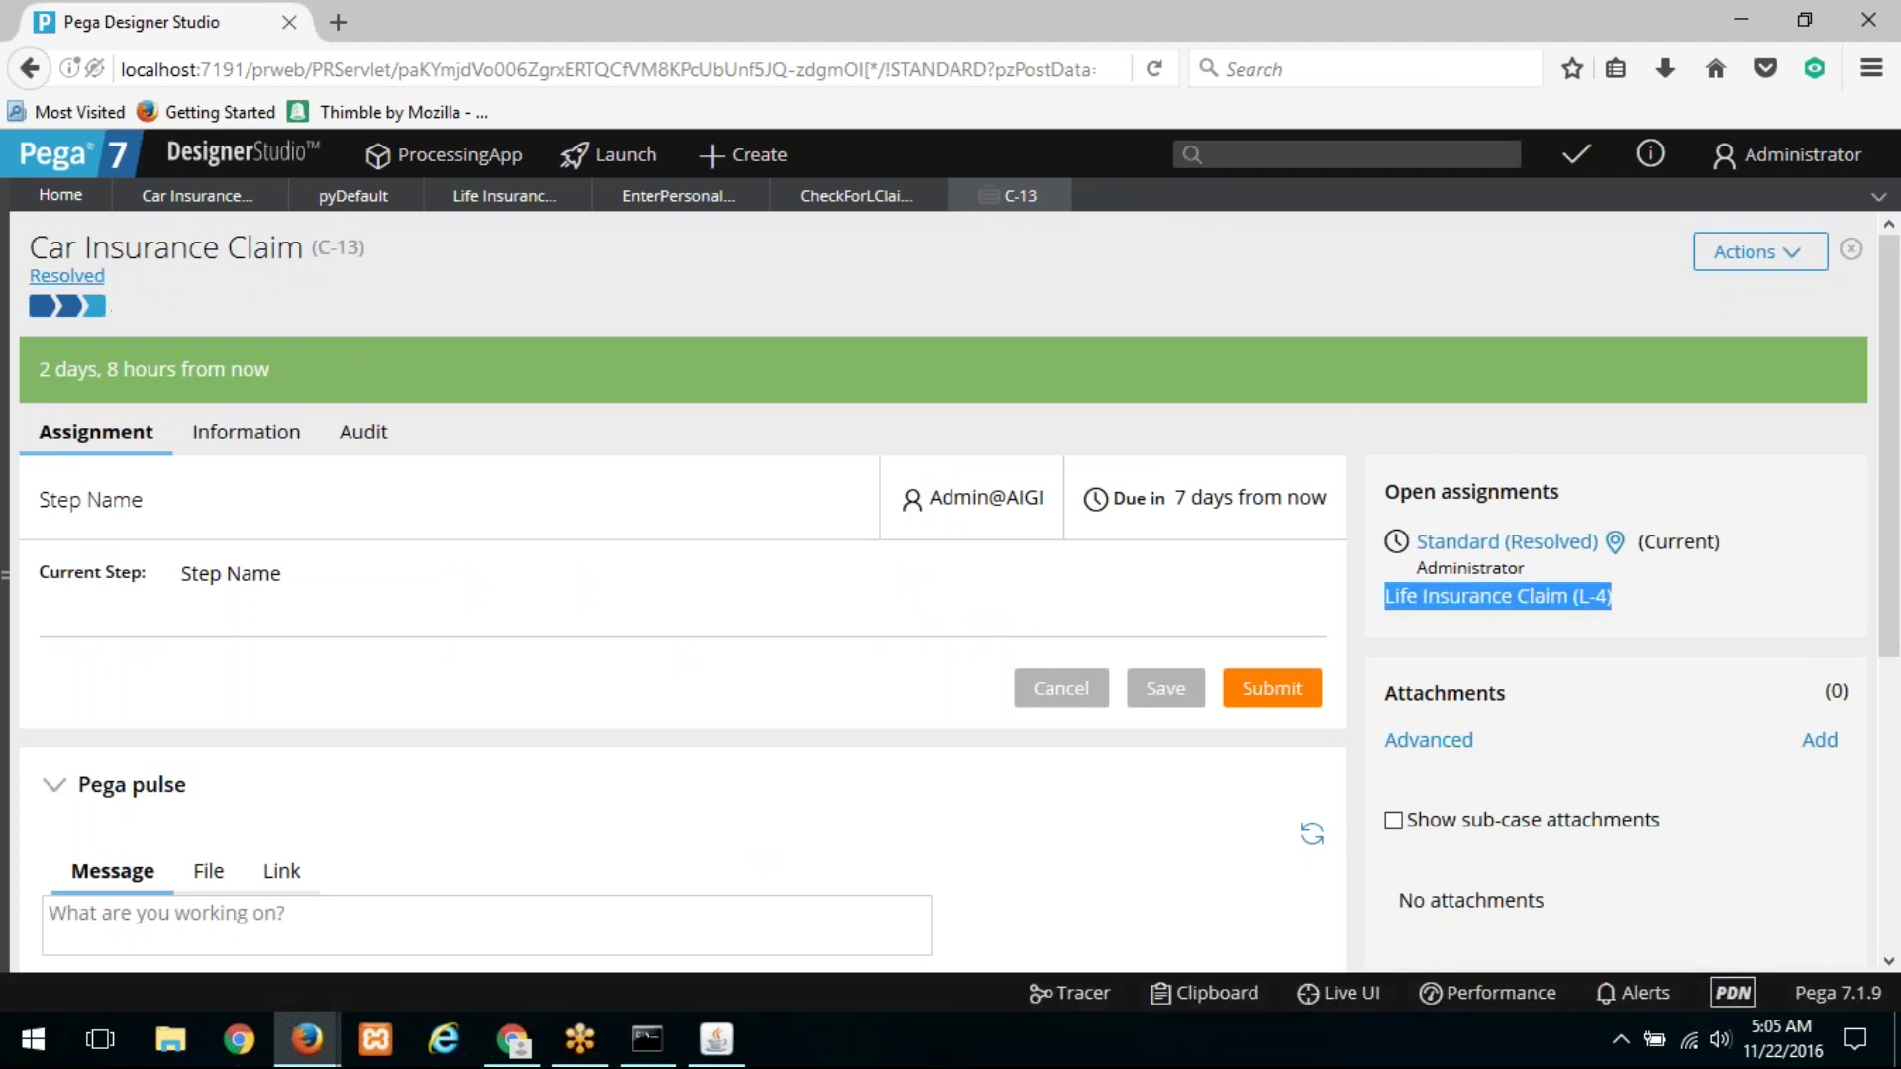
{"action": "left_click", "coordinate": [91, 293]}
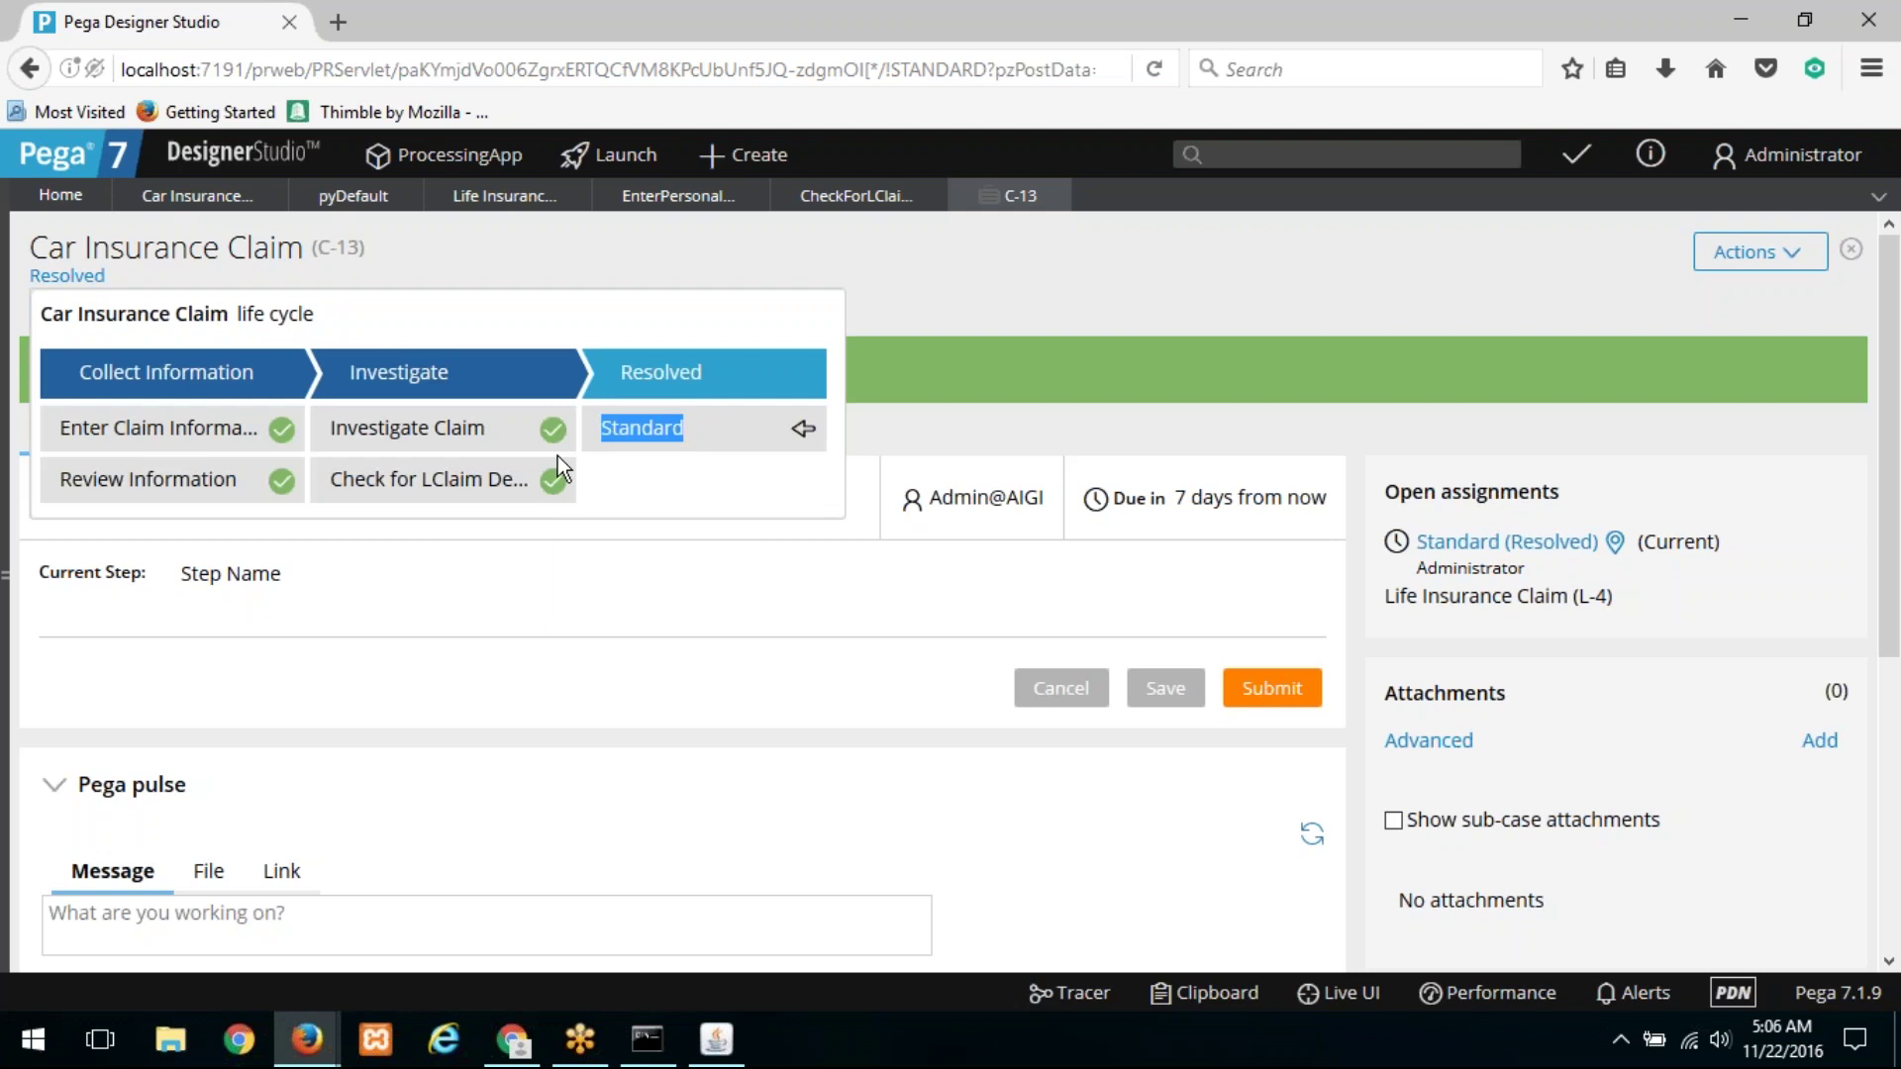
{"action": "left_click", "coordinate": [754, 156]}
Step: Create Car Insurance Claim C-14 and add a child LClaim case via Add Work
{"action": "left_click", "coordinate": [788, 199]}
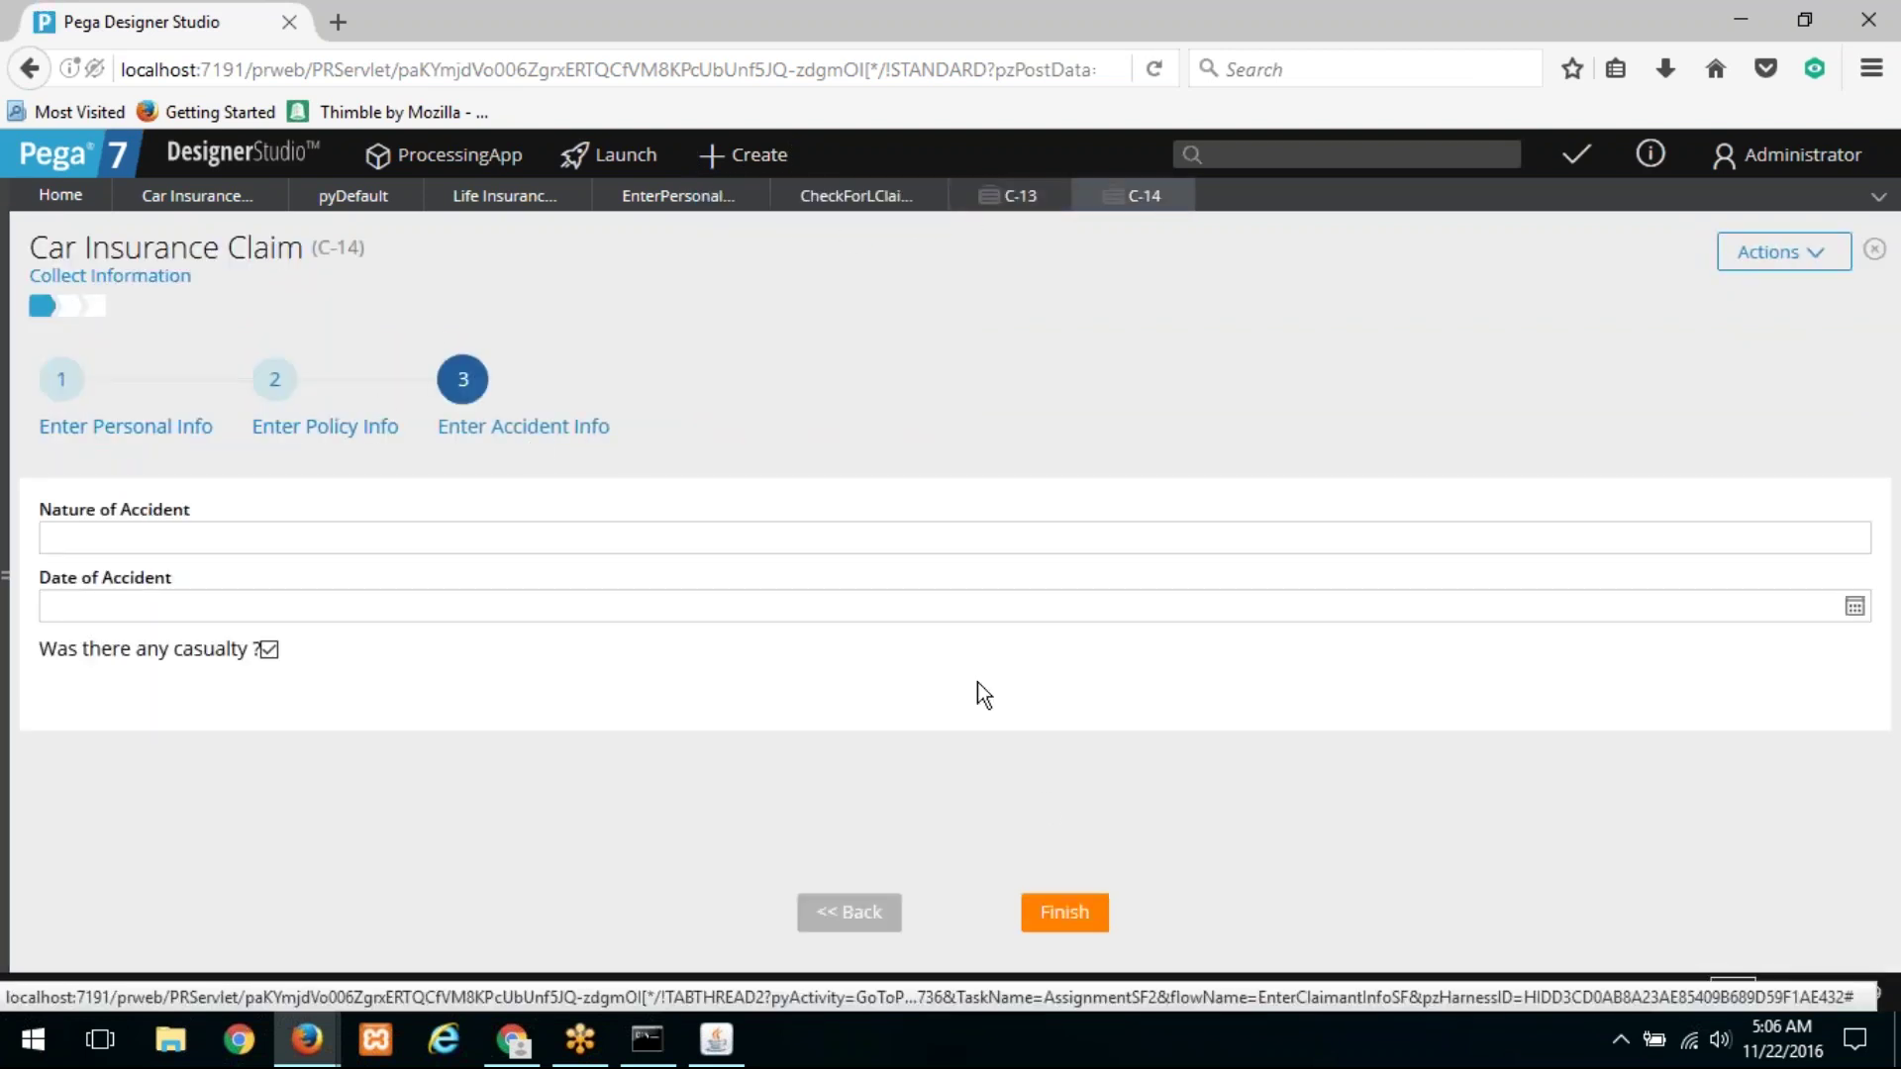
{"action": "left_click", "coordinate": [1086, 912]}
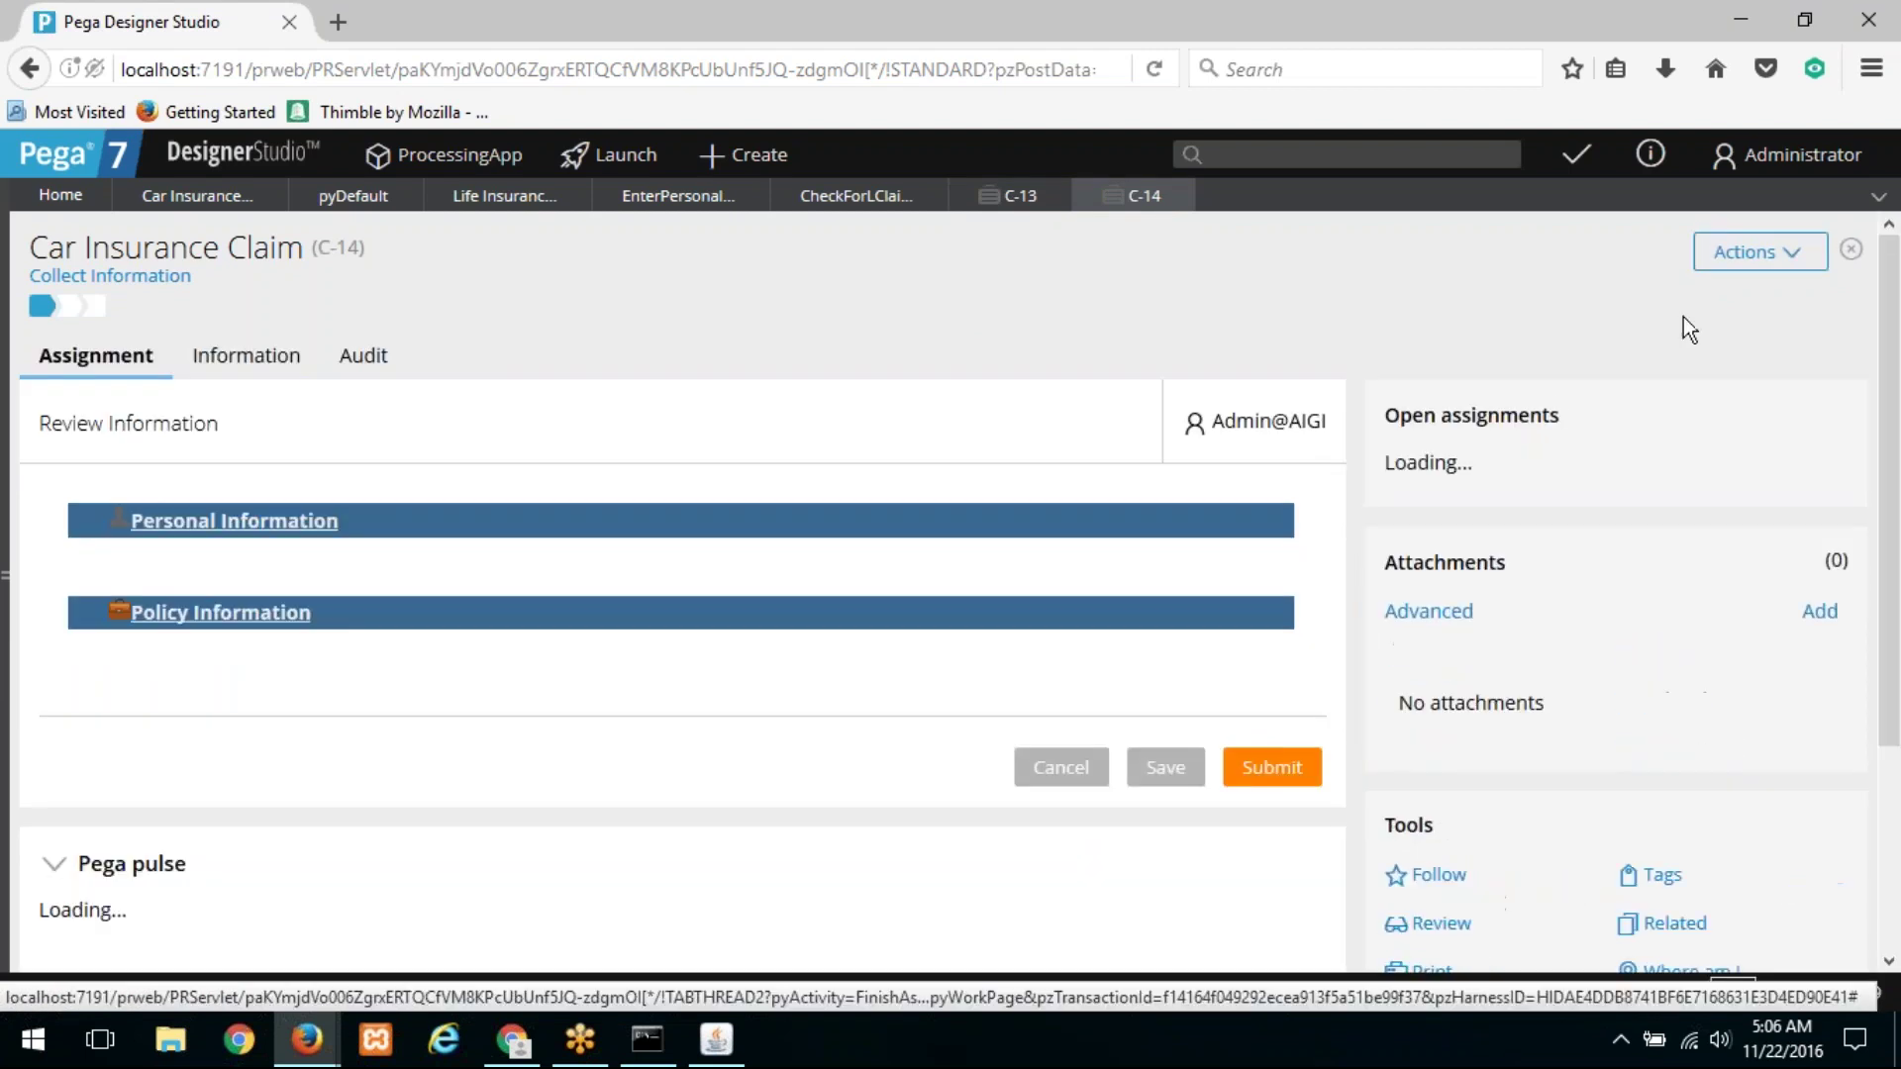
{"action": "left_click", "coordinate": [1752, 251]}
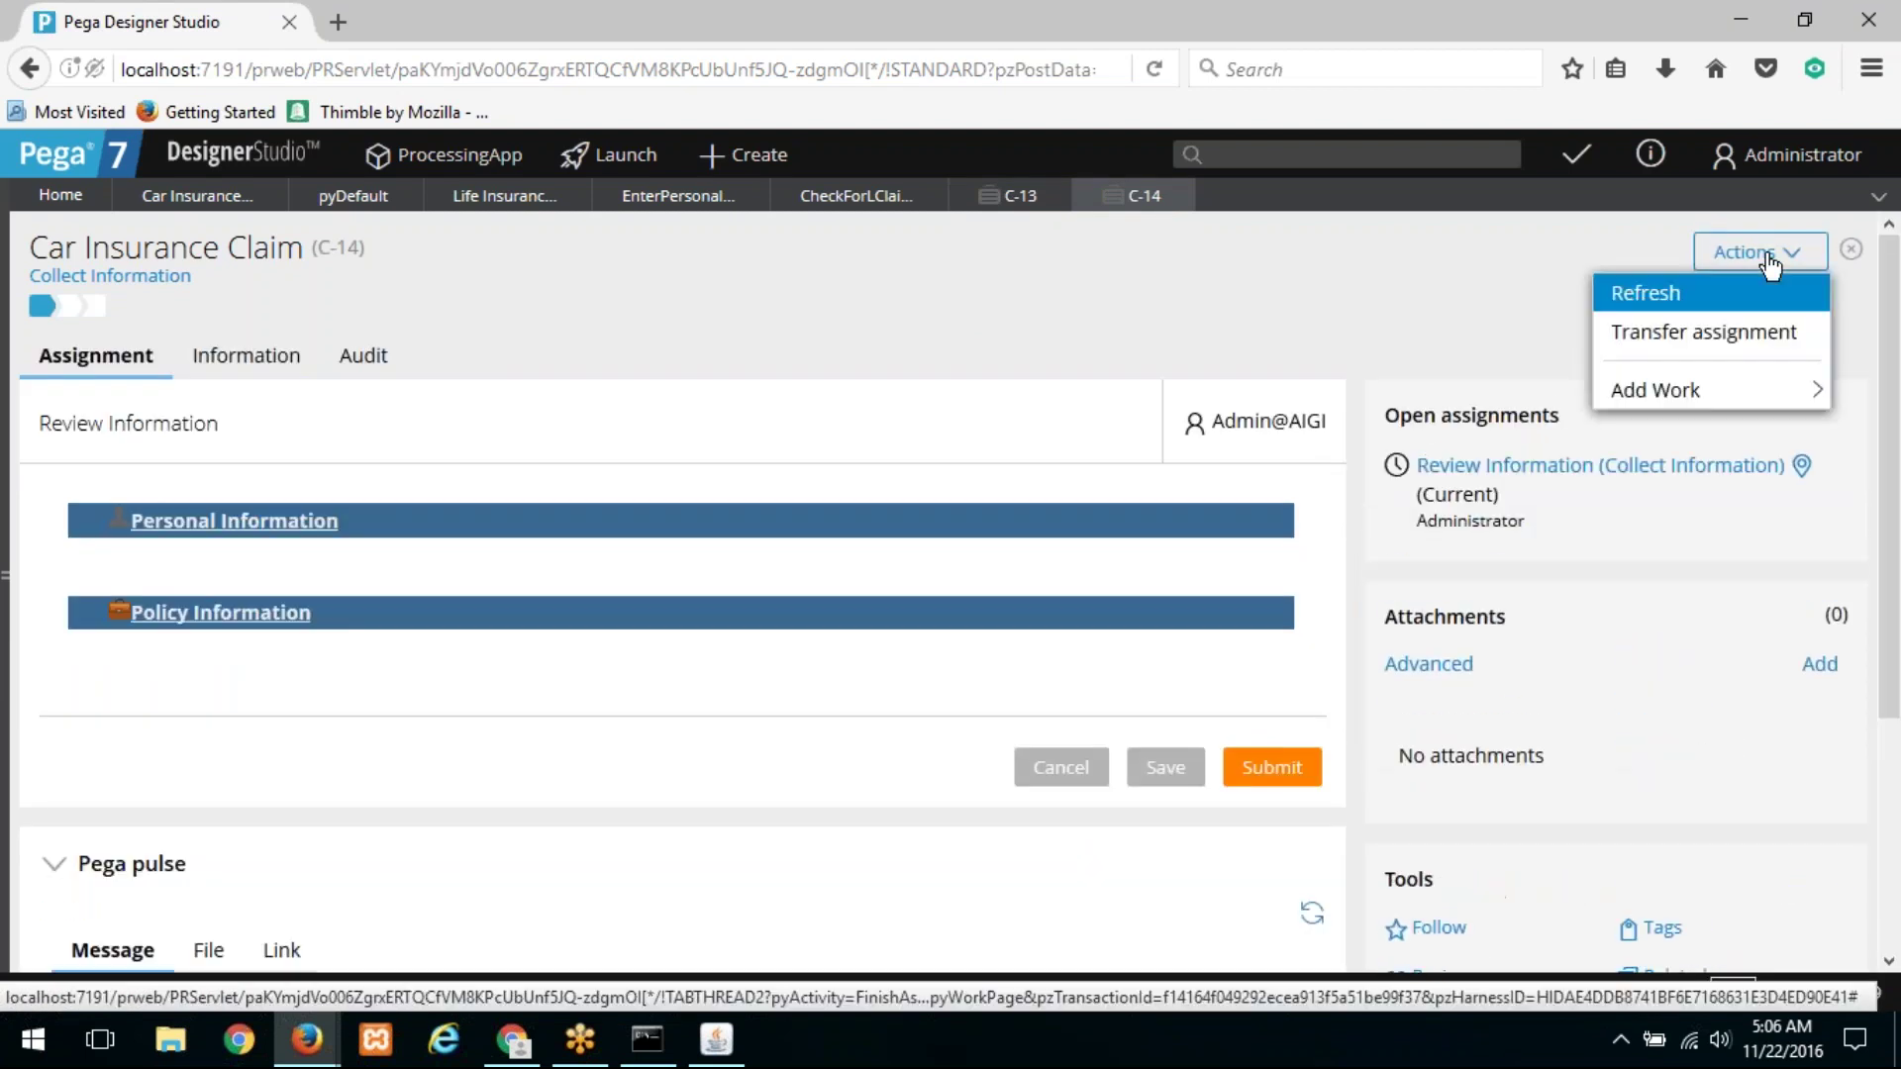
{"action": "mouse_move", "coordinate": [1713, 386]}
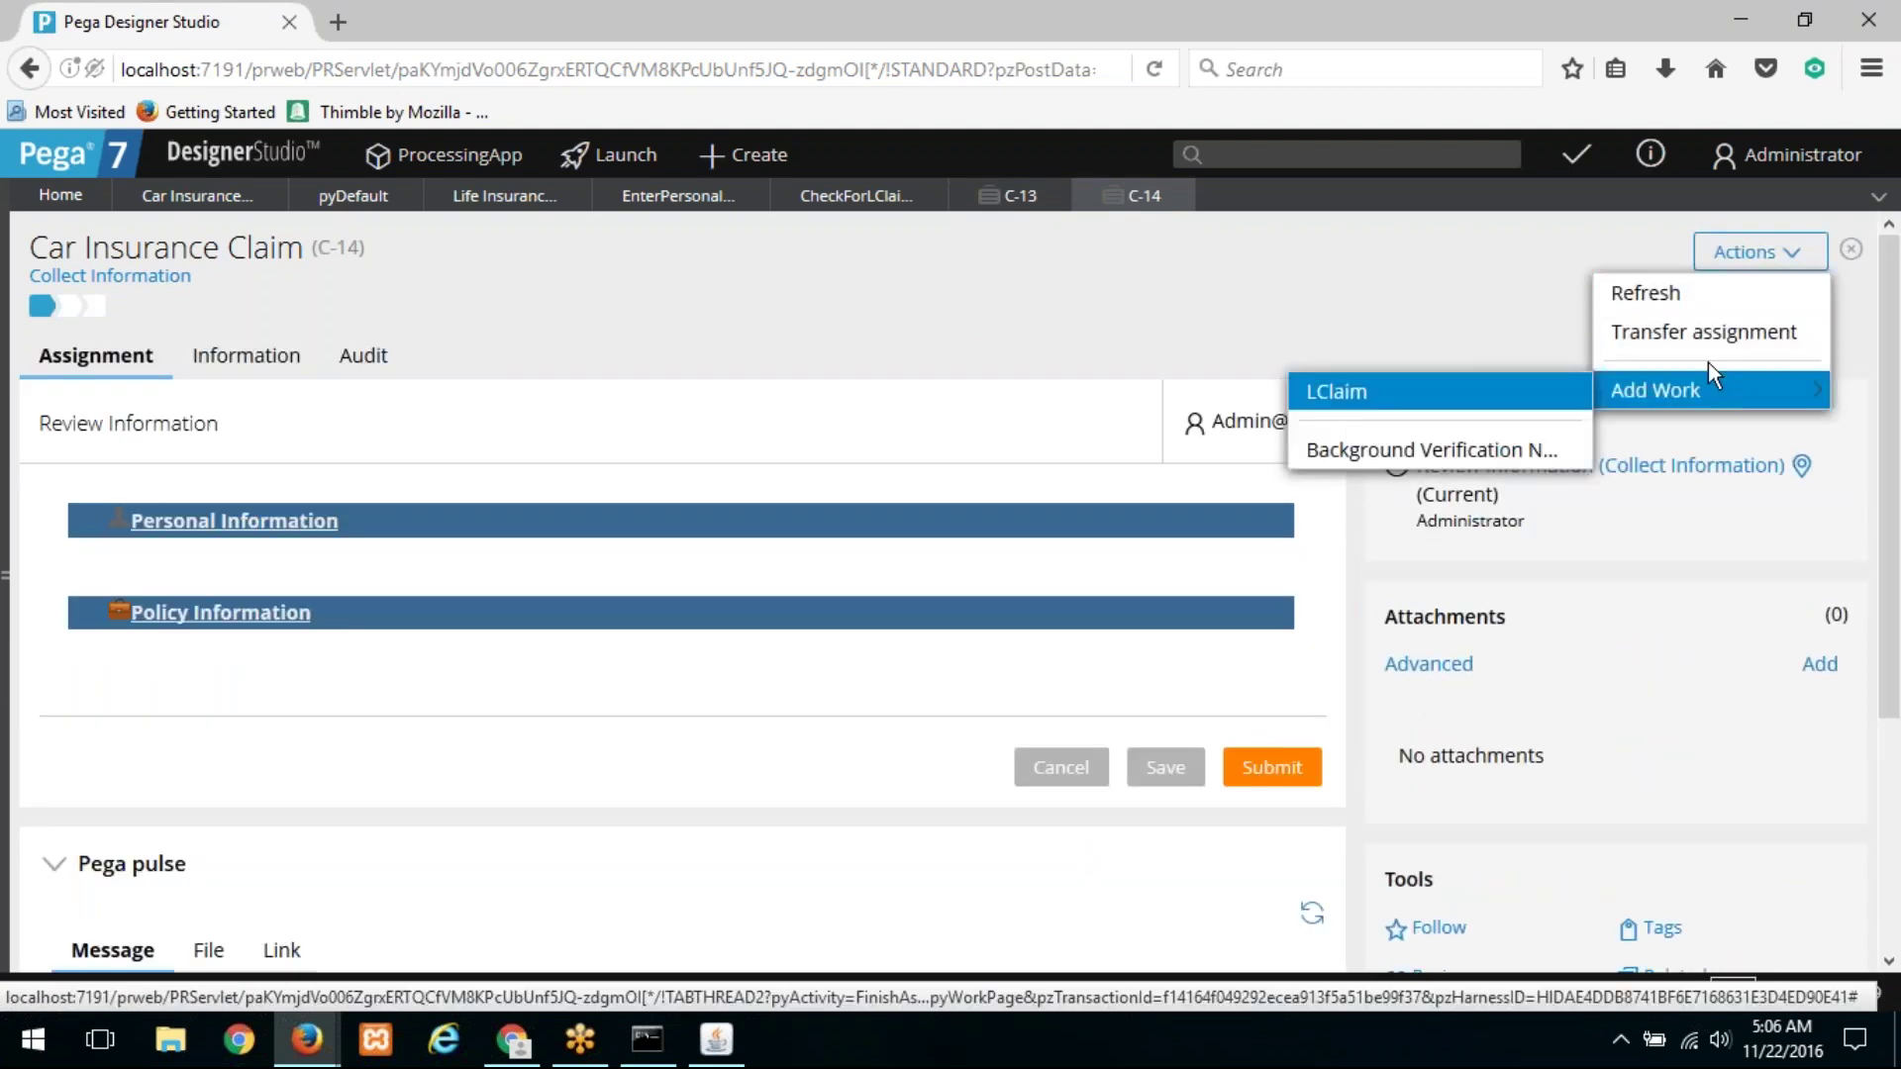
{"action": "left_click", "coordinate": [1497, 391]}
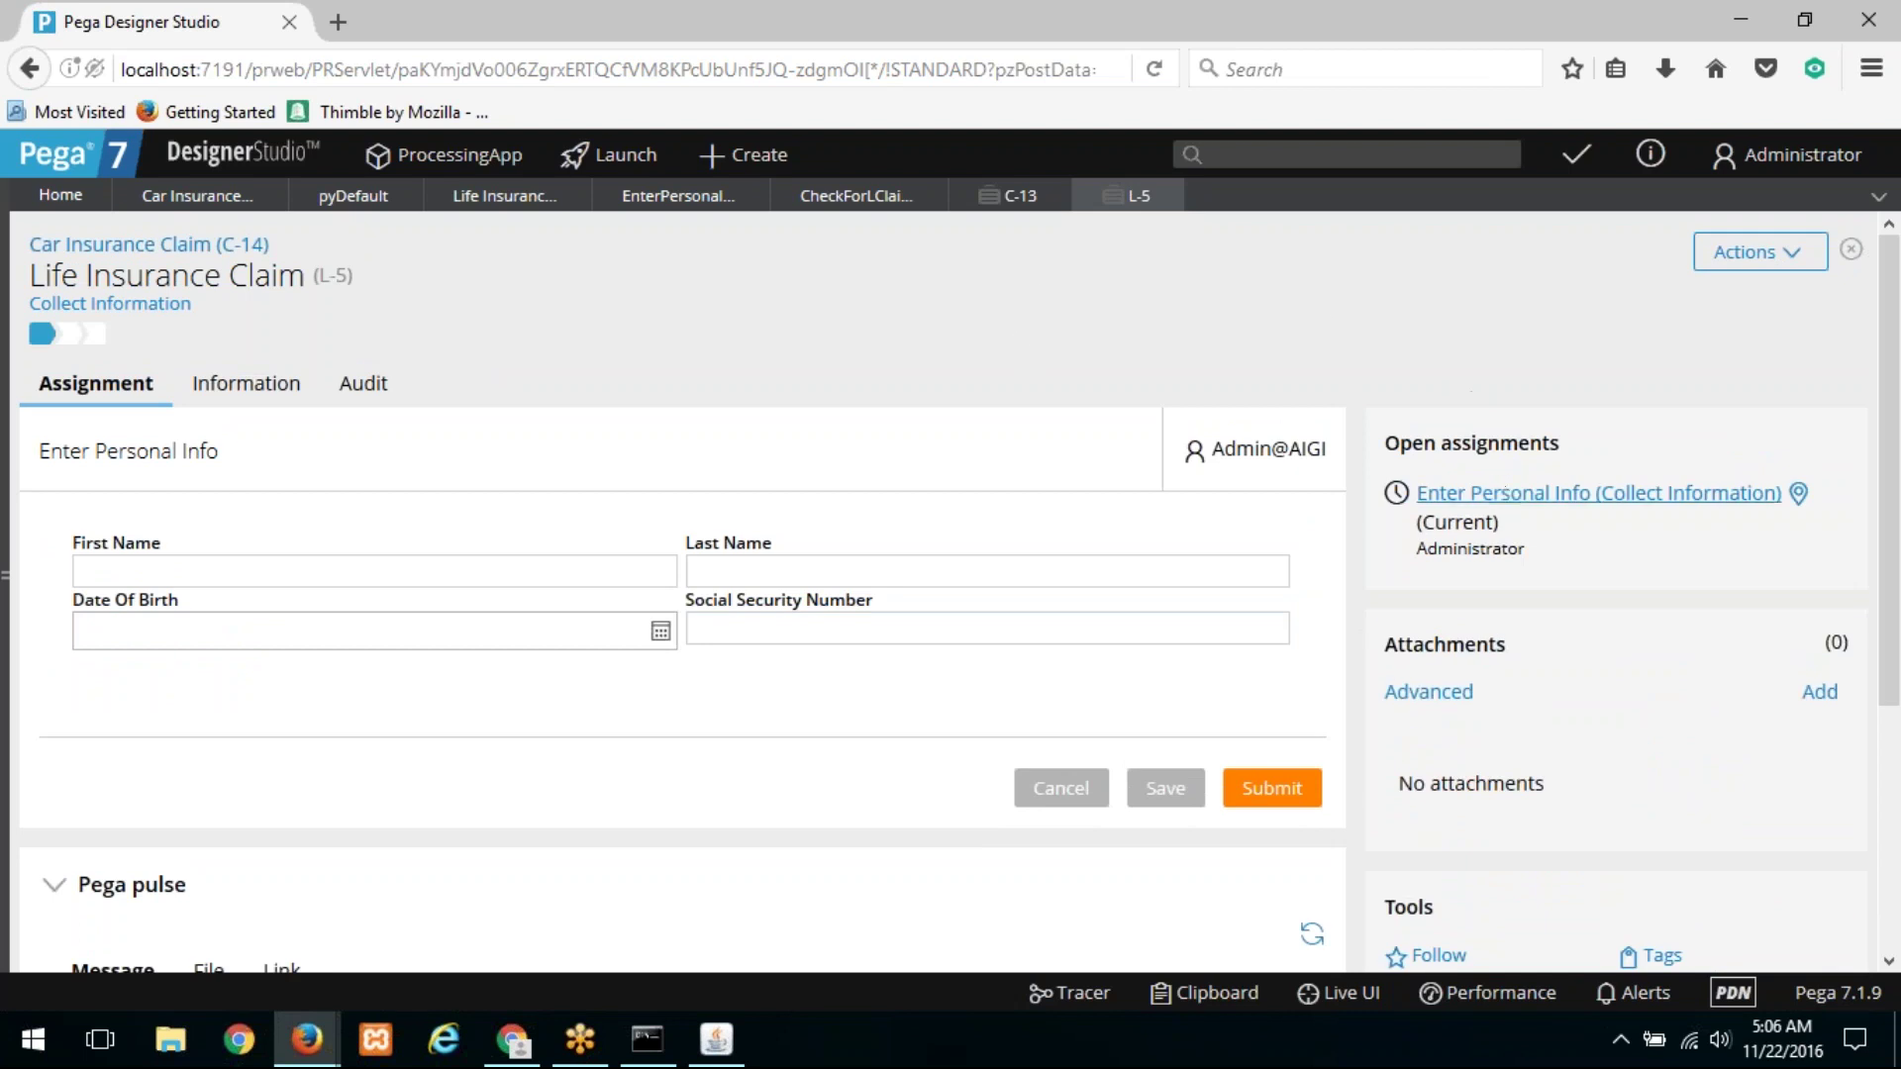
Step: Submit C-14's Review Information and advance past Investigate Claim without a form
{"action": "left_click", "coordinate": [198, 245]}
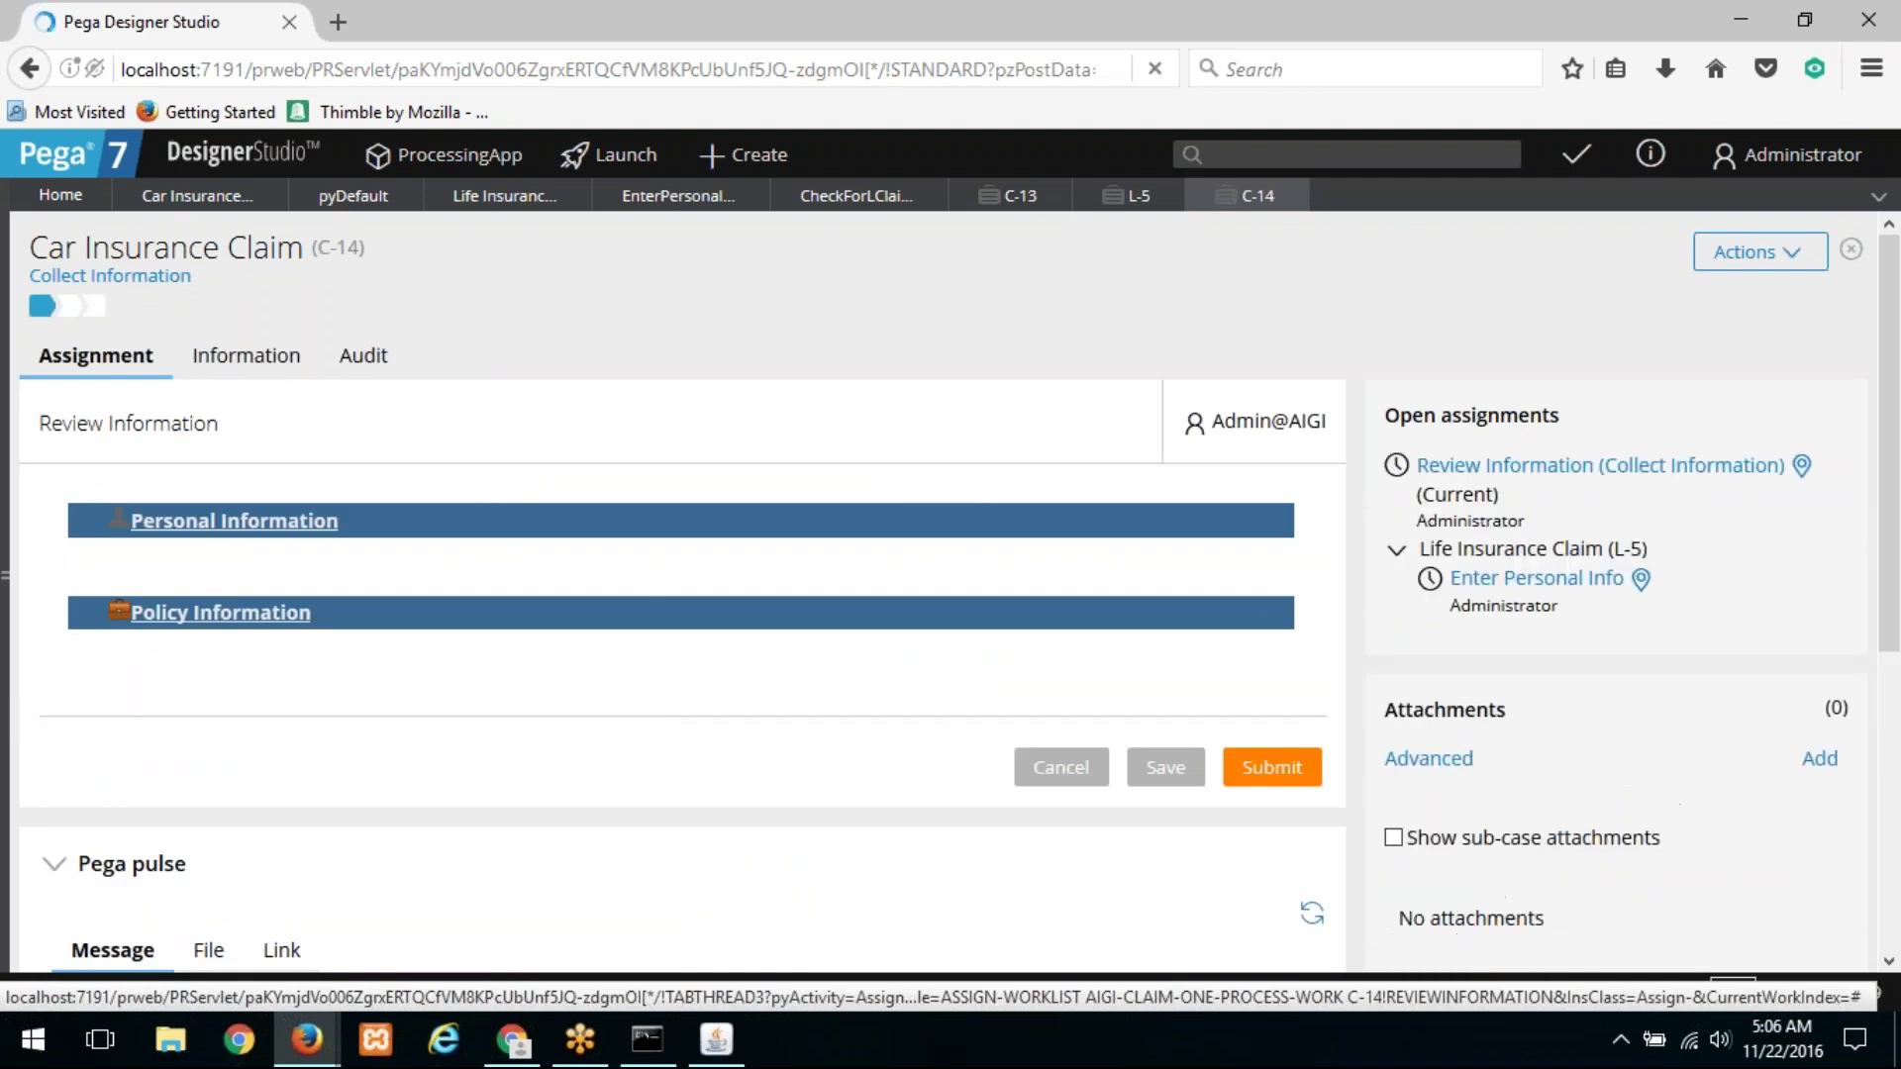
{"action": "left_click", "coordinate": [1277, 768]}
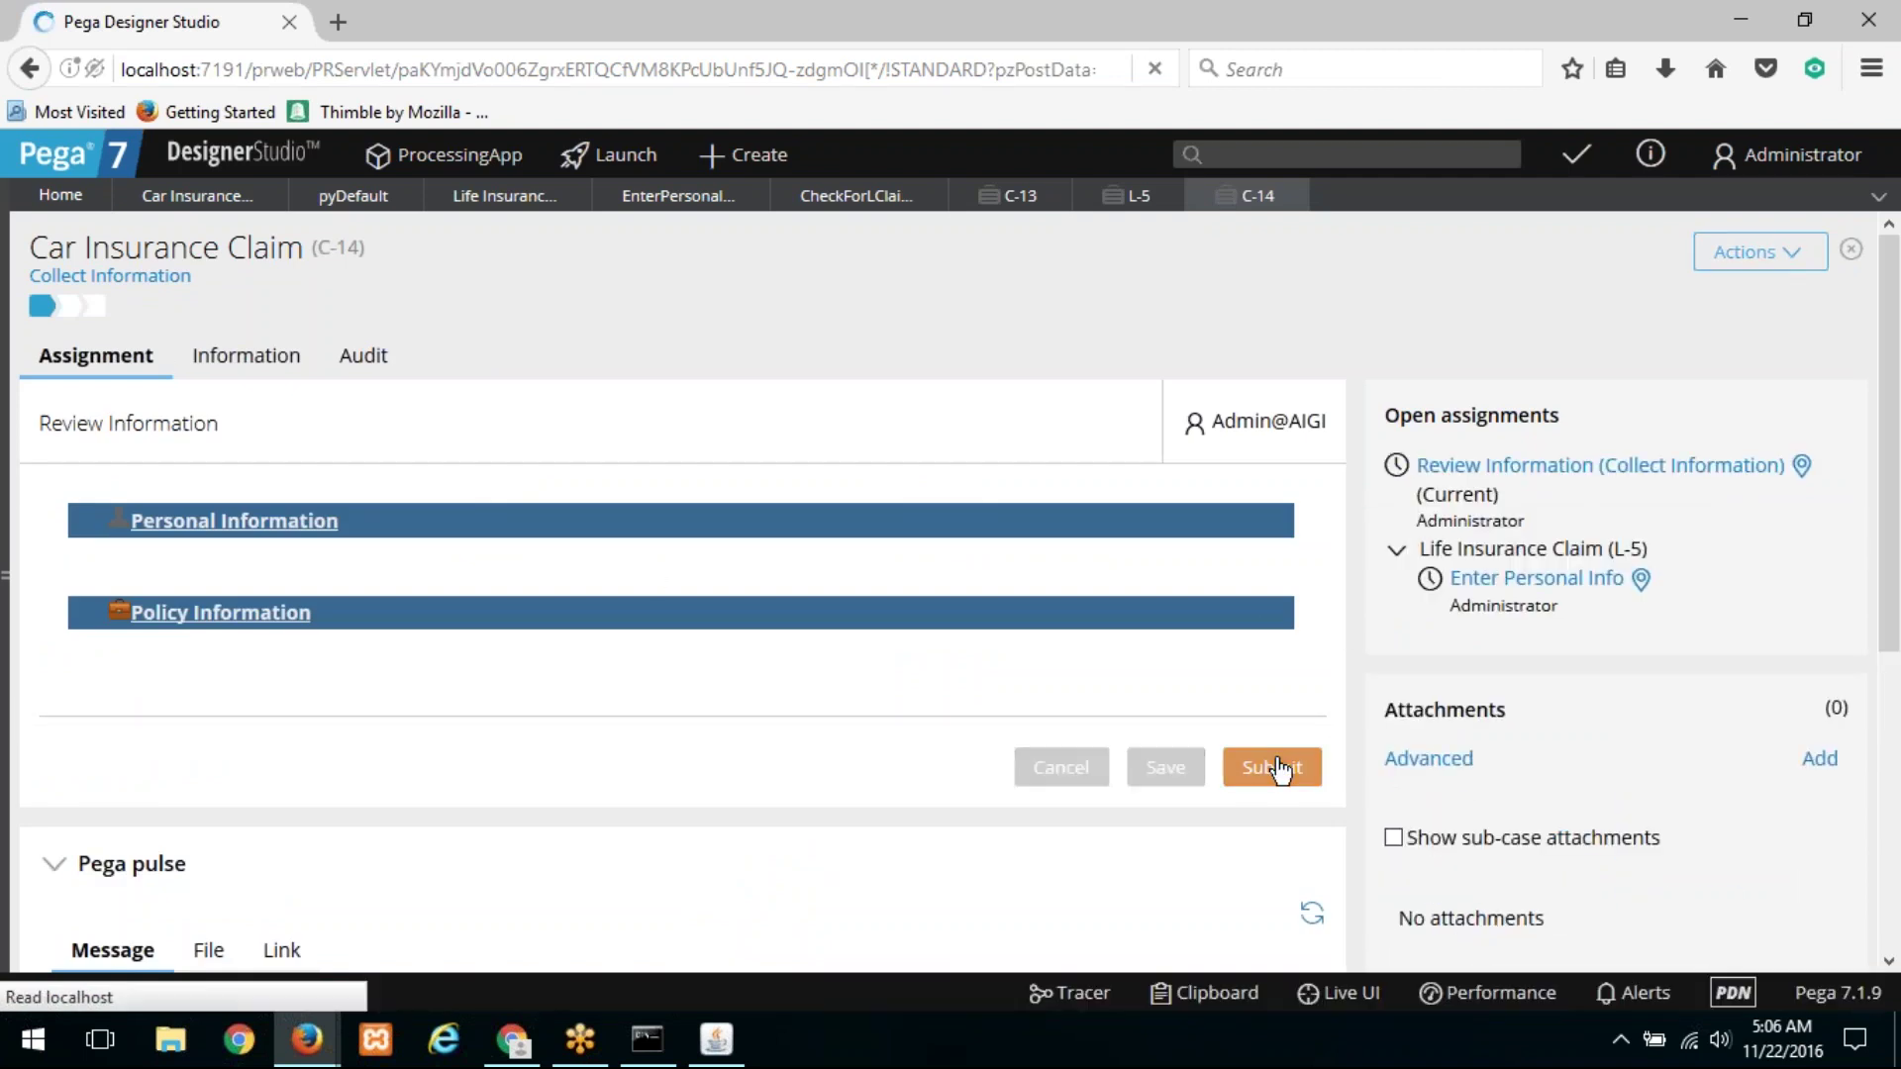
{"action": "left_click", "coordinate": [574, 641]}
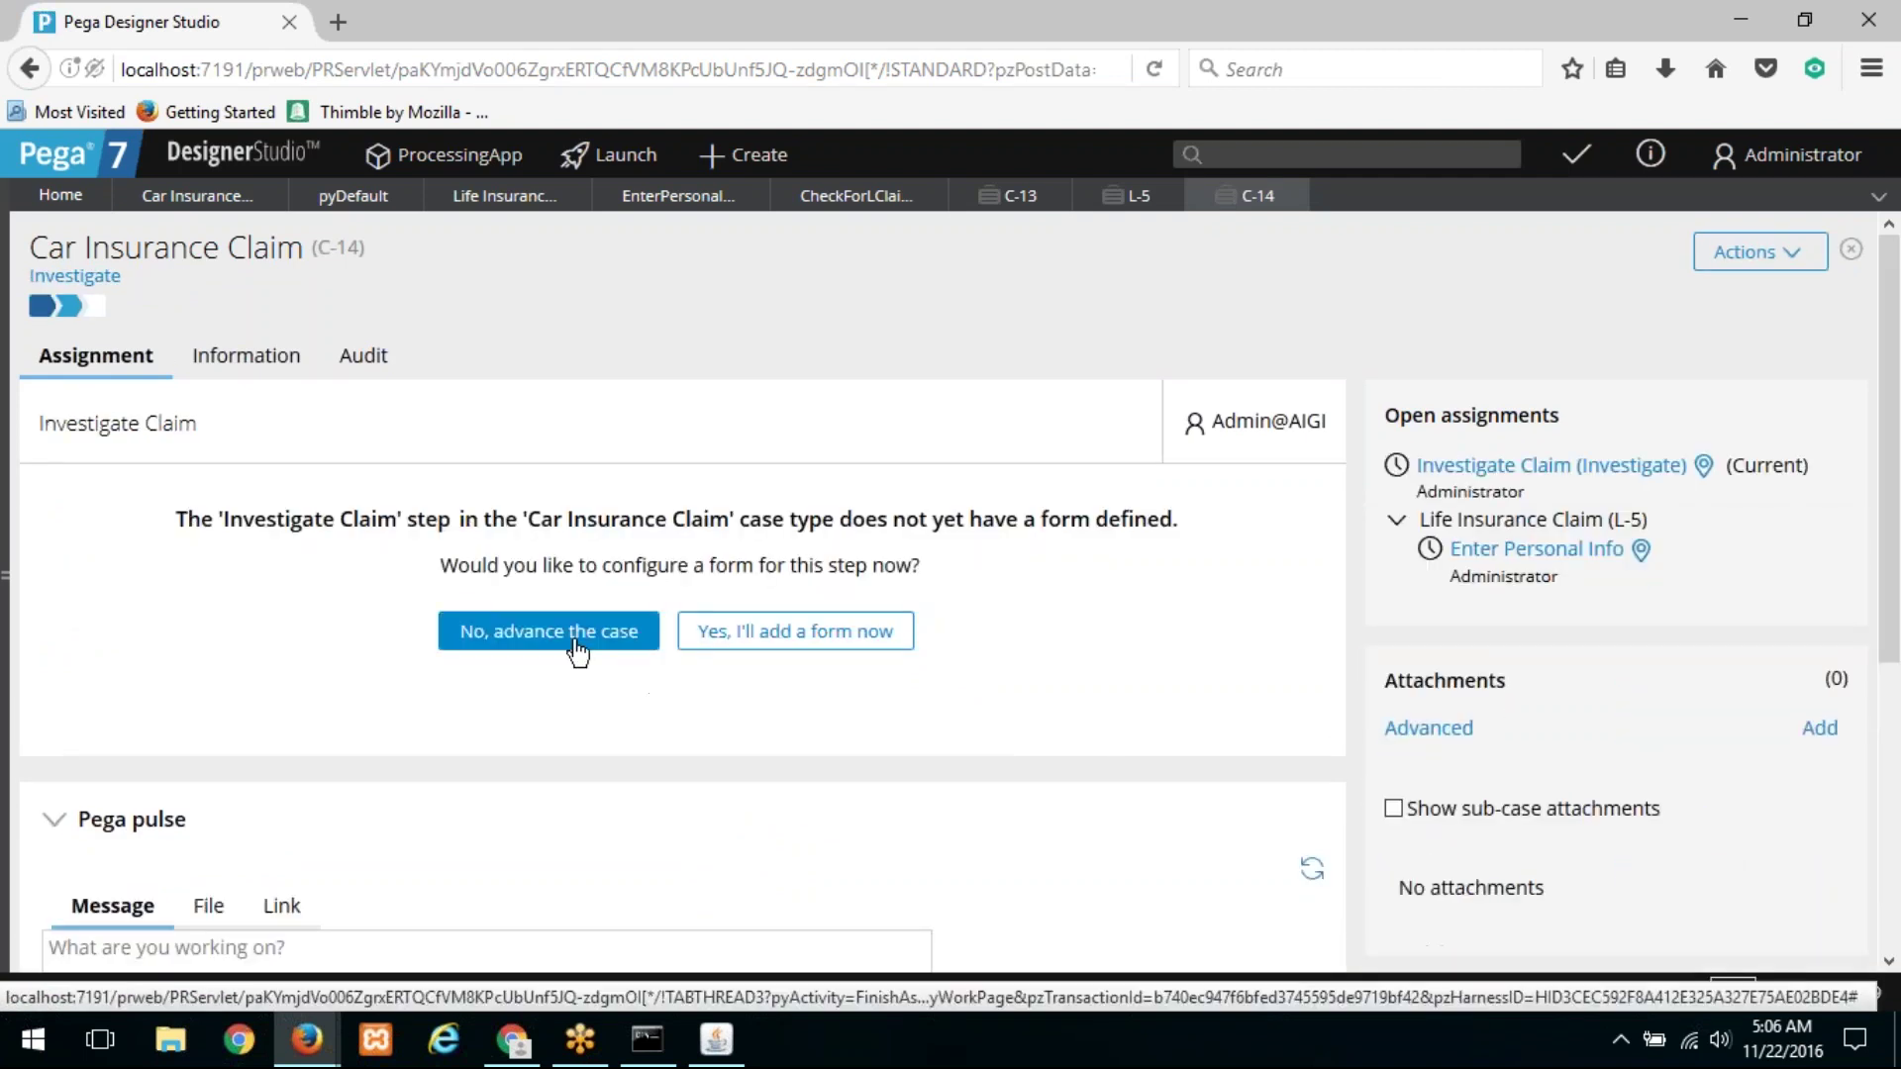
{"action": "mouse_move", "coordinate": [93, 289]}
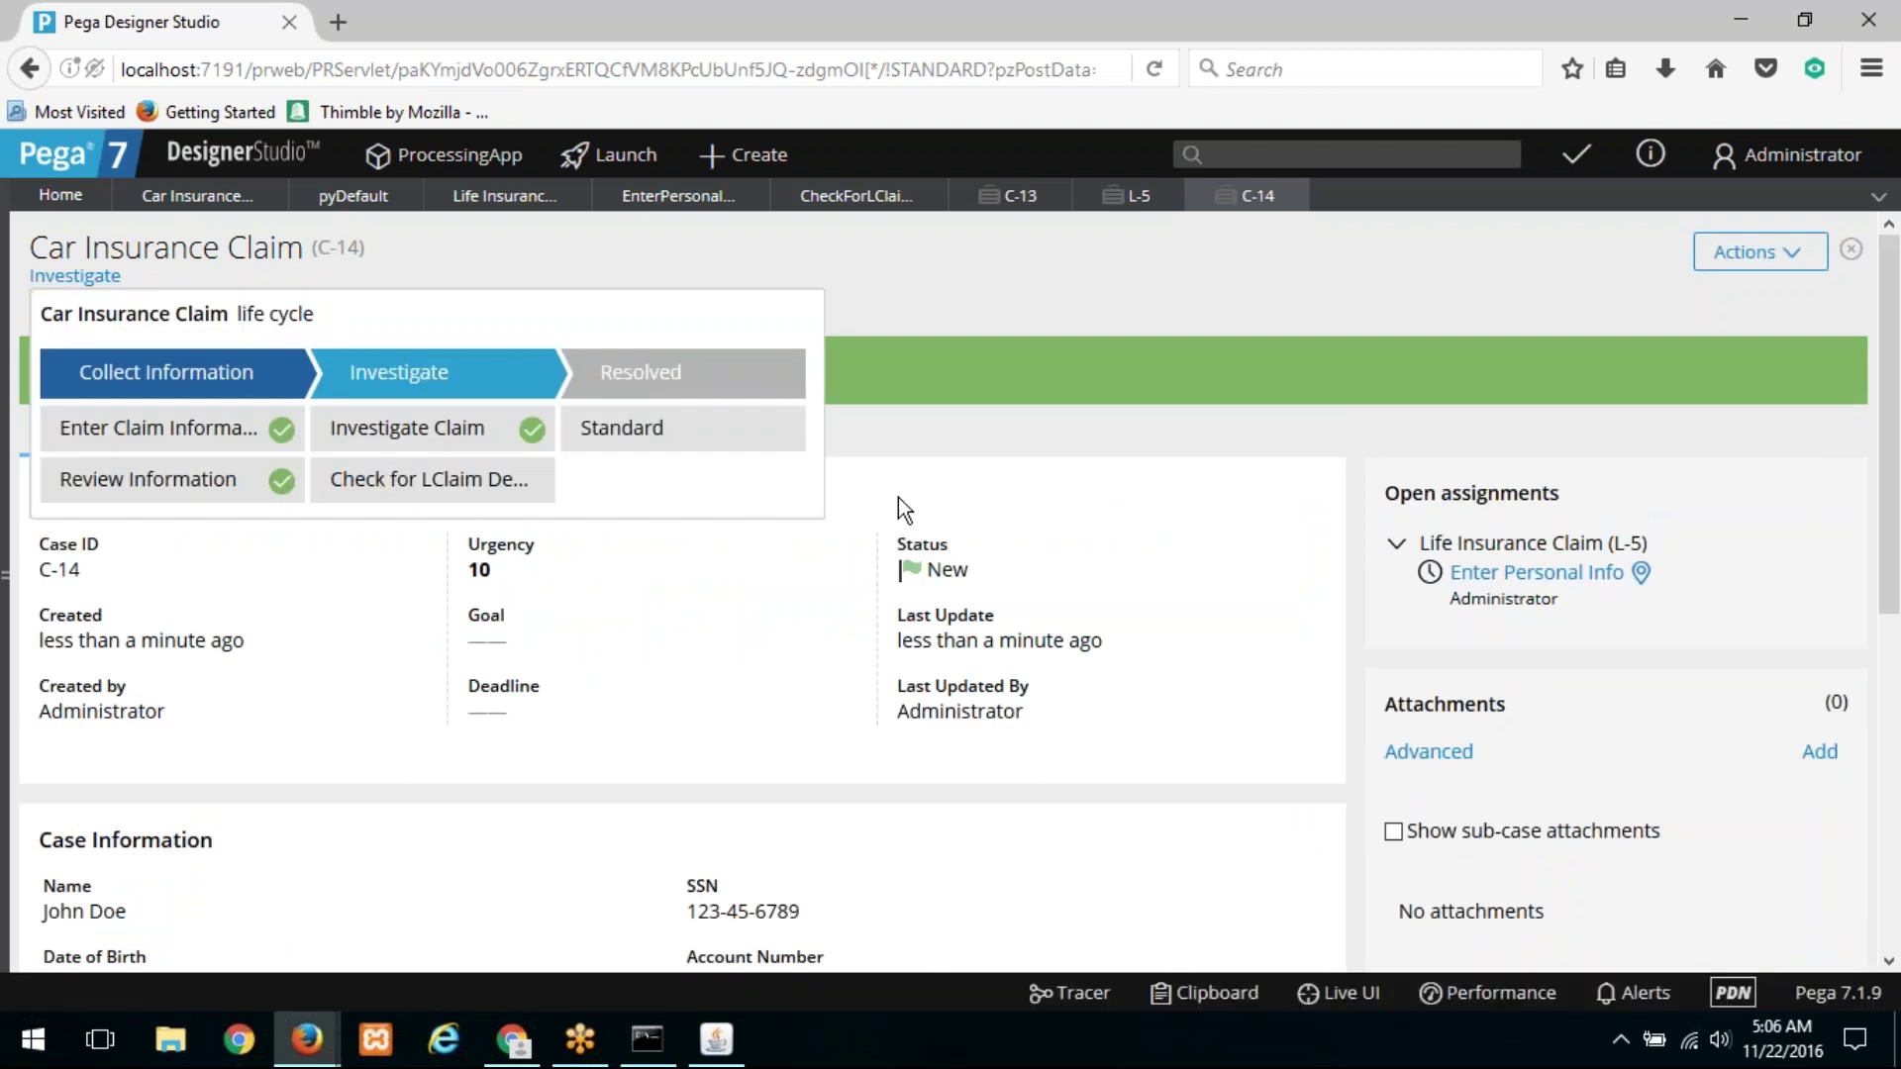
Step: Reopen L-5 and advance it through Enter Personal Info, Enter Disease Info, Doctor Analysis and Review
{"action": "left_click", "coordinate": [1526, 588]}
{"action": "left_click", "coordinate": [990, 548]}
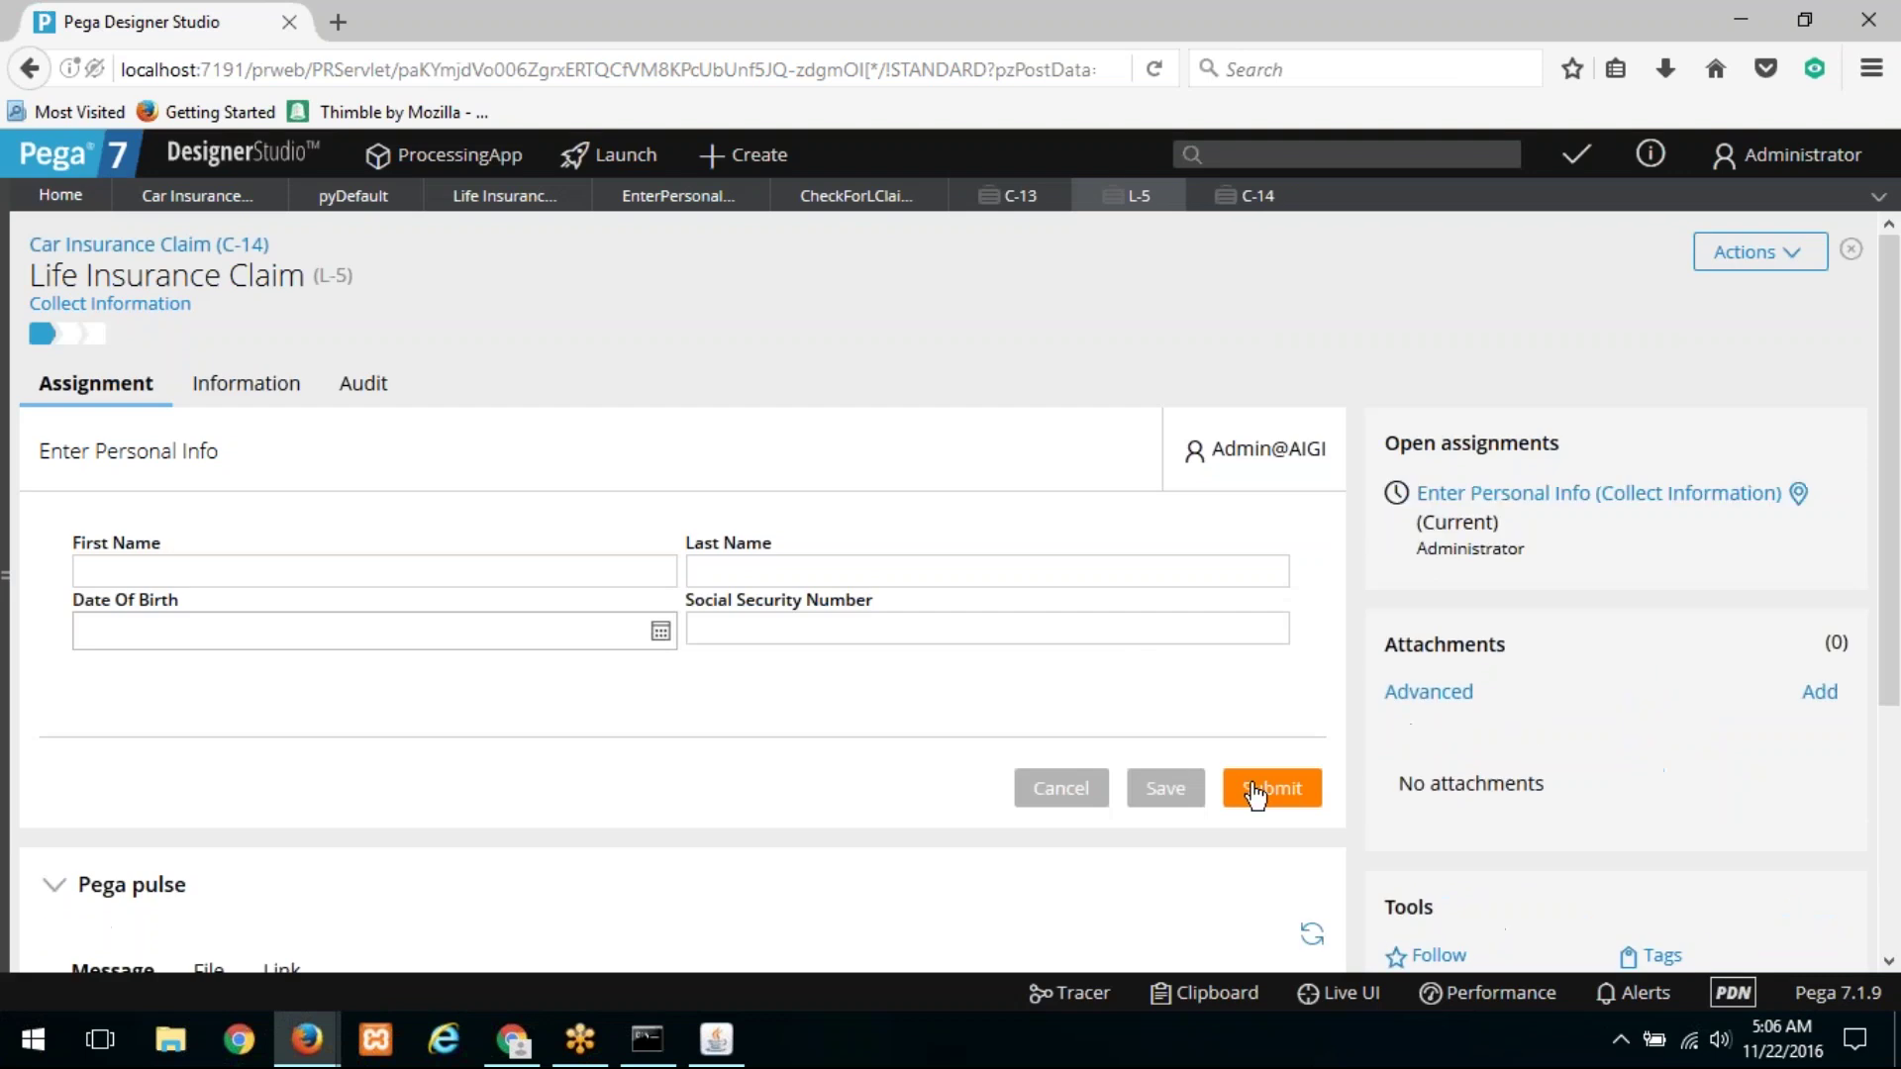
{"action": "left_click", "coordinate": [1254, 789]}
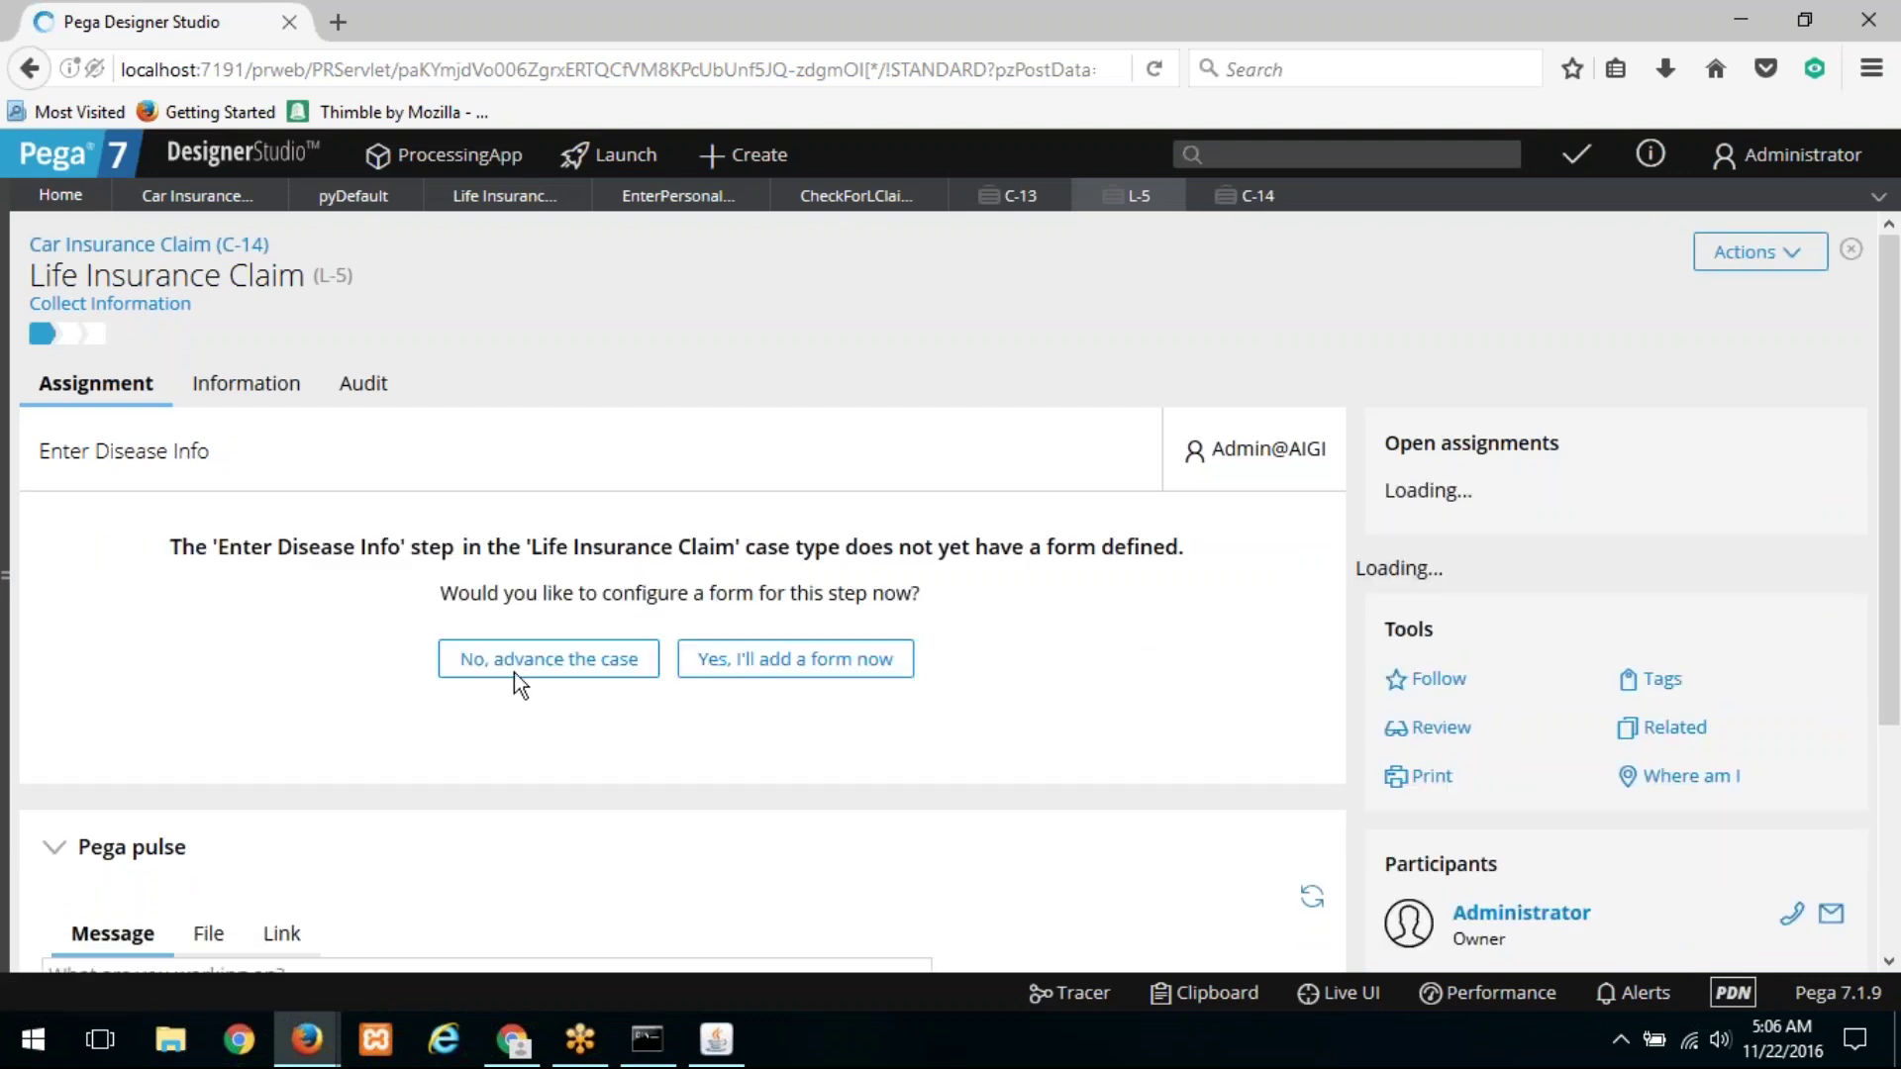
{"action": "left_click", "coordinate": [514, 673]}
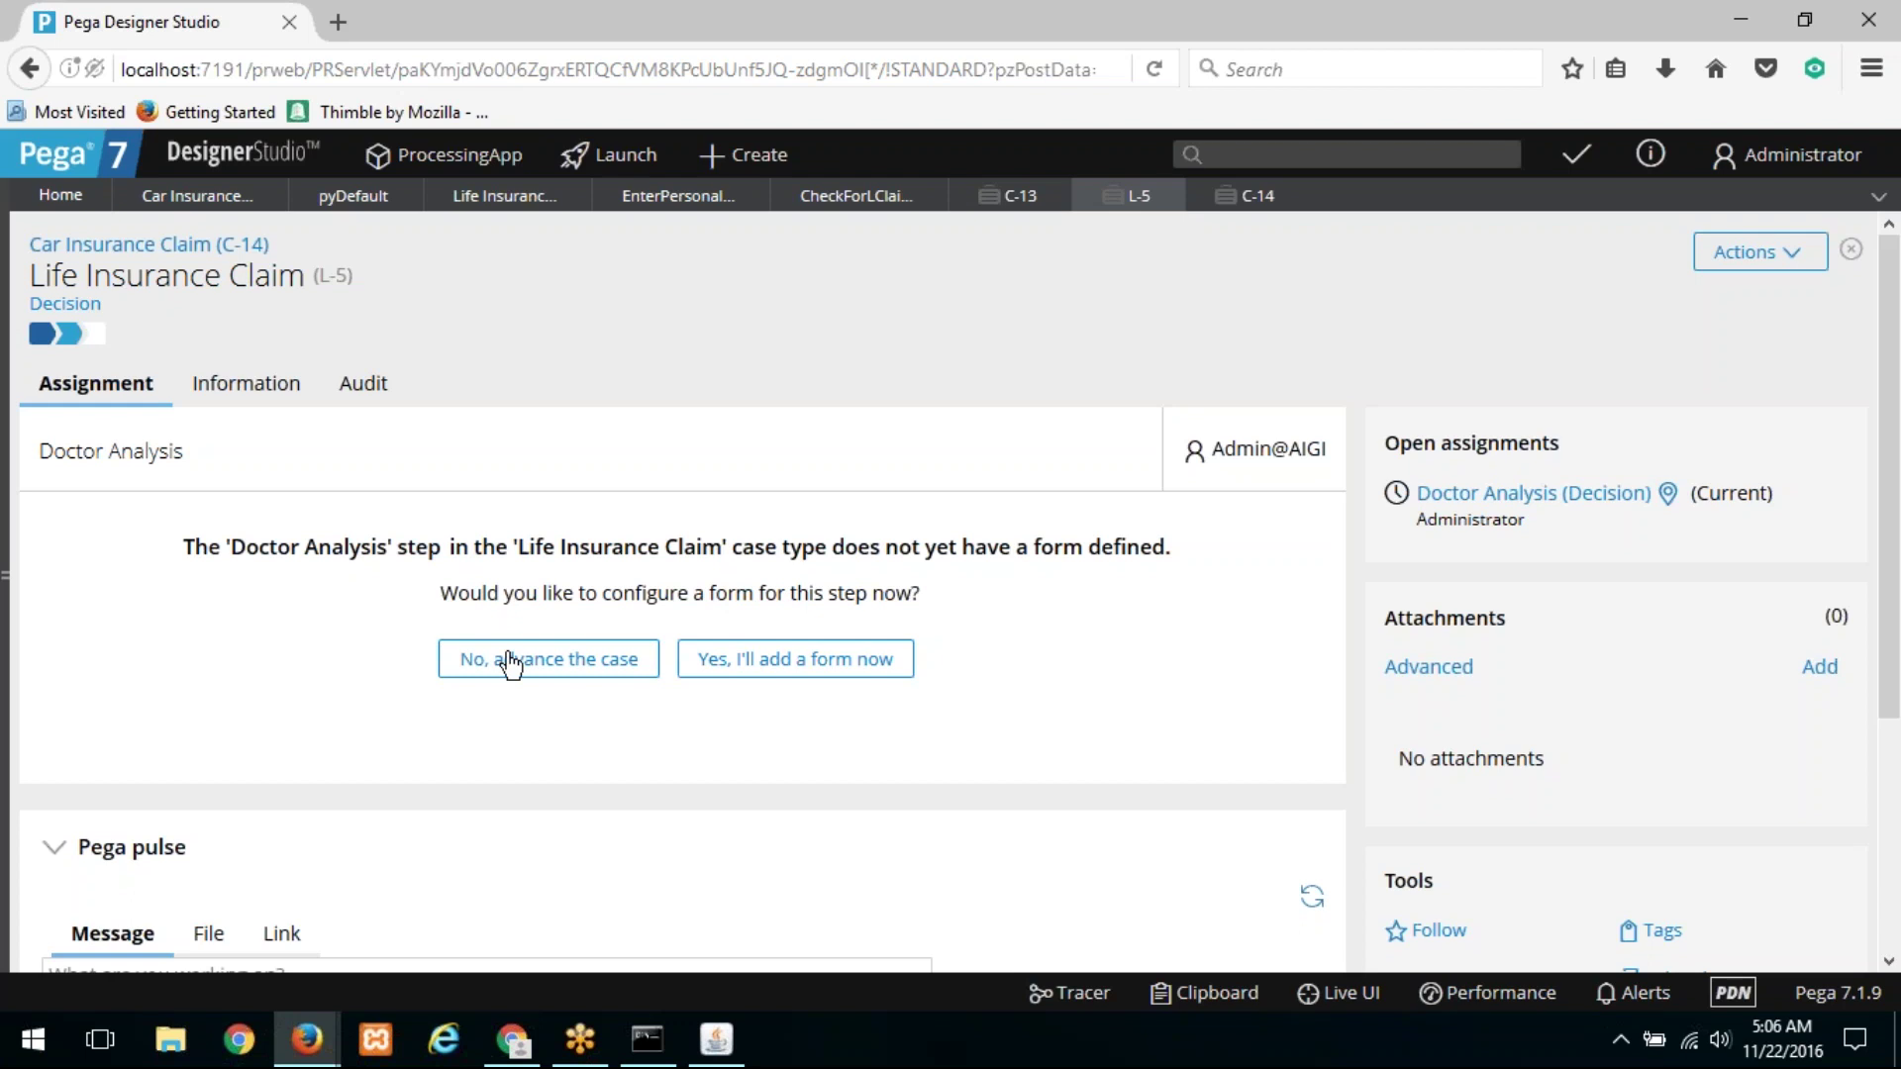
{"action": "left_click", "coordinate": [48, 305]}
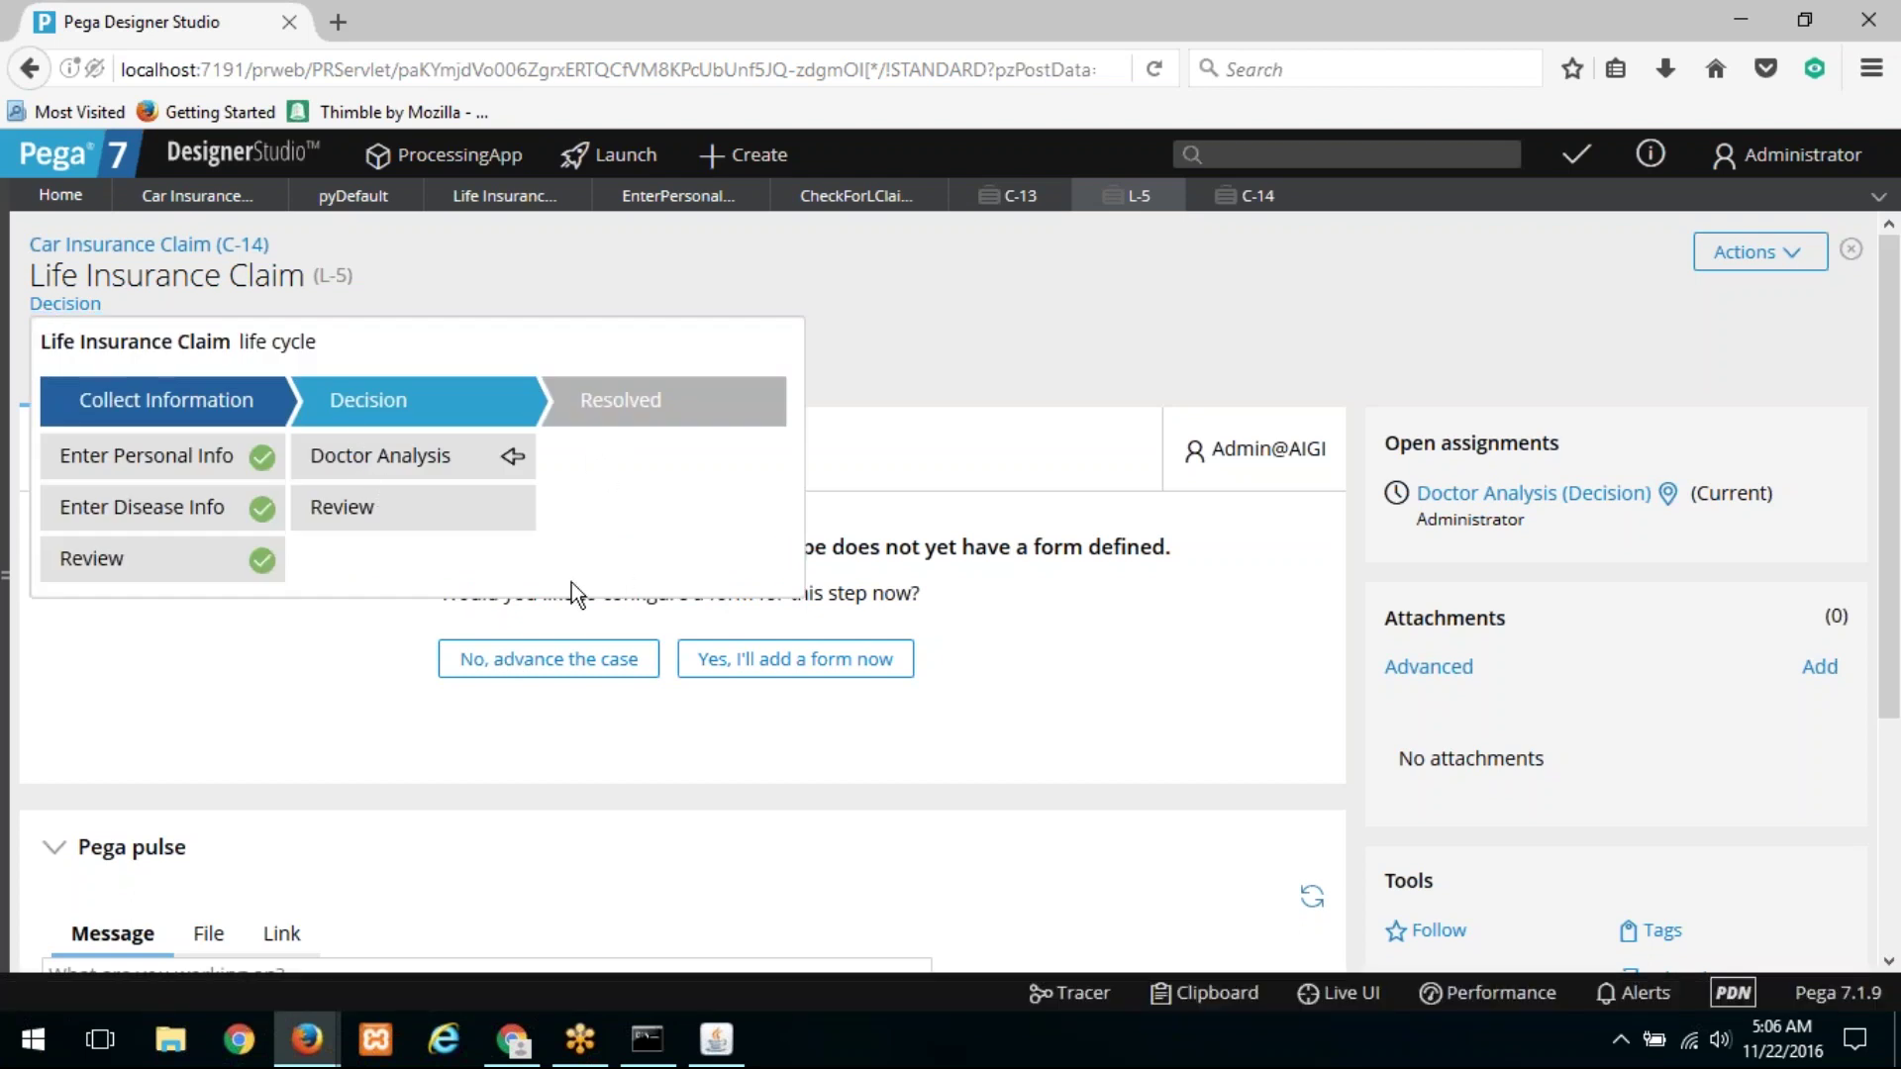
{"action": "left_click", "coordinate": [580, 660]}
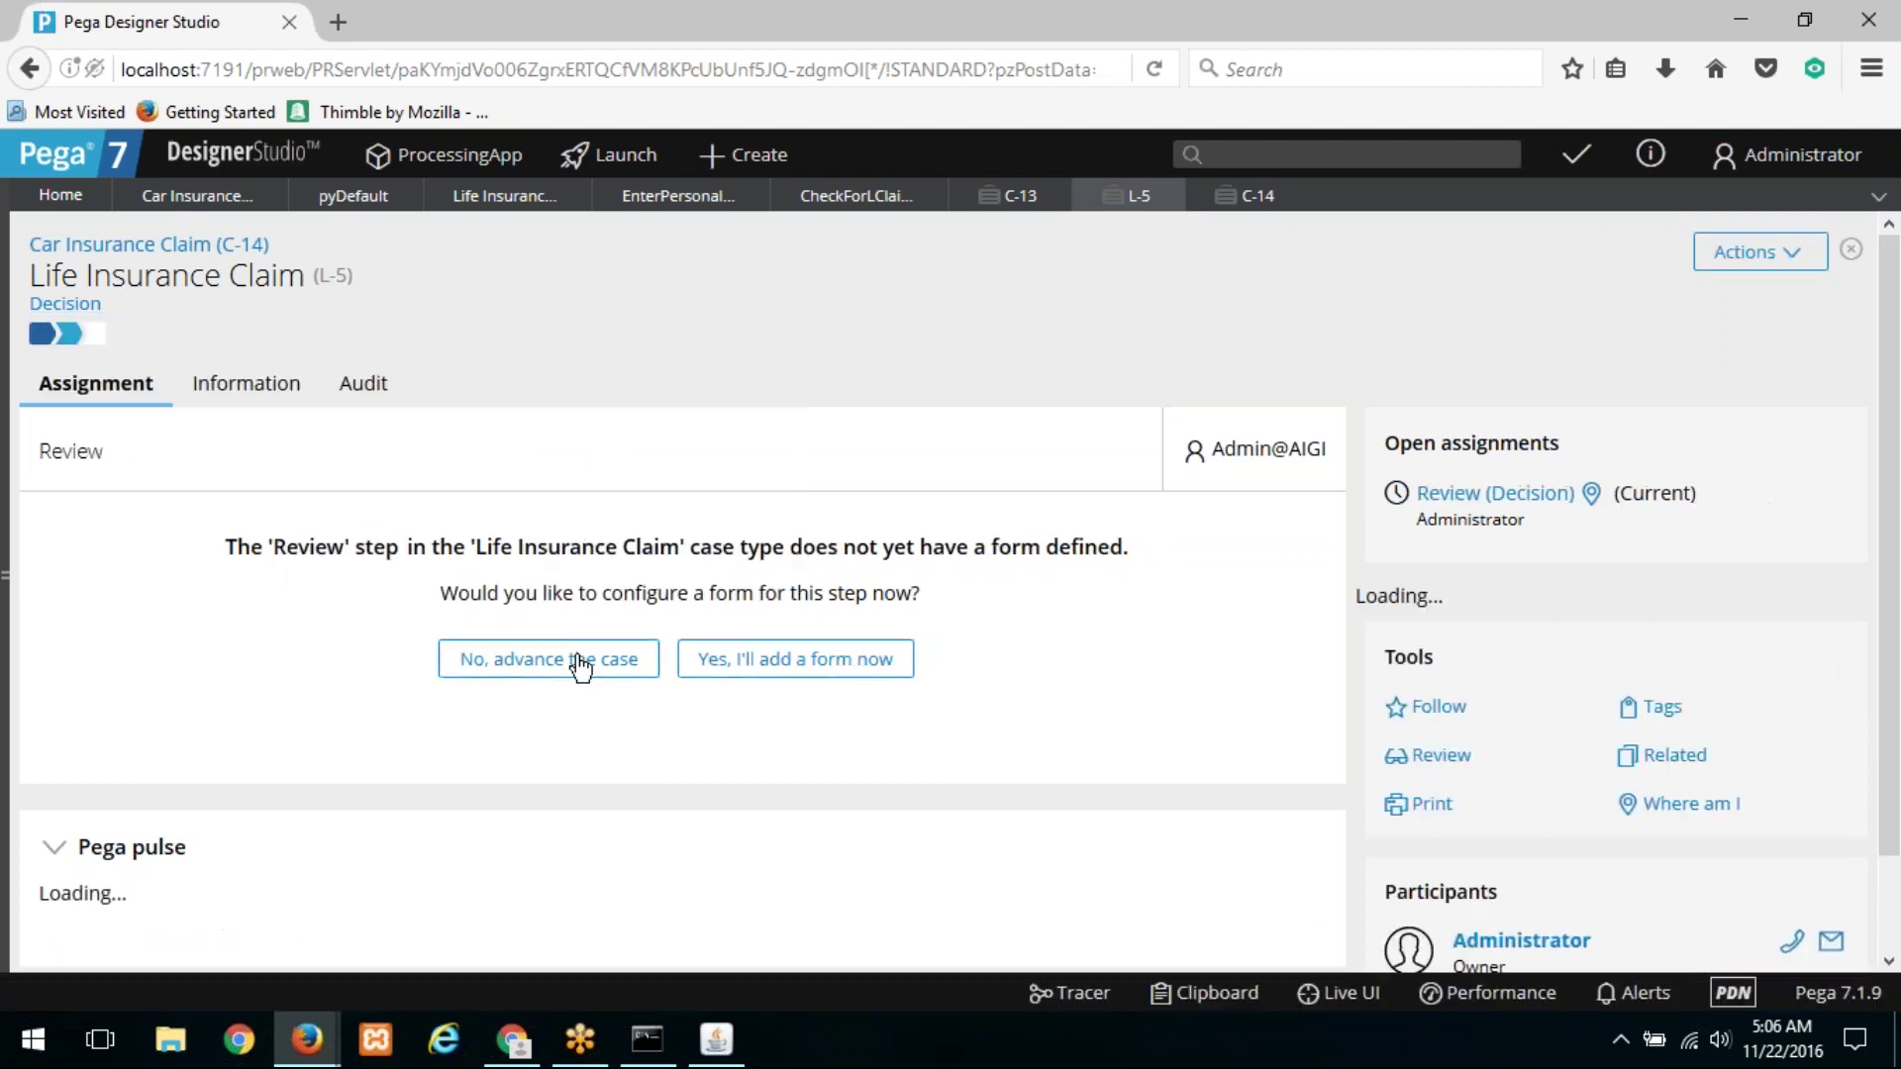
{"action": "left_click", "coordinate": [580, 660]}
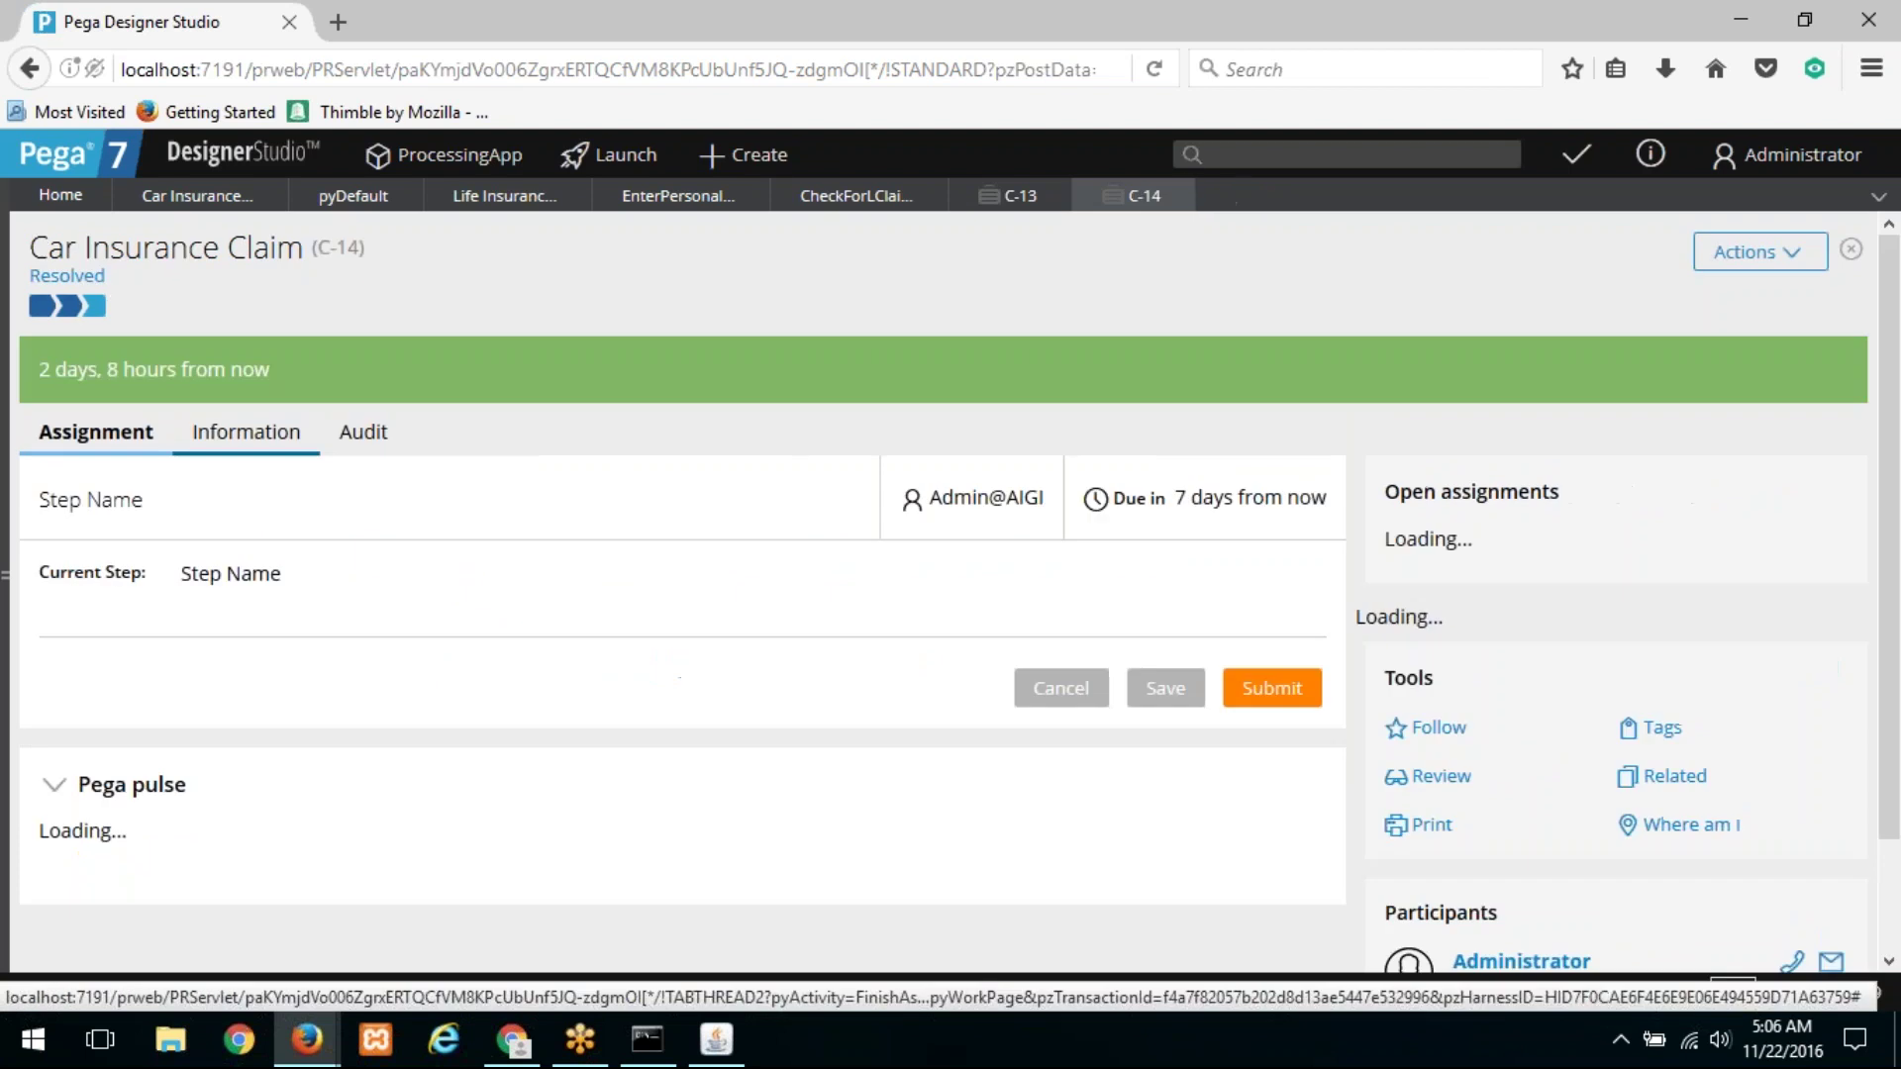
Step: Confirm in C-14's life cycle that the parent case now shows Resolved
{"action": "left_click_drag", "start_coordinate": [1386, 595], "coordinate": [994, 577]}
{"action": "left_click", "coordinate": [273, 305]}
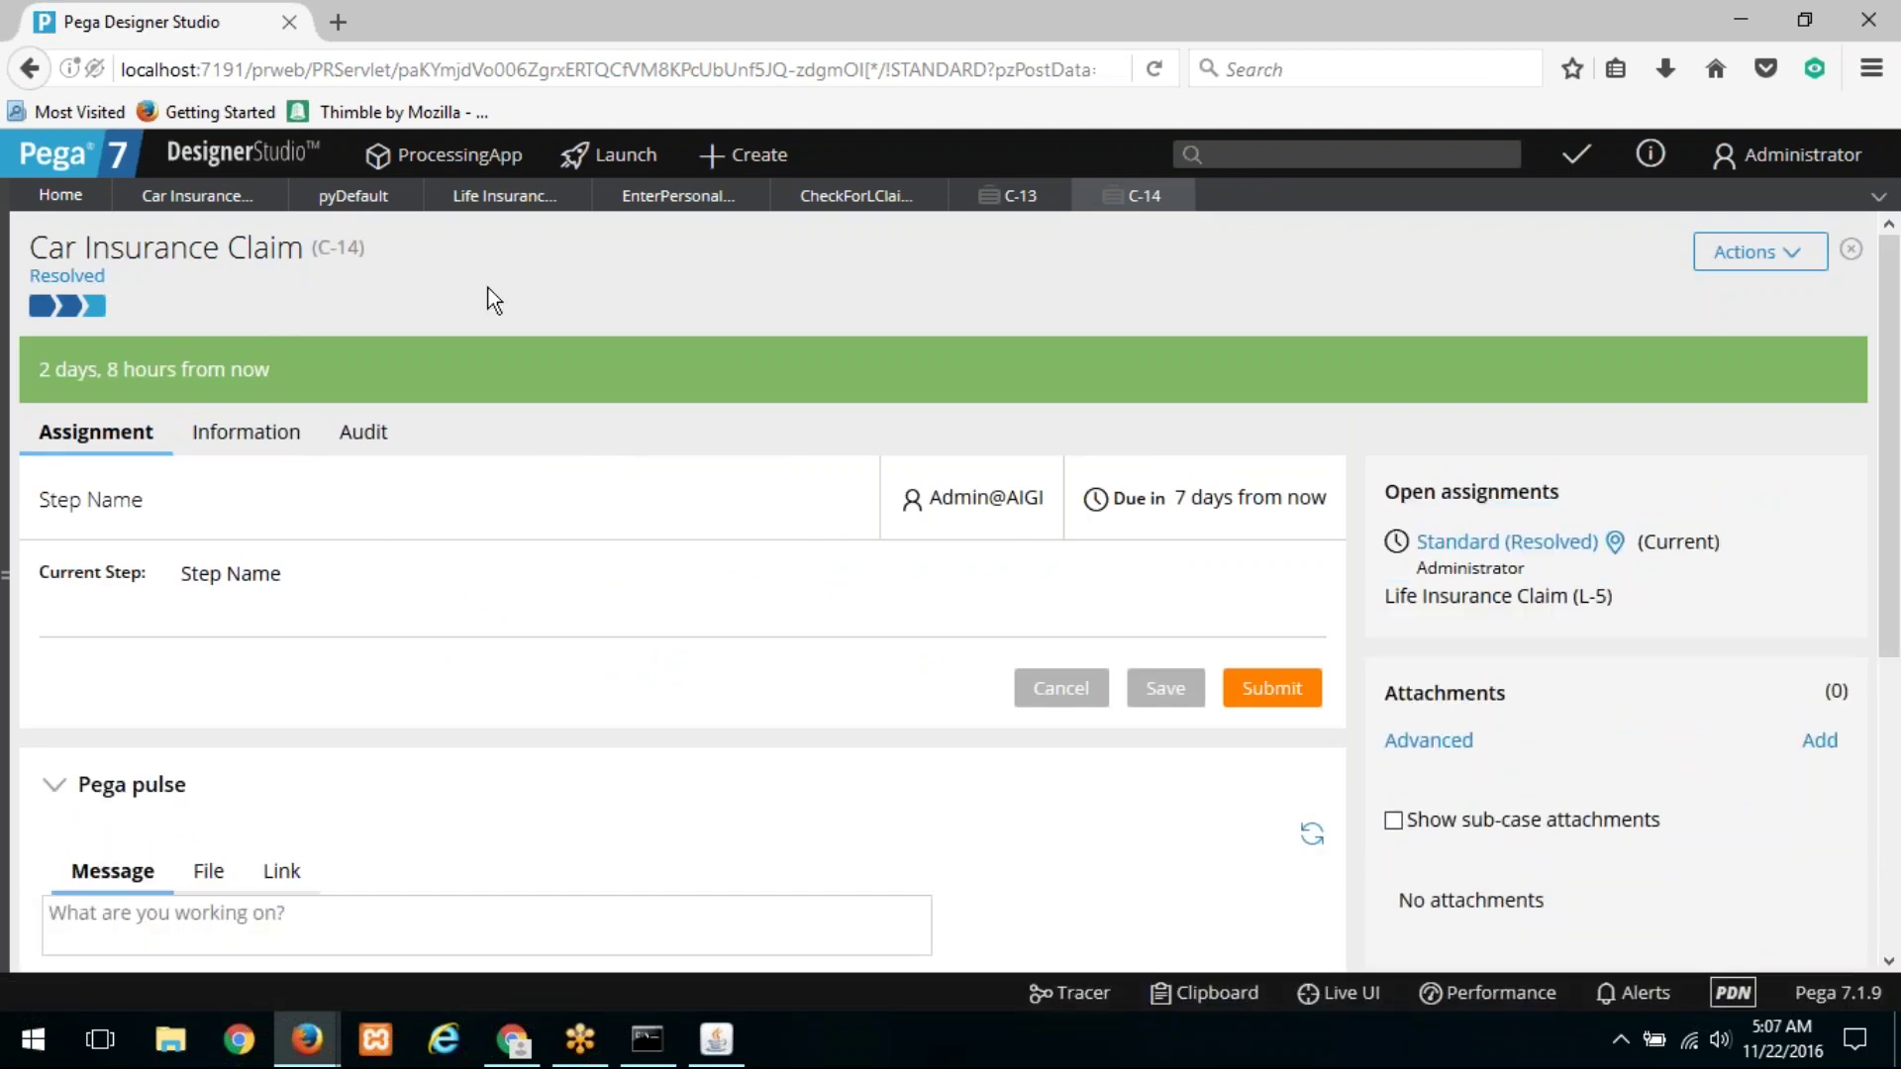
{"action": "left_click_drag", "start_coordinate": [363, 248], "coordinate": [290, 251]}
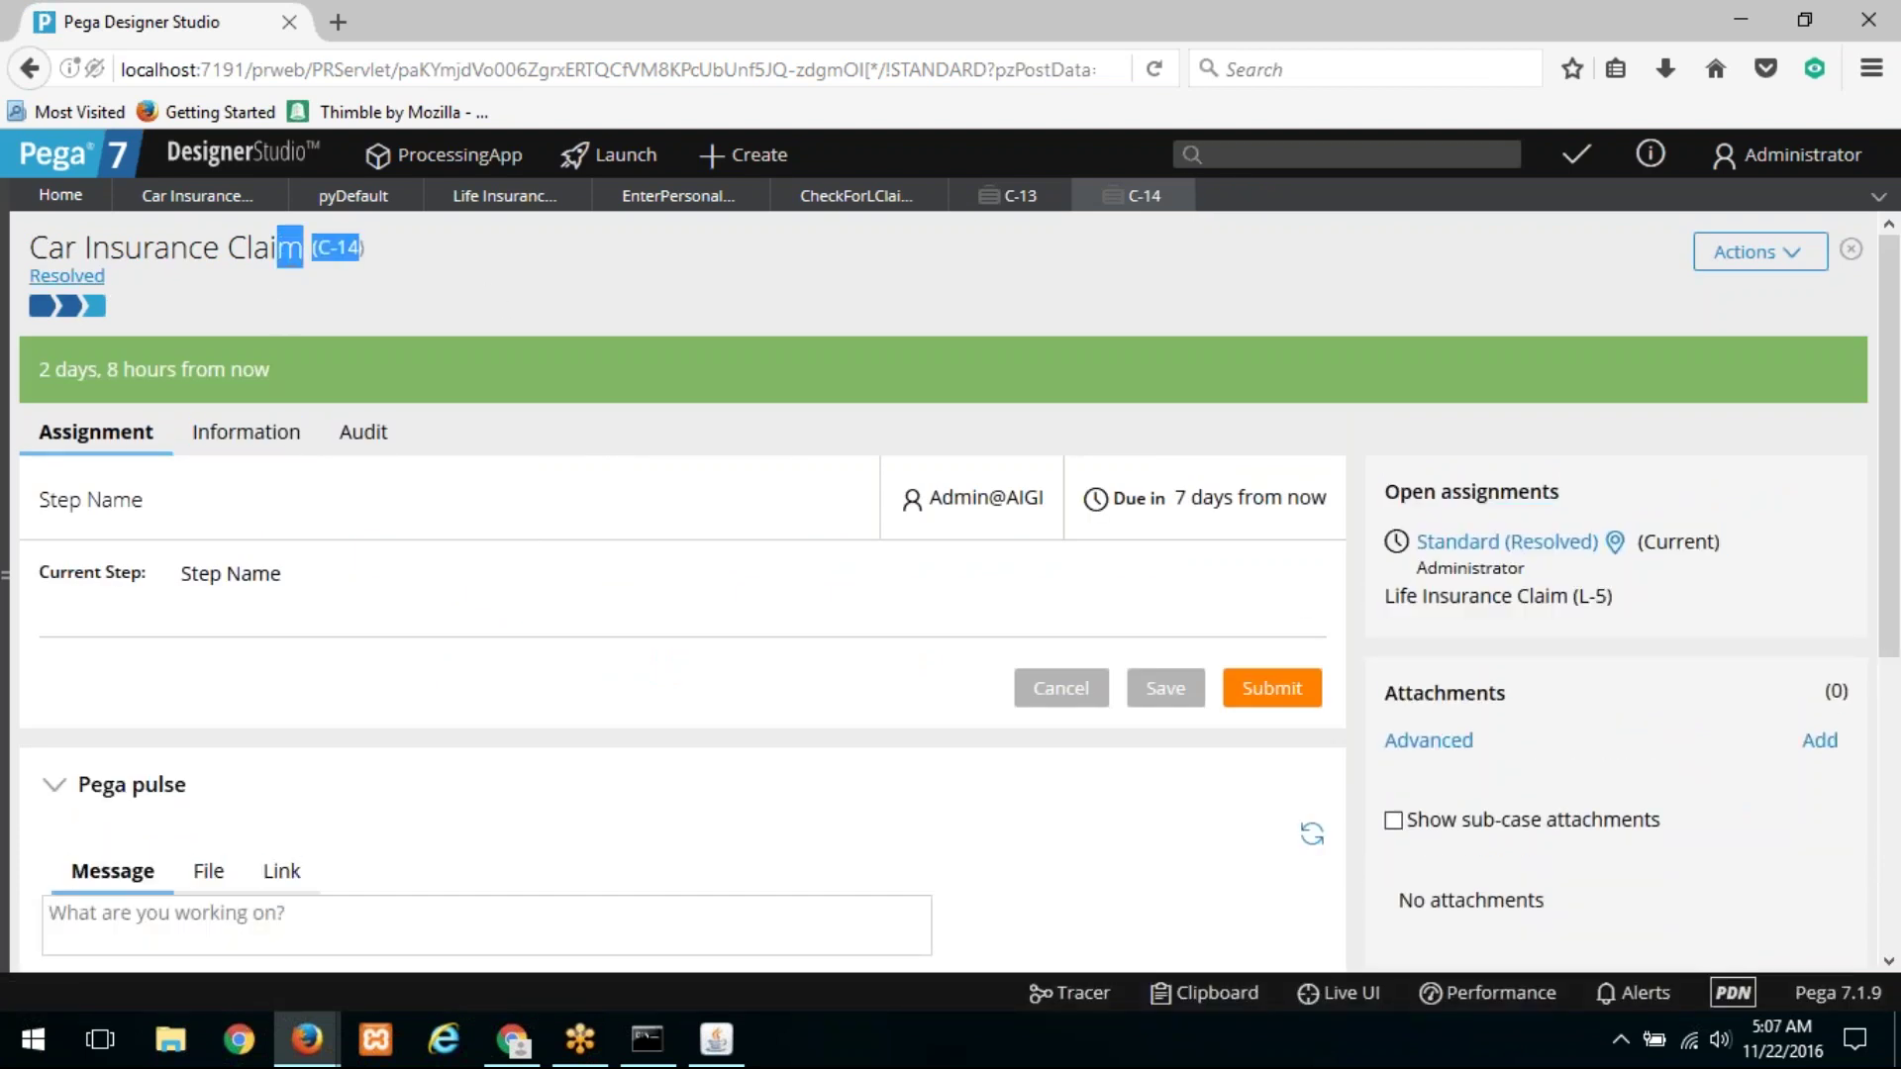
{"action": "left_click", "coordinate": [67, 305]}
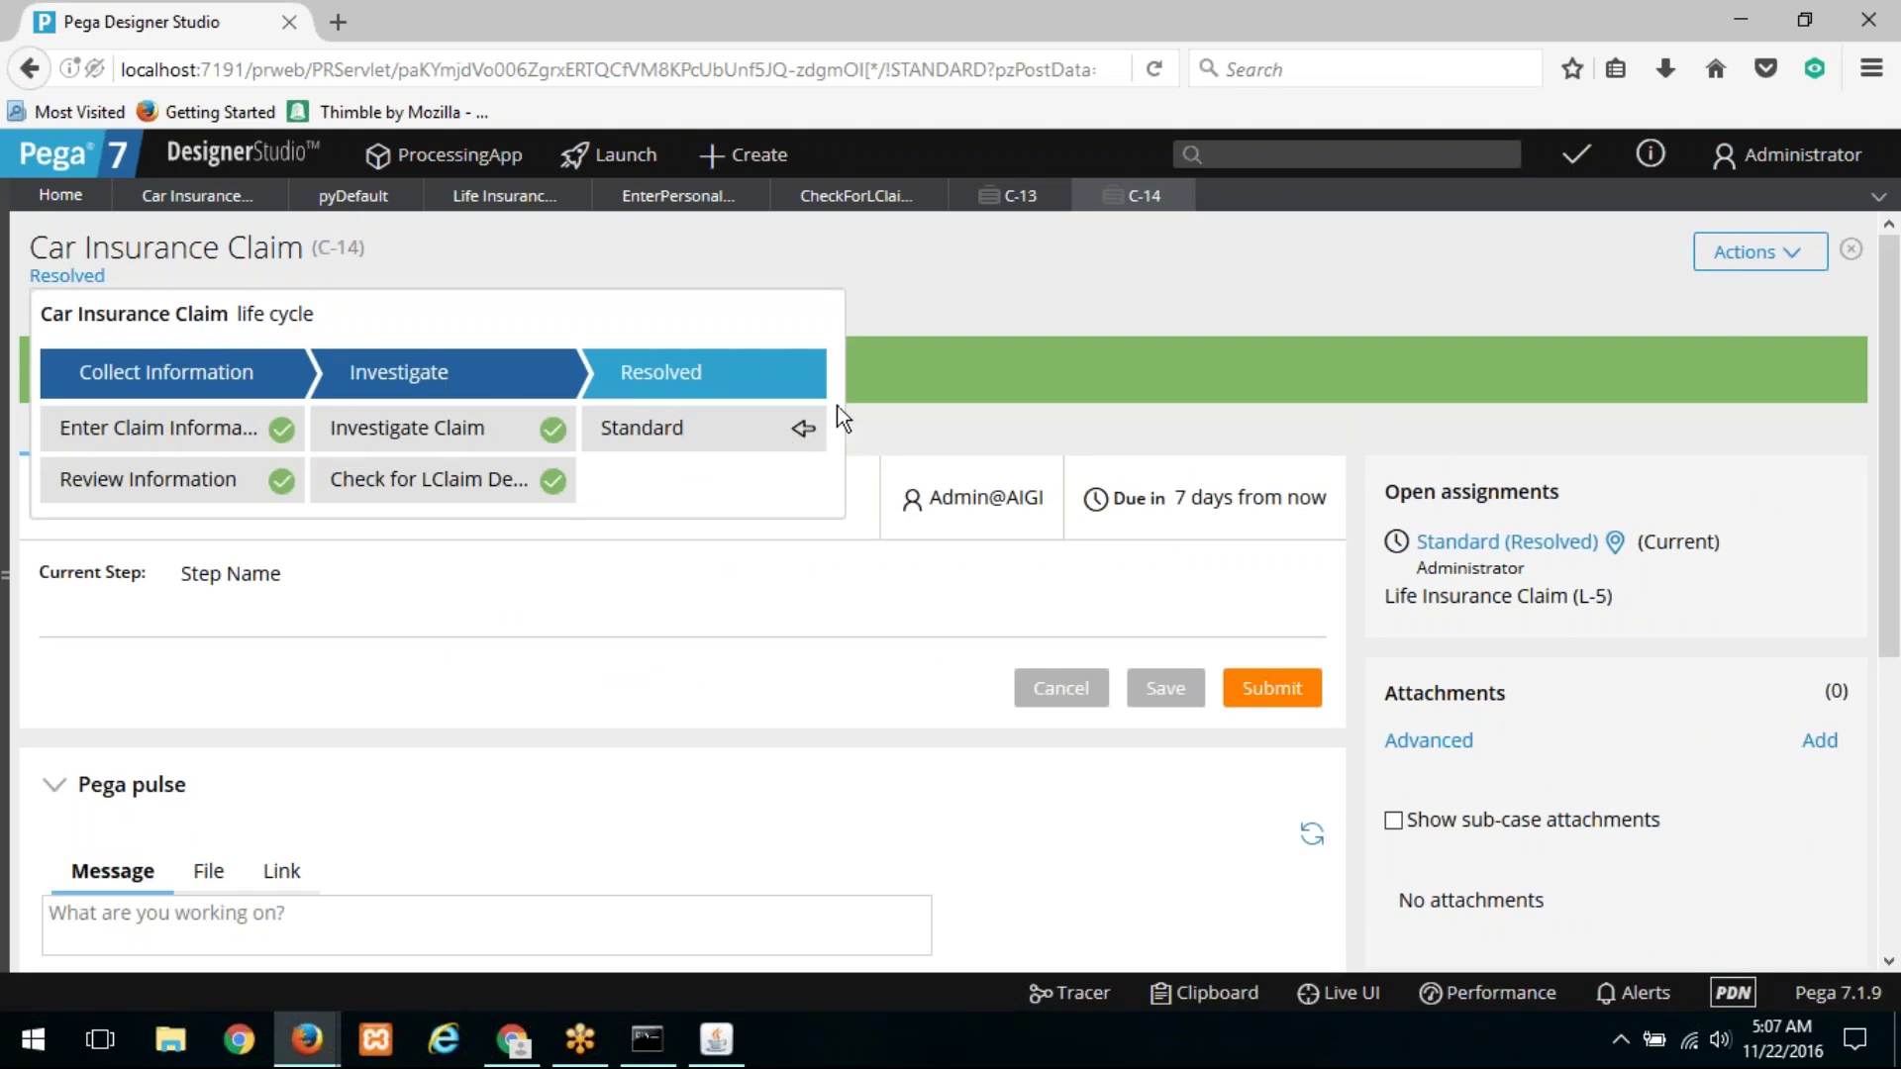
{"action": "left_click", "coordinate": [1058, 197]}
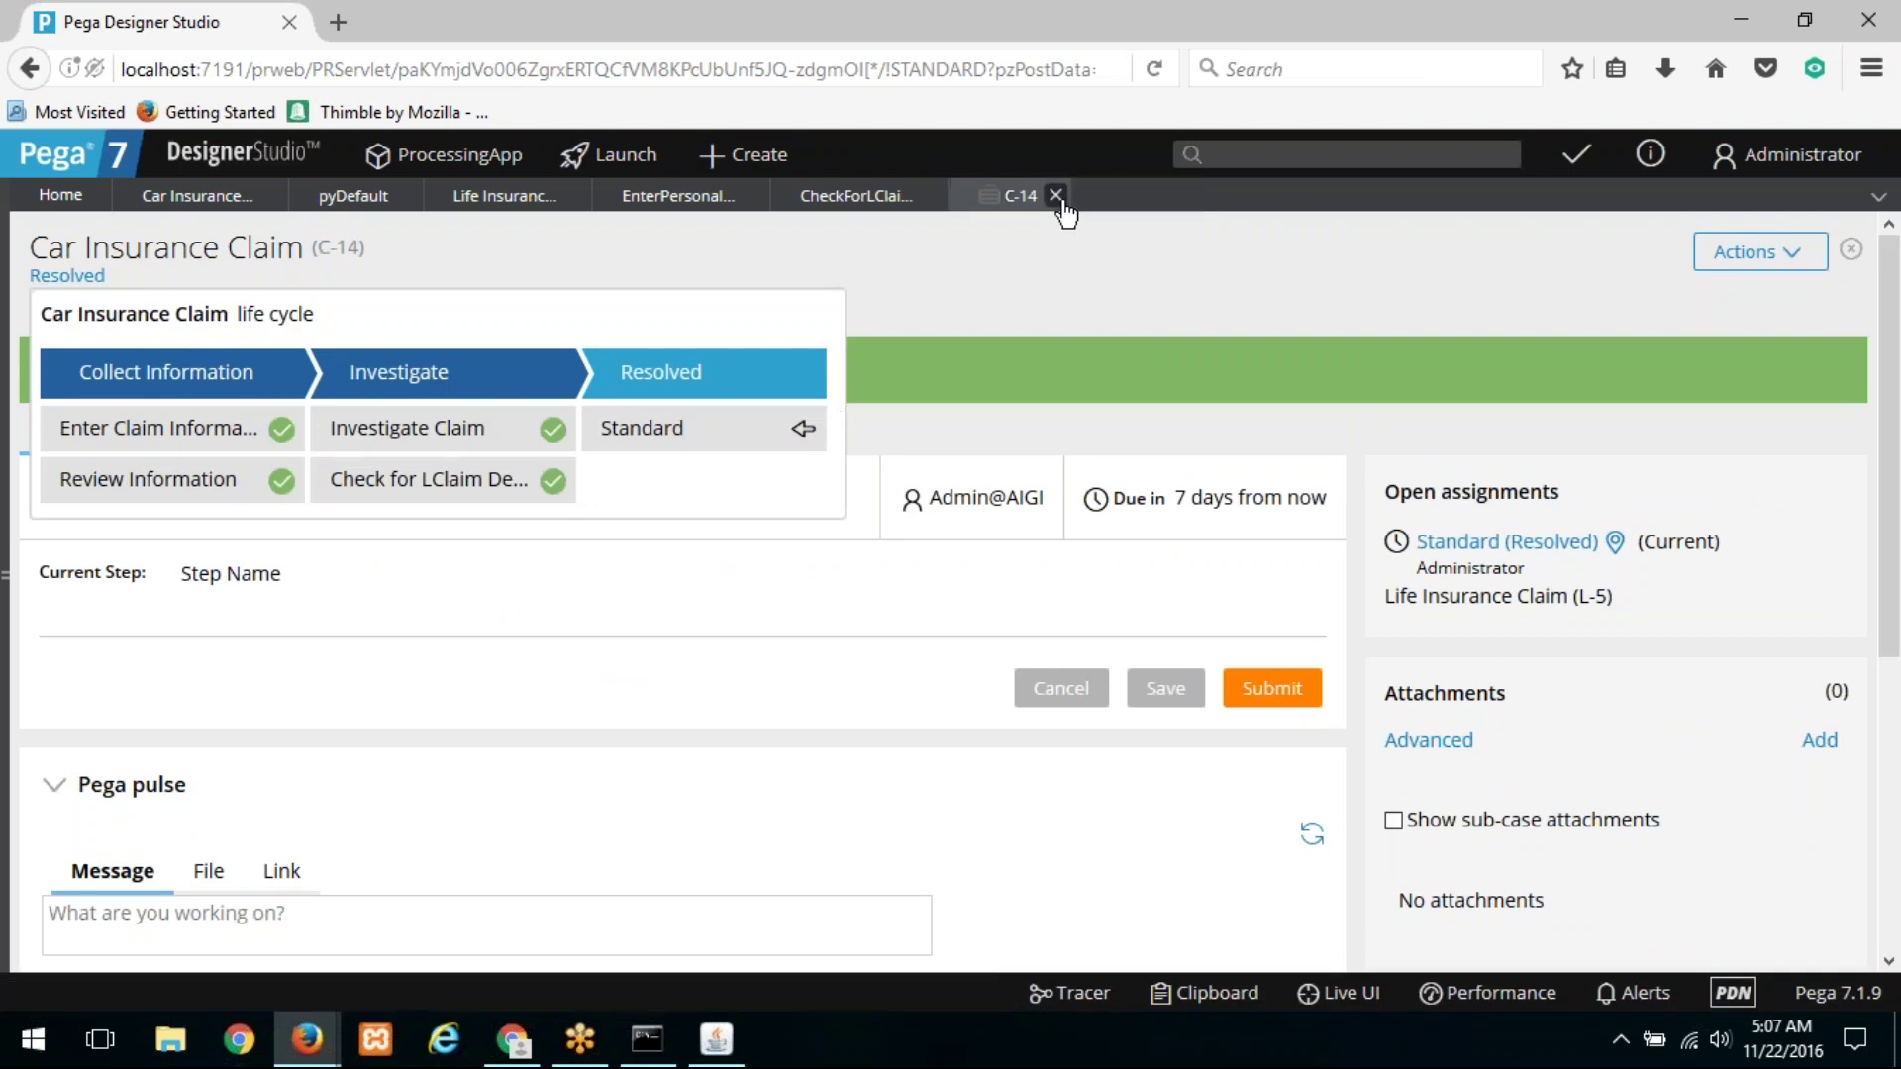
Step: Close C-14 and review the Wait for LClaim shape's Resolved-Completed target status without changes
{"action": "left_click", "coordinate": [1056, 196]}
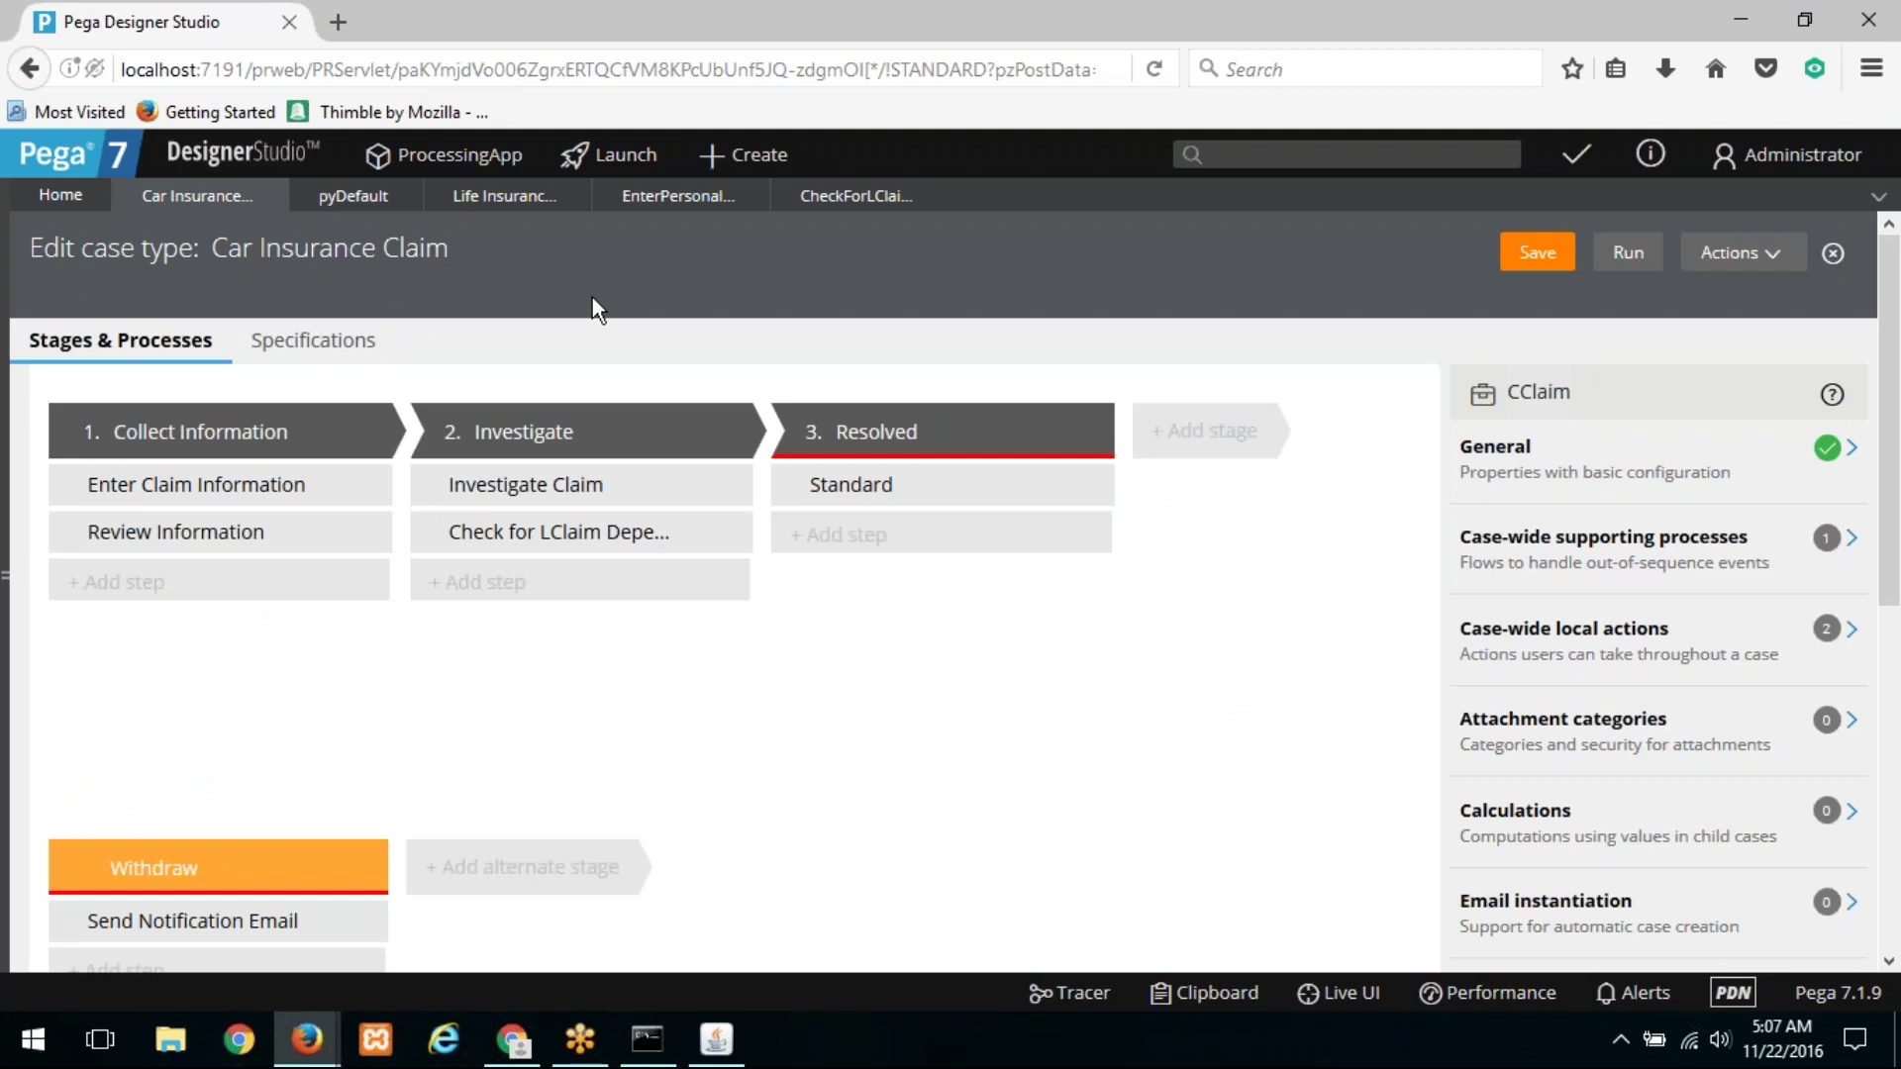
{"action": "left_click", "coordinate": [650, 540]}
{"action": "left_click", "coordinate": [1558, 811]}
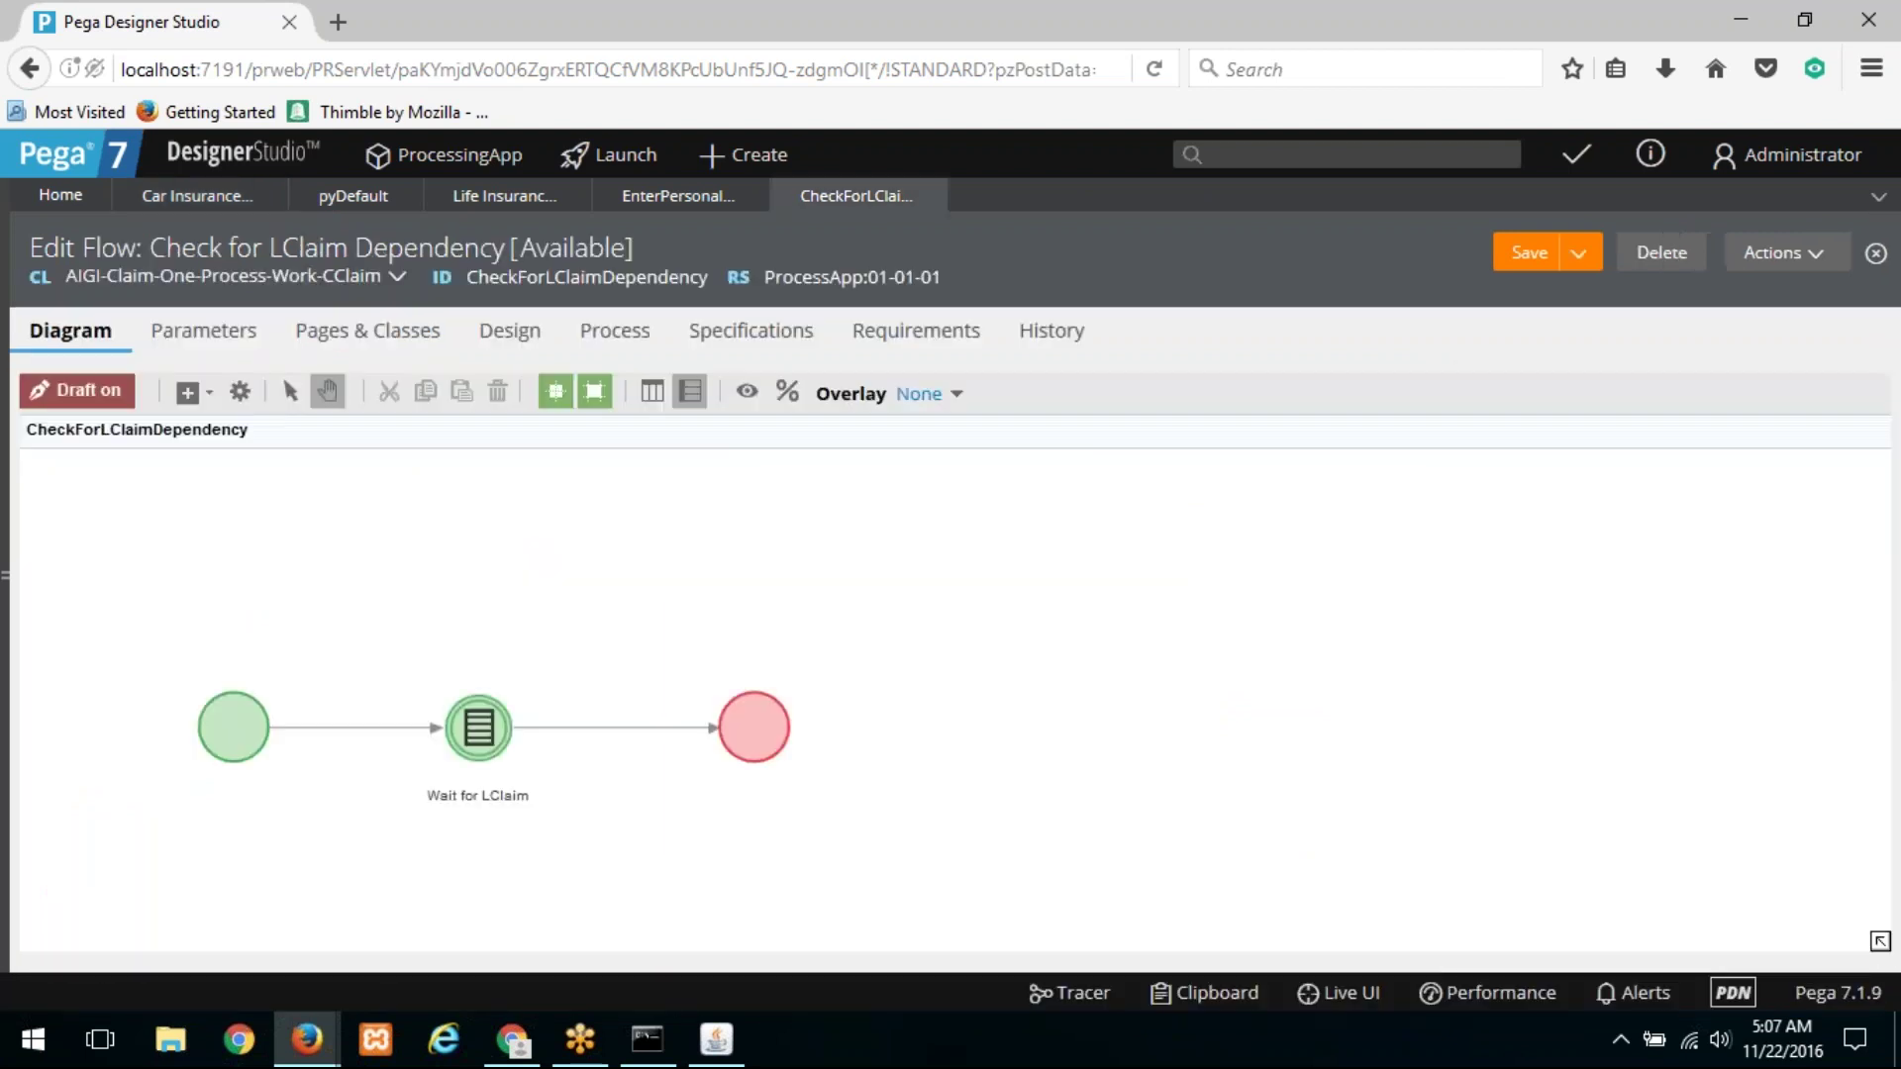
{"action": "double_click", "coordinate": [478, 730]}
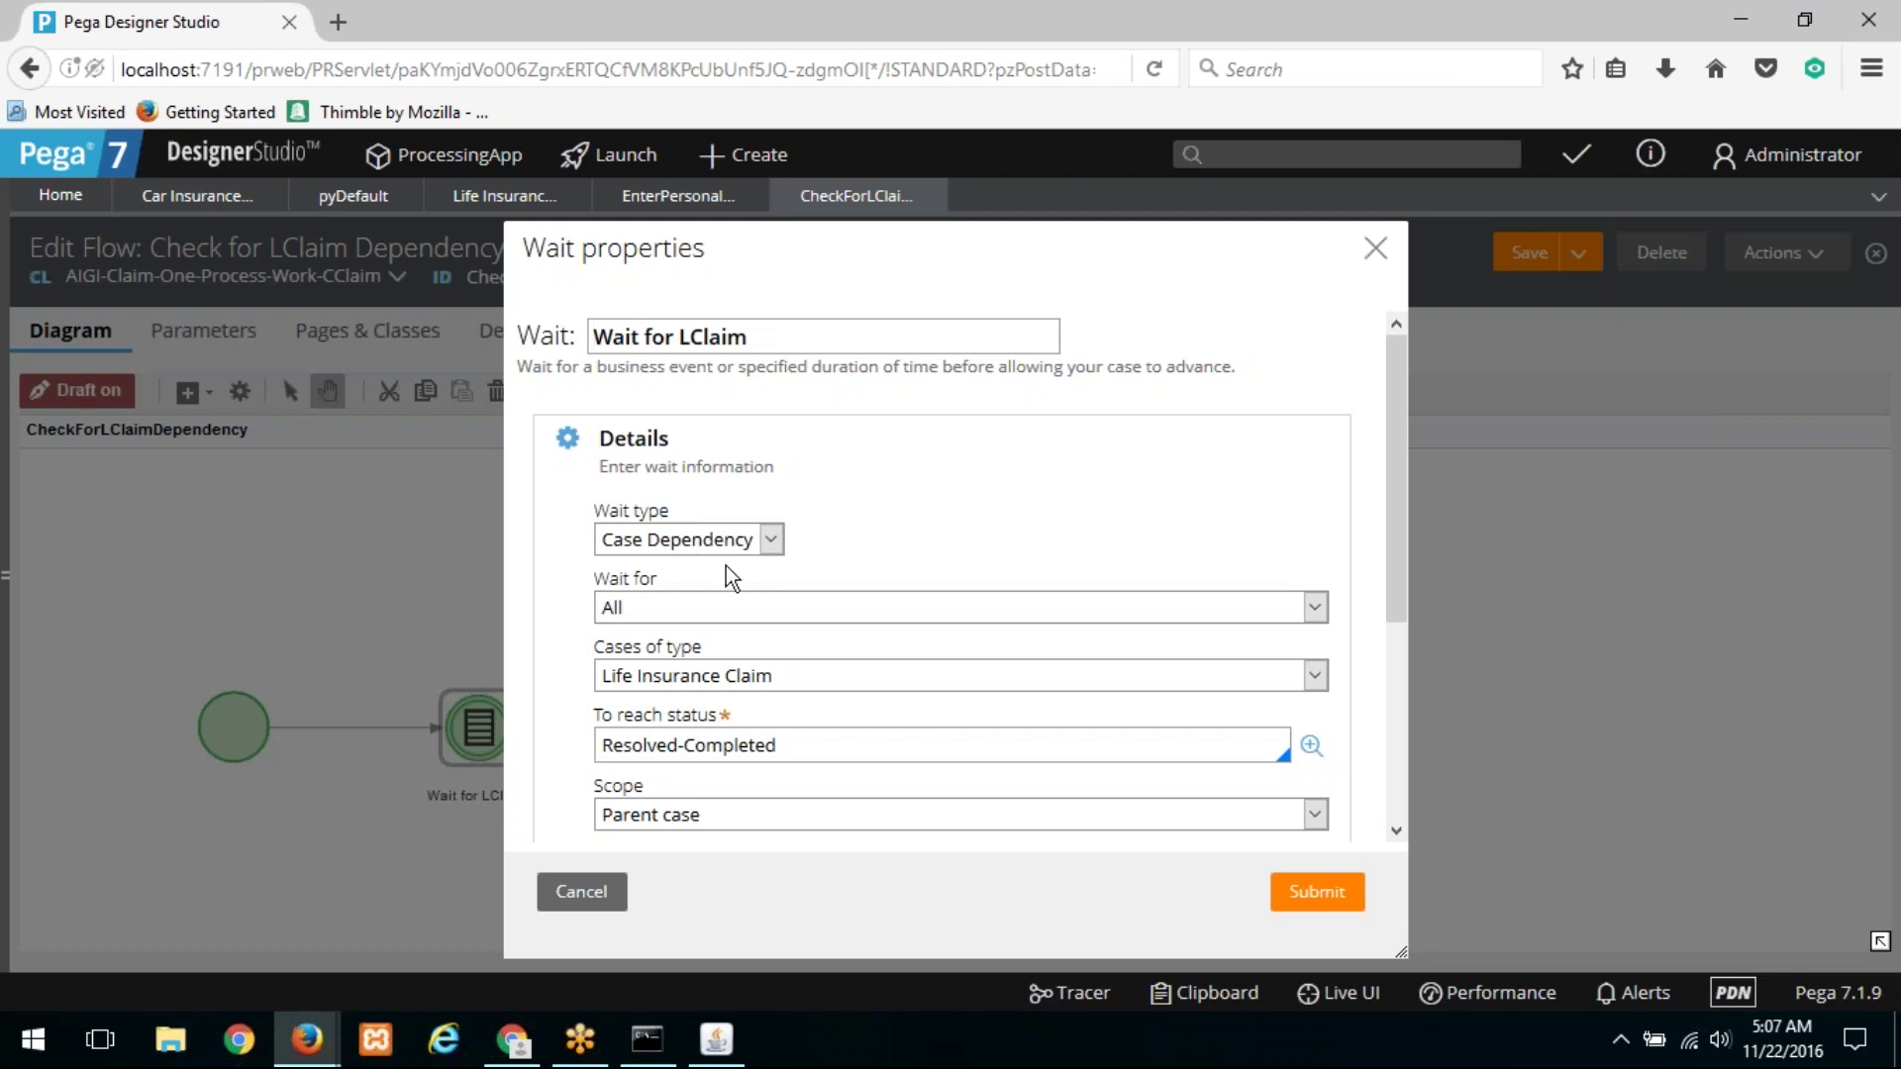
{"action": "left_click_drag", "start_coordinate": [843, 750], "coordinate": [540, 749]}
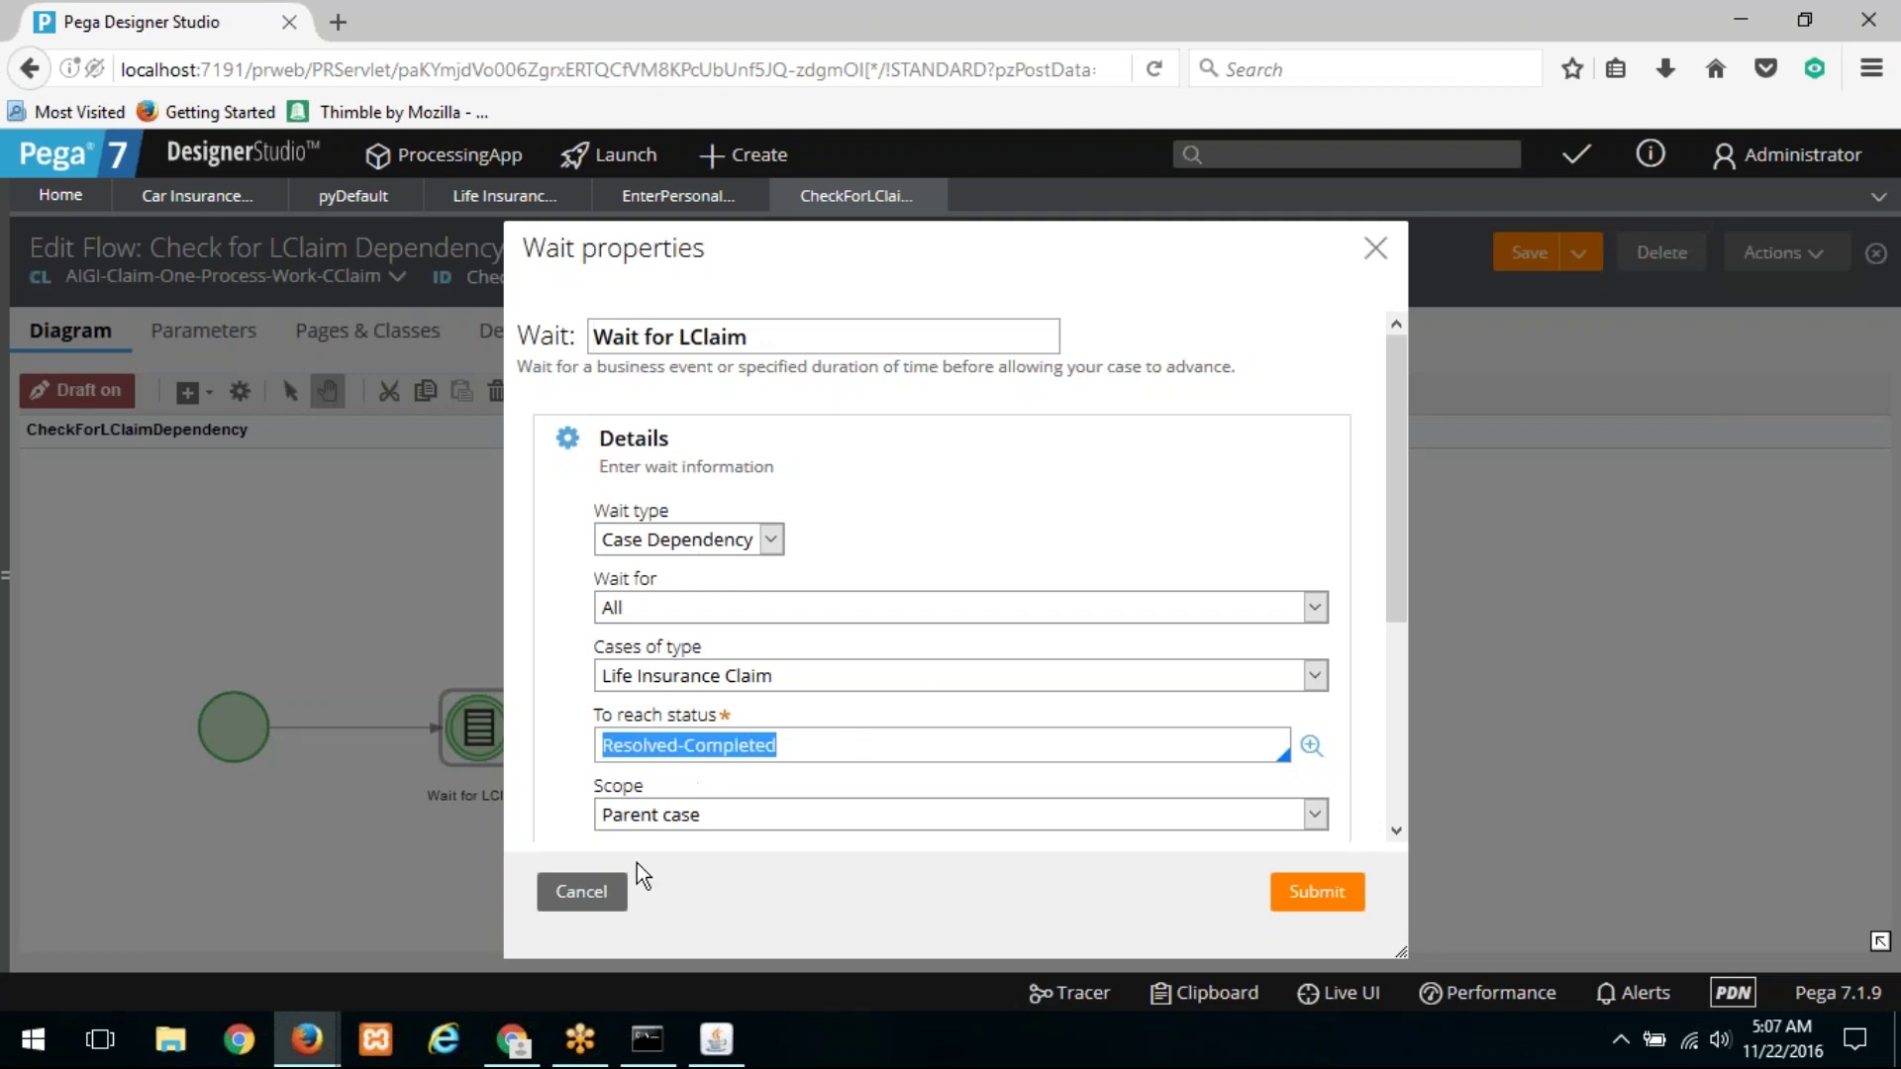
{"action": "left_click", "coordinate": [579, 896]}
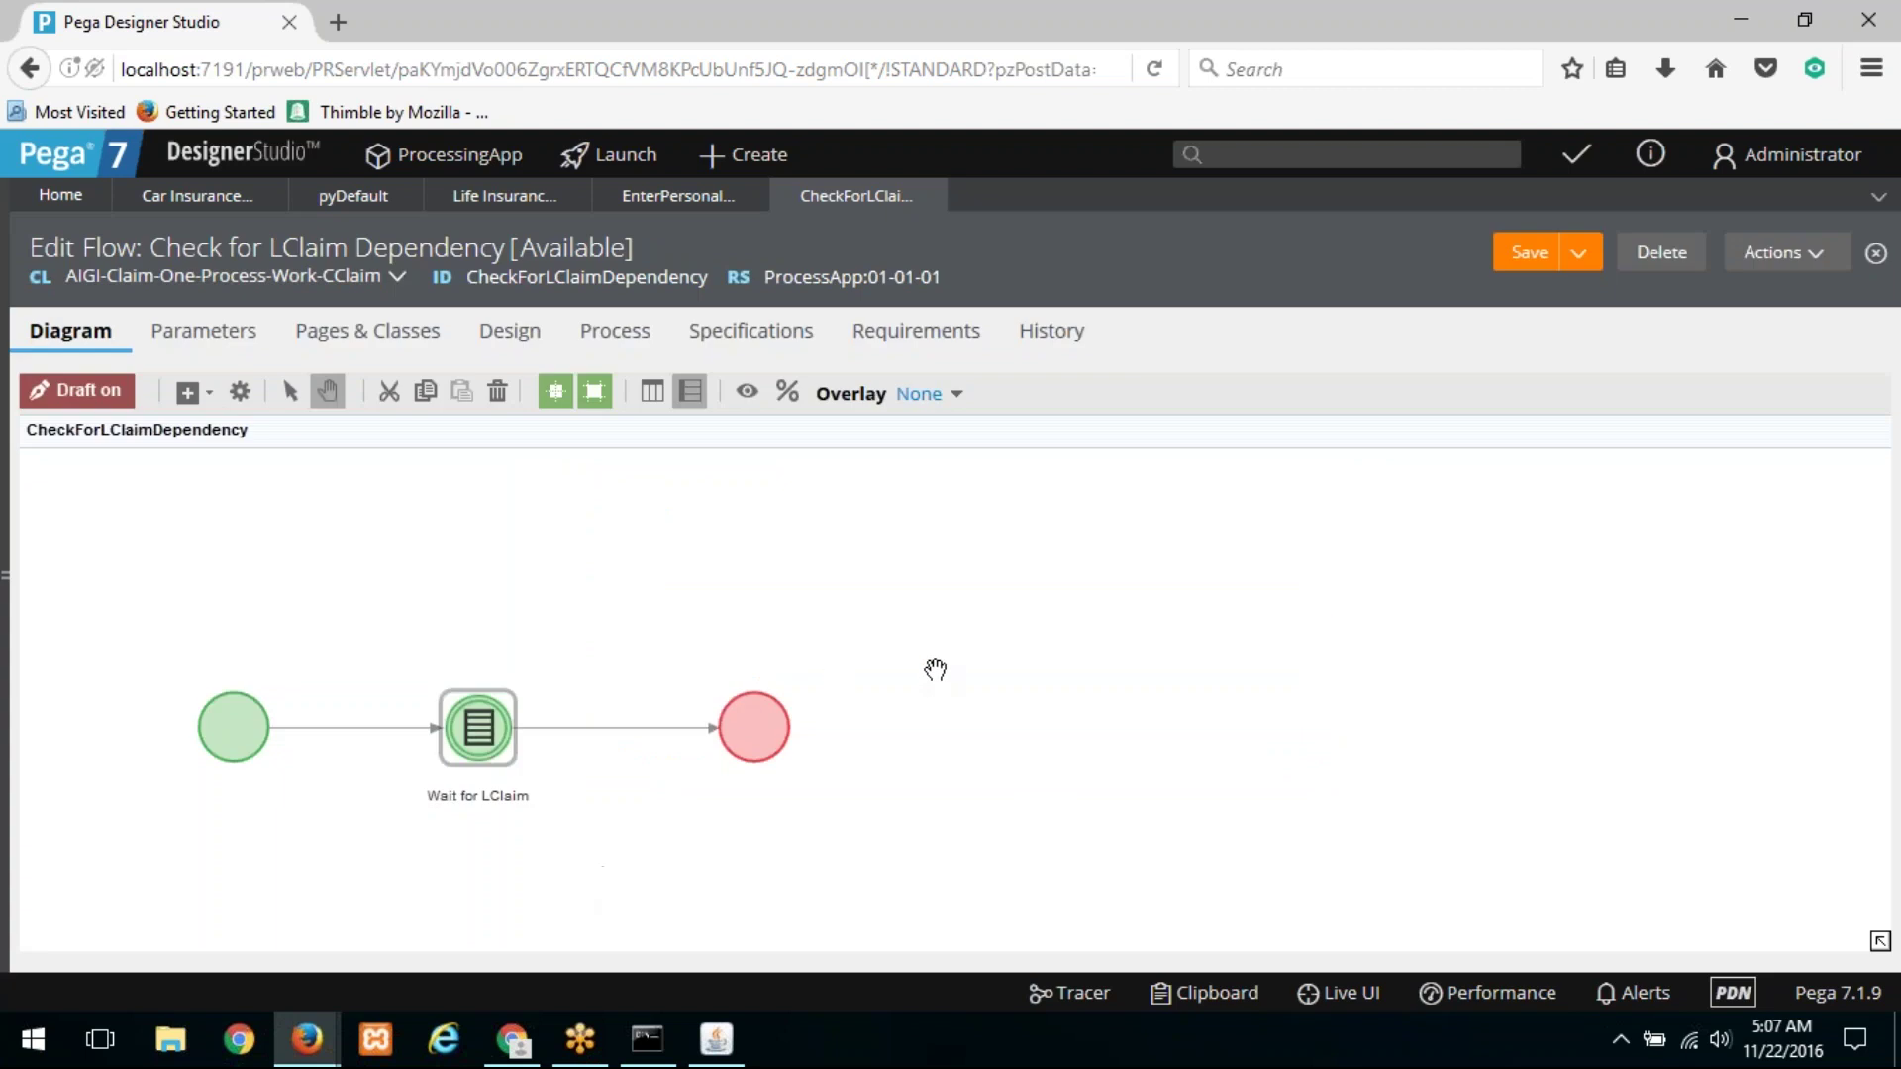
{"action": "left_click", "coordinate": [940, 563]}
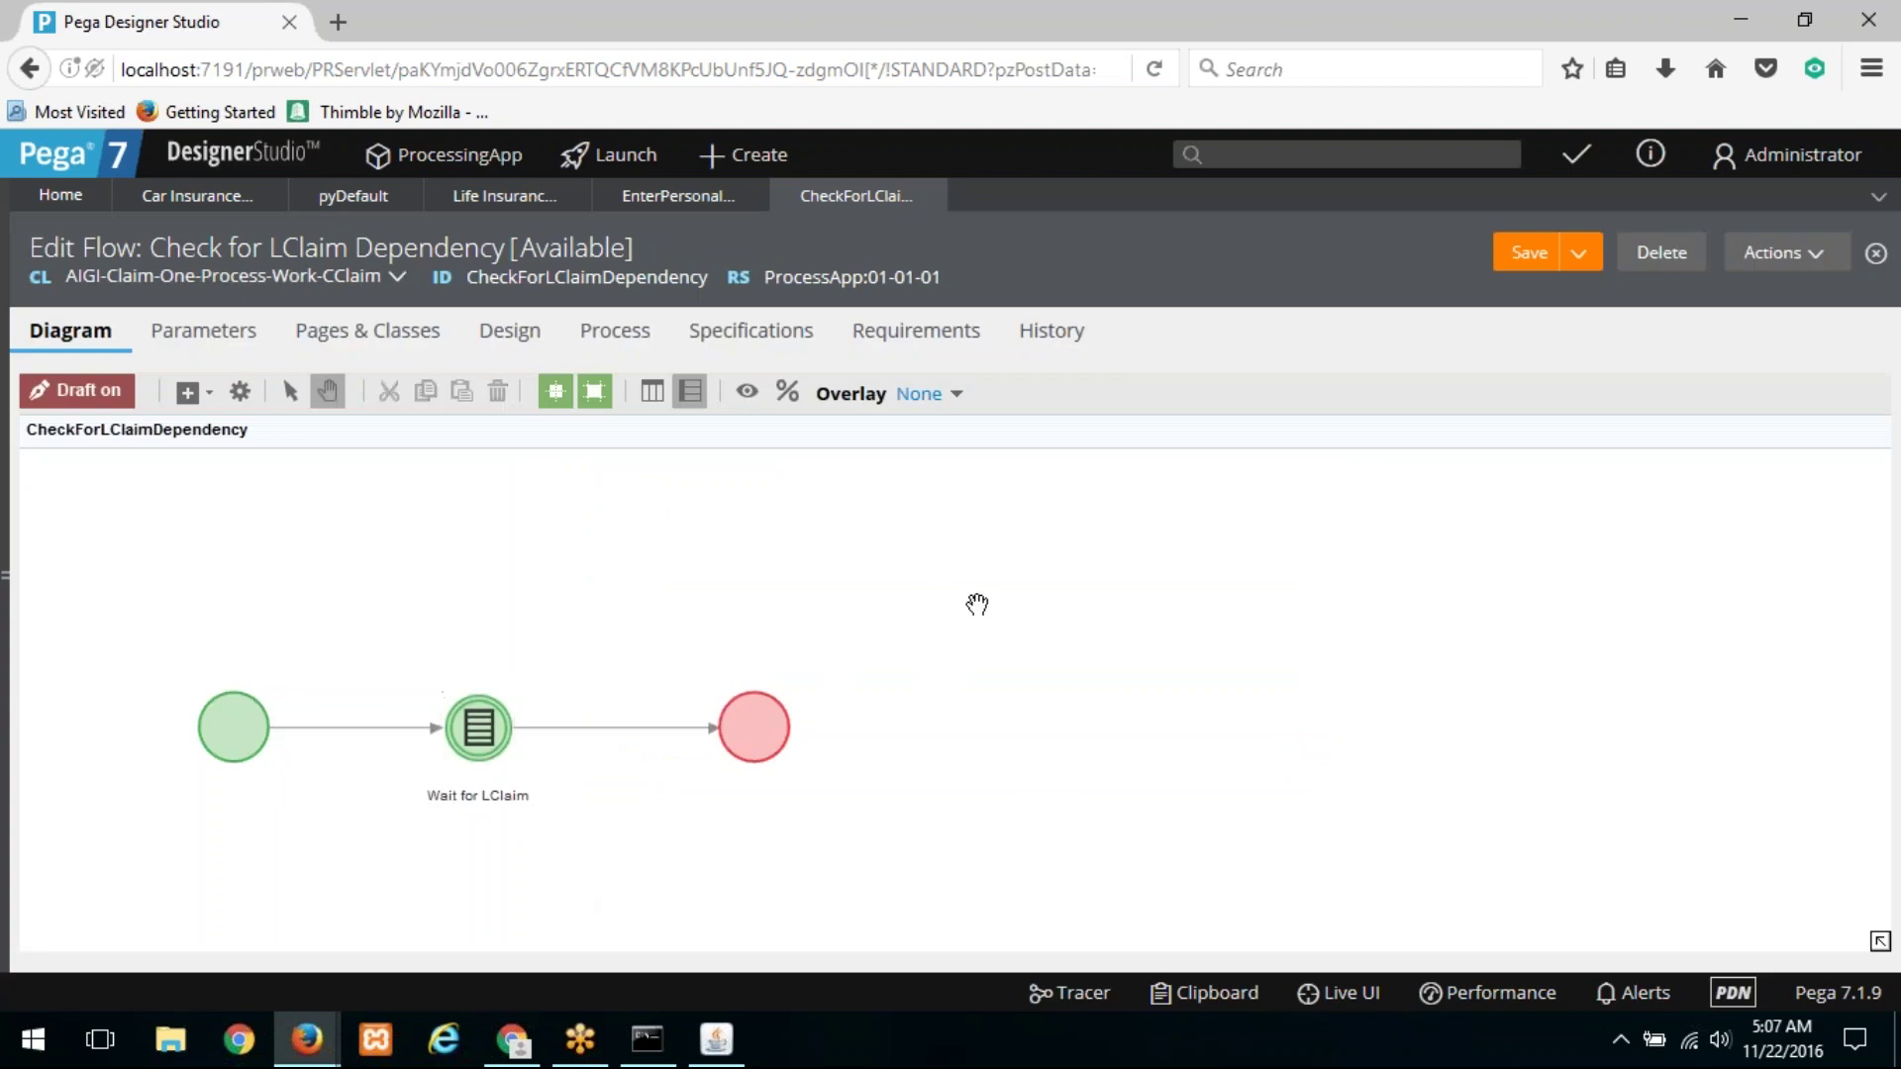
Step: Enlarge the Check for LClaim Dependency diagram via the overview navigator, then return to Car Insurance Claim
{"action": "left_click", "coordinate": [1880, 942]}
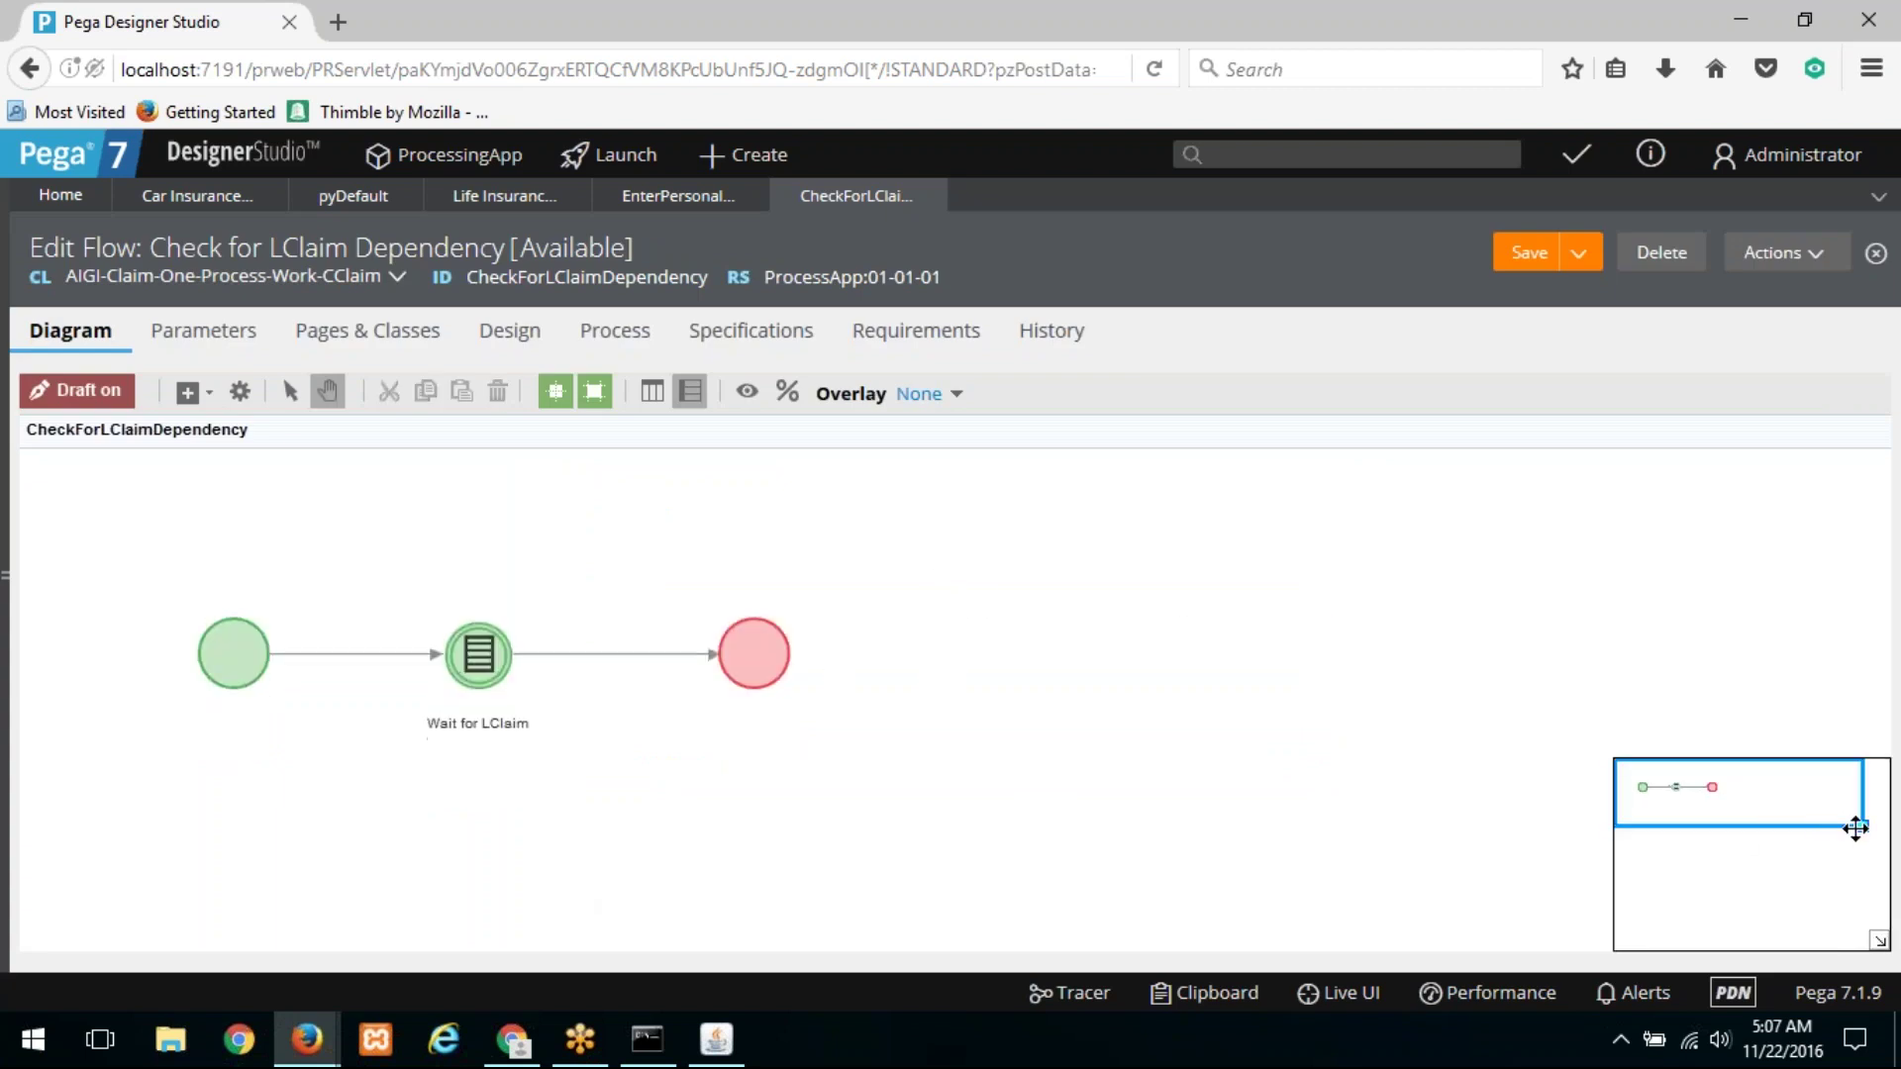
{"action": "left_click_drag", "start_coordinate": [1859, 833], "coordinate": [1695, 826]}
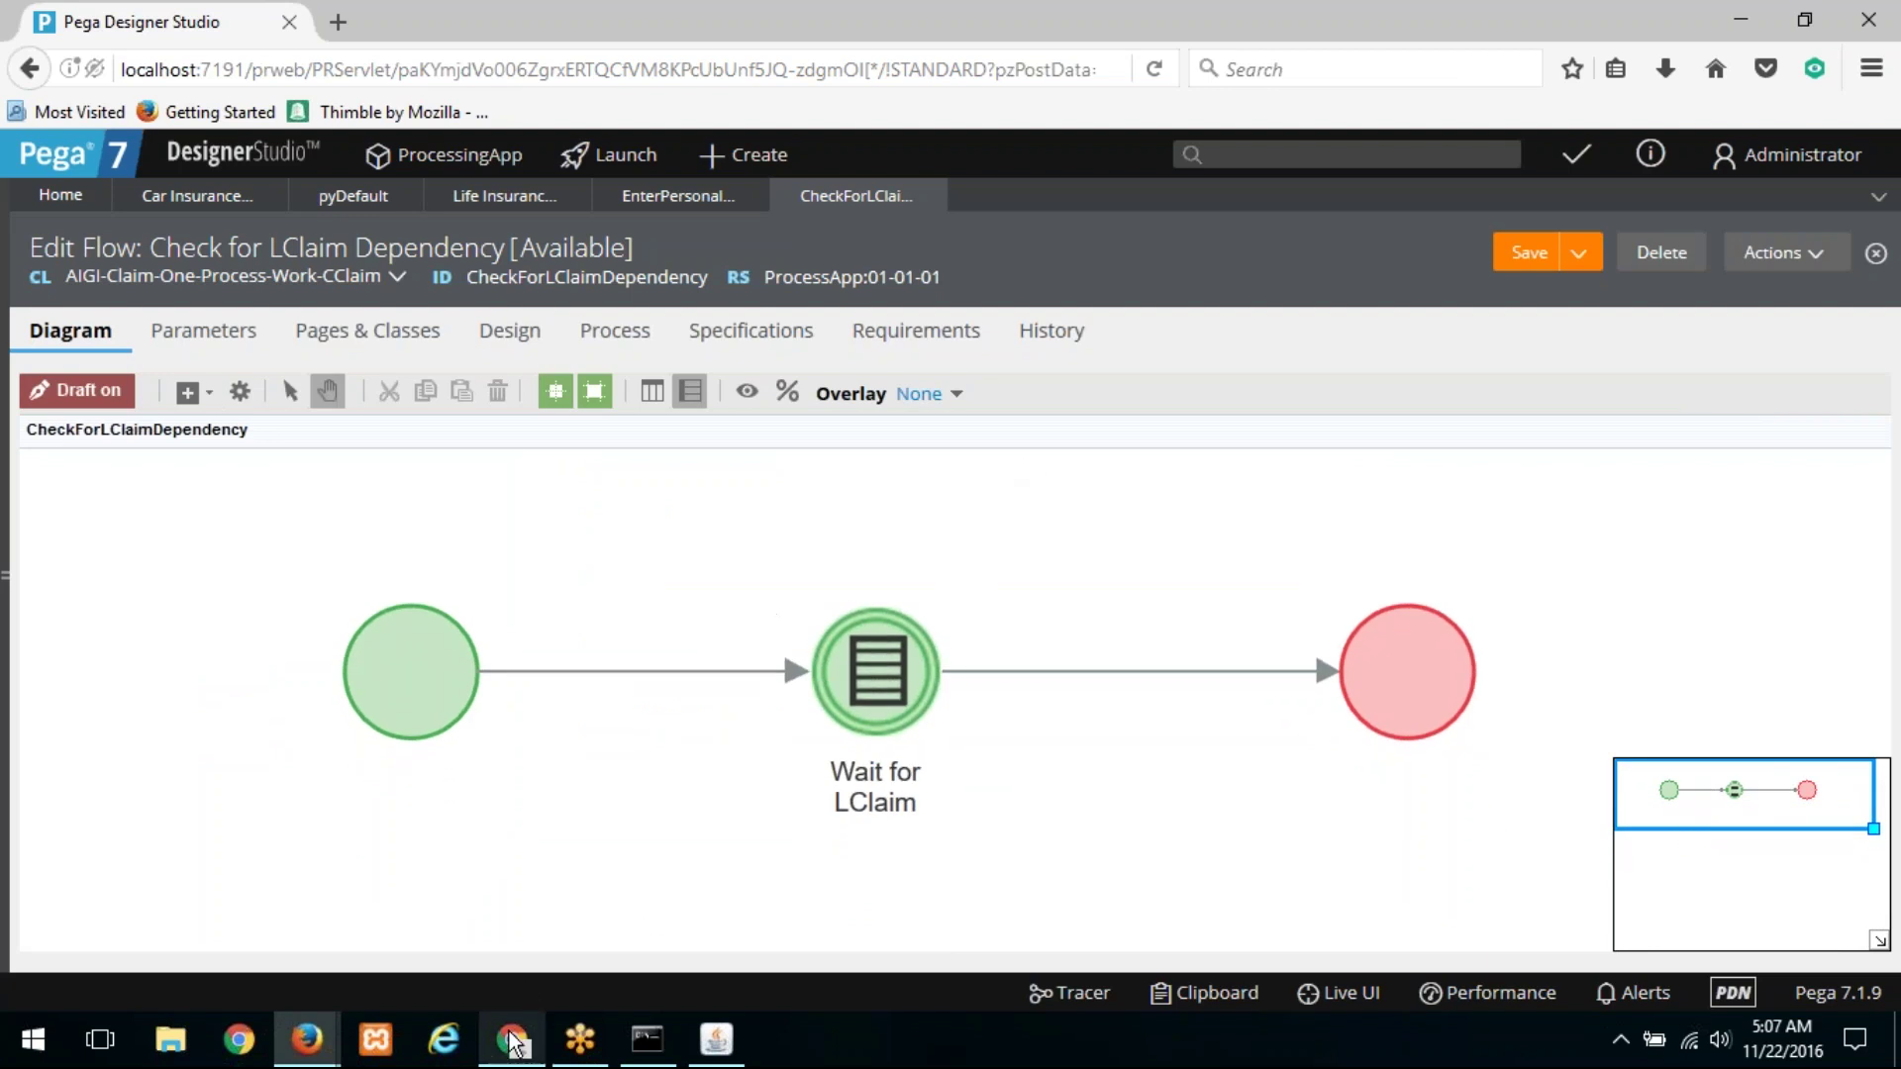
{"action": "mouse_move", "coordinate": [512, 1043]}
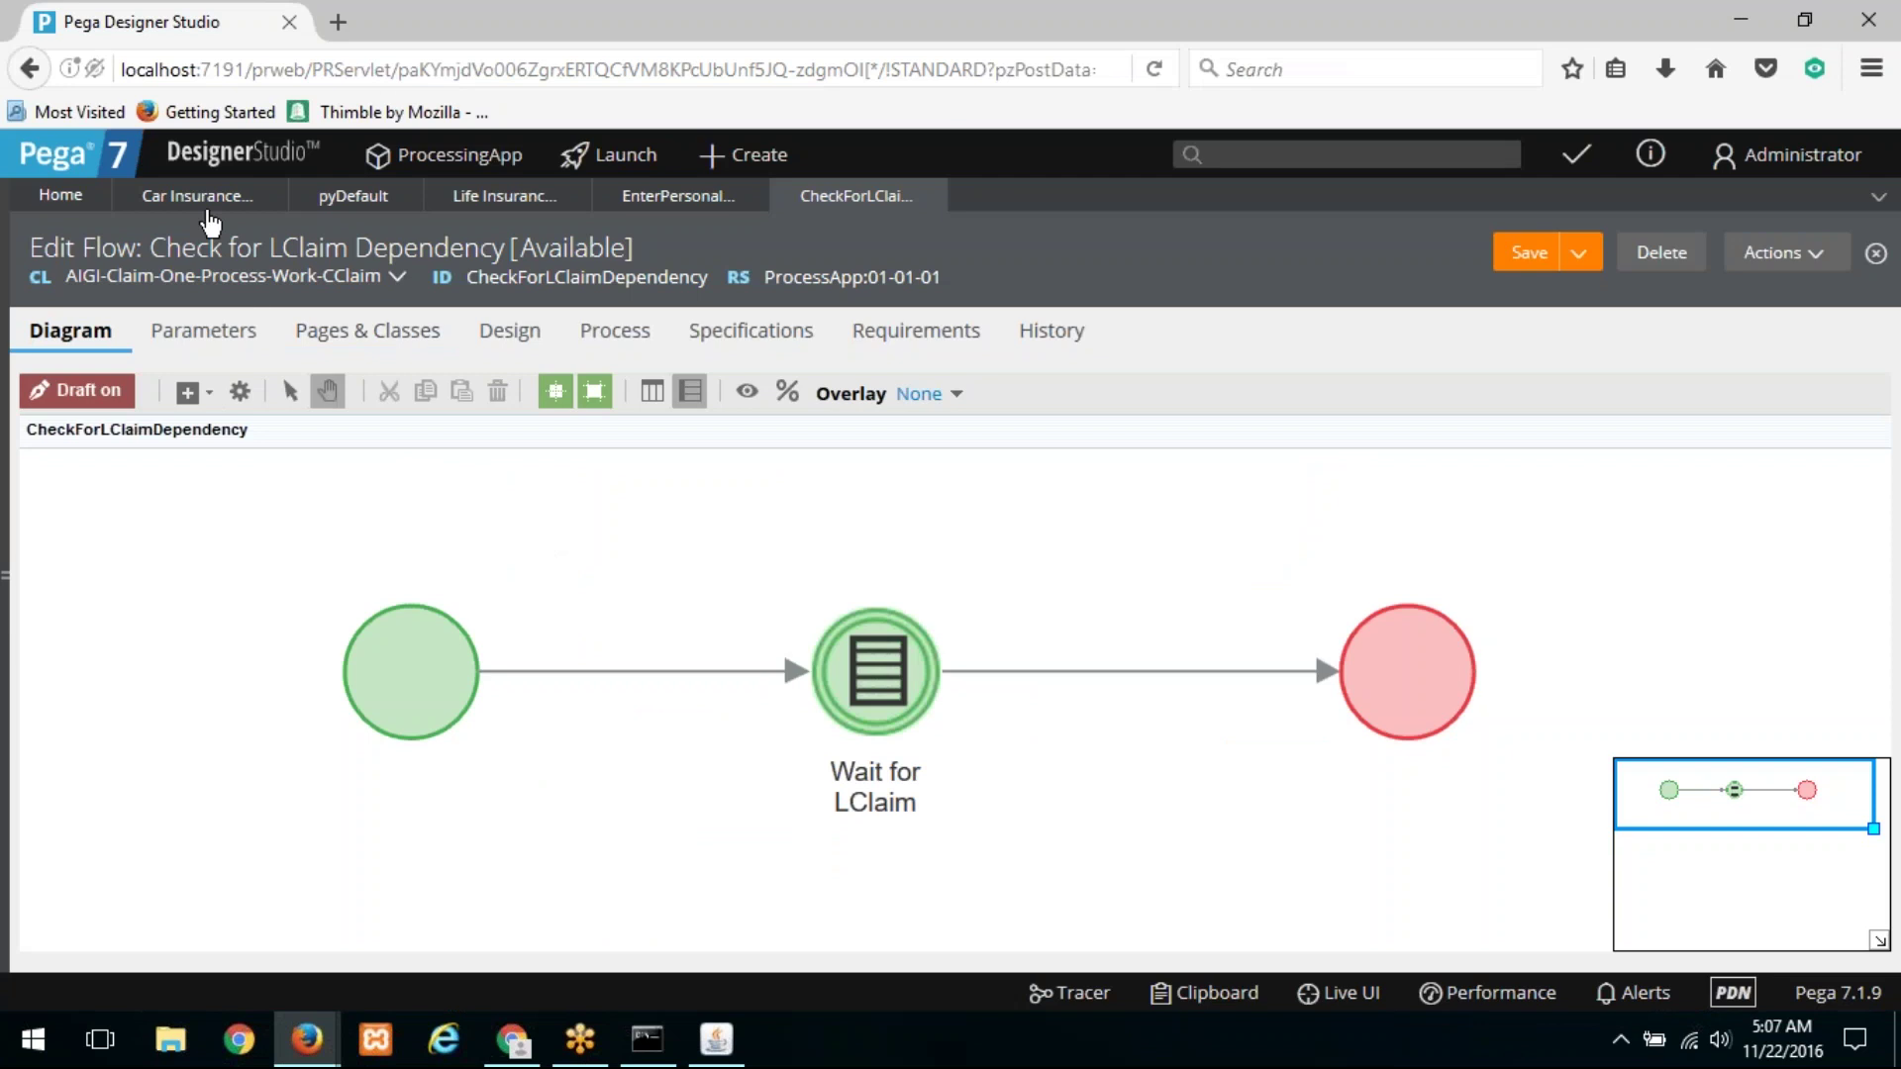
{"action": "left_click", "coordinate": [203, 198]}
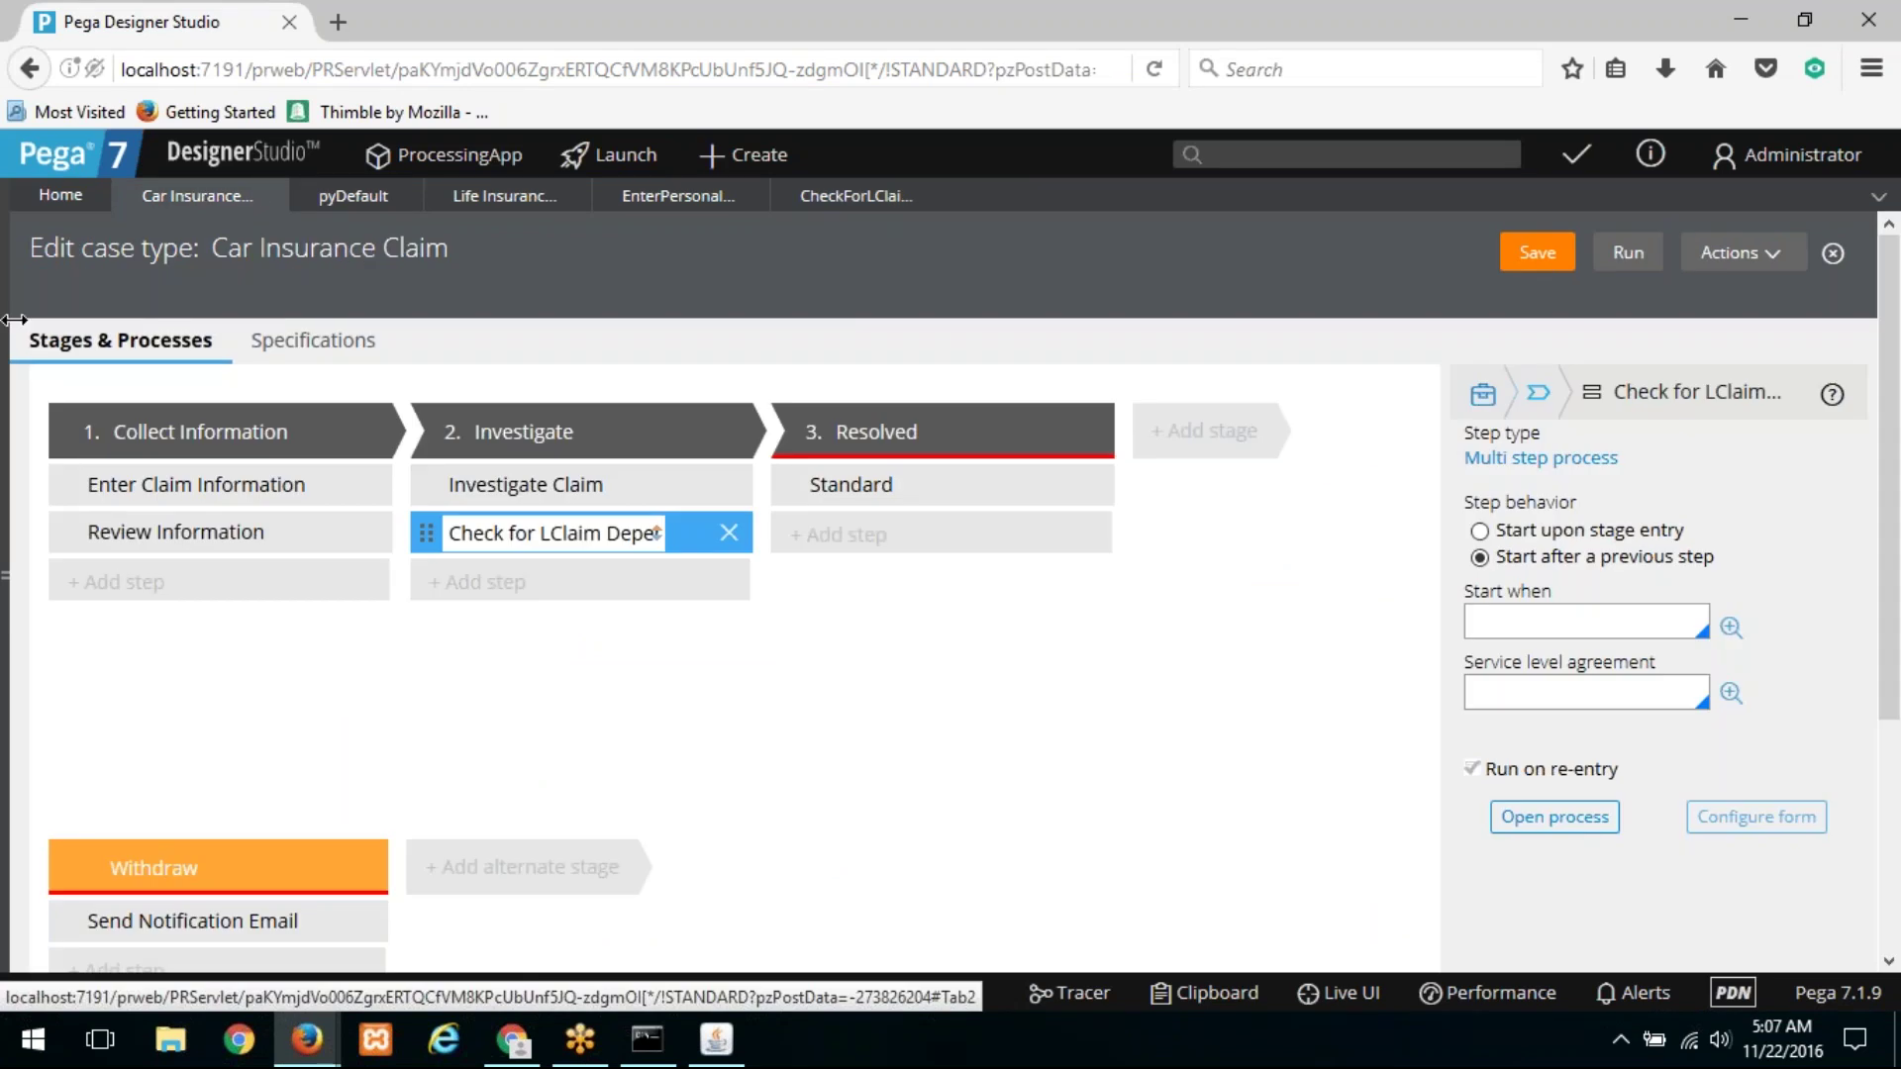
Step: Open the LClaim case type, then switch to the CSSA 10-NOVEMBER spreadsheet in Chrome
{"action": "left_click", "coordinate": [14, 319]}
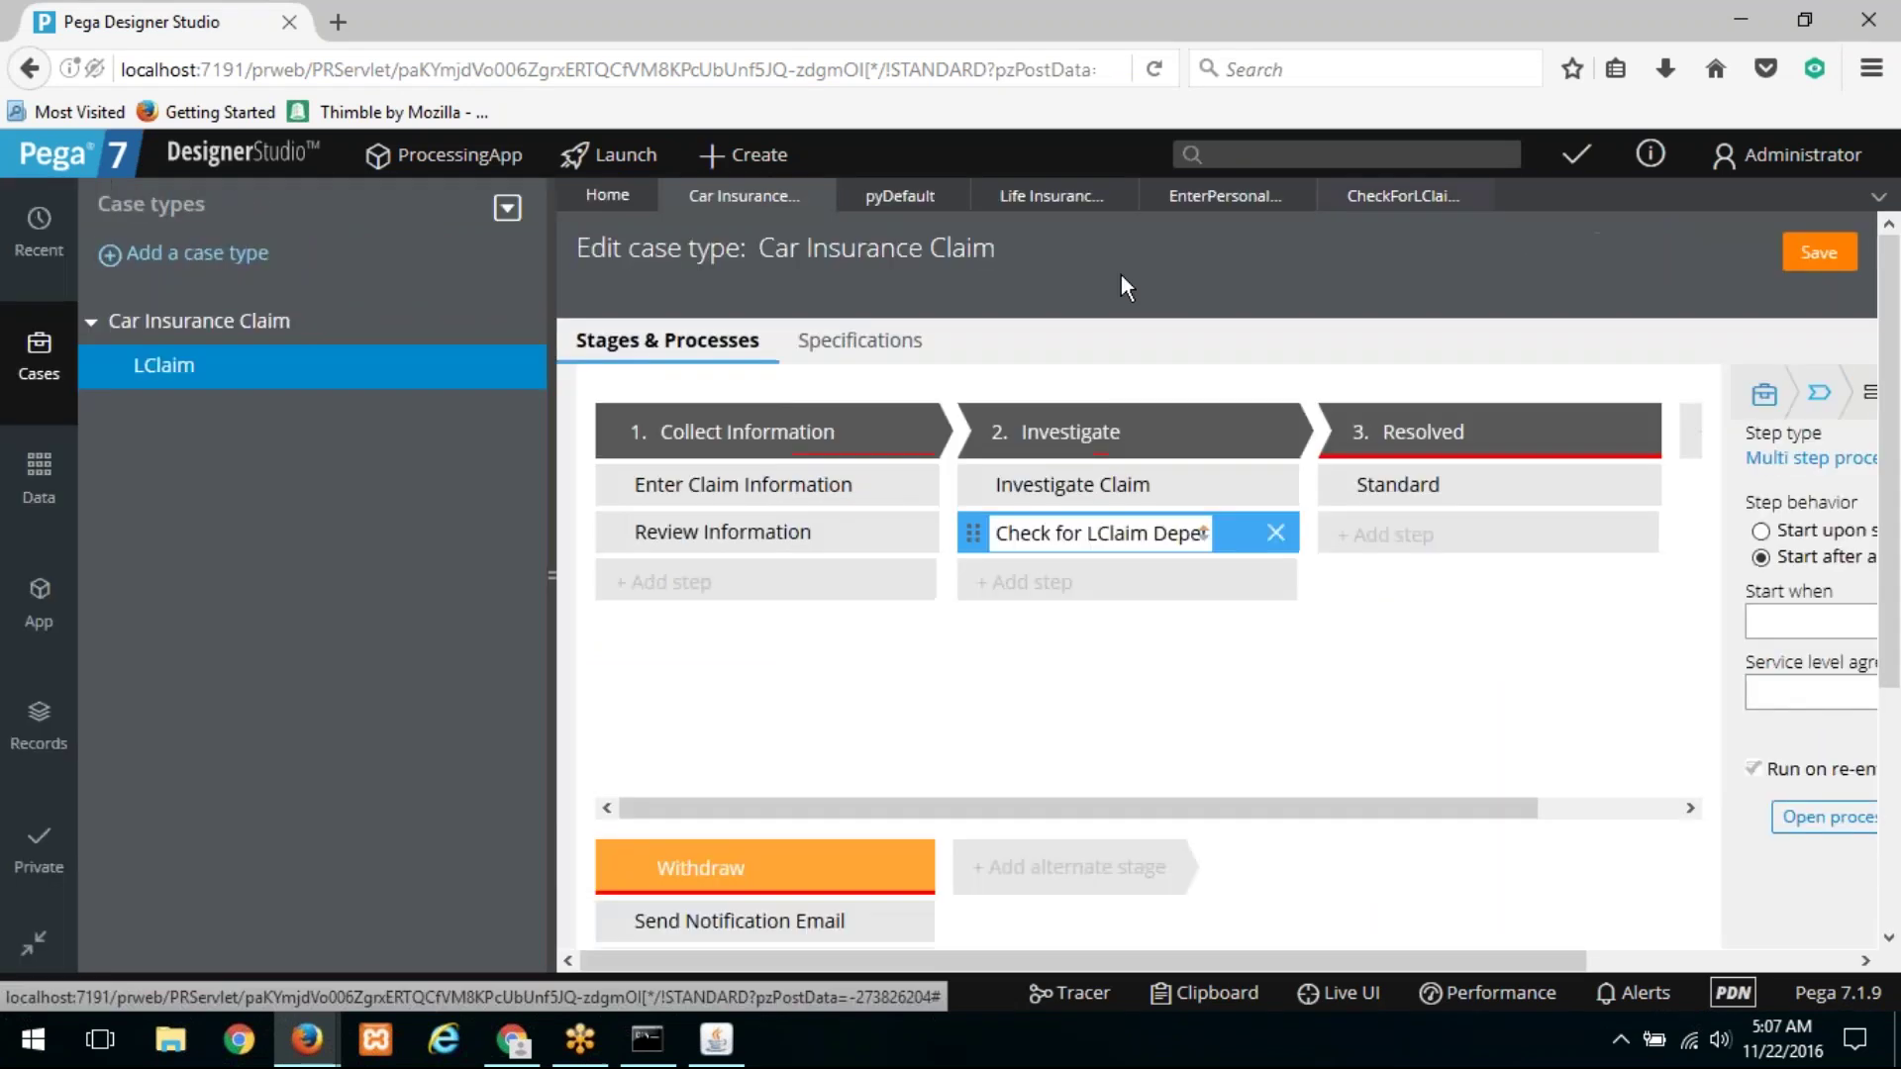
{"action": "left_click", "coordinate": [188, 368]}
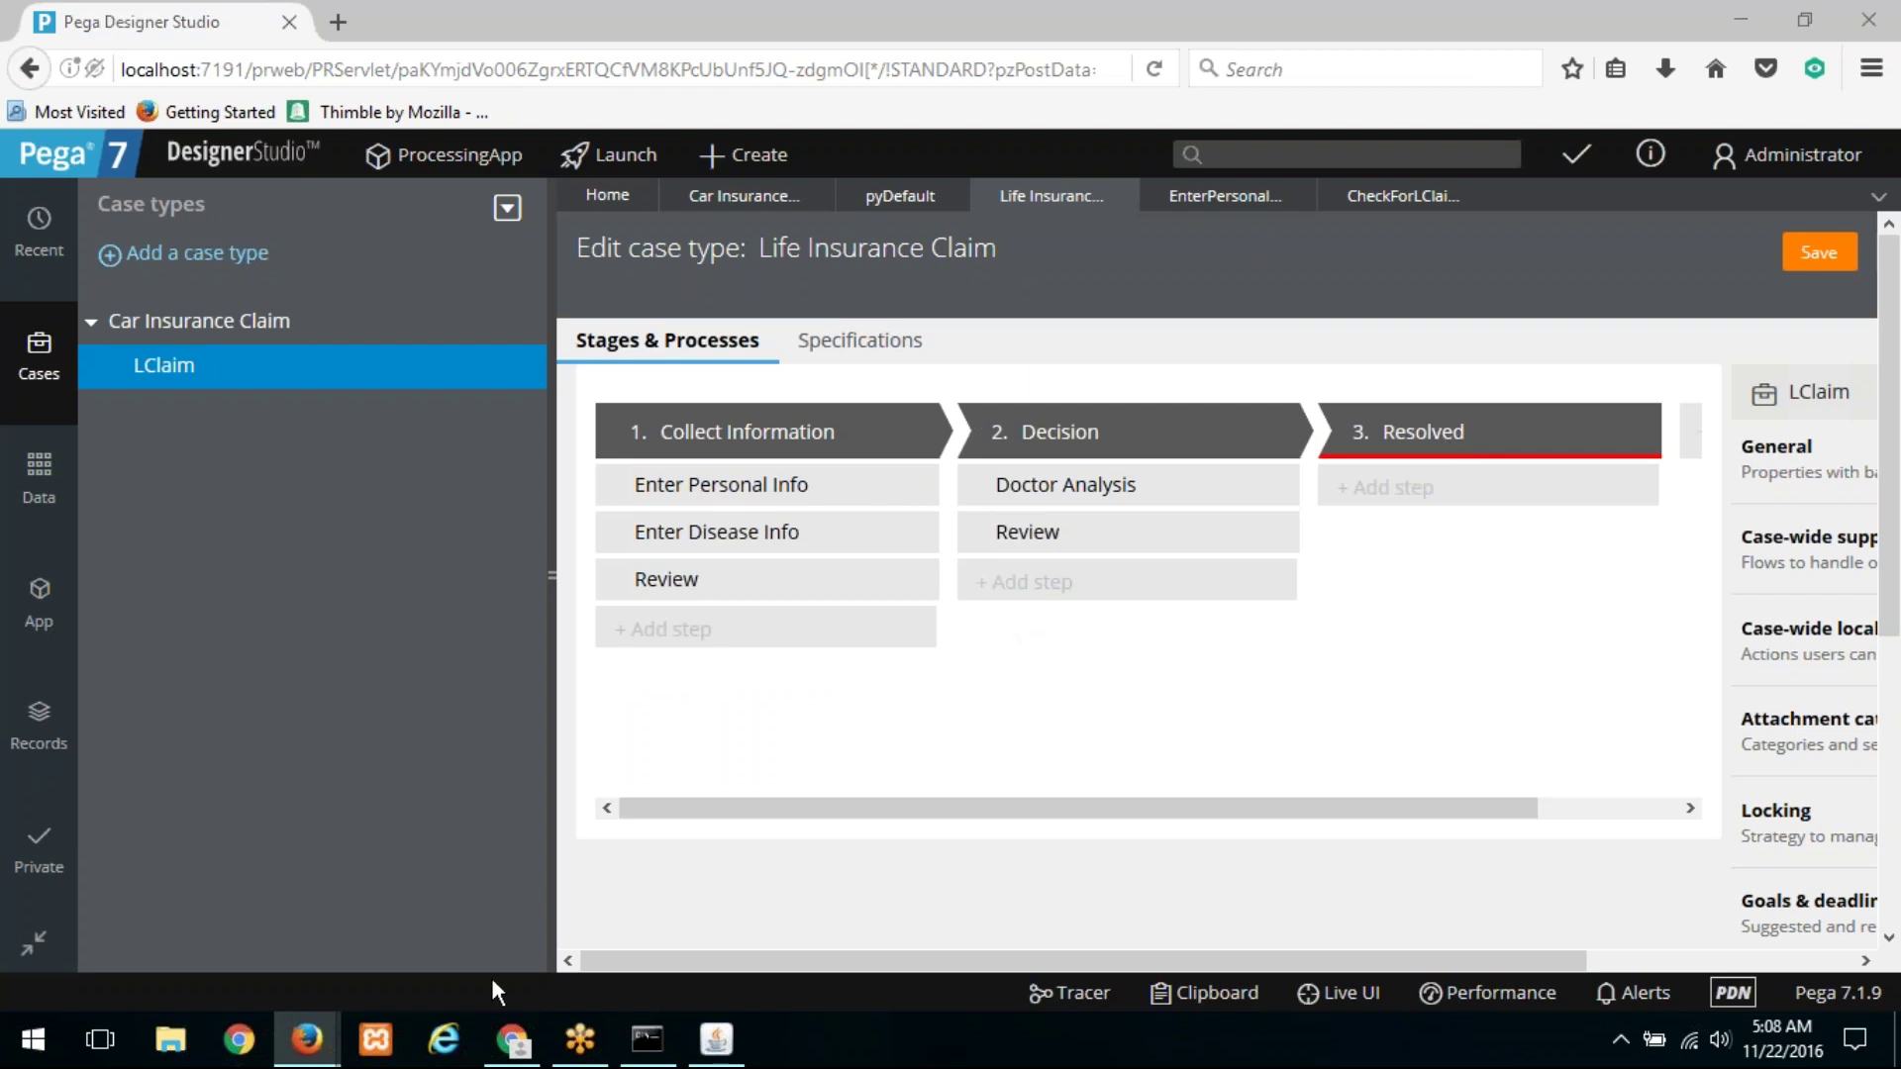
{"action": "mouse_move", "coordinate": [501, 1056]}
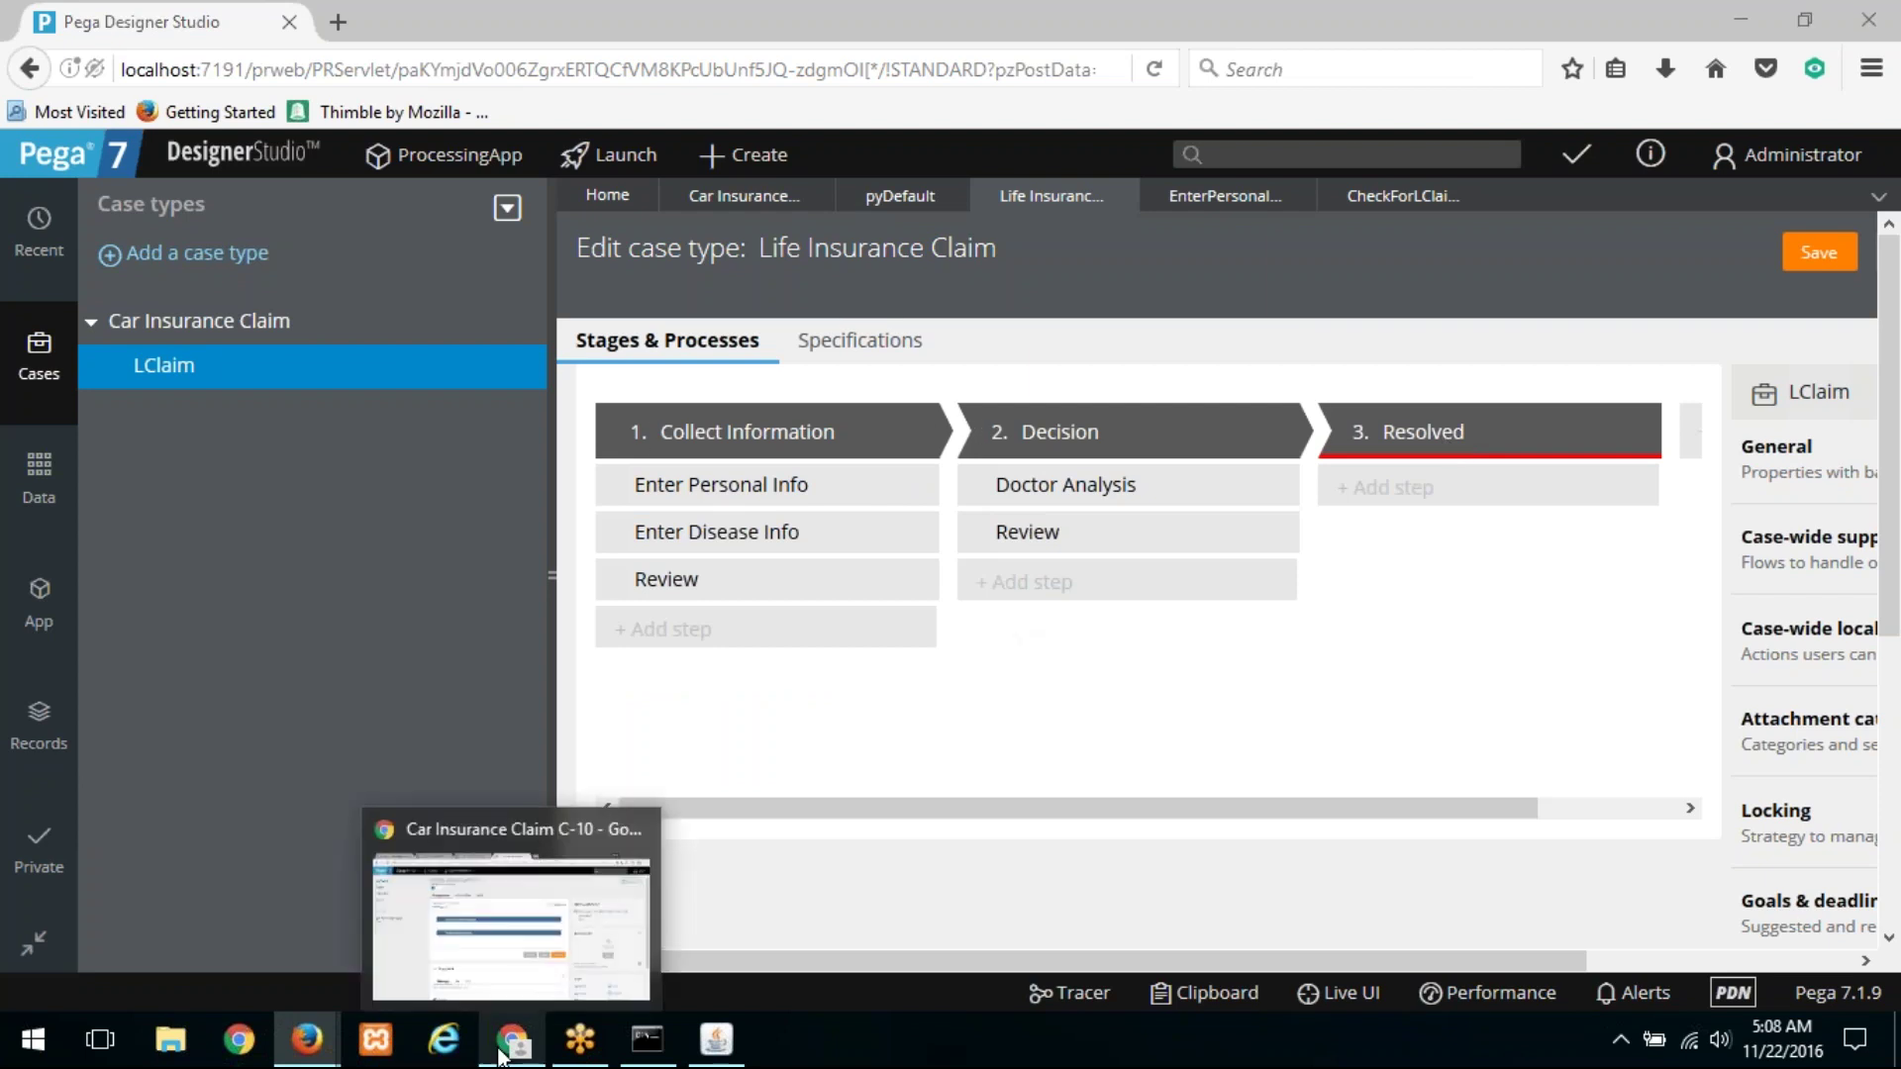
{"action": "left_click", "coordinate": [500, 1056]}
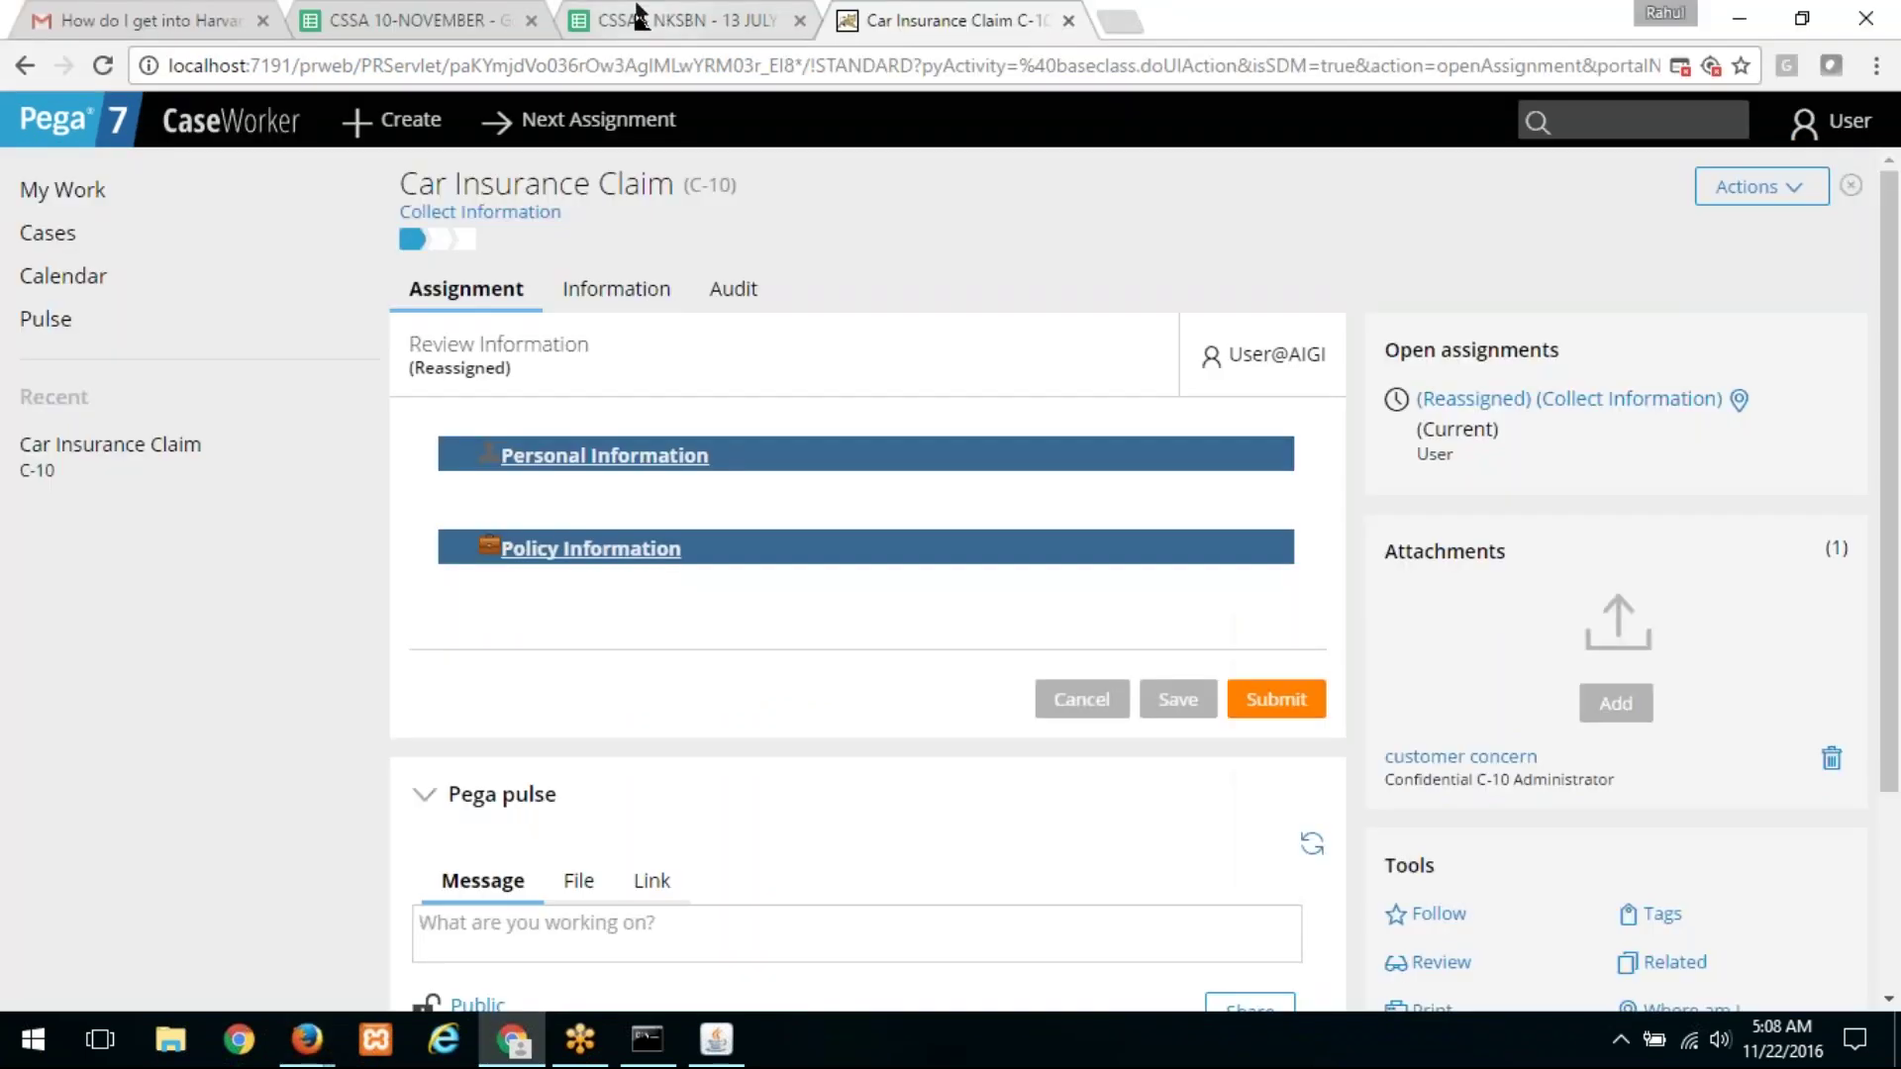
{"action": "left_click", "coordinate": [418, 14]}
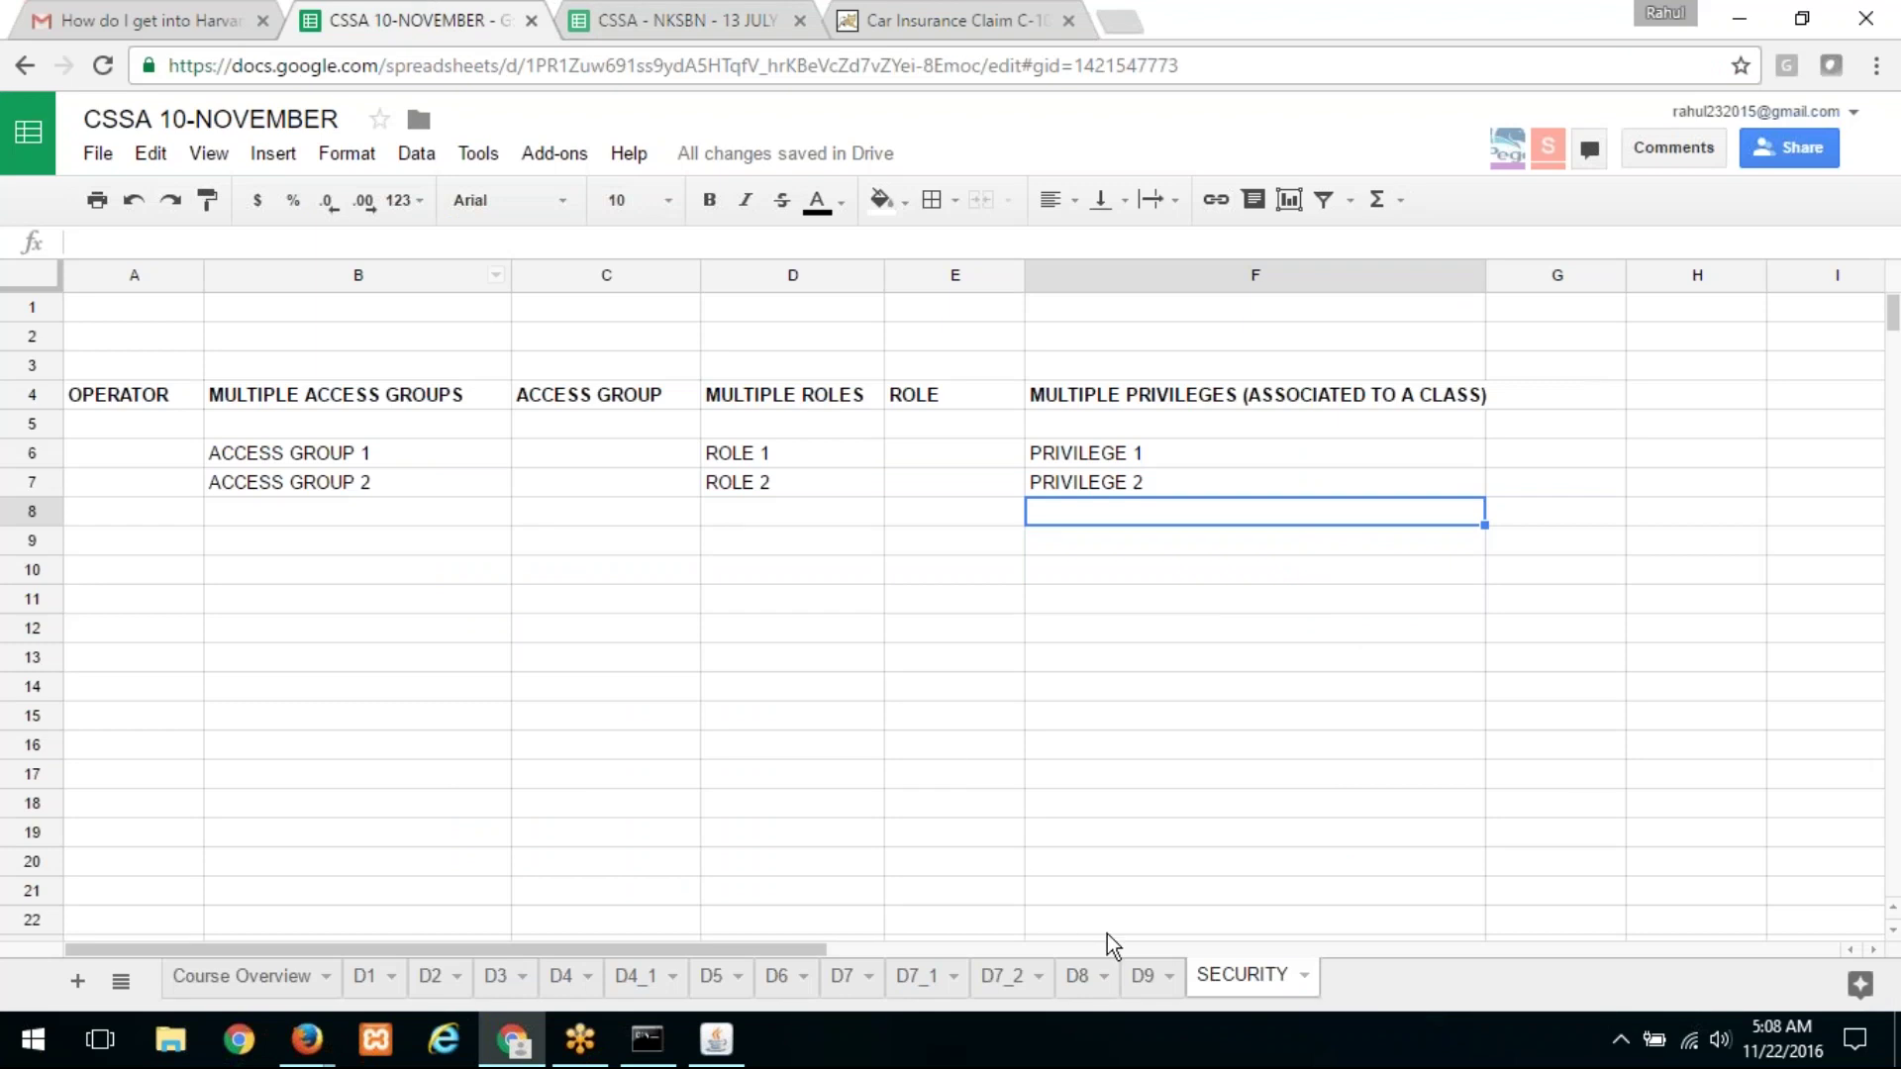